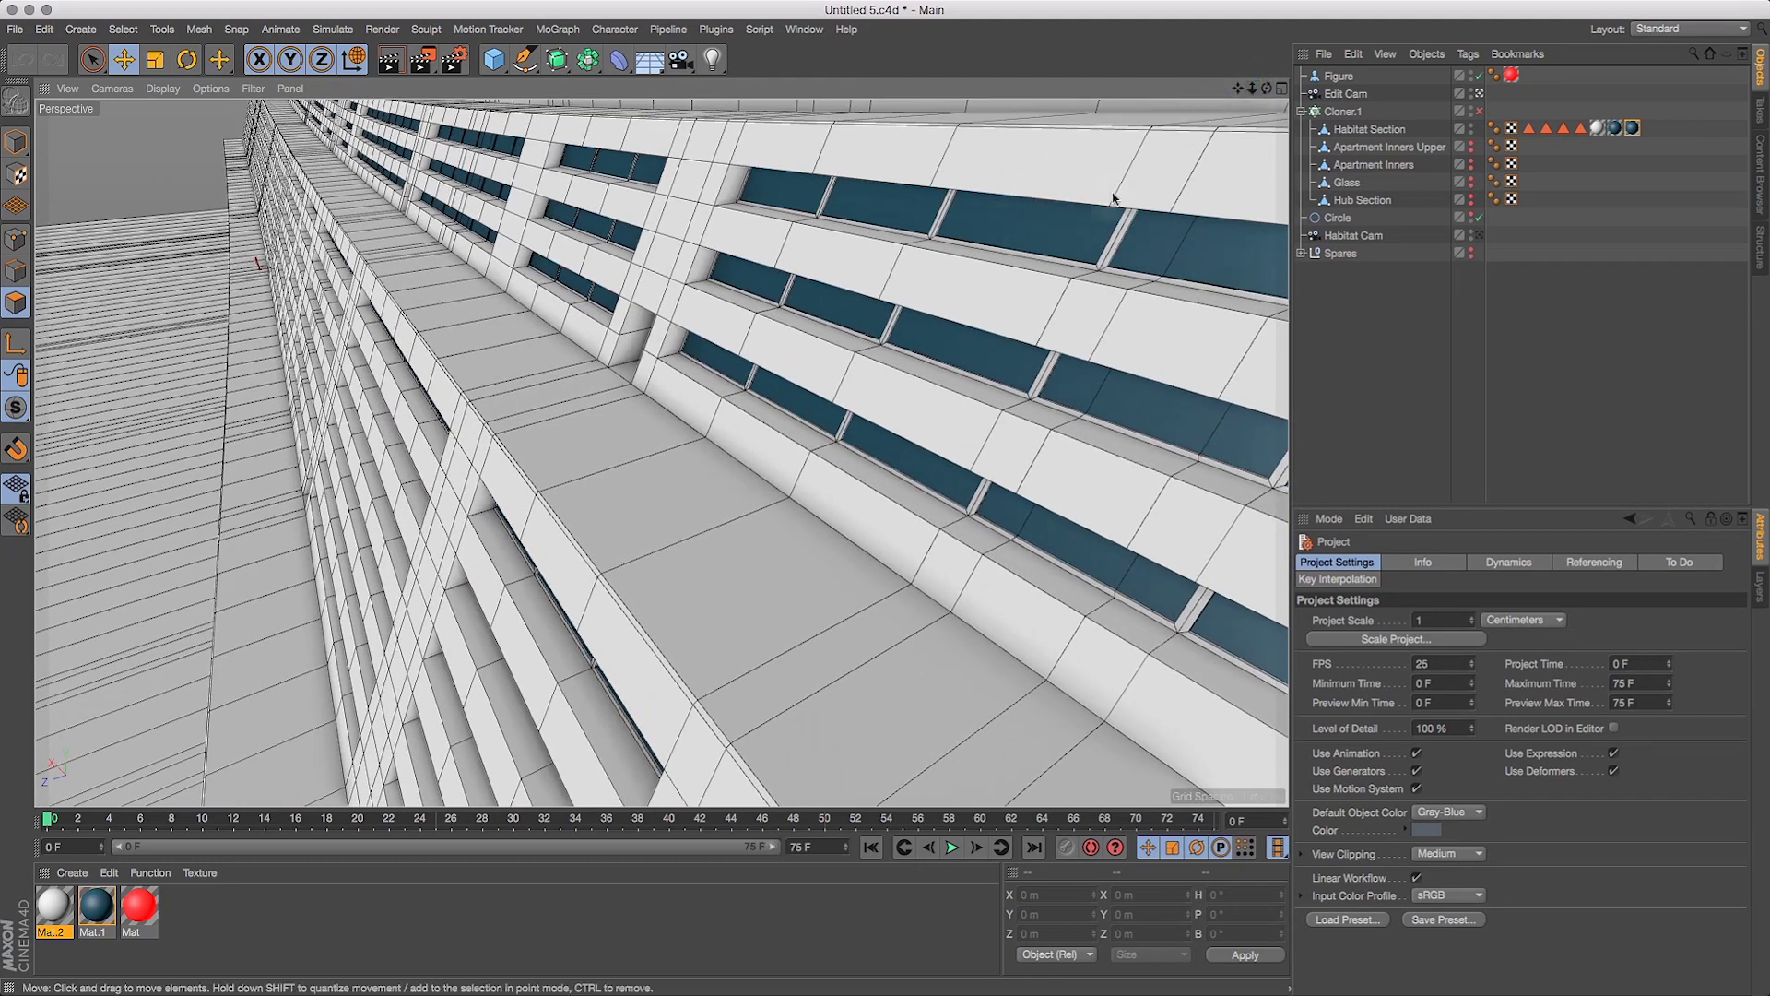
Recall the stored Window Recess Upper polygon selection on the Habitat Section.
{"action": "left_click_drag", "start_coordinate": [1238, 89], "coordinate": [930, 246]}
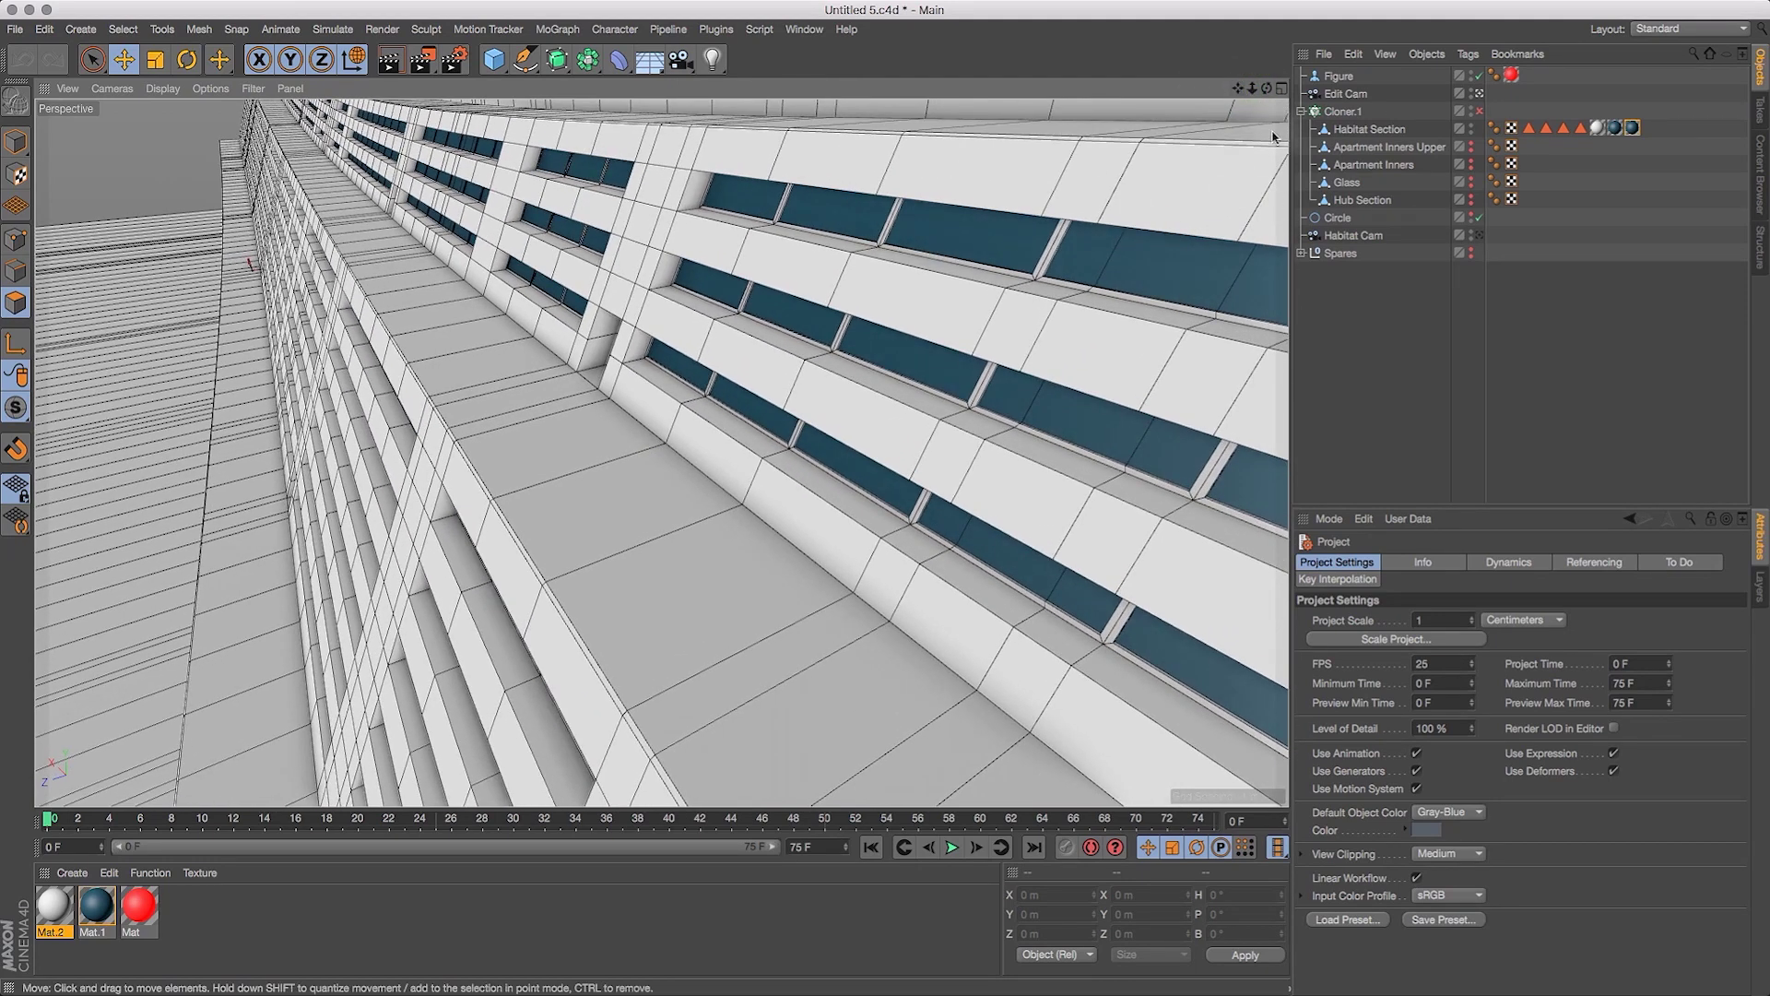
{"action": "left_click_drag", "start_coordinate": [1238, 89], "coordinate": [955, 250]}
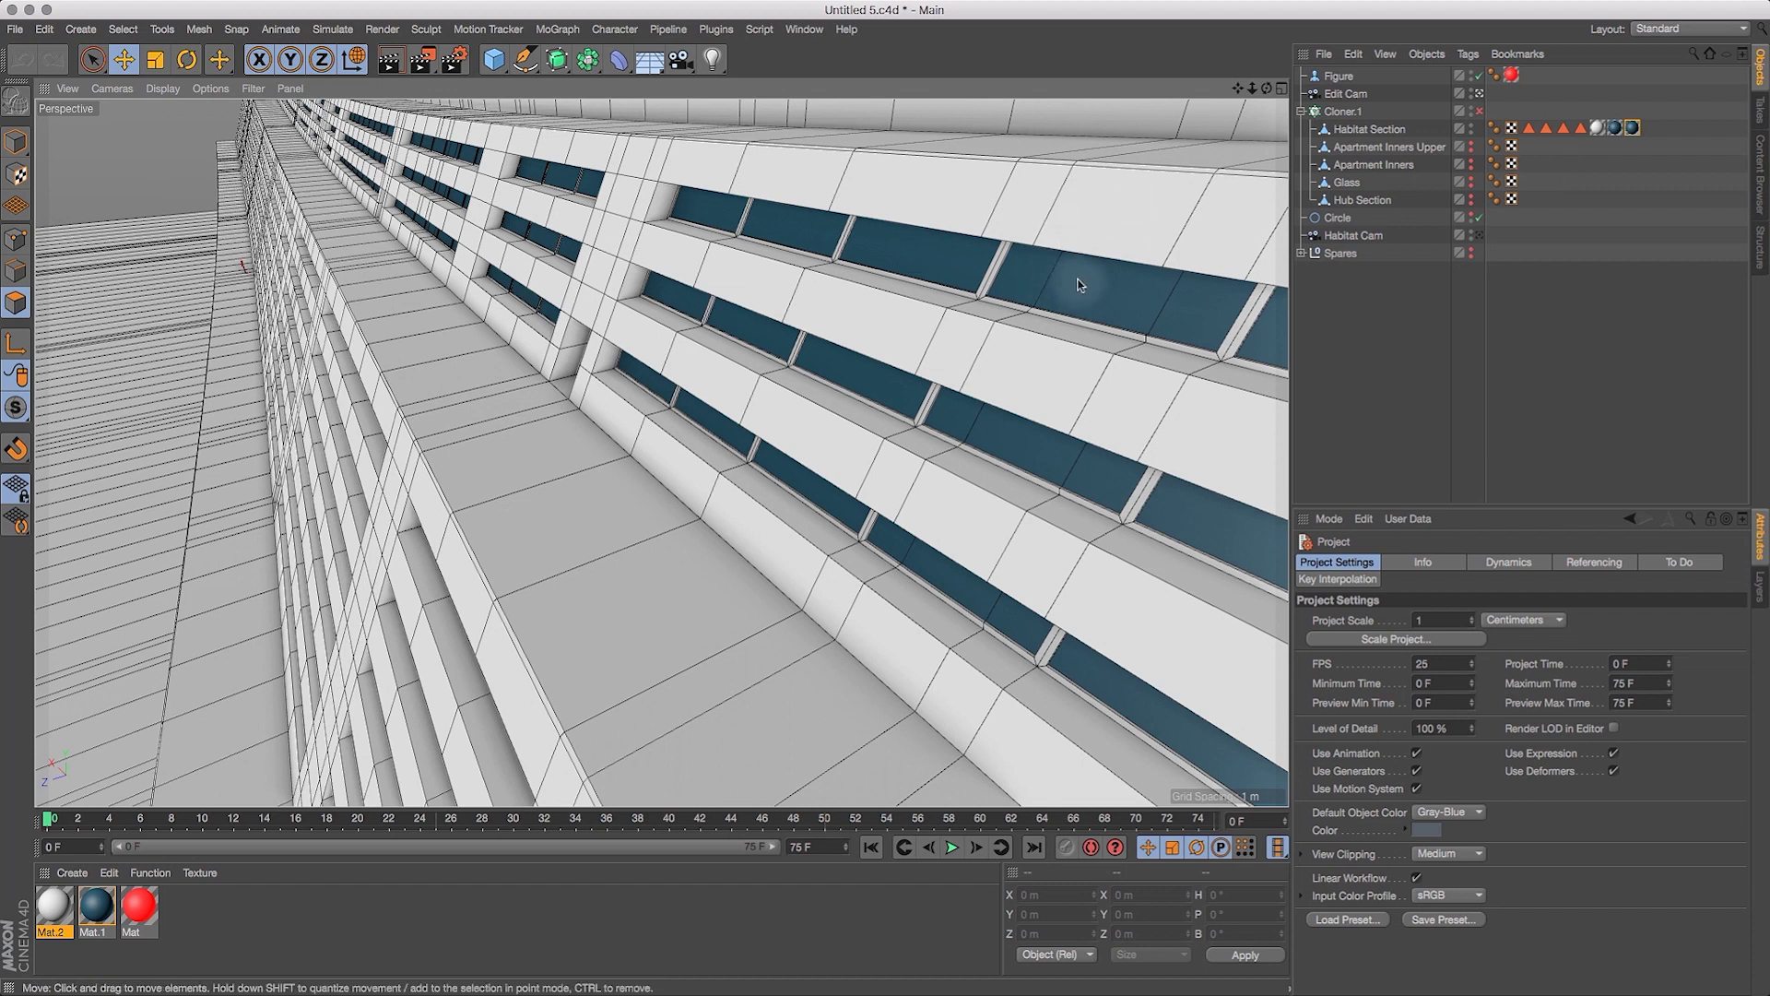
{"action": "left_click", "coordinate": [1535, 132]}
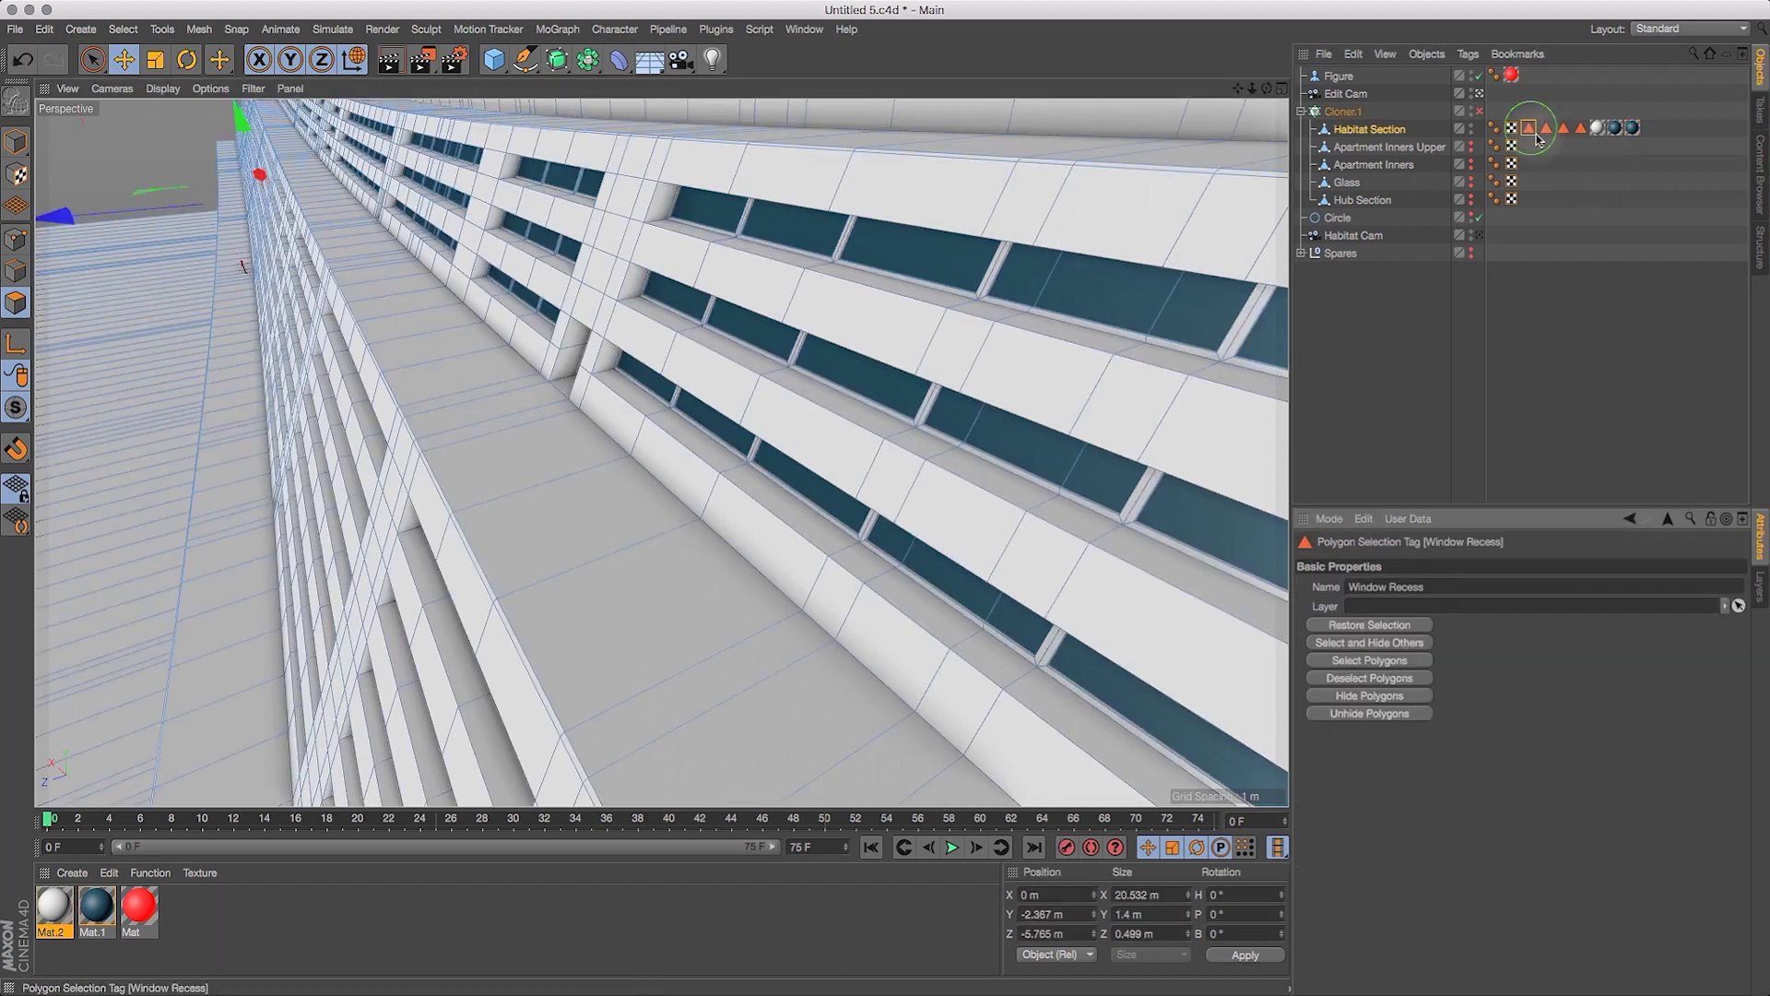
{"action": "left_click", "coordinate": [1565, 128]}
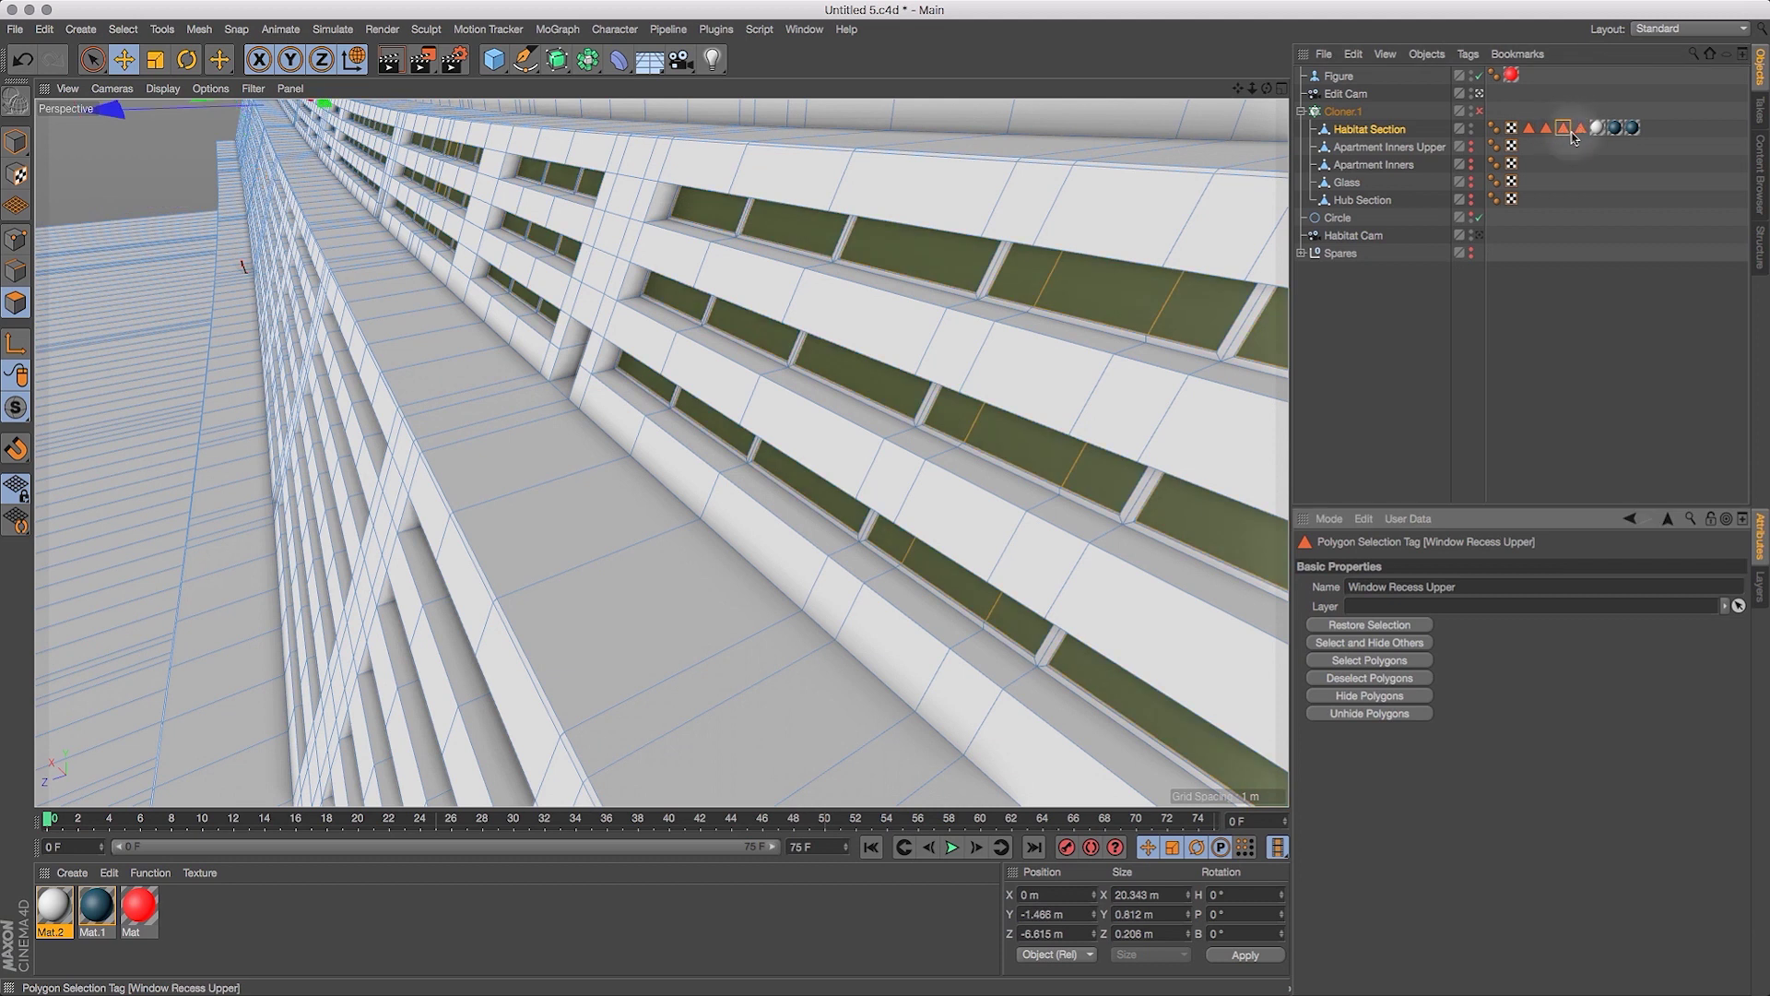
{"action": "left_click", "coordinate": [1583, 129]}
{"action": "left_click", "coordinate": [1565, 128]}
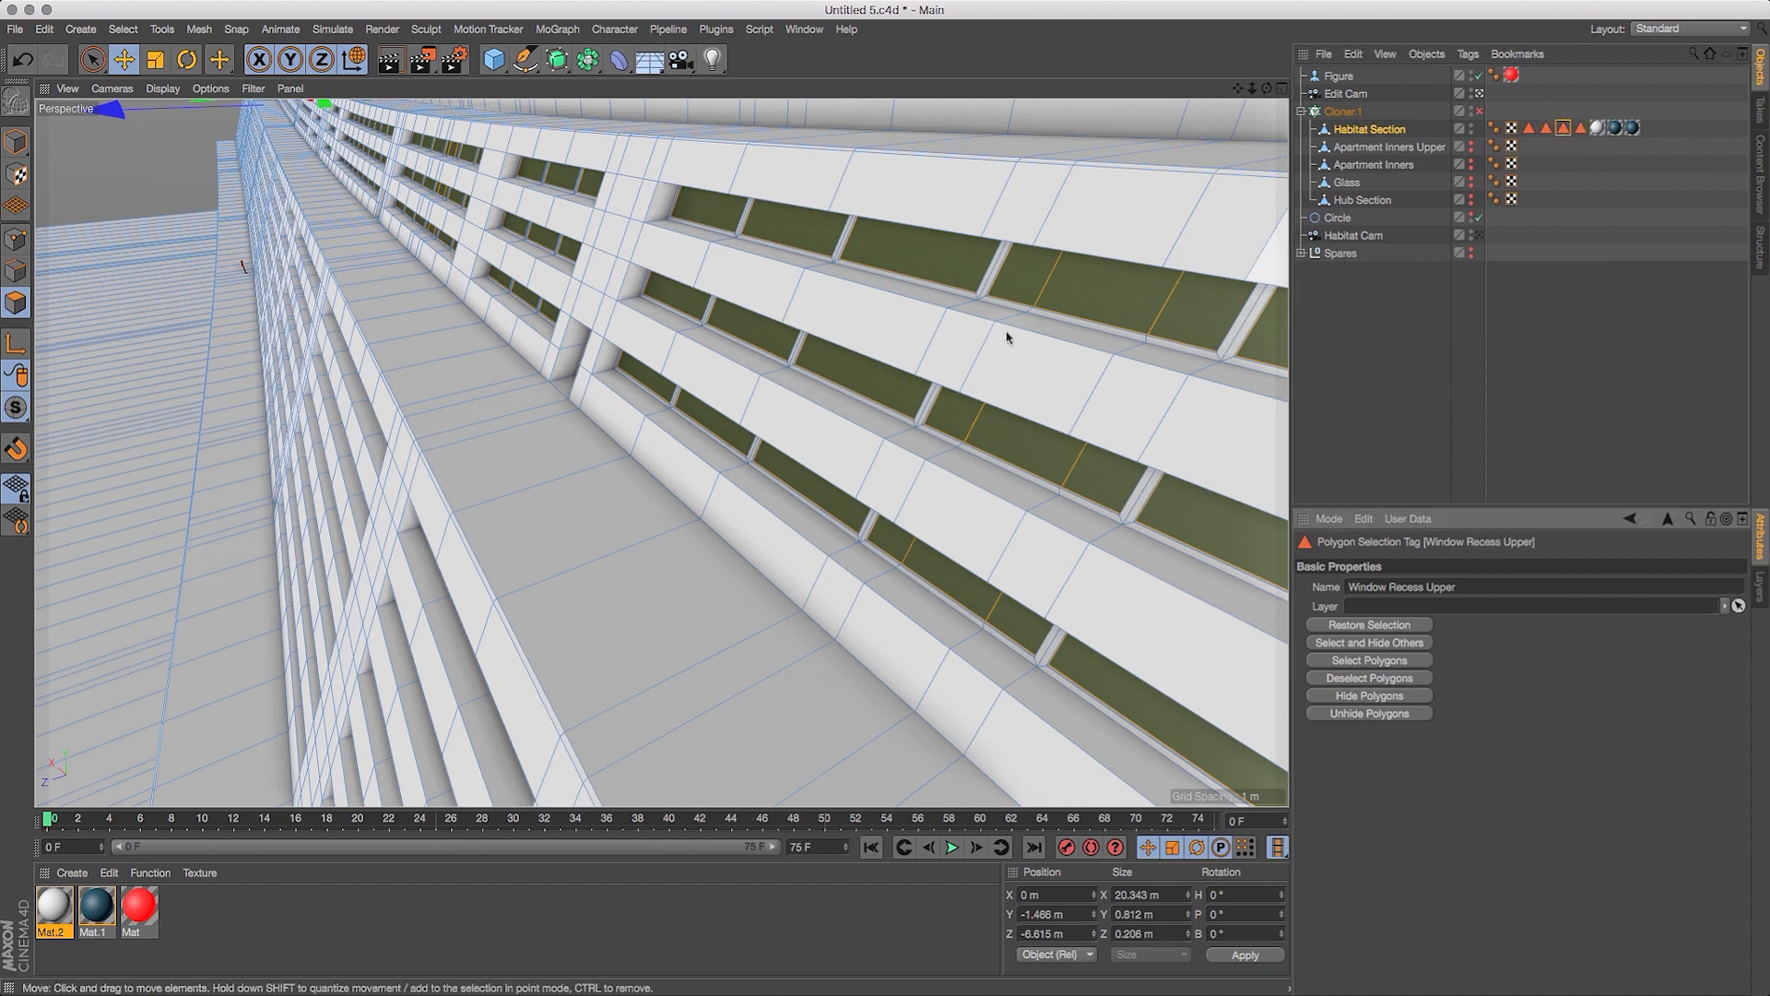
Grow the upper window polygon selection twice so that it takes in the surrounding window frames.
{"action": "left_click", "coordinate": [129, 30]}
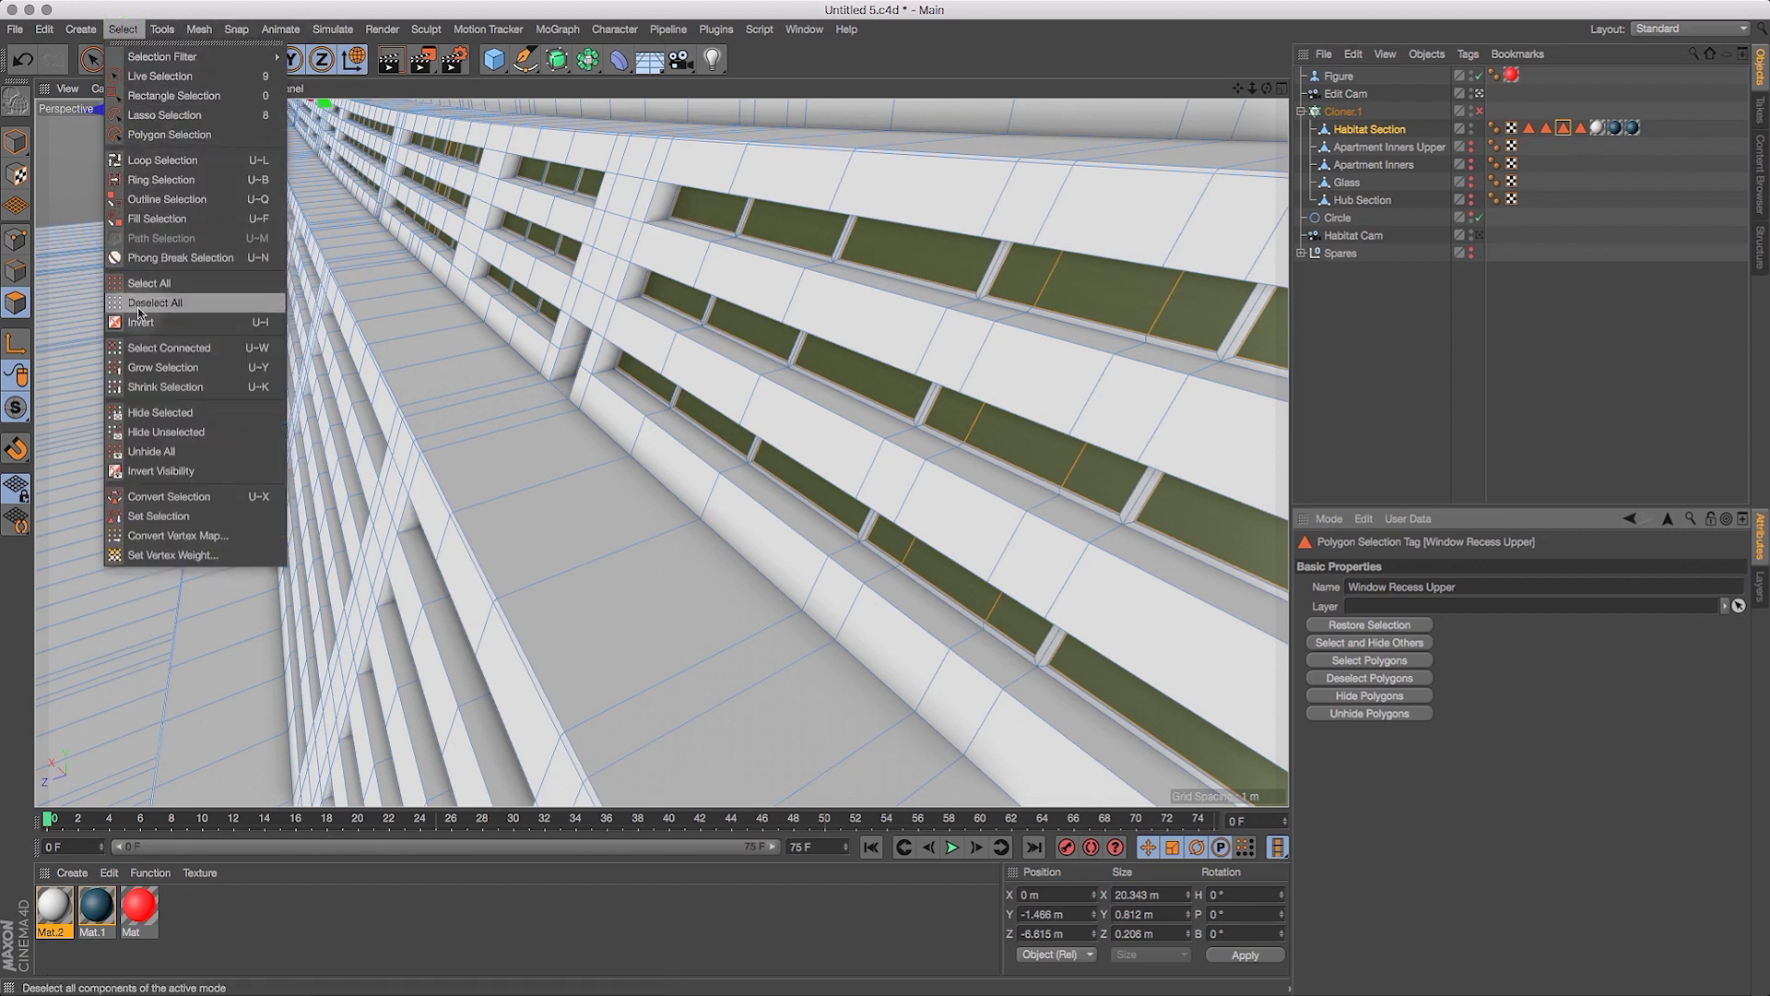
{"action": "left_click", "coordinate": [181, 366]}
{"action": "left_click_drag", "start_coordinate": [1252, 89], "coordinate": [1315, 90]}
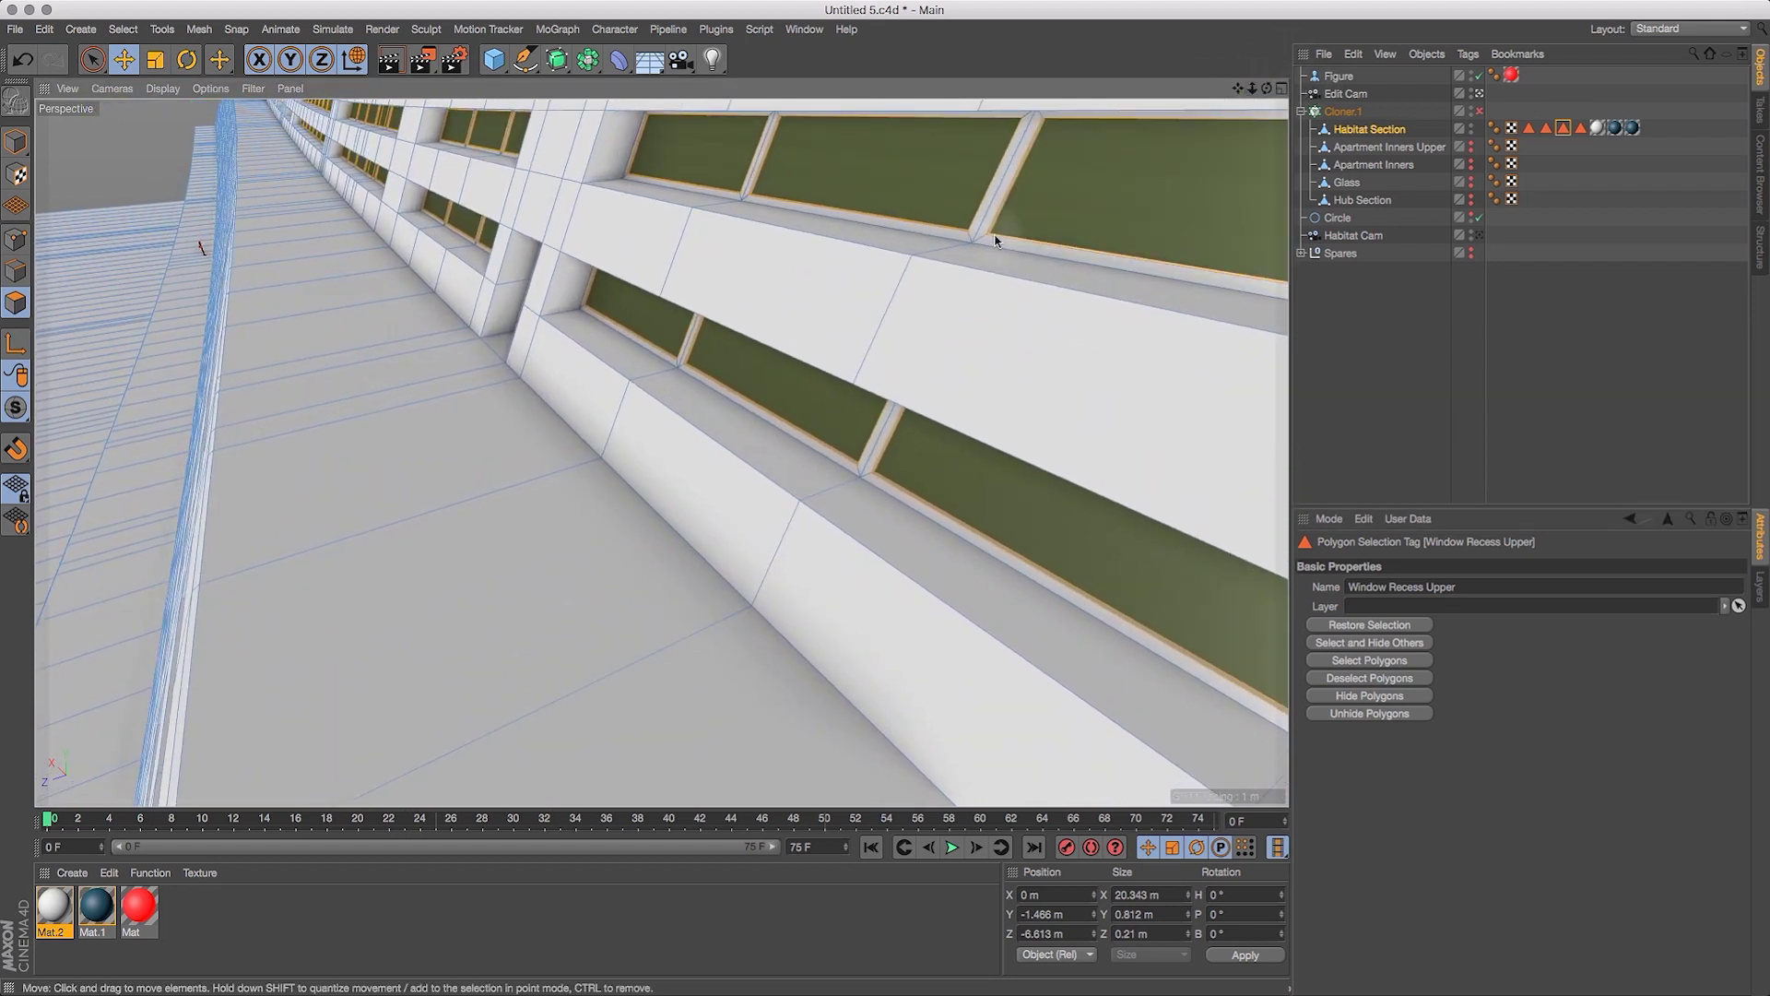
{"action": "left_click", "coordinate": [123, 29]}
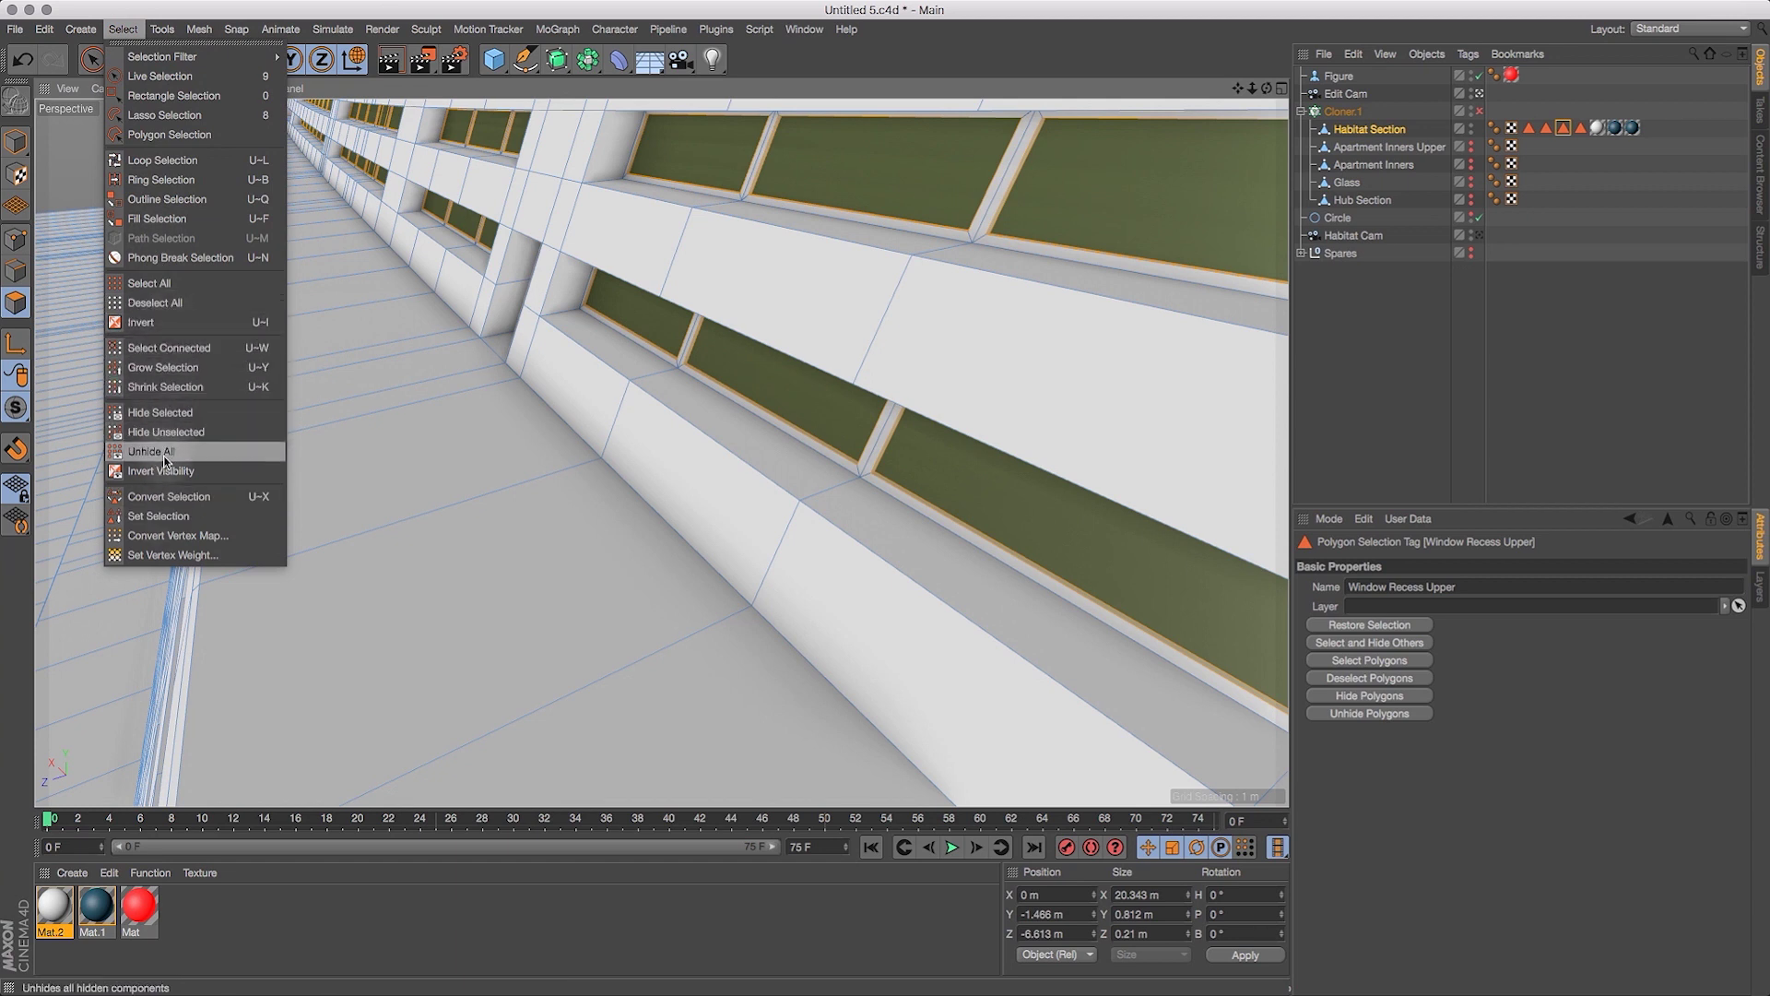
{"action": "left_click", "coordinate": [177, 368]}
{"action": "left_click_drag", "start_coordinate": [1267, 90], "coordinate": [1199, 103]}
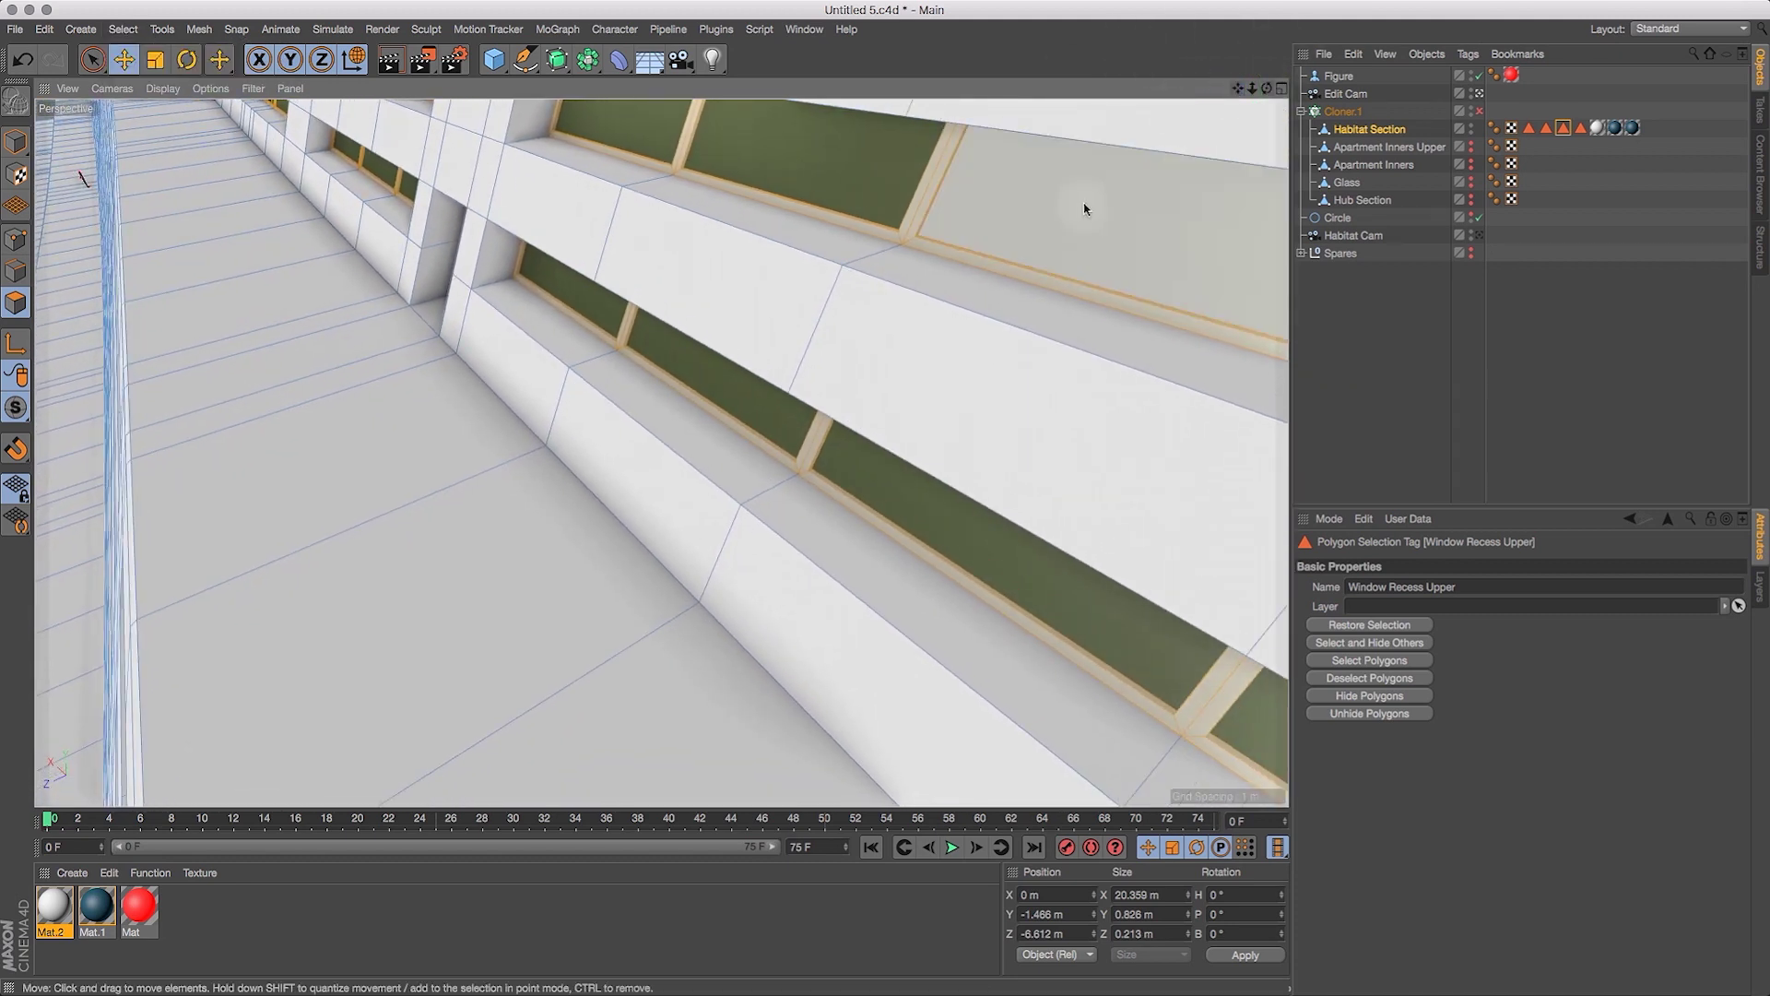
Remove the Window Glass Upper polygons from the selection and store the remaining frame polygons in the Window Recess Upper selection tag.
{"action": "left_click", "coordinate": [1580, 130]}
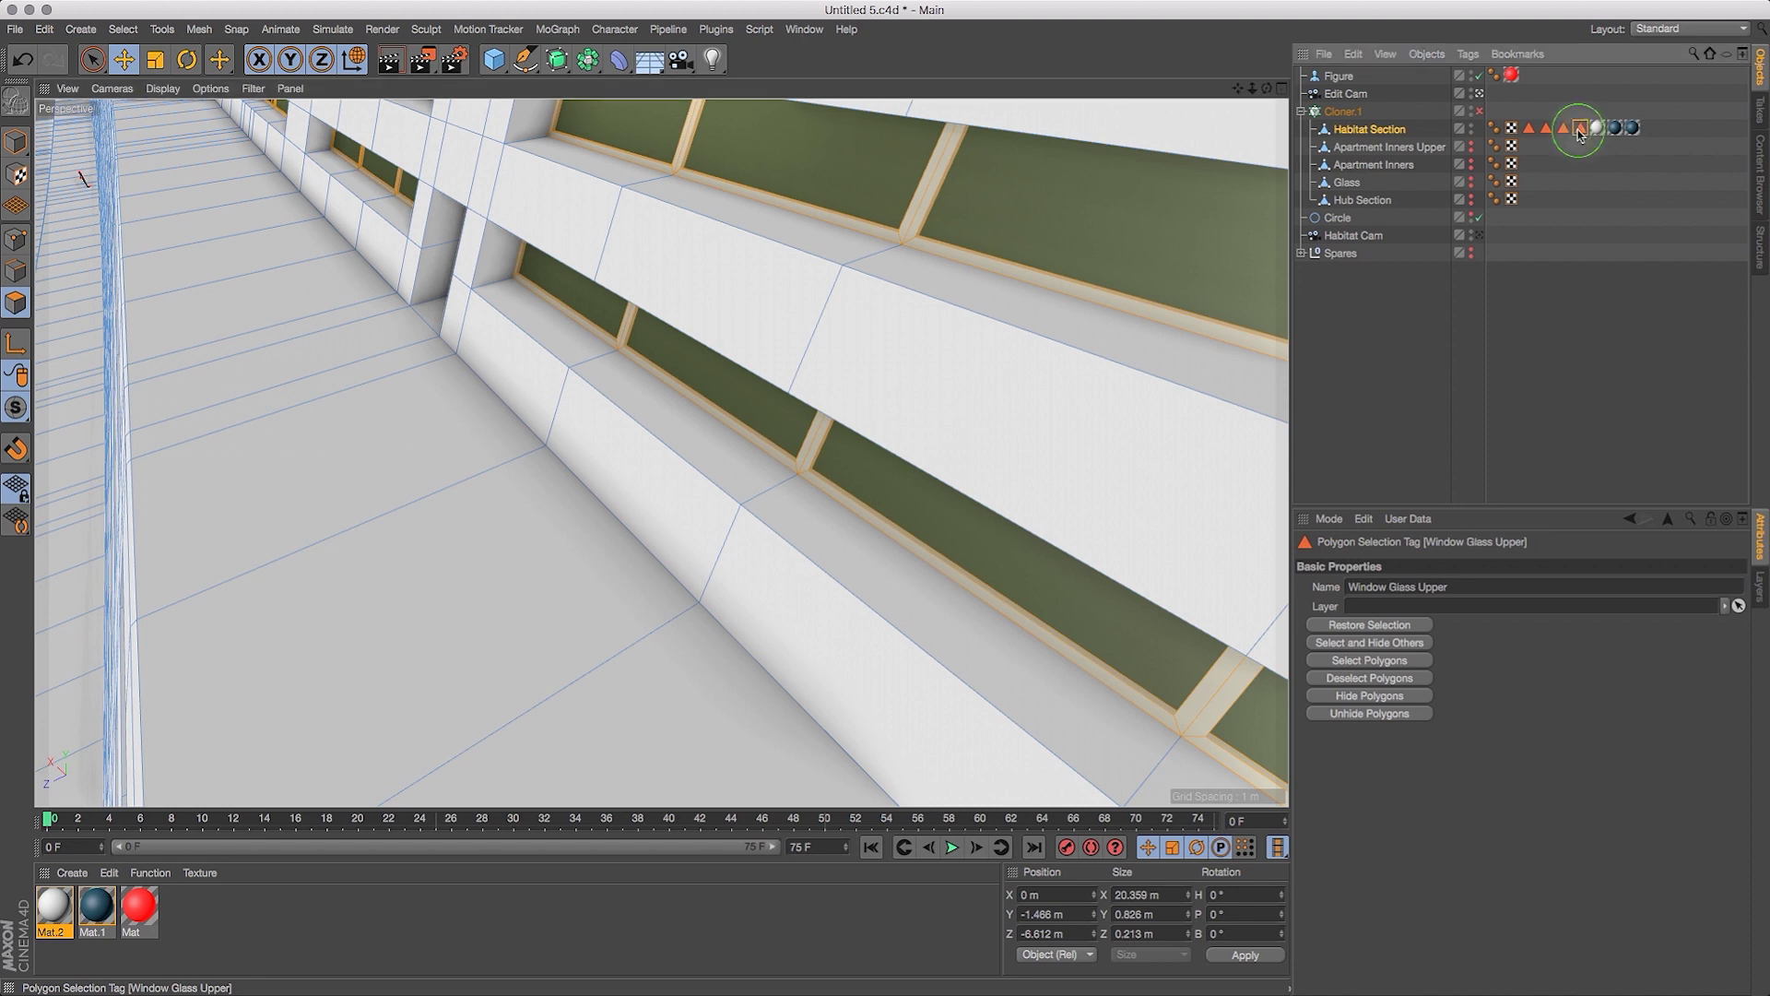
{"action": "left_click", "coordinate": [1388, 680]}
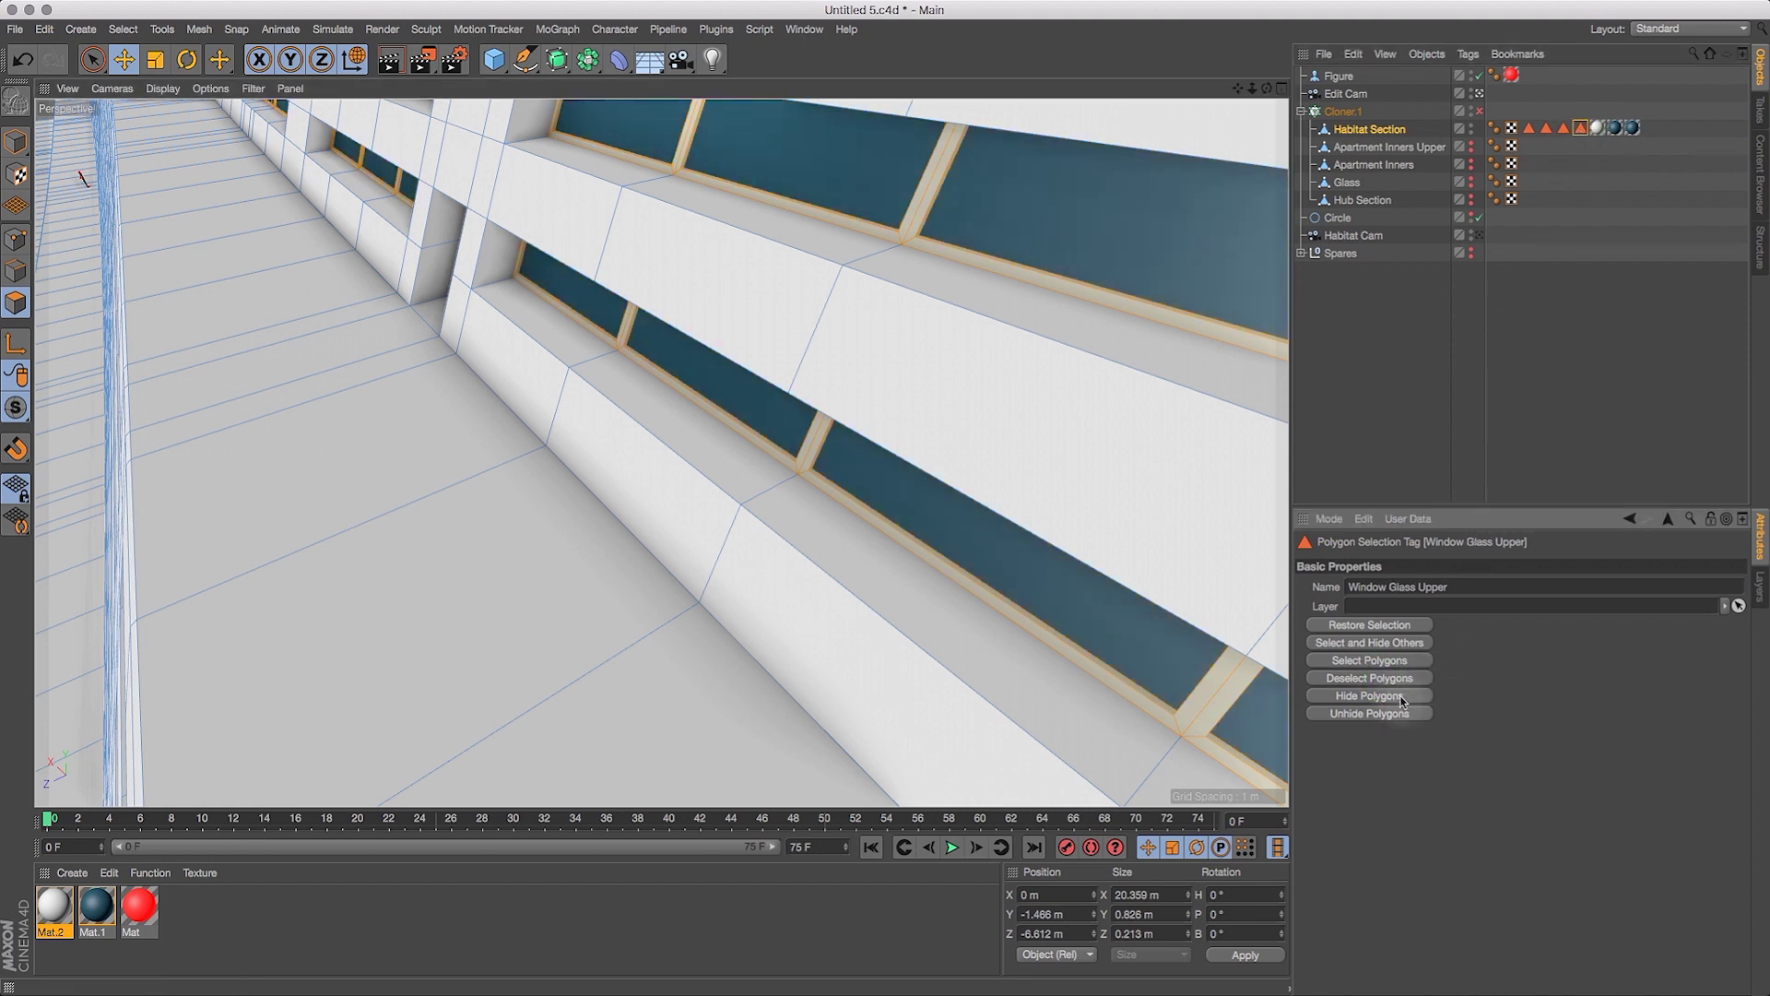
{"action": "left_click", "coordinate": [1401, 698]}
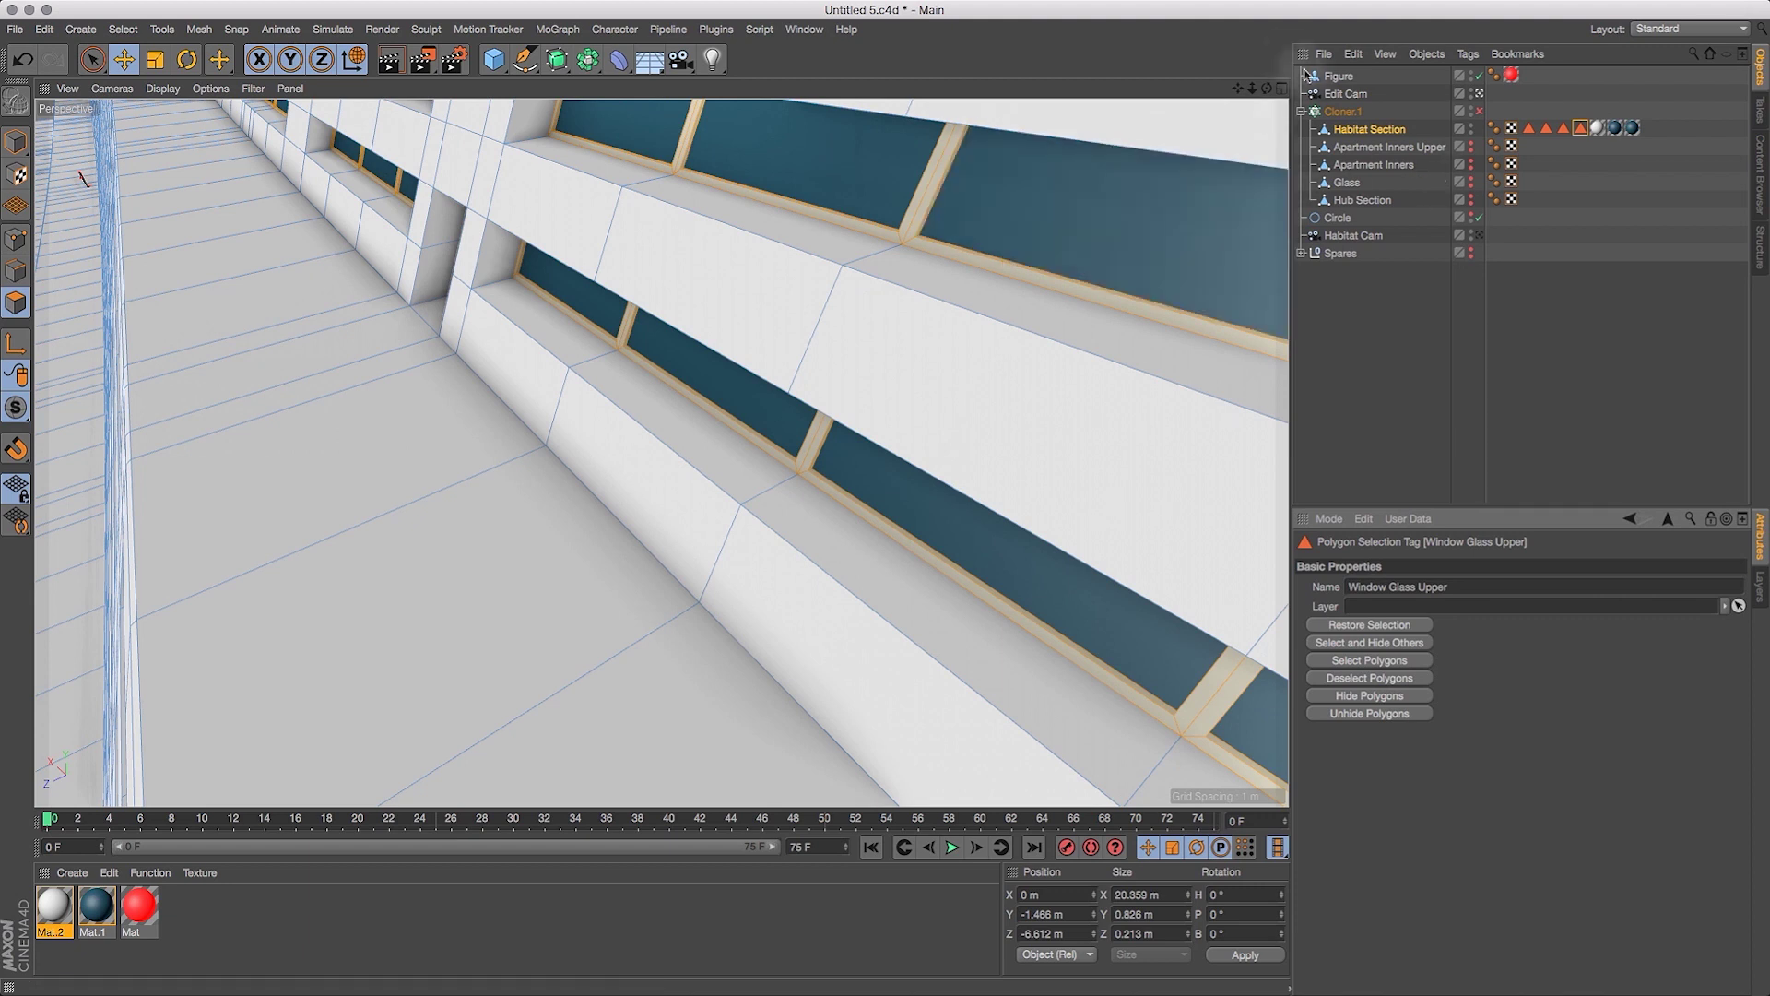
{"action": "left_click", "coordinate": [1563, 128]}
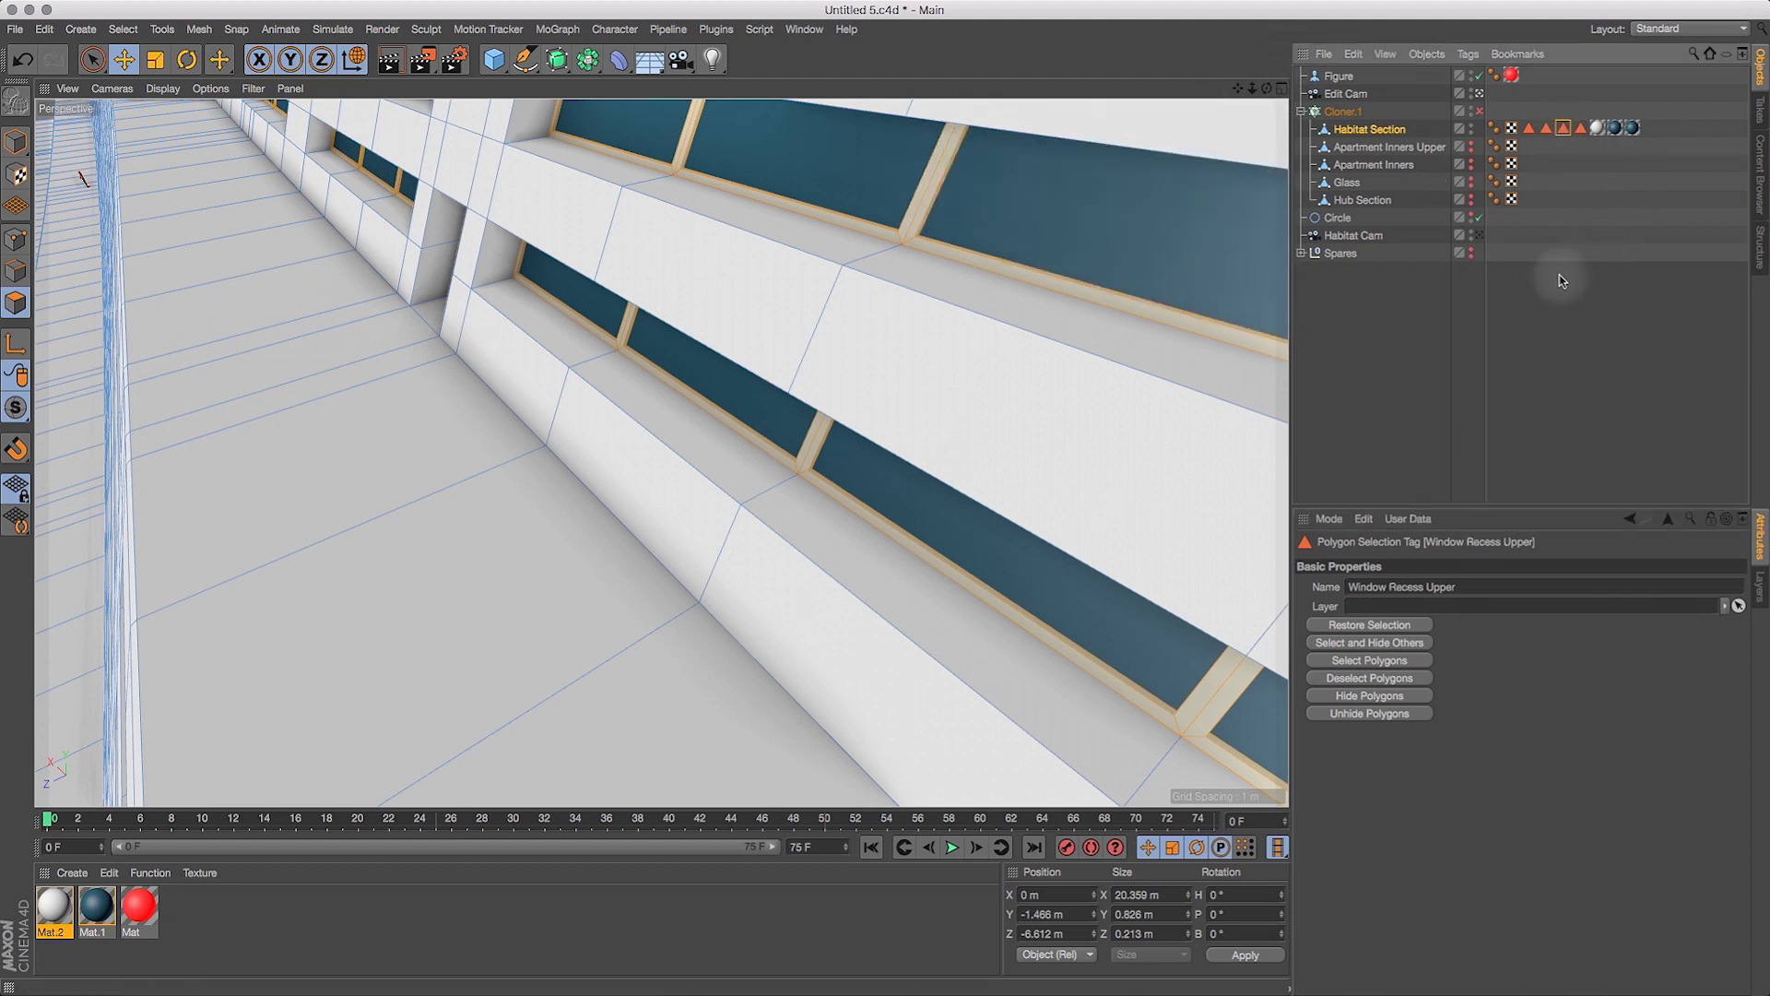
{"action": "left_click", "coordinate": [130, 30]}
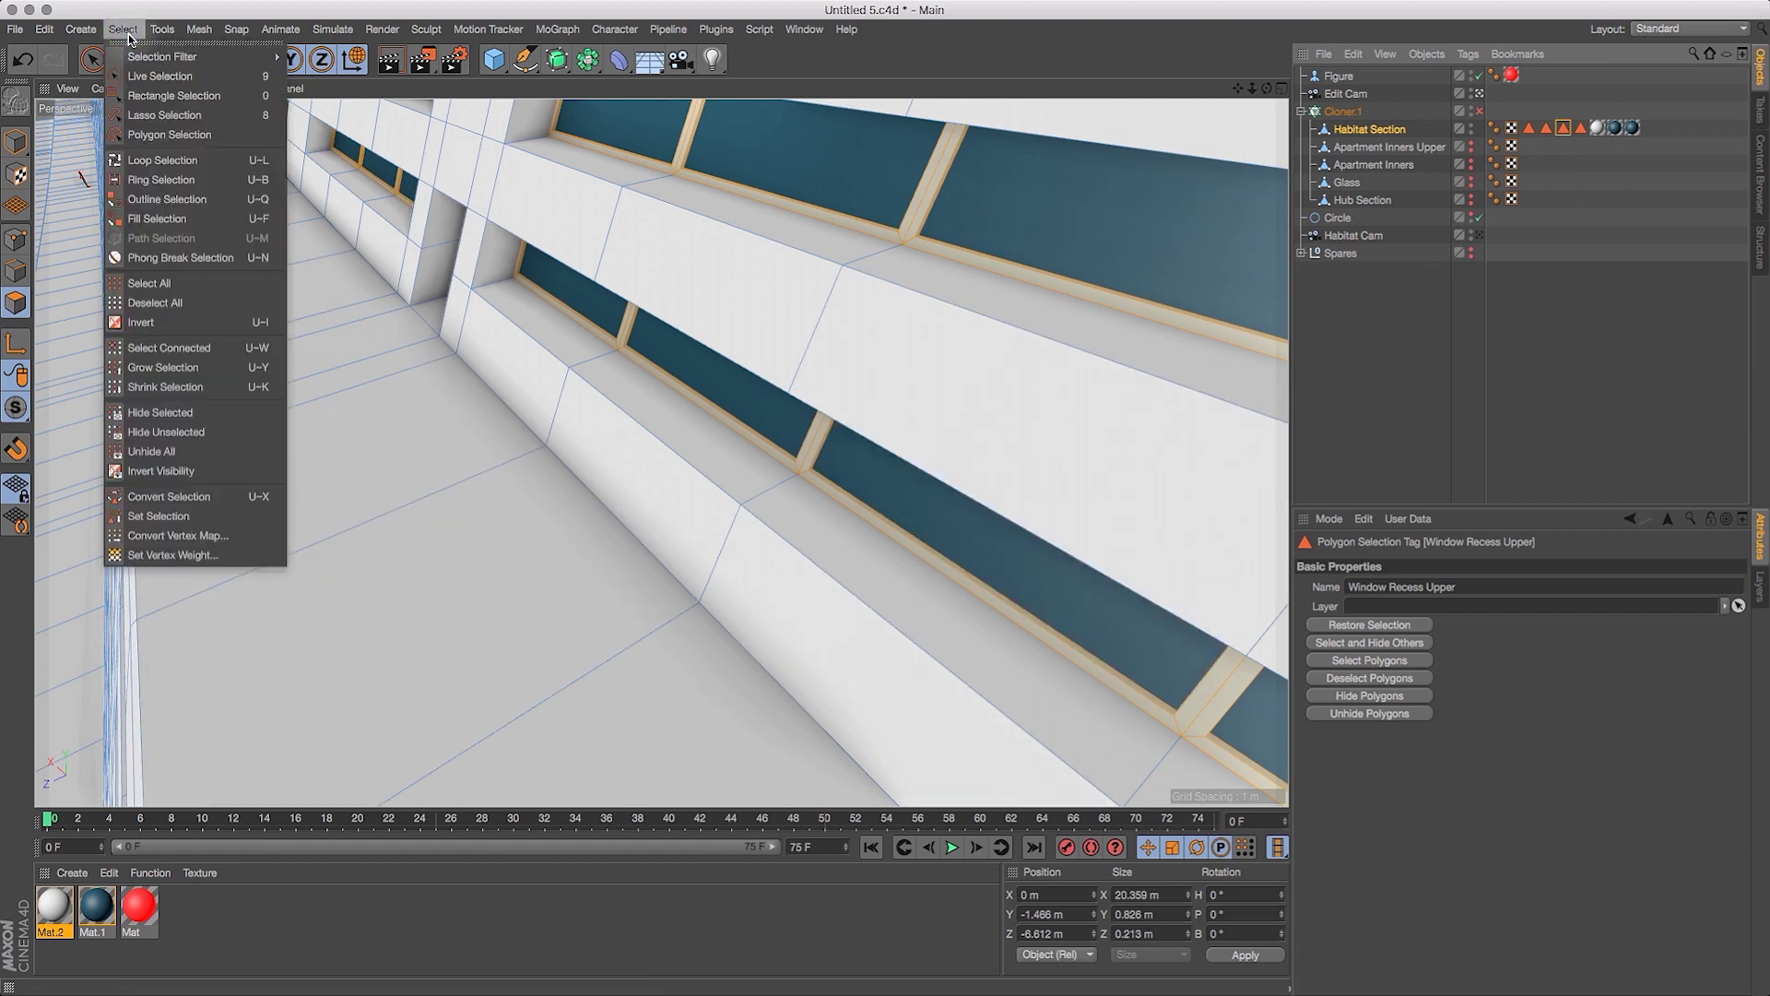
{"action": "left_click", "coordinate": [155, 516]}
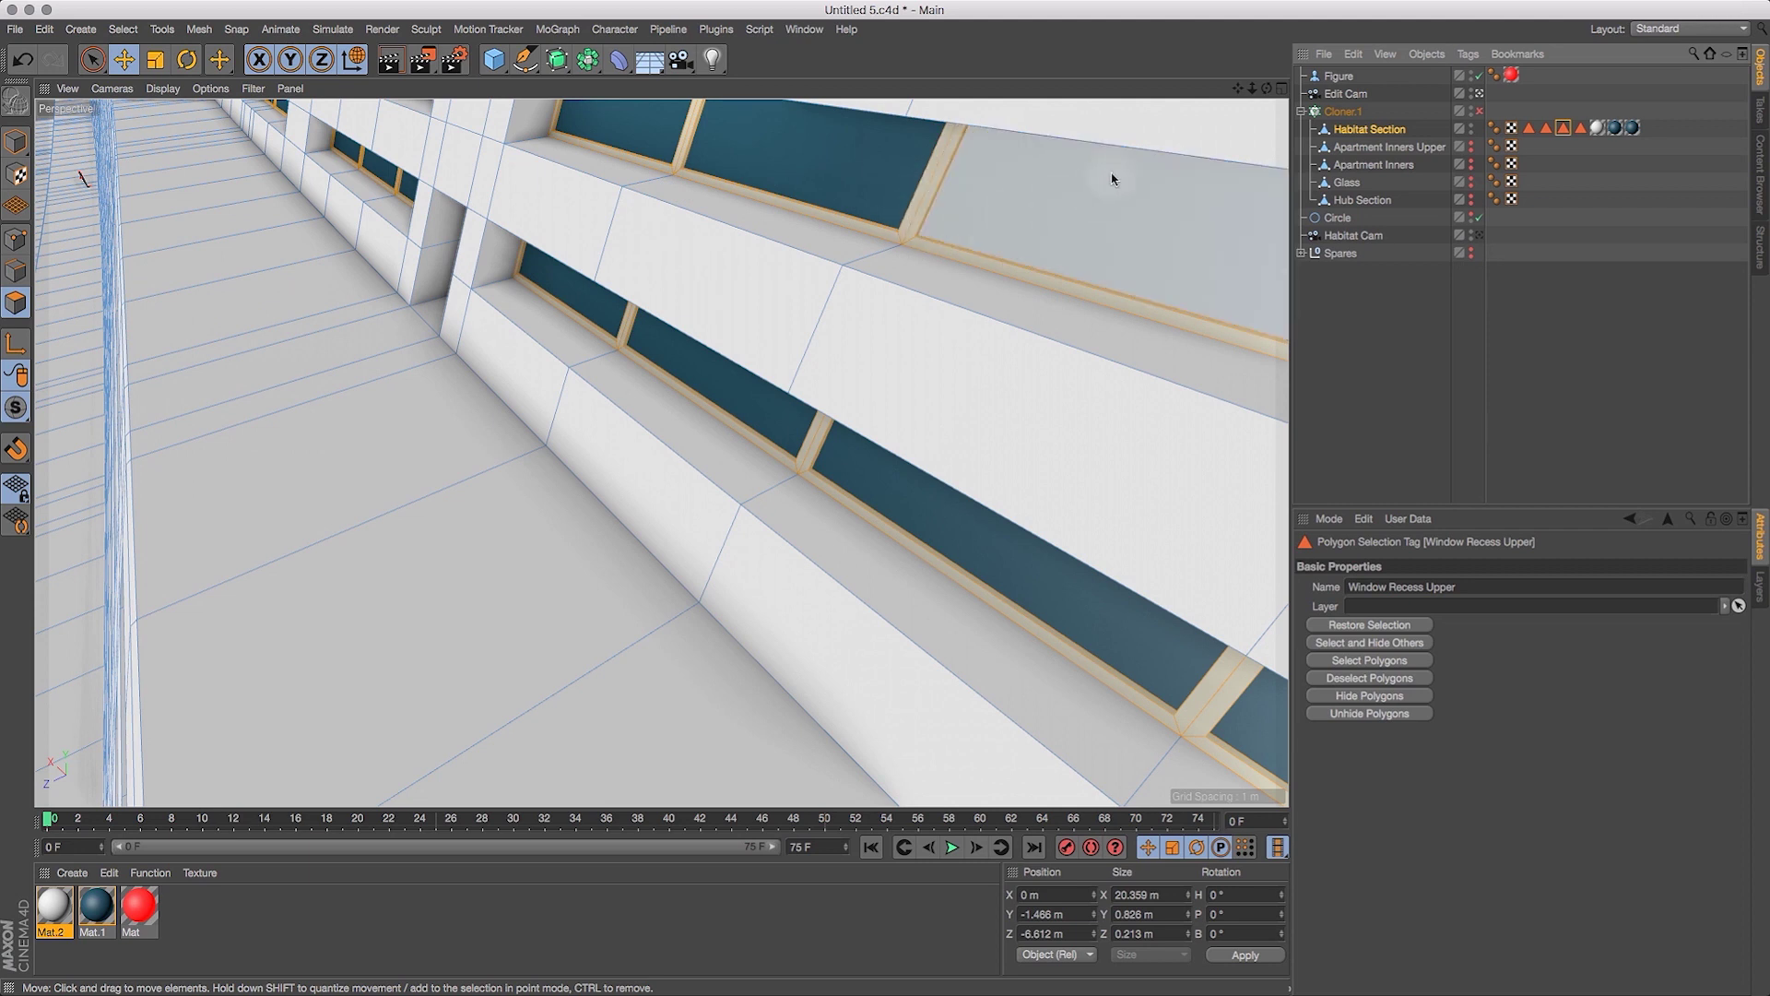
Recall the Window Recess polygon selection and grow it twice to take in the lower window frames.
{"action": "mouse_move", "coordinate": [1237, 89]}
{"action": "left_mouse_down"}
{"action": "mouse_move", "coordinate": [663, 447]}
{"action": "mouse_move", "coordinate": [673, 392]}
{"action": "mouse_move", "coordinate": [787, 275]}
{"action": "left_mouse_up"}
{"action": "key", "text": "1"}
{"action": "left_click_drag", "start_coordinate": [756, 335], "coordinate": [777, 92]}
{"action": "key", "text": "2"}
{"action": "key", "text": "1"}
{"action": "left_click_drag", "start_coordinate": [770, 249], "coordinate": [640, 326]}
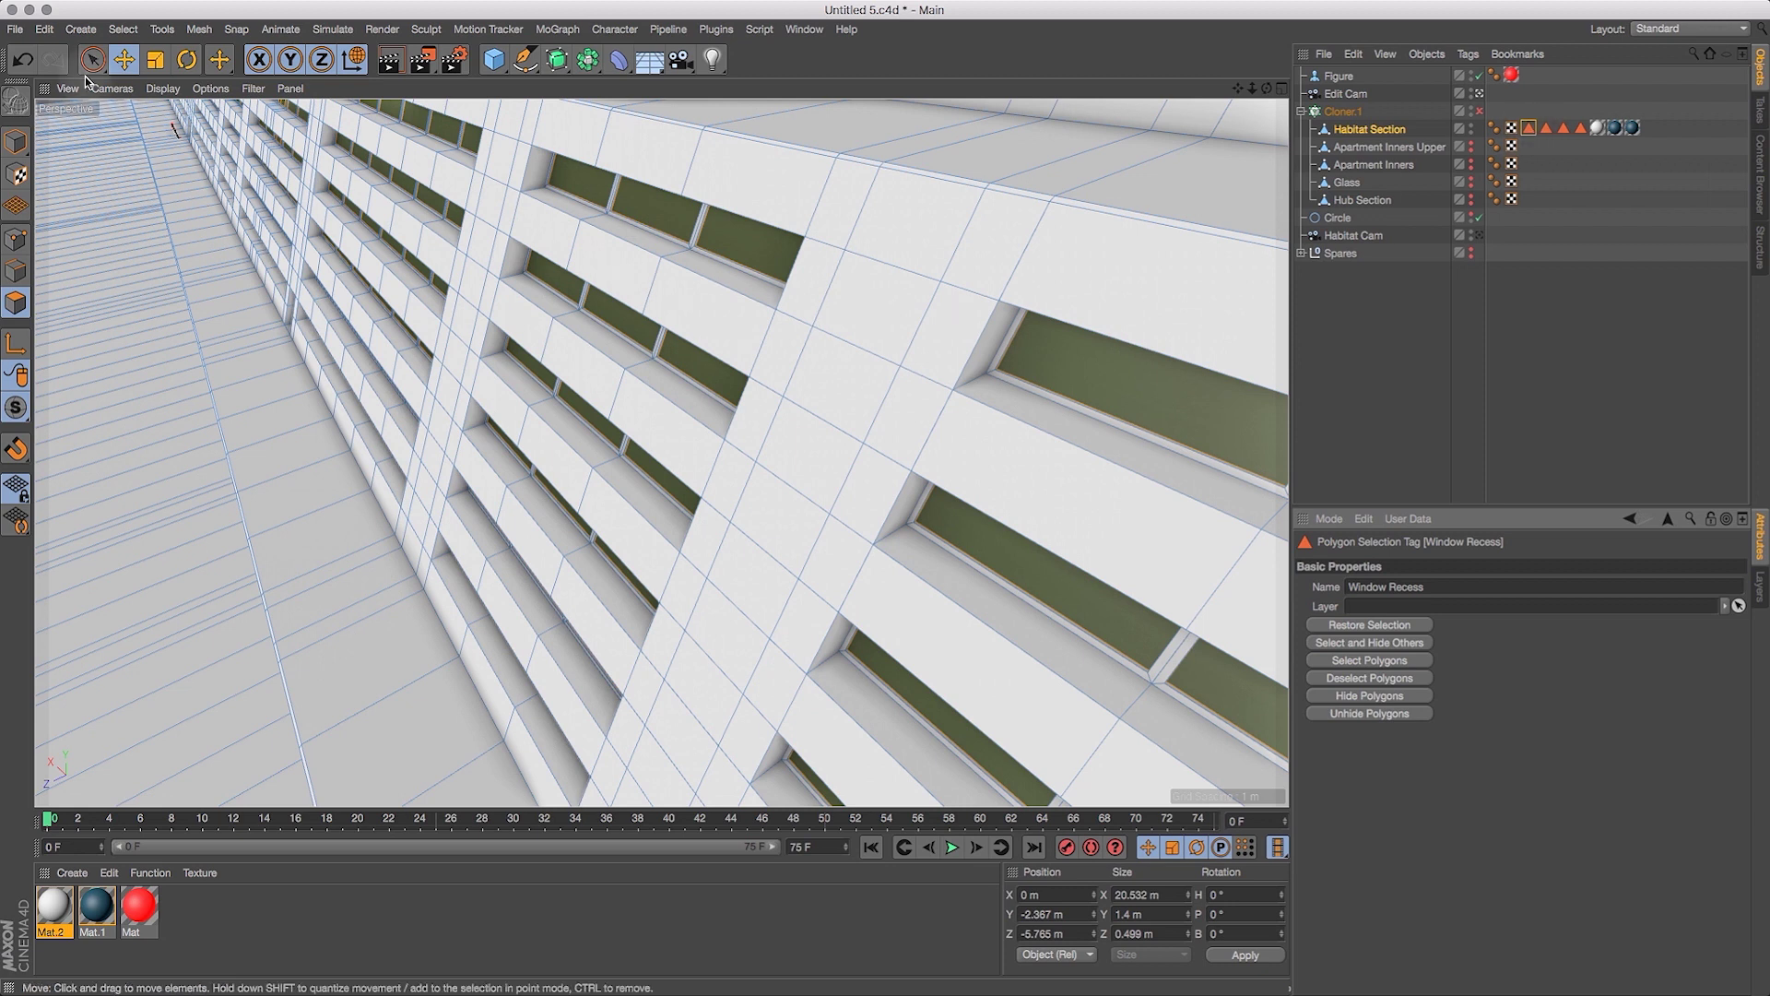
{"action": "left_click", "coordinate": [124, 31]}
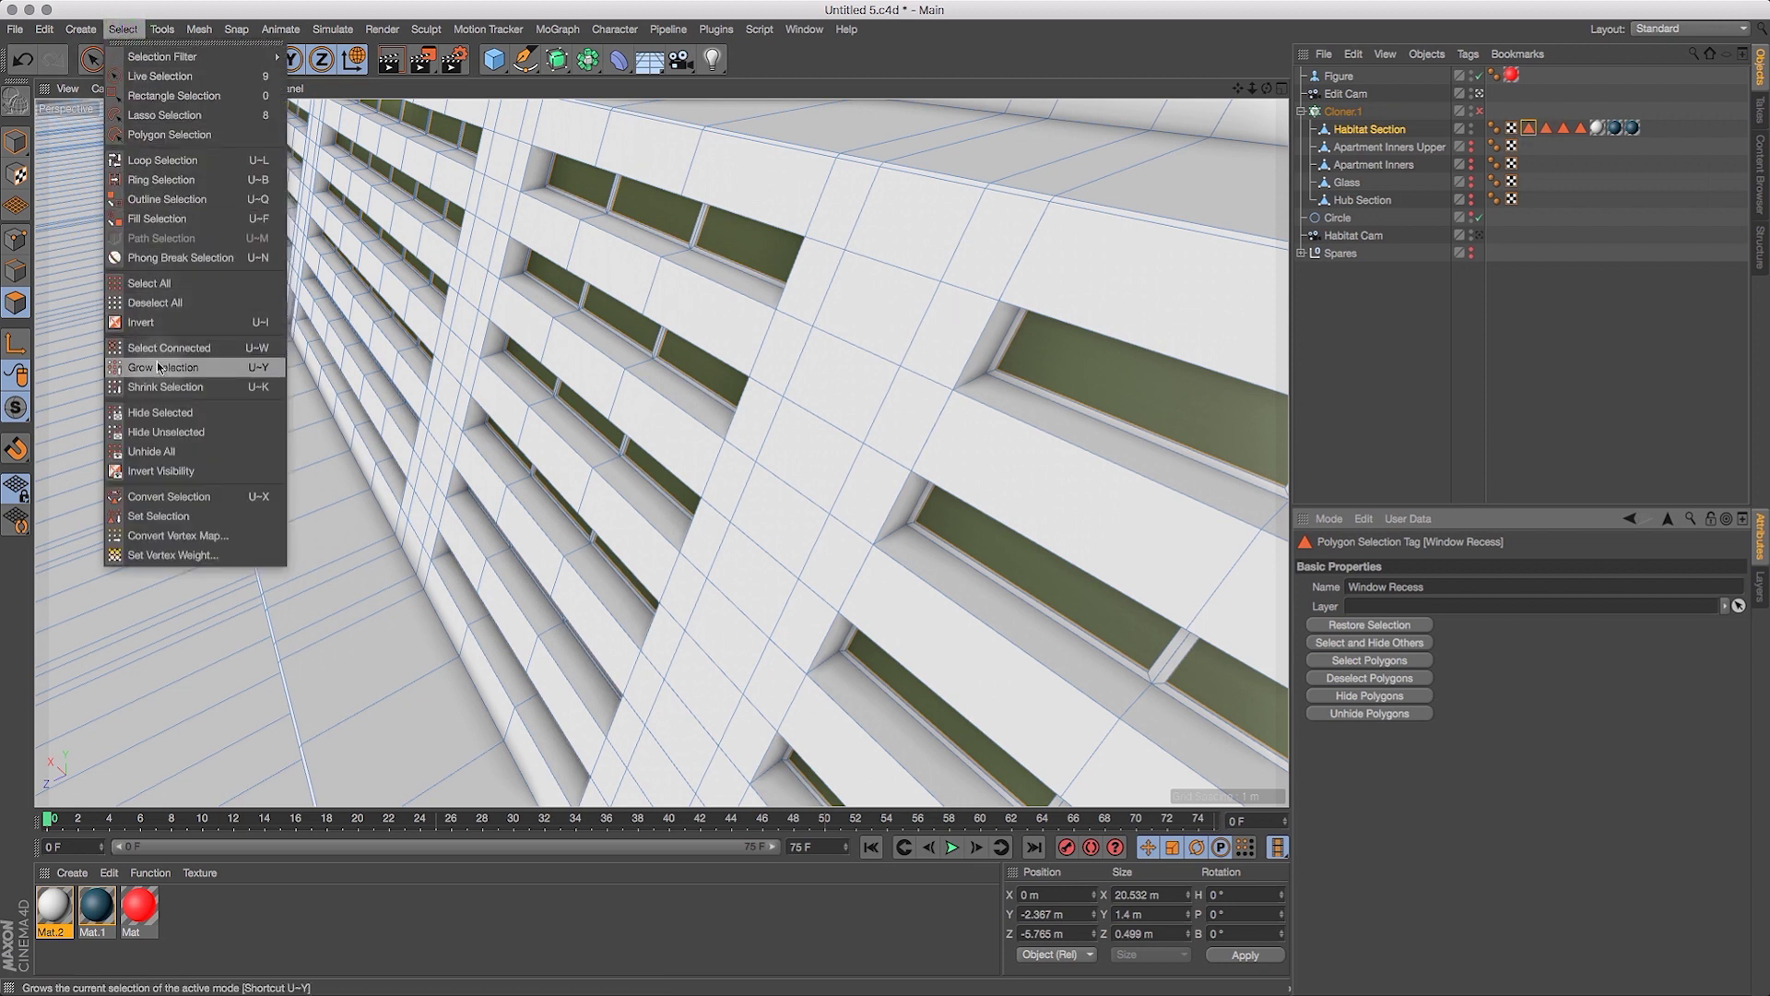
{"action": "left_click", "coordinate": [159, 367]}
{"action": "left_click", "coordinate": [125, 30]}
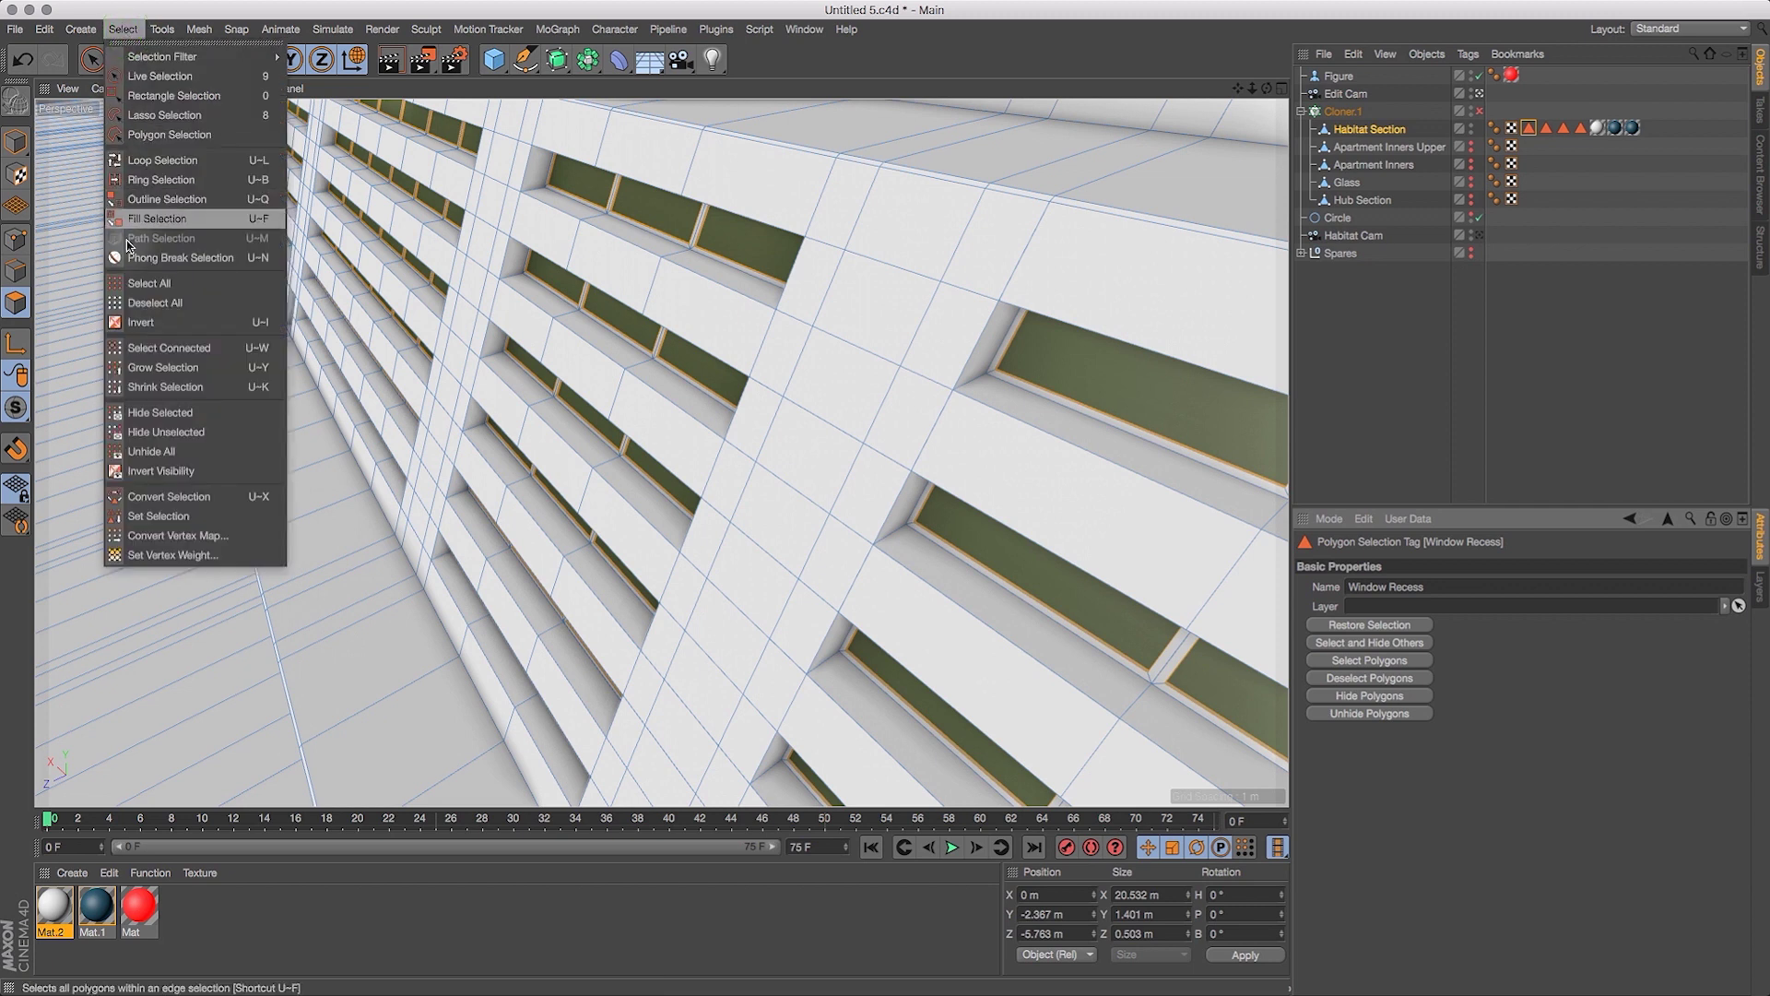
{"action": "left_click", "coordinate": [137, 367]}
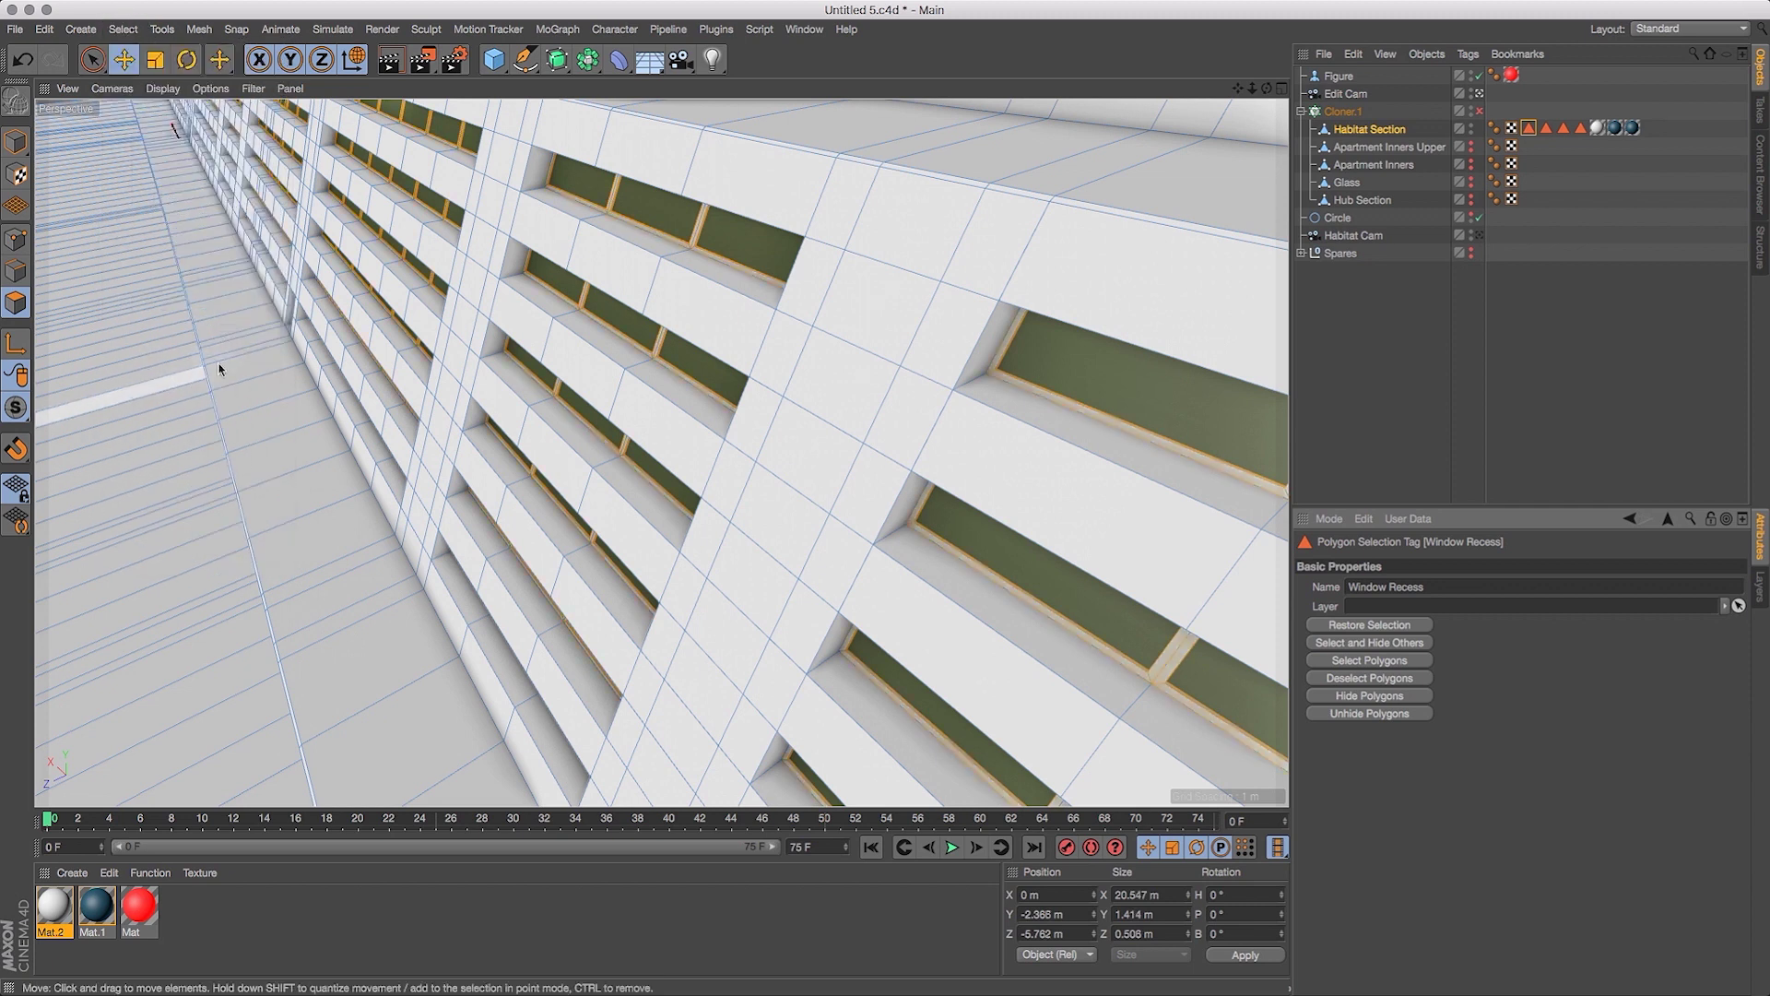
Remove the Window Glass polygons from the selection and store the remaining frame polygons in the Window Recess selection tag.
{"action": "left_click", "coordinate": [1548, 129]}
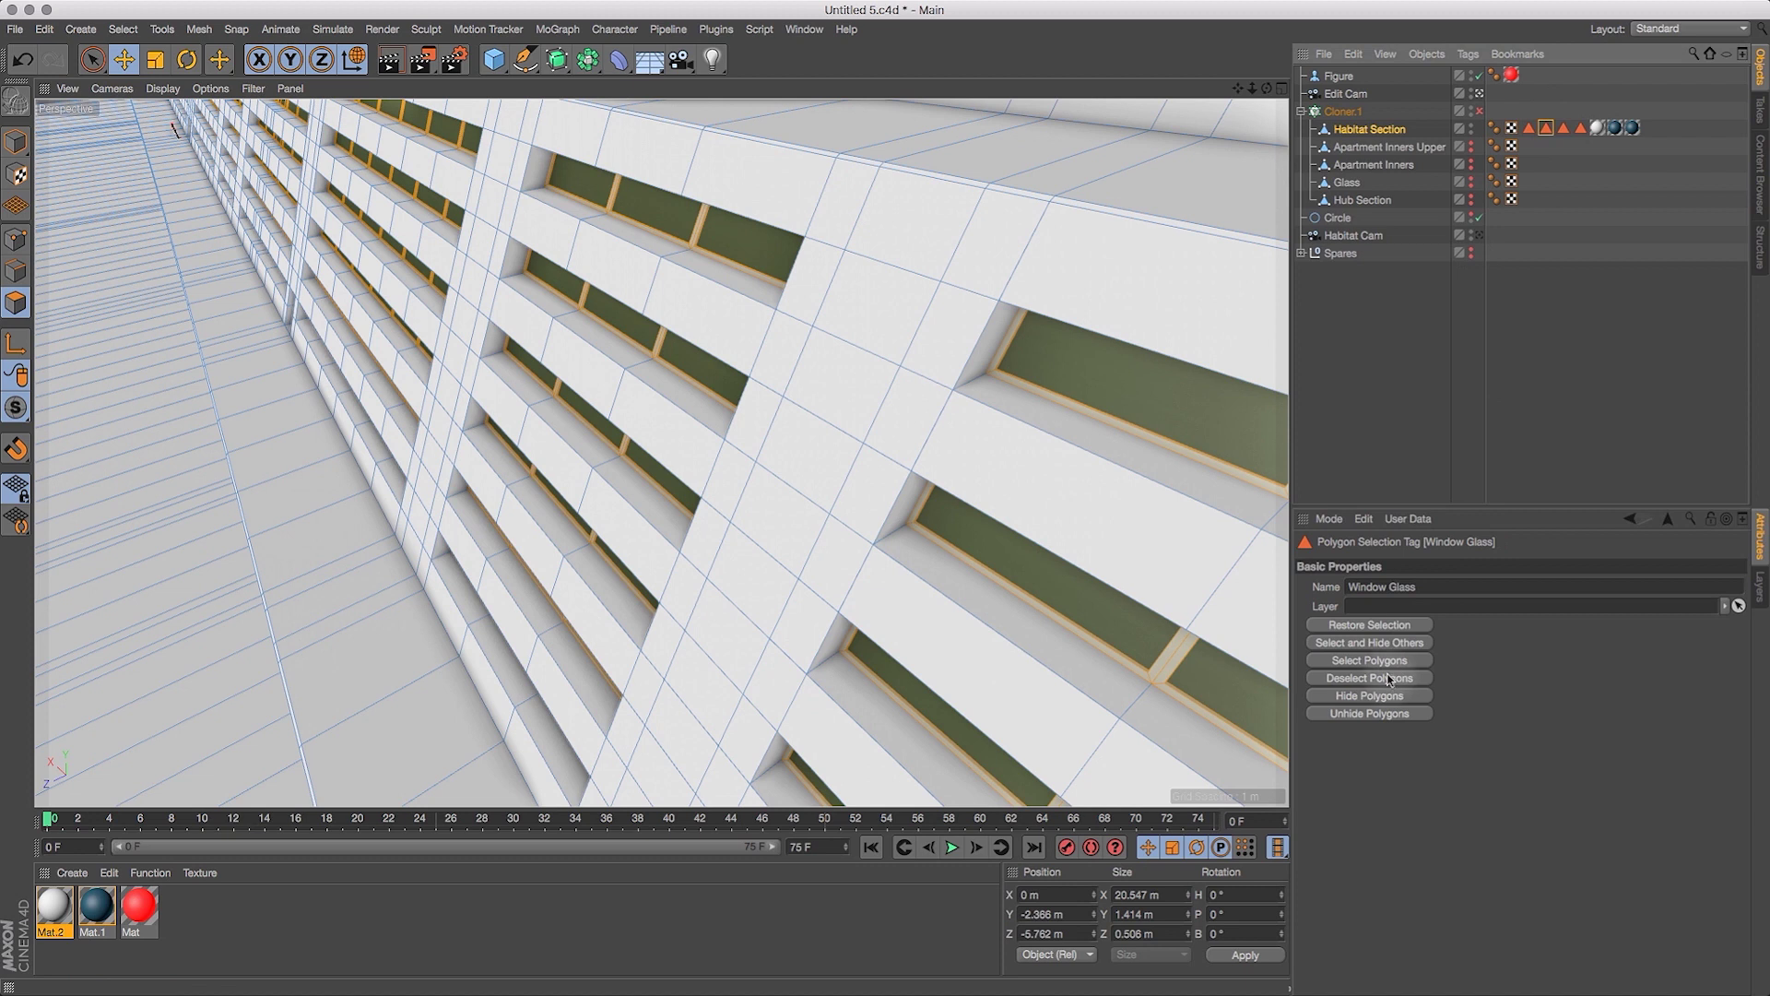
{"action": "left_click", "coordinate": [1391, 678]}
{"action": "left_click", "coordinate": [1530, 129]}
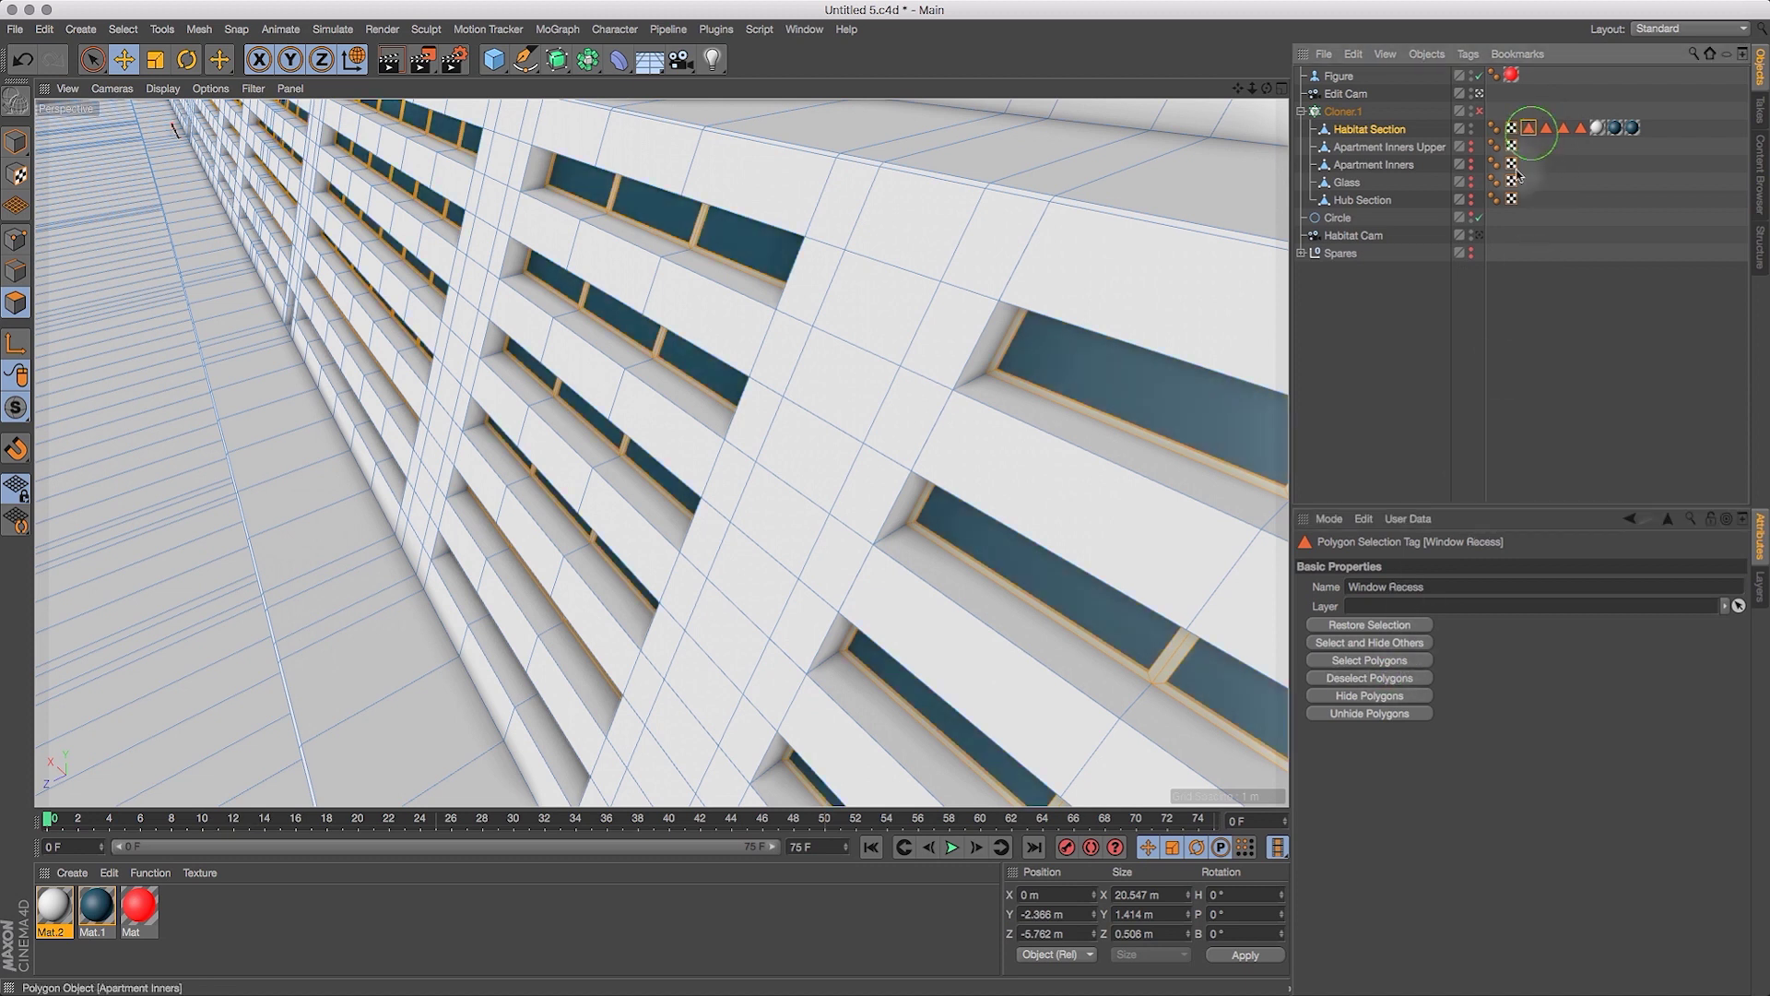
{"action": "left_click", "coordinate": [123, 29]}
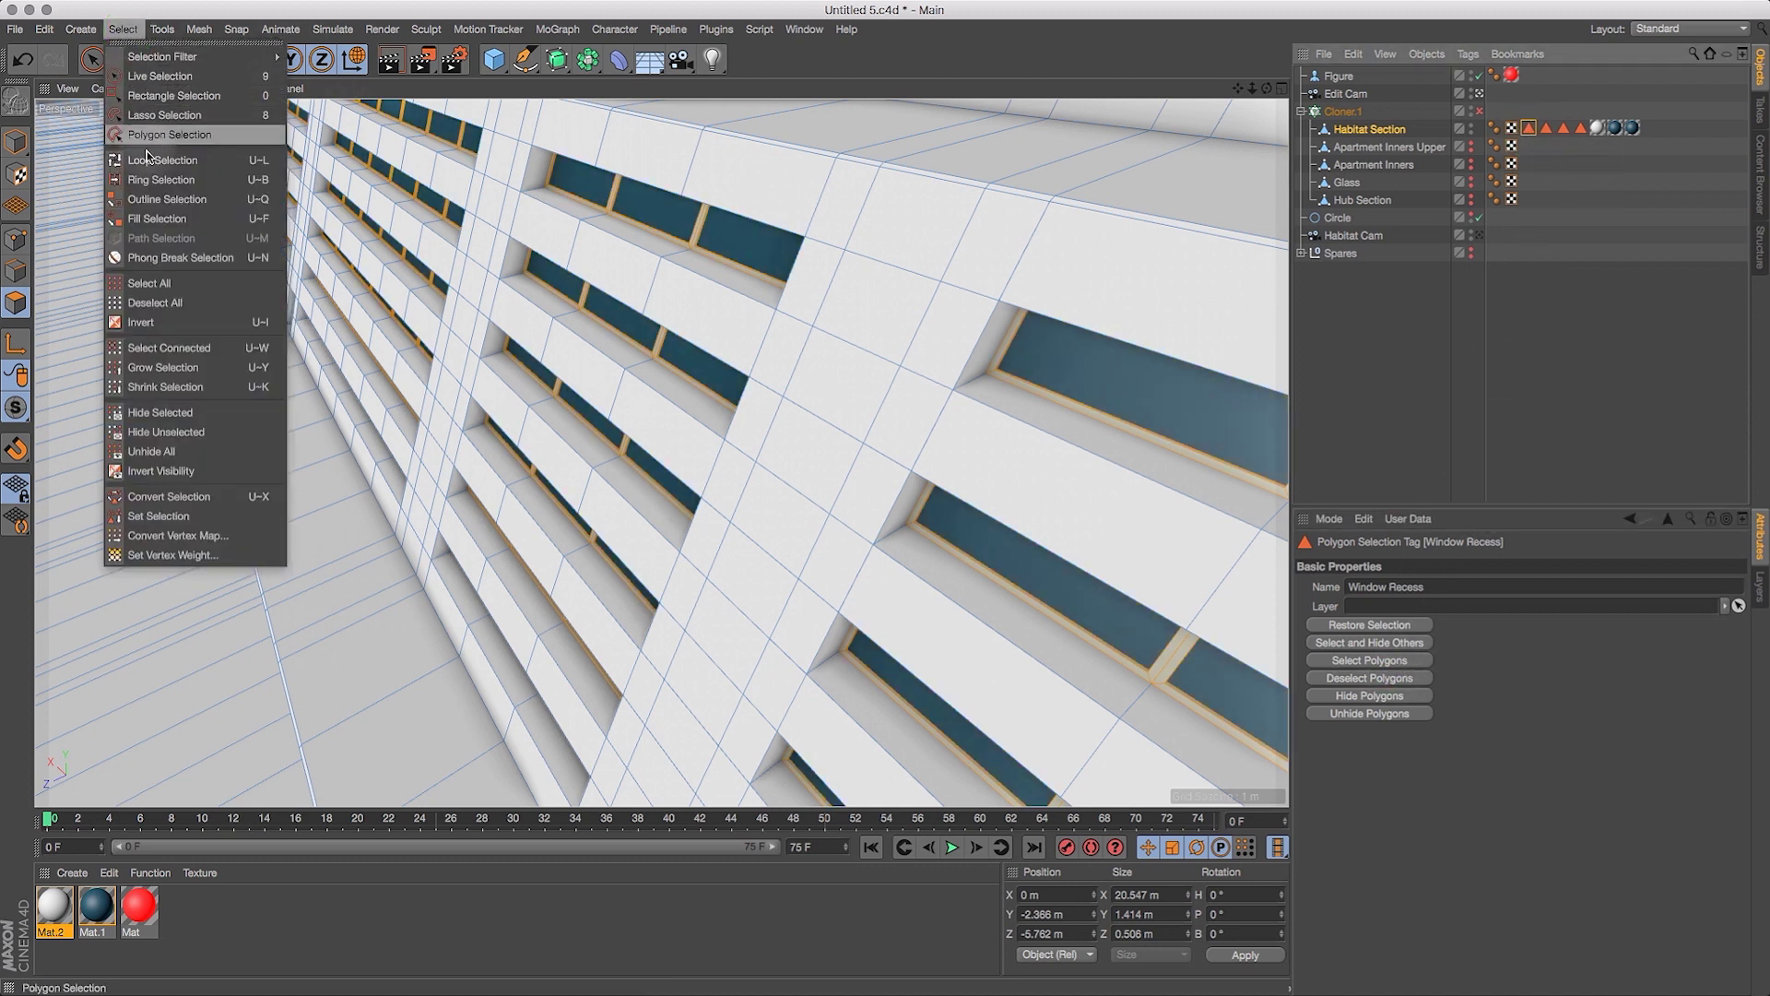
{"action": "left_click", "coordinate": [181, 514]}
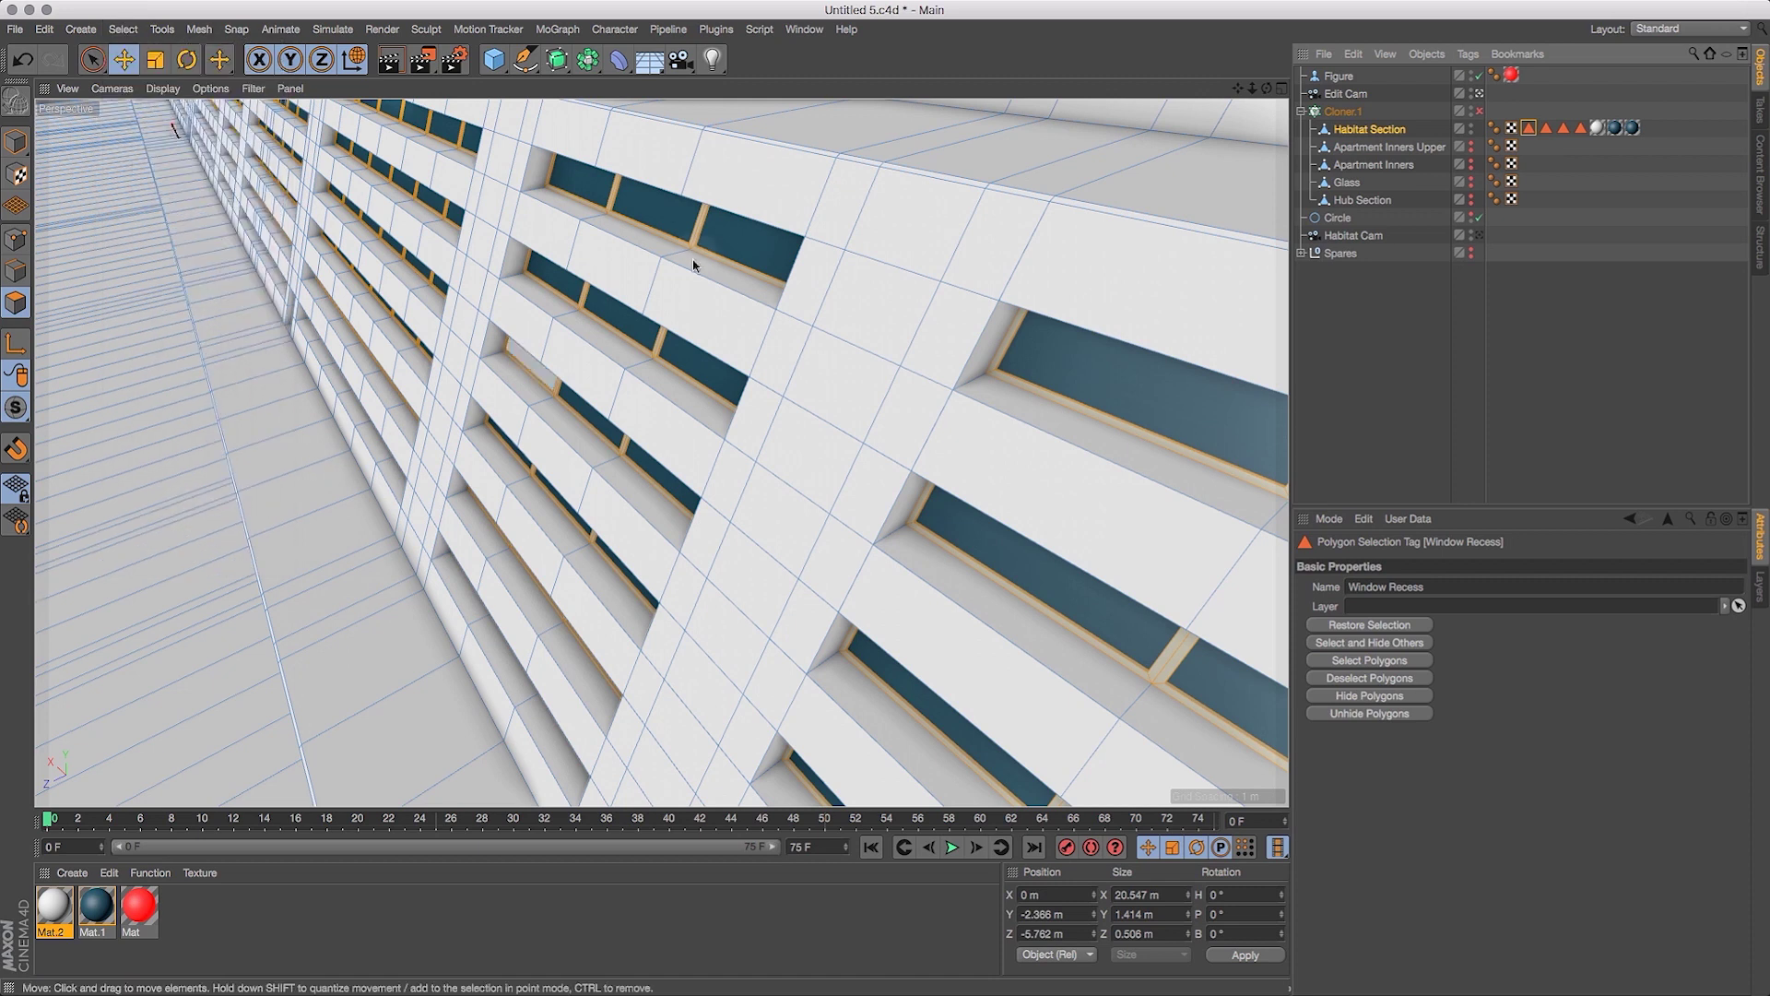
{"action": "left_click_drag", "start_coordinate": [1267, 90], "coordinate": [1246, 103]}
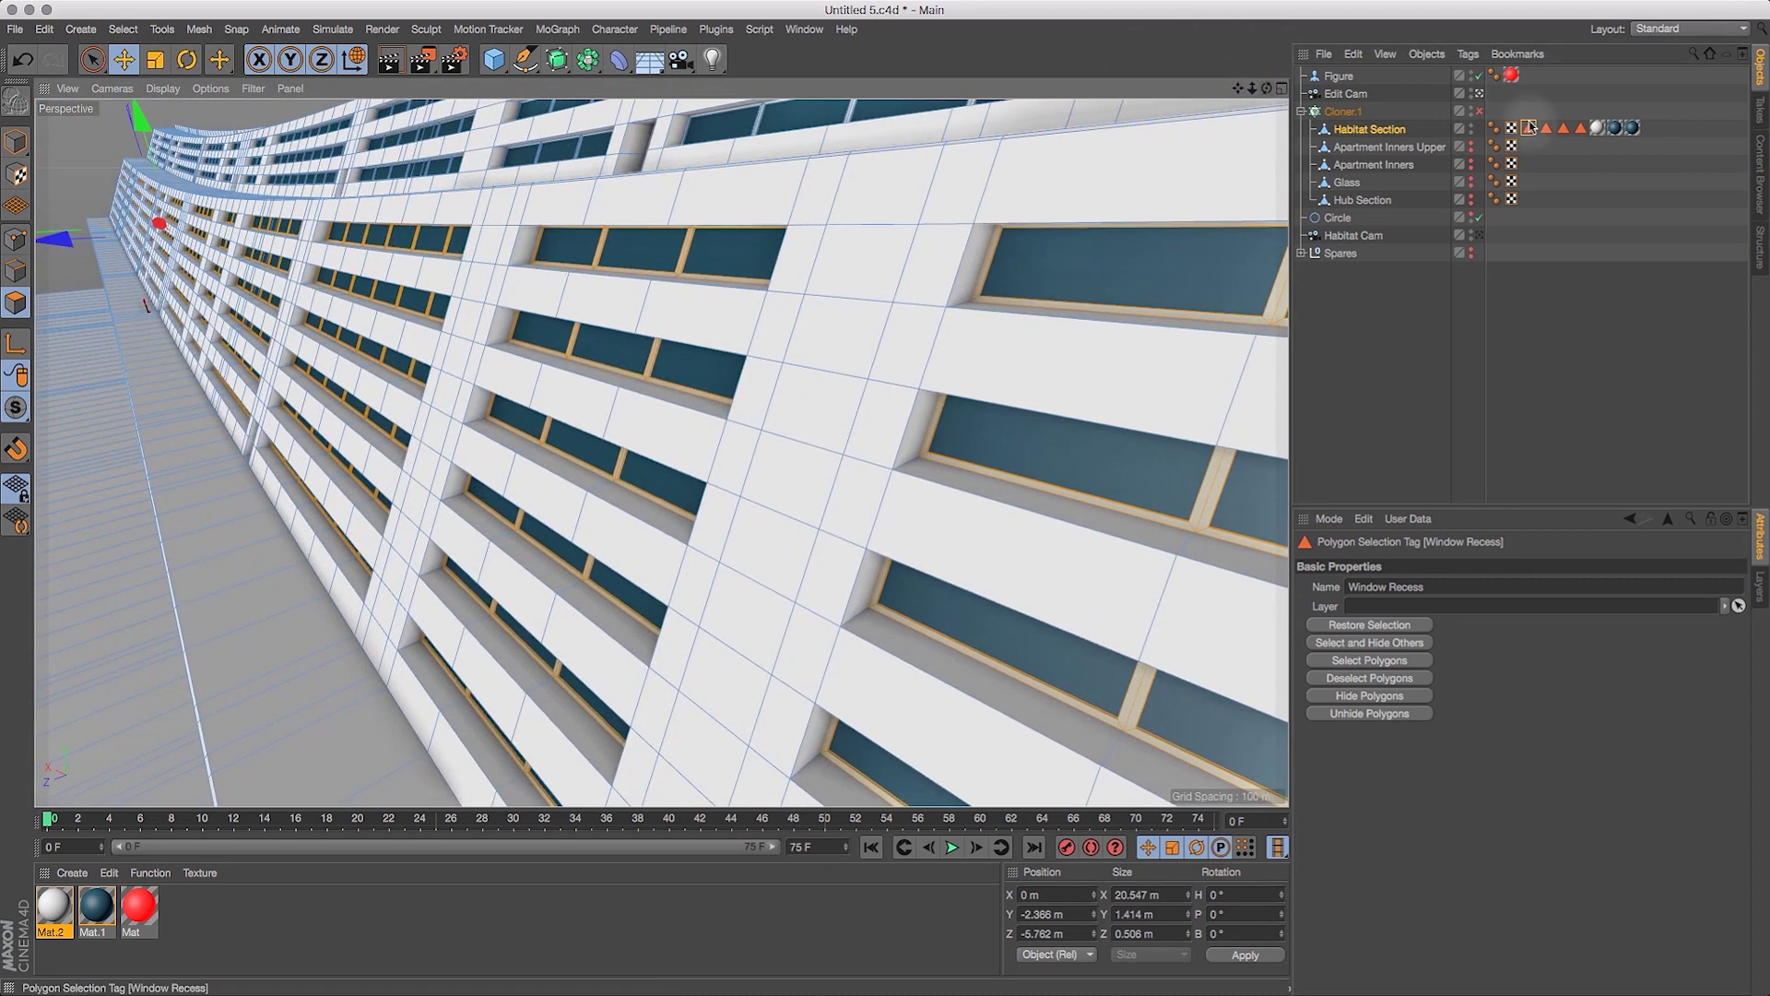
{"action": "left_click", "coordinate": [1546, 128]}
{"action": "left_click", "coordinate": [1528, 127]}
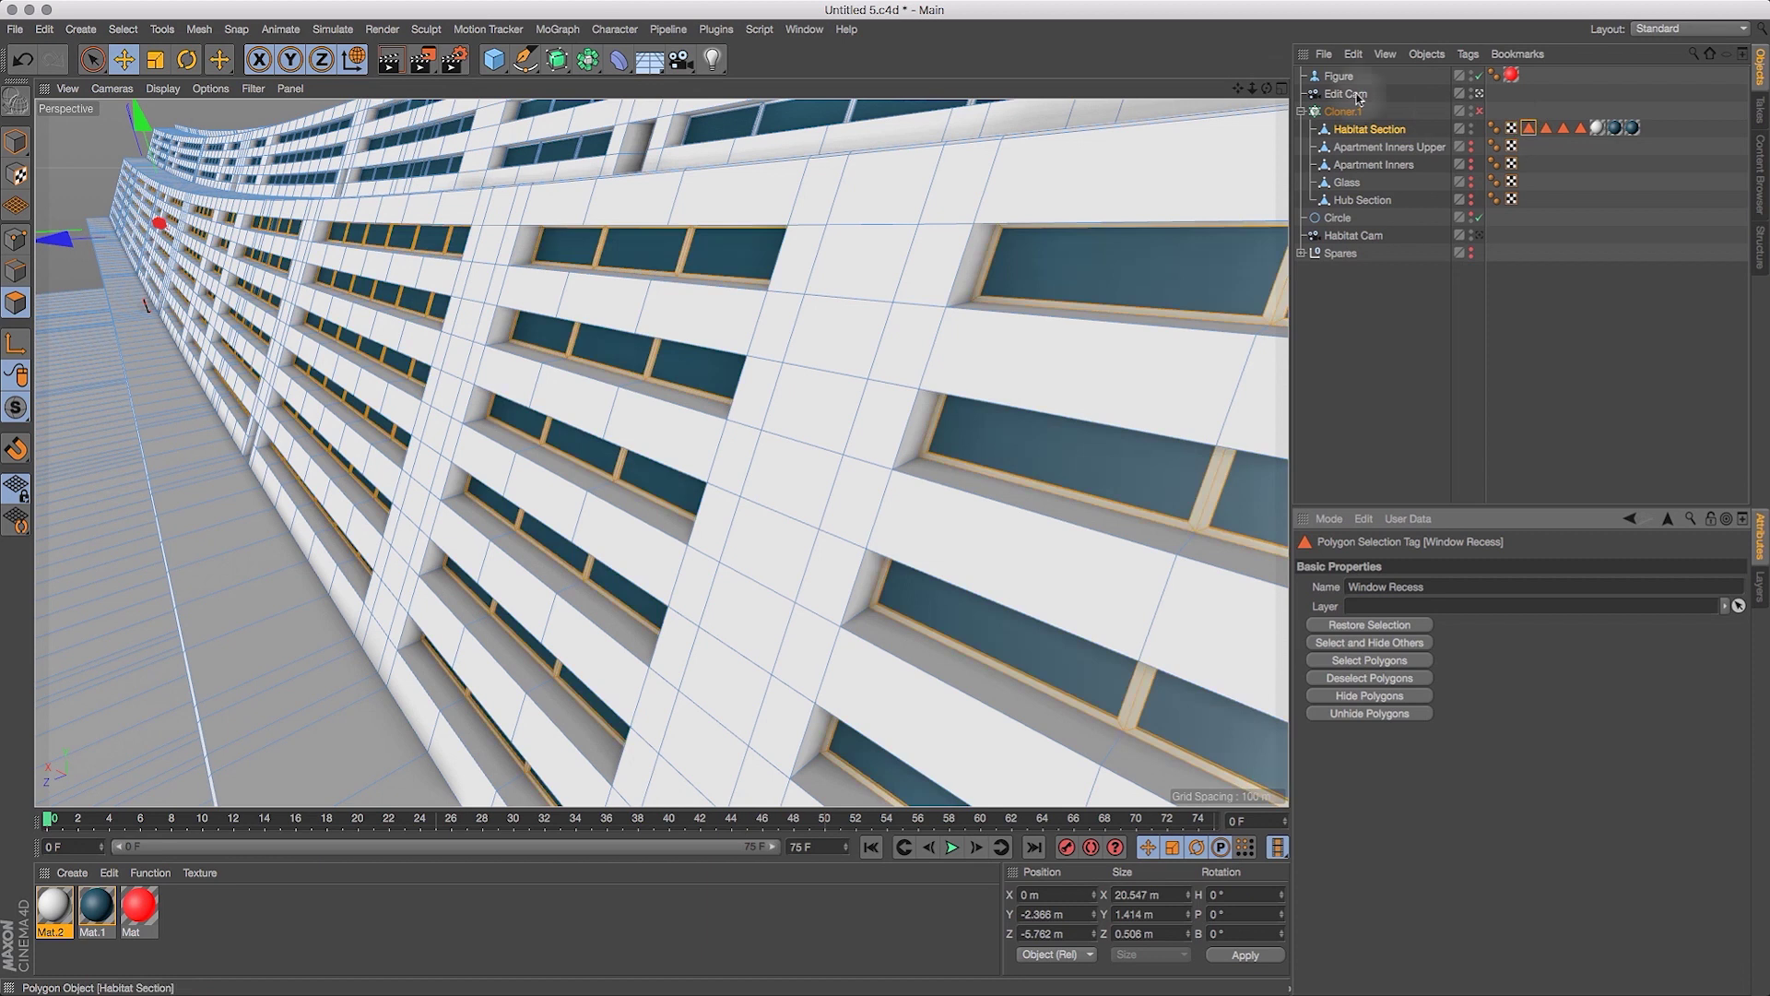
{"action": "left_click_drag", "start_coordinate": [1237, 88], "coordinate": [1263, 152]}
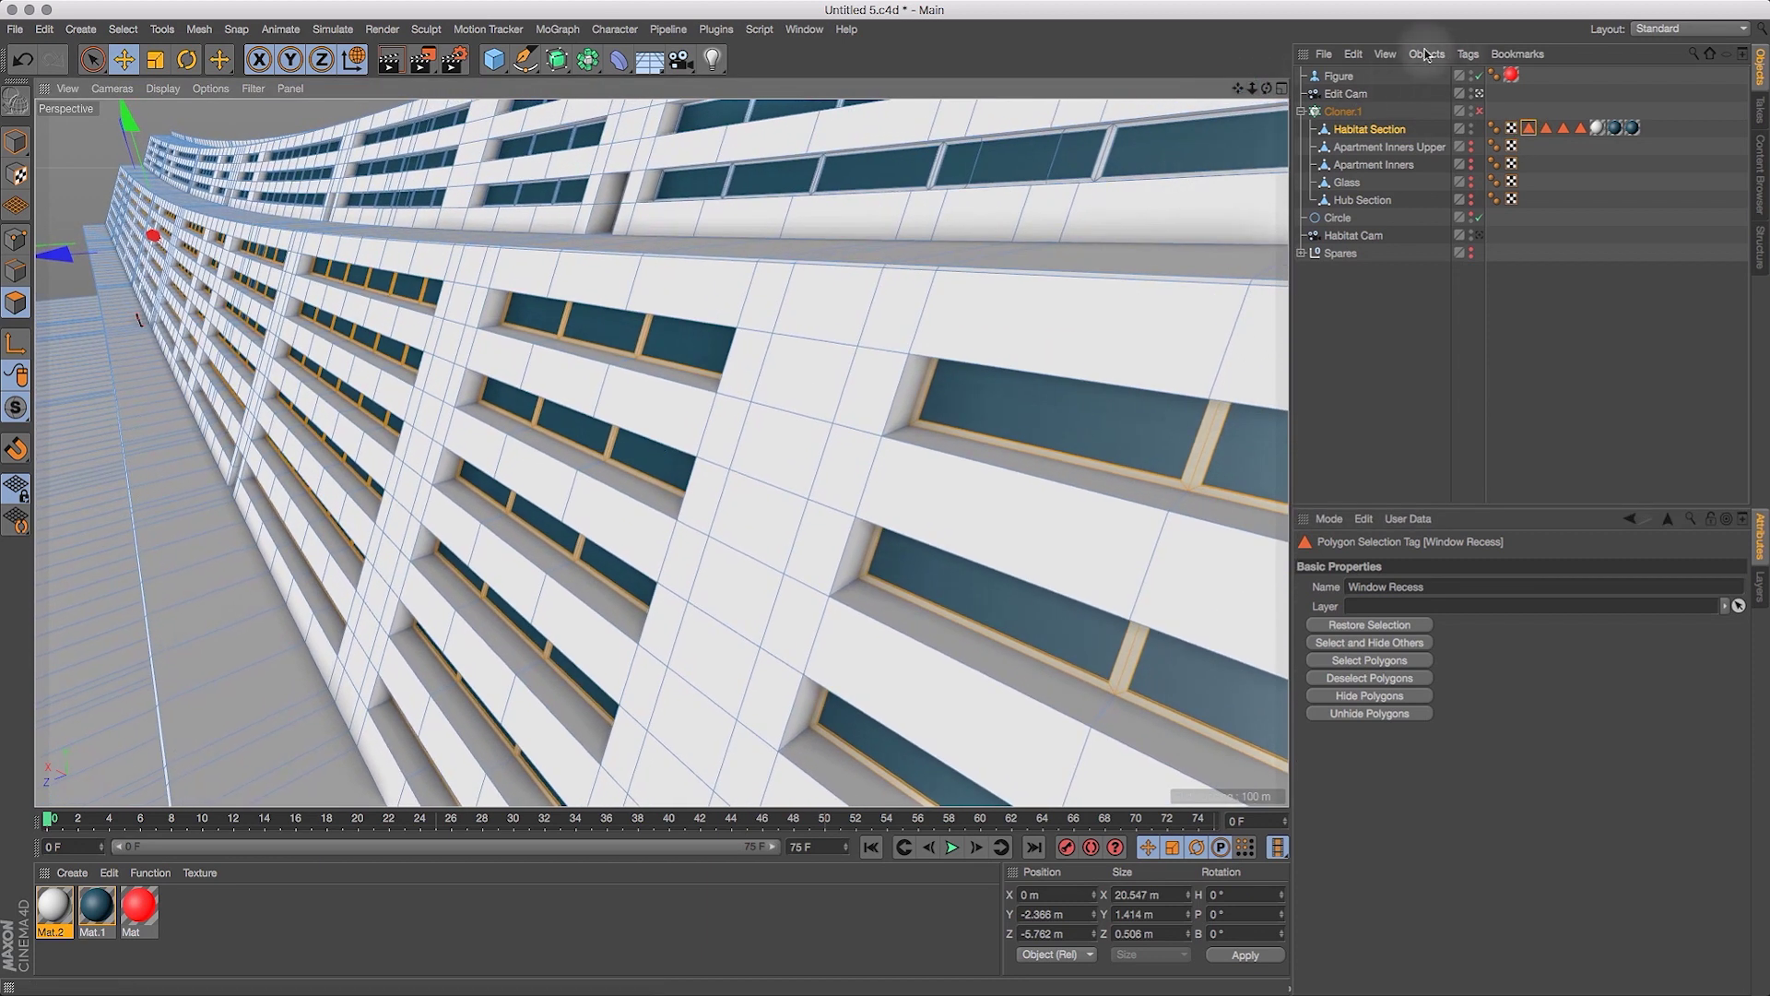
Create a new material and make its colour dark grey with a V value of 15%.
{"action": "left_click", "coordinate": [72, 873]}
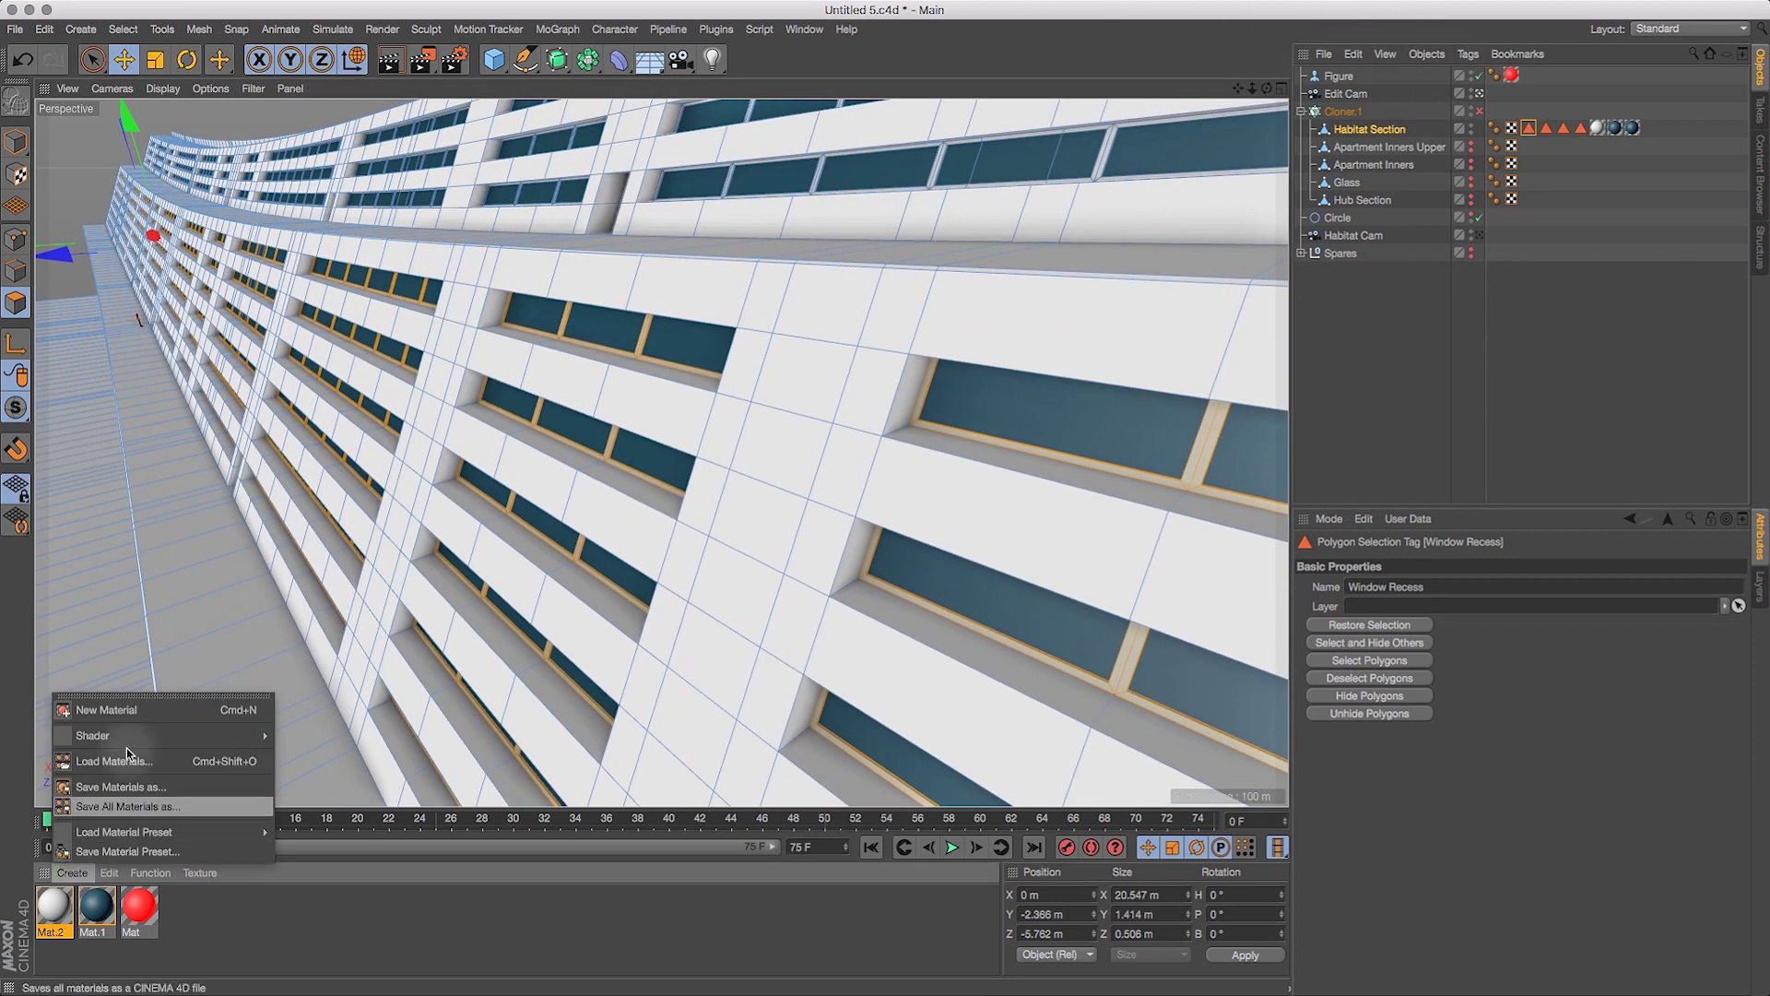
{"action": "left_click", "coordinate": [92, 704]}
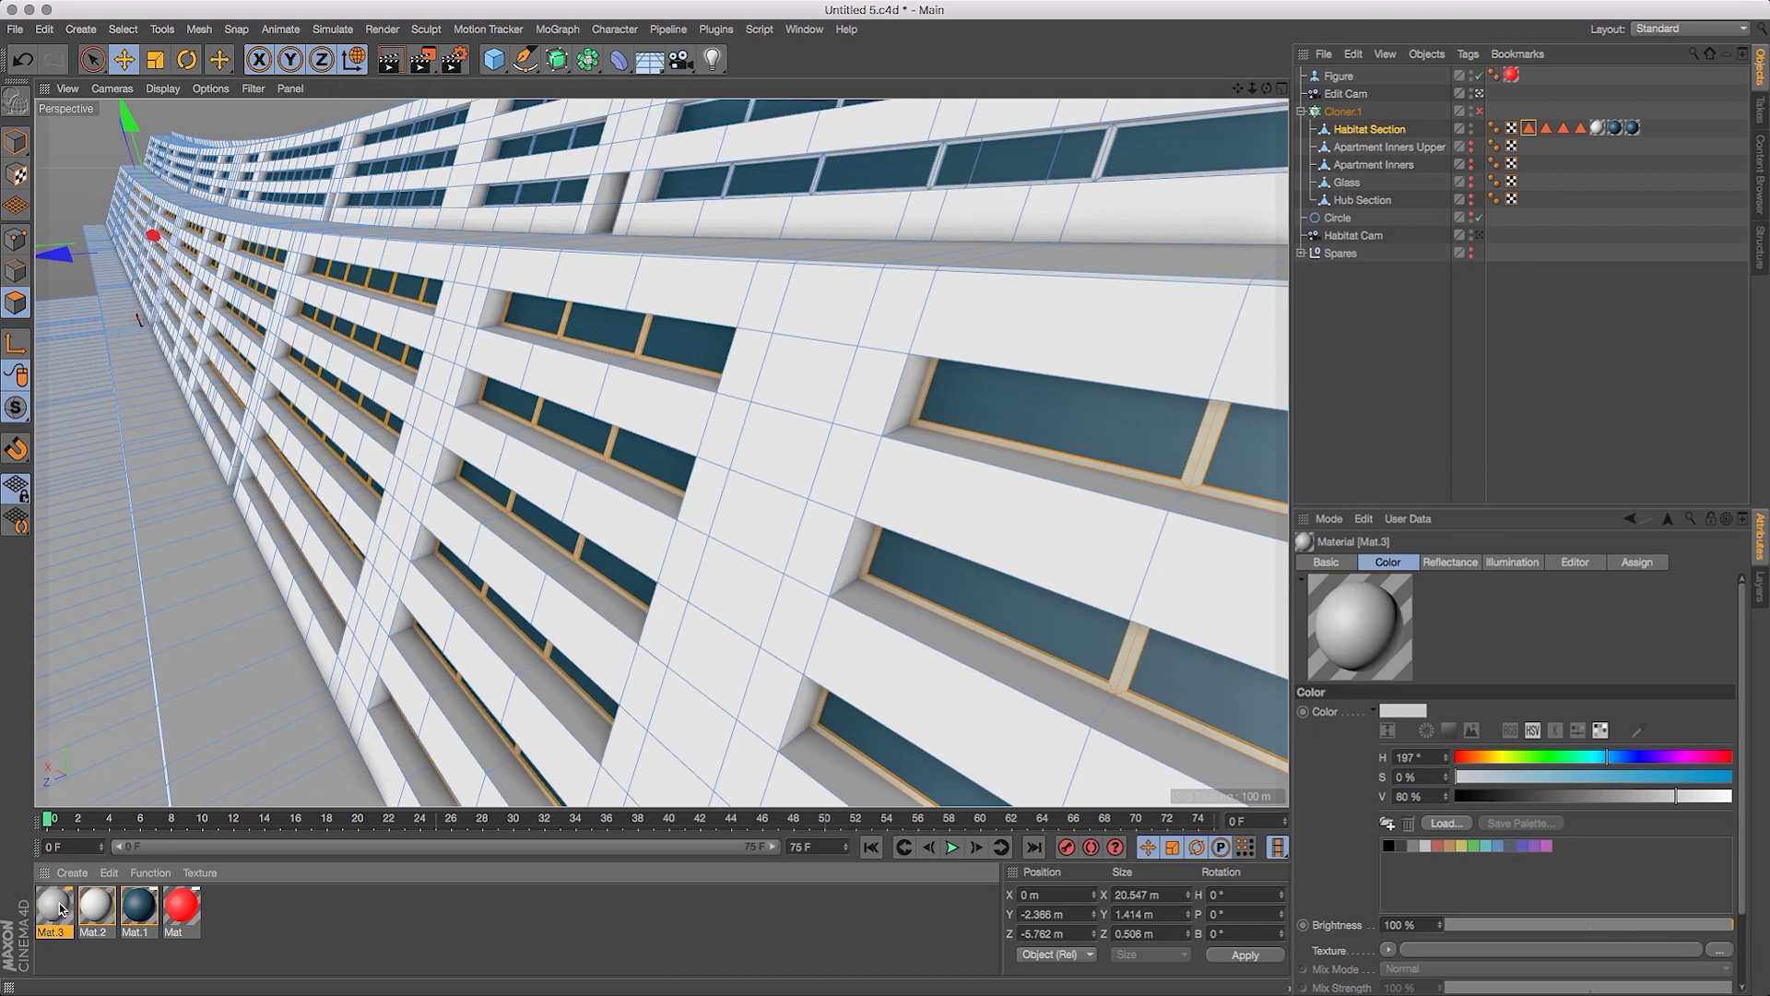
{"action": "double_click", "coordinate": [54, 915]}
{"action": "left_click", "coordinate": [479, 321]}
{"action": "left_click_drag", "start_coordinate": [634, 379], "coordinate": [833, 385]}
{"action": "left_click", "coordinate": [570, 250]}
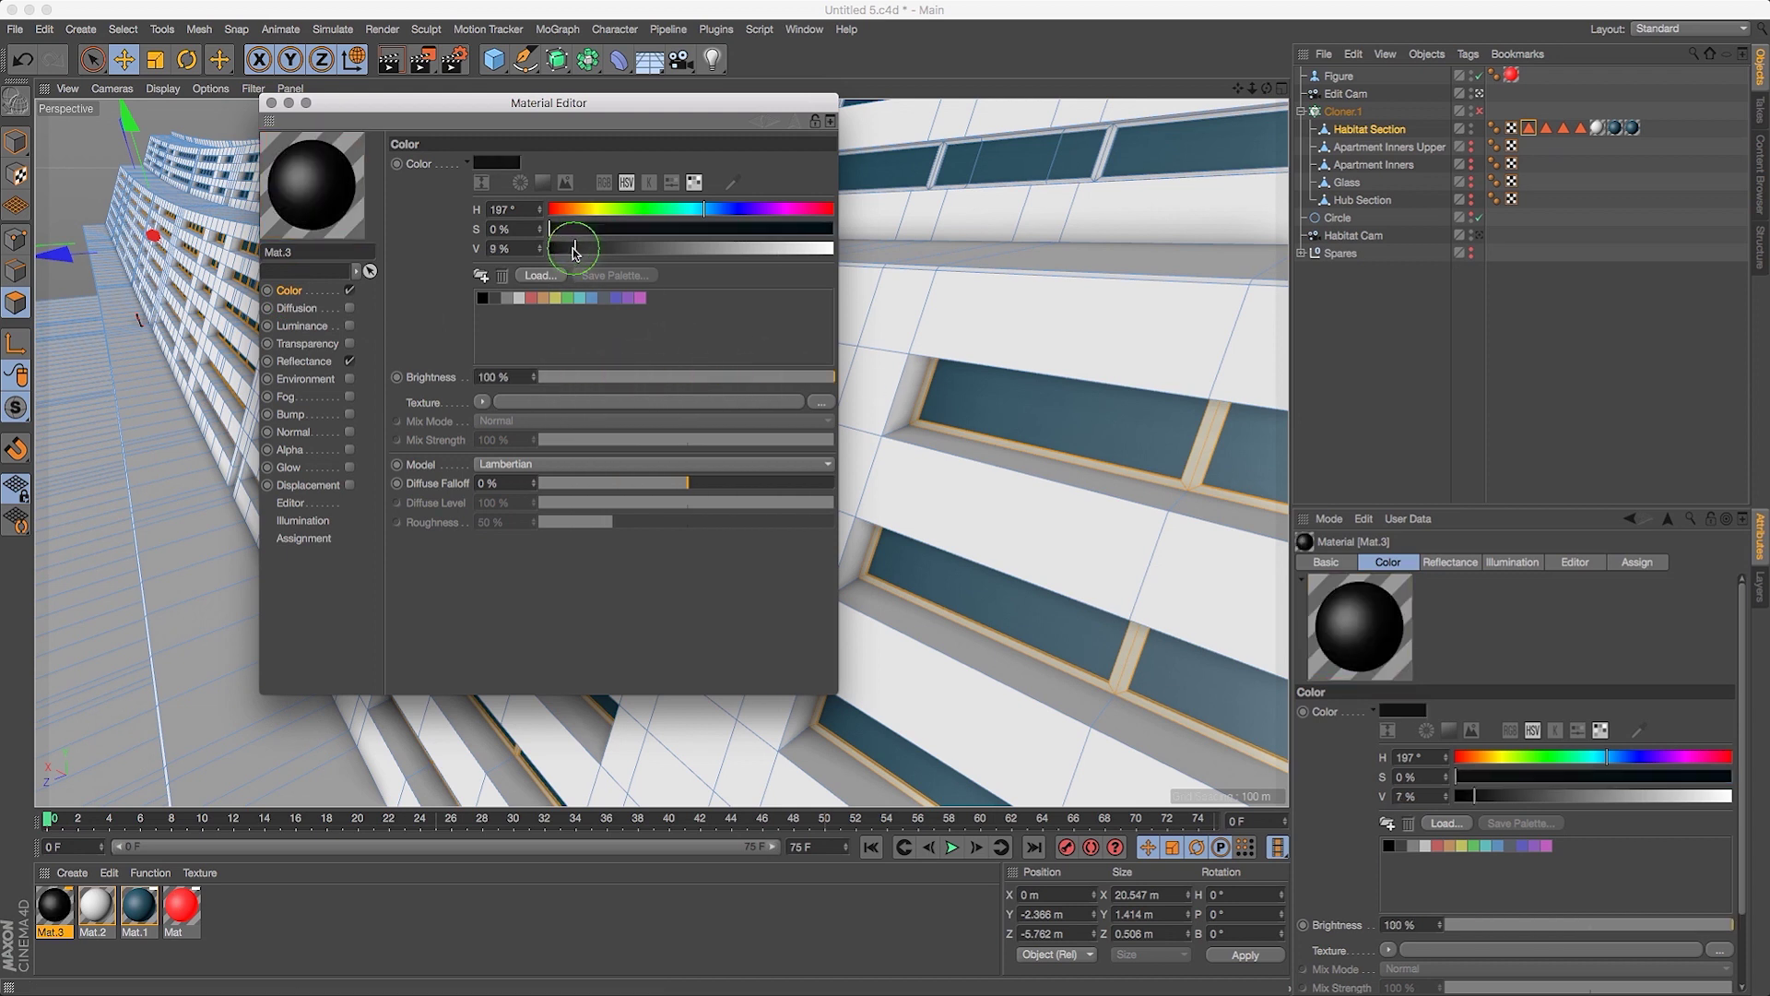
{"action": "left_click_drag", "start_coordinate": [581, 250], "coordinate": [591, 249]}
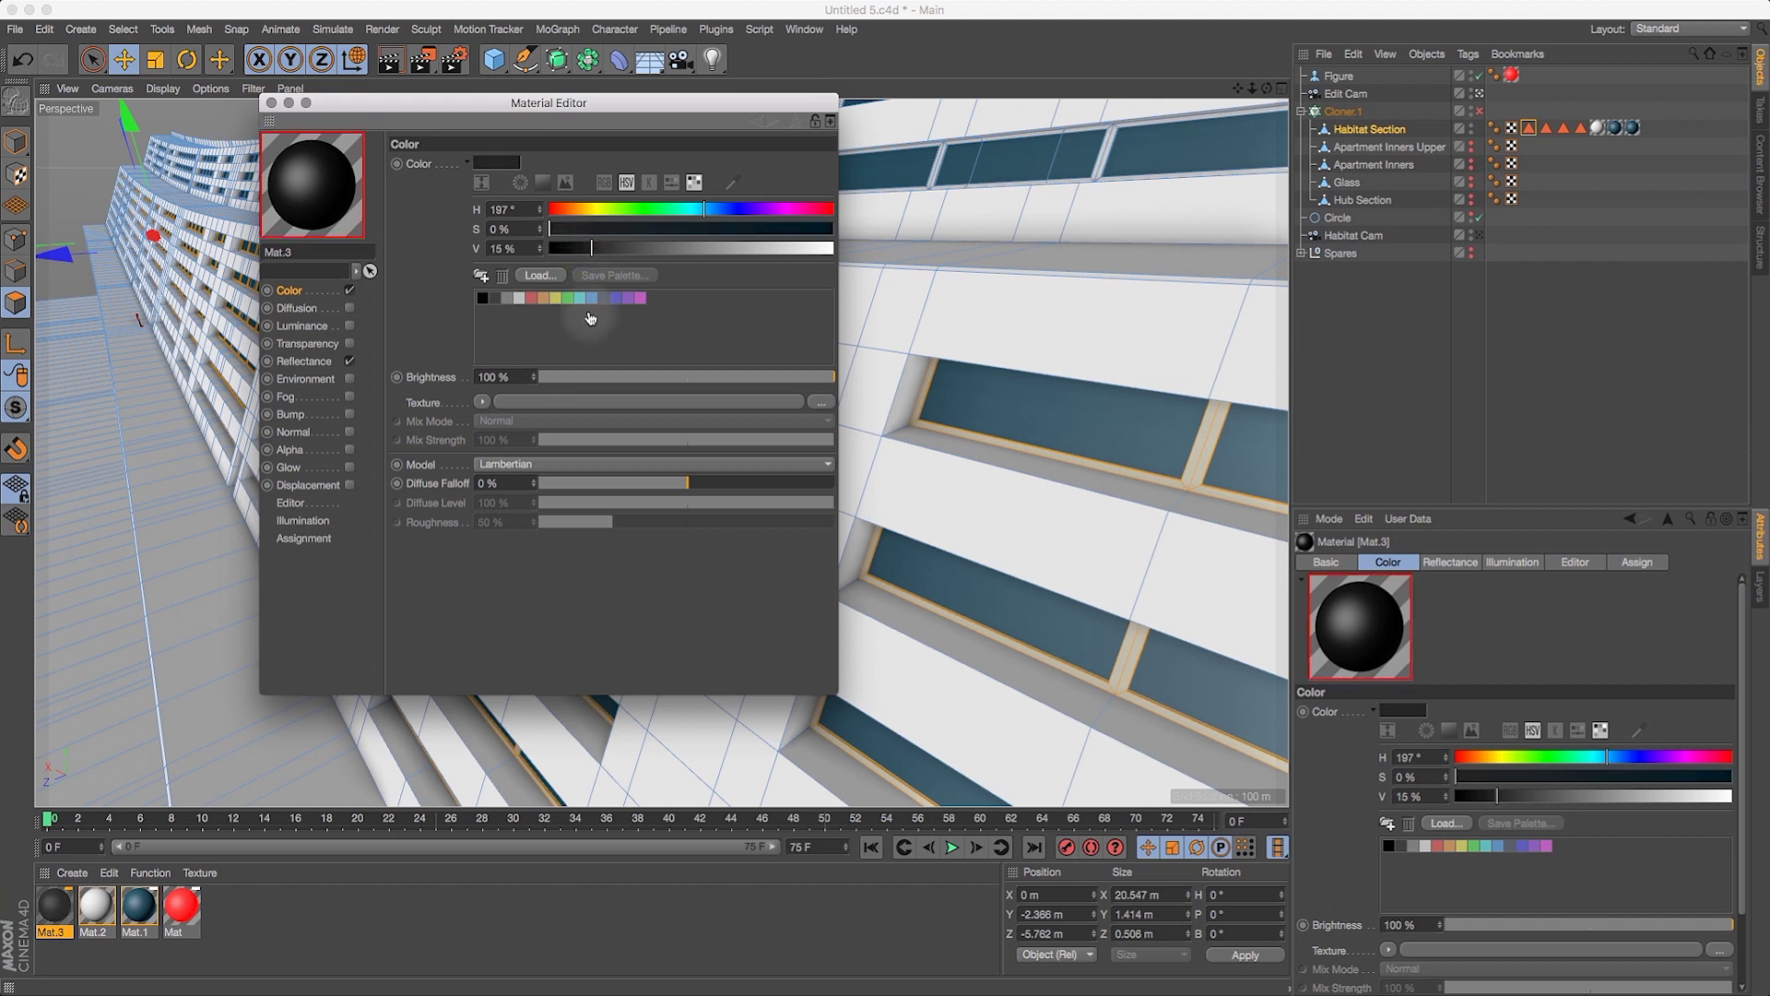
{"action": "left_click", "coordinate": [271, 103]}
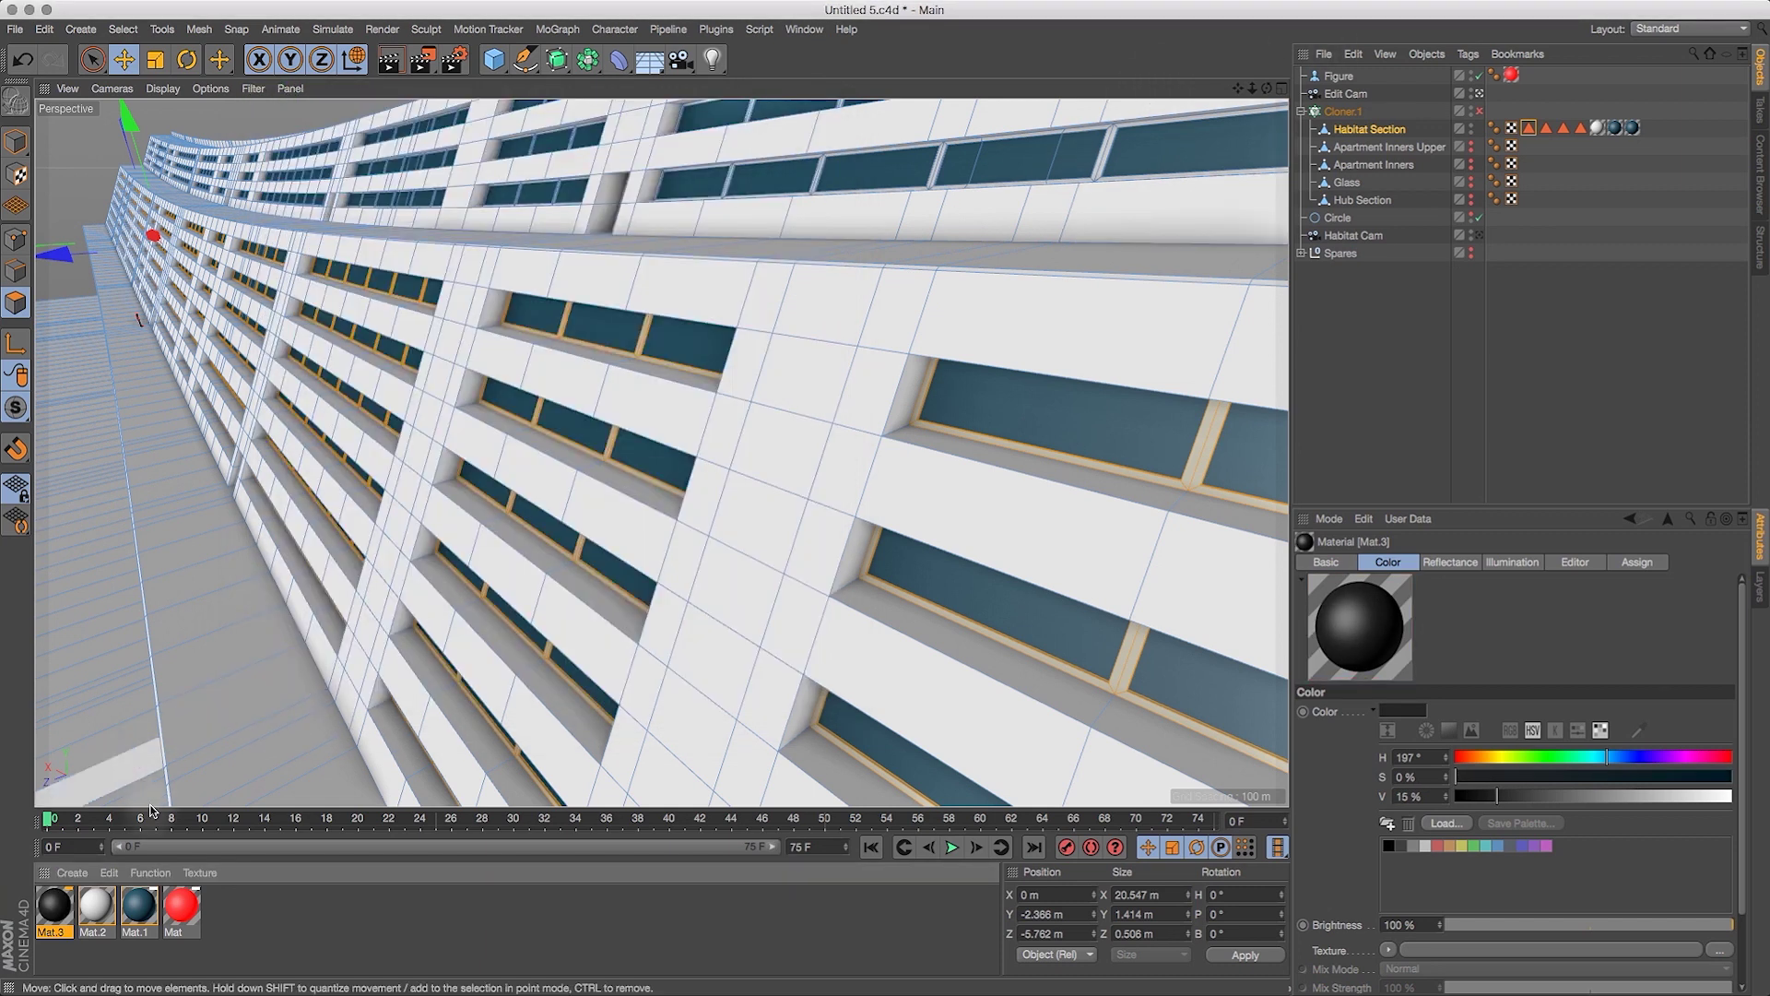
Apply the dark grey Mat.3 material to the Habitat Section and restrict it to the Window Recess polygon selection.
{"action": "left_click_drag", "start_coordinate": [1252, 150], "coordinate": [1372, 130]}
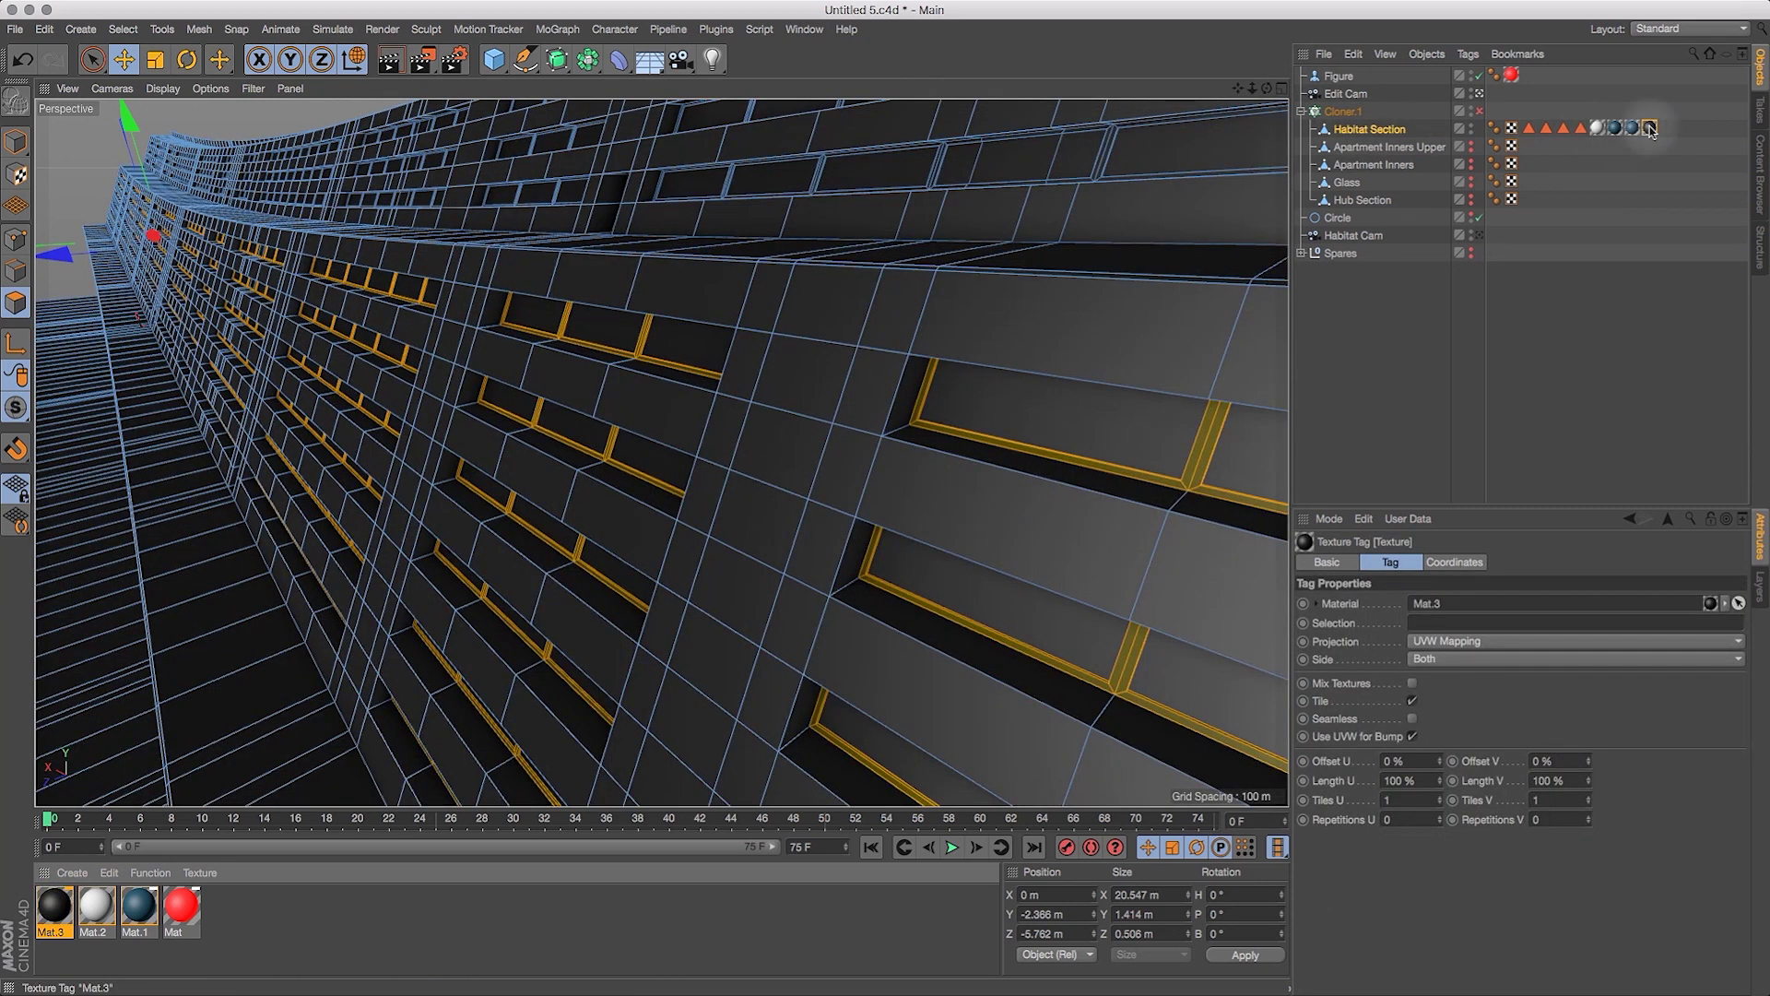
{"action": "left_click_drag", "start_coordinate": [1549, 130], "coordinate": [1463, 625]}
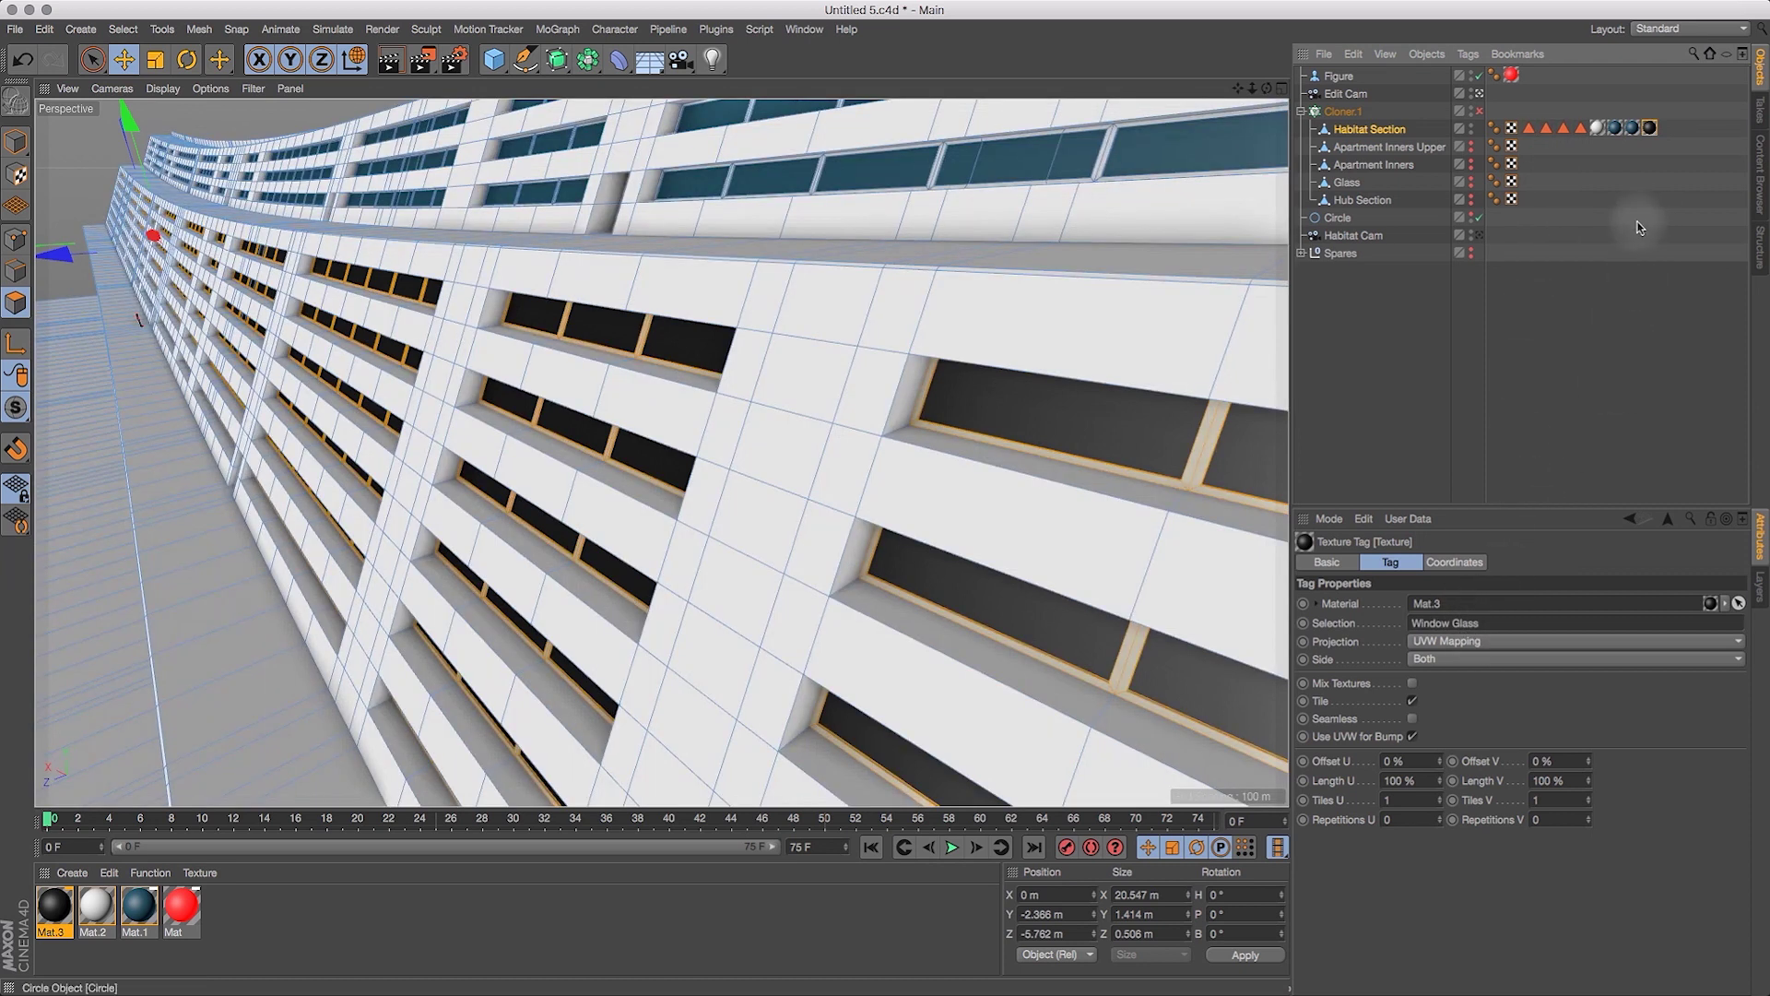
{"action": "key", "text": "super+z"}
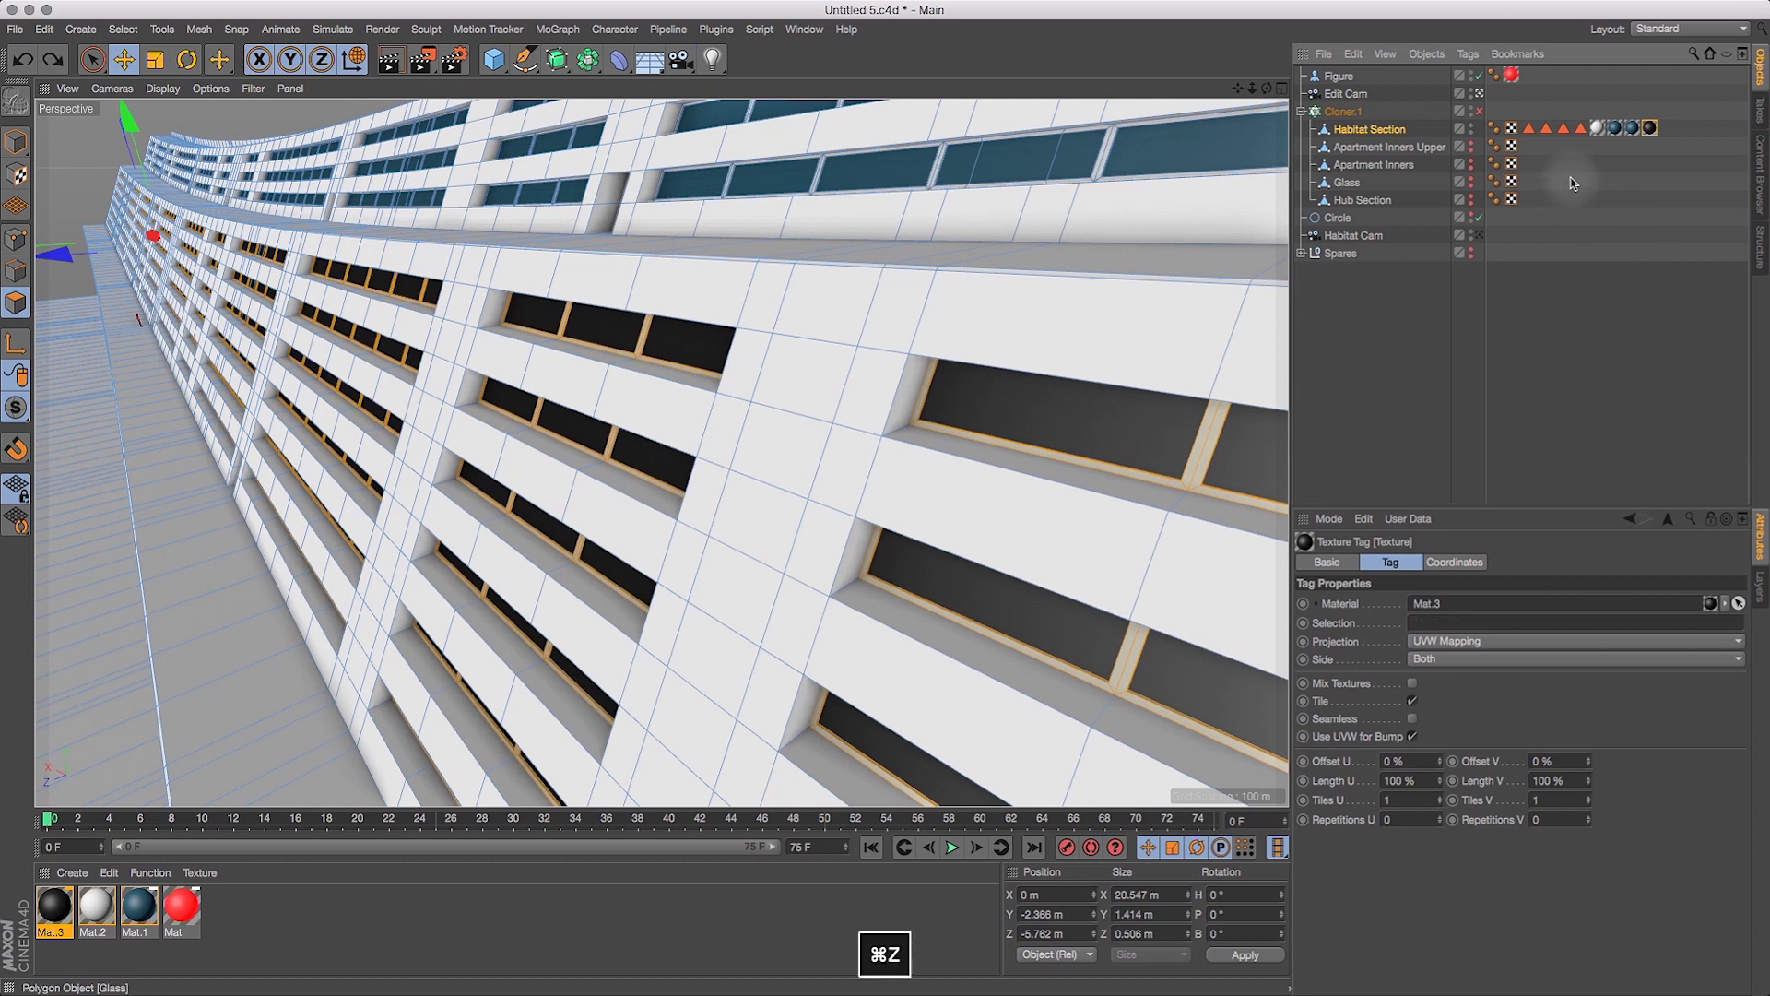
{"action": "left_click", "coordinate": [1530, 128]}
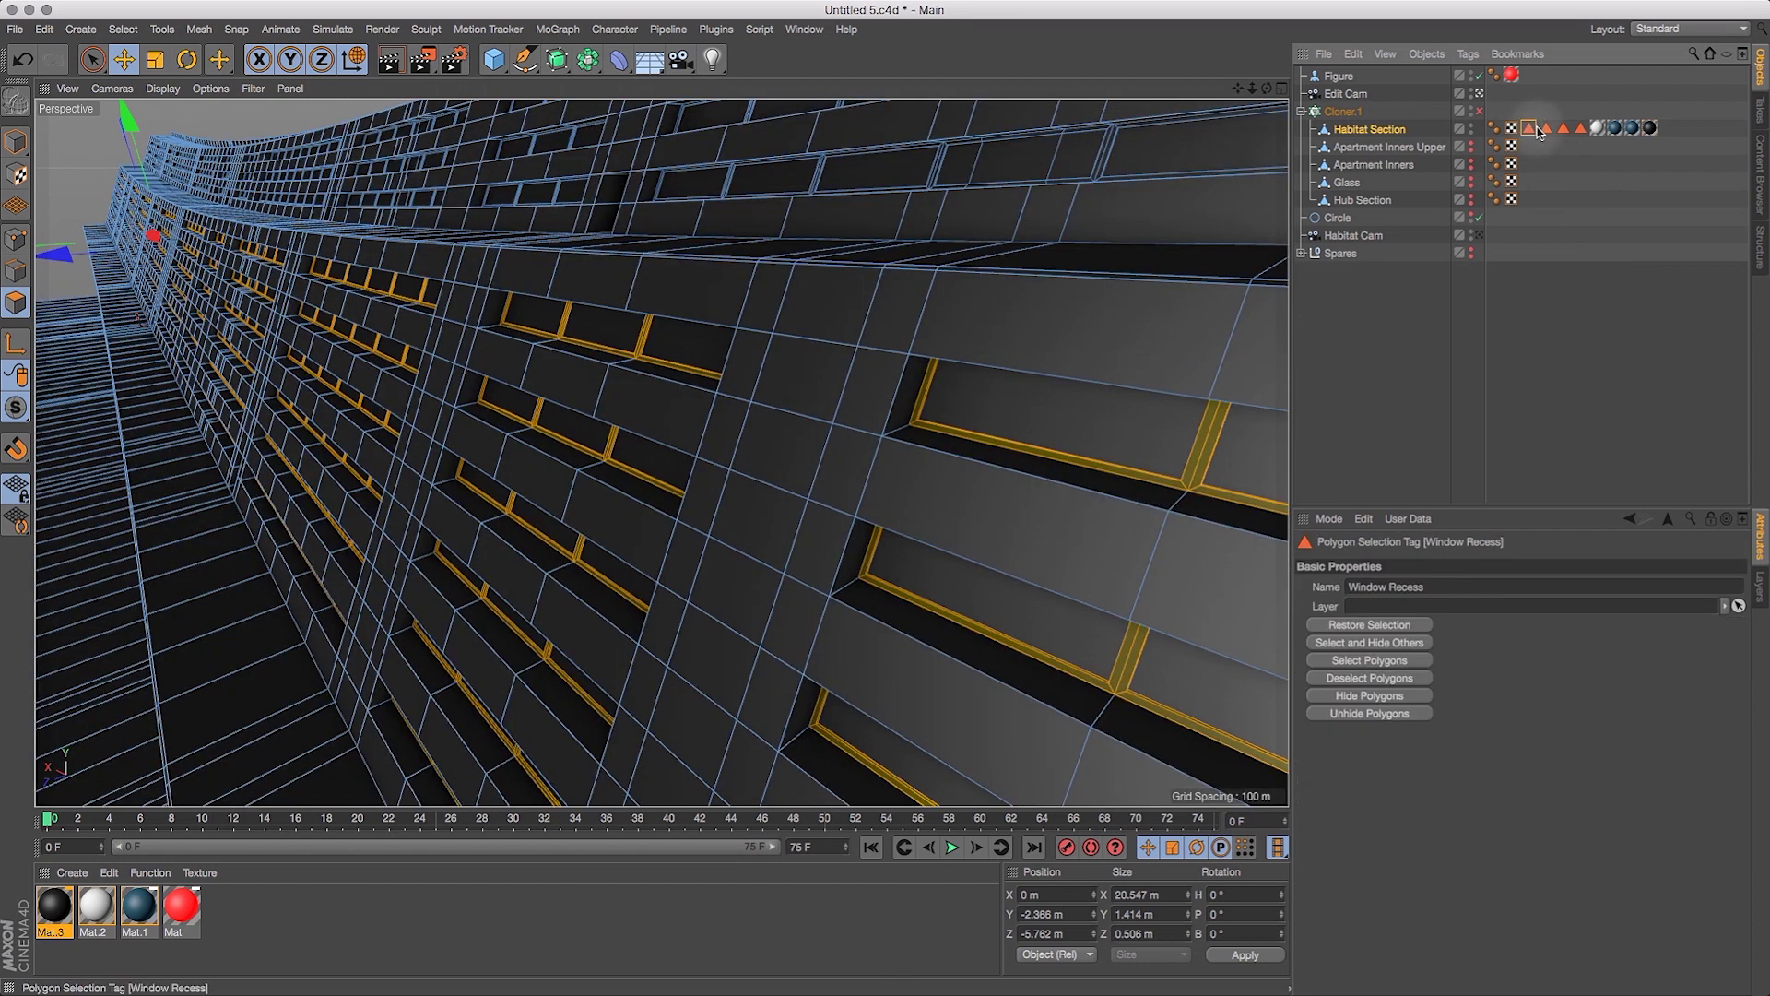
{"action": "left_click", "coordinate": [1651, 128]}
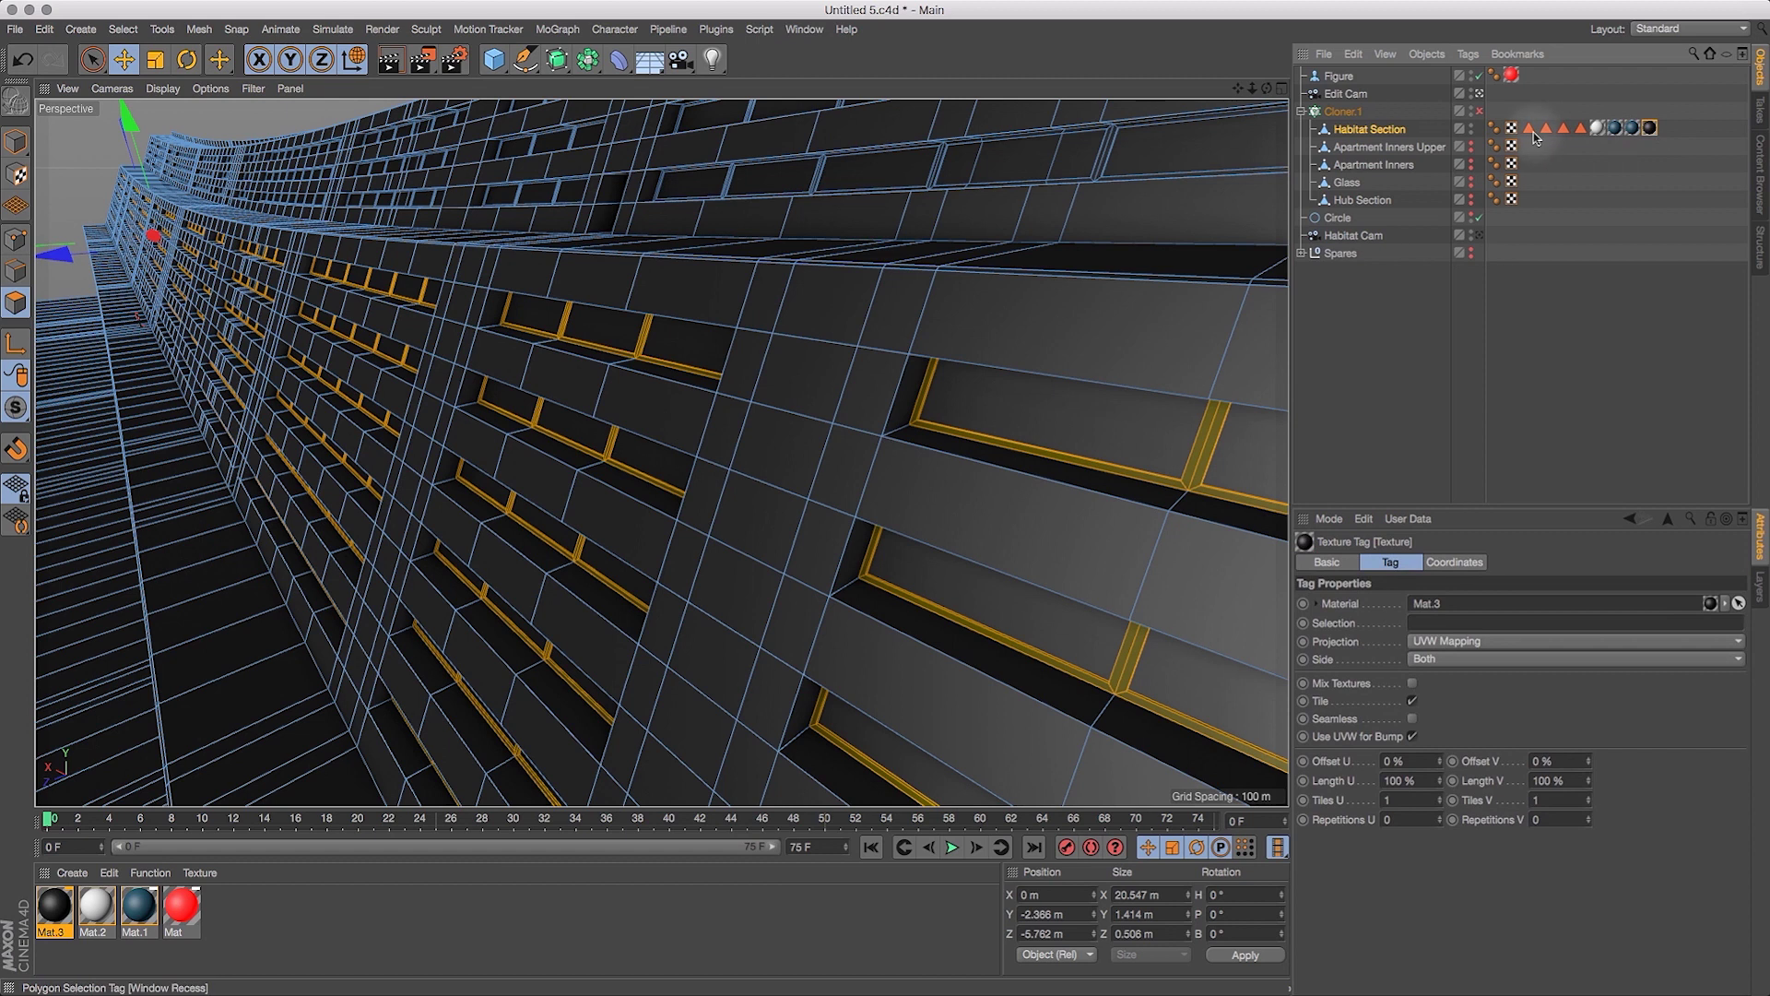
{"action": "left_click_drag", "start_coordinate": [1532, 131], "coordinate": [1461, 619]}
Add a second Mat.3 texture tag to the Habitat Section and restrict it to the Window Recess Upper selection.
{"action": "left_click_drag", "start_coordinate": [1615, 126], "coordinate": [88, 913]}
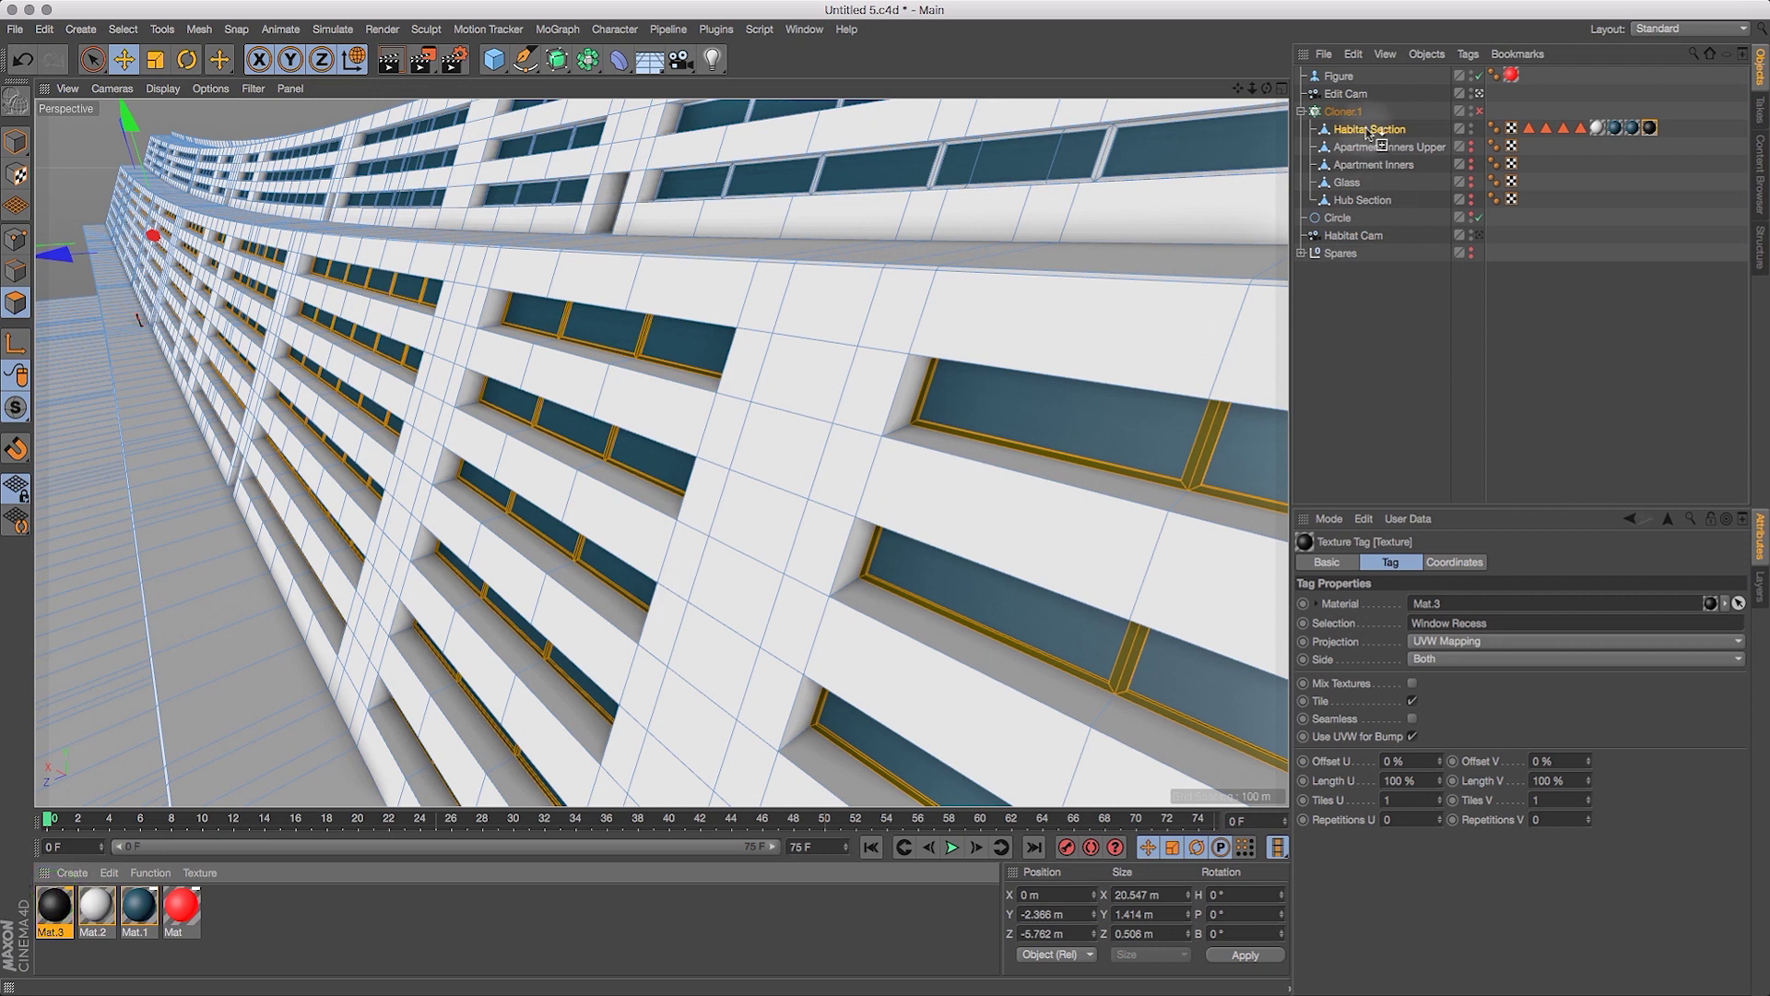
{"action": "left_click_drag", "start_coordinate": [1368, 134], "coordinate": [1369, 135]}
{"action": "left_click_drag", "start_coordinate": [1563, 132], "coordinate": [1563, 135]}
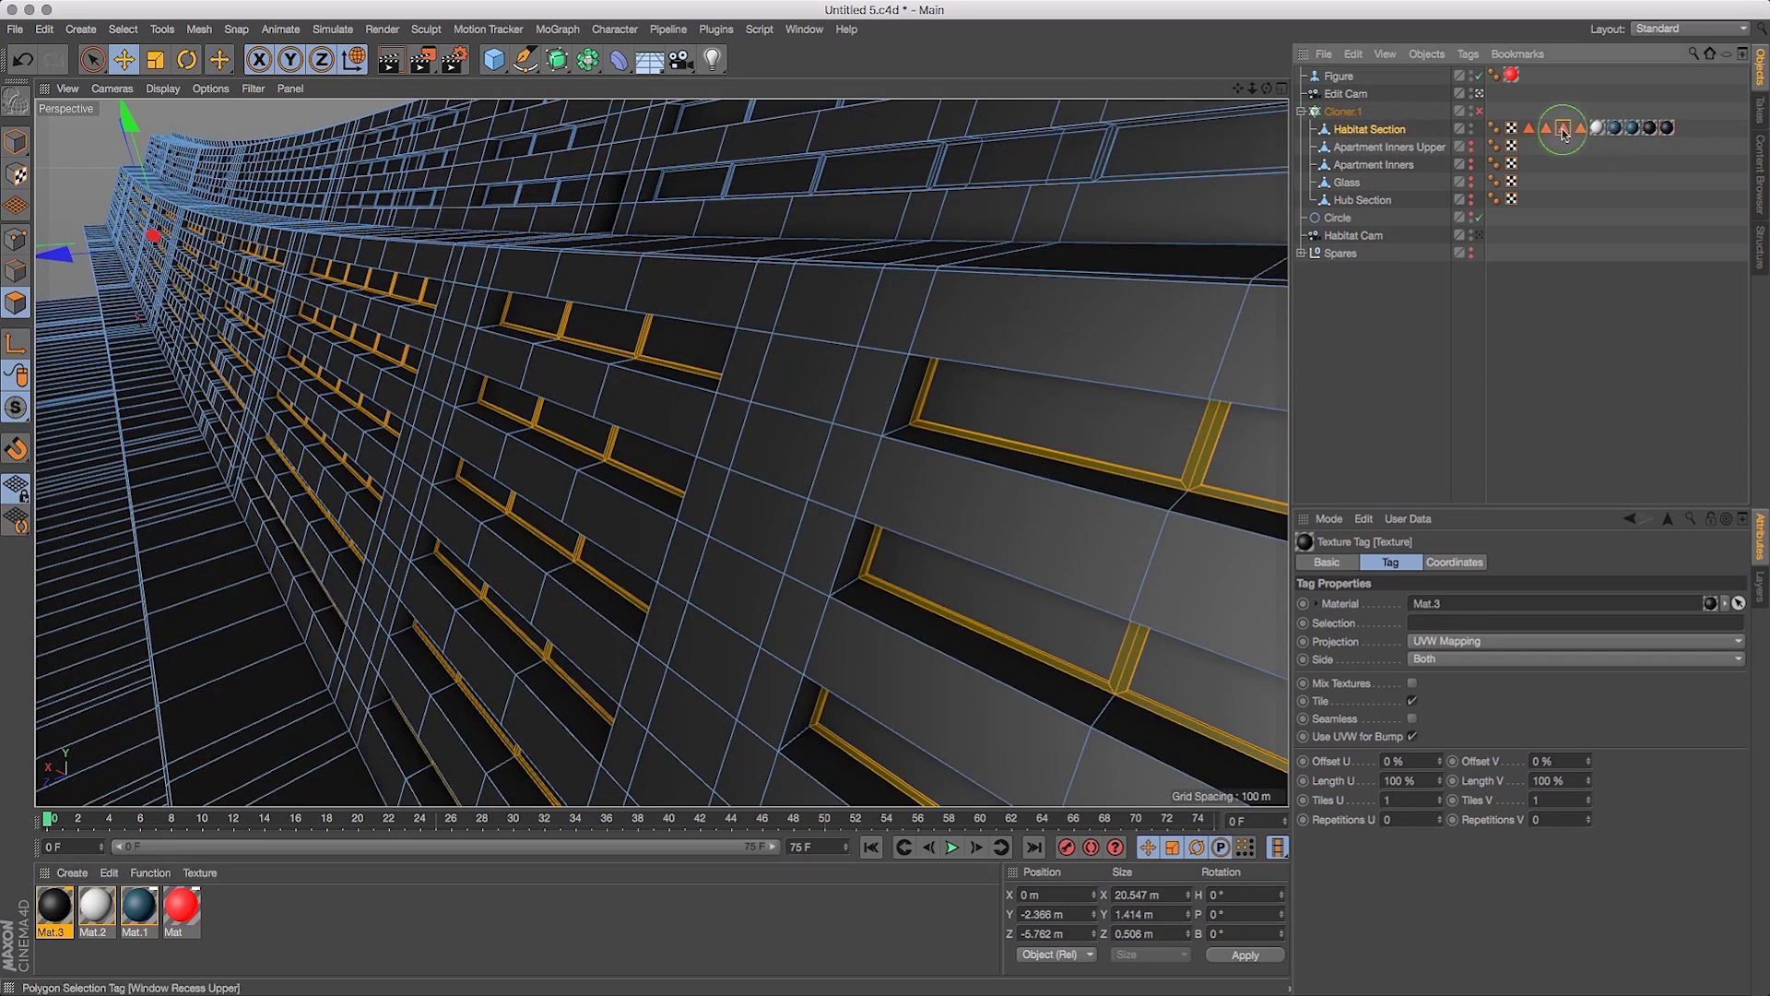
{"action": "left_click", "coordinate": [1667, 129]}
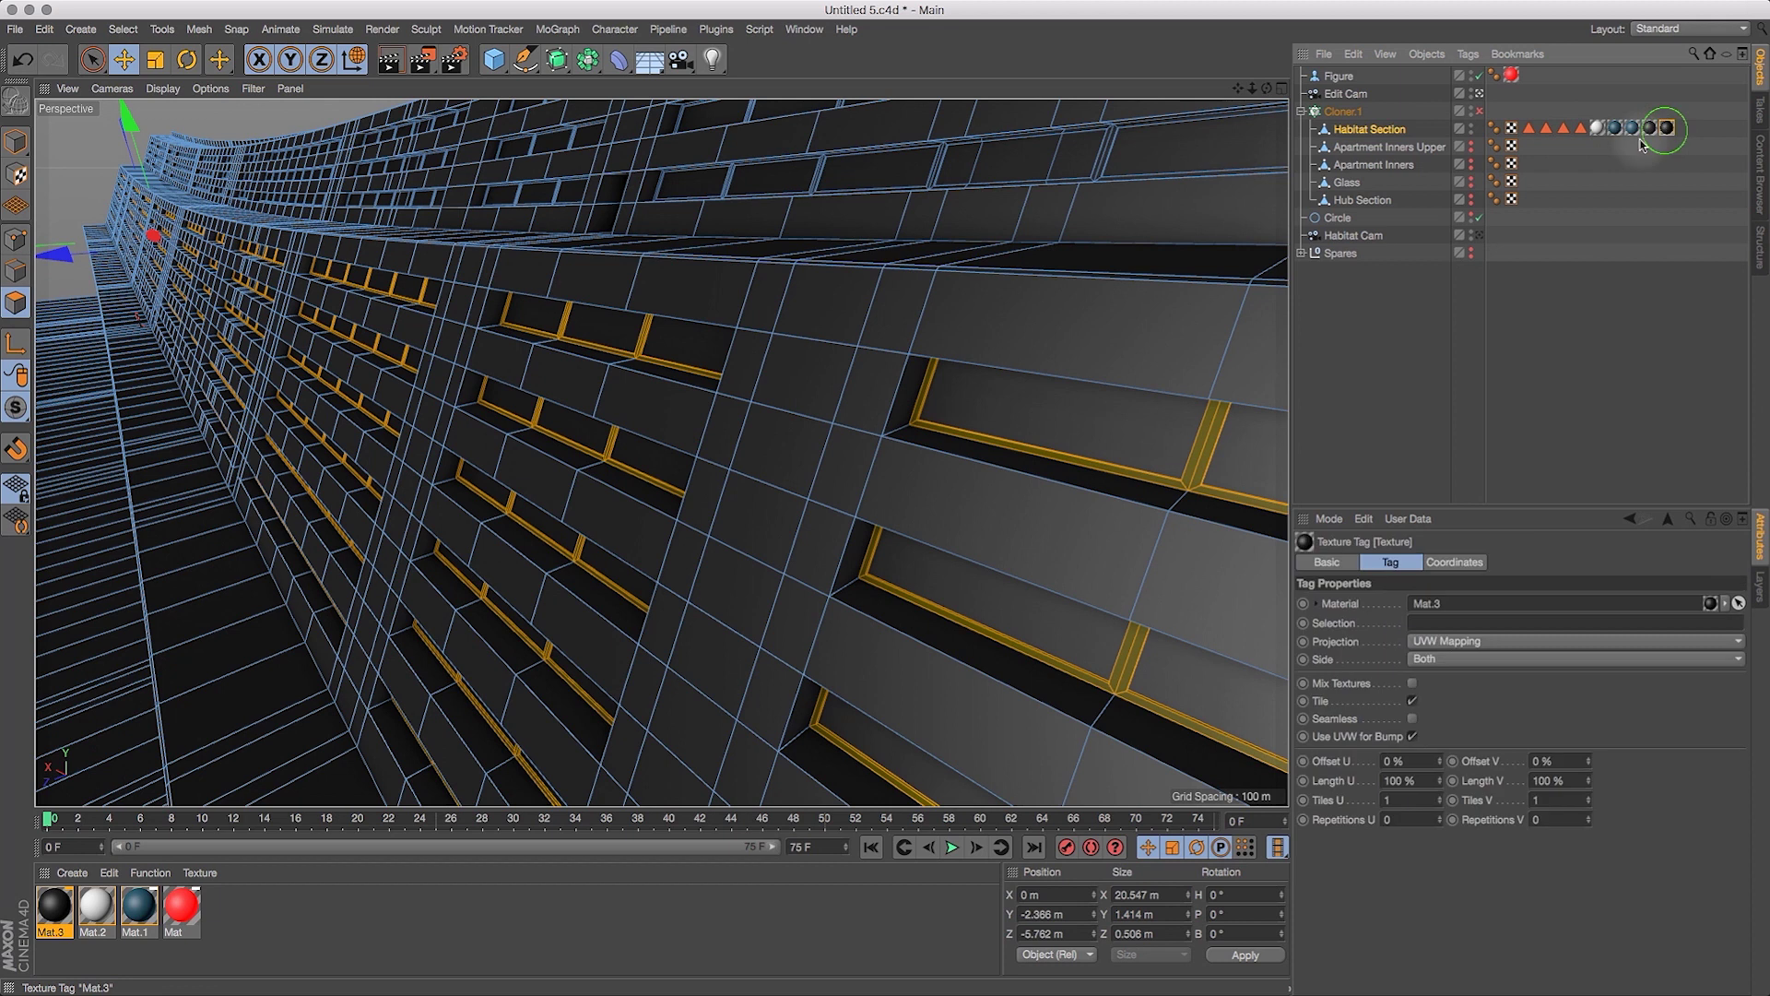
{"action": "left_click_drag", "start_coordinate": [1563, 129], "coordinate": [1475, 625]}
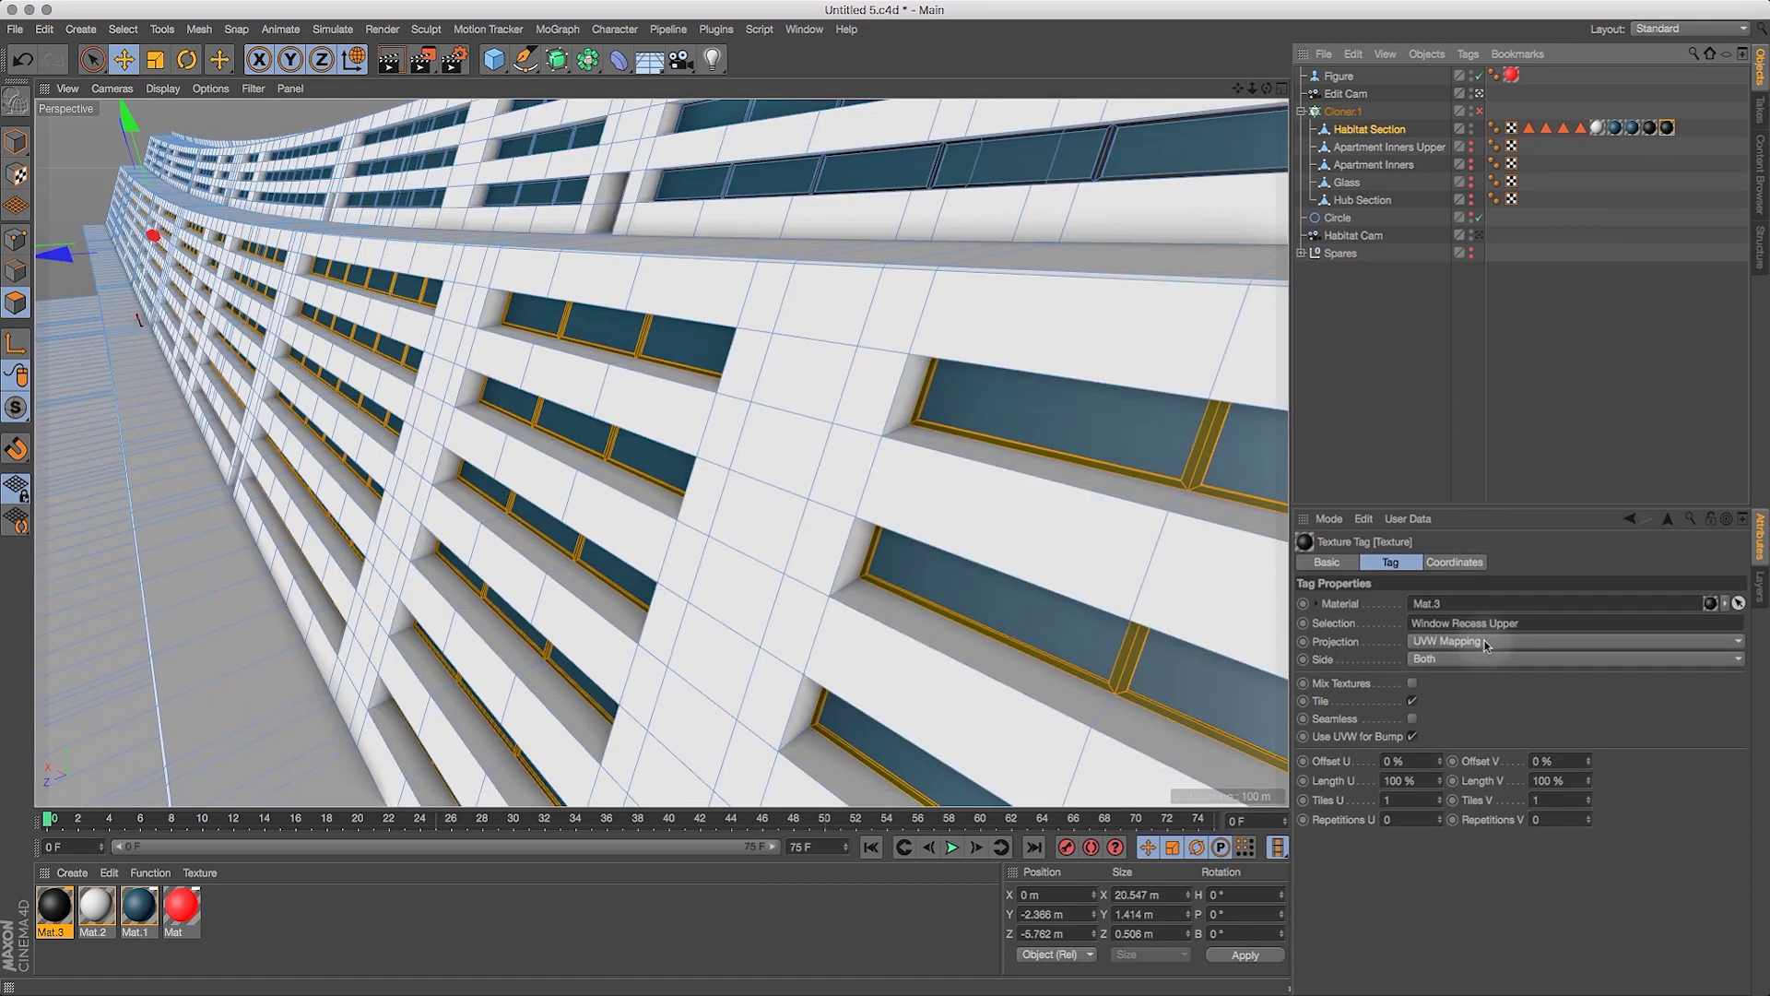
Render the viewport from different angles to examine the dark frames around the lower and upper windows.
{"action": "left_click", "coordinate": [391, 60]}
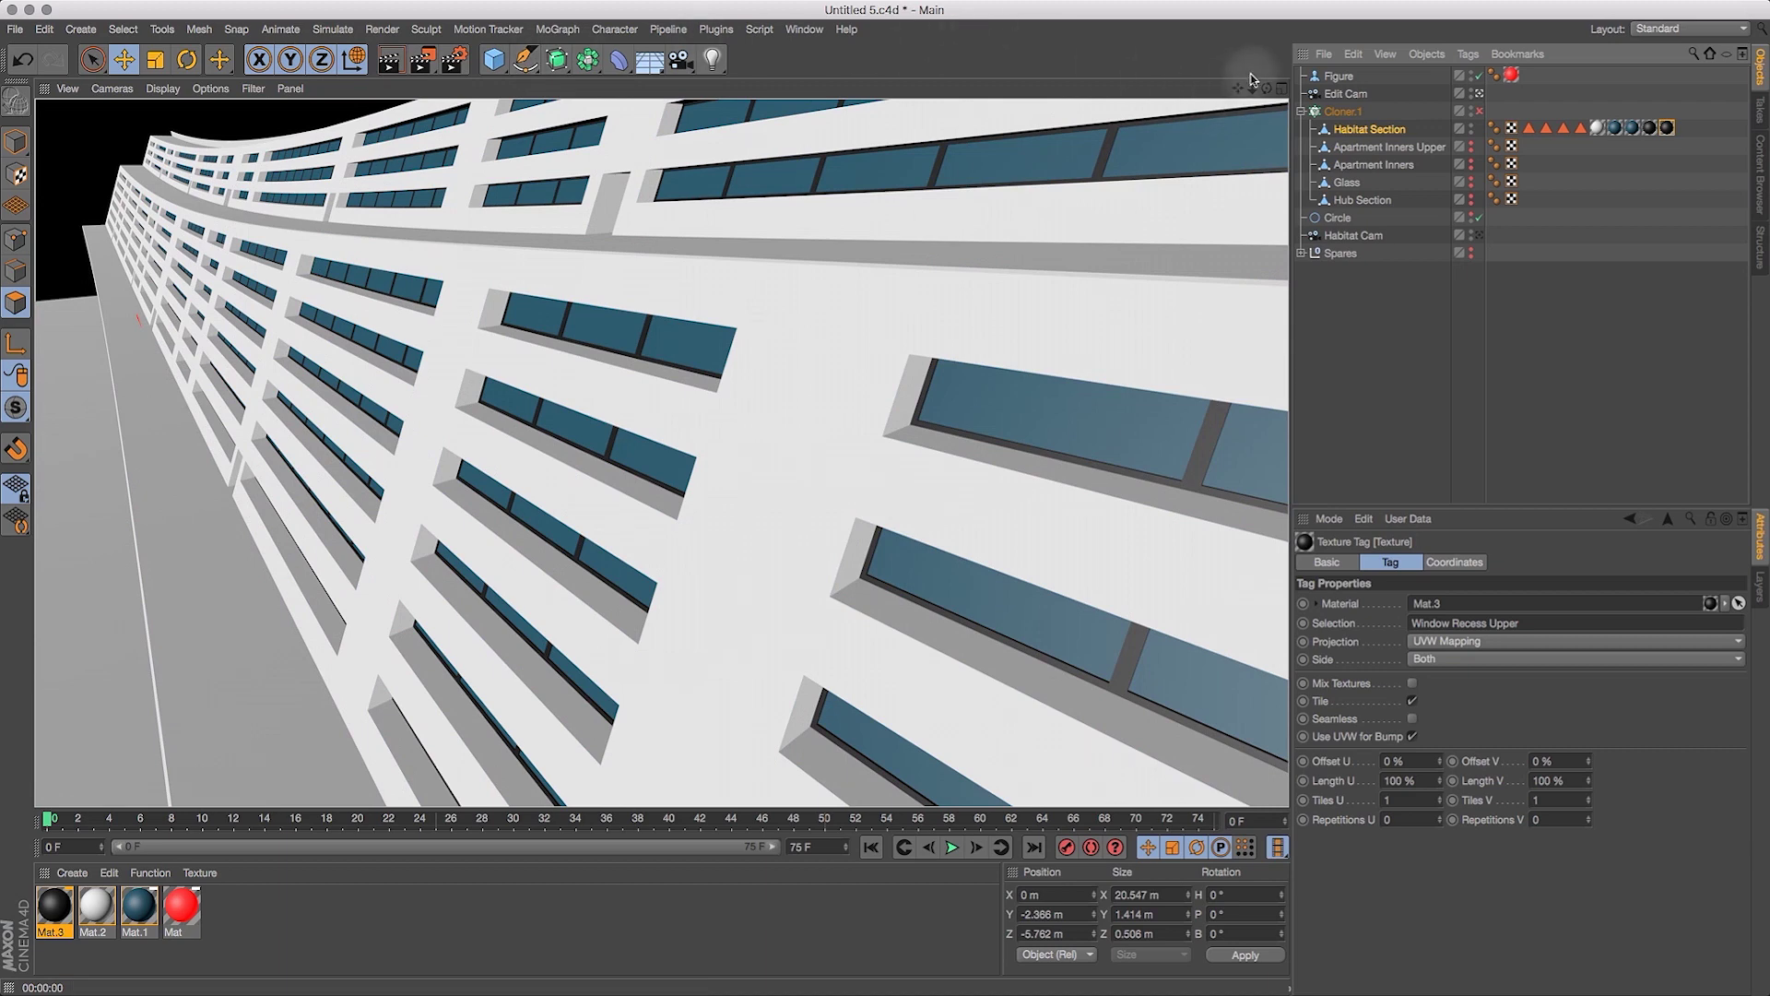
{"action": "mouse_move", "coordinate": [1252, 88]}
{"action": "left_mouse_down"}
{"action": "mouse_move", "coordinate": [1198, 133]}
{"action": "mouse_move", "coordinate": [1259, 106]}
{"action": "mouse_move", "coordinate": [1255, 60]}
{"action": "left_mouse_up"}
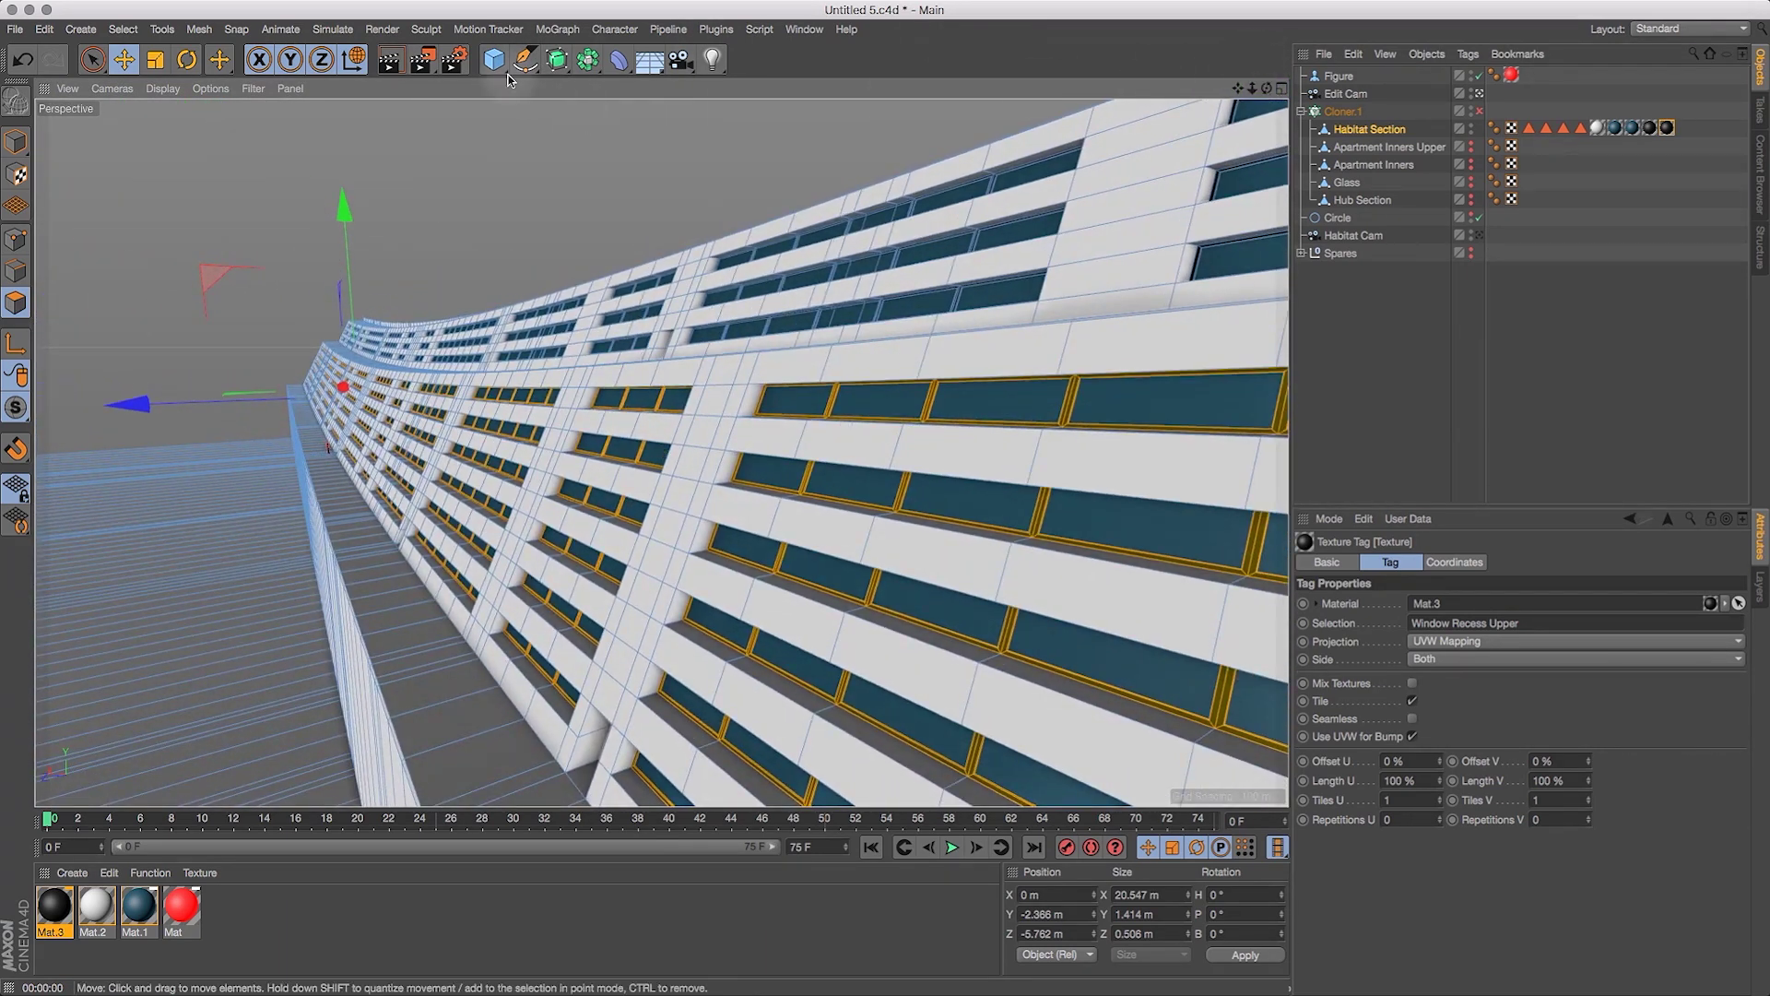
{"action": "left_click", "coordinate": [399, 60]}
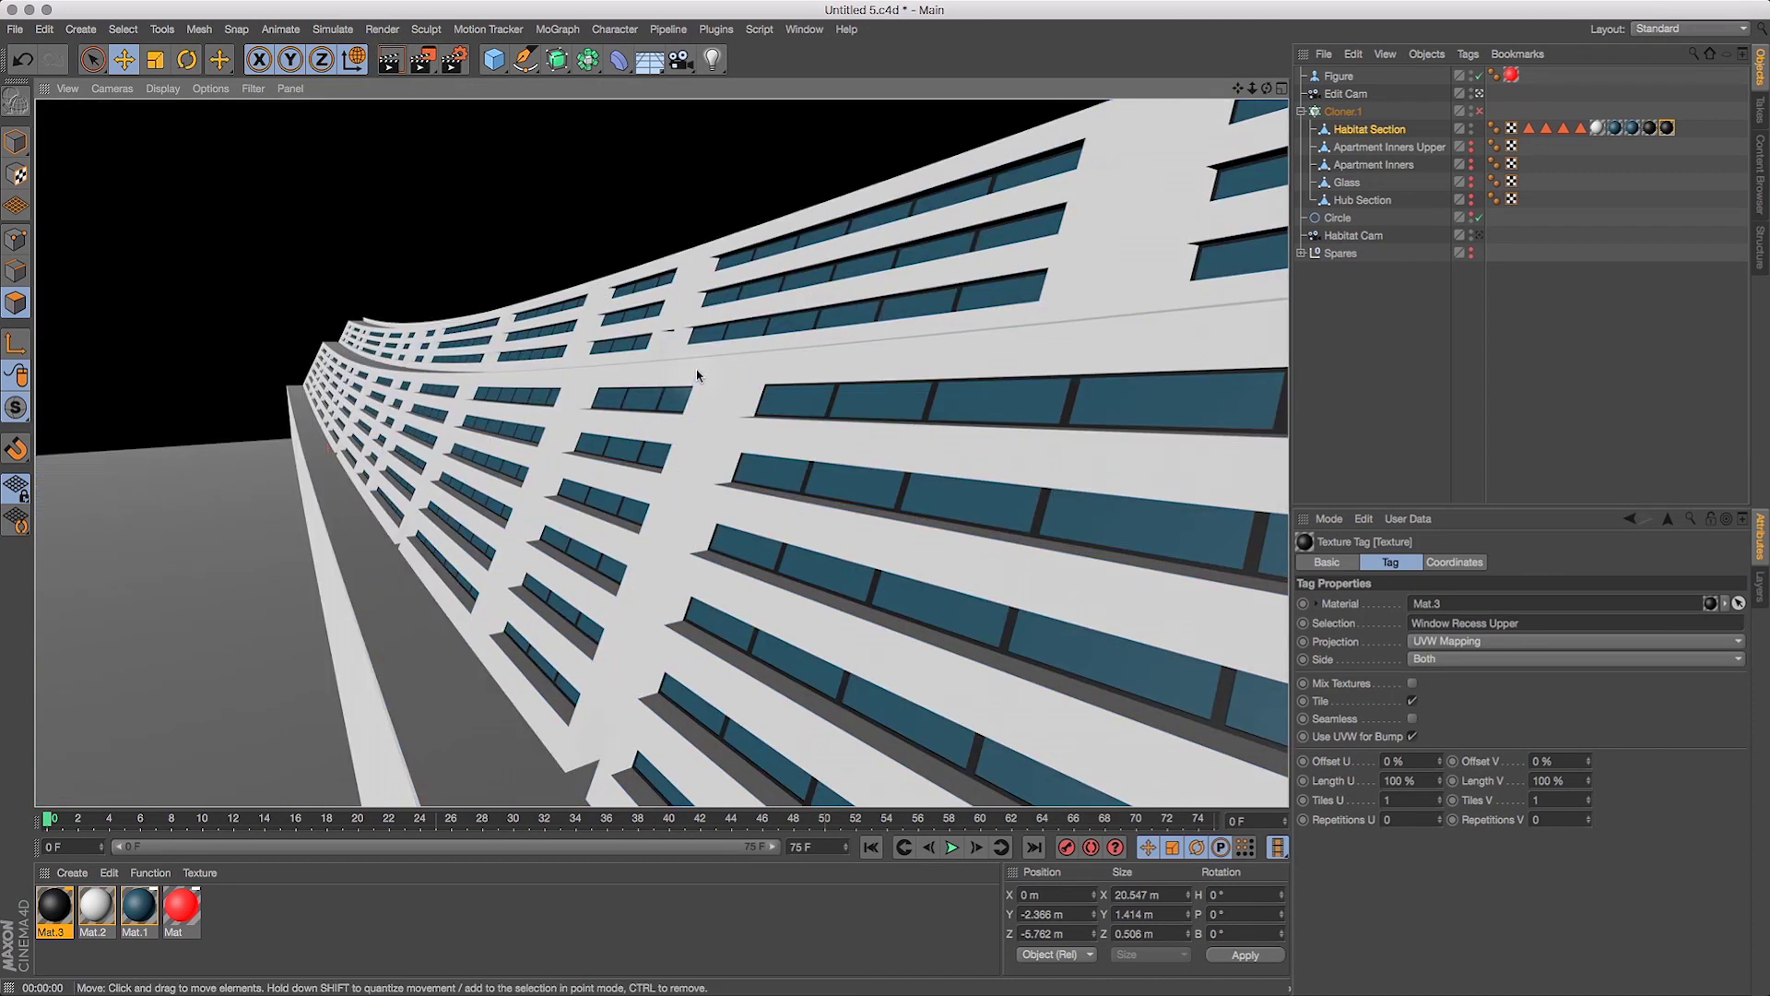
{"action": "left_click_drag", "start_coordinate": [1267, 88], "coordinate": [1424, 120]}
{"action": "left_click_drag", "start_coordinate": [1267, 89], "coordinate": [1093, 95]}
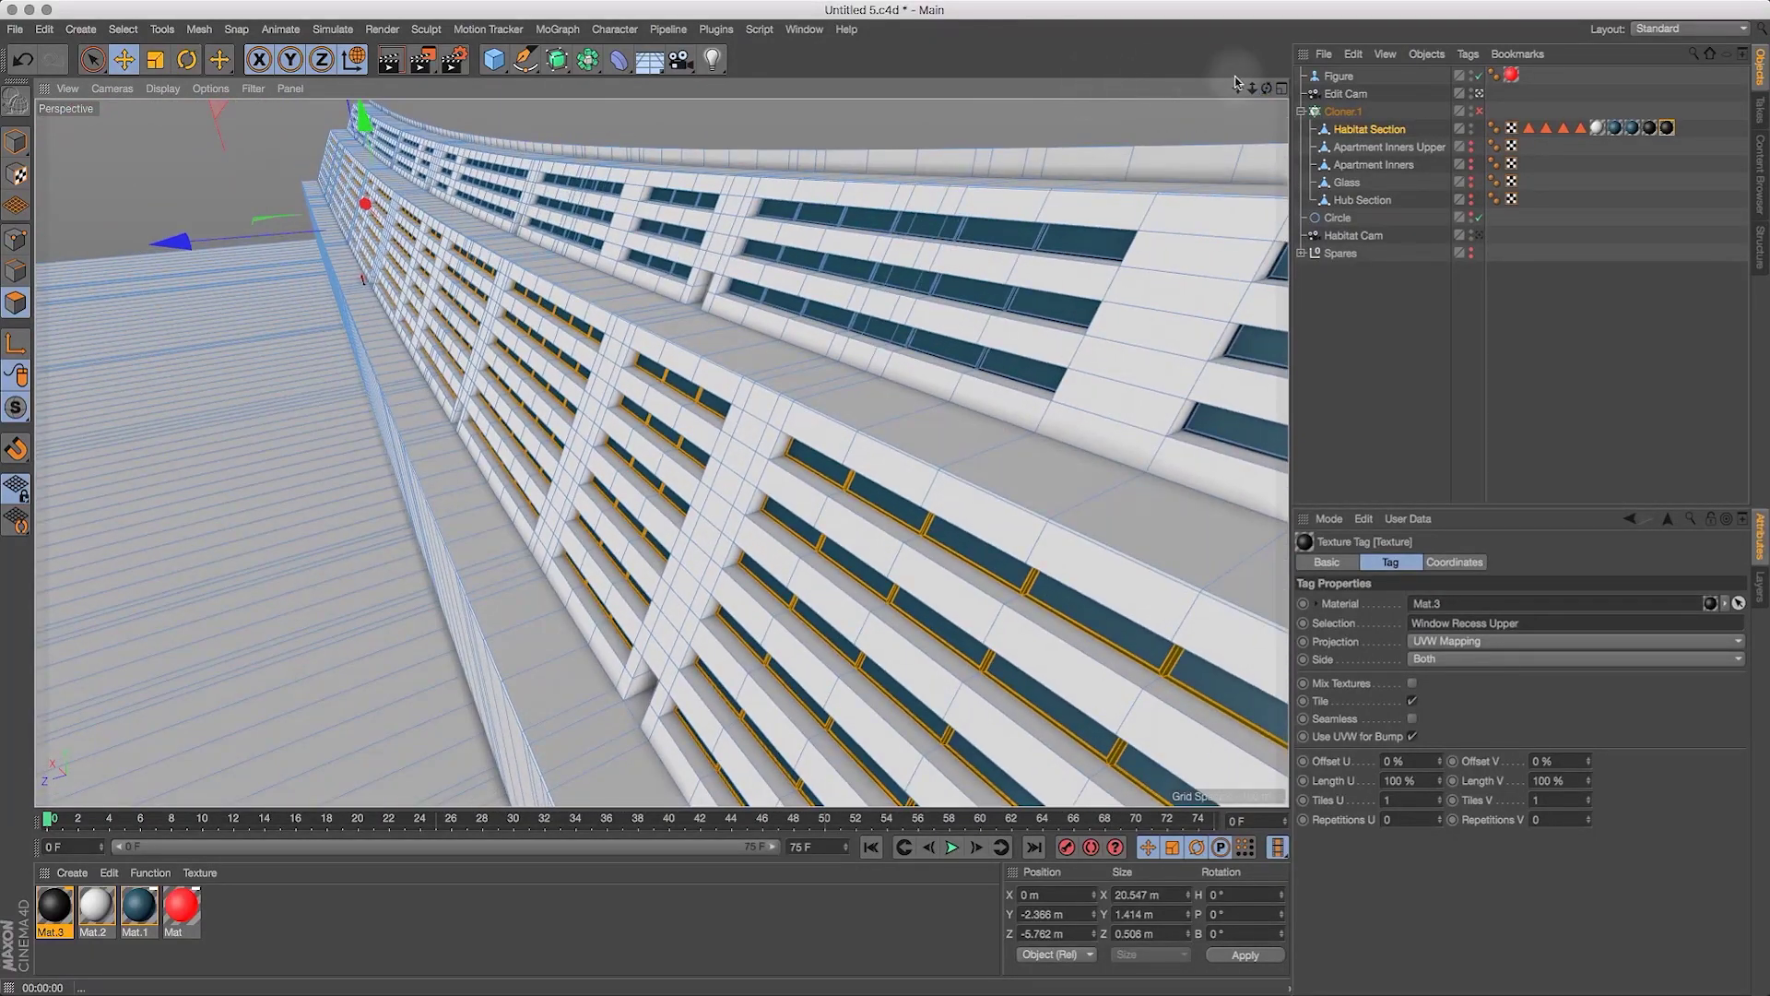
{"action": "left_click_drag", "start_coordinate": [1253, 89], "coordinate": [1154, 41]}
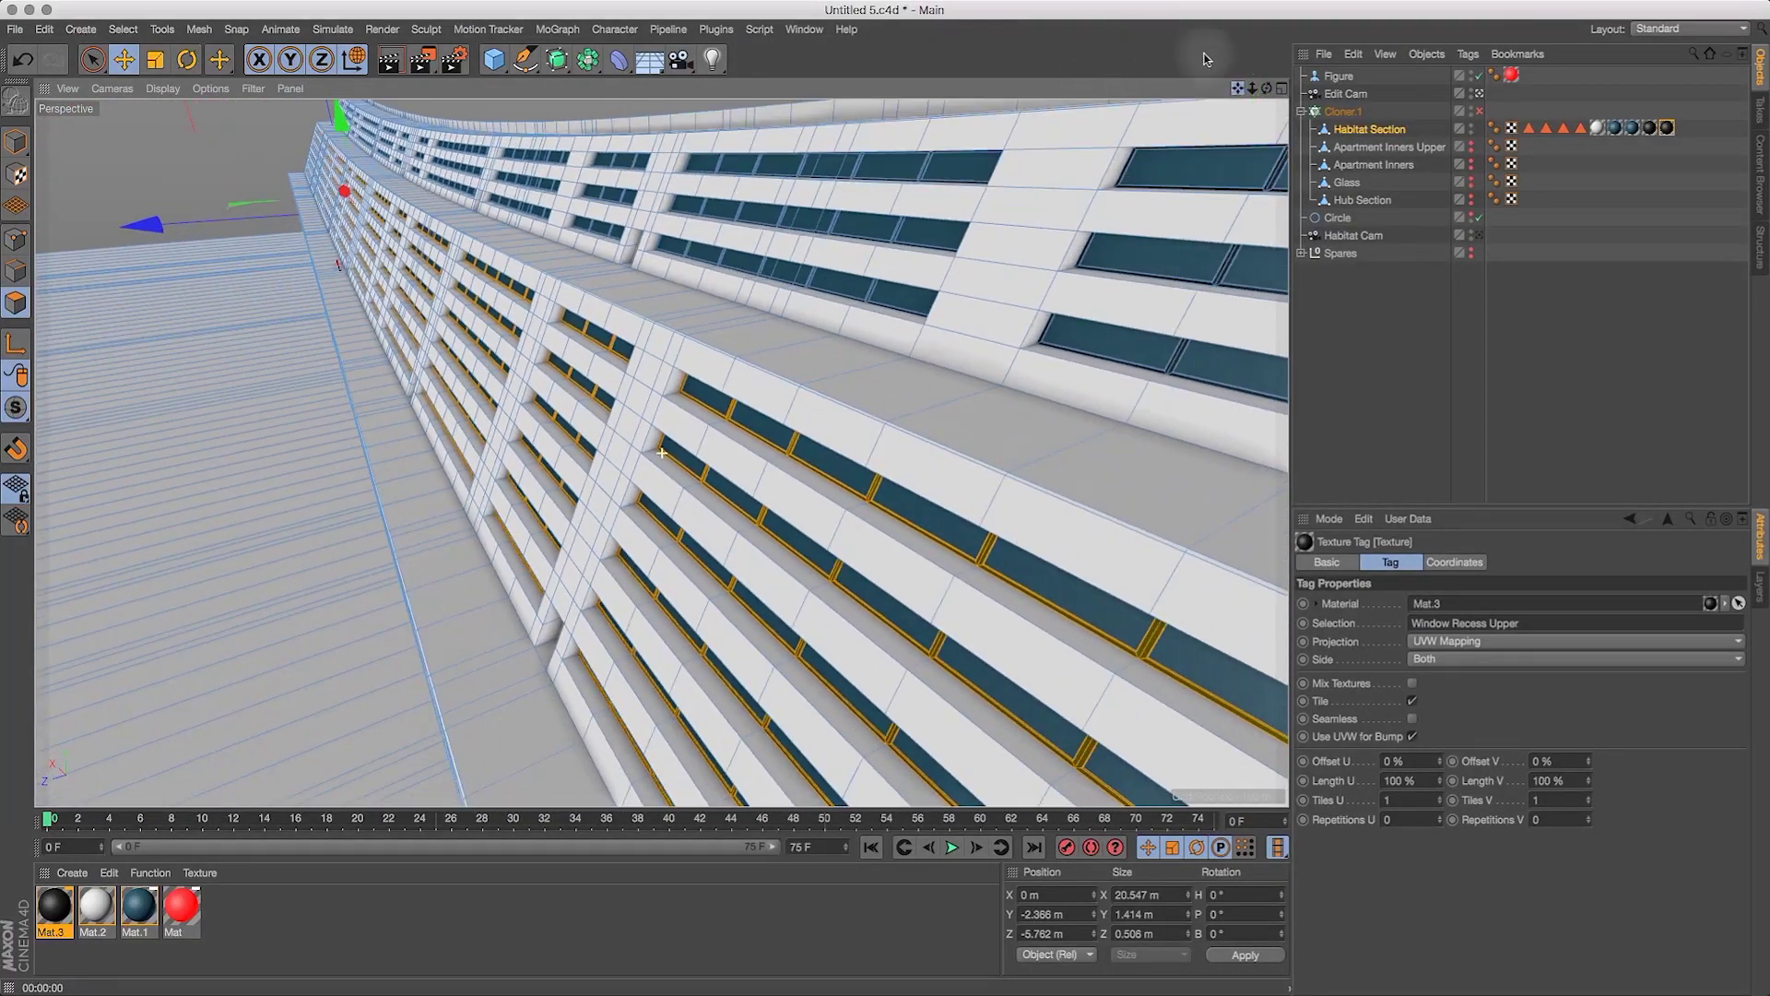
{"action": "left_click_drag", "start_coordinate": [1263, 92], "coordinate": [1262, 90]}
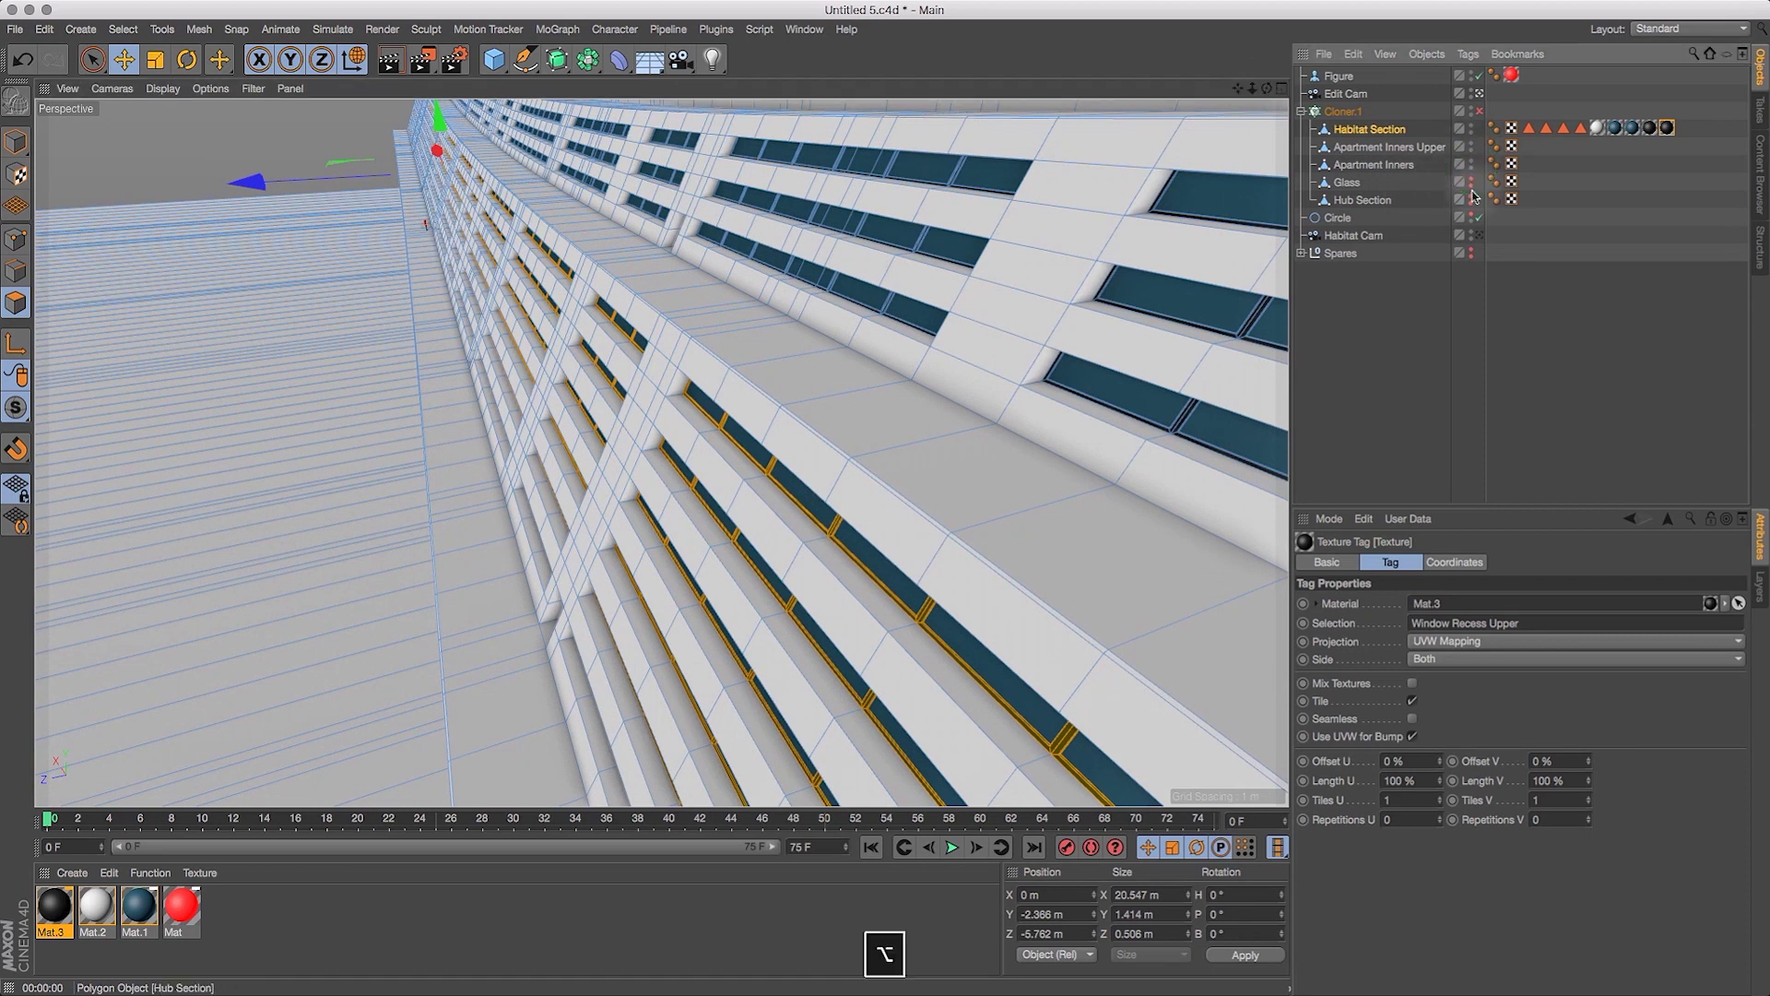
Enable transparency on the blue glass material Mat.1 with a brightness of 70%.
{"action": "left_click", "coordinate": [140, 909]}
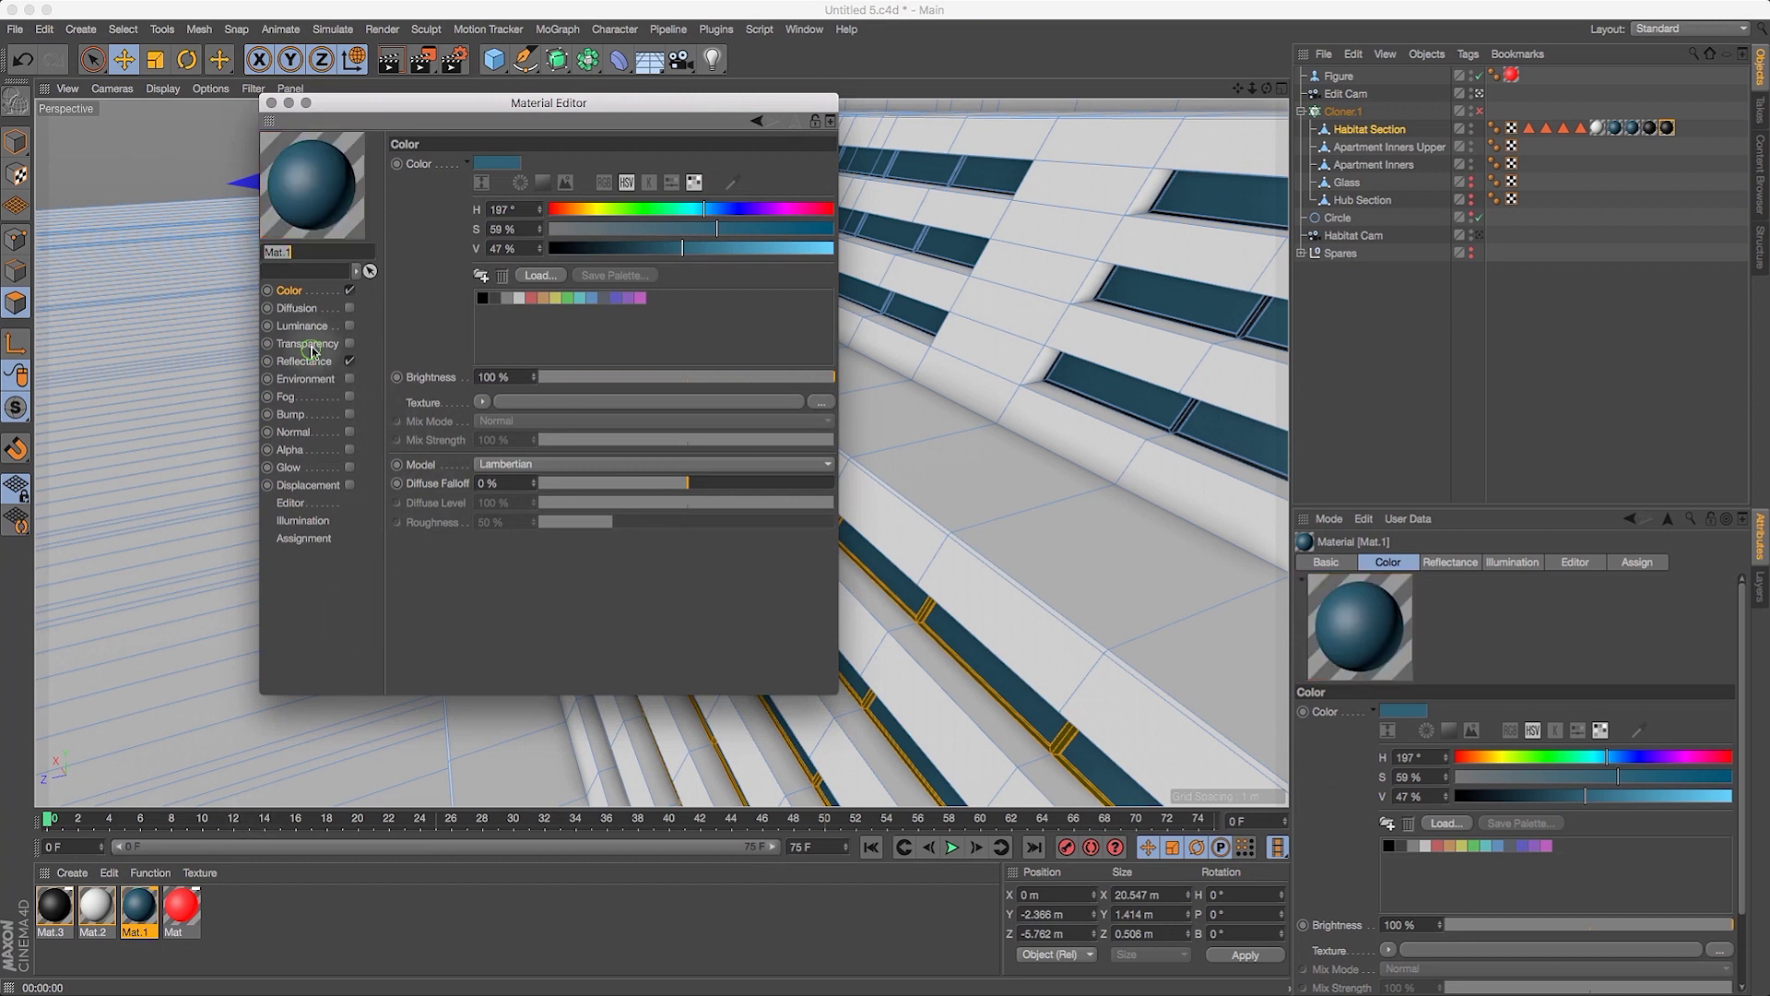
{"action": "left_click", "coordinate": [310, 347]}
{"action": "left_click", "coordinate": [350, 343]}
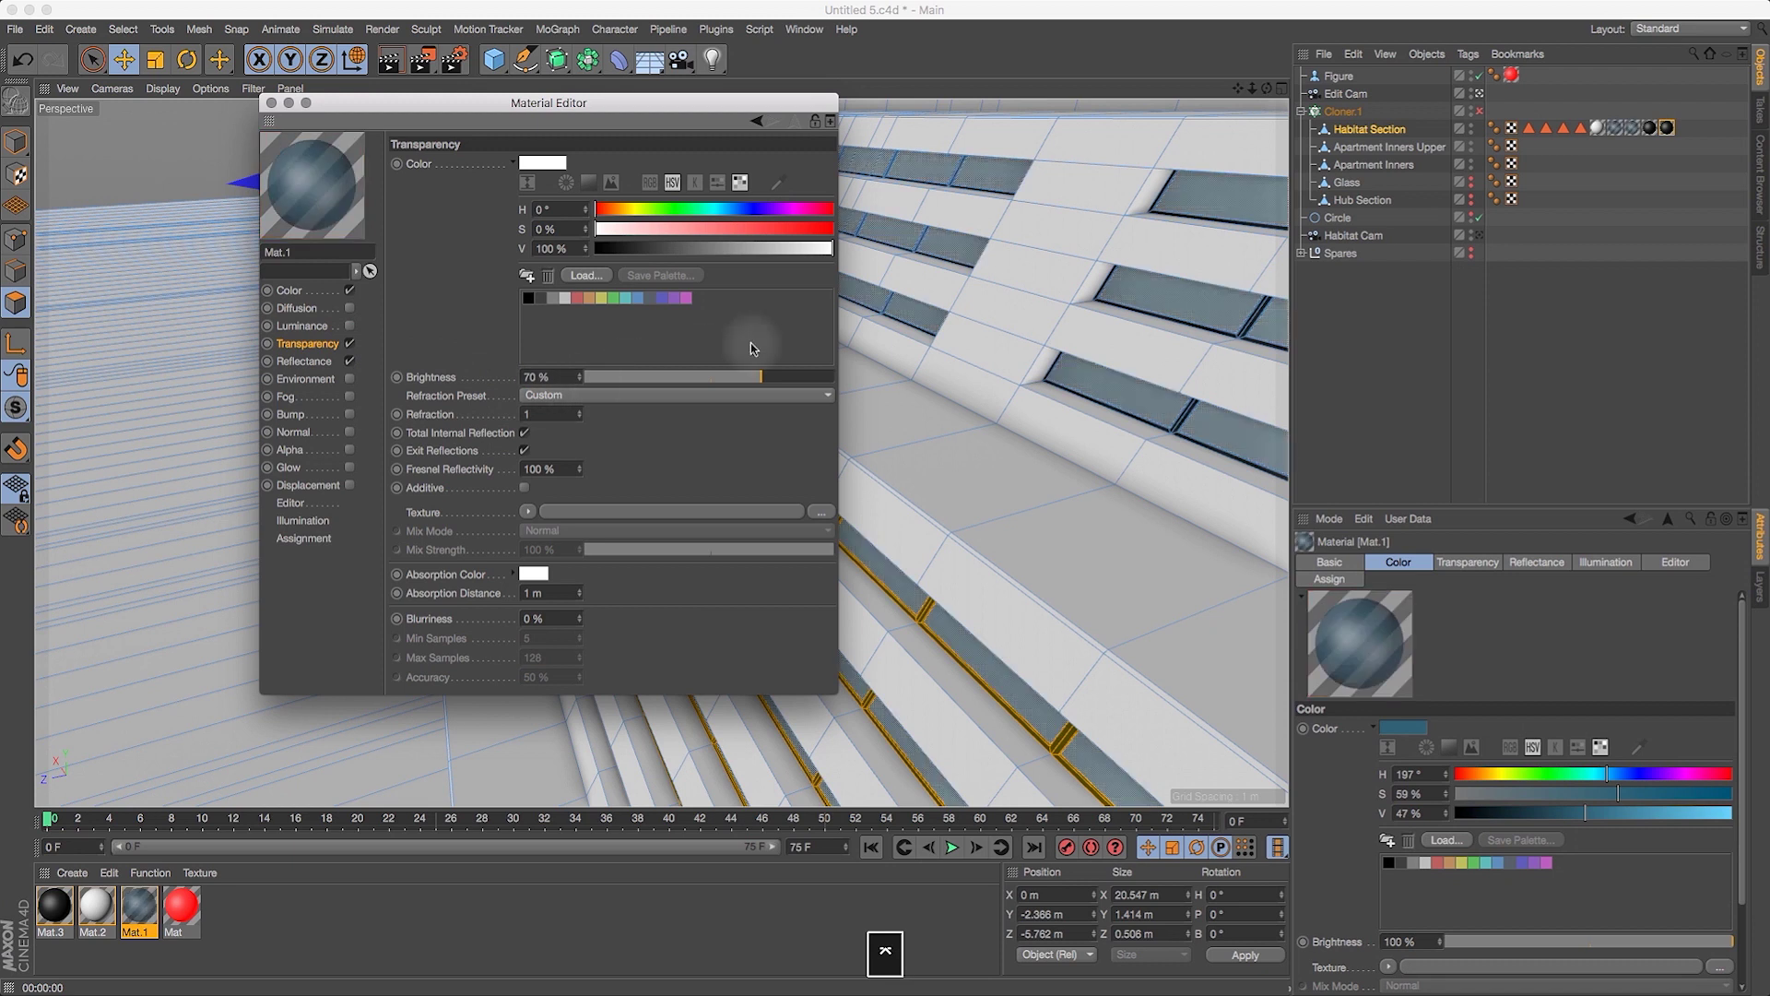
{"action": "left_click", "coordinate": [271, 102]}
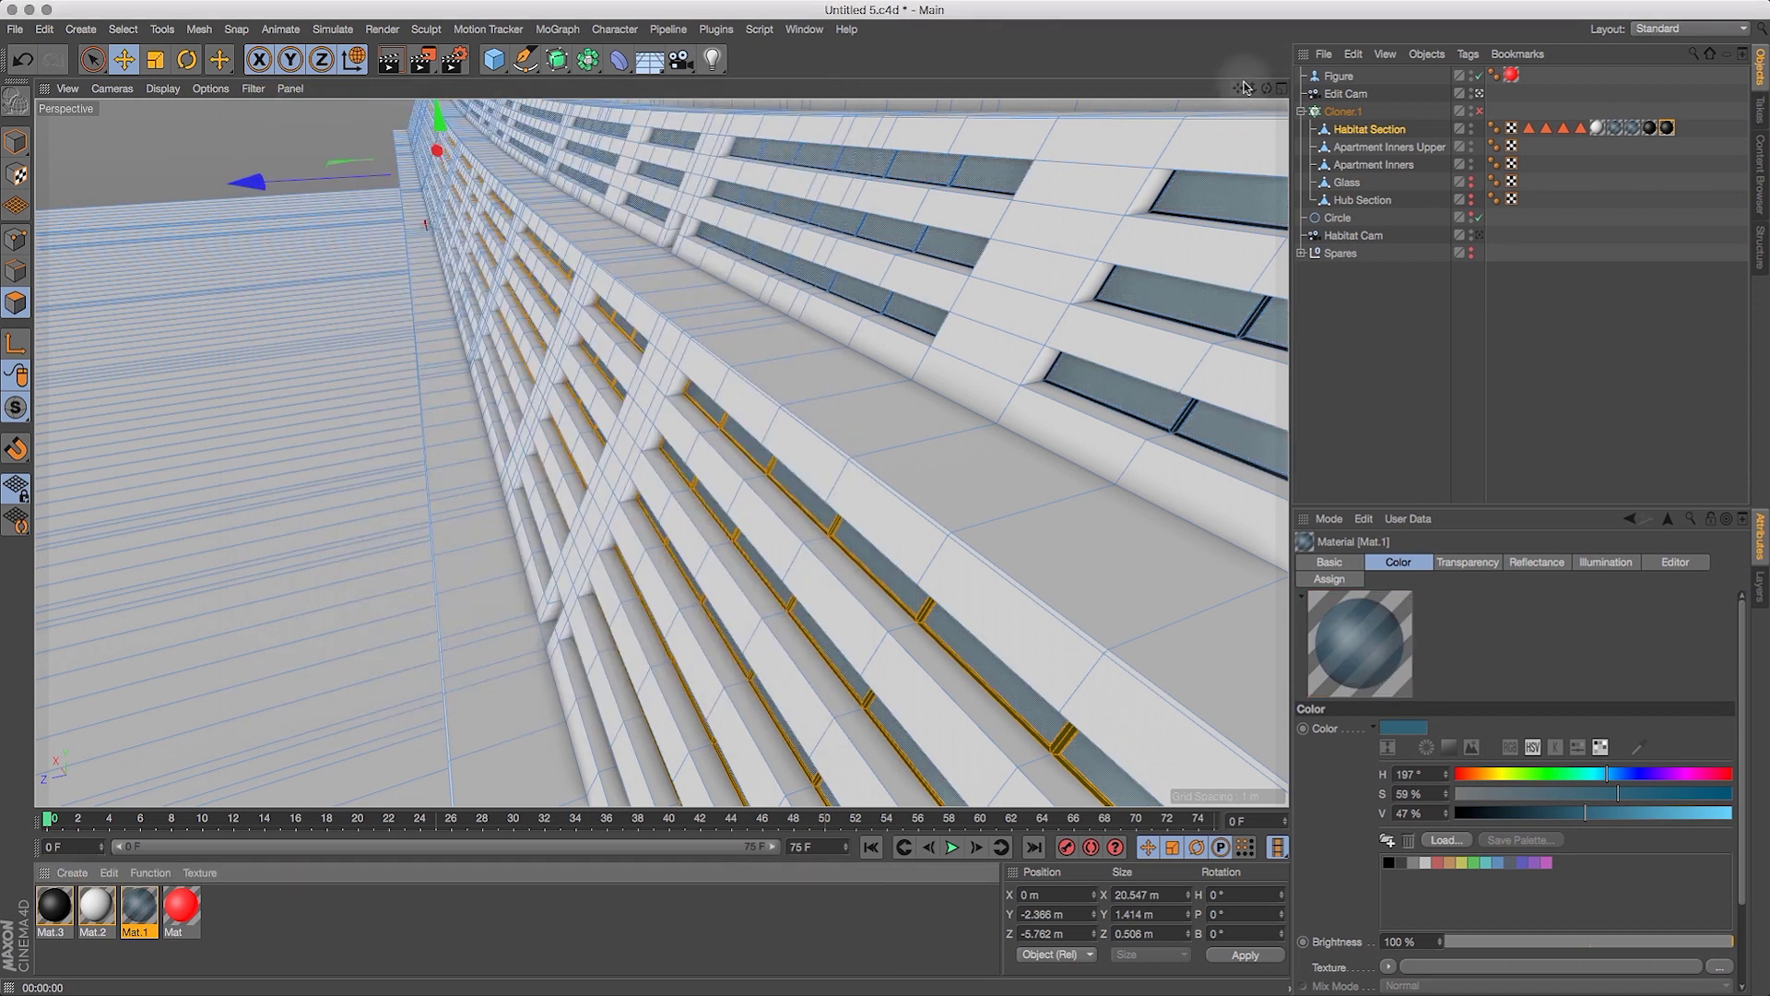
Render the windows from above and from below to examine the transparent glass.
{"action": "left_click_drag", "start_coordinate": [1268, 90], "coordinate": [1129, 153]}
{"action": "left_click", "coordinate": [388, 60]}
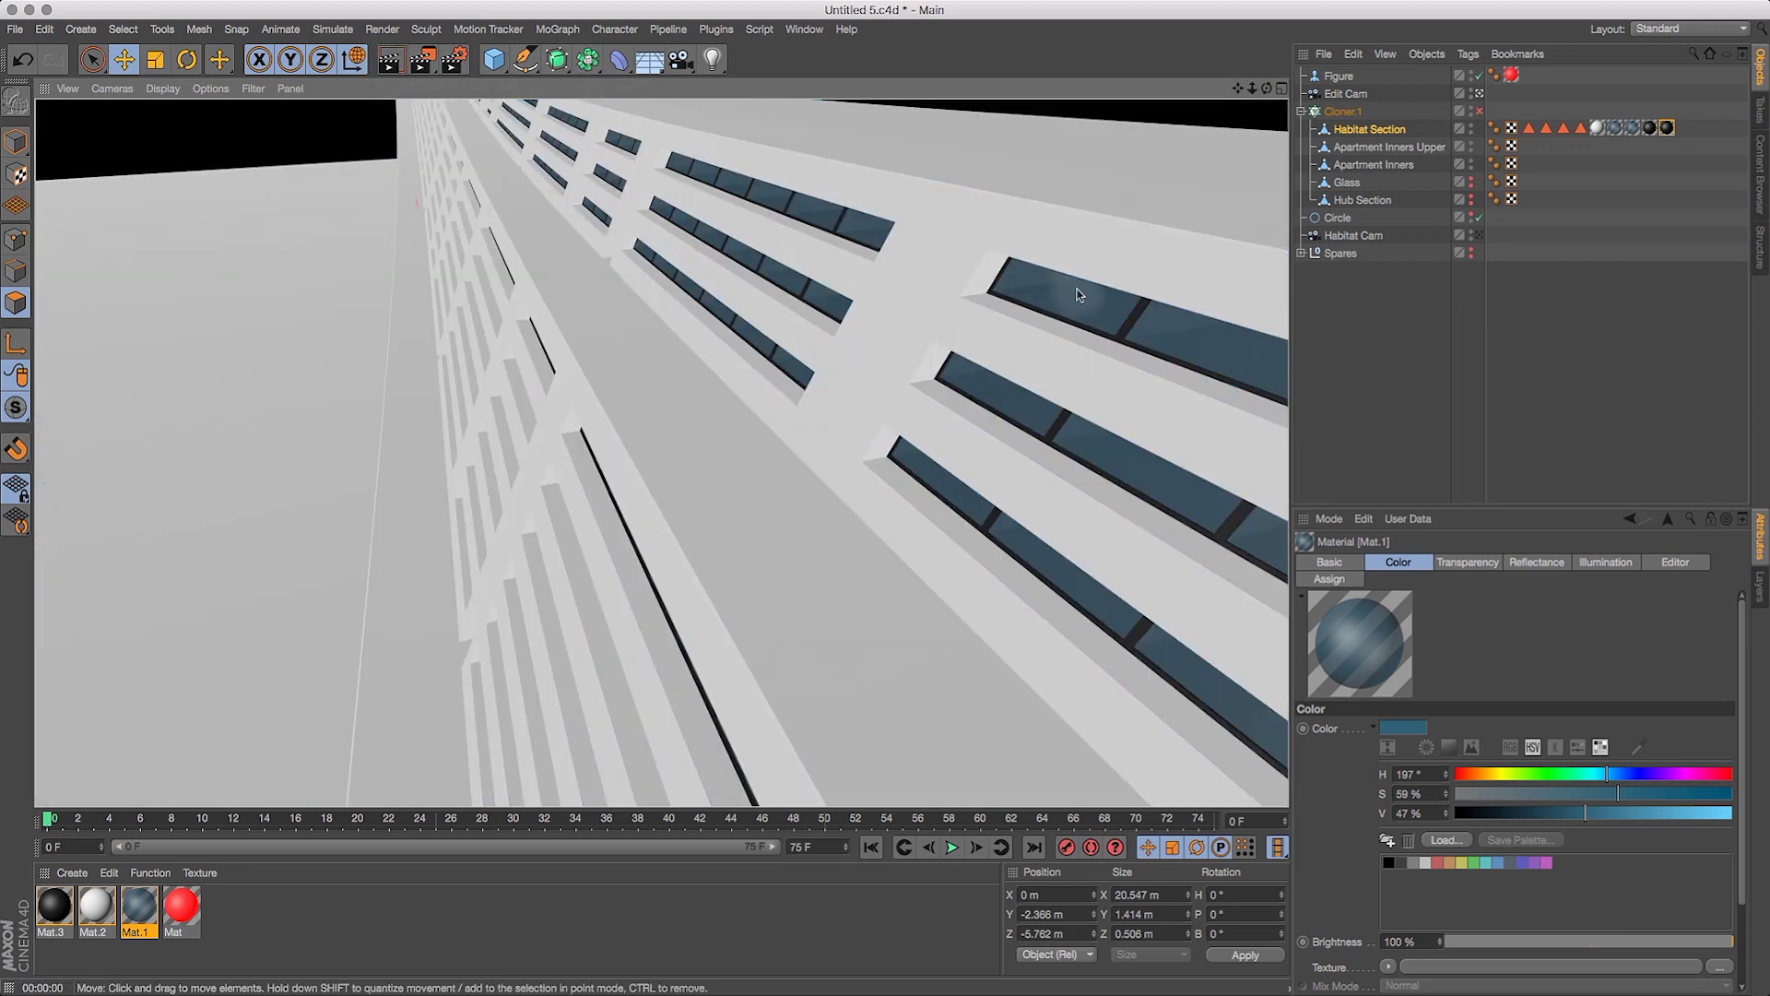
{"action": "left_click_drag", "start_coordinate": [1238, 89], "coordinate": [1286, 3]}
{"action": "left_click_drag", "start_coordinate": [1208, 120], "coordinate": [996, 358], "text": "alt"}
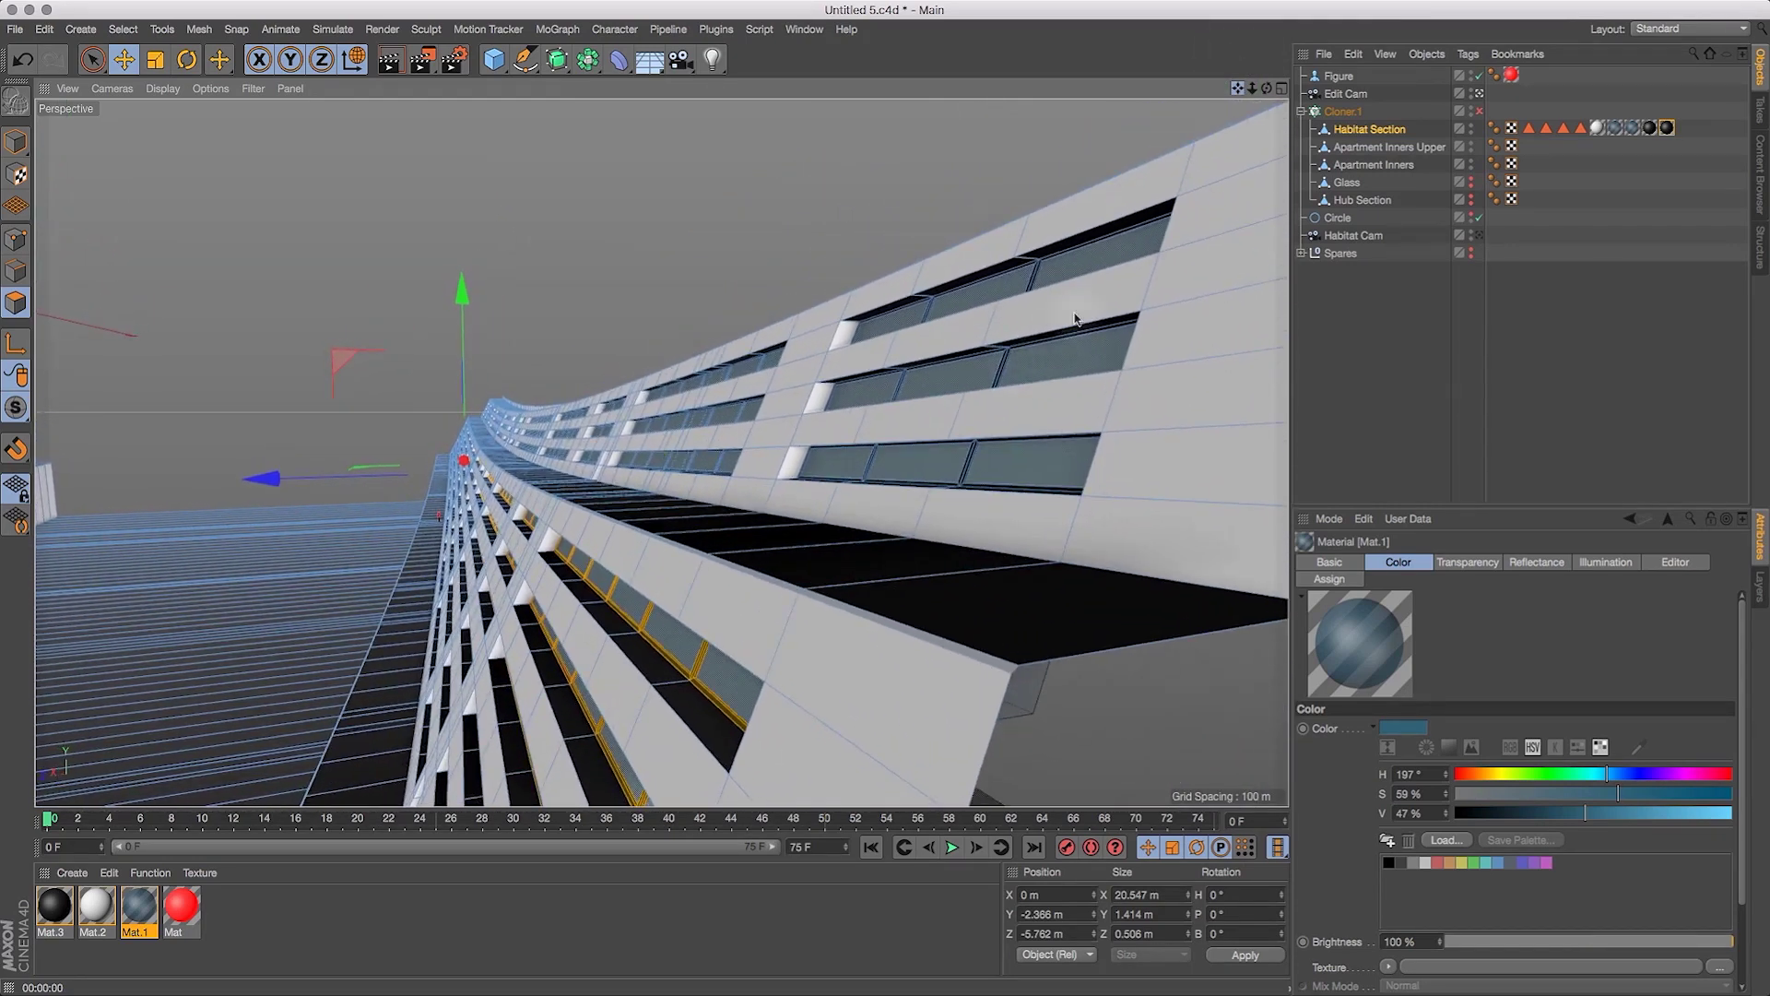
{"action": "mouse_move", "coordinate": [1252, 87]}
{"action": "left_mouse_down"}
{"action": "mouse_move", "coordinate": [1264, 60]}
{"action": "mouse_move", "coordinate": [1256, 111]}
{"action": "mouse_move", "coordinate": [1272, 83]}
{"action": "left_mouse_up"}
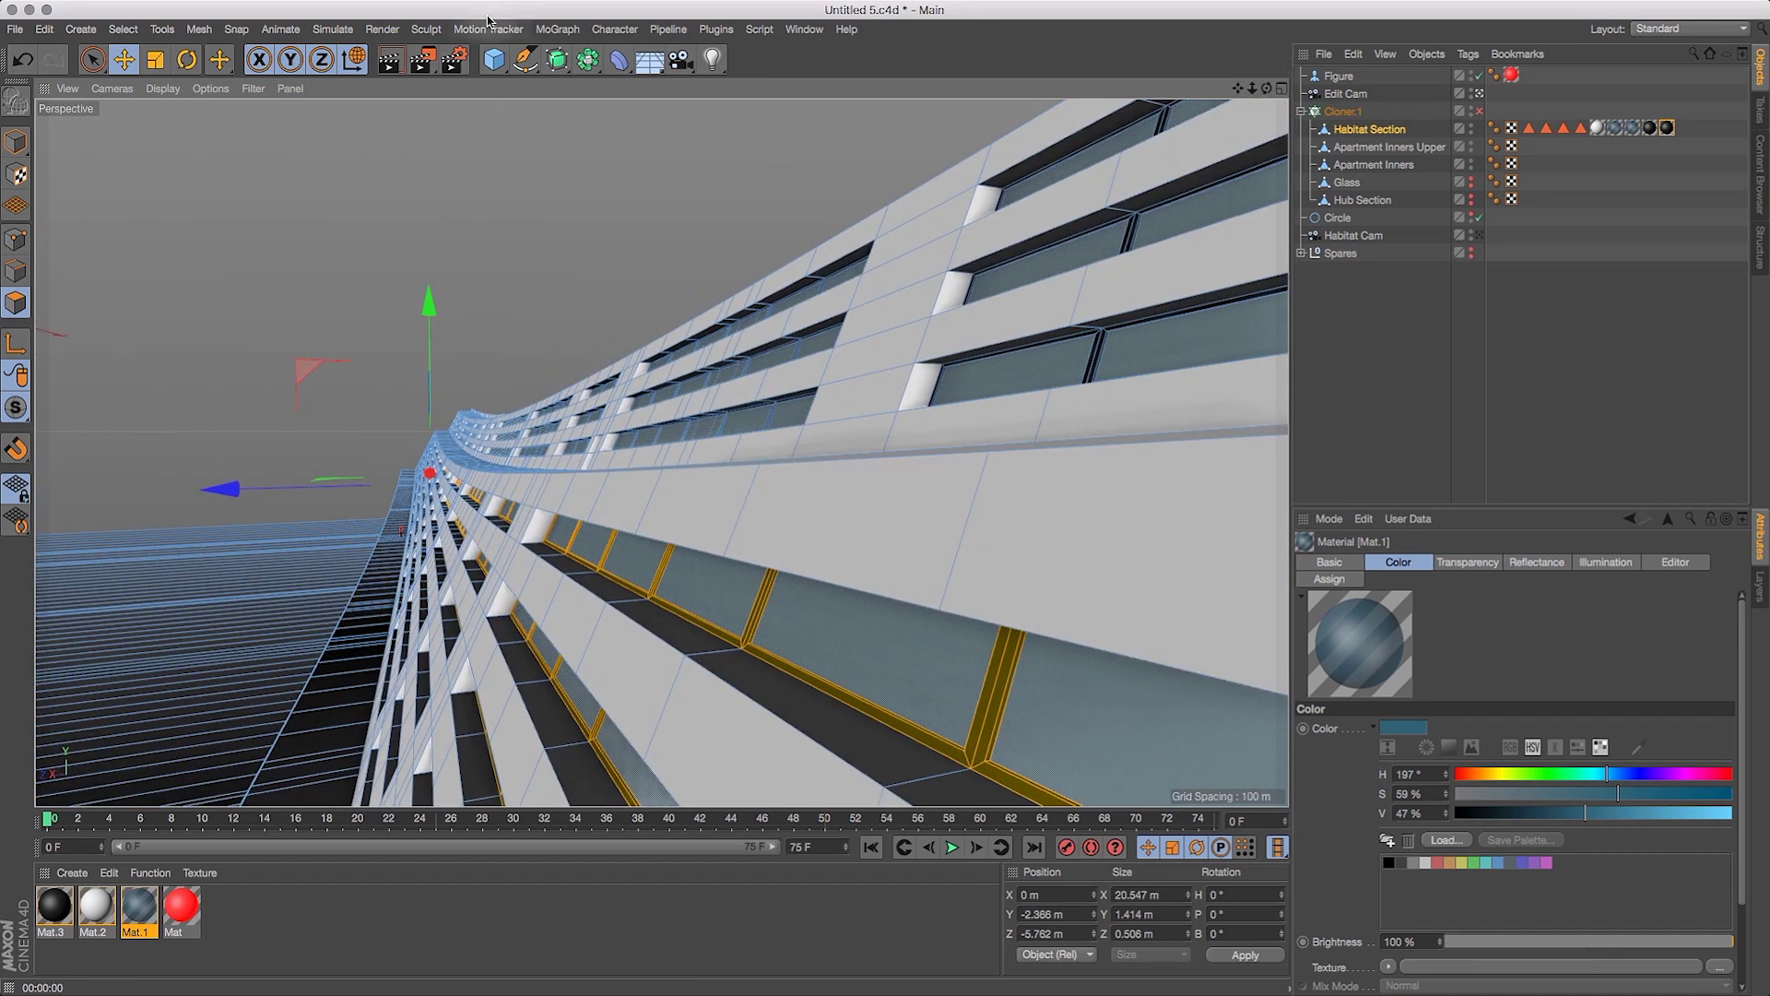
{"action": "left_click", "coordinate": [392, 58]}
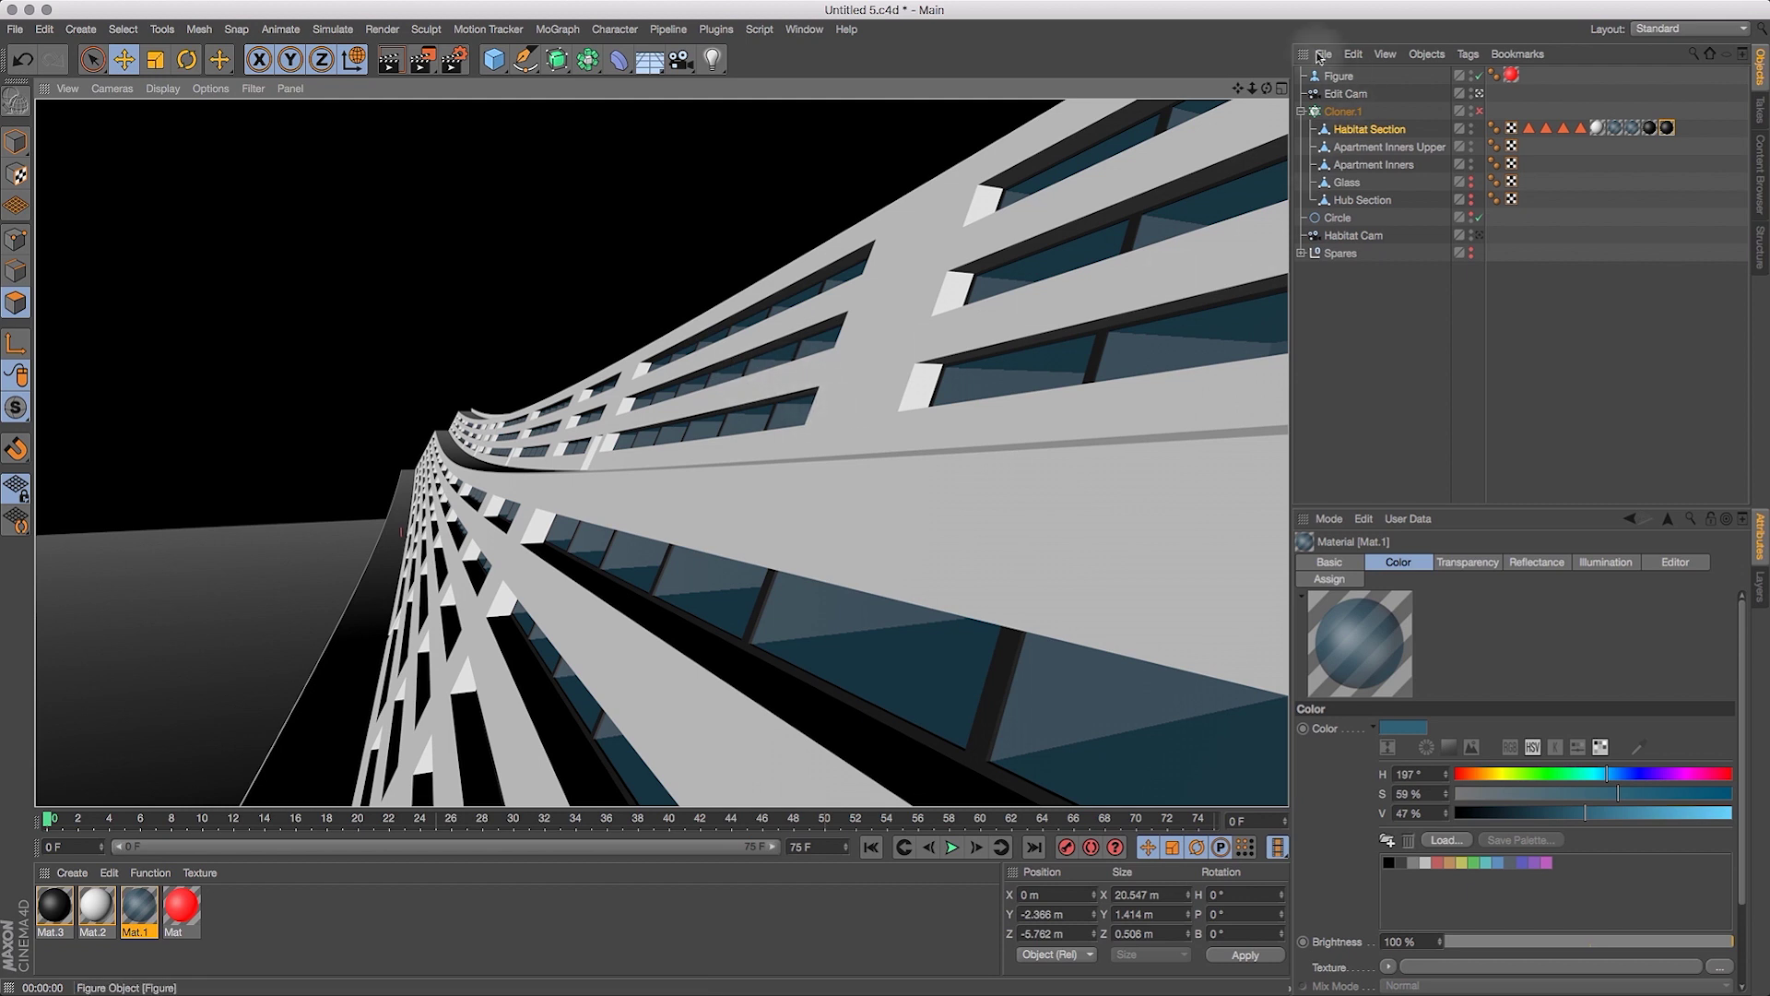
Add a lengthwise Loop/Path Cut through the middle of the Habitat Section's floor, centred at a 50% offset.
{"action": "left_click_drag", "start_coordinate": [1472, 147], "coordinate": [1472, 165], "text": "alt"}
{"action": "mouse_move", "coordinate": [1266, 87]}
{"action": "left_mouse_down"}
{"action": "mouse_move", "coordinate": [1218, 118]}
{"action": "mouse_move", "coordinate": [1268, 87]}
{"action": "mouse_move", "coordinate": [1435, 52]}
{"action": "mouse_move", "coordinate": [1208, 116]}
{"action": "mouse_move", "coordinate": [1265, 113]}
{"action": "mouse_move", "coordinate": [1243, 93]}
{"action": "mouse_move", "coordinate": [1289, 103]}
{"action": "left_mouse_up"}
{"action": "left_click", "coordinate": [1368, 132]}
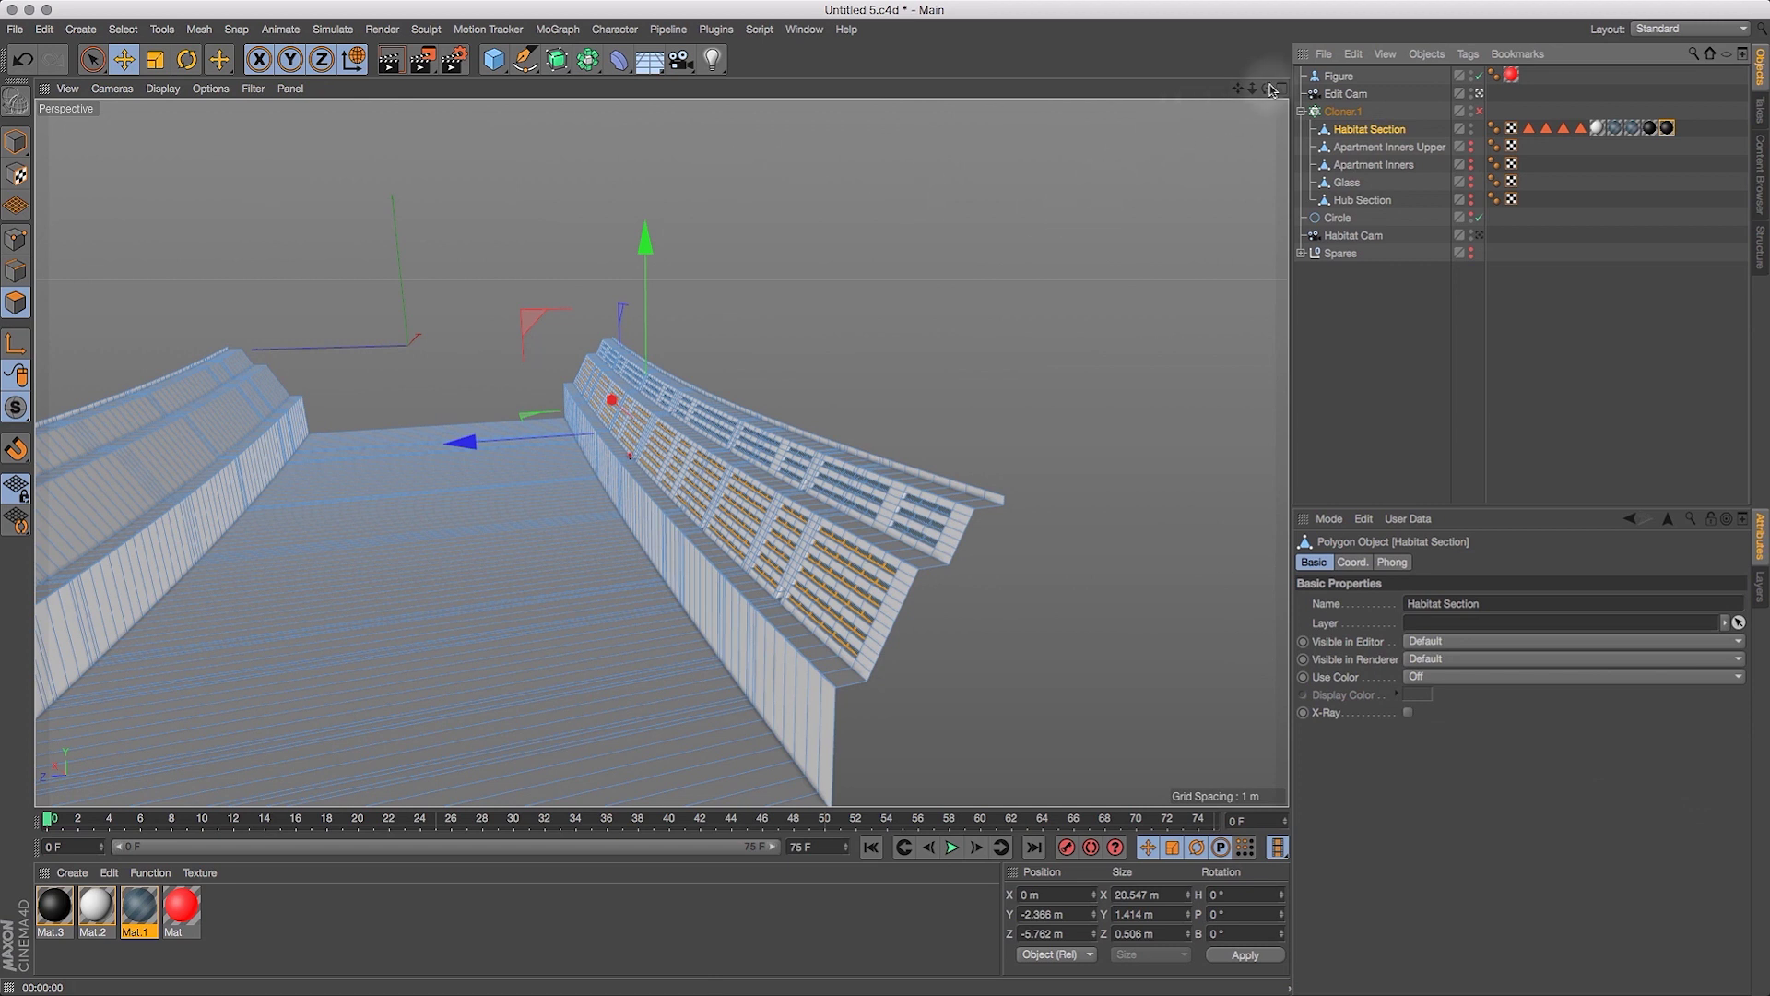
{"action": "left_click", "coordinate": [222, 61]}
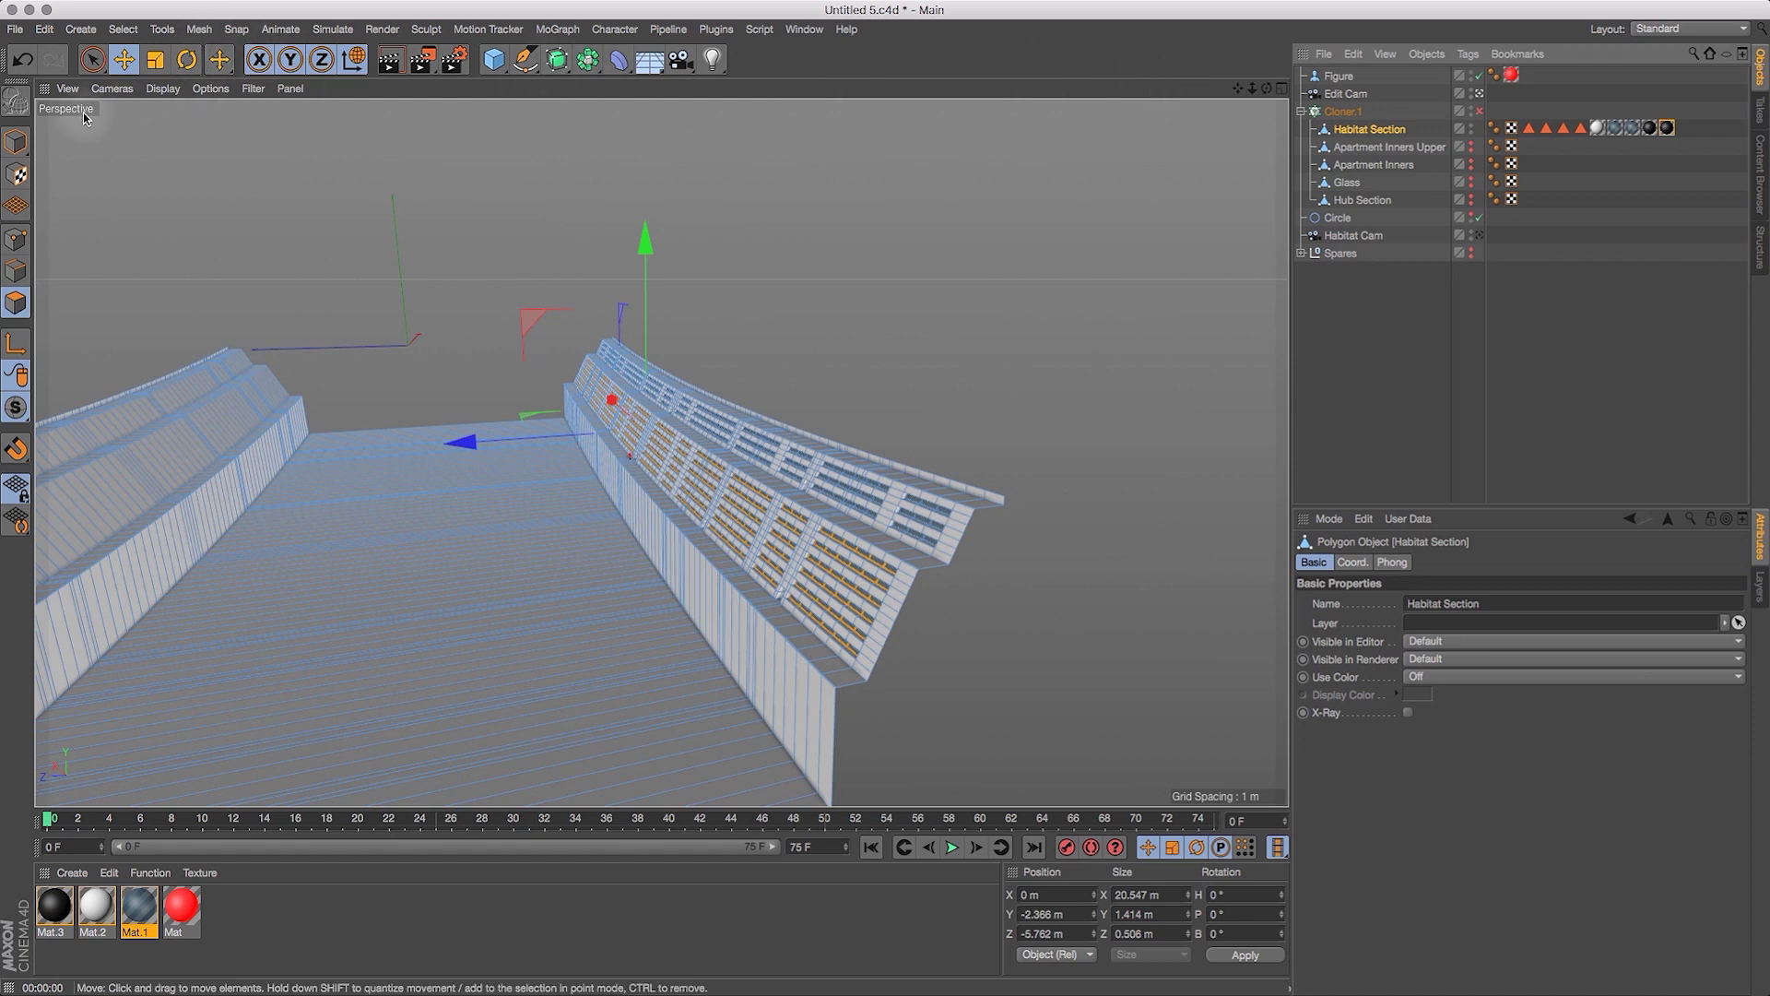
{"action": "left_click", "coordinate": [199, 28]}
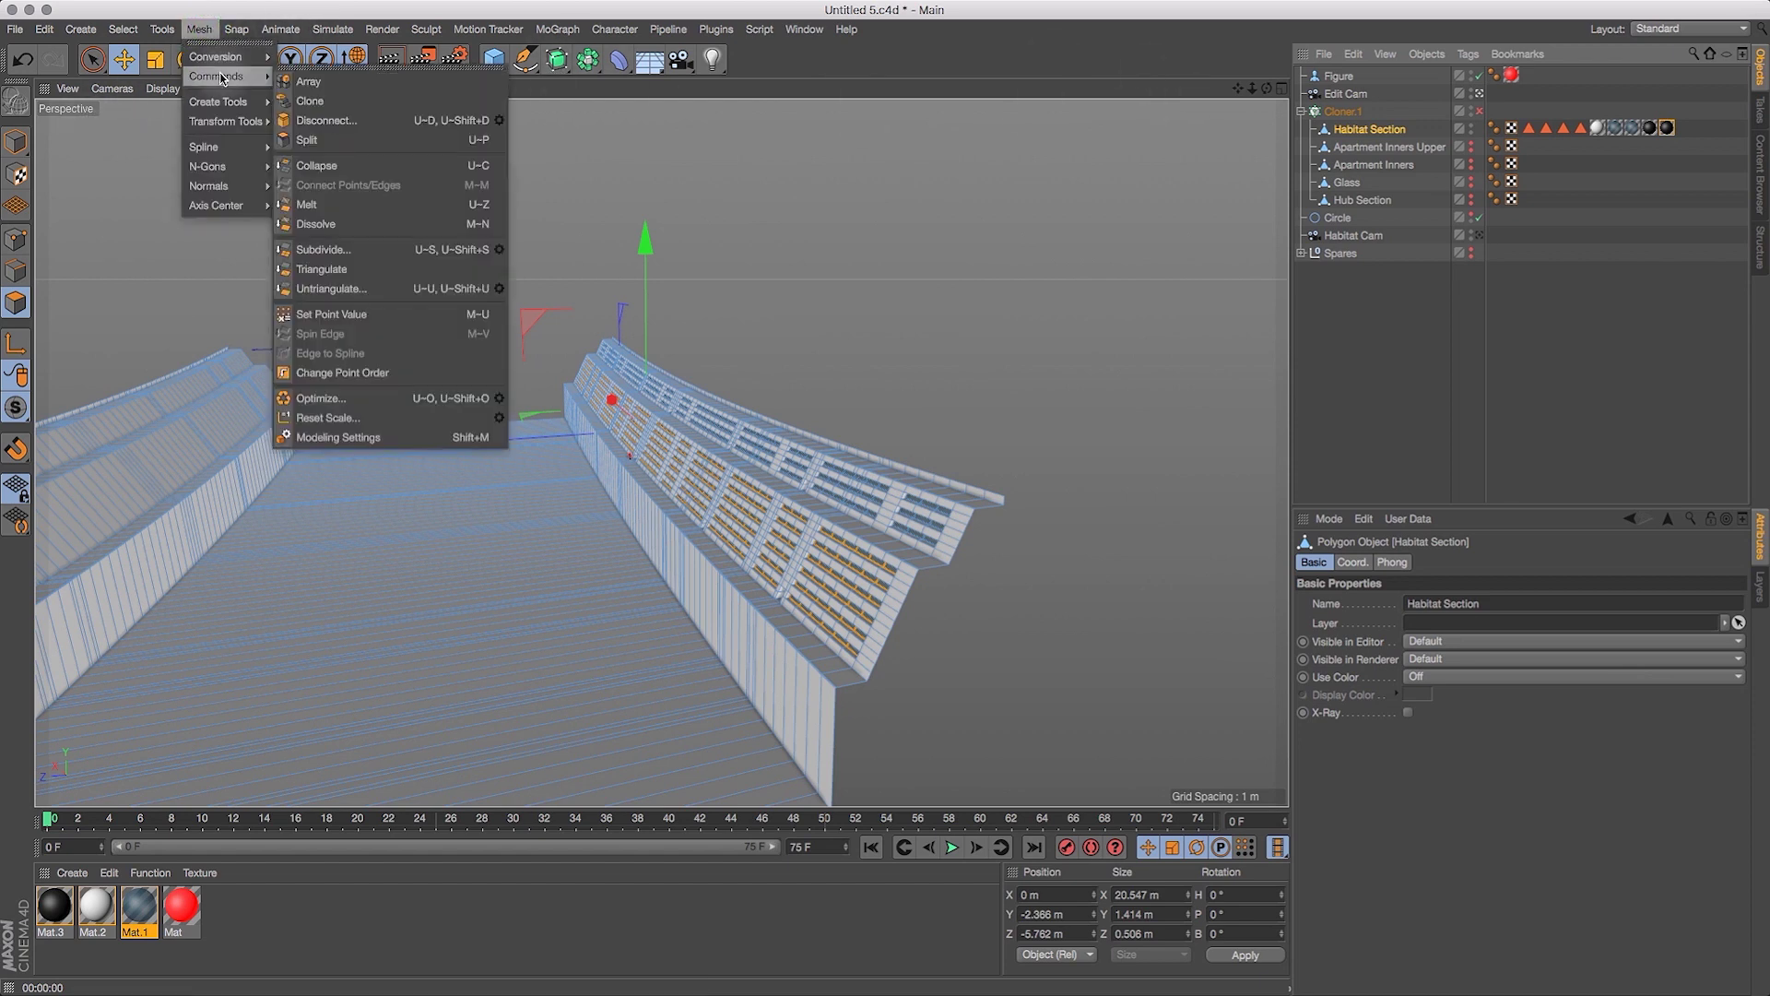
{"action": "mouse_move", "coordinate": [227, 102]}
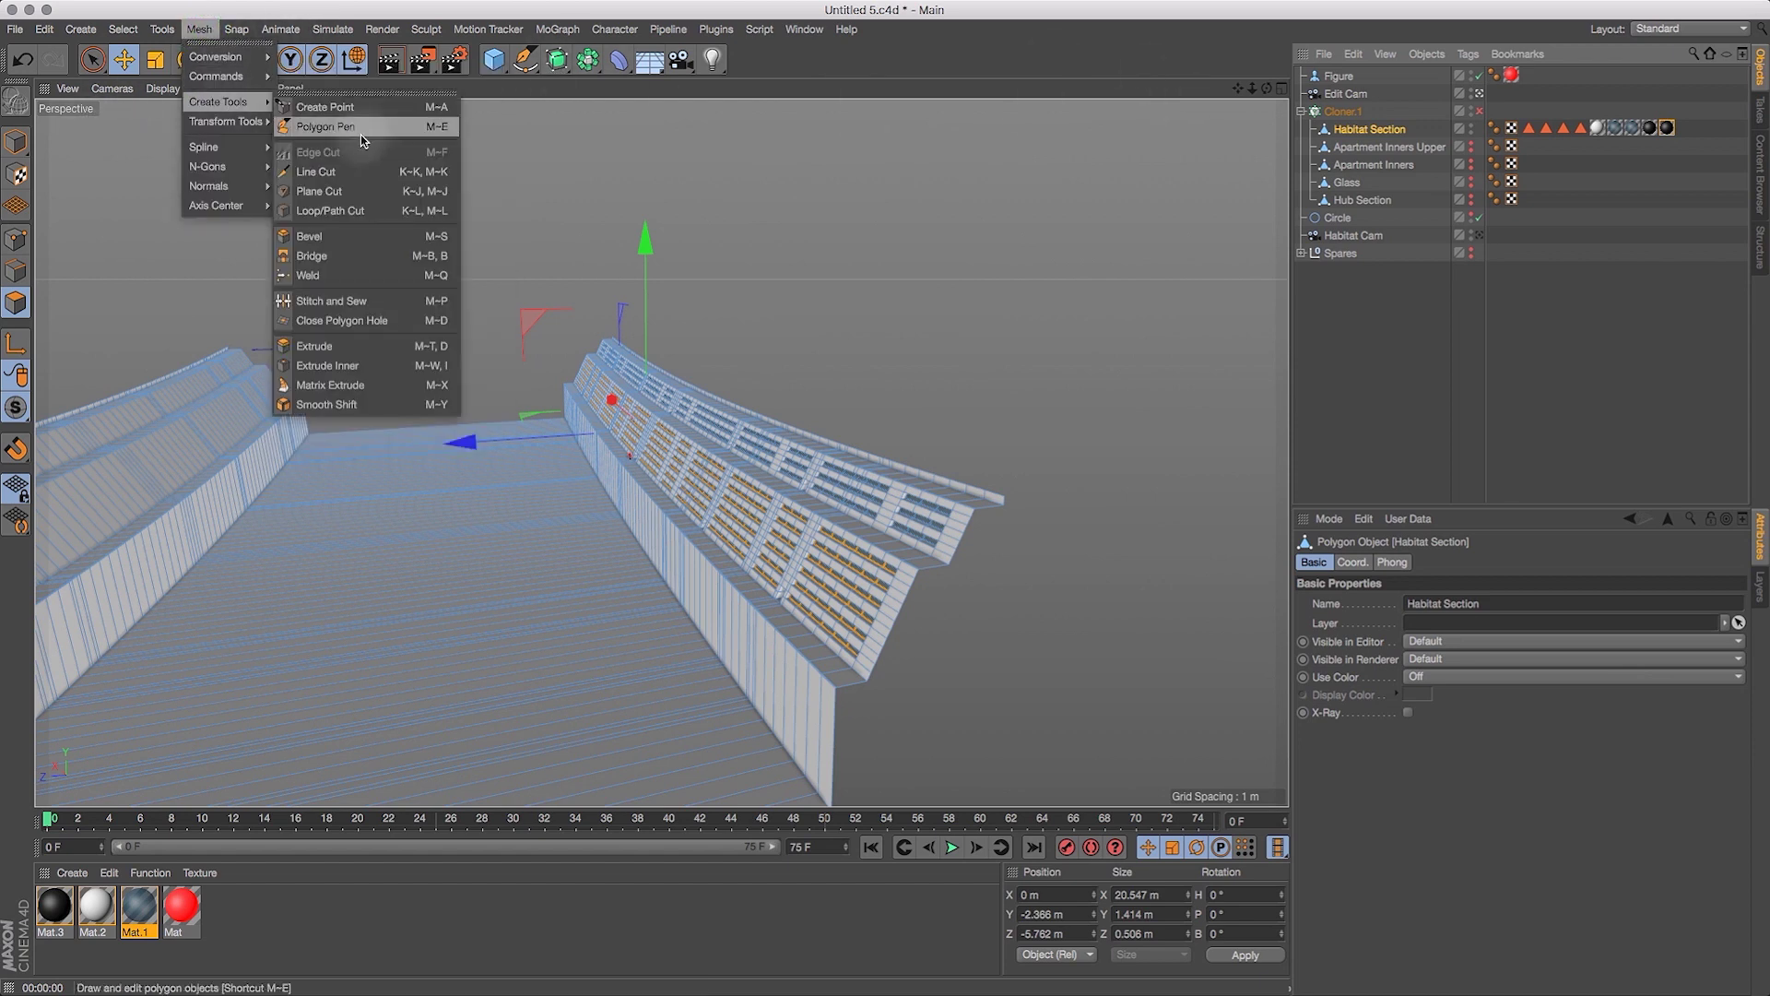
{"action": "left_click", "coordinate": [340, 212]}
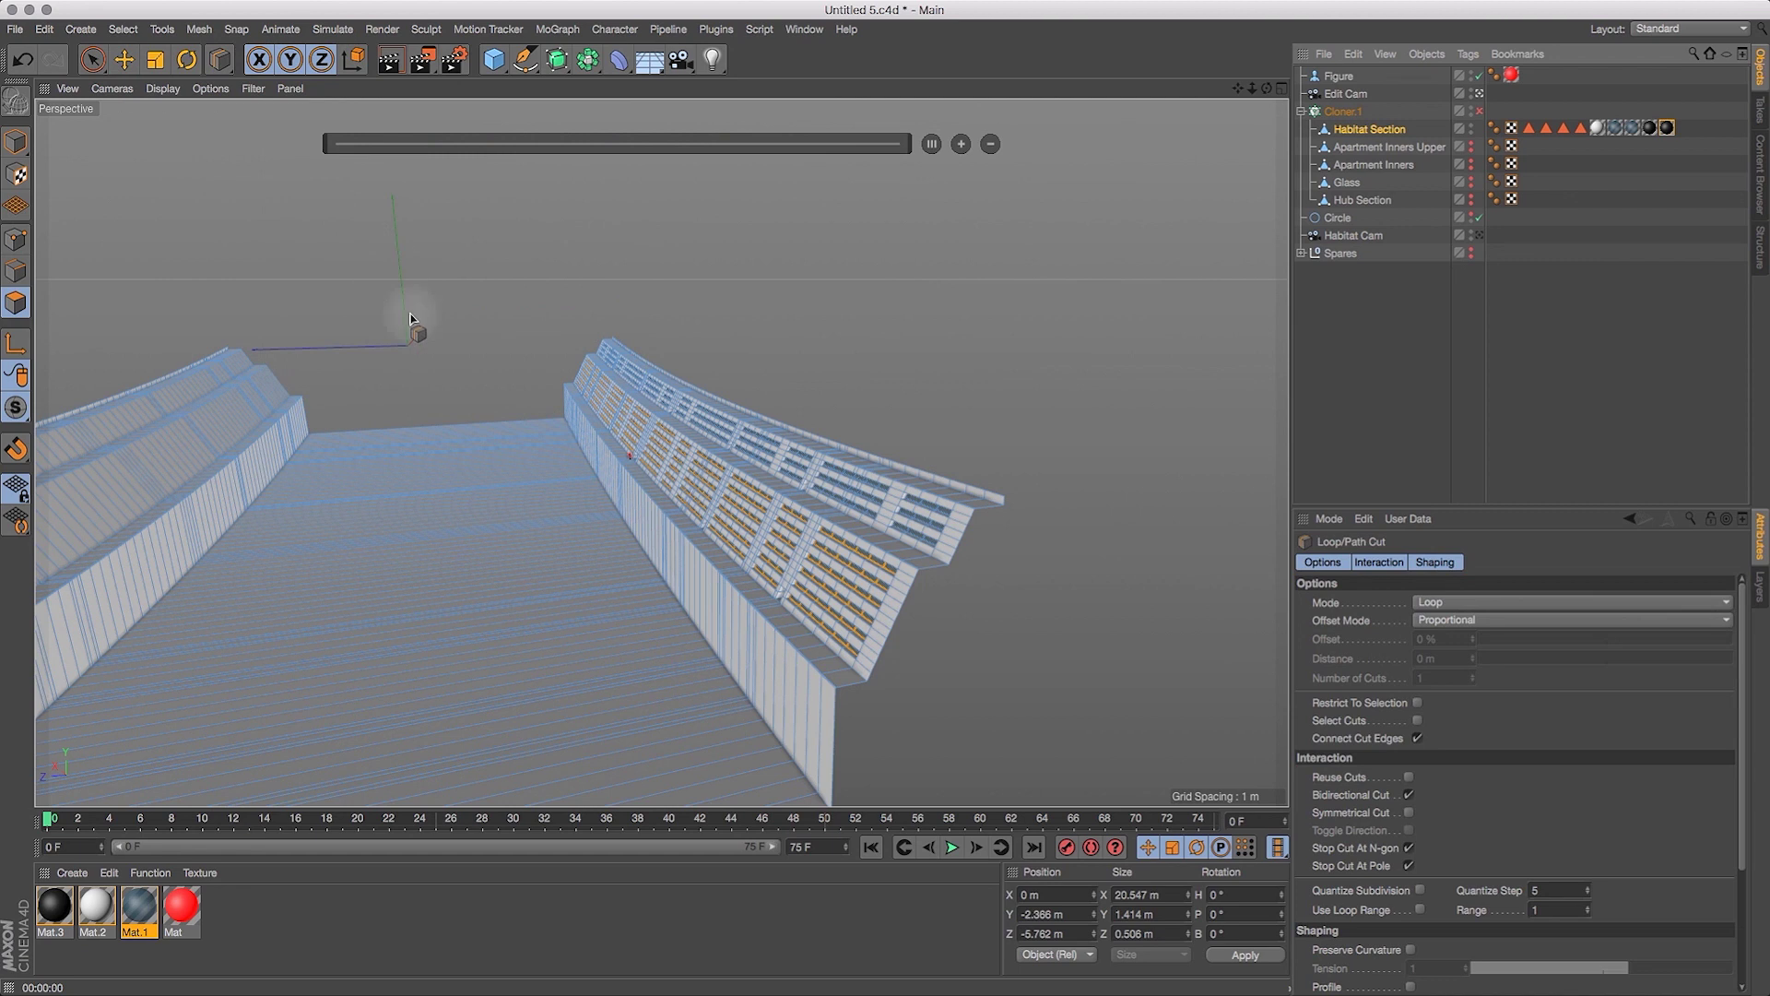
{"action": "left_click", "coordinate": [468, 523]}
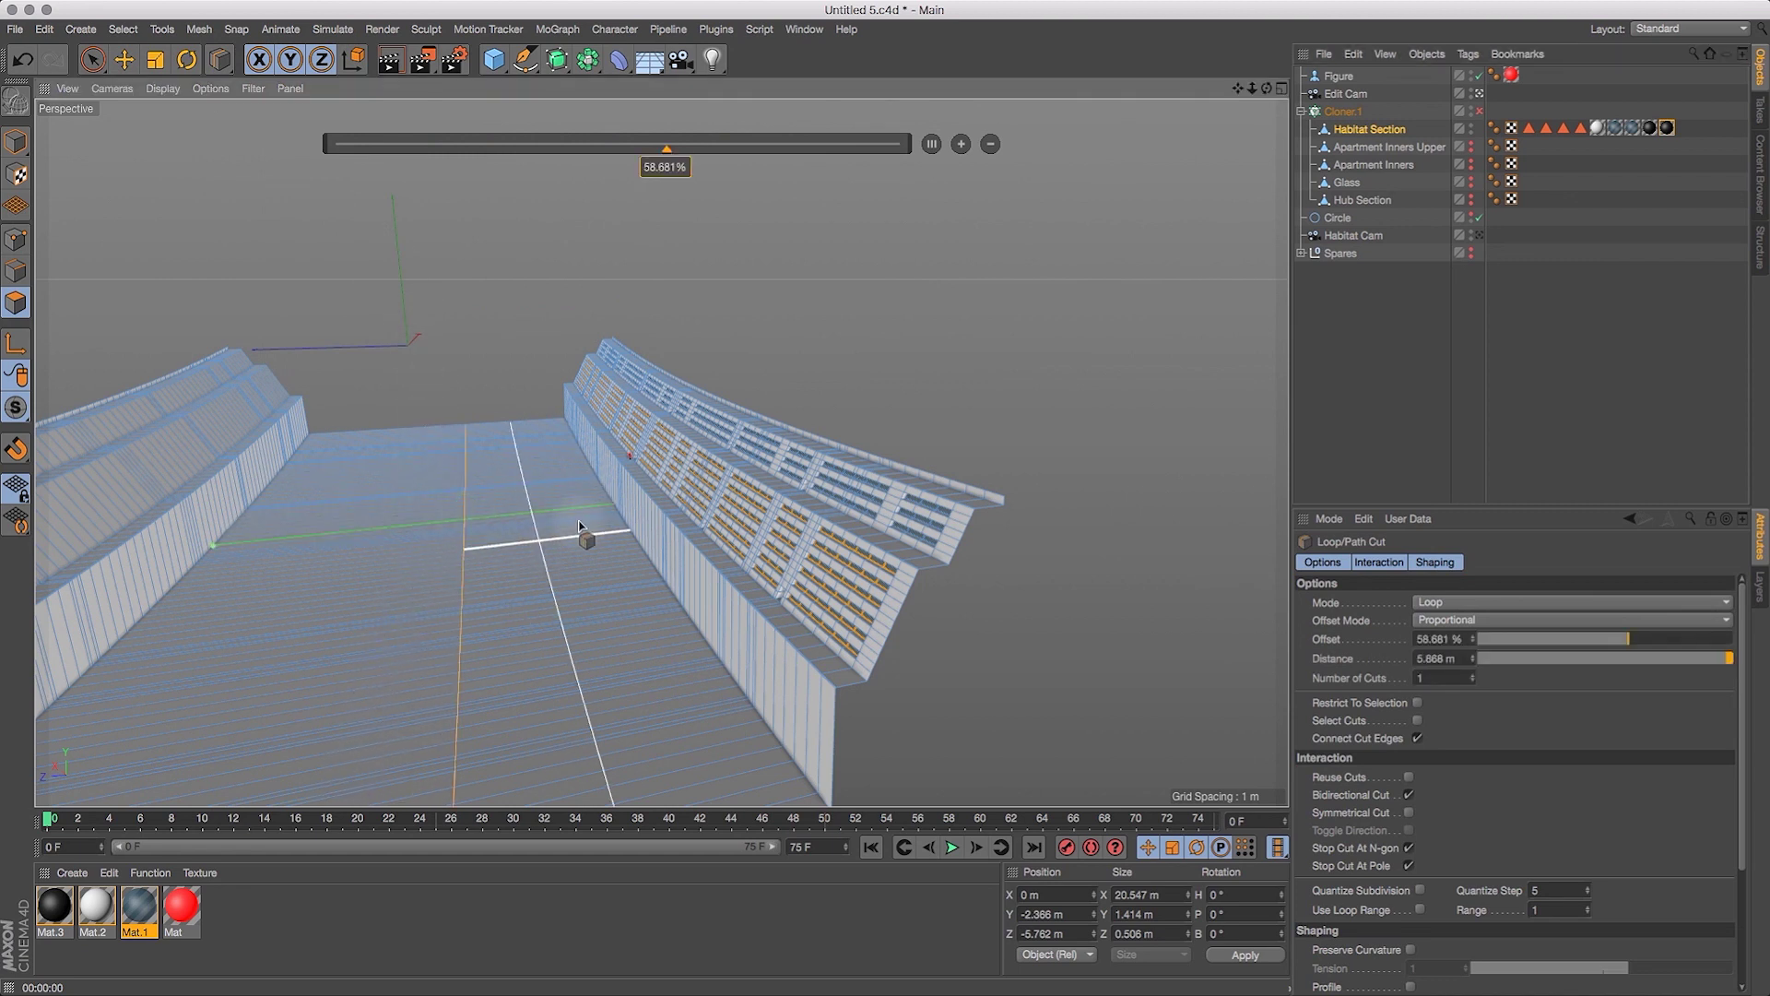
{"action": "left_click", "coordinate": [932, 144]}
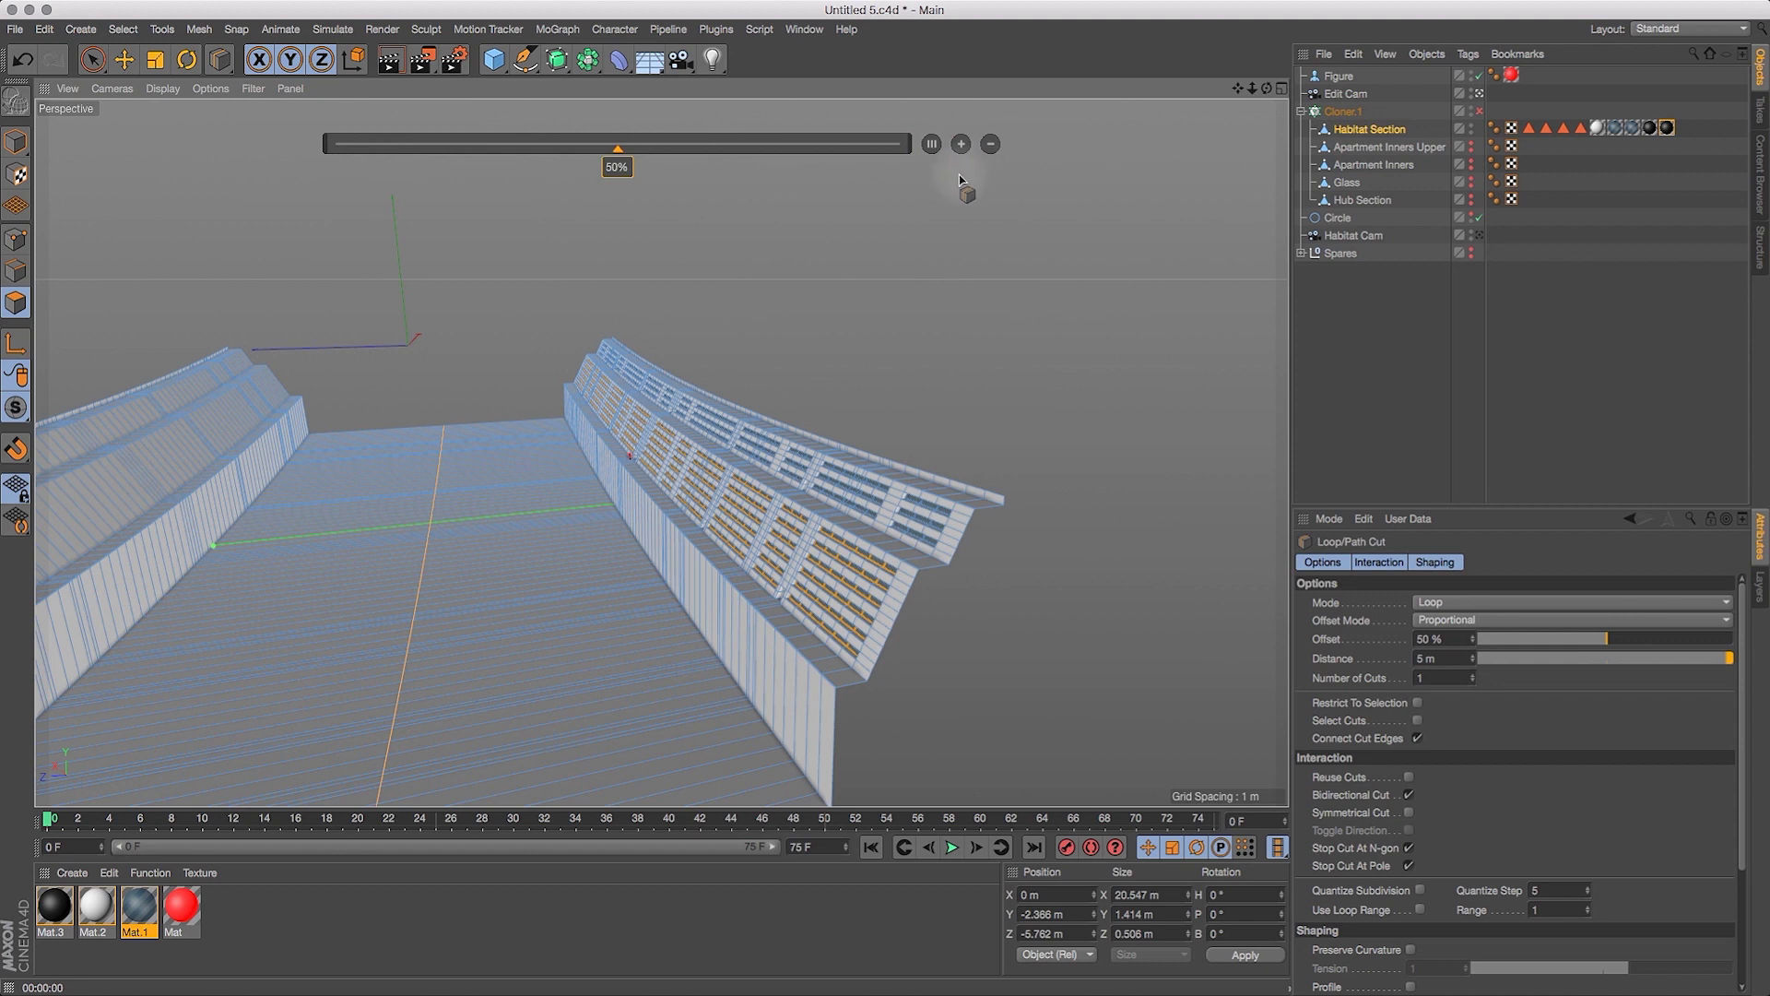
{"action": "left_click_drag", "start_coordinate": [1239, 88], "coordinate": [1381, 36]}
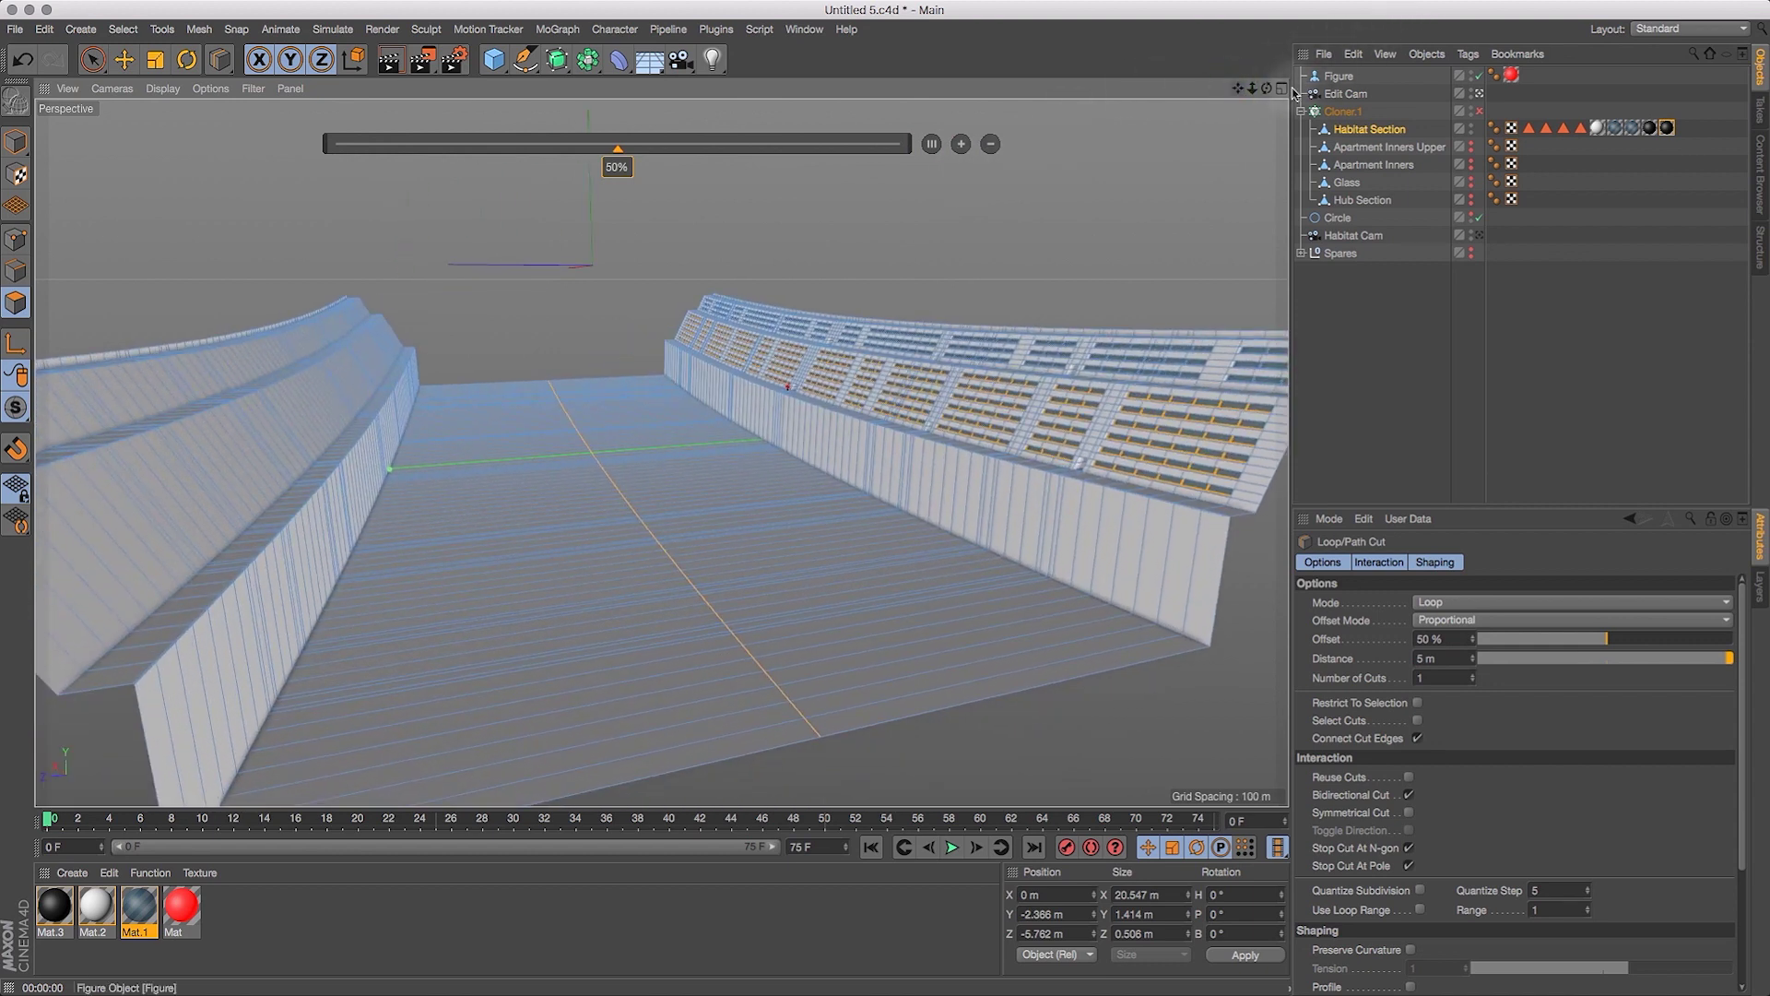
{"action": "left_click_drag", "start_coordinate": [1273, 90], "coordinate": [1287, 129]}
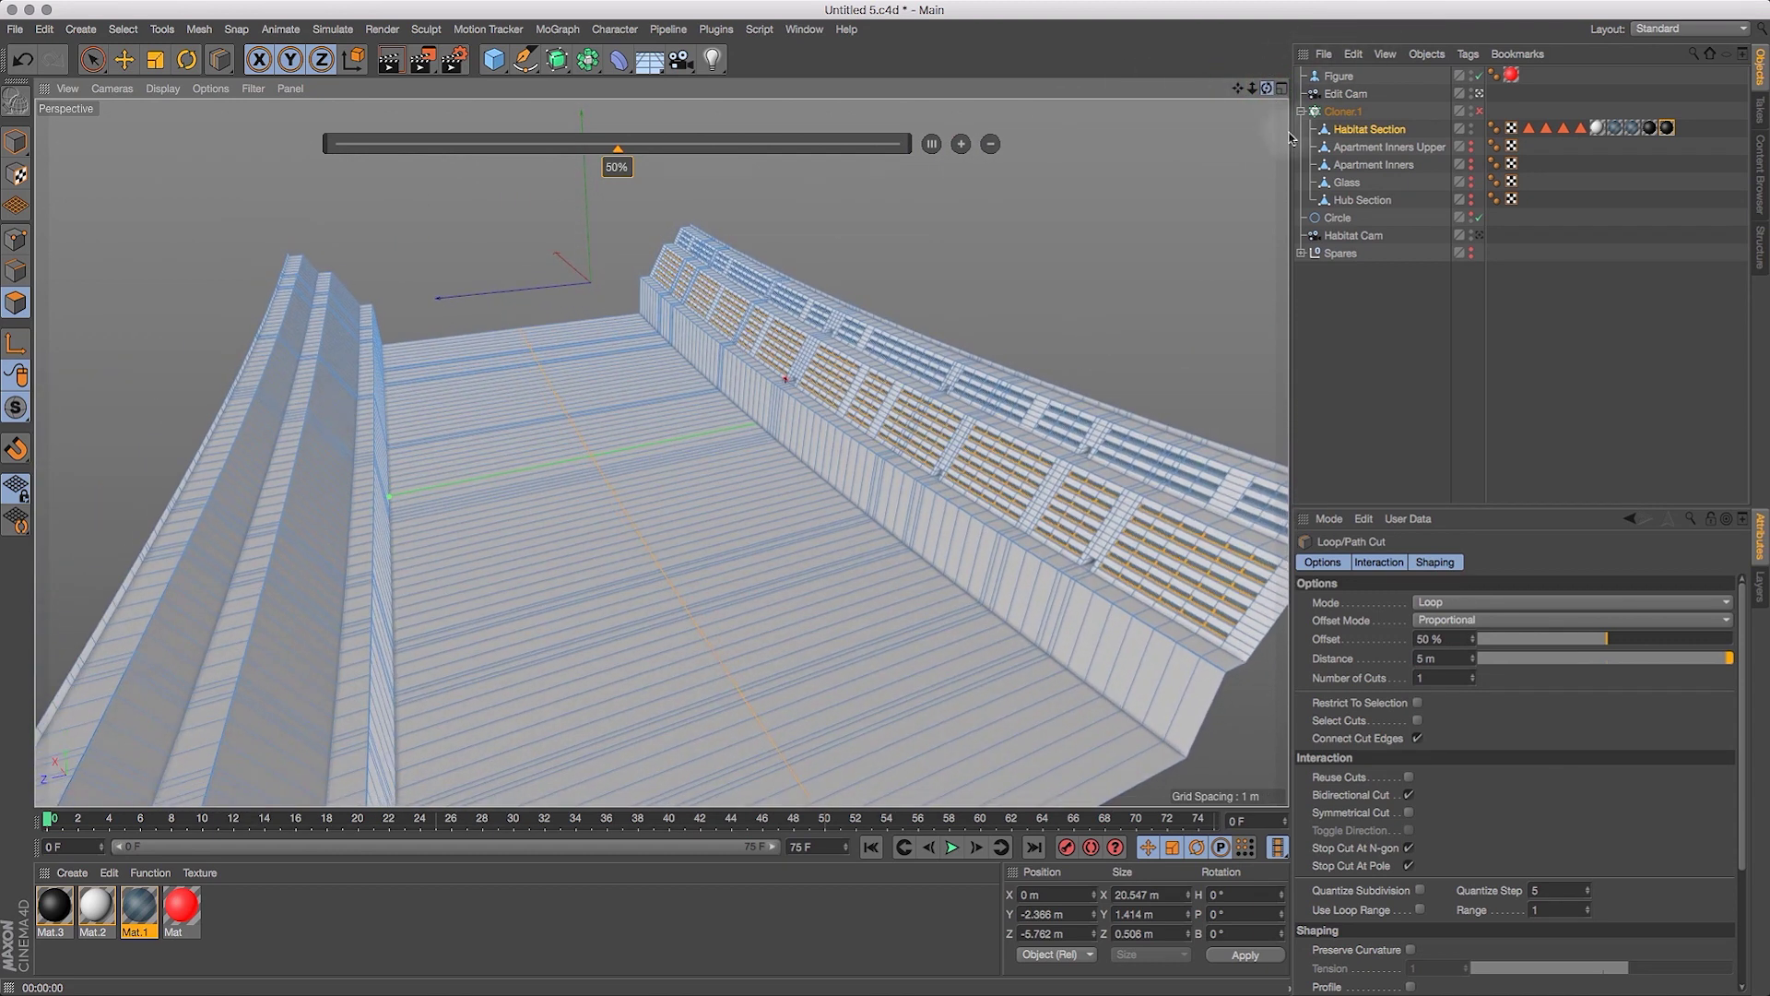
{"action": "key", "text": "Return"}
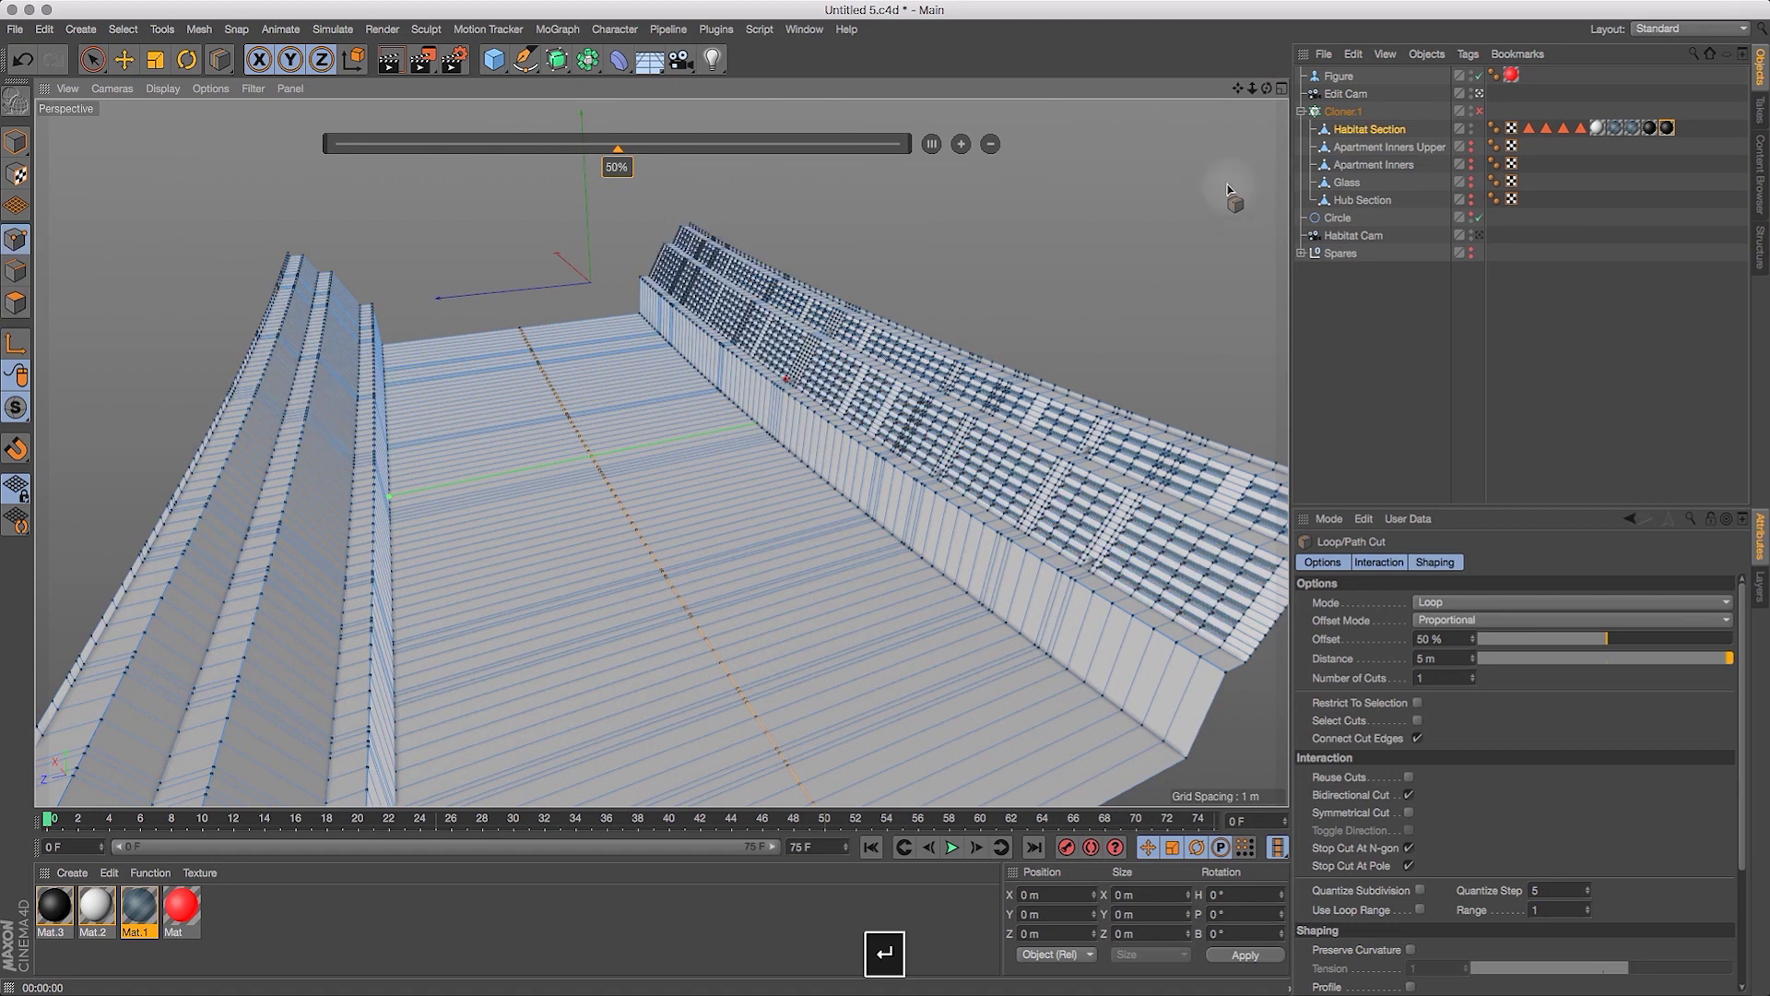
Rectangle-select all polygons of the Habitat Section's windowless half, from the outer wall to the central floor cut, and delete them.
{"action": "left_click_drag", "start_coordinate": [1253, 92], "coordinate": [1222, 120]}
{"action": "left_click_drag", "start_coordinate": [92, 59], "coordinate": [179, 115]}
{"action": "left_click", "coordinate": [15, 303]}
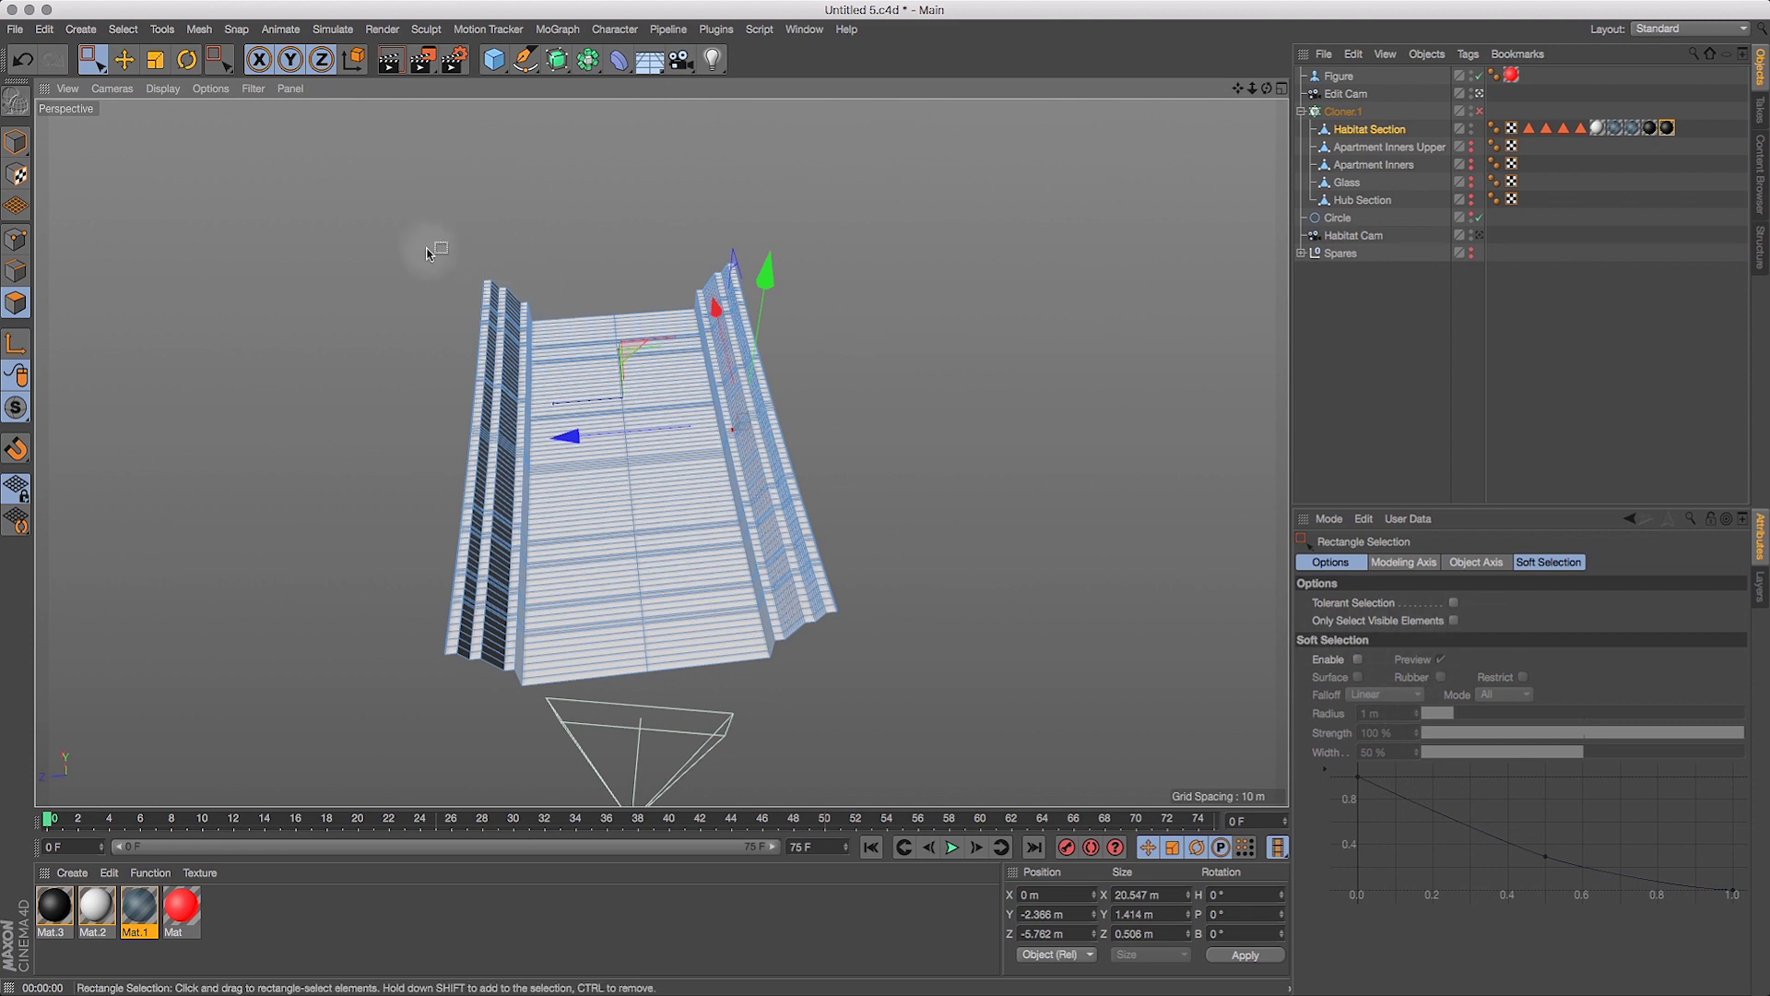
{"action": "left_click_drag", "start_coordinate": [403, 214], "coordinate": [624, 795]}
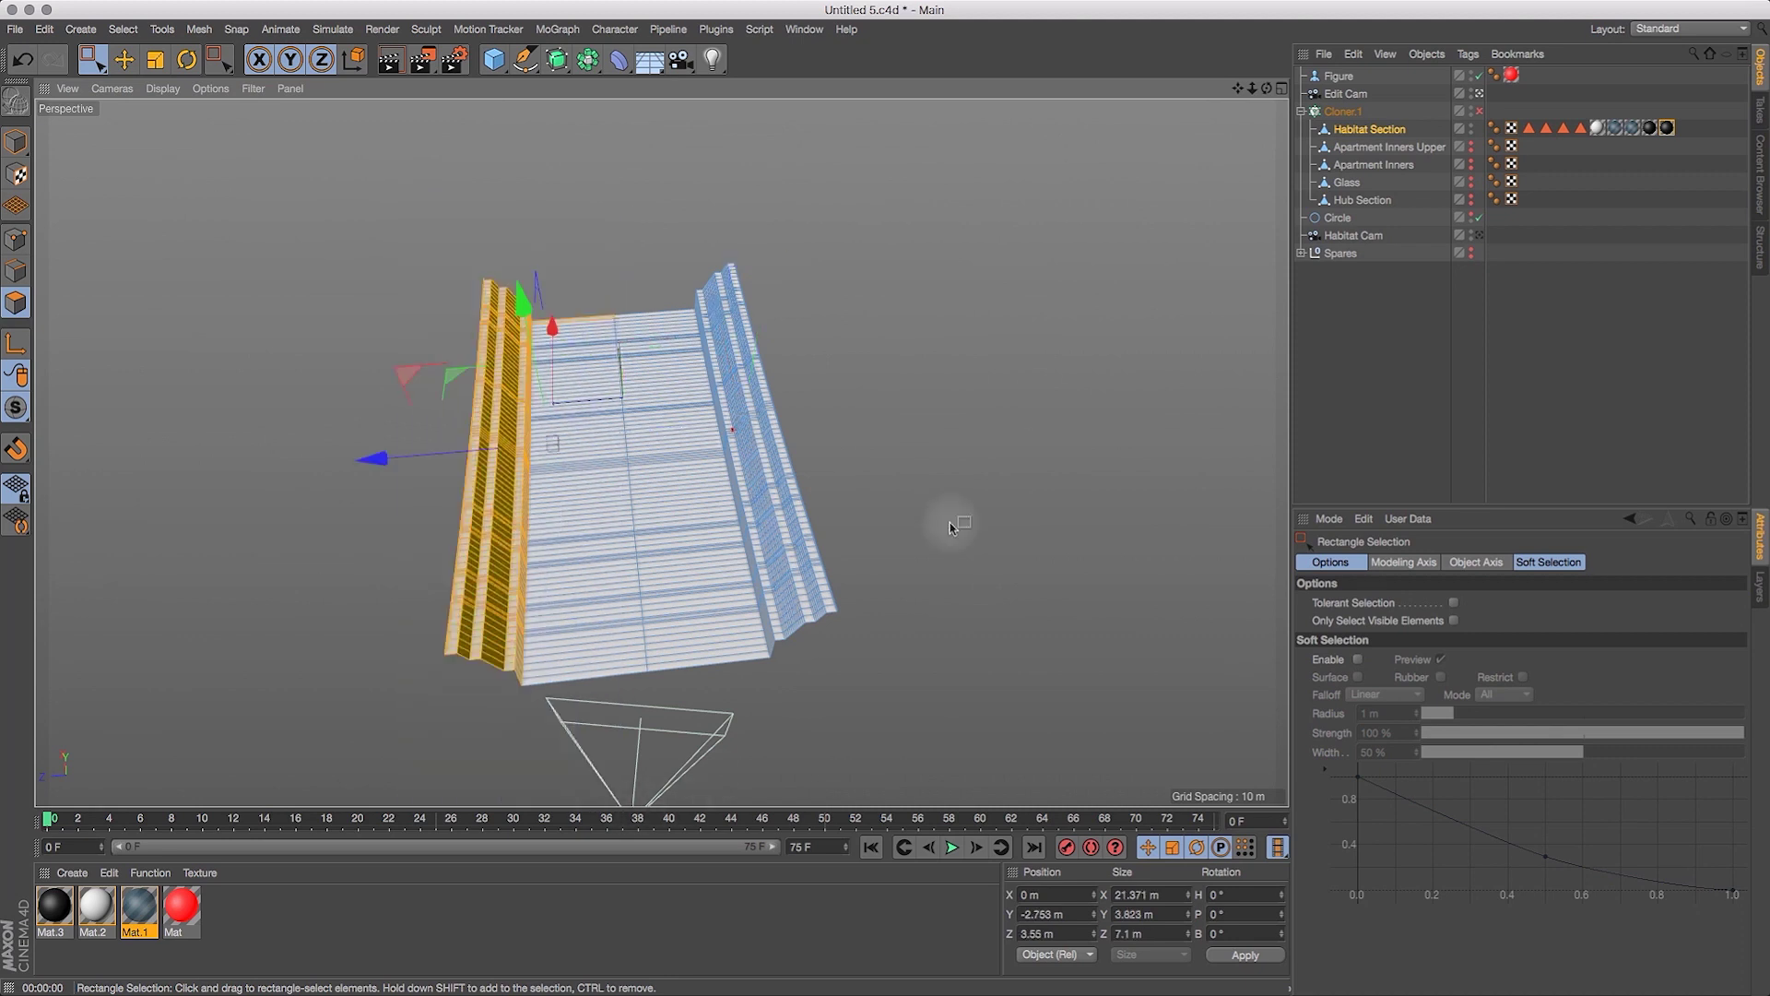
{"action": "left_click_drag", "start_coordinate": [1266, 90], "coordinate": [1032, 163]}
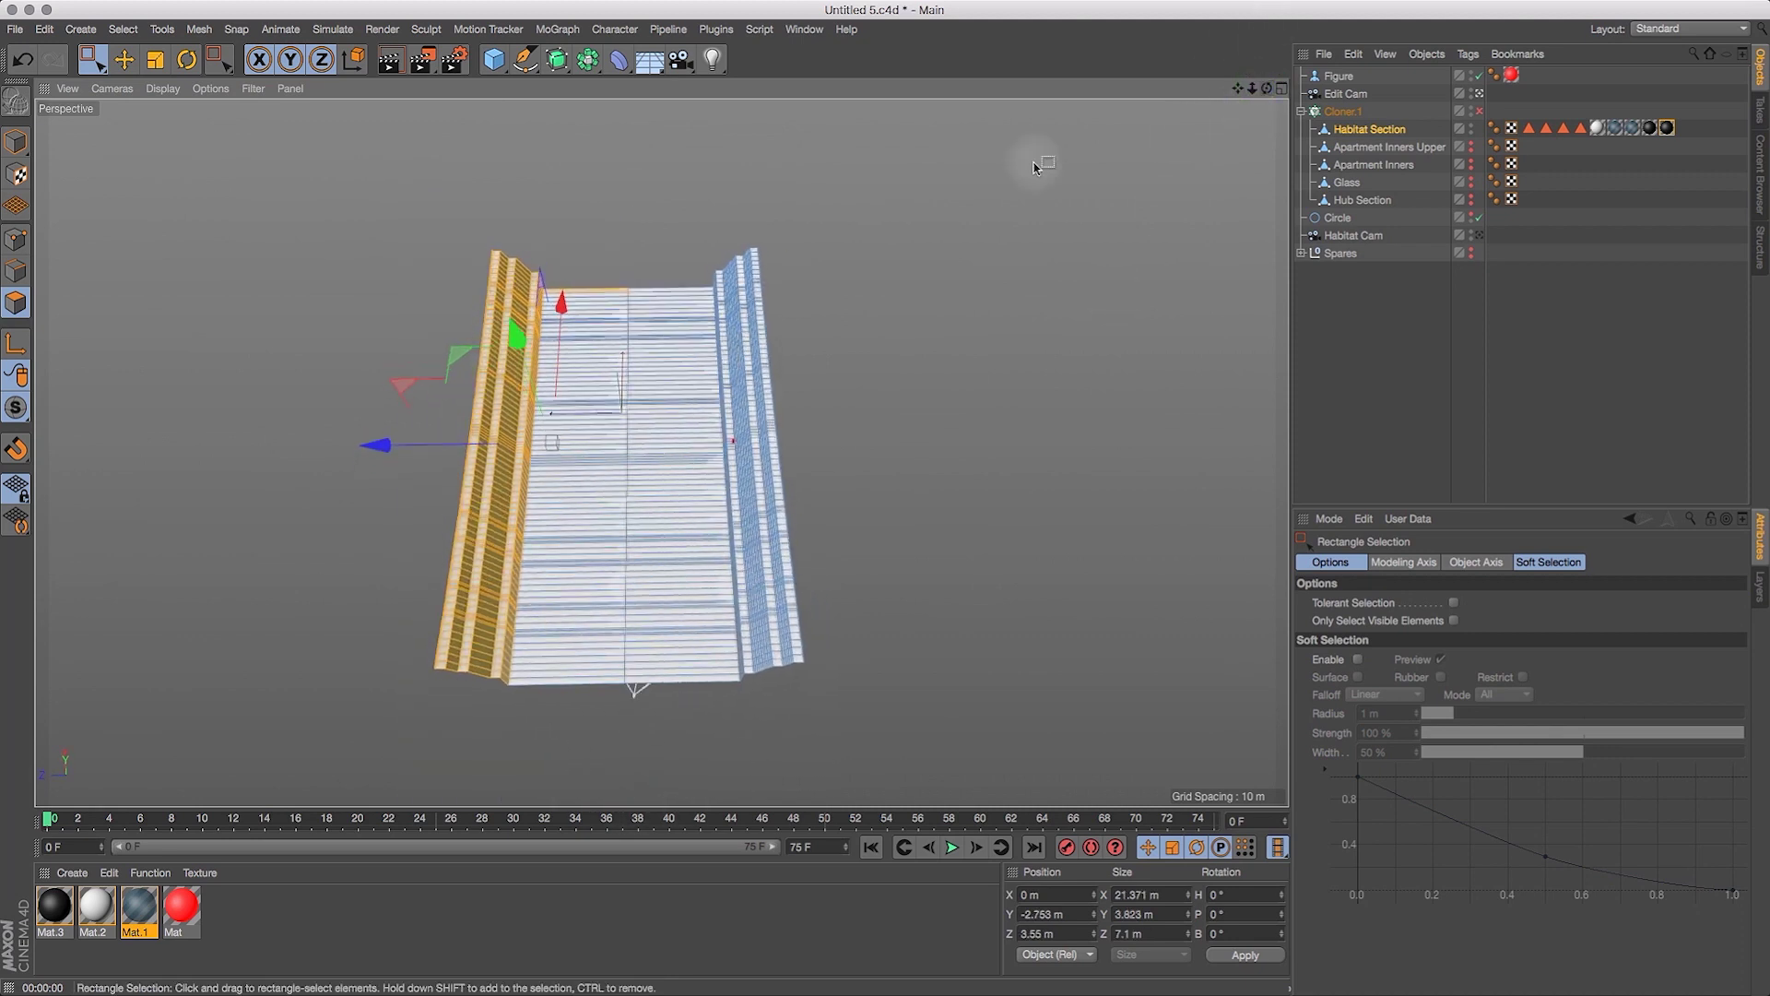
{"action": "left_click_drag", "start_coordinate": [376, 195], "coordinate": [640, 756]}
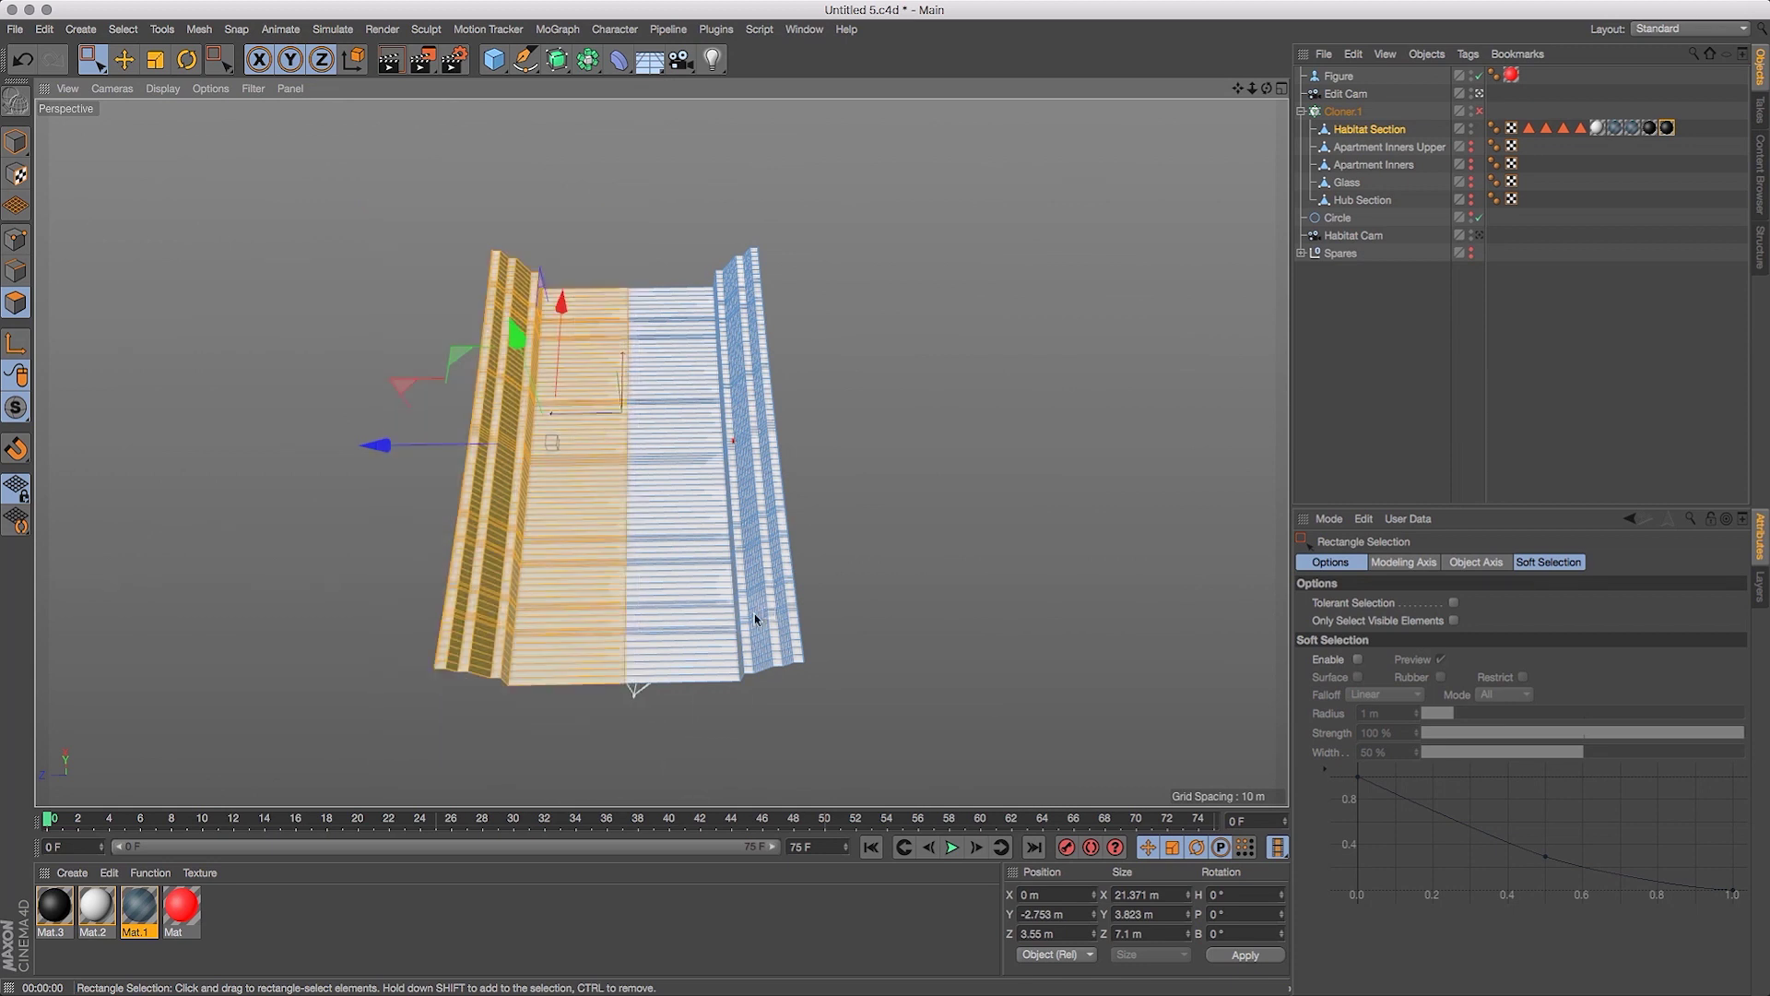
{"action": "left_click_drag", "start_coordinate": [430, 183], "coordinate": [636, 783], "text": "ctrl"}
{"action": "left_click_drag", "start_coordinate": [418, 192], "coordinate": [636, 764]}
{"action": "key", "text": "BackSpace"}
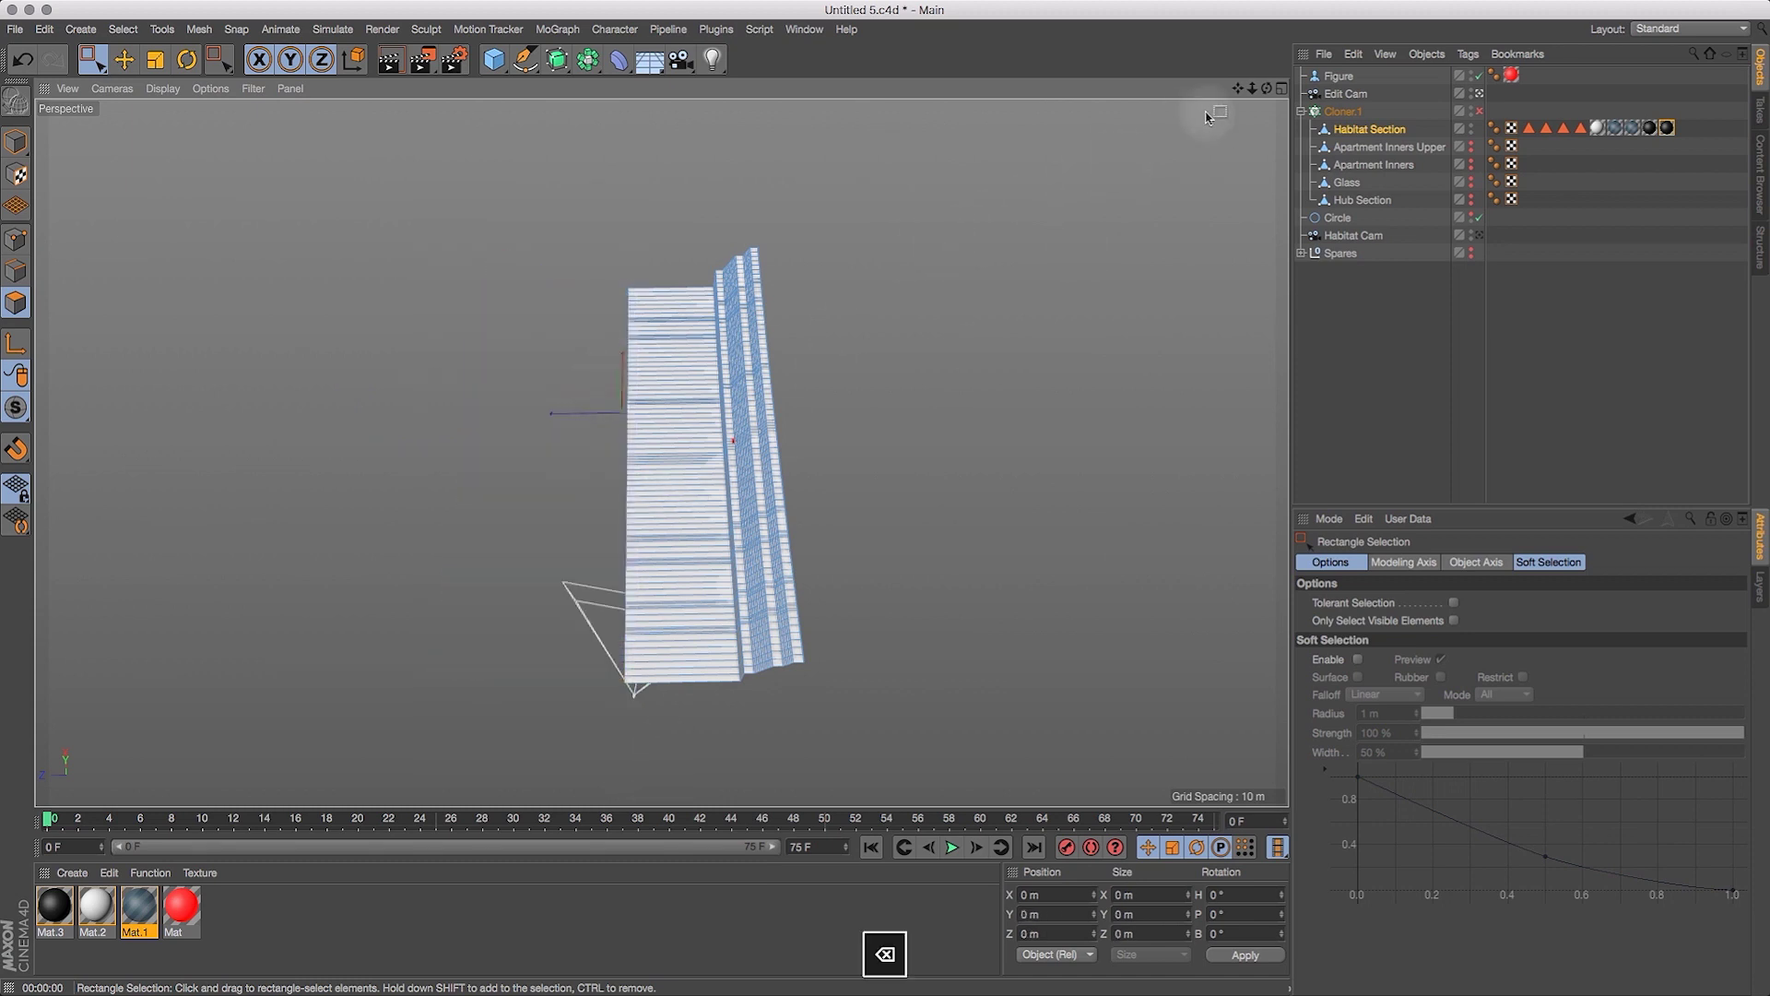
Add a Symmetry object inside Cloner.1 and make the Habitat Section its child.
{"action": "left_click_drag", "start_coordinate": [1267, 89], "coordinate": [1324, 5]}
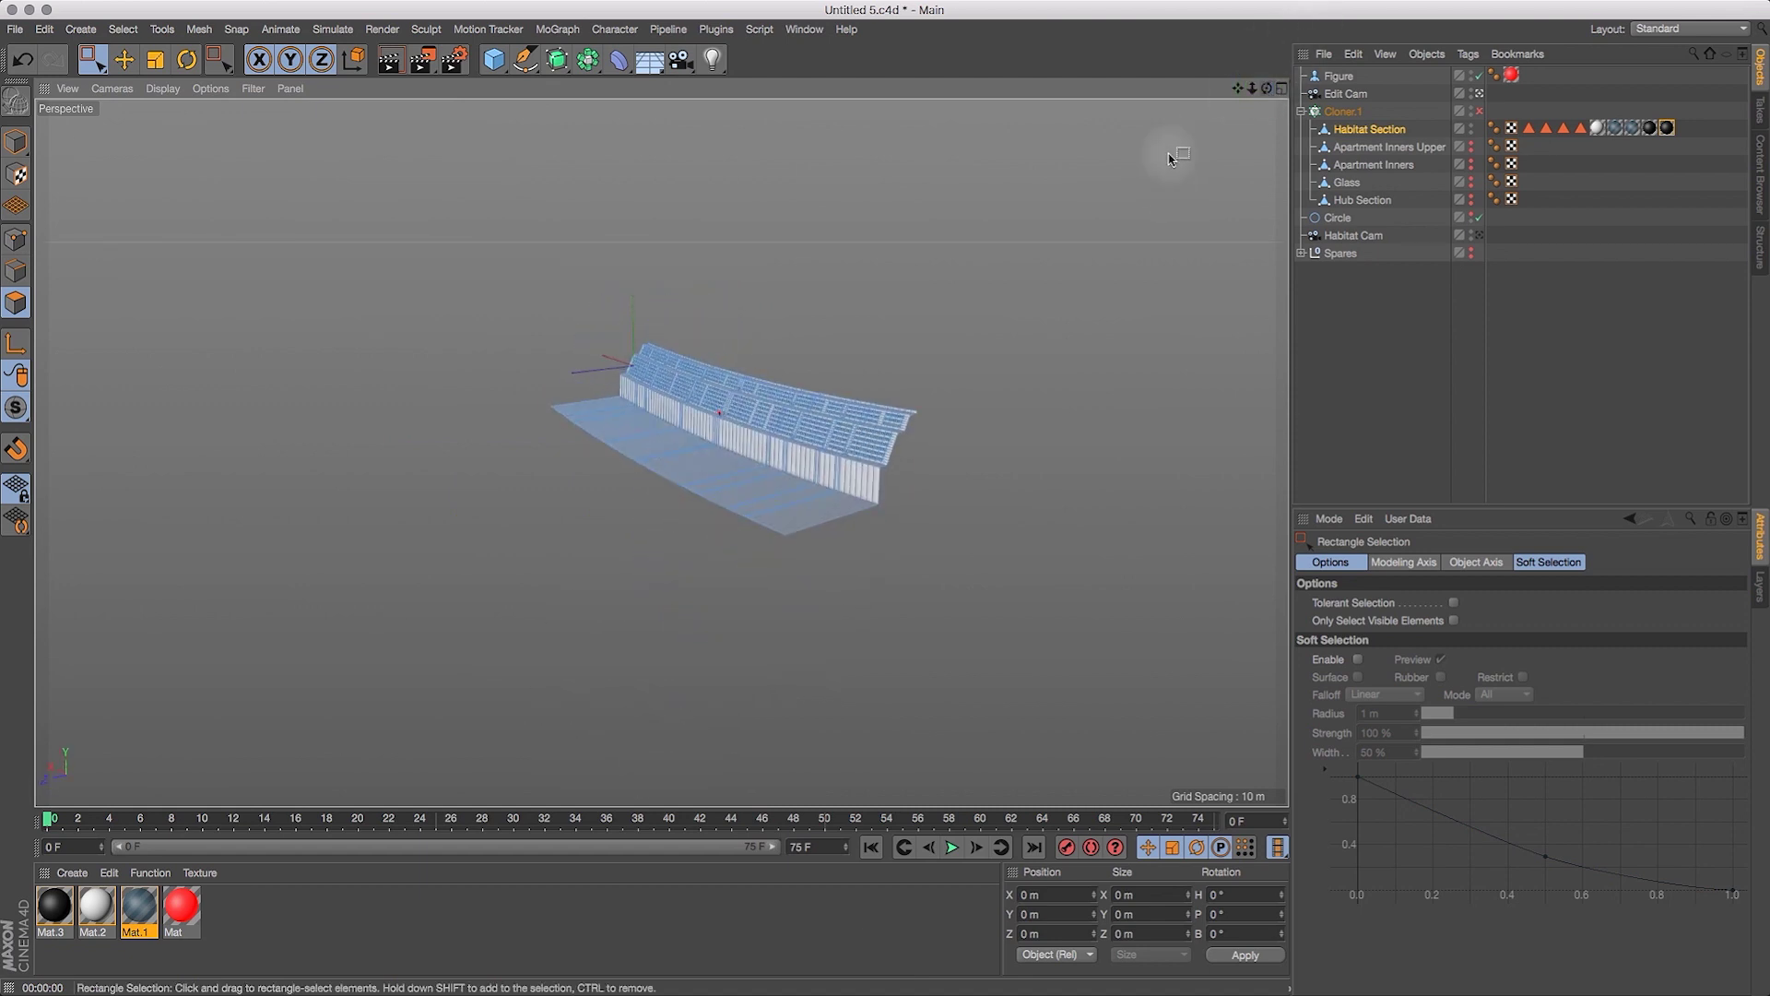
{"action": "left_click", "coordinate": [585, 65]}
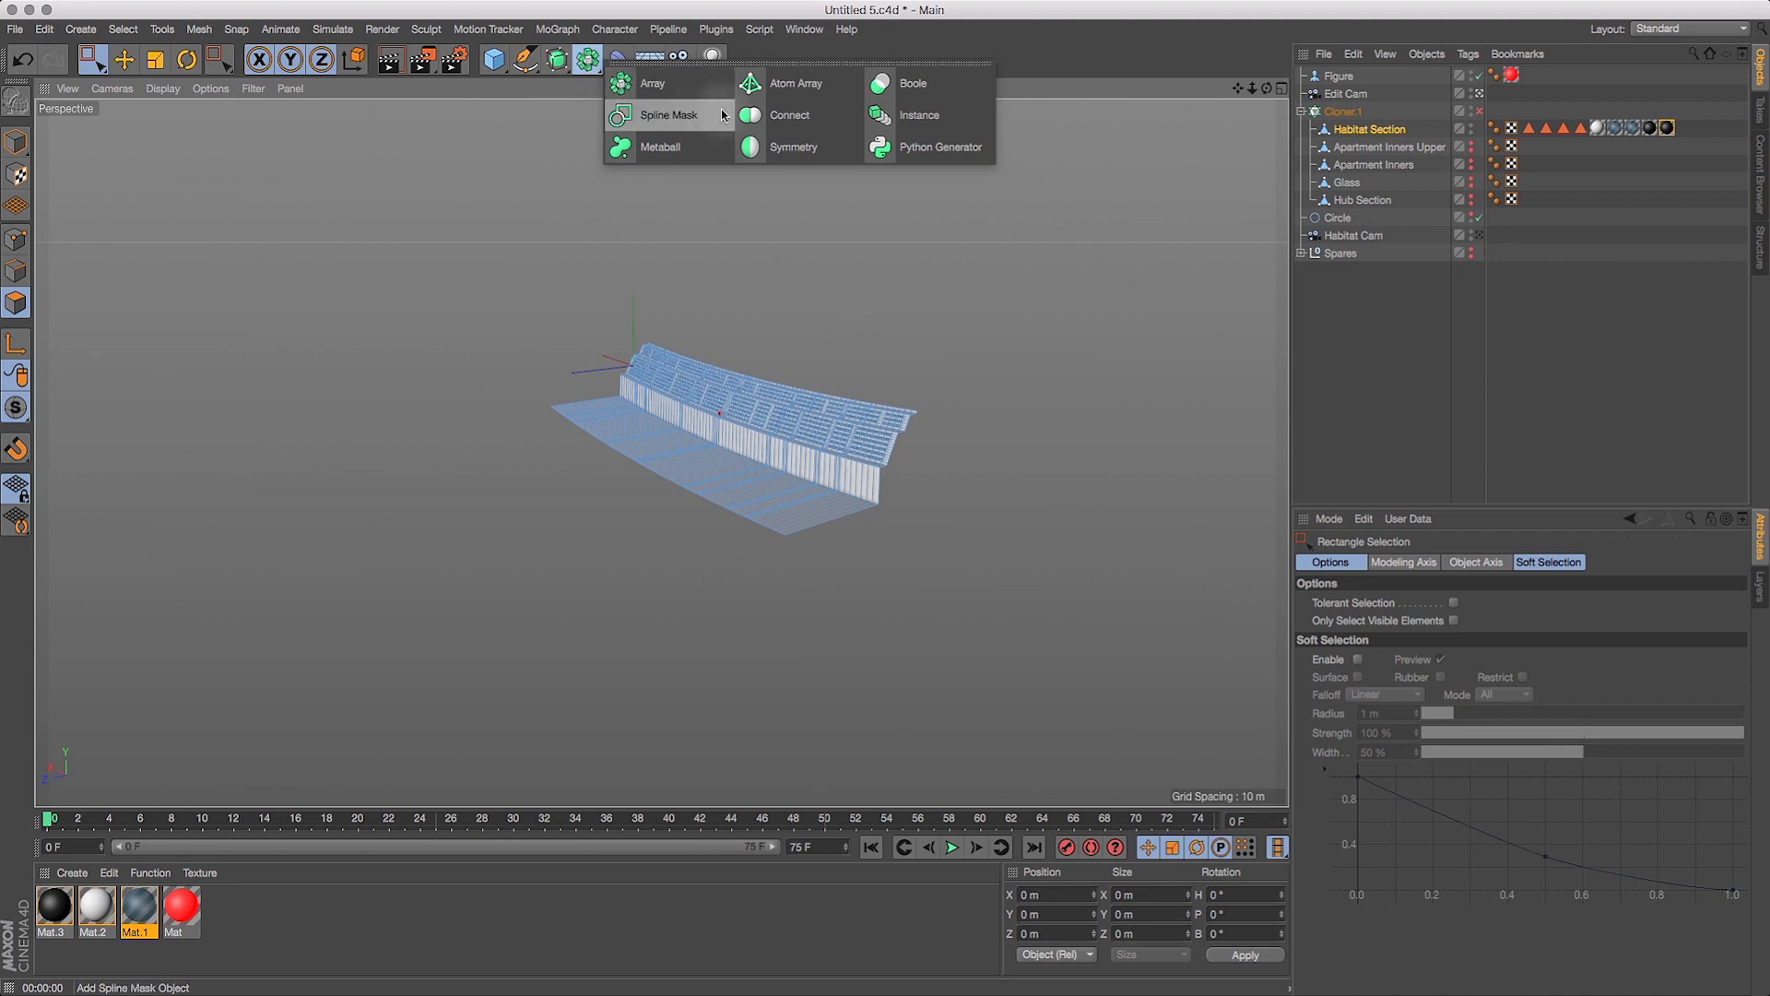
{"action": "left_click", "coordinate": [777, 148]}
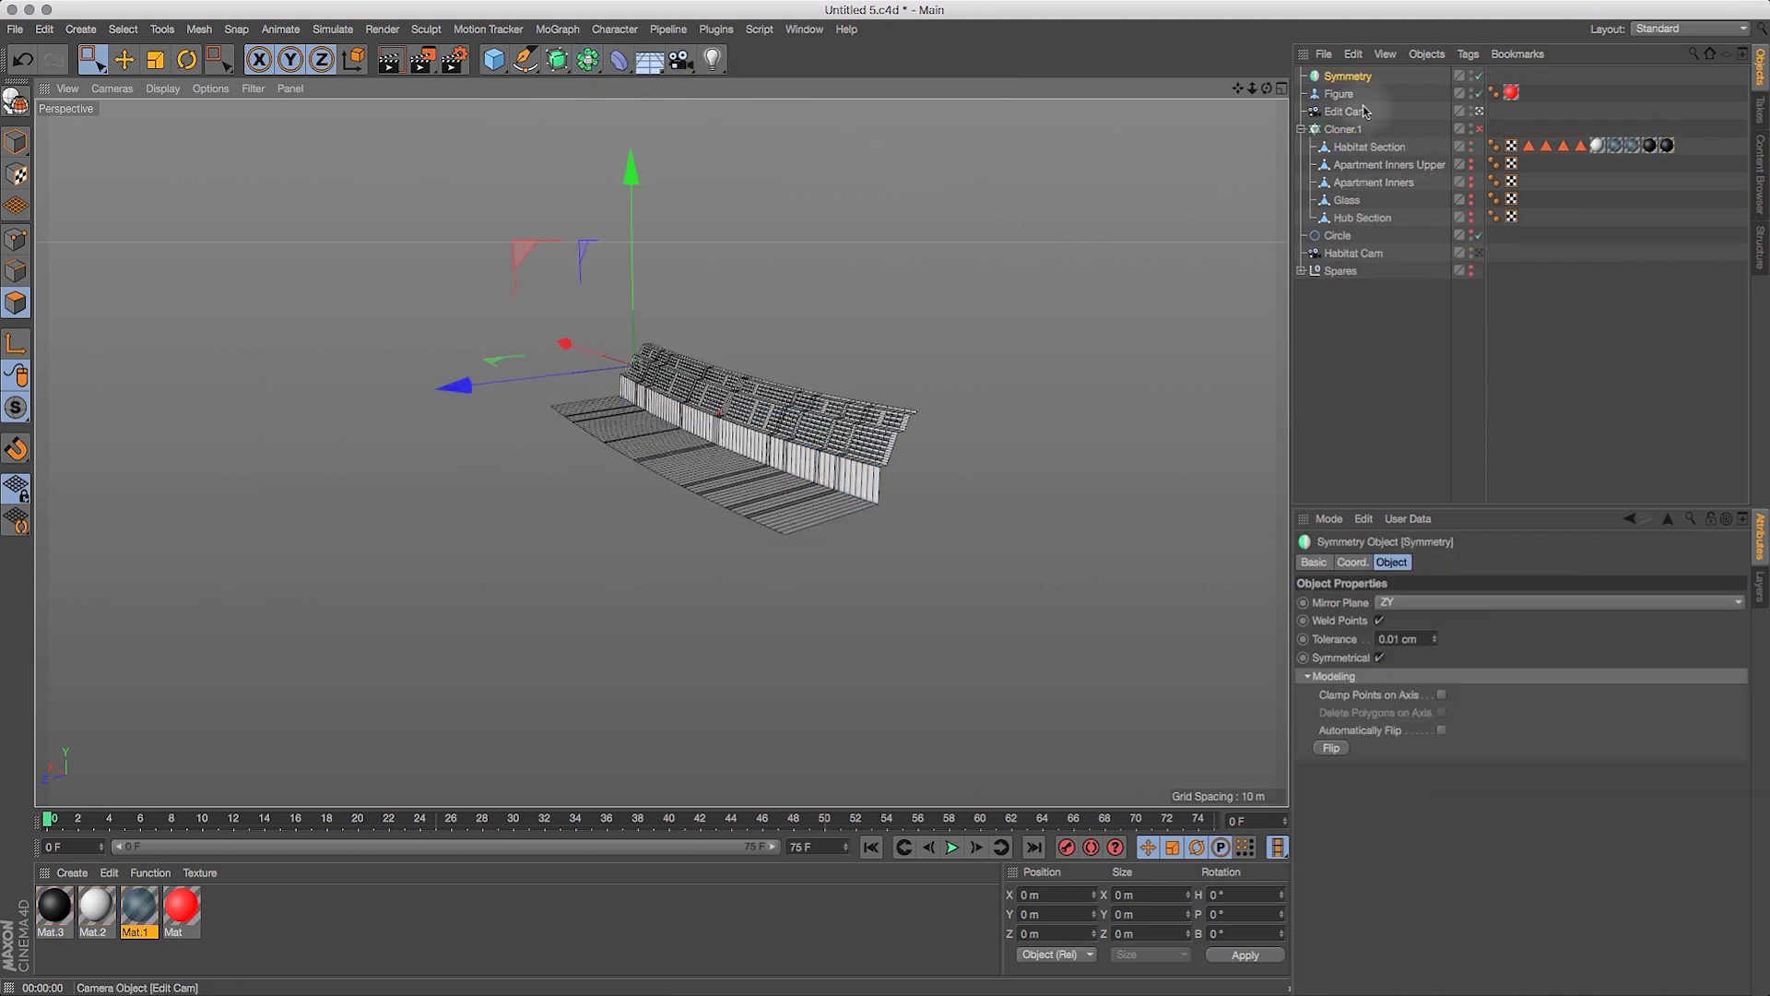
{"action": "left_click_drag", "start_coordinate": [1267, 89], "coordinate": [1411, 143]}
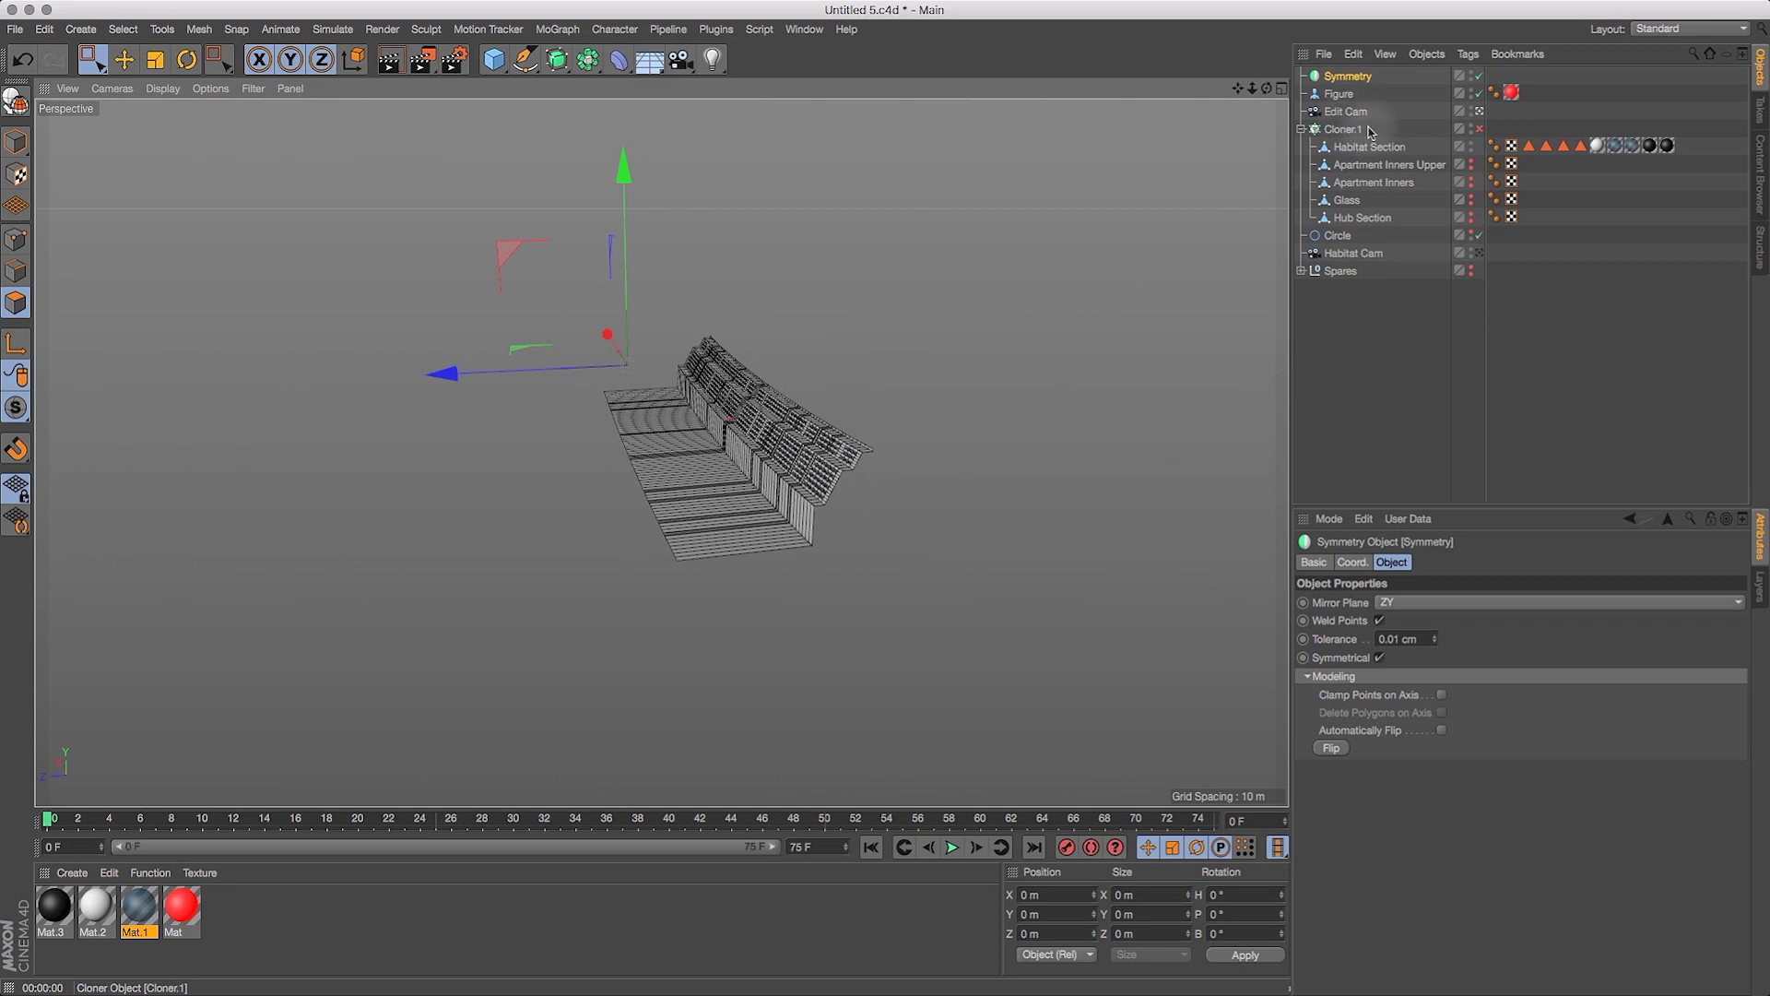
{"action": "left_click_drag", "start_coordinate": [1344, 135], "coordinate": [1339, 85]}
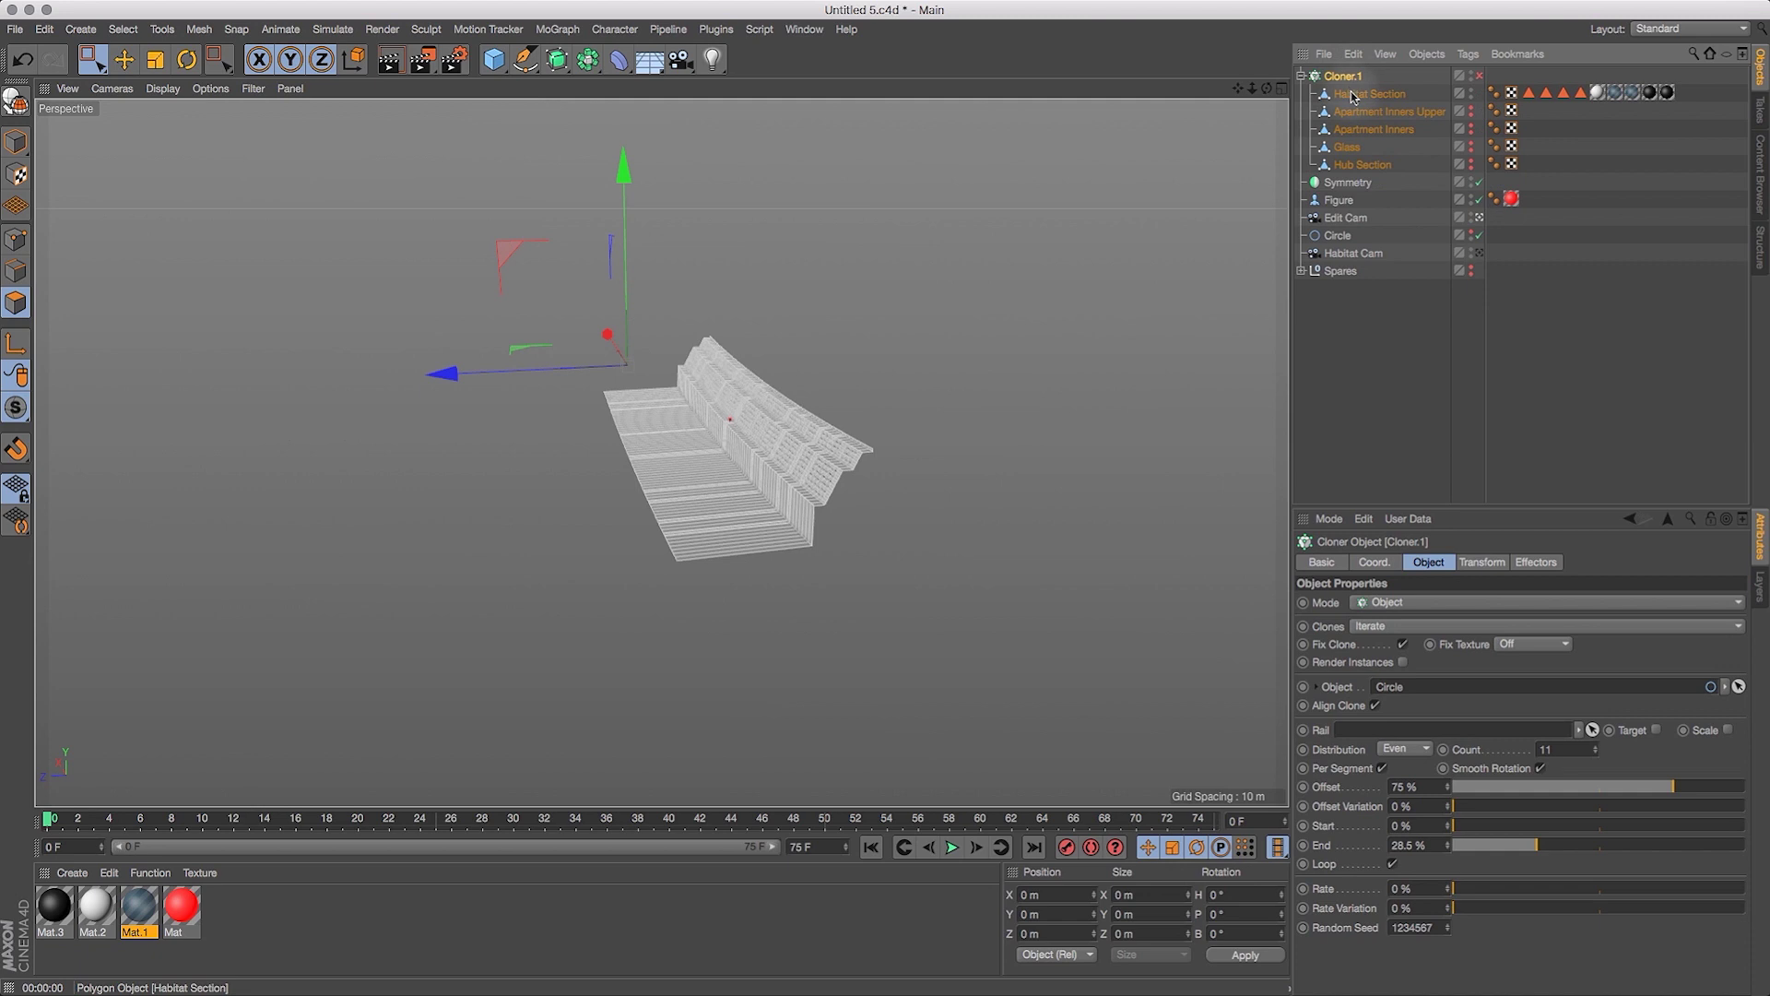
{"action": "key", "text": "super+z"}
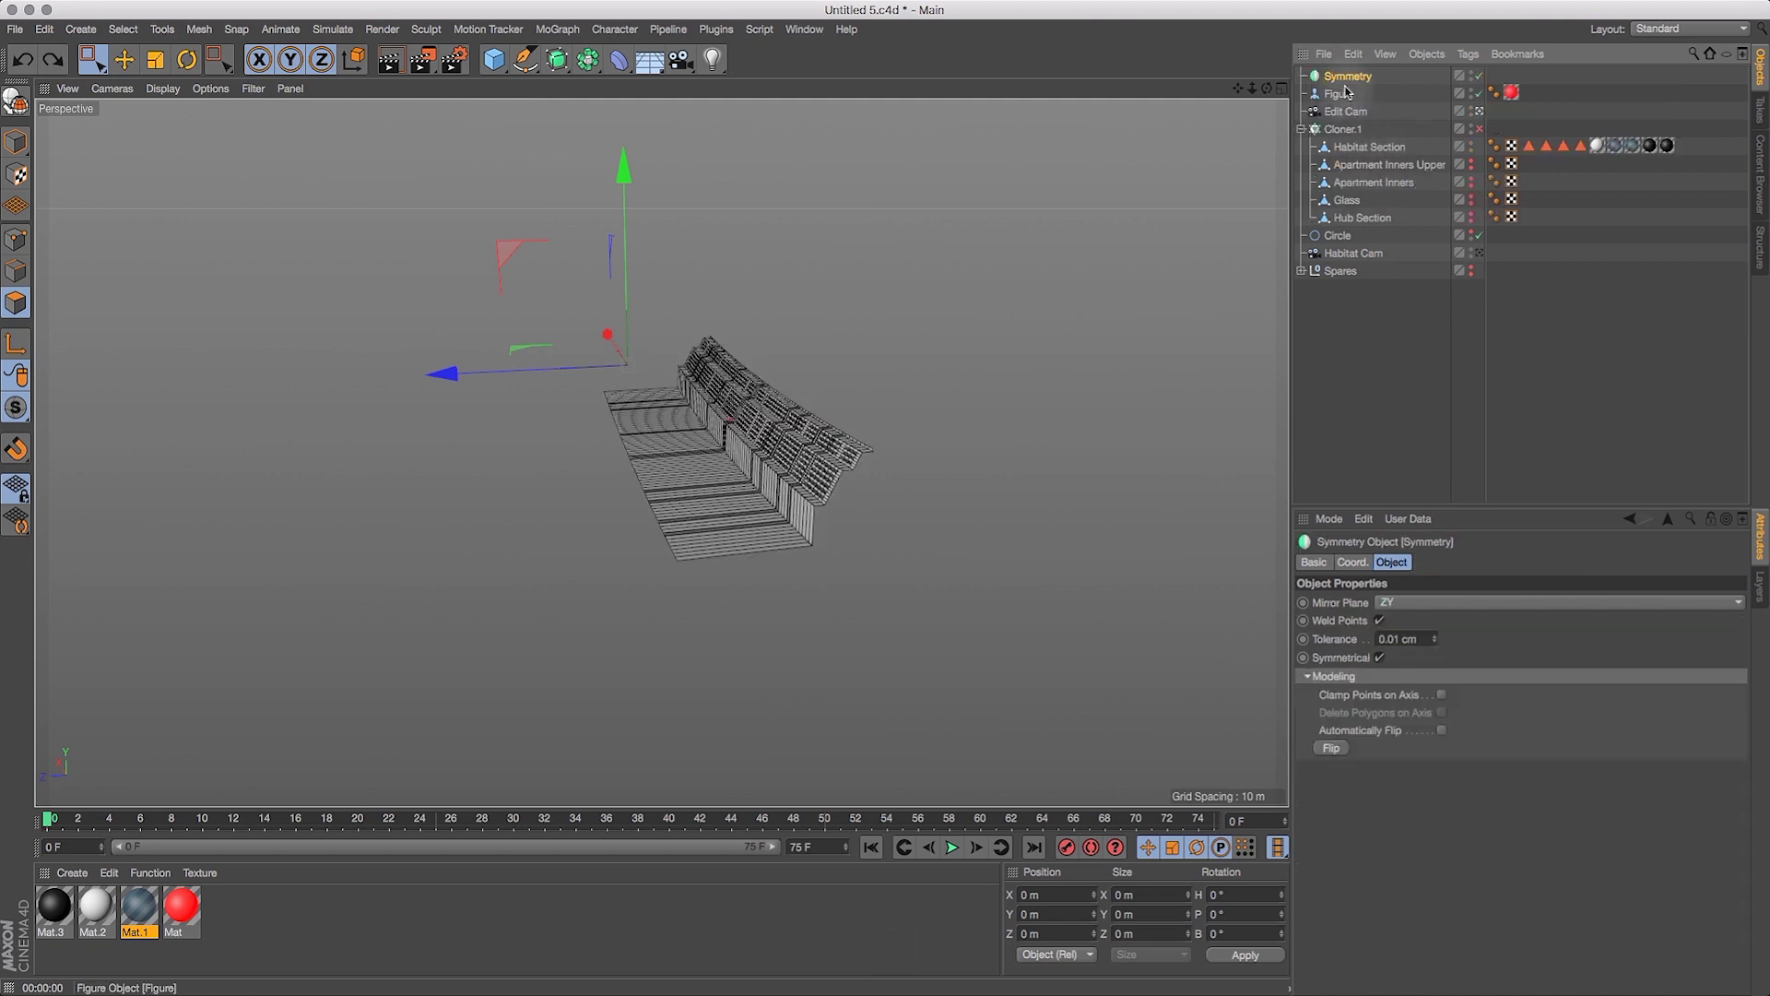
{"action": "left_click_drag", "start_coordinate": [1345, 132], "coordinate": [1361, 132]}
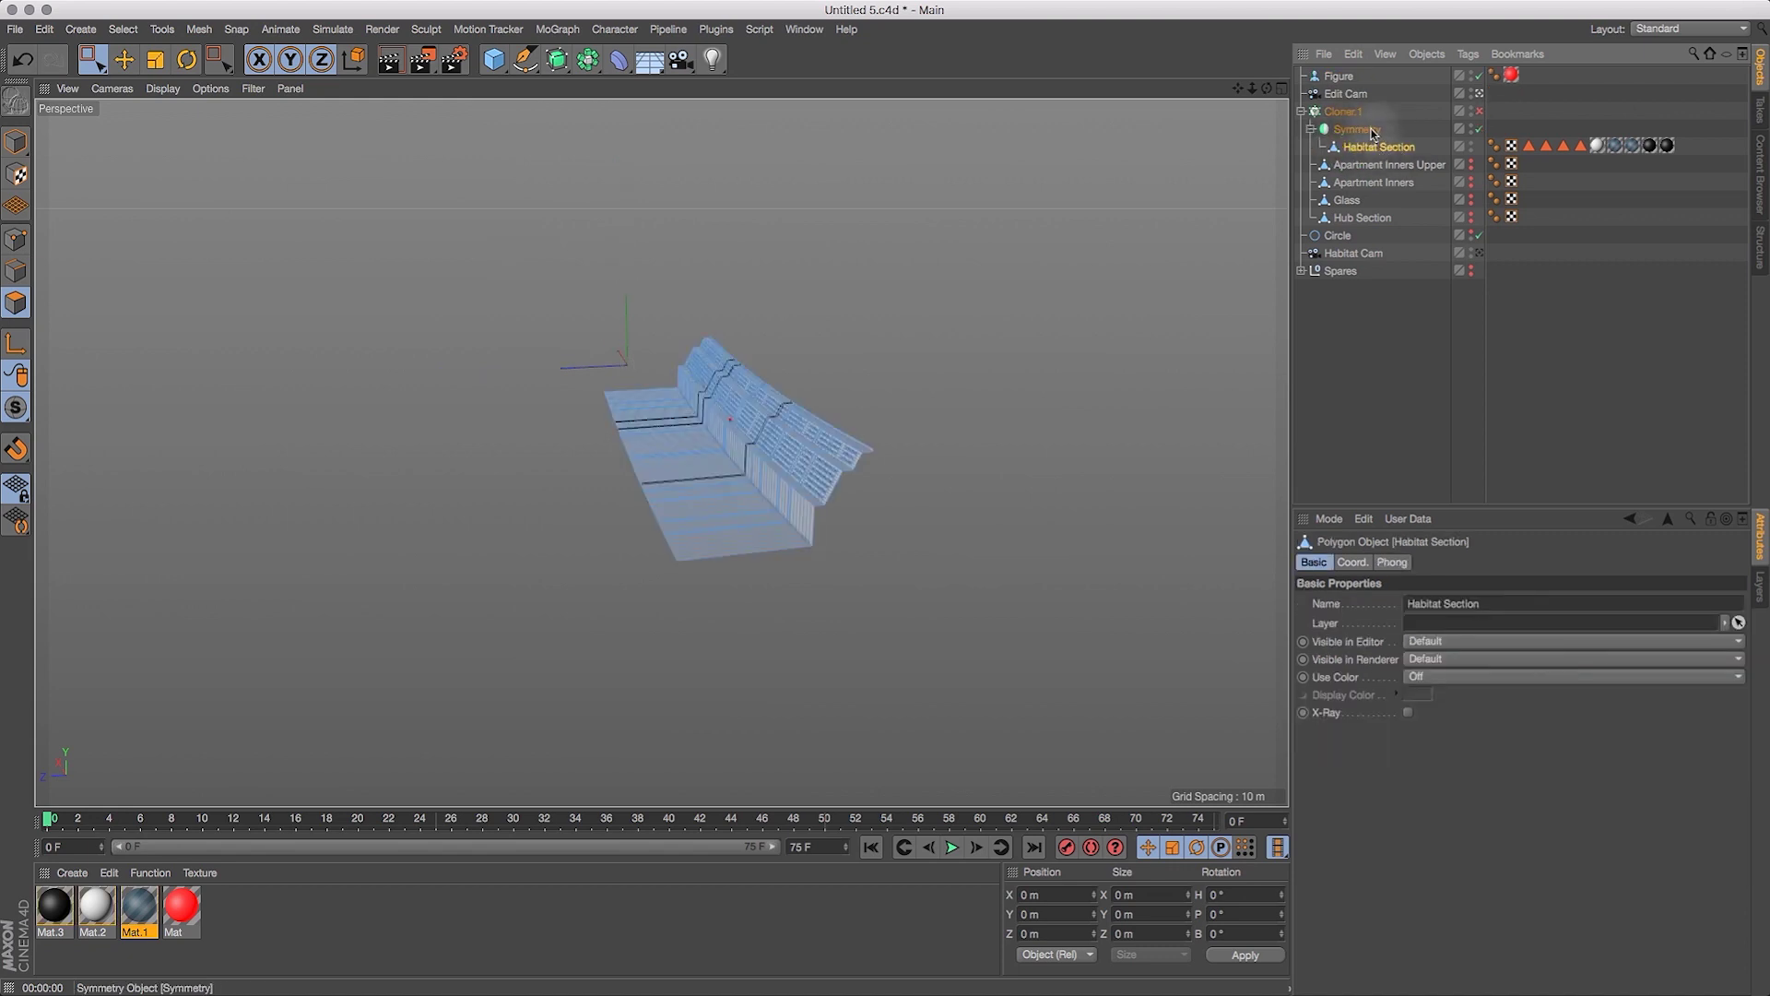
Set the Symmetry object's mirror plane to XY.
{"action": "left_click", "coordinate": [1374, 132]}
{"action": "left_click", "coordinate": [1420, 604]}
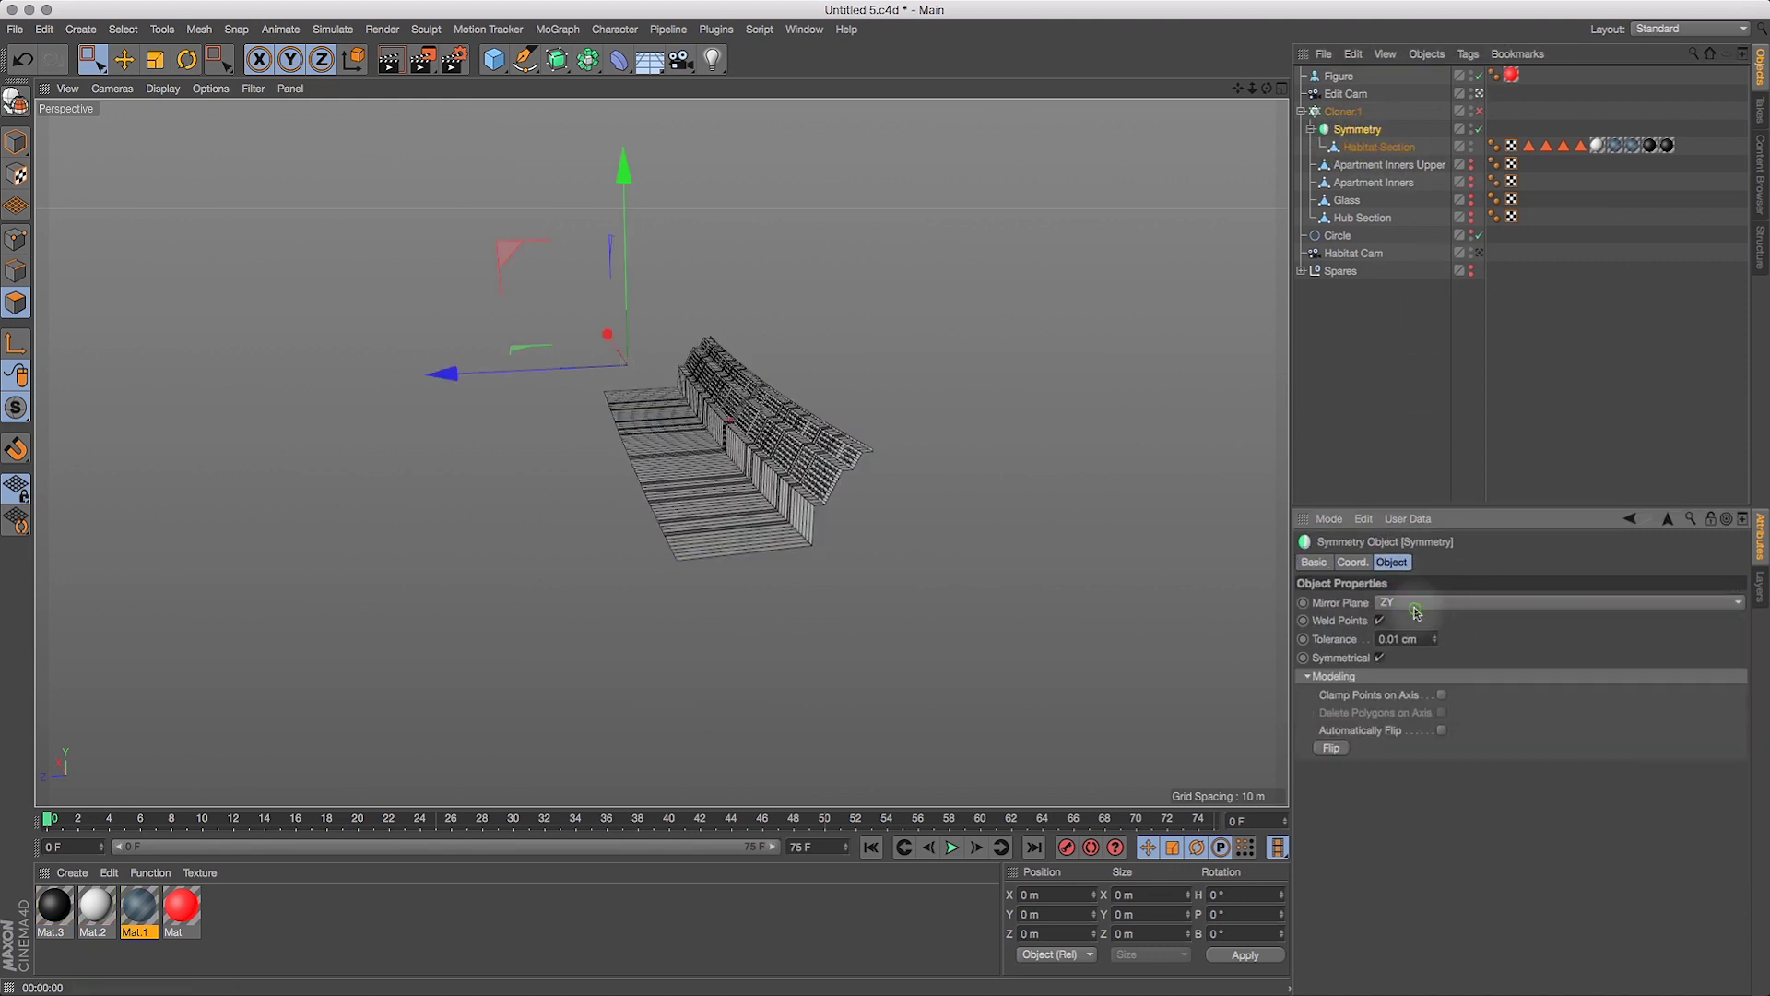
{"action": "left_click", "coordinate": [1416, 604]}
{"action": "left_click", "coordinate": [1411, 591]}
Render the mirrored habitat from different angles to examine the windows on both sides.
{"action": "left_click_drag", "start_coordinate": [1253, 89], "coordinate": [1216, 99]}
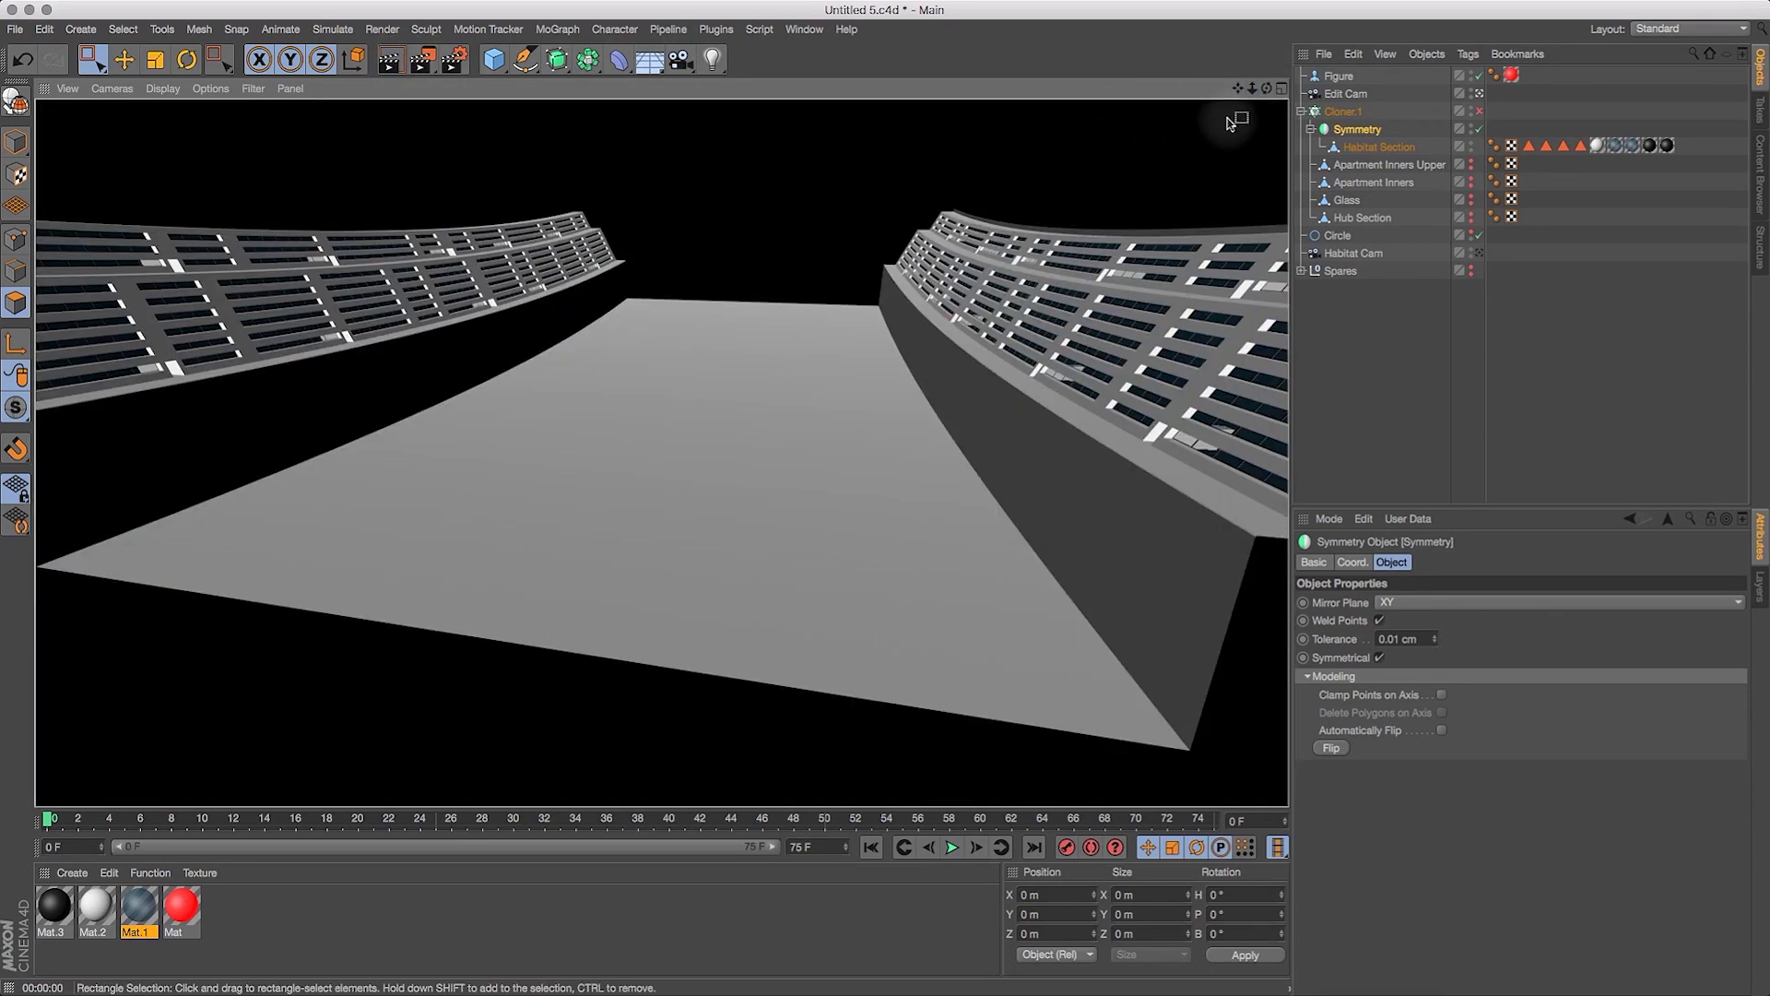
{"action": "left_click_drag", "start_coordinate": [1267, 89], "coordinate": [1305, 106]}
{"action": "left_click", "coordinate": [388, 62]}
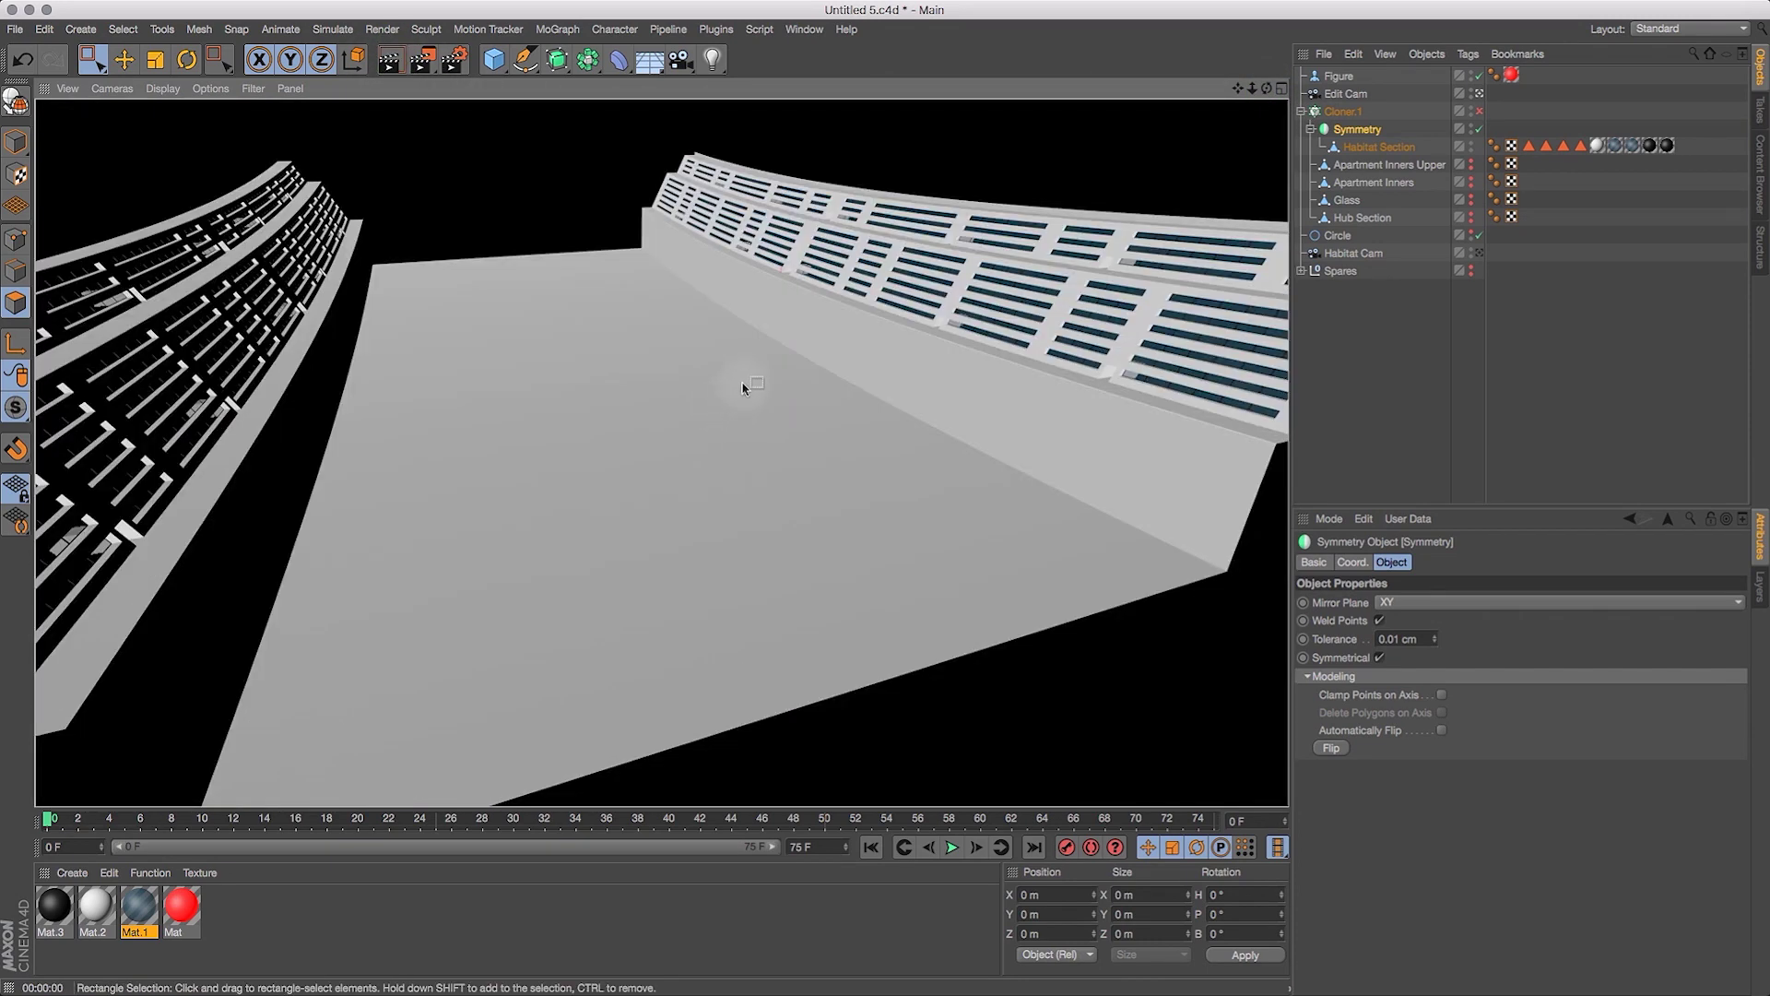
{"action": "left_click_drag", "start_coordinate": [1267, 88], "coordinate": [1118, 90]}
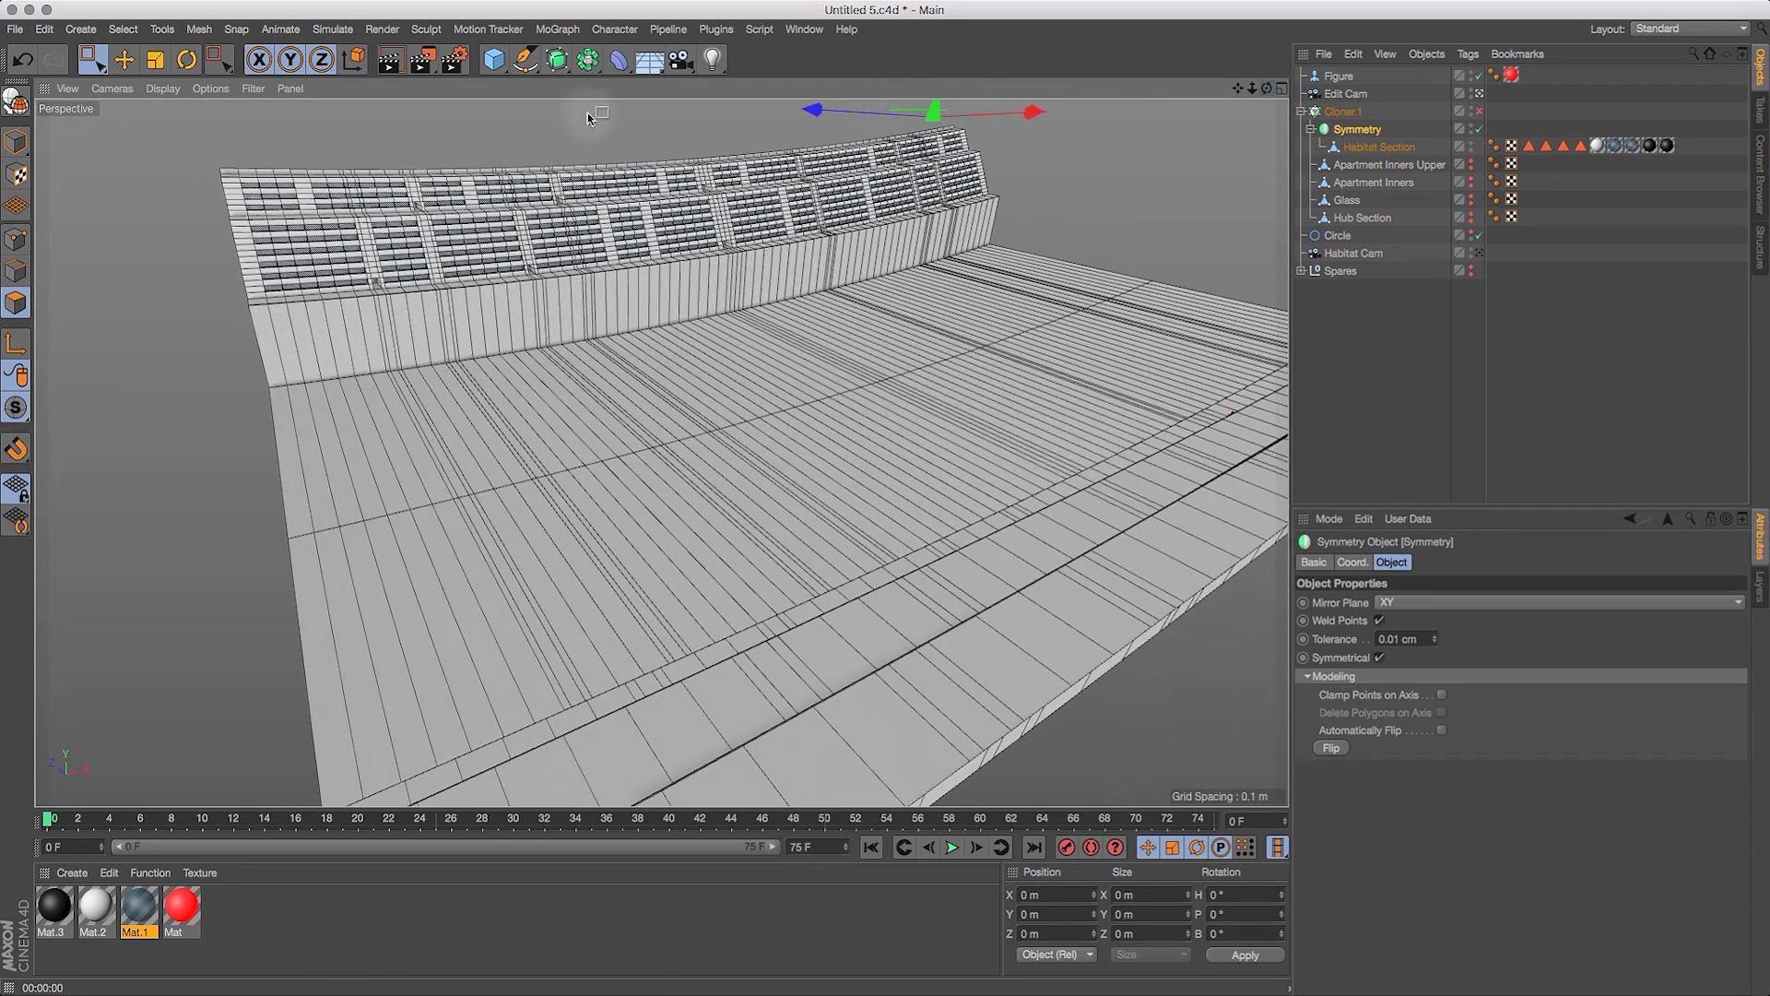
{"action": "left_click", "coordinate": [388, 61]}
{"action": "mouse_move", "coordinate": [1277, 92]}
{"action": "left_mouse_down"}
{"action": "mouse_move", "coordinate": [1388, 74]}
{"action": "mouse_move", "coordinate": [1324, 93]}
{"action": "mouse_move", "coordinate": [1260, 144]}
{"action": "left_mouse_up"}
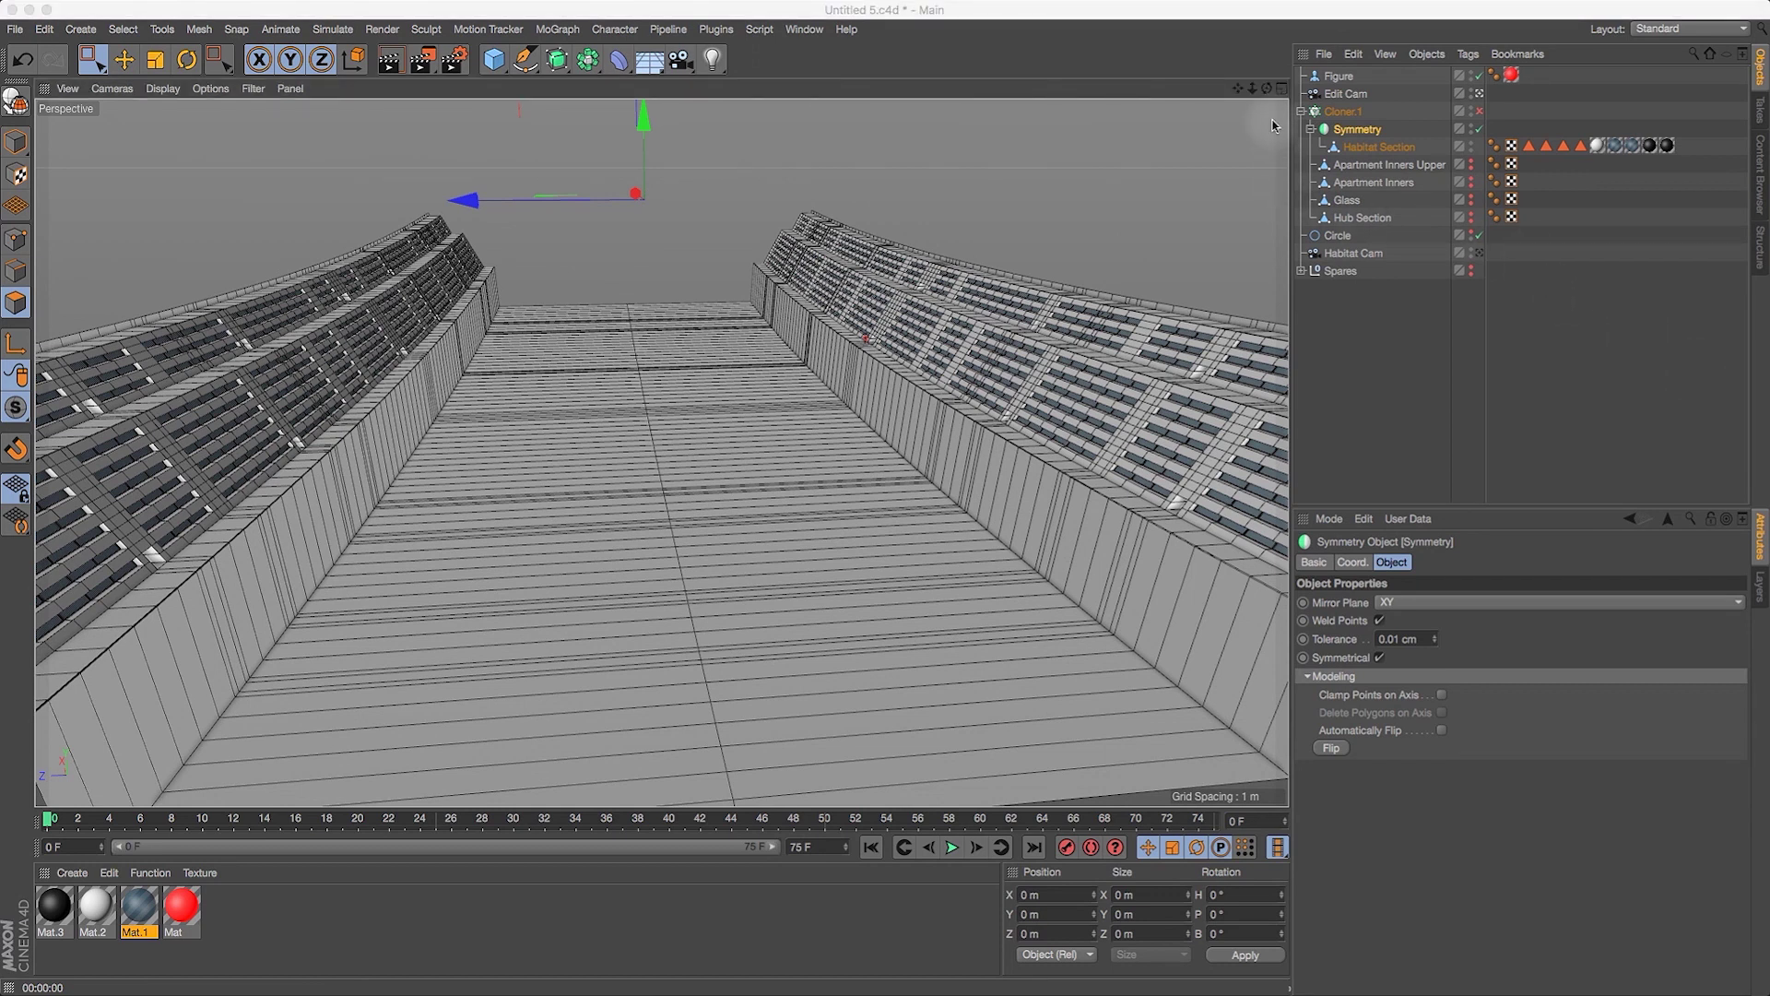
Live-select a Habitat Section polygon on the ledge between the two window rows and switch the Symmetry object off.
{"action": "mouse_move", "coordinate": [1242, 90]}
{"action": "left_mouse_down"}
{"action": "mouse_move", "coordinate": [1294, 92]}
{"action": "mouse_move", "coordinate": [1208, 108]}
{"action": "mouse_move", "coordinate": [1137, 65]}
{"action": "mouse_move", "coordinate": [1264, 93]}
{"action": "mouse_move", "coordinate": [1226, 103]}
{"action": "left_mouse_up"}
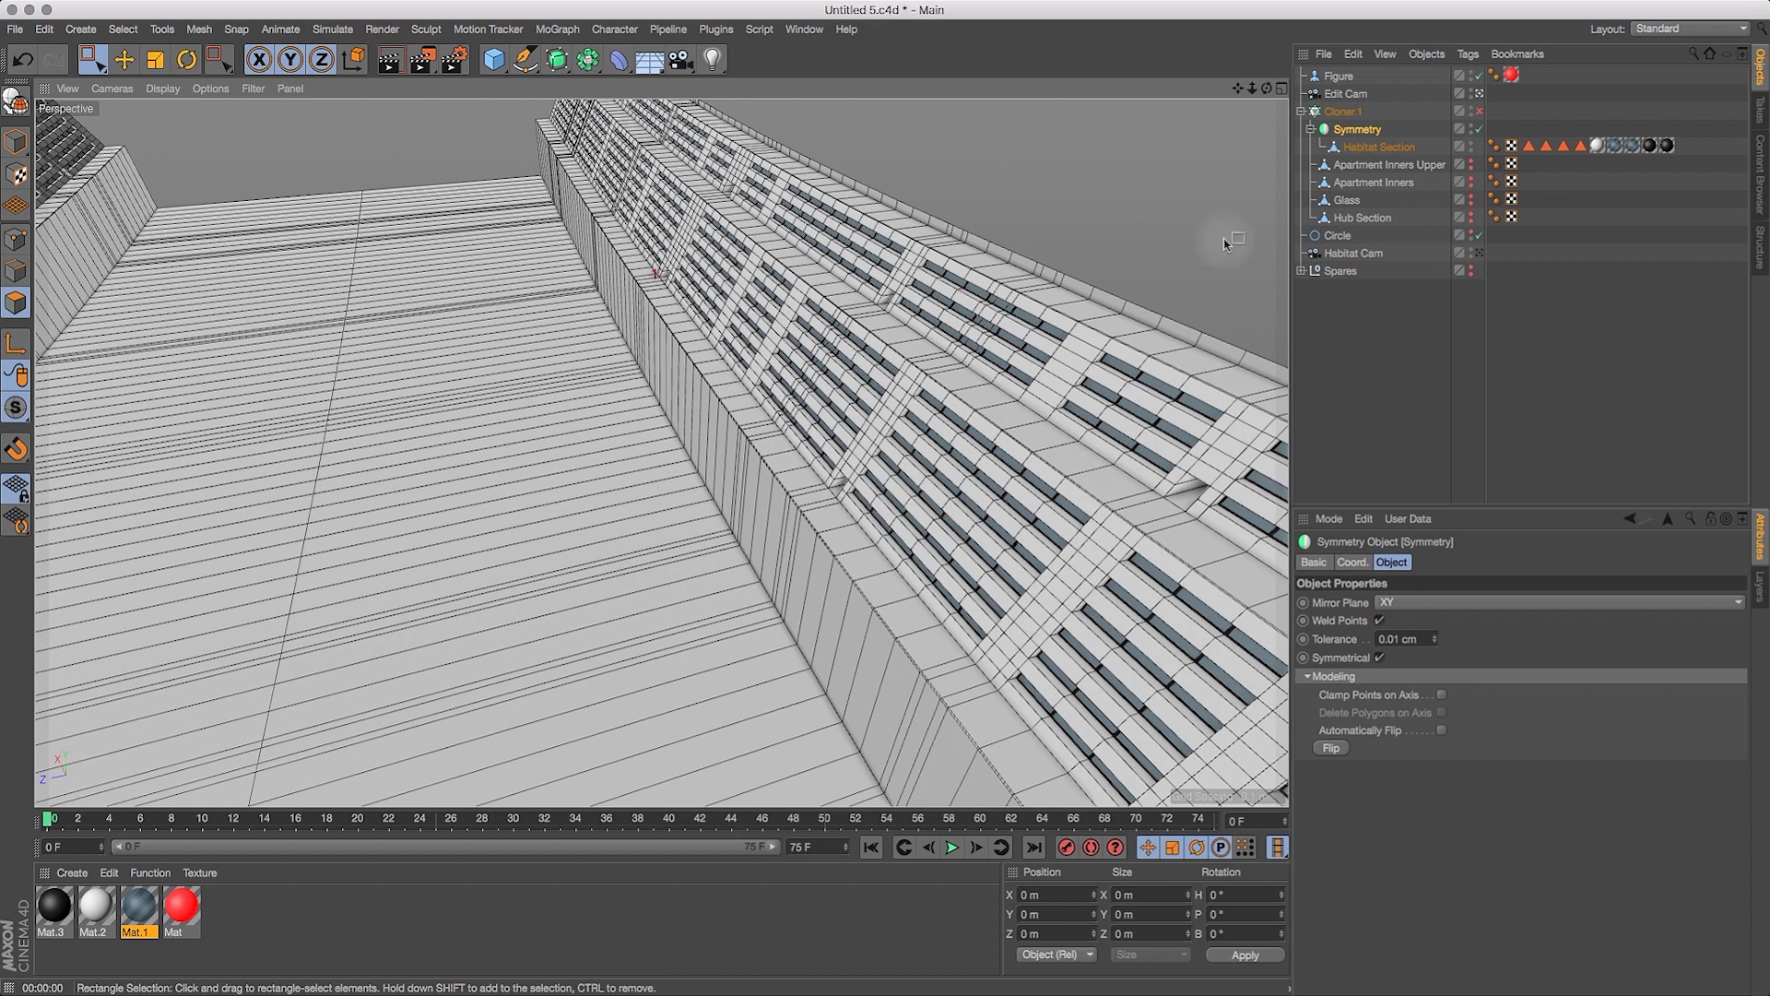
{"action": "mouse_move", "coordinate": [1271, 89]}
{"action": "left_mouse_down"}
{"action": "mouse_move", "coordinate": [1216, 65]}
{"action": "mouse_move", "coordinate": [1241, 41]}
{"action": "mouse_move", "coordinate": [1218, 67]}
{"action": "mouse_move", "coordinate": [1254, 74]}
{"action": "left_mouse_up"}
{"action": "left_click_drag", "start_coordinate": [1232, 89], "coordinate": [1168, 55]}
{"action": "left_click", "coordinate": [1373, 150]}
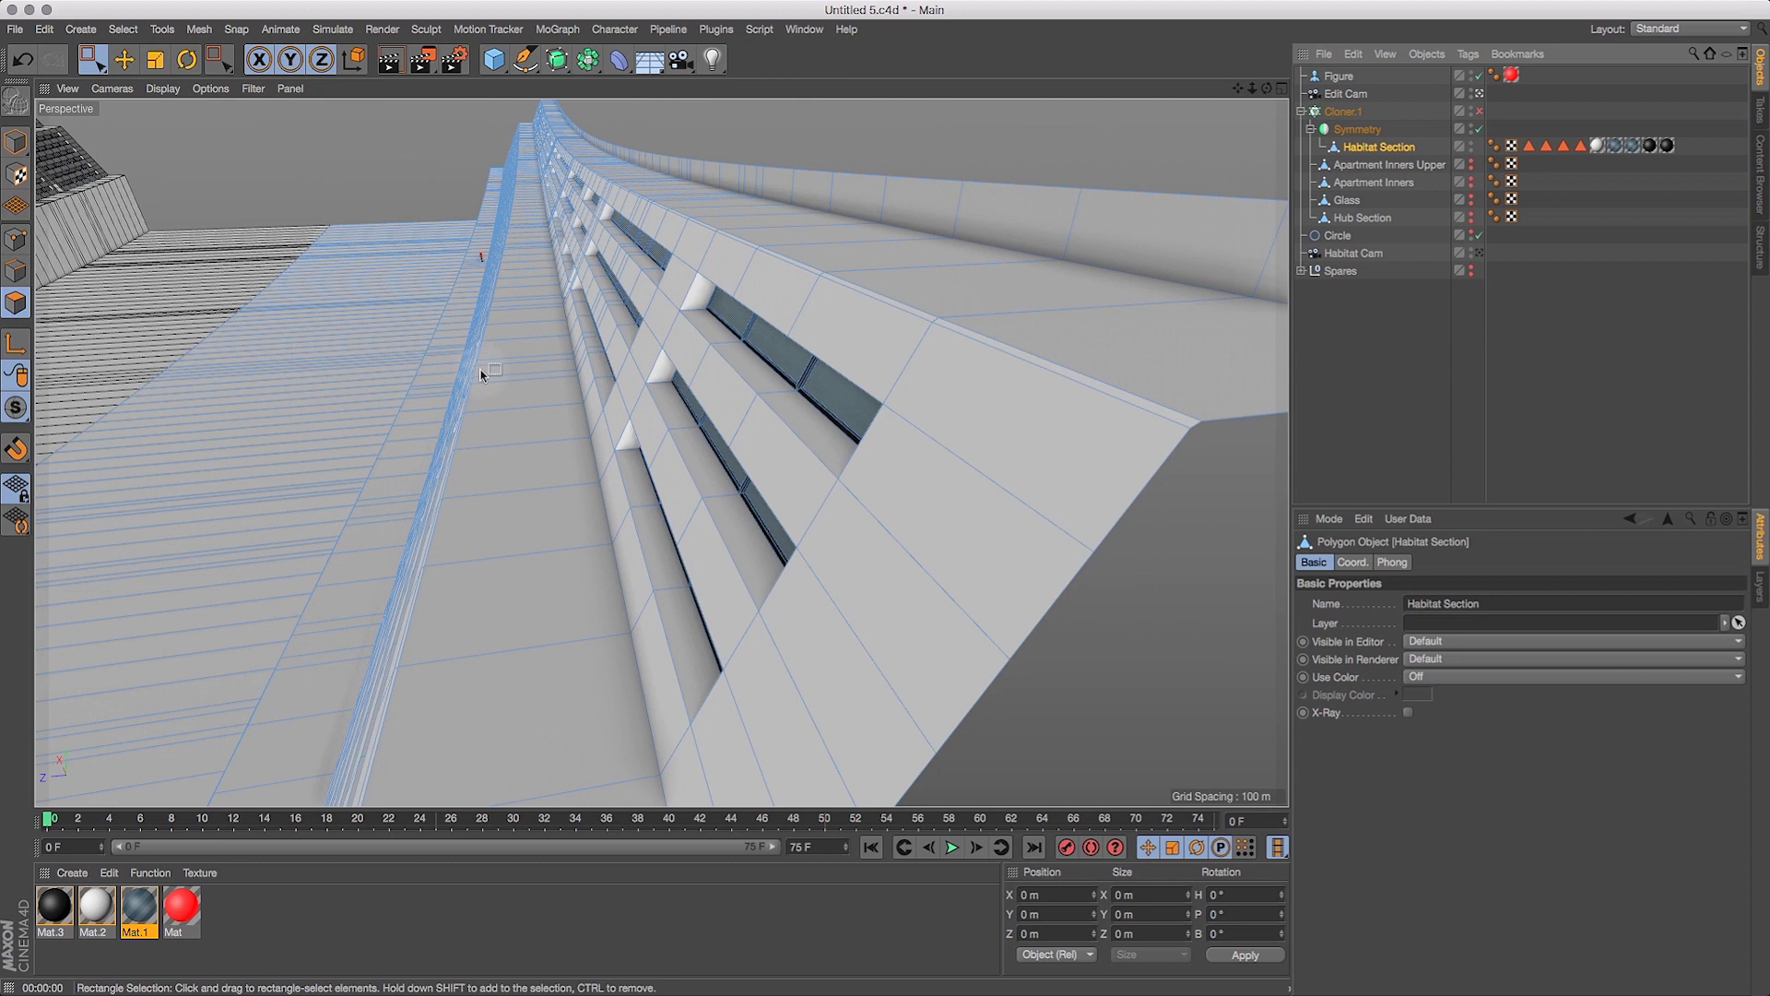
{"action": "left_click_drag", "start_coordinate": [92, 59], "coordinate": [139, 74]}
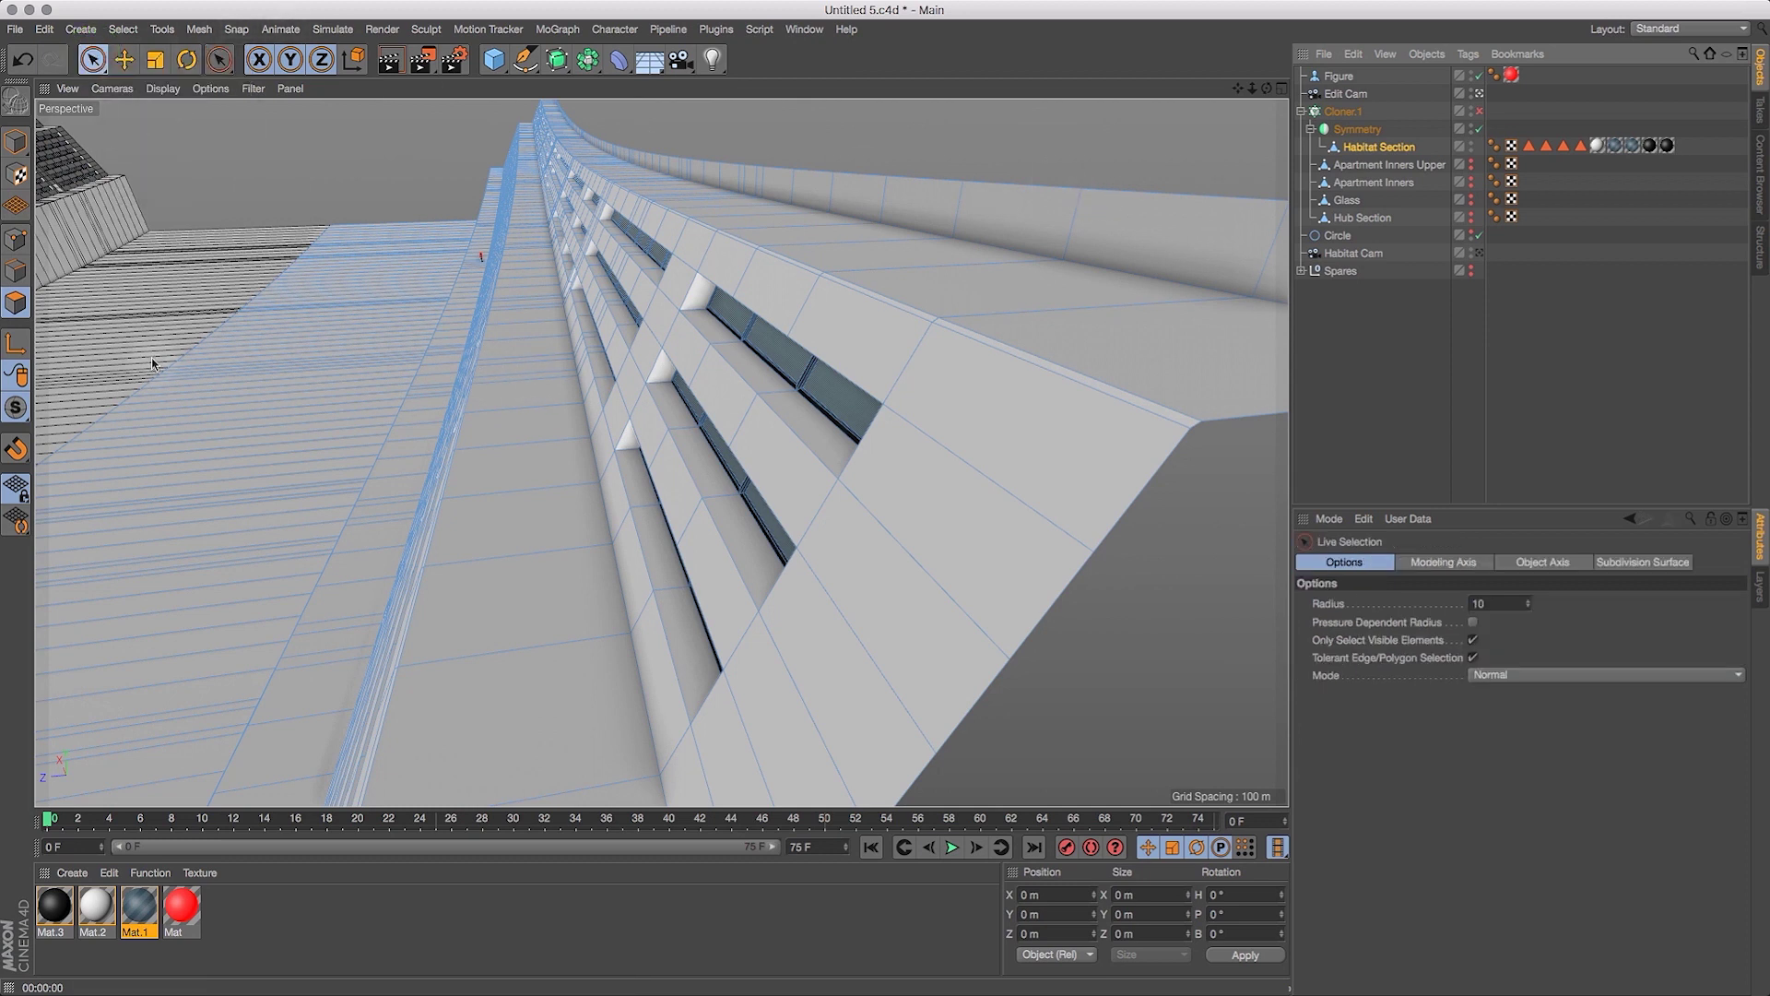
{"action": "left_click", "coordinate": [566, 348]}
{"action": "left_click_drag", "start_coordinate": [1267, 89], "coordinate": [1328, 109]}
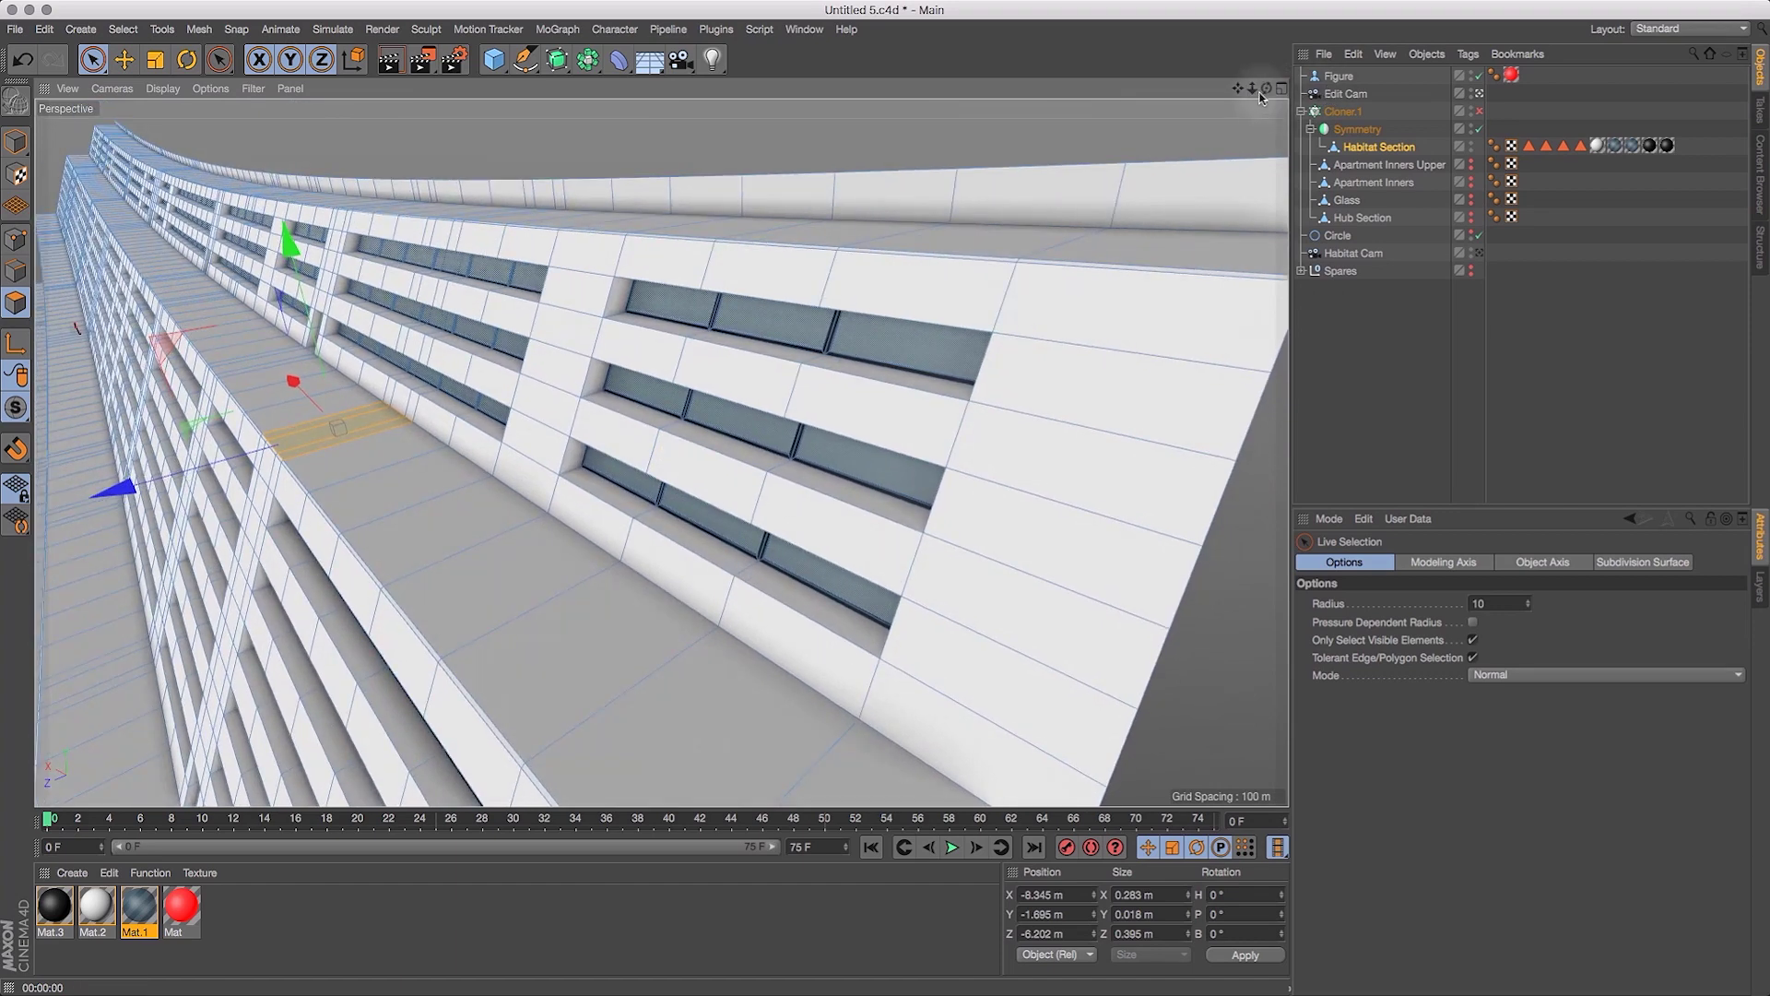
{"action": "left_click", "coordinate": [1479, 129]}
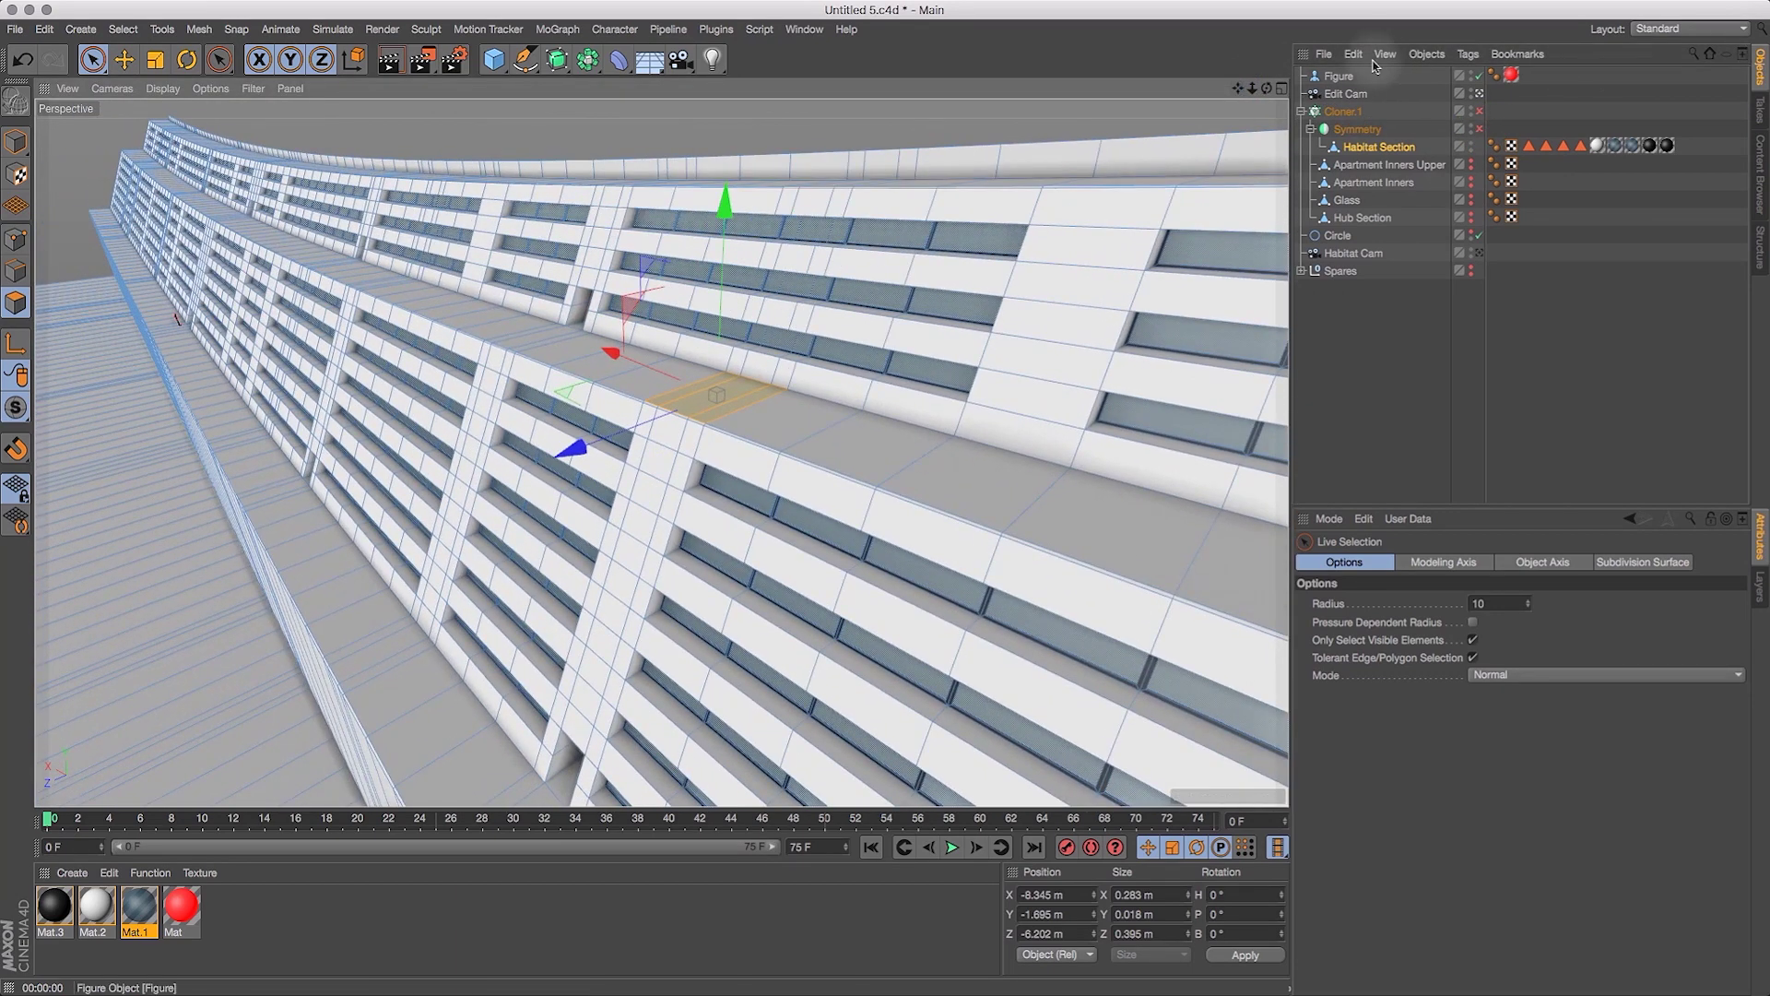
Add two evenly spaced lengthwise Loop/Path Cuts along the ledge between the lower and upper window rows.
{"action": "left_click_drag", "start_coordinate": [1267, 89], "coordinate": [1147, 91]}
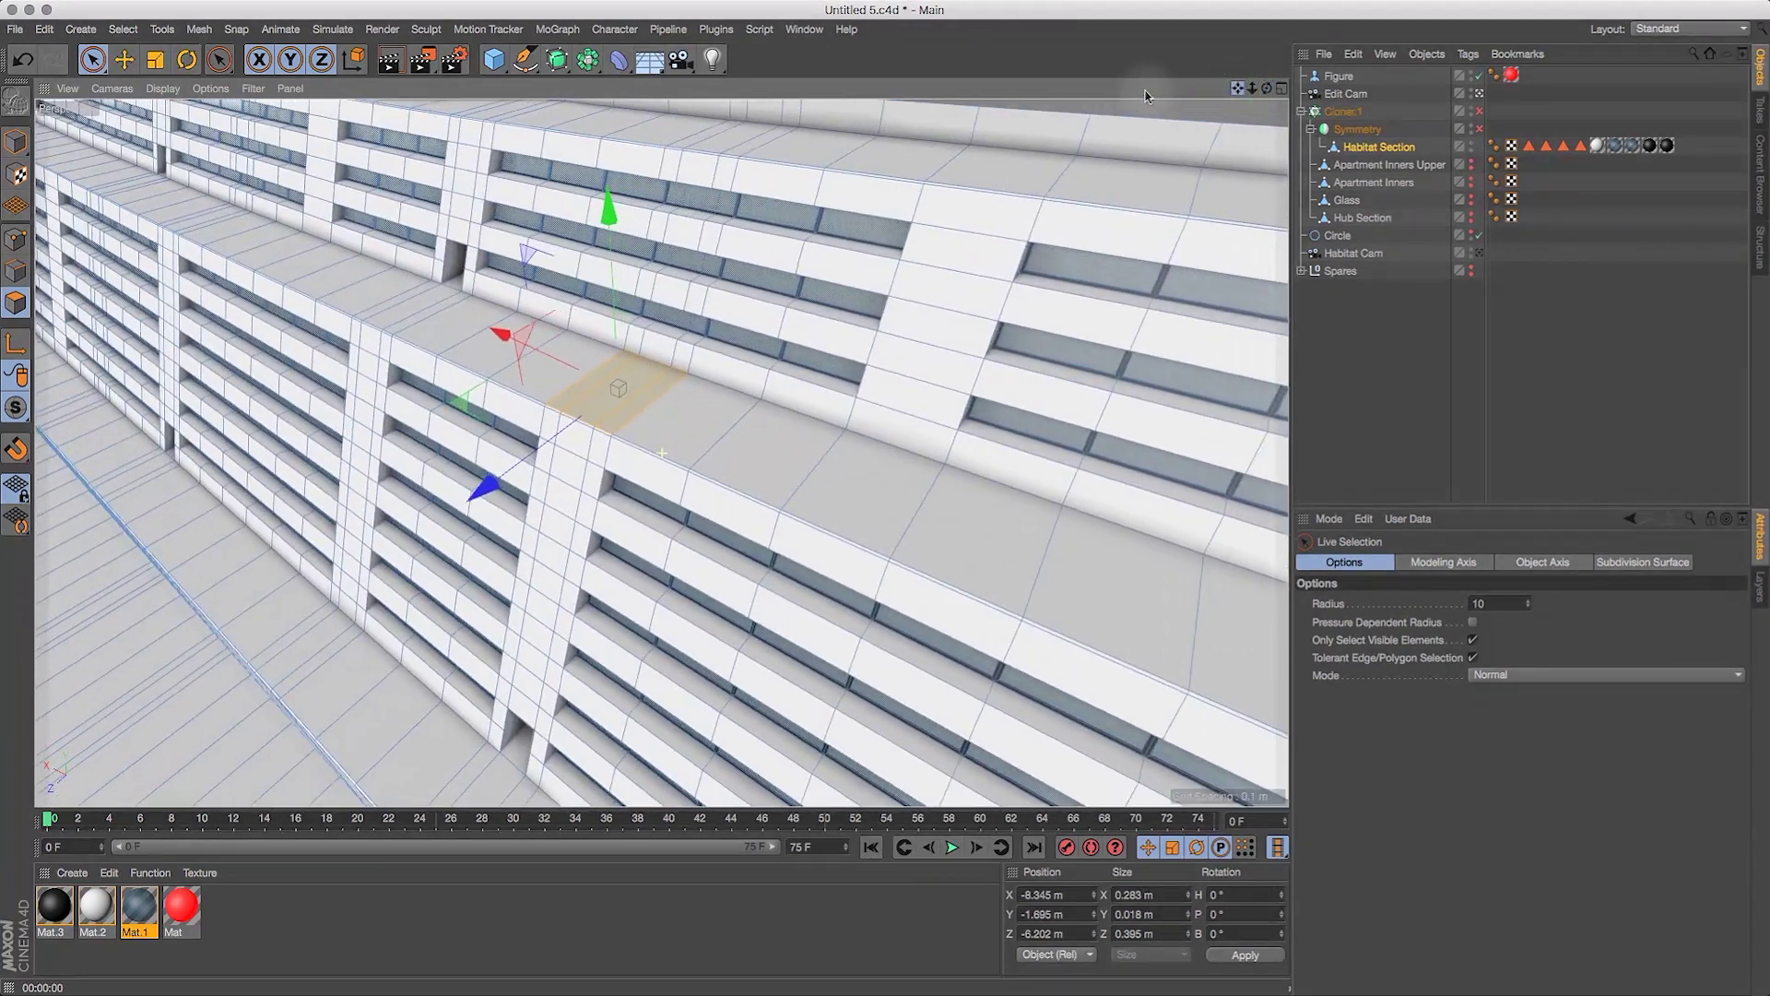
{"action": "left_click_drag", "start_coordinate": [1256, 92], "coordinate": [1238, 118]}
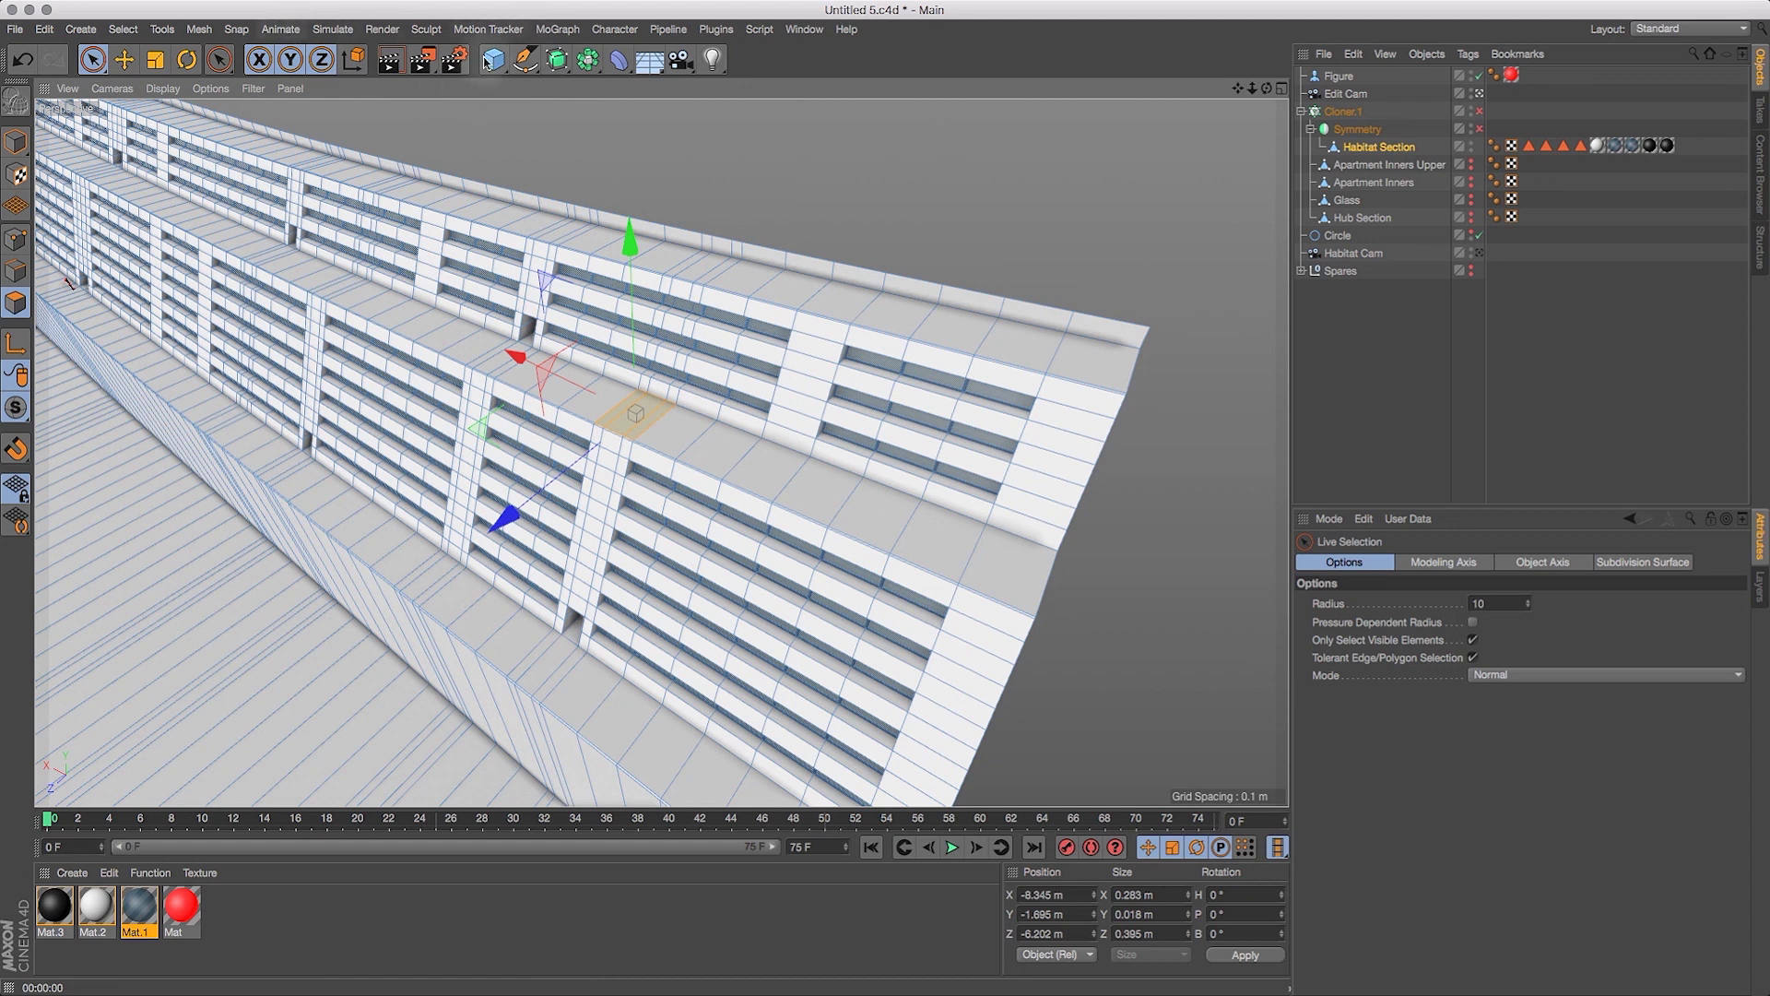
{"action": "left_click", "coordinate": [224, 64]}
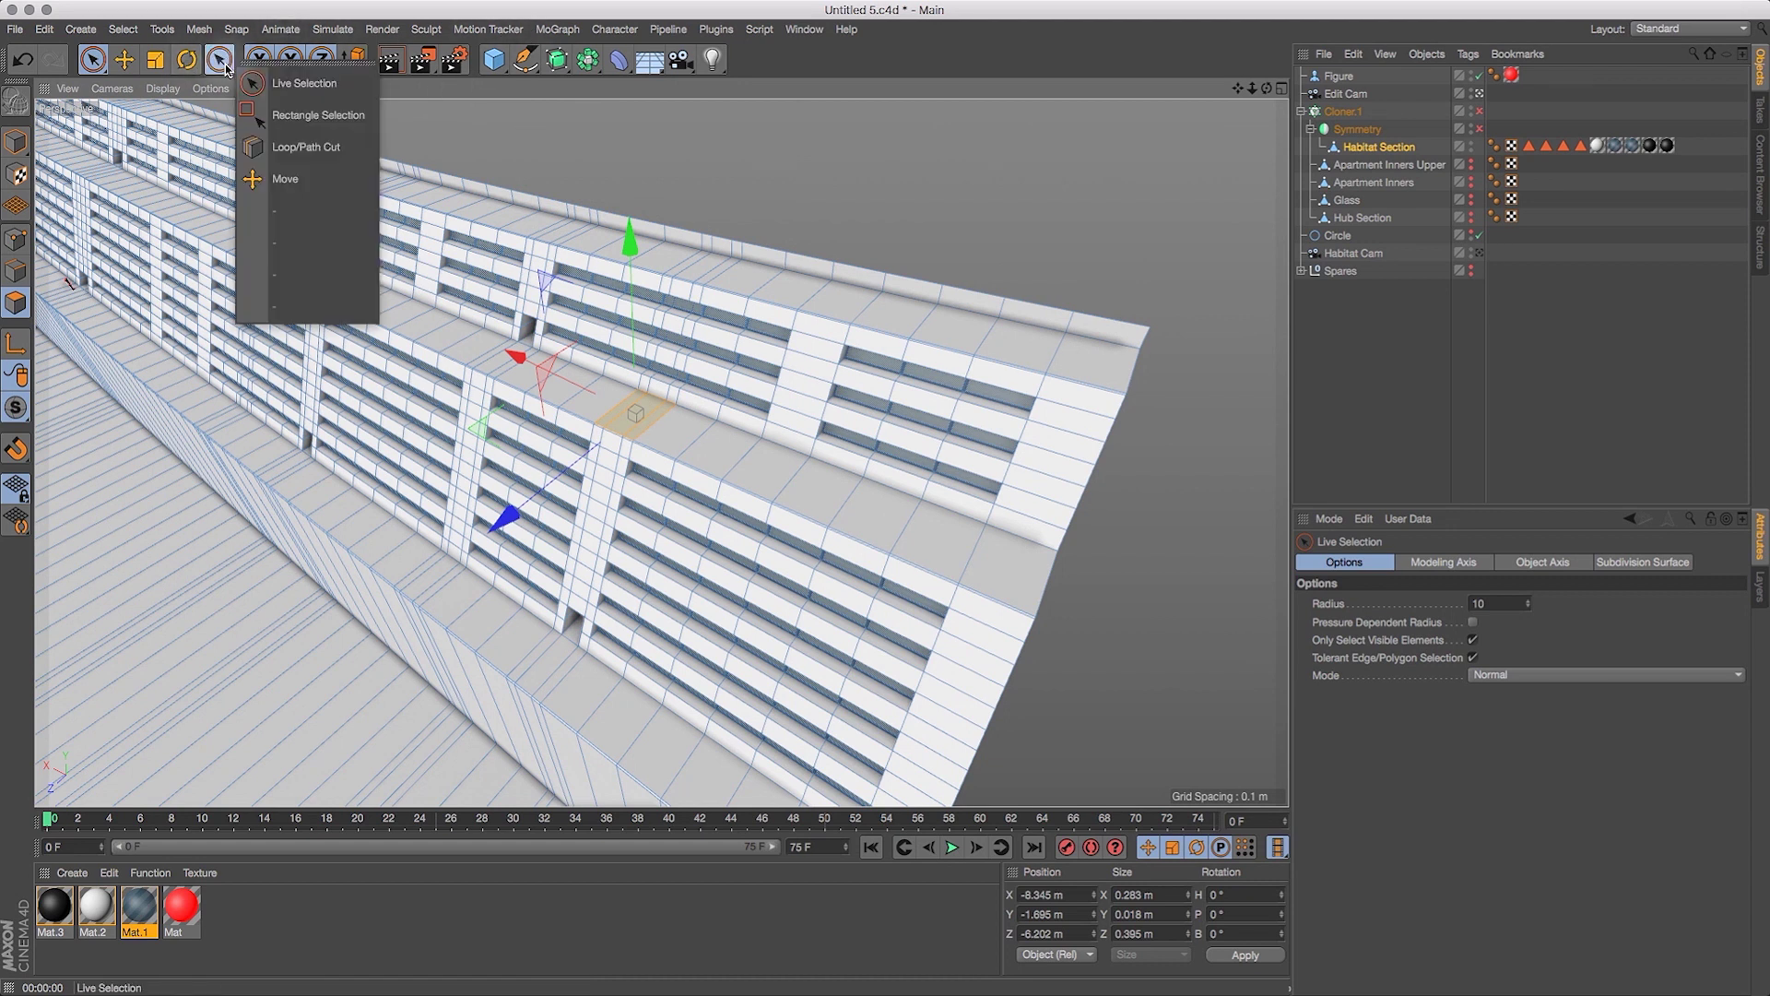
{"action": "left_click", "coordinate": [304, 146]}
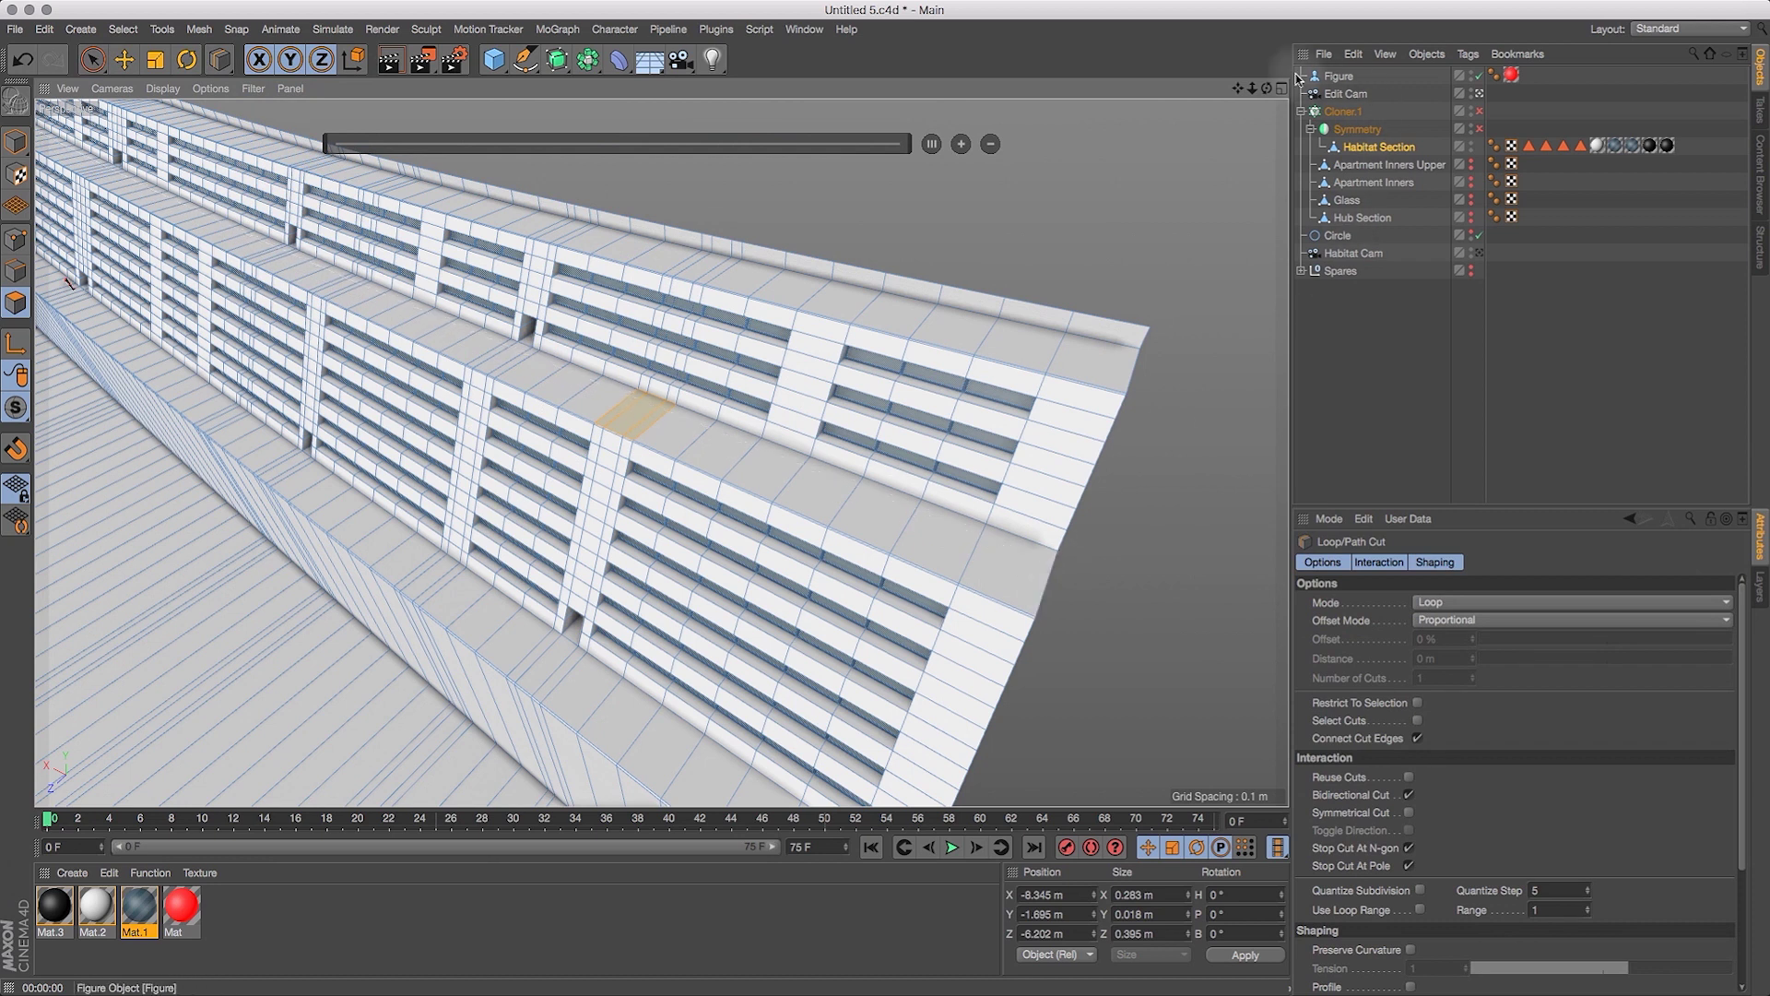
{"action": "left_click_drag", "start_coordinate": [1243, 87], "coordinate": [1254, 222]}
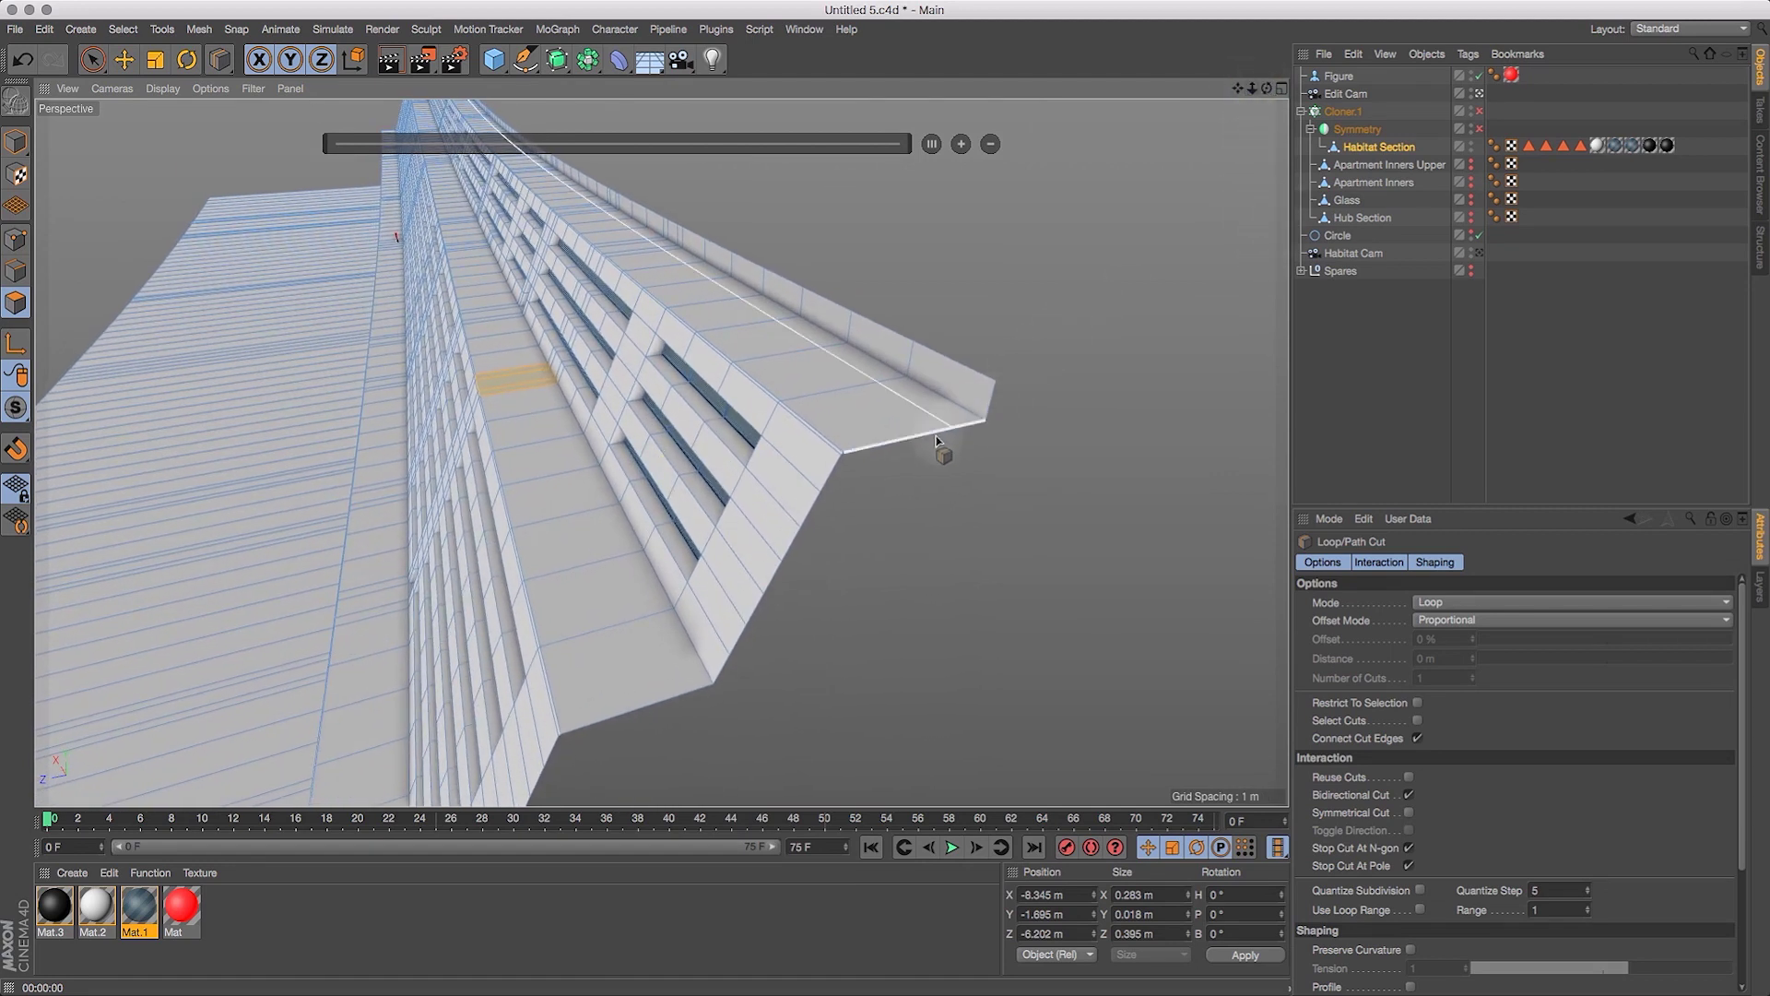
{"action": "left_click_drag", "start_coordinate": [1266, 89], "coordinate": [865, 569]}
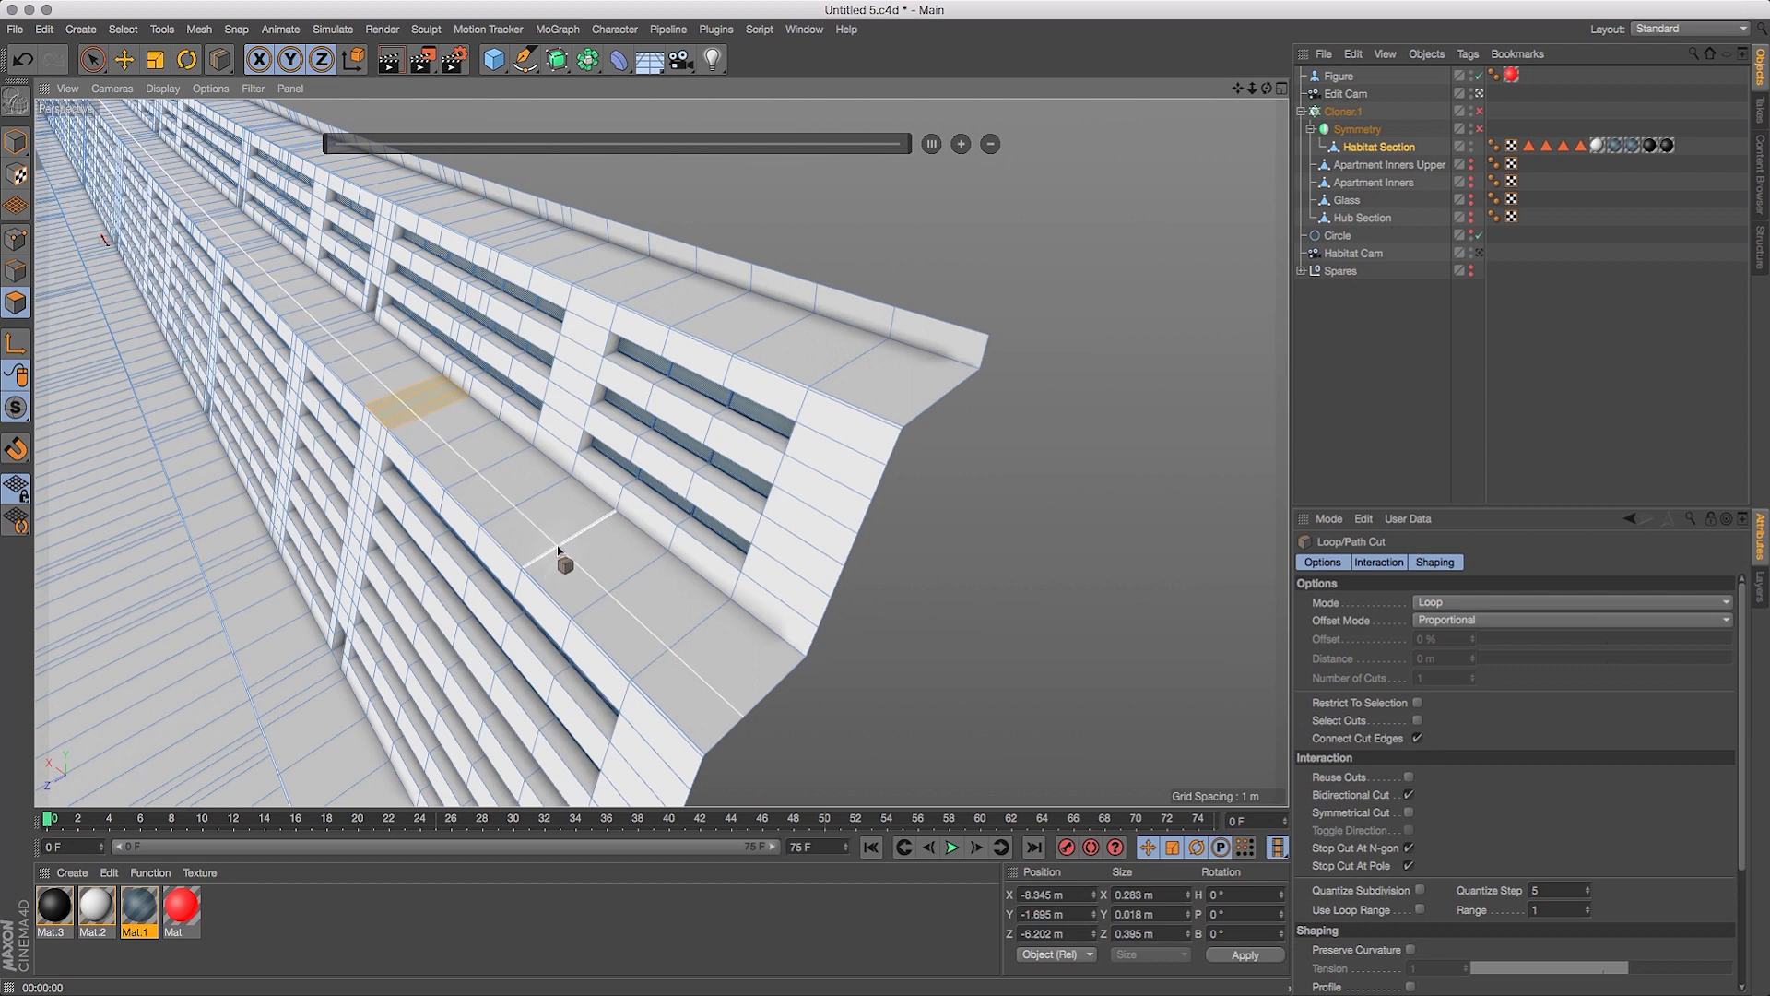
{"action": "left_click", "coordinate": [577, 546]}
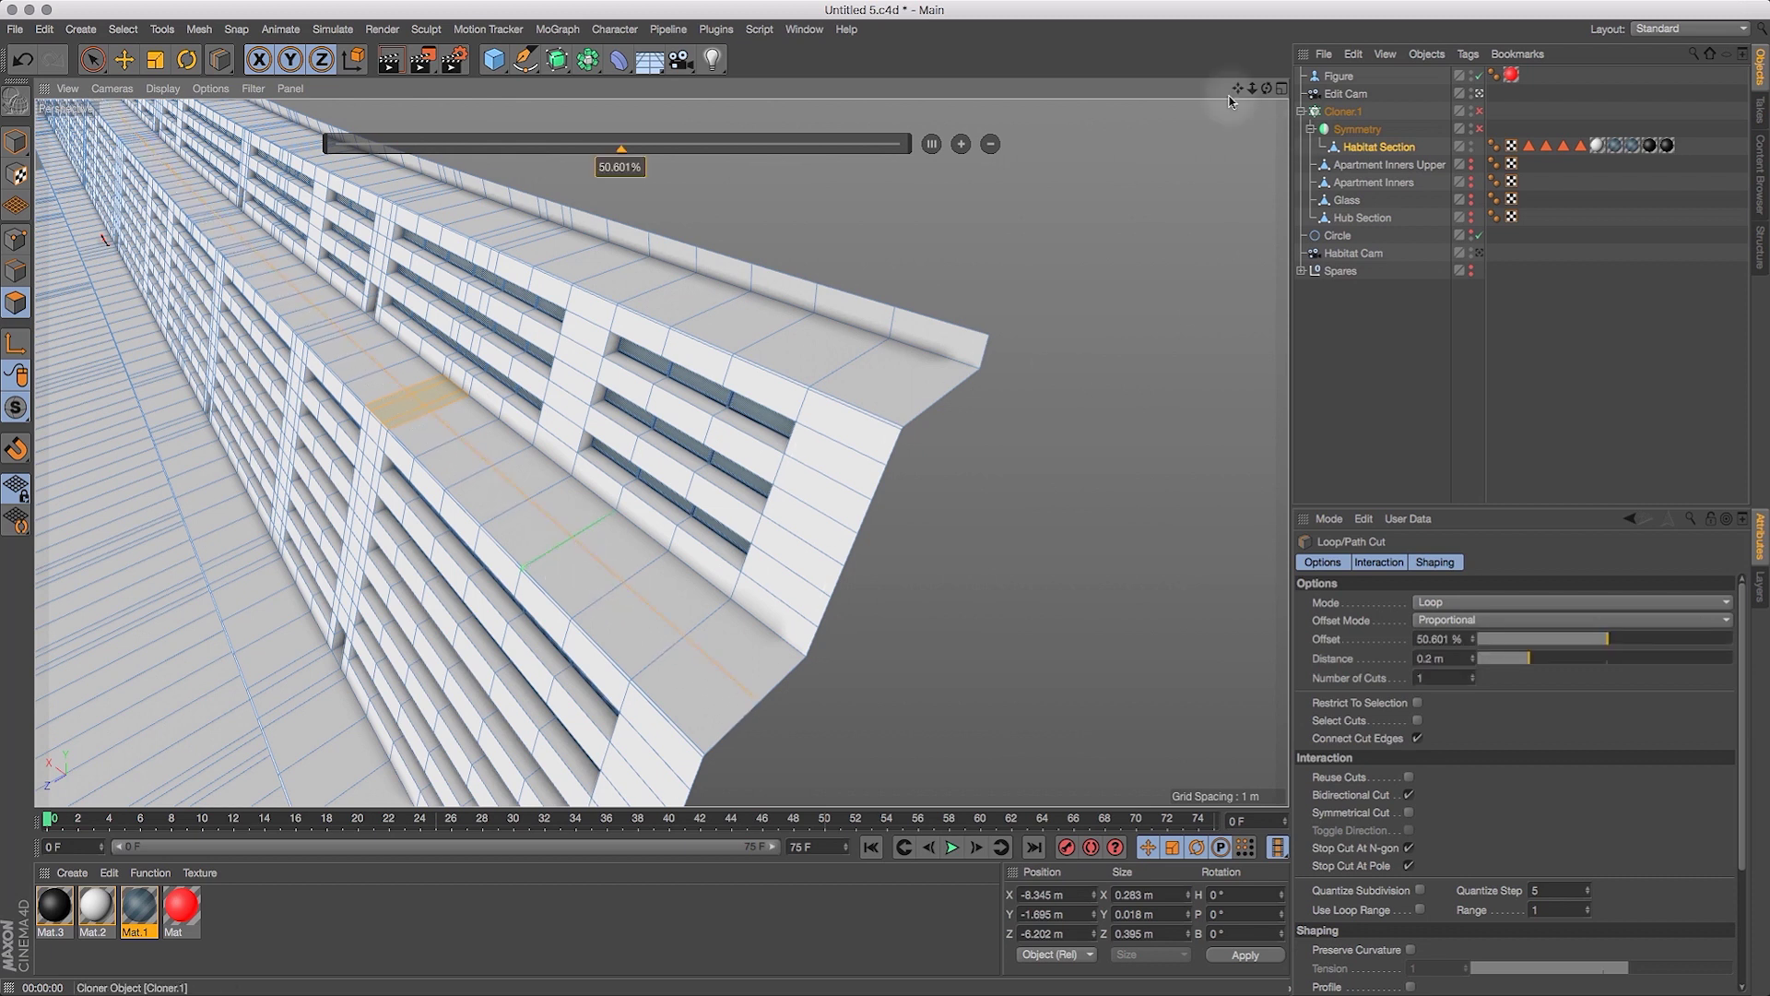
{"action": "left_click", "coordinate": [963, 144]}
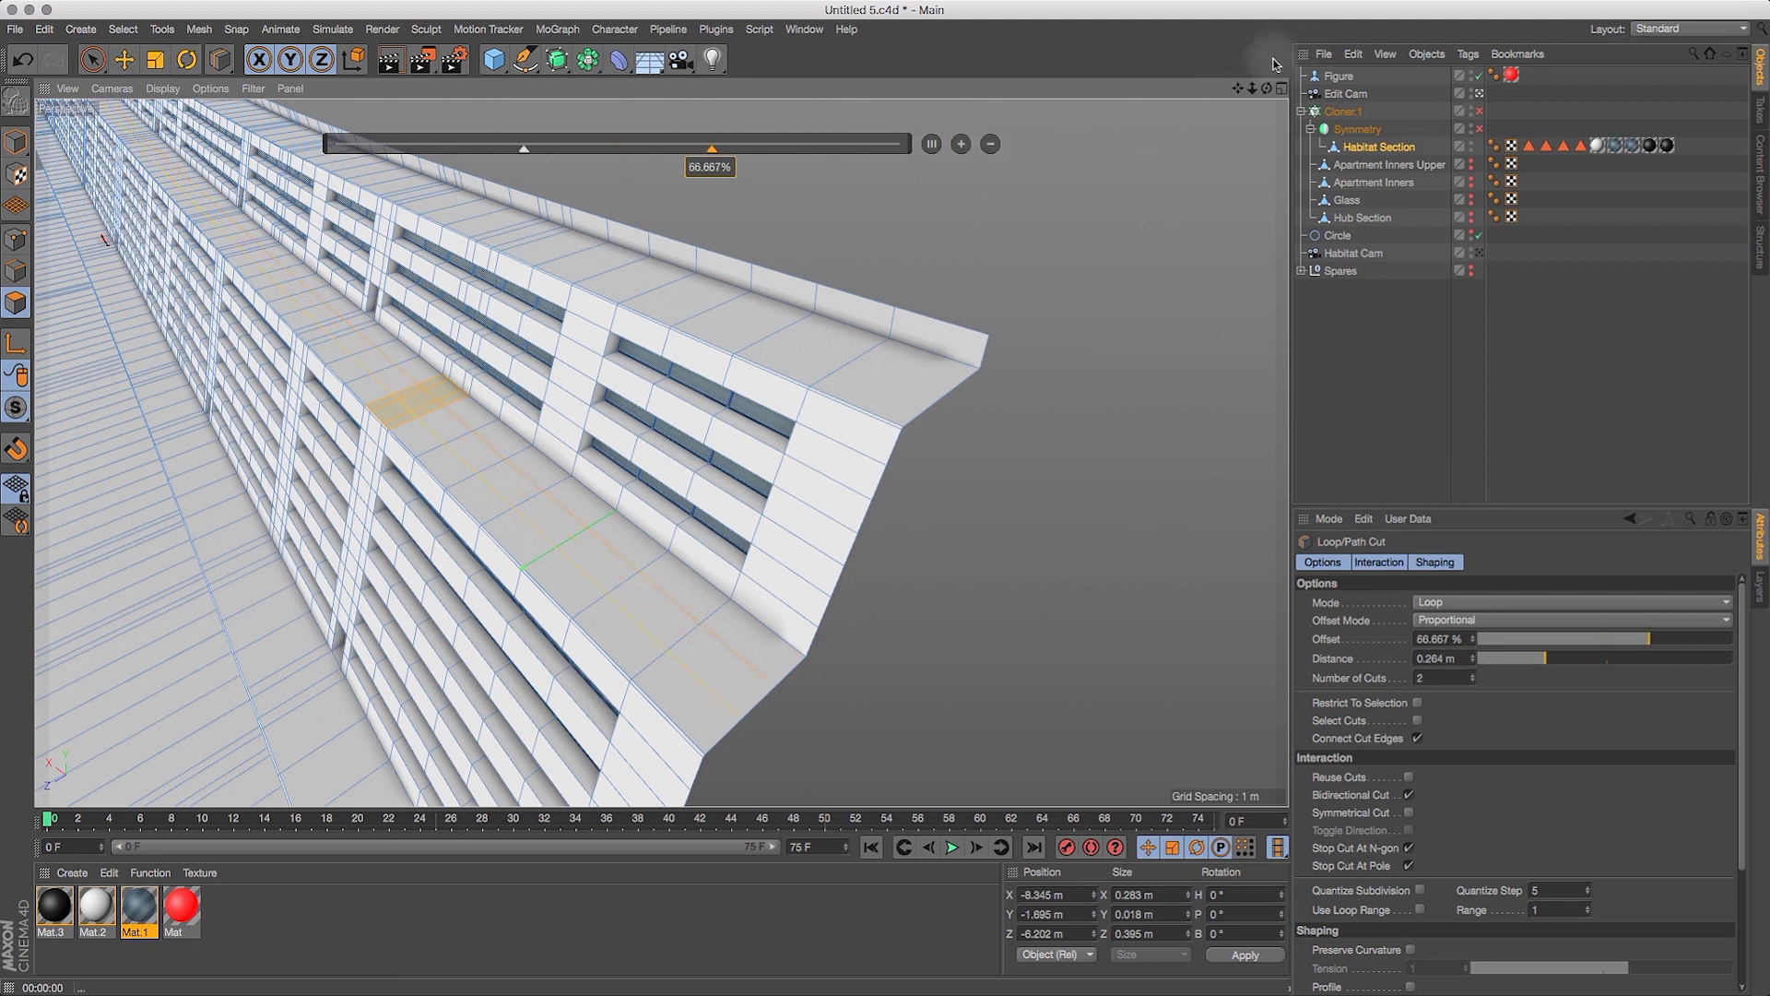
{"action": "left_click_drag", "start_coordinate": [1265, 94], "coordinate": [1088, 121]}
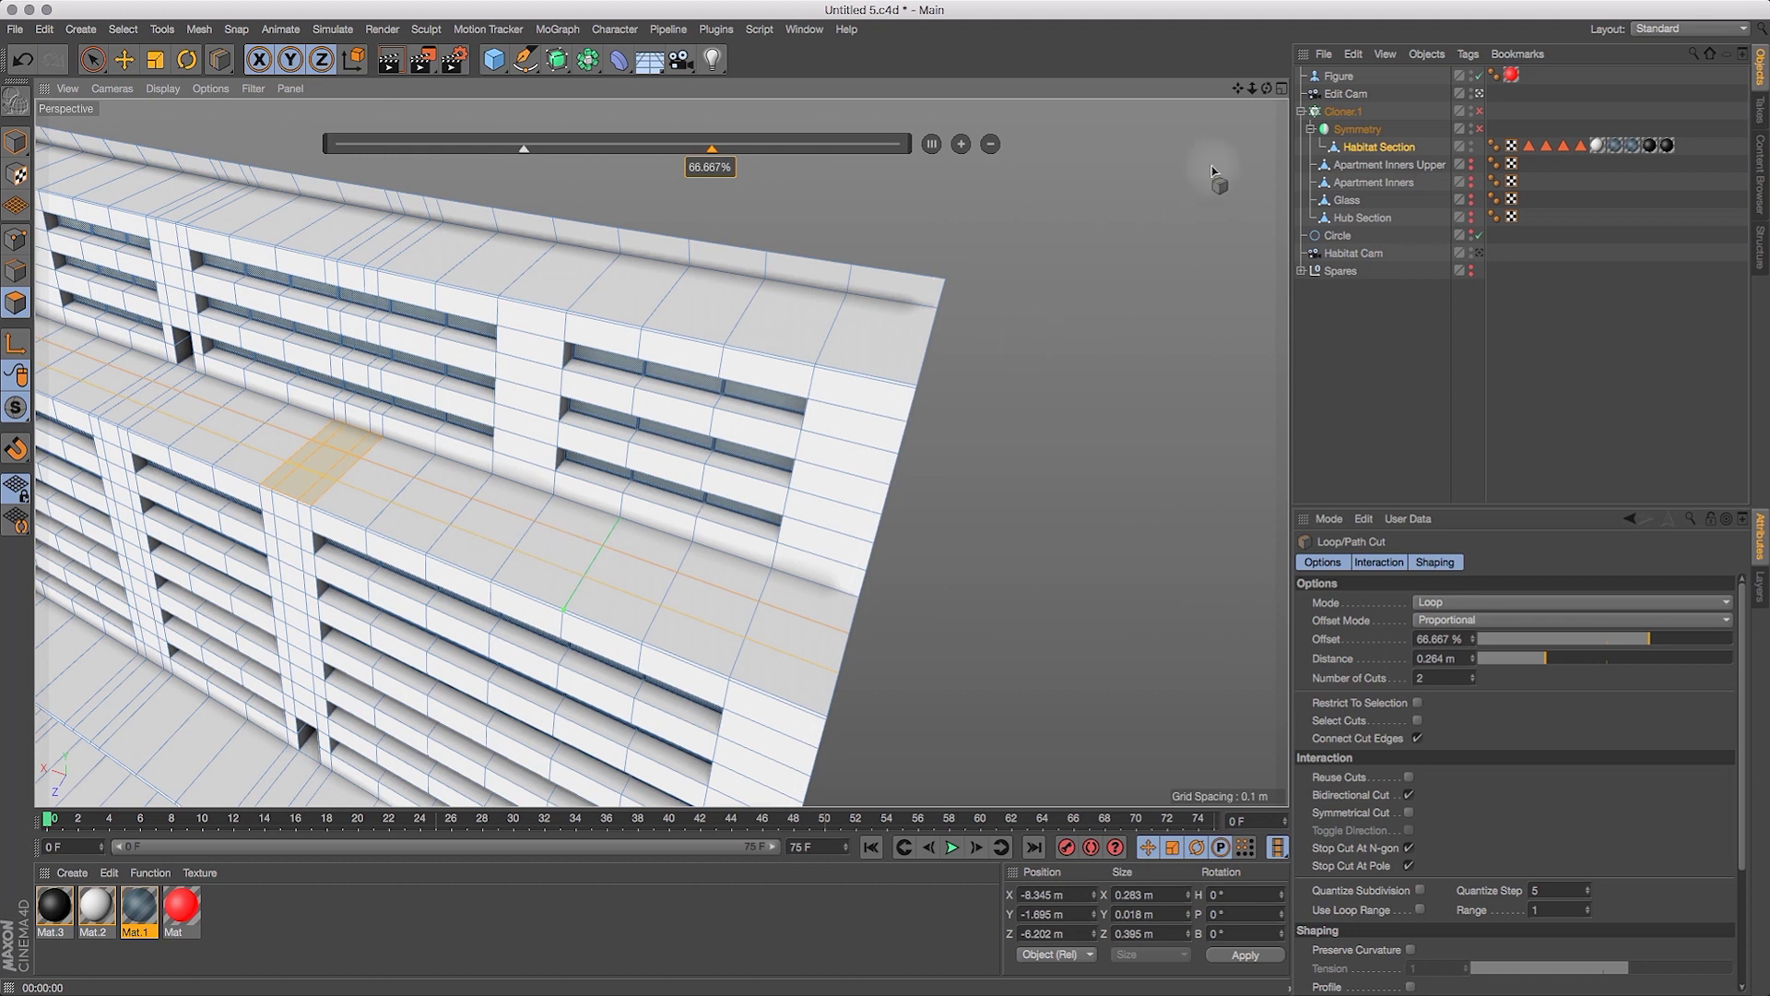
{"action": "left_click_drag", "start_coordinate": [1266, 87], "coordinate": [1226, 65]}
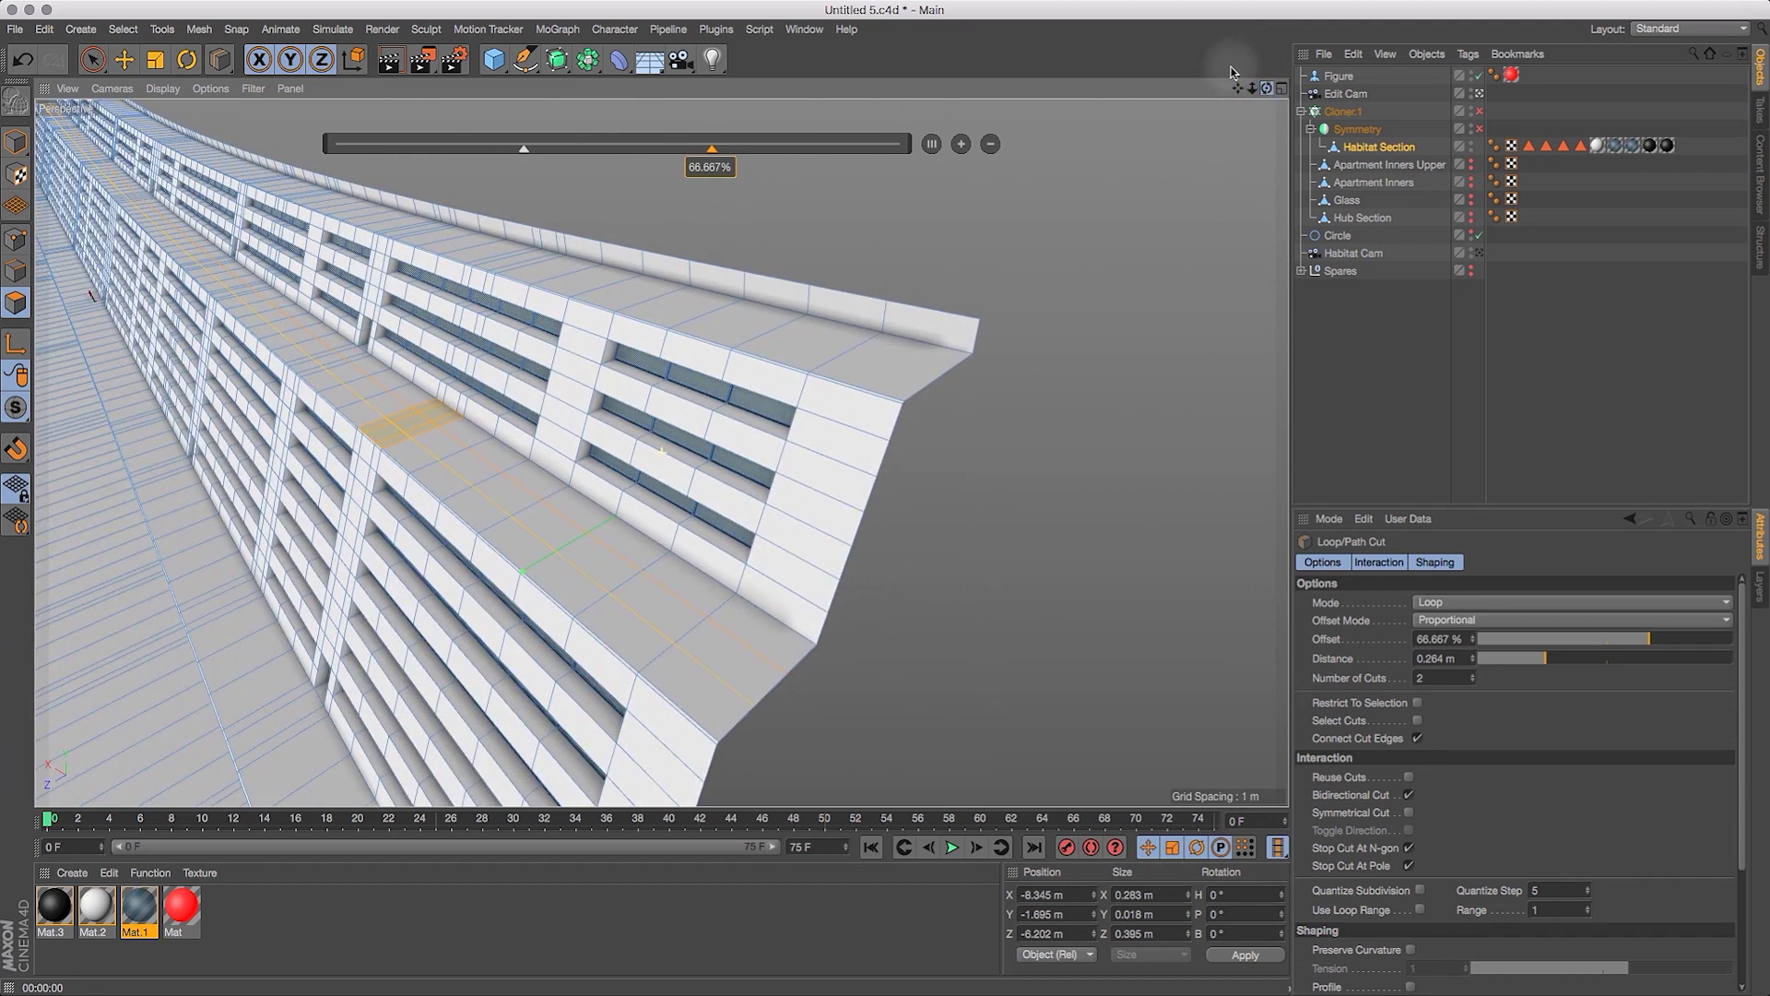
{"action": "key", "text": "Return"}
Add two evenly spaced lengthwise loop cuts along the top ledge above the upper windows.
{"action": "left_click_drag", "start_coordinate": [1240, 89], "coordinate": [1182, 197]}
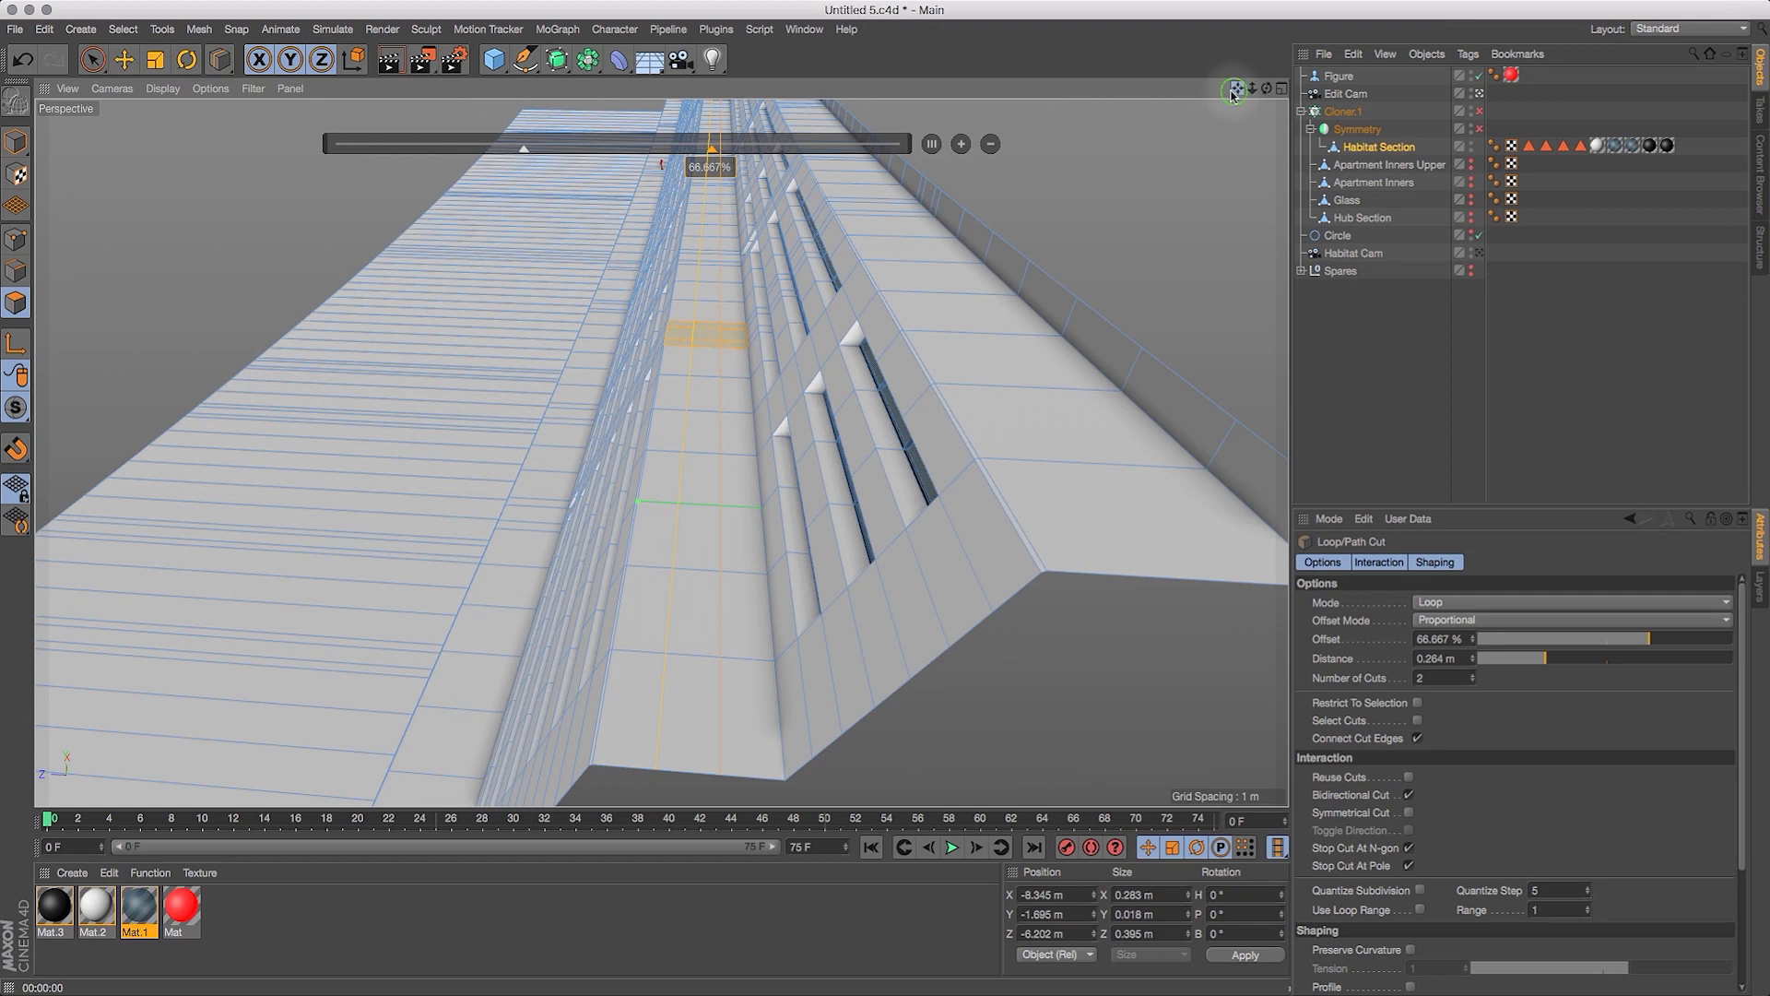
{"action": "left_click_drag", "start_coordinate": [1234, 92], "coordinate": [790, 585]}
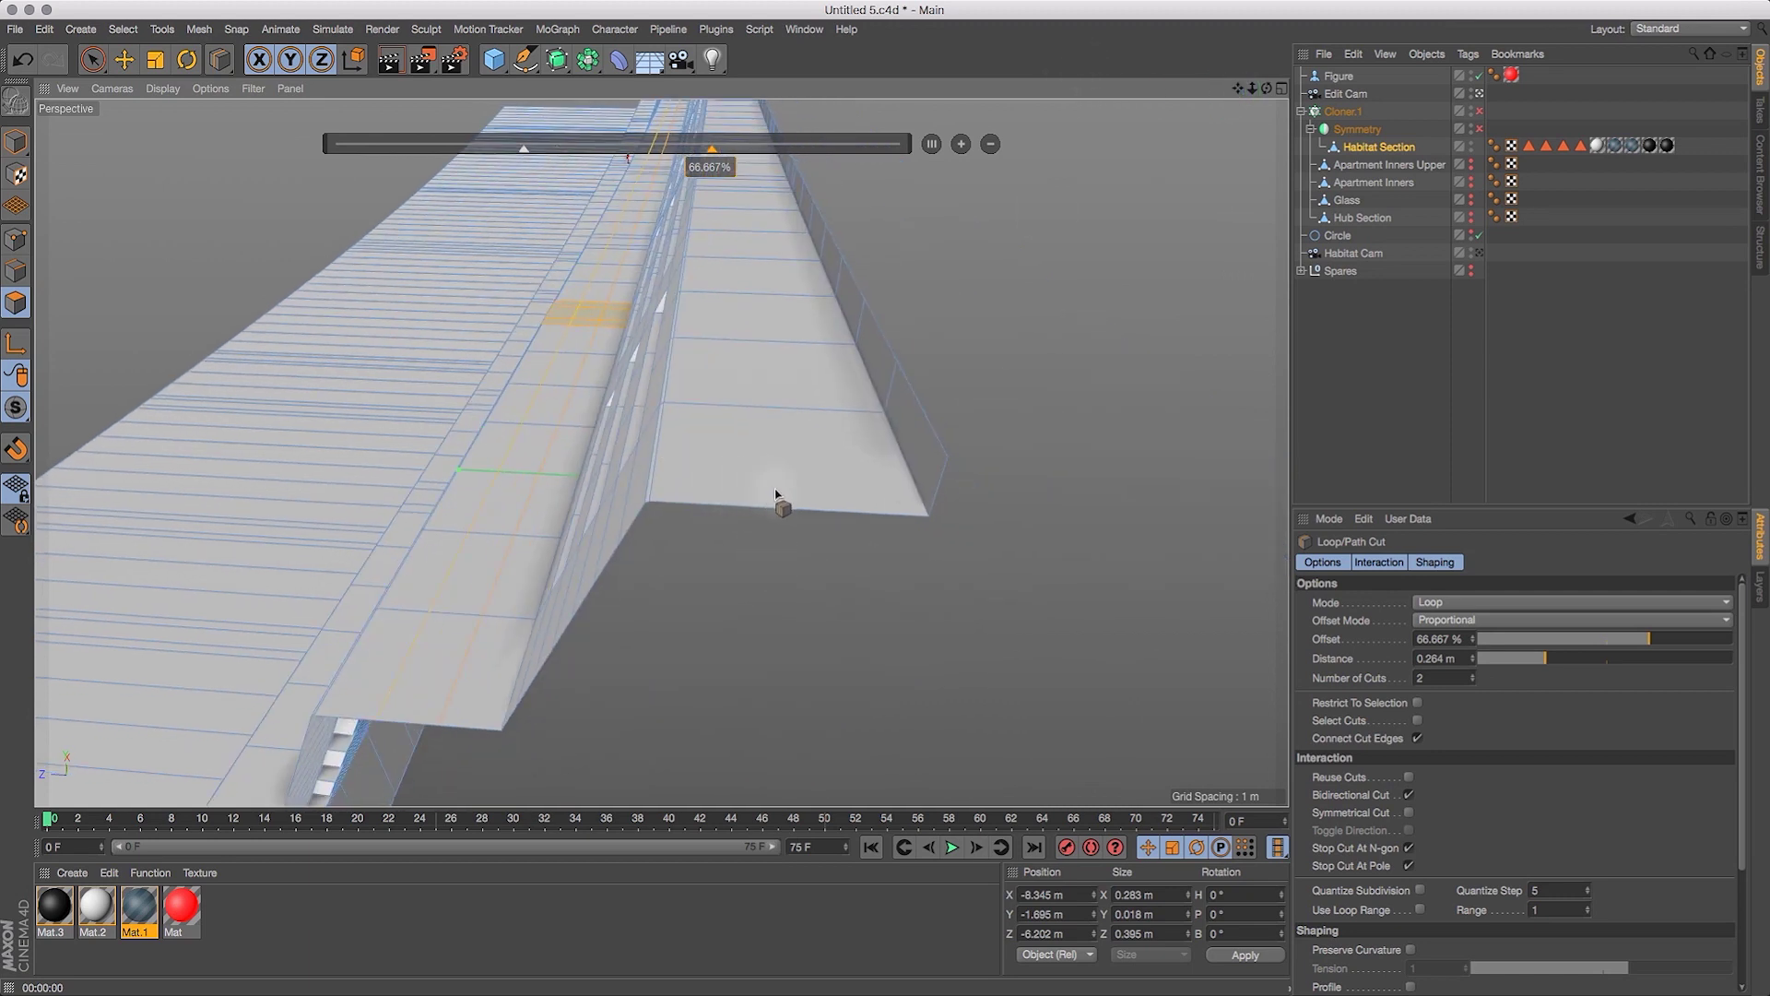
{"action": "left_click", "coordinate": [777, 507]}
{"action": "mouse_move", "coordinate": [1264, 92]}
{"action": "left_mouse_down"}
{"action": "mouse_move", "coordinate": [1343, 66]}
{"action": "mouse_move", "coordinate": [1222, 116]}
{"action": "mouse_move", "coordinate": [1233, 101]}
{"action": "left_mouse_up"}
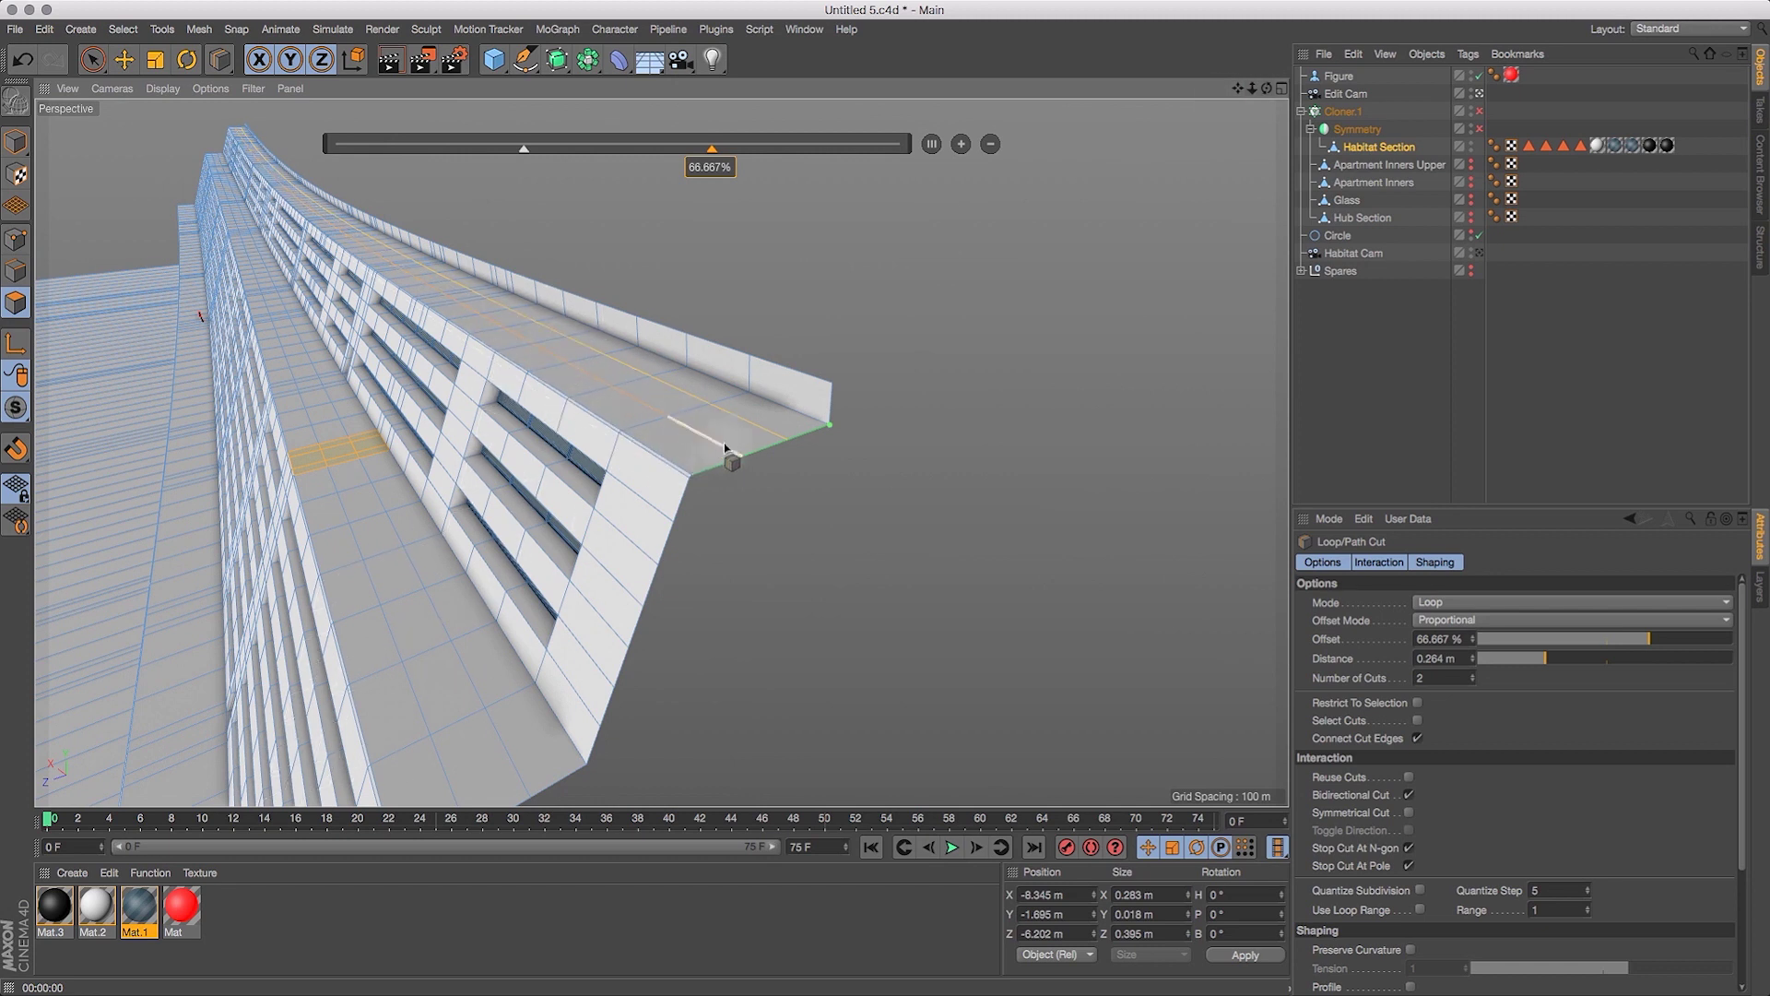
Spread the two top-ledge loop cuts apart, setting the outer cut's offset to 75% and the inner cut's to about 28%.
{"action": "left_click_drag", "start_coordinate": [1268, 92], "coordinate": [1249, 92]}
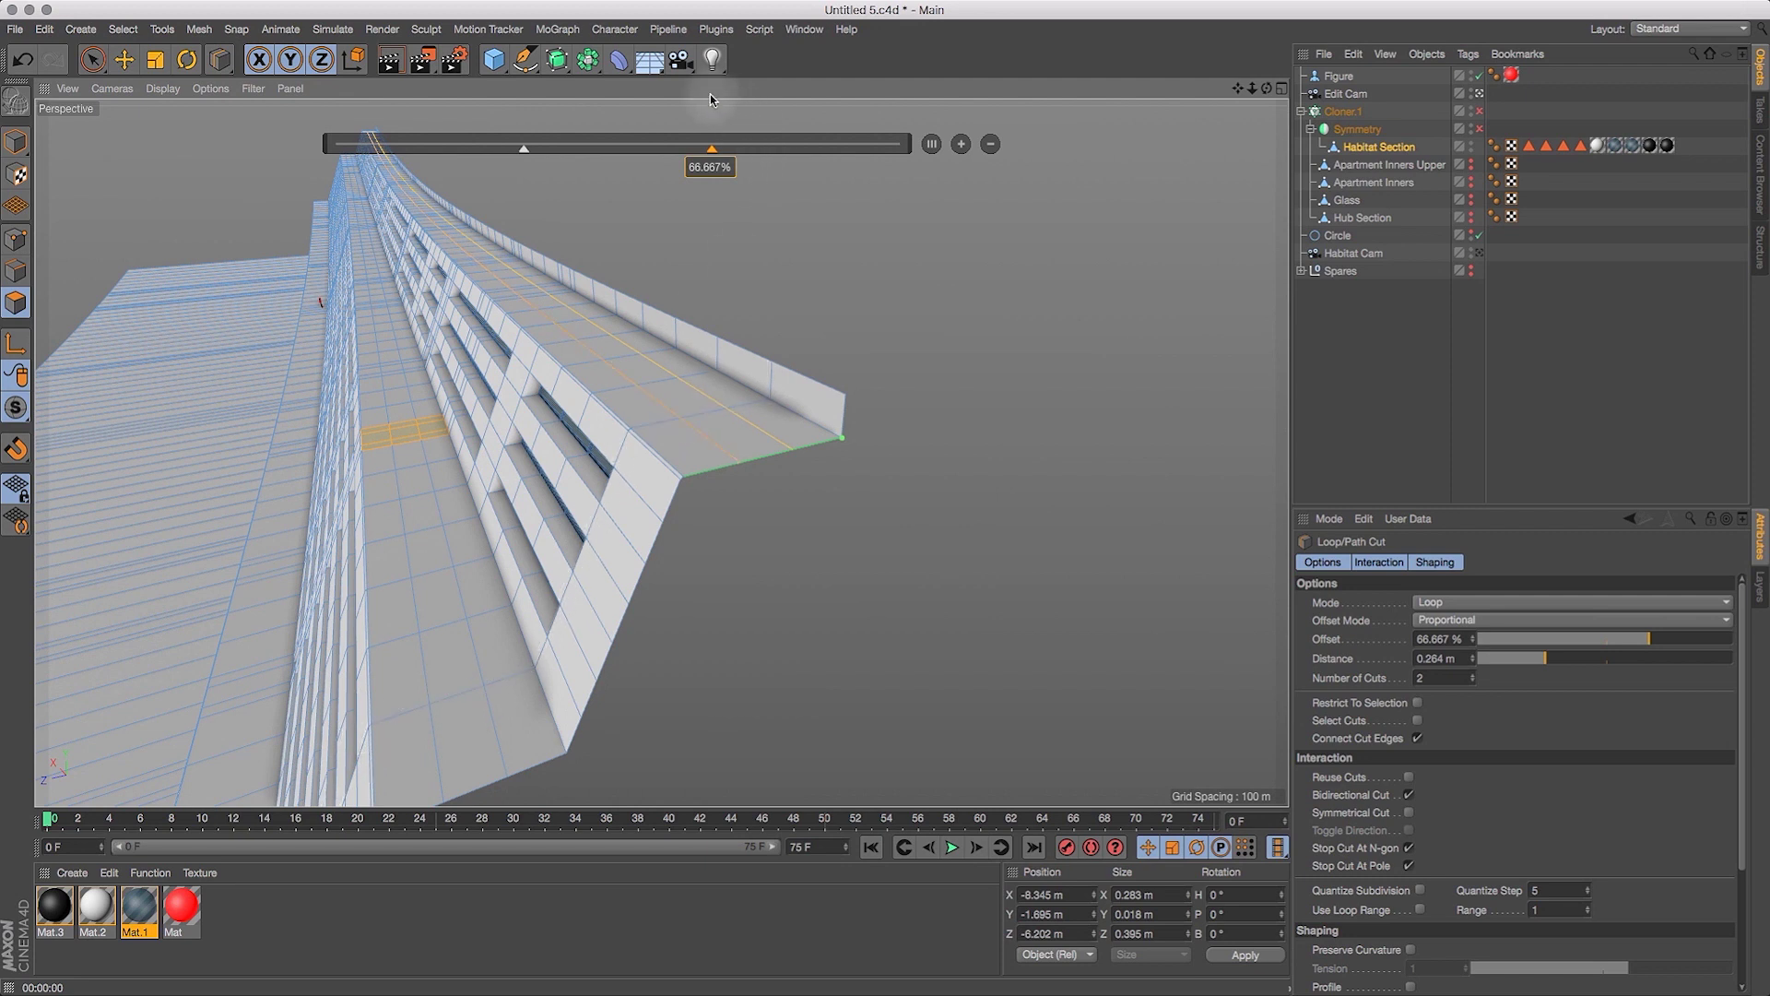
{"action": "left_click_drag", "start_coordinate": [523, 156], "coordinate": [503, 164]}
{"action": "left_click_drag", "start_coordinate": [714, 158], "coordinate": [825, 161]}
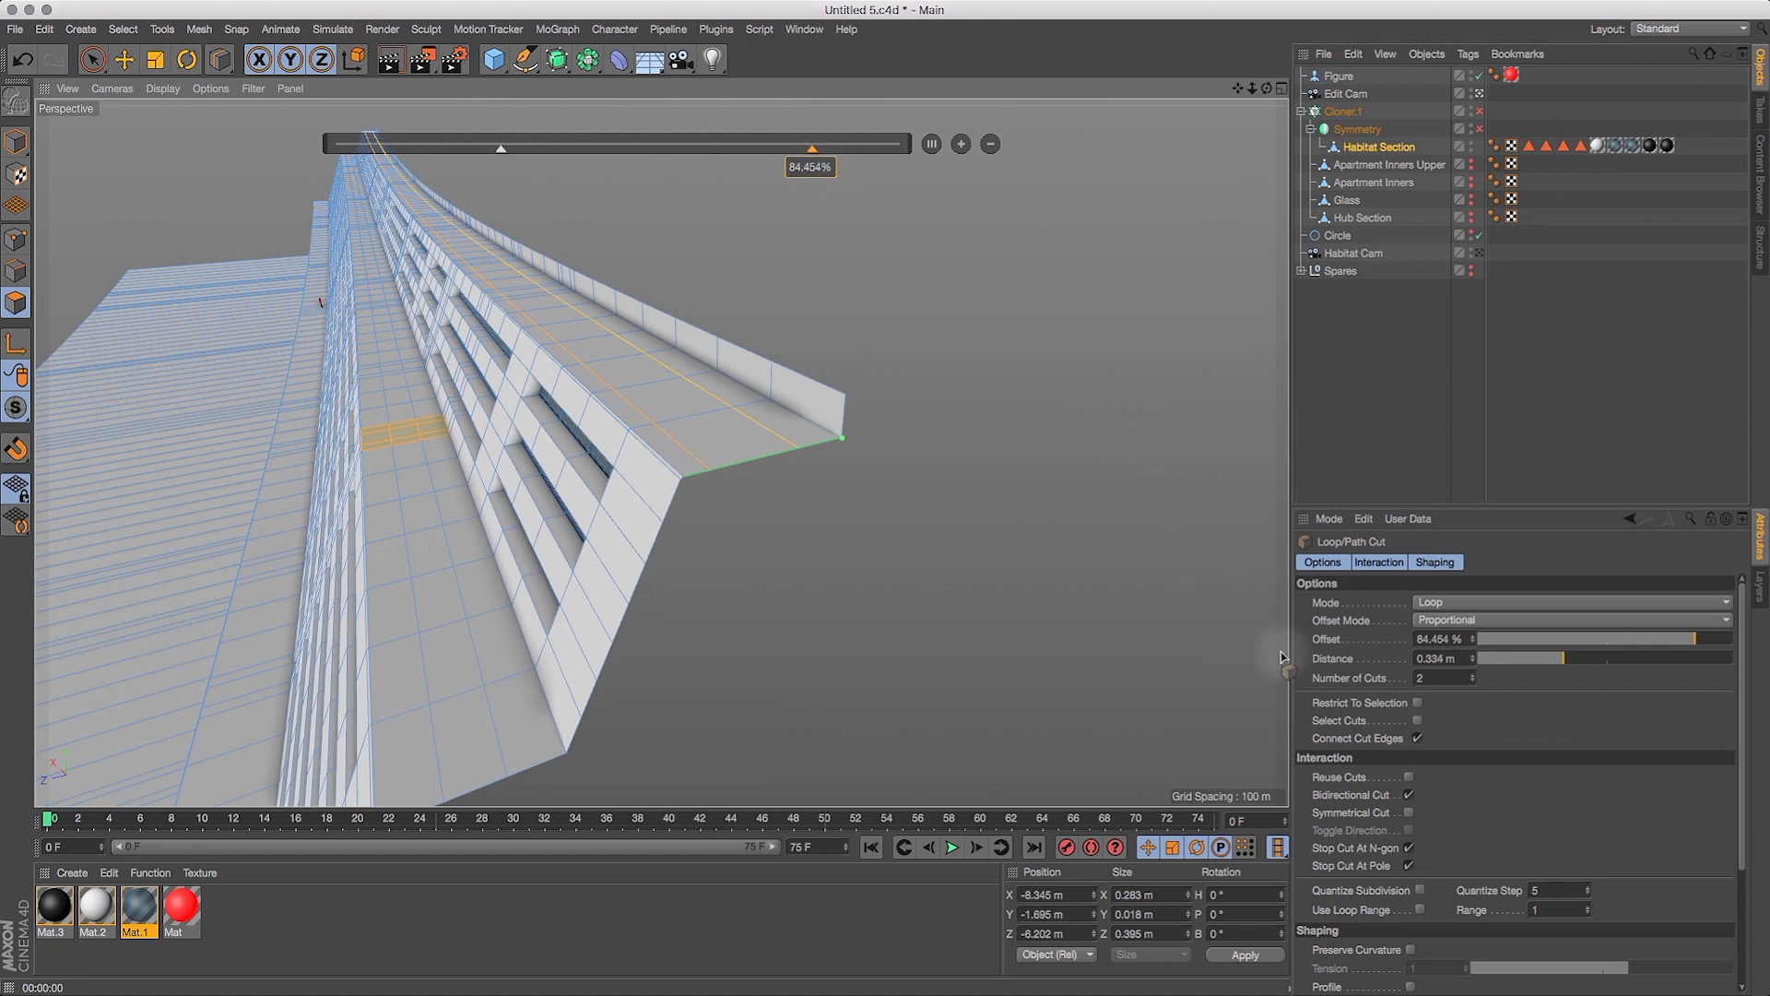
{"action": "left_click", "coordinate": [1441, 639]}
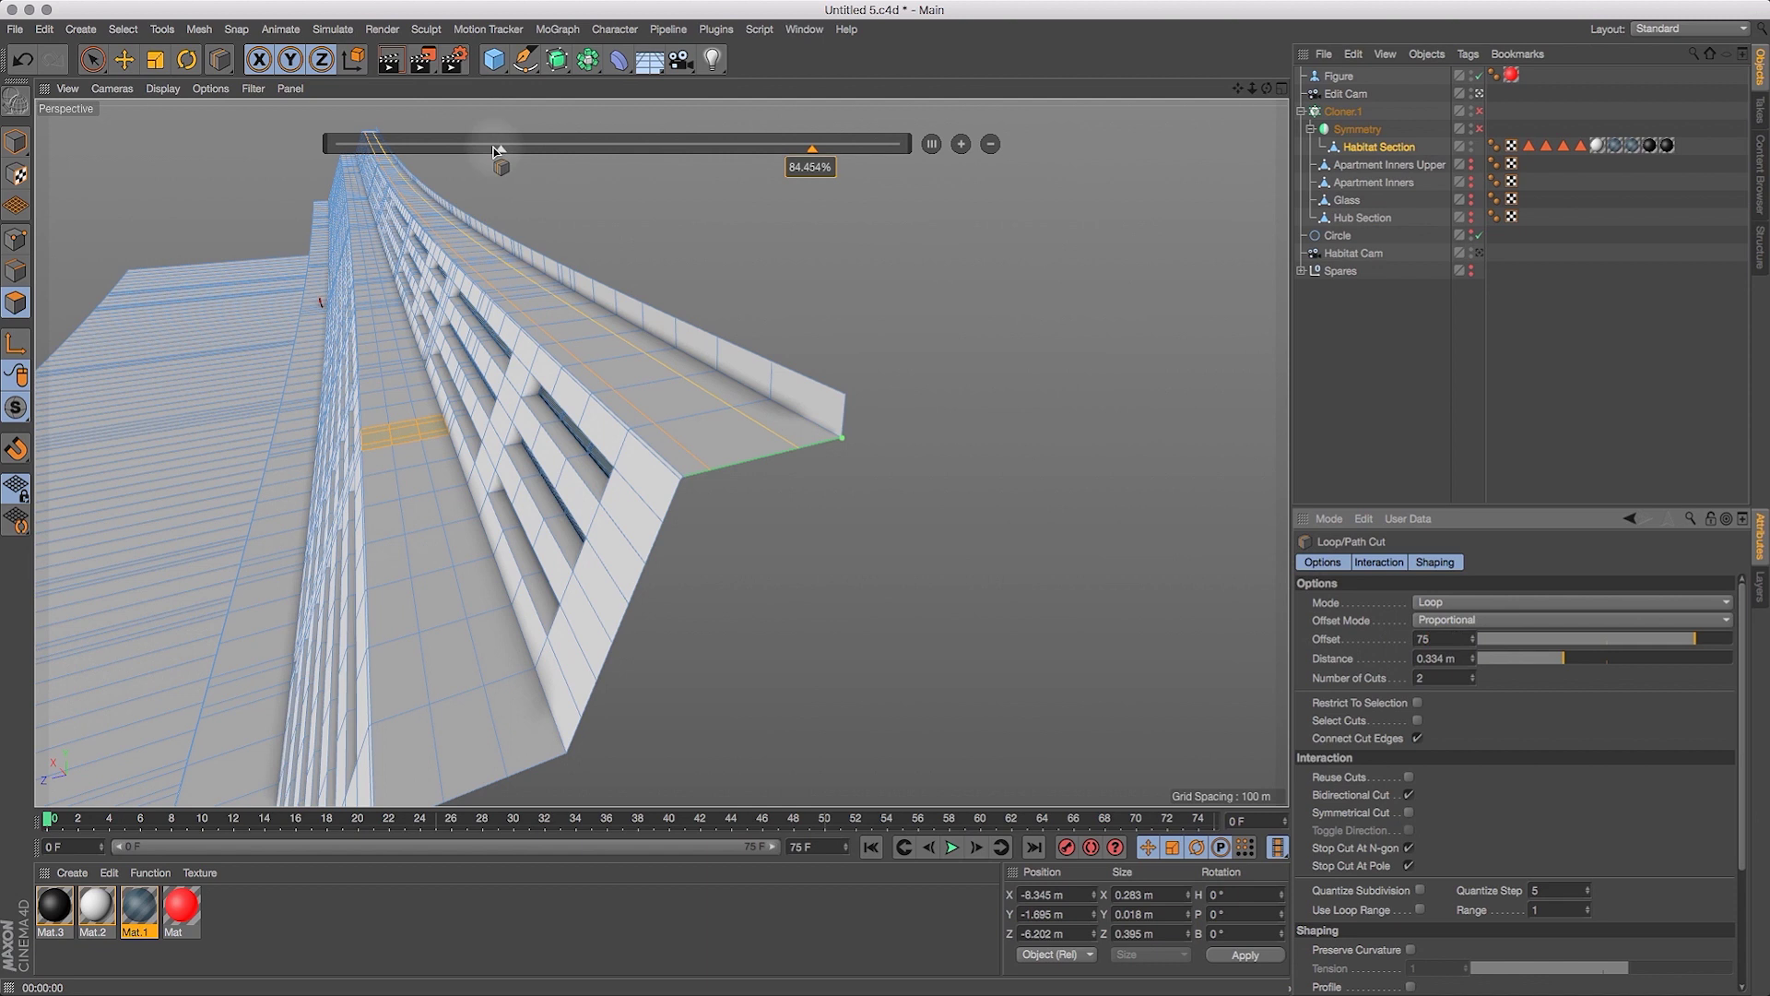
{"action": "left_click", "coordinate": [491, 152]}
{"action": "left_click_drag", "start_coordinate": [492, 152], "coordinate": [493, 150]}
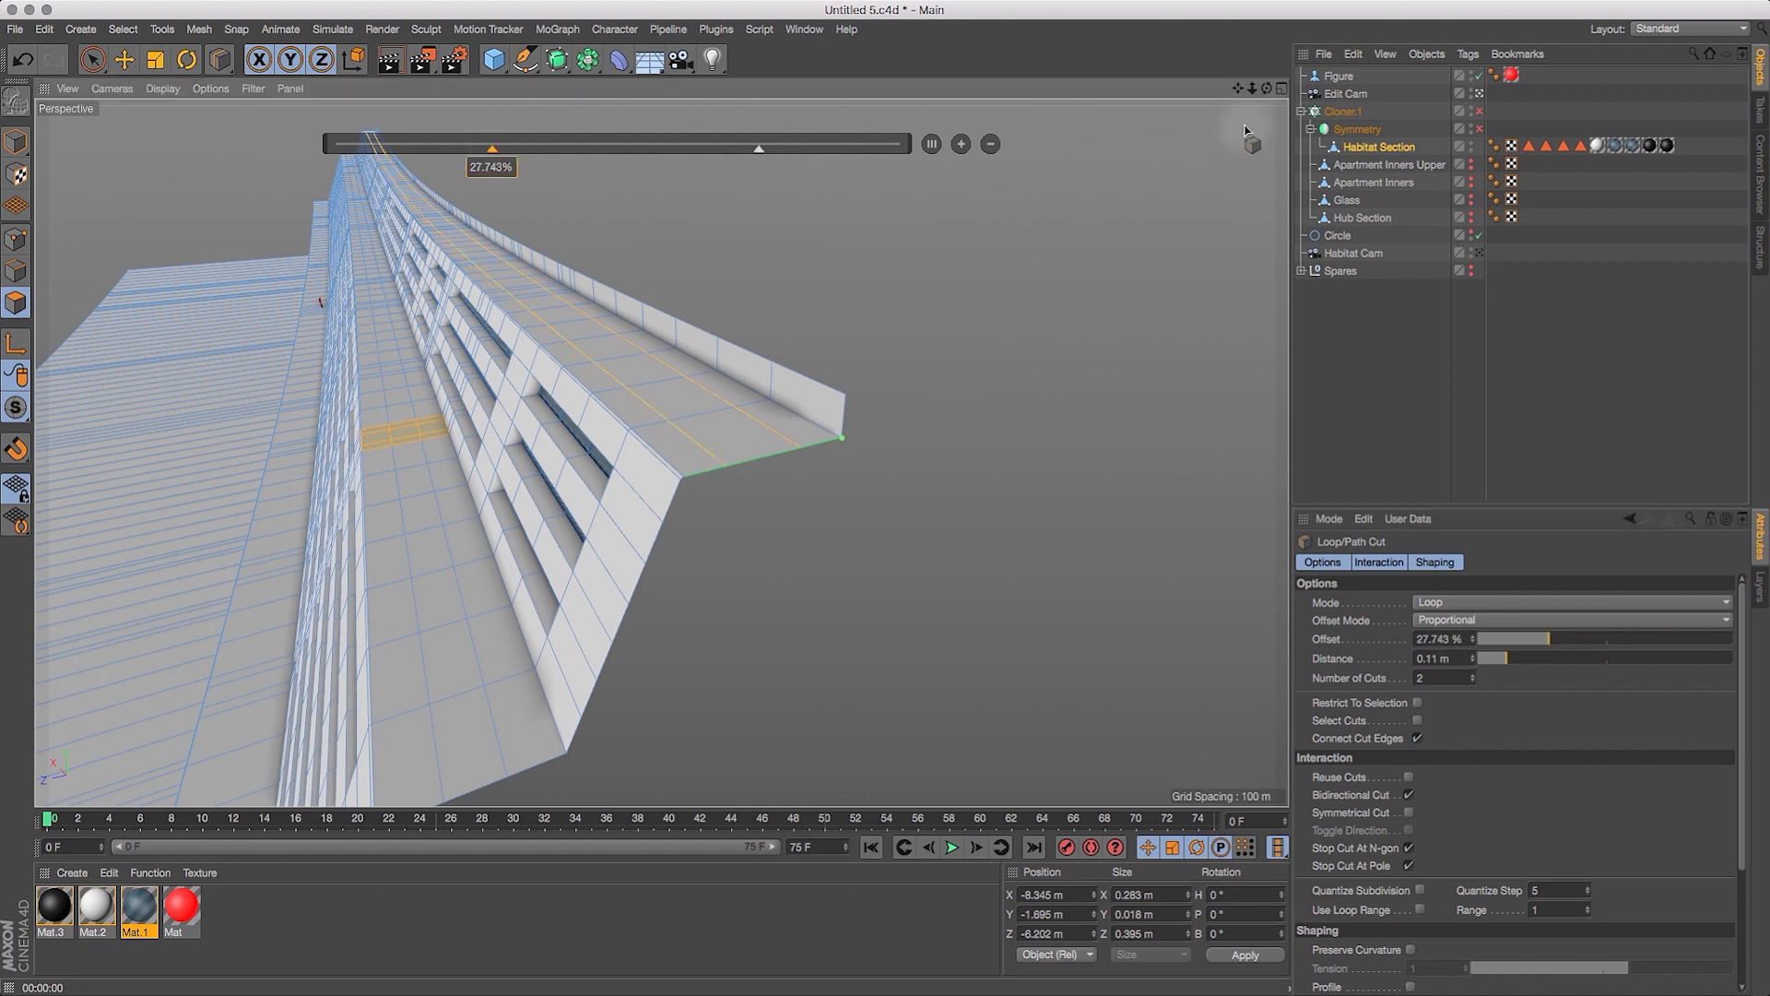
Slide the outer top-ledge cut closer to the rim and set its offset to 75%.
{"action": "left_click_drag", "start_coordinate": [1267, 87], "coordinate": [1119, 107]}
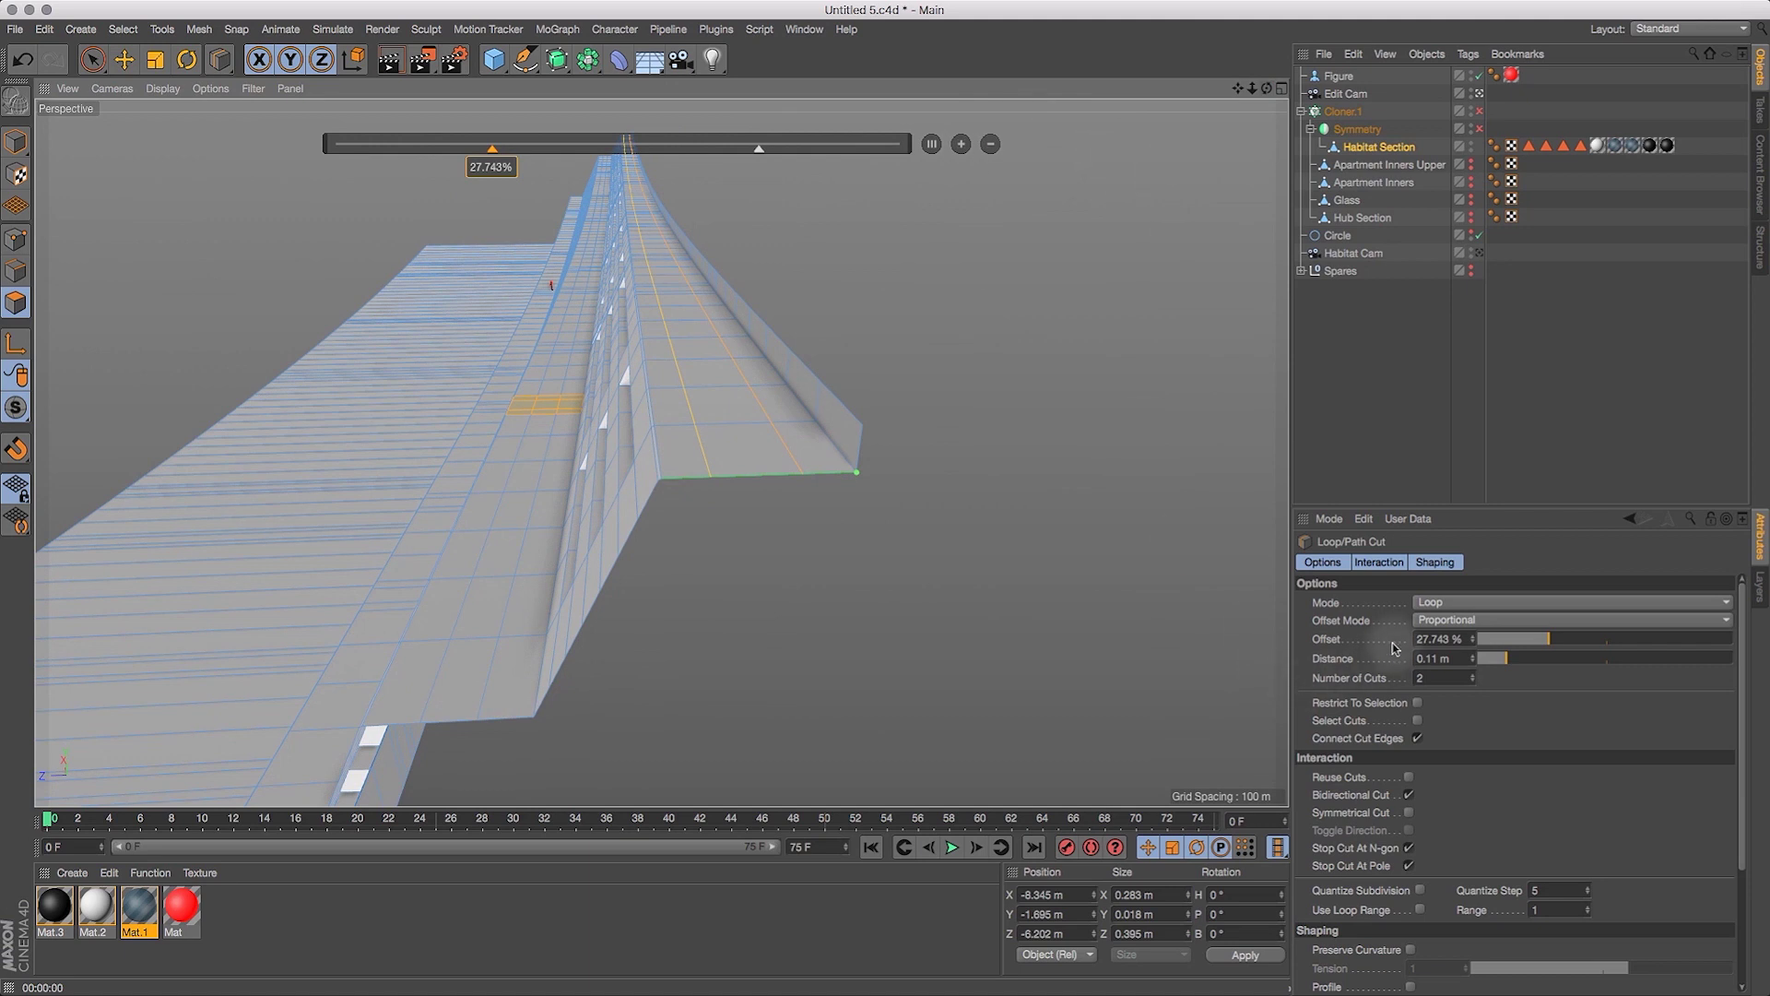
{"action": "left_click_drag", "start_coordinate": [763, 154], "coordinate": [817, 152]}
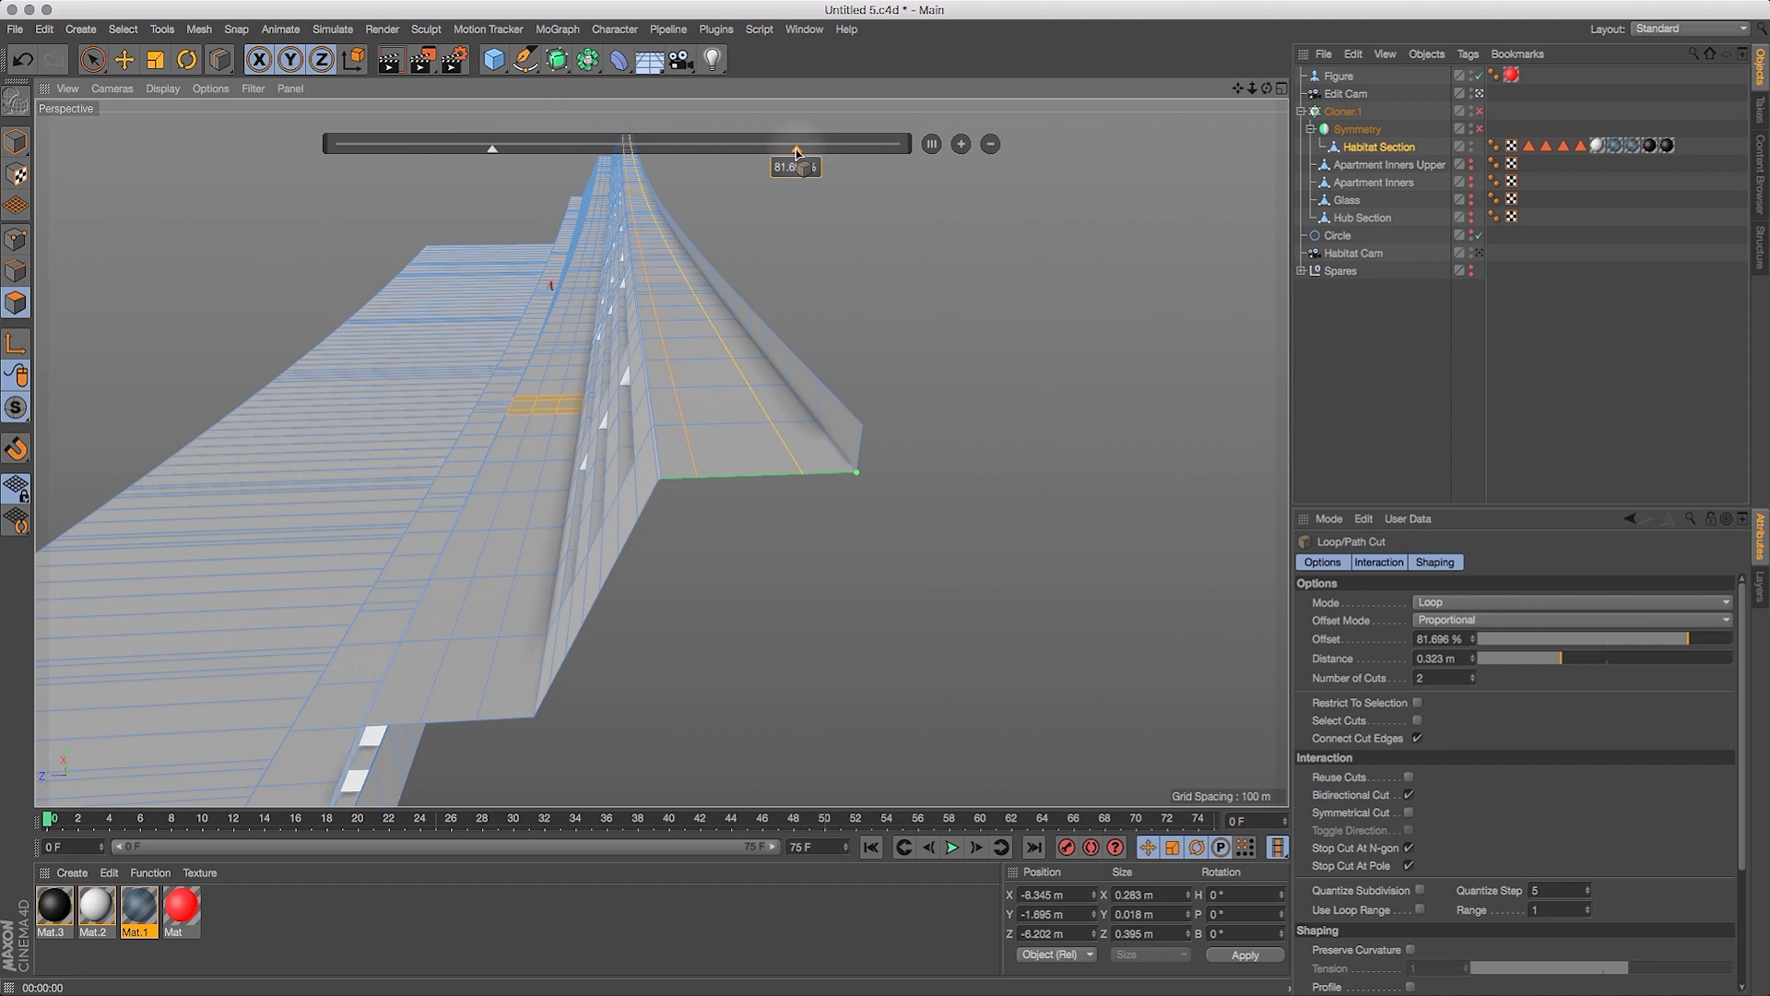
{"action": "left_click_drag", "start_coordinate": [1472, 639], "coordinate": [1317, 640]}
{"action": "double_click", "coordinate": [1462, 638]}
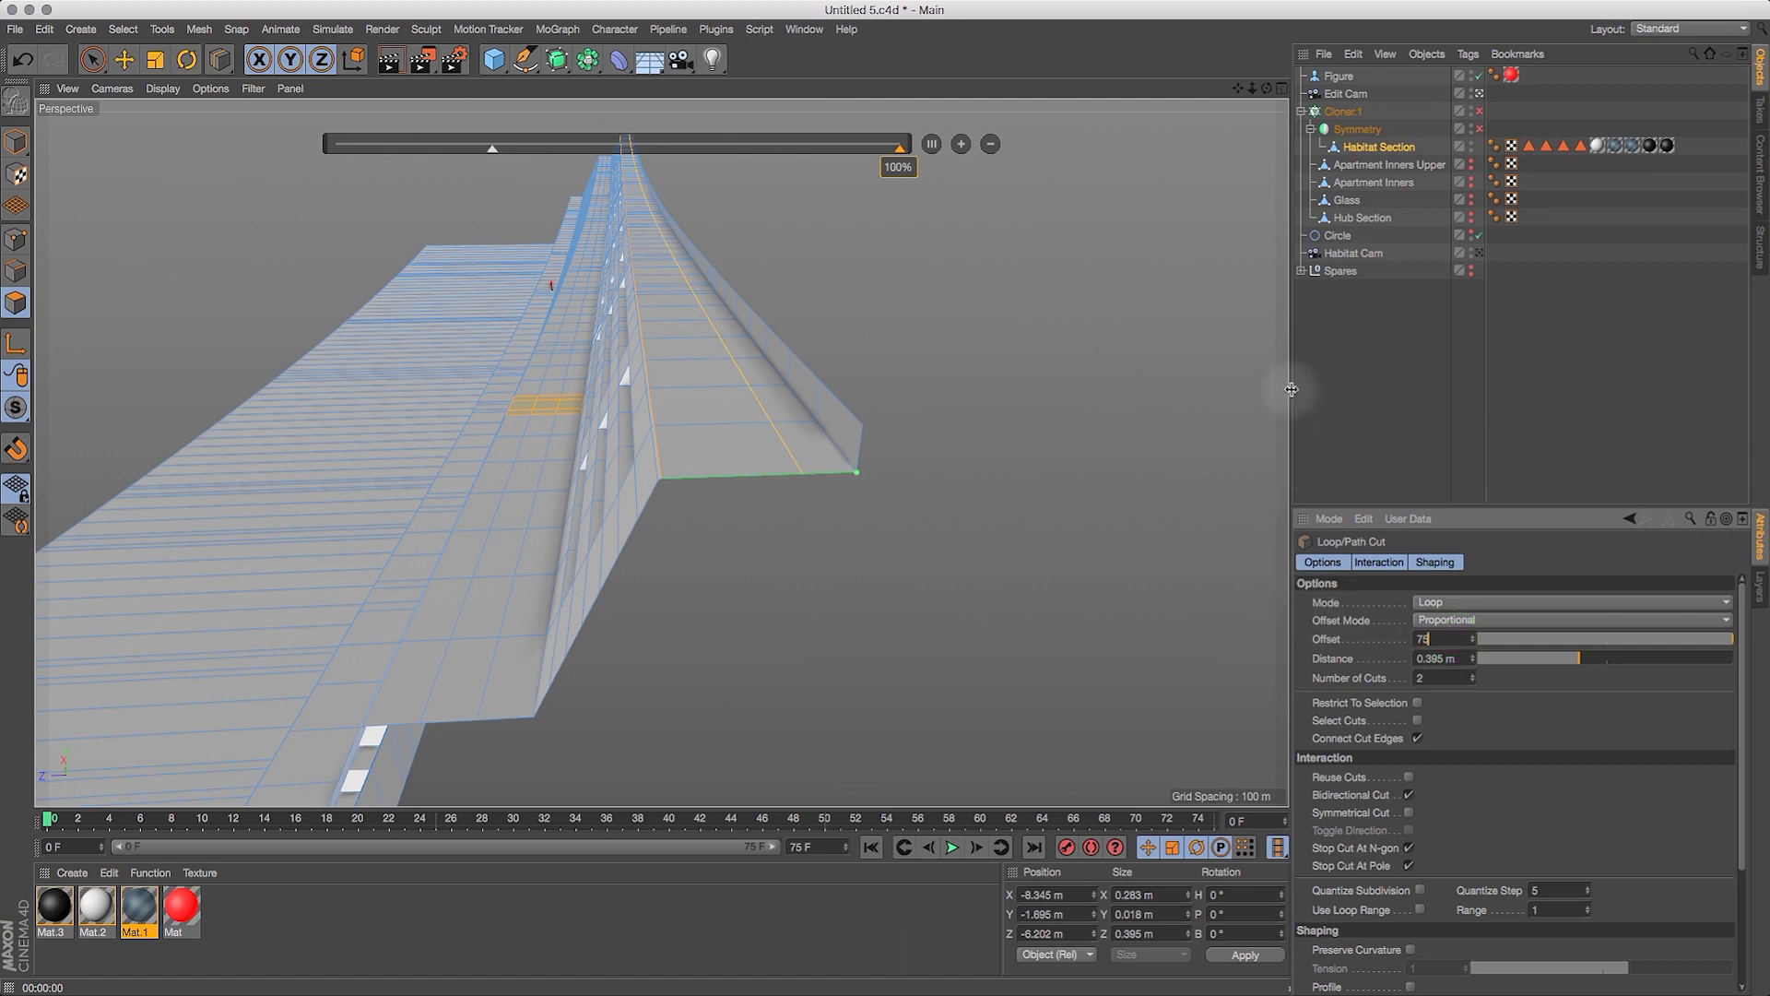
{"action": "key", "text": "Return"}
{"action": "left_click", "coordinate": [1282, 88]}
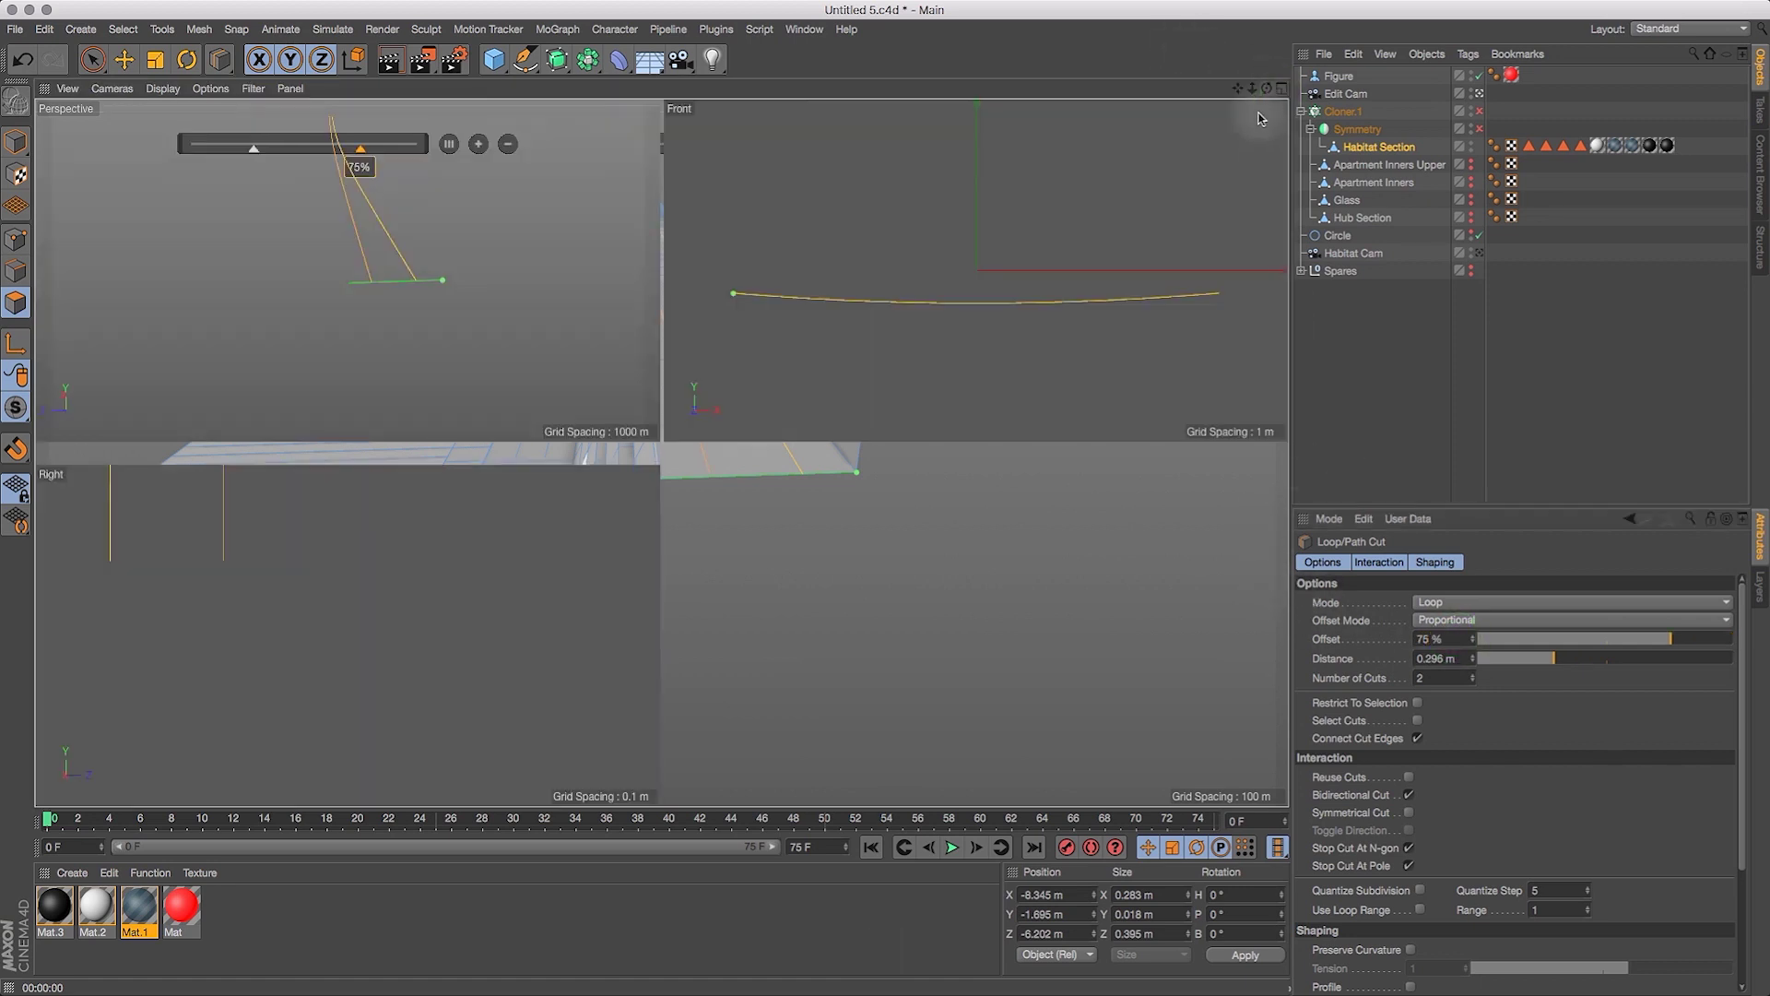
{"action": "left_click", "coordinate": [653, 87]}
Set the inner top-ledge cut's offset to 25%.
{"action": "left_click_drag", "start_coordinate": [1267, 87], "coordinate": [1076, 161]}
{"action": "left_click", "coordinate": [494, 150]}
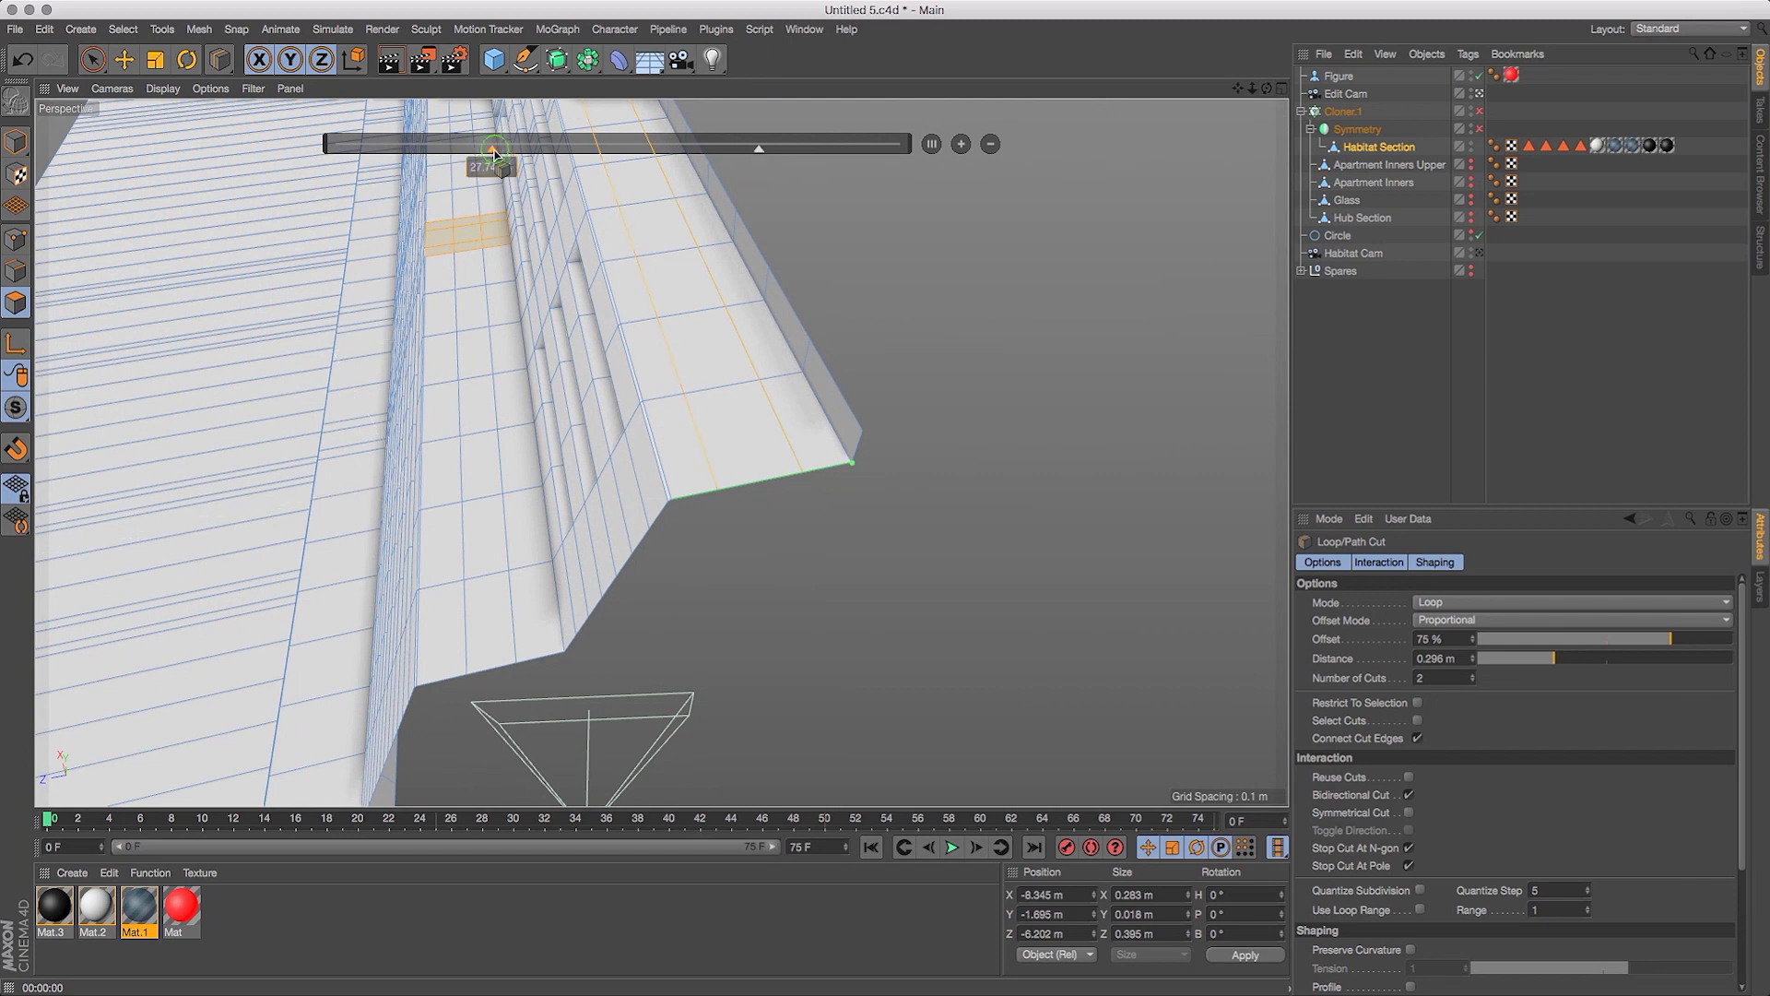
{"action": "left_click_drag", "start_coordinate": [494, 156], "coordinate": [488, 153]}
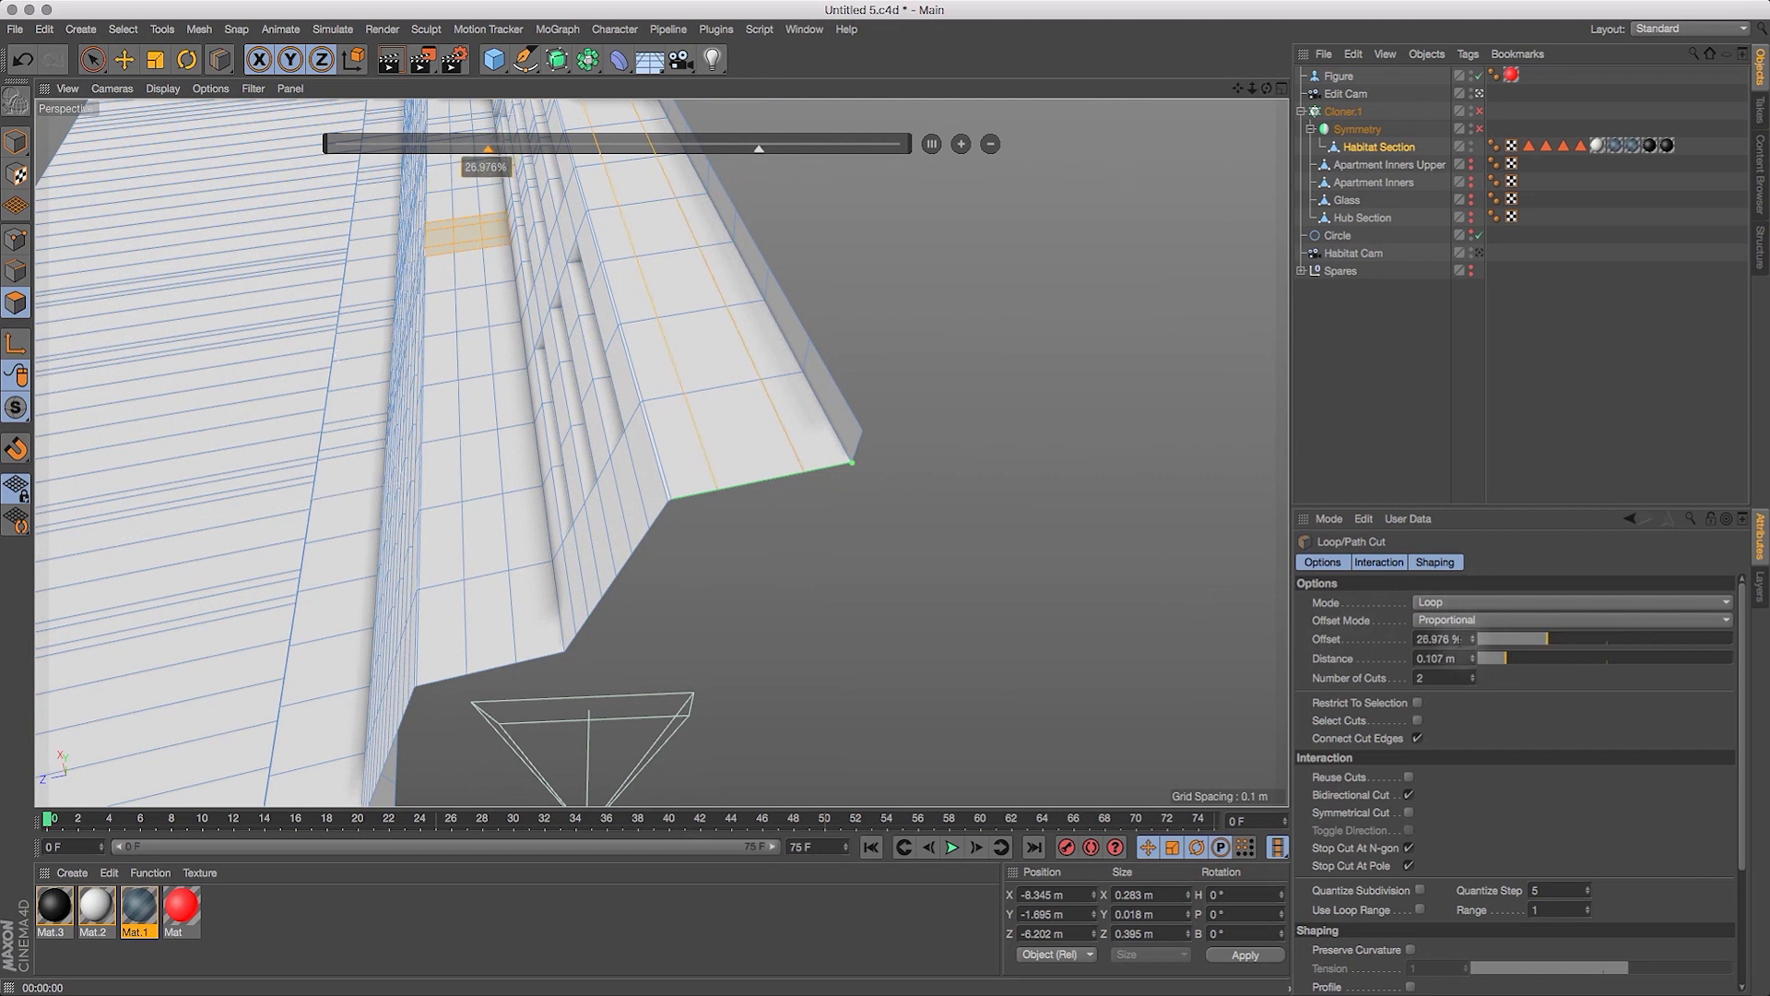
{"action": "left_click", "coordinate": [1439, 639]}
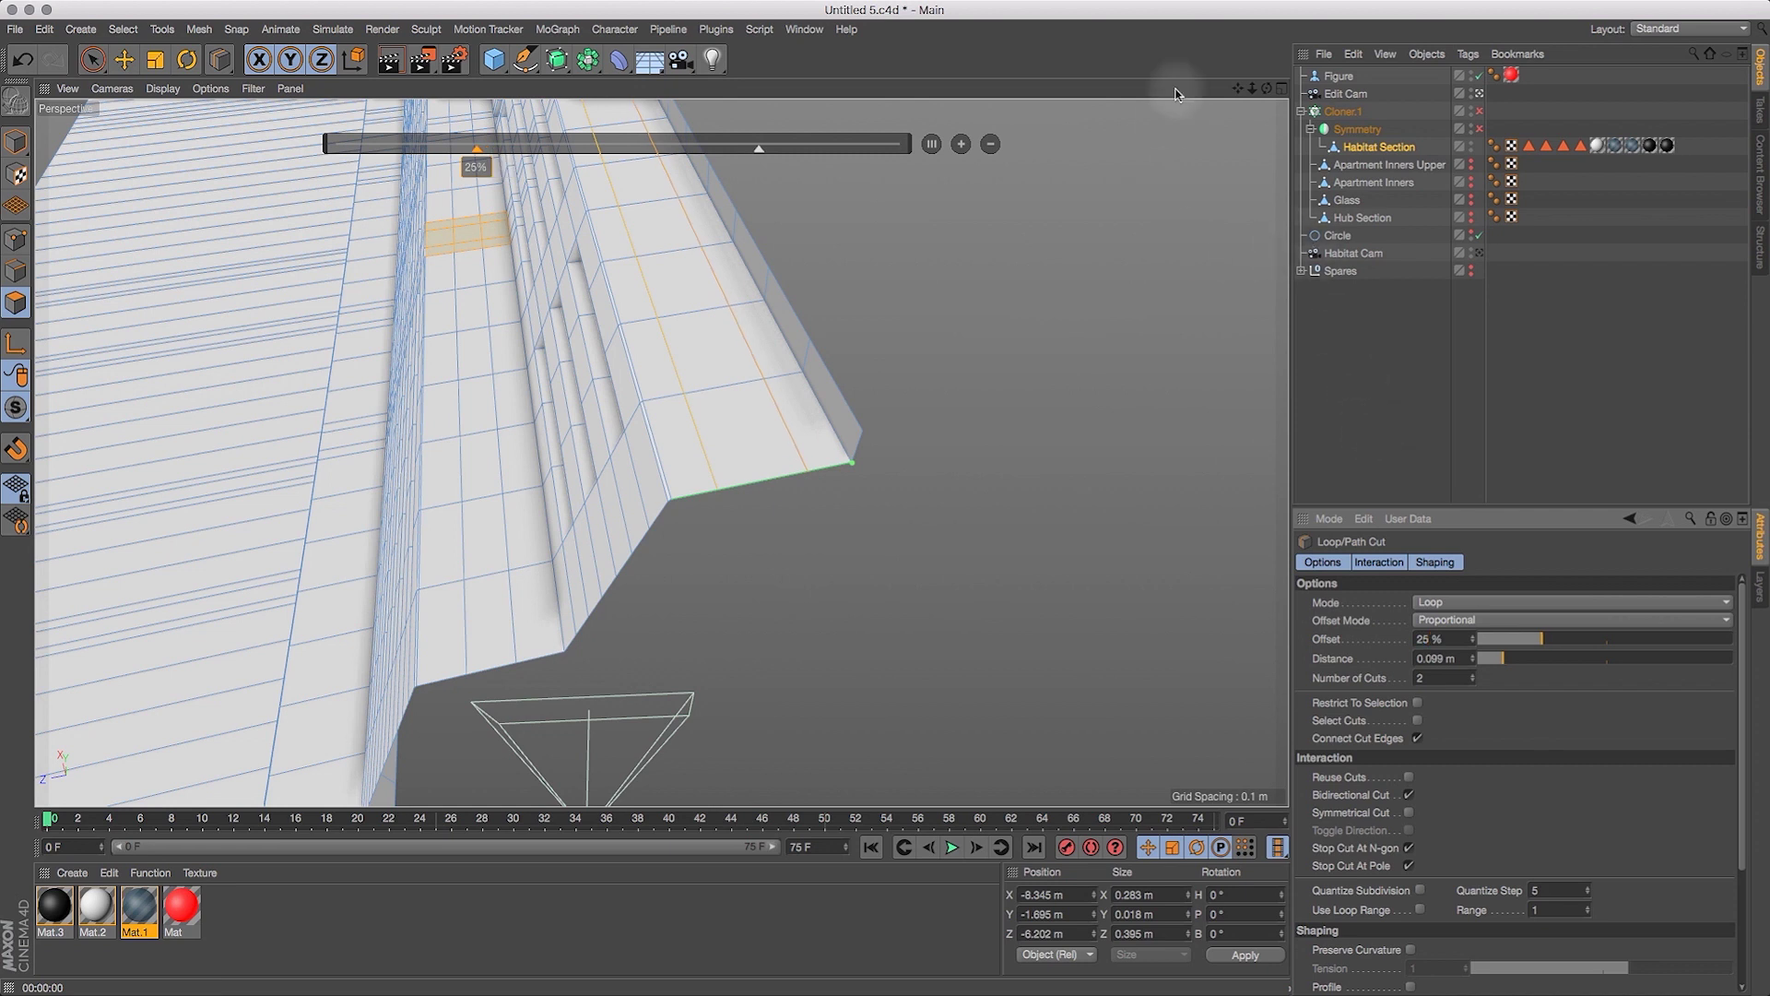
Undo the pair of loop cuts on the top ledge.
{"action": "left_click_drag", "start_coordinate": [1267, 87], "coordinate": [1291, 47]}
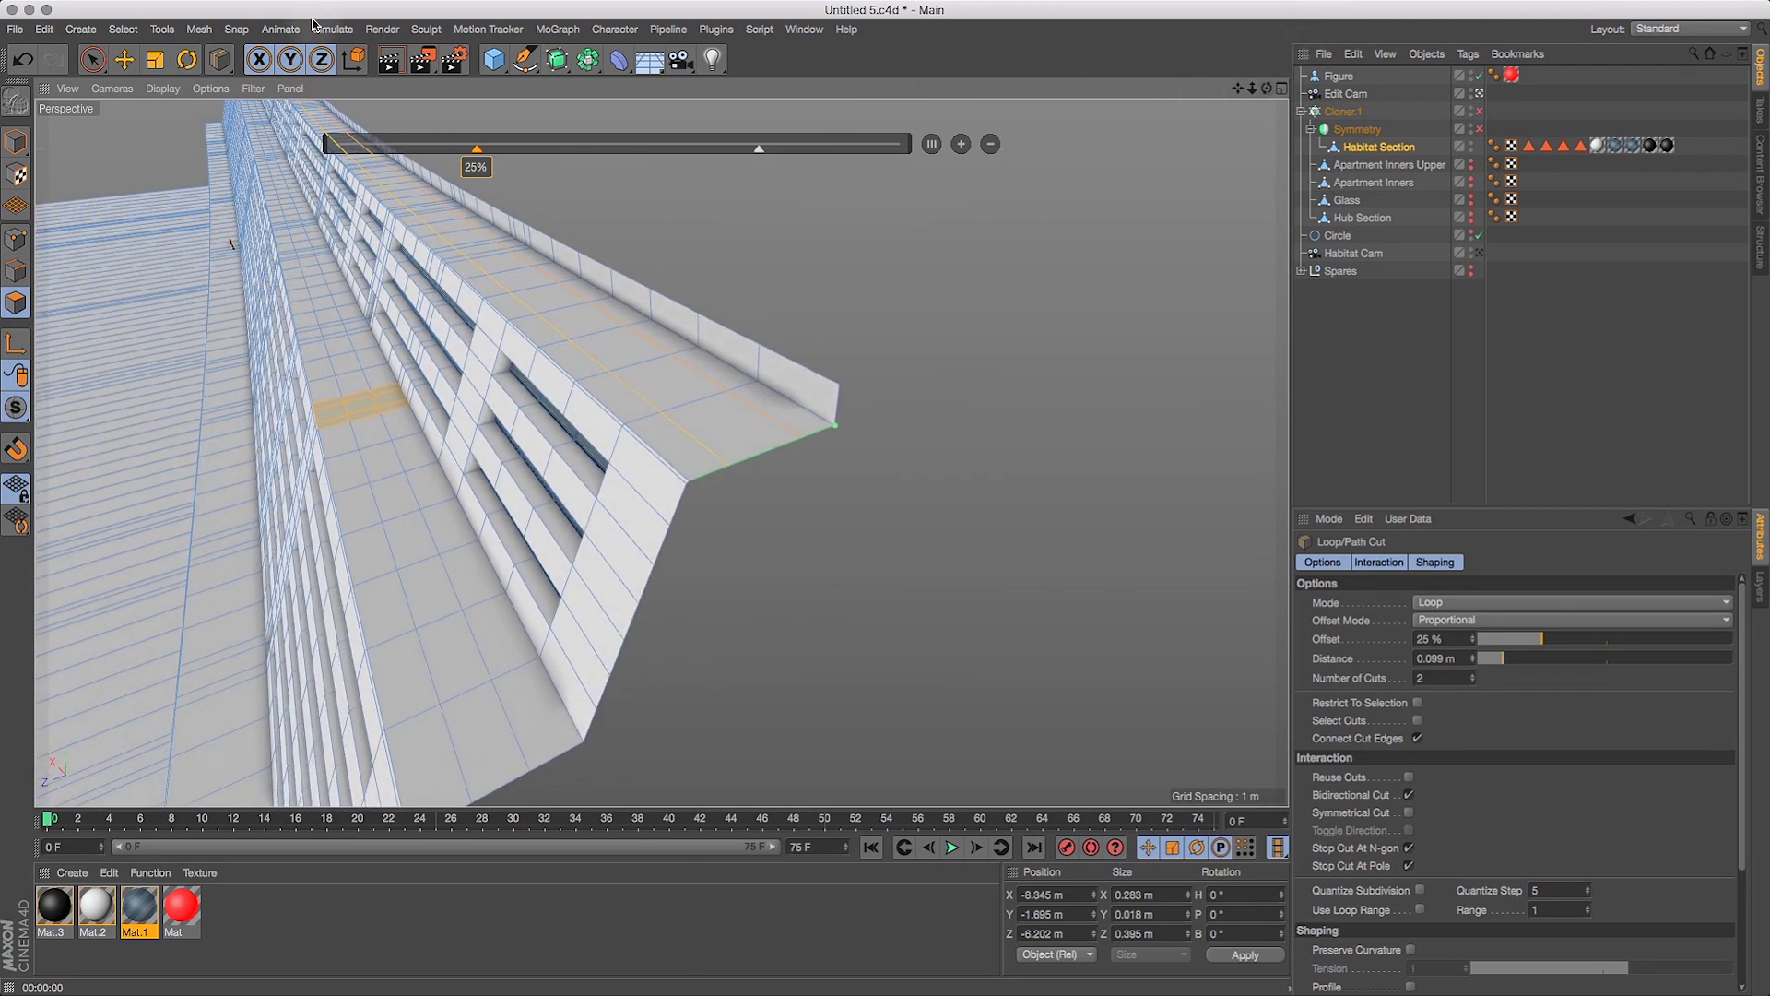
{"action": "left_click", "coordinate": [30, 61]}
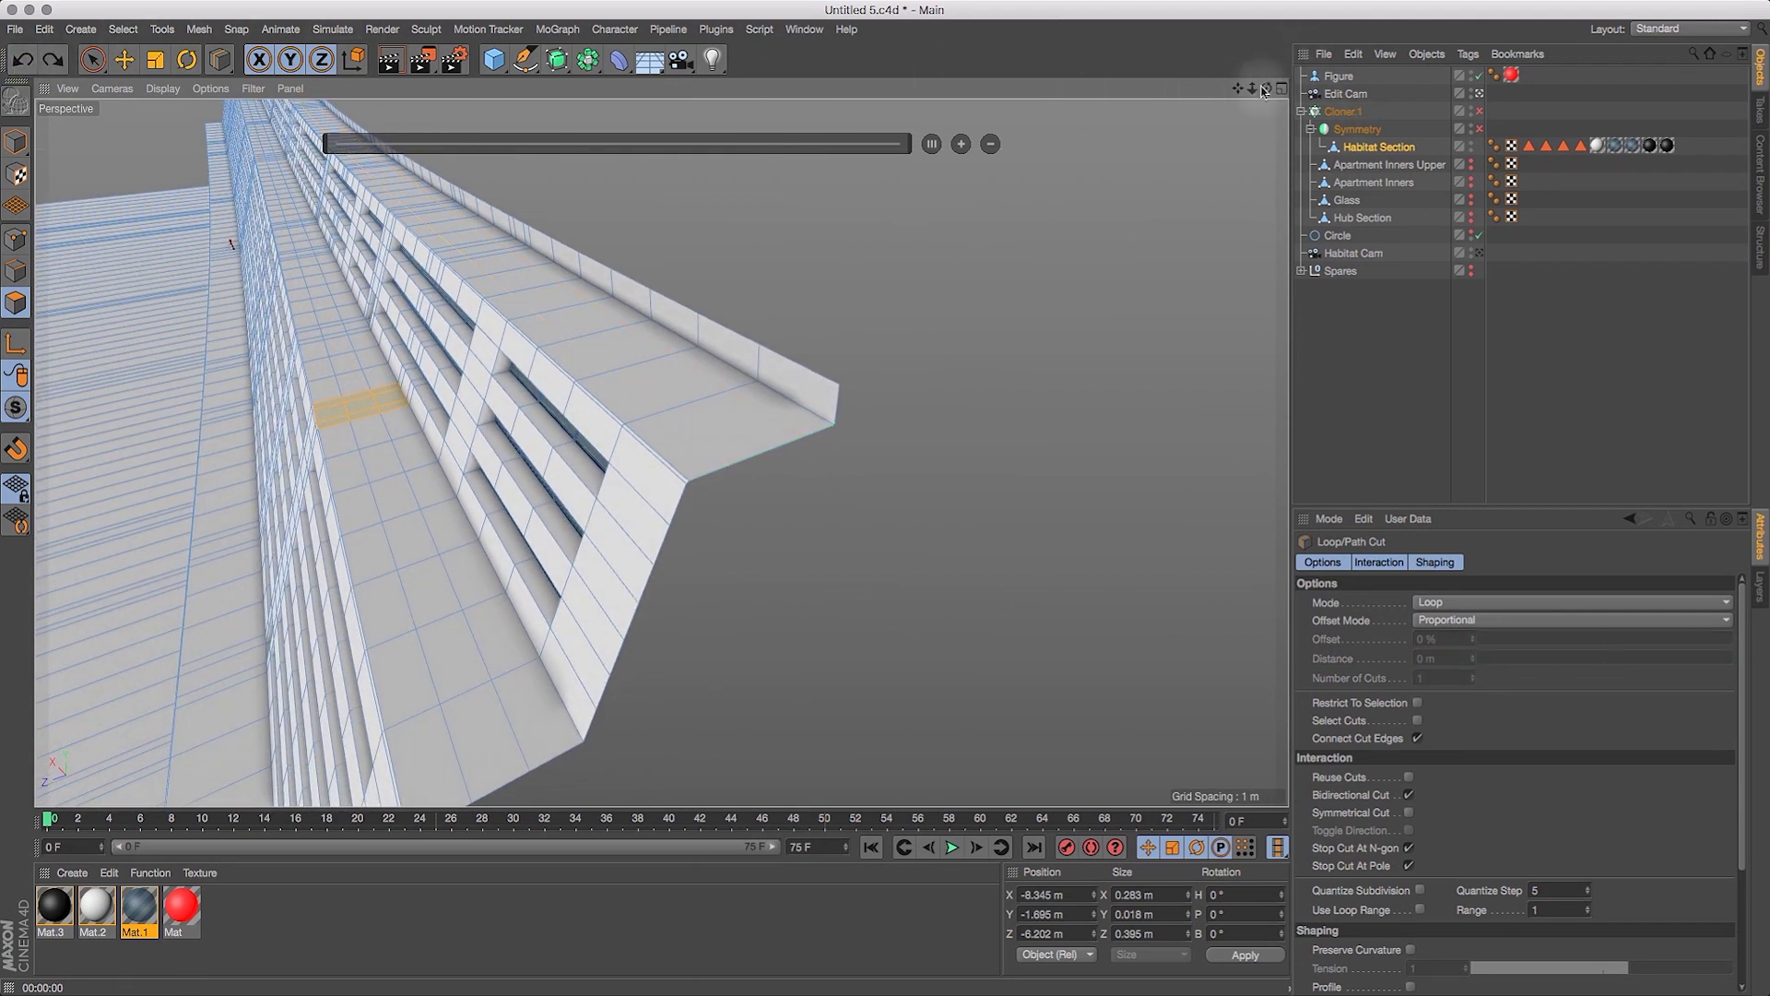
Add two evenly spaced lengthwise loop cuts along the lowest ledge below the lower window rows.
{"action": "left_click_drag", "start_coordinate": [1258, 92], "coordinate": [1257, 59]}
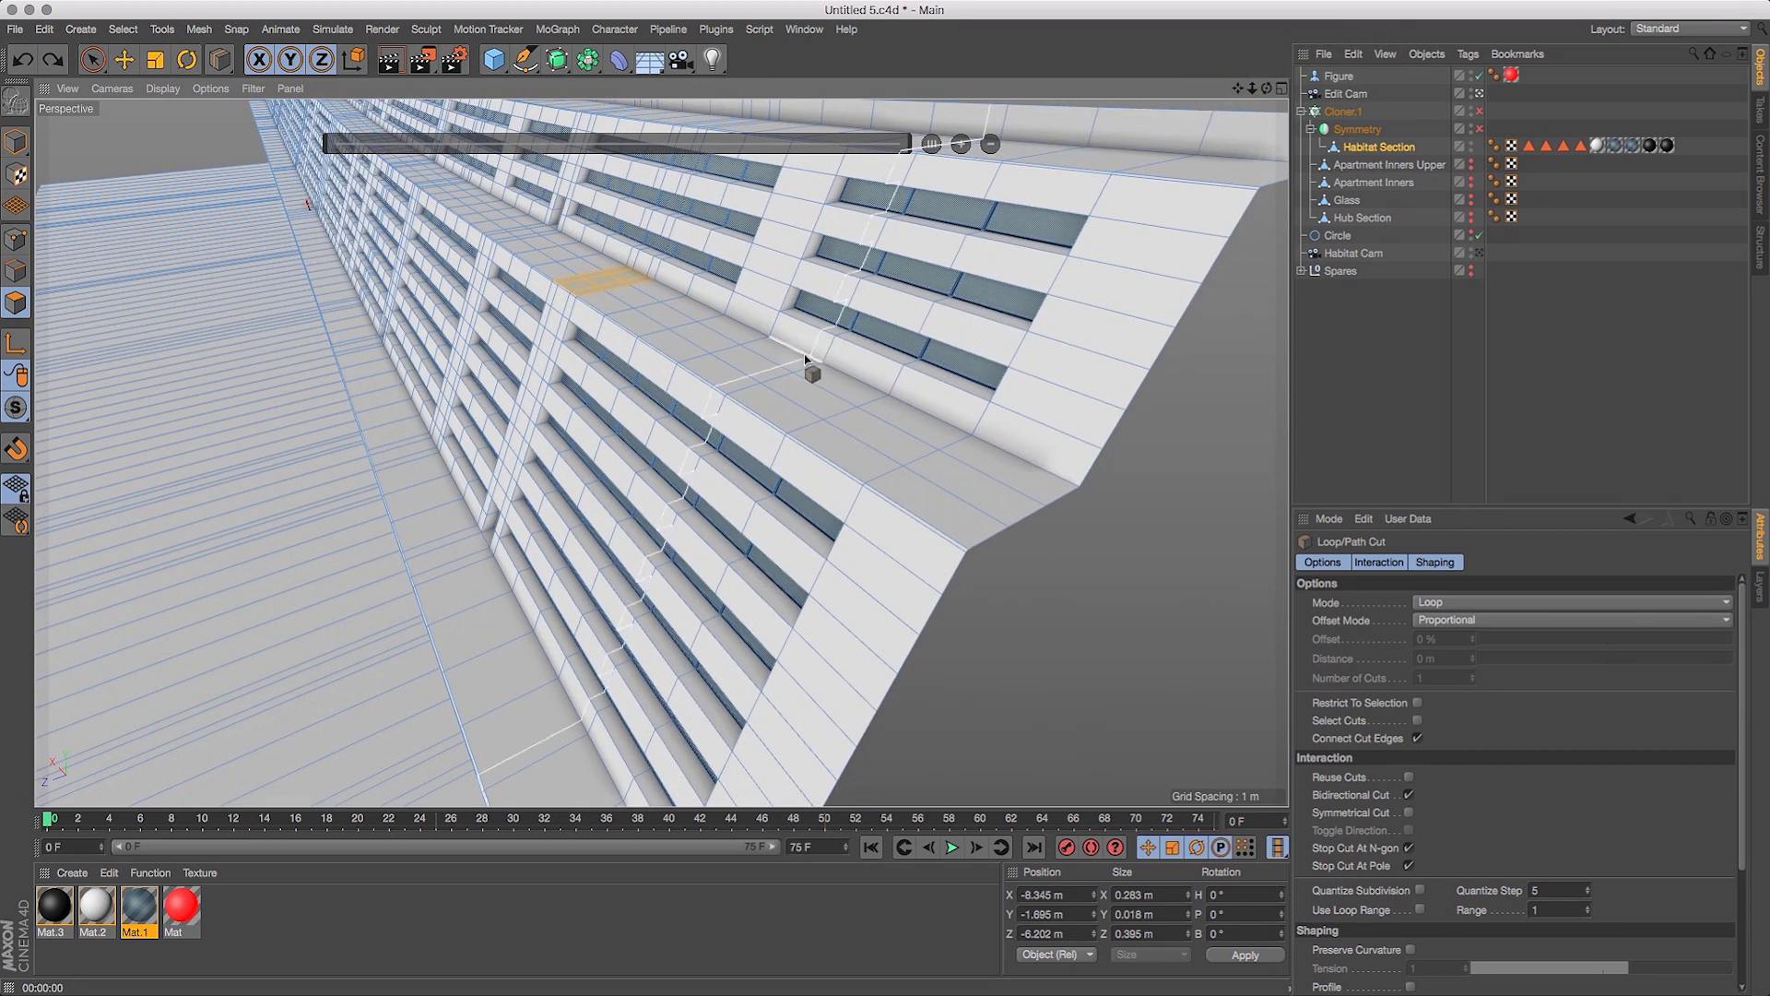
{"action": "left_click", "coordinate": [433, 531]}
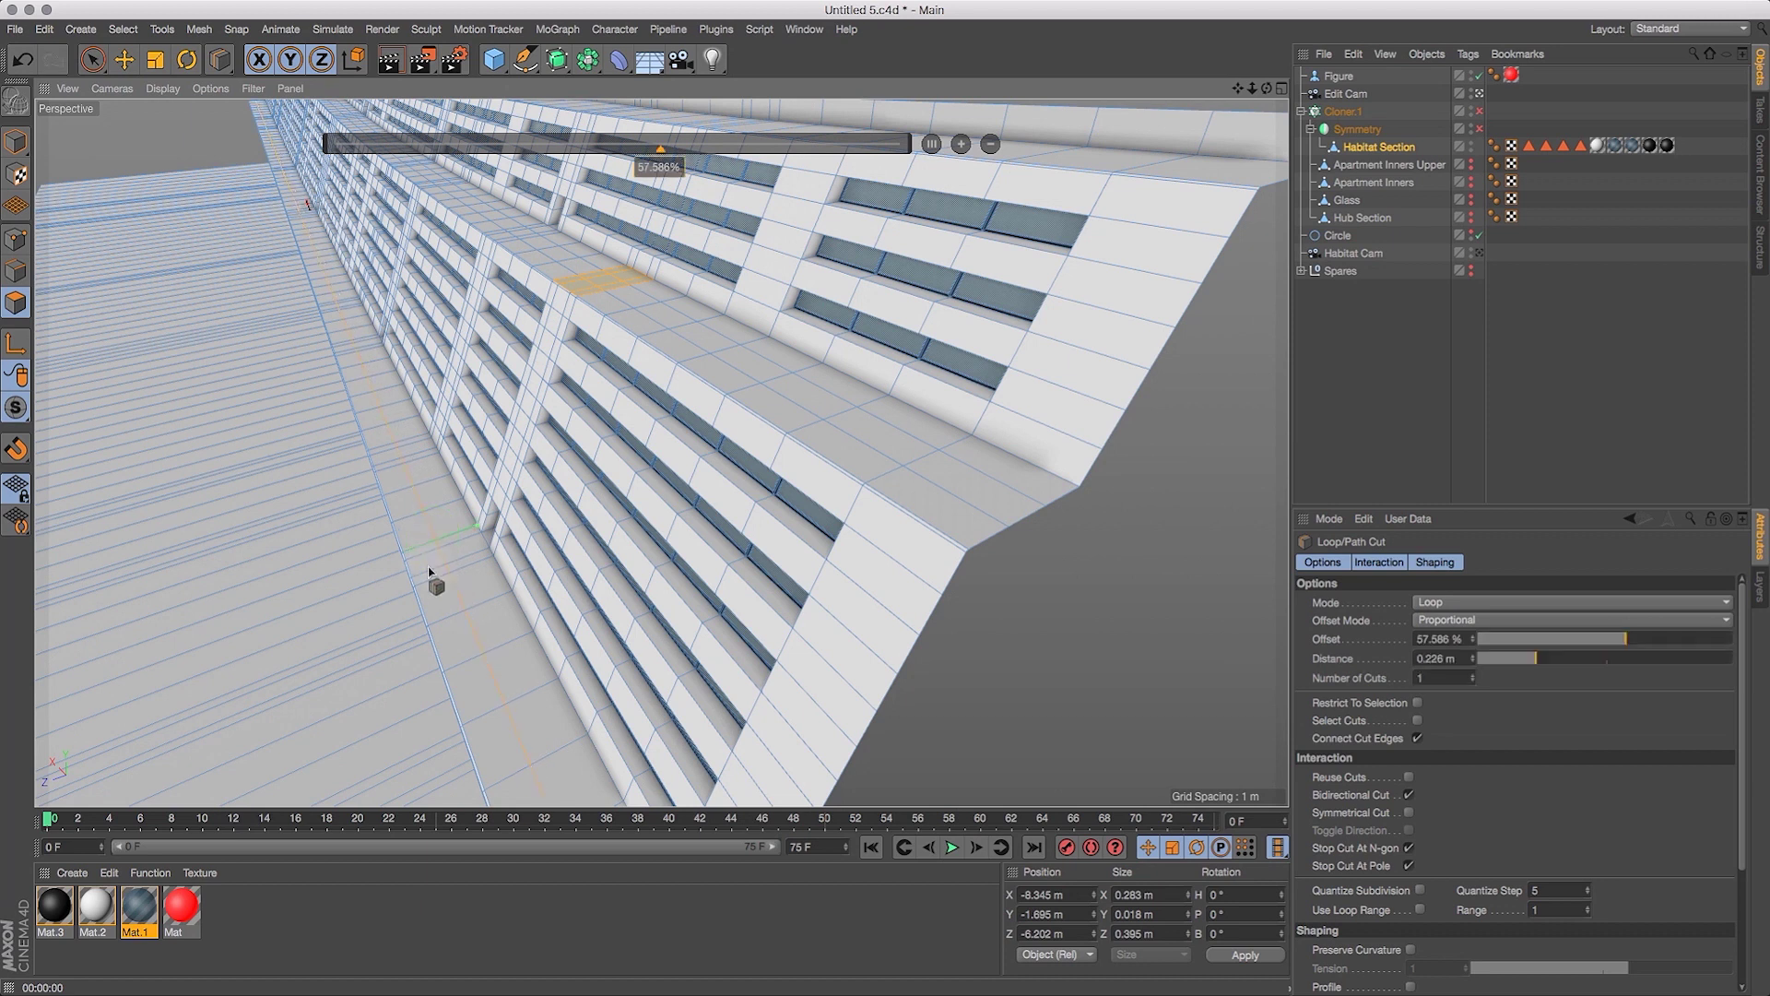
{"action": "left_click", "coordinate": [962, 144]}
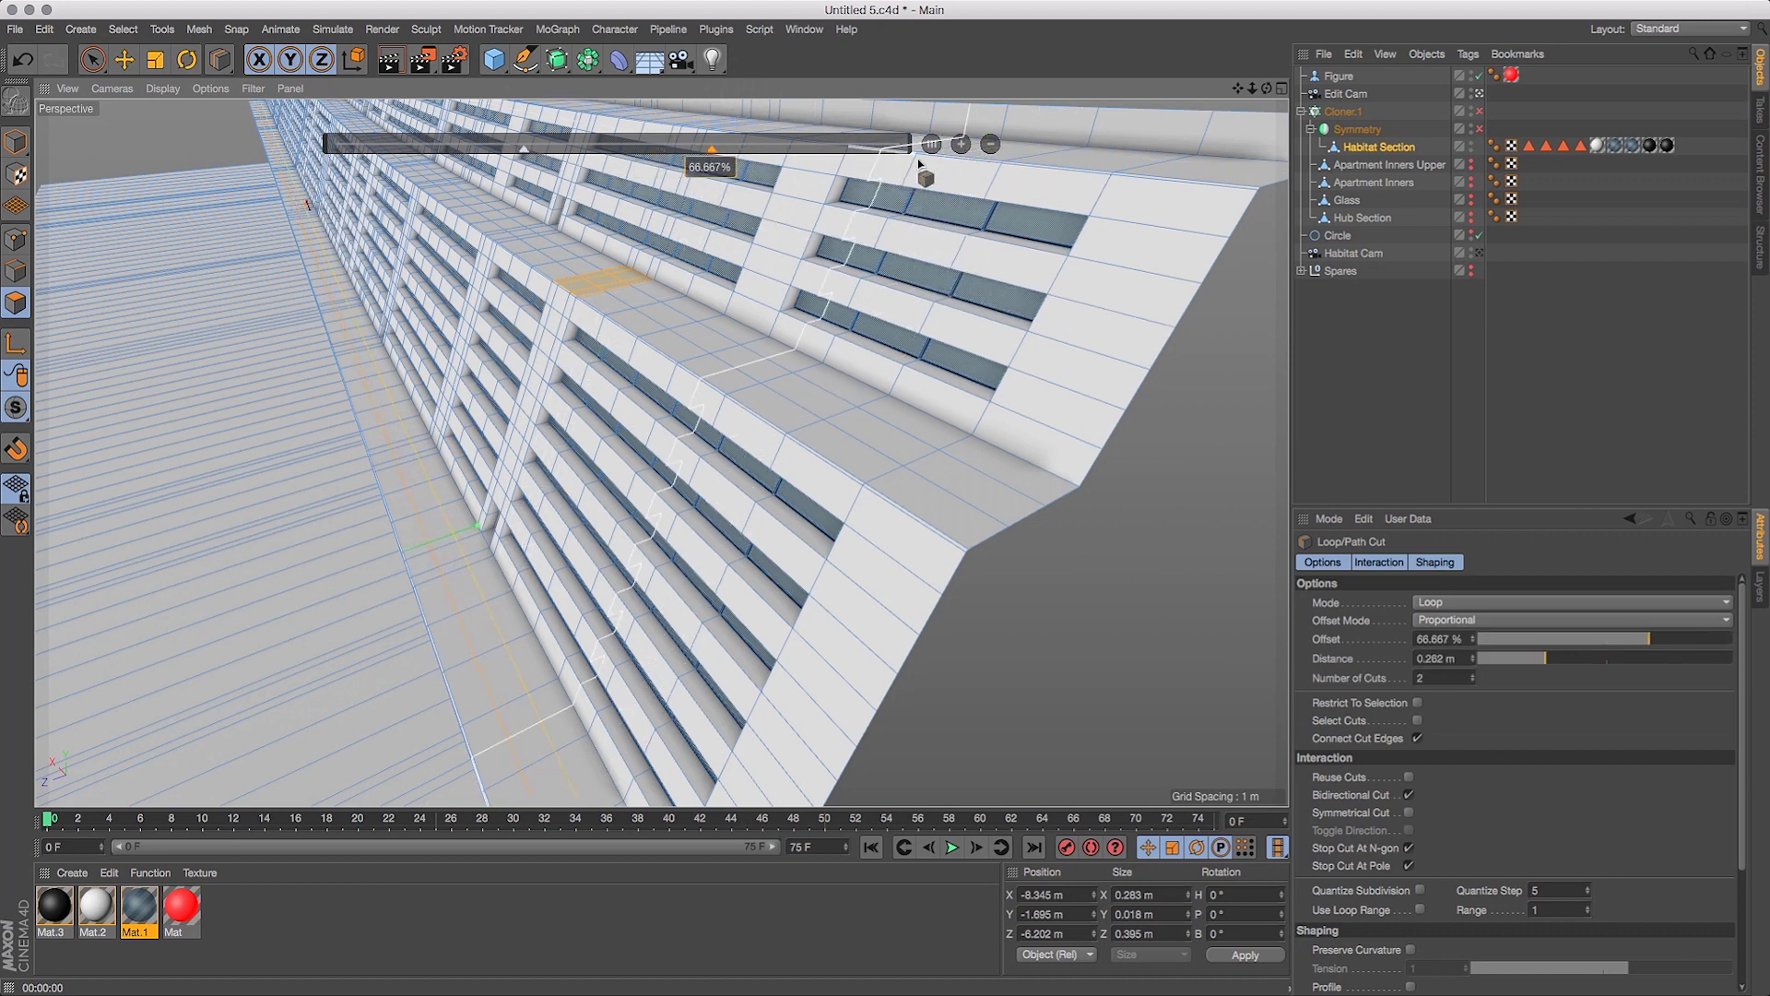
{"action": "left_click_drag", "start_coordinate": [1268, 87], "coordinate": [1286, 85]}
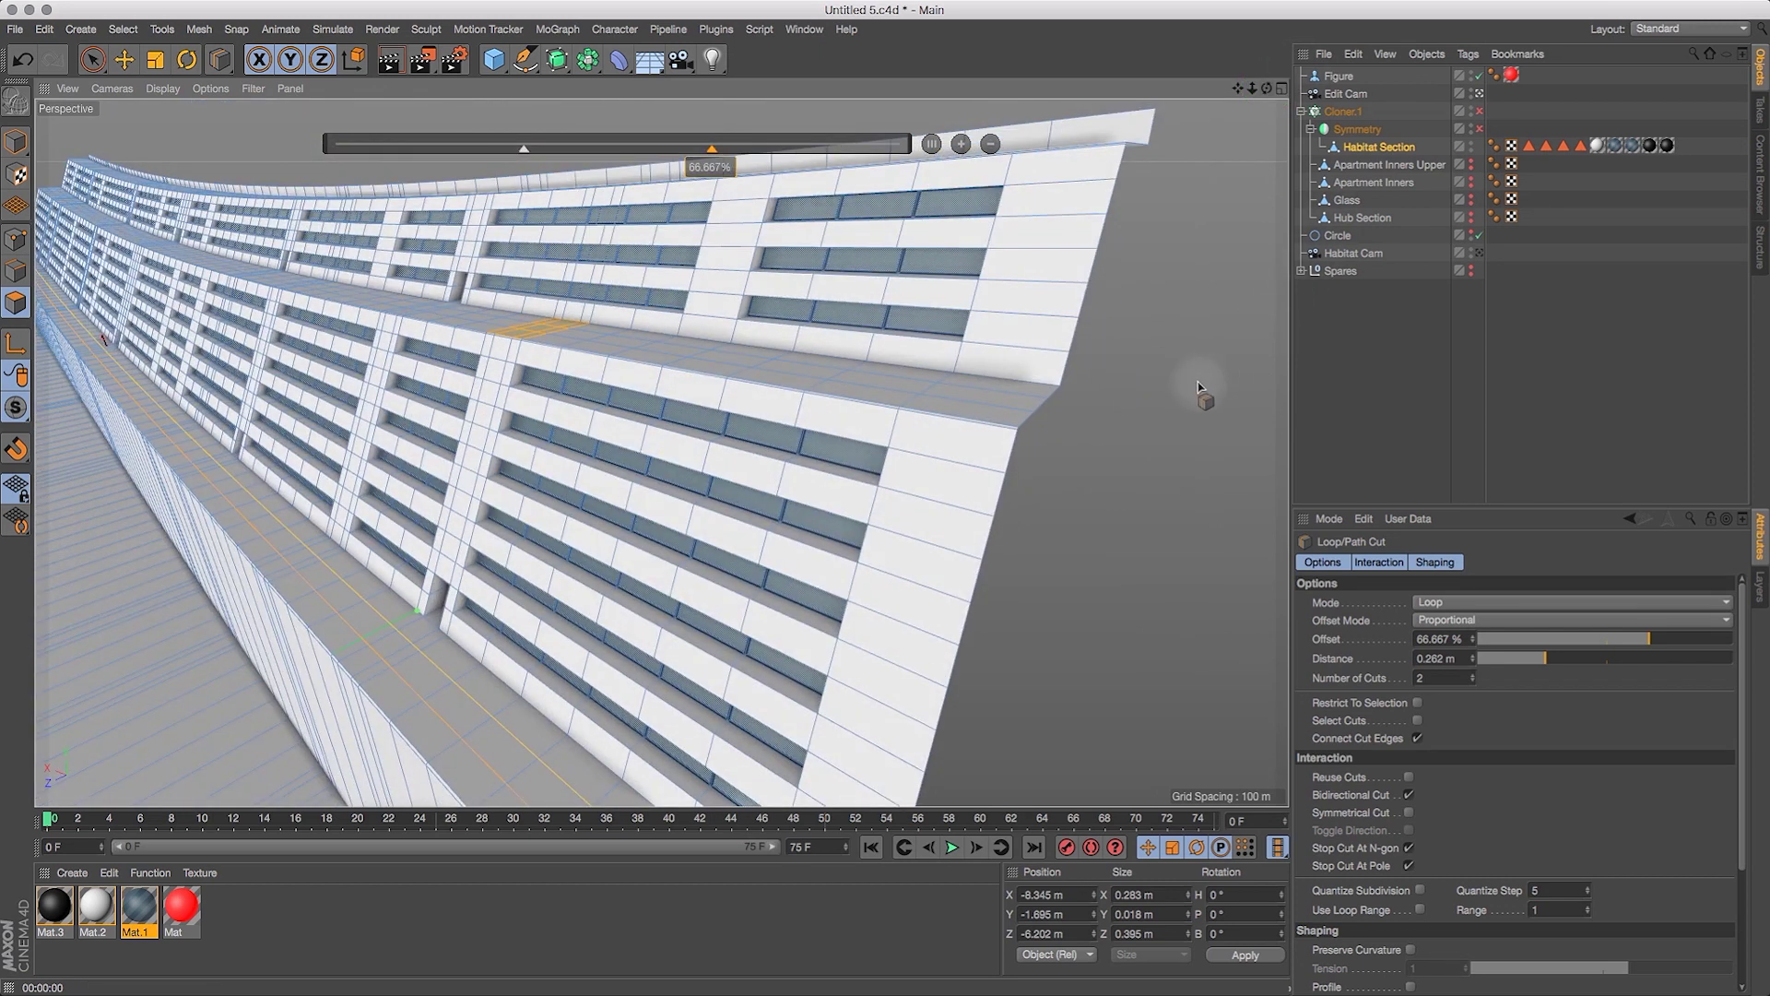
{"action": "key", "text": "Return"}
Deselect all objects and set up Live Selection for polygons with a radius of 2.
{"action": "left_click_drag", "start_coordinate": [1243, 89], "coordinate": [1278, 81]}
{"action": "left_click", "coordinate": [1332, 323]}
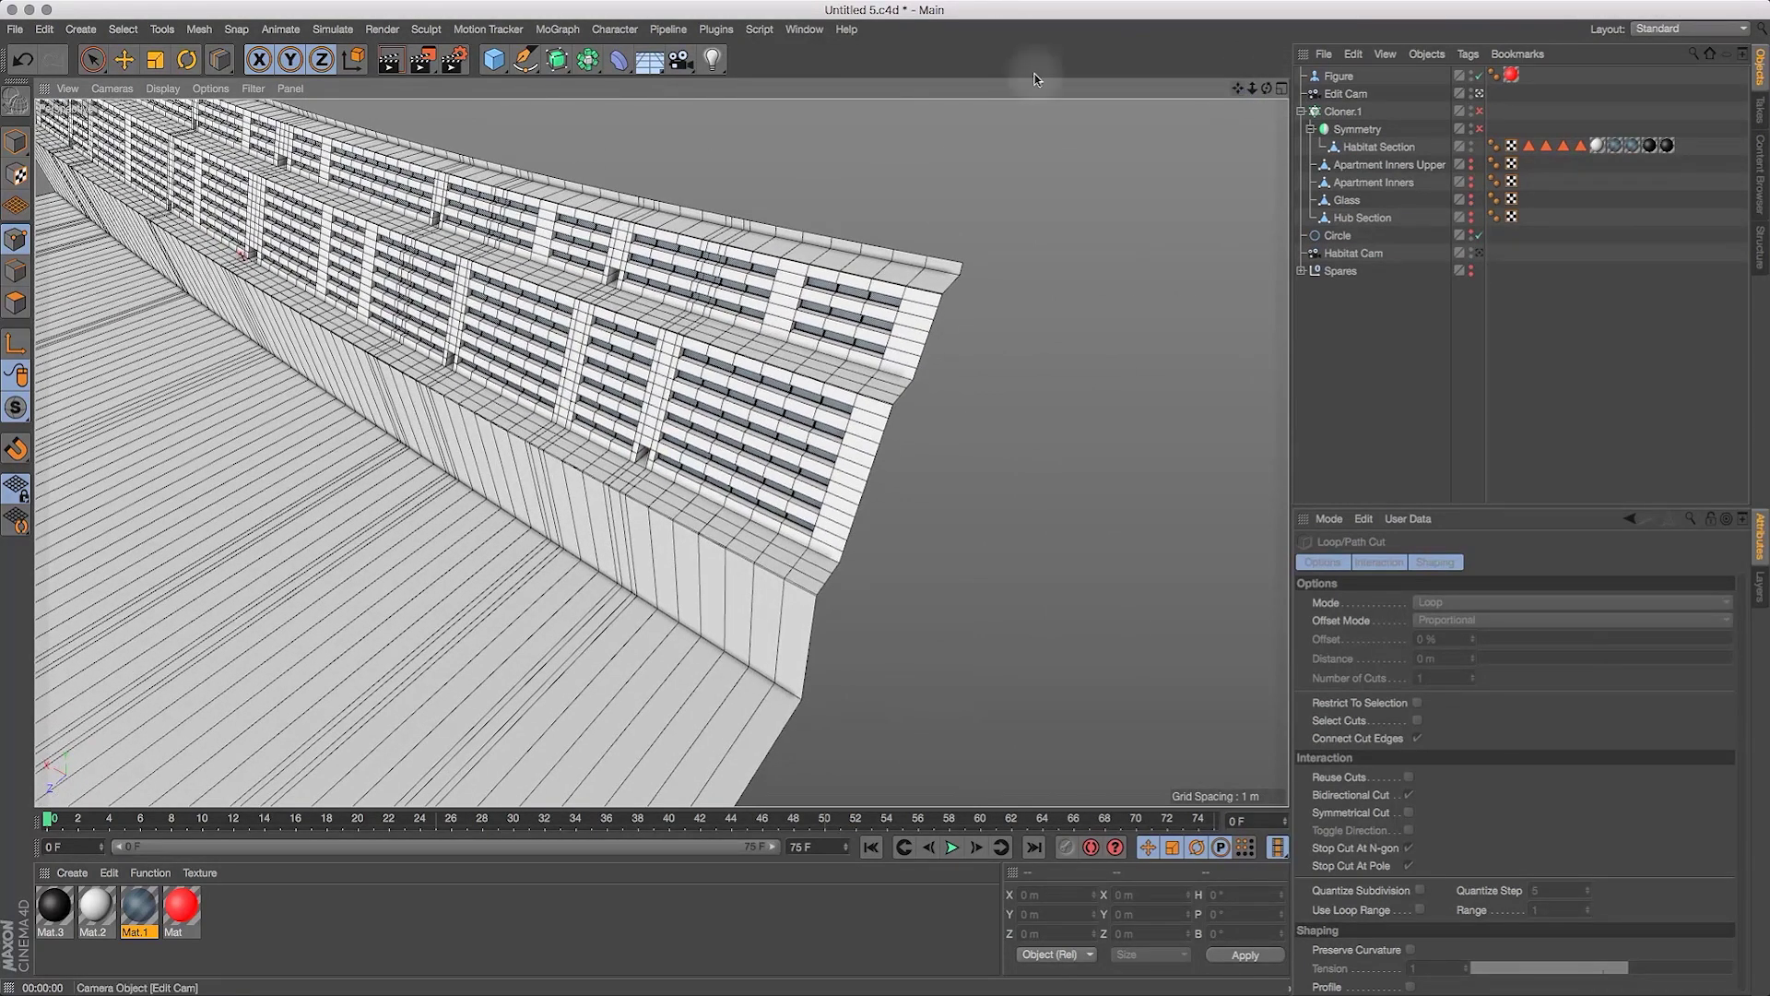
{"action": "left_click", "coordinate": [123, 30]}
{"action": "left_click", "coordinate": [143, 75]}
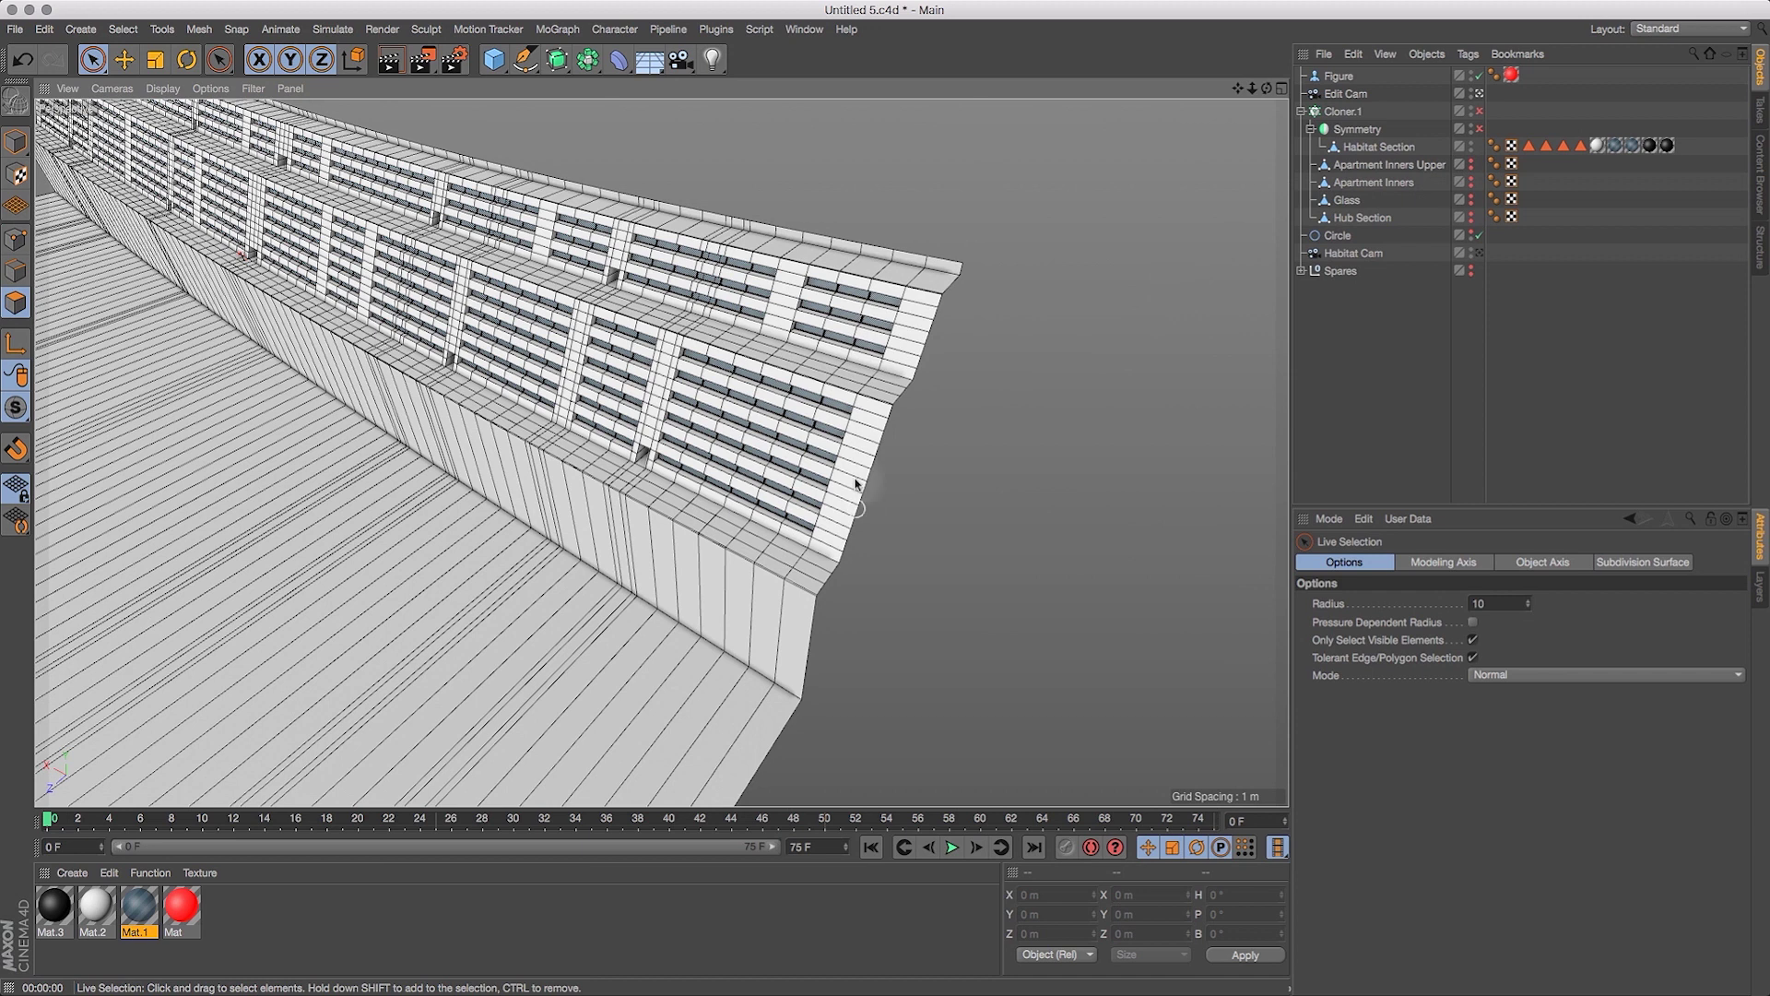
{"action": "left_click", "coordinate": [1486, 604]}
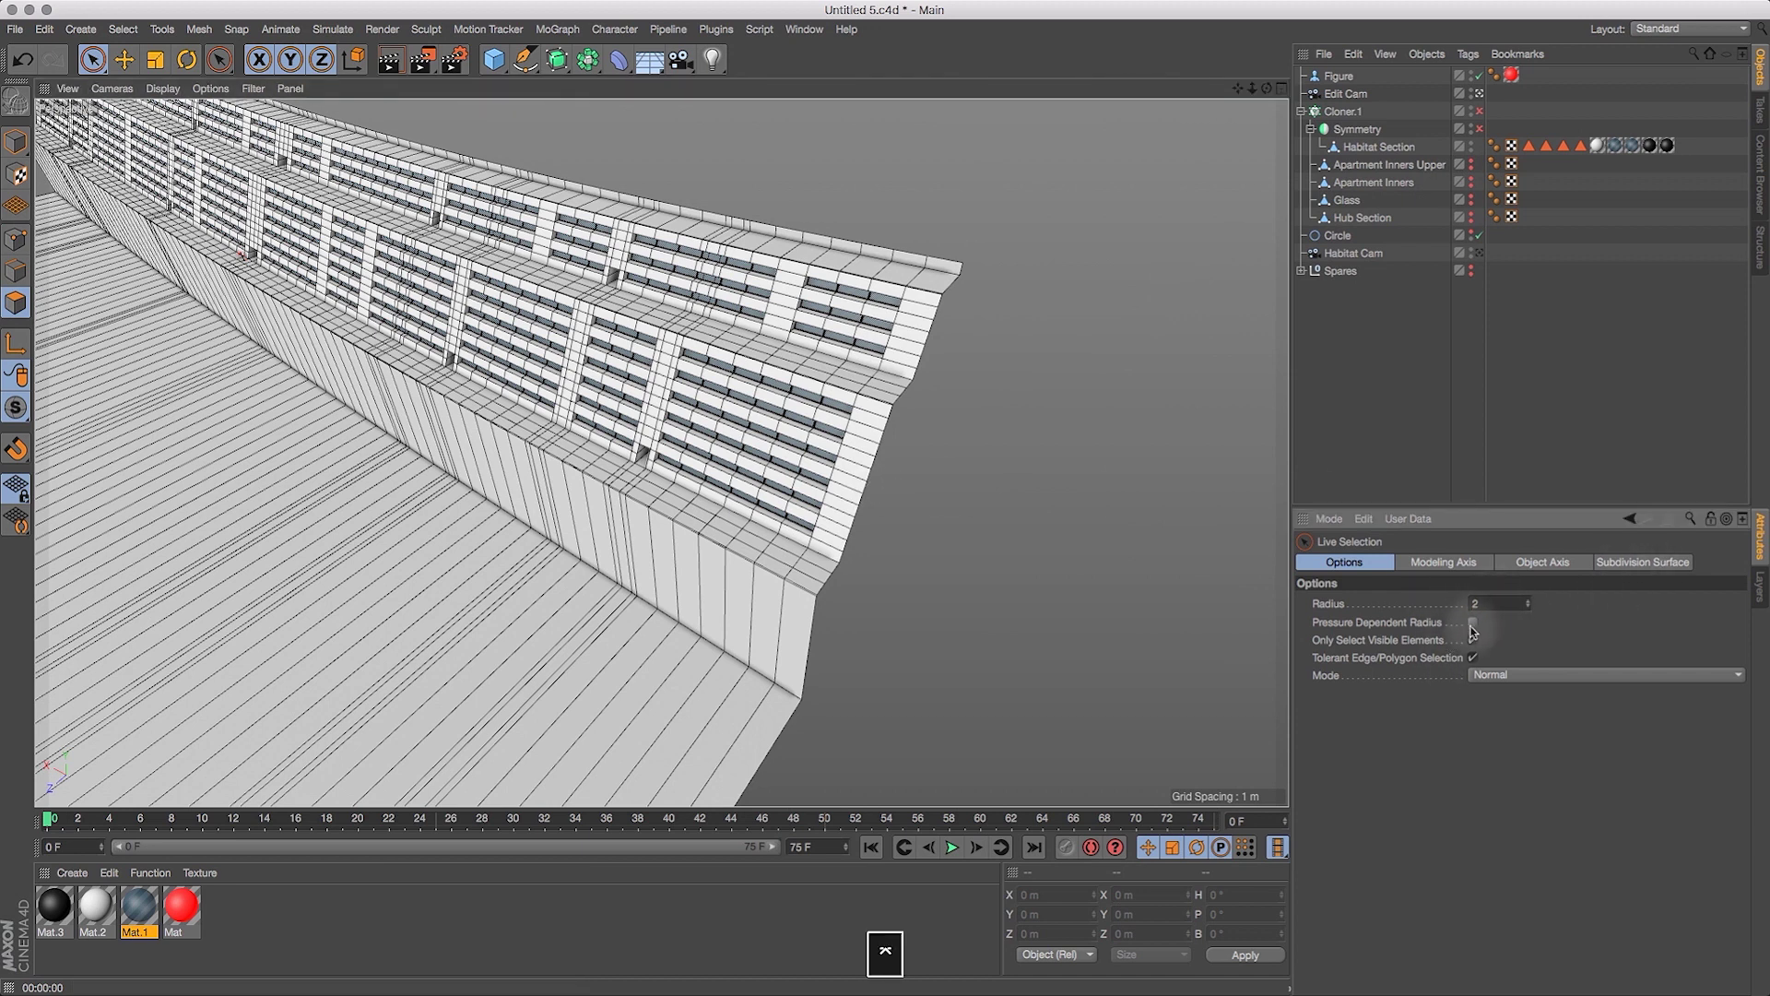
{"action": "left_click_drag", "start_coordinate": [1252, 89], "coordinate": [1301, 76]}
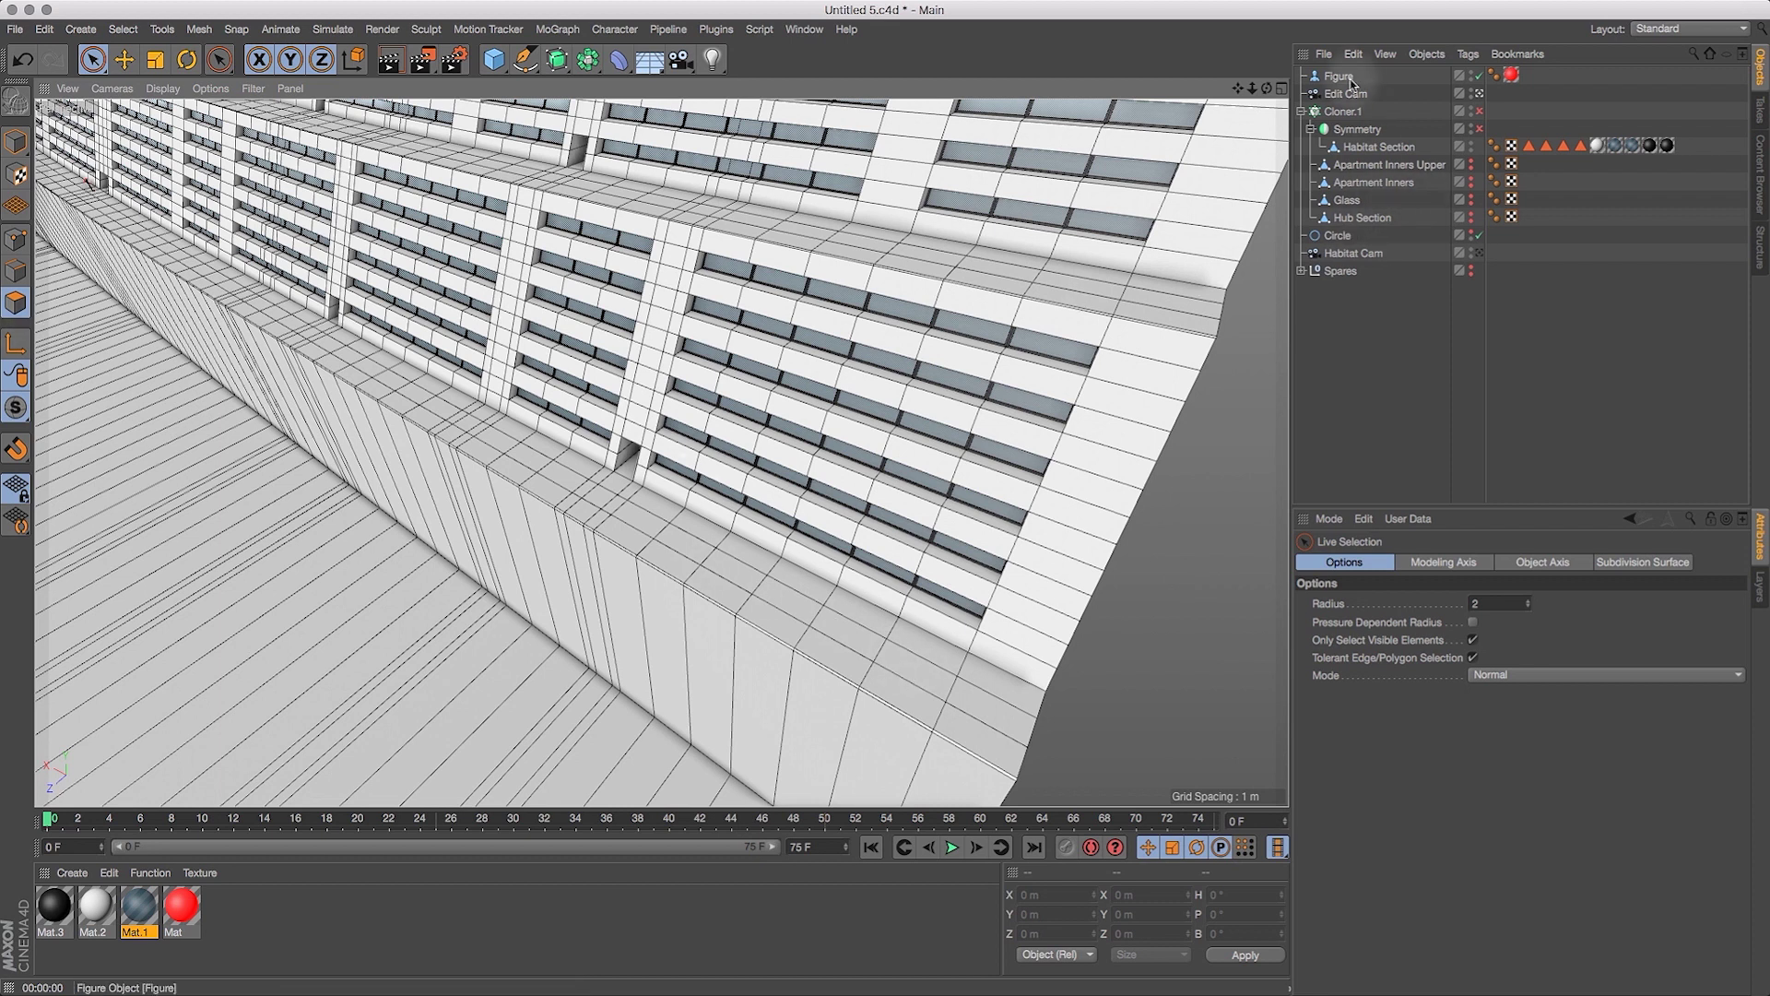
Select the Habitat Section's middle-strip polygons on the lowest ledge beneath the first two window blocks, skipping those below the notch between them.
{"action": "left_click", "coordinate": [1374, 148]}
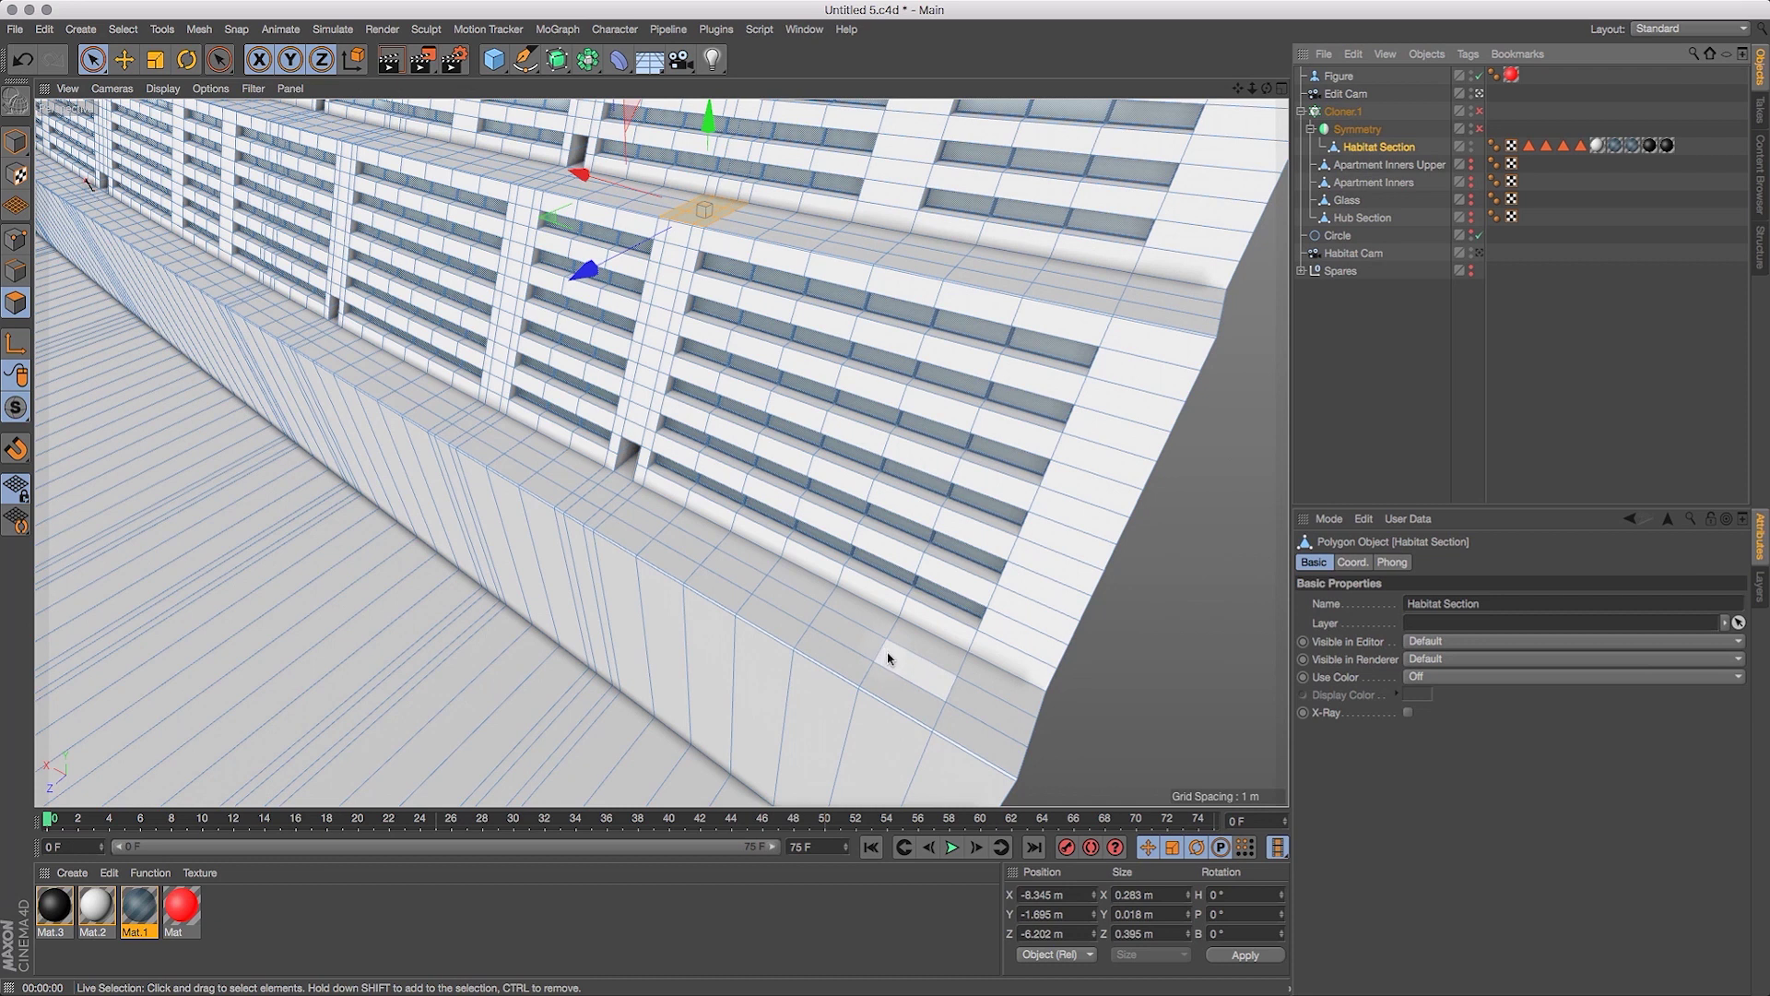
{"action": "mouse_move", "coordinate": [891, 662]}
{"action": "left_mouse_down", "text": "shift"}
{"action": "mouse_move", "coordinate": [819, 643]}
{"action": "mouse_move", "coordinate": [885, 657]}
{"action": "left_mouse_up", "text": "shift"}
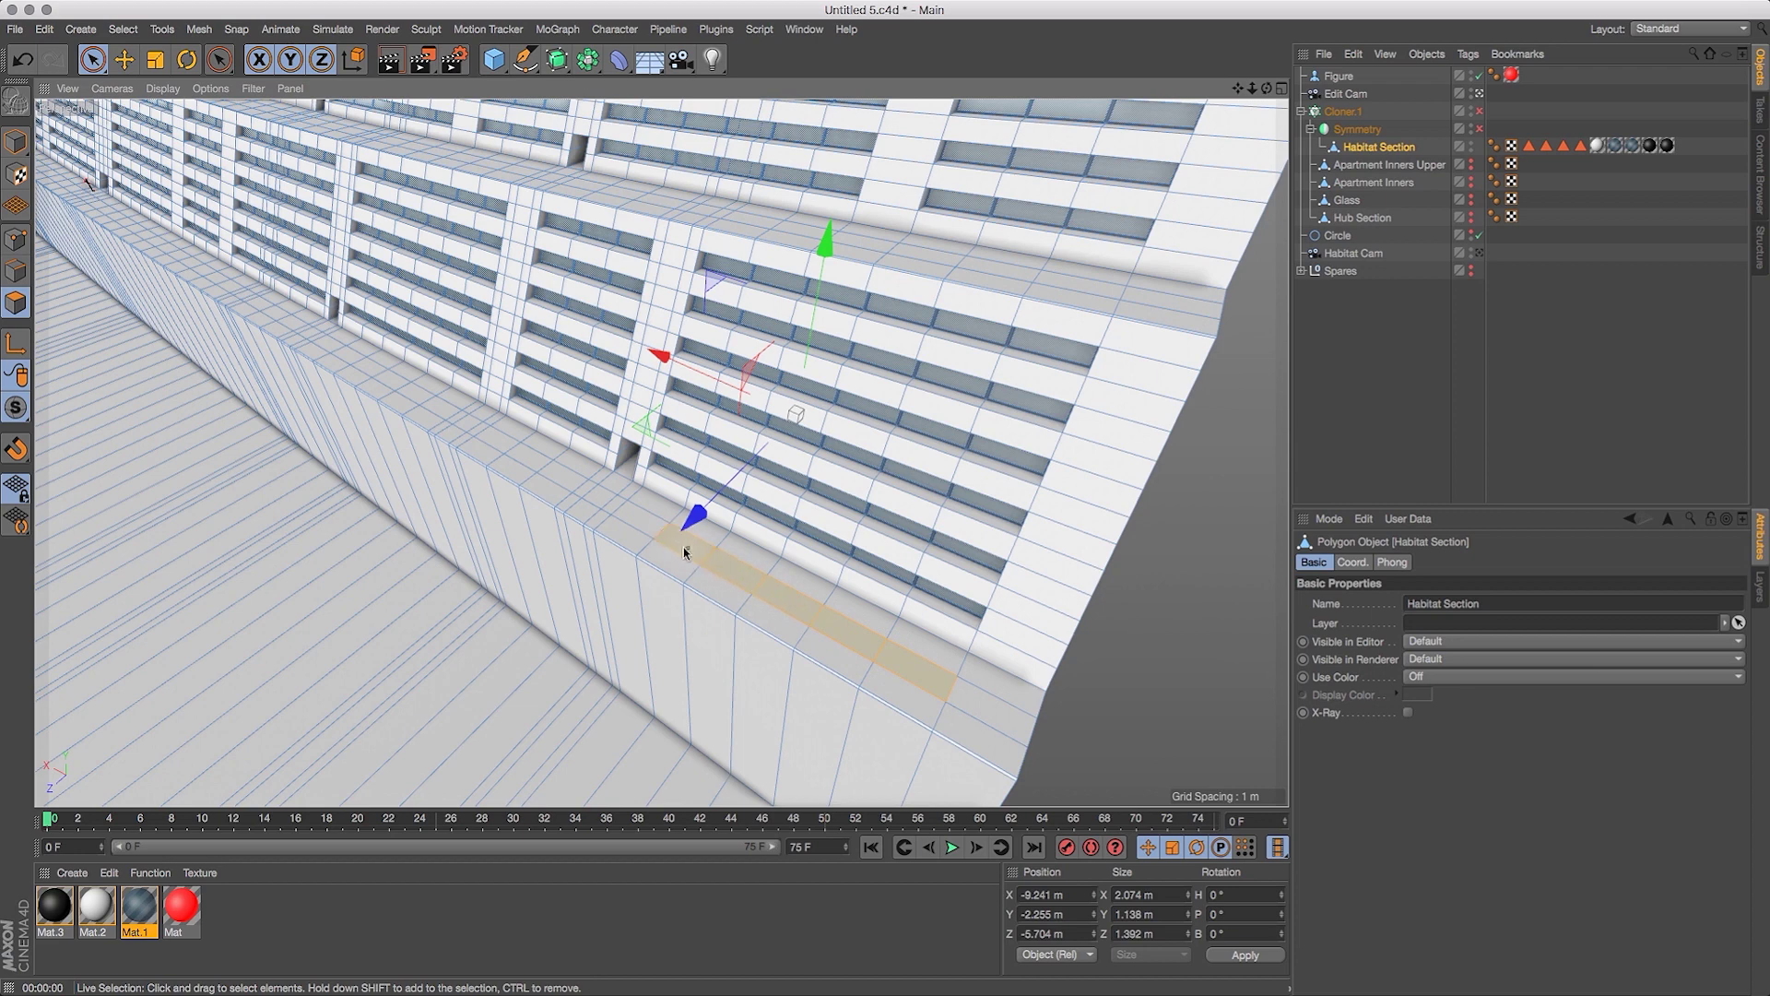
{"action": "left_click_drag", "start_coordinate": [650, 533], "coordinate": [642, 525]}
{"action": "mouse_move", "coordinate": [1267, 89]}
{"action": "left_mouse_down"}
{"action": "mouse_move", "coordinate": [1269, 46]}
{"action": "mouse_move", "coordinate": [1270, 82]}
{"action": "left_mouse_up"}
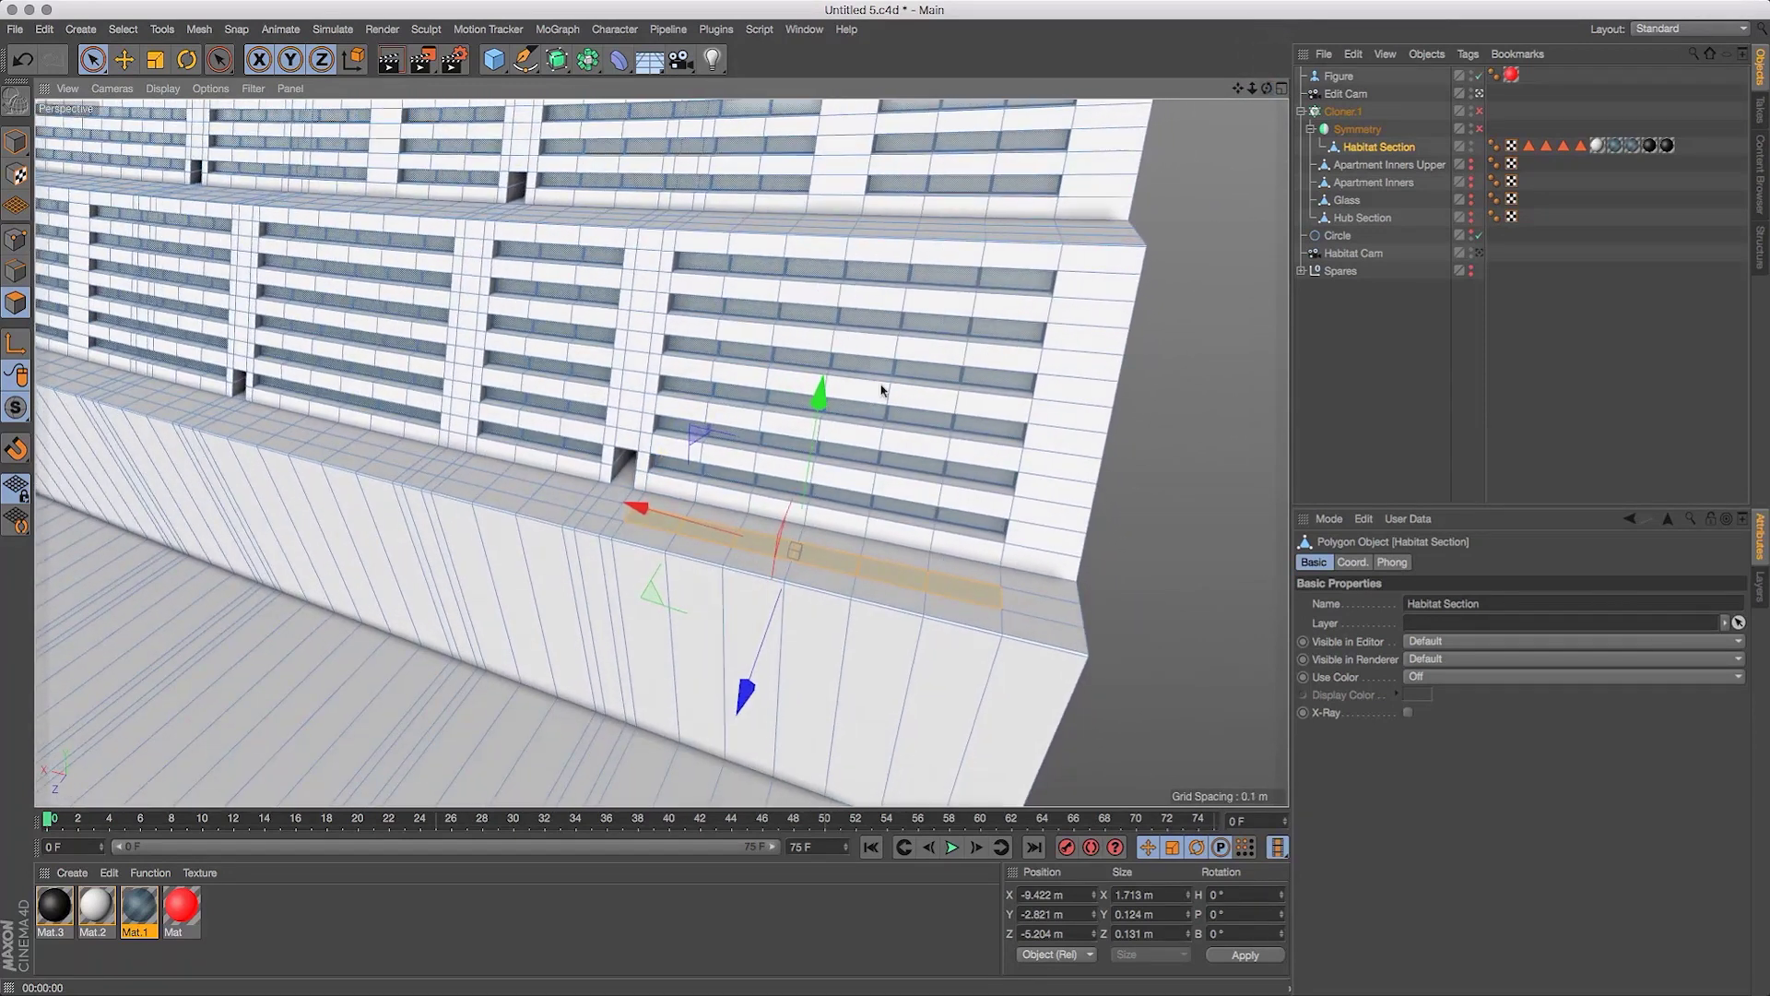
{"action": "left_click", "coordinate": [541, 498], "text": "shift"}
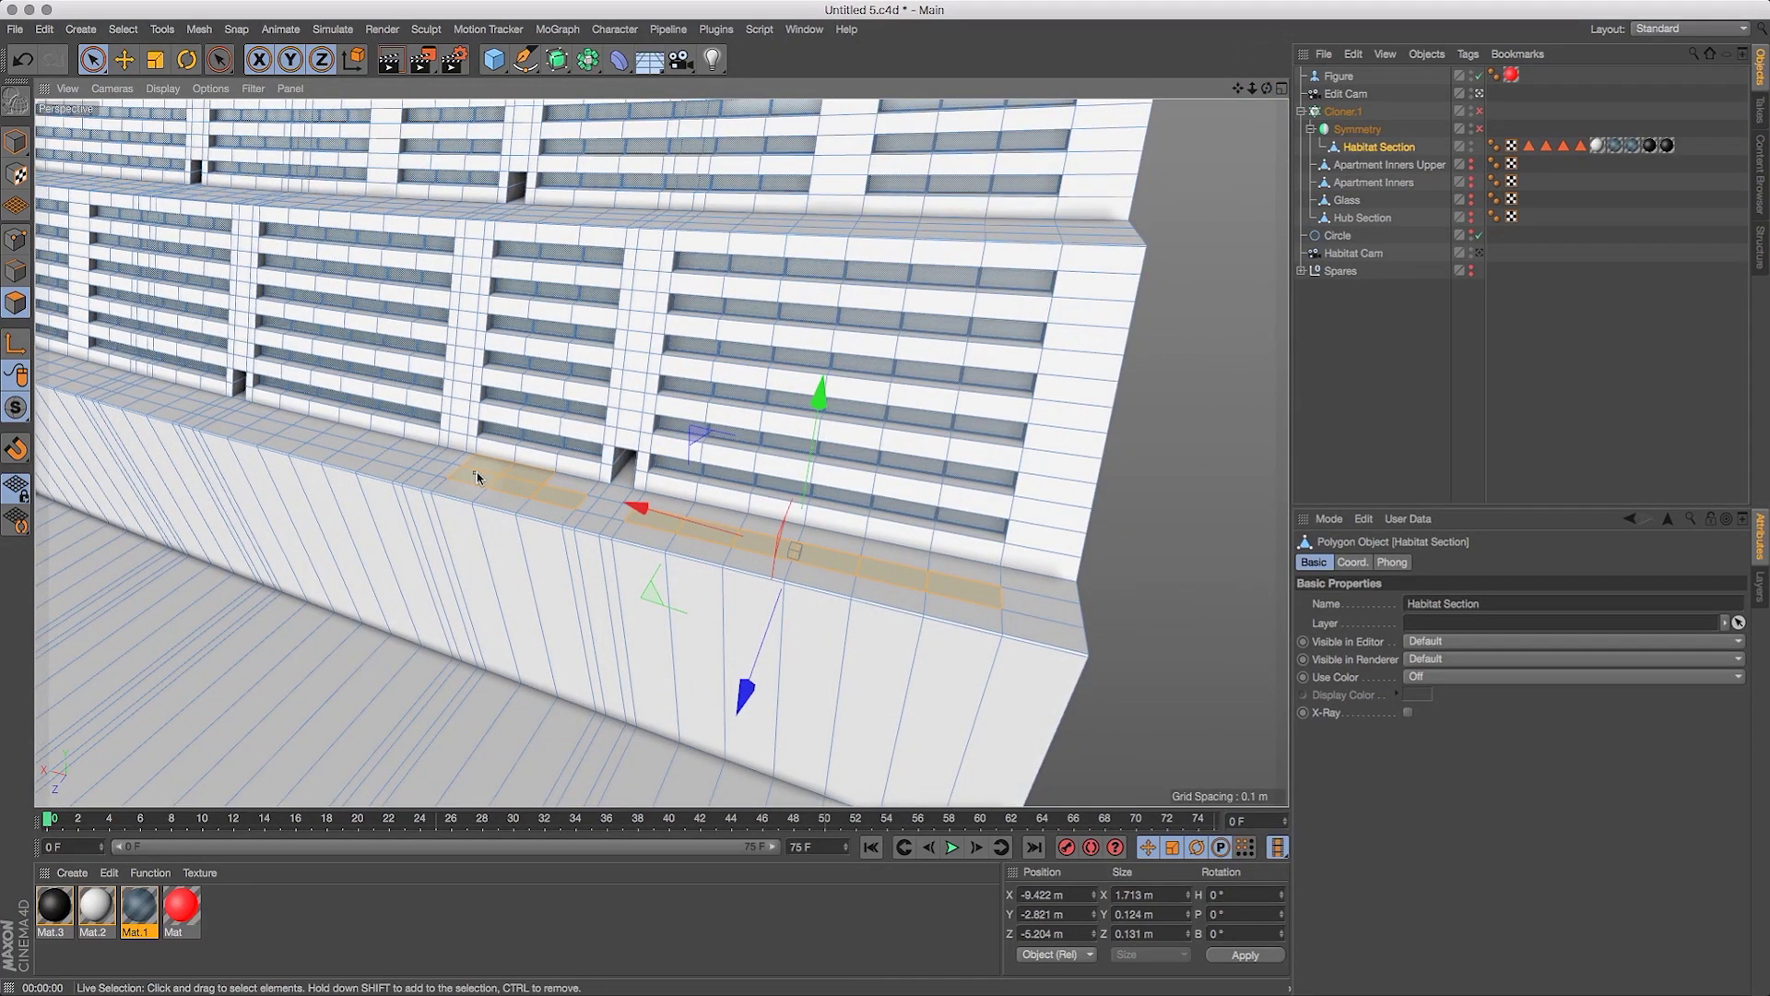
{"action": "left_click_drag", "start_coordinate": [477, 477], "coordinate": [504, 470], "text": "shift"}
{"action": "left_click", "coordinate": [518, 471], "text": "super"}
Extend the selection along the ledge's middle strip beneath the third window block, stopping short of the next notch.
{"action": "left_click_drag", "start_coordinate": [1238, 89], "coordinate": [1373, 110]}
{"action": "left_click_drag", "start_coordinate": [1267, 89], "coordinate": [1290, 117]}
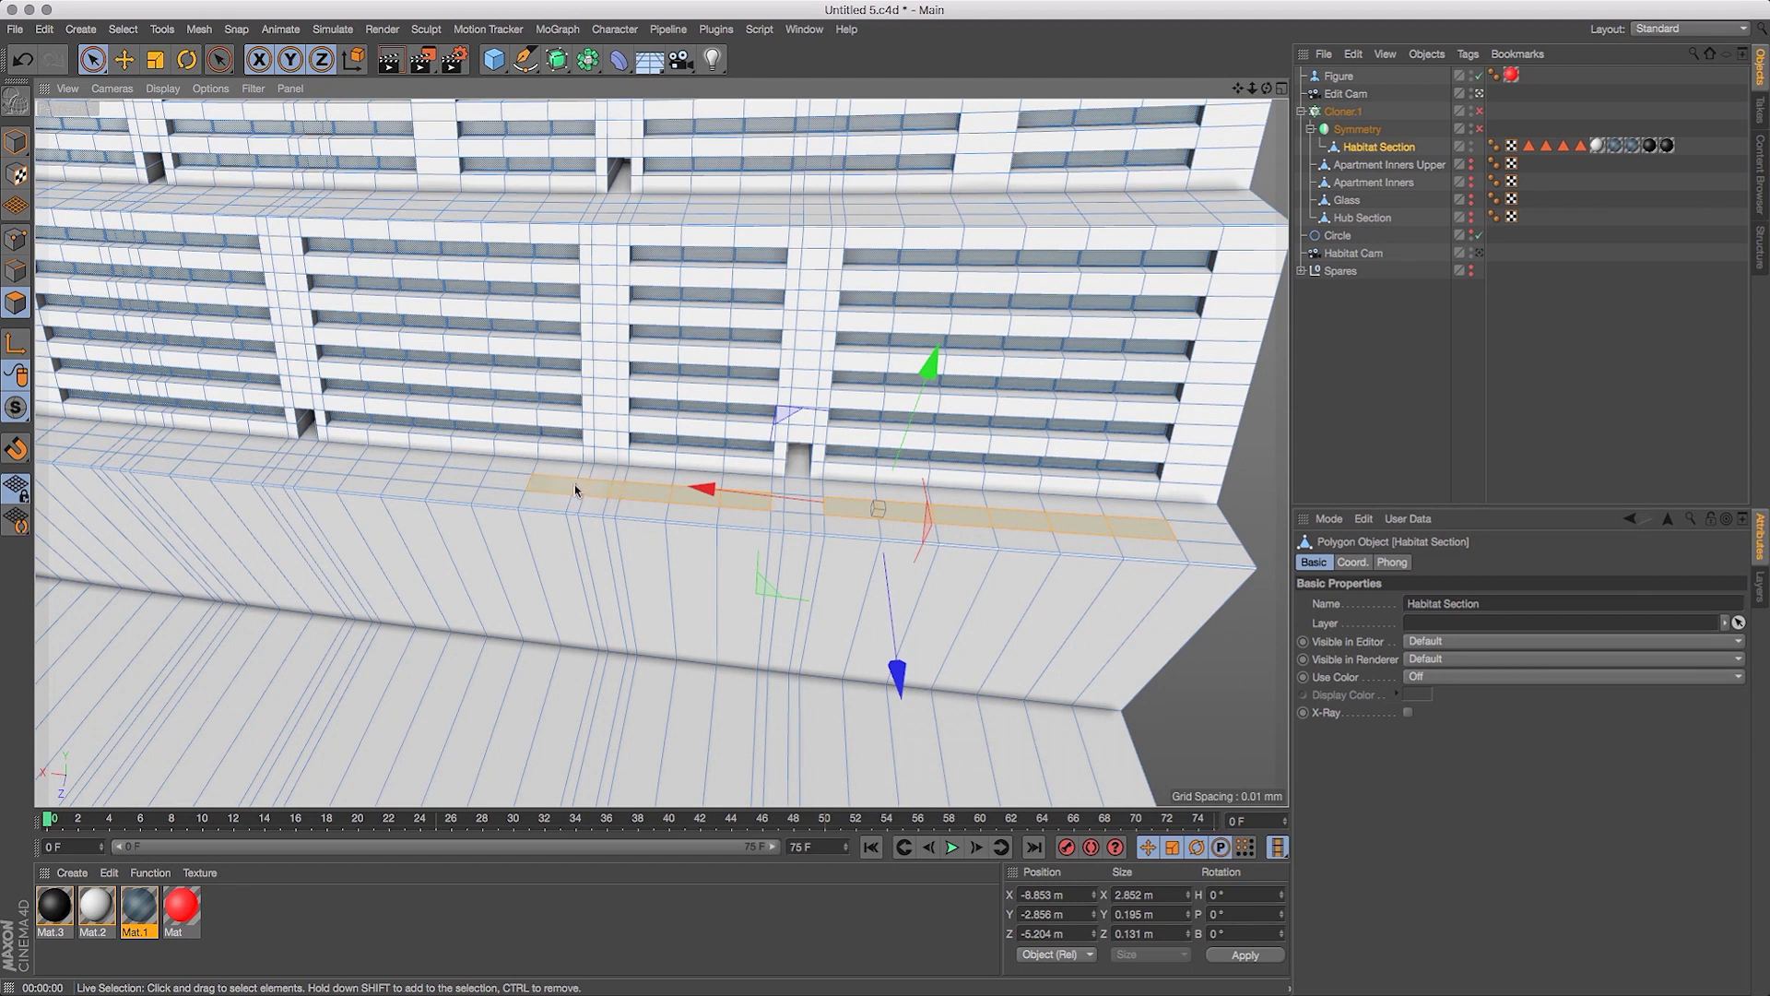
{"action": "left_click", "coordinate": [361, 468], "text": "shift"}
{"action": "left_click_drag", "start_coordinate": [391, 460], "coordinate": [426, 463], "text": "super"}
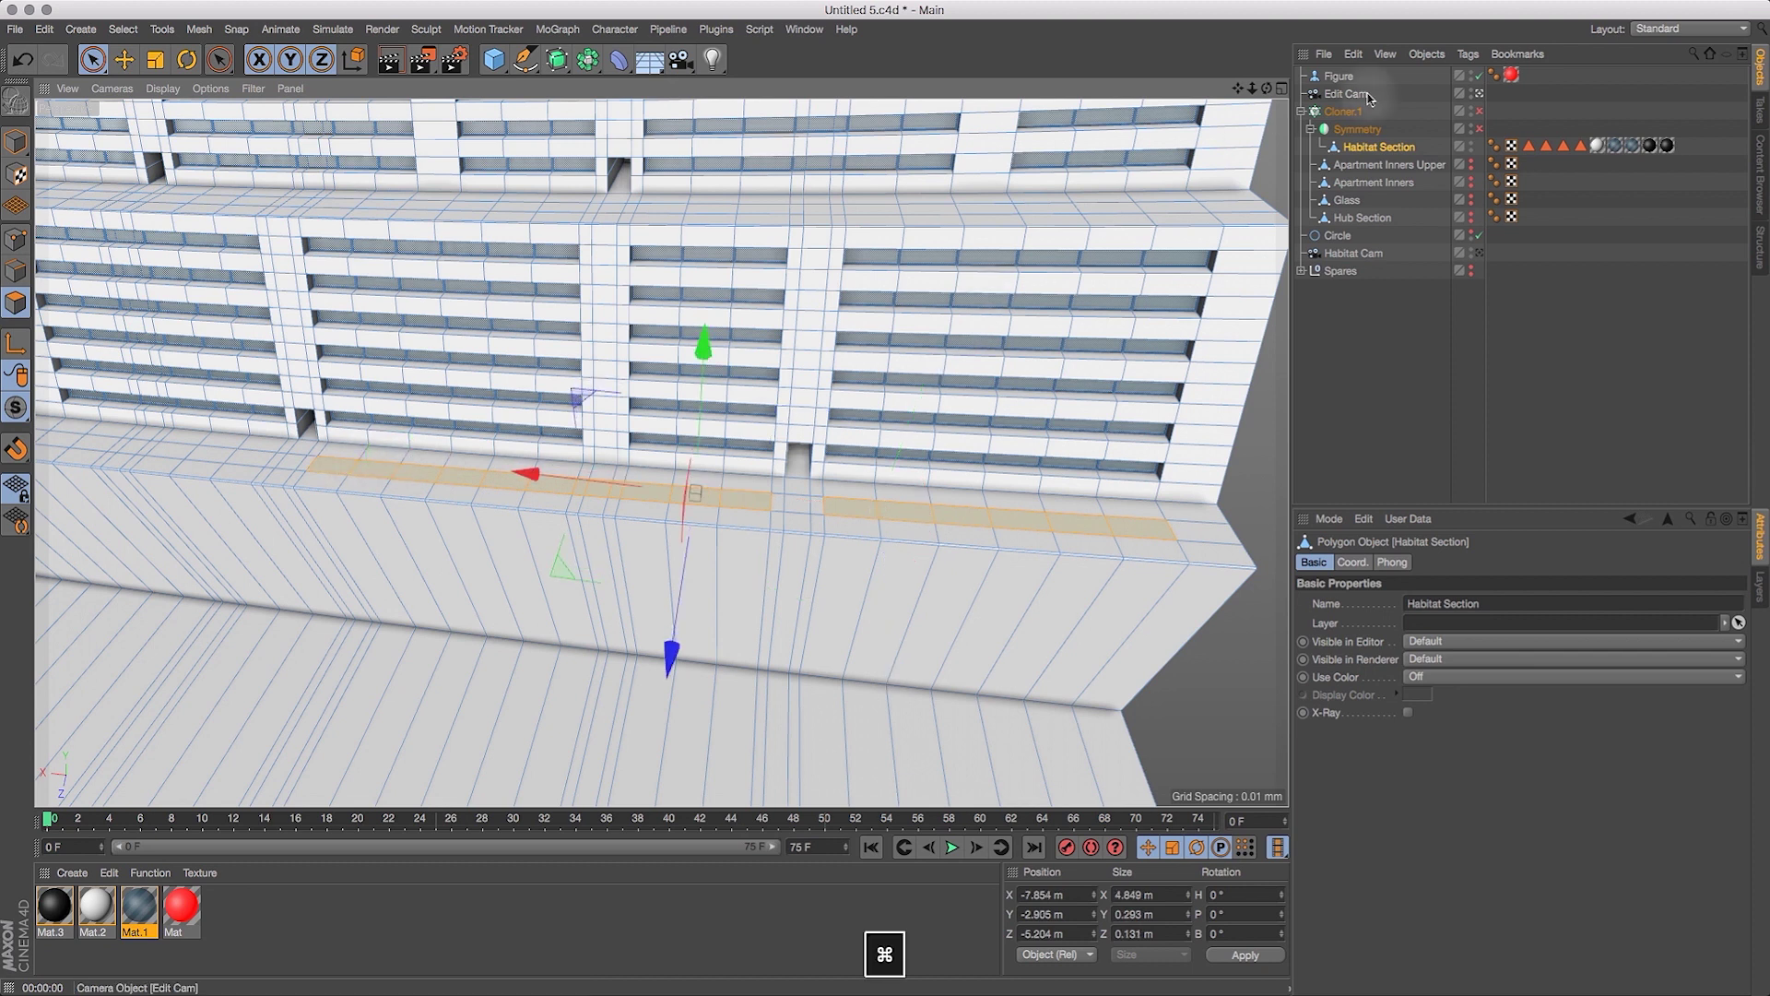
Add the middle-strip ledge polygons beyond the next notch, beneath the fourth window block, to the selection.
{"action": "left_click_drag", "start_coordinate": [1243, 89], "coordinate": [1547, 93]}
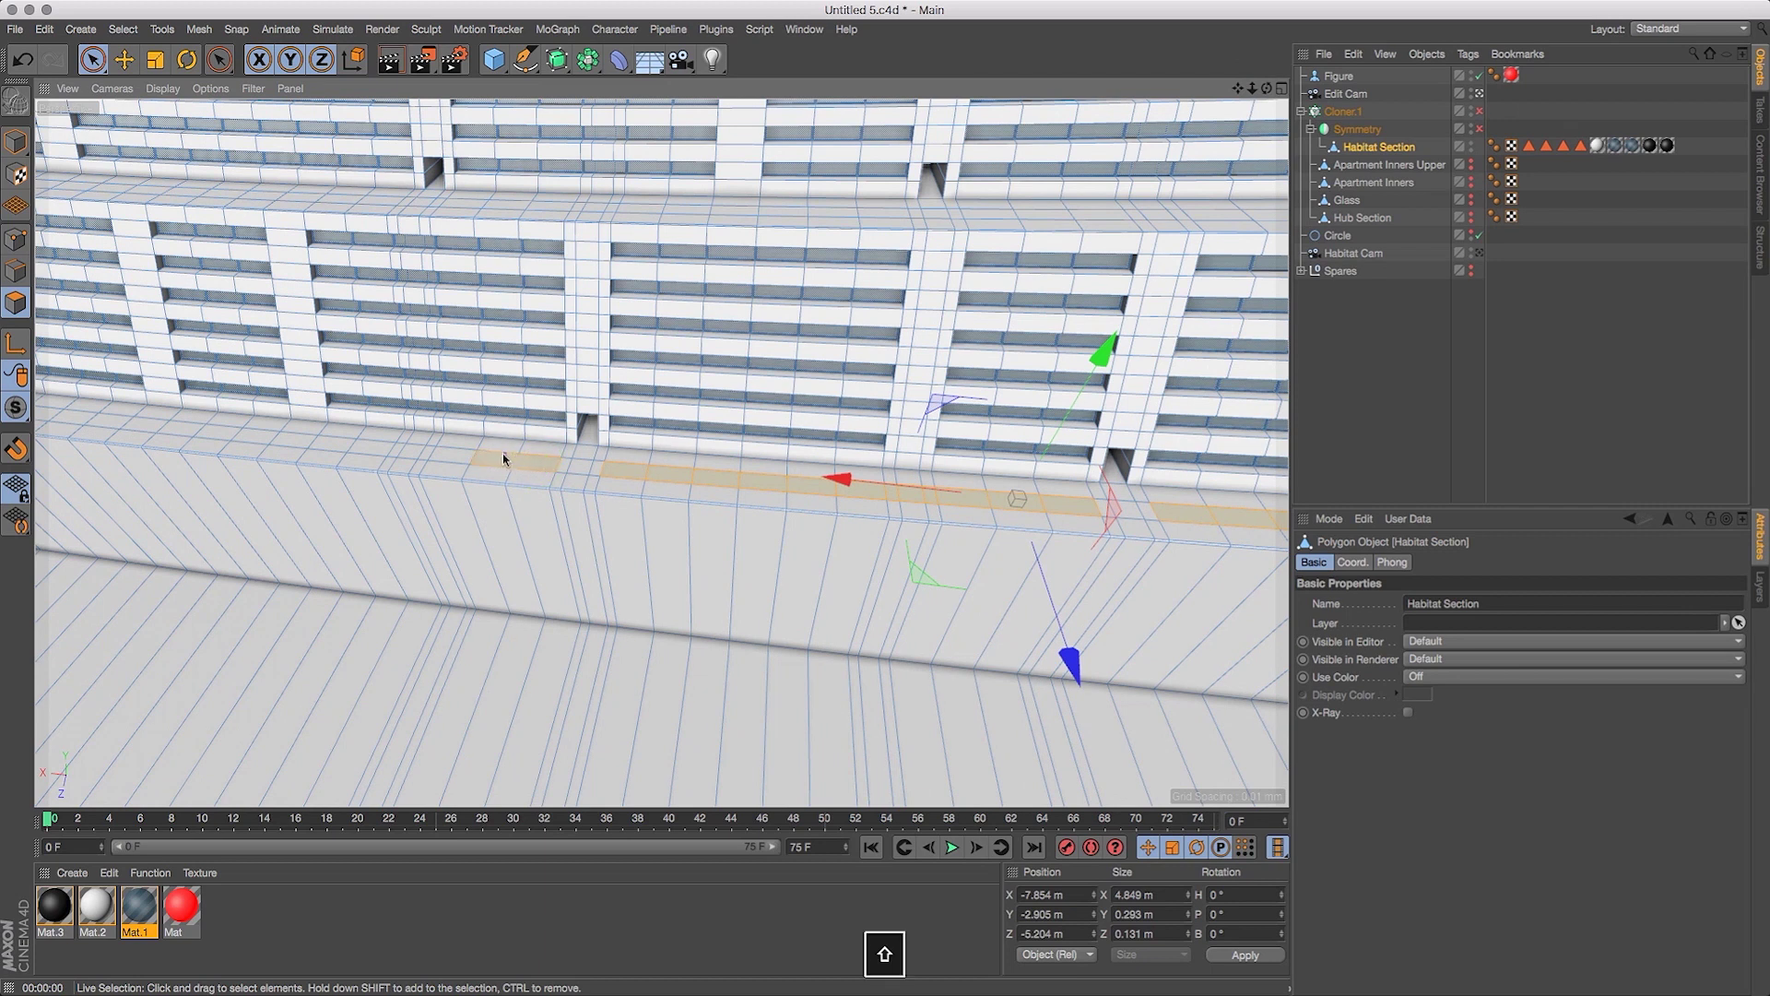
{"action": "left_click", "coordinate": [442, 459], "text": "shift"}
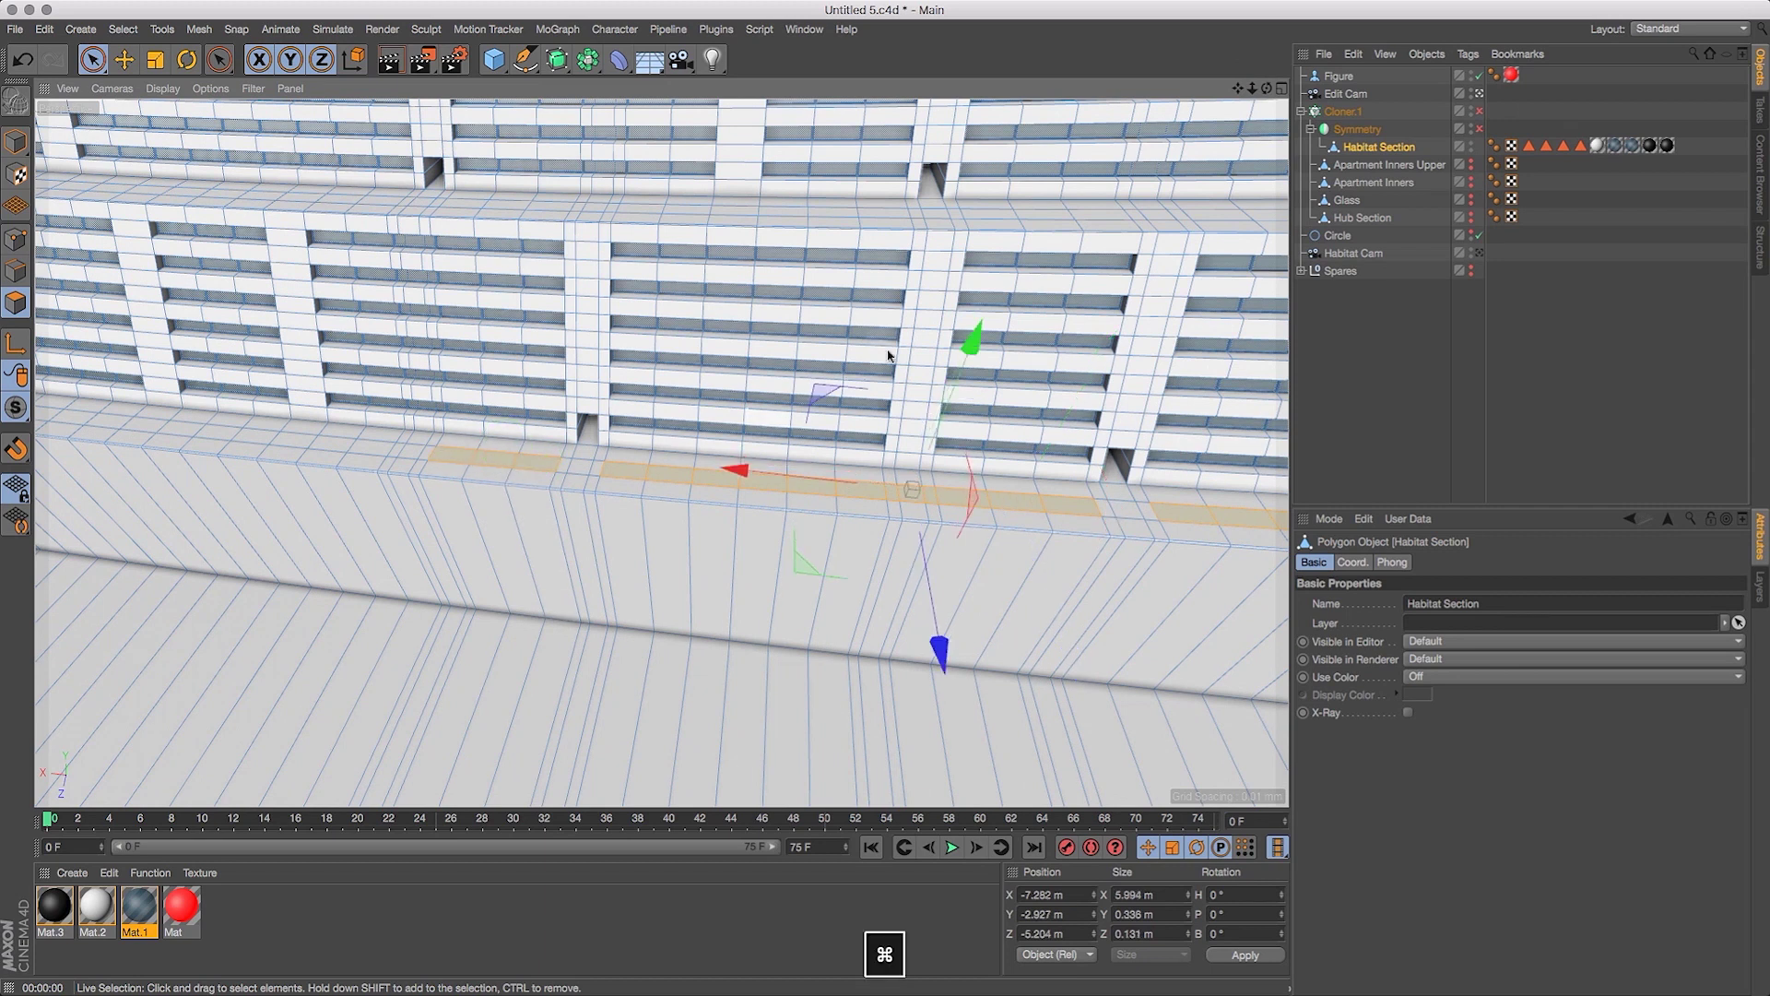
{"action": "left_click_drag", "start_coordinate": [1235, 93], "coordinate": [1632, 114]}
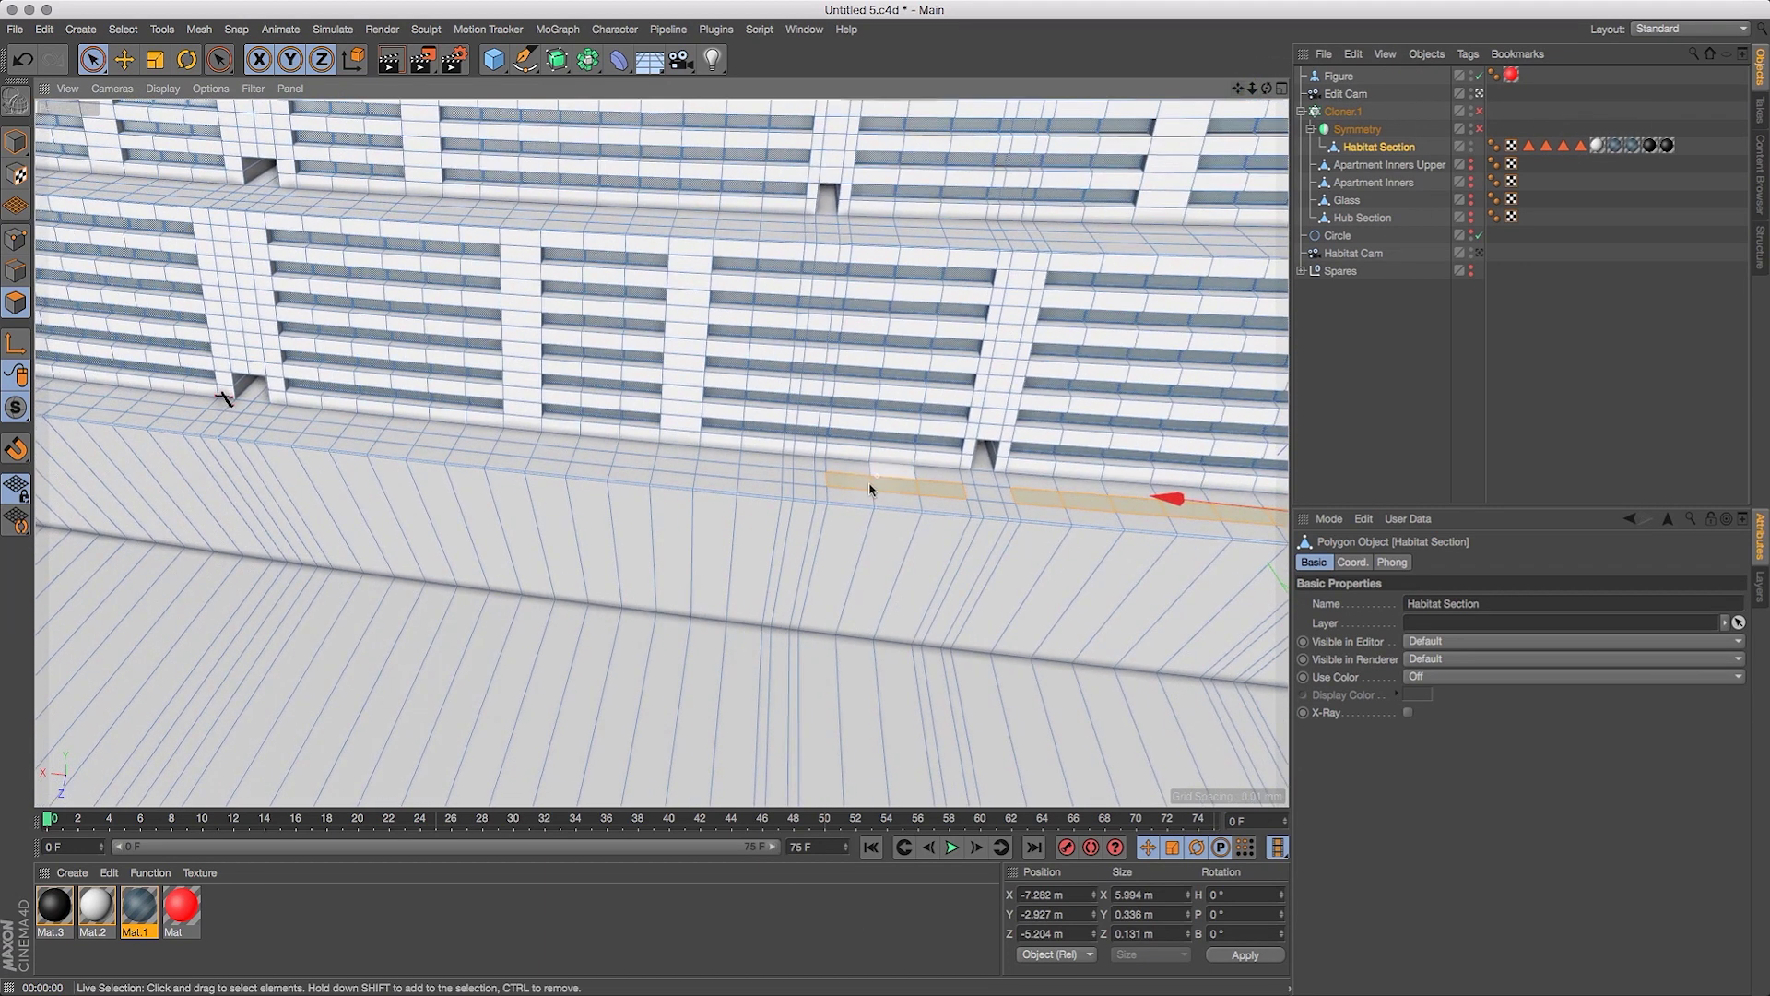
{"action": "left_click", "coordinate": [799, 479], "text": "shift"}
{"action": "left_click", "coordinate": [724, 473], "text": "shift"}
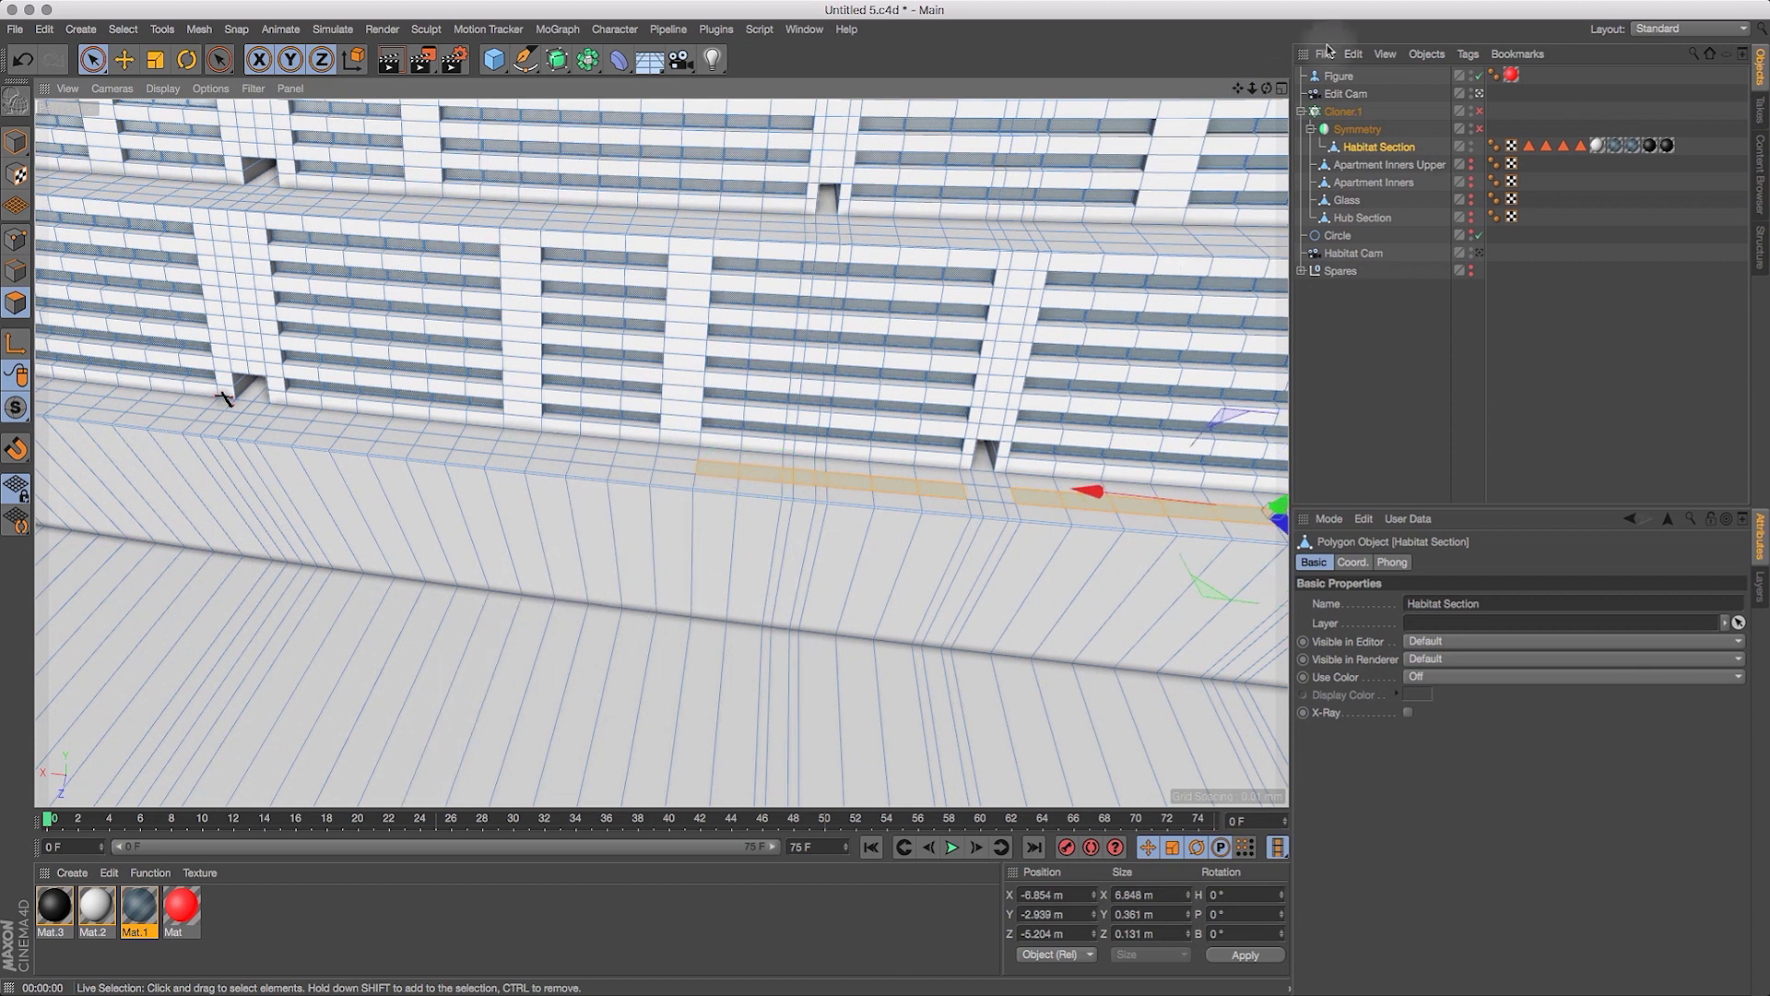
Add a separate middle-strip run farther along the ledge to the selection and deselect the polygons splitting the long run near the end.
{"action": "mouse_move", "coordinate": [1267, 88]}
{"action": "left_mouse_down"}
{"action": "mouse_move", "coordinate": [1327, 48]}
{"action": "mouse_move", "coordinate": [1328, 71]}
{"action": "mouse_move", "coordinate": [1231, 72]}
{"action": "mouse_move", "coordinate": [1243, 100]}
{"action": "left_mouse_up"}
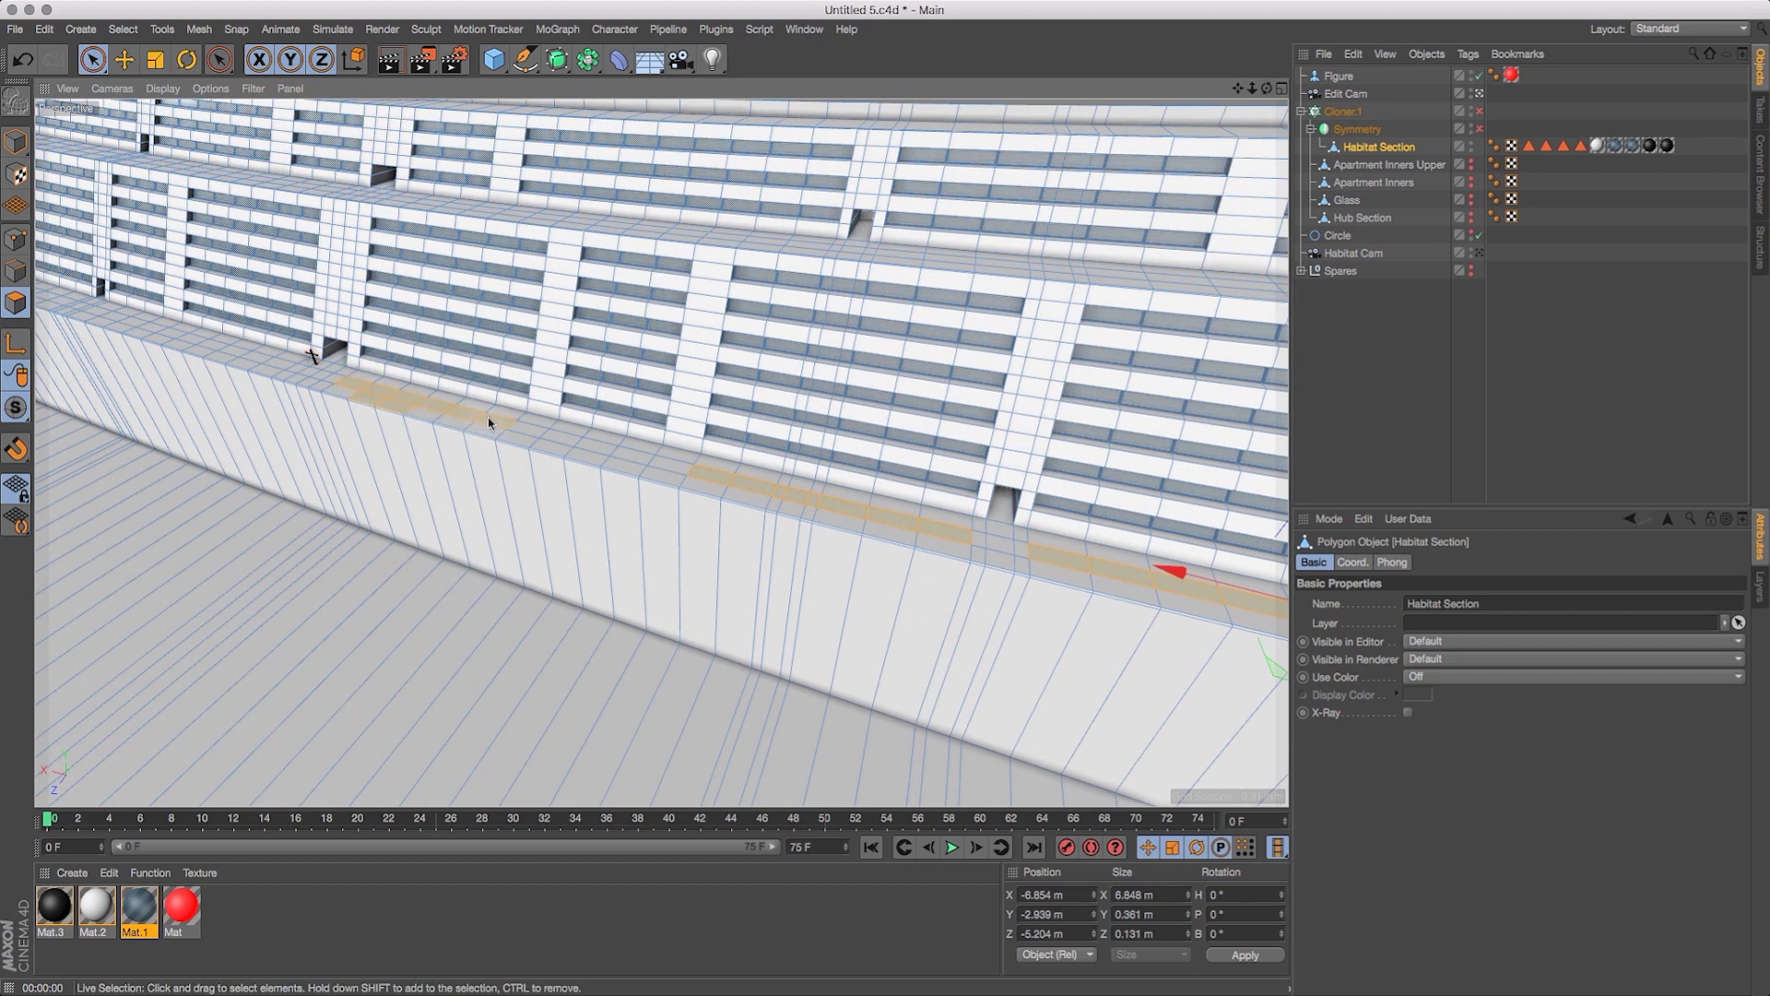
{"action": "left_click_drag", "start_coordinate": [488, 418], "coordinate": [491, 419], "text": "shift"}
{"action": "left_click", "coordinate": [365, 399], "text": "super"}
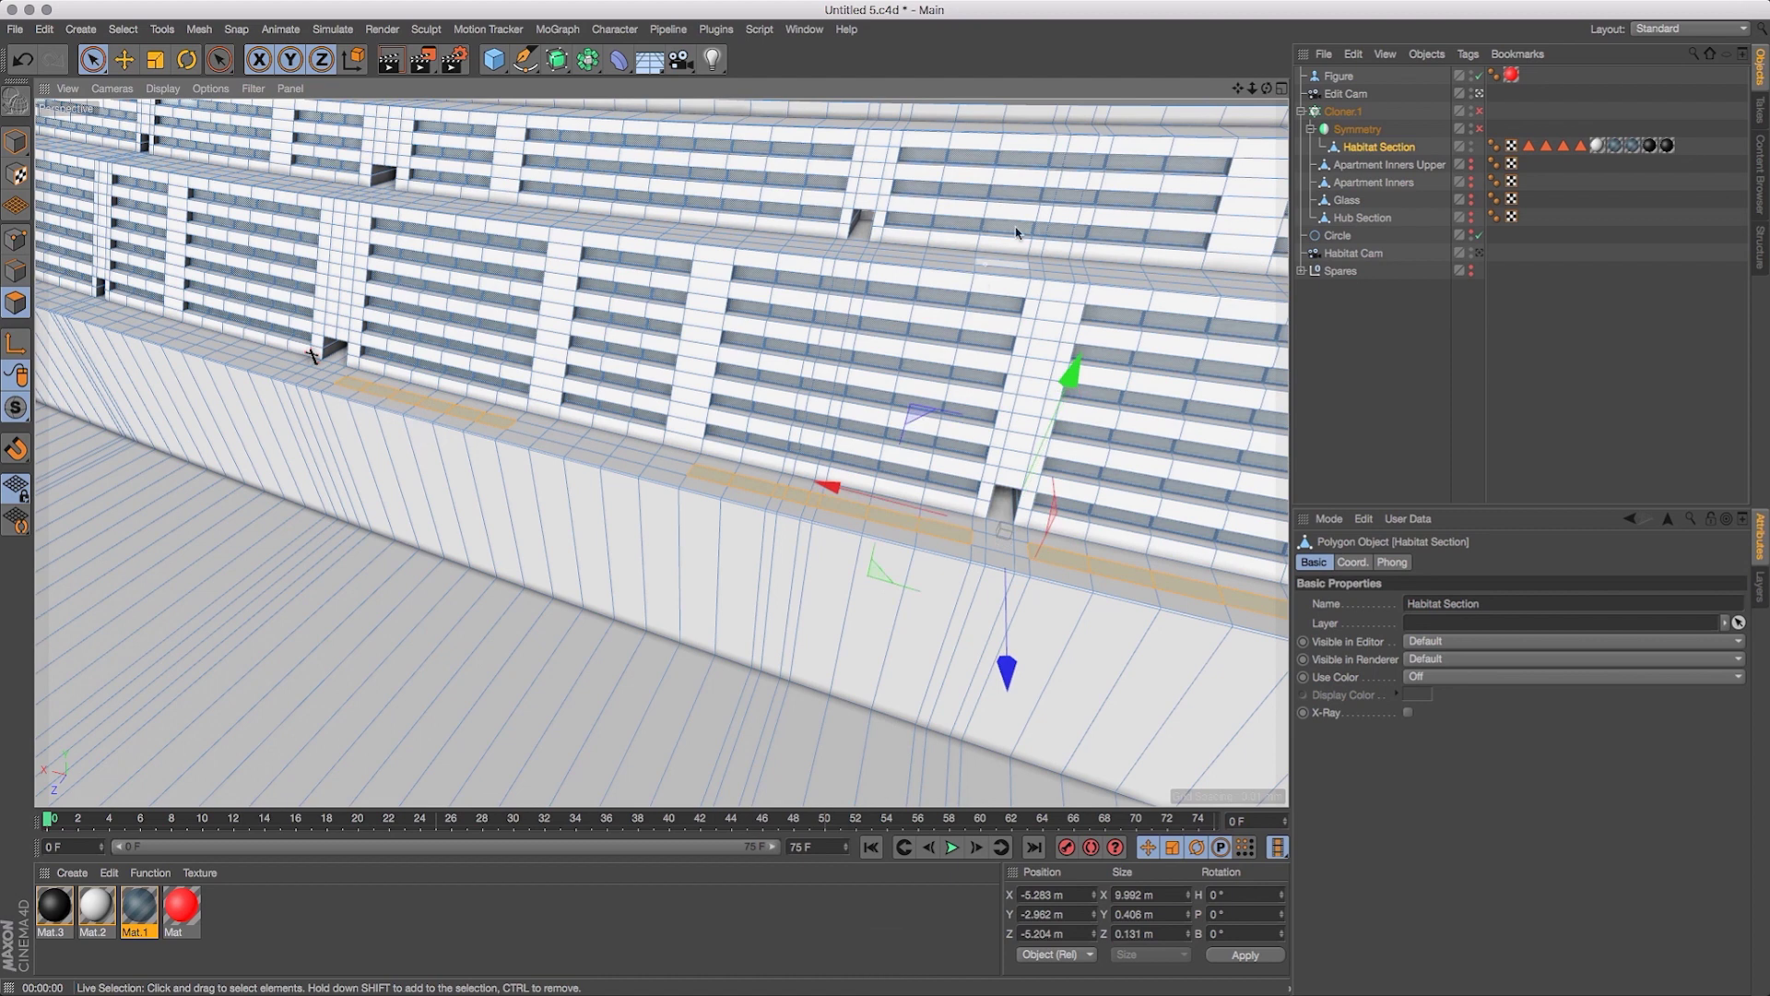
{"action": "left_click_drag", "start_coordinate": [1238, 88], "coordinate": [1195, 333]}
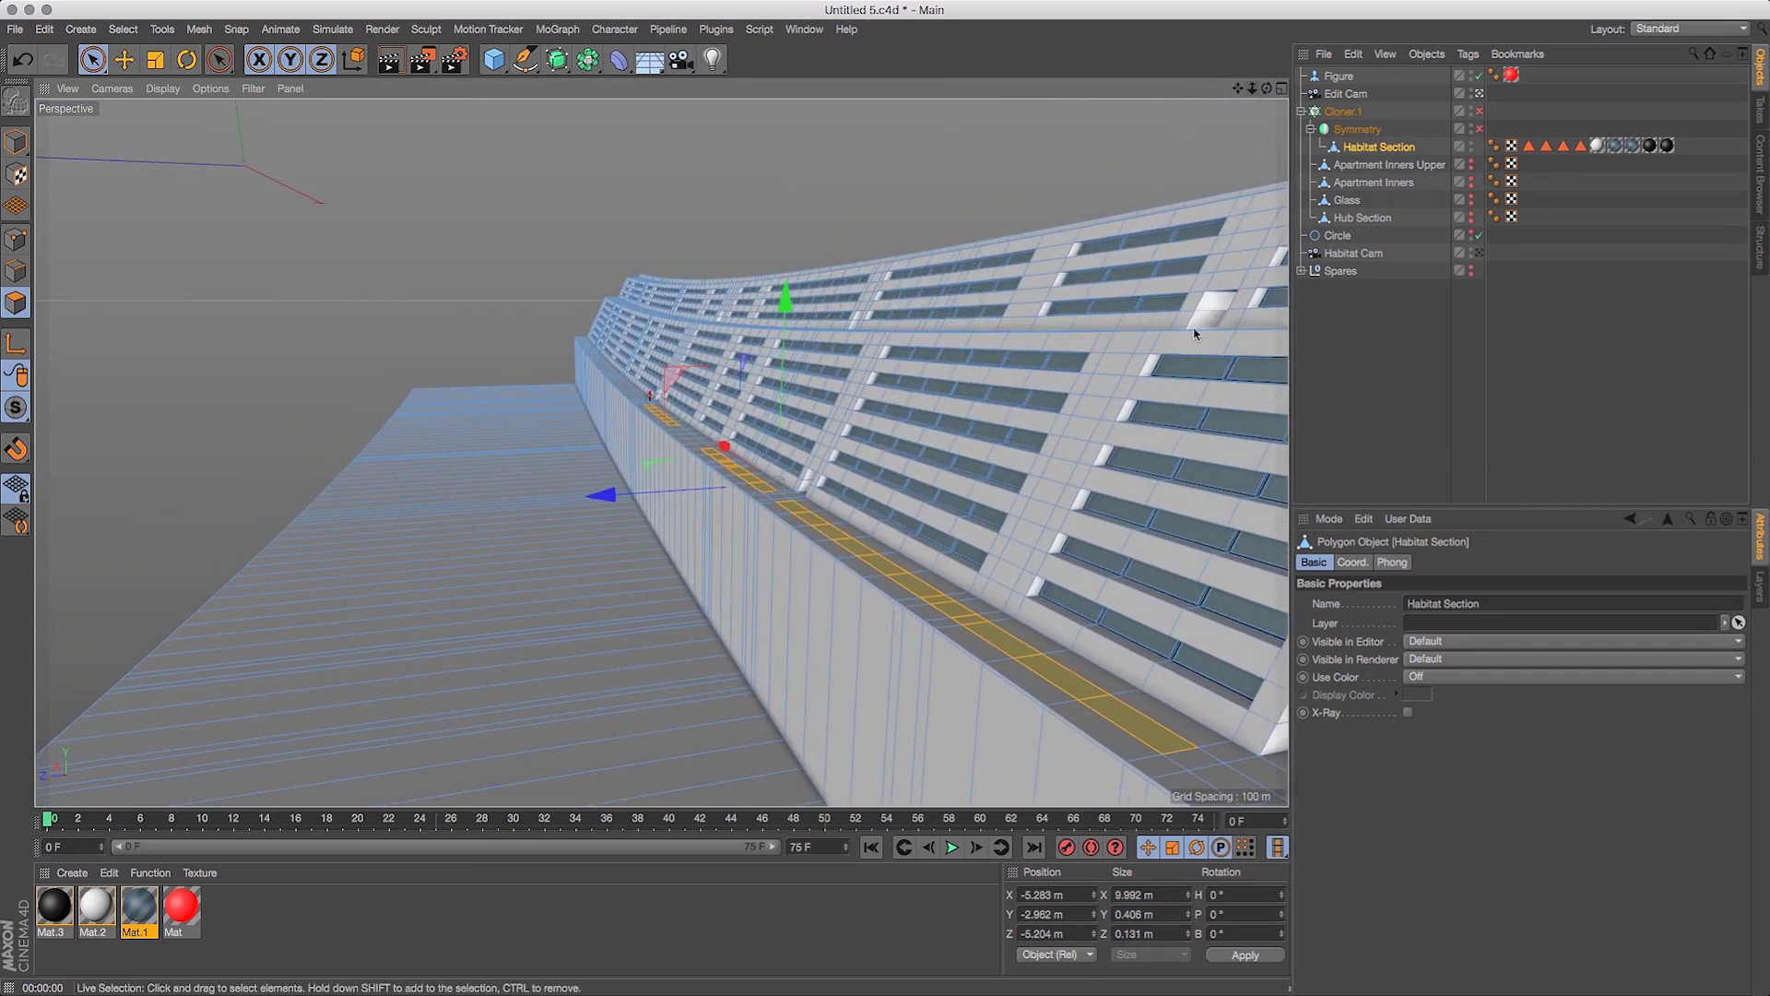
{"action": "left_click", "coordinate": [947, 610], "text": "super"}
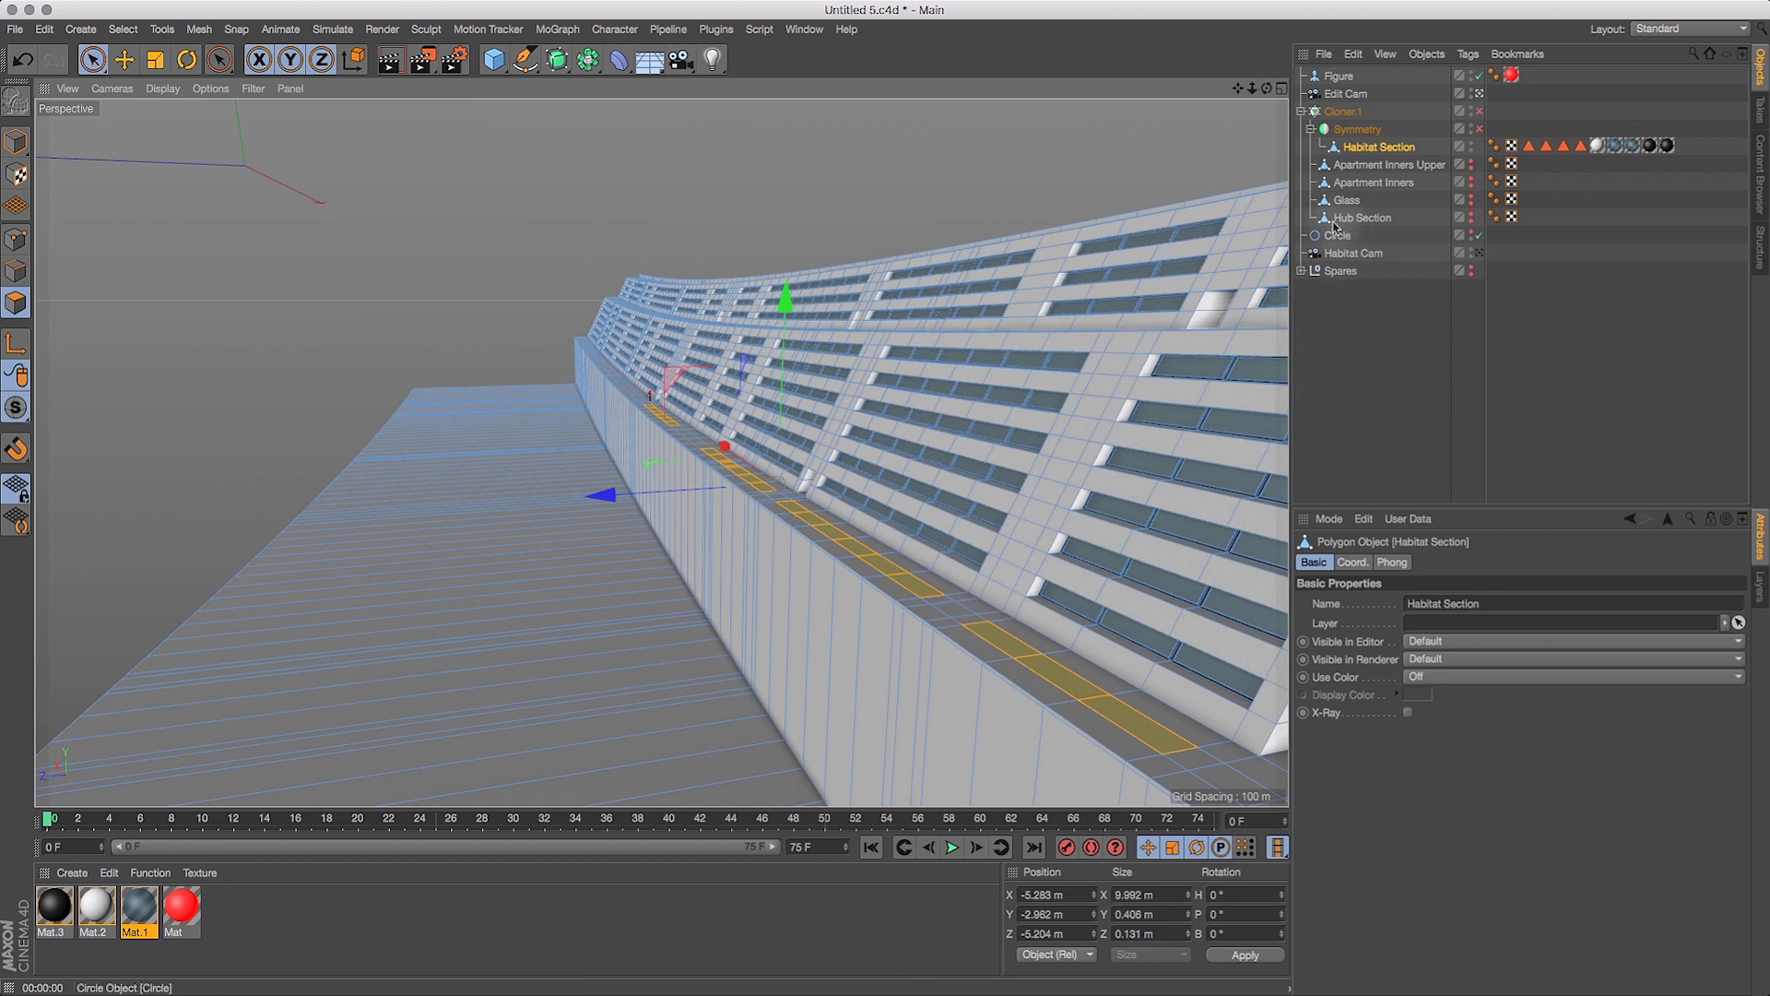
Add the middle-strip polygons past the wide central notch on the lowest ledge, plus a short separate run beyond them, to the selection.
{"action": "left_click_drag", "start_coordinate": [1253, 87], "coordinate": [1358, 159]}
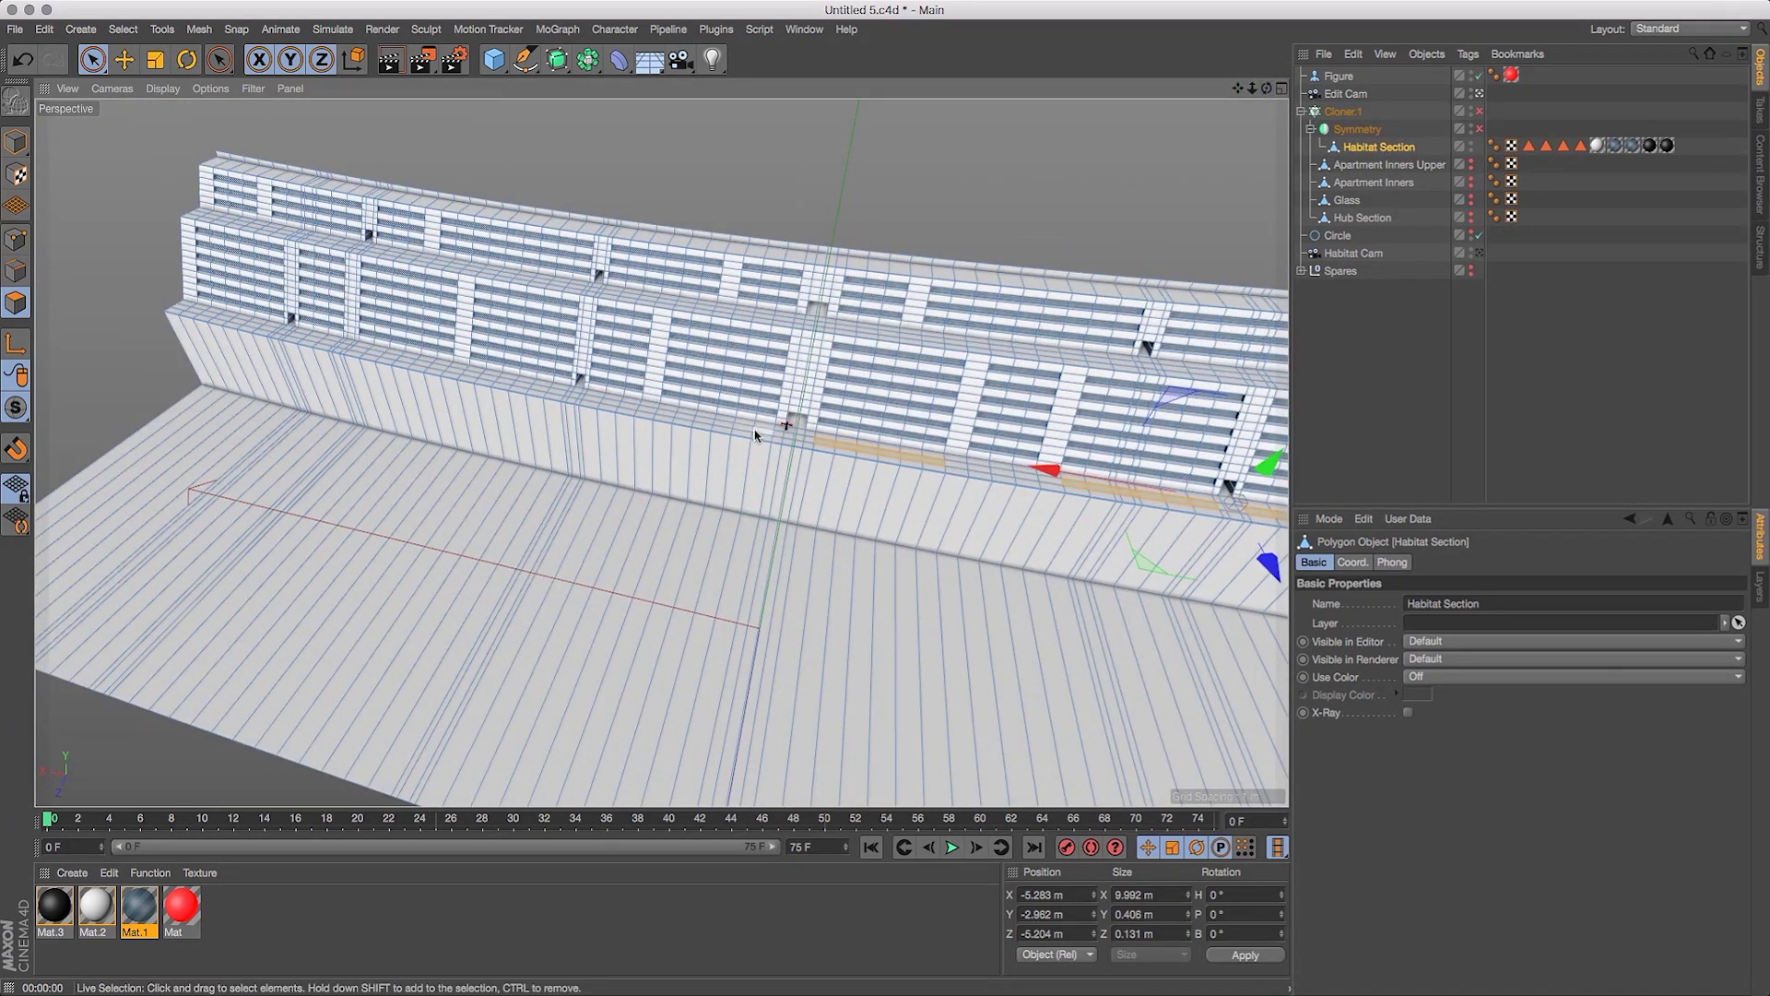
{"action": "left_click_drag", "start_coordinate": [1252, 90], "coordinate": [1349, 91]}
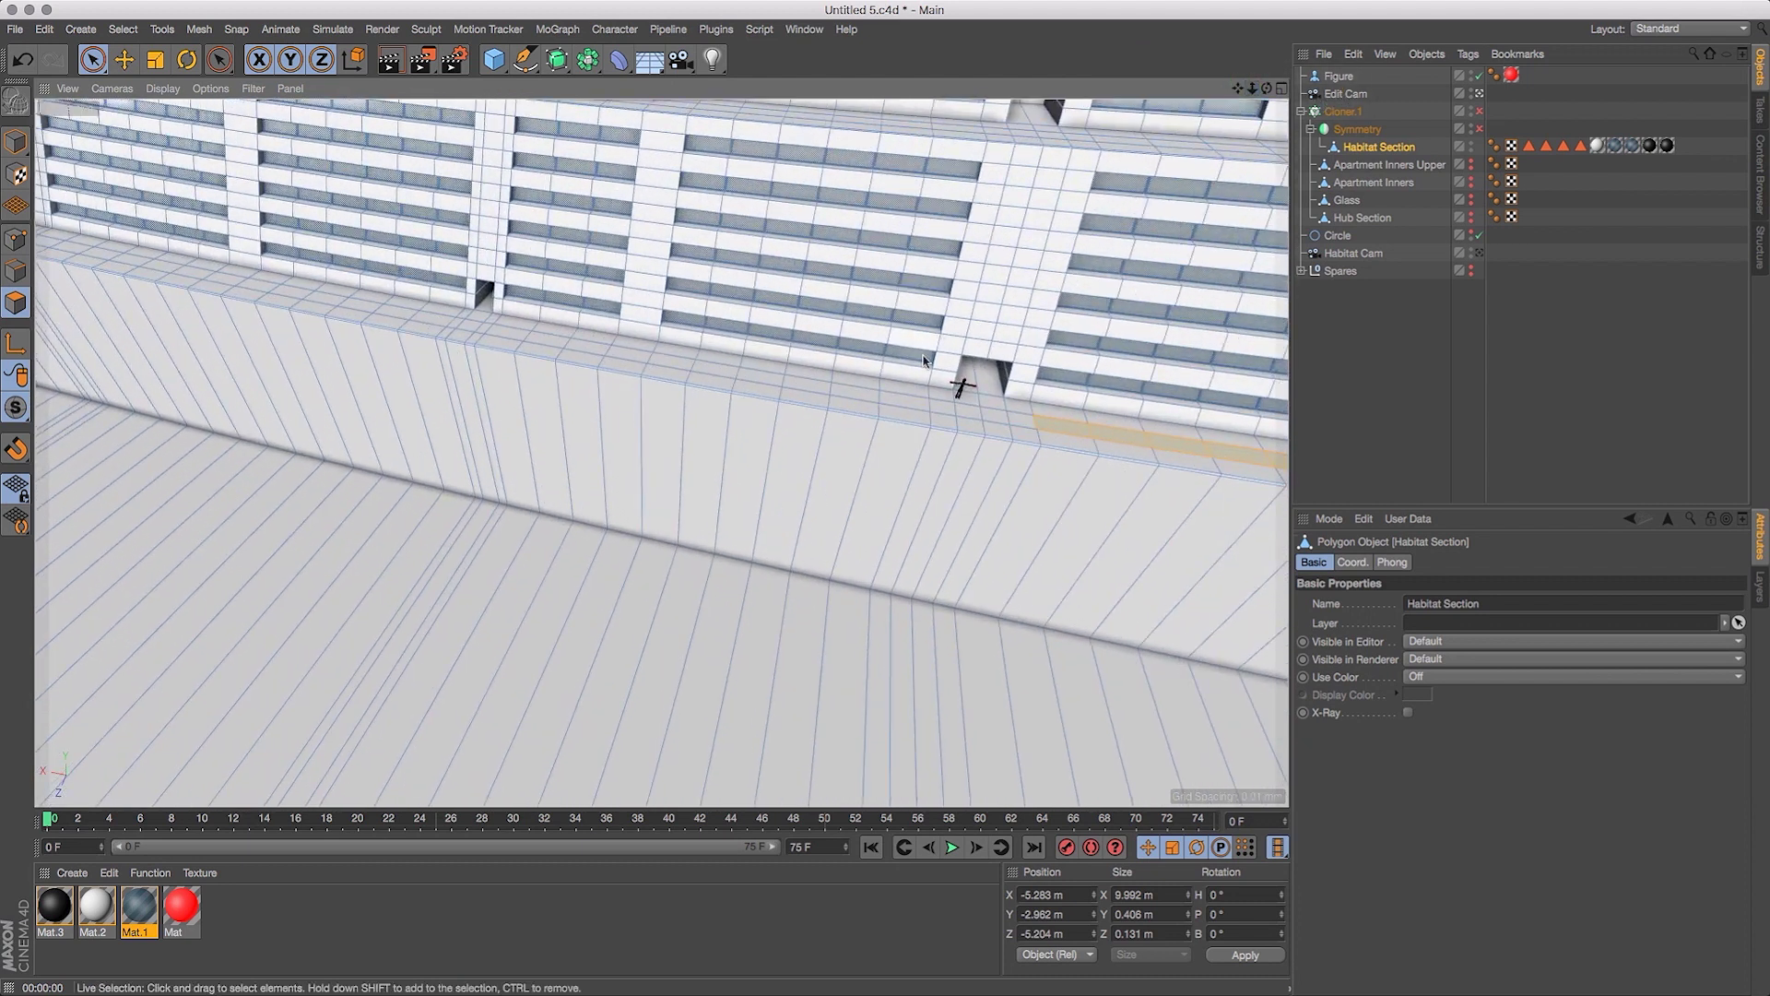
{"action": "key", "text": "shift"}
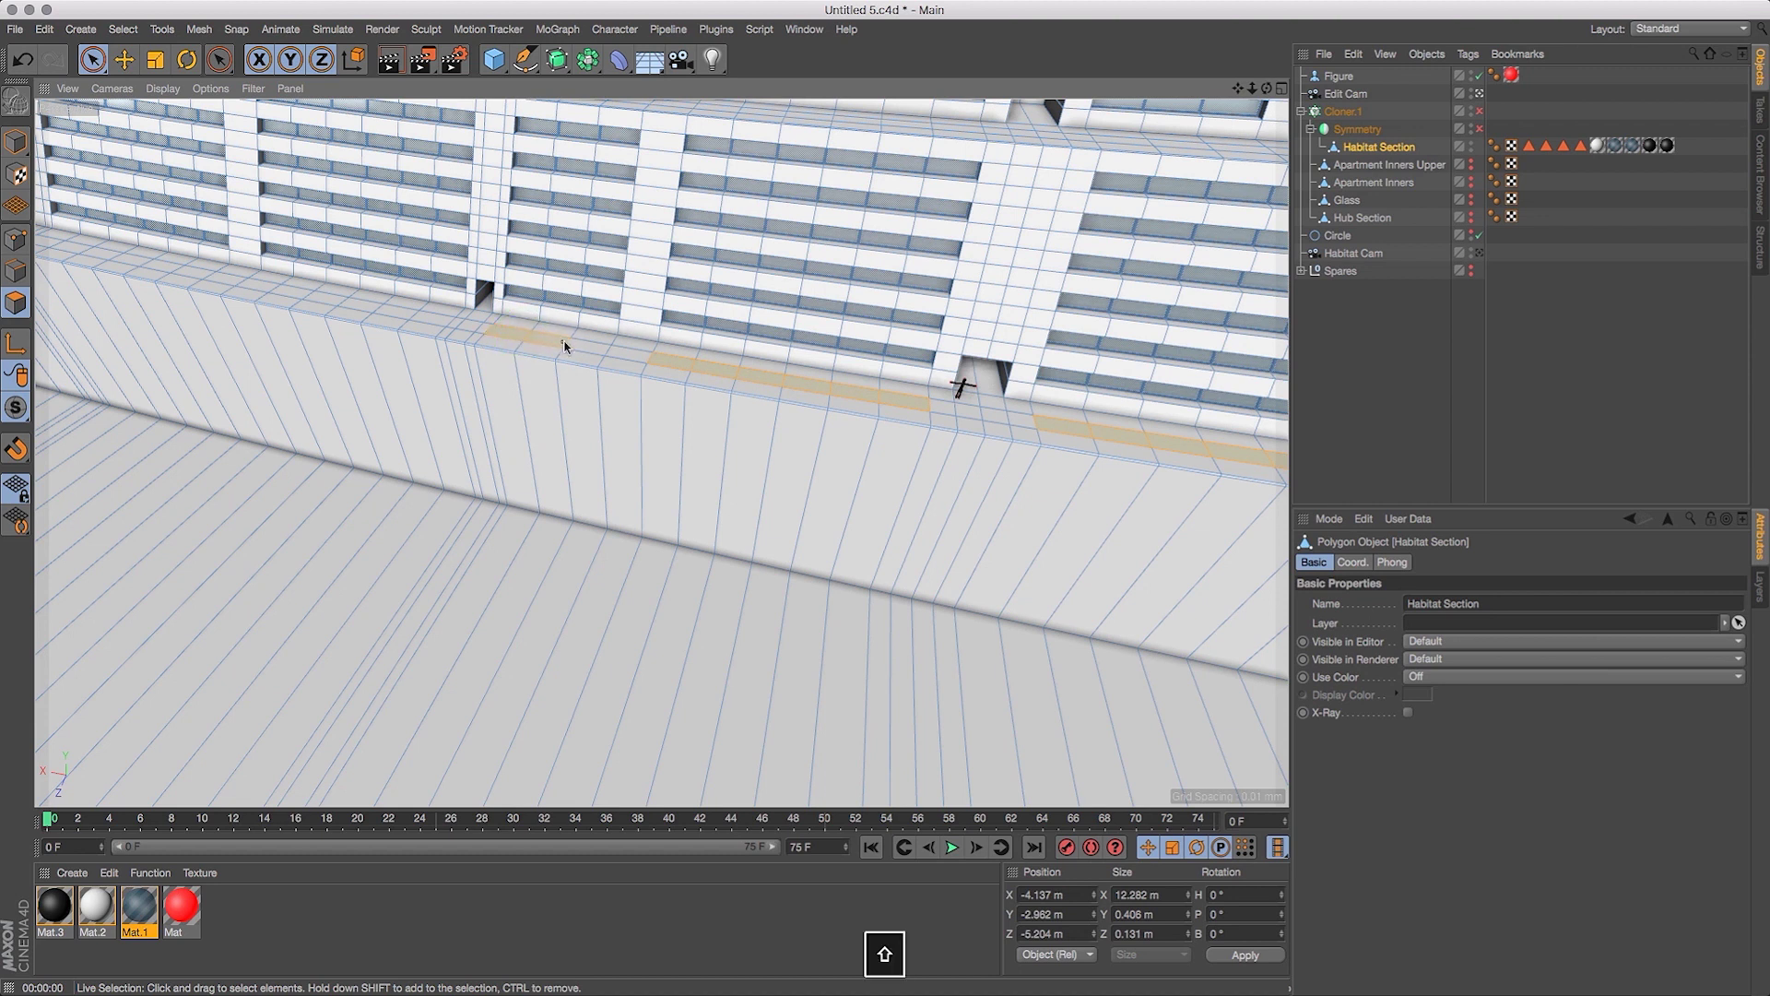
Add another middle-strip run farther along the lowest ledge and deselect the stray polygon beside it.
{"action": "left_click_drag", "start_coordinate": [1252, 89], "coordinate": [1201, 135]}
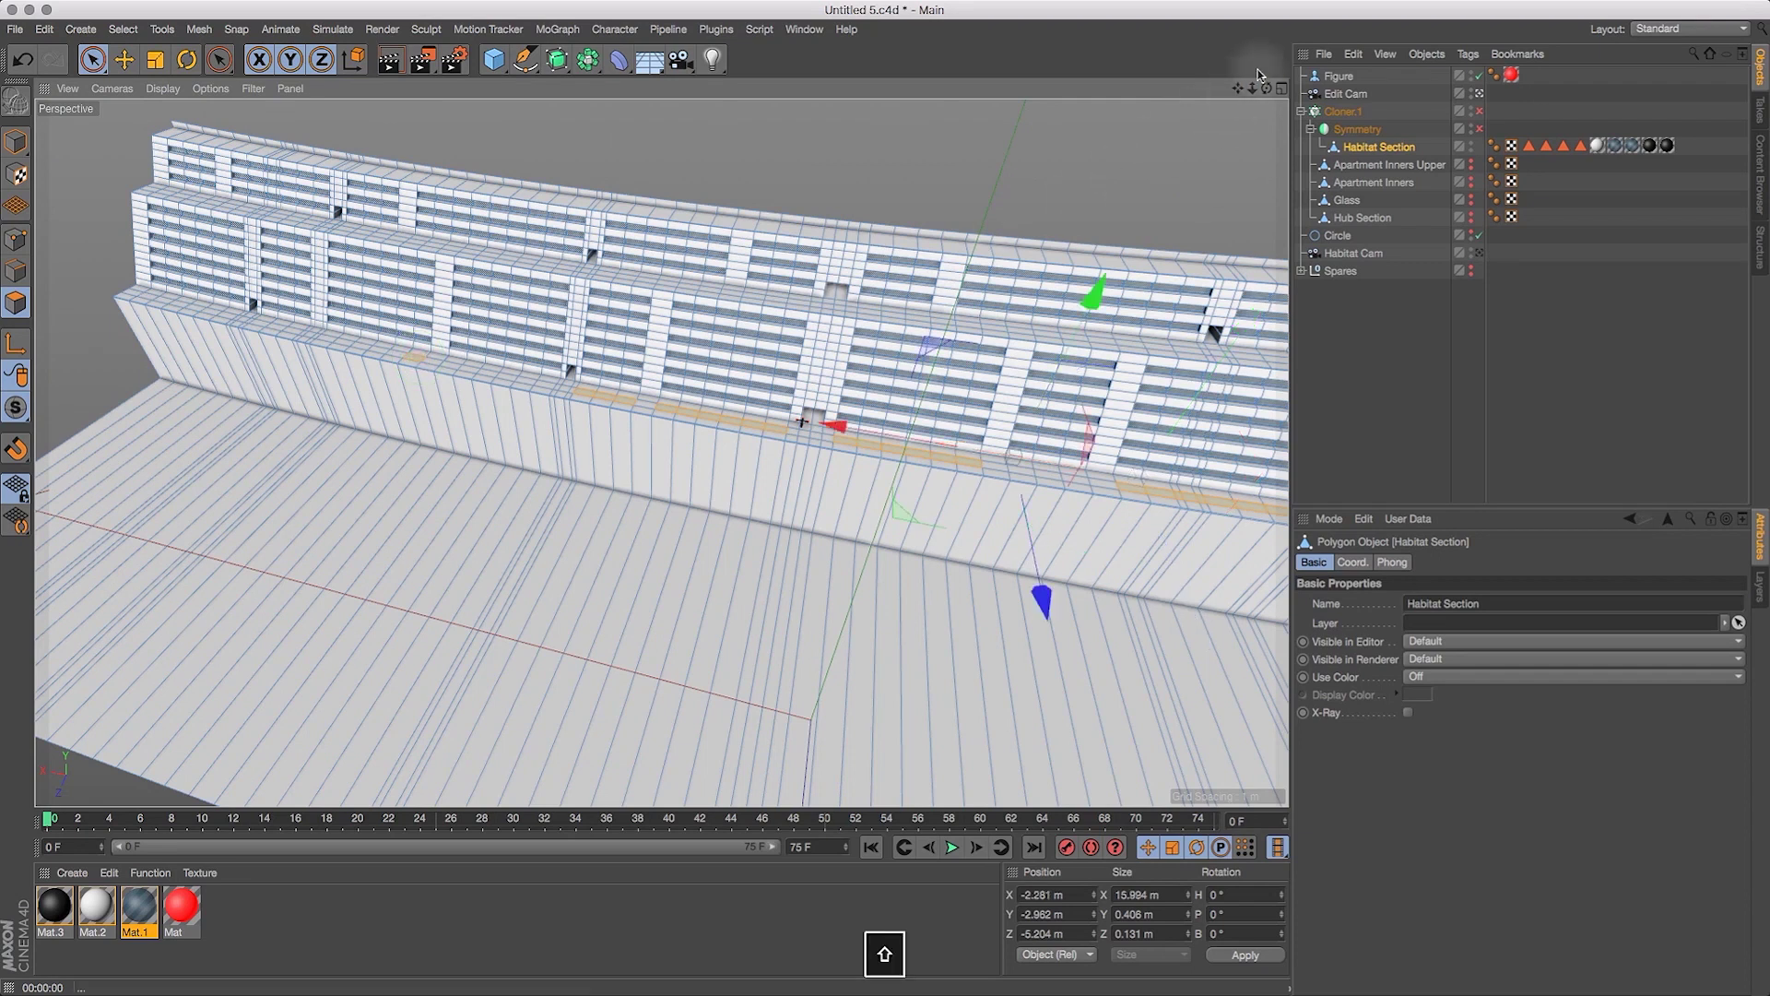
{"action": "left_click_drag", "start_coordinate": [1238, 89], "coordinate": [1362, 124]}
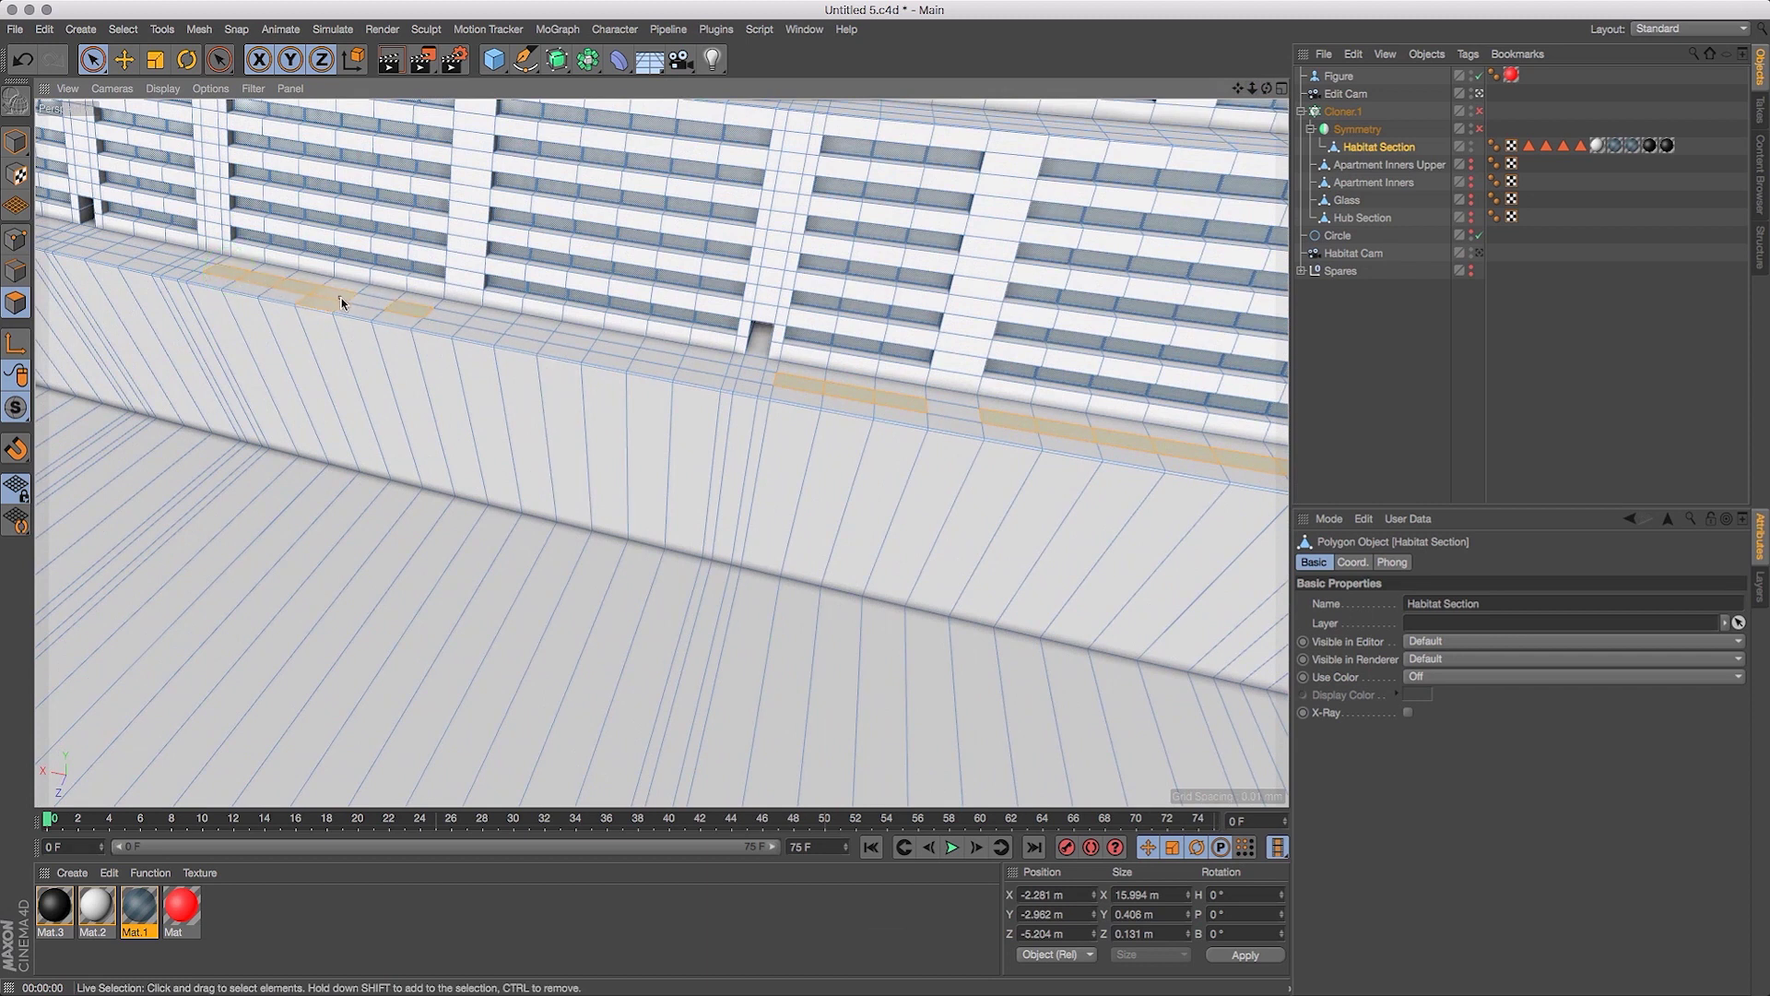
{"action": "left_click", "coordinate": [320, 308], "text": "super"}
Add the middle-strip run at the lowest ledge's far end to the selection and deselect the stray polygon outside the strip.
{"action": "left_click_drag", "start_coordinate": [1238, 88], "coordinate": [1487, 170]}
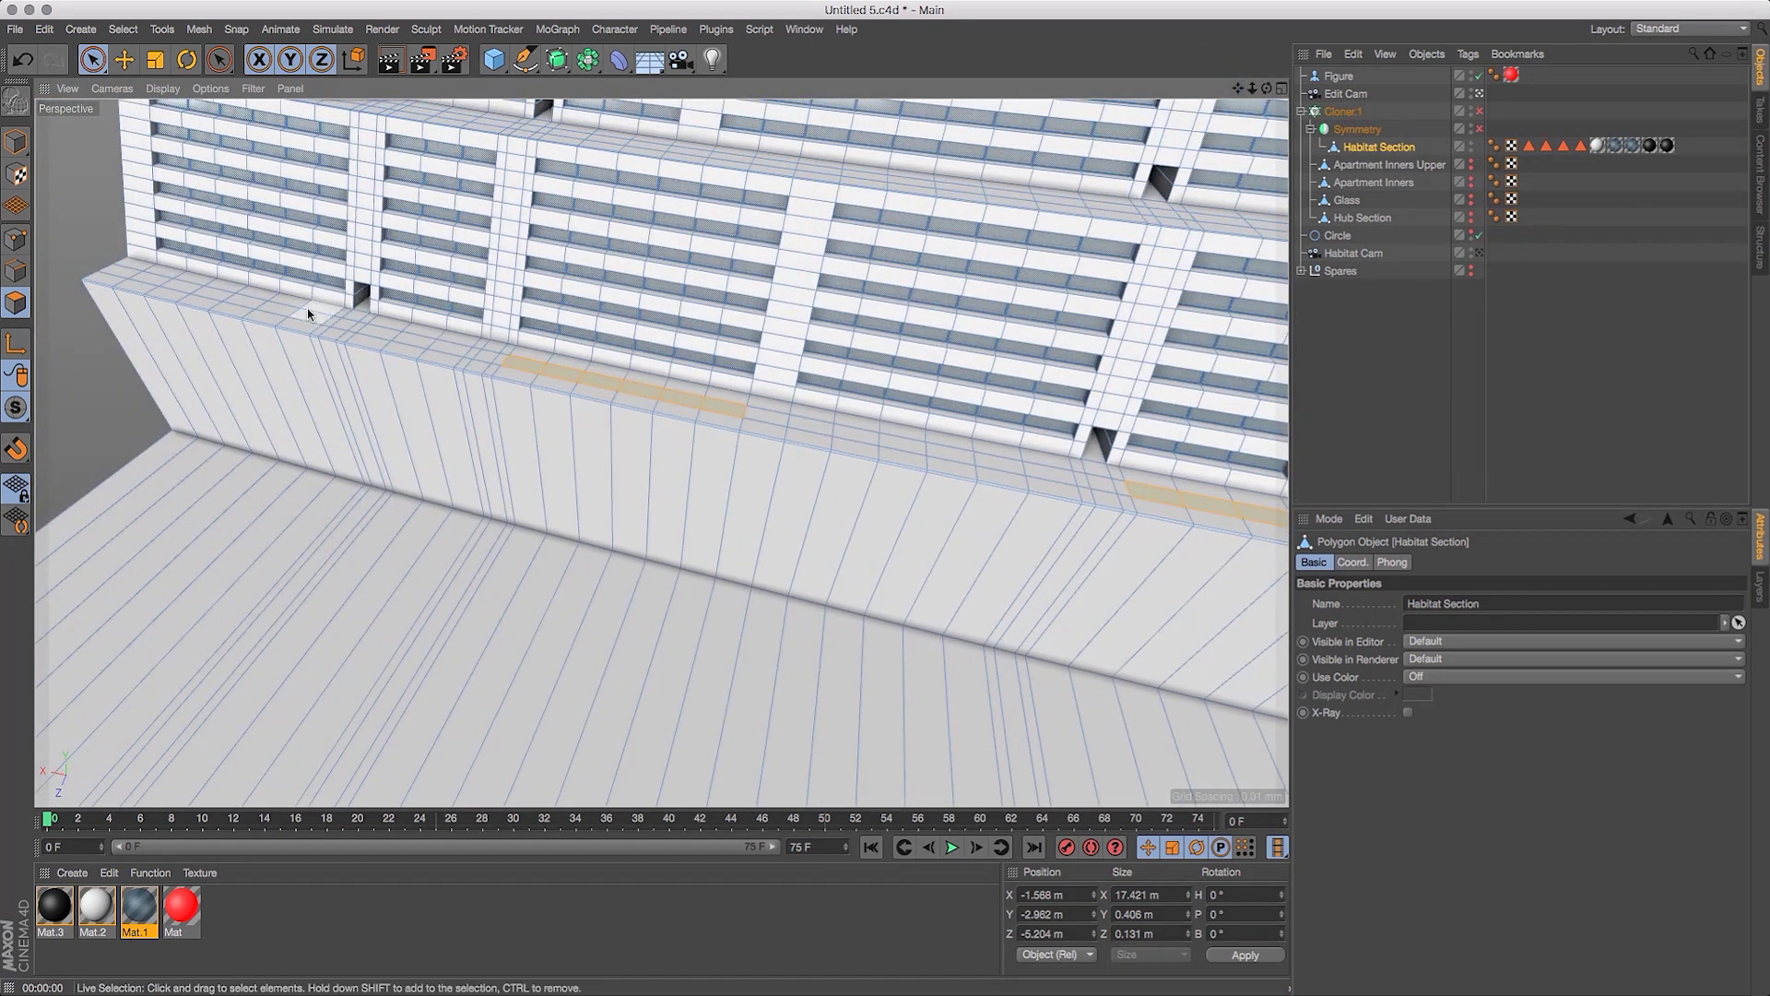
{"action": "left_click_drag", "start_coordinate": [168, 279], "coordinate": [160, 278], "text": "shift"}
{"action": "left_click", "coordinate": [253, 291], "text": "super"}
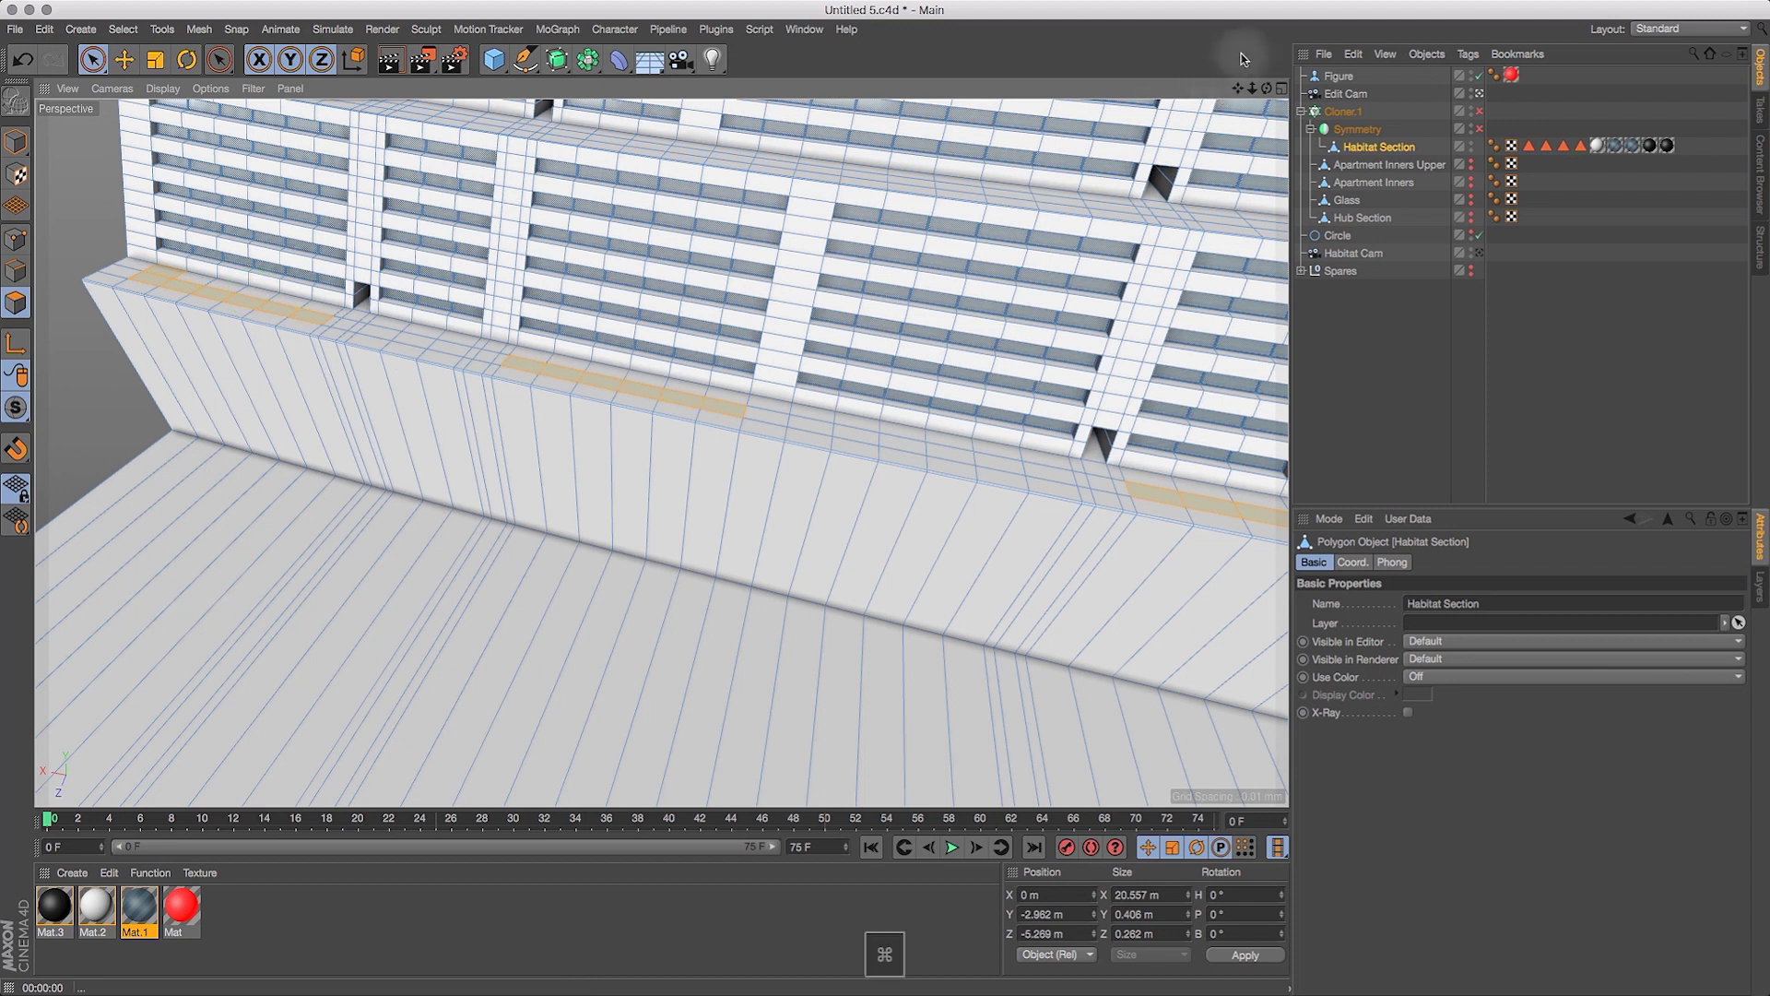
Store the selected ledge polygons as a polygon selection tag named Turf.
{"action": "left_click_drag", "start_coordinate": [1257, 89], "coordinate": [1077, 44]}
{"action": "left_click_drag", "start_coordinate": [1267, 87], "coordinate": [1153, 101]}
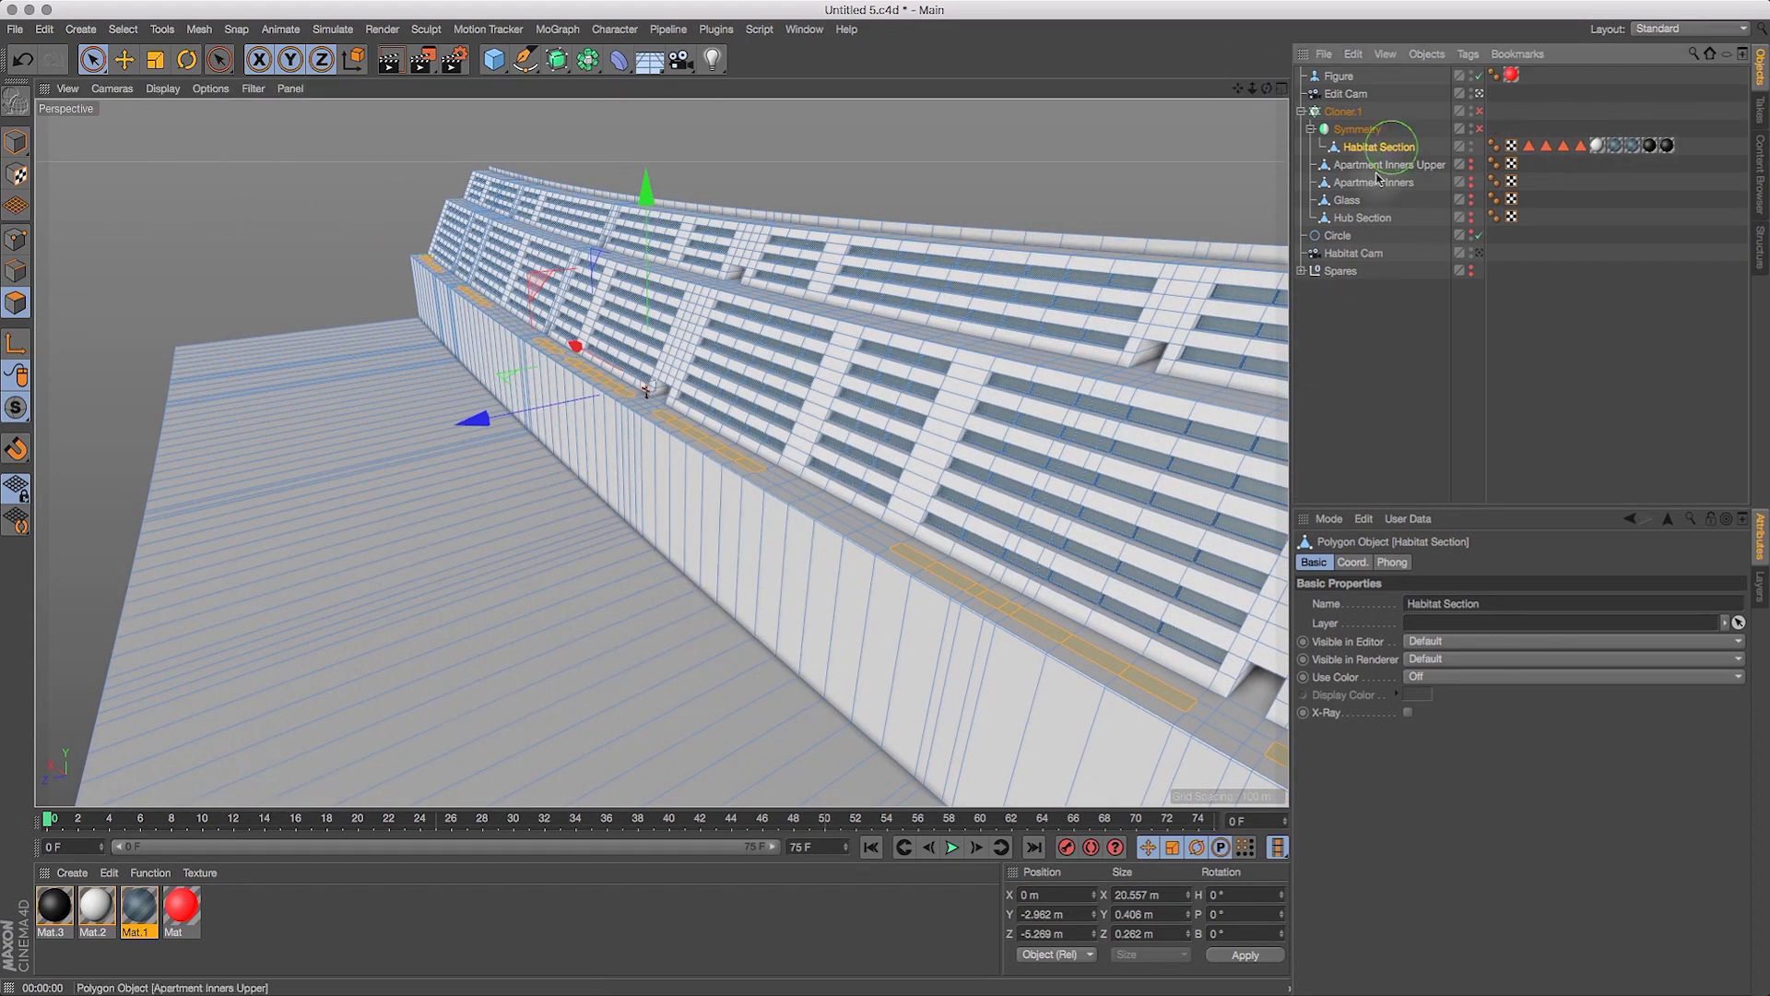
{"action": "left_click", "coordinate": [123, 29]}
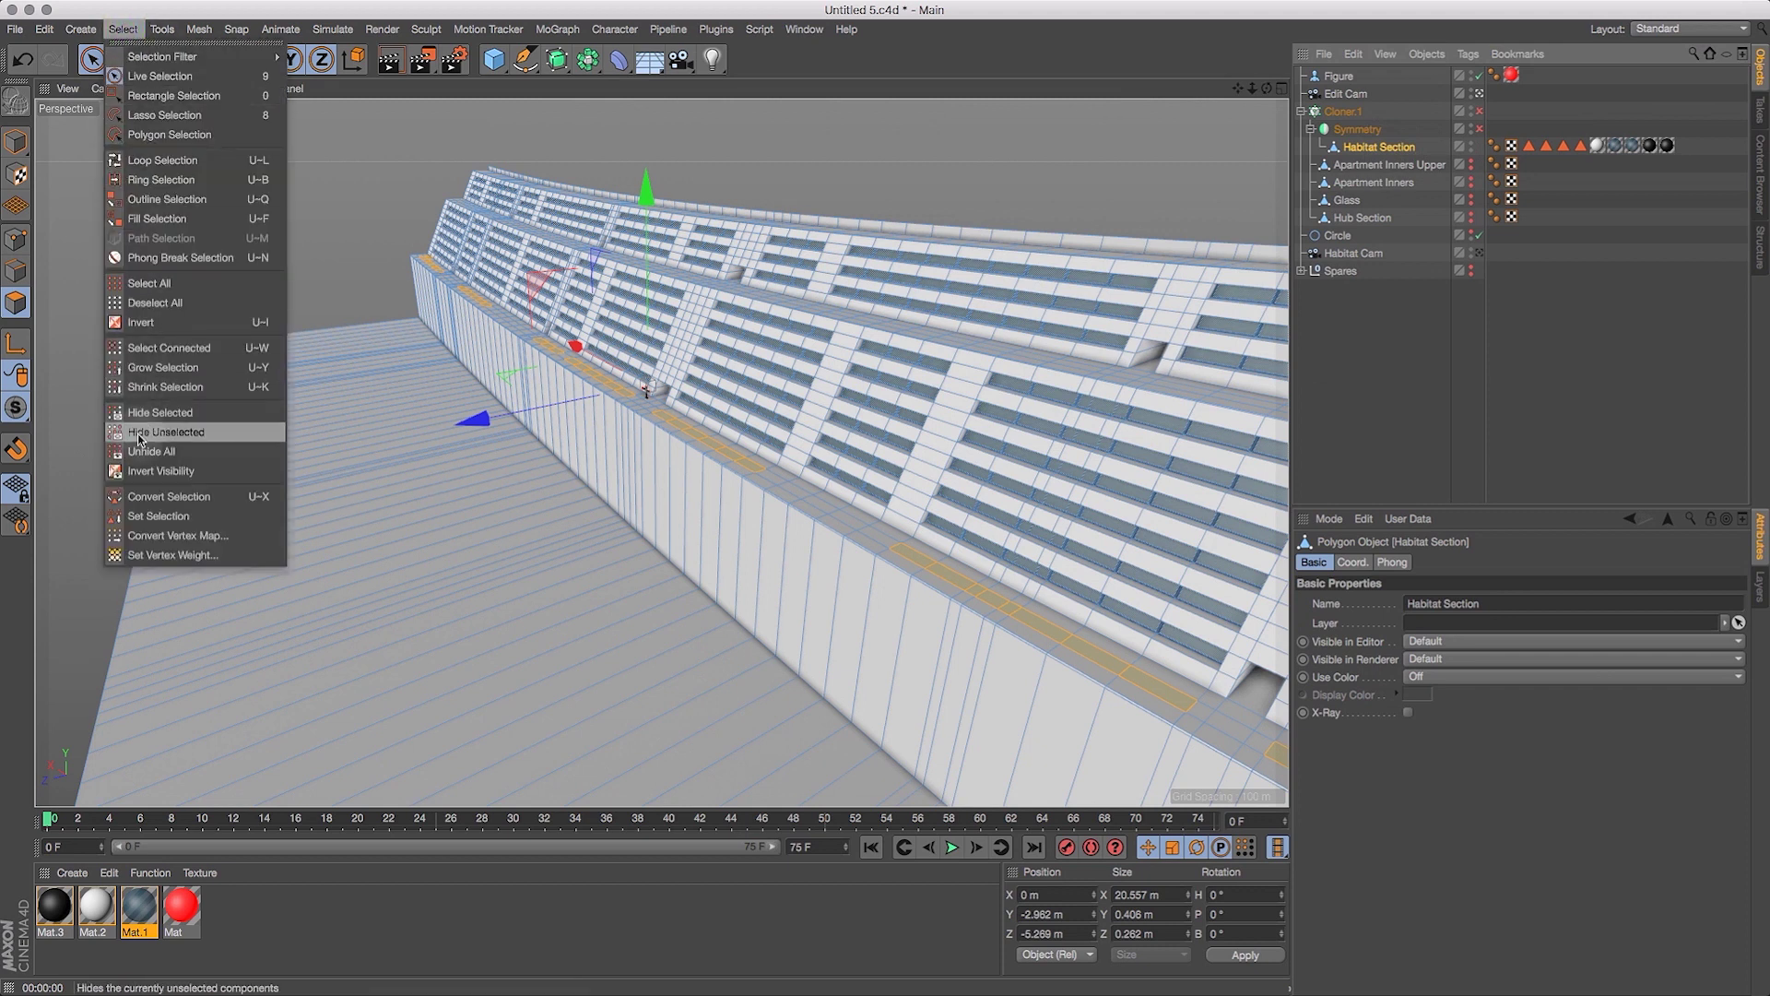
{"action": "left_click", "coordinate": [133, 518]}
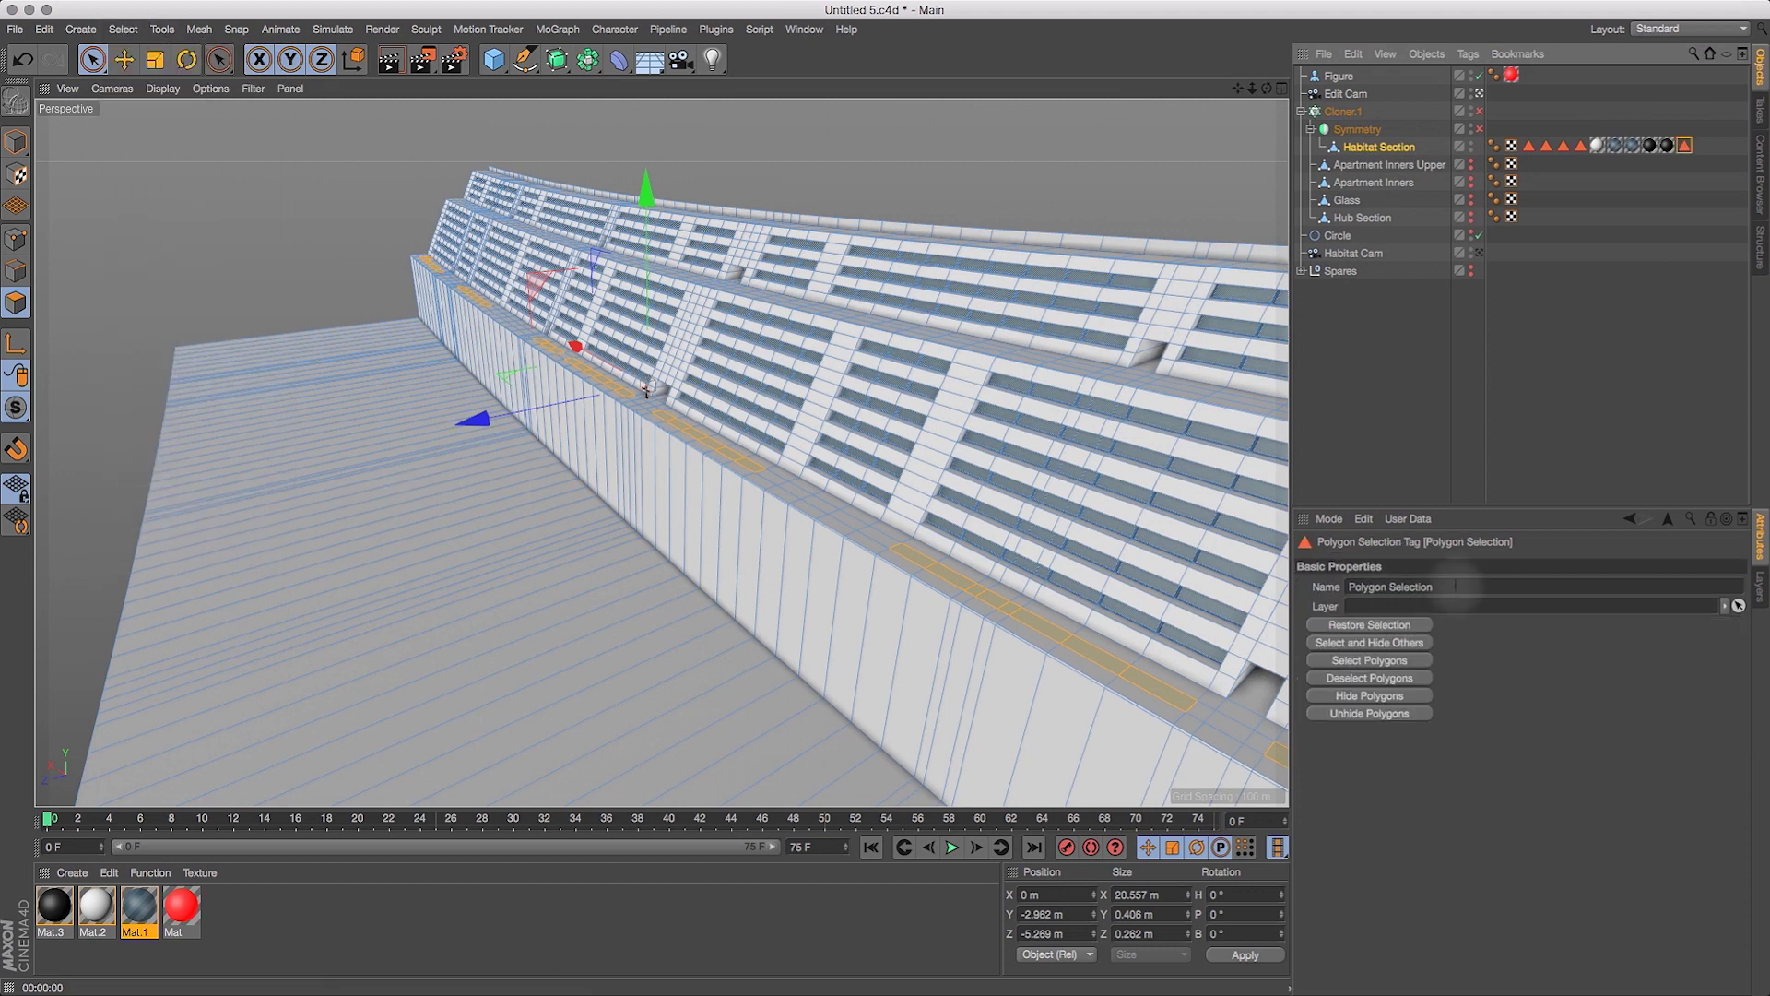
{"action": "left_click_drag", "start_coordinate": [1456, 587], "coordinate": [1333, 578]}
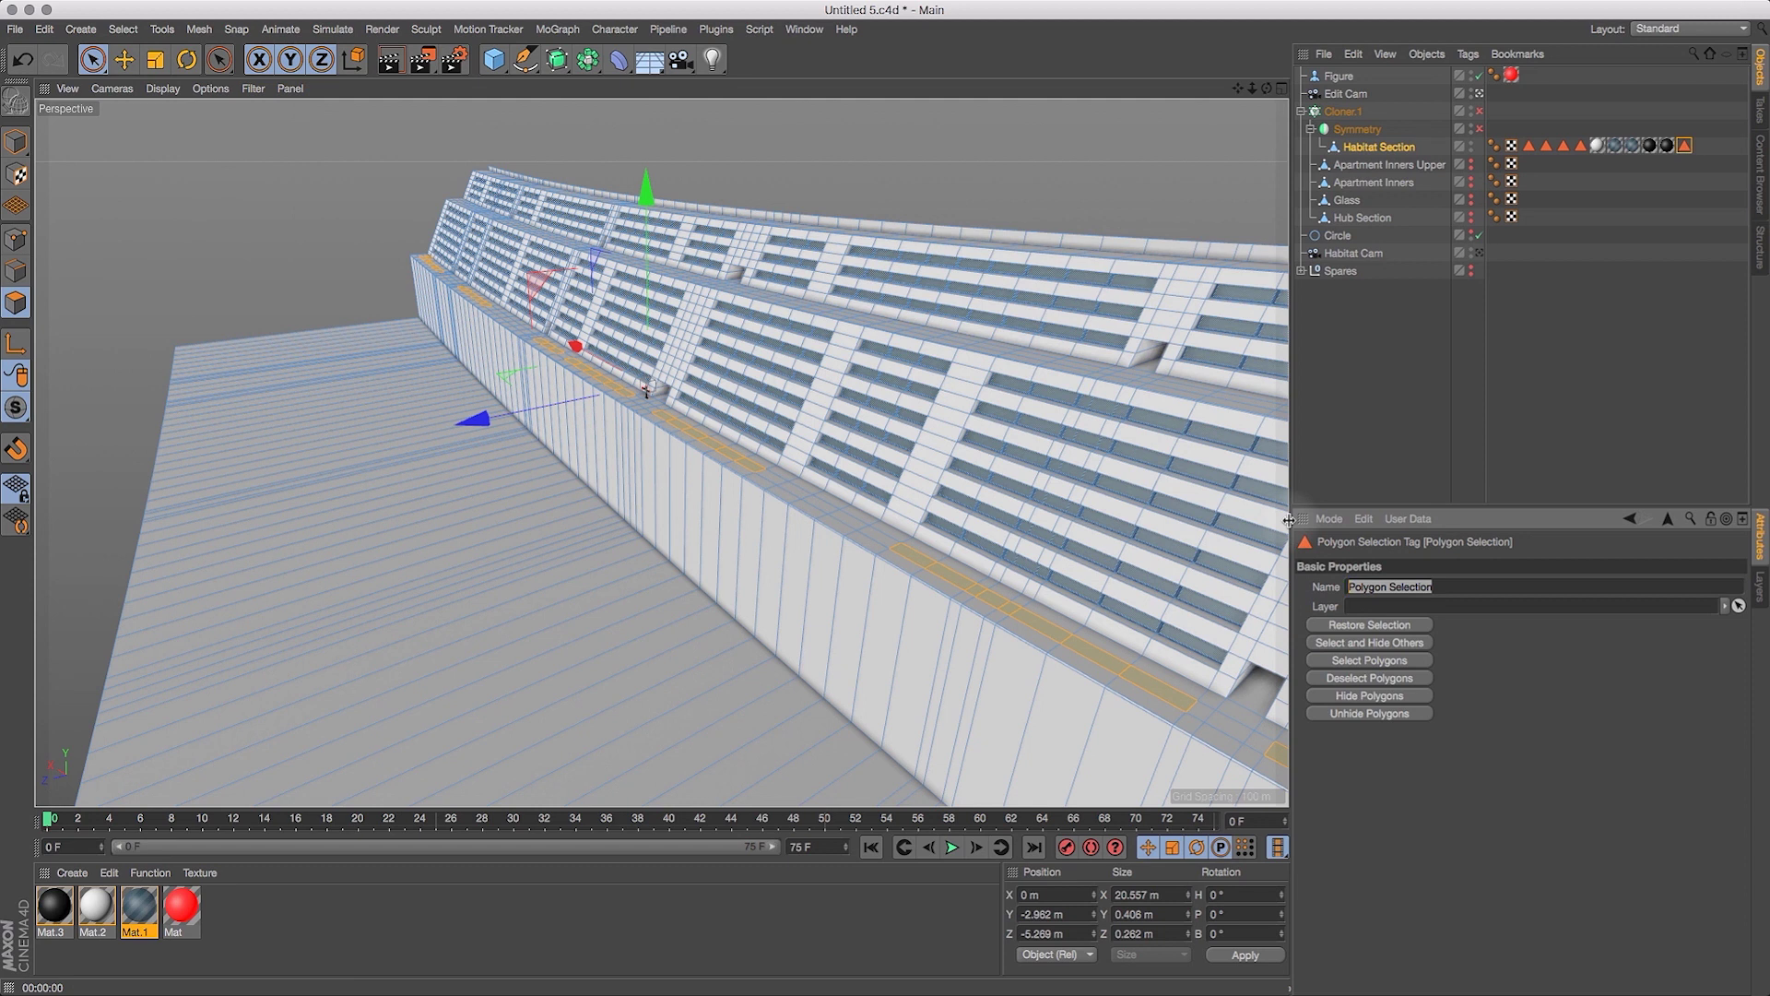
{"action": "type", "text": "T"}
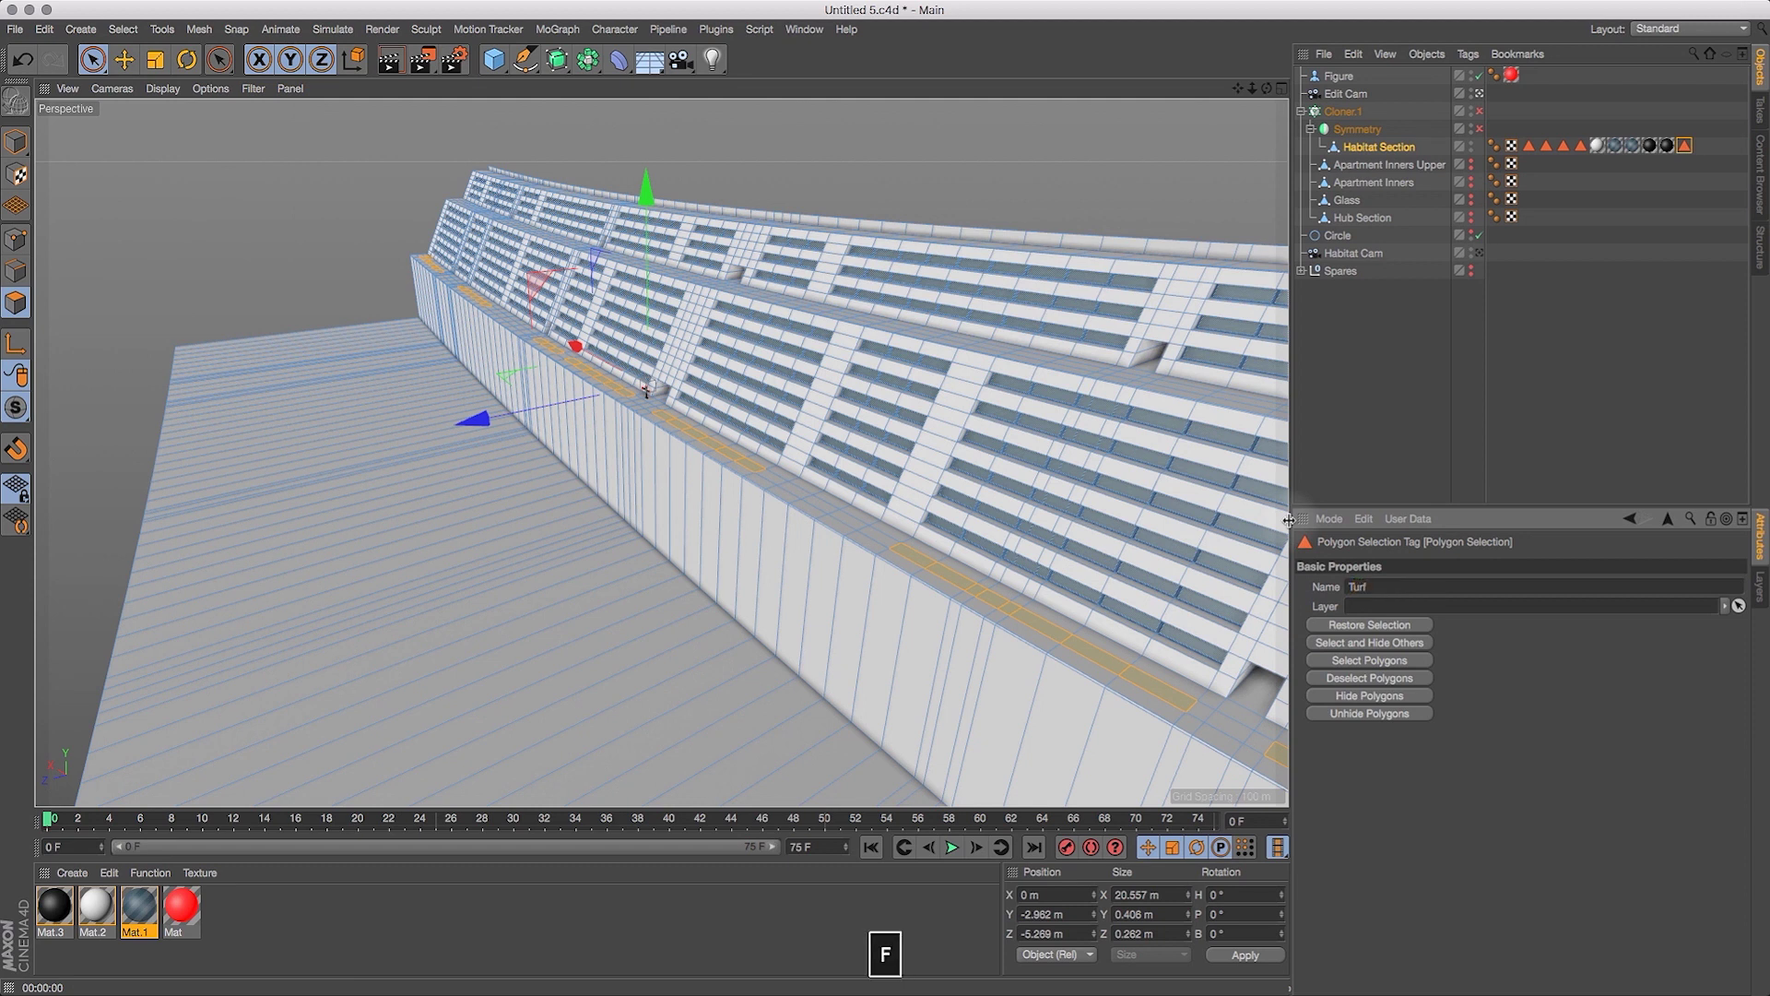
{"action": "type", "text": "urf"}
{"action": "key", "text": "Return"}
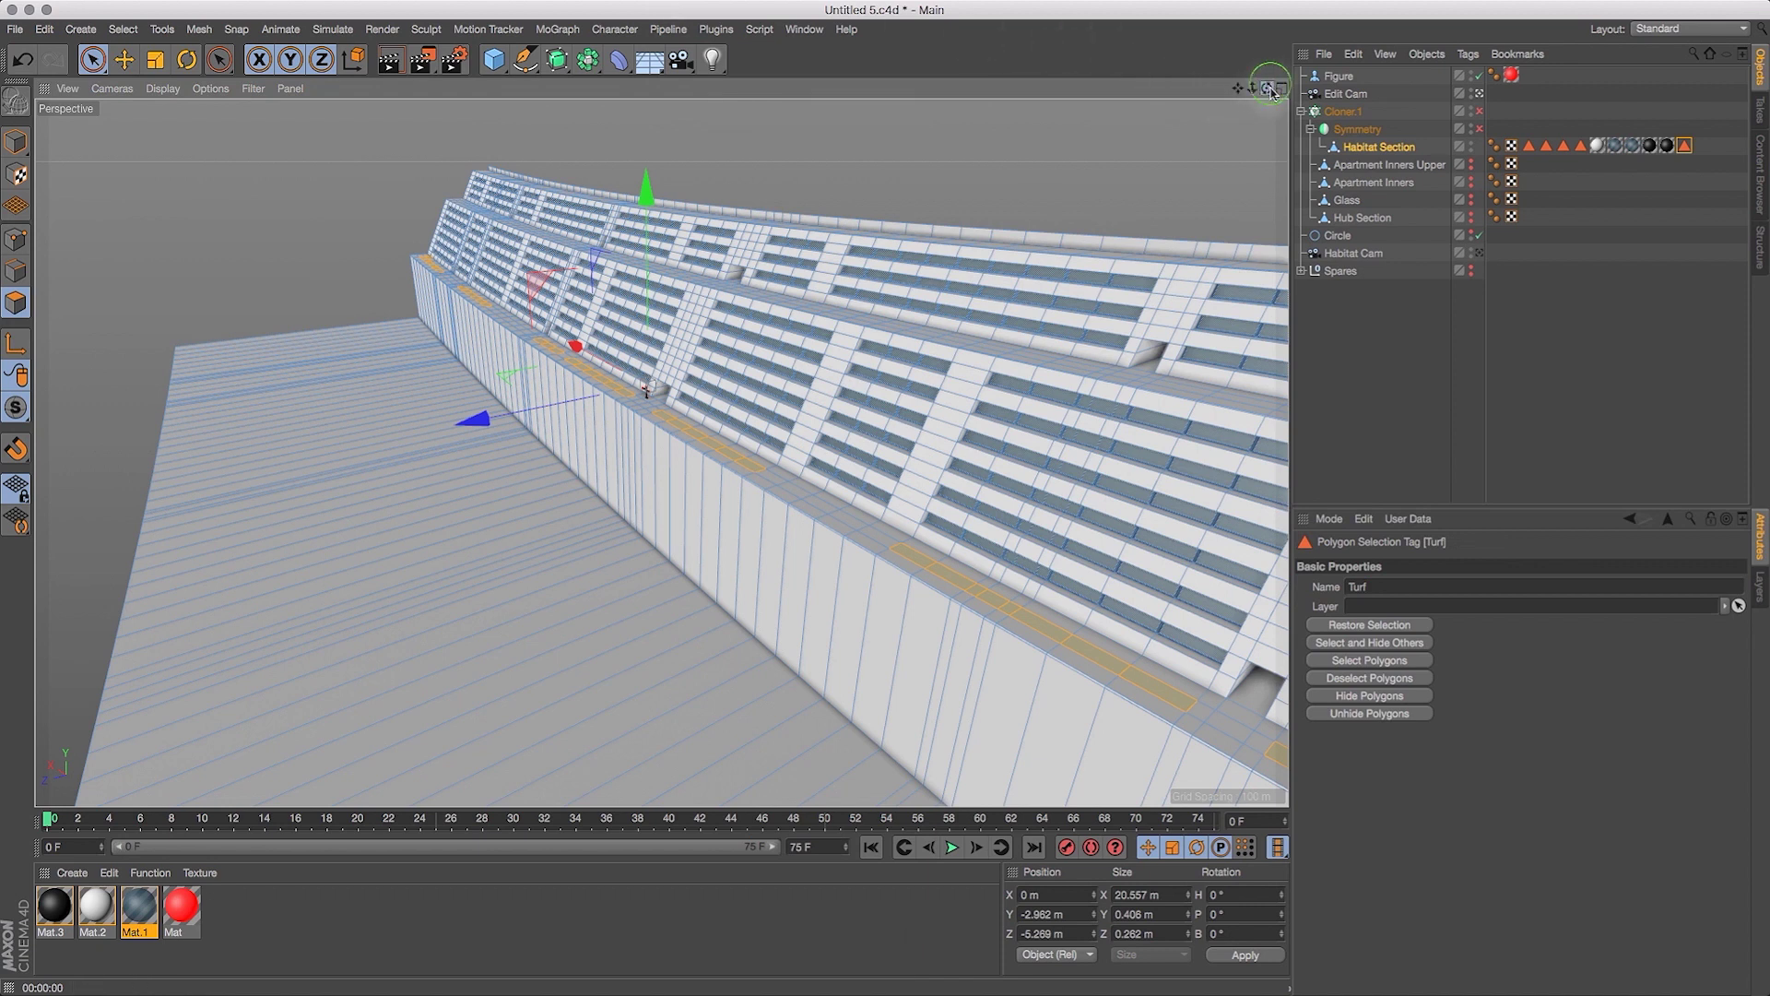
Create a new material coloured green with H 129°, S 57% and V 49%, and disable its reflectance.
{"action": "left_click_drag", "start_coordinate": [1270, 89], "coordinate": [1250, 97]}
{"action": "left_click", "coordinate": [72, 872]}
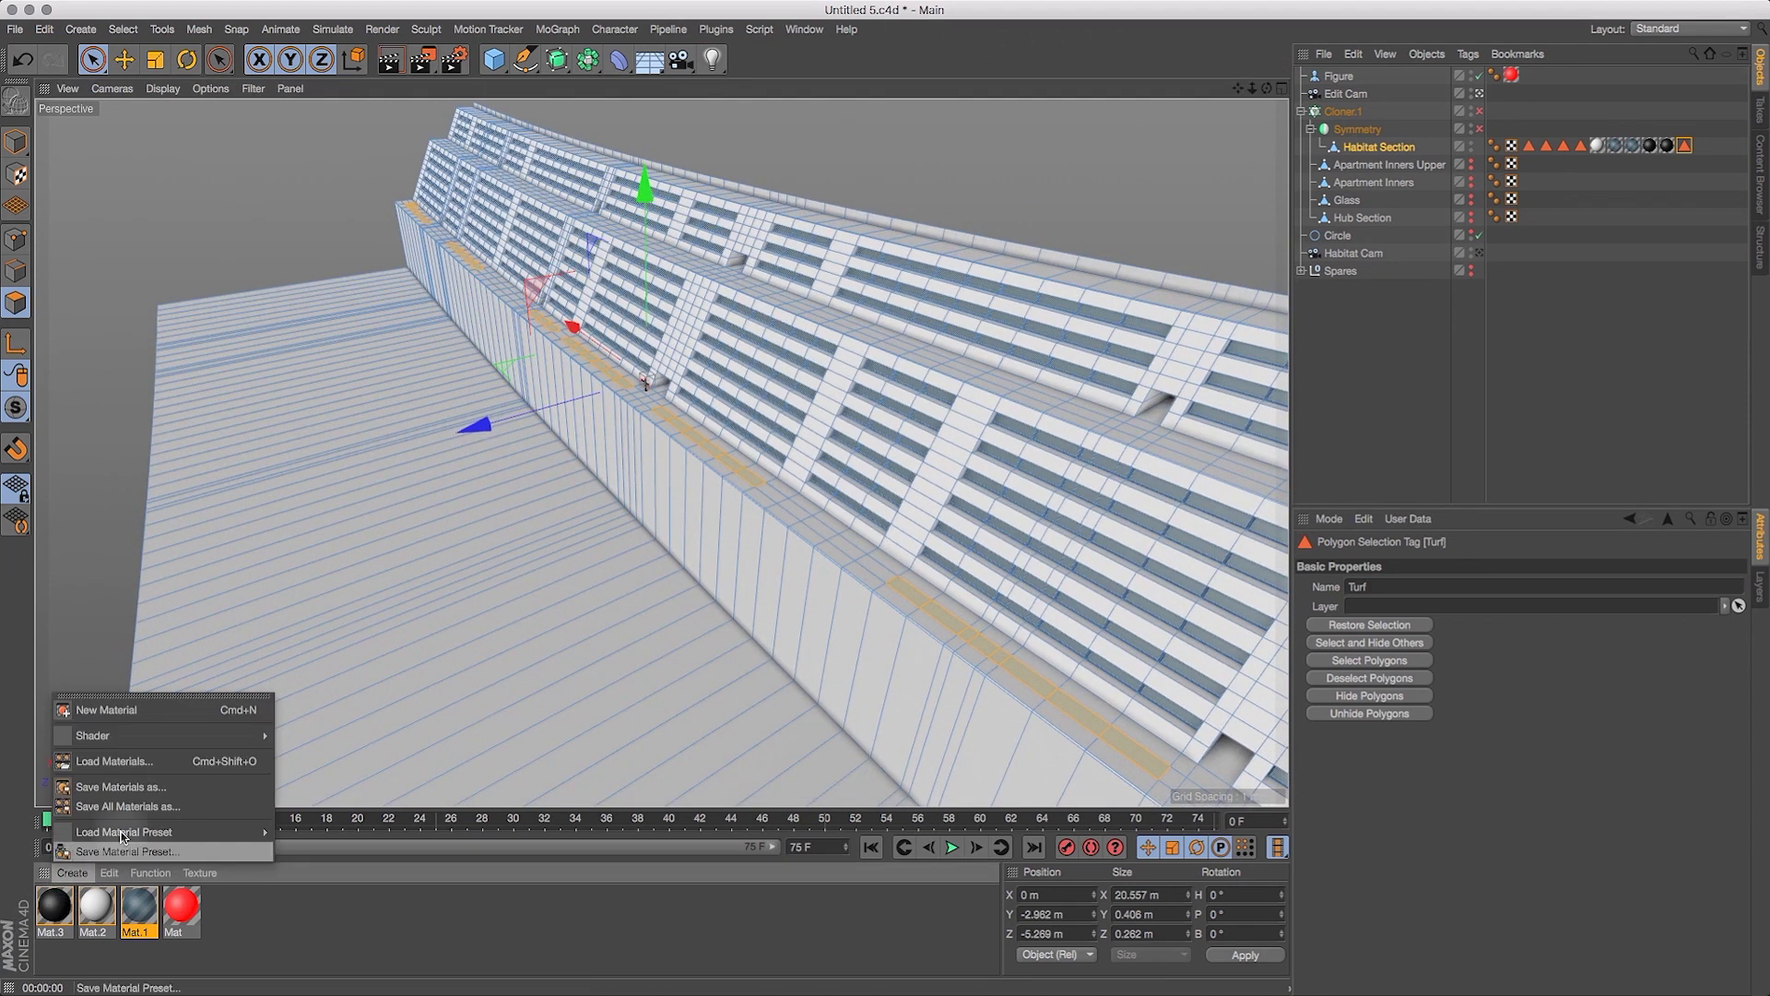
{"action": "left_click", "coordinate": [143, 704]}
{"action": "left_click", "coordinate": [61, 903]}
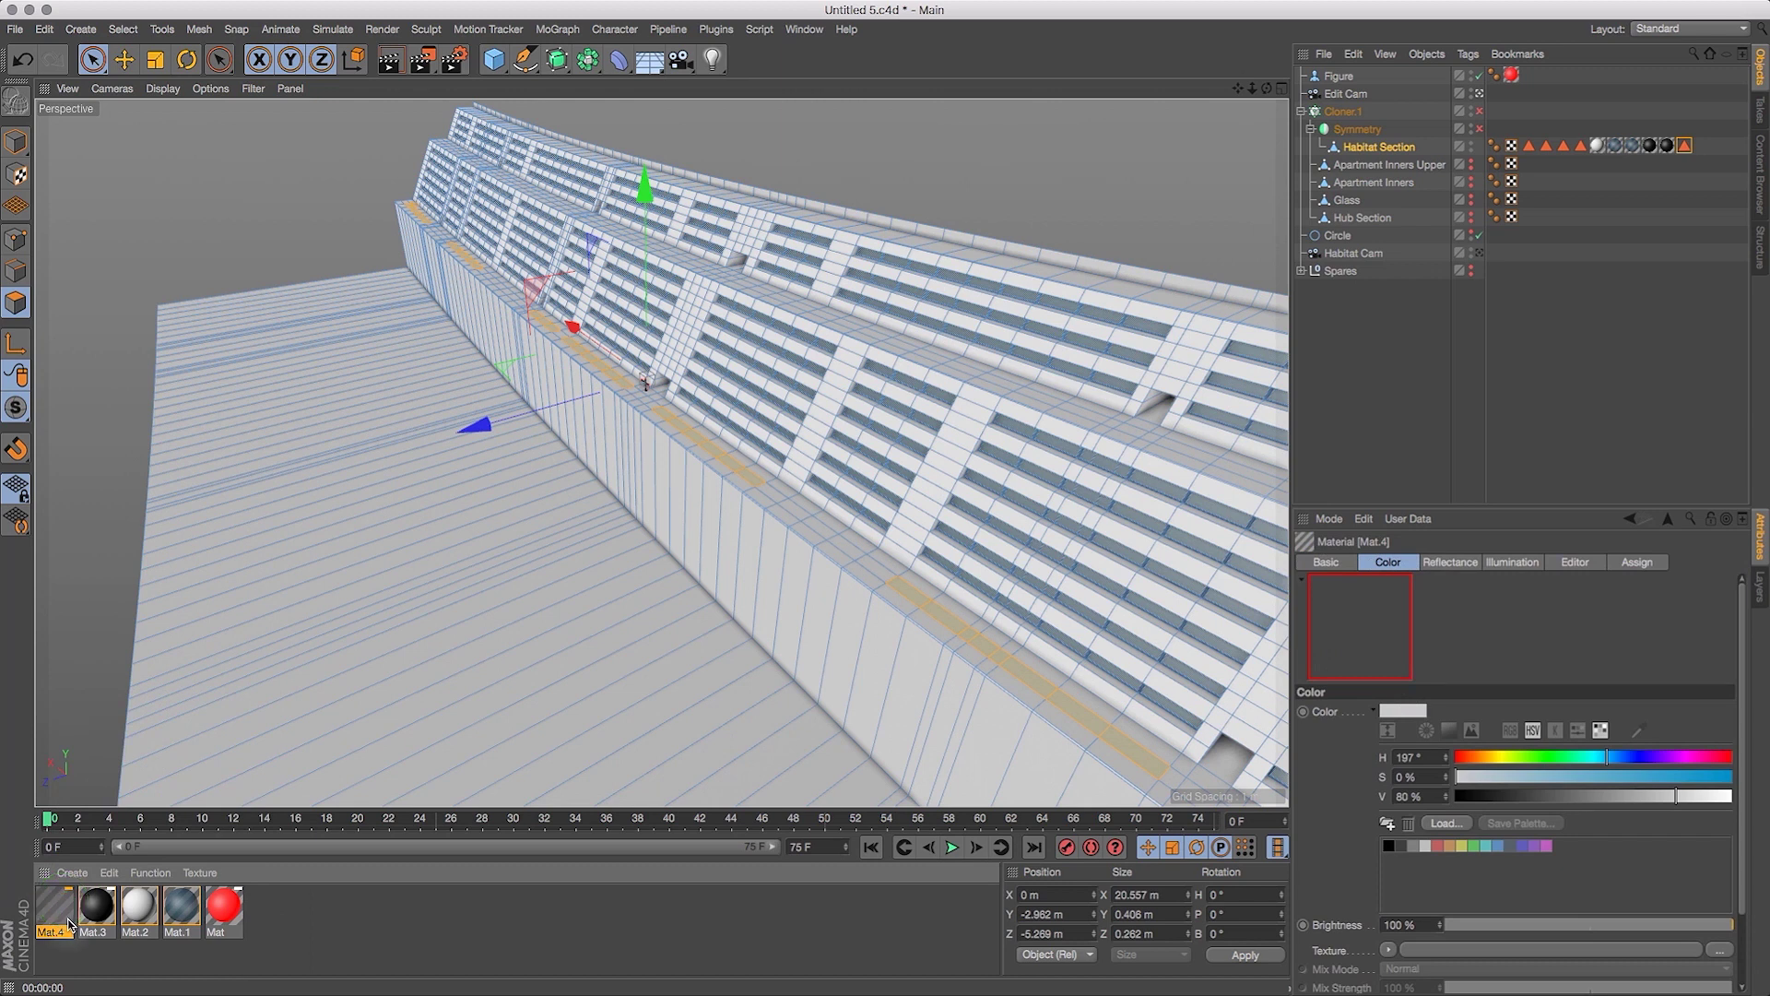
{"action": "double_click", "coordinate": [69, 921]}
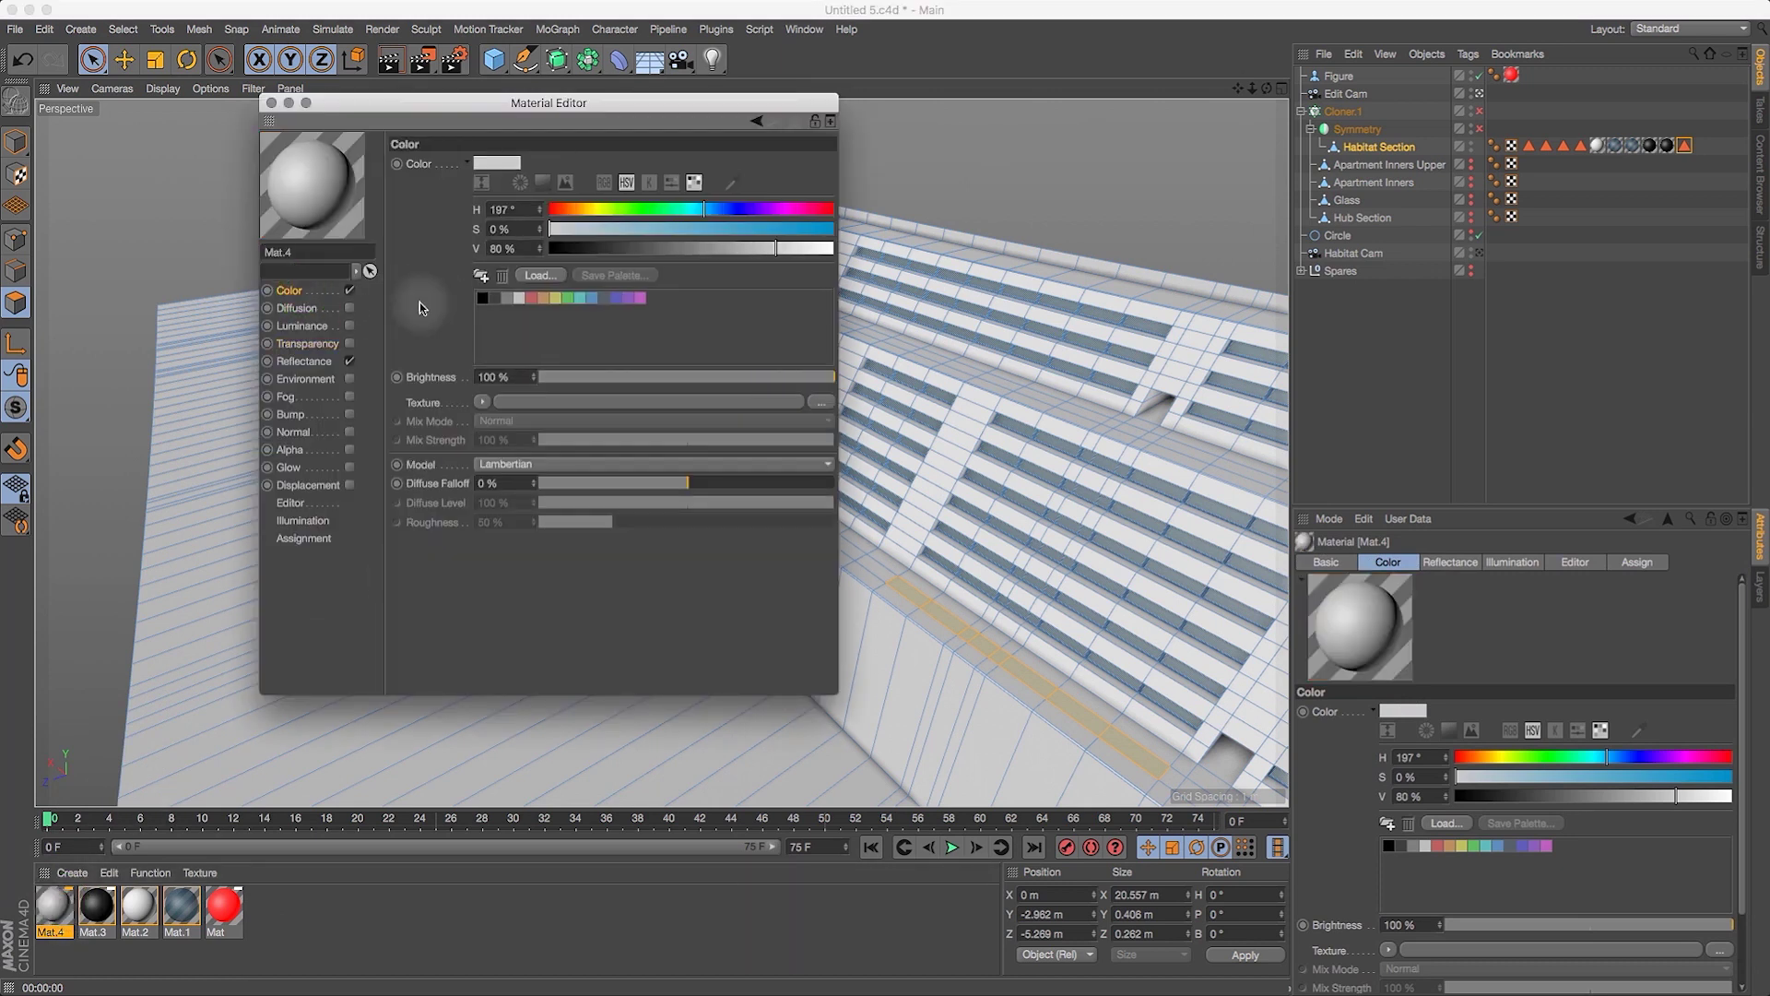
{"action": "left_click", "coordinate": [652, 209]}
{"action": "left_click", "coordinate": [796, 228]}
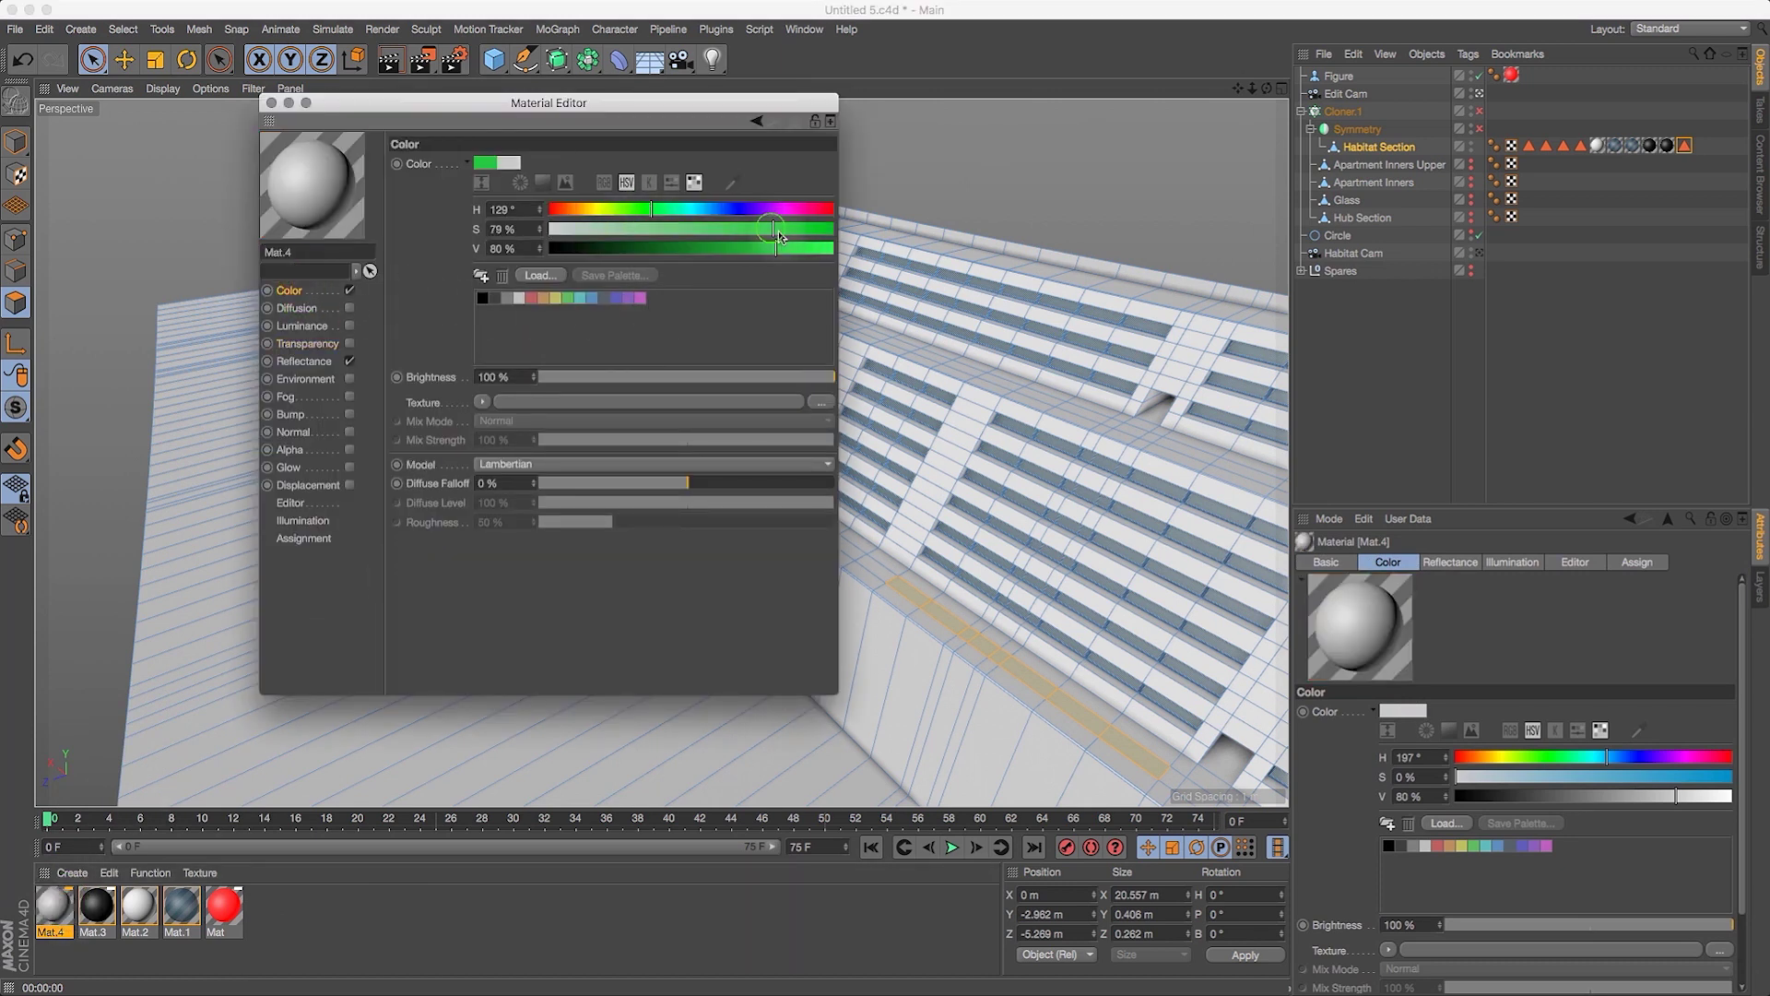
{"action": "mouse_move", "coordinate": [754, 248]}
{"action": "left_mouse_down"}
{"action": "mouse_move", "coordinate": [688, 249]}
{"action": "mouse_move", "coordinate": [757, 230]}
{"action": "mouse_move", "coordinate": [720, 229]}
{"action": "left_mouse_up"}
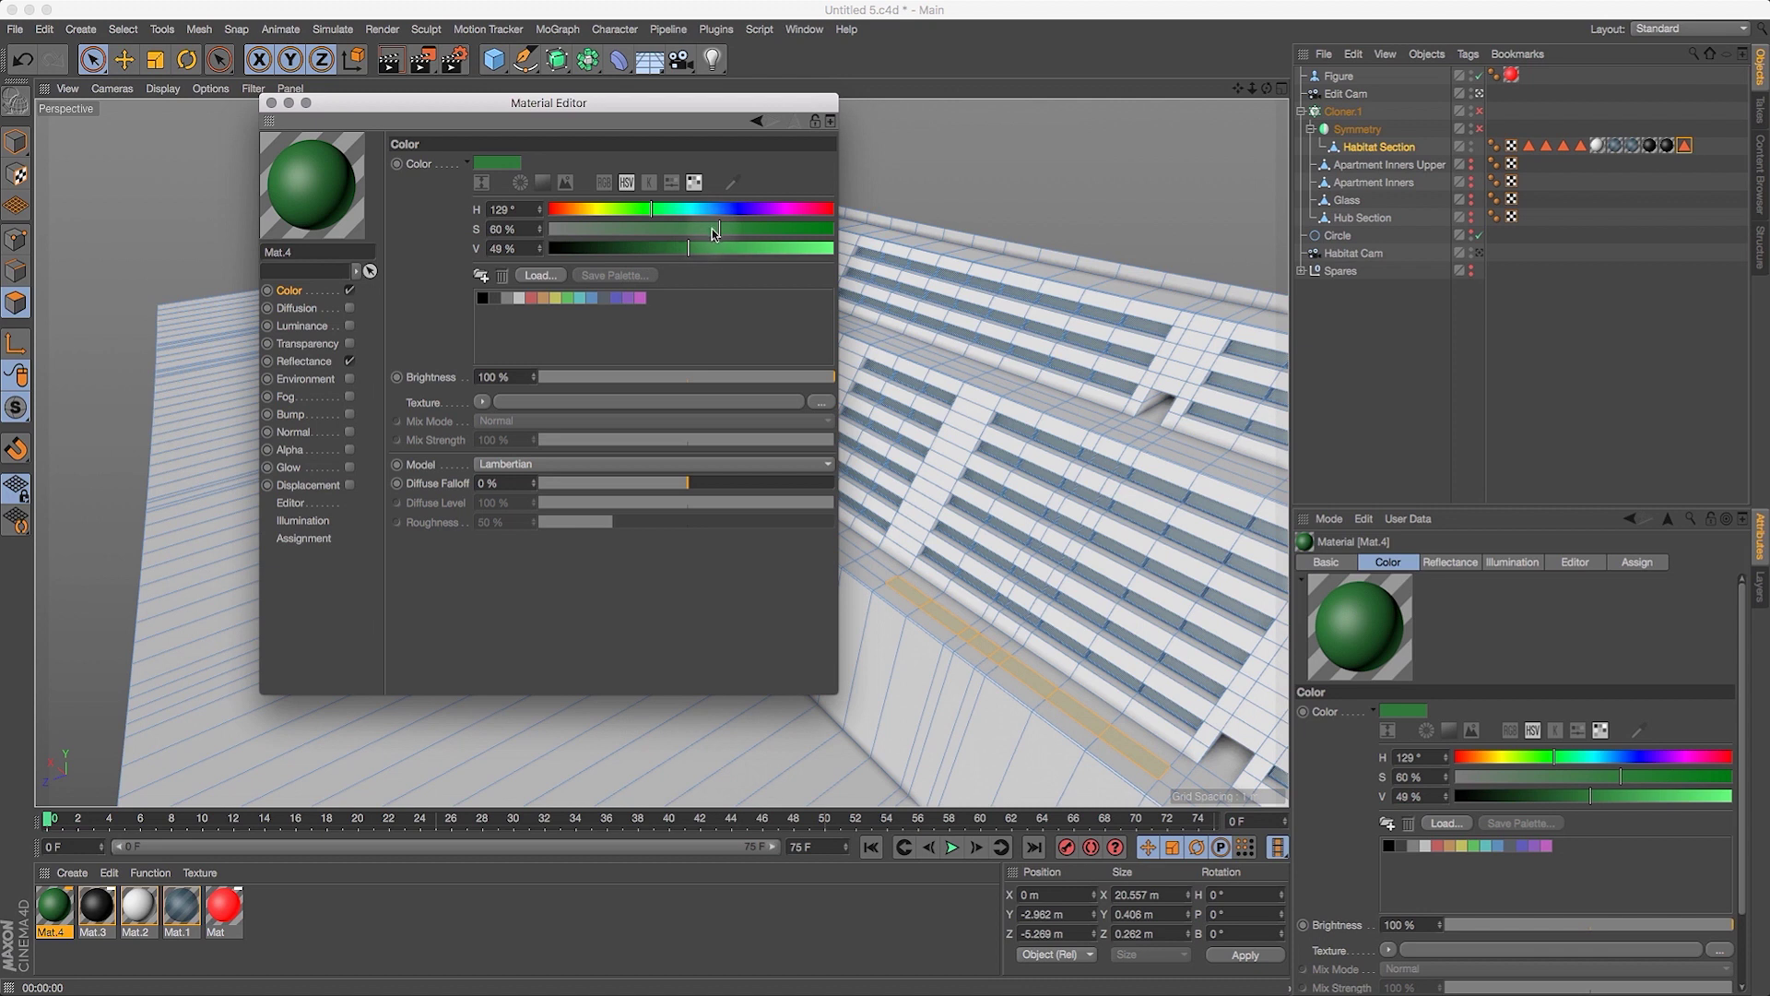
{"action": "left_click", "coordinate": [349, 361]}
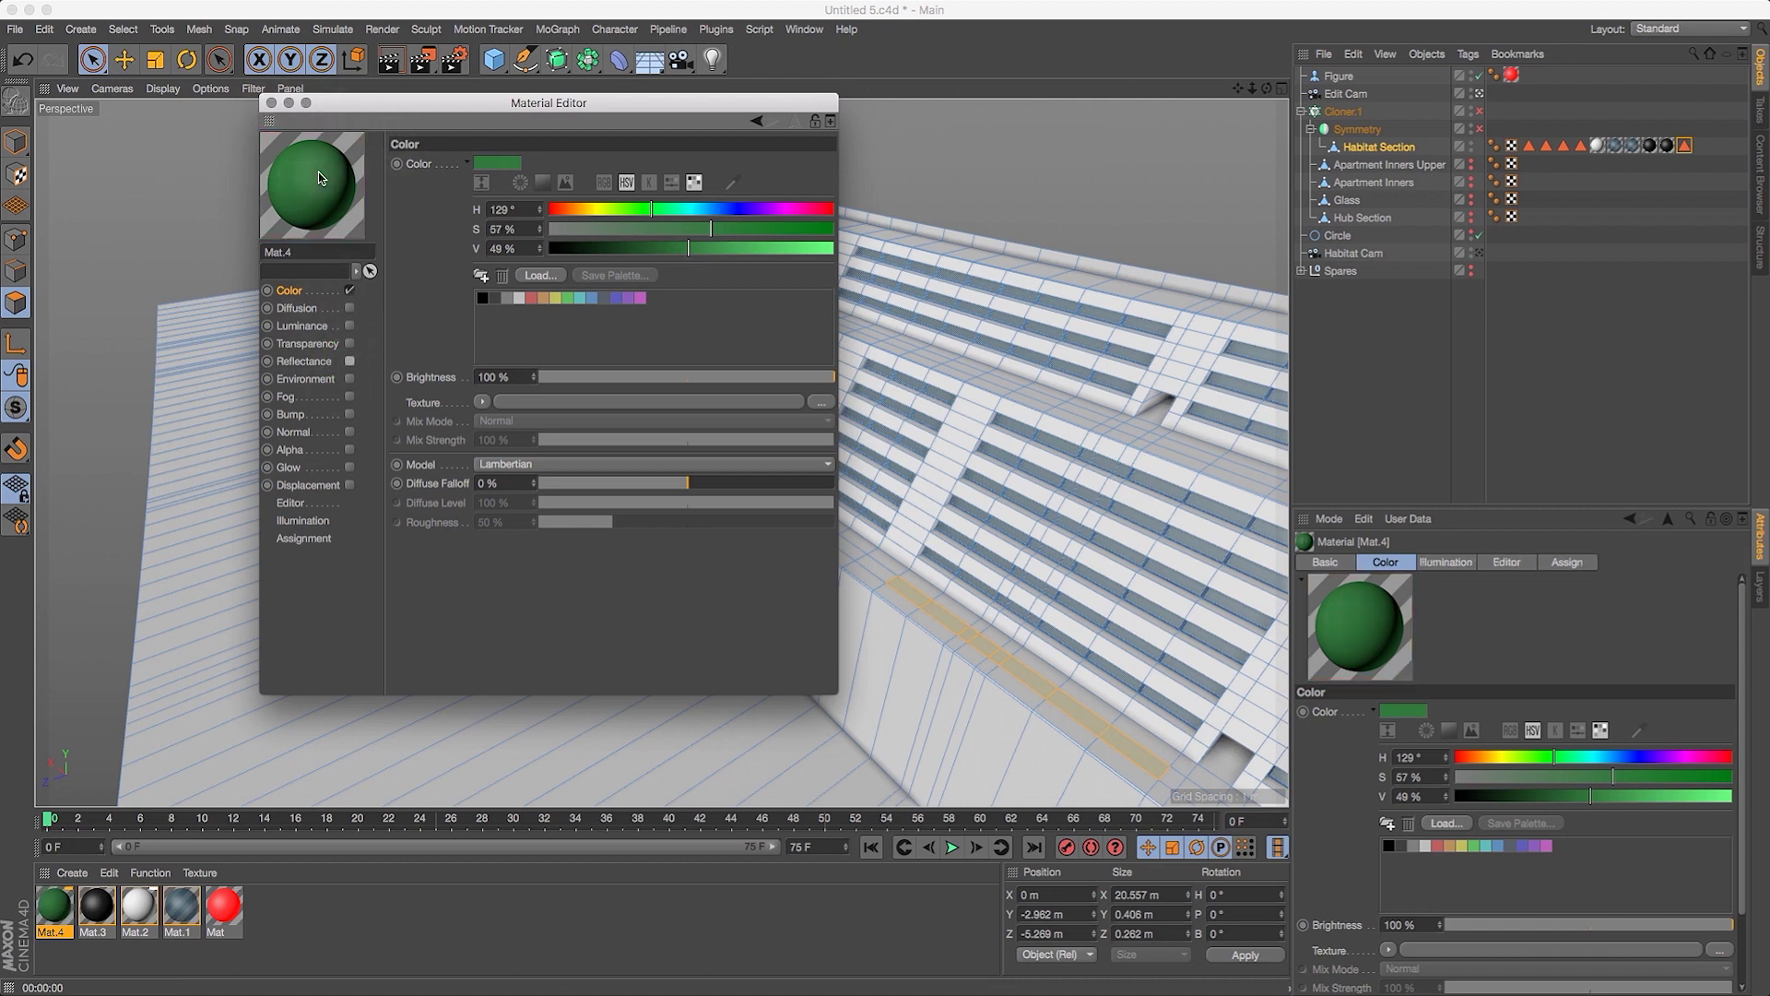
{"action": "left_click", "coordinate": [271, 103]}
Apply the green material to the Habitat Section restricted to the Turf selection, and render the view to check it.
{"action": "left_click_drag", "start_coordinate": [54, 908], "coordinate": [1427, 152]}
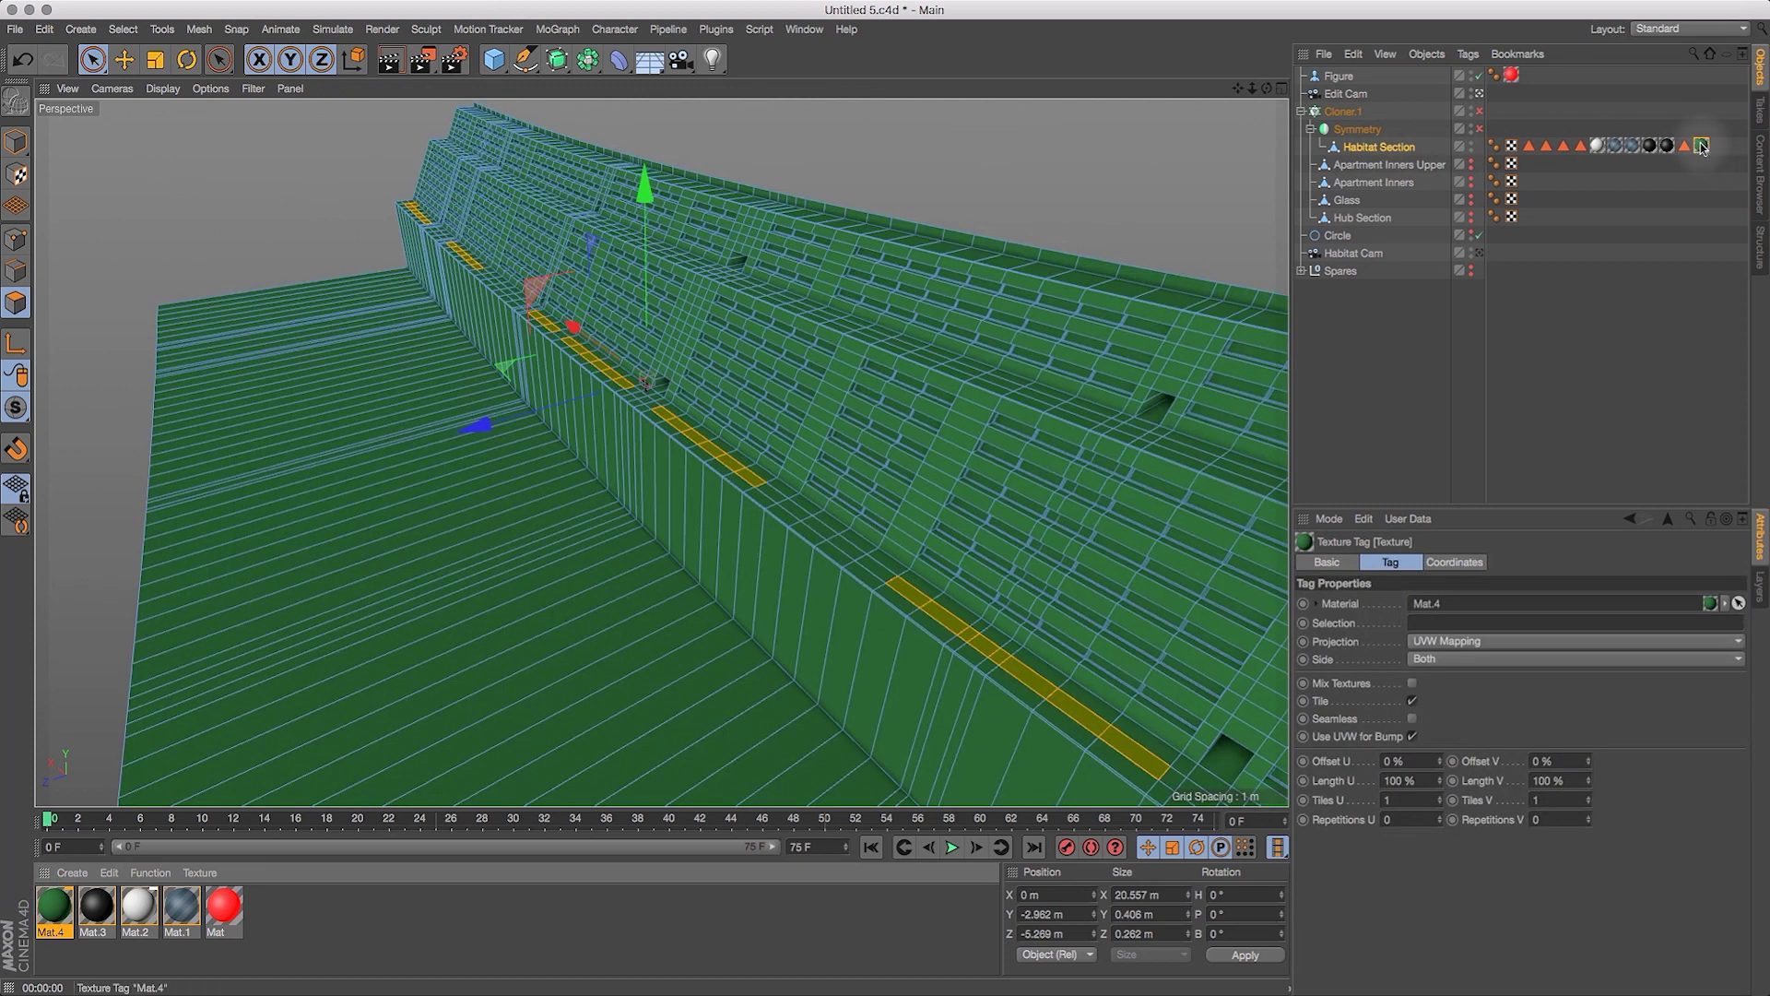
{"action": "left_click_drag", "start_coordinate": [1685, 144], "coordinate": [1509, 626]}
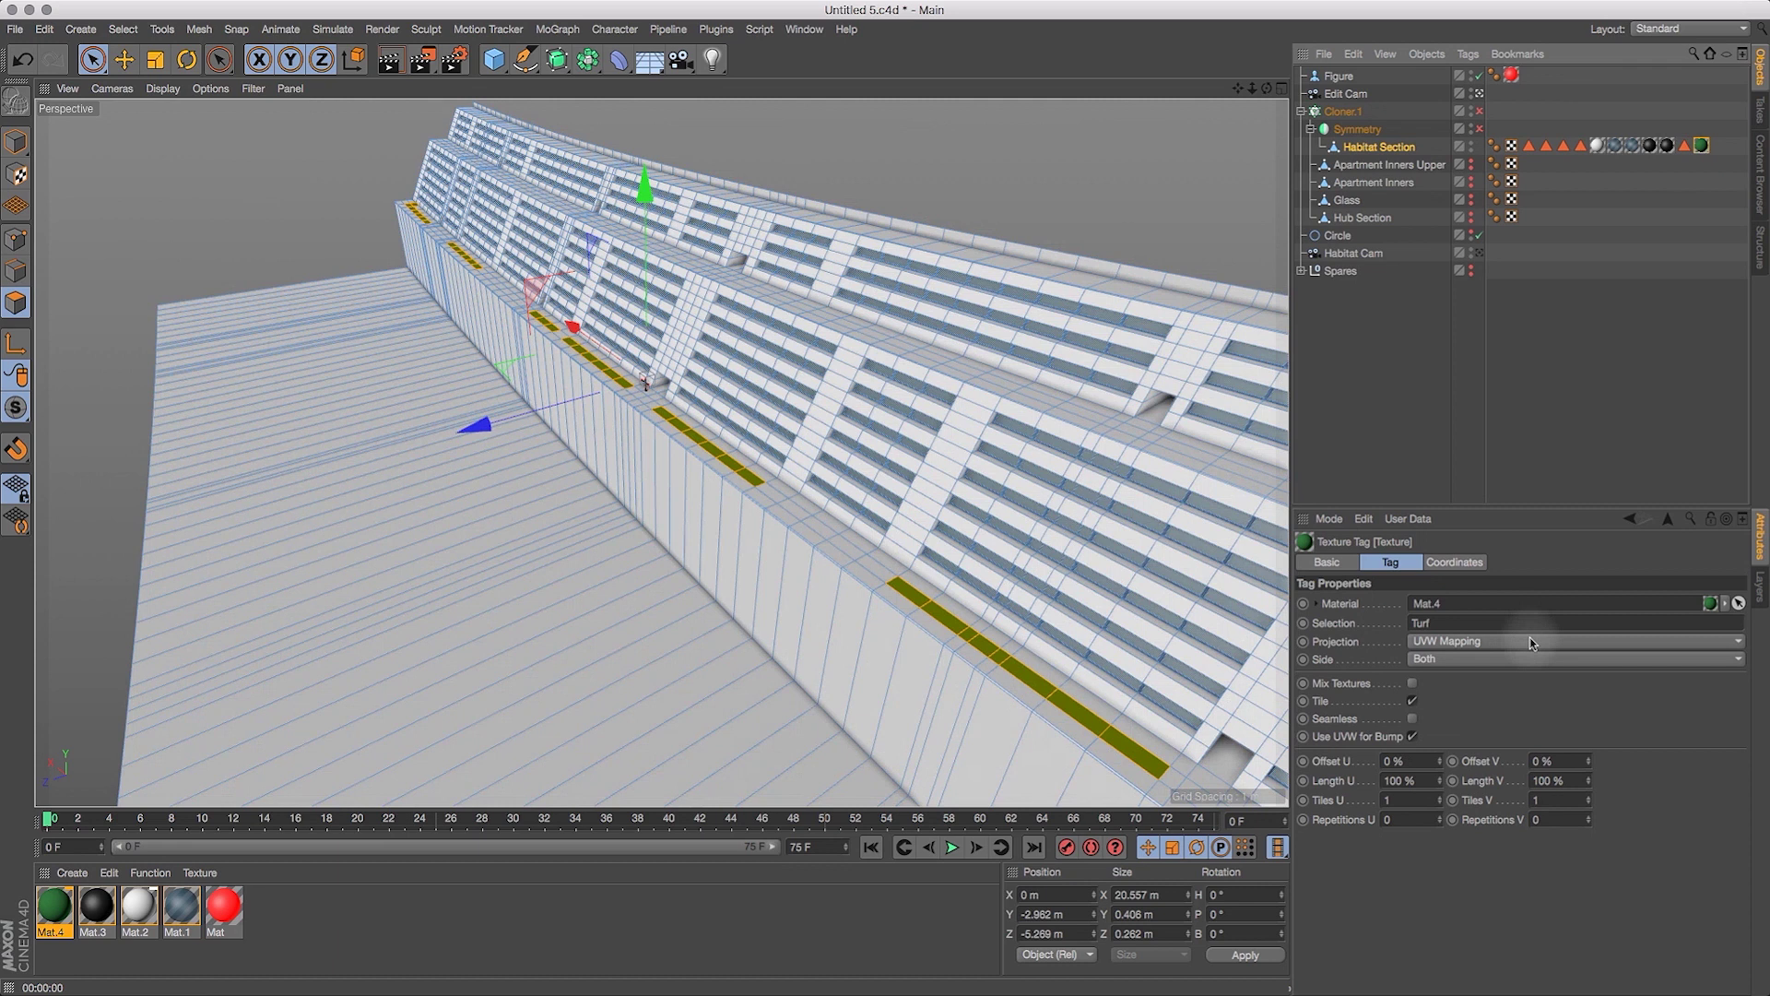
{"action": "mouse_move", "coordinate": [1267, 88]}
{"action": "left_mouse_down"}
{"action": "mouse_move", "coordinate": [1249, 62]}
{"action": "mouse_move", "coordinate": [1233, 96]}
{"action": "mouse_move", "coordinate": [1263, 70]}
{"action": "left_mouse_up"}
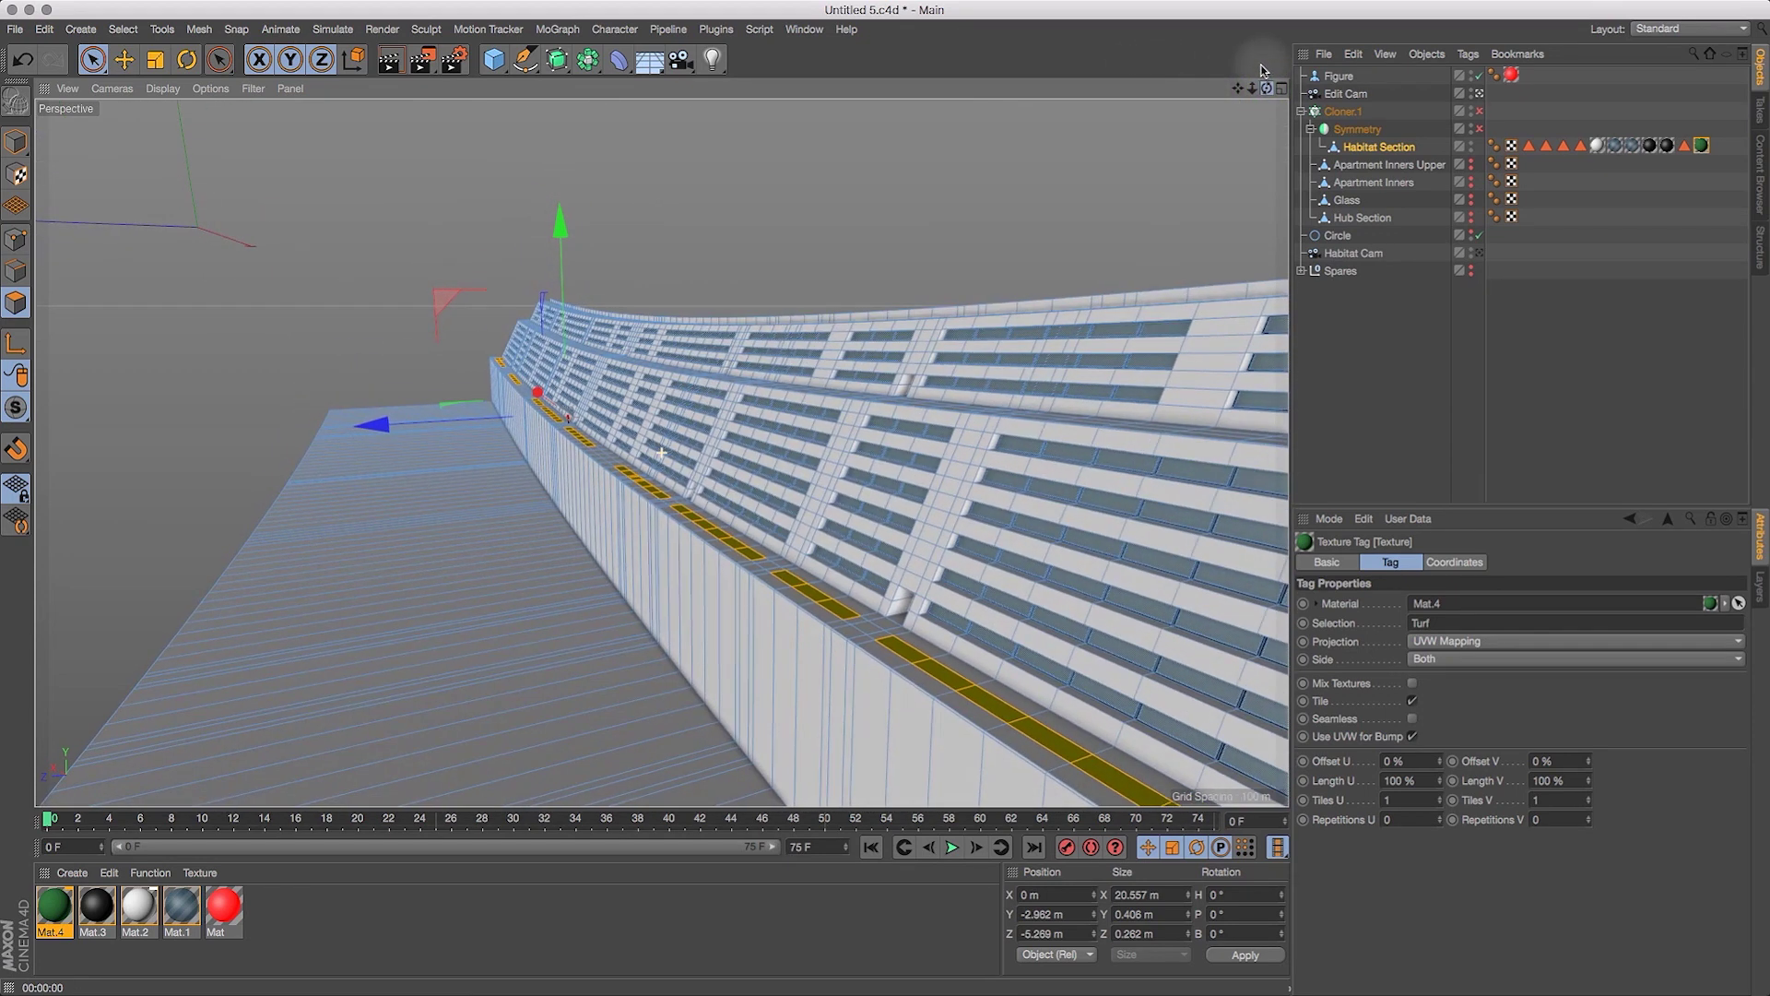
{"action": "left_click", "coordinate": [389, 59]}
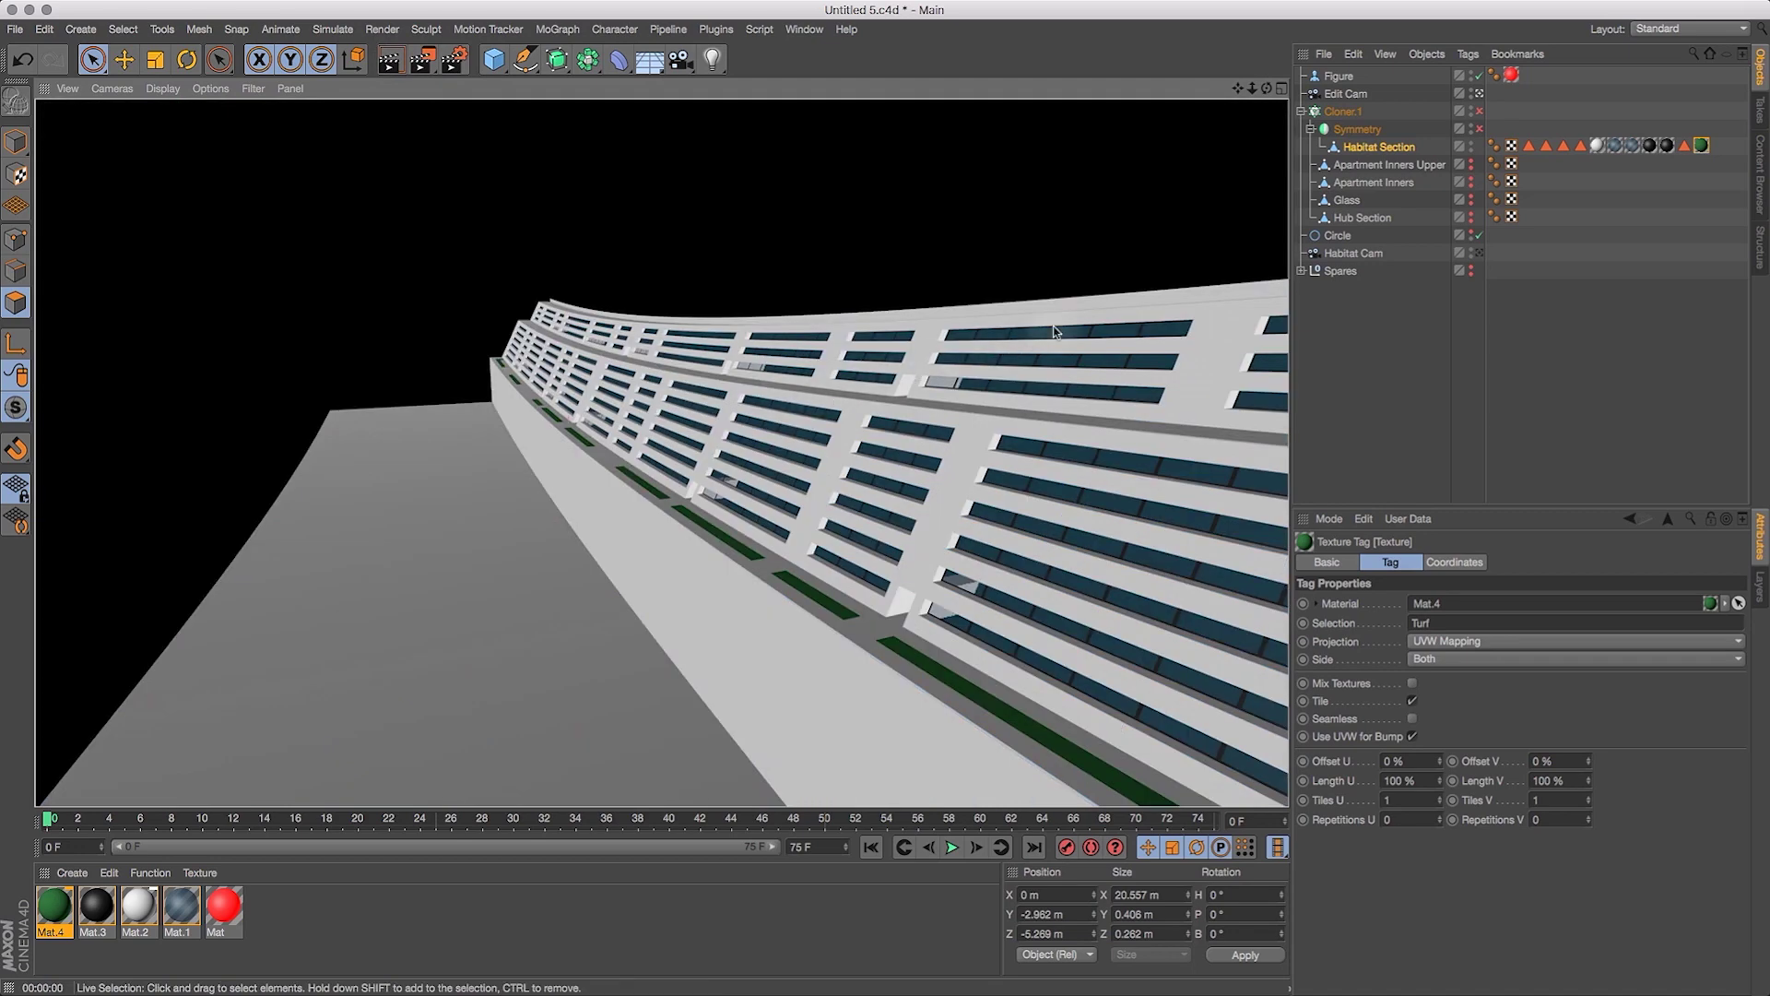
Activate Live Selection in polygon mode and toggle the viewport's SSAO display option.
{"action": "mouse_move", "coordinate": [1267, 89]}
{"action": "left_mouse_down"}
{"action": "mouse_move", "coordinate": [1374, 186]}
{"action": "mouse_move", "coordinate": [1251, 105]}
{"action": "mouse_move", "coordinate": [1246, 74]}
{"action": "mouse_move", "coordinate": [1265, 92]}
{"action": "mouse_move", "coordinate": [1226, 87]}
{"action": "mouse_move", "coordinate": [1255, 111]}
{"action": "left_mouse_up"}
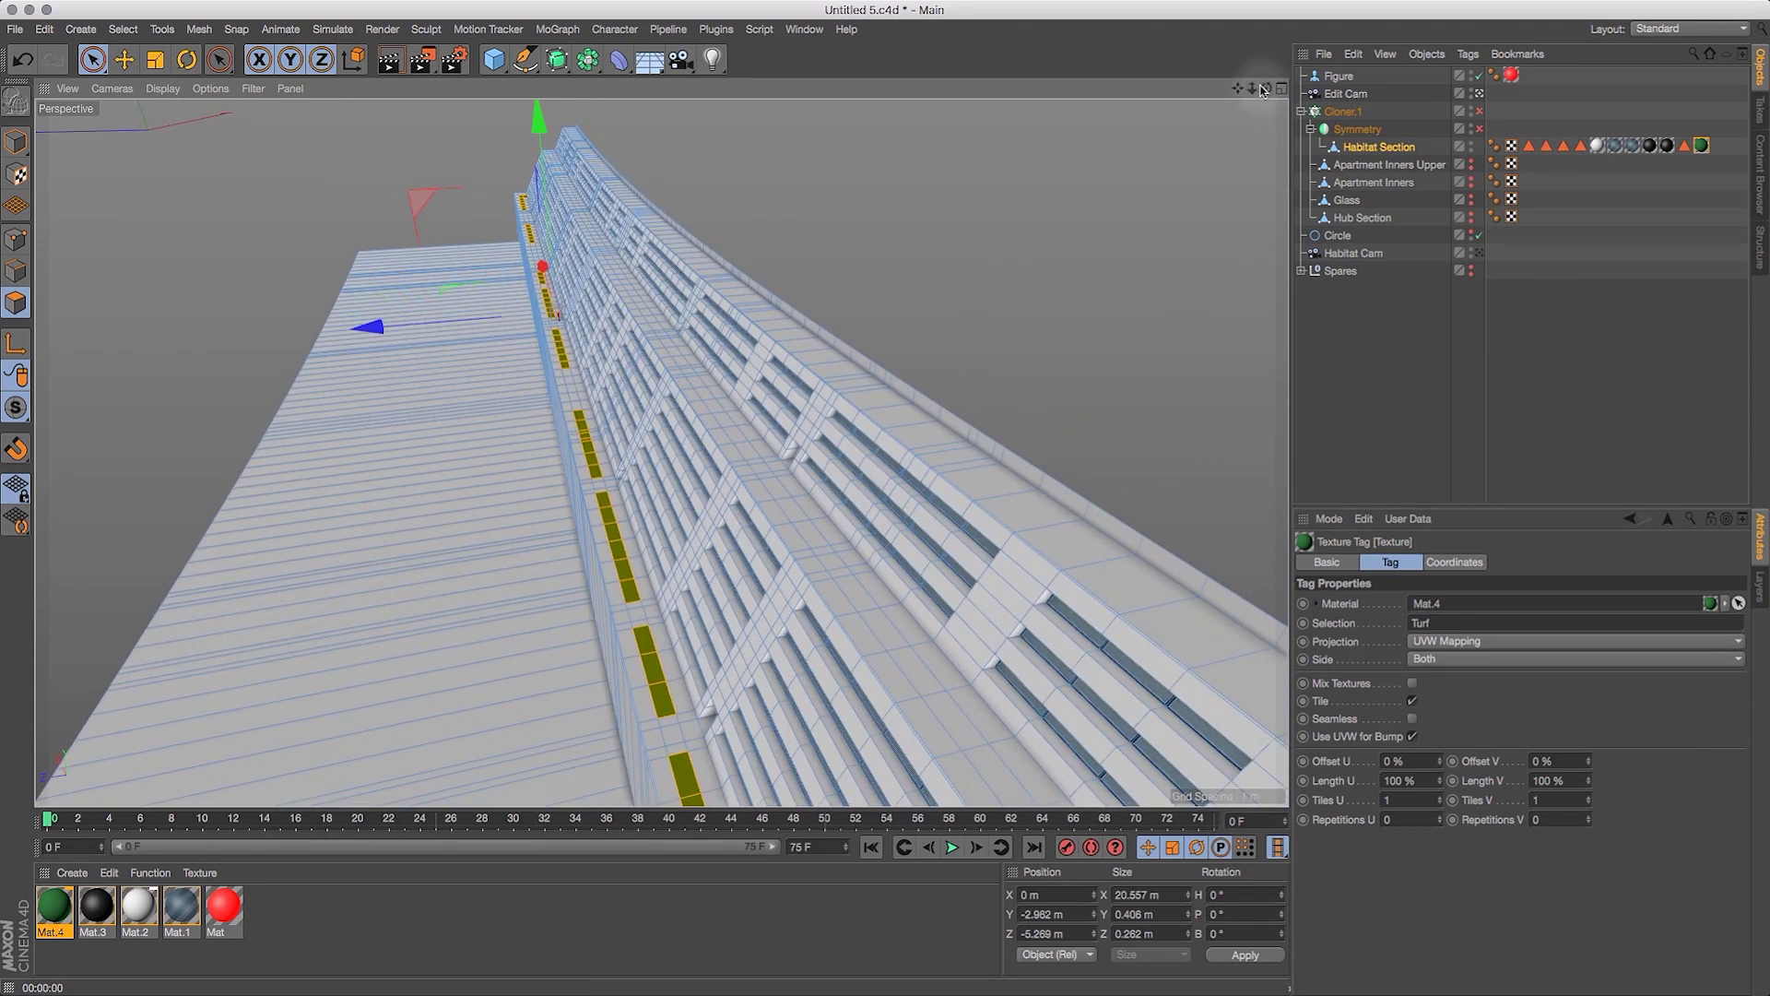
{"action": "left_click_drag", "start_coordinate": [1269, 90], "coordinate": [1156, 238]}
{"action": "left_click_drag", "start_coordinate": [1268, 93], "coordinate": [1231, 90]}
{"action": "left_click_drag", "start_coordinate": [96, 68], "coordinate": [159, 85]}
{"action": "left_click", "coordinate": [15, 302]}
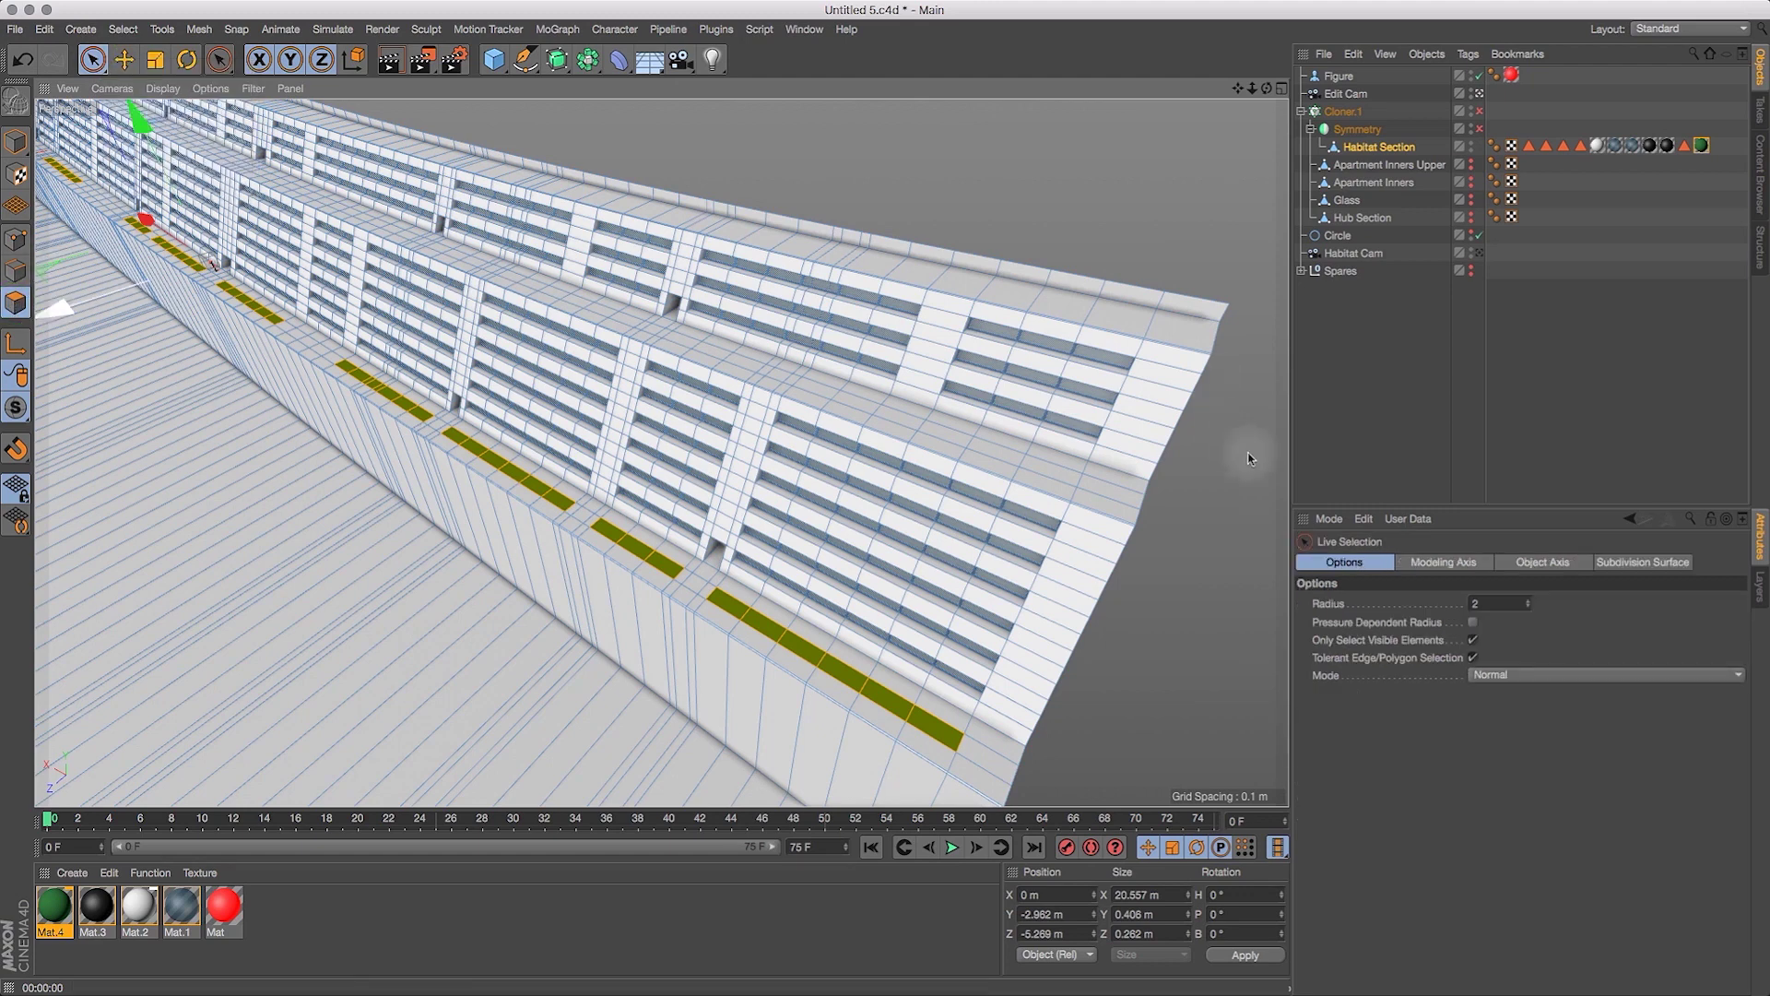
{"action": "left_click_drag", "start_coordinate": [1254, 91], "coordinate": [1279, 90]}
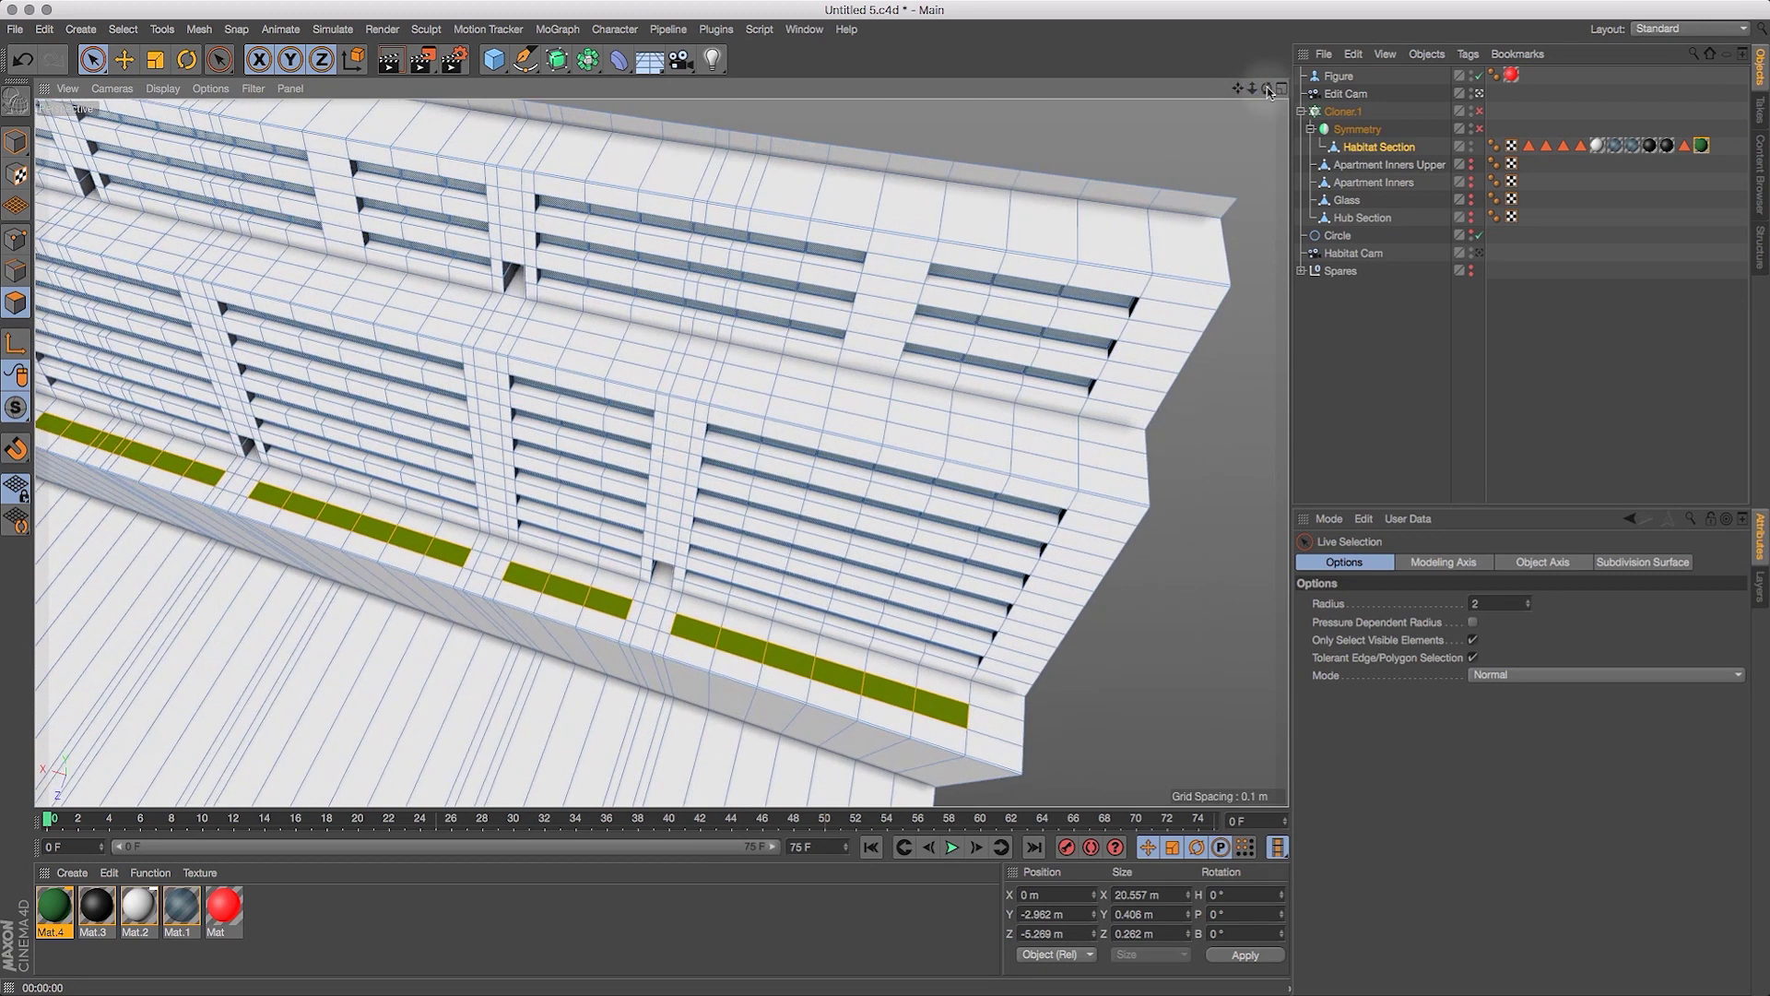
{"action": "left_click", "coordinate": [210, 89]}
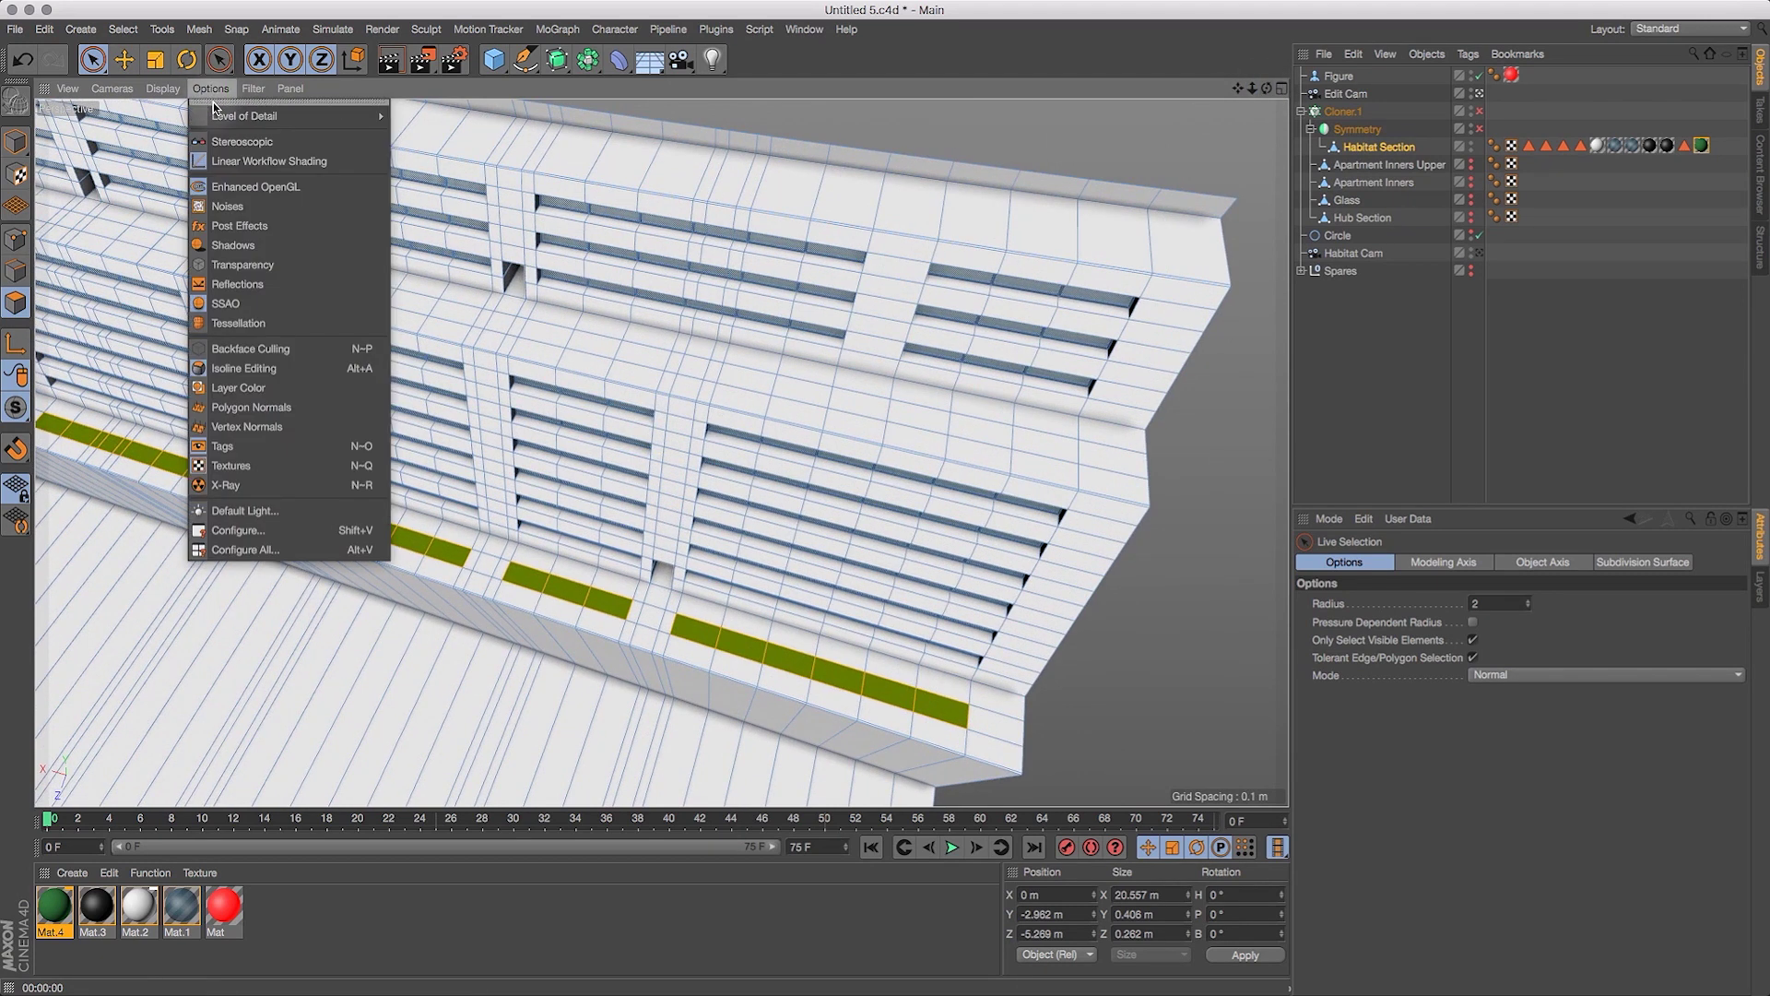
{"action": "left_click", "coordinate": [238, 307]}
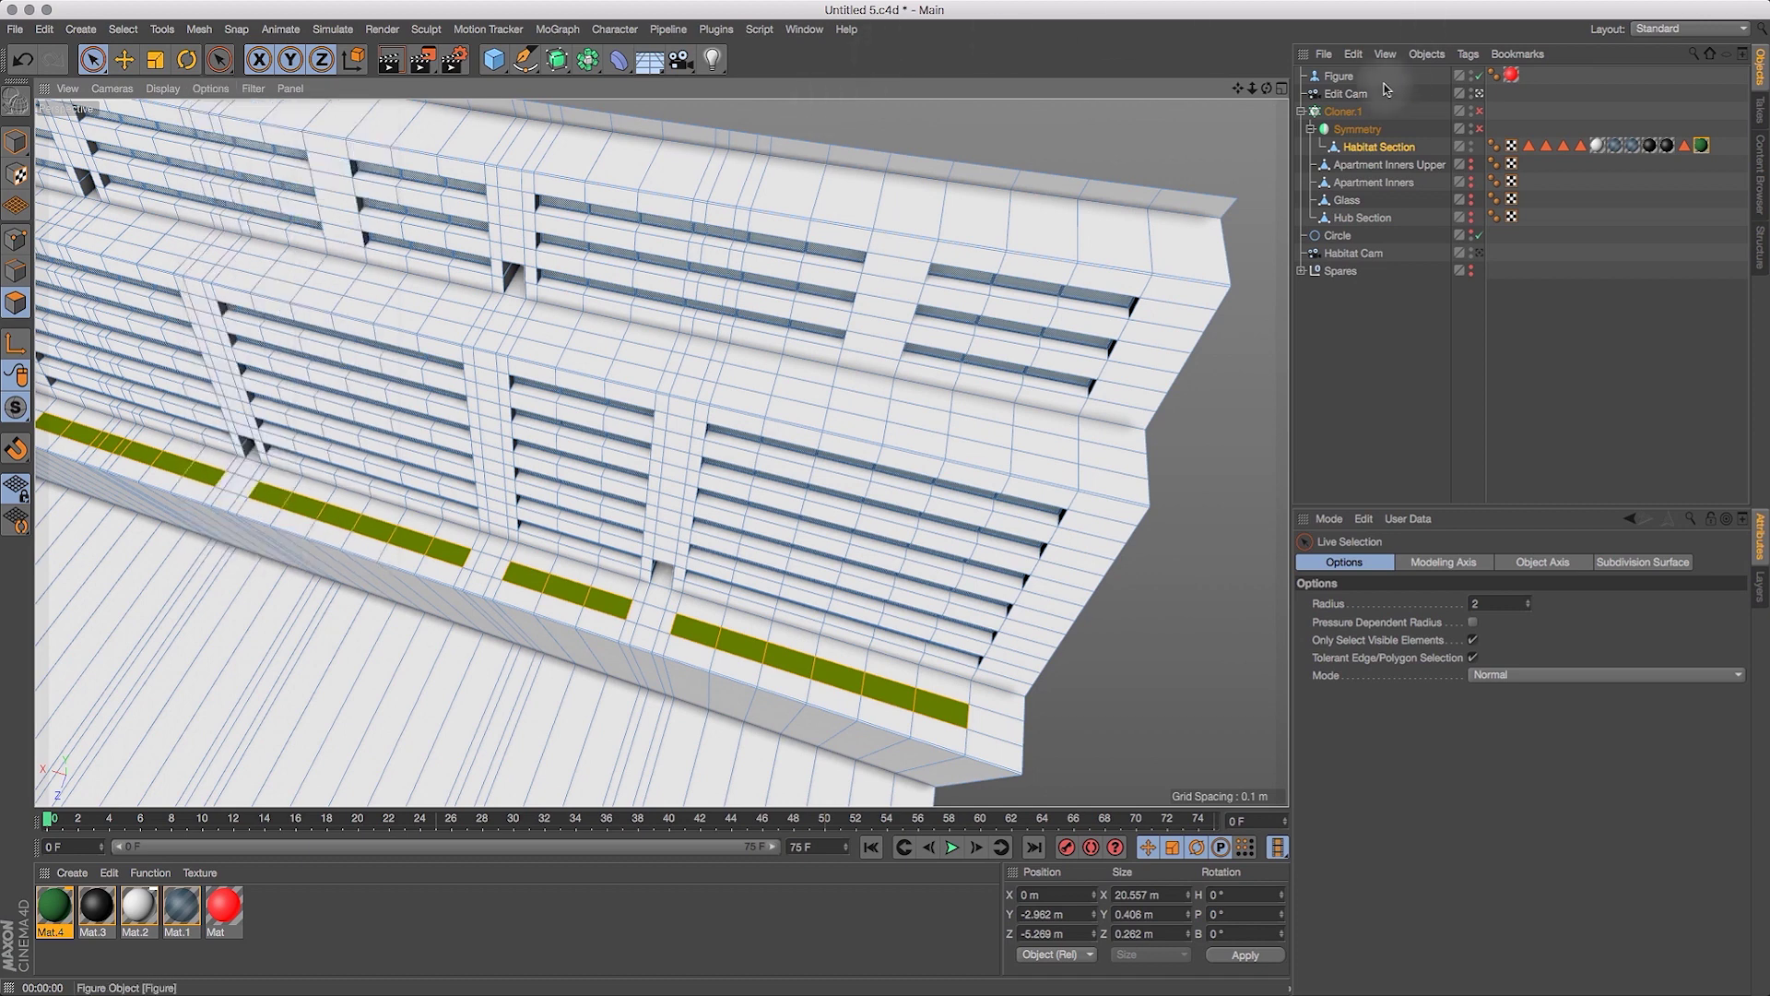
Select a run of middle-strip polygons on the ledge above the turfed one, near the end of the Habitat Section.
{"action": "left_click_drag", "start_coordinate": [1267, 92], "coordinate": [1156, 260]}
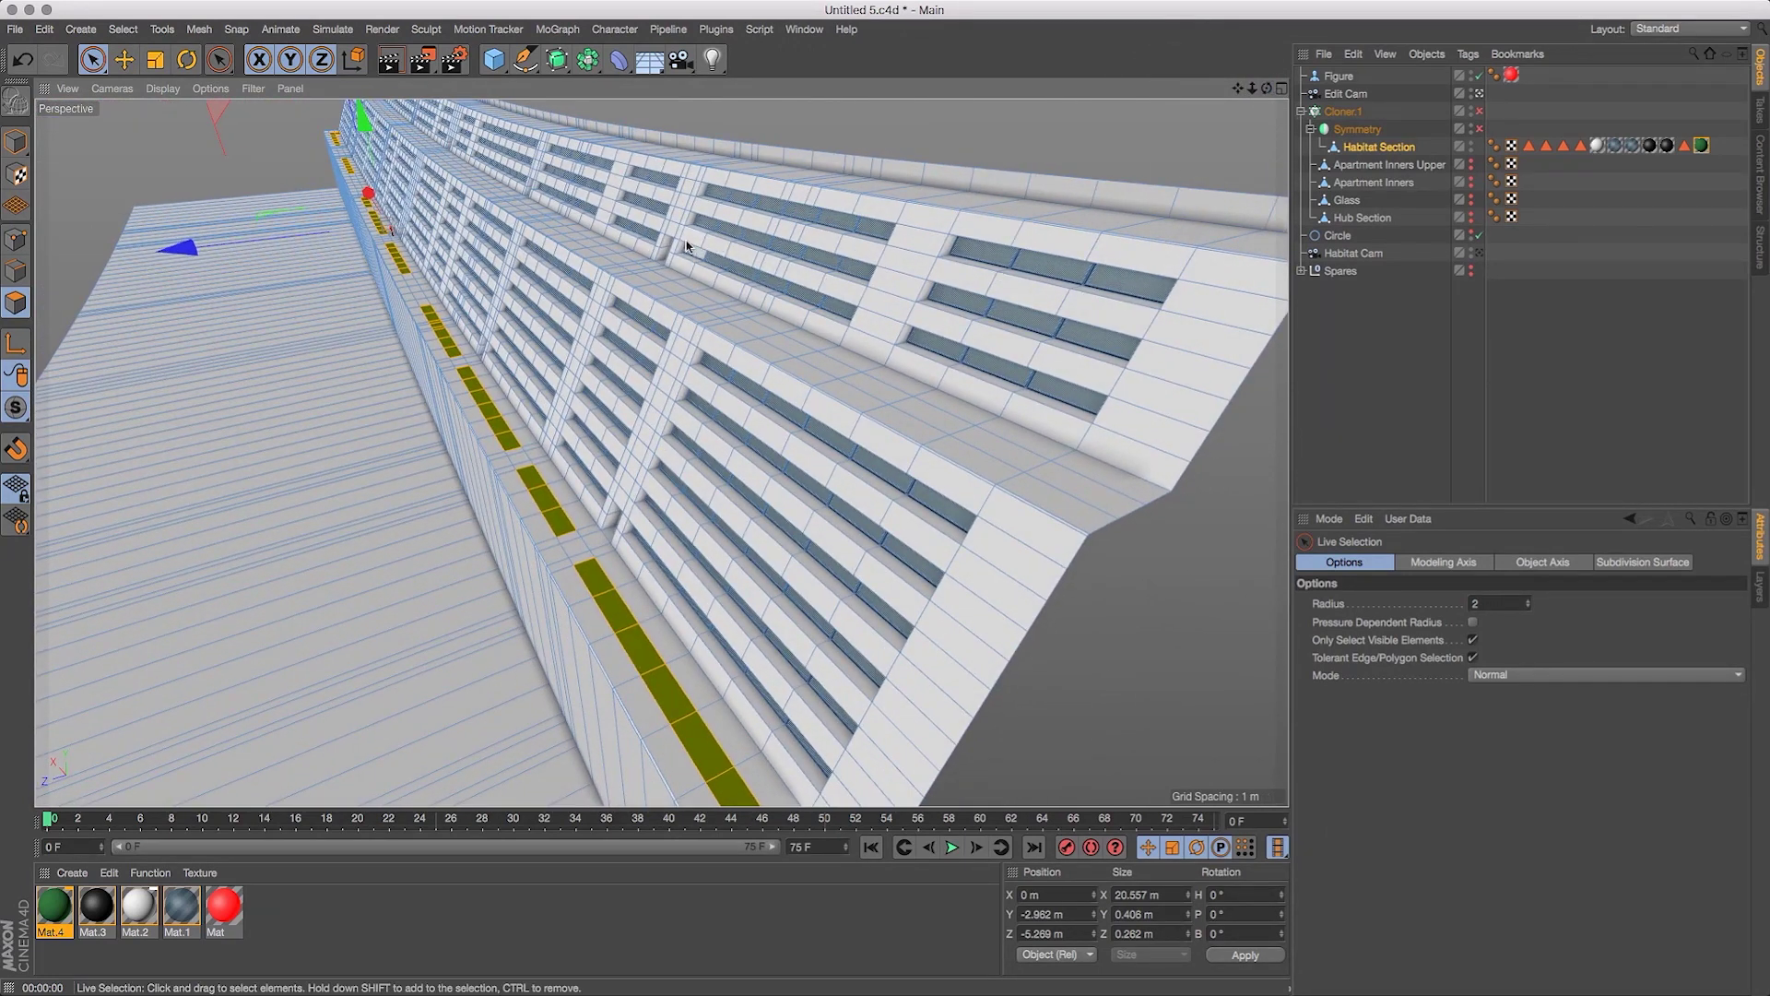
{"action": "left_click_drag", "start_coordinate": [1238, 88], "coordinate": [950, 382]}
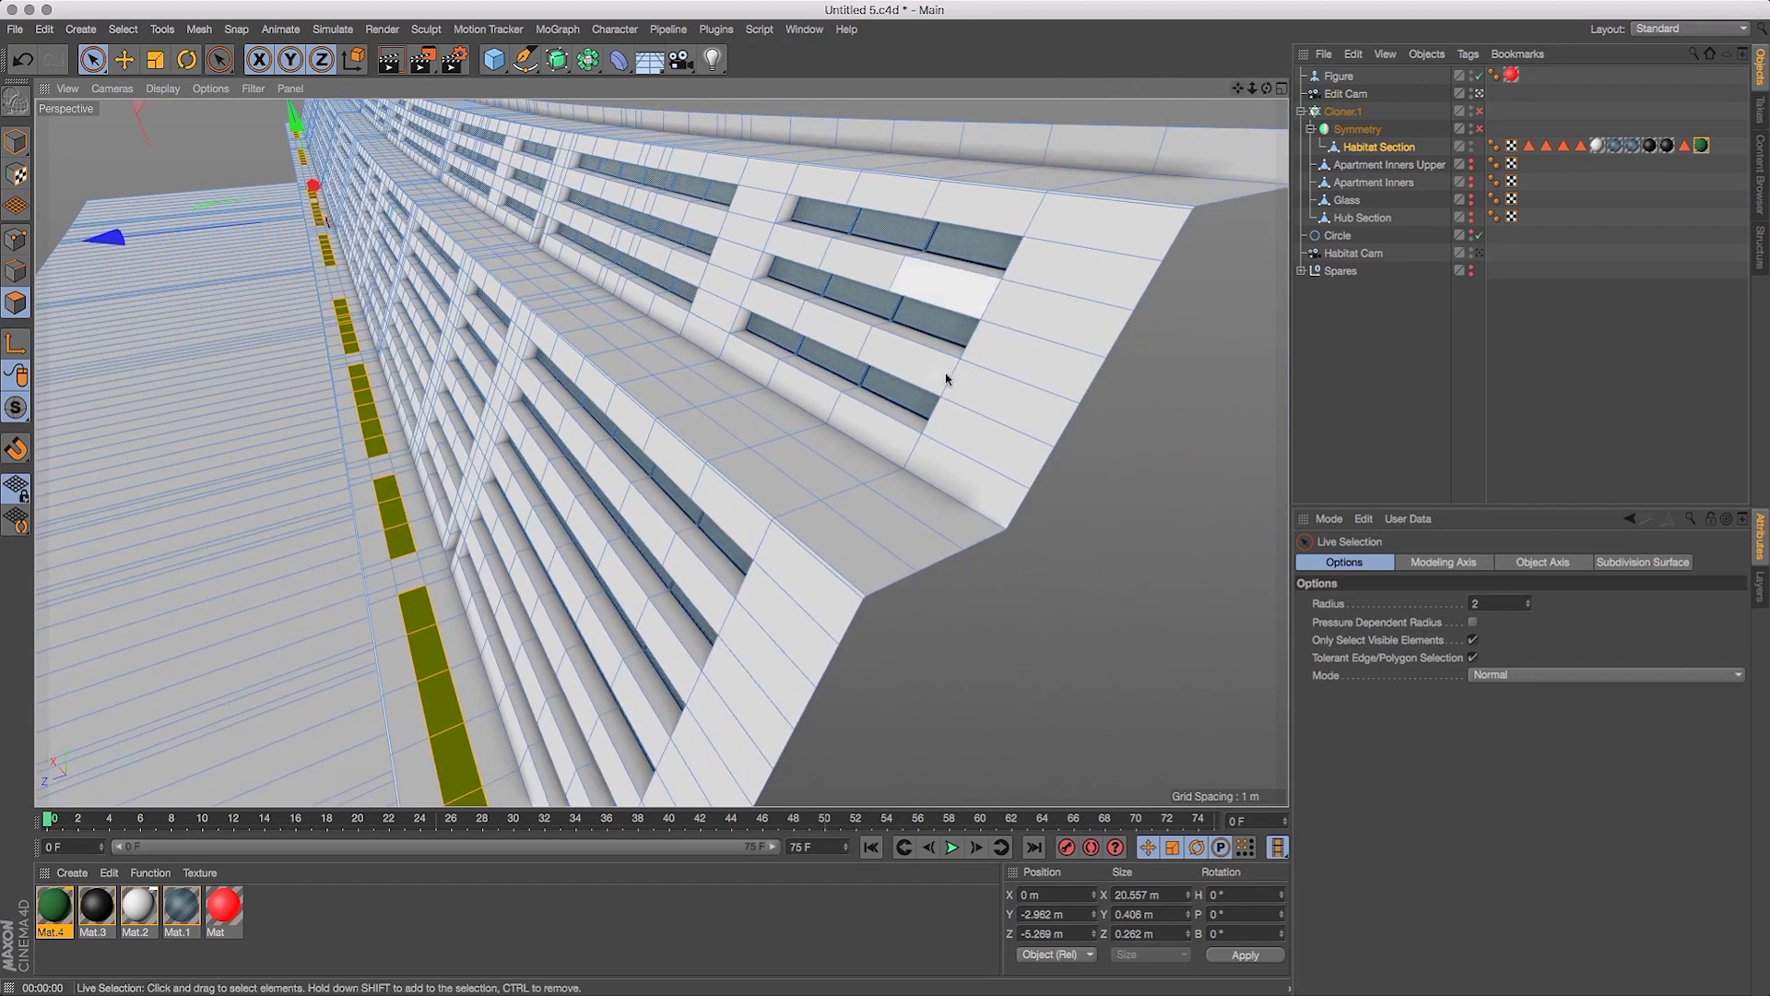
{"action": "left_click", "coordinate": [813, 471]}
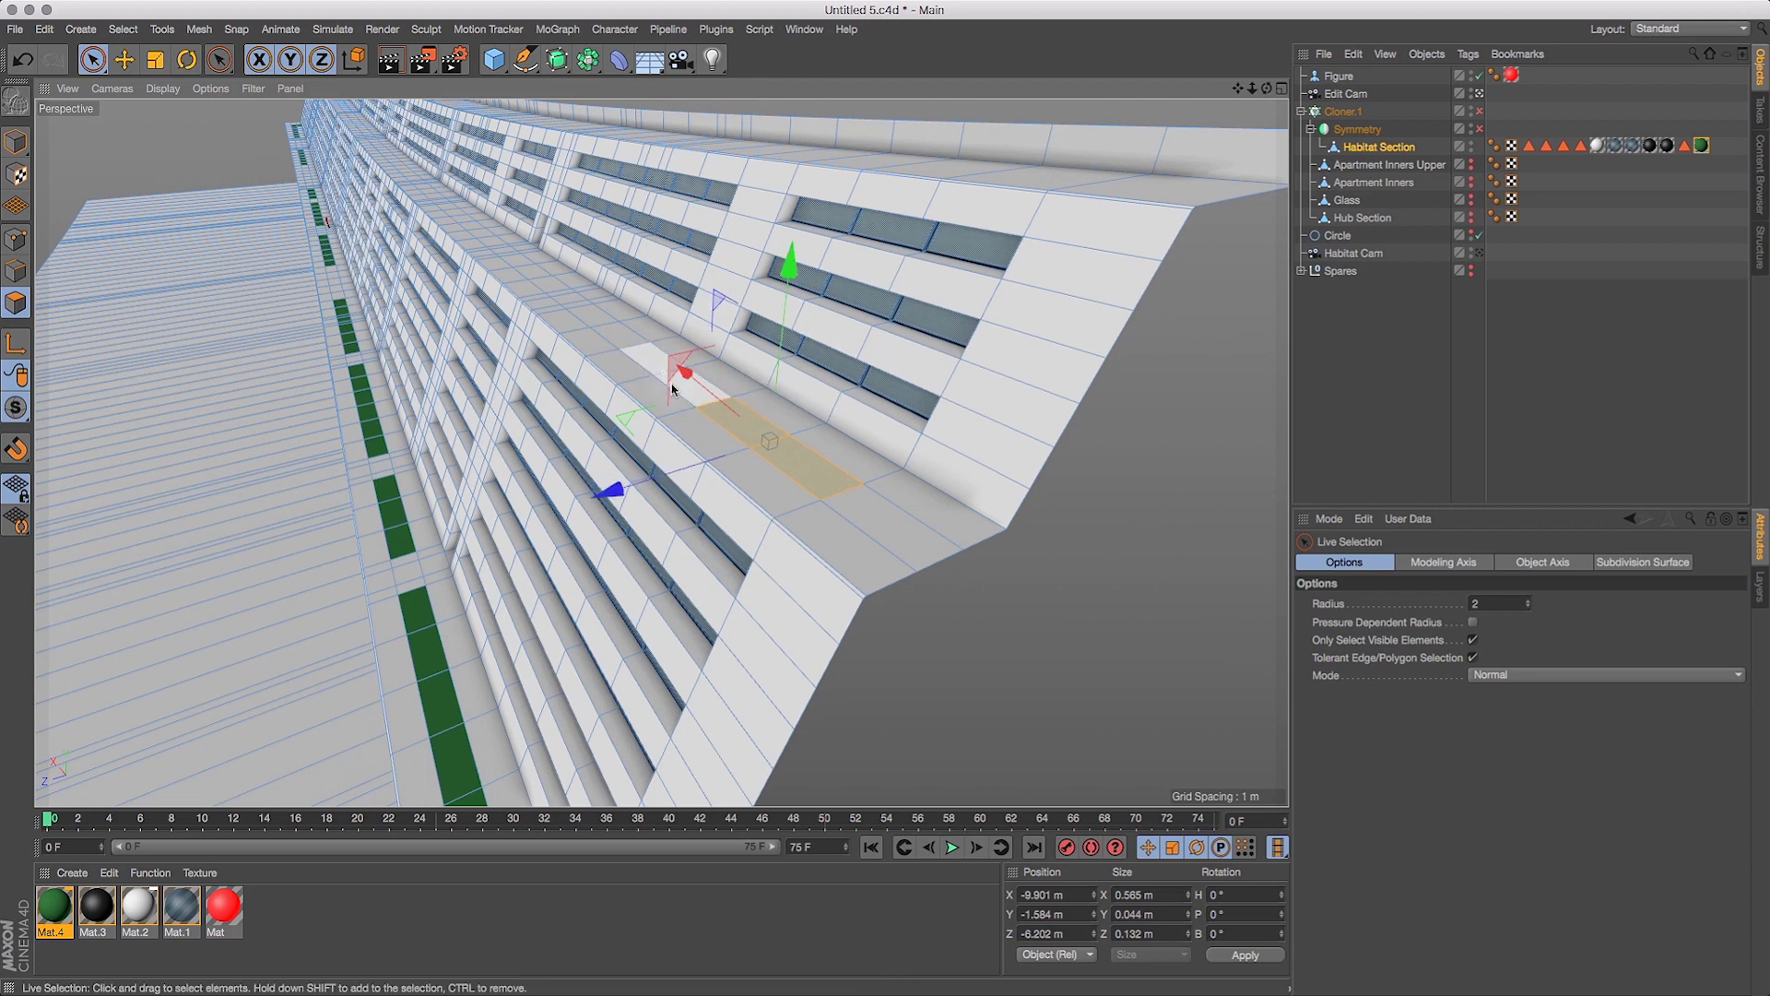
{"action": "left_click", "coordinate": [685, 386]}
{"action": "left_click_drag", "start_coordinate": [749, 439], "coordinate": [811, 470], "text": "shift"}
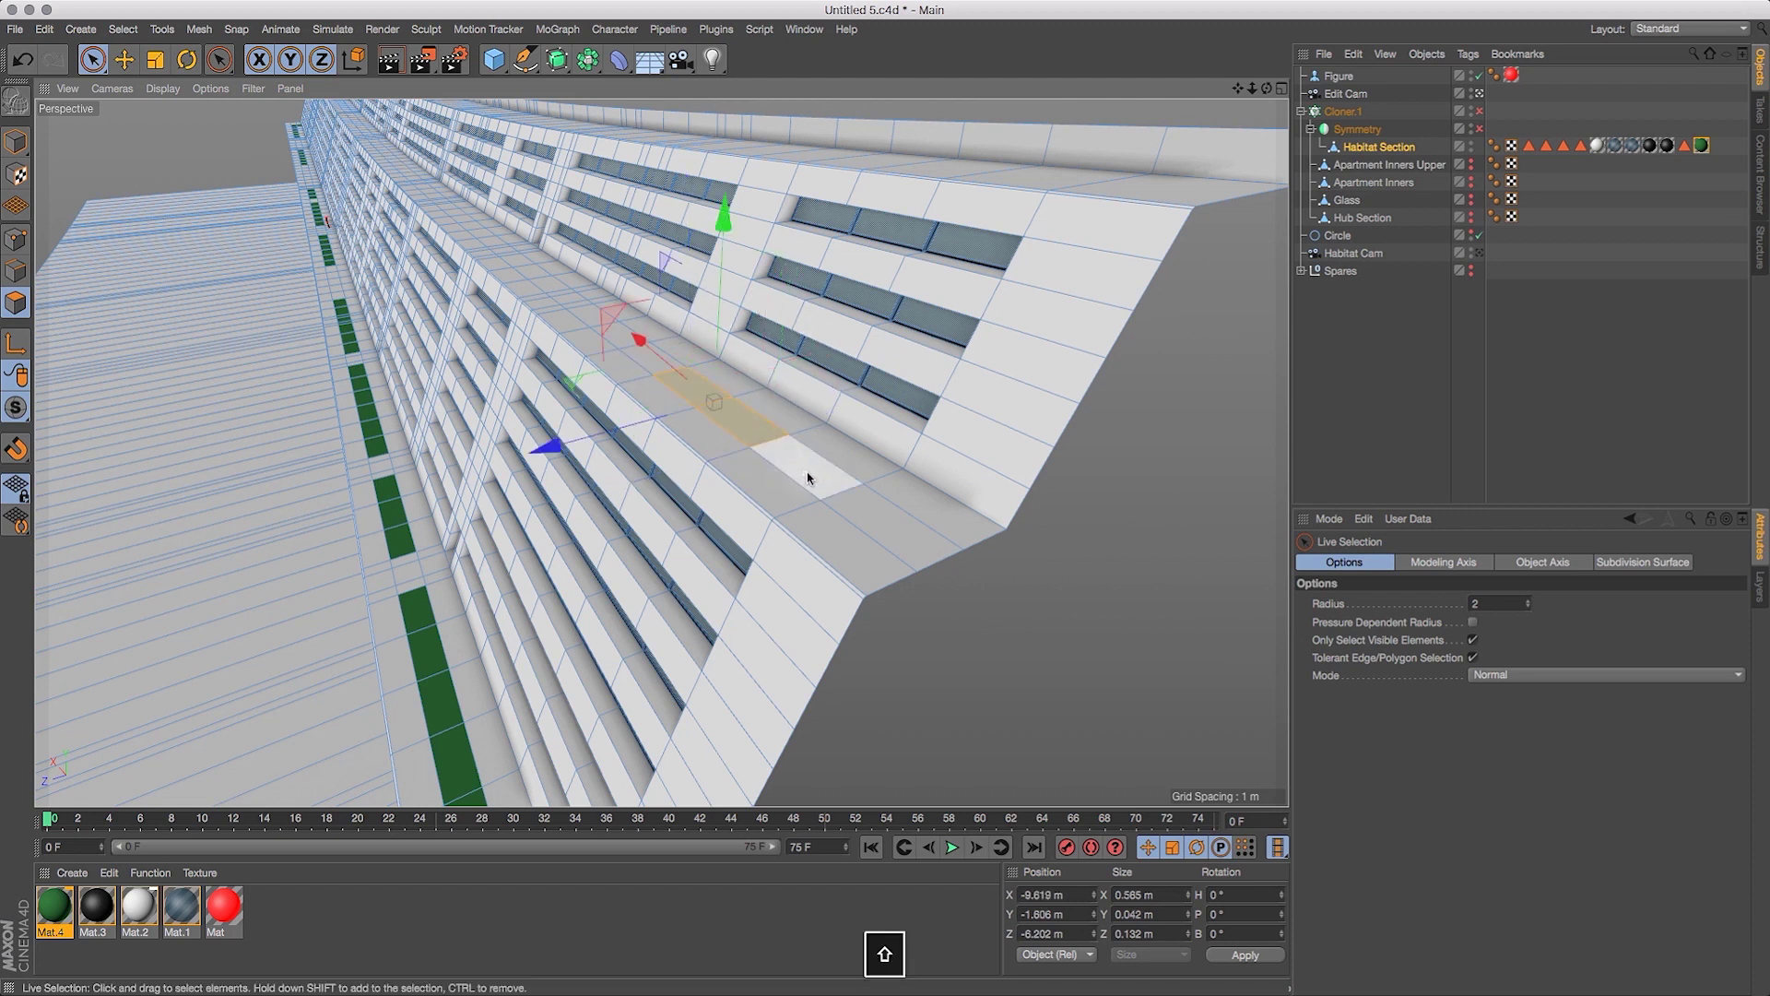
Extend the selection with further middle-strip polygon runs on the middle ledge, and deselect the stray polygon beside the strip.
{"action": "left_click_drag", "start_coordinate": [1267, 88], "coordinate": [1696, 90]}
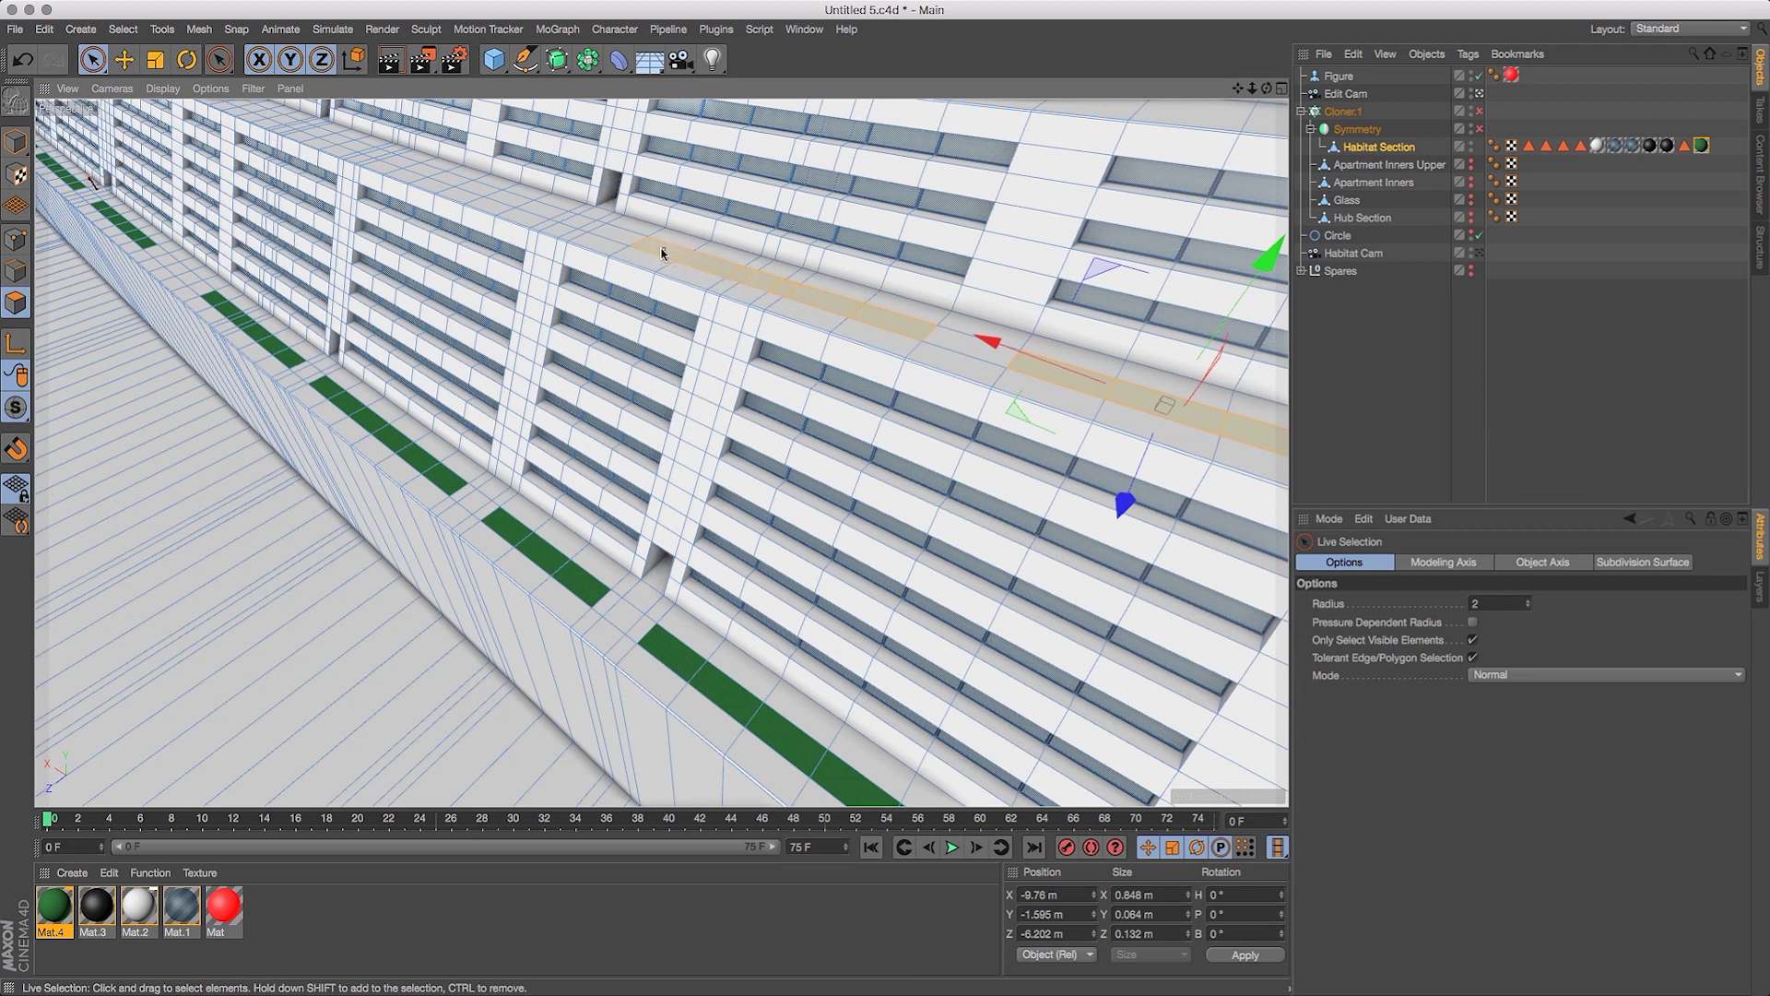
{"action": "left_click_drag", "start_coordinate": [637, 239], "coordinate": [634, 237], "text": "shift"}
{"action": "mouse_move", "coordinate": [1253, 89]}
{"action": "left_mouse_down"}
{"action": "mouse_move", "coordinate": [1242, 111]}
{"action": "mouse_move", "coordinate": [1317, 149]}
{"action": "left_mouse_up"}
{"action": "left_click_drag", "start_coordinate": [1269, 92], "coordinate": [1397, 96]}
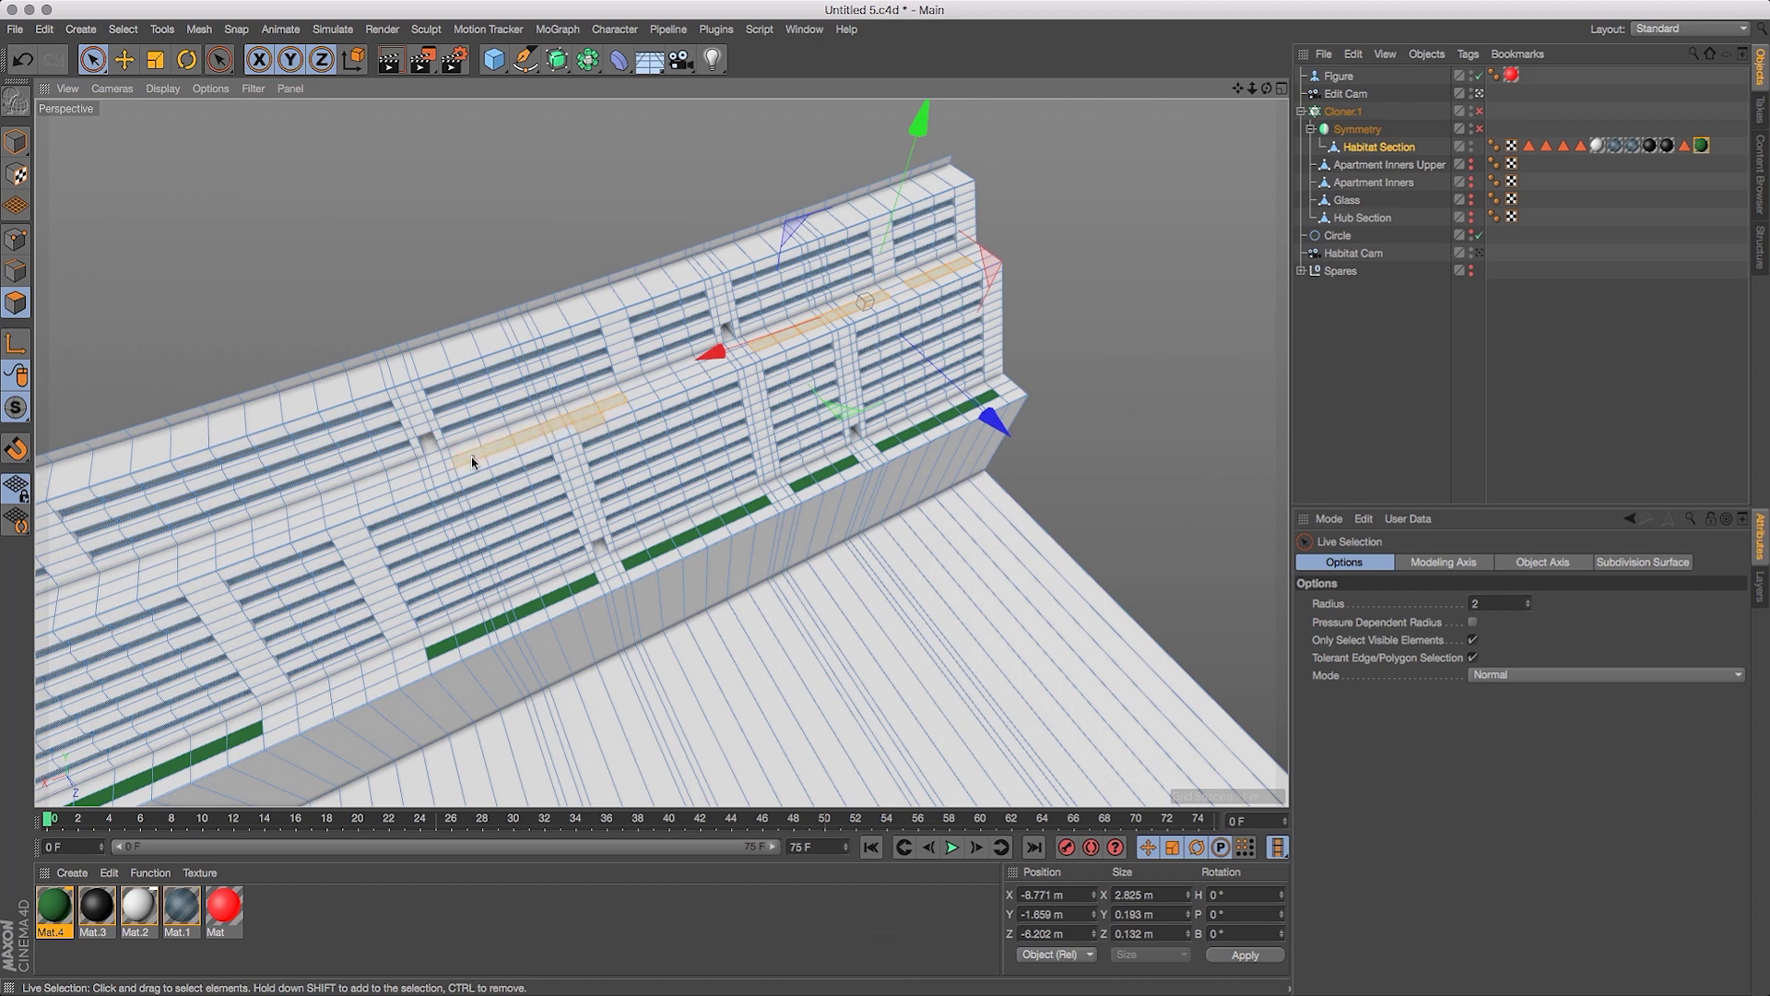
{"action": "left_click_drag", "start_coordinate": [472, 456], "coordinate": [593, 429], "text": "shift"}
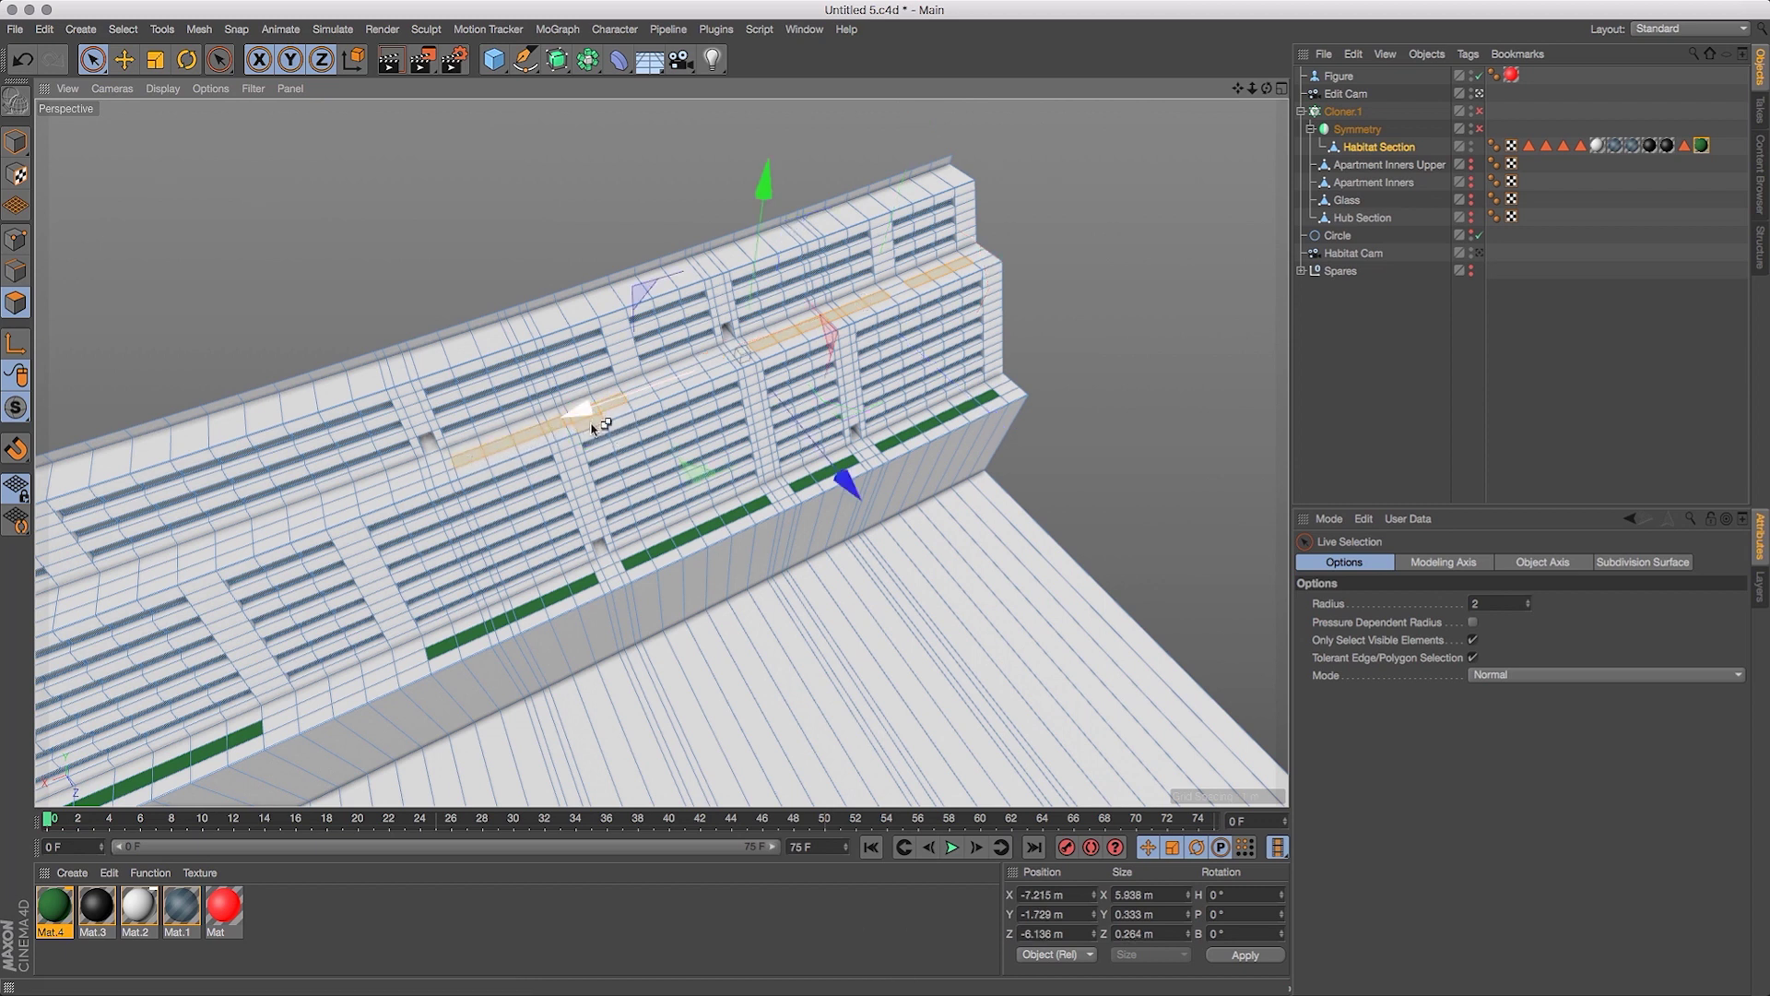
{"action": "scroll", "coordinate": [593, 429], "scroll_direction": "up", "scroll_amount": 5}
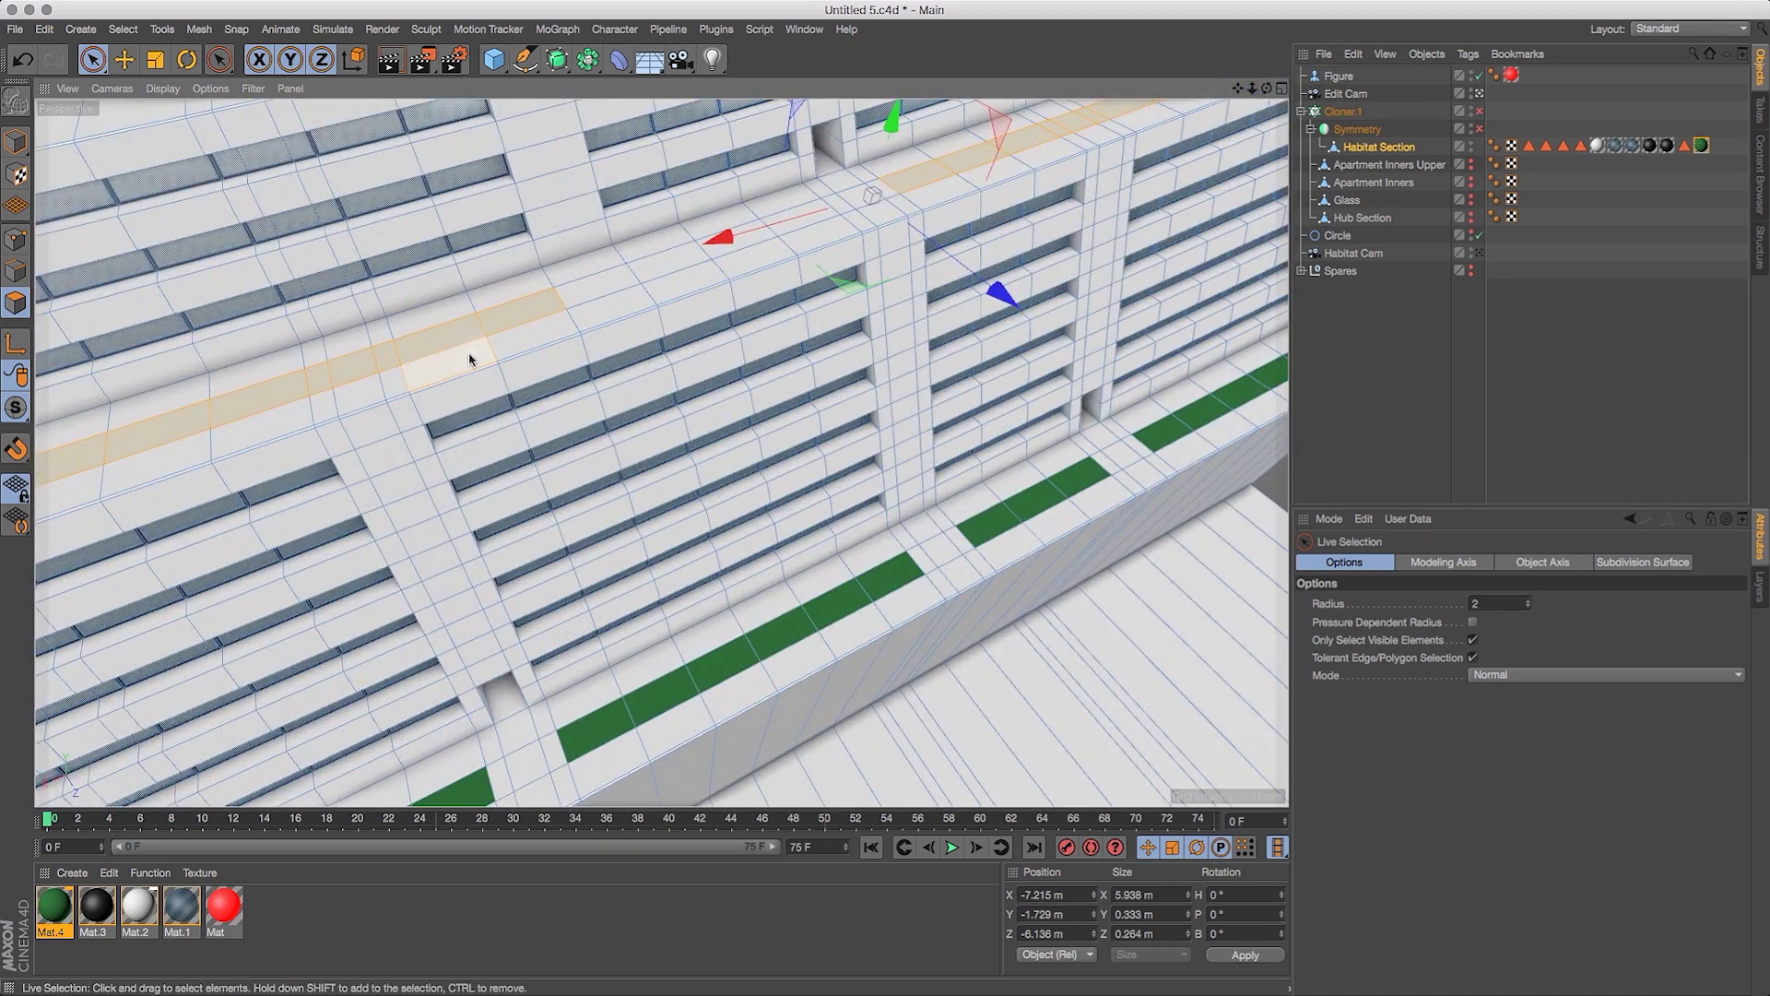
{"action": "left_click", "coordinate": [470, 360], "text": "super"}
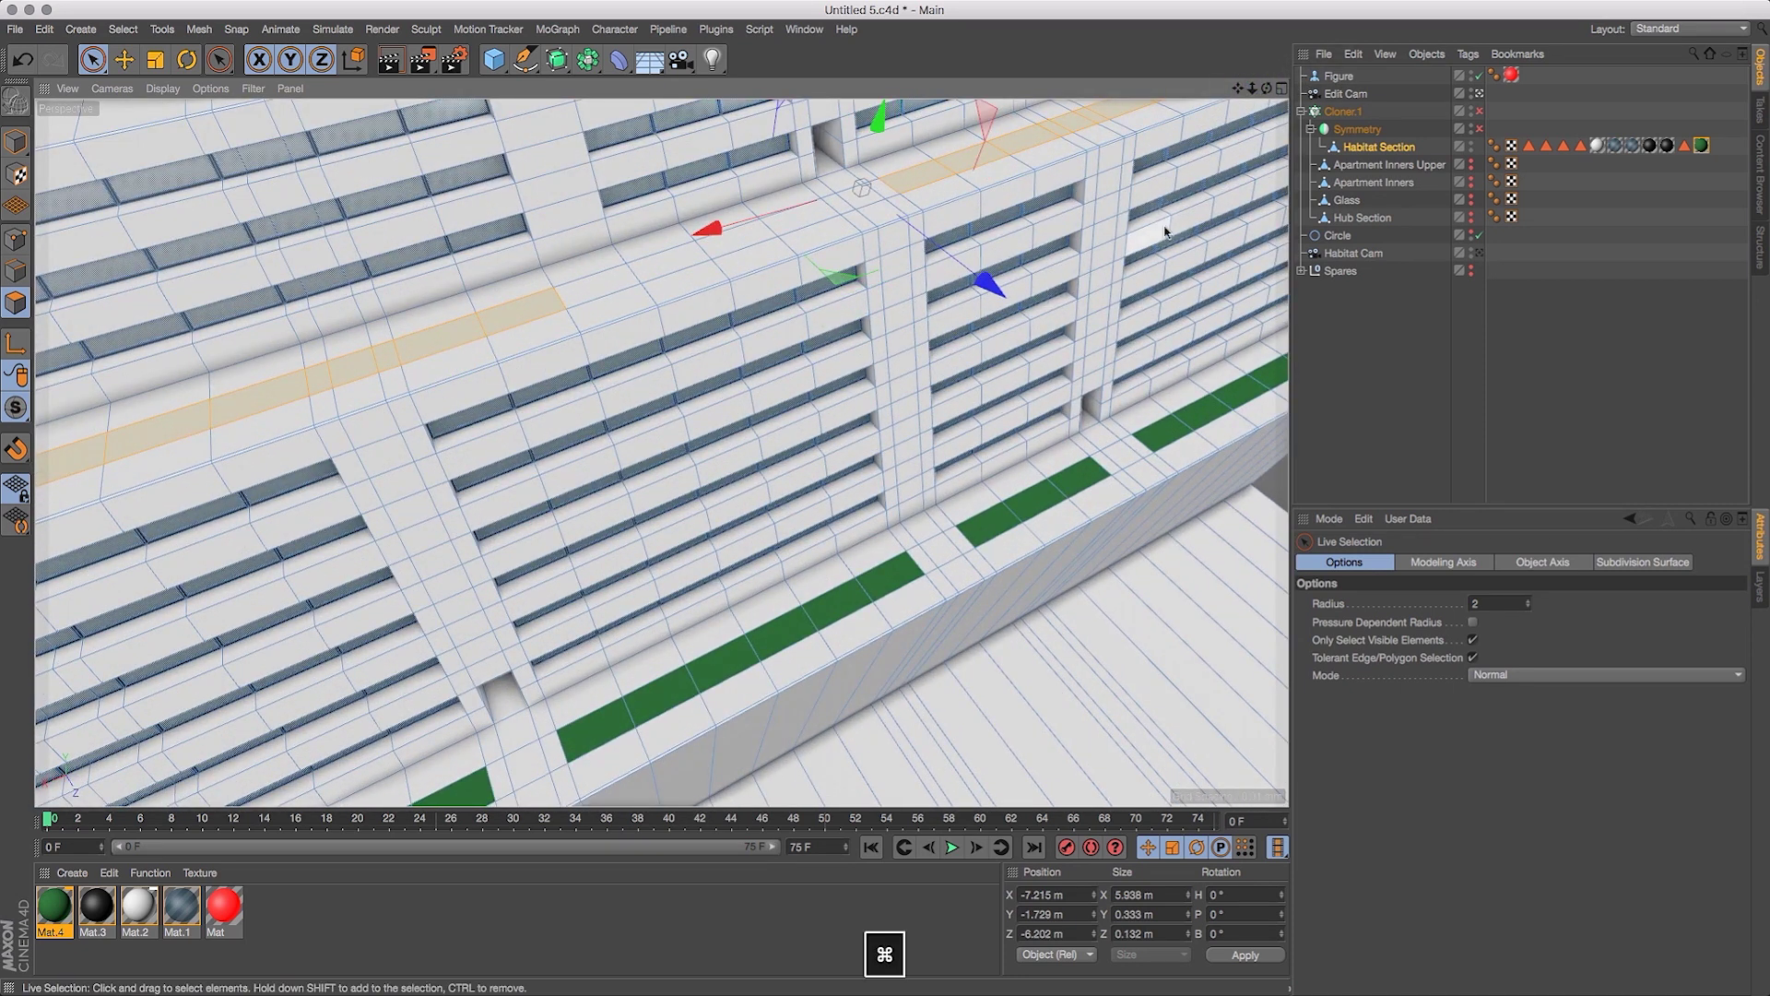
Add the next middle-strip runs along the middle ledge to the selection, working towards the centre of the Habitat Section.
{"action": "left_click_drag", "start_coordinate": [1238, 89], "coordinate": [1199, 120]}
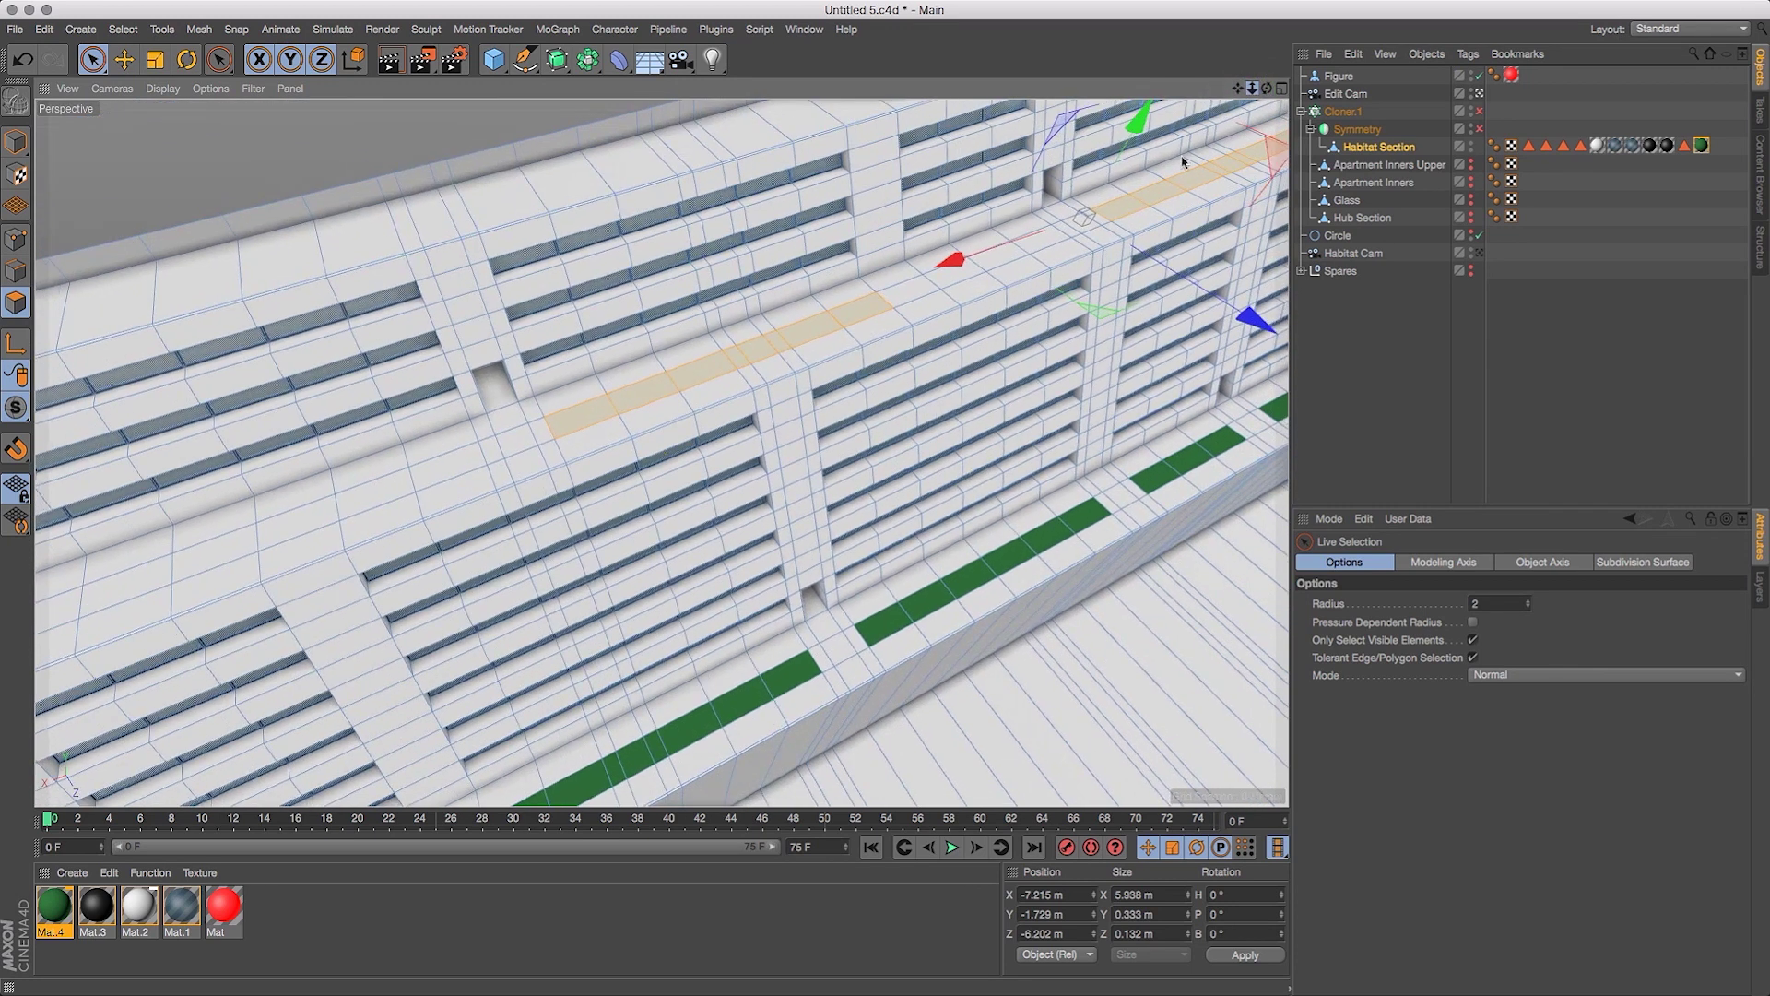
{"action": "left_click_drag", "start_coordinate": [443, 467], "coordinate": [237, 550], "text": "shift"}
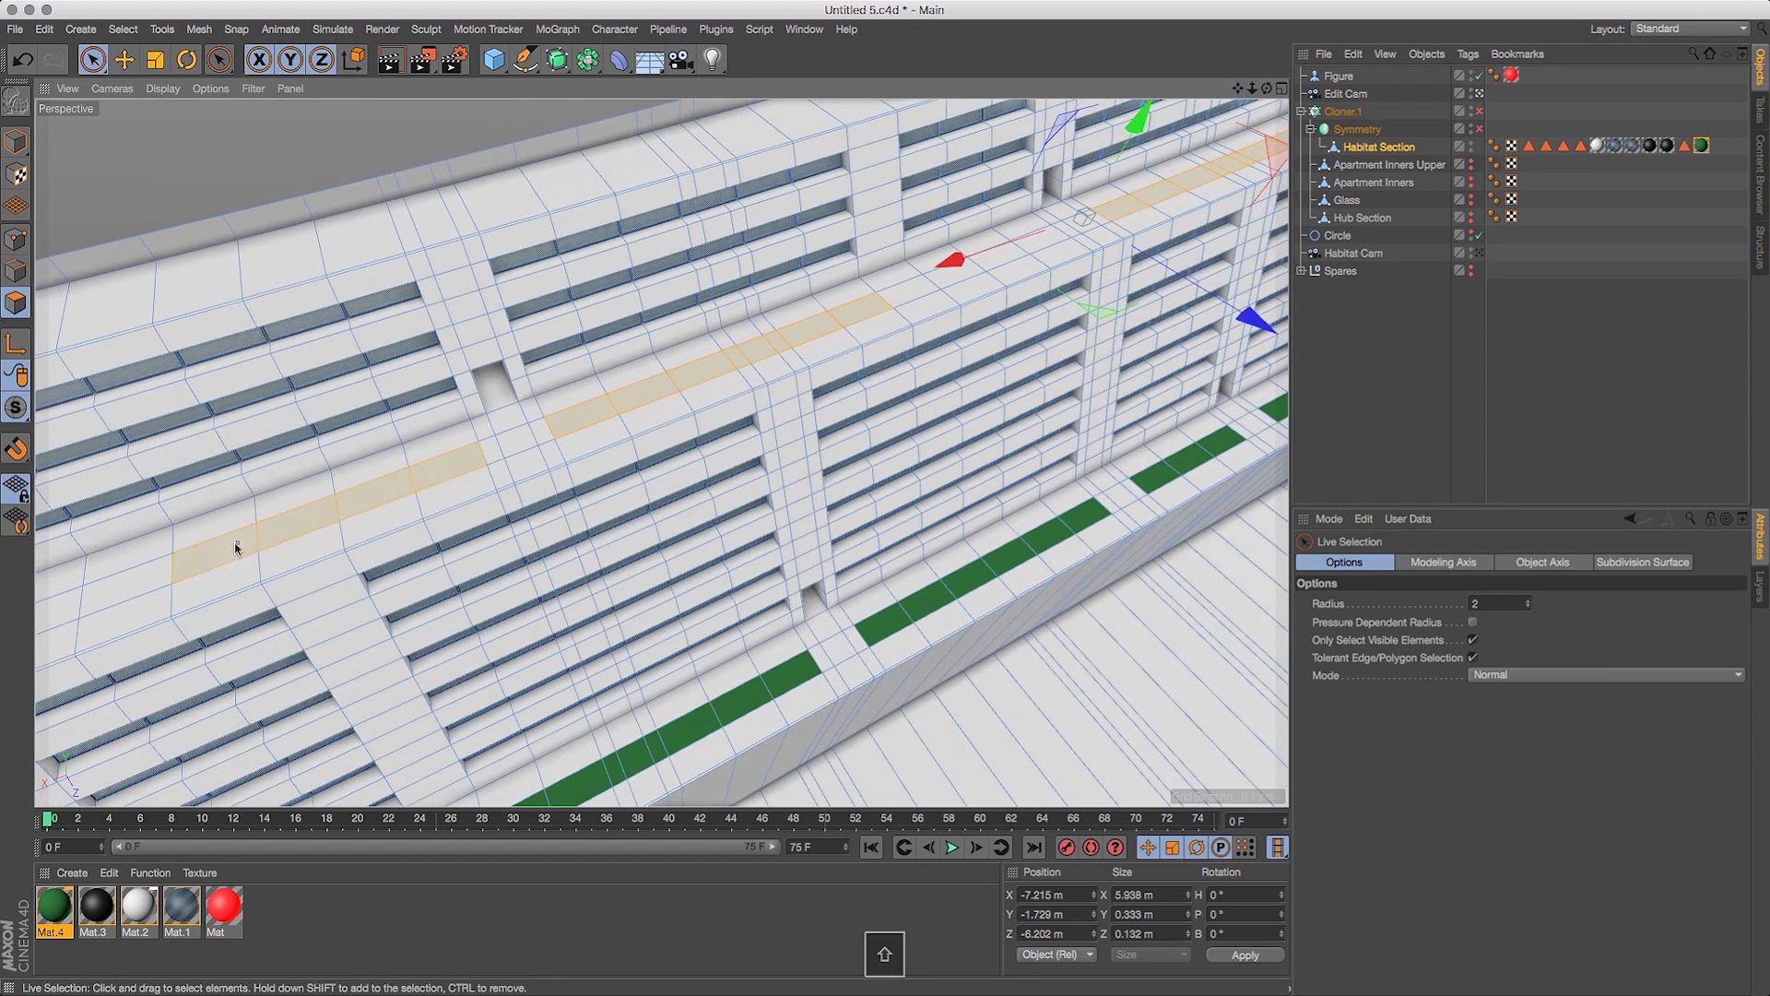
{"action": "left_click_drag", "start_coordinate": [1257, 93], "coordinate": [440, 567]}
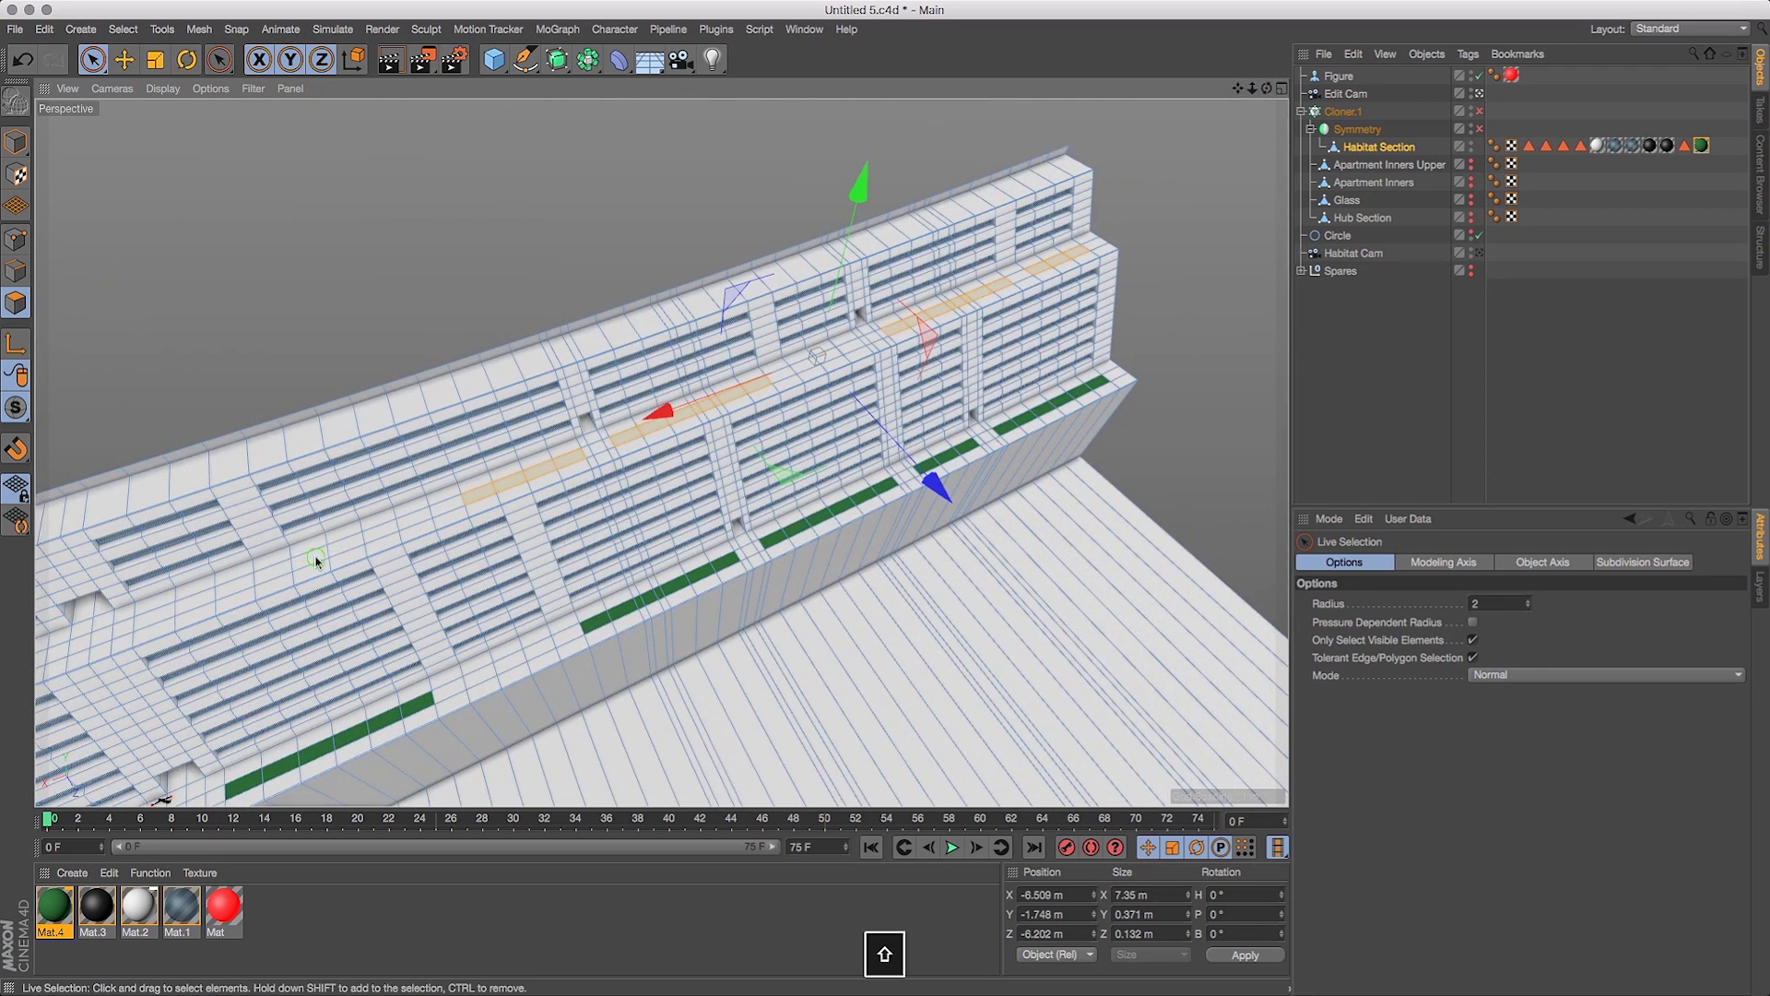
{"action": "left_click", "coordinate": [351, 555], "text": "super"}
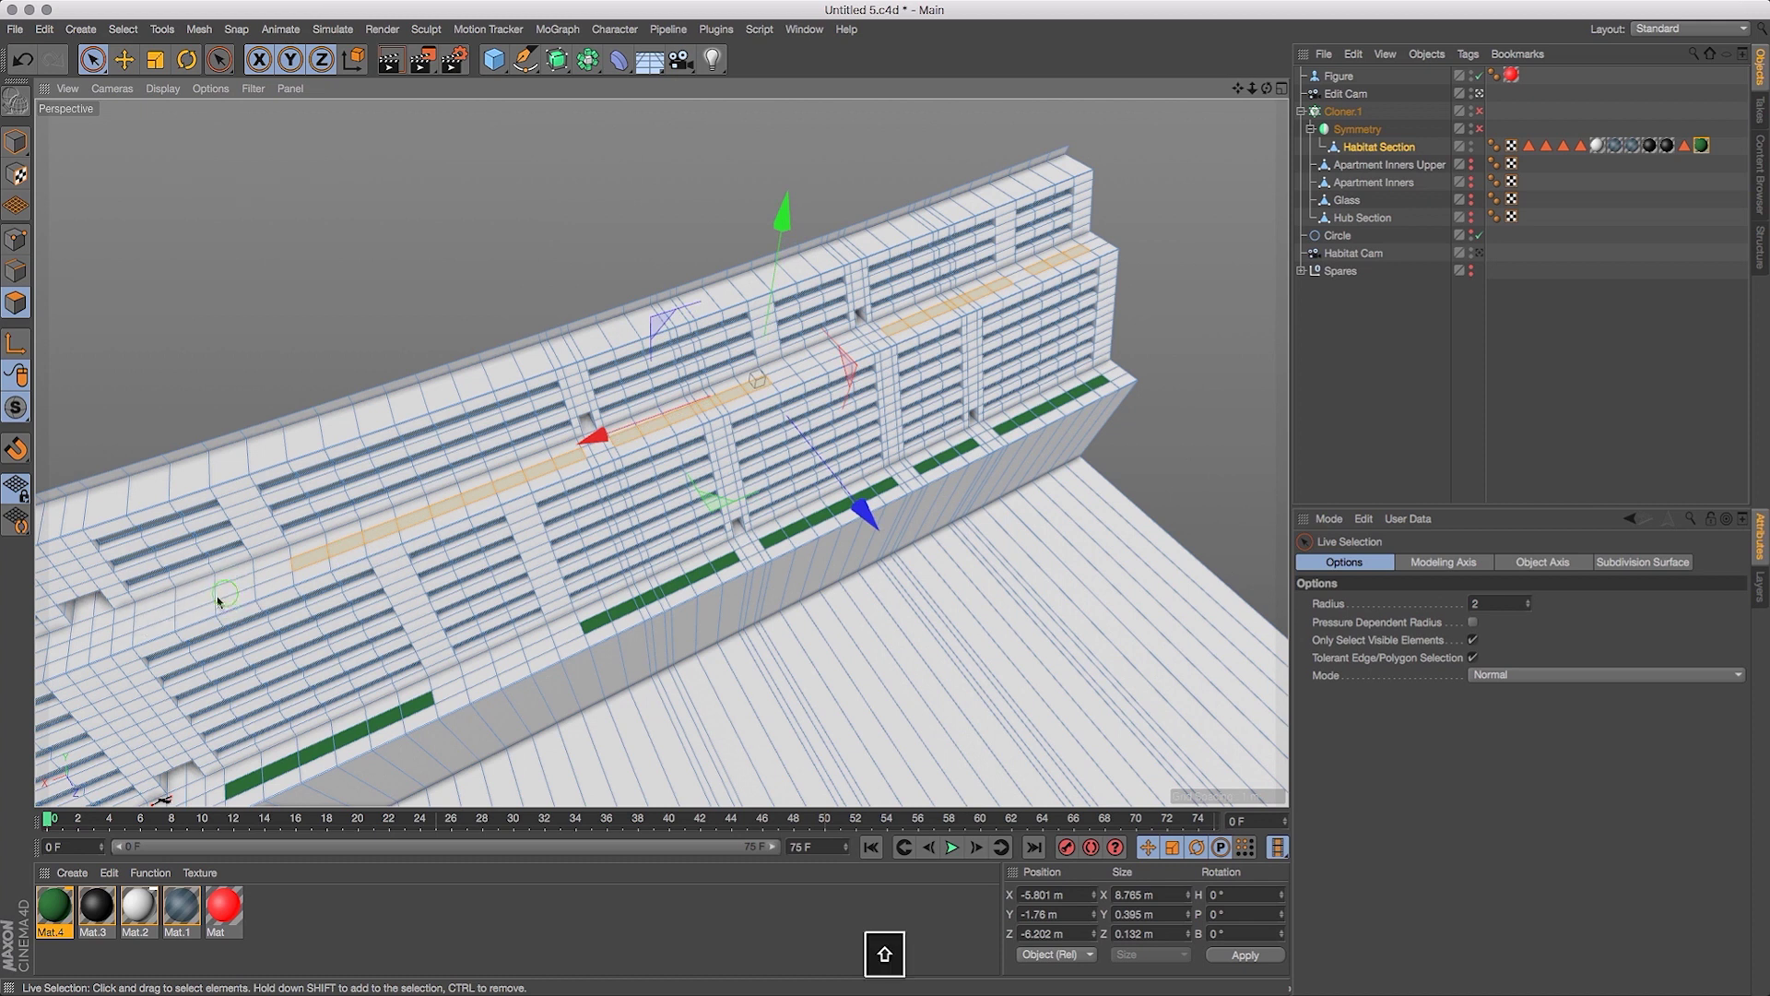
{"action": "left_click_drag", "start_coordinate": [158, 616], "coordinate": [151, 620], "text": "shift"}
Add the middle-strip runs just past the centre of the middle ledge to the polygon selection, leaving gaps between the strips.
{"action": "left_click_drag", "start_coordinate": [1239, 88], "coordinate": [1403, 36]}
{"action": "left_click_drag", "start_coordinate": [483, 532], "coordinate": [398, 553], "text": "shift"}
{"action": "left_click_drag", "start_coordinate": [1254, 90], "coordinate": [1194, 117]}
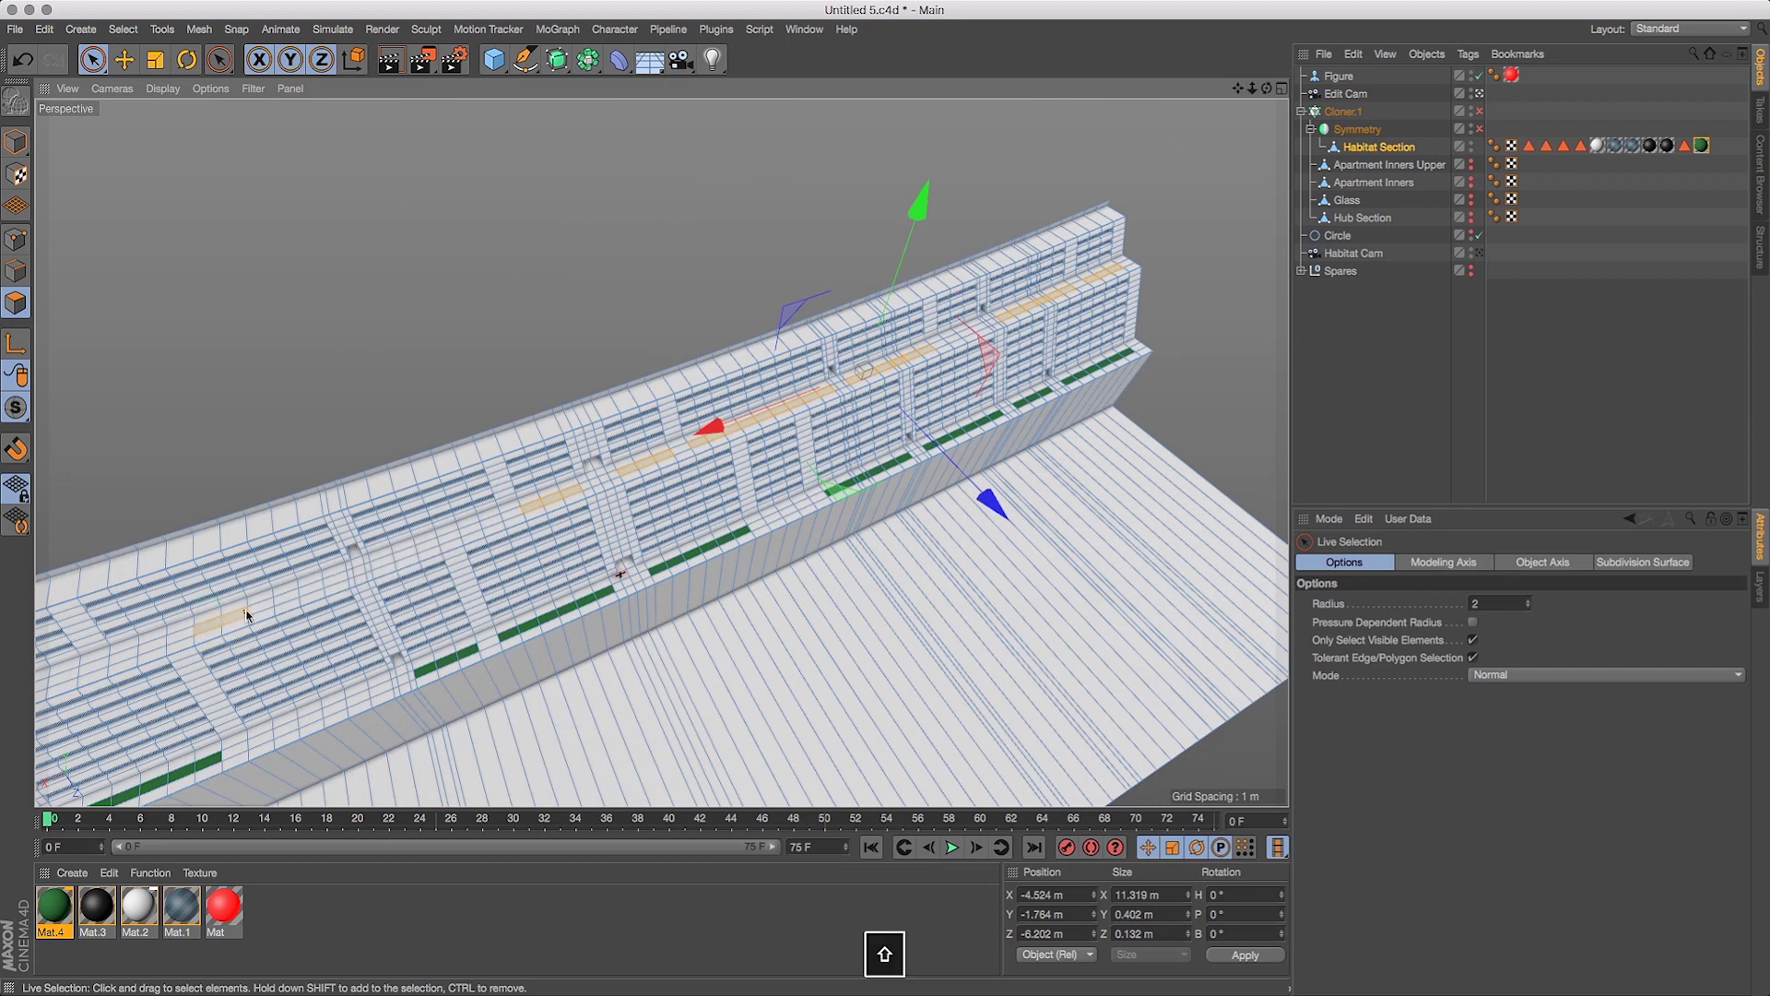
{"action": "left_click_drag", "start_coordinate": [334, 573], "coordinate": [335, 573], "text": "shift"}
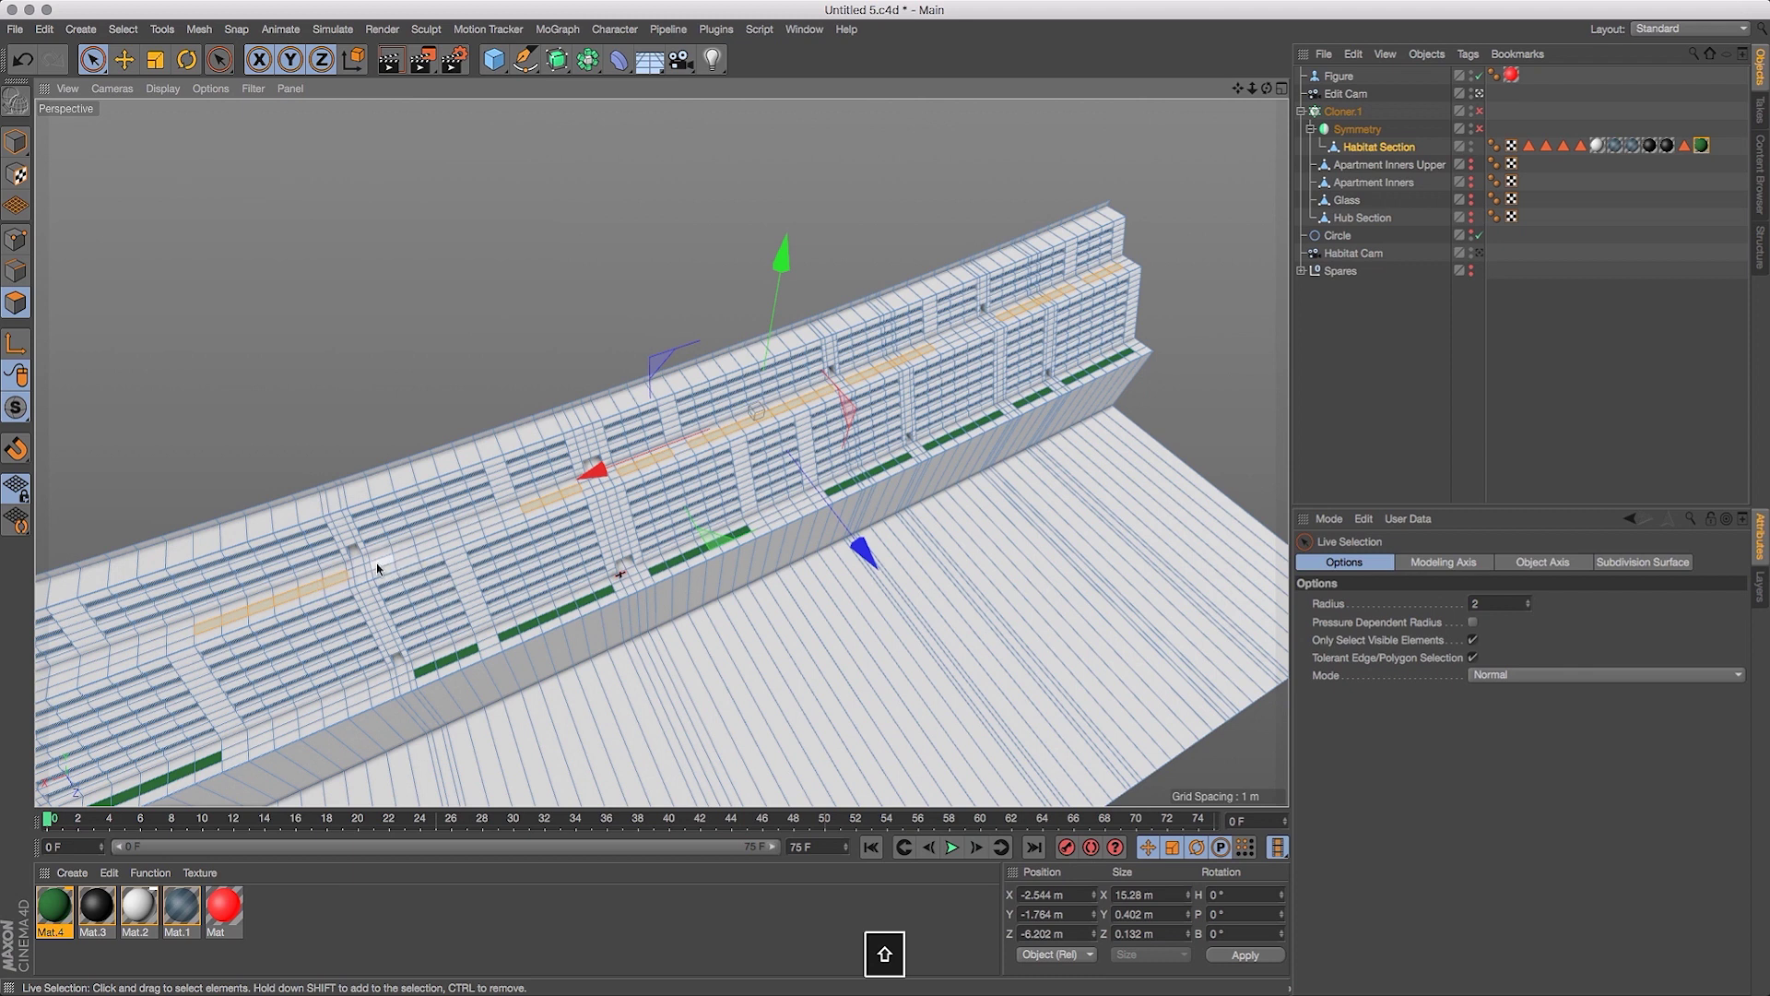
{"action": "left_click_drag", "start_coordinate": [377, 568], "coordinate": [412, 557], "text": "shift"}
{"action": "left_click_drag", "start_coordinate": [112, 657], "coordinate": [133, 661], "text": "shift"}
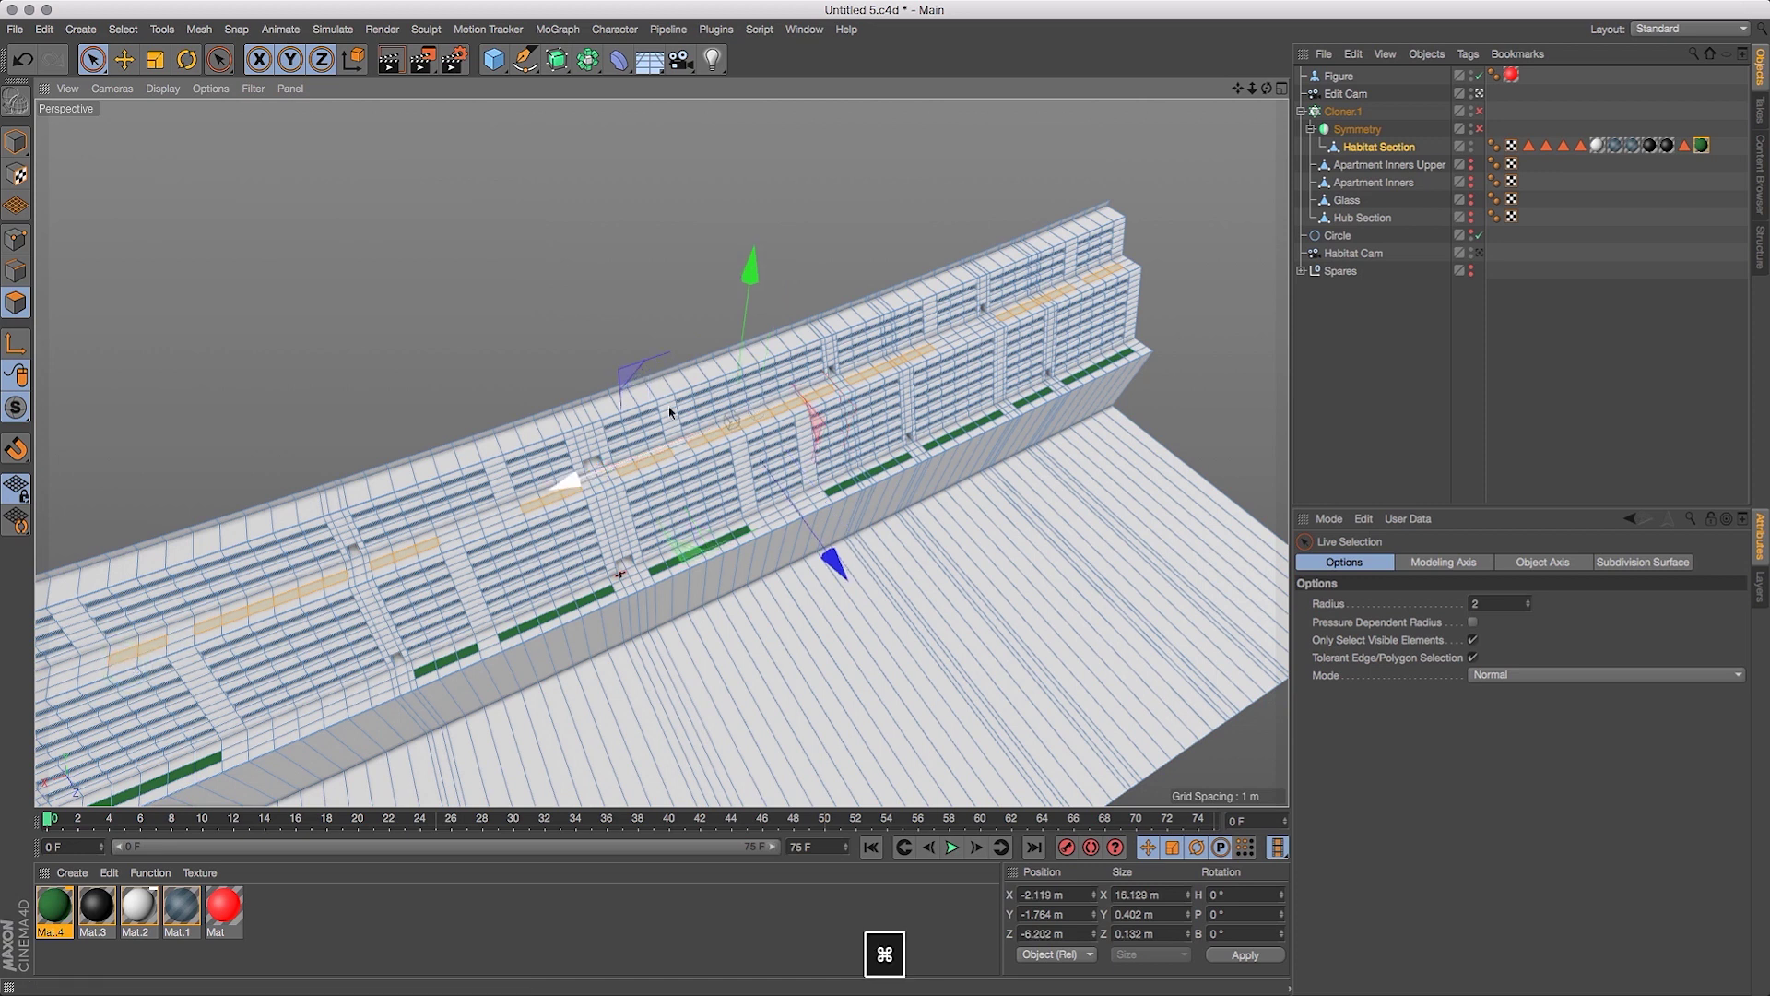
Add the remaining middle-strip runs up to the far end of the middle ledge to the selection.
{"action": "left_click_drag", "start_coordinate": [1239, 88], "coordinate": [1567, 7]}
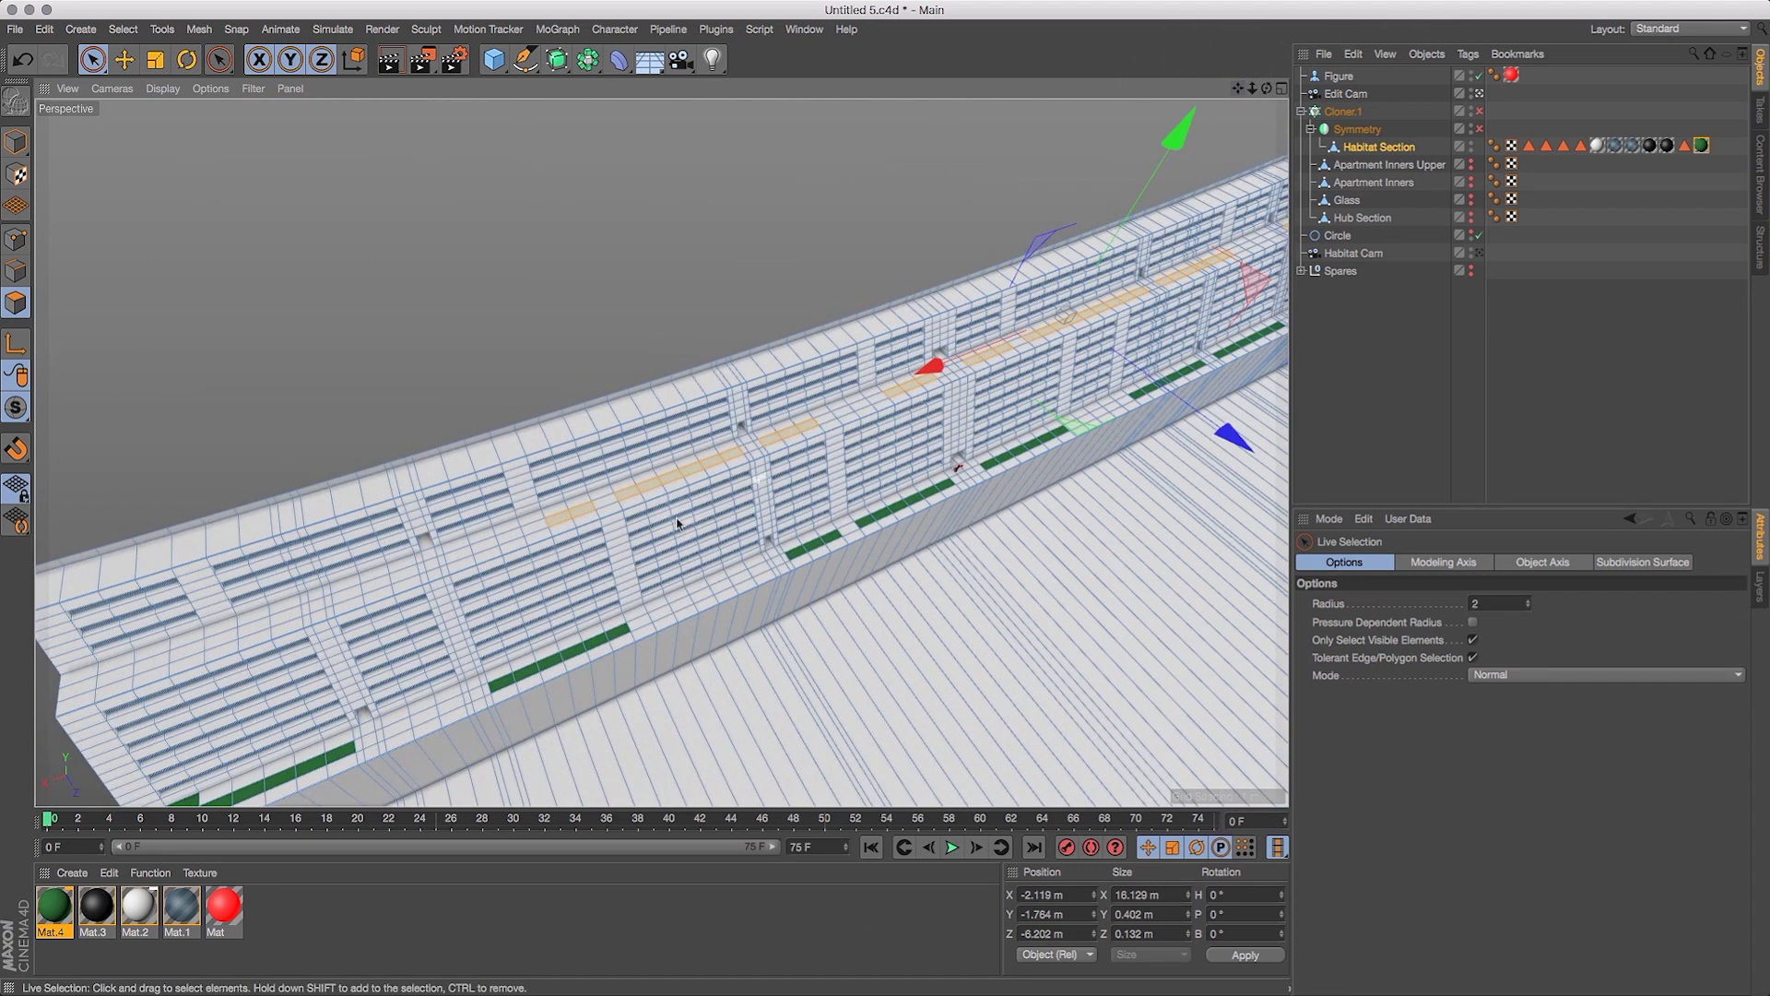
{"action": "mouse_move", "coordinate": [604, 503]}
{"action": "left_mouse_down", "text": "shift"}
{"action": "mouse_move", "coordinate": [586, 542]}
{"action": "mouse_move", "coordinate": [595, 614]}
{"action": "left_mouse_up", "text": "shift"}
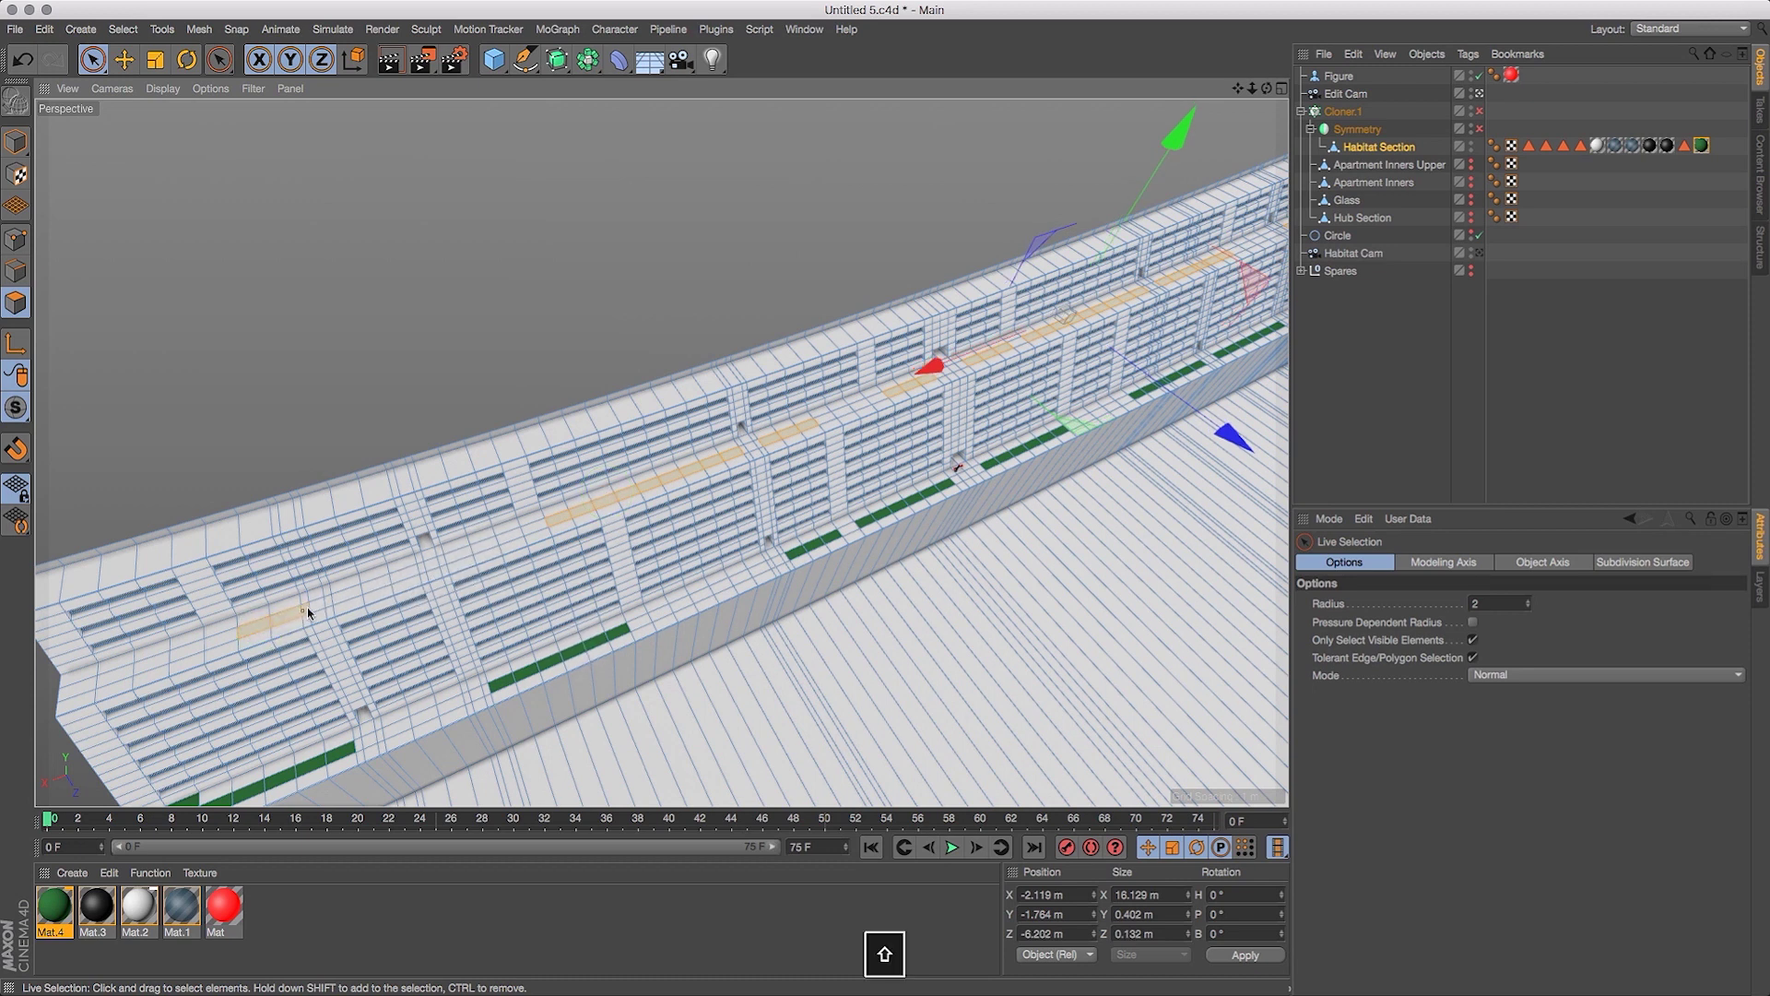
{"action": "left_click_drag", "start_coordinate": [375, 583], "coordinate": [106, 679], "text": "shift"}
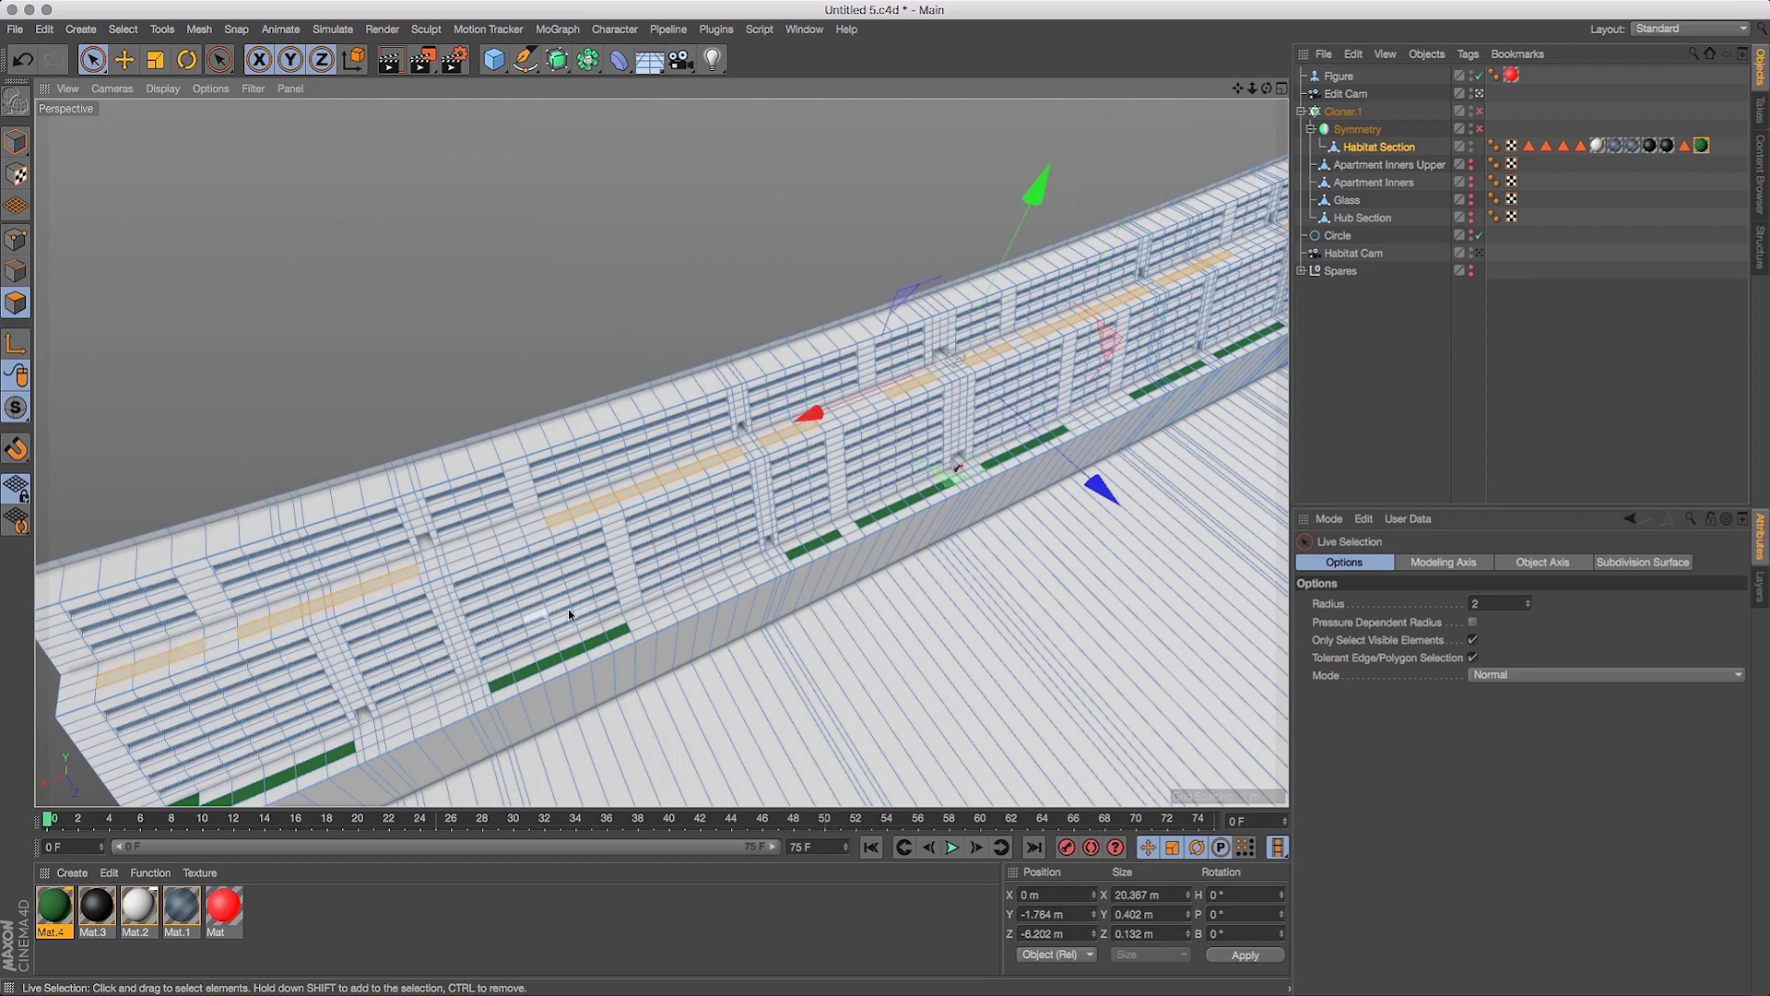
{"action": "left_click_drag", "start_coordinate": [1253, 88], "coordinate": [1236, 121]}
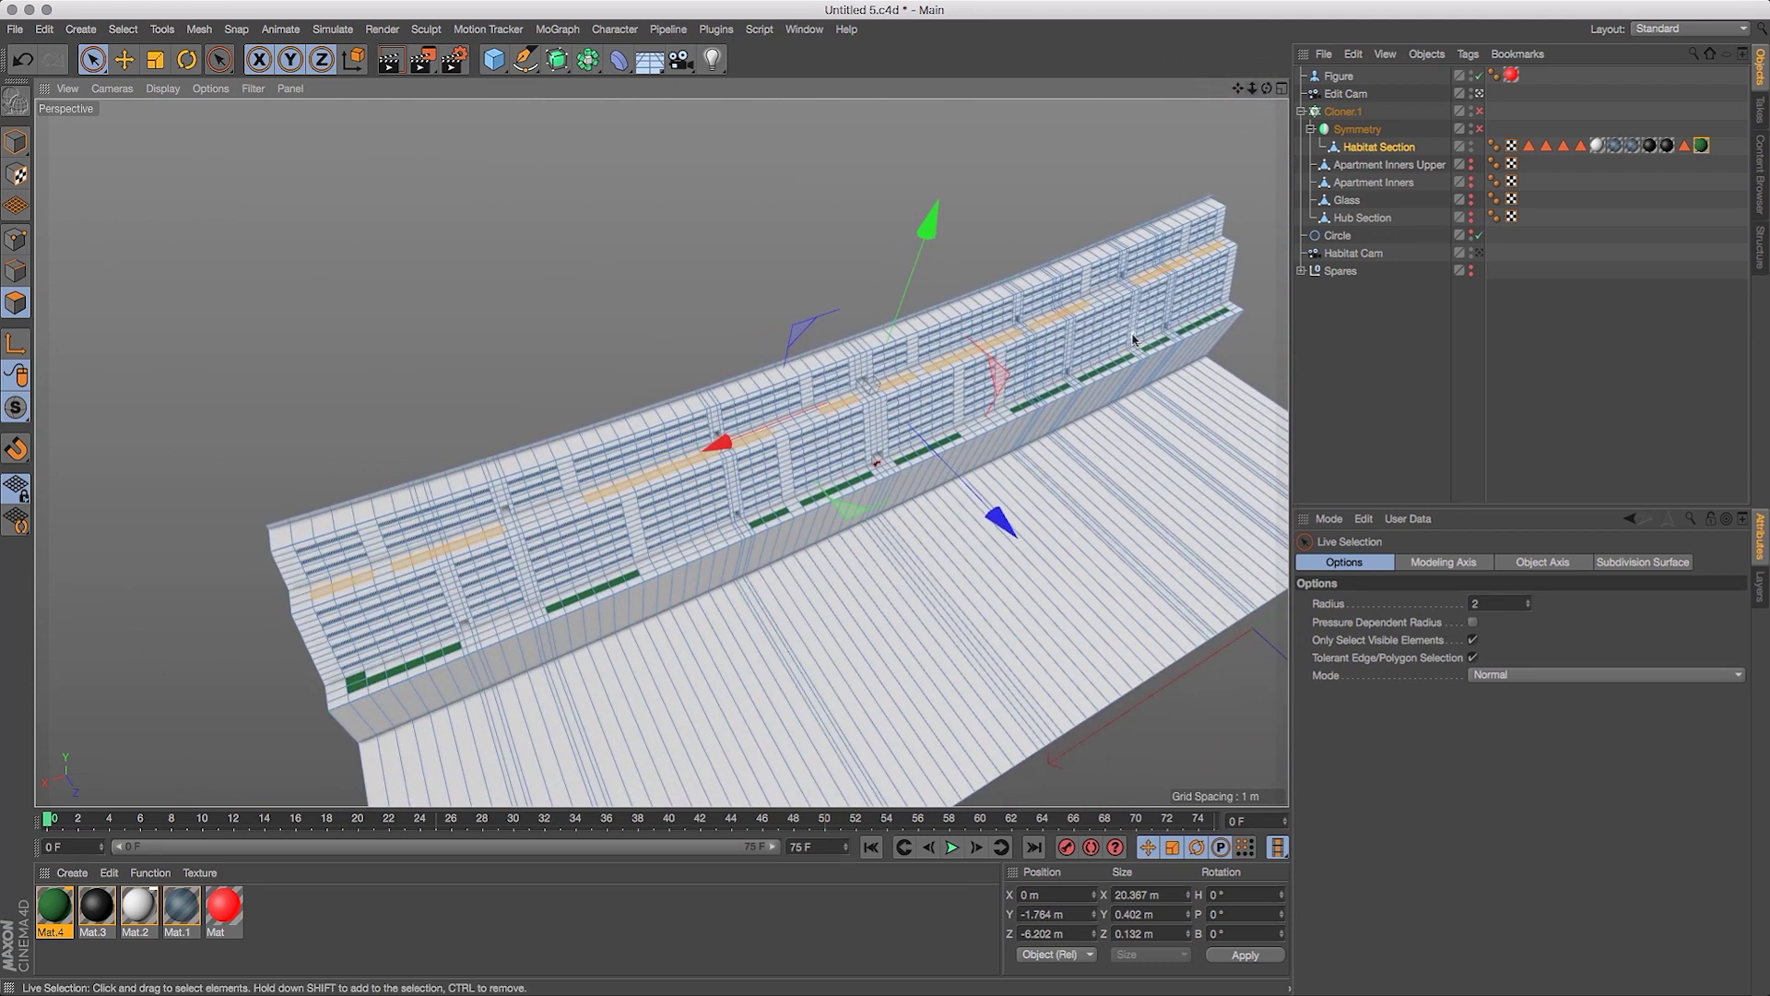
Add the stored Turf polygons to the current selection, update the Turf selection with the combined set, and render the view.
{"action": "left_click", "coordinate": [1684, 146]}
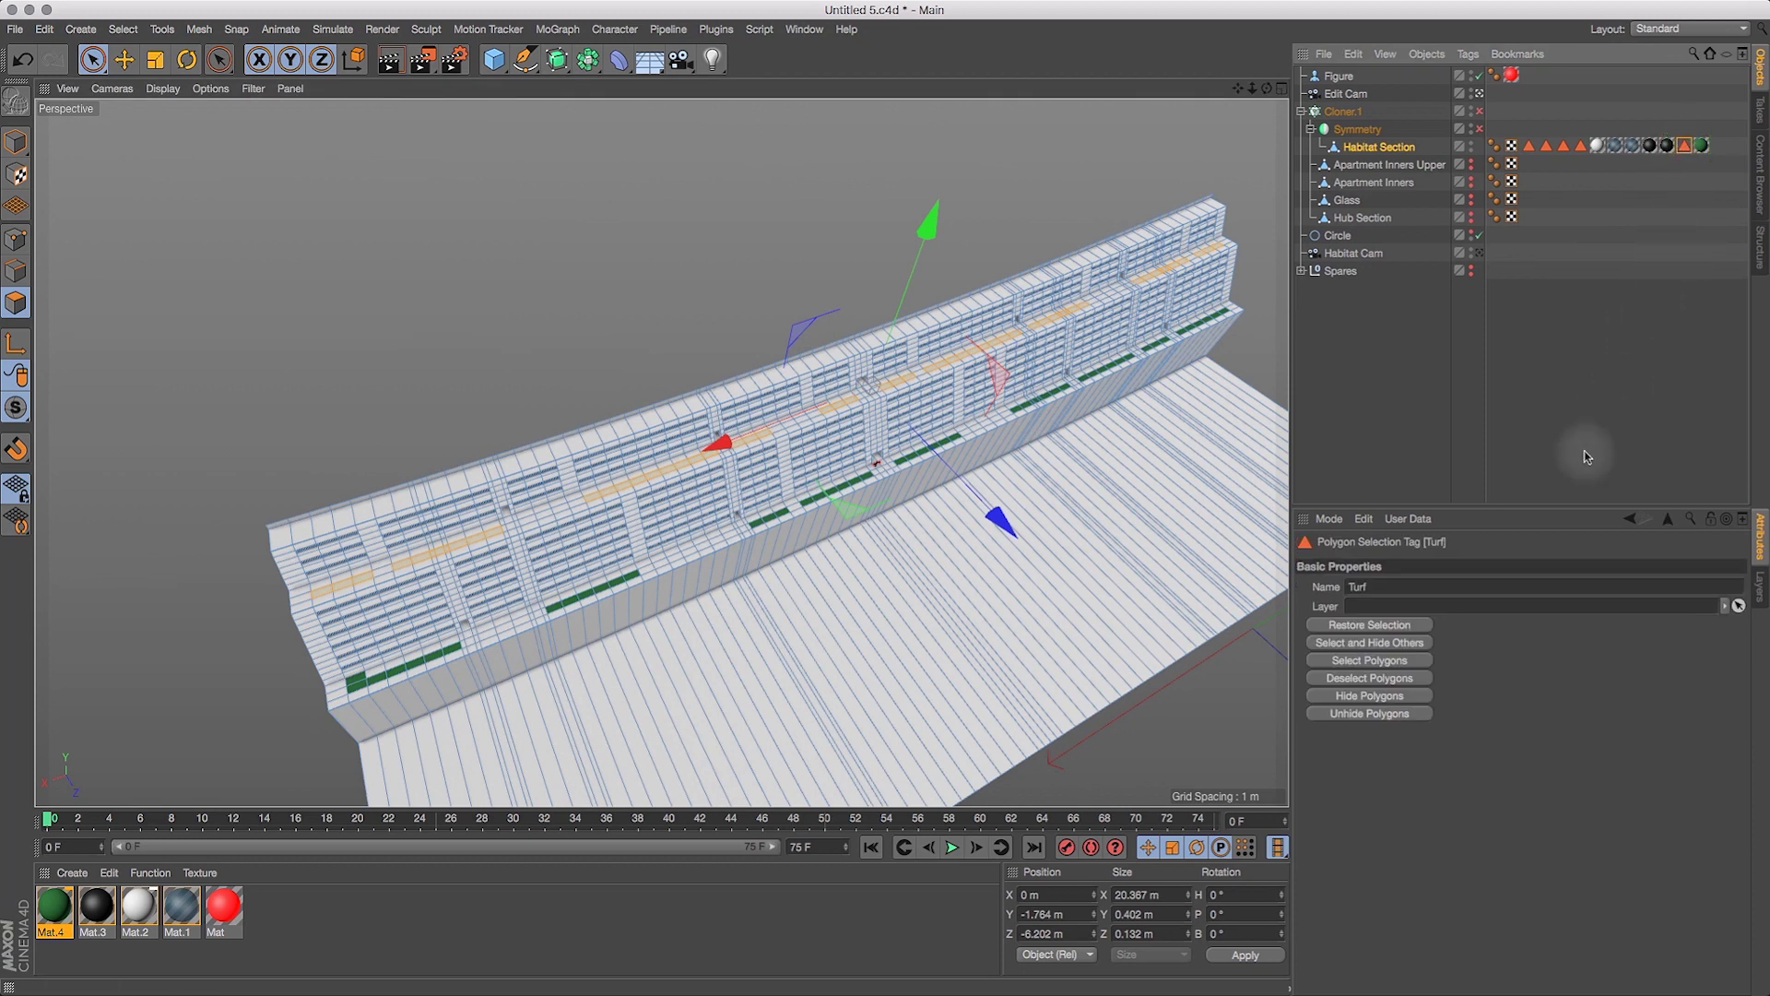
{"action": "left_click", "coordinate": [1392, 662], "text": "shift"}
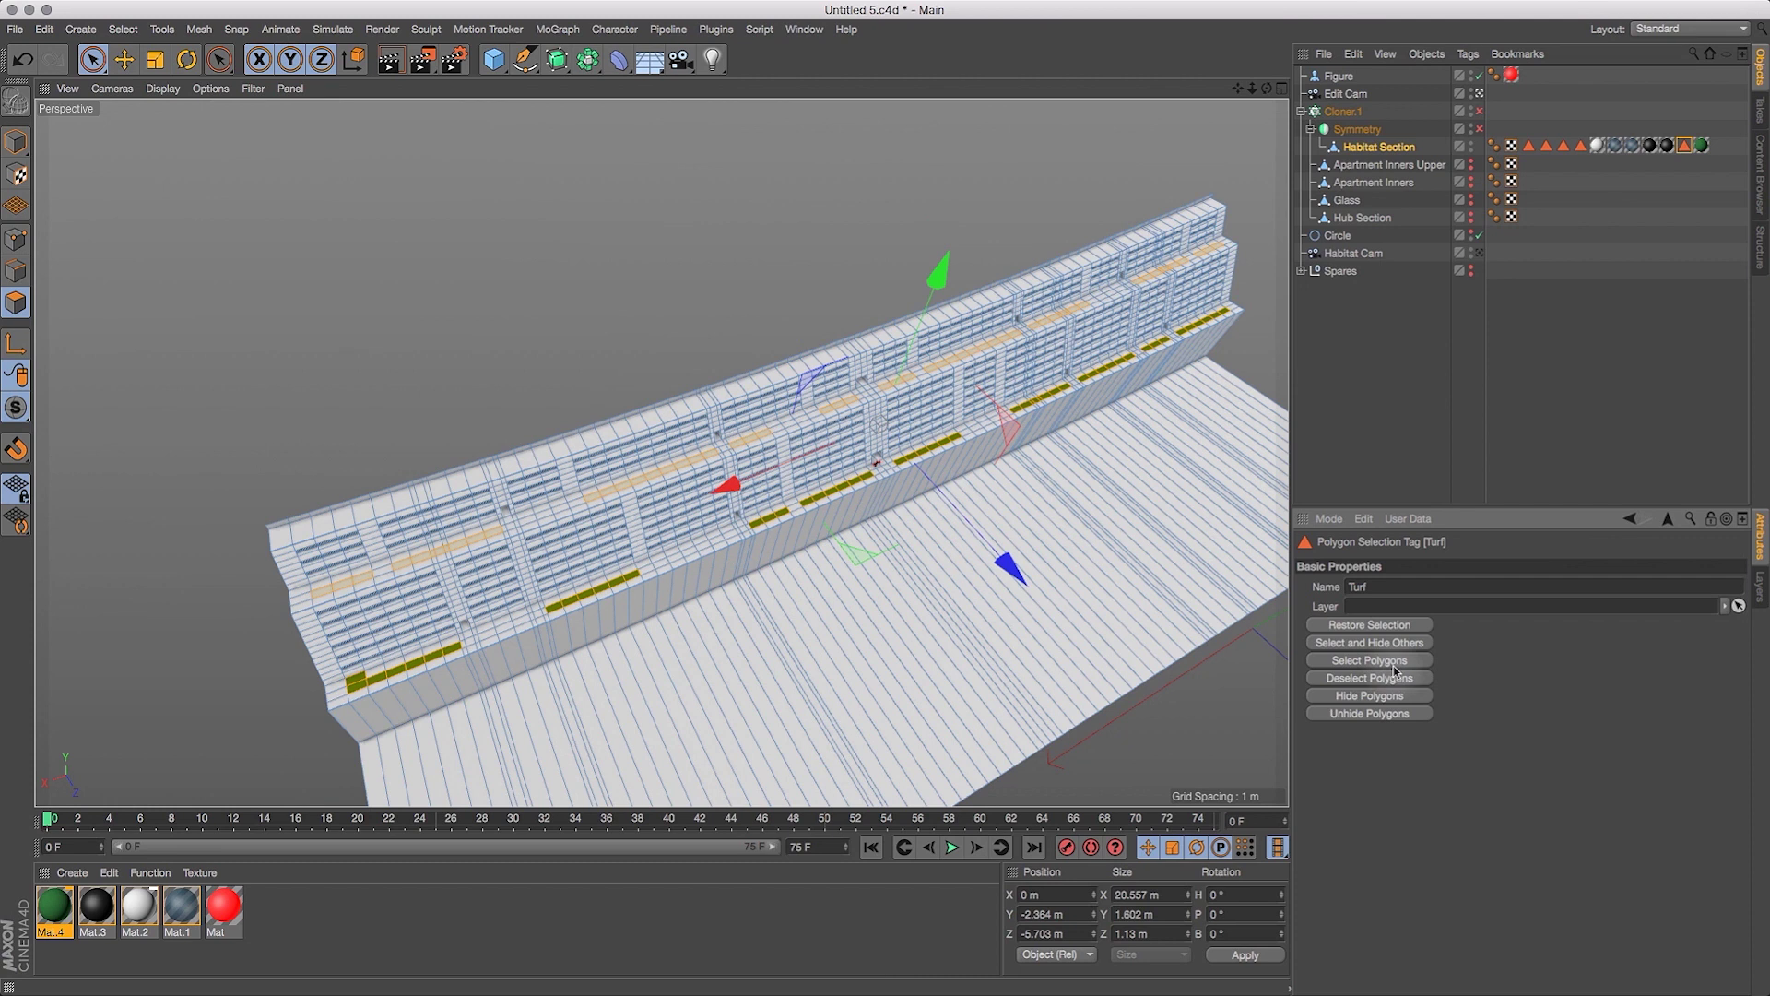
{"action": "left_click", "coordinate": [124, 30]}
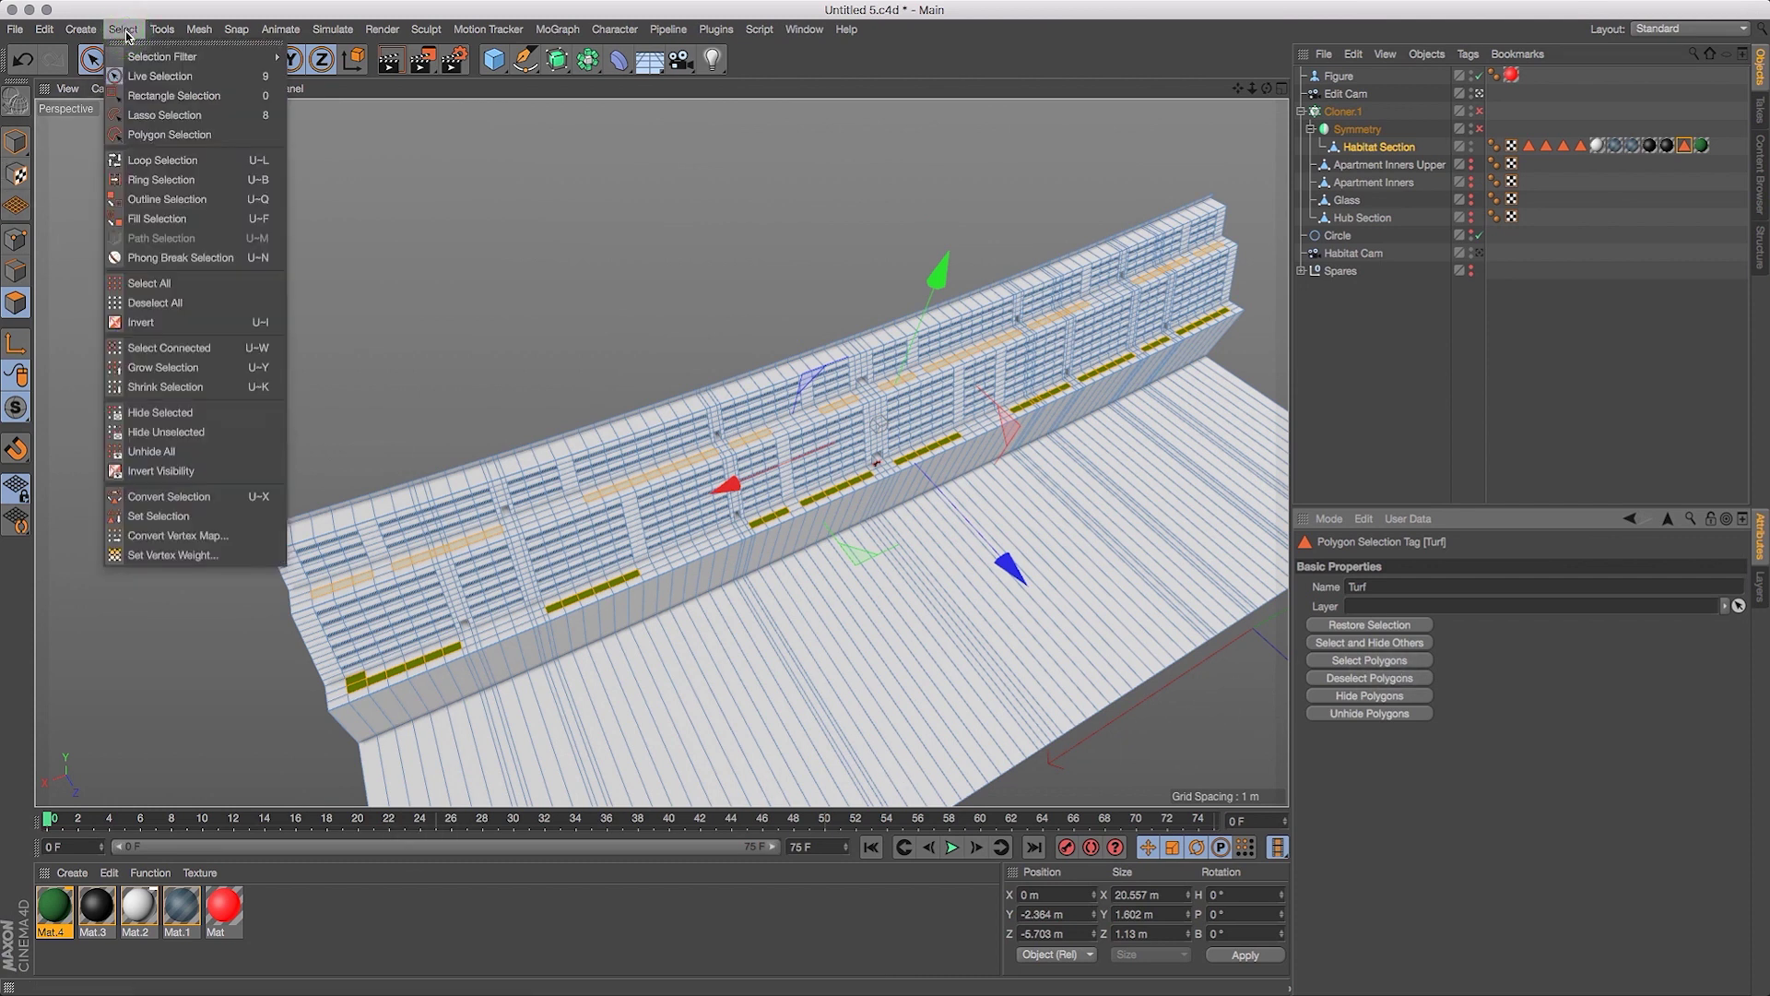
{"action": "left_click", "coordinate": [186, 515]}
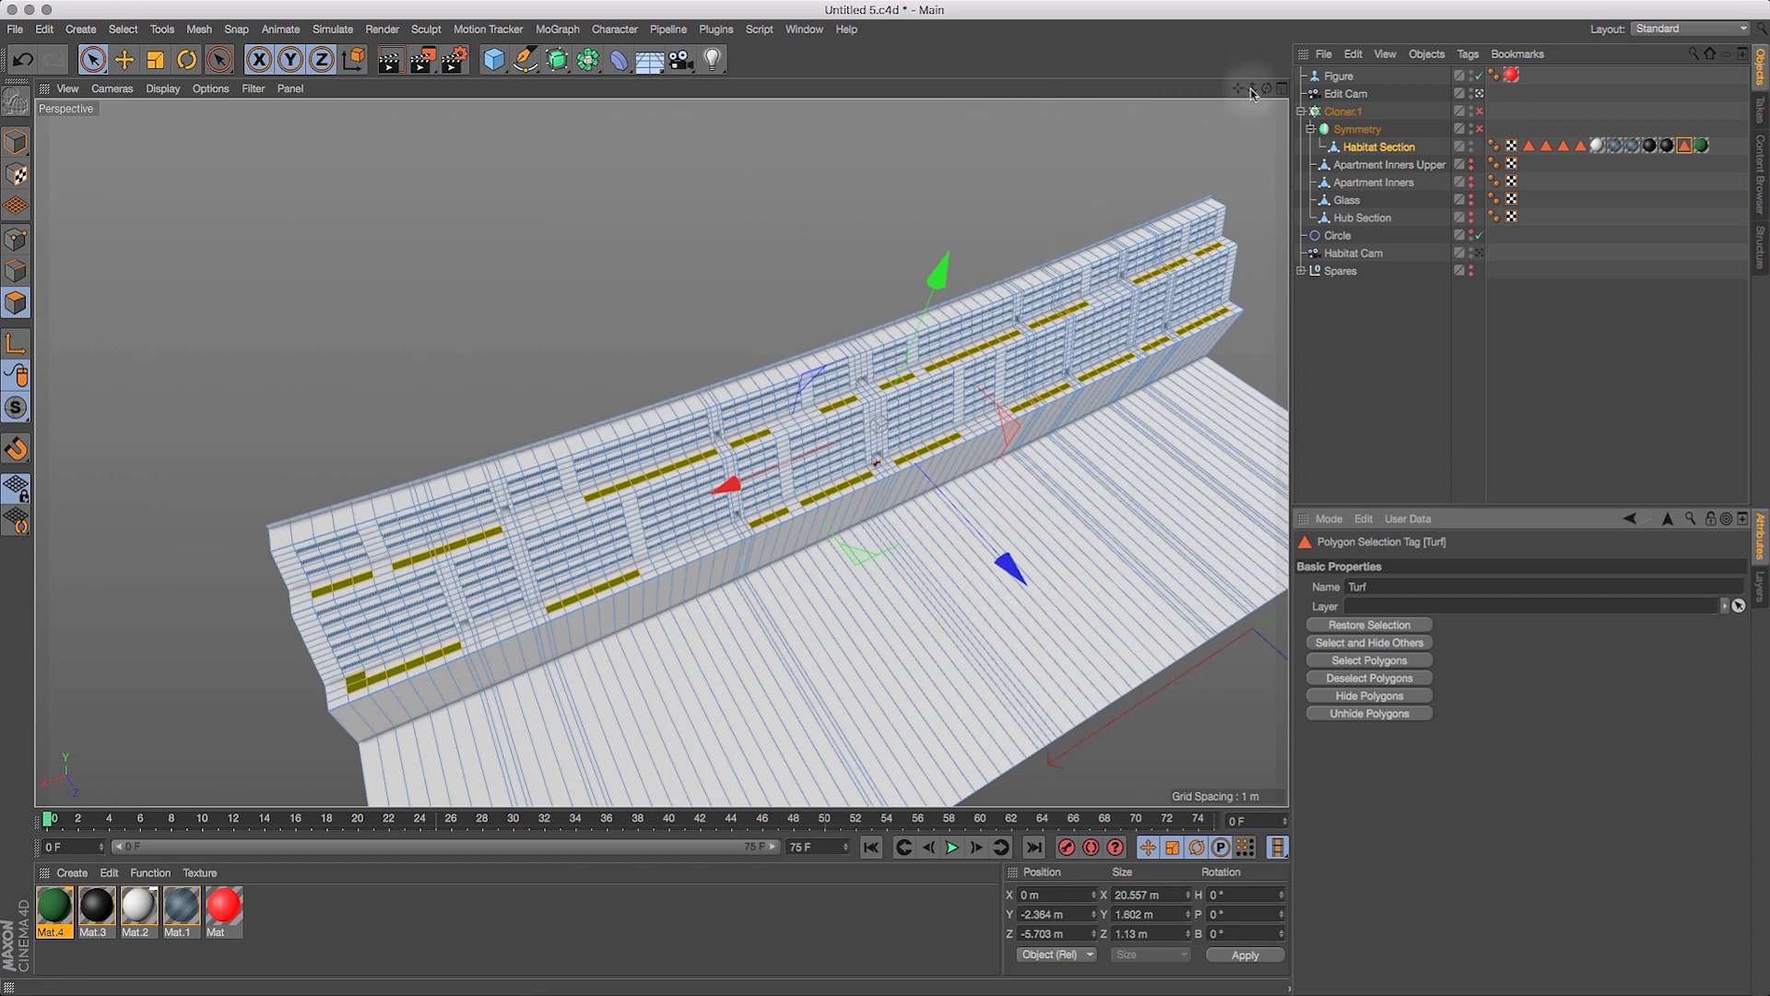
{"action": "mouse_move", "coordinate": [1270, 89]}
{"action": "left_mouse_down"}
{"action": "mouse_move", "coordinate": [1190, 48]}
{"action": "mouse_move", "coordinate": [1256, 83]}
{"action": "mouse_move", "coordinate": [1185, 85]}
{"action": "mouse_move", "coordinate": [1217, 46]}
{"action": "mouse_move", "coordinate": [1222, 107]}
{"action": "mouse_move", "coordinate": [1168, 48]}
{"action": "mouse_move", "coordinate": [1271, 101]}
{"action": "left_mouse_up"}
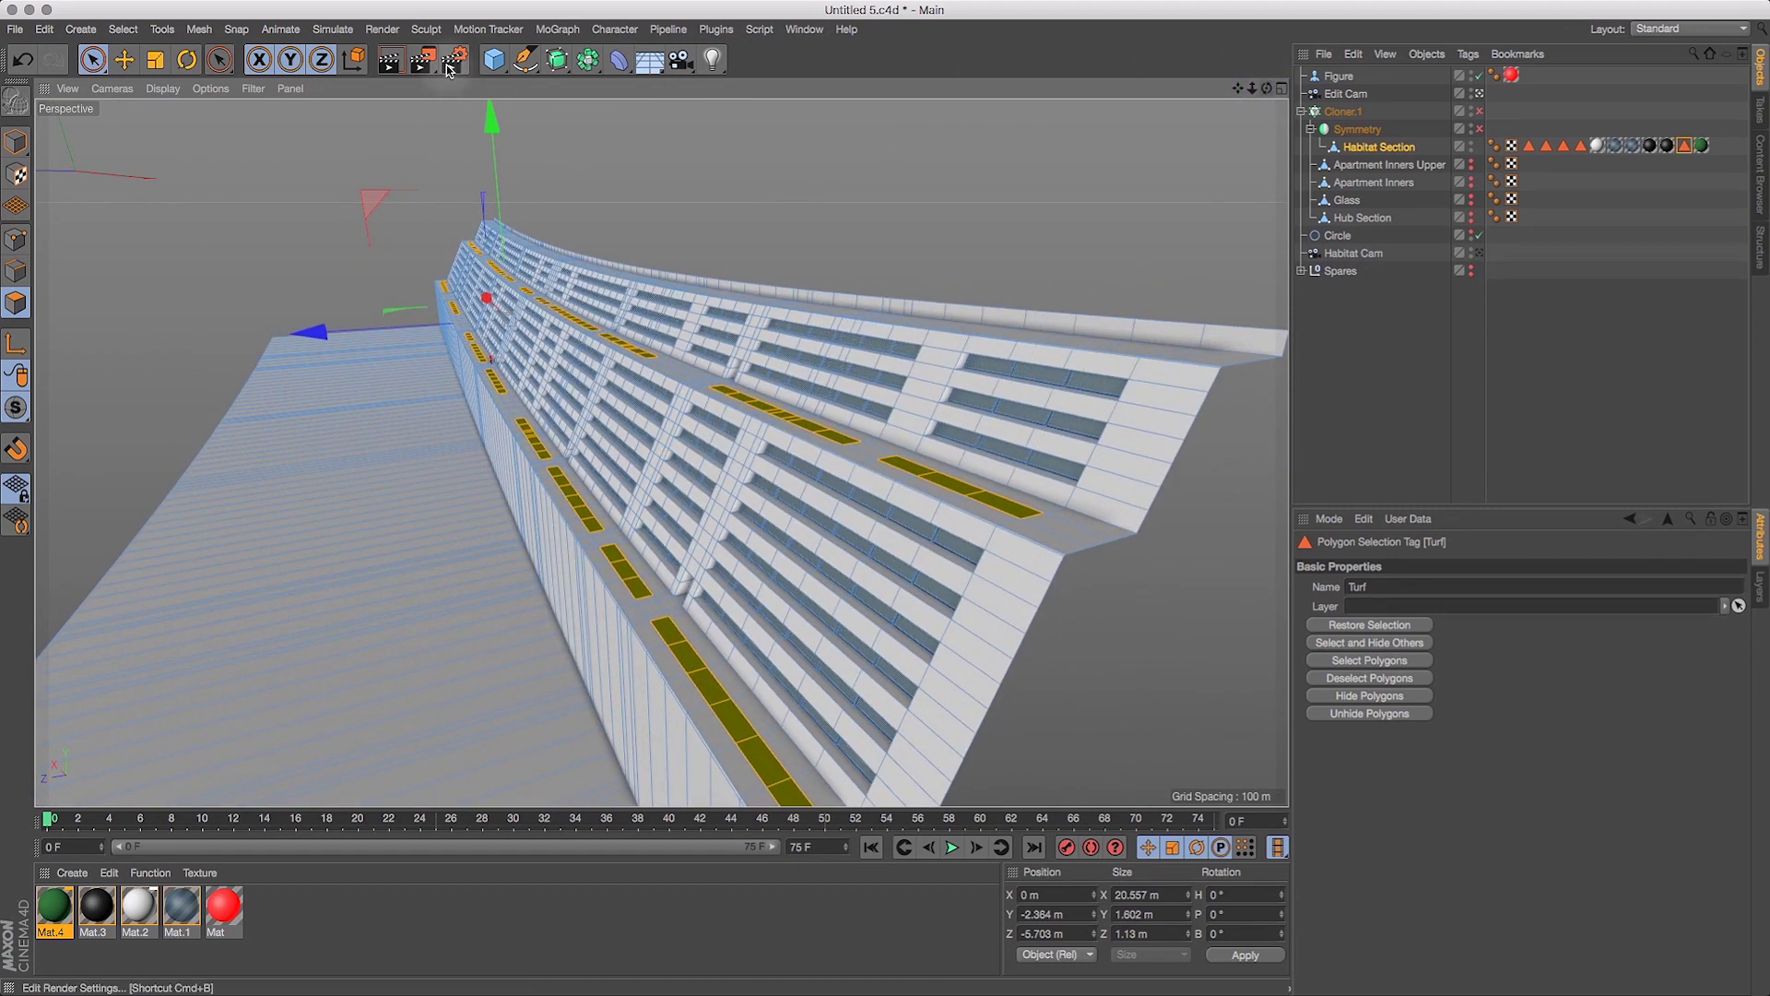
{"action": "left_click", "coordinate": [389, 60]}
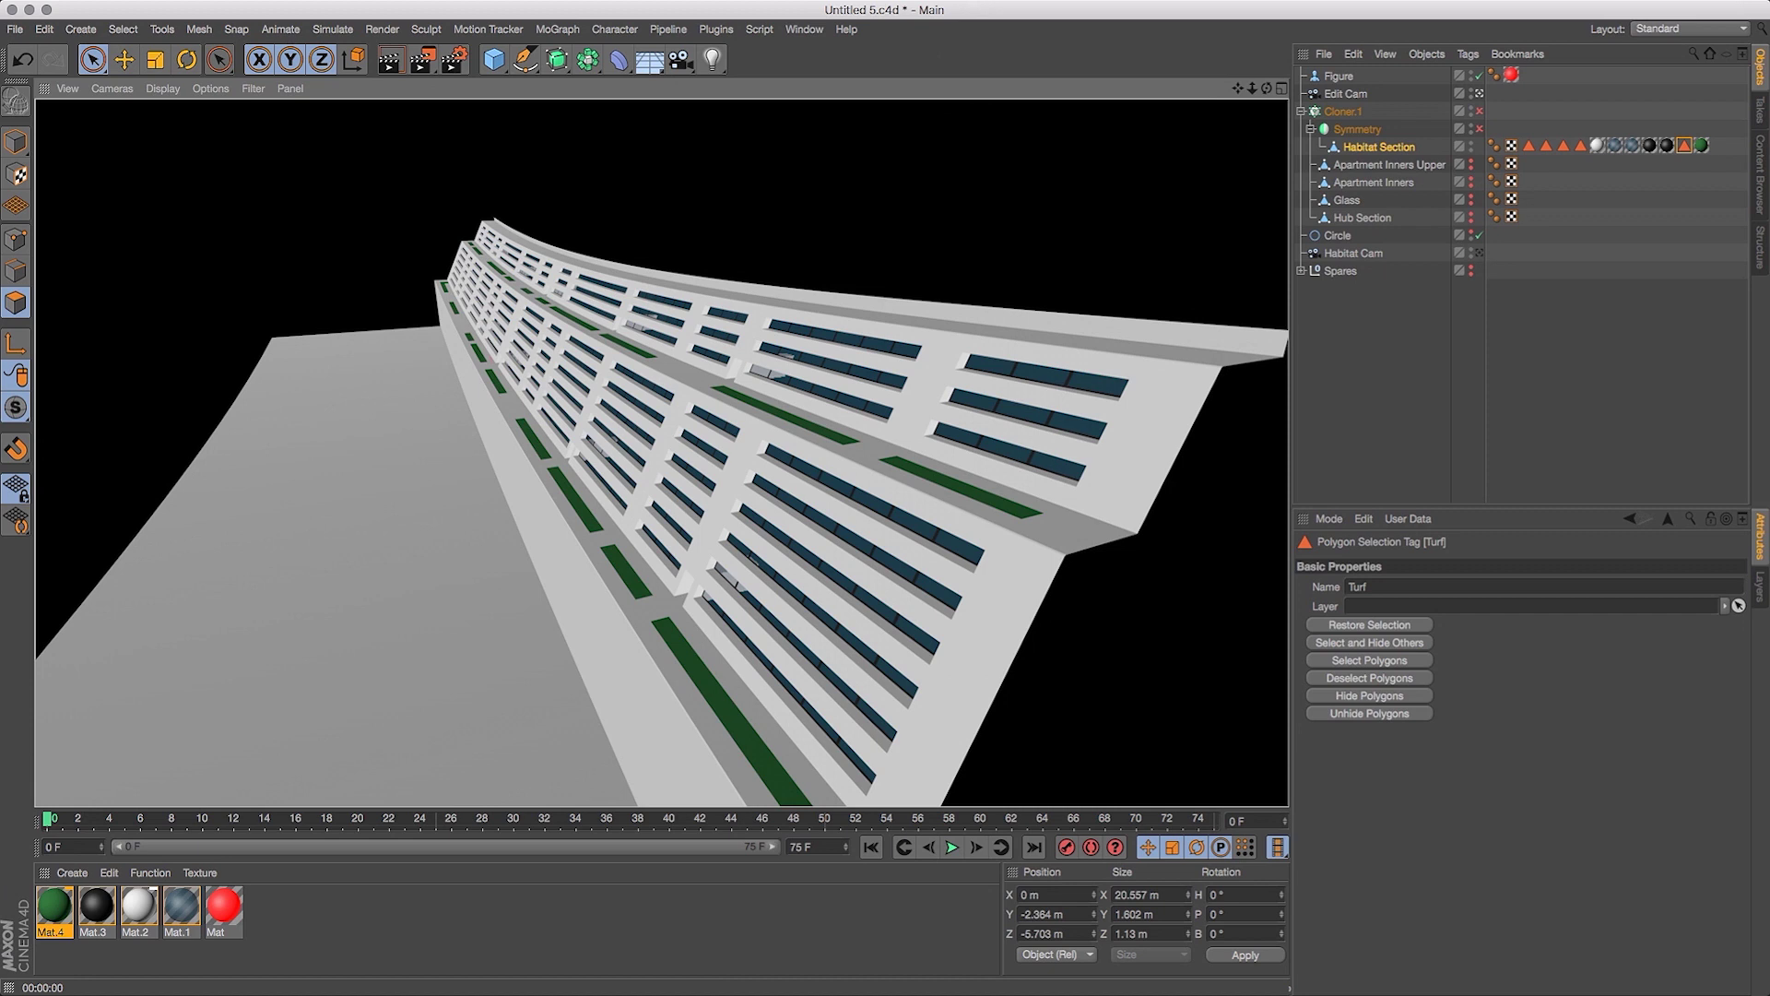
Loop-cut the Habitat Section lengthwise along its top ledge near the inner edge, with the offset set to 15%.
{"action": "left_click_drag", "start_coordinate": [1267, 87], "coordinate": [1099, 252]}
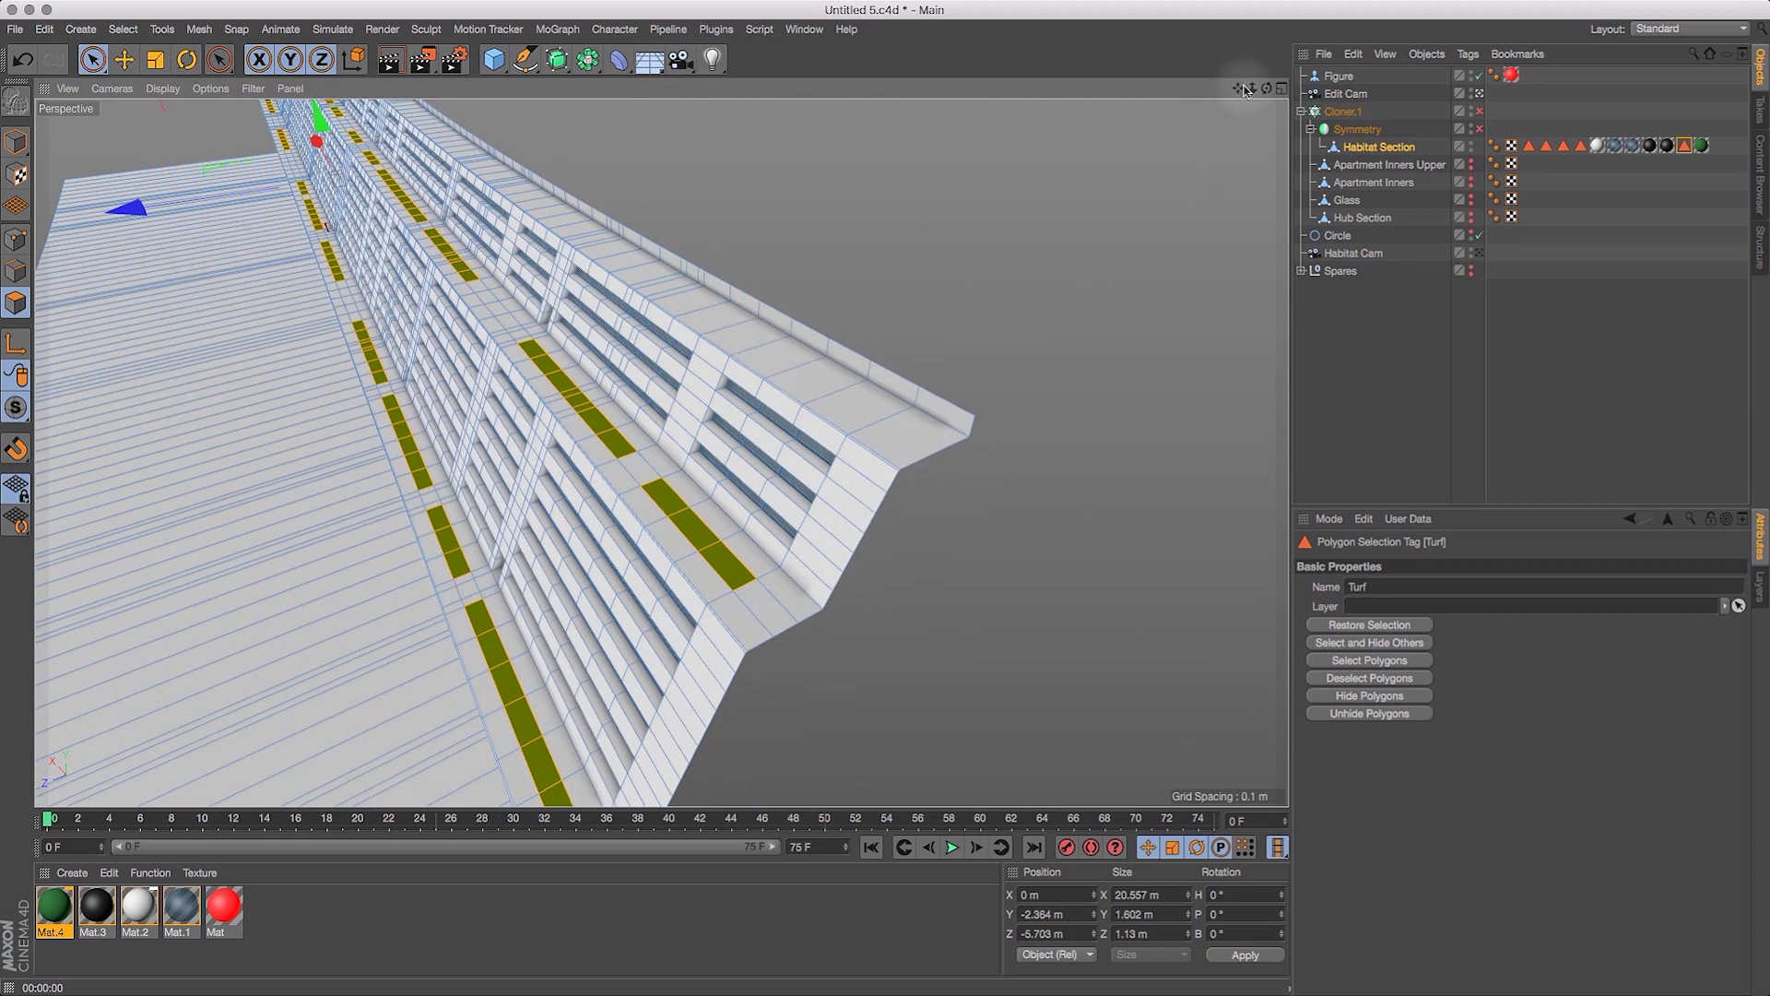
{"action": "left_click_drag", "start_coordinate": [1252, 88], "coordinate": [1245, 92]}
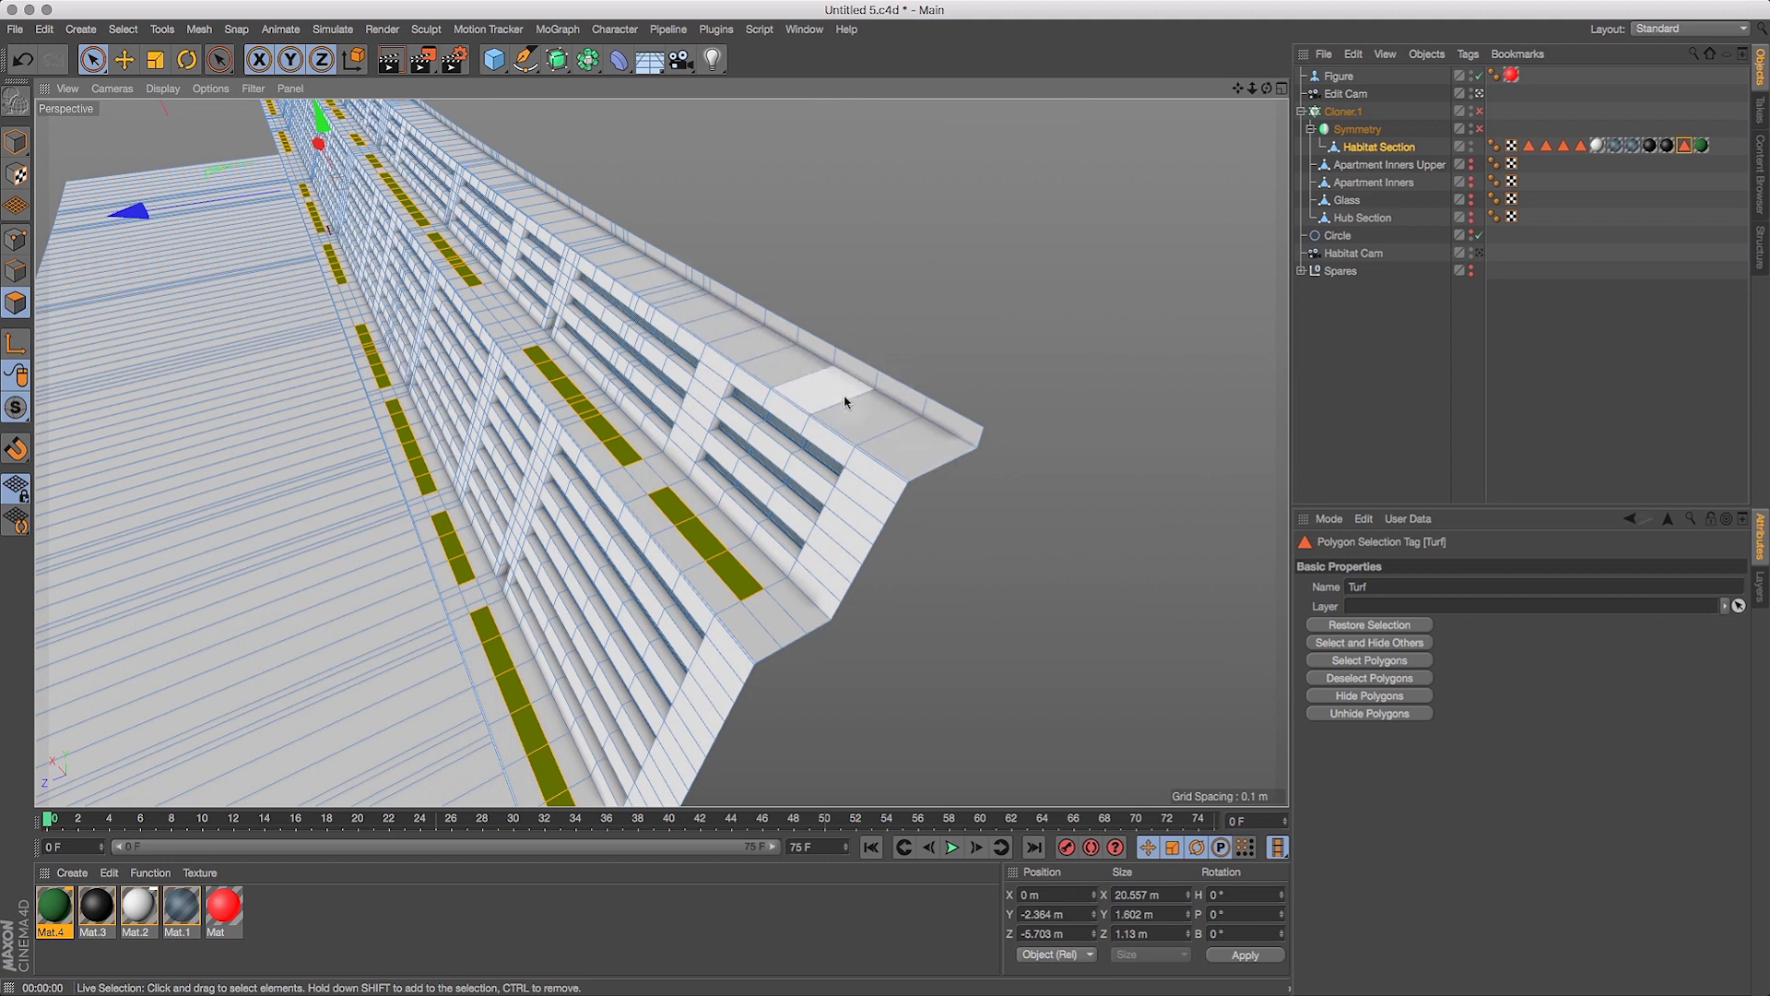
{"action": "mouse_move", "coordinate": [1268, 89]}
{"action": "left_mouse_down"}
{"action": "mouse_move", "coordinate": [1282, 62]}
{"action": "mouse_move", "coordinate": [1247, 65]}
{"action": "left_mouse_up"}
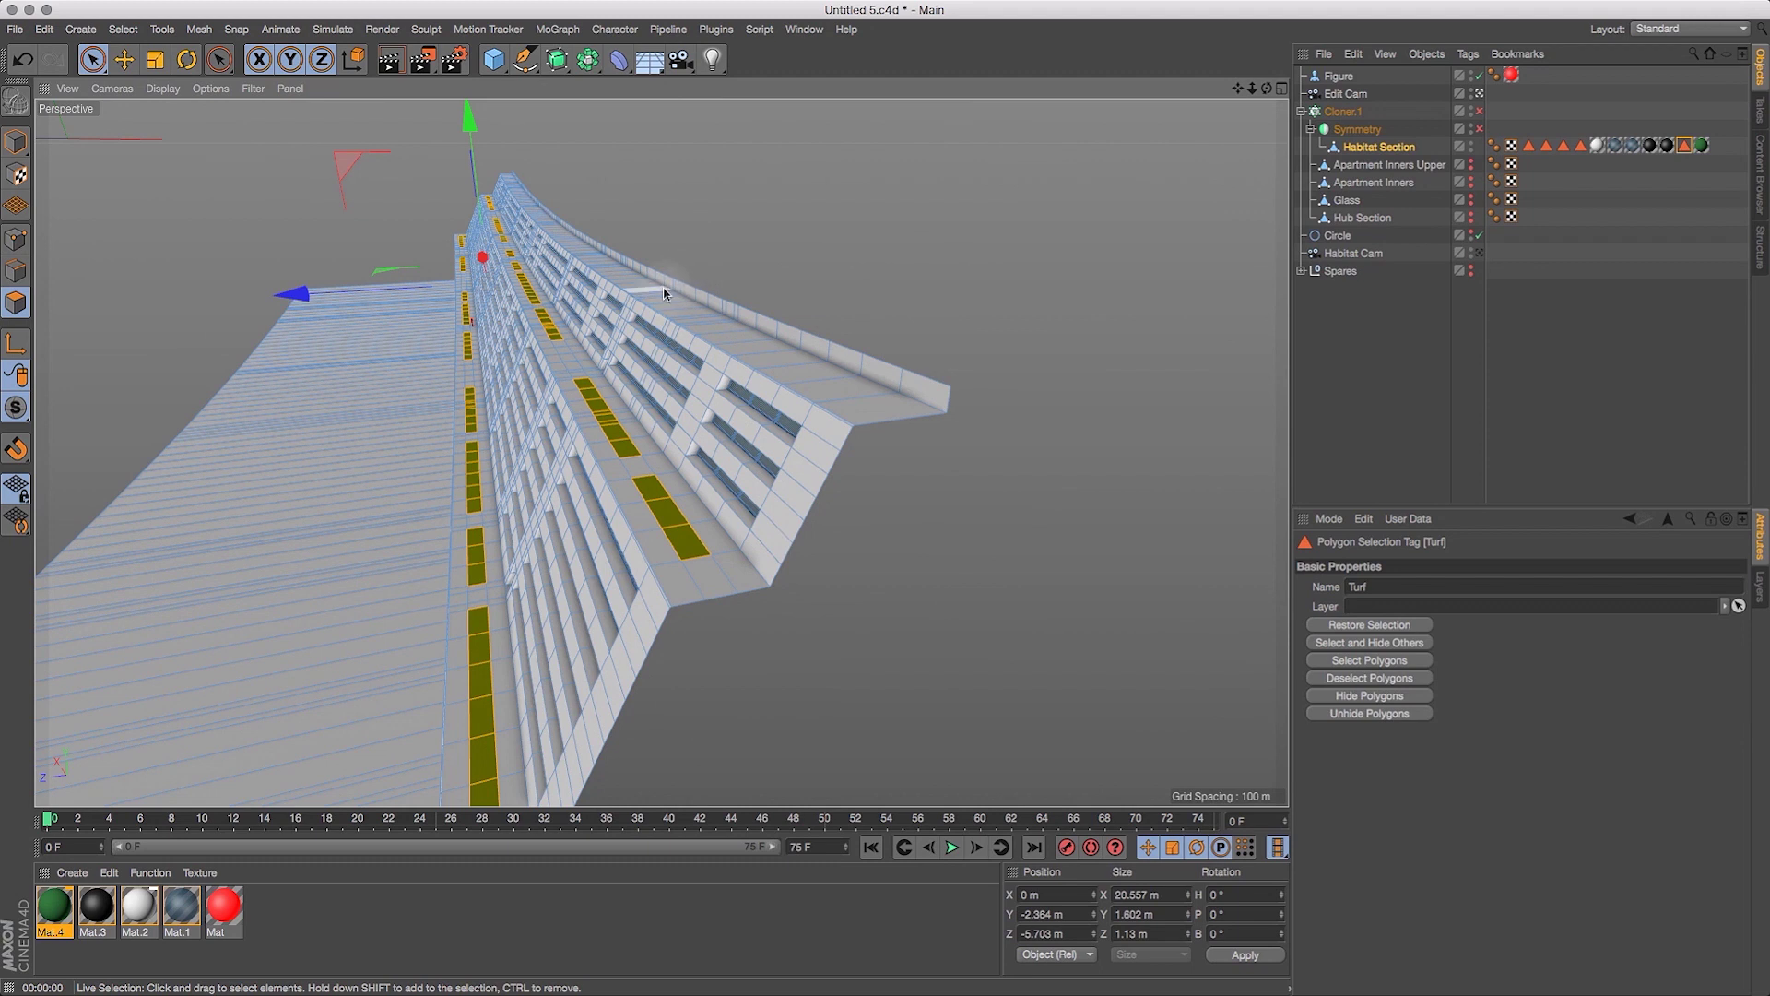
{"action": "left_click_drag", "start_coordinate": [1268, 88], "coordinate": [1286, 184]}
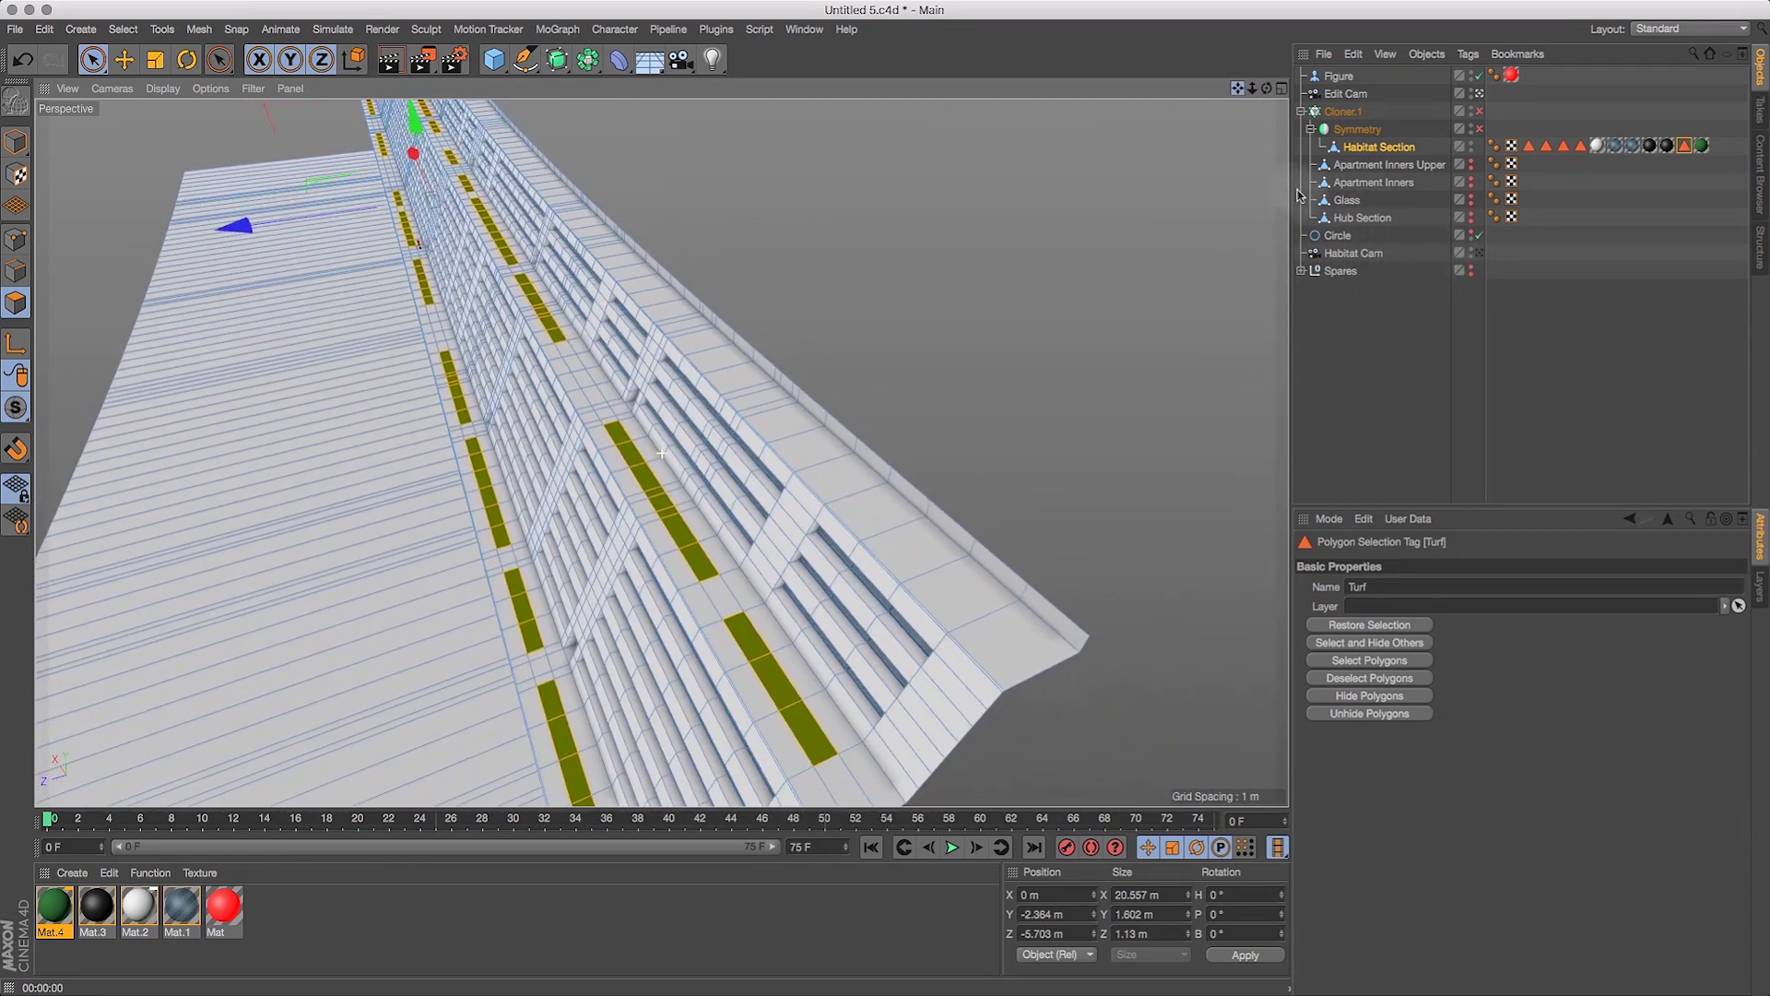
{"action": "mouse_move", "coordinate": [1268, 88]}
{"action": "left_mouse_down"}
{"action": "mouse_move", "coordinate": [1305, 46]}
{"action": "mouse_move", "coordinate": [1287, 79]}
{"action": "mouse_move", "coordinate": [1235, 84]}
{"action": "left_mouse_up"}
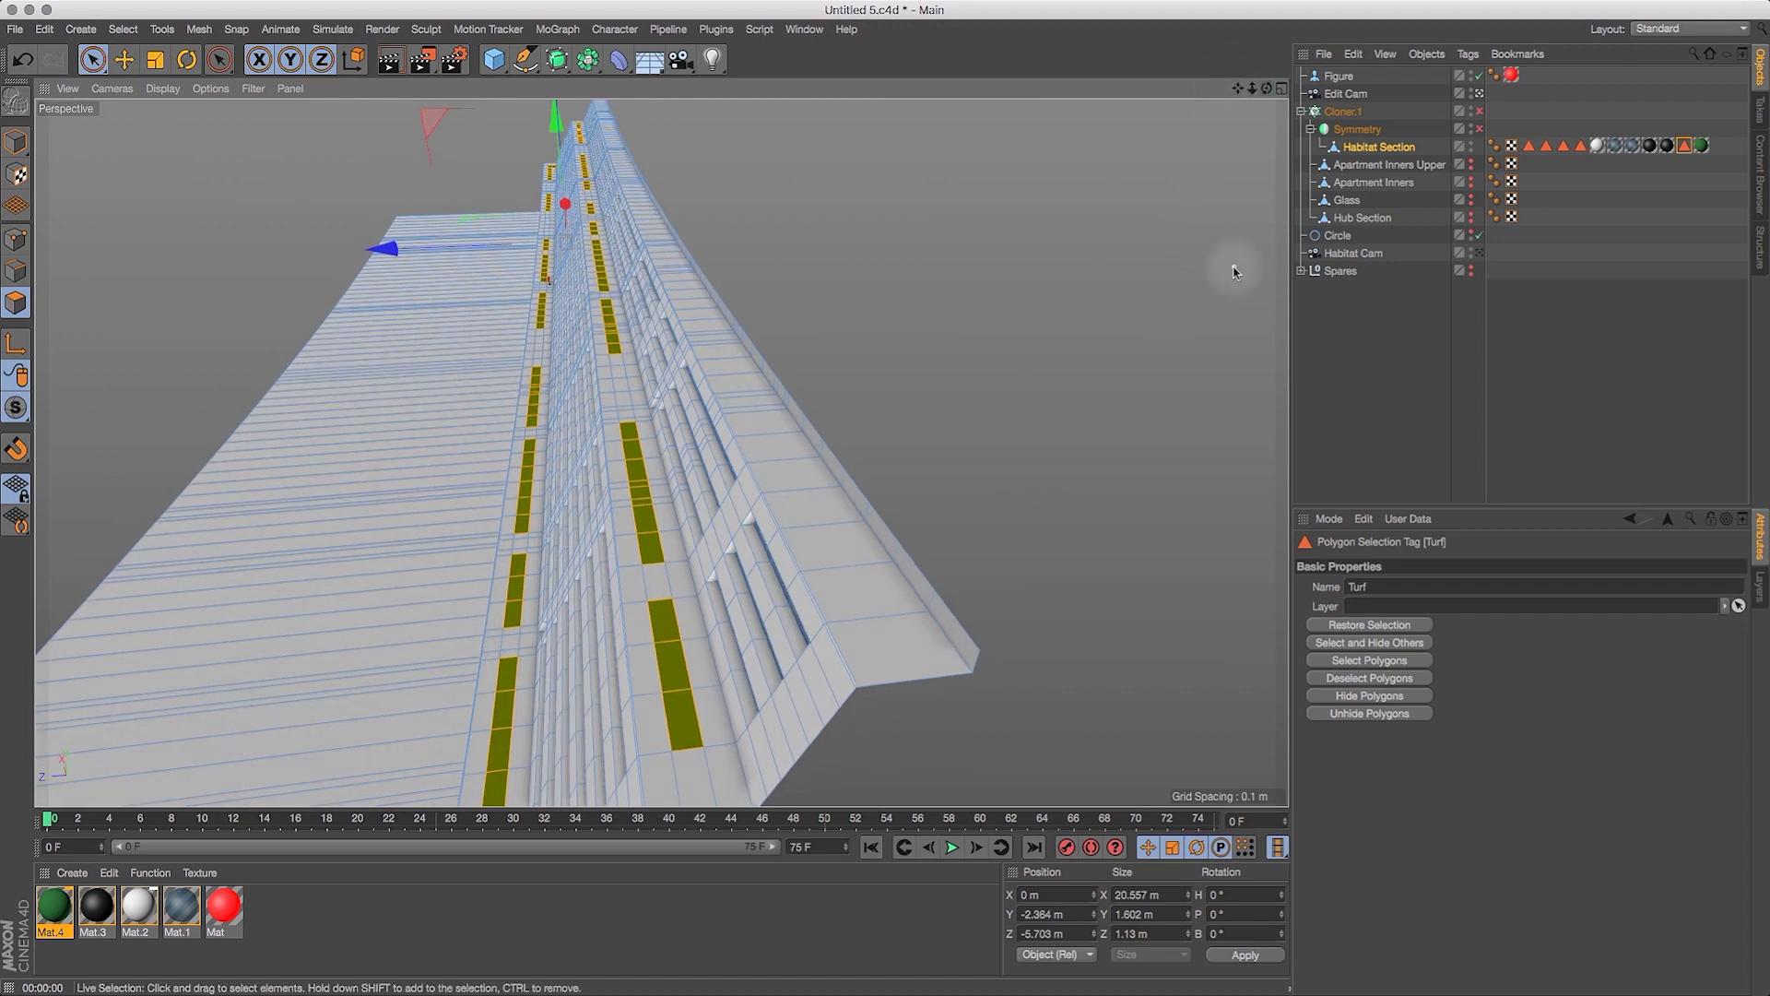
{"action": "left_click", "coordinate": [1380, 146]}
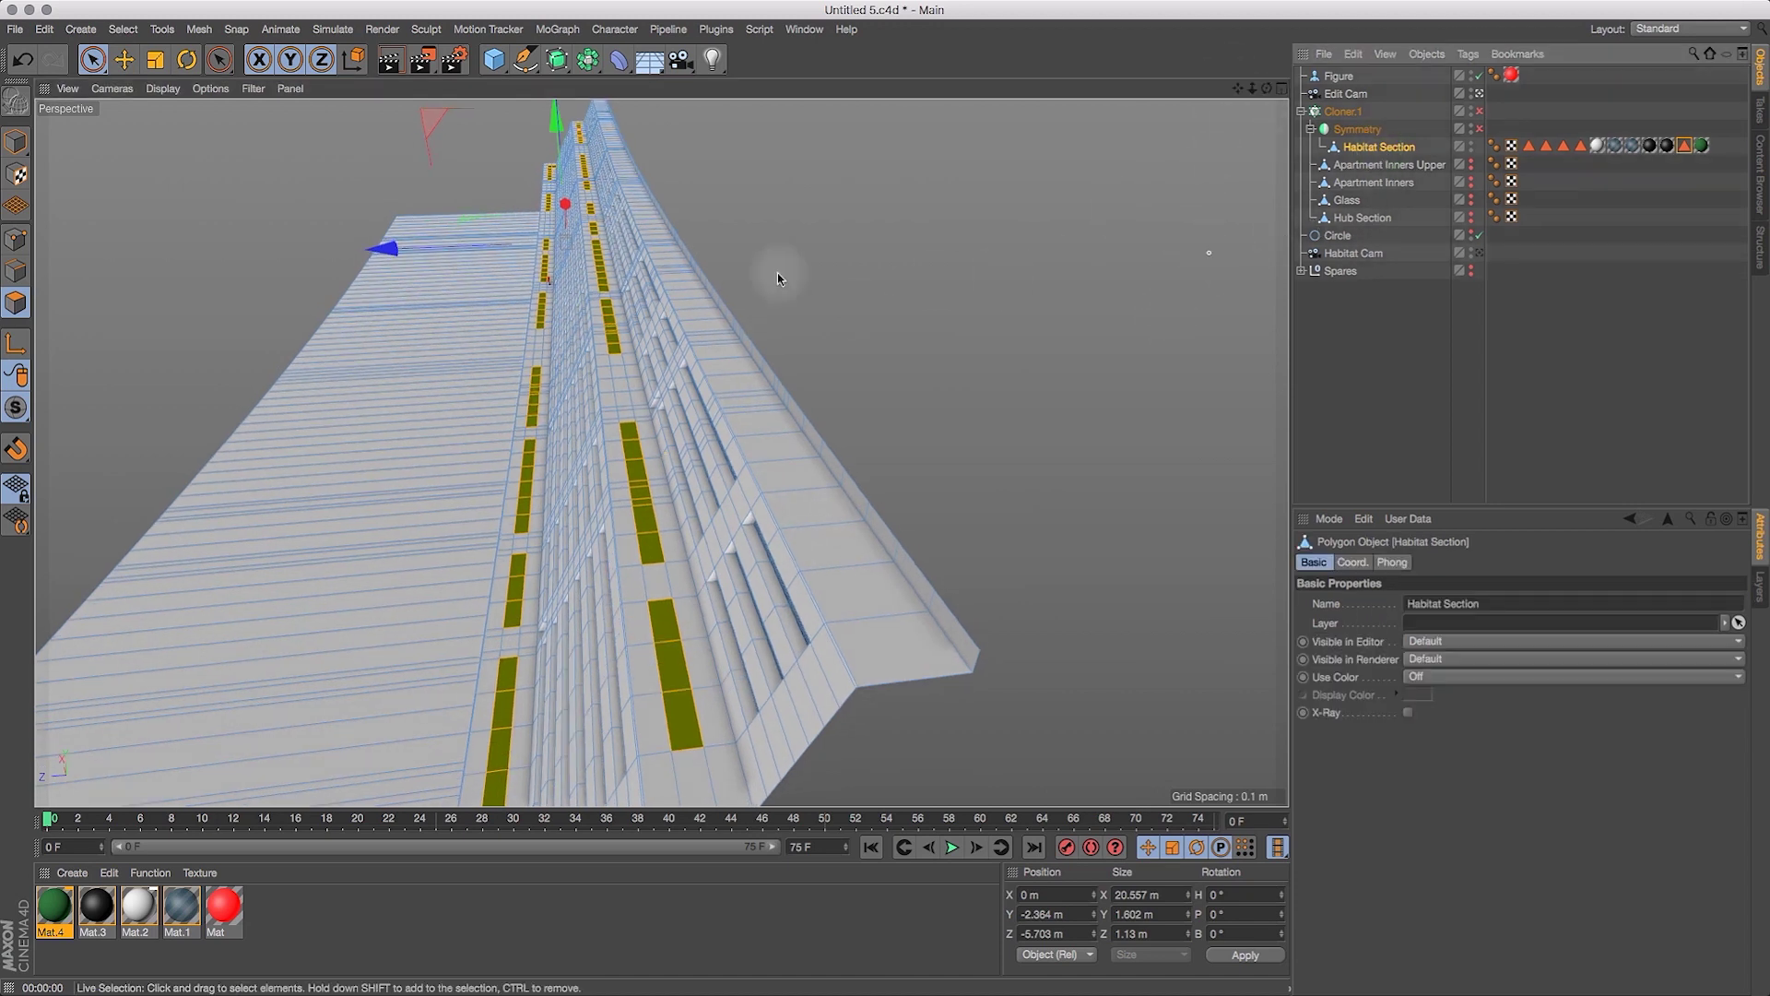
{"action": "left_click", "coordinate": [224, 70]}
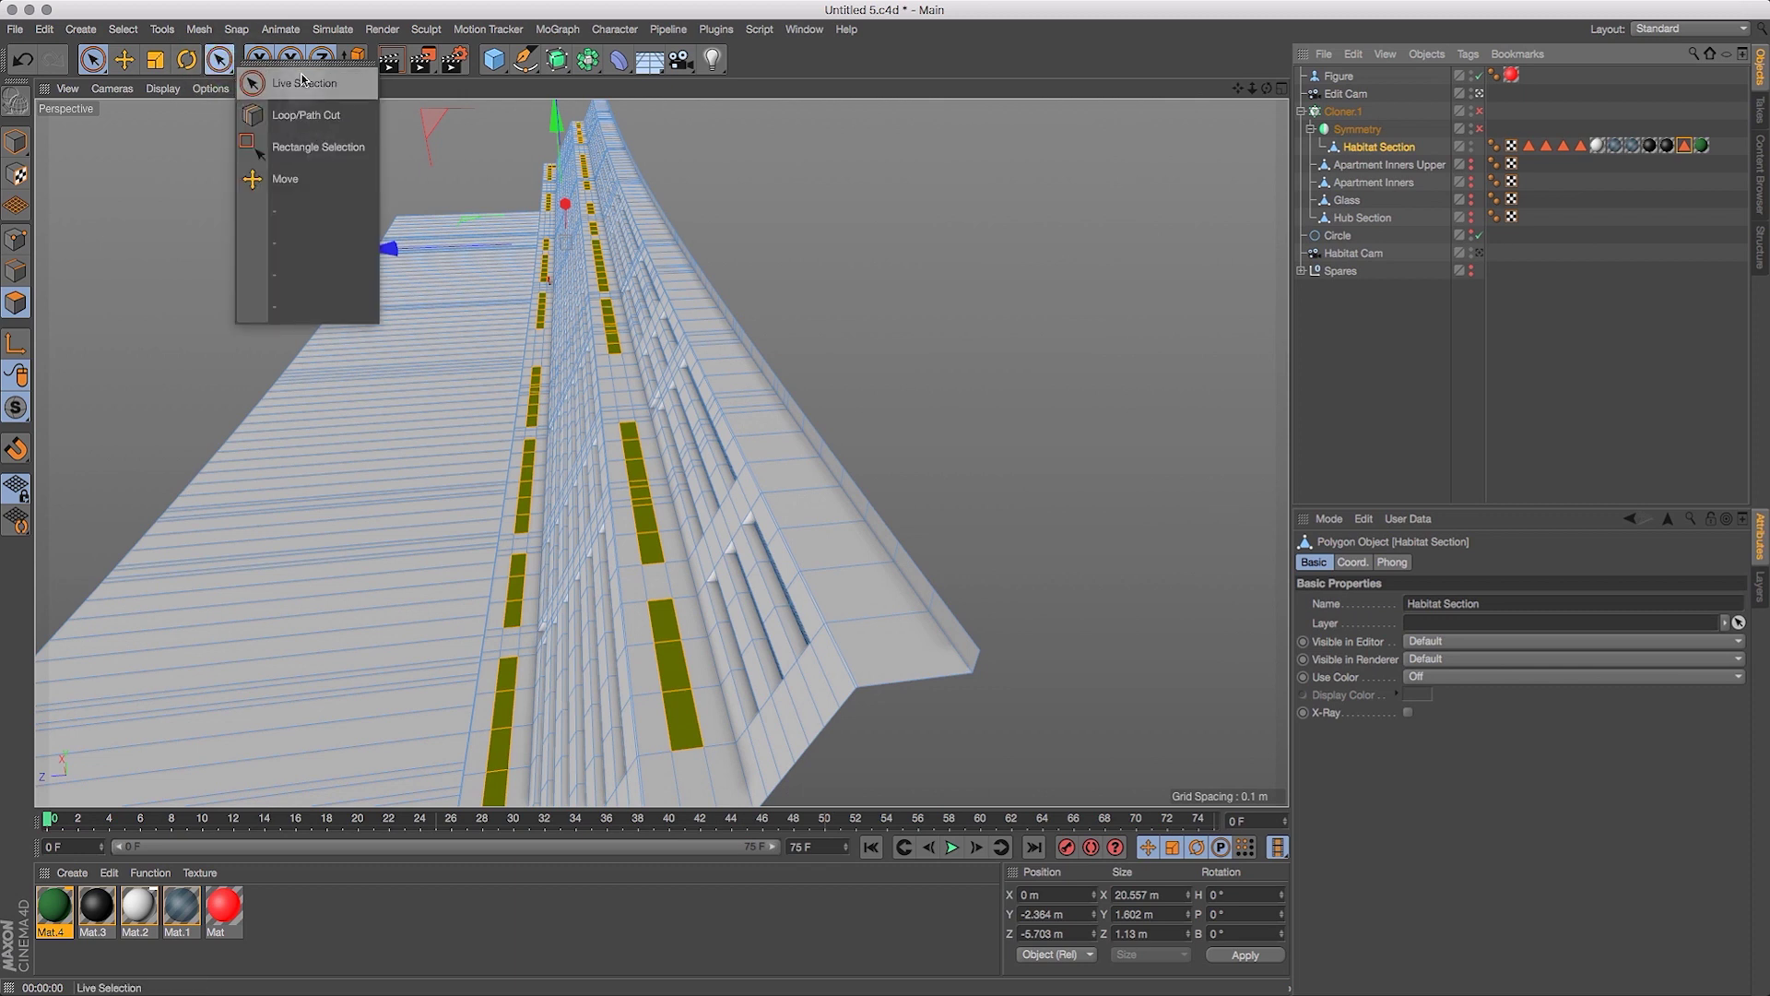
{"action": "left_click", "coordinate": [295, 114]}
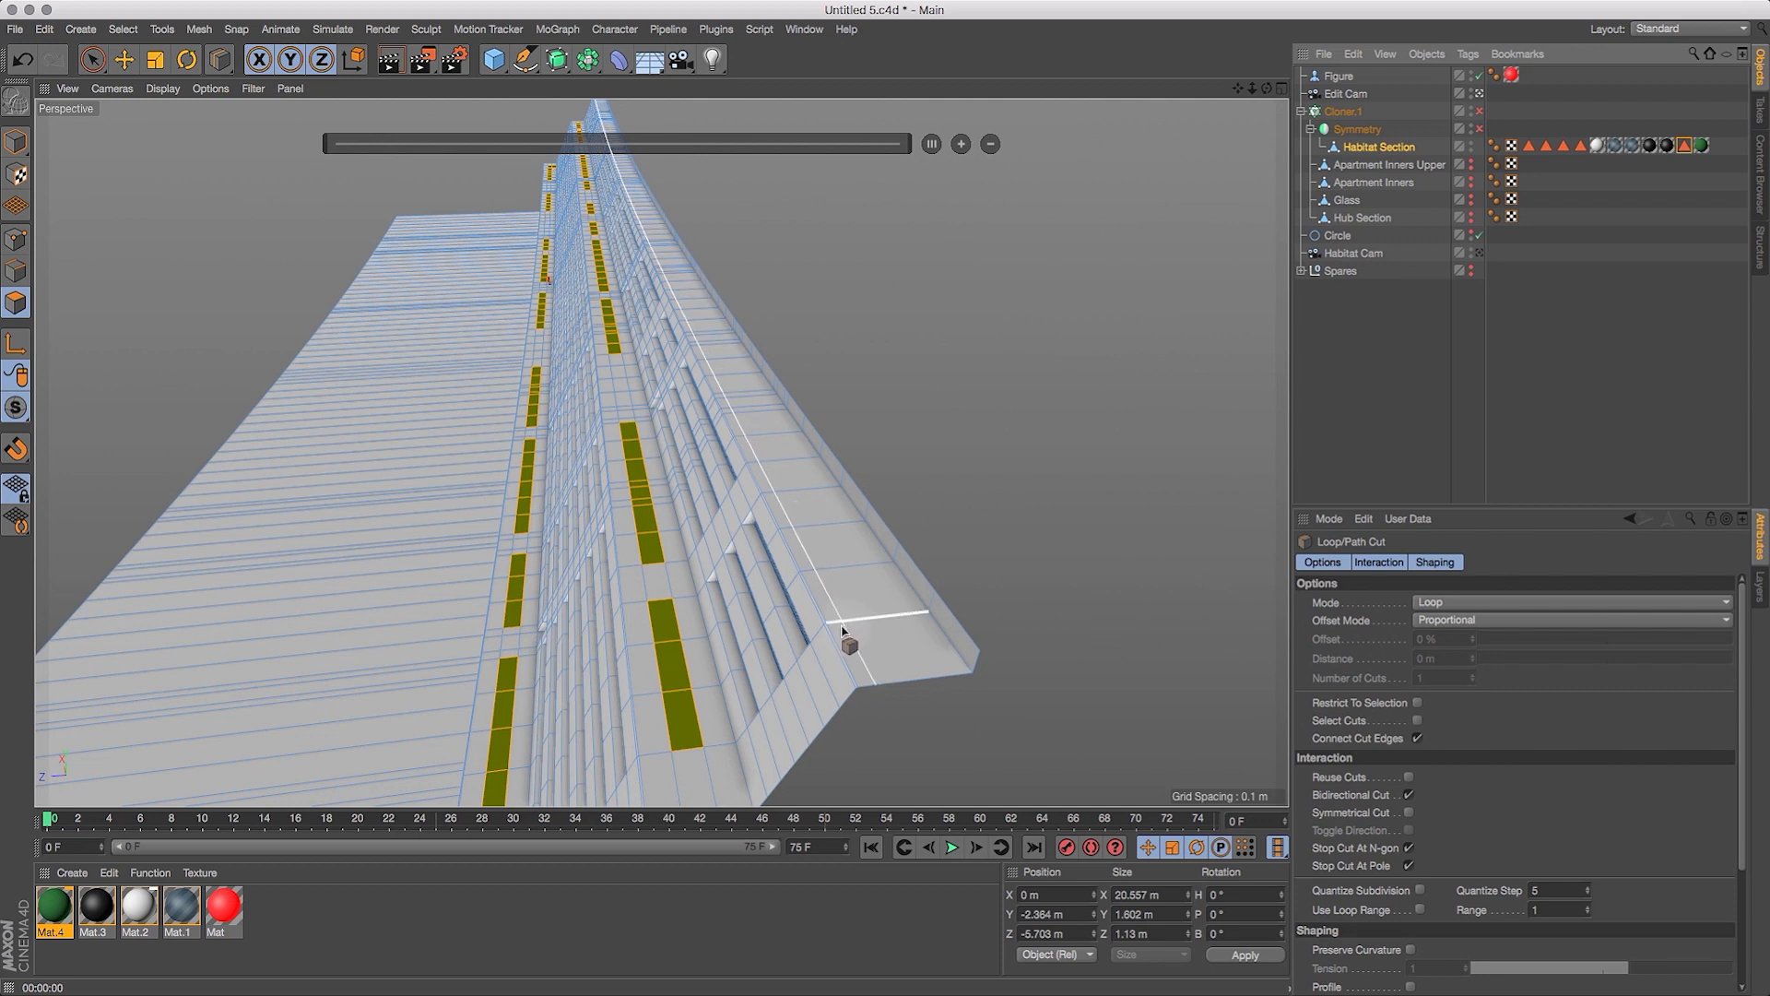
{"action": "left_click", "coordinate": [861, 677]}
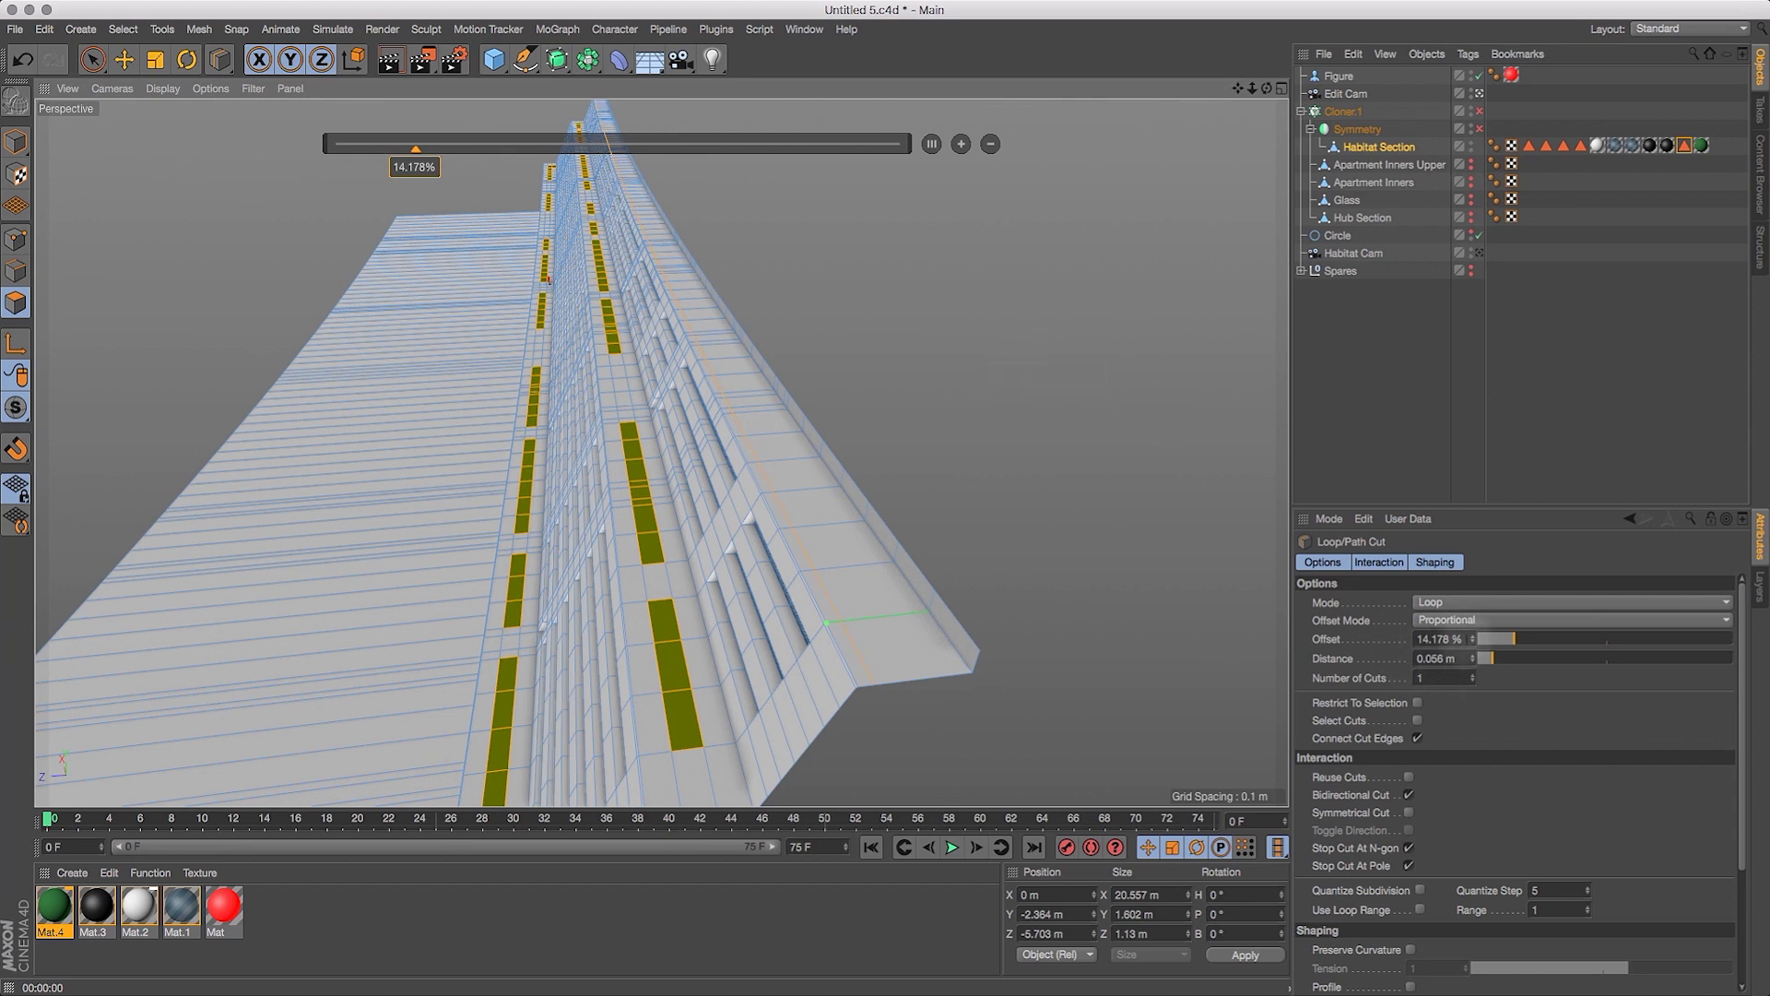
{"action": "left_click", "coordinate": [1464, 639]}
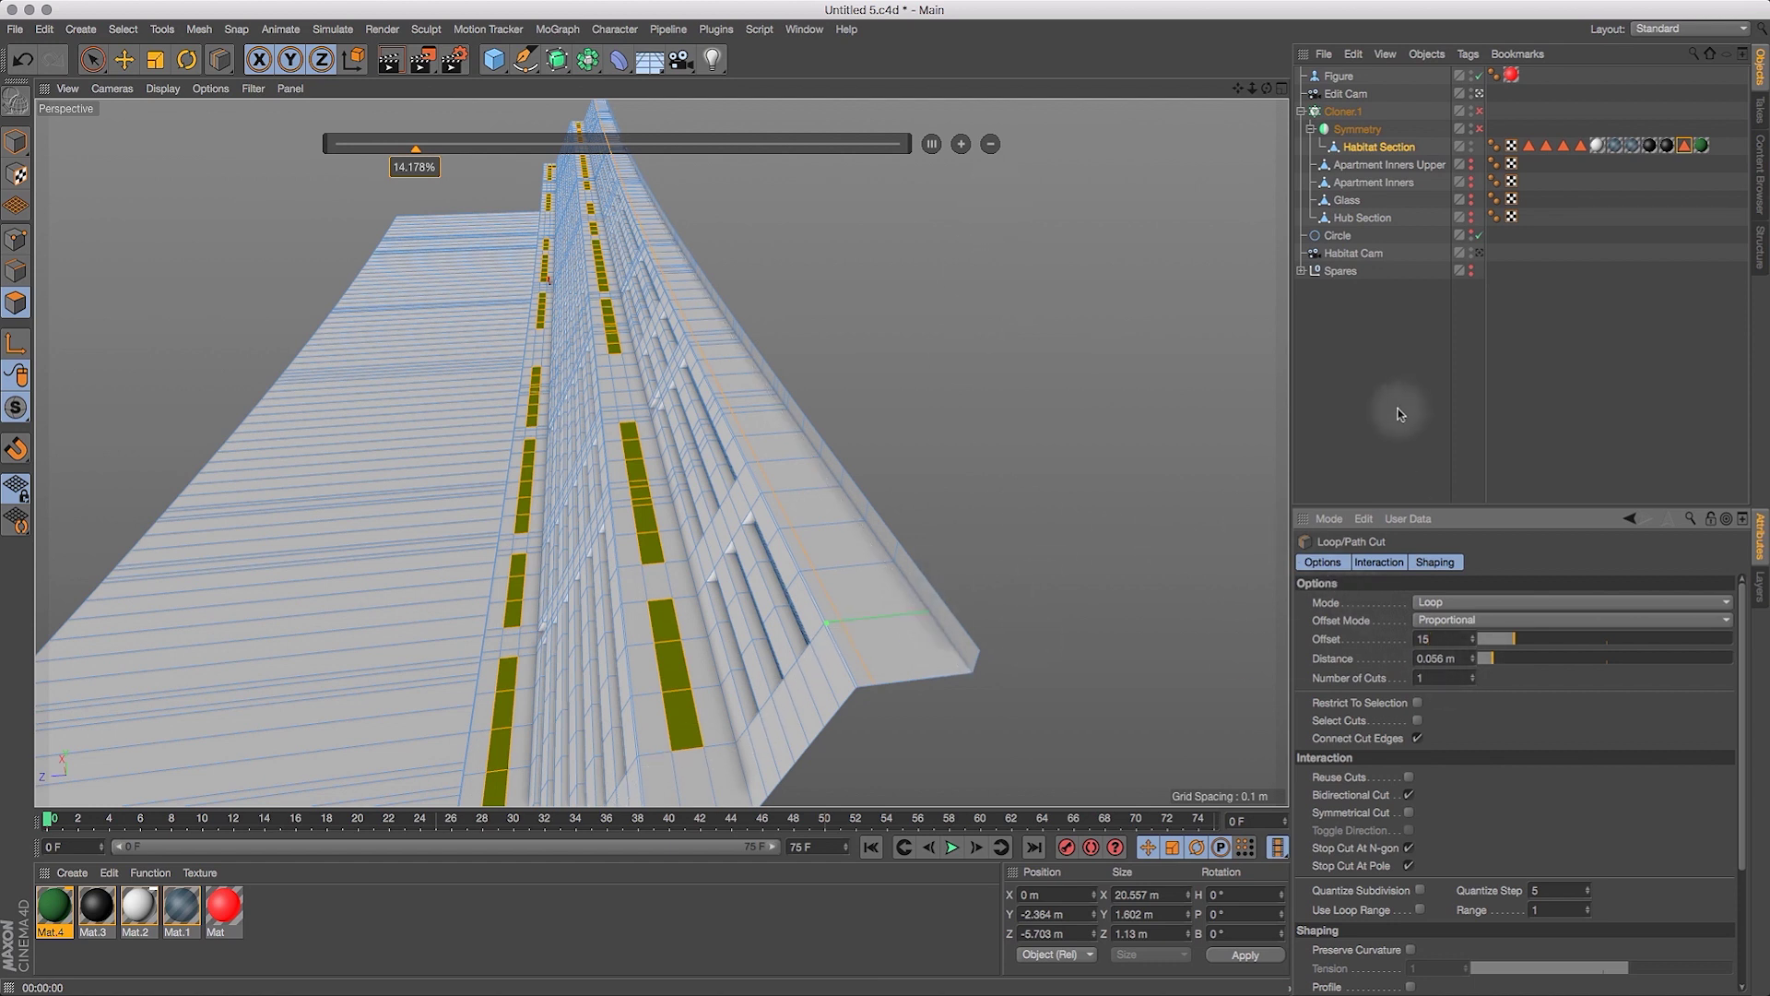
{"action": "key", "text": "Return"}
Add a second lengthwise loop cut near the outer edge of the top ledge, with the offset set to 85%.
{"action": "left_click", "coordinate": [916, 619]}
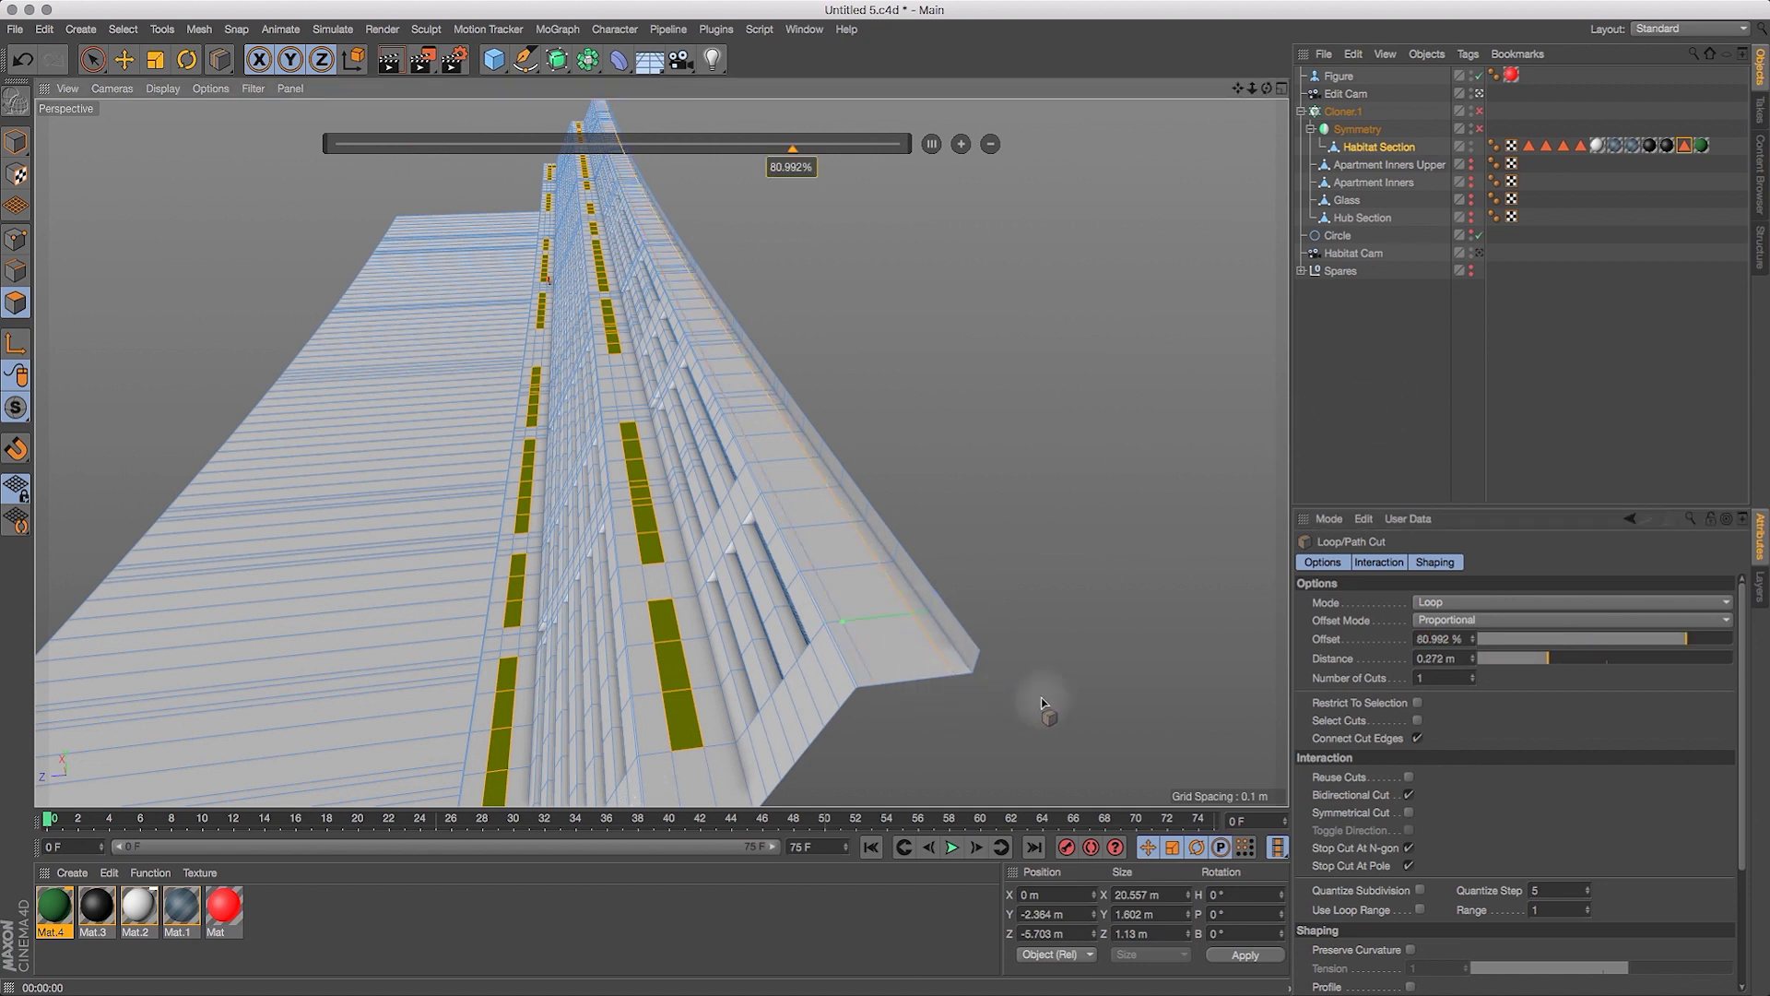
{"action": "left_click", "coordinate": [1438, 639]}
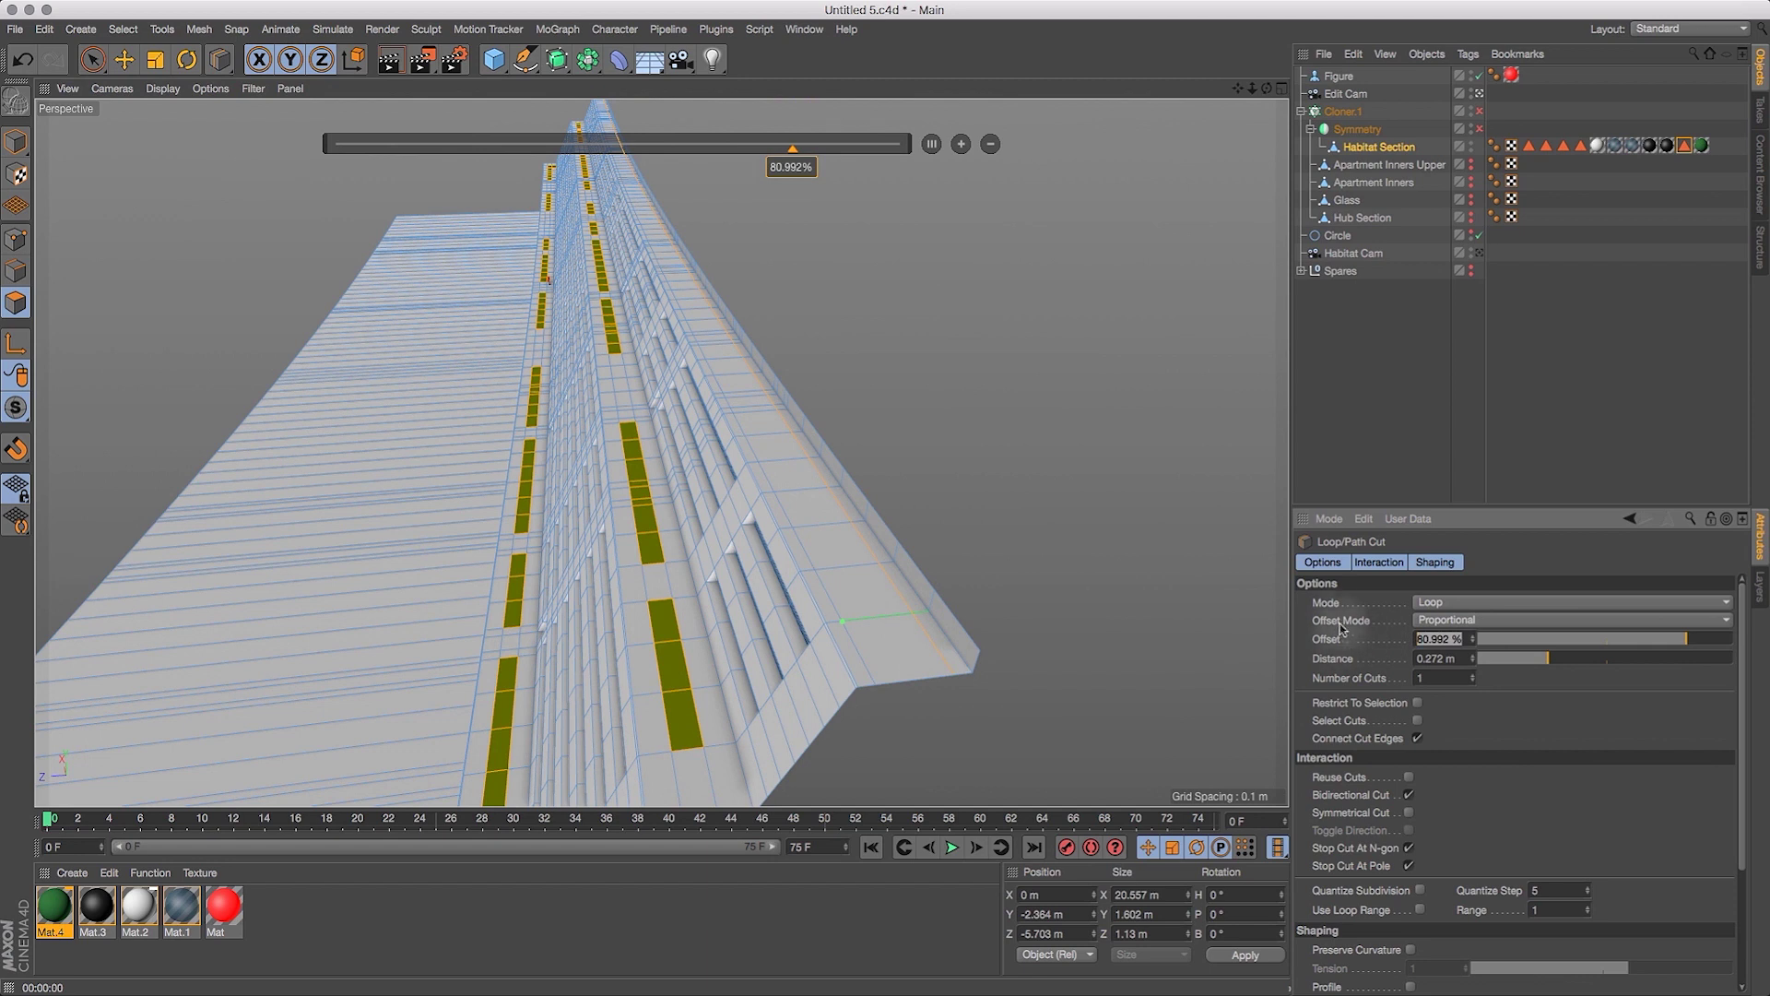
{"action": "type", "text": "85"}
{"action": "key", "text": "Return"}
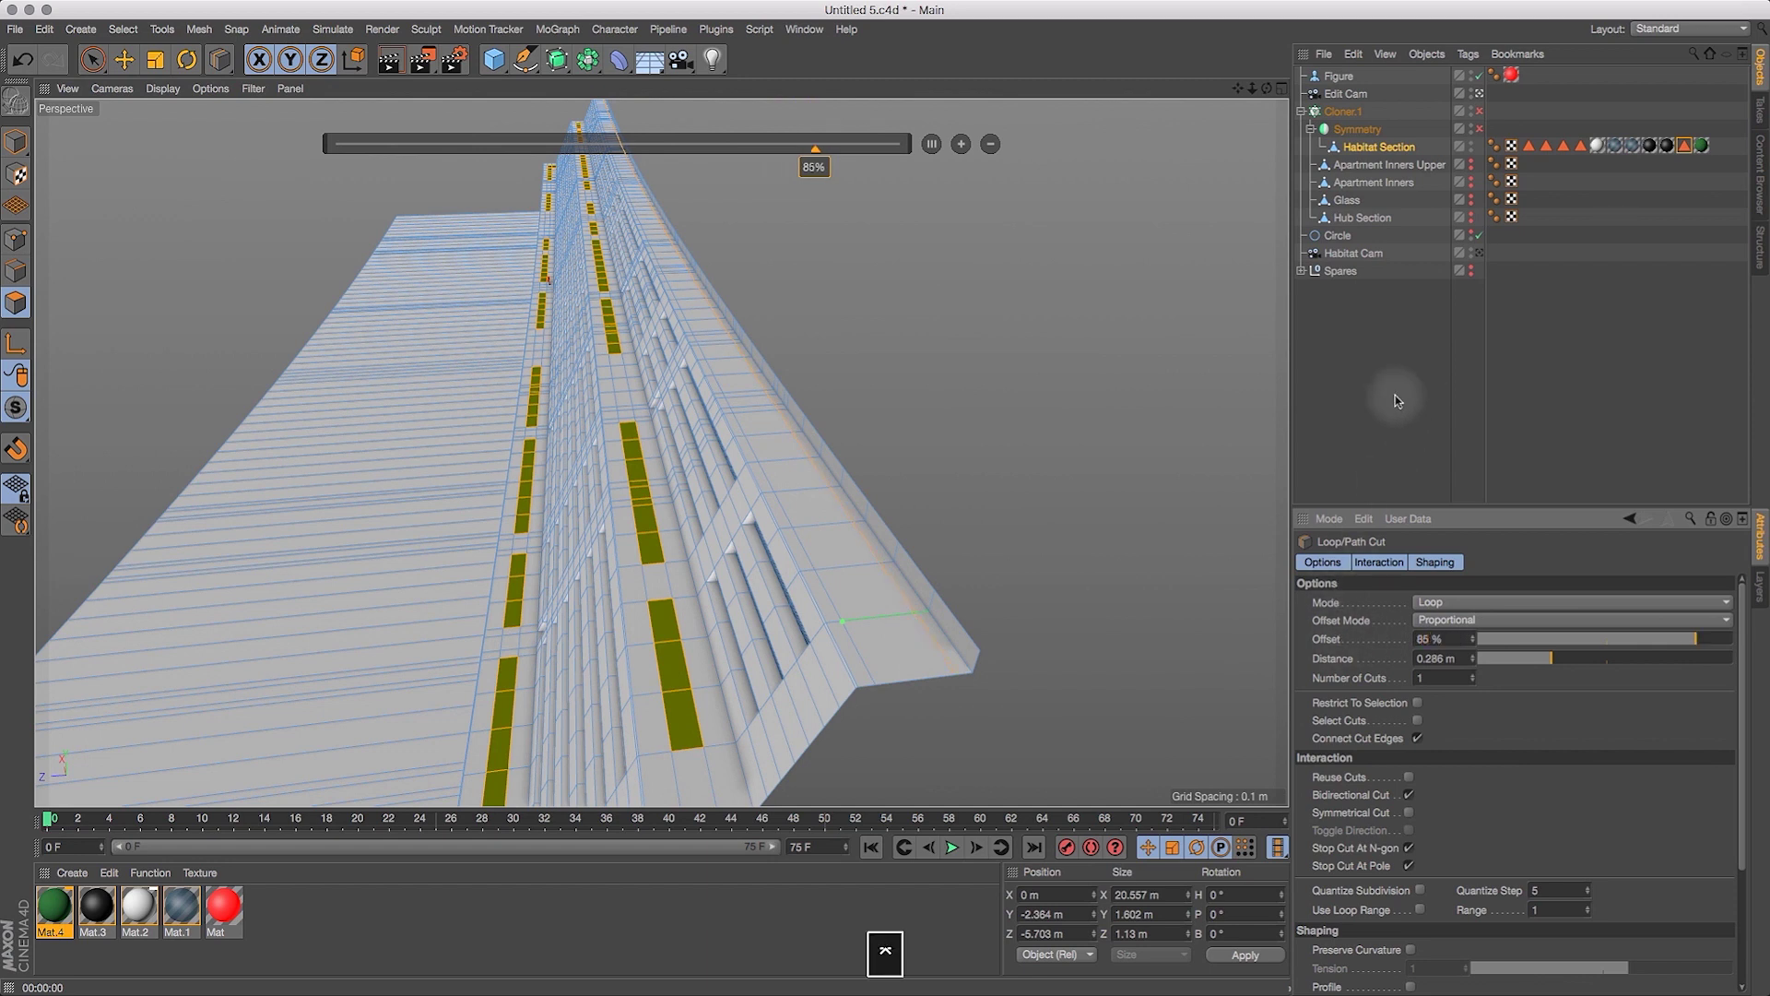
Undo the last lengthwise loop cuts on the Habitat Section's top ledge.
{"action": "left_click", "coordinate": [1339, 418]}
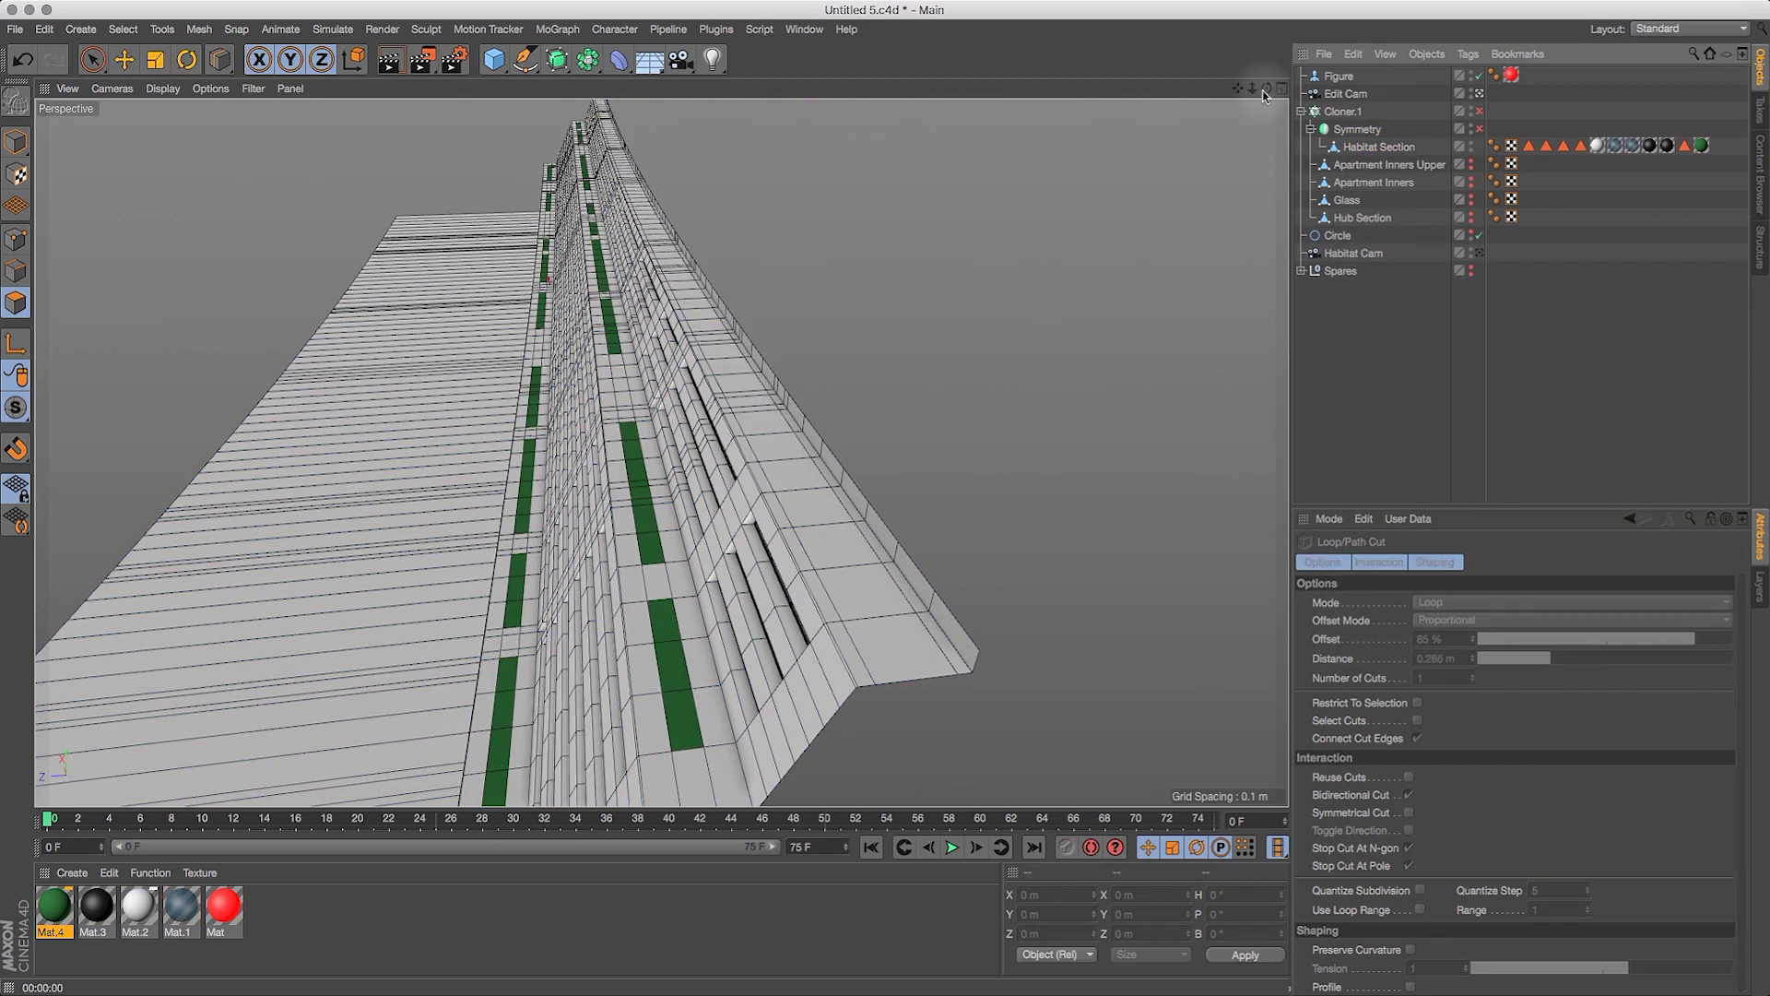
{"action": "left_click_drag", "start_coordinate": [1231, 96], "coordinate": [1228, 135]}
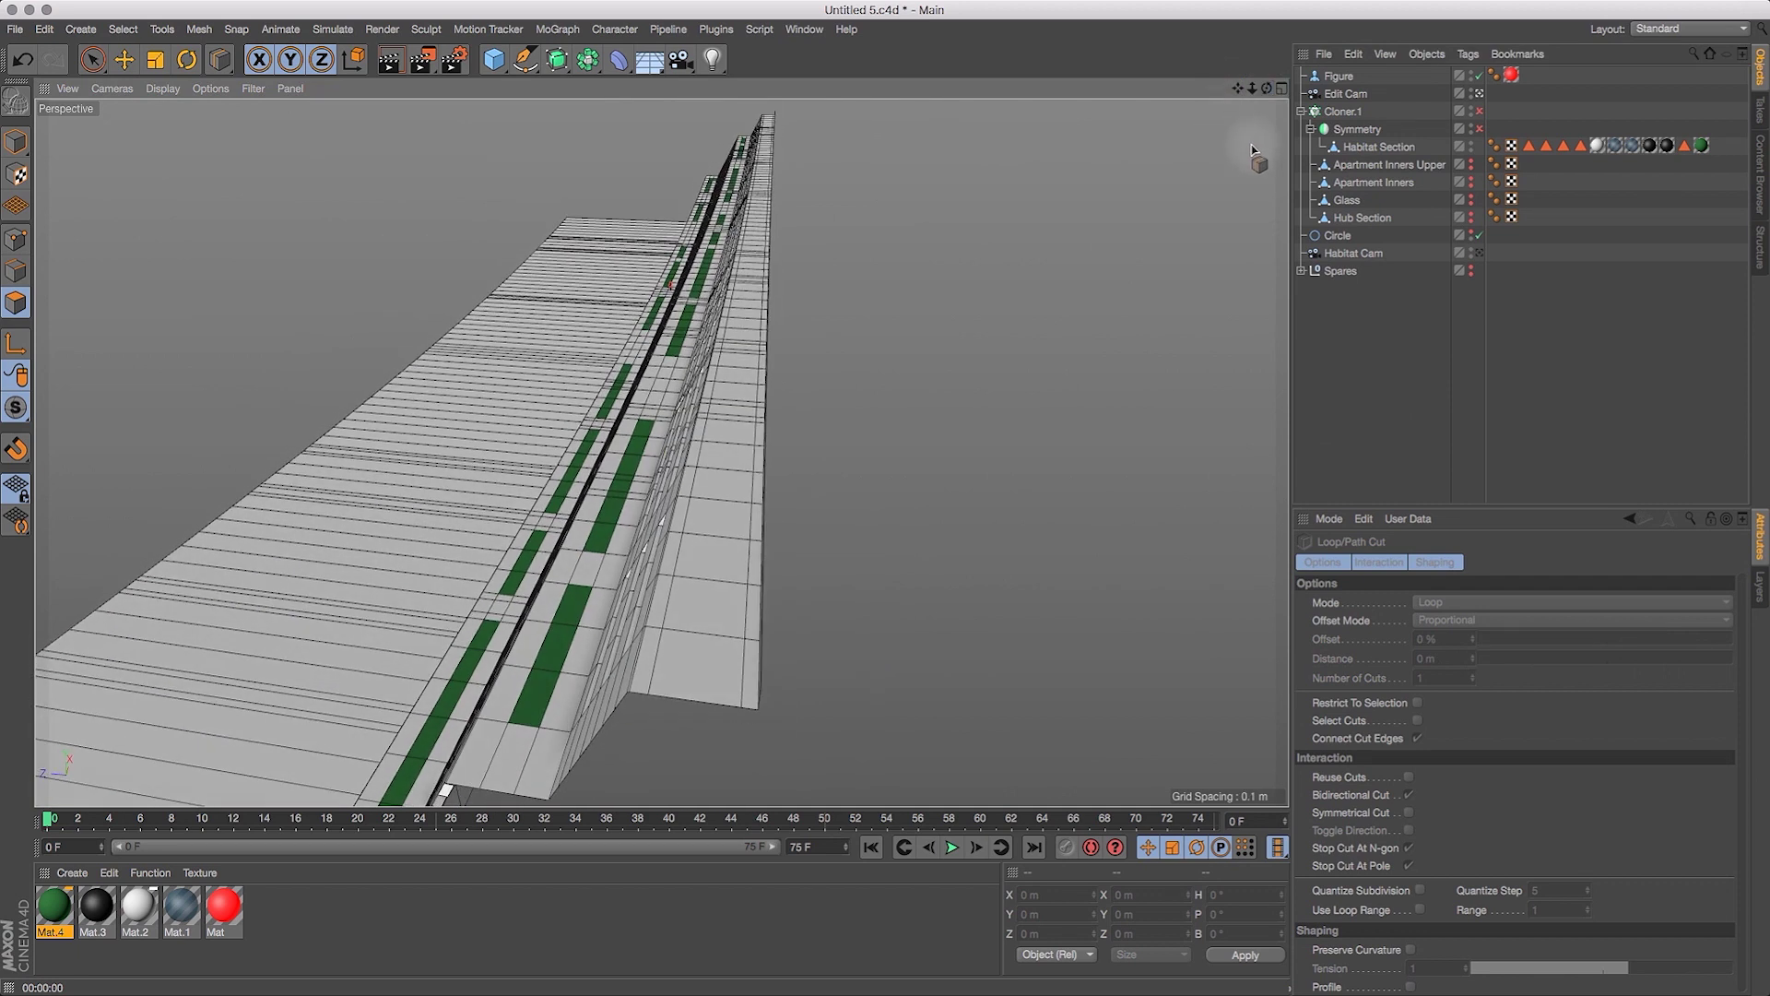
{"action": "key", "text": "super+z"}
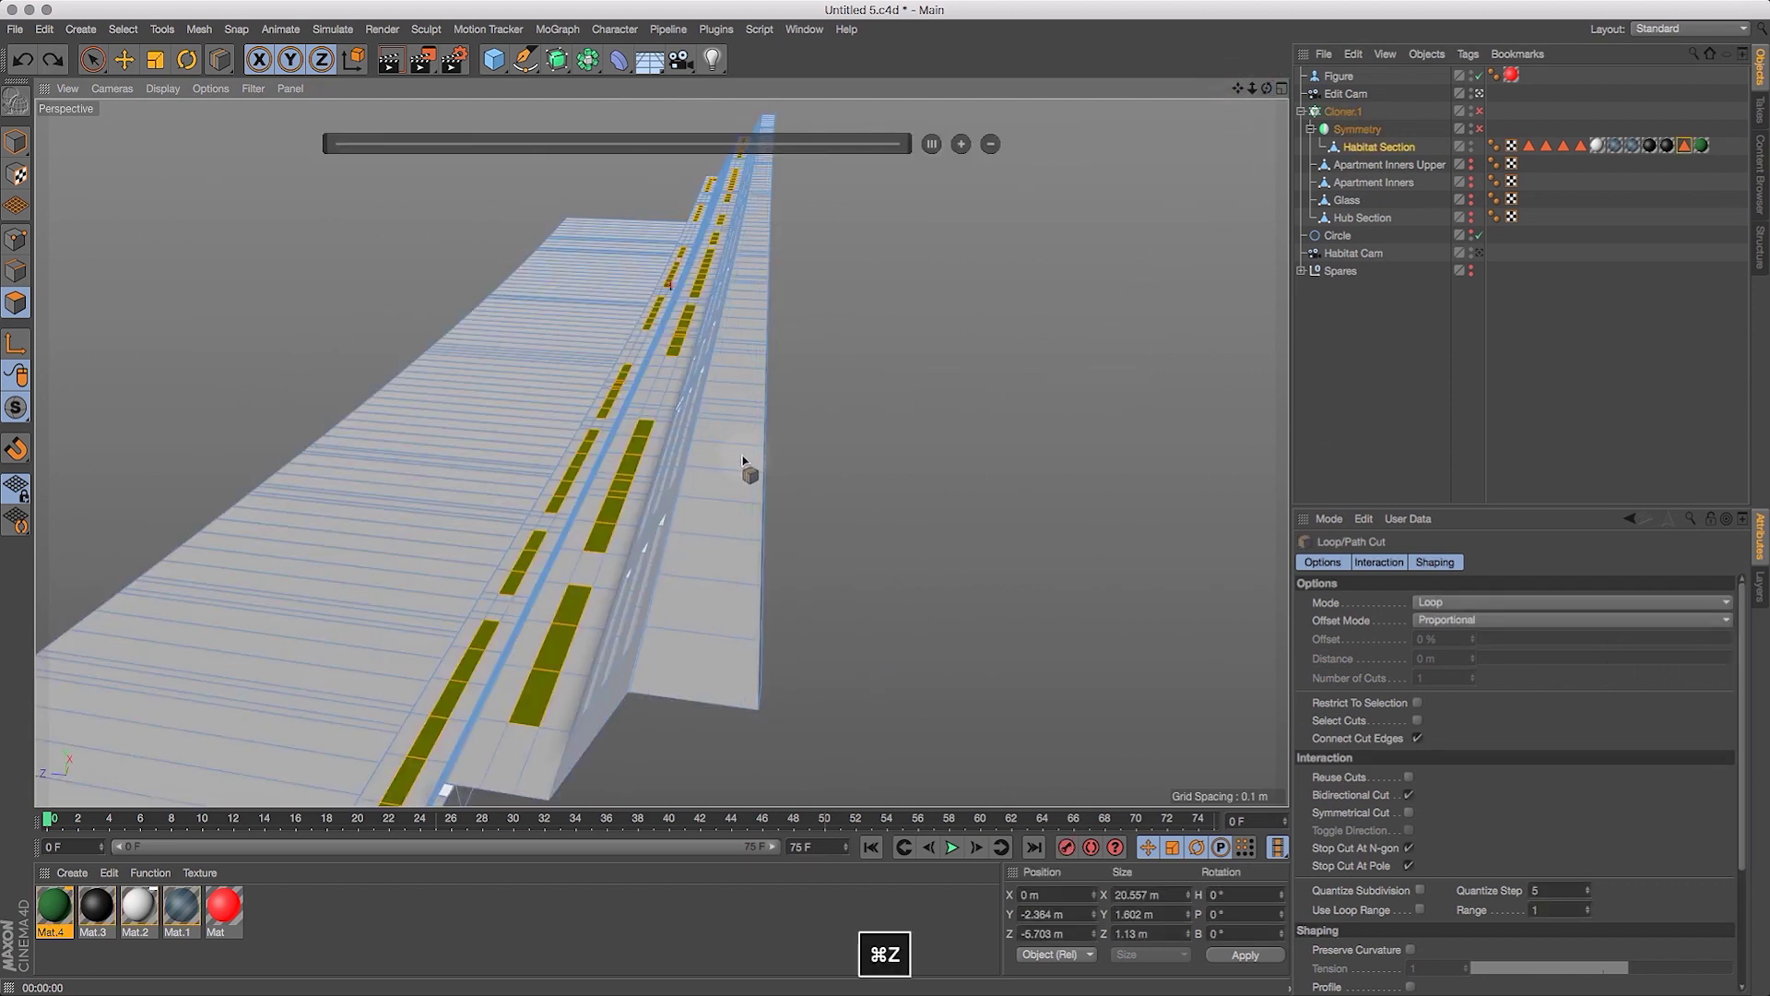
Loop-cut the top ledge lengthwise with two cuts and set the offset of the second cut to 85%.
{"action": "left_click", "coordinate": [733, 541]}
{"action": "left_click", "coordinate": [960, 145]}
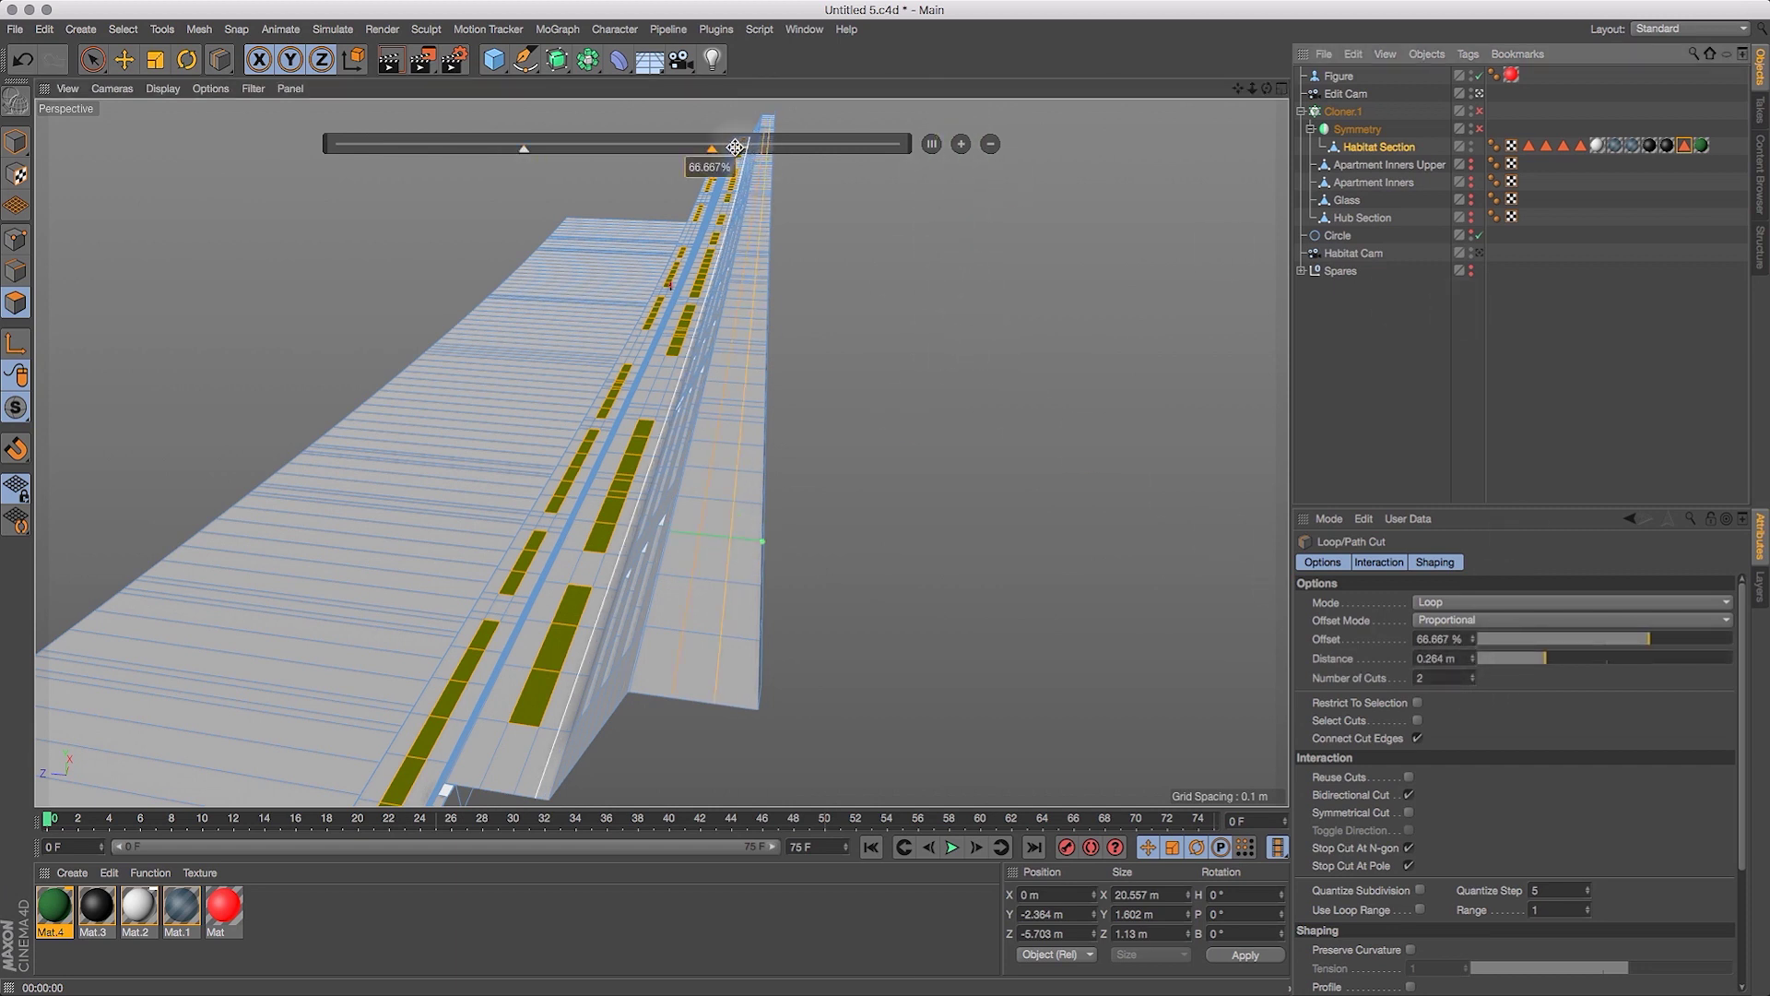
{"action": "left_click_drag", "start_coordinate": [716, 152], "coordinate": [733, 153]}
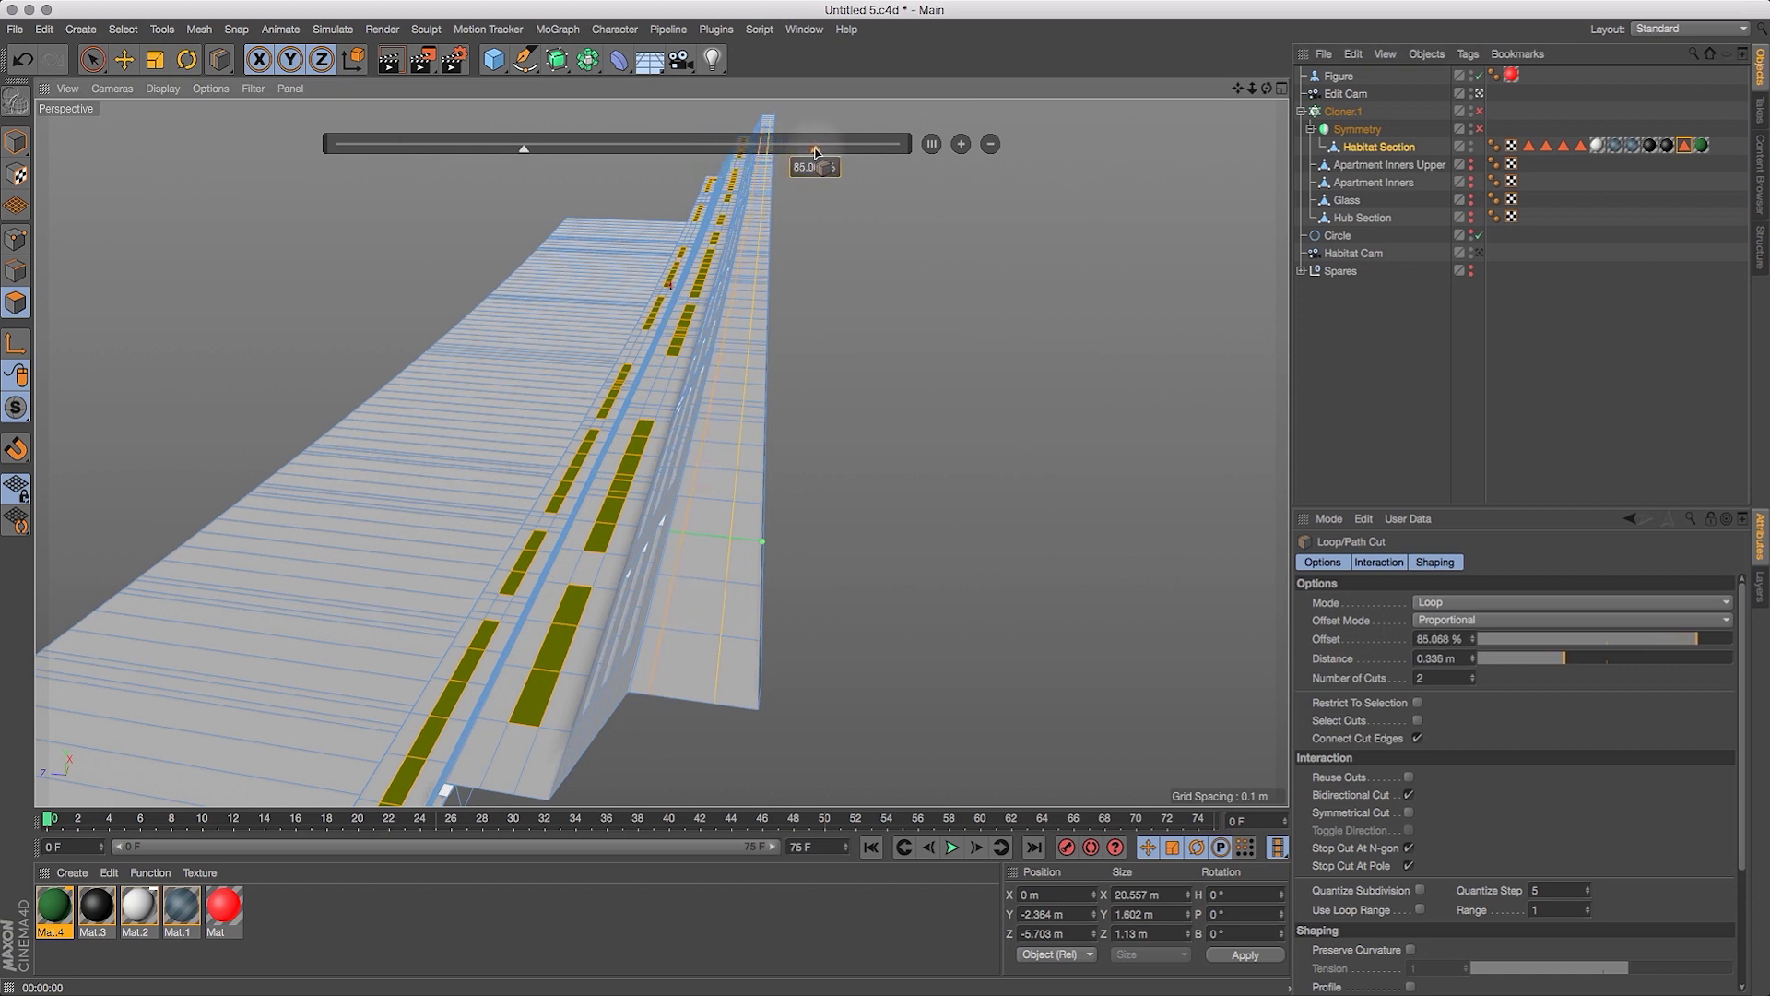
{"action": "left_click_drag", "start_coordinate": [821, 150], "coordinate": [817, 150]}
{"action": "left_click", "coordinate": [1453, 639]}
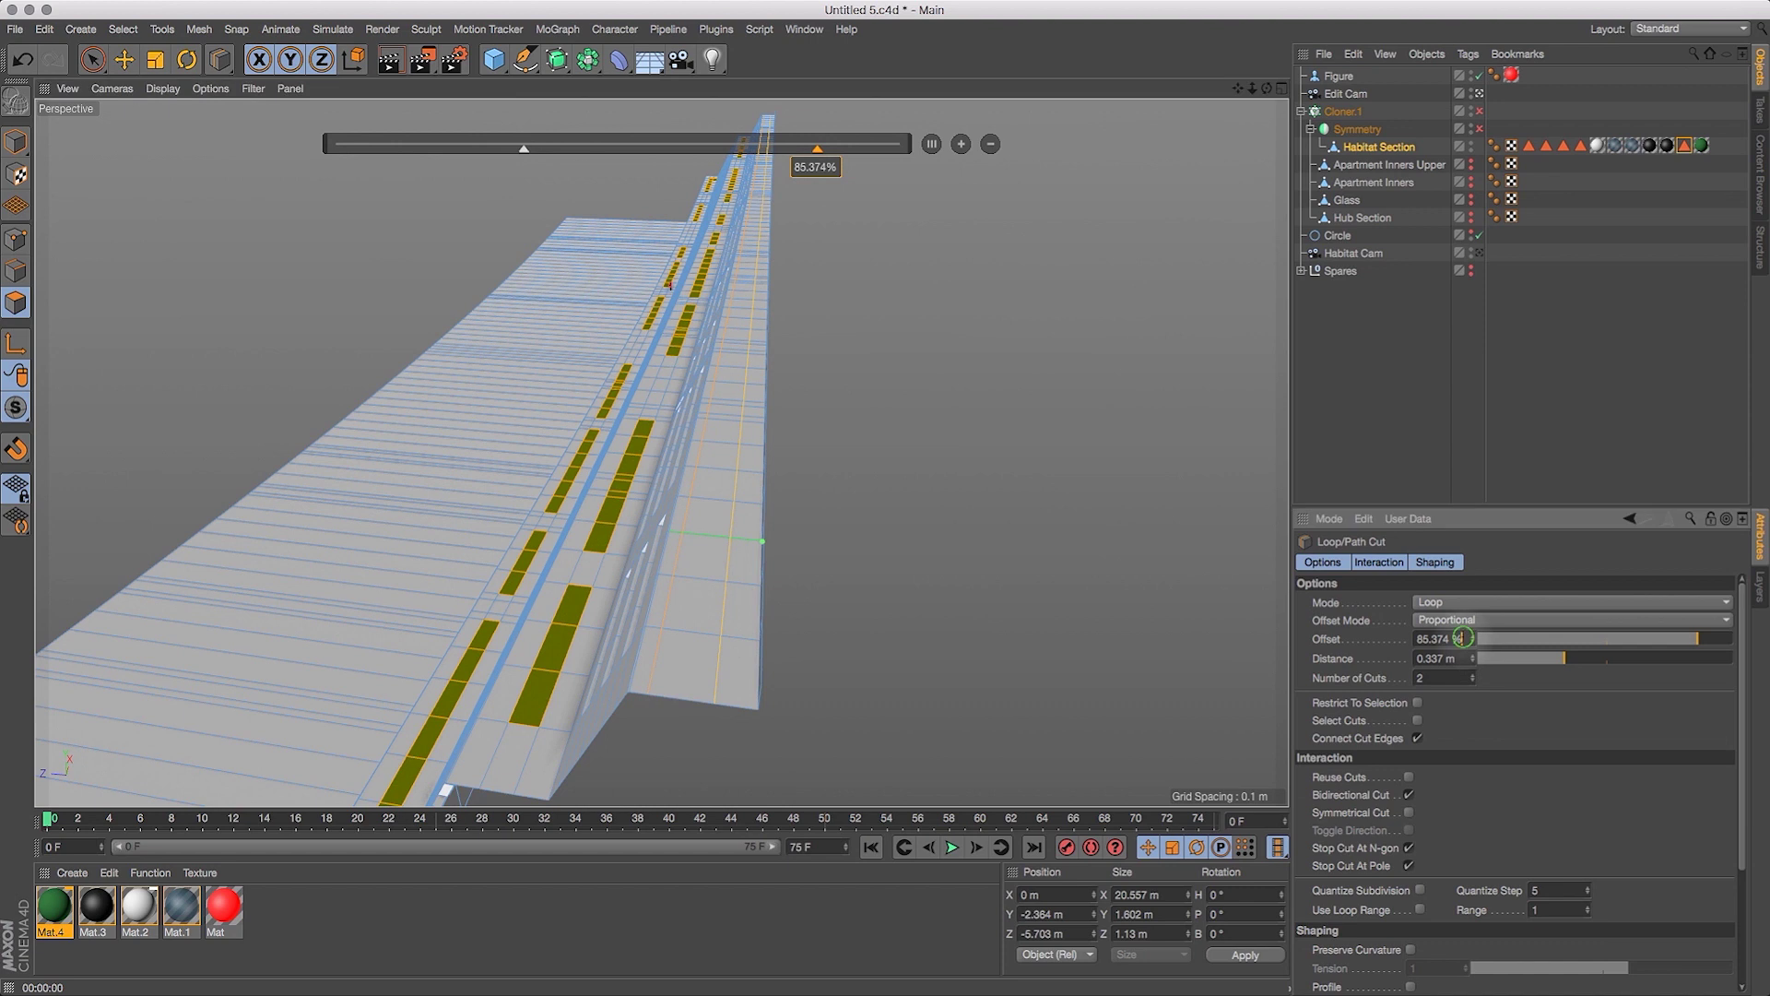
{"action": "type", "text": "85"}
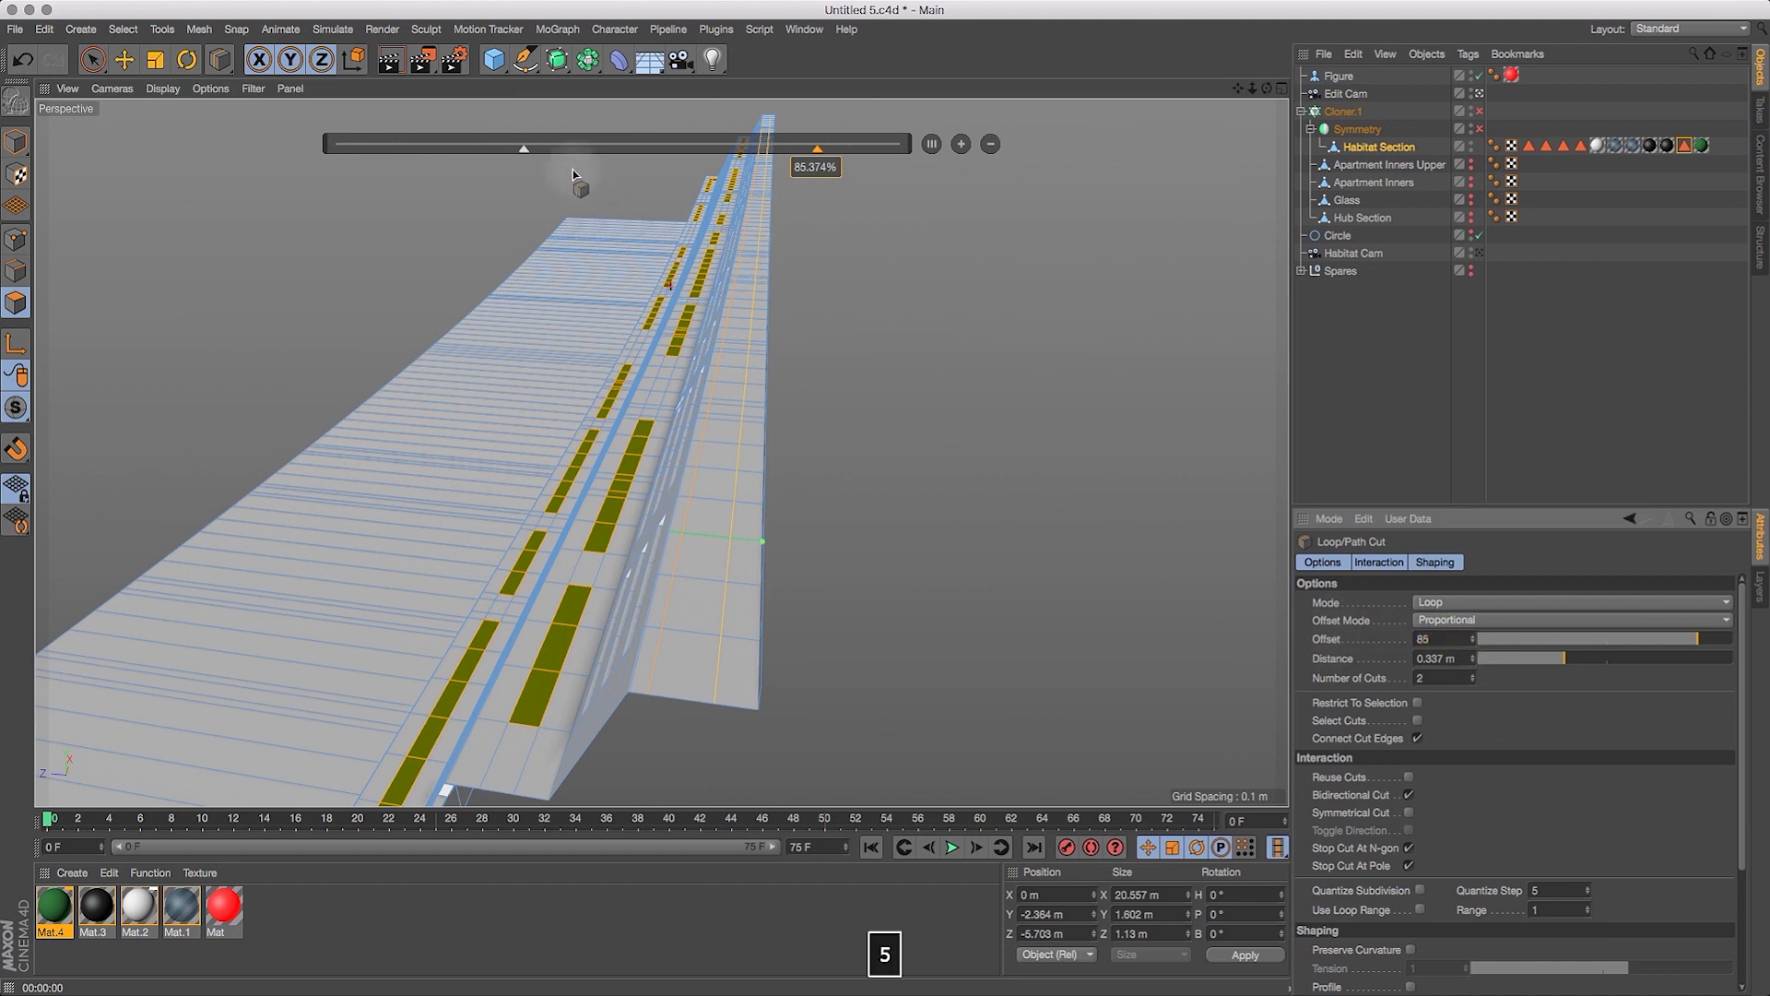
Set the offset of the first of the two top-ledge cuts to 15%.
{"action": "left_click_drag", "start_coordinate": [526, 151], "coordinate": [473, 156]}
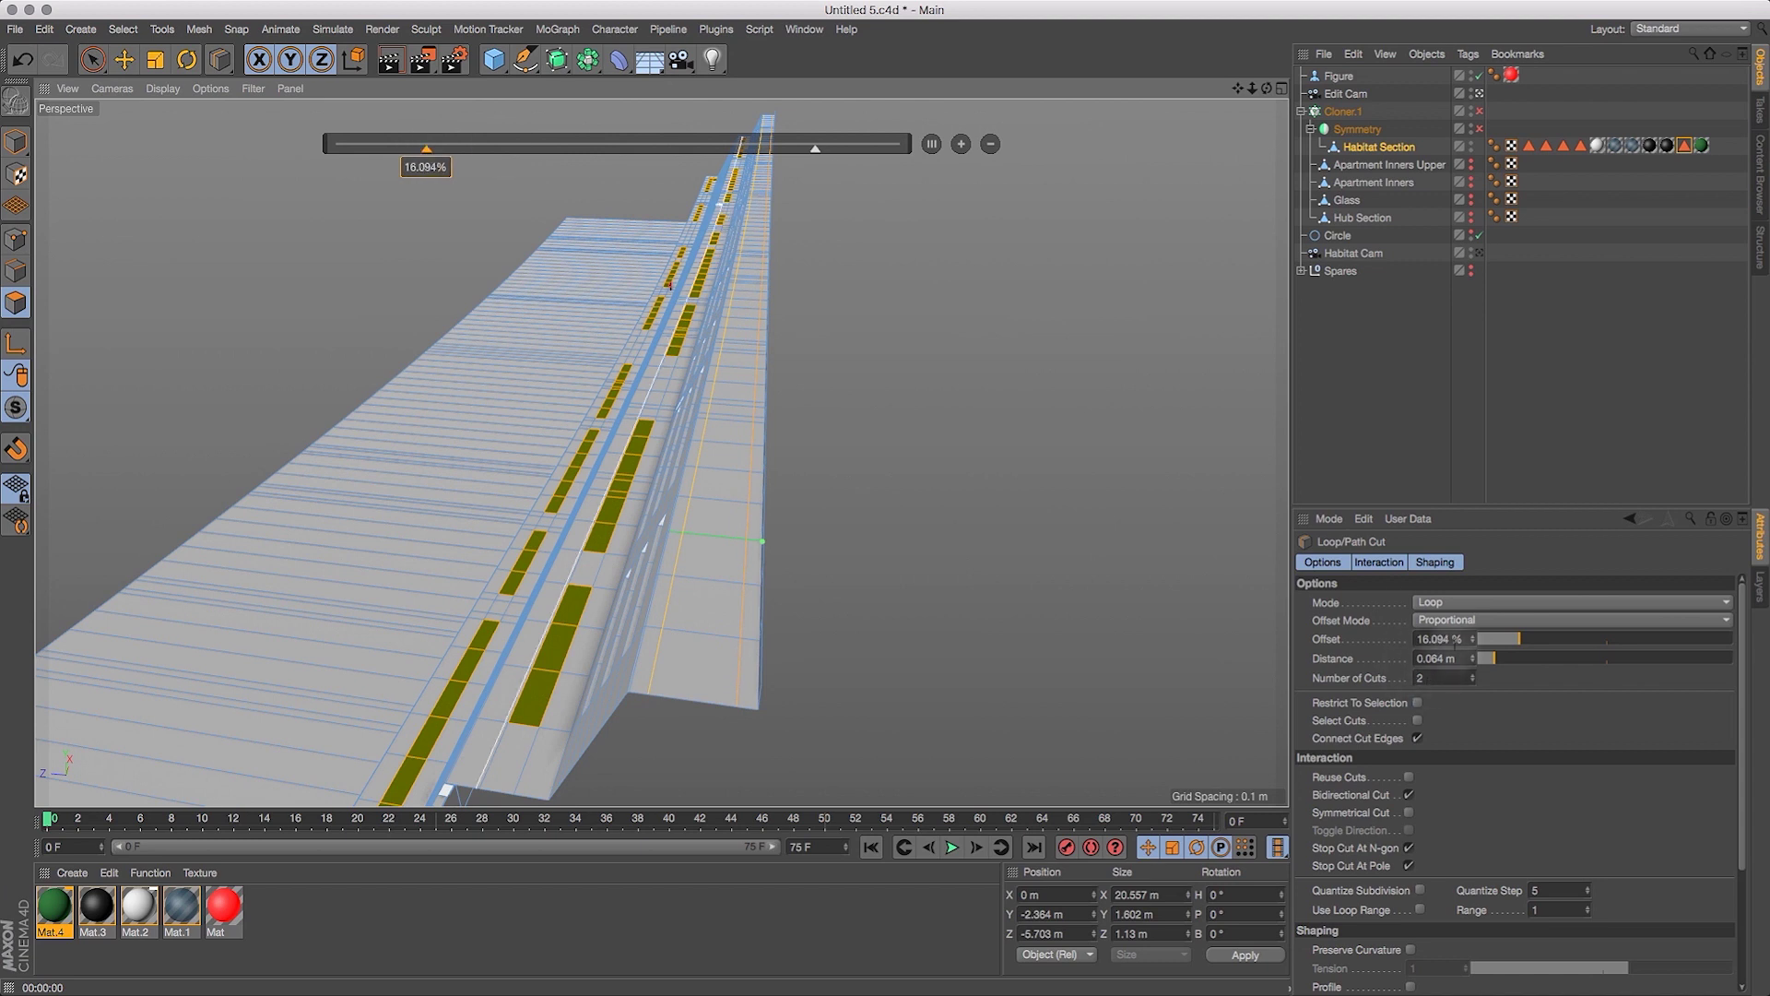
{"action": "left_click", "coordinate": [1443, 639]}
{"action": "type", "text": "15"}
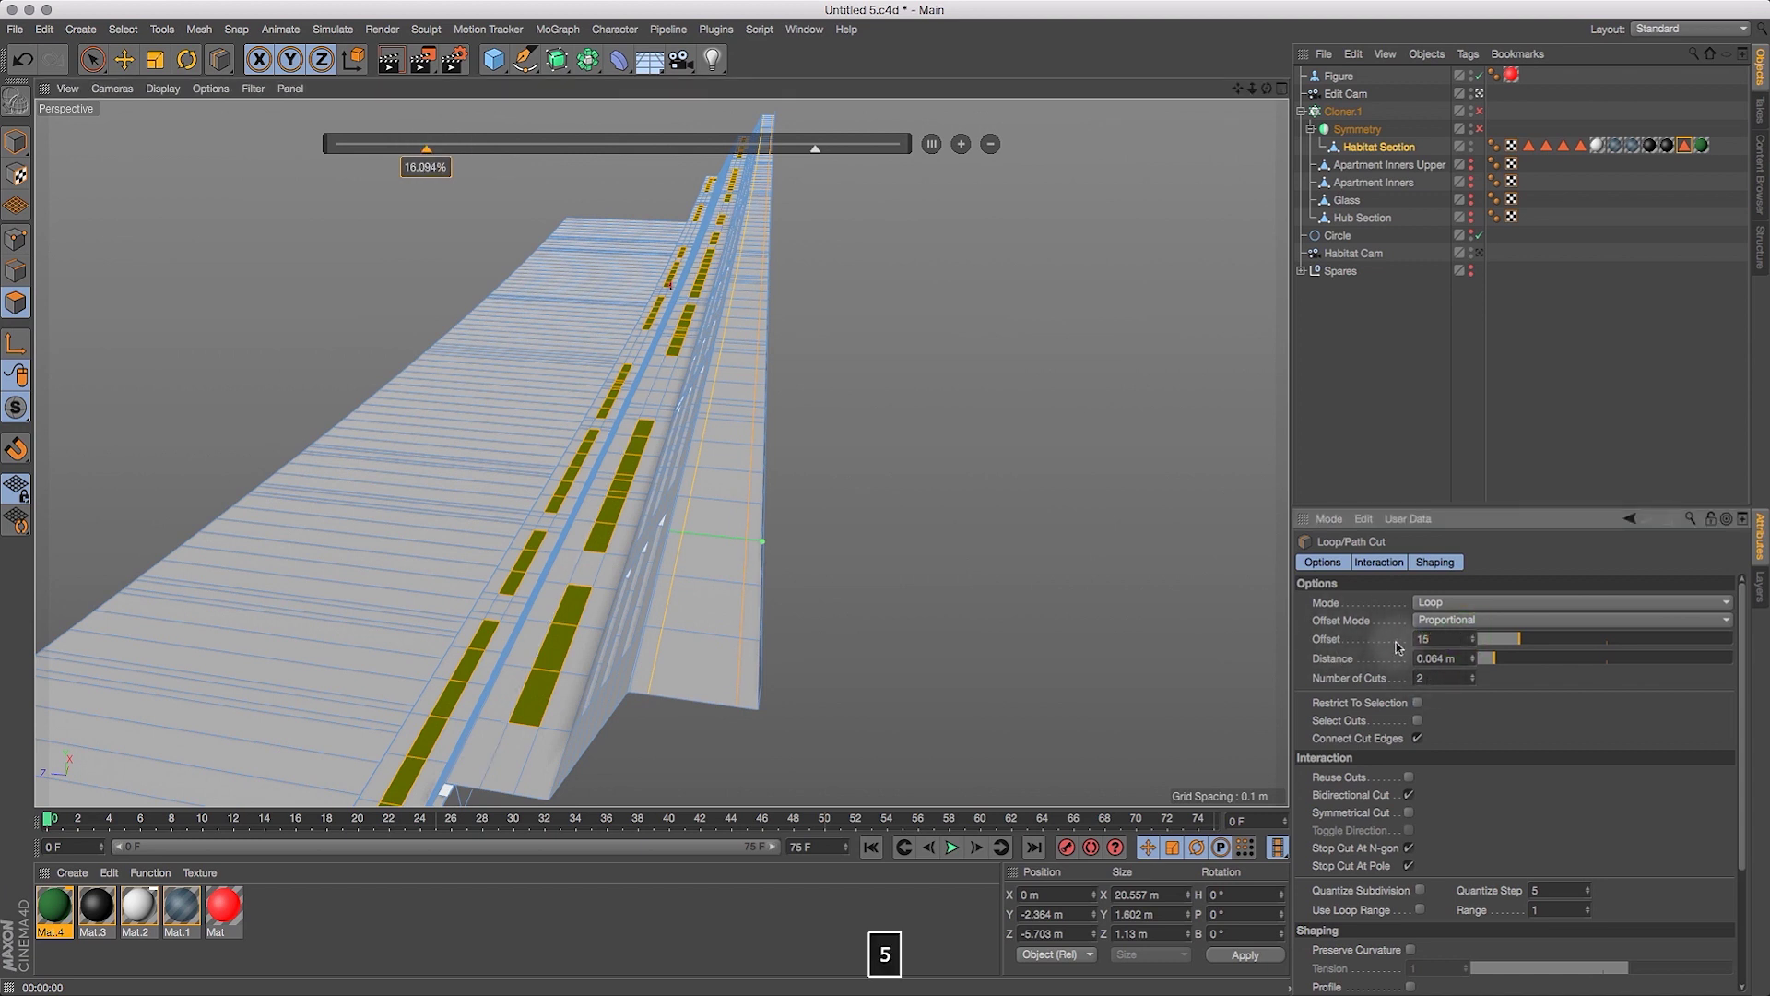
{"action": "key", "text": "Return"}
Loop-select the whole middle strip of polygons along the top ledge.
{"action": "left_click_drag", "start_coordinate": [1267, 89], "coordinate": [1342, 108]}
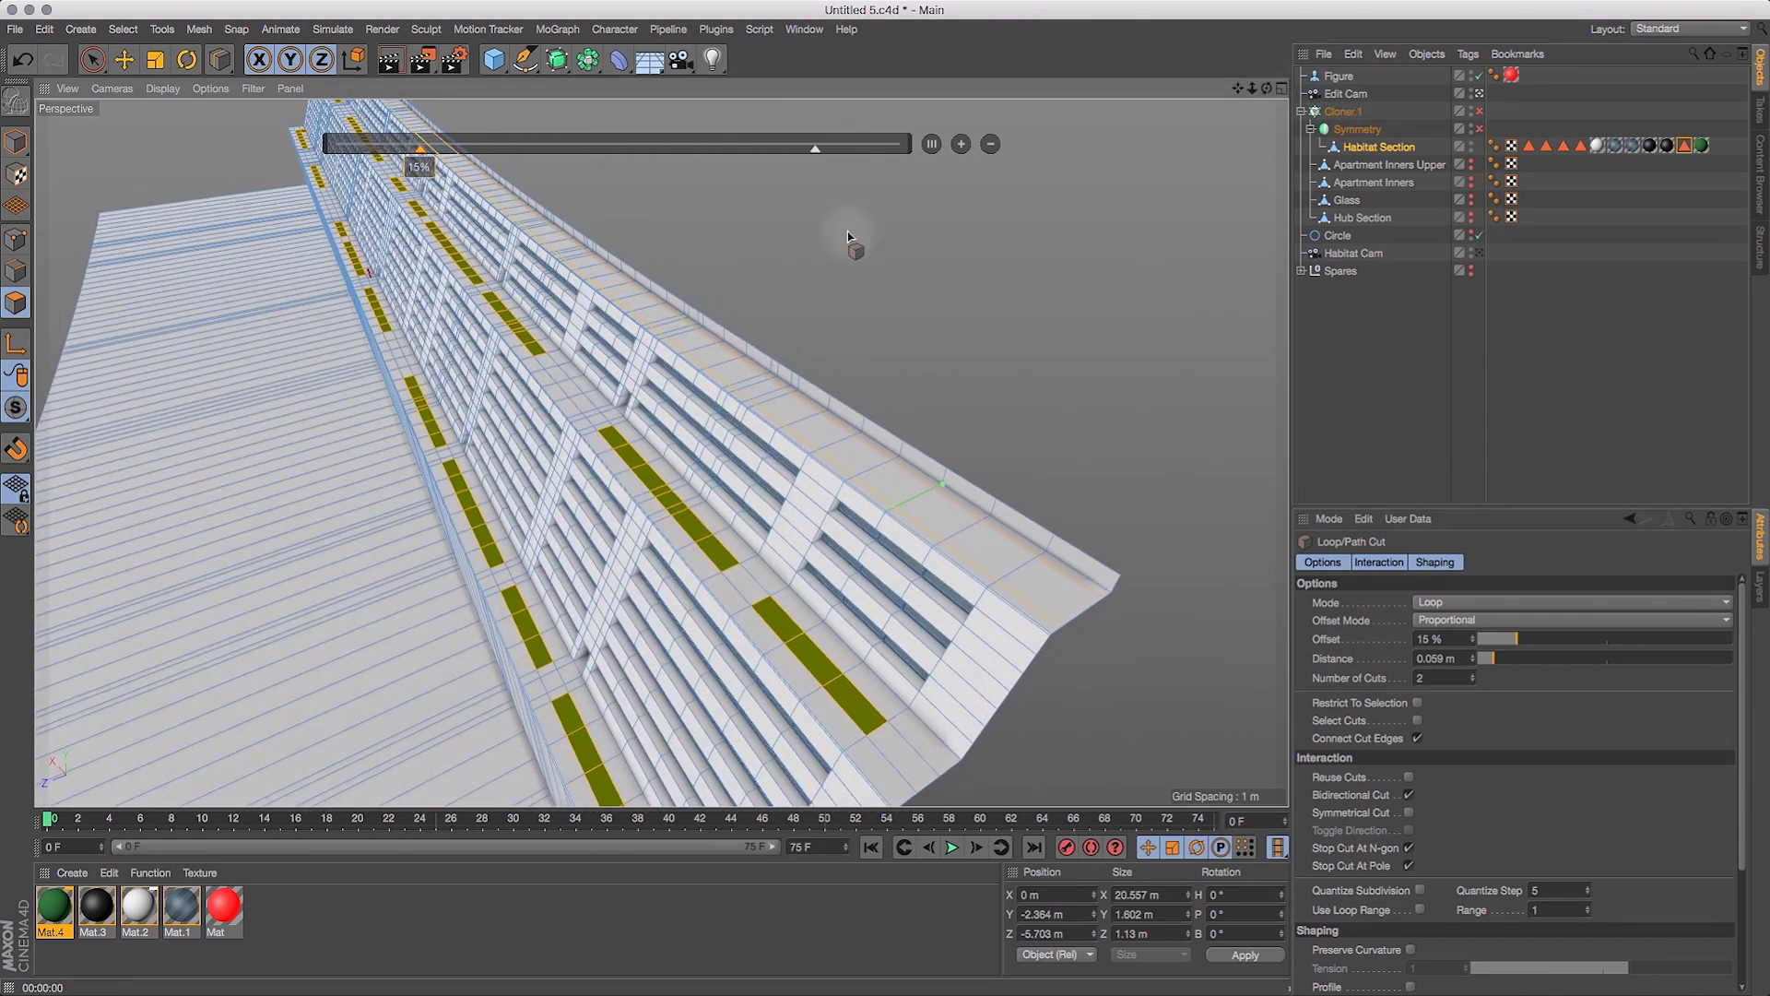
{"action": "left_click", "coordinate": [92, 59]}
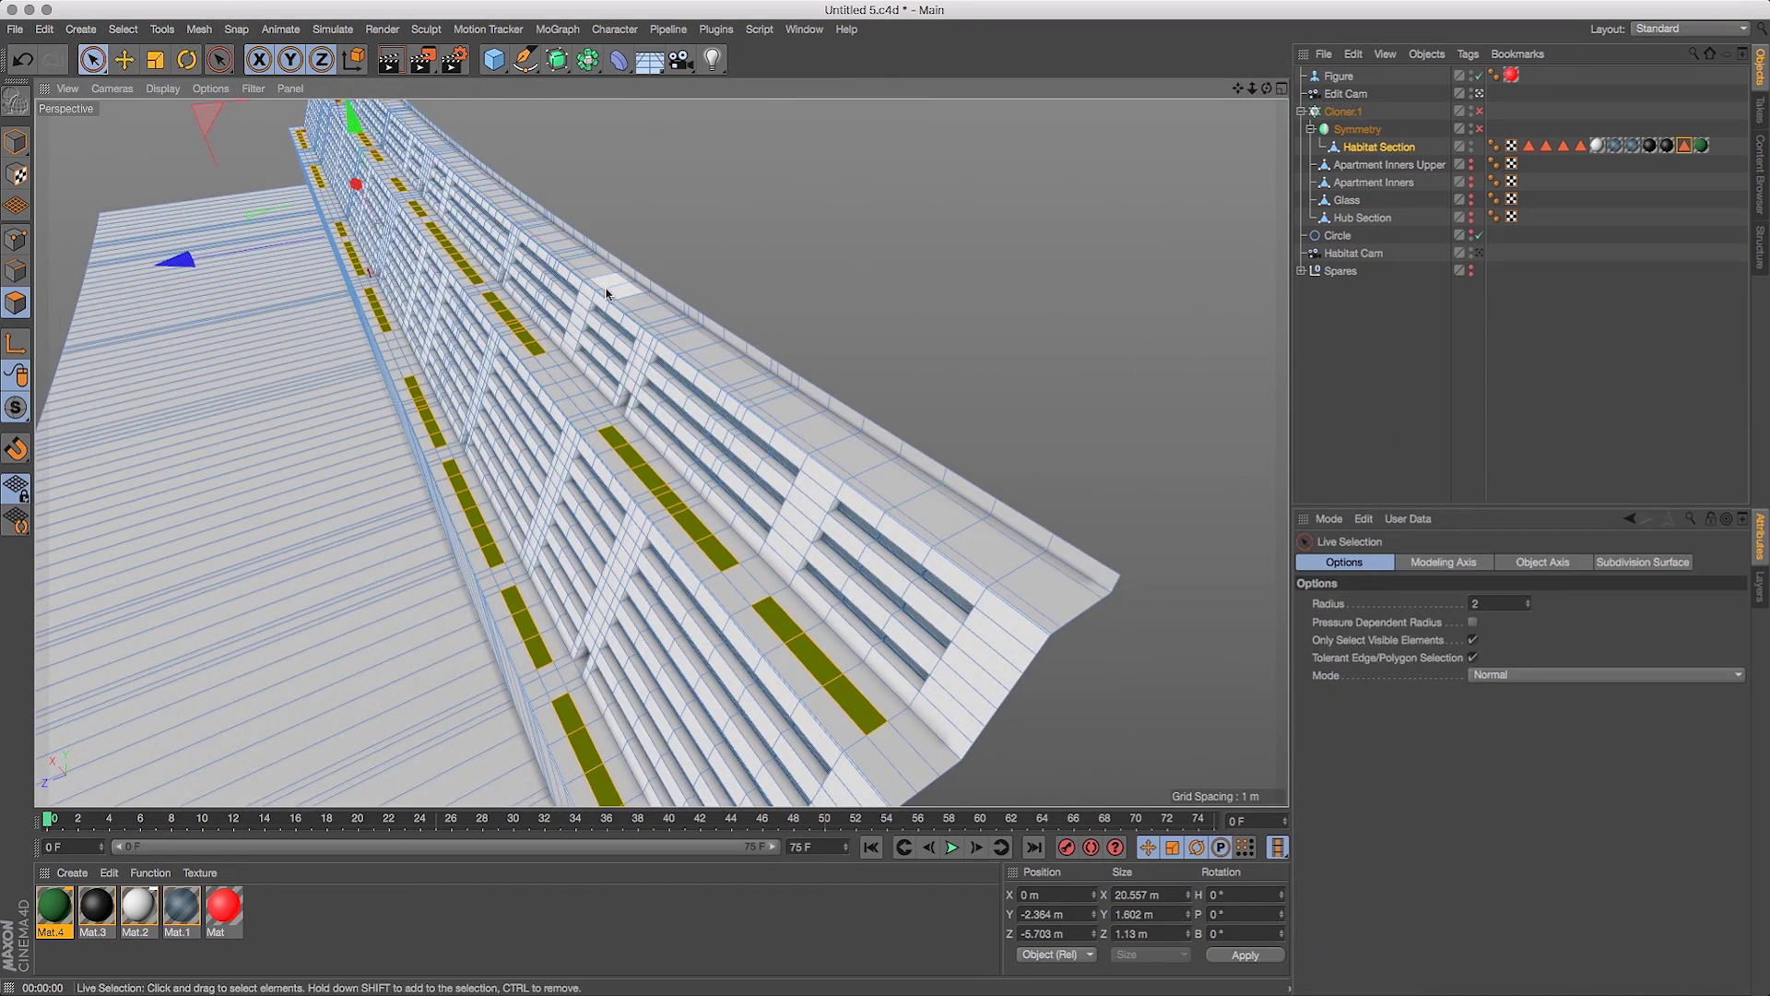
{"action": "key", "text": "v"}
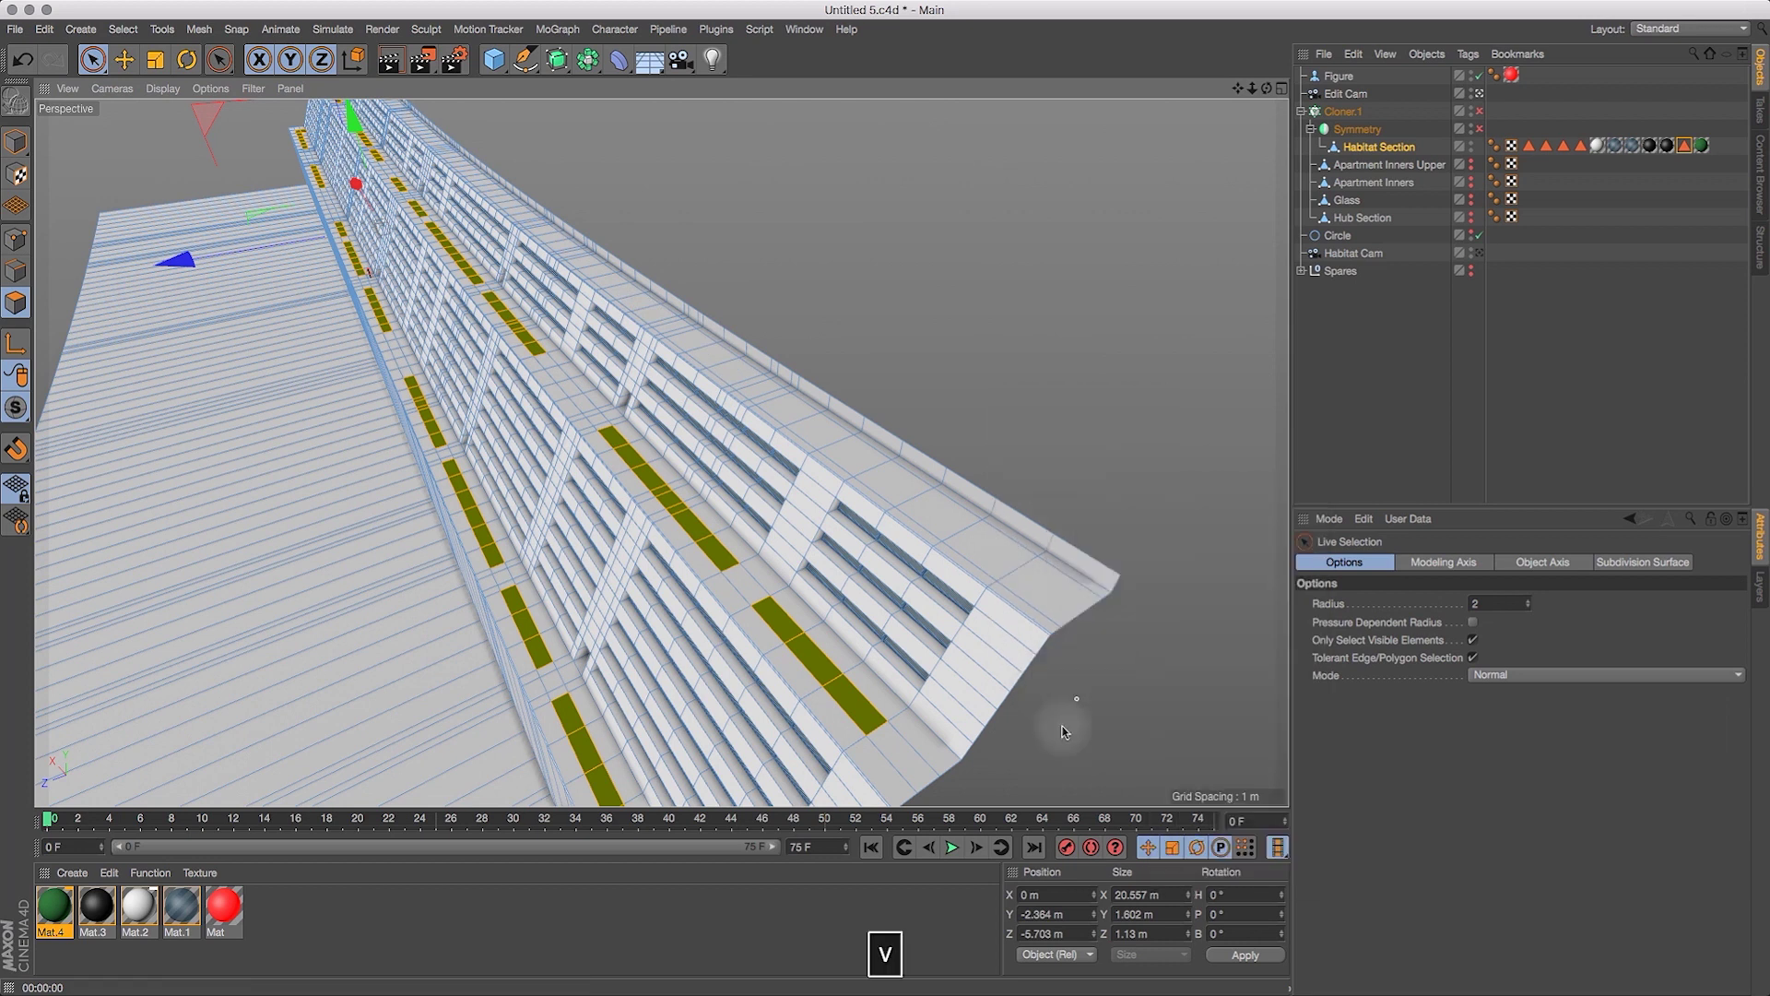
{"action": "key", "text": "v"}
{"action": "mouse_move", "coordinate": [1097, 670]}
{"action": "left_click", "coordinate": [1198, 683]}
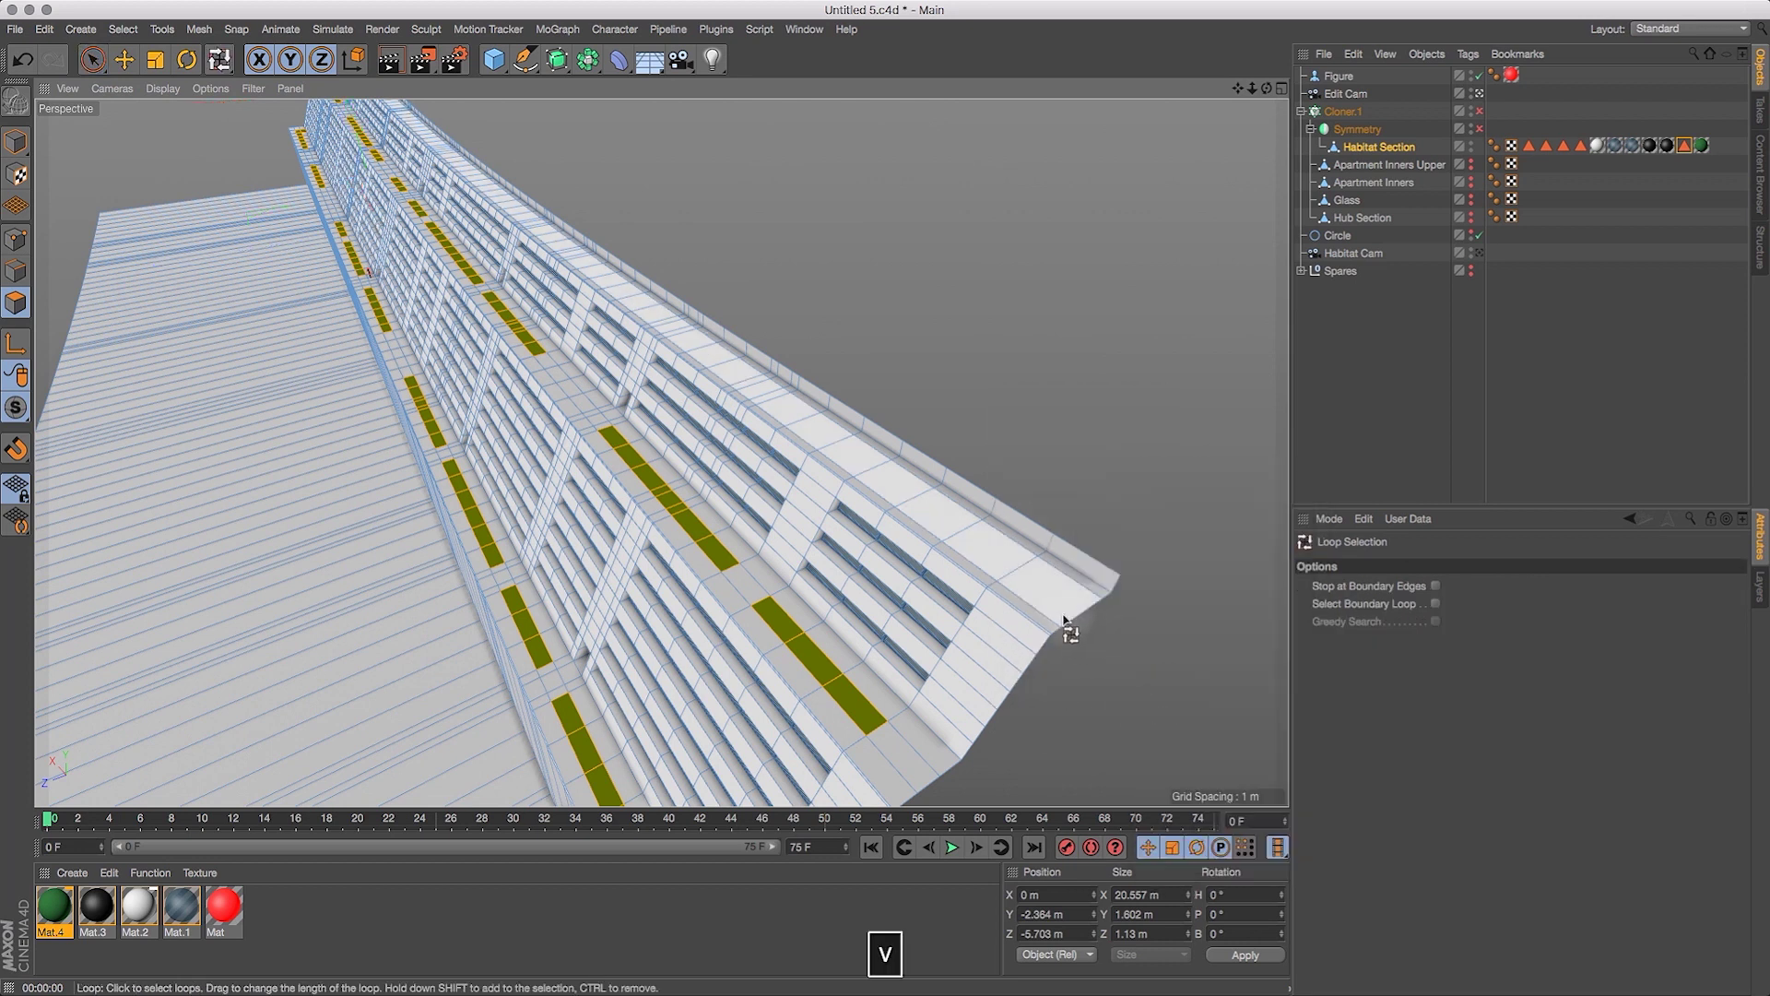
{"action": "left_click", "coordinate": [1028, 593]}
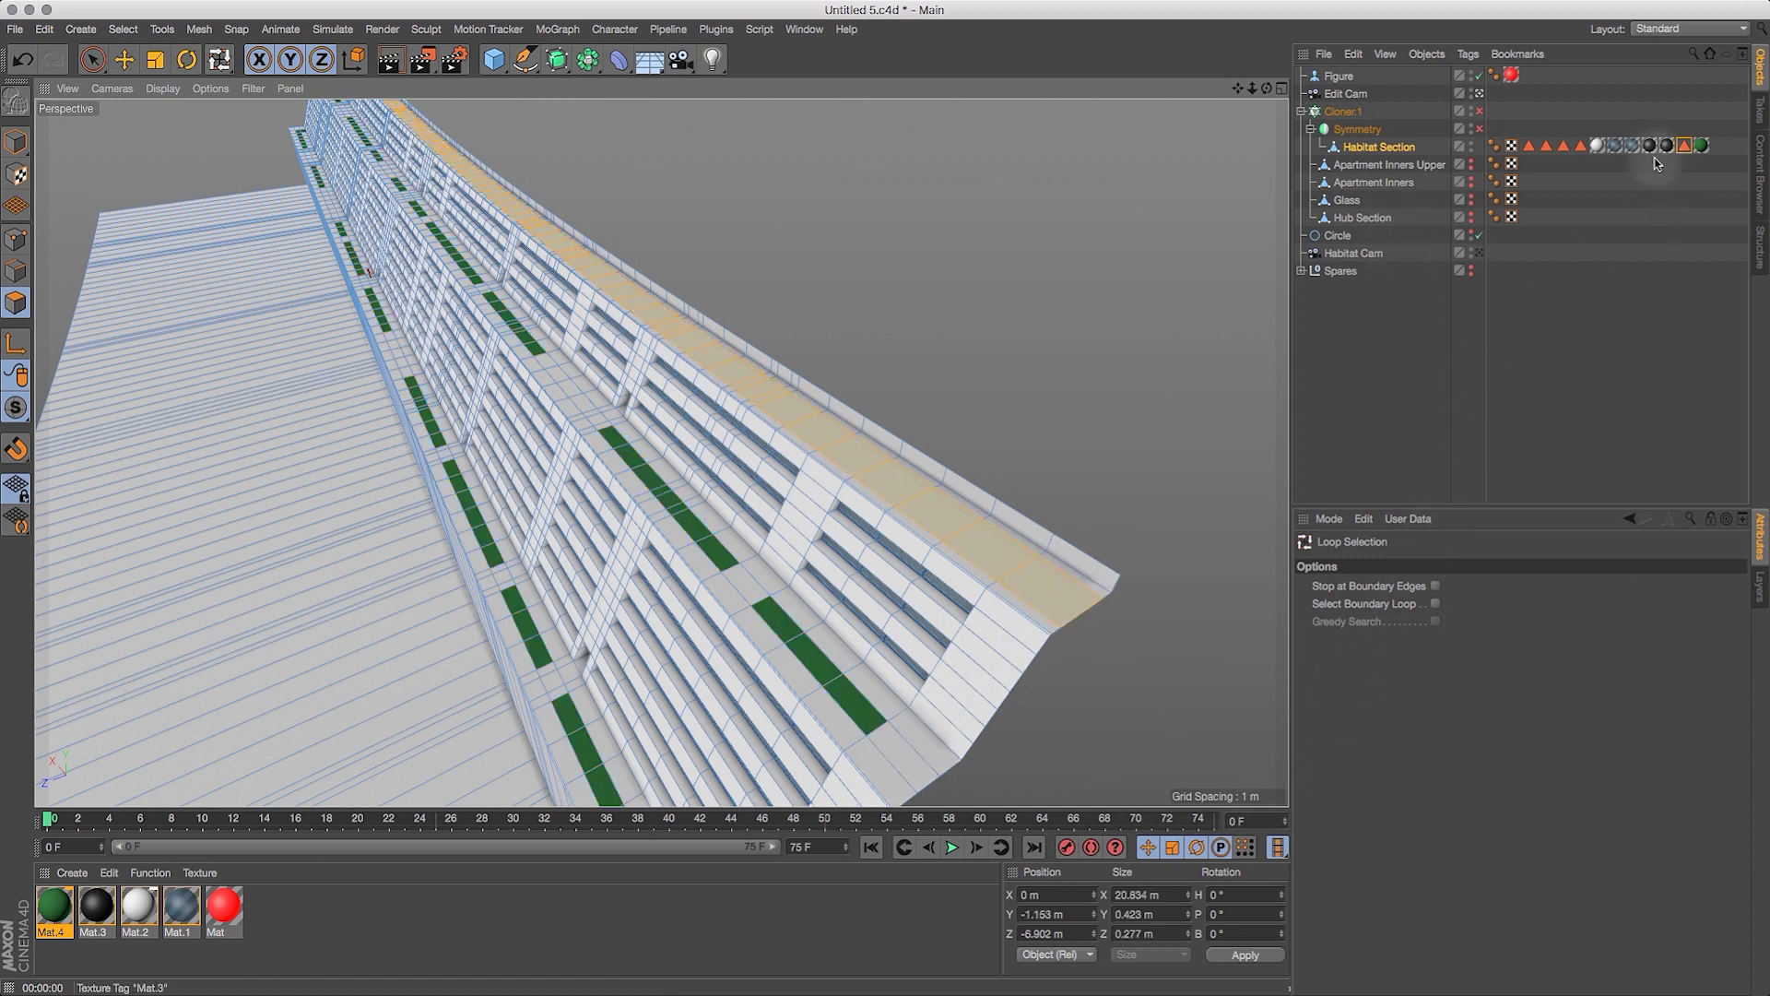
Add the stored Turf polygons to the top-ledge strip and update the Turf selection with the combined set.
{"action": "left_click", "coordinate": [1684, 147]}
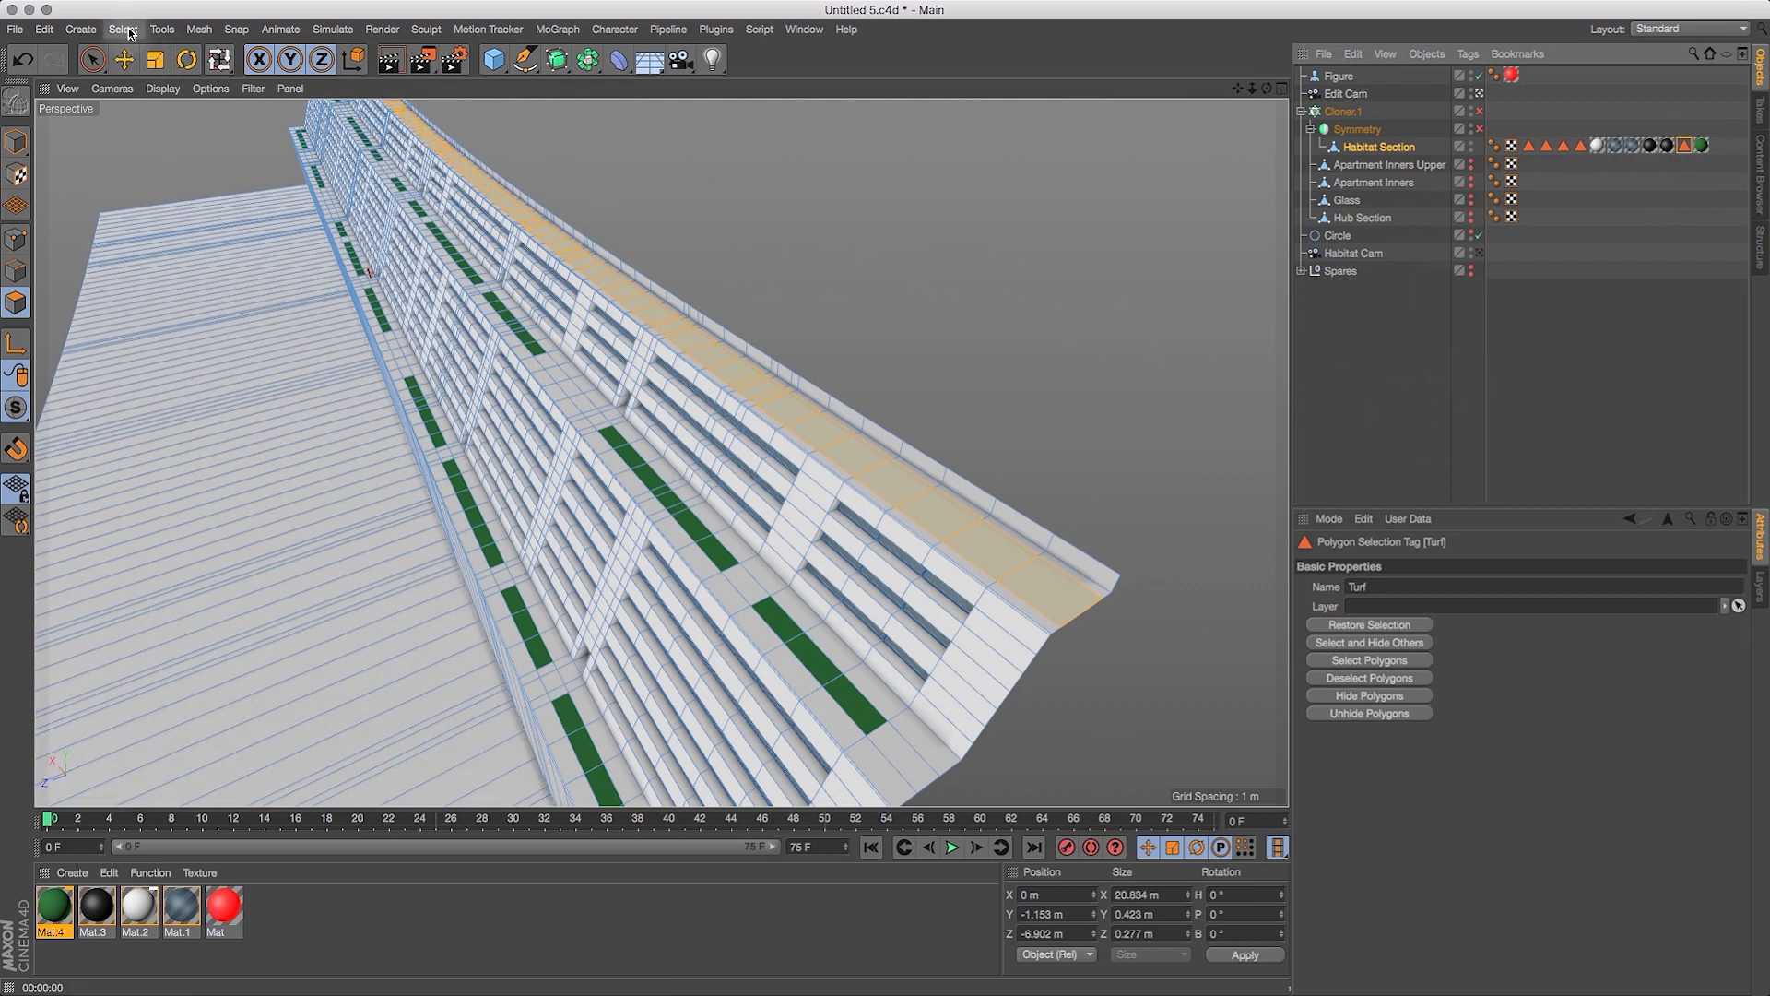
{"action": "left_click", "coordinate": [1404, 660]}
{"action": "left_click", "coordinate": [122, 31]}
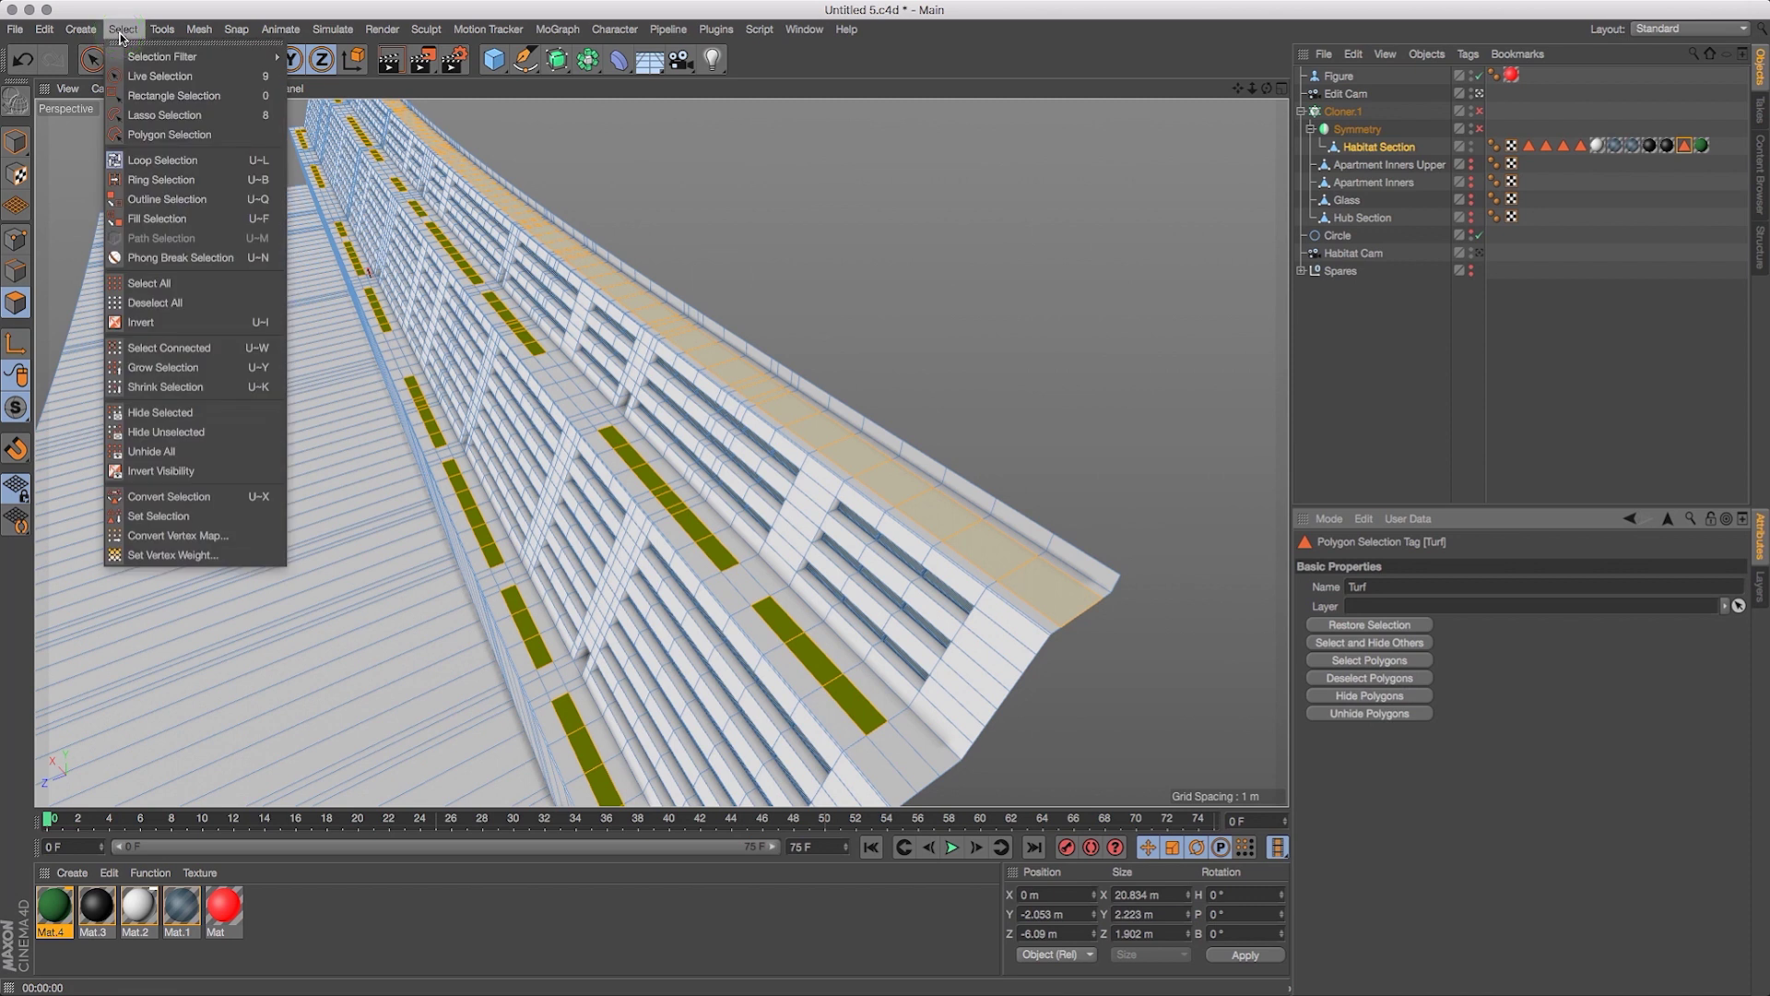
{"action": "left_click", "coordinate": [161, 516]}
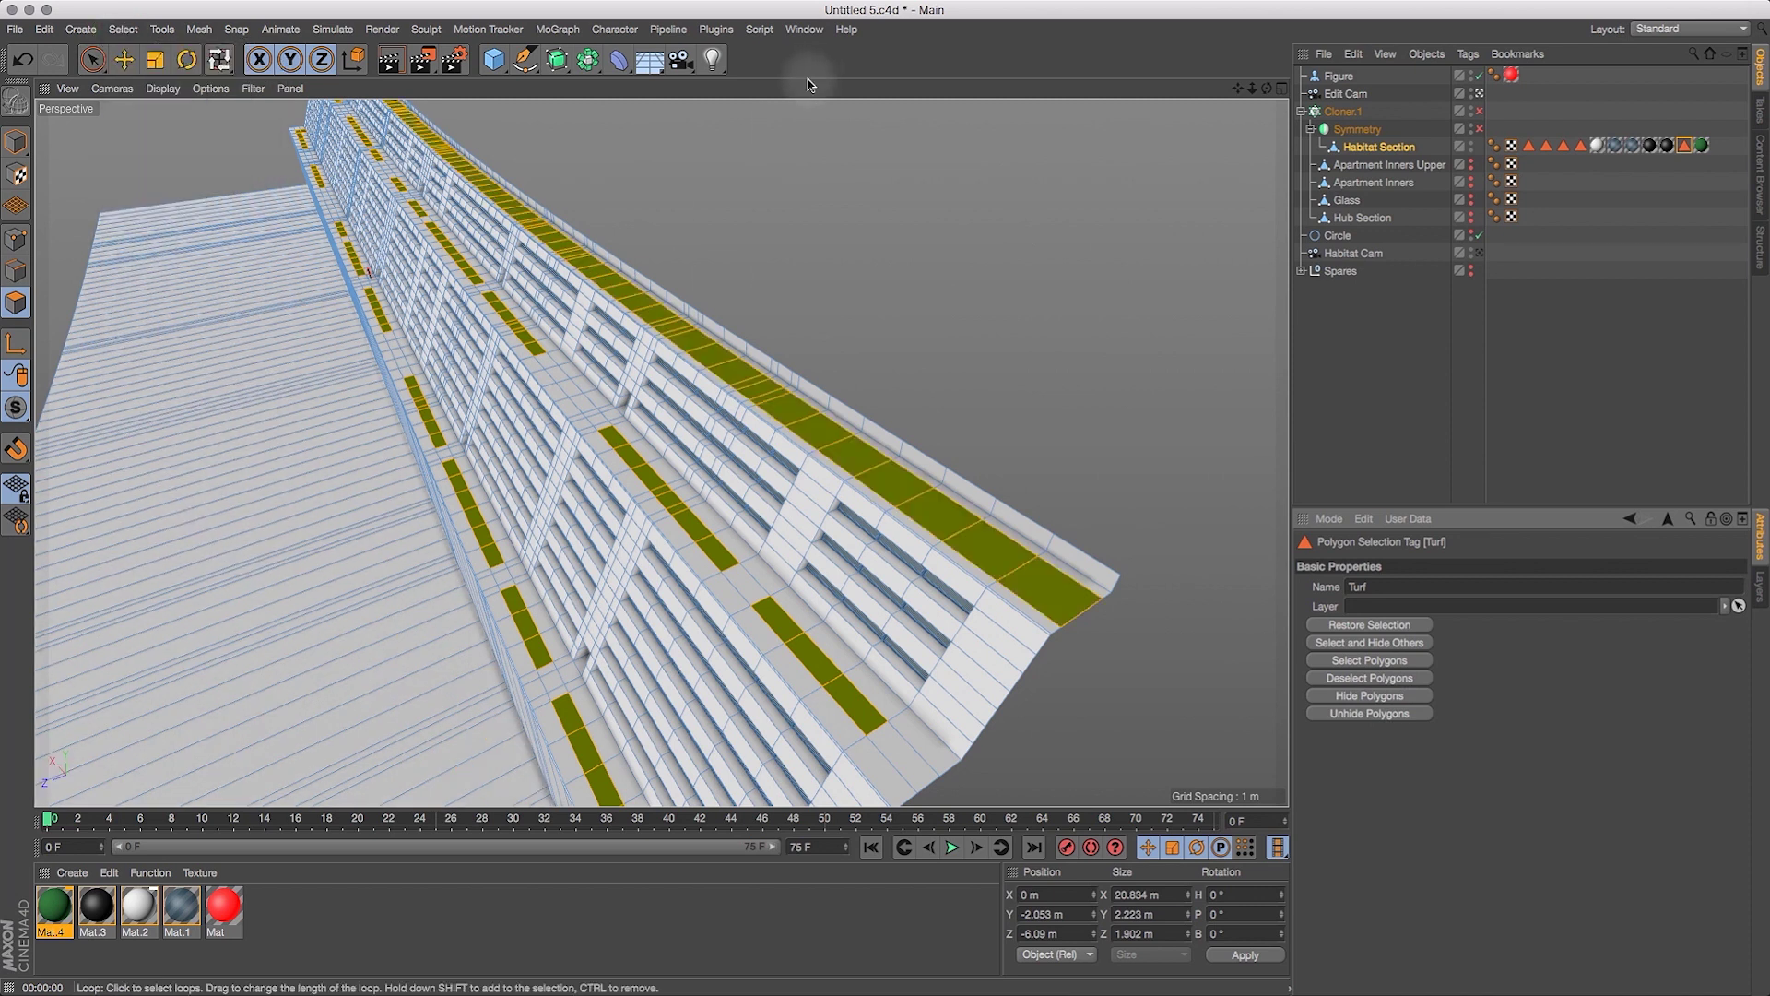
Render the view to check the turf strips on all ledges, and save the project.
{"action": "mouse_move", "coordinate": [1267, 89]}
{"action": "left_mouse_down"}
{"action": "mouse_move", "coordinate": [1282, 102]}
{"action": "mouse_move", "coordinate": [1269, 85]}
{"action": "left_mouse_up"}
{"action": "left_click", "coordinate": [389, 60]}
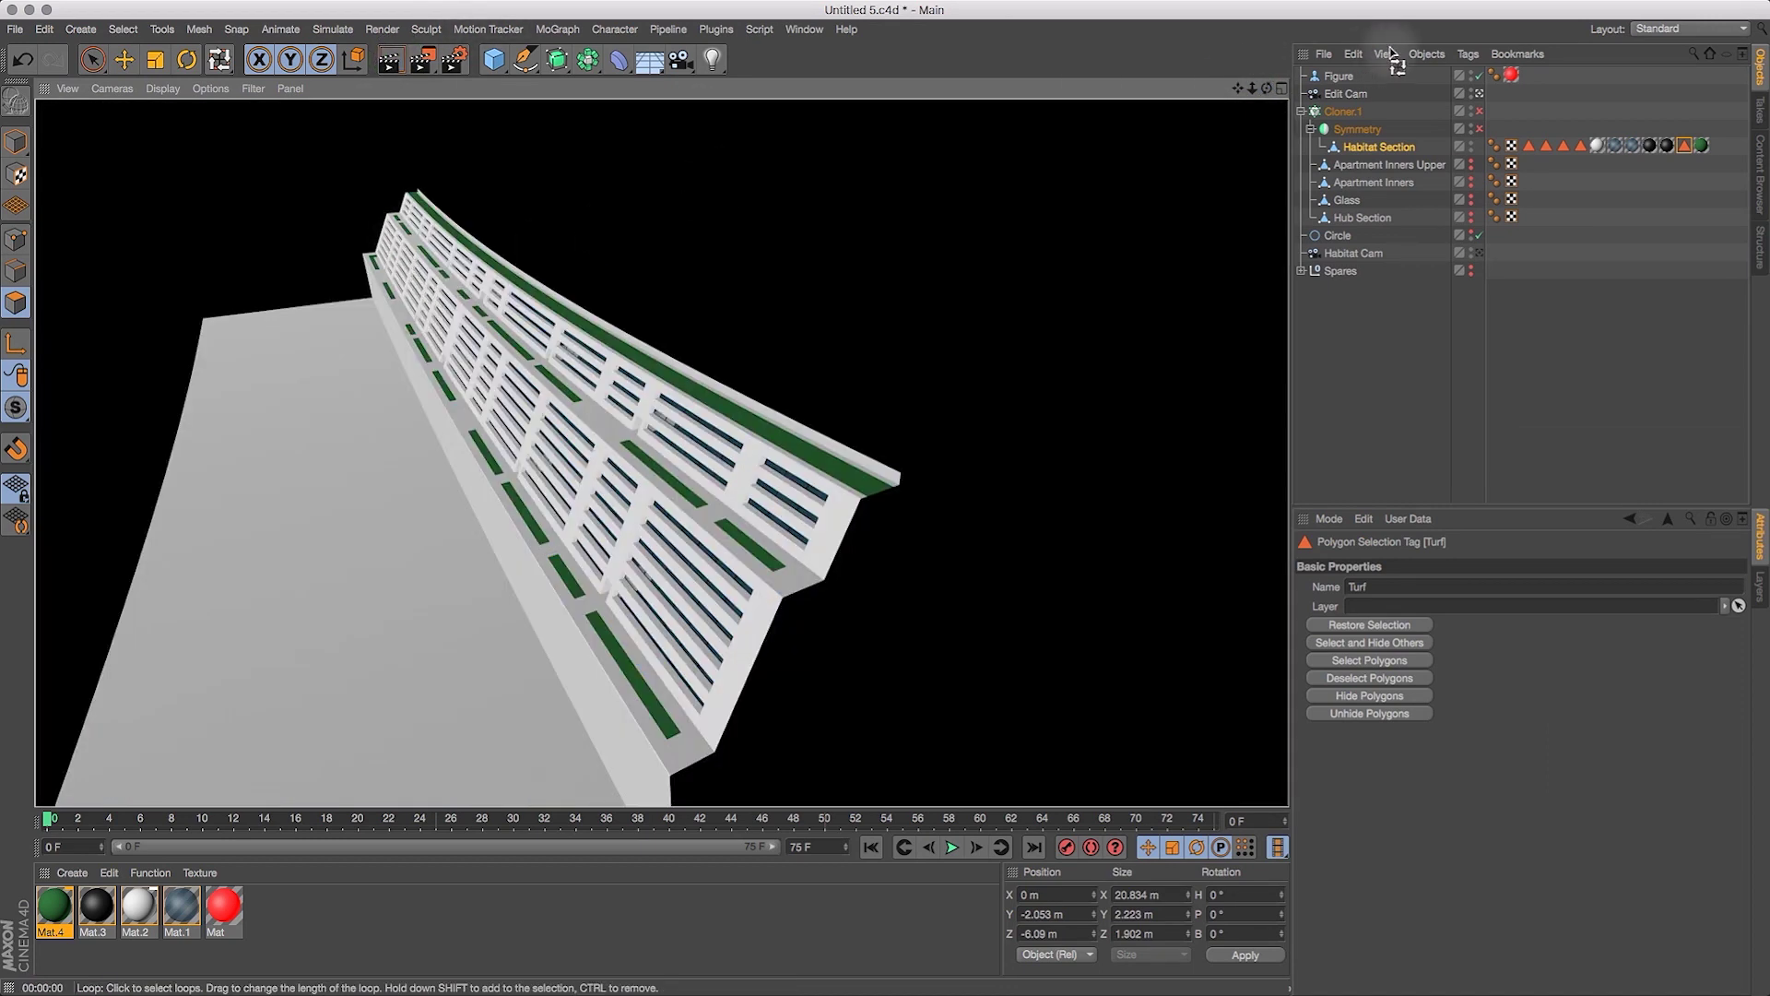
{"action": "key", "text": "a"}
{"action": "left_click_drag", "start_coordinate": [1267, 89], "coordinate": [1275, 118]}
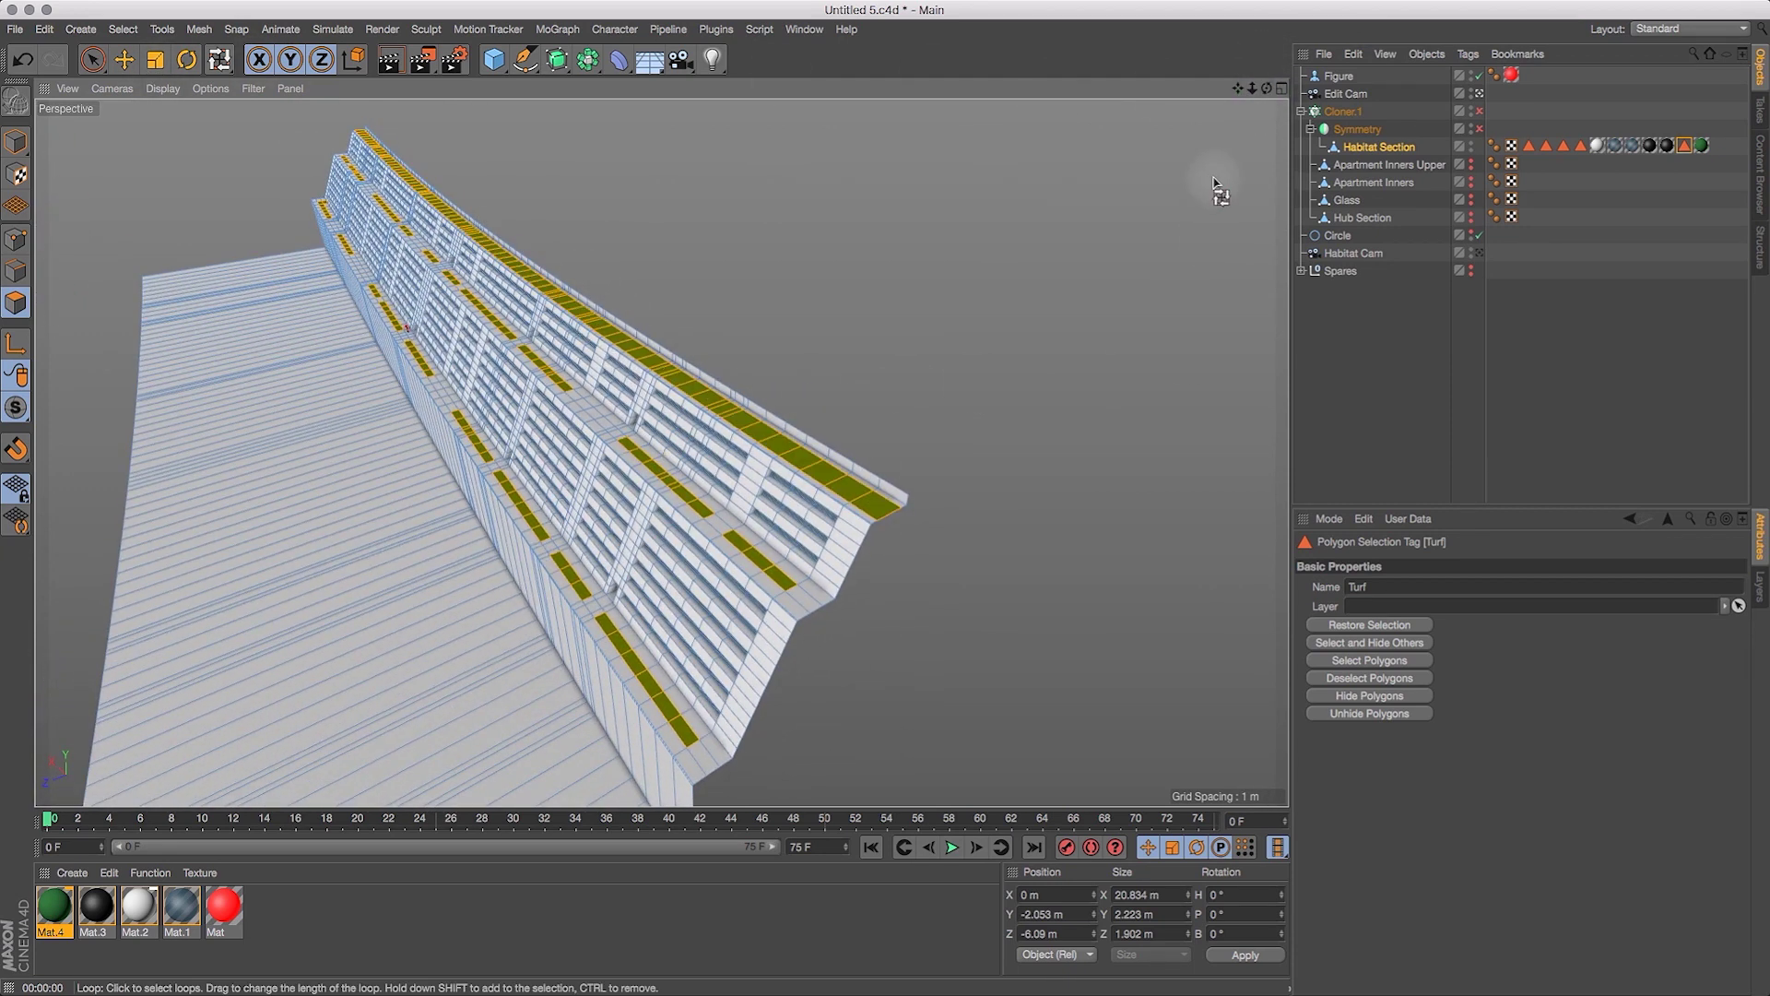
{"action": "mouse_move", "coordinate": [1252, 88]}
{"action": "left_mouse_down"}
{"action": "mouse_move", "coordinate": [1311, 88]}
{"action": "mouse_move", "coordinate": [1223, 73]}
{"action": "mouse_move", "coordinate": [1256, 132]}
{"action": "mouse_move", "coordinate": [1249, 72]}
{"action": "left_mouse_up"}
{"action": "key", "text": "super+s"}
Switch the Habitat Section from polygon to edge editing at the open end of the middle ledge.
{"action": "key", "text": "u"}
{"action": "key", "text": "l"}
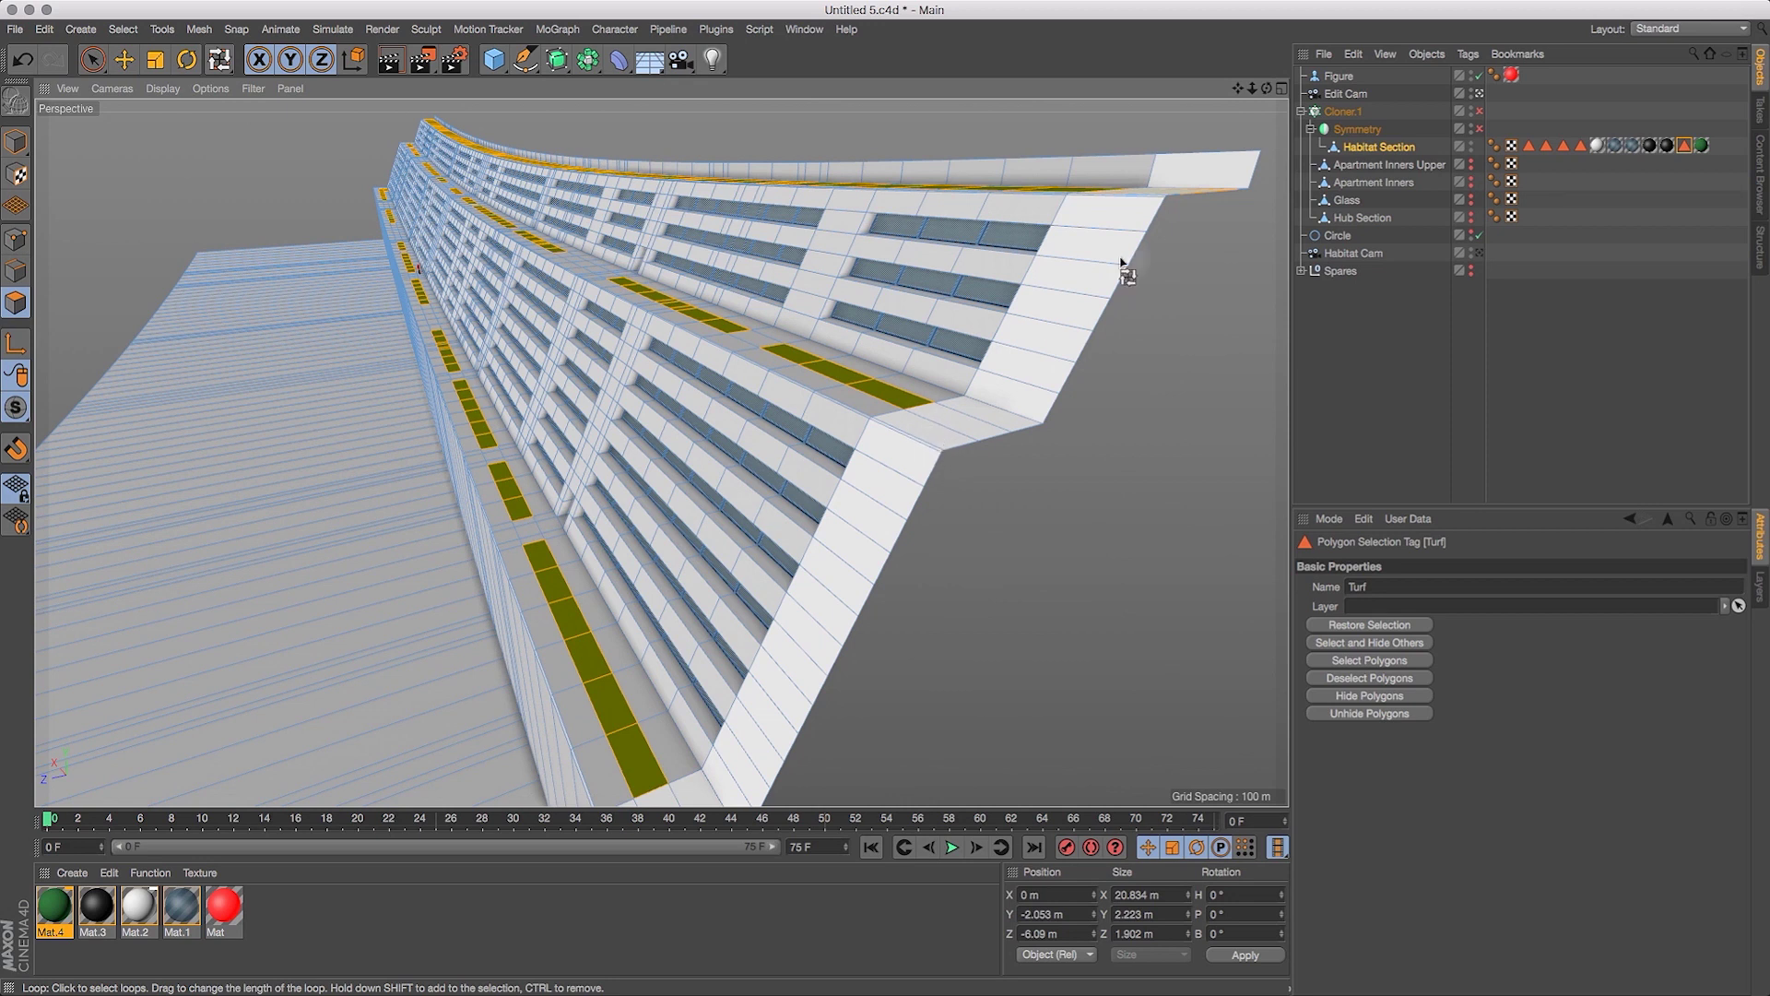
{"action": "left_click_drag", "start_coordinate": [1269, 93], "coordinate": [1115, 95]}
{"action": "left_click_drag", "start_coordinate": [1267, 89], "coordinate": [1253, 110]}
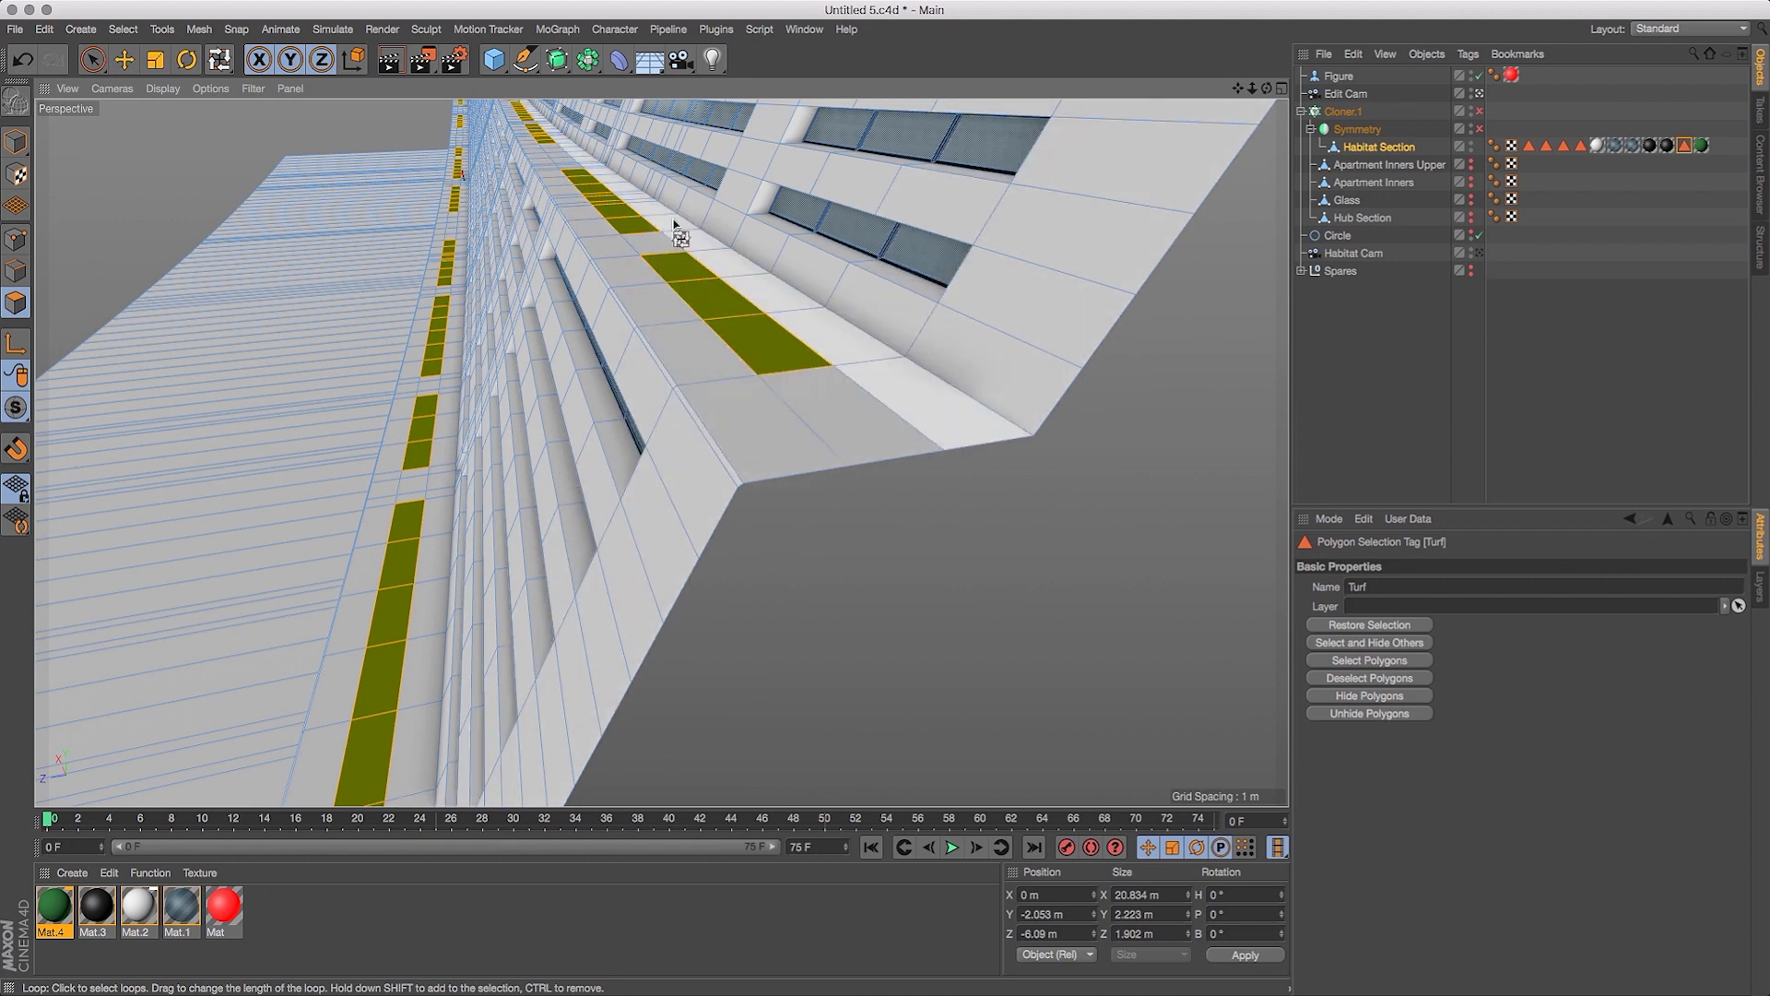
{"action": "left_click_drag", "start_coordinate": [1267, 88], "coordinate": [1063, 120]}
{"action": "left_click_drag", "start_coordinate": [91, 59], "coordinate": [131, 82]}
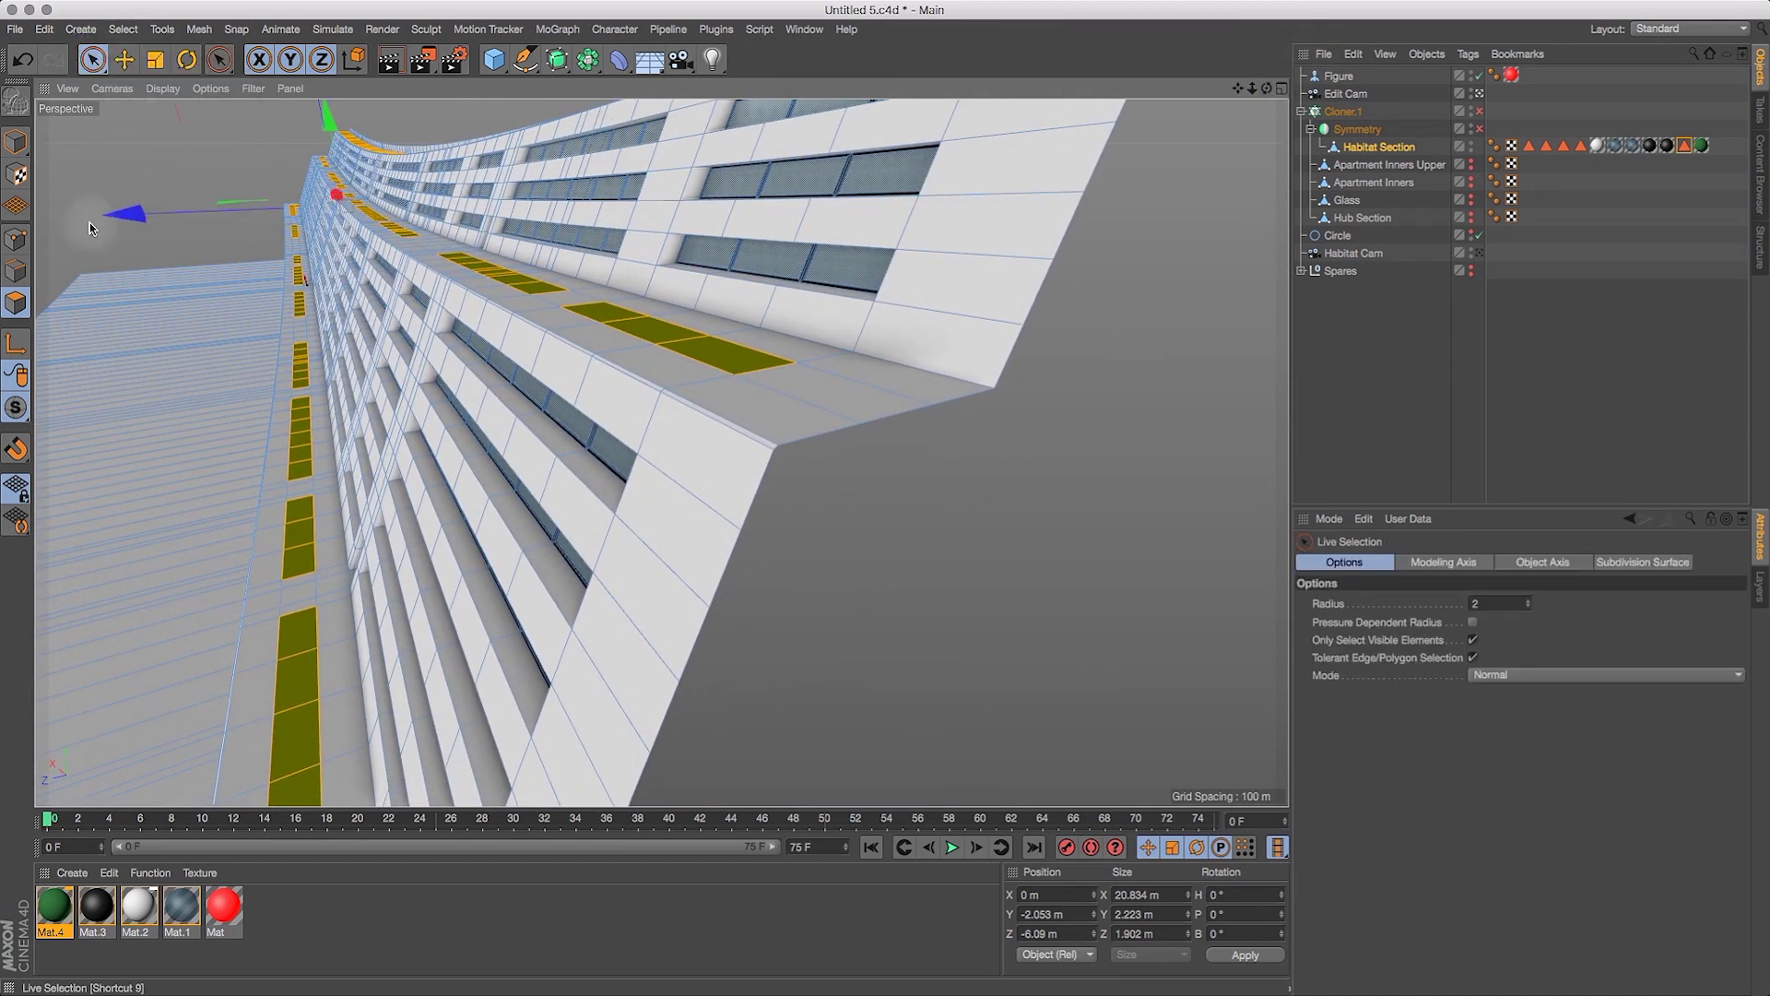
{"action": "left_click", "coordinate": [14, 269]}
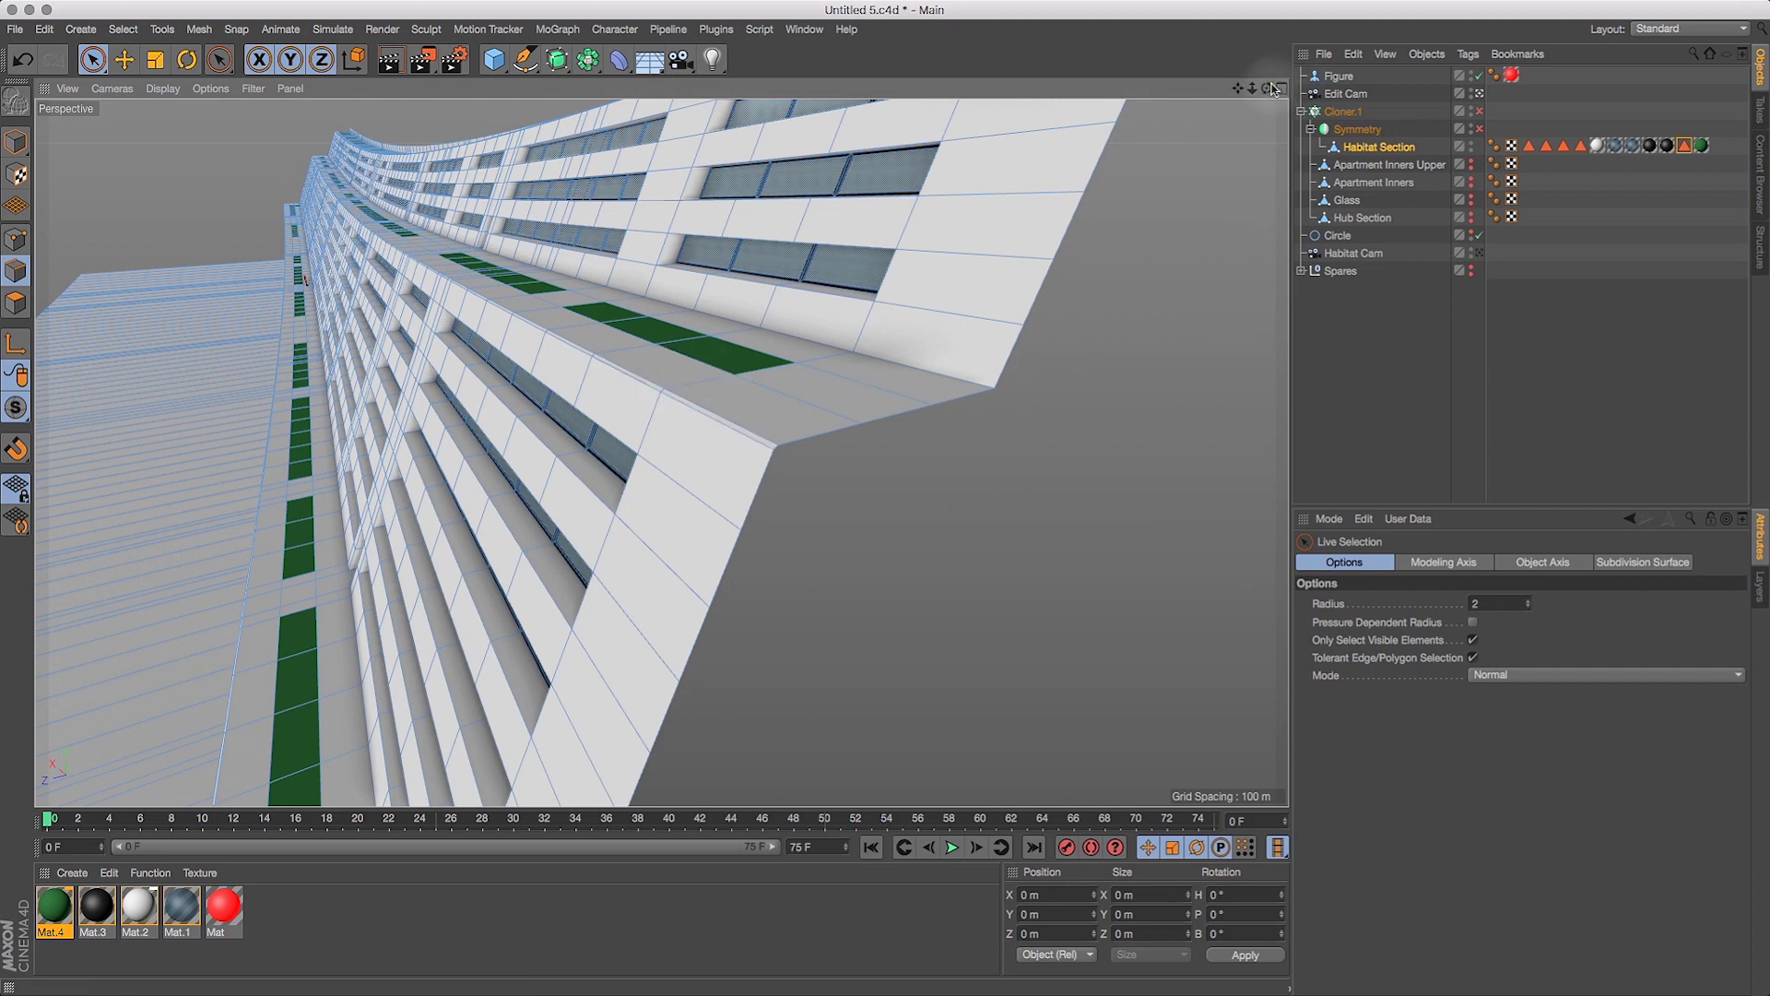
Loop-select the edges along the outer rim of the middle ledge.
{"action": "left_click_drag", "start_coordinate": [1273, 89], "coordinate": [1146, 174]}
{"action": "key", "text": "v"}
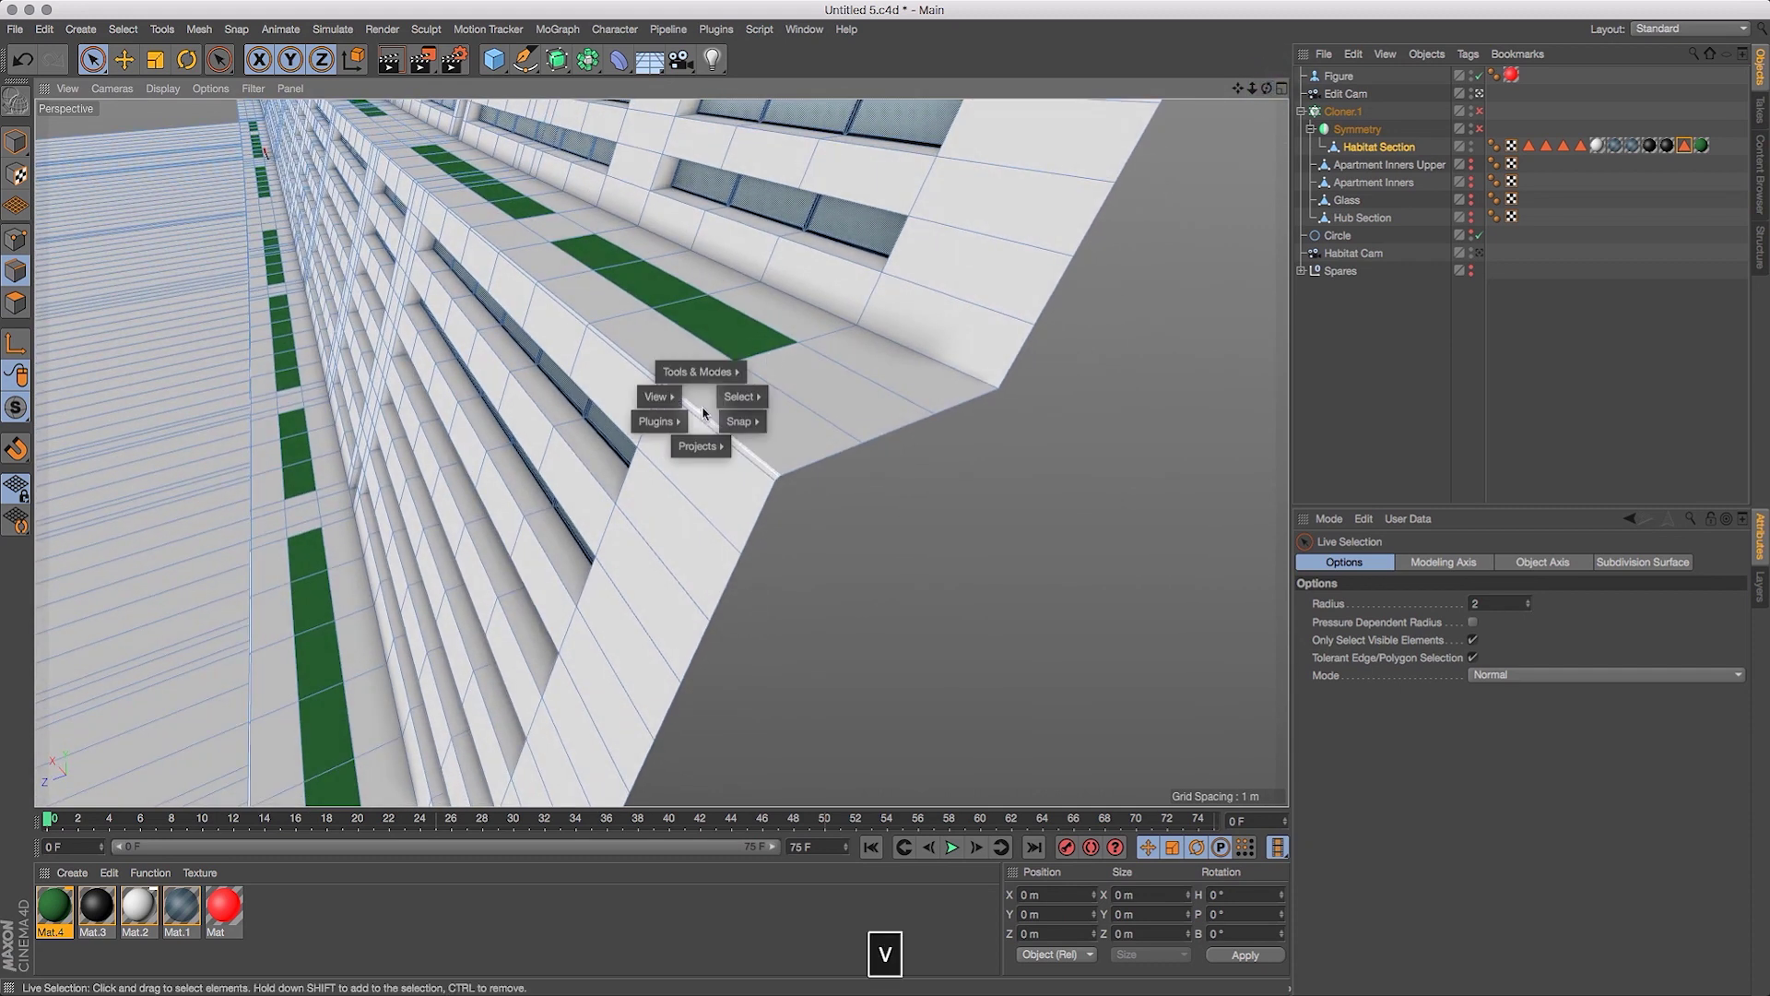
{"action": "mouse_move", "coordinate": [733, 402]}
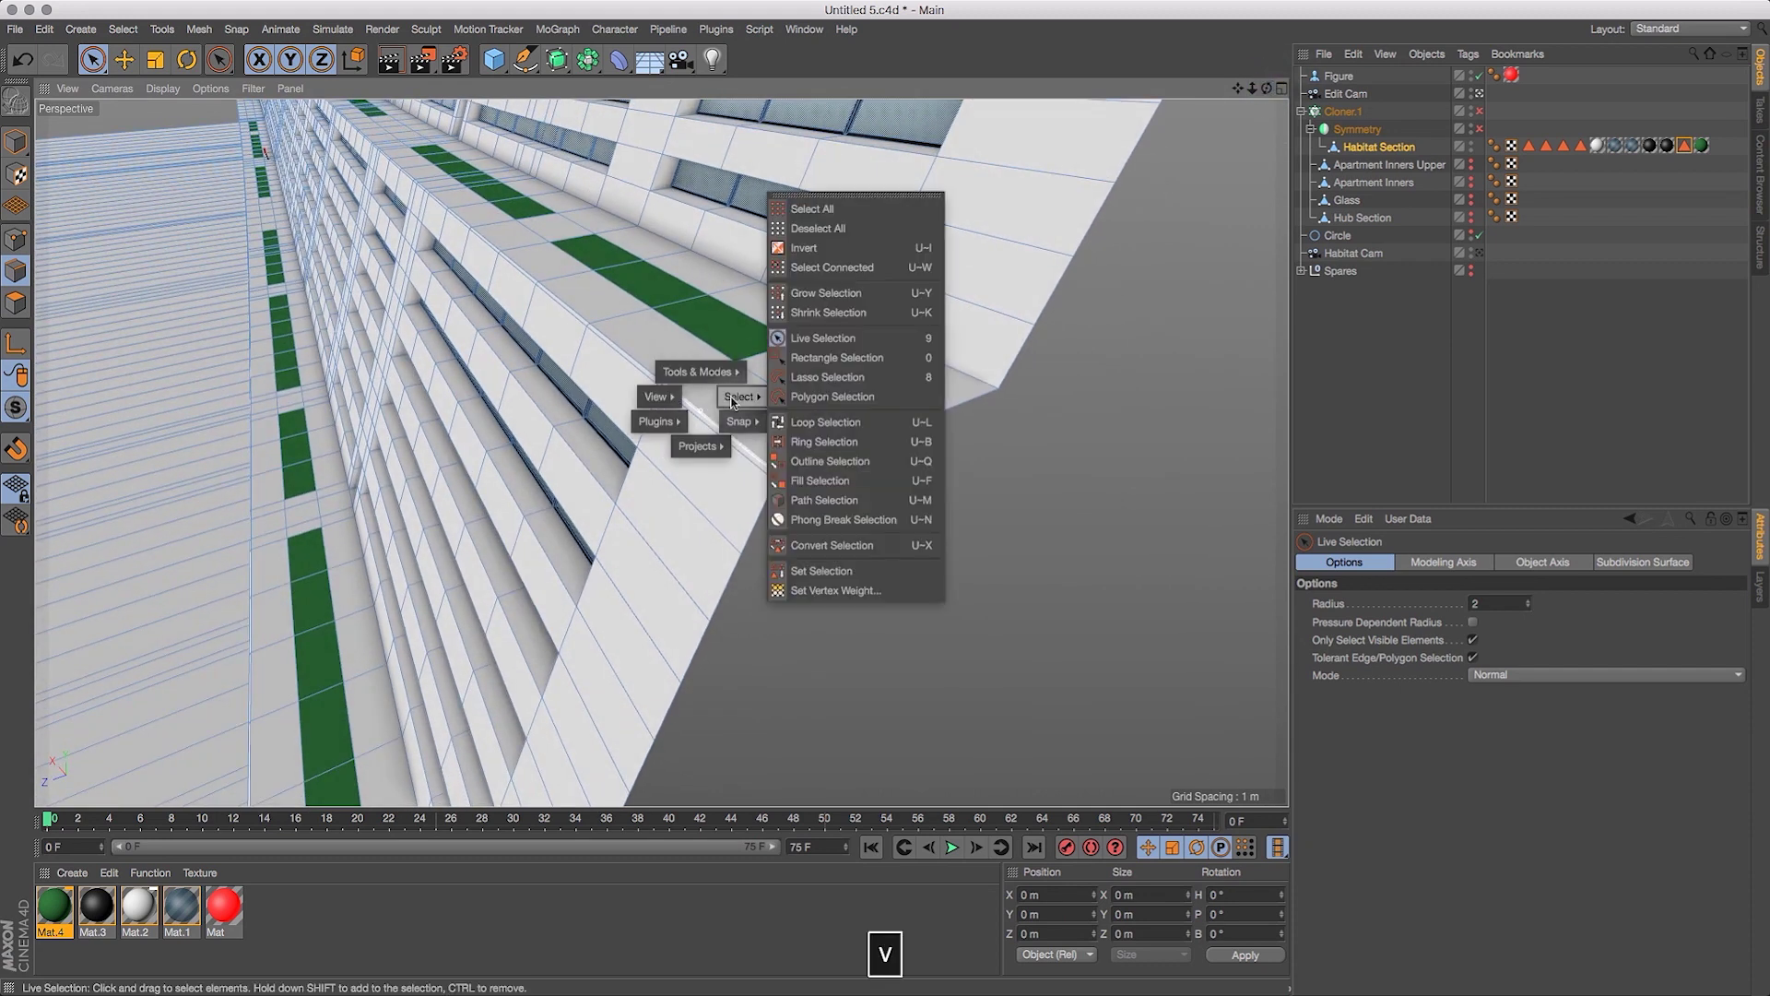
{"action": "left_click", "coordinate": [812, 422]}
{"action": "key", "text": "v"}
{"action": "mouse_move", "coordinate": [782, 439]}
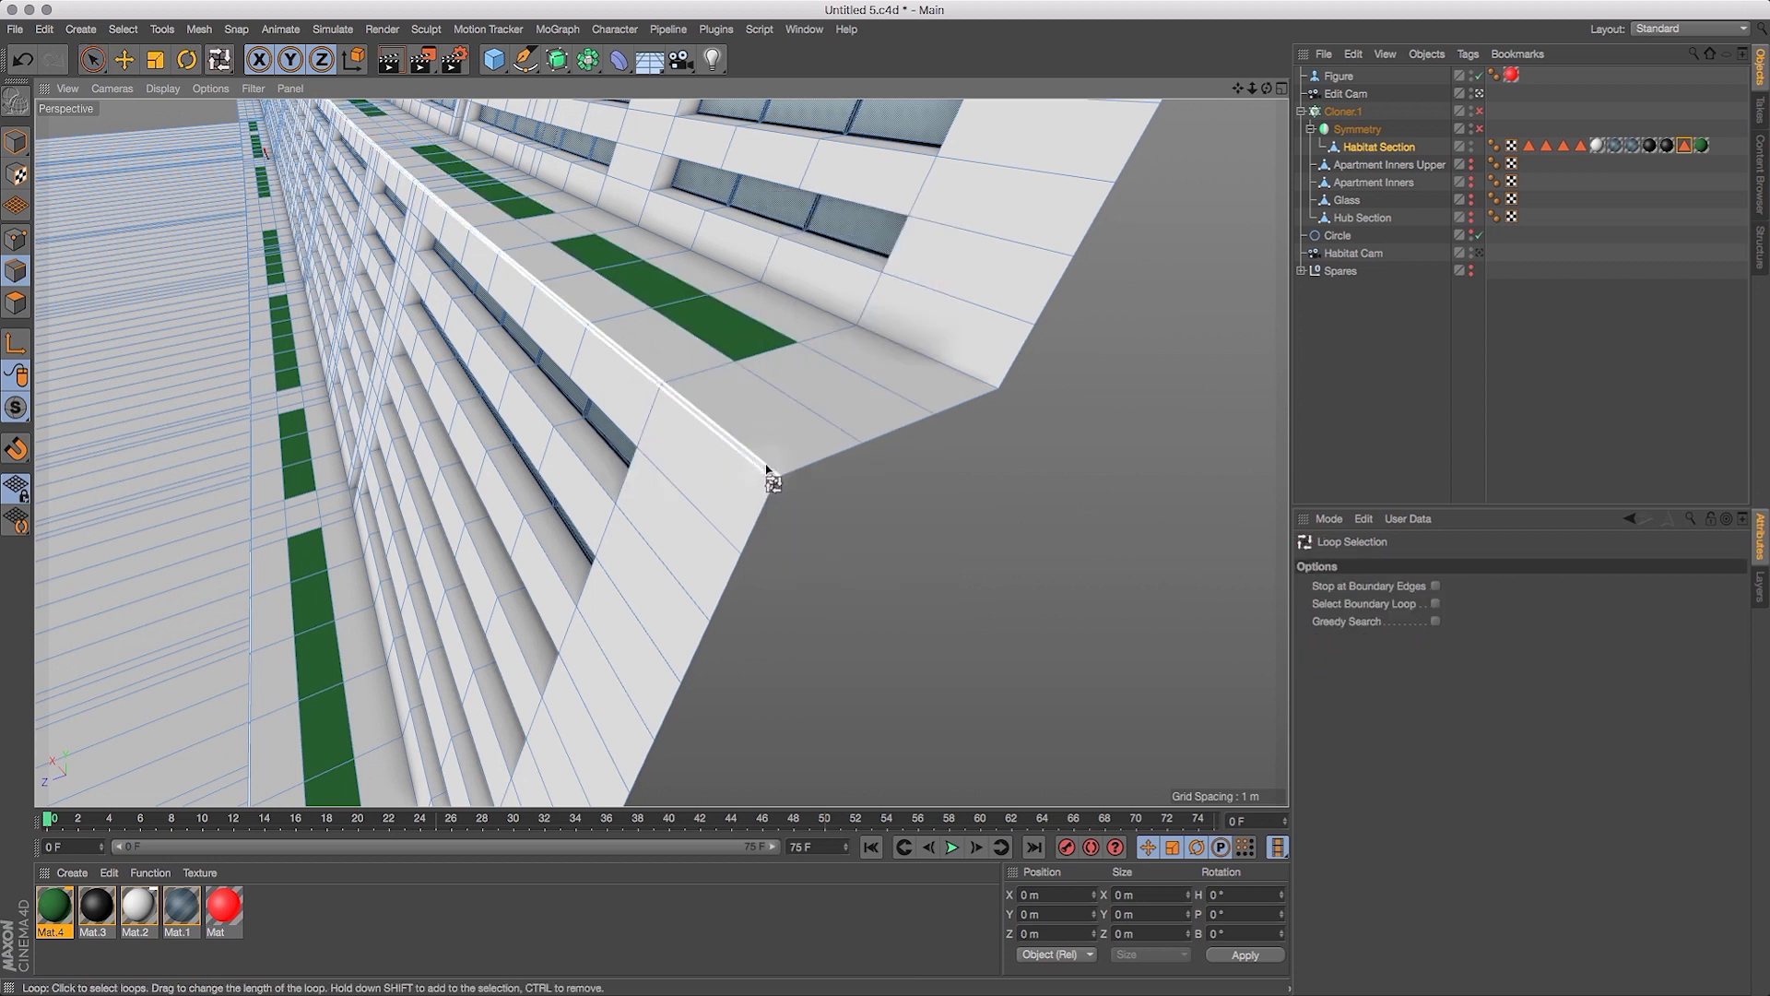
{"action": "left_click", "coordinate": [771, 473]}
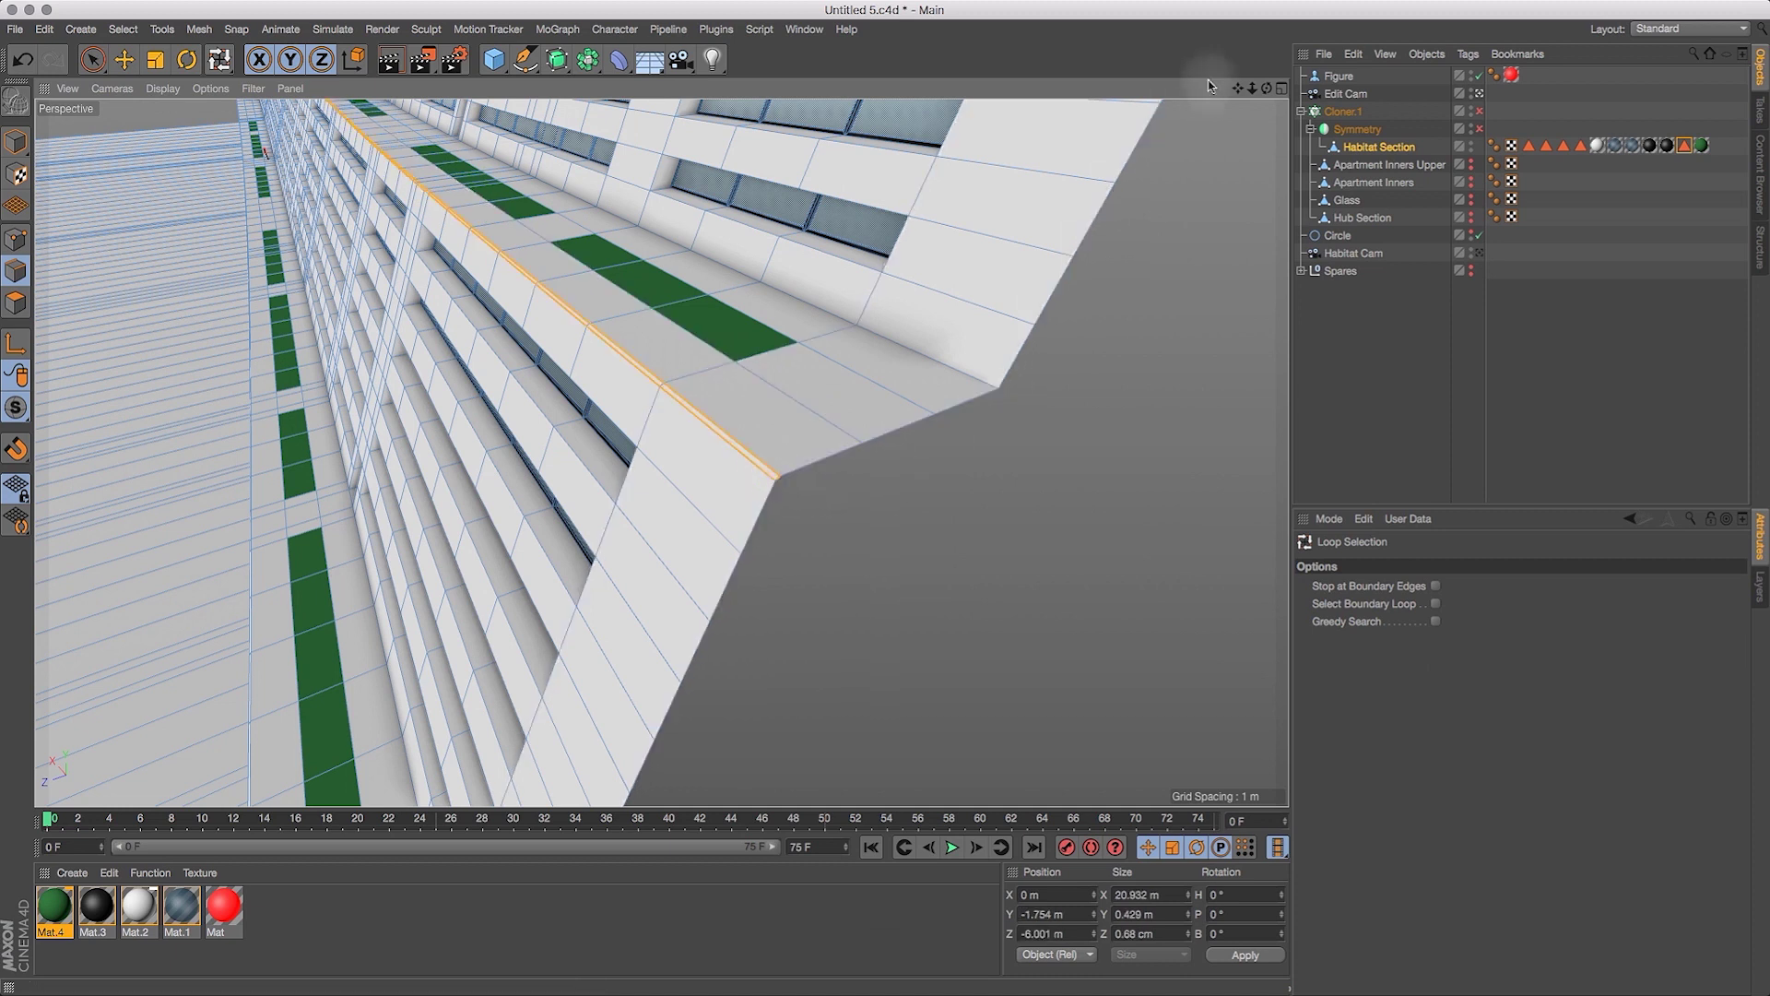
Replace the edge selection with the loop around the middle strip of the middle ledge.
{"action": "left_click_drag", "start_coordinate": [1266, 88], "coordinate": [1016, 265]}
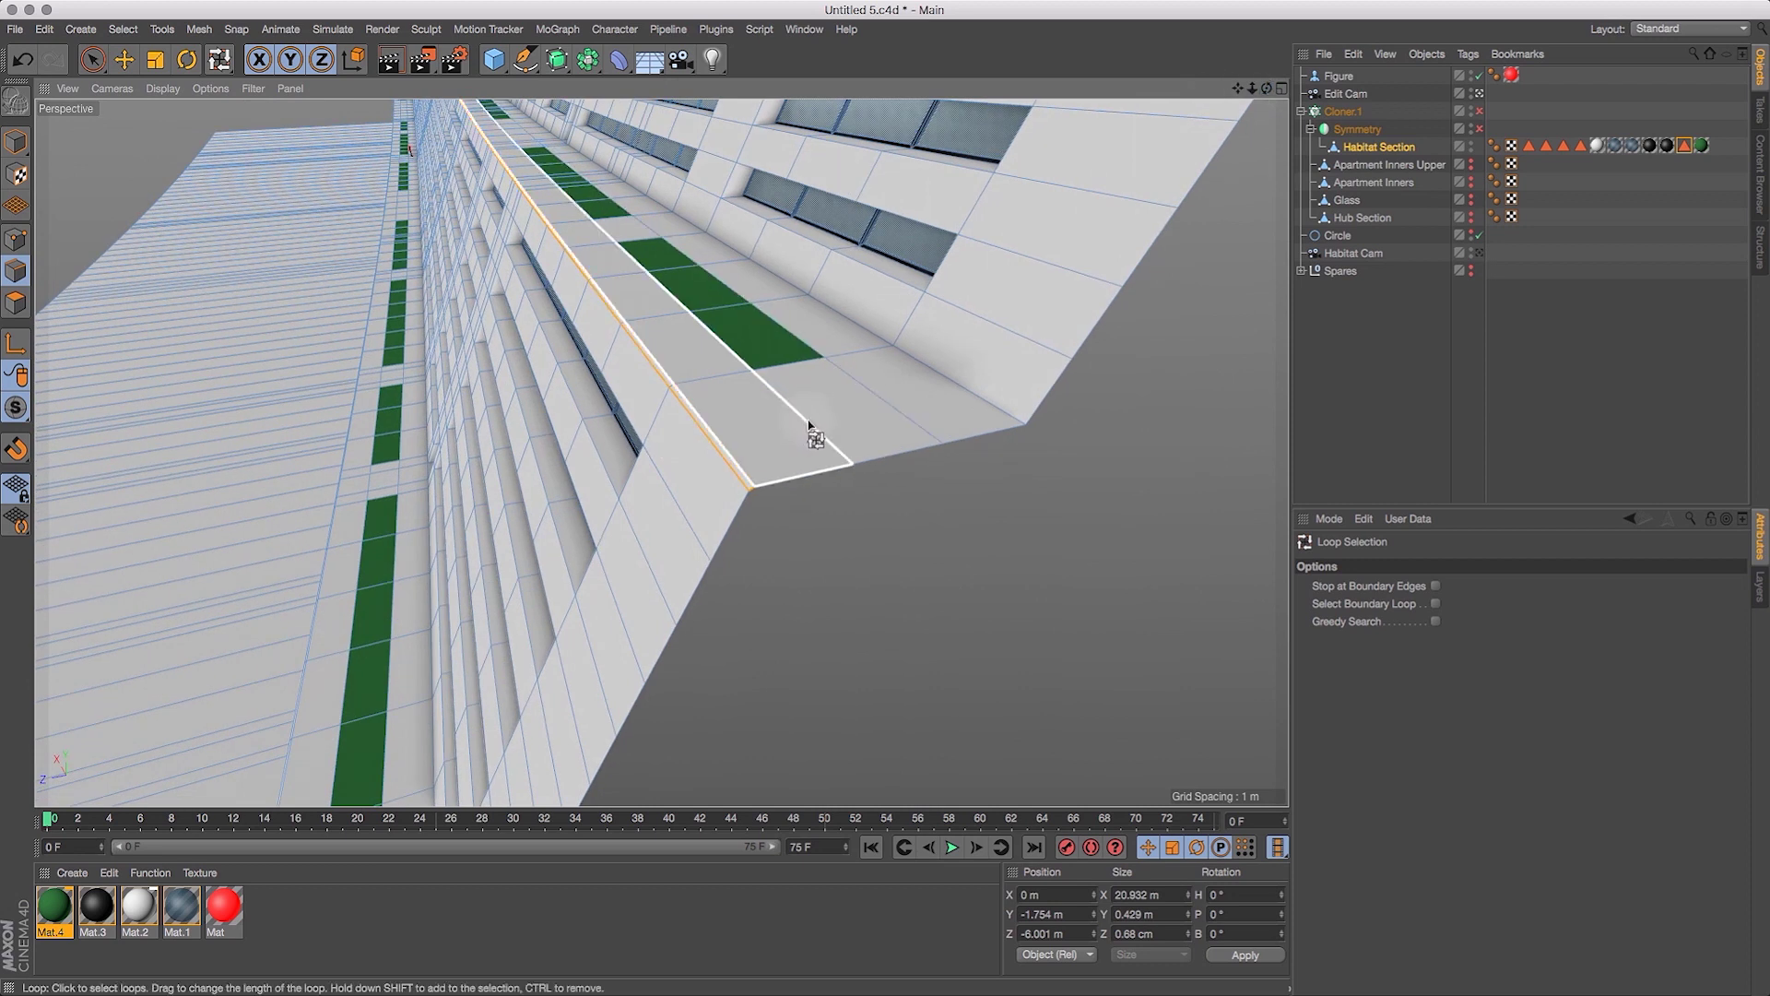
{"action": "left_click", "coordinate": [821, 443]}
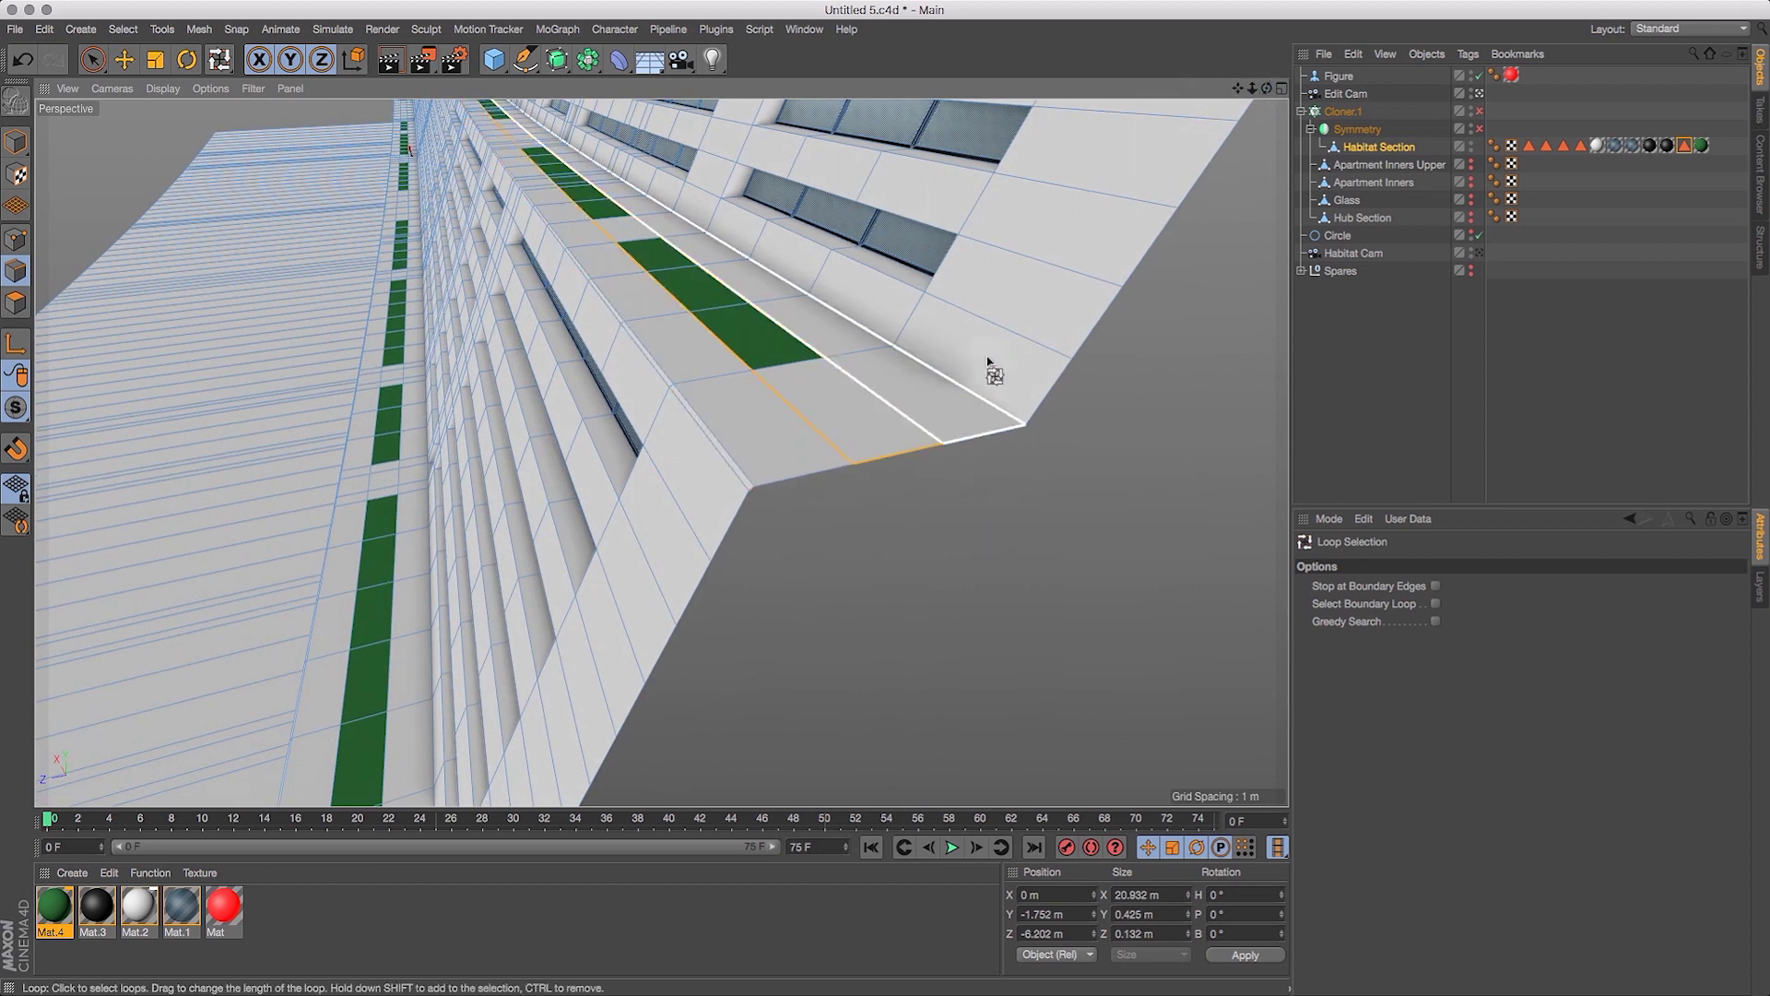
{"action": "left_click_drag", "start_coordinate": [1266, 90], "coordinate": [1227, 109]}
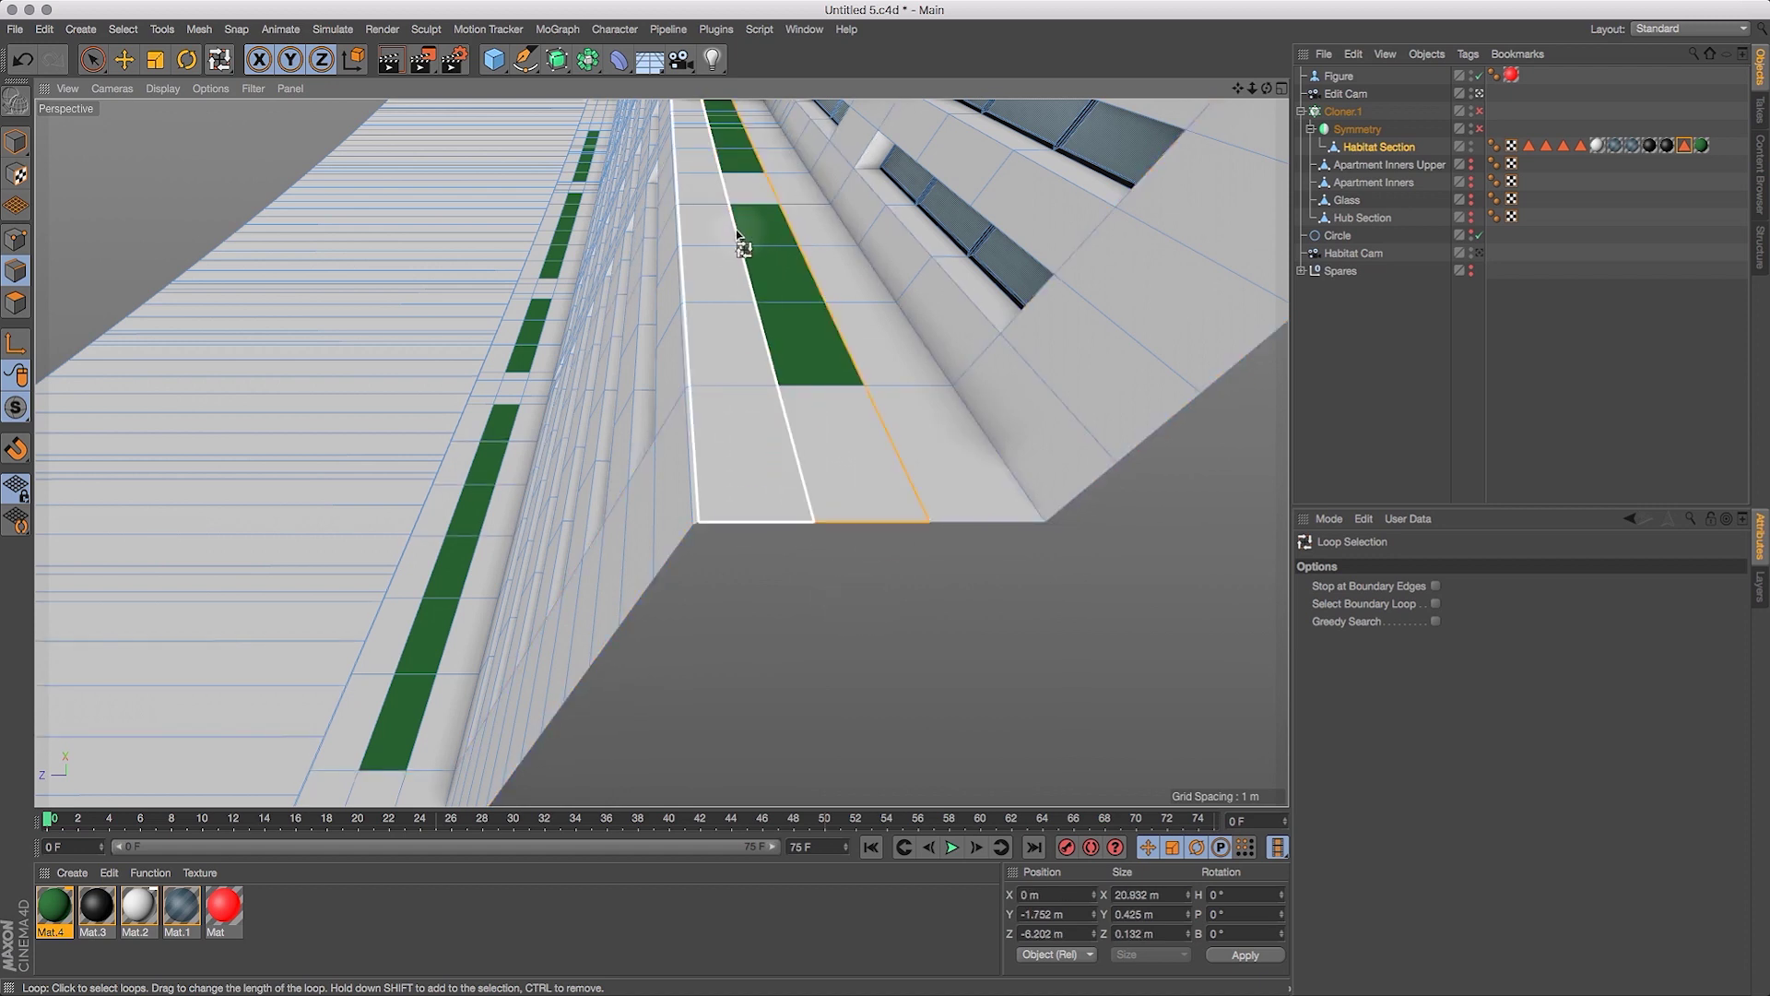
{"action": "left_click_drag", "start_coordinate": [1267, 89], "coordinate": [1008, 250]}
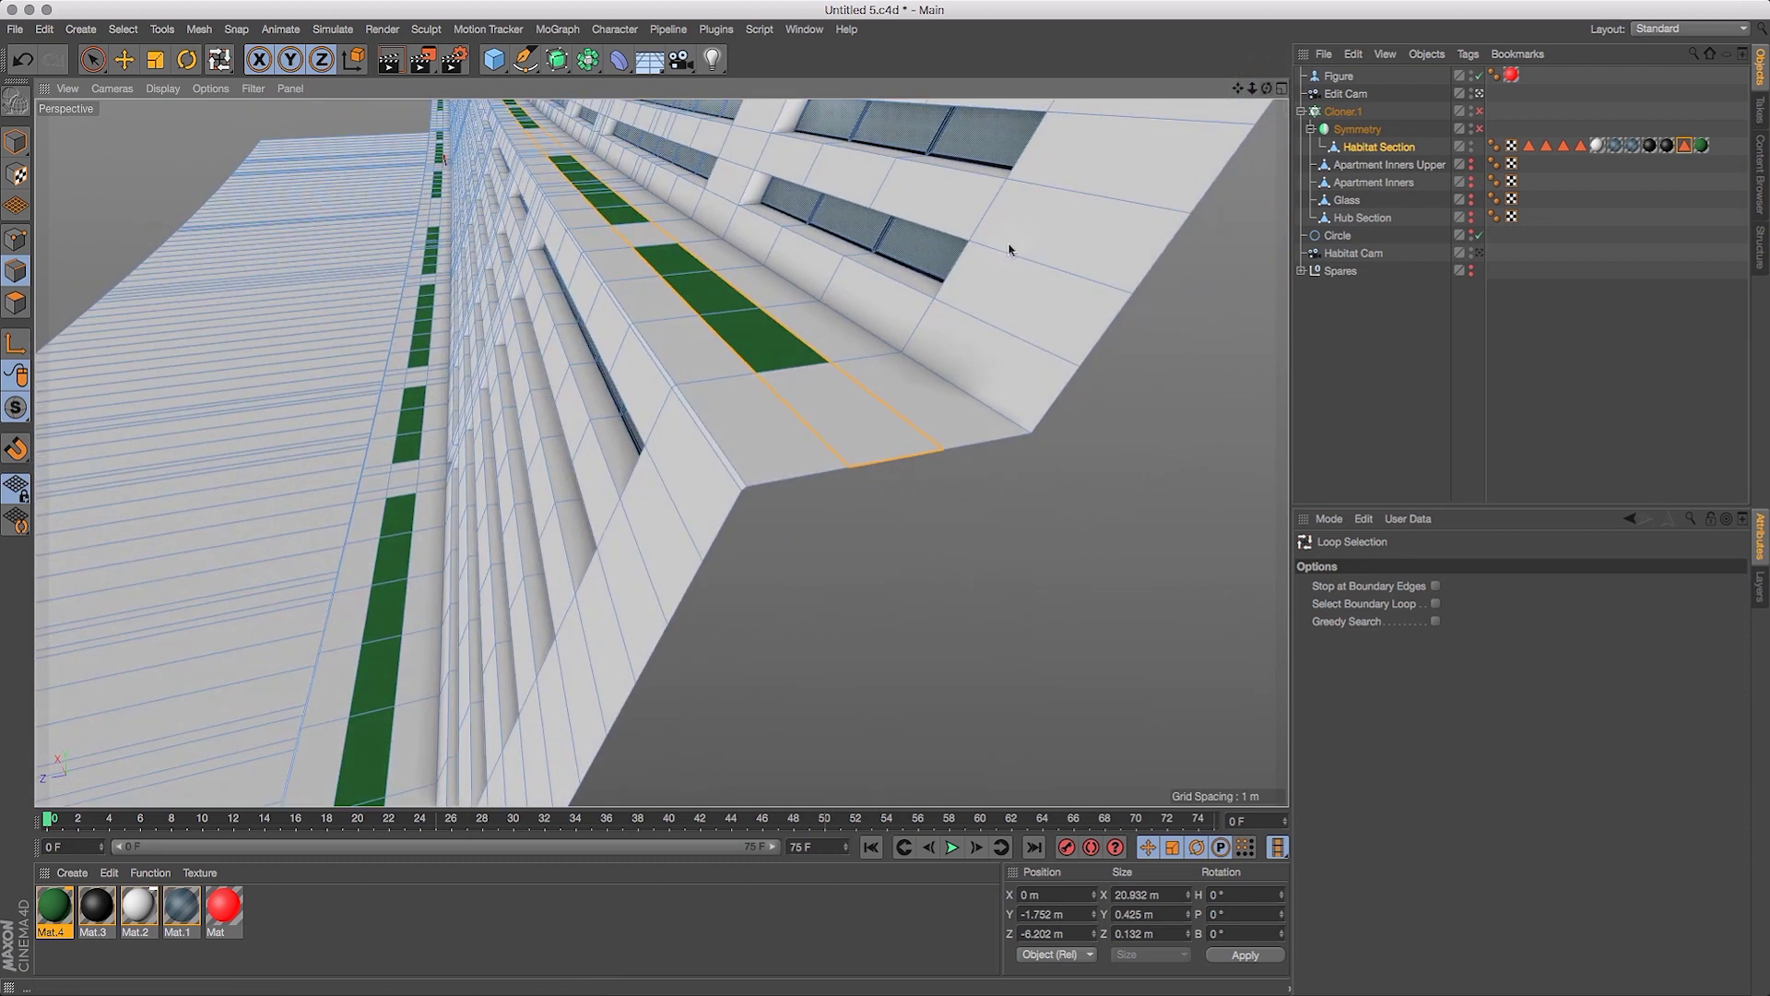
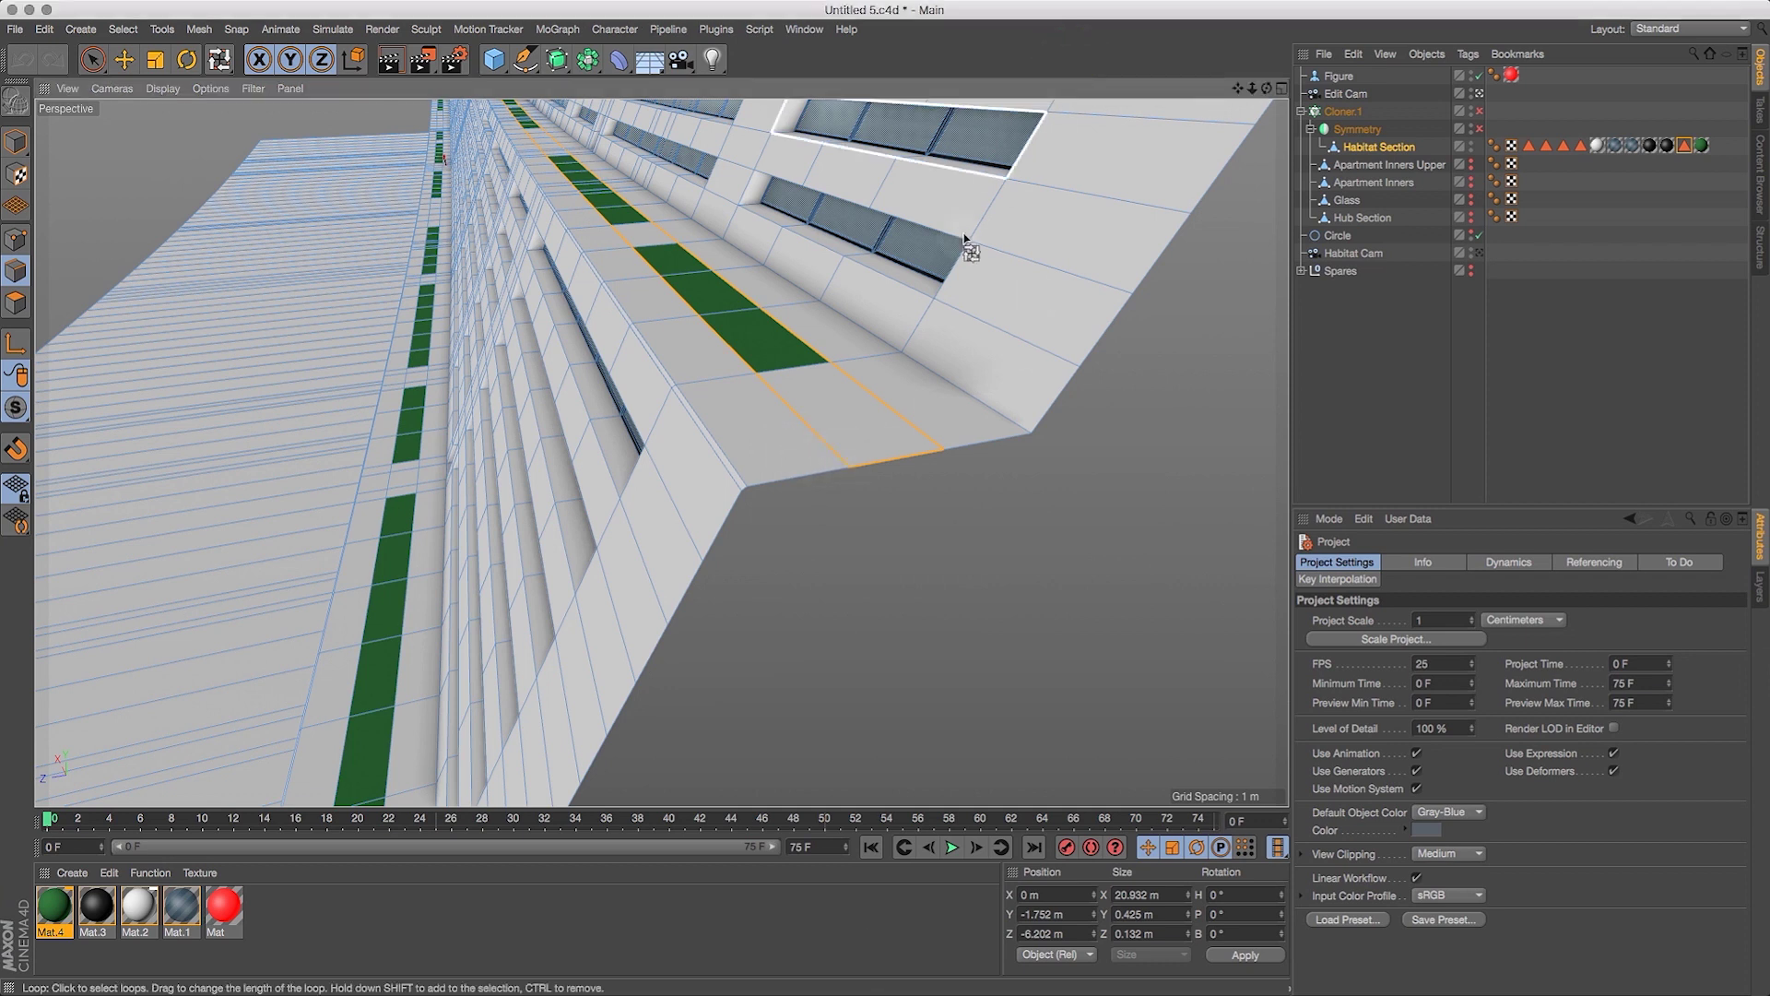
Use Path Selection in Simple Edge Loop mode to select the outer rim edges of the middle ledge.
{"action": "key", "text": "v"}
{"action": "mouse_move", "coordinate": [918, 398]}
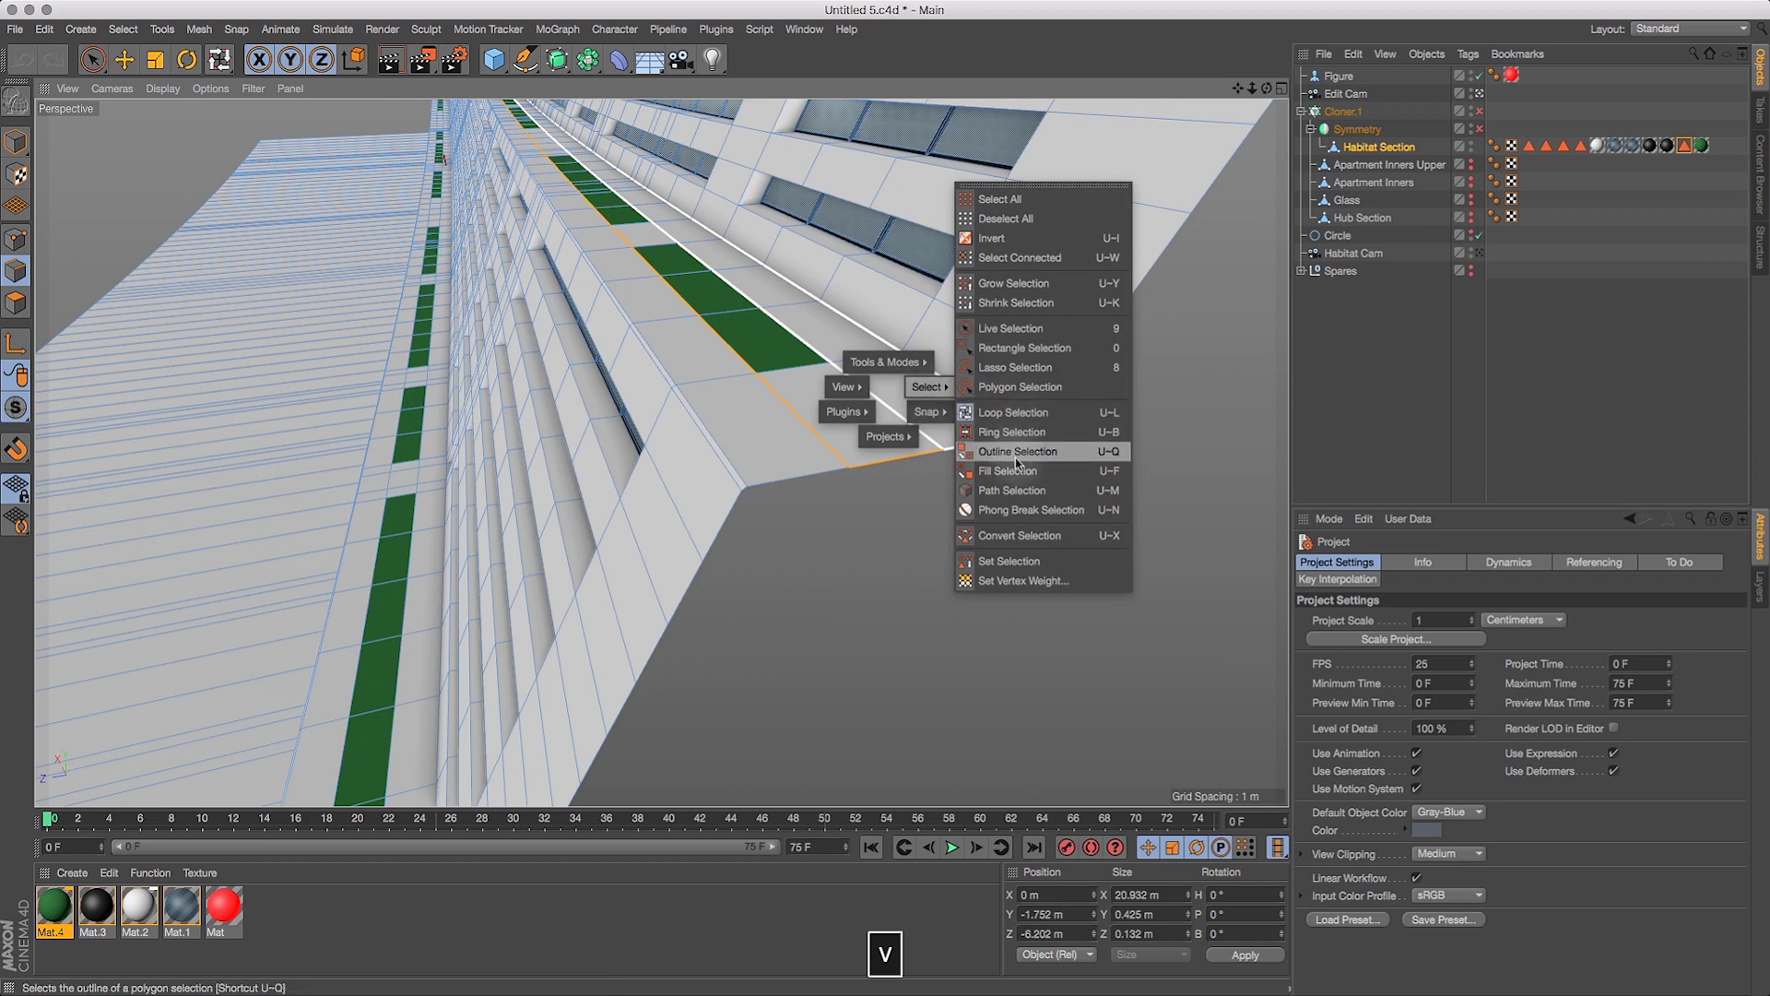
{"action": "left_click", "coordinate": [1021, 491]}
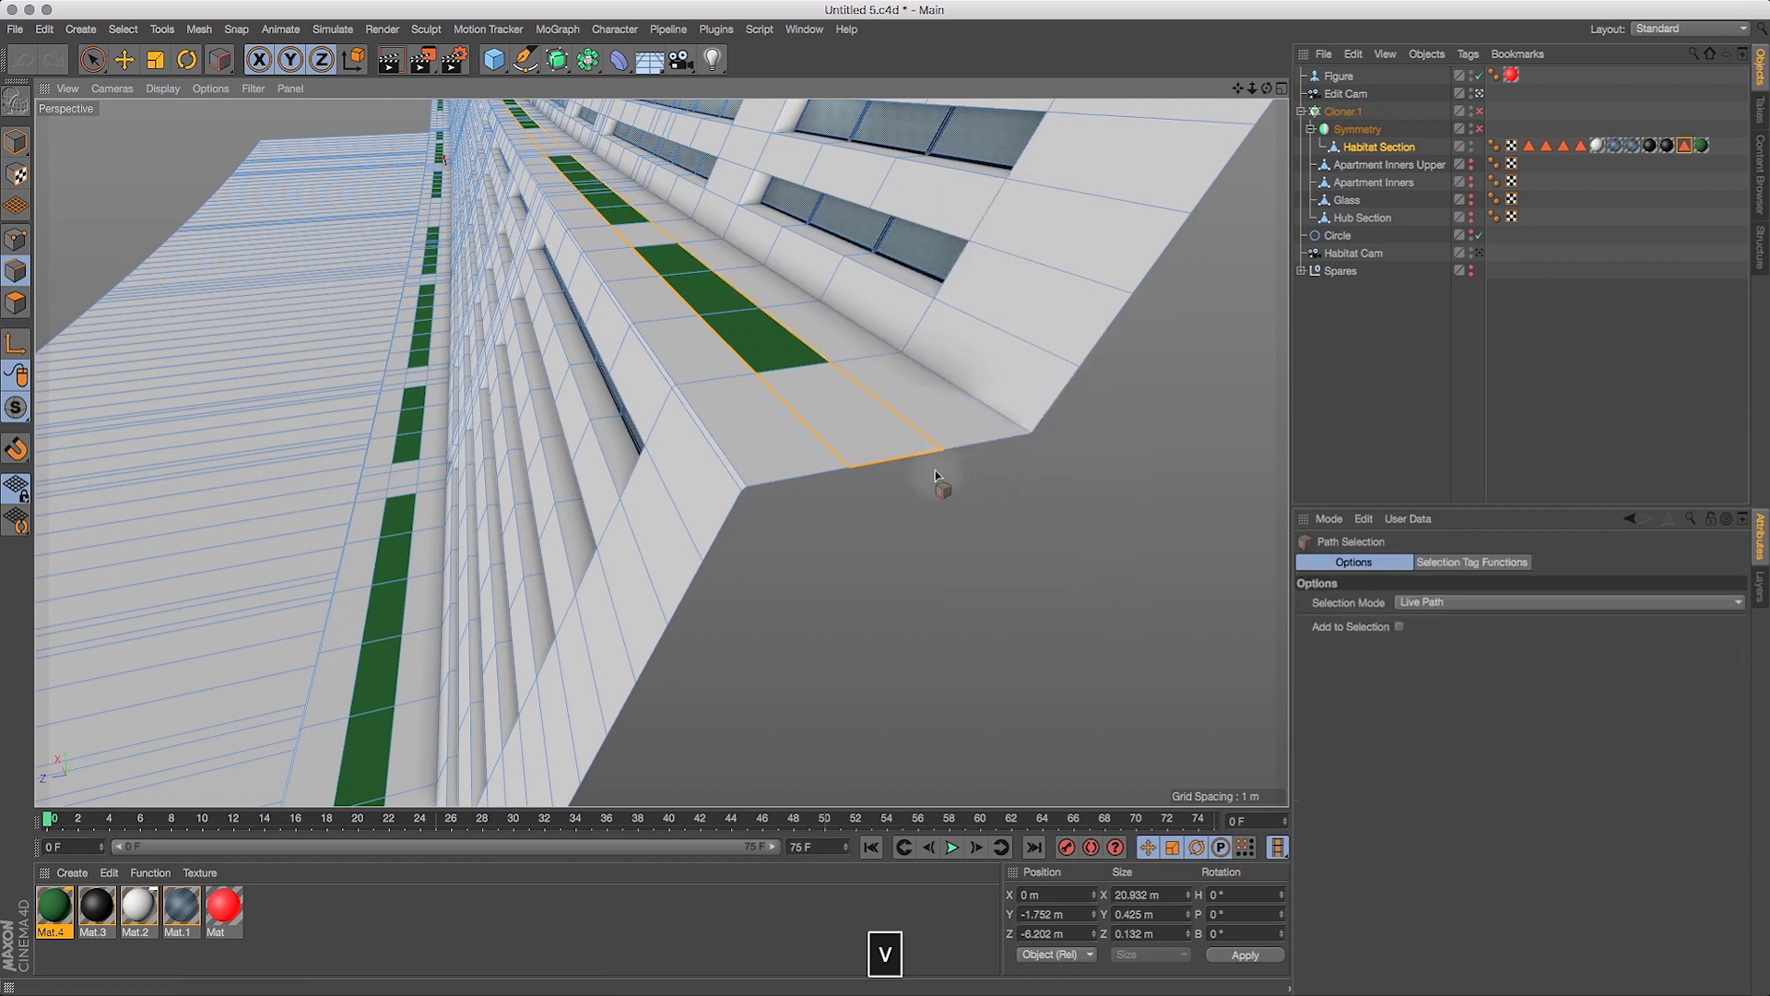
{"action": "left_click", "coordinate": [1463, 603]}
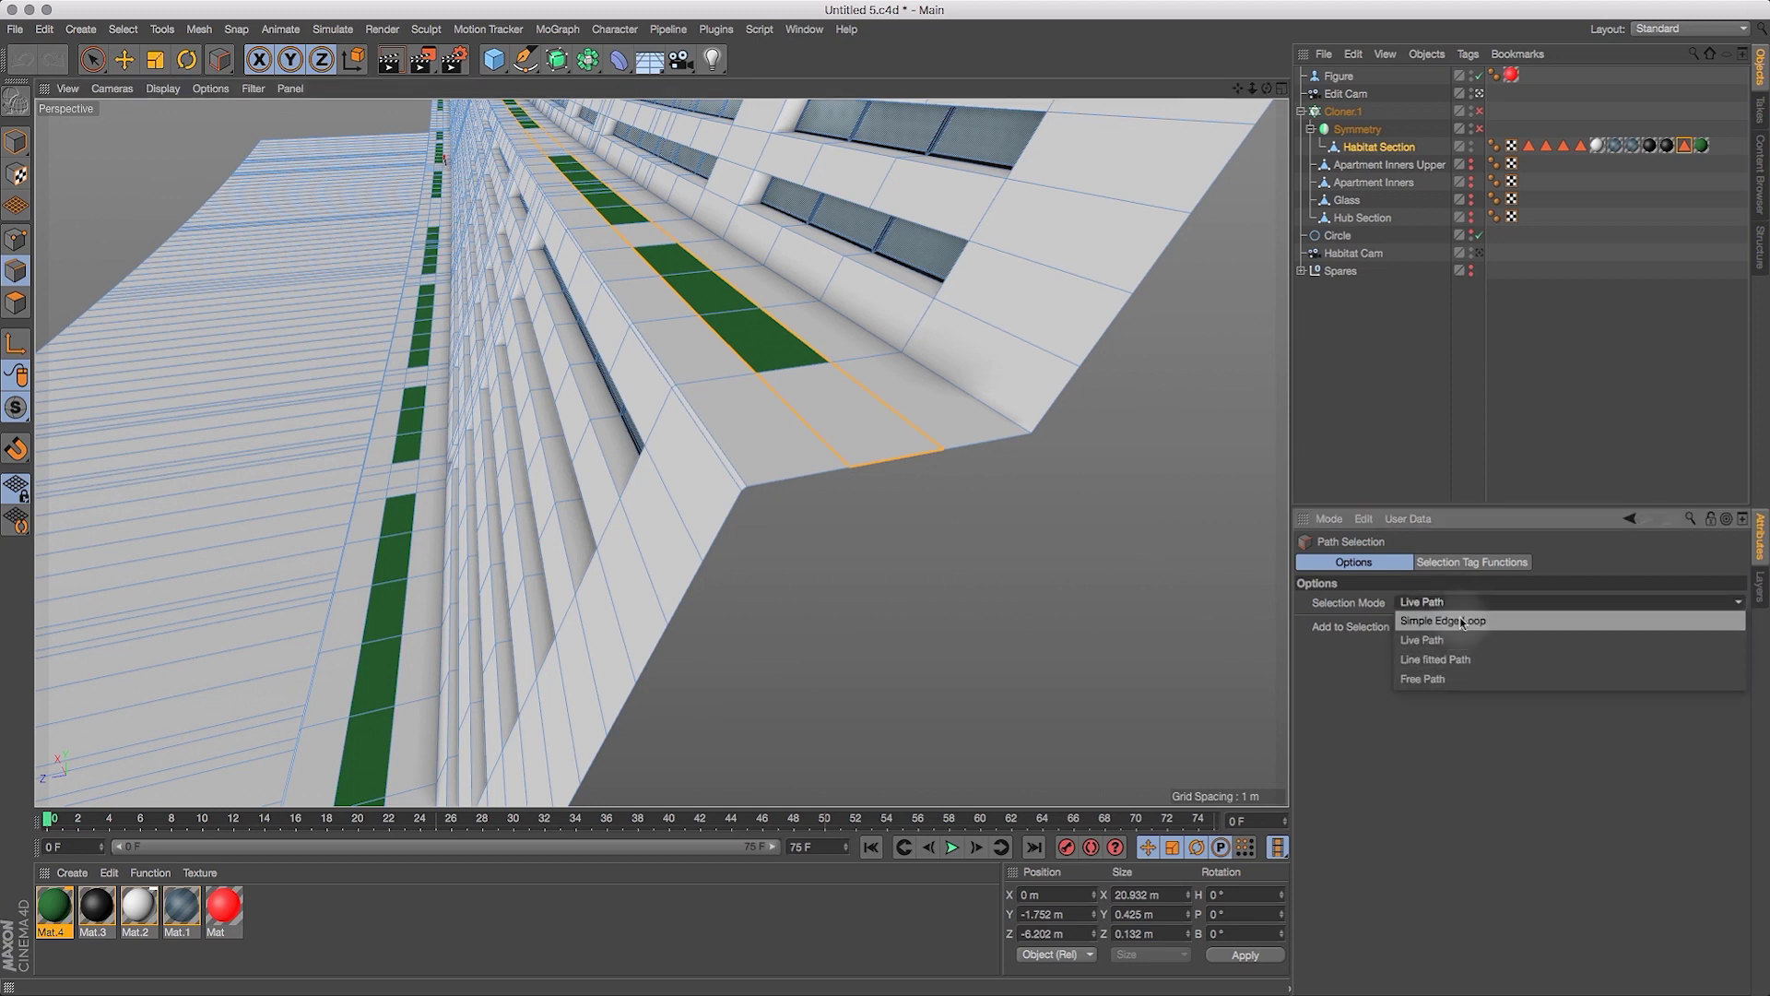
{"action": "left_click", "coordinate": [1463, 621]}
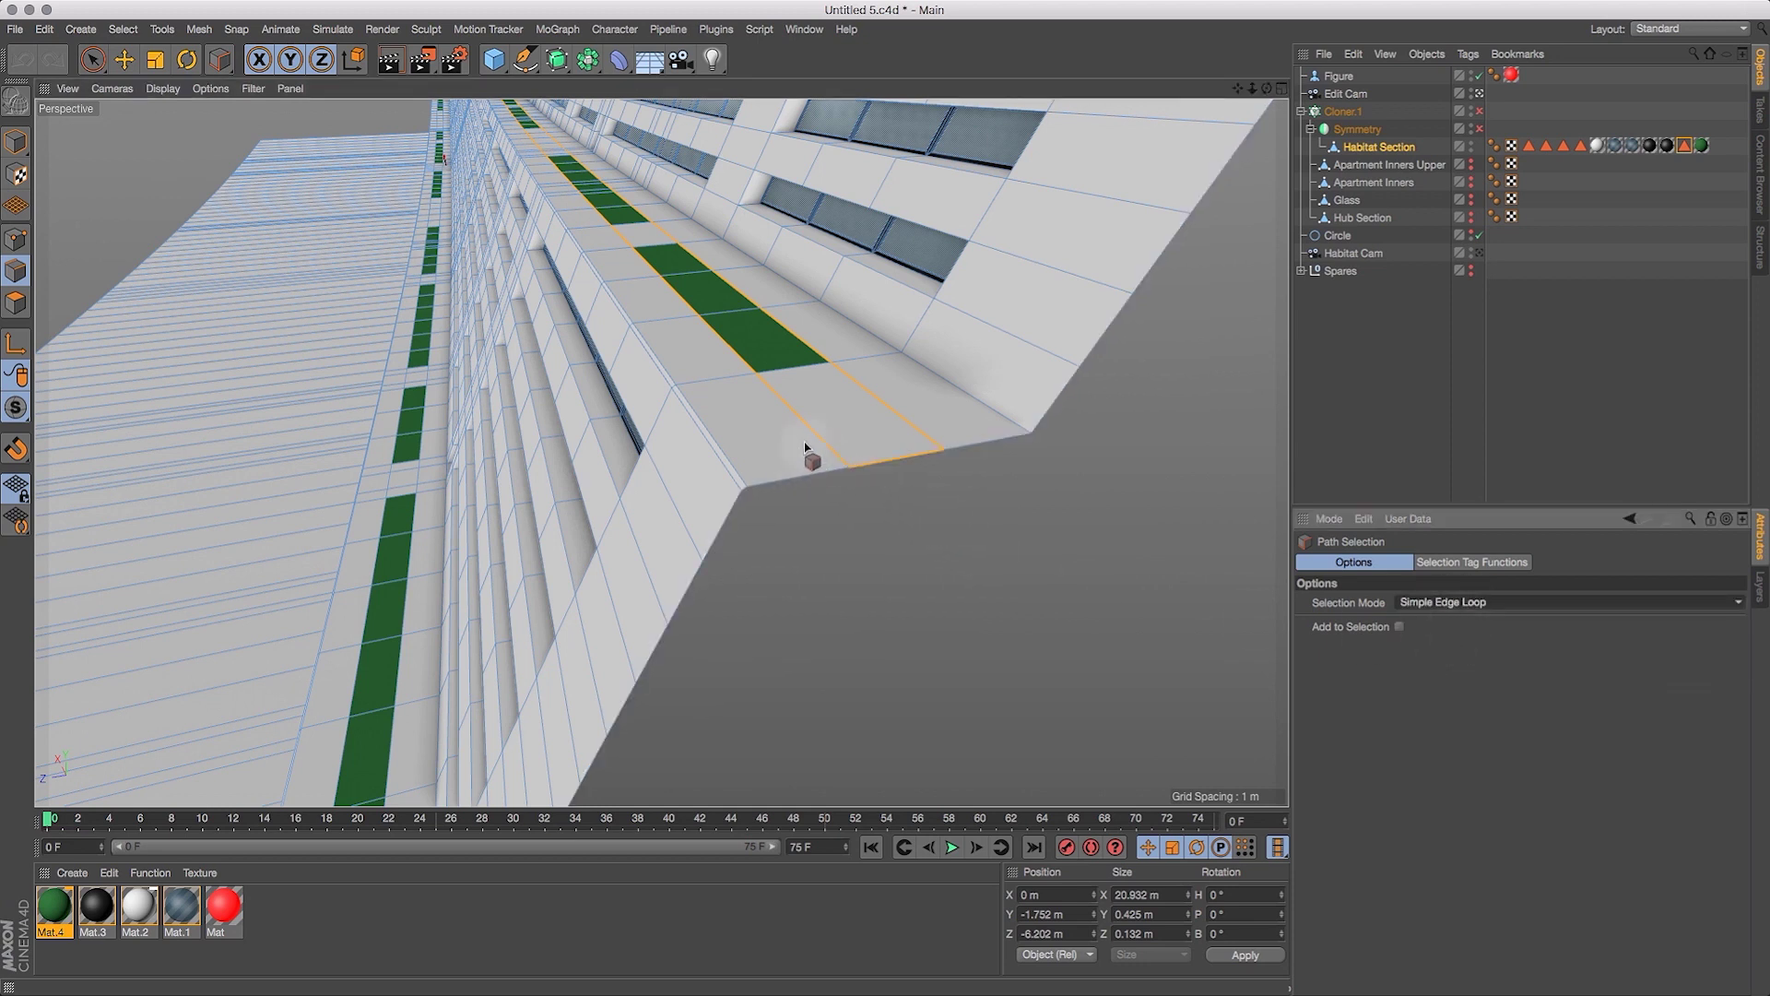
{"action": "left_click", "coordinate": [726, 457]}
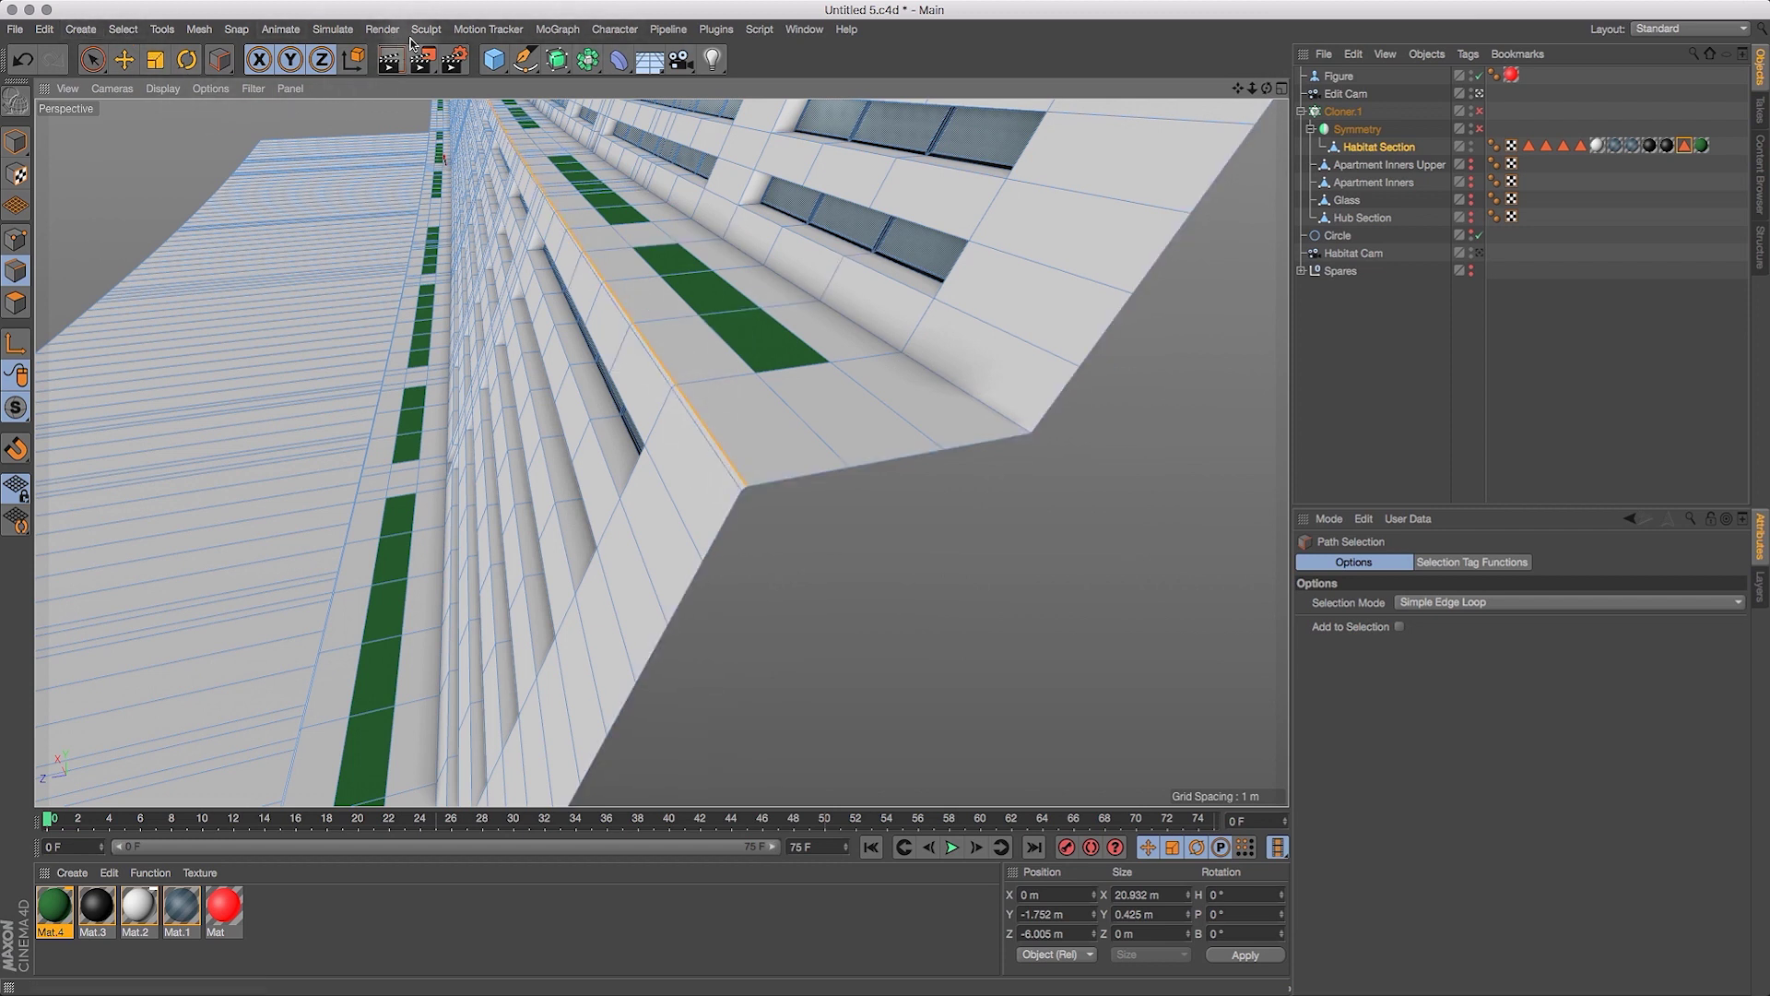
Convert the selected rim edges of the Habitat Section into a spline with Edge to Spline.
{"action": "left_click", "coordinate": [163, 29]}
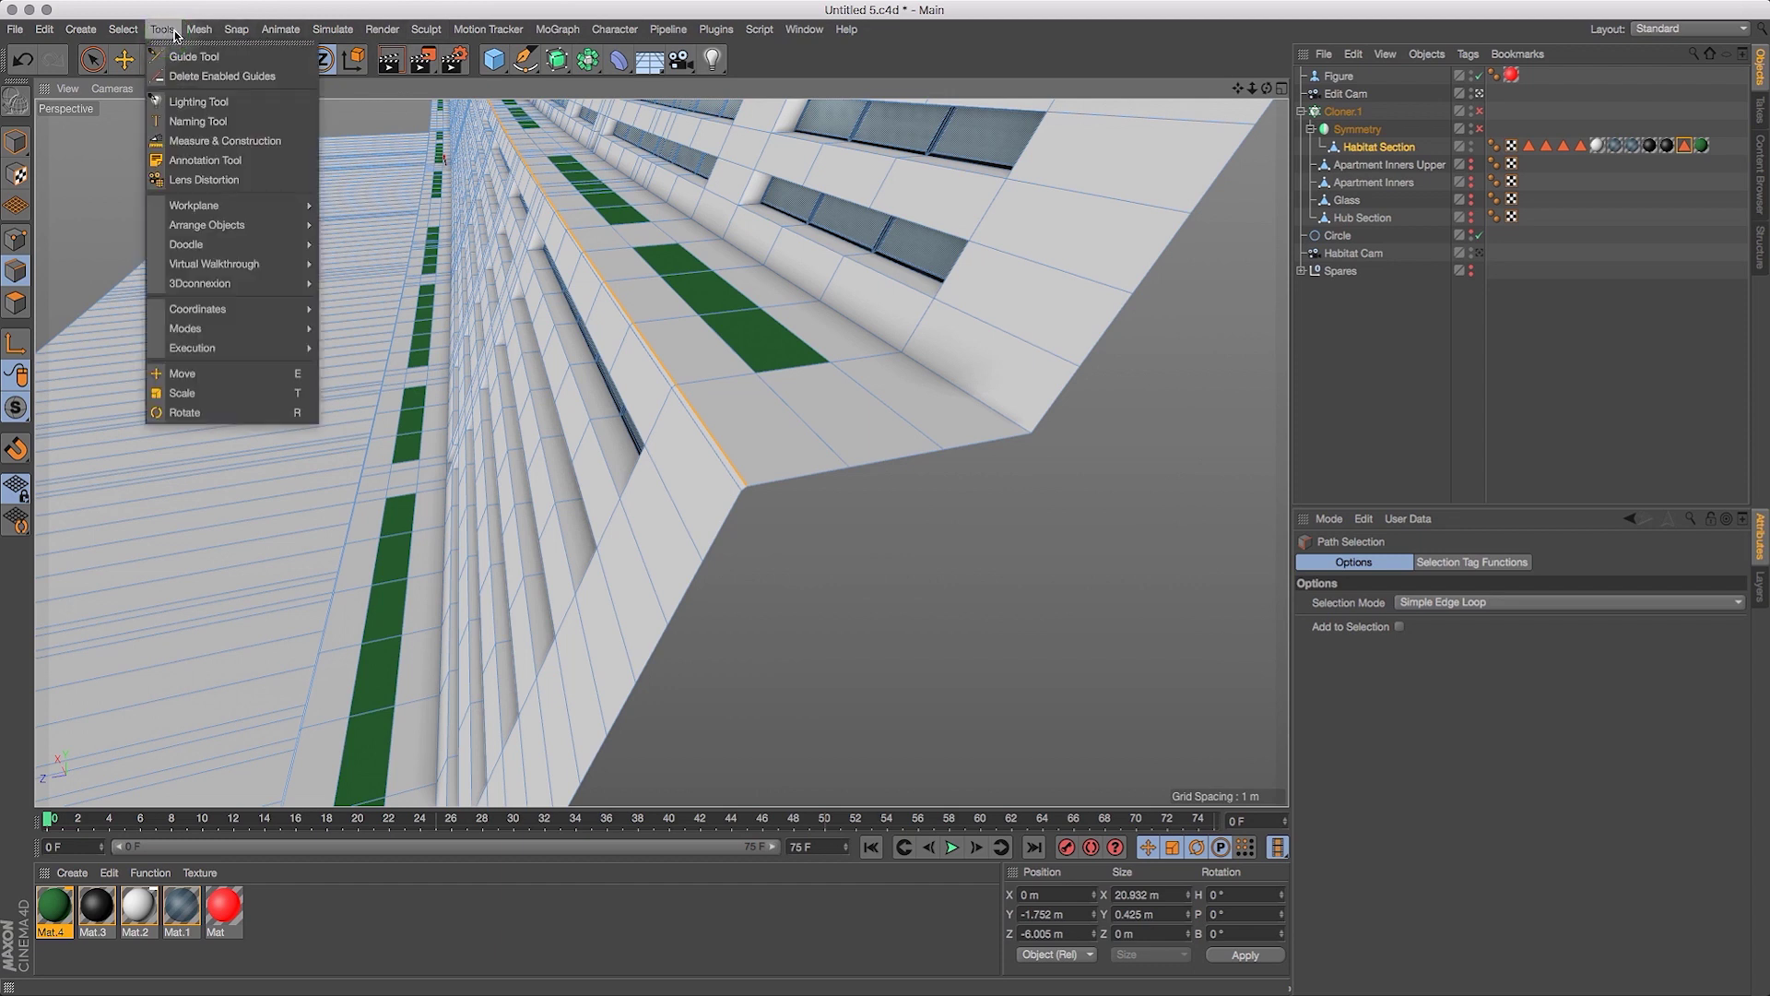
{"action": "mouse_move", "coordinate": [200, 31]}
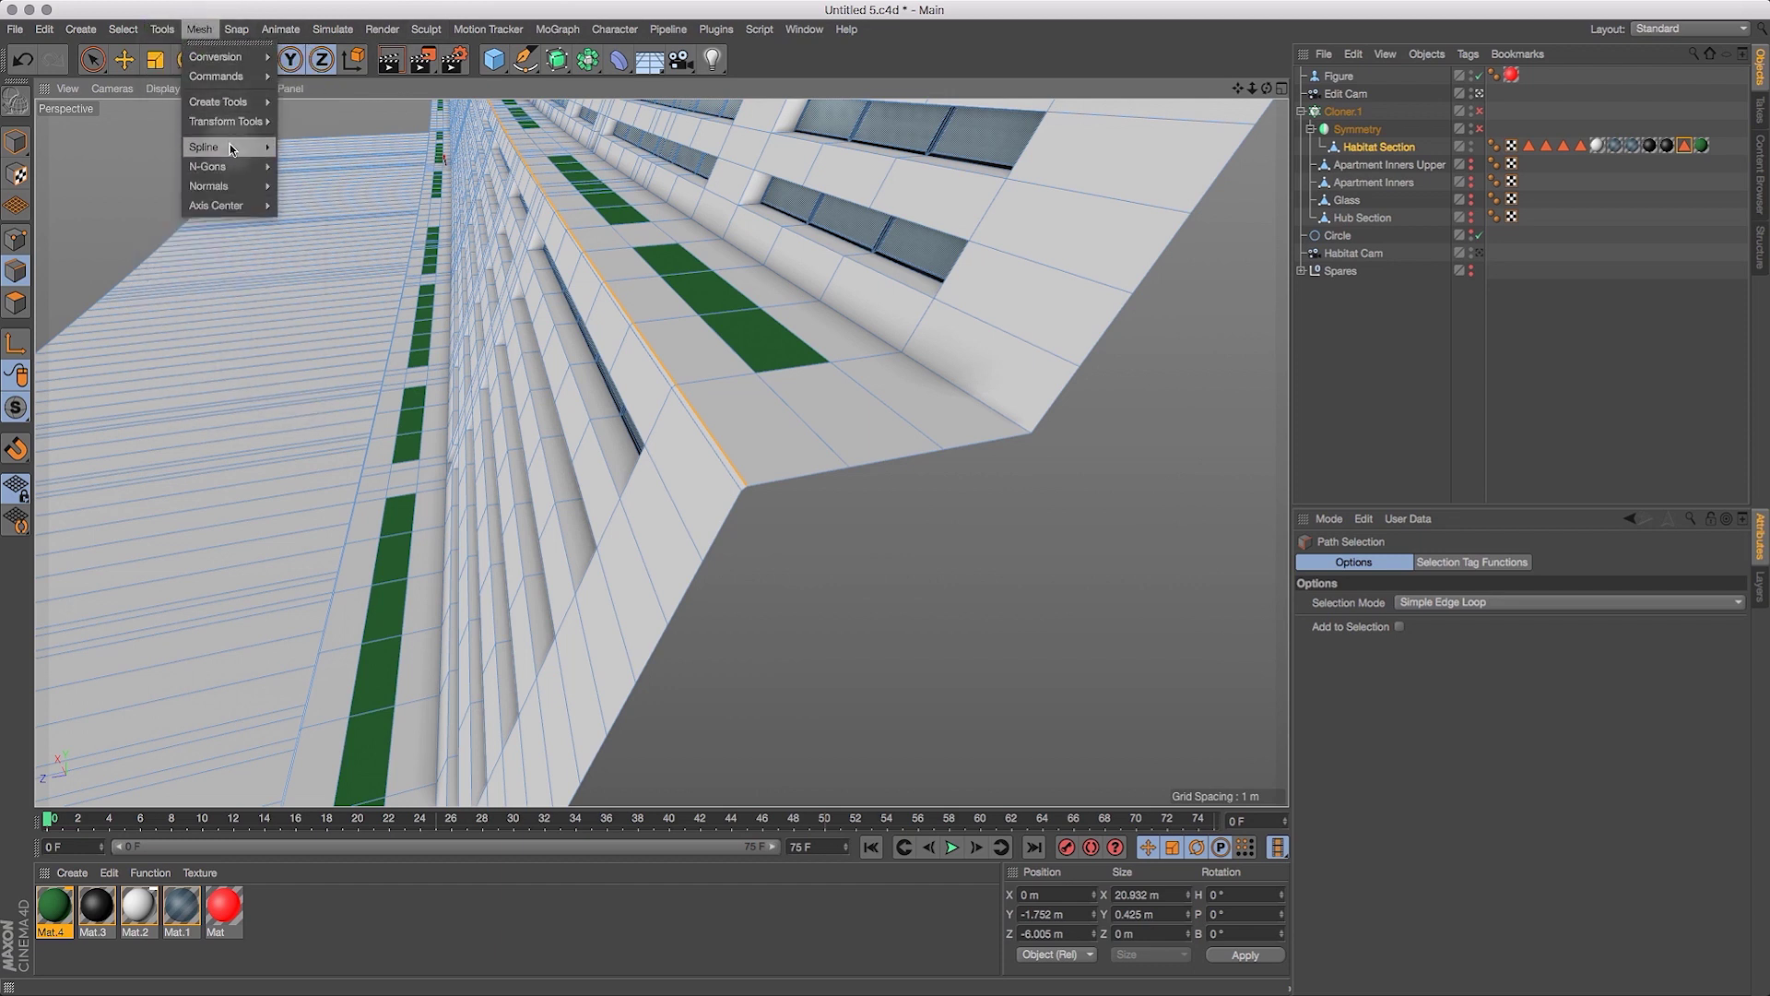
{"action": "mouse_move", "coordinate": [235, 153]}
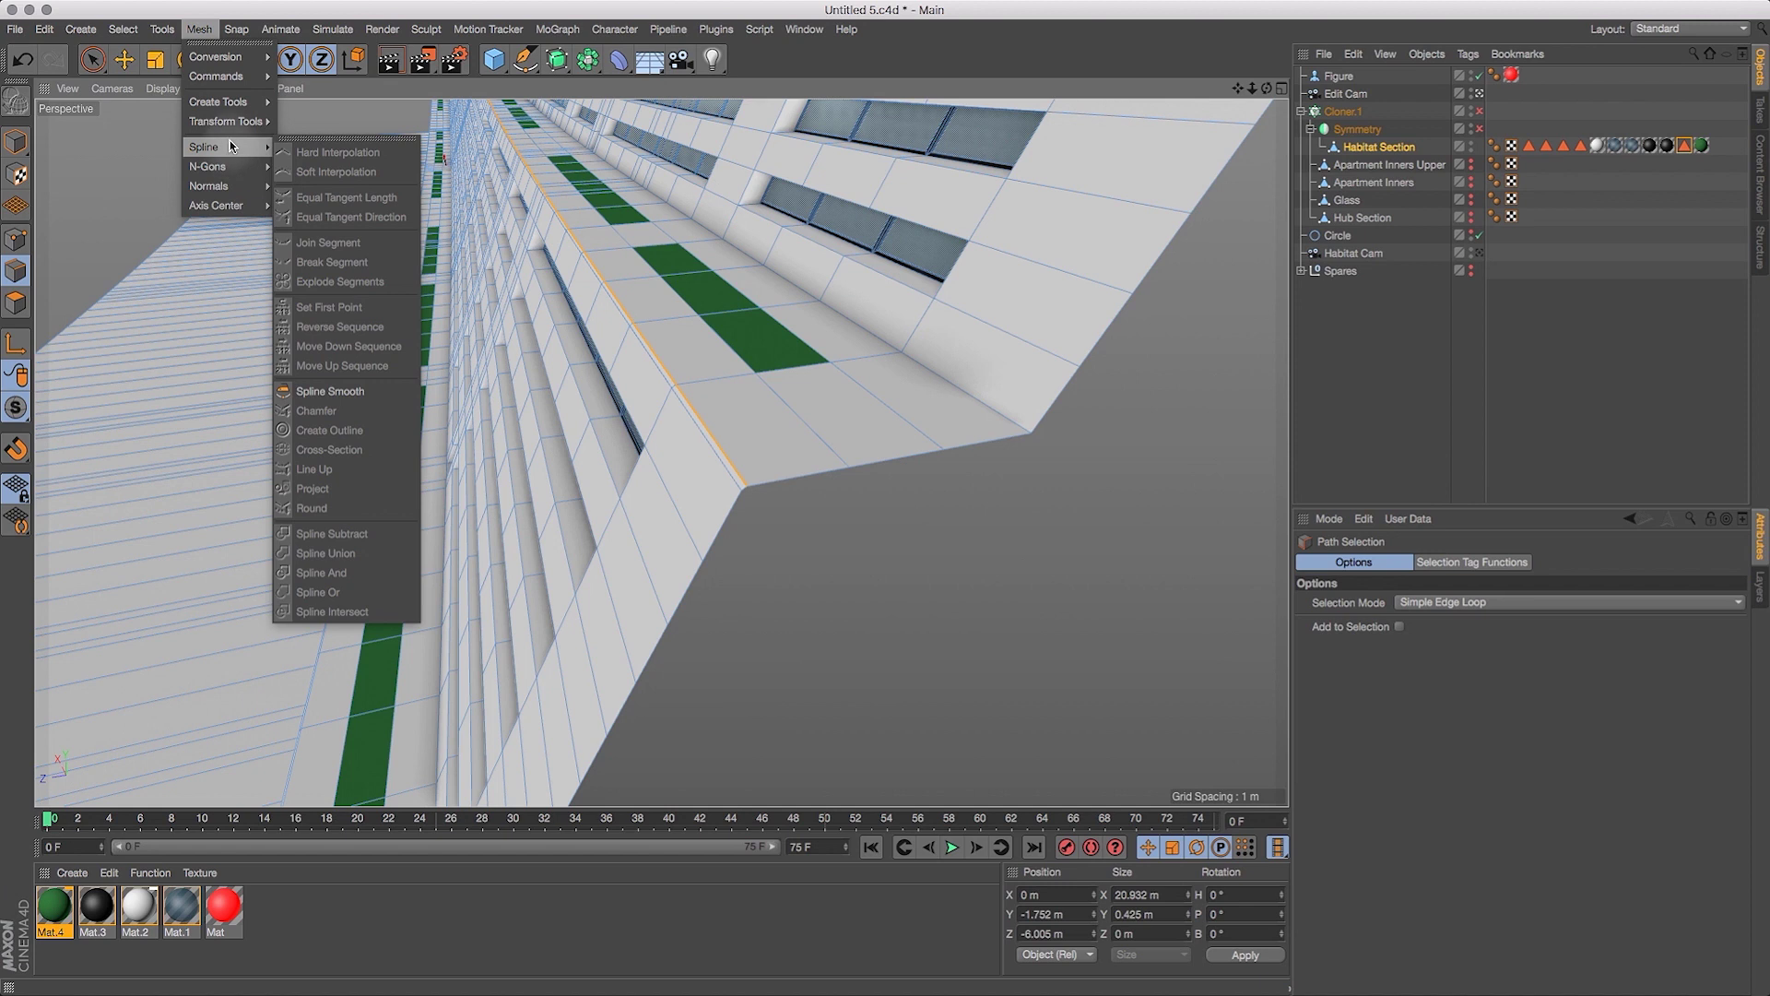
{"action": "mouse_move", "coordinate": [220, 79]}
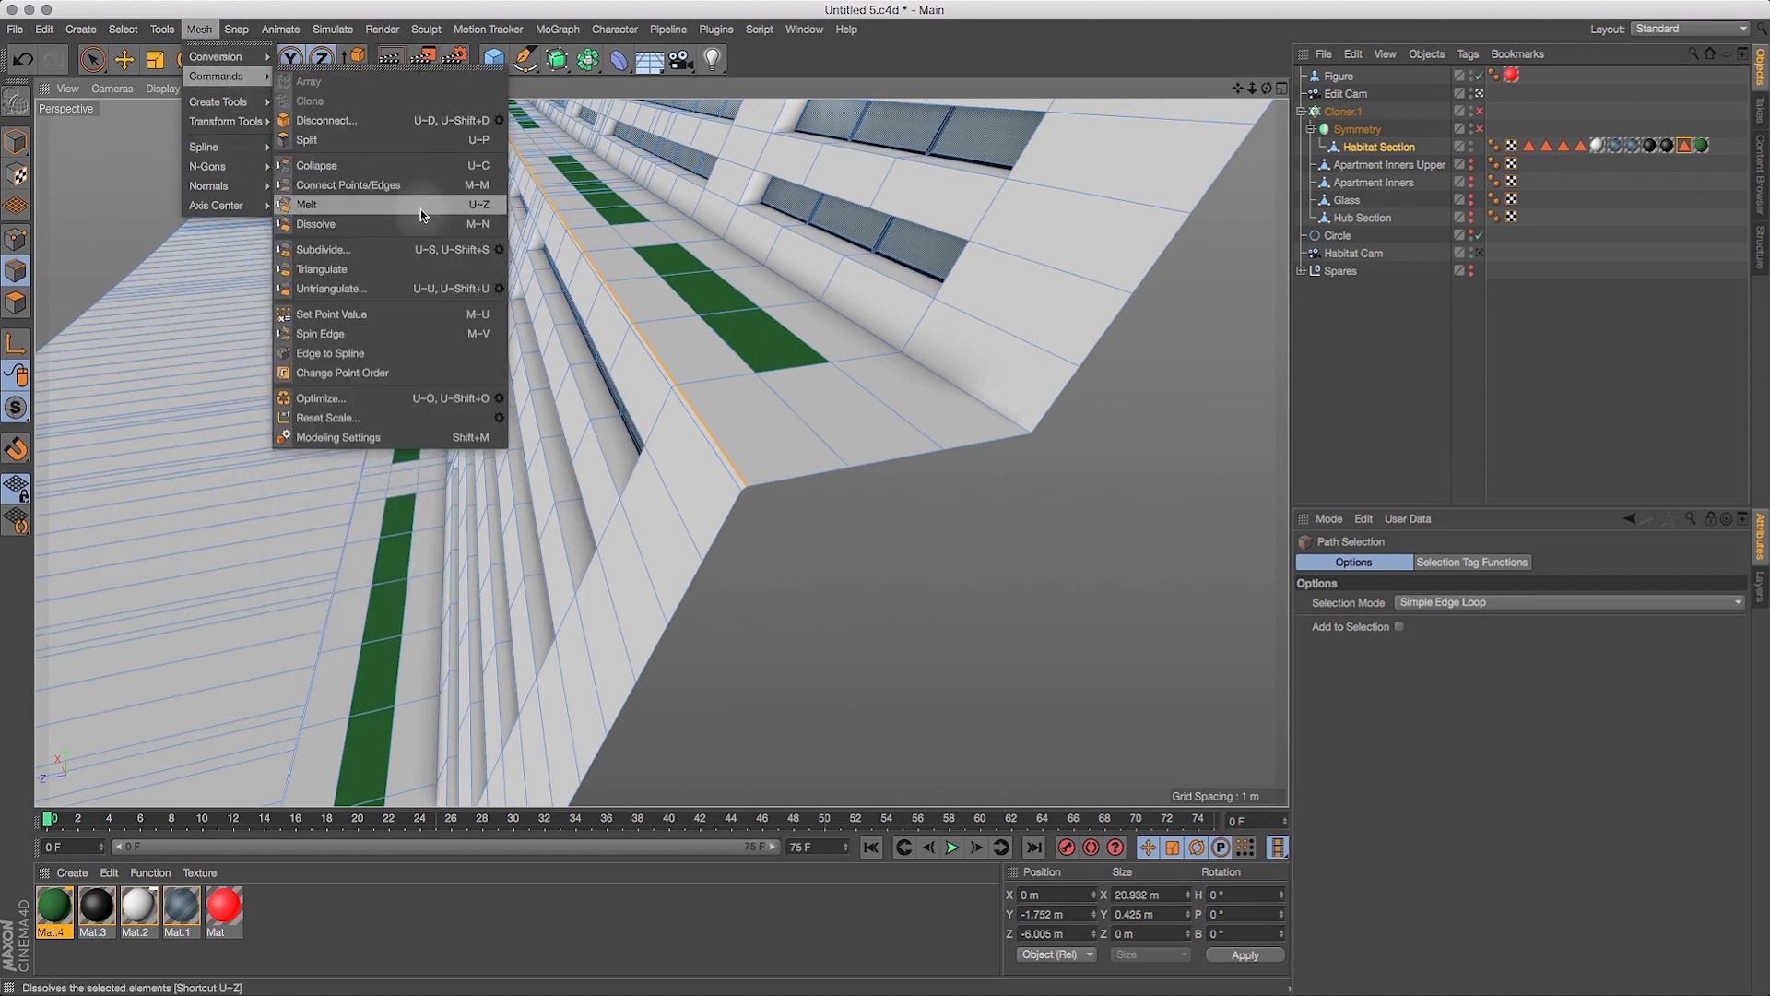
{"action": "left_click", "coordinate": [368, 354]}
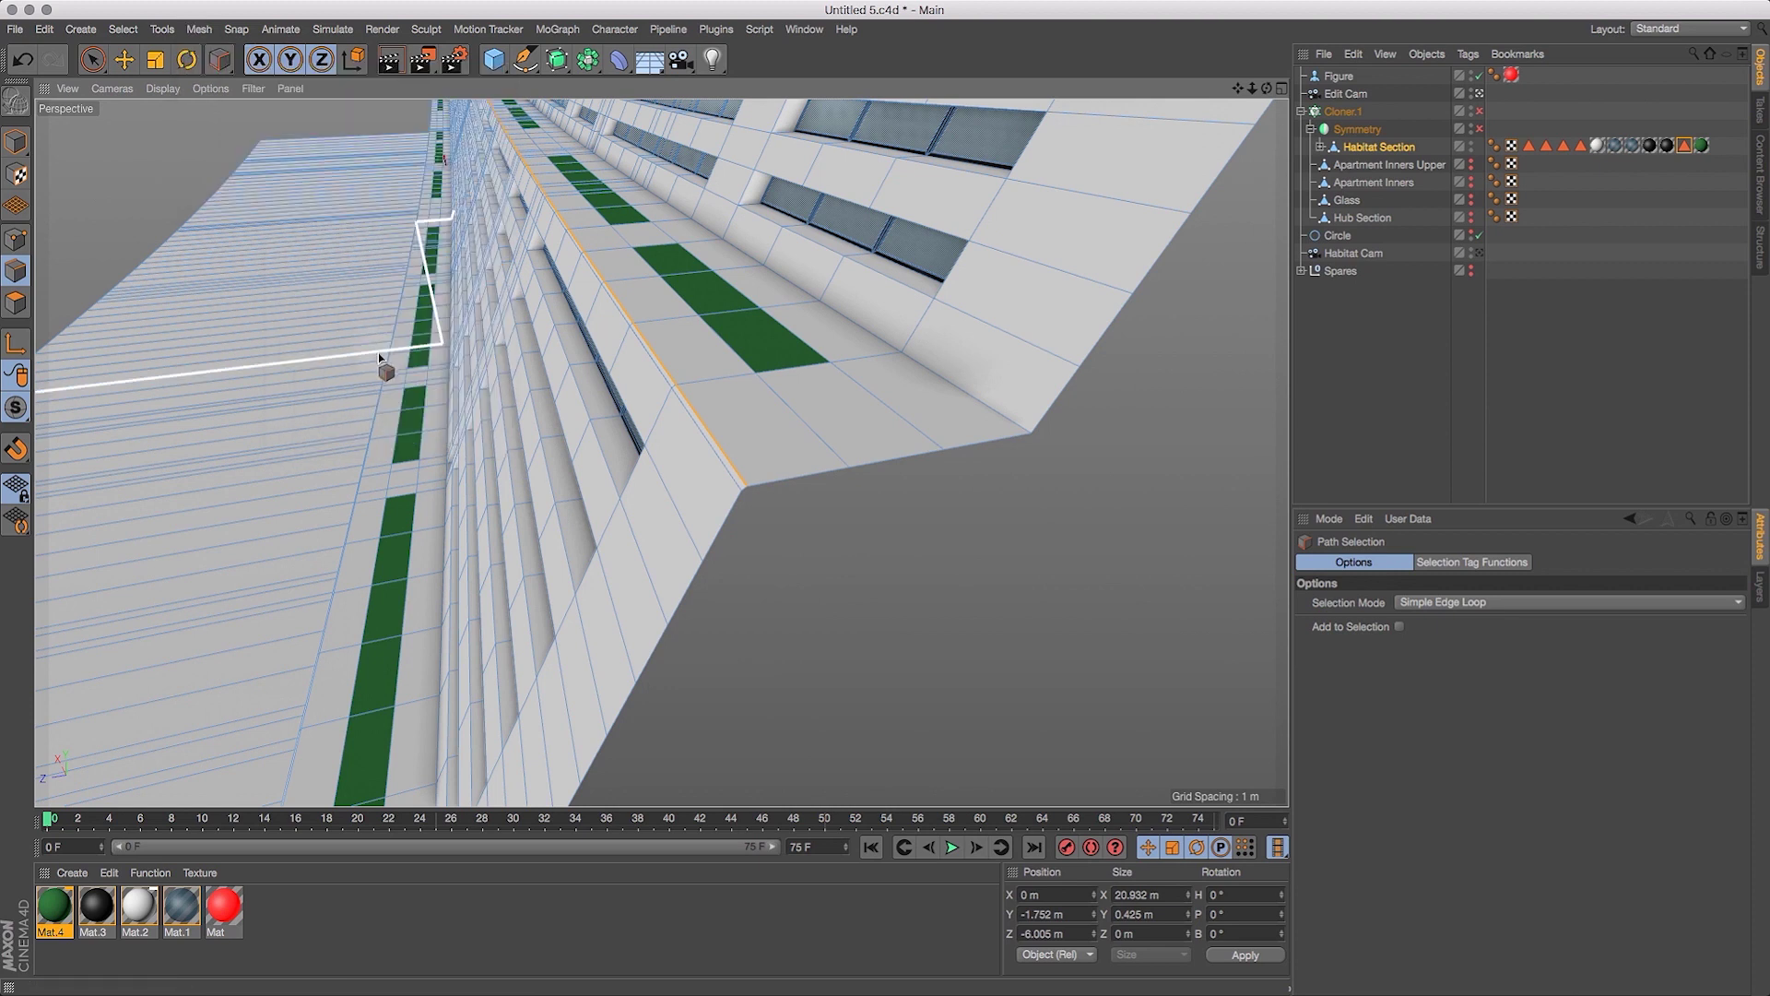
Select the Habitat Section.Spline child object and switch to the Move tool in model mode.
{"action": "left_click", "coordinate": [1321, 146]}
{"action": "left_click", "coordinate": [1383, 166]}
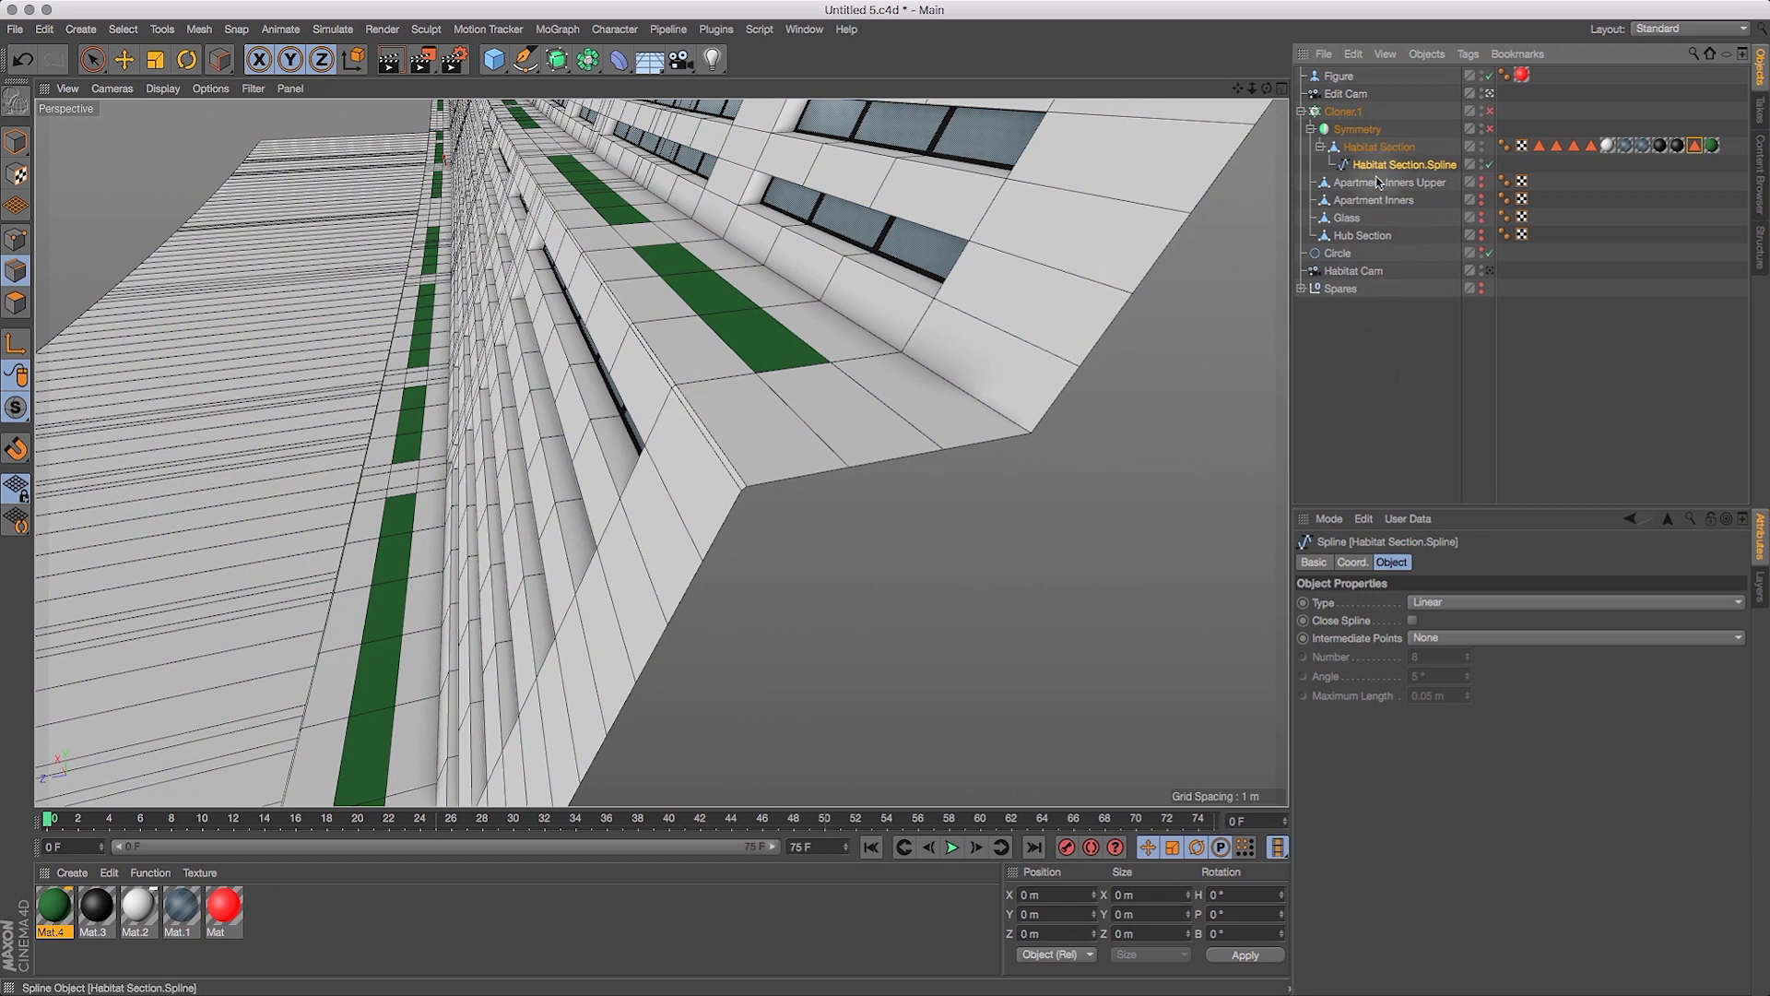
{"action": "left_click_drag", "start_coordinate": [1380, 172], "coordinate": [650, 409]}
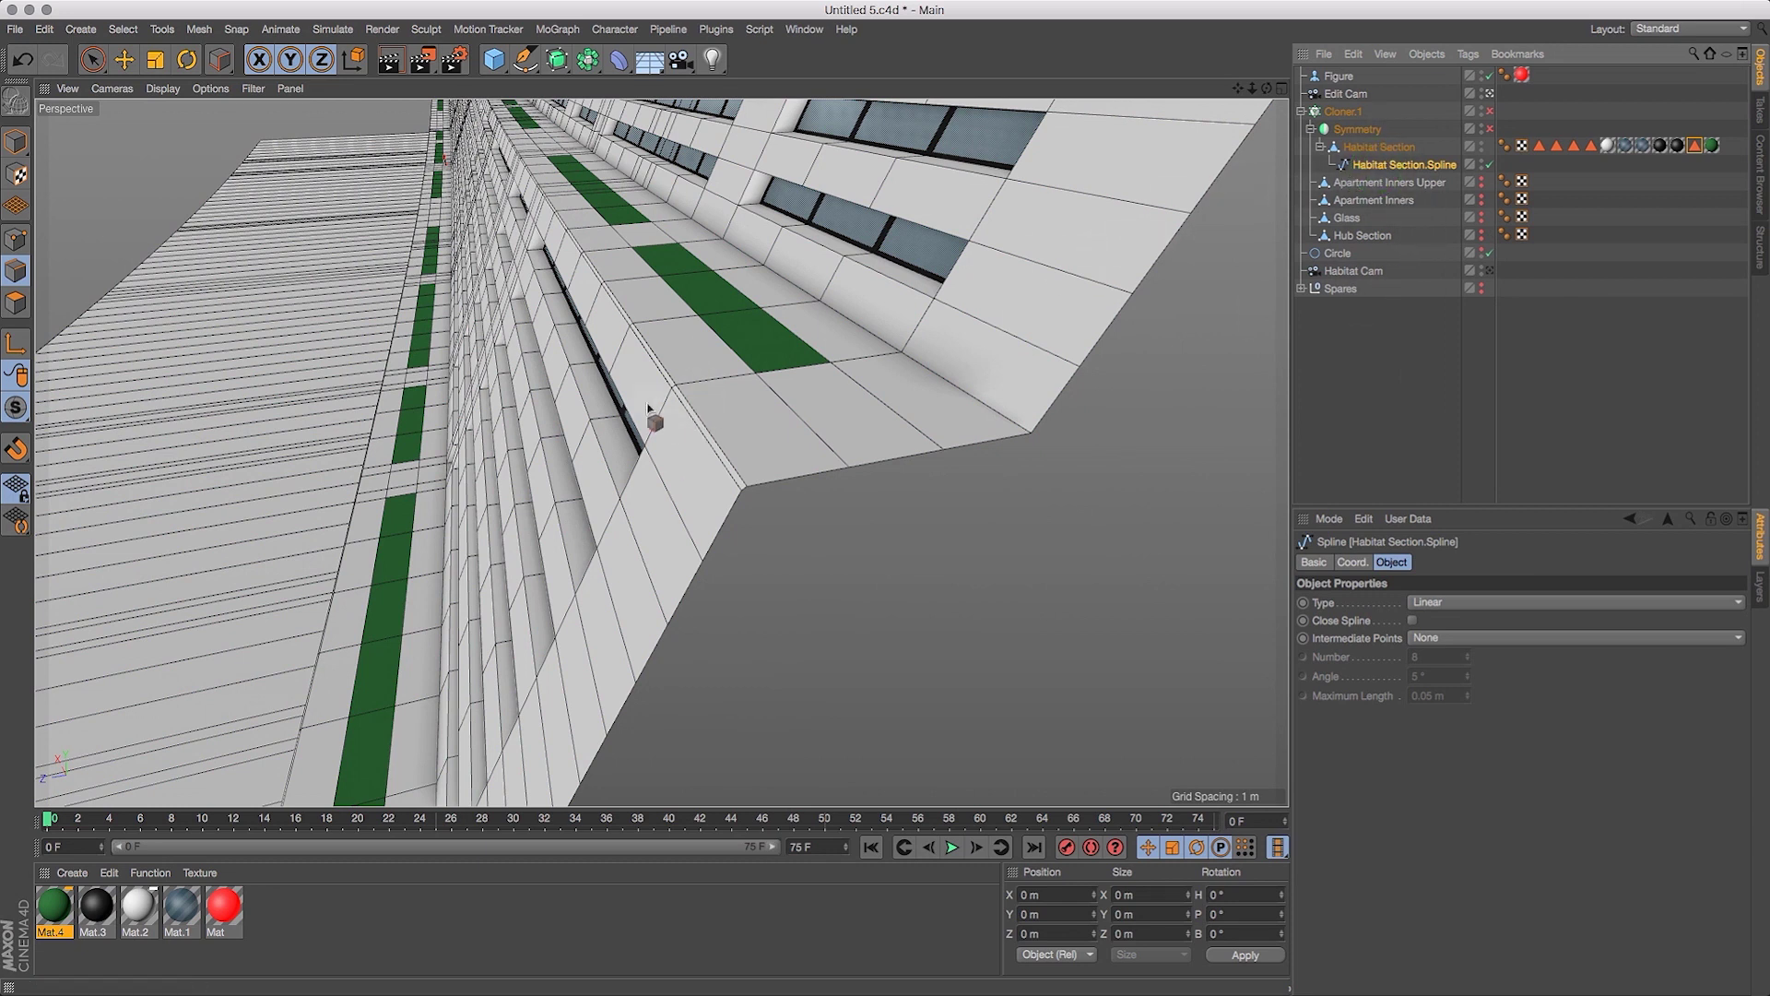
{"action": "left_click", "coordinate": [122, 59]}
{"action": "left_click", "coordinate": [16, 141]}
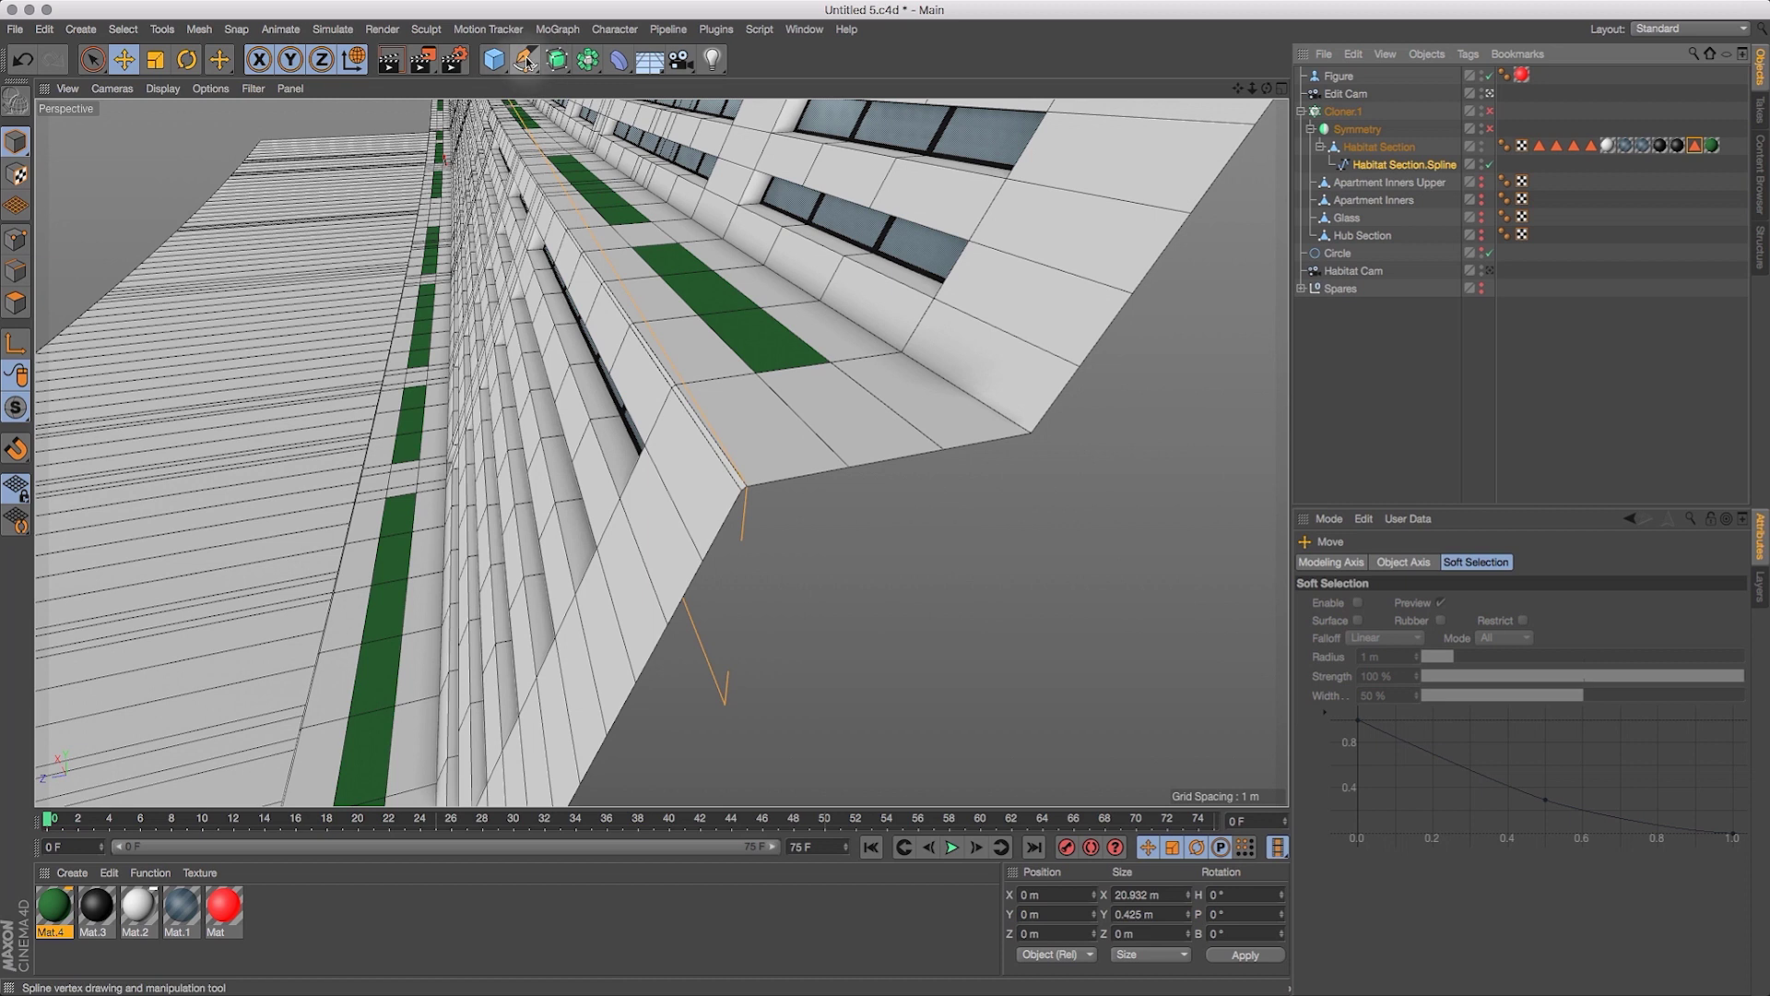
Create a Sweep object and make the Habitat Section.Spline its child.
{"action": "left_click", "coordinate": [558, 62]}
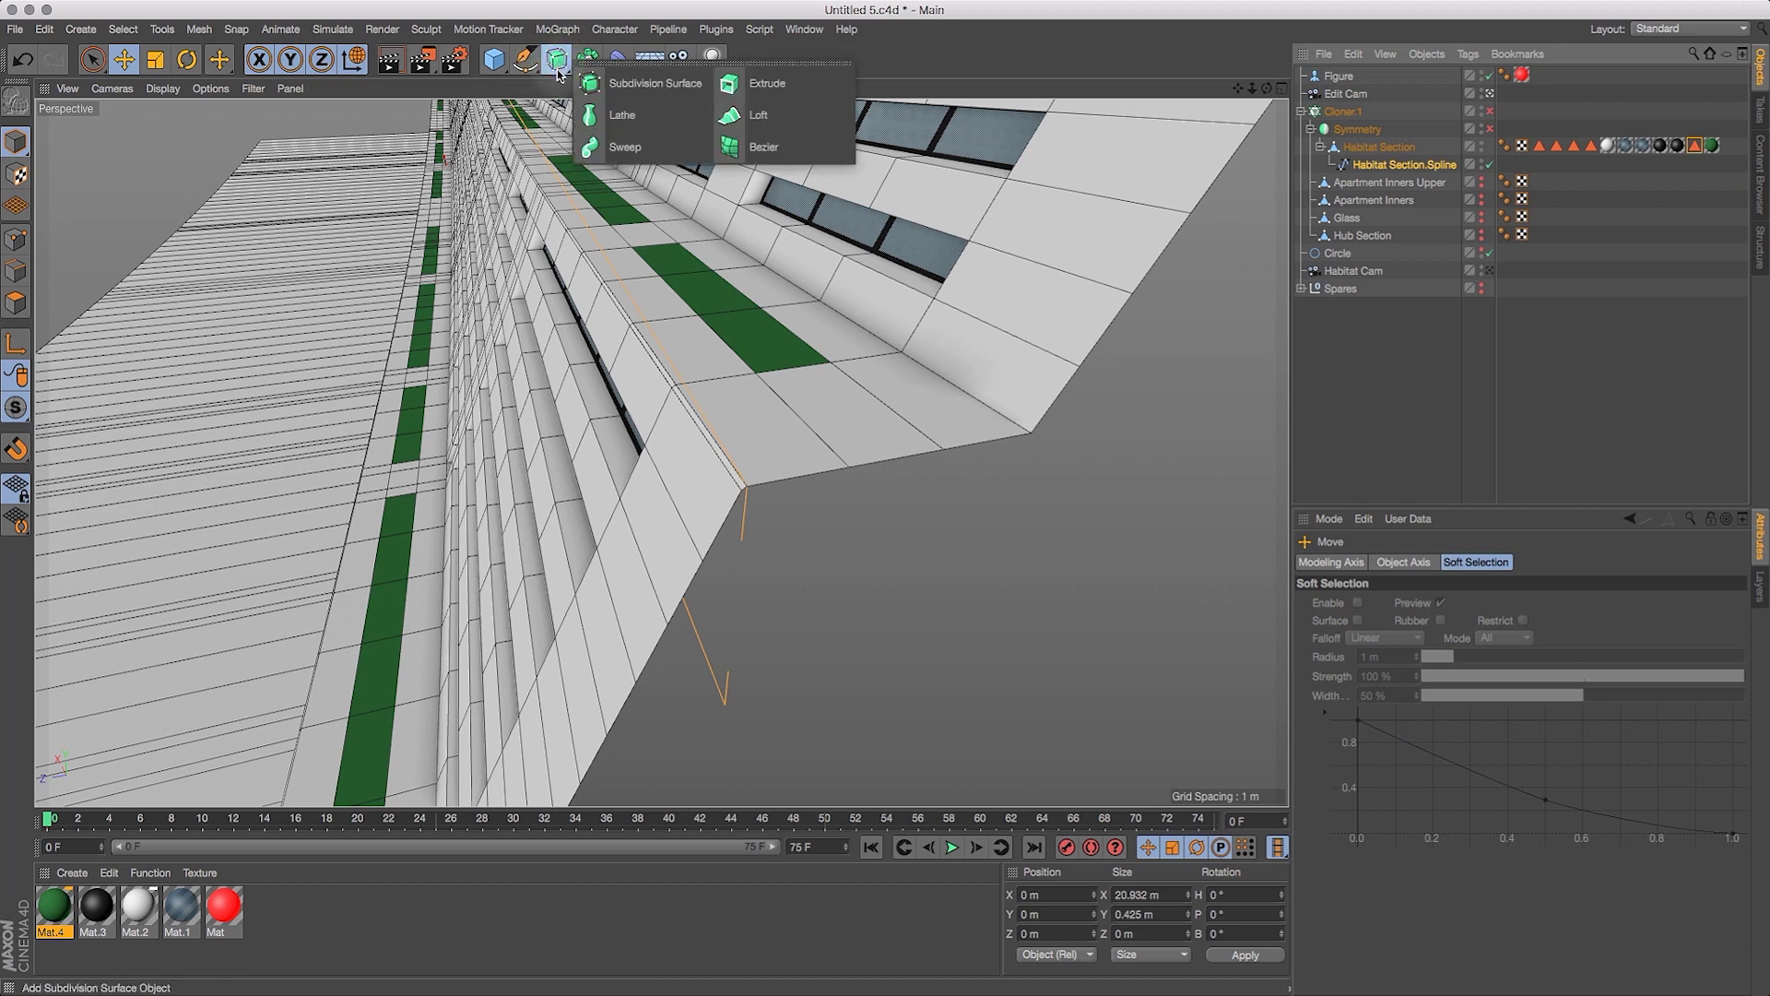
{"action": "left_click", "coordinate": [625, 146]}
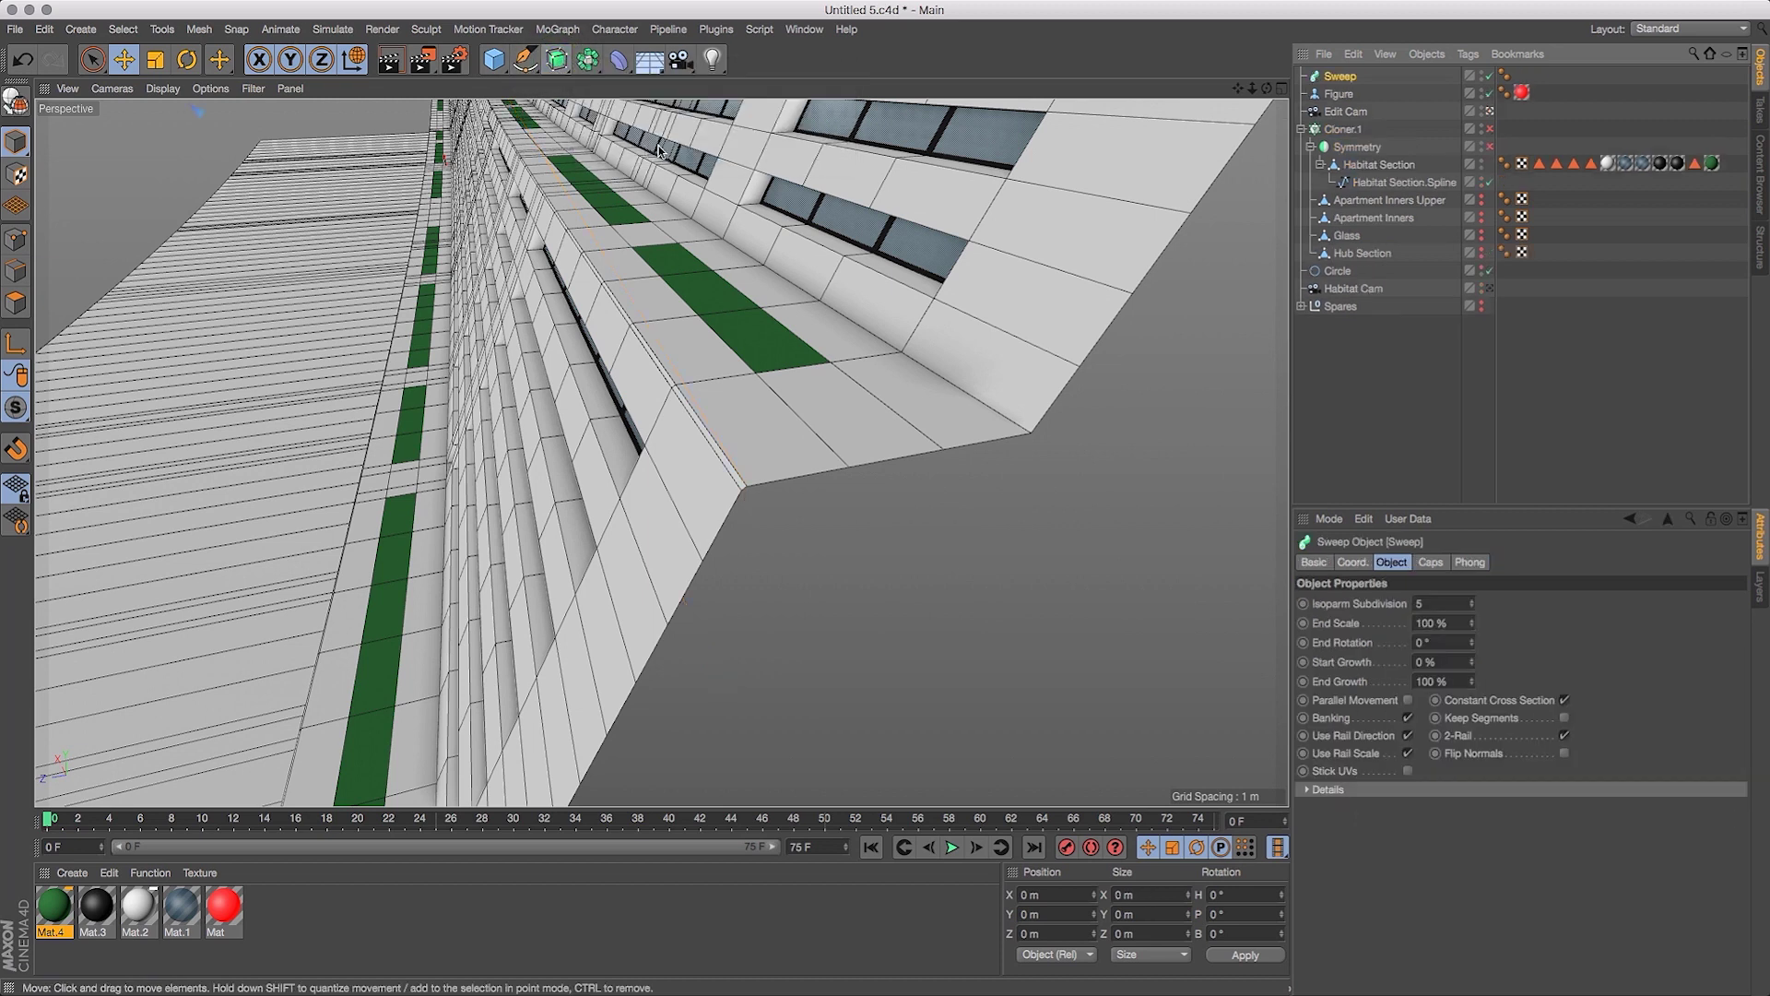
{"action": "left_click_drag", "start_coordinate": [1390, 185], "coordinate": [1346, 79]}
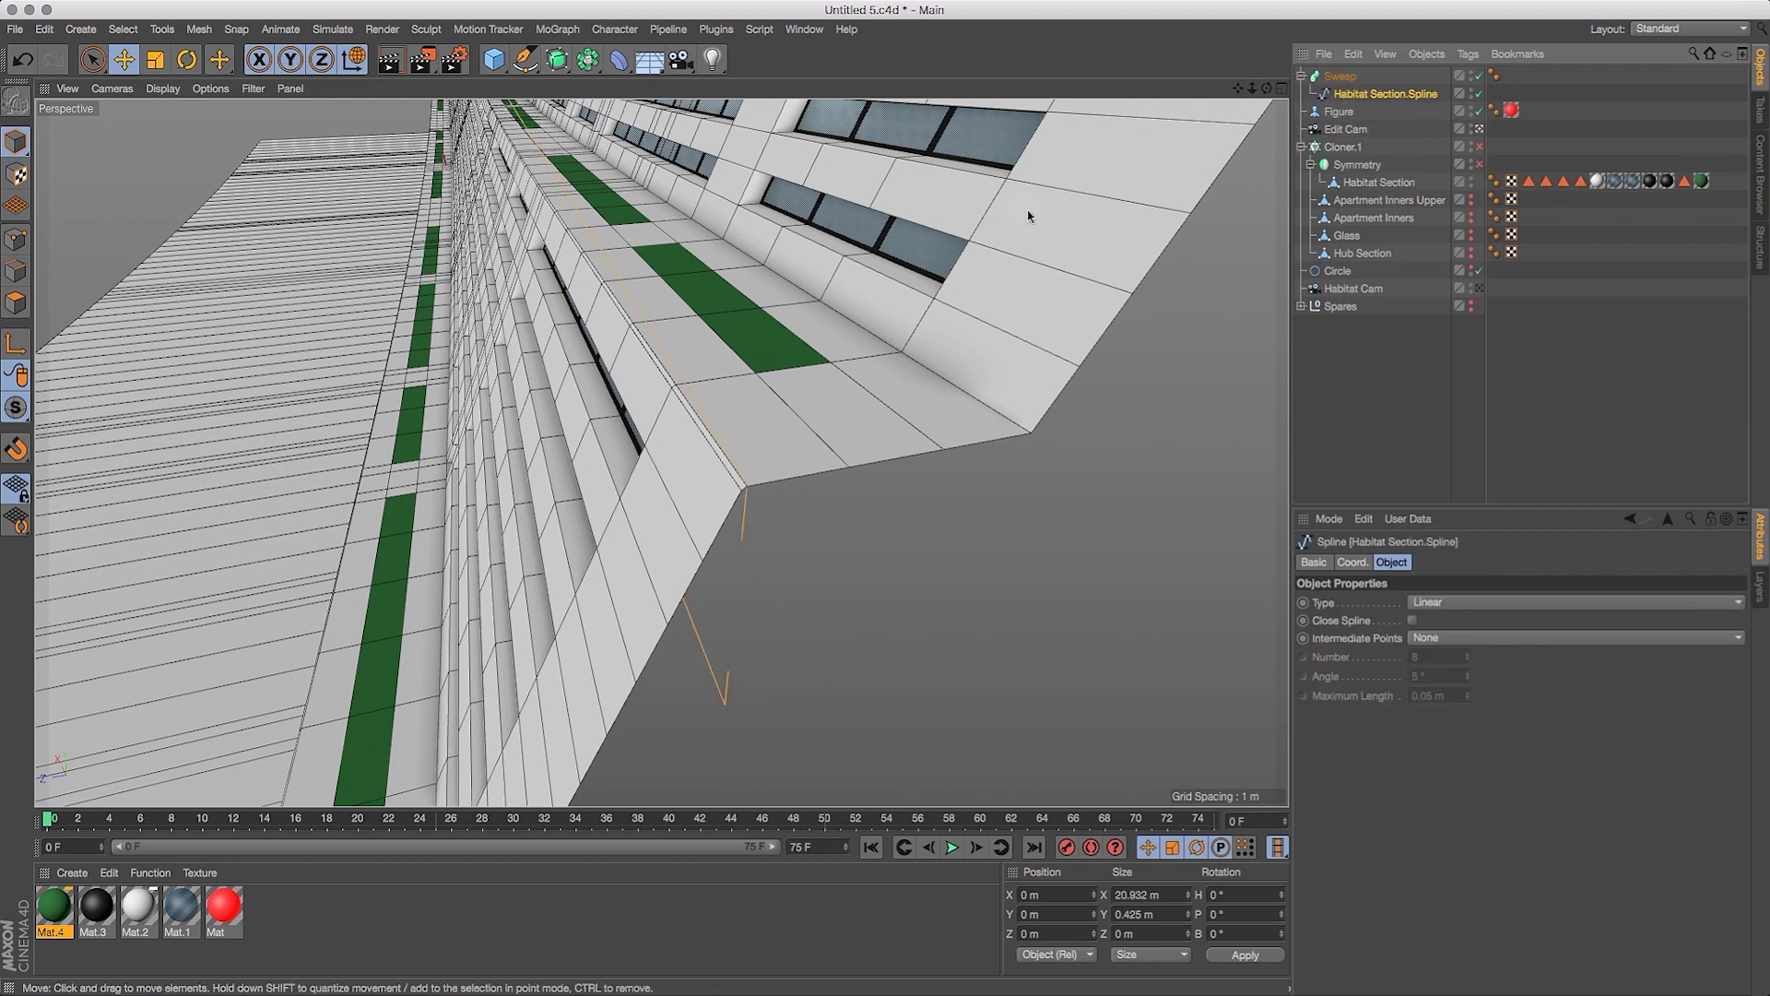
Add a Rectangle spline and nest it in the Sweep above the rim spline as its profile.
{"action": "left_click", "coordinate": [522, 66]}
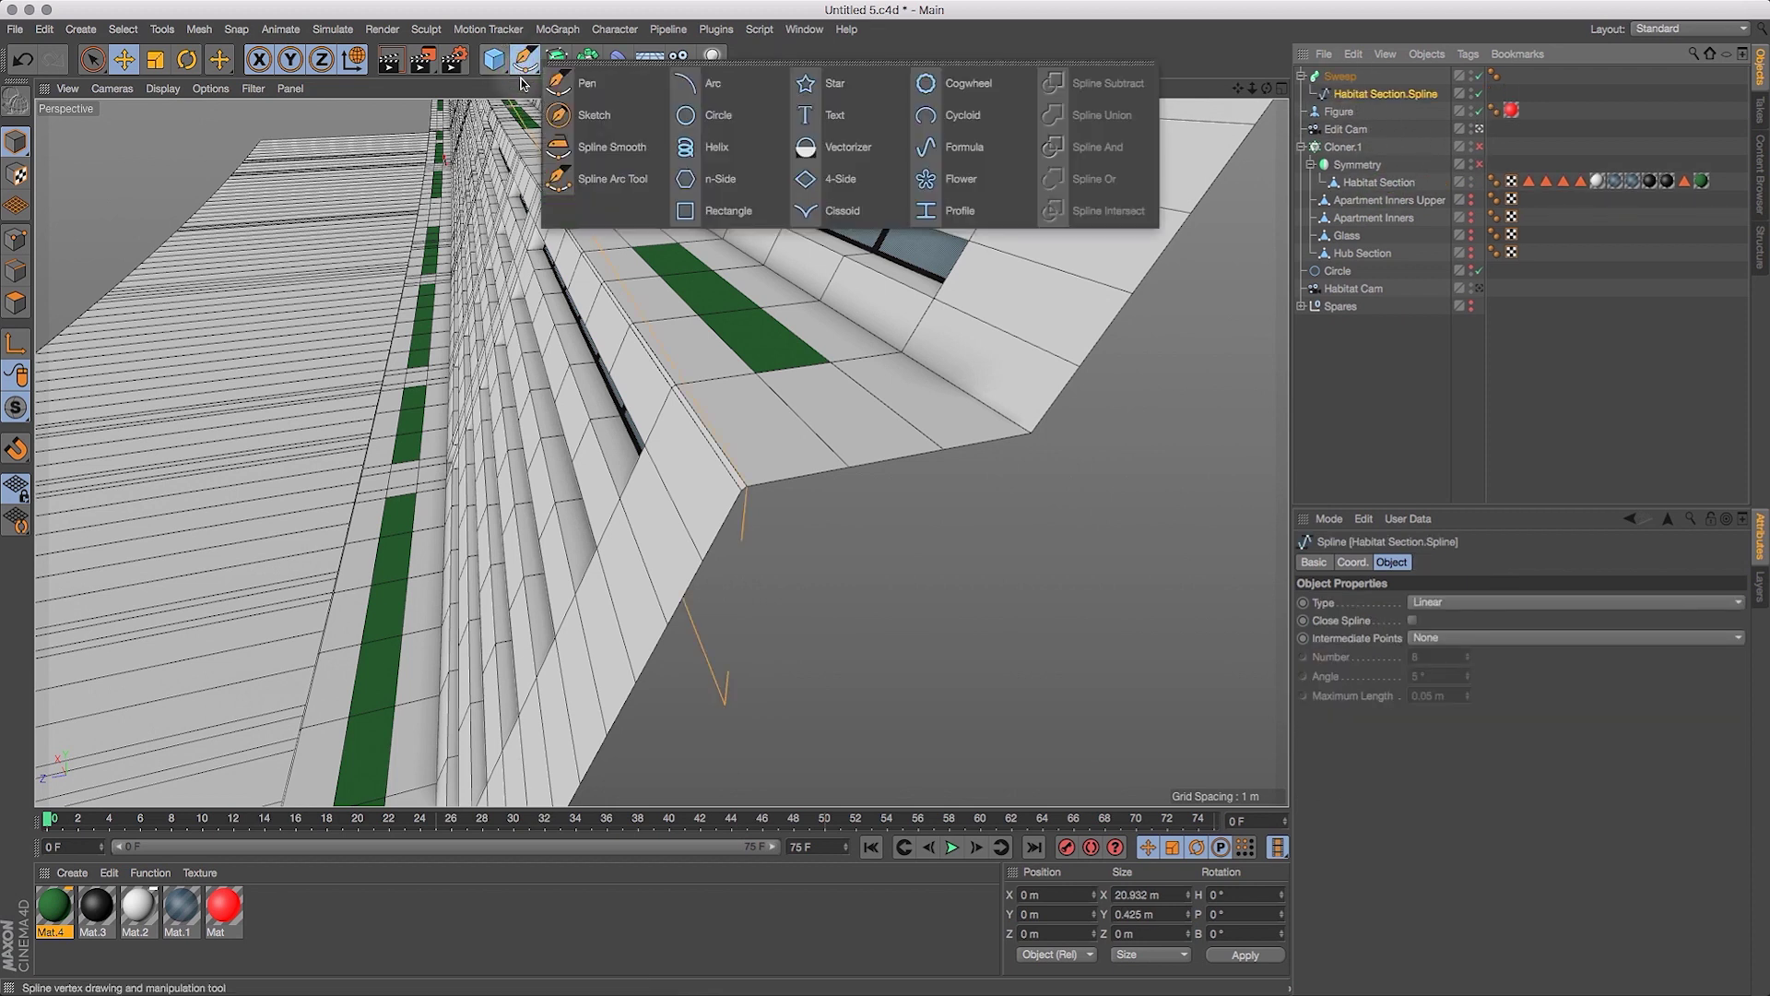
{"action": "left_click", "coordinate": [718, 213]}
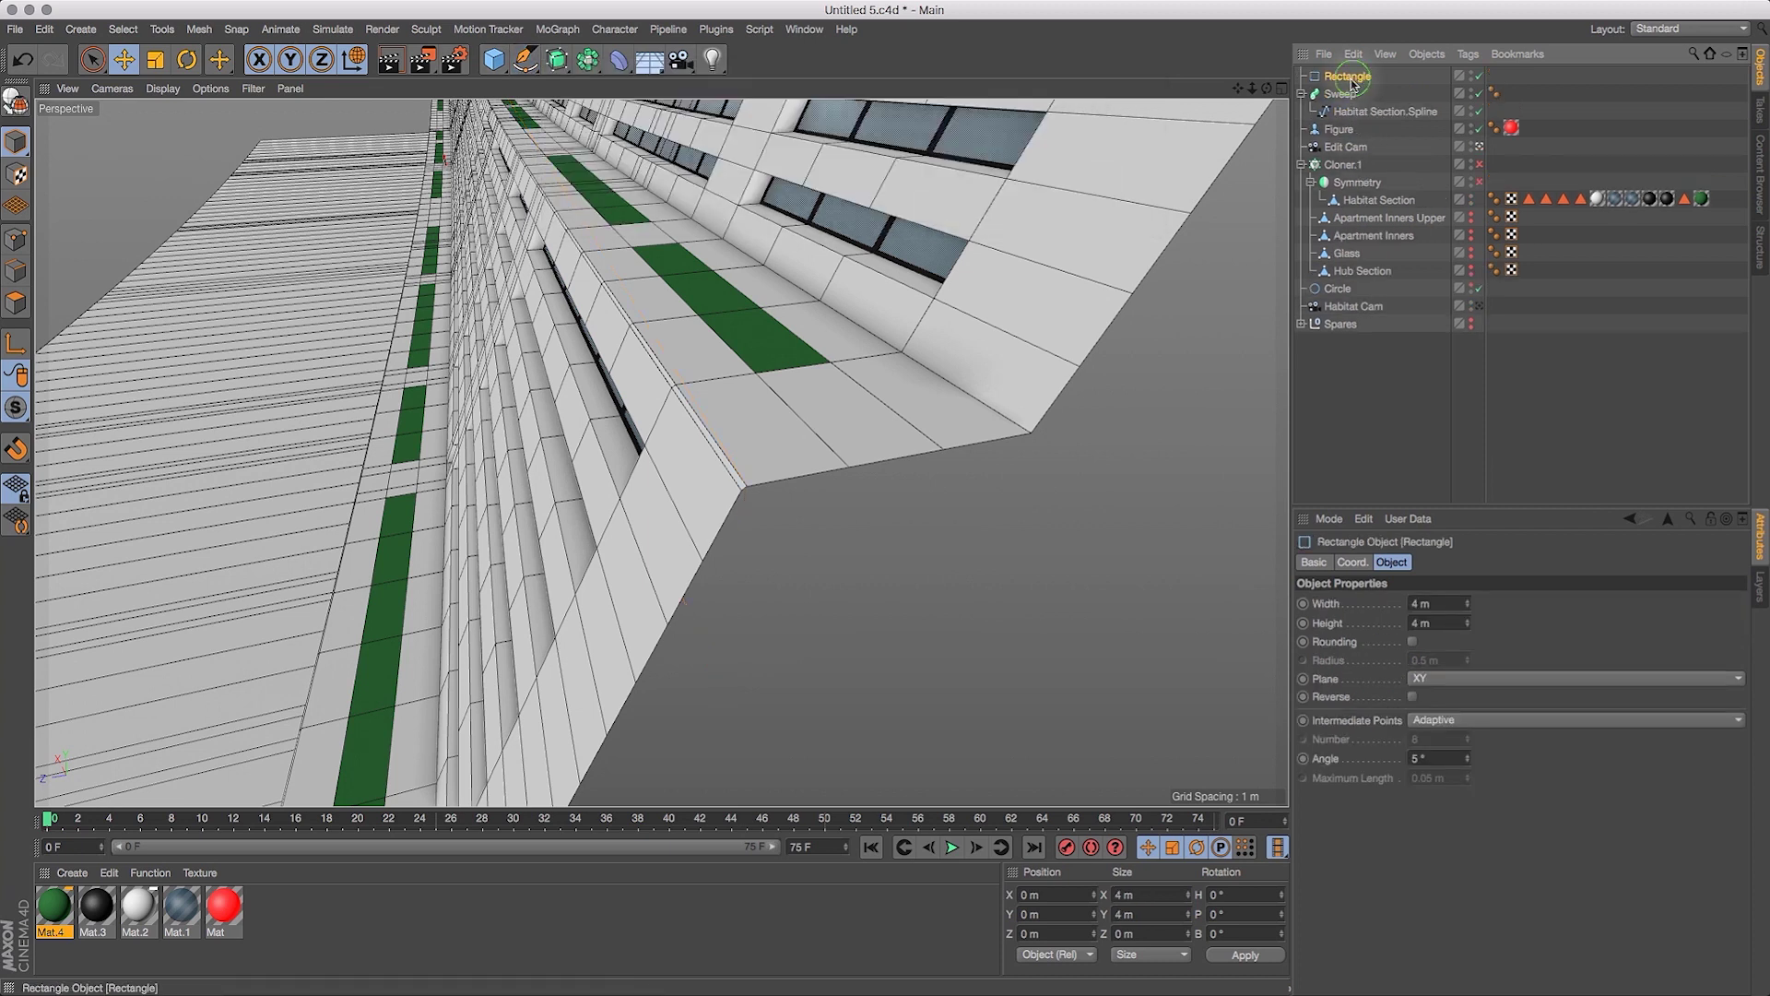
{"action": "left_click_drag", "start_coordinate": [1353, 108], "coordinate": [996, 191]}
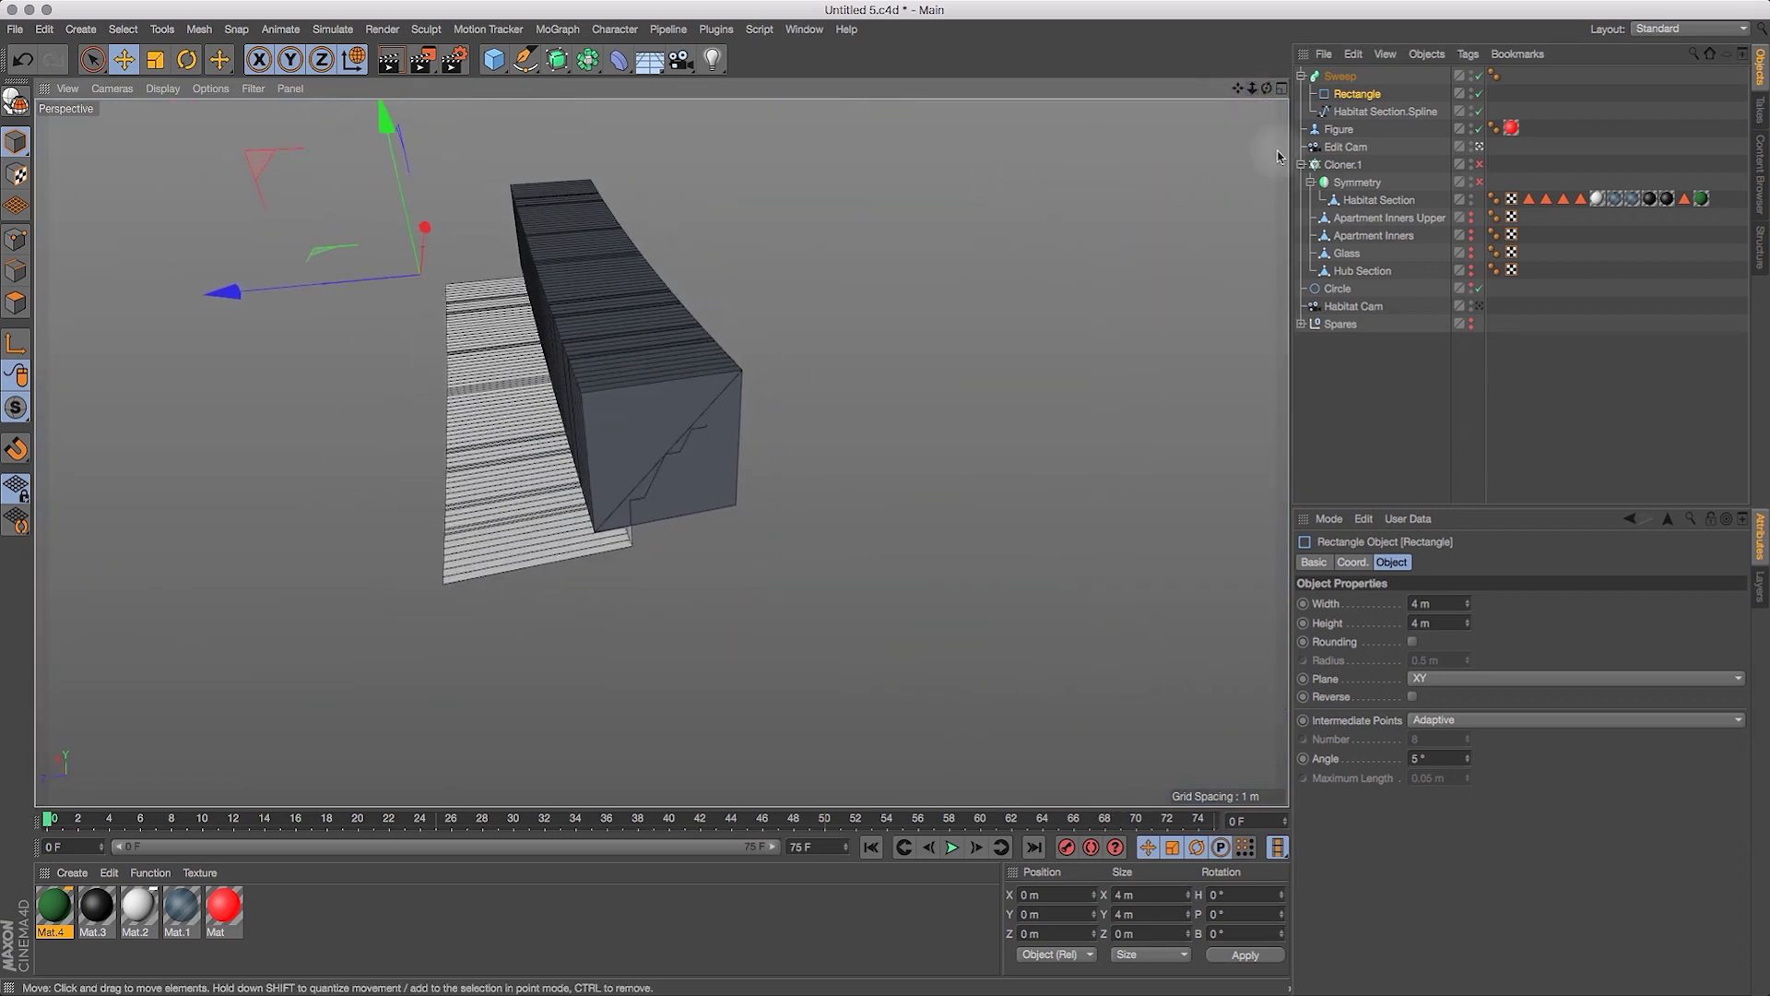
Scale the rectangle profile down to about 0.144 m square.
{"action": "left_click", "coordinate": [155, 59]}
{"action": "left_click_drag", "start_coordinate": [833, 267], "coordinate": [367, 540]}
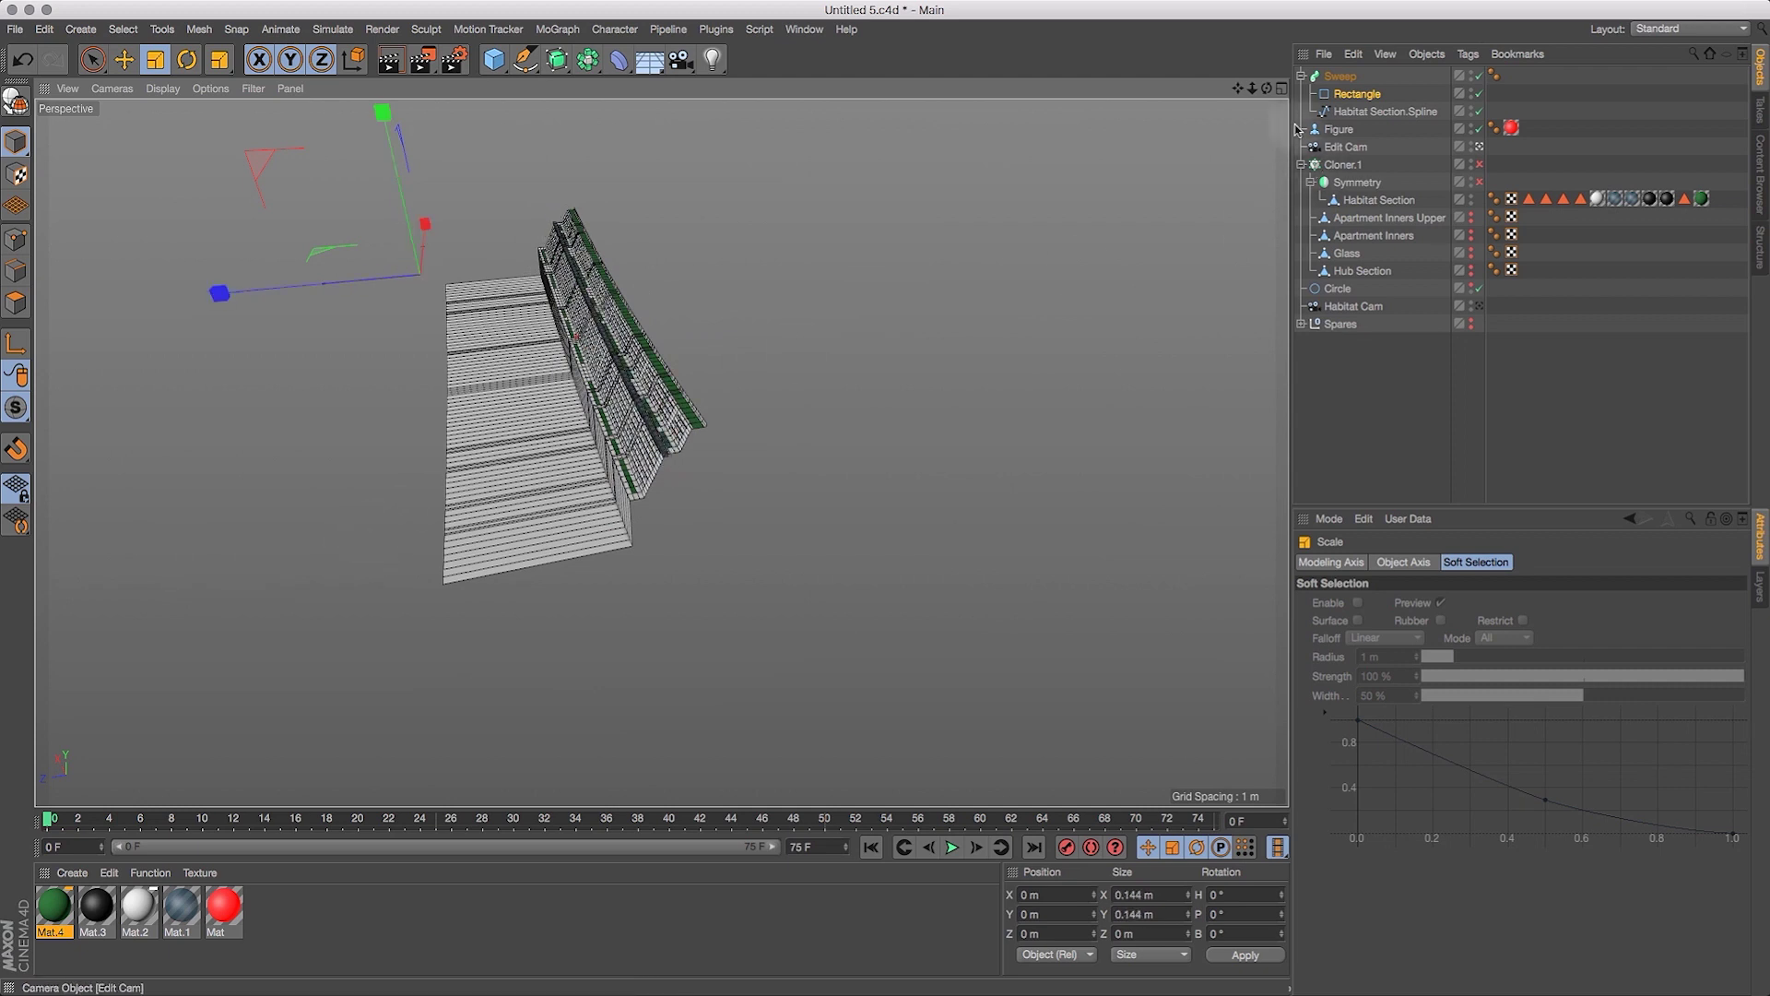
{"action": "left_click_drag", "start_coordinate": [1253, 87], "coordinate": [1505, 80]}
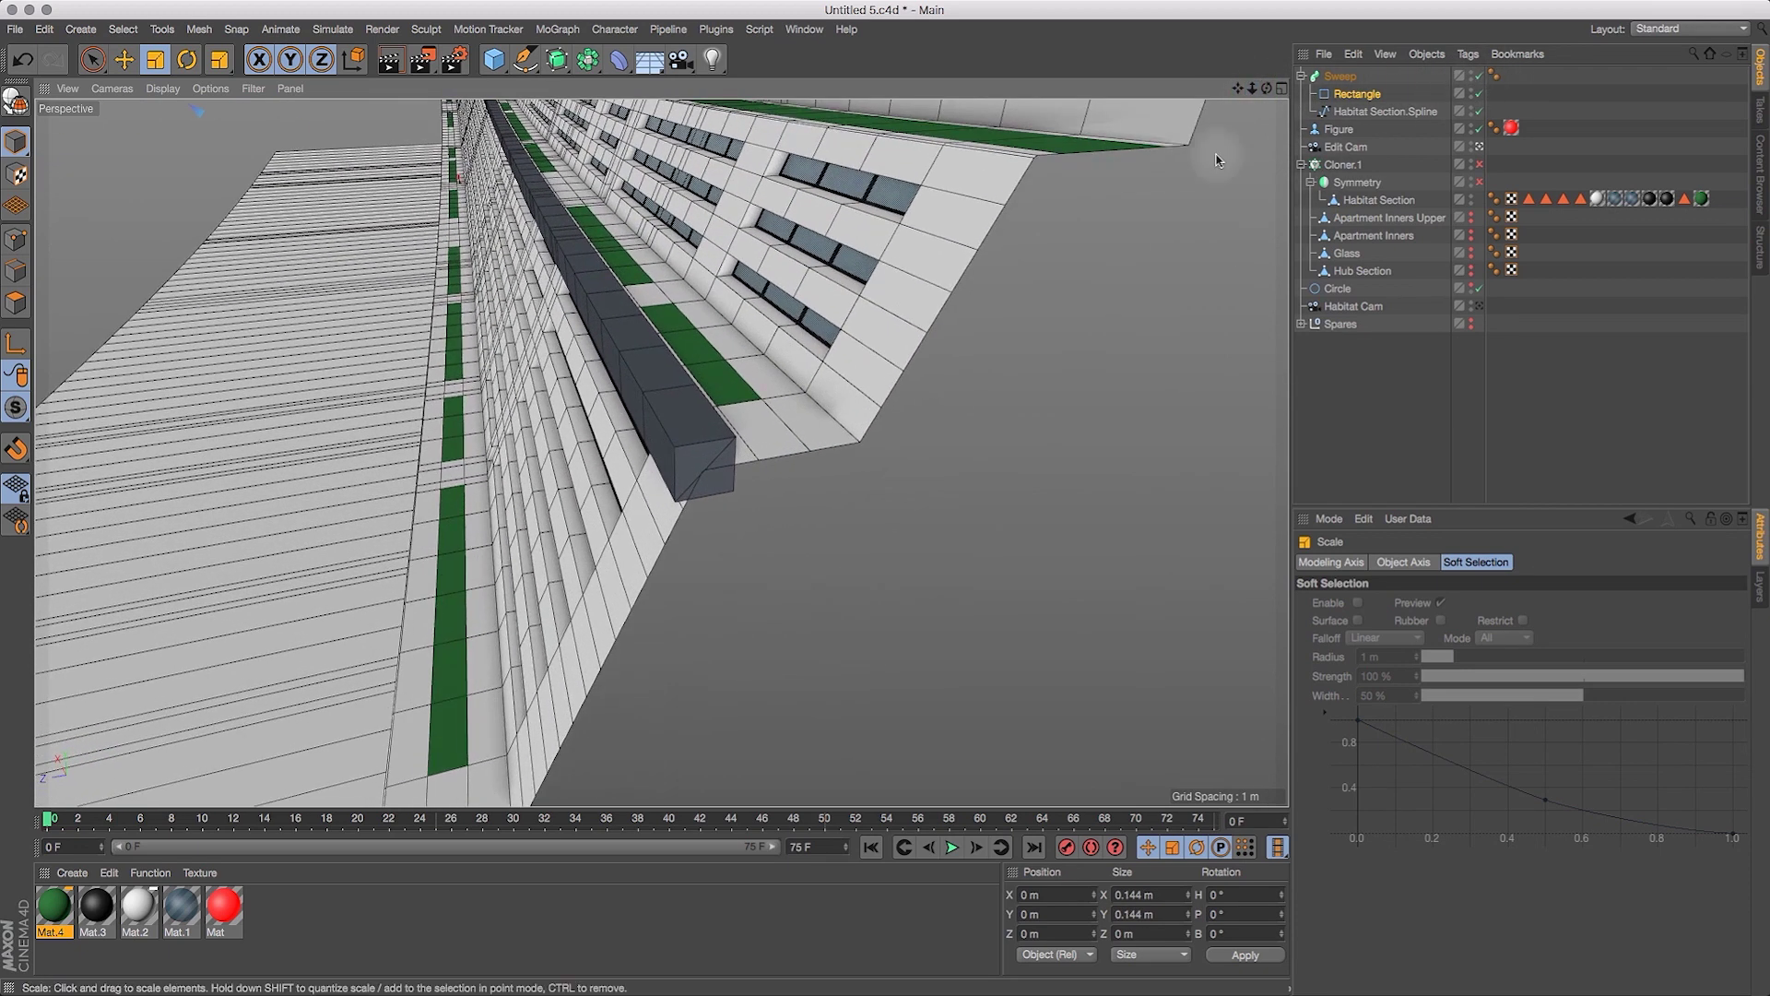
Set the rectangle profile's width to 0.06 m and its height to 0.01 m.
{"action": "left_click", "coordinate": [1357, 95]}
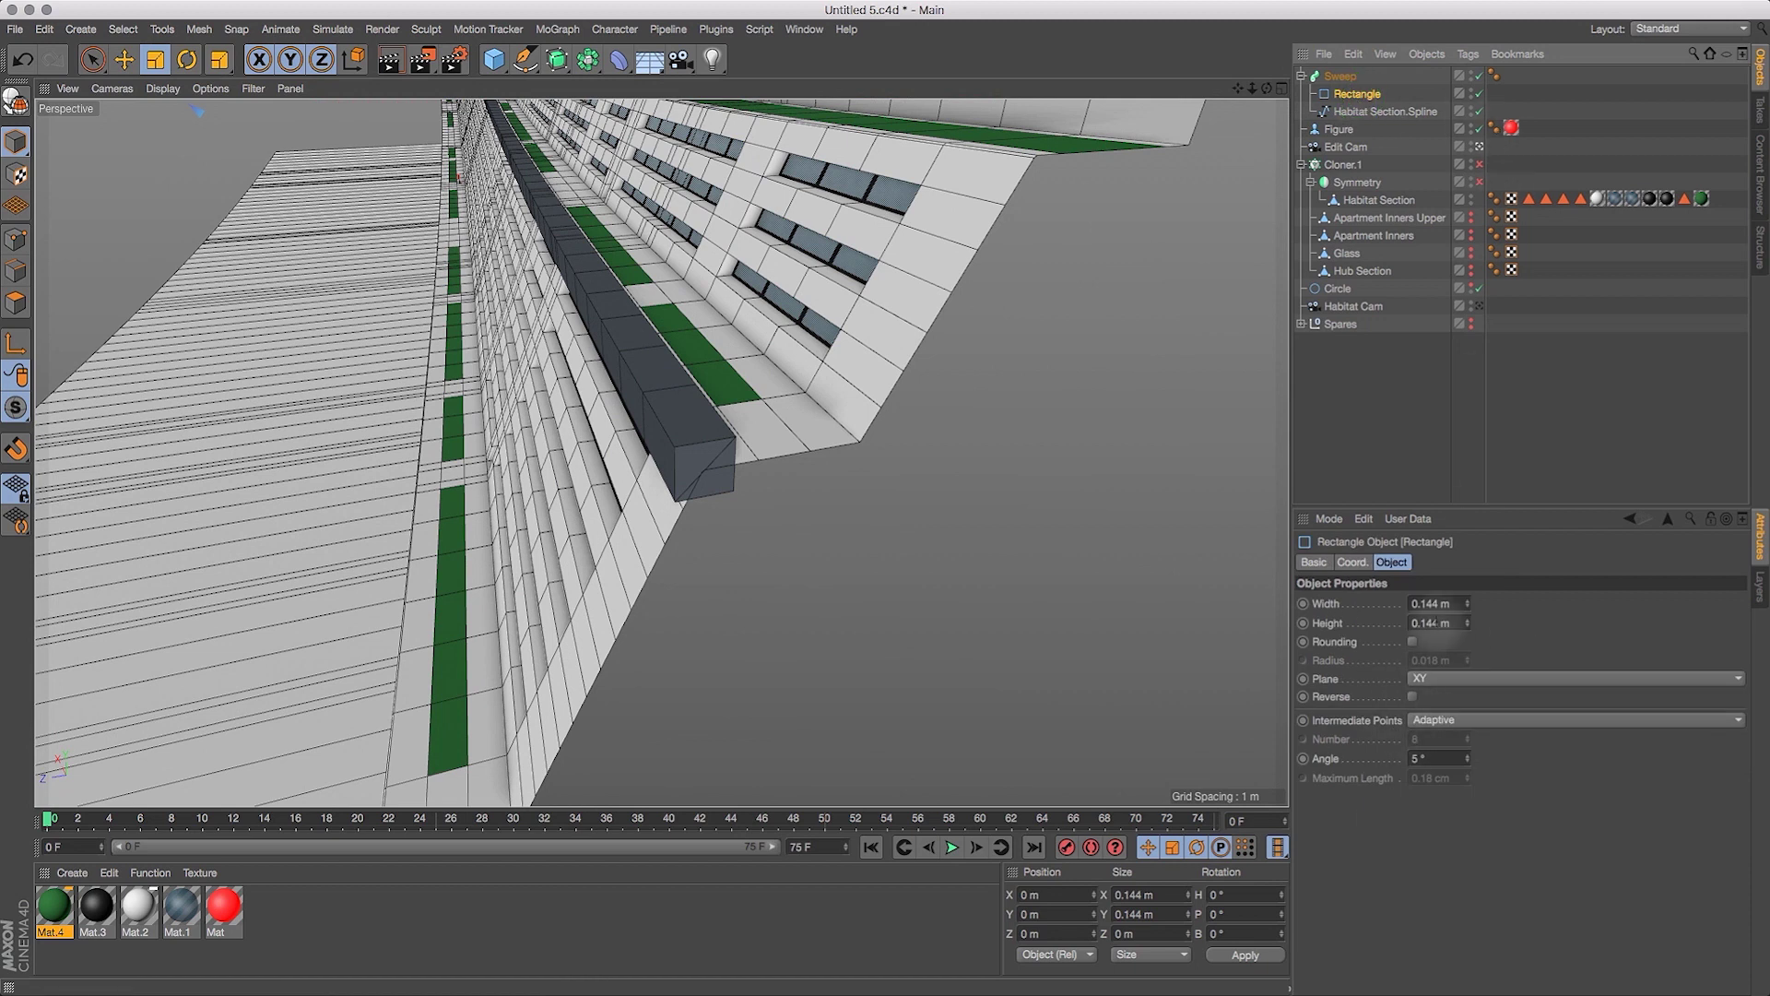
{"action": "double_click", "coordinate": [1434, 603]}
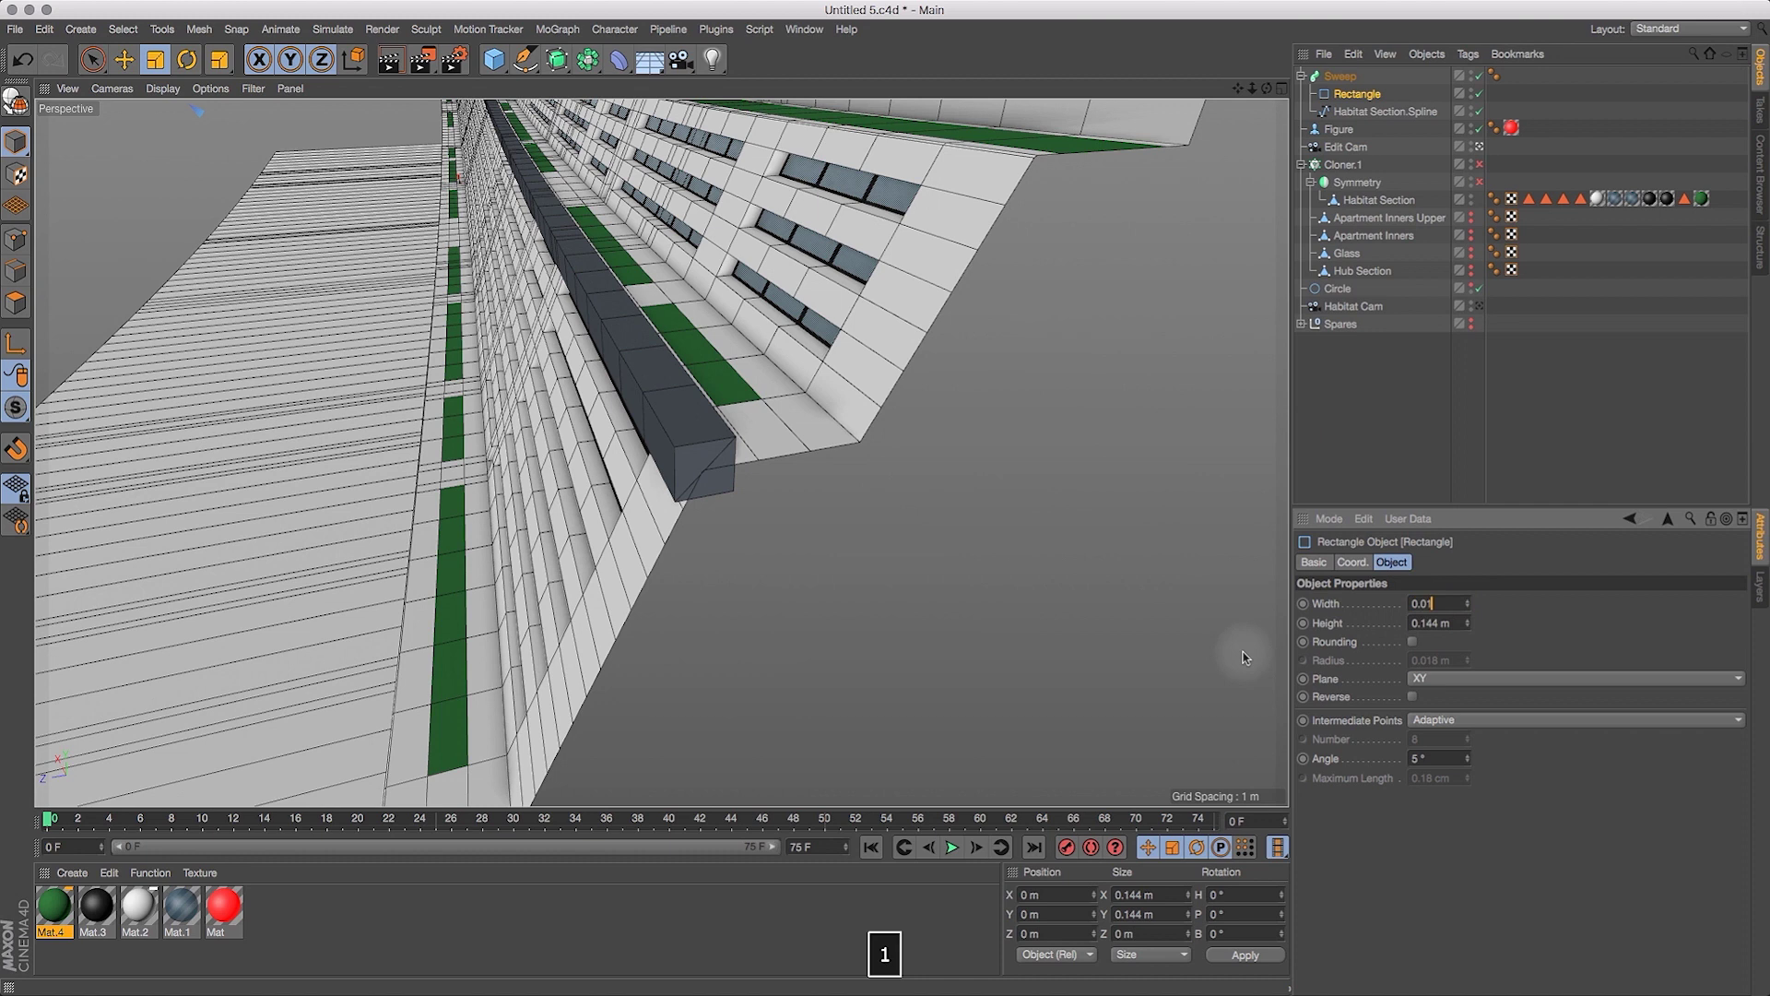
{"action": "key", "text": "Return"}
{"action": "double_click", "coordinate": [1434, 622]}
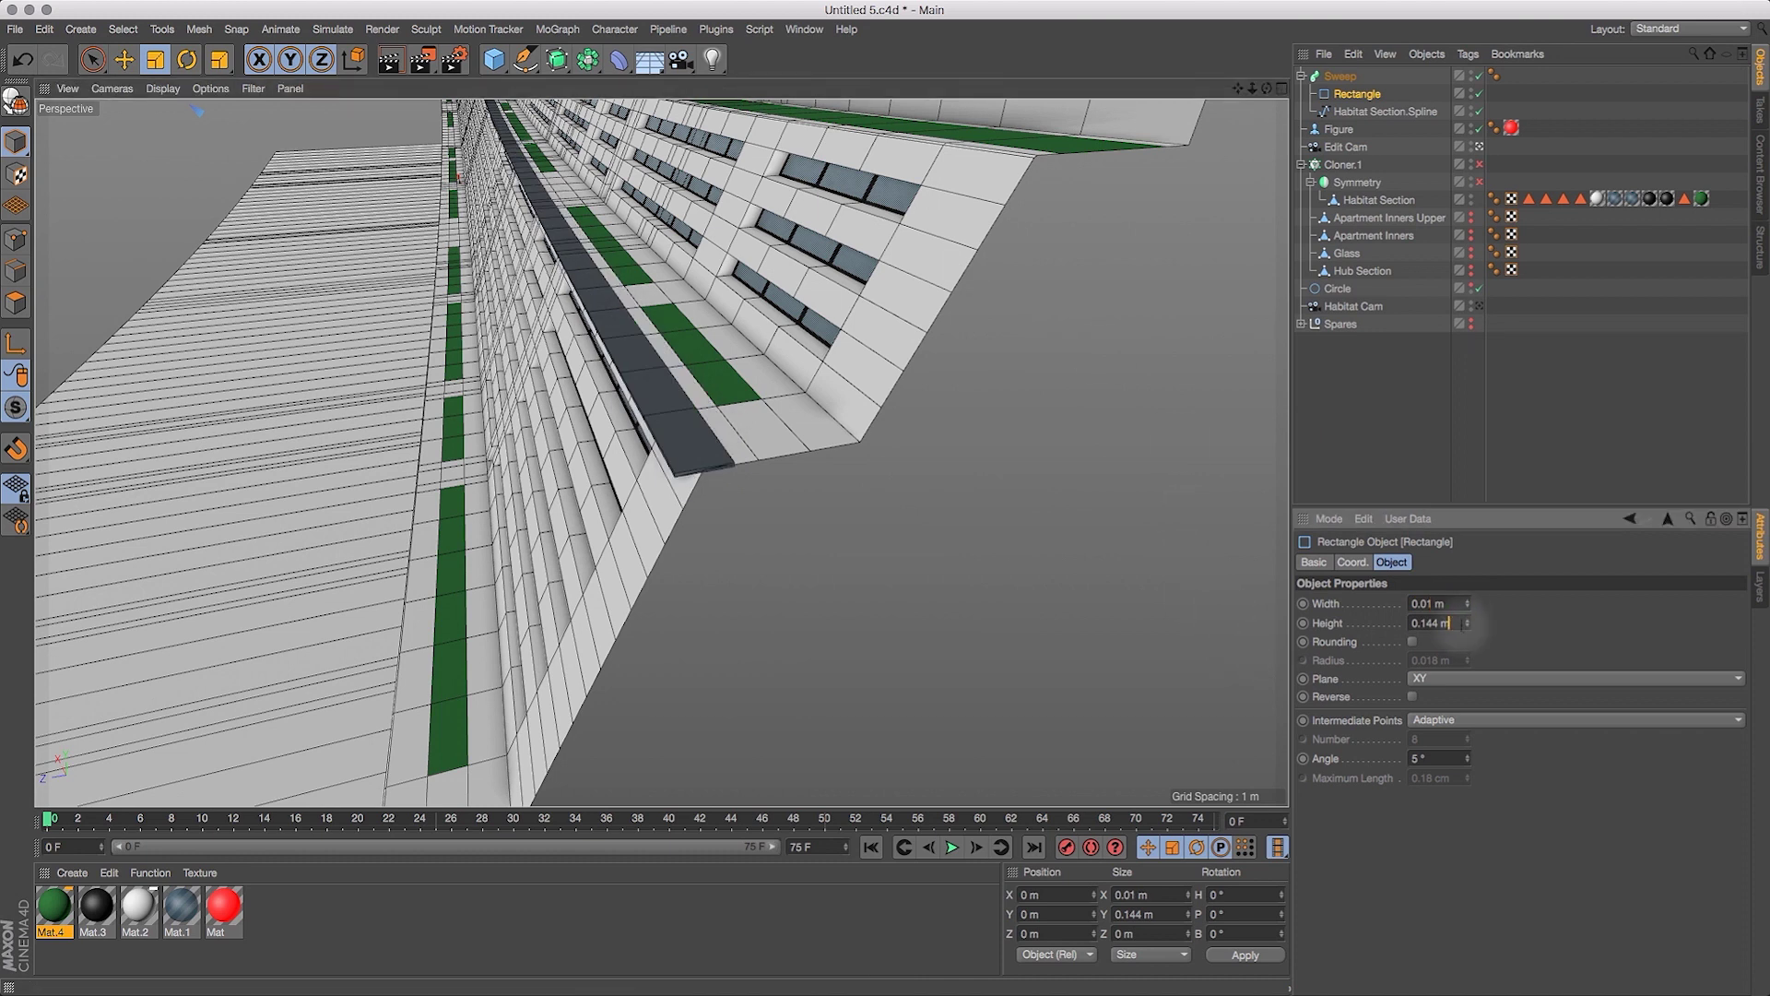
{"action": "type", "text": "0.01"}
{"action": "key", "text": "Return"}
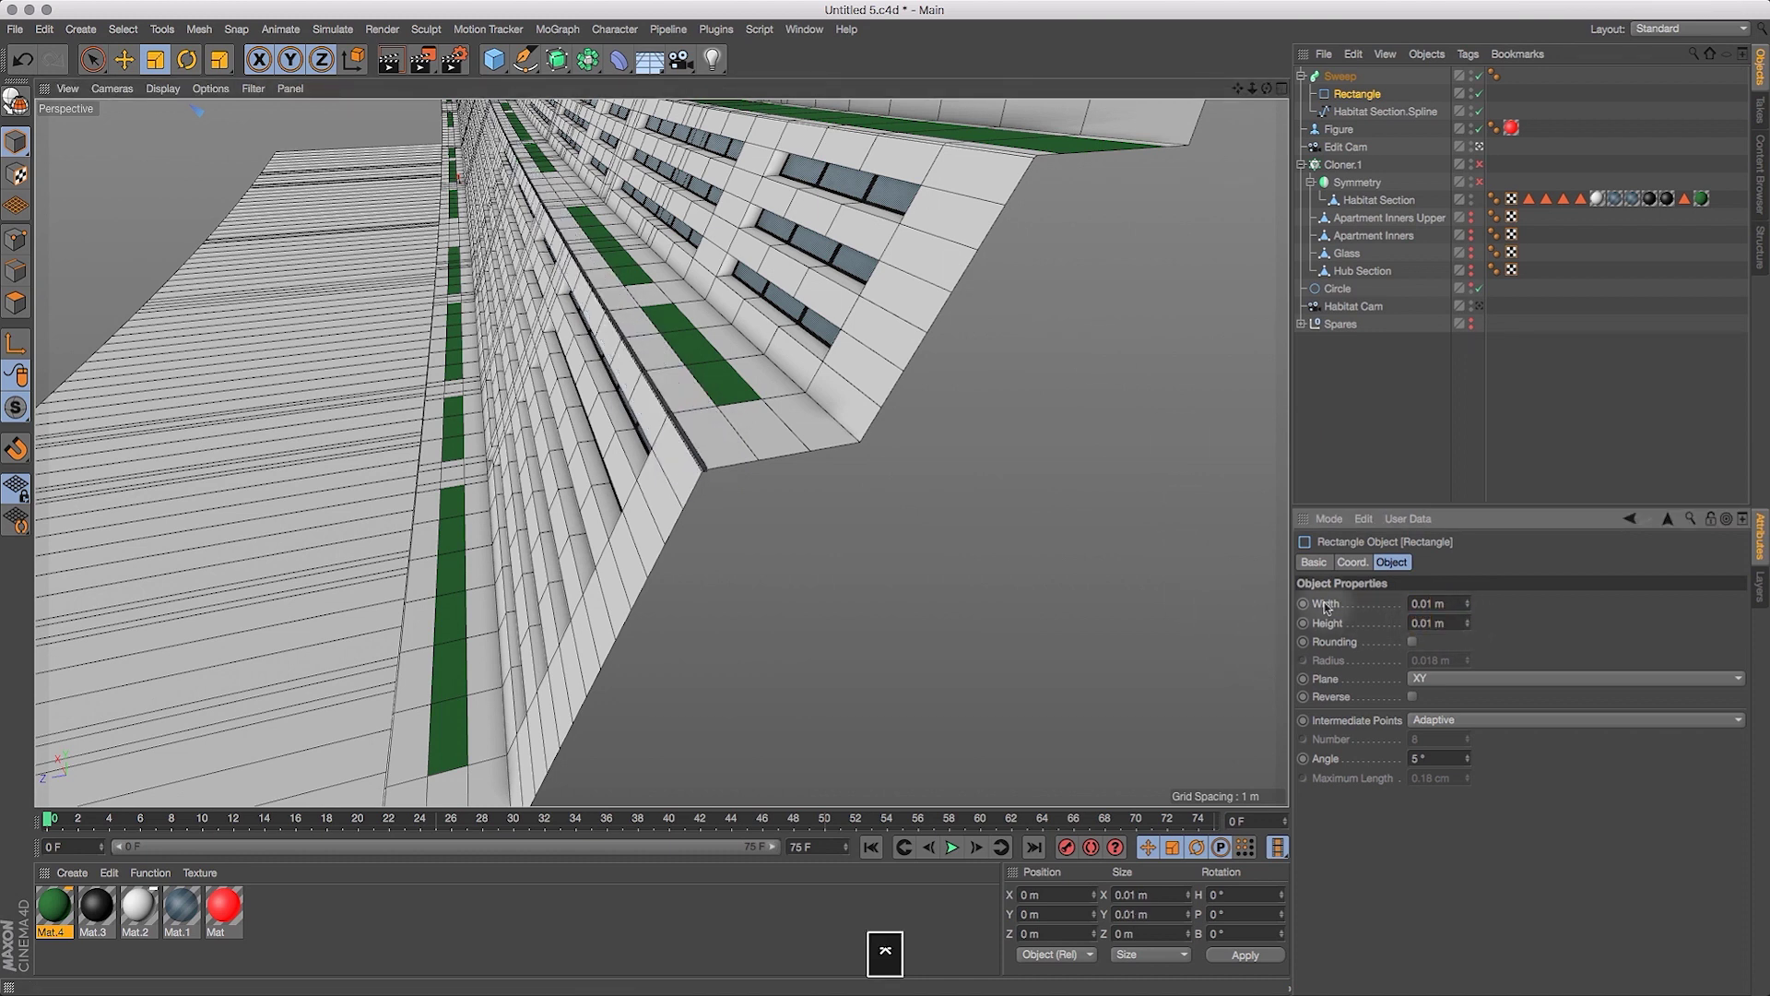
{"action": "double_click", "coordinate": [1460, 601]}
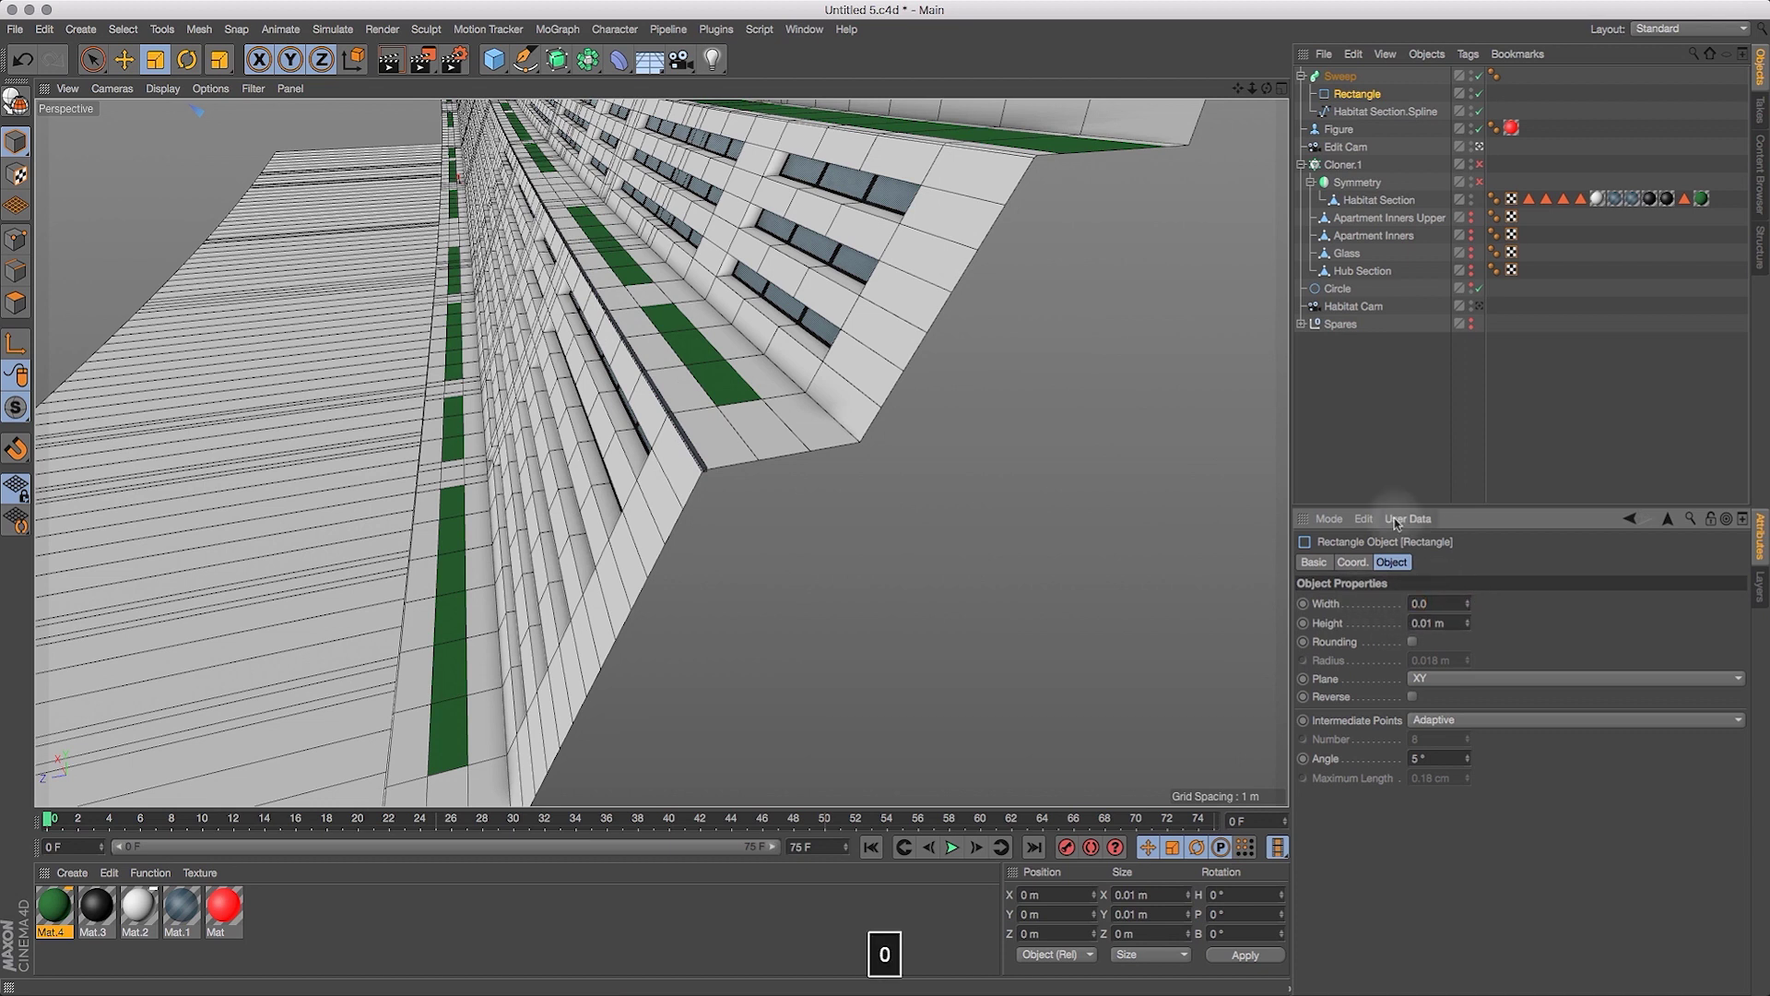
{"action": "key", "text": "Return"}
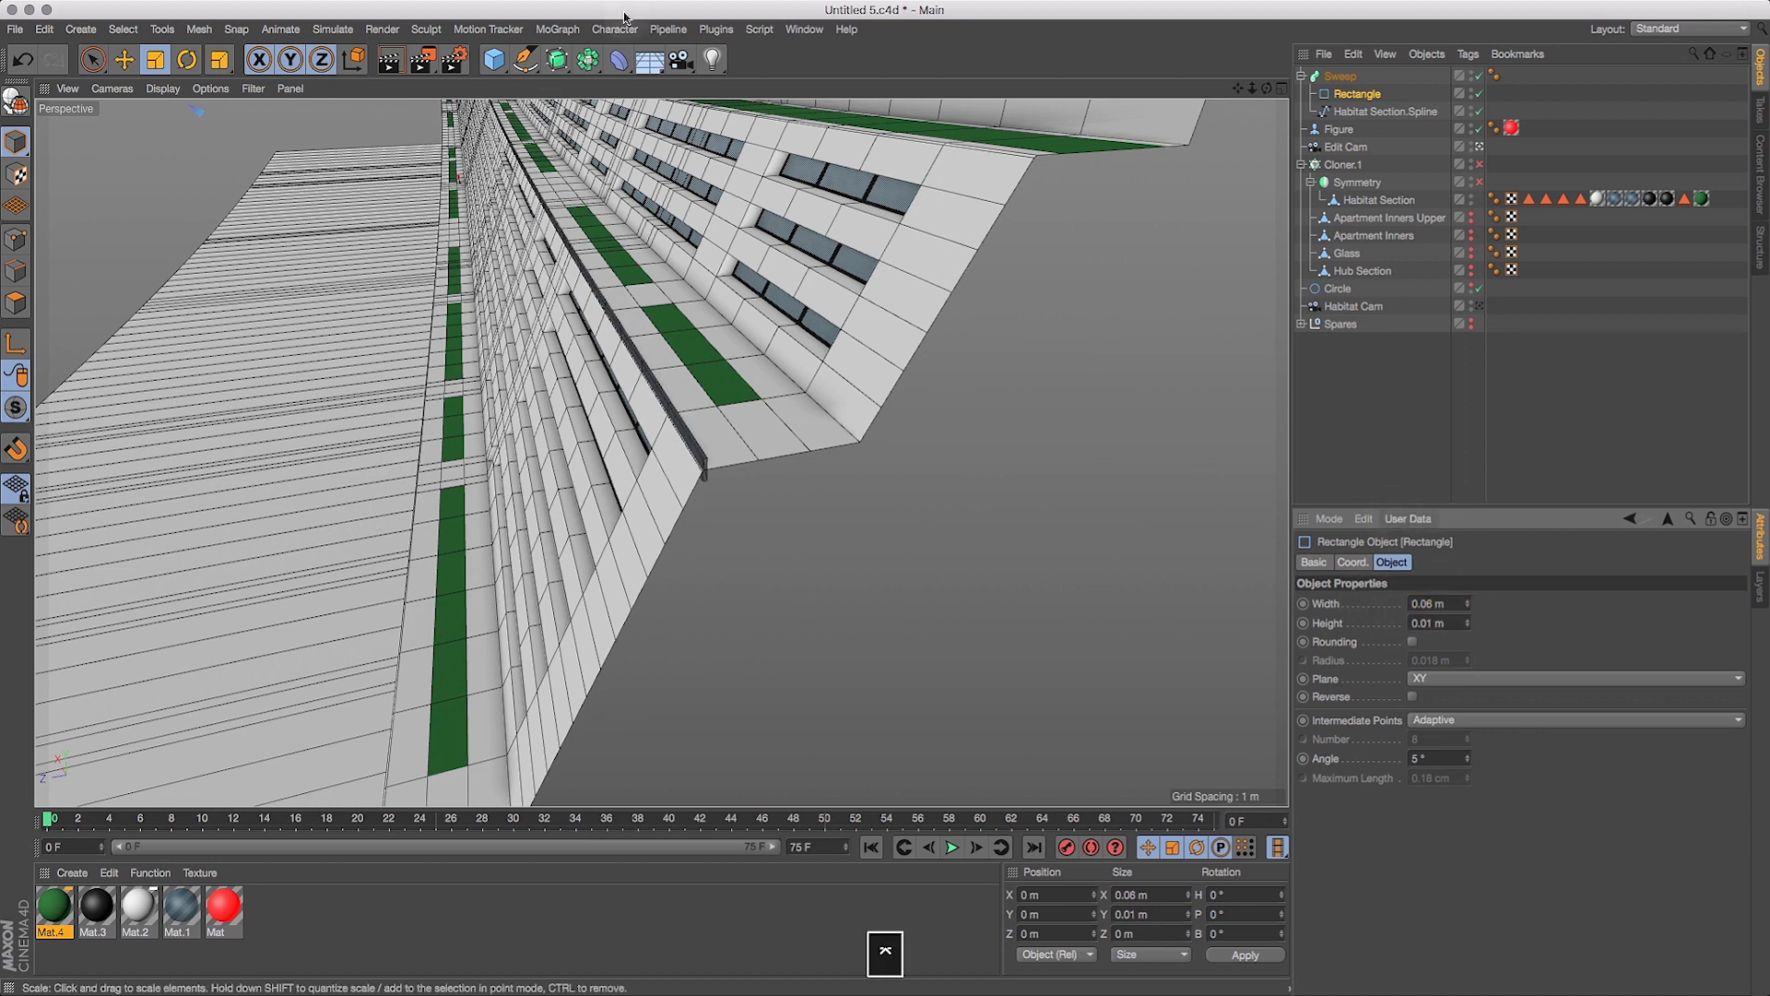
Move the Figure to the open end of the middle ledge, to about X -9.675 m, Y -1.539 m, Z -6.162 m.
{"action": "left_click_drag", "start_coordinate": [1265, 89], "coordinate": [1306, 52]}
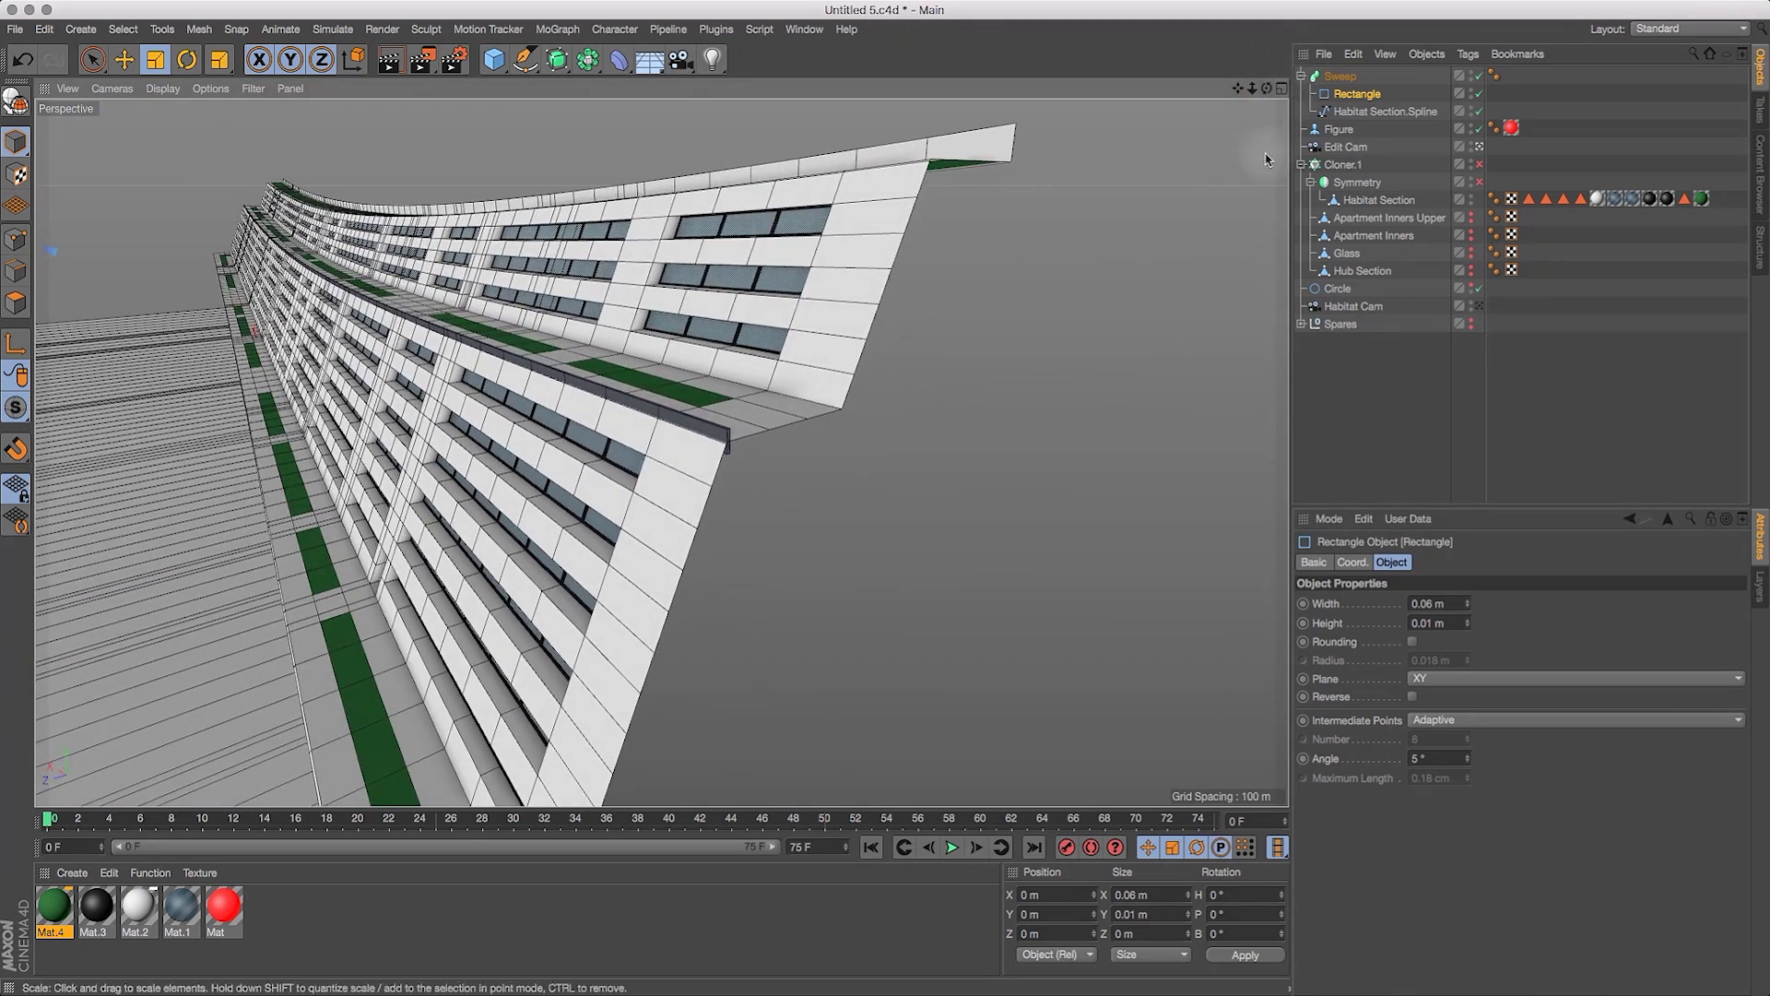
{"action": "left_click", "coordinate": [1344, 130]}
{"action": "left_click", "coordinate": [123, 59]}
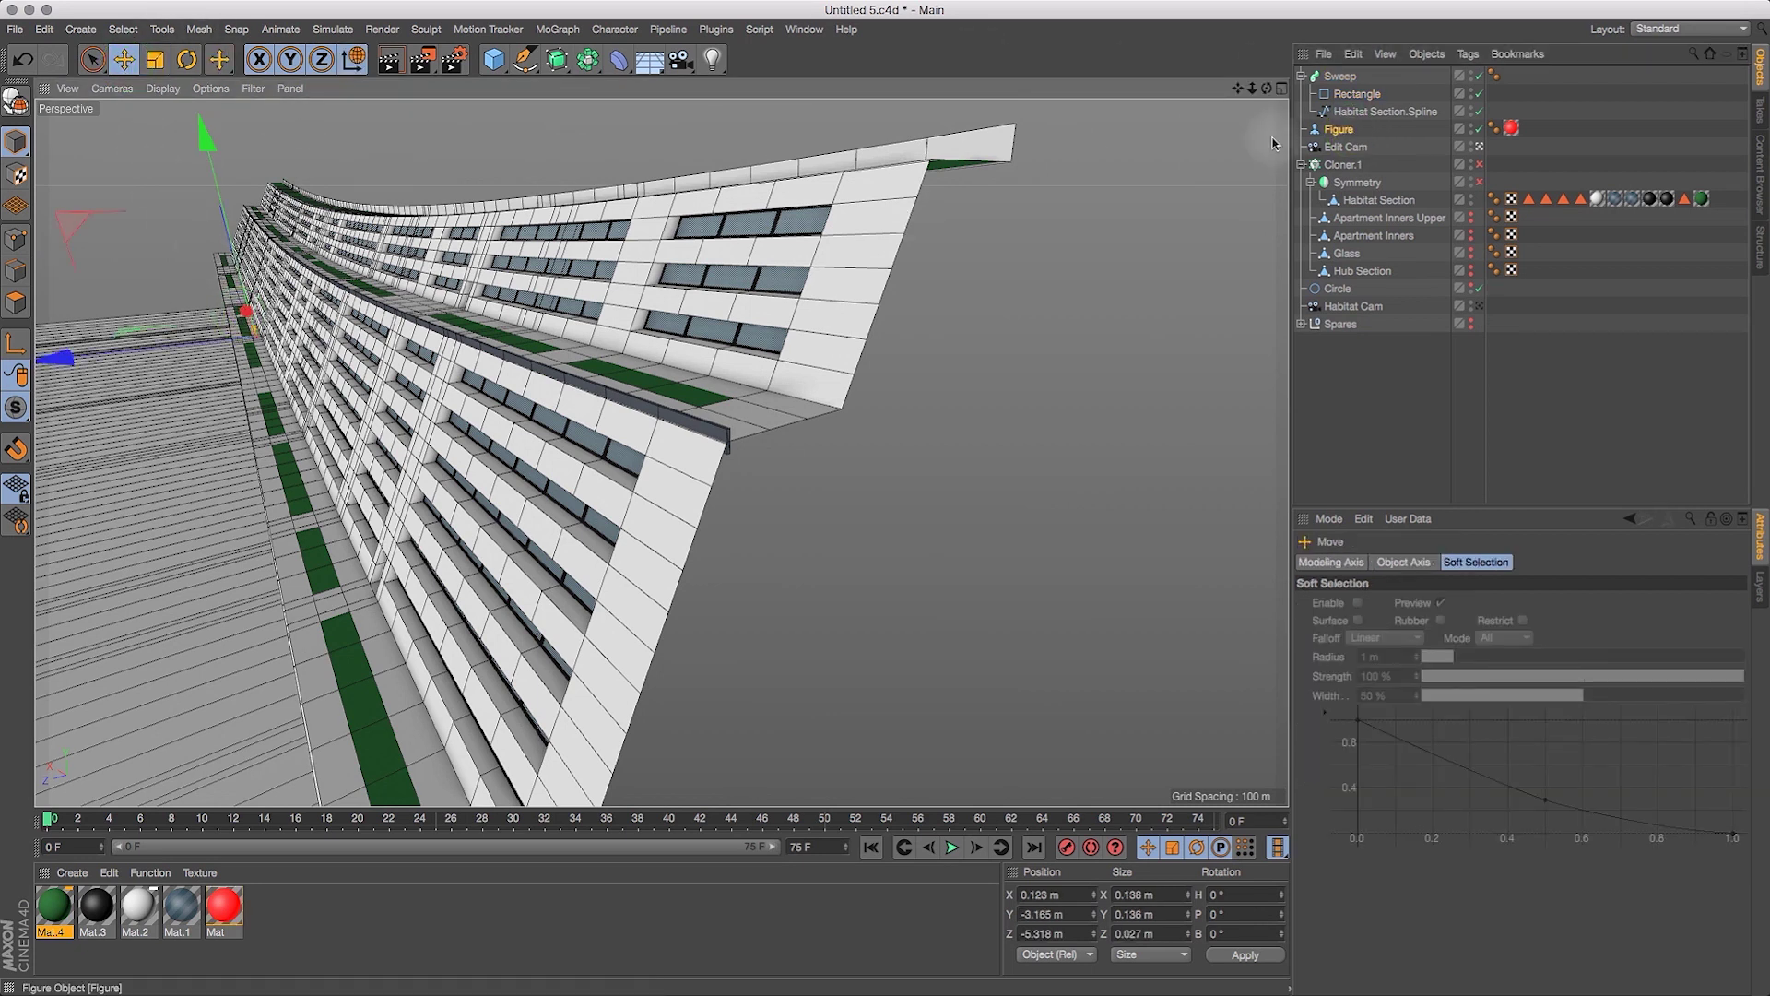
{"action": "left_click_drag", "start_coordinate": [1267, 89], "coordinate": [1581, 41]}
{"action": "left_click_drag", "start_coordinate": [170, 399], "coordinate": [932, 332]}
{"action": "left_click_drag", "start_coordinate": [1267, 89], "coordinate": [1199, 87]}
{"action": "left_click_drag", "start_coordinate": [577, 431], "coordinate": [874, 385]}
Lower the Figure onto the middle ledge's floor and shift it between the turf strip and the rim barrier.
{"action": "left_click_drag", "start_coordinate": [1263, 89], "coordinate": [1213, 103]}
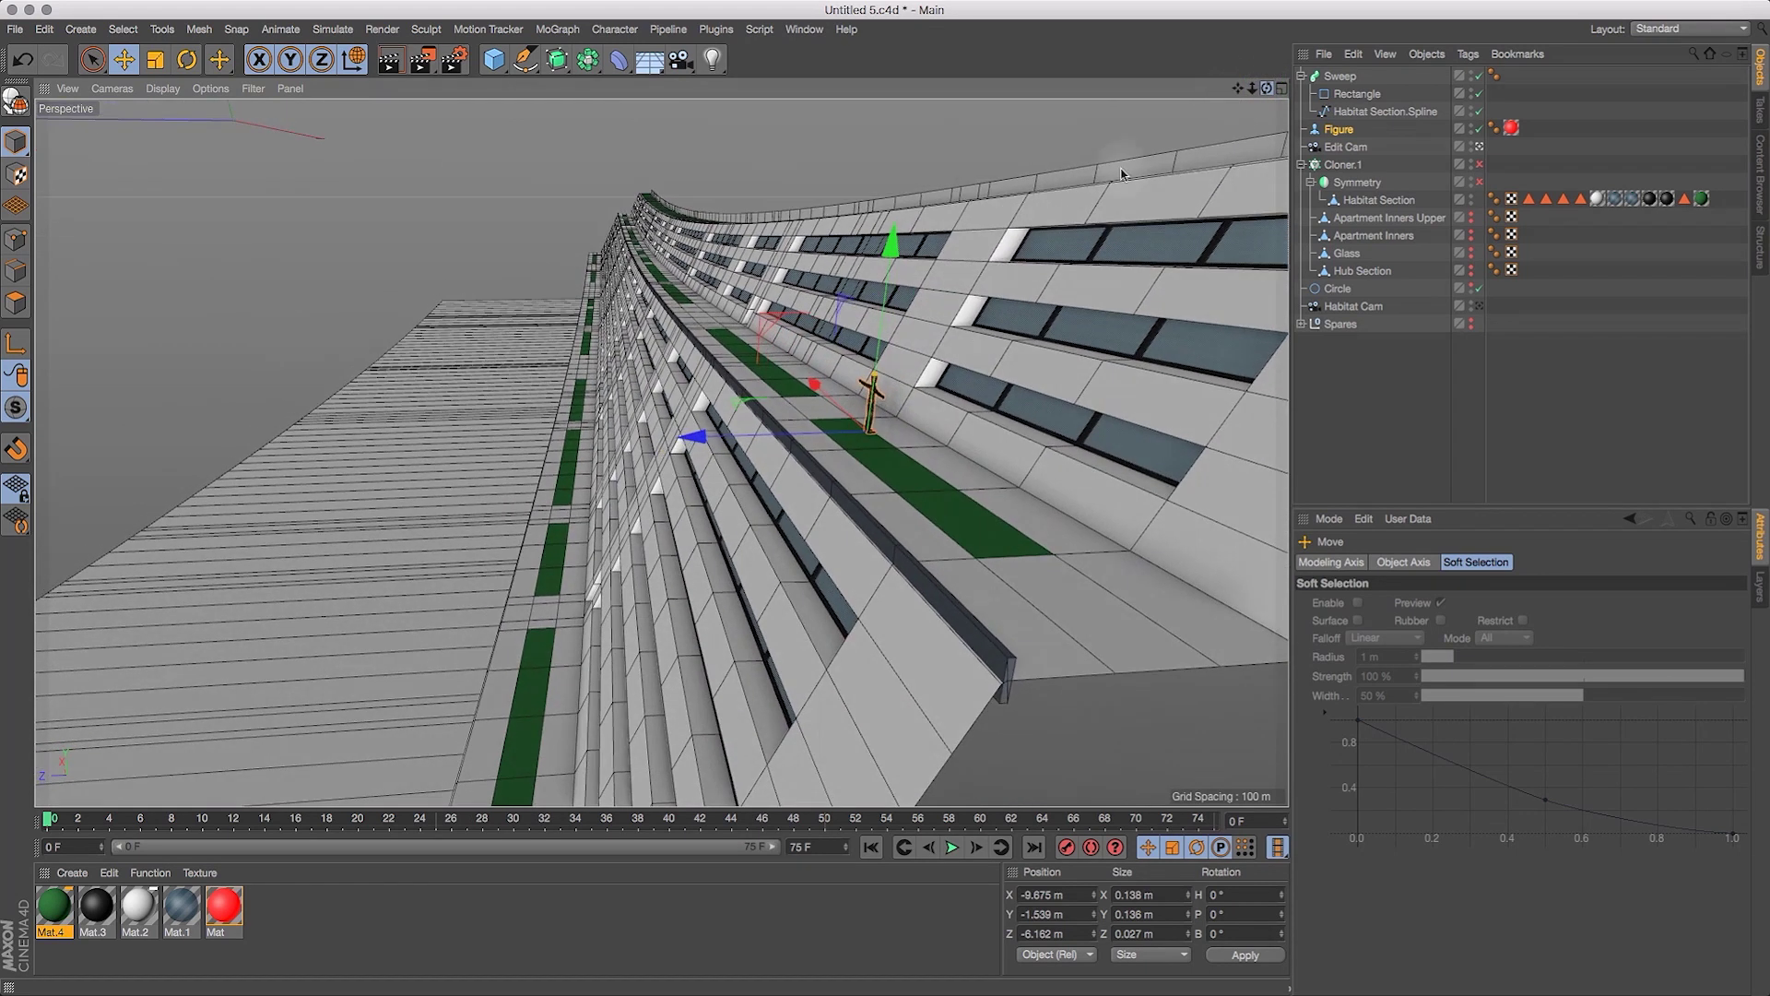
{"action": "left_click_drag", "start_coordinate": [889, 249], "coordinate": [885, 269]}
{"action": "left_click_drag", "start_coordinate": [692, 456], "coordinate": [656, 459]}
{"action": "left_click_drag", "start_coordinate": [1253, 89], "coordinate": [1035, 69]}
{"action": "mouse_move", "coordinate": [323, 189]}
{"action": "left_mouse_down"}
{"action": "mouse_move", "coordinate": [323, 214]}
{"action": "mouse_move", "coordinate": [340, 204]}
{"action": "left_mouse_up"}
Thin the swept barrier by setting the rectangle profile's height to 0.5 cm.
{"action": "left_click_drag", "start_coordinate": [1267, 89], "coordinate": [1678, 22]}
{"action": "mouse_move", "coordinate": [1253, 90]}
{"action": "left_mouse_down"}
{"action": "mouse_move", "coordinate": [1202, 83]}
{"action": "mouse_move", "coordinate": [1238, 93]}
{"action": "mouse_move", "coordinate": [1197, 114]}
{"action": "mouse_move", "coordinate": [1326, 117]}
{"action": "mouse_move", "coordinate": [1265, 103]}
{"action": "left_mouse_up"}
{"action": "left_click", "coordinate": [1358, 94]}
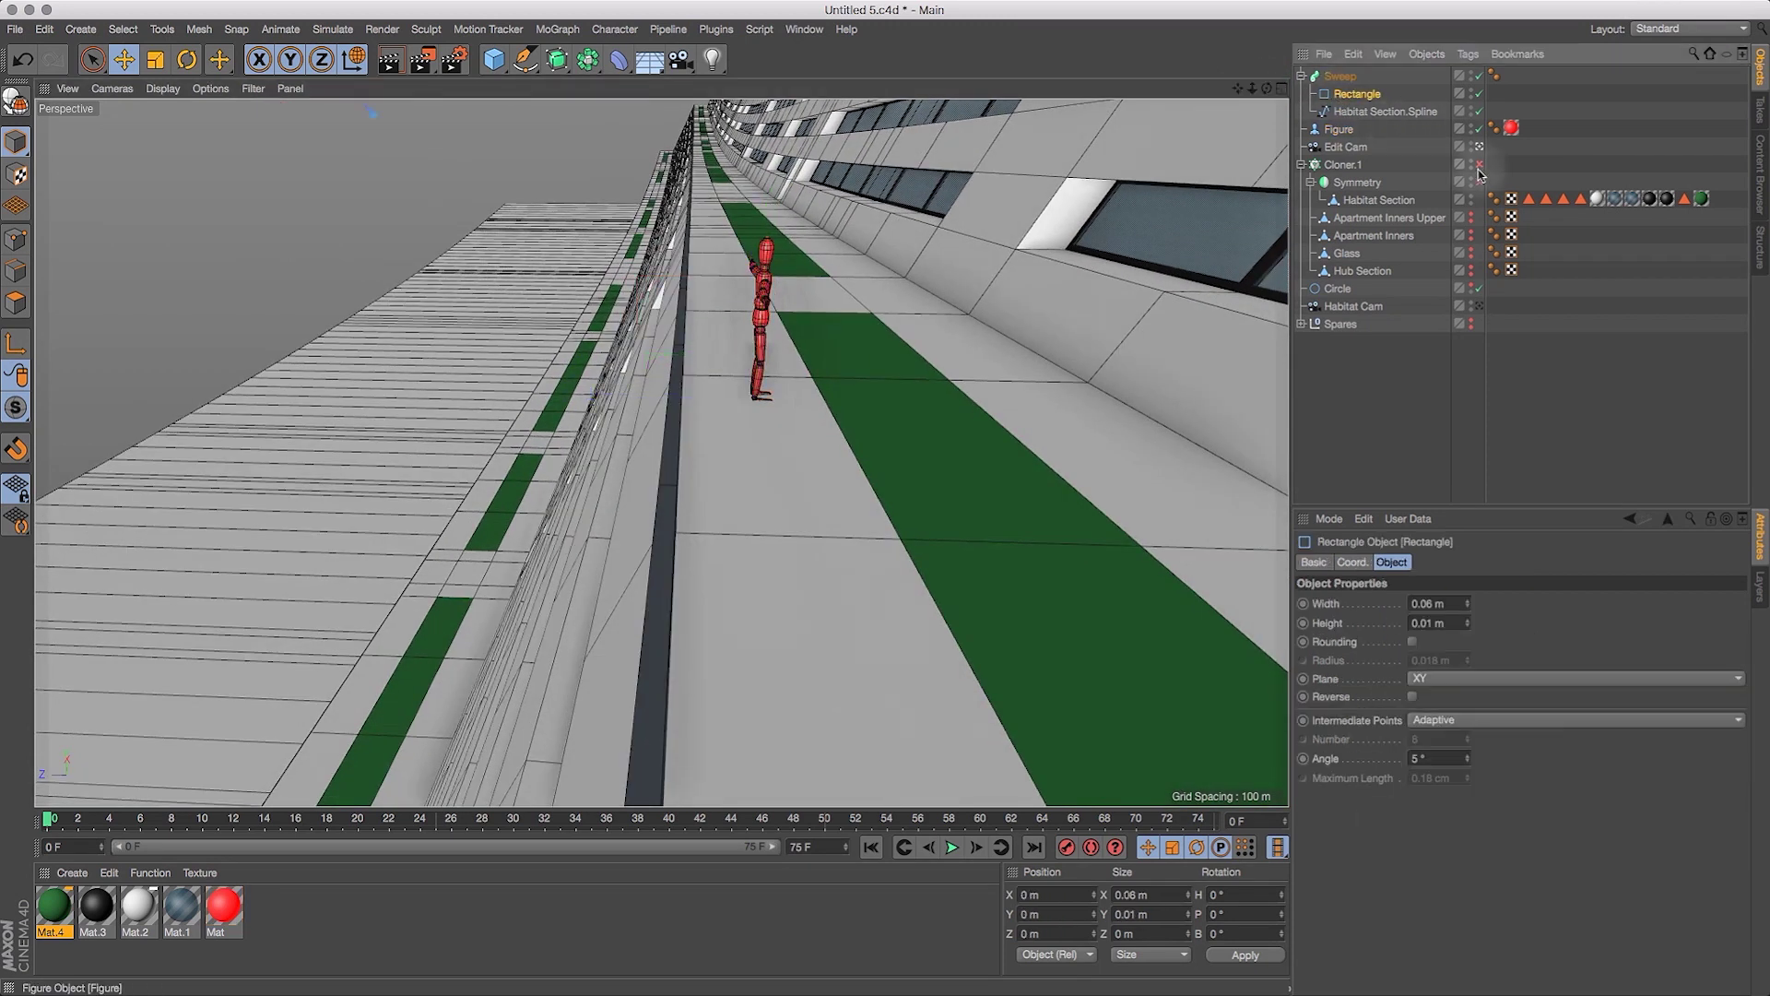
{"action": "left_click", "coordinate": [1439, 623]}
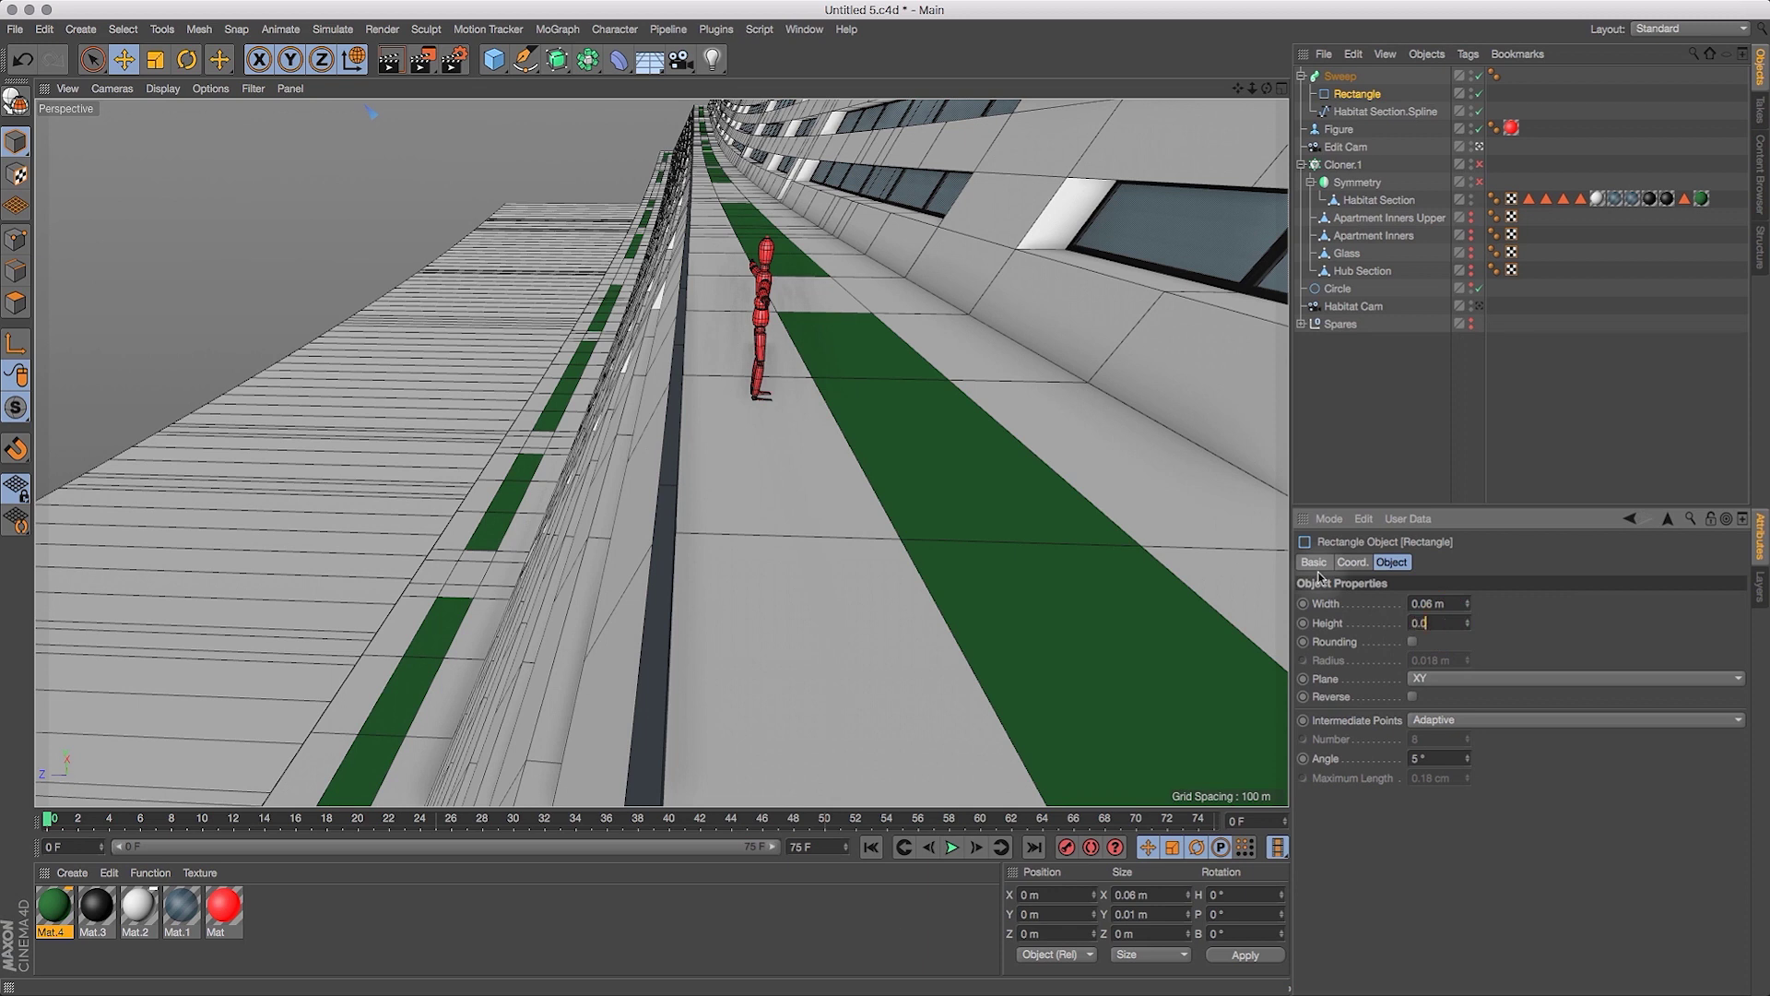
{"action": "key", "text": "Return"}
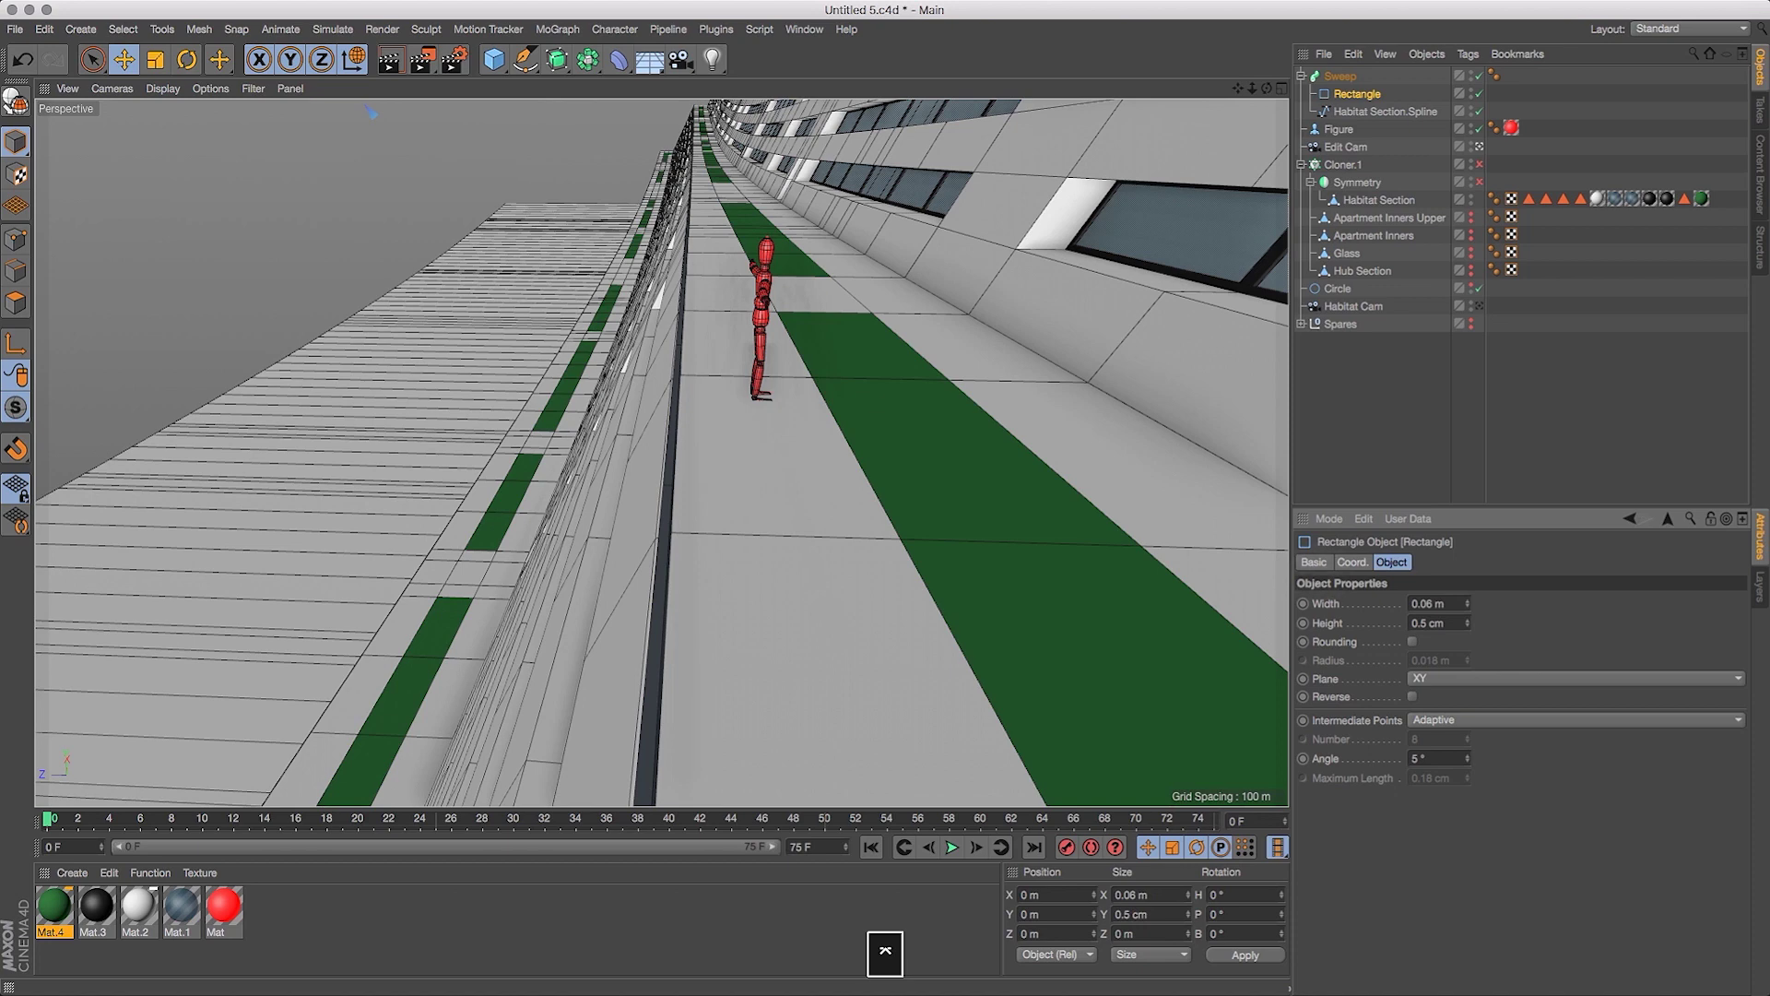
Center the Habitat Section.Spline's axis on all of its points with the Axis Center command.
{"action": "left_click_drag", "start_coordinate": [1267, 88], "coordinate": [1327, 43]}
{"action": "mouse_move", "coordinate": [1254, 88]}
{"action": "left_mouse_down"}
{"action": "mouse_move", "coordinate": [1209, 94]}
{"action": "mouse_move", "coordinate": [1226, 106]}
{"action": "left_mouse_up"}
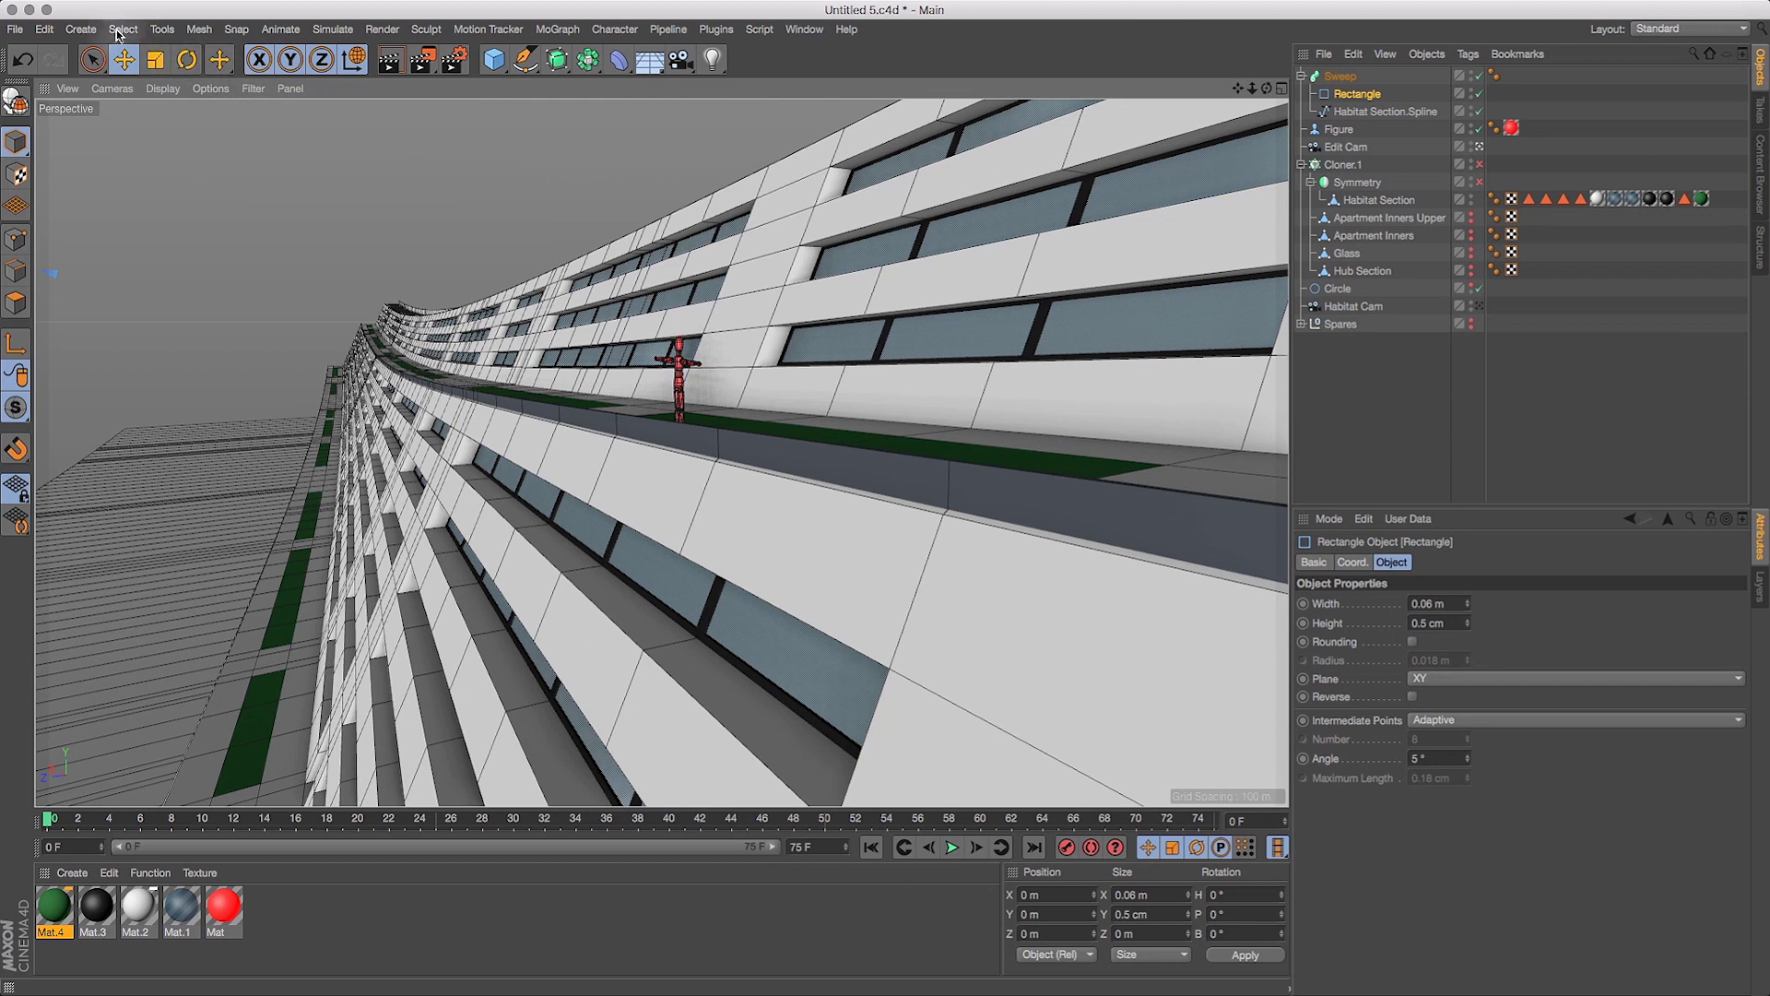
{"action": "left_click", "coordinate": [115, 65]}
{"action": "left_click", "coordinate": [1366, 111]}
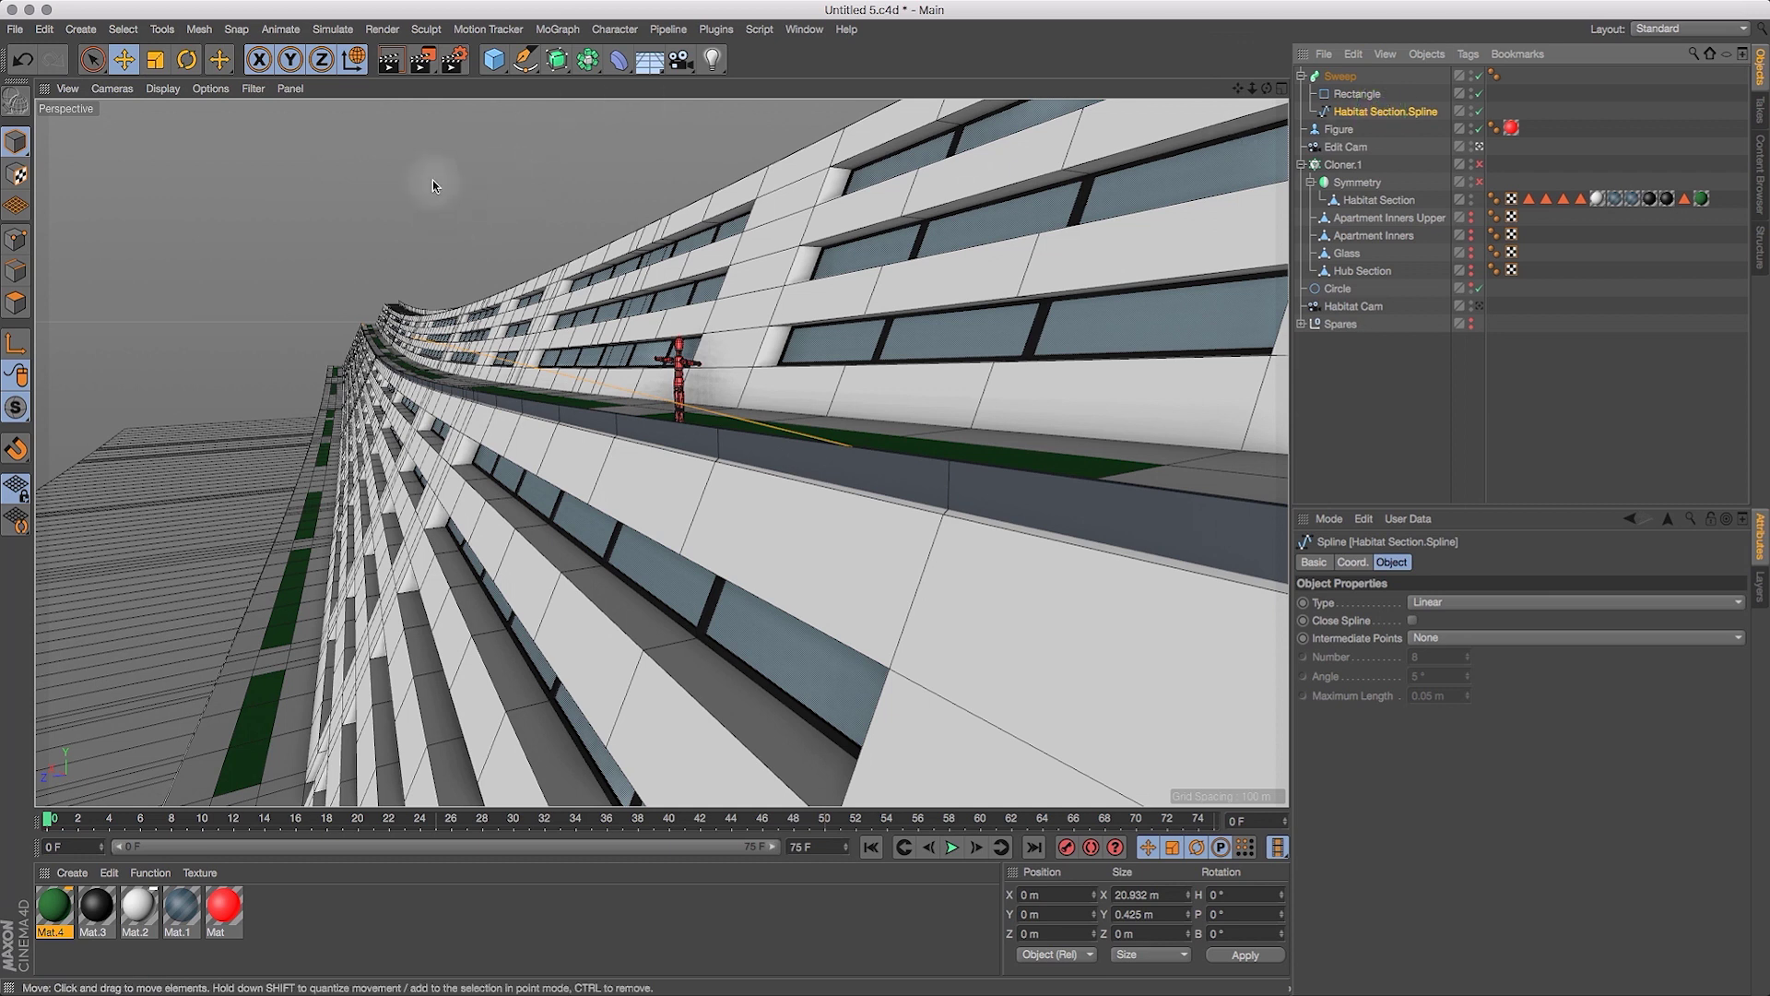
{"action": "left_click_drag", "start_coordinate": [1254, 92], "coordinate": [1177, 151]}
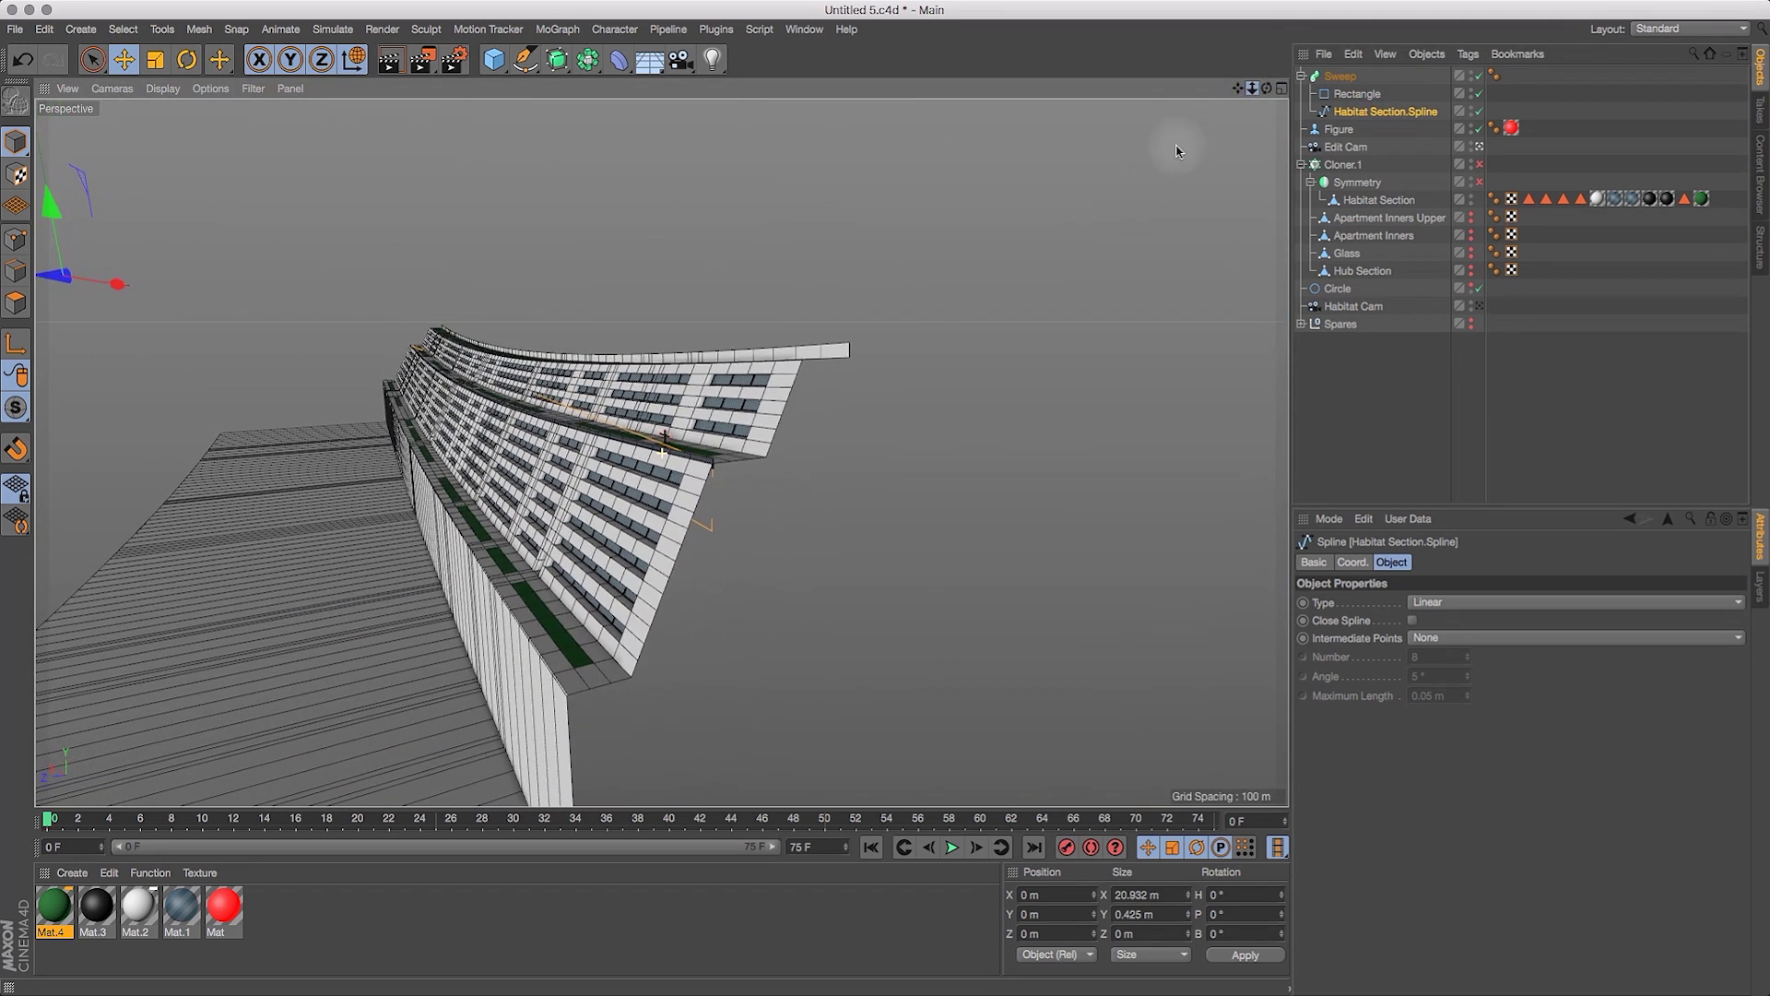
{"action": "left_click_drag", "start_coordinate": [1238, 88], "coordinate": [1446, 95]}
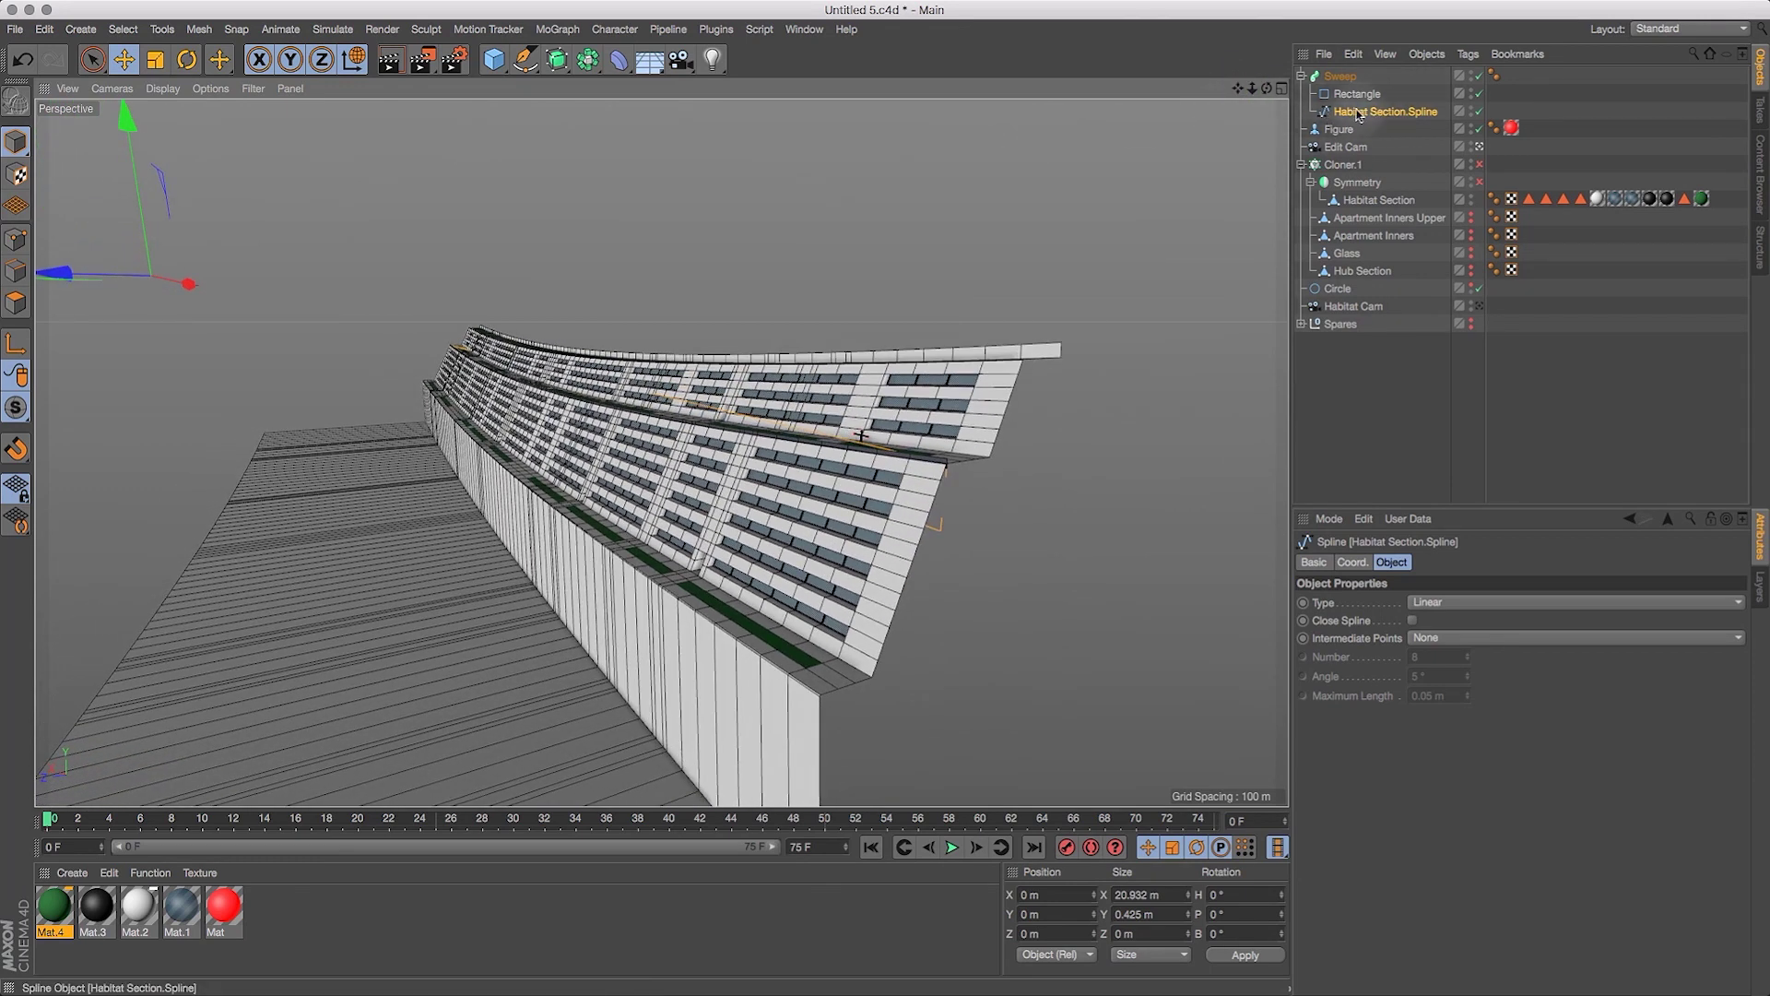
{"action": "left_click", "coordinate": [198, 28]}
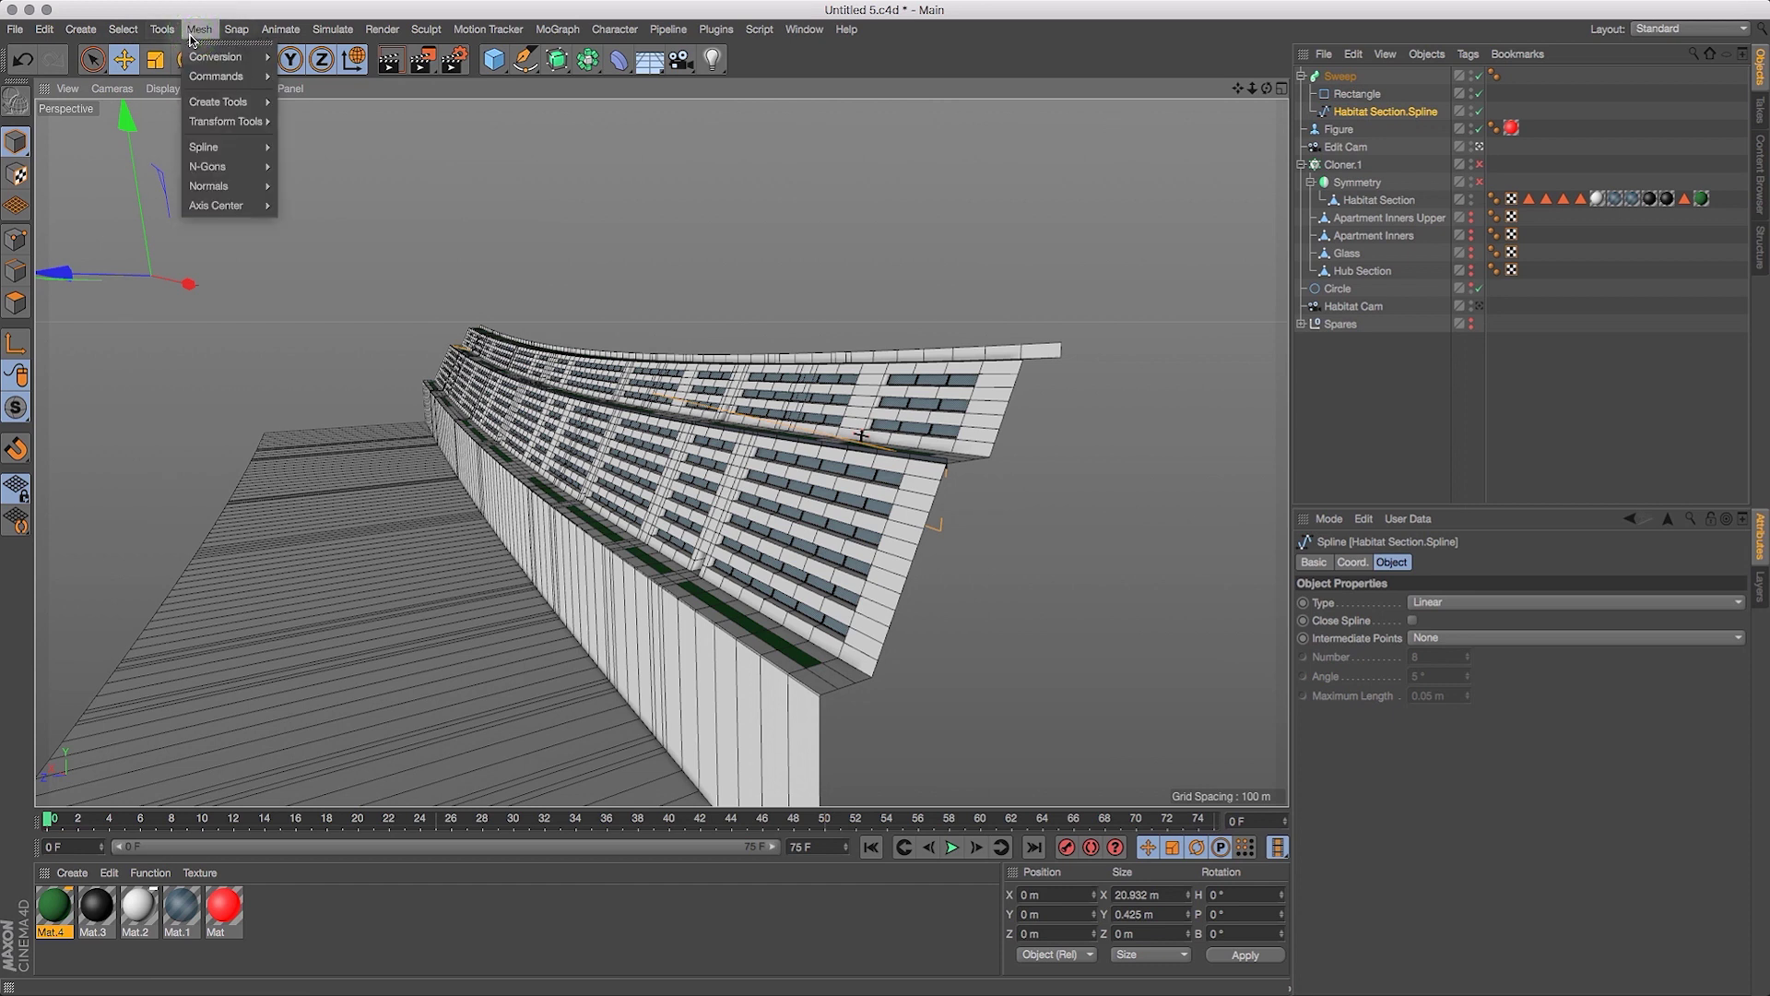
{"action": "mouse_move", "coordinate": [230, 200]}
{"action": "left_click", "coordinate": [314, 207]}
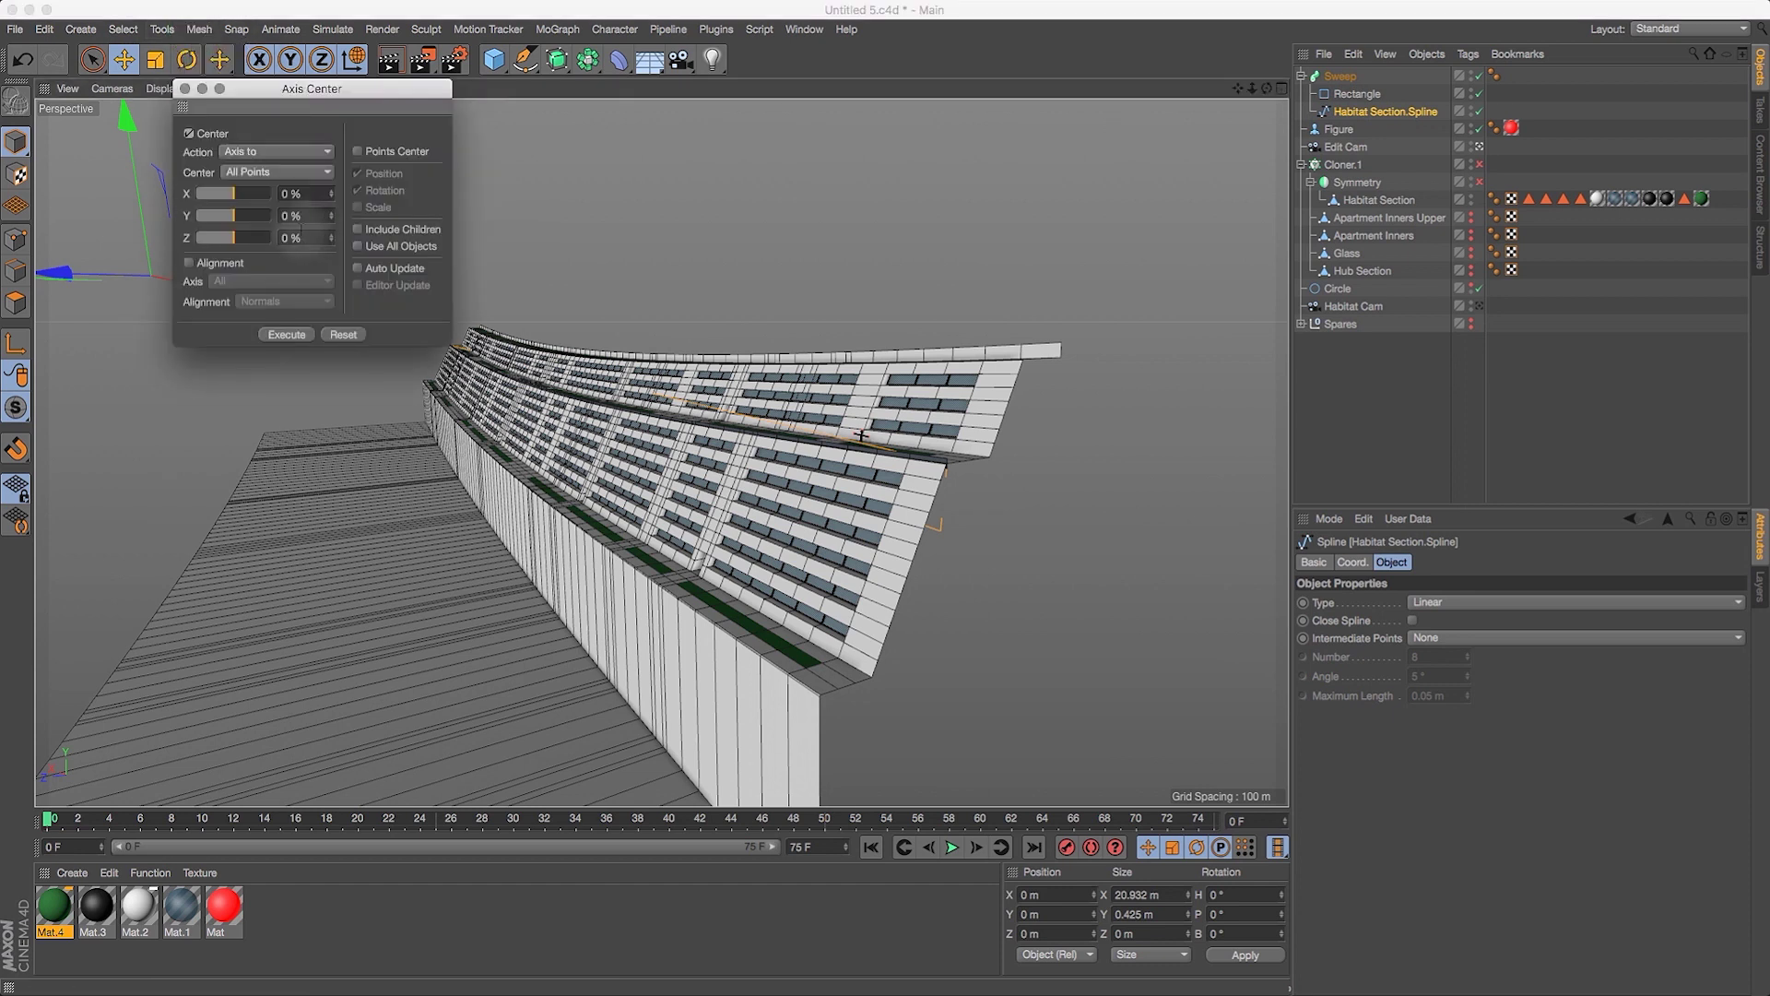
{"action": "left_click", "coordinate": [287, 335]}
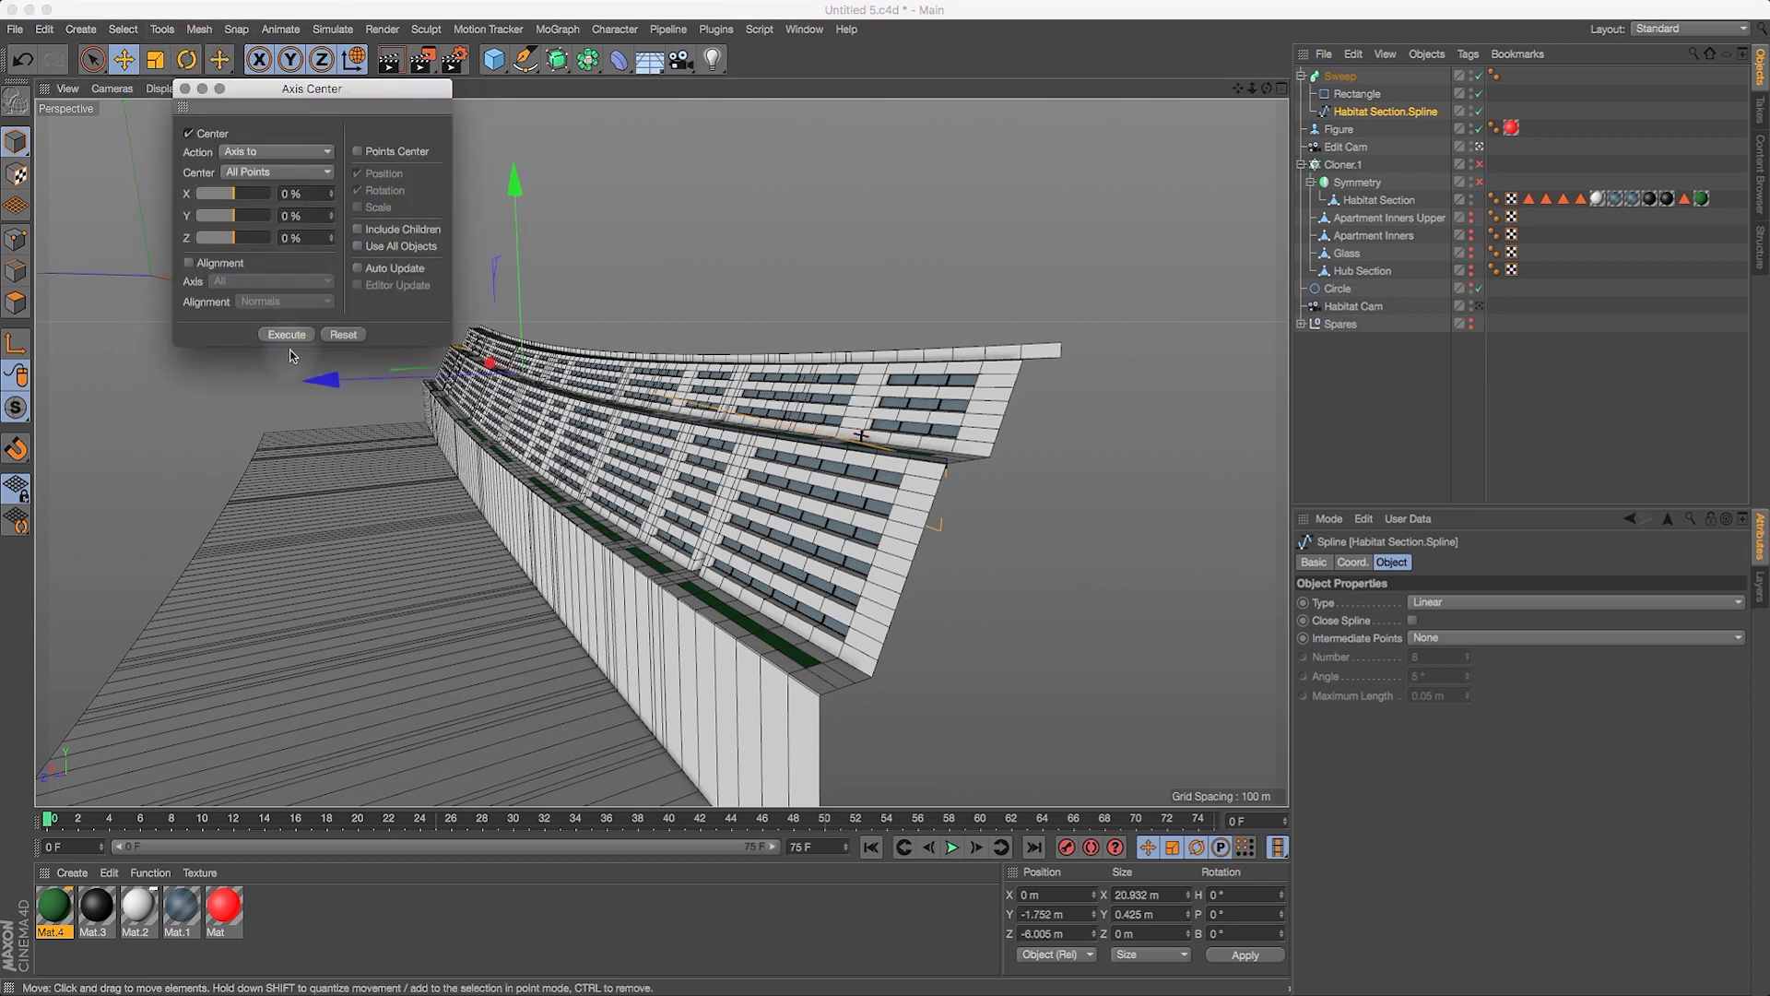
{"action": "left_click", "coordinate": [184, 89]}
Raise the Habitat Section.Spline along Y to about -1.714 m so the swept barrier sits higher on the middle ledge's rim.
{"action": "left_click_drag", "start_coordinate": [1241, 90], "coordinate": [932, 68]}
{"action": "left_click_drag", "start_coordinate": [363, 157], "coordinate": [361, 150]}
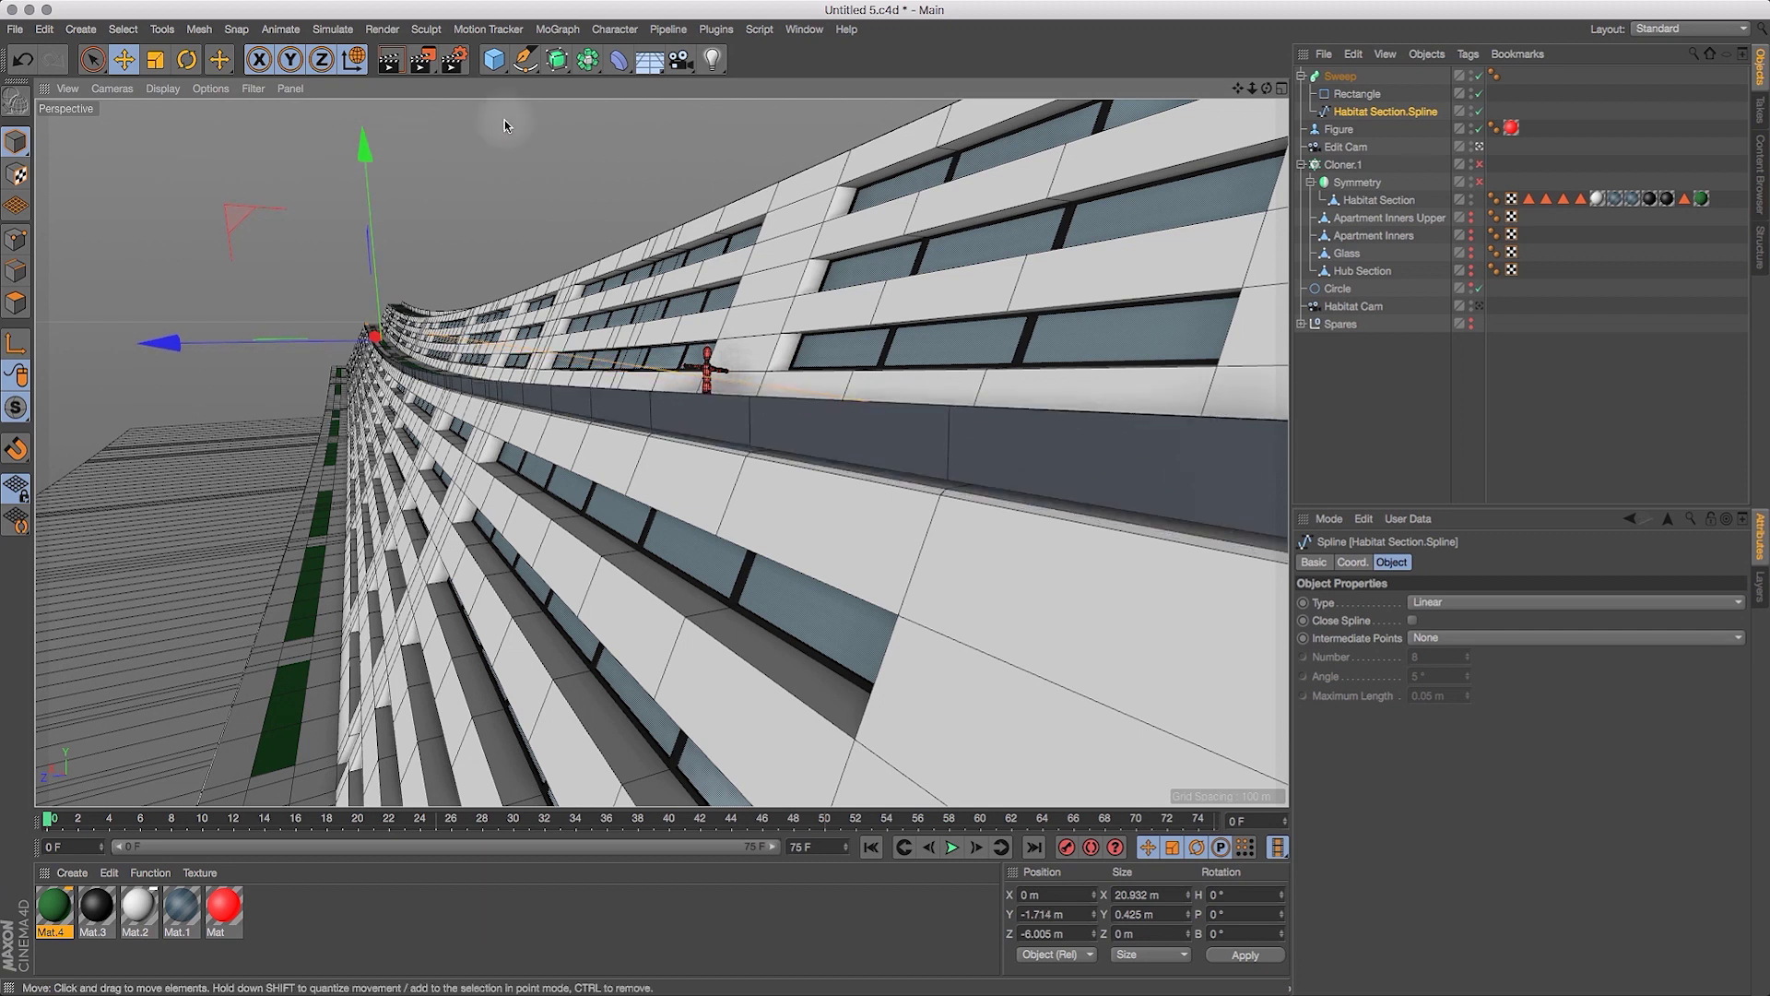
{"action": "mouse_move", "coordinate": [1267, 87]}
{"action": "left_mouse_down"}
{"action": "mouse_move", "coordinate": [1197, 81]}
{"action": "mouse_move", "coordinate": [1278, 85]}
{"action": "left_mouse_up"}
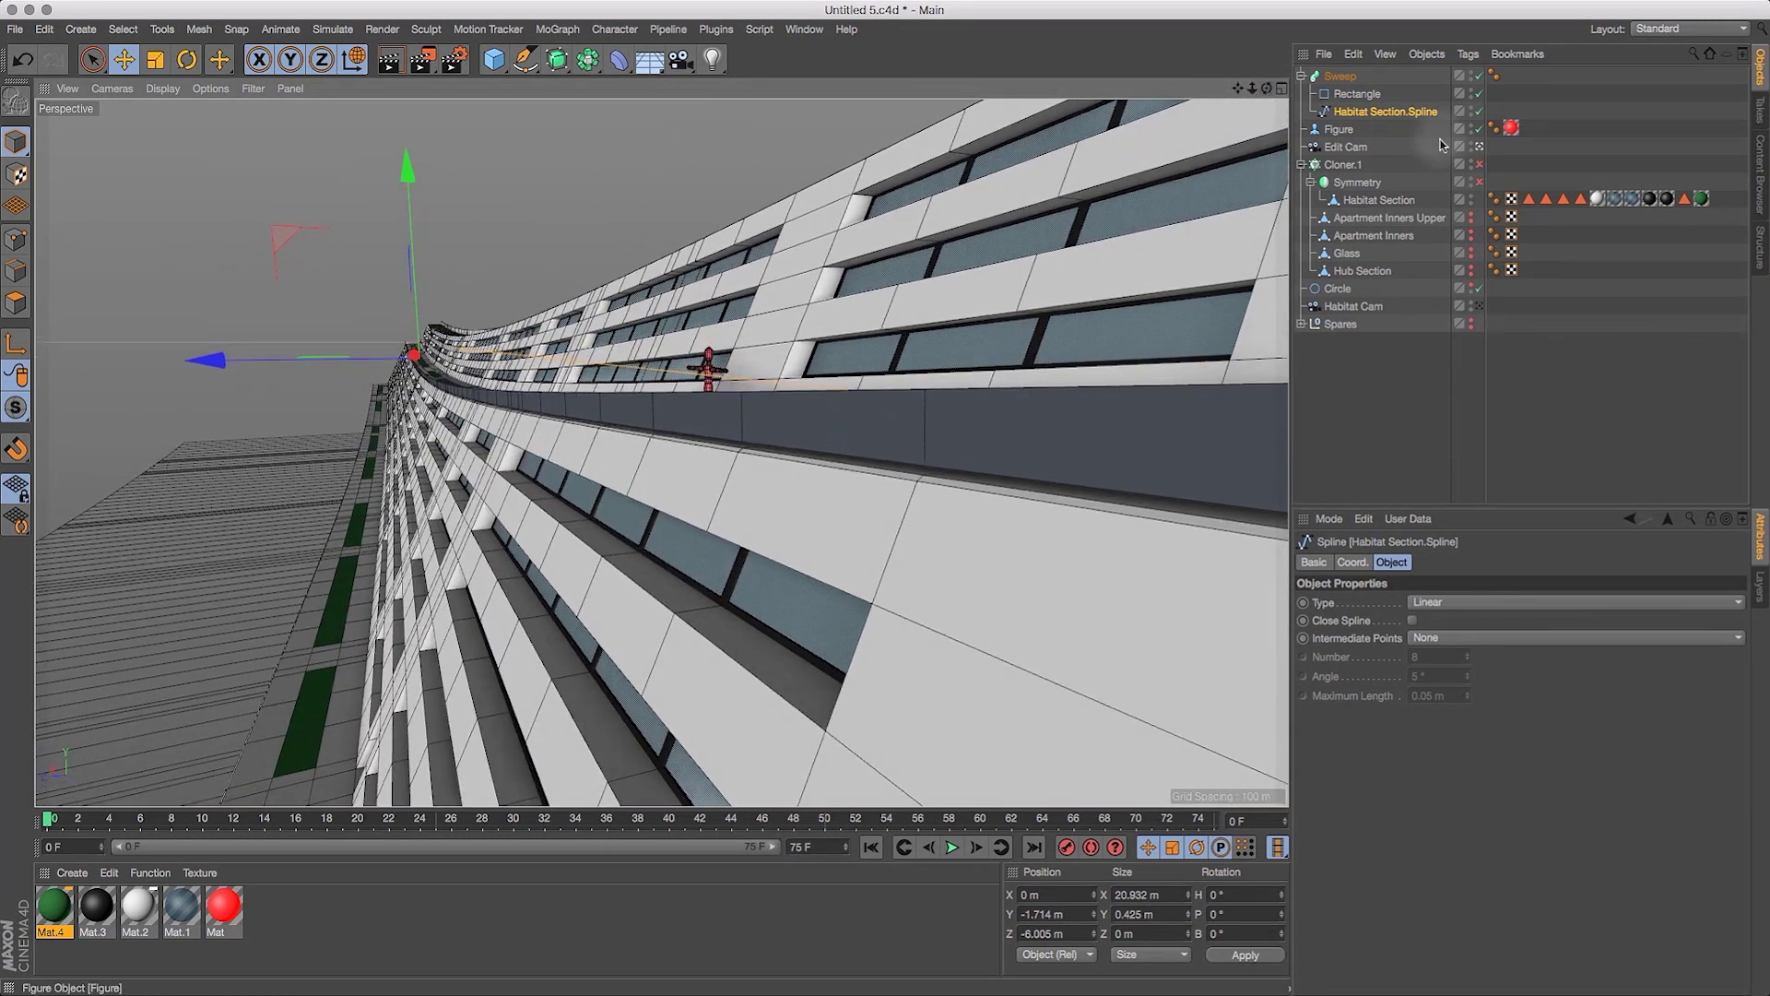
Try thickening the swept barrier with rectangle profile heights of 0.6 cm and 0.8 cm, and undo the profile changes.
{"action": "left_click", "coordinate": [1356, 93]}
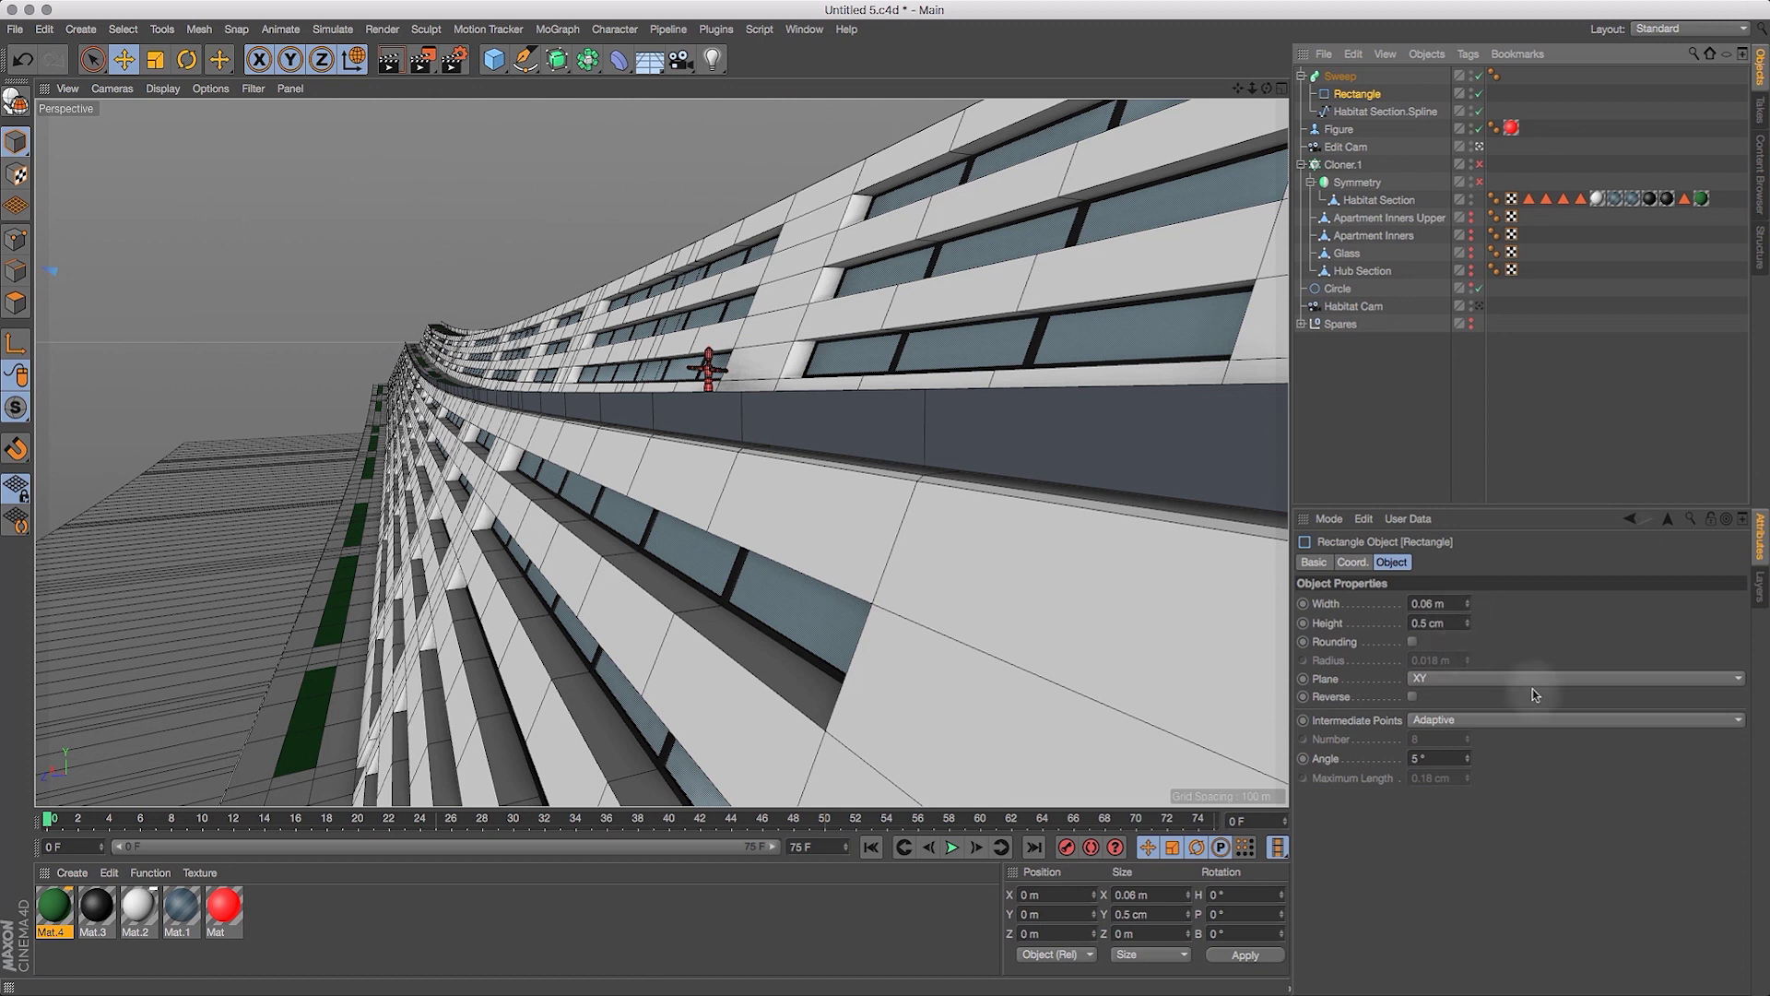
{"action": "left_click", "coordinate": [1458, 623]}
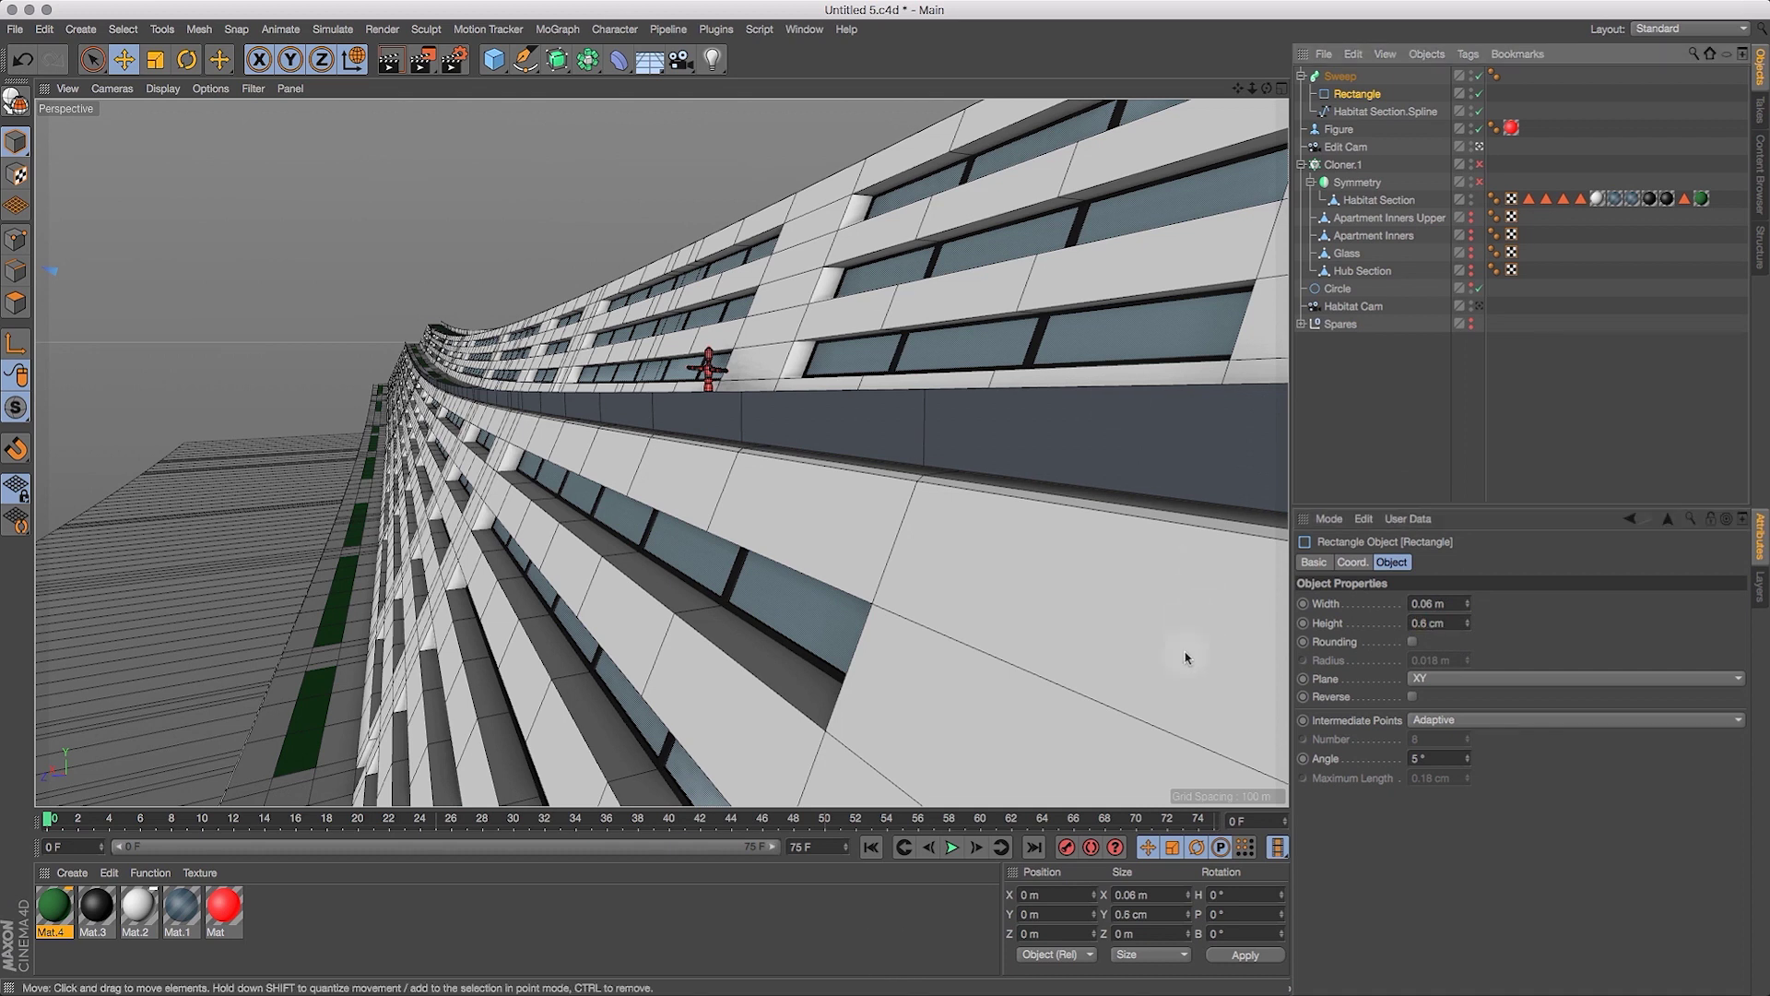
{"action": "double_click", "coordinate": [1440, 623]}
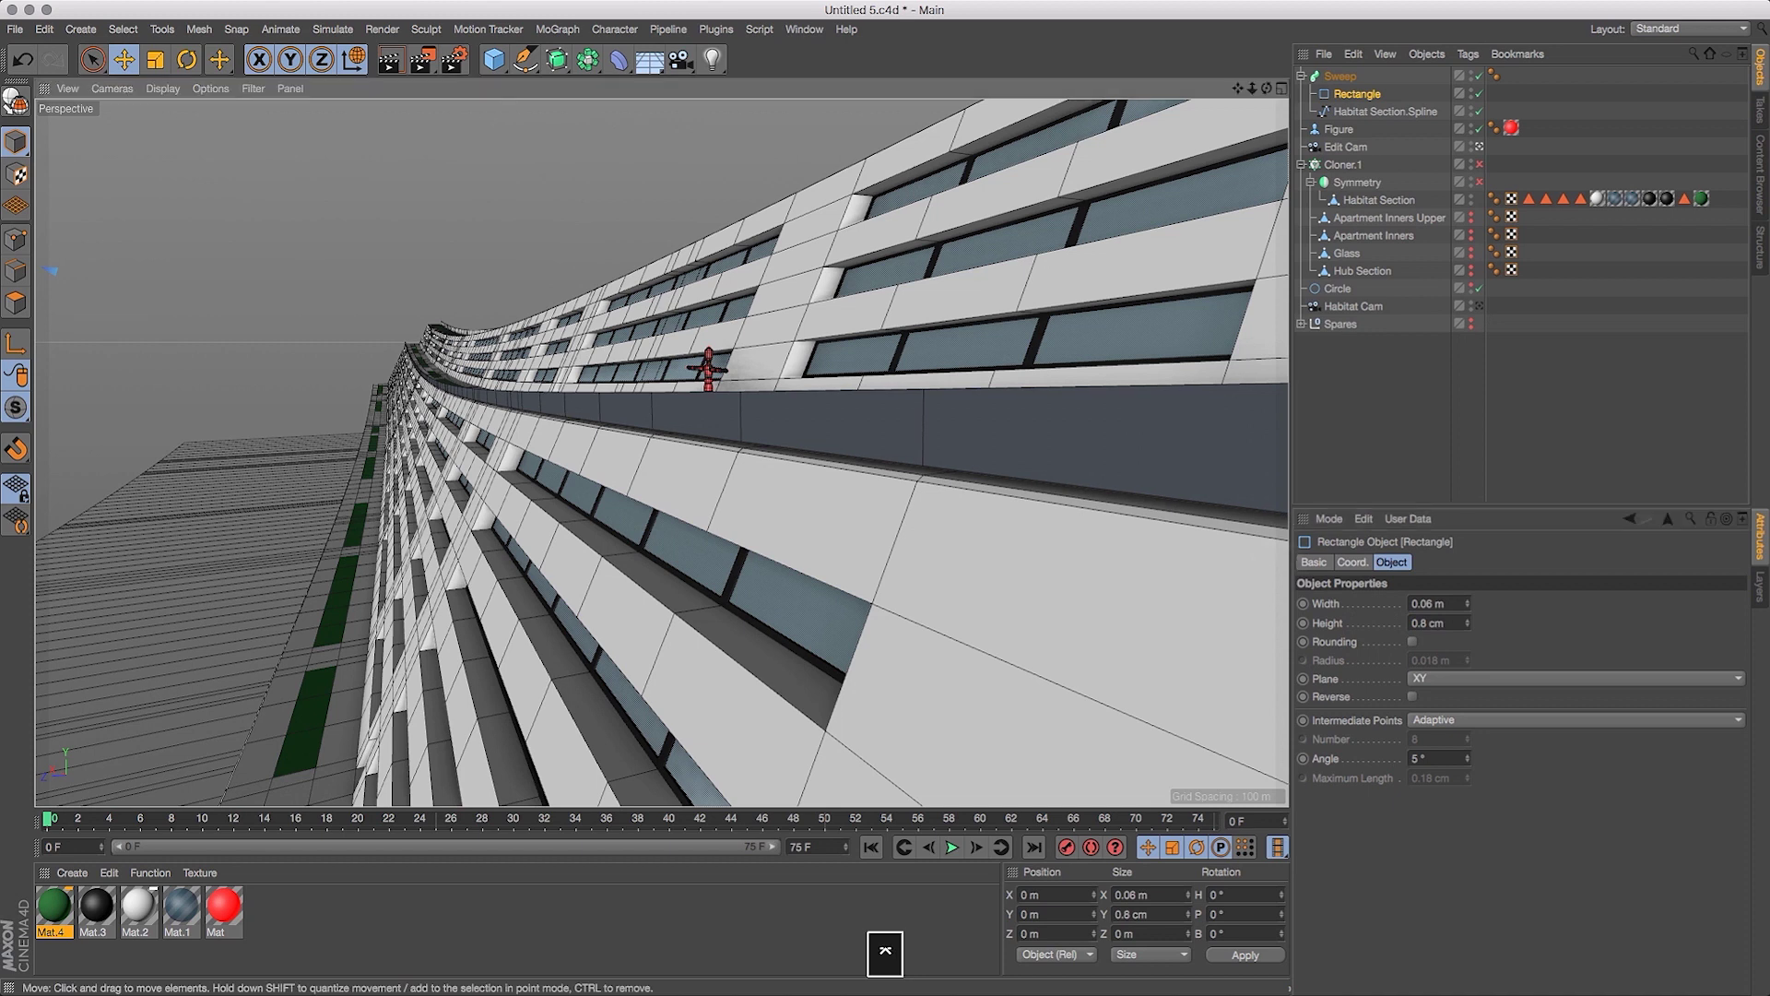
{"action": "mouse_move", "coordinate": [1269, 88]}
{"action": "left_mouse_down"}
{"action": "mouse_move", "coordinate": [1252, 85]}
{"action": "mouse_move", "coordinate": [1277, 109]}
{"action": "left_mouse_up"}
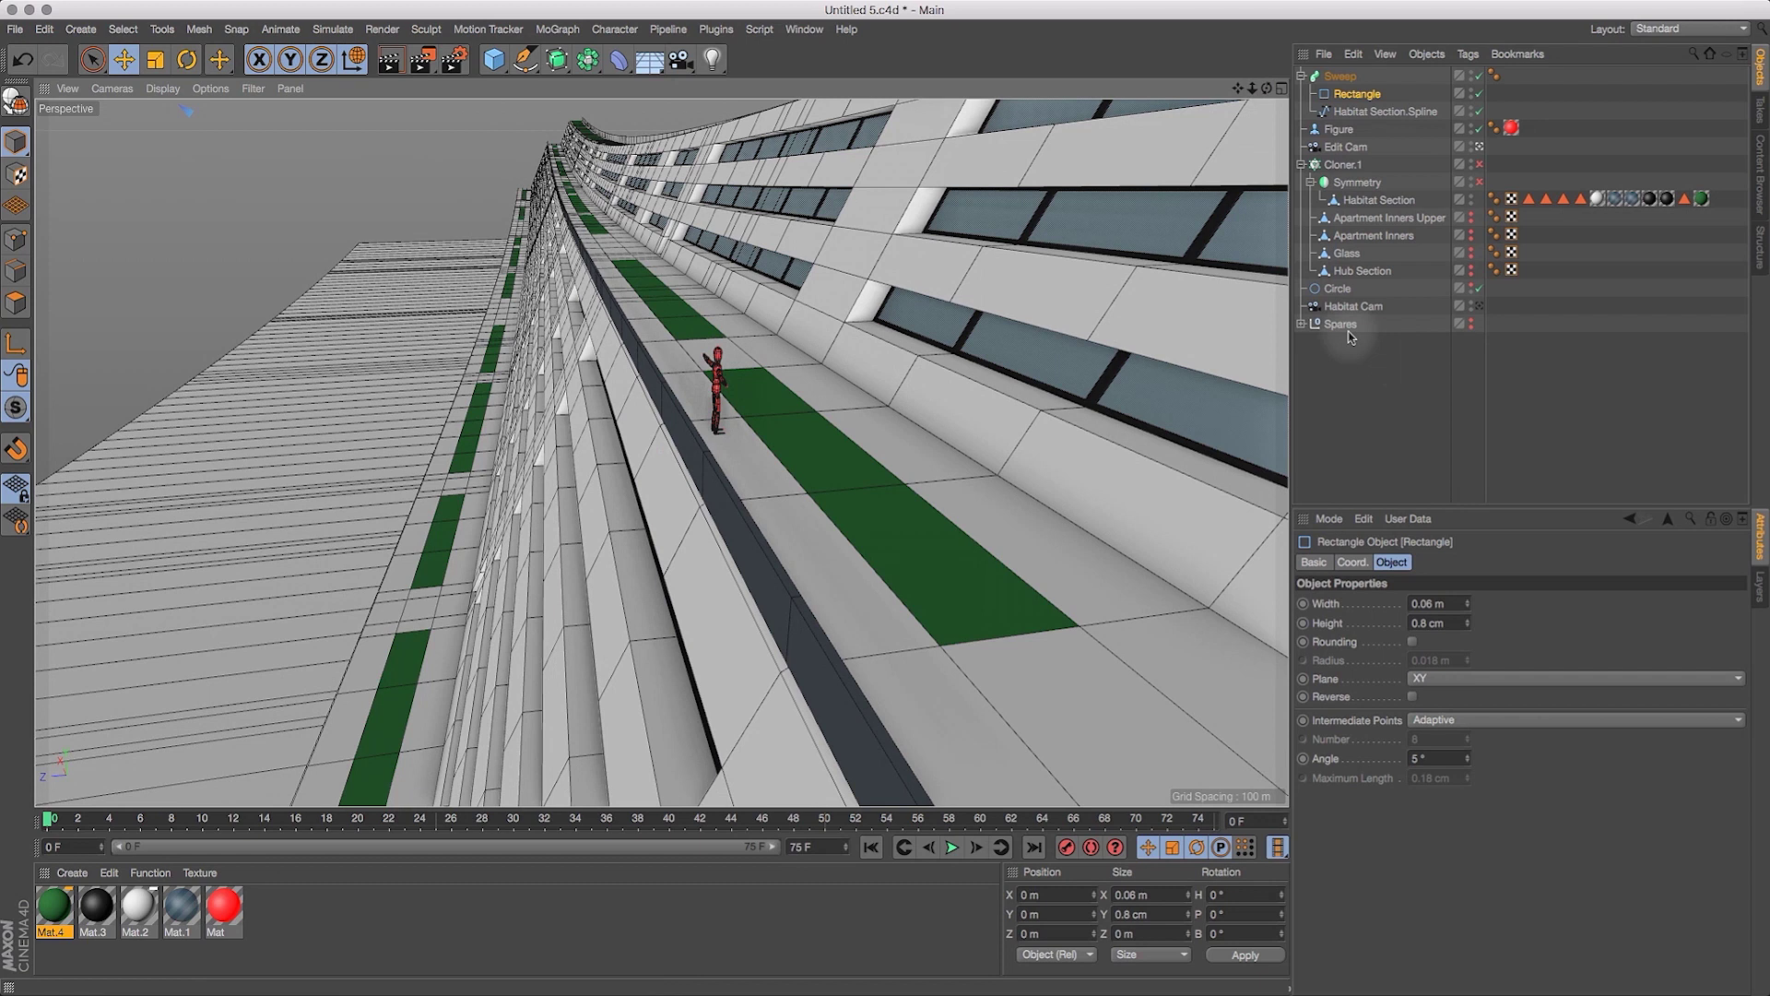
{"action": "key", "text": "super+z"}
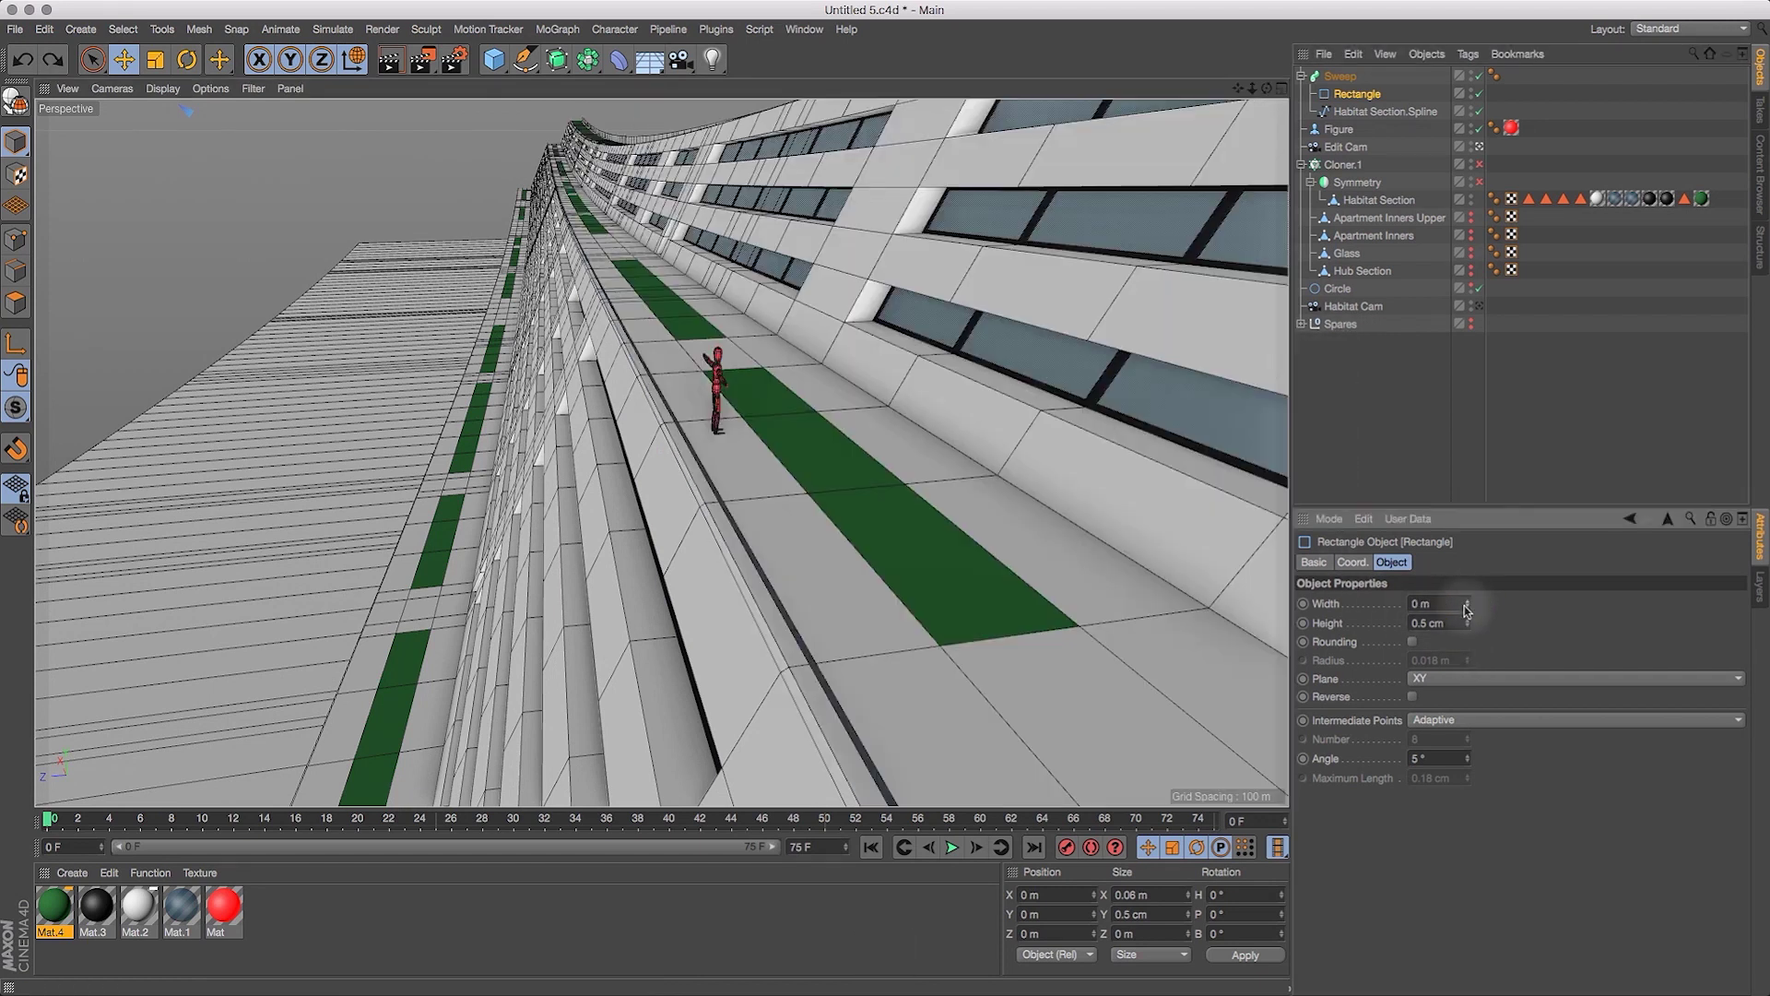
{"action": "key", "text": "super+z"}
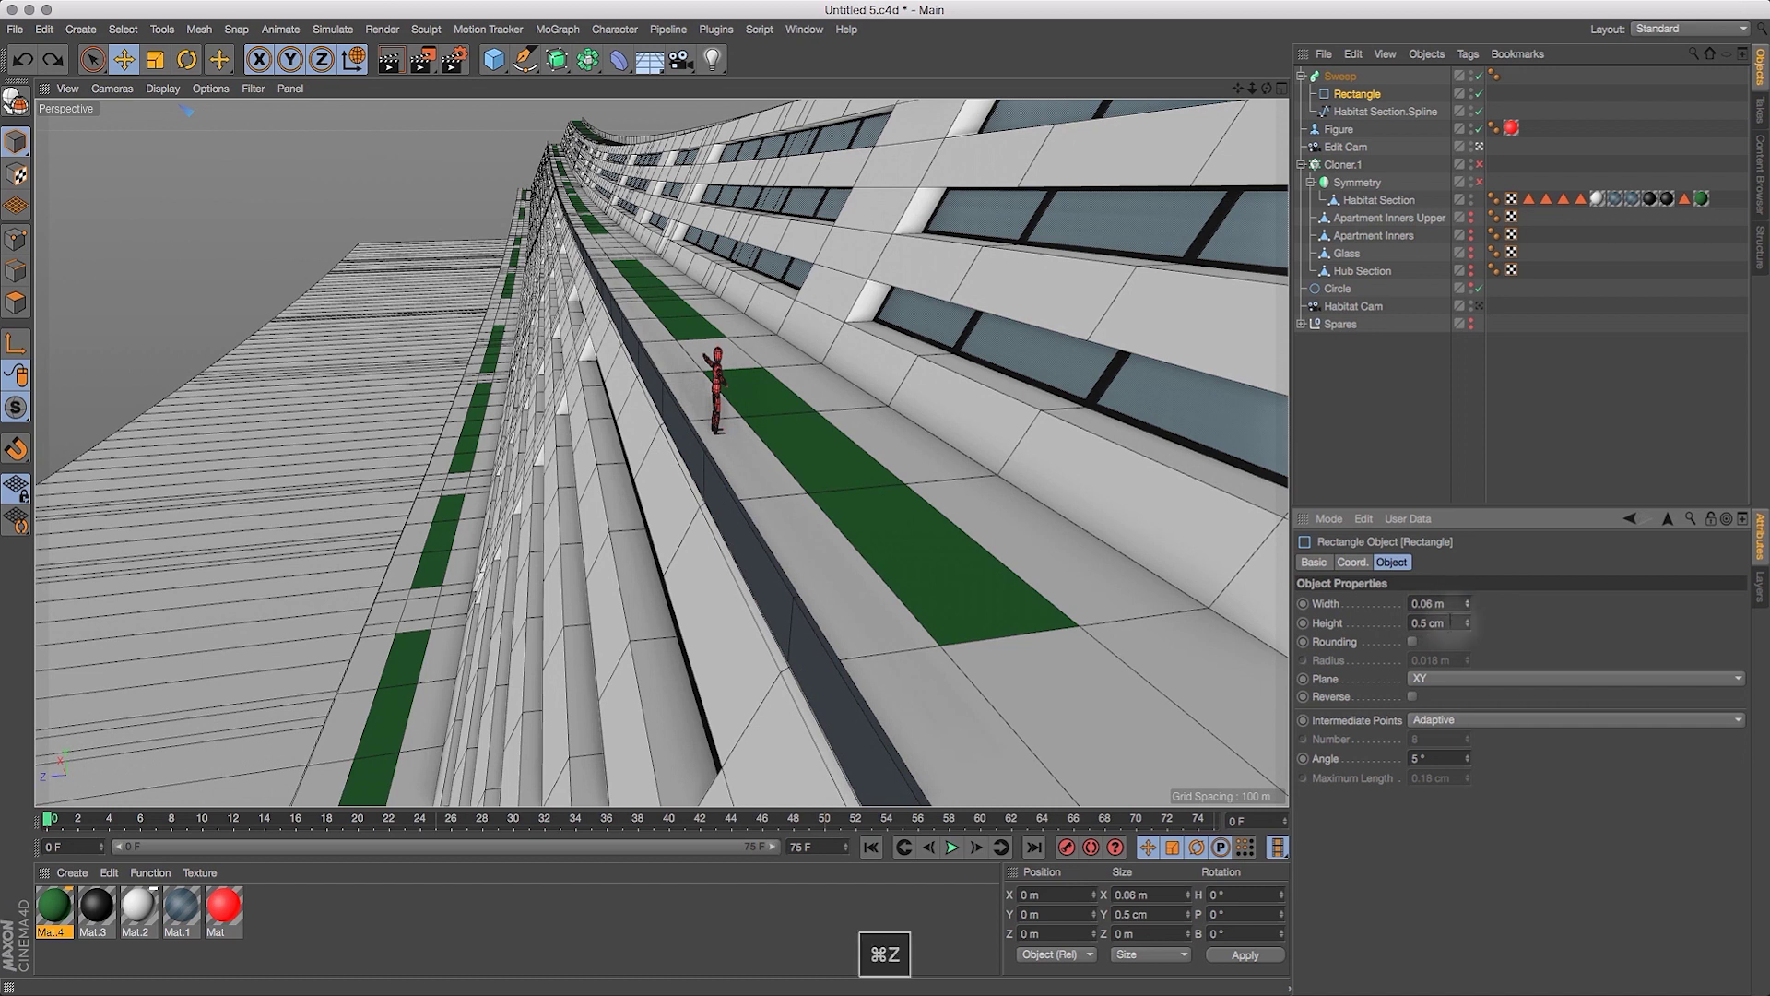
{"action": "key", "text": "super+z"}
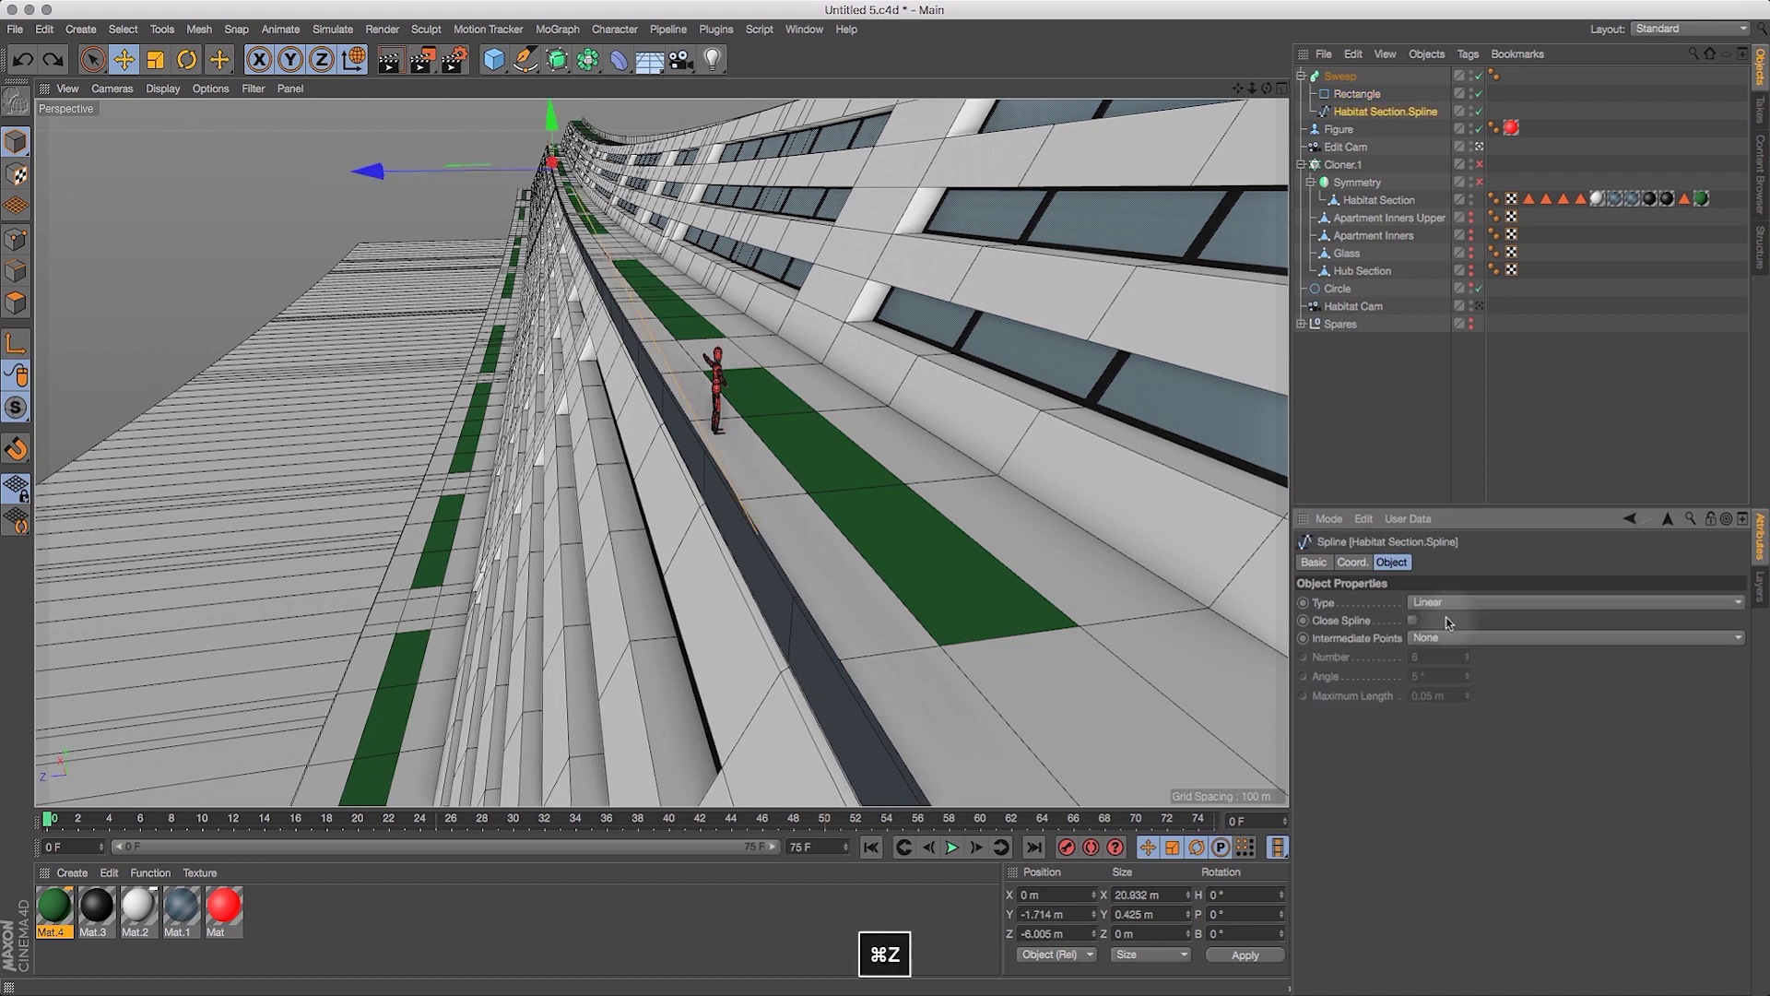
Make the swept barrier taller by setting the rectangle profile's width to 0.07 m.
{"action": "left_click", "coordinate": [1365, 94]}
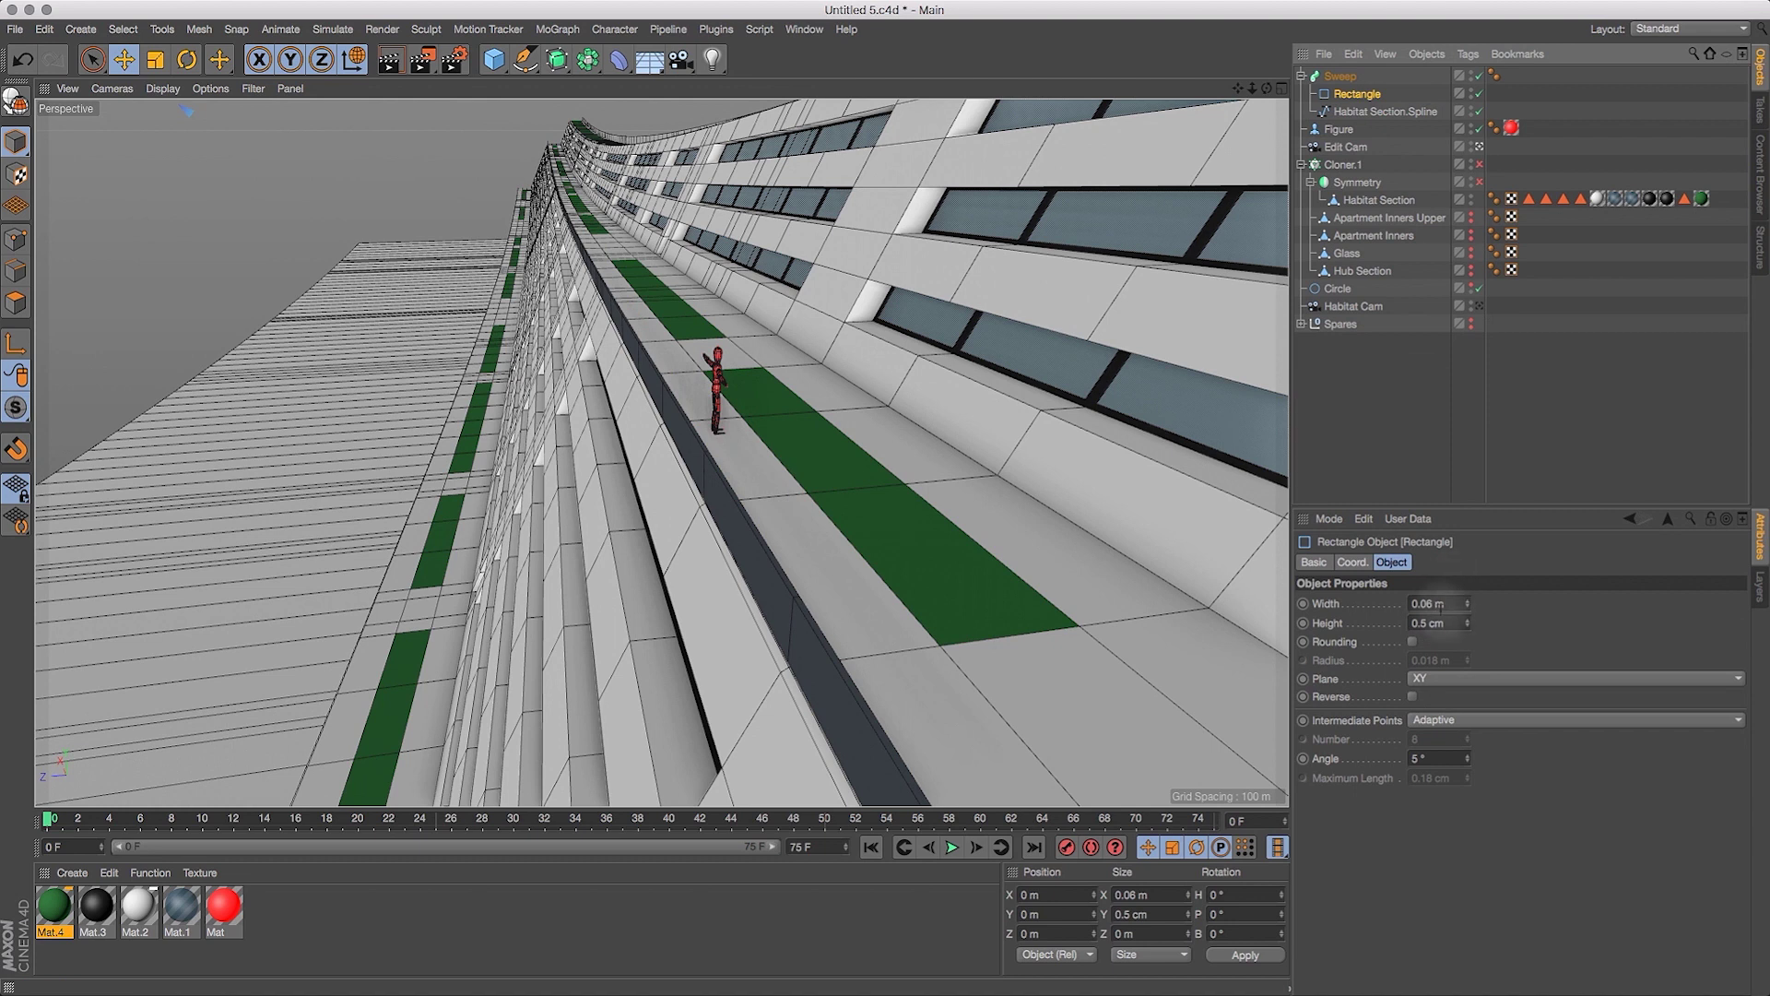
{"action": "left_click_drag", "start_coordinate": [1272, 97], "coordinate": [1239, 90]}
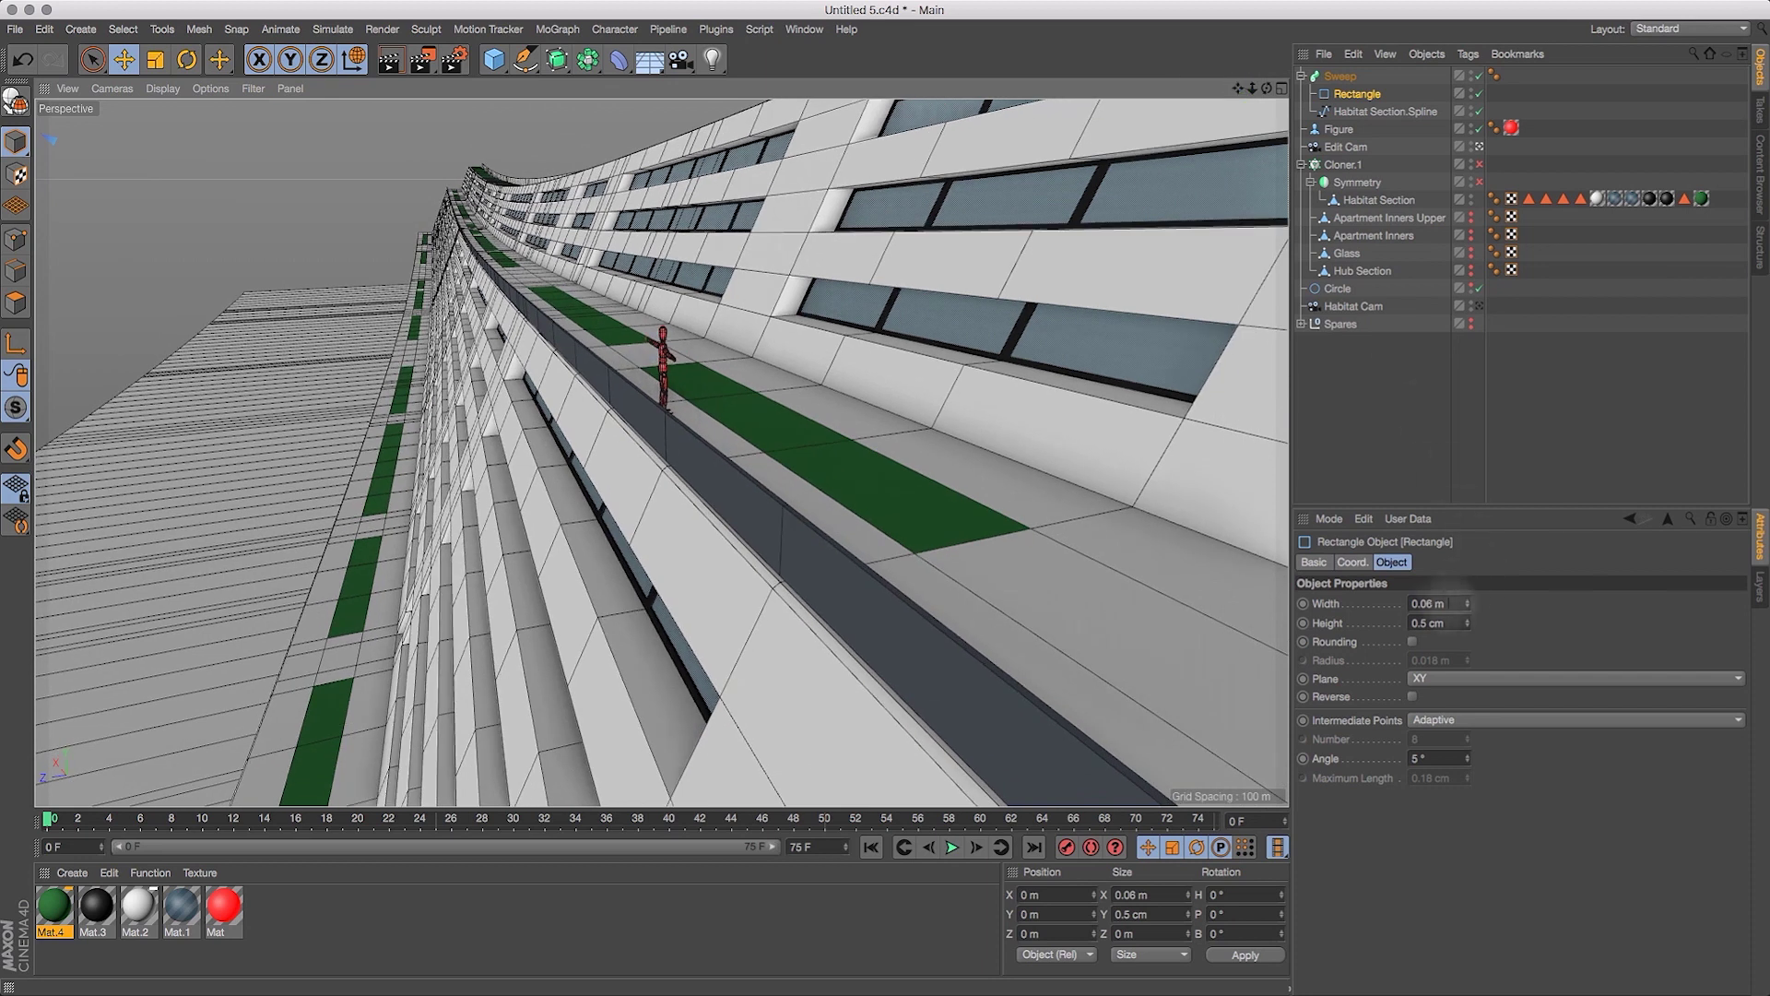
{"action": "left_click", "coordinate": [1468, 600]}
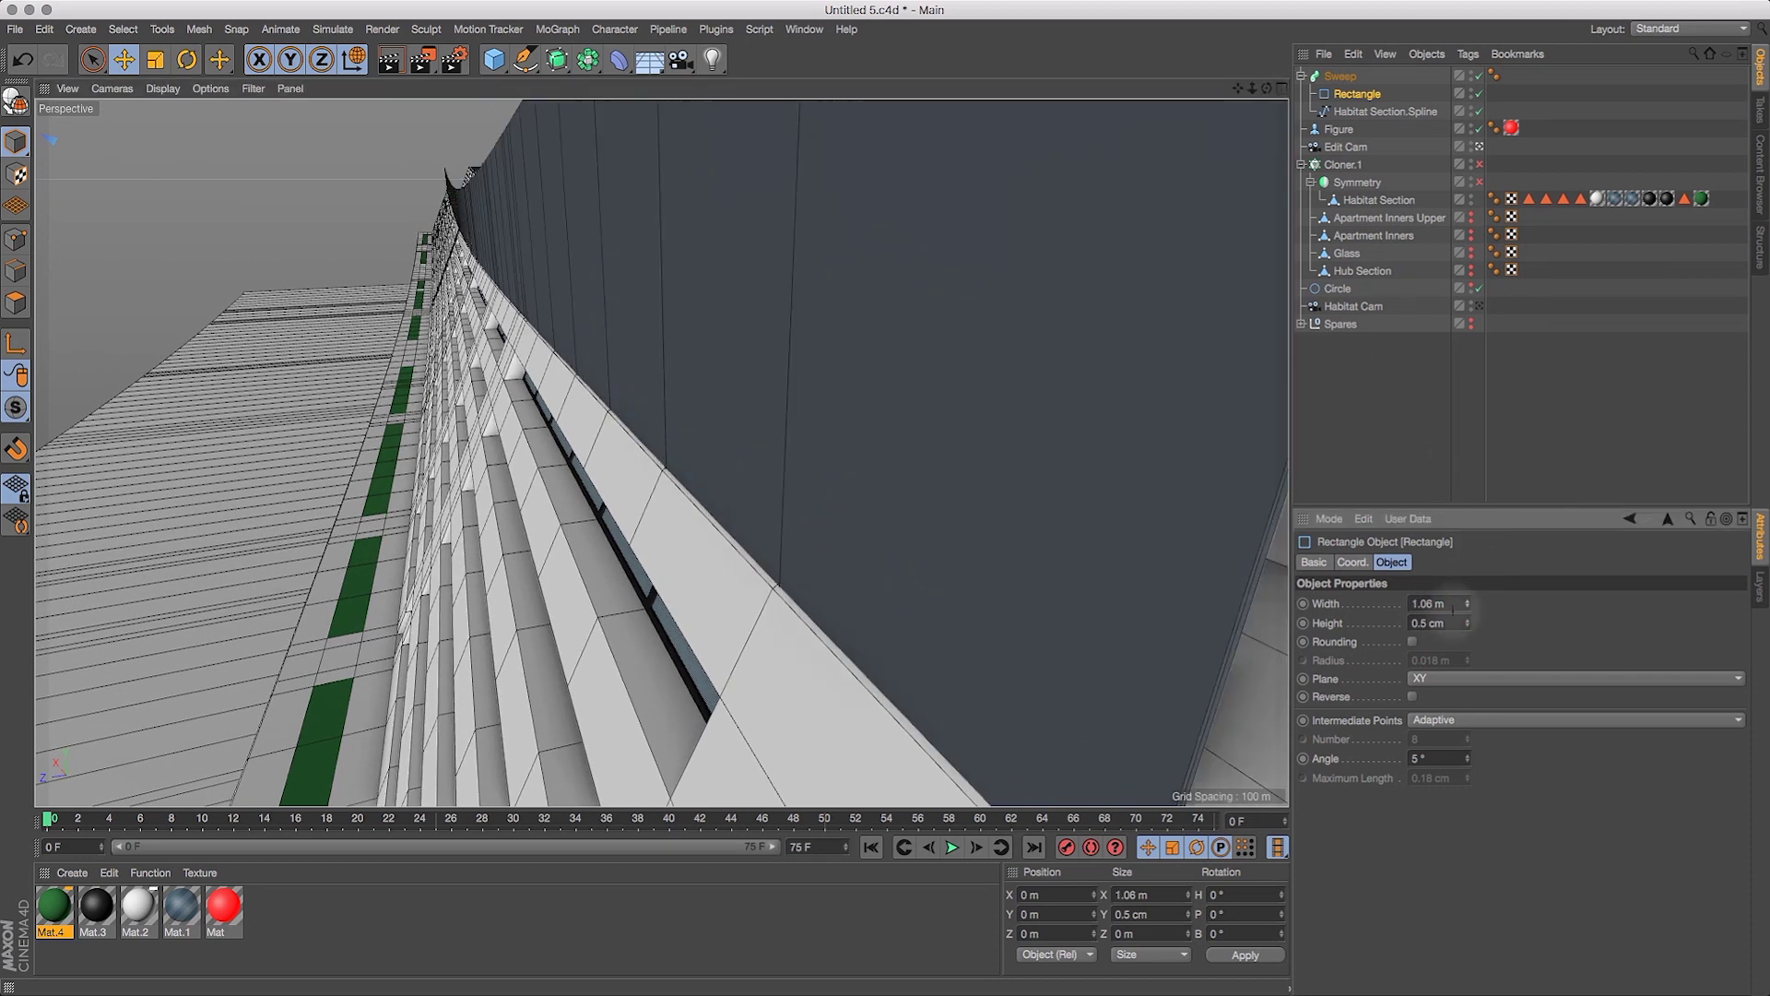
{"action": "left_click", "coordinate": [1451, 605]}
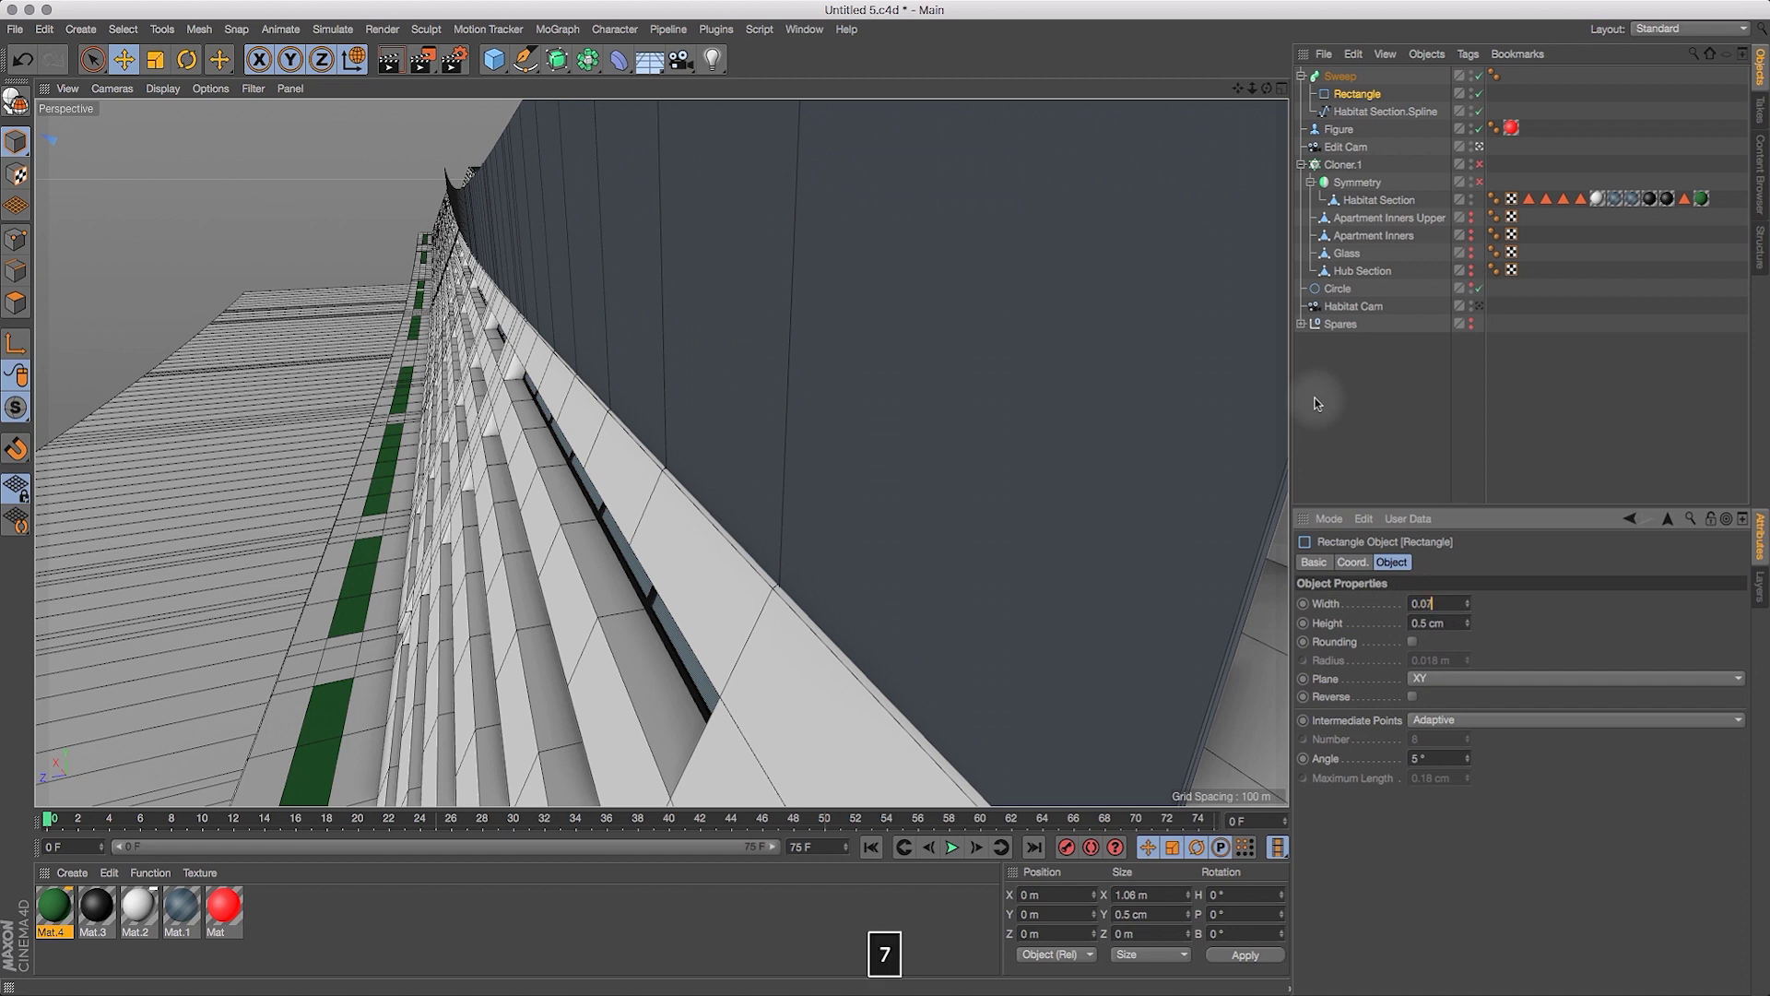
{"action": "type", "text": "0.07"}
{"action": "key", "text": "Return"}
Thin the swept barrier by reducing the rectangle profile's height to 0.3 cm and finally to 0.2 cm.
{"action": "mouse_move", "coordinate": [1267, 89]}
{"action": "left_mouse_down"}
{"action": "mouse_move", "coordinate": [1219, 63]}
{"action": "mouse_move", "coordinate": [1241, 52]}
{"action": "mouse_move", "coordinate": [1271, 83]}
{"action": "left_mouse_up"}
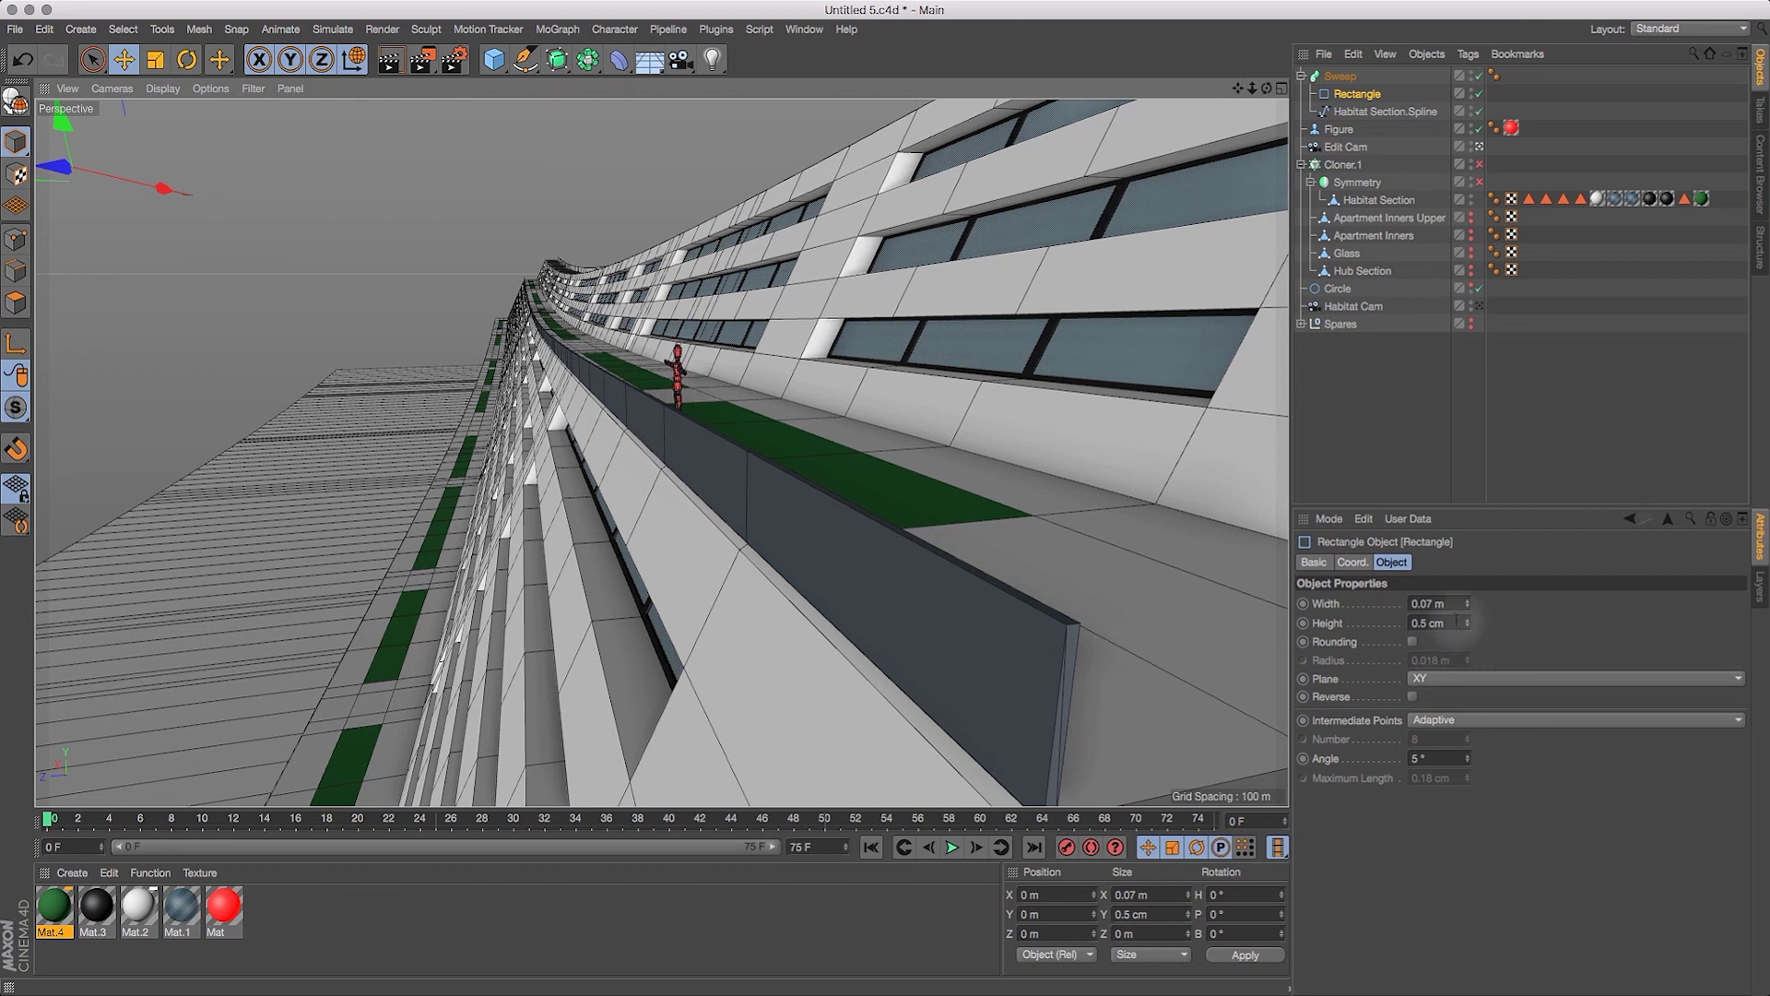
{"action": "left_click", "coordinate": [1457, 623]}
{"action": "type", "text": "0.3"}
{"action": "key", "text": "Return"}
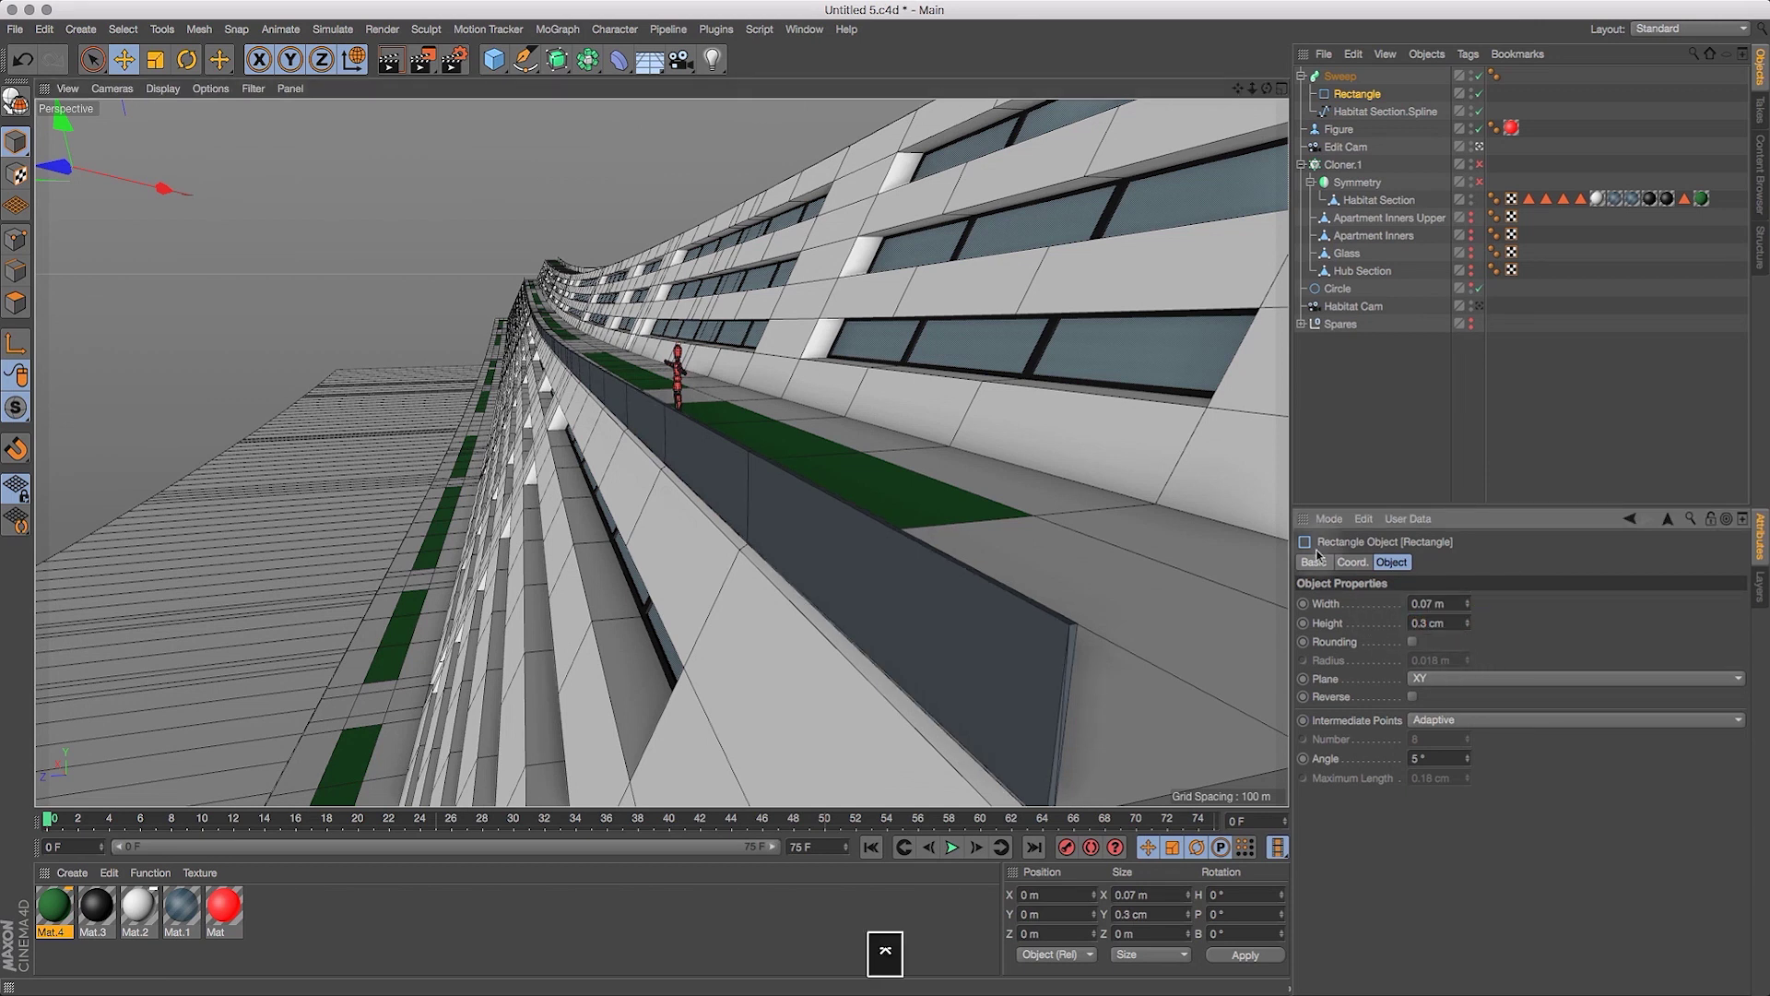
{"action": "mouse_move", "coordinate": [1267, 87]}
{"action": "left_mouse_down"}
{"action": "mouse_move", "coordinate": [1248, 101]}
{"action": "mouse_move", "coordinate": [1272, 85]}
{"action": "left_mouse_up"}
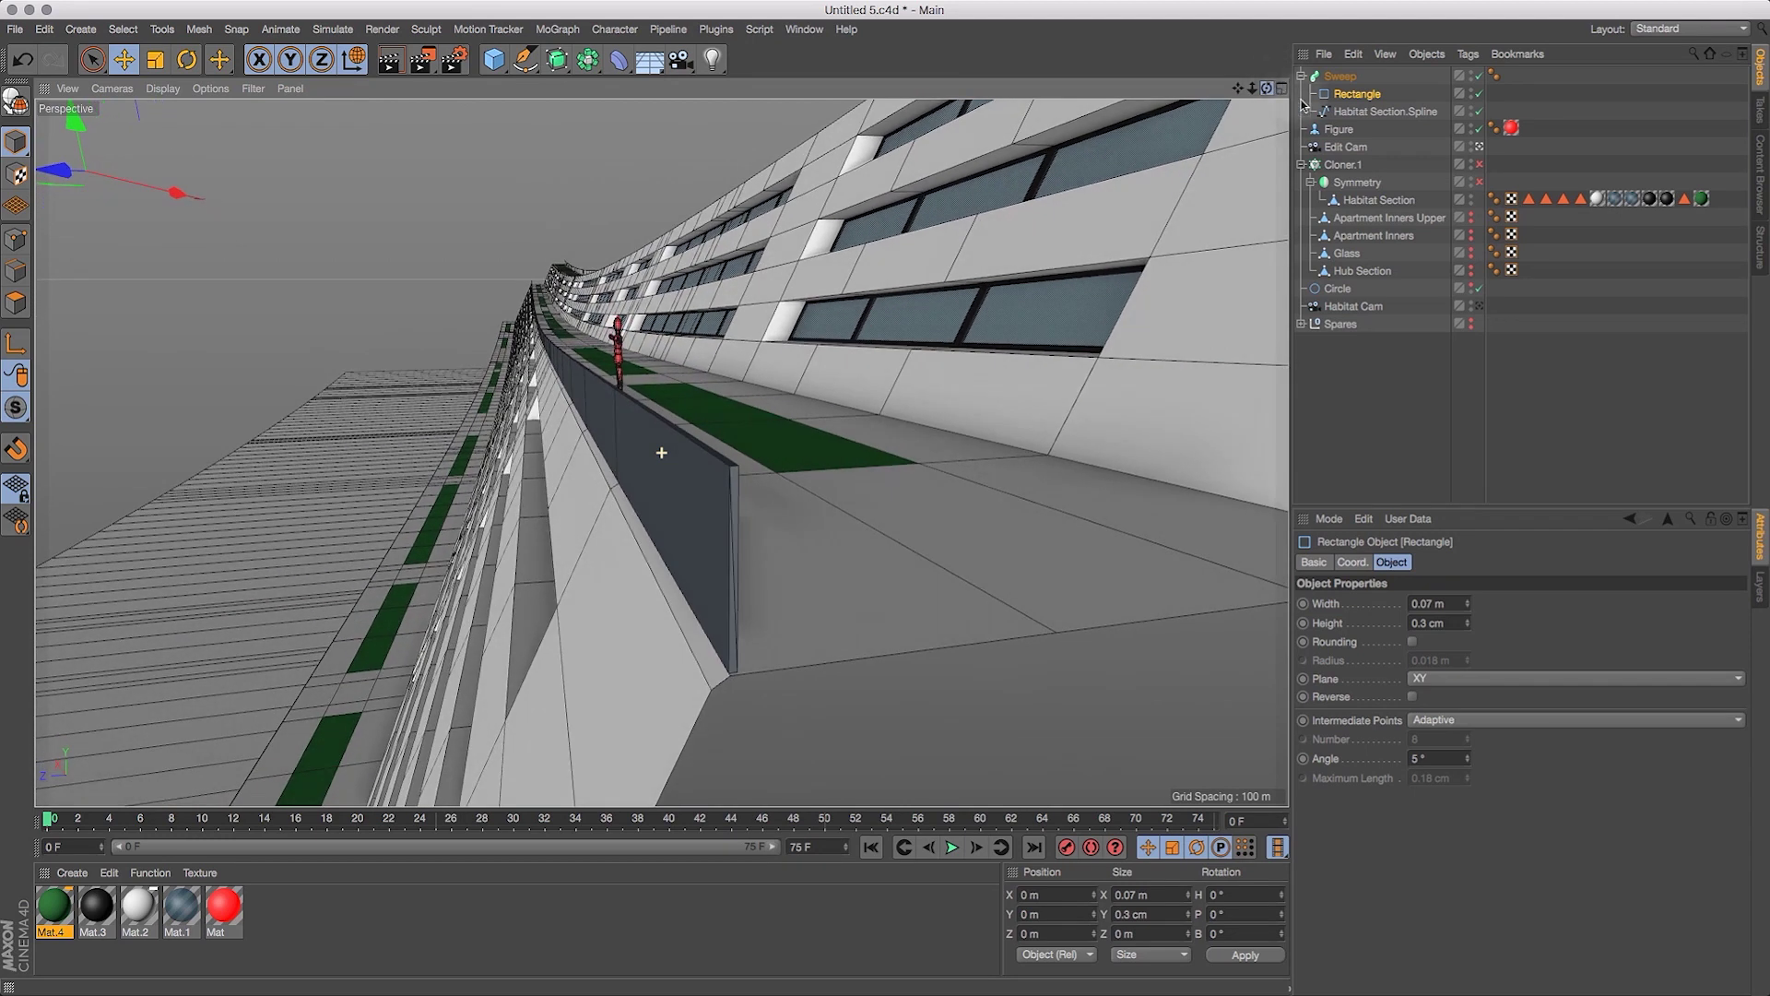
{"action": "left_click", "coordinate": [1439, 623]}
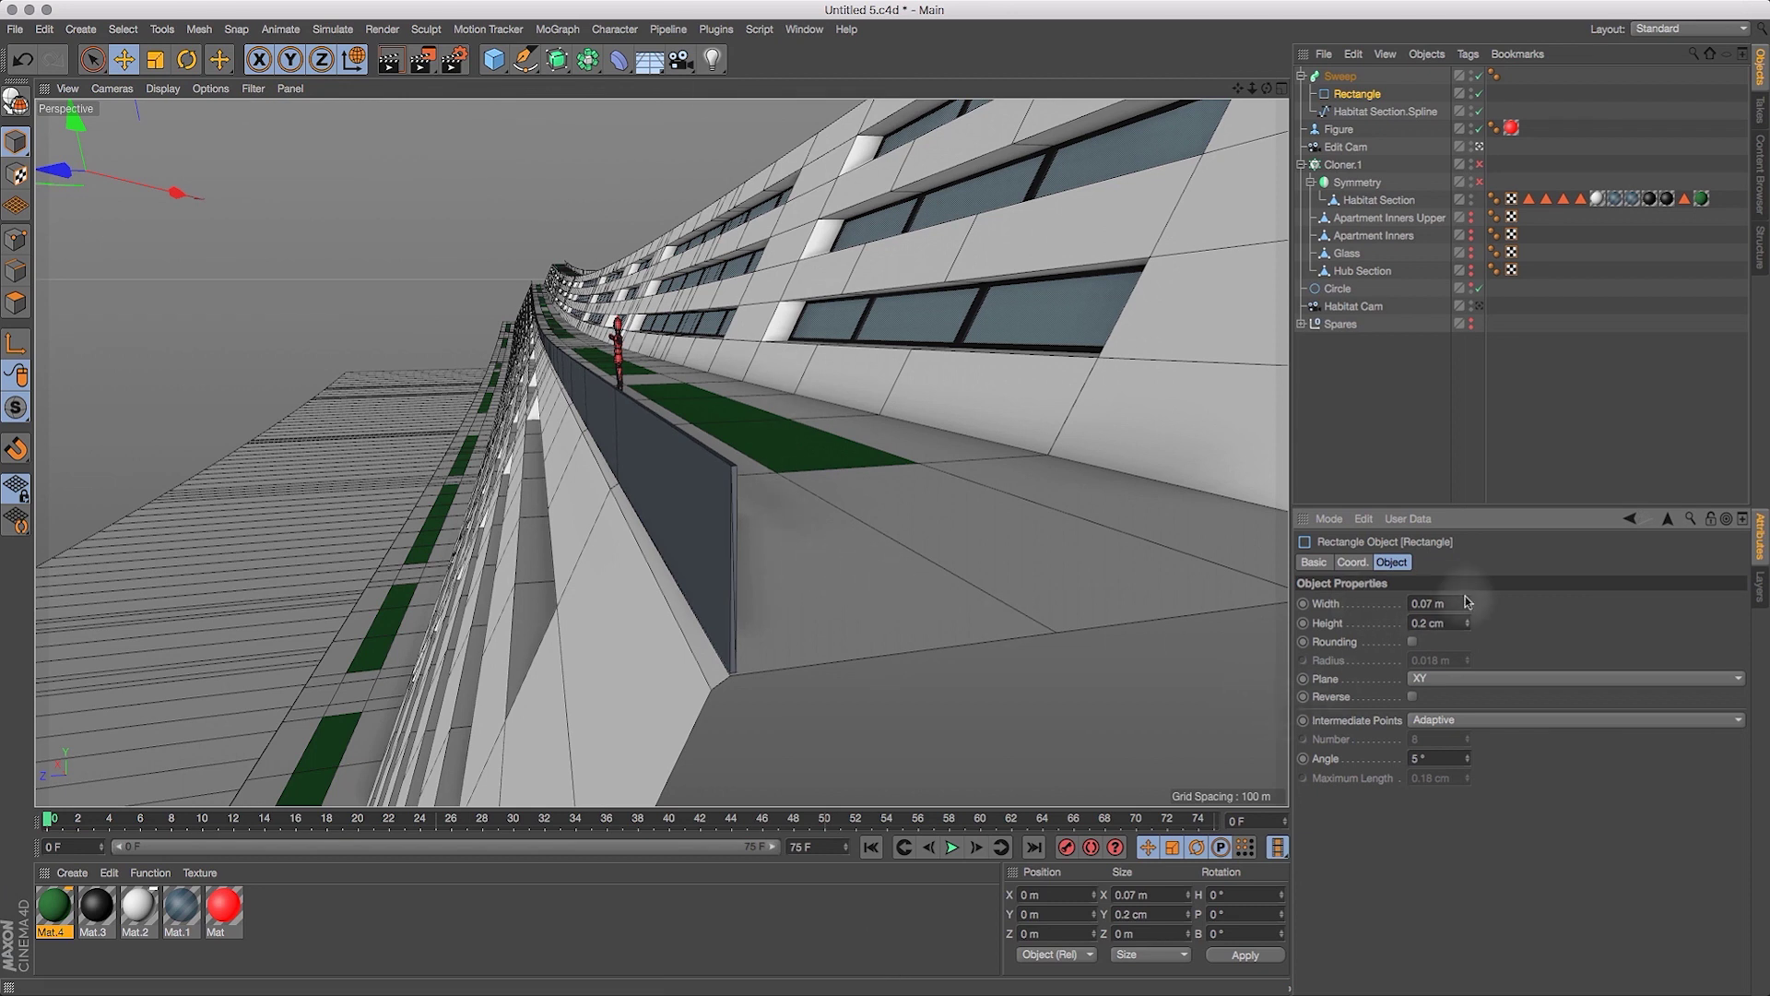
Set the rectangle profile's width to 0.08 m to heighten the barrier further.
{"action": "left_click_drag", "start_coordinate": [1267, 89], "coordinate": [1306, 83]}
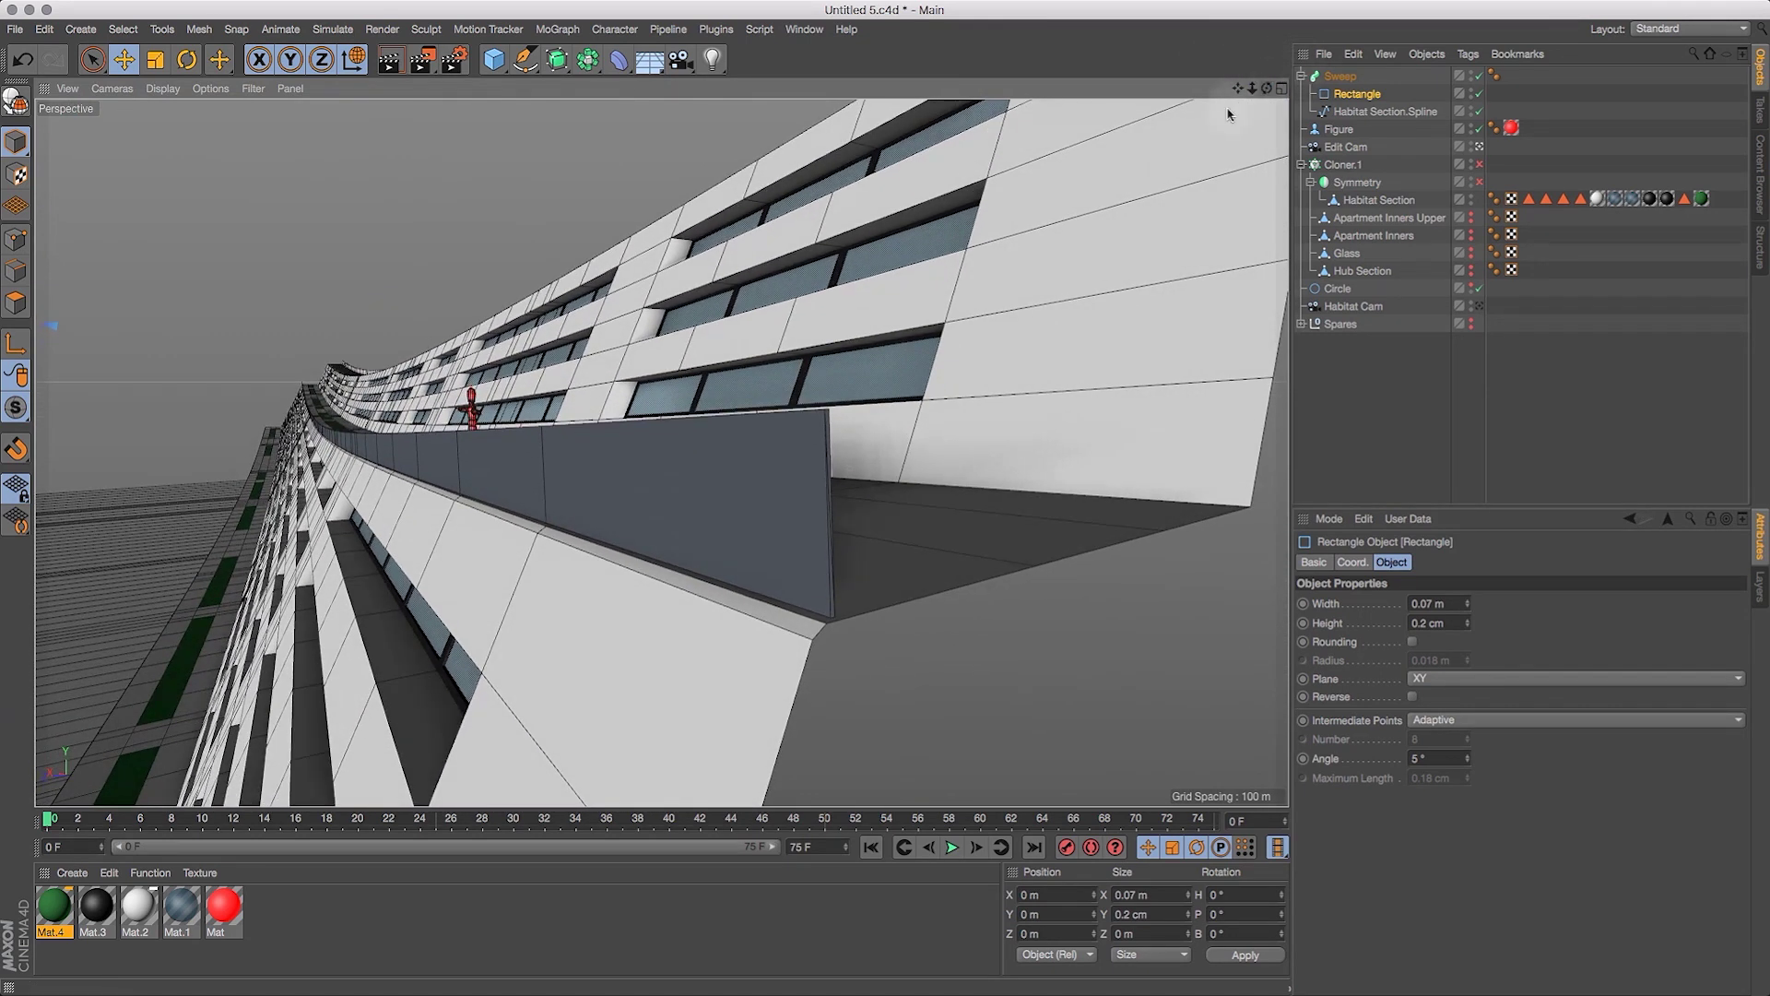
{"action": "left_click_drag", "start_coordinate": [1459, 604], "coordinate": [1349, 579]}
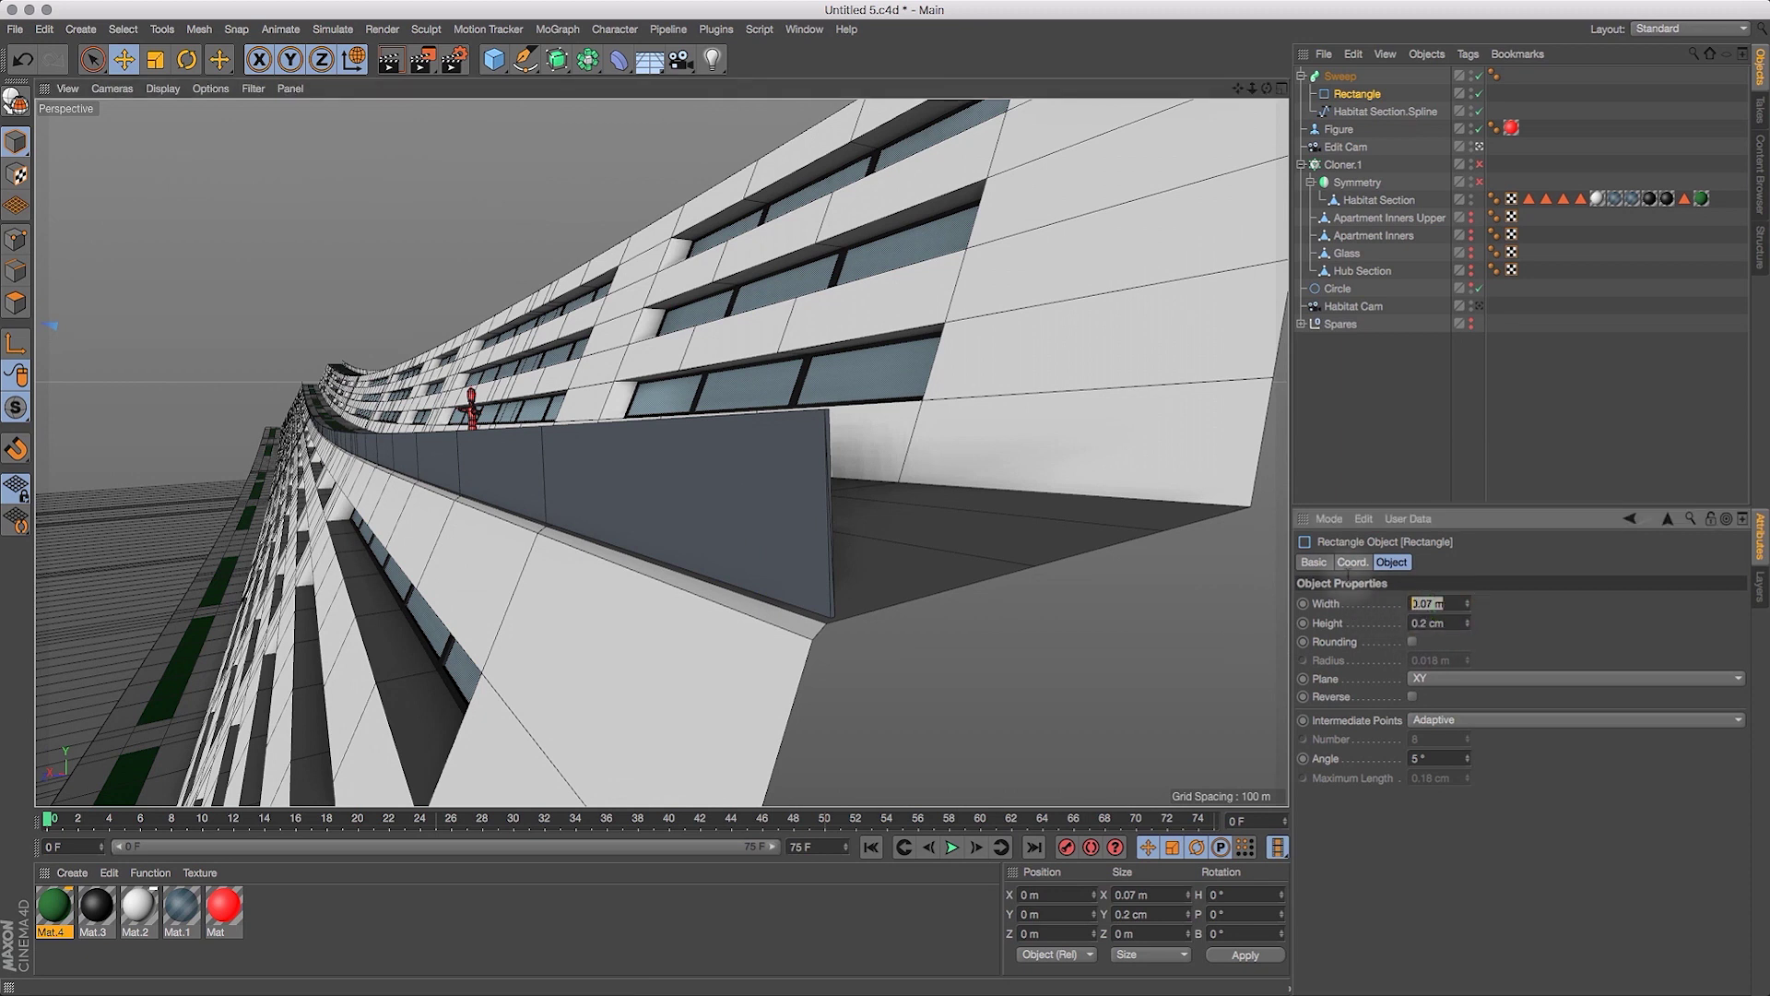
{"action": "type", "text": "0.08"}
{"action": "key", "text": "Return"}
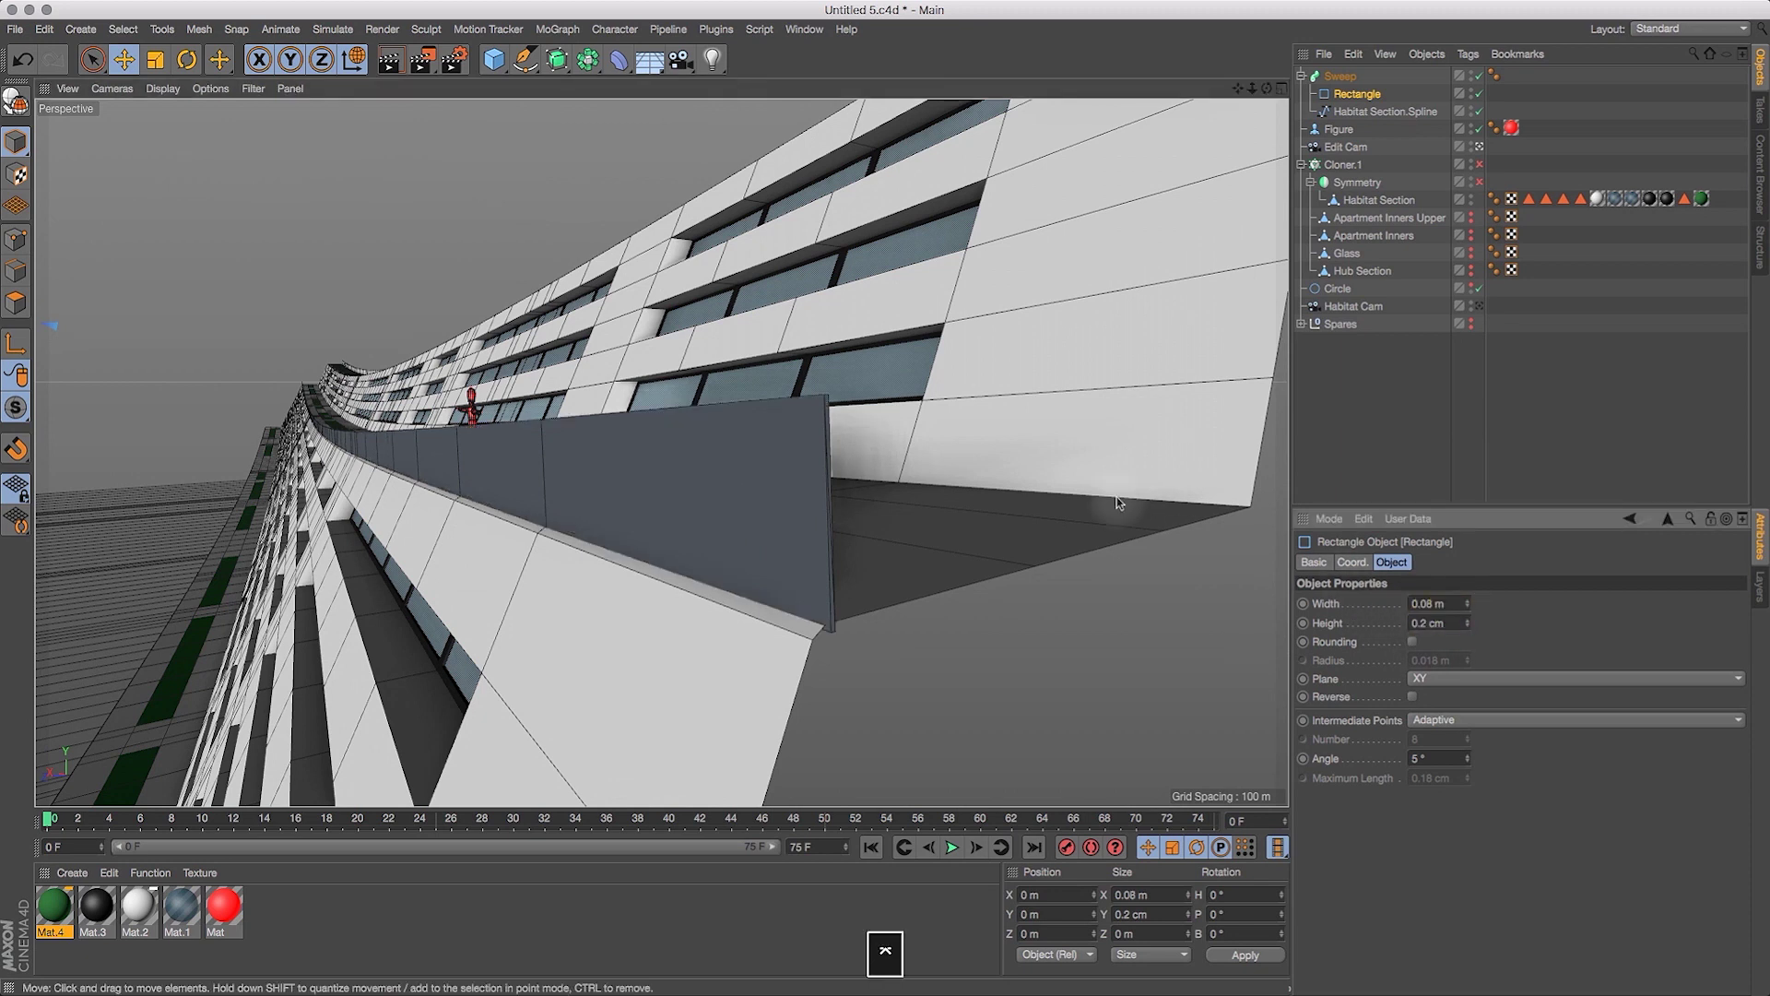
Create a new material and give it a blue color of H 200°, S 58%, V 83%.
{"action": "left_click_drag", "start_coordinate": [1252, 89], "coordinate": [1208, 171]}
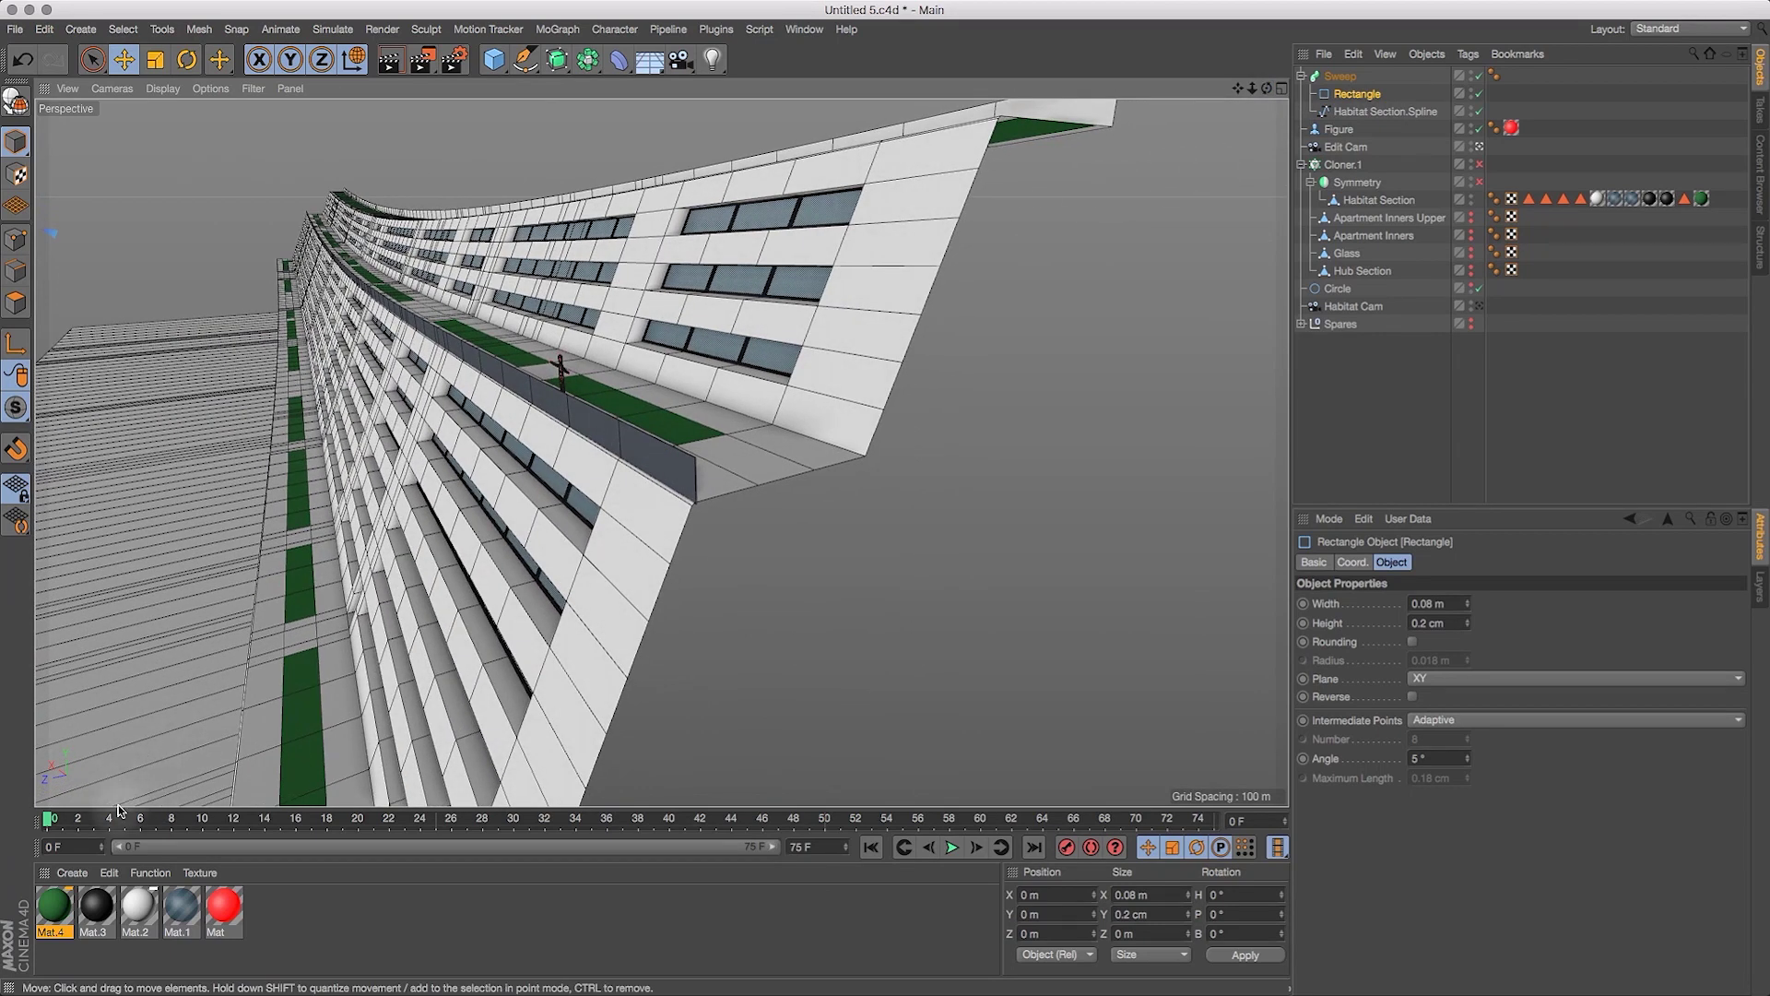
{"action": "left_click", "coordinate": [74, 875]}
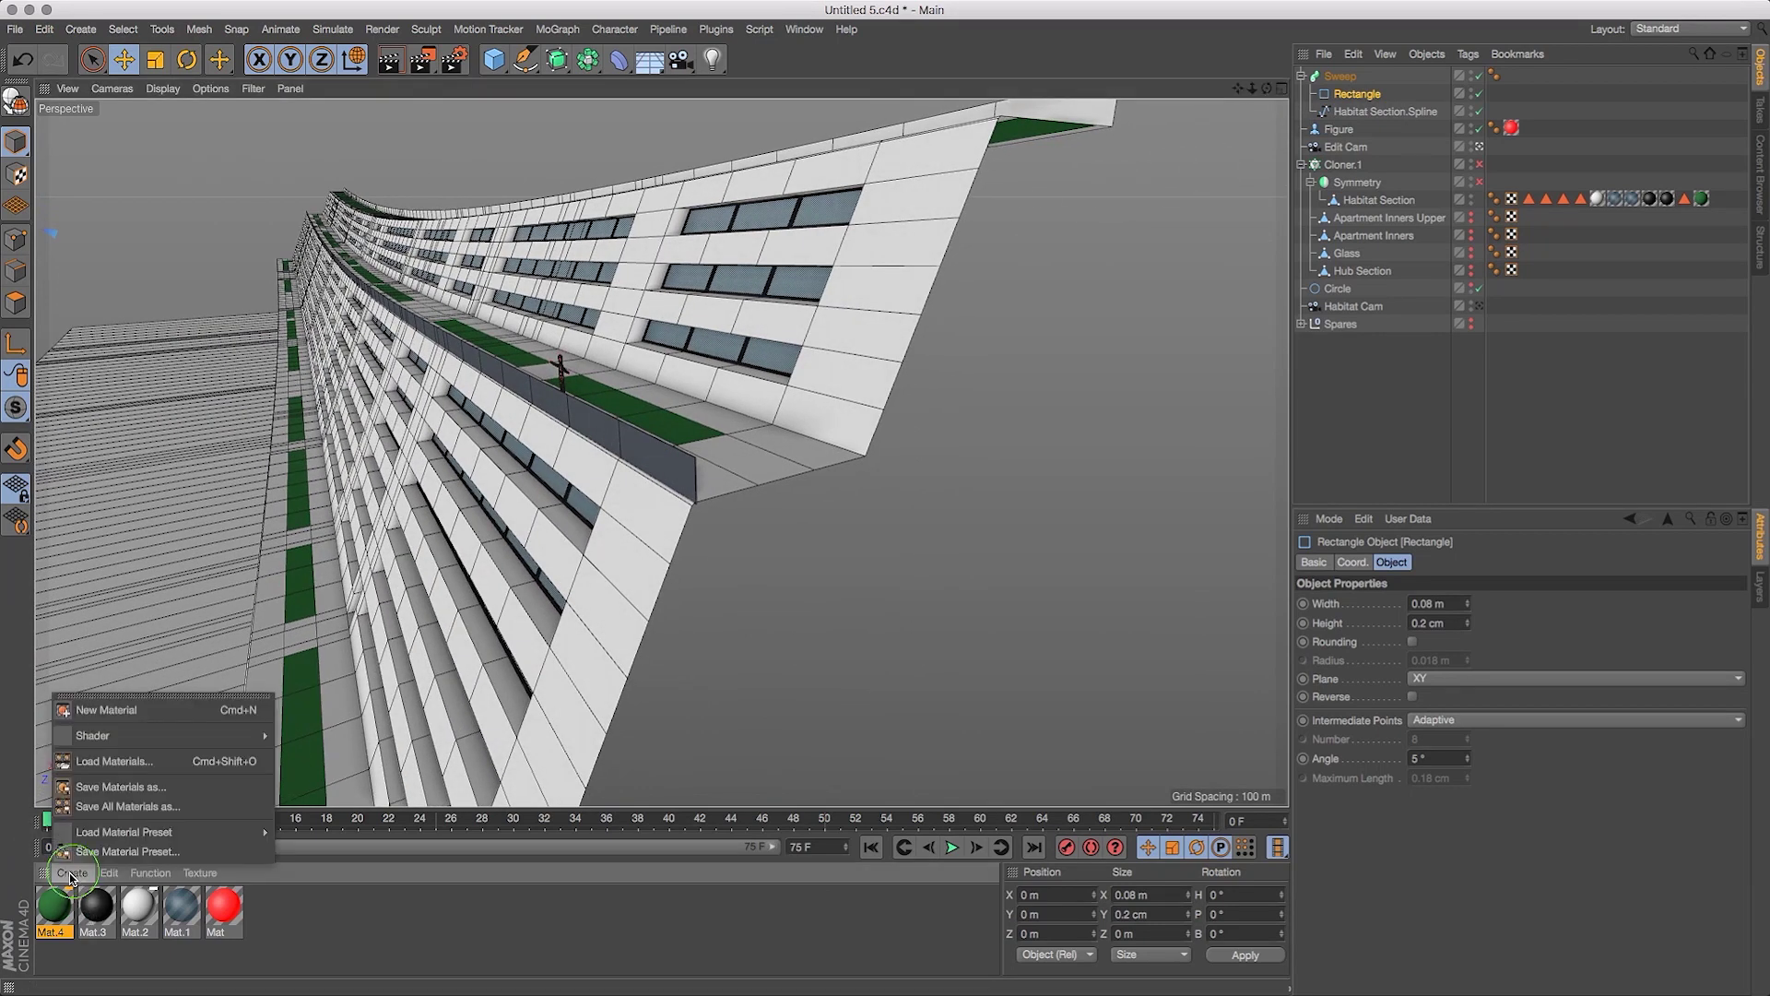
{"action": "left_click", "coordinate": [115, 710]}
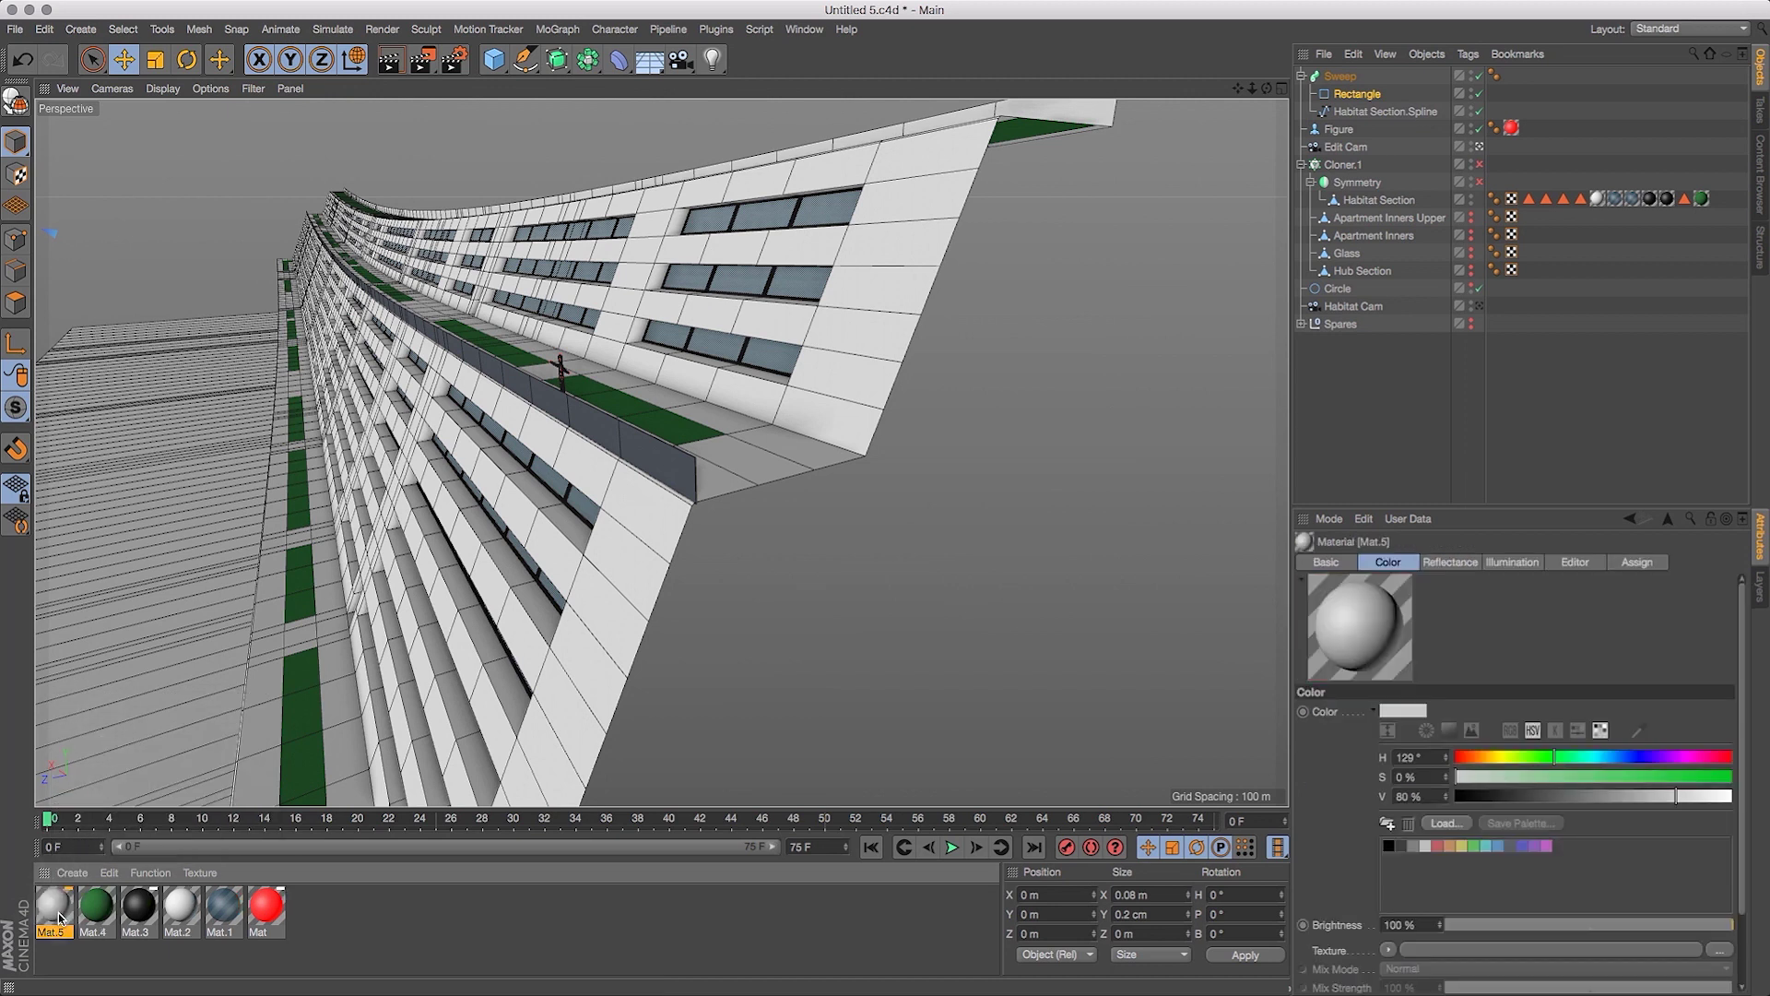
{"action": "double_click", "coordinate": [53, 908]}
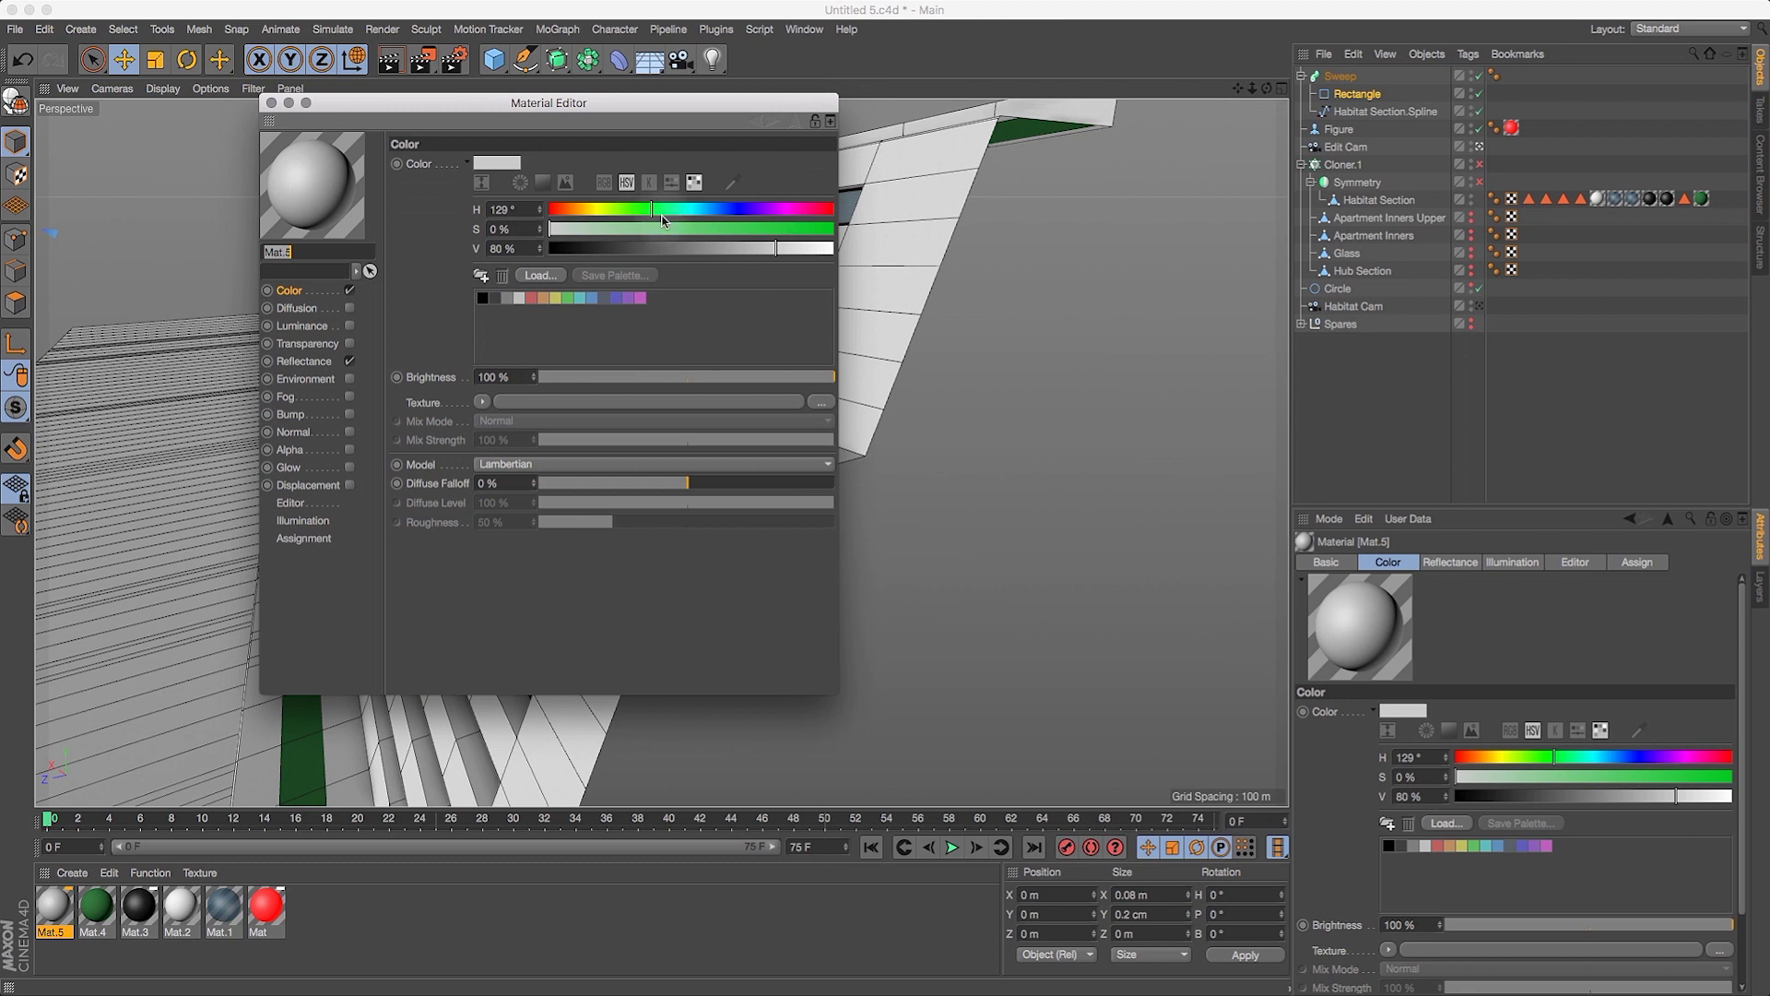
{"action": "left_click", "coordinate": [703, 229]}
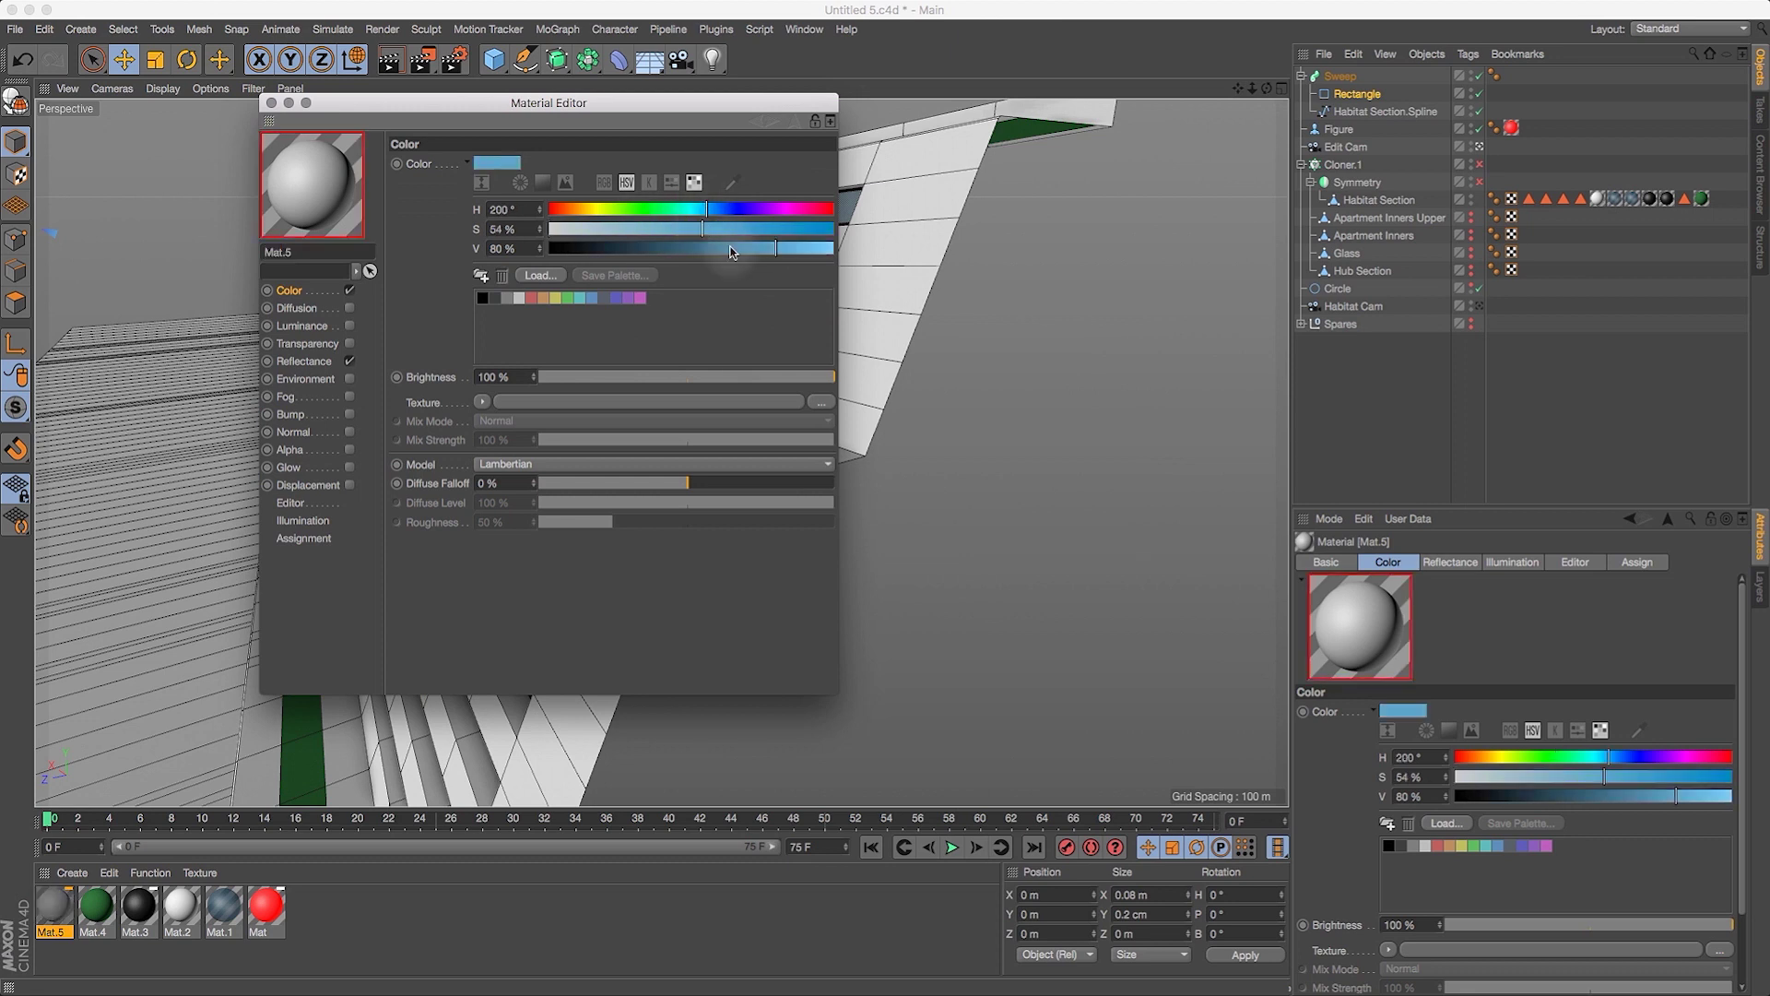
{"action": "left_click_drag", "start_coordinate": [701, 233], "coordinate": [705, 318]}
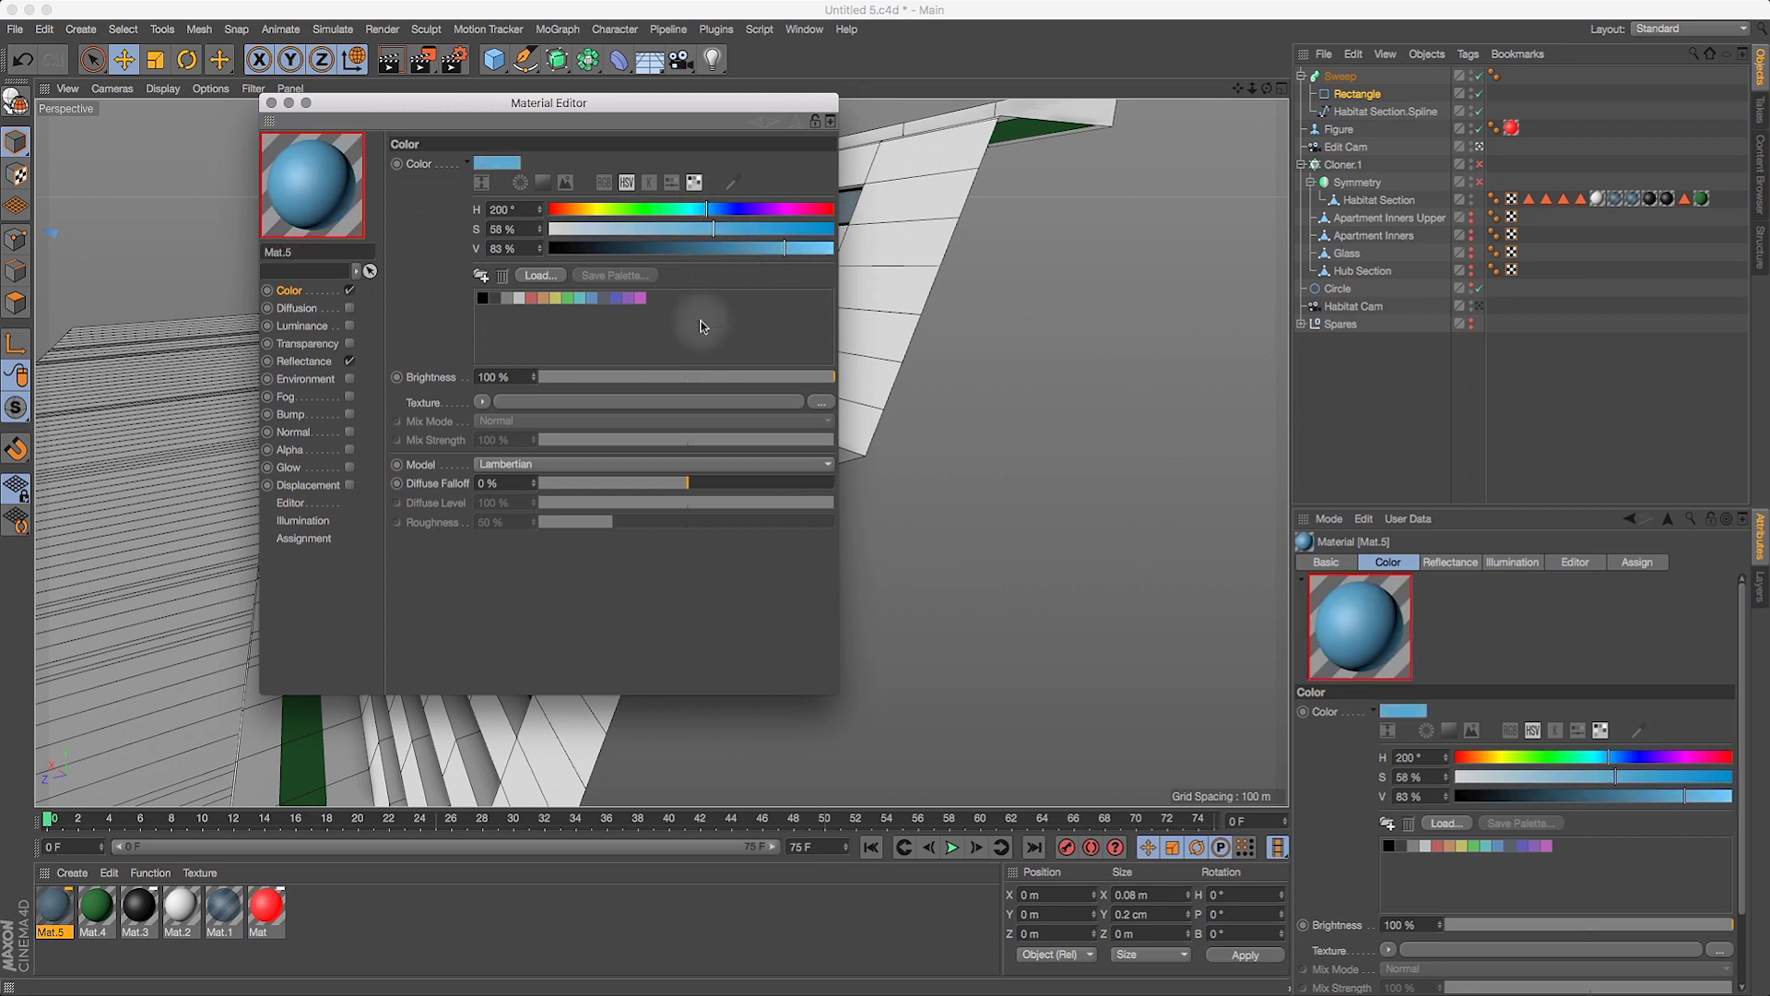
Make the new blue material transparent with the transparency brightness at 58%, and apply it to the swept barrier.
{"action": "left_click", "coordinate": [350, 344]}
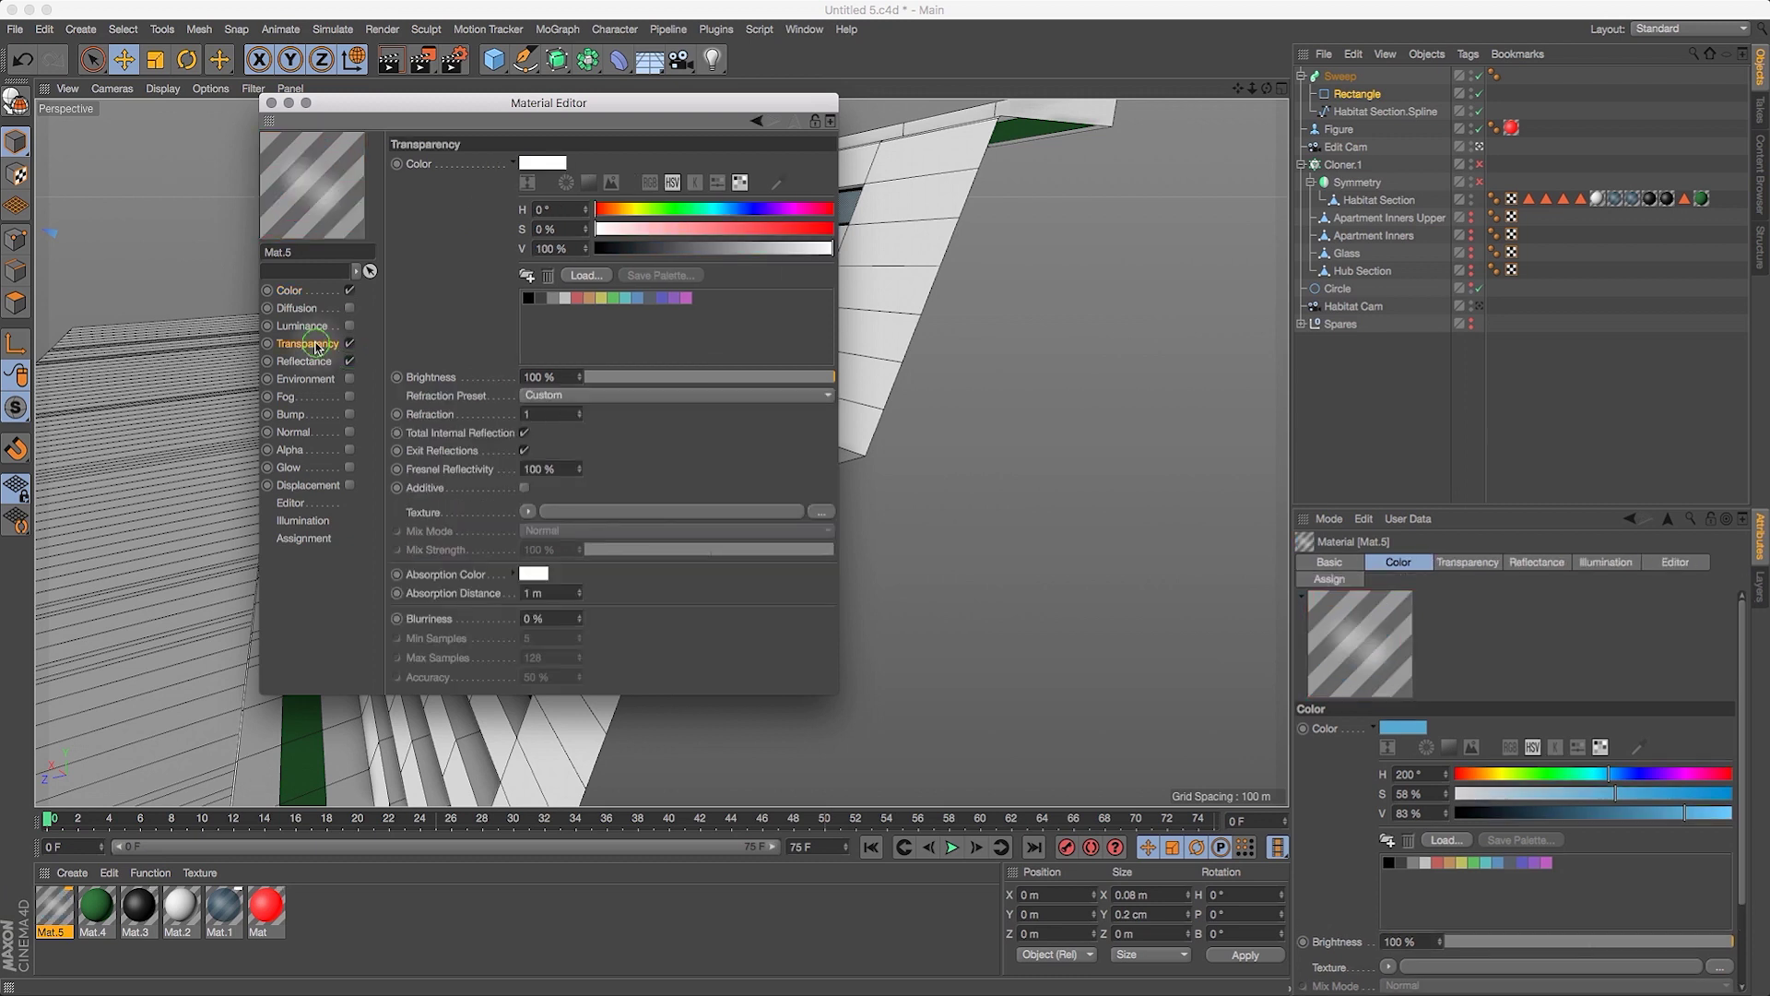
{"action": "left_click_drag", "start_coordinate": [798, 376], "coordinate": [795, 377]}
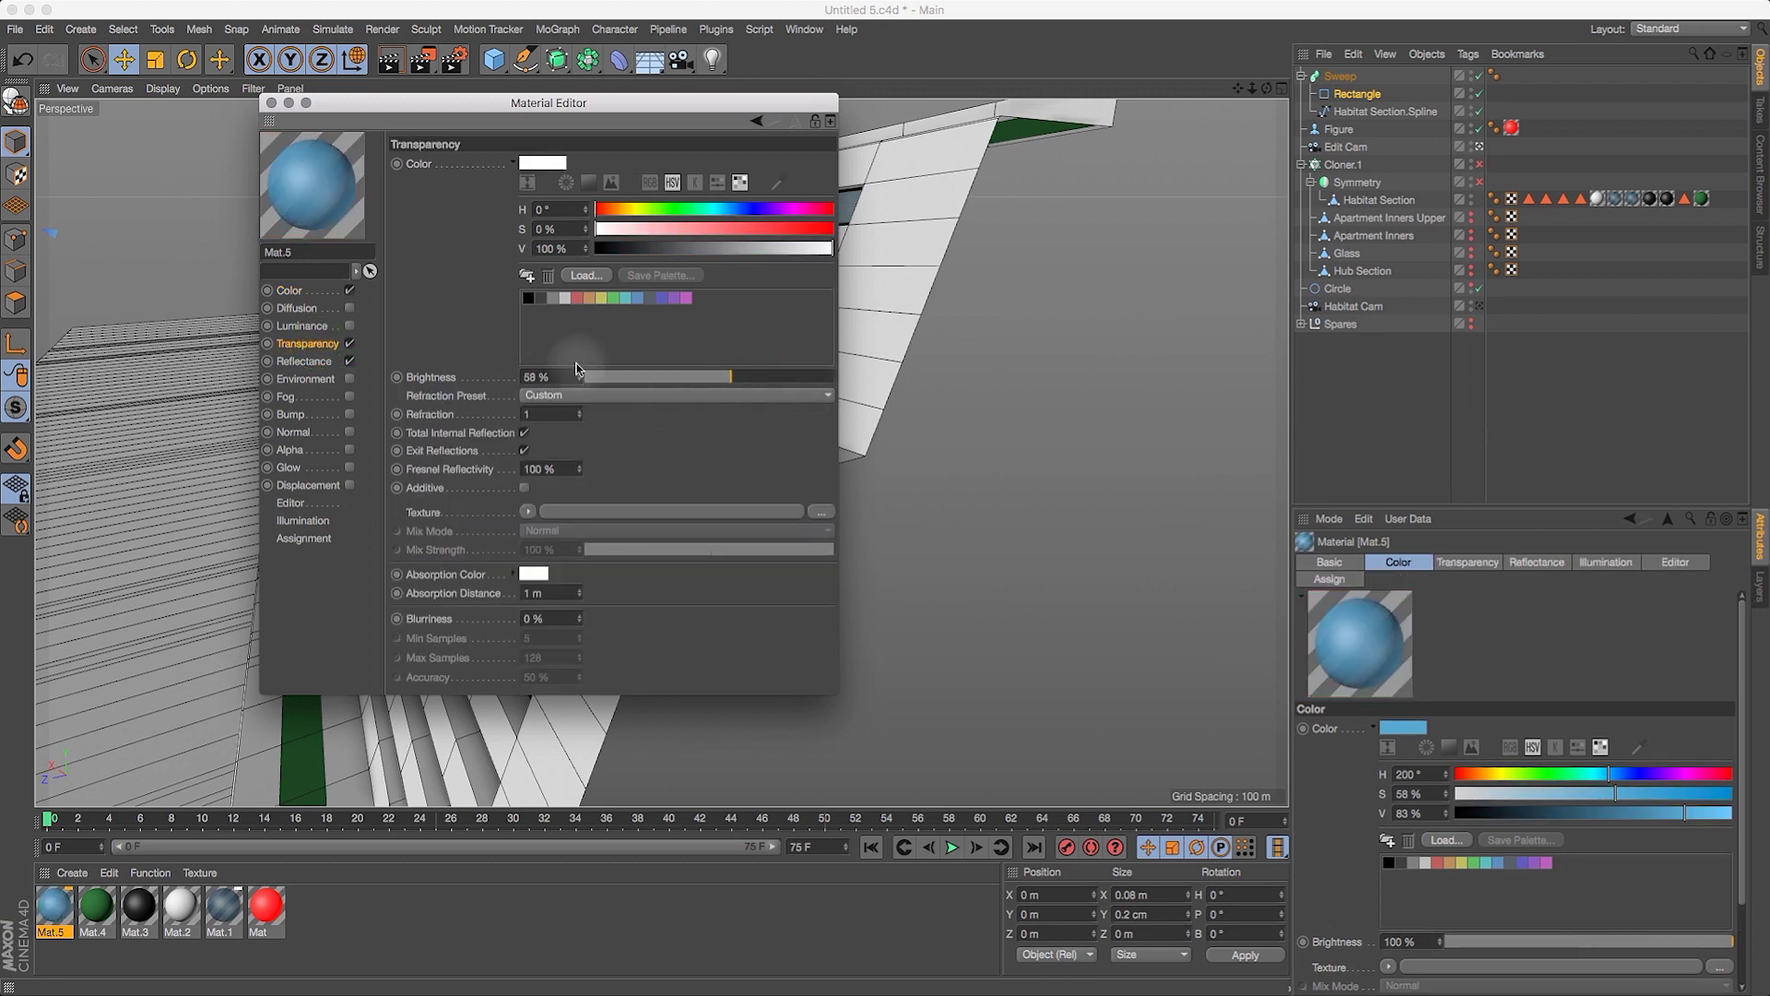
{"action": "left_click", "coordinate": [271, 102]}
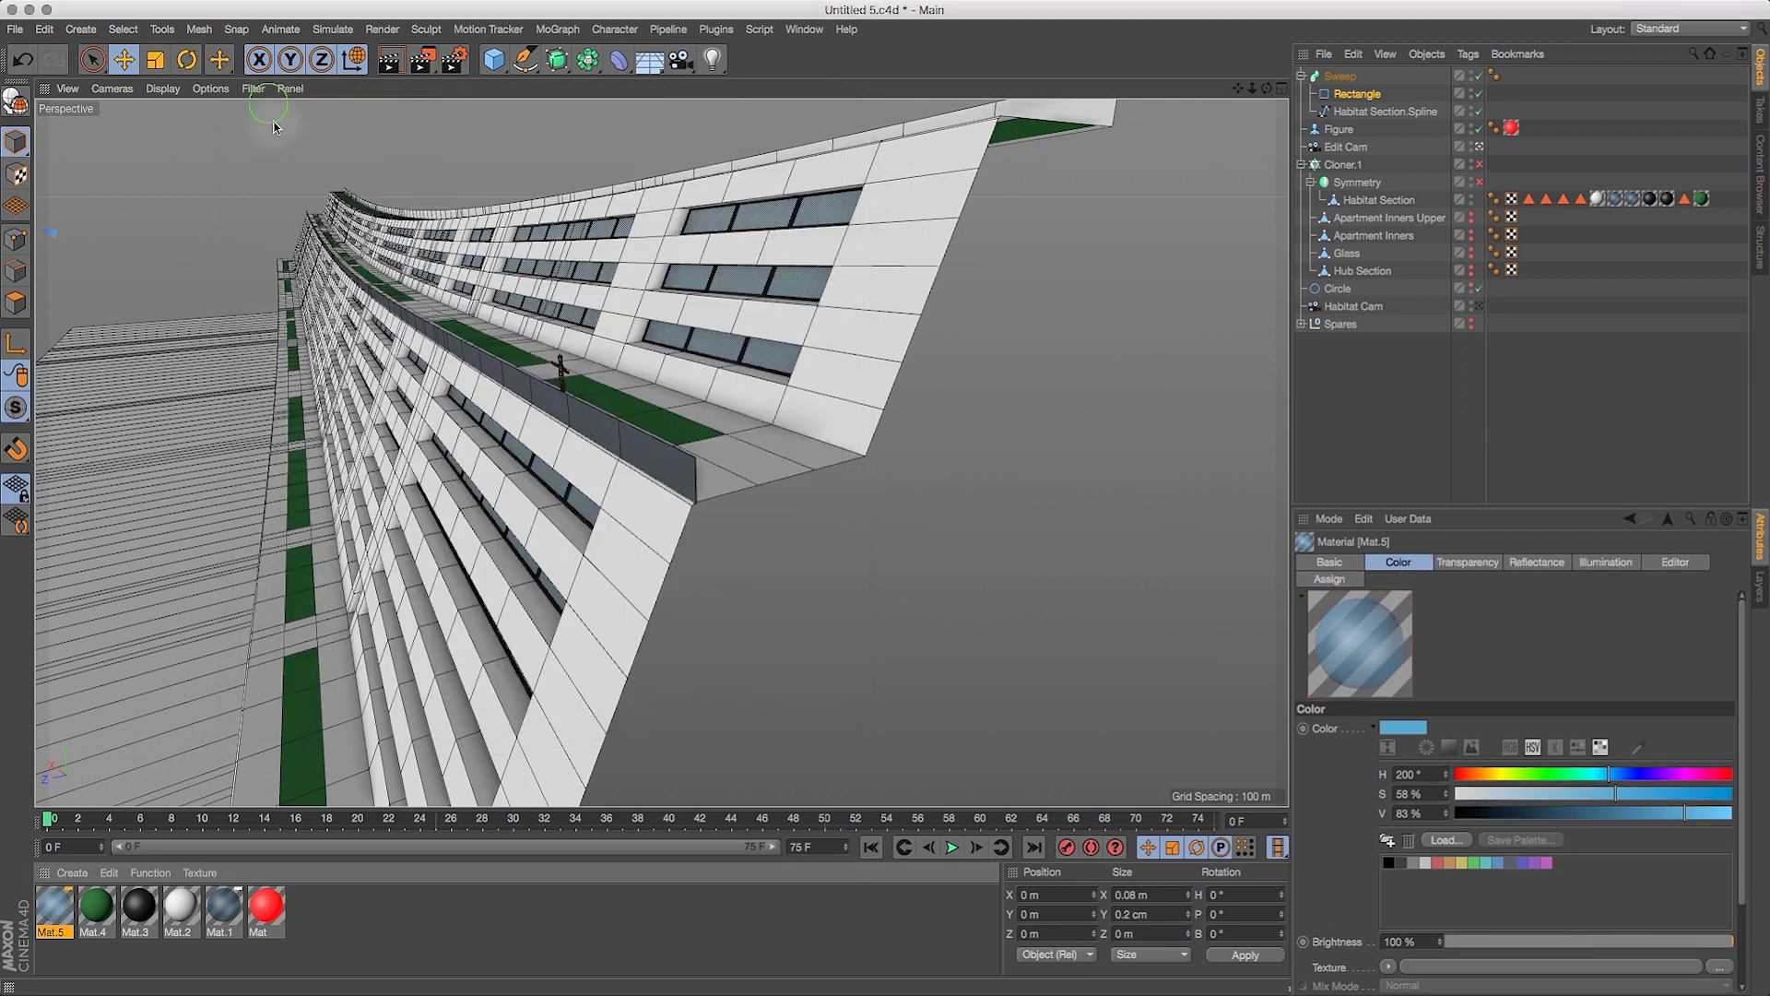
{"action": "left_click_drag", "start_coordinate": [336, 791], "coordinate": [1244, 86]}
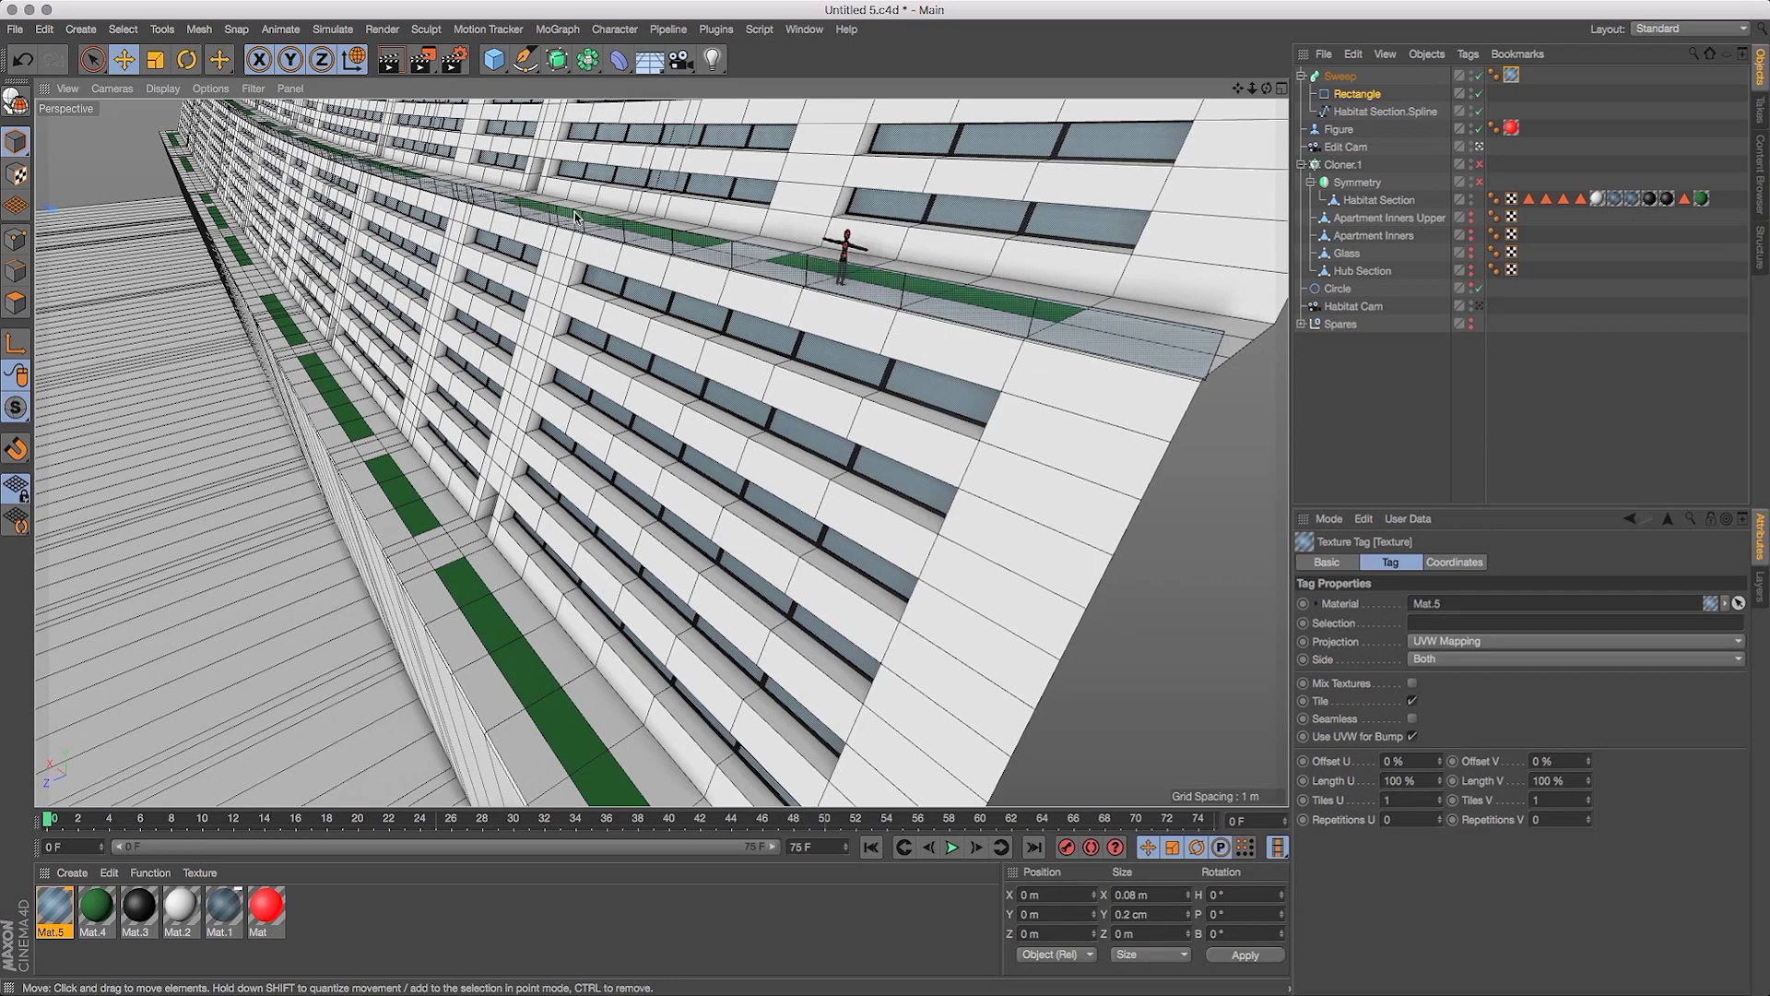
Select the path of edges along the lower ledge's outer rim on the Habitat Section with Path Selection.
{"action": "mouse_move", "coordinate": [1263, 89]}
{"action": "left_mouse_down"}
{"action": "mouse_move", "coordinate": [1277, 115]}
{"action": "mouse_move", "coordinate": [1280, 57]}
{"action": "mouse_move", "coordinate": [1276, 73]}
{"action": "mouse_move", "coordinate": [1336, 39]}
{"action": "mouse_move", "coordinate": [1156, 117]}
{"action": "mouse_move", "coordinate": [1294, 79]}
{"action": "mouse_move", "coordinate": [1278, 95]}
{"action": "mouse_move", "coordinate": [1237, 86]}
{"action": "mouse_move", "coordinate": [1254, 85]}
{"action": "left_mouse_up"}
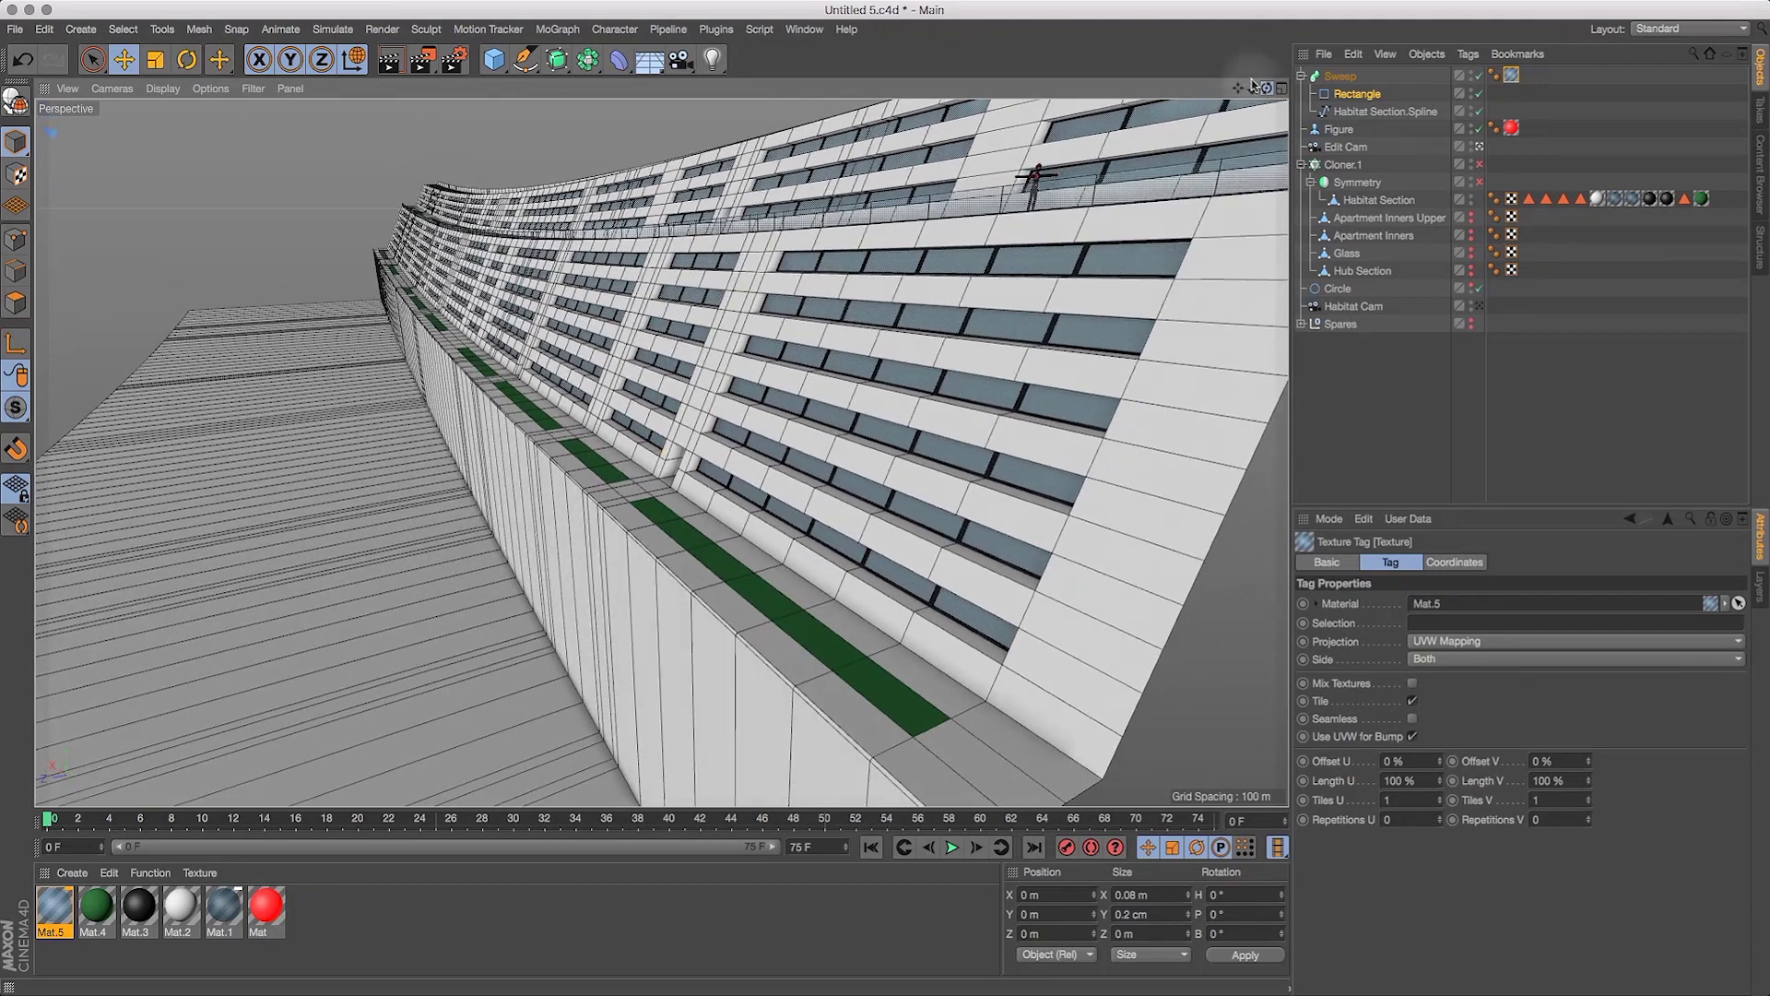
{"action": "left_click", "coordinate": [92, 60]}
{"action": "left_click", "coordinate": [15, 270]}
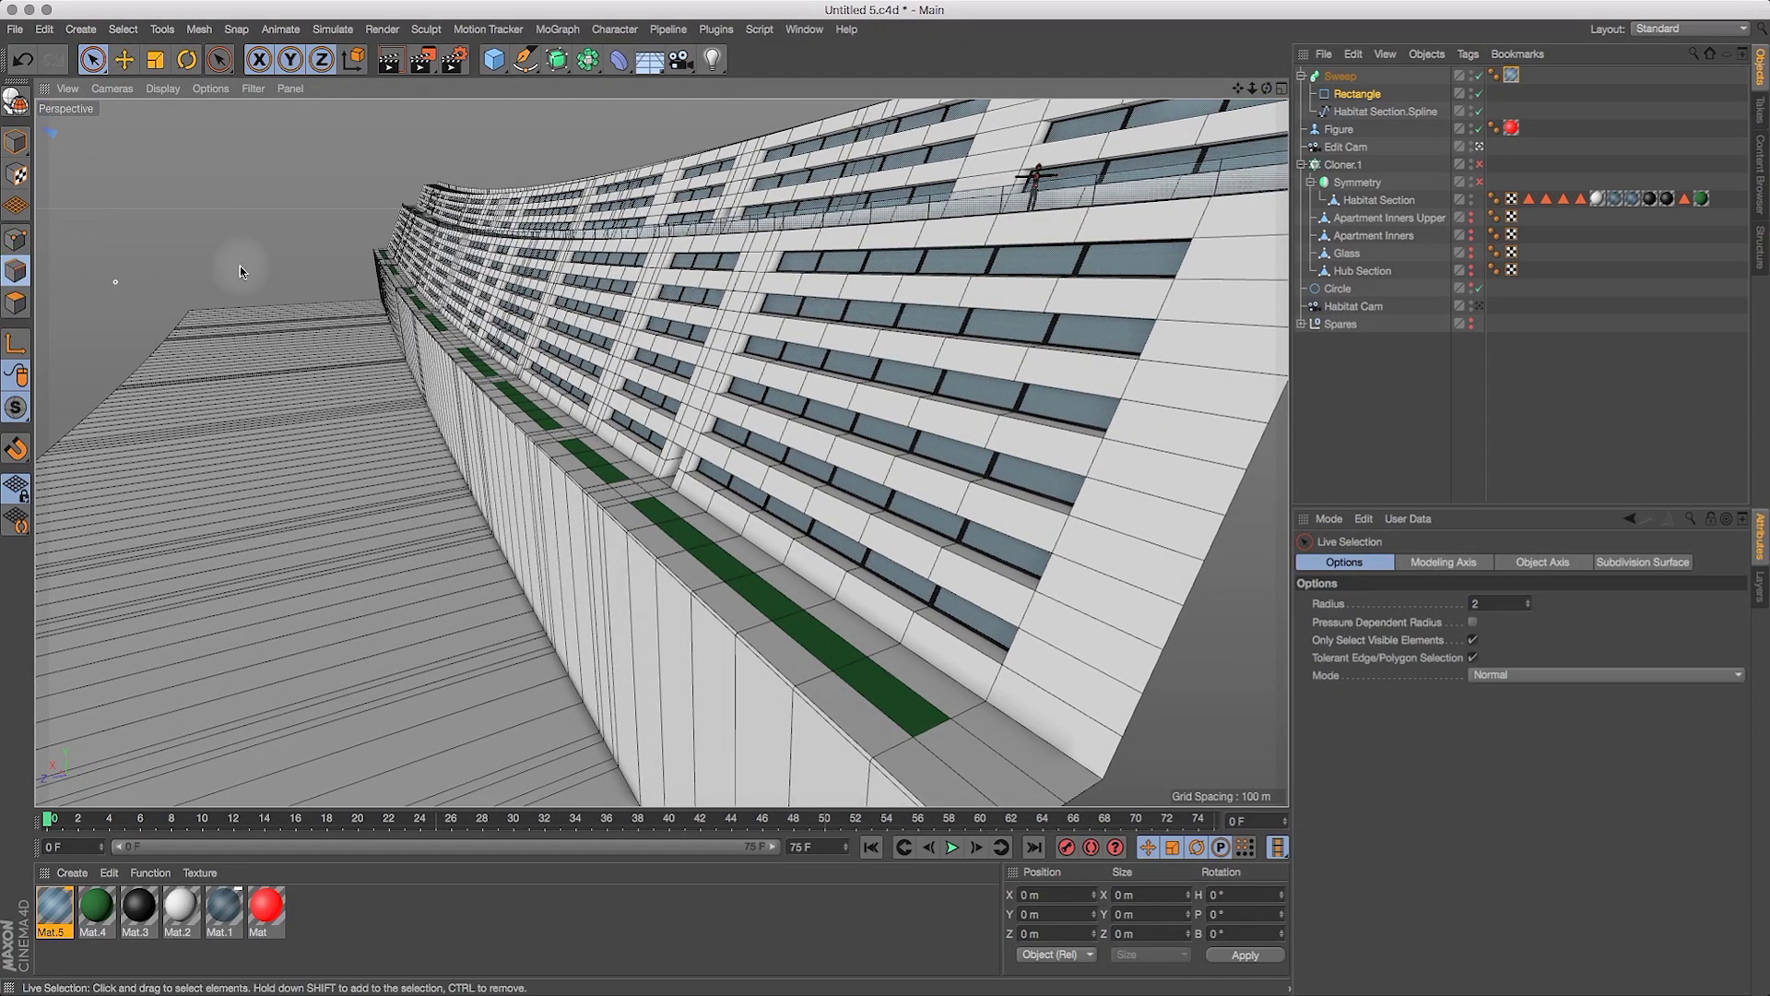
{"action": "left_click", "coordinate": [221, 67]}
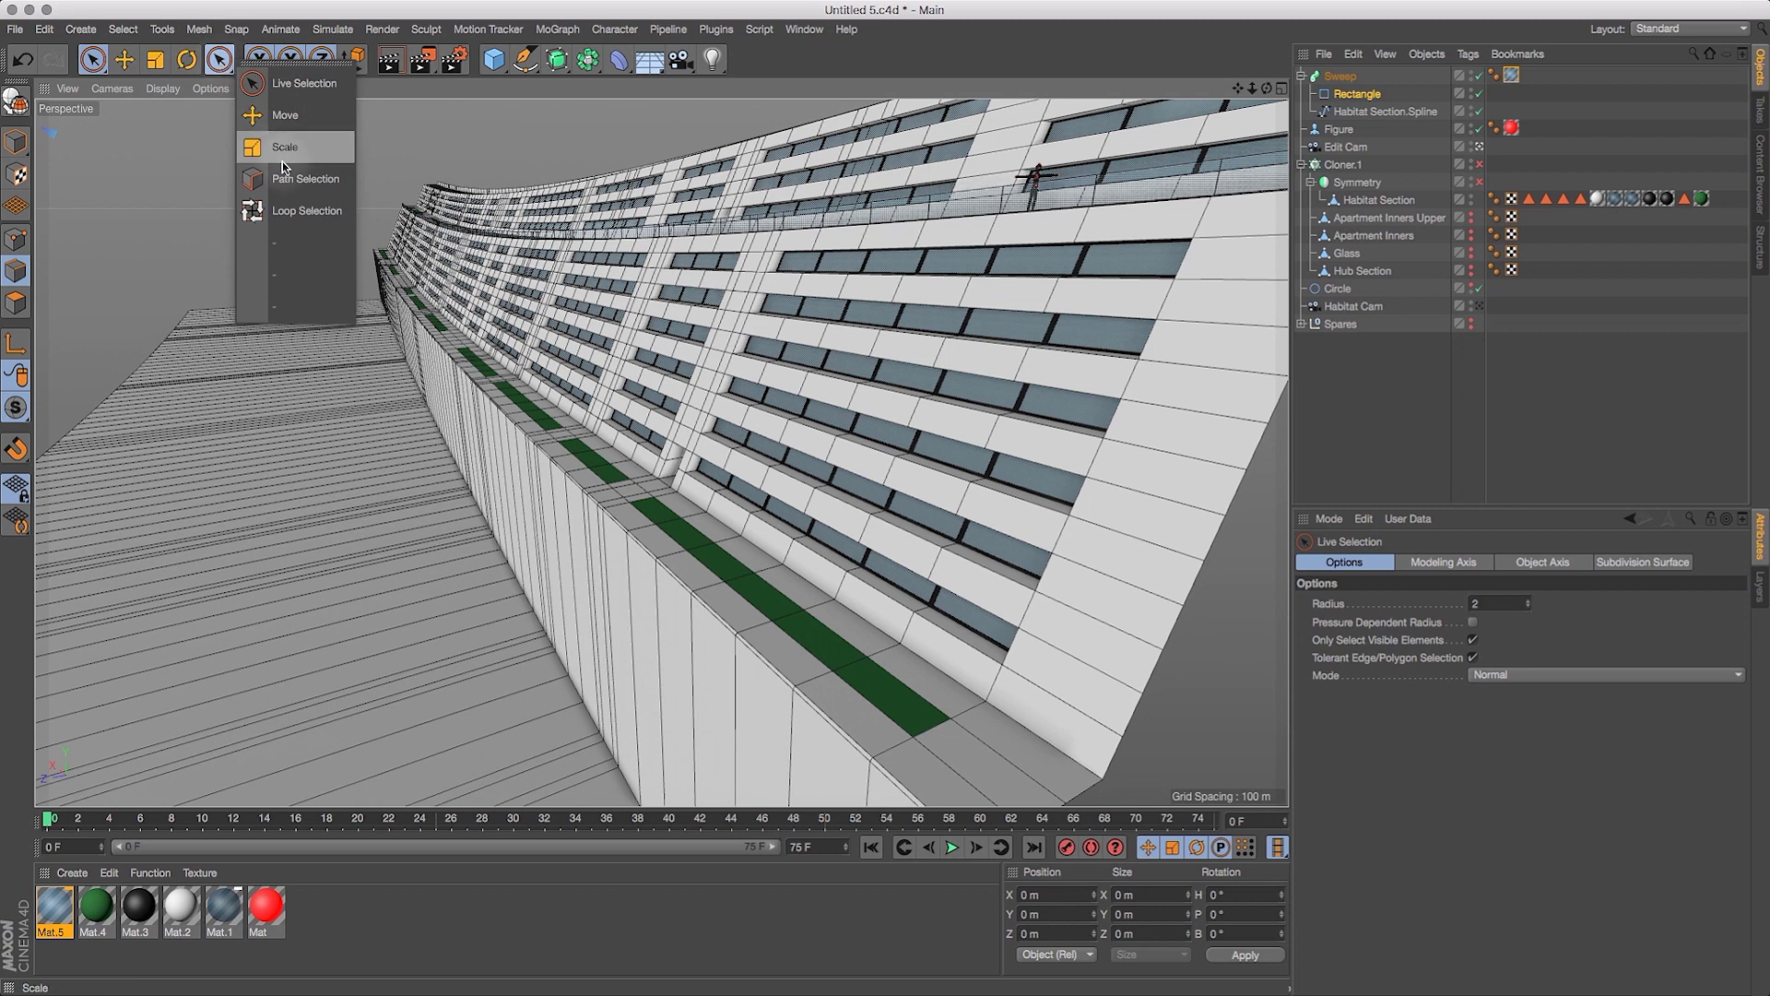
{"action": "left_click", "coordinate": [305, 179]}
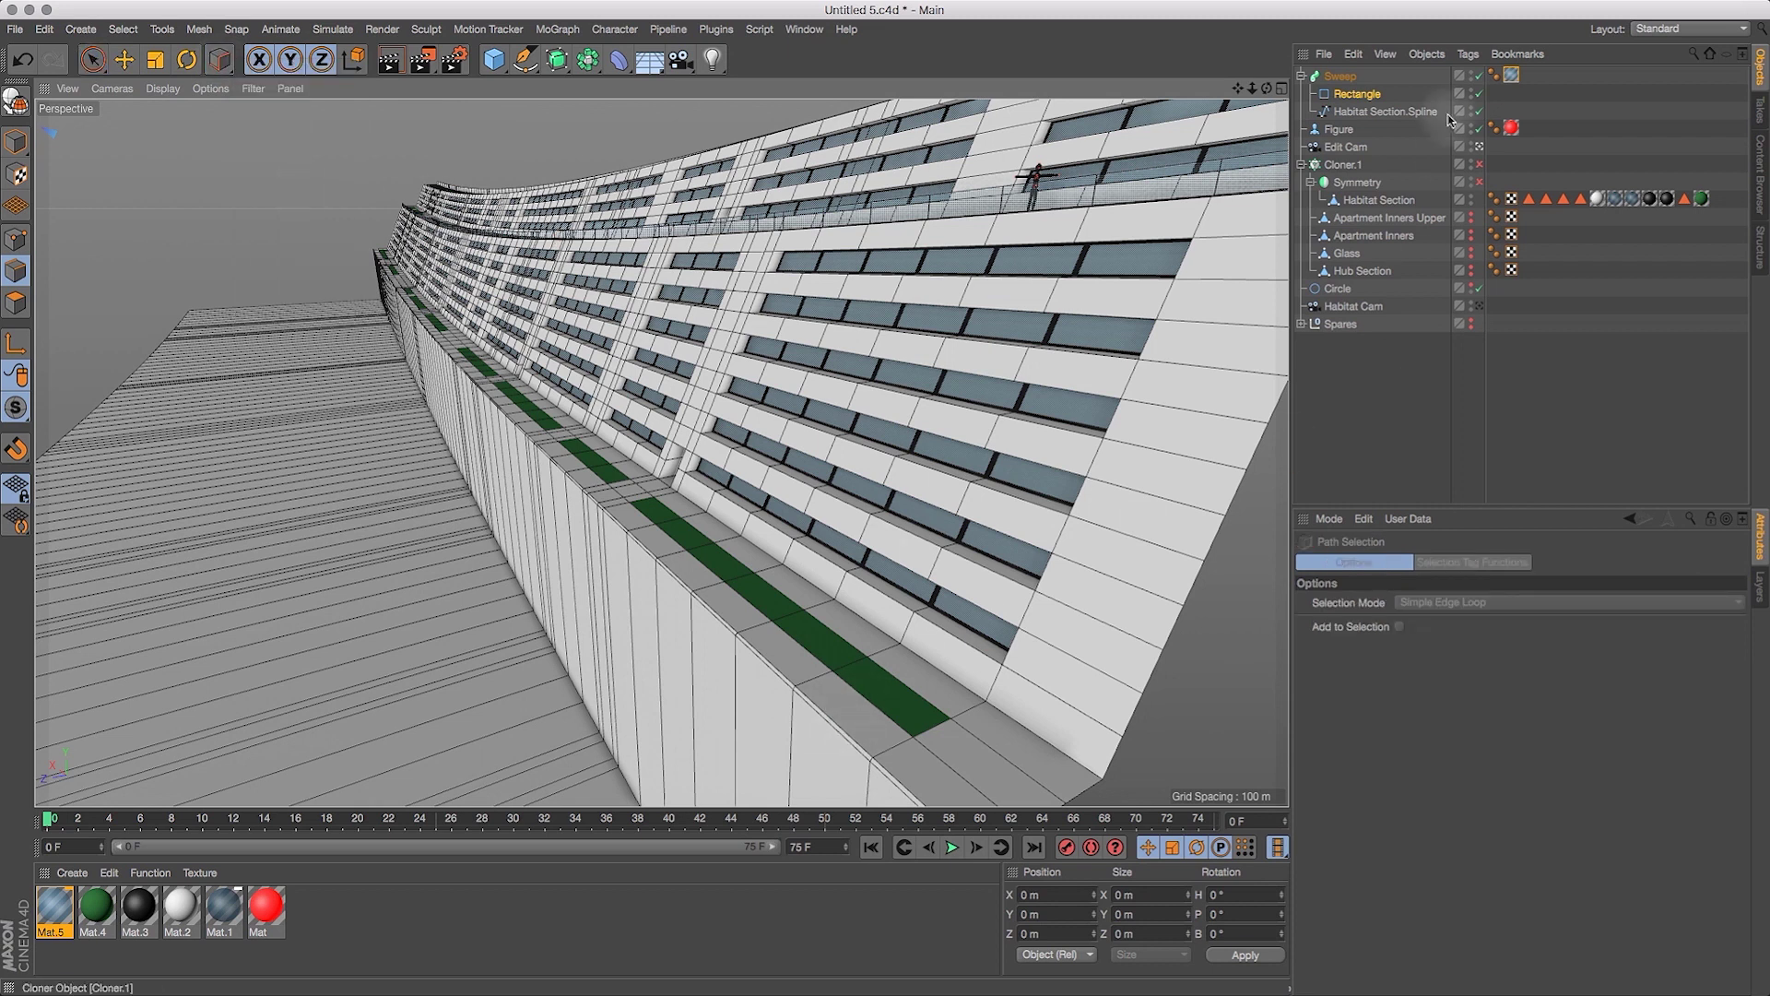
{"action": "left_click", "coordinate": [1386, 112]}
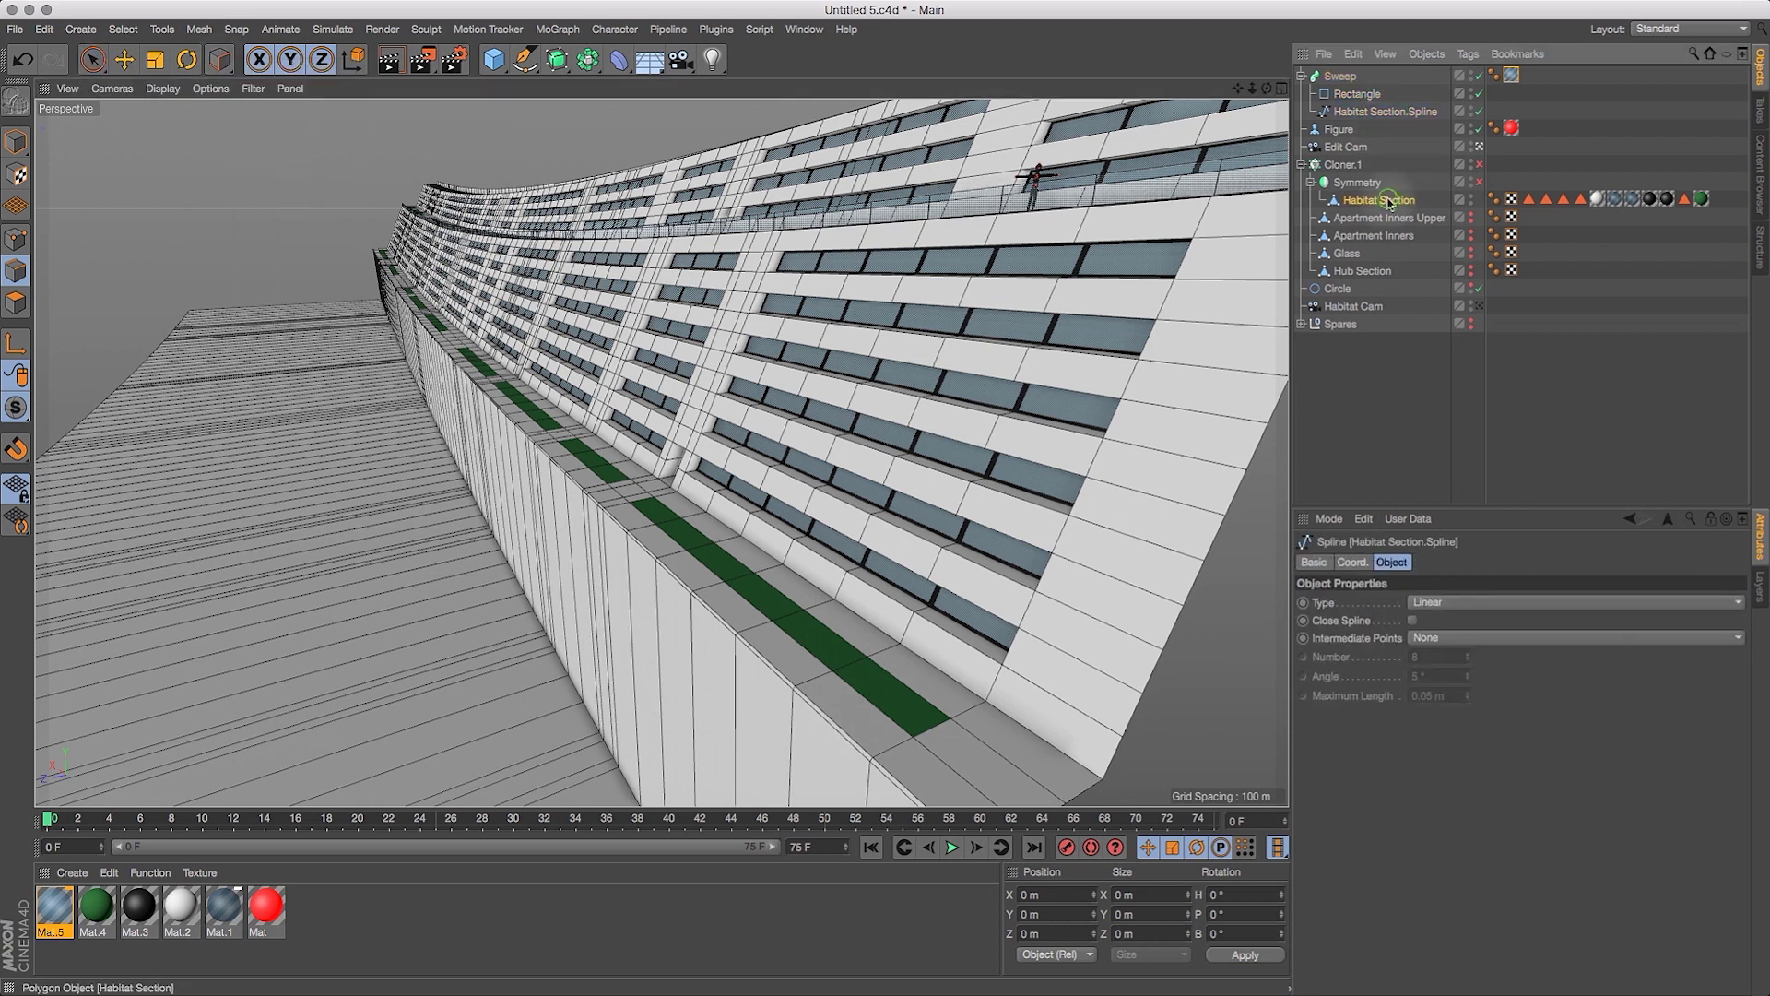
{"action": "left_click", "coordinate": [1390, 200]}
{"action": "left_click", "coordinate": [841, 724]}
{"action": "left_click", "coordinate": [841, 724]}
{"action": "left_click_drag", "start_coordinate": [1237, 88], "coordinate": [1183, 25]}
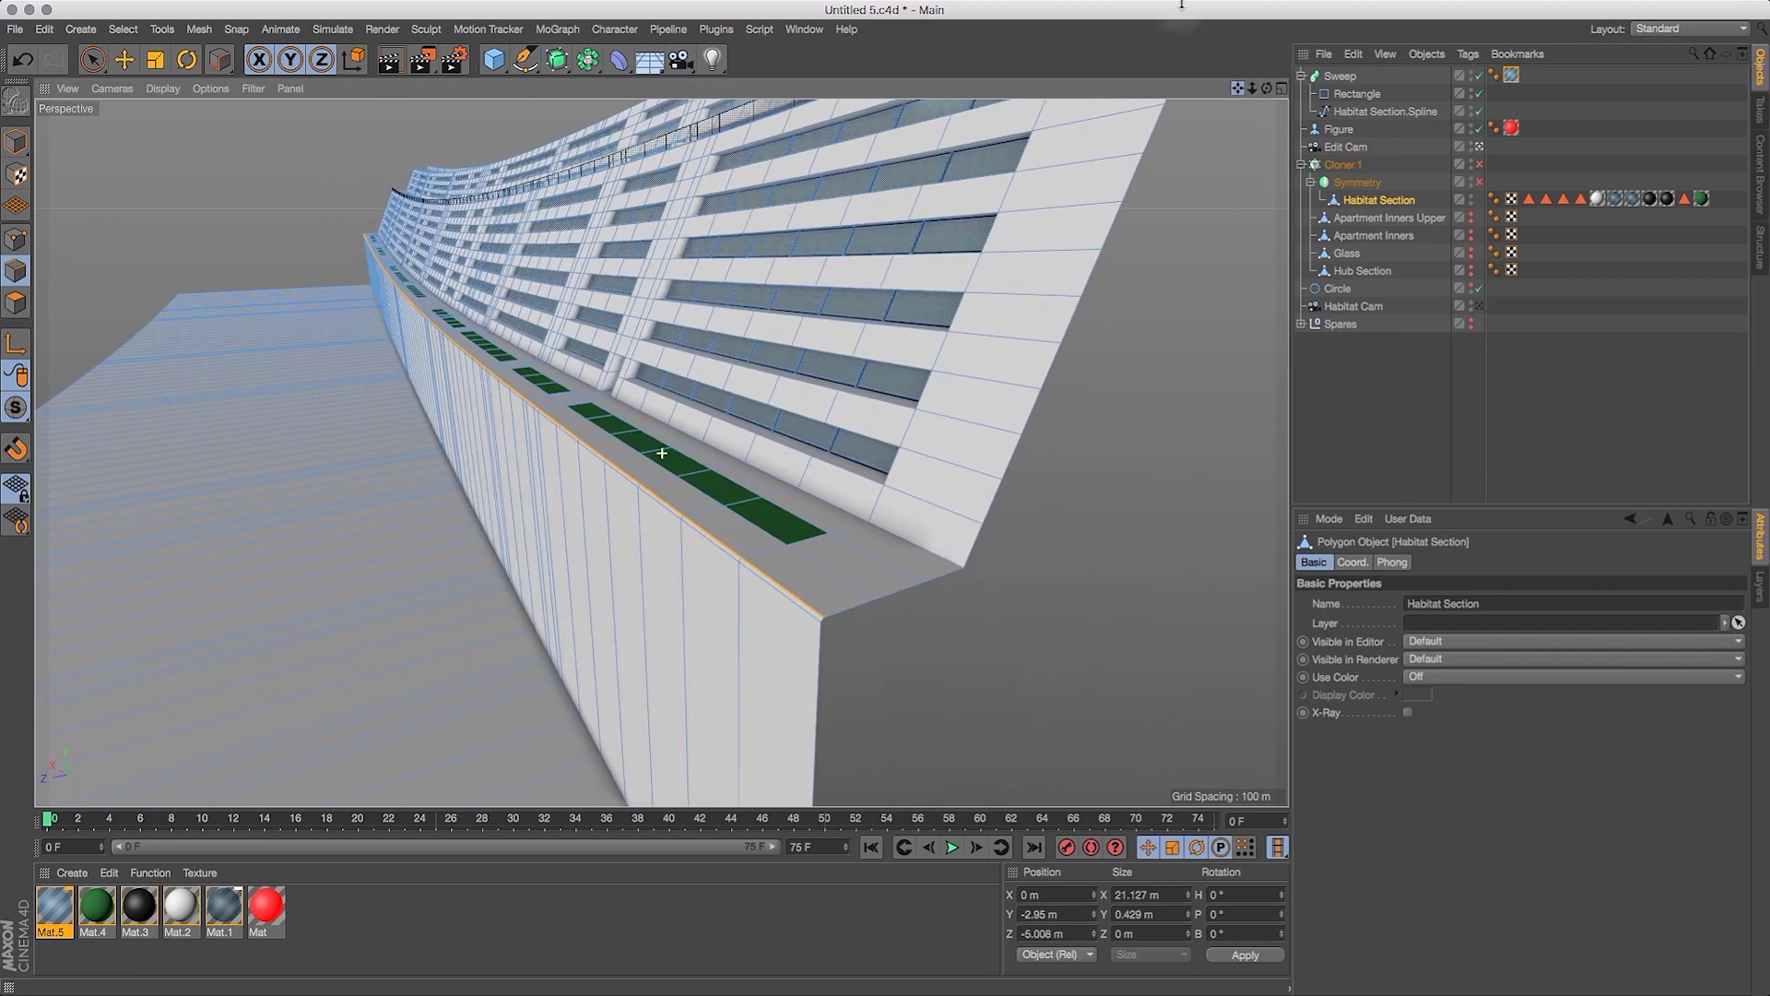
Convert the selected rim edges to a spline and move that spline out to the top level of the hierarchy.
{"action": "left_click", "coordinate": [198, 28]}
{"action": "mouse_move", "coordinate": [225, 77]}
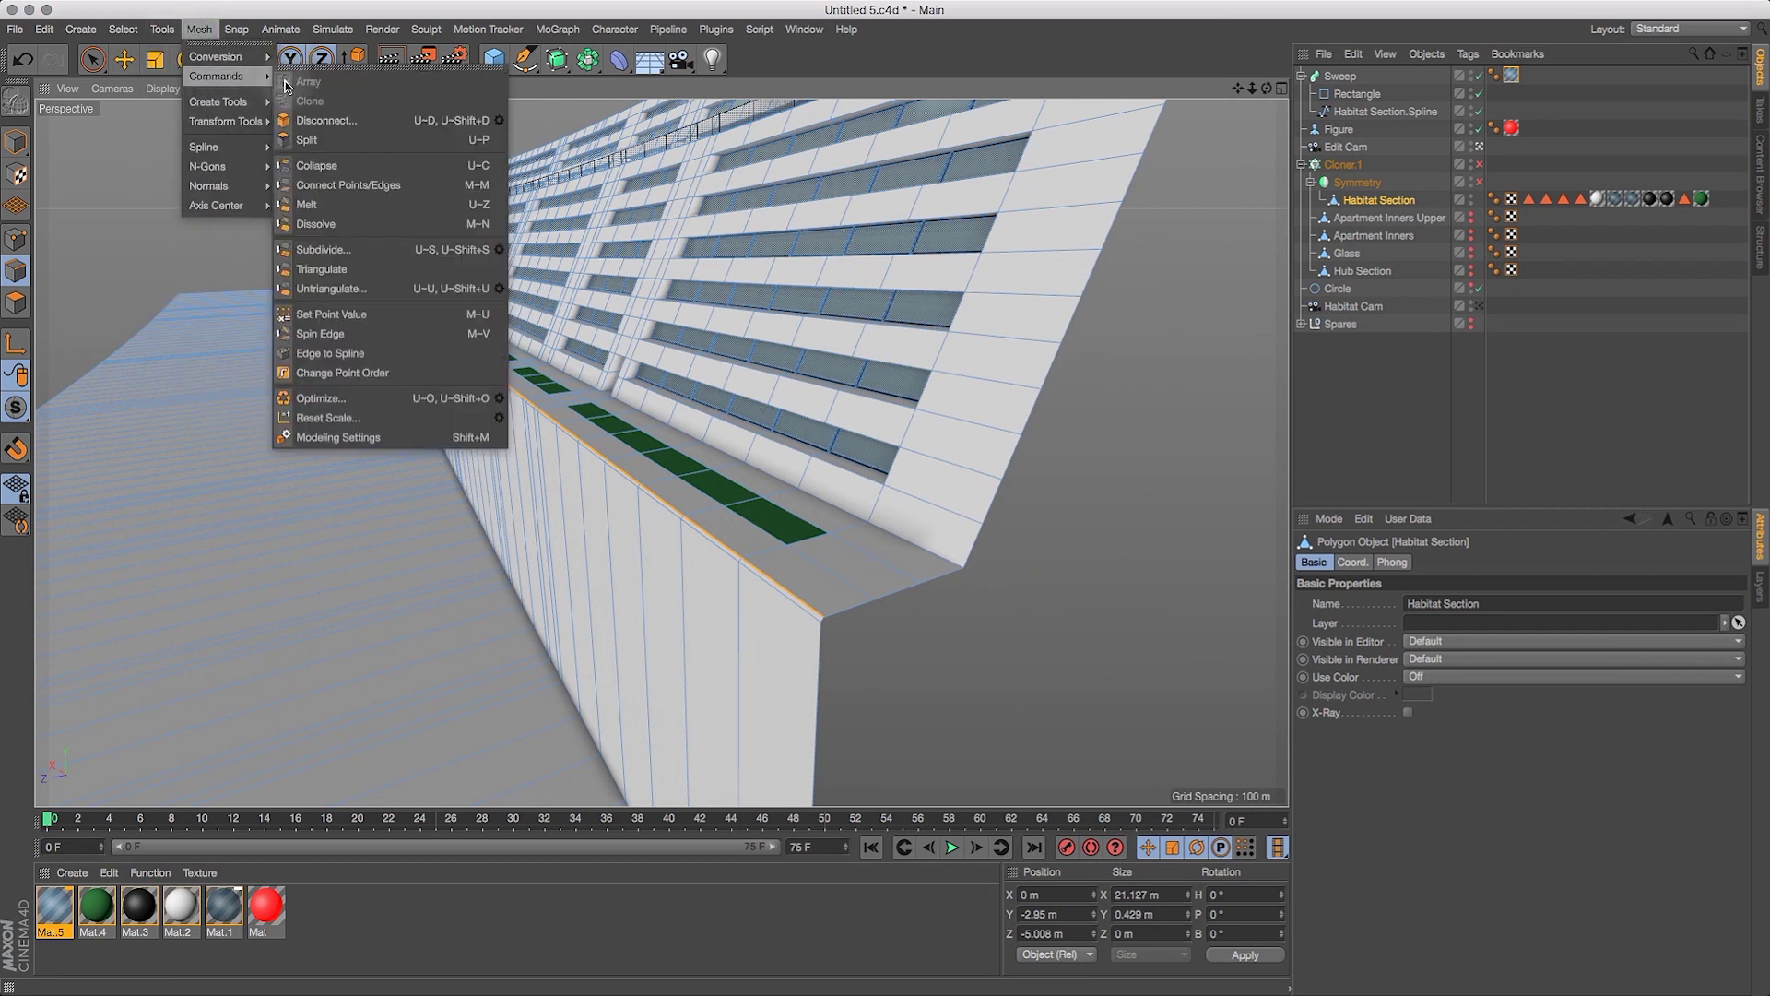
{"action": "left_click", "coordinate": [329, 354]}
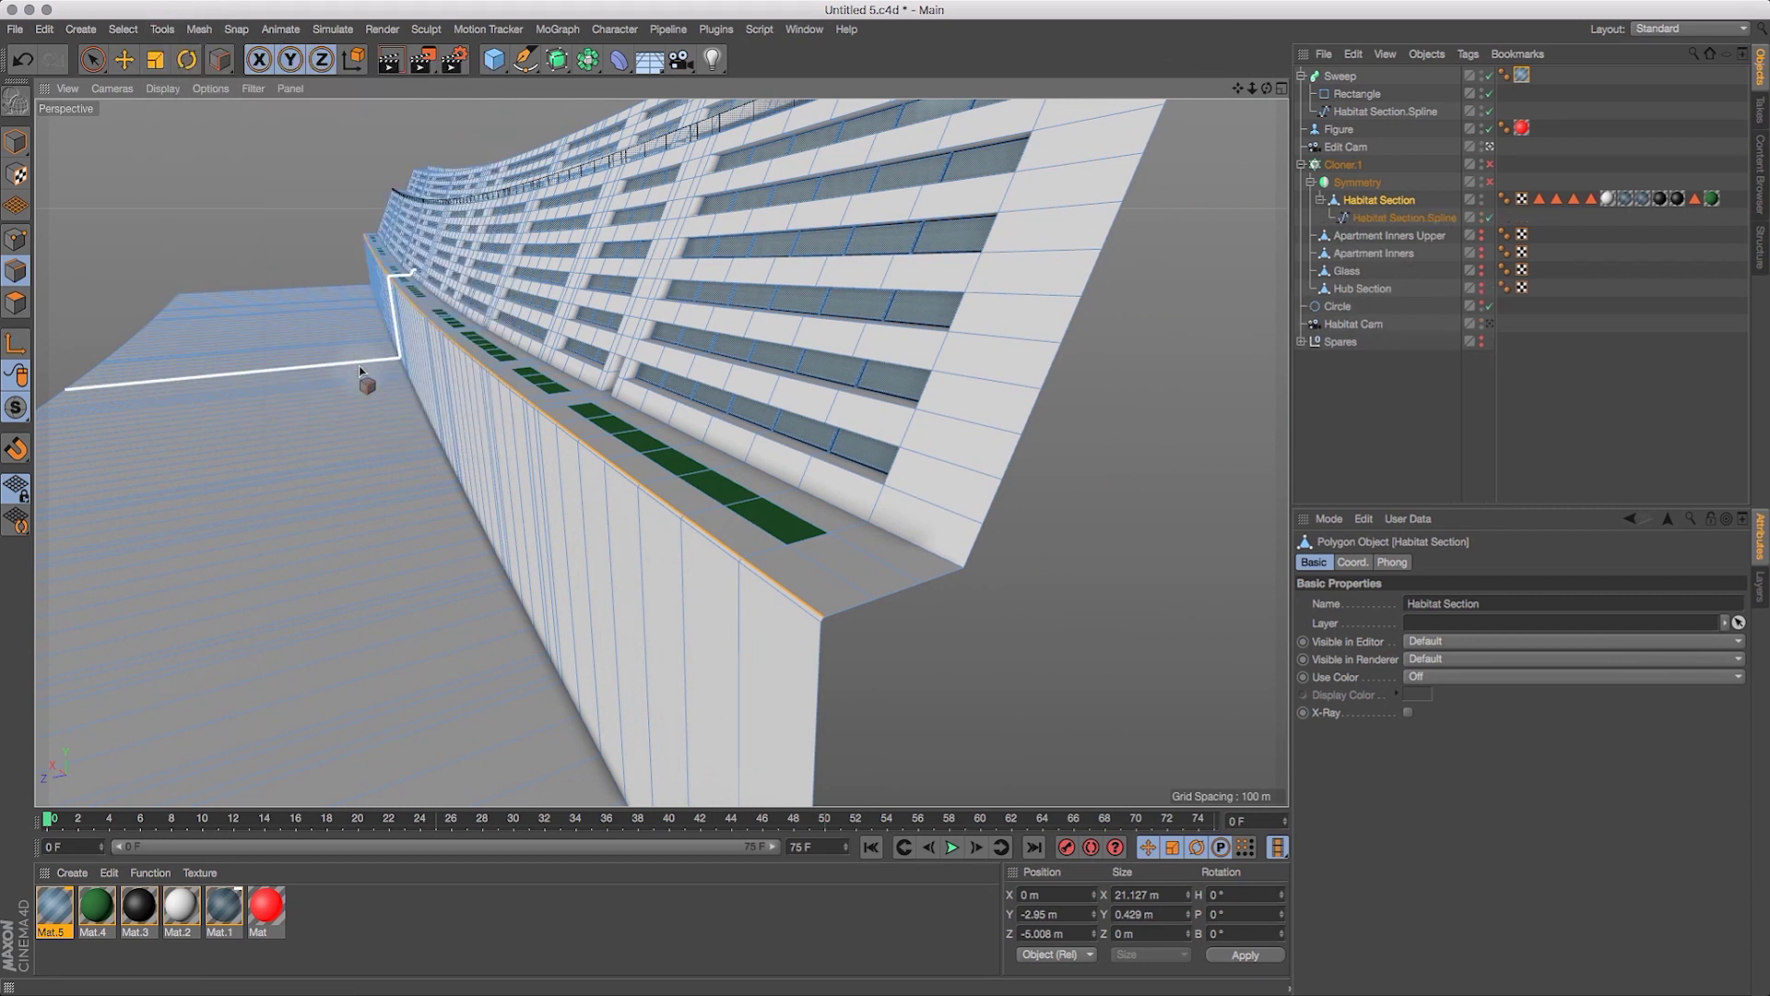
{"action": "left_click_drag", "start_coordinate": [1369, 225], "coordinate": [1358, 78]}
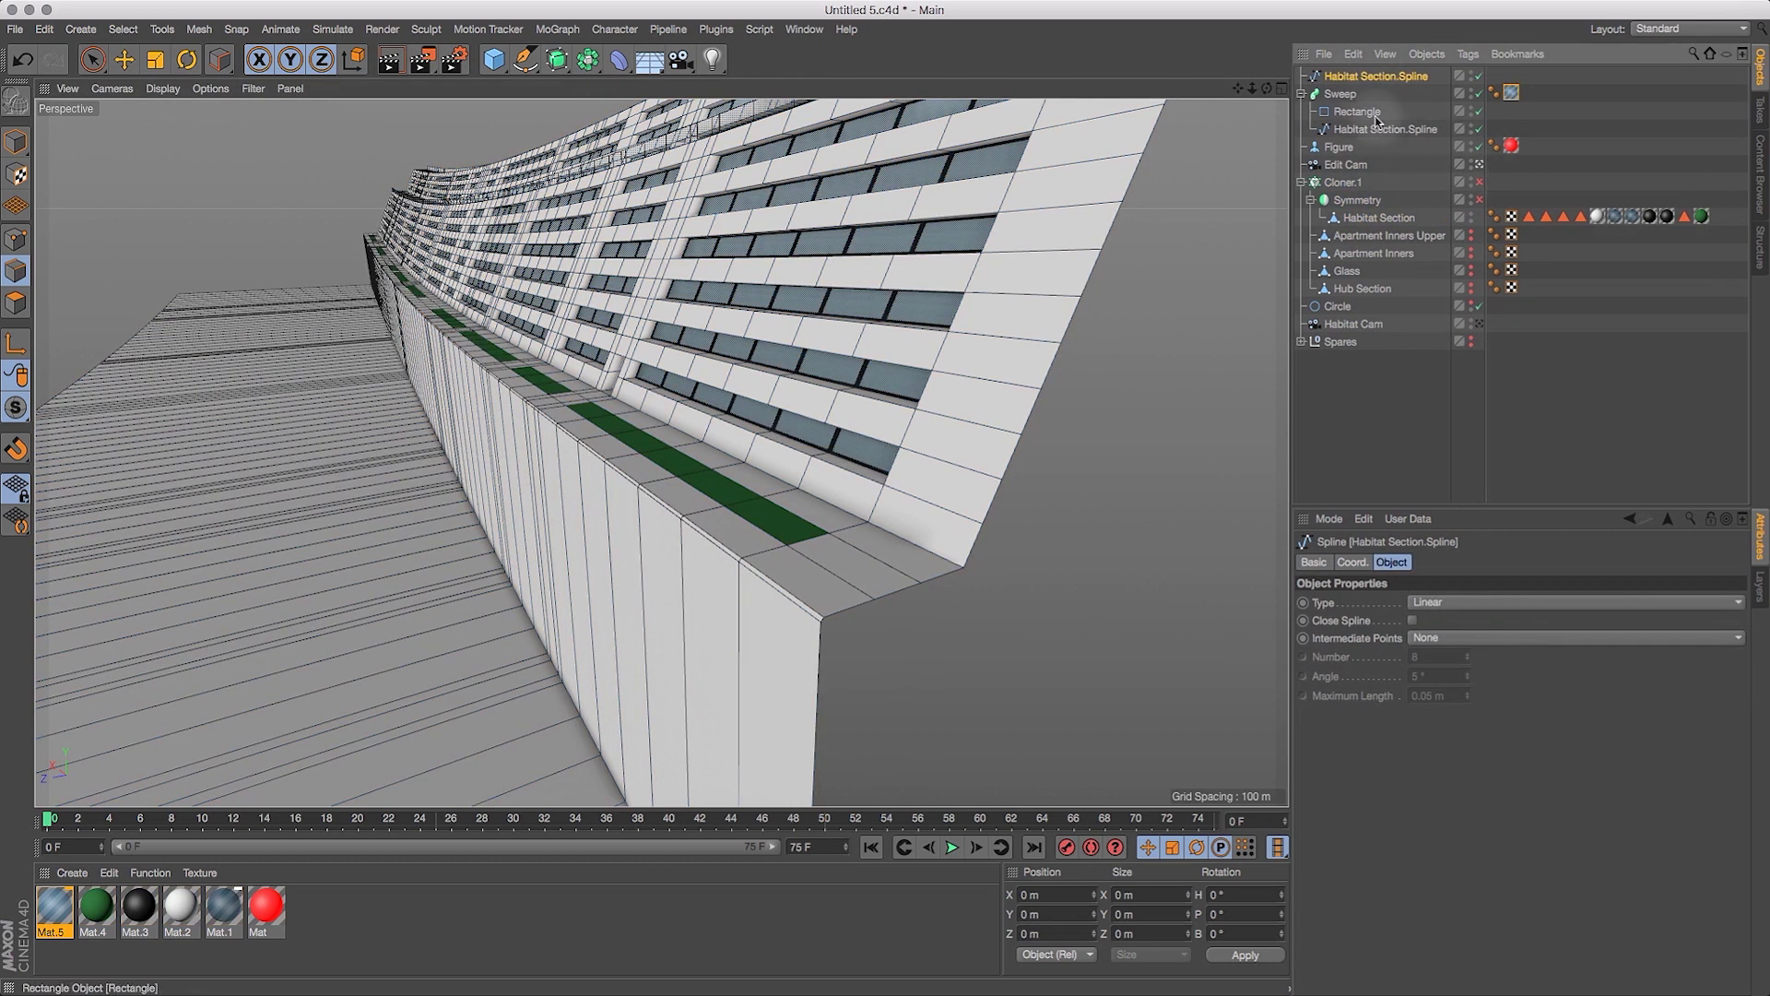
Duplicate the middle ledge's sweep and replace the copy's path with the lower ledge's spline, deleting the old one.
{"action": "left_click", "coordinate": [1341, 95]}
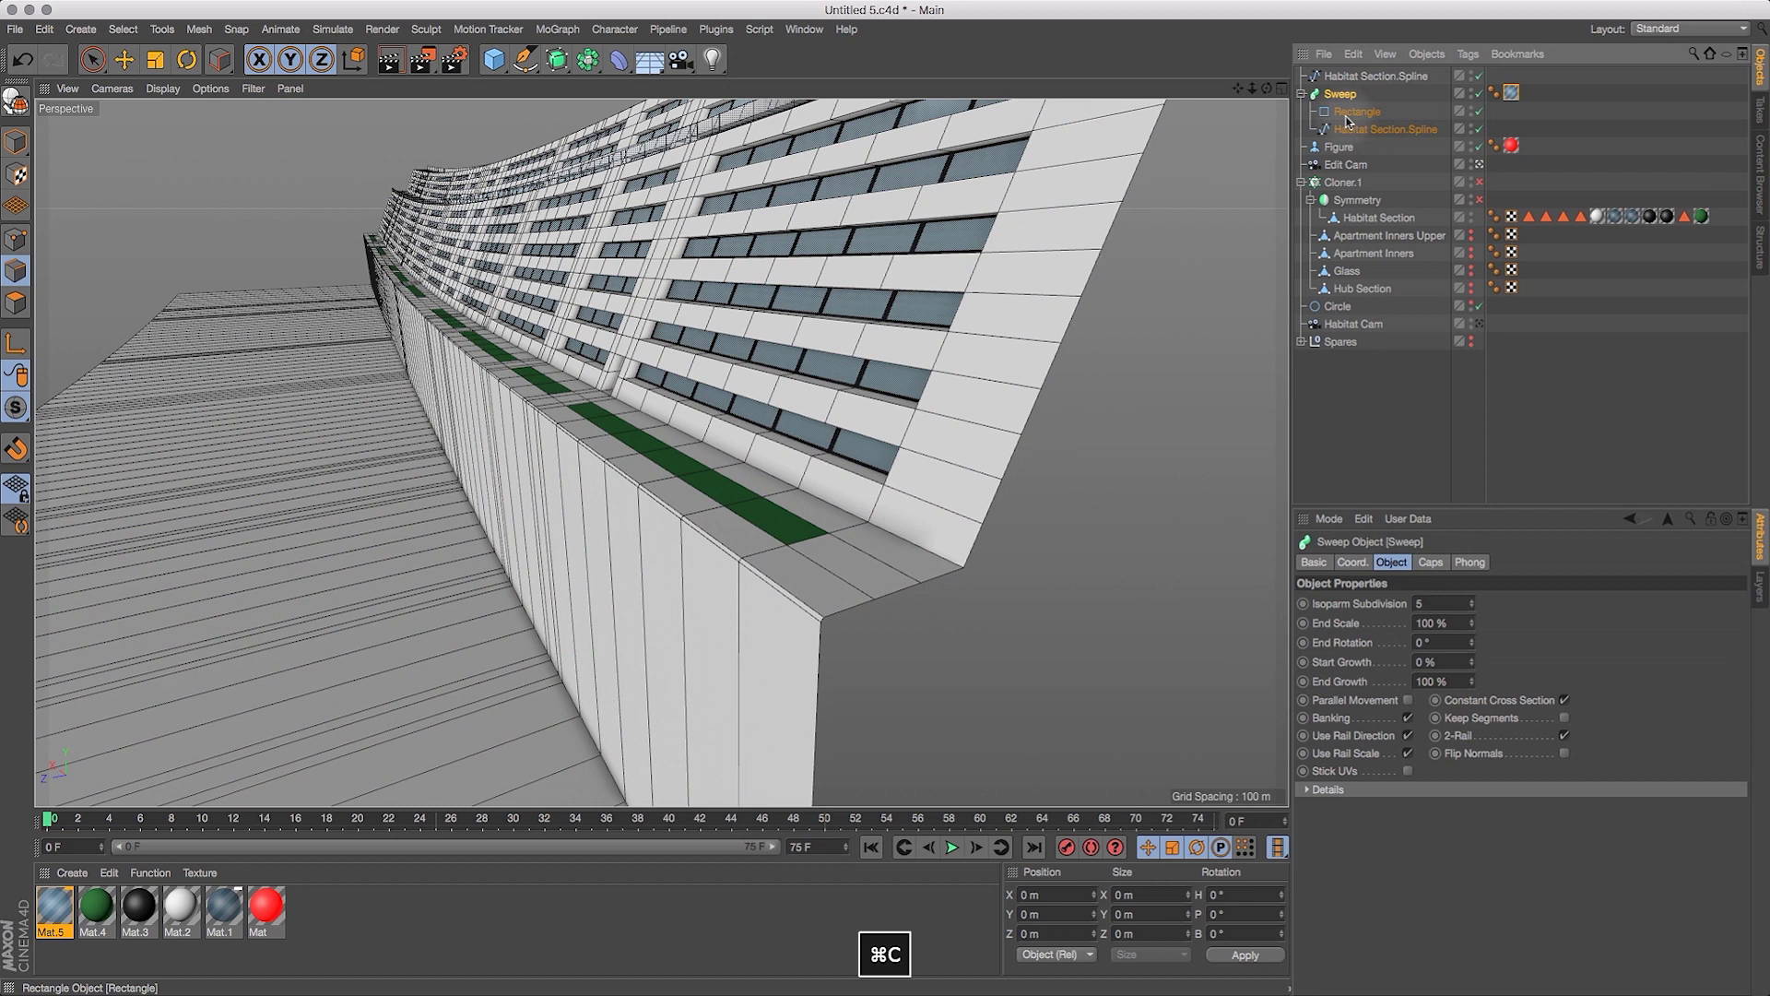
{"action": "key", "text": "super+v"}
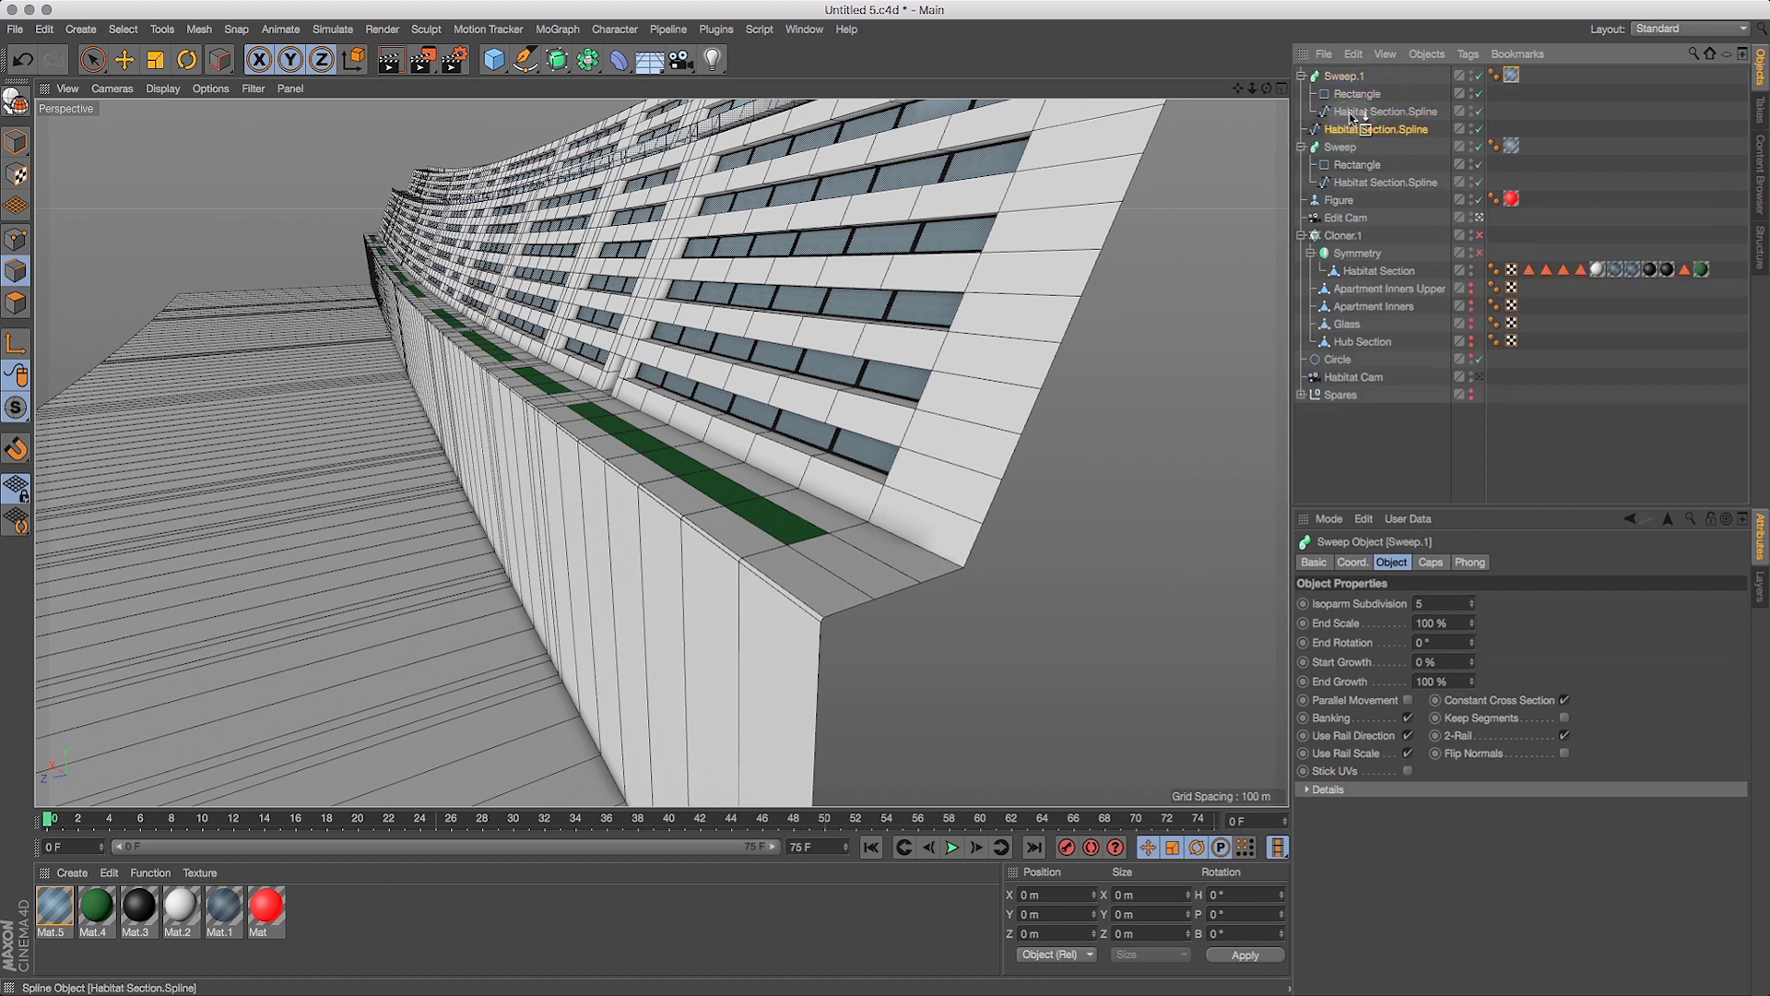
{"action": "left_click_drag", "start_coordinate": [1356, 108], "coordinate": [1368, 118]}
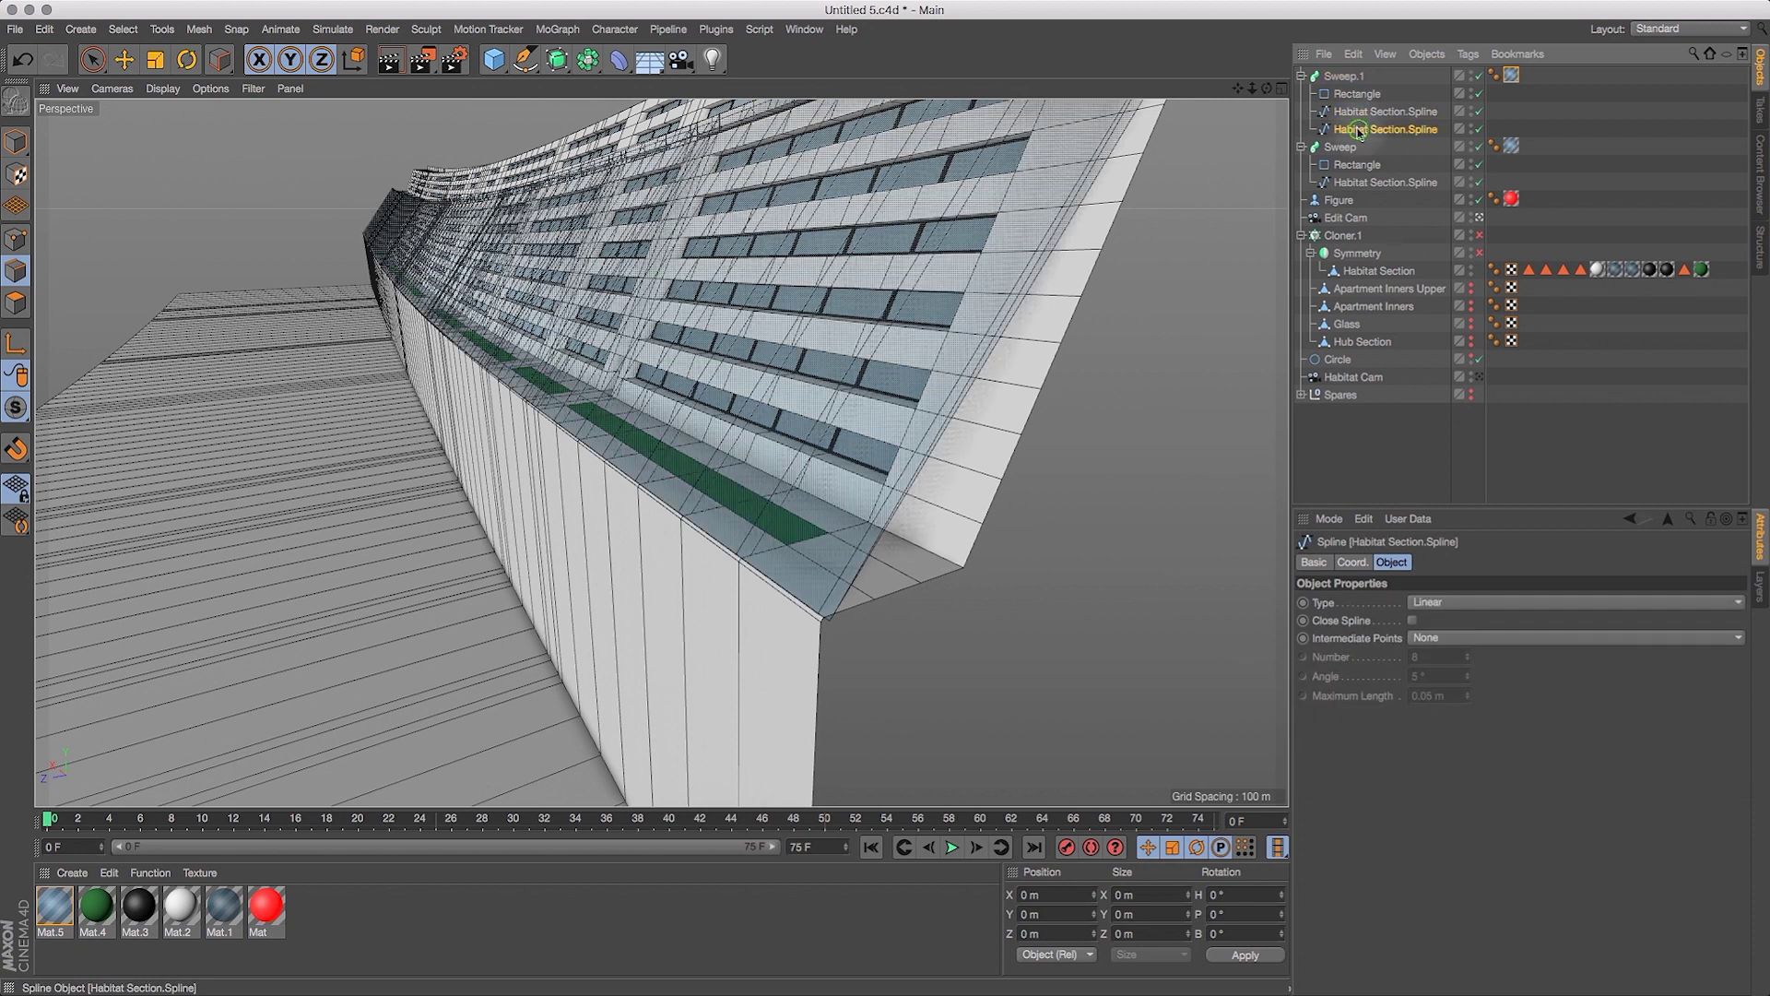
{"action": "key", "text": "BackSpace"}
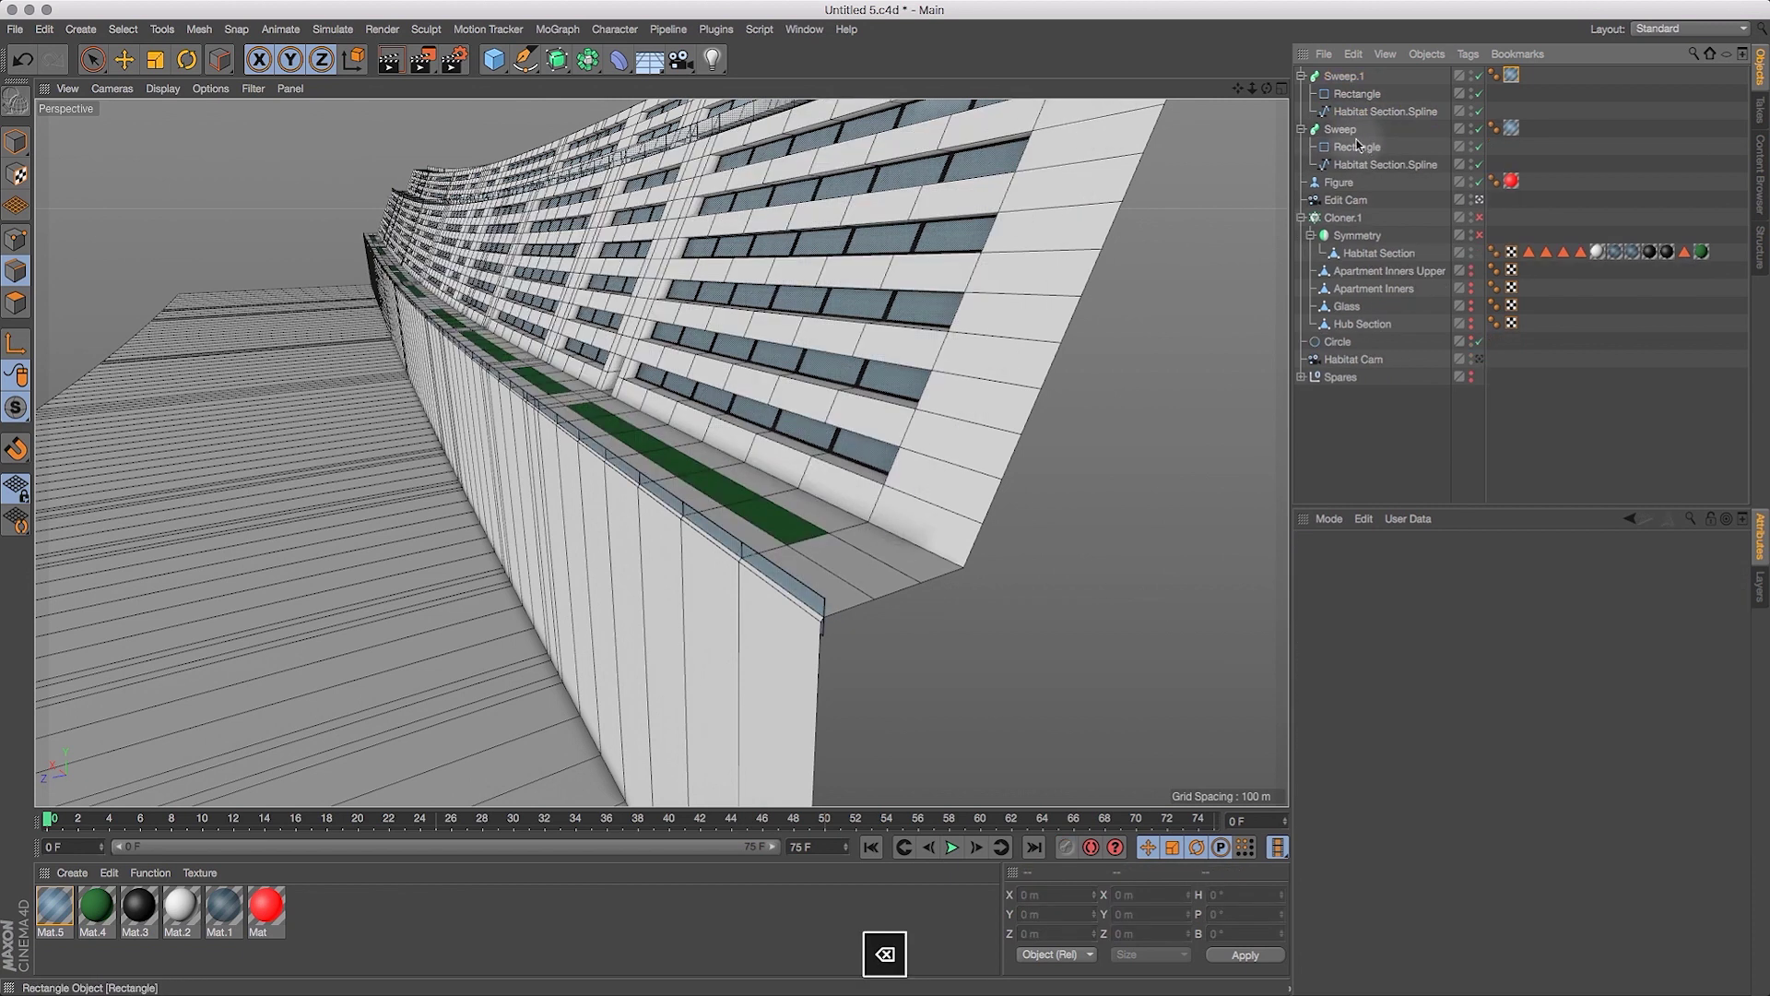
Center the axis of the duplicated sweep's path spline on all its points with the Axis Center tool.
{"action": "left_click_drag", "start_coordinate": [1267, 89], "coordinate": [1265, 76]}
{"action": "left_click", "coordinate": [1357, 112]}
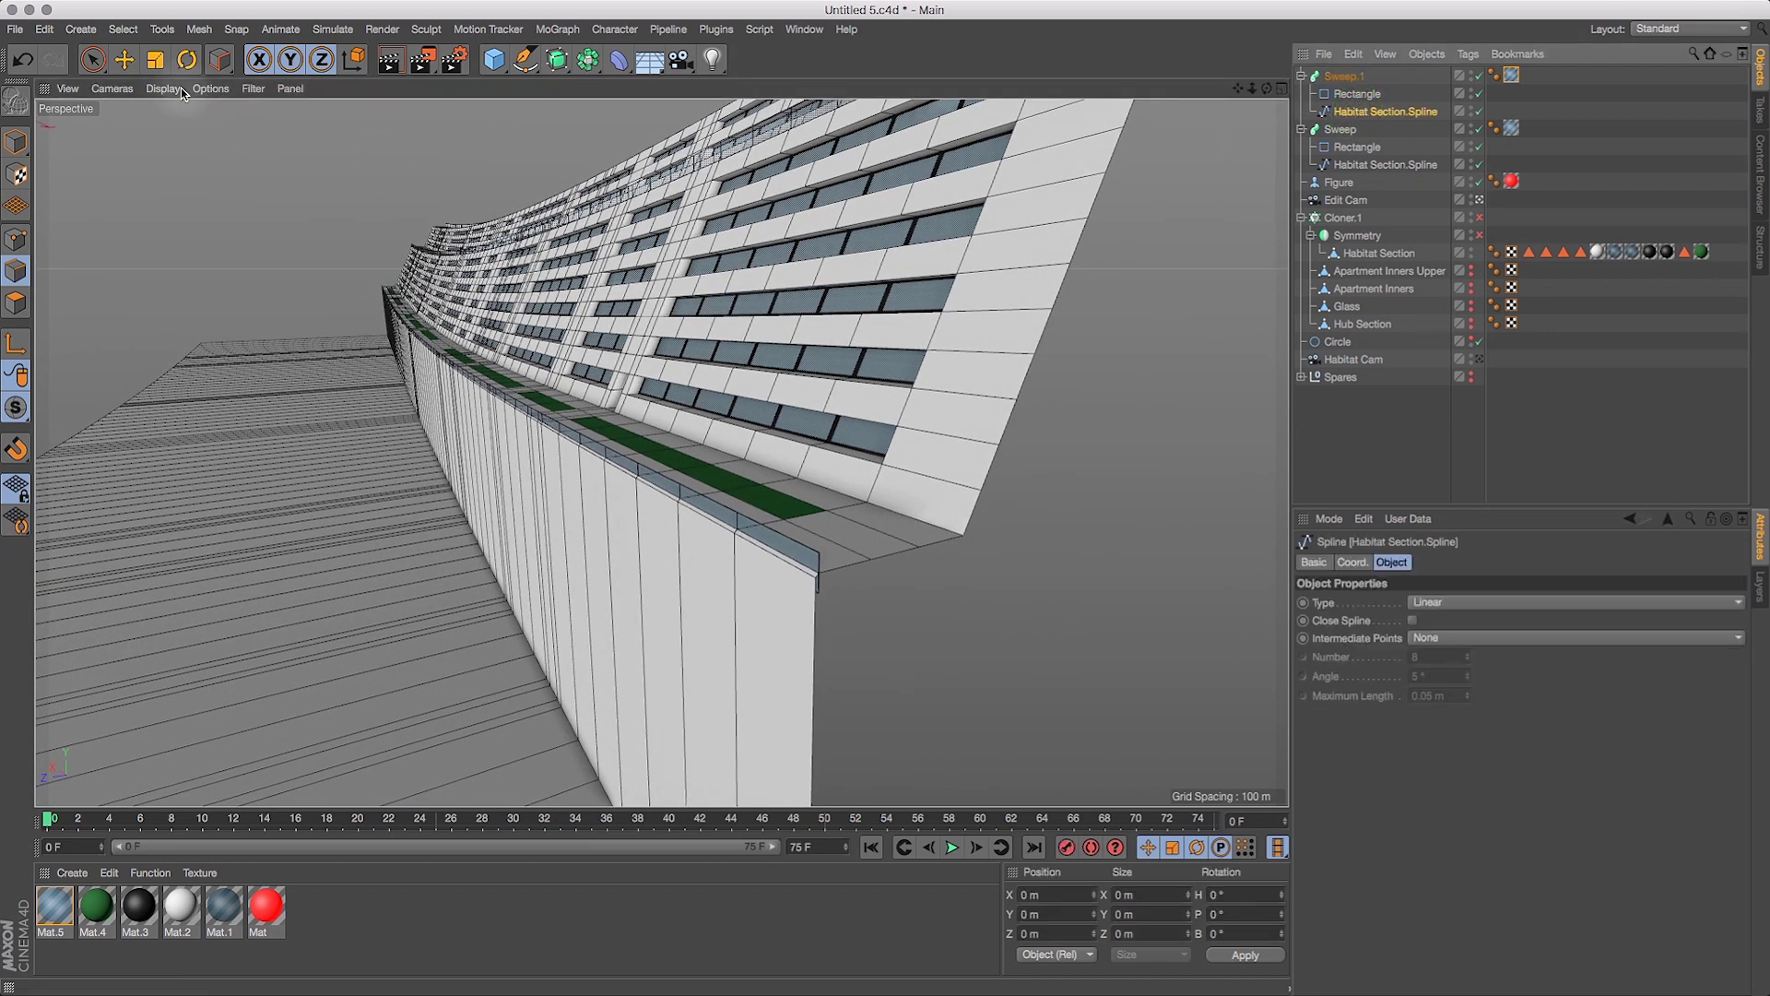
{"action": "key", "text": "e"}
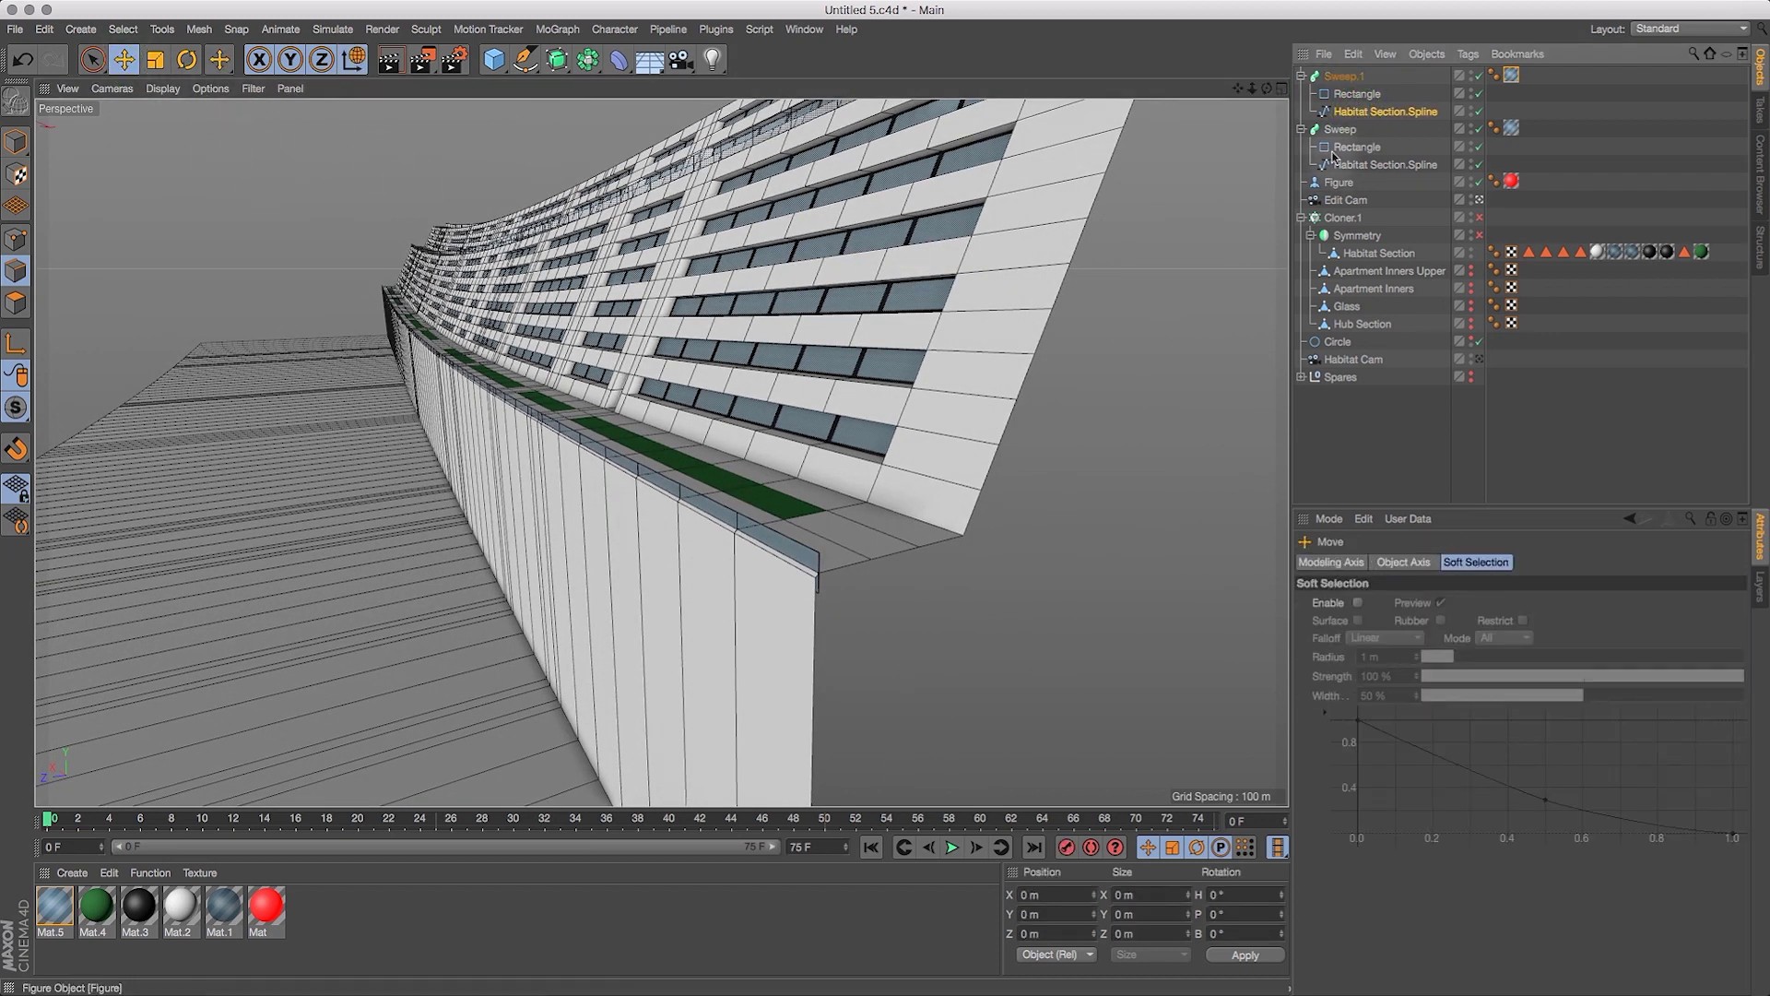
{"action": "left_click", "coordinate": [1379, 113]}
{"action": "left_click", "coordinate": [162, 29]}
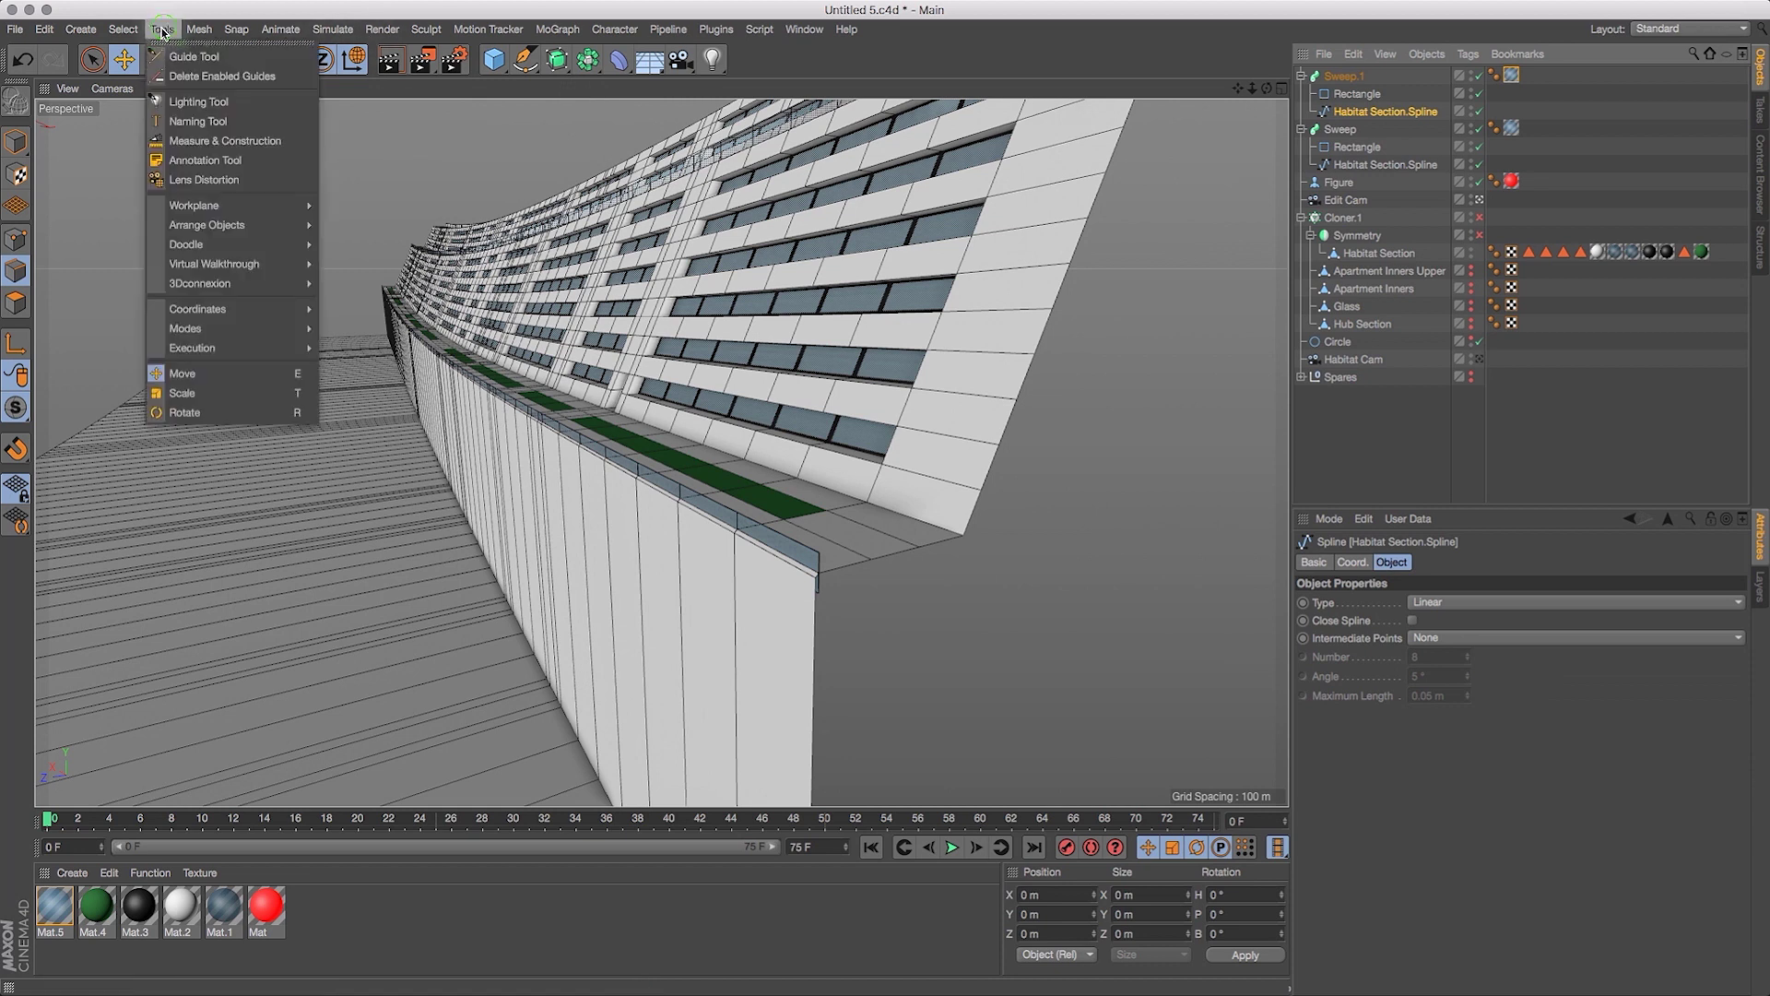
{"action": "mouse_move", "coordinate": [200, 36]}
{"action": "mouse_move", "coordinate": [222, 205]}
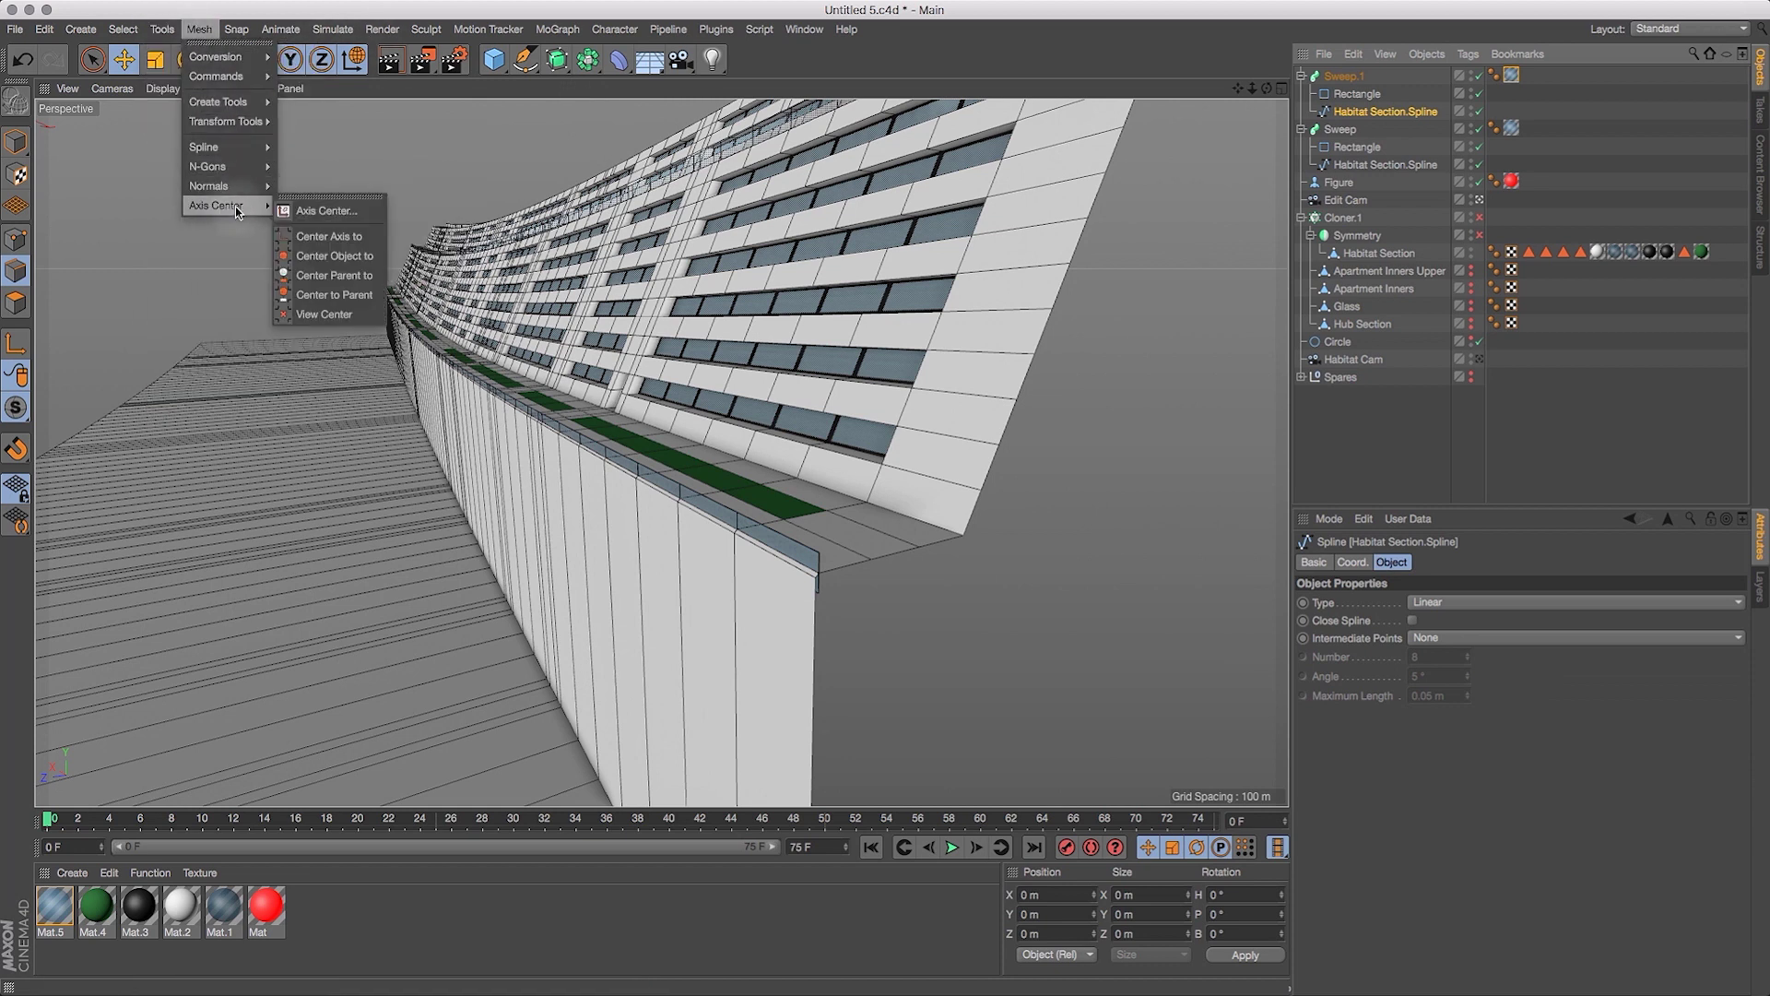
{"action": "left_click", "coordinate": [315, 211]}
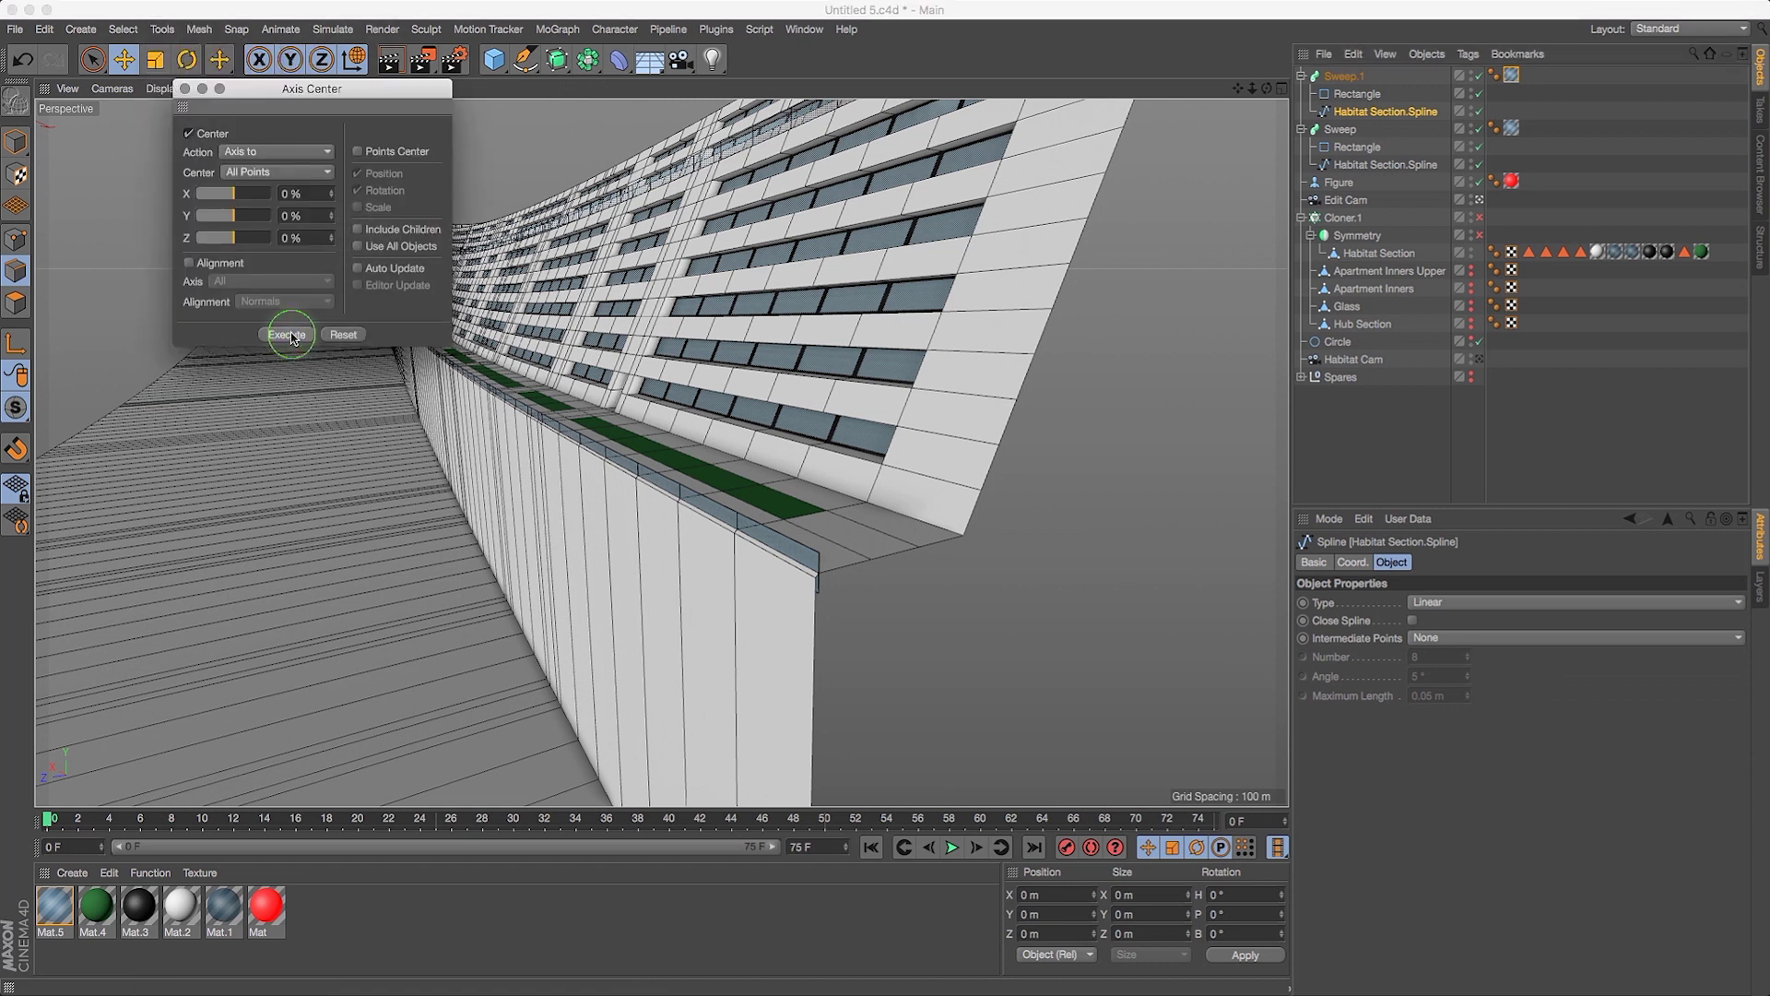
{"action": "left_click", "coordinate": [184, 88]}
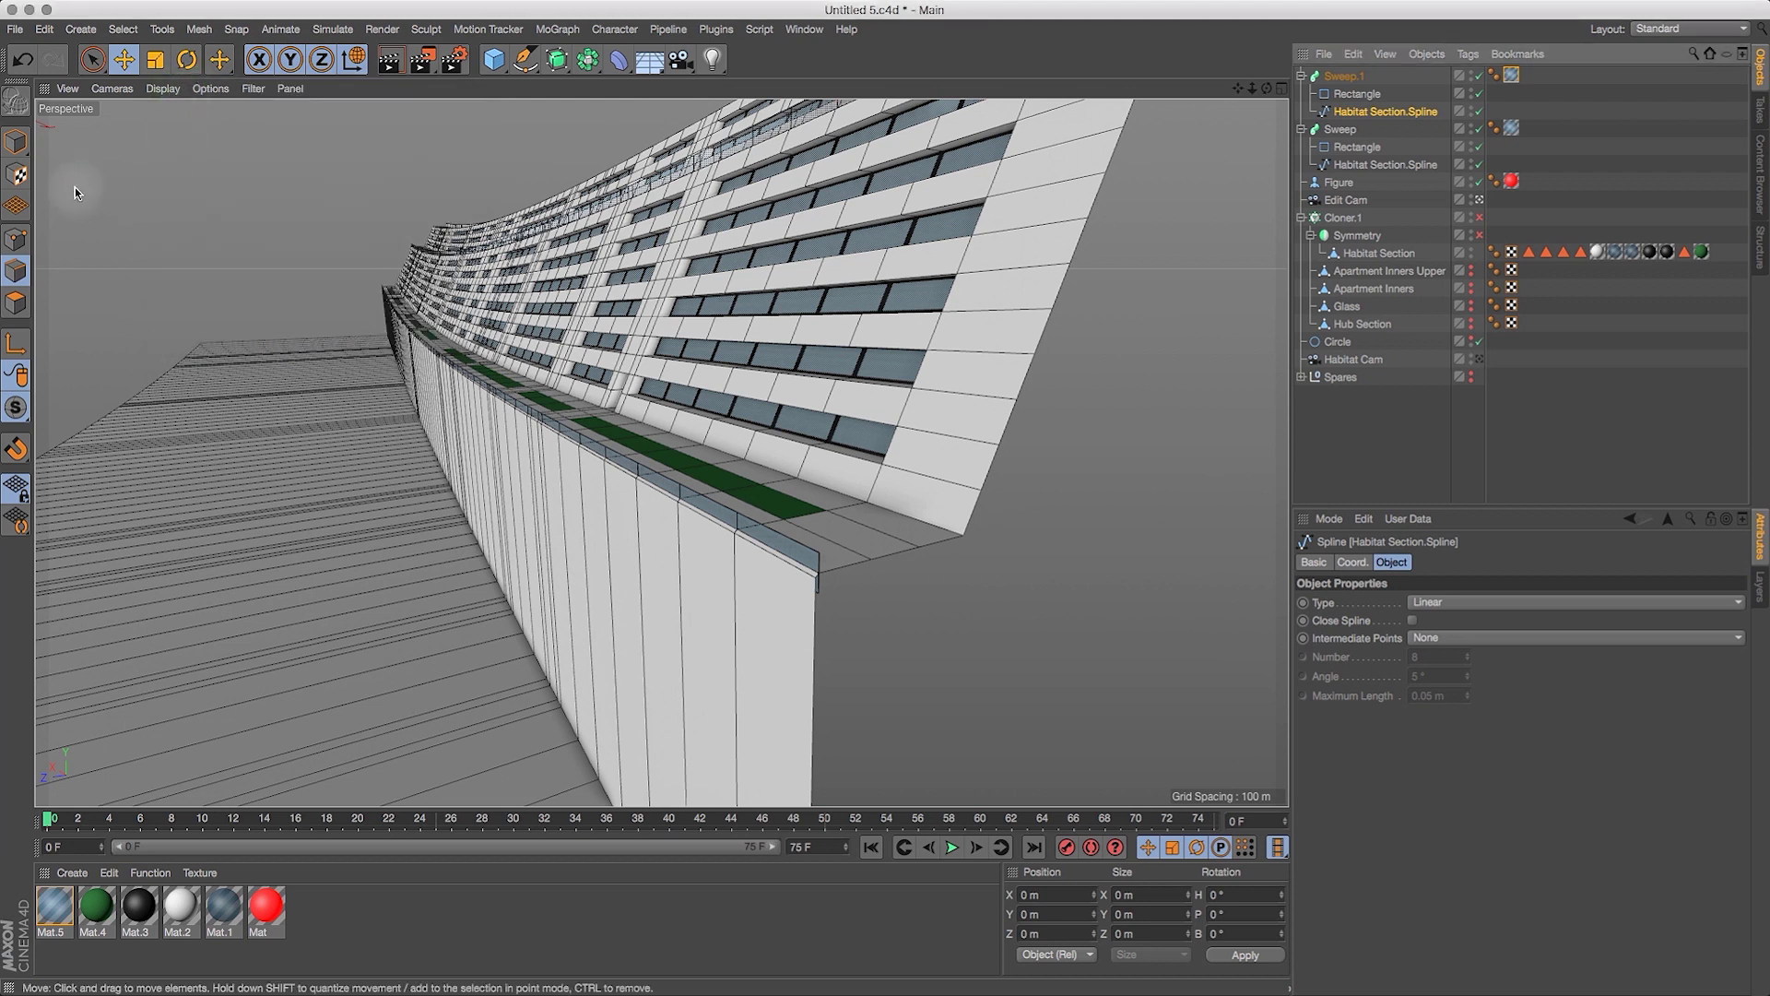
Raise the lower barrier's path spline to Y -2.913 m so it stands on the ledge, and render the view to check it.
{"action": "left_click", "coordinate": [15, 141]}
{"action": "left_click_drag", "start_coordinate": [1237, 88], "coordinate": [1302, 58]}
{"action": "left_click_drag", "start_coordinate": [406, 122], "coordinate": [402, 131]}
{"action": "left_click_drag", "start_coordinate": [1253, 88], "coordinate": [1260, 44]}
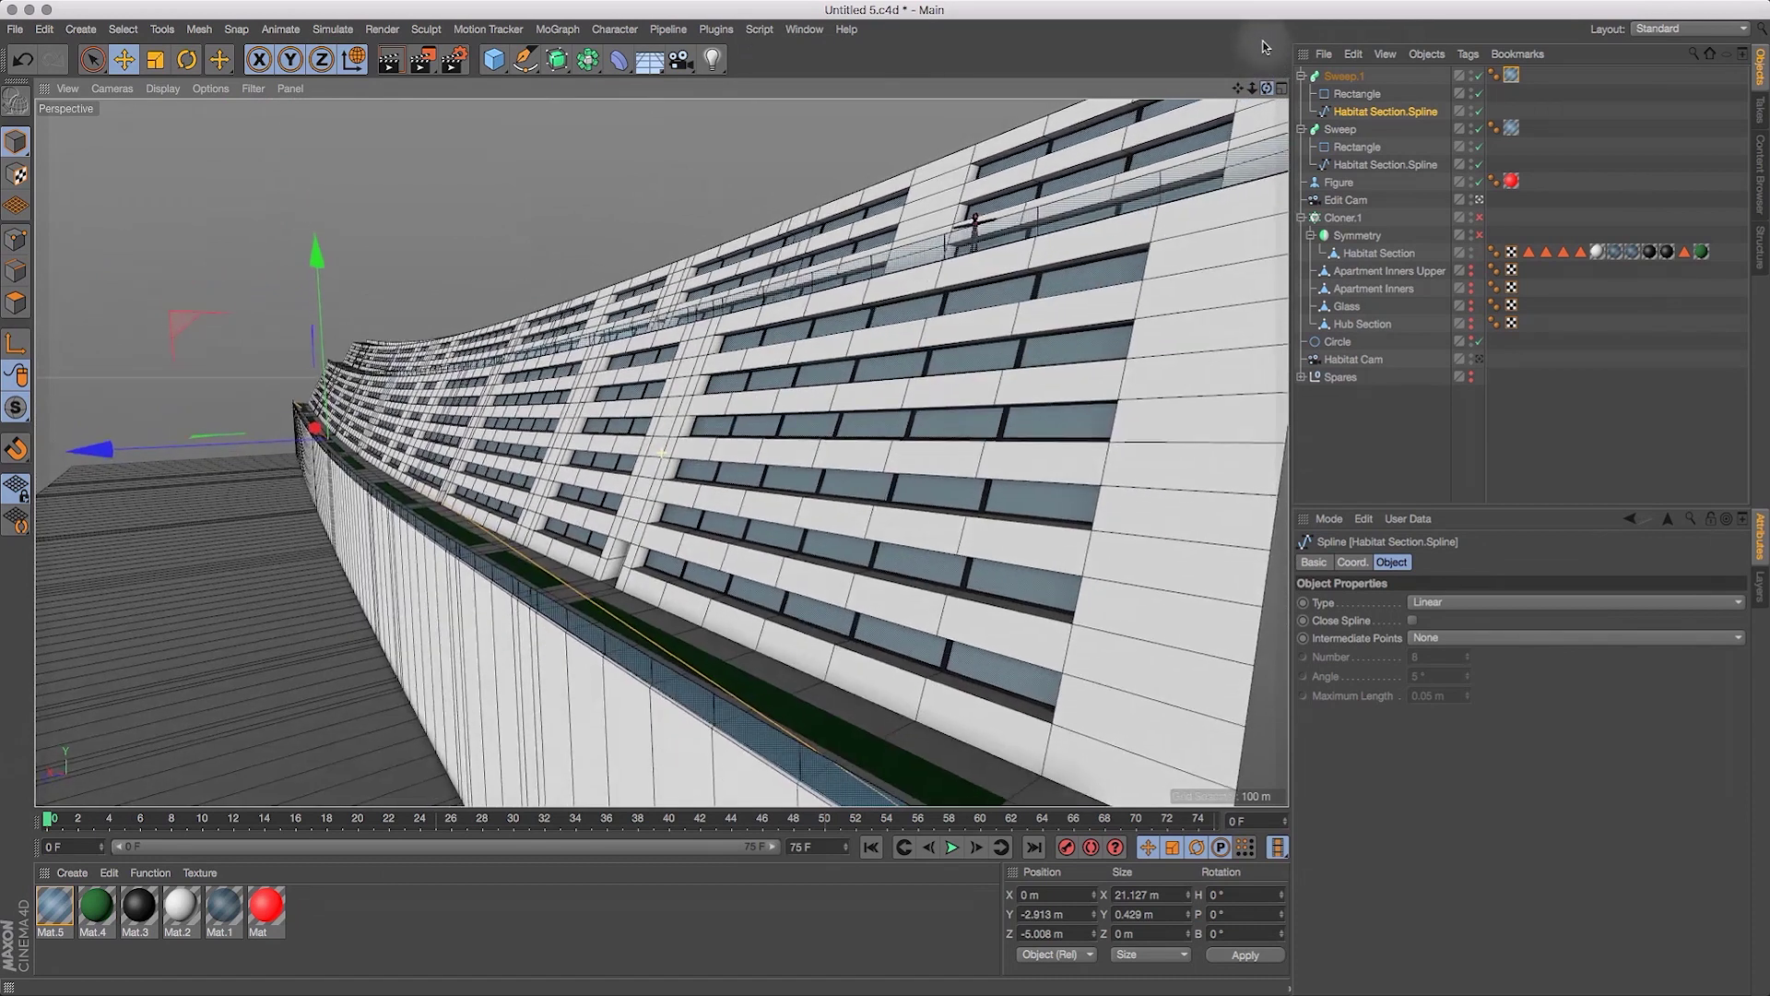
{"action": "left_click", "coordinate": [392, 60]}
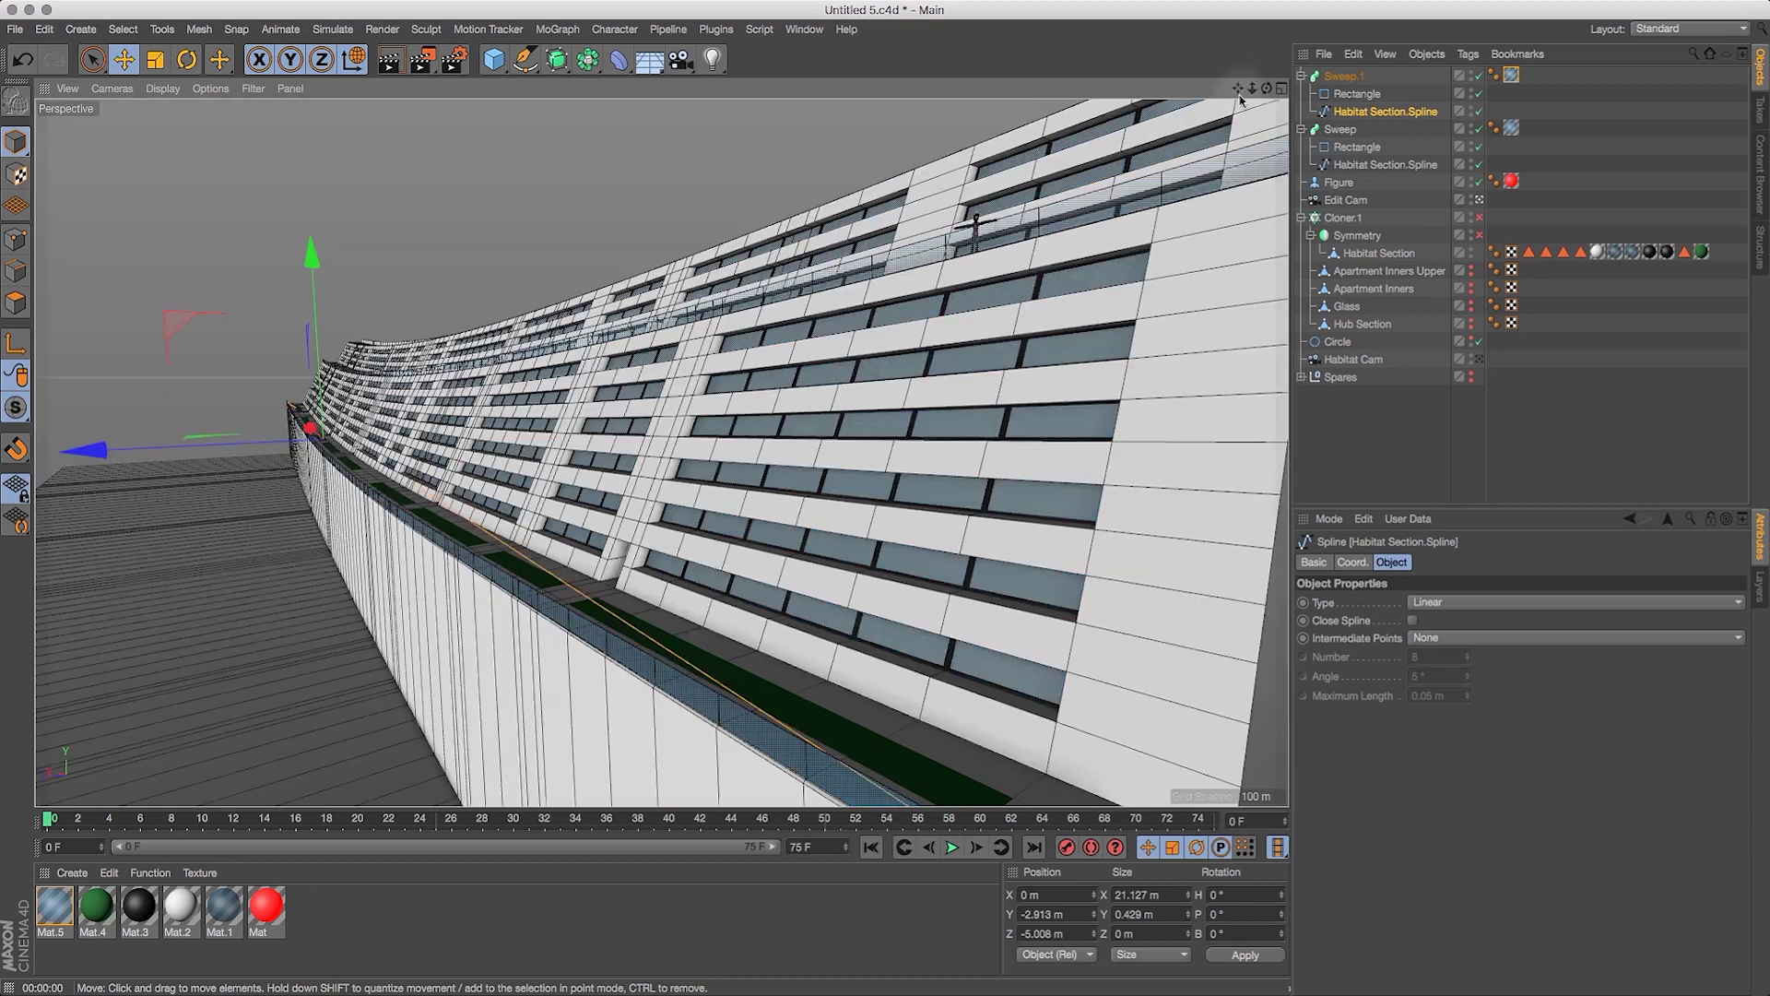
{"action": "left_click_drag", "start_coordinate": [1267, 88], "coordinate": [1306, 92]}
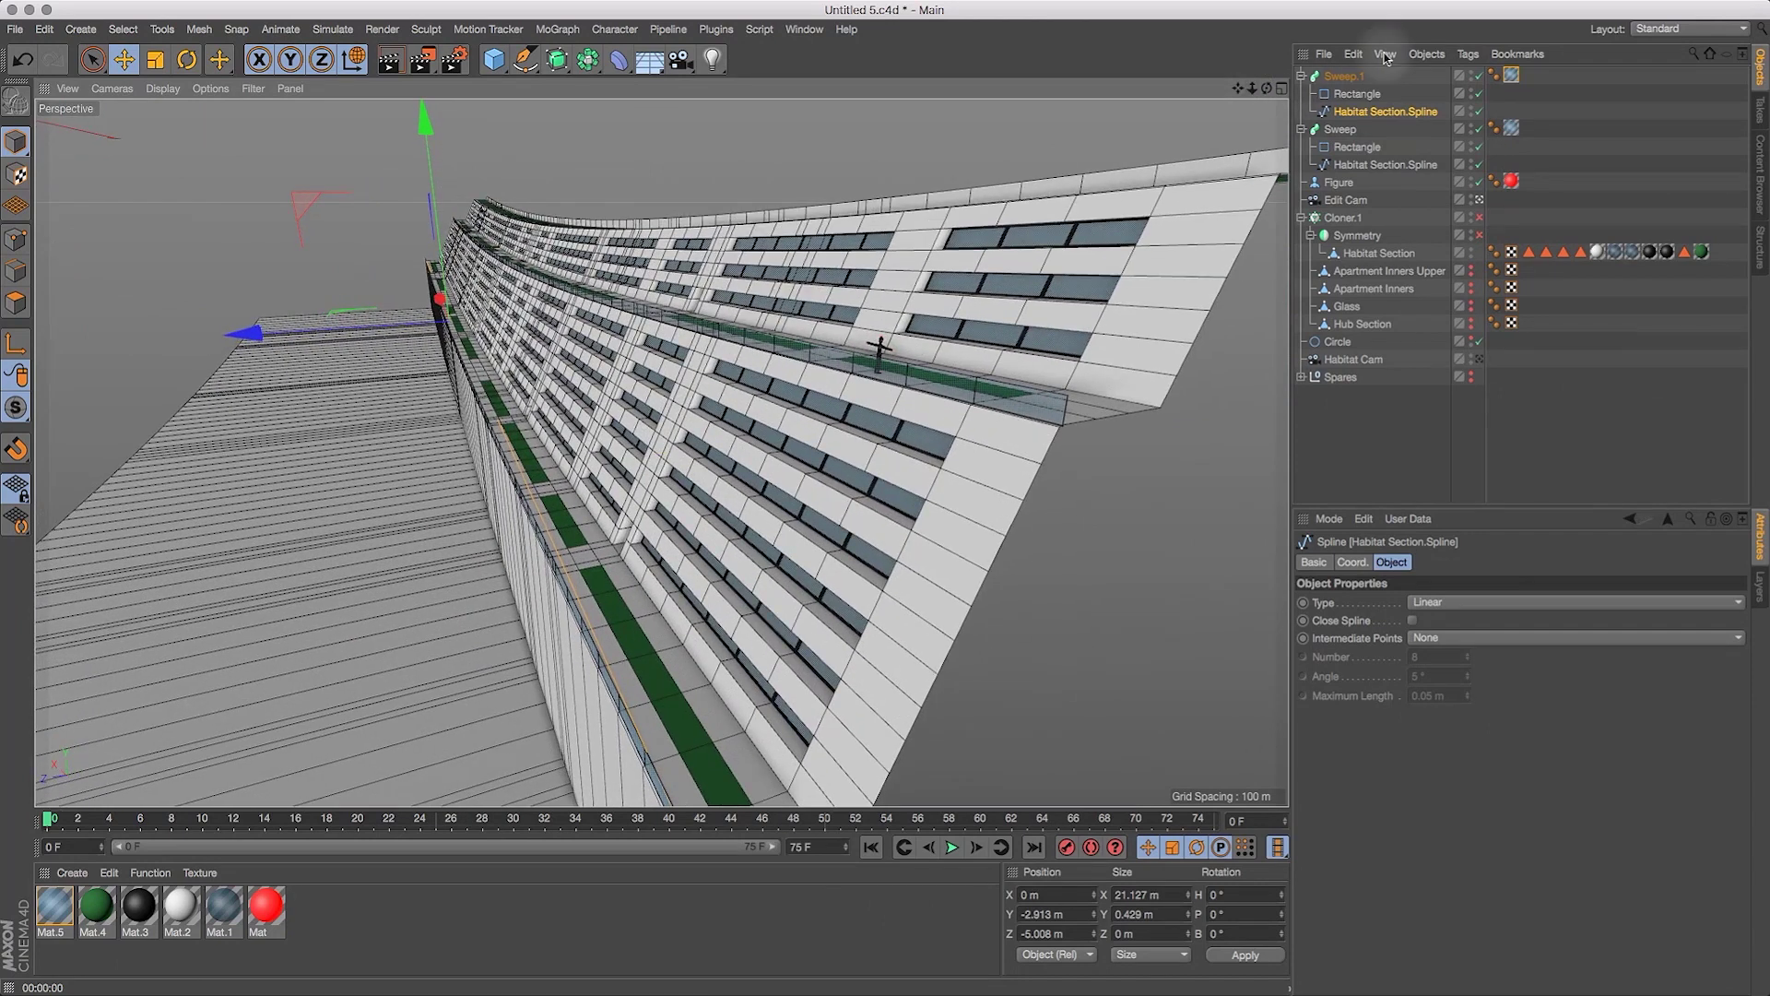
{"action": "left_click", "coordinate": [1357, 238]}
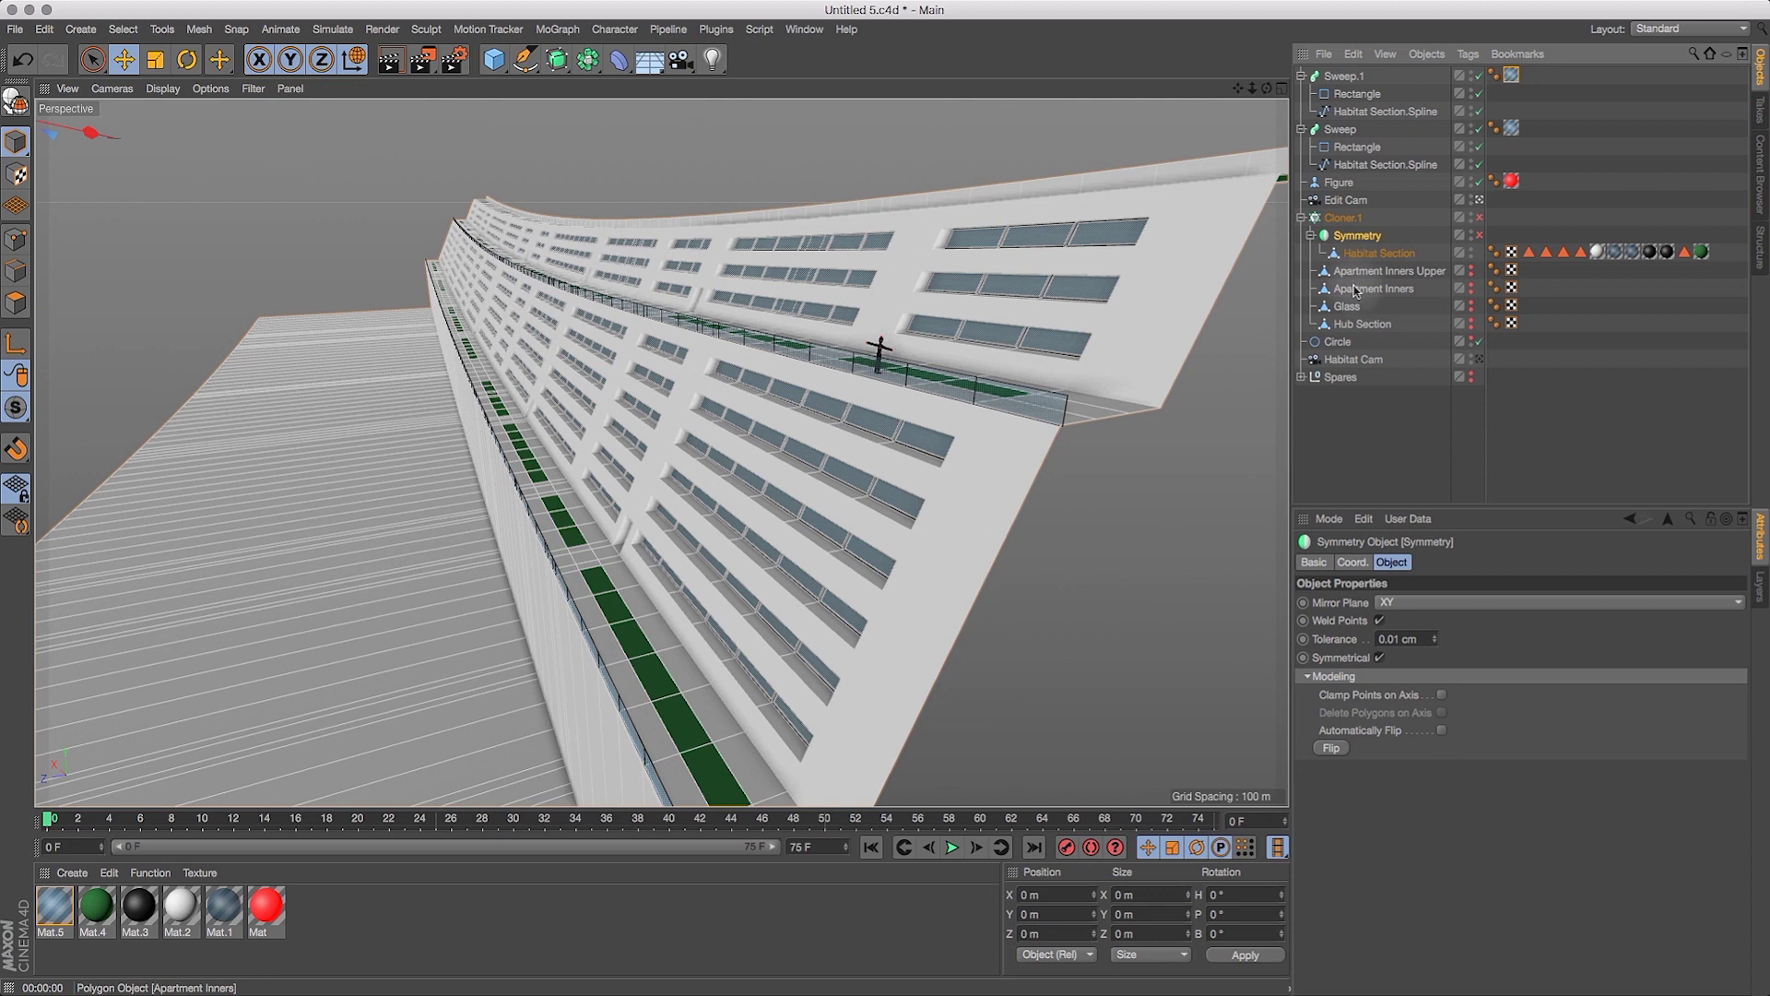
{"action": "key", "text": "alt+g"}
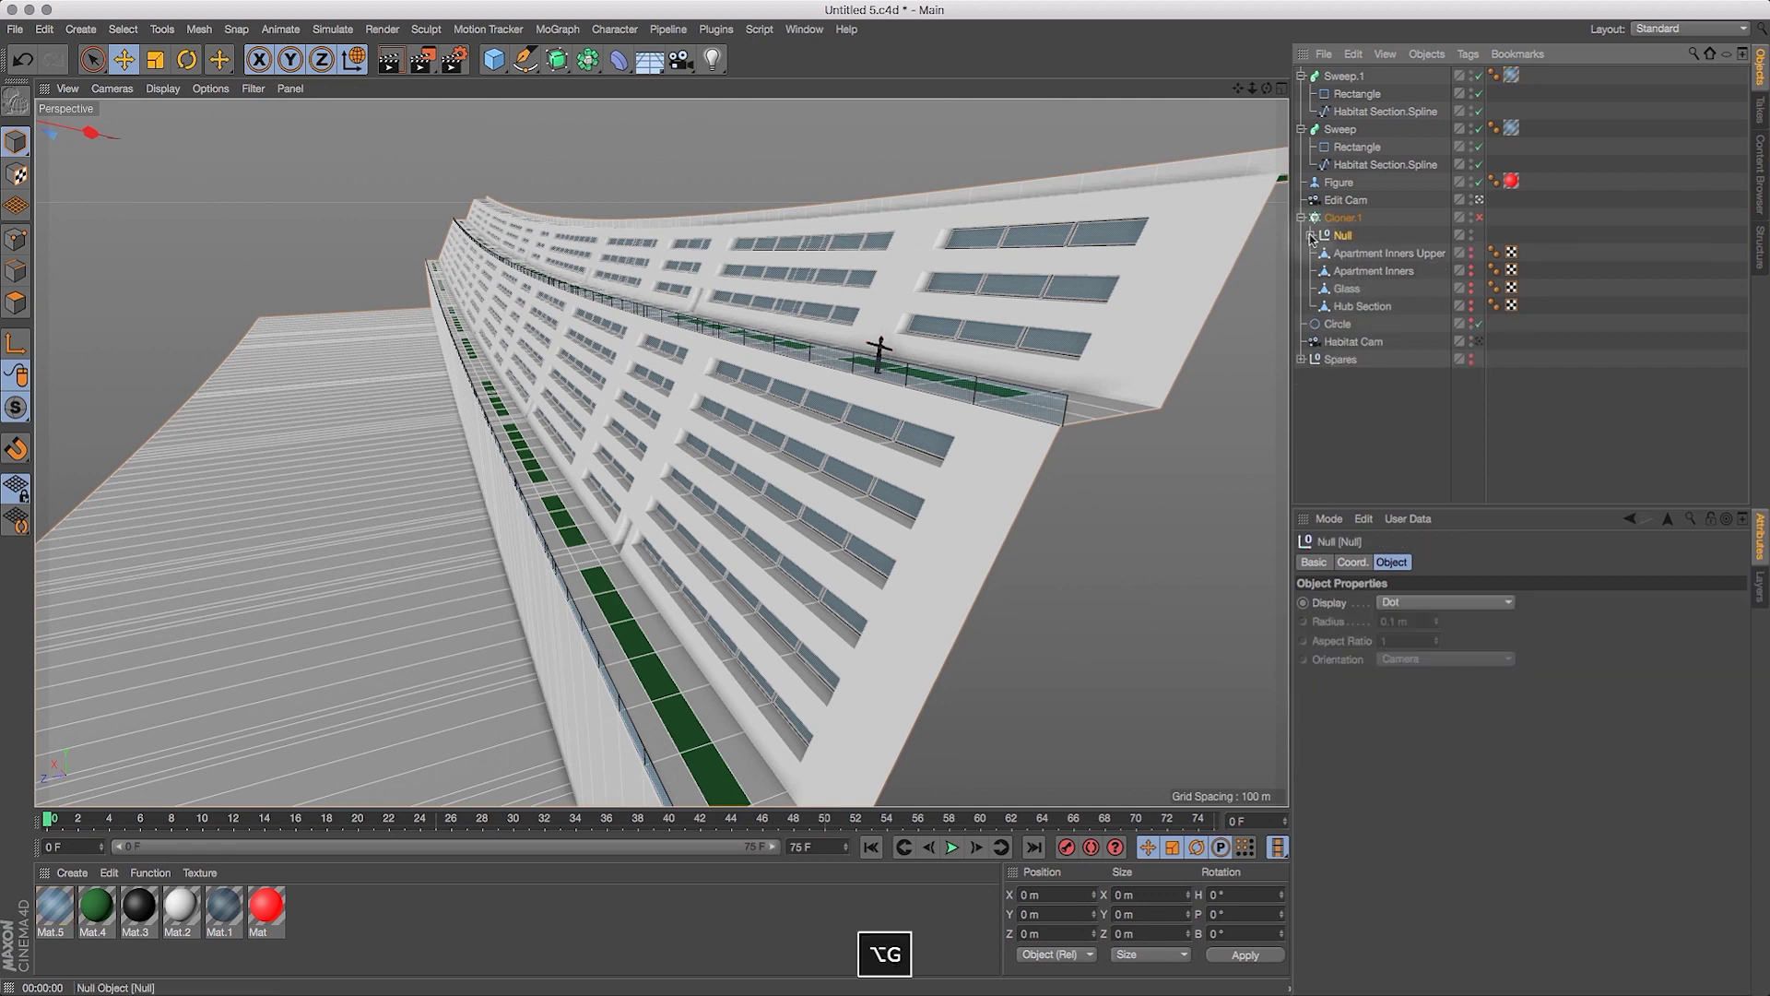
{"action": "left_click", "coordinate": [1310, 235]}
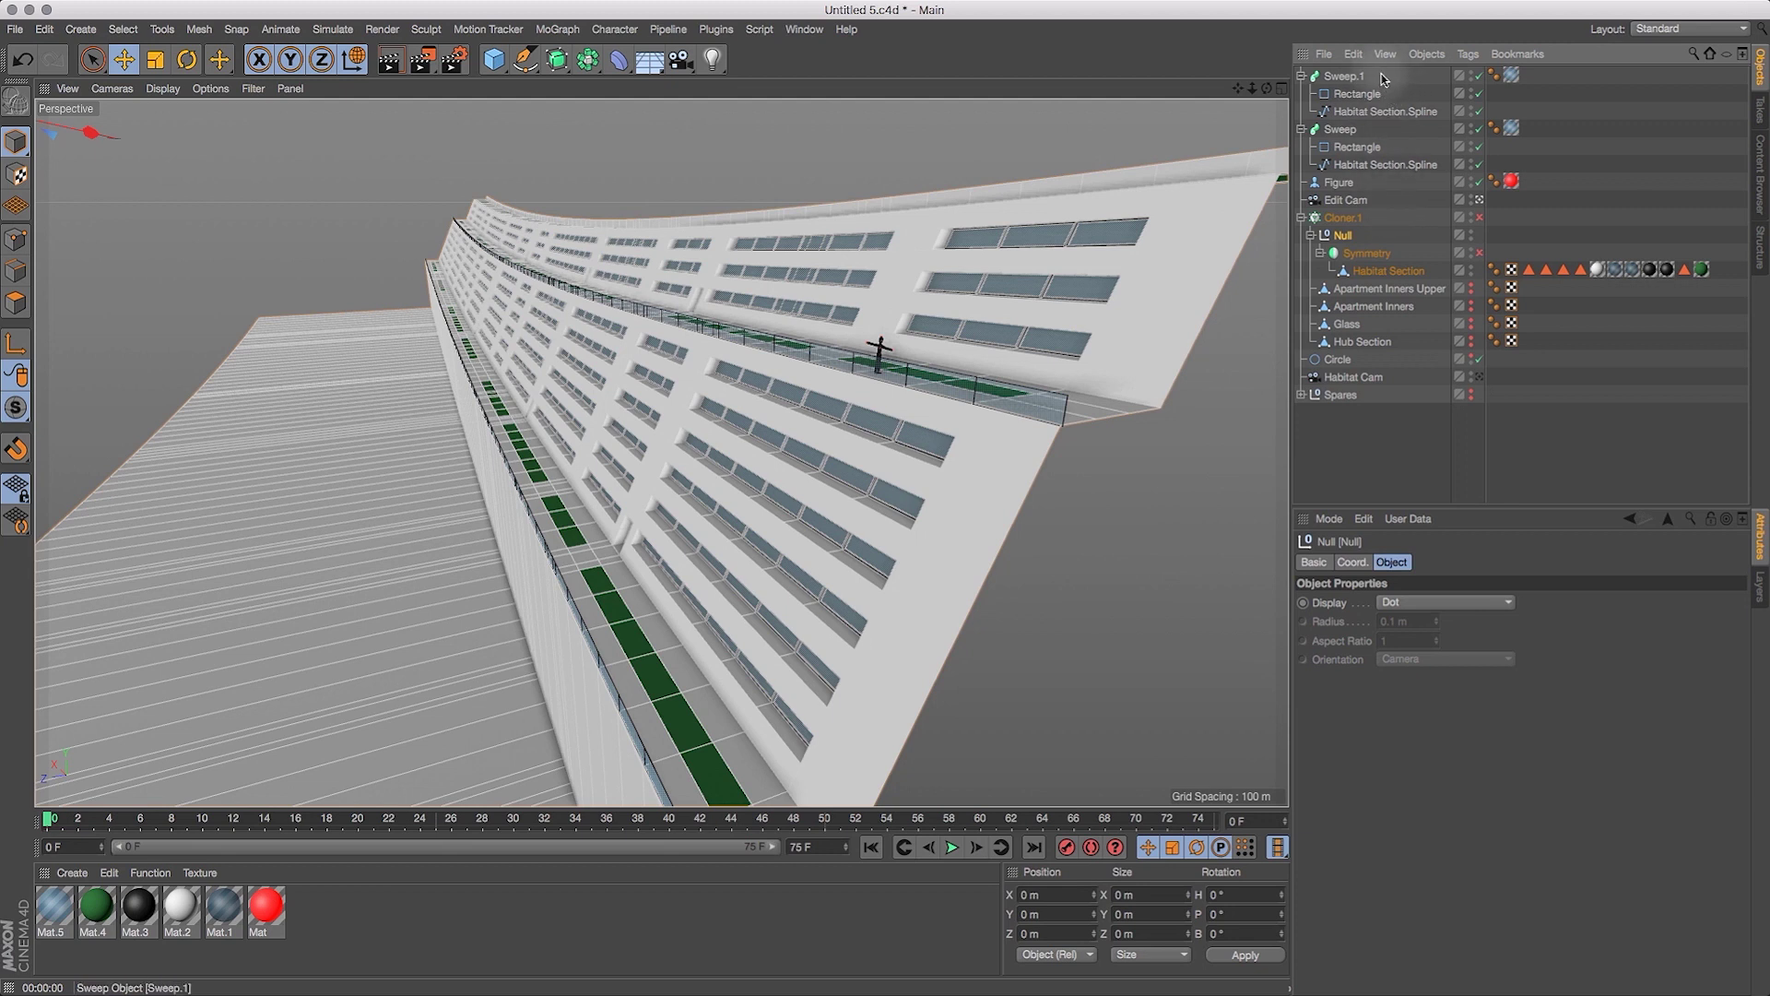
{"action": "key", "text": "super+z"}
{"action": "key", "text": "super+z"}
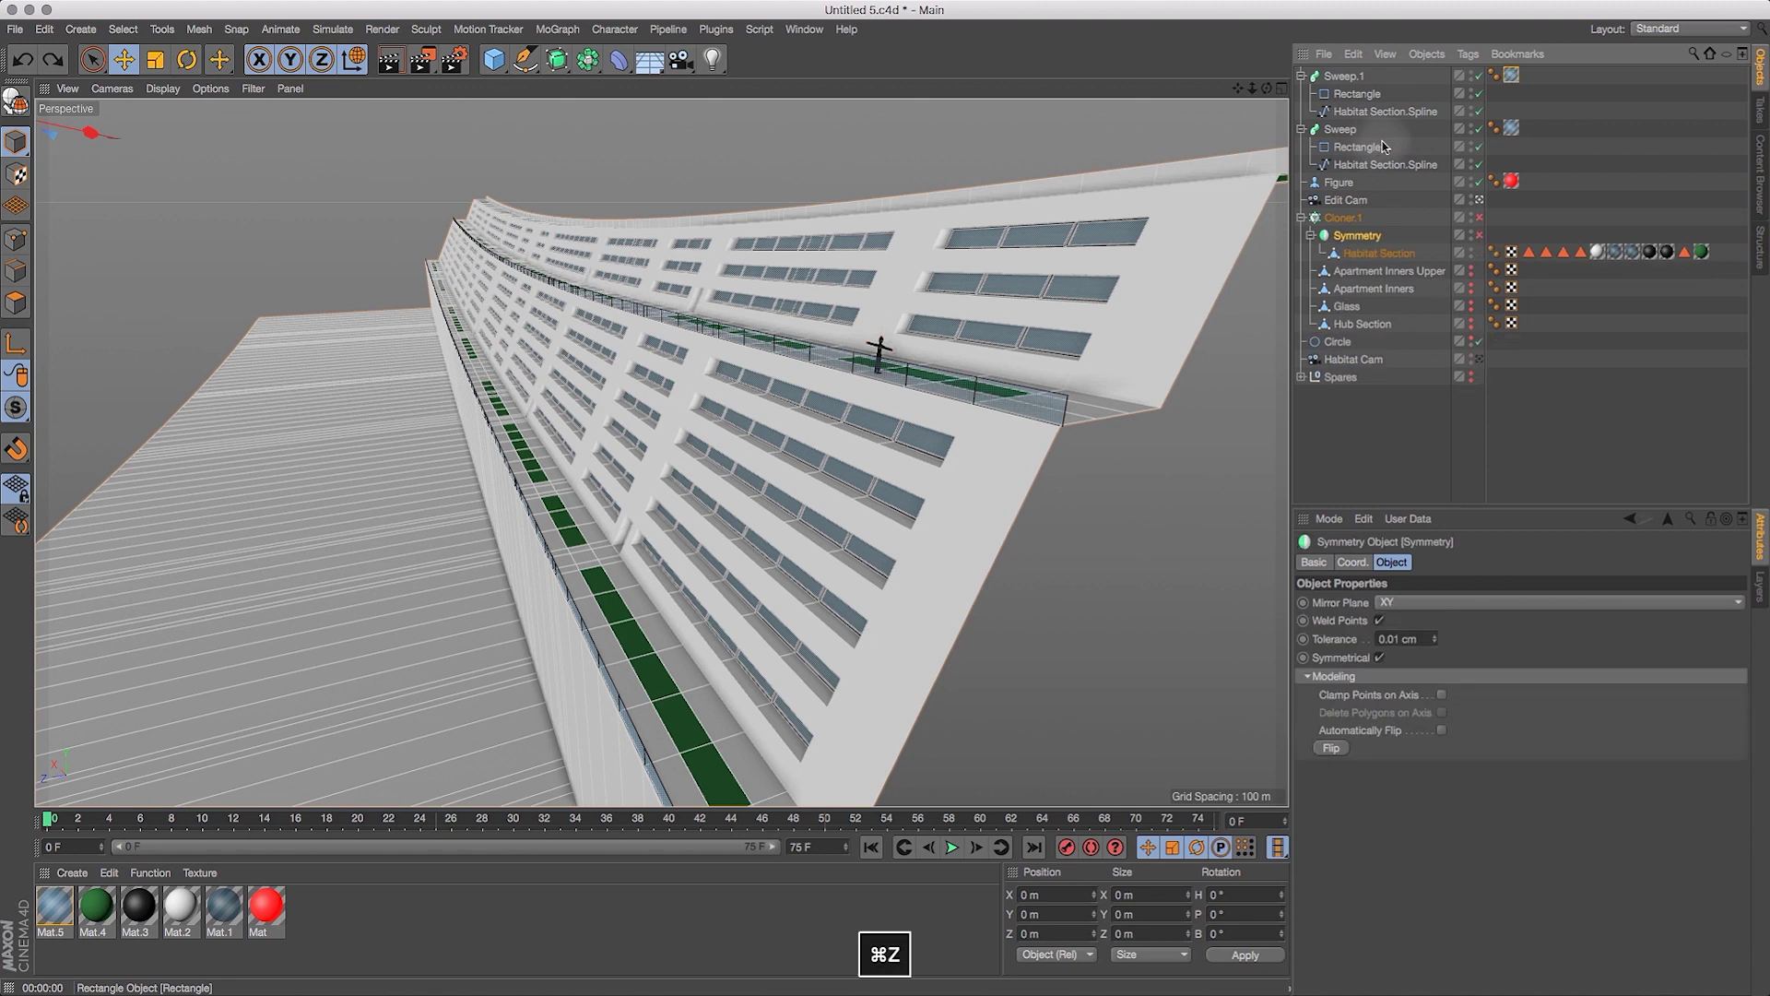
Group the Habitat Section in a null inside the Symmetry object and move both barrier sweeps into that null.
{"action": "left_click", "coordinate": [1372, 254]}
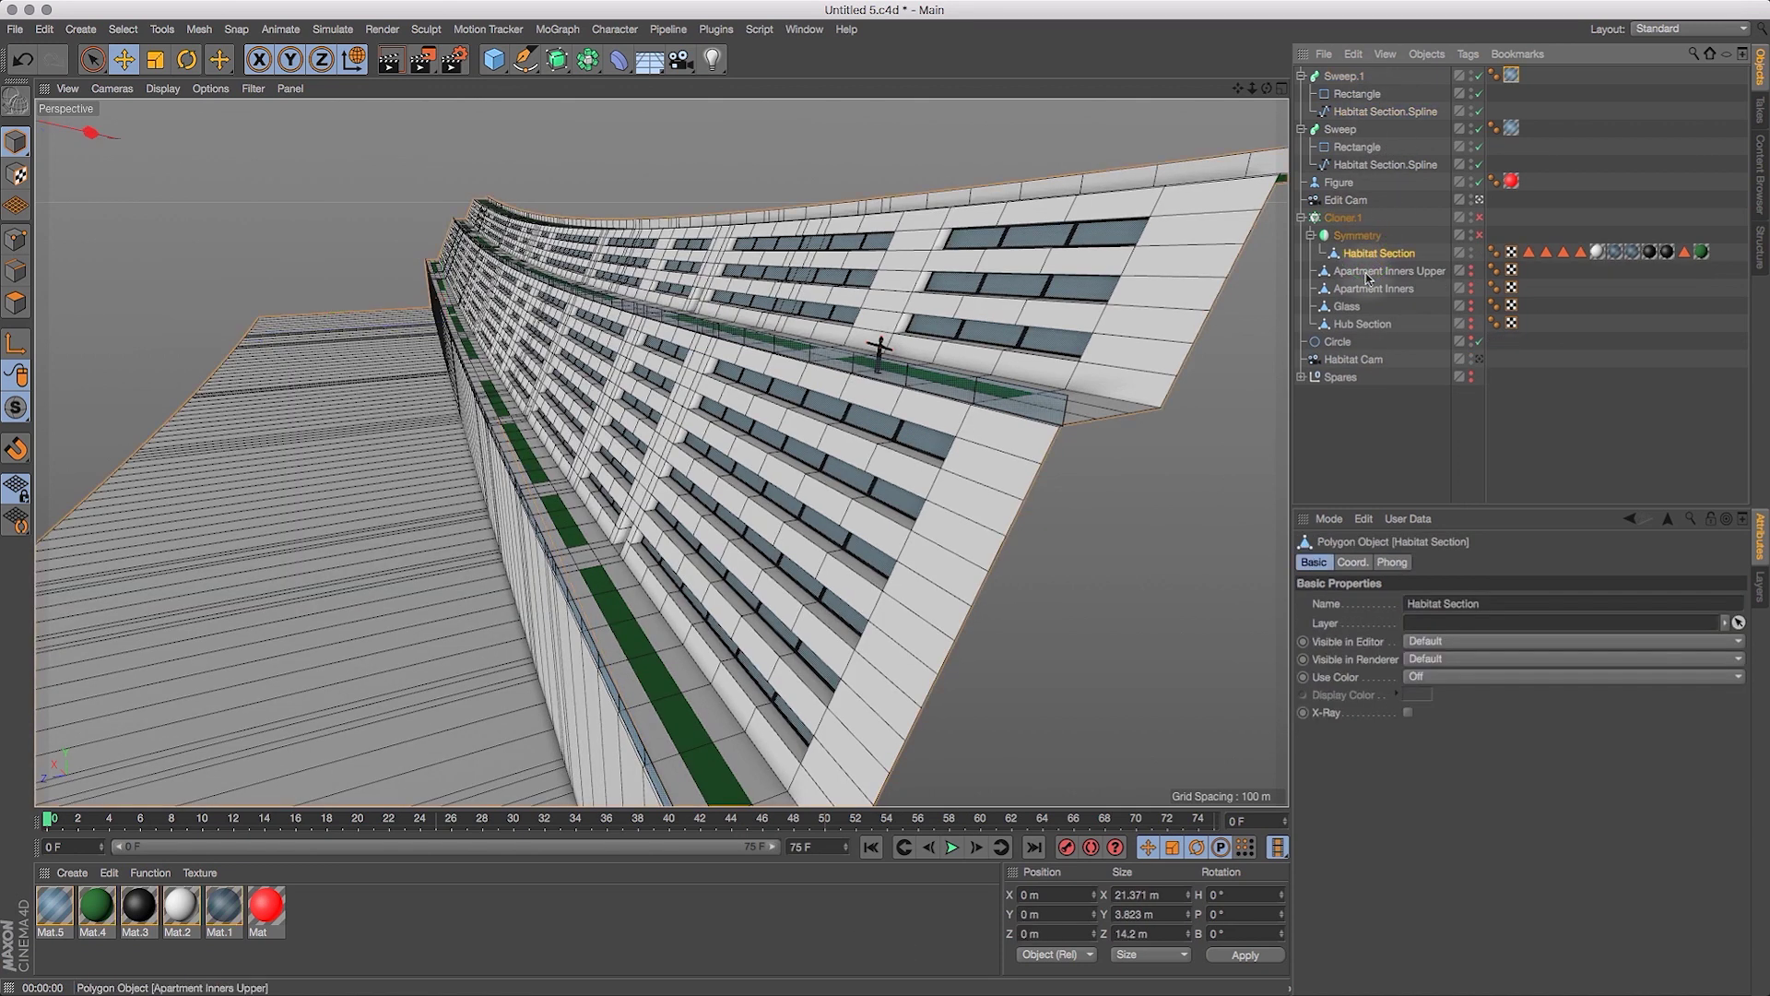
{"action": "key", "text": "alt+g"}
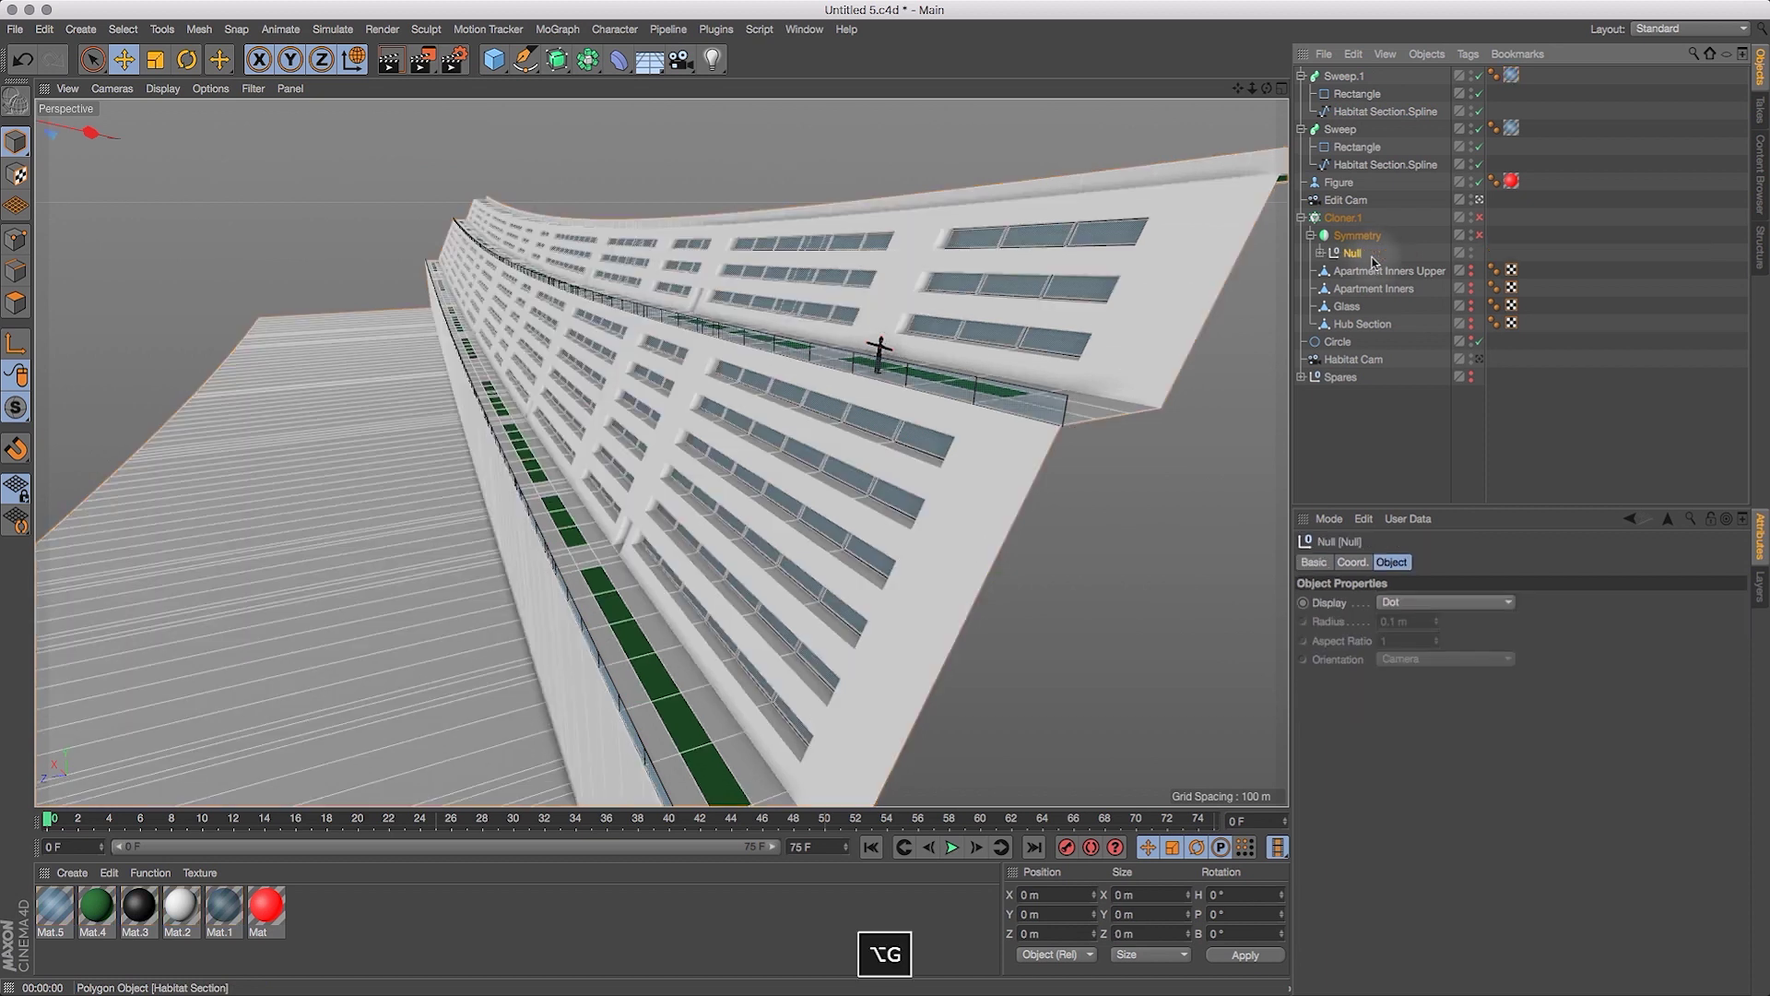
{"action": "left_click_drag", "start_coordinate": [1344, 76], "coordinate": [1362, 255]}
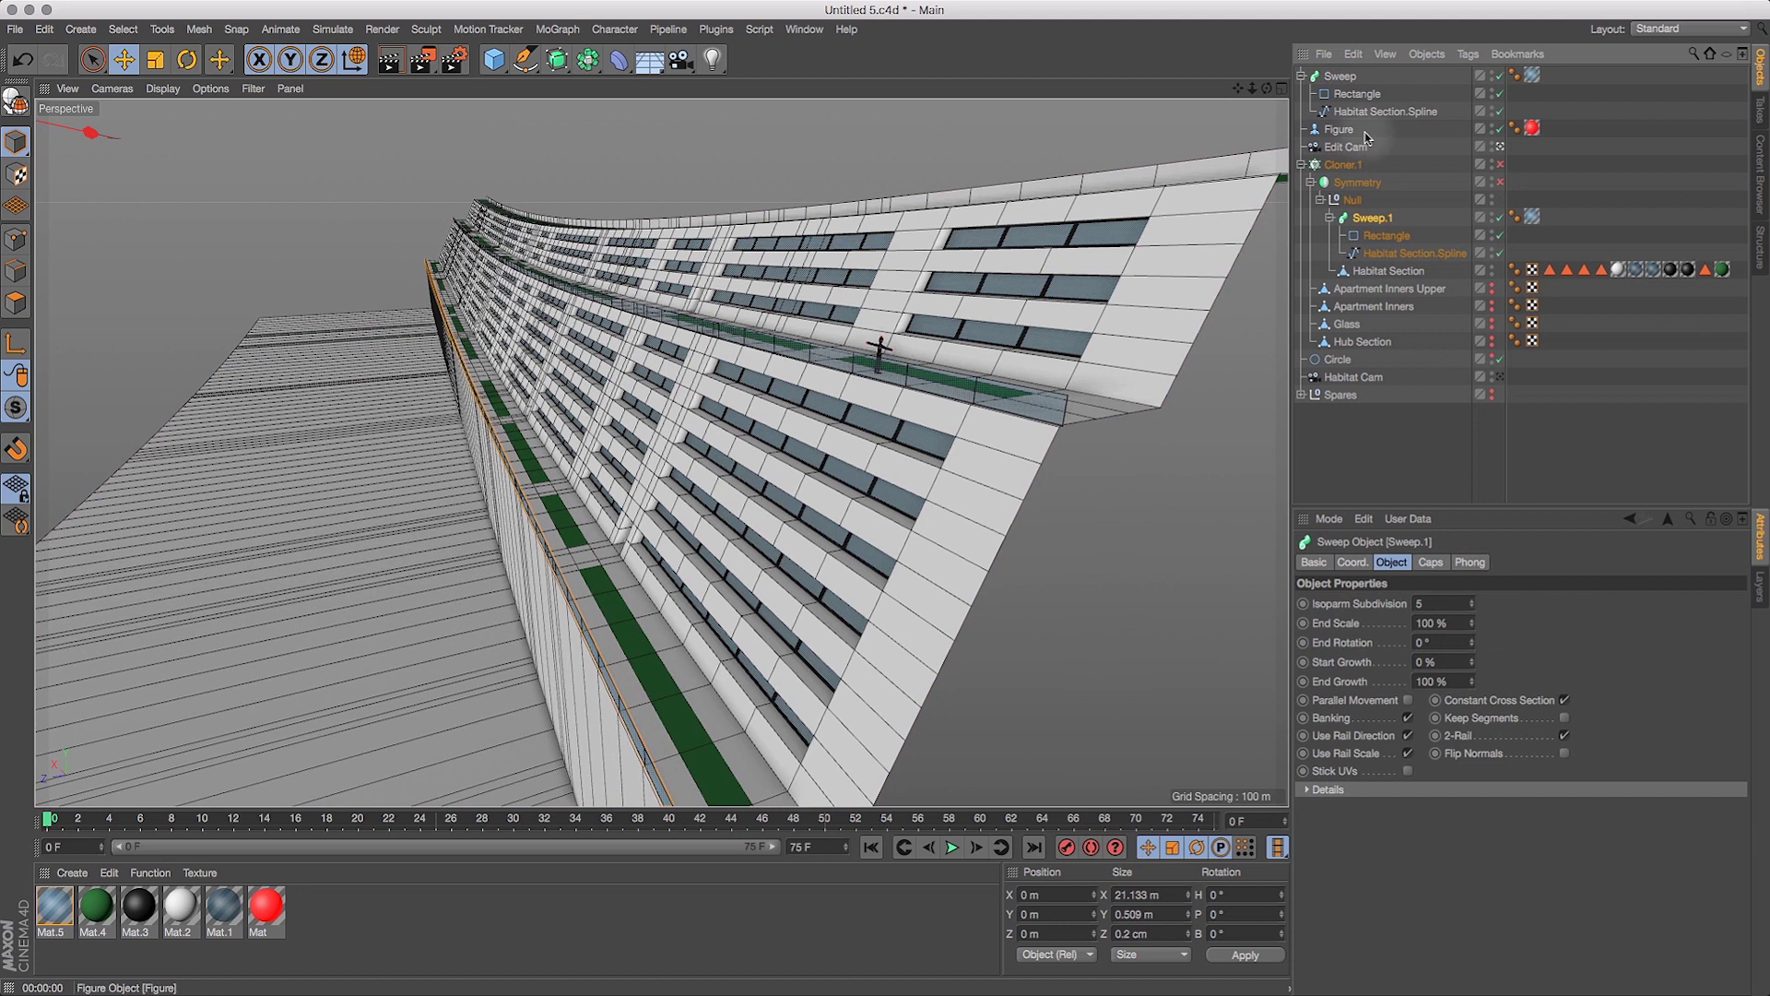
{"action": "left_click_drag", "start_coordinate": [1343, 79], "coordinate": [1359, 201]}
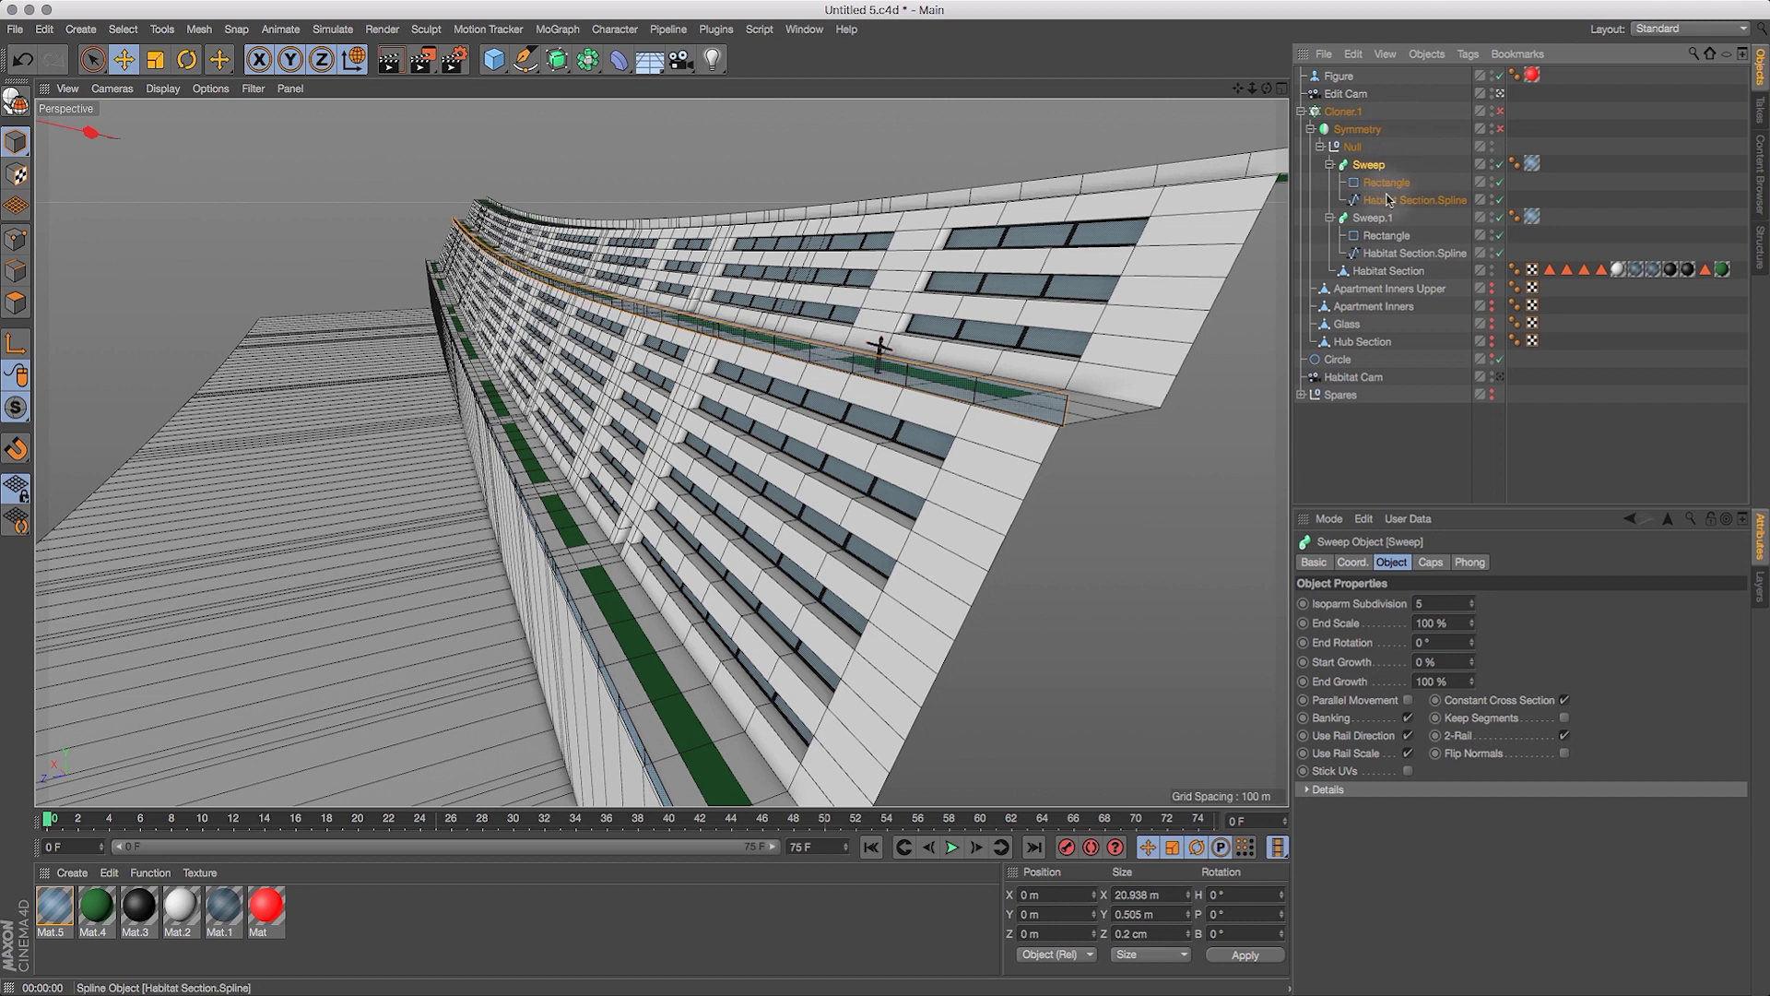
Enable the Symmetry object and render the view to check the mirrored habitat walls with their barriers.
{"action": "left_click", "coordinate": [1500, 130]}
{"action": "left_click_drag", "start_coordinate": [1267, 88], "coordinate": [1582, 74]}
{"action": "left_click", "coordinate": [437, 65]}
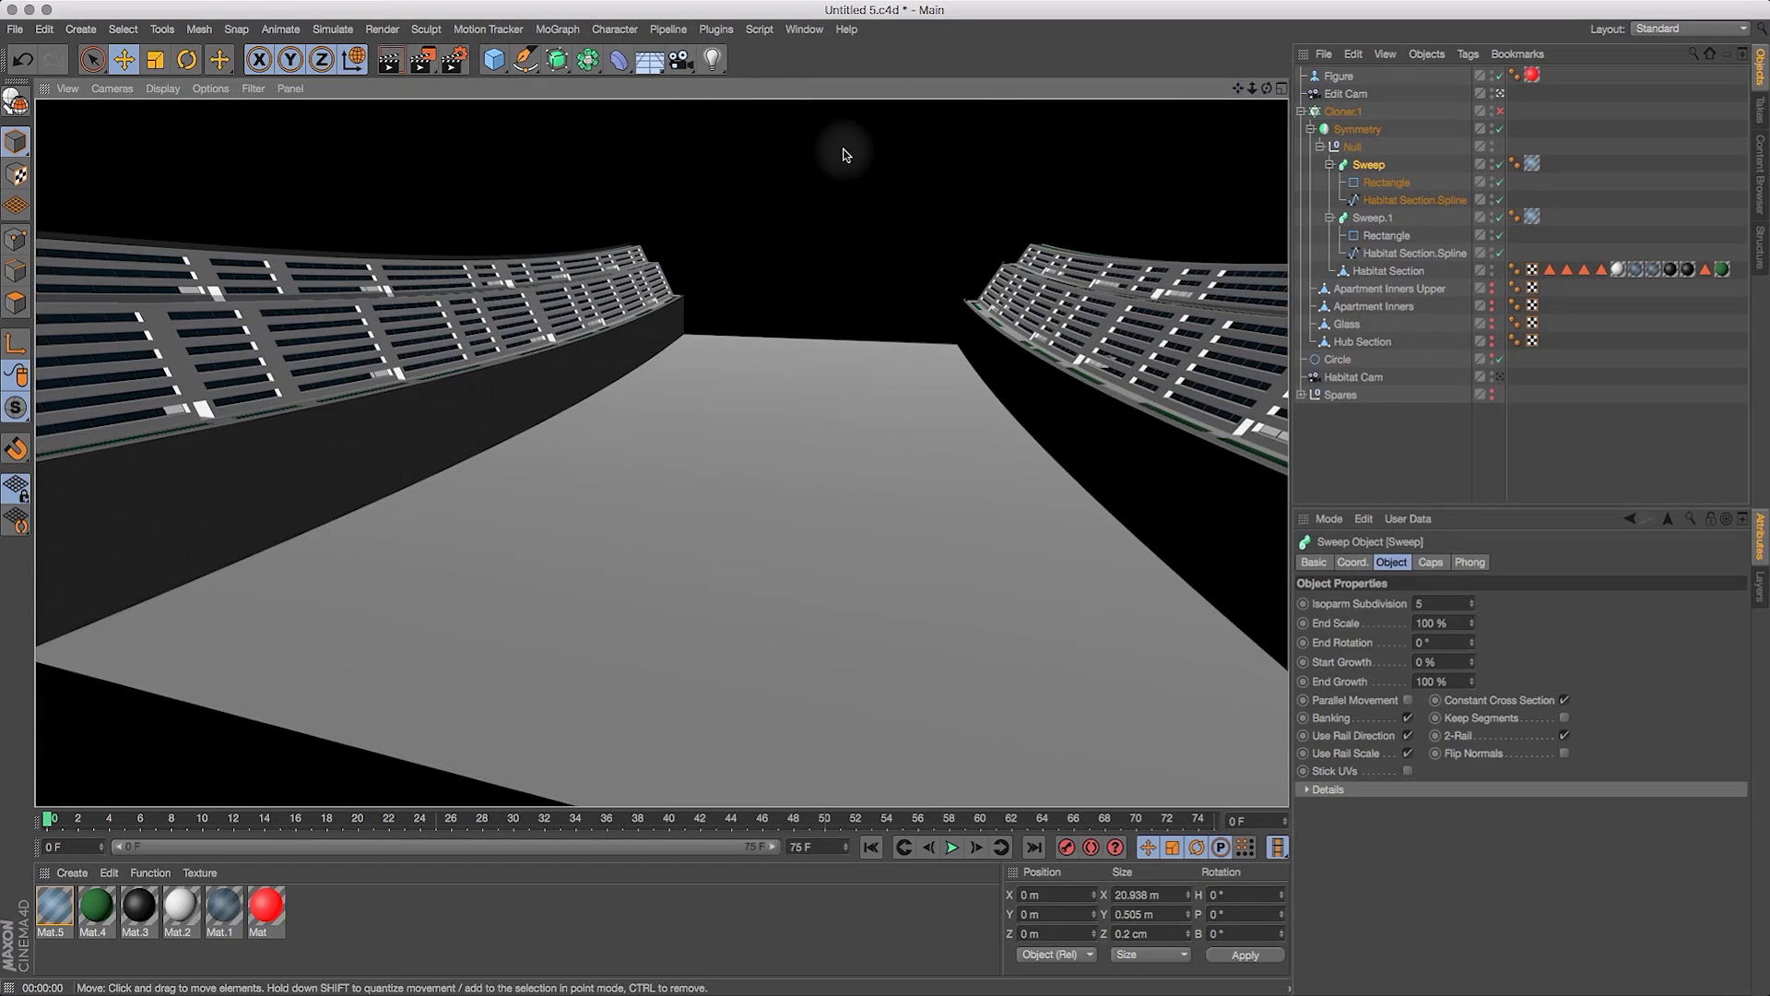
Enable the Cloner and look at the cloned habitat sections through the Habitat Cam.
{"action": "left_click_drag", "start_coordinate": [1280, 99], "coordinate": [1306, 103]}
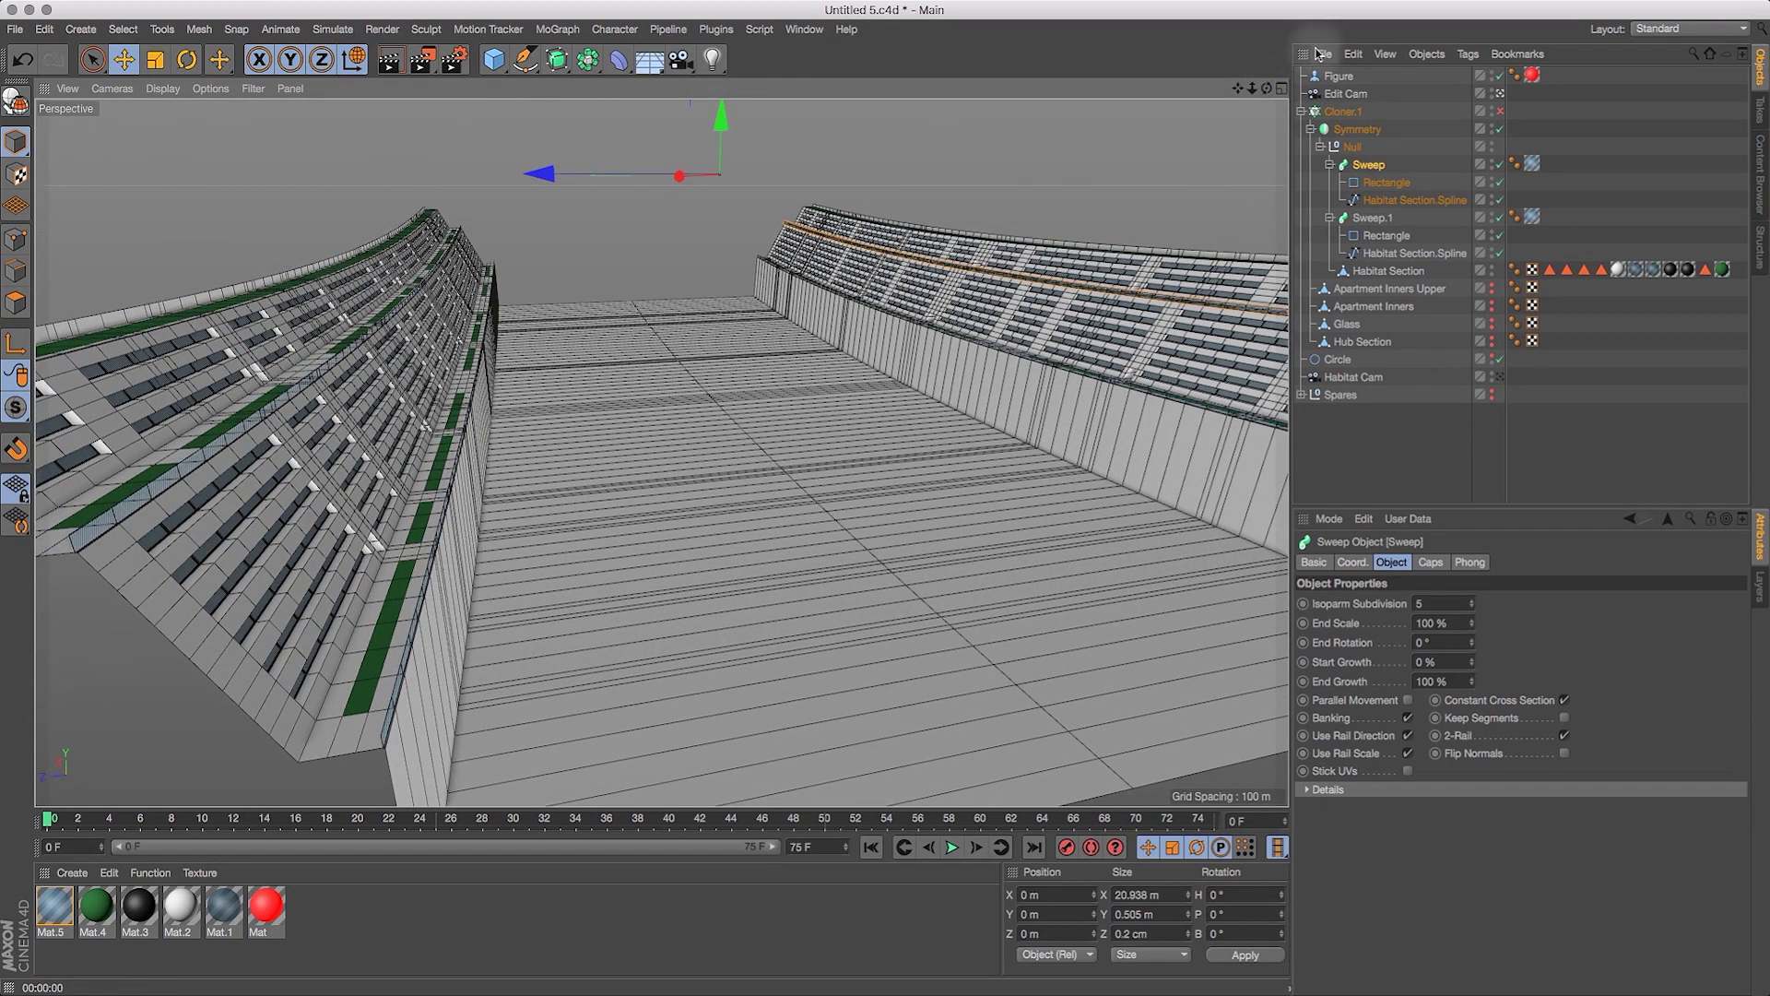
{"action": "left_click", "coordinate": [1500, 110]}
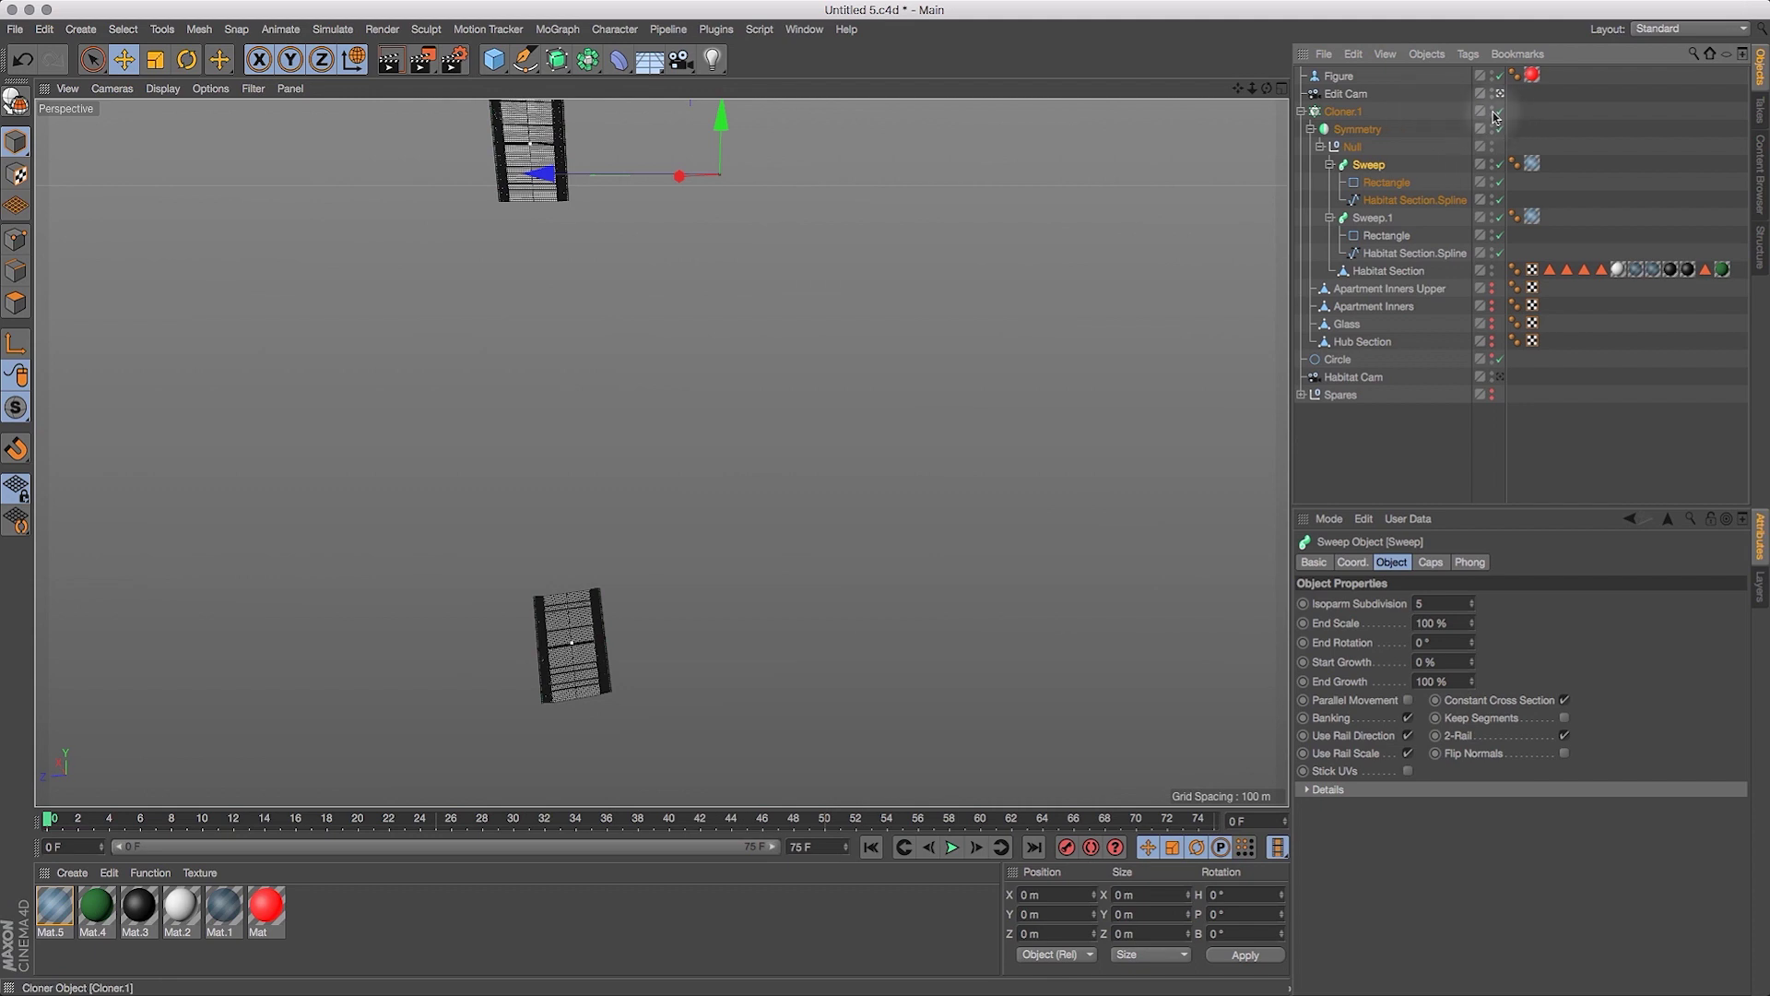
{"action": "left_click", "coordinate": [1500, 112]}
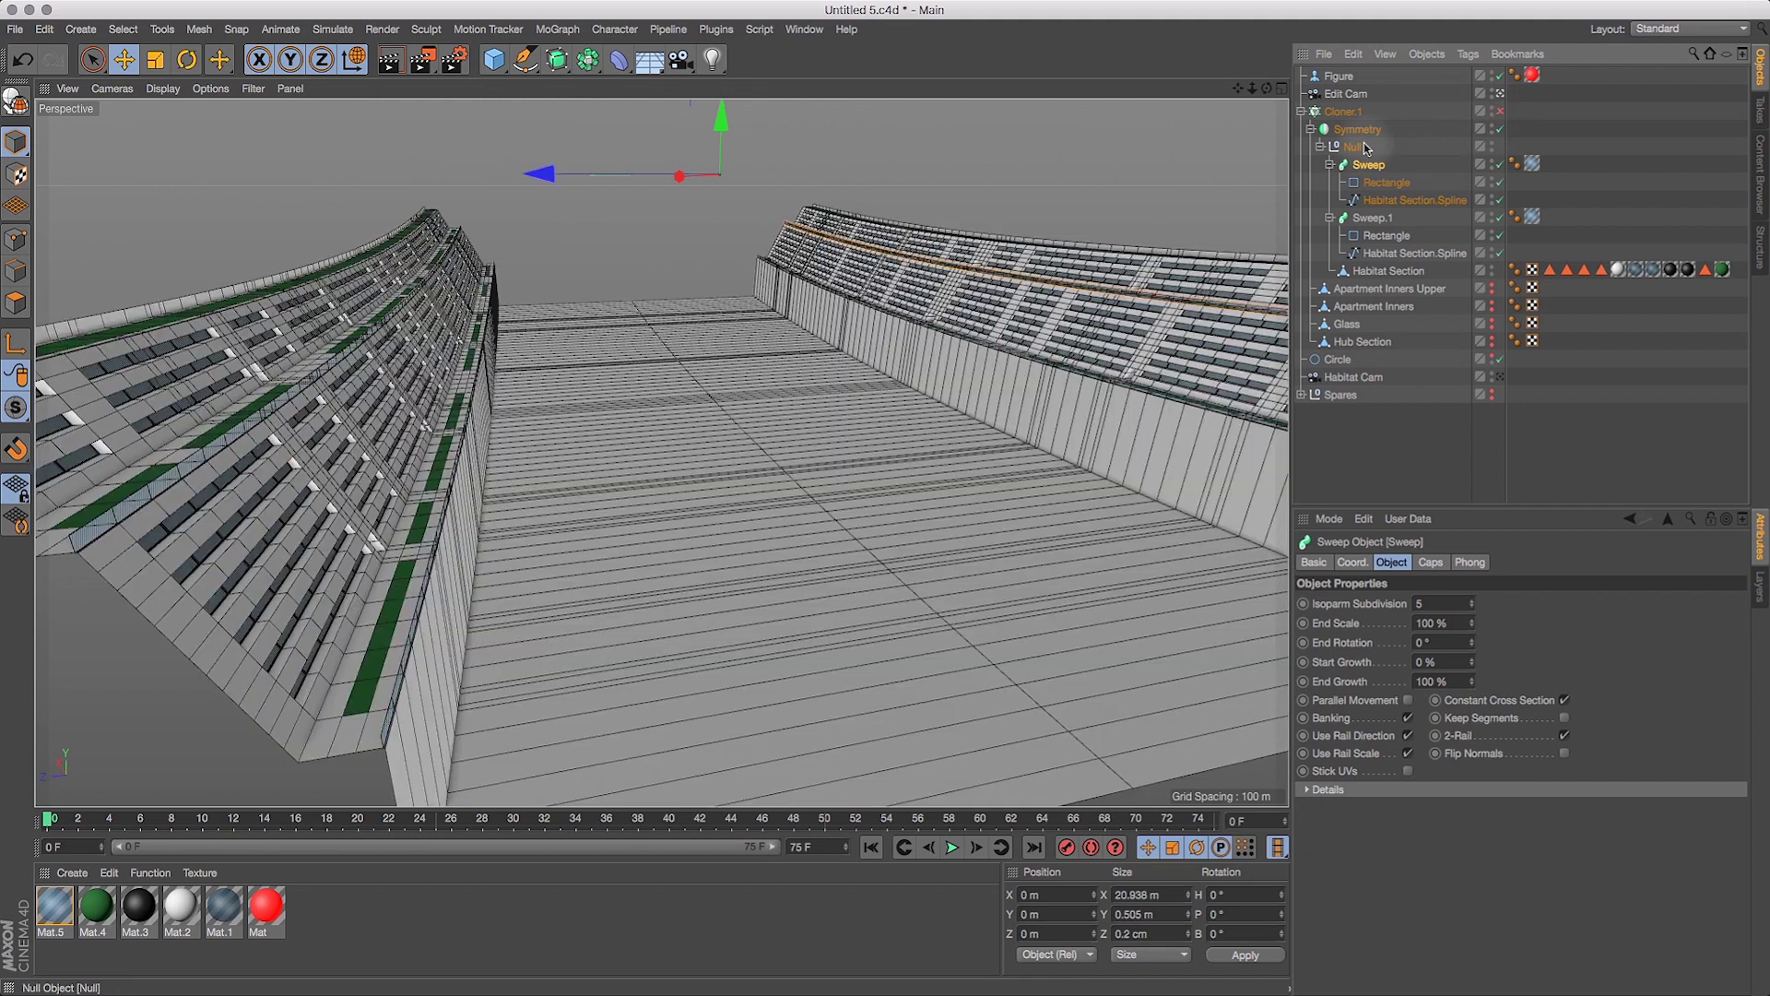
{"action": "left_click", "coordinate": [1499, 112]}
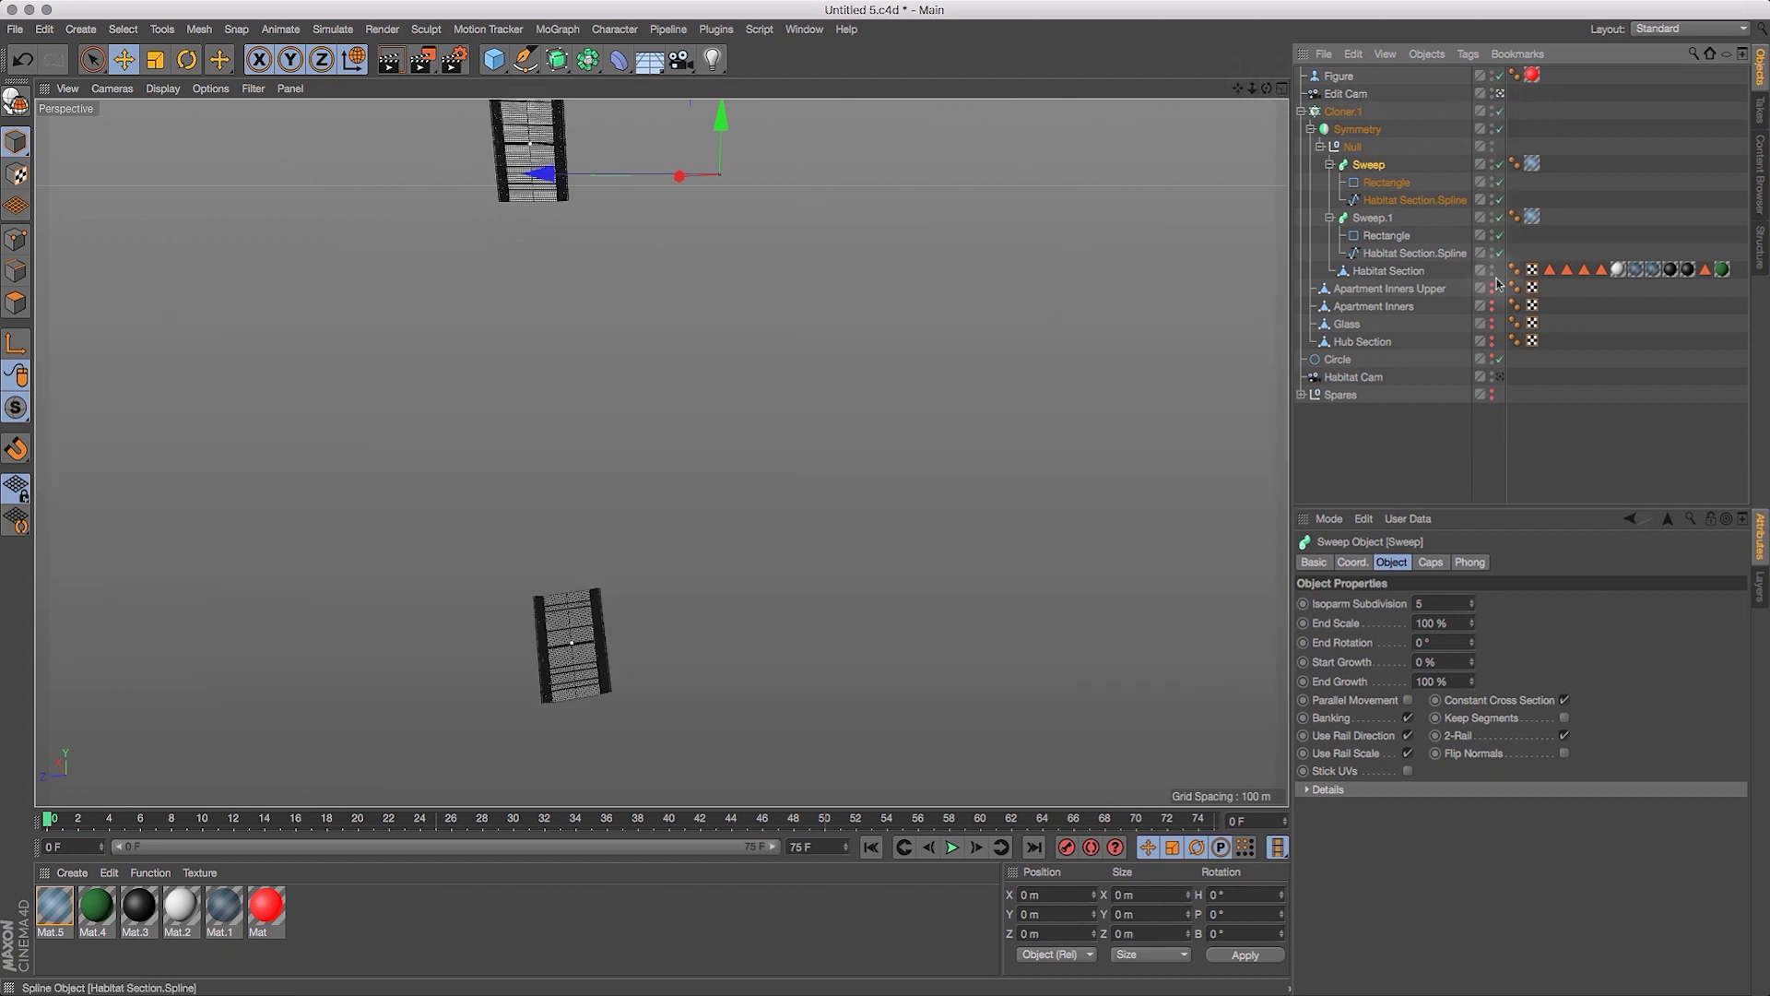
{"action": "left_click", "coordinate": [1503, 379]}
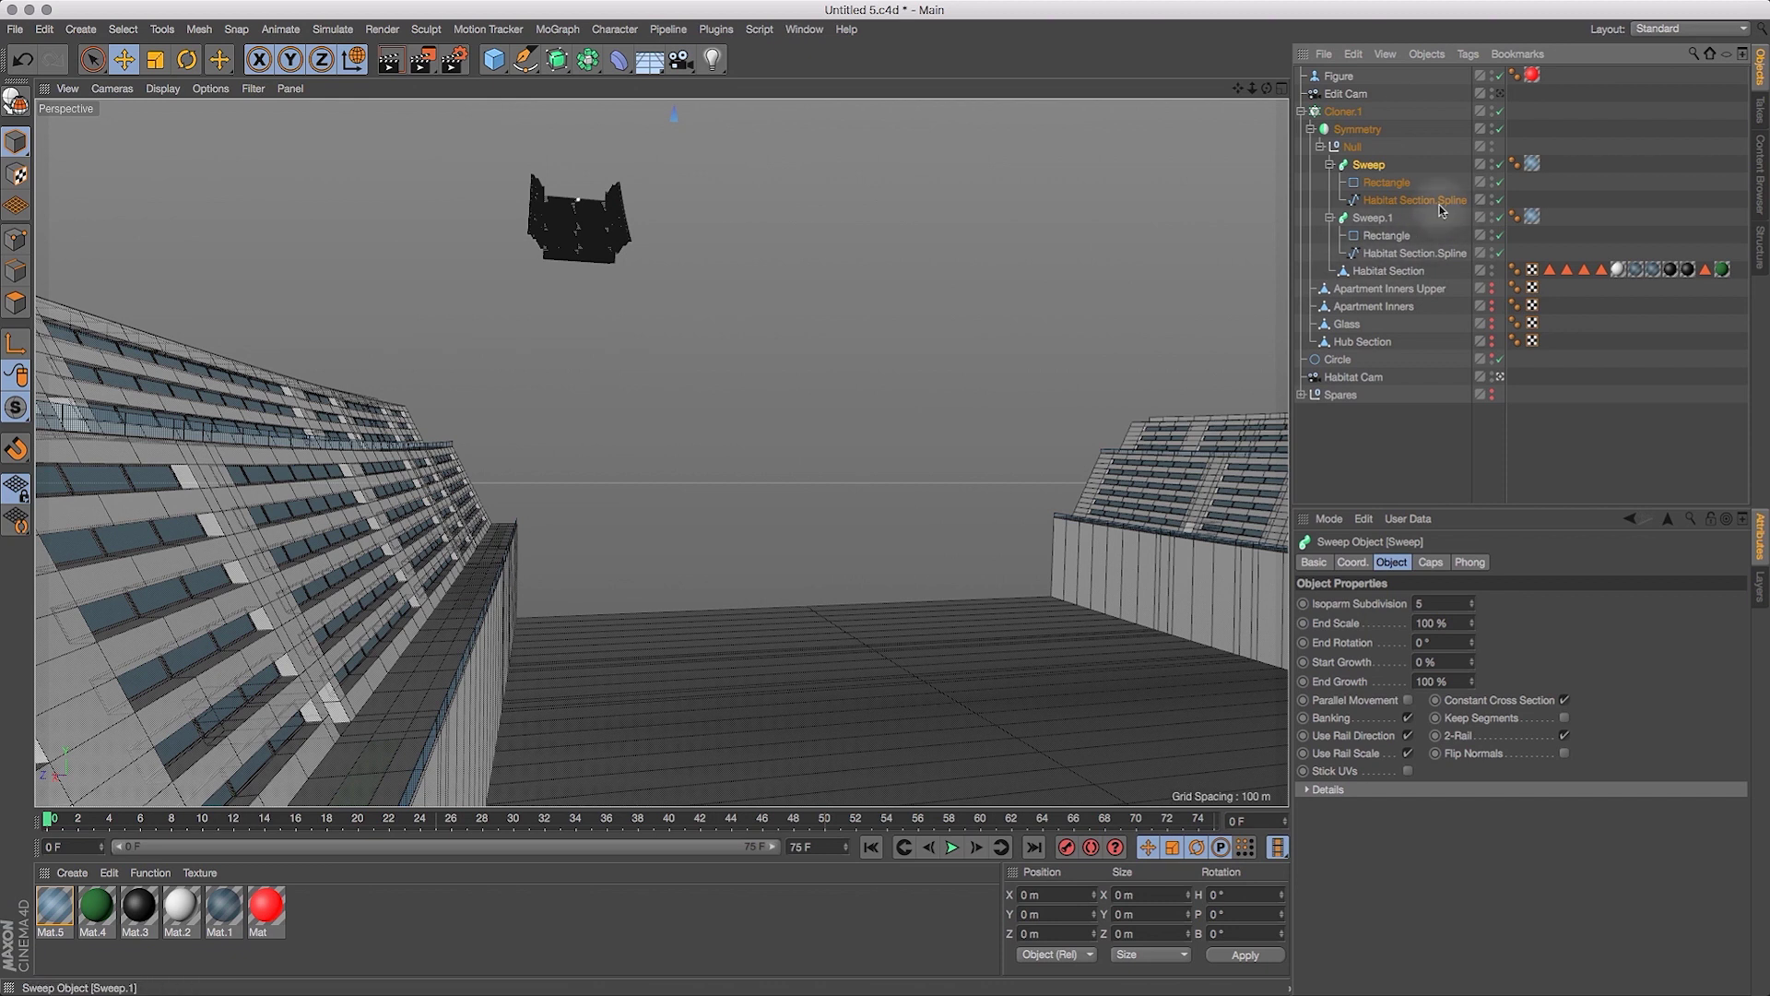
Leave the camera views and examine the Cloner's section spacing around the ring from a distance.
{"action": "left_click", "coordinate": [1344, 112]}
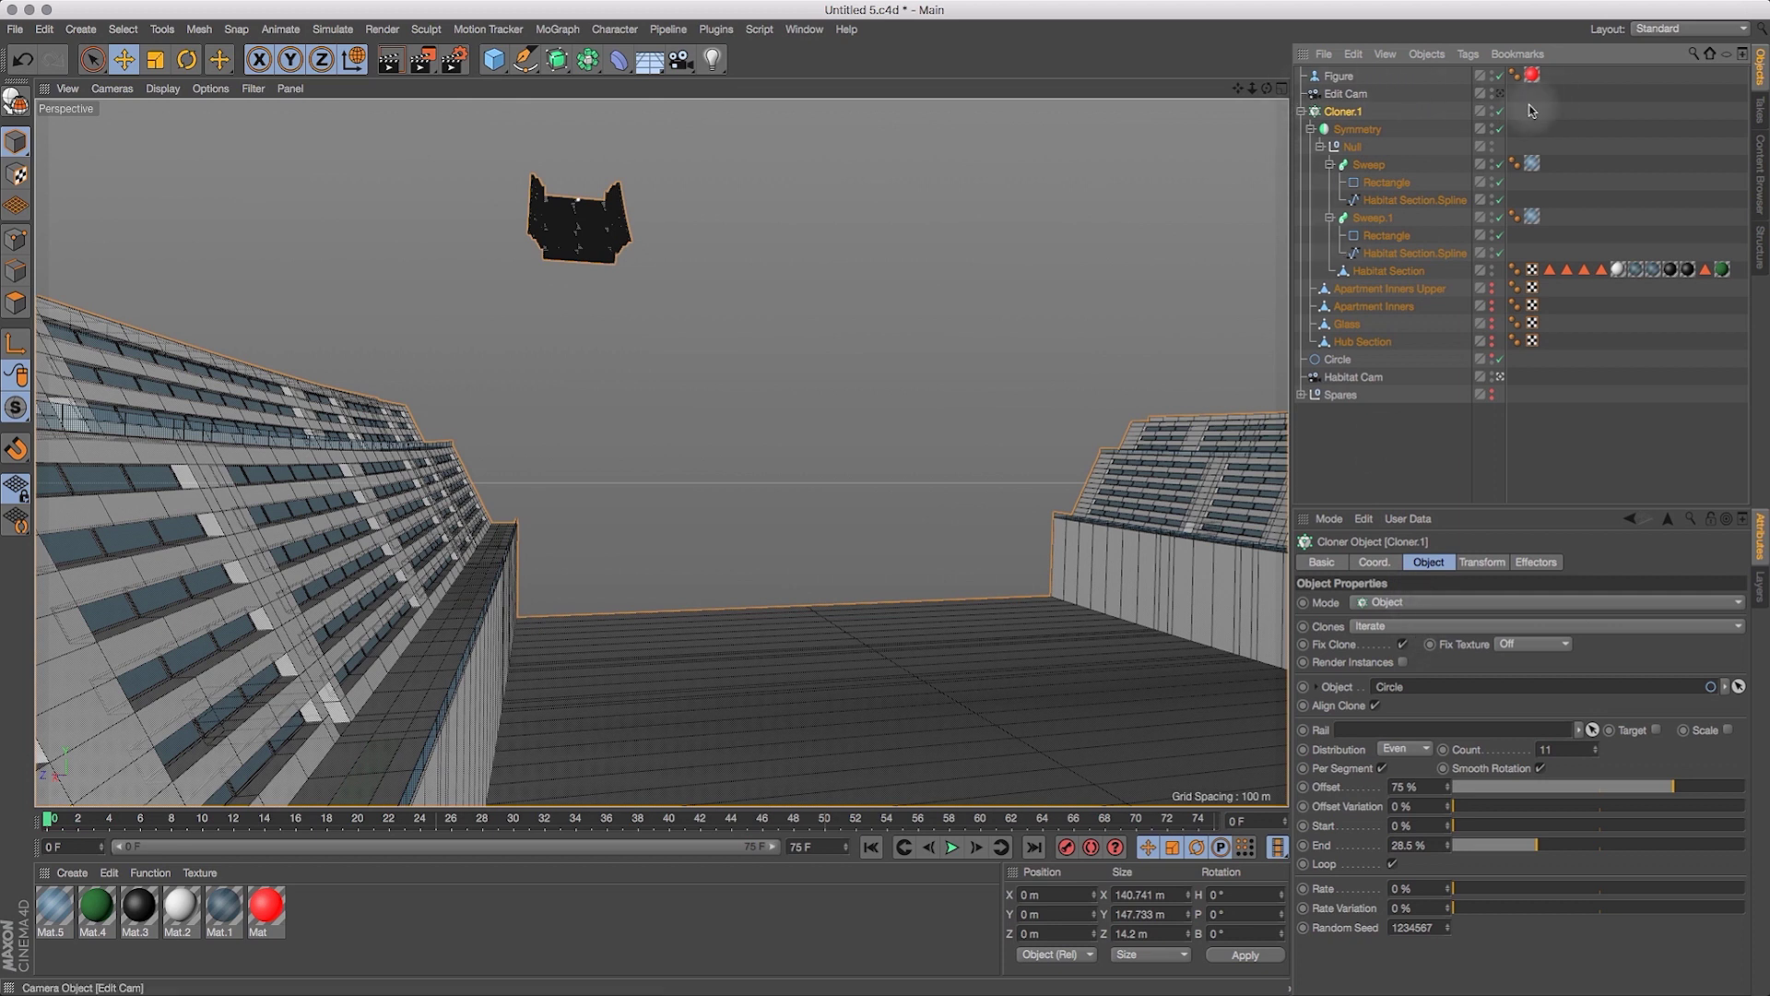
{"action": "left_click", "coordinate": [1497, 93]}
{"action": "left_click", "coordinate": [1498, 93]}
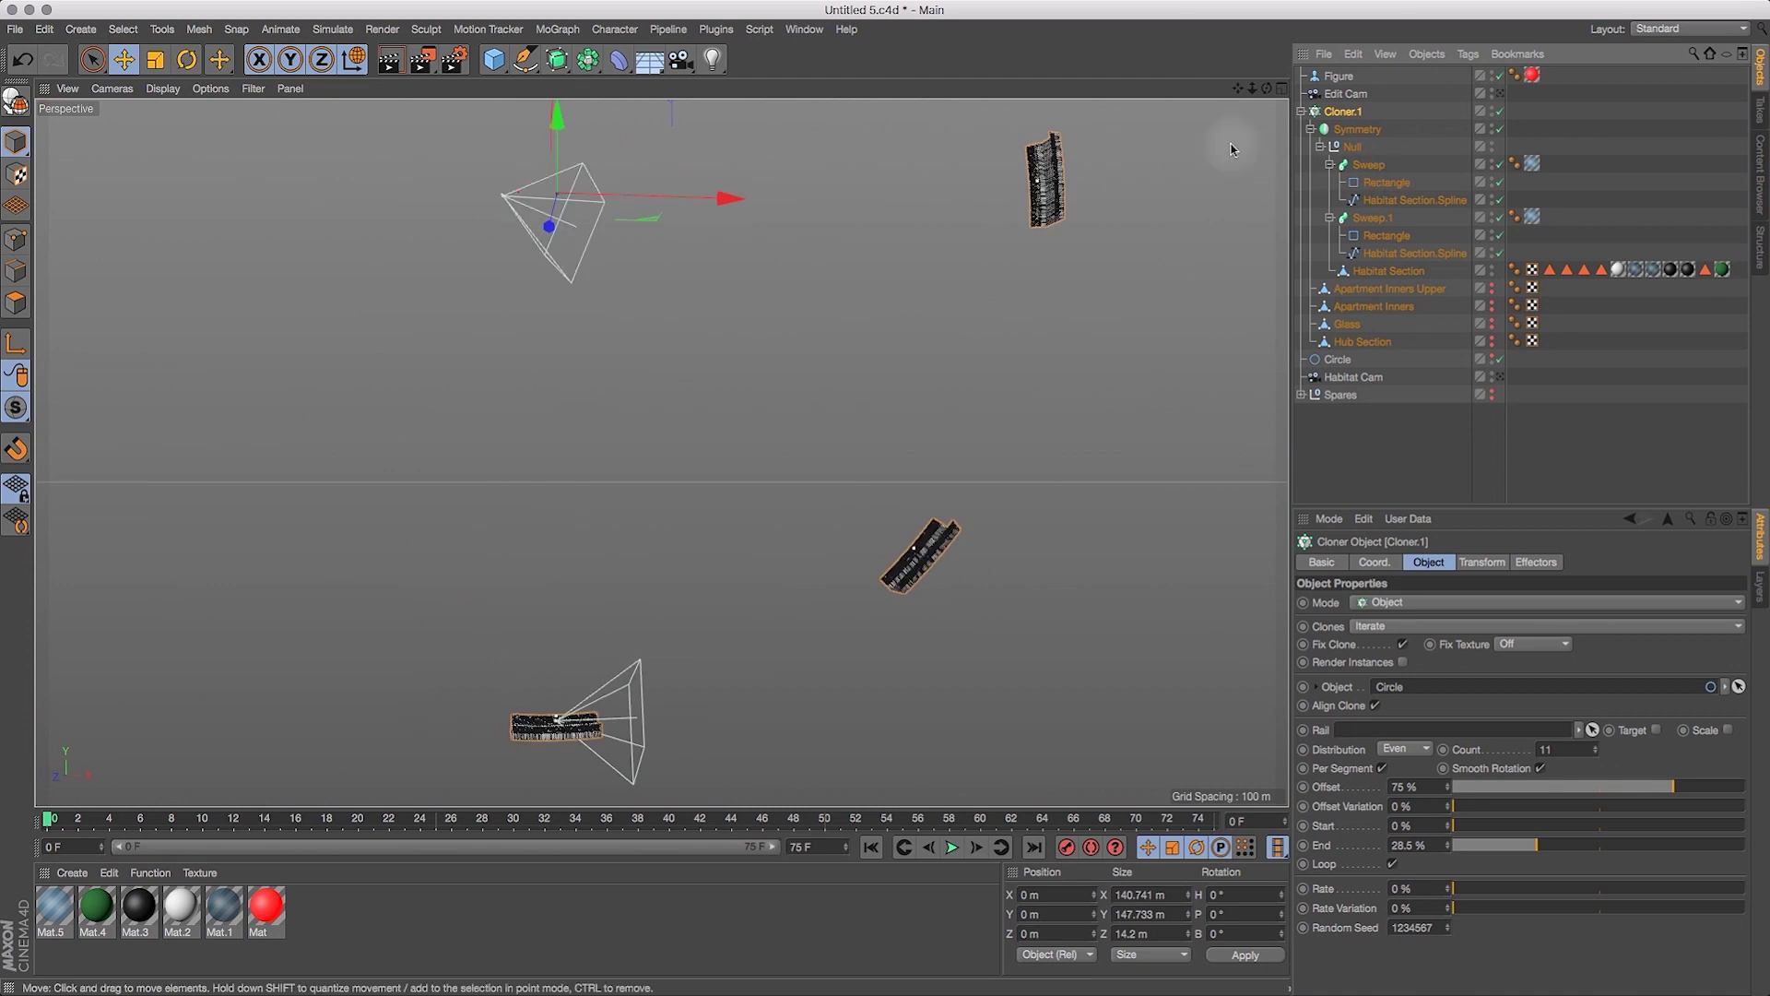
{"action": "left_click_drag", "start_coordinate": [1254, 89], "coordinate": [1145, 208]}
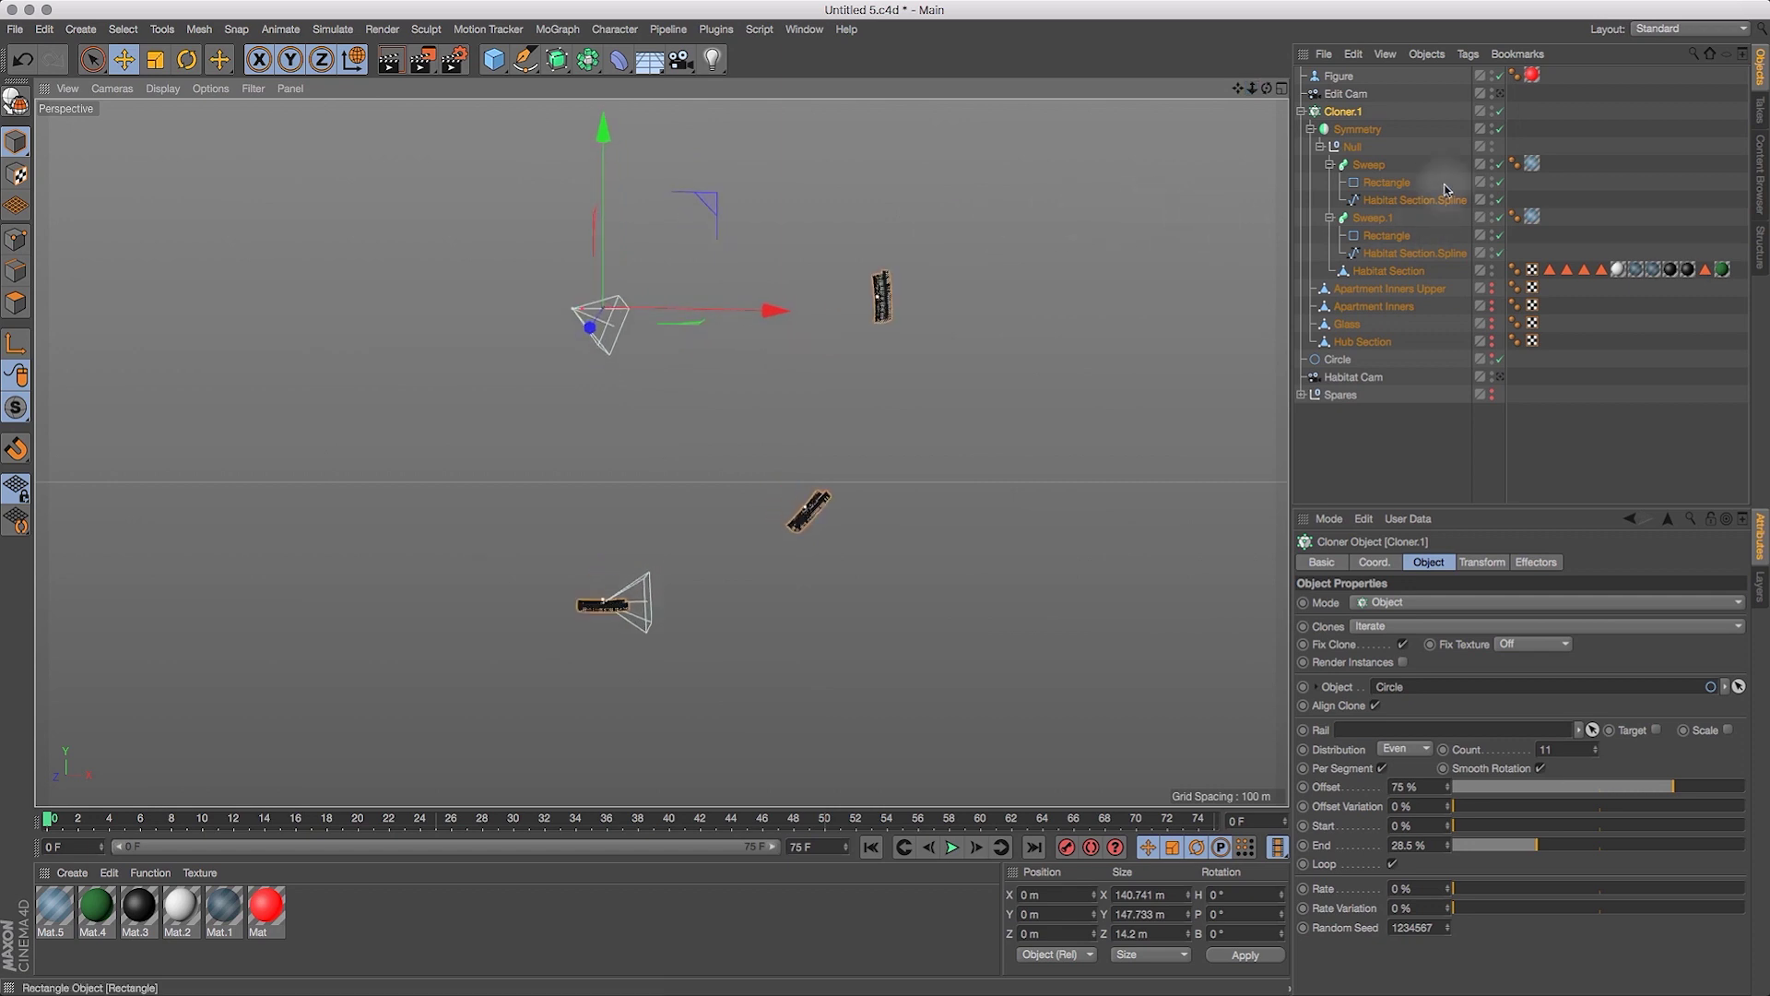
{"action": "left_click", "coordinate": [1345, 115]}
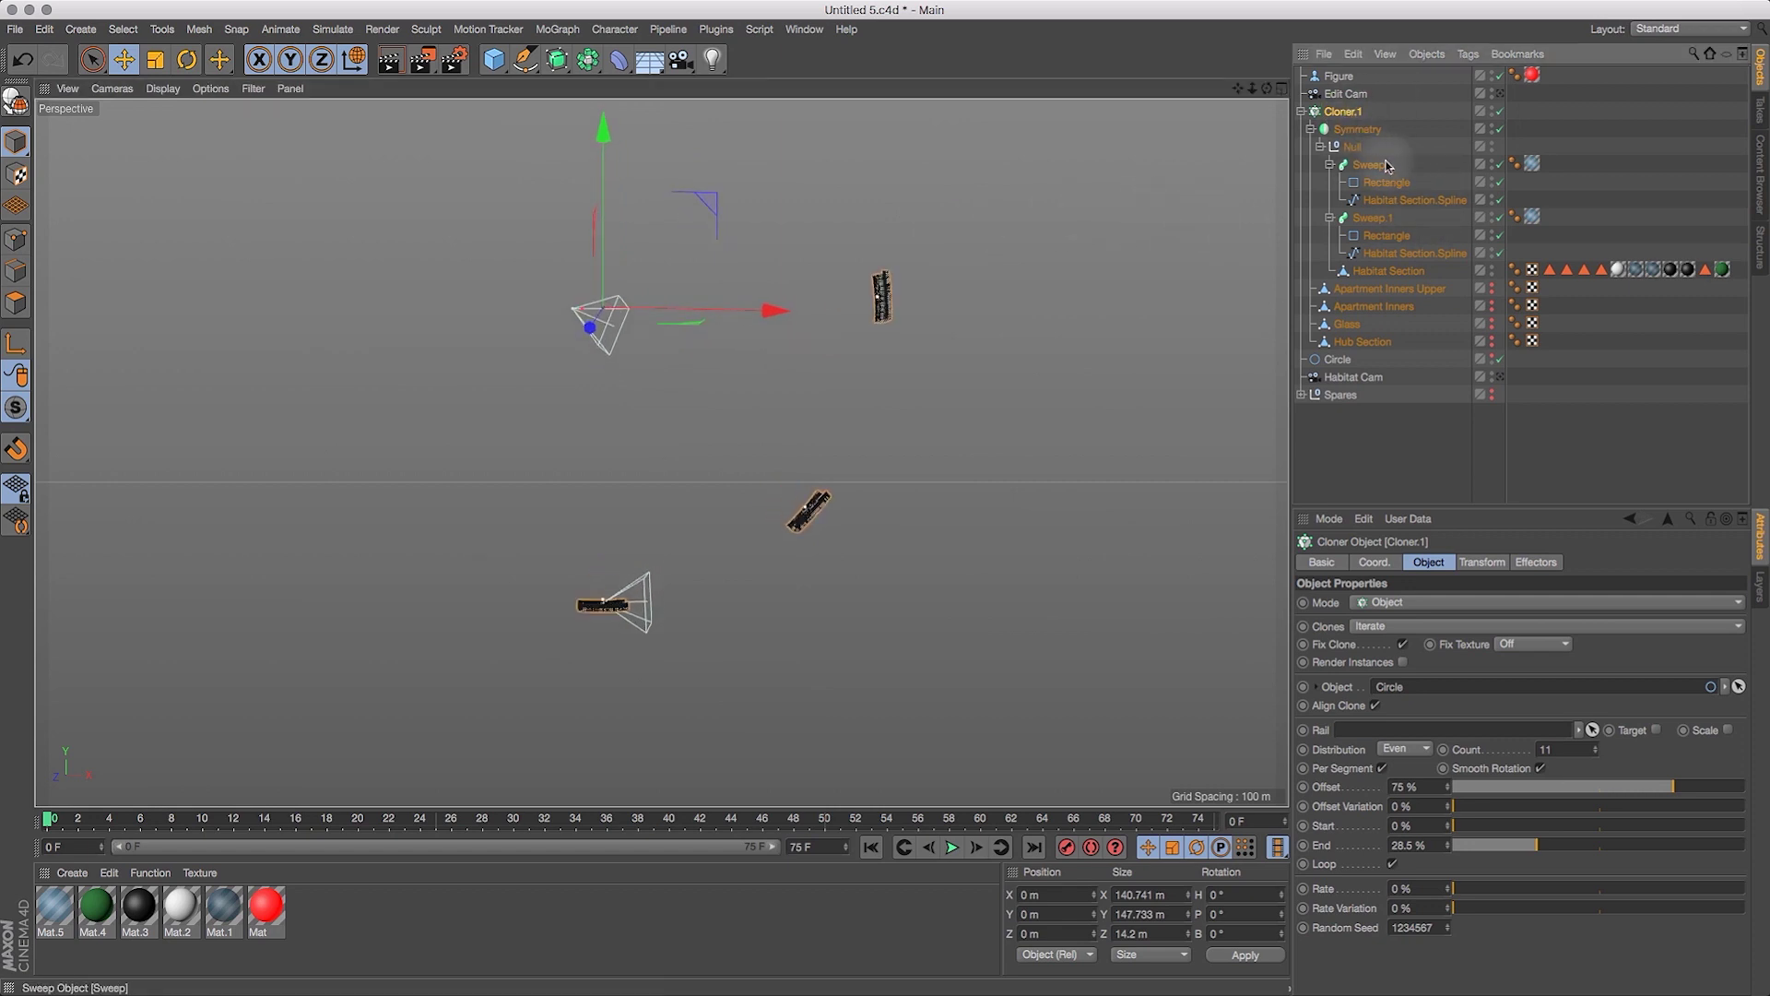
Group the Symmetry object in a null inside the Cloner and move Apartment Inners Upper, Apartment Inners, Glass and Hub Section into that null.
{"action": "left_click", "coordinate": [1310, 129]}
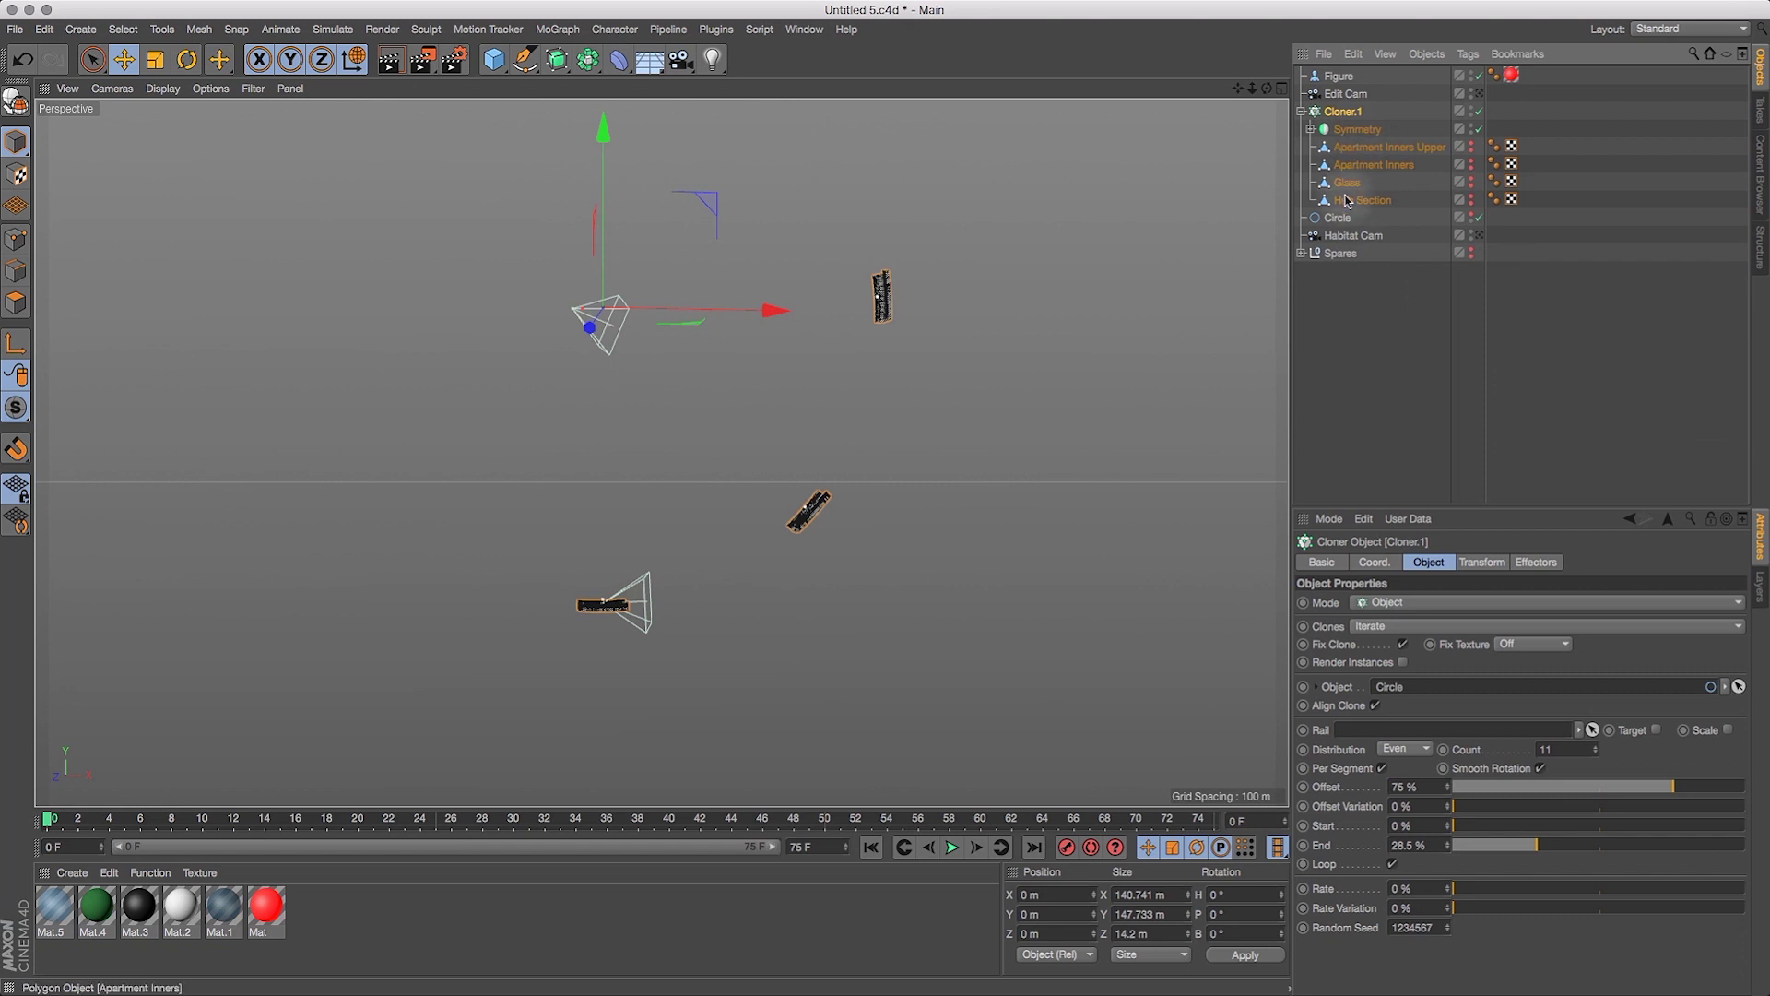
{"action": "left_click", "coordinate": [1351, 130]}
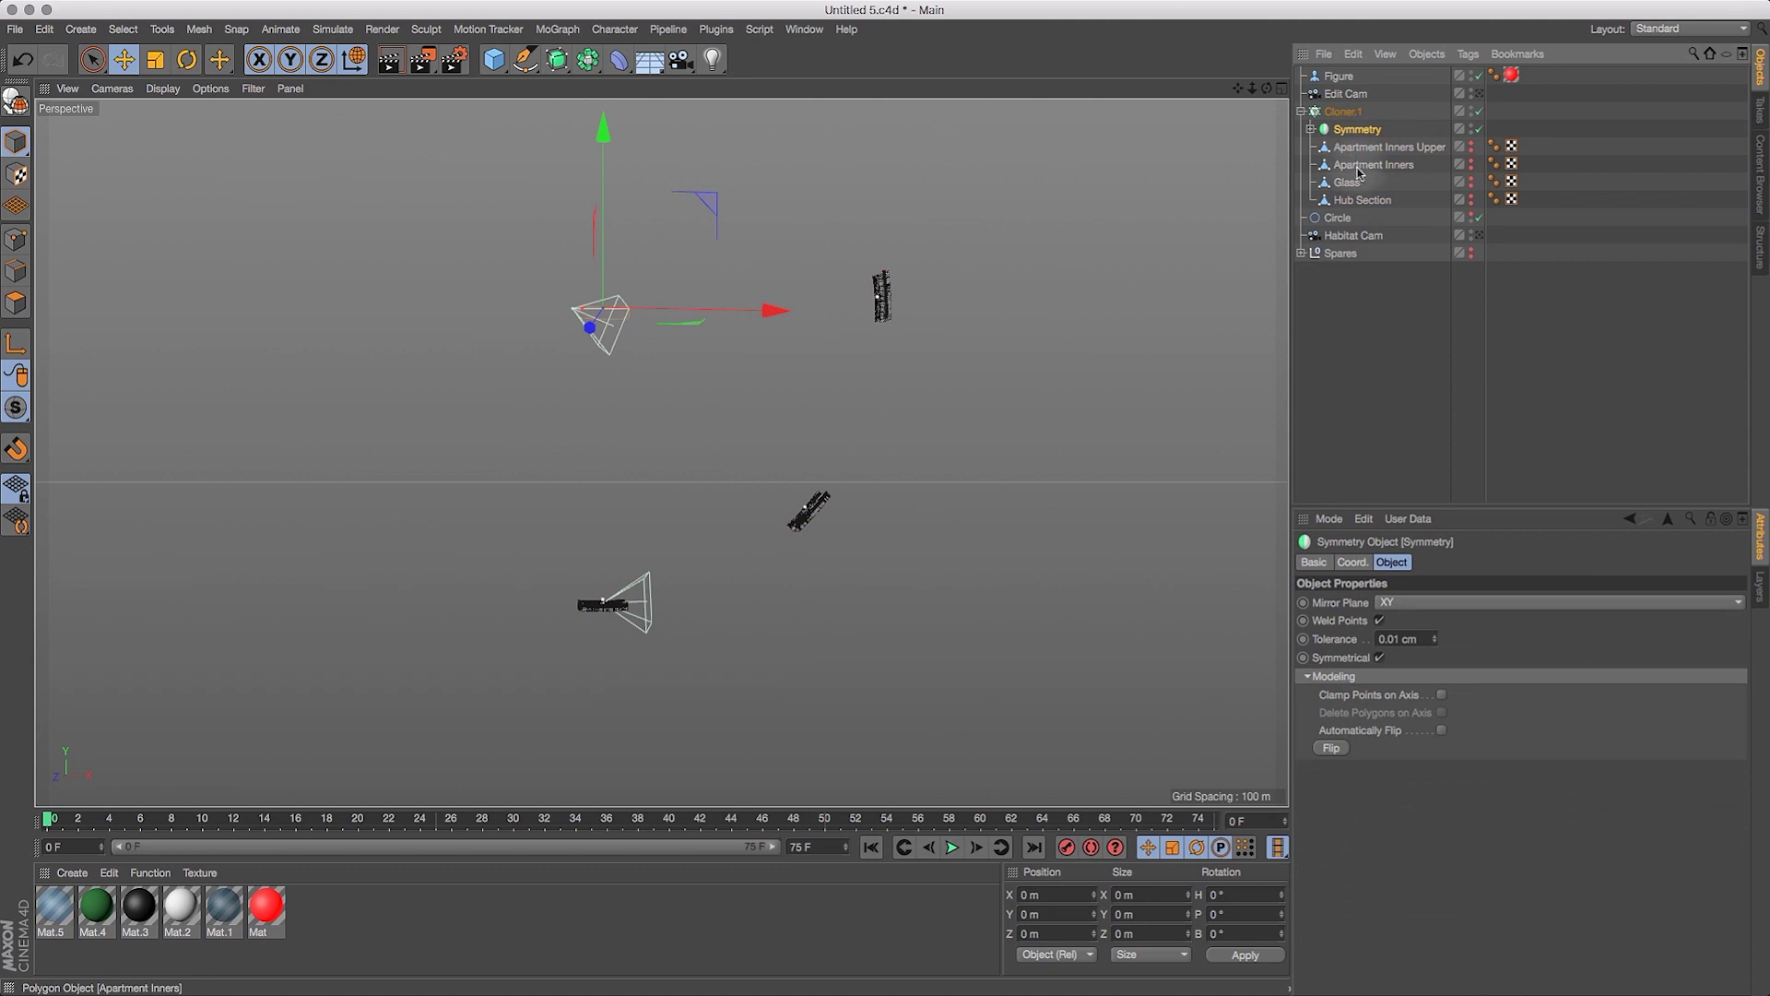
{"action": "key", "text": "alt+g"}
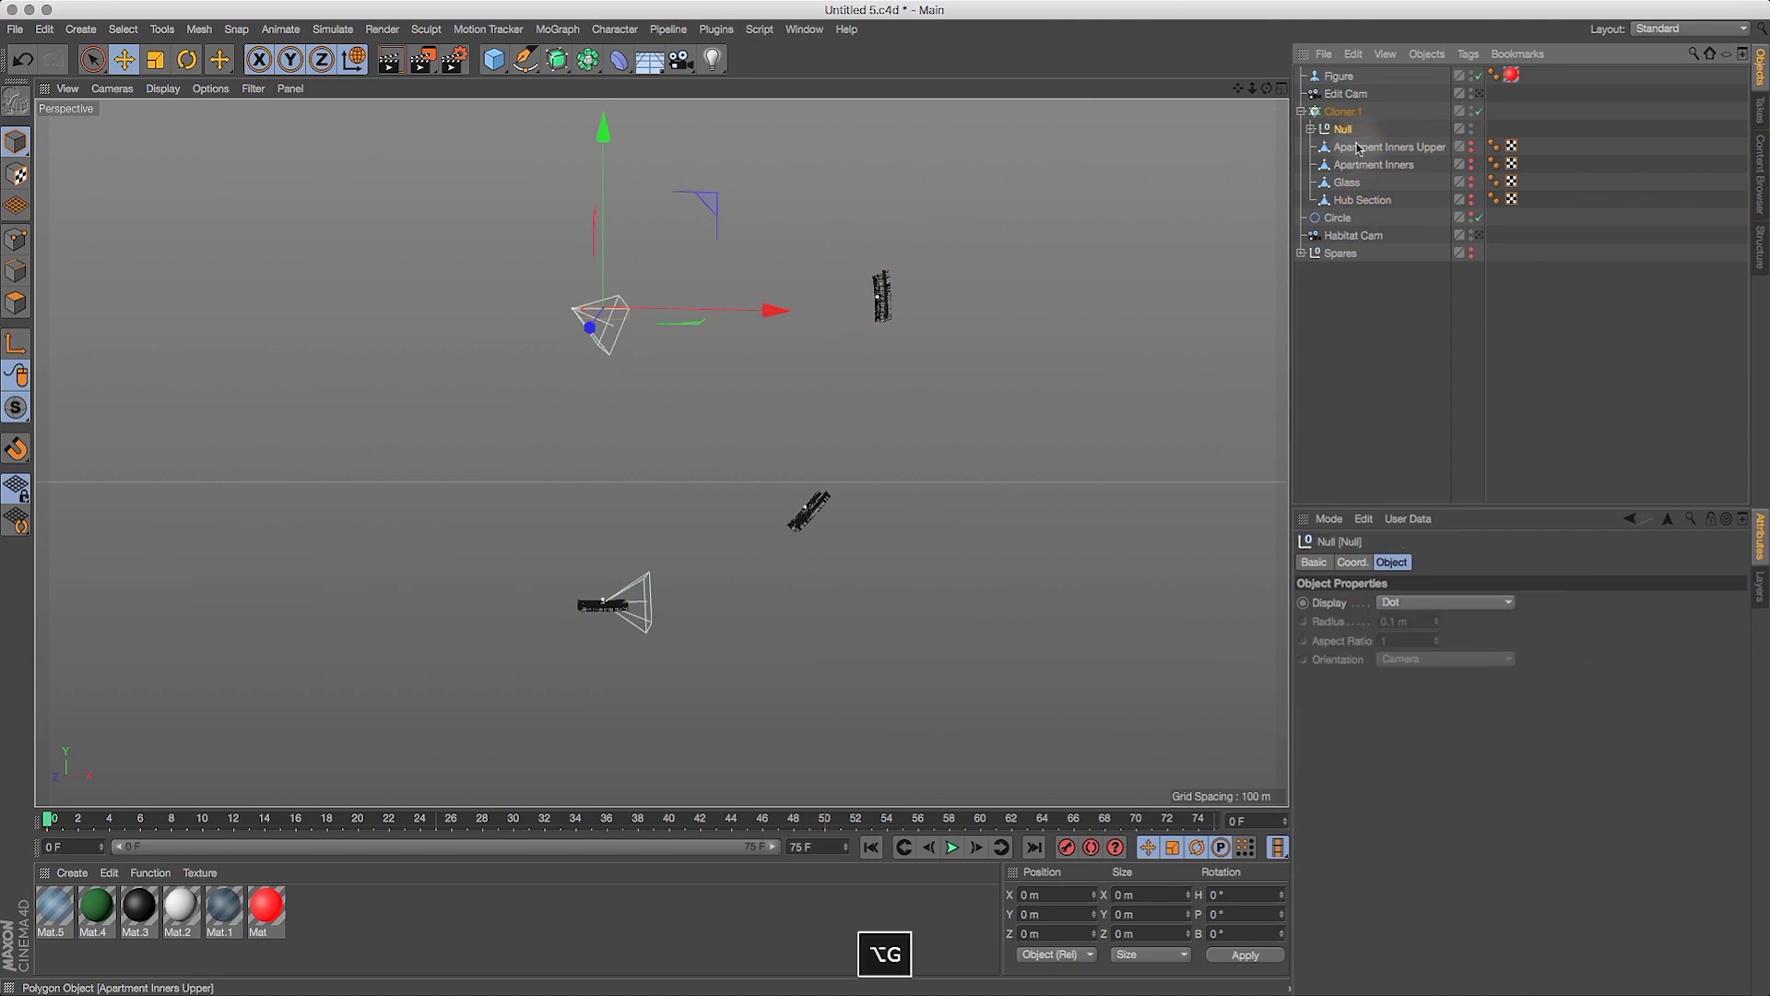
{"action": "left_click", "coordinate": [1310, 128]}
{"action": "left_click", "coordinate": [1387, 166]}
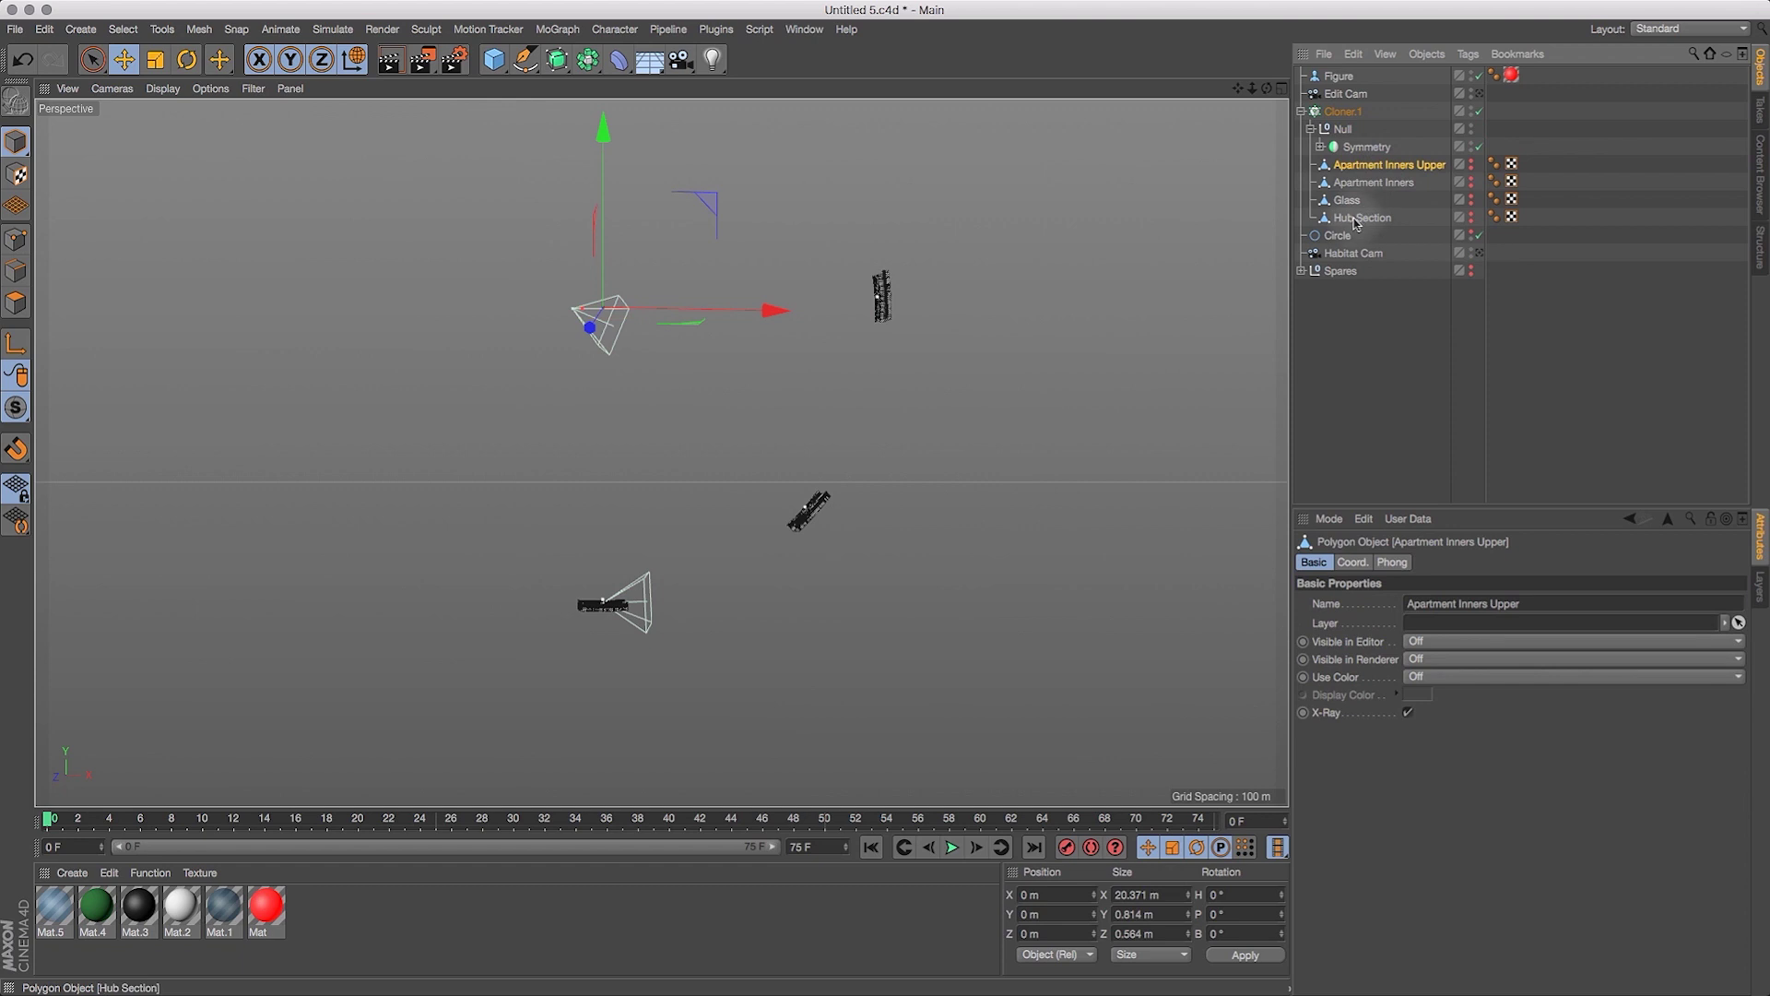
{"action": "left_click", "coordinate": [1357, 219], "text": "shift"}
{"action": "left_click_drag", "start_coordinate": [1347, 135], "coordinate": [1344, 131]}
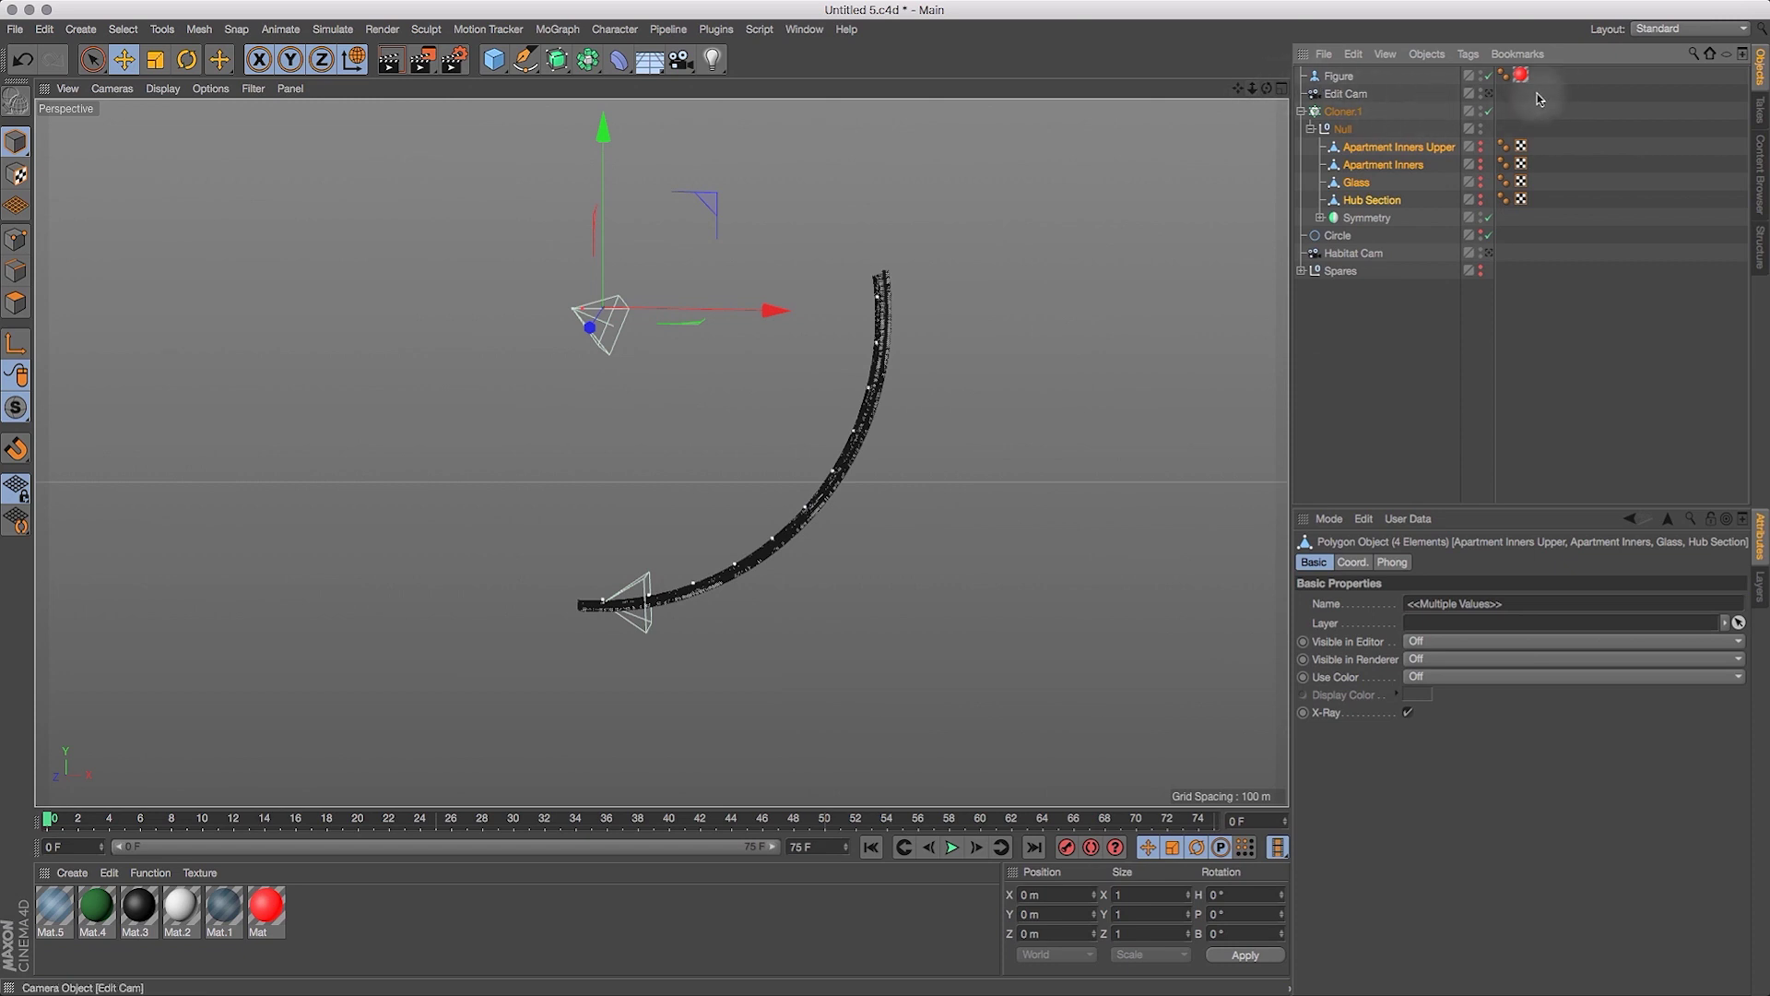
Make the Glass and Hub Section visible again and render the ring interior through the Habitat Cam.
{"action": "left_click", "coordinate": [1490, 252]}
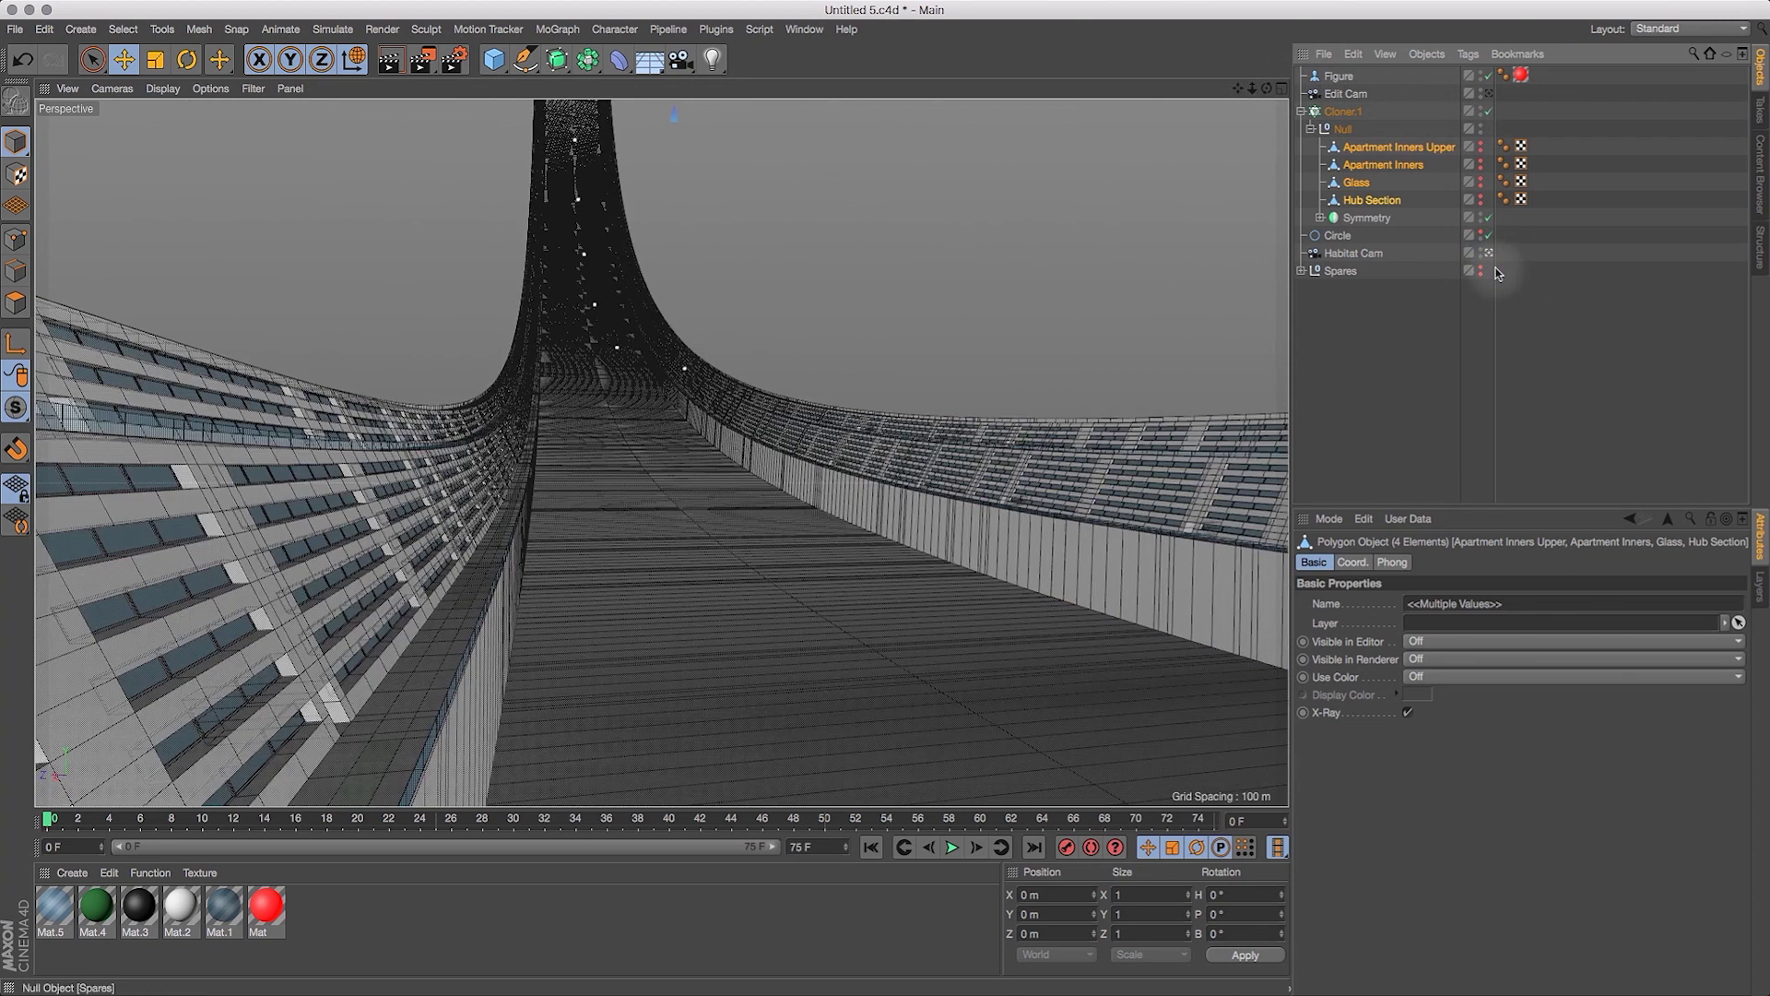
{"action": "left_click", "coordinate": [1481, 184], "text": "alt"}
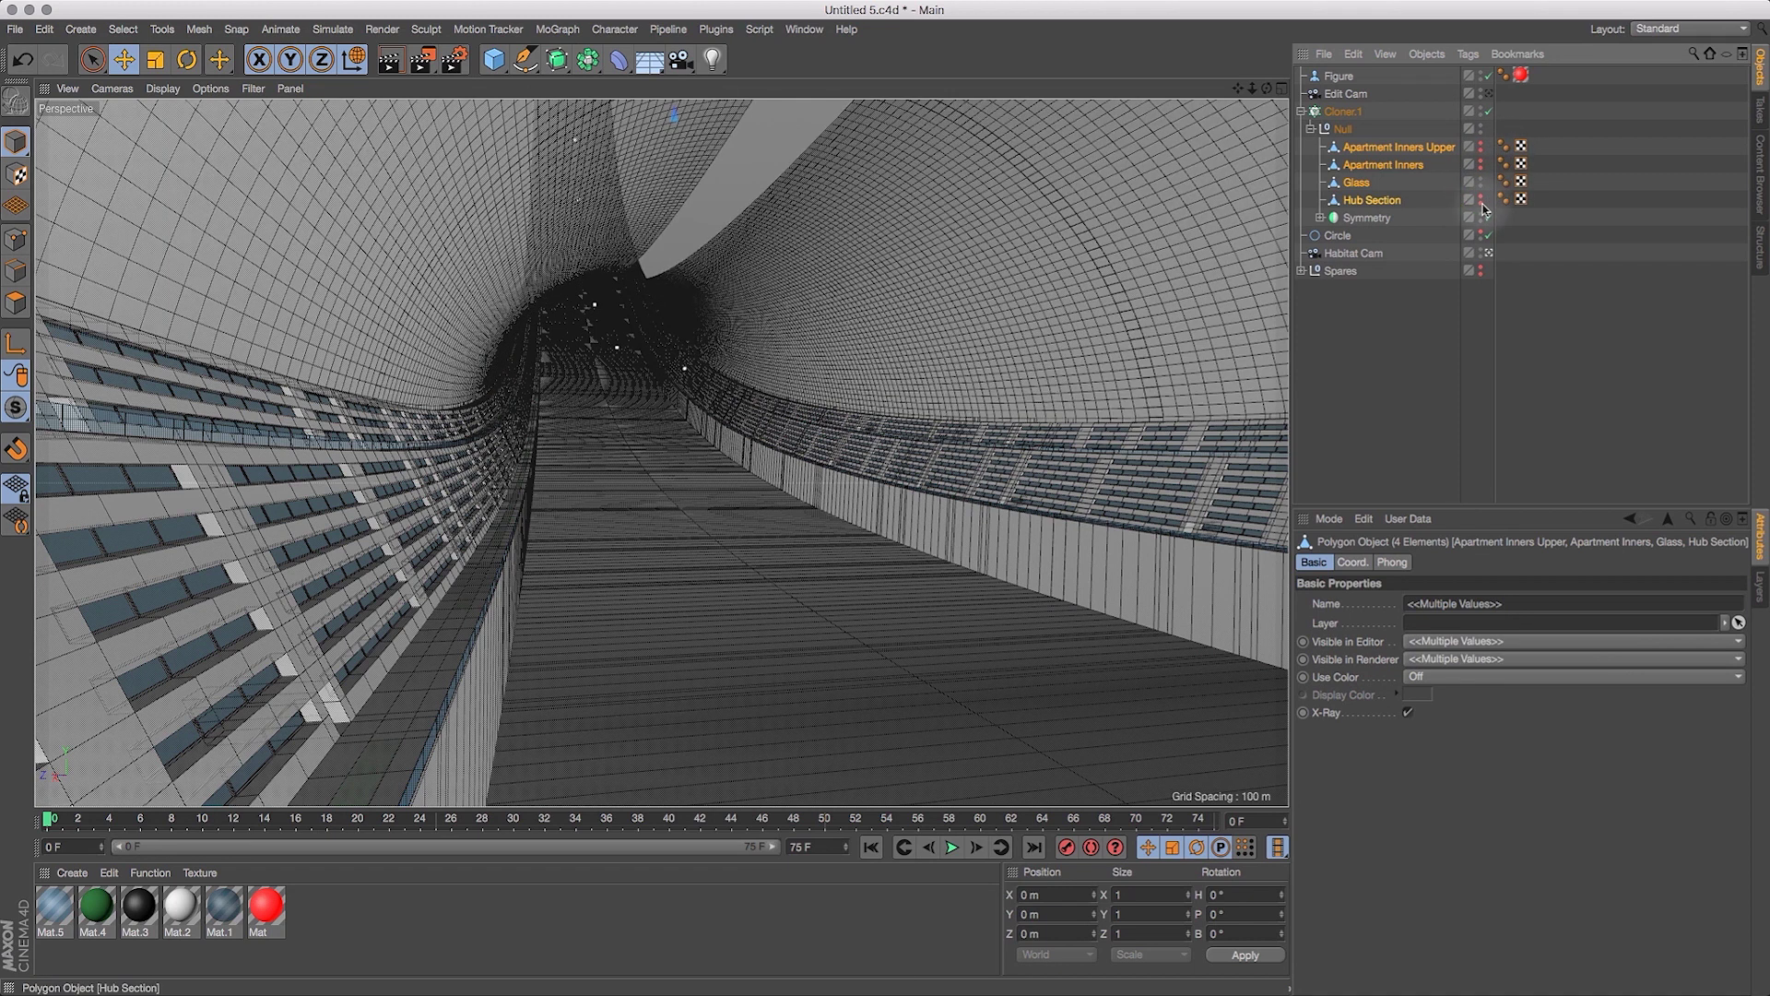
{"action": "left_click", "coordinate": [1481, 202], "text": "alt"}
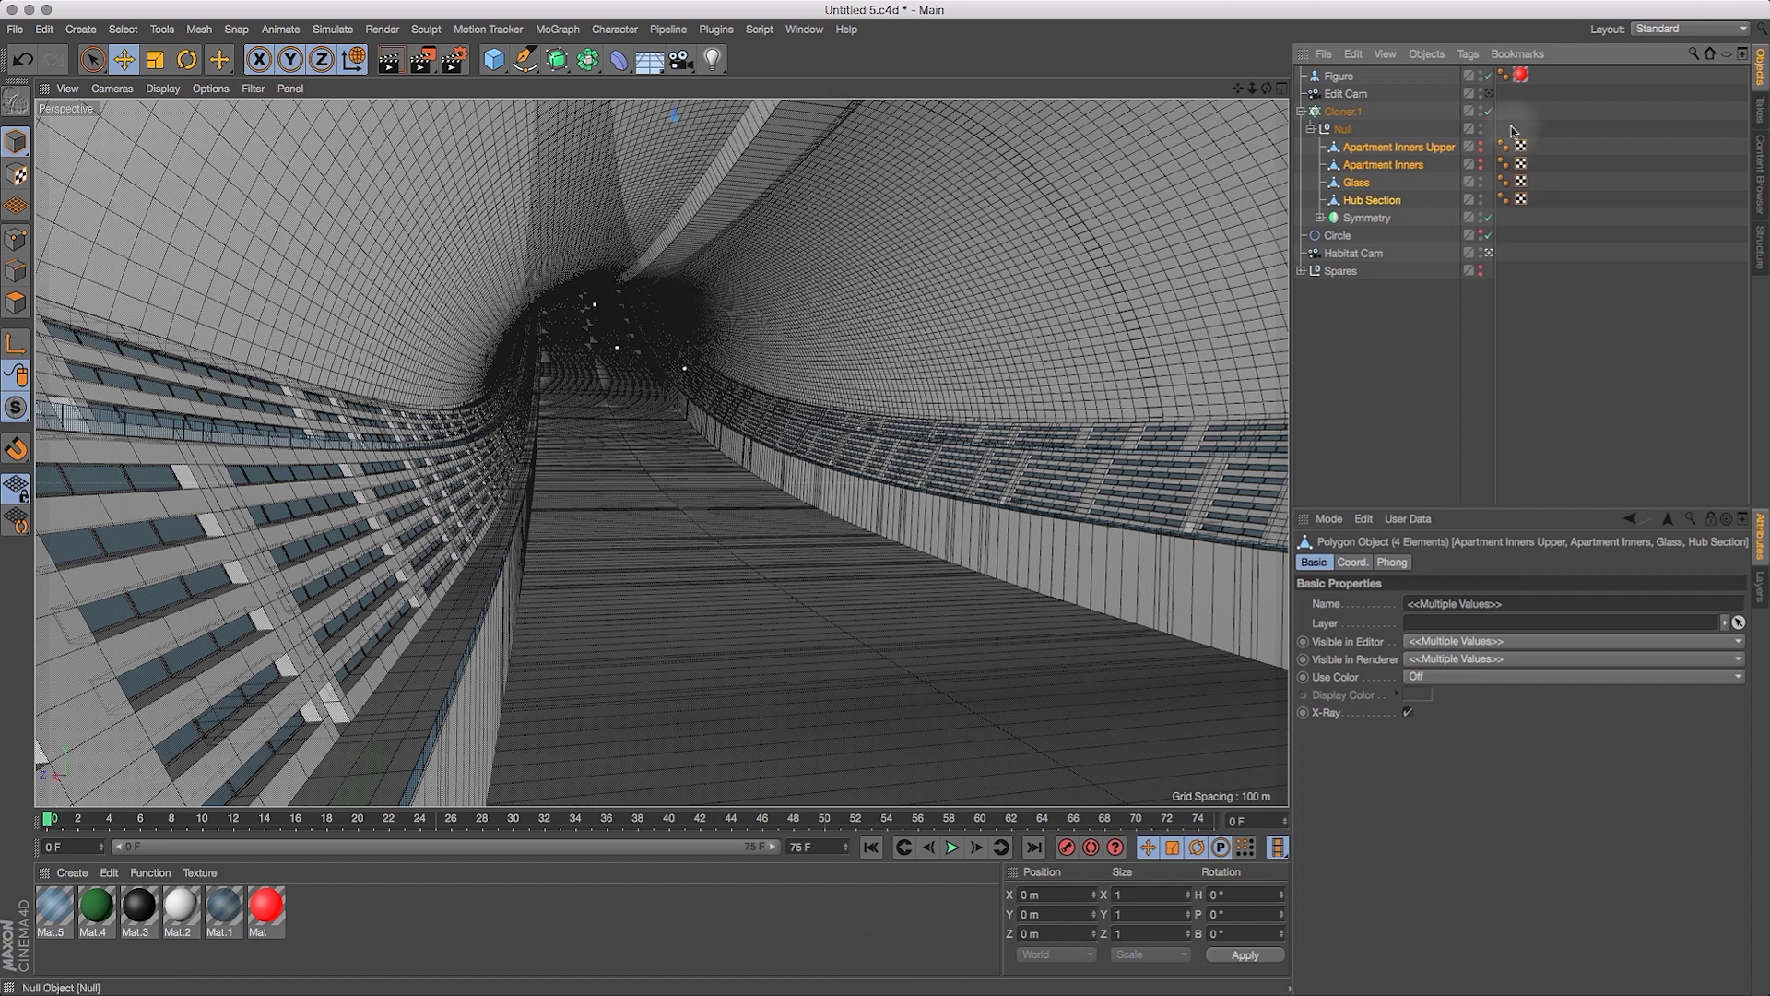
{"action": "left_click", "coordinate": [390, 61]}
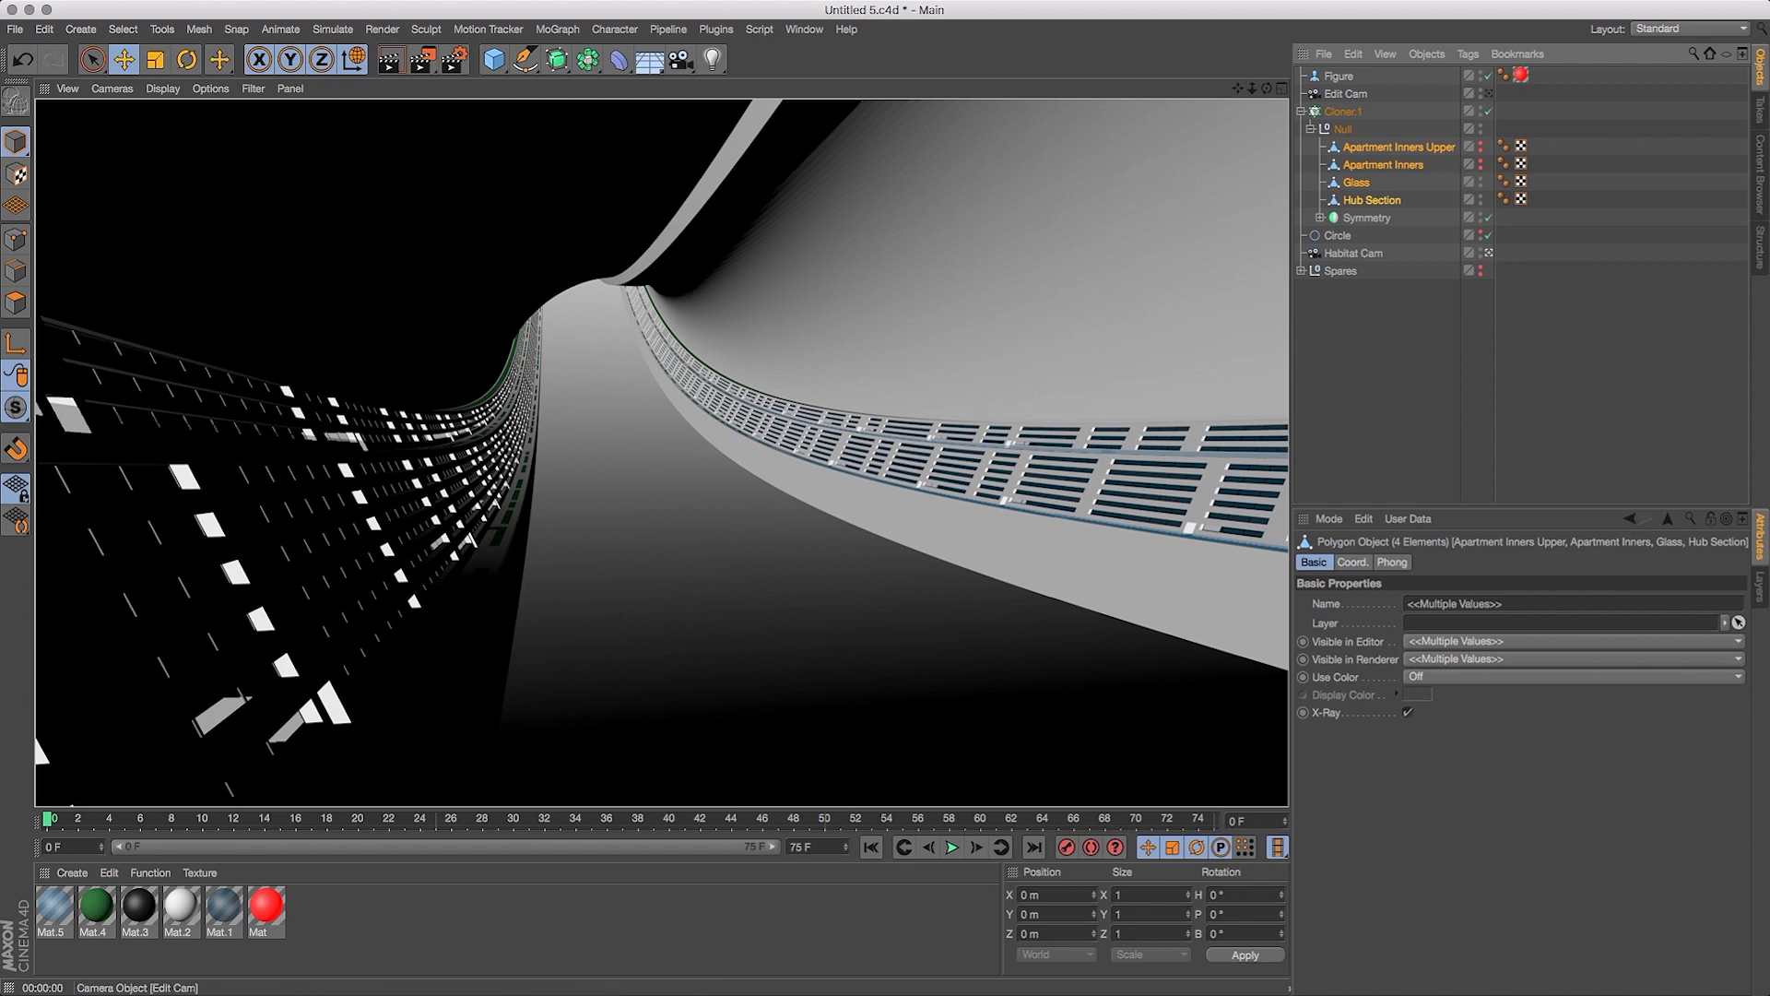
{"action": "right_click", "coordinate": [1398, 148]}
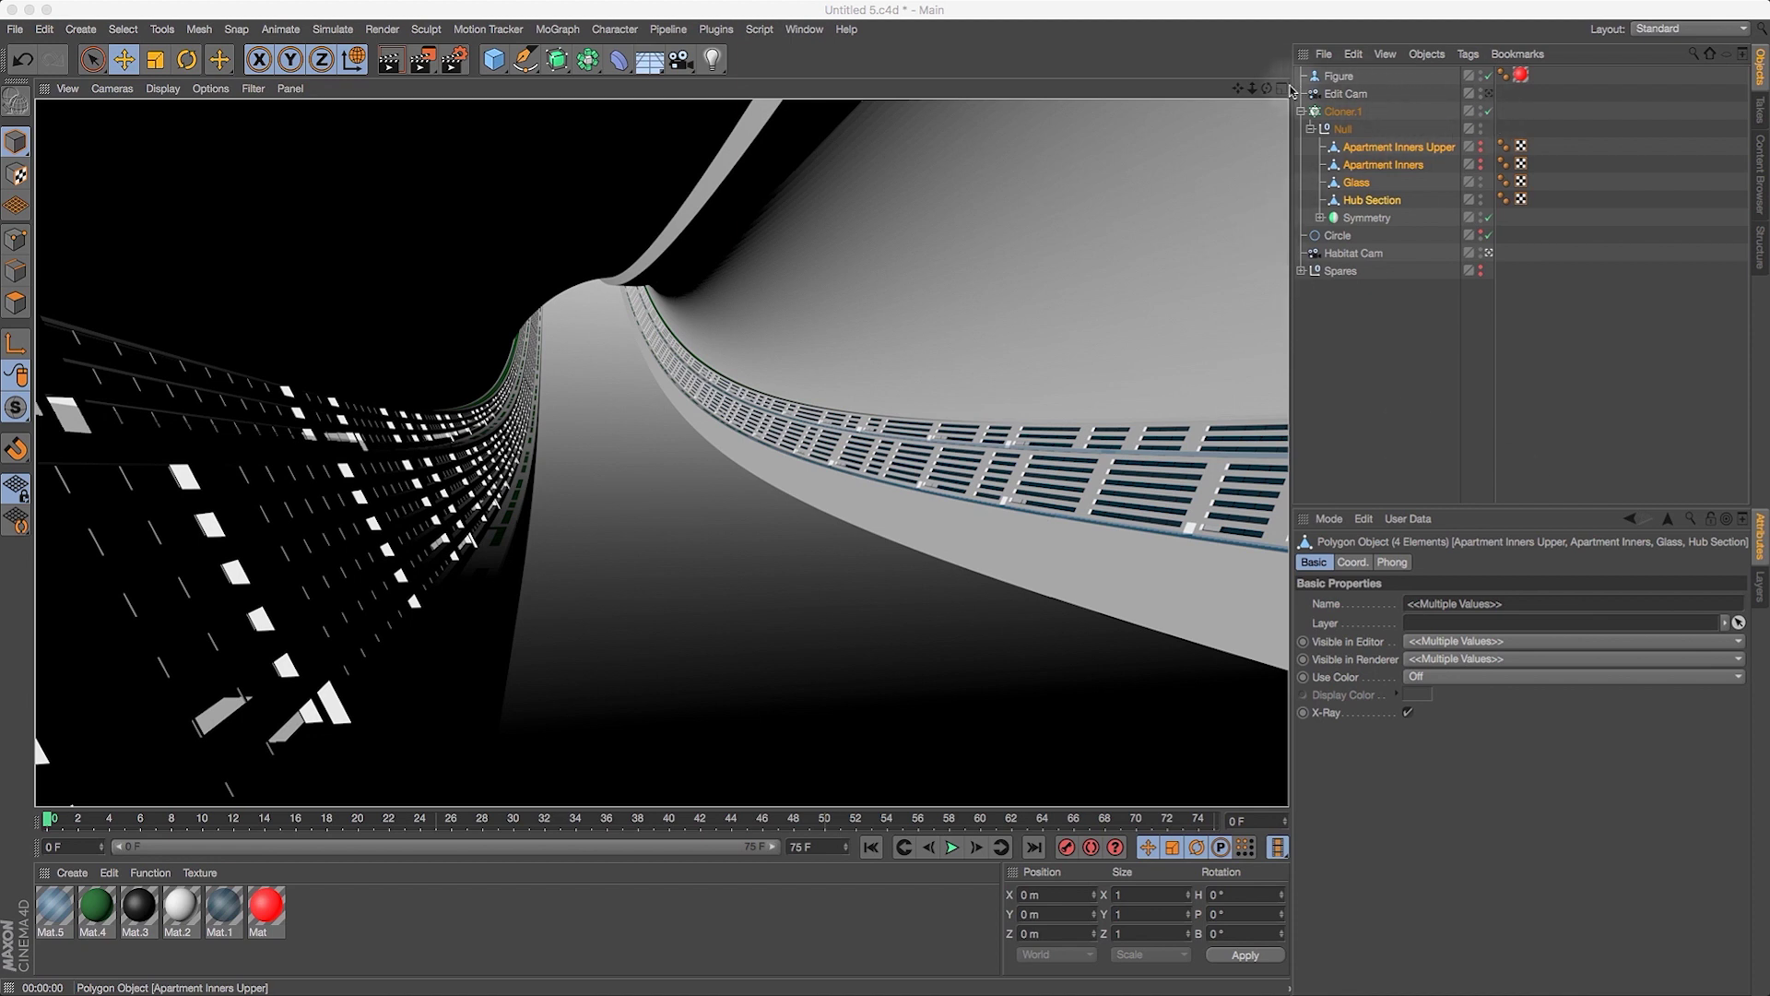
Switch back to the Edit Cam and disable the Cloner to inspect the single section from outside.
{"action": "left_click", "coordinate": [1489, 93]}
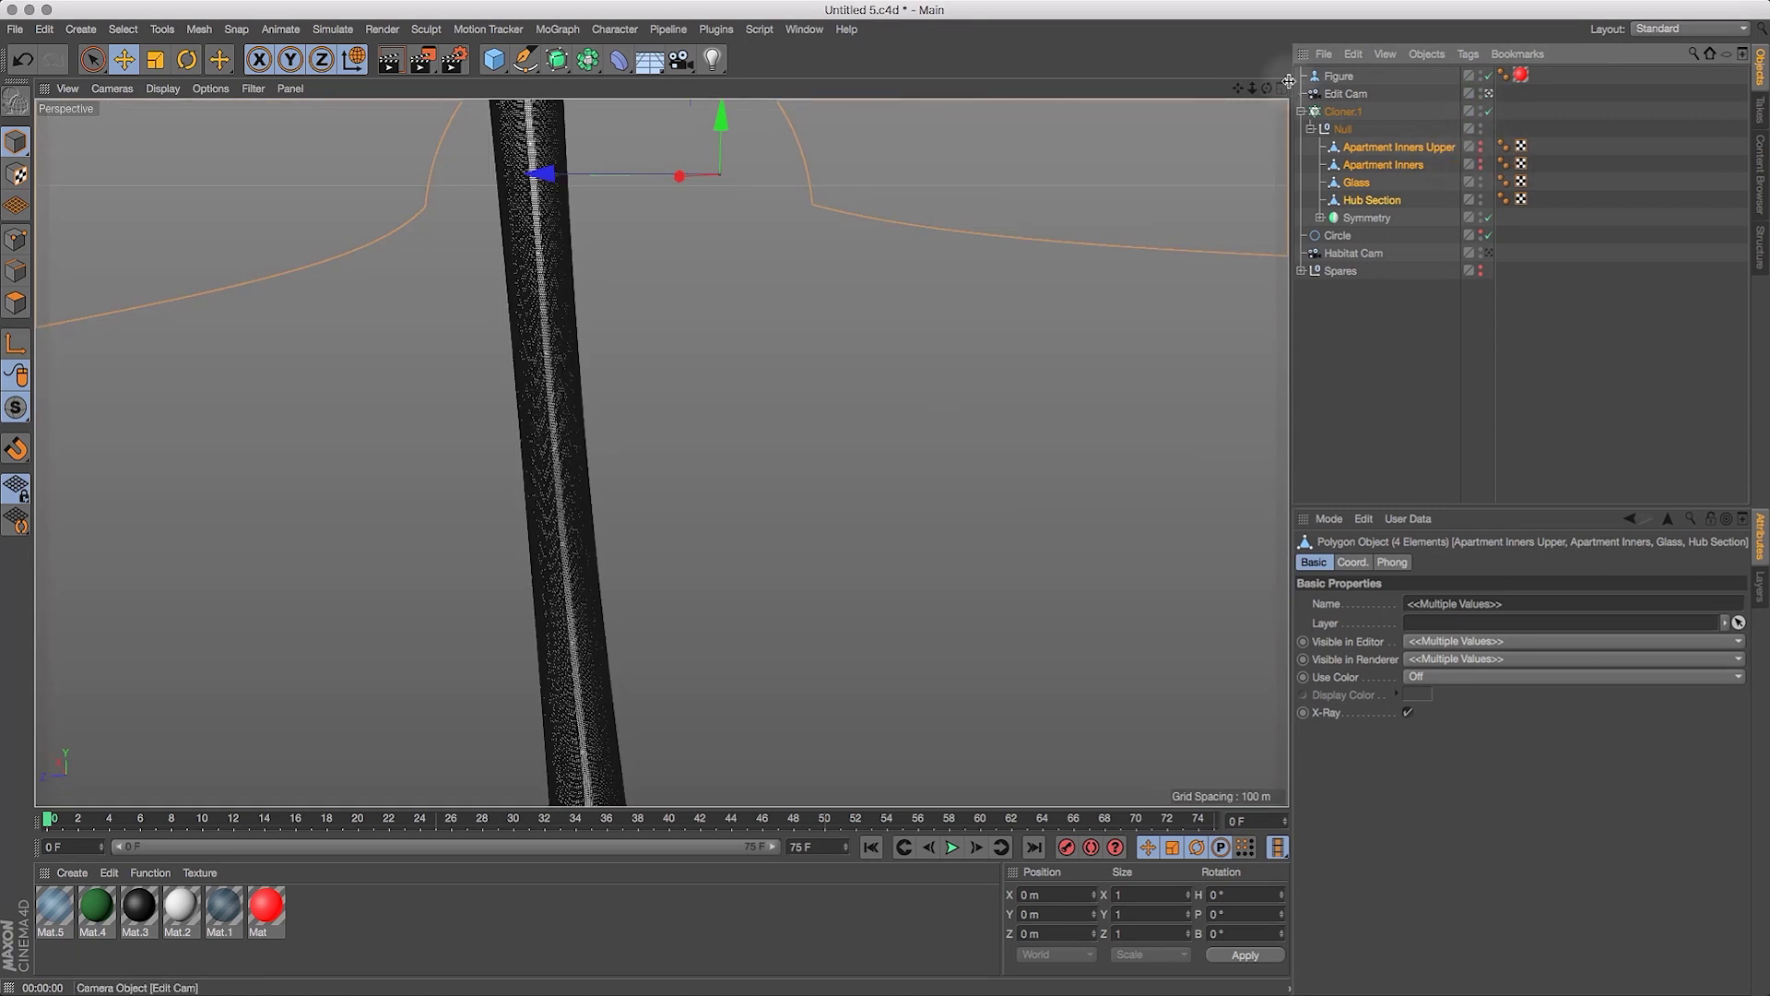
{"action": "left_click_drag", "start_coordinate": [1267, 90], "coordinate": [1227, 93]}
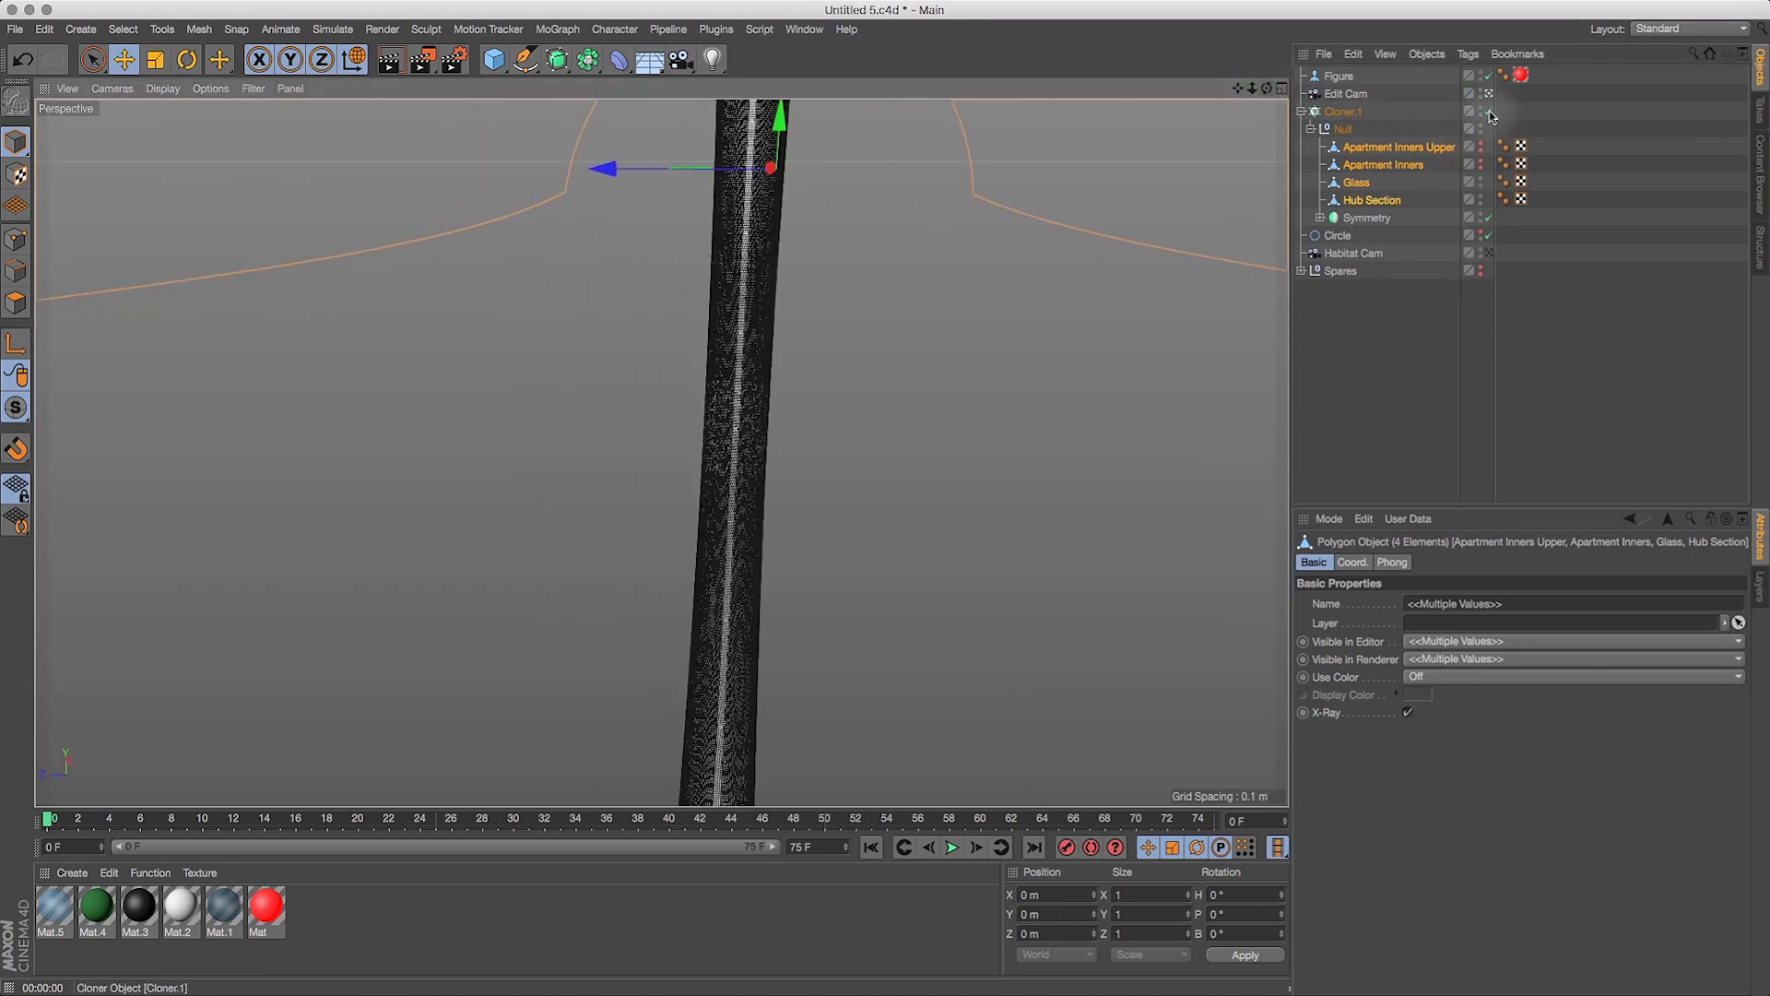
{"action": "left_click", "coordinate": [1489, 111]}
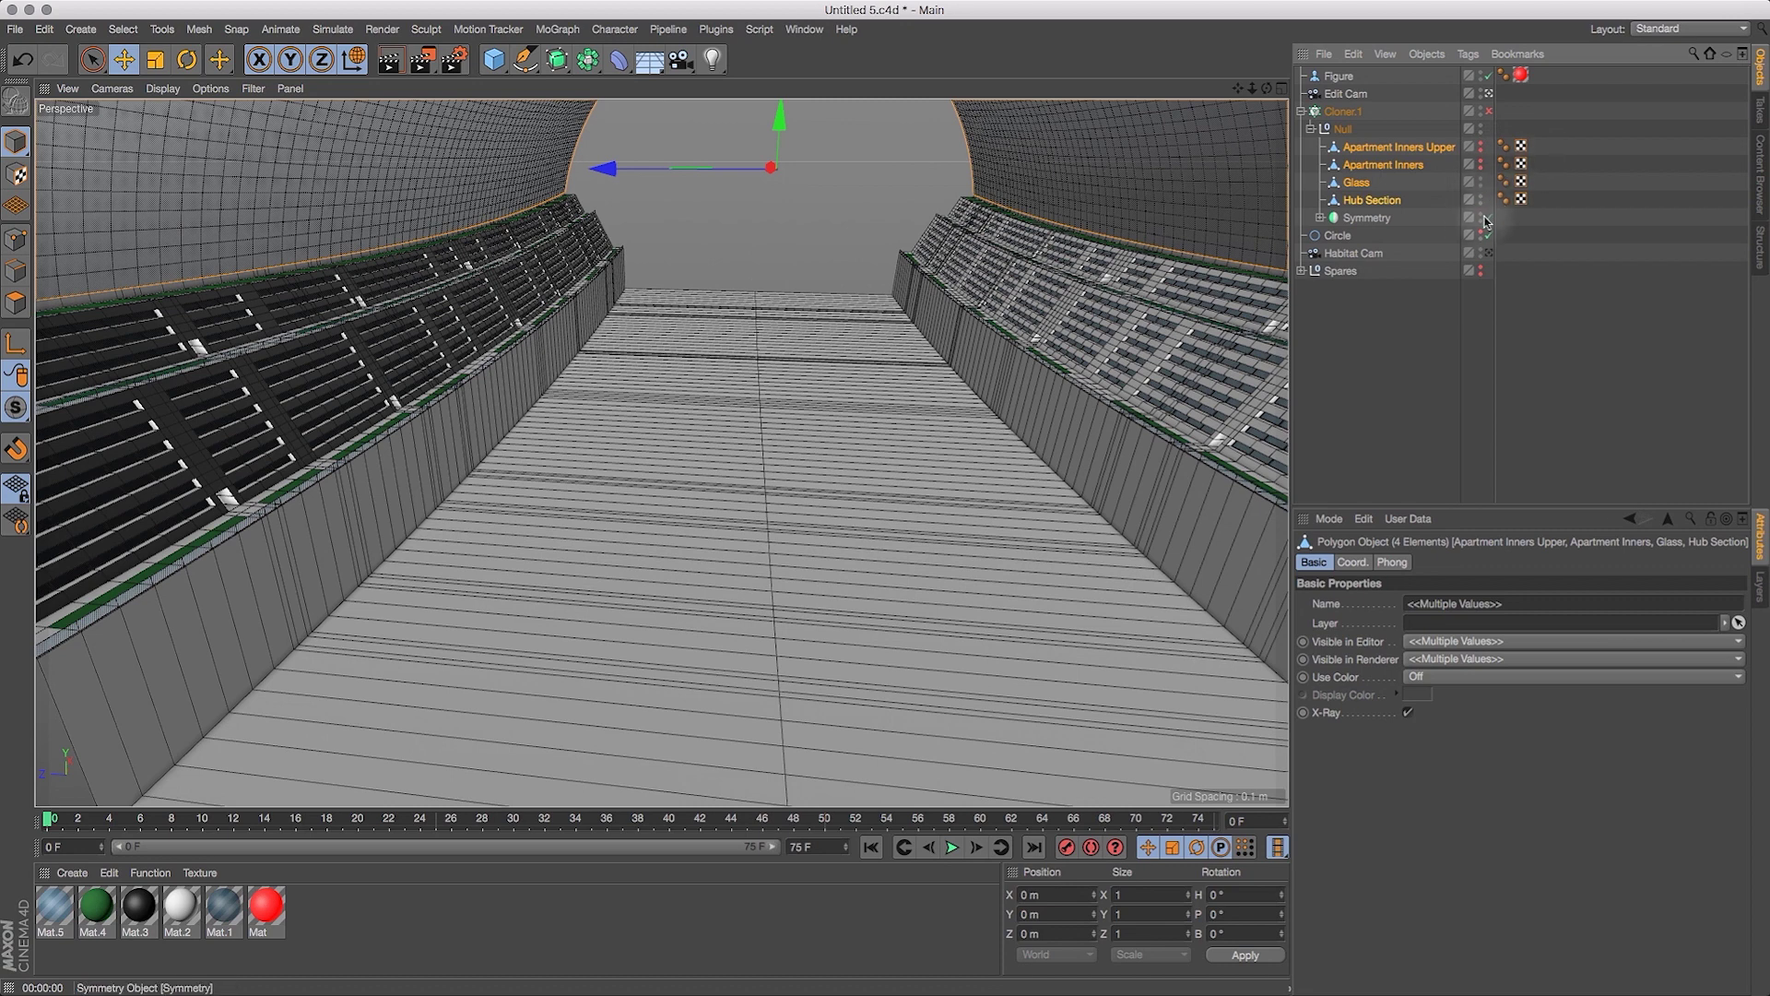
{"action": "left_click_drag", "start_coordinate": [1268, 92], "coordinate": [1270, 129]}
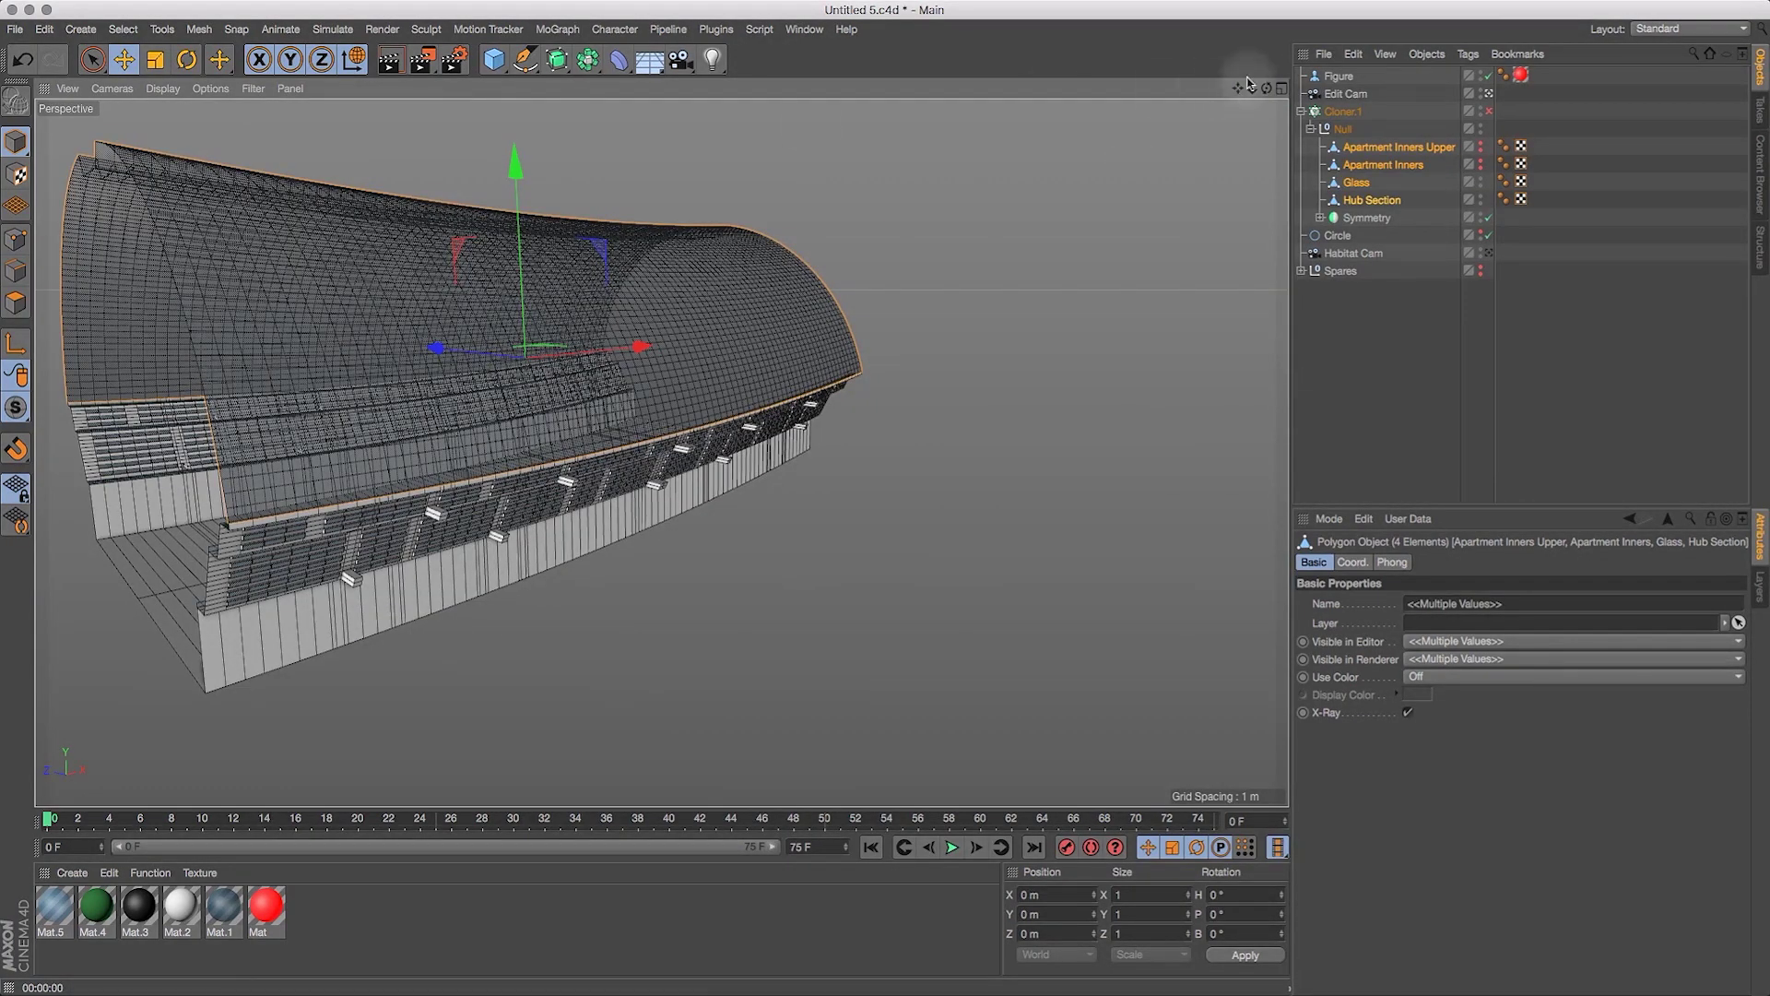
{"action": "left_click_drag", "start_coordinate": [1243, 89], "coordinate": [1344, 90]}
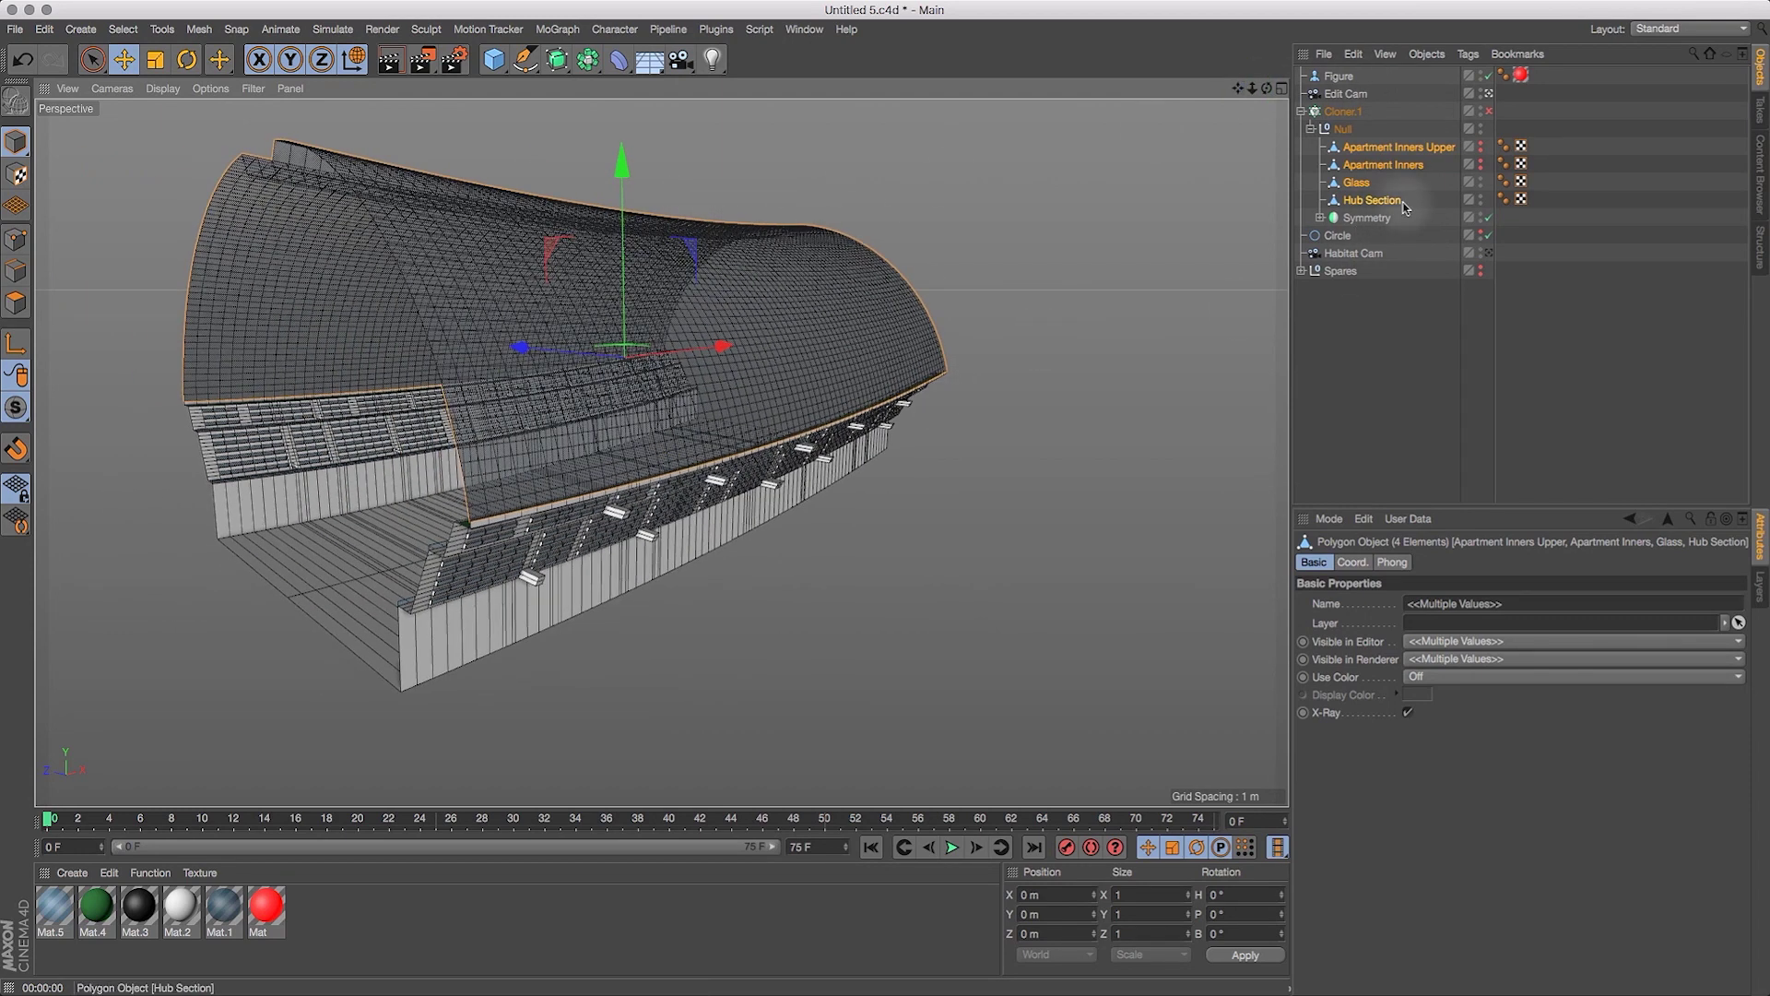
Select all polygons of the Glass object and align their normals.
{"action": "left_click", "coordinate": [1357, 183]}
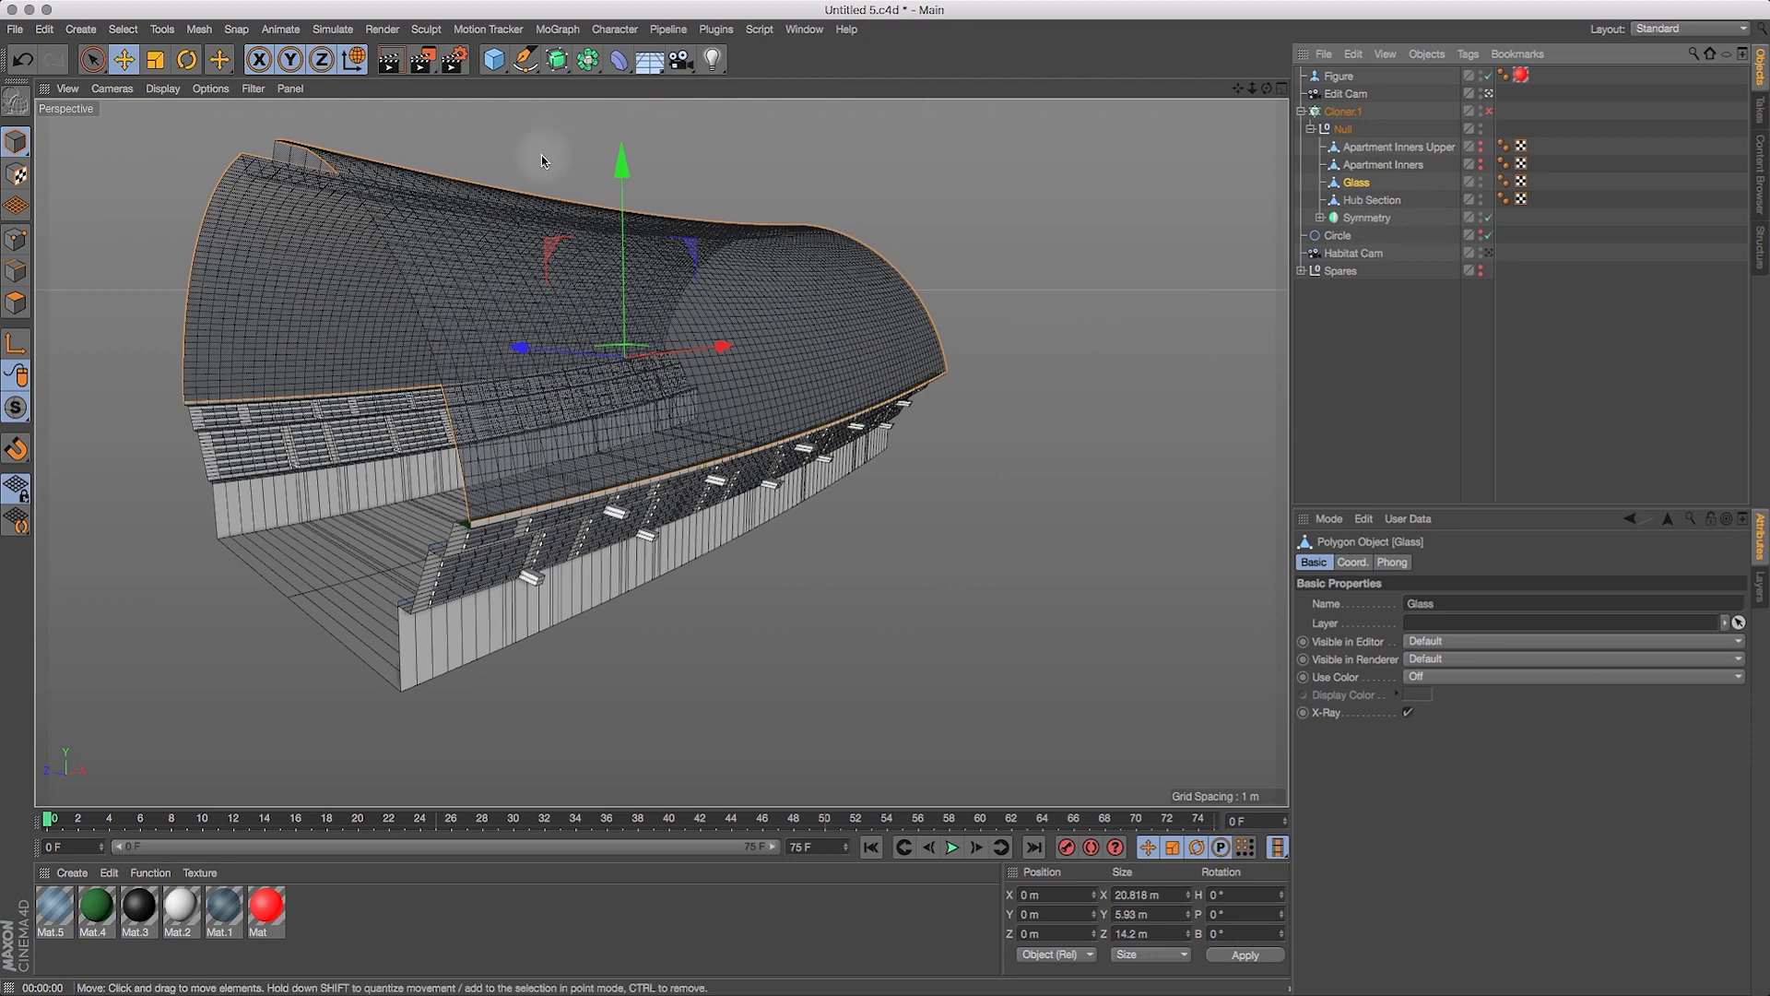
{"action": "left_click_drag", "start_coordinate": [1267, 89], "coordinate": [1426, 152]}
{"action": "left_click_drag", "start_coordinate": [1267, 89], "coordinate": [1302, 51]}
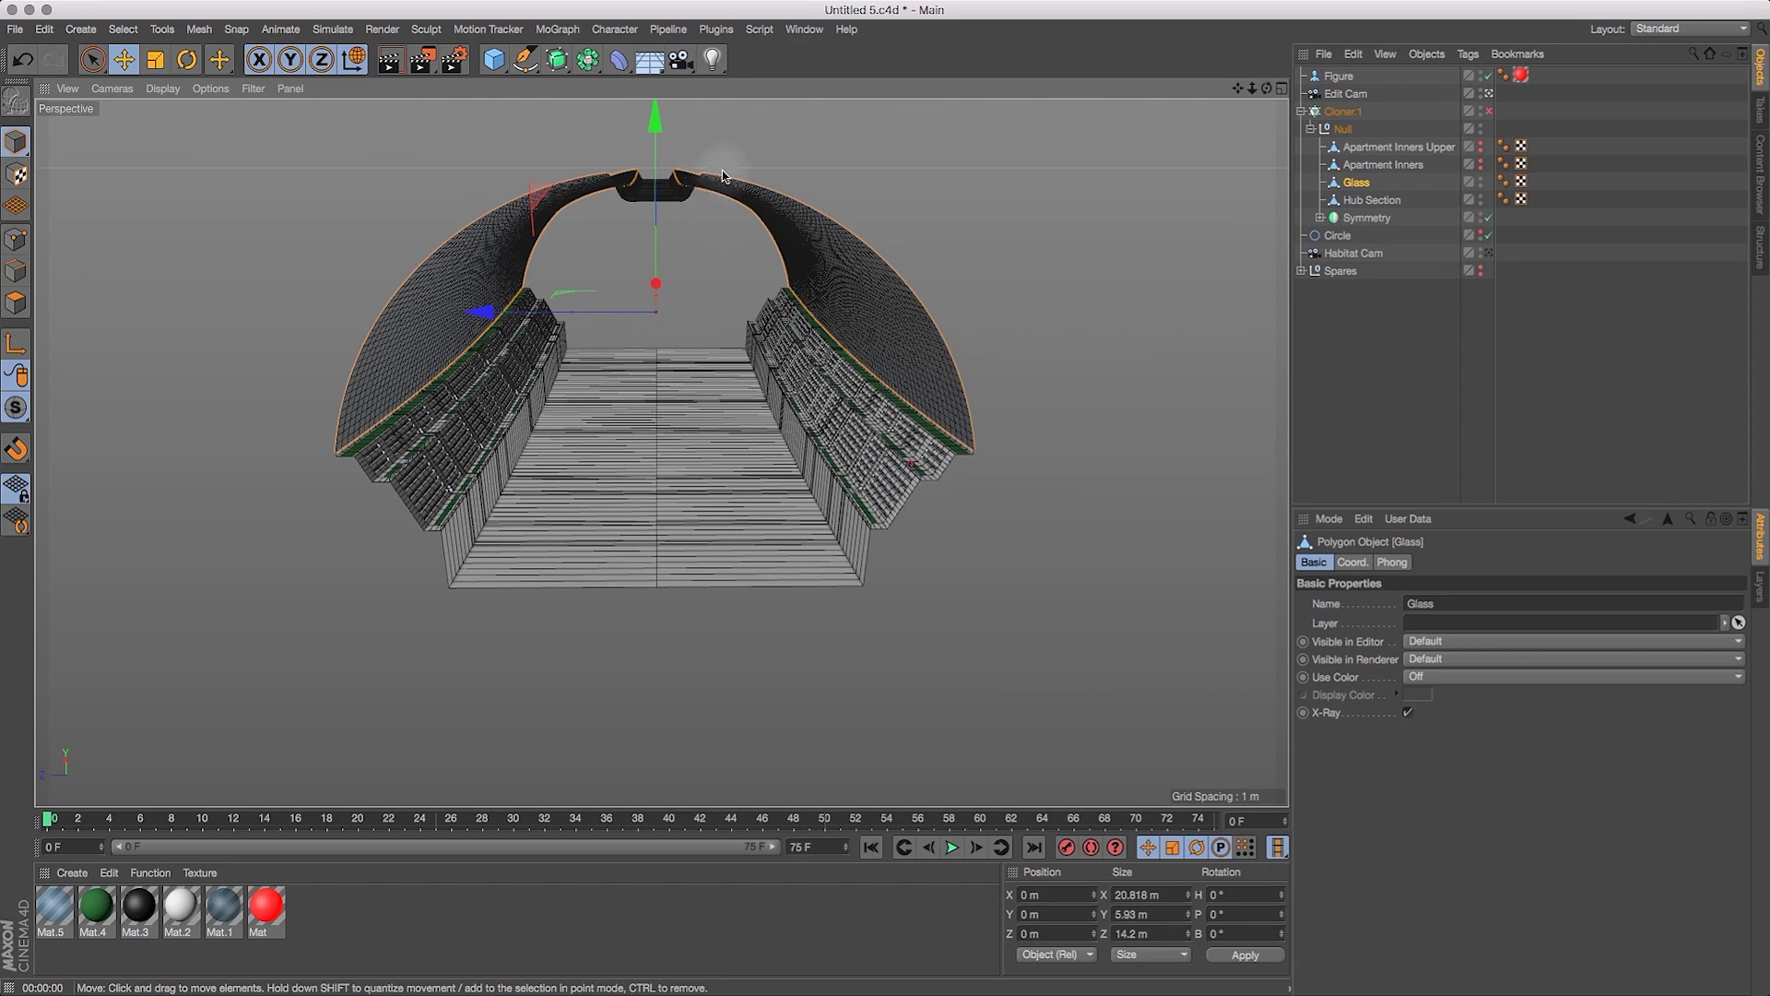
{"action": "left_click_drag", "start_coordinate": [1267, 88], "coordinate": [1311, 109]}
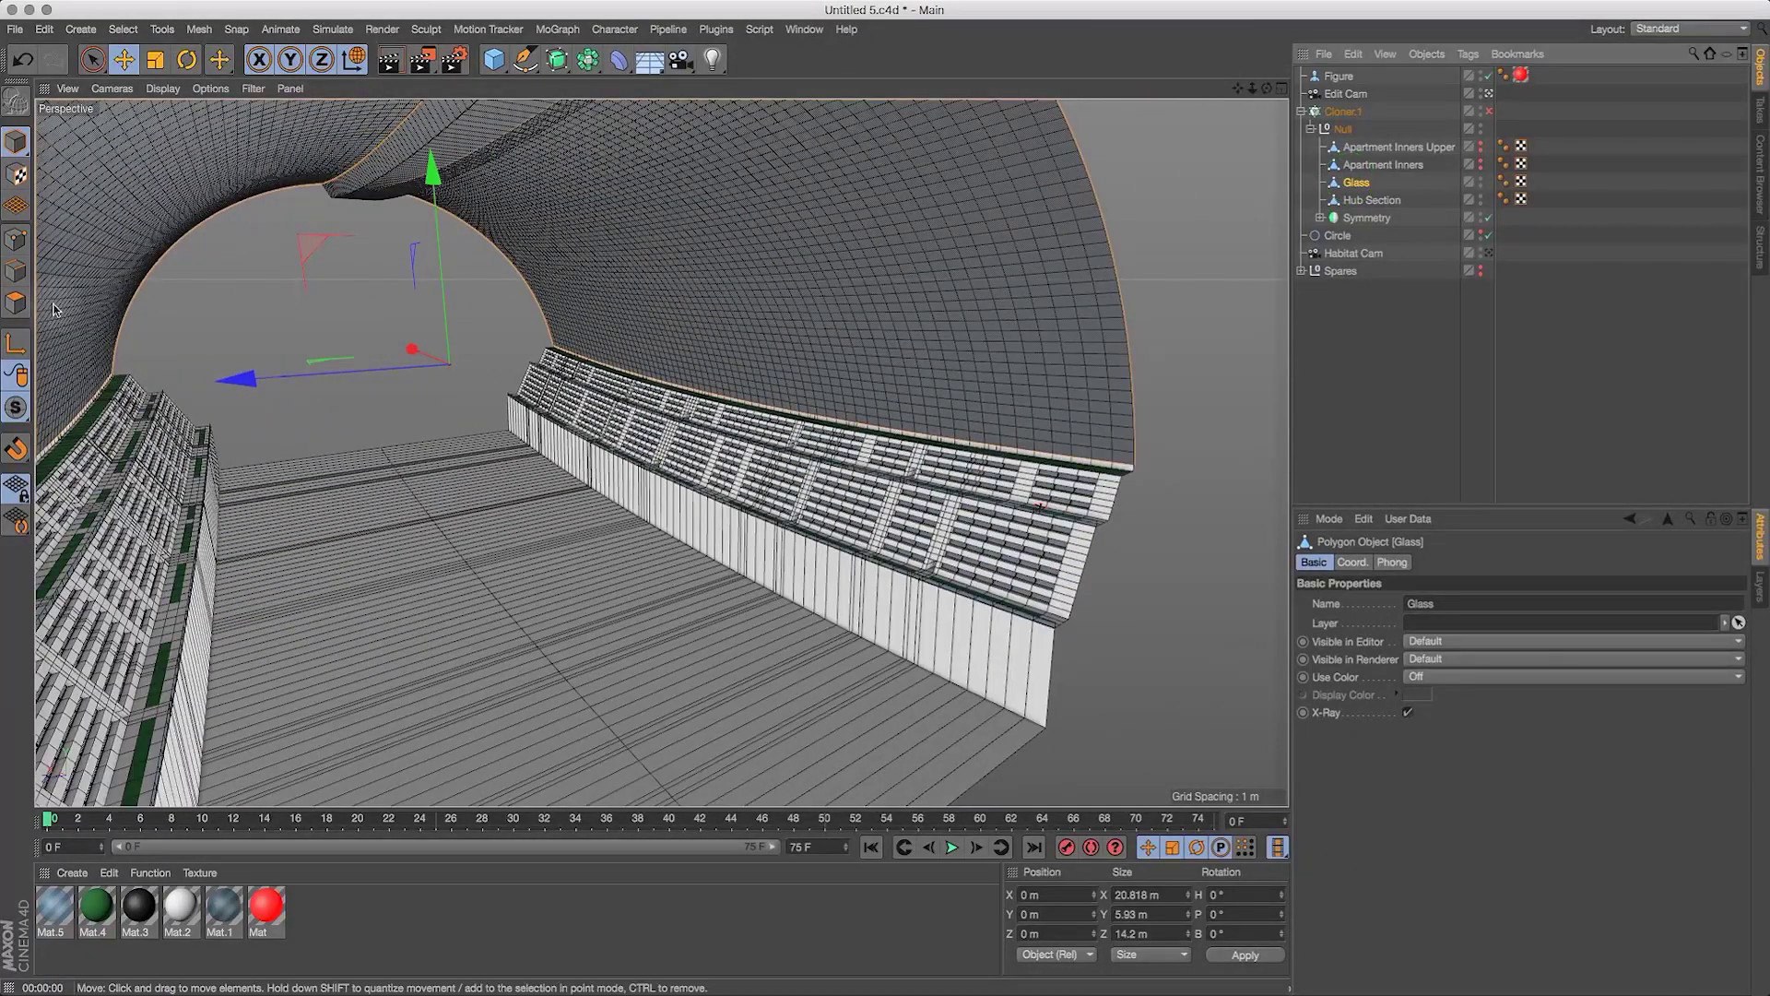
{"action": "left_click", "coordinate": [15, 302]}
{"action": "key", "text": "super+a"}
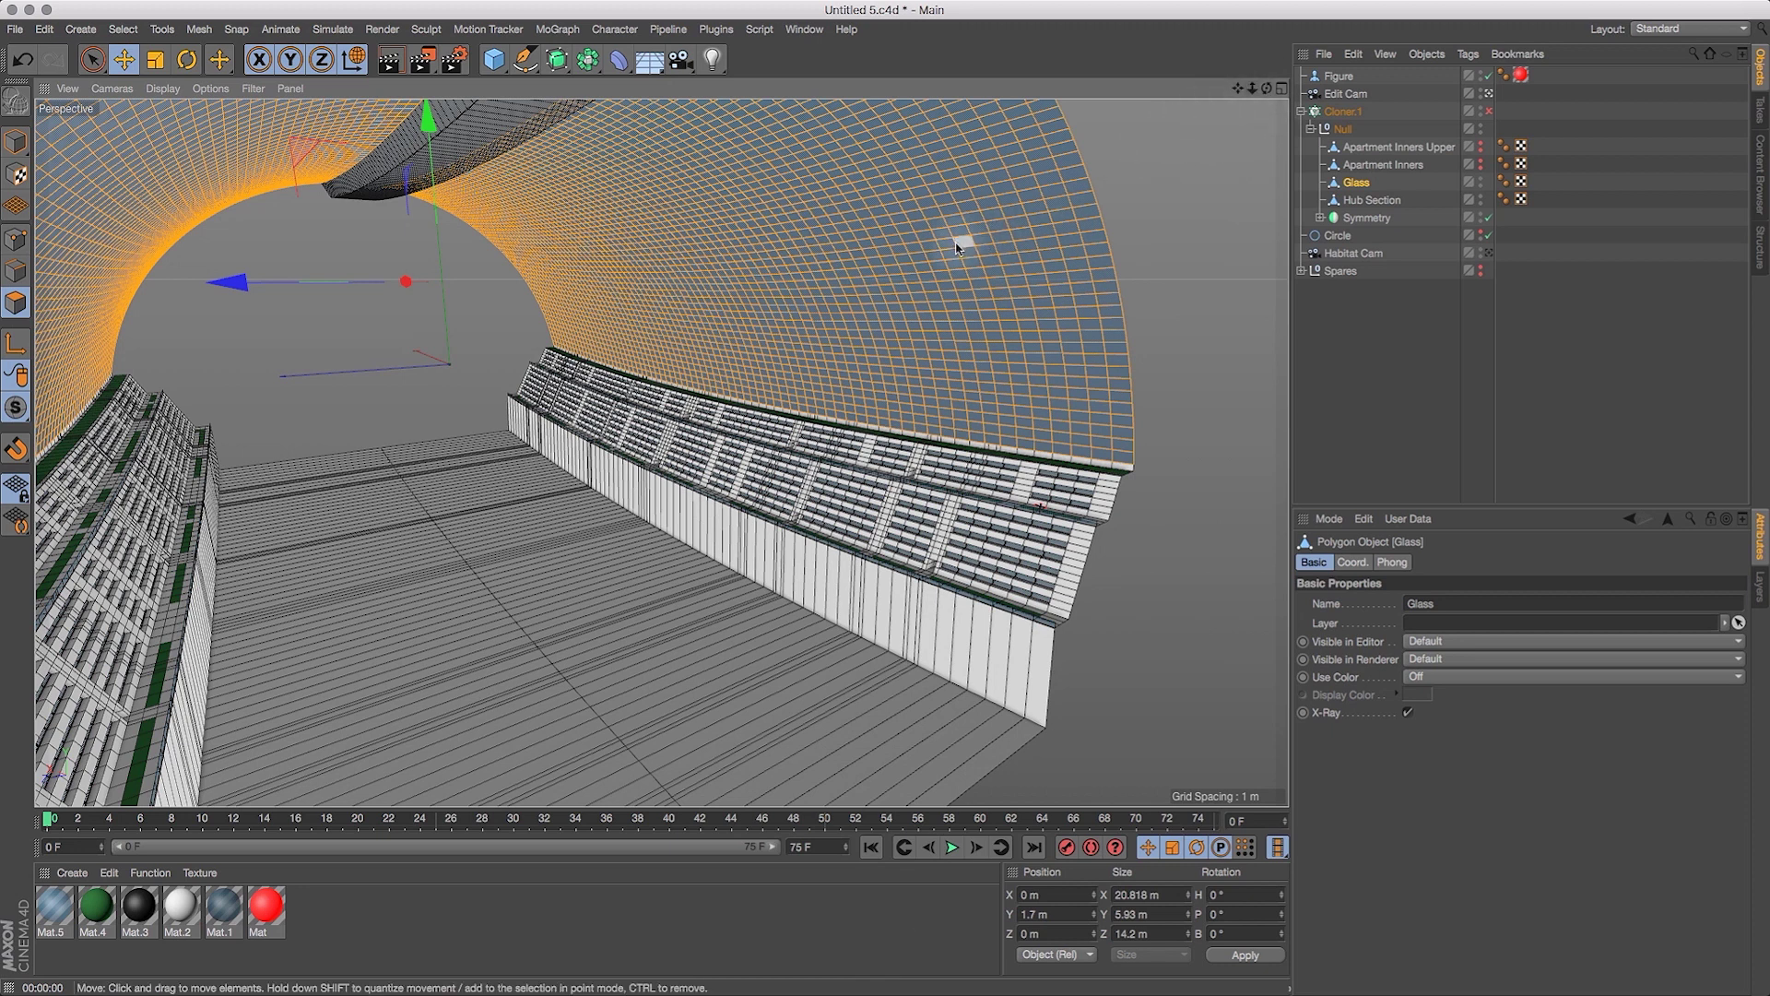
{"action": "left_click", "coordinate": [195, 31]}
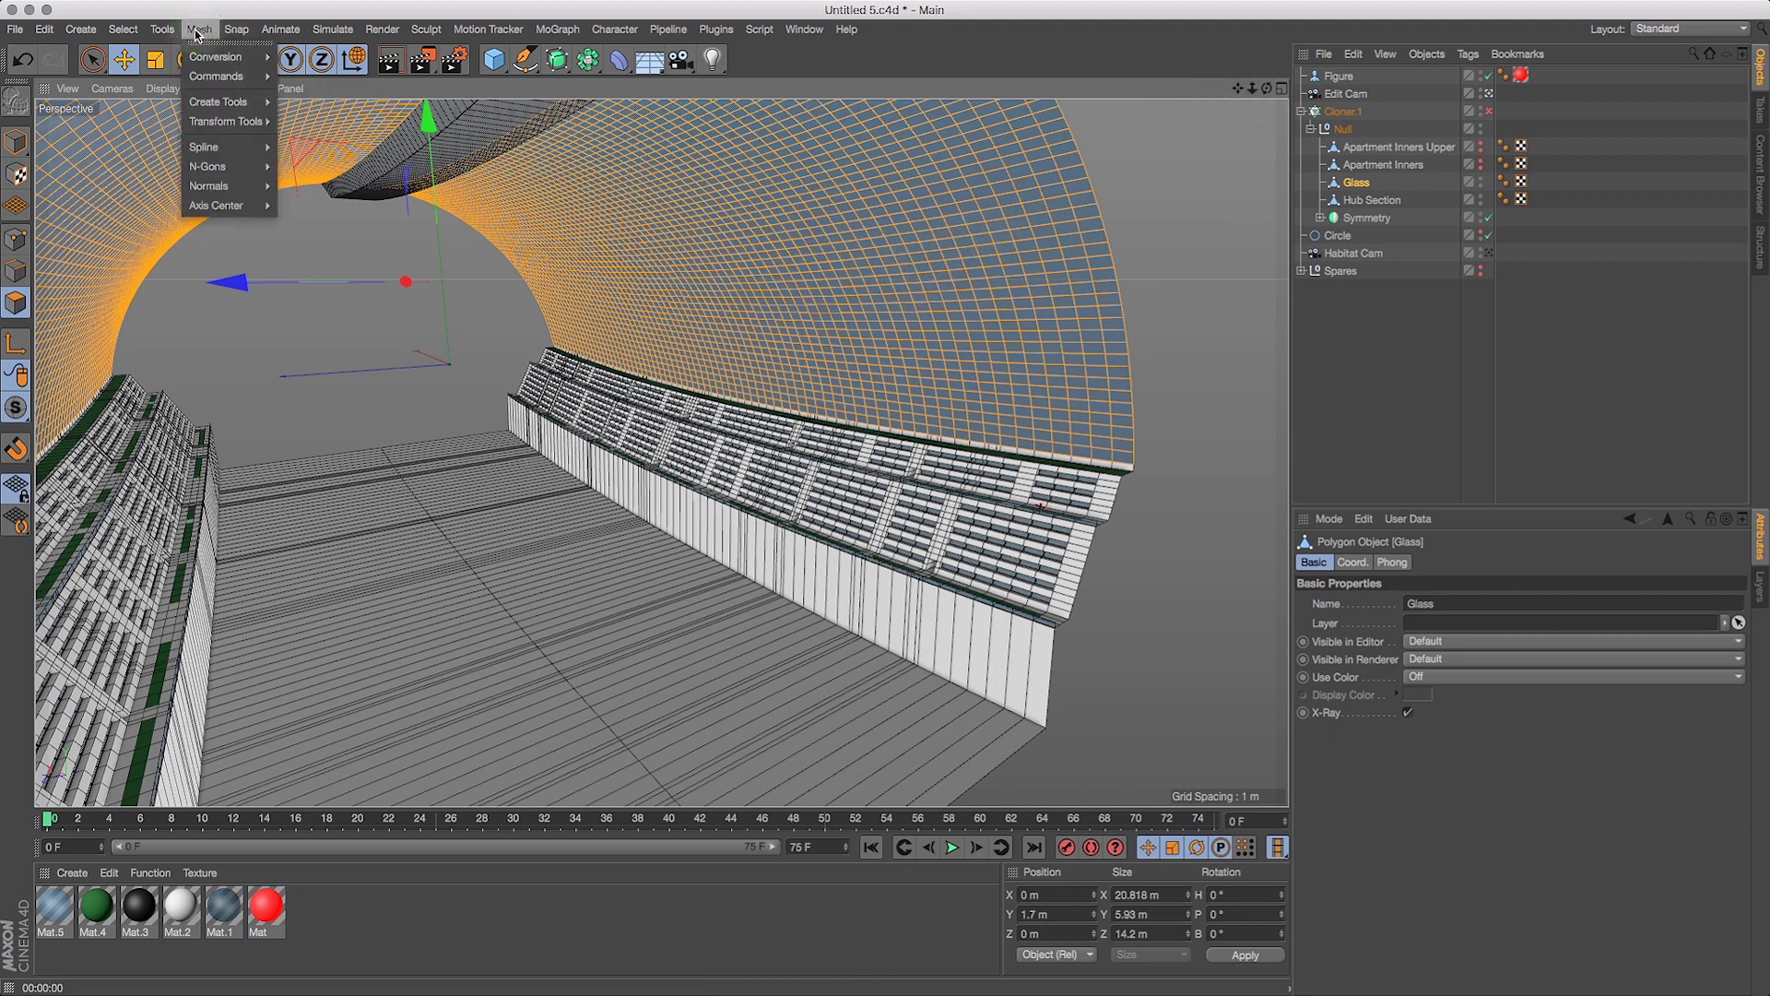
{"action": "mouse_move", "coordinate": [223, 187]}
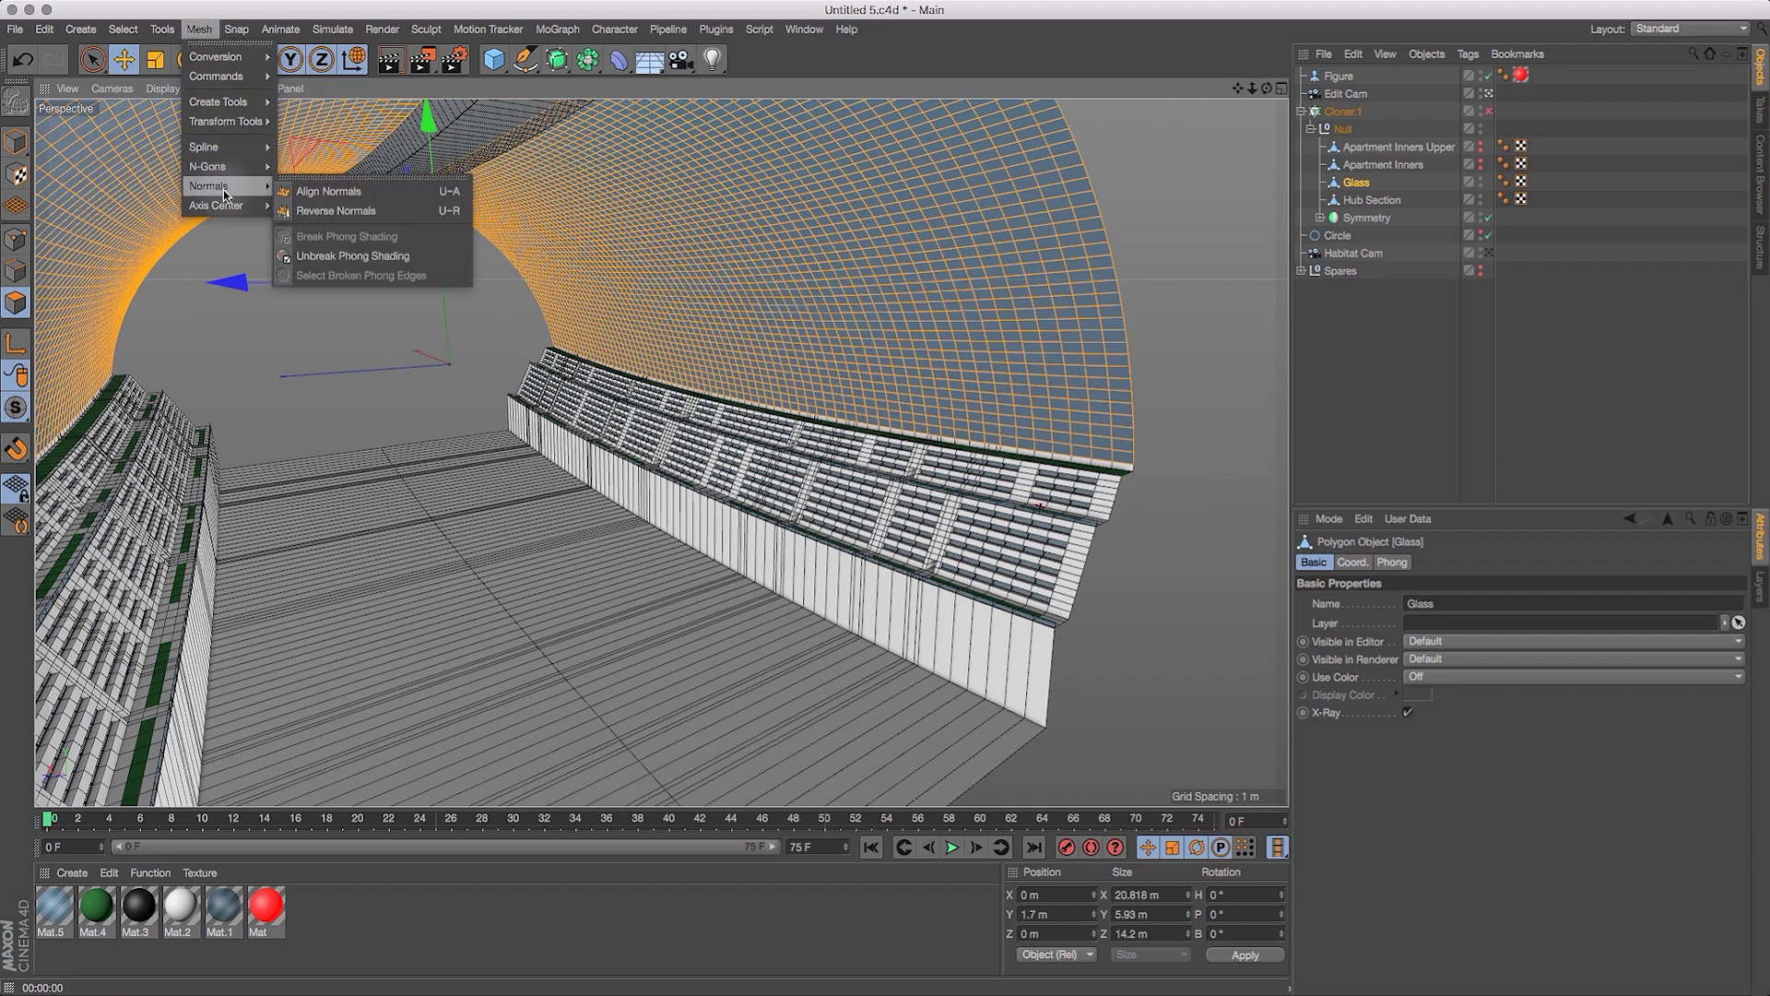
{"action": "left_click", "coordinate": [318, 193]}
Select all polygons of the Hub Section and reverse their normals.
{"action": "mouse_move", "coordinate": [1268, 88]}
{"action": "left_mouse_down"}
{"action": "mouse_move", "coordinate": [1254, 82]}
{"action": "mouse_move", "coordinate": [1278, 118]}
{"action": "left_mouse_up"}
{"action": "left_click", "coordinate": [1373, 200]}
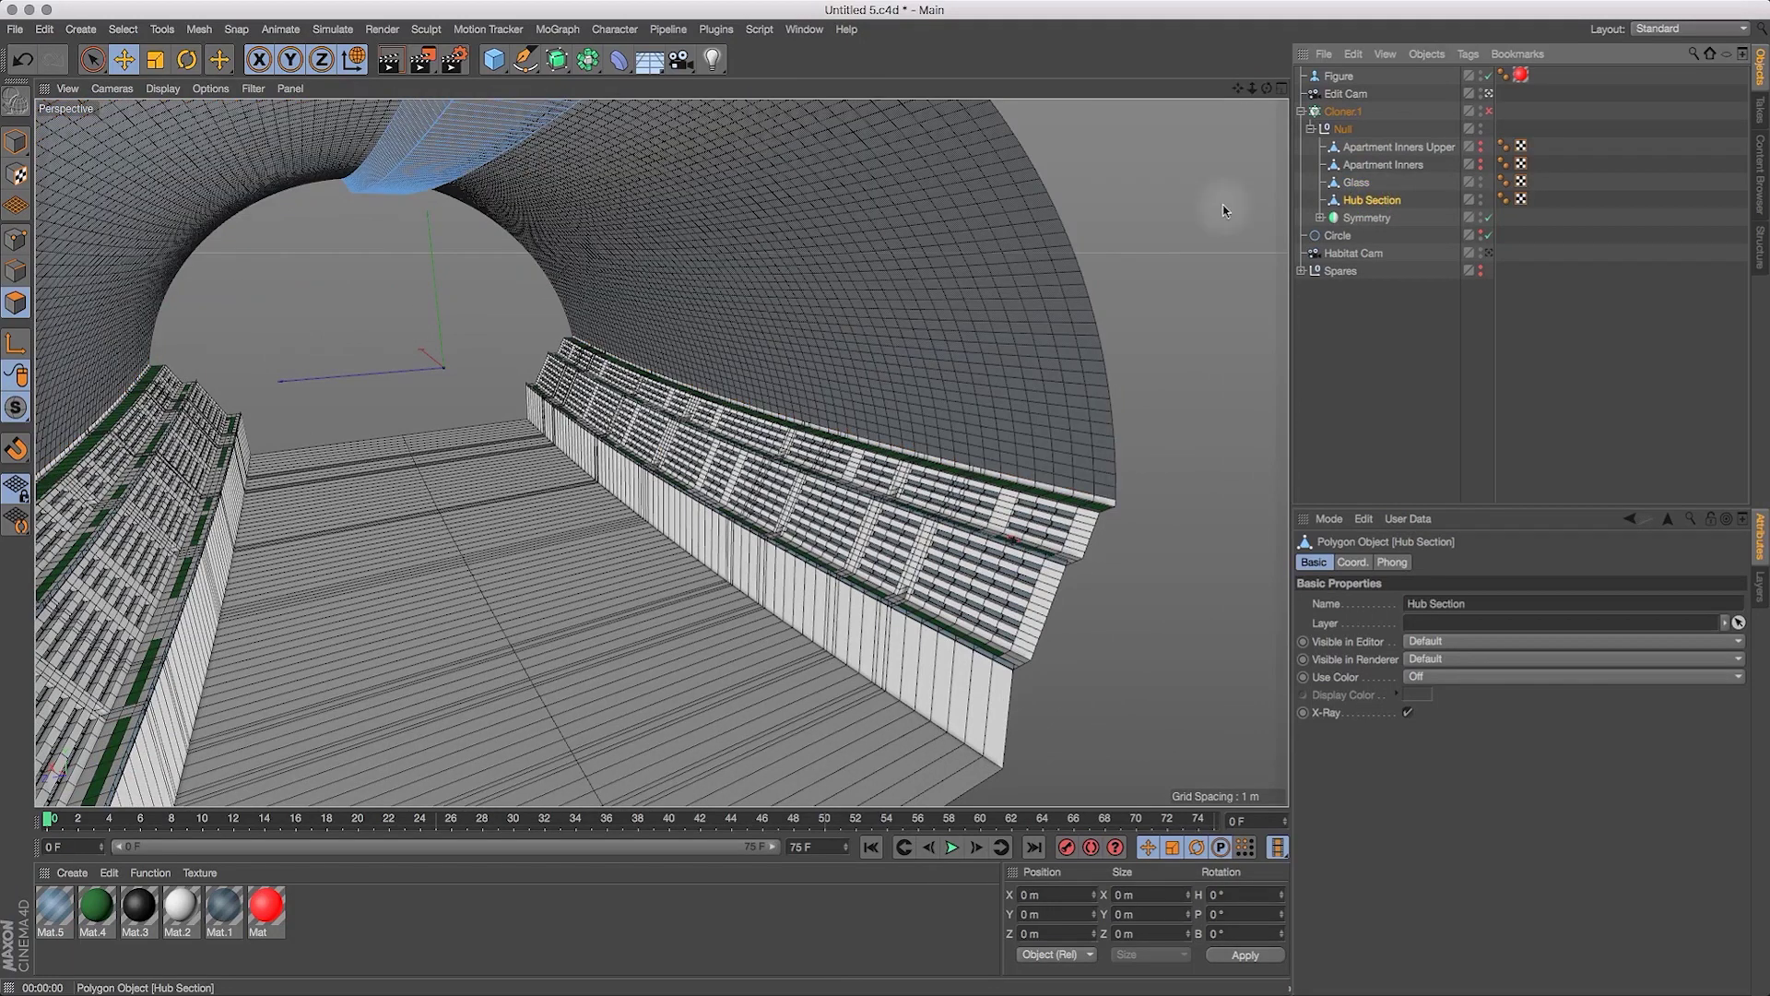
{"action": "key", "text": "super+a"}
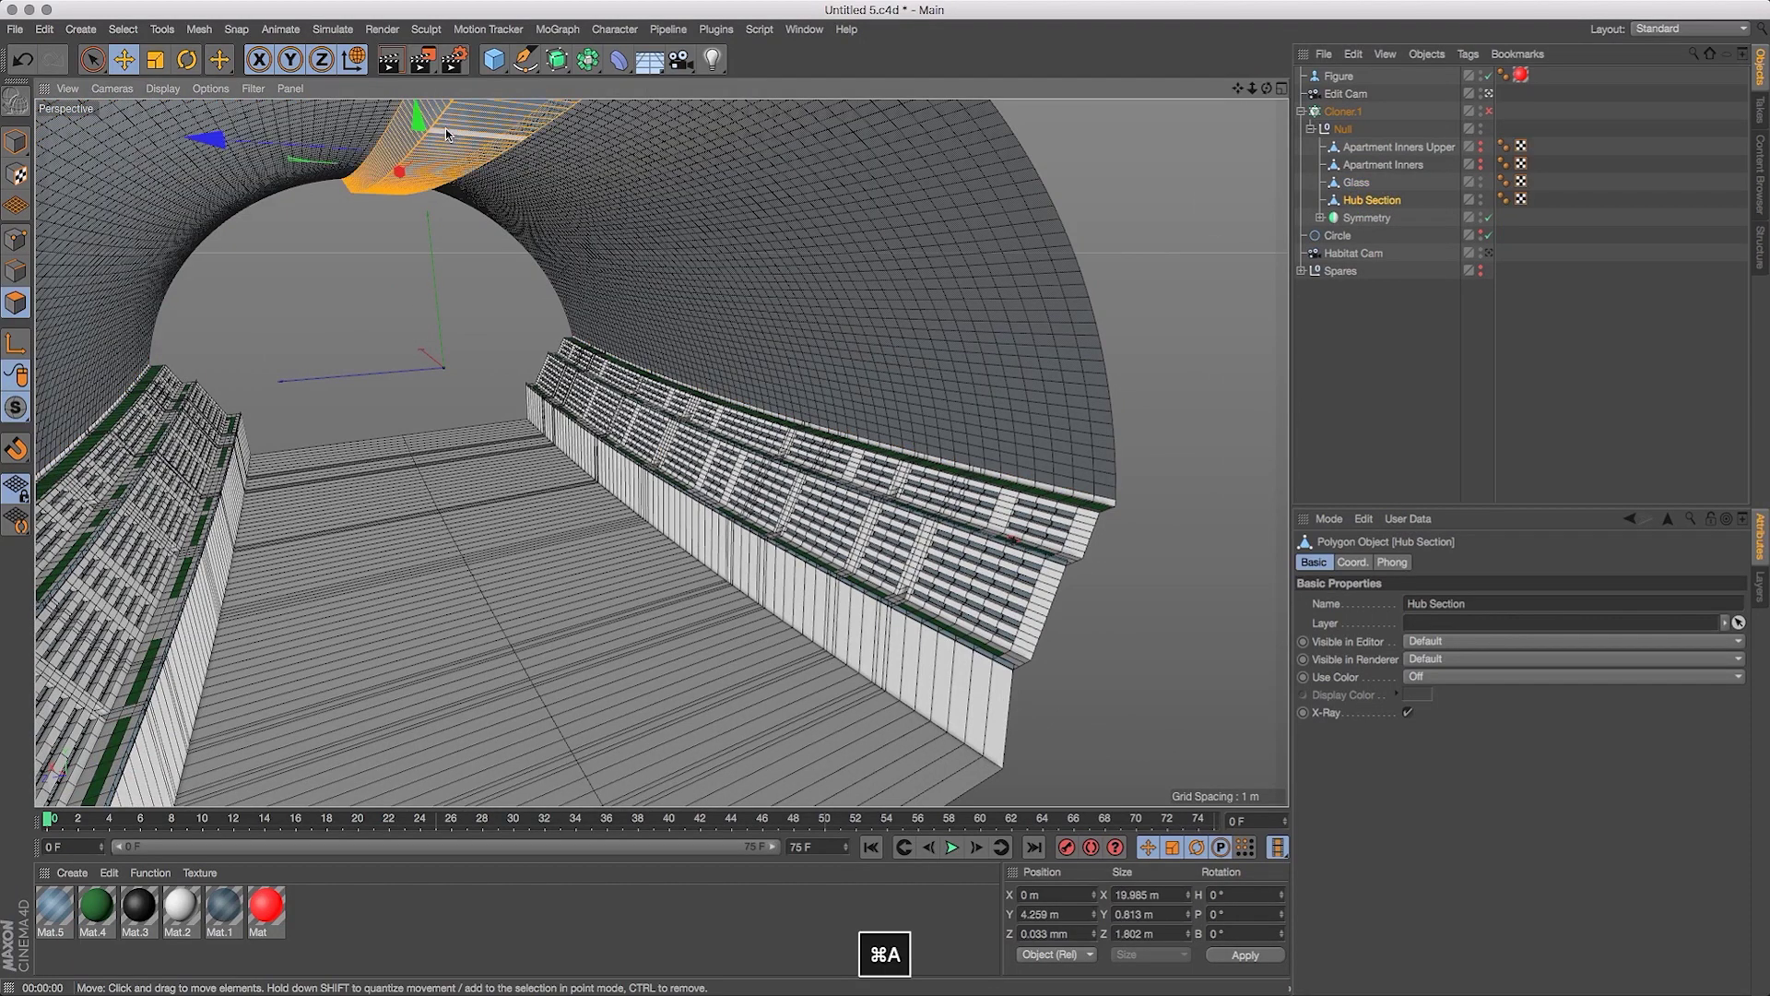
{"action": "left_click", "coordinate": [195, 28]}
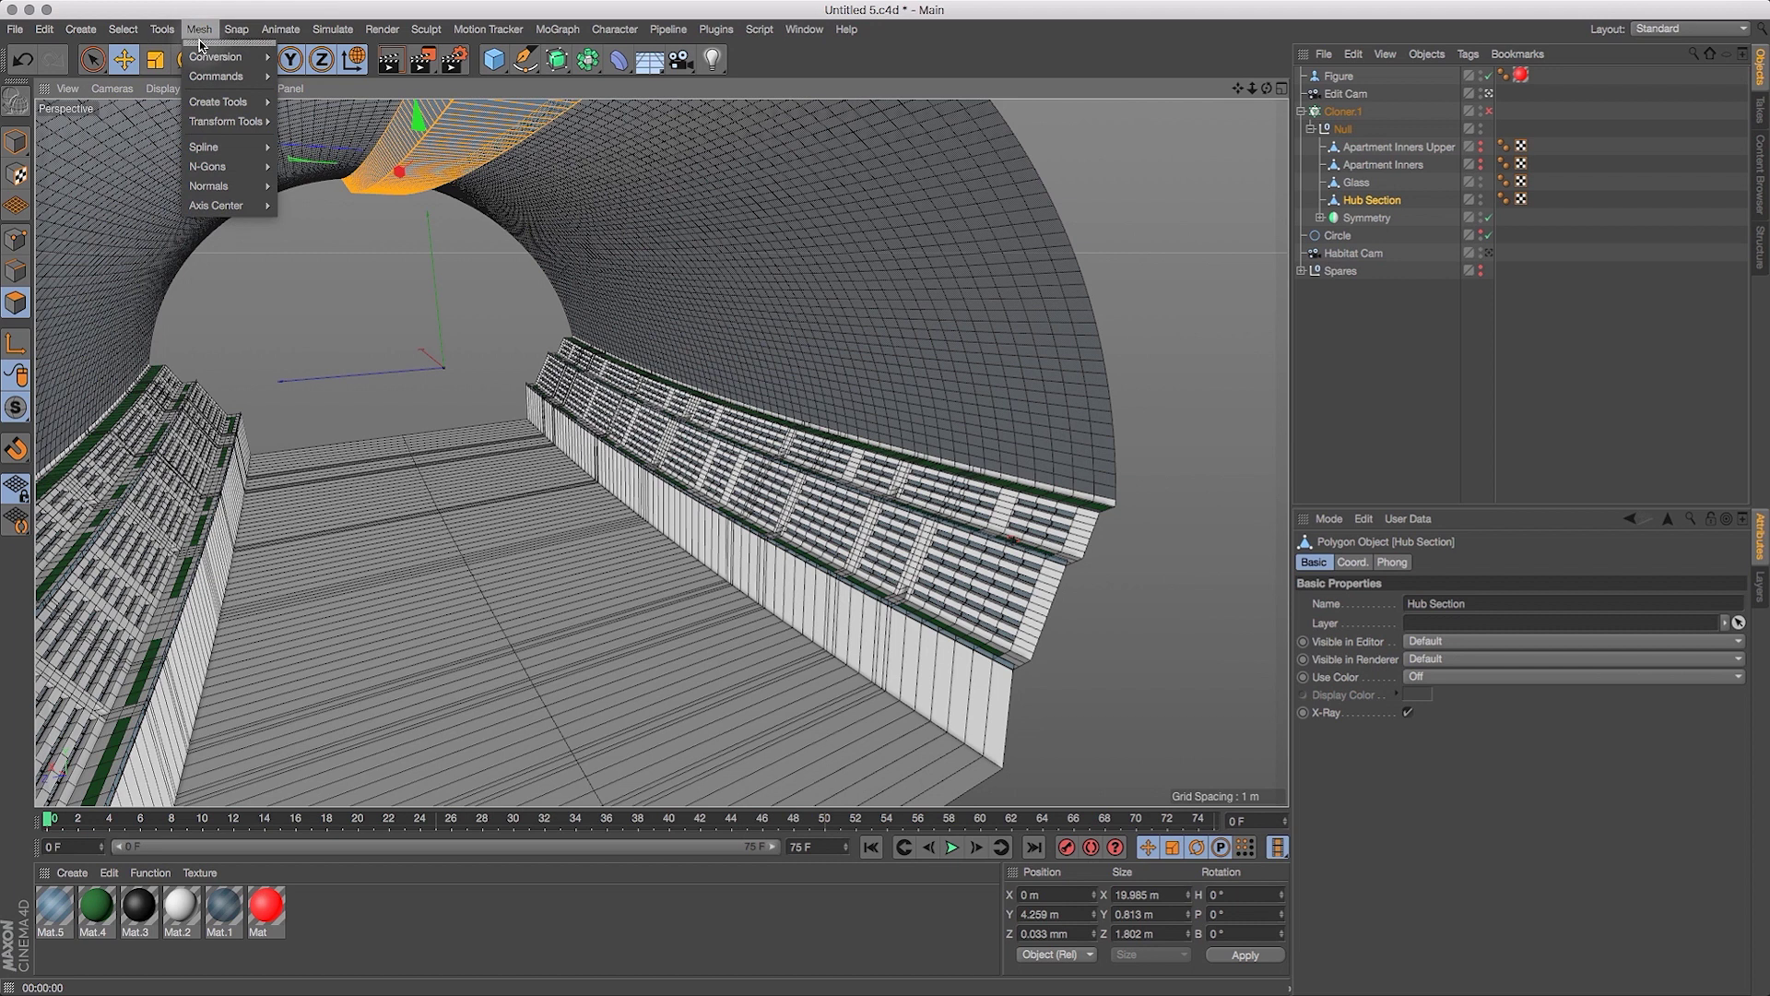
{"action": "mouse_move", "coordinate": [221, 188]}
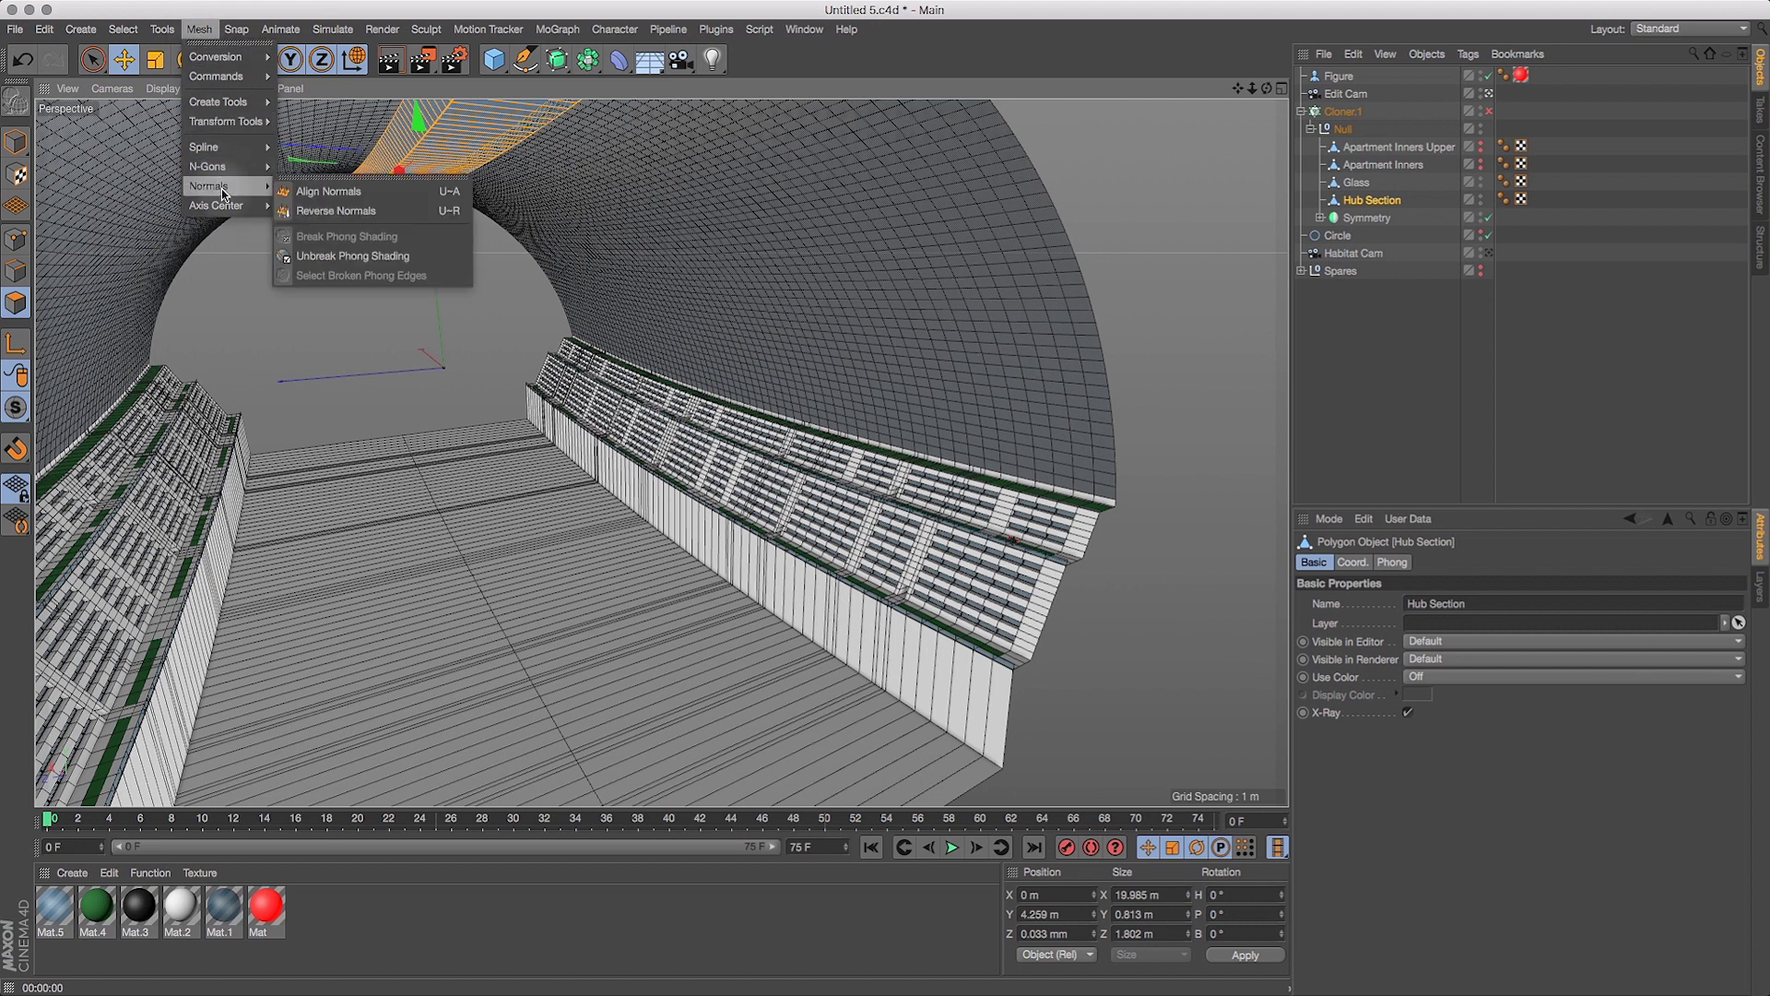
{"action": "left_click", "coordinate": [352, 212]}
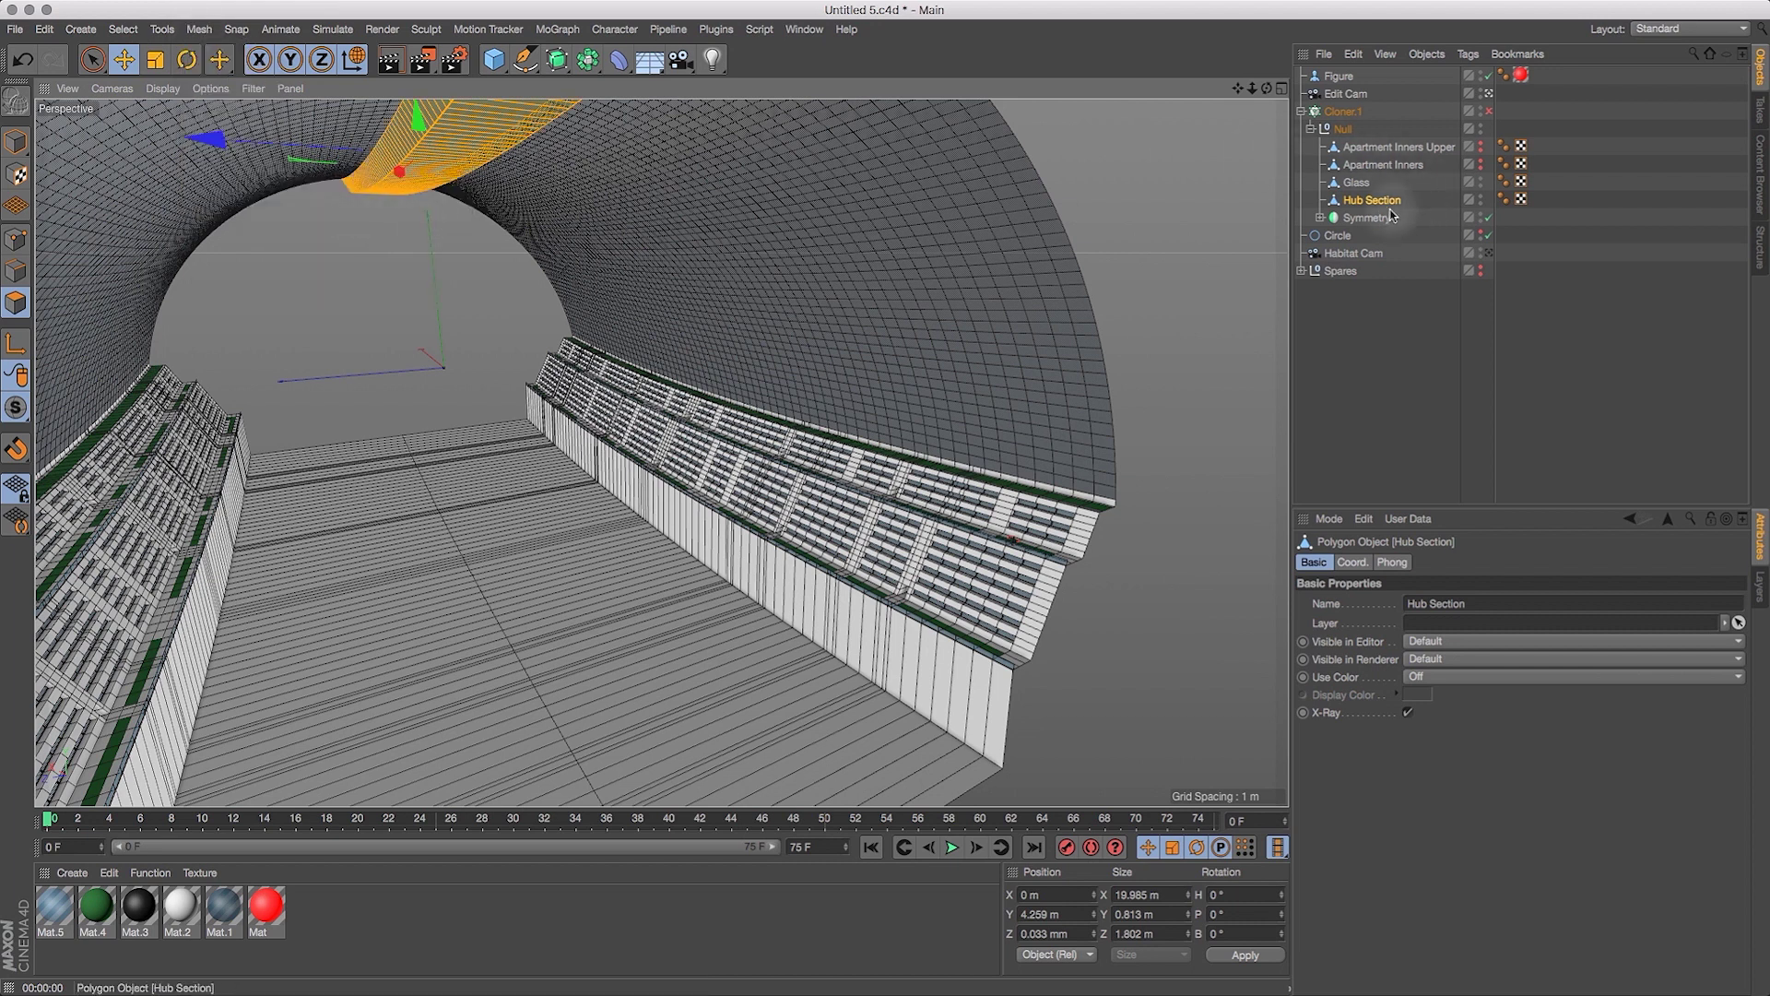
Frame the whole section from outside, then select the Habitat Section inside the Symmetry as a whole object to read its overall size.
{"action": "left_click", "coordinate": [1356, 182]}
{"action": "key", "text": "o"}
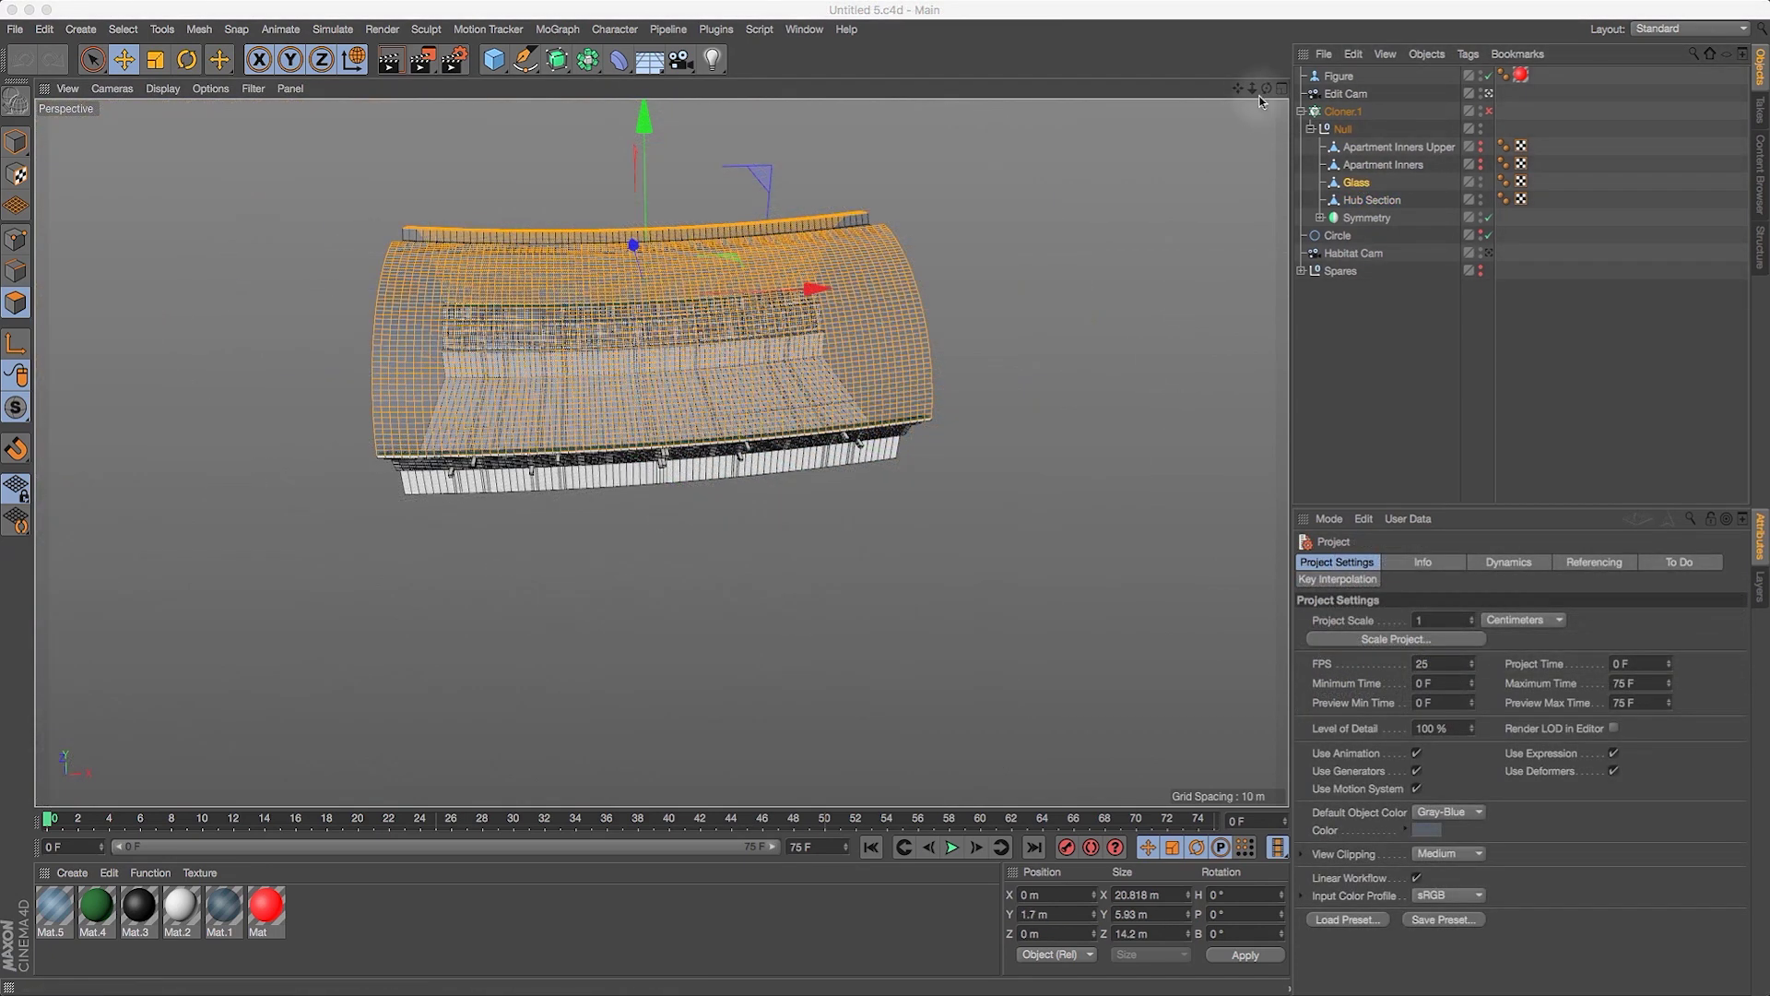
{"action": "left_click_drag", "start_coordinate": [1254, 88], "coordinate": [1252, 177]}
{"action": "left_click_drag", "start_coordinate": [1266, 89], "coordinate": [1297, 85]}
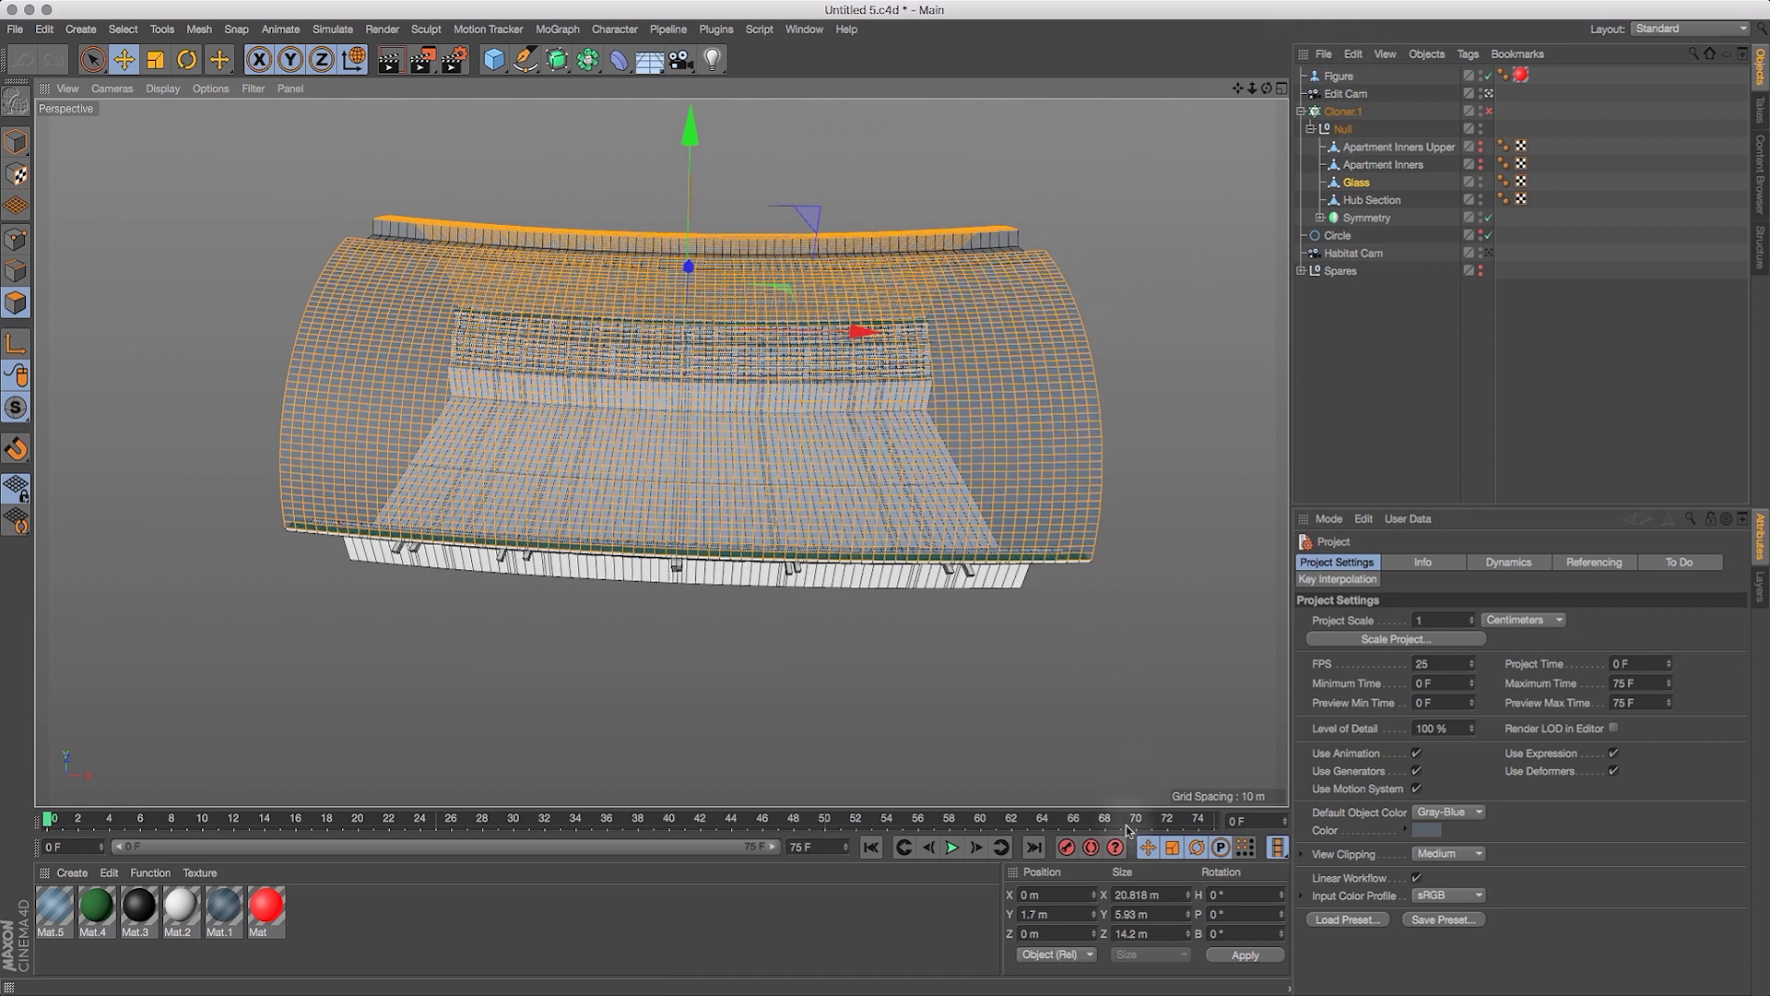
{"action": "left_click", "coordinate": [1383, 201]}
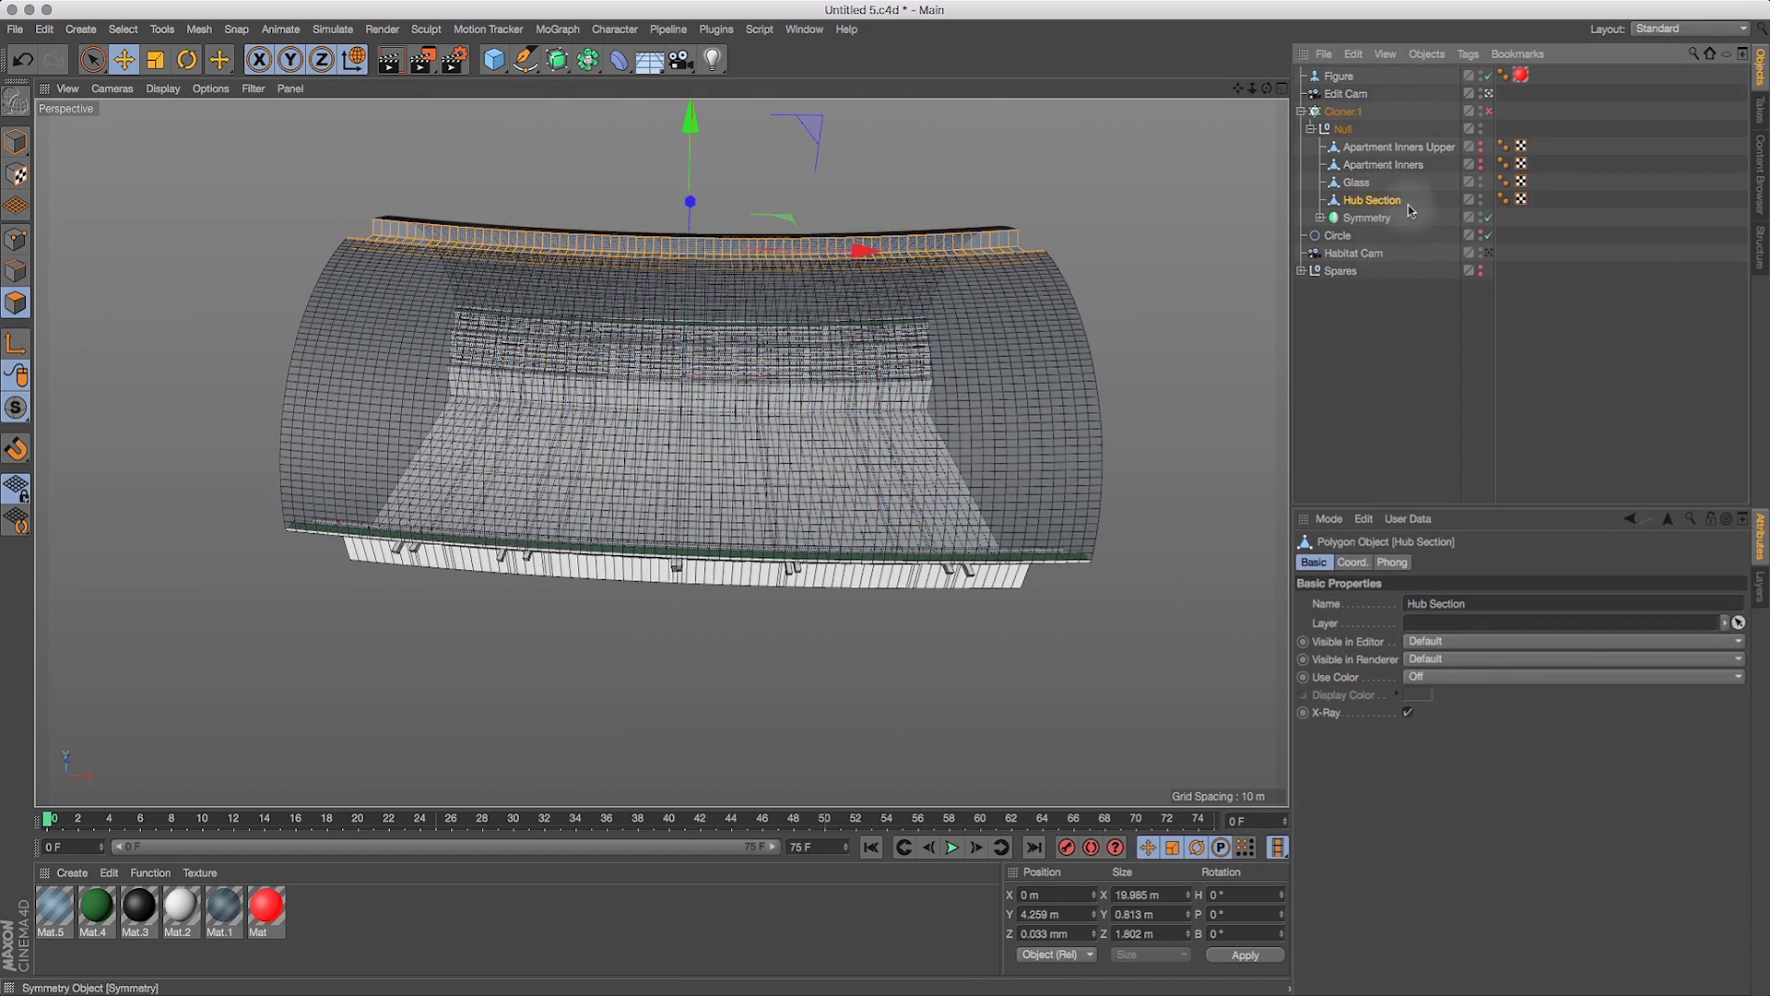
{"action": "left_click", "coordinate": [1321, 217]}
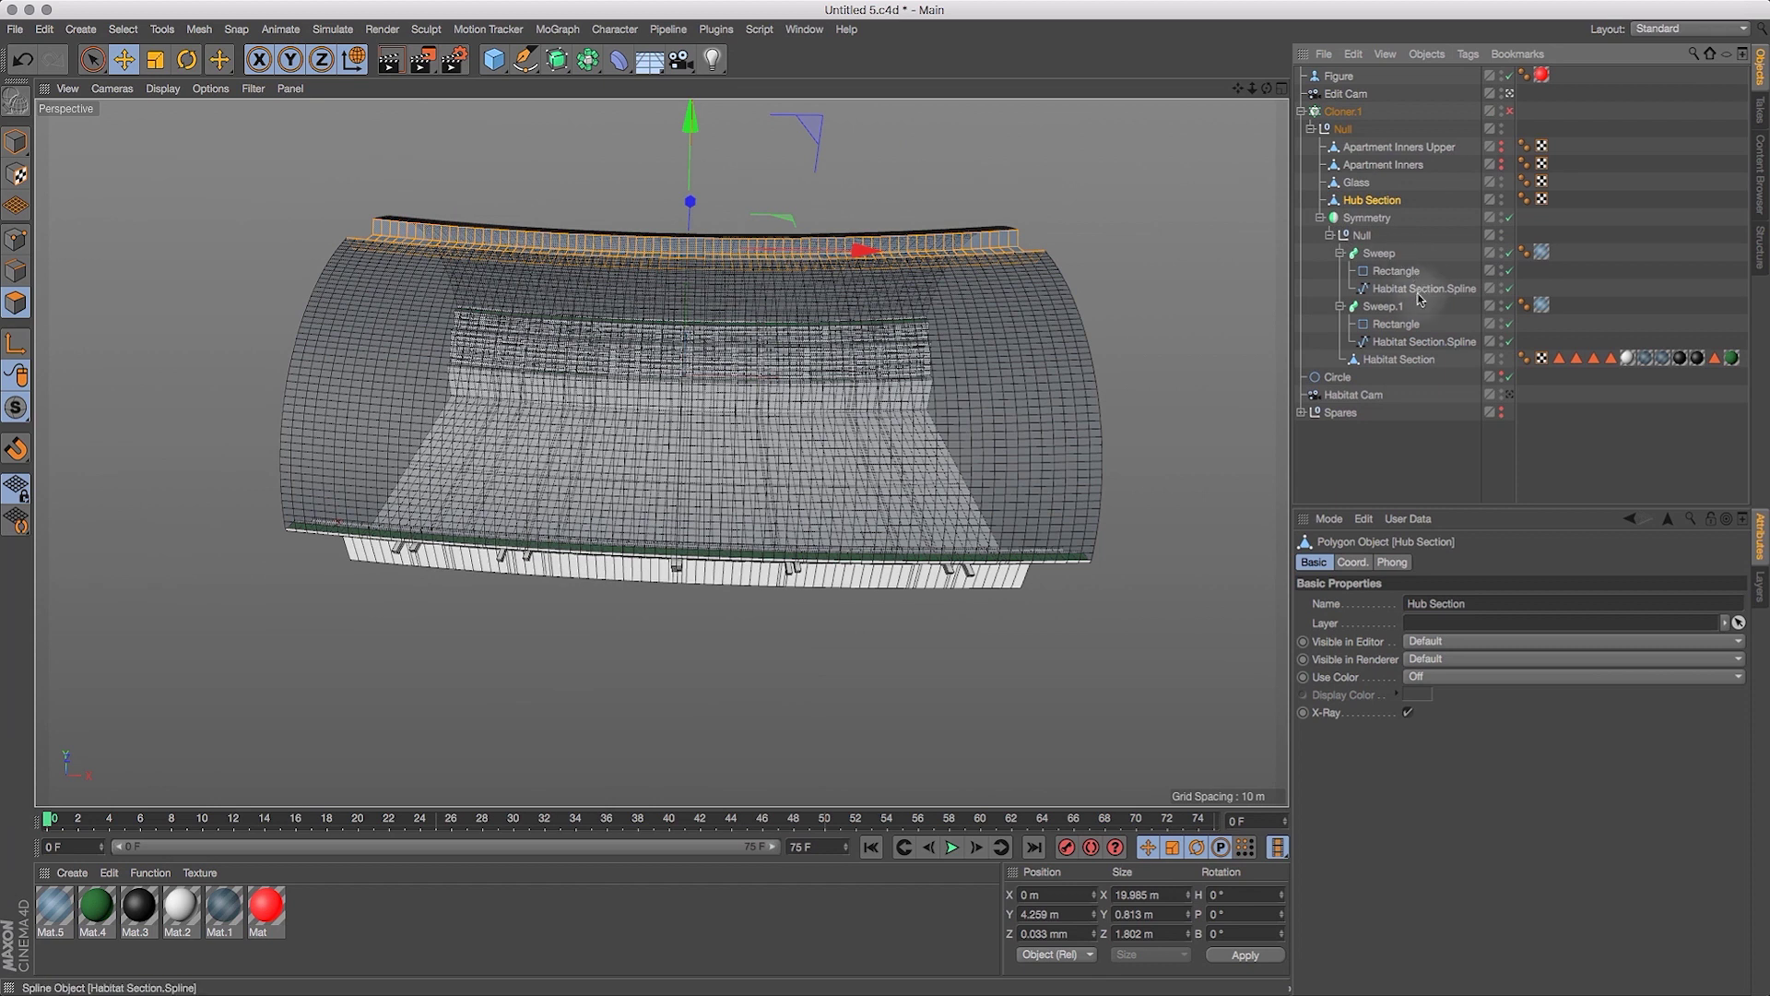
{"action": "left_click", "coordinate": [1392, 359]}
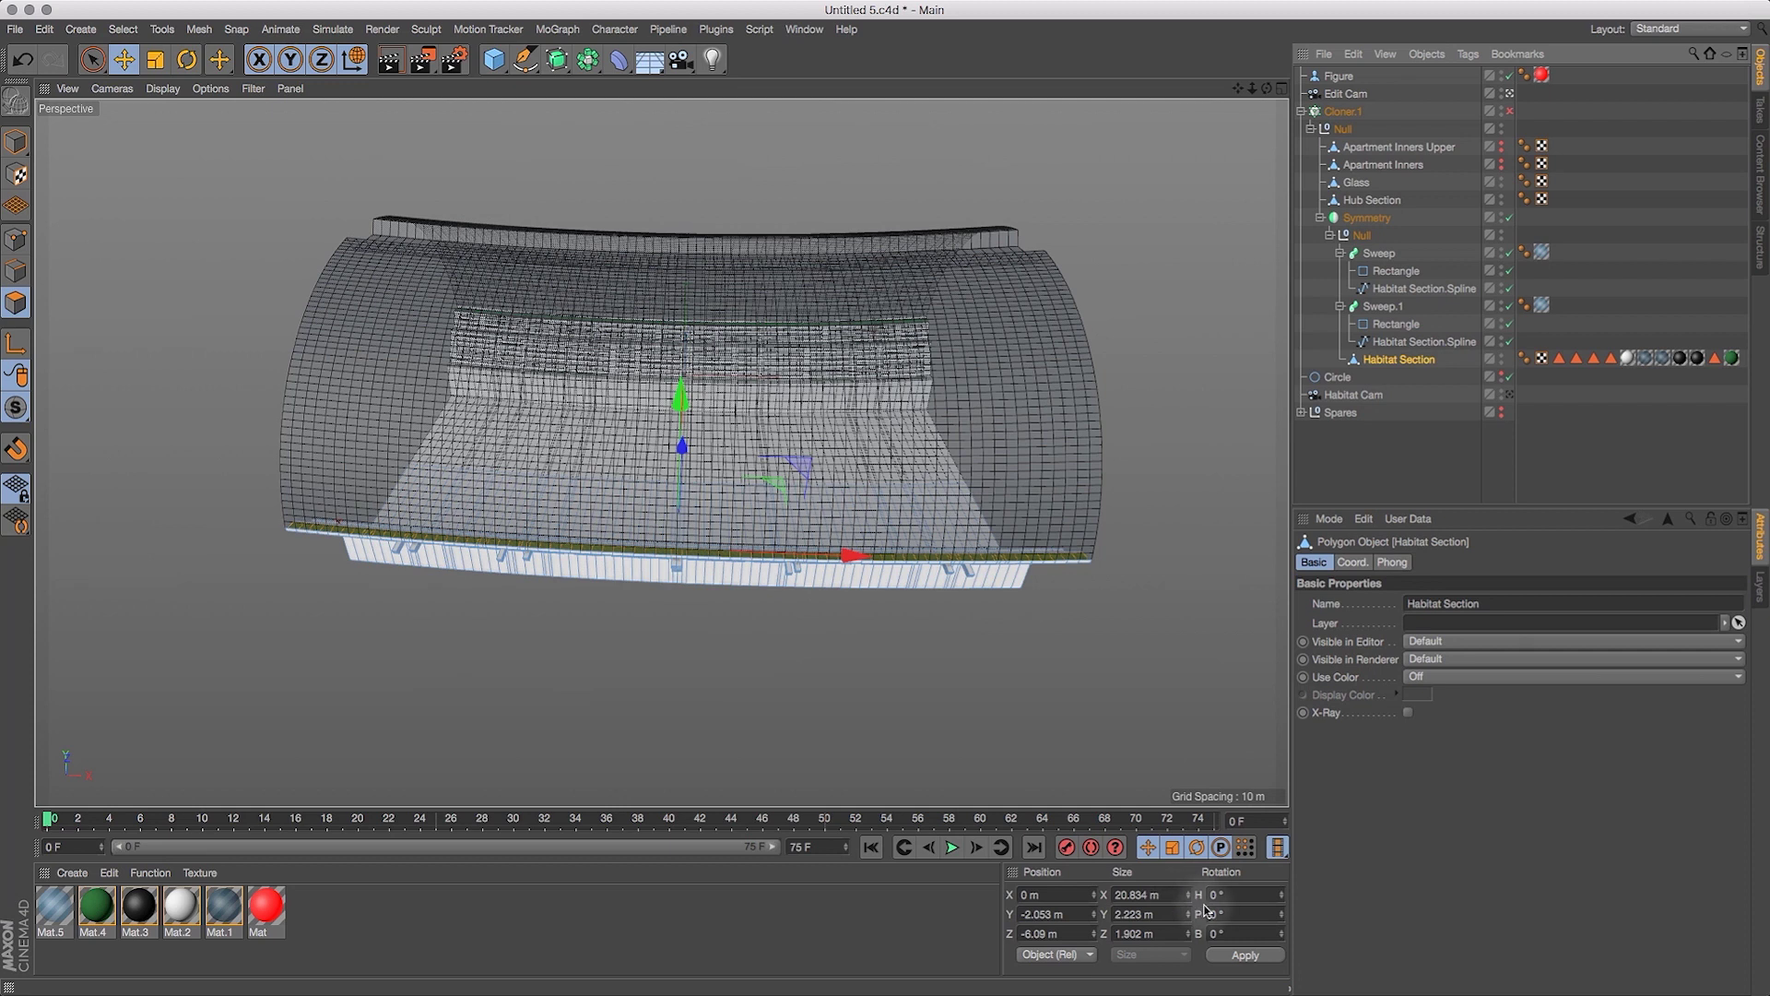
{"action": "left_click", "coordinate": [18, 142]}
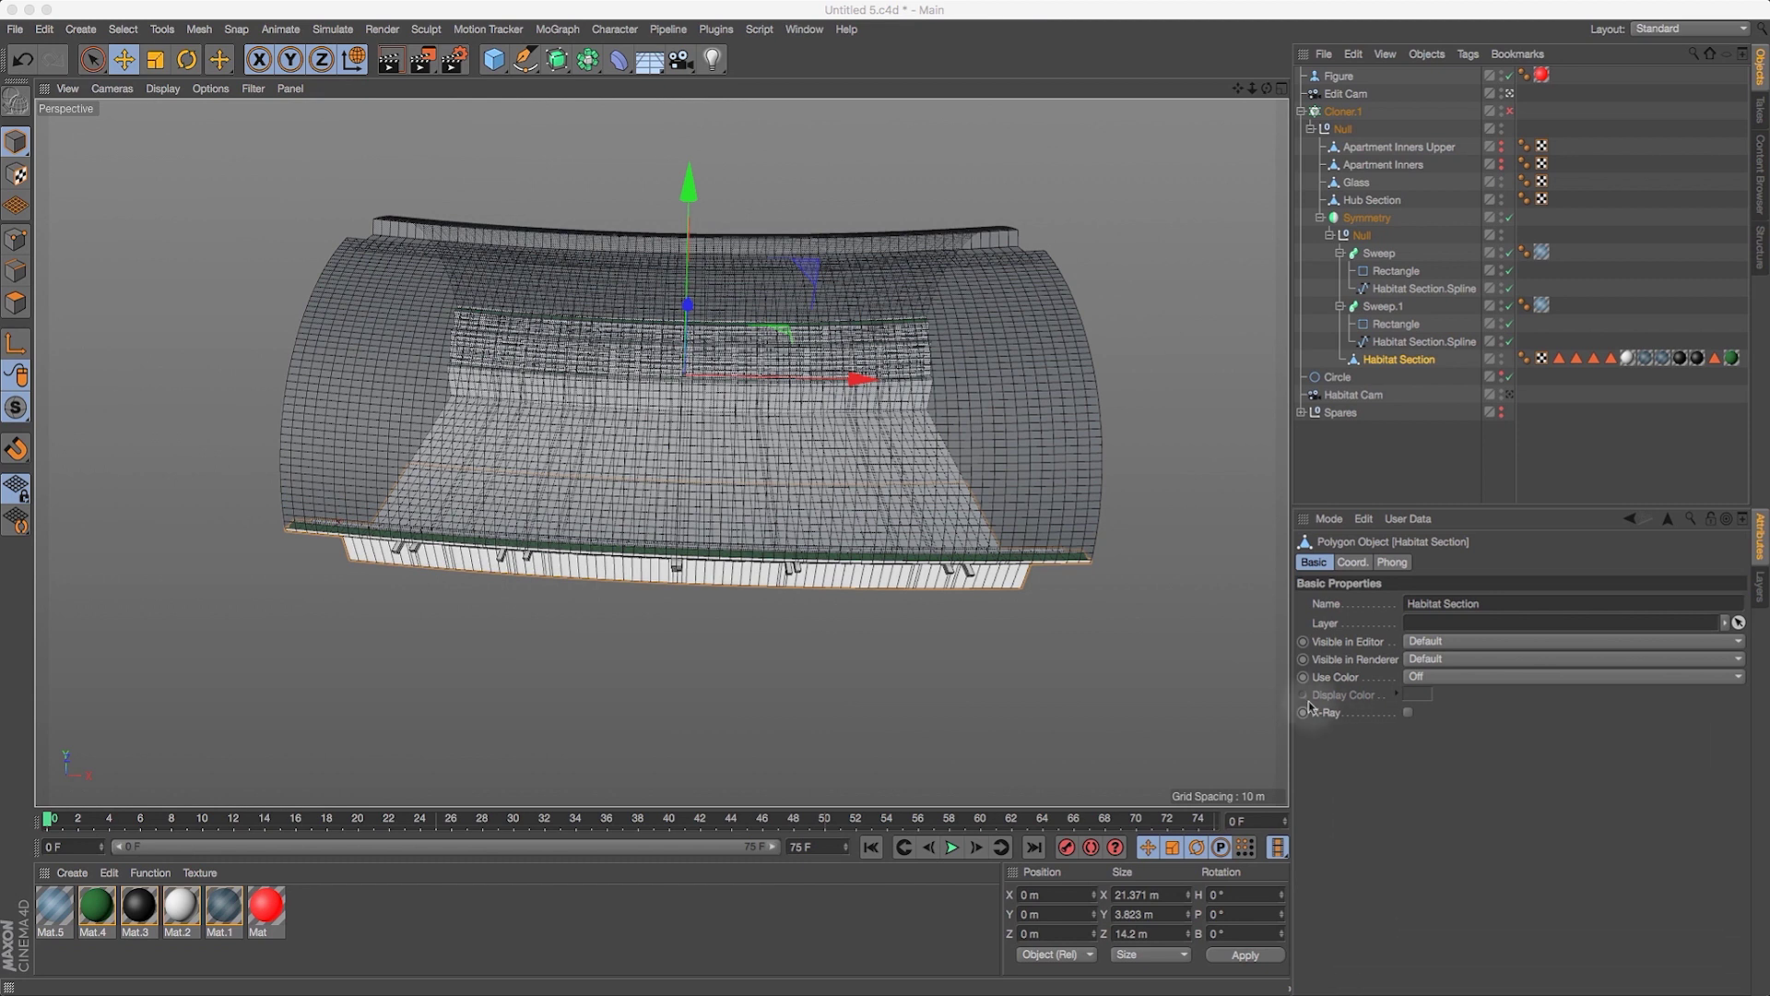
Switch to the Calculator and enter 20.371 as the length of the habitat section.
{"action": "key", "text": "super+Tab"}
{"action": "key", "text": "super+shift+Tab"}
{"action": "key", "text": "super+shift+Tab"}
{"action": "key", "text": "super+shift+Tab"}
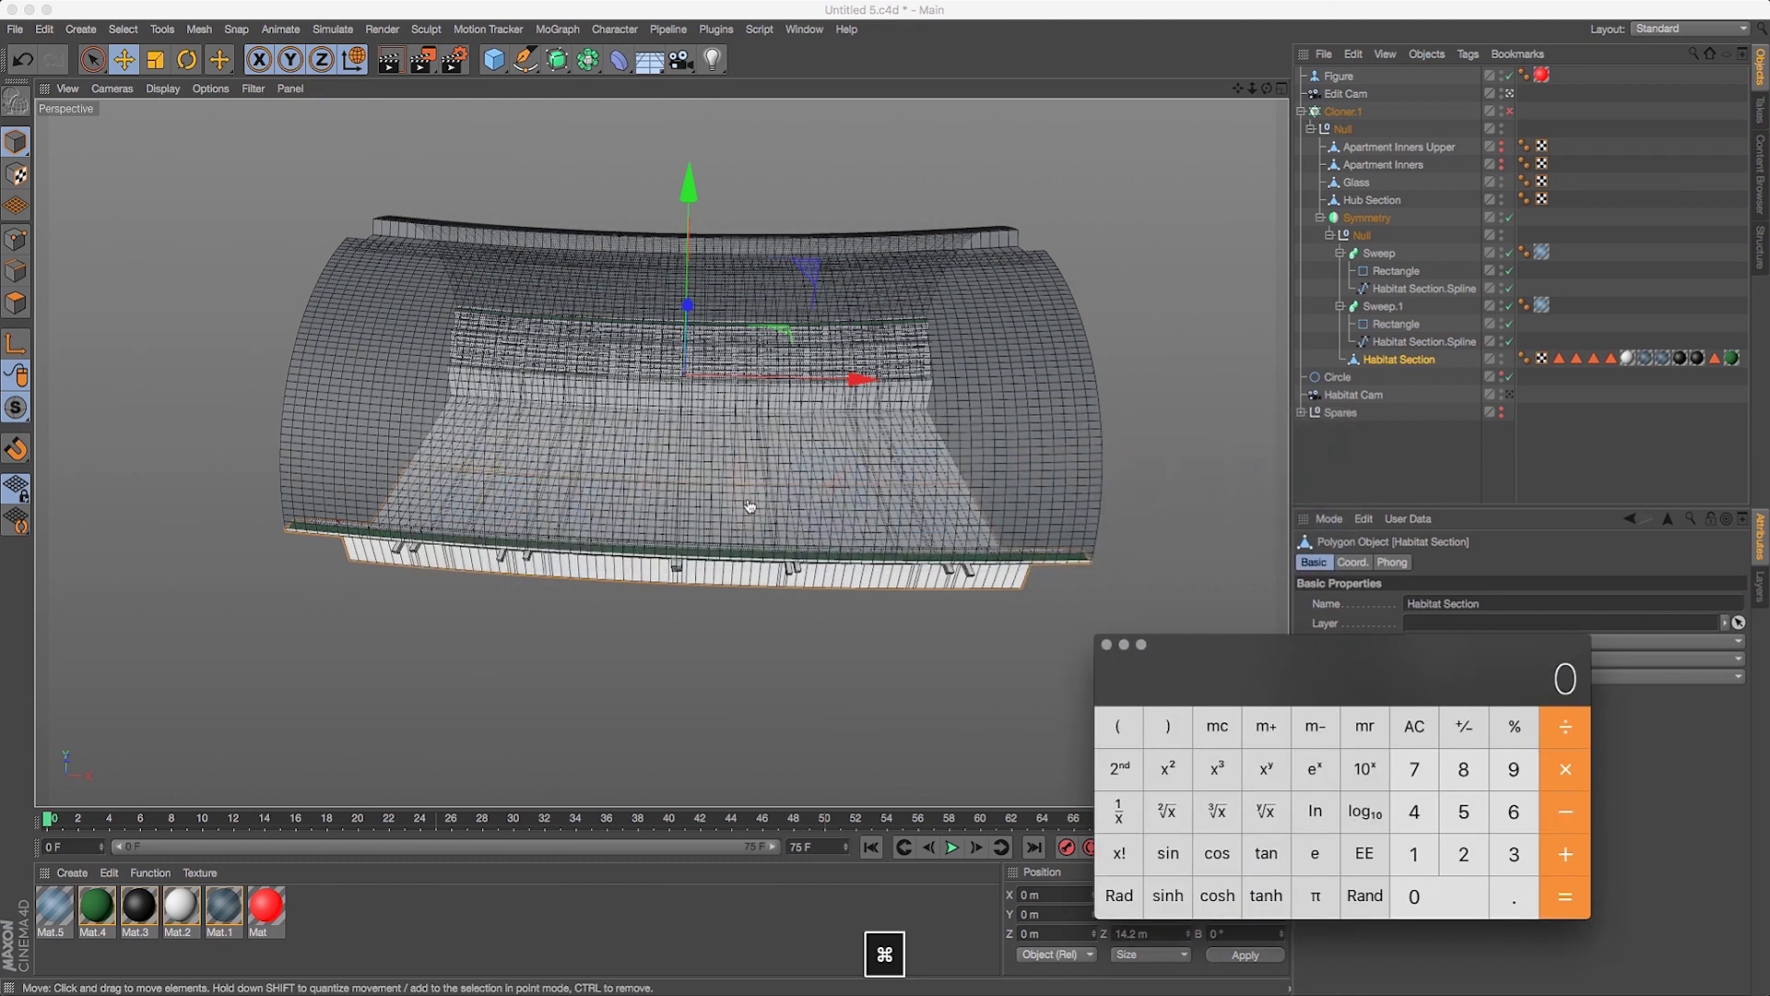
{"action": "left_click", "coordinate": [1466, 855]}
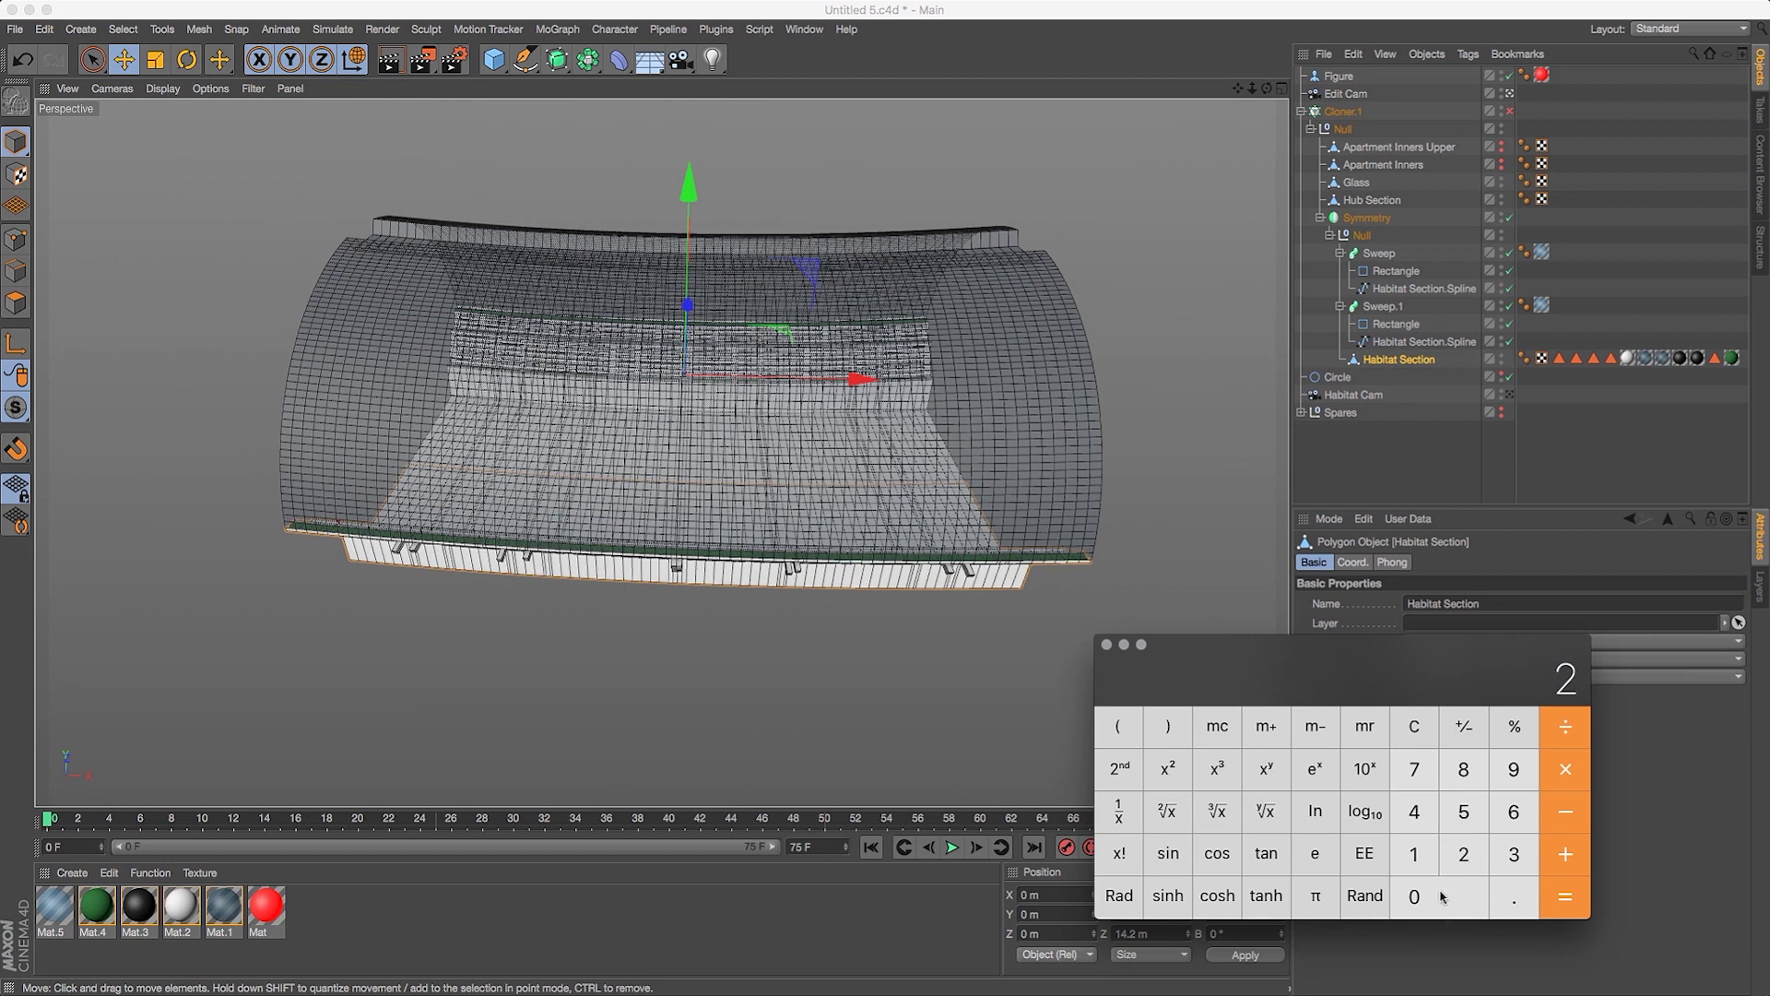
{"action": "left_click", "coordinate": [1466, 909]}
{"action": "left_click", "coordinate": [1513, 902]}
{"action": "left_click", "coordinate": [1409, 780]}
{"action": "left_click", "coordinate": [1417, 865]}
{"action": "left_click", "coordinate": [1418, 865]}
{"action": "left_click", "coordinate": [1515, 855]}
{"action": "left_click", "coordinate": [1414, 769]}
{"action": "left_click", "coordinate": [1414, 855]}
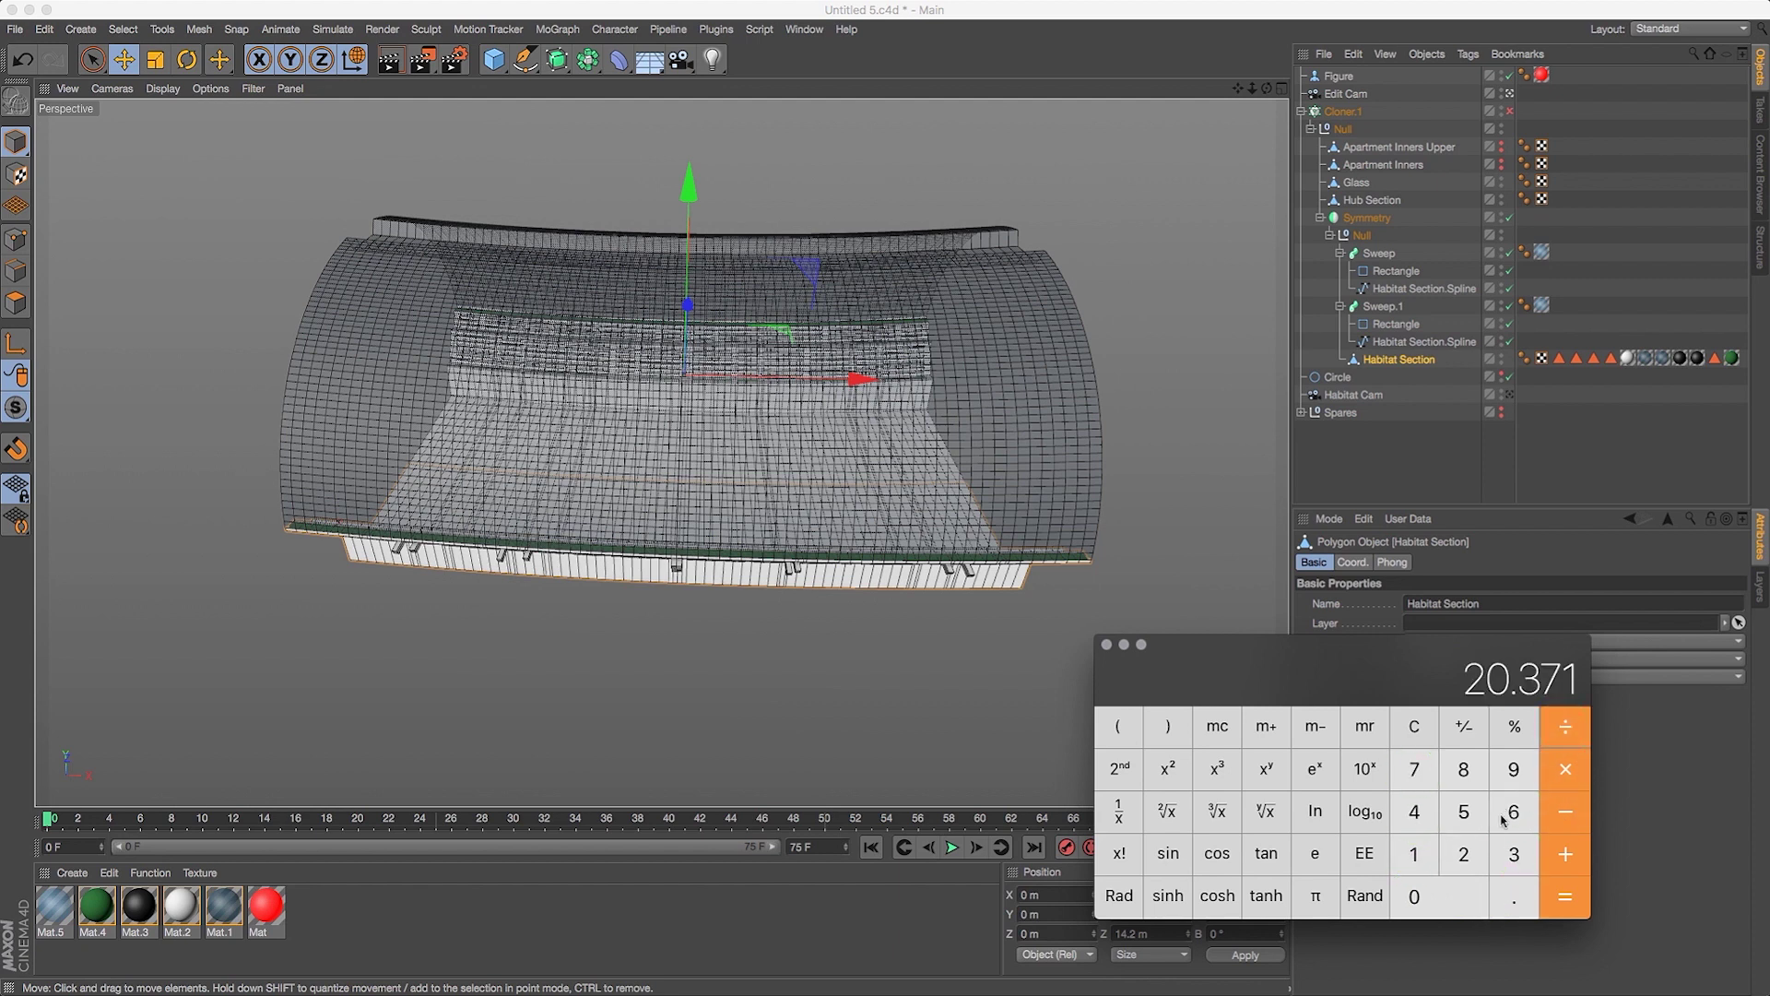
Divide the entered length by 2, and divide the result by 2 again to get a quarter of the section's length.
{"action": "left_click", "coordinate": [1471, 856]}
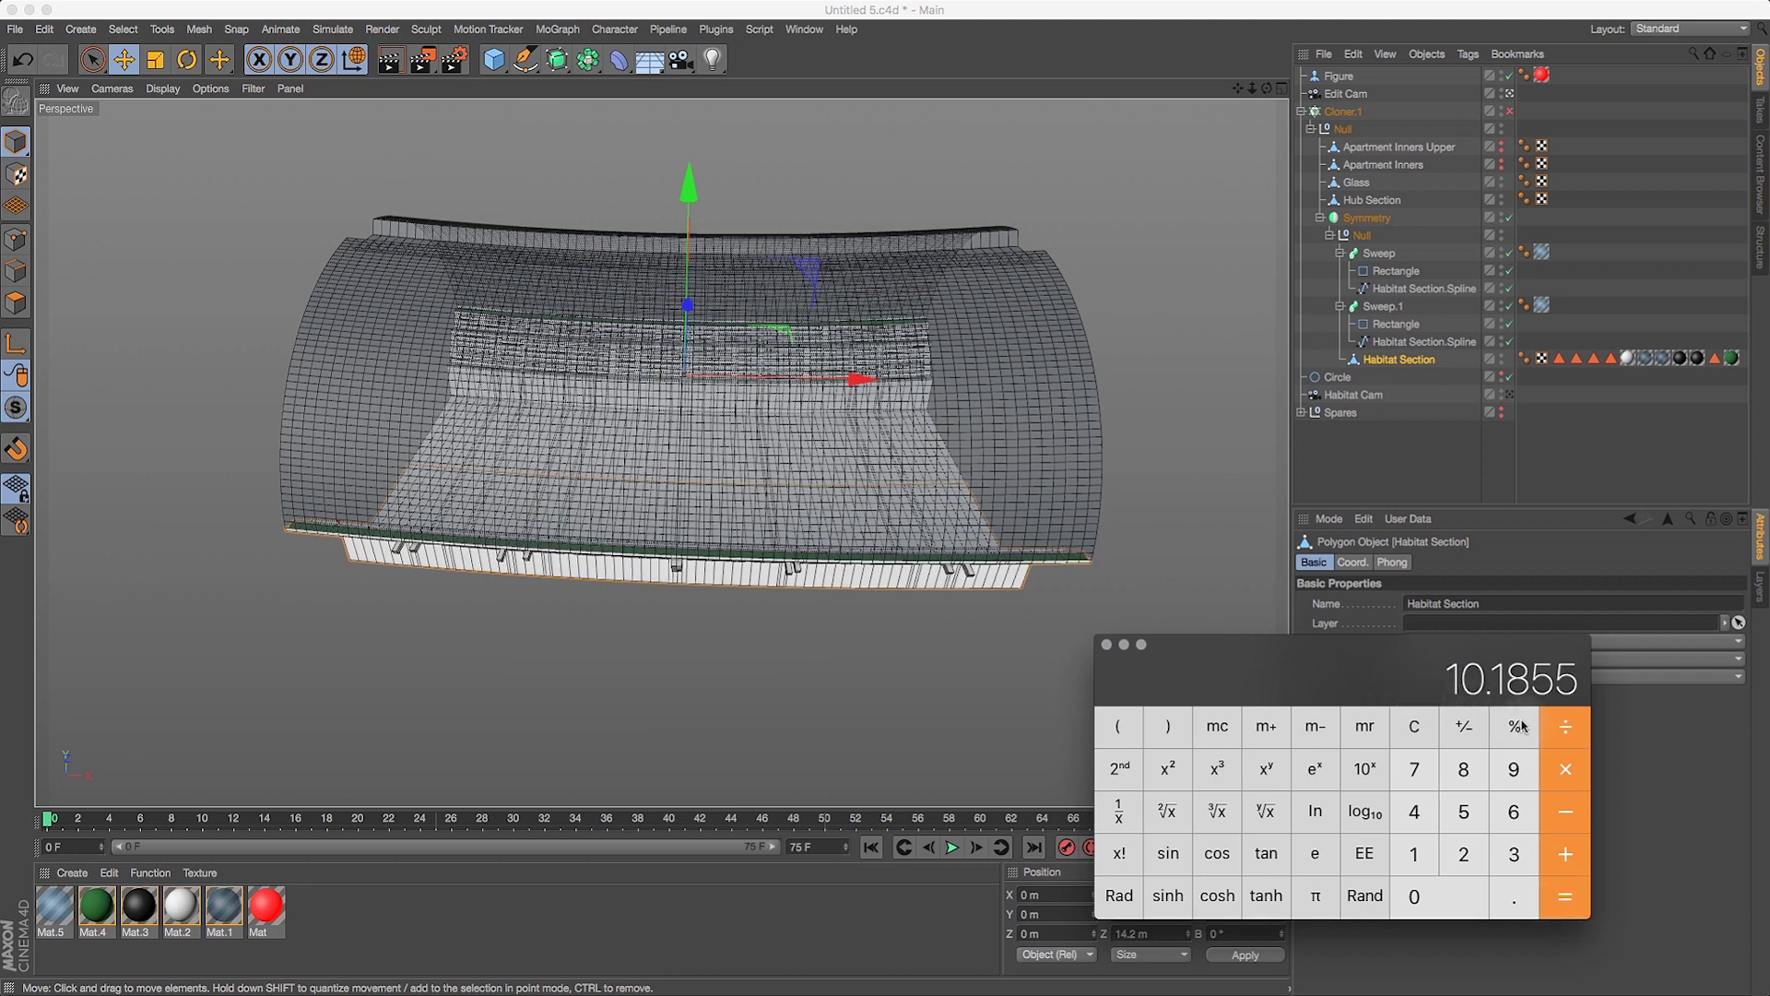
{"action": "left_click", "coordinate": [1566, 728]}
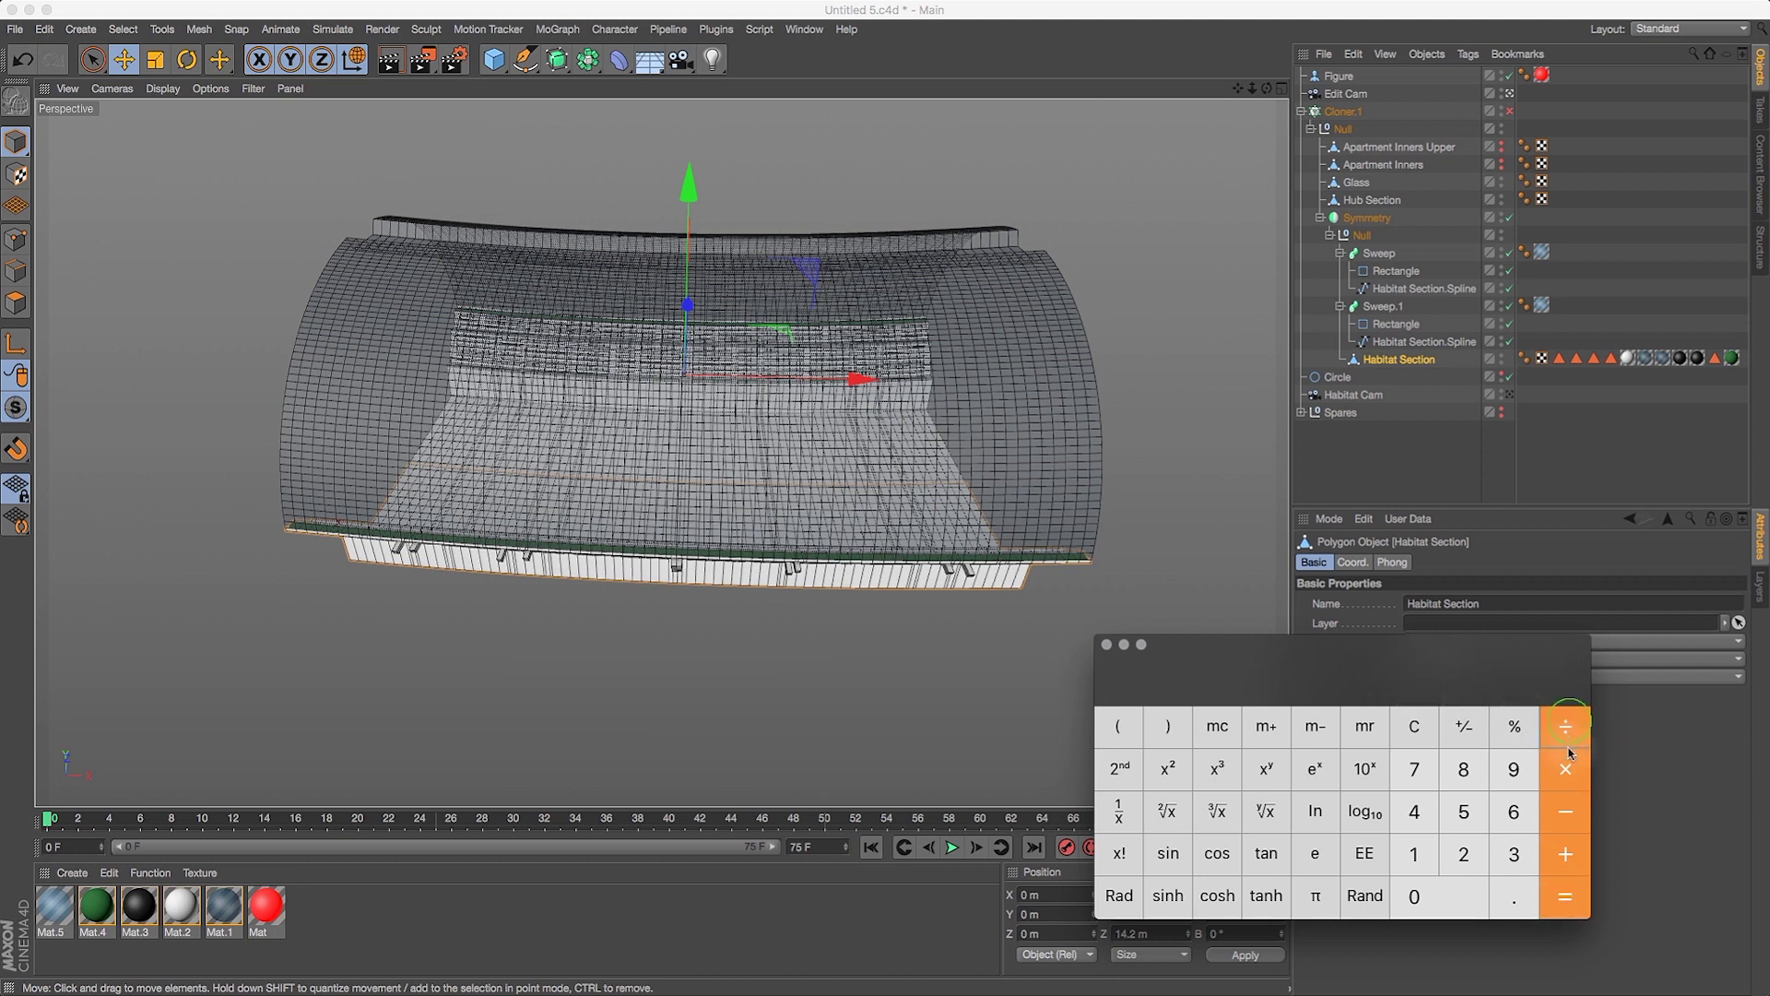
{"action": "left_click", "coordinate": [1463, 855]}
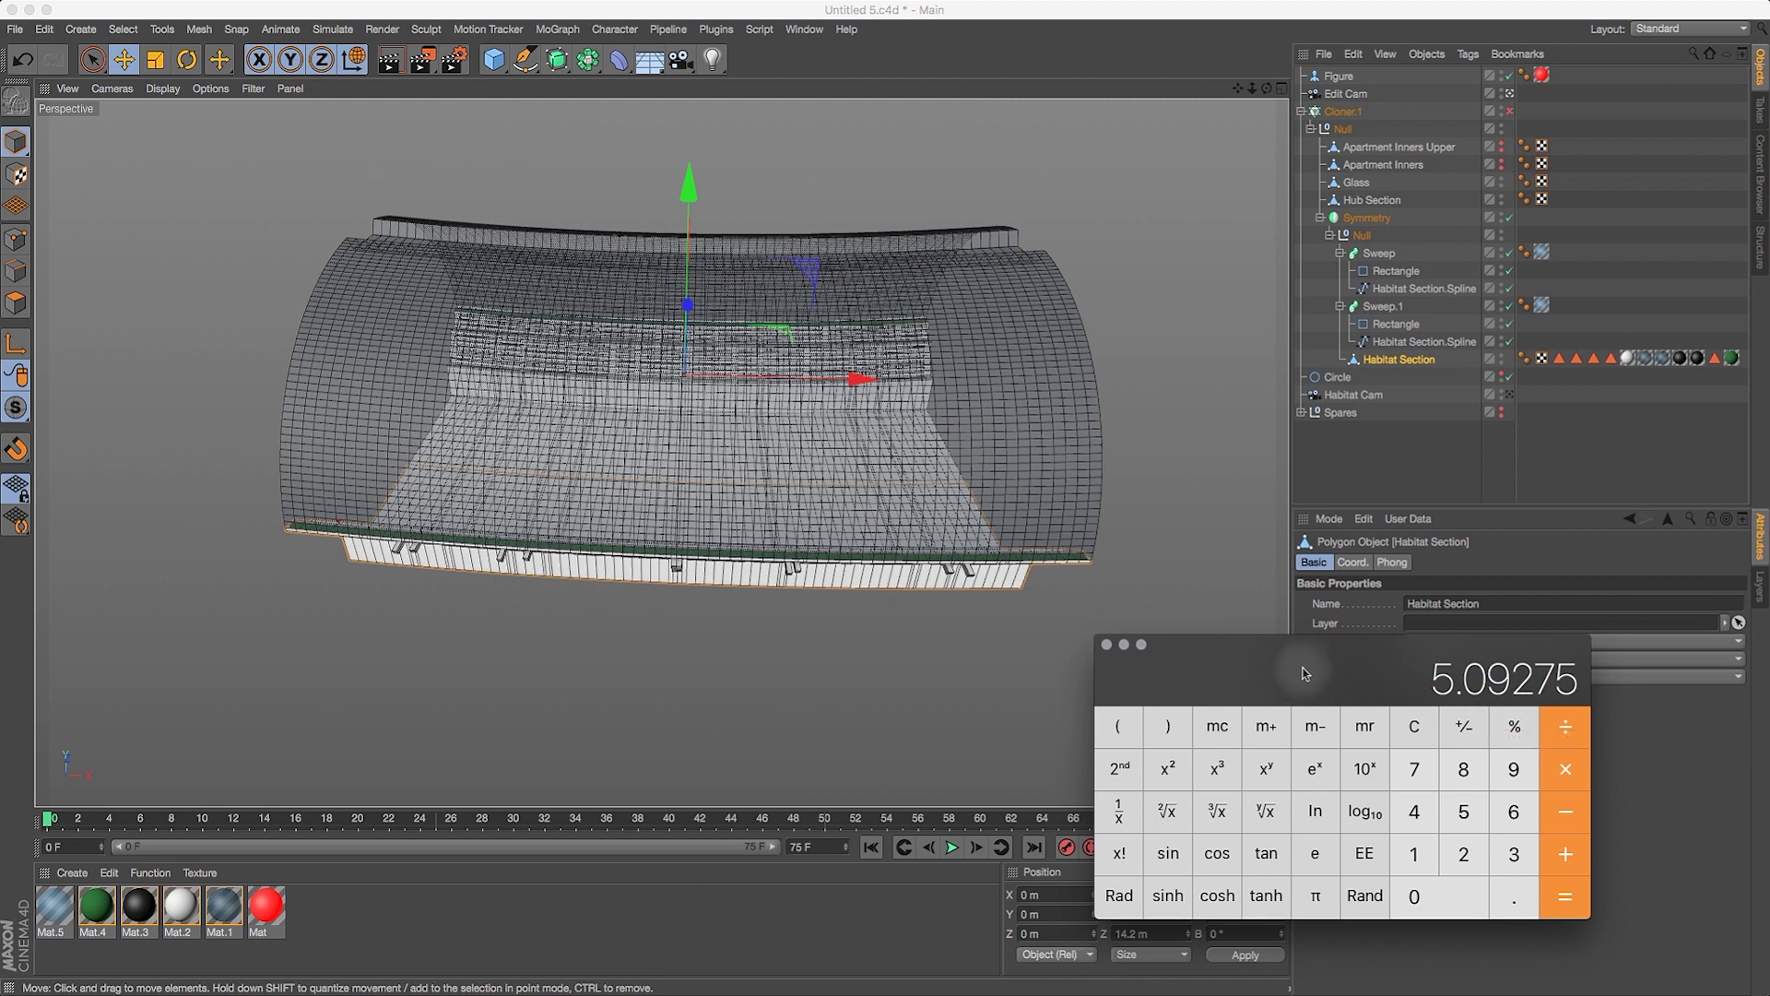
Return to Cinema 4D, add a Torus primitive and set its orientation to +X.
{"action": "left_click", "coordinate": [1211, 61]}
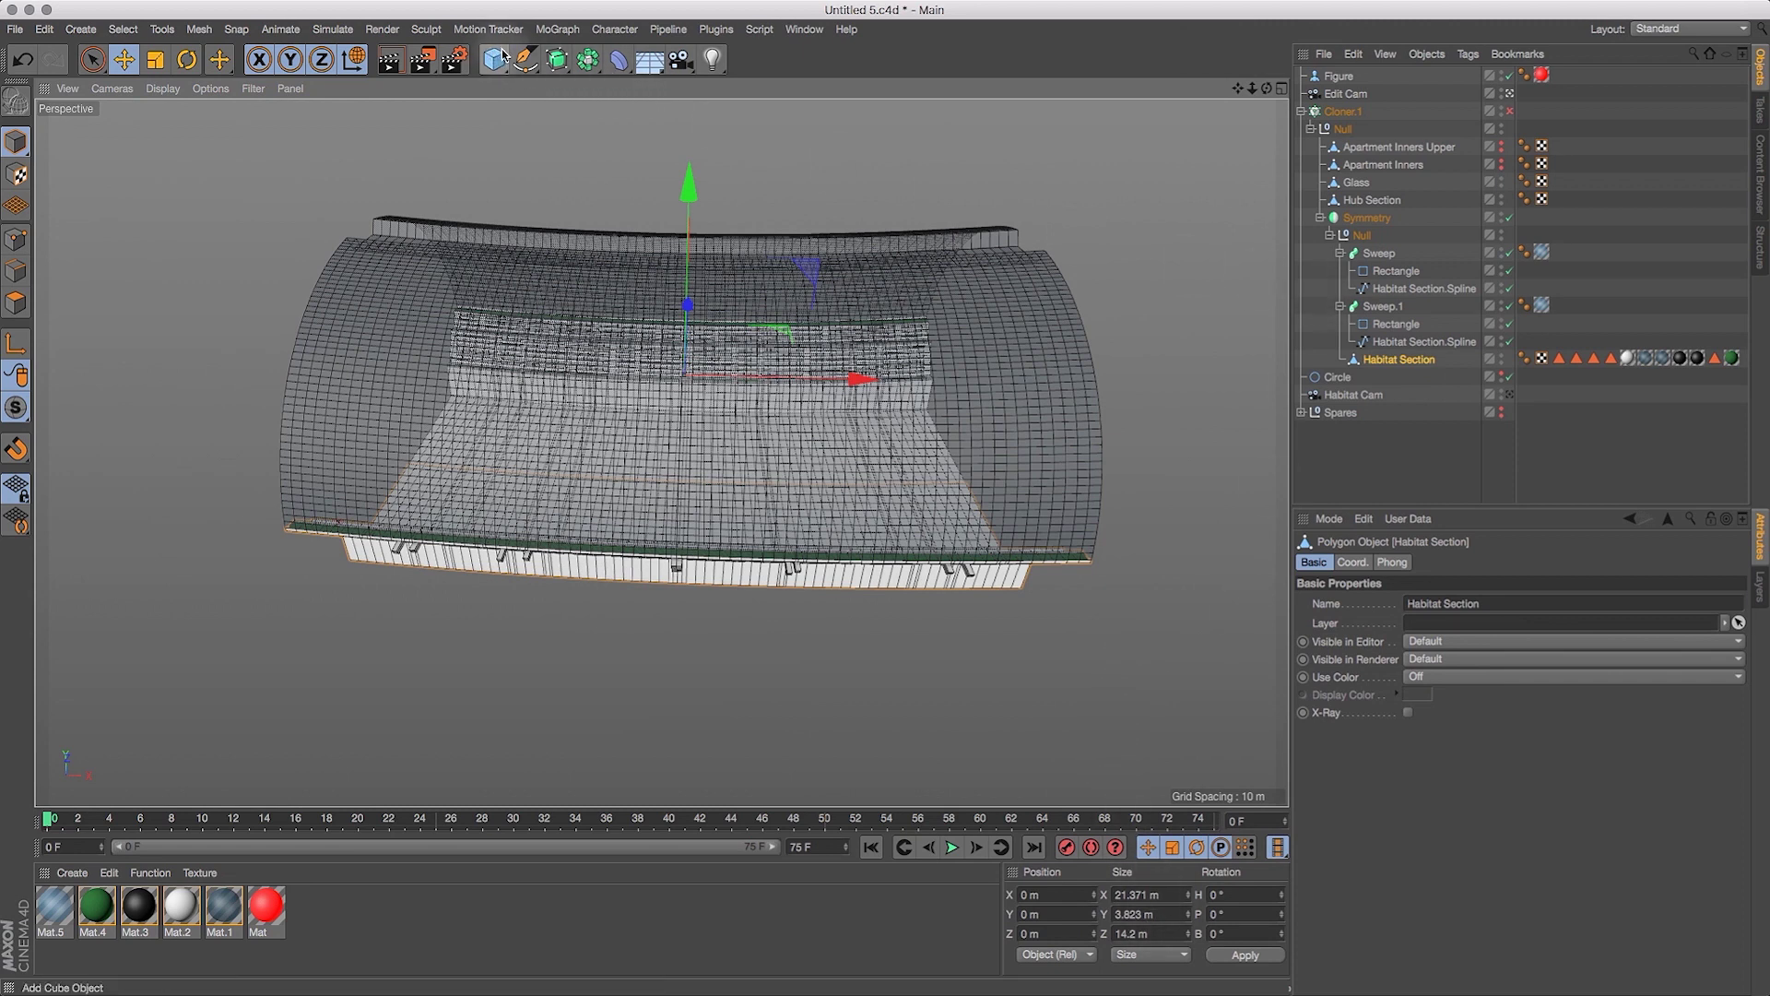
{"action": "left_click_drag", "start_coordinate": [498, 59], "coordinate": [567, 147]}
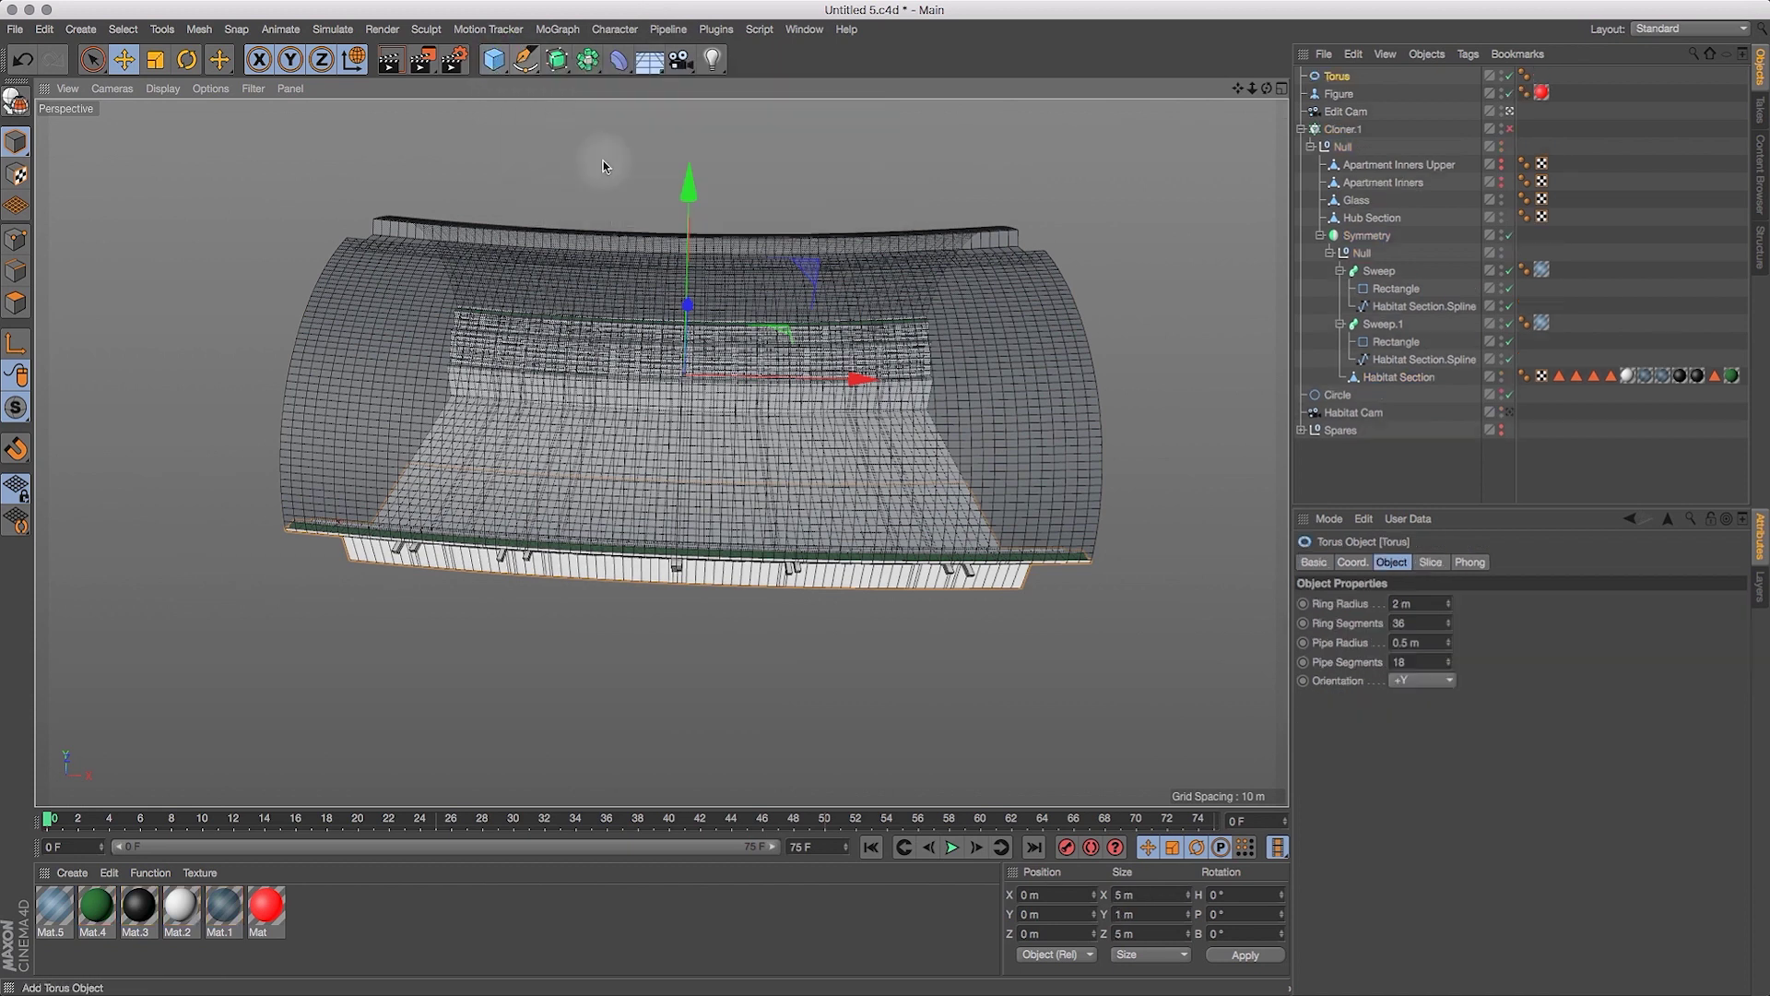
{"action": "left_click", "coordinate": [1424, 681]}
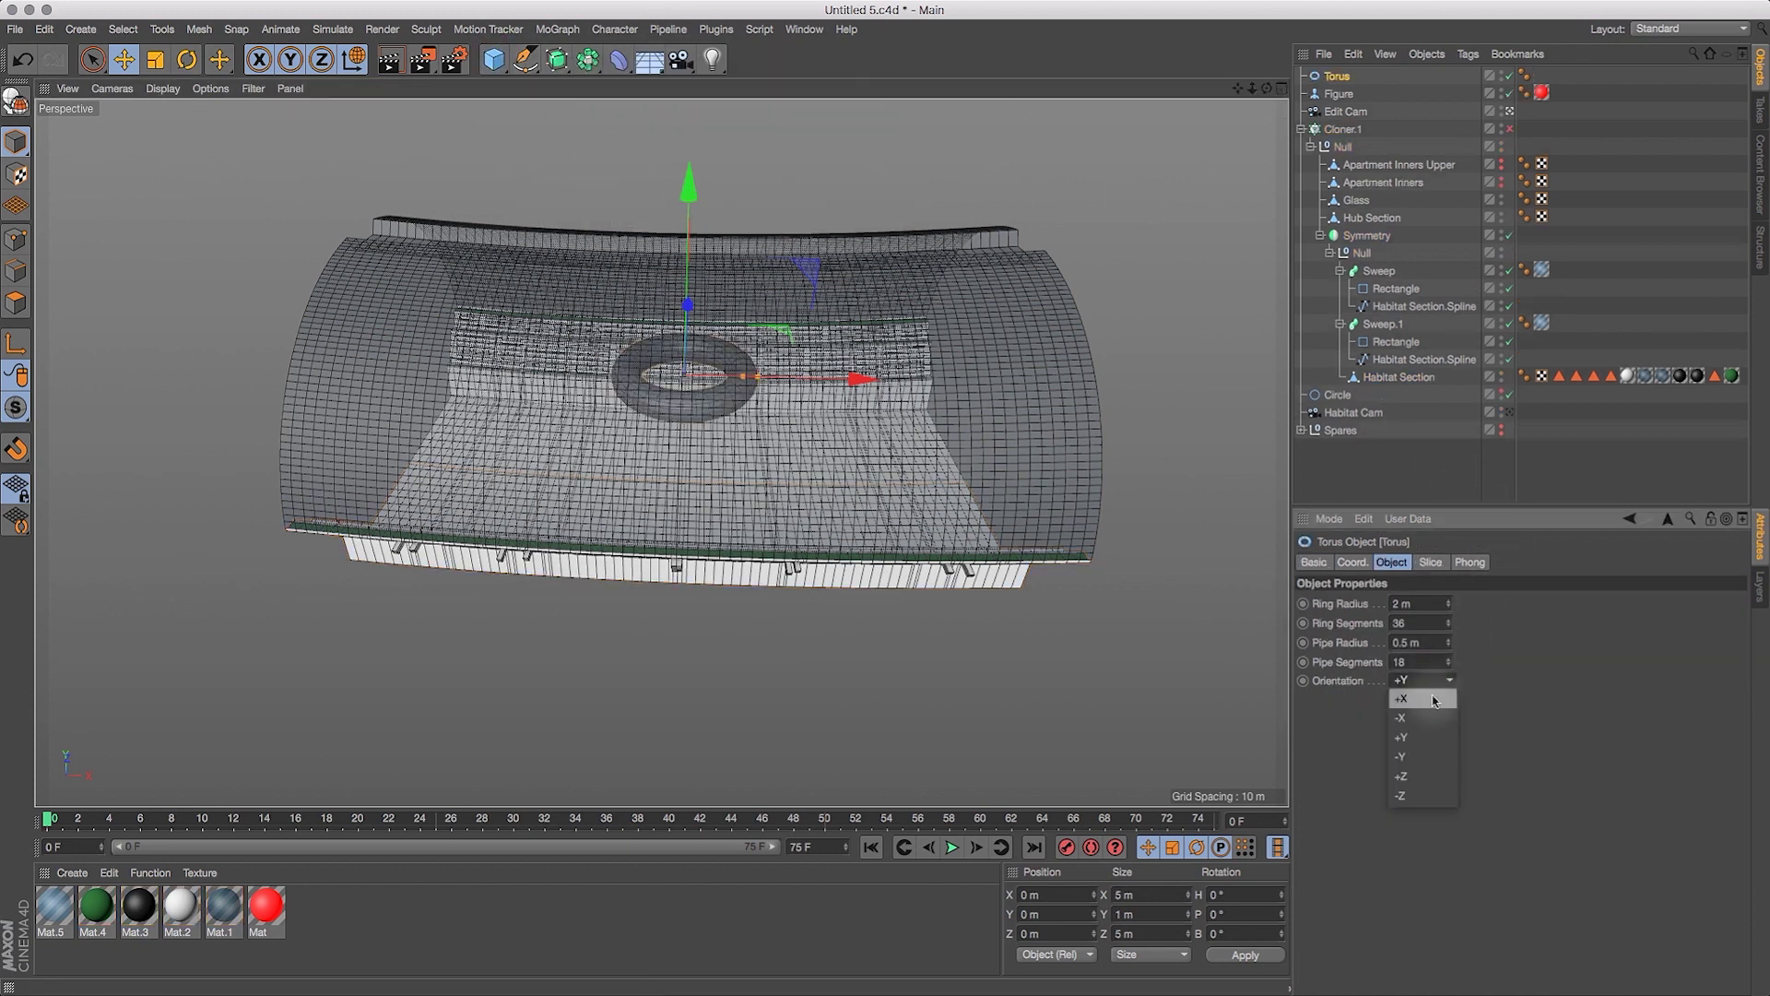
{"action": "left_click", "coordinate": [1434, 716]}
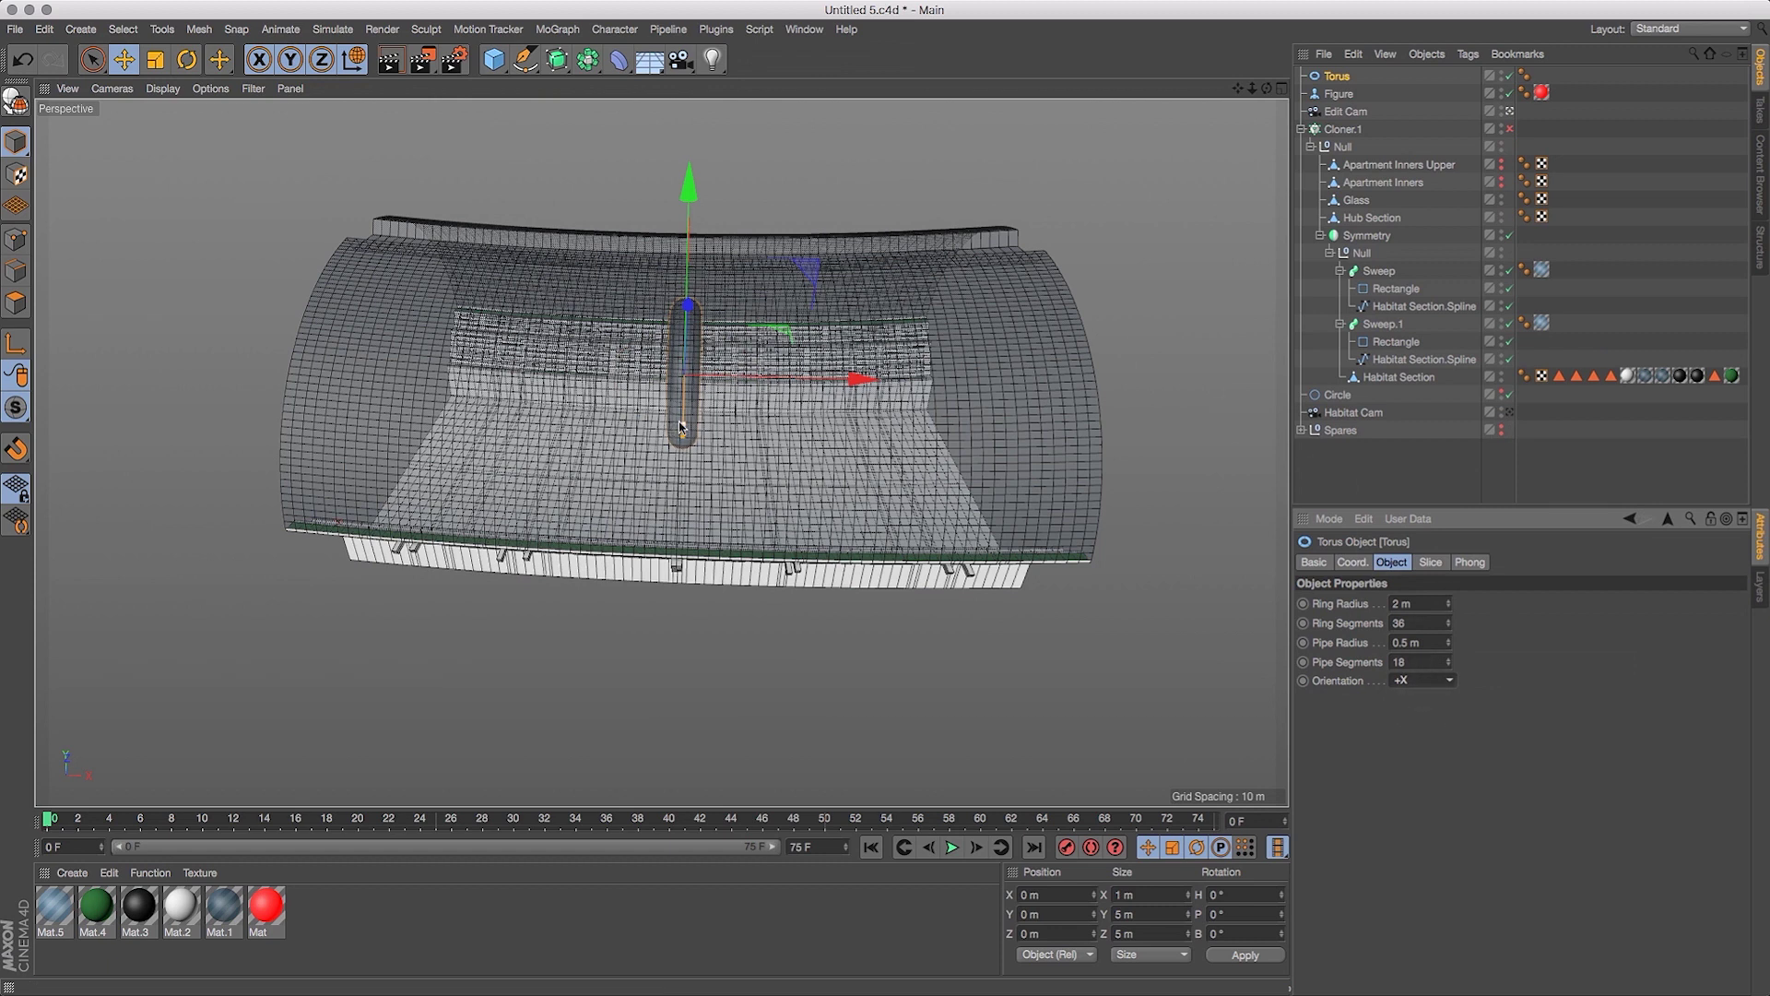
Enlarge the torus to a ring radius of about 5.83 m with a pipe radius of about 0.18 m.
{"action": "left_click", "coordinate": [156, 57]}
{"action": "left_click_drag", "start_coordinate": [186, 330], "coordinate": [1389, 1]}
{"action": "left_click_drag", "start_coordinate": [680, 507], "coordinate": [688, 559]}
{"action": "left_click", "coordinate": [156, 59]}
{"action": "left_click_drag", "start_coordinate": [441, 148], "coordinate": [322, 251]}
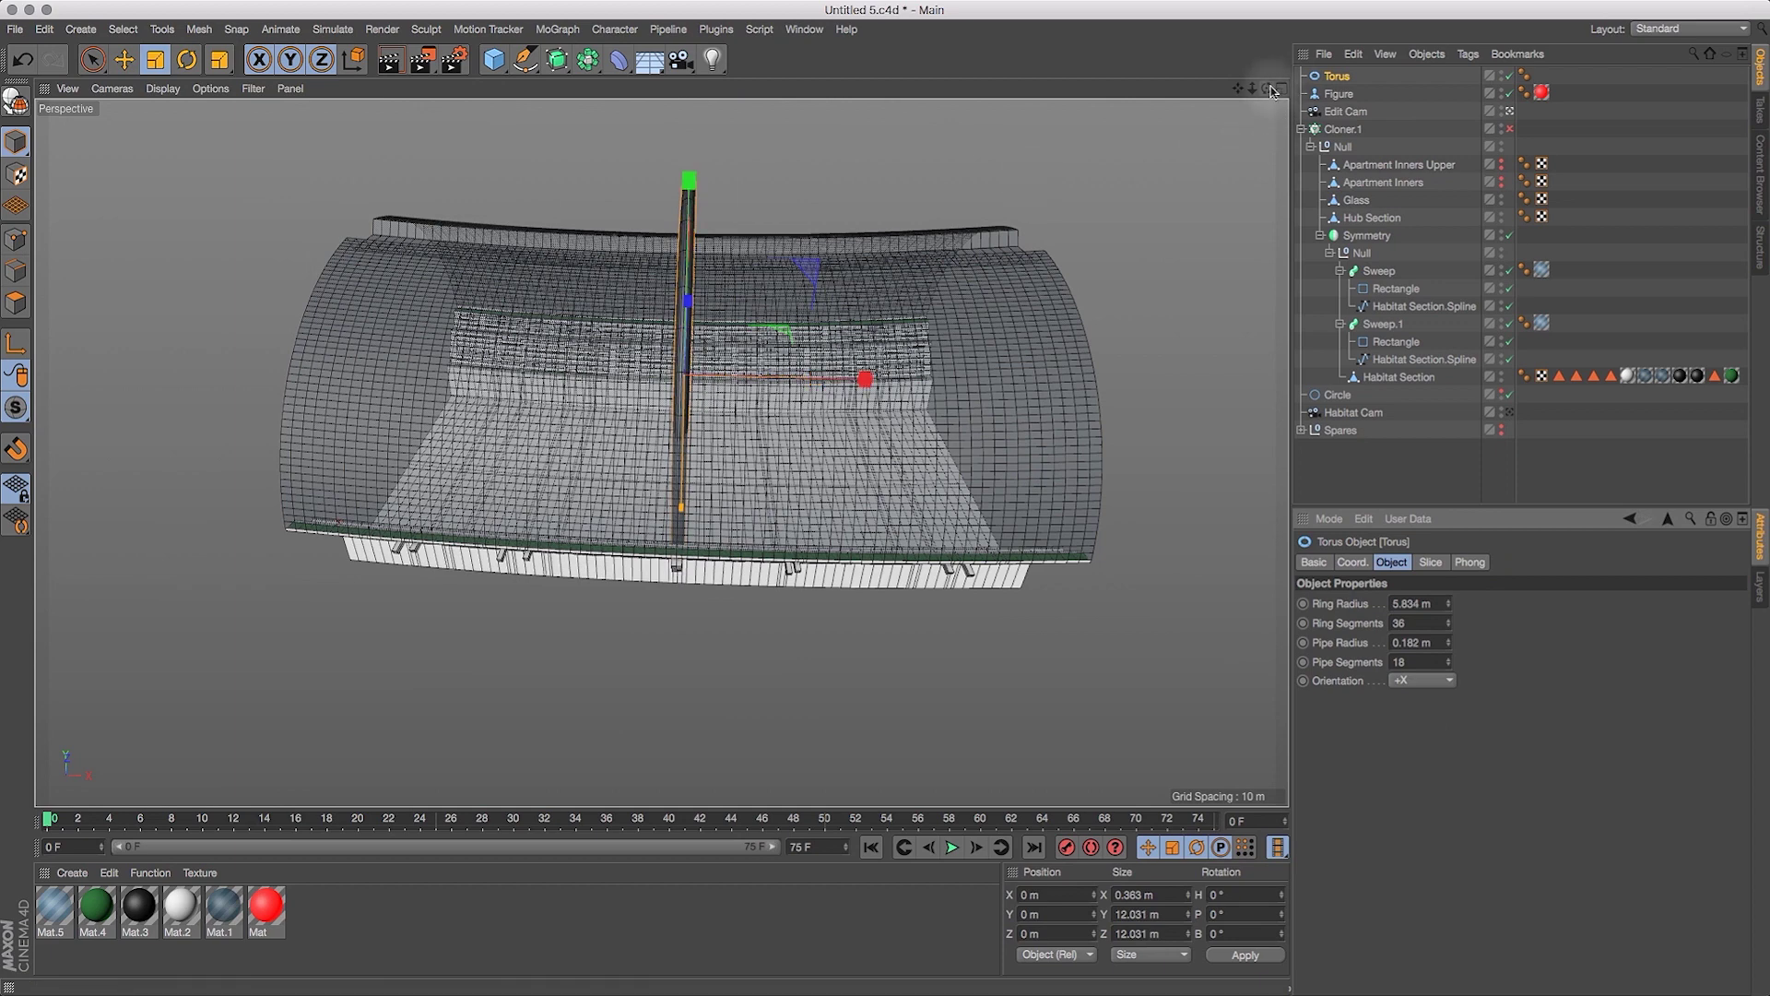
Lower the torus to about Y -2.1 m and scale it to a ring radius of about 6.8 m around the section.
{"action": "left_click_drag", "start_coordinate": [1270, 92], "coordinate": [1349, 87]}
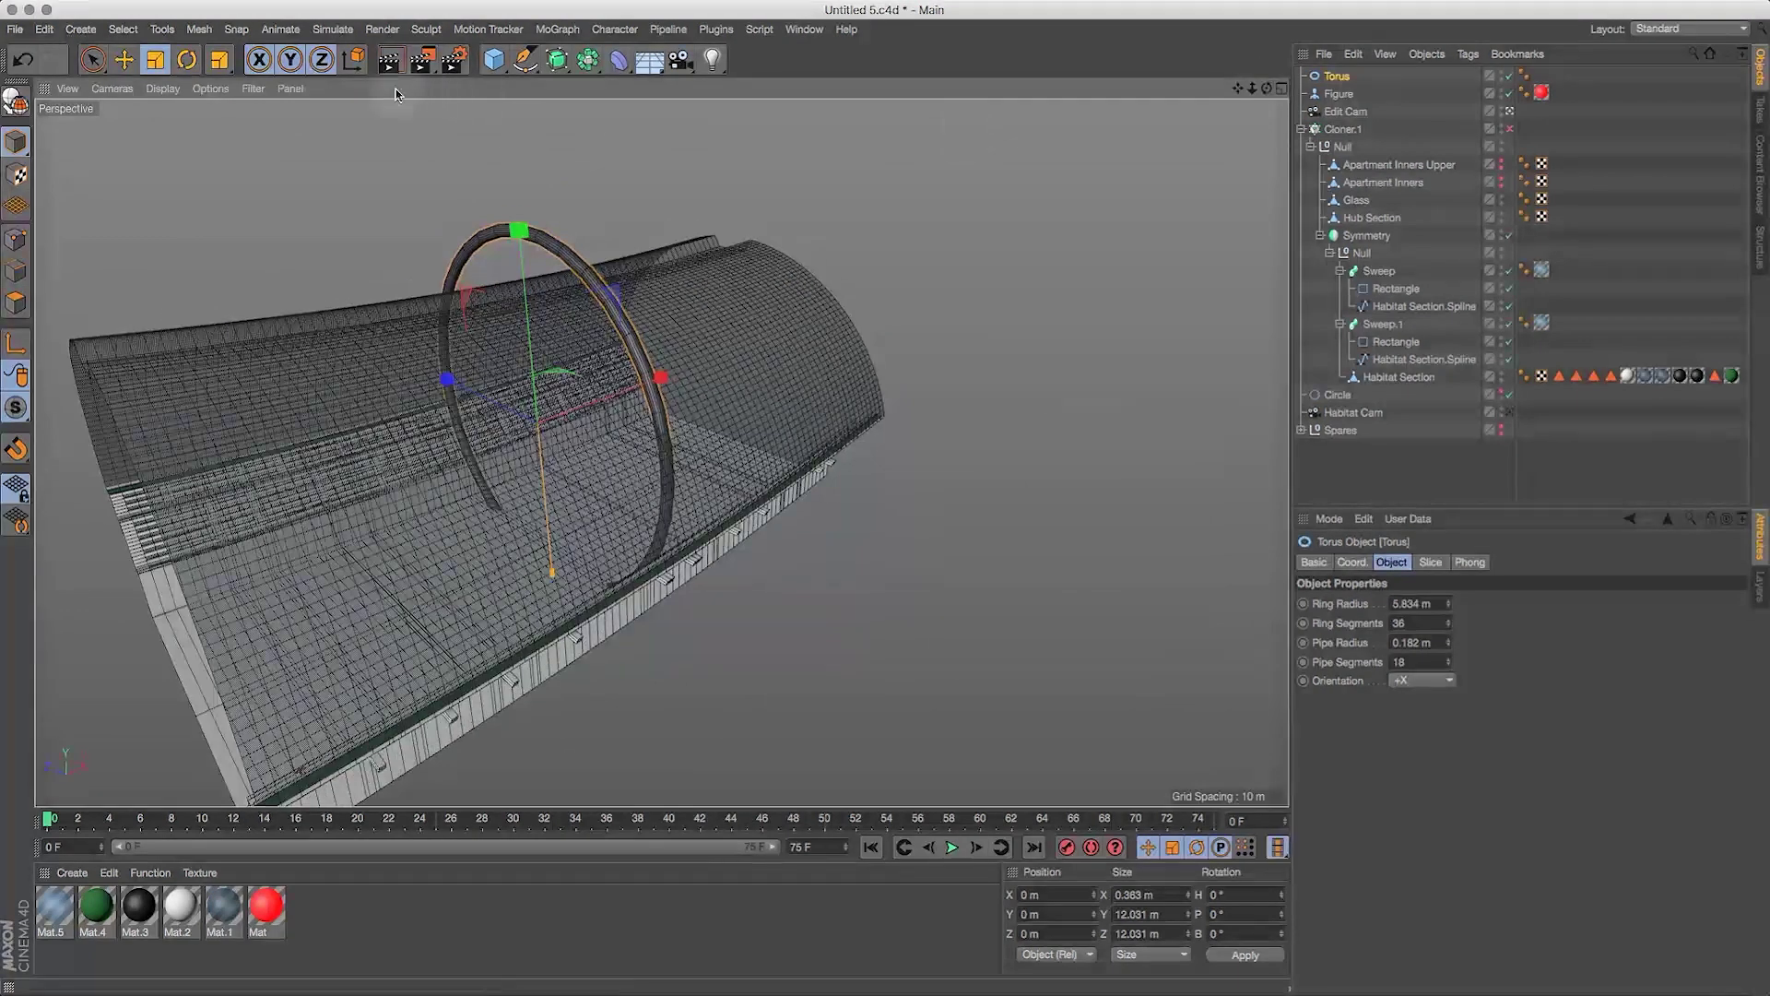
{"action": "left_click", "coordinate": [123, 60]}
{"action": "left_click_drag", "start_coordinate": [520, 233], "coordinate": [535, 274]}
{"action": "left_click", "coordinate": [155, 60]}
{"action": "left_click_drag", "start_coordinate": [223, 196], "coordinate": [349, 173]}
{"action": "left_click", "coordinate": [122, 60]}
{"action": "left_click_drag", "start_coordinate": [531, 275], "coordinate": [537, 311]}
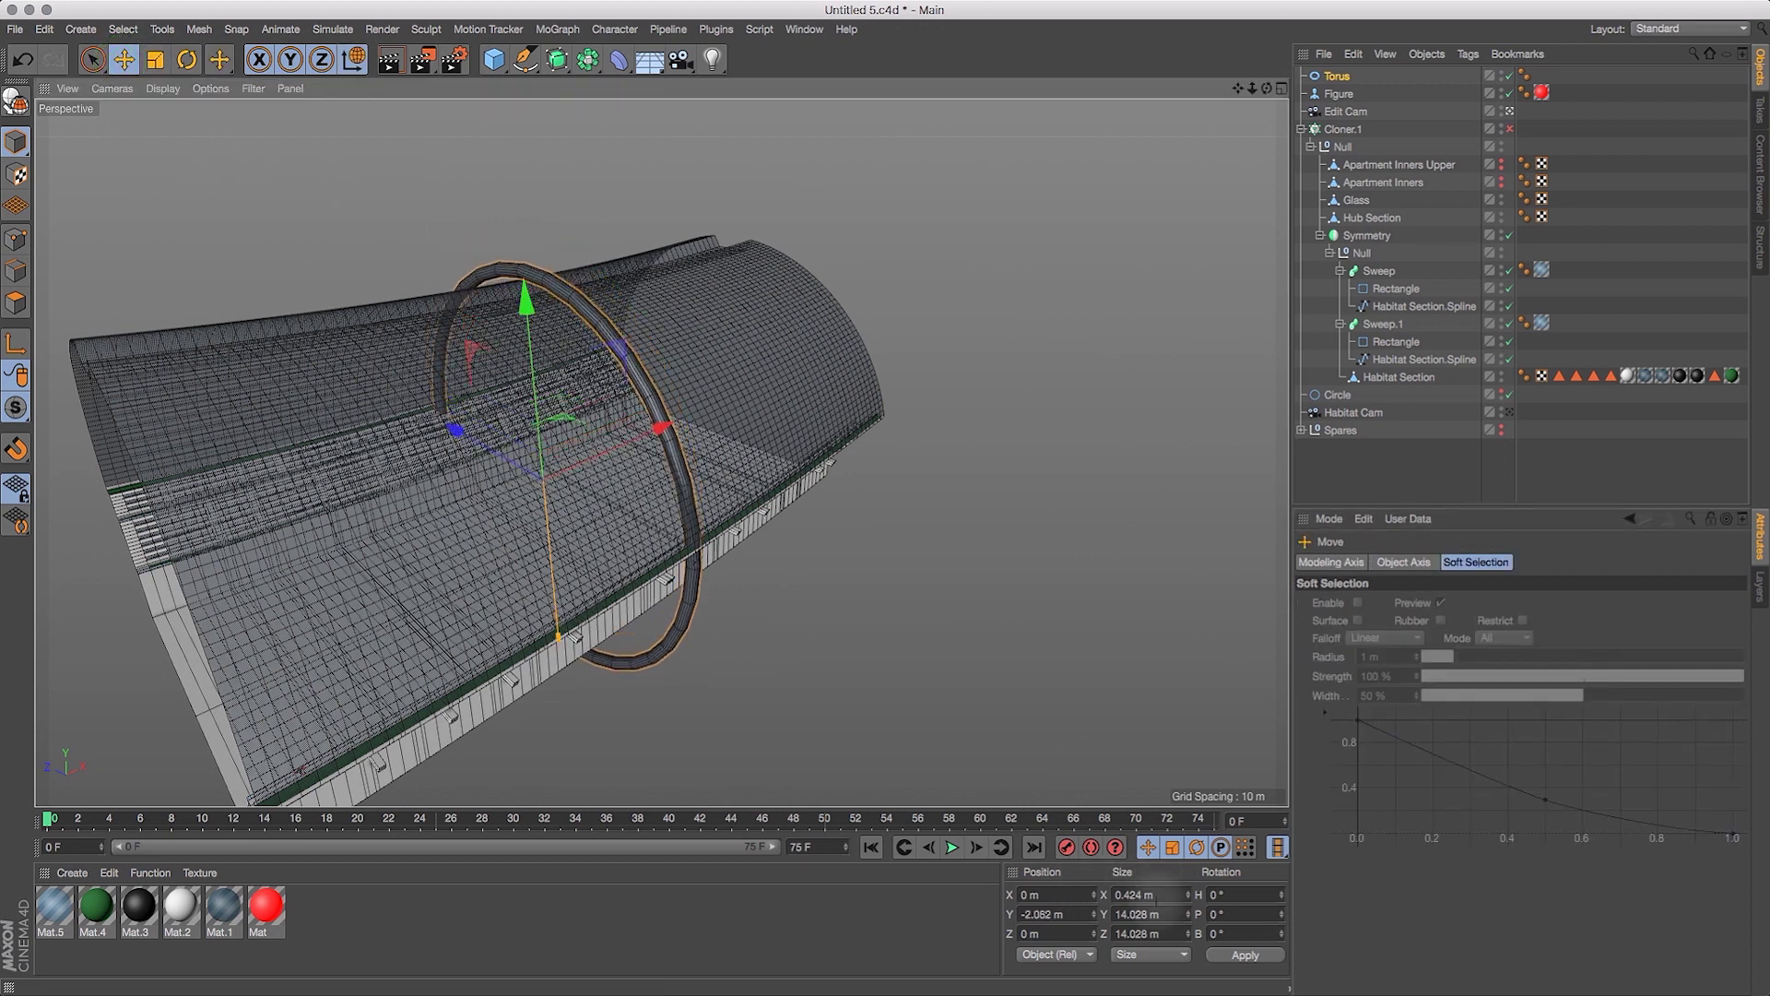
Check the calculated quarter length, set the torus's X position to -5.09 m and select the torus to show its object properties.
{"action": "key", "text": "super+Tab"}
{"action": "key", "text": "super+Tab"}
{"action": "key", "text": "super+shift+Tab"}
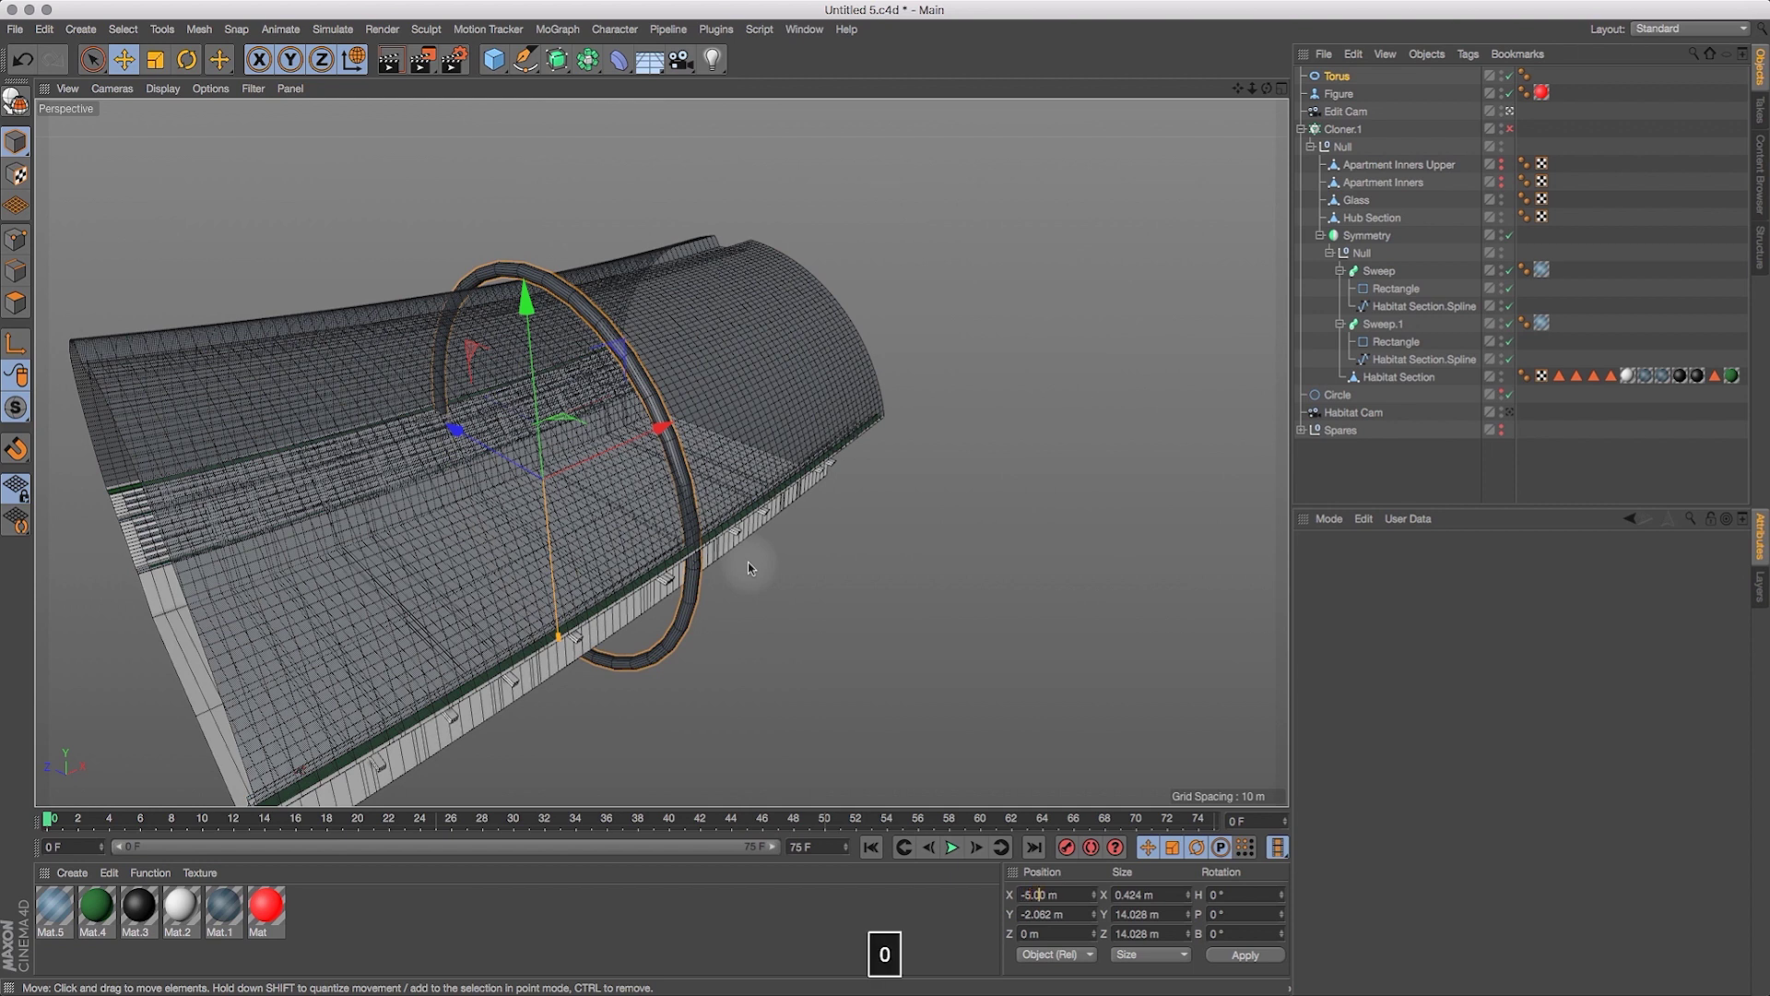
{"action": "key", "text": "Return"}
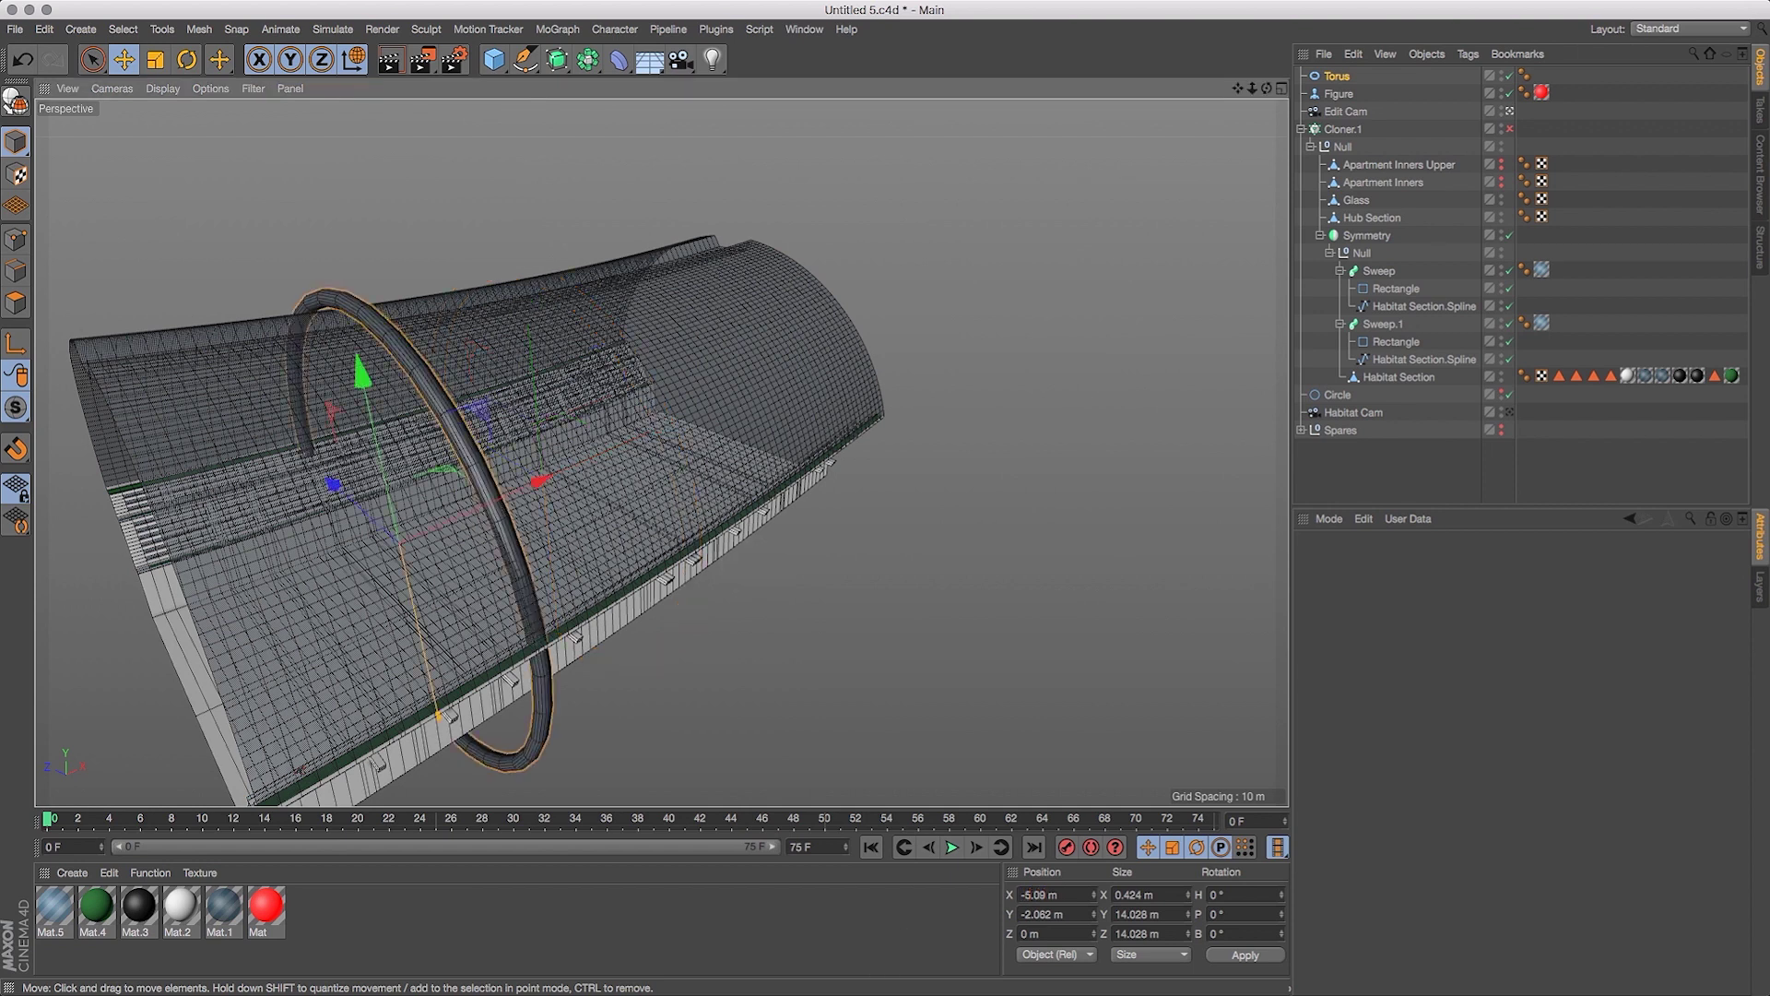
{"action": "left_click", "coordinate": [1335, 78]}
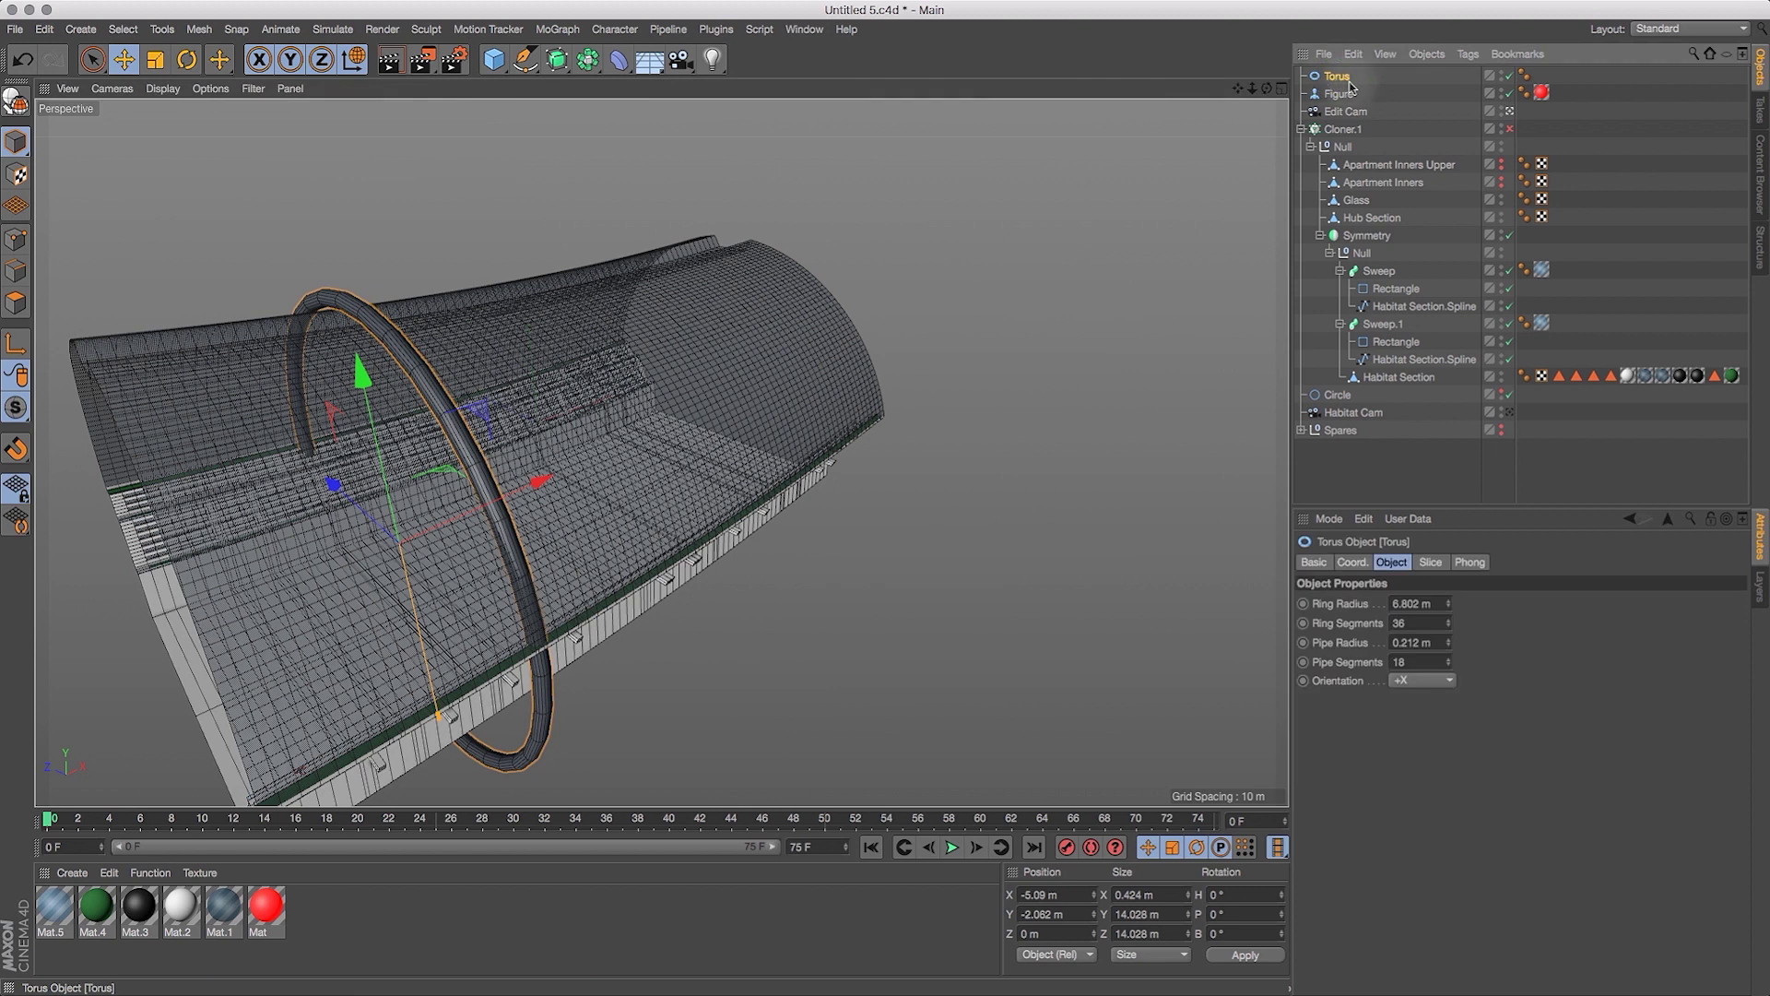
Paste a copy of the torus and set the copy's X position to 5.09 m.
{"action": "key", "text": "super+v"}
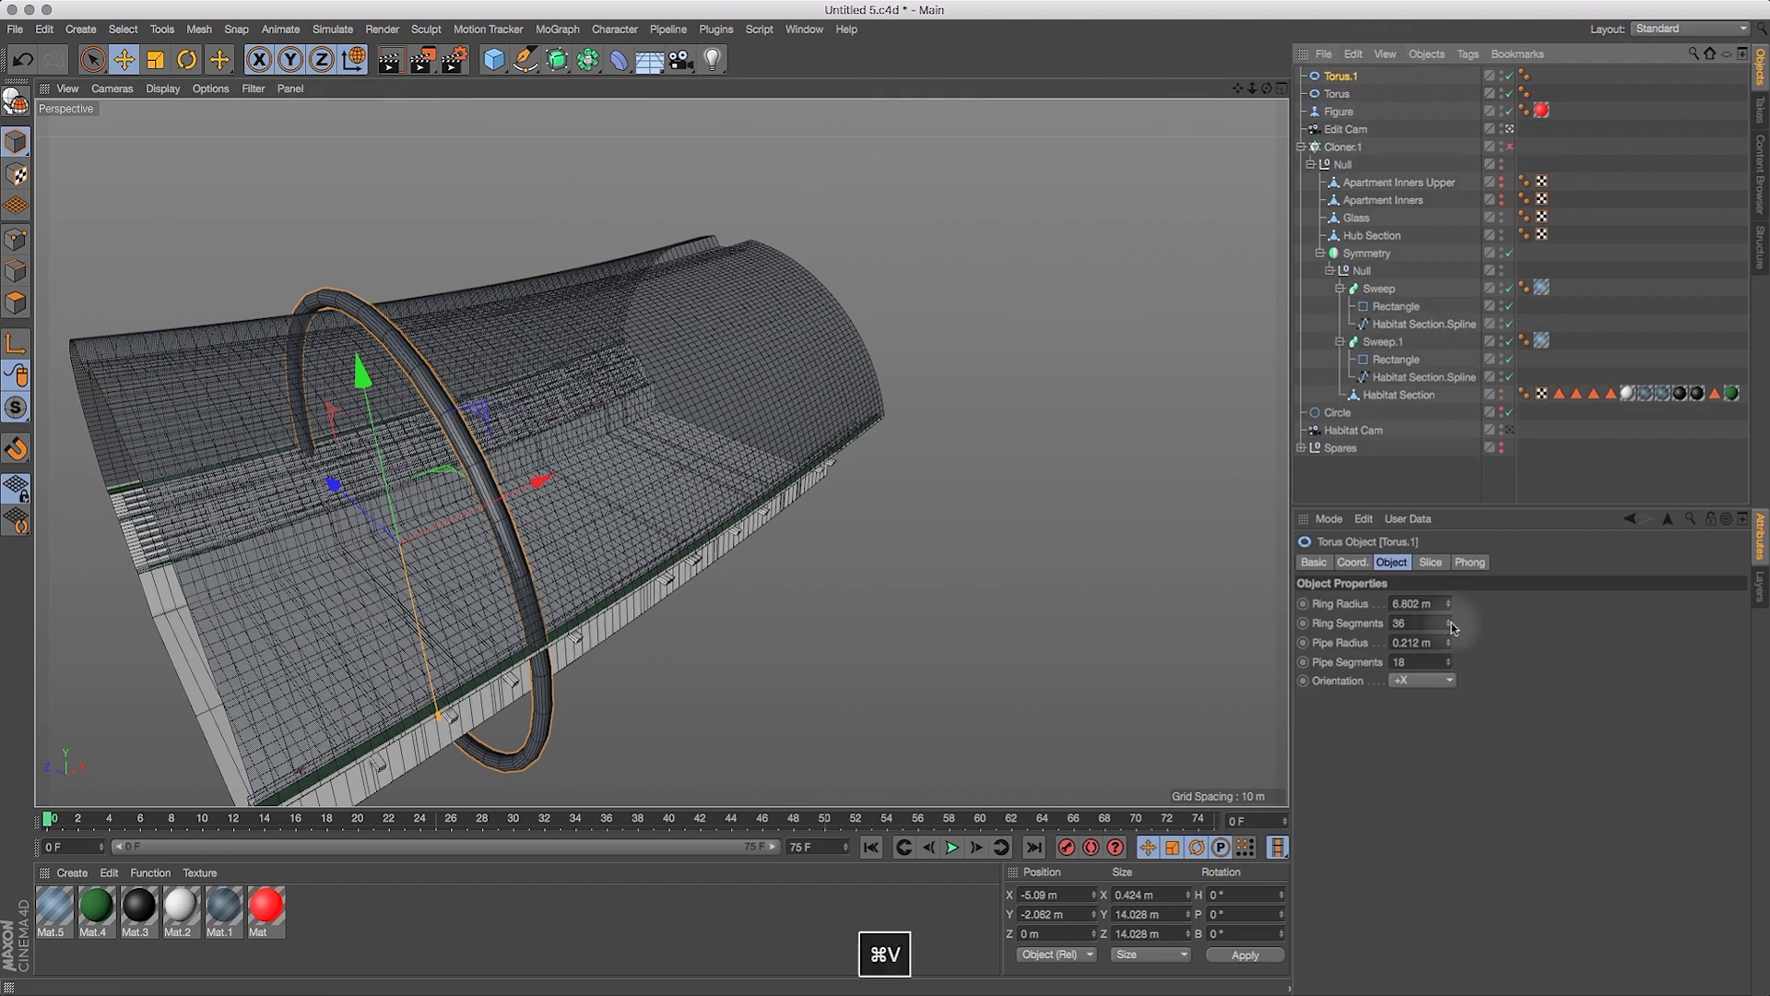
{"action": "left_click", "coordinate": [1023, 894]}
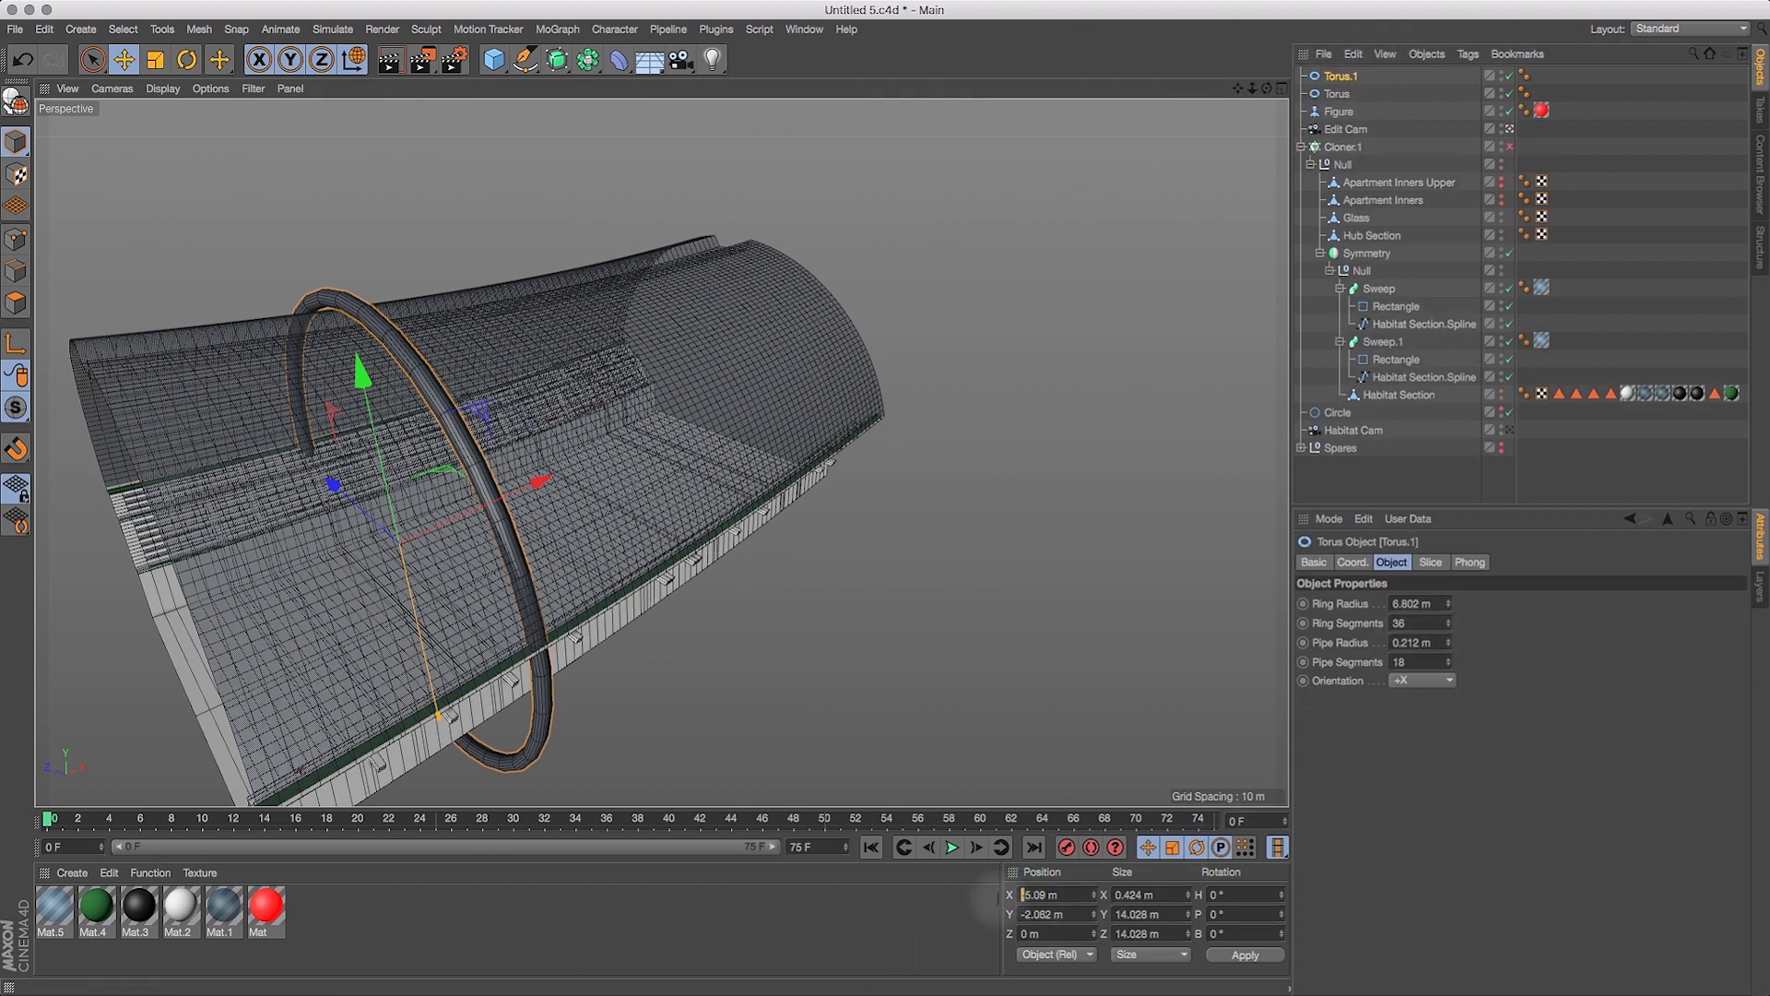
{"action": "key", "text": "Delete"}
{"action": "key", "text": "Return"}
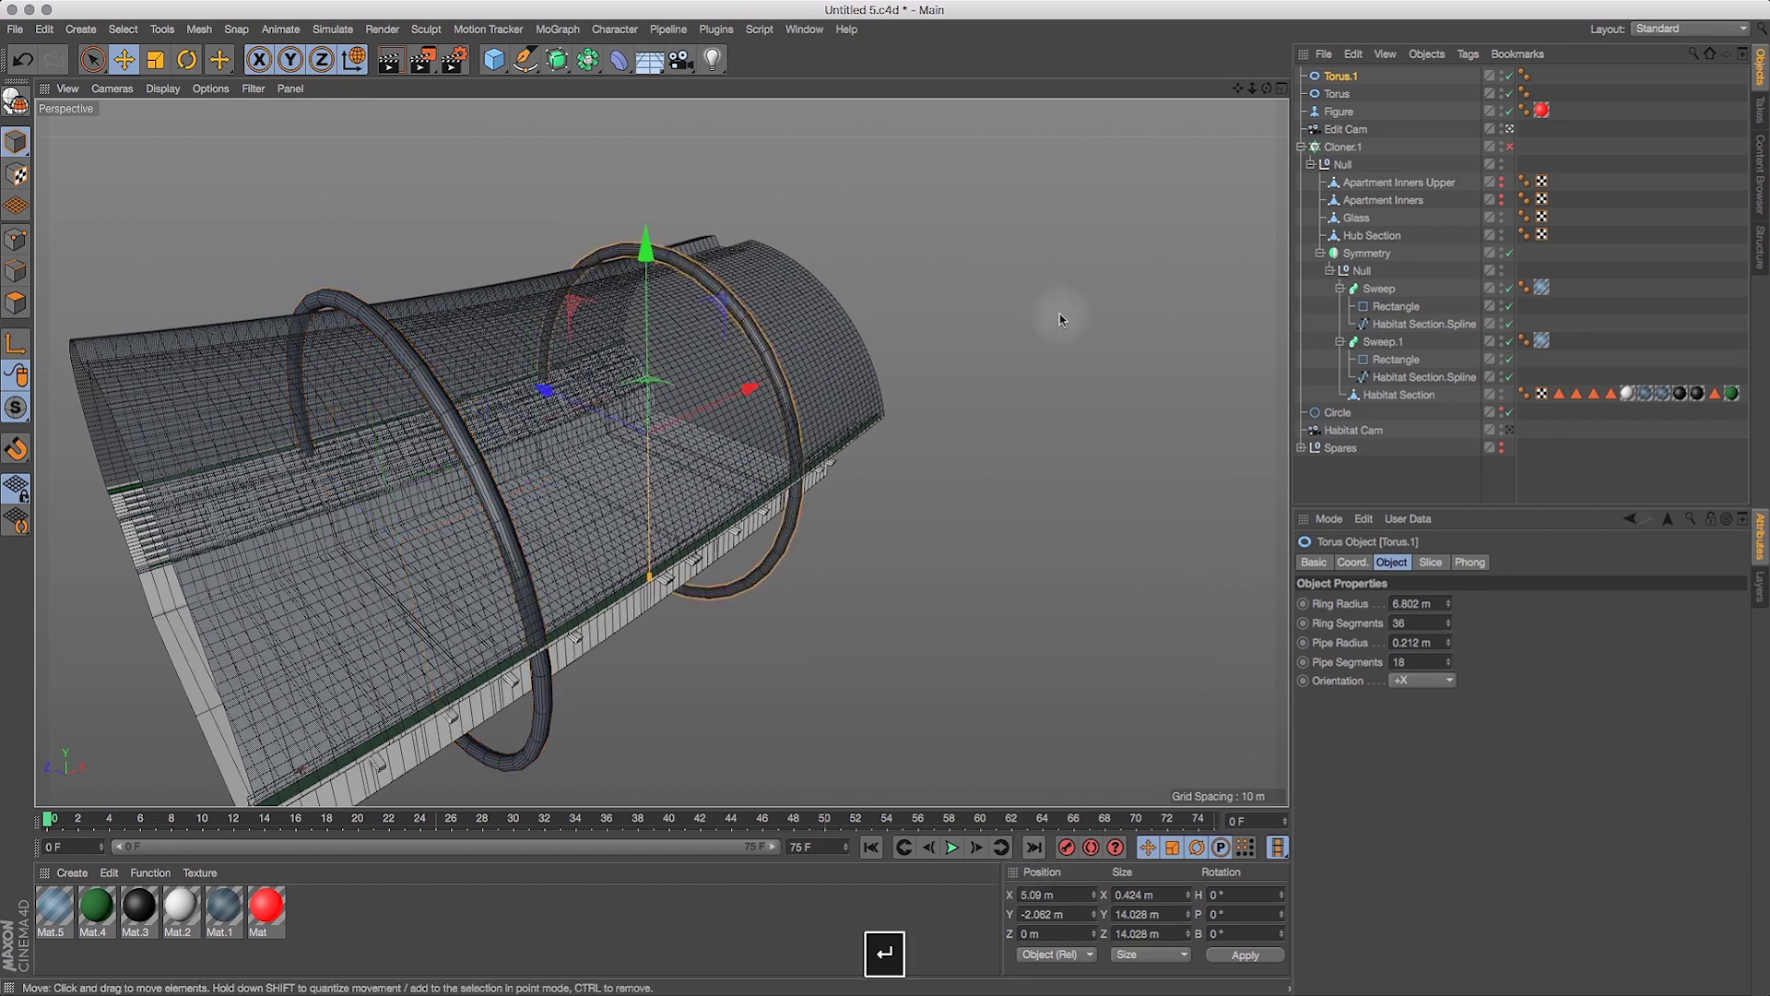
Move both torus objects into the Null inside Cloner.1.
{"action": "left_click_drag", "start_coordinate": [1267, 87], "coordinate": [1216, 147]}
{"action": "mouse_move", "coordinate": [1267, 87]}
{"action": "left_mouse_down"}
{"action": "mouse_move", "coordinate": [1246, 194]}
{"action": "mouse_move", "coordinate": [1222, 3]}
{"action": "mouse_move", "coordinate": [1265, 2]}
{"action": "mouse_move", "coordinate": [1251, 61]}
{"action": "left_mouse_up"}
{"action": "left_click", "coordinate": [1282, 88]}
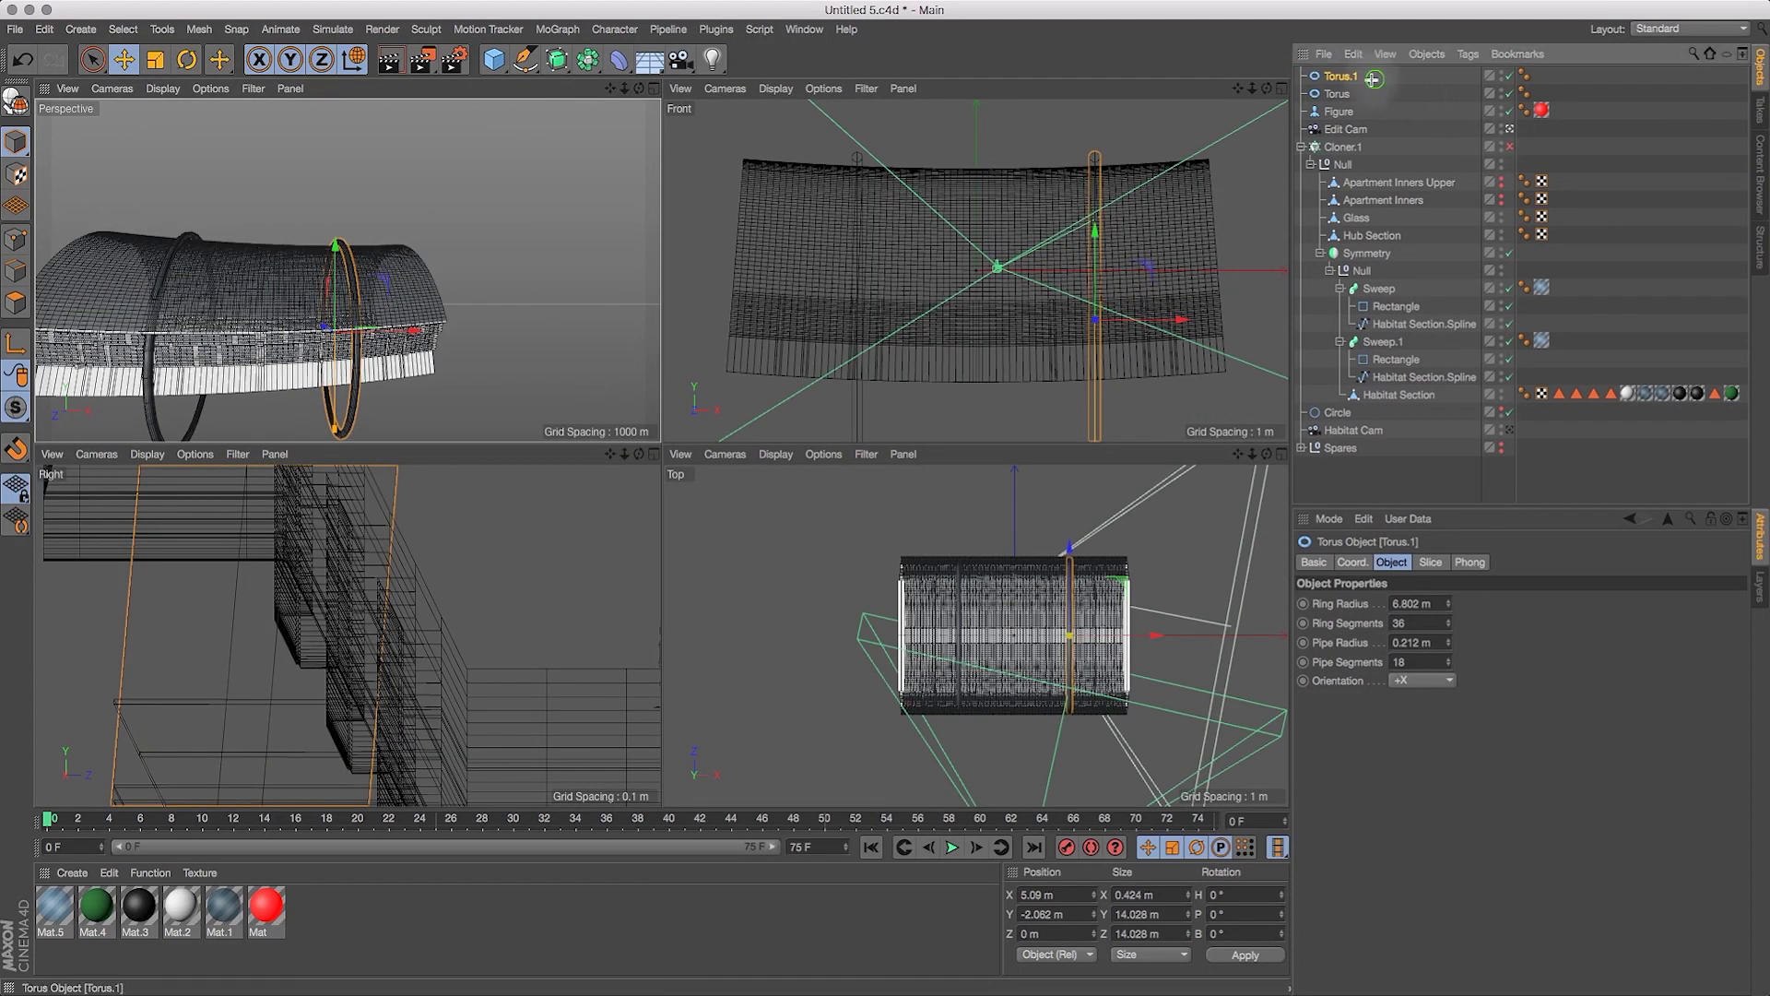
{"action": "left_click", "coordinate": [1345, 90], "text": "shift"}
{"action": "left_click_drag", "start_coordinate": [1339, 76], "coordinate": [1350, 167]}
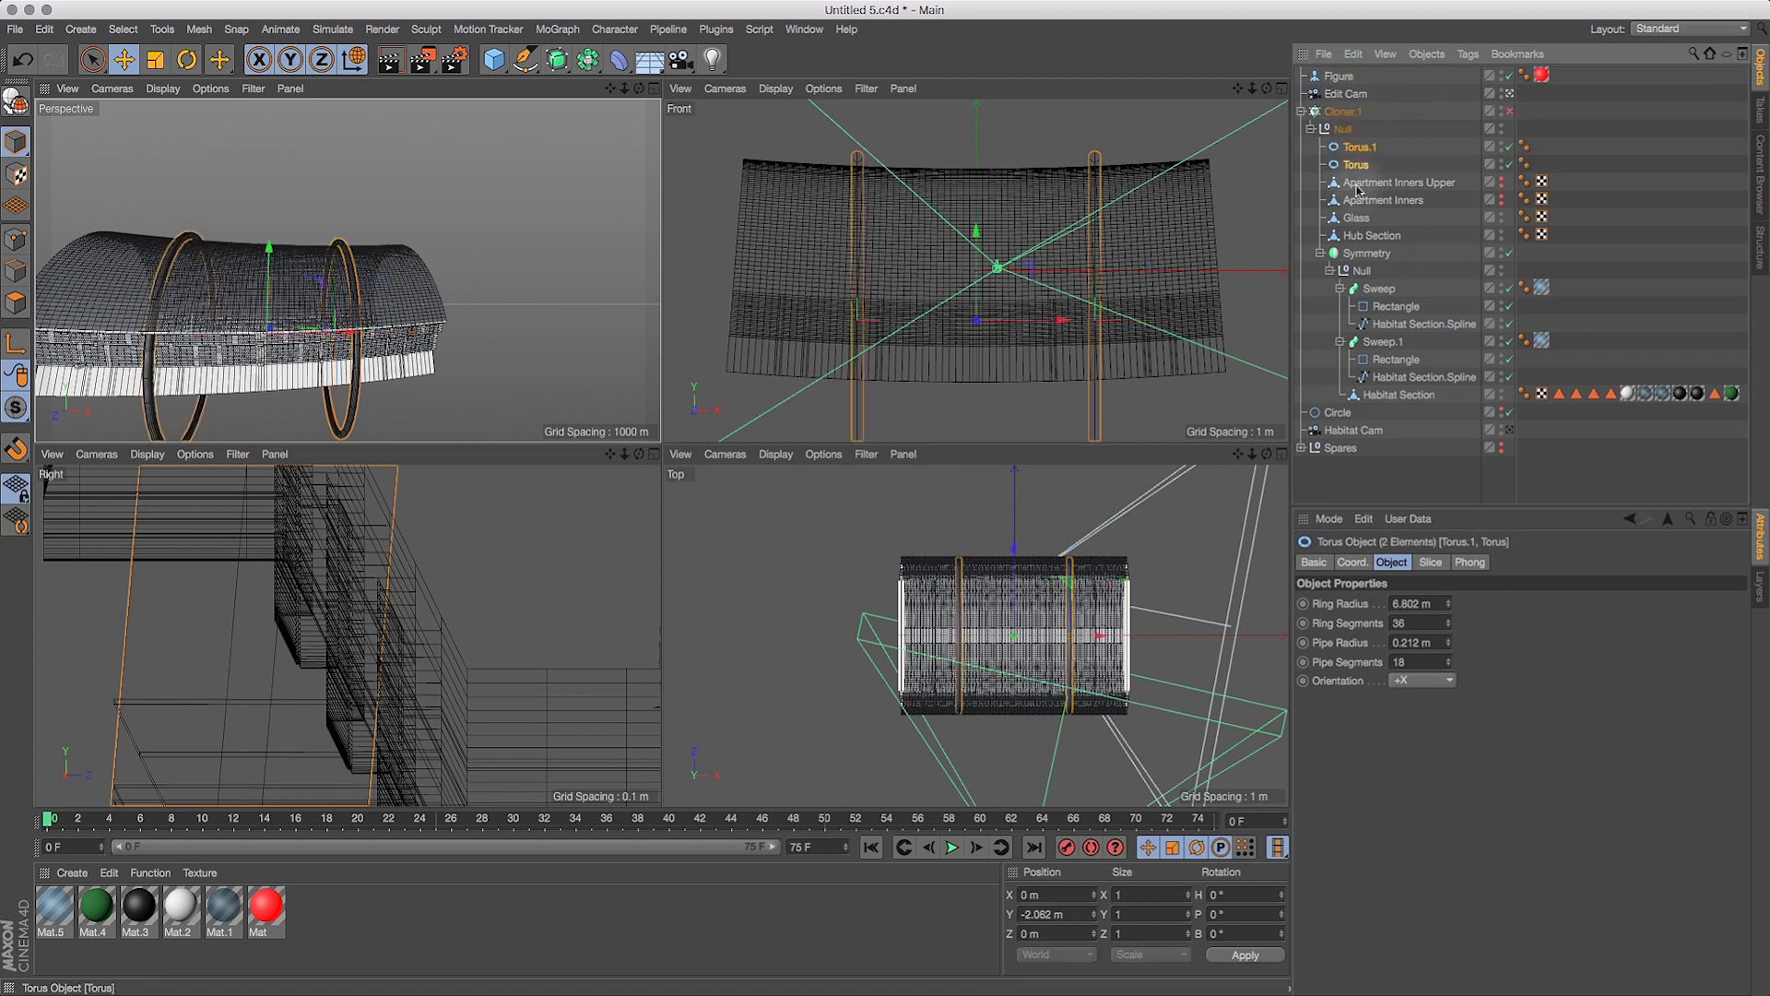
Enable Cloner.1, look through Habitat Cam, and examine the cloned habitat ring with its struts in the Front view.
{"action": "left_click", "coordinate": [1512, 111]}
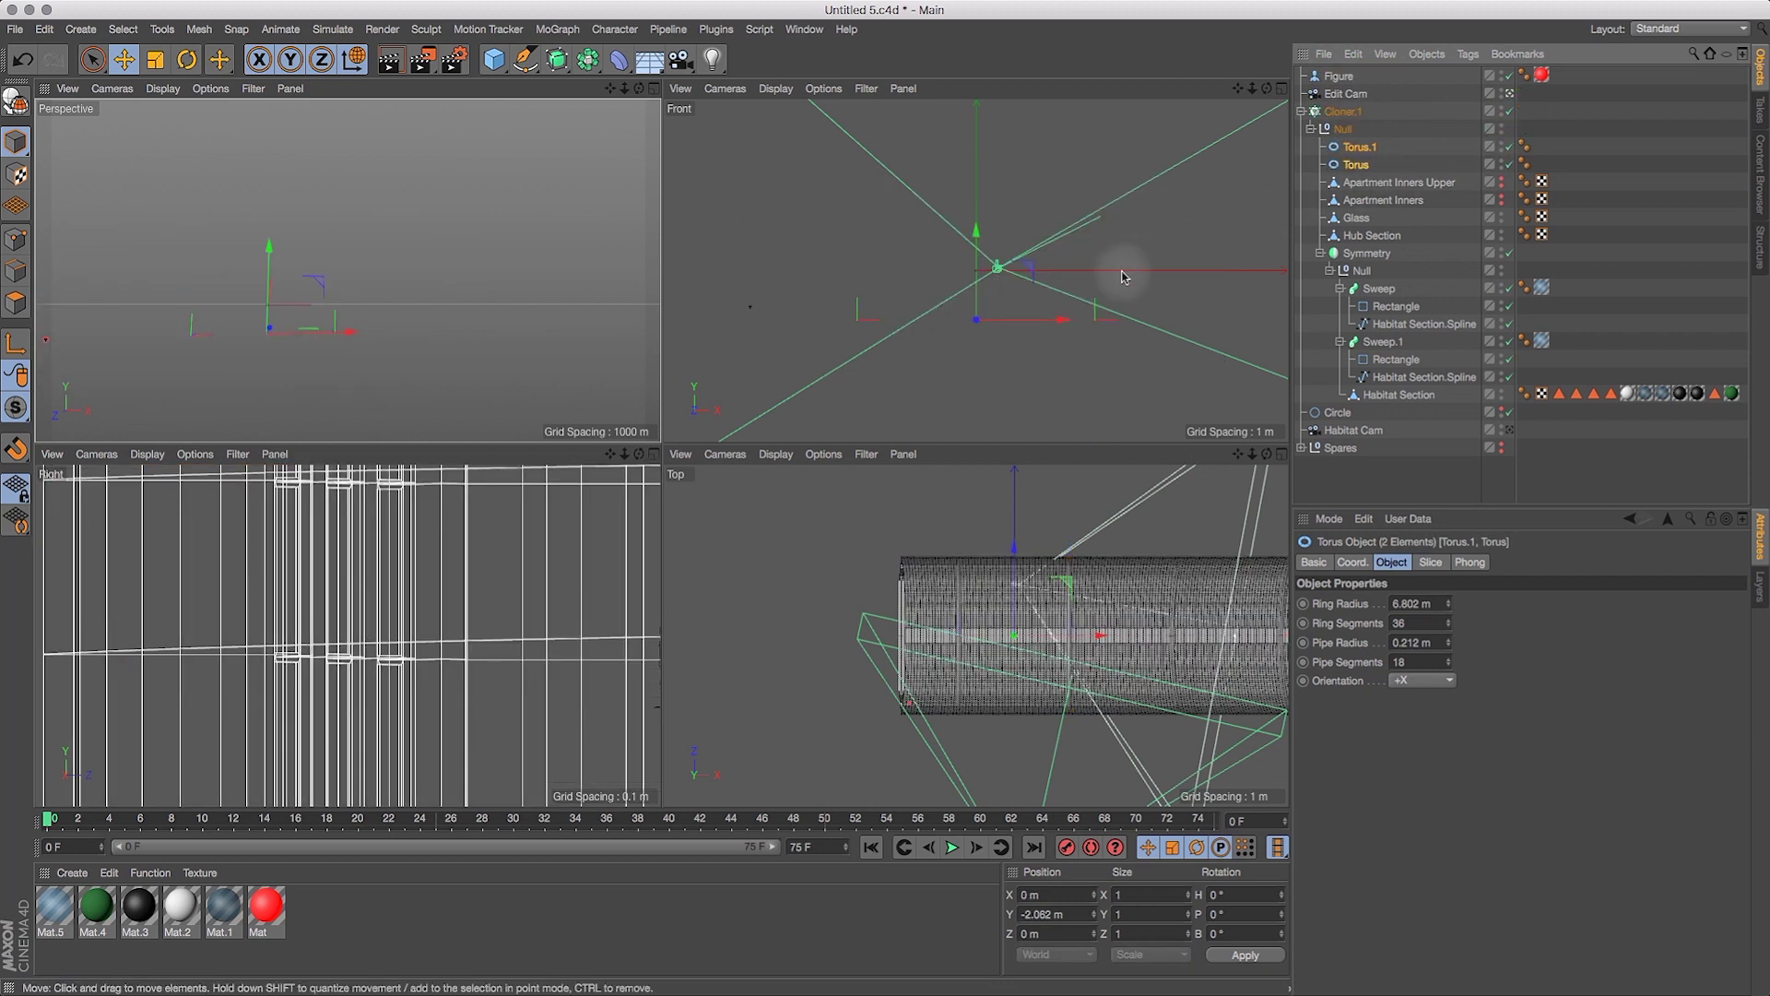
{"action": "left_click", "coordinate": [1511, 431]}
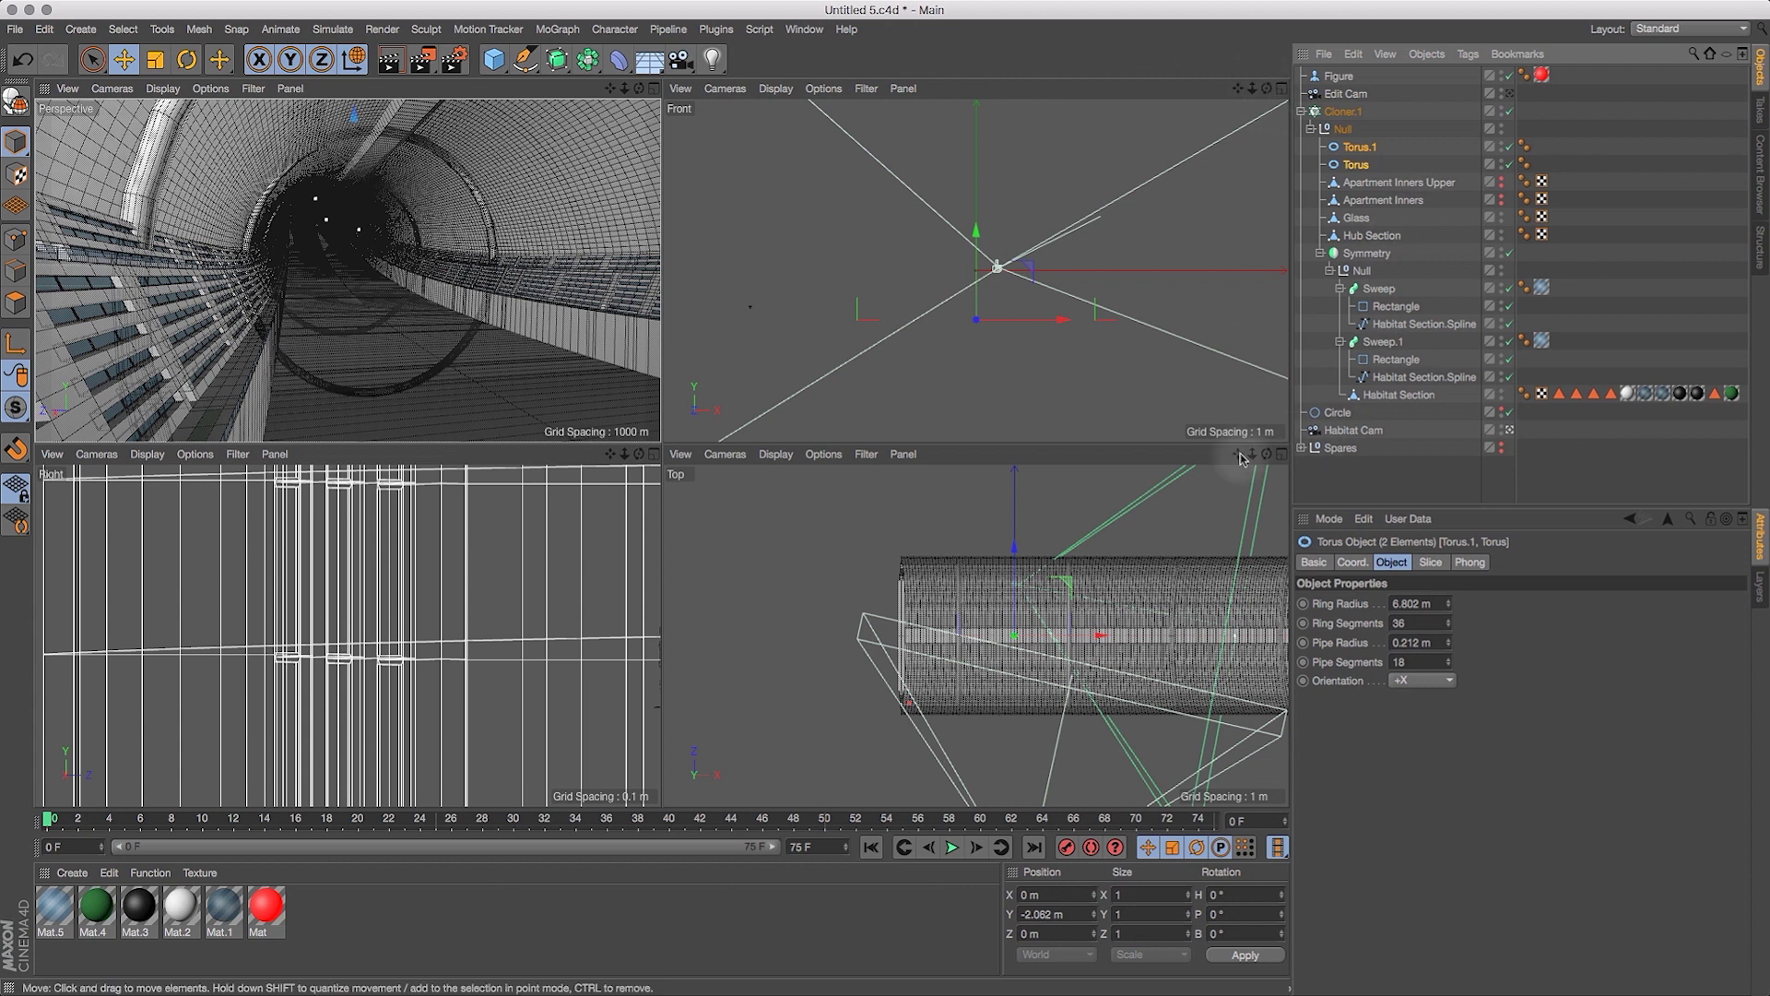
{"action": "left_click_drag", "start_coordinate": [1252, 87], "coordinate": [1024, 178]}
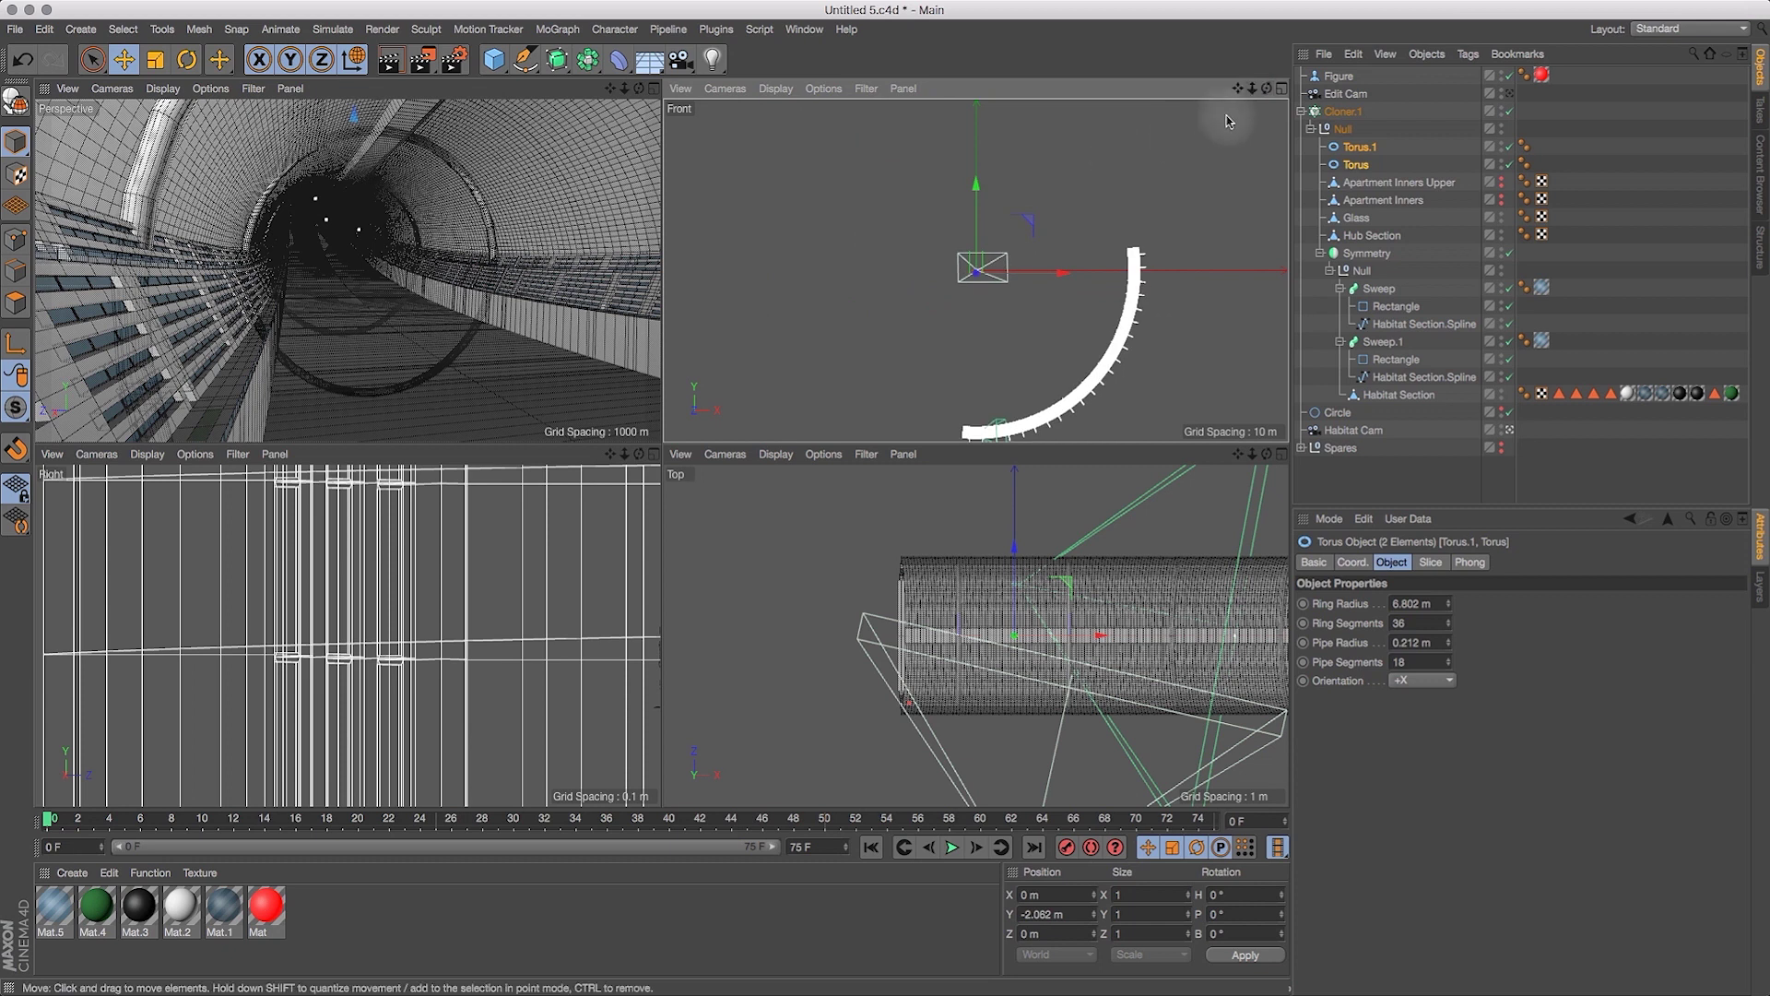
{"action": "left_click_drag", "start_coordinate": [1237, 76], "coordinate": [817, 274]}
{"action": "left_click_drag", "start_coordinate": [1252, 87], "coordinate": [1321, 79]}
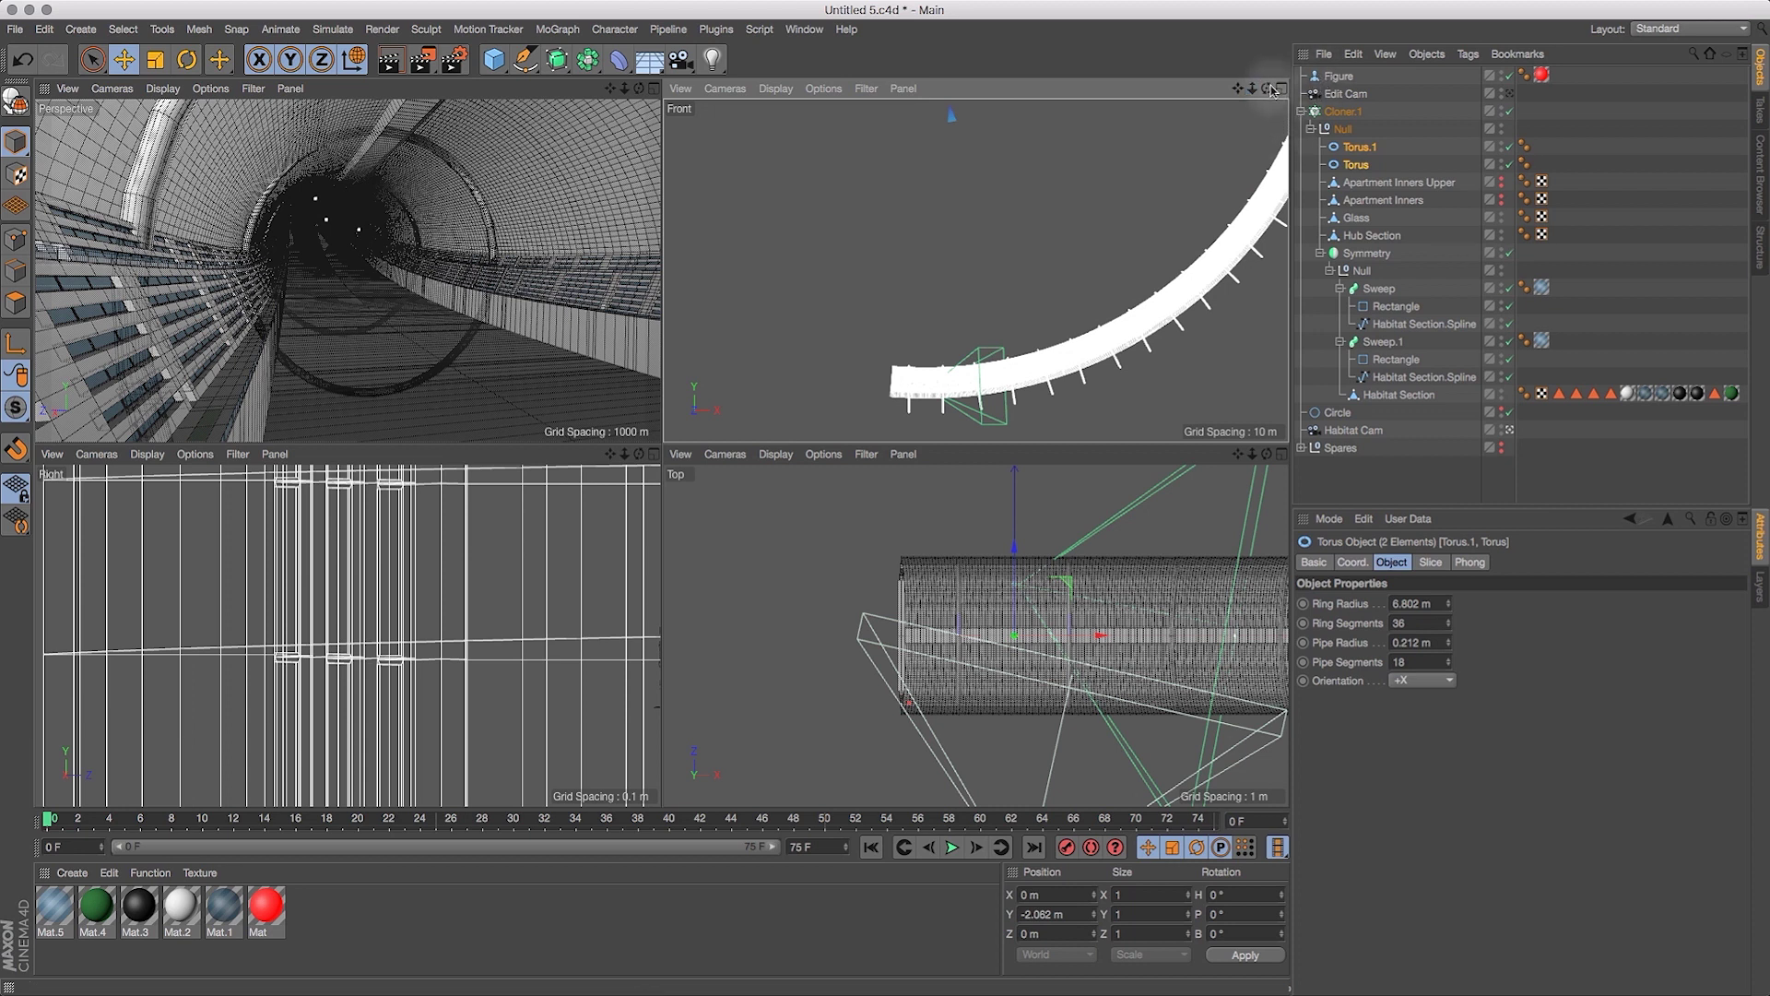
{"action": "left_click_drag", "start_coordinate": [1223, 93], "coordinate": [1091, 123]}
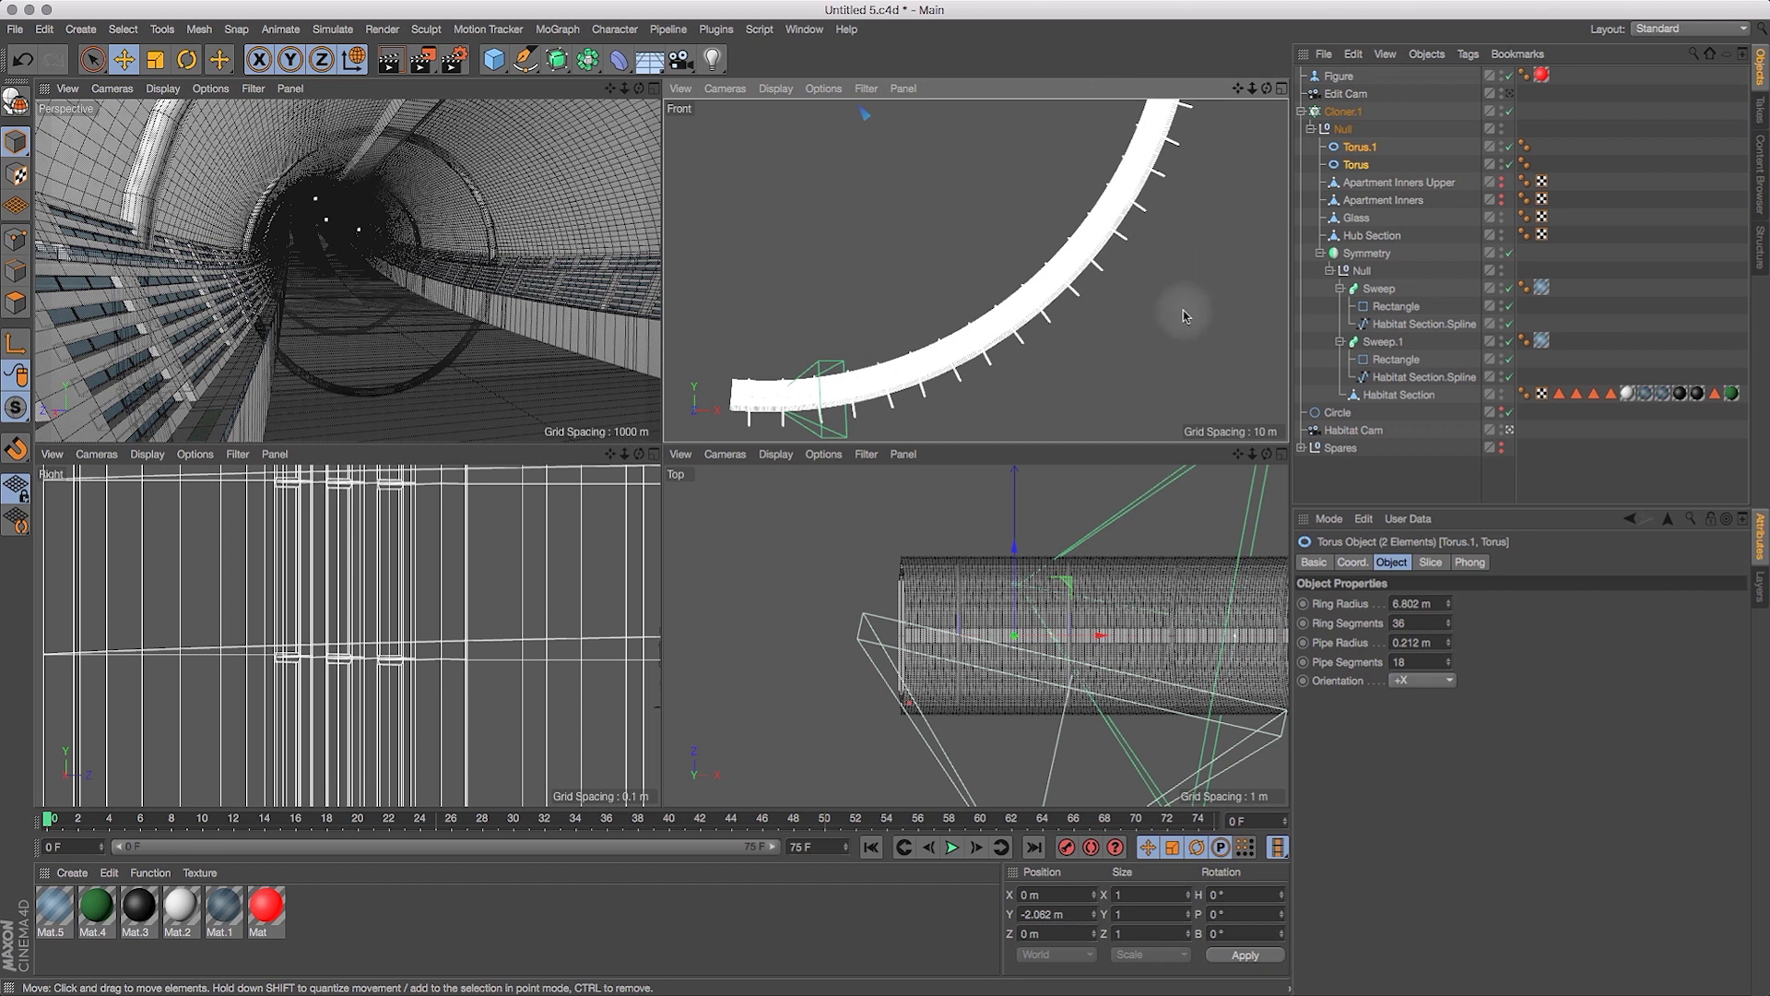
Move both torus objects back out of the Null to the top of the hierarchy and disable Cloner.1.
{"action": "left_click", "coordinate": [1358, 147]}
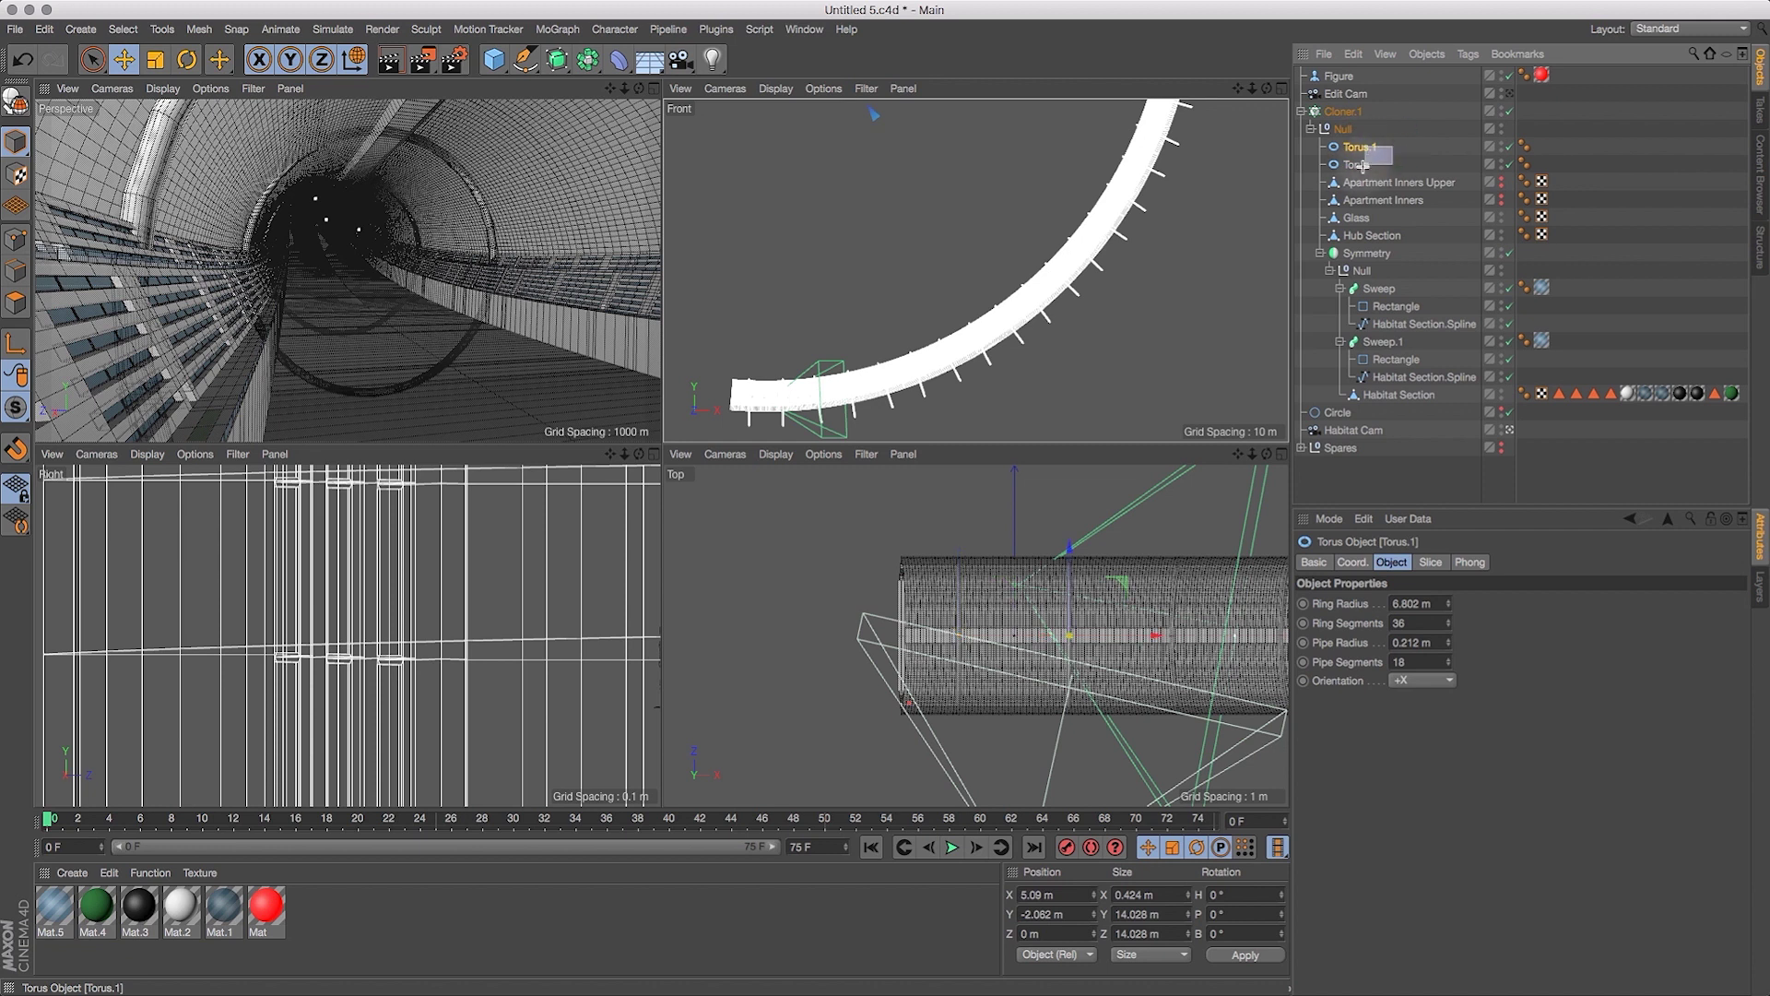
{"action": "left_click_drag", "start_coordinate": [1363, 165], "coordinate": [1361, 161]}
{"action": "left_click_drag", "start_coordinate": [1361, 75], "coordinate": [1363, 74]}
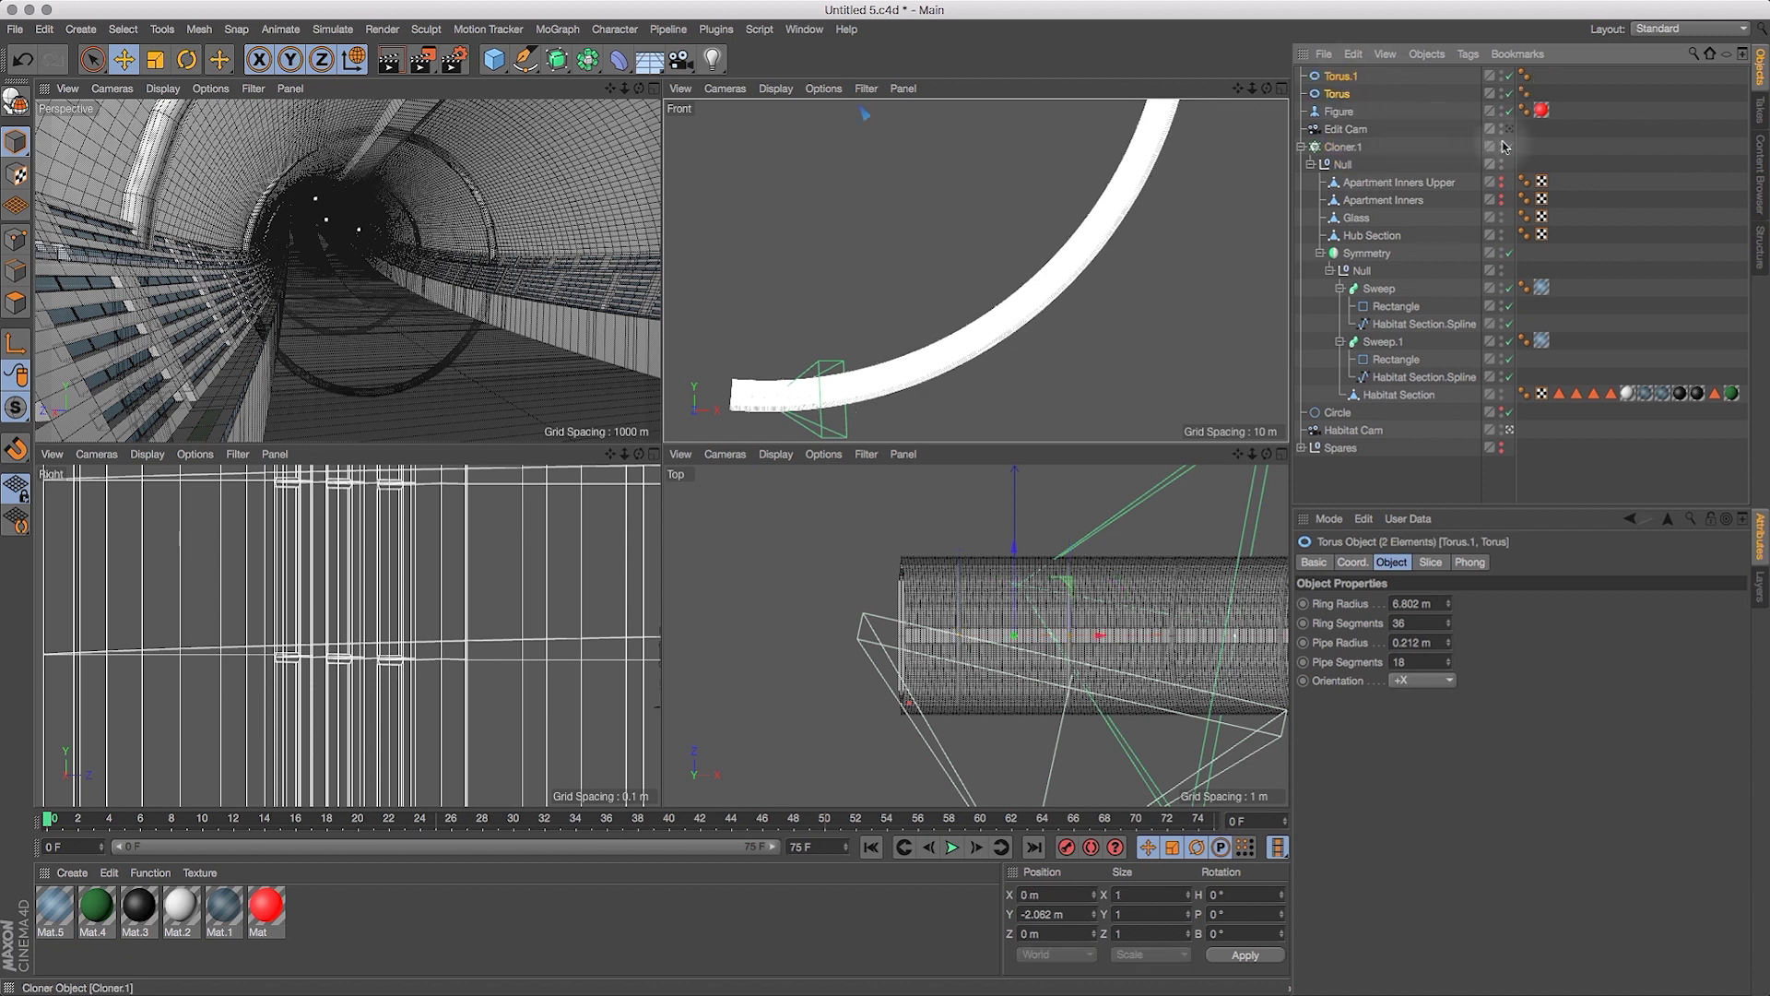
{"action": "left_click", "coordinate": [1508, 147]}
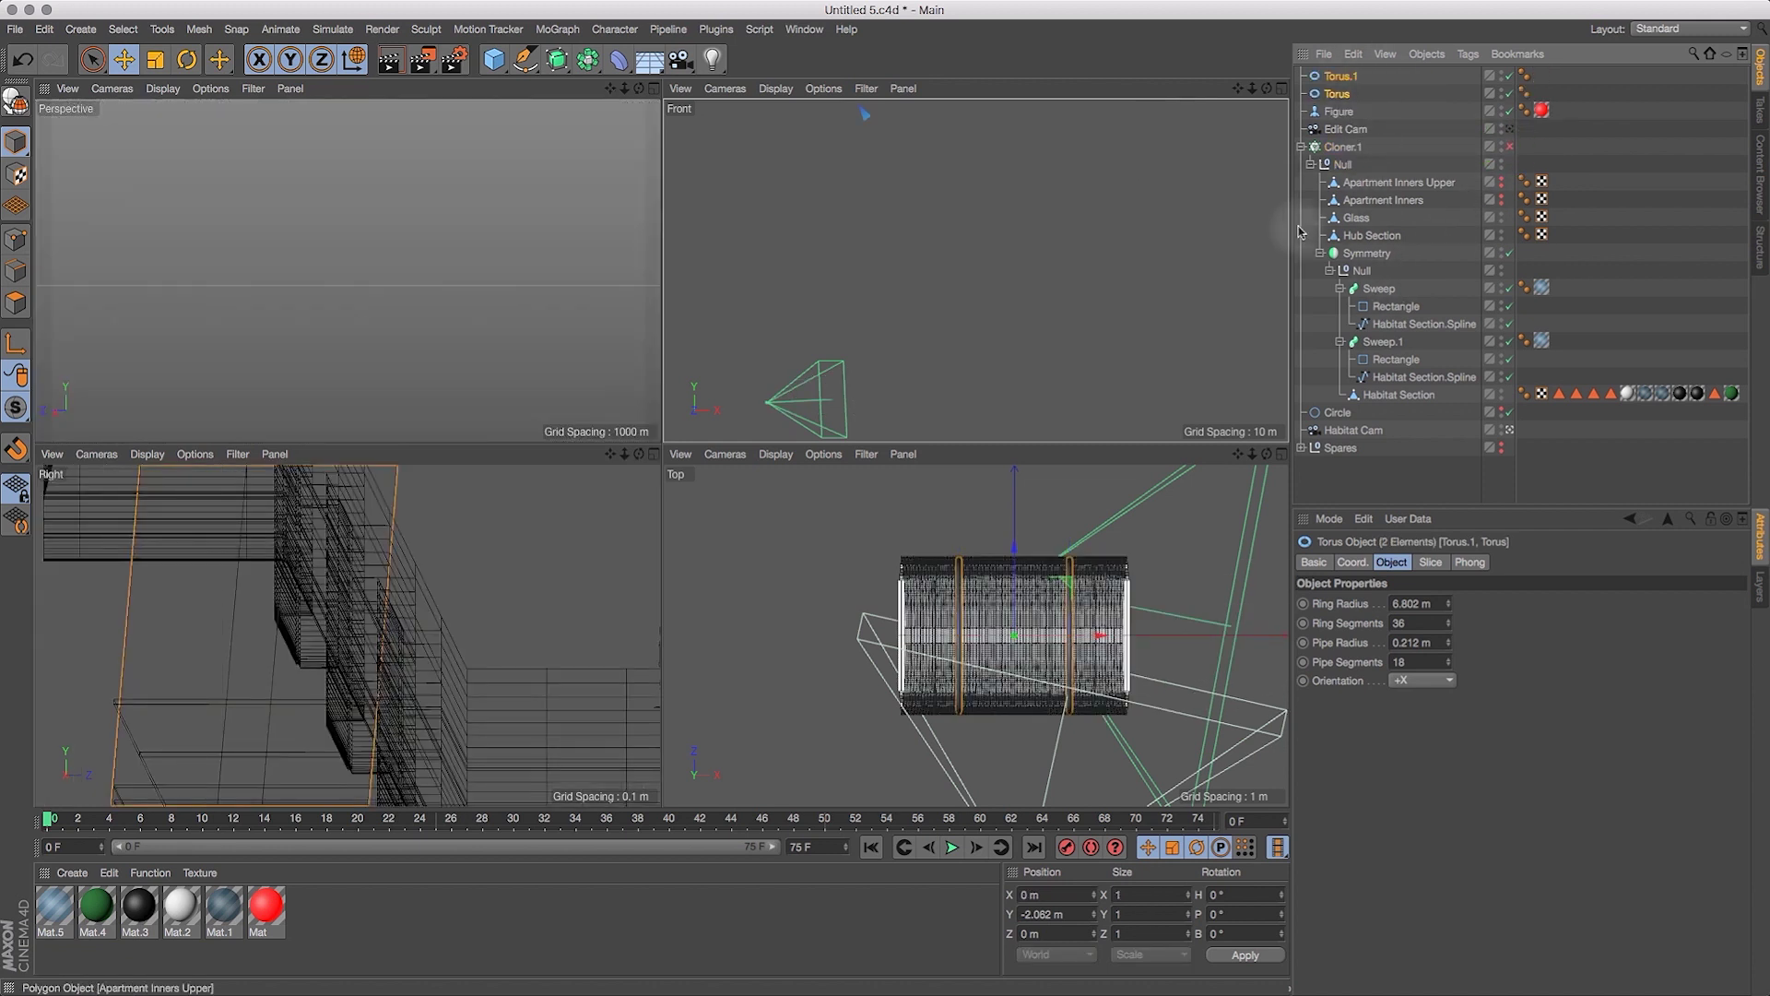
Examine the placement of both torus rings along the habitat section in the Top view.
{"action": "left_click", "coordinate": [1282, 455]}
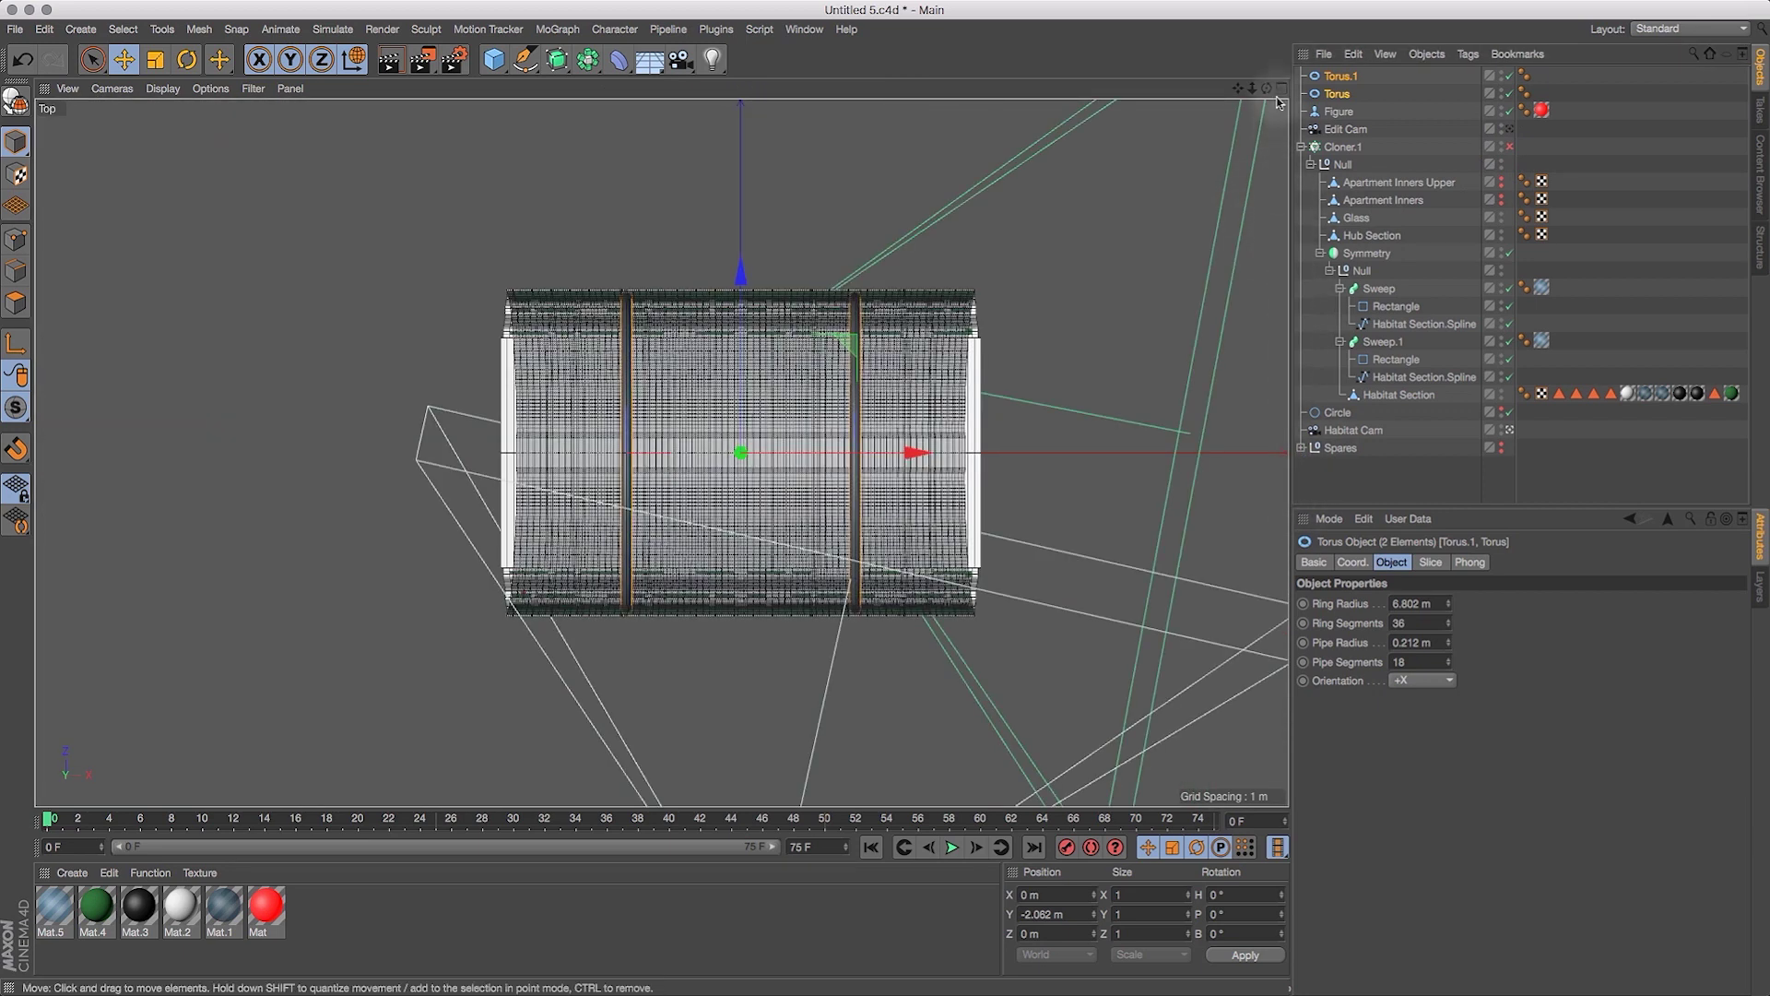
{"action": "left_click_drag", "start_coordinate": [1253, 88], "coordinate": [1164, 102]}
{"action": "key", "text": "h"}
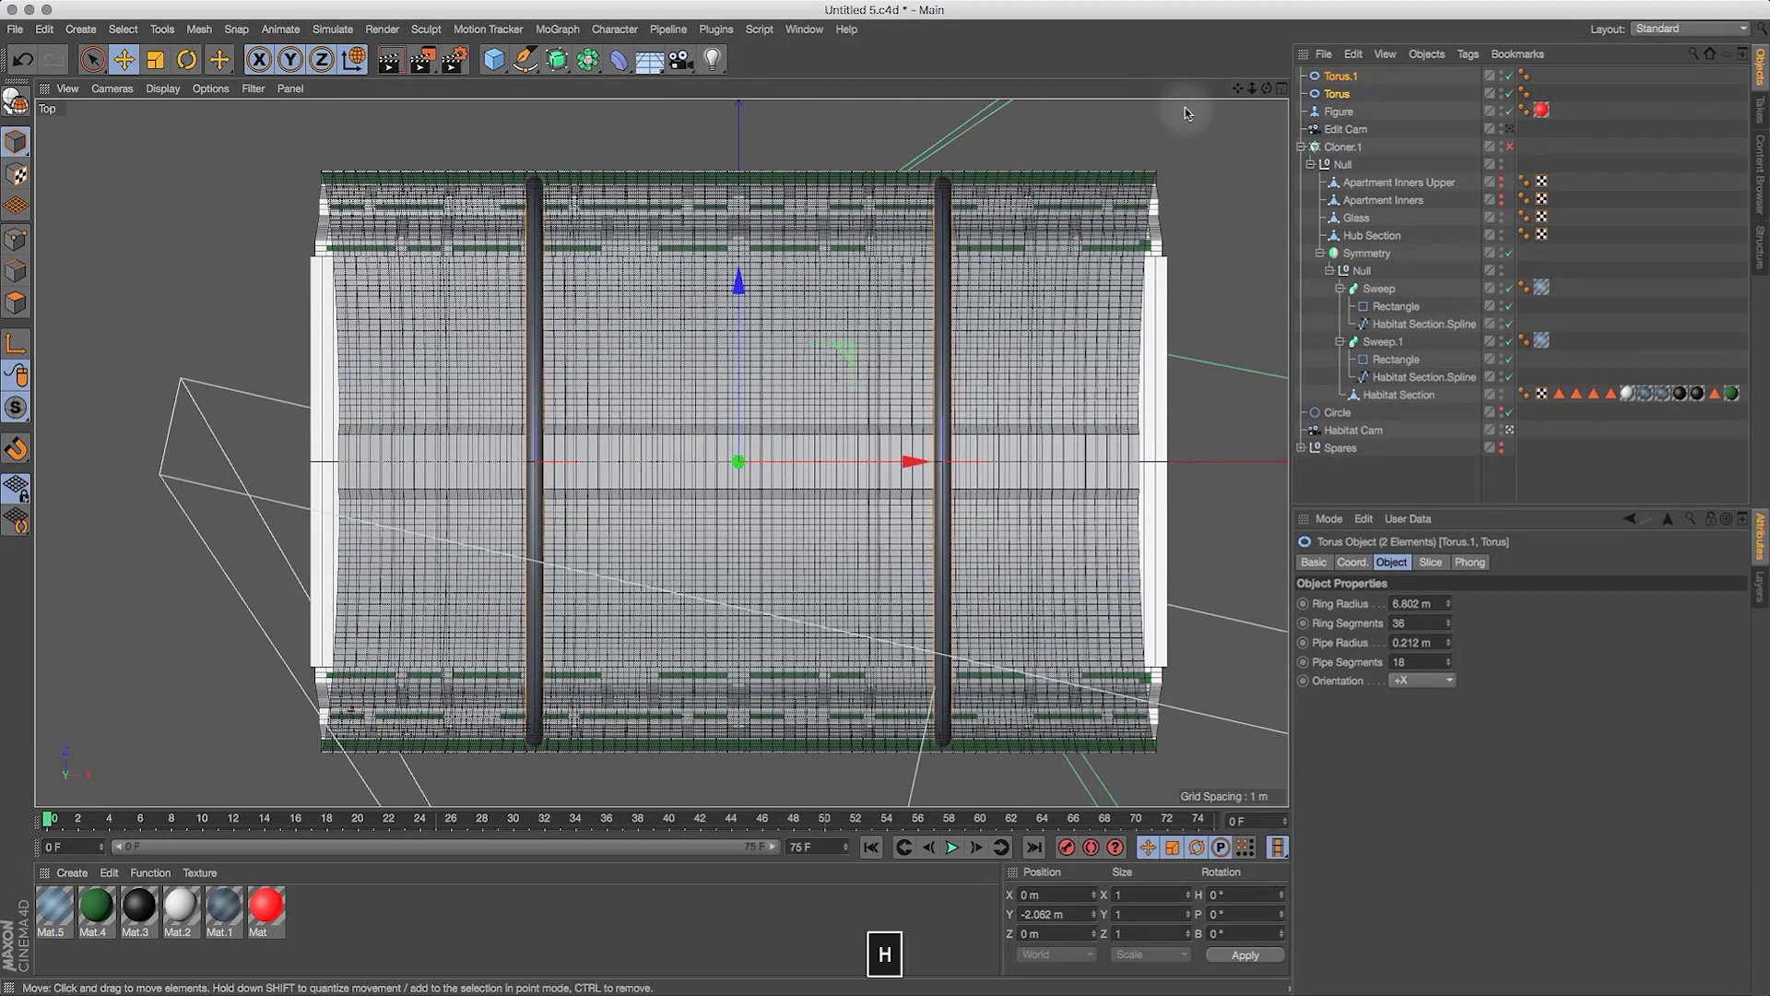
{"action": "key", "text": "o"}
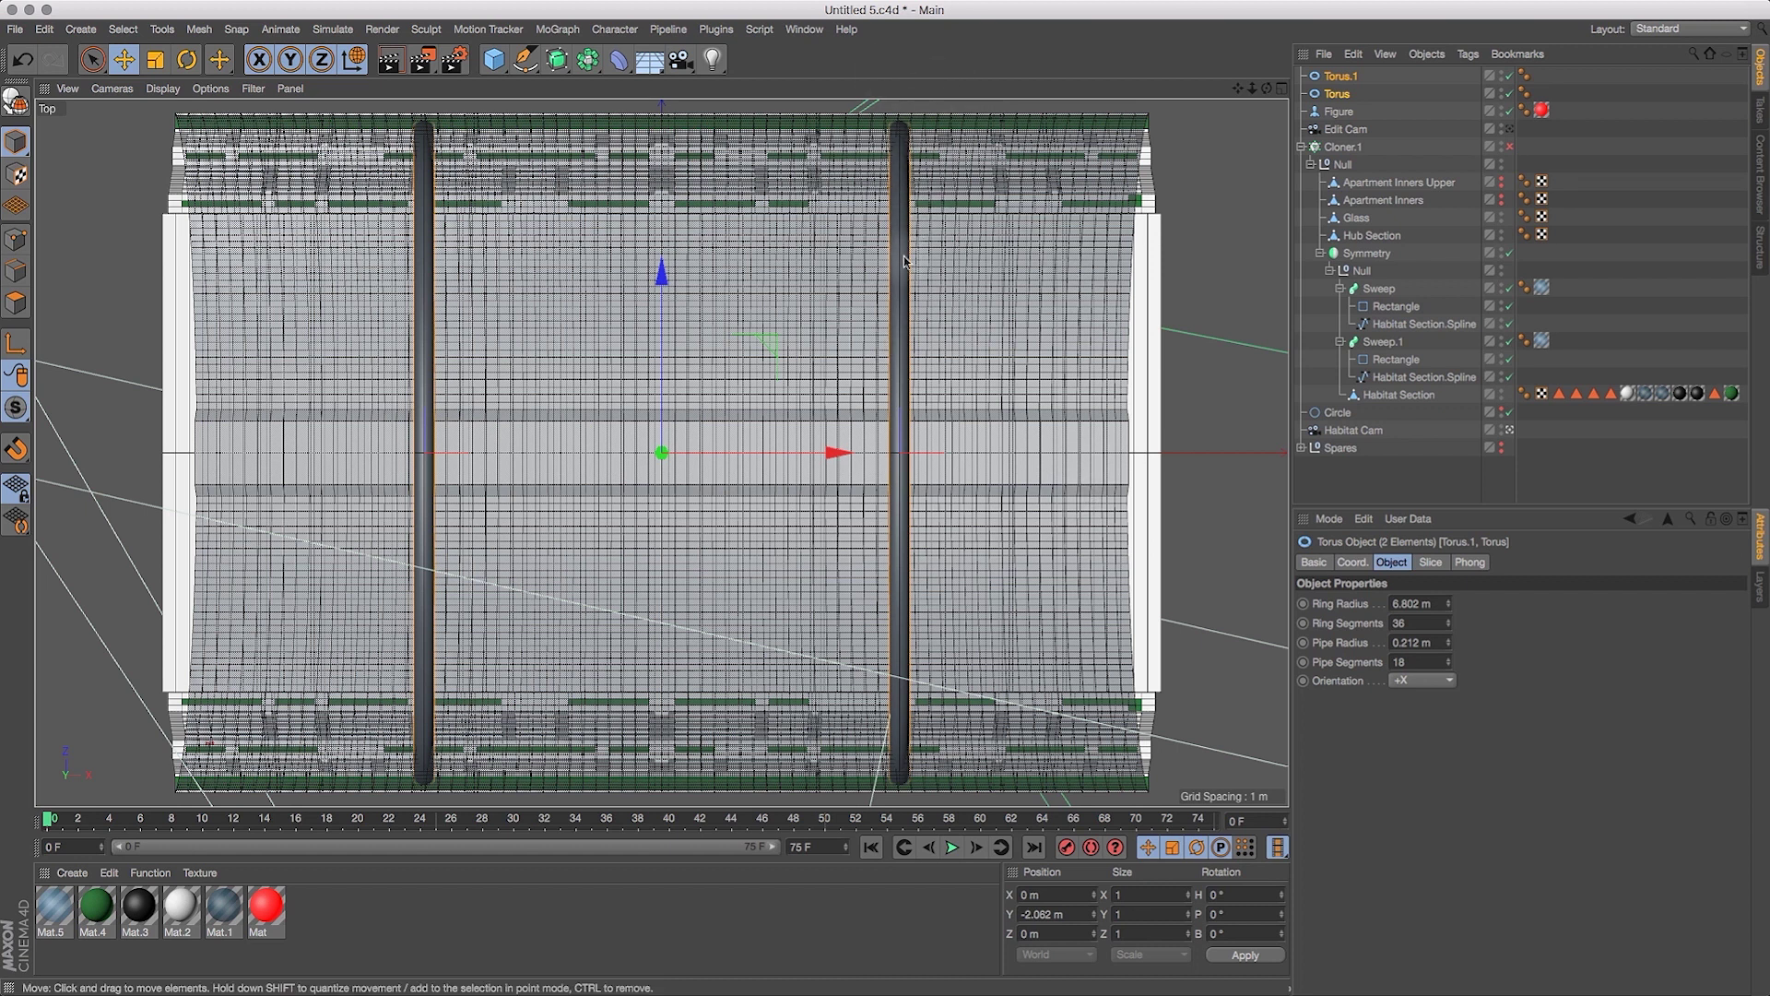
{"action": "left_click", "coordinate": [1282, 92]}
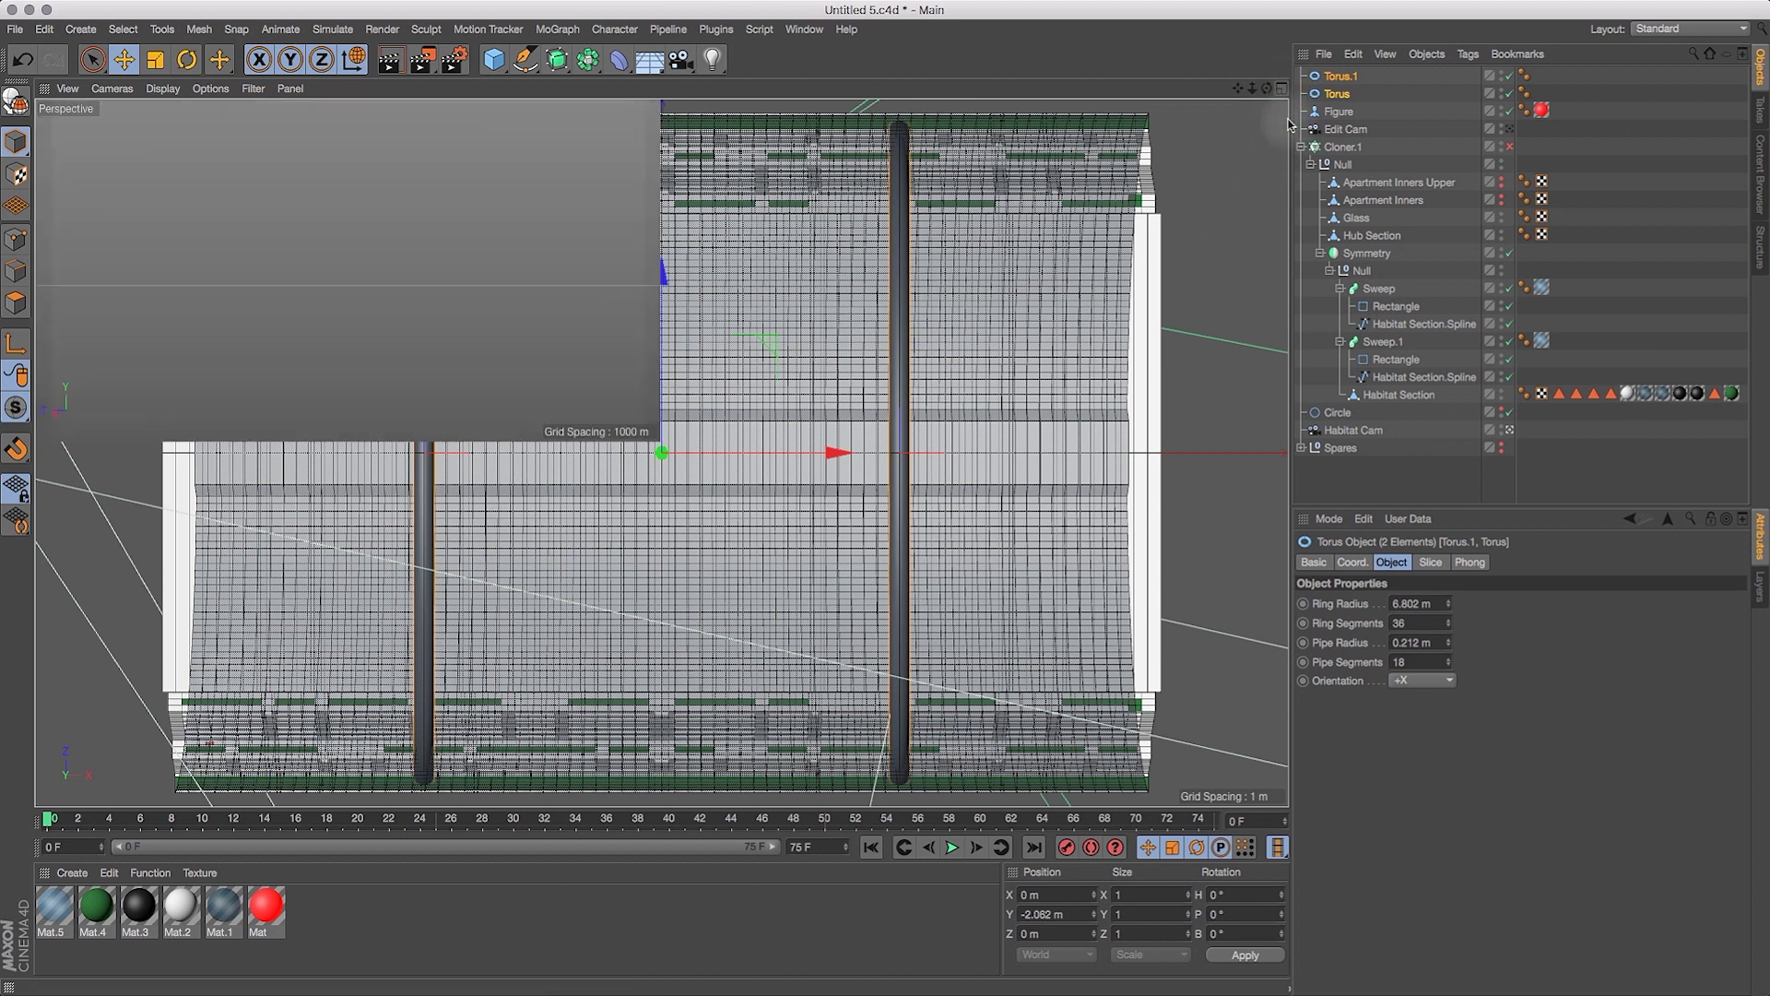
Look through Edit Cam in the maximized Perspective view and inspect where the rings meet the glass roof and its lower edge.
{"action": "left_click", "coordinate": [655, 88]}
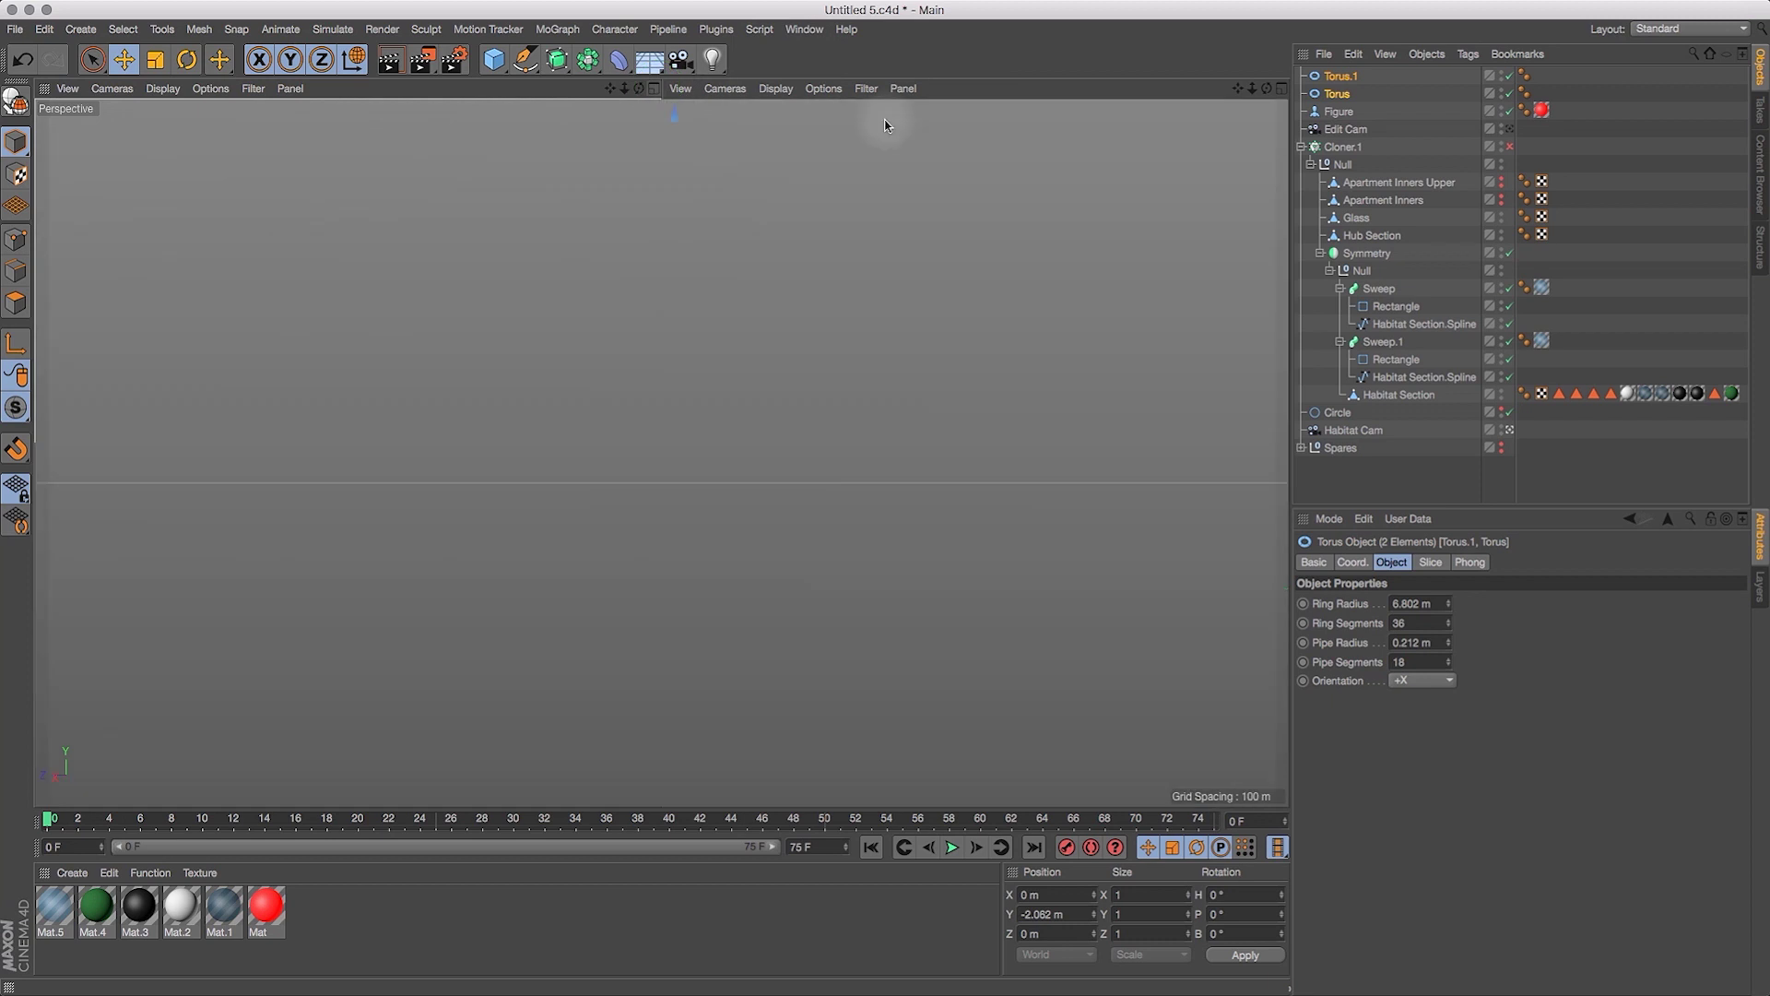
{"action": "left_click_drag", "start_coordinate": [1517, 129], "coordinate": [1514, 129]}
{"action": "left_click", "coordinate": [1508, 130]}
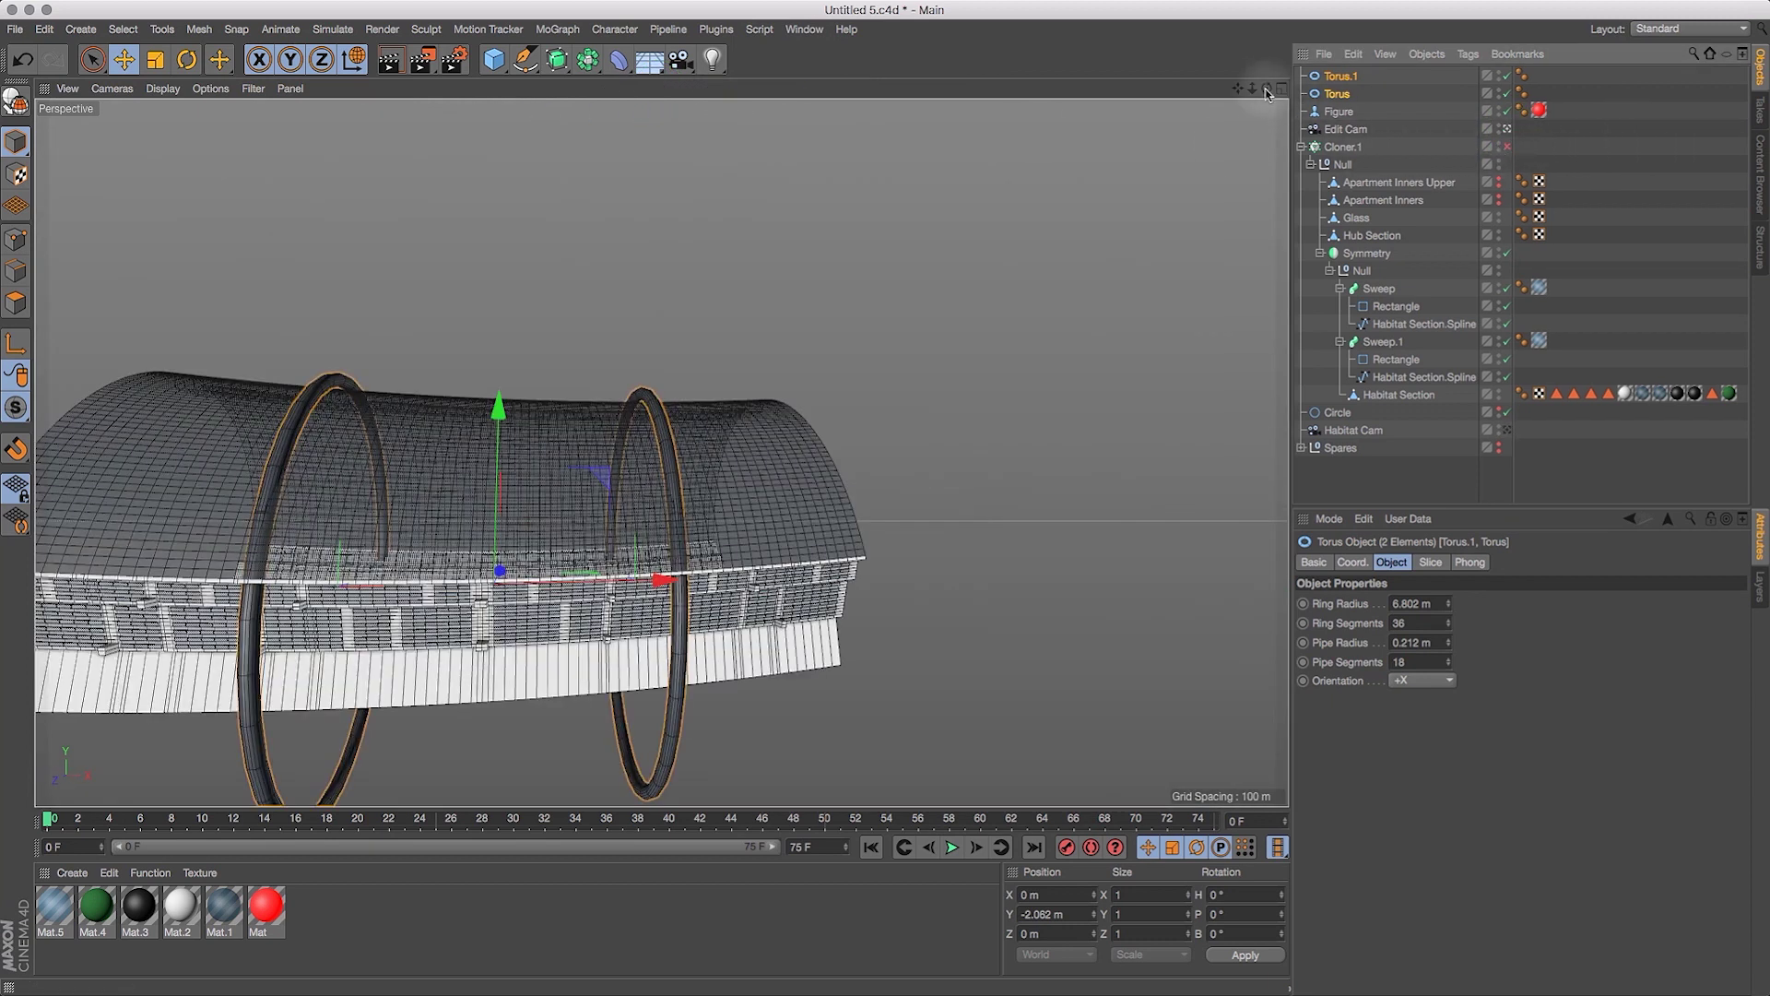
{"action": "left_click", "coordinate": [1230, 81]}
{"action": "left_click_drag", "start_coordinate": [1238, 88], "coordinate": [1574, 2]}
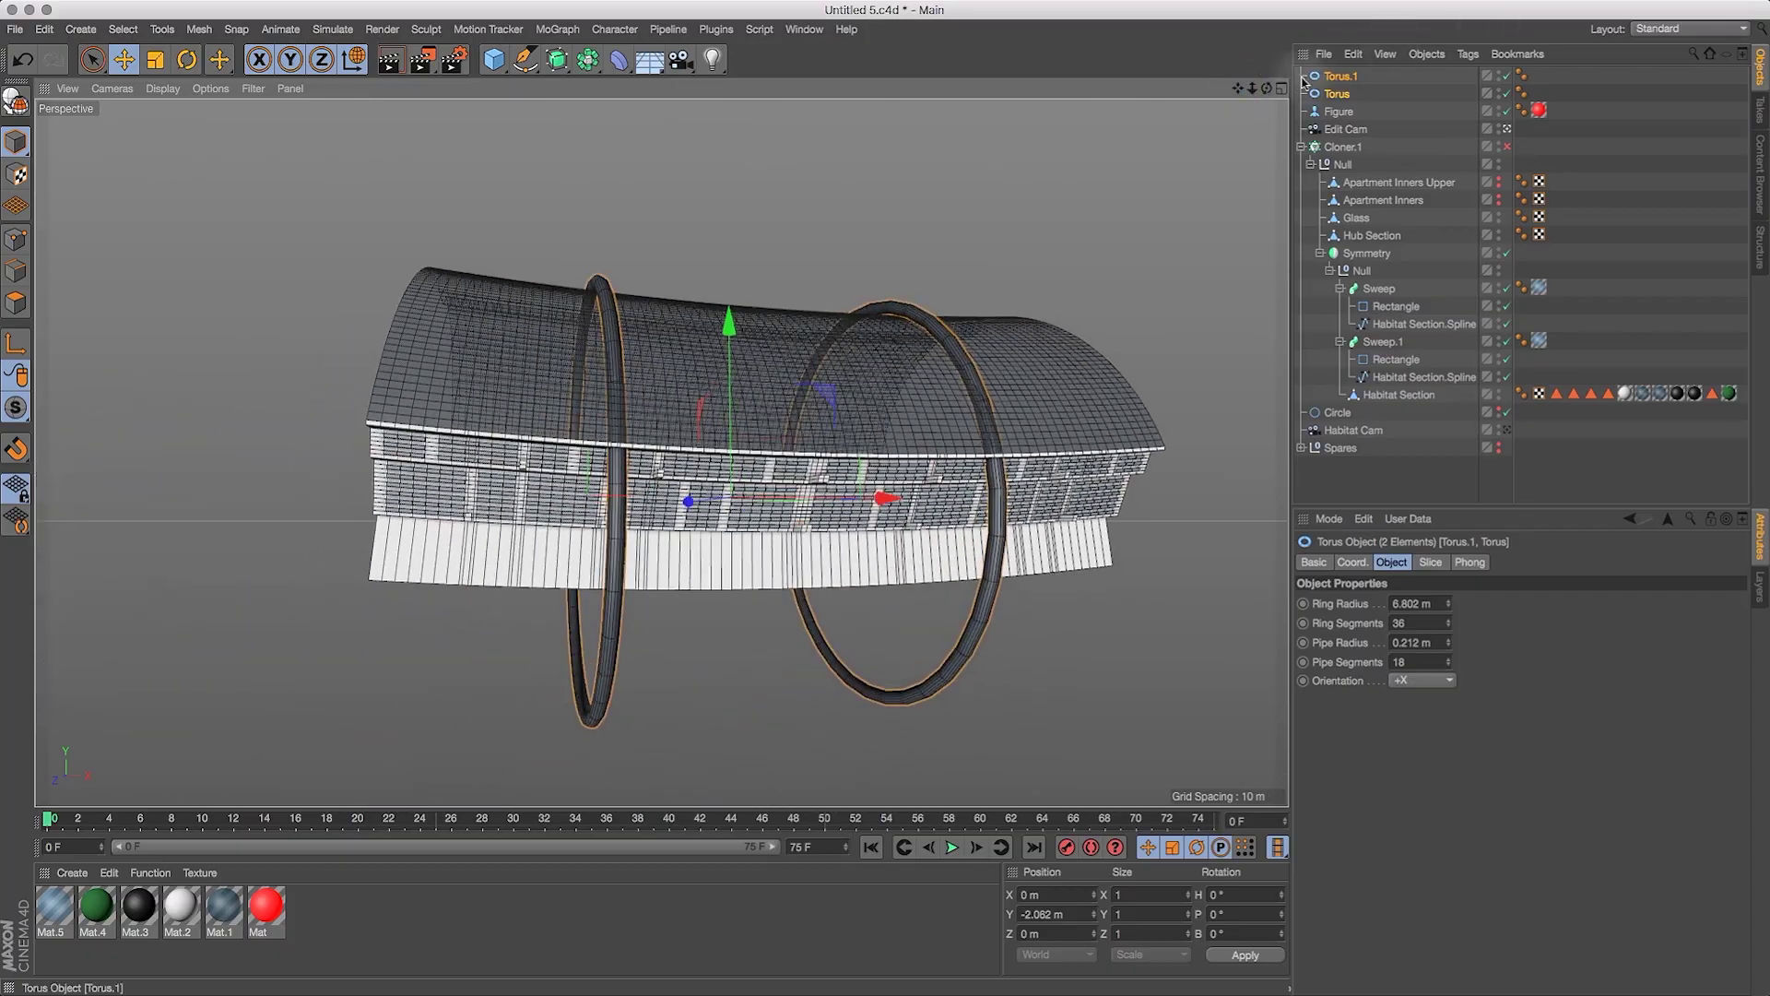
{"action": "left_click_drag", "start_coordinate": [1269, 92], "coordinate": [1252, 187]}
{"action": "mouse_move", "coordinate": [1258, 96]}
{"action": "left_mouse_down"}
{"action": "mouse_move", "coordinate": [1289, 103]}
{"action": "mouse_move", "coordinate": [1258, 96]}
{"action": "mouse_move", "coordinate": [1265, 39]}
{"action": "mouse_move", "coordinate": [1267, 87]}
{"action": "mouse_move", "coordinate": [1283, 84]}
{"action": "left_mouse_up"}
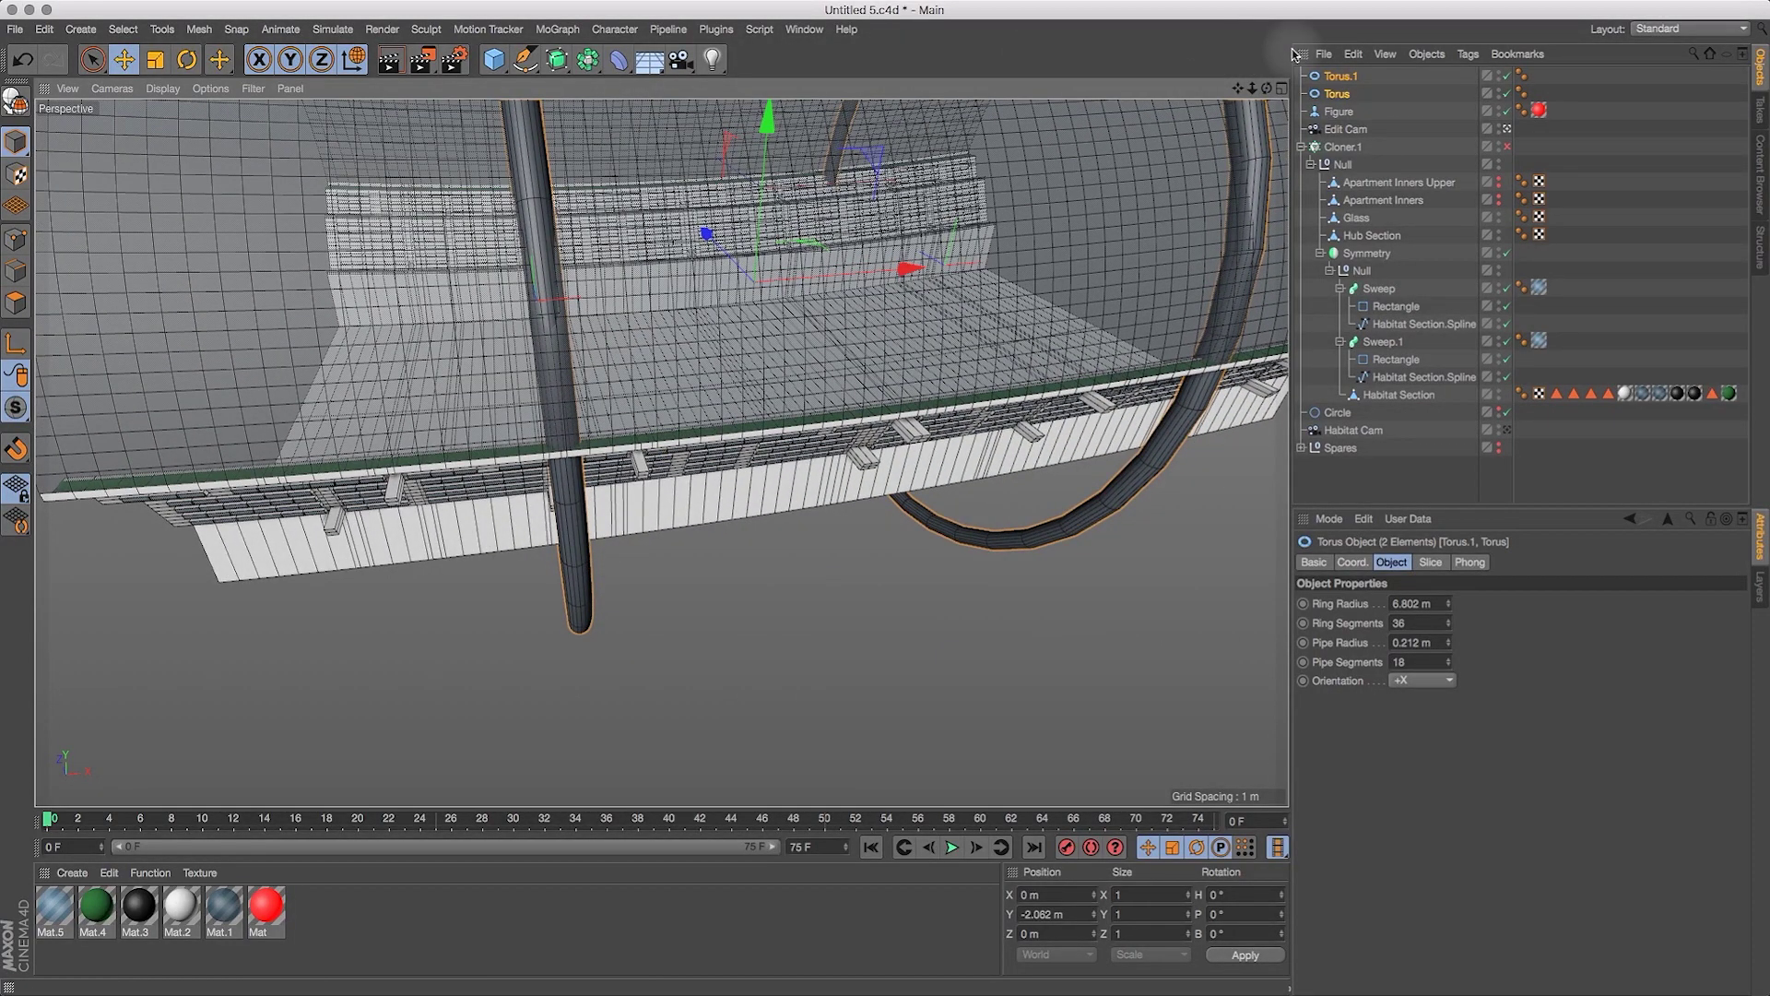
{"action": "left_click", "coordinate": [157, 61]}
{"action": "left_click", "coordinate": [22, 59]}
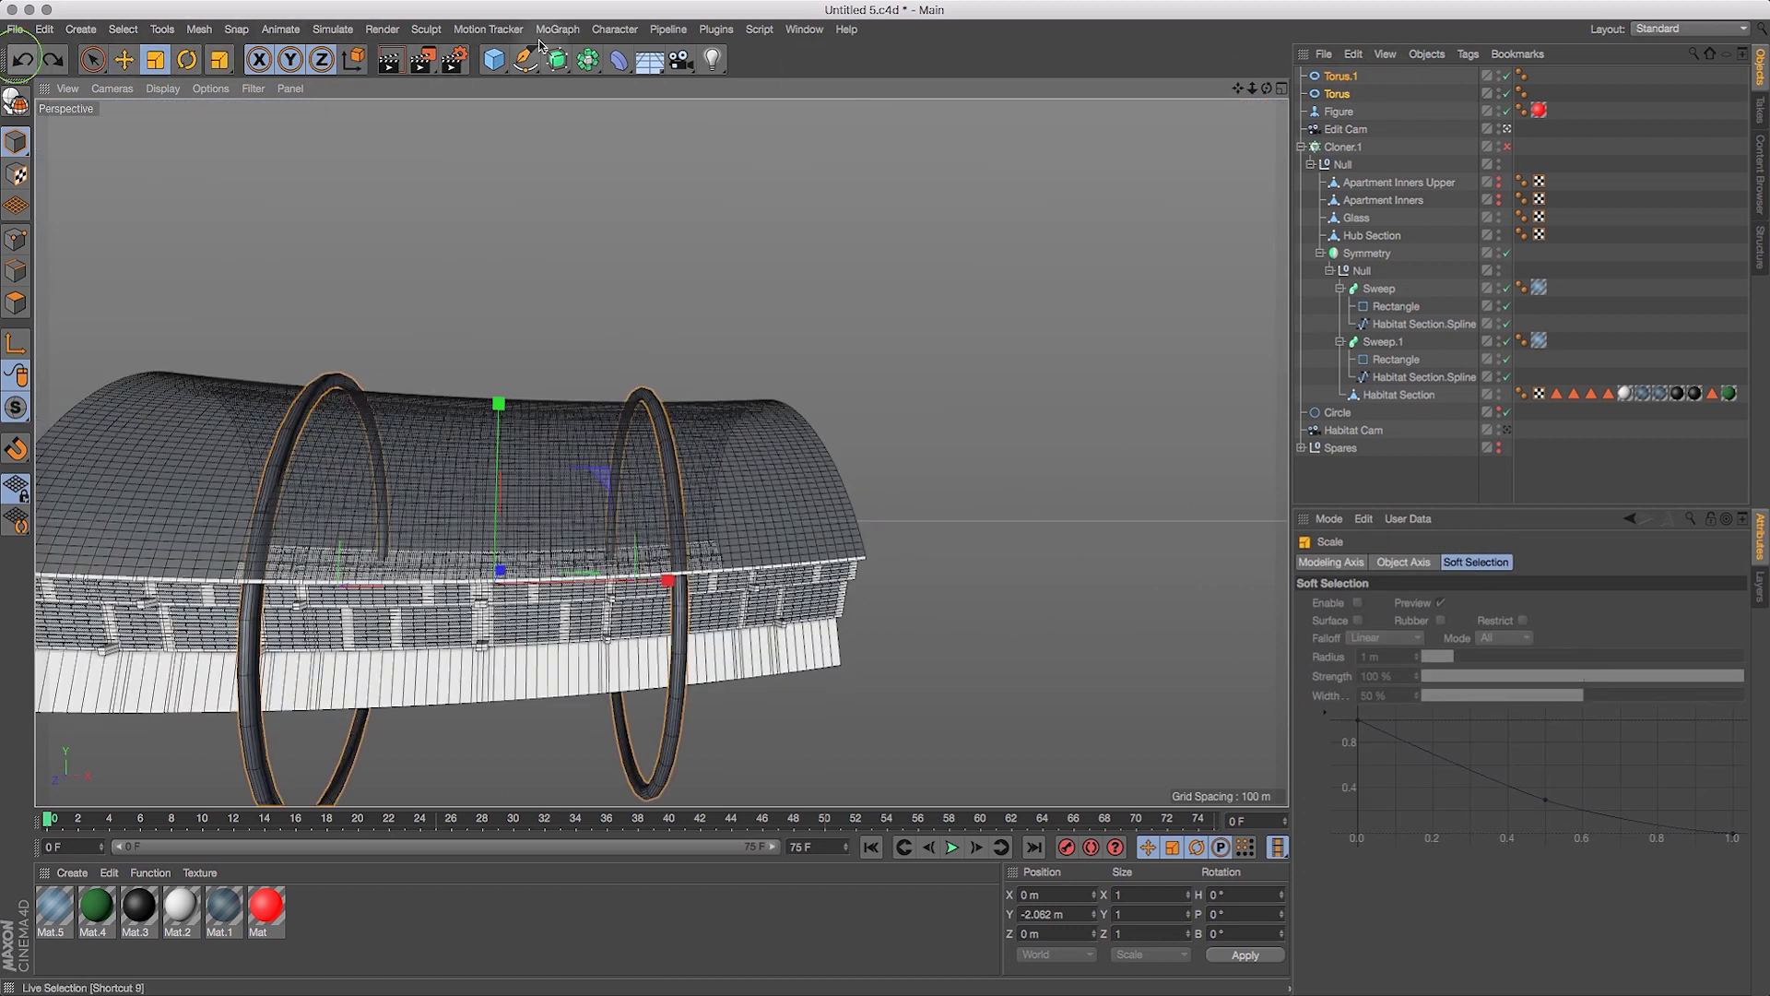
{"action": "left_click", "coordinate": [1331, 77]}
{"action": "left_click", "coordinate": [153, 62]}
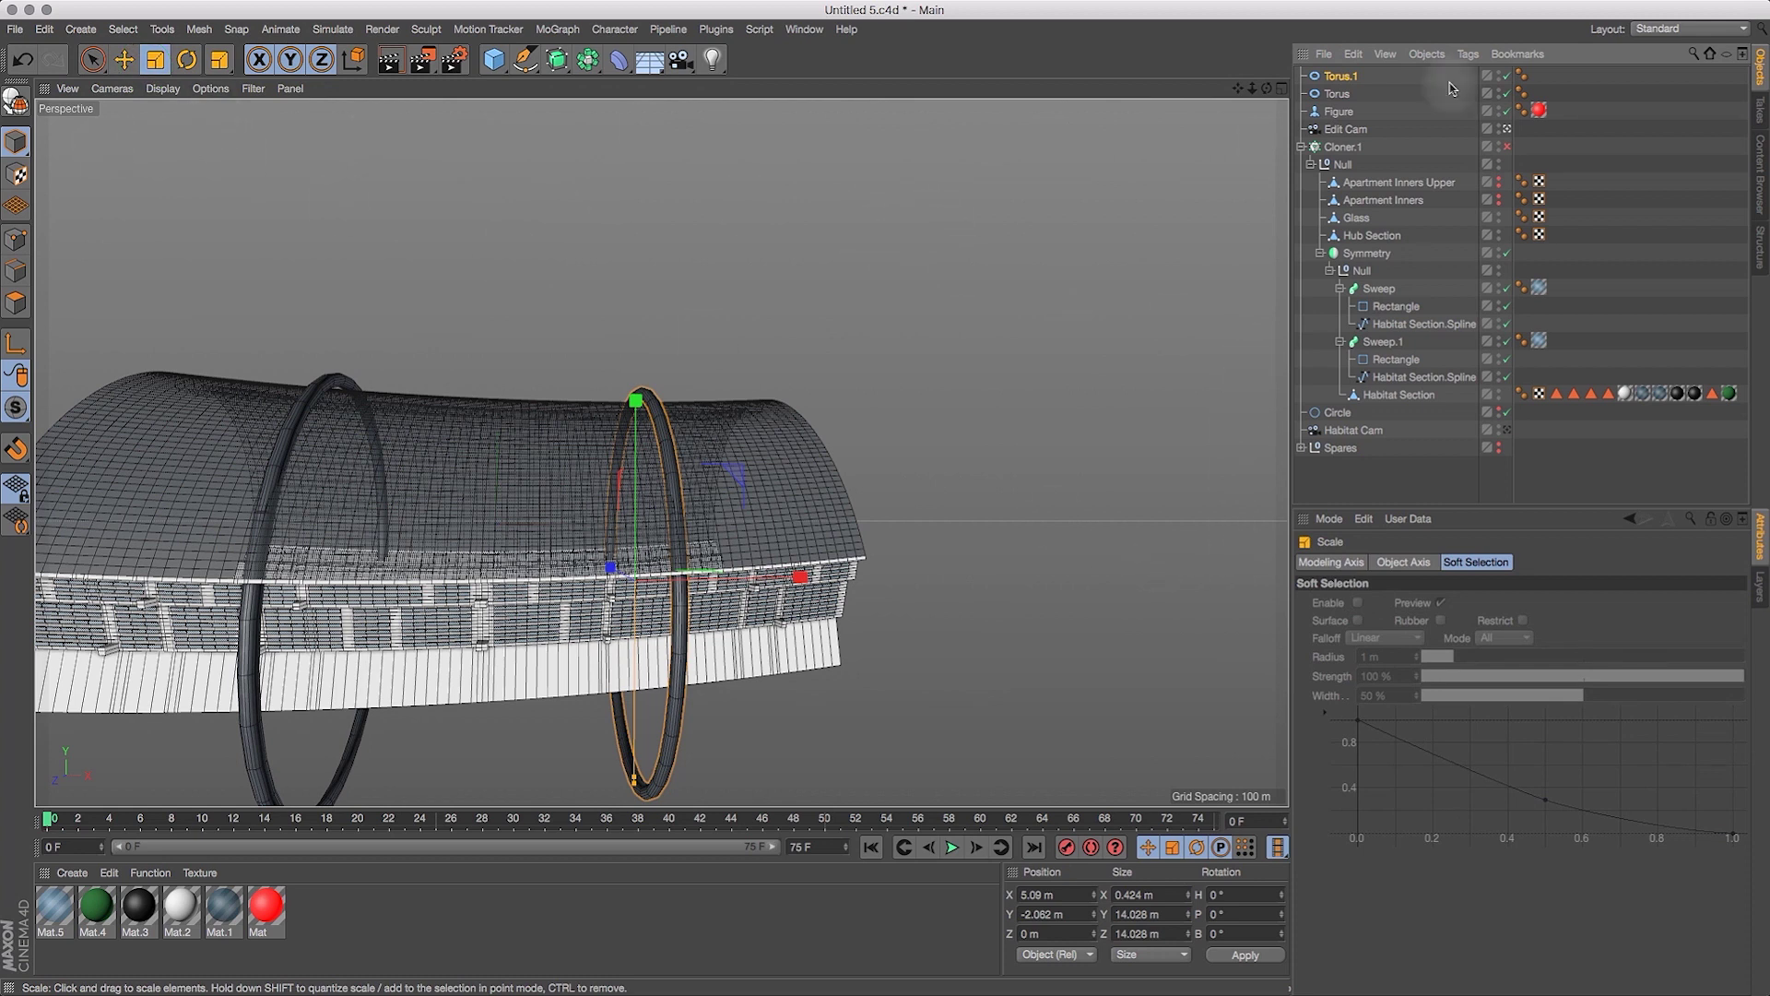
Select the Glass object and switch to polygon mode.
{"action": "left_click_drag", "start_coordinate": [1239, 90], "coordinate": [1314, 8]}
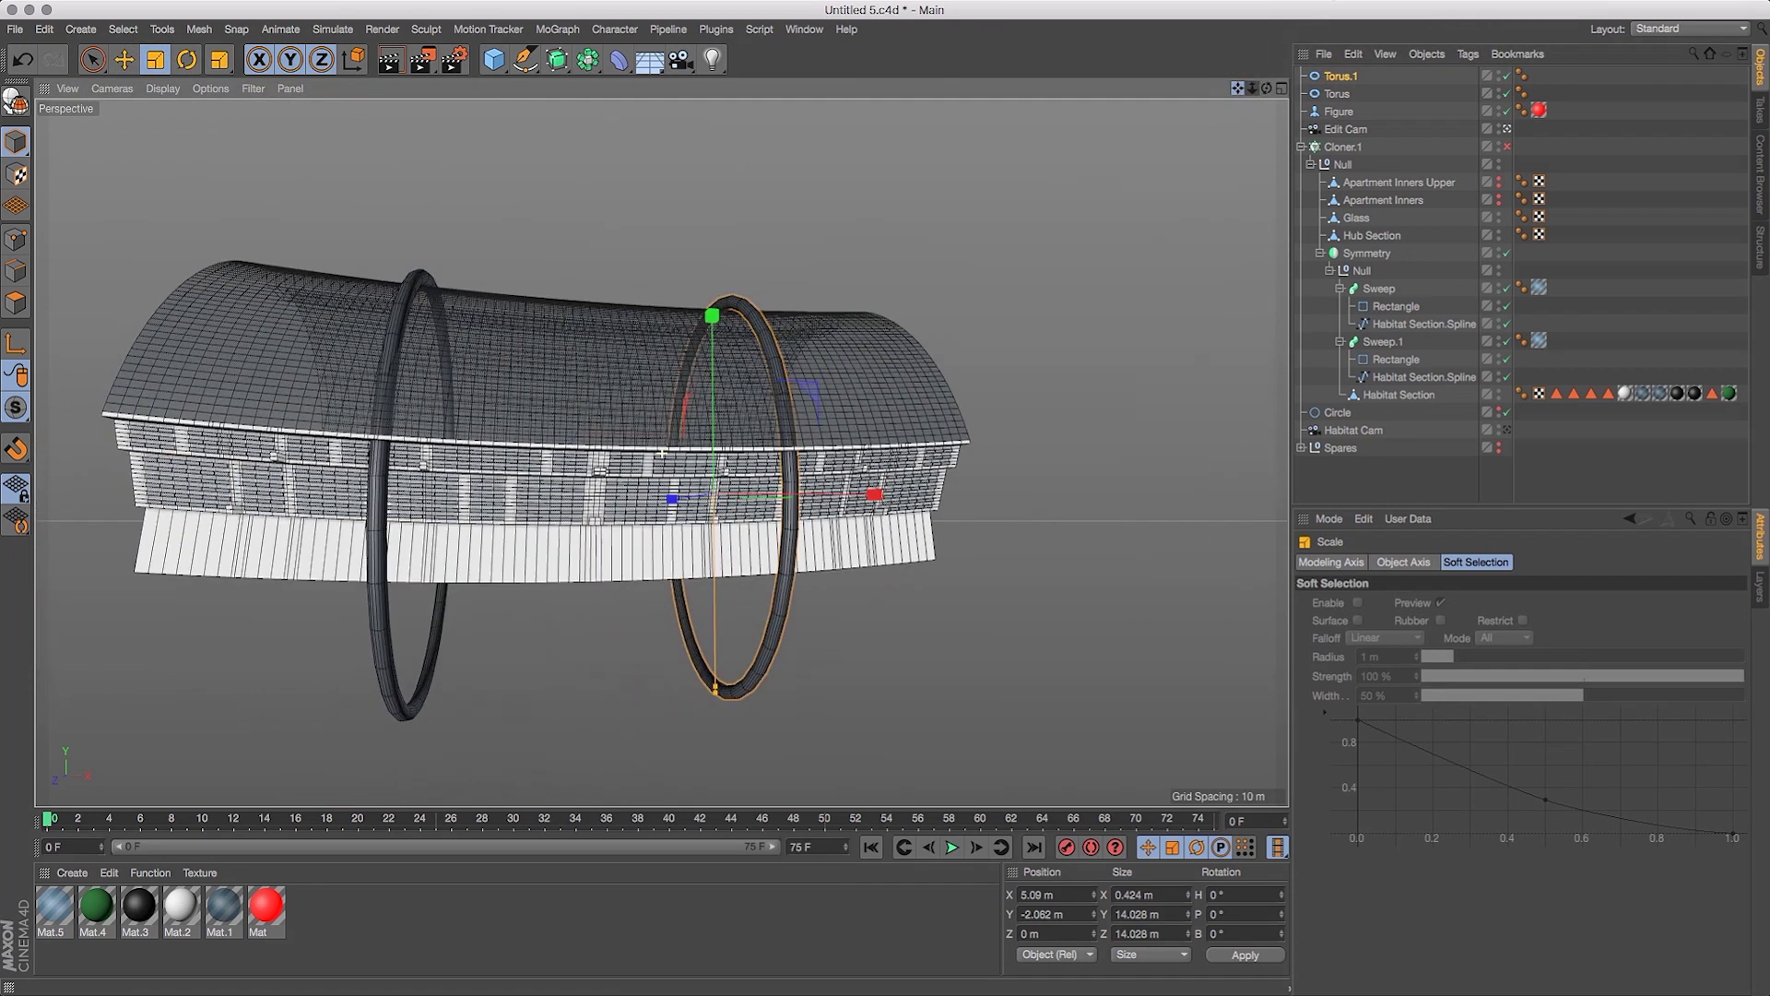
{"action": "left_click_drag", "start_coordinate": [1267, 89], "coordinate": [1383, 176]}
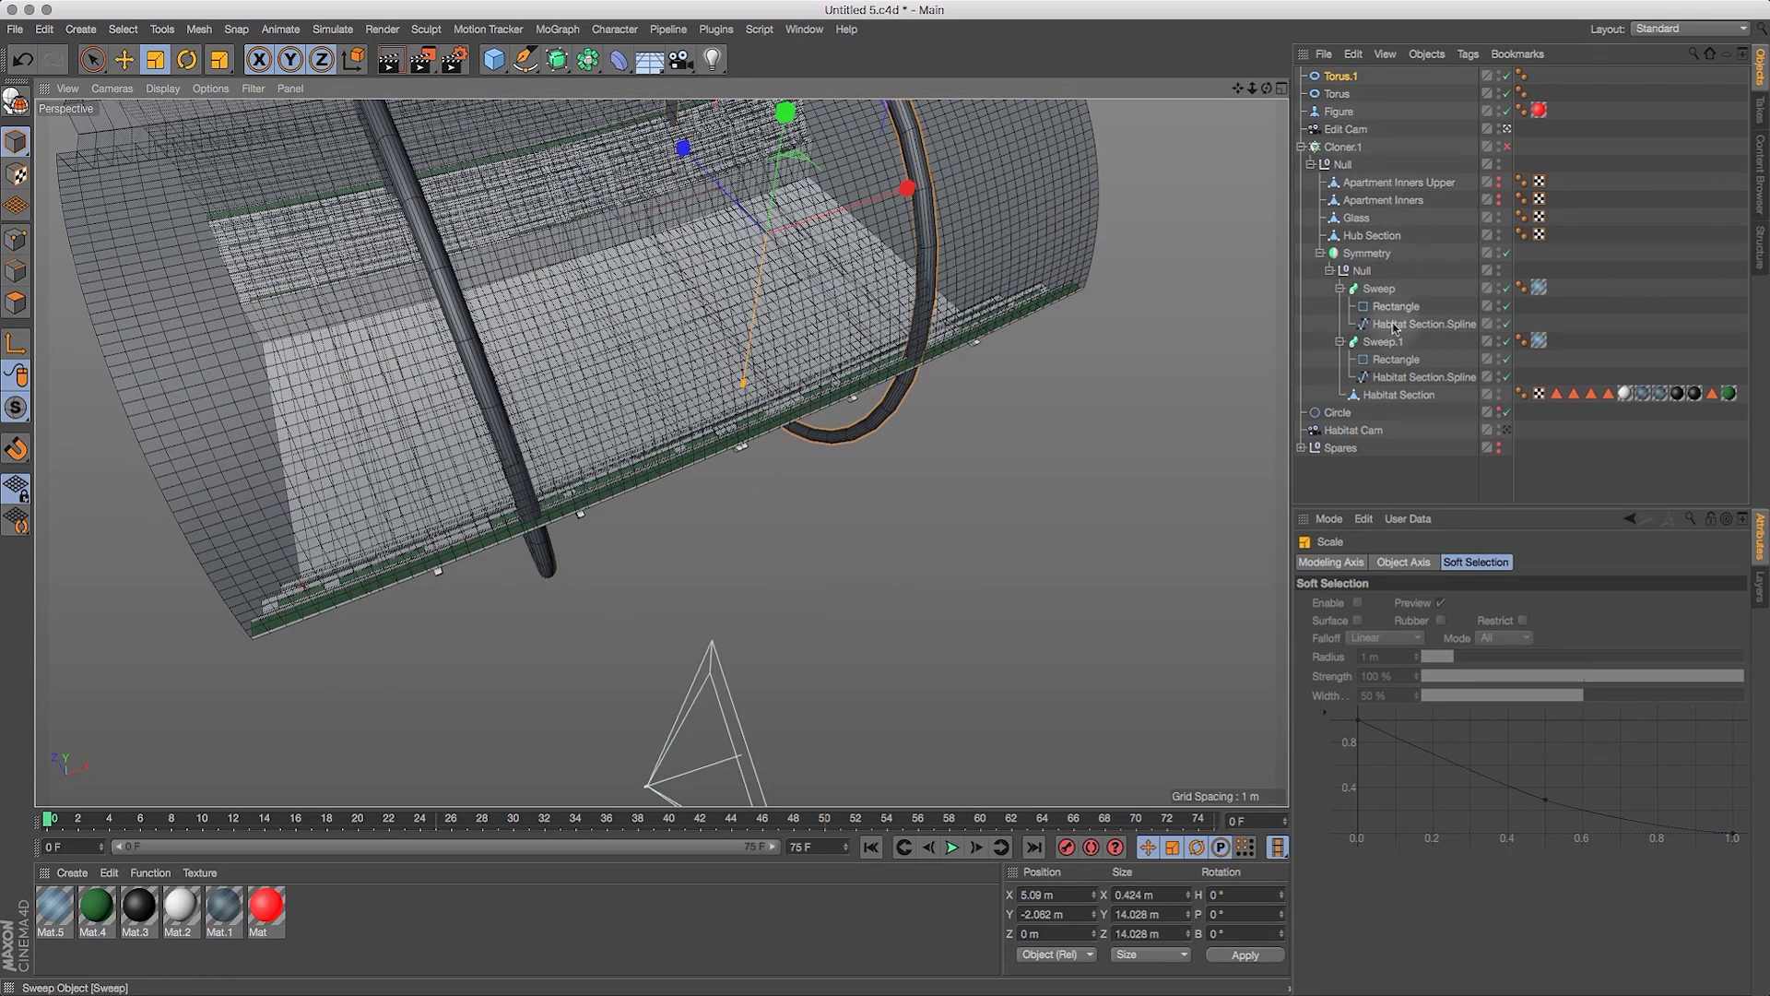
{"action": "left_click", "coordinate": [1352, 220]}
{"action": "left_click_drag", "start_coordinate": [92, 61], "coordinate": [164, 81]}
{"action": "key", "text": "v"}
{"action": "mouse_move", "coordinate": [573, 474]}
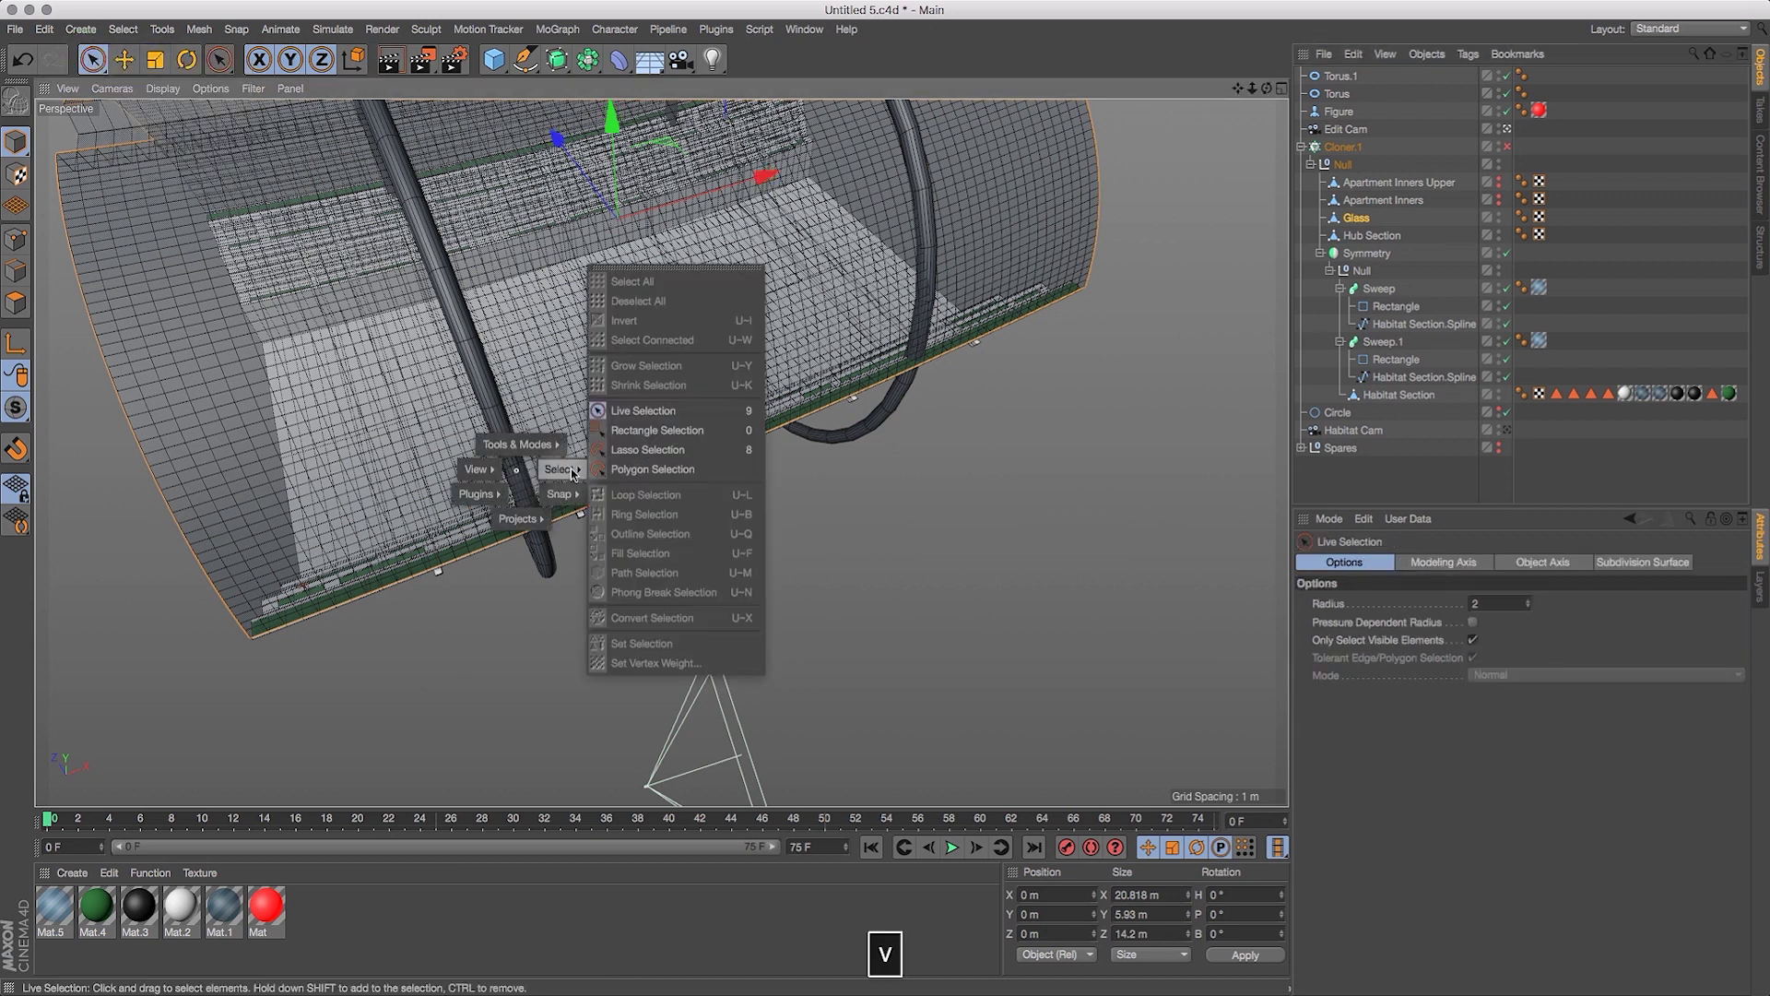
{"action": "left_click", "coordinate": [624, 419]}
{"action": "left_click", "coordinate": [15, 302]}
Loop-select the two polygon strips of the Glass object that run alongside the two torus rings.
{"action": "key", "text": "v"}
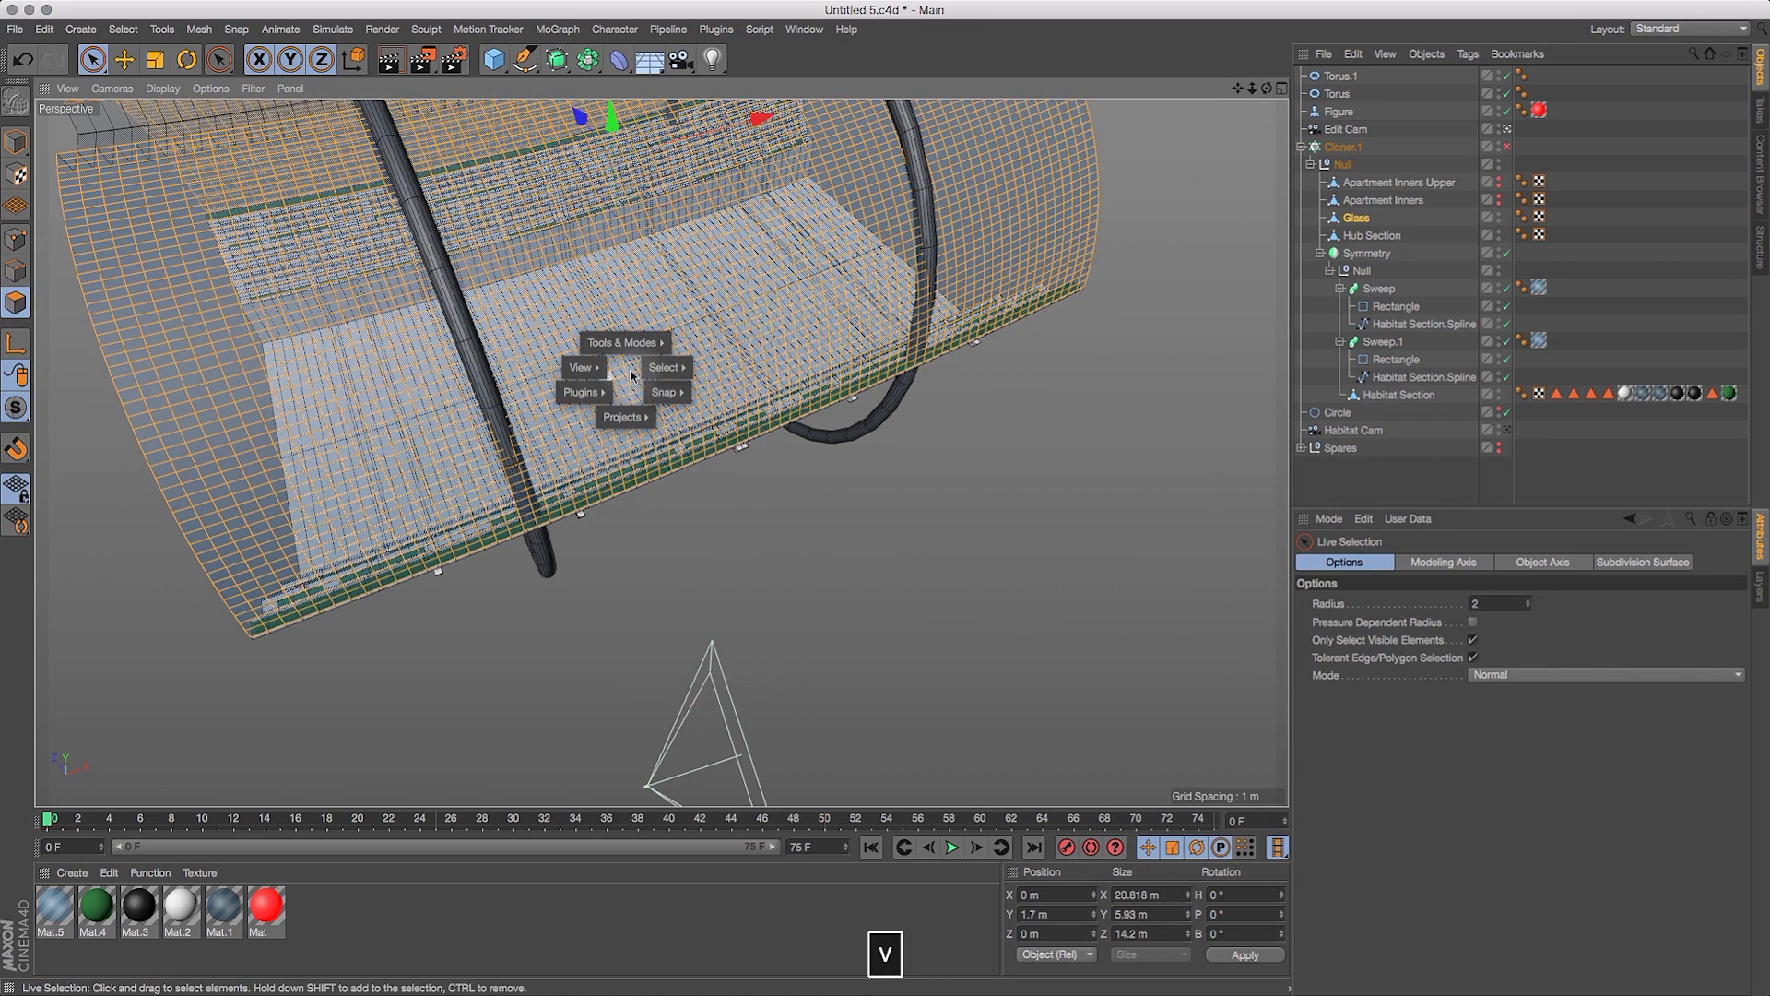
{"action": "mouse_move", "coordinate": [664, 367]}
{"action": "left_click", "coordinate": [733, 396]}
{"action": "mouse_move", "coordinate": [1266, 88]}
{"action": "left_mouse_down"}
{"action": "mouse_move", "coordinate": [1201, 74]}
{"action": "mouse_move", "coordinate": [1263, 203]}
{"action": "mouse_move", "coordinate": [1278, 82]}
{"action": "mouse_move", "coordinate": [1306, 76]}
{"action": "mouse_move", "coordinate": [1322, 4]}
{"action": "mouse_move", "coordinate": [1355, 0]}
{"action": "mouse_move", "coordinate": [1264, 77]}
{"action": "mouse_move", "coordinate": [1257, 62]}
{"action": "mouse_move", "coordinate": [1251, 89]}
{"action": "left_mouse_up"}
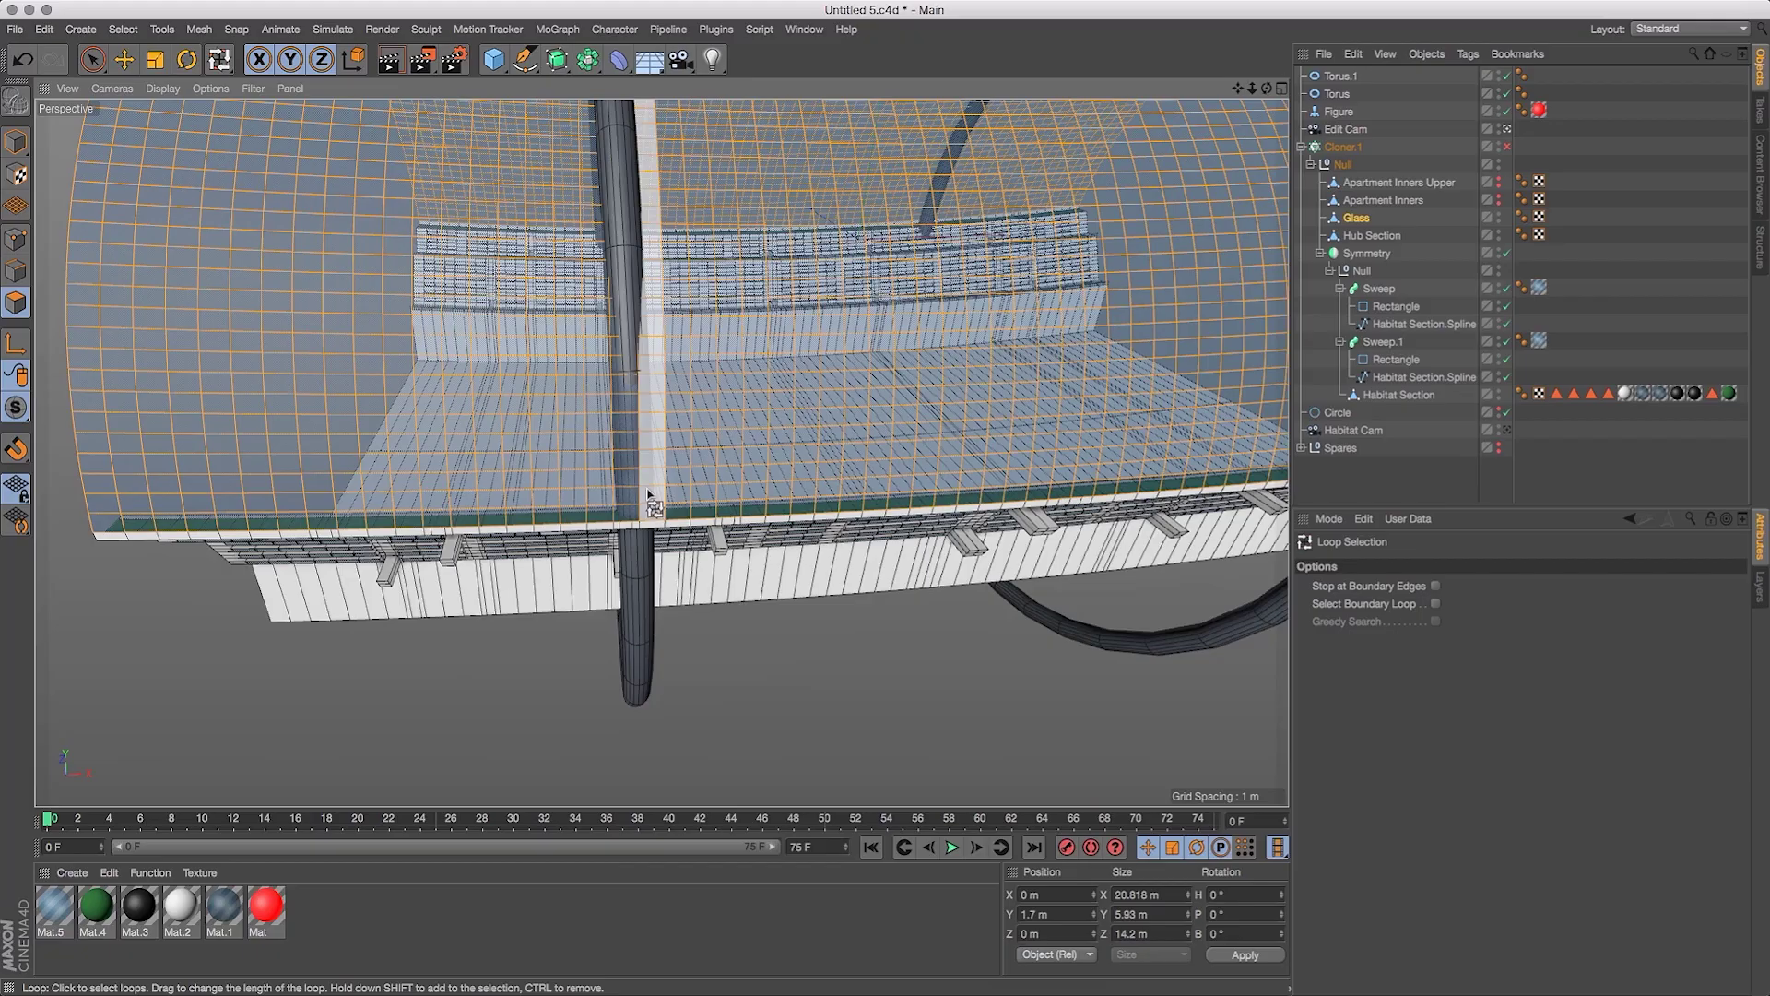
{"action": "left_click", "coordinate": [648, 495]}
{"action": "left_click_drag", "start_coordinate": [1237, 88], "coordinate": [817, 86]}
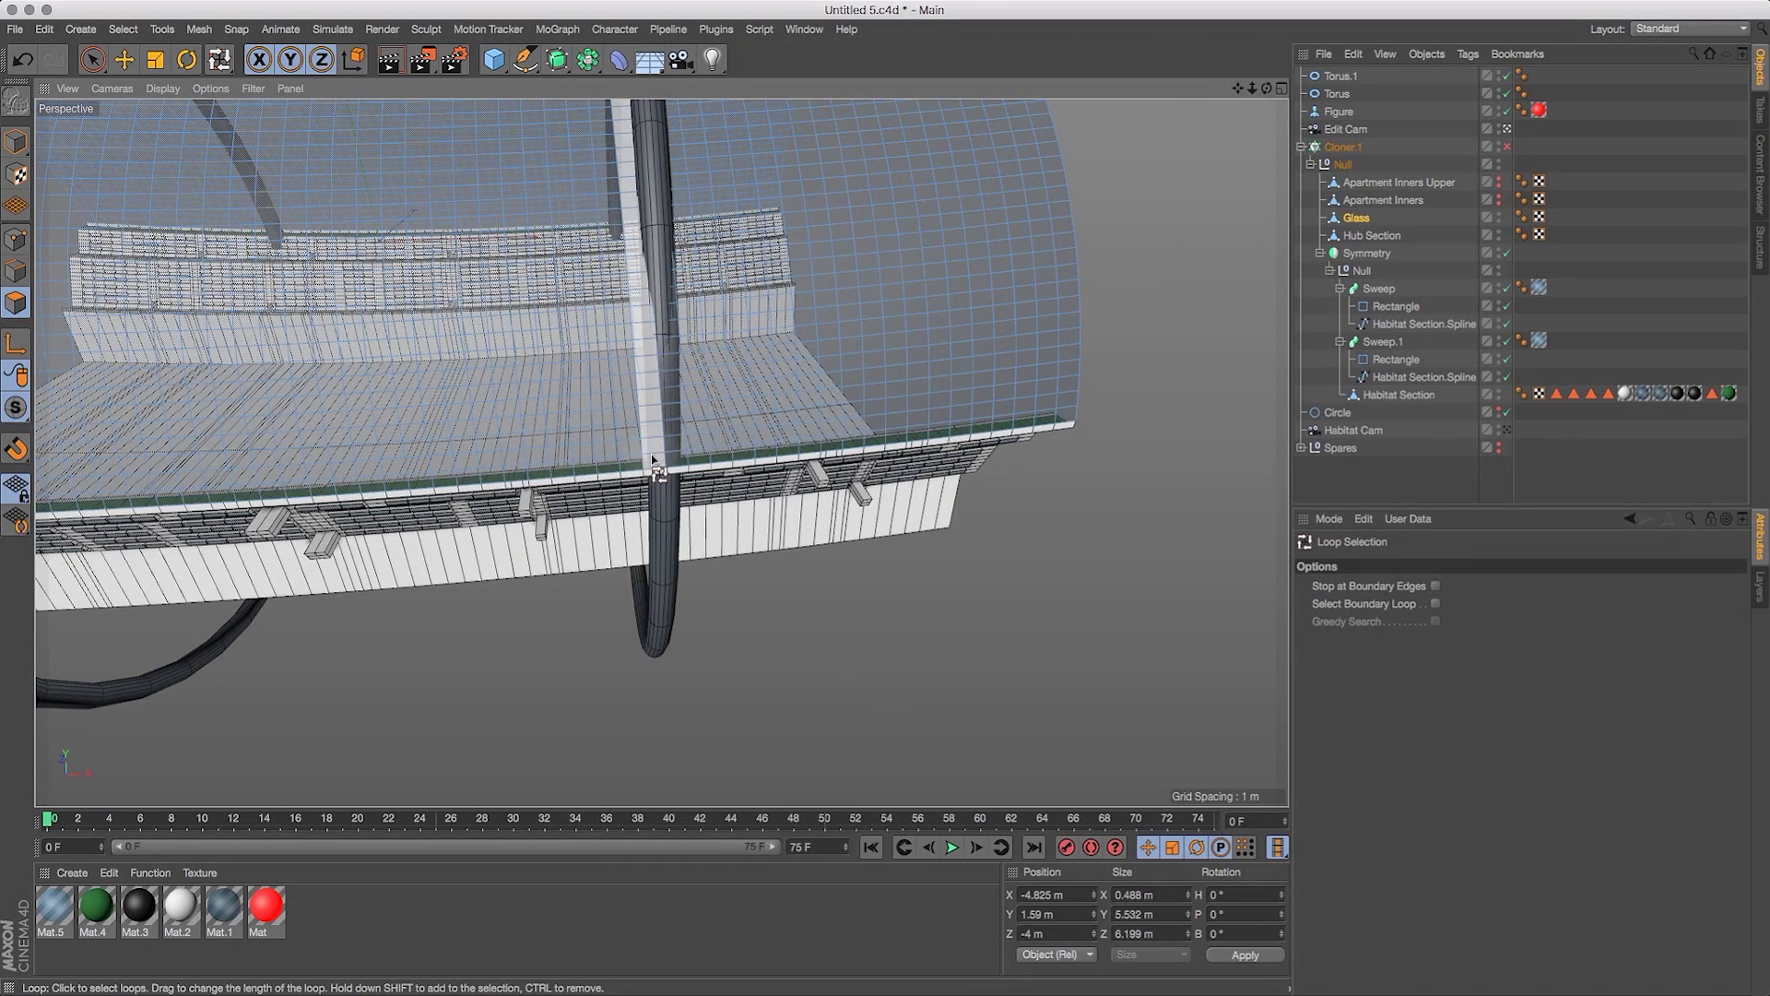
{"action": "left_click", "coordinate": [652, 458]}
Split the selected polygon loops of the Glass object into a separate object.
{"action": "left_click_drag", "start_coordinate": [1237, 87], "coordinate": [1474, 33]}
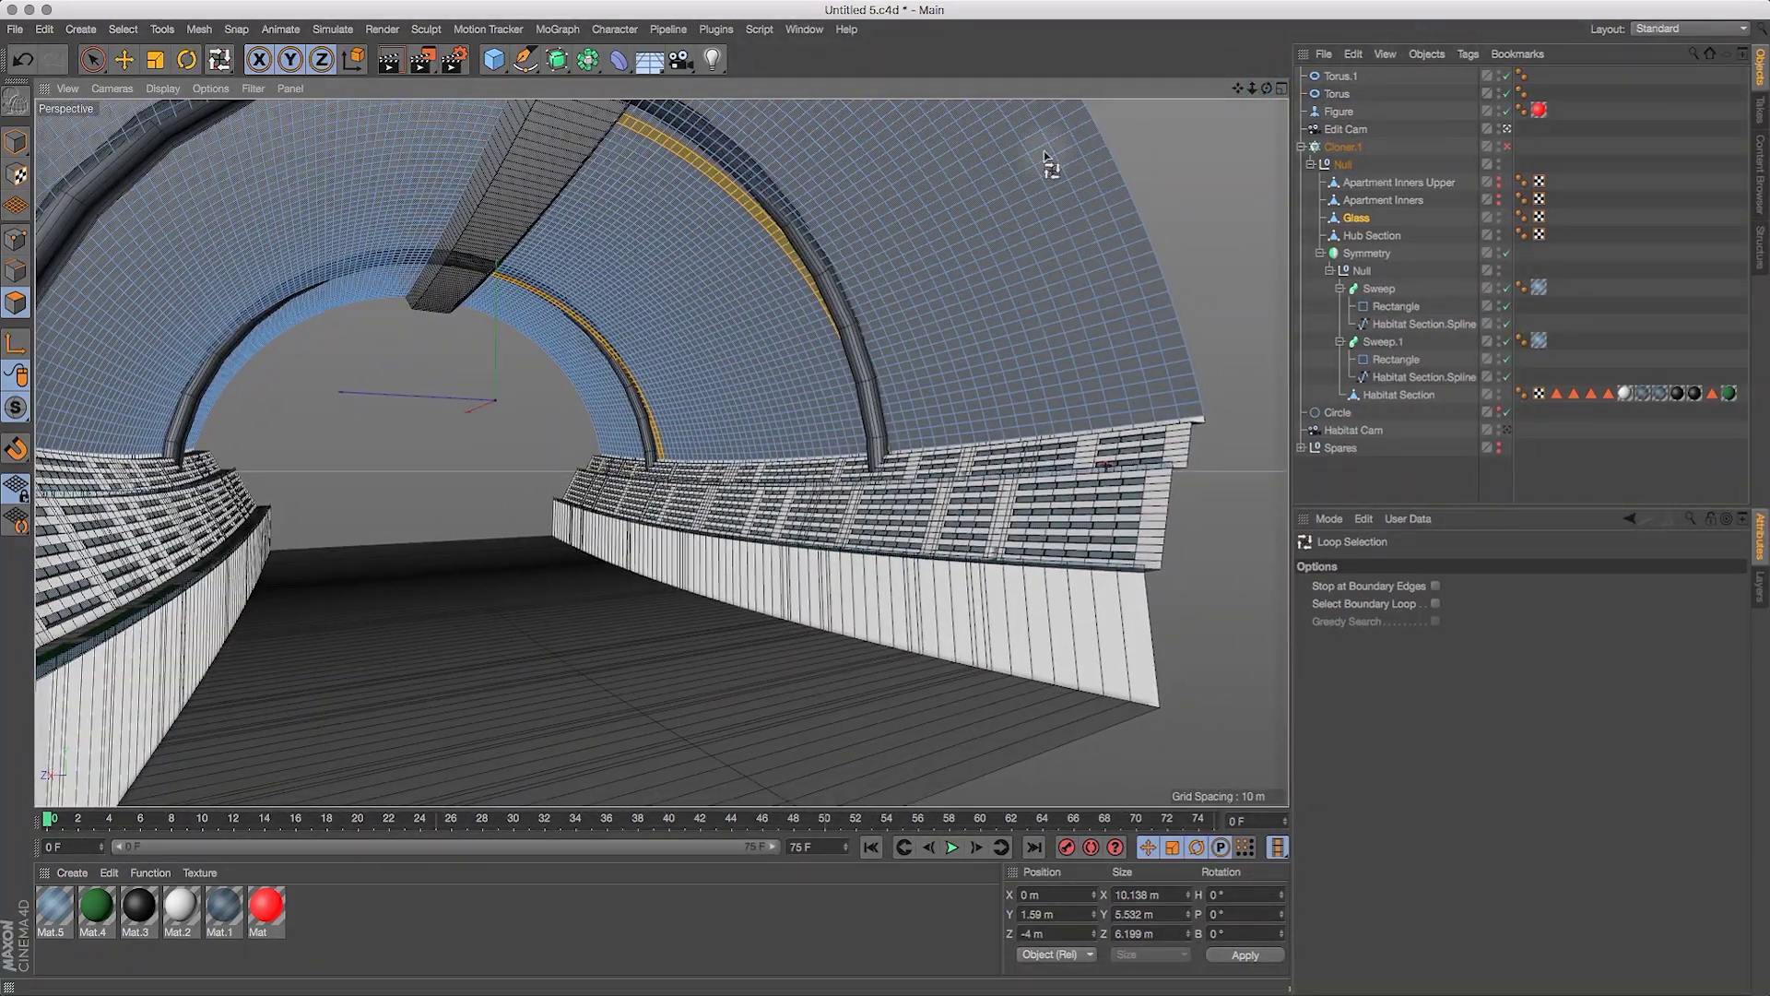
{"action": "left_click", "coordinate": [199, 30]}
{"action": "mouse_move", "coordinate": [225, 75]}
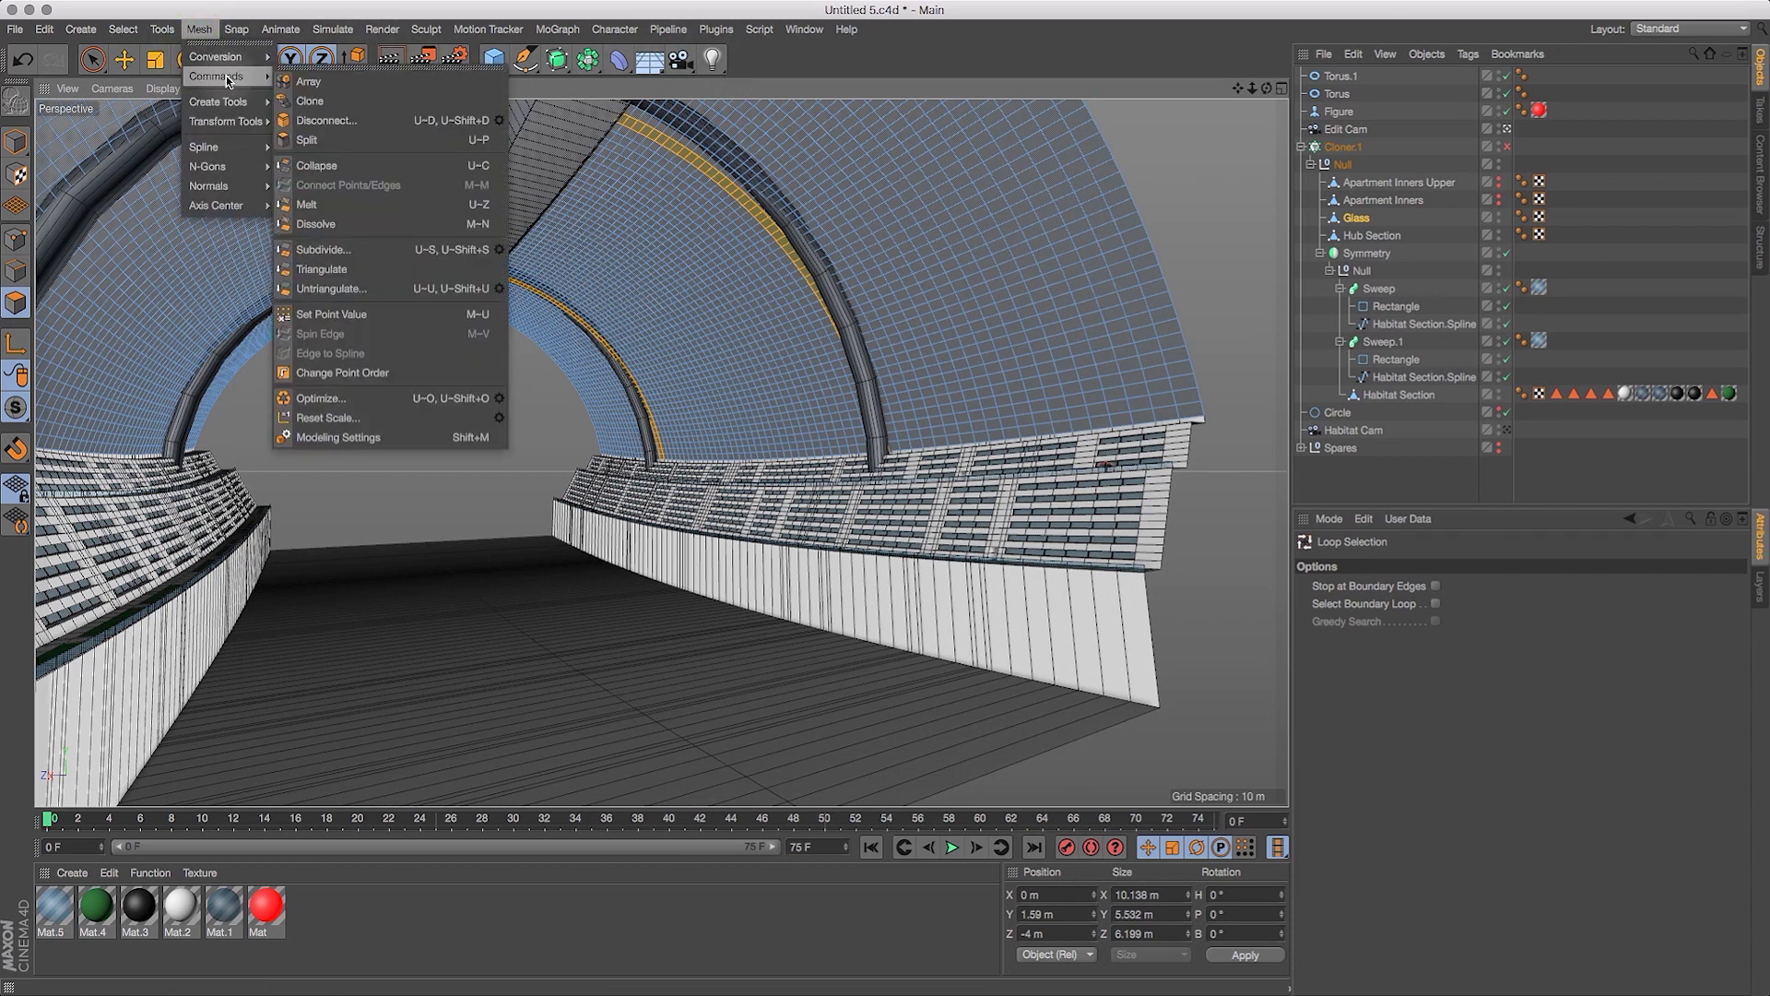
{"action": "left_click", "coordinate": [321, 142]}
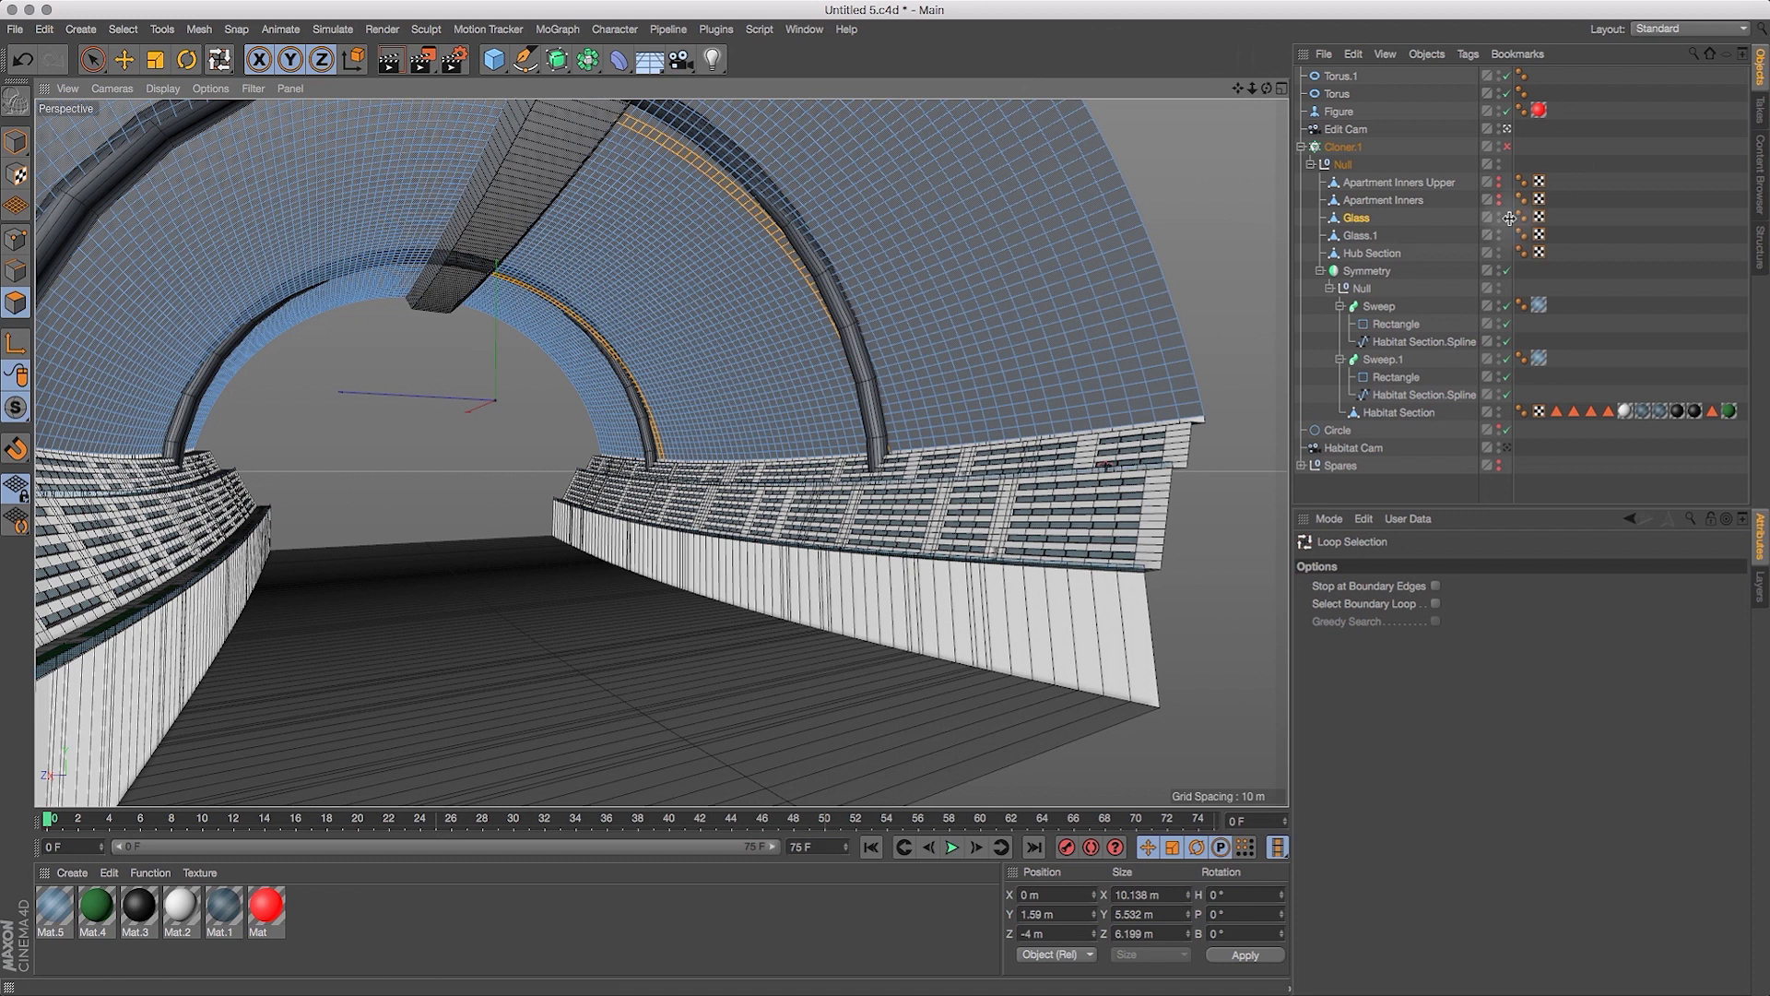
Rename the split-off Glass.1 object as Roof Struts.
{"action": "left_click", "coordinate": [1358, 236]}
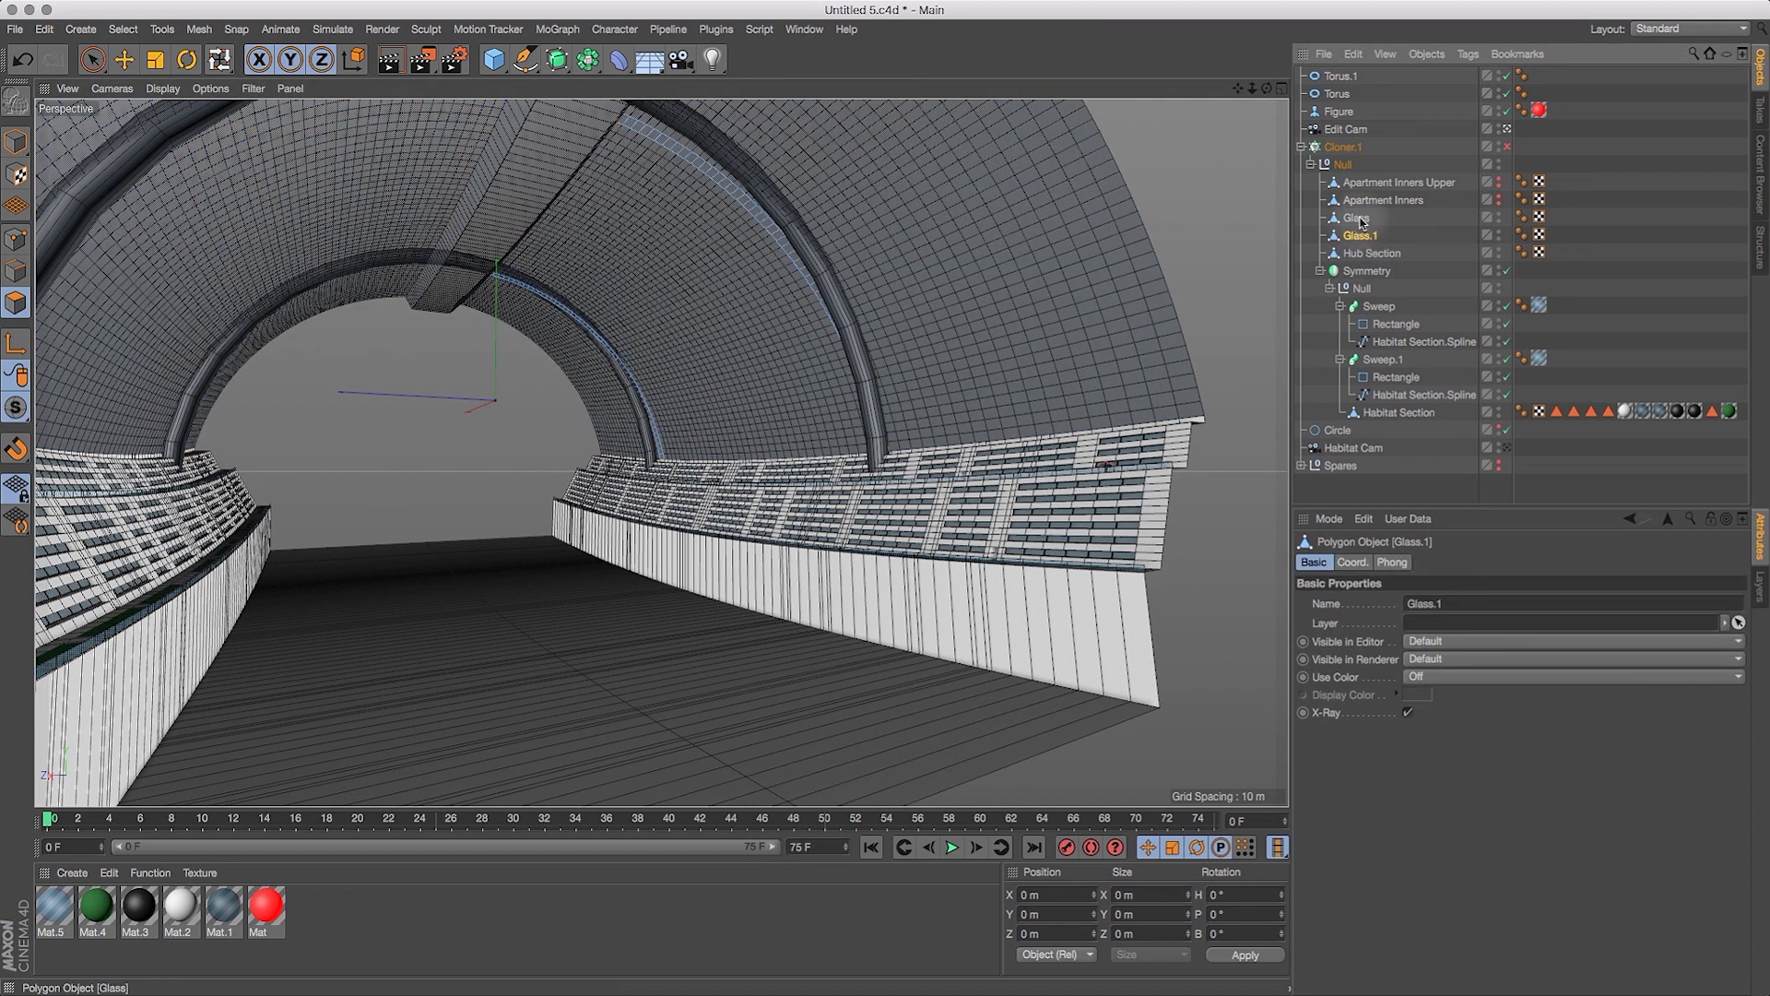
{"action": "double_click", "coordinate": [1360, 236]}
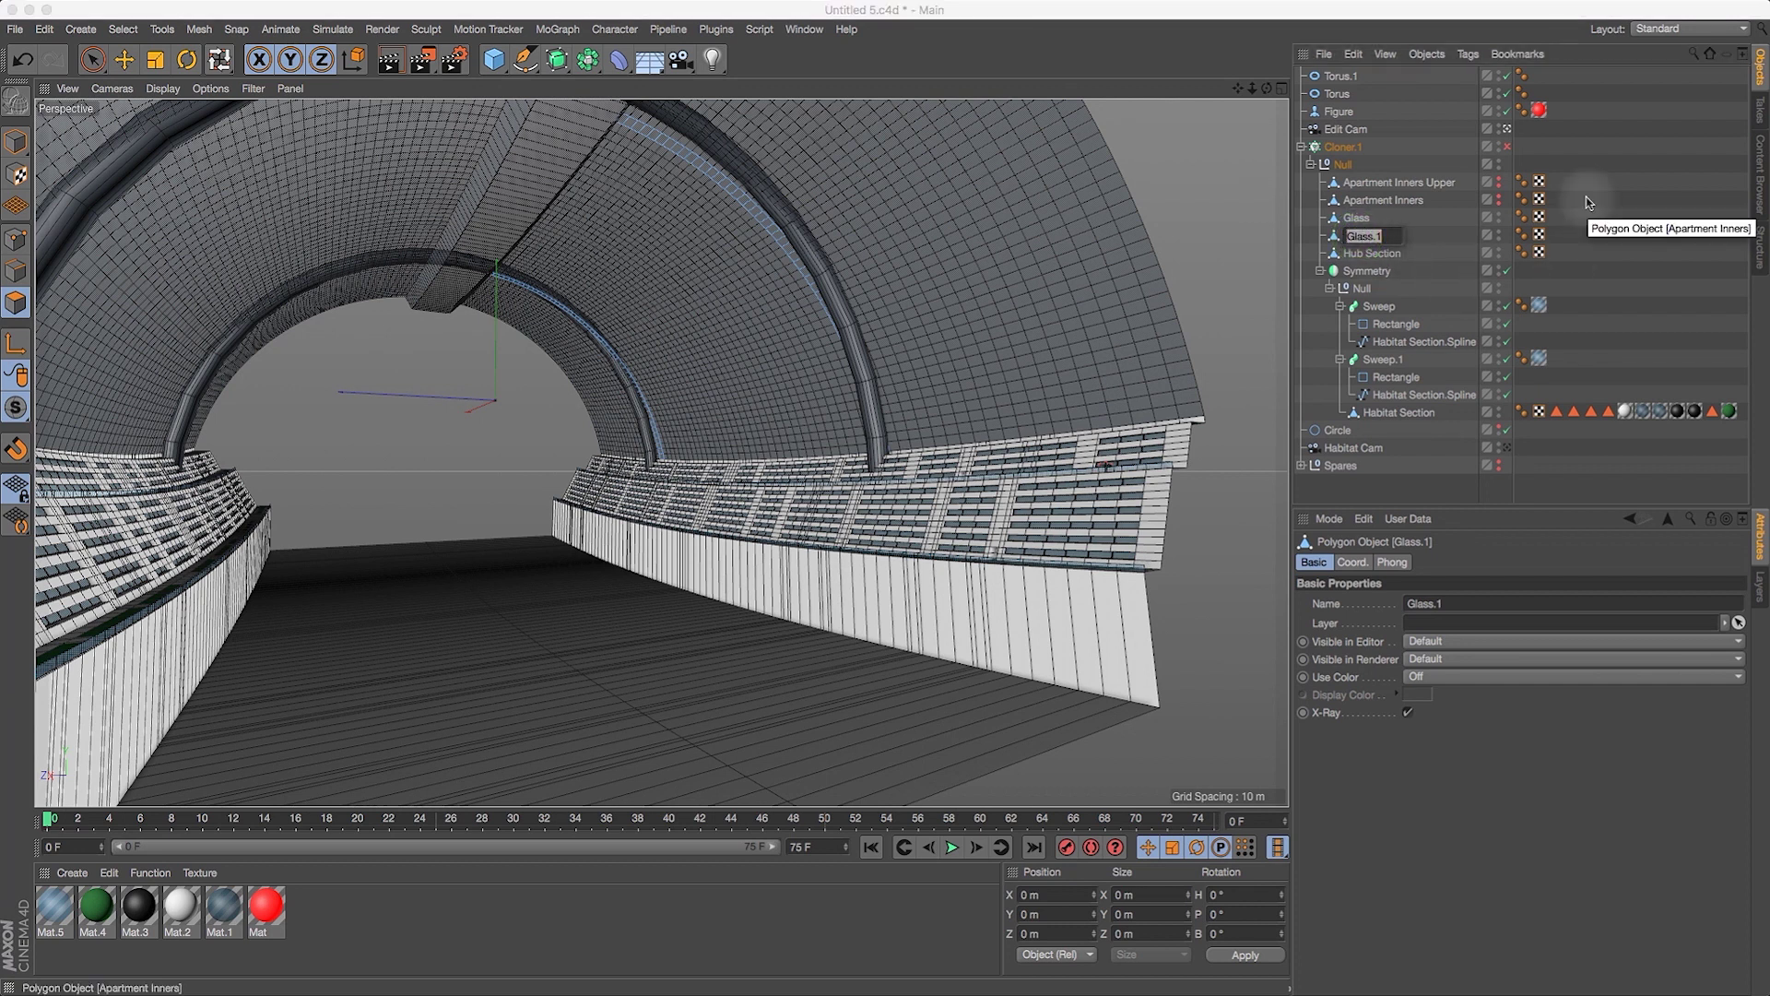
{"action": "type", "text": "Roof Struts"}
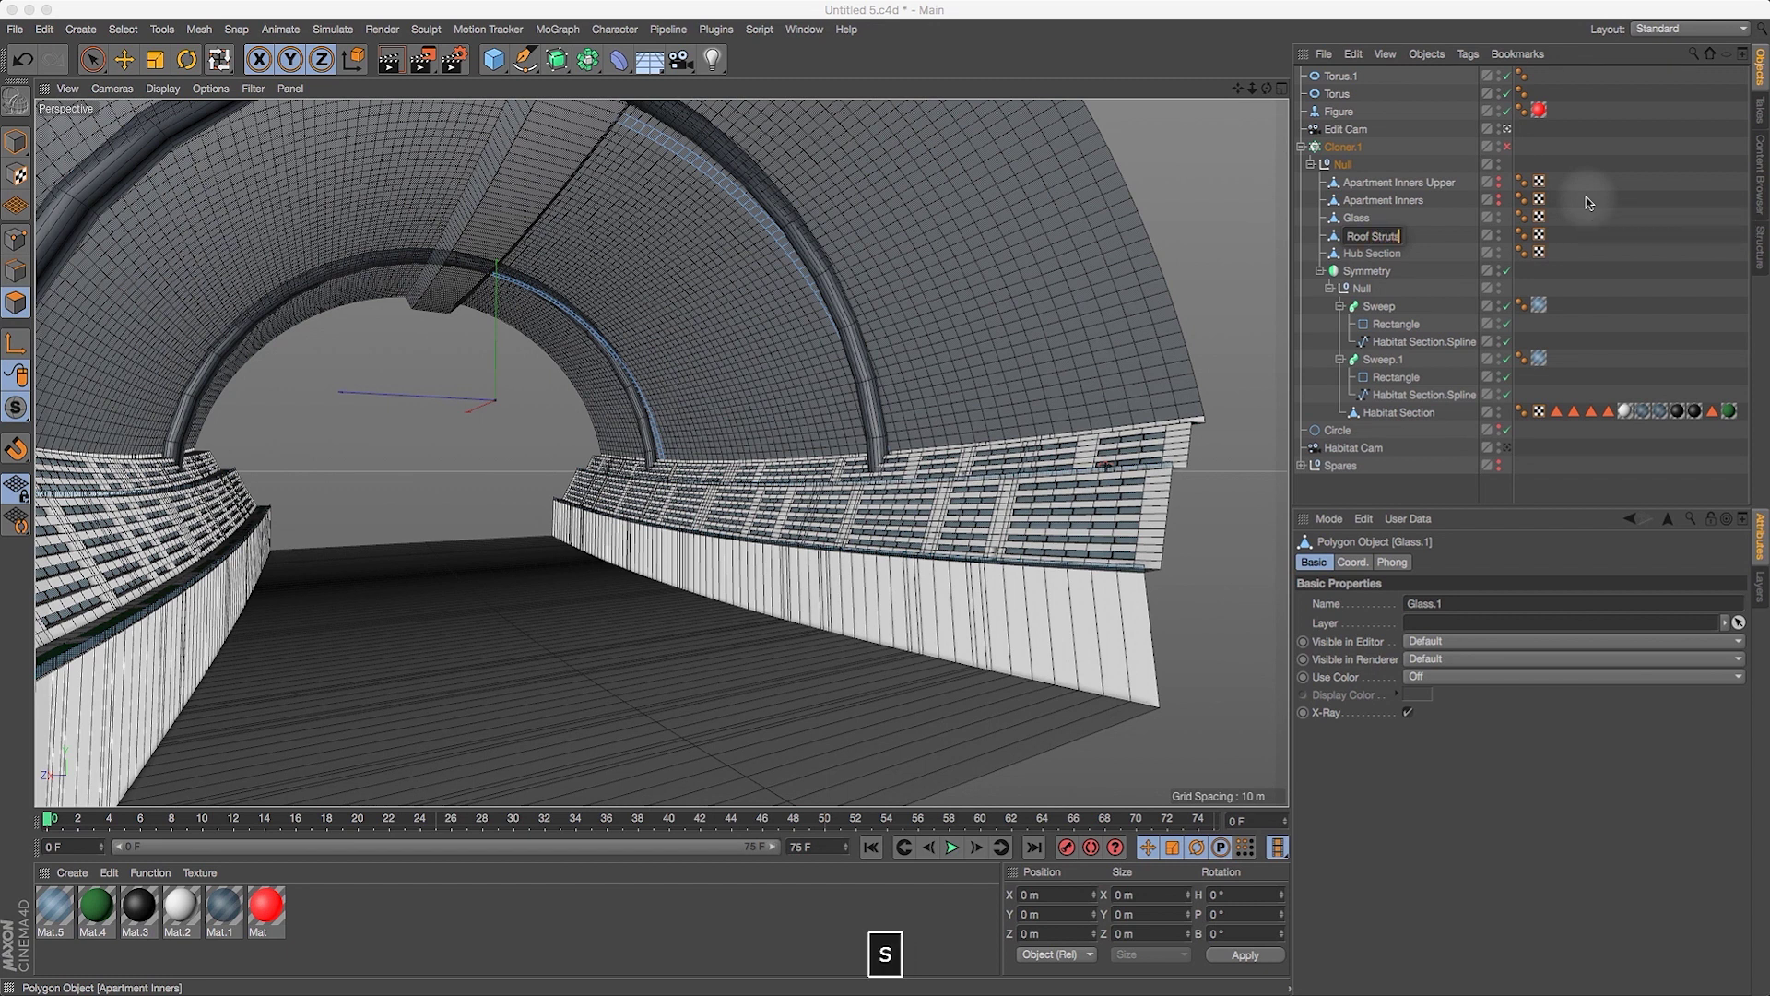
{"action": "key", "text": "Return"}
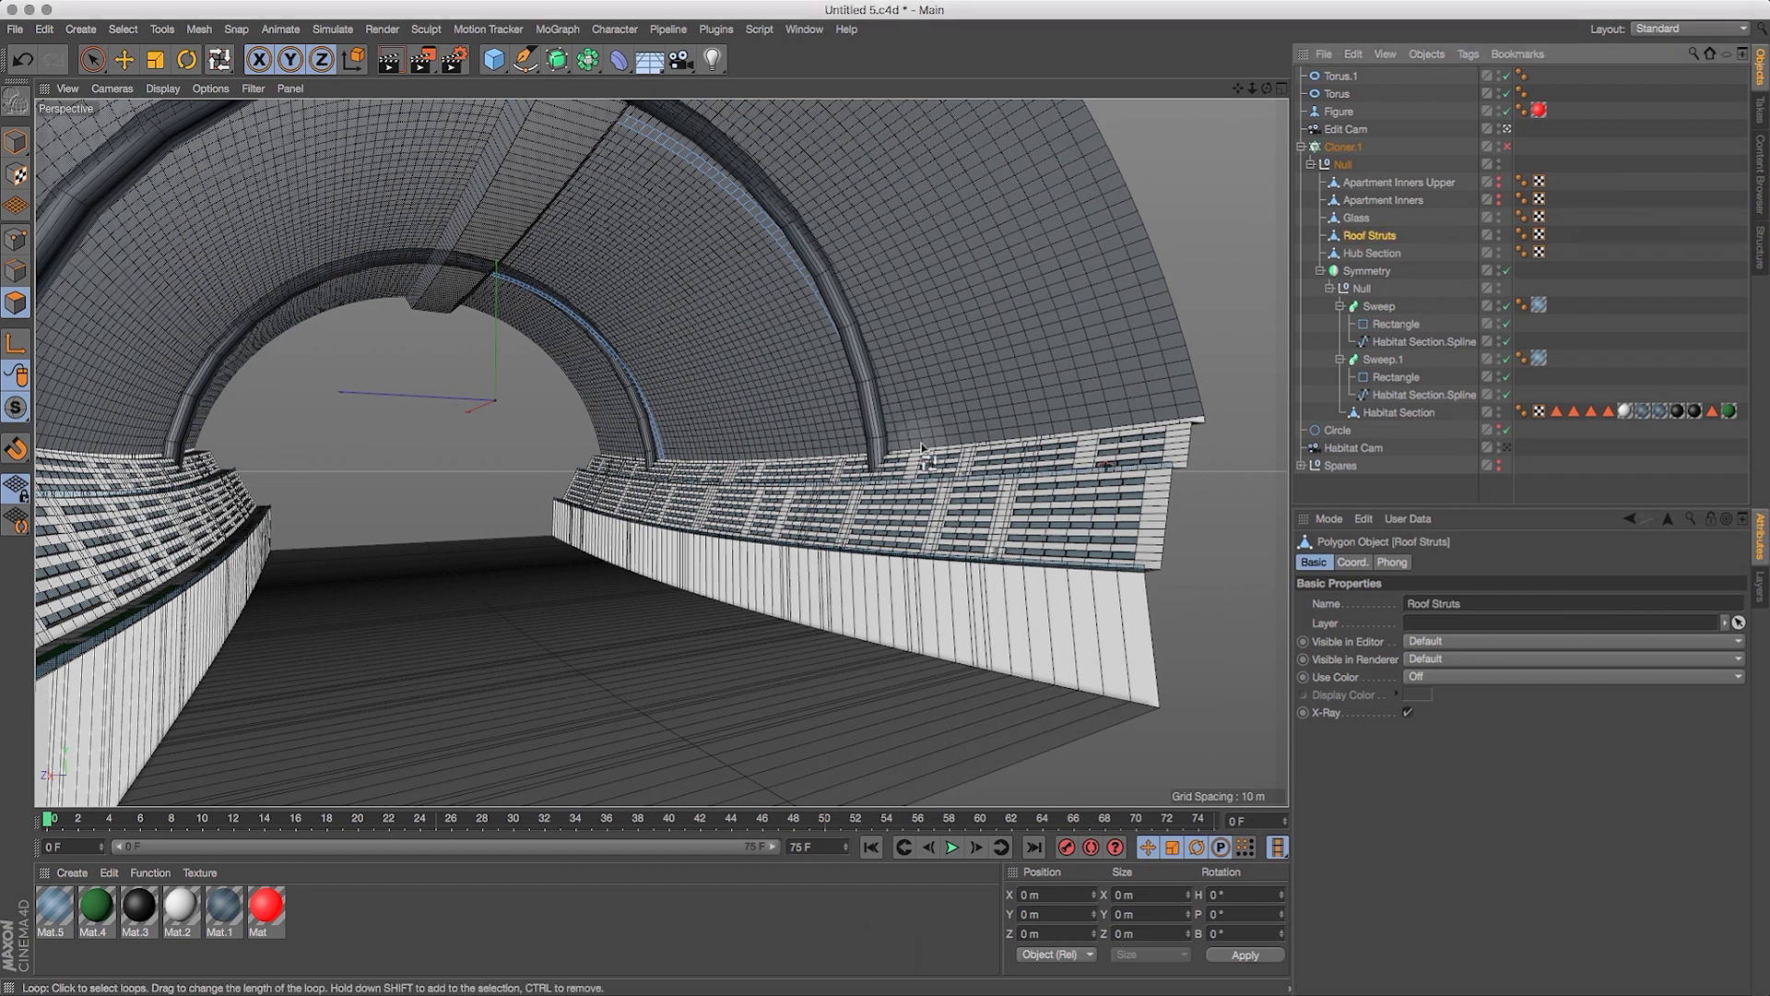
Hide the Glass object and delete the two torus guide rings.
{"action": "left_click", "coordinate": [1500, 219], "text": "alt"}
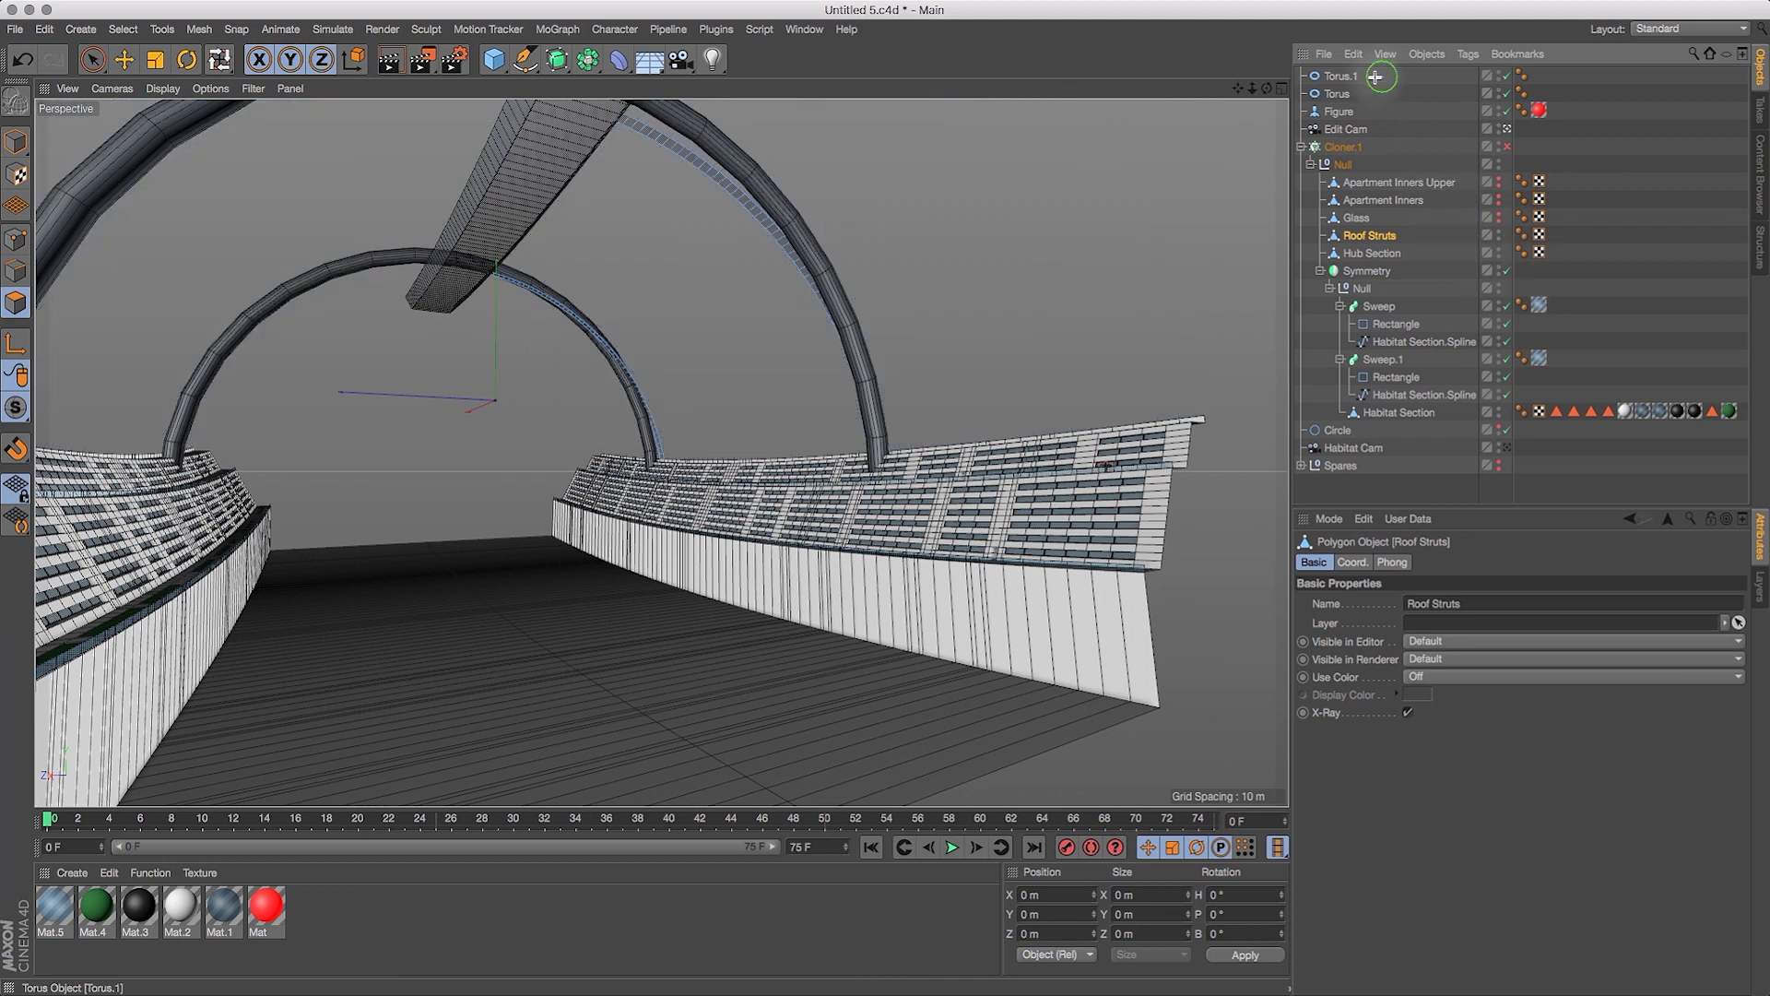
{"action": "left_click_drag", "start_coordinate": [1376, 76], "coordinate": [1365, 96]}
{"action": "key", "text": "BackSpace"}
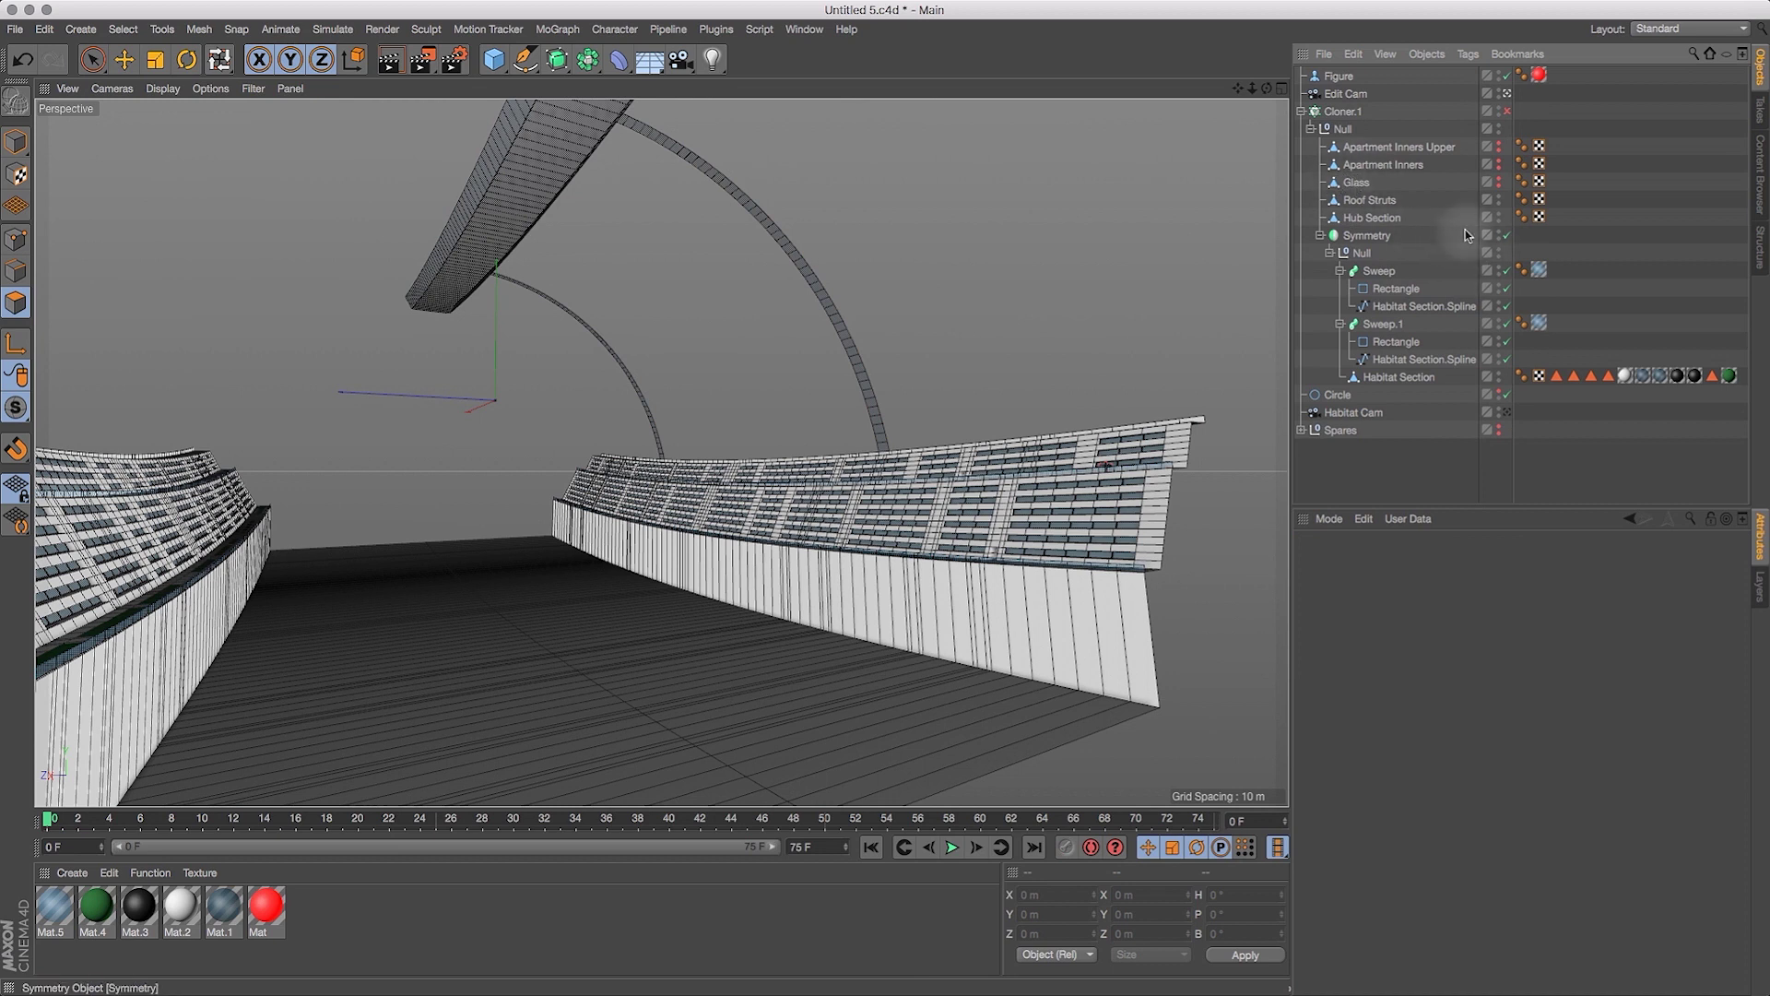
Hide the Hub Section object and disable the Symmetry object.
{"action": "left_click", "coordinate": [1500, 218], "text": "alt"}
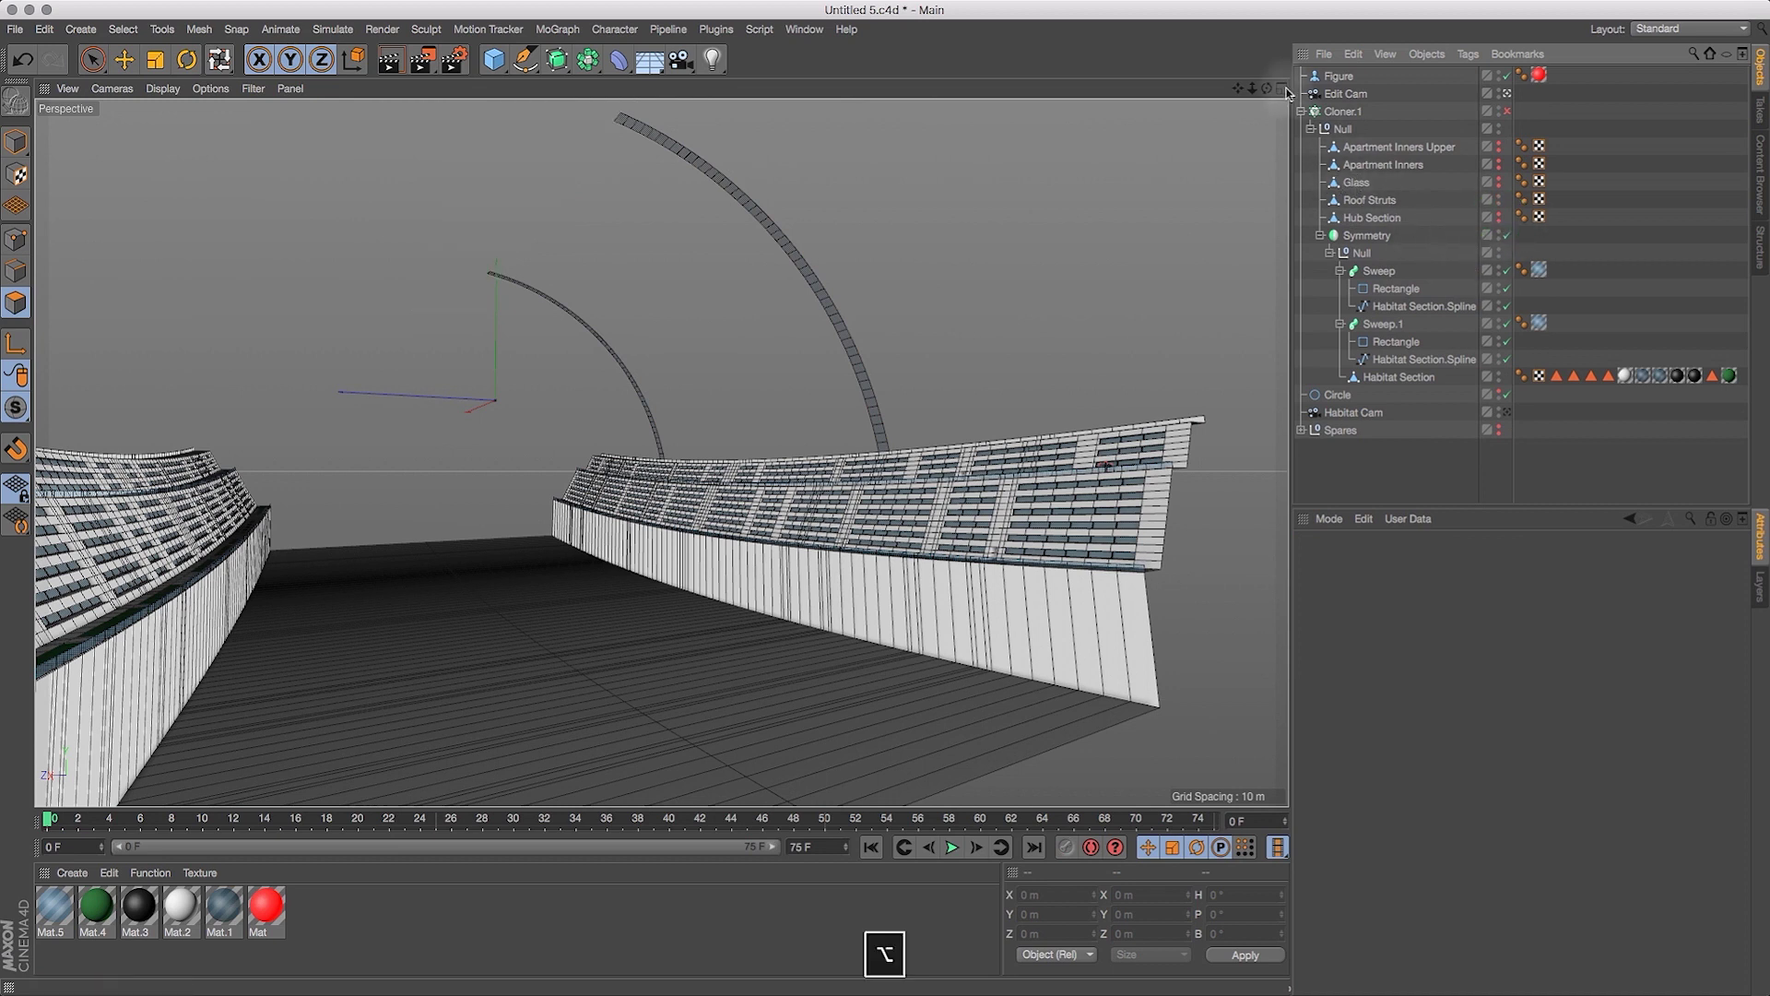
{"action": "mouse_move", "coordinate": [1268, 93]}
{"action": "left_mouse_down"}
{"action": "mouse_move", "coordinate": [1217, 106]}
{"action": "mouse_move", "coordinate": [1277, 97]}
{"action": "left_mouse_up"}
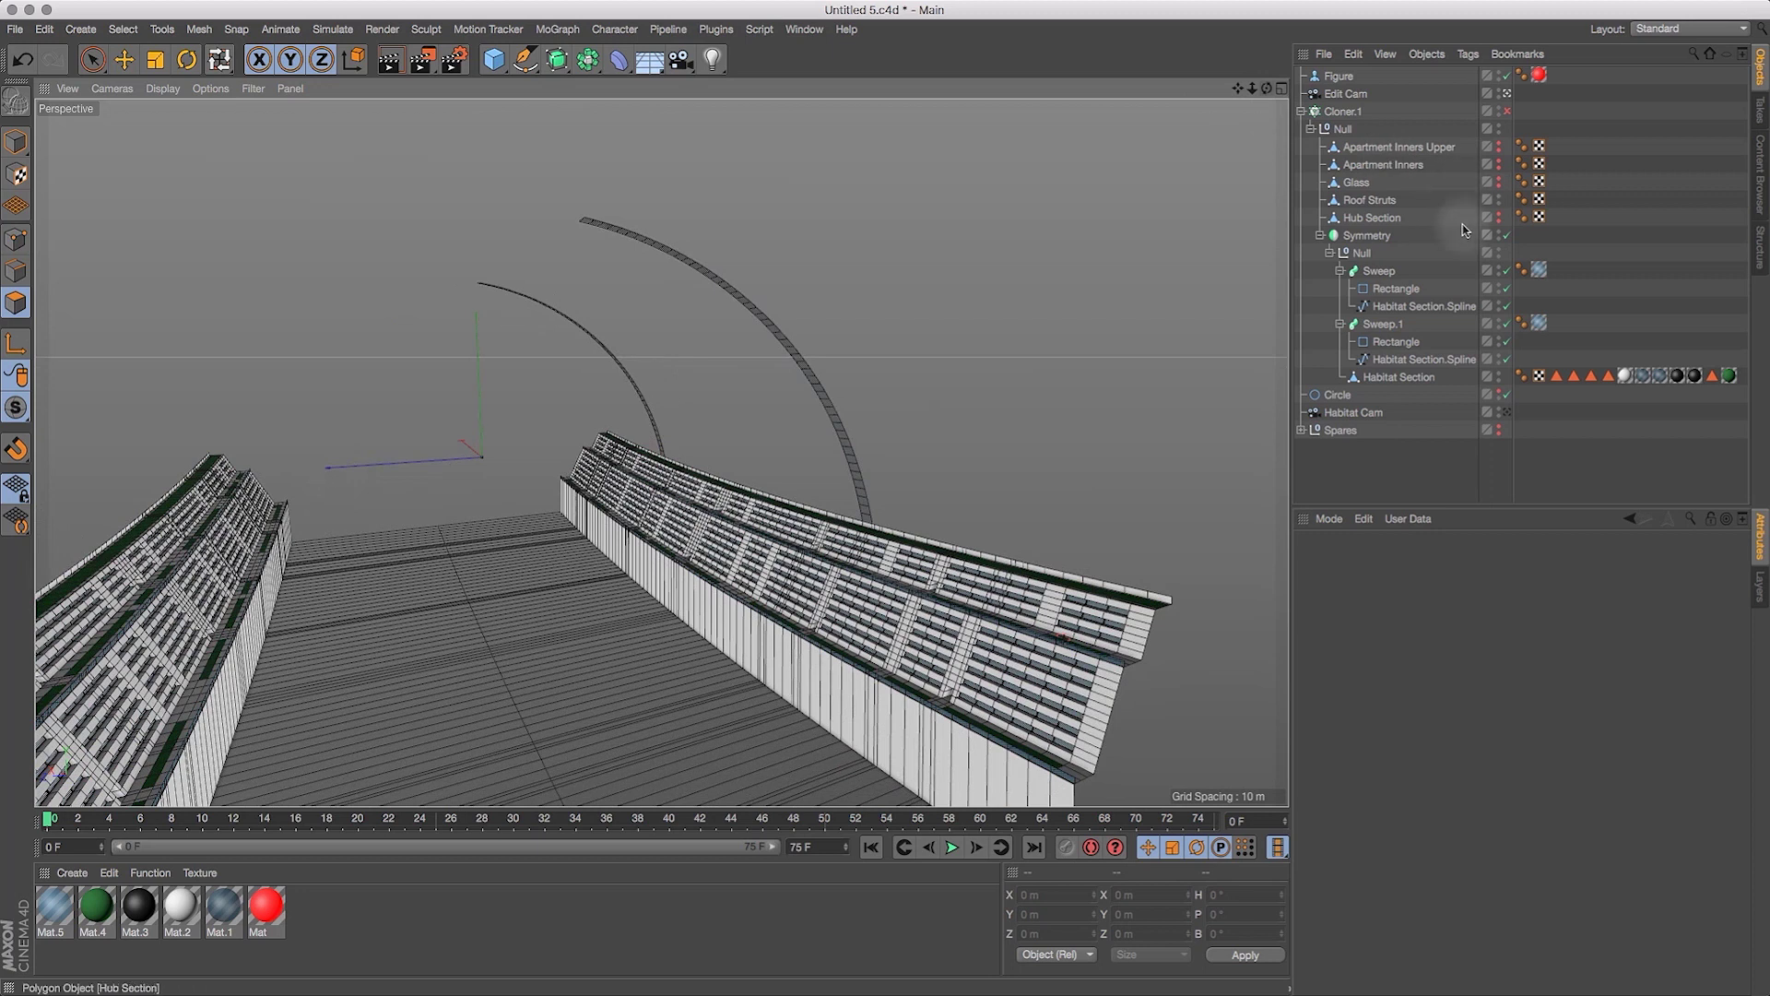
{"action": "left_click", "coordinate": [1508, 236]}
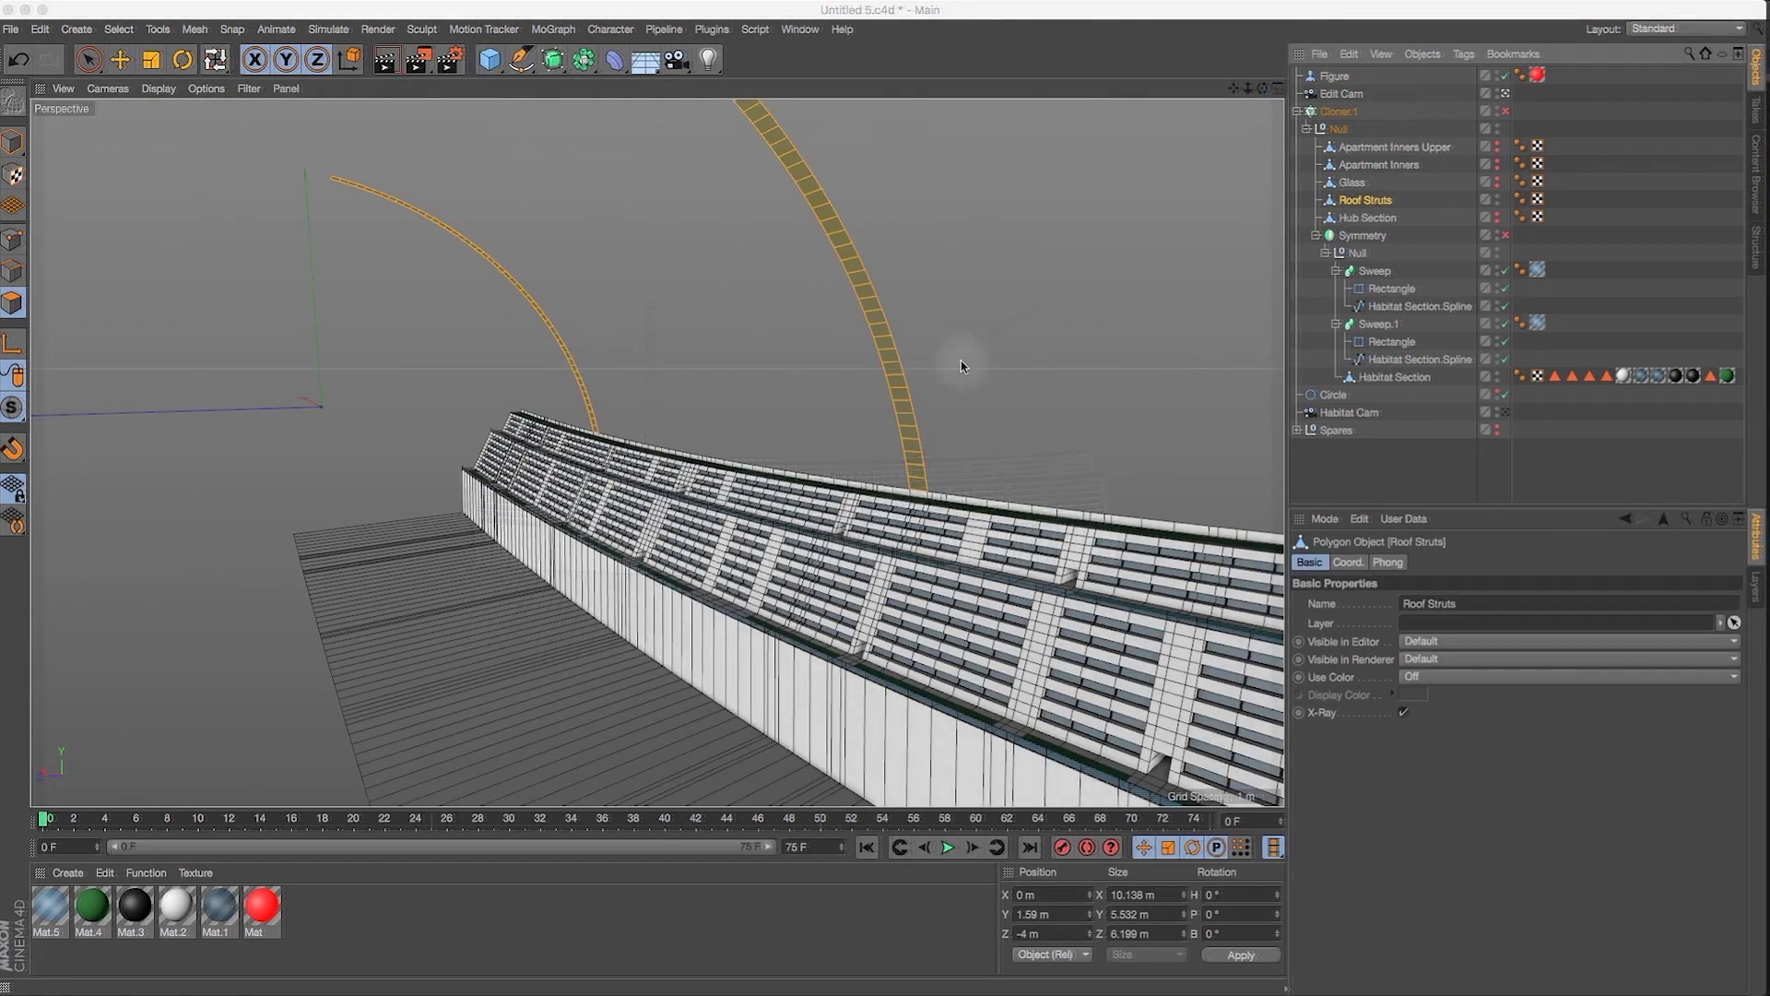
Try extruding the Roof Struts polygons by about -0.045 m with Create Caps off, and re-enable Create Caps.
{"action": "mouse_move", "coordinate": [1263, 95]}
{"action": "left_mouse_down"}
{"action": "mouse_move", "coordinate": [1244, 113]}
{"action": "mouse_move", "coordinate": [1265, 122]}
{"action": "mouse_move", "coordinate": [1239, 100]}
{"action": "mouse_move", "coordinate": [1262, 98]}
{"action": "left_mouse_up"}
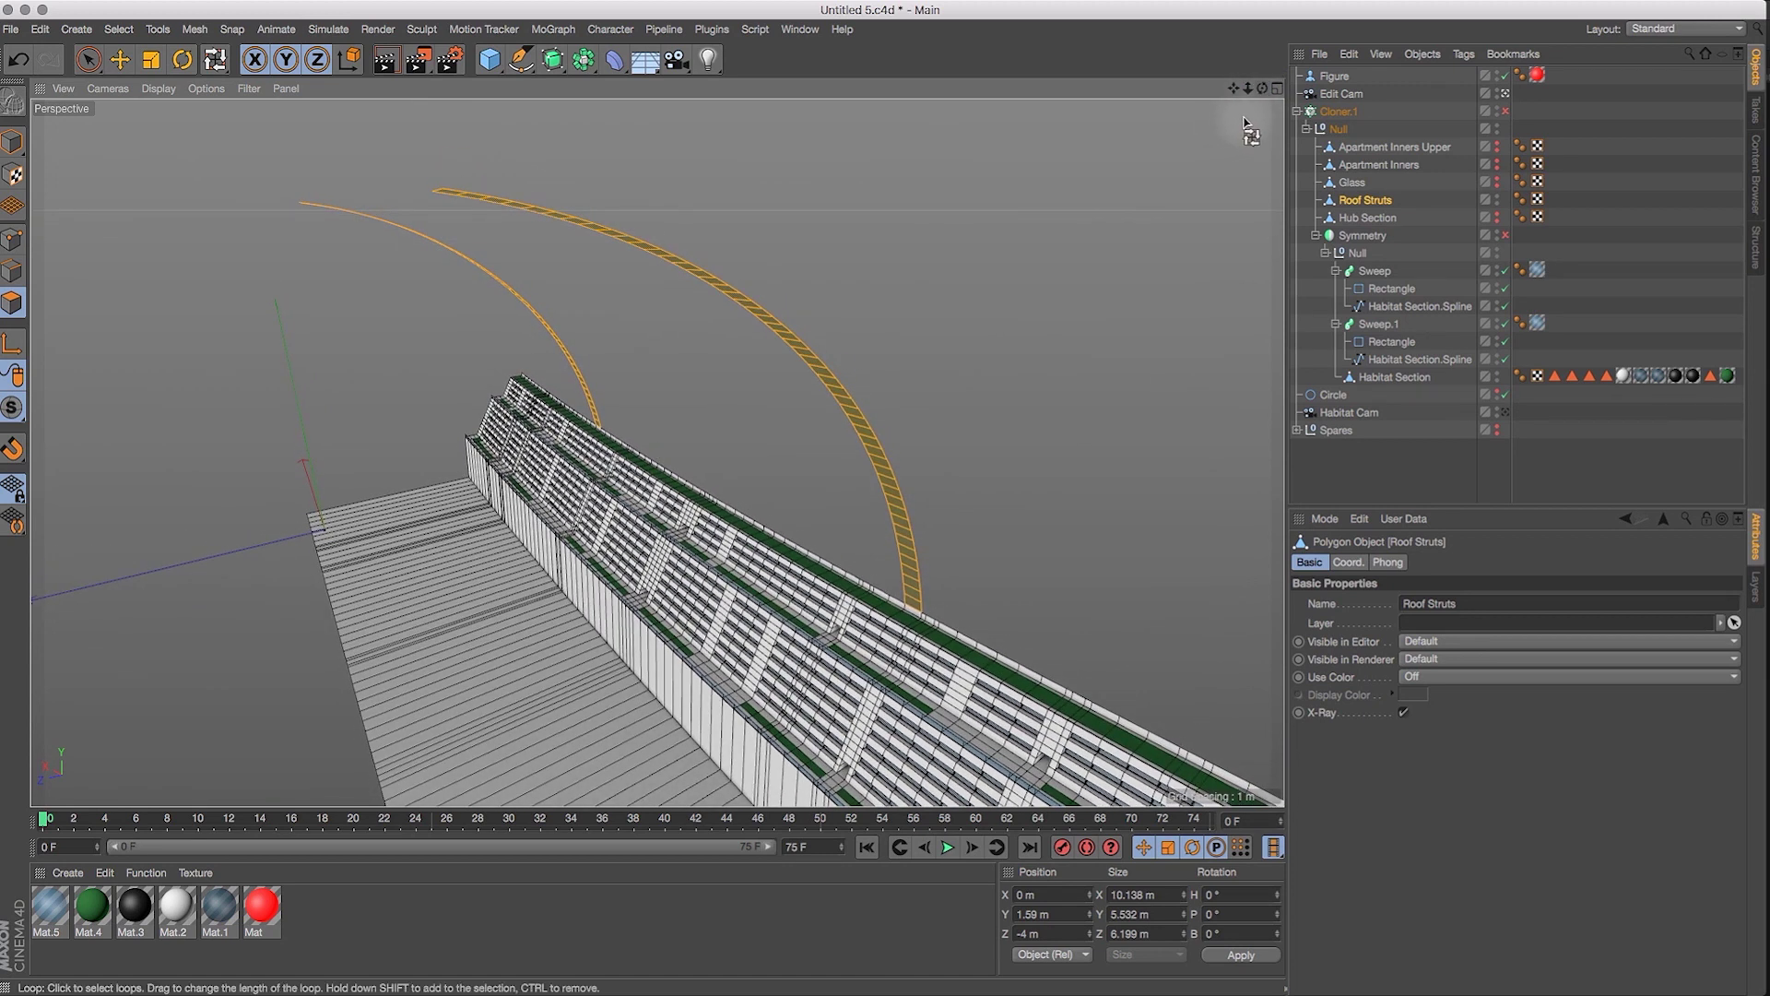
{"action": "key", "text": "d"}
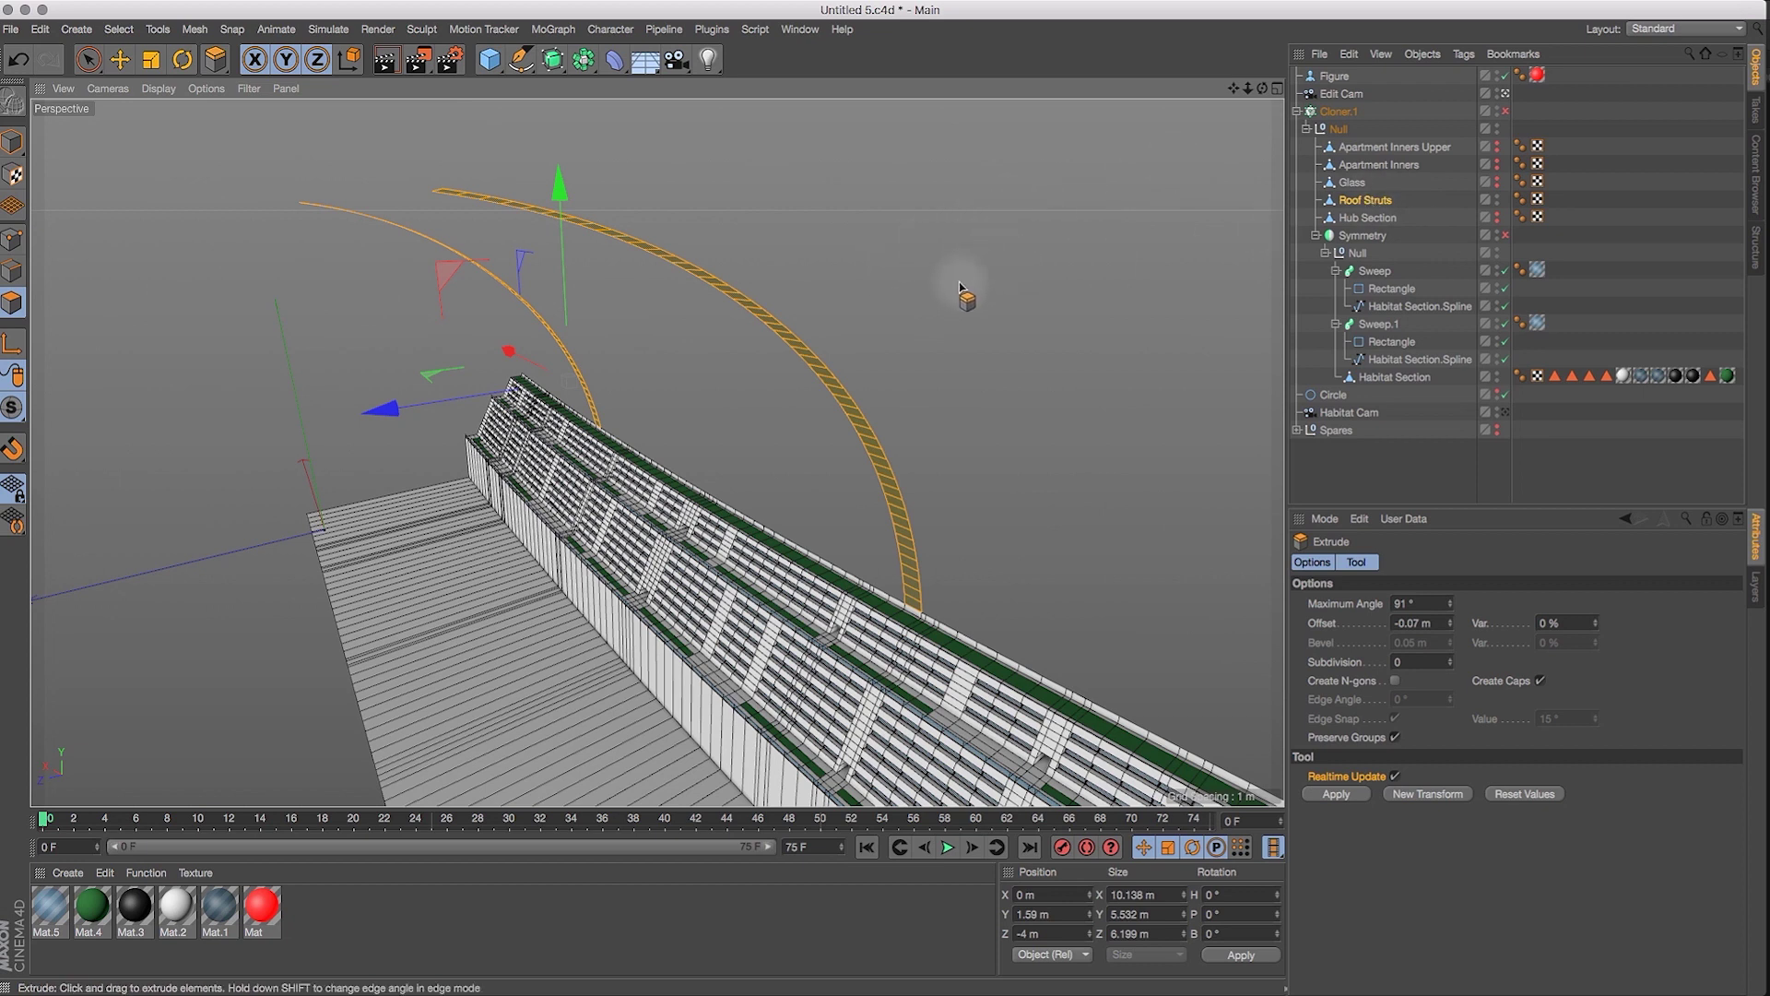
{"action": "left_click", "coordinate": [1540, 681]}
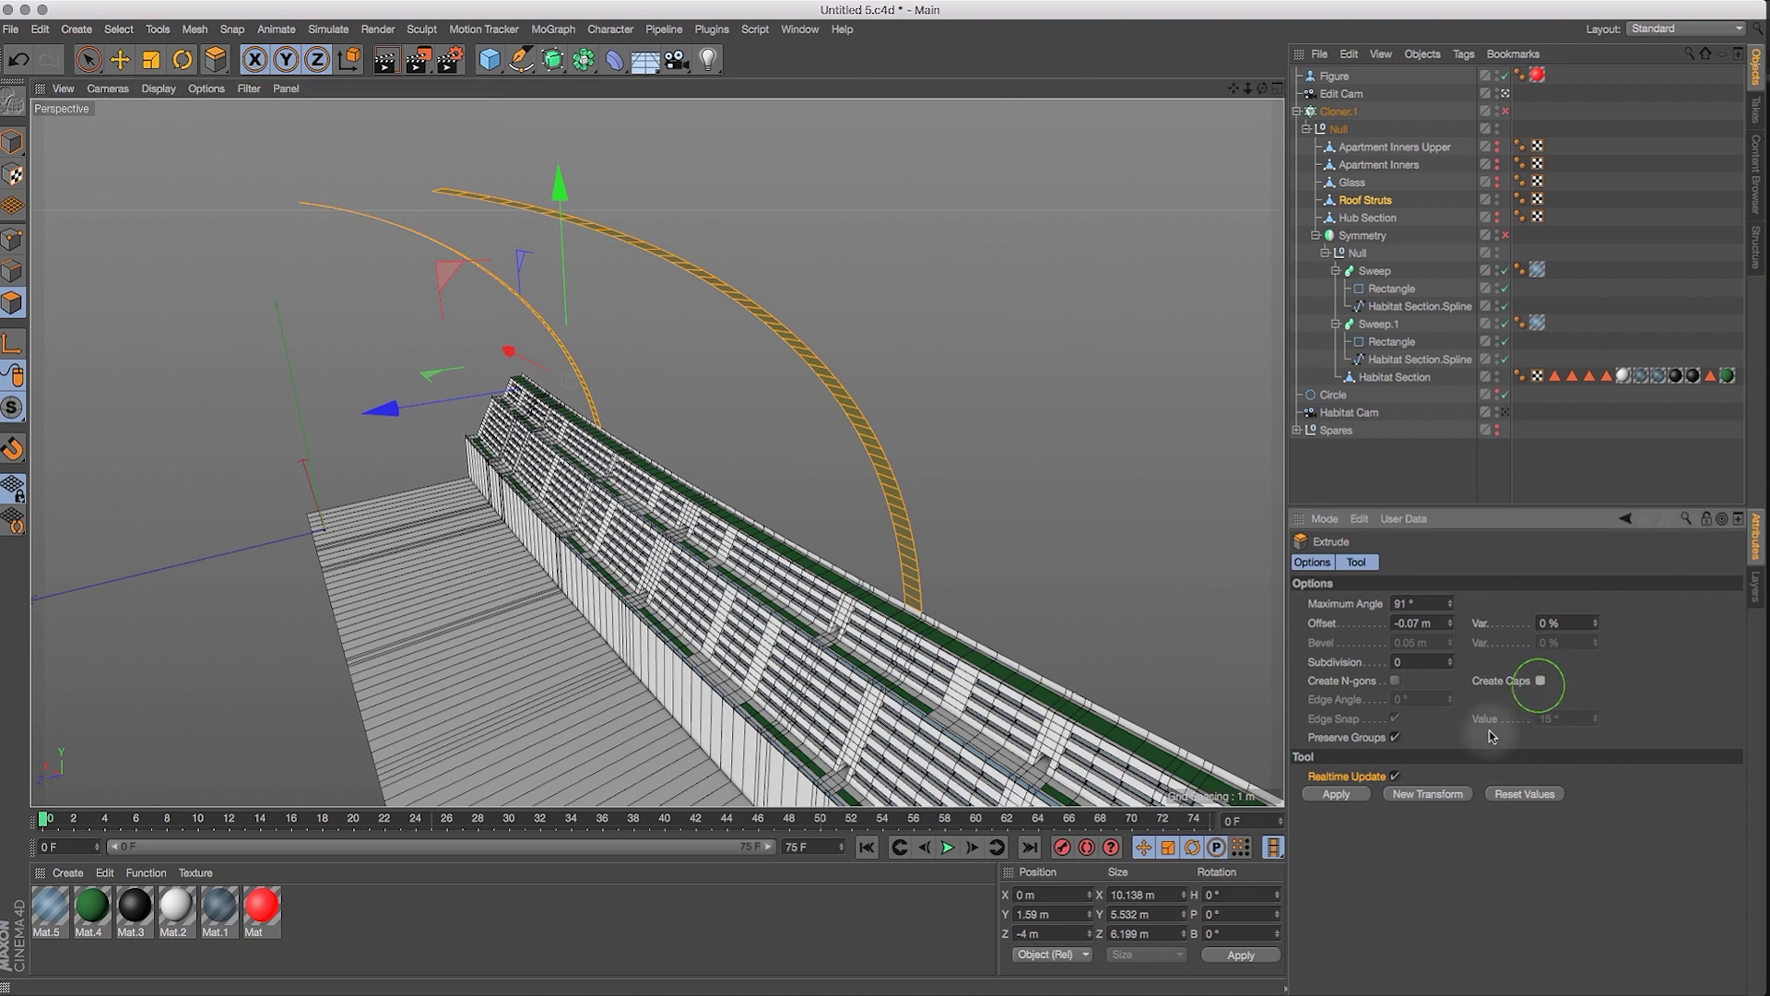
{"action": "left_click_drag", "start_coordinate": [950, 382], "coordinate": [918, 441]}
{"action": "left_click", "coordinate": [1540, 681]}
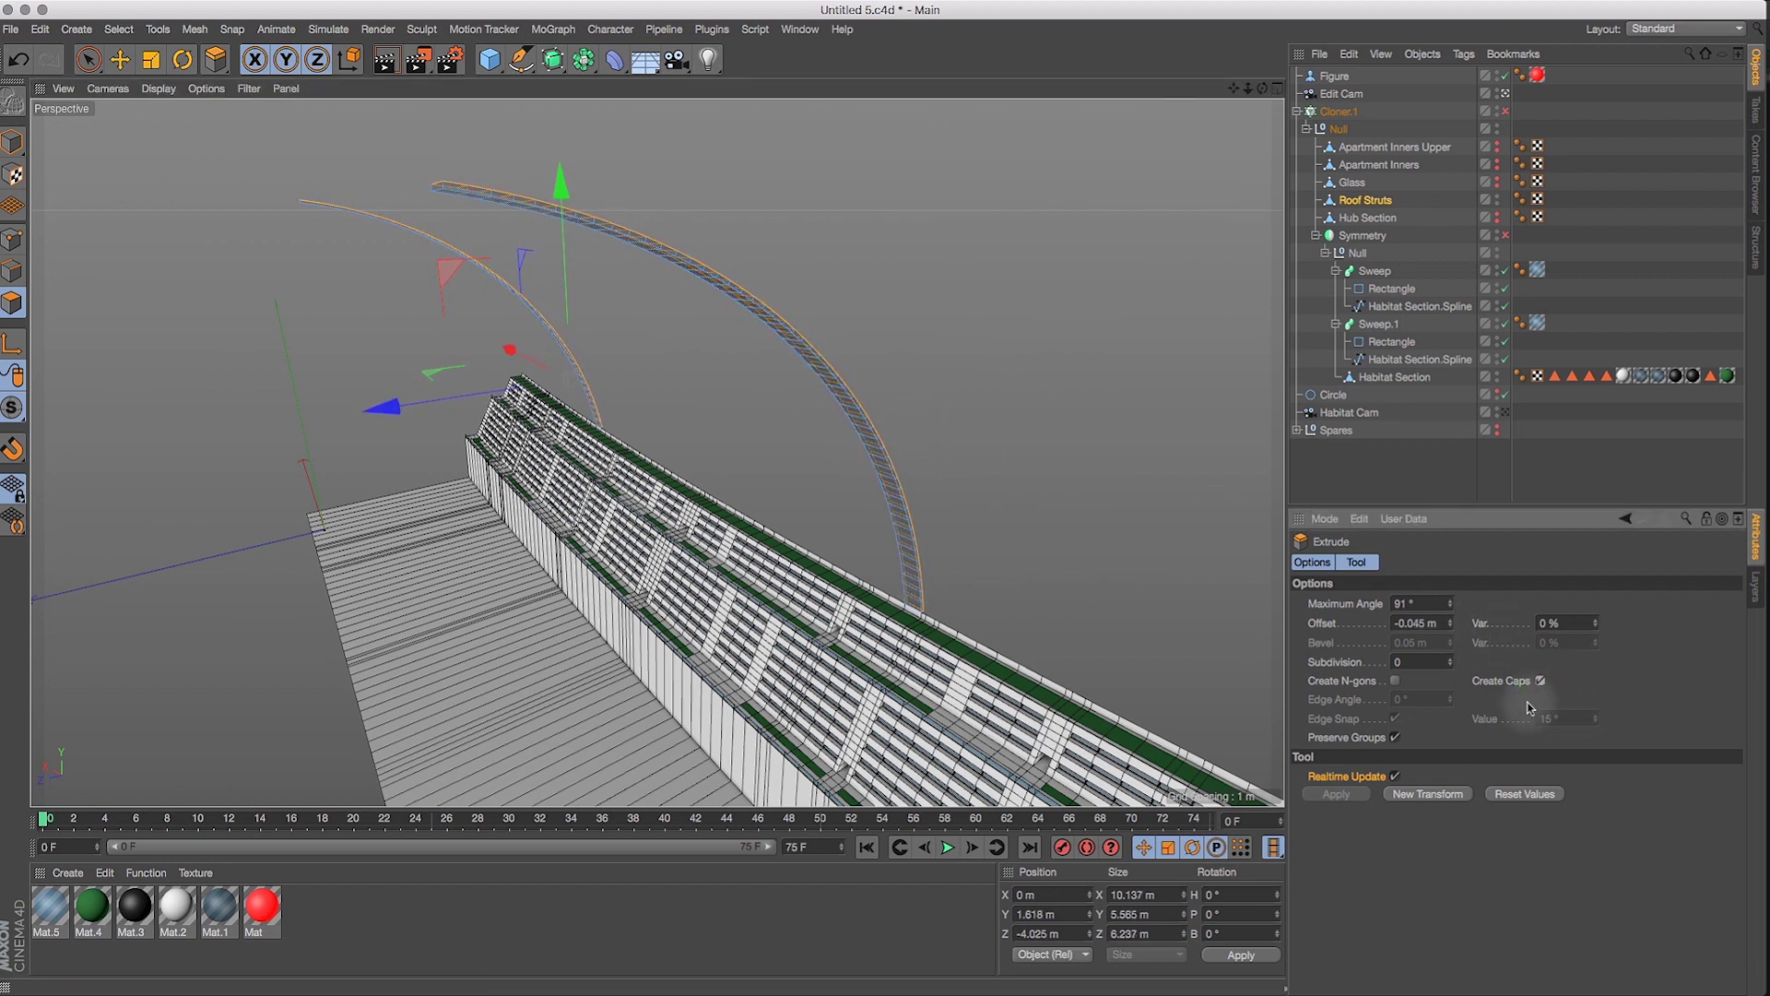
{"action": "mouse_move", "coordinate": [1249, 90]}
{"action": "left_mouse_down"}
{"action": "mouse_move", "coordinate": [1273, 80]}
{"action": "mouse_move", "coordinate": [1235, 92]}
{"action": "mouse_move", "coordinate": [1257, 79]}
{"action": "mouse_move", "coordinate": [1232, 46]}
{"action": "mouse_move", "coordinate": [1254, 102]}
{"action": "left_mouse_up"}
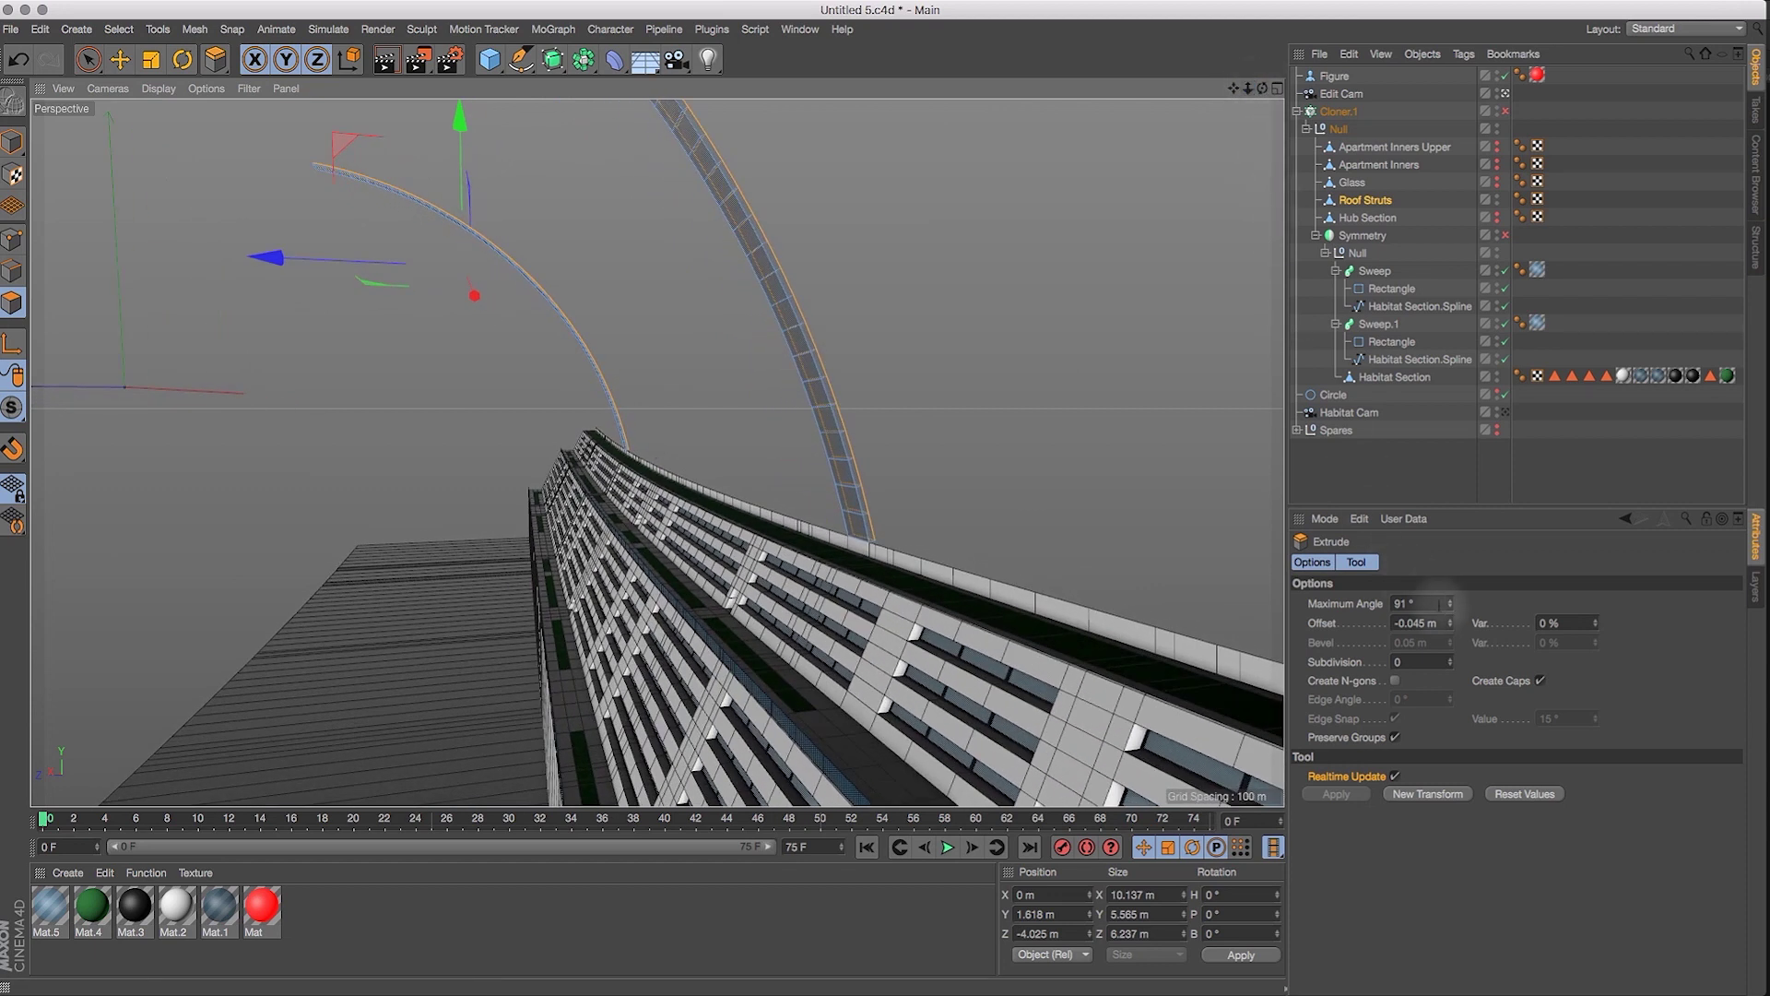
Undo the last extrusion and extrude the Roof Struts polygons again with caps at an offset of about -0.057 m.
{"action": "key", "text": "super+z"}
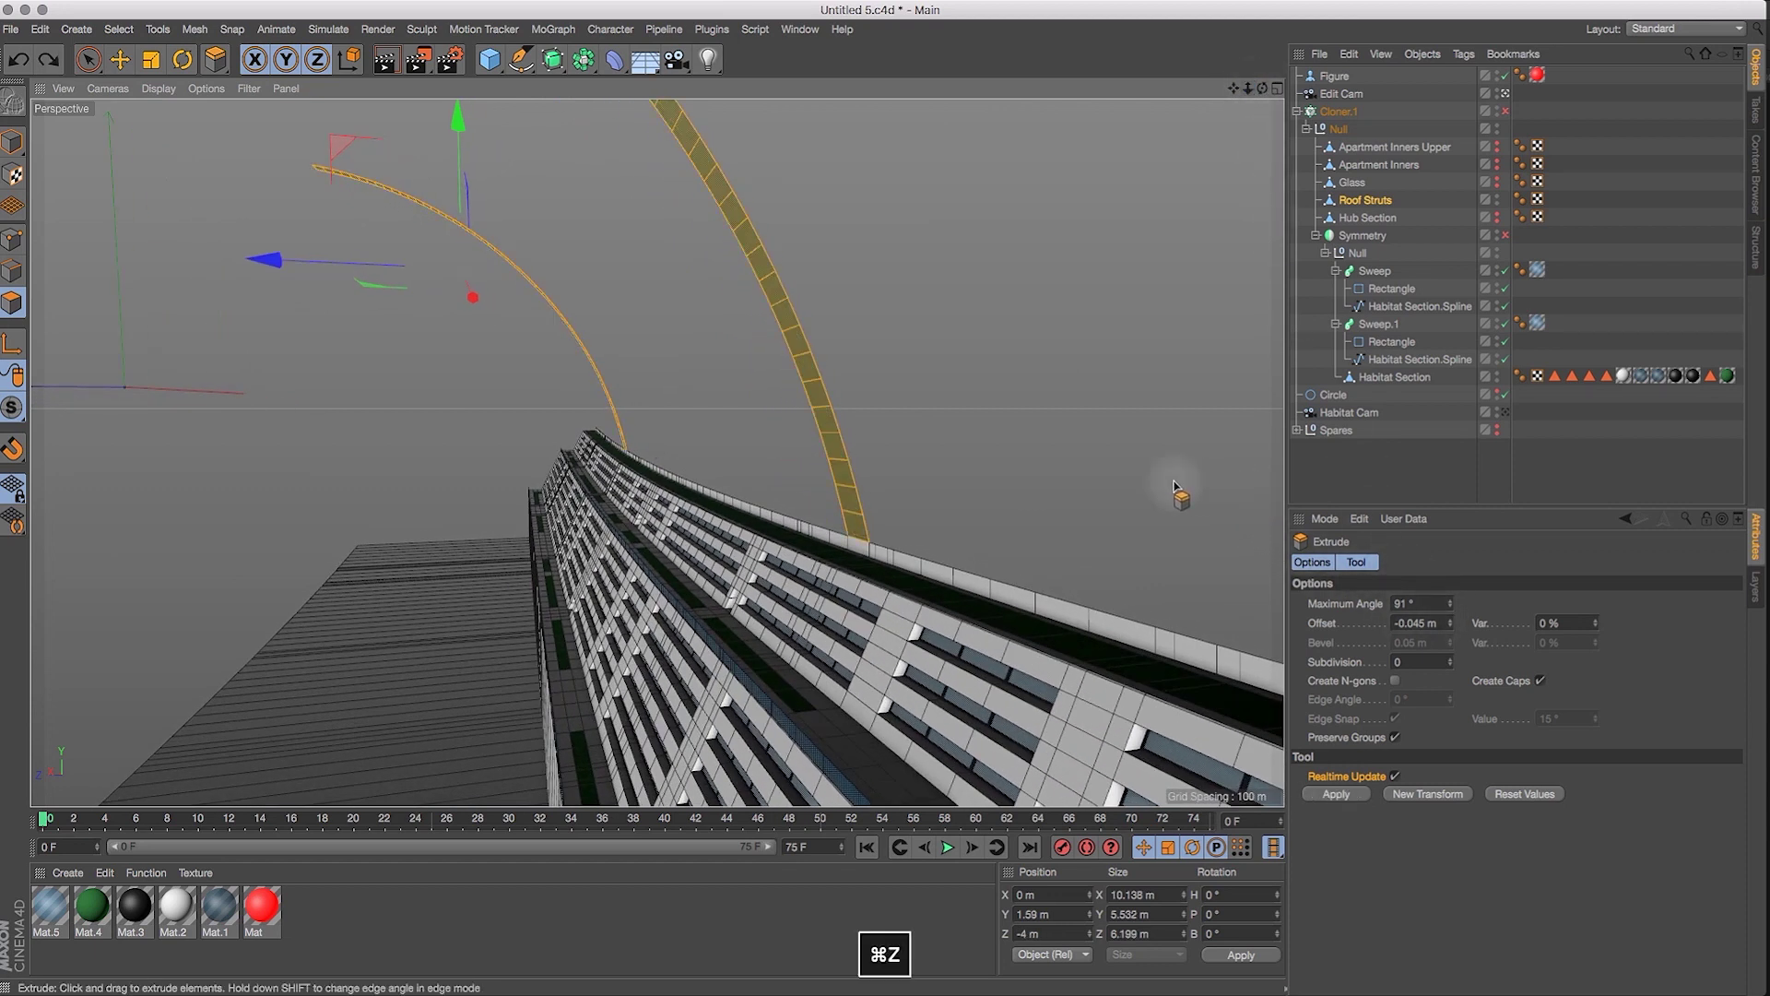
{"action": "left_click_drag", "start_coordinate": [951, 337], "coordinate": [883, 365]}
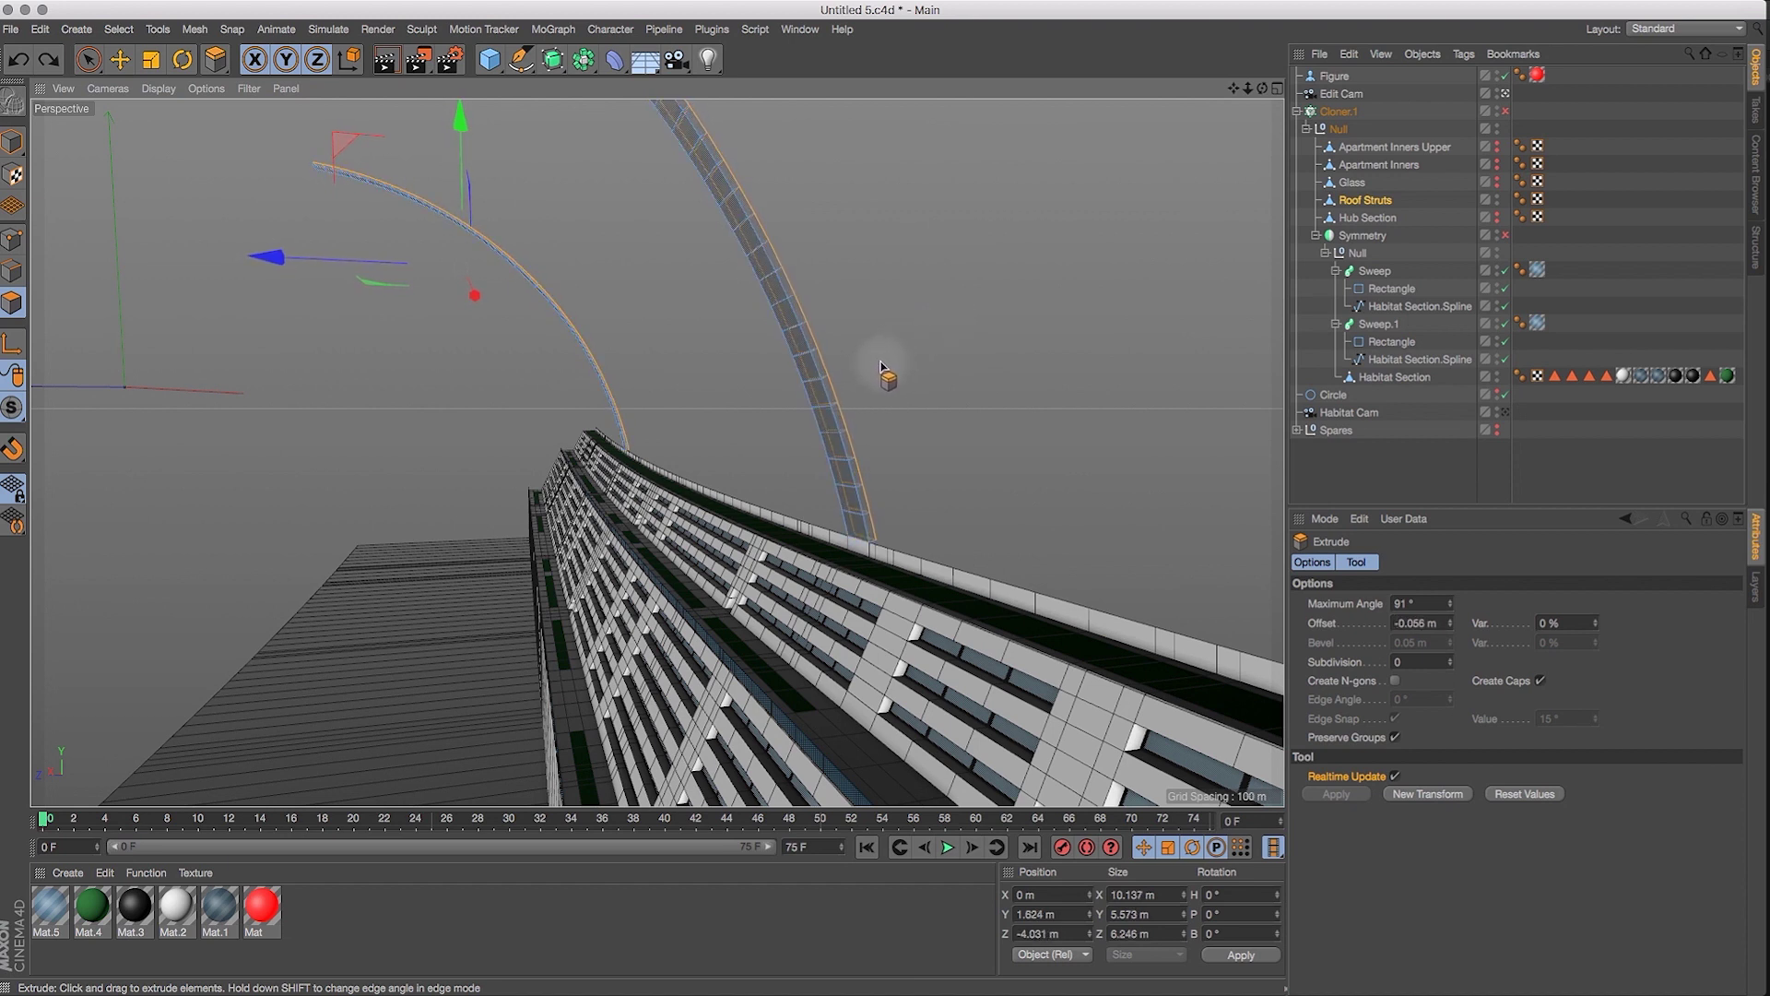
{"action": "mouse_move", "coordinate": [1249, 89]}
{"action": "left_mouse_down"}
{"action": "mouse_move", "coordinate": [1268, 89]}
{"action": "mouse_move", "coordinate": [1230, 120]}
{"action": "mouse_move", "coordinate": [1263, 108]}
{"action": "left_mouse_up"}
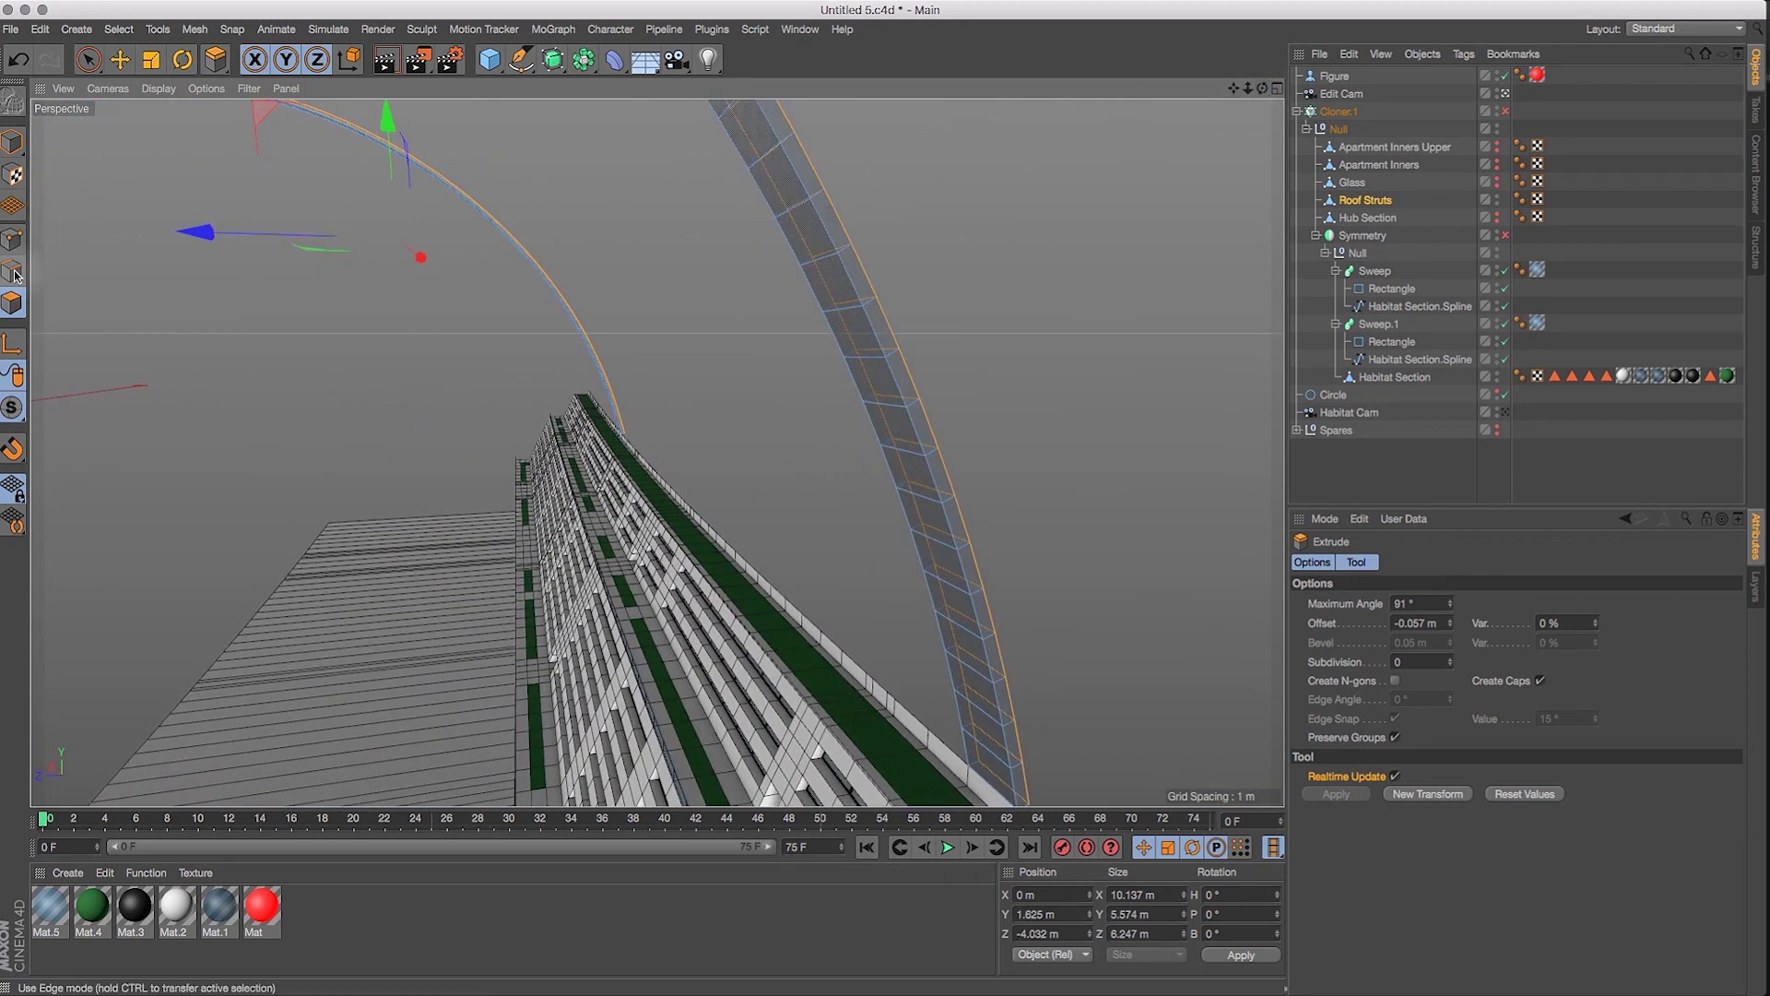
Select single polygons on different sides of the nearer strut to check which way their normals face.
{"action": "left_click_drag", "start_coordinate": [88, 59], "coordinate": [125, 75]}
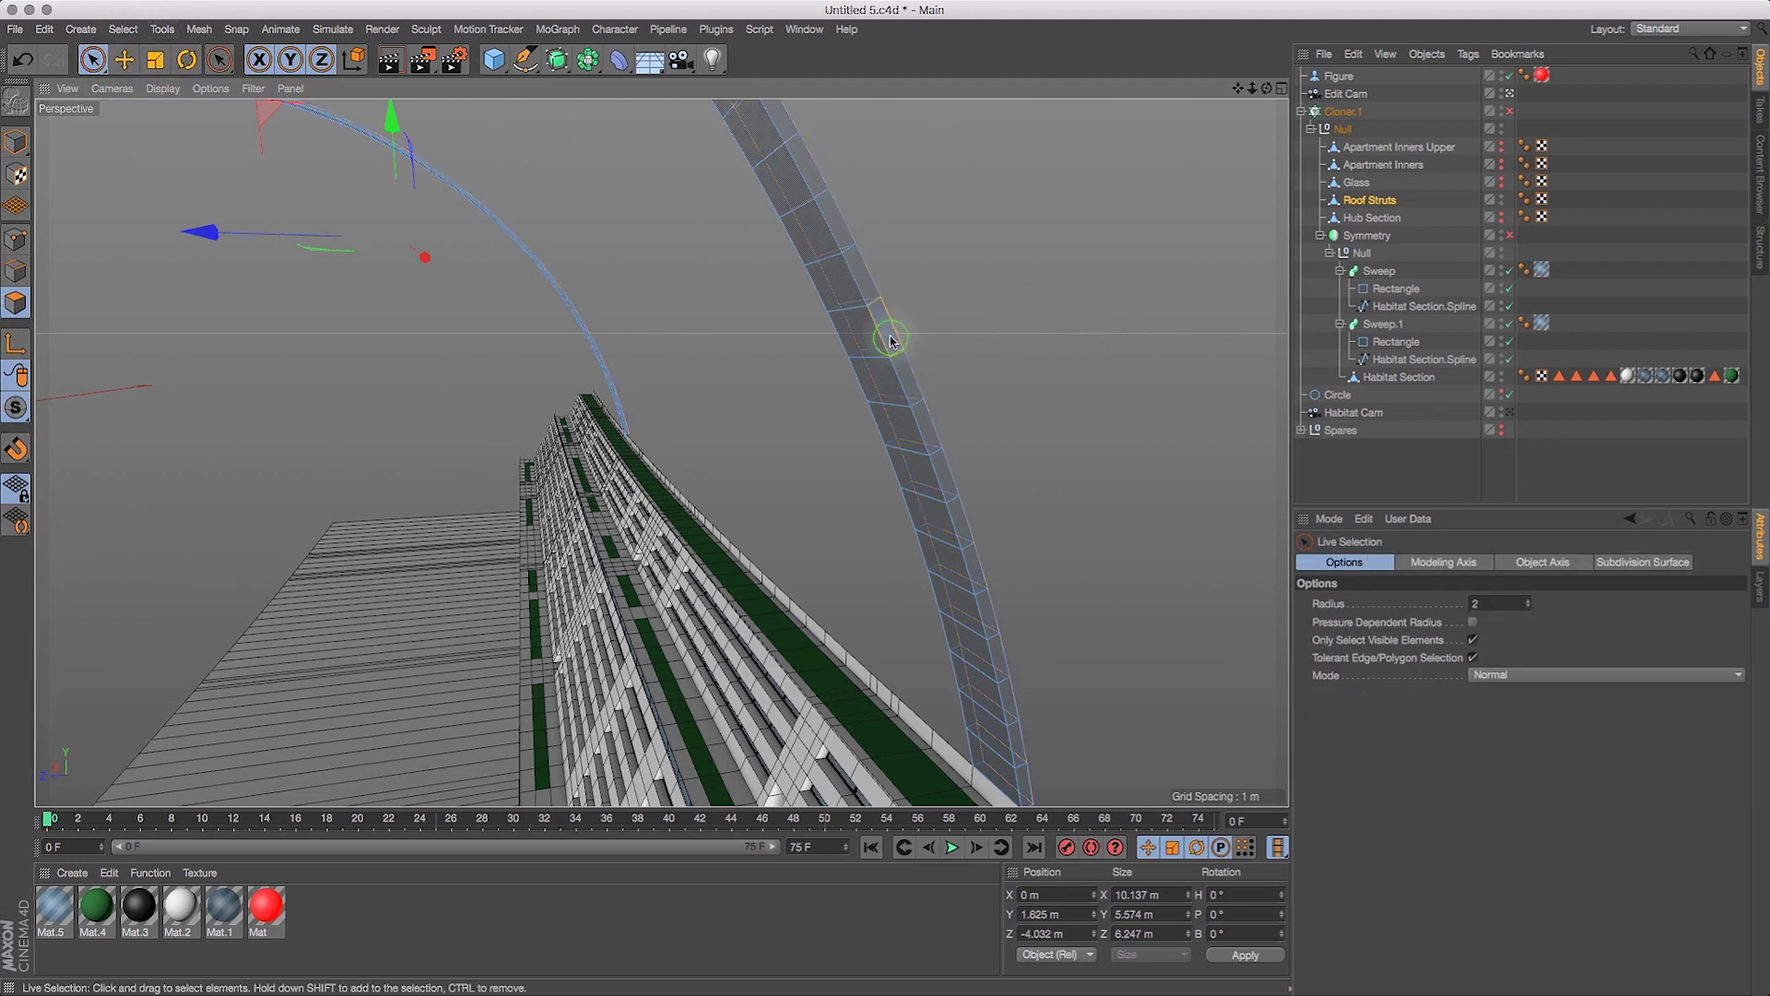
{"action": "left_click", "coordinate": [891, 341]}
{"action": "left_click_drag", "start_coordinate": [1267, 89], "coordinate": [1088, 132]}
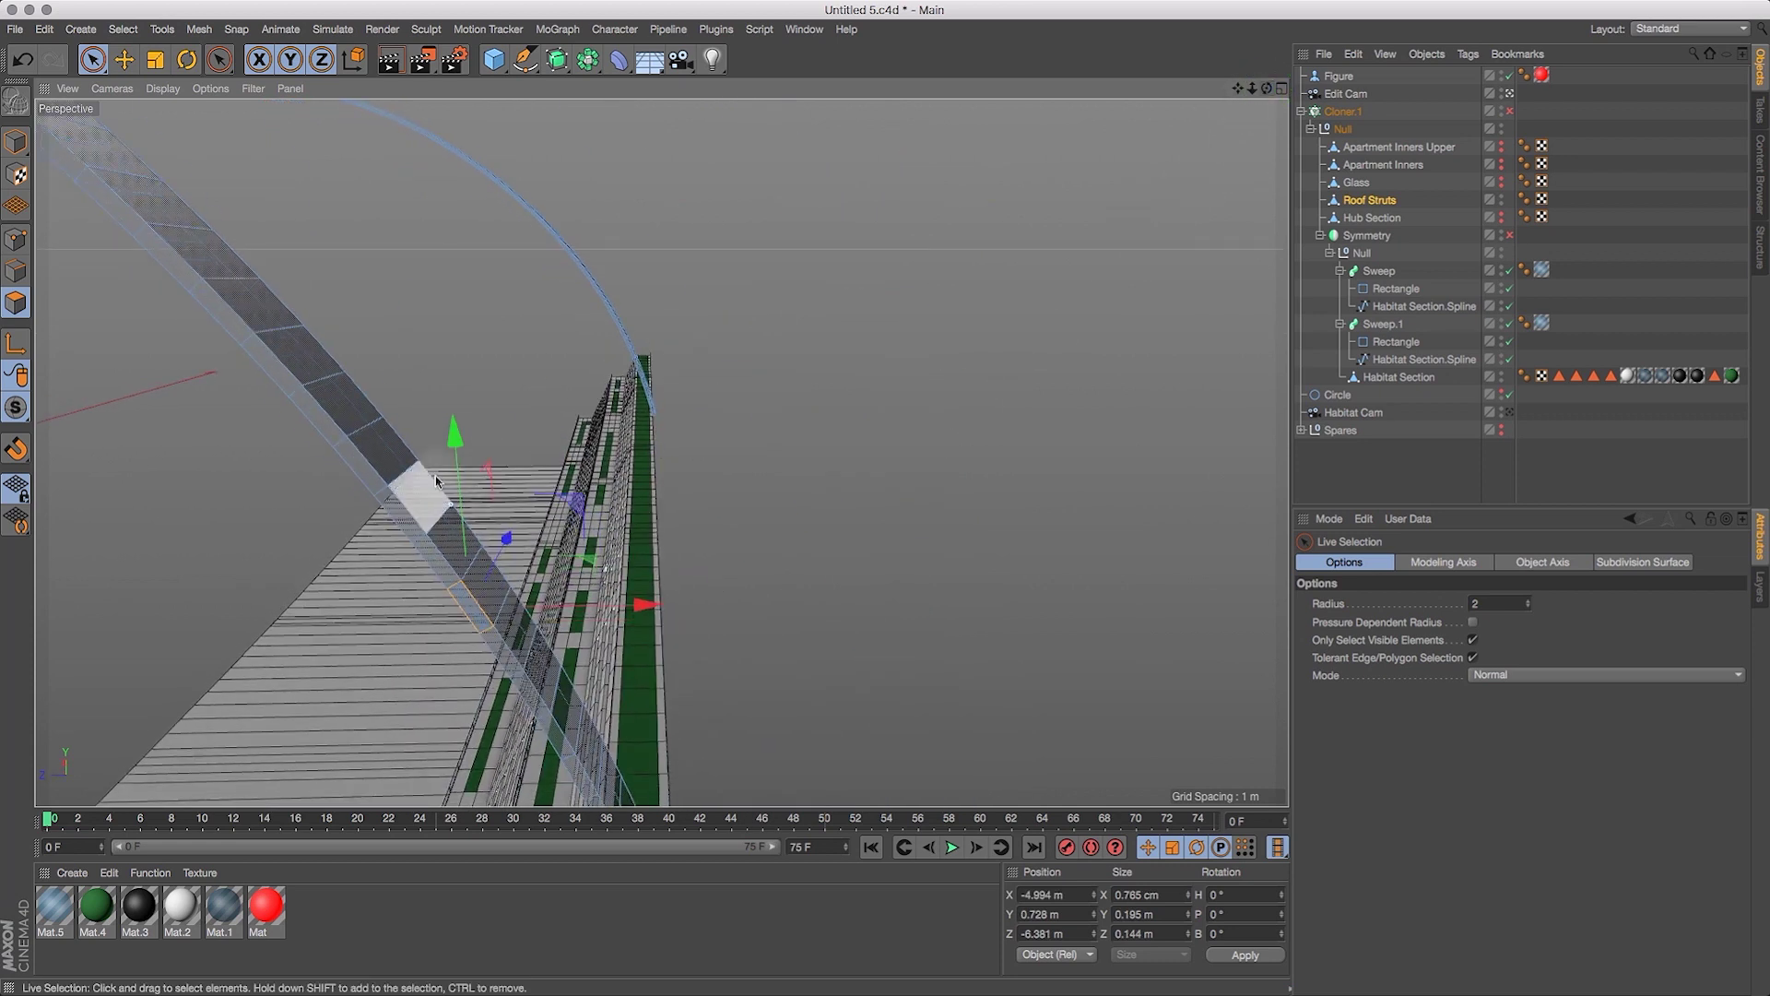
{"action": "left_click", "coordinate": [412, 499]}
{"action": "left_click_drag", "start_coordinate": [1264, 88], "coordinate": [1218, 103]}
{"action": "left_click", "coordinate": [1112, 265]}
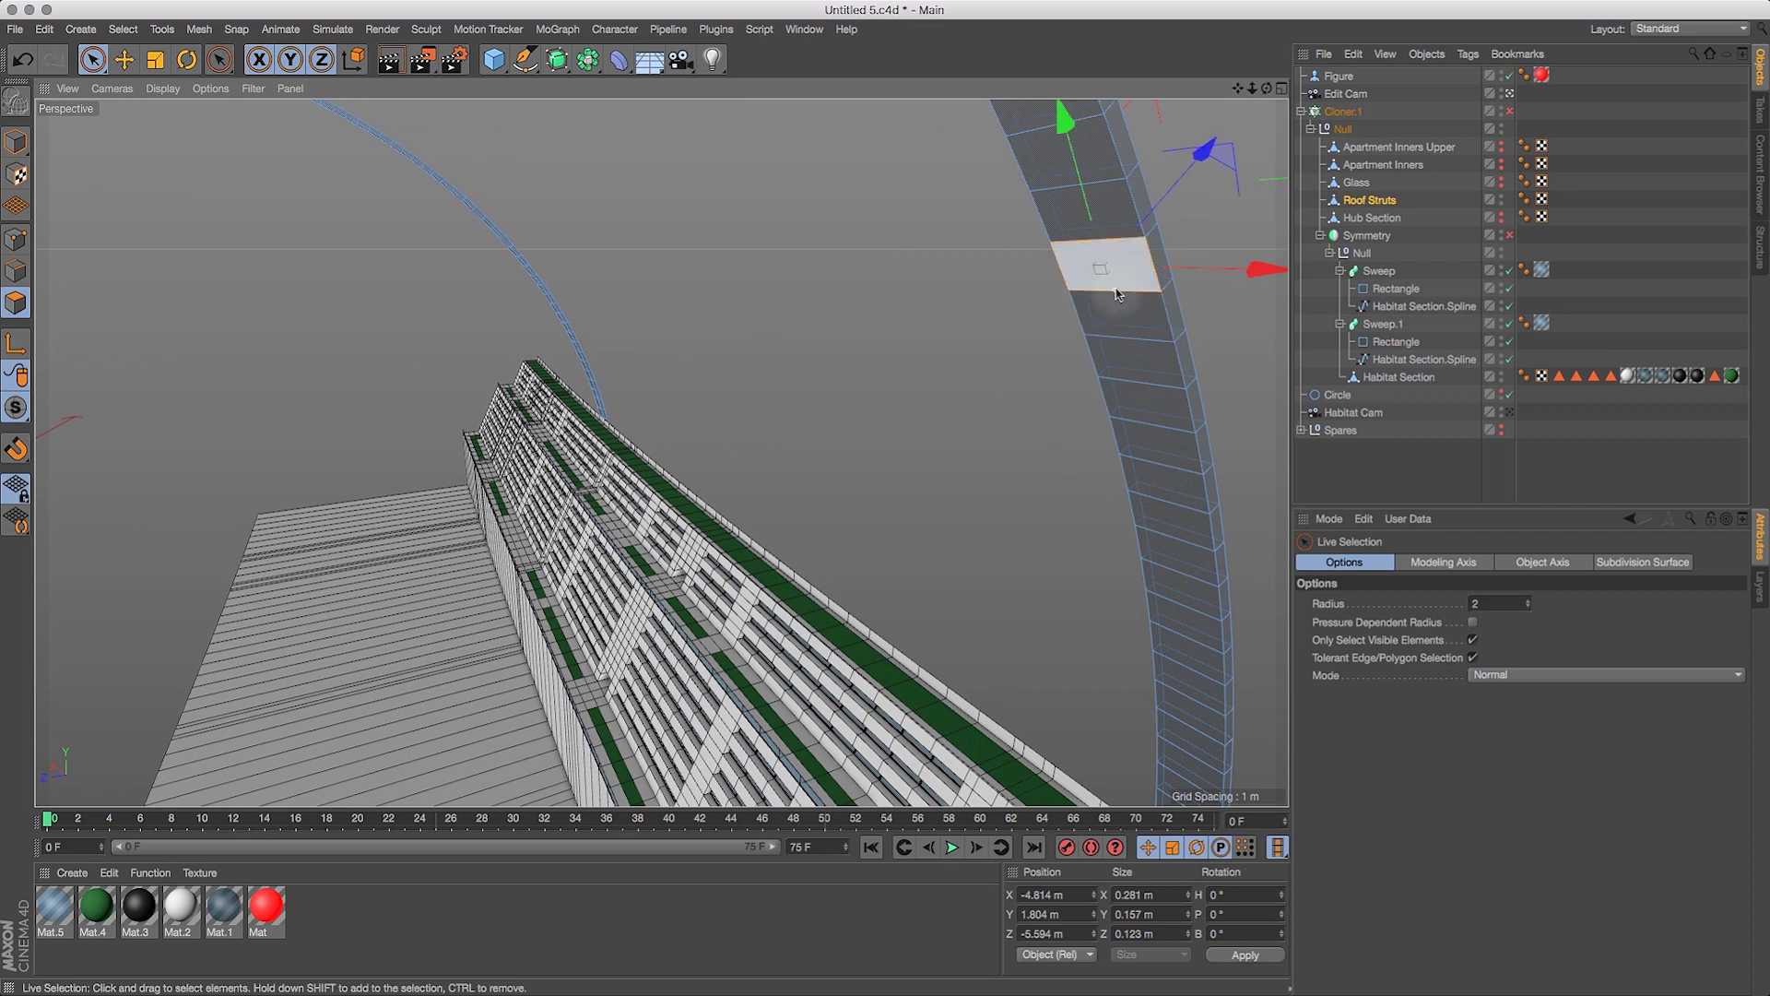
Select all polygons of the Roof Struts object and reverse their normals.
{"action": "key", "text": "super+a"}
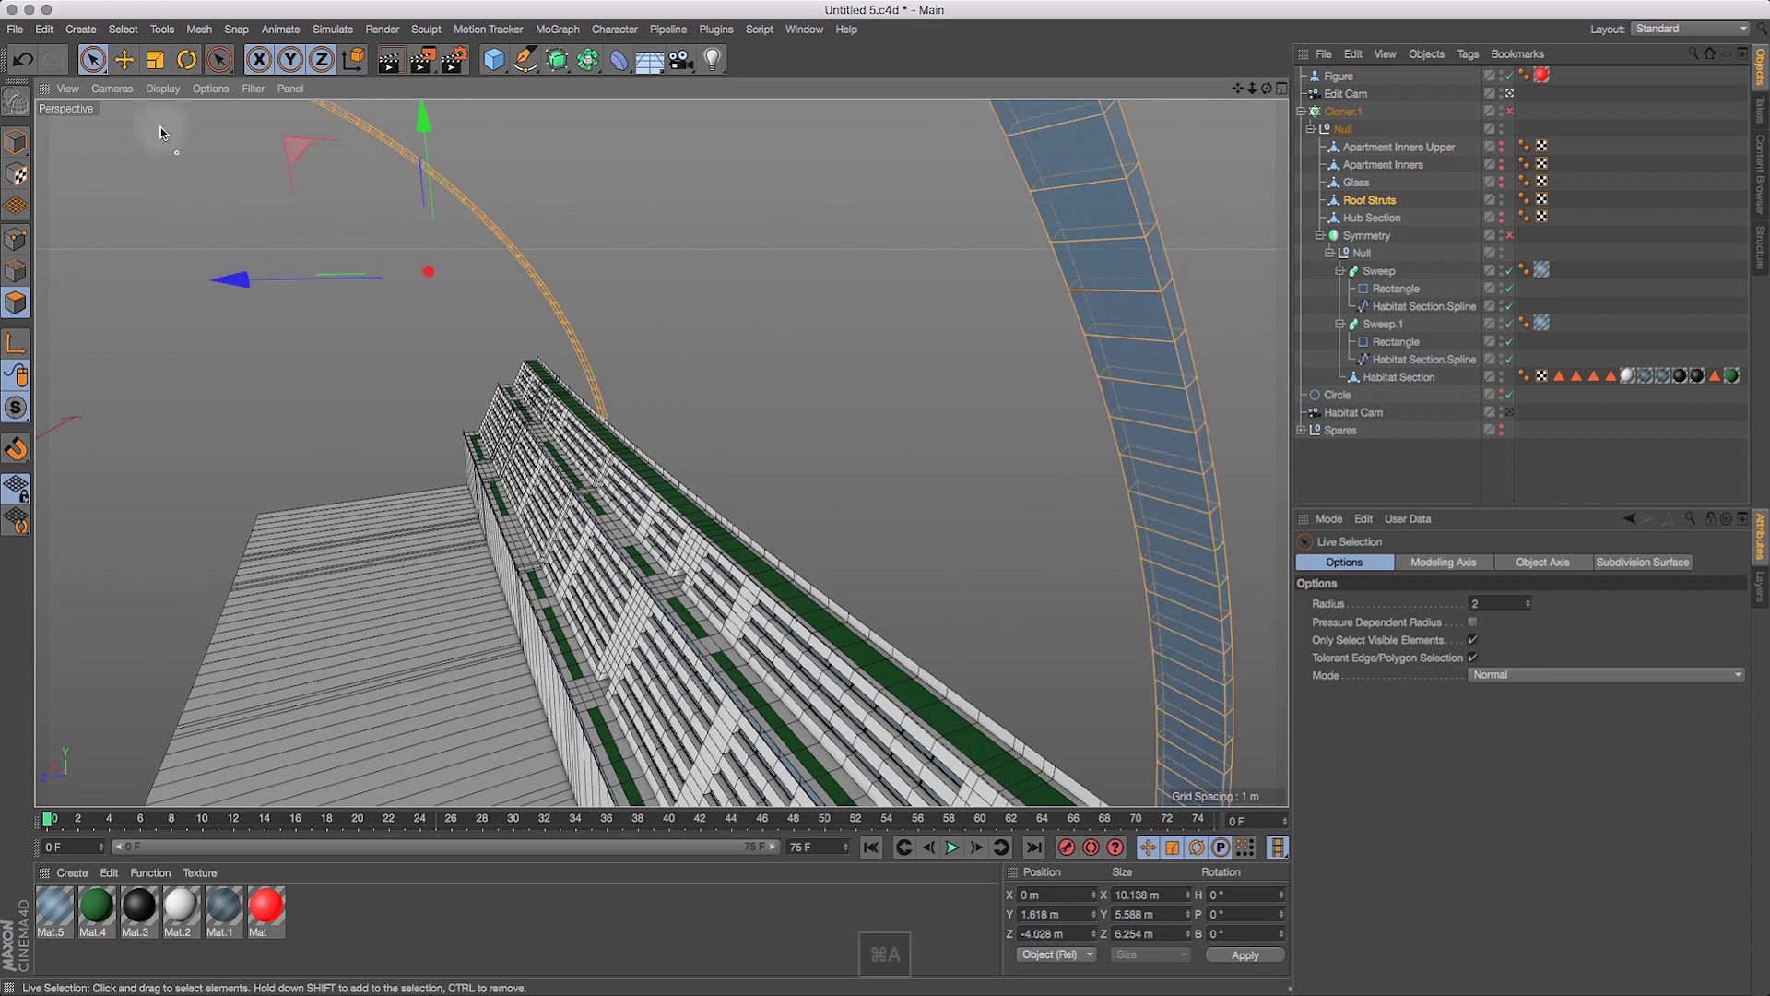
{"action": "left_click", "coordinate": [199, 28]}
{"action": "mouse_move", "coordinate": [230, 188]}
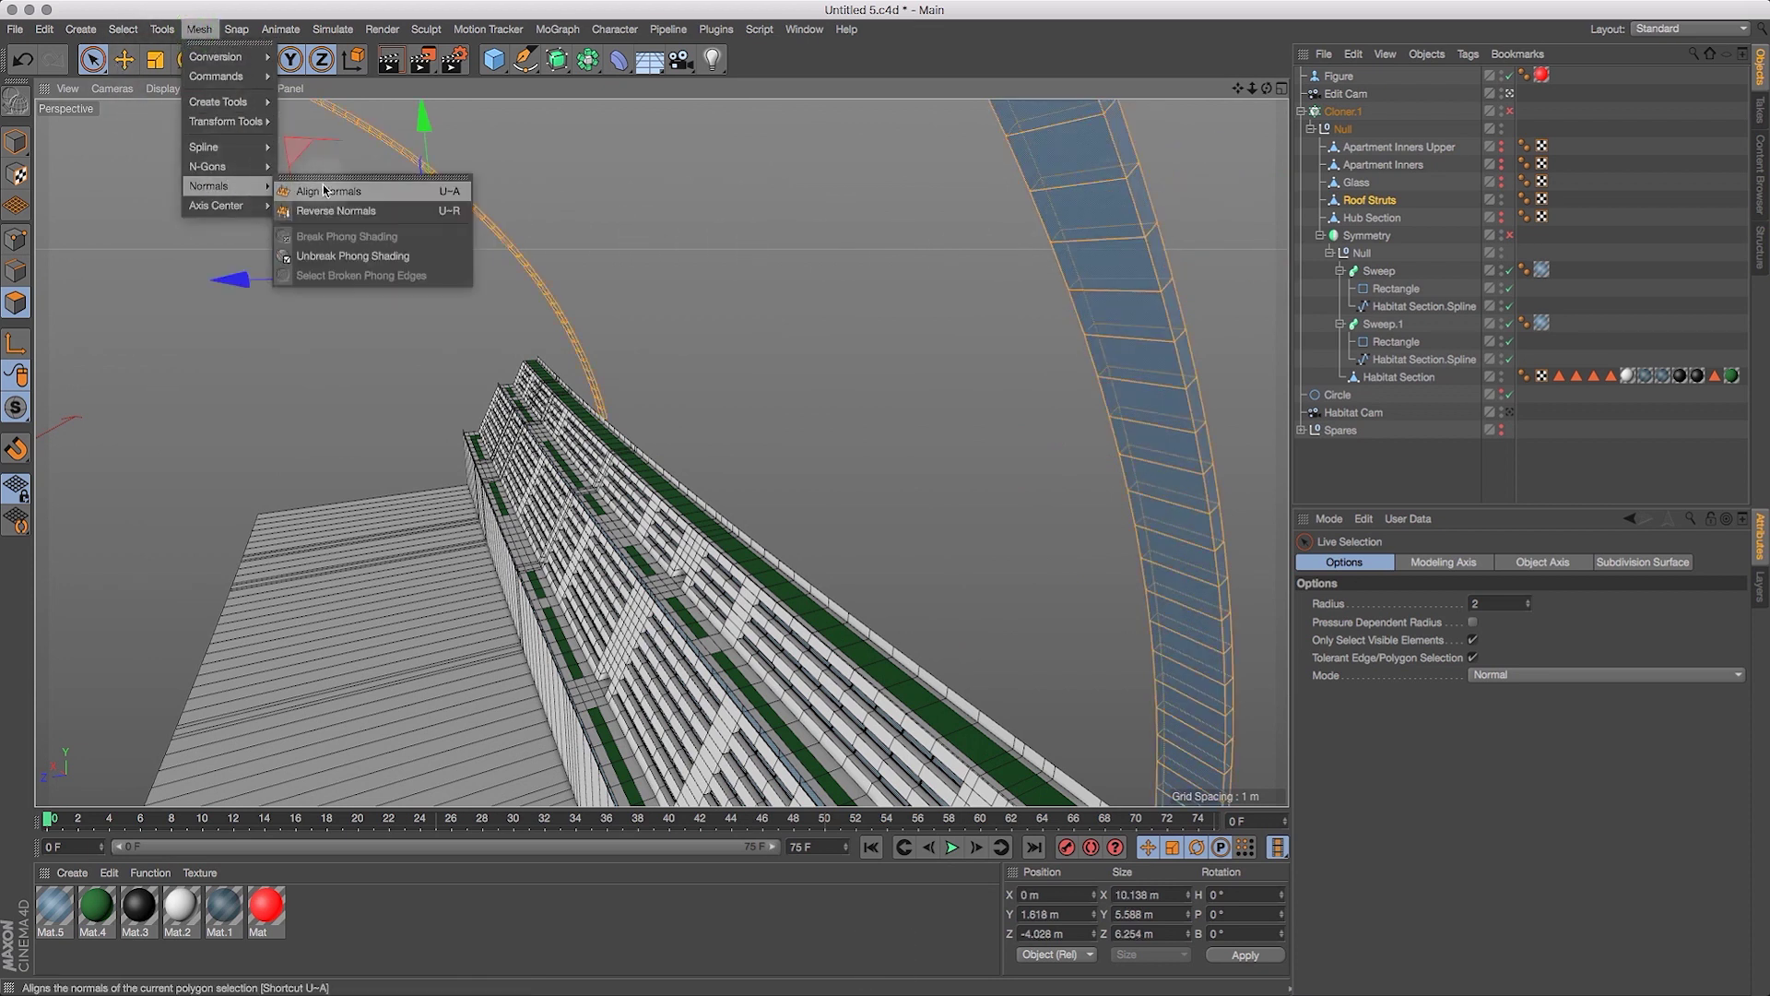
{"action": "left_click", "coordinate": [353, 211]}
Switch the Roof Struts object from polygon to edge mode.
{"action": "left_click_drag", "start_coordinate": [1256, 93], "coordinate": [1252, 136]}
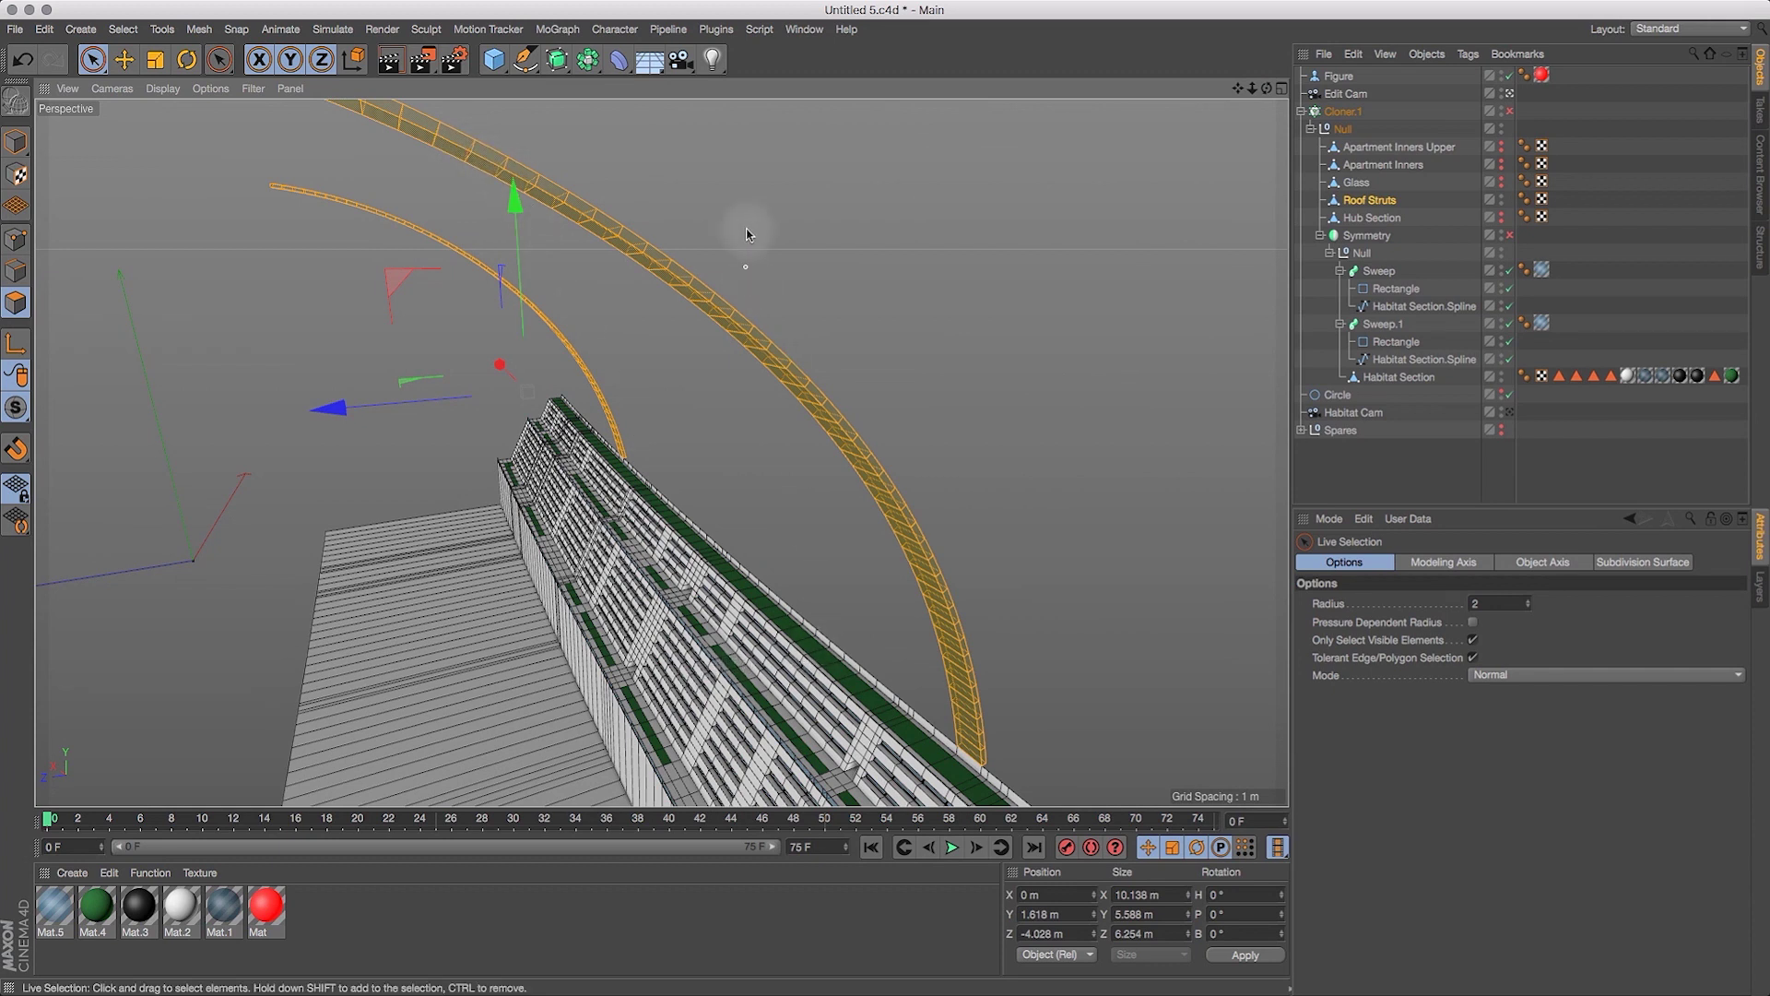
{"action": "left_click_drag", "start_coordinate": [1266, 88], "coordinate": [1234, 145]}
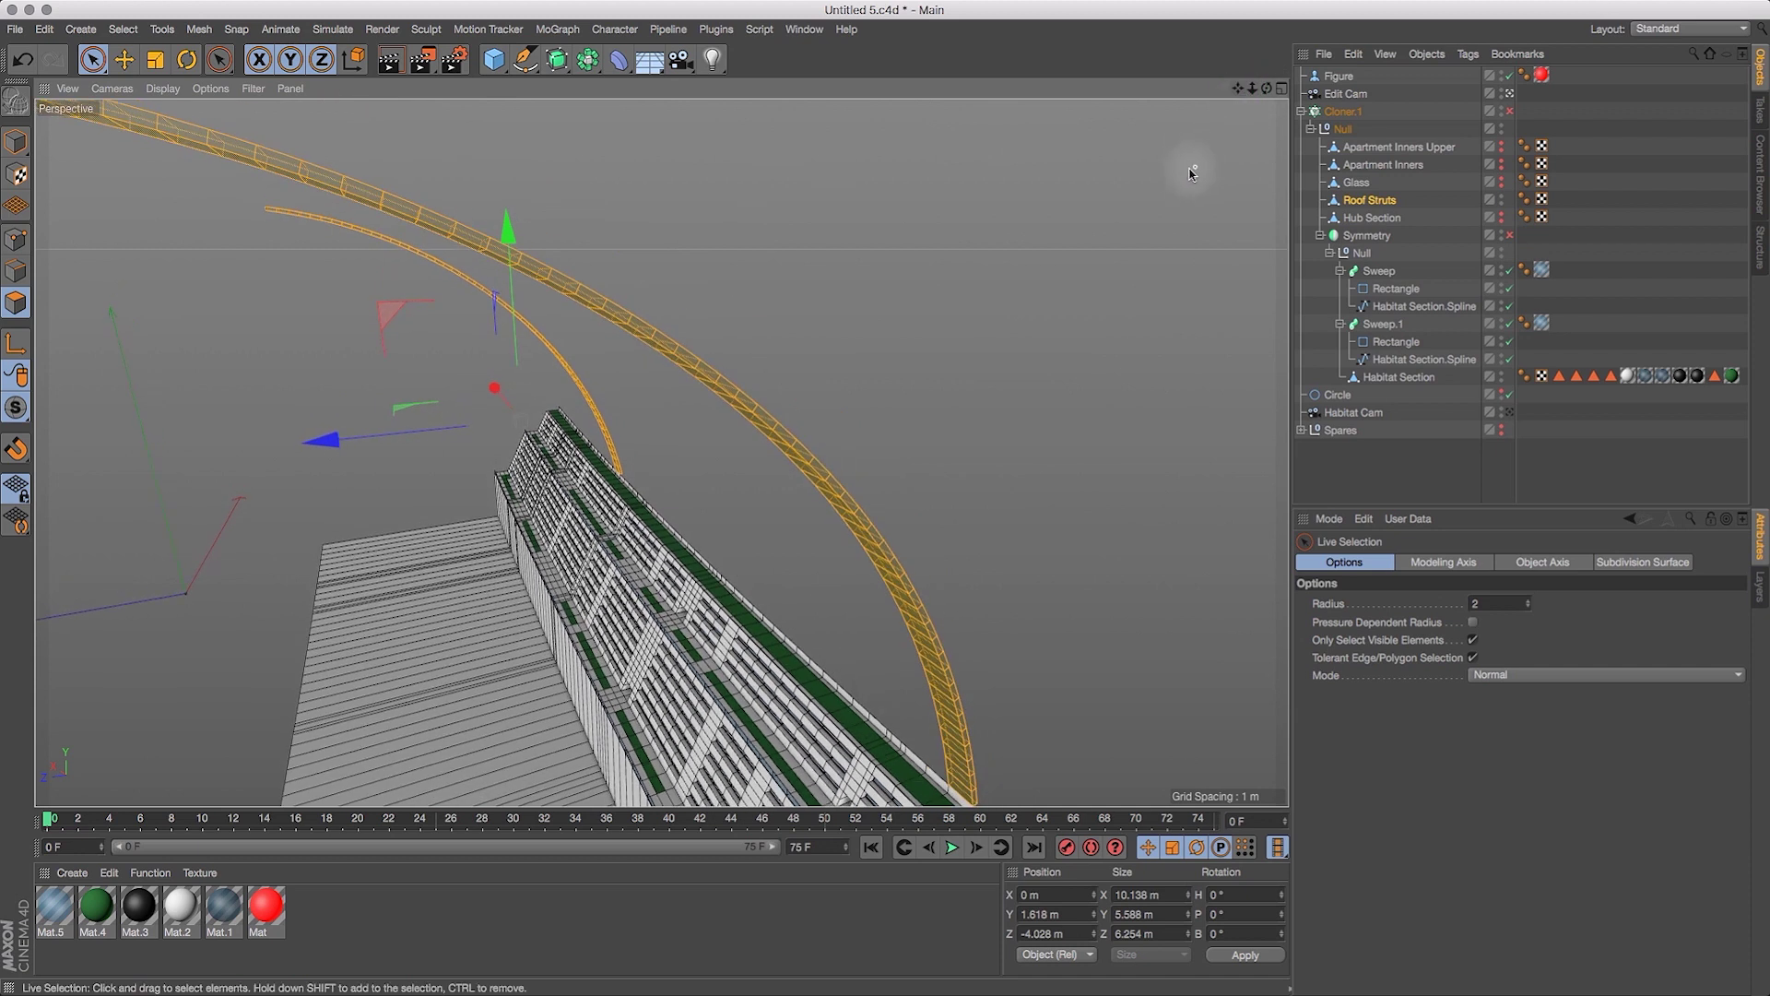
{"action": "key", "text": "v"}
{"action": "mouse_move", "coordinate": [1000, 314]}
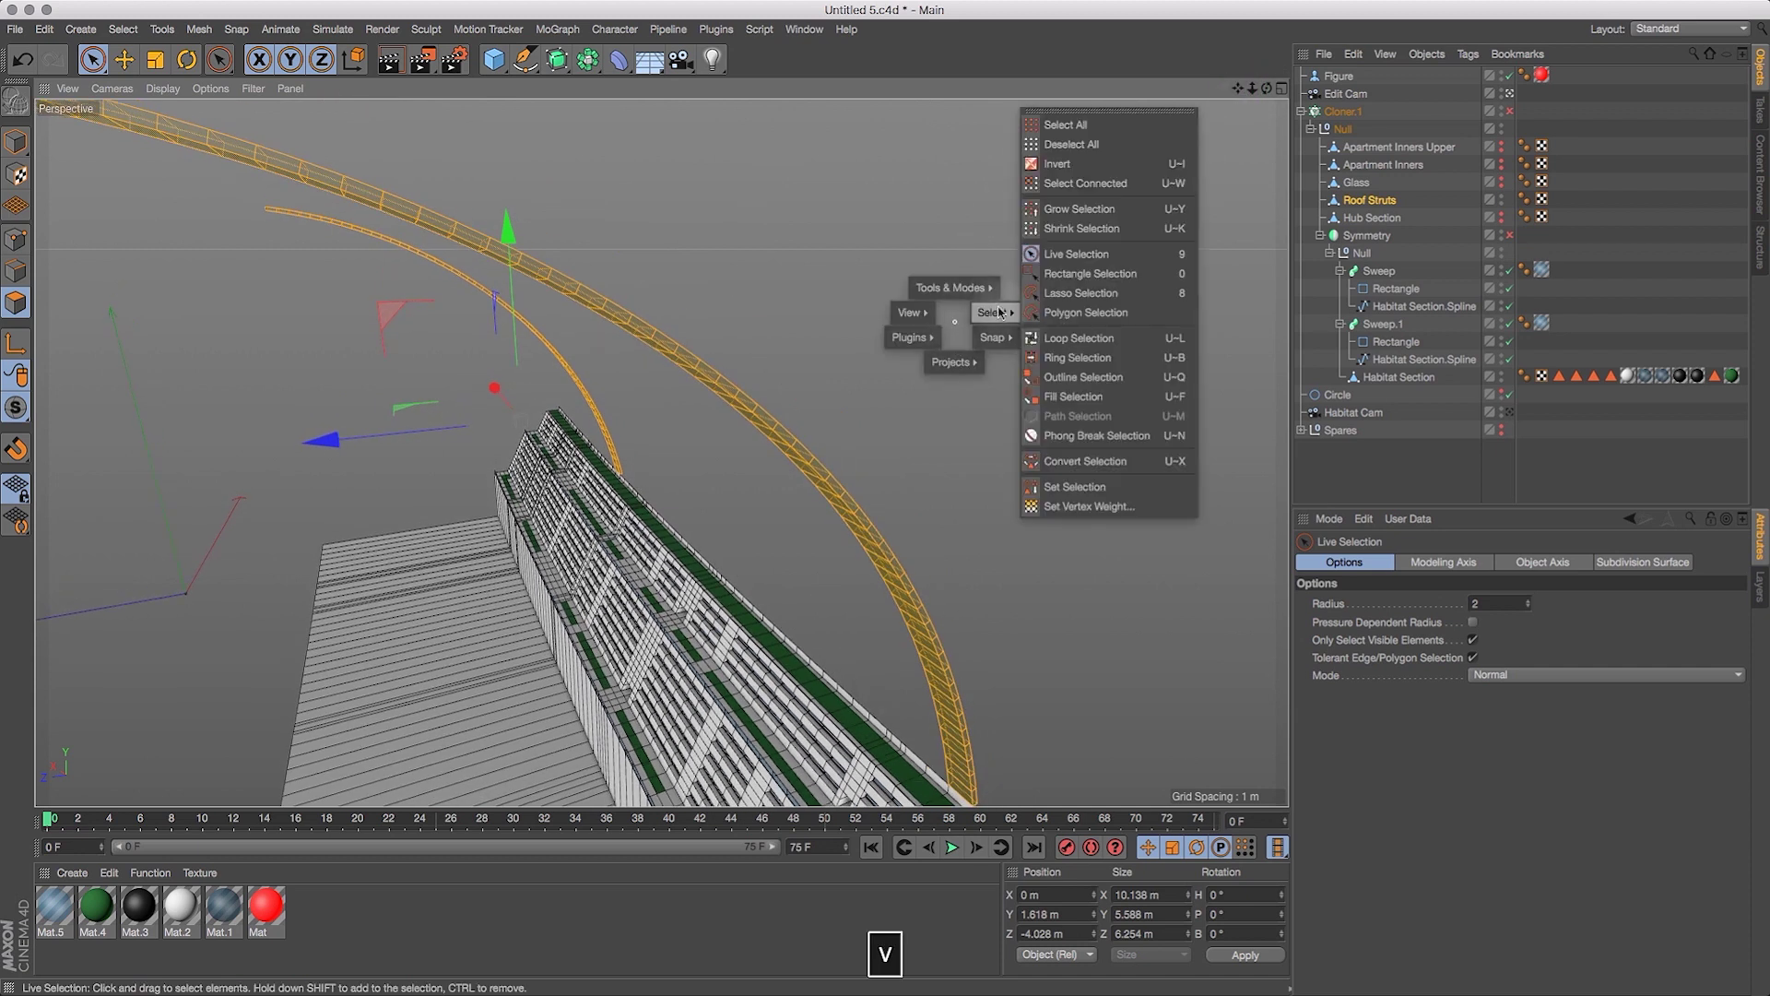
{"action": "left_click", "coordinate": [16, 270]}
Try picking the long edges of the nearer strut with Path Selection, and undo those selections.
{"action": "key", "text": "v"}
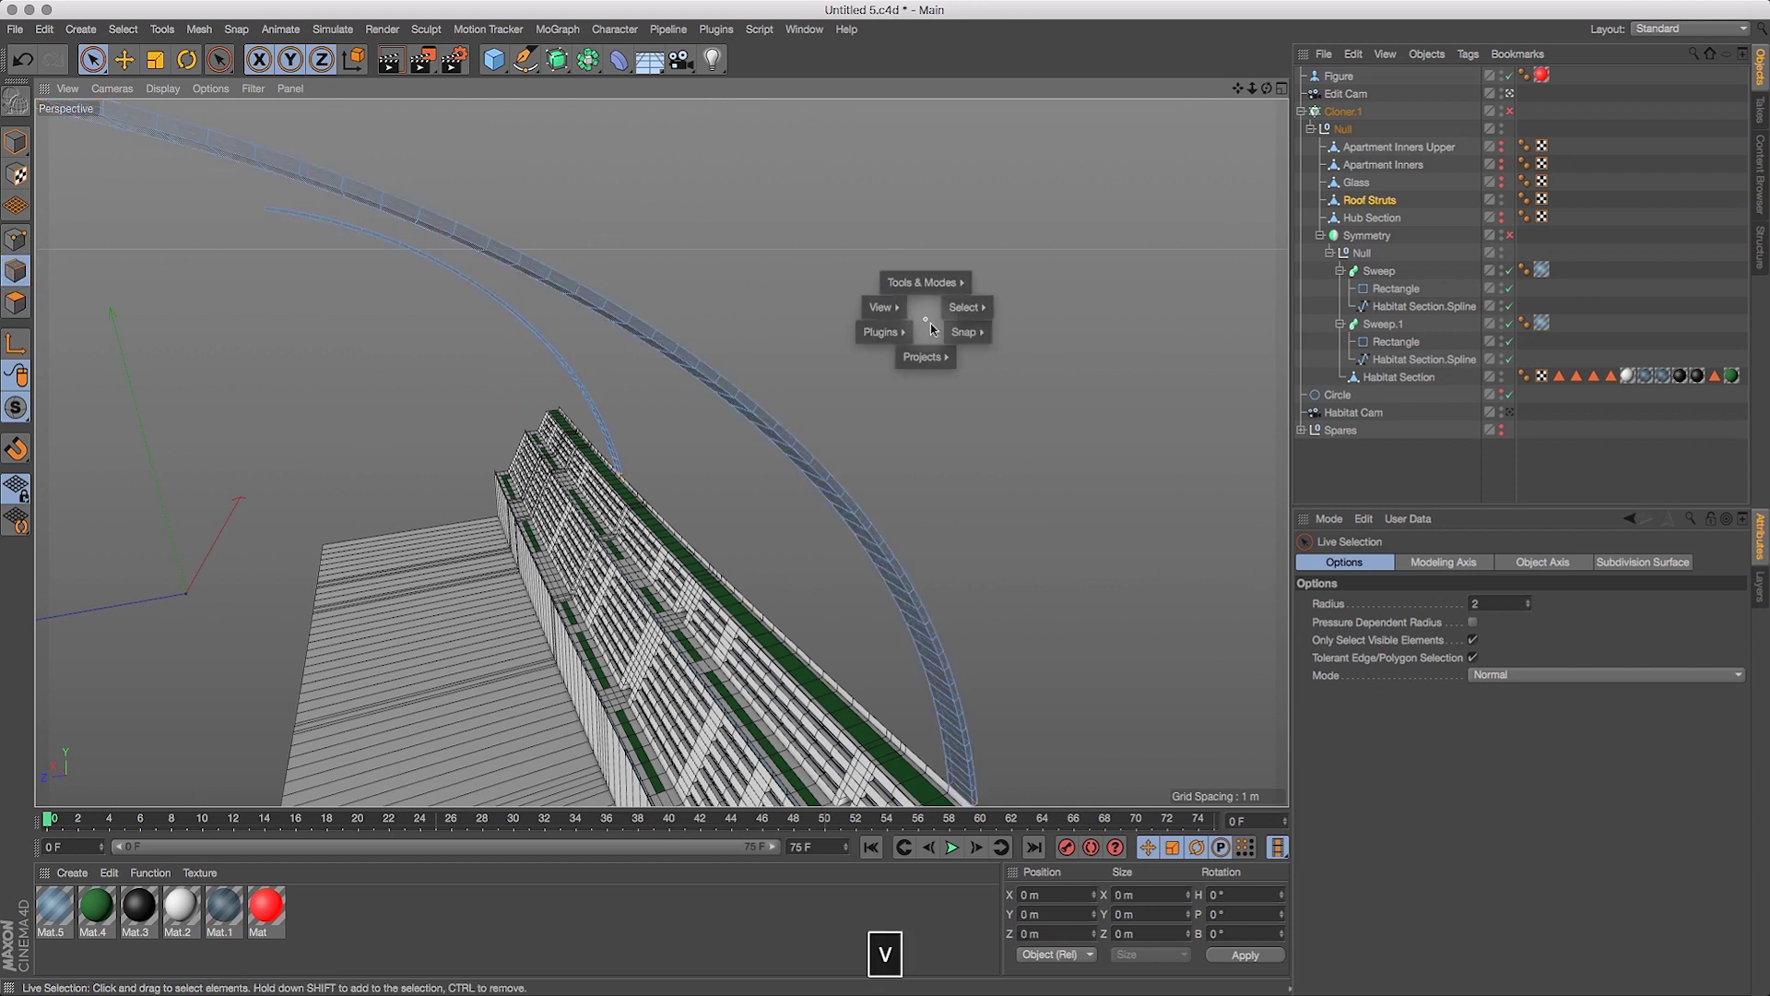
{"action": "mouse_move", "coordinate": [965, 307]}
{"action": "left_click", "coordinate": [1039, 413]}
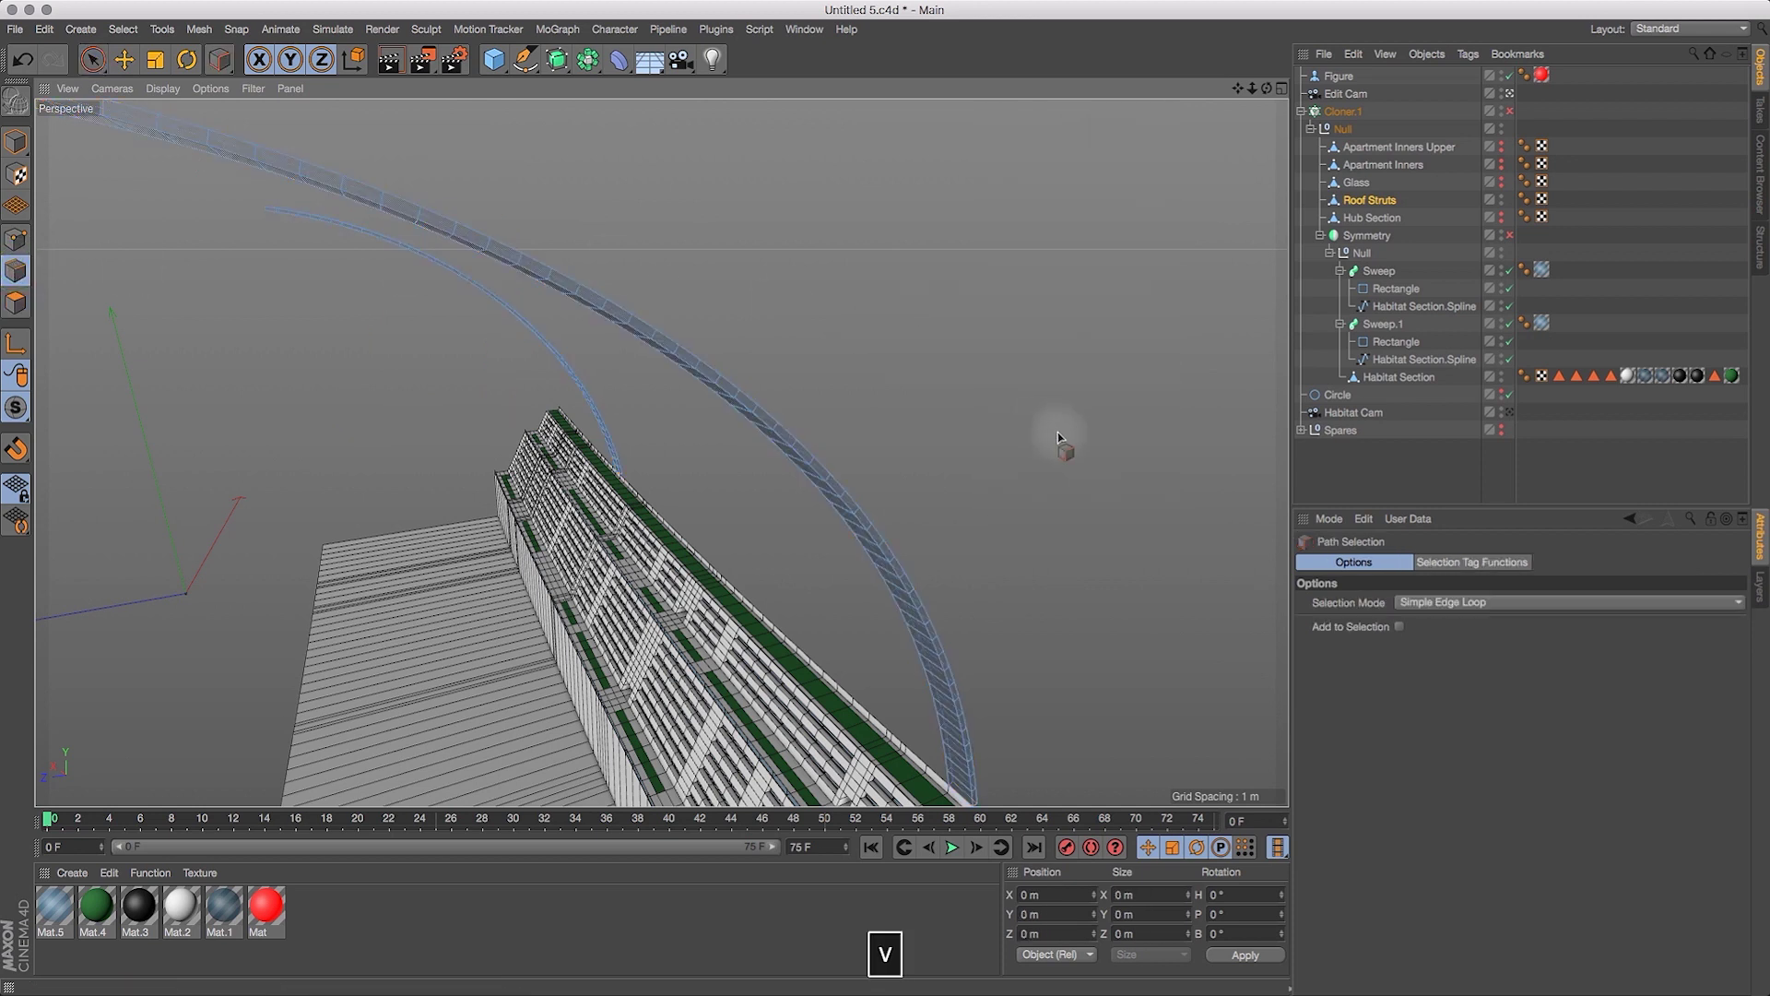
{"action": "left_click", "coordinate": [749, 409]}
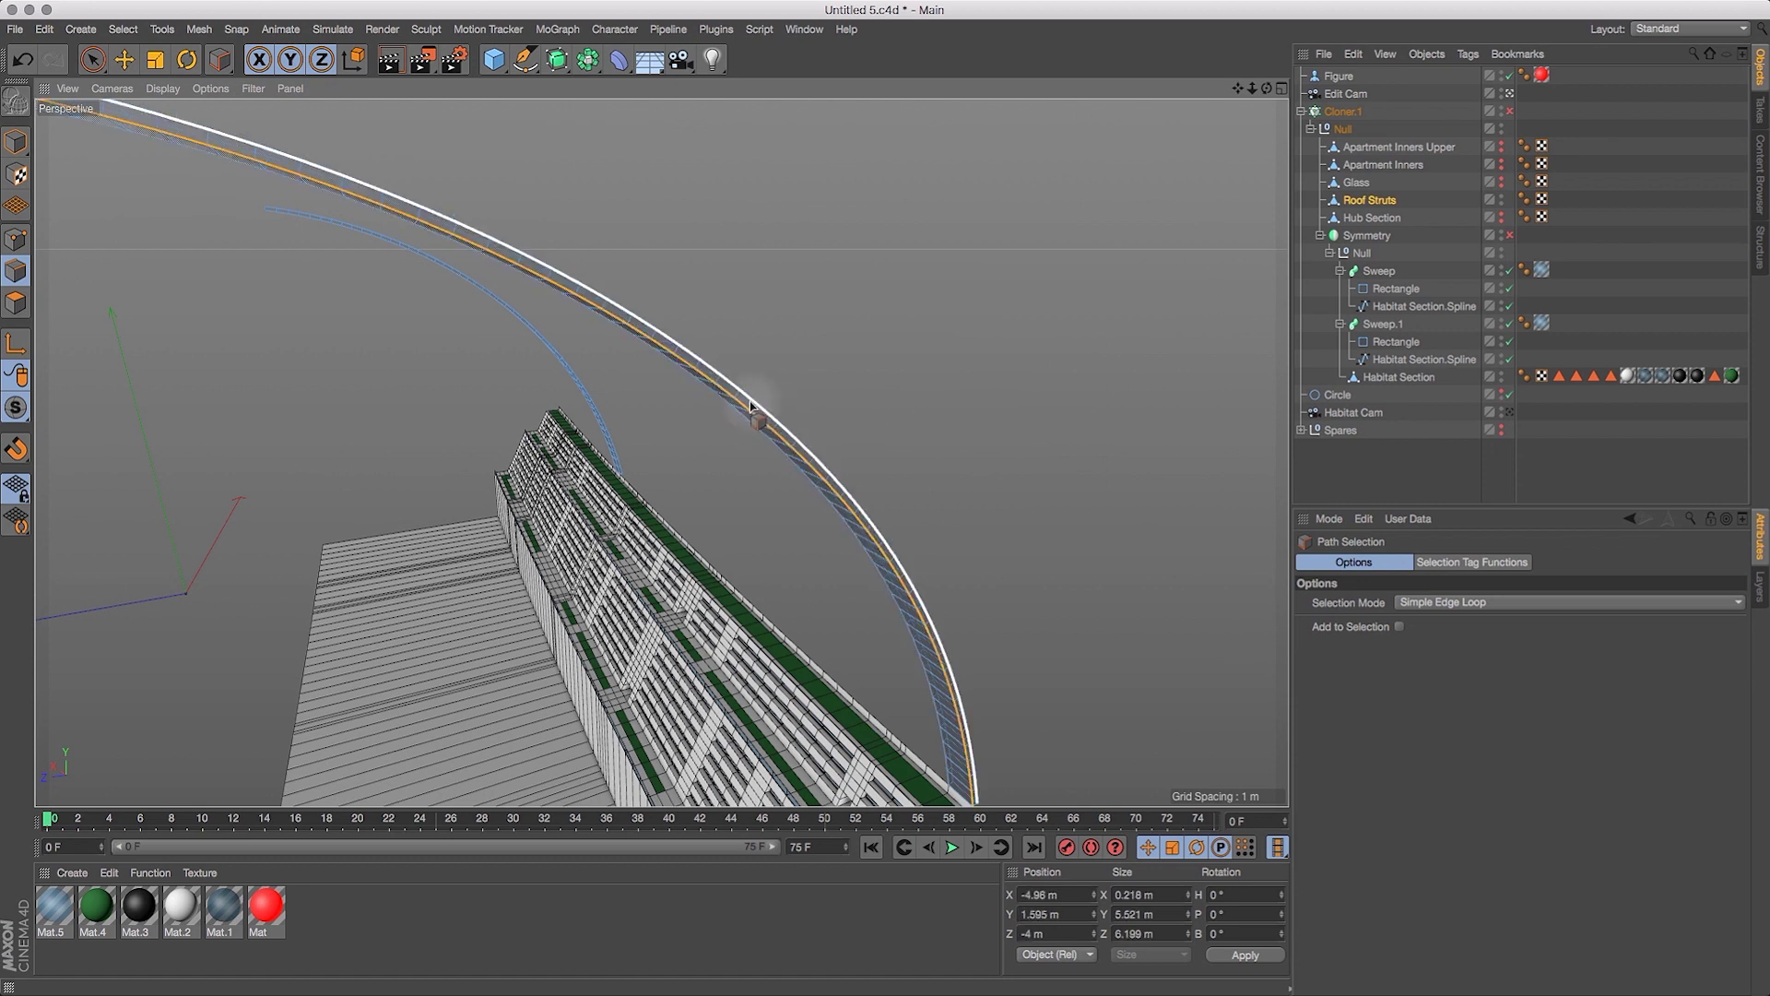
{"action": "left_click", "coordinate": [751, 403], "text": "shift"}
{"action": "left_click_drag", "start_coordinate": [1267, 88], "coordinate": [660, 451]}
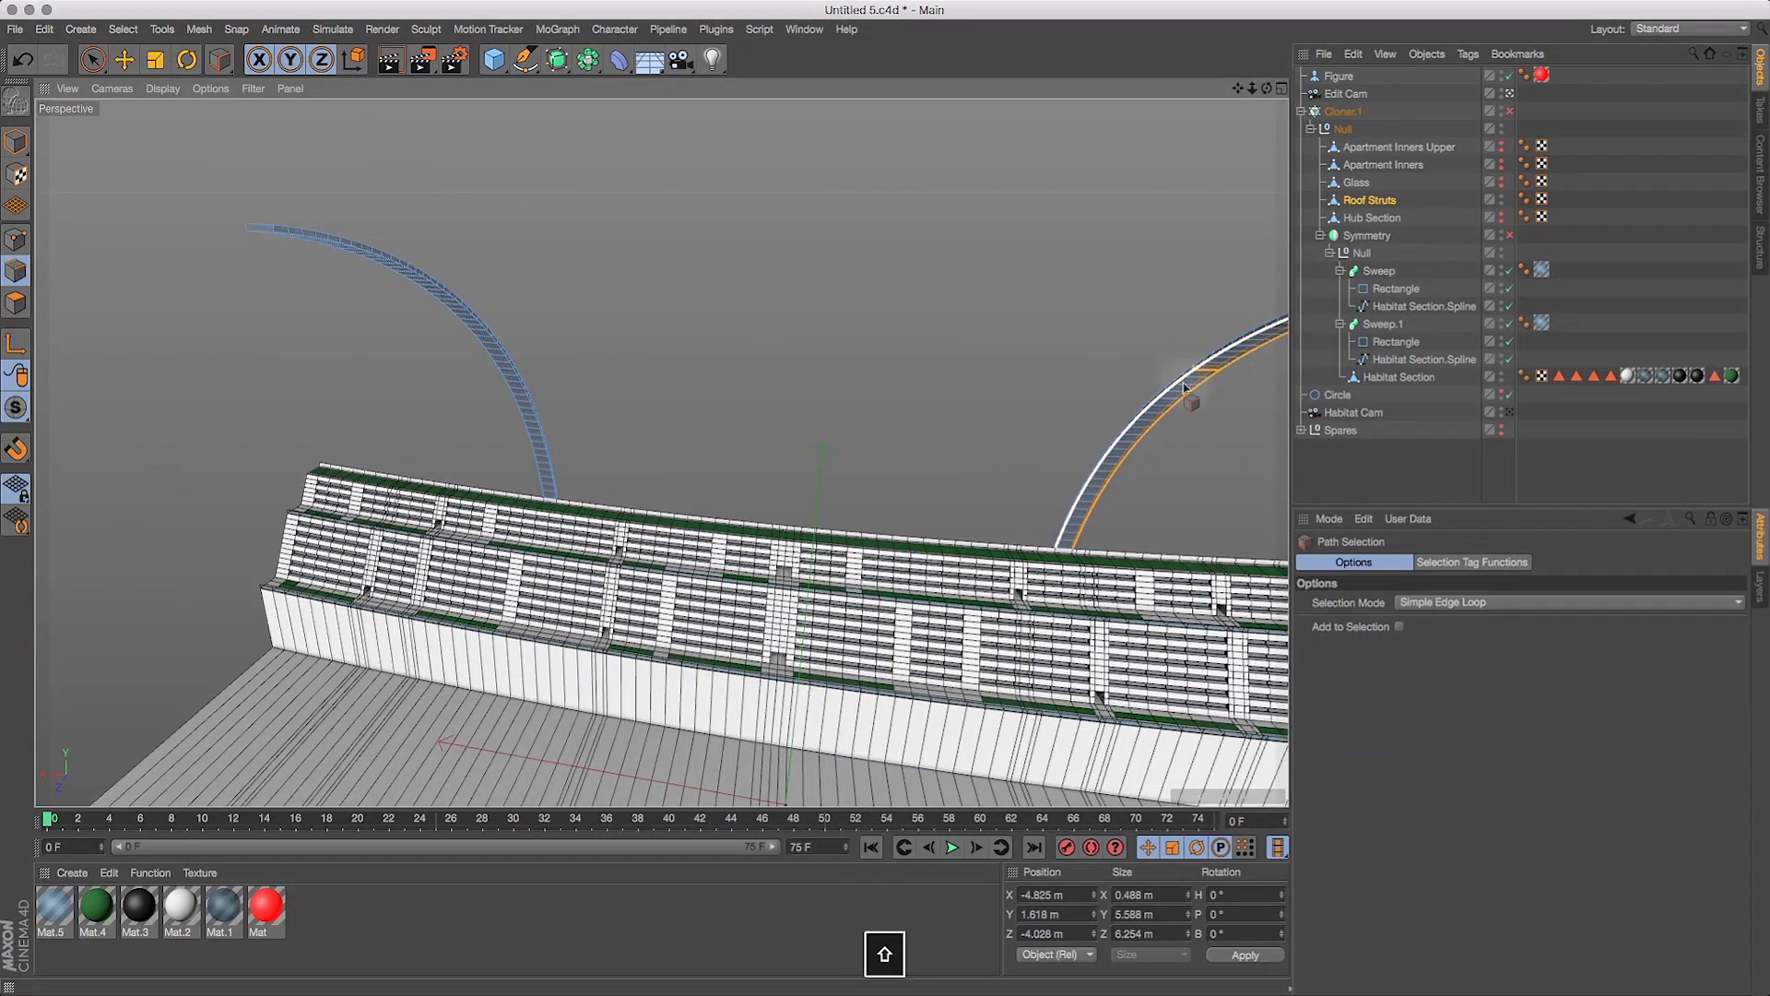
{"action": "left_click", "coordinate": [1203, 364], "text": "shift"}
{"action": "mouse_move", "coordinate": [1251, 90]}
{"action": "left_mouse_down"}
{"action": "mouse_move", "coordinate": [1195, 88]}
{"action": "mouse_move", "coordinate": [1243, 116]}
{"action": "left_mouse_up"}
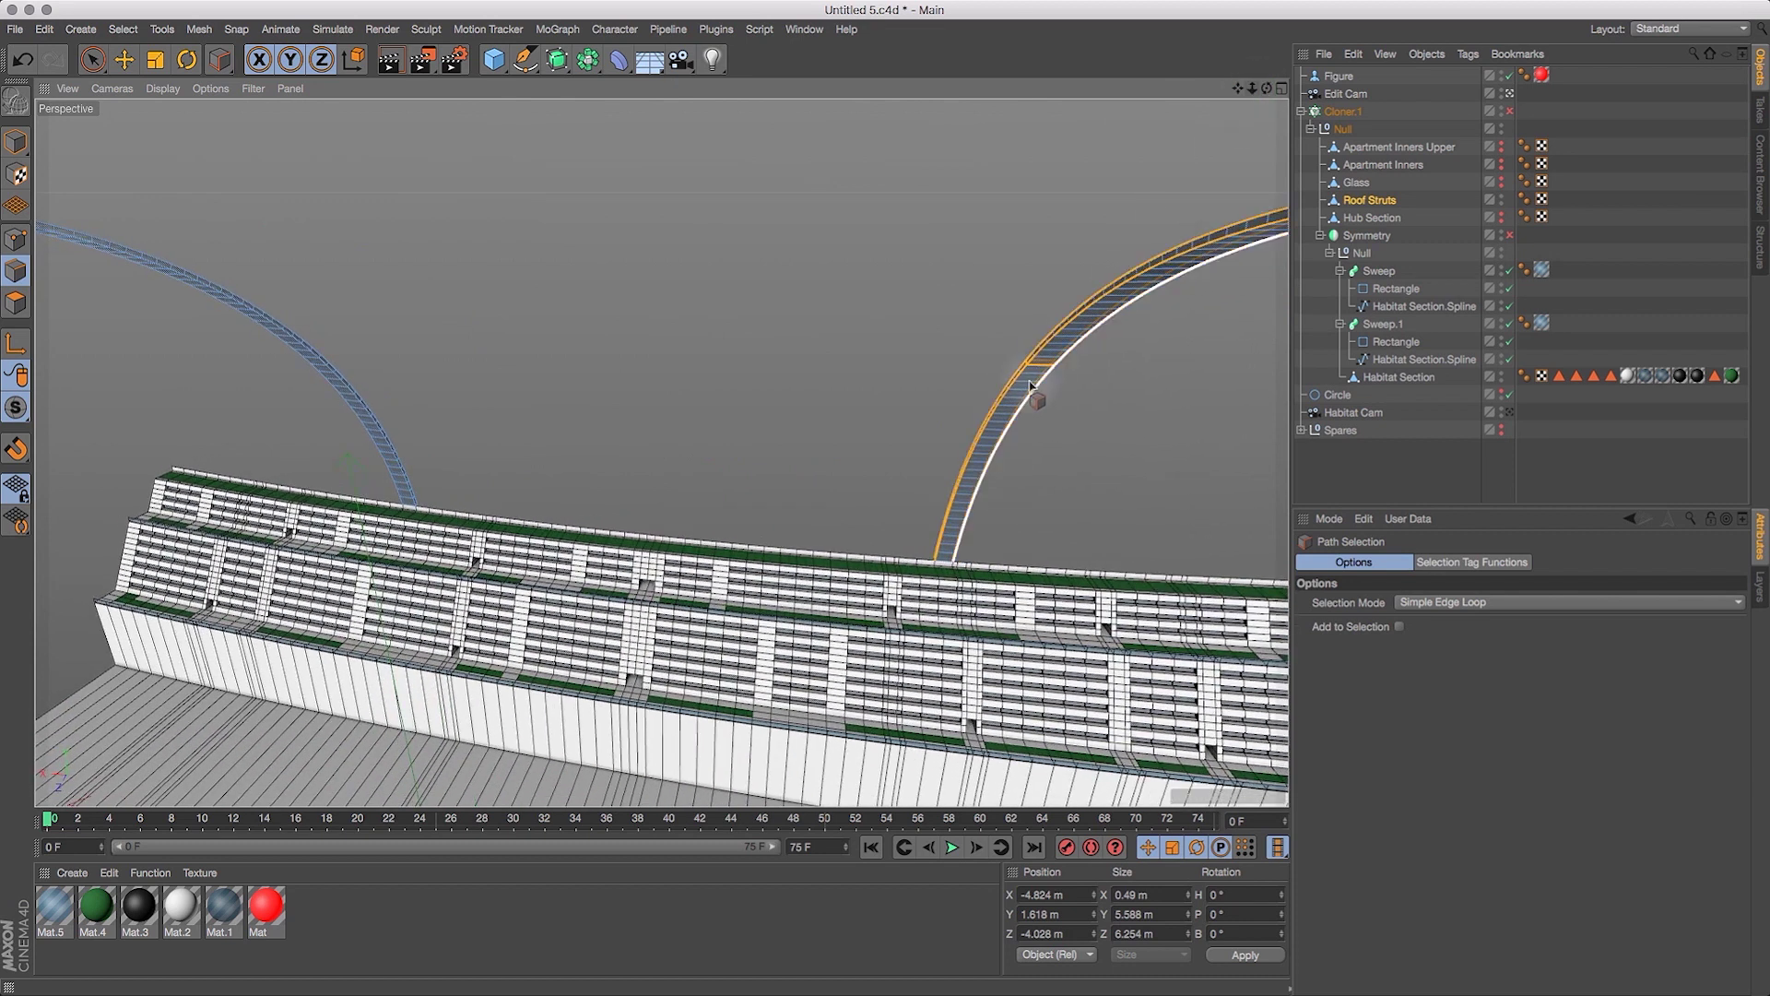
{"action": "key", "text": "super+z"}
{"action": "key", "text": "super+z"}
{"action": "key", "text": "super+z"}
{"action": "key", "text": "super+z"}
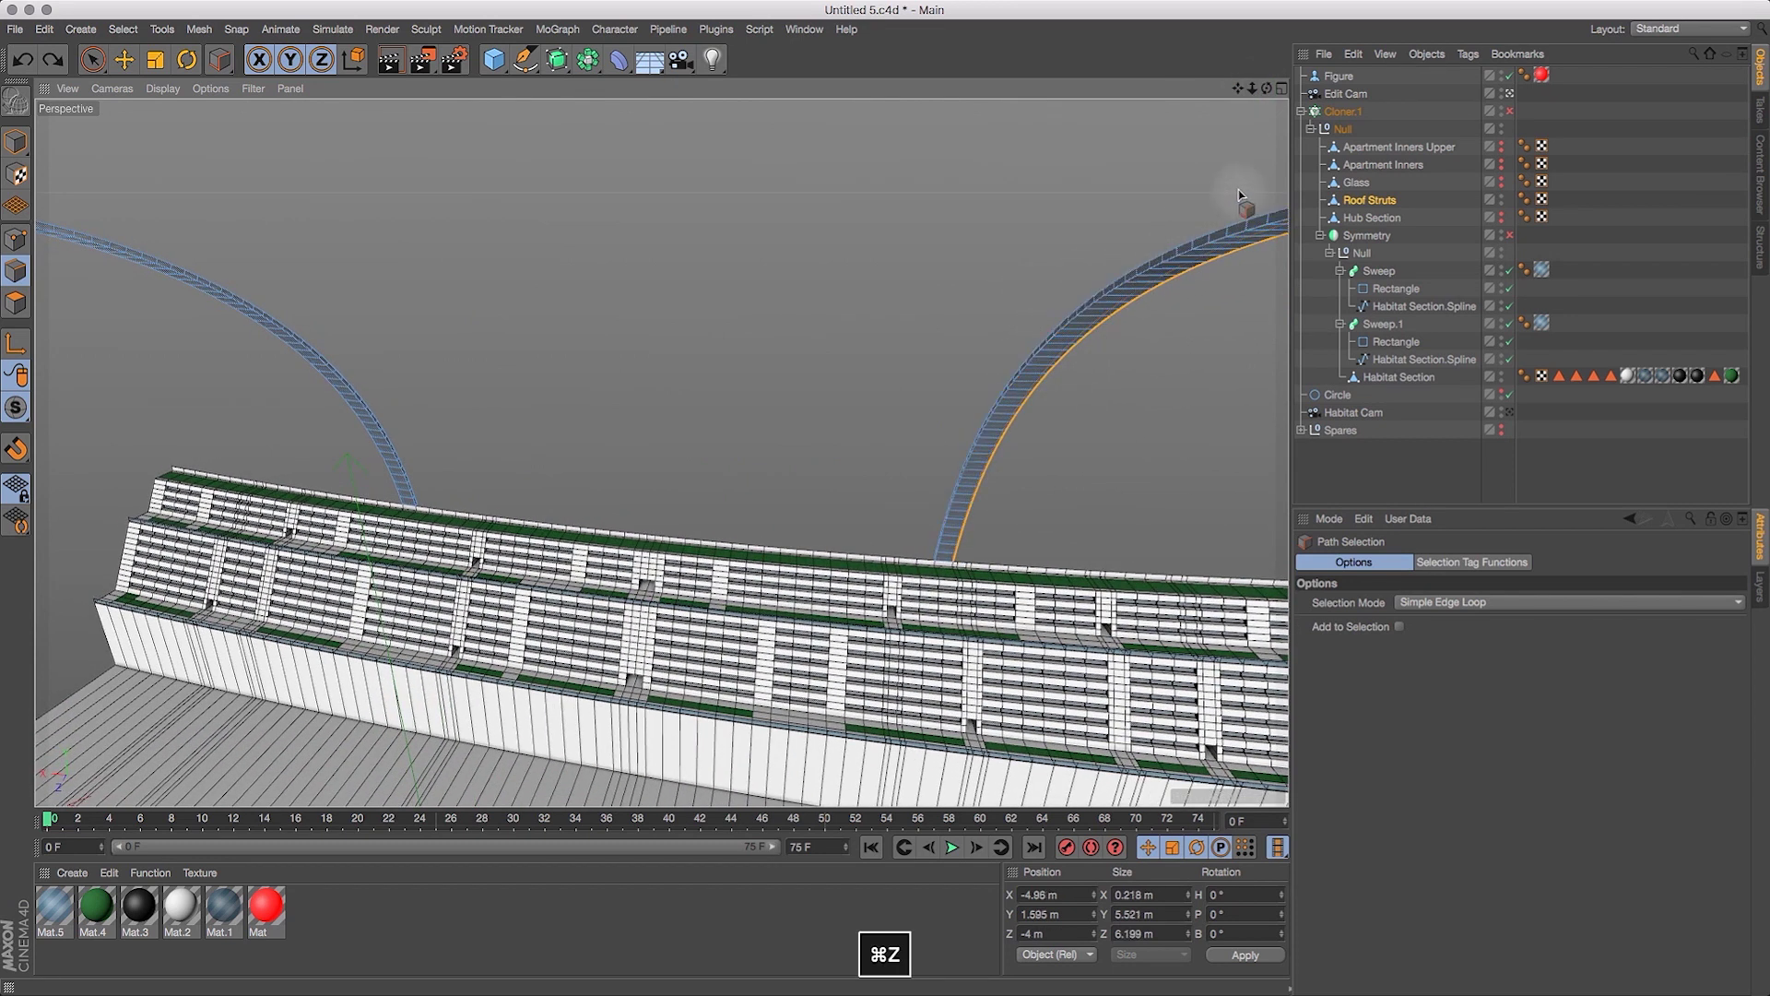
Loop-select the boundary edges around both long sides of the first strut.
{"action": "key", "text": "v"}
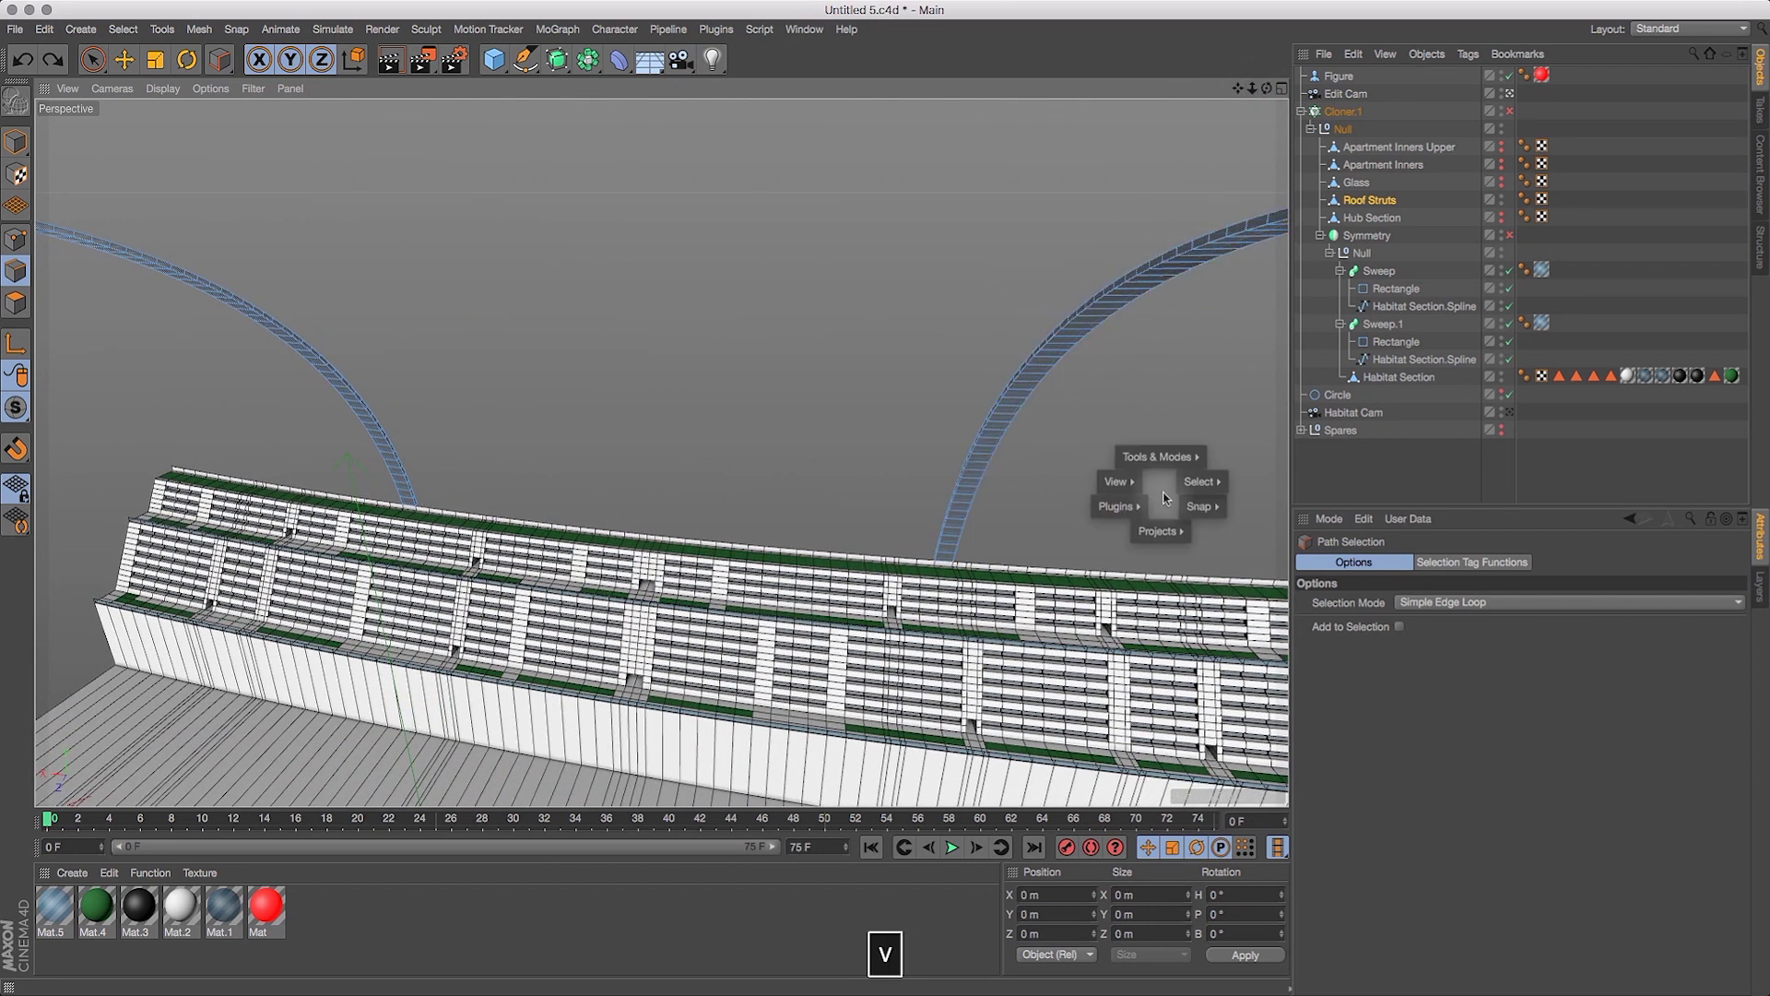
{"action": "mouse_move", "coordinate": [1202, 481]}
{"action": "left_click", "coordinate": [1271, 510]}
{"action": "left_click", "coordinate": [1222, 238]}
{"action": "left_click", "coordinate": [1219, 238]}
{"action": "left_click_drag", "start_coordinate": [1267, 88], "coordinate": [1085, 217]}
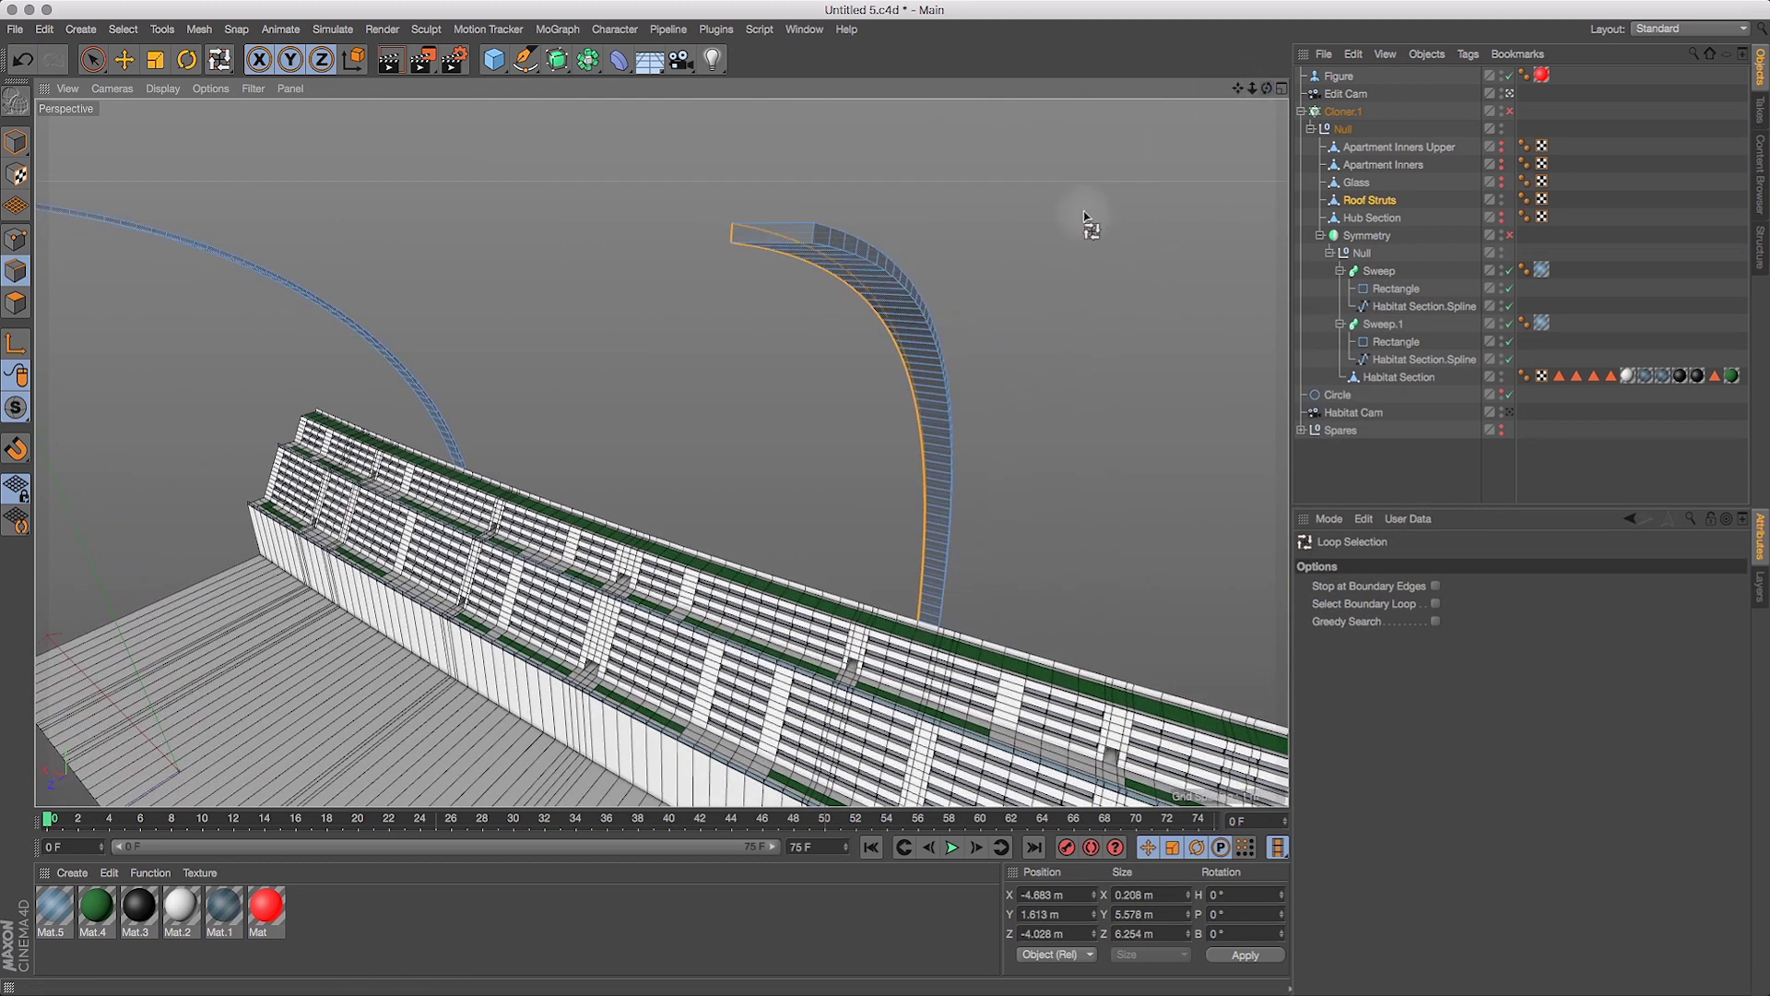
{"action": "left_click", "coordinate": [868, 264], "text": "shift"}
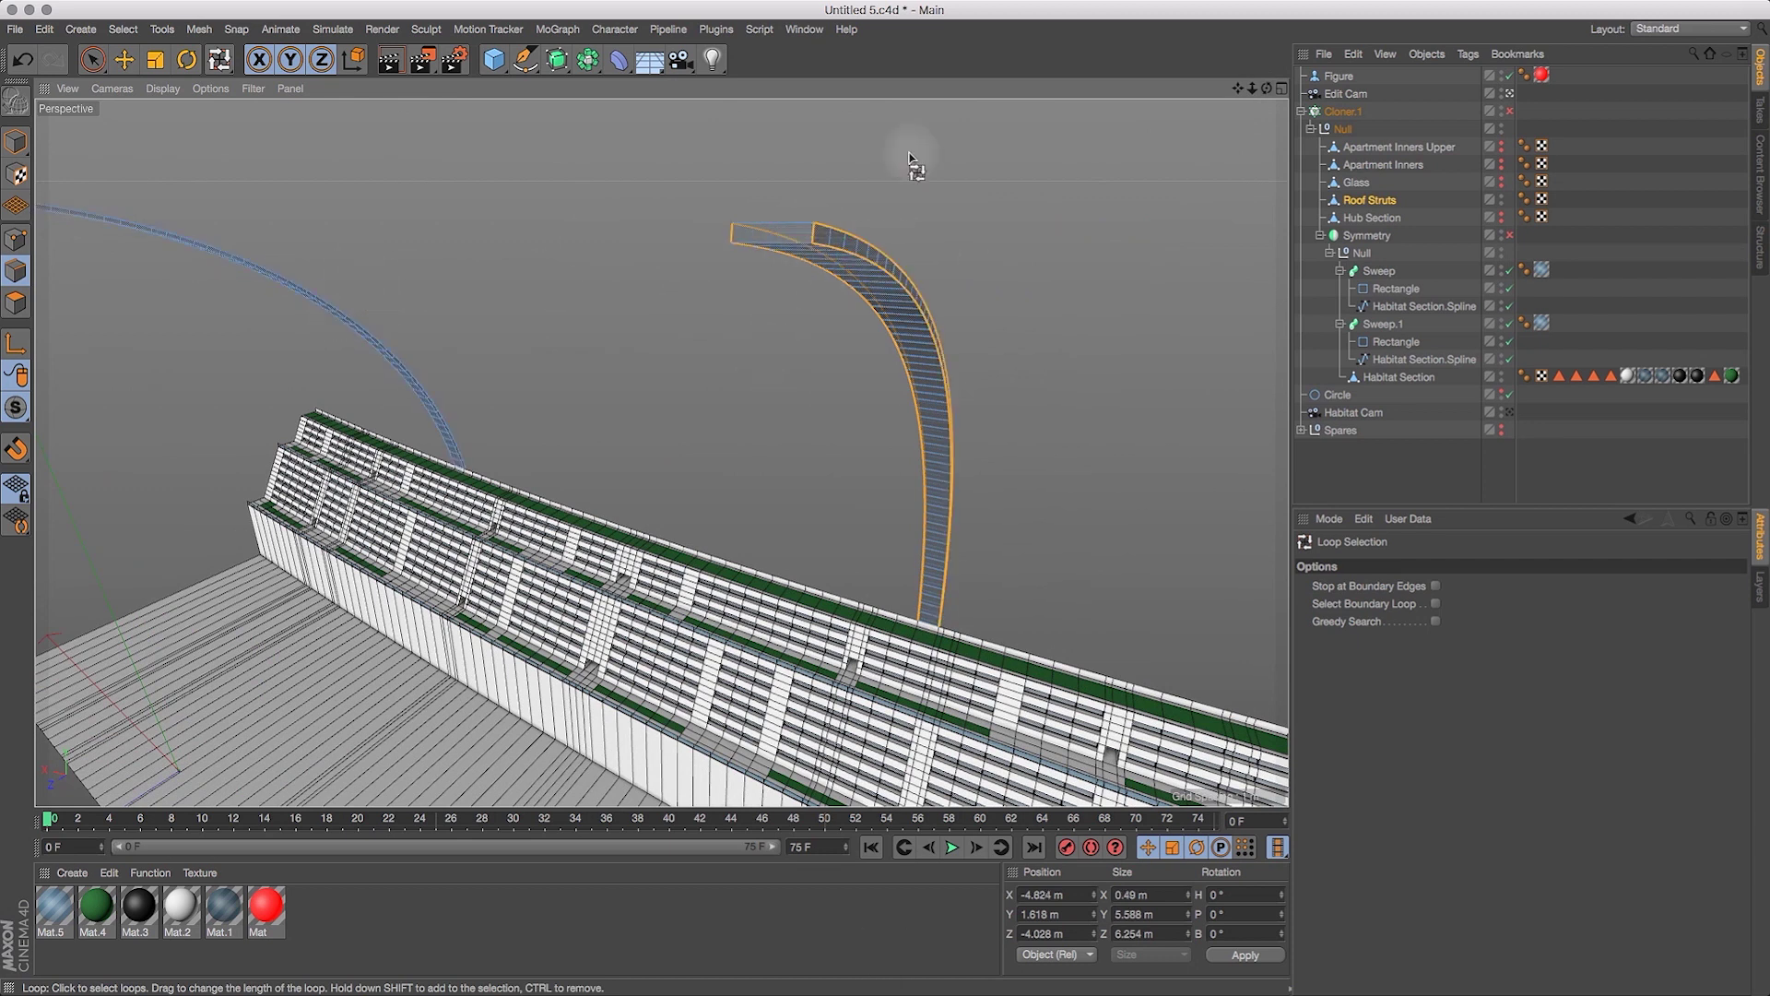
Add the edge loops around both long sides of the second strut to the selection.
{"action": "left_click_drag", "start_coordinate": [1237, 88], "coordinate": [1440, 175]}
{"action": "left_click_drag", "start_coordinate": [1252, 88], "coordinate": [1407, 67]}
{"action": "left_click", "coordinate": [480, 392], "text": "shift"}
{"action": "left_click", "coordinate": [690, 321], "text": "shift"}
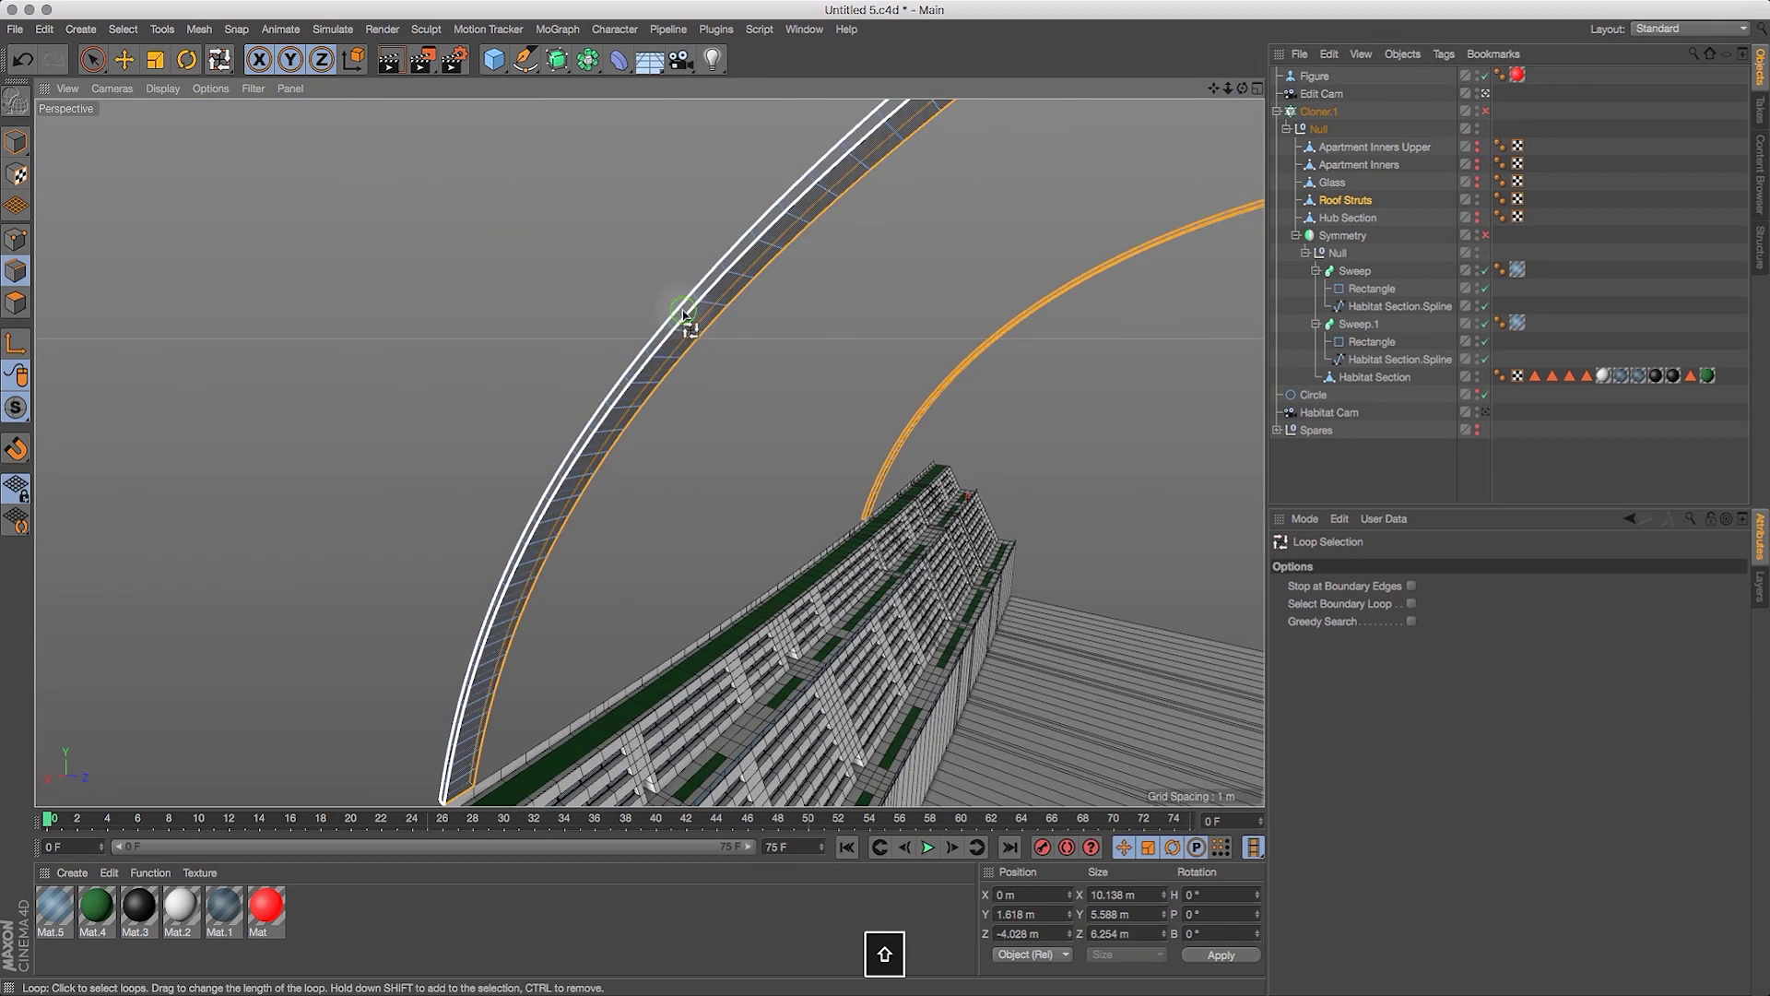
Bevel the selected long edges of both roof struts with a chamfer offset of about 0.54 cm.
{"action": "left_click", "coordinate": [199, 28]}
{"action": "mouse_move", "coordinate": [202, 107]}
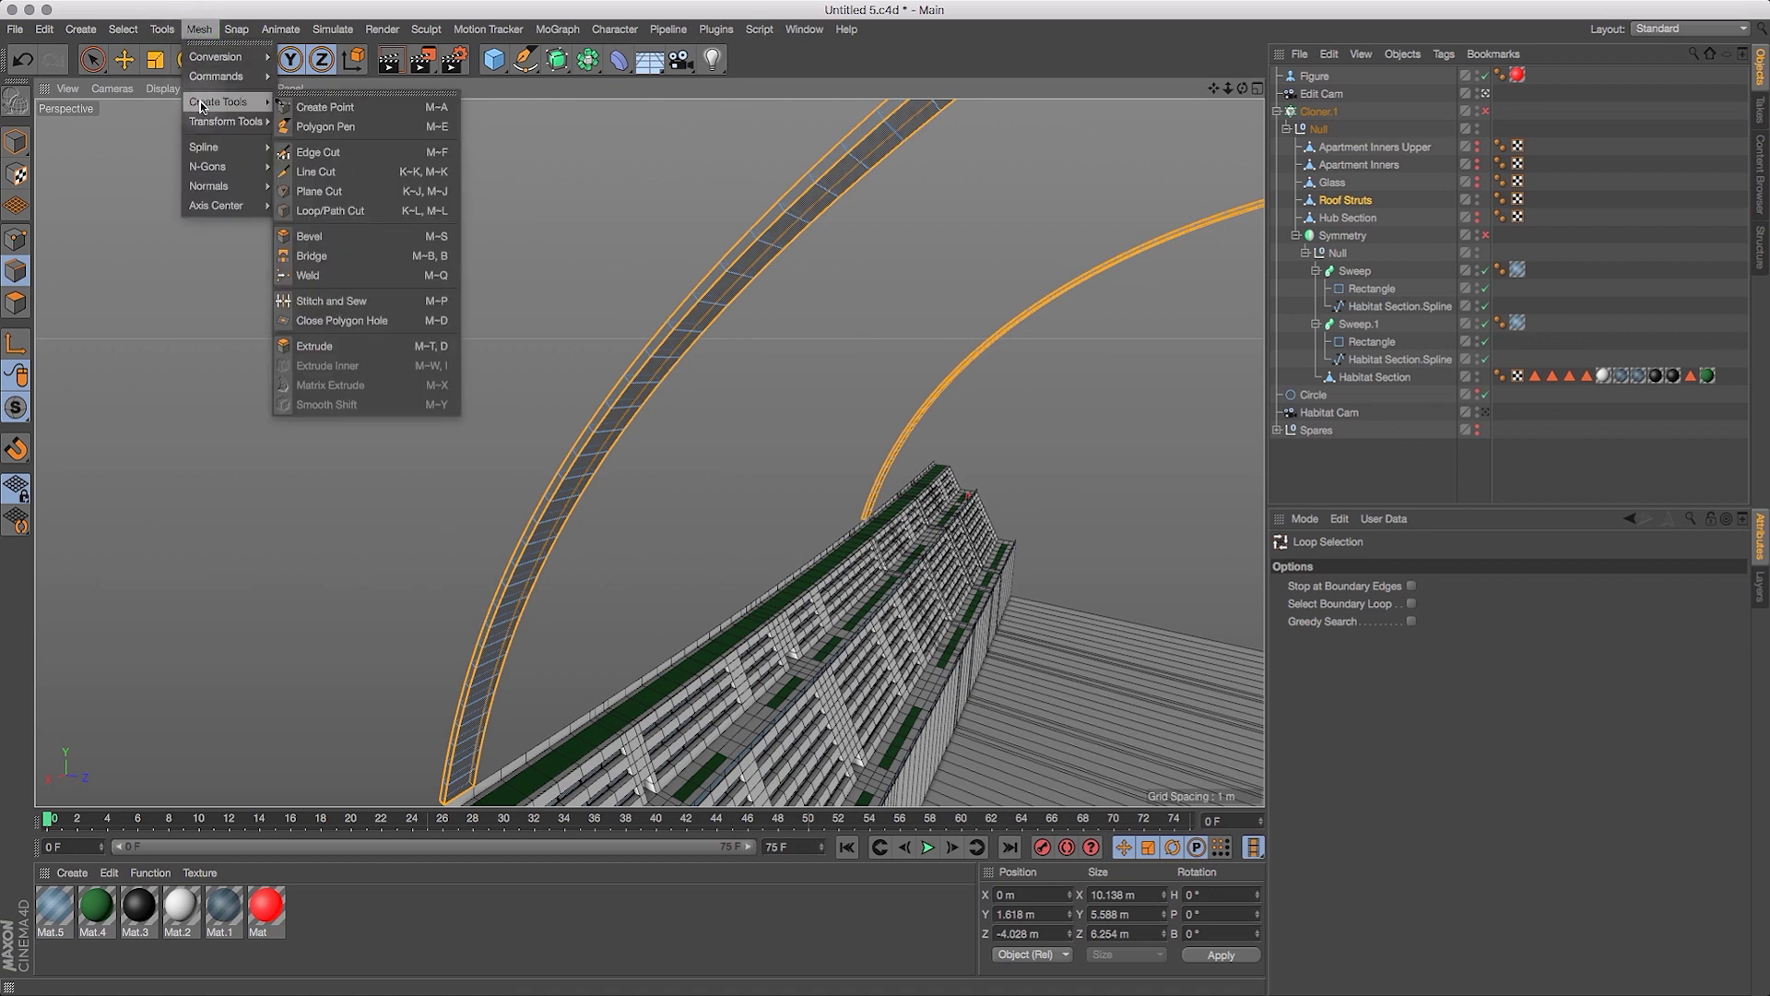
{"action": "left_click", "coordinate": [311, 236]}
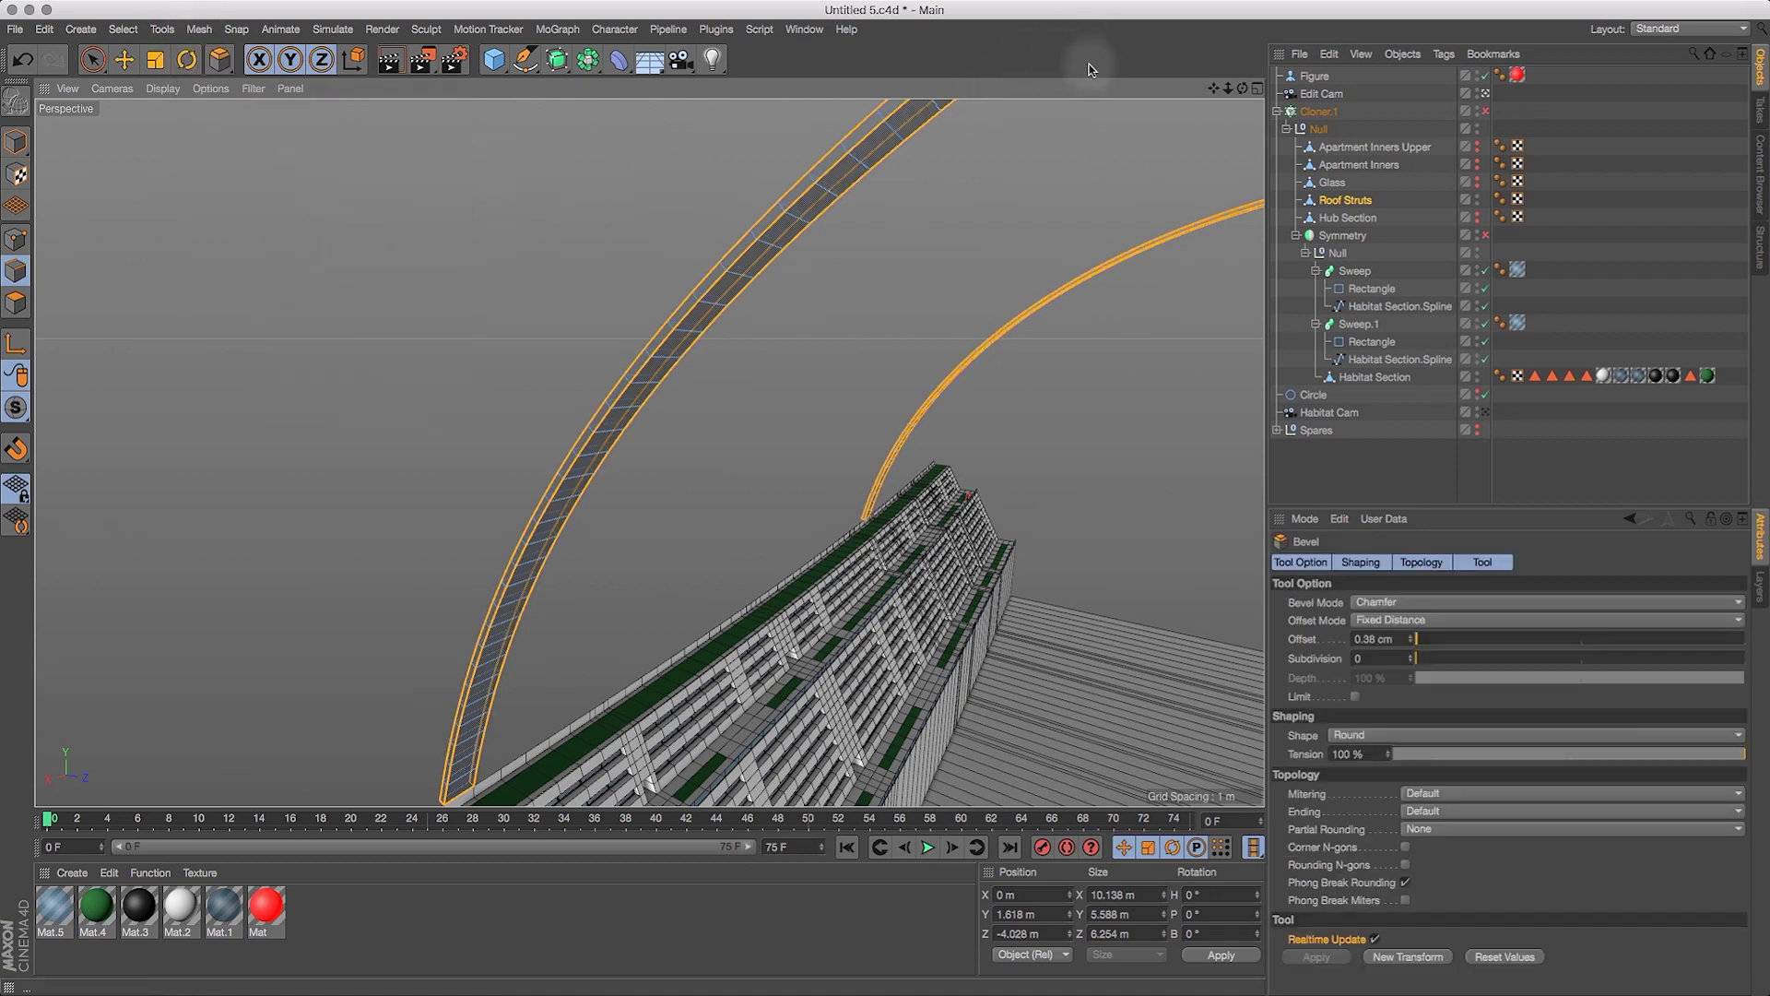
{"action": "left_click_drag", "start_coordinate": [1219, 95], "coordinate": [996, 329]}
{"action": "left_click_drag", "start_coordinate": [799, 452], "coordinate": [901, 427]}
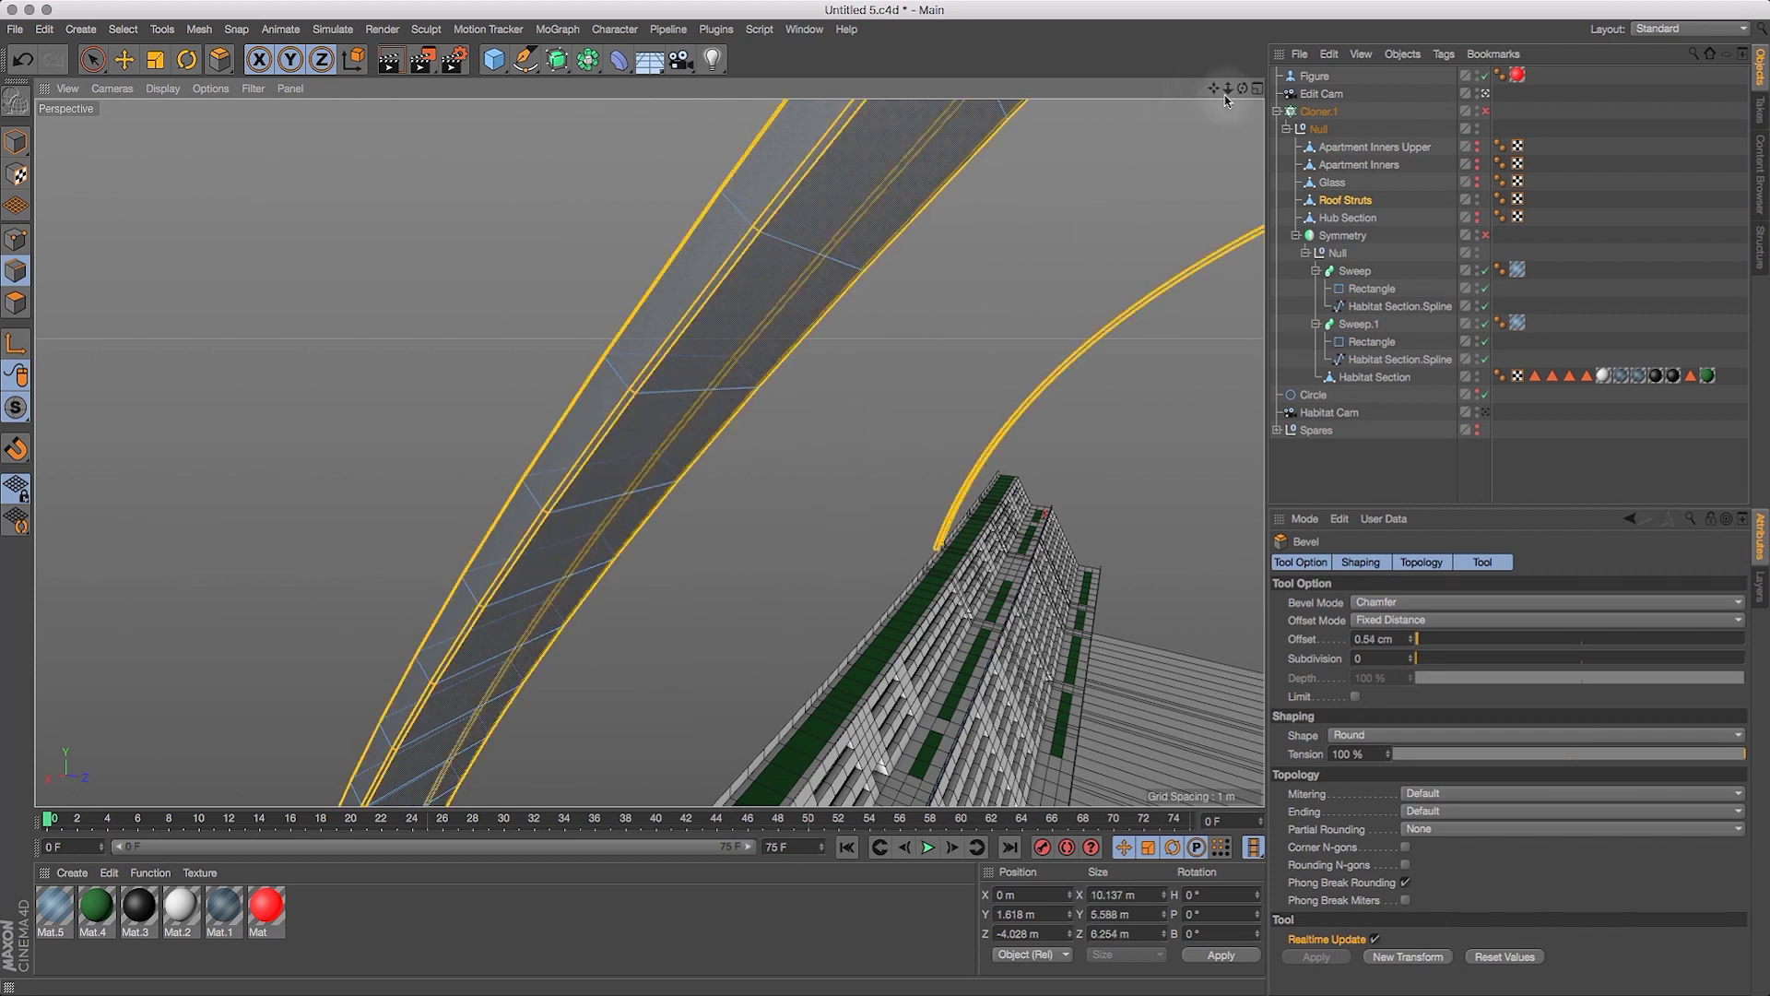
{"action": "left_click_drag", "start_coordinate": [1244, 91], "coordinate": [1063, 123]}
{"action": "left_click_drag", "start_coordinate": [1236, 92], "coordinate": [1113, 146]}
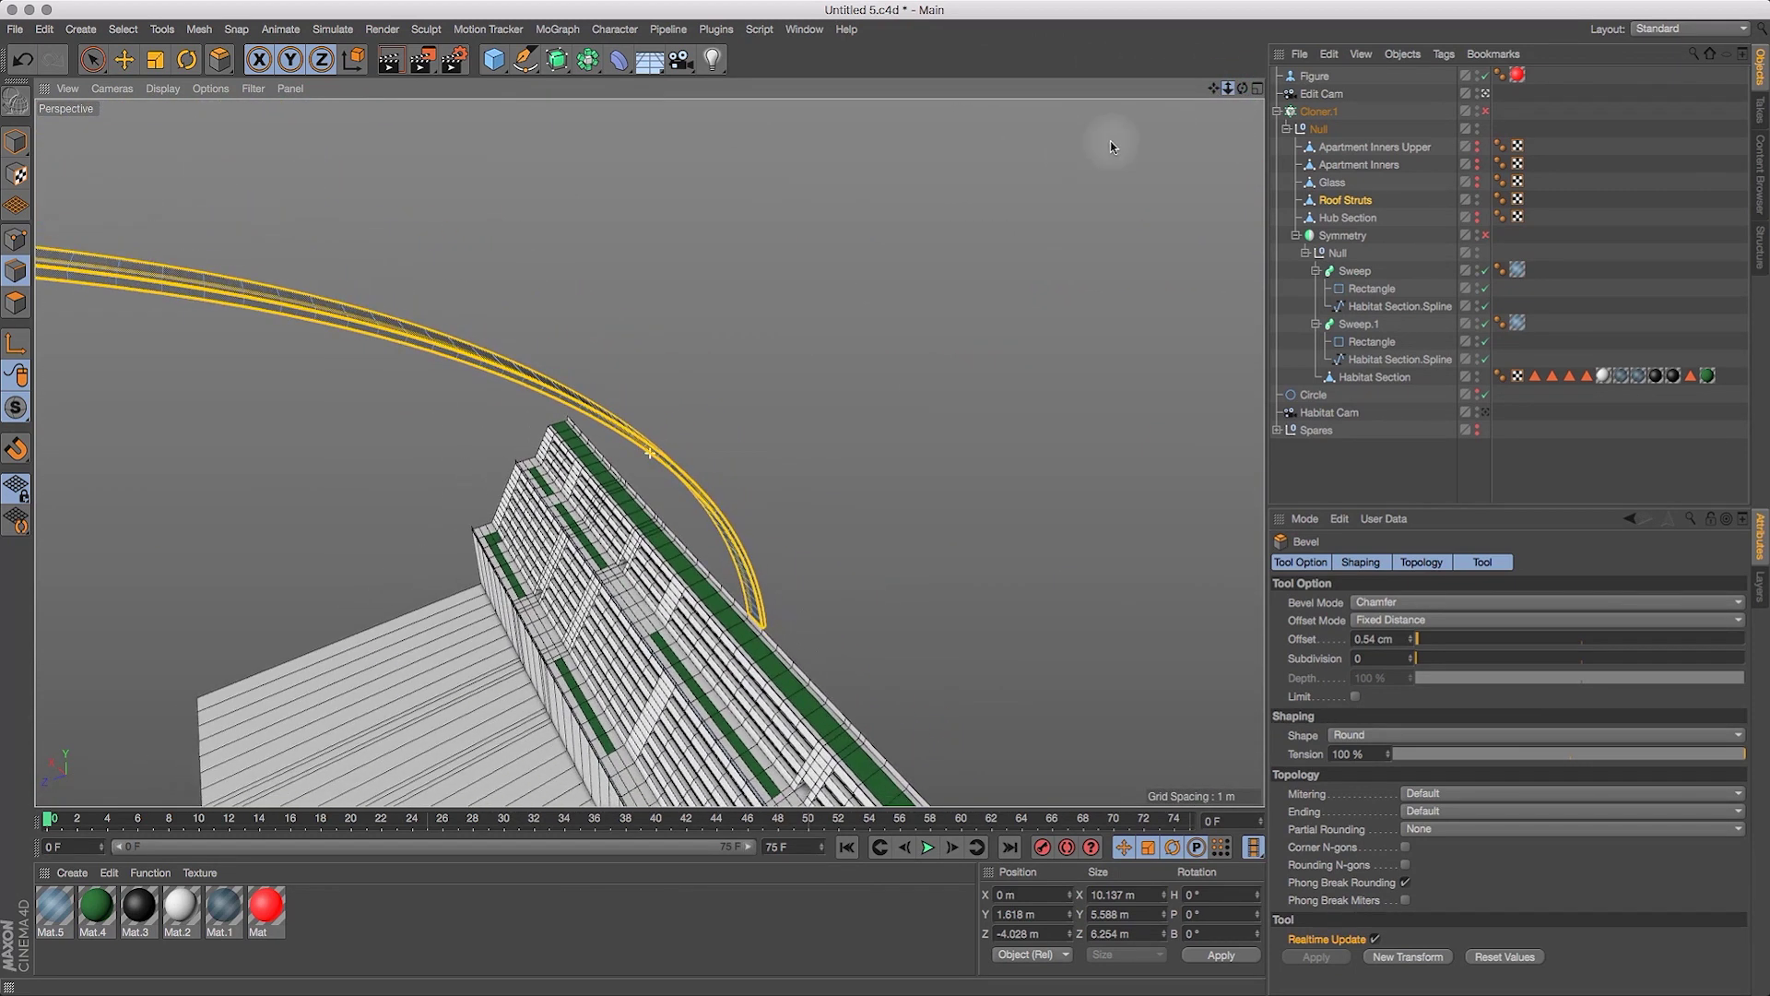
{"action": "left_click_drag", "start_coordinate": [1241, 91], "coordinate": [1059, 356]}
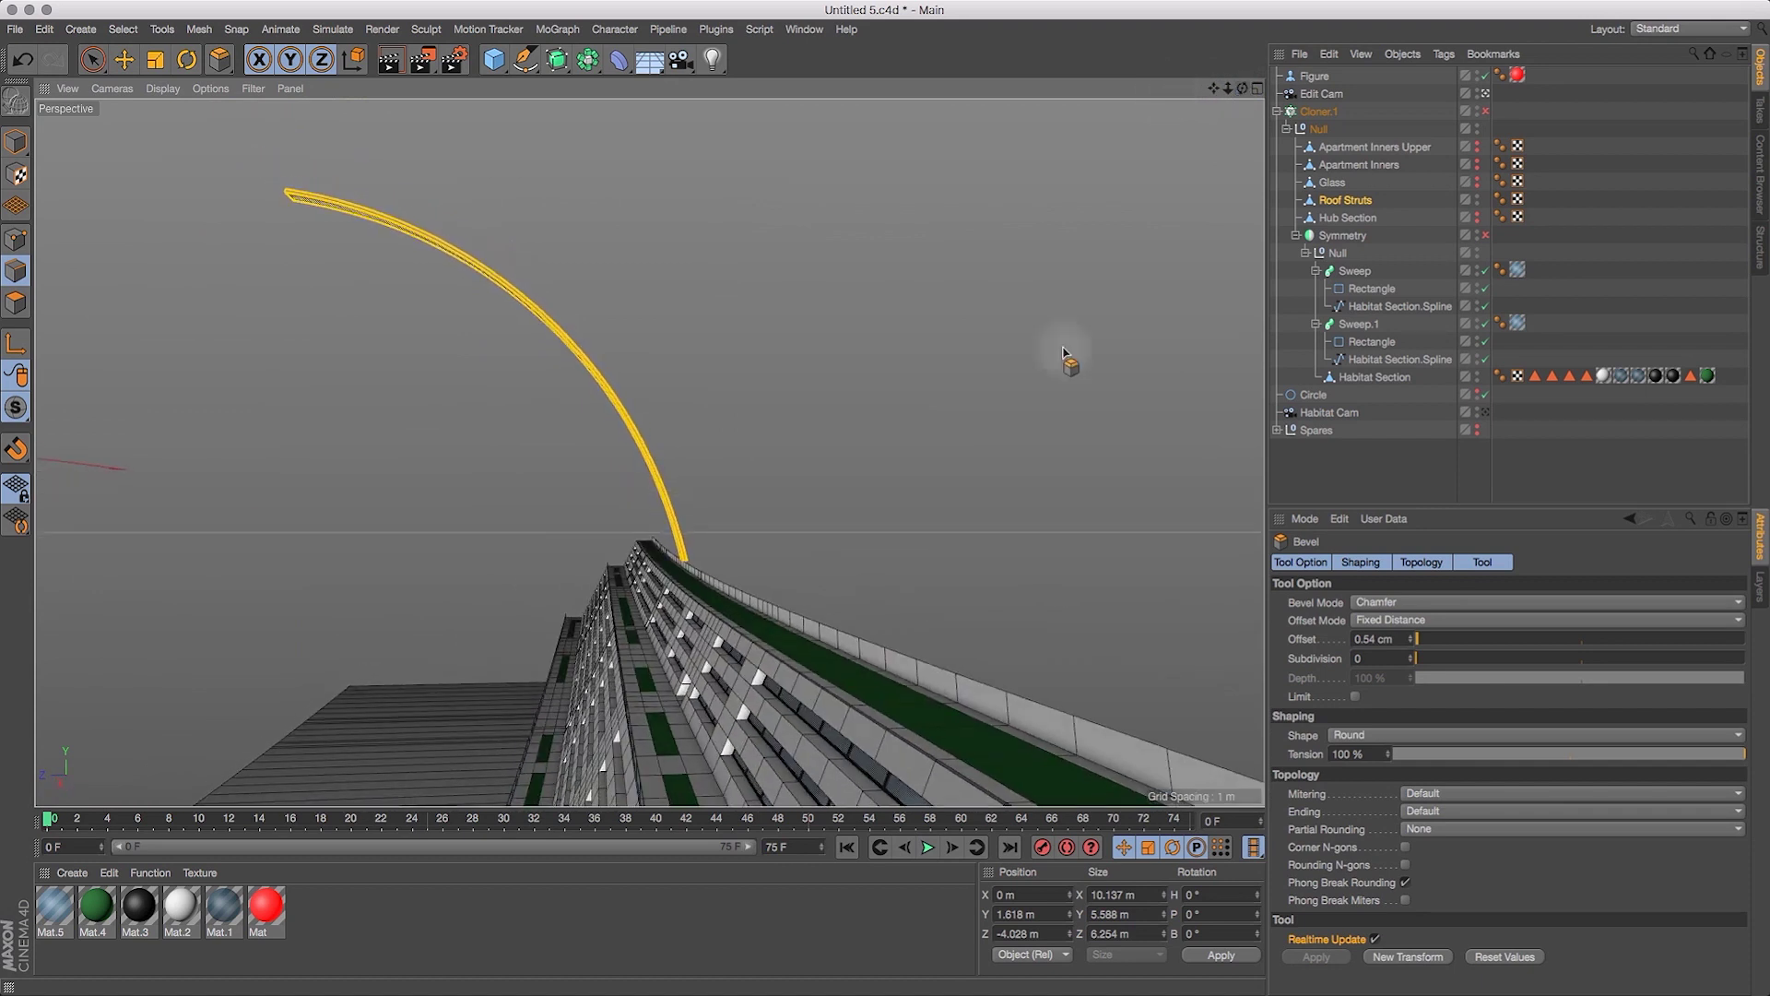
Switch to polygon mode, make the Habitat Section object active and start Extrude on its selected upper rim polygons.
{"action": "left_click_drag", "start_coordinate": [92, 59], "coordinate": [138, 81]}
{"action": "left_click", "coordinate": [15, 303]}
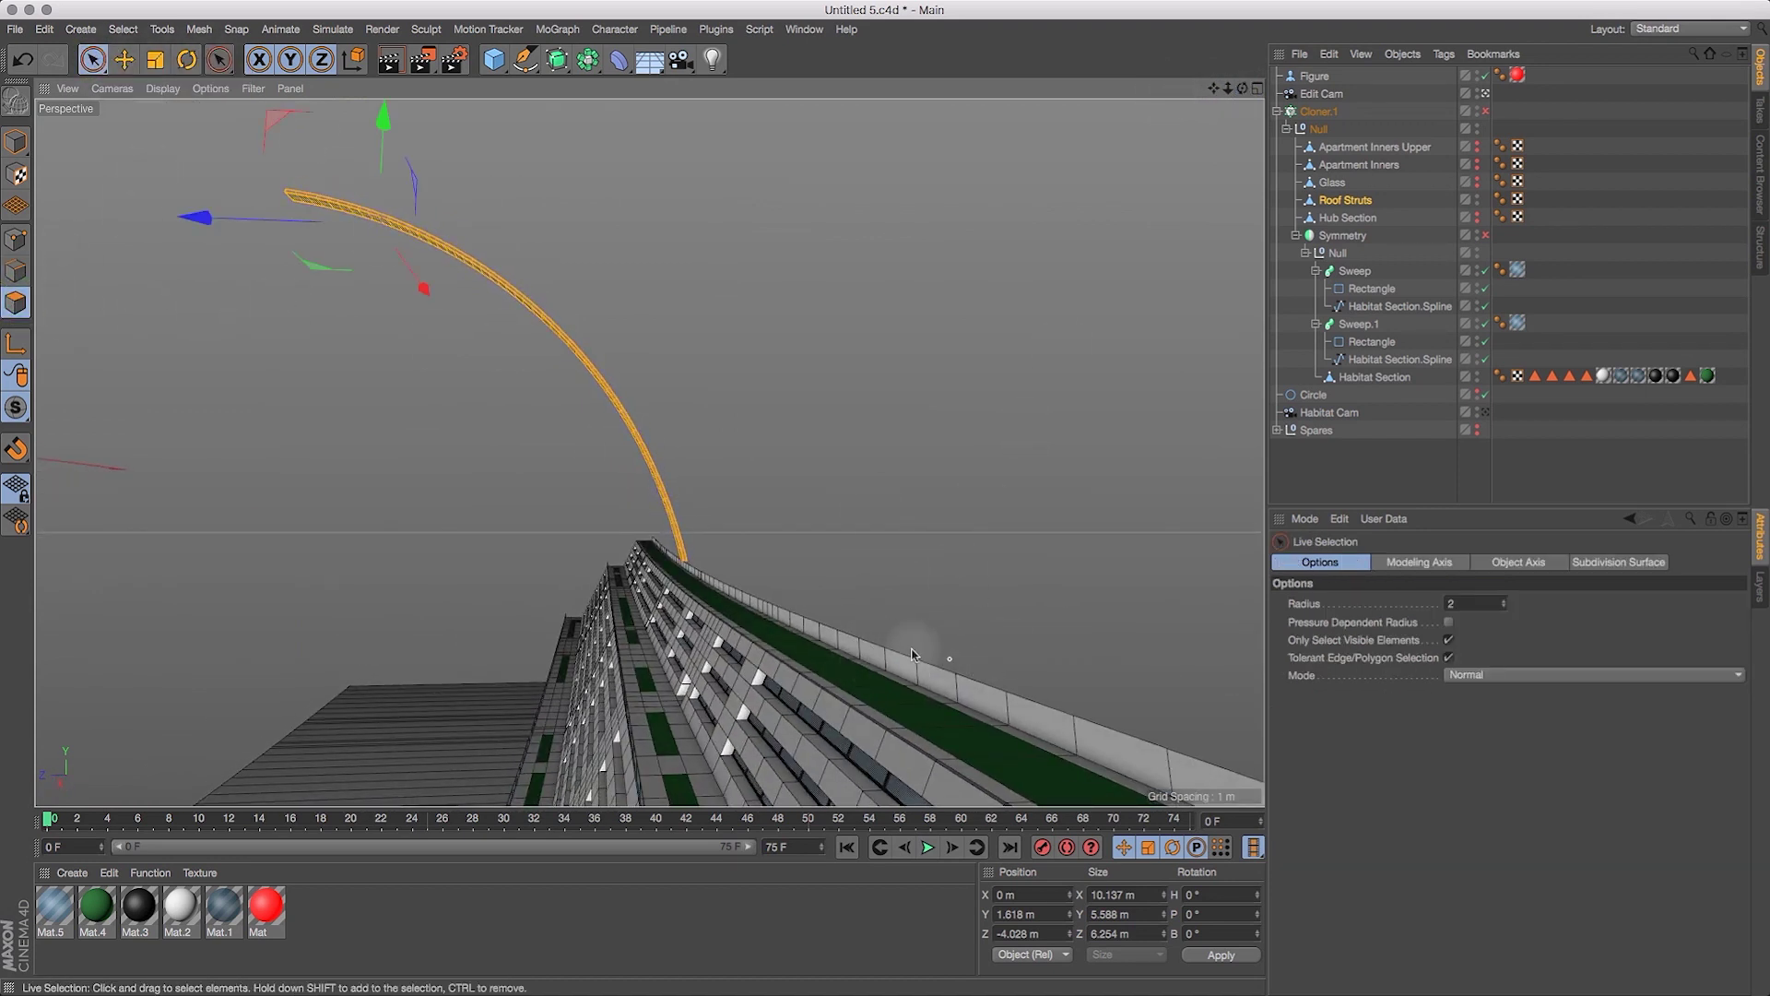
{"action": "left_click_drag", "start_coordinate": [1227, 90], "coordinate": [1088, 379]}
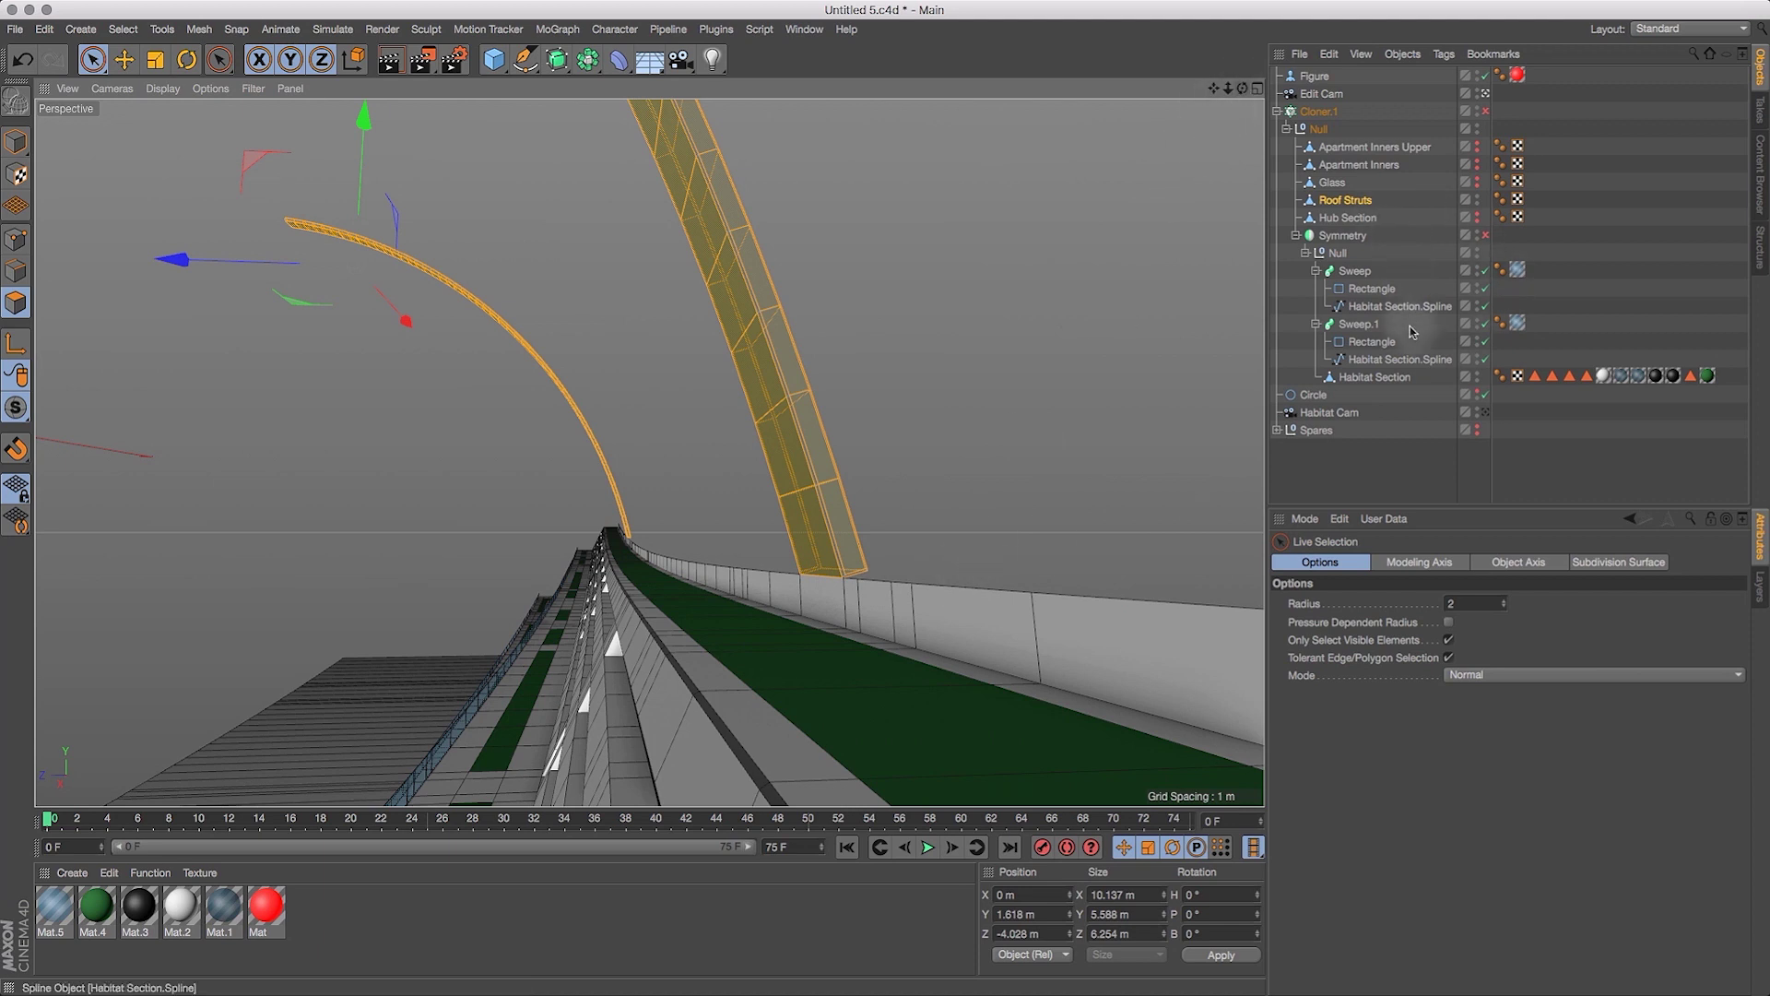
{"action": "left_click", "coordinate": [1388, 377]}
{"action": "left_click_drag", "start_coordinate": [1221, 88], "coordinate": [1222, 89]}
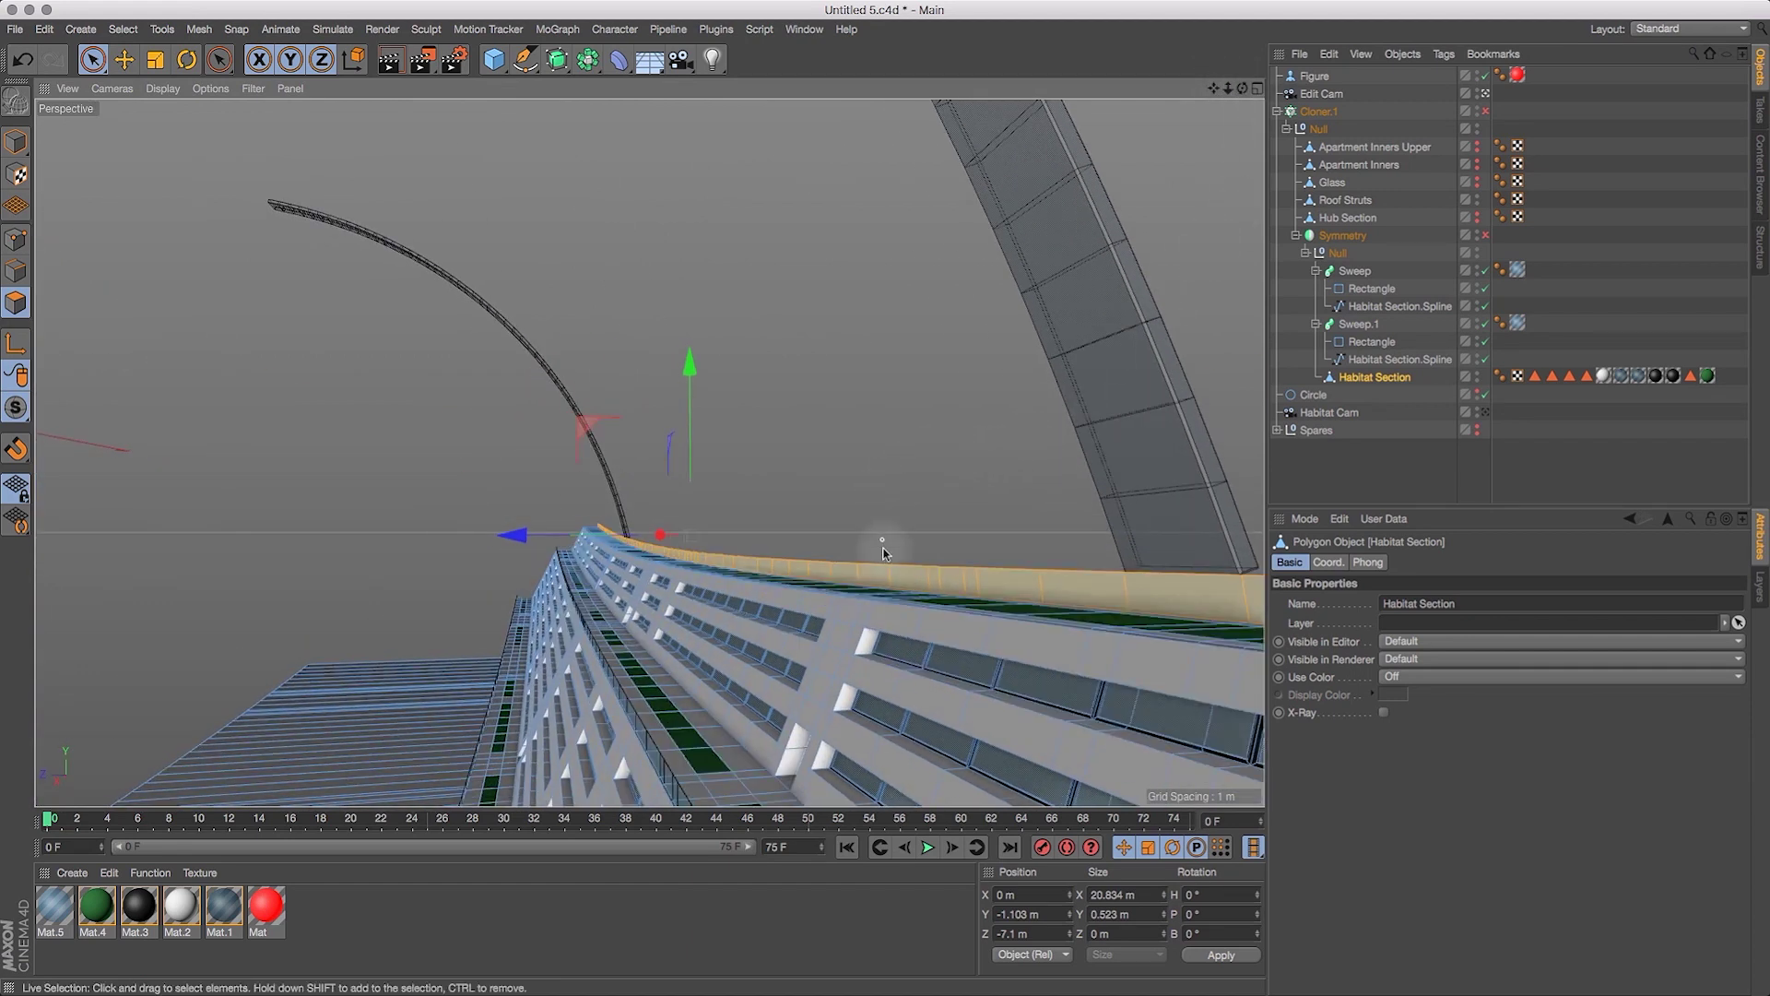
{"action": "key", "text": "v"}
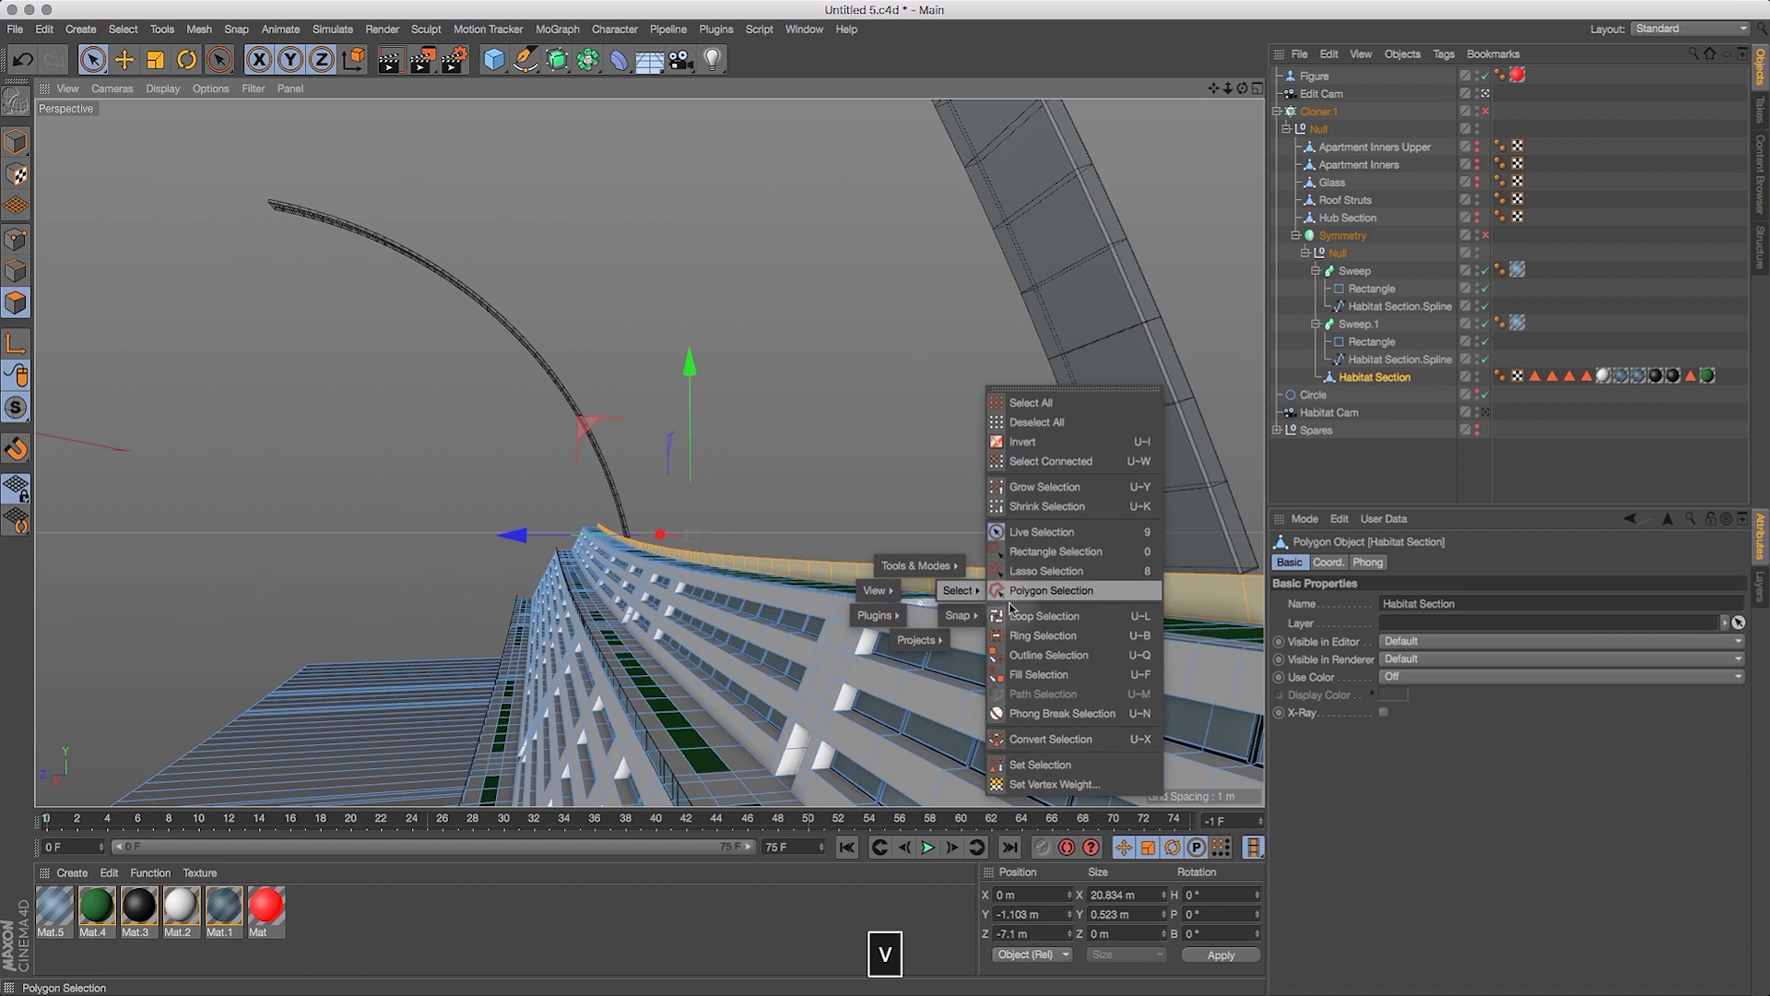
{"action": "left_click", "coordinate": [1005, 593]}
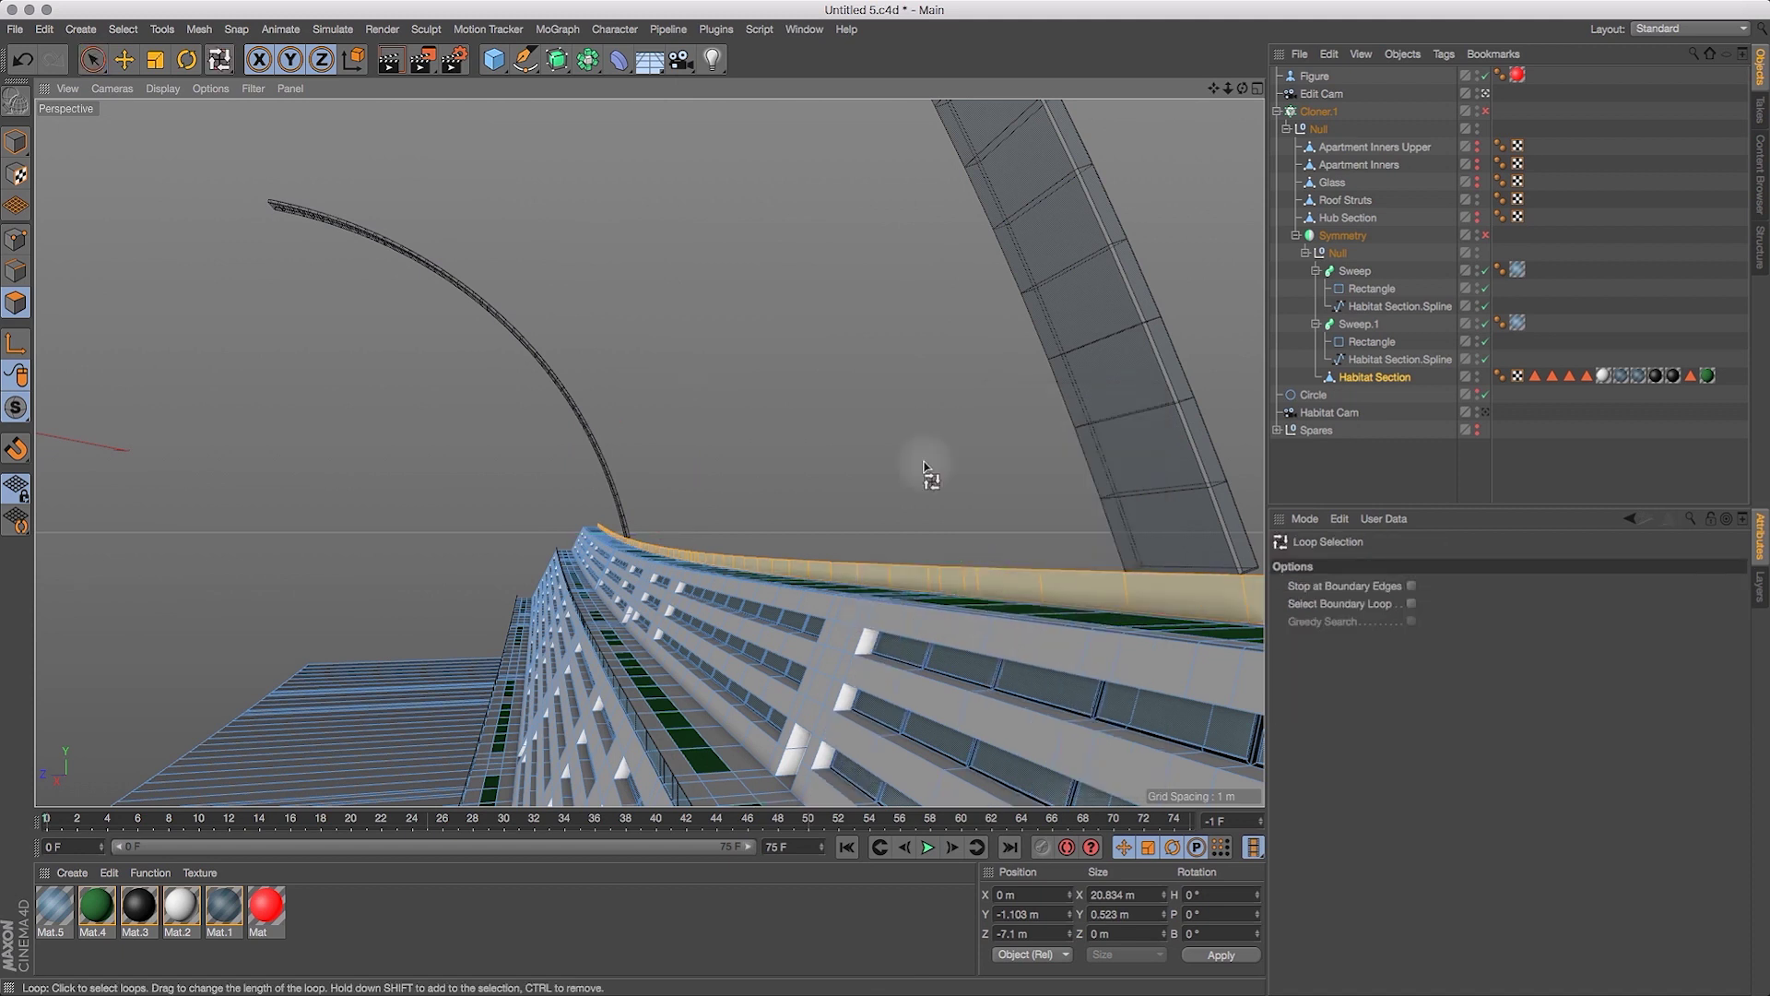
{"action": "key", "text": "d"}
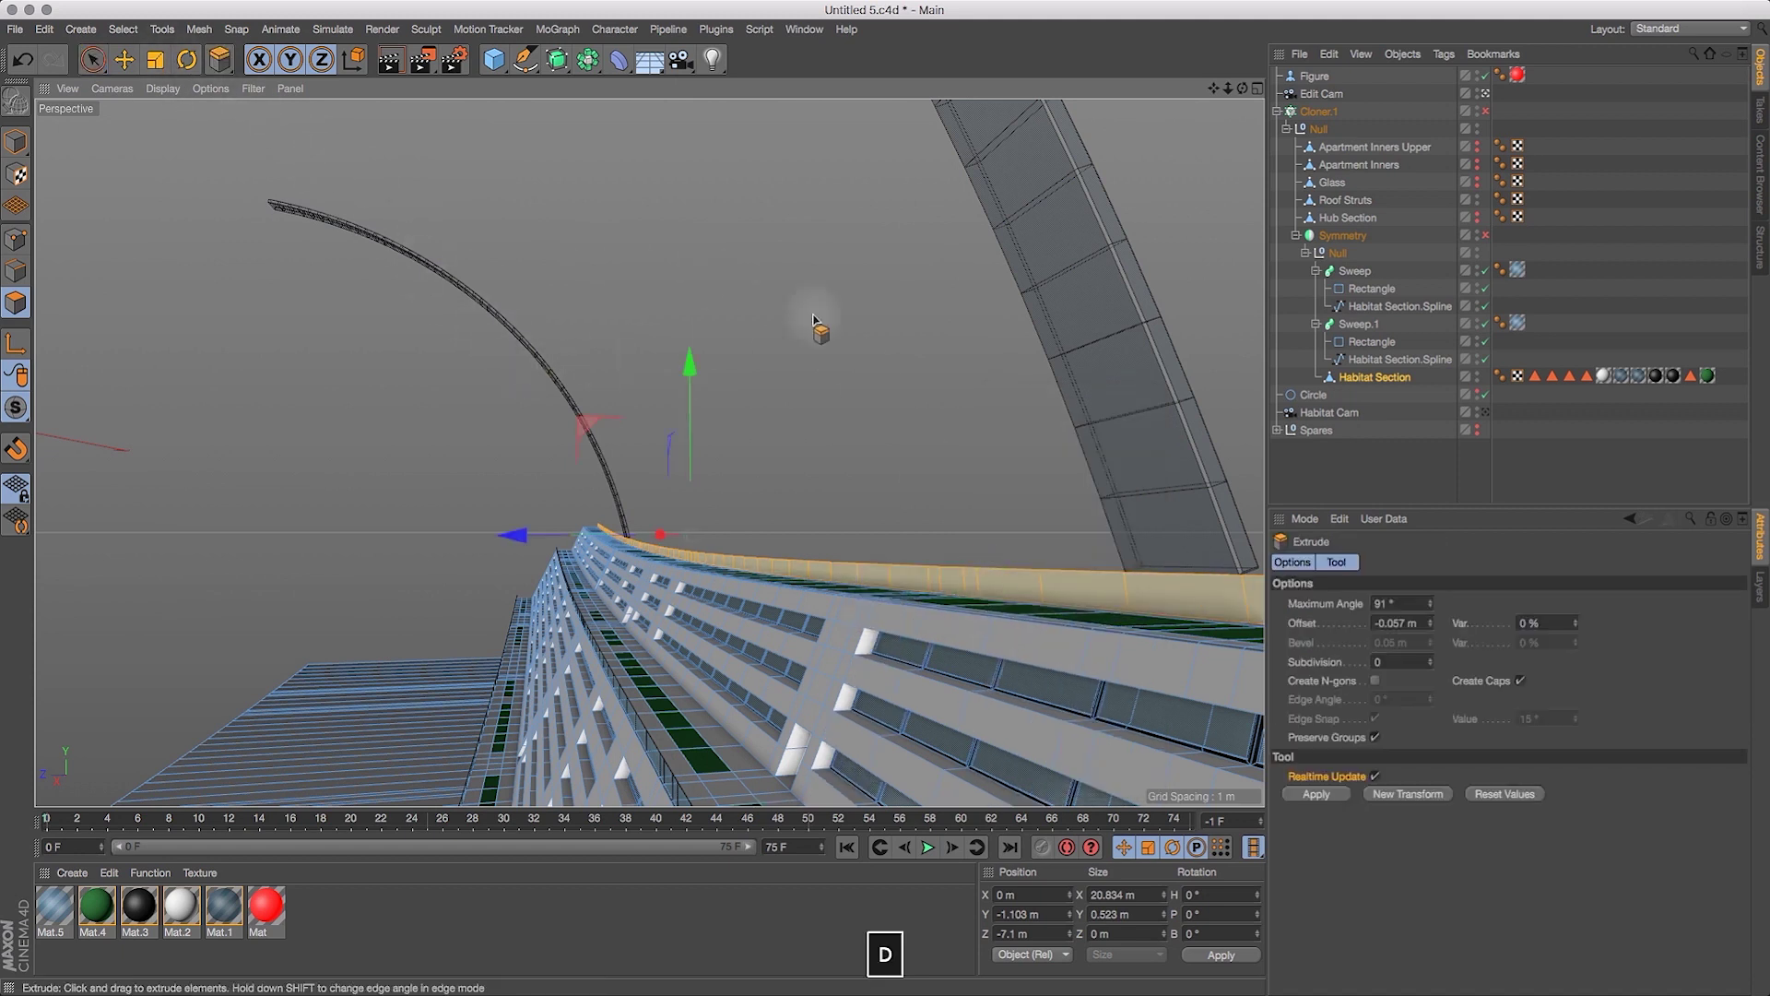
Try extruding the Habitat Section's upper rim polygons by about -0.061 m, and undo that extrusion.
{"action": "left_click_drag", "start_coordinate": [1242, 93], "coordinate": [1247, 105]}
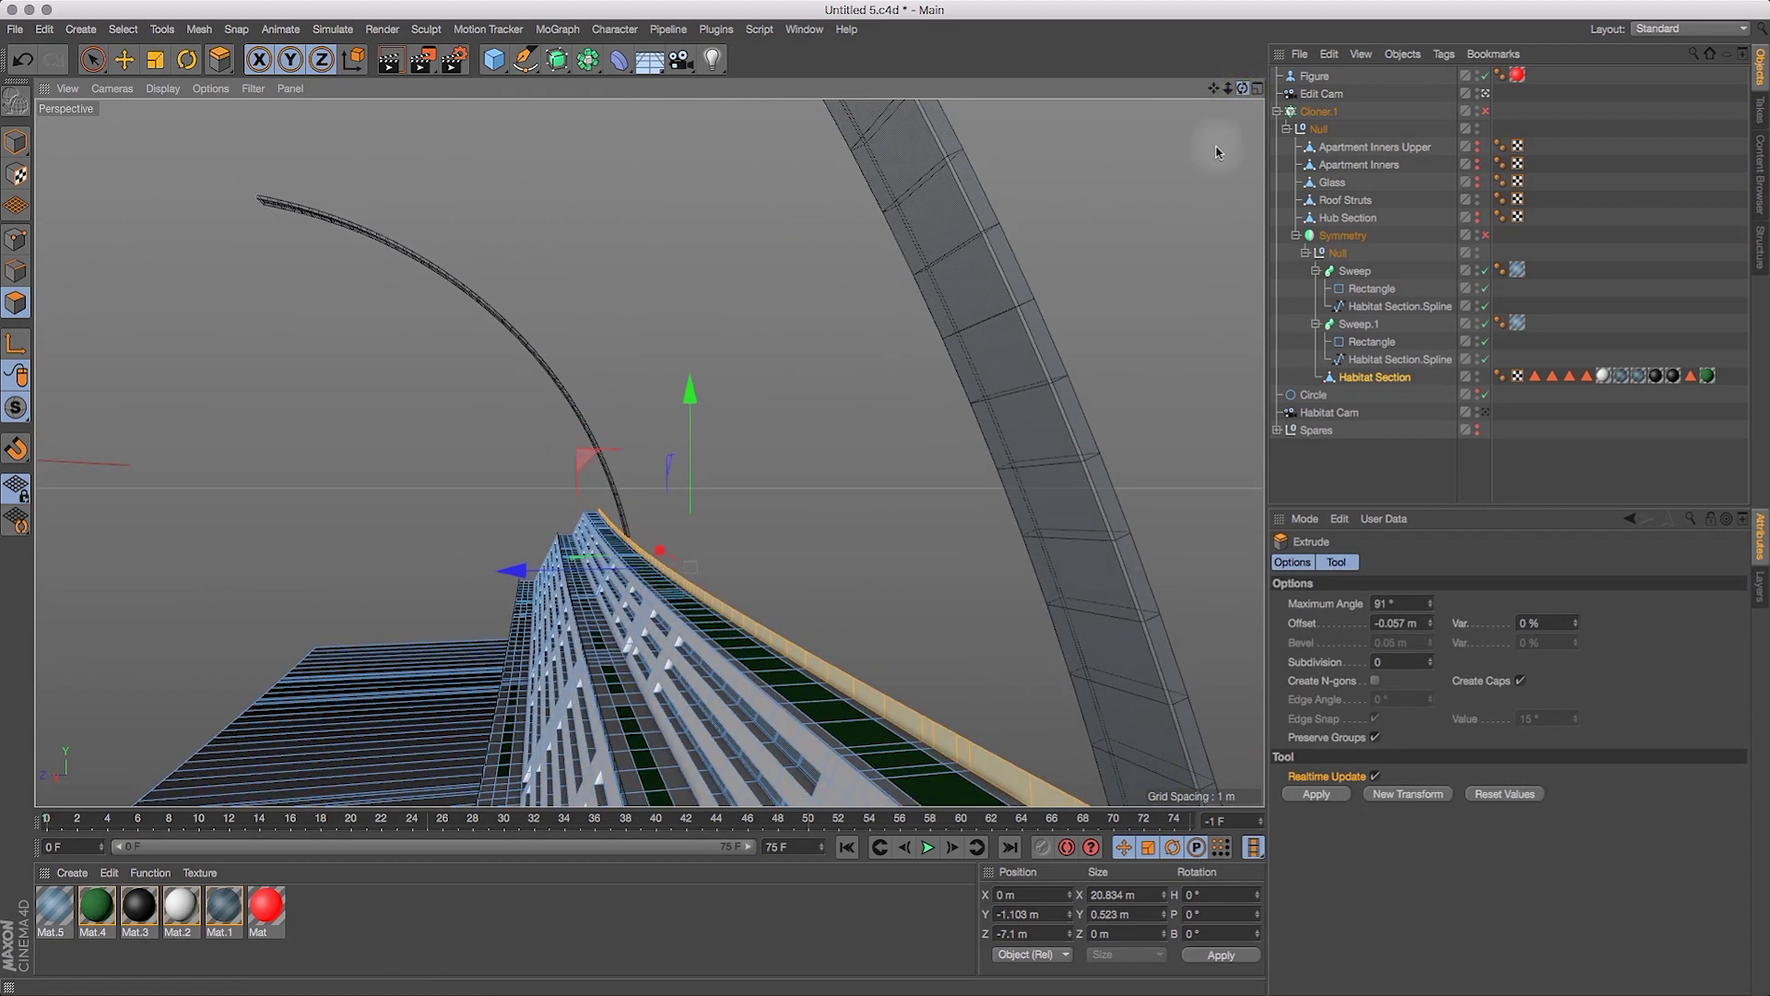
{"action": "left_click_drag", "start_coordinate": [865, 632], "coordinate": [814, 686]}
{"action": "left_click_drag", "start_coordinate": [1214, 88], "coordinate": [1195, 170]}
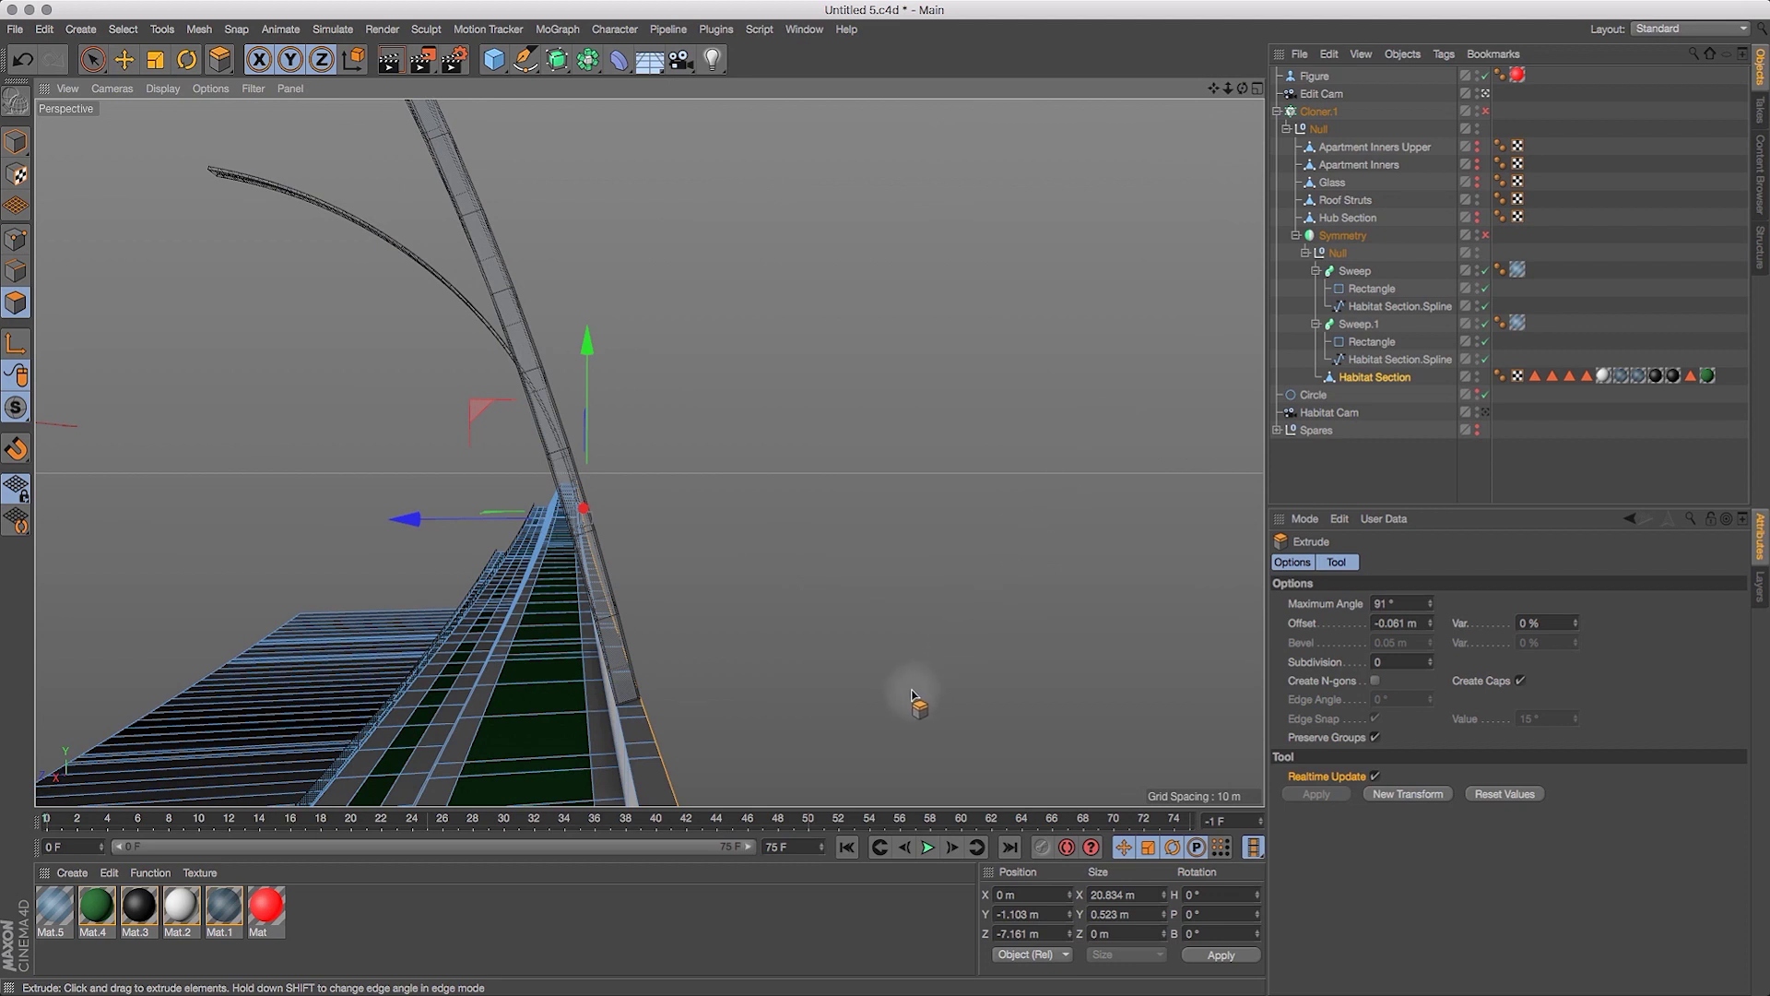
{"action": "key", "text": "super+z"}
Extrude the Habitat Section's upper rim polygons by about -0.077 m so the rim reaches past the strut's foot.
{"action": "left_click_drag", "start_coordinate": [862, 665], "coordinate": [777, 682]}
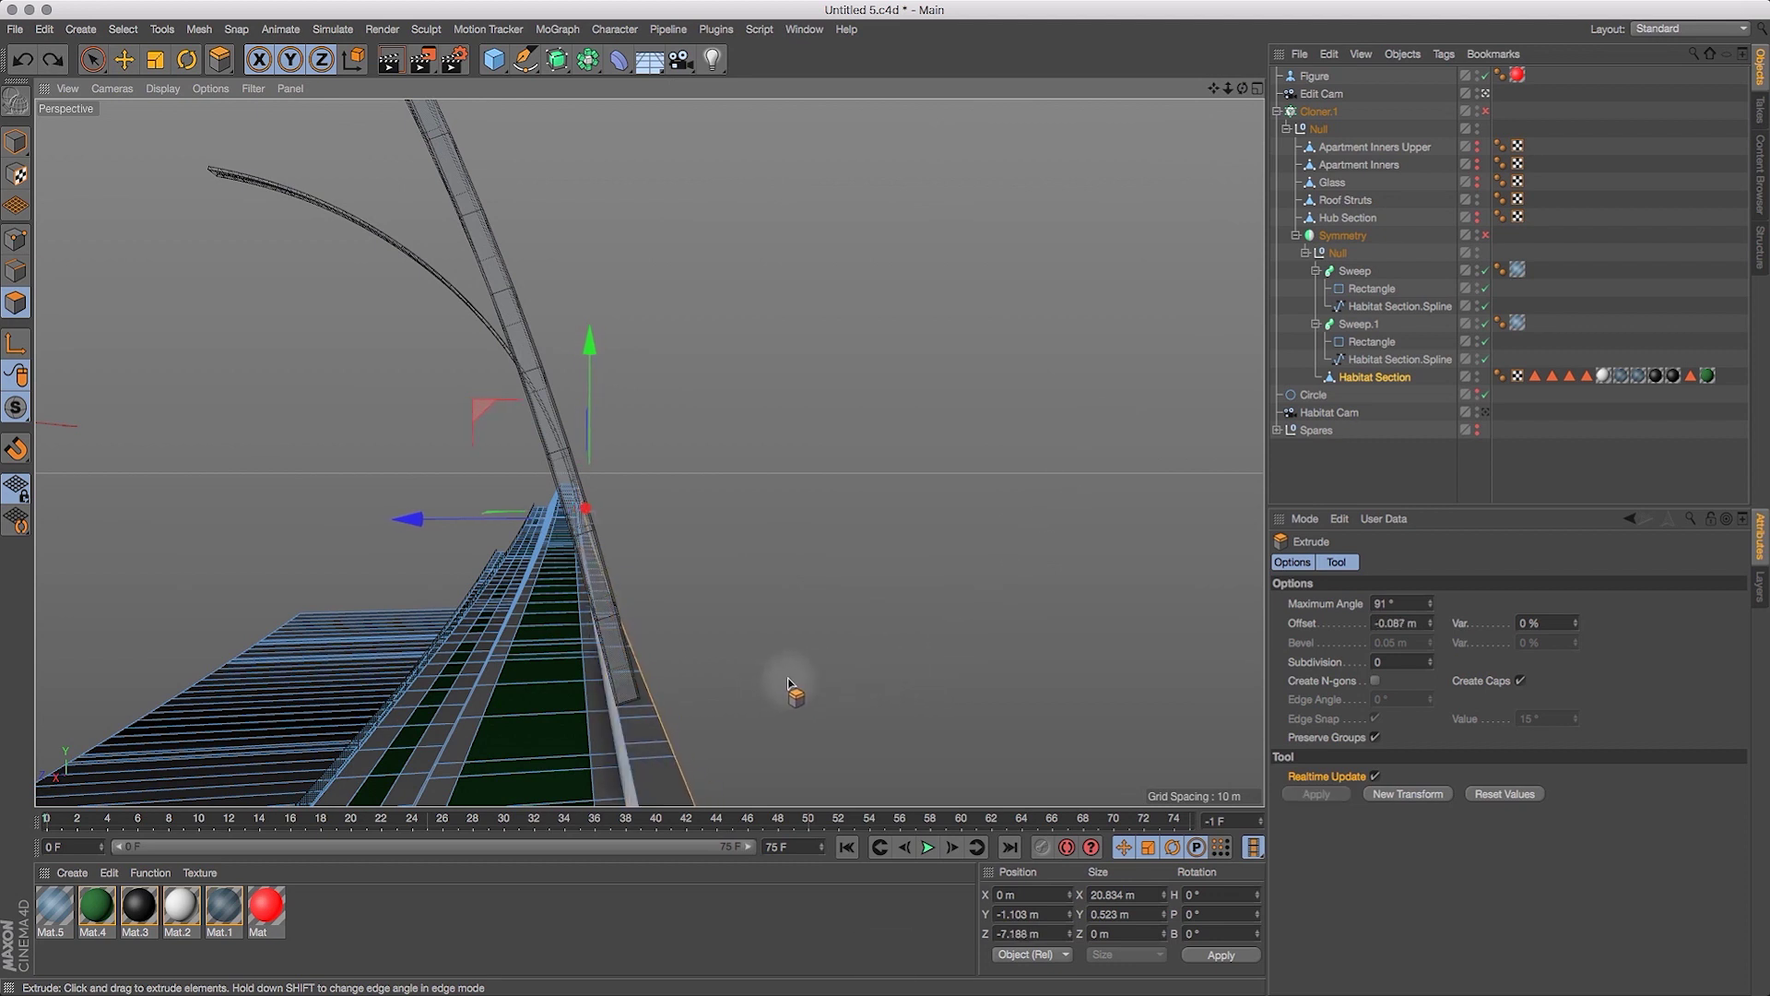
{"action": "left_click_drag", "start_coordinate": [791, 675], "coordinate": [794, 675]}
{"action": "left_click_drag", "start_coordinate": [1245, 90], "coordinate": [990, 347]}
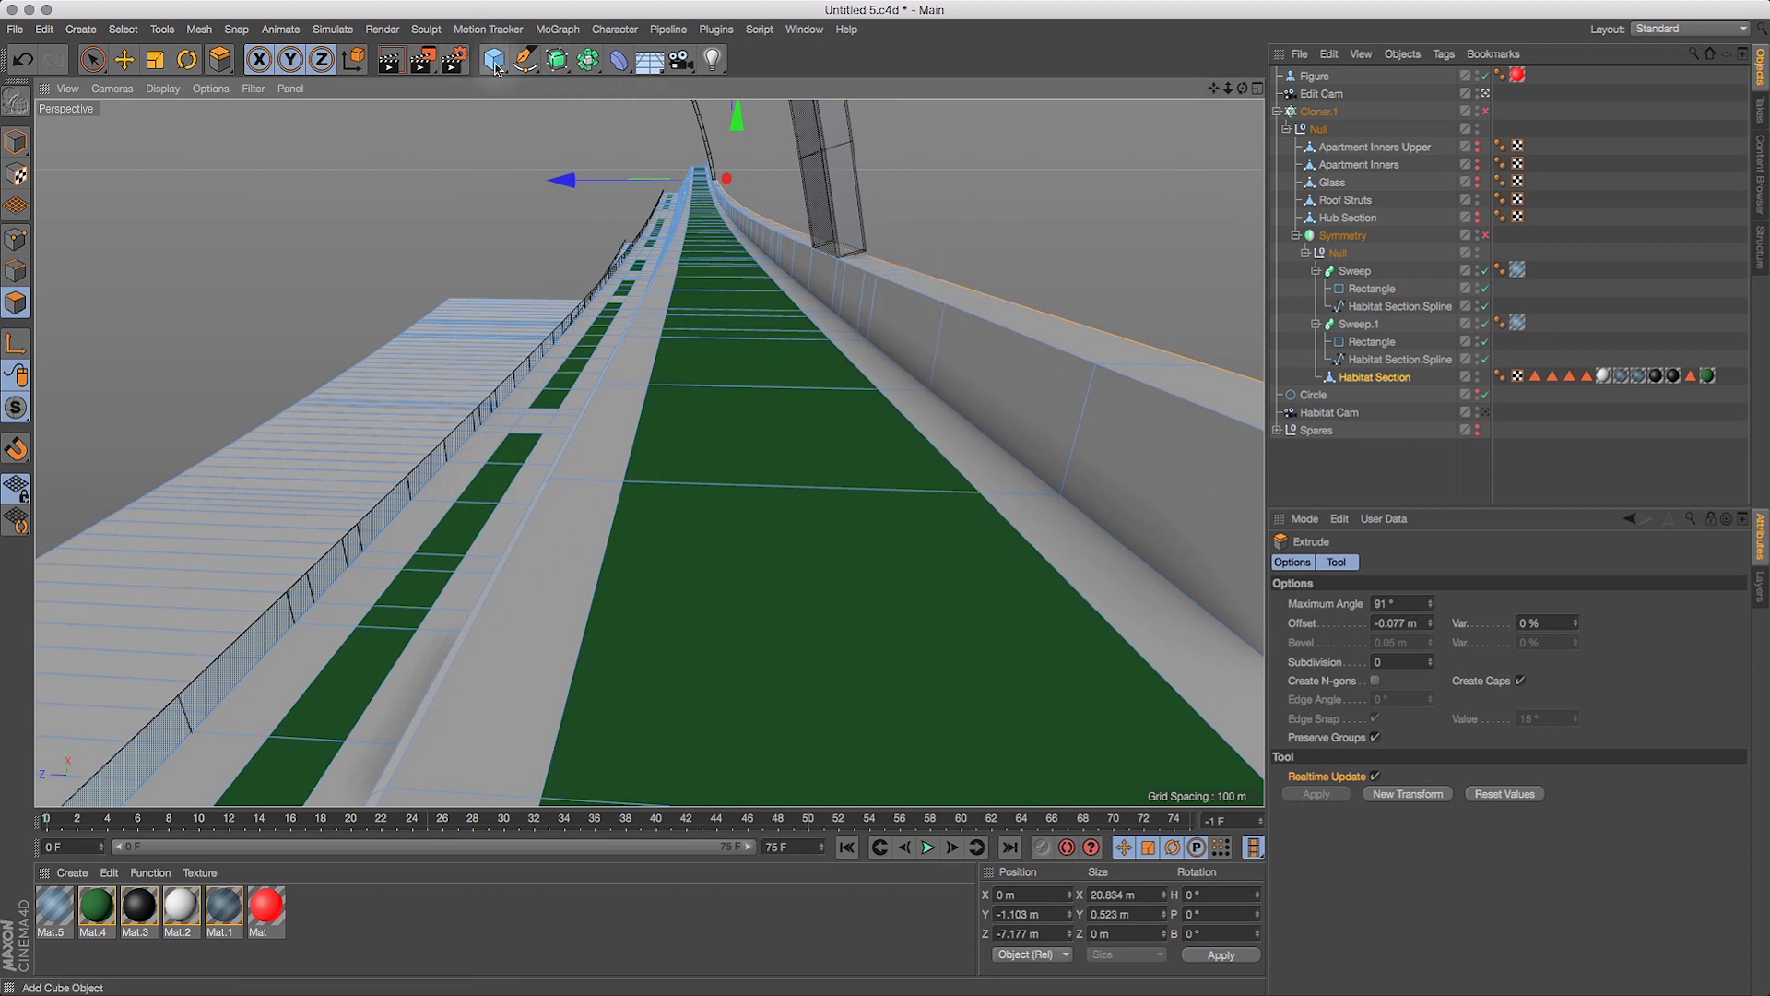
Switch to edge mode and select the outer top edge loop of the Habitat Section's rim with Path Selection.
{"action": "left_click_drag", "start_coordinate": [1216, 89], "coordinate": [897, 241]}
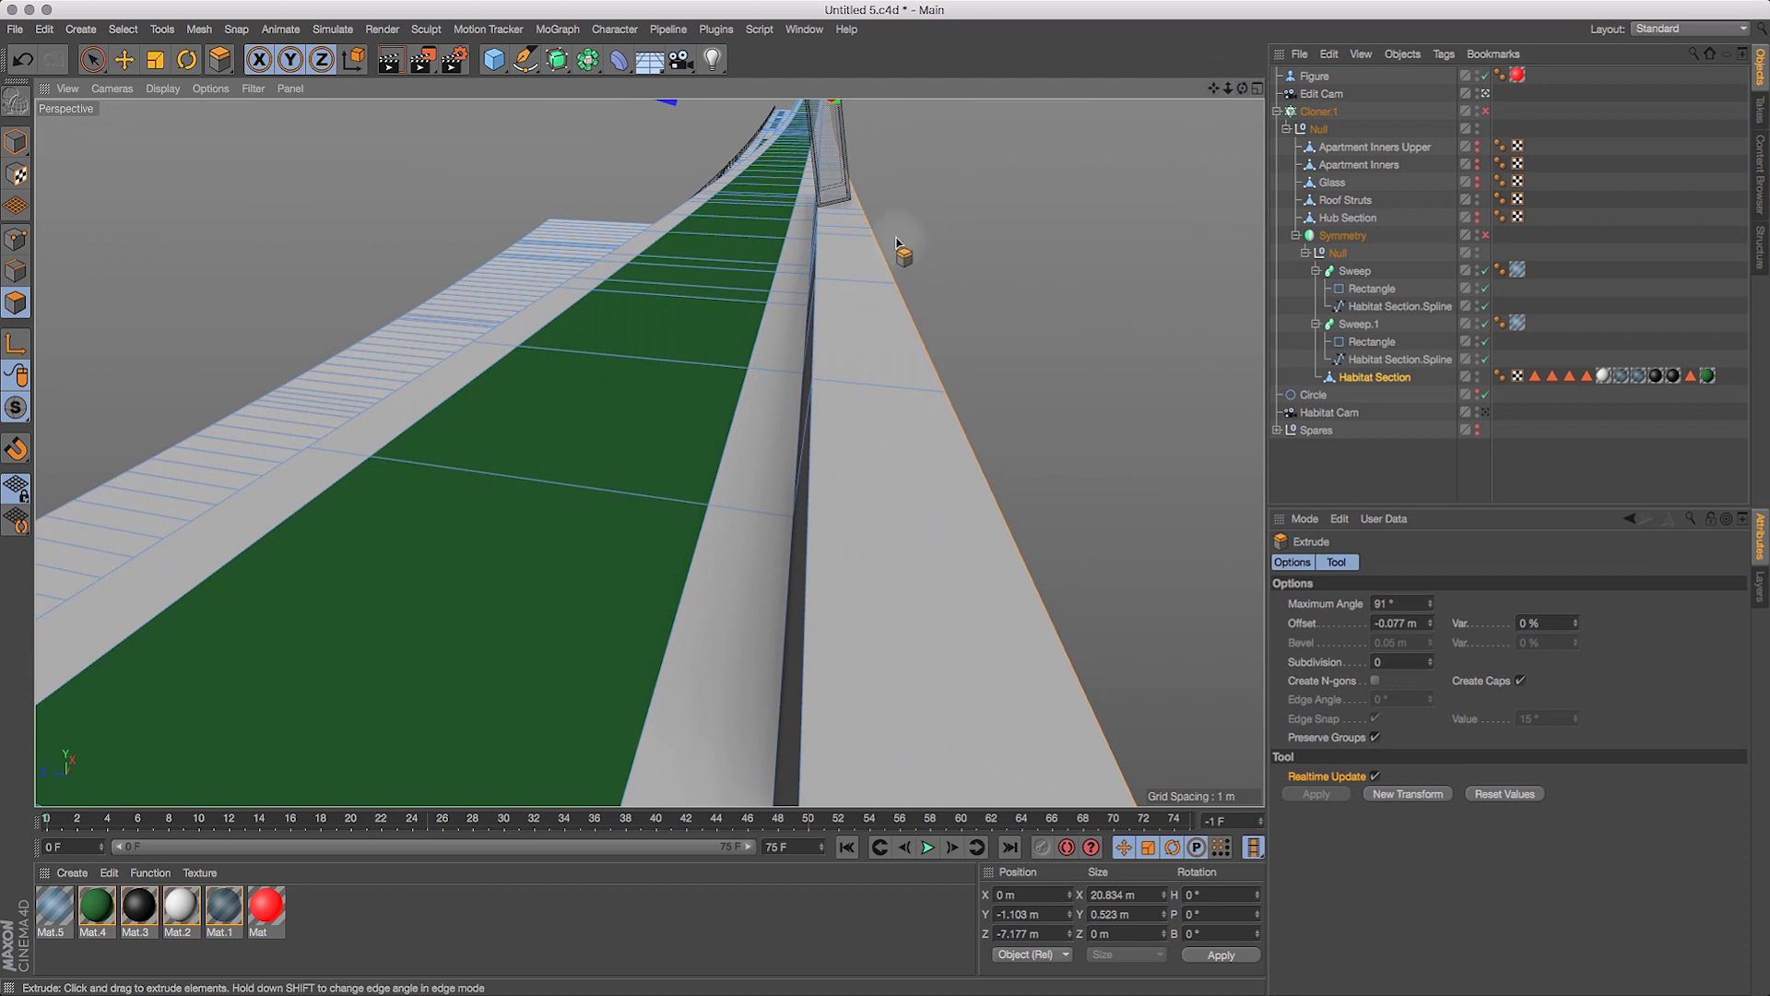
{"action": "left_click_drag", "start_coordinate": [1241, 89], "coordinate": [1221, 99]}
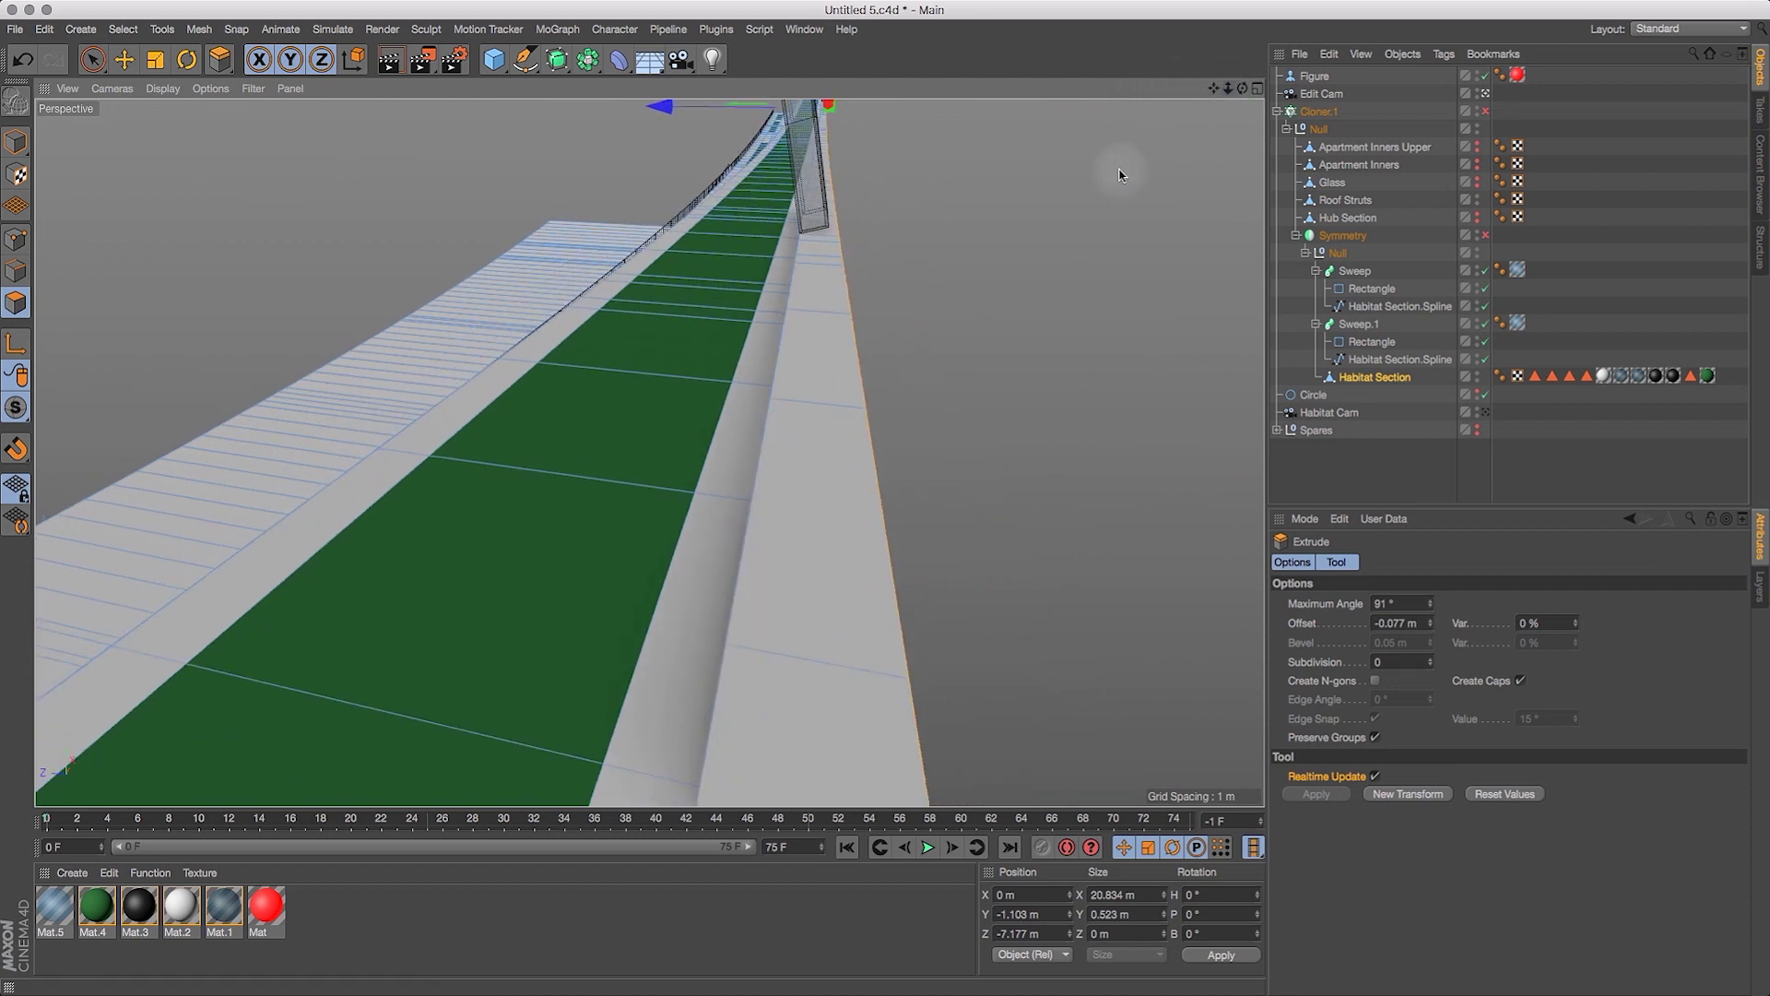
{"action": "key", "text": "v"}
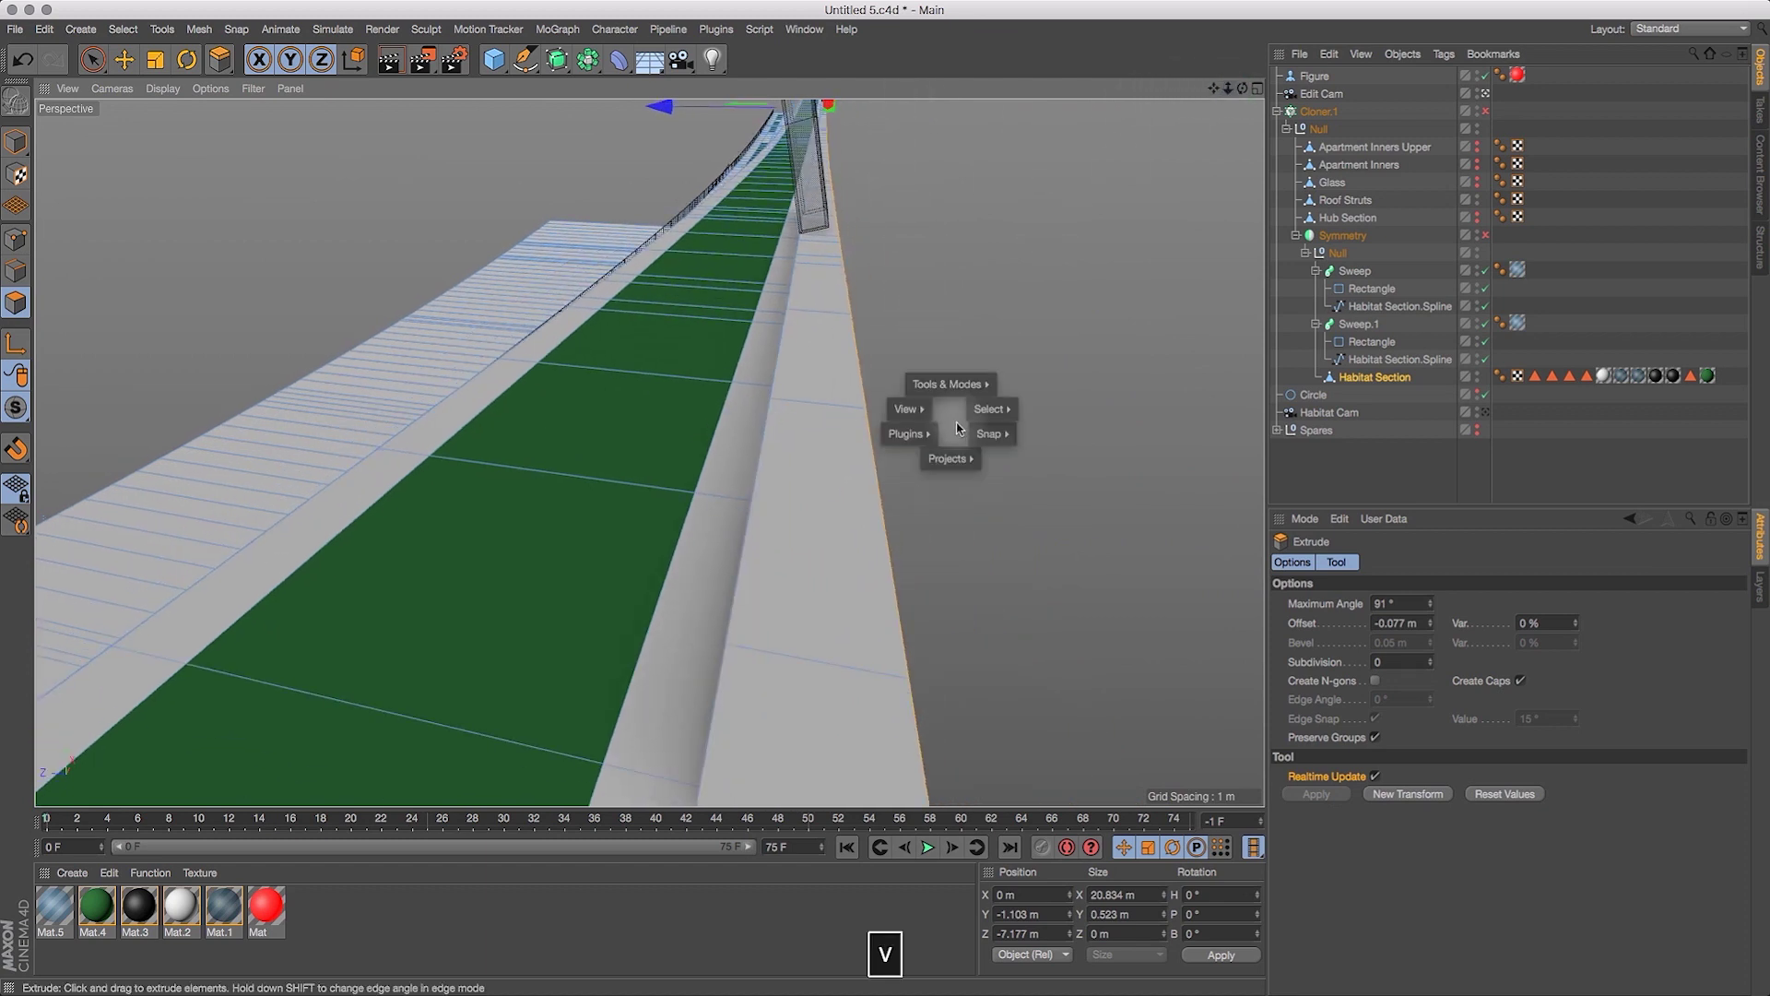
{"action": "left_click", "coordinate": [17, 272]}
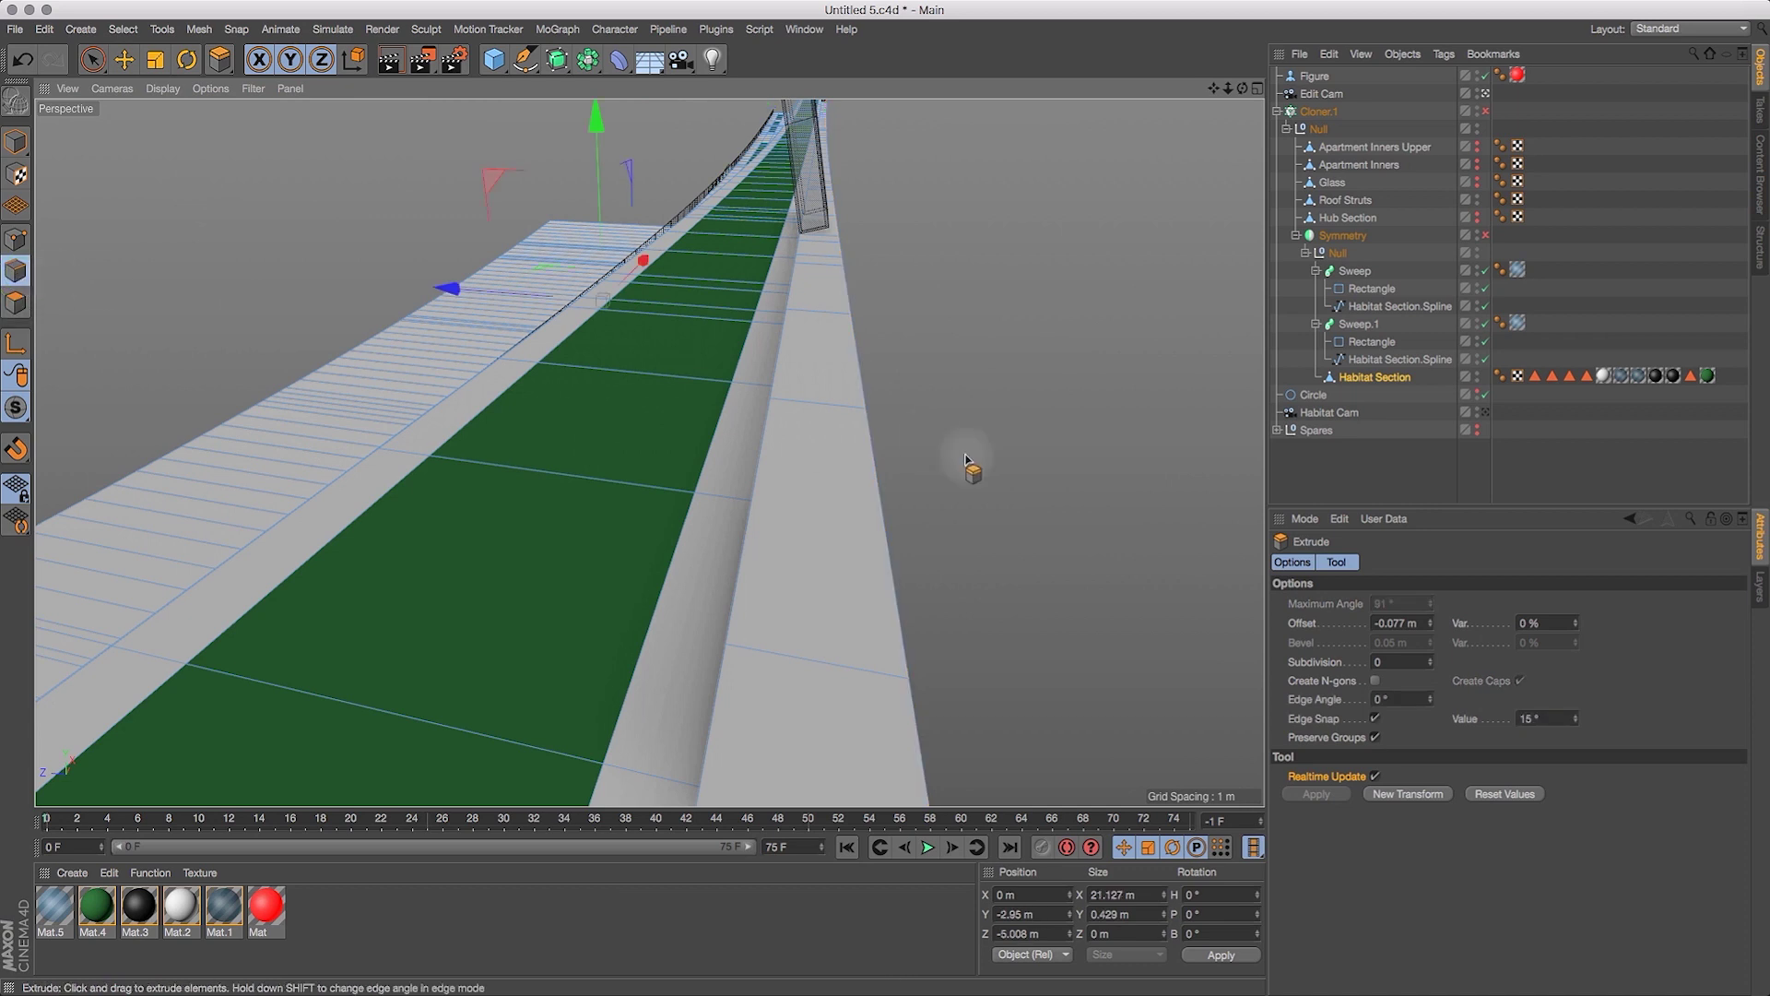
{"action": "key", "text": "v"}
{"action": "mouse_move", "coordinate": [981, 399]}
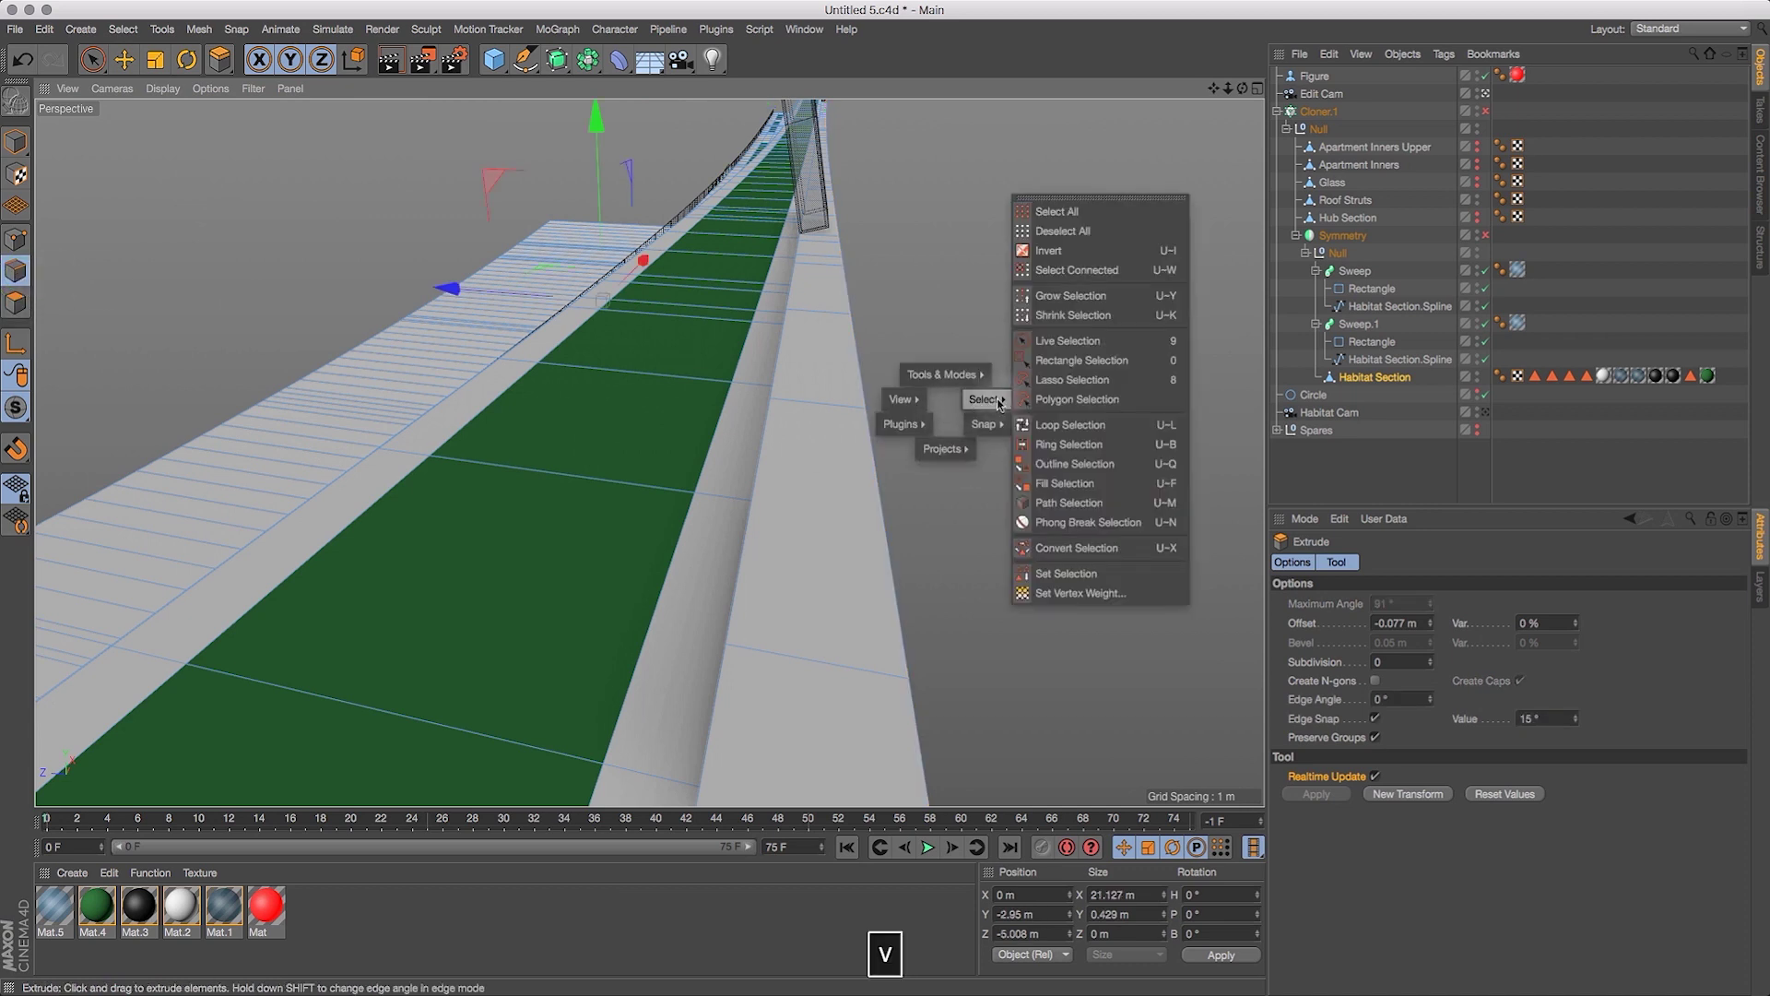
{"action": "left_click", "coordinate": [1067, 502]}
{"action": "left_click", "coordinate": [864, 369]}
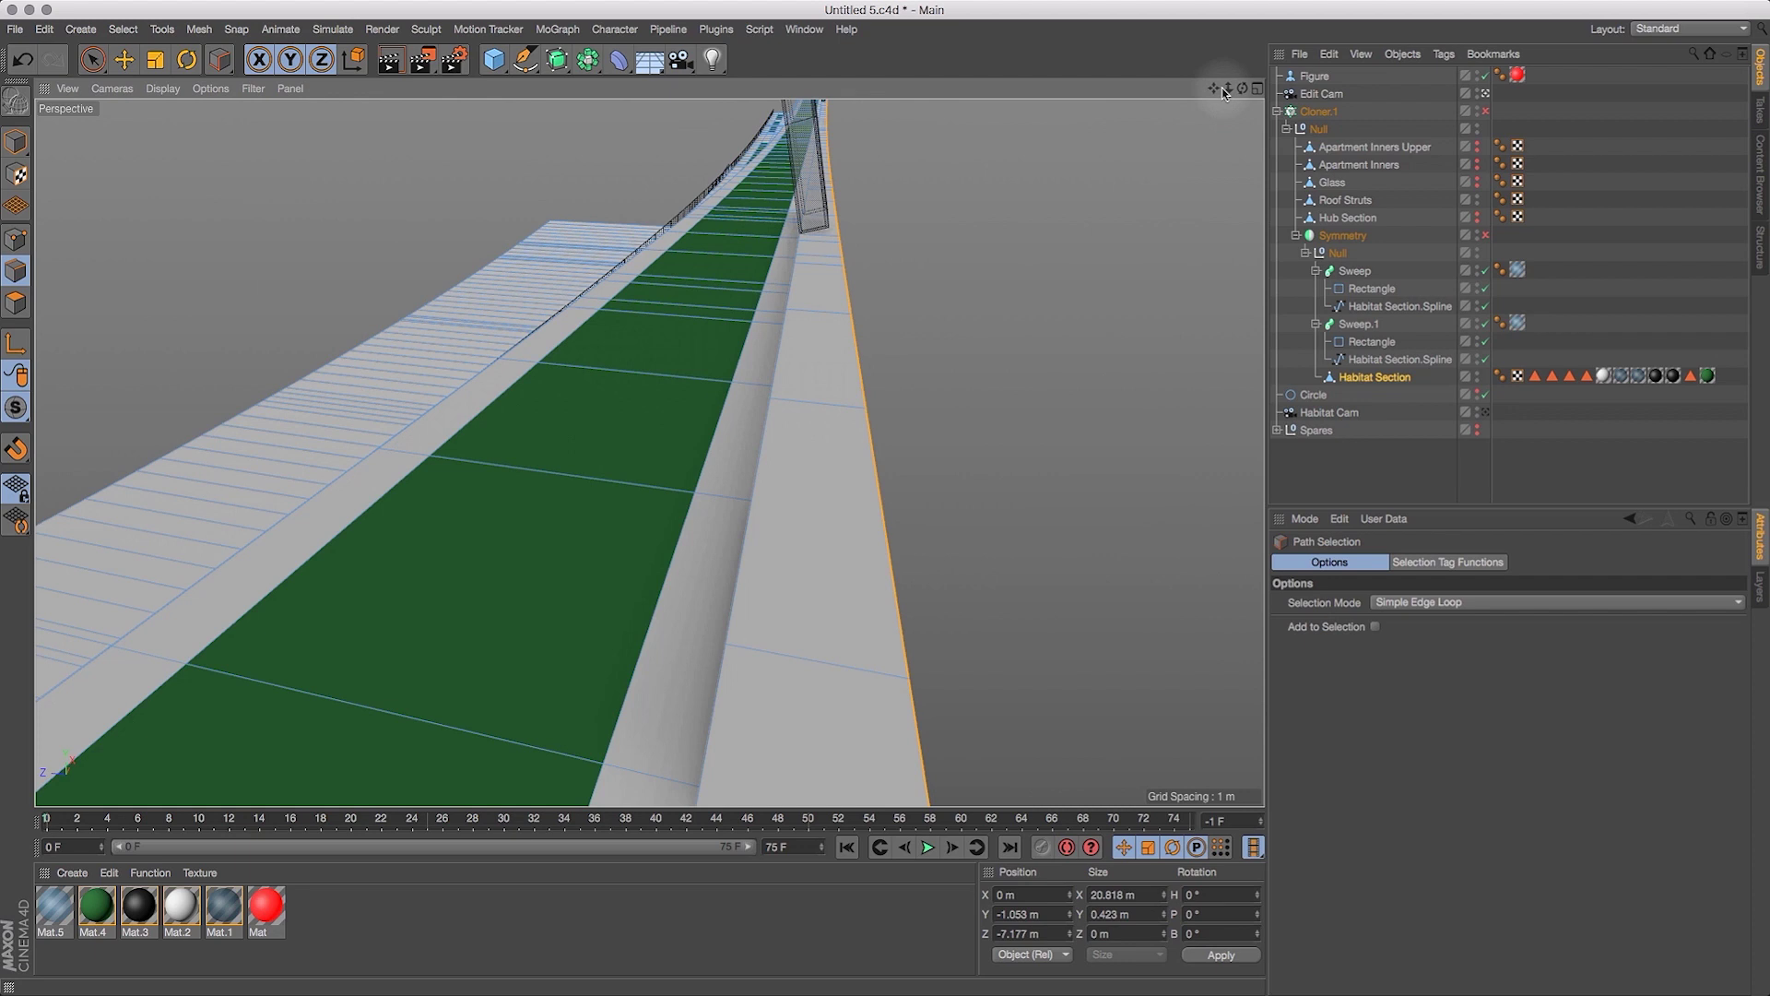
Move the selected outer rim edge loop up along Y to about -1.019 m.
{"action": "left_click_drag", "start_coordinate": [1243, 91], "coordinate": [1243, 91]}
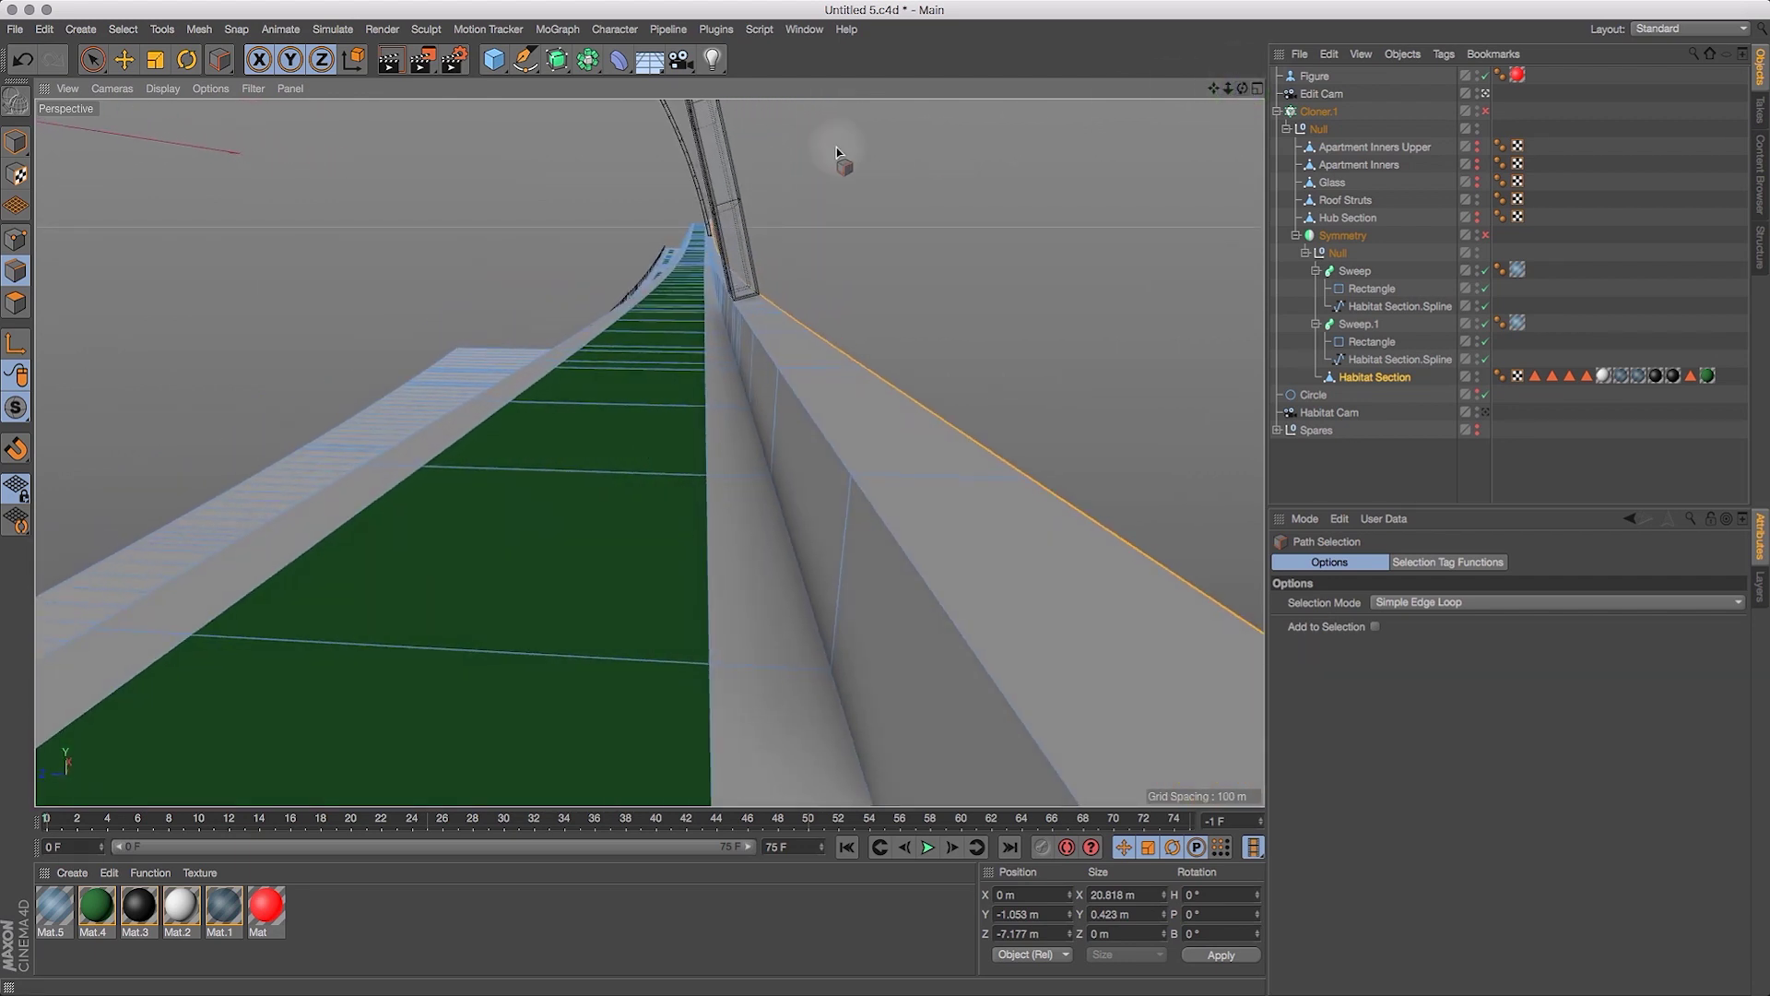
{"action": "left_click_drag", "start_coordinate": [1227, 89], "coordinate": [870, 196]}
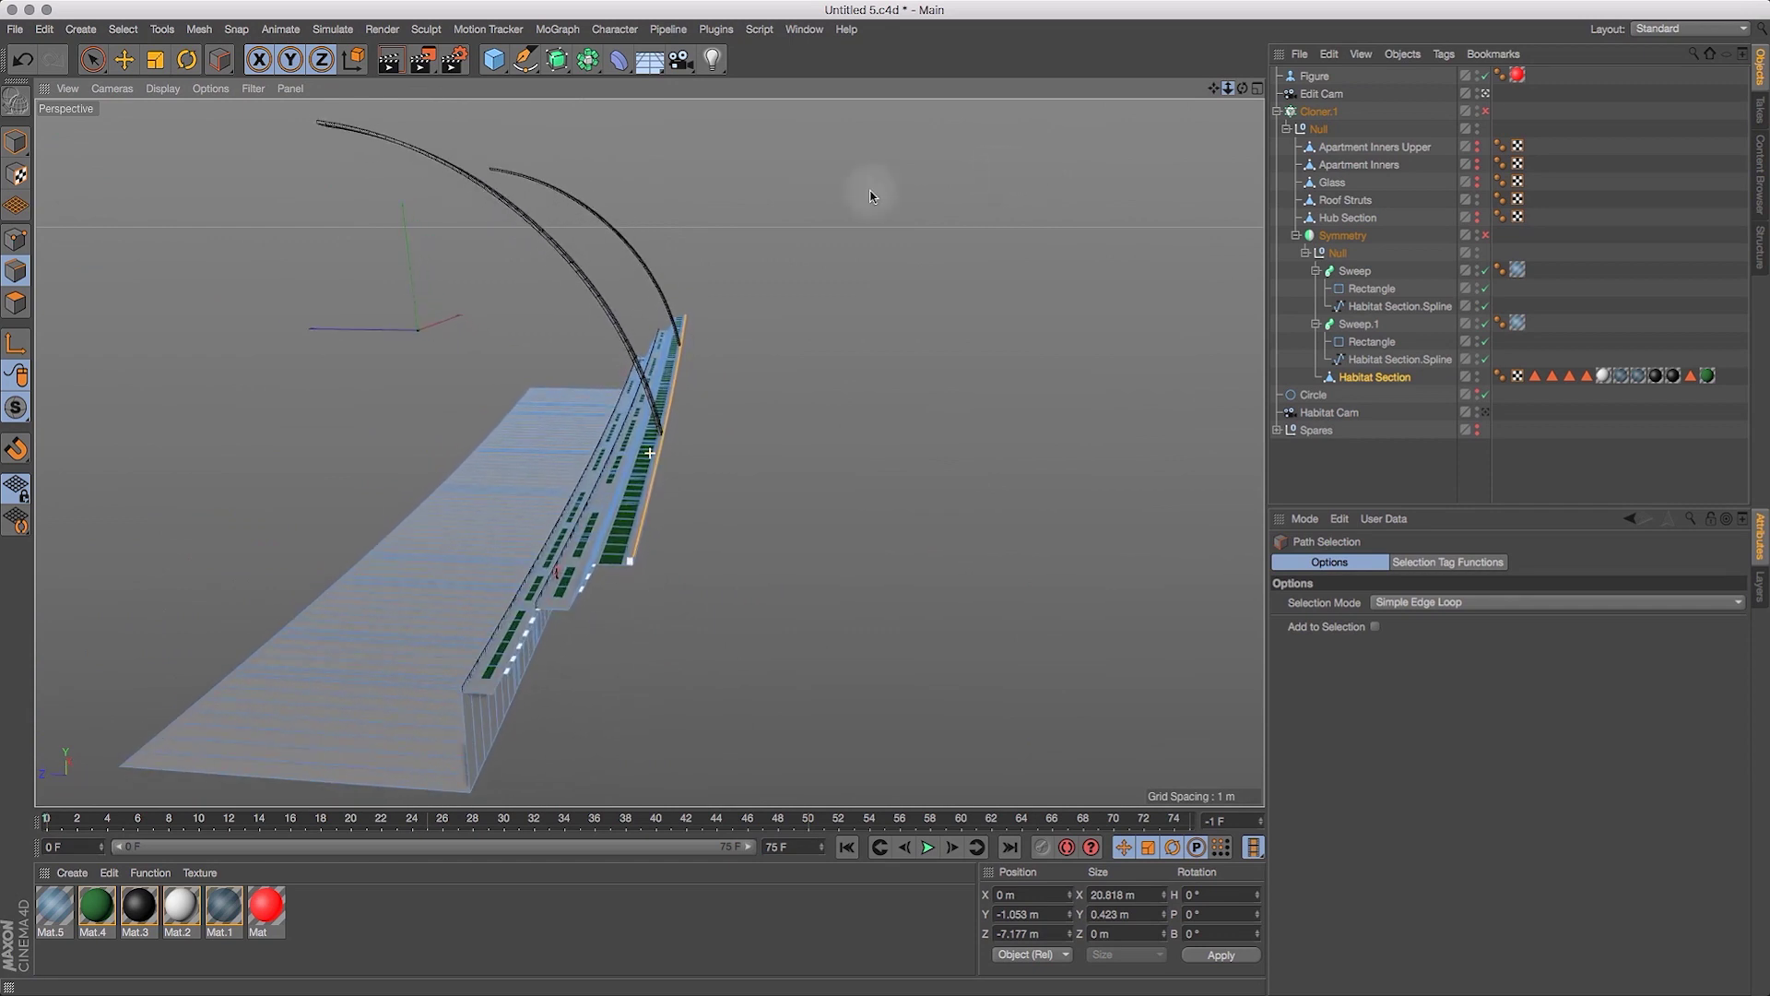
{"action": "left_click", "coordinate": [125, 59]}
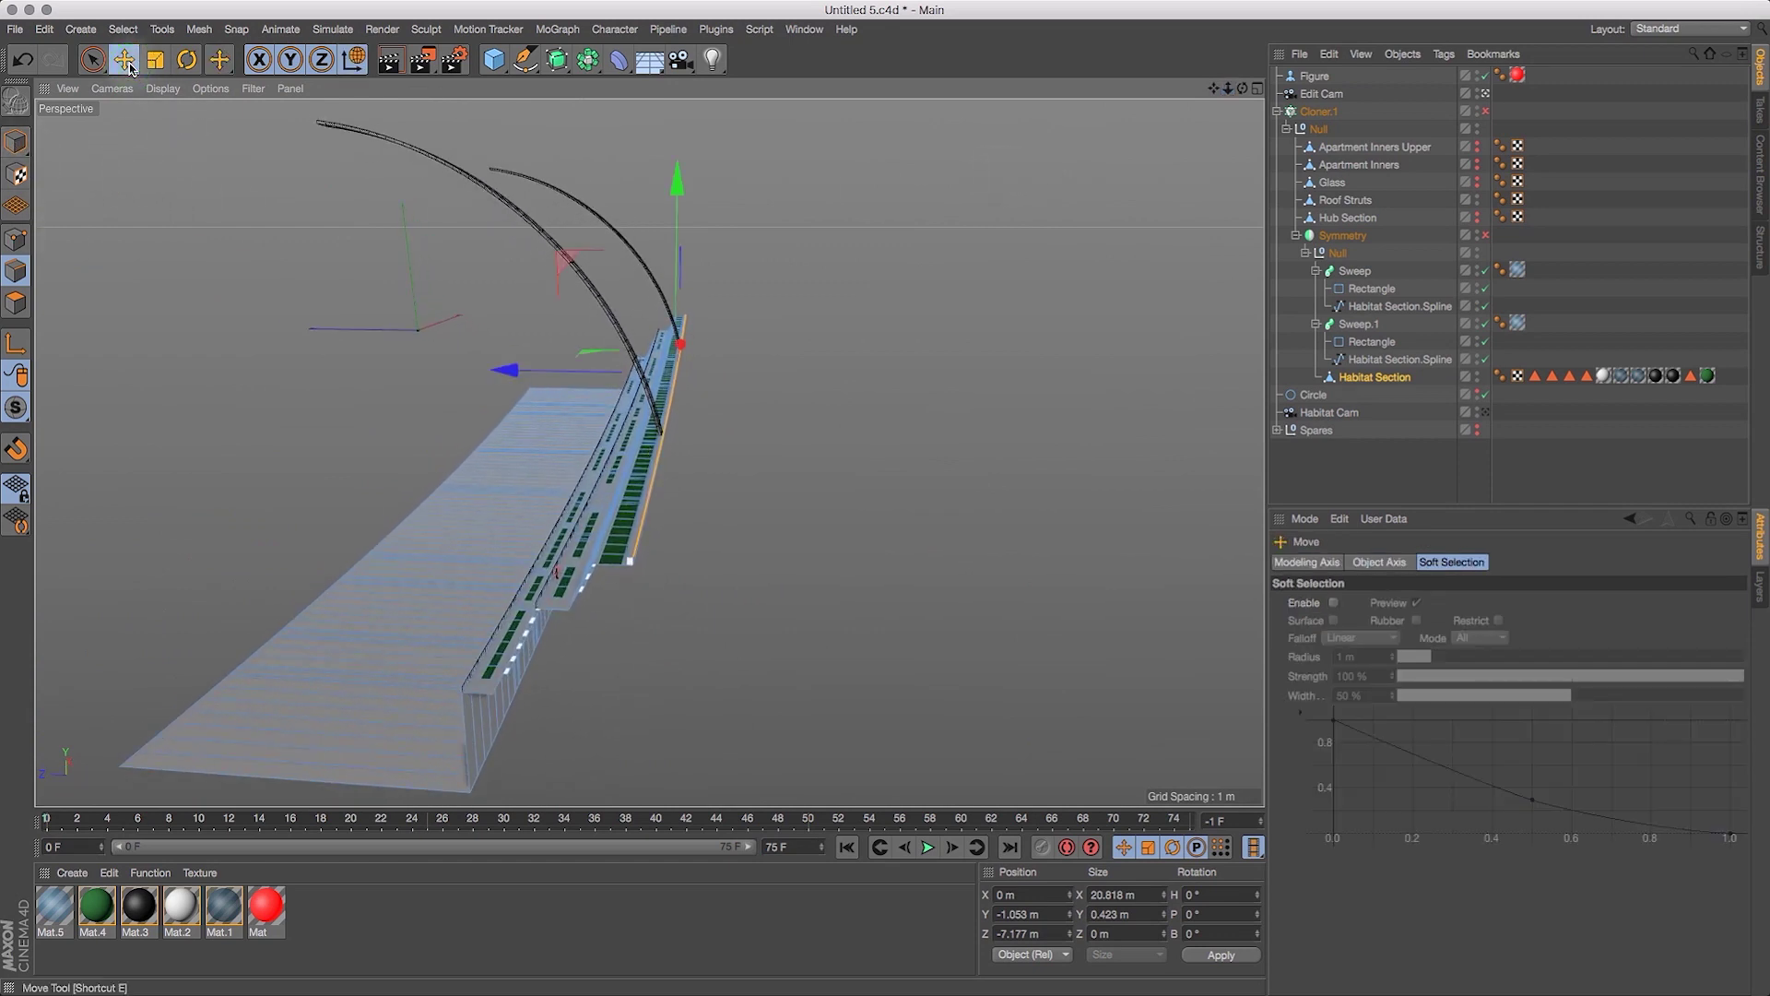
{"action": "left_click_drag", "start_coordinate": [1243, 89], "coordinate": [1383, 88]}
{"action": "left_click_drag", "start_coordinate": [1248, 88], "coordinate": [1161, 76]}
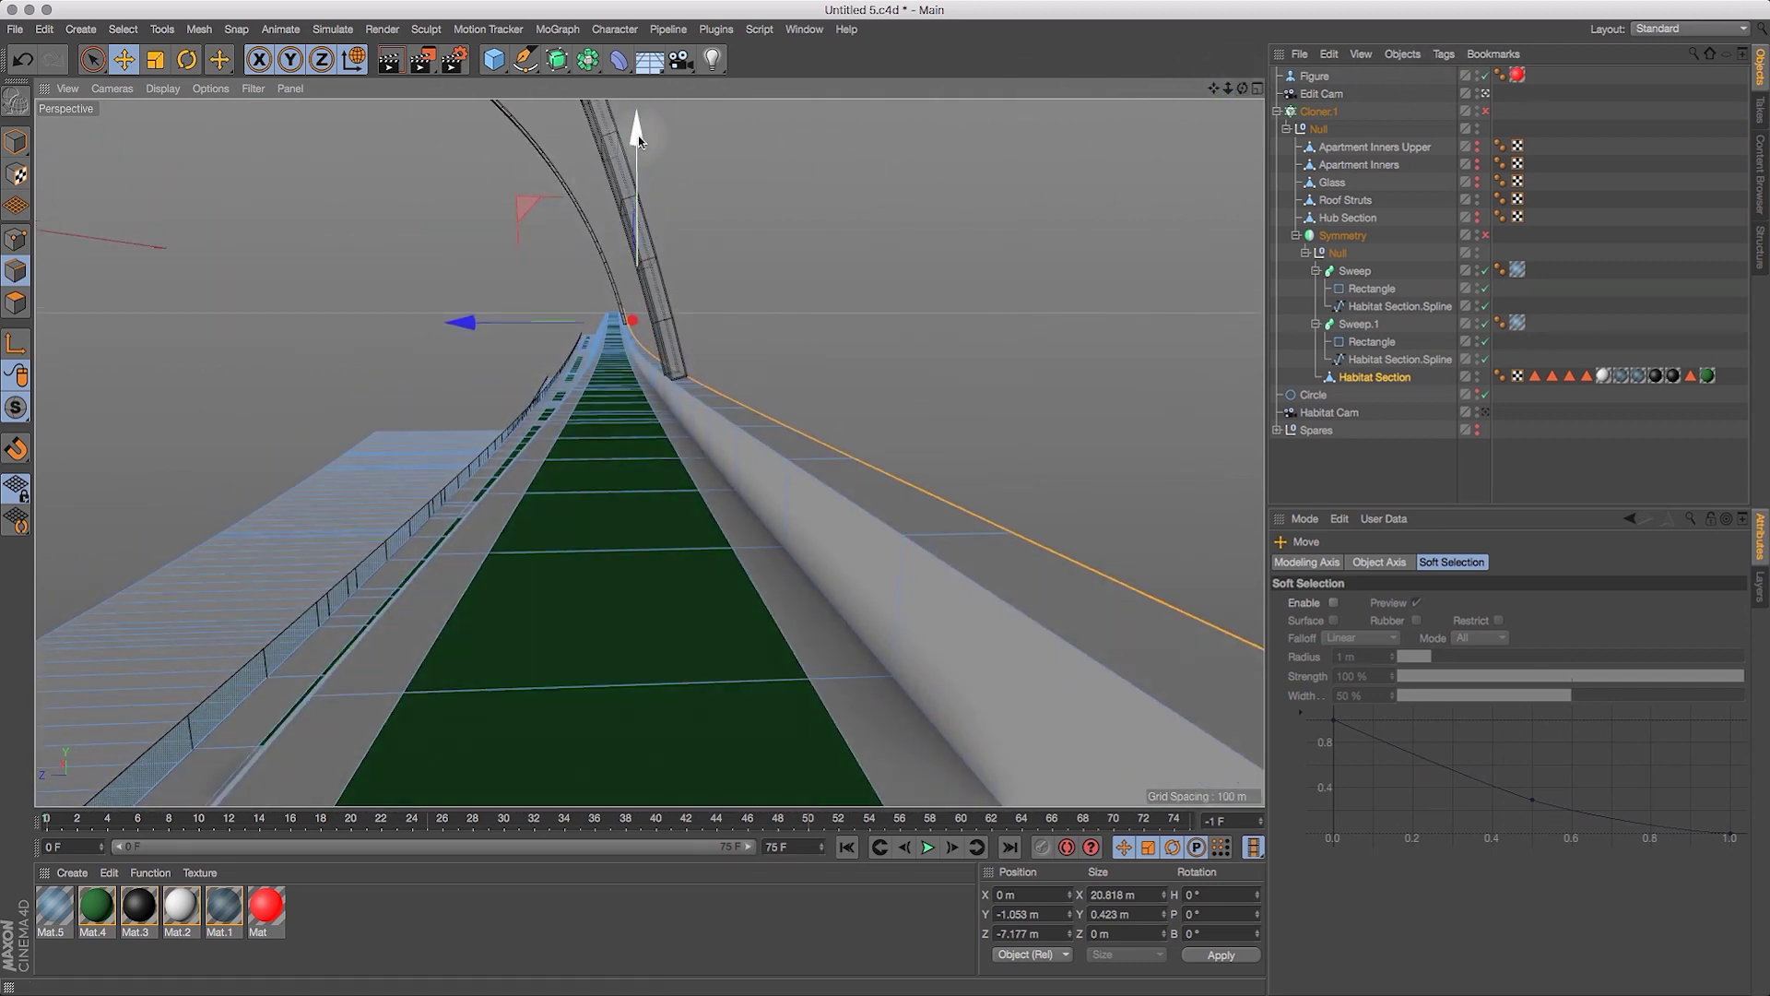
{"action": "left_click_drag", "start_coordinate": [639, 137], "coordinate": [646, 135]}
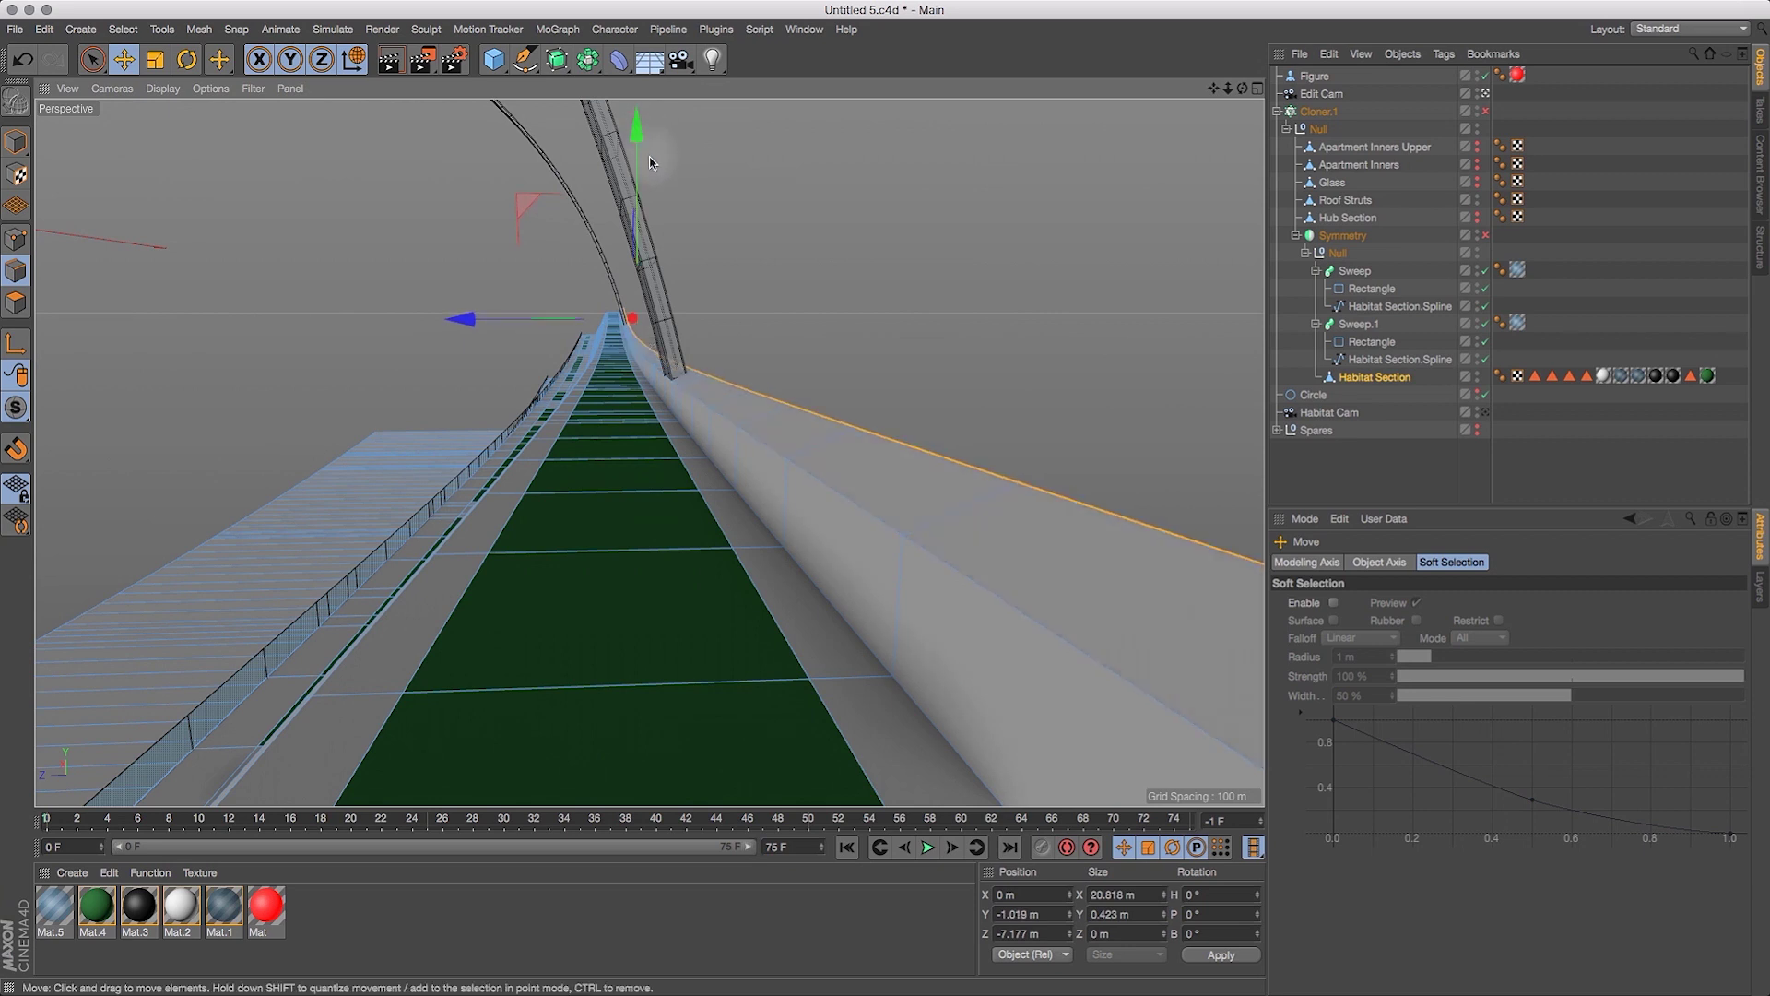
Apply the white material Mat.2 to the Roof Struts object.
{"action": "left_click_drag", "start_coordinate": [1227, 88], "coordinate": [1060, 133]}
{"action": "left_click_drag", "start_coordinate": [1243, 88], "coordinate": [1323, 265]}
{"action": "left_click_drag", "start_coordinate": [1226, 90], "coordinate": [1239, 104]}
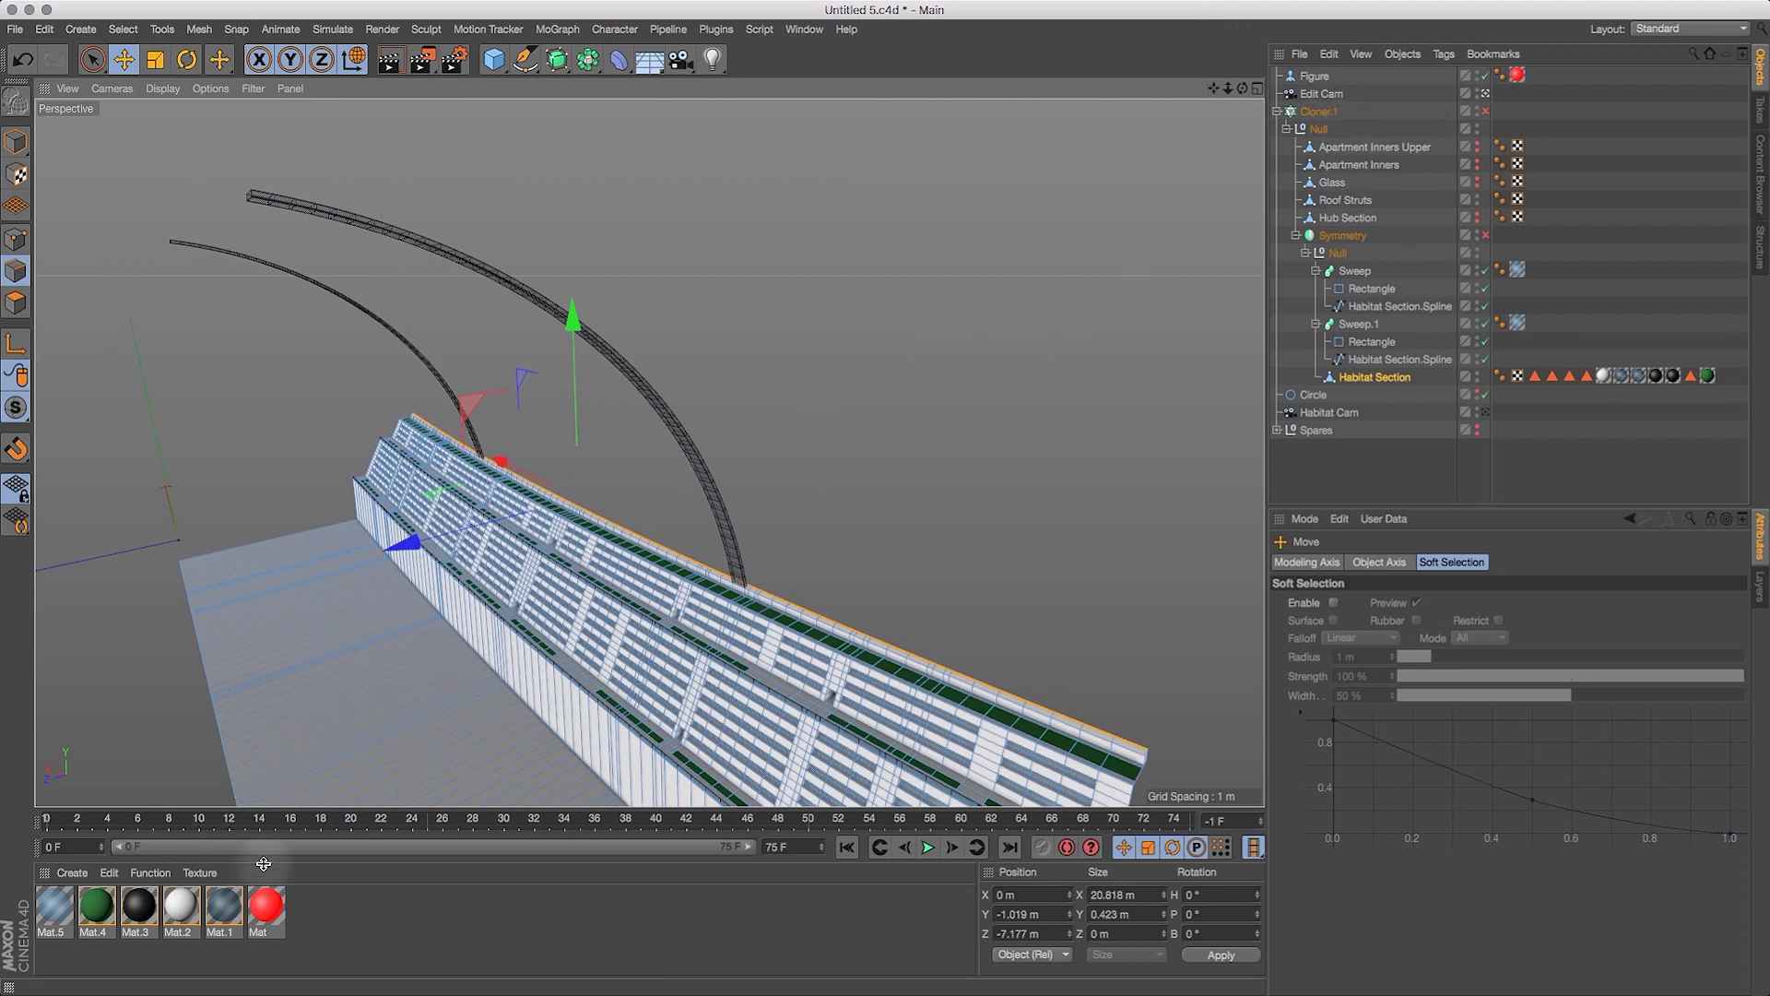
{"action": "left_click", "coordinate": [187, 911]}
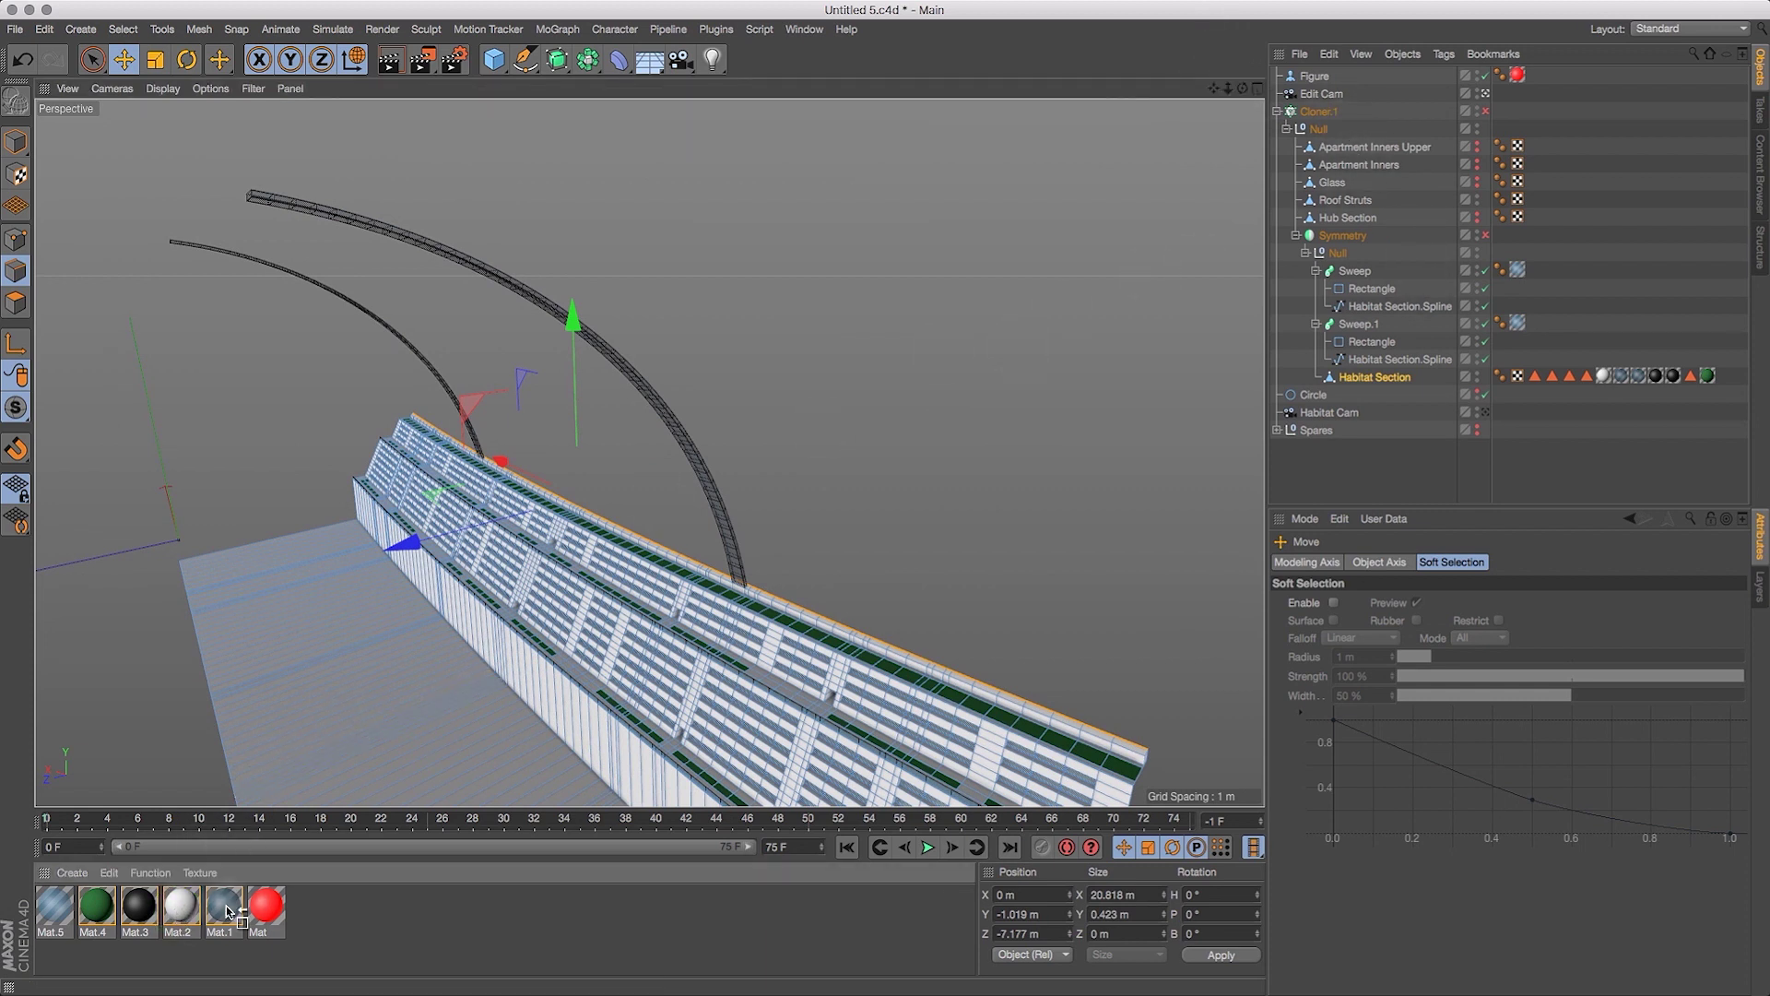
{"action": "left_click_drag", "start_coordinate": [1503, 391], "coordinate": [1346, 205]}
Move Roof Struts into the null inside Symmetry, preview the mirroring and leave Symmetry disabled.
{"action": "mouse_move", "coordinate": [1243, 88]}
{"action": "left_mouse_down"}
{"action": "mouse_move", "coordinate": [1234, 21]}
{"action": "mouse_move", "coordinate": [1204, 67]}
{"action": "mouse_move", "coordinate": [1104, 70]}
{"action": "mouse_move", "coordinate": [1000, 43]}
{"action": "mouse_move", "coordinate": [1203, 53]}
{"action": "mouse_move", "coordinate": [1237, 74]}
{"action": "left_mouse_up"}
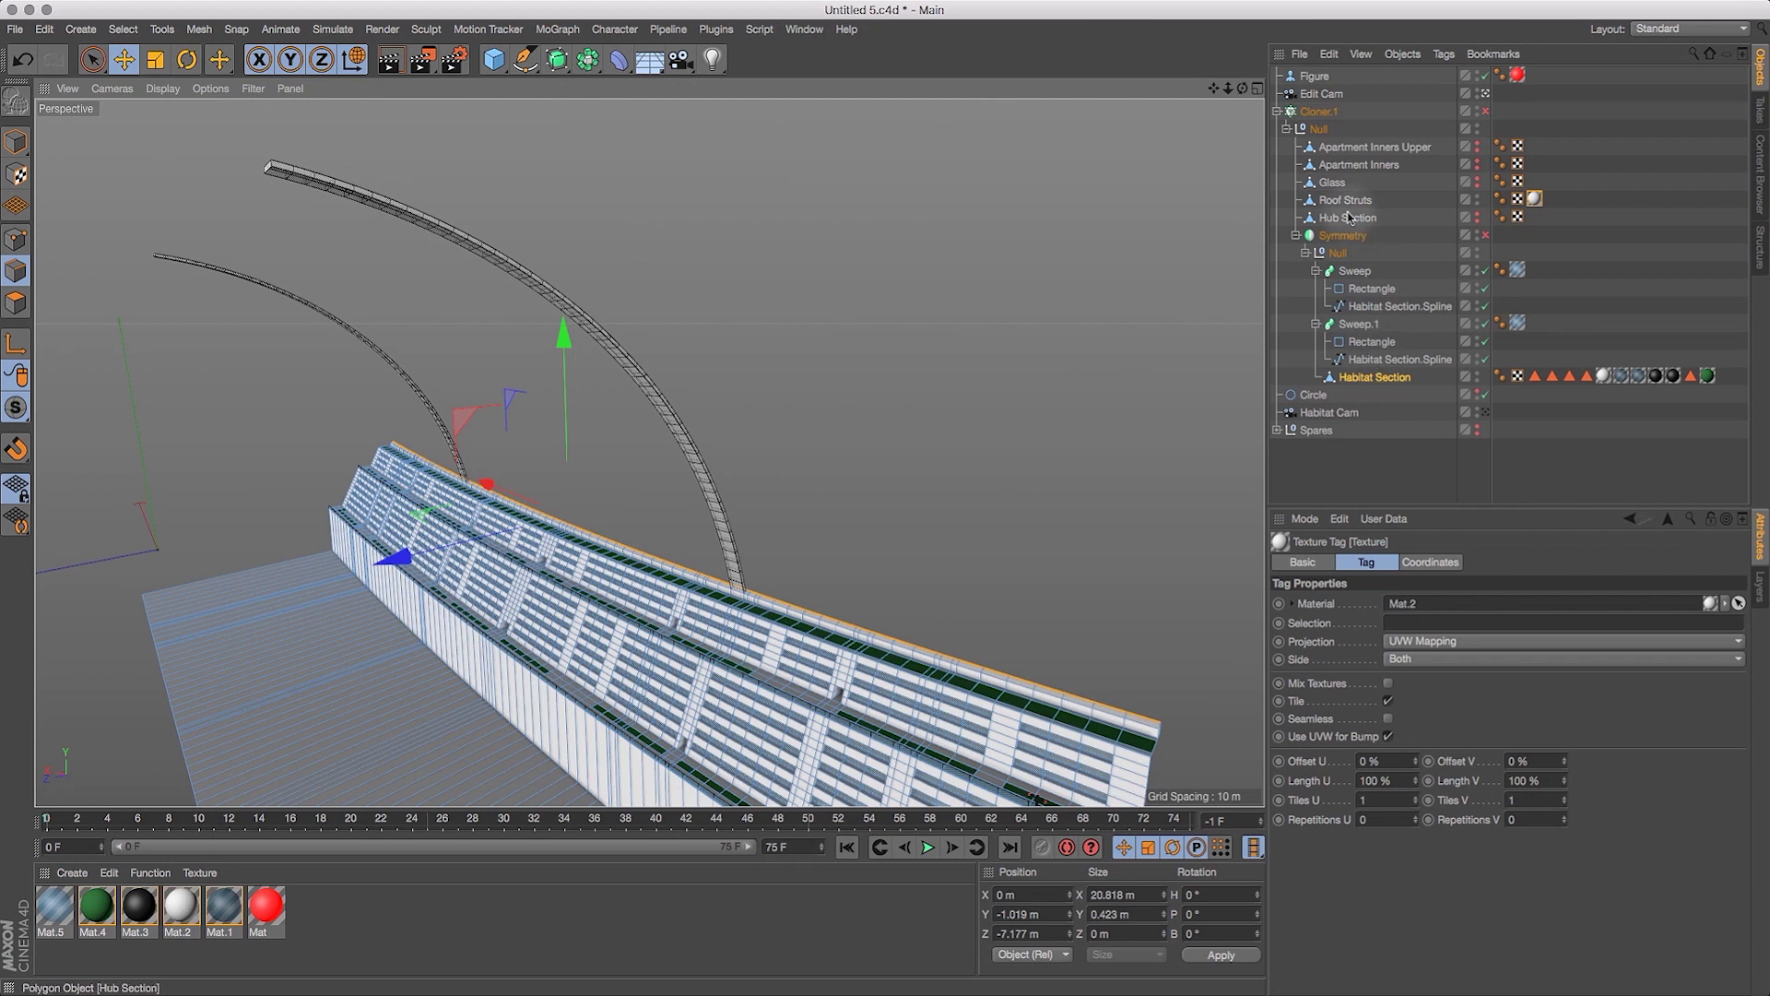
{"action": "left_click_drag", "start_coordinate": [1349, 205], "coordinate": [1342, 262]}
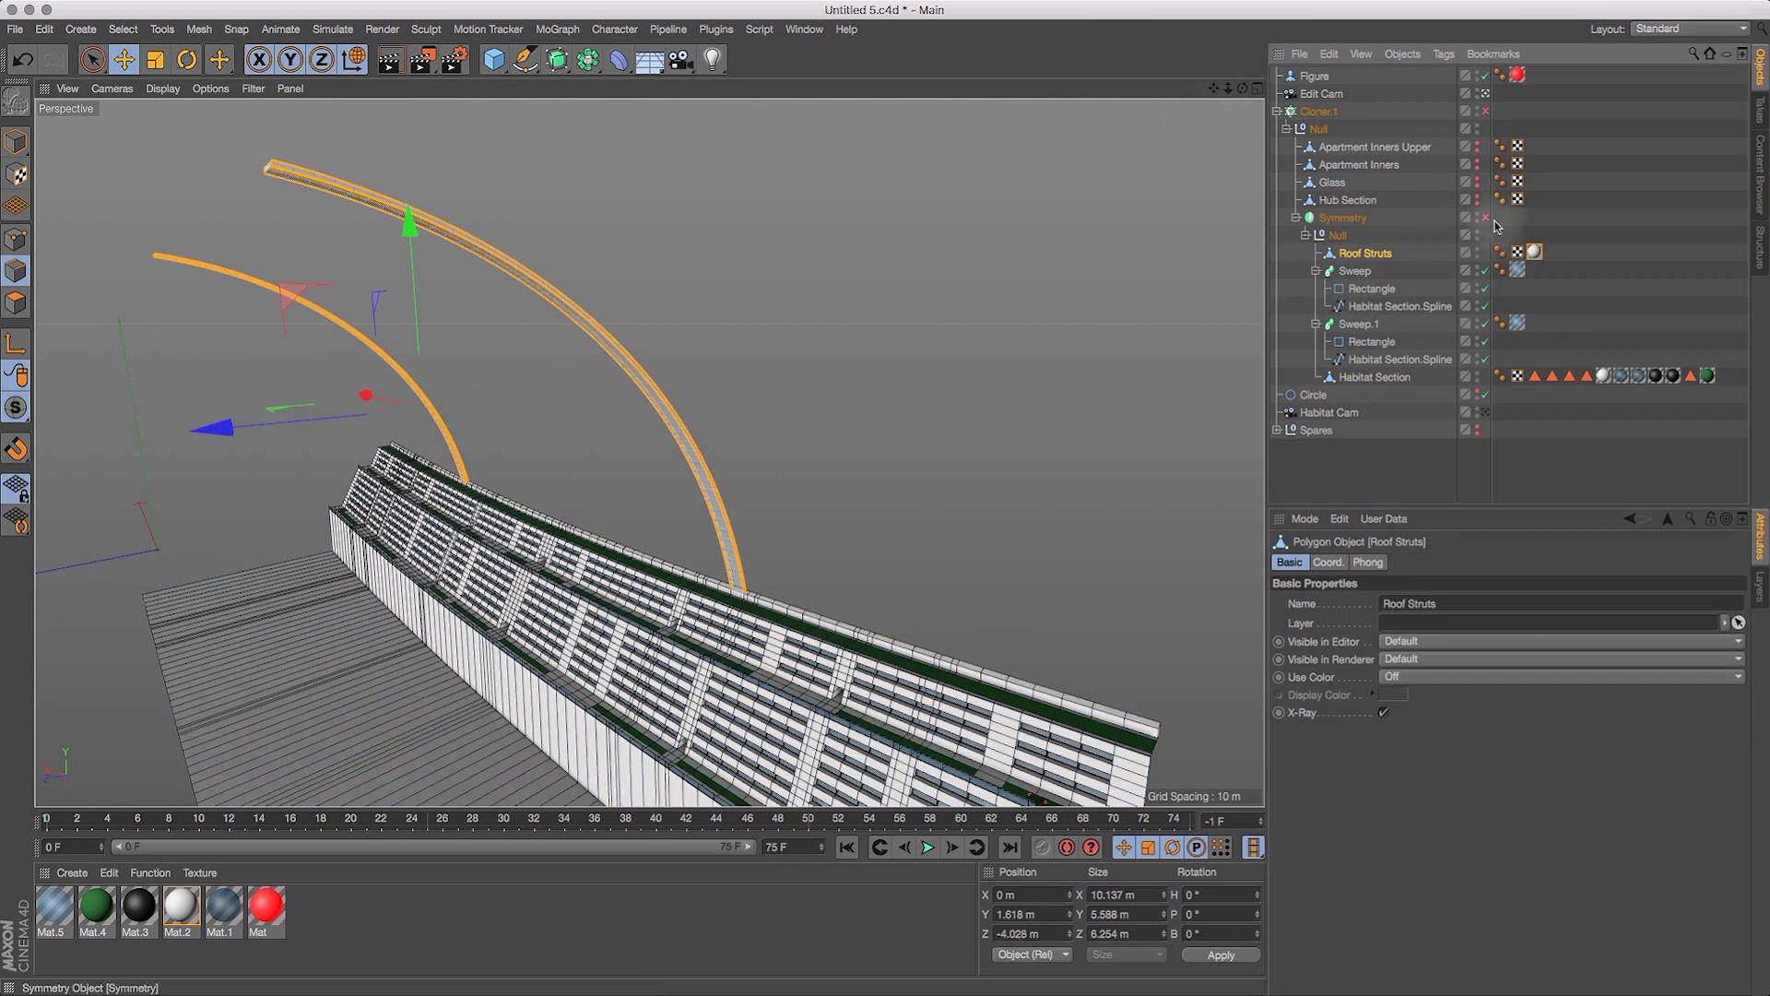
{"action": "left_click_drag", "start_coordinate": [1242, 87], "coordinate": [1284, 66]}
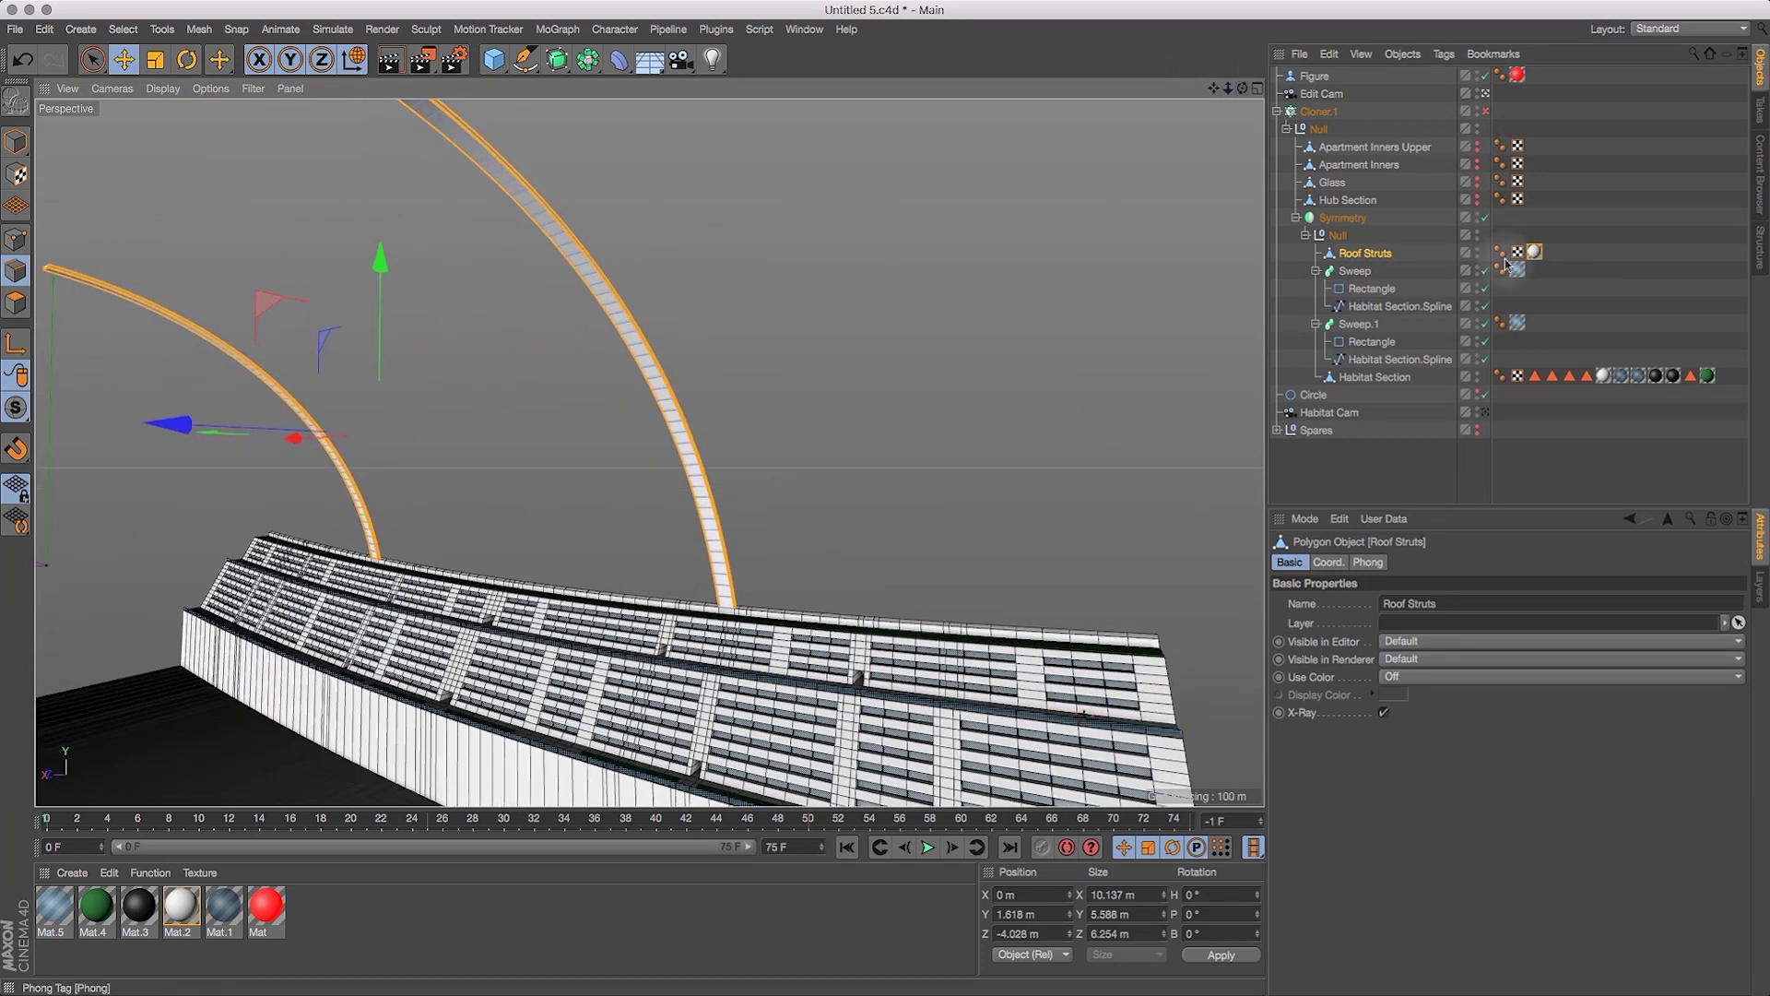
{"action": "left_click", "coordinate": [1484, 218]}
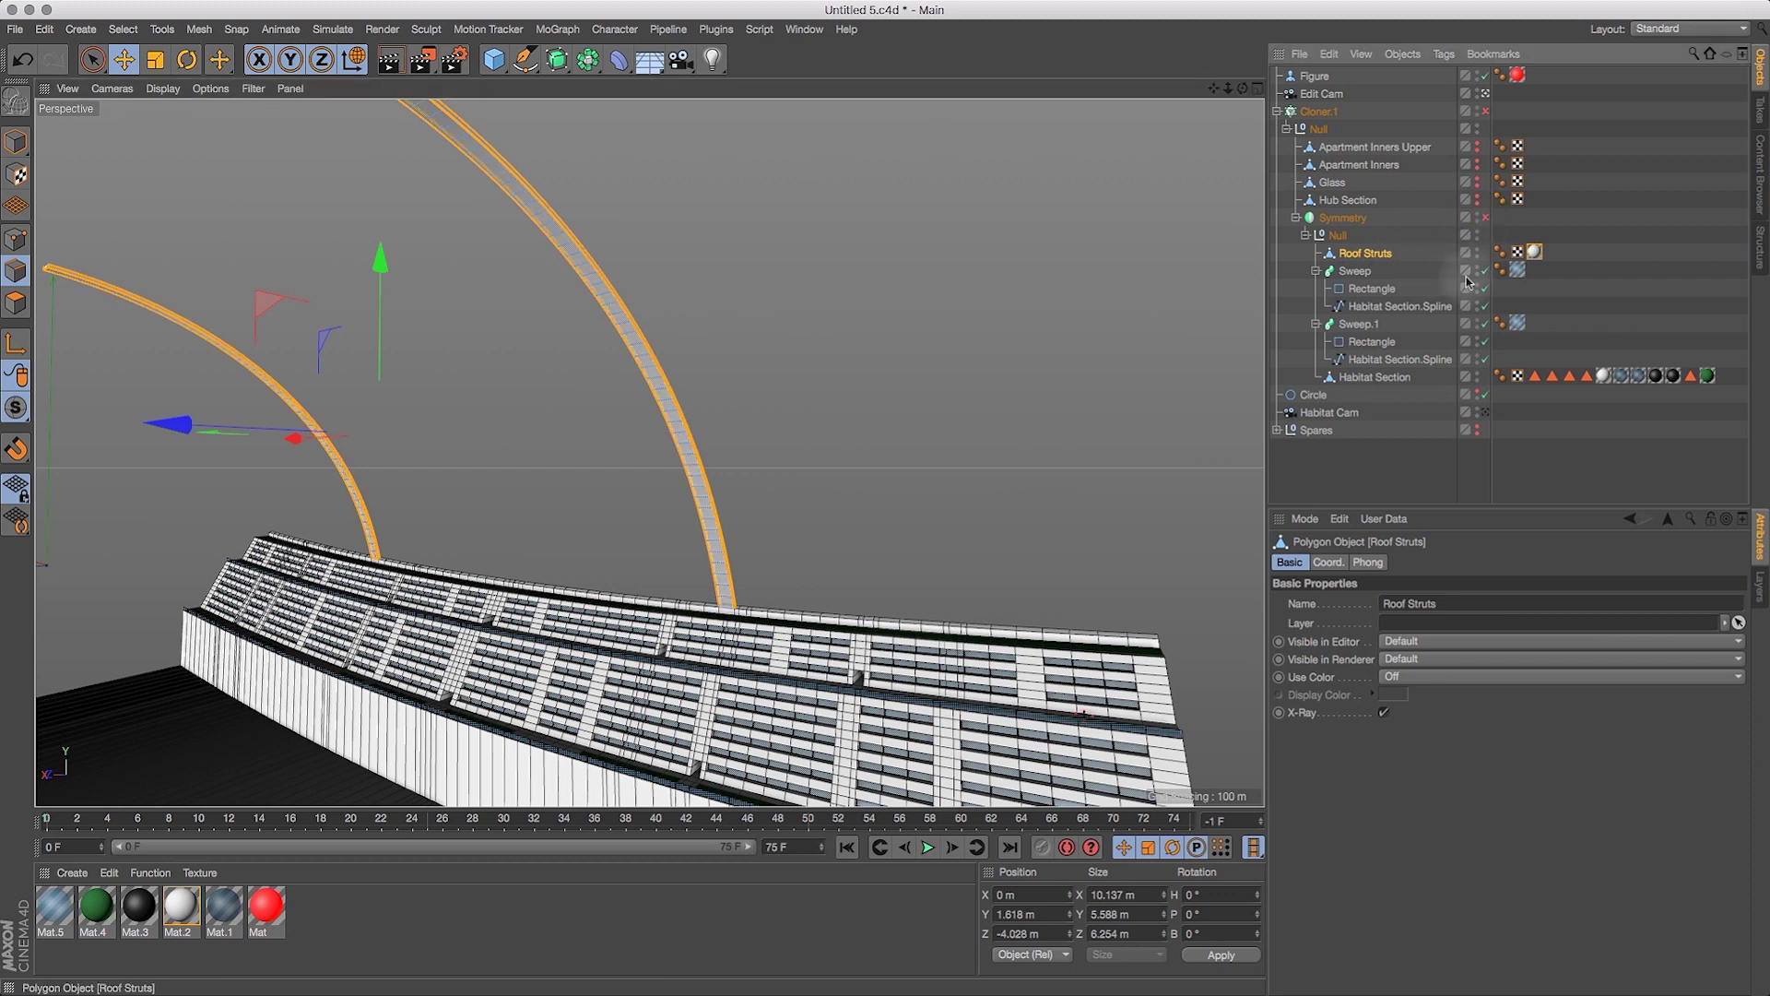
Make the Glass object visible and apply the material Mat.5 to it.
{"action": "left_click", "coordinate": [1336, 182]}
{"action": "left_click", "coordinate": [1476, 180]}
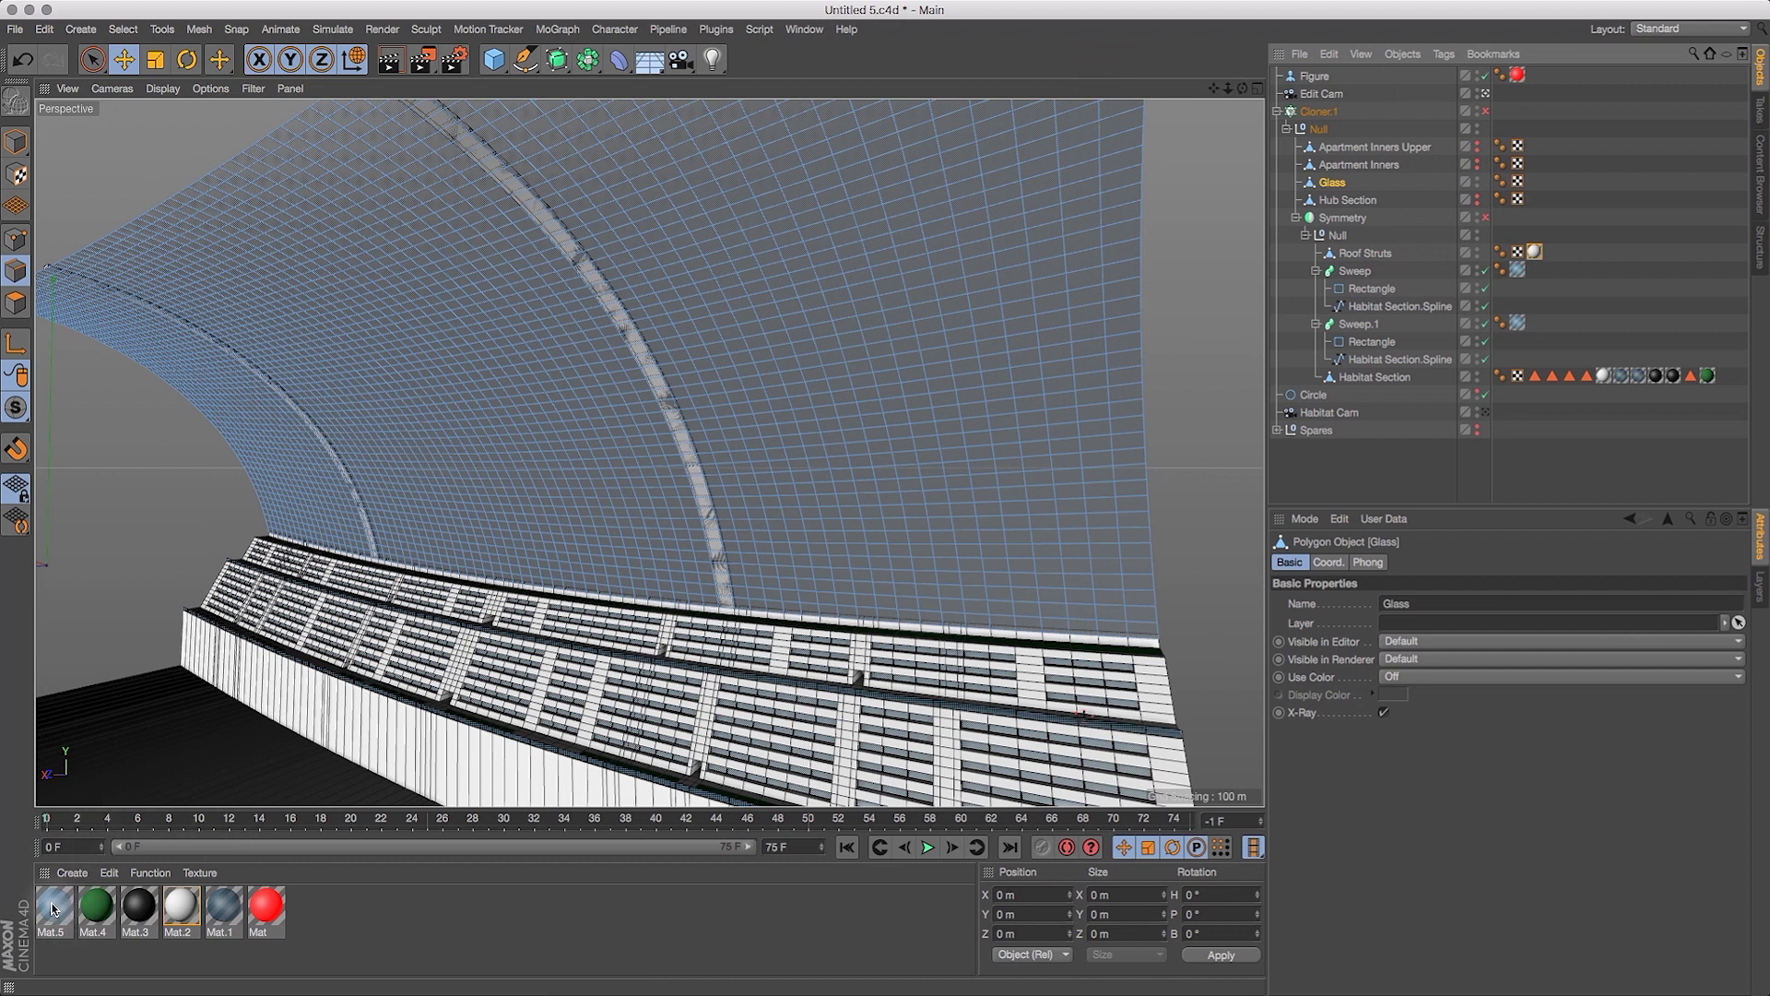
{"action": "left_click_drag", "start_coordinate": [52, 909], "coordinate": [283, 841]}
{"action": "left_click_drag", "start_coordinate": [1336, 272], "coordinate": [1337, 183]}
{"action": "mouse_move", "coordinate": [1243, 92]}
{"action": "left_mouse_down"}
{"action": "mouse_move", "coordinate": [1179, 72]}
{"action": "mouse_move", "coordinate": [1238, 93]}
{"action": "left_mouse_up"}
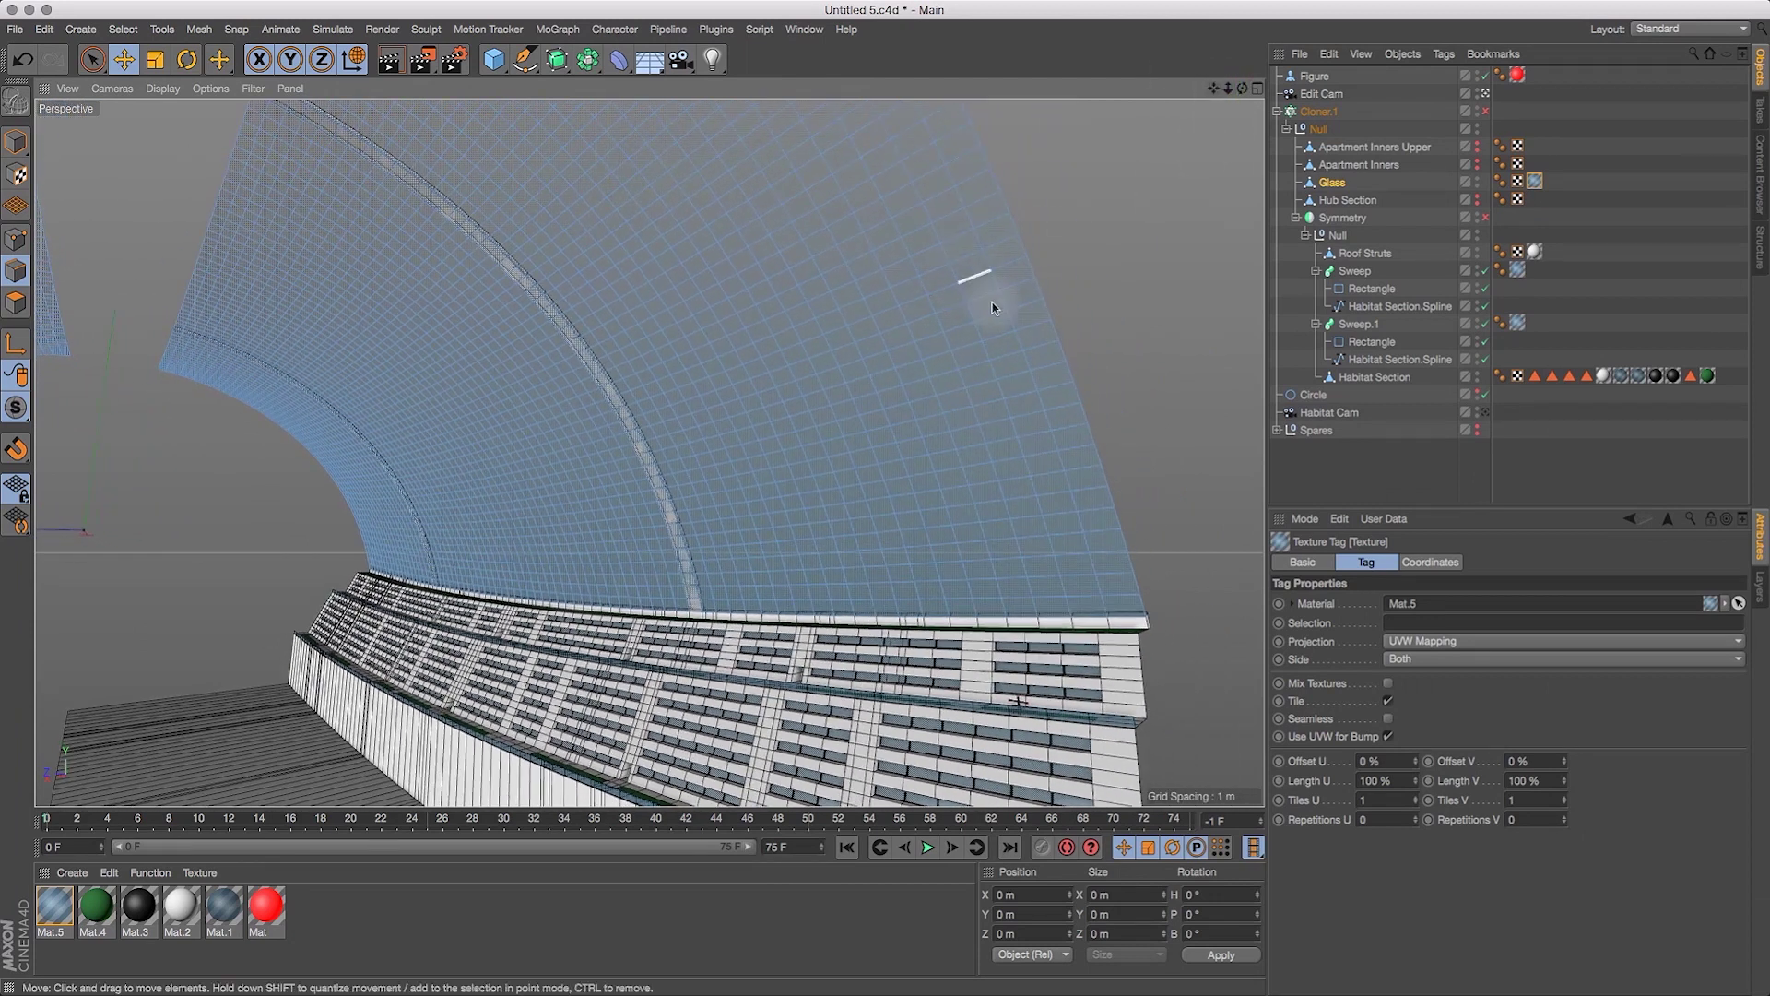
{"action": "left_click_drag", "start_coordinate": [1230, 89], "coordinate": [1217, 92]}
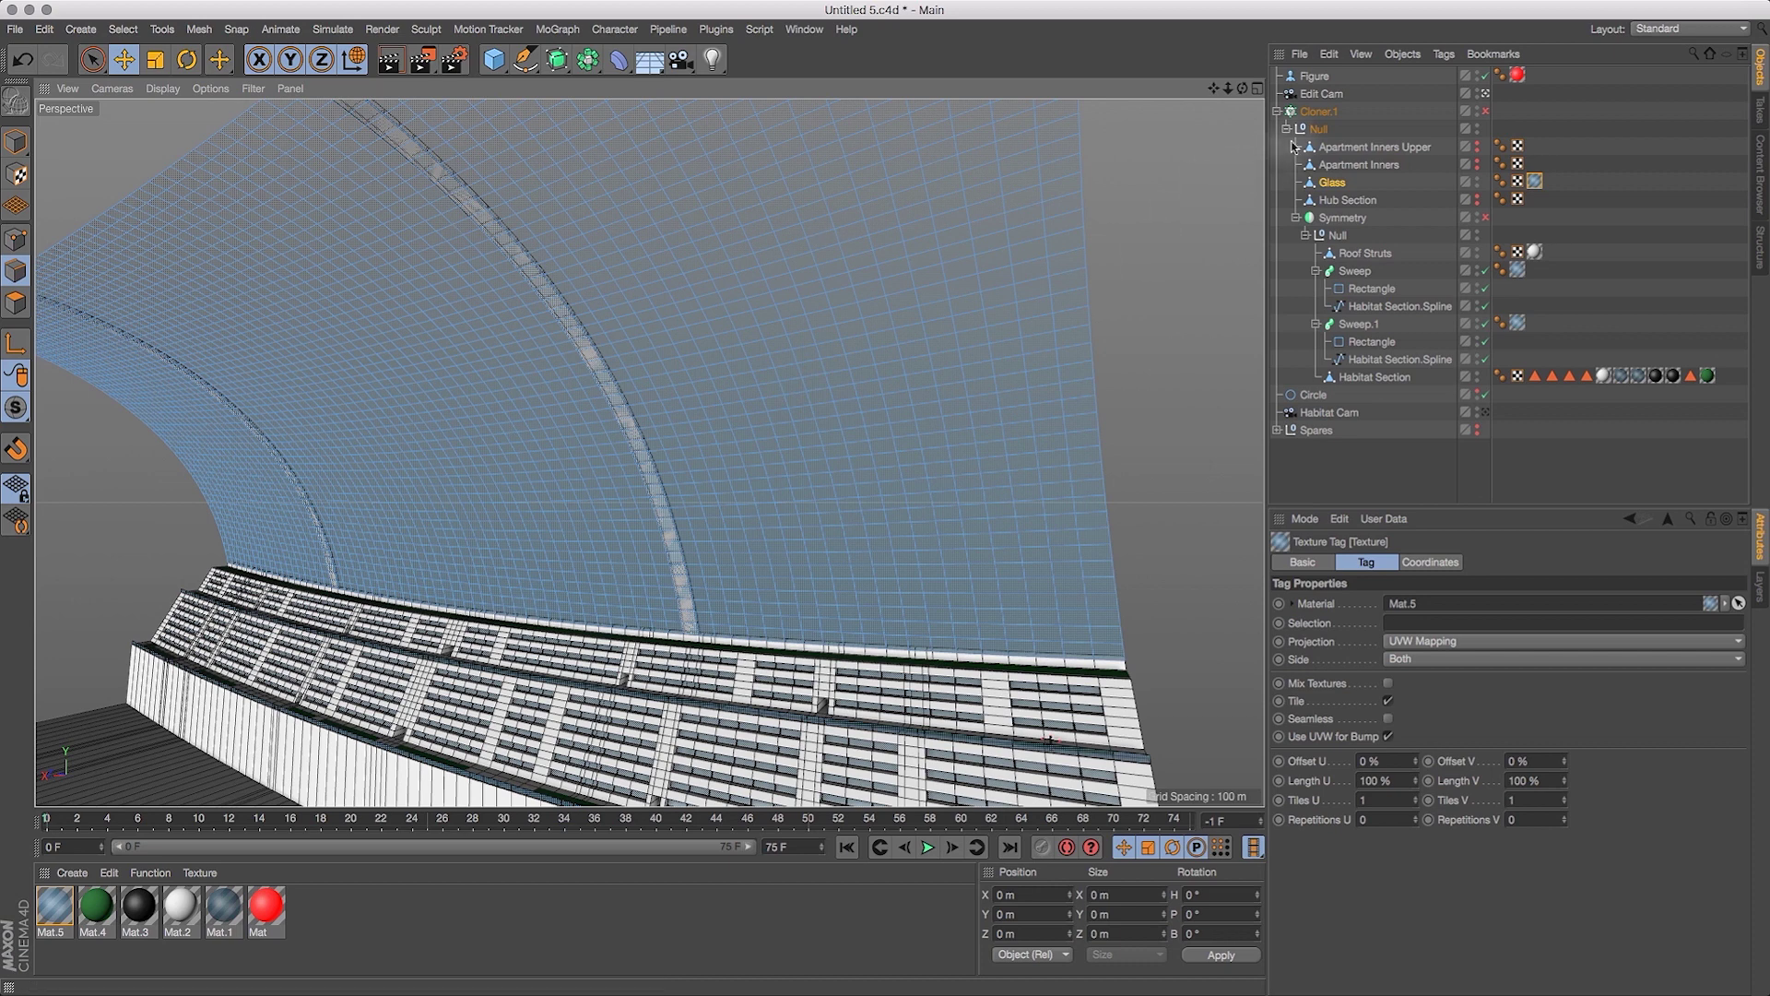
Duplicate the Glass object within the cloner's null, placing the copy directly below the original.
{"action": "left_click_drag", "start_coordinate": [1241, 90], "coordinate": [1024, 94]}
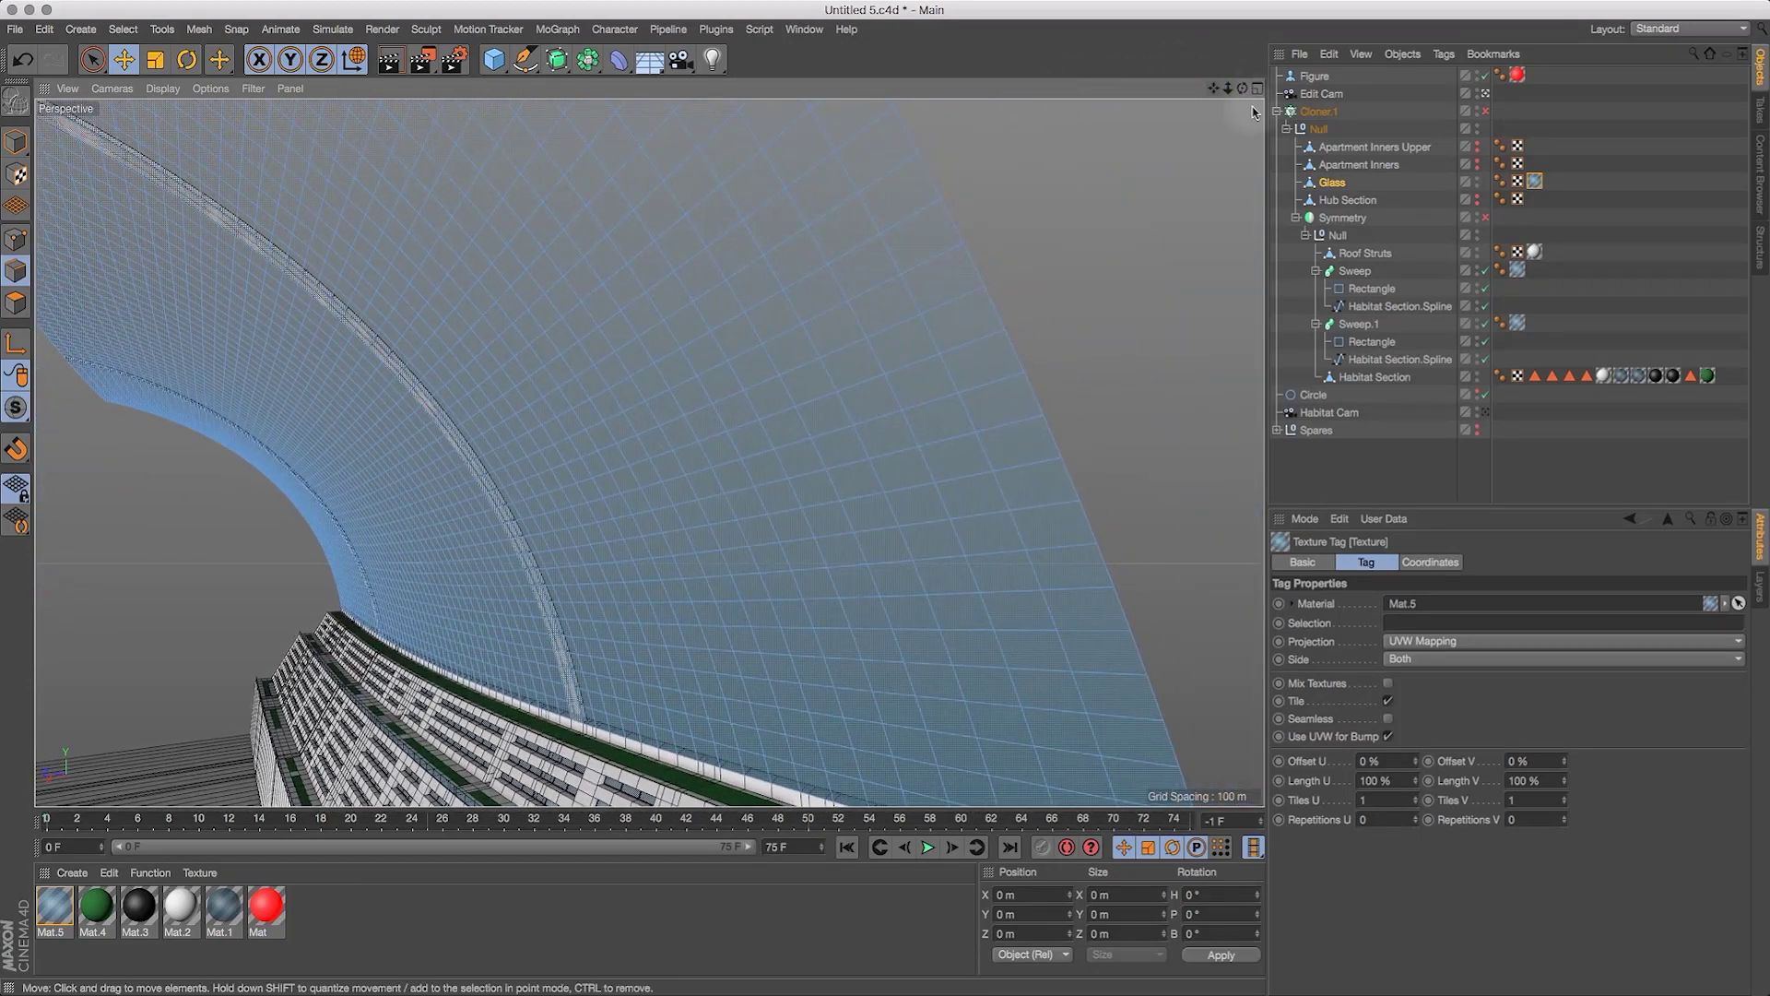
{"action": "left_click_drag", "start_coordinate": [1242, 89], "coordinate": [949, 301]}
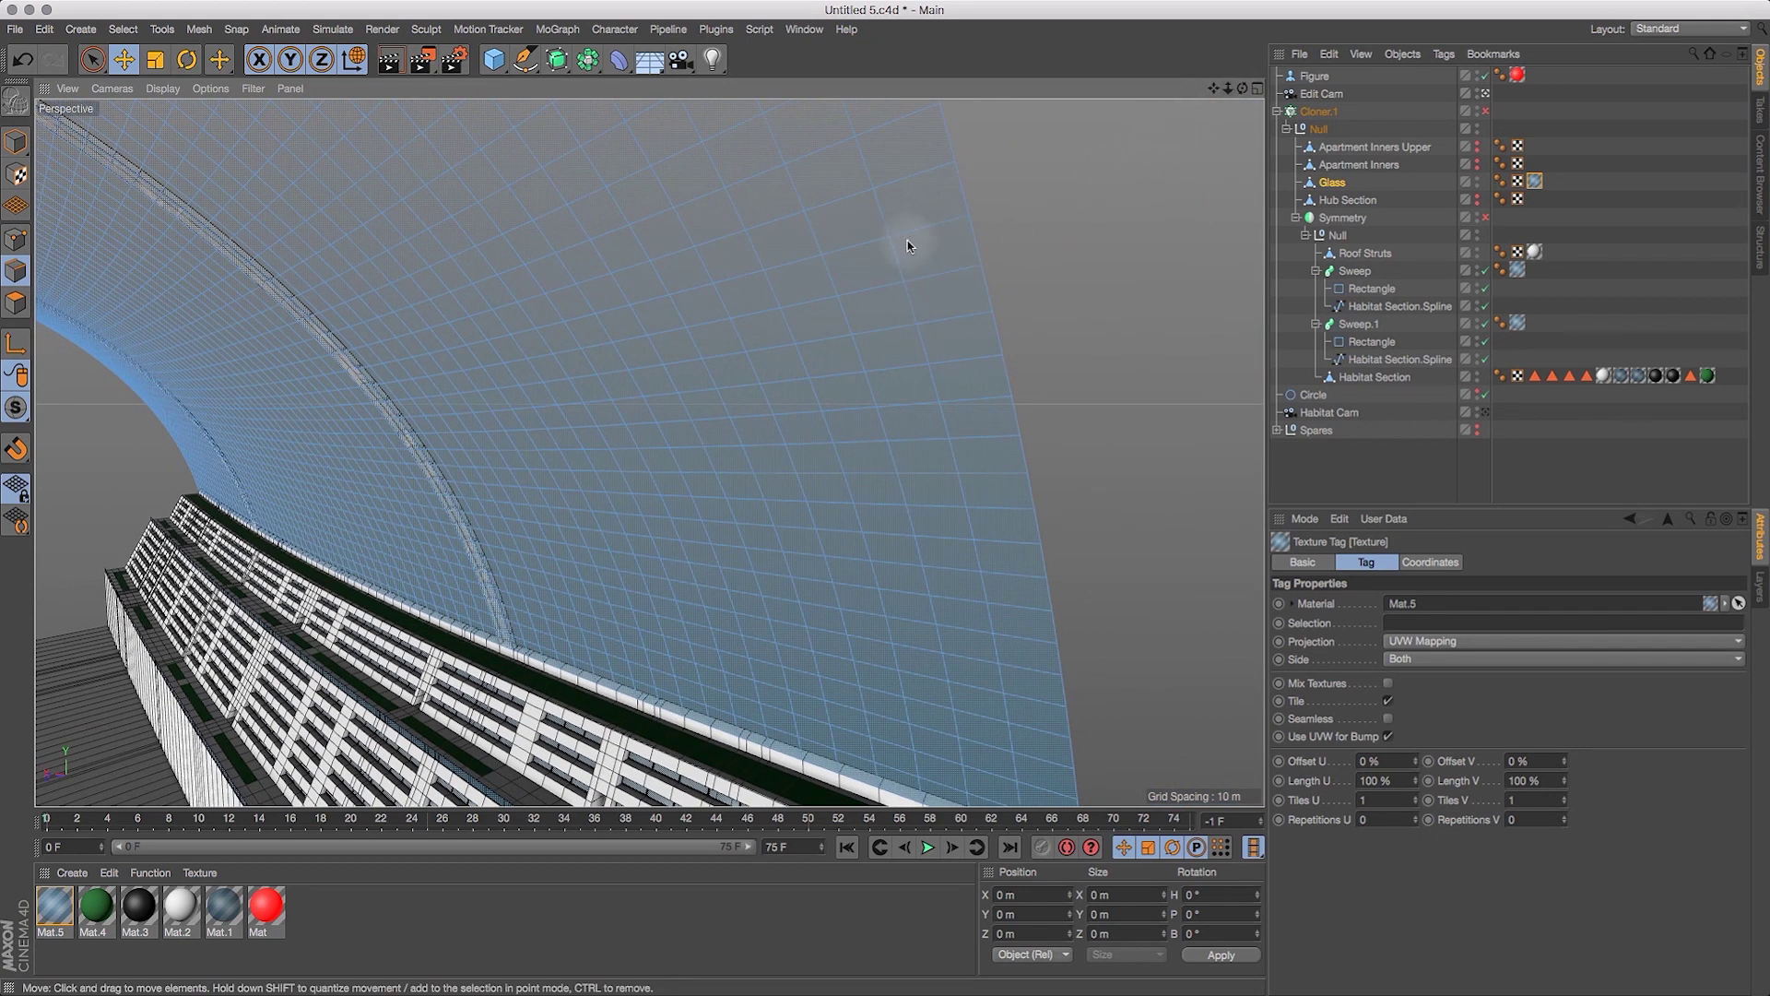
{"action": "left_click_drag", "start_coordinate": [1242, 90], "coordinate": [1011, 162]}
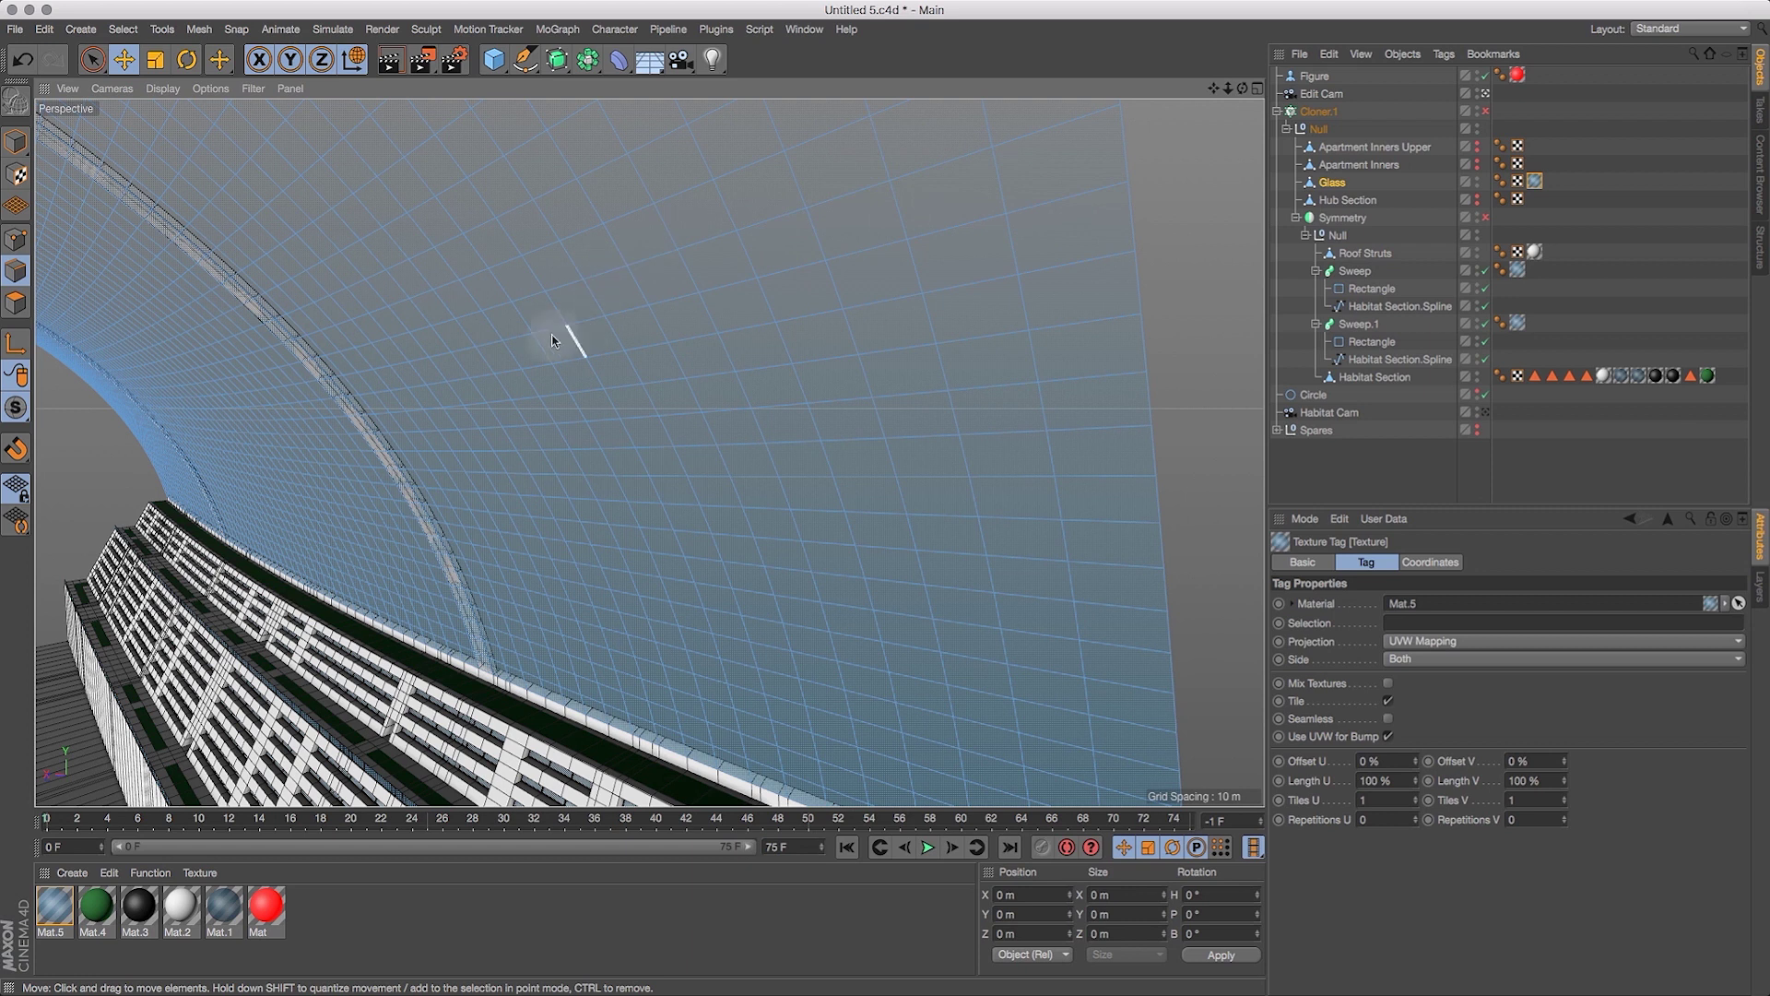
{"action": "left_click", "coordinate": [764, 220]}
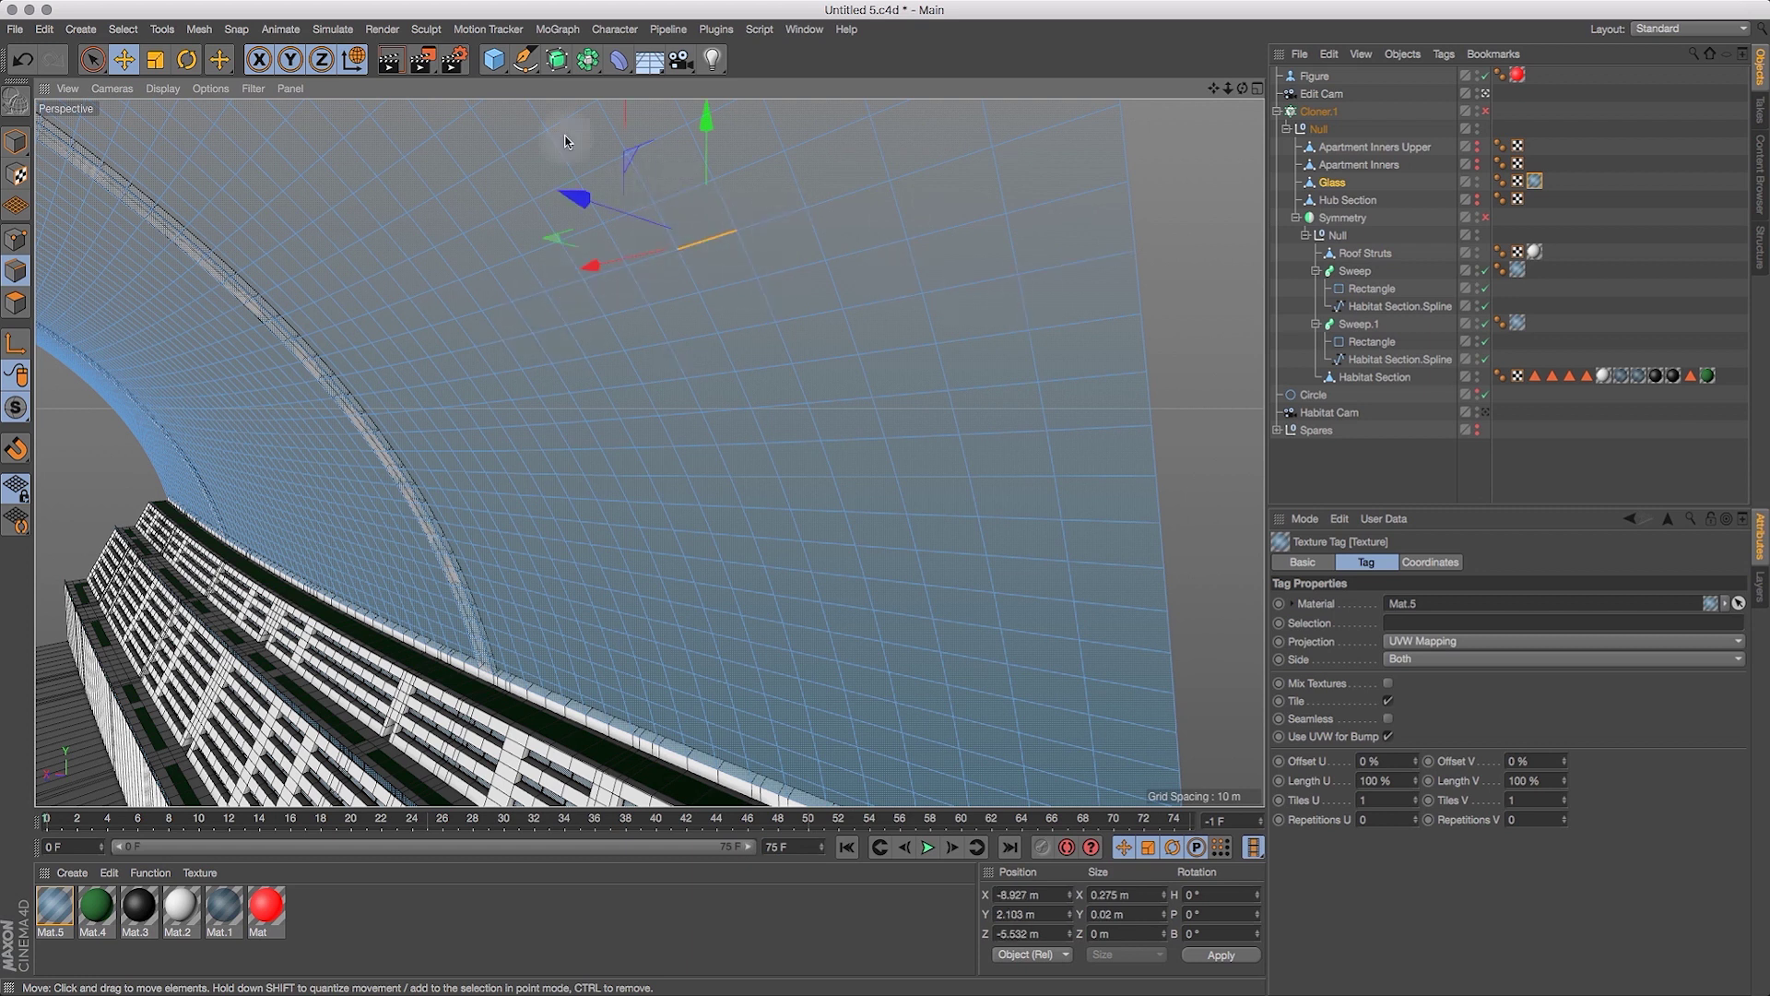
{"action": "left_click", "coordinate": [1337, 186]}
{"action": "left_click_drag", "start_coordinate": [18, 146], "coordinate": [70, 172]}
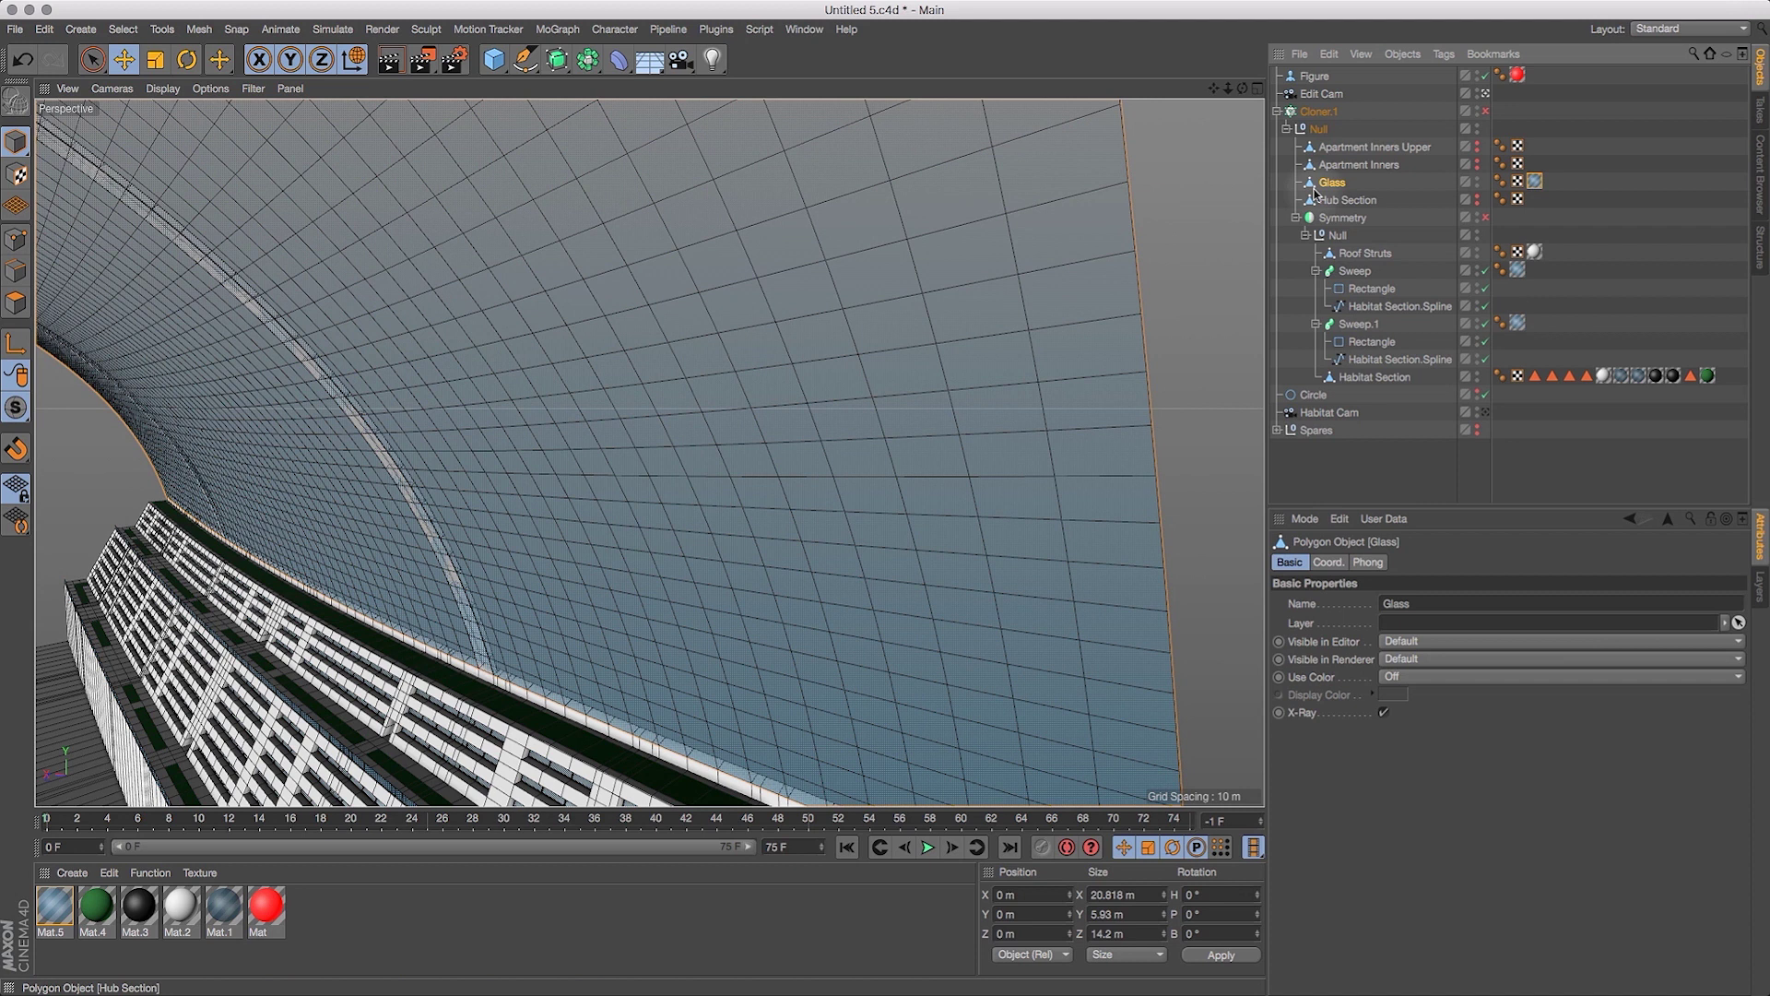
{"action": "left_click_drag", "start_coordinate": [1335, 193], "coordinate": [1337, 197], "text": "super"}
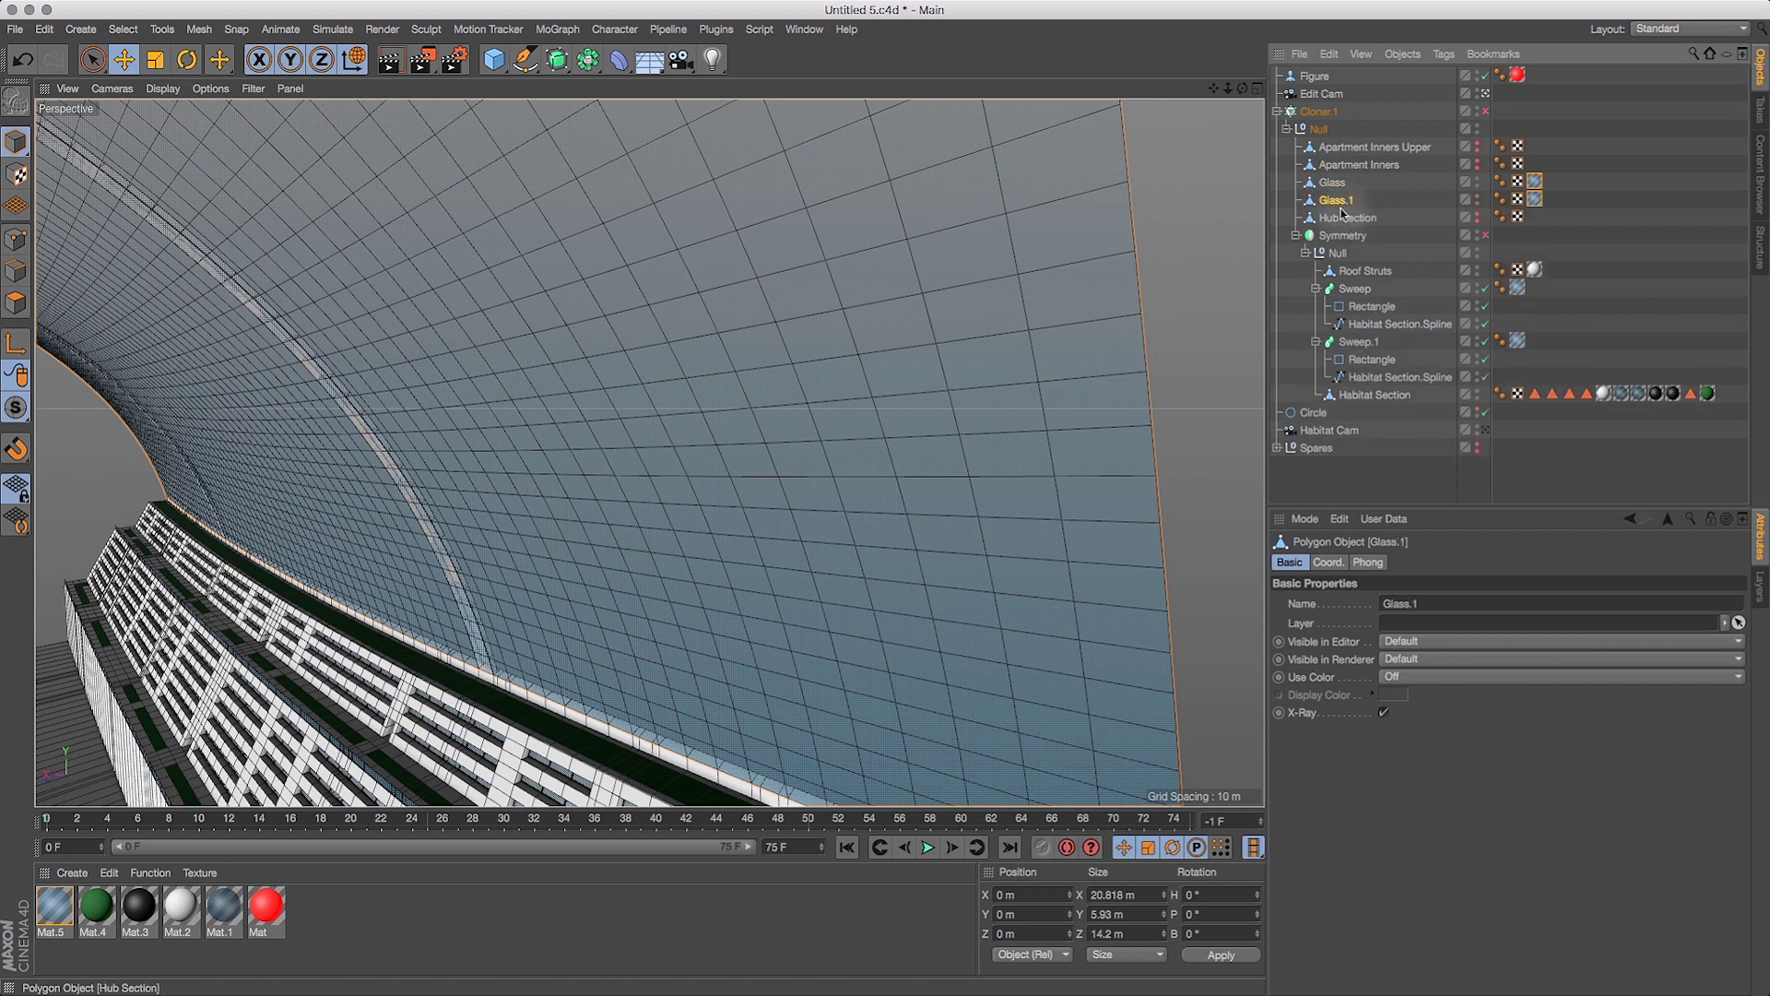
Add an Atom Array as the parent of the duplicated Glass object.
{"action": "left_click", "coordinate": [595, 69]}
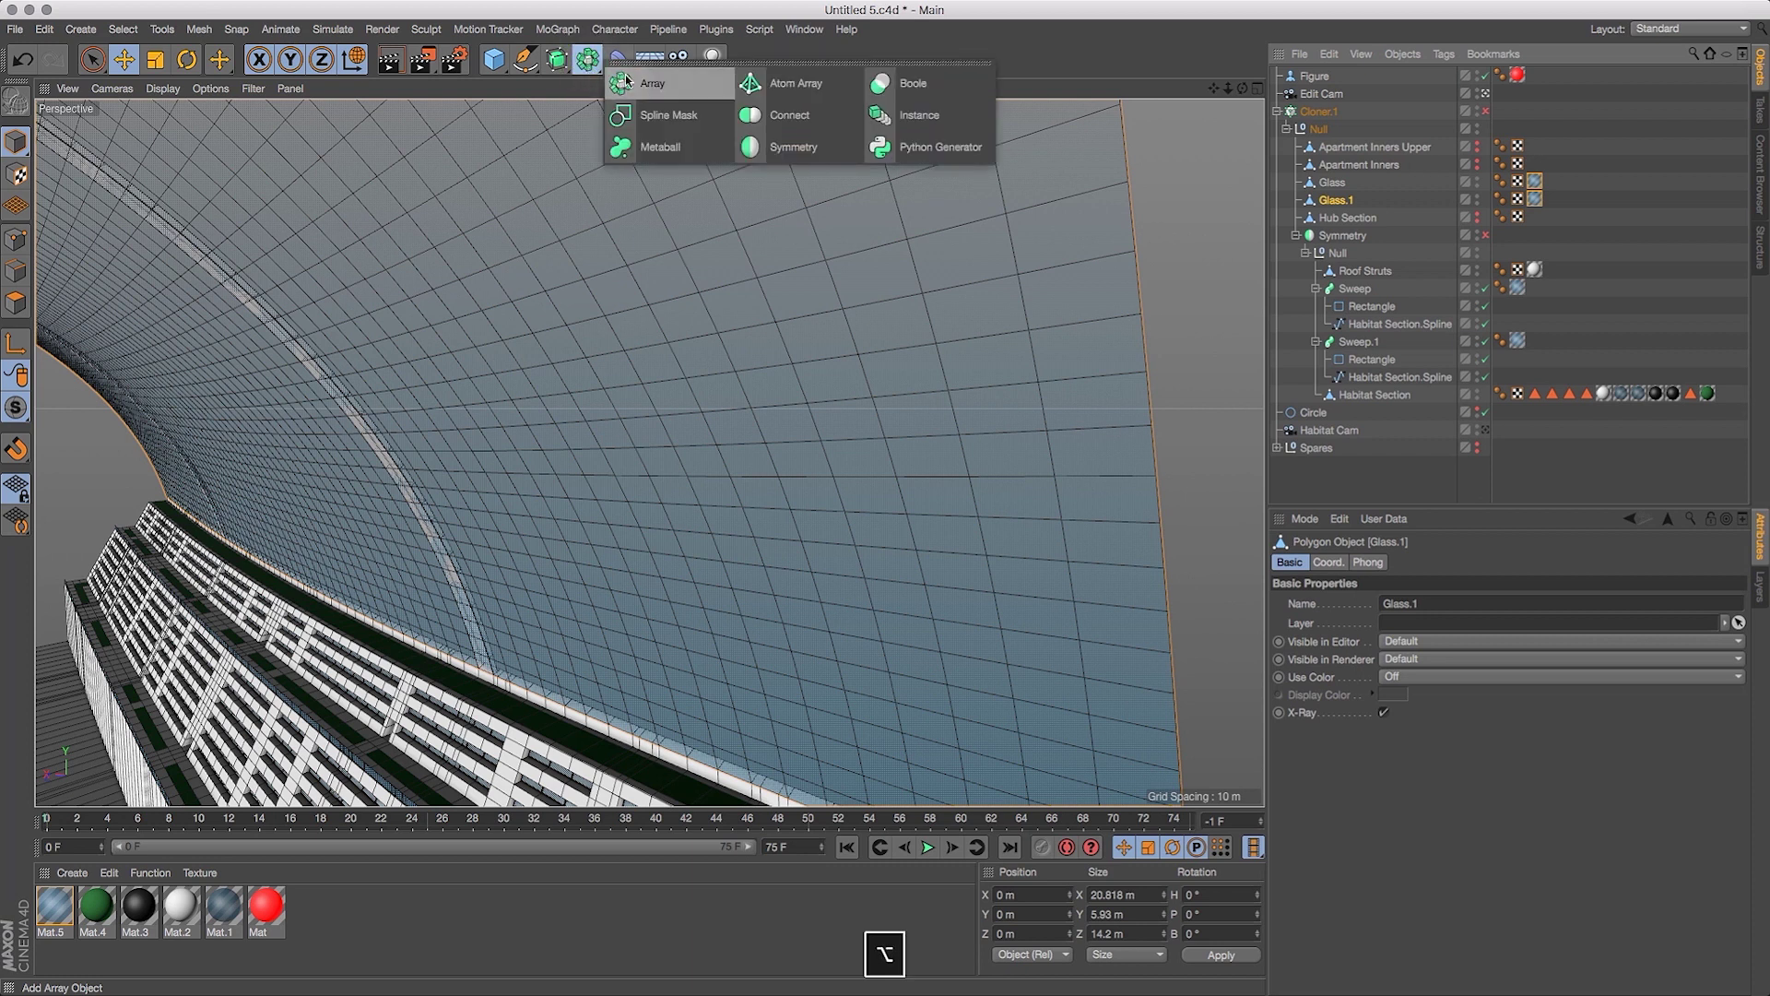
{"action": "left_click", "coordinate": [783, 86], "text": "alt"}
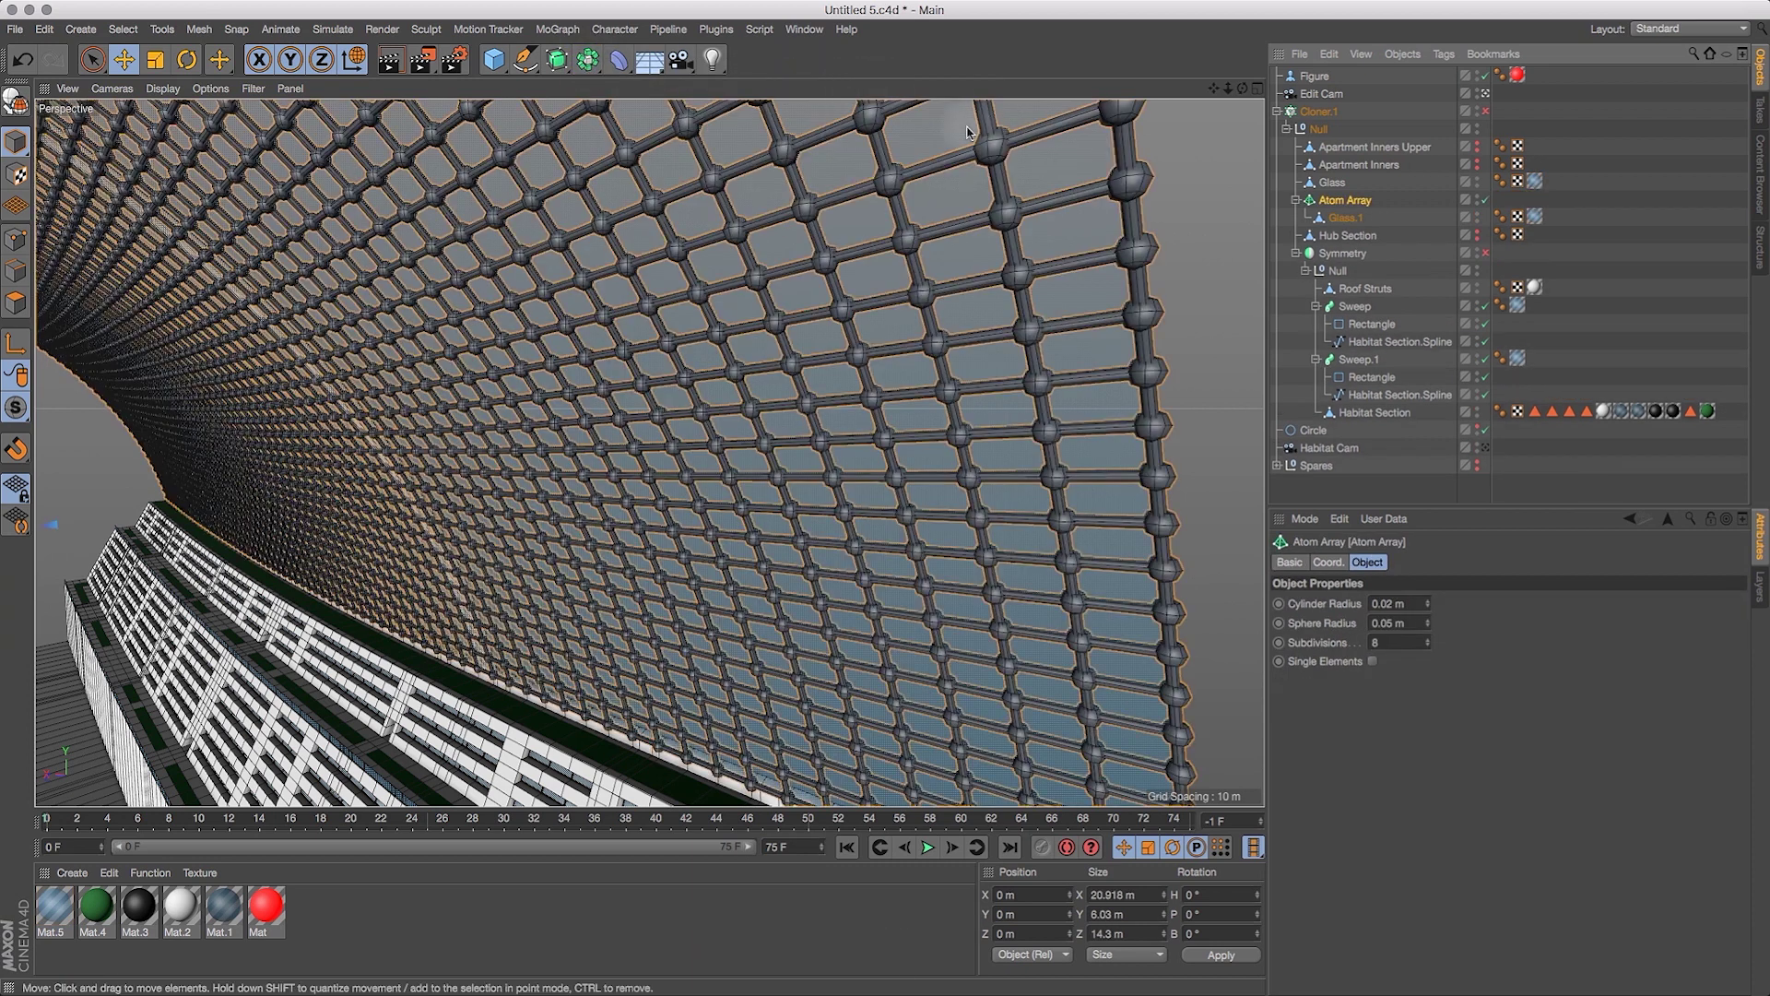
{"action": "mouse_move", "coordinate": [1244, 88]}
{"action": "left_mouse_down"}
{"action": "mouse_move", "coordinate": [1282, 77]}
{"action": "mouse_move", "coordinate": [1199, 61]}
{"action": "mouse_move", "coordinate": [1239, 115]}
{"action": "left_mouse_up"}
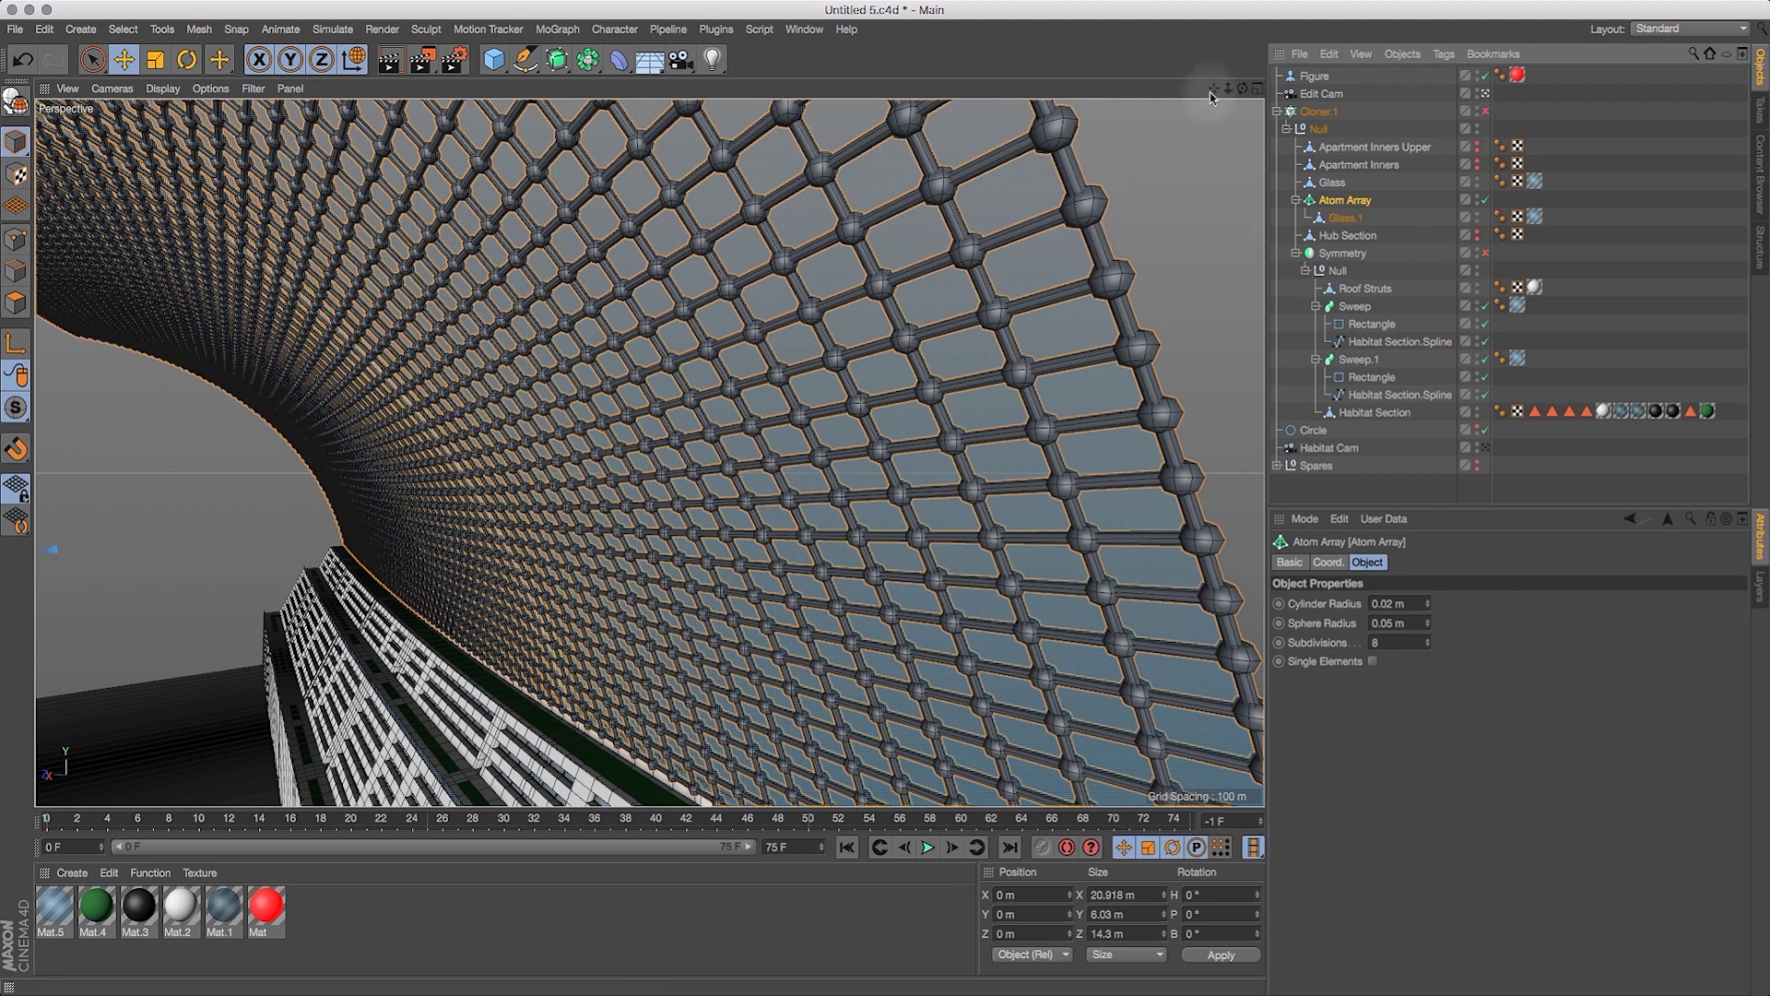
{"action": "left_click_drag", "start_coordinate": [1241, 93], "coordinate": [1261, 116]}
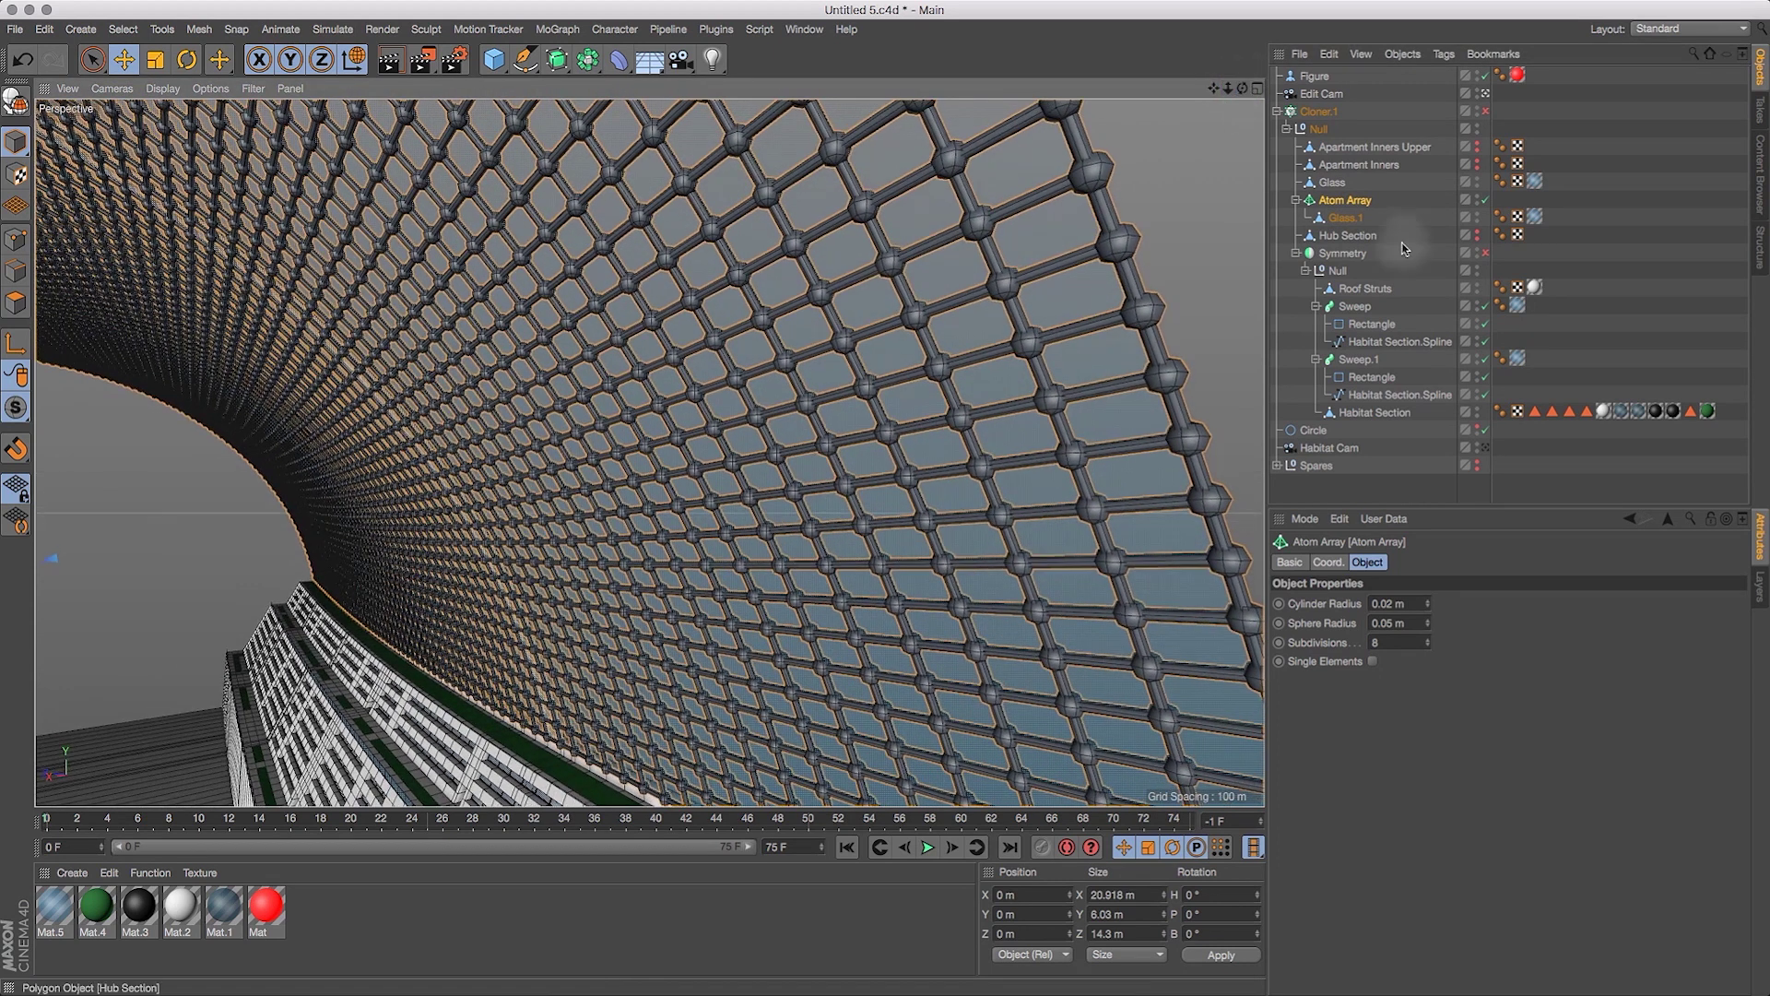
Set the Atom Array's cylinder radius and sphere radius both to 0.01 m.
{"action": "left_click", "coordinate": [1359, 203]}
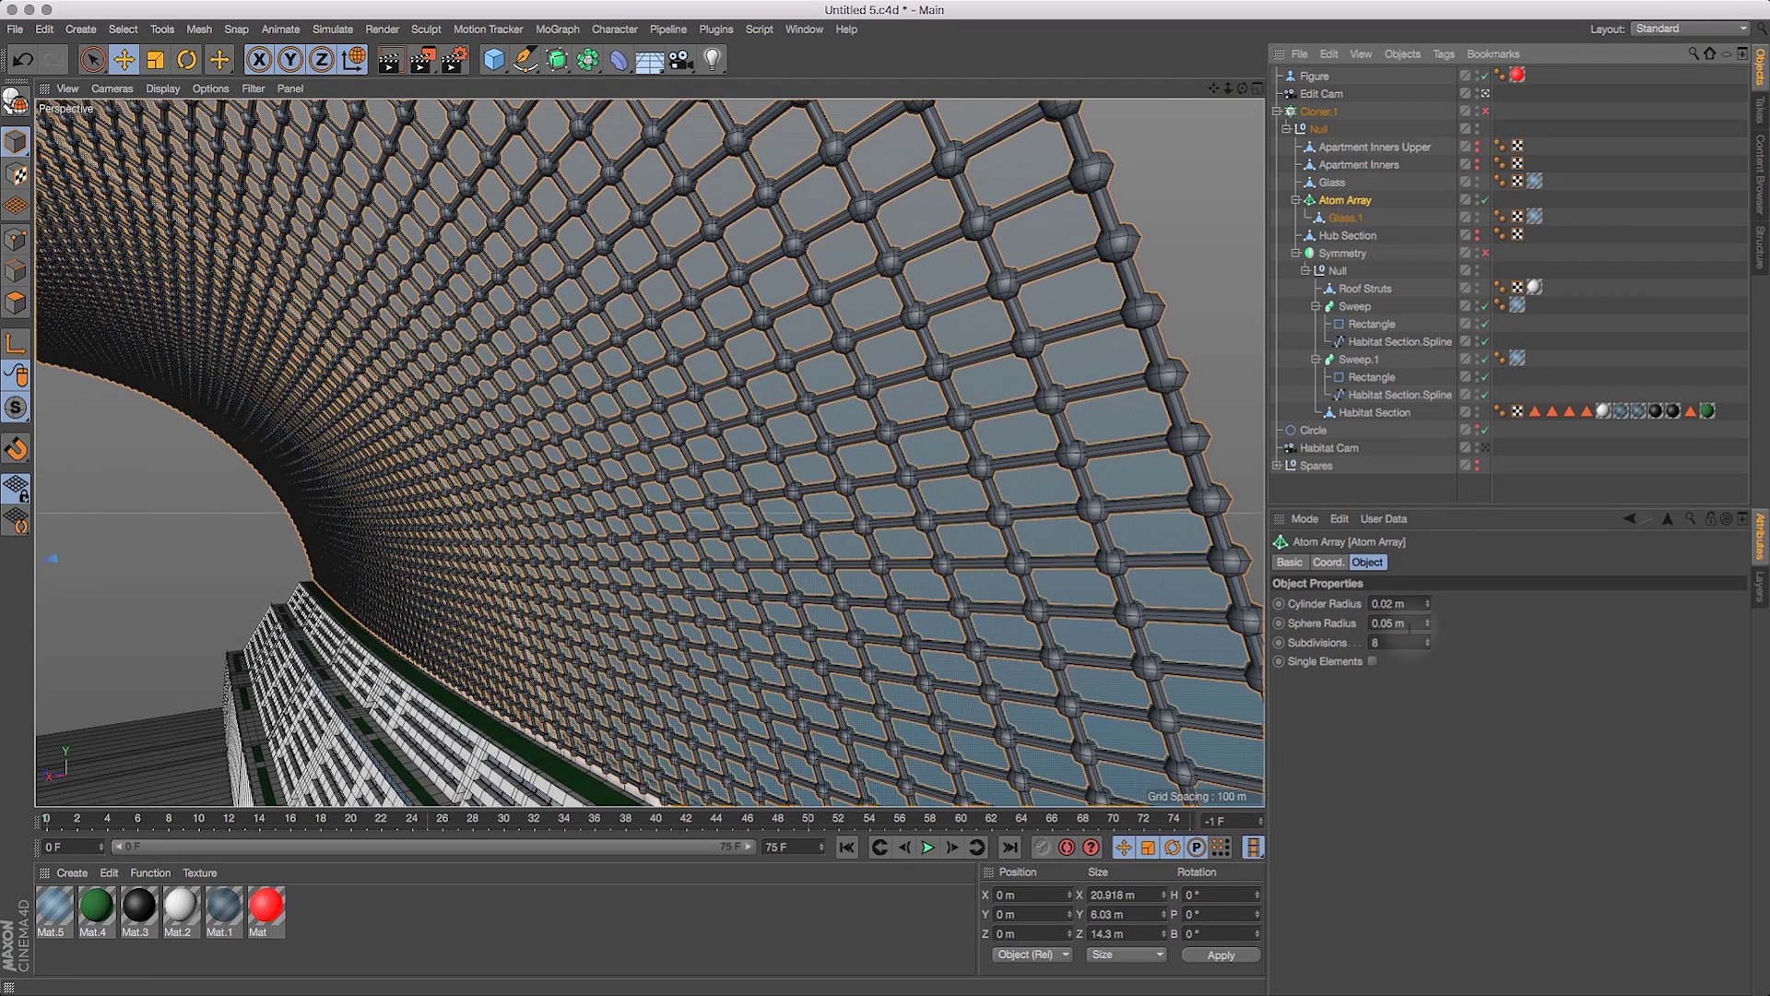
{"action": "left_click", "coordinate": [1413, 605]}
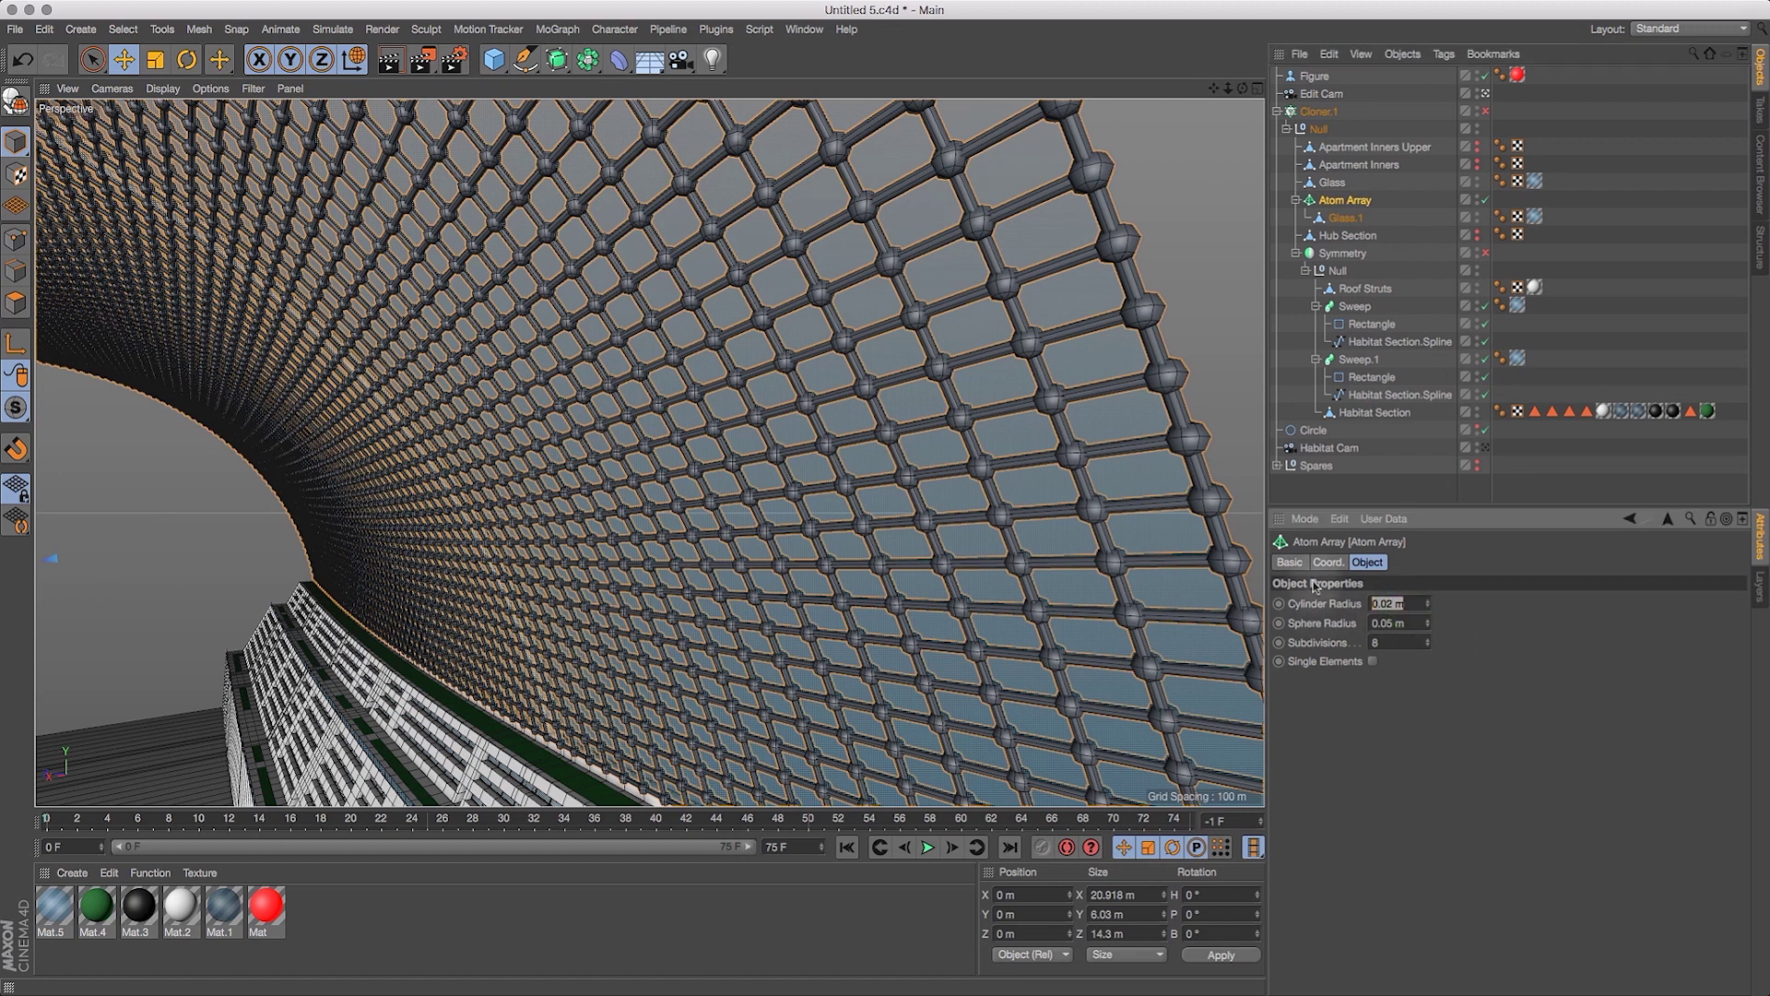
{"action": "type", "text": "0"}
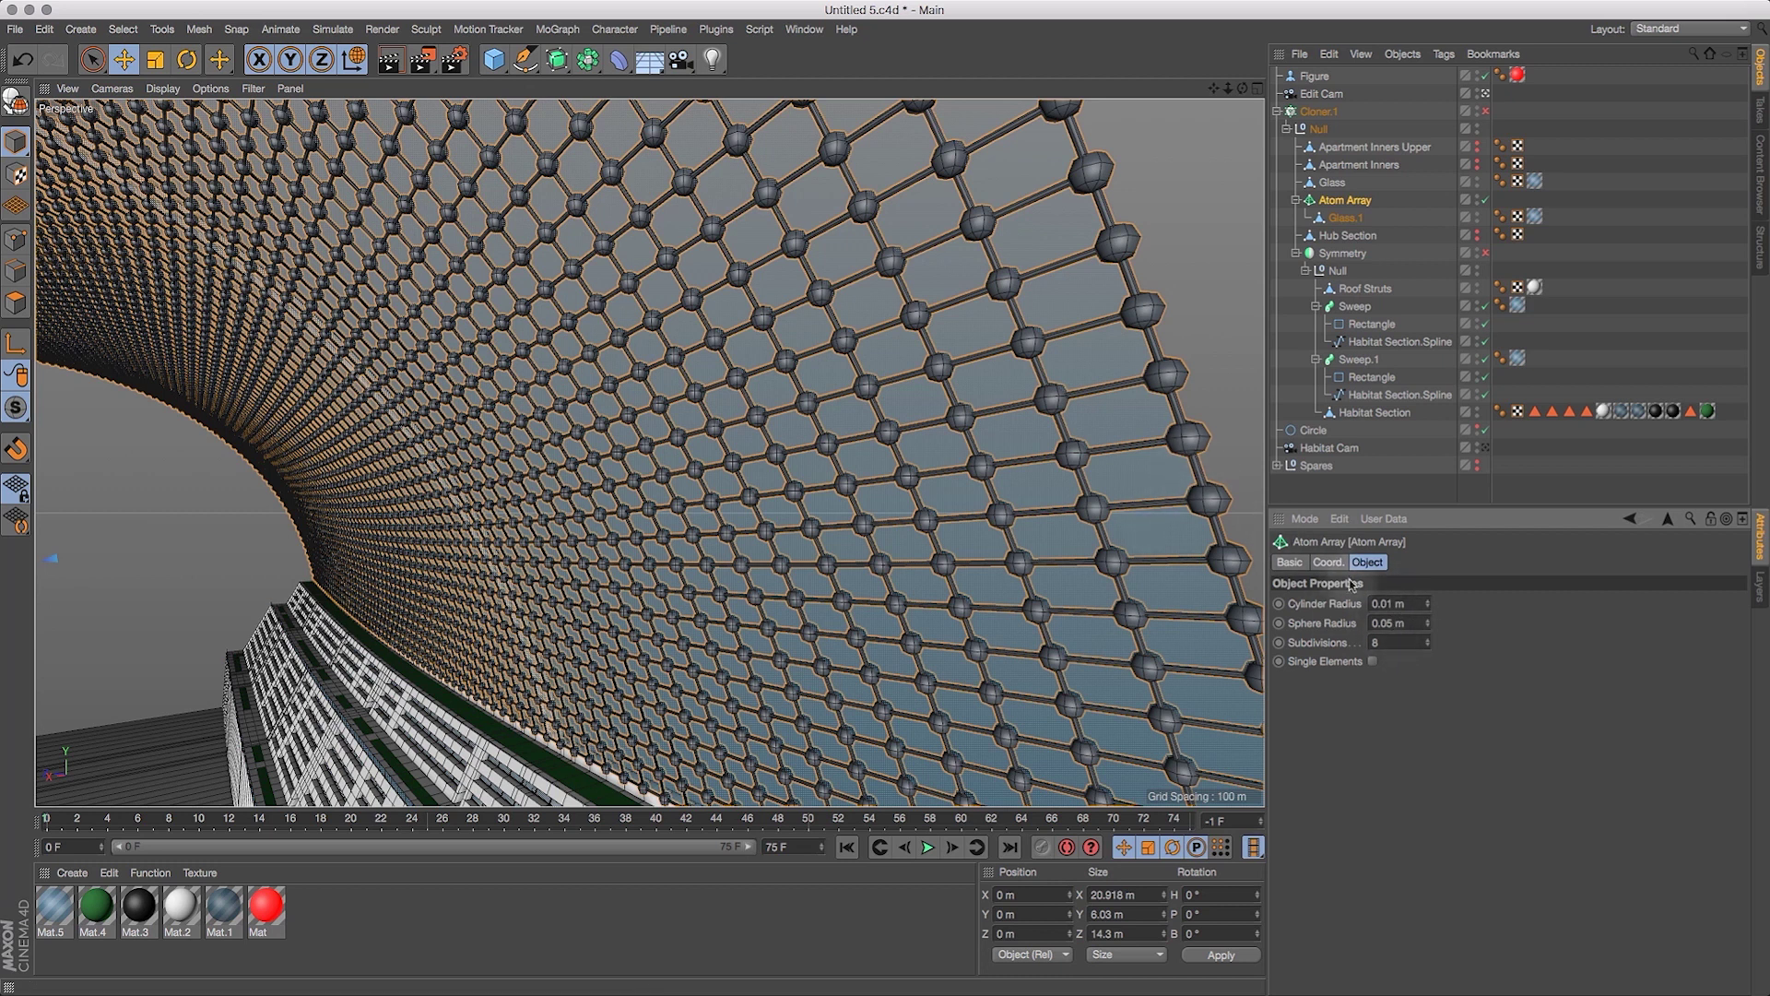
{"action": "left_click", "coordinate": [1413, 623]}
{"action": "type", "text": "0.01"}
{"action": "key", "text": "Return"}
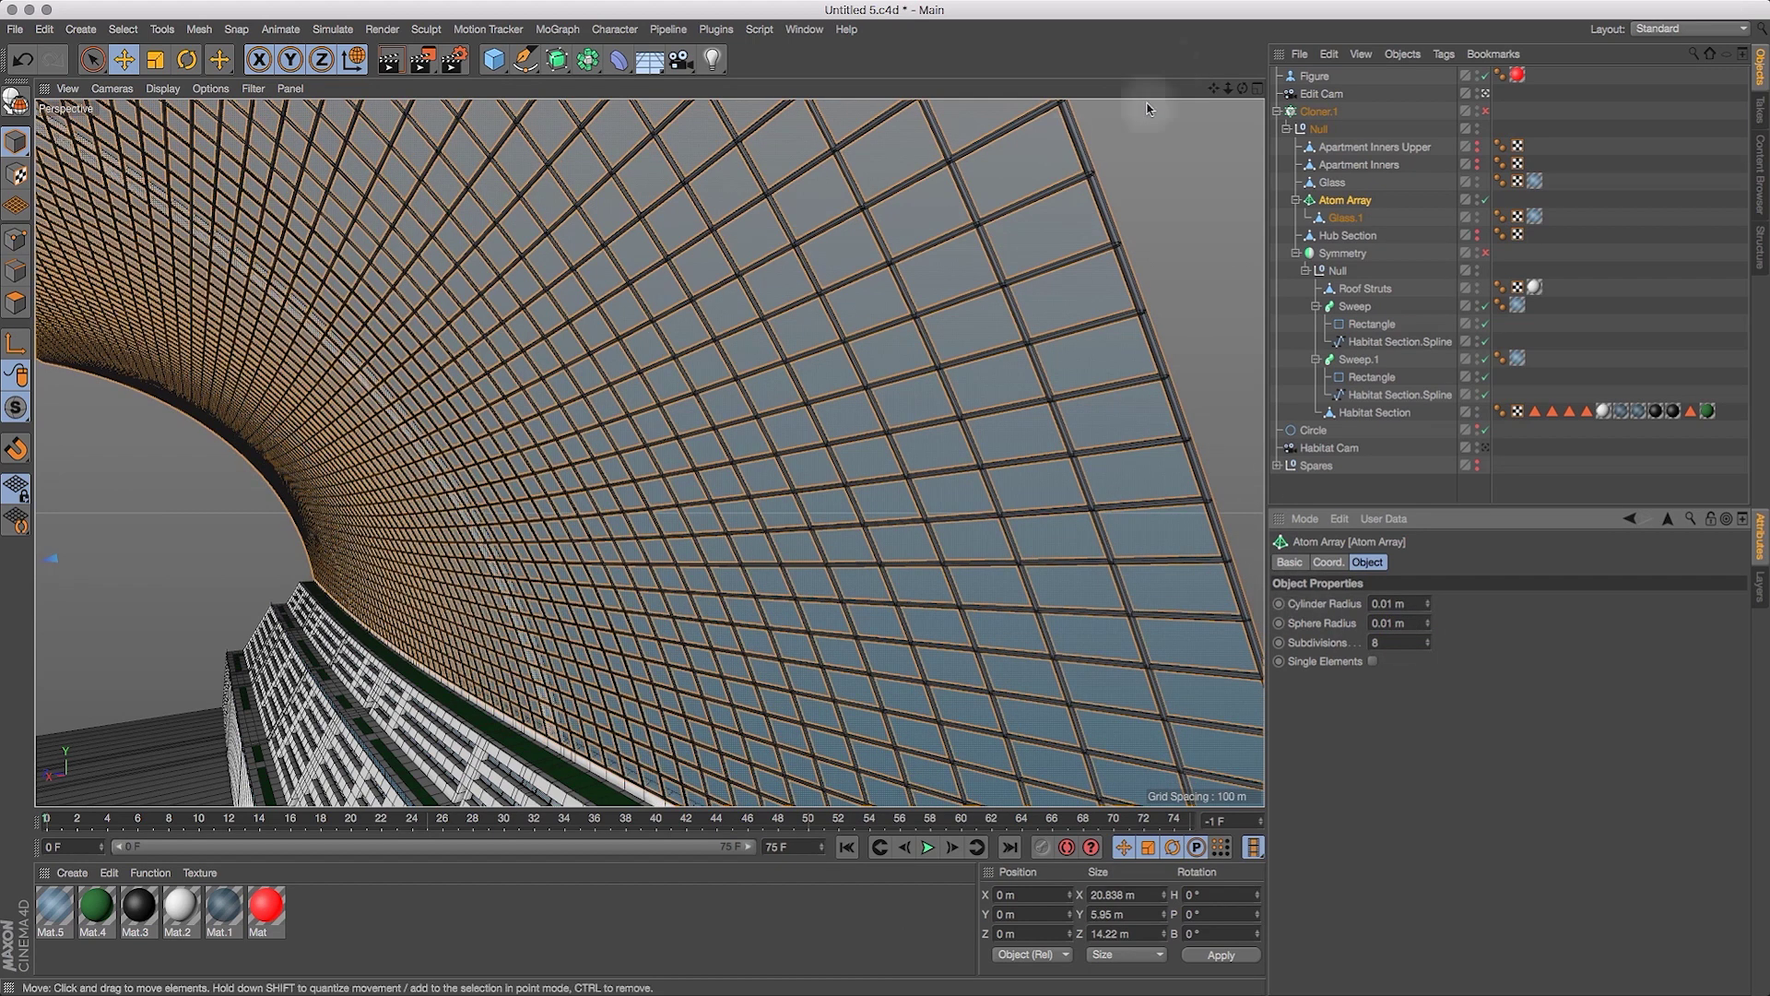
Try a sphere radius of 0.05 m on the Atom Array around the glass grid.
{"action": "left_click_drag", "start_coordinate": [1228, 88], "coordinate": [1245, 32]}
{"action": "left_click_drag", "start_coordinate": [840, 748], "coordinate": [926, 384], "text": "alt"}
{"action": "right_click_drag", "start_coordinate": [925, 384], "coordinate": [900, 440], "text": "alt"}
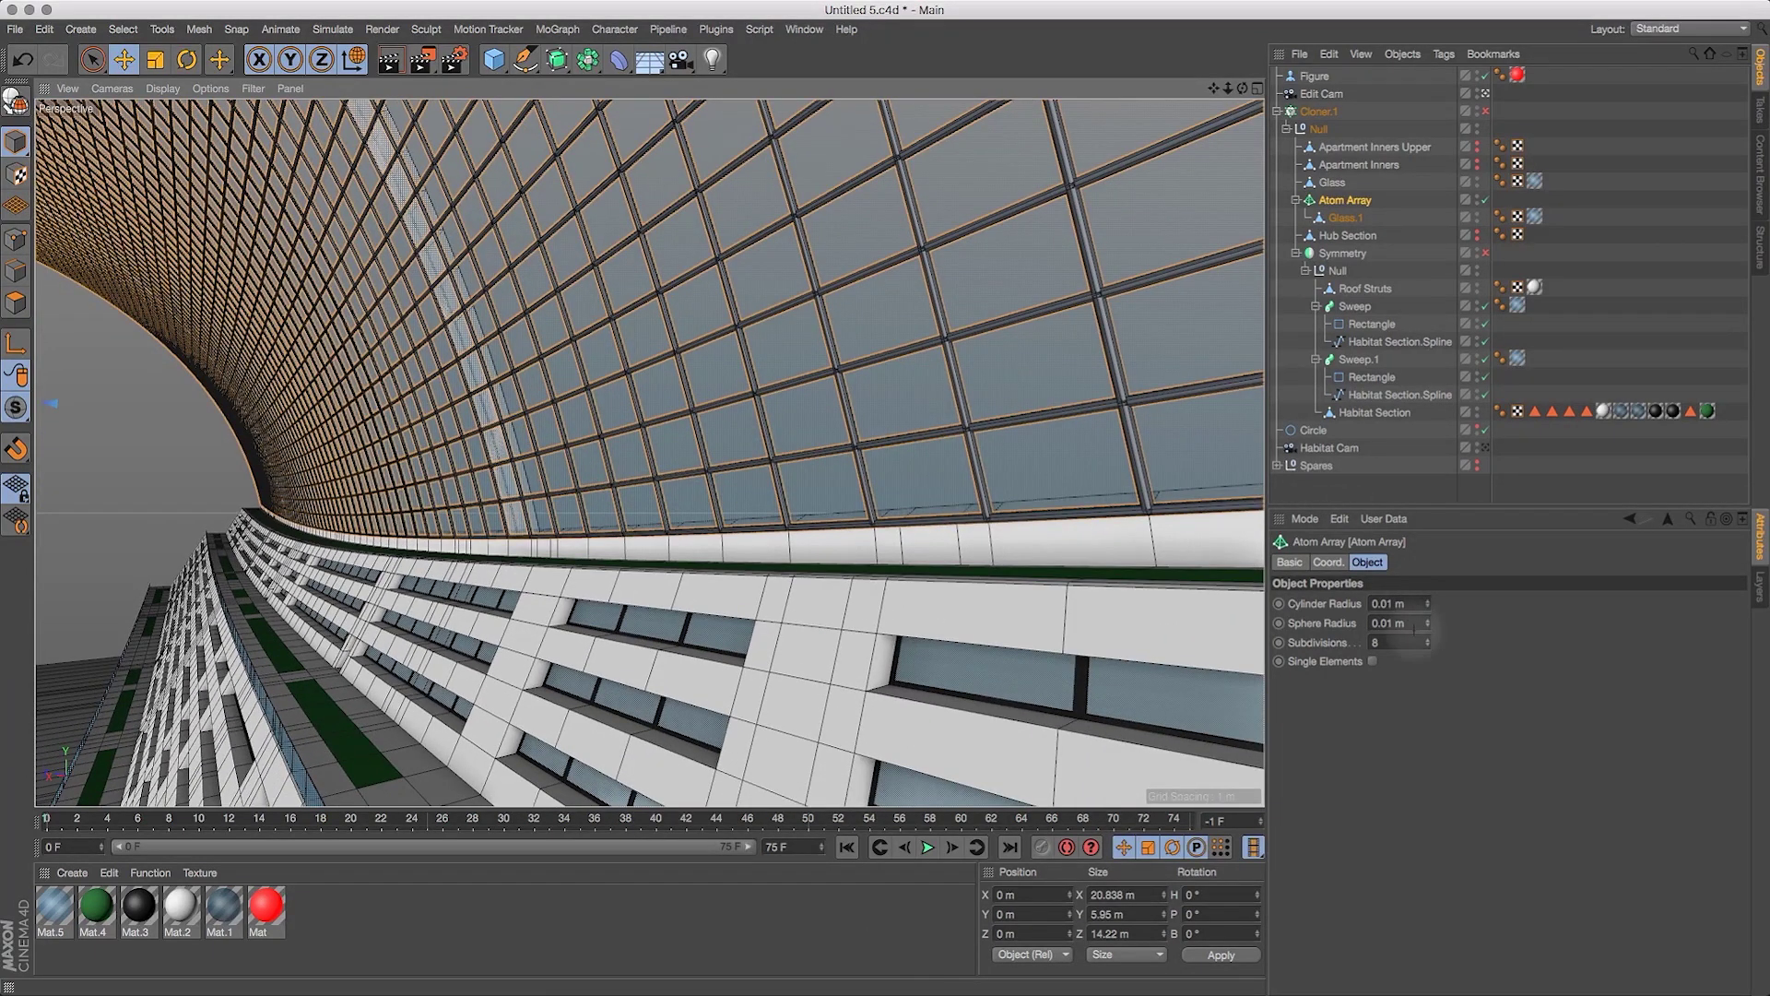
{"action": "double_click", "coordinate": [1388, 623]}
{"action": "type", "text": "0.05"}
{"action": "key", "text": "Return"}
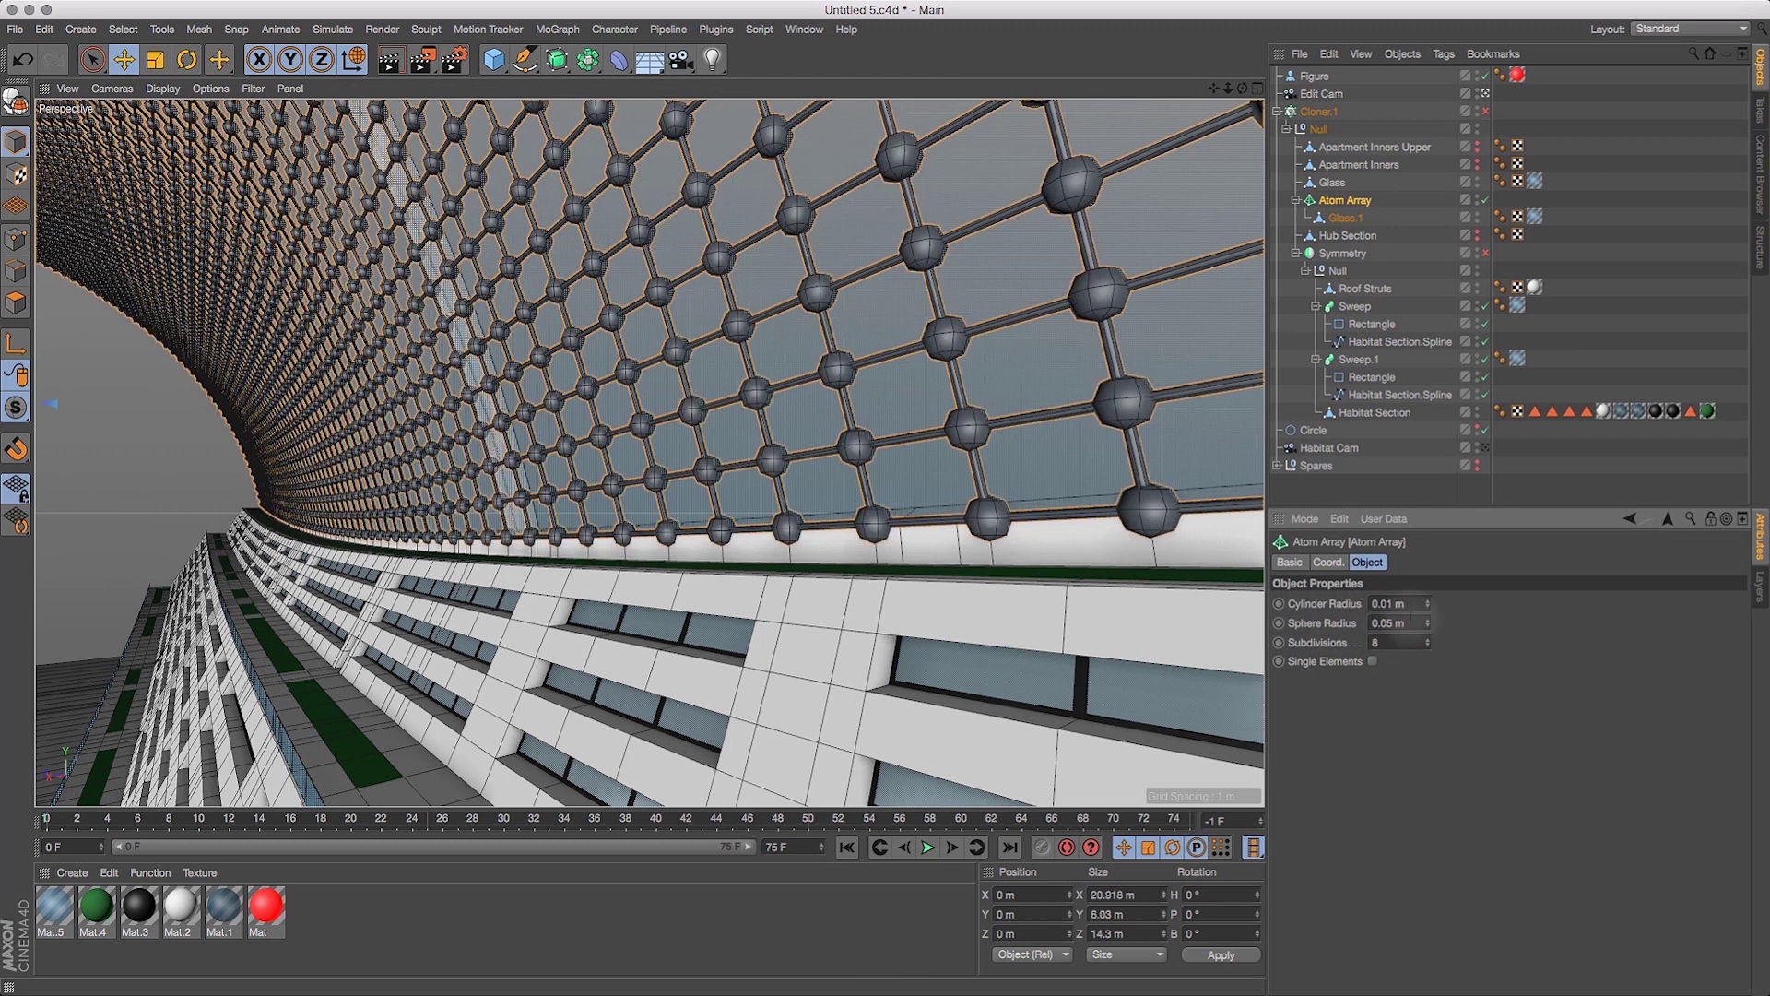
Set the Atom Array's sphere radius and cylinder radius both to 0.02 m.
{"action": "type", "text": "0."}
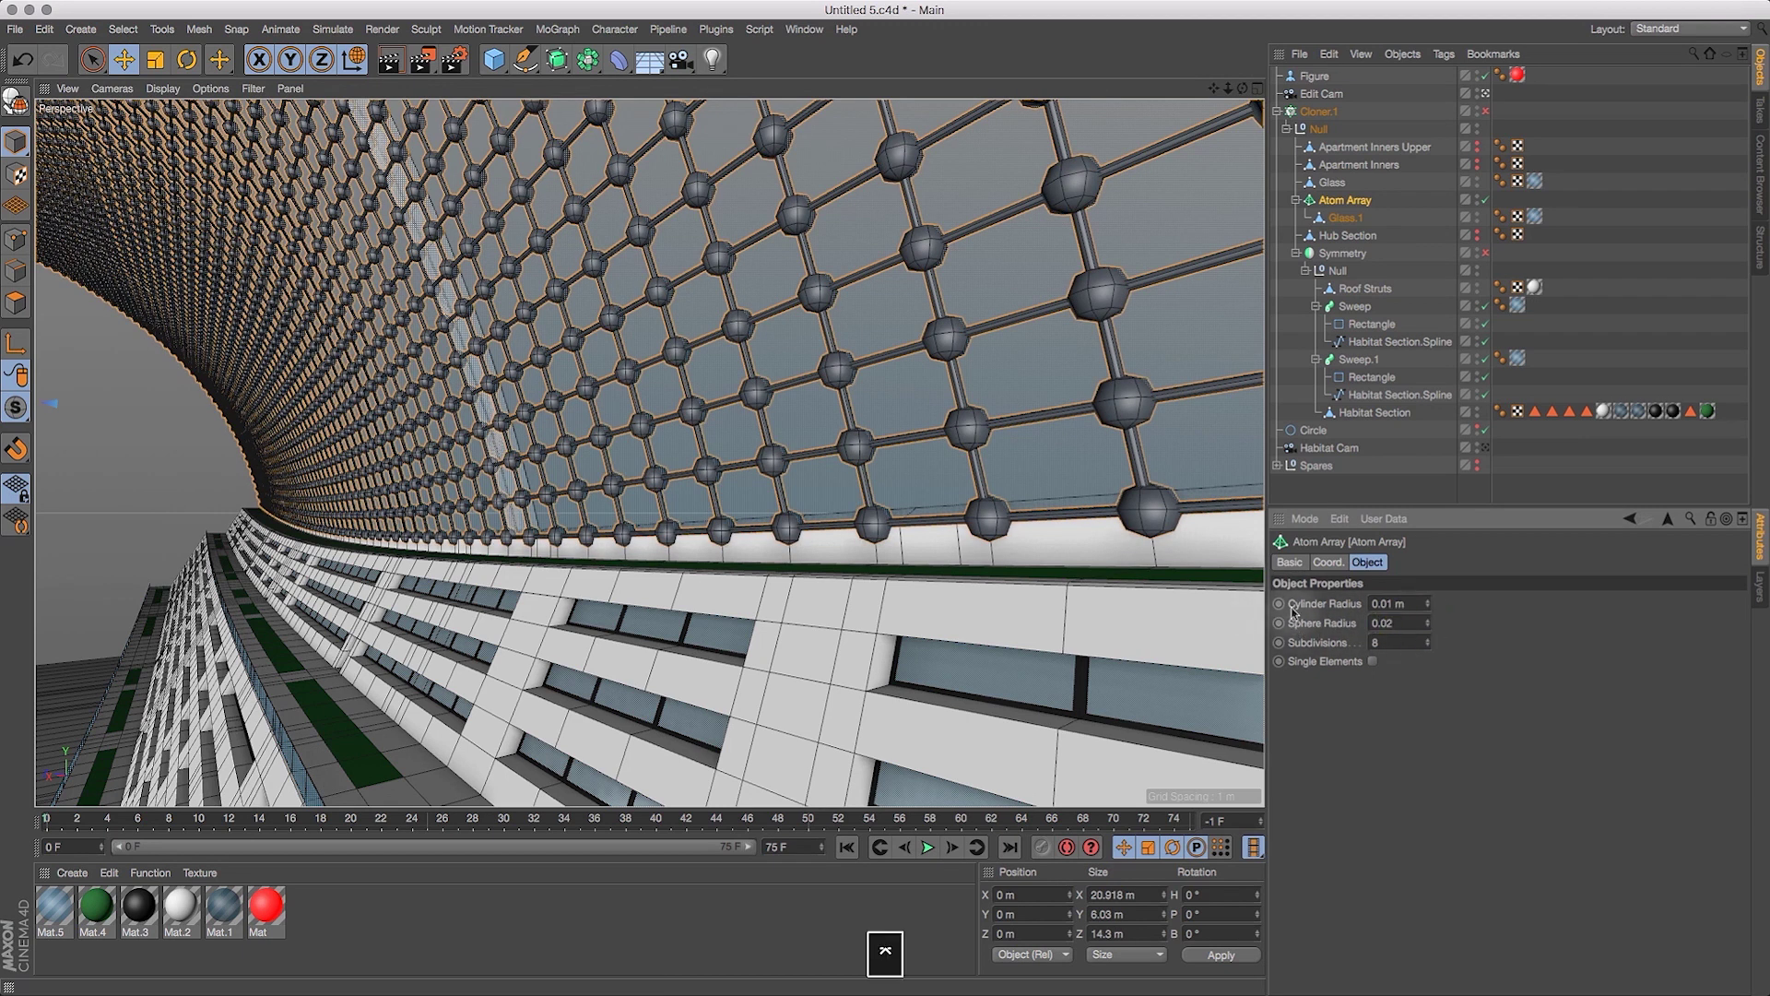
{"action": "key", "text": "Return"}
{"action": "left_click_drag", "start_coordinate": [1411, 605], "coordinate": [1305, 598]}
{"action": "type", "text": "0.02"}
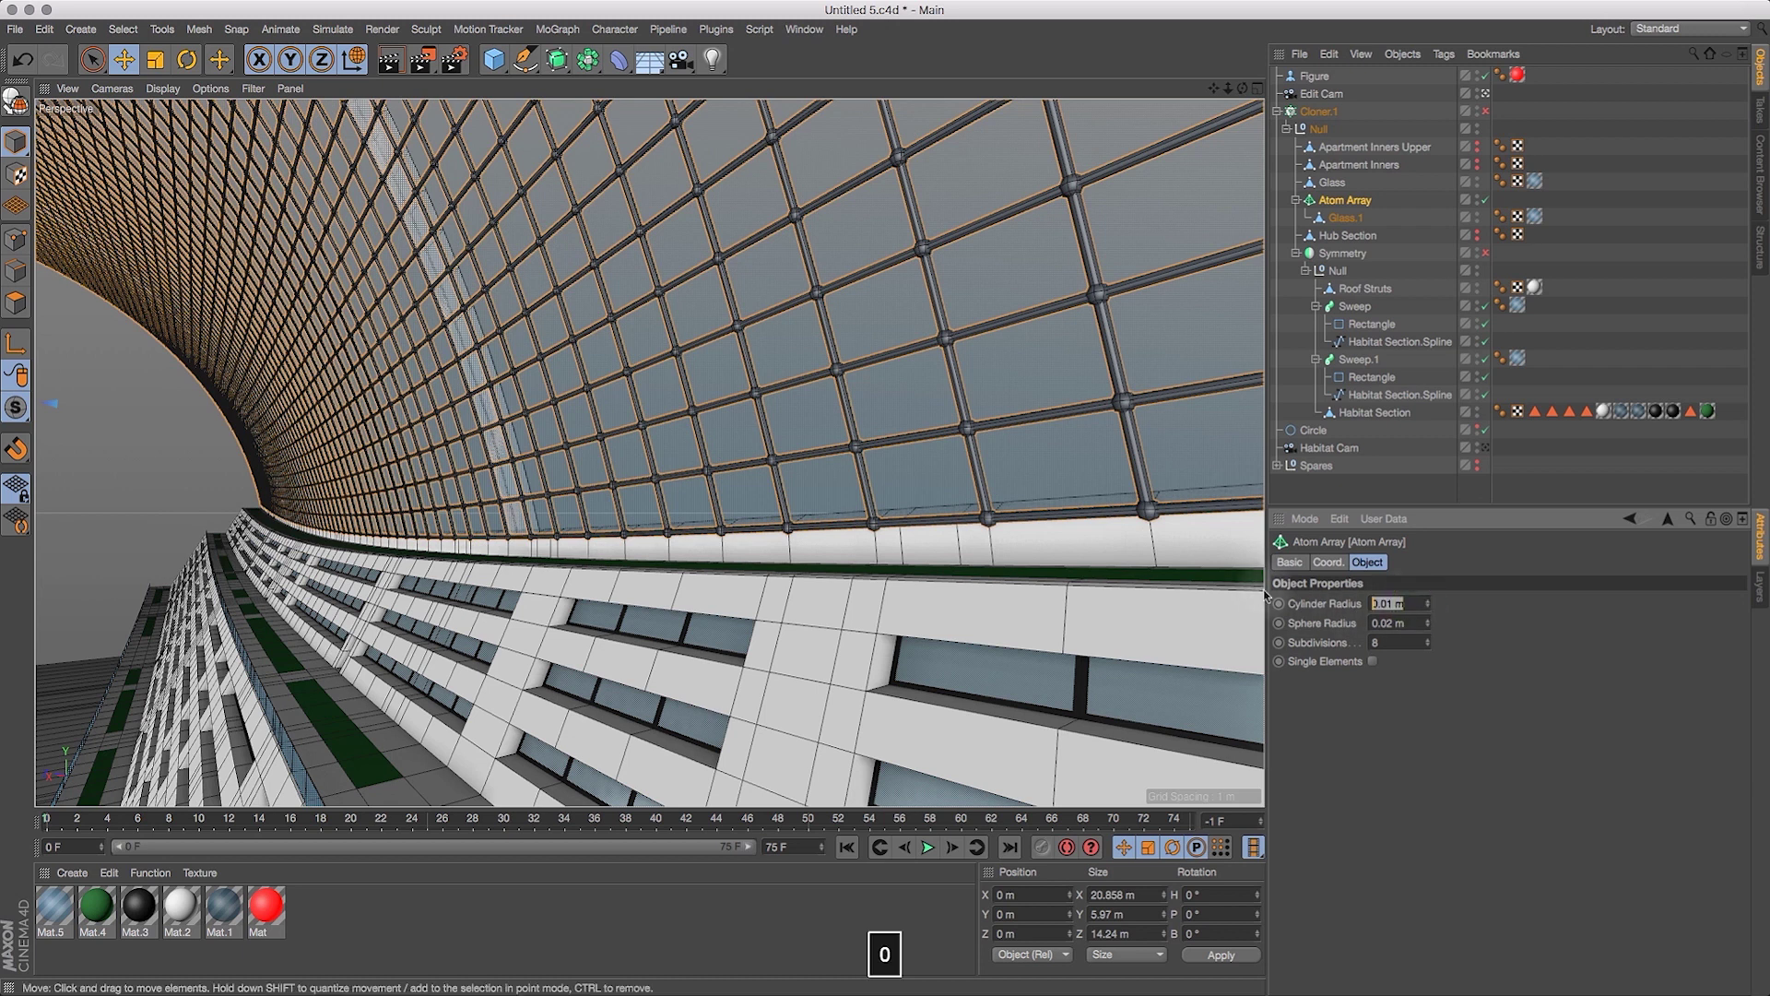
{"action": "key", "text": "Return"}
Set the Atom Array's cylinder and sphere radii to 0.3 cm and render a preview of the view.
{"action": "left_click_drag", "start_coordinate": [1416, 624], "coordinate": [1300, 611]}
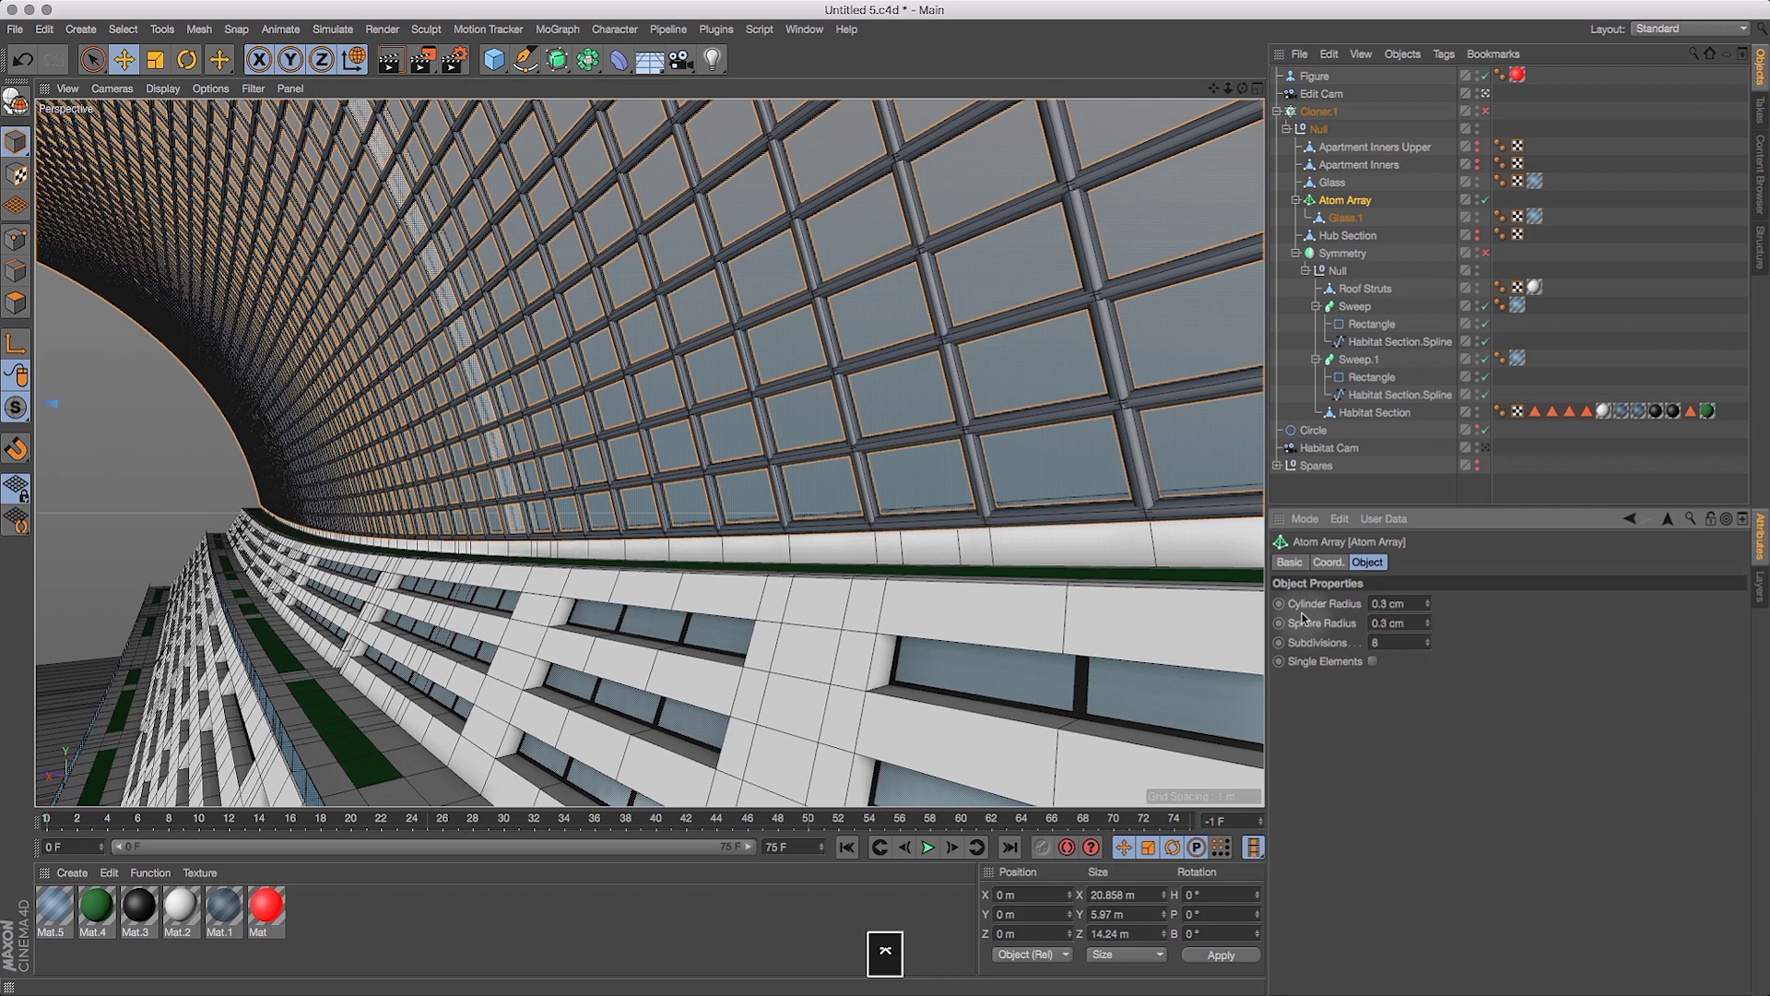
{"action": "mouse_move", "coordinate": [1228, 89]}
{"action": "left_mouse_down"}
{"action": "mouse_move", "coordinate": [1349, 70]}
{"action": "mouse_move", "coordinate": [1286, 104]}
{"action": "mouse_move", "coordinate": [1218, 102]}
{"action": "left_mouse_up"}
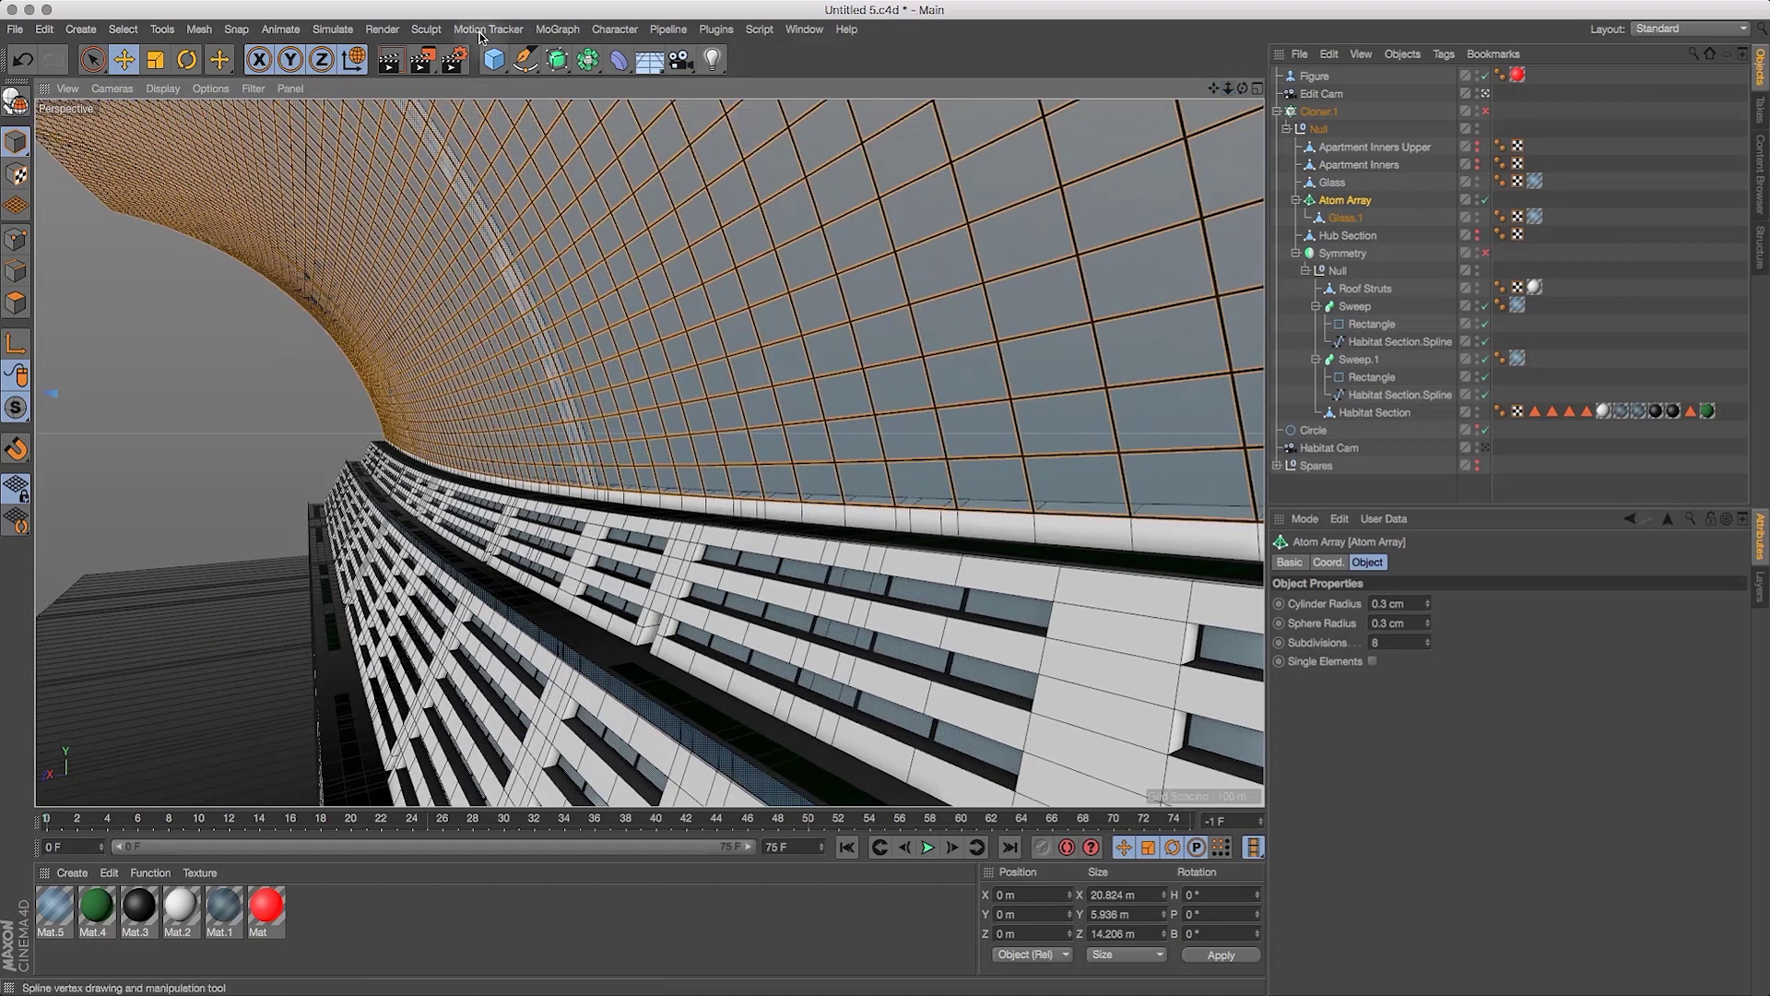
{"action": "left_click", "coordinate": [410, 74]}
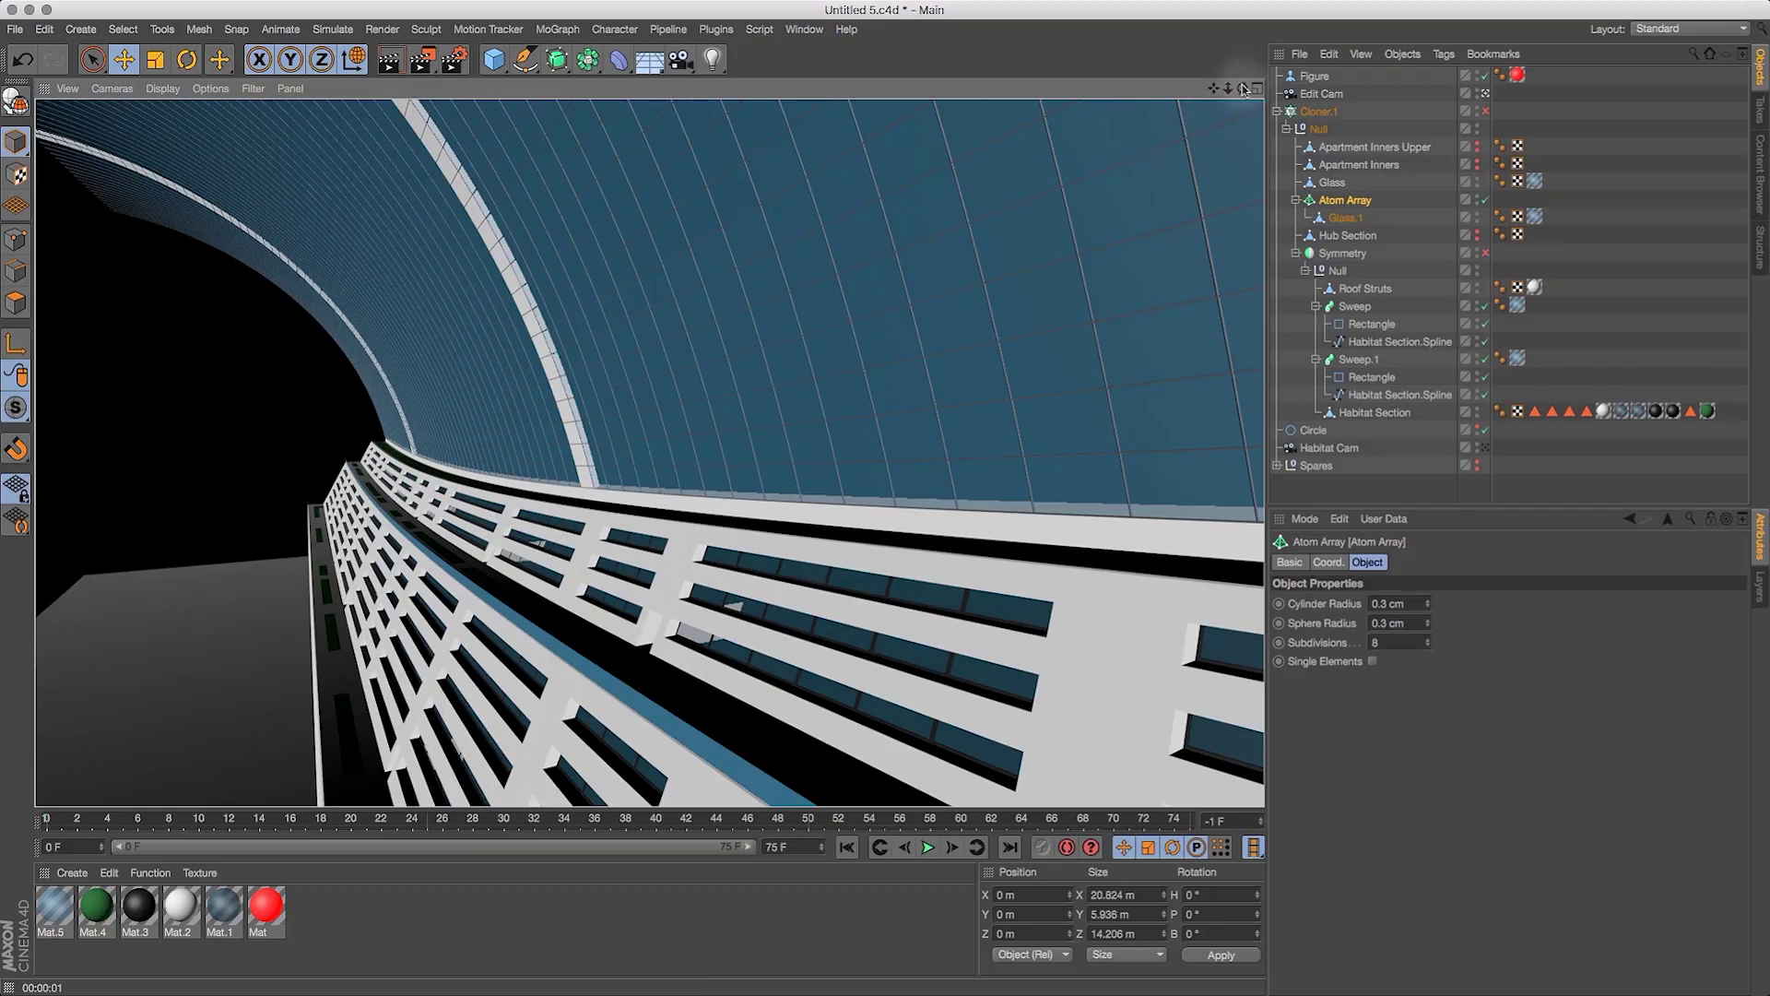
Set the Atom Array's subdivisions to 4.
{"action": "mouse_move", "coordinate": [1265, 93]}
{"action": "left_mouse_down"}
{"action": "mouse_move", "coordinate": [1247, 94]}
{"action": "mouse_move", "coordinate": [1420, 45]}
{"action": "mouse_move", "coordinate": [1406, 106]}
{"action": "left_mouse_up"}
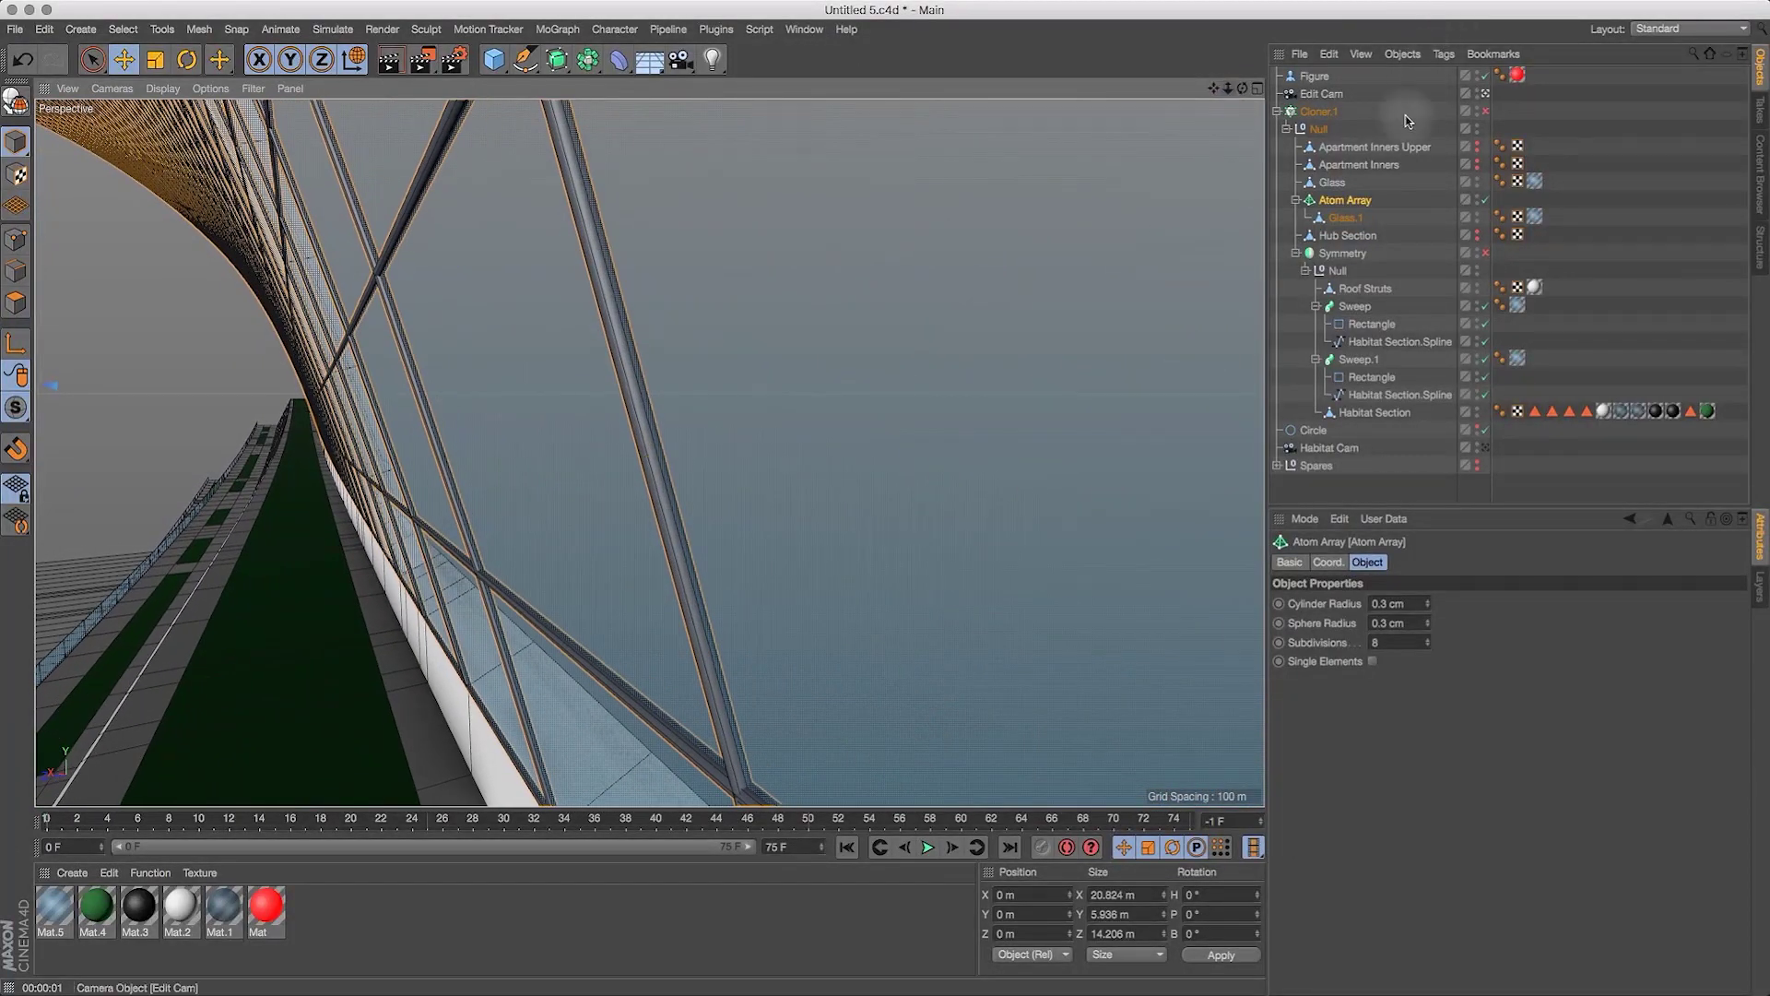
{"action": "double_click", "coordinate": [1374, 643]}
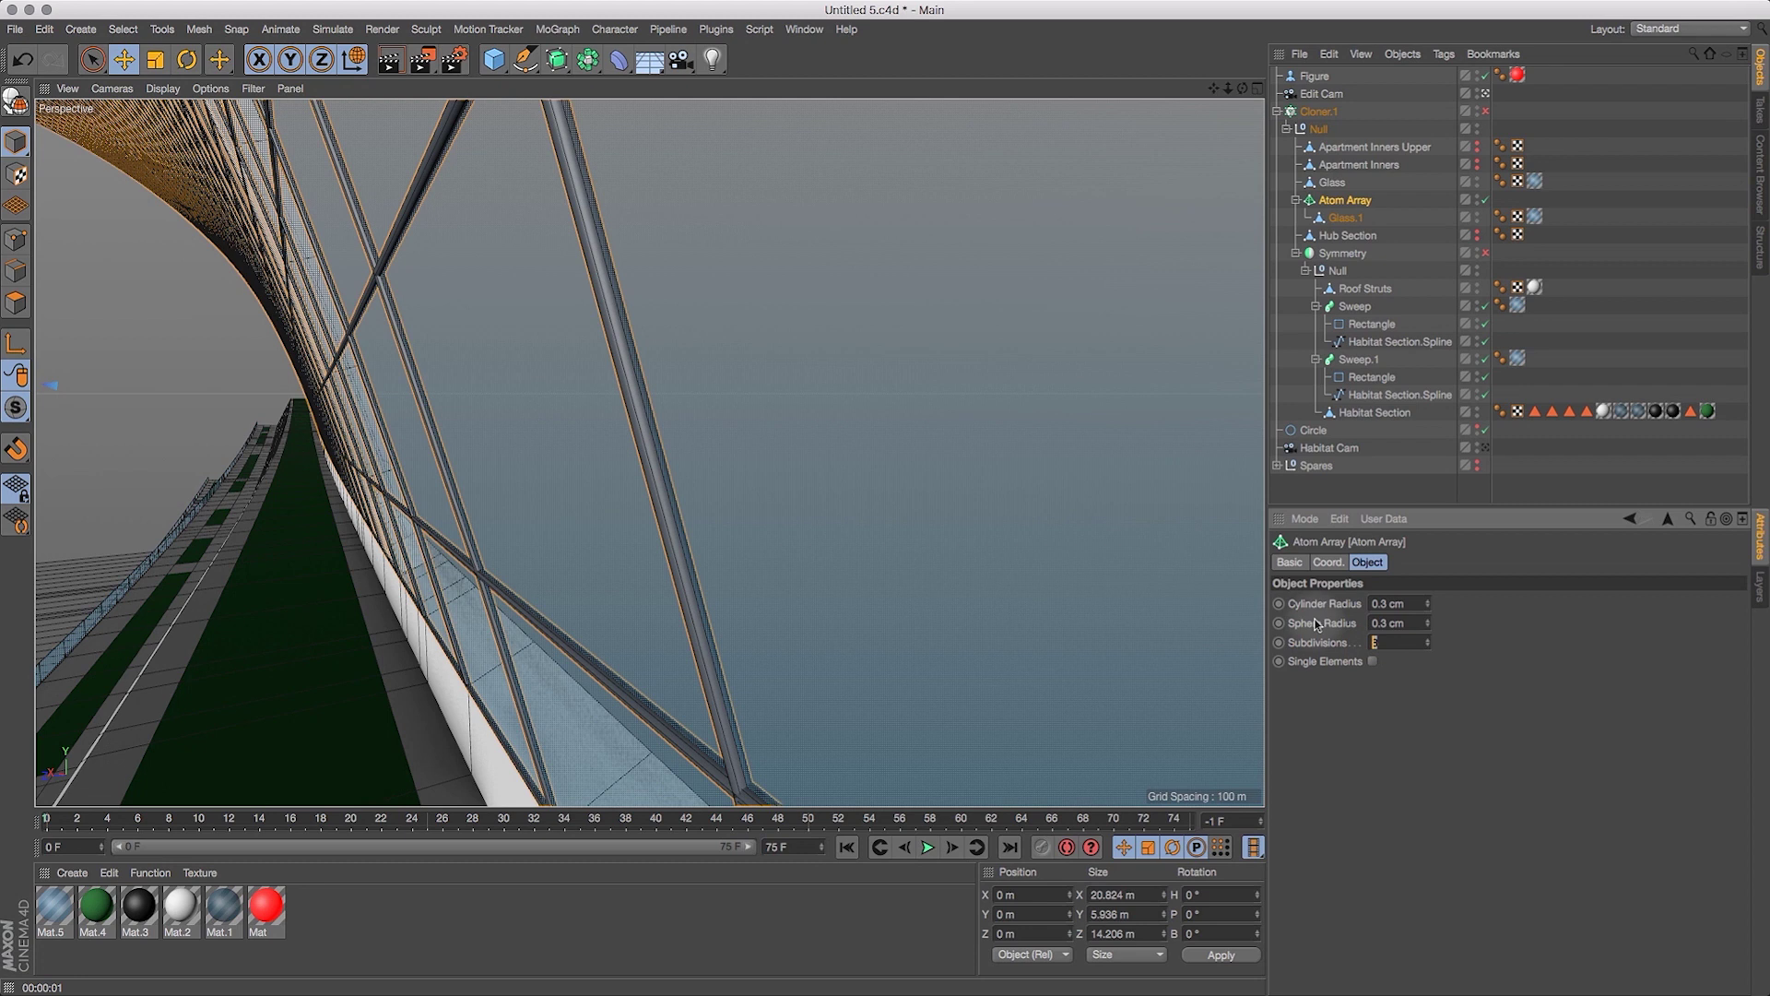
{"action": "left_click", "coordinate": [1392, 645]}
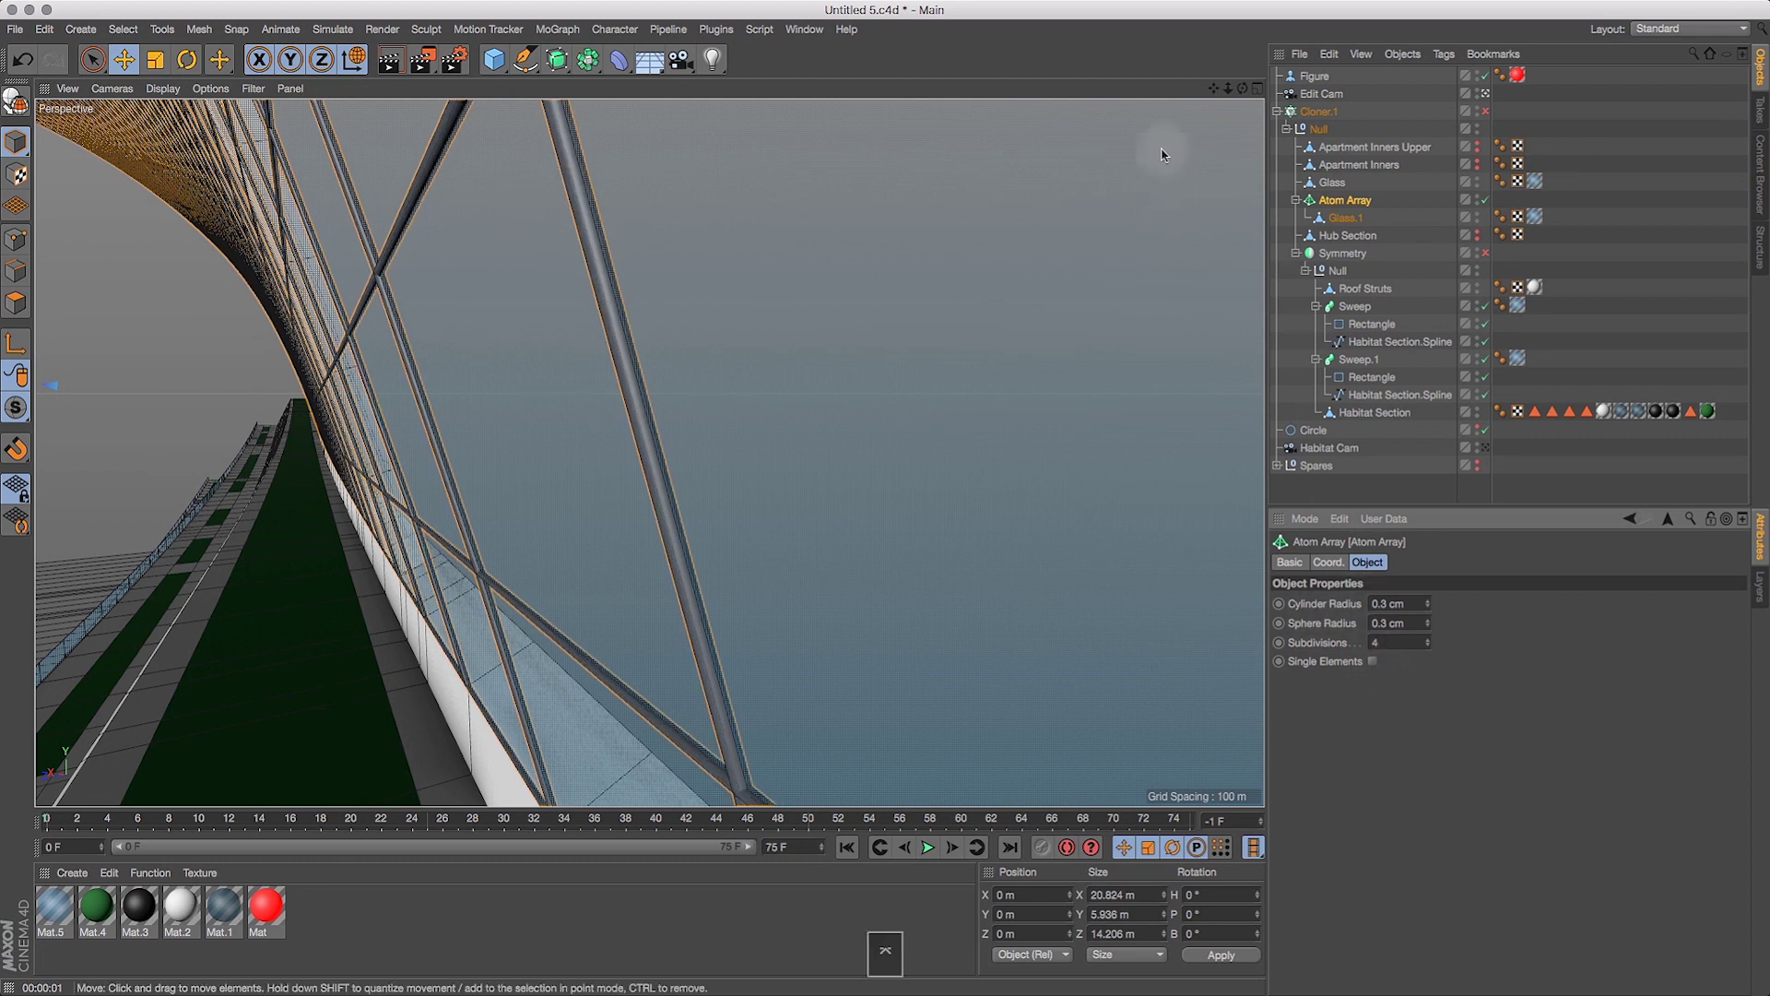
Enable the Symmetry object to mirror the habitat side and render a preview of the view.
{"action": "left_click_drag", "start_coordinate": [1227, 89], "coordinate": [1070, 256]}
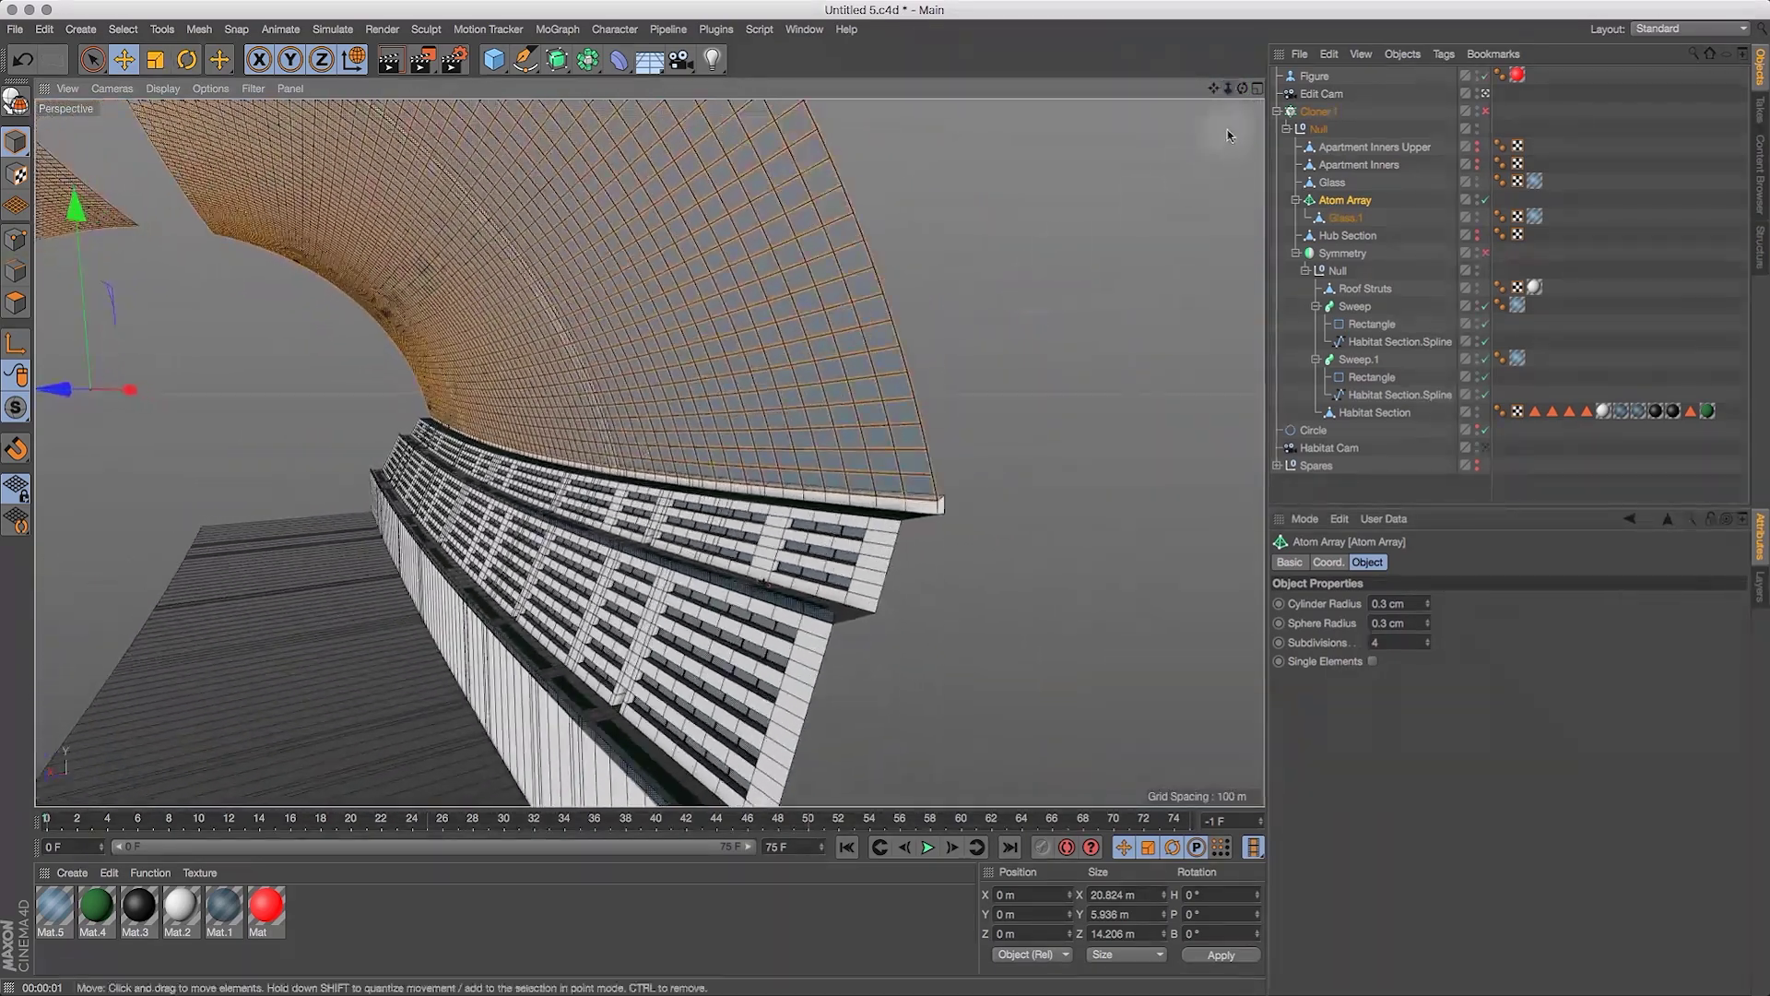
{"action": "left_click_drag", "start_coordinate": [1213, 88], "coordinate": [1424, 140]}
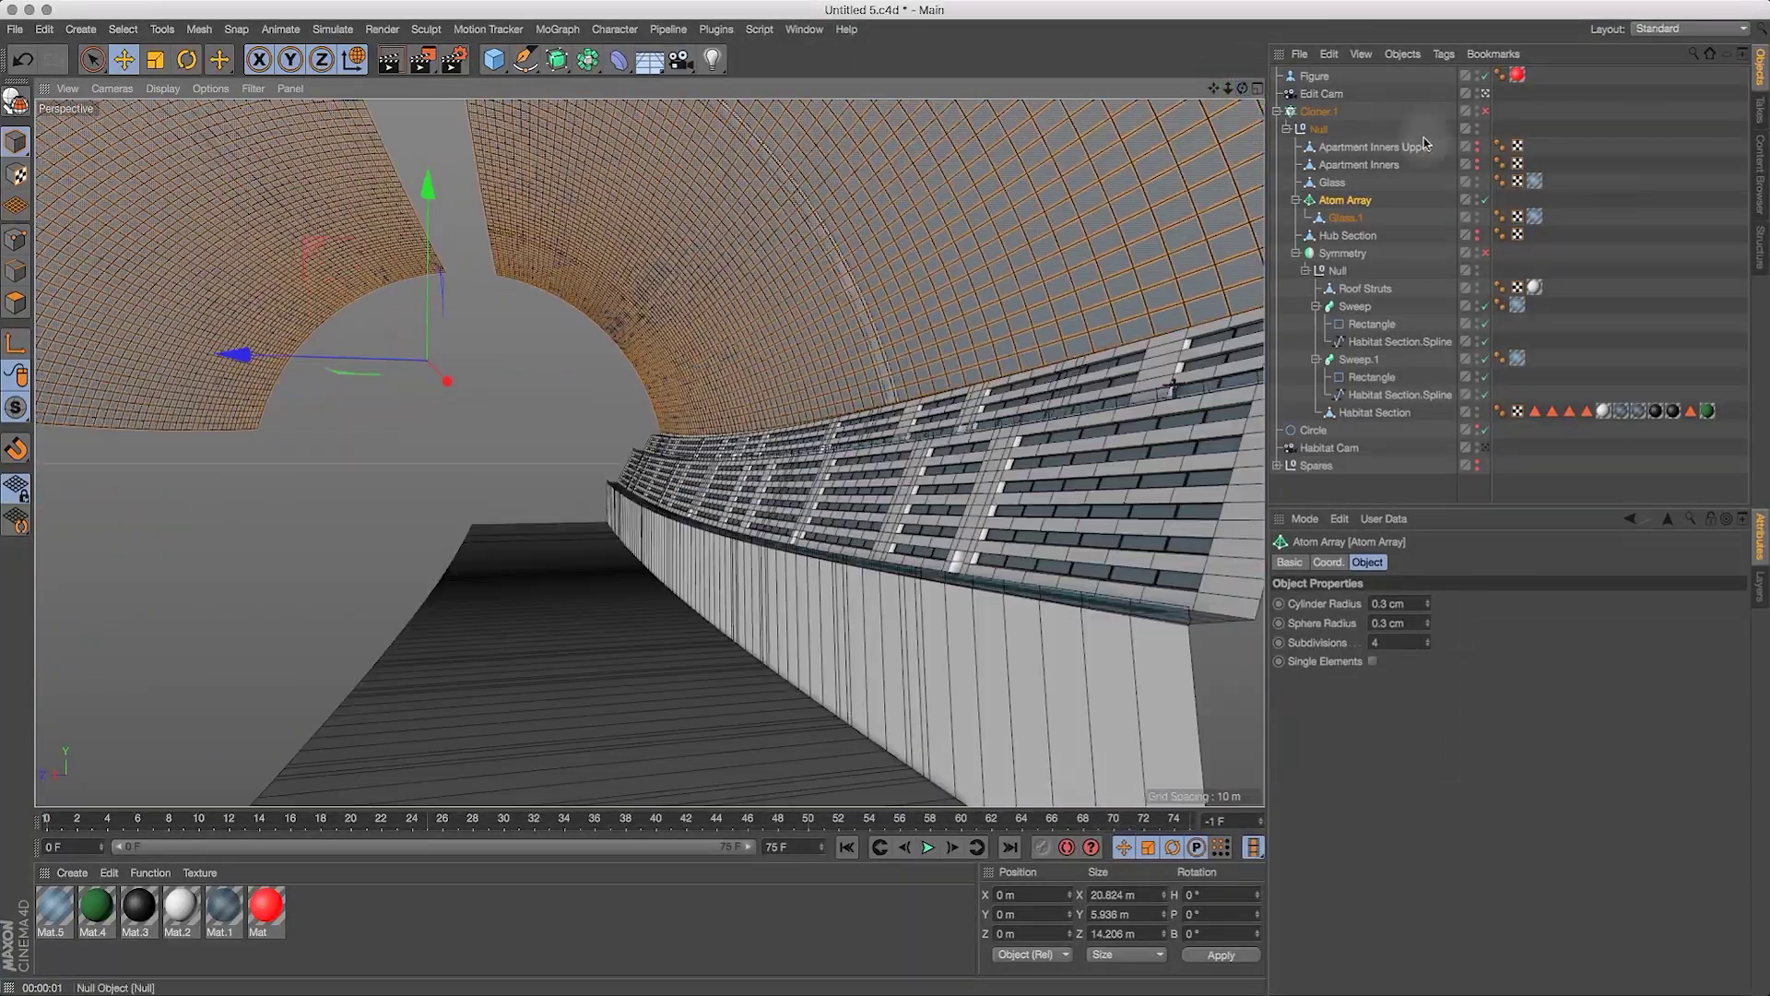
{"action": "left_click", "coordinate": [1483, 253]}
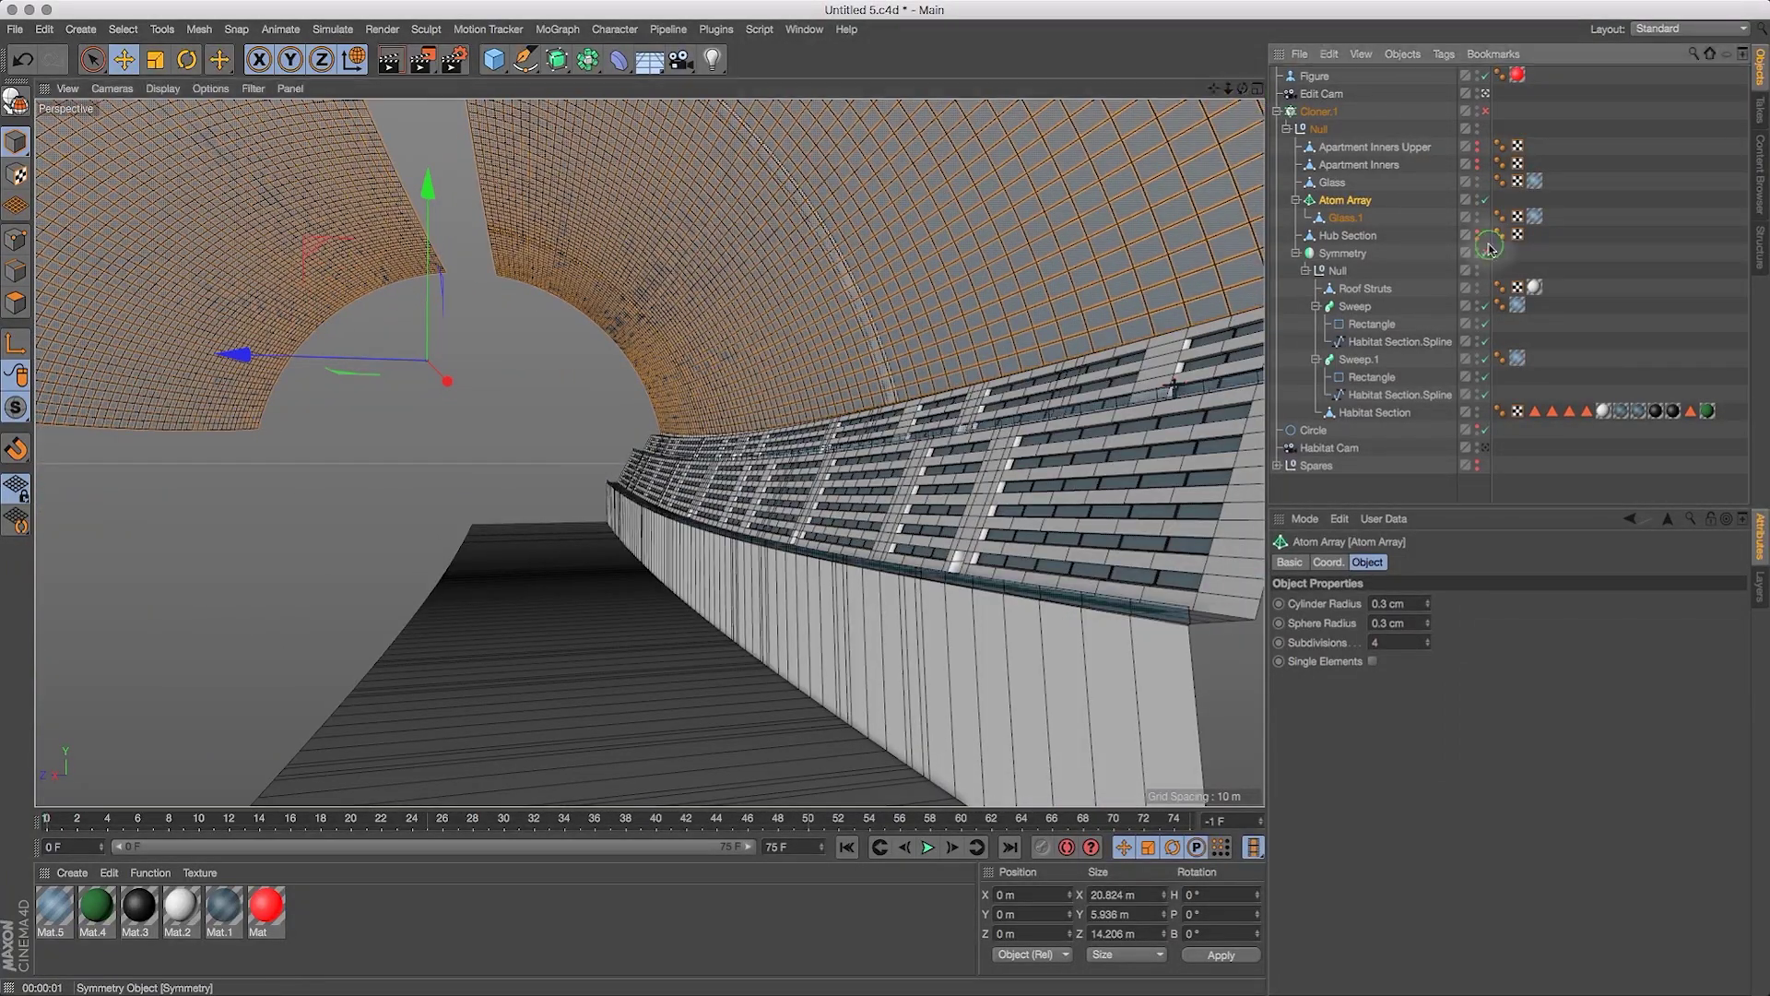
{"action": "left_click", "coordinate": [391, 61]}
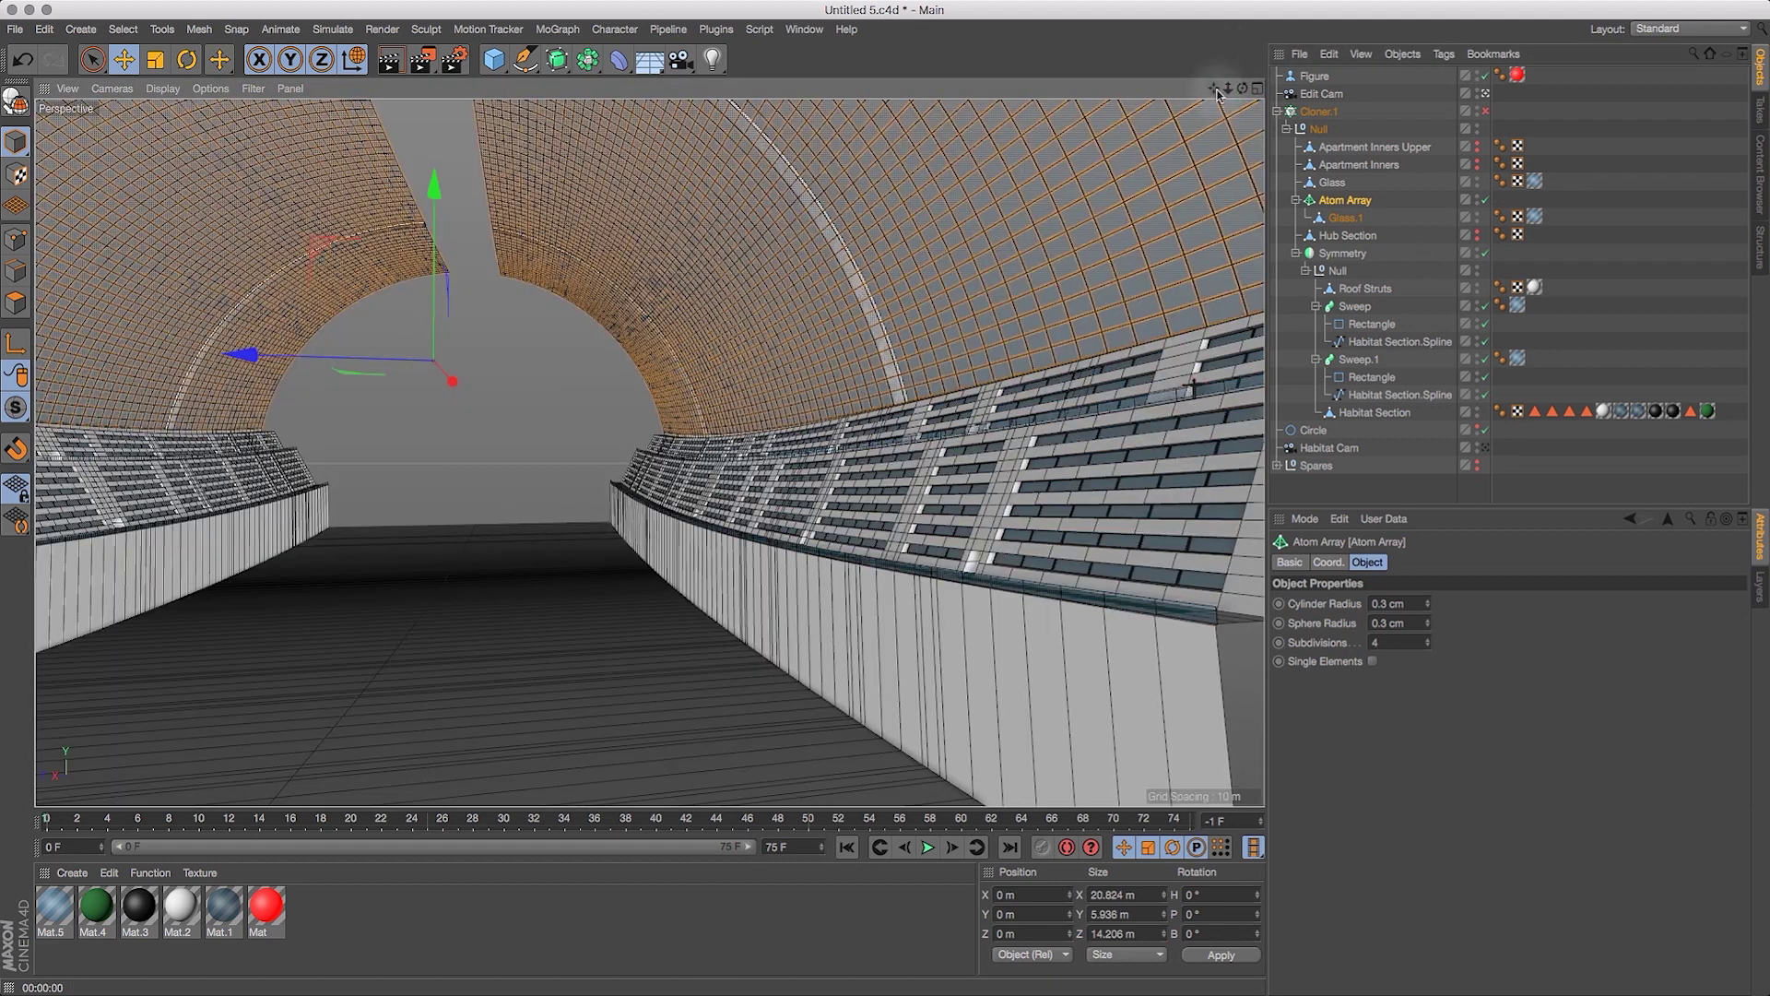
Make the Hub Section object visible and select it.
{"action": "left_click_drag", "start_coordinate": [1215, 90], "coordinate": [1269, 133]}
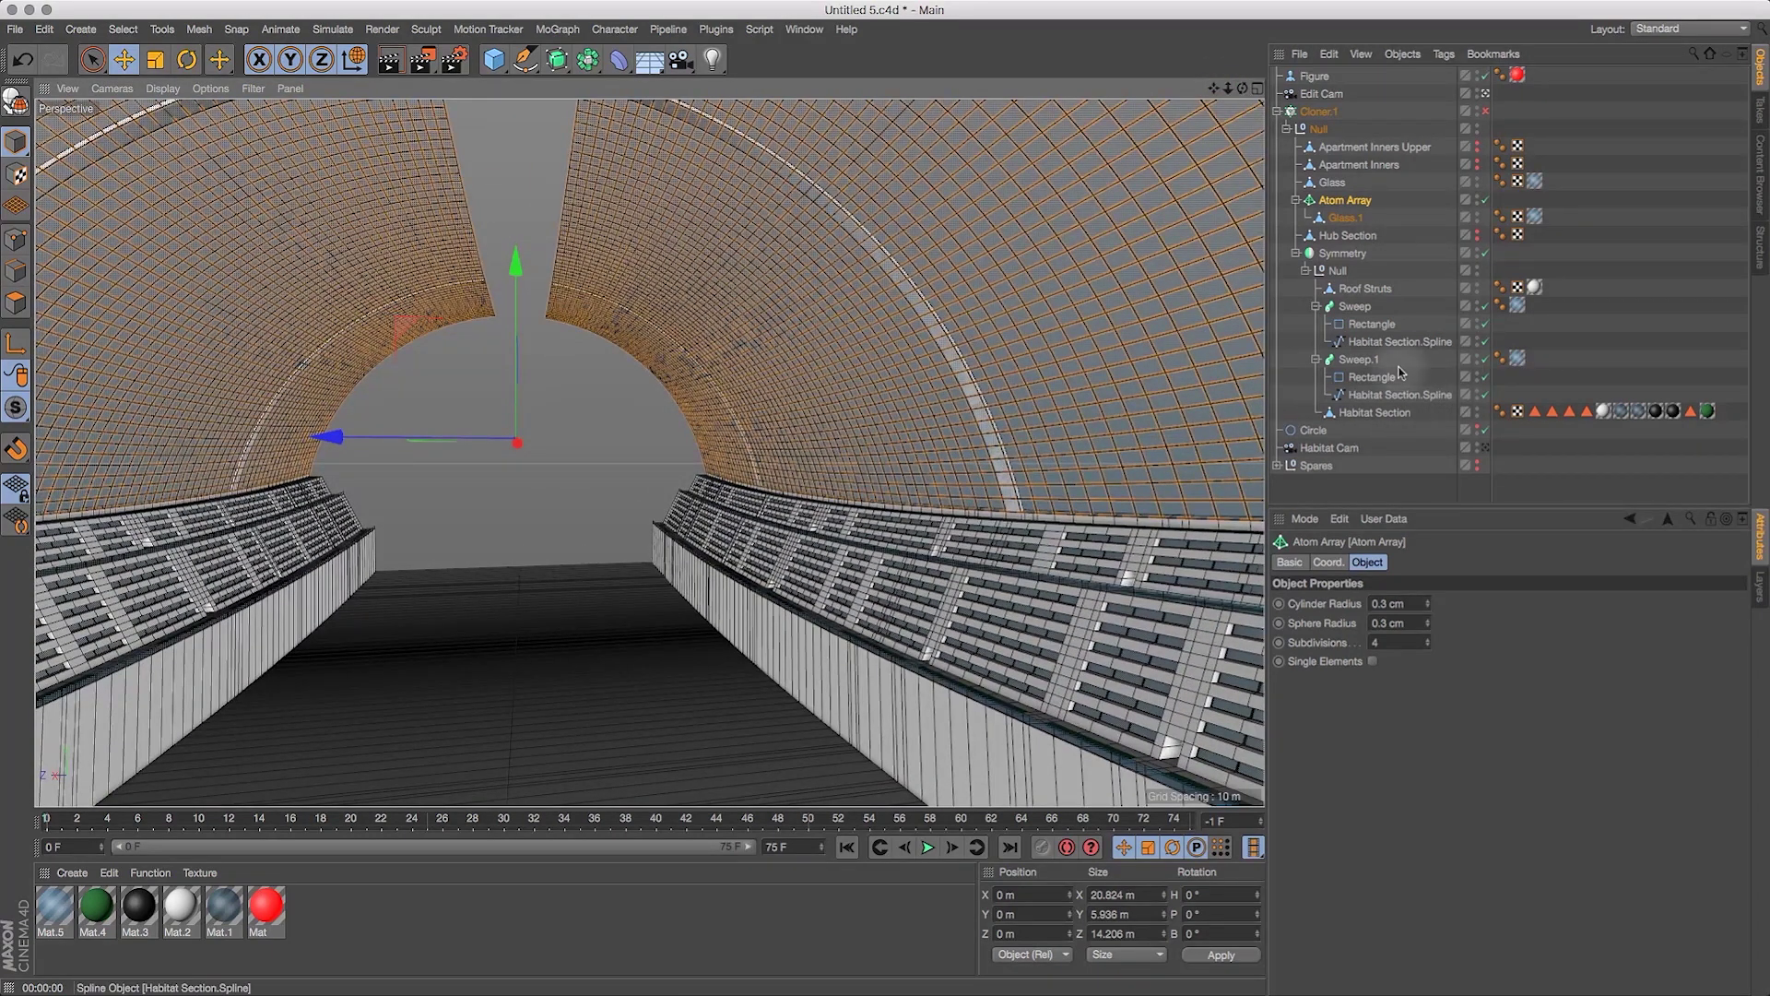
{"action": "left_click", "coordinate": [1477, 237], "text": "alt"}
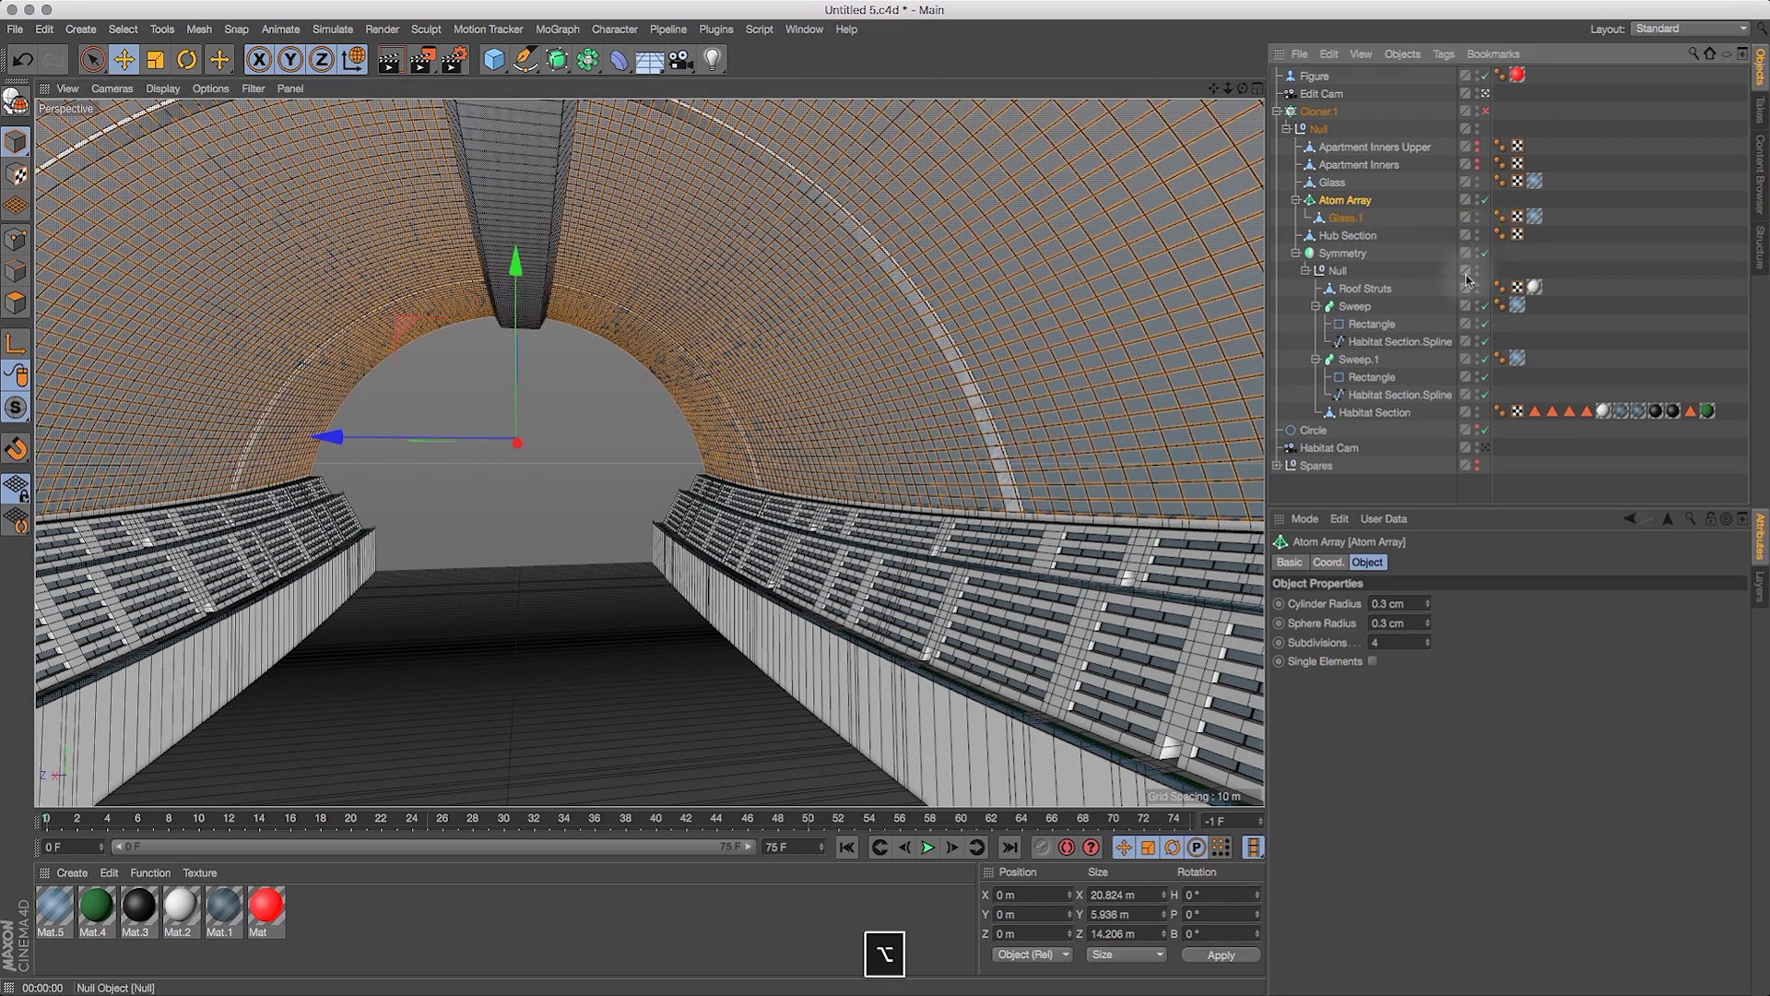
{"action": "left_click_drag", "start_coordinate": [1244, 92], "coordinate": [1260, 247]}
{"action": "mouse_move", "coordinate": [1243, 89]}
{"action": "left_mouse_down"}
{"action": "mouse_move", "coordinate": [1231, 110]}
{"action": "mouse_move", "coordinate": [1224, 76]}
{"action": "mouse_move", "coordinate": [1249, 105]}
{"action": "left_mouse_up"}
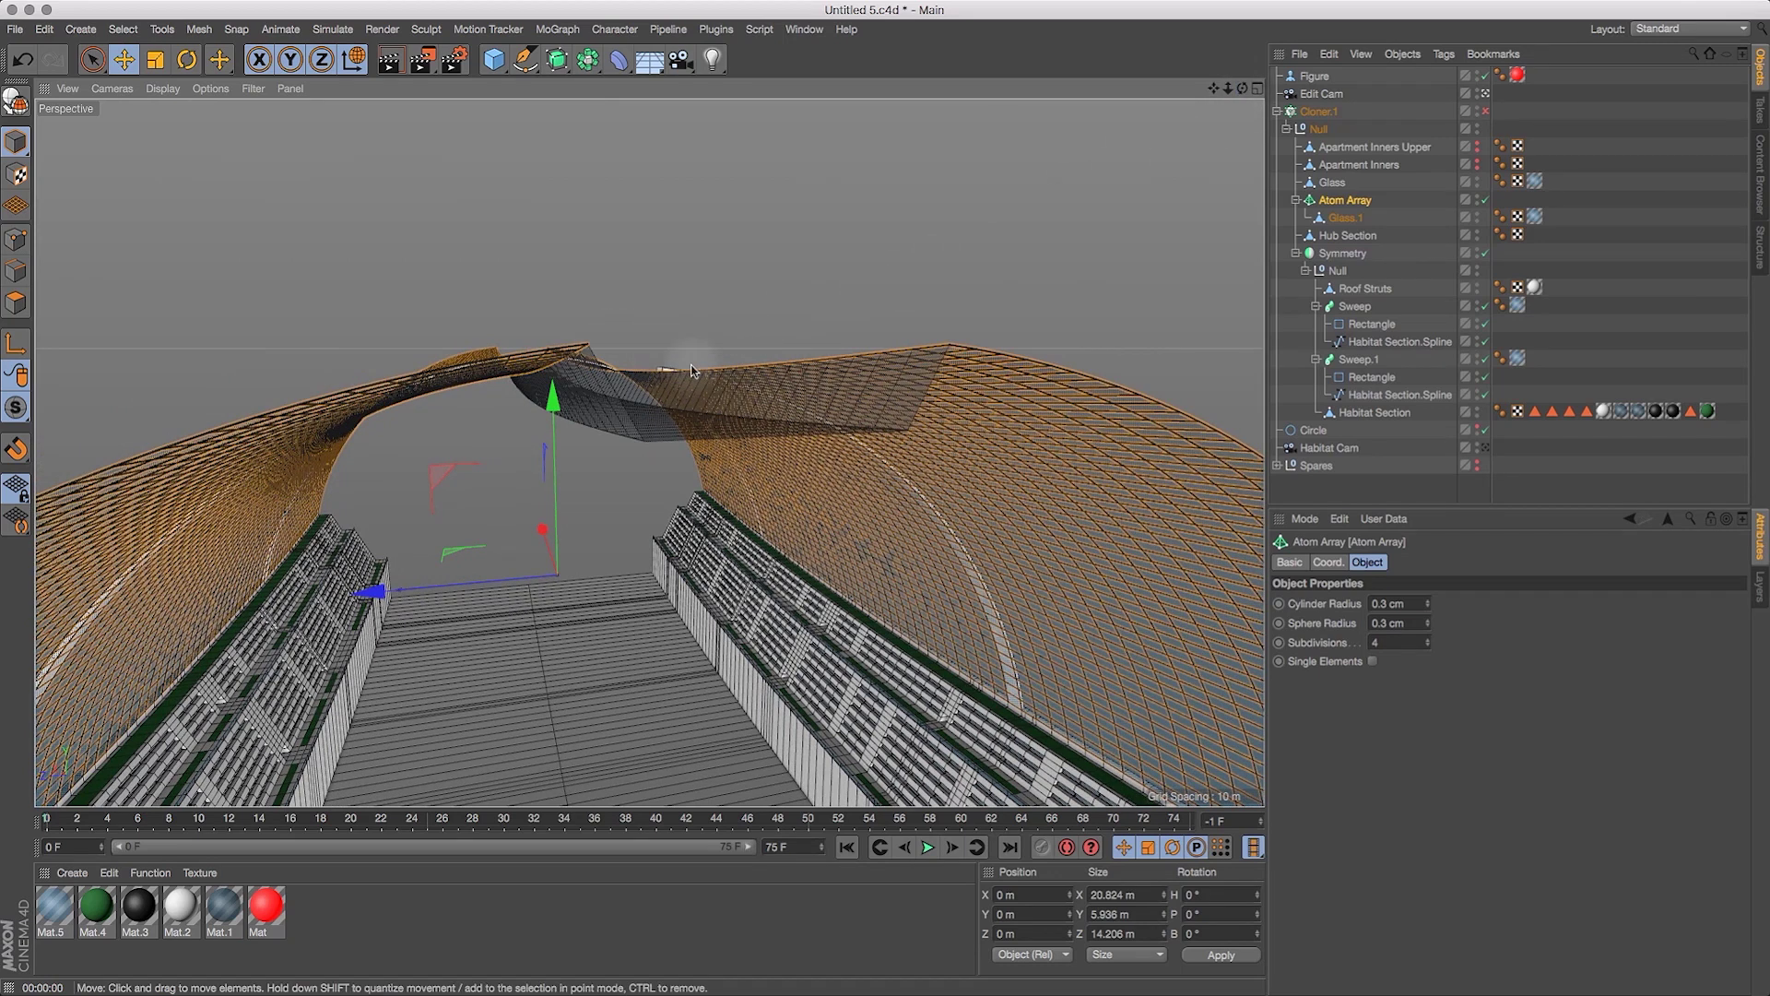
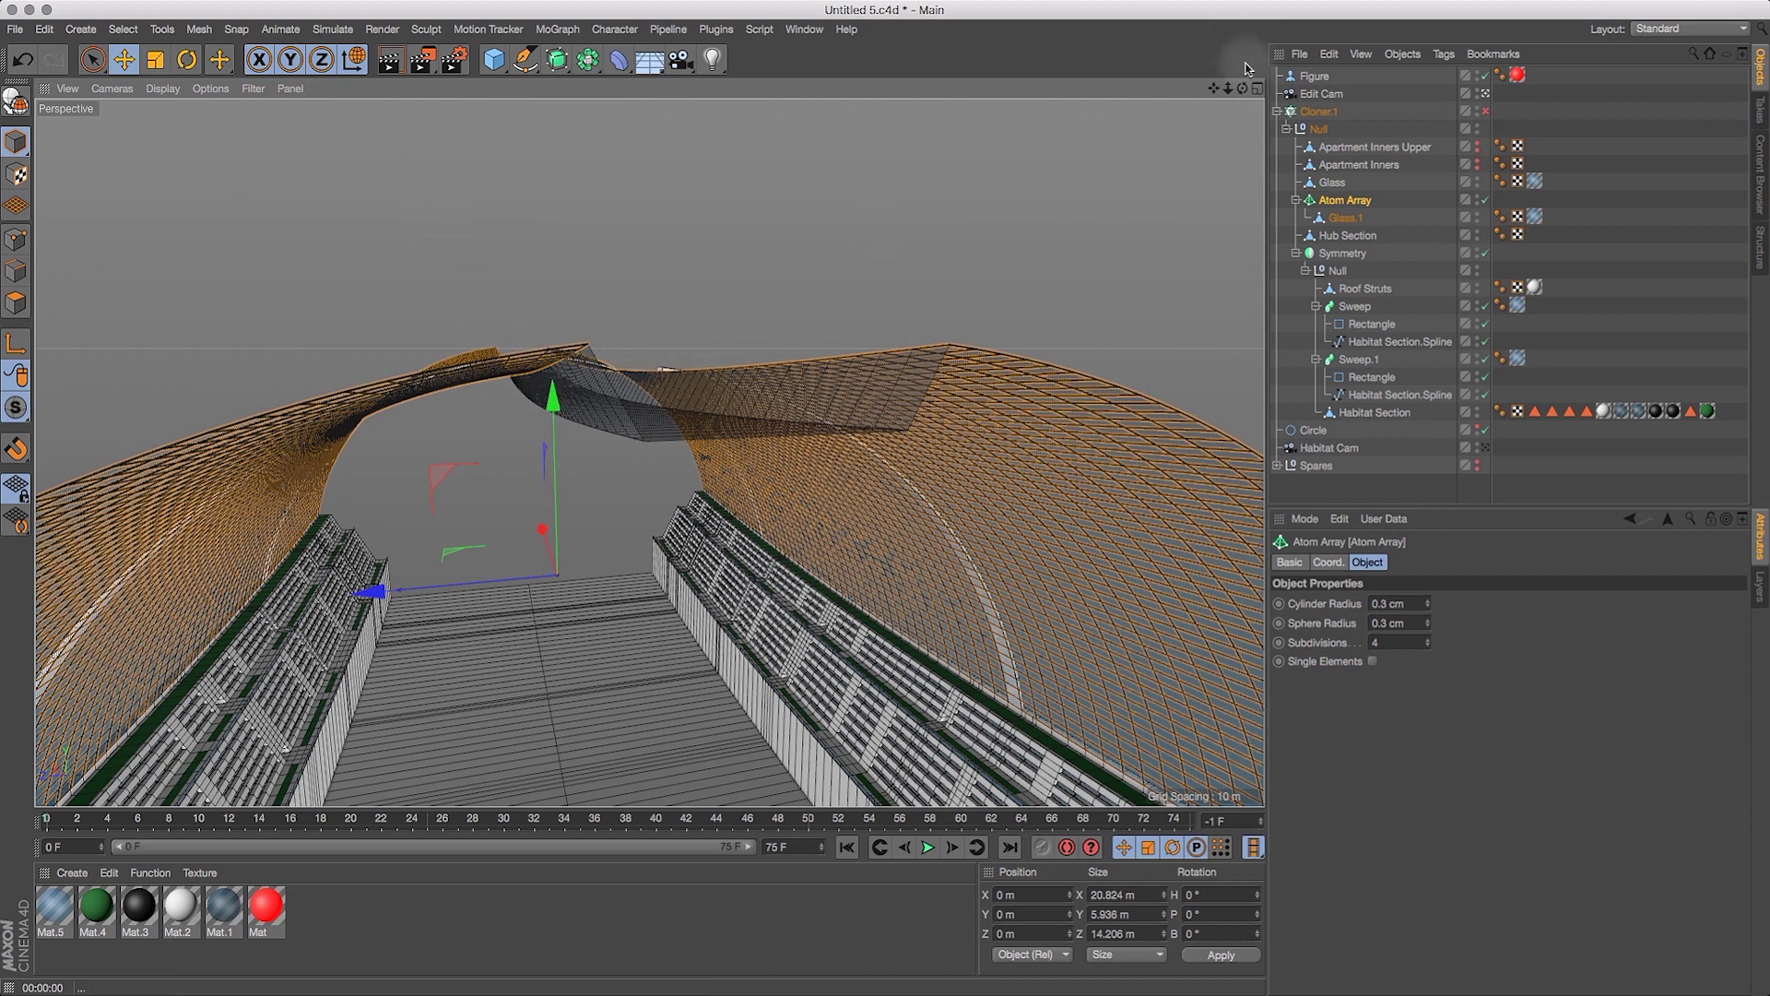
{"action": "left_click_drag", "start_coordinate": [1228, 95], "coordinate": [573, 273]}
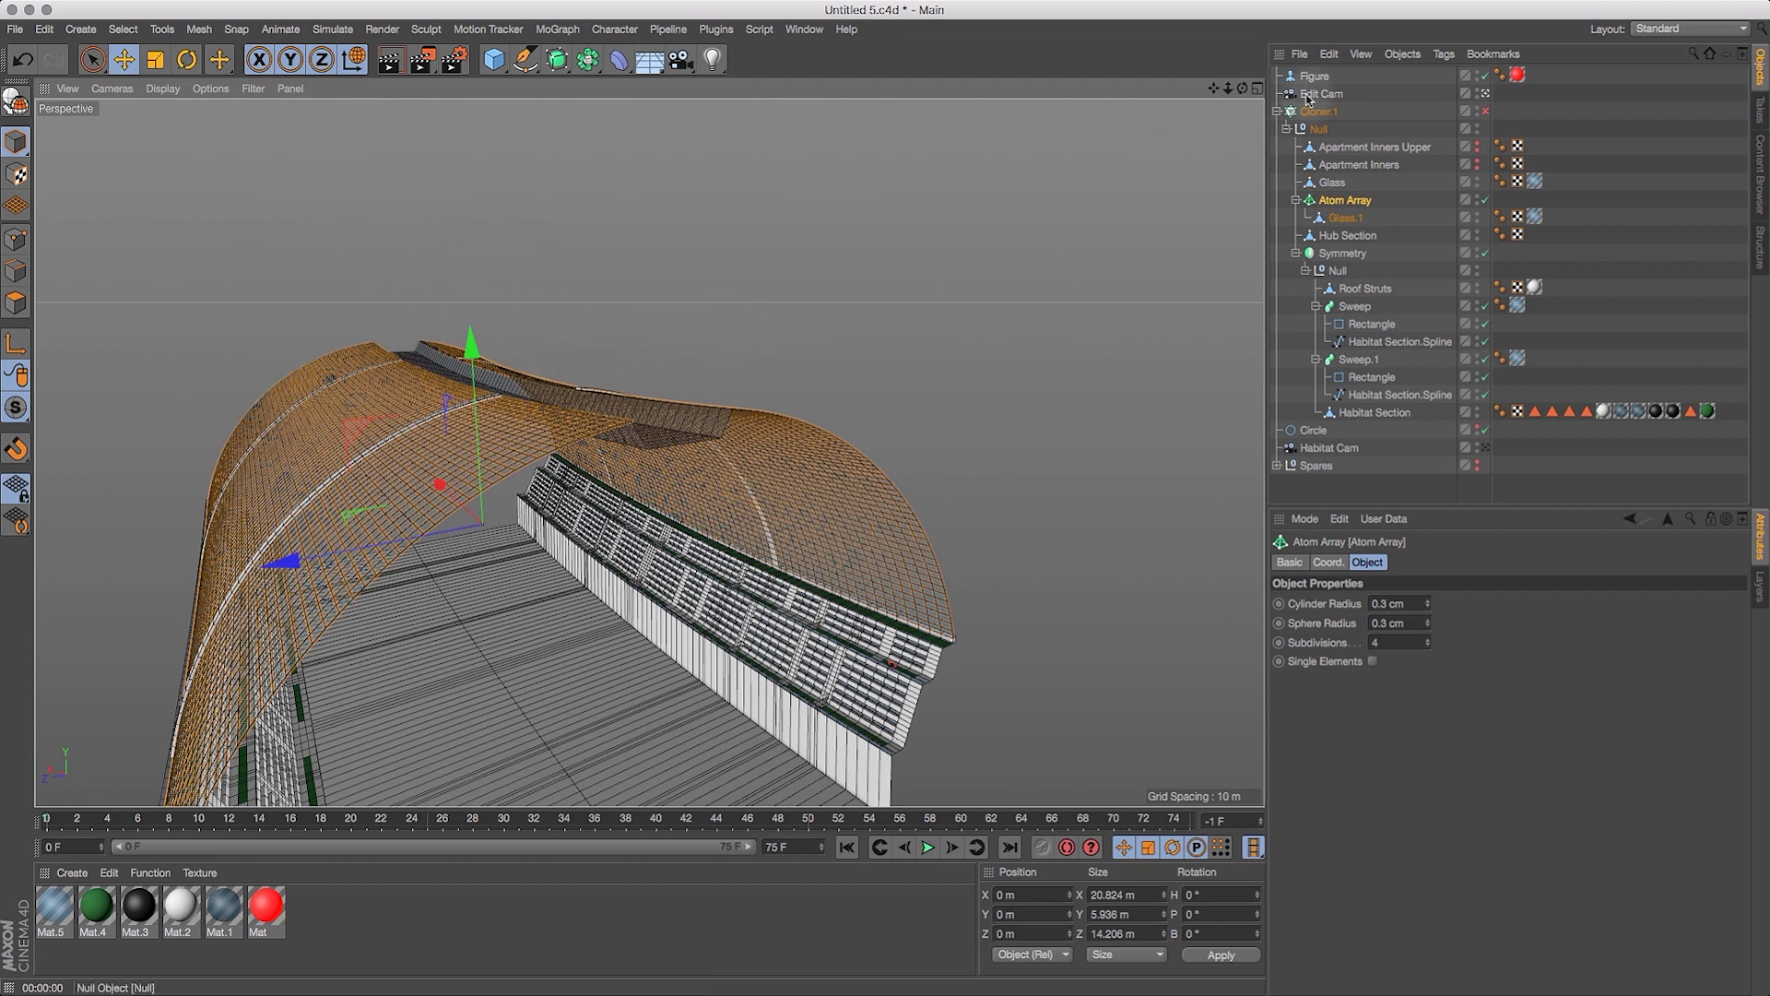
{"action": "left_click_drag", "start_coordinate": [1230, 86], "coordinate": [1268, 122]}
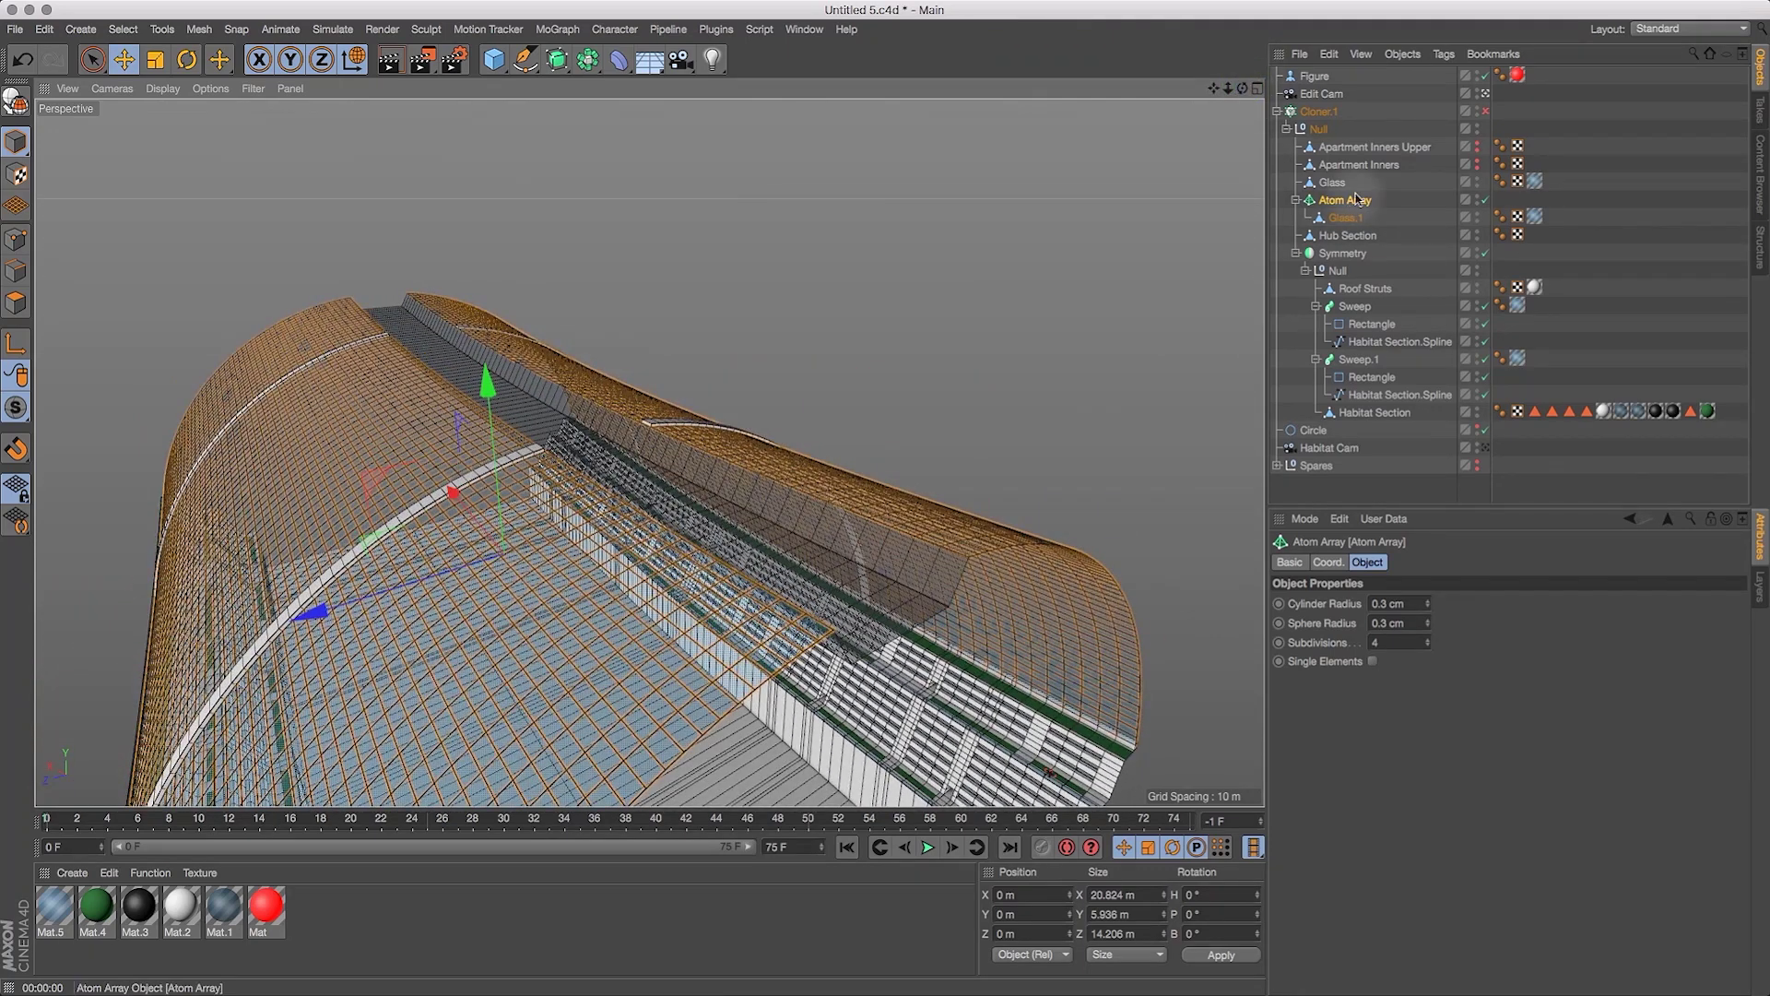
{"action": "left_click", "coordinate": [1346, 235]}
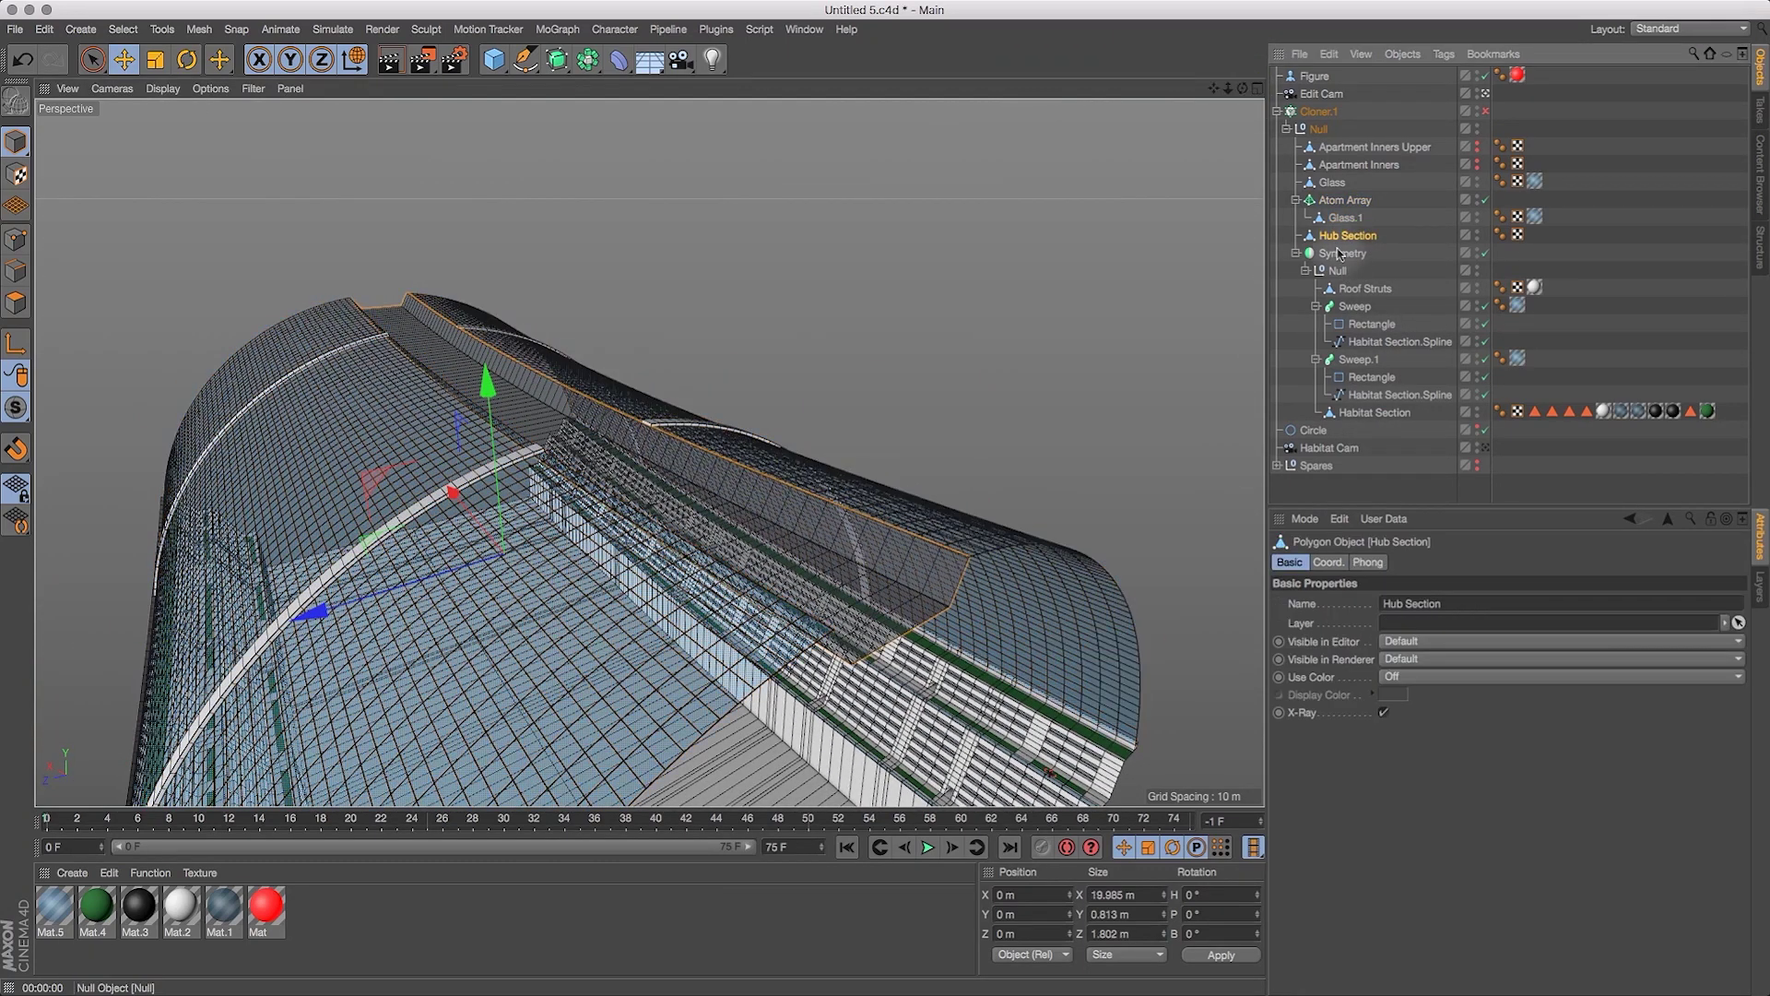
Switch to edge editing on the Hub Section and activate the Path Selection tool.
{"action": "left_click_drag", "start_coordinate": [1227, 88], "coordinate": [1209, 162]}
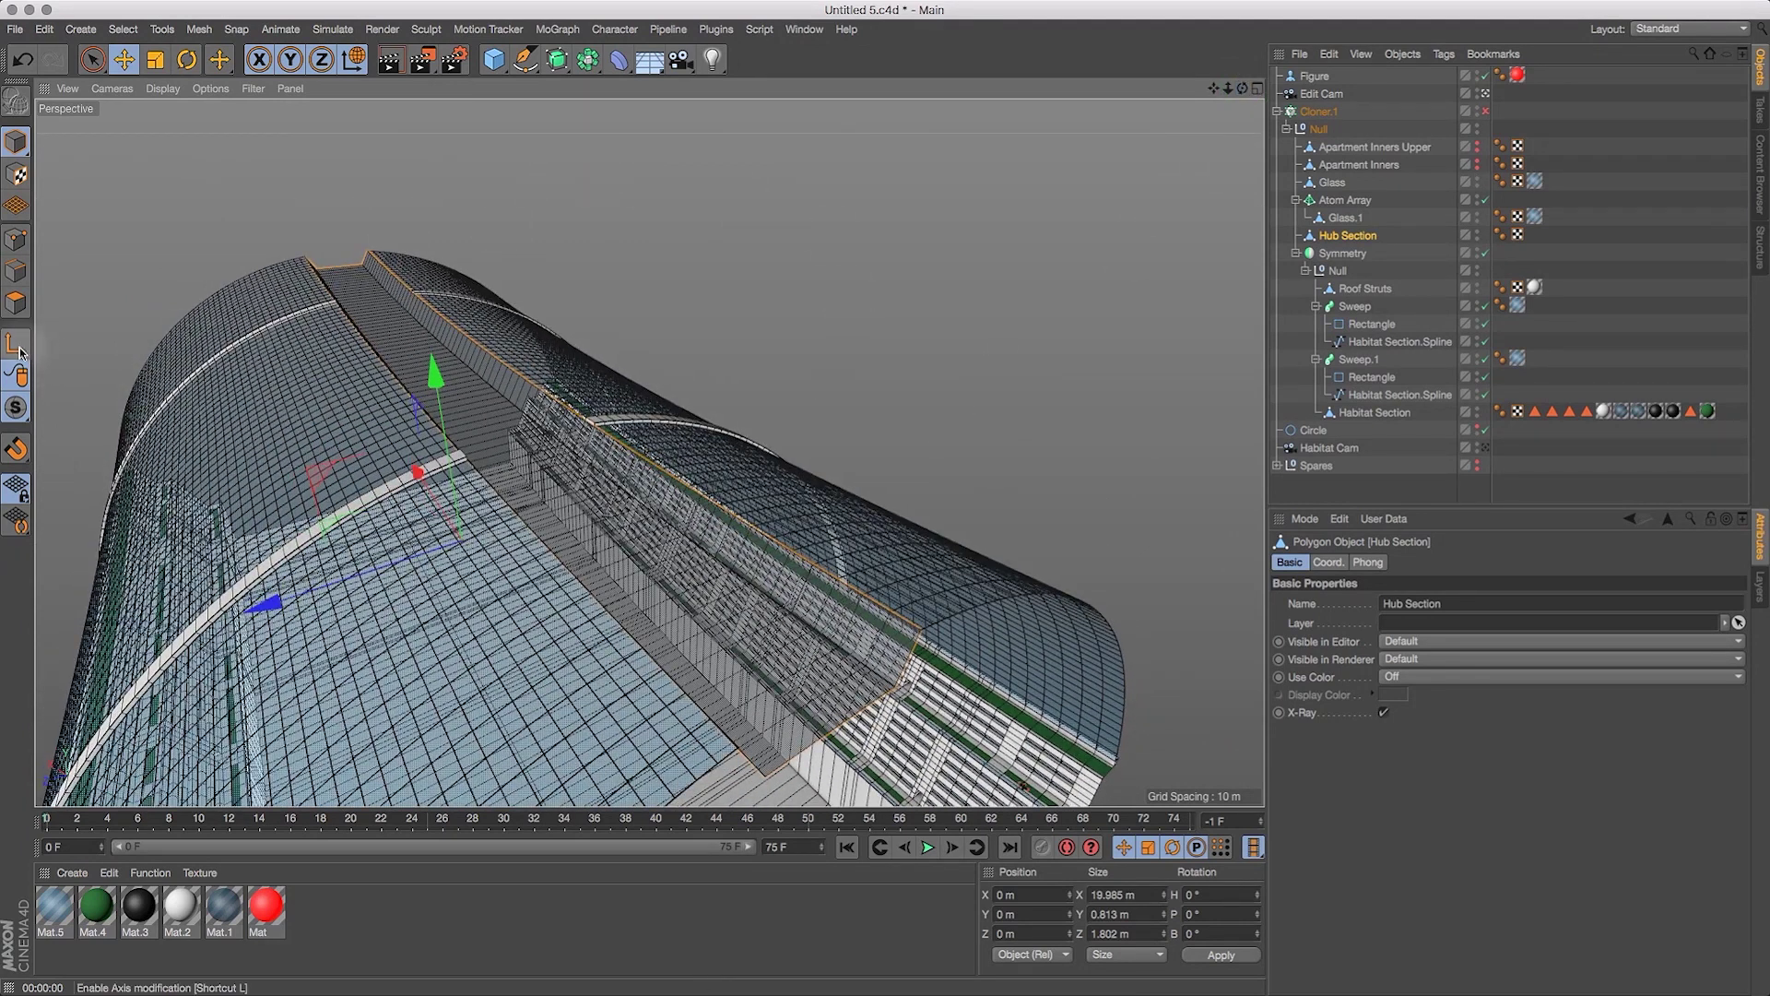
{"action": "left_click", "coordinate": [15, 271]}
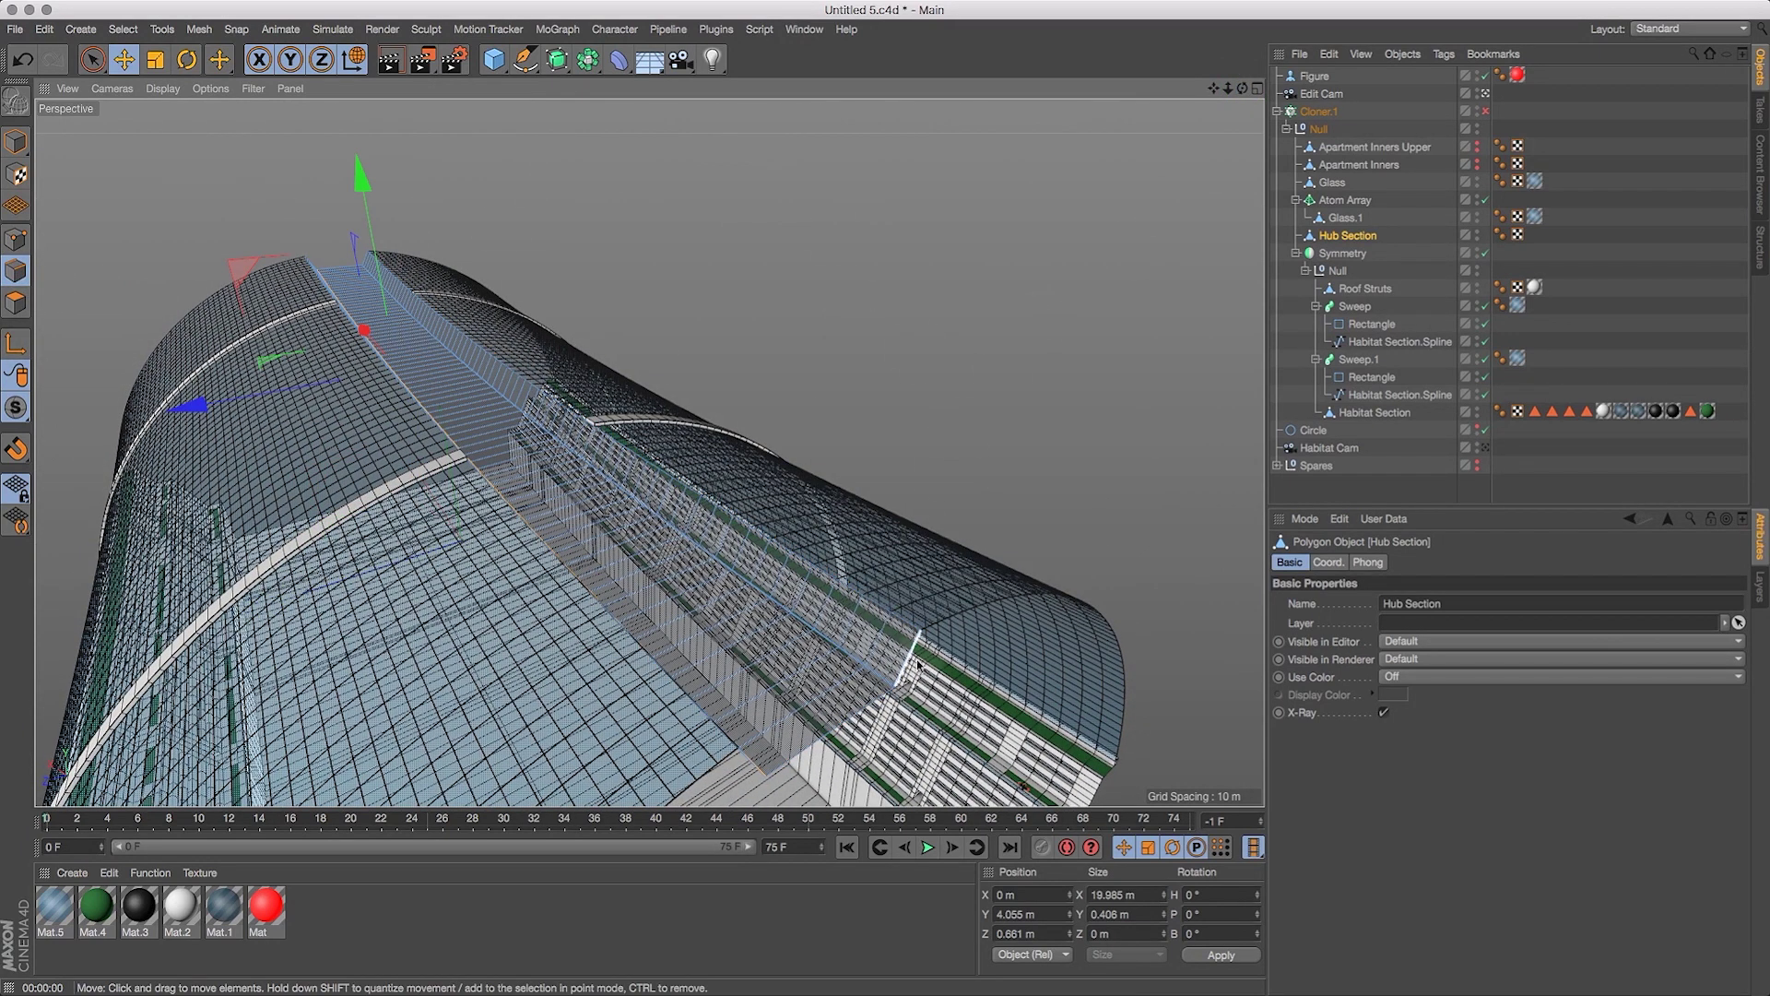
{"action": "key", "text": "v"}
{"action": "mouse_move", "coordinate": [962, 624]}
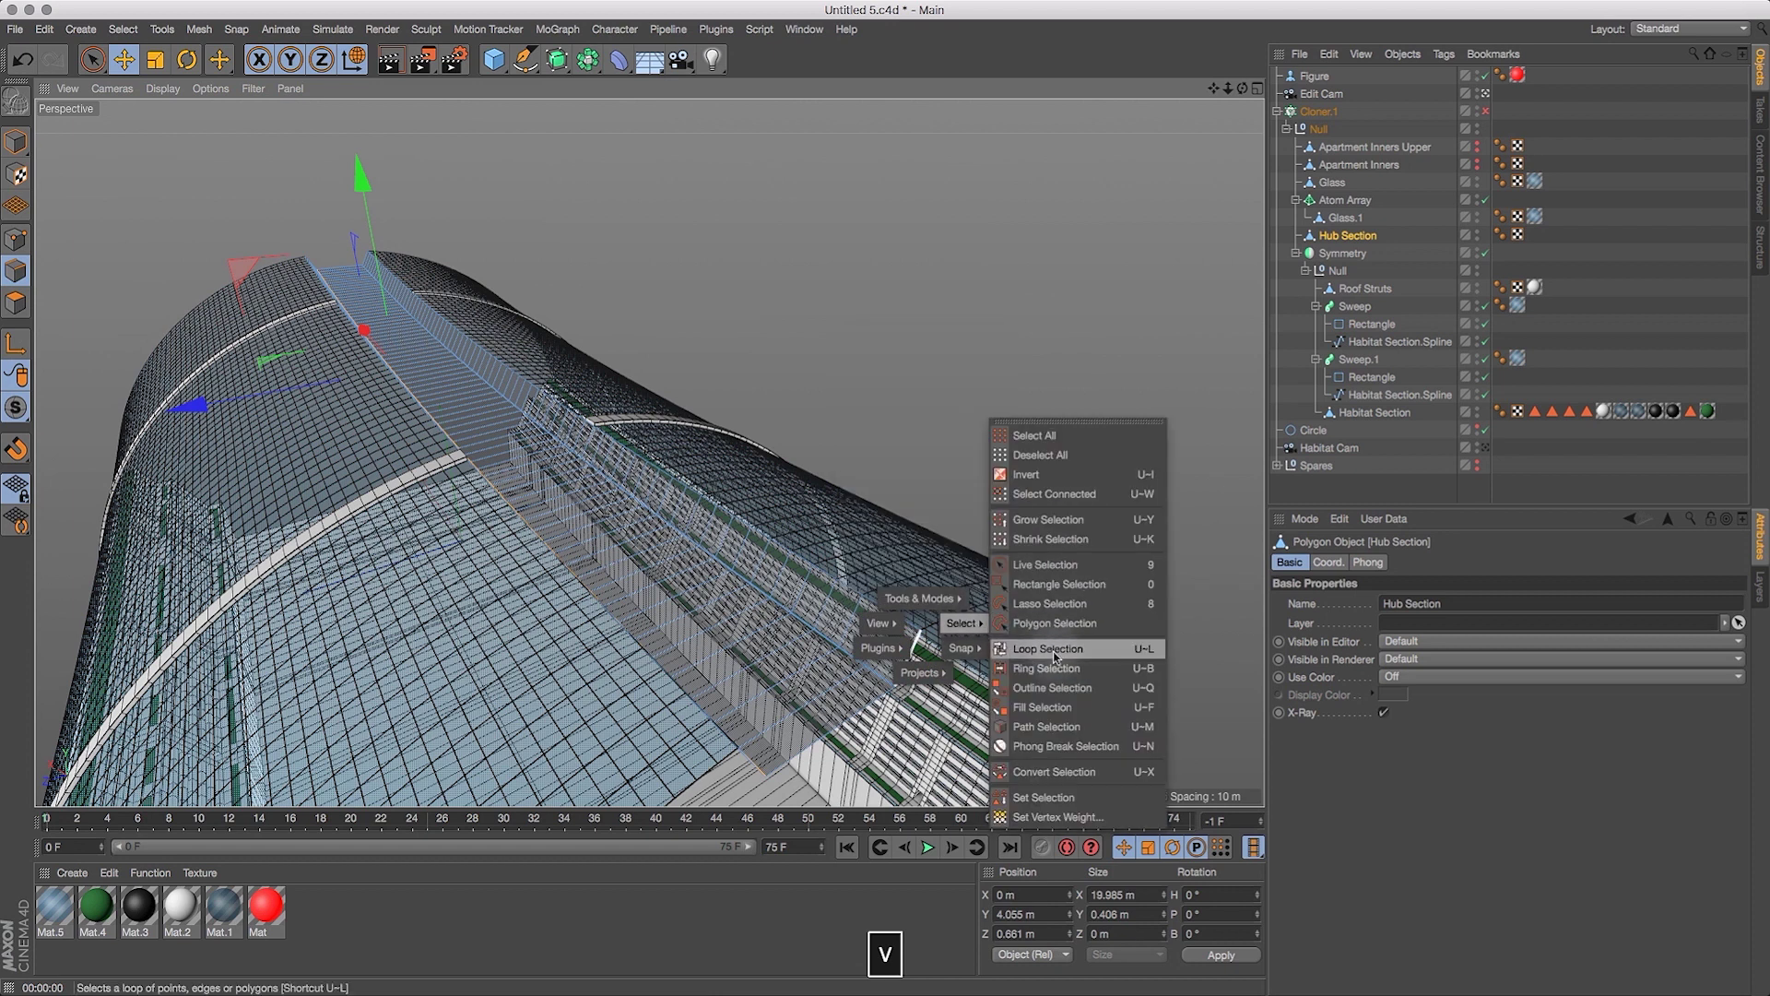
{"action": "left_click", "coordinate": [1057, 729]}
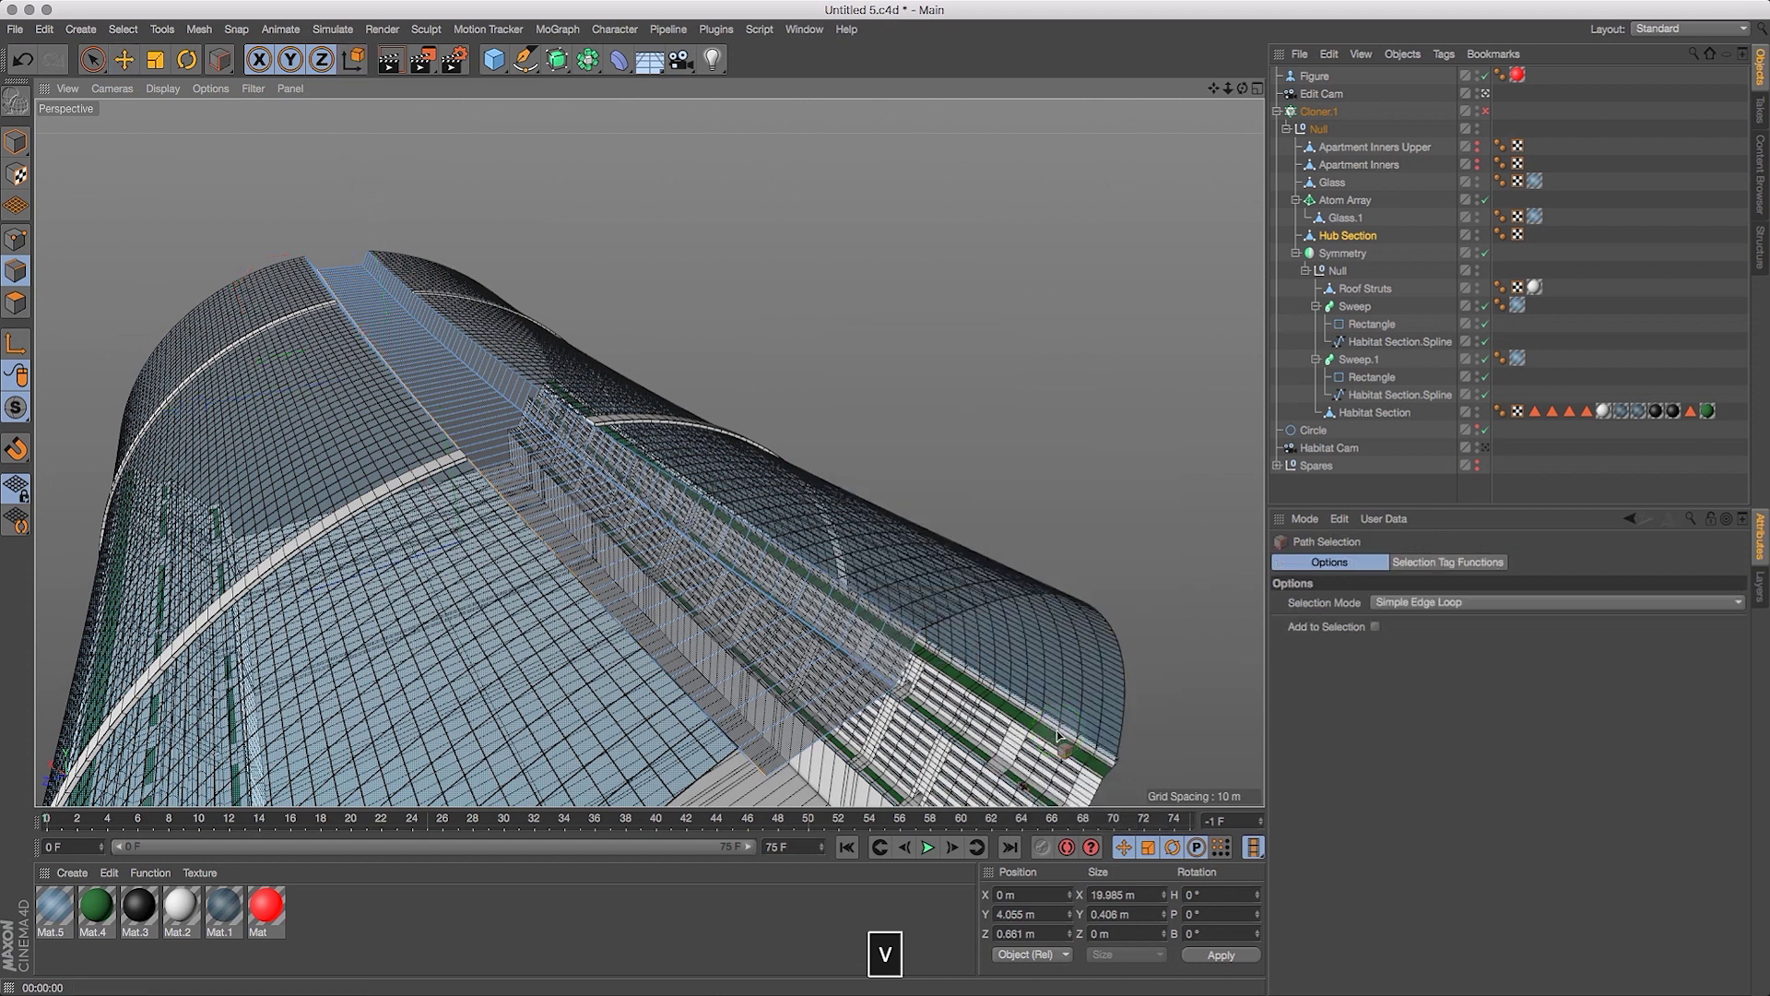
Try to select both long outer edges of the Hub Section with Path Selection.
{"action": "left_click", "coordinate": [900, 622]}
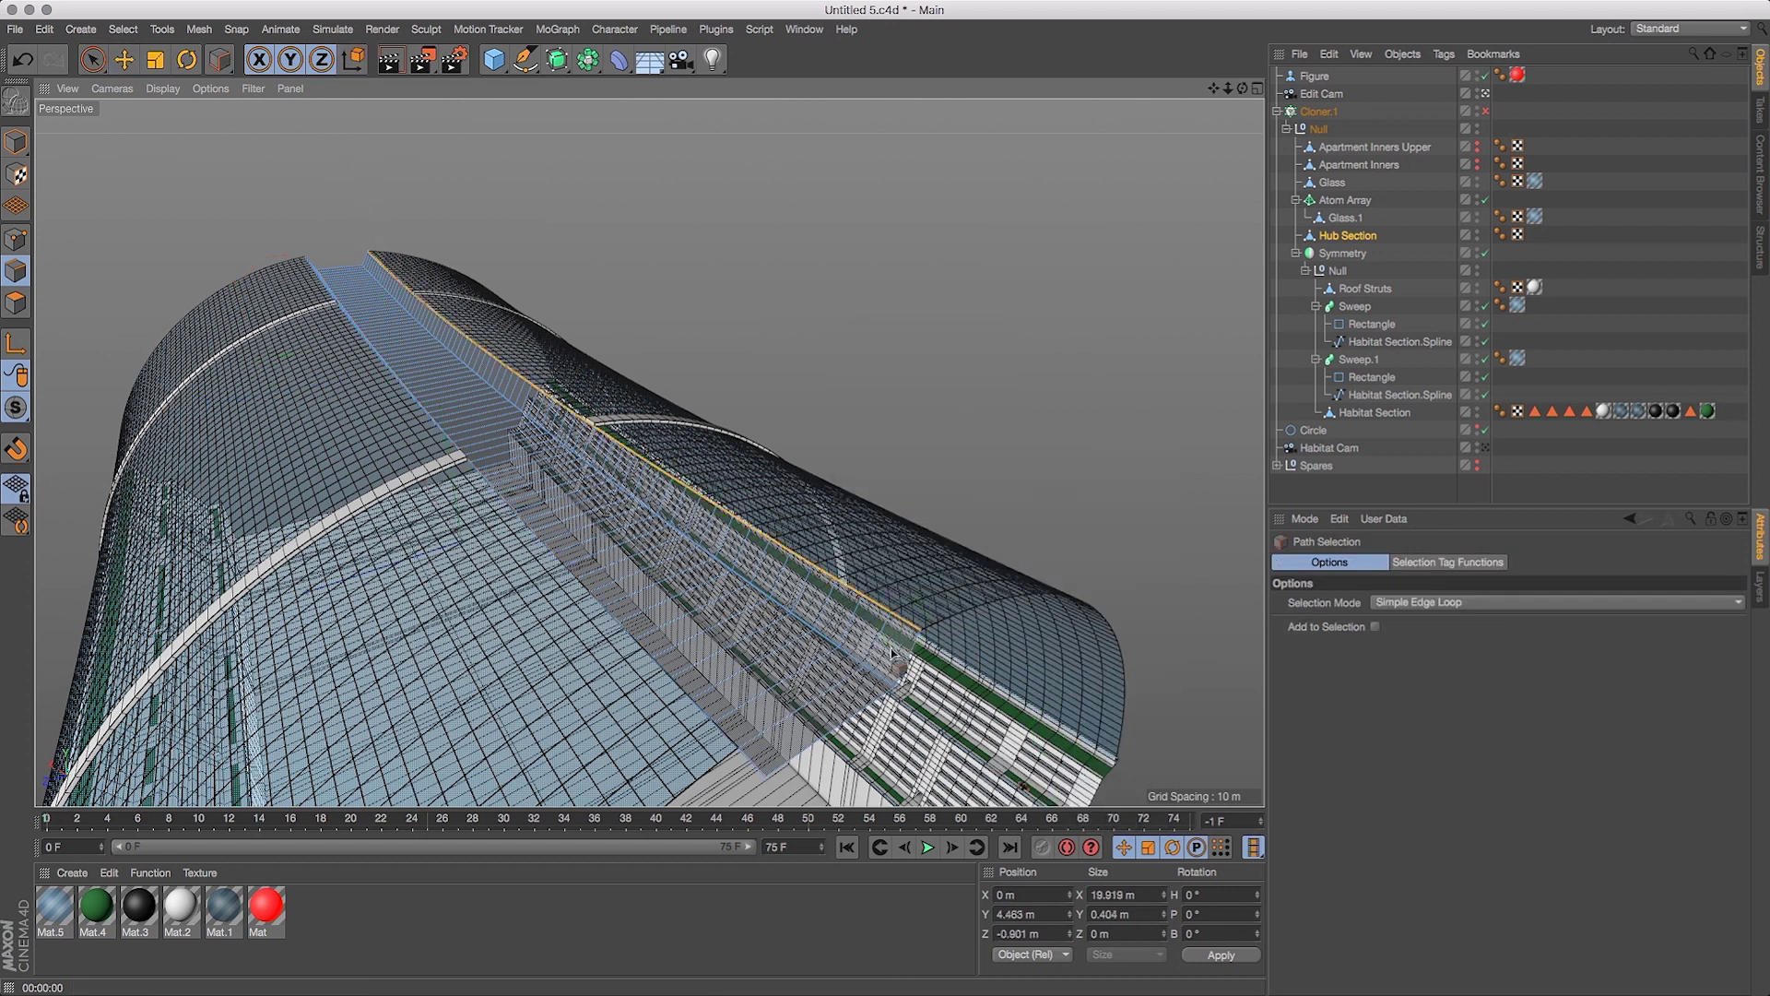
{"action": "left_click", "coordinate": [724, 735], "text": "shift"}
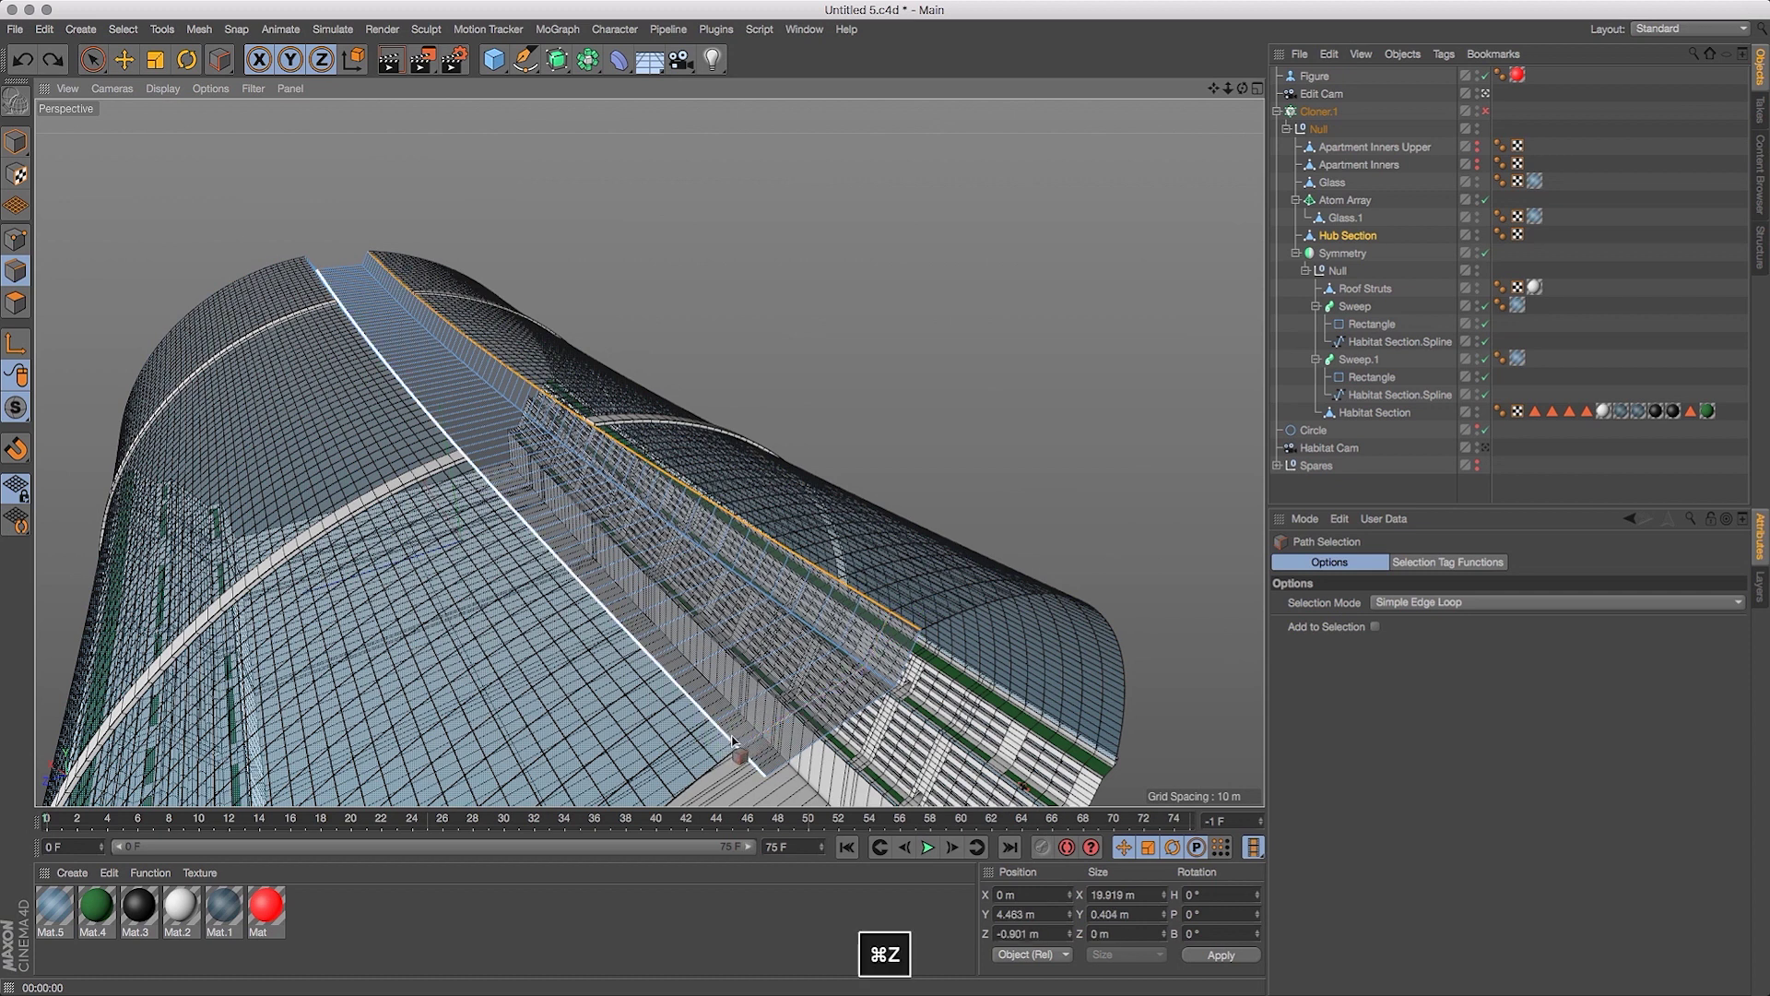
{"action": "key", "text": "super+z"}
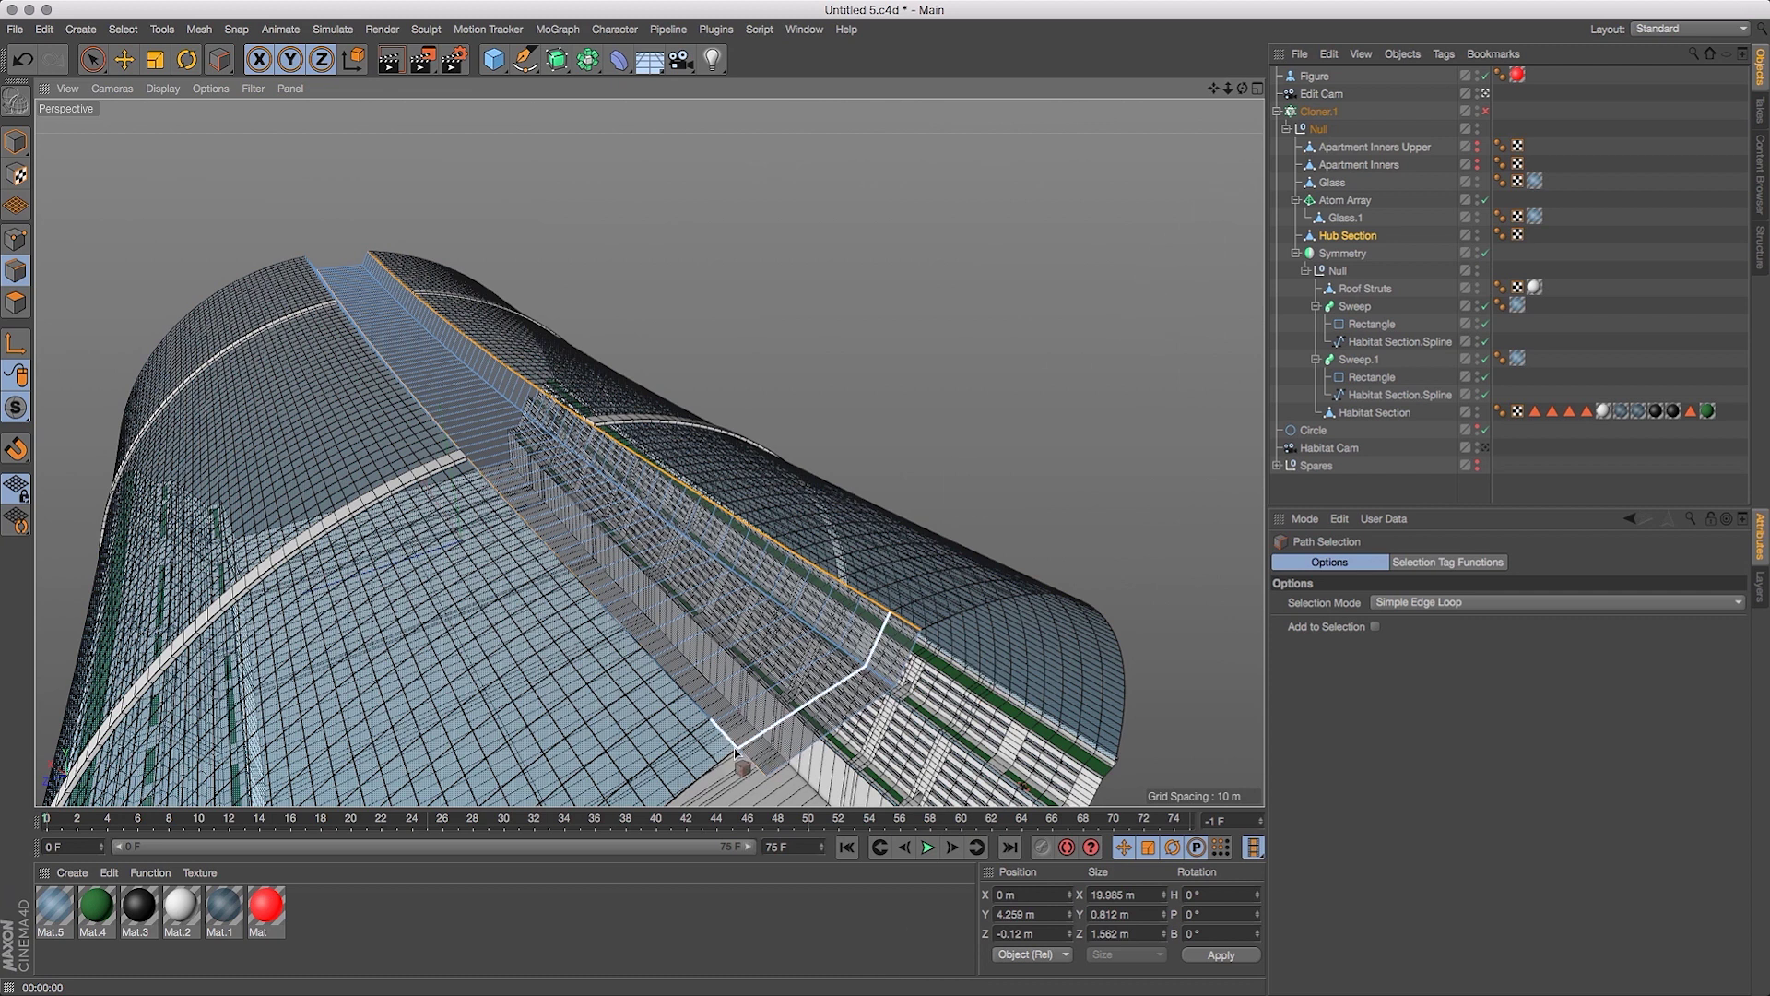
{"action": "left_click", "coordinate": [727, 739]}
{"action": "left_click", "coordinate": [706, 714]}
{"action": "mouse_move", "coordinate": [1228, 89]}
{"action": "left_mouse_down"}
{"action": "mouse_move", "coordinate": [1229, 118]}
{"action": "mouse_move", "coordinate": [1240, 100]}
{"action": "left_mouse_up"}
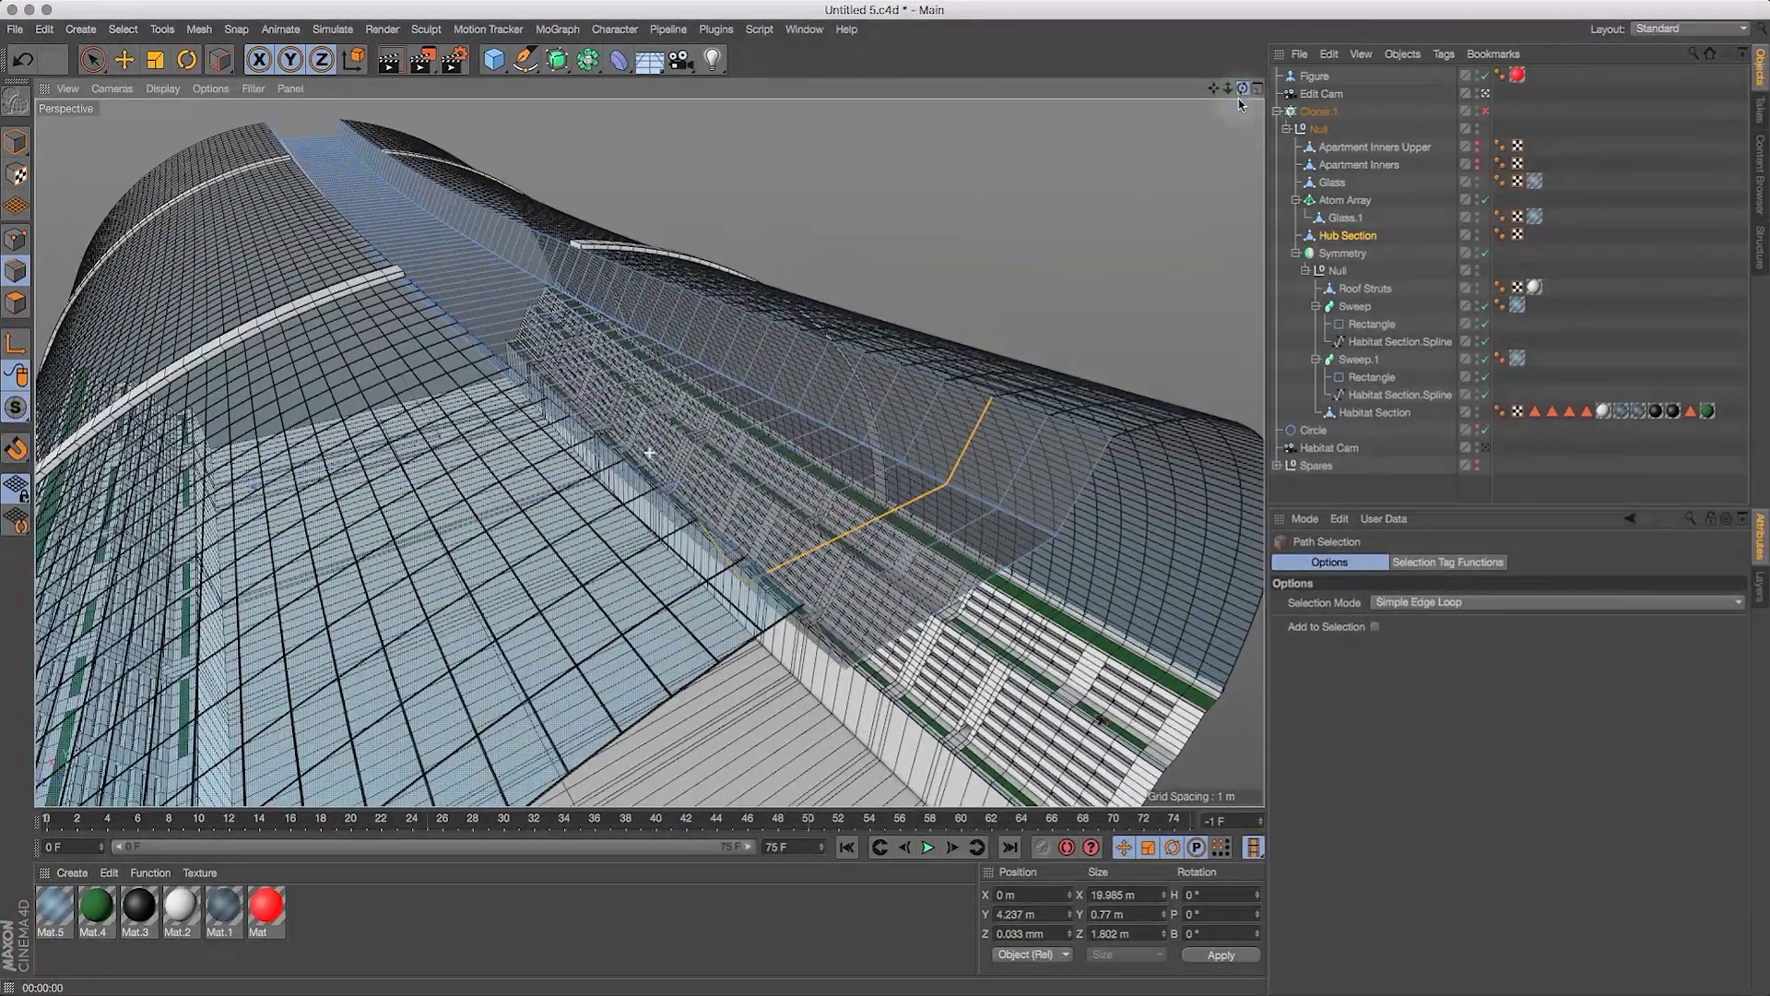
Disable the Atom Array and hide Glass and Glass.1 so the Hub Section's edges are unobstructed.
{"action": "left_click", "coordinate": [1485, 201]}
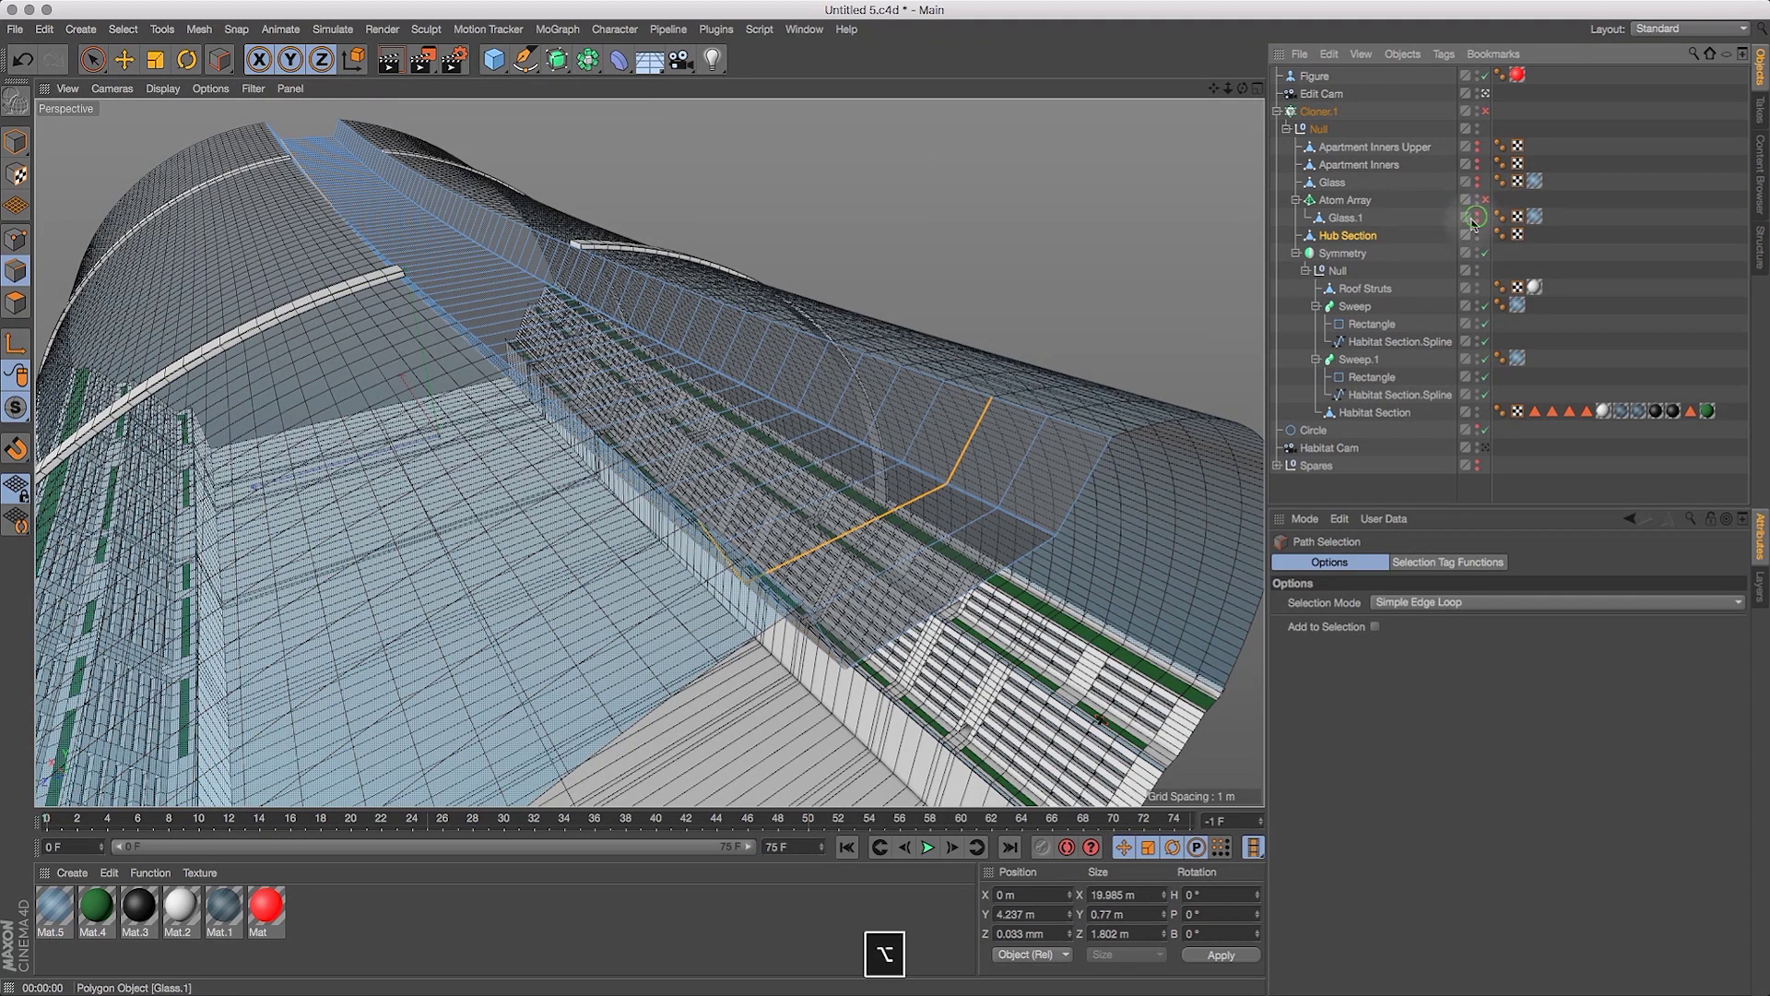
{"action": "left_click", "coordinate": [1475, 217]}
{"action": "left_click", "coordinate": [1295, 200]}
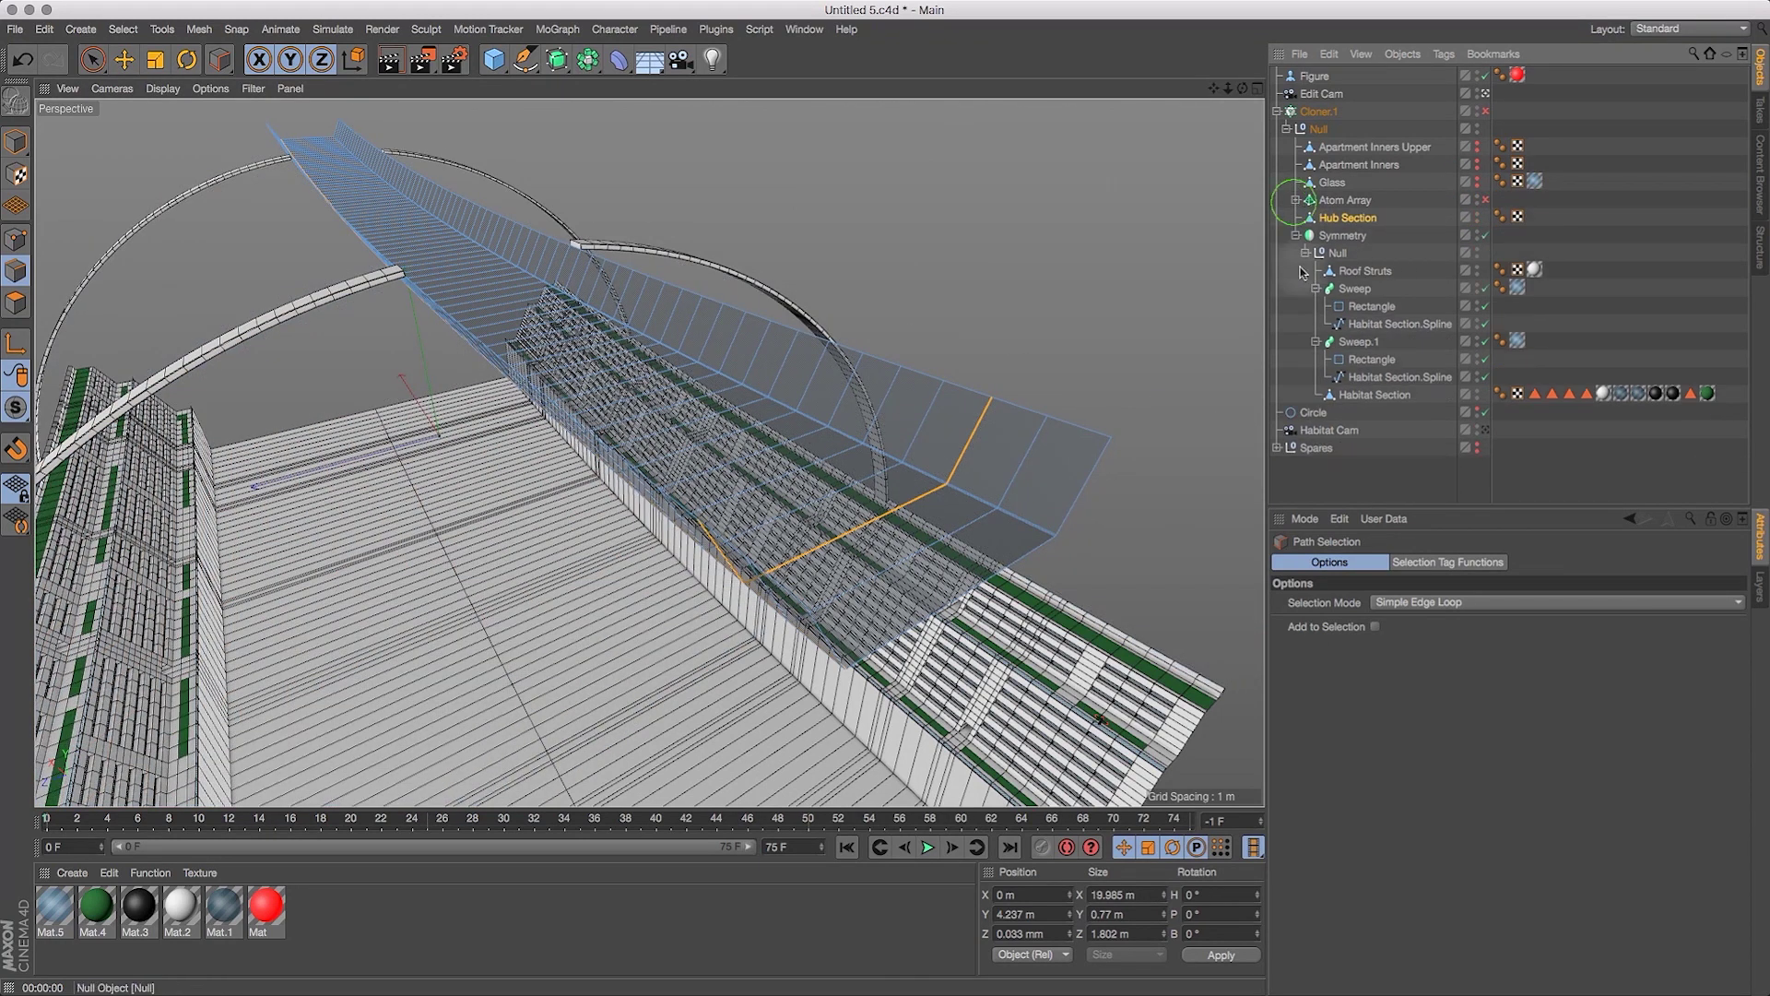
{"action": "left_click", "coordinate": [1297, 200]}
{"action": "left_click", "coordinate": [1296, 200]}
{"action": "left_click", "coordinate": [1295, 201]}
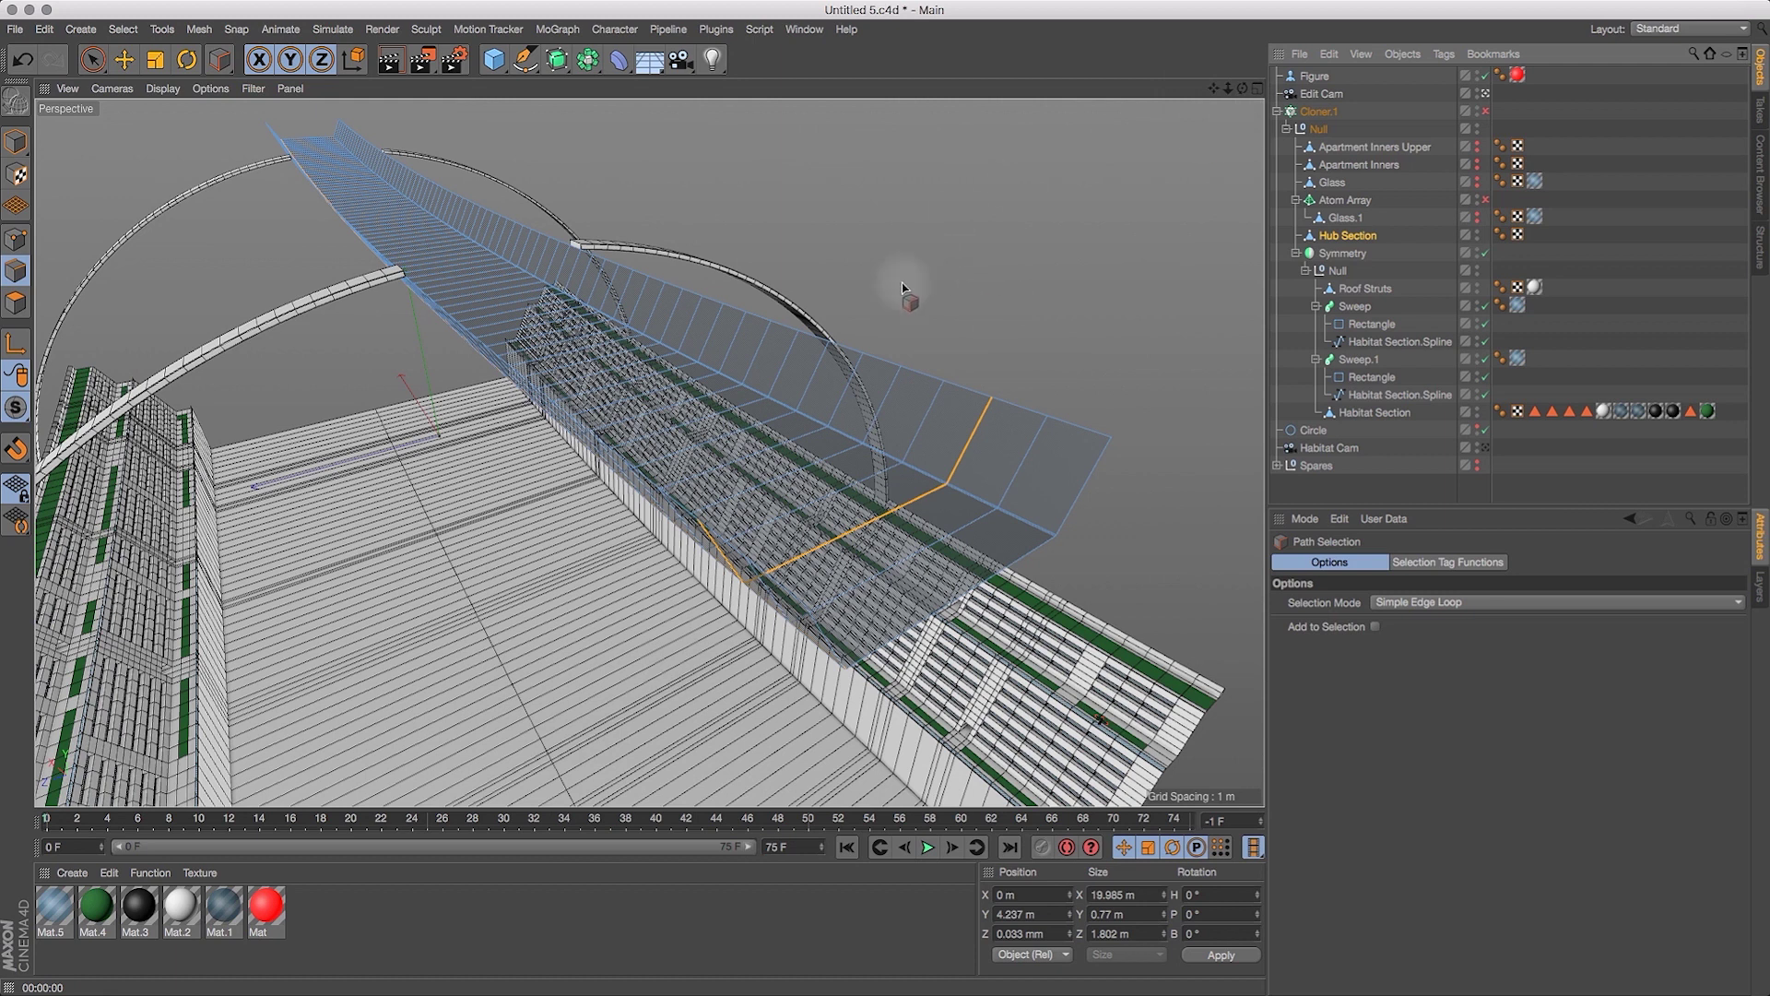
Select both long upper edges of the Hub Section with Path Selection.
{"action": "left_click", "coordinate": [949, 374]}
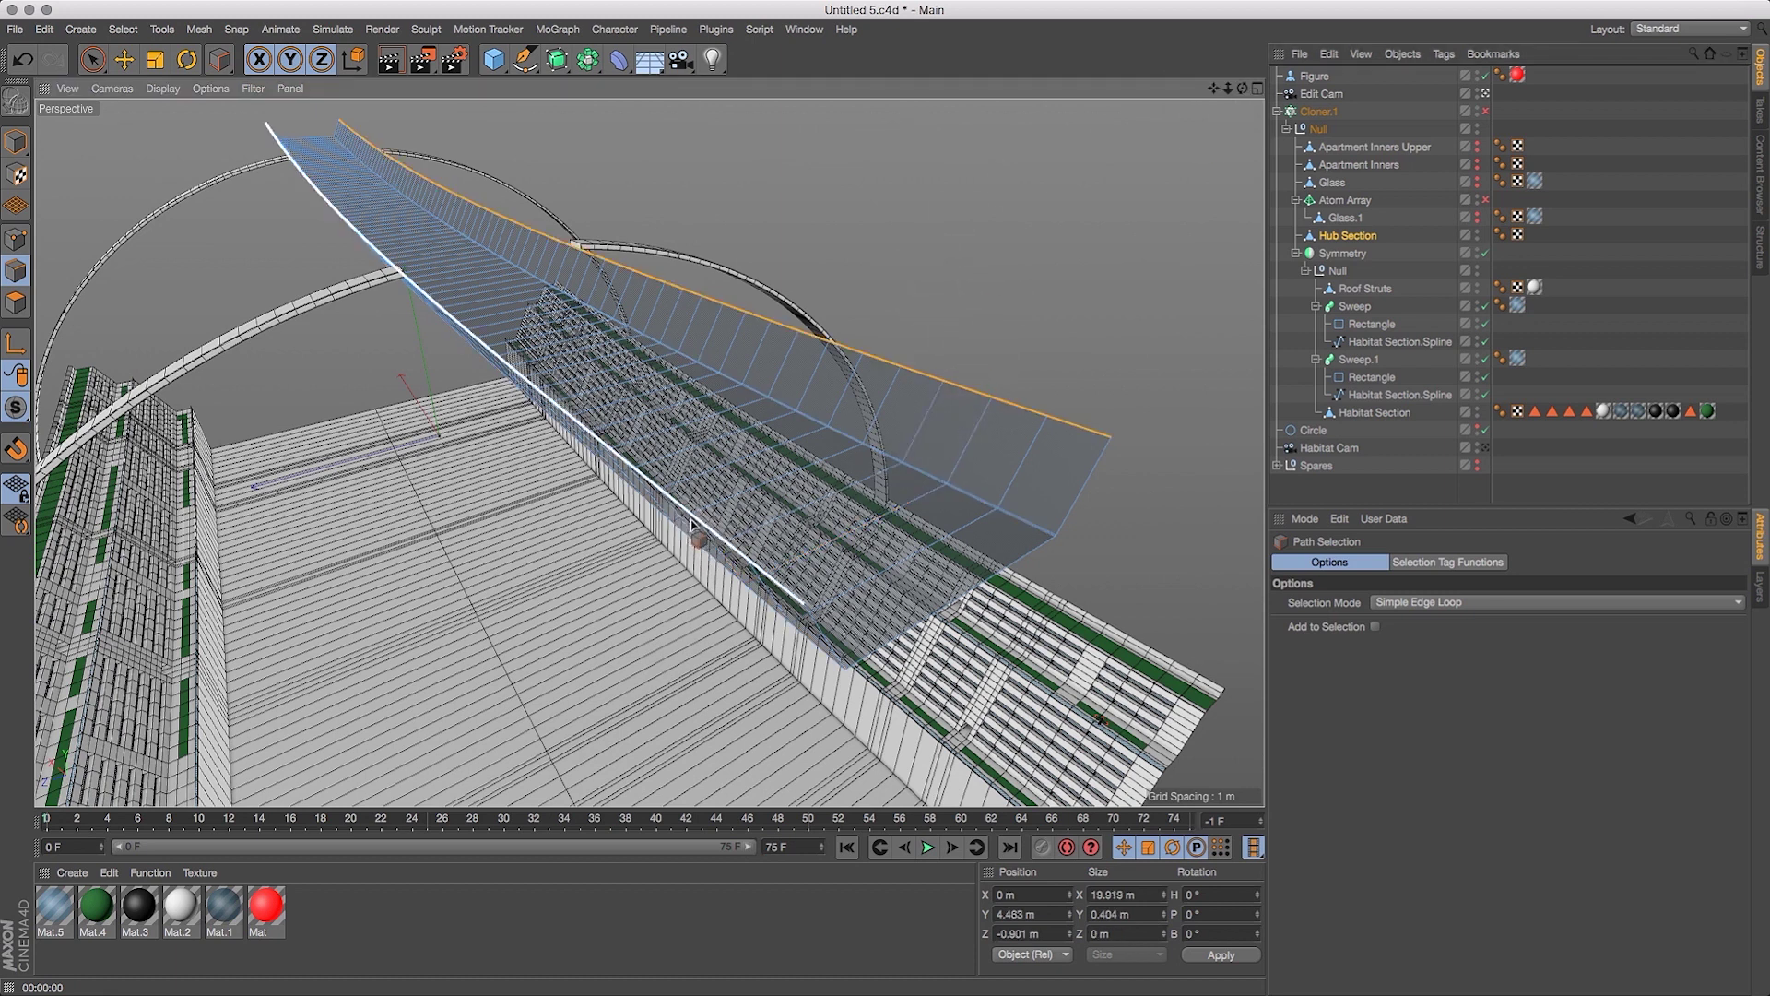
{"action": "left_click", "coordinate": [674, 503], "text": "shift"}
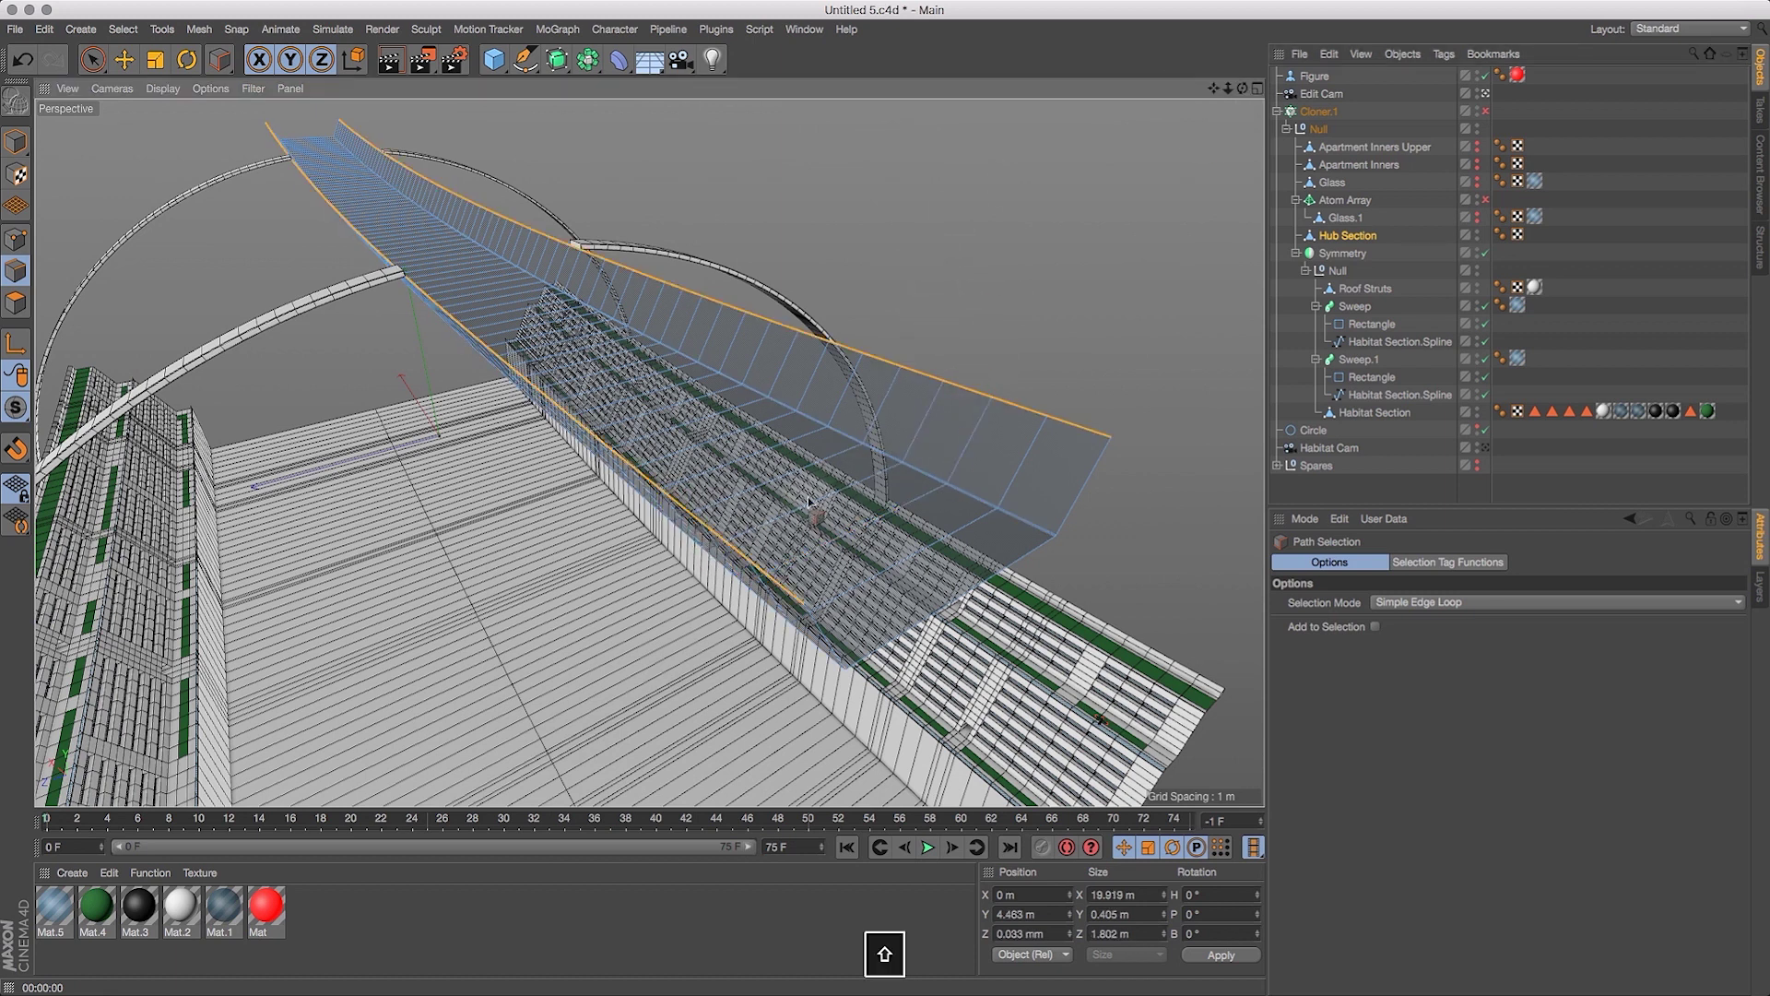
{"action": "left_click_drag", "start_coordinate": [1241, 86], "coordinate": [1148, 123]}
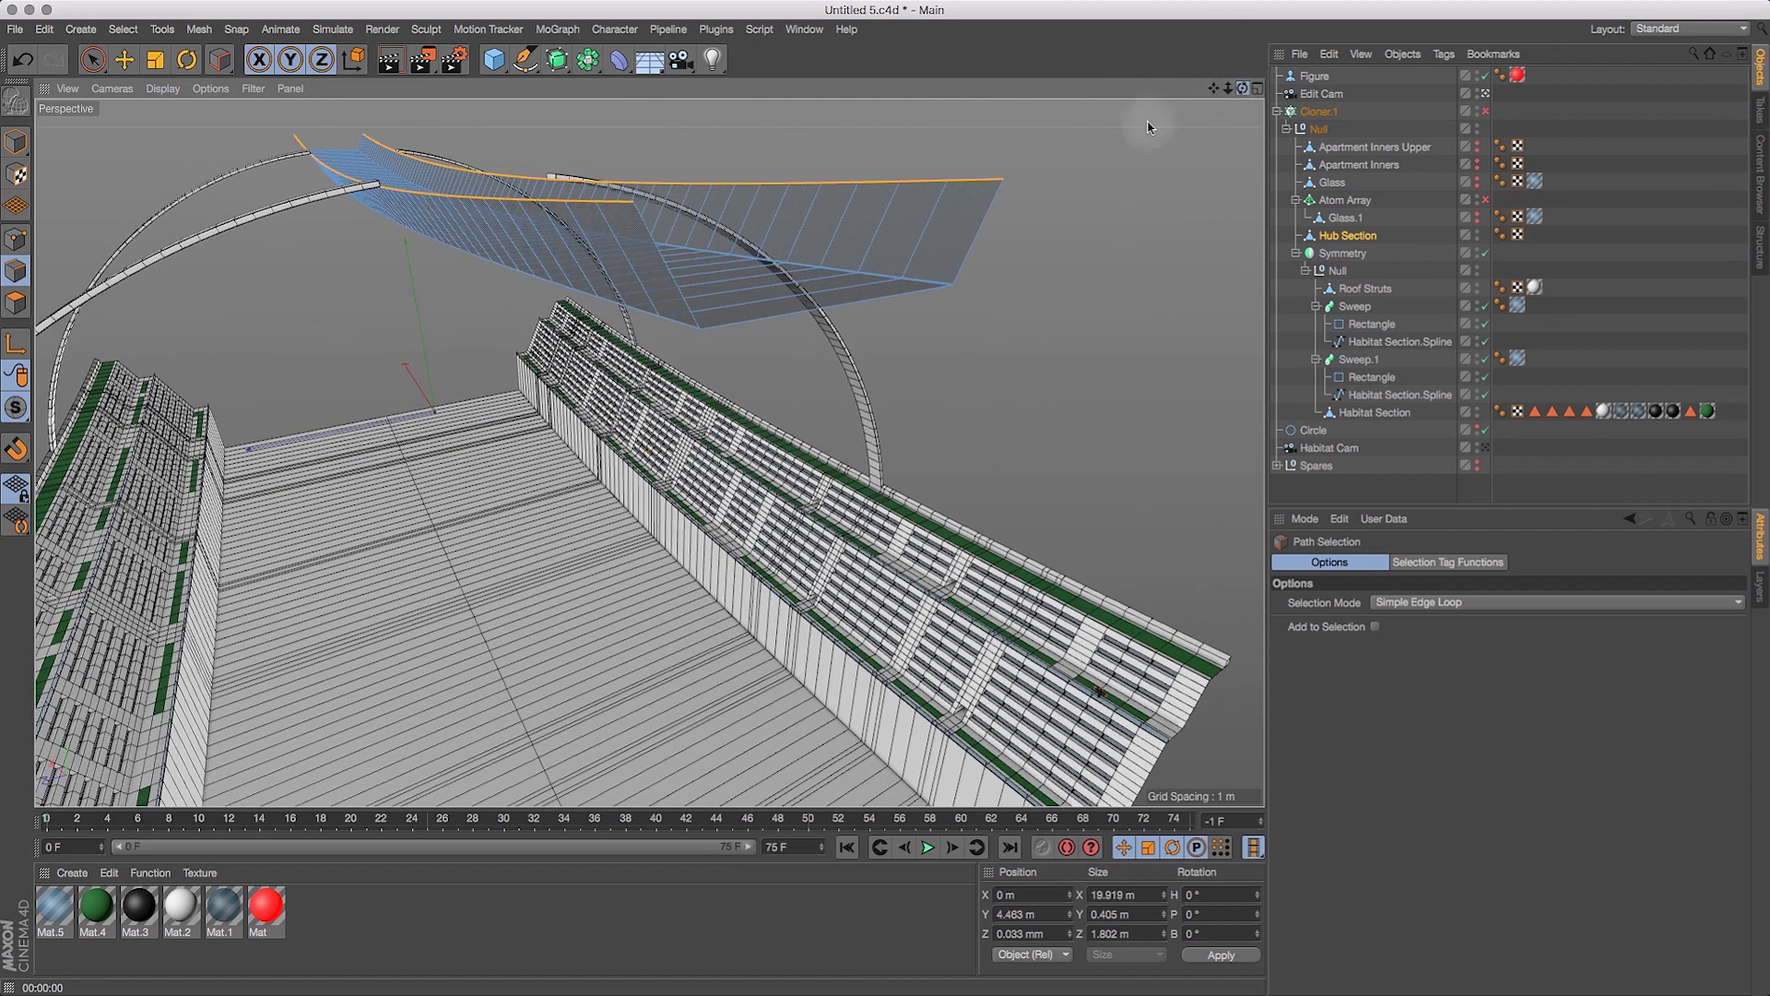
Try to bridge the two selected long edges of the Hub Section.
{"action": "left_click", "coordinate": [198, 34]}
{"action": "mouse_move", "coordinate": [225, 102]}
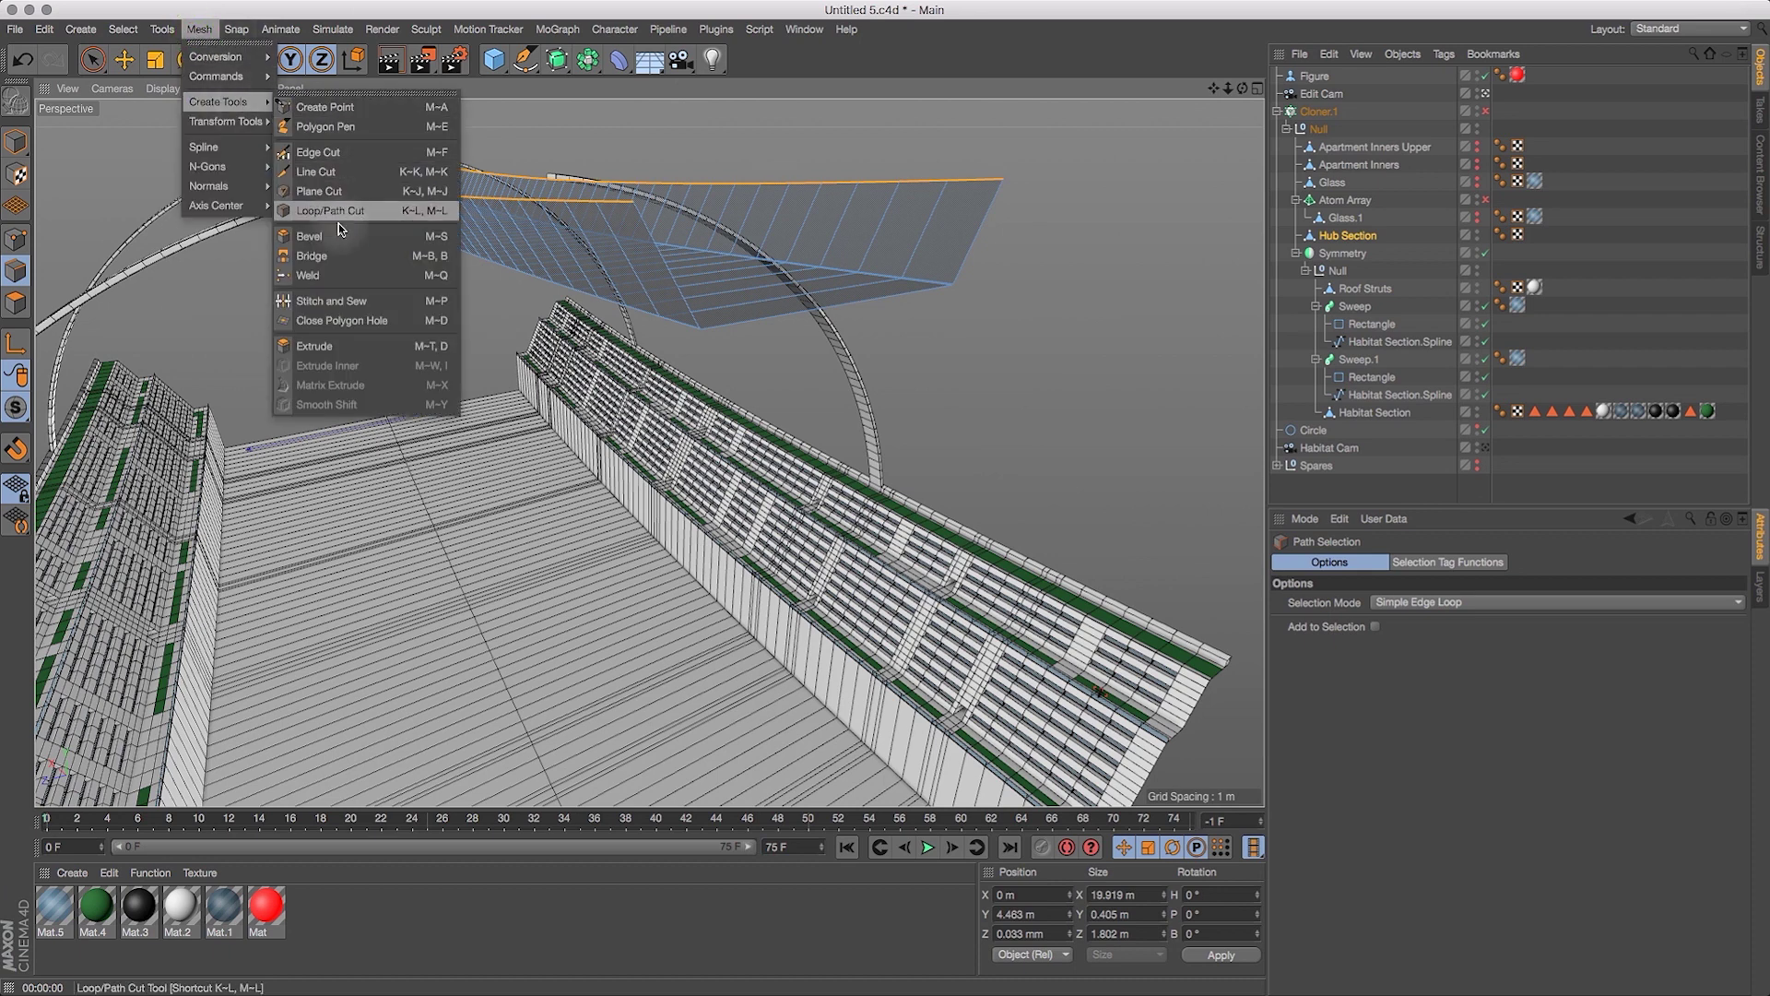
{"action": "left_click", "coordinate": [312, 255]}
{"action": "mouse_move", "coordinate": [1243, 89]}
{"action": "left_mouse_down"}
{"action": "mouse_move", "coordinate": [1243, 152]}
{"action": "mouse_move", "coordinate": [1243, 99]}
{"action": "left_mouse_up"}
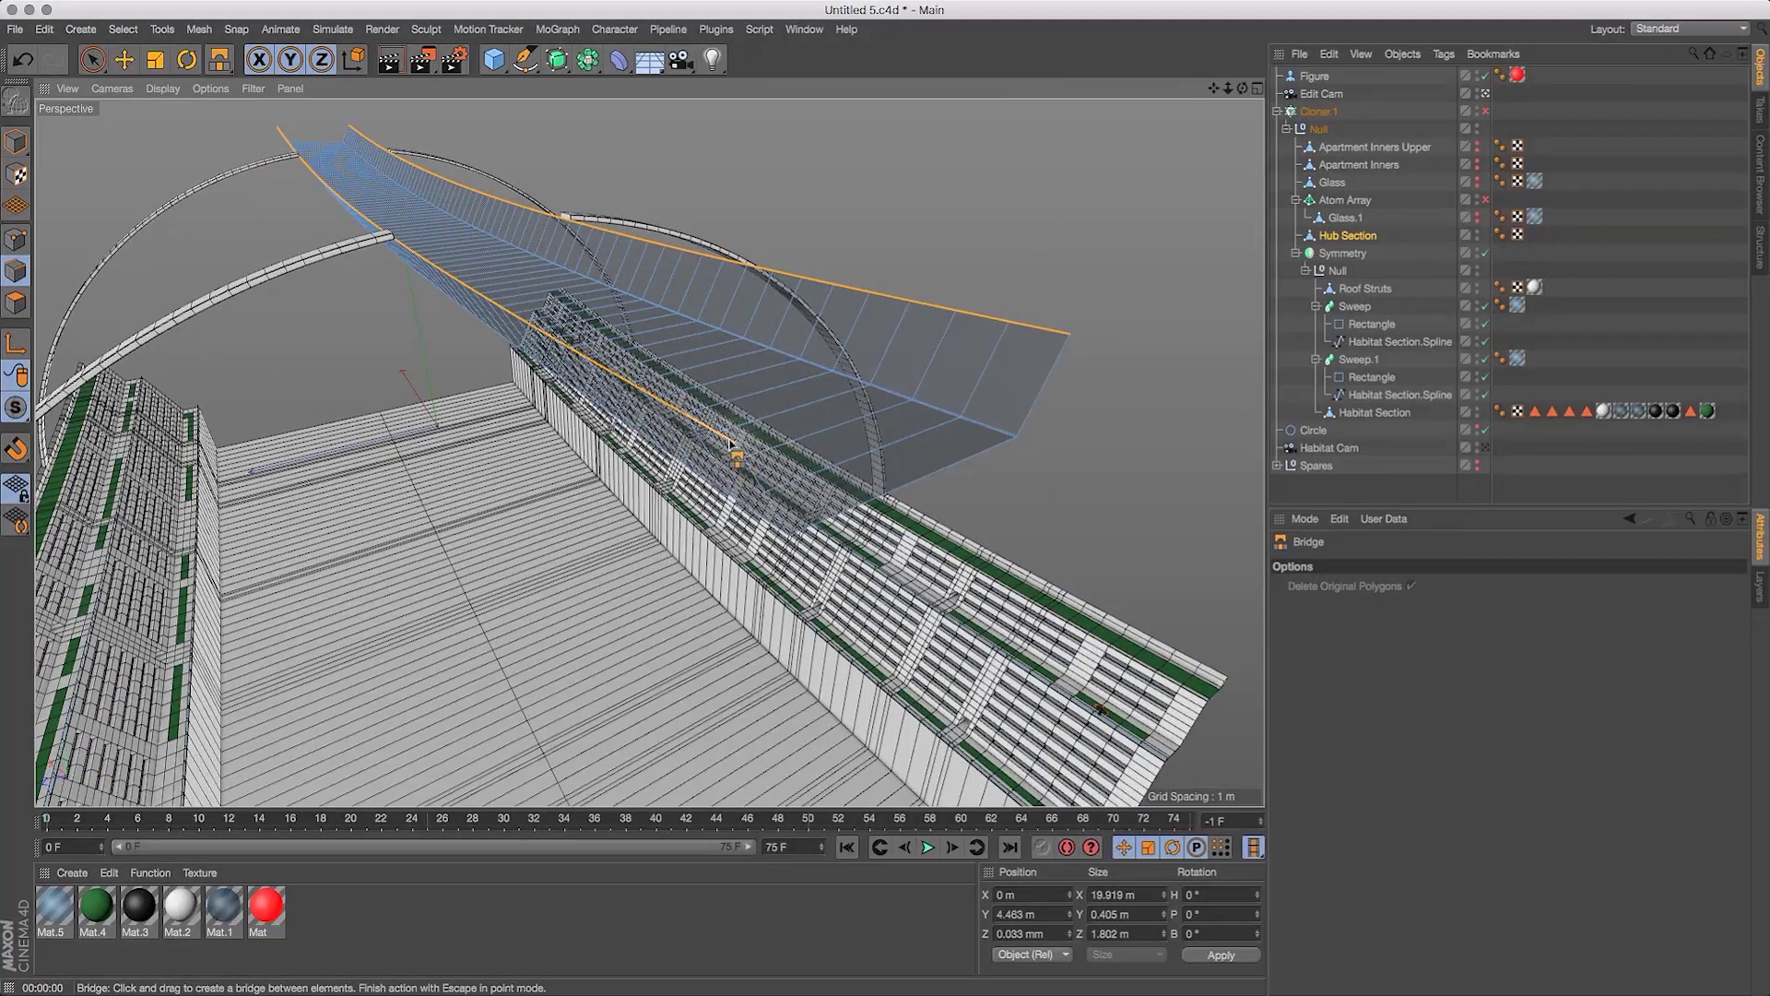
{"action": "left_click_drag", "start_coordinate": [726, 442], "coordinate": [1056, 339]}
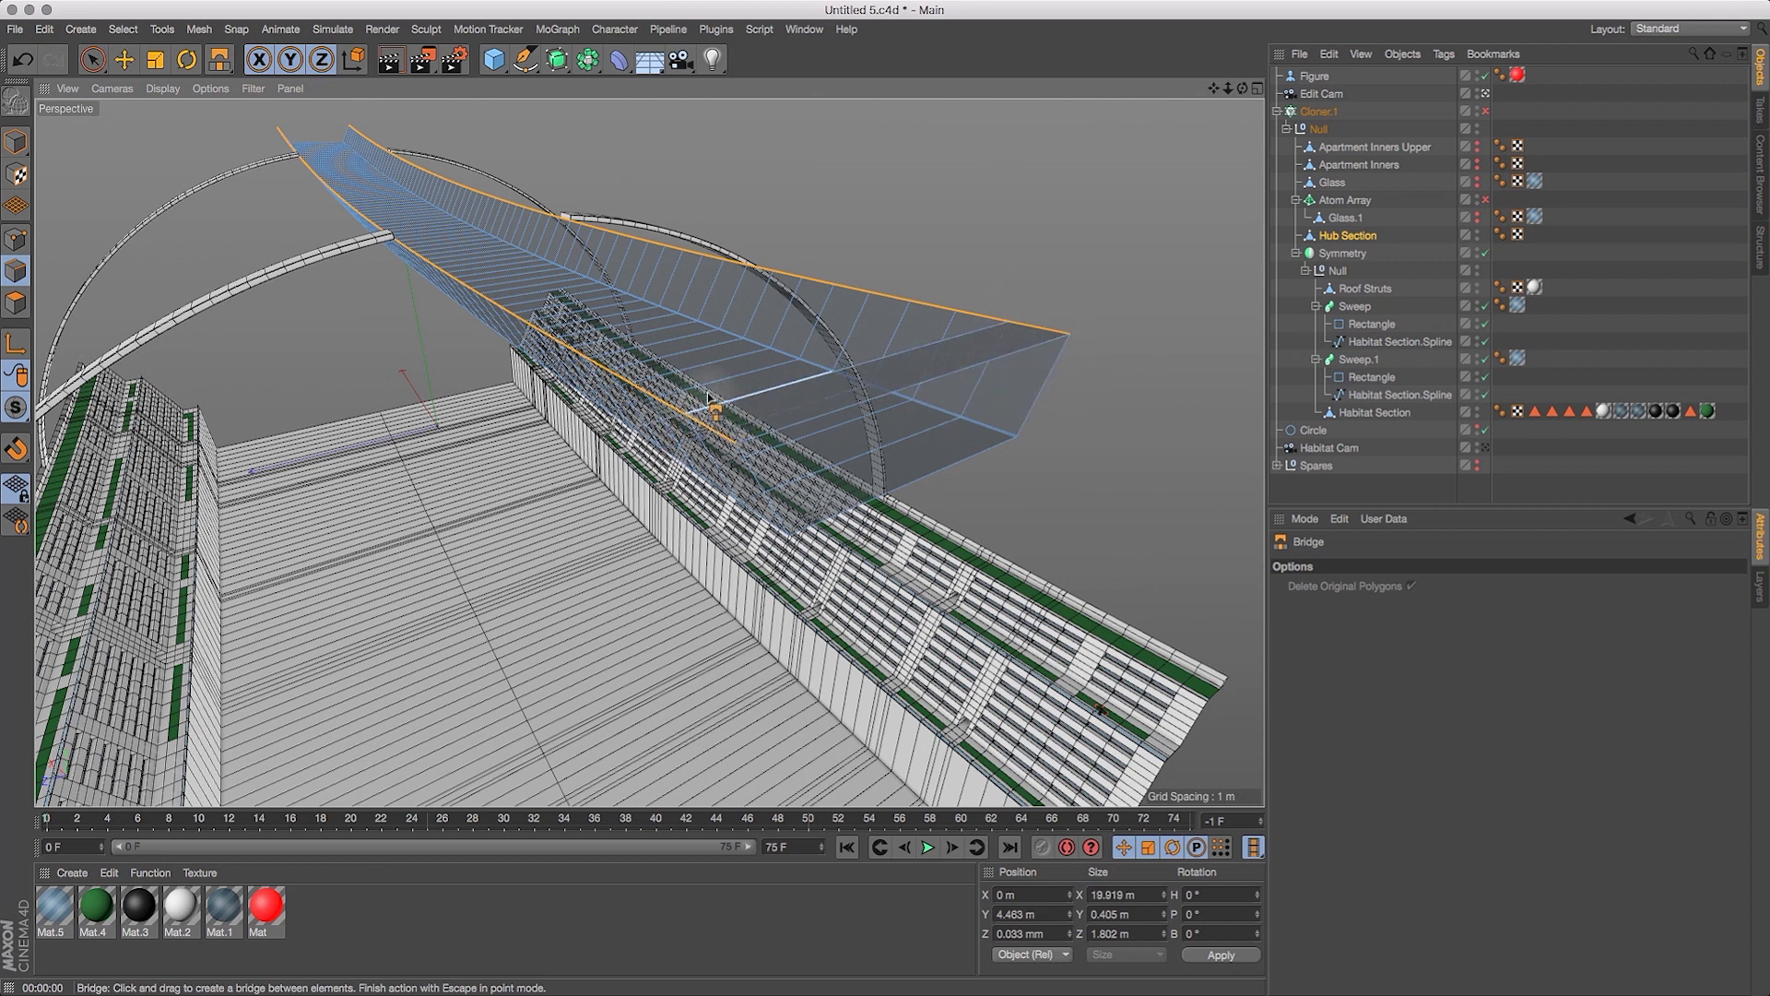
{"action": "key", "text": "super+z"}
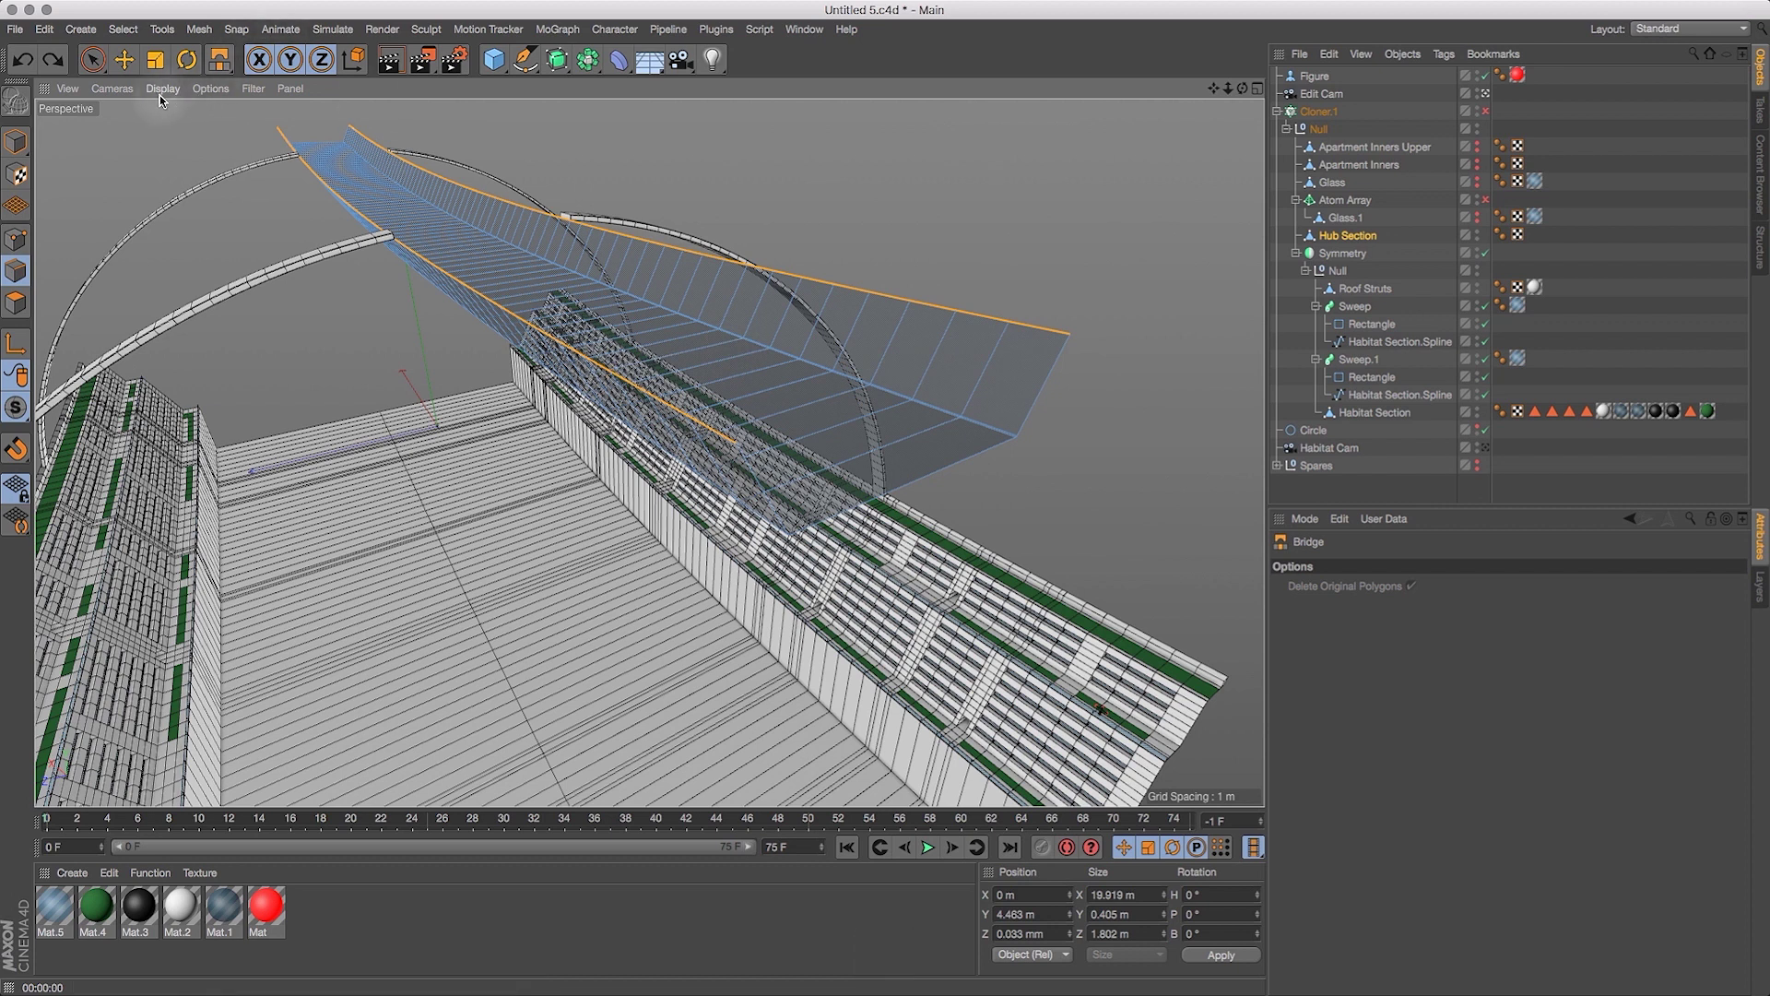
Use Stitch and Sew to create polygons between the two long upper edges, closing the Hub Section's open top.
{"action": "left_click", "coordinate": [198, 29]}
{"action": "mouse_move", "coordinate": [207, 101]}
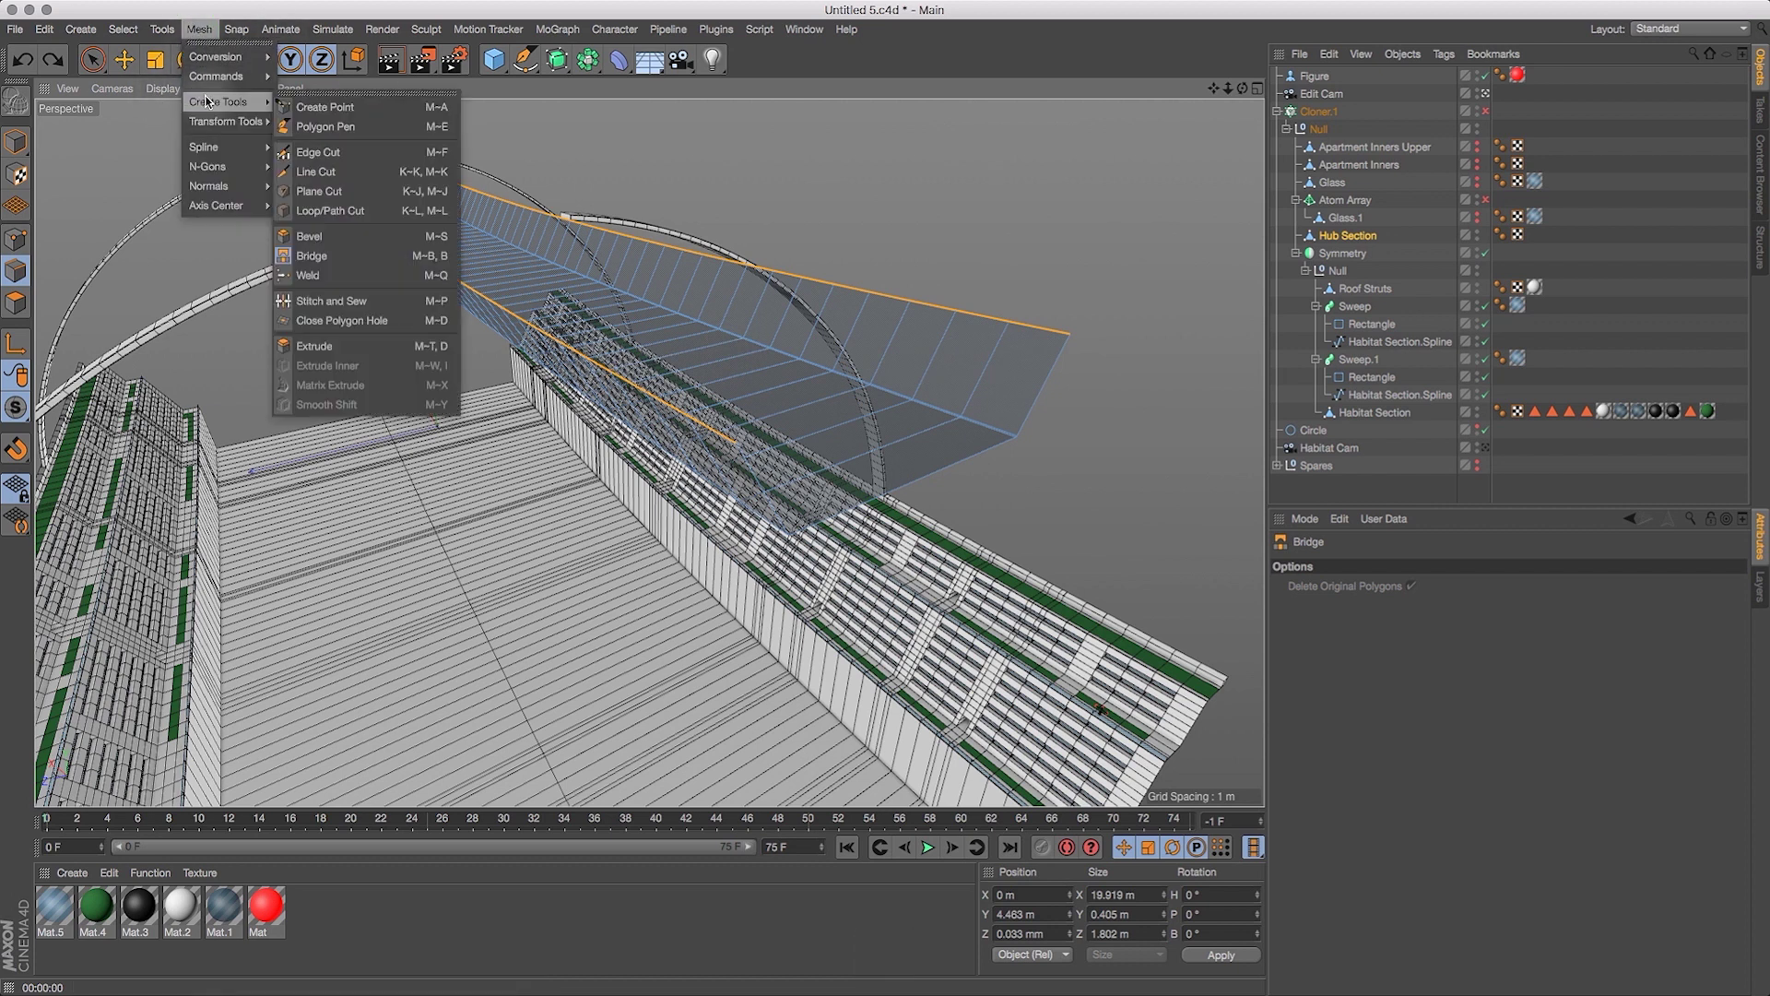
{"action": "left_click", "coordinate": [346, 303]}
{"action": "left_click_drag", "start_coordinate": [804, 423], "coordinate": [1045, 334]}
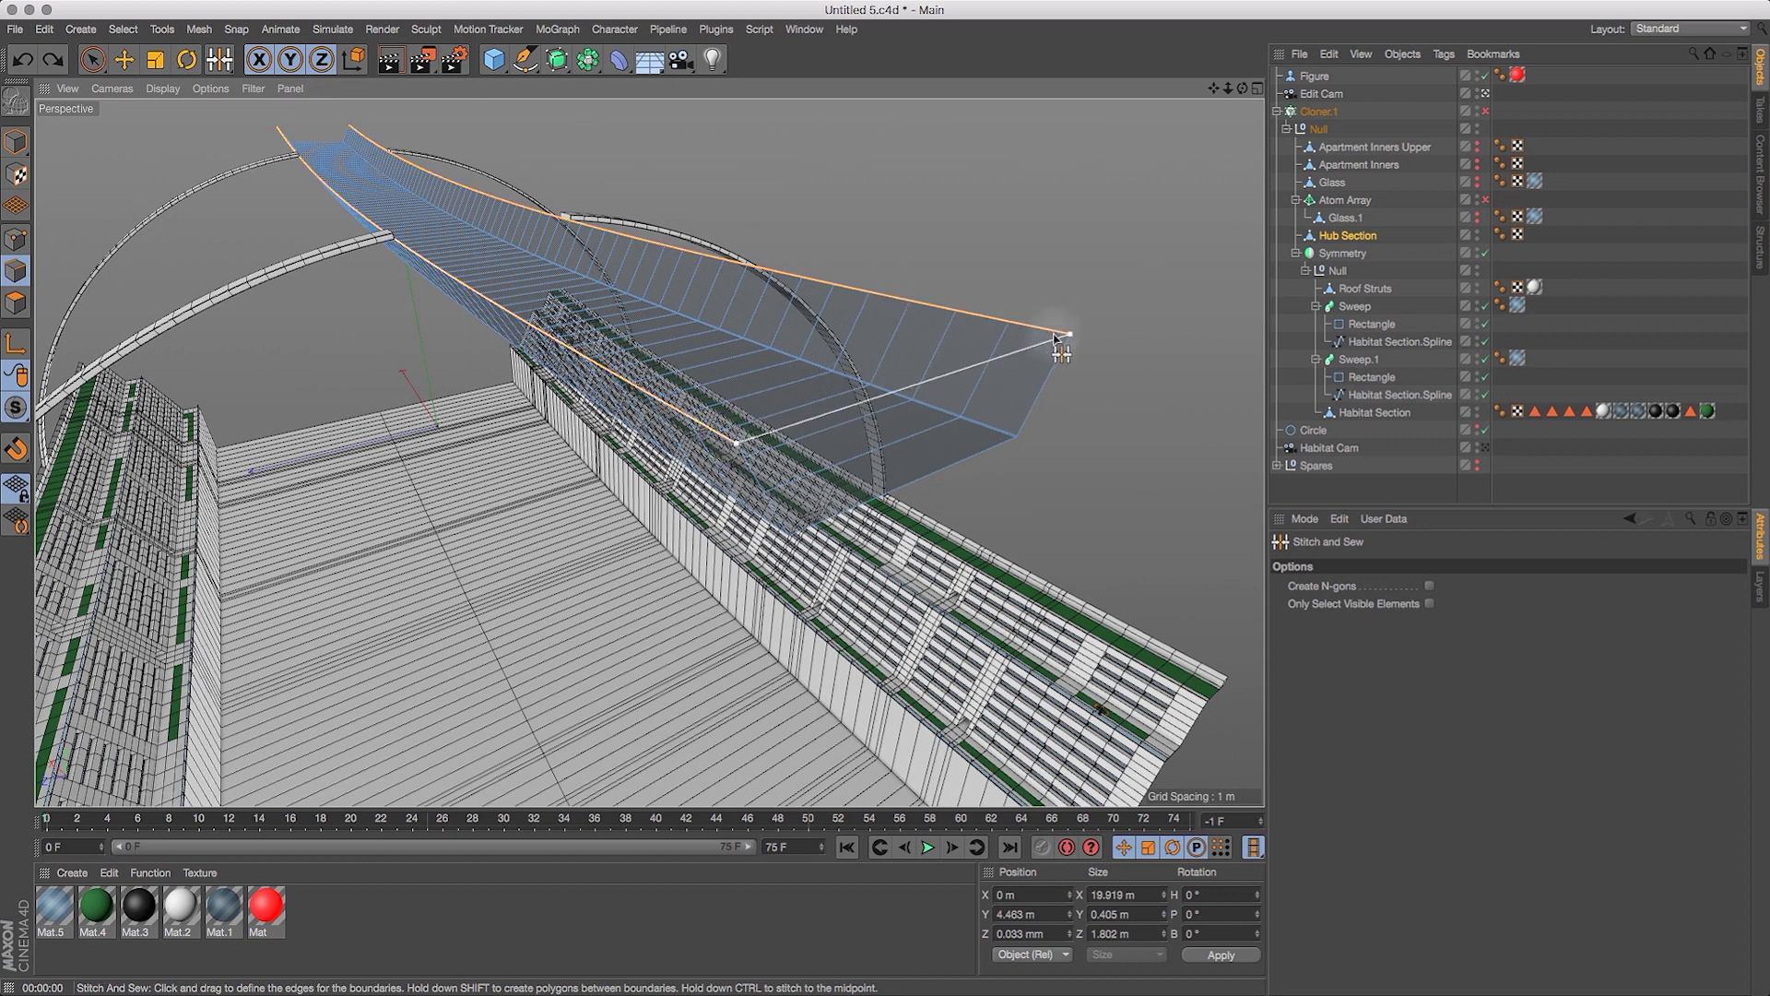
{"action": "left_click_drag", "start_coordinate": [1056, 341], "coordinate": [1060, 337]}
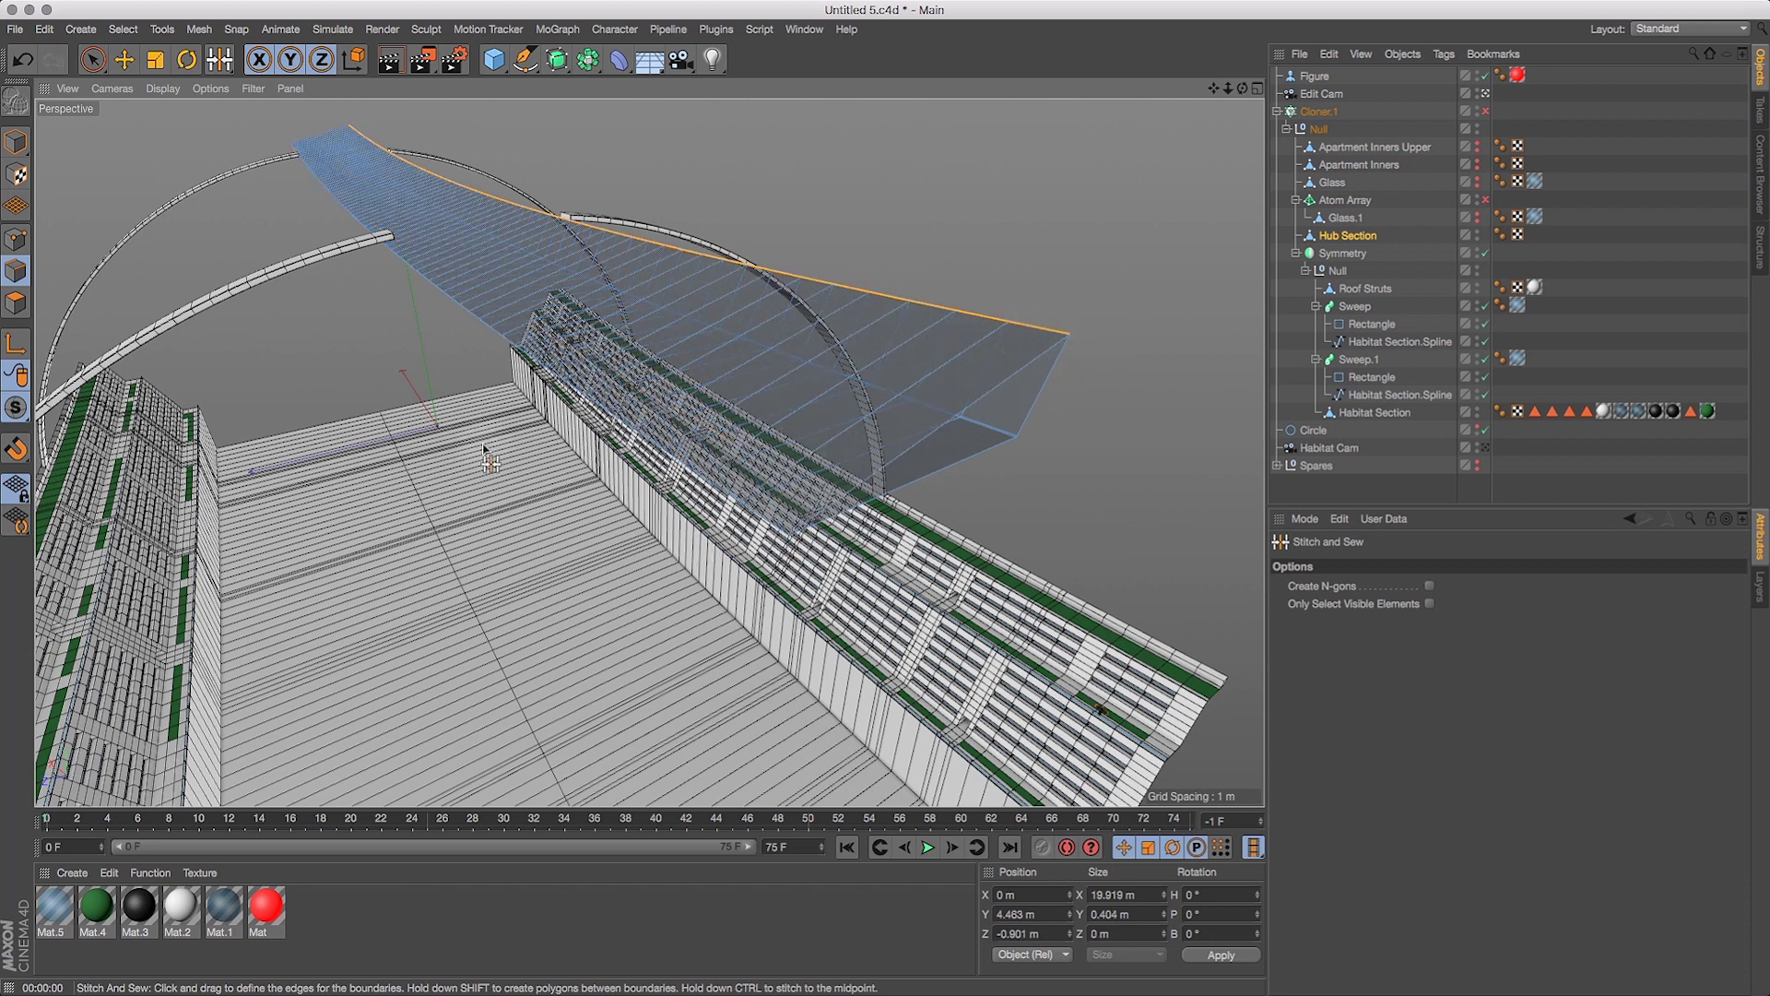
{"action": "left_click", "coordinate": [22, 59]}
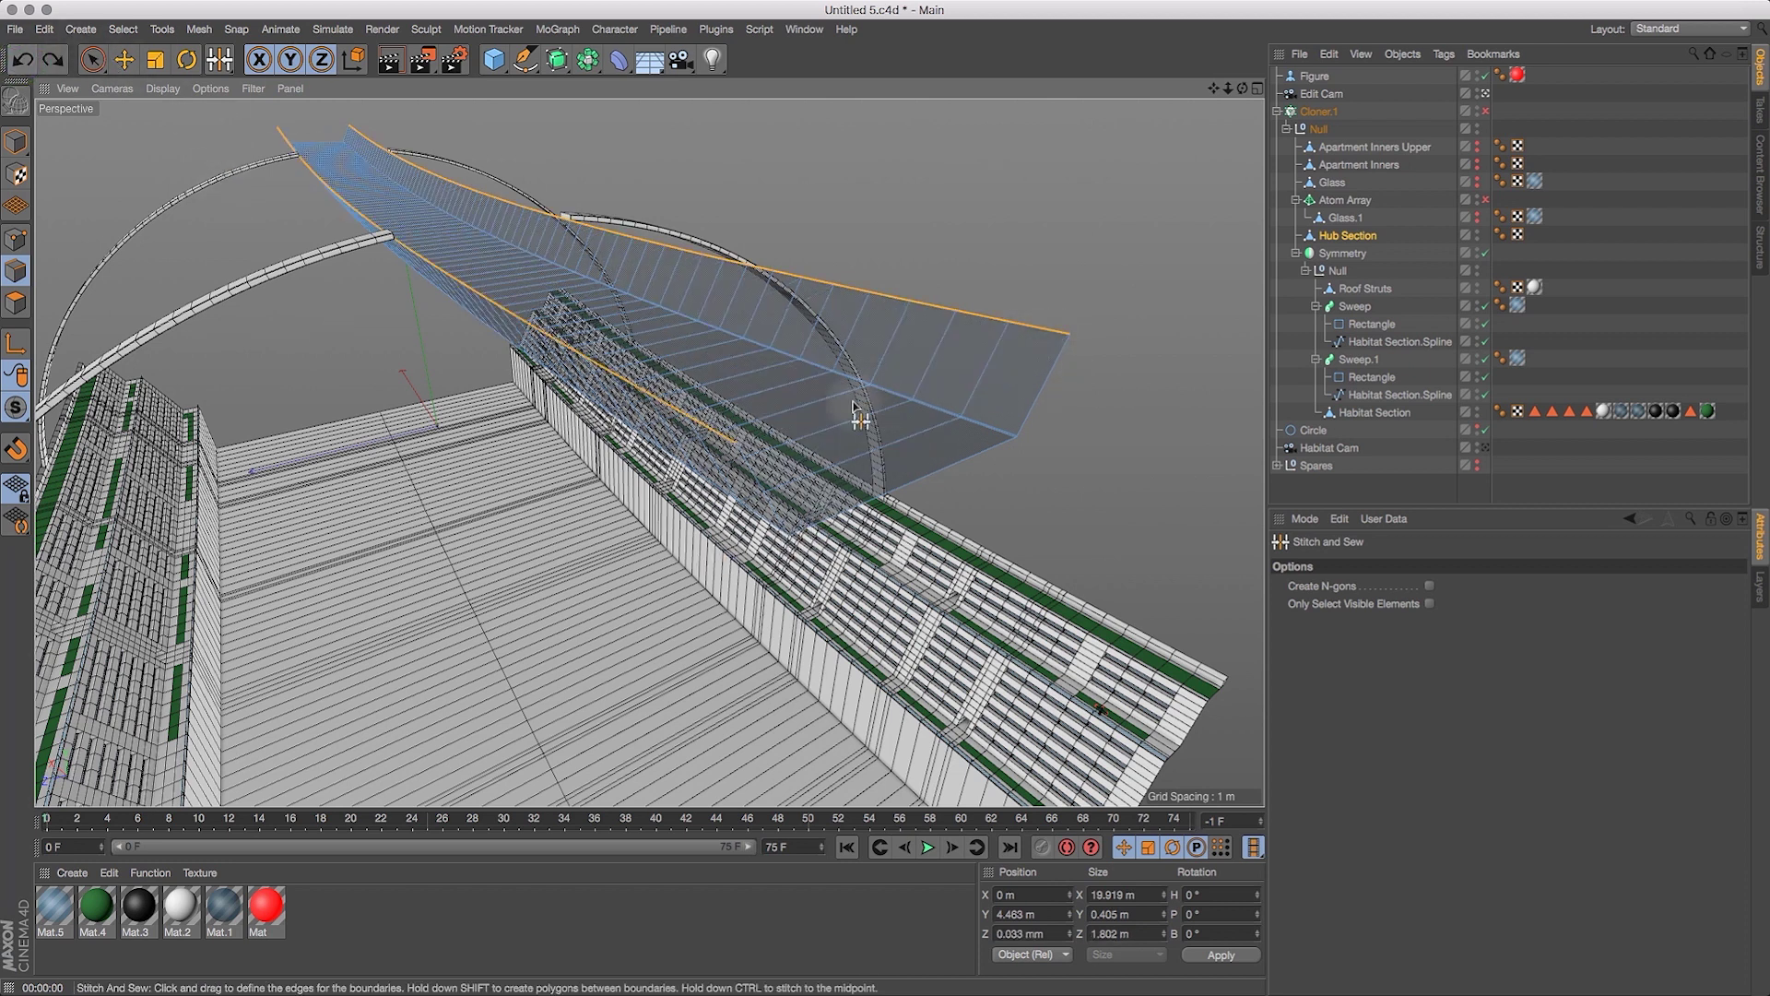
{"action": "left_click_drag", "start_coordinate": [722, 441], "coordinate": [1065, 336]}
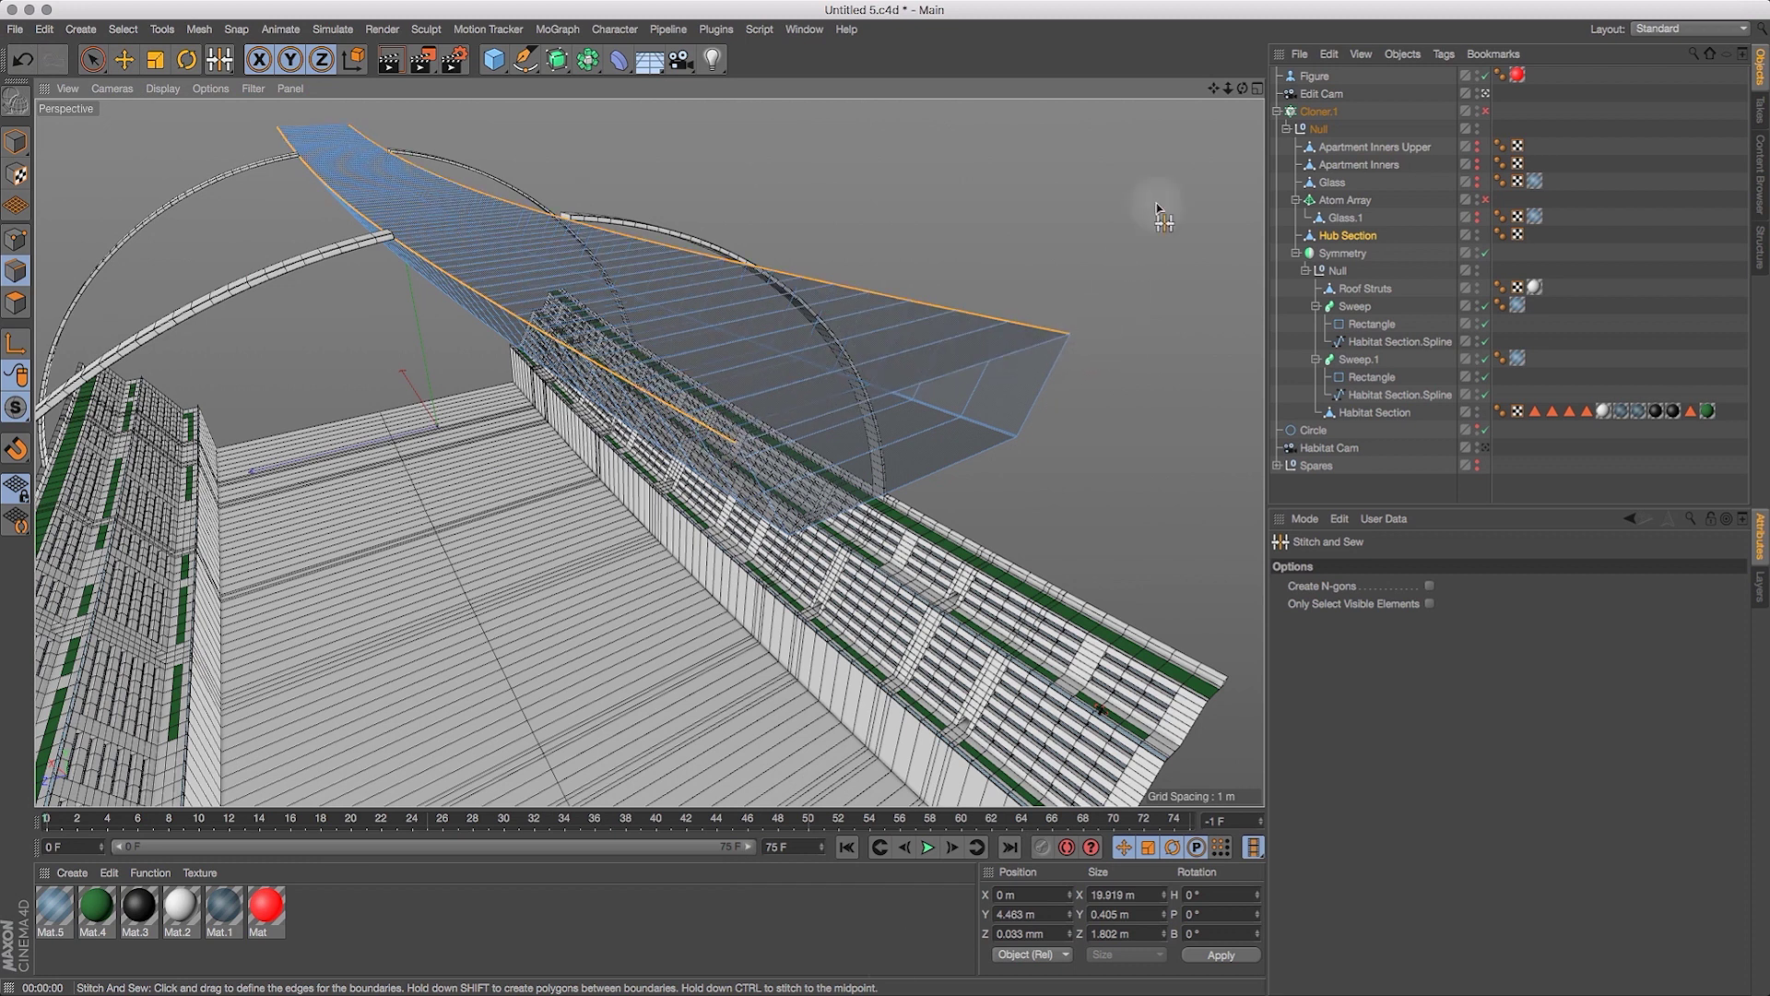
{"action": "left_click_drag", "start_coordinate": [1242, 89], "coordinate": [1208, 83]}
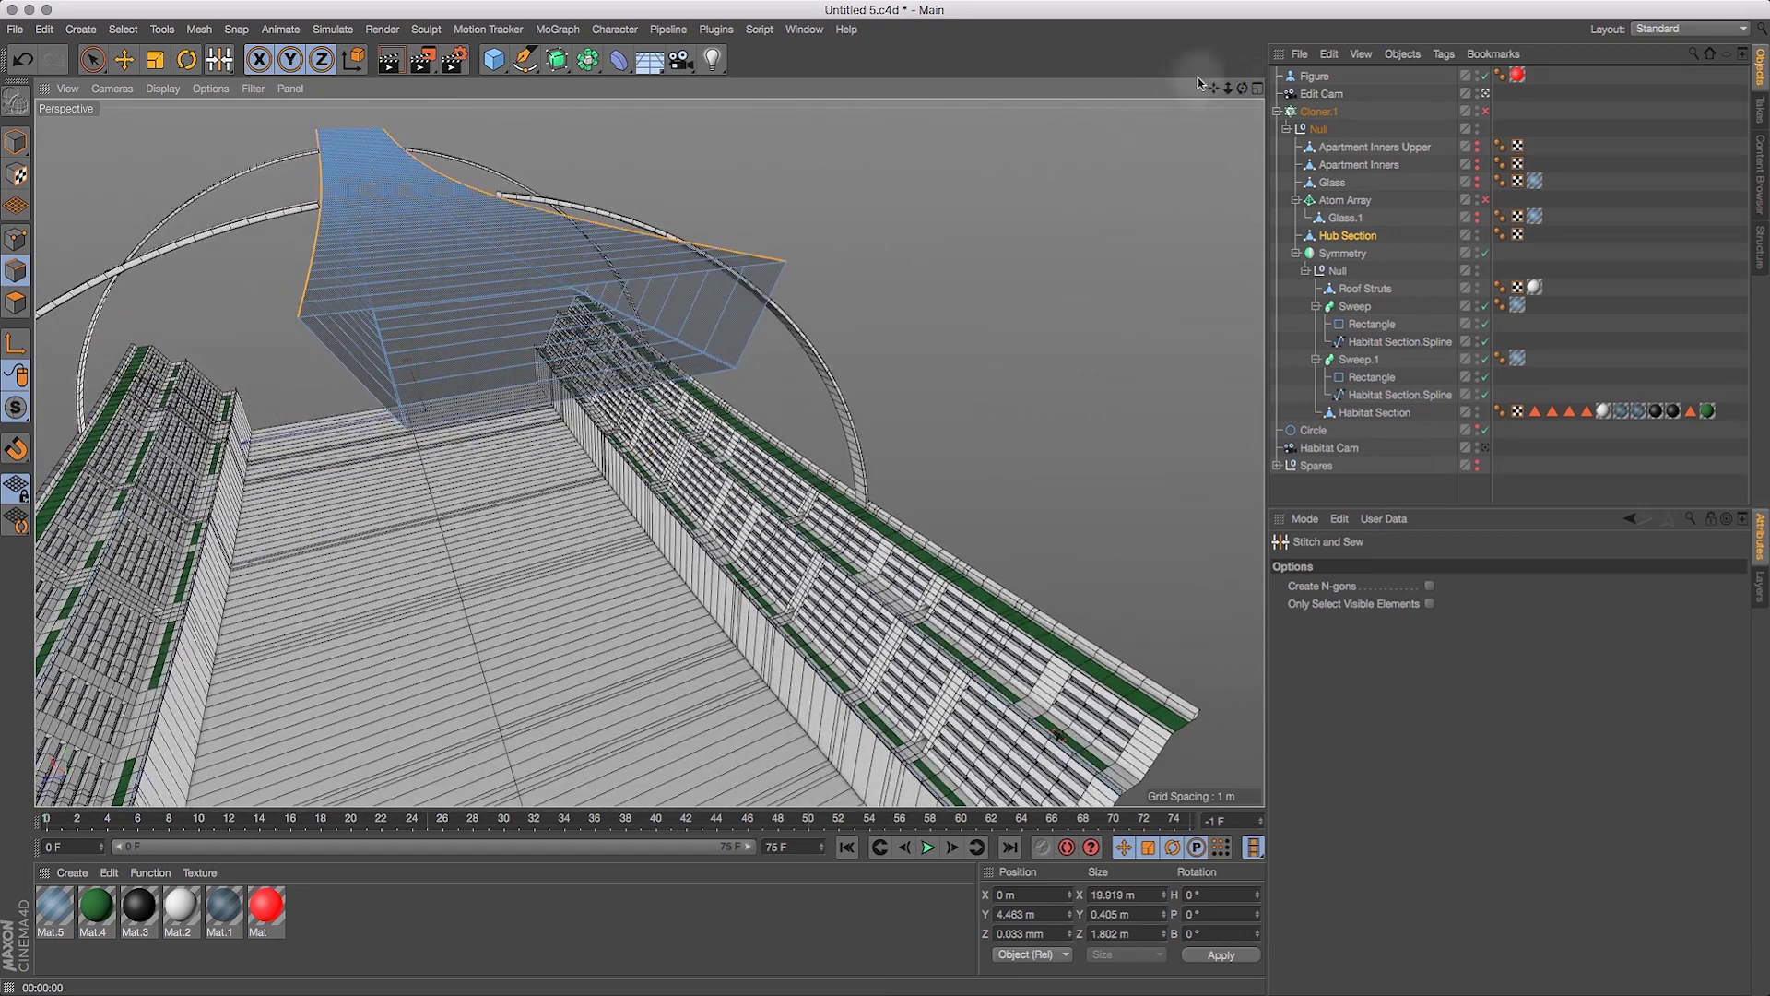
{"action": "left_click_drag", "start_coordinate": [1214, 88], "coordinate": [1272, 83]}
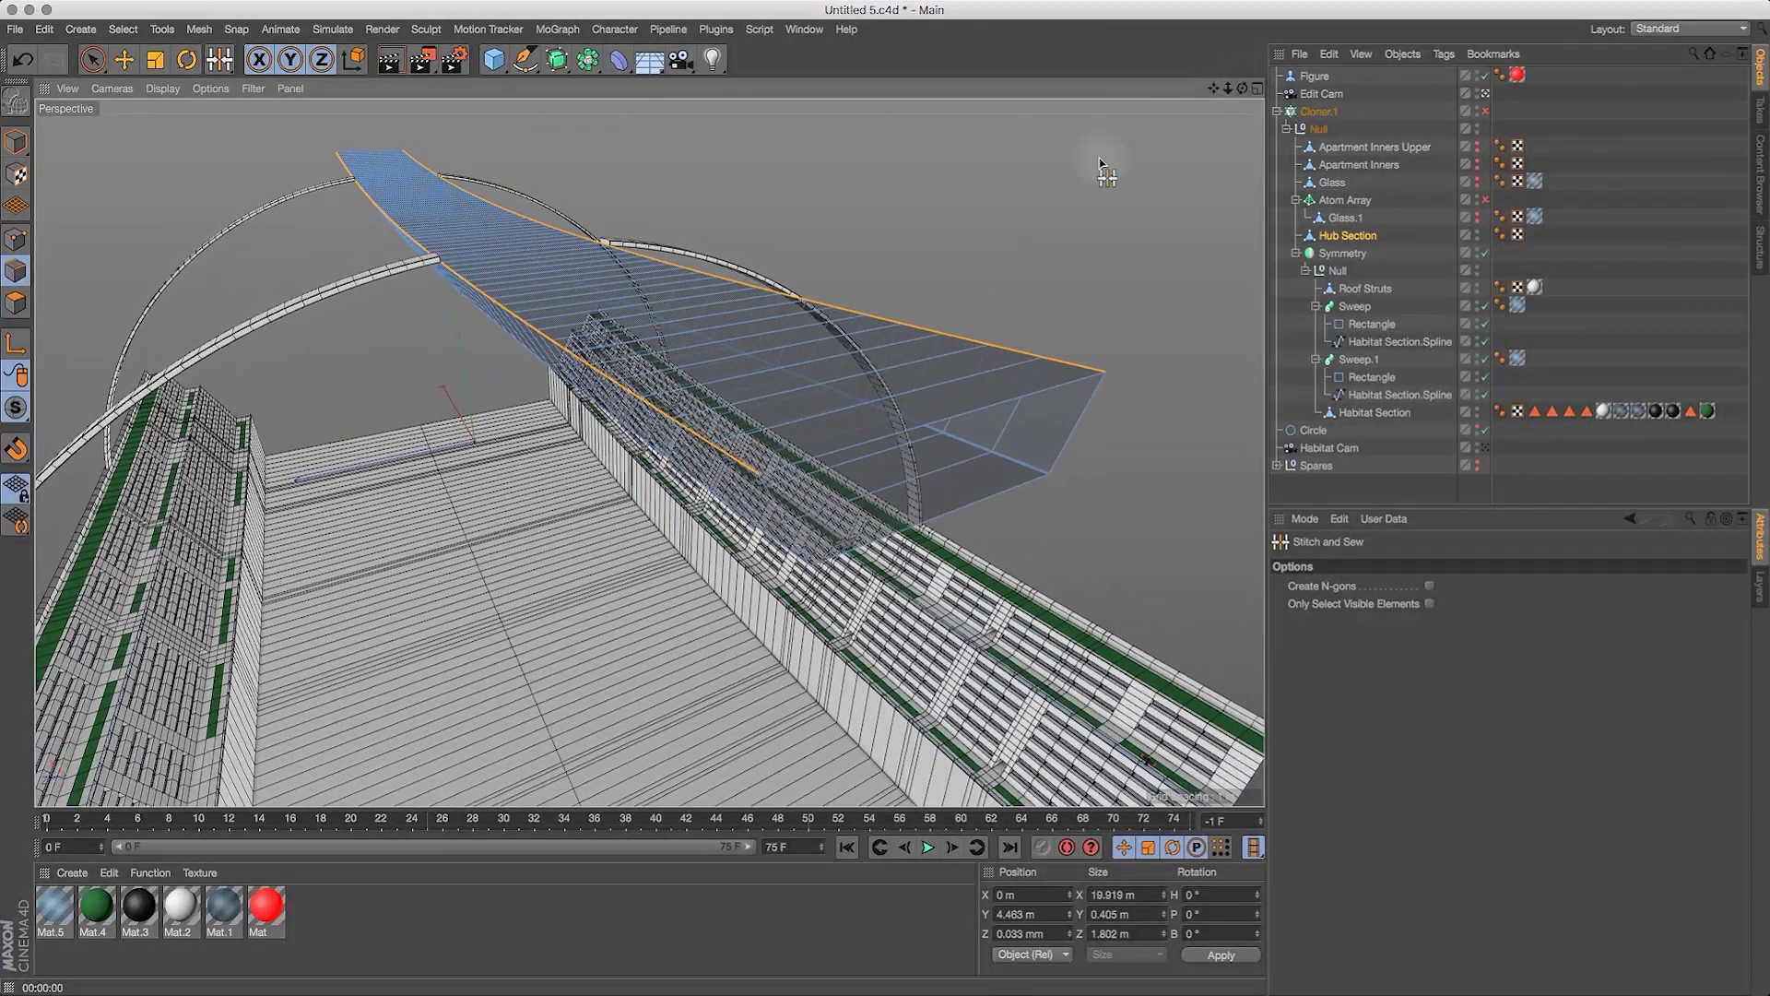
Switch to polygon editing and select only the strip of polygons closing the Hub Section's top.
{"action": "left_click", "coordinate": [16, 302]}
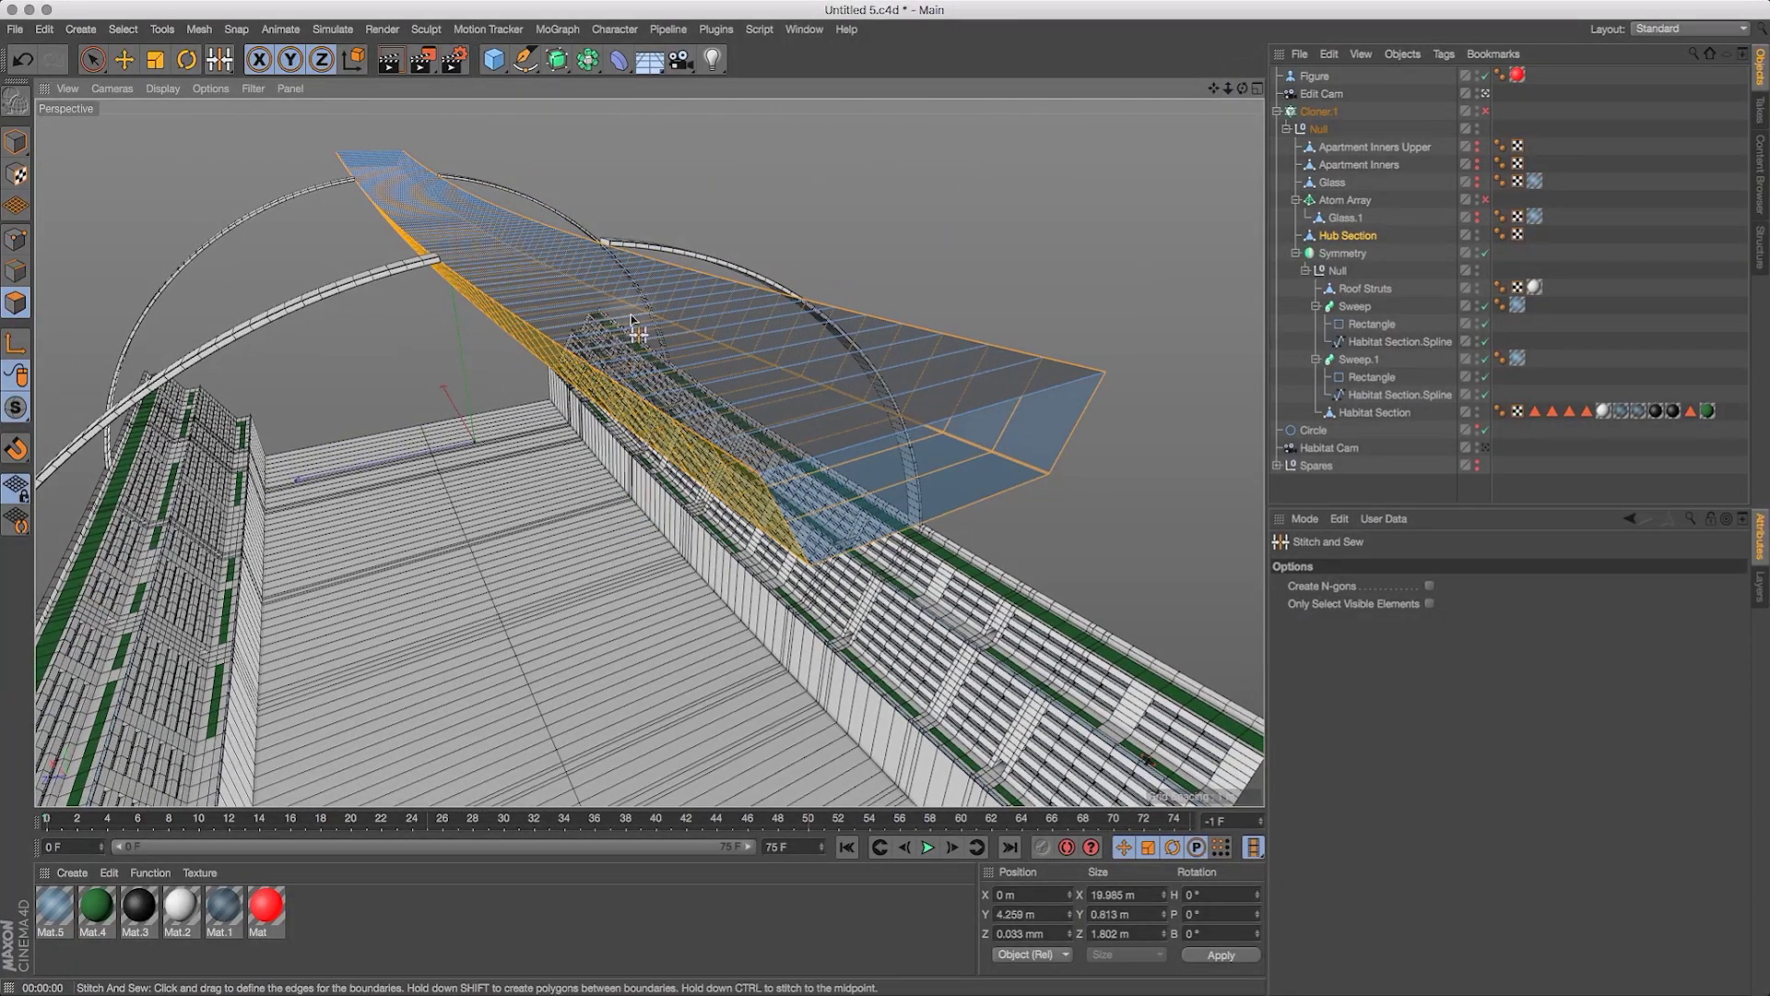
{"action": "key", "text": "super+a"}
{"action": "left_click_drag", "start_coordinate": [1242, 87], "coordinate": [1168, 112]}
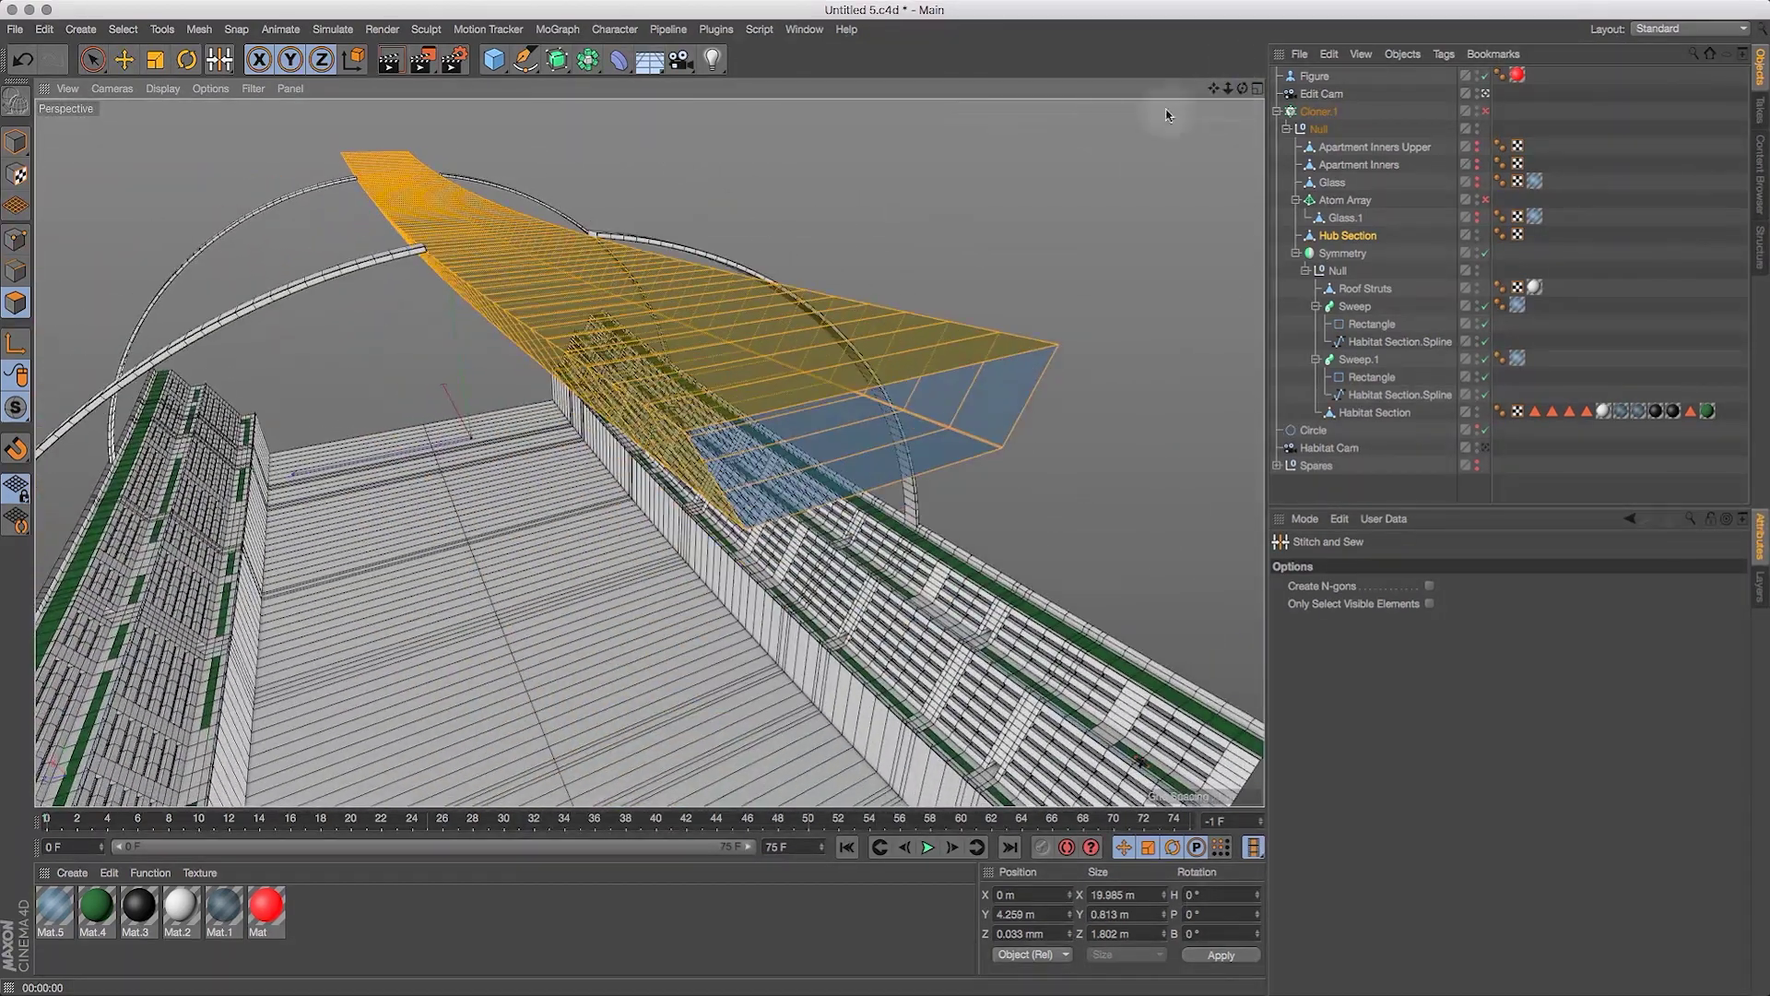
{"action": "key", "text": "v"}
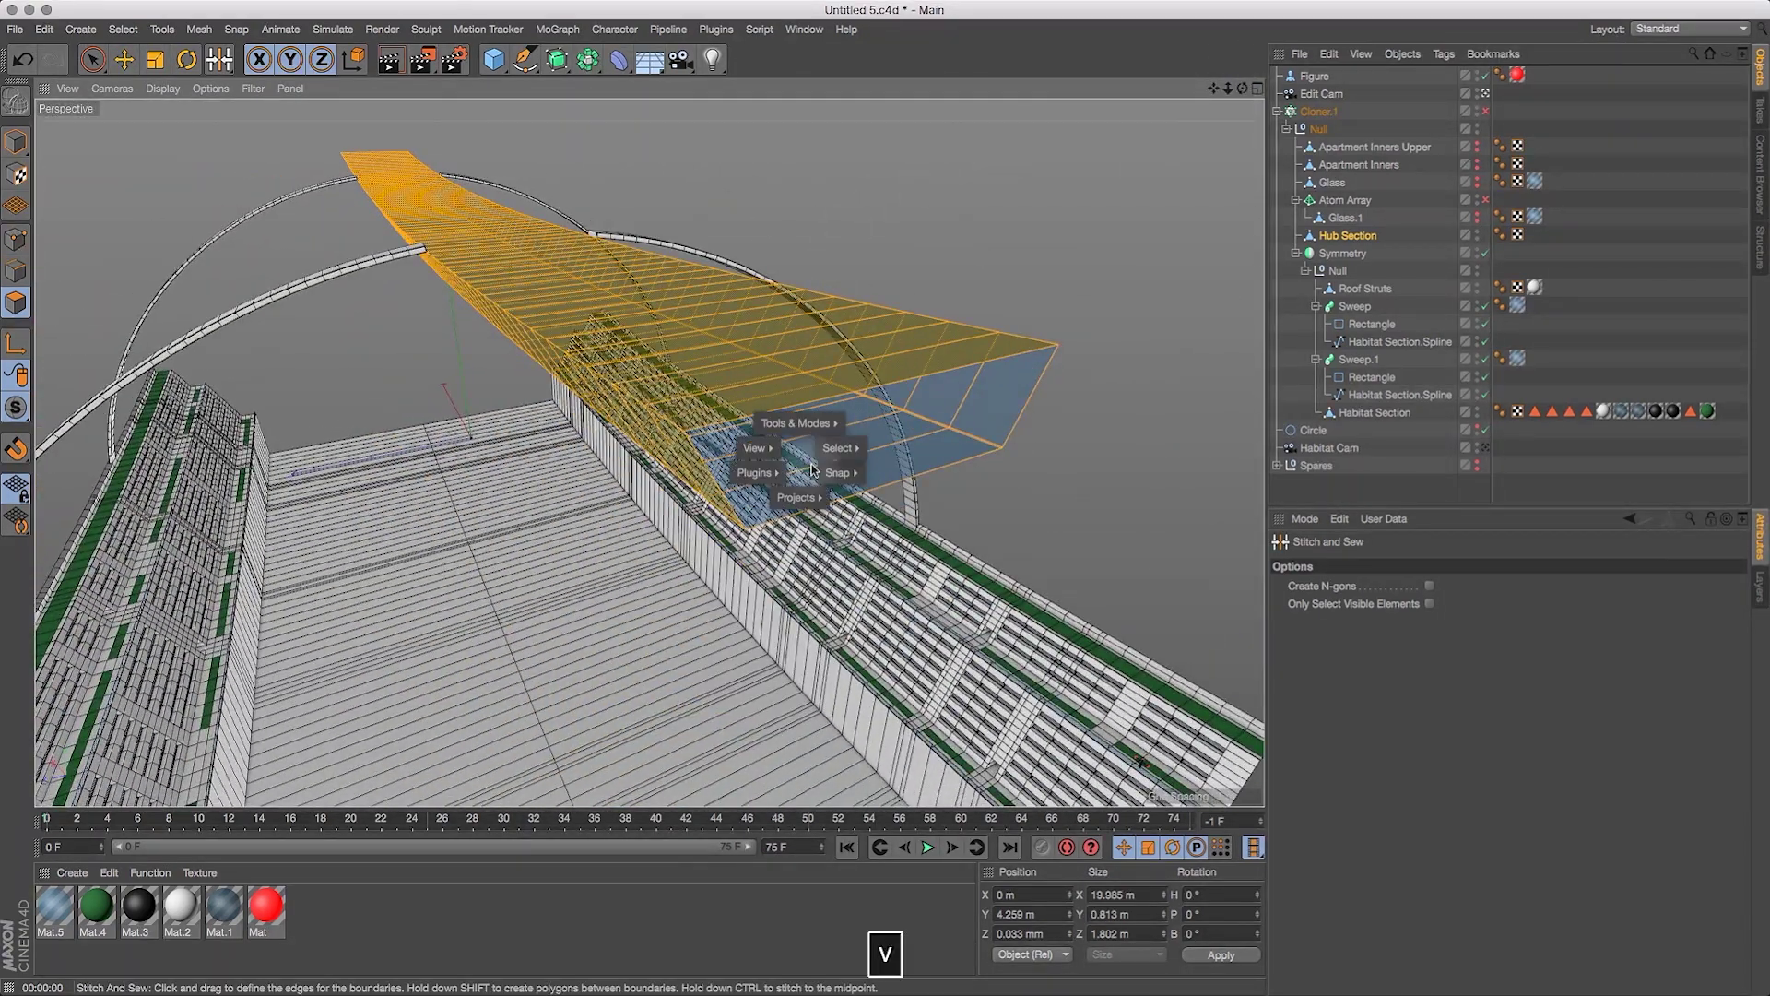
{"action": "mouse_move", "coordinate": [835, 461]}
{"action": "left_click", "coordinate": [912, 458]}
{"action": "left_click", "coordinate": [791, 373]}
Extrude the selected top strip upward by about 0.09 m with Create Caps turned off.
{"action": "left_click_drag", "start_coordinate": [1243, 92], "coordinate": [1060, 166]}
{"action": "key", "text": "d"}
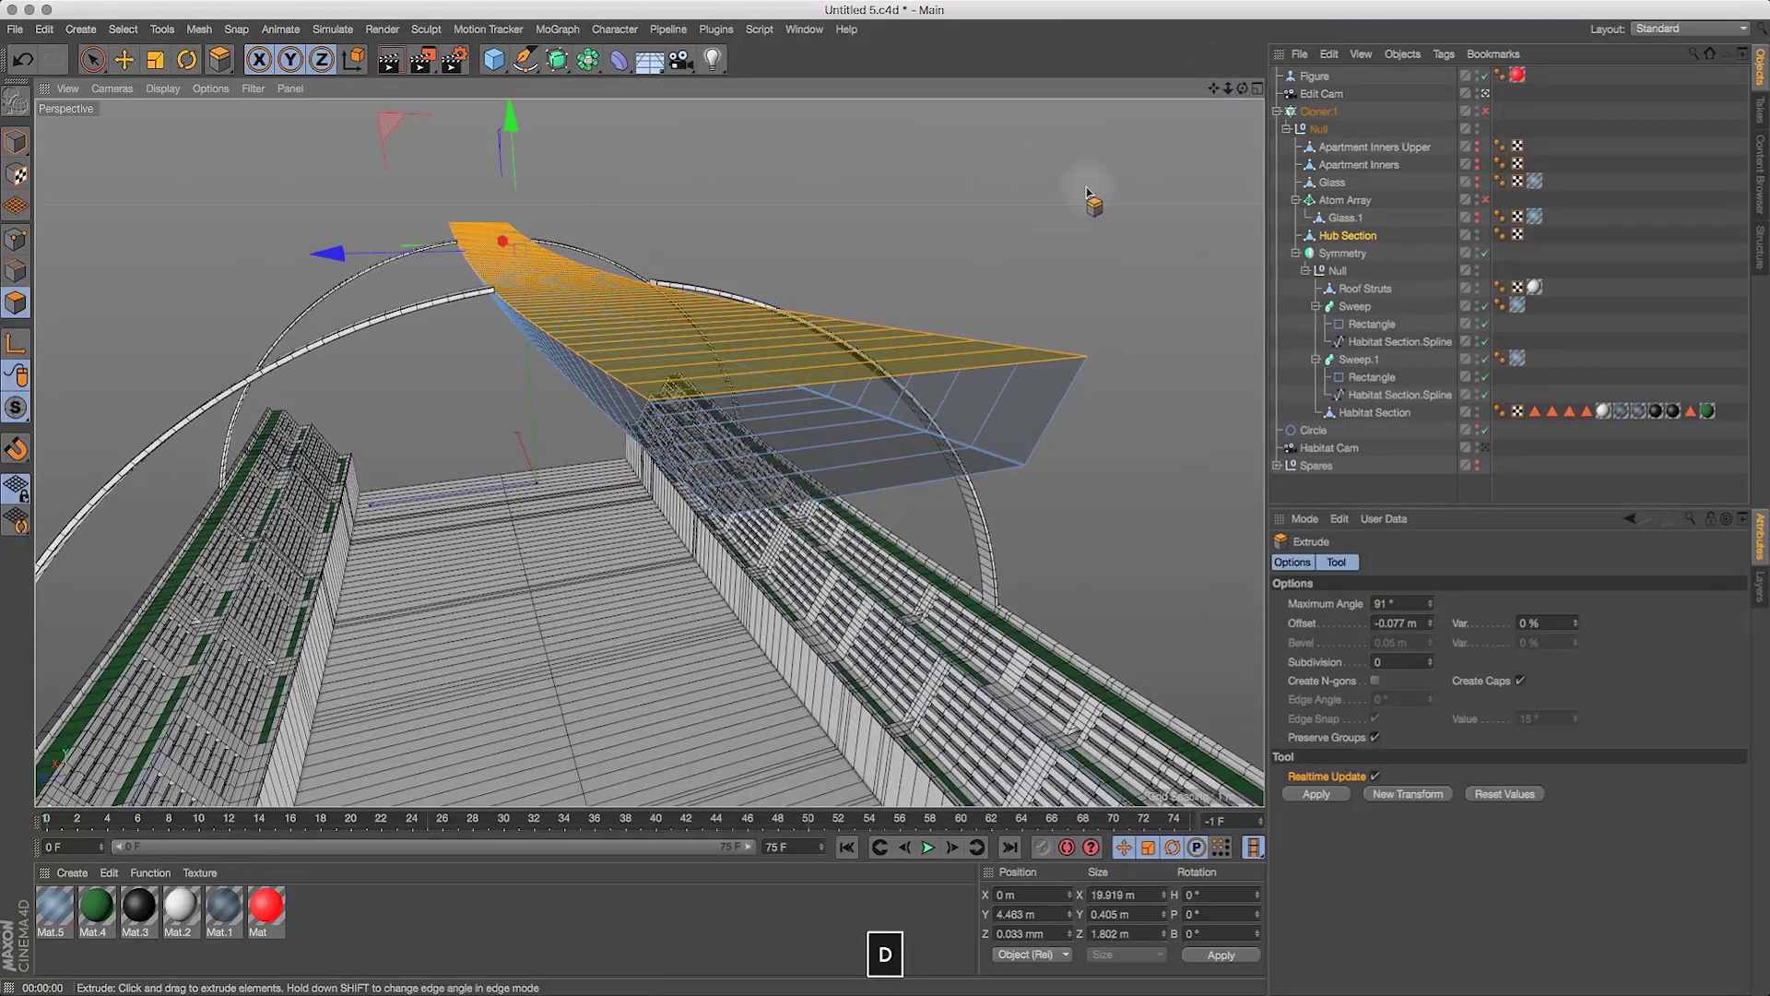
{"action": "left_click", "coordinate": [1521, 681]}
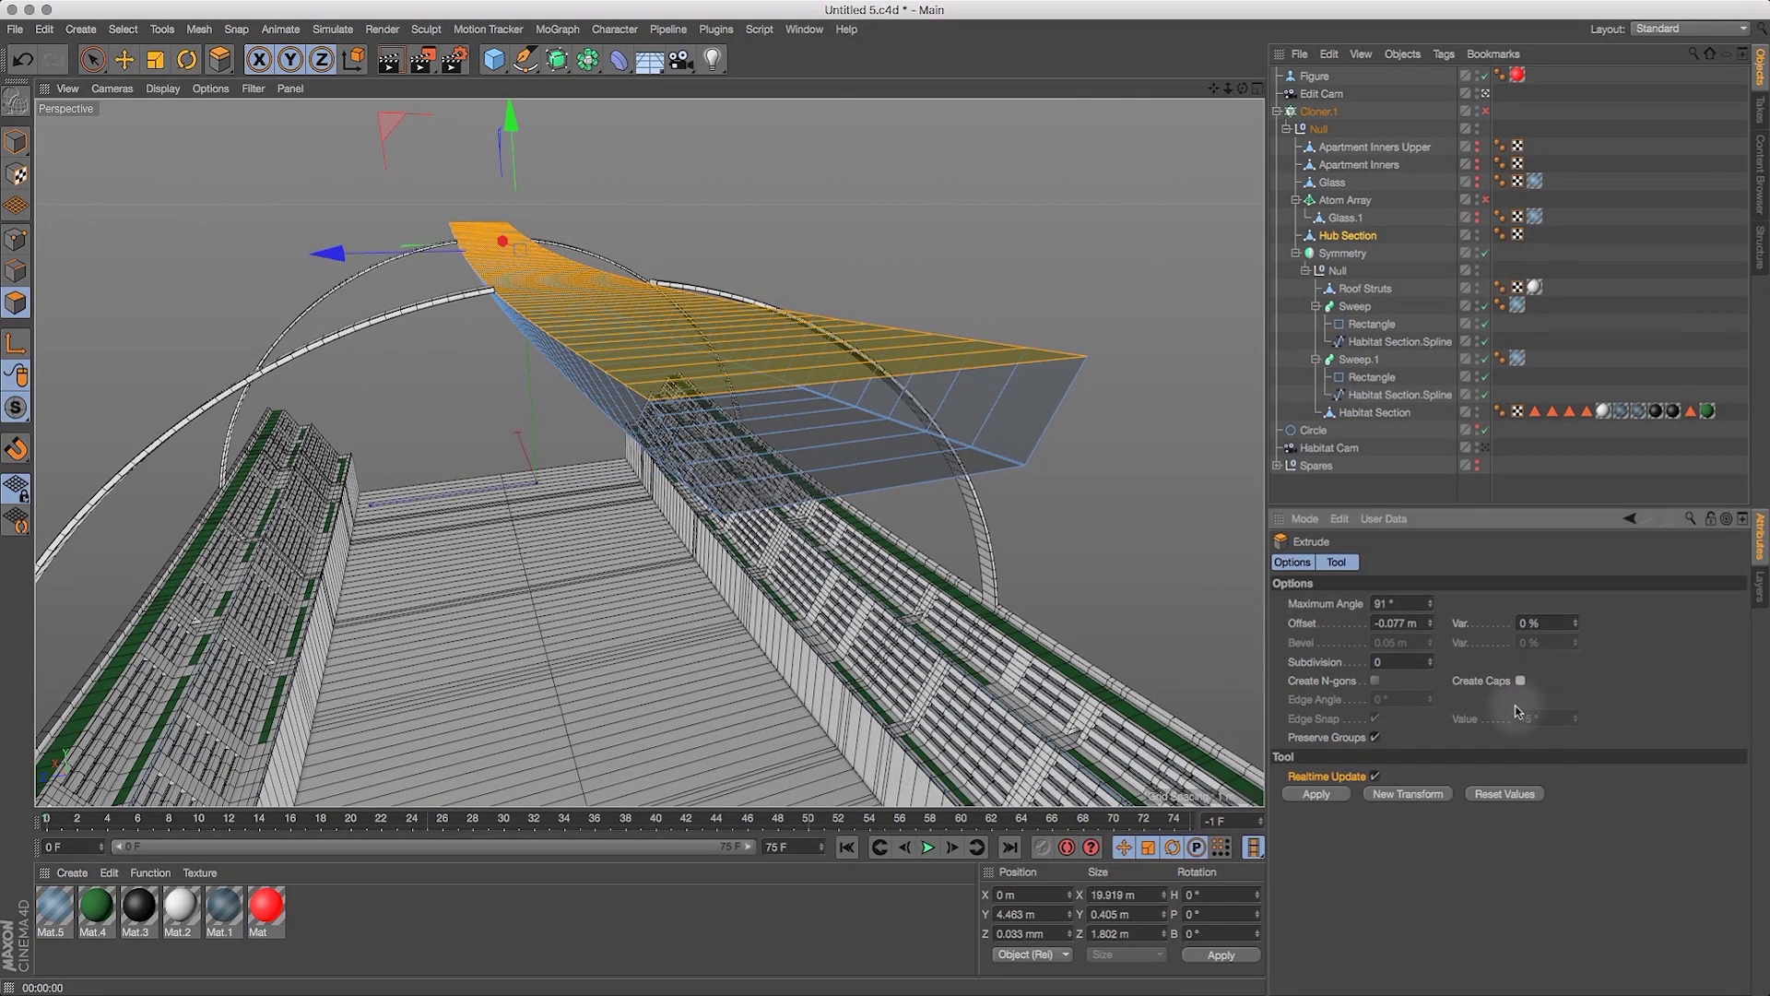
{"action": "left_click_drag", "start_coordinate": [754, 225], "coordinate": [831, 226]}
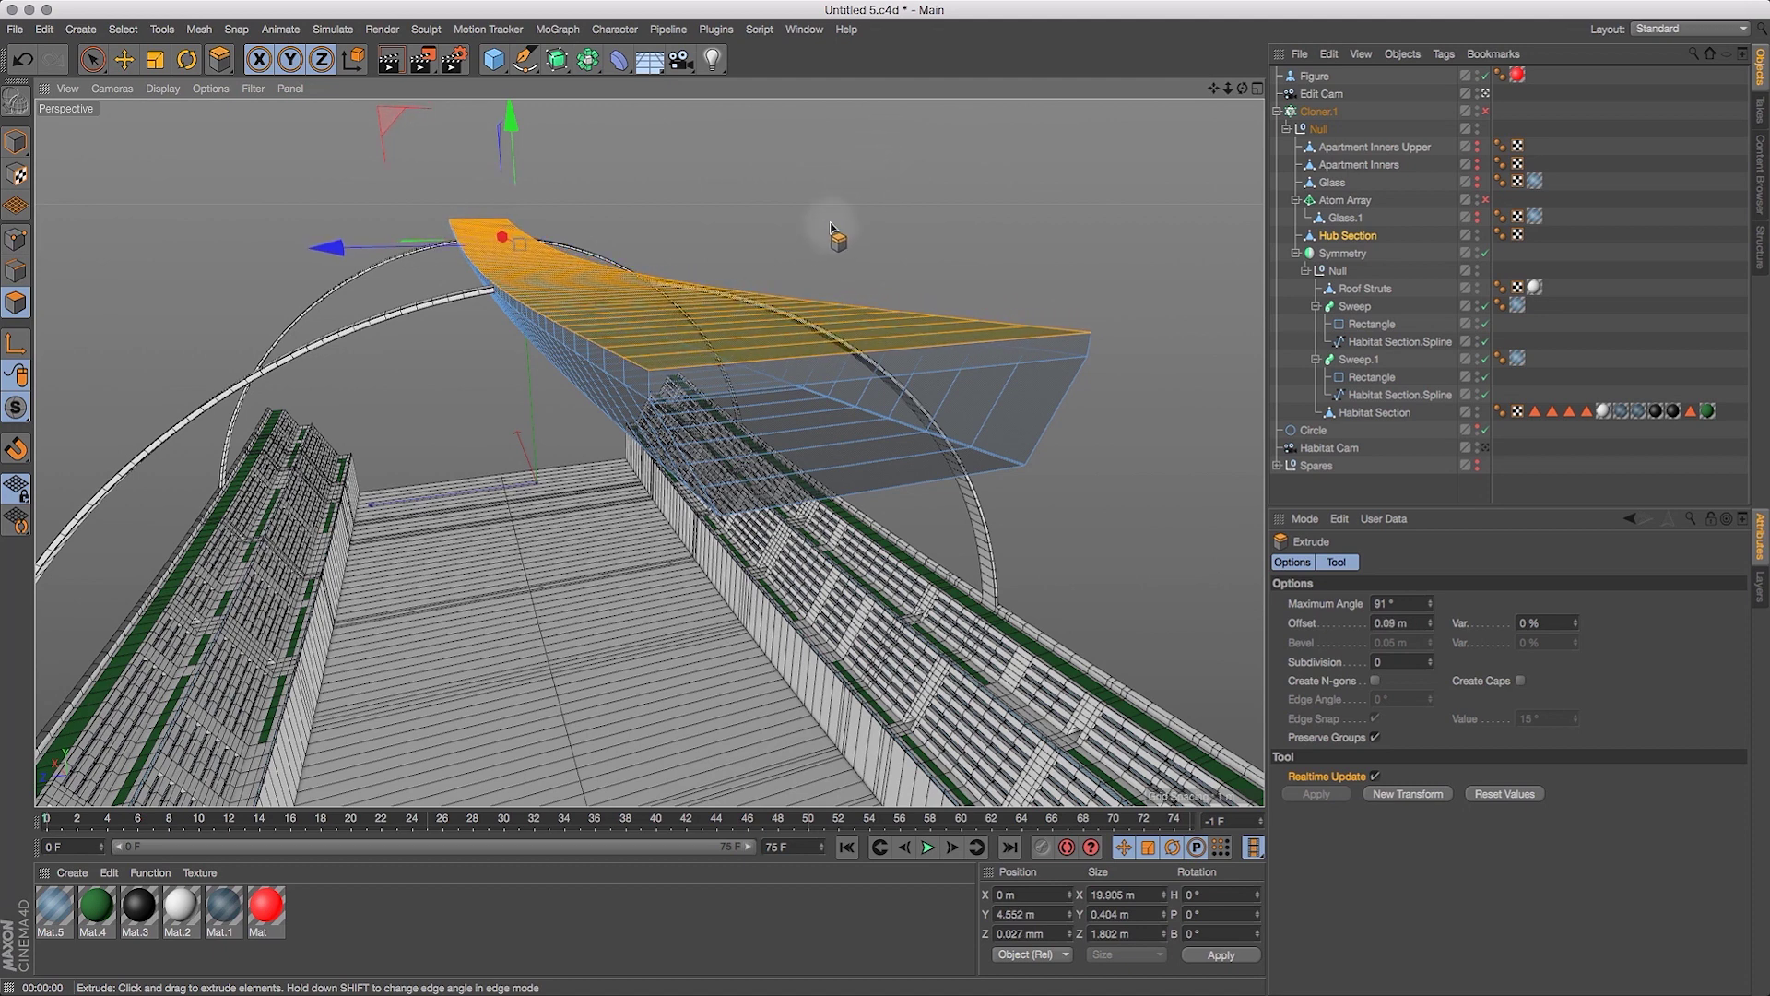
{"action": "mouse_move", "coordinate": [1242, 88]}
{"action": "left_mouse_down"}
{"action": "mouse_move", "coordinate": [1249, 57]}
{"action": "mouse_move", "coordinate": [1315, 70]}
{"action": "mouse_move", "coordinate": [1232, 49]}
{"action": "mouse_move", "coordinate": [1222, 87]}
{"action": "mouse_move", "coordinate": [1242, 70]}
{"action": "left_mouse_up"}
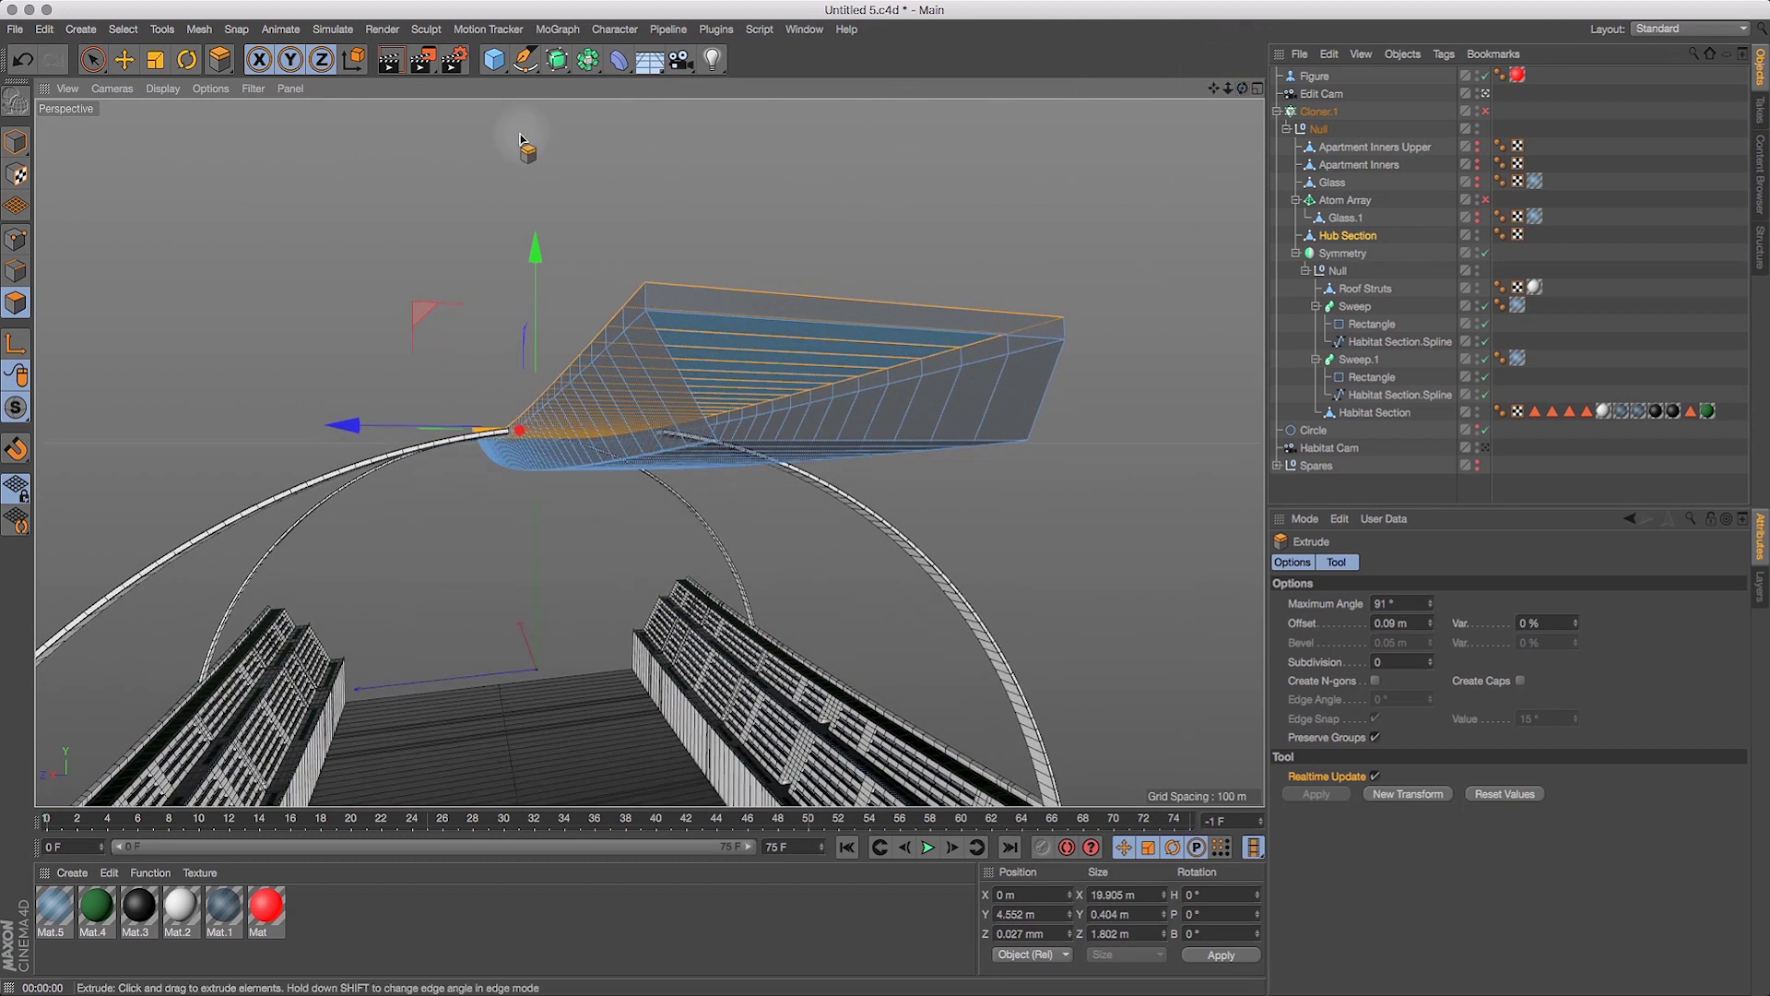
Delete the narrow end polygon of the extruded strip at the near end of the Hub Section using Live Selection.
{"action": "left_click_drag", "start_coordinate": [95, 60], "coordinate": [129, 82]}
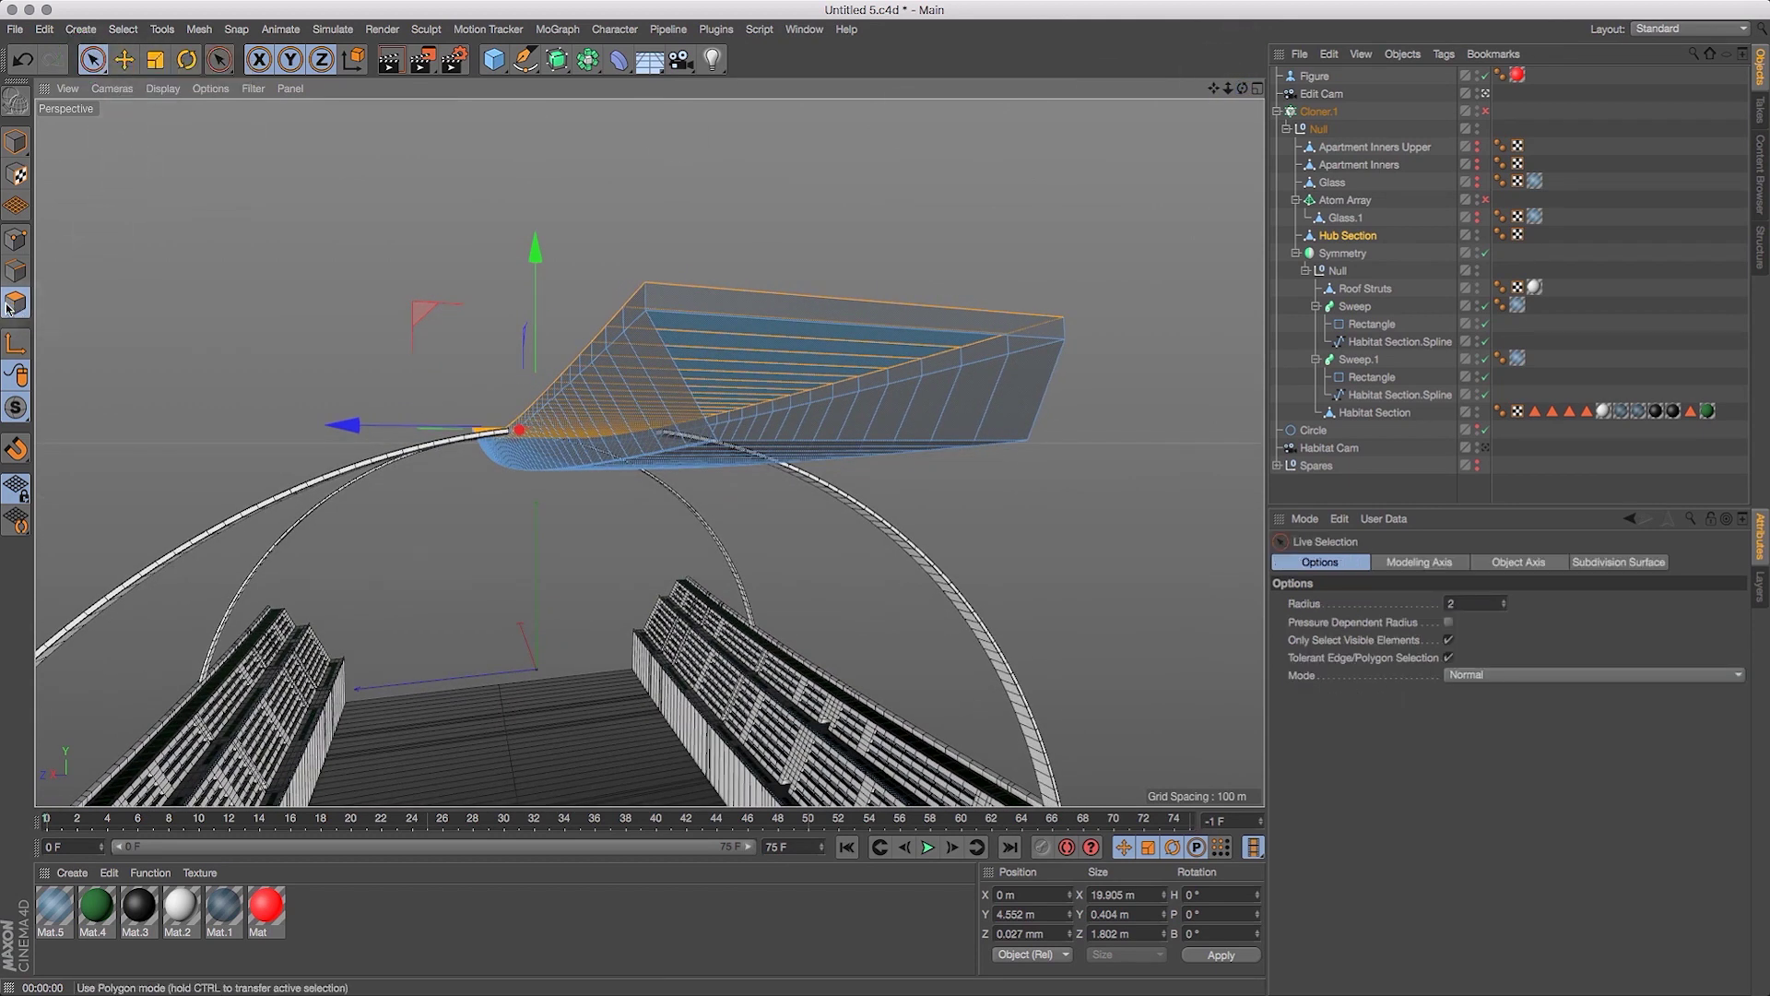
{"action": "left_click", "coordinate": [790, 307]}
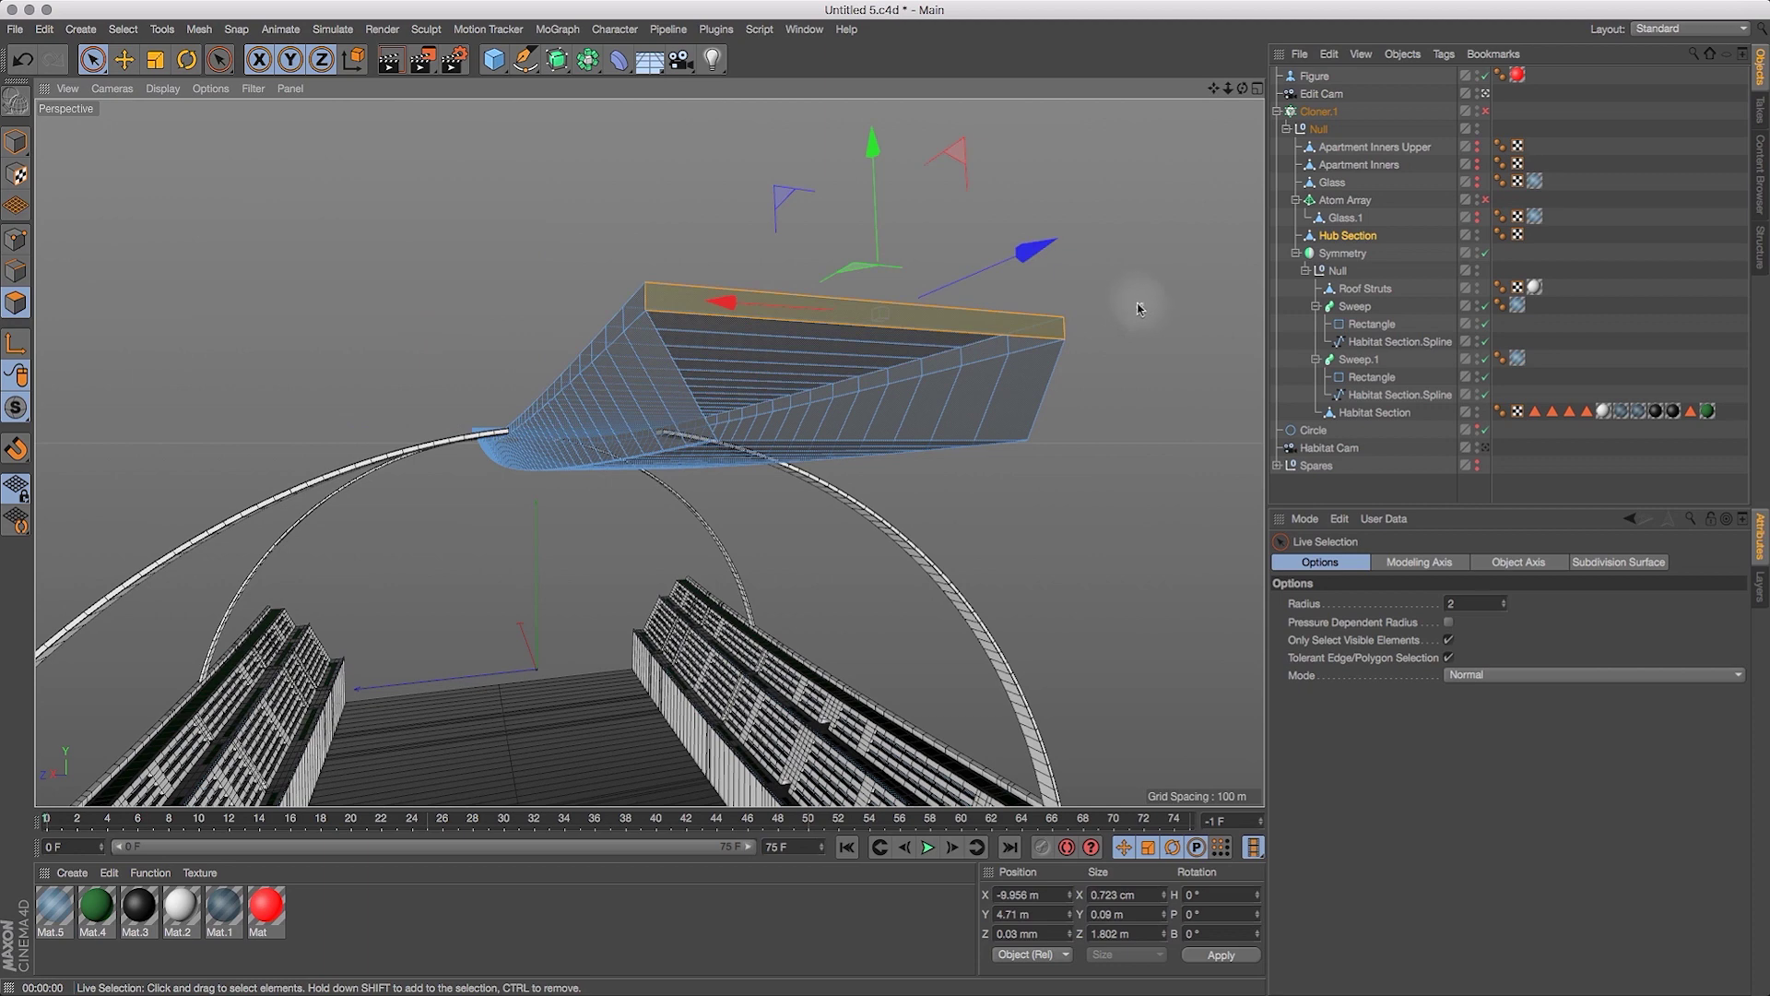
{"action": "key", "text": "BackSpace"}
Delete the narrow end polygon of the extruded top strip at the far end of the Hub Section.
{"action": "left_click_drag", "start_coordinate": [1245, 87], "coordinate": [870, 98]}
{"action": "key", "text": "2"}
{"action": "left_click_drag", "start_coordinate": [843, 272], "coordinate": [719, 347]}
{"action": "left_click_drag", "start_coordinate": [1228, 92], "coordinate": [1122, 194]}
{"action": "left_click_drag", "start_coordinate": [1213, 88], "coordinate": [1110, 223]}
{"action": "key", "text": "2"}
{"action": "left_click_drag", "start_coordinate": [1042, 278], "coordinate": [987, 314]}
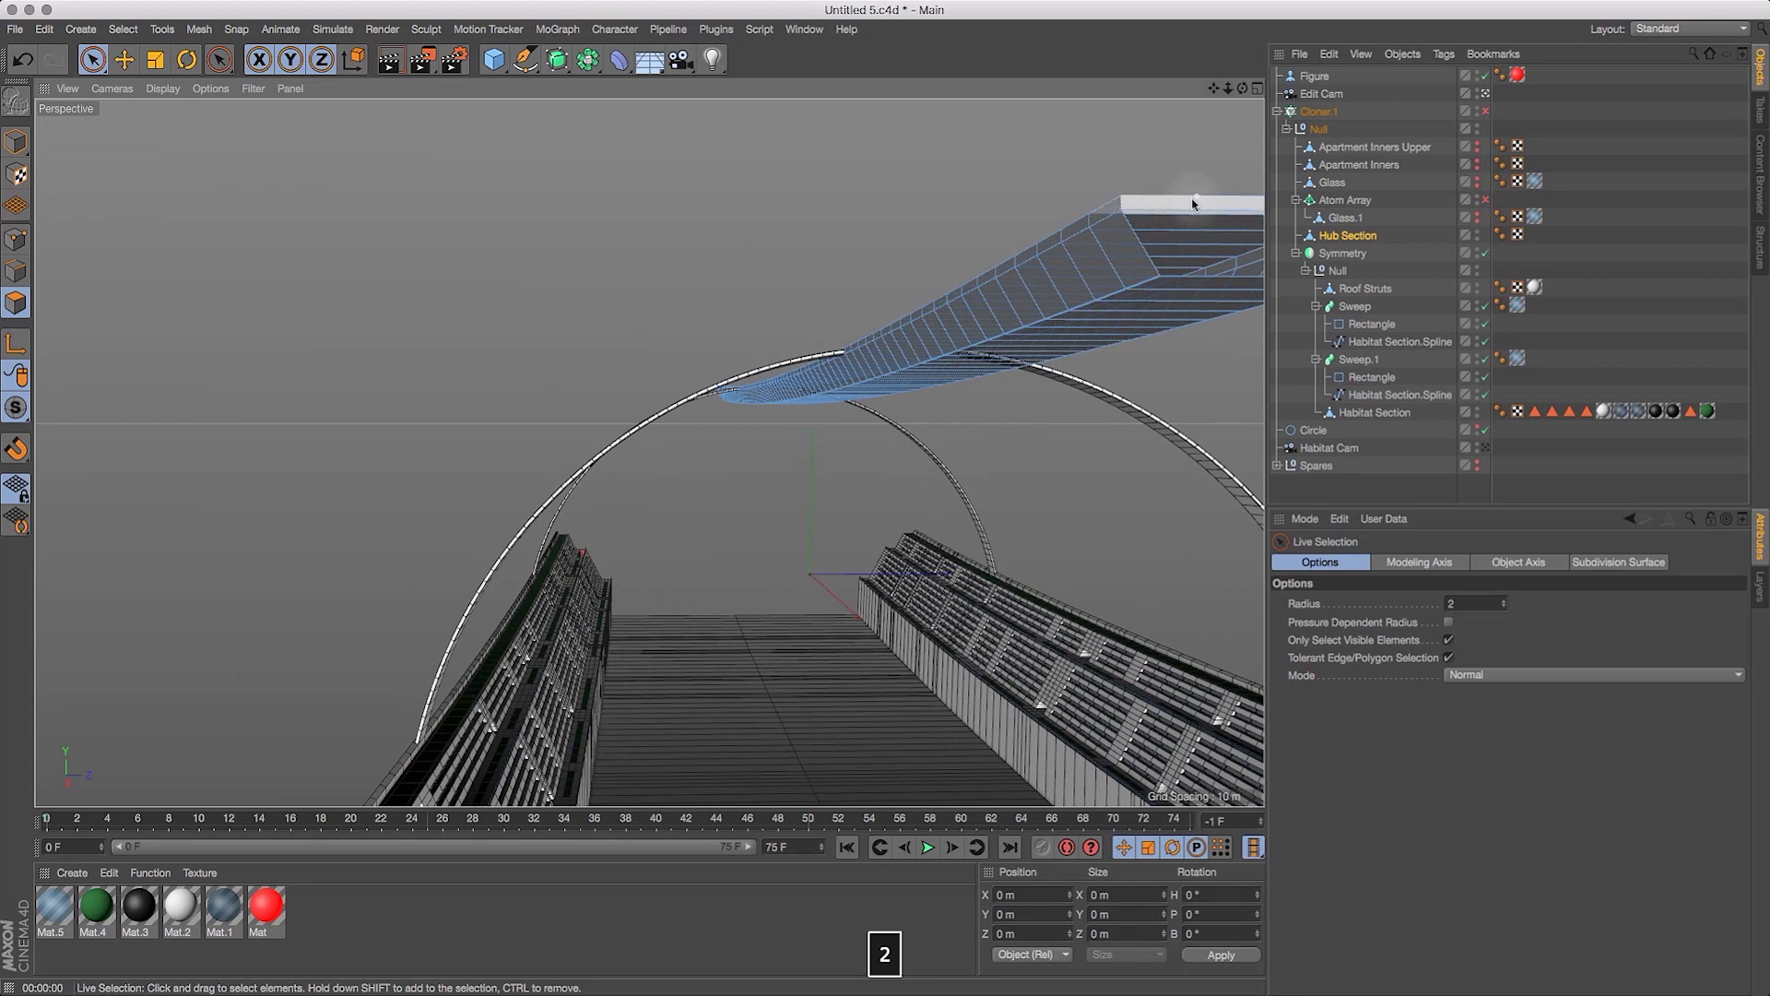
{"action": "key", "text": "BackSpace"}
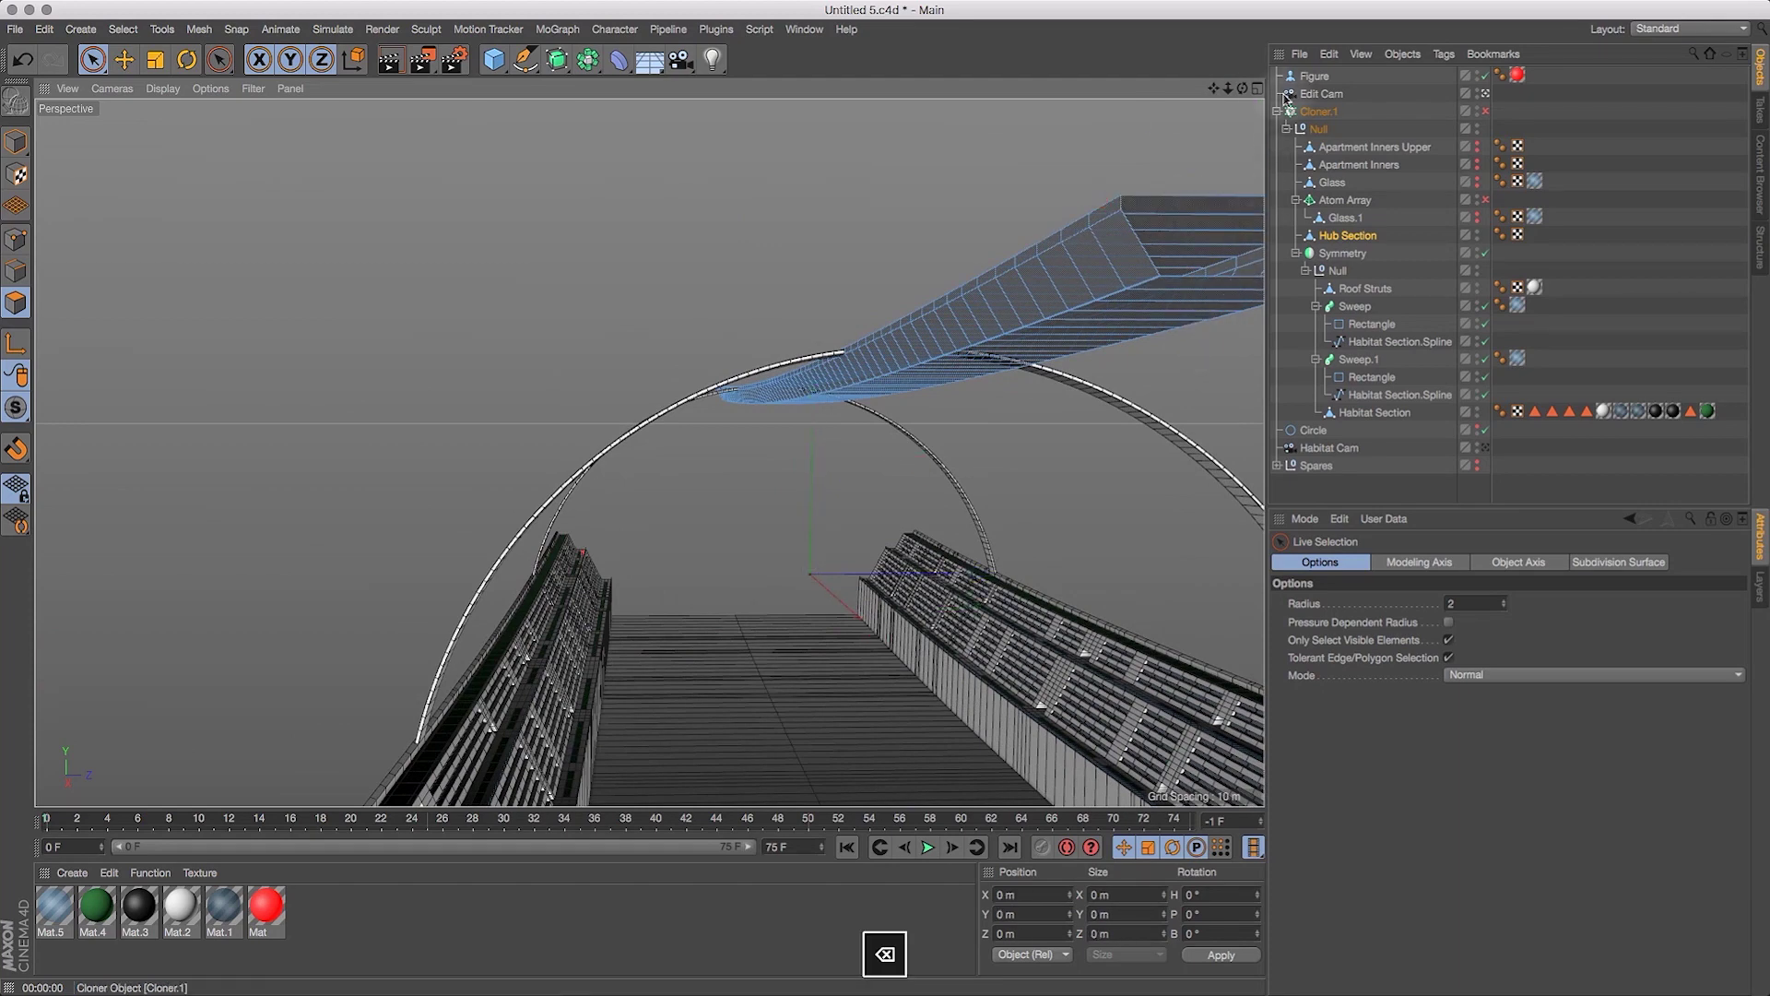
Switch to edge editing and select only the long upper edge along one side of the Hub Section's top with Path Selection.
{"action": "left_click_drag", "start_coordinate": [1243, 90], "coordinate": [1441, 108]}
{"action": "left_click_drag", "start_coordinate": [1215, 88], "coordinate": [1302, 93]}
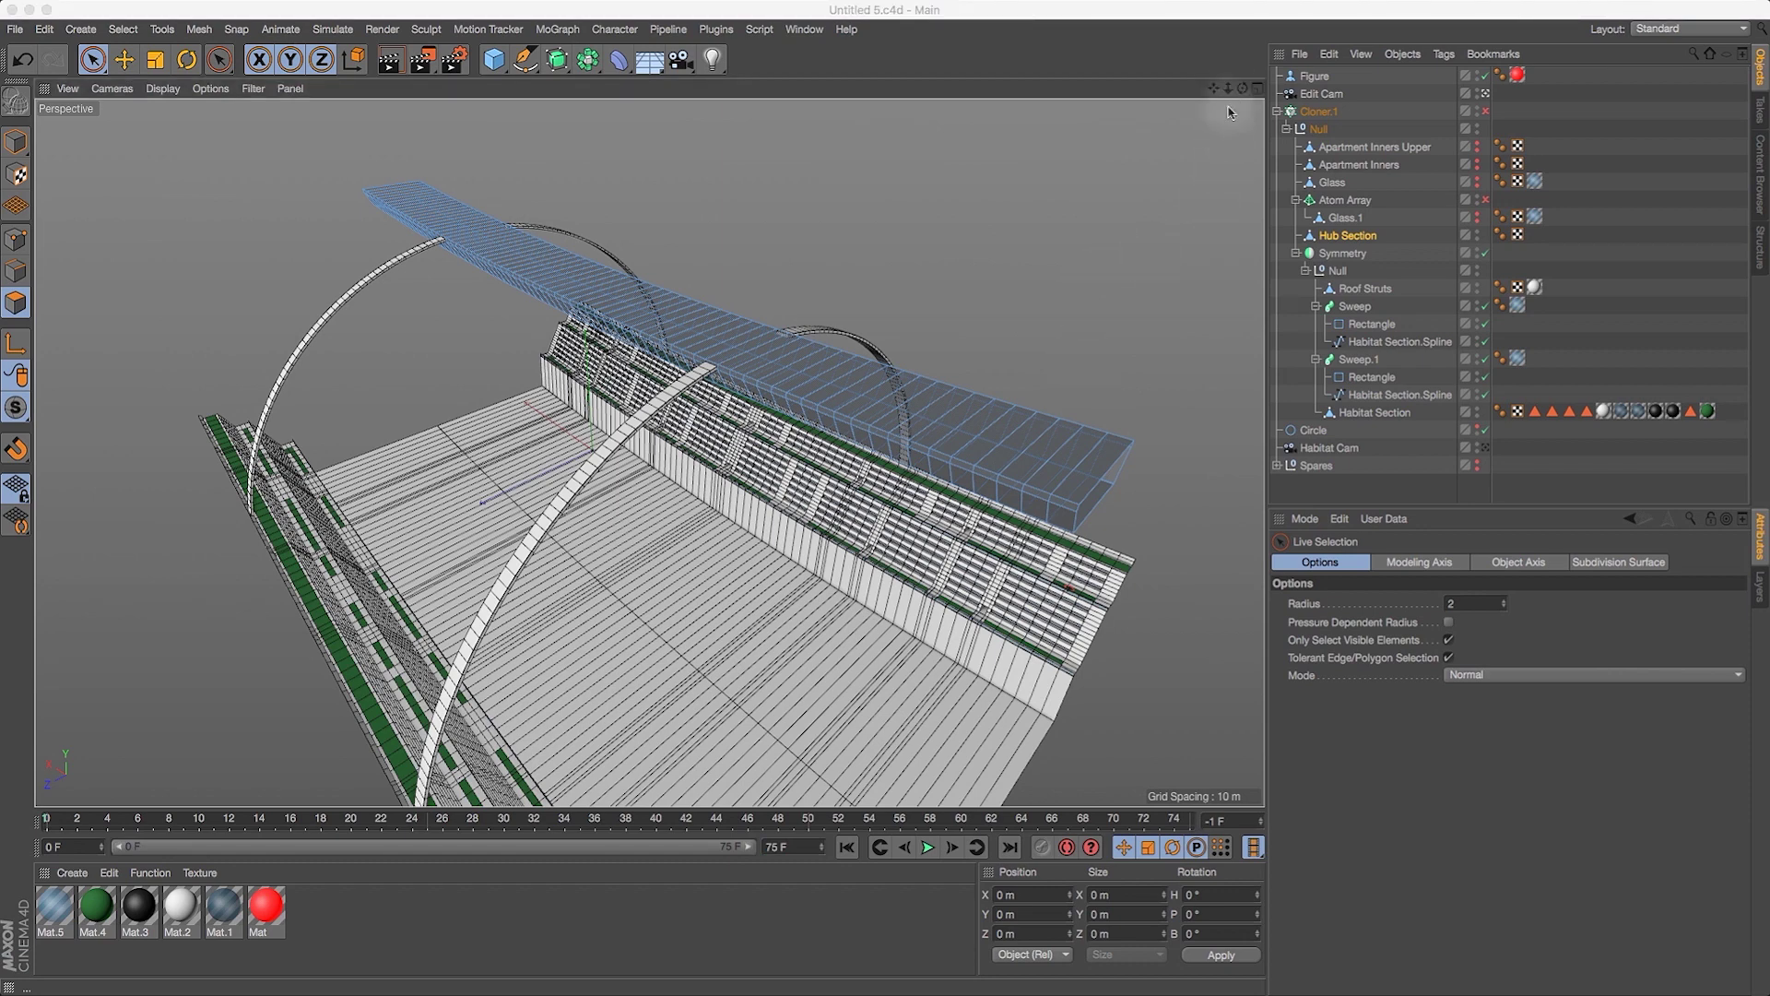
{"action": "mouse_move", "coordinate": [1242, 89]}
{"action": "left_mouse_down"}
{"action": "mouse_move", "coordinate": [1198, 81]}
{"action": "mouse_move", "coordinate": [1227, 94]}
{"action": "left_mouse_up"}
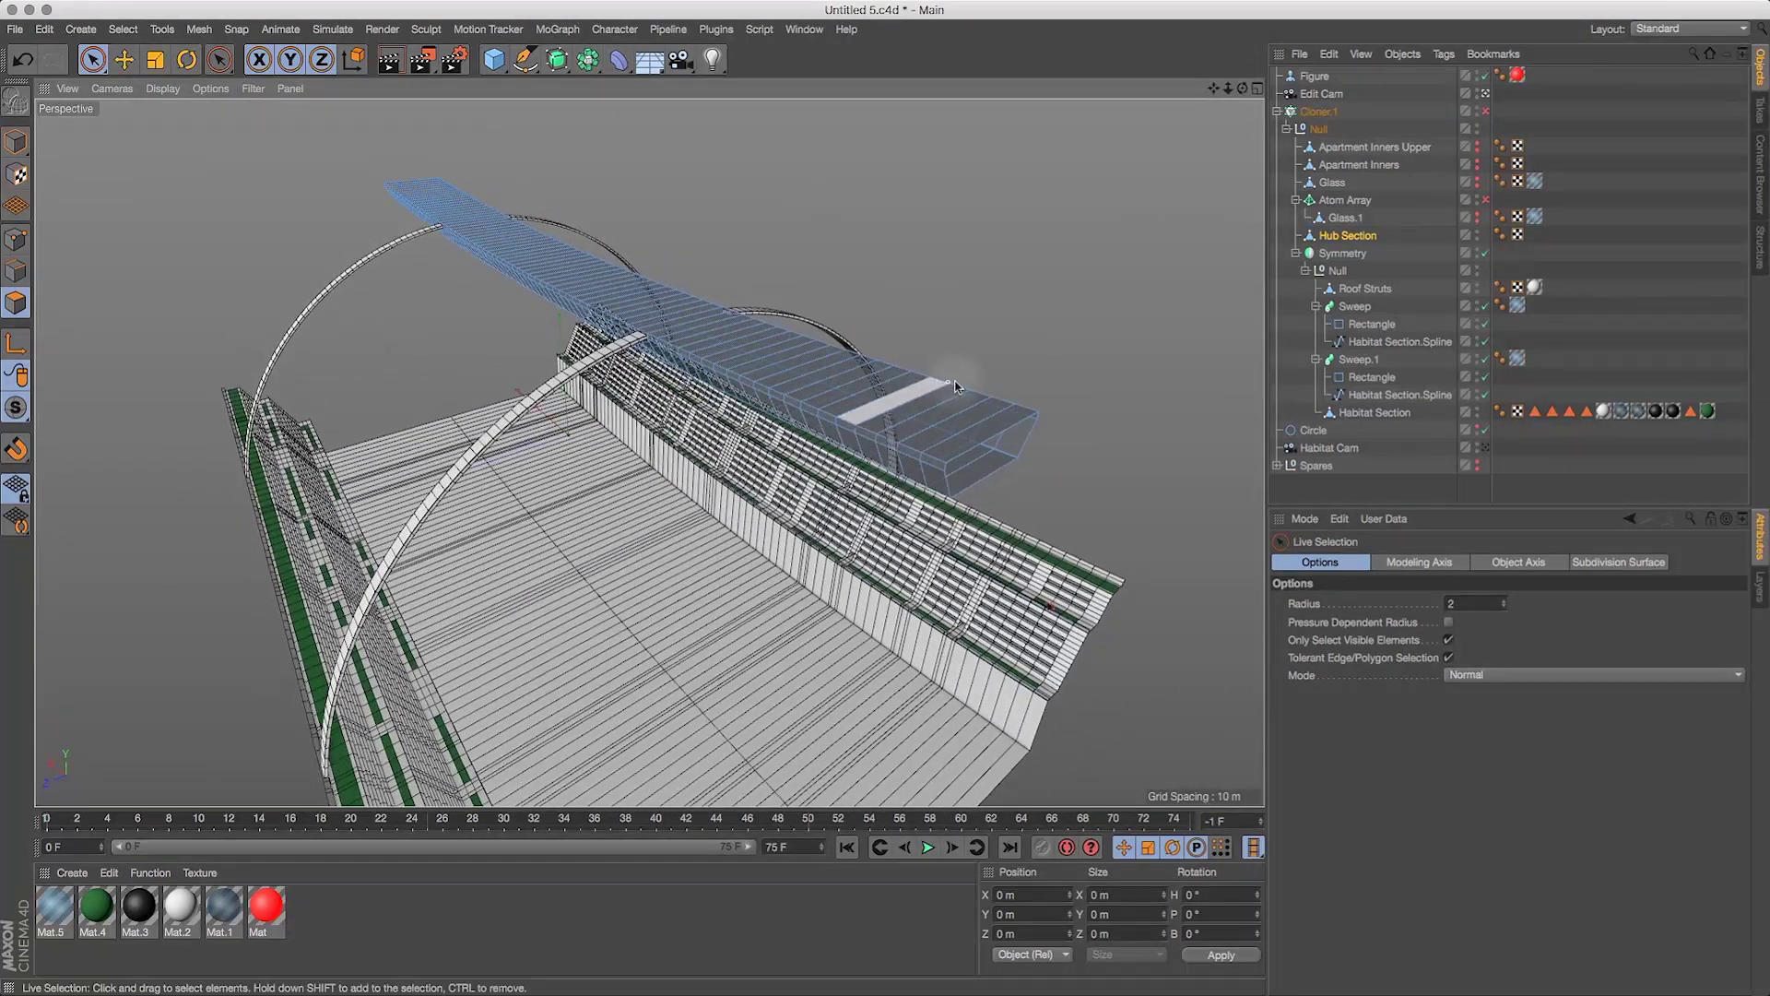
{"action": "left_click", "coordinate": [15, 270]}
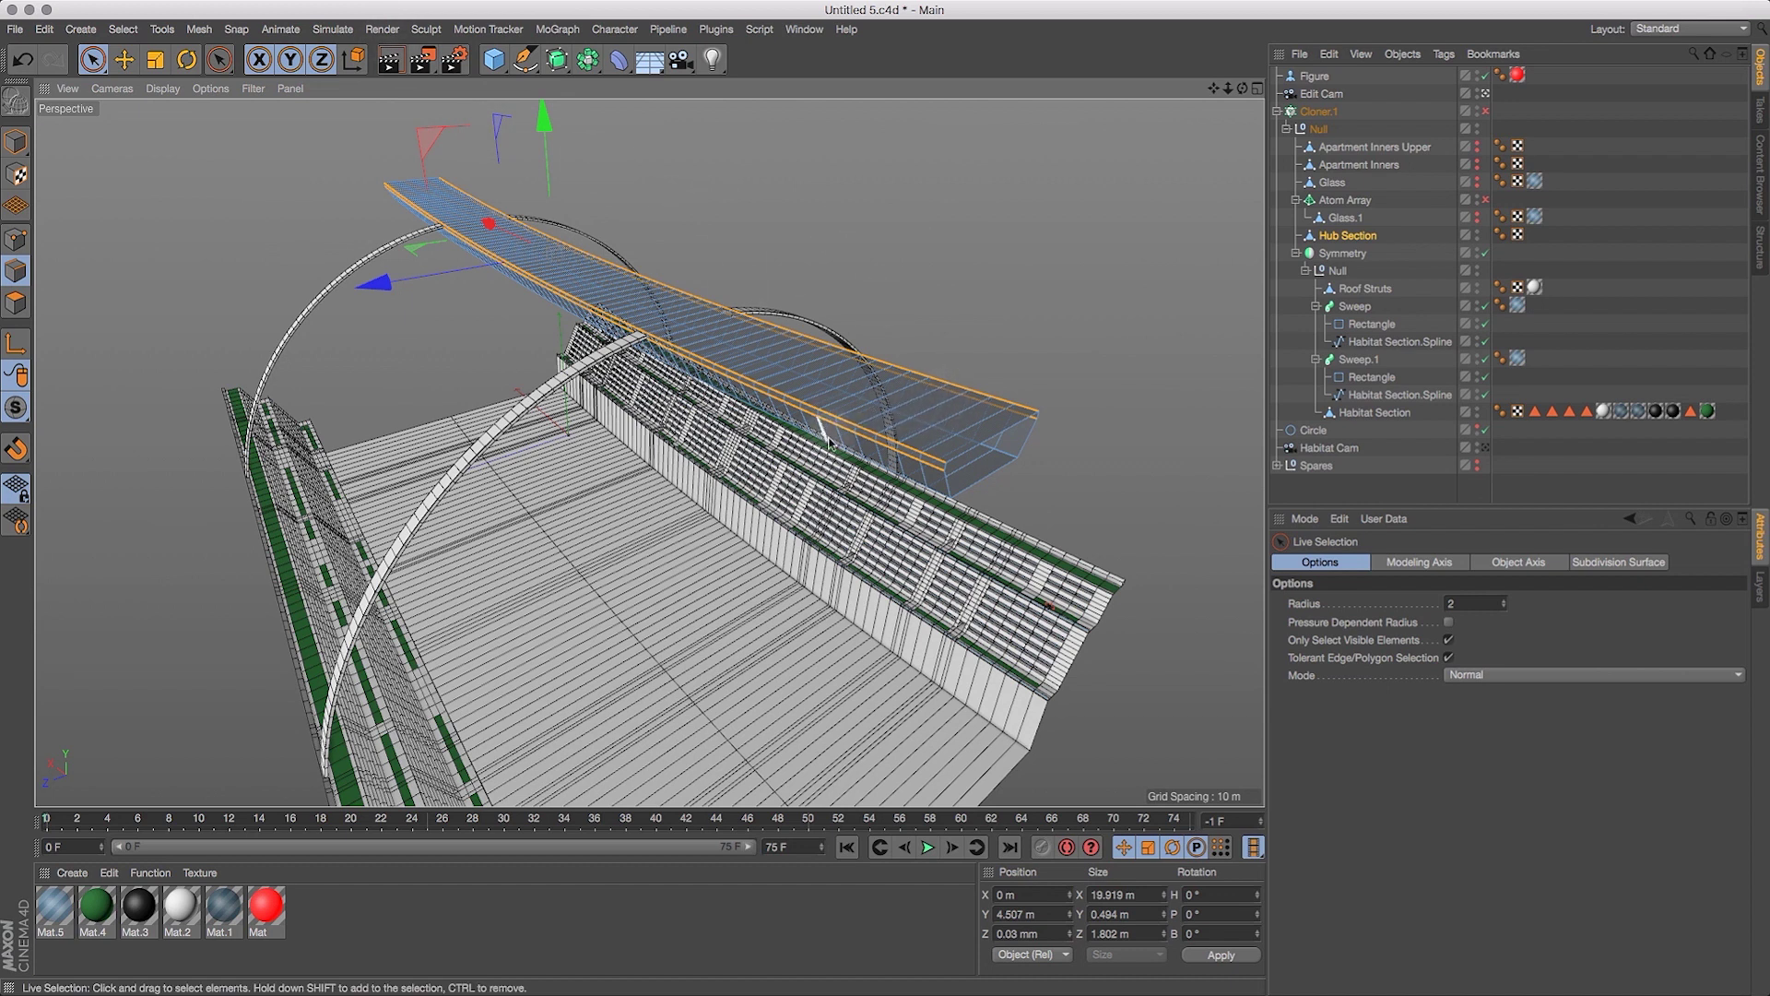
{"action": "key", "text": "v"}
{"action": "mouse_move", "coordinate": [970, 402]}
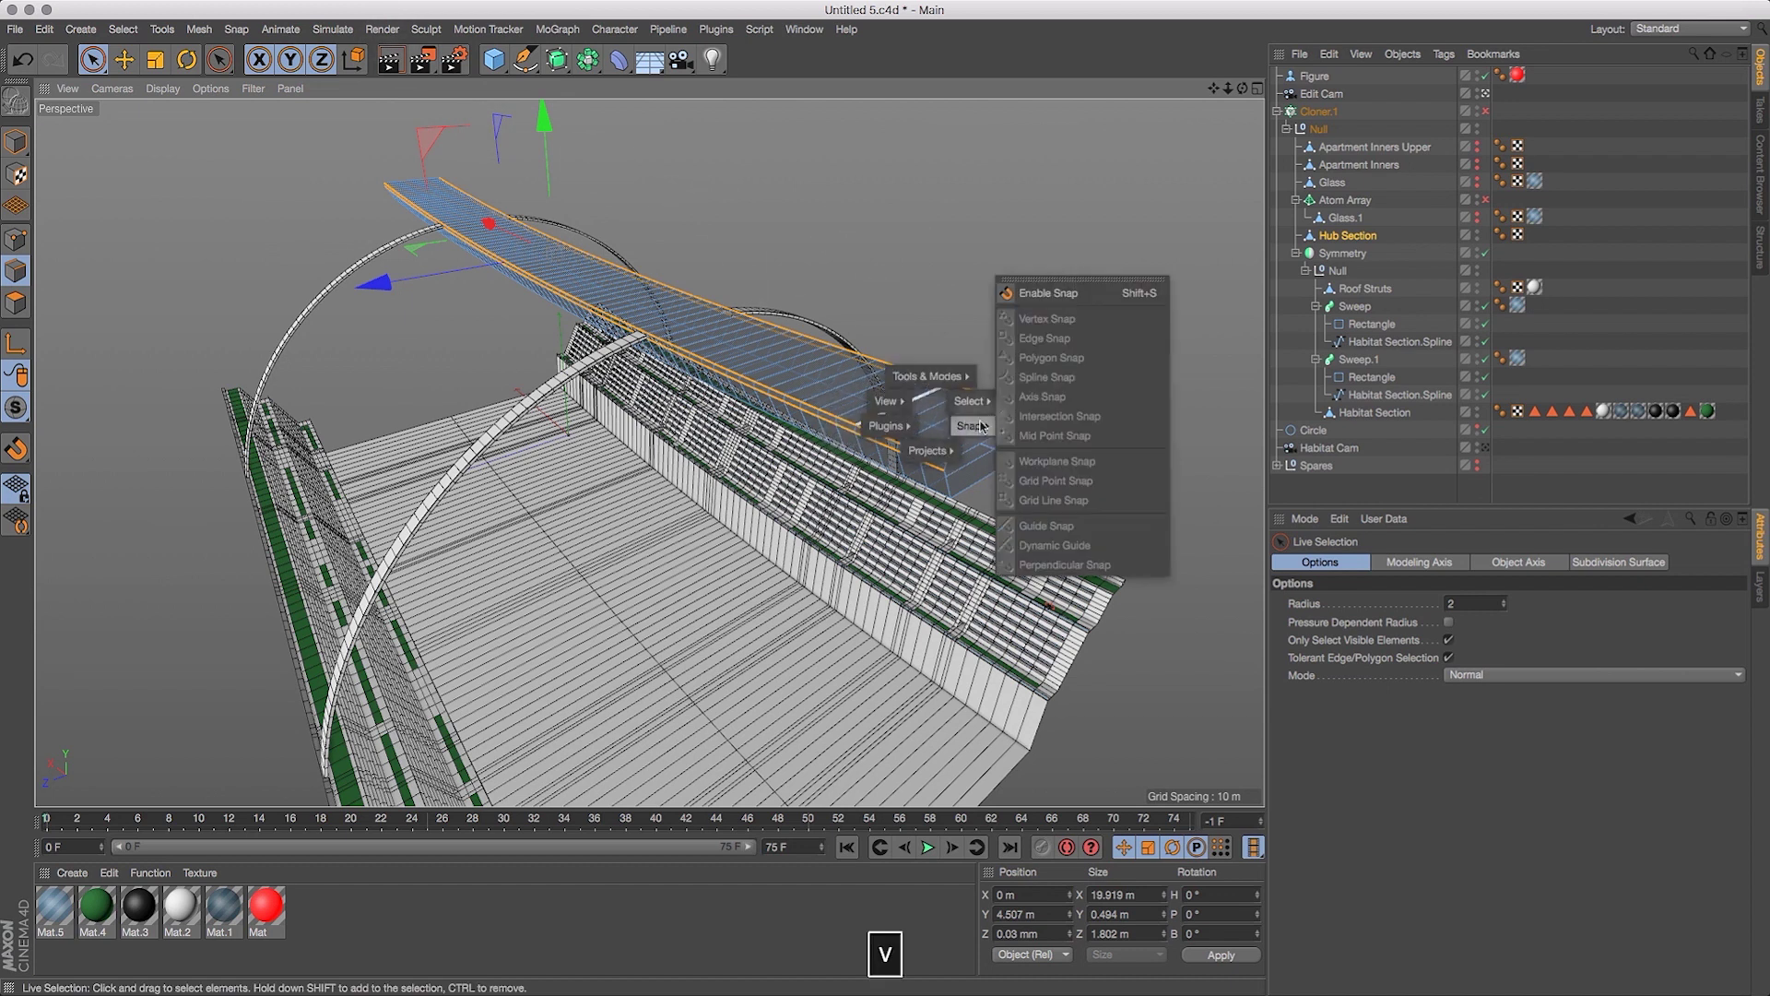
{"action": "left_click", "coordinate": [1060, 506]}
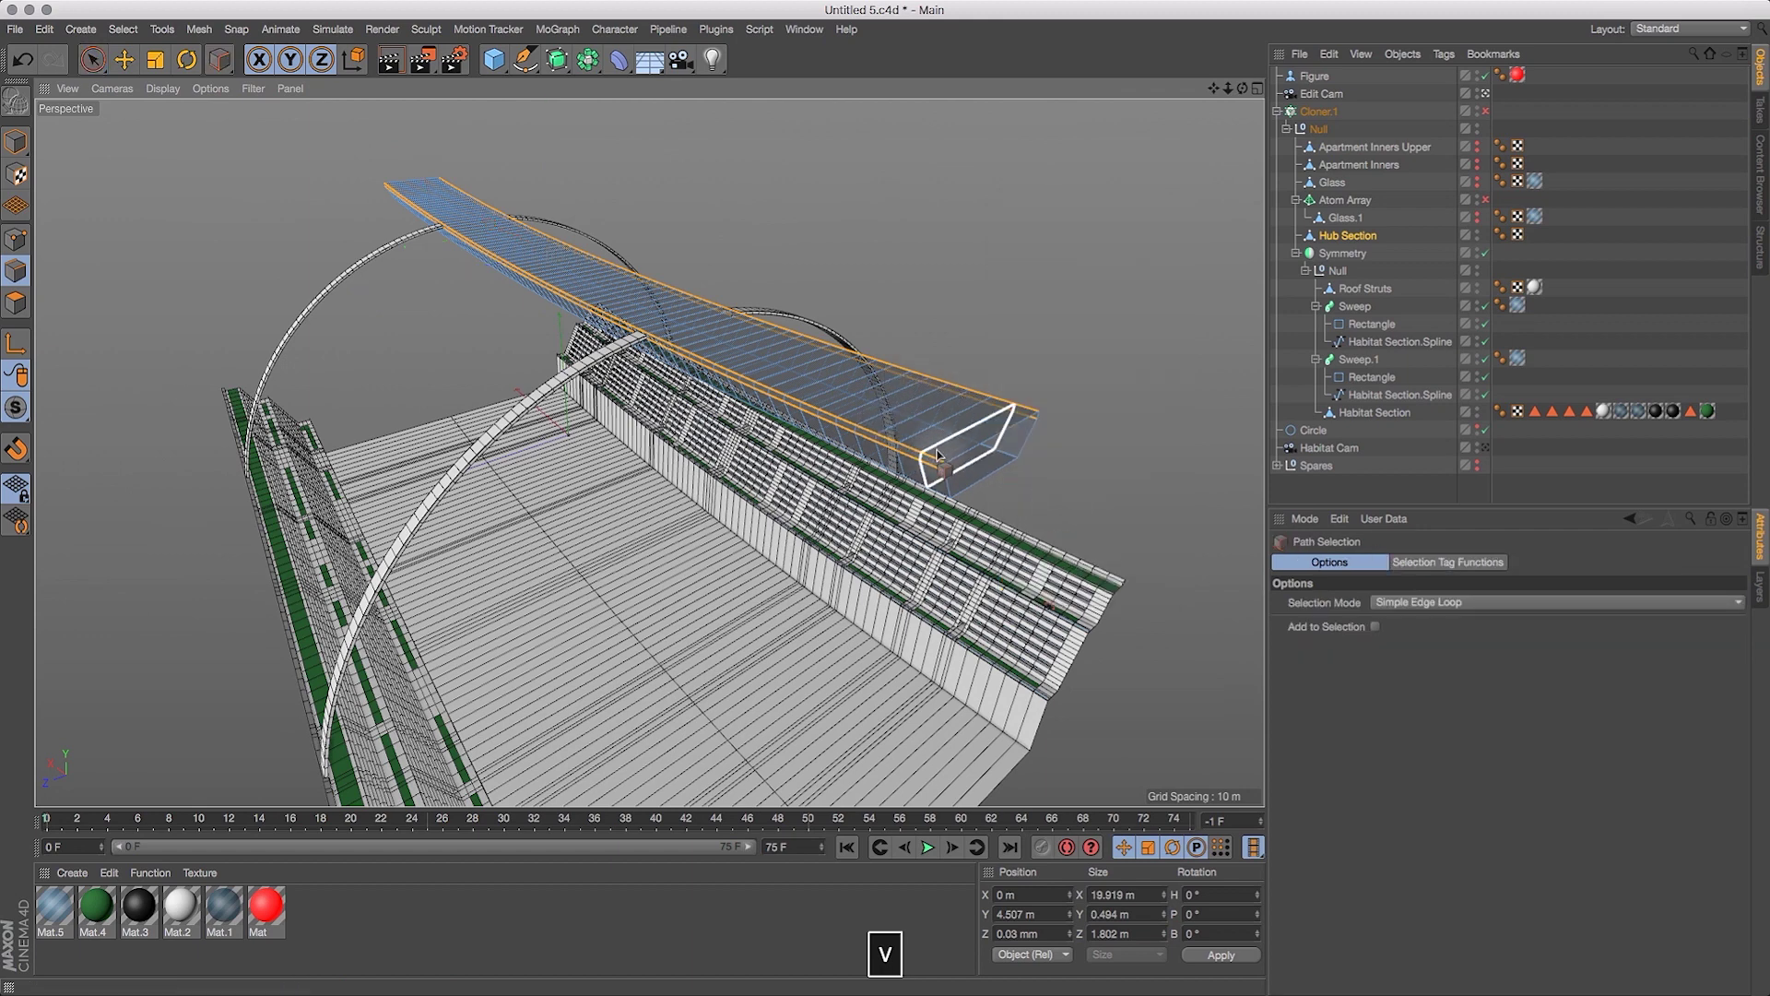
{"action": "left_click", "coordinate": [919, 450]}
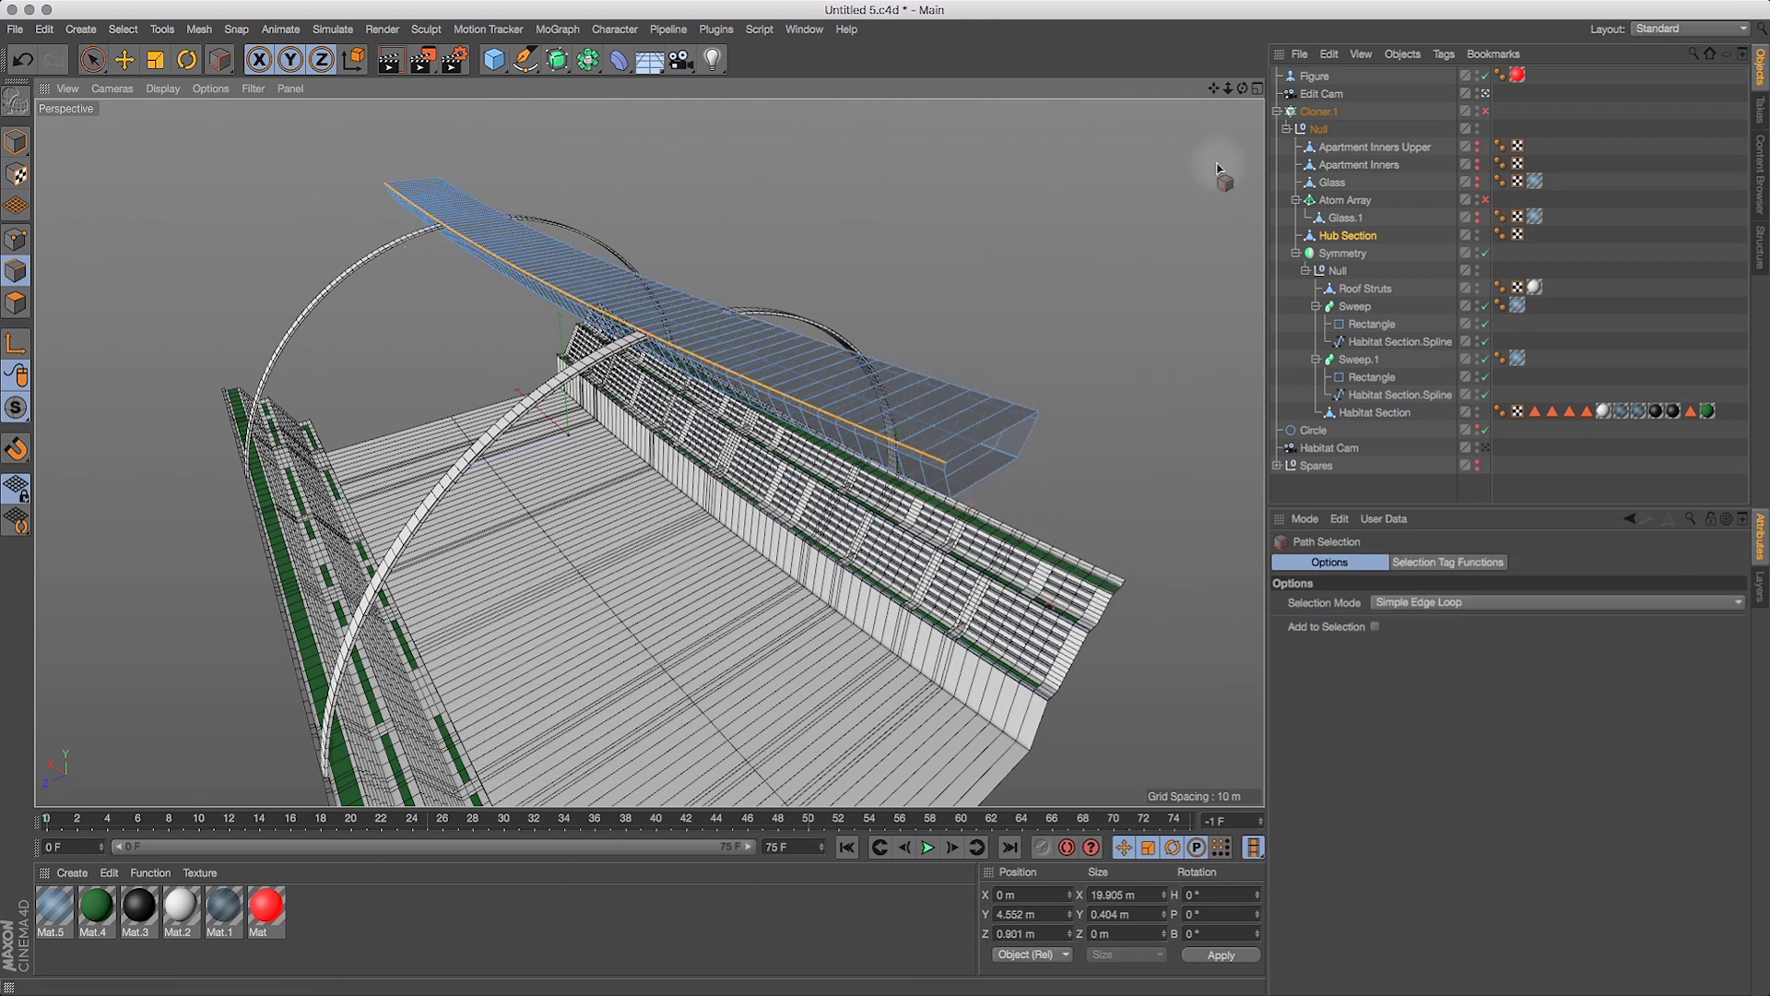
Convert the selected long edge of the Hub Section into a spline with Edge to Spline.
{"action": "left_click_drag", "start_coordinate": [1249, 89], "coordinate": [1296, 184]}
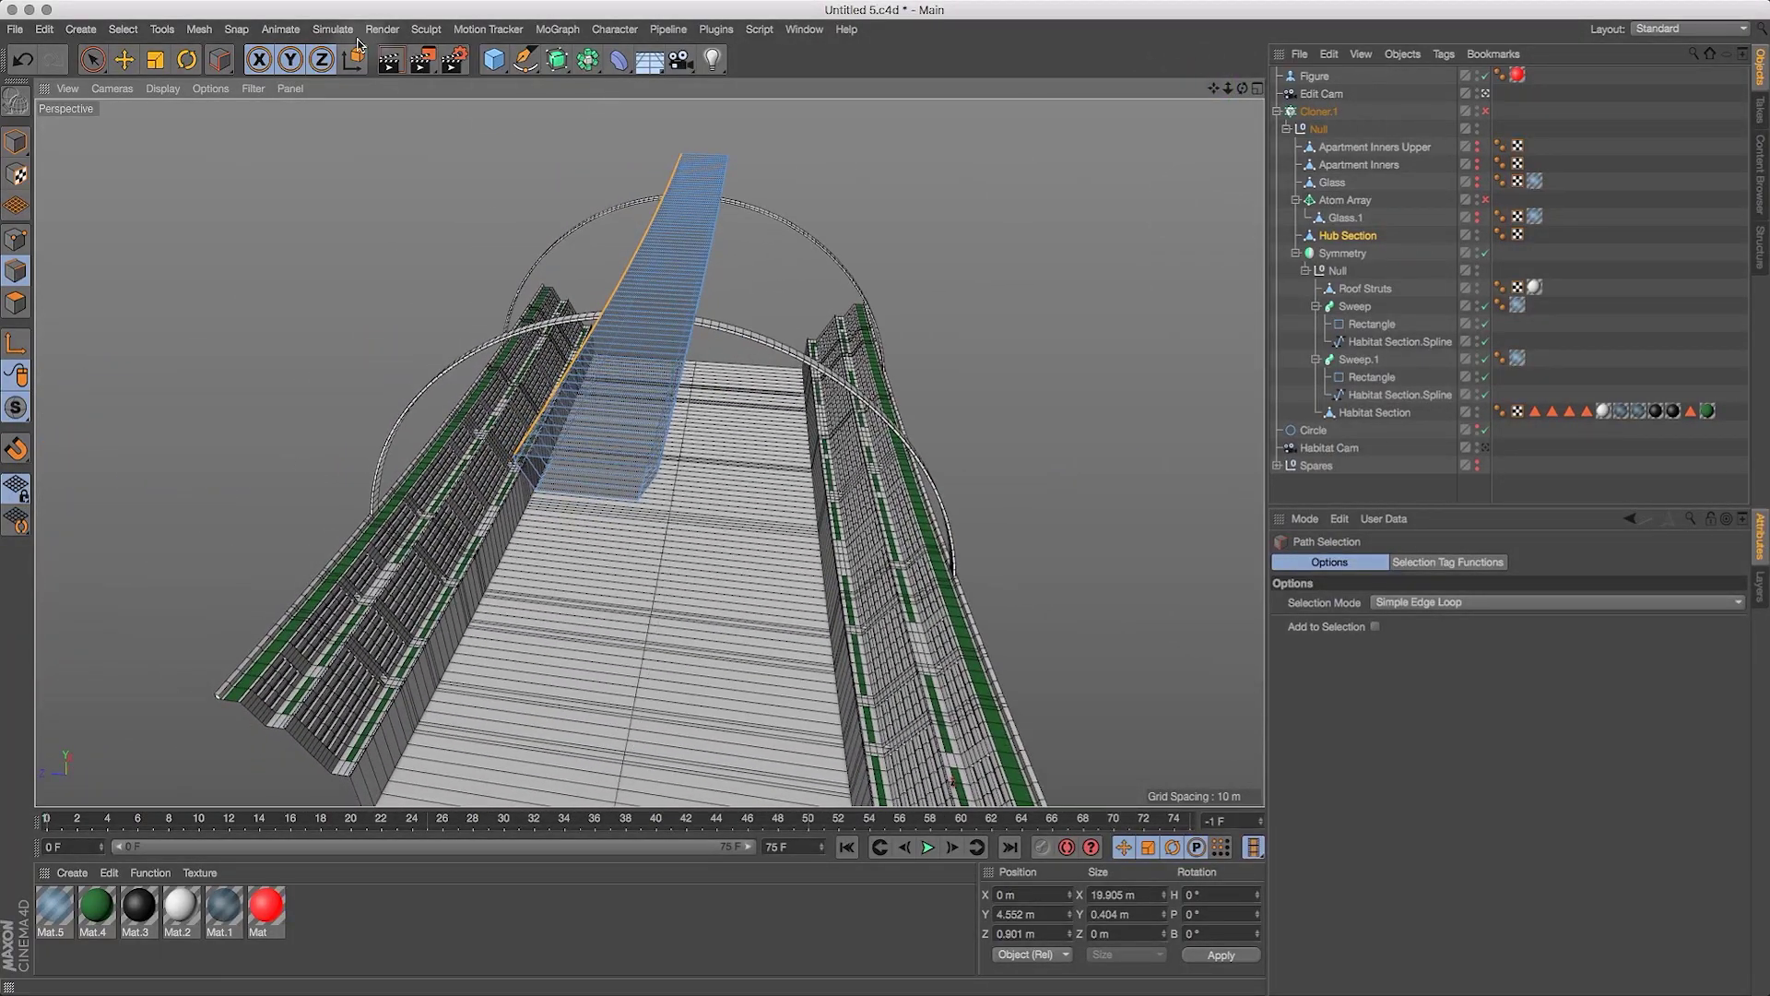
{"action": "left_click", "coordinate": [200, 29]}
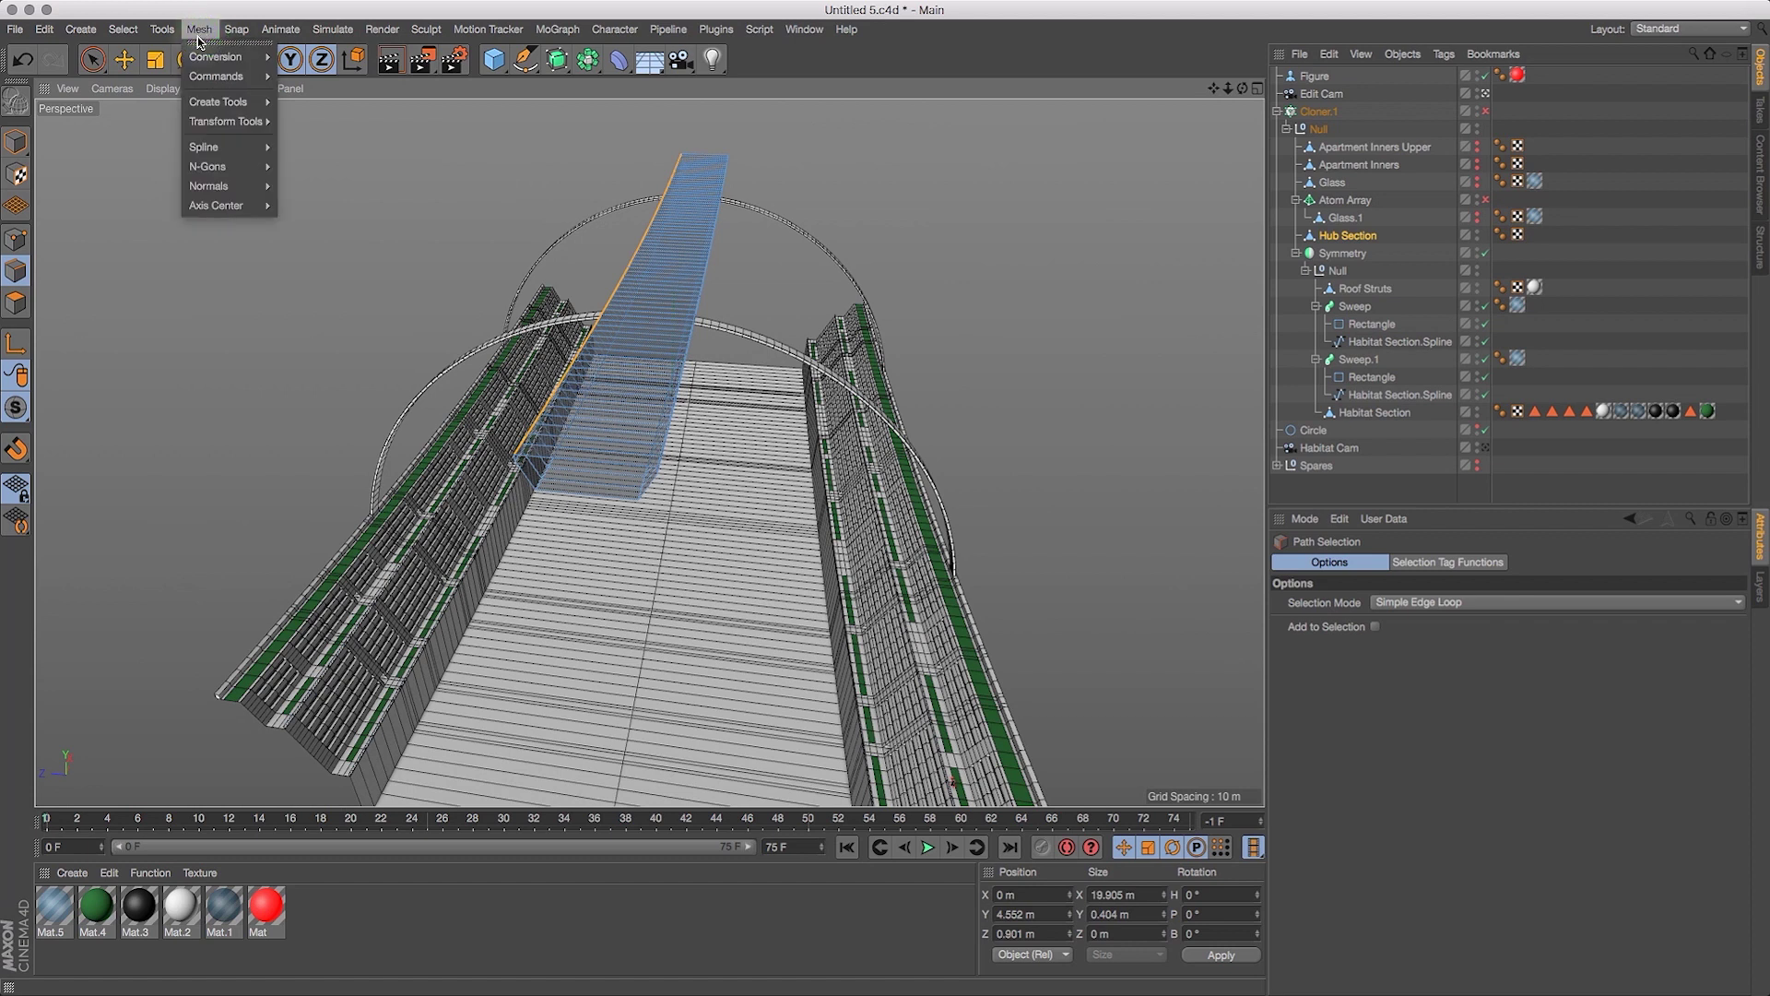
{"action": "mouse_move", "coordinate": [216, 75]}
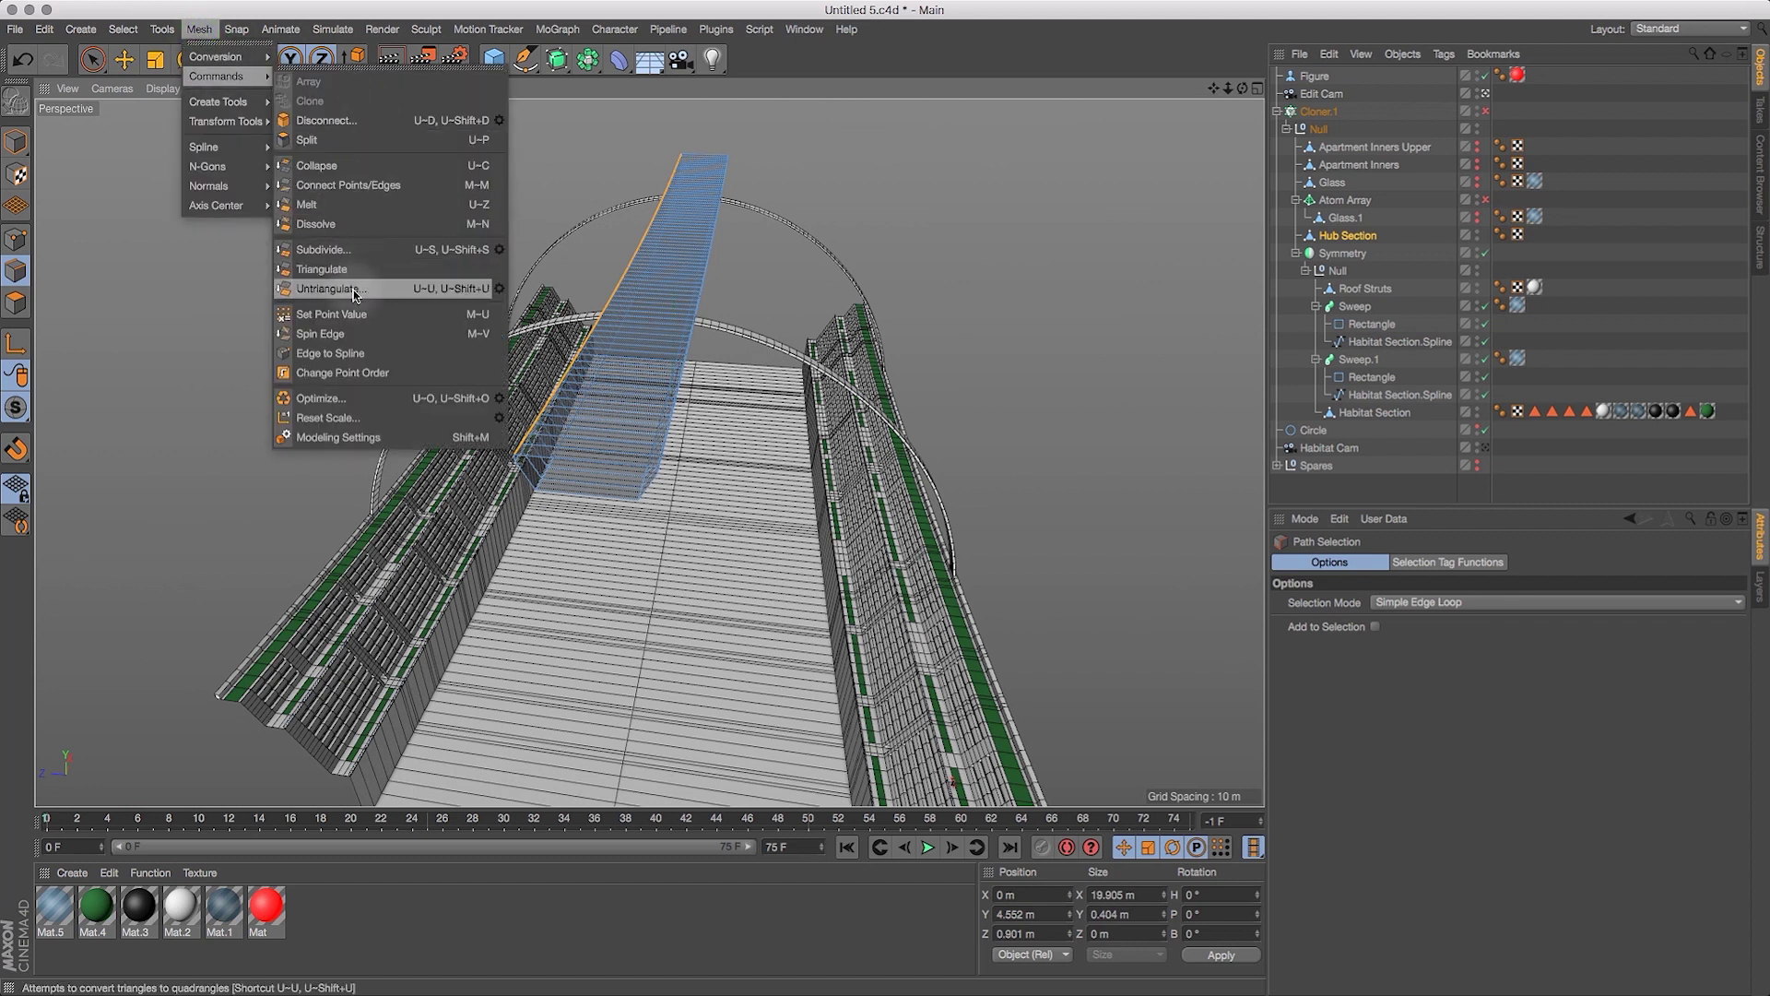
{"action": "left_click", "coordinate": [331, 353]}
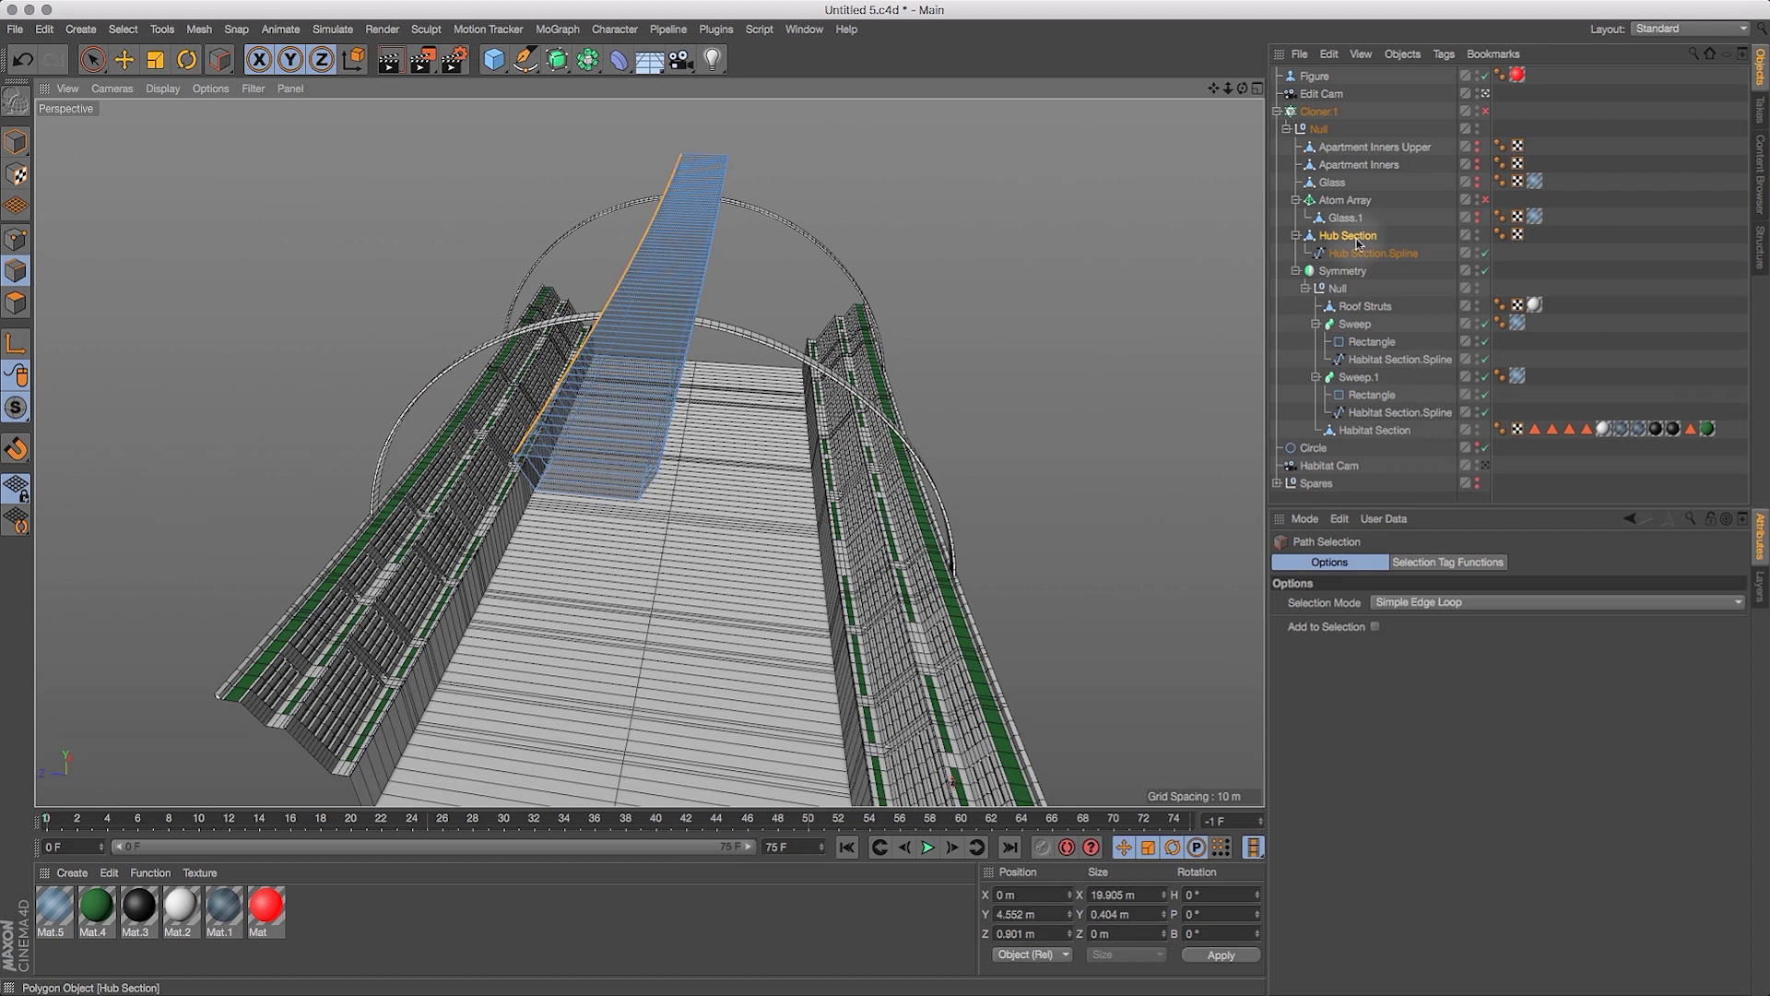
Take Hub Section.Spline out of the Hub Section to the top level, and regroup Edit Cam and Figure beside Habitat Cam.
{"action": "left_click_drag", "start_coordinate": [1367, 261], "coordinate": [1334, 457]}
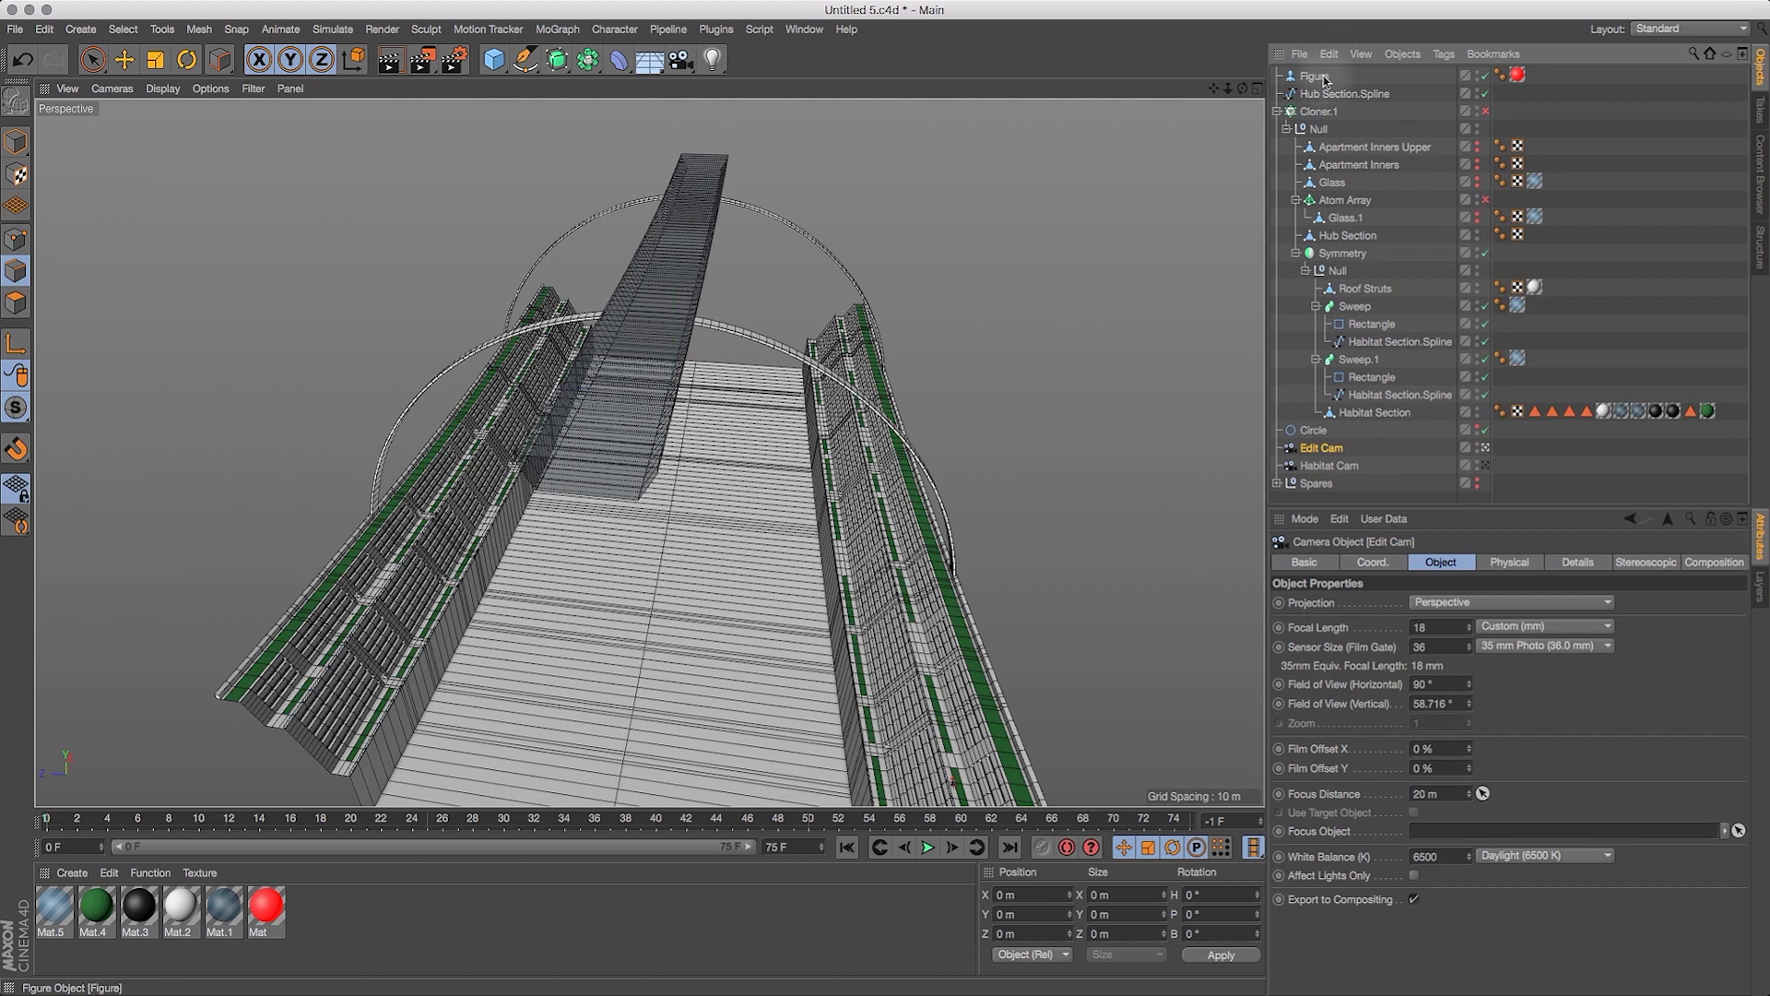
{"action": "left_click_drag", "start_coordinate": [1359, 184], "coordinate": [1332, 474]}
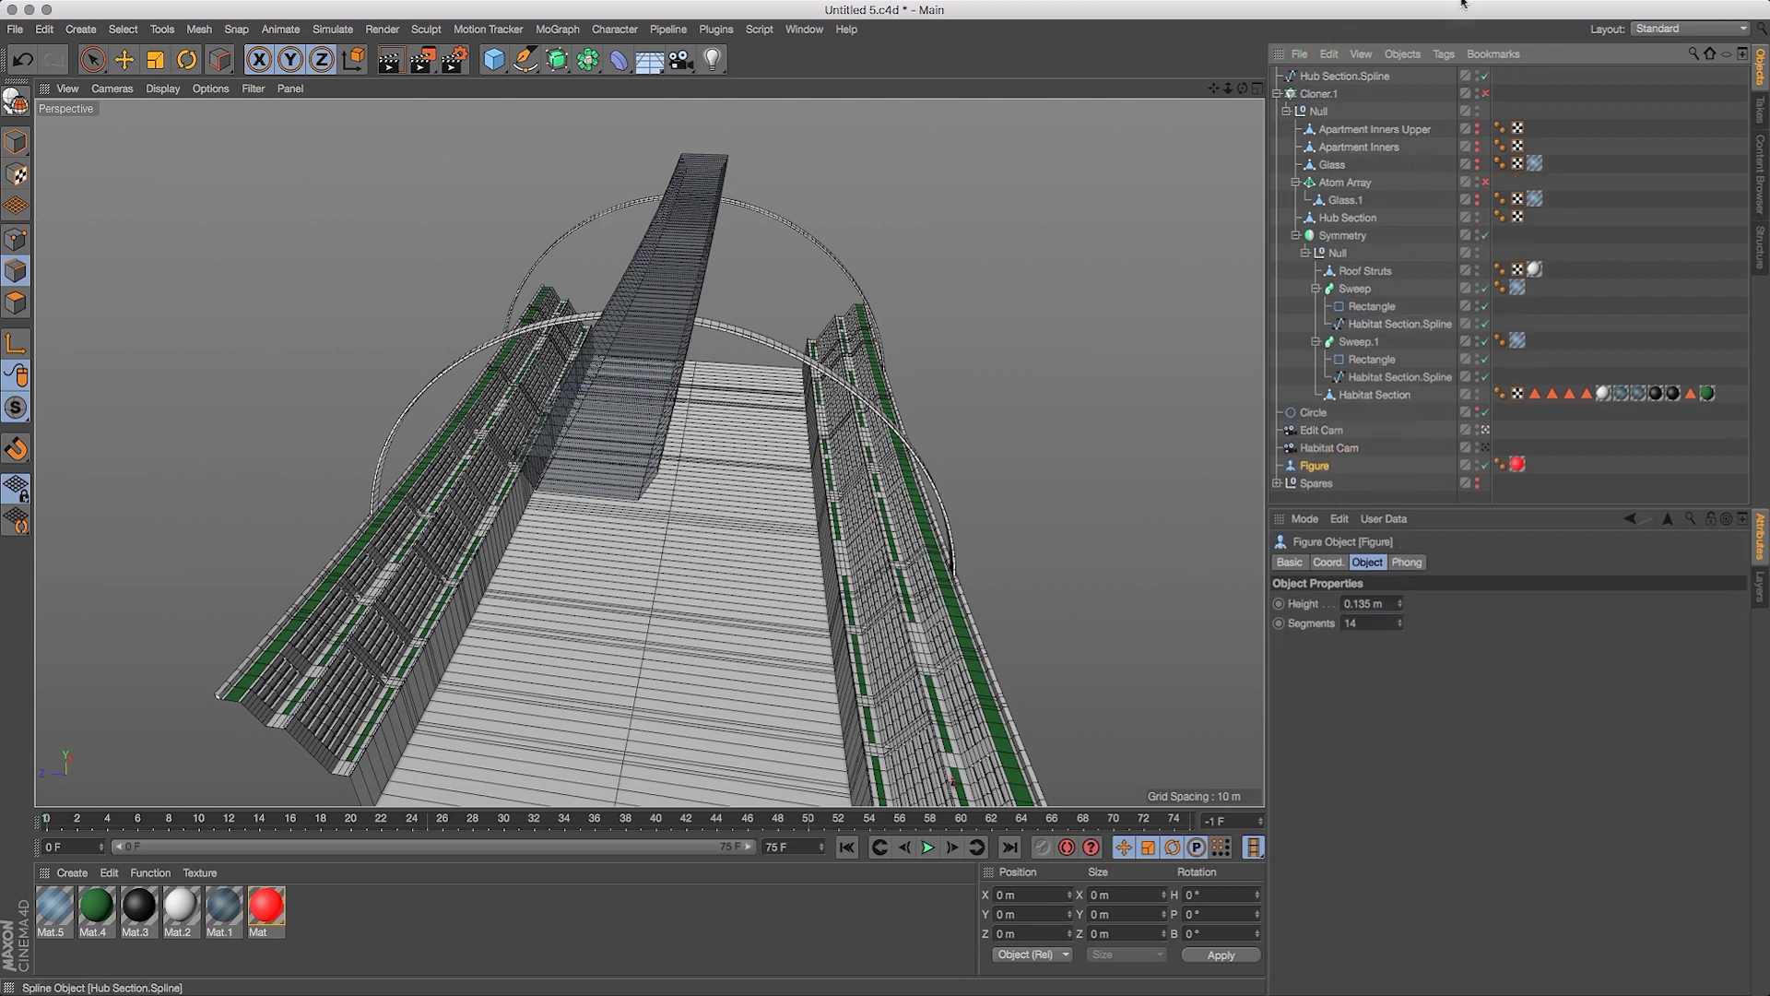
{"action": "left_click", "coordinate": [1348, 77]}
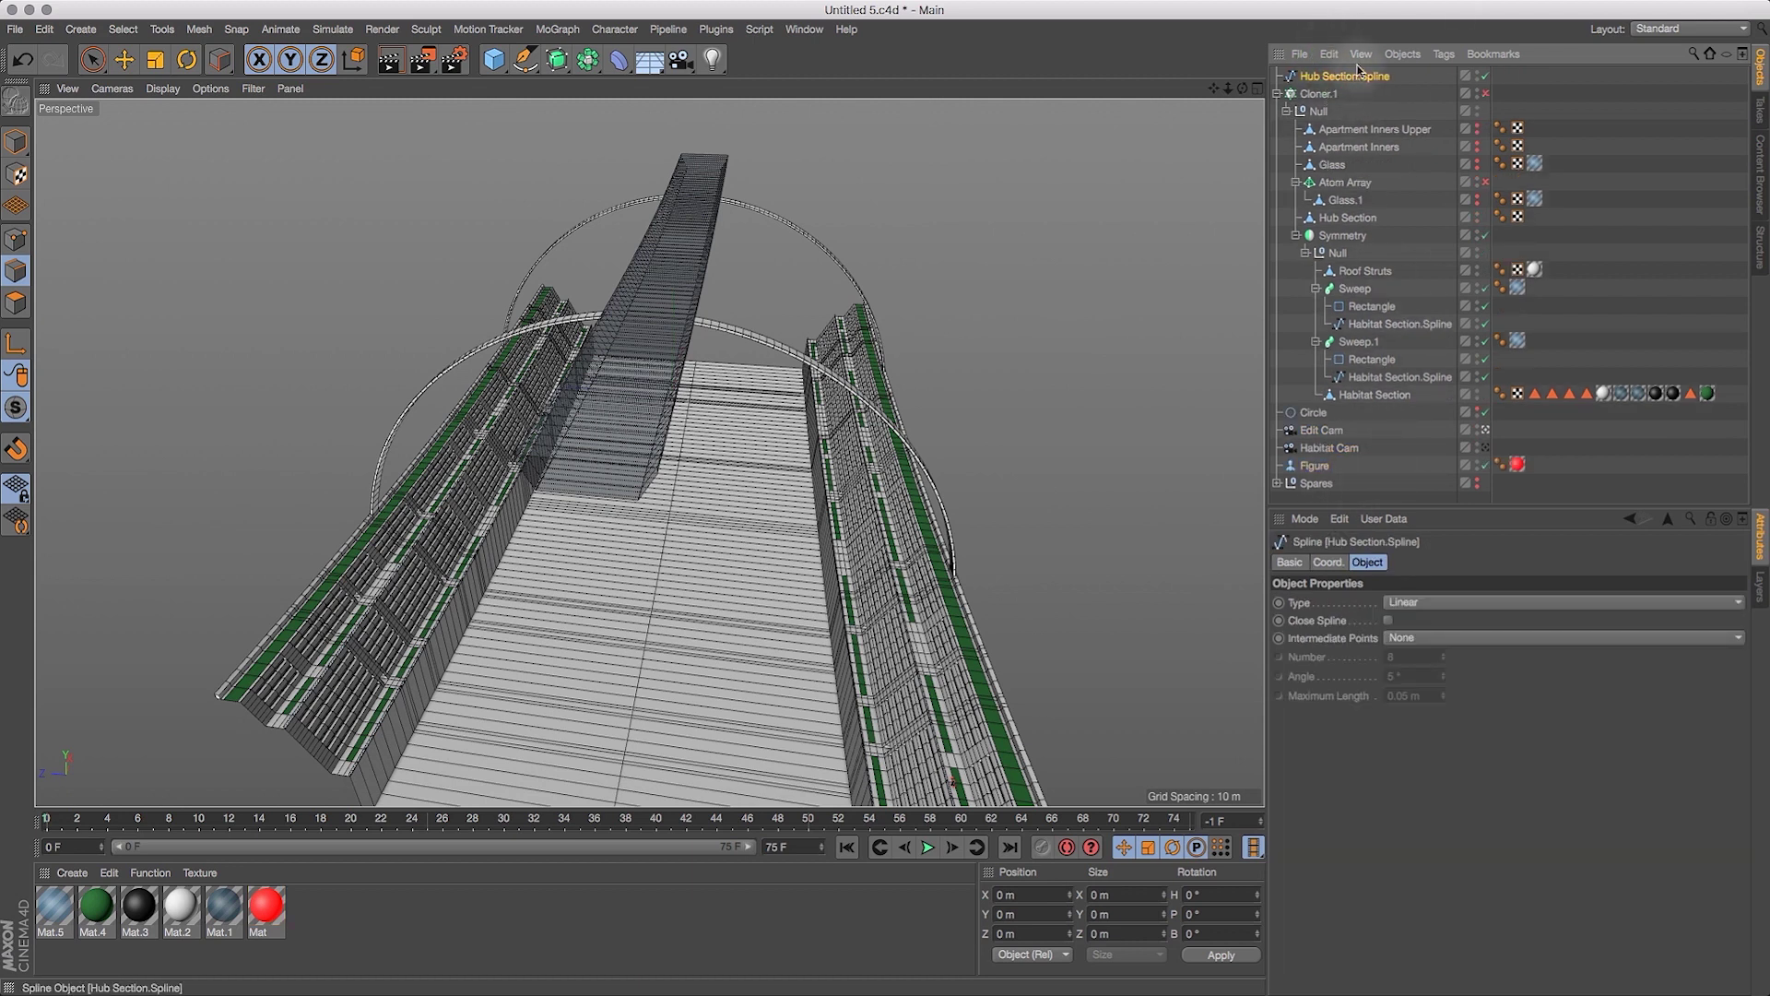
Switch to model editing and centre the axis of Hub Section.Spline on all its points with Axis Center.
{"action": "left_click_drag", "start_coordinate": [1345, 80], "coordinate": [1094, 171]}
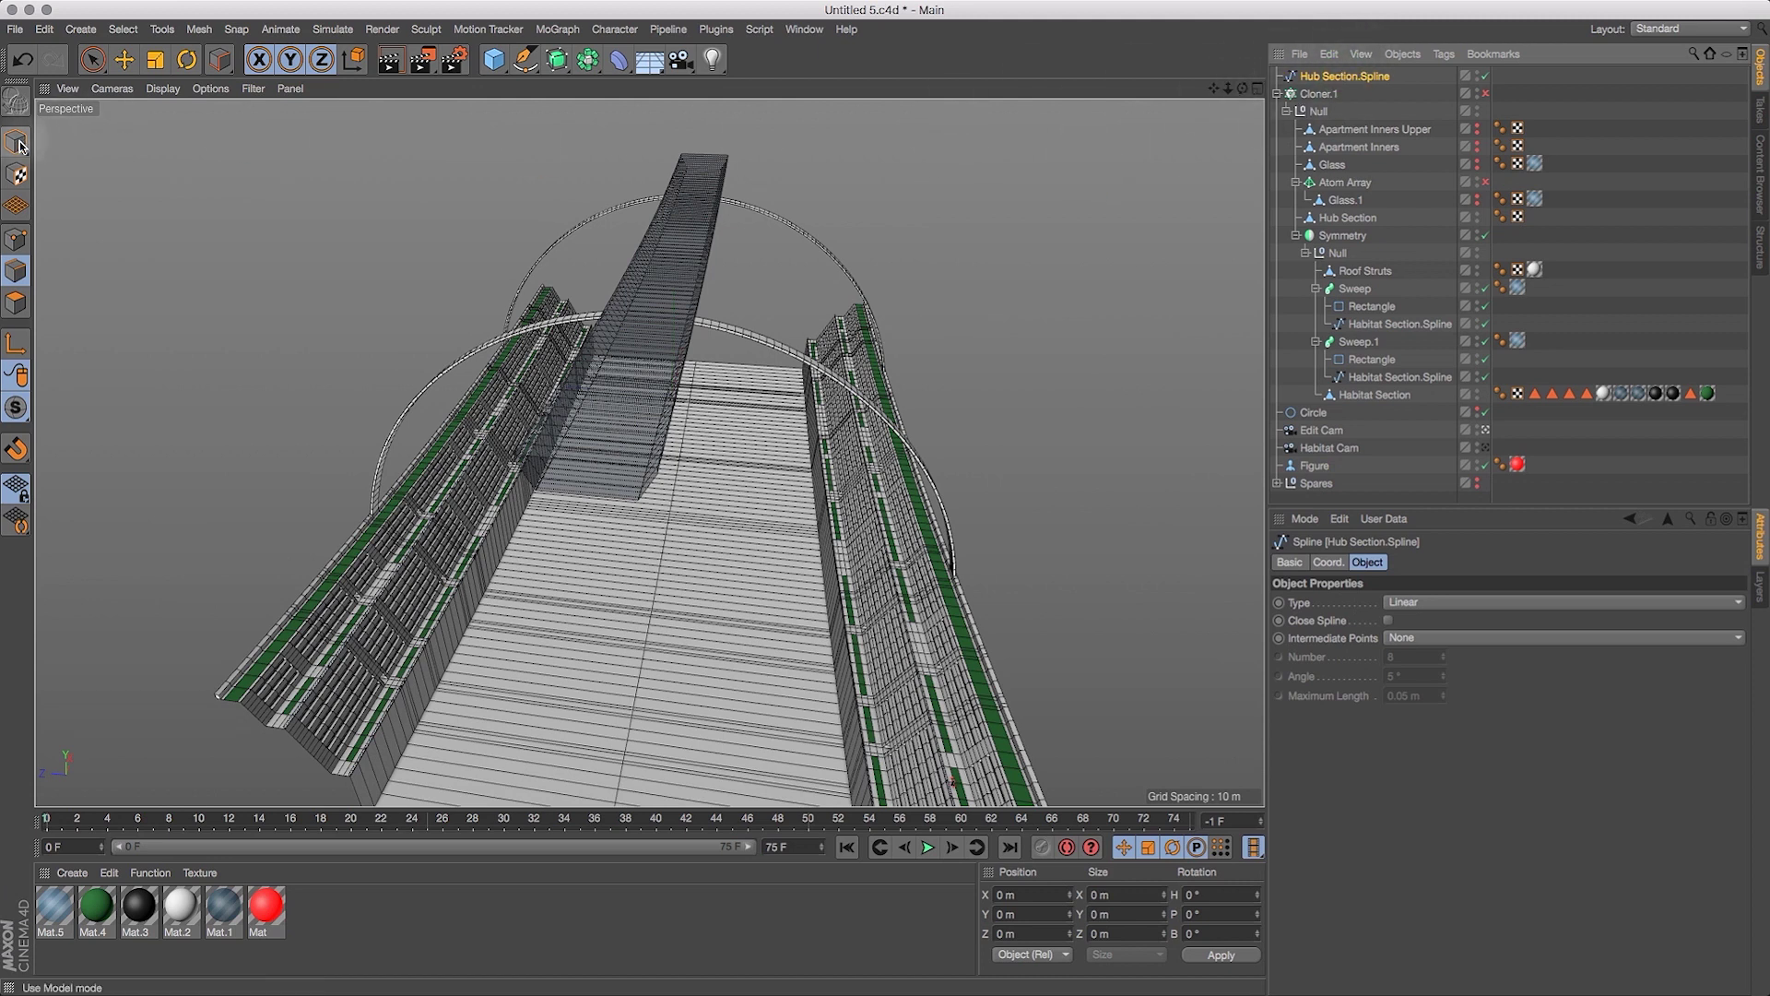
{"action": "left_click", "coordinate": [124, 59]}
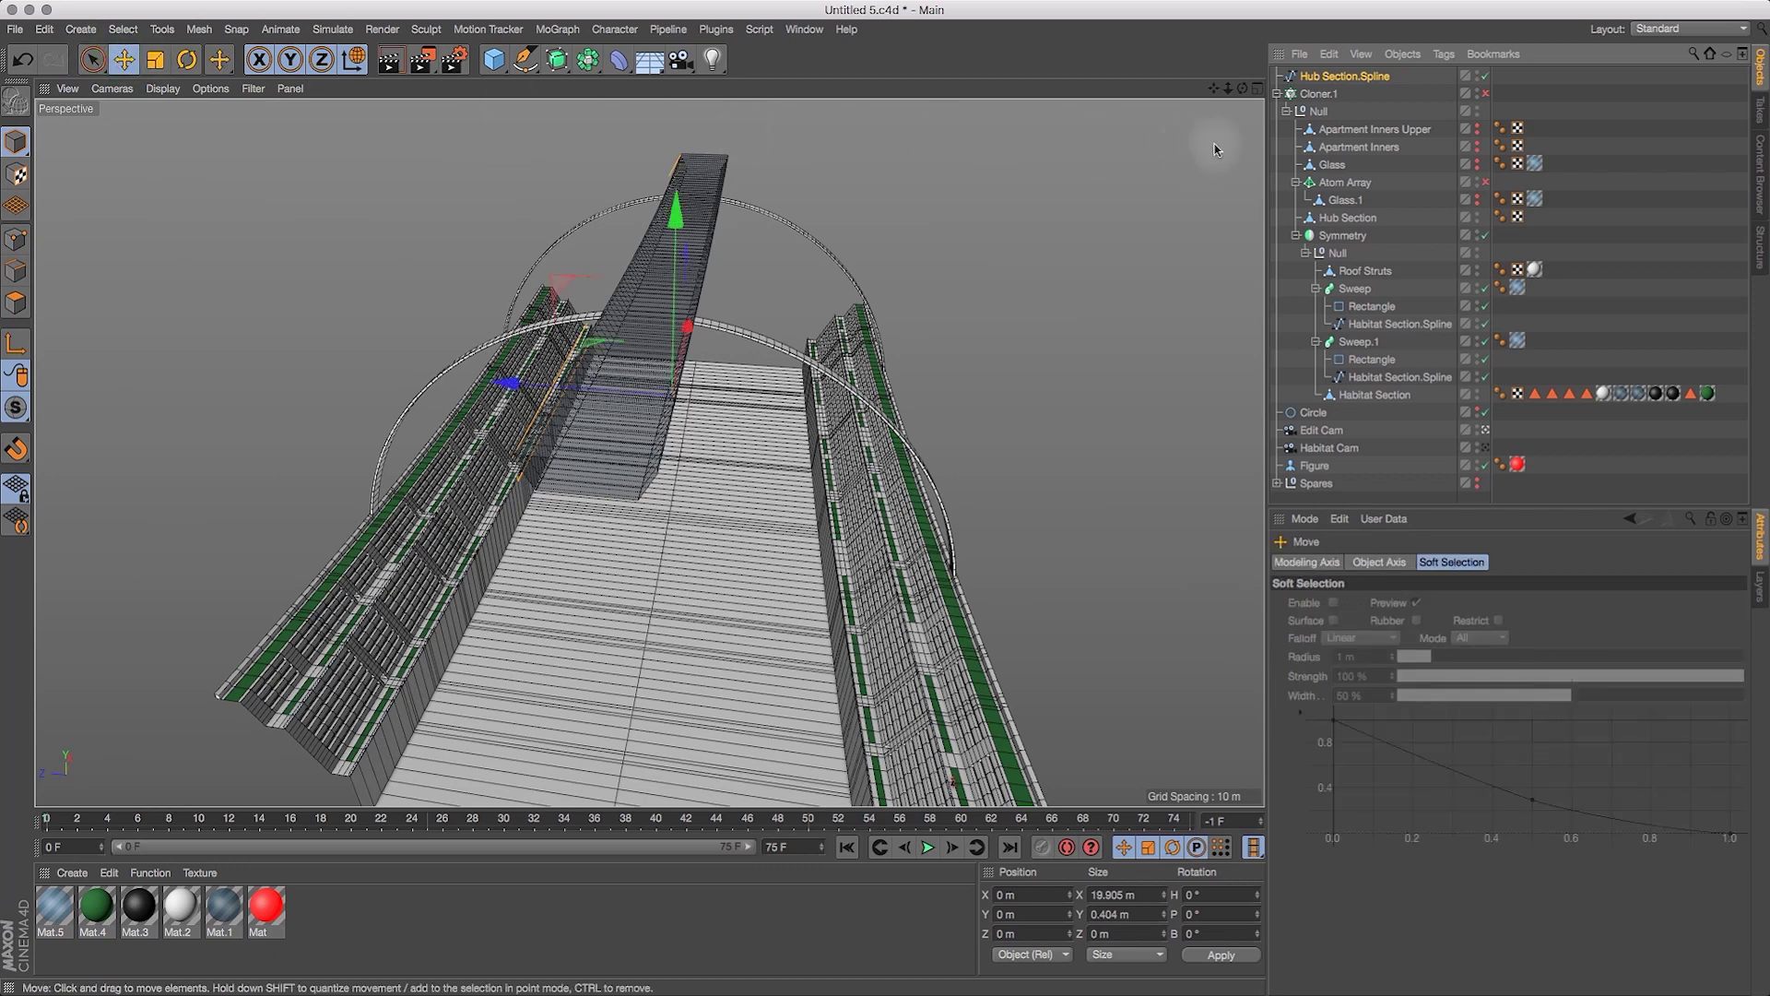
{"action": "left_click_drag", "start_coordinate": [1242, 88], "coordinate": [967, 109]}
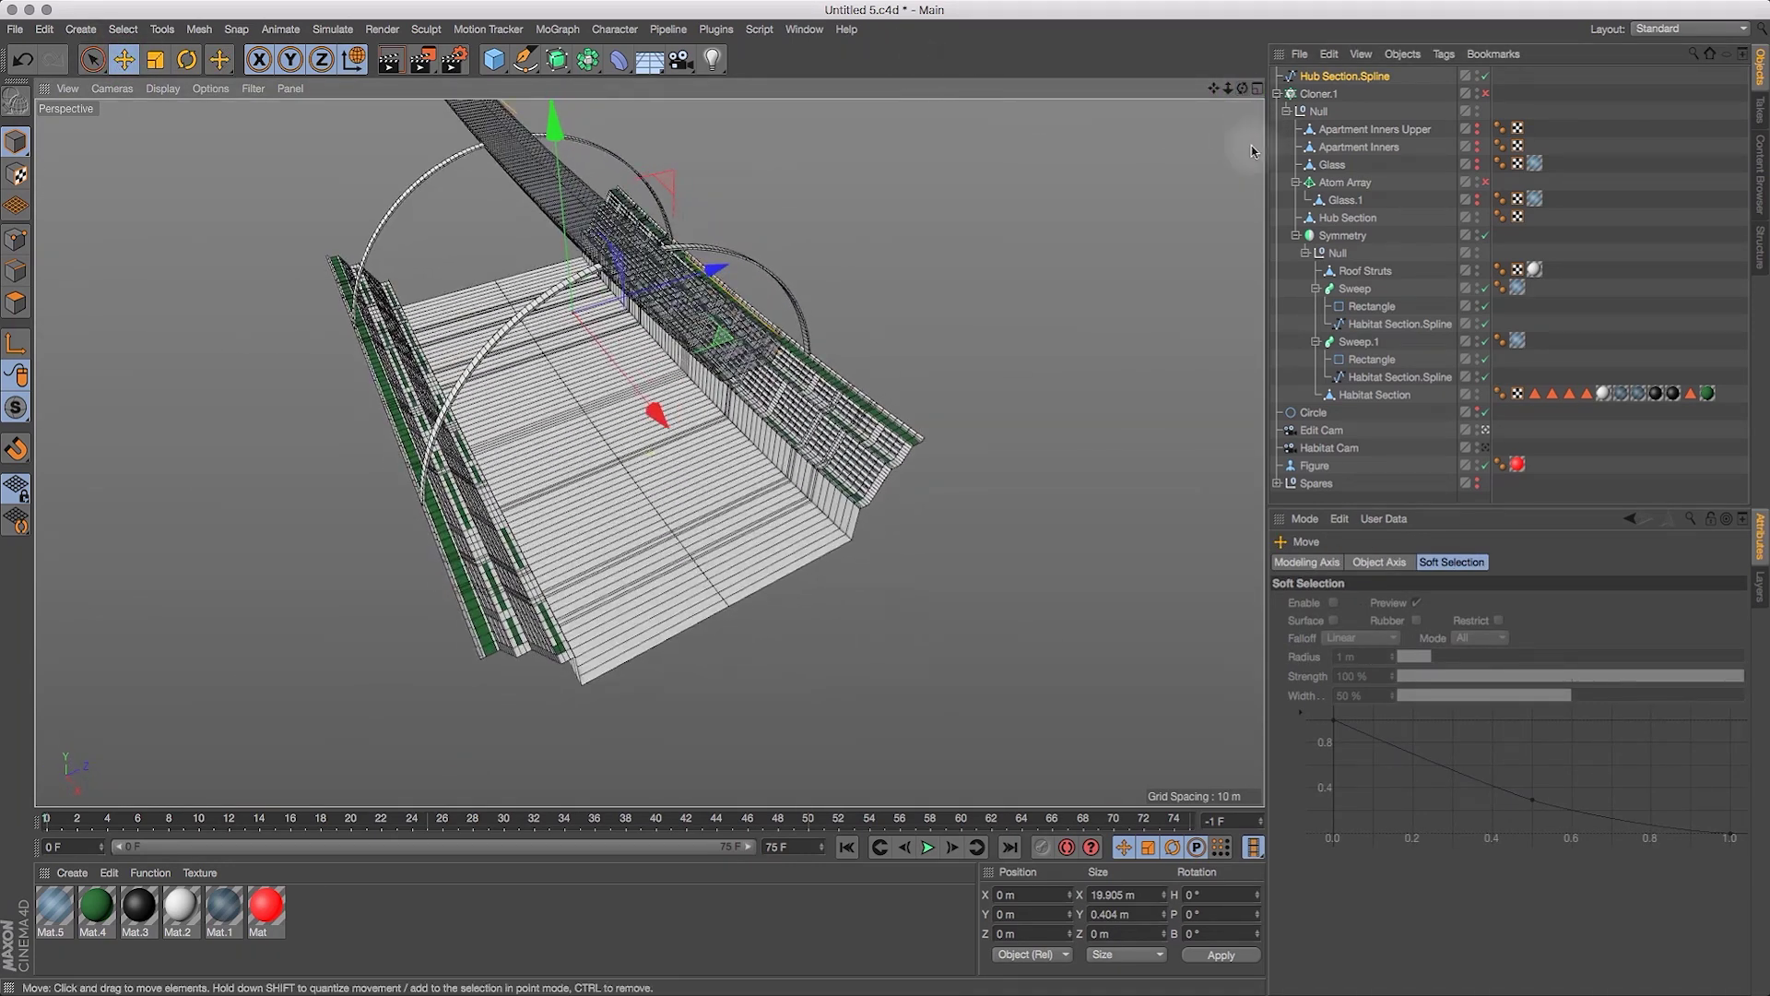
{"action": "left_click", "coordinate": [1319, 78]}
{"action": "left_click_drag", "start_coordinate": [1242, 87], "coordinate": [1247, 147]}
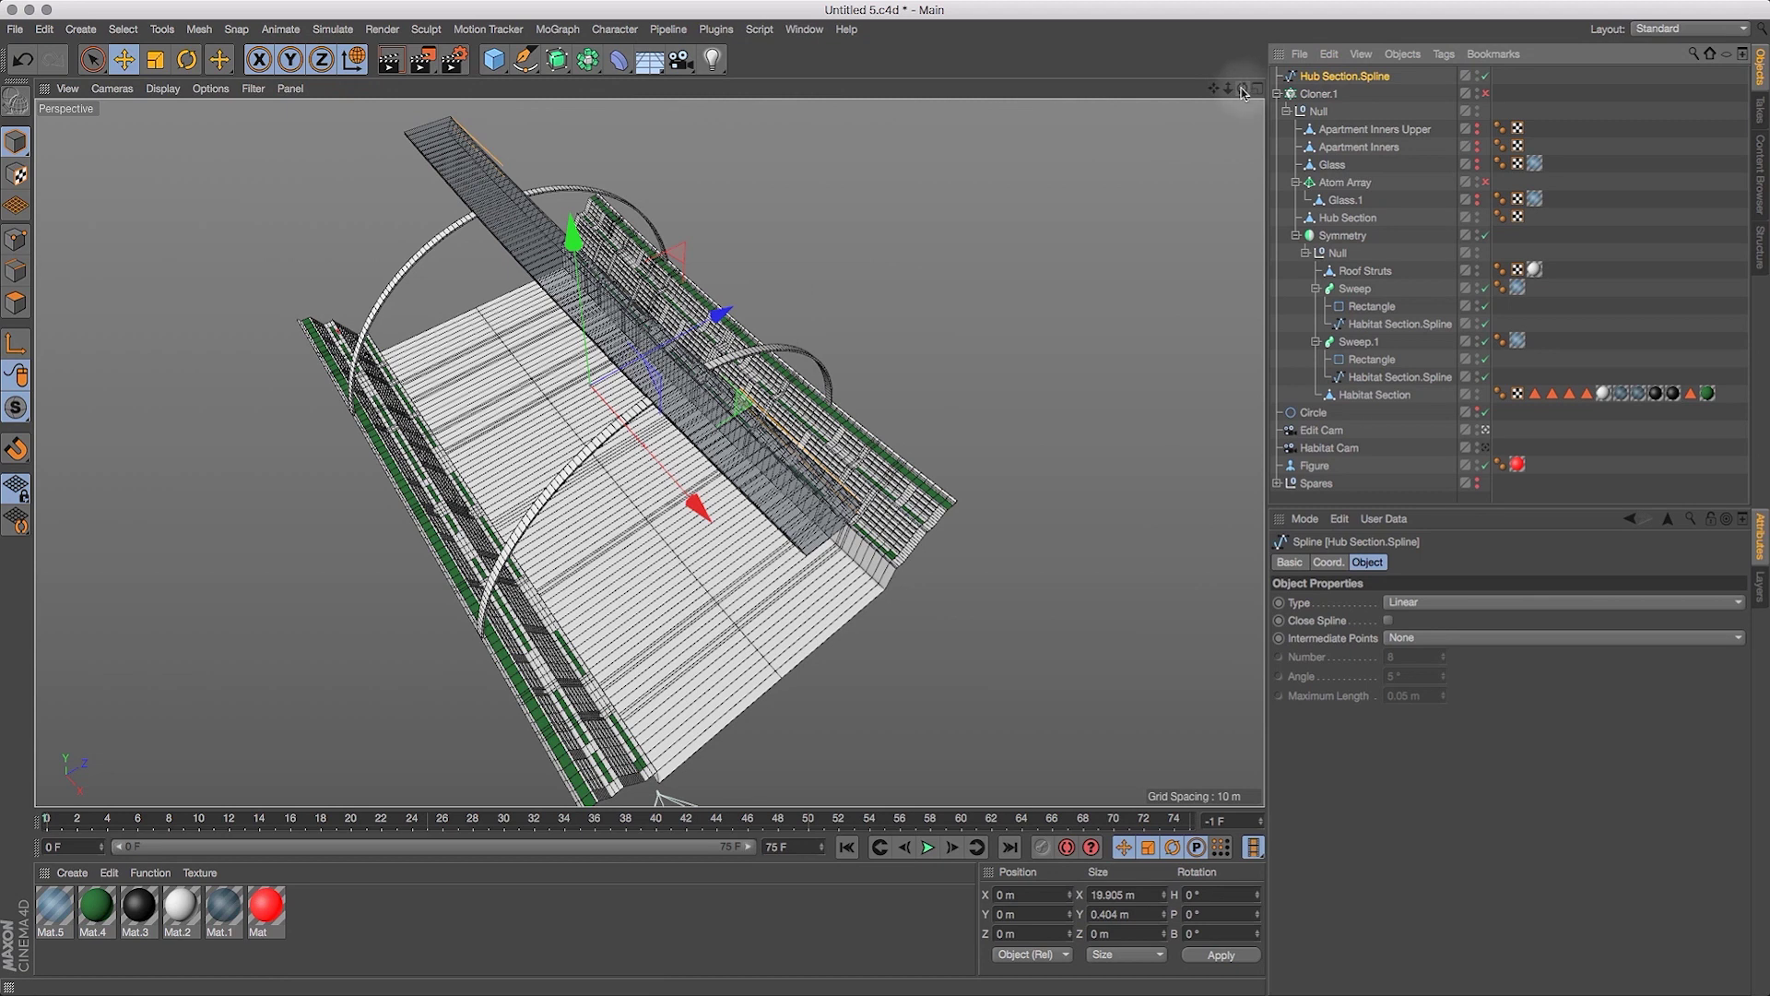
{"action": "left_click_drag", "start_coordinate": [1243, 91], "coordinate": [1169, 67]}
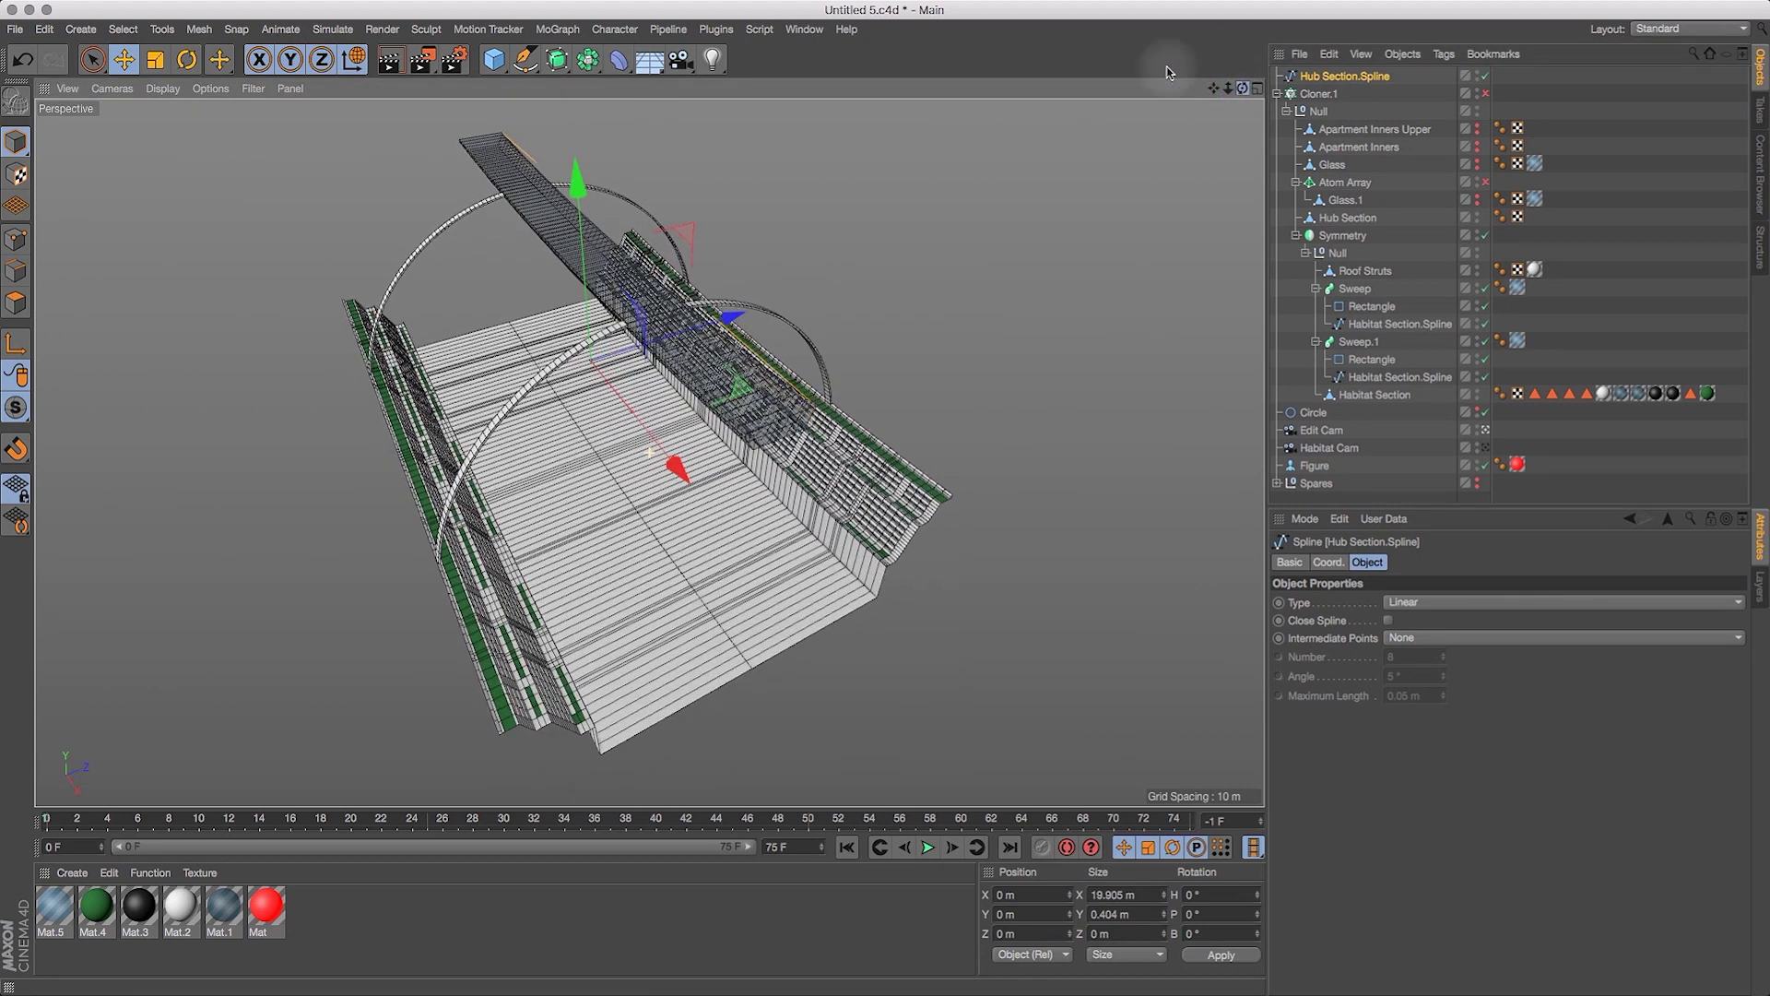
{"action": "left_click", "coordinate": [199, 29]}
{"action": "mouse_move", "coordinate": [265, 208]}
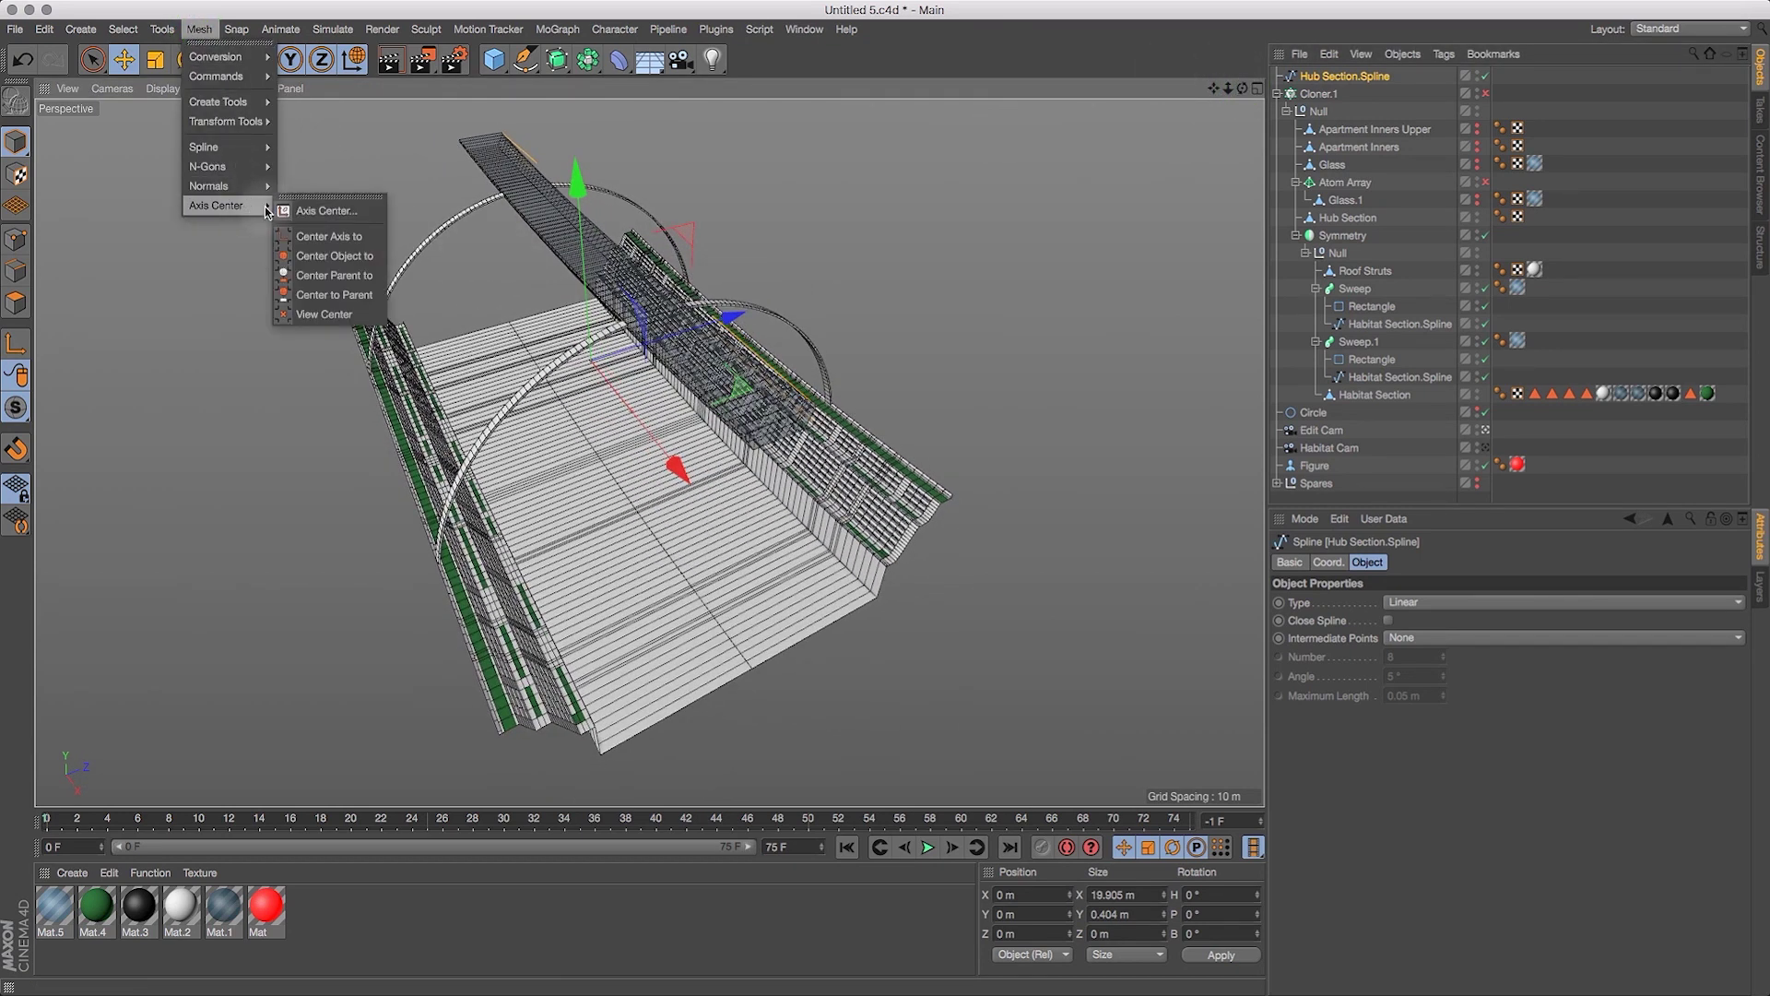
{"action": "left_click", "coordinate": [322, 210]}
{"action": "left_click", "coordinate": [279, 333]}
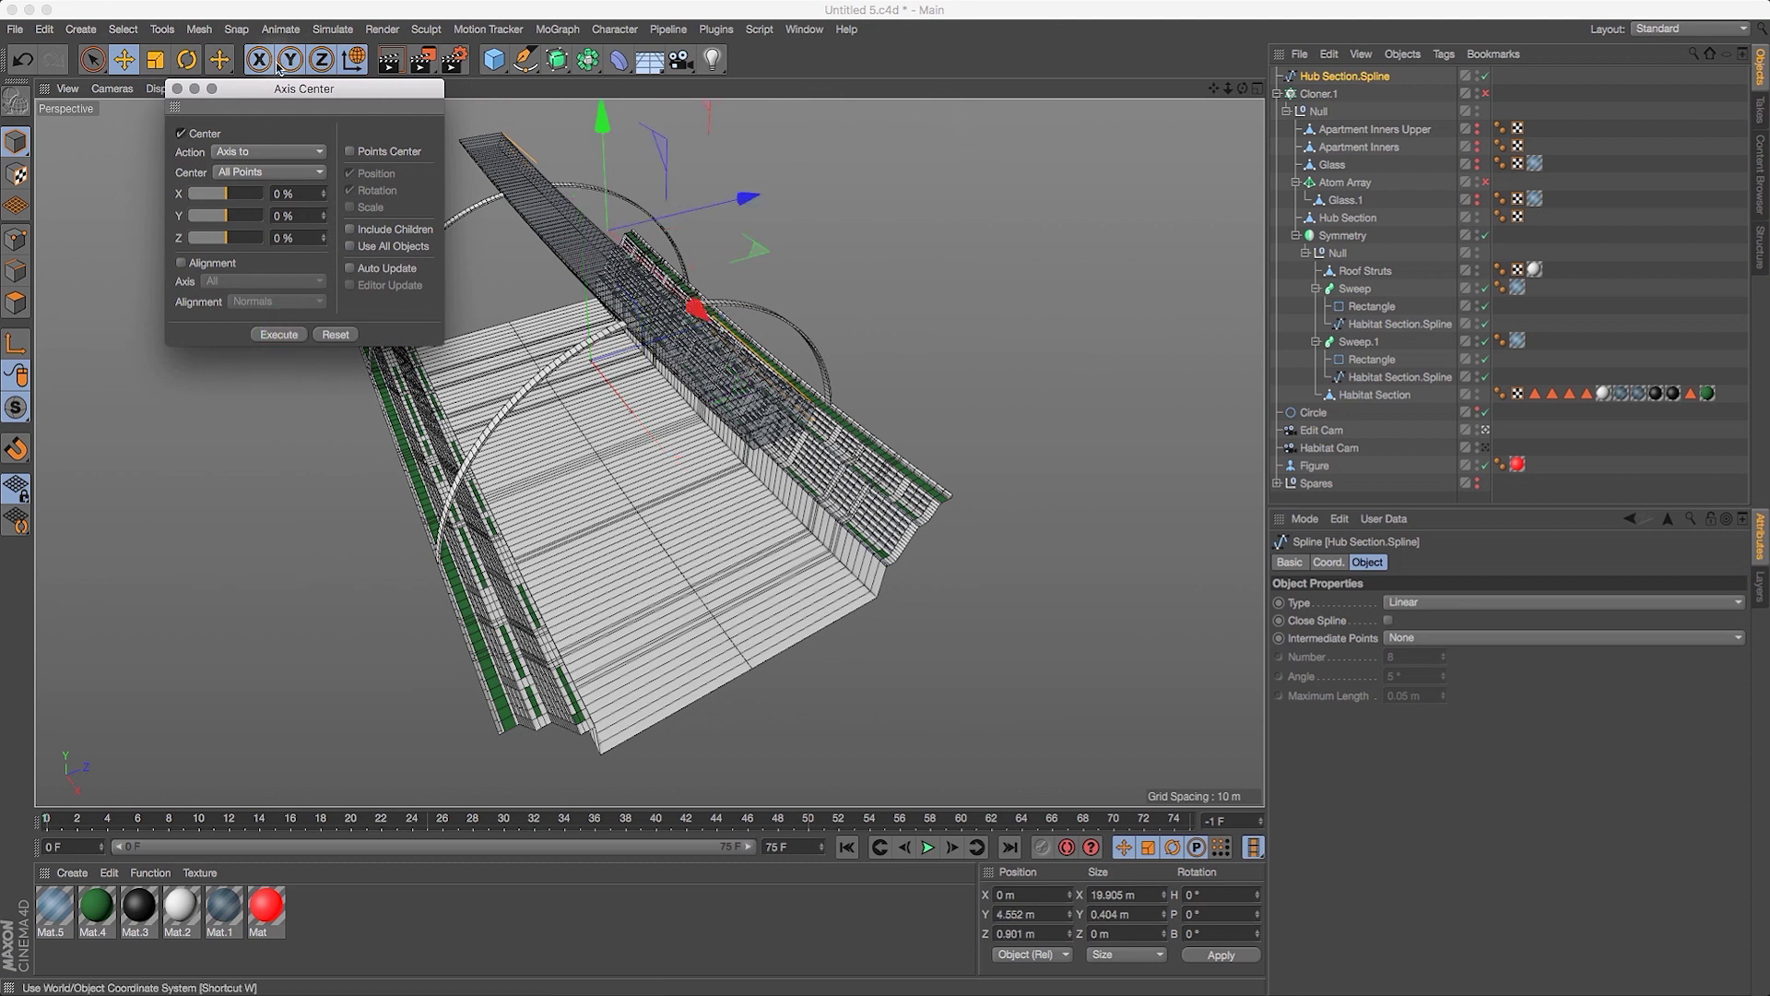
{"action": "left_click", "coordinate": [177, 89]}
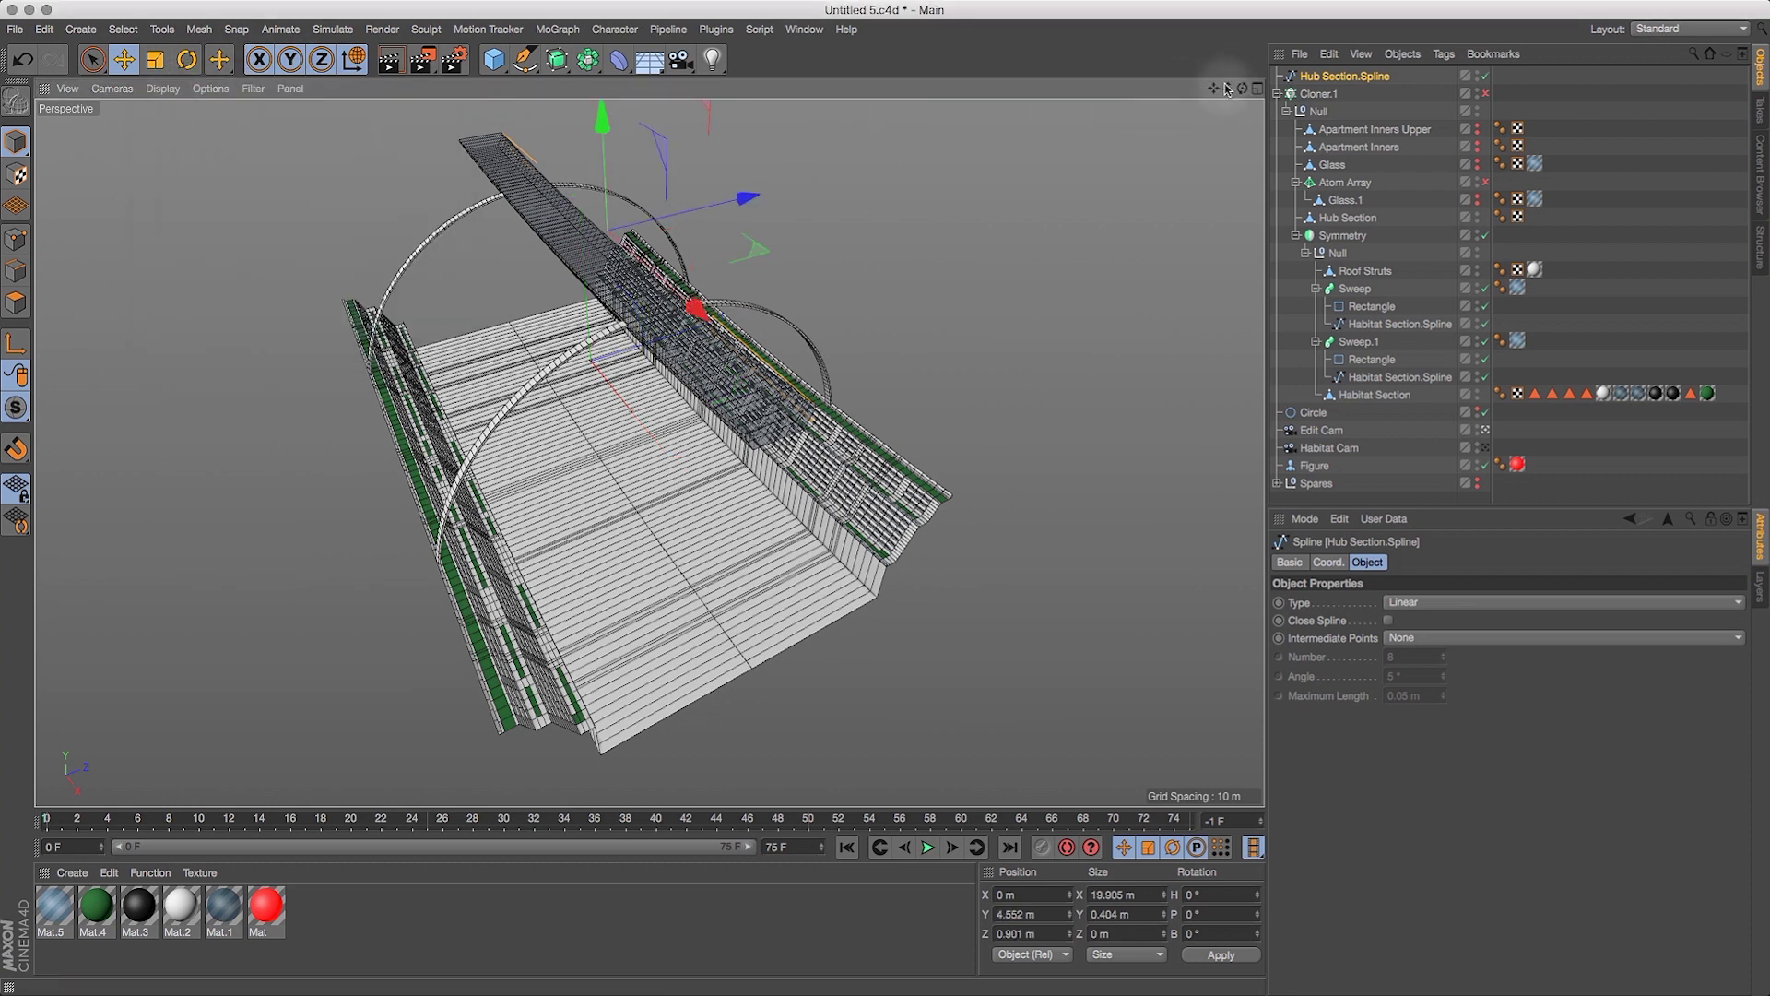
Set the Z position of Hub Section.Spline to 0 m.
{"action": "left_click_drag", "start_coordinate": [1244, 89], "coordinate": [1130, 113]}
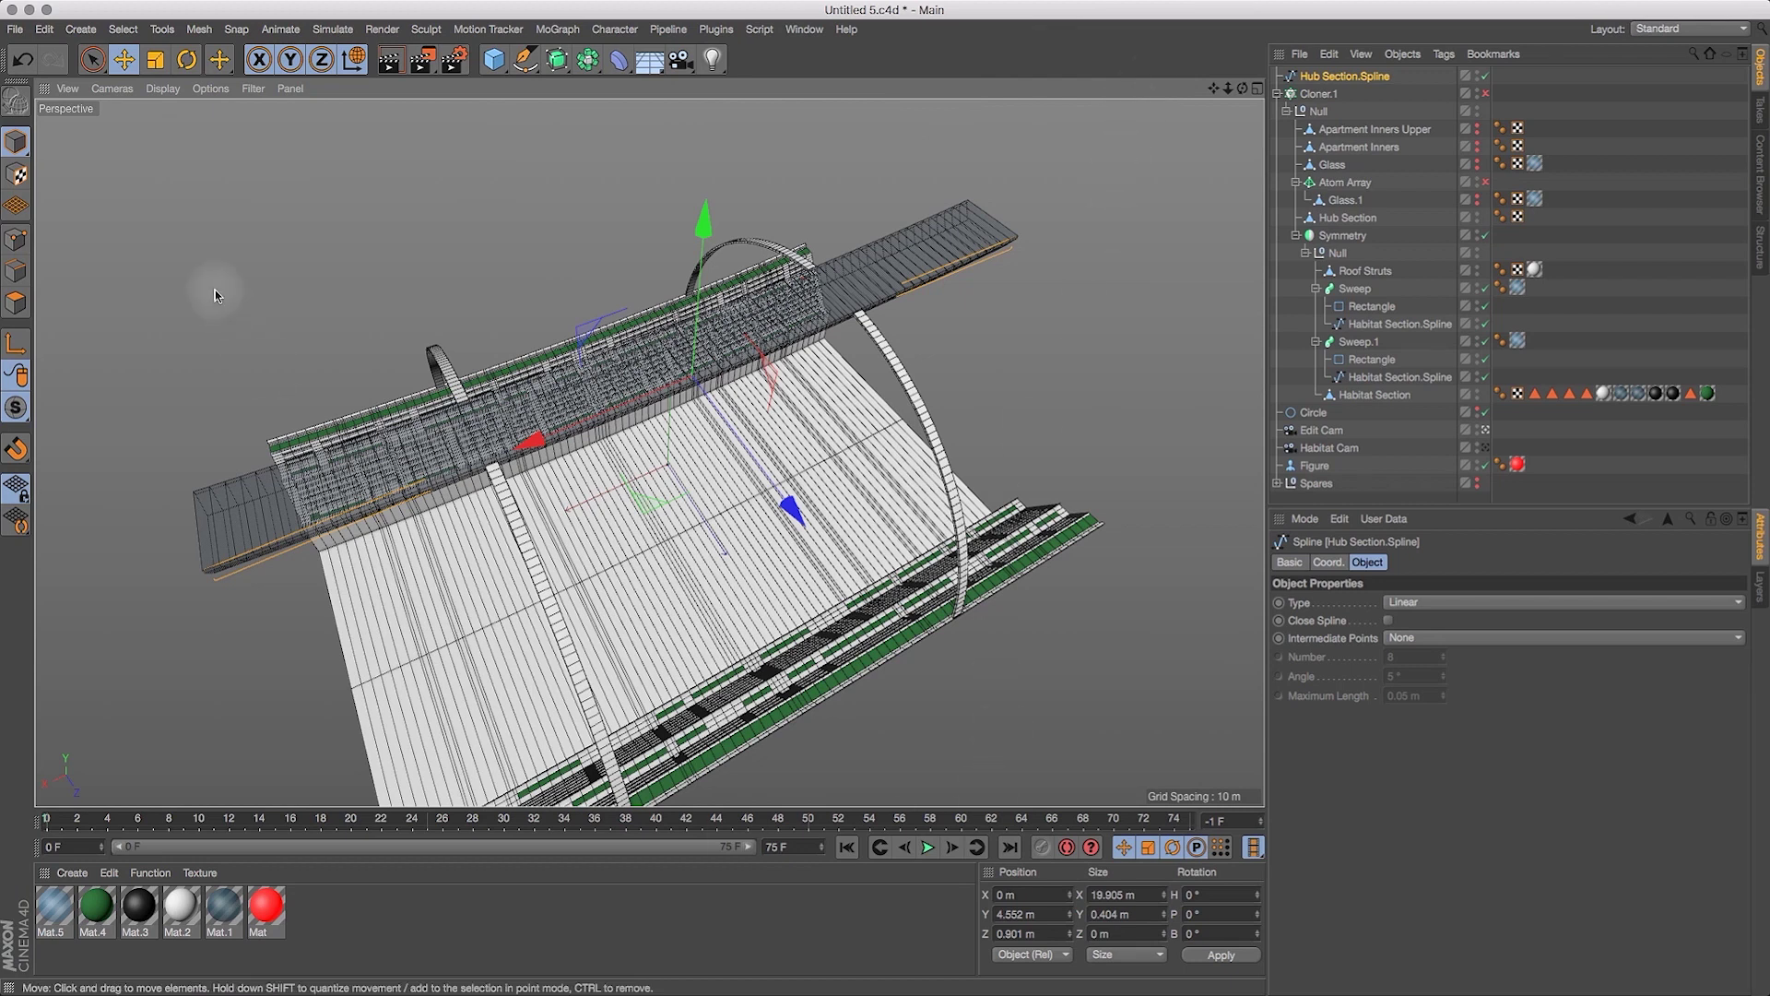
{"action": "left_click_drag", "start_coordinate": [1052, 935], "coordinate": [938, 934]}
{"action": "type", "text": "0"}
{"action": "key", "text": "Return"}
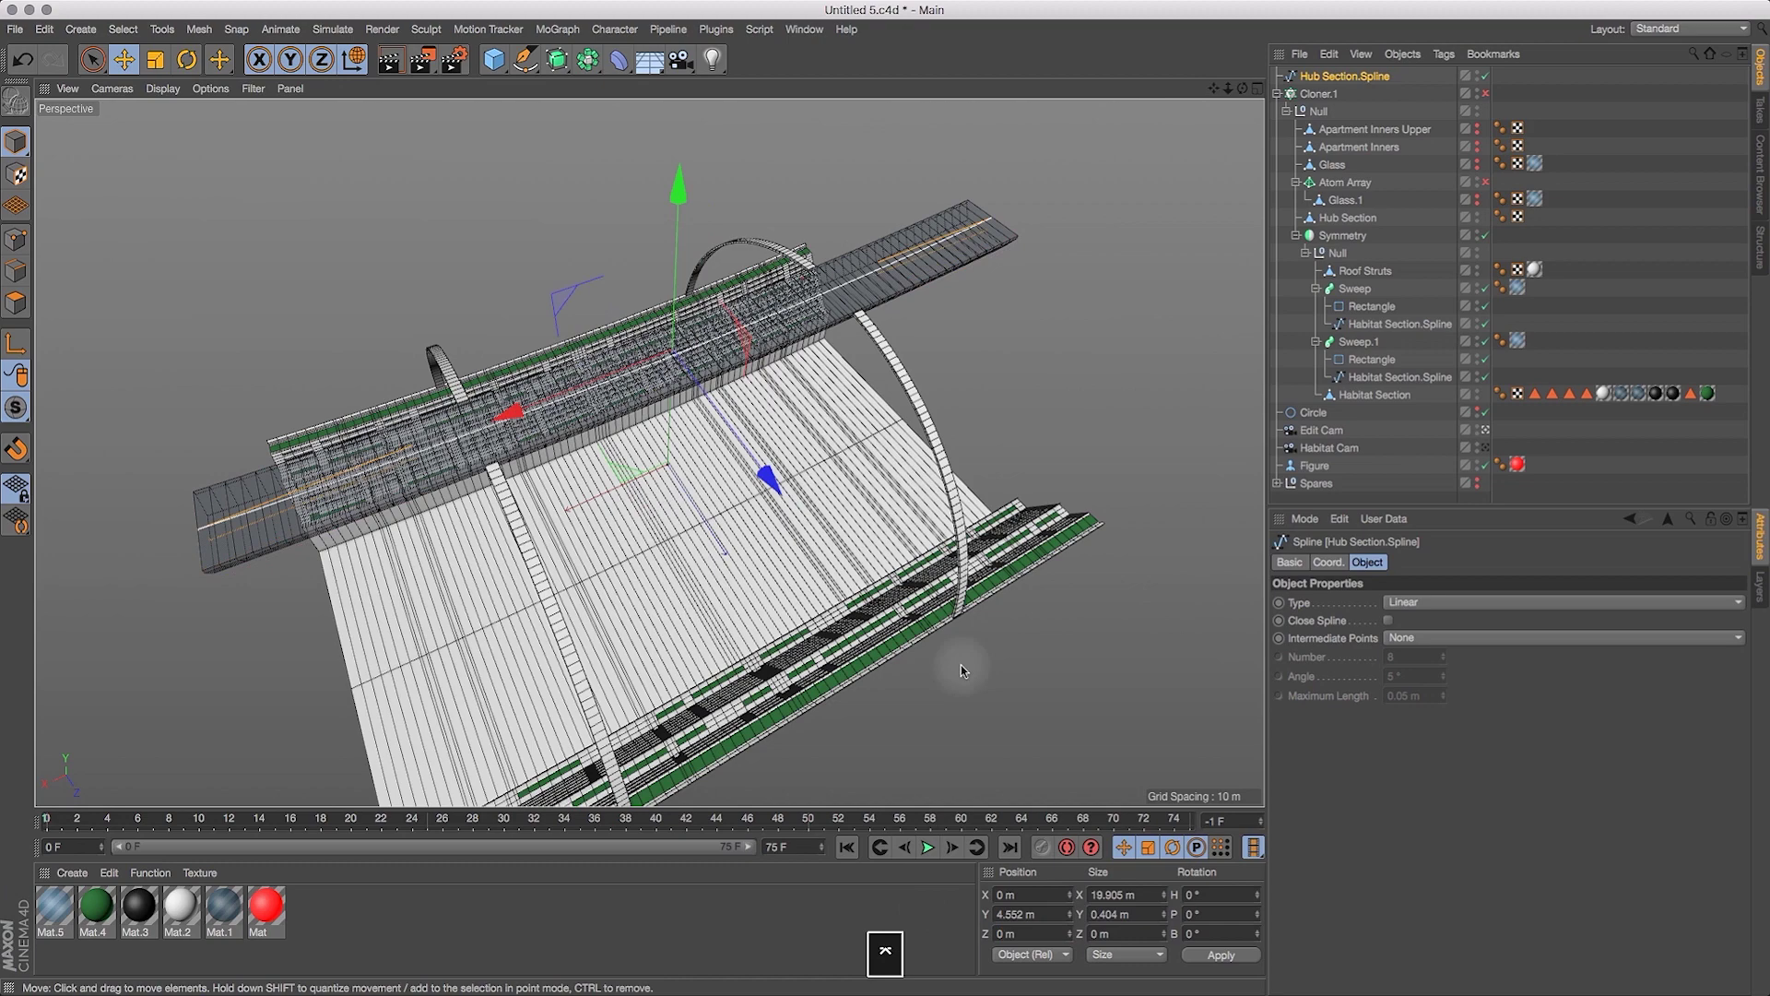
Place Hub Section.Spline in a Sweep and add a six-sided n-Side spline as its profile above it.
{"action": "left_click_drag", "start_coordinate": [1243, 93], "coordinate": [1356, 66]}
{"action": "left_click_drag", "start_coordinate": [1231, 93], "coordinate": [1194, 198]}
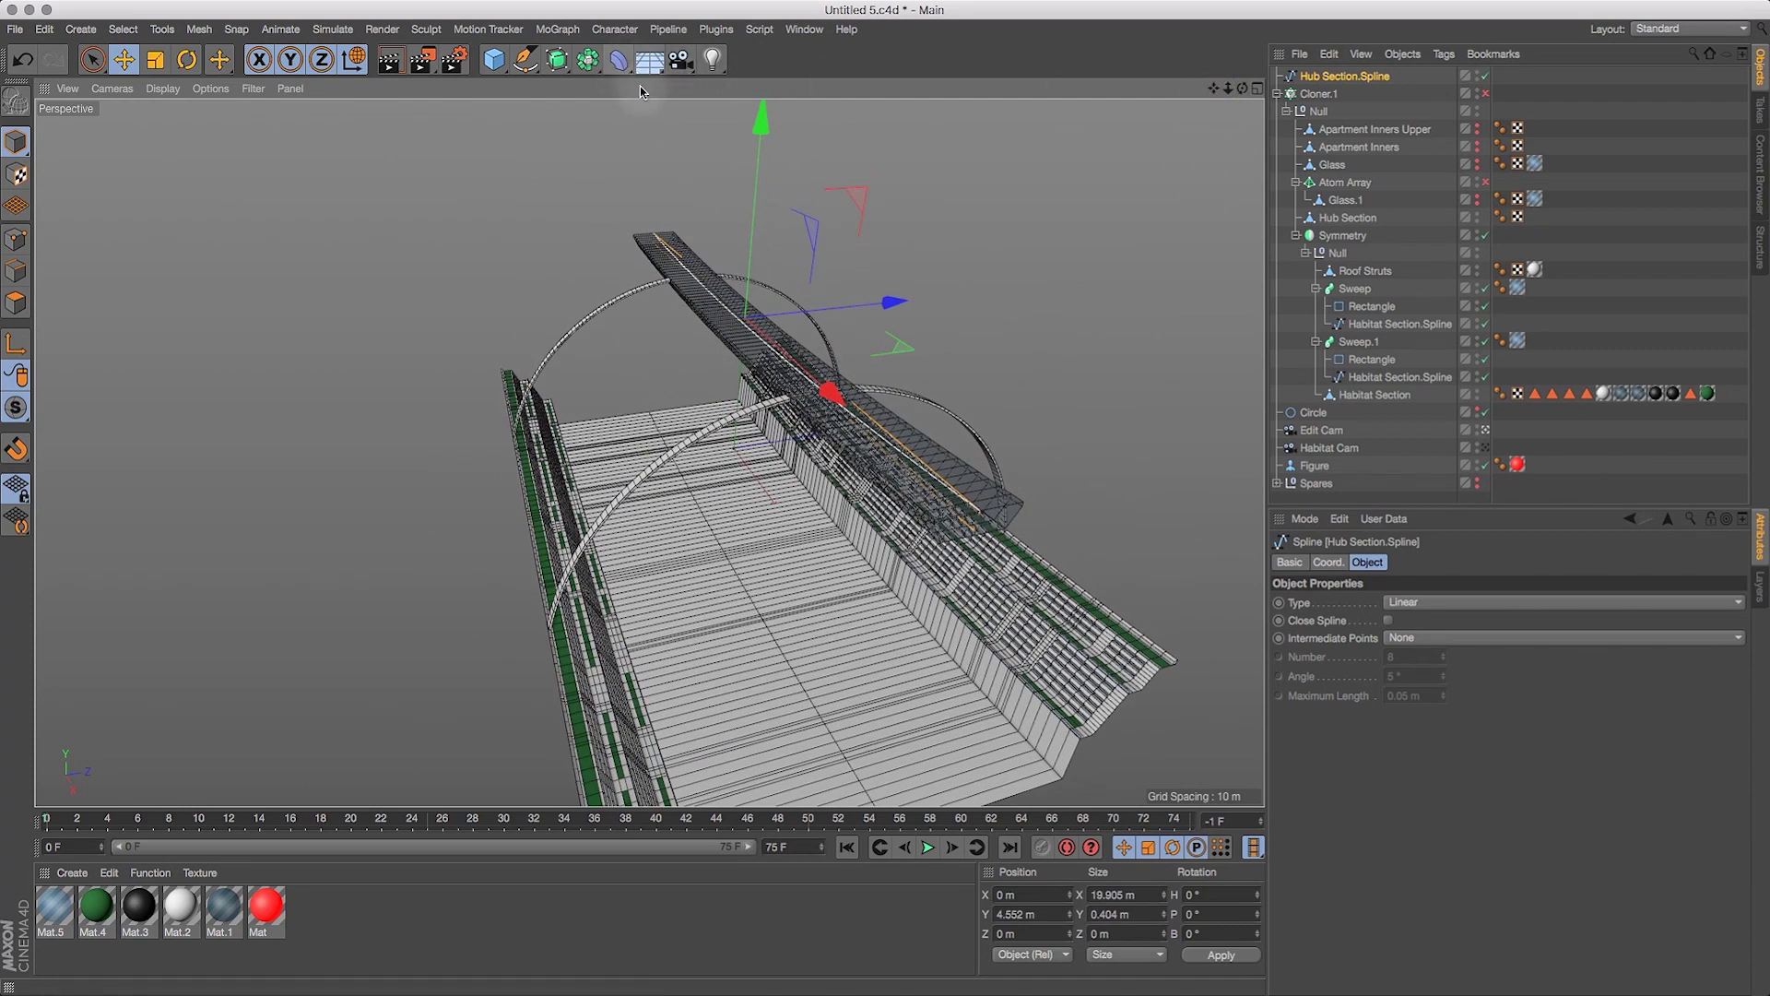
{"action": "left_click_drag", "start_coordinate": [560, 61], "coordinate": [659, 153], "text": "alt"}
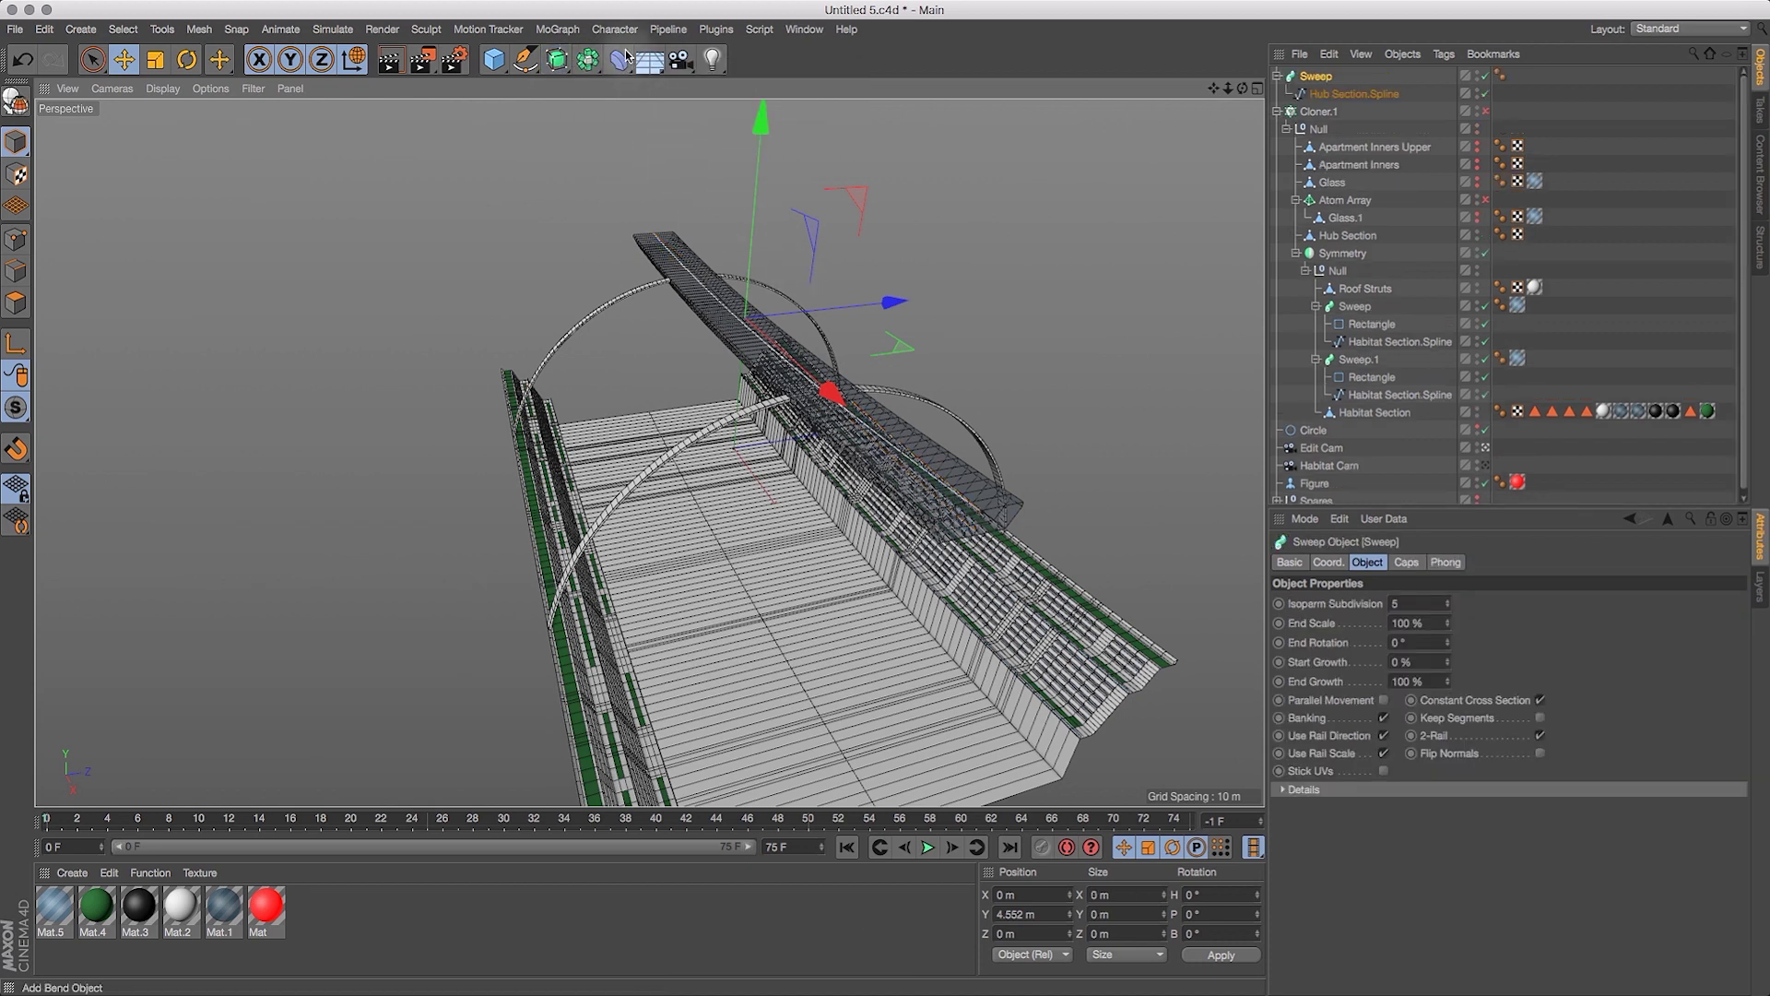
{"action": "left_click_drag", "start_coordinate": [522, 67], "coordinate": [731, 187]}
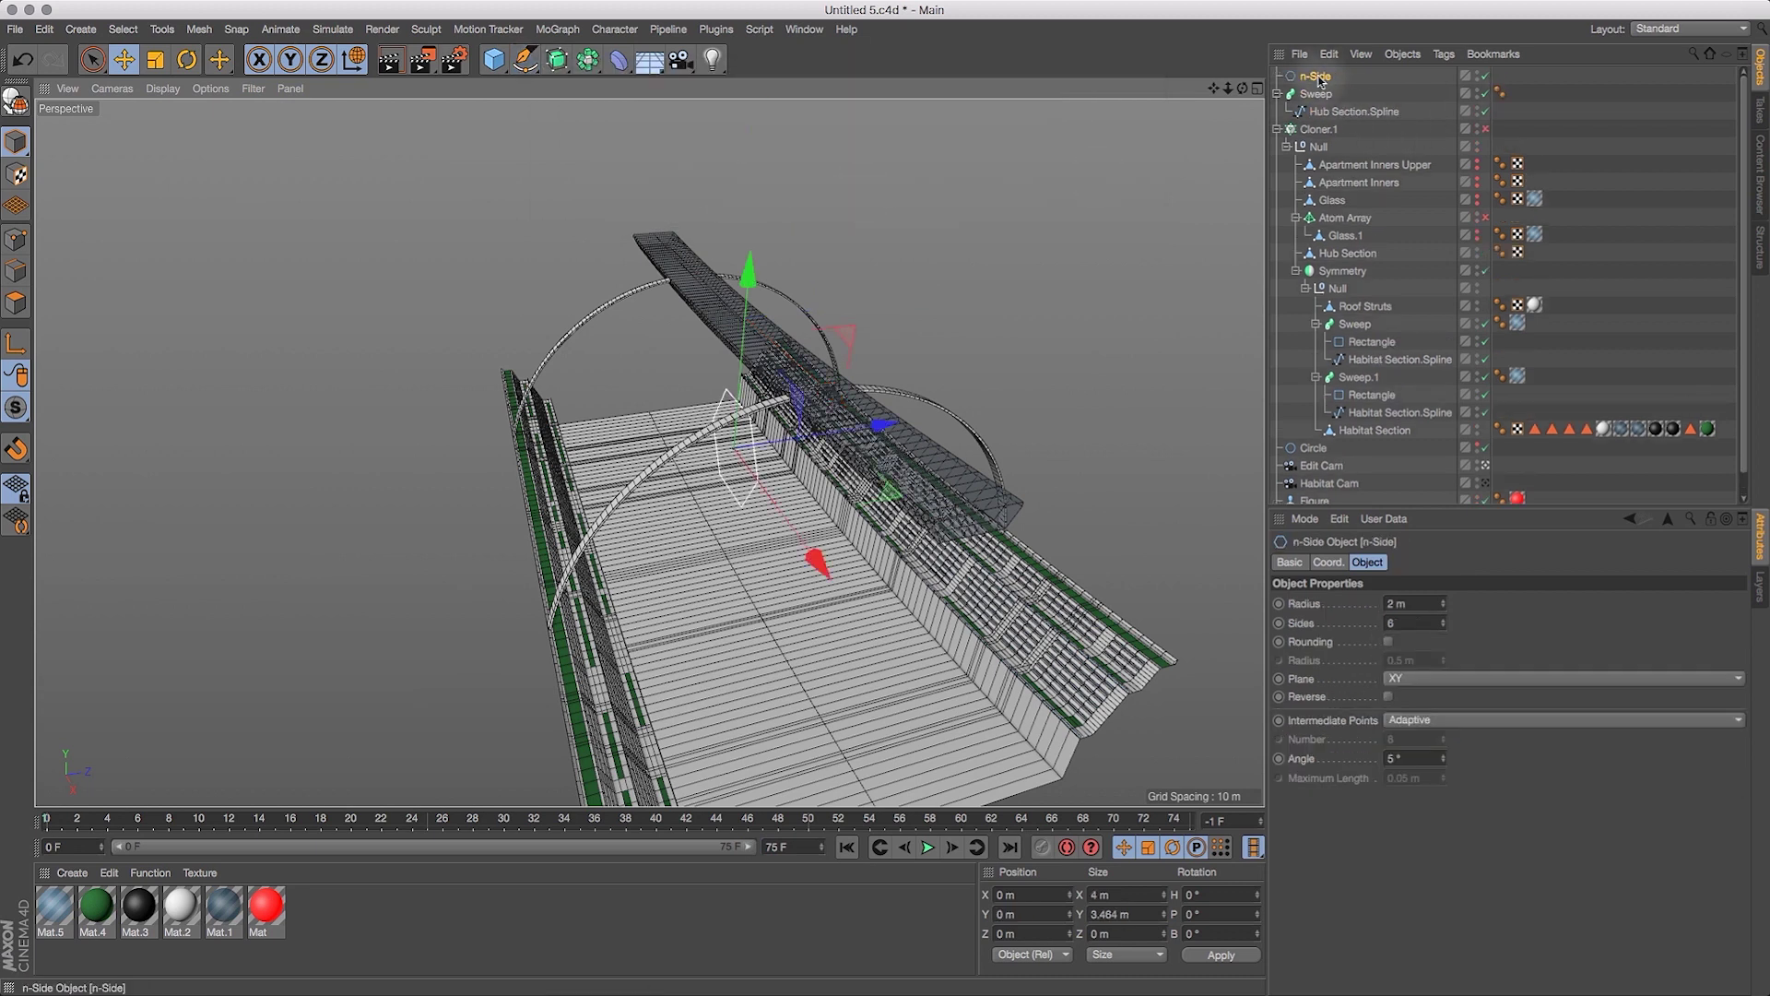
{"action": "left_click_drag", "start_coordinate": [1323, 80], "coordinate": [1329, 115]}
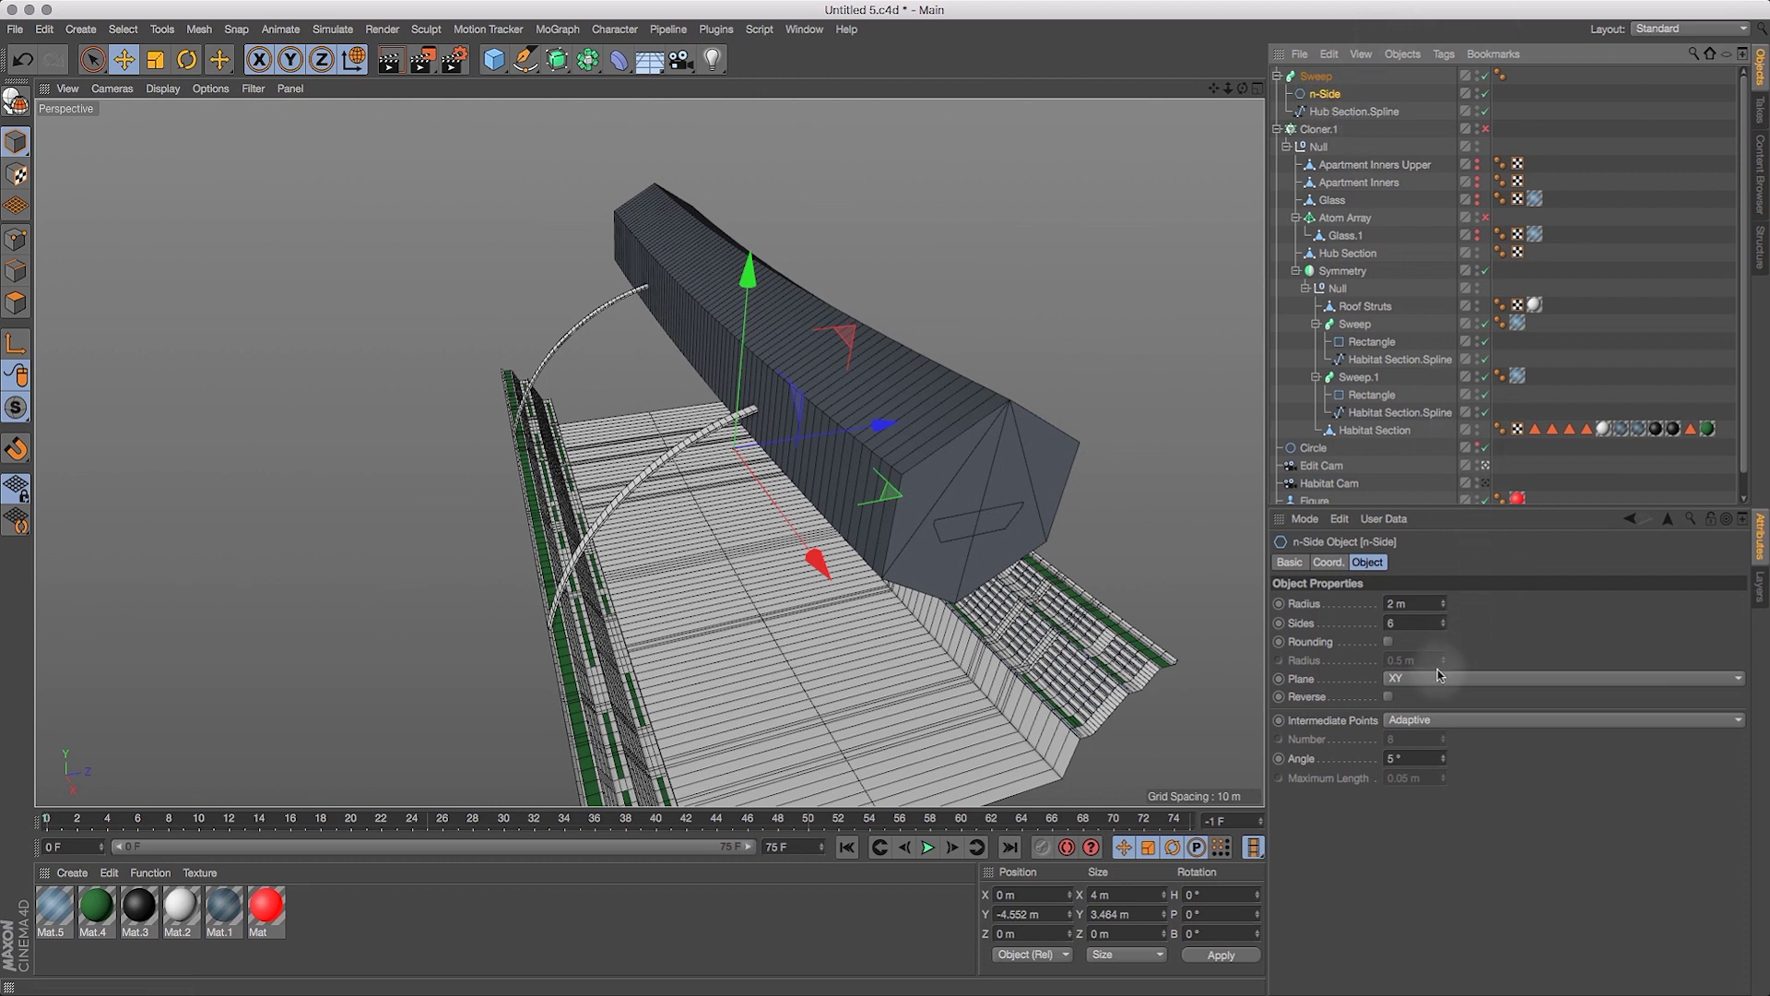
Turn on Rounding for the n-Side profile and scale it down to about 2.5 m by 2.3 m.
{"action": "left_click", "coordinate": [1389, 641]}
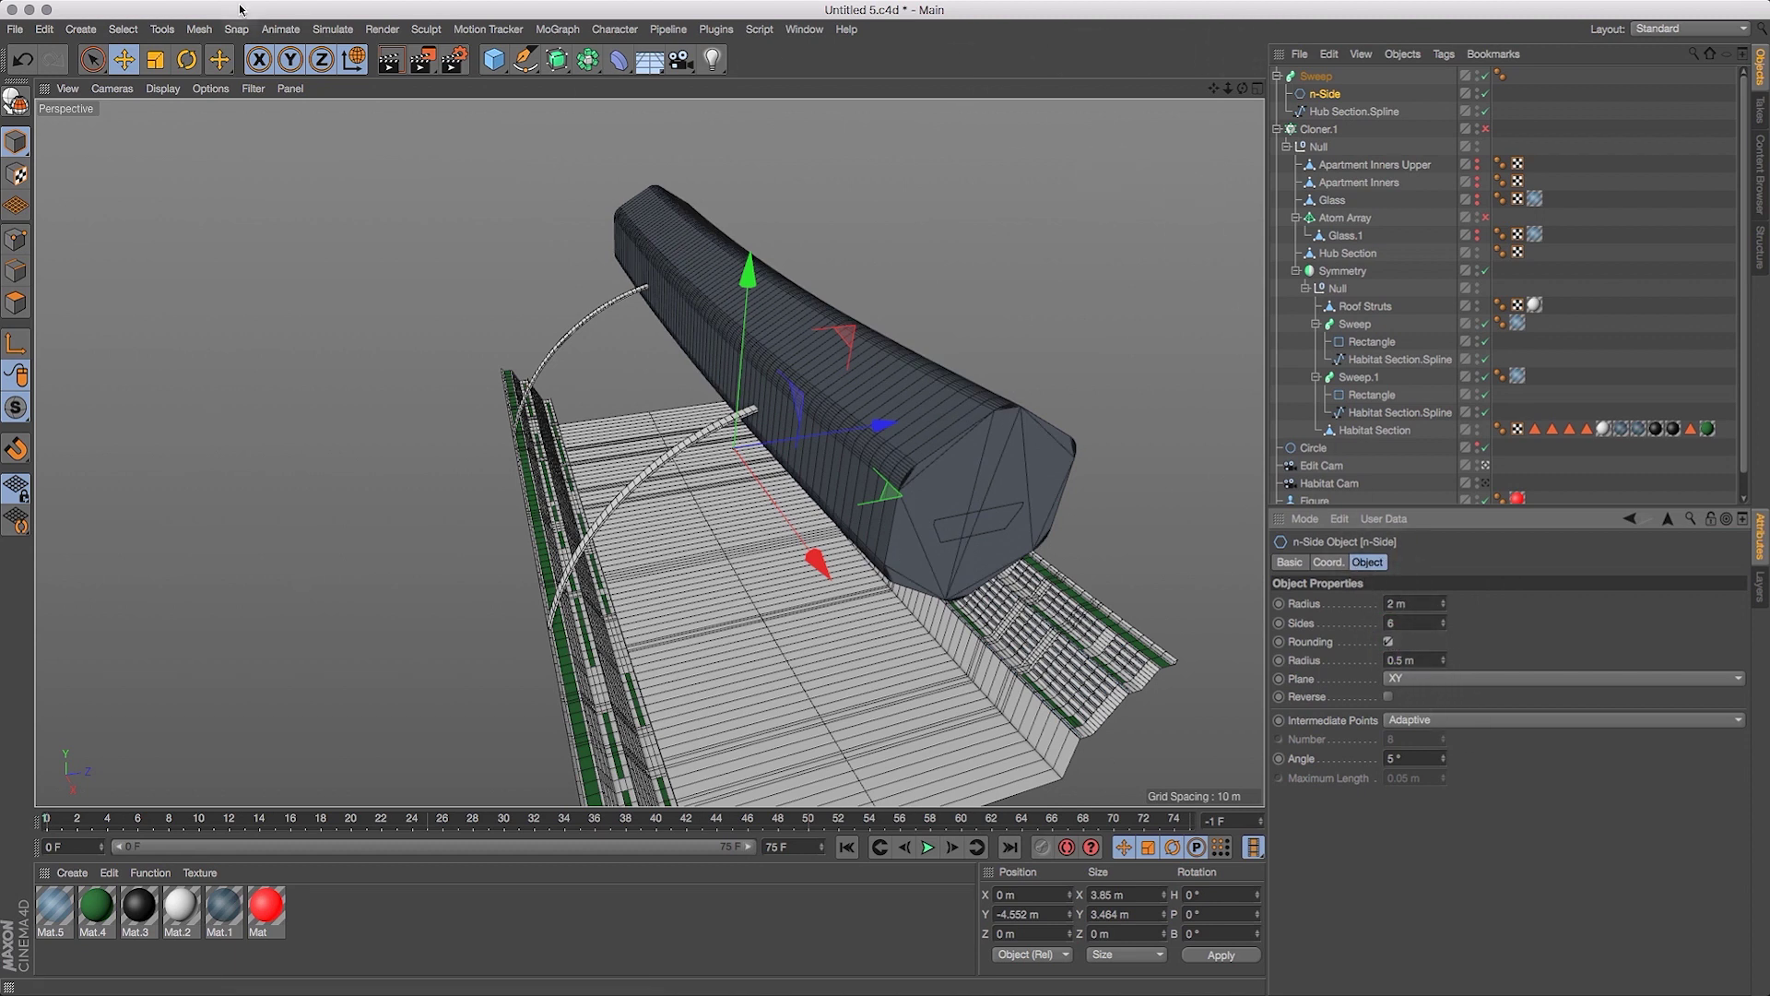
{"action": "left_click", "coordinate": [153, 60]}
{"action": "left_click", "coordinate": [1325, 93]}
{"action": "left_click_drag", "start_coordinate": [1242, 88], "coordinate": [1238, 61]}
{"action": "left_click_drag", "start_coordinate": [1094, 173], "coordinate": [942, 248]}
{"action": "left_click_drag", "start_coordinate": [900, 269], "coordinate": [887, 270]}
Move the hub Sweep up to a Y position of about 6.34 m, clear above the Hub Section.
{"action": "left_click", "coordinate": [123, 59]}
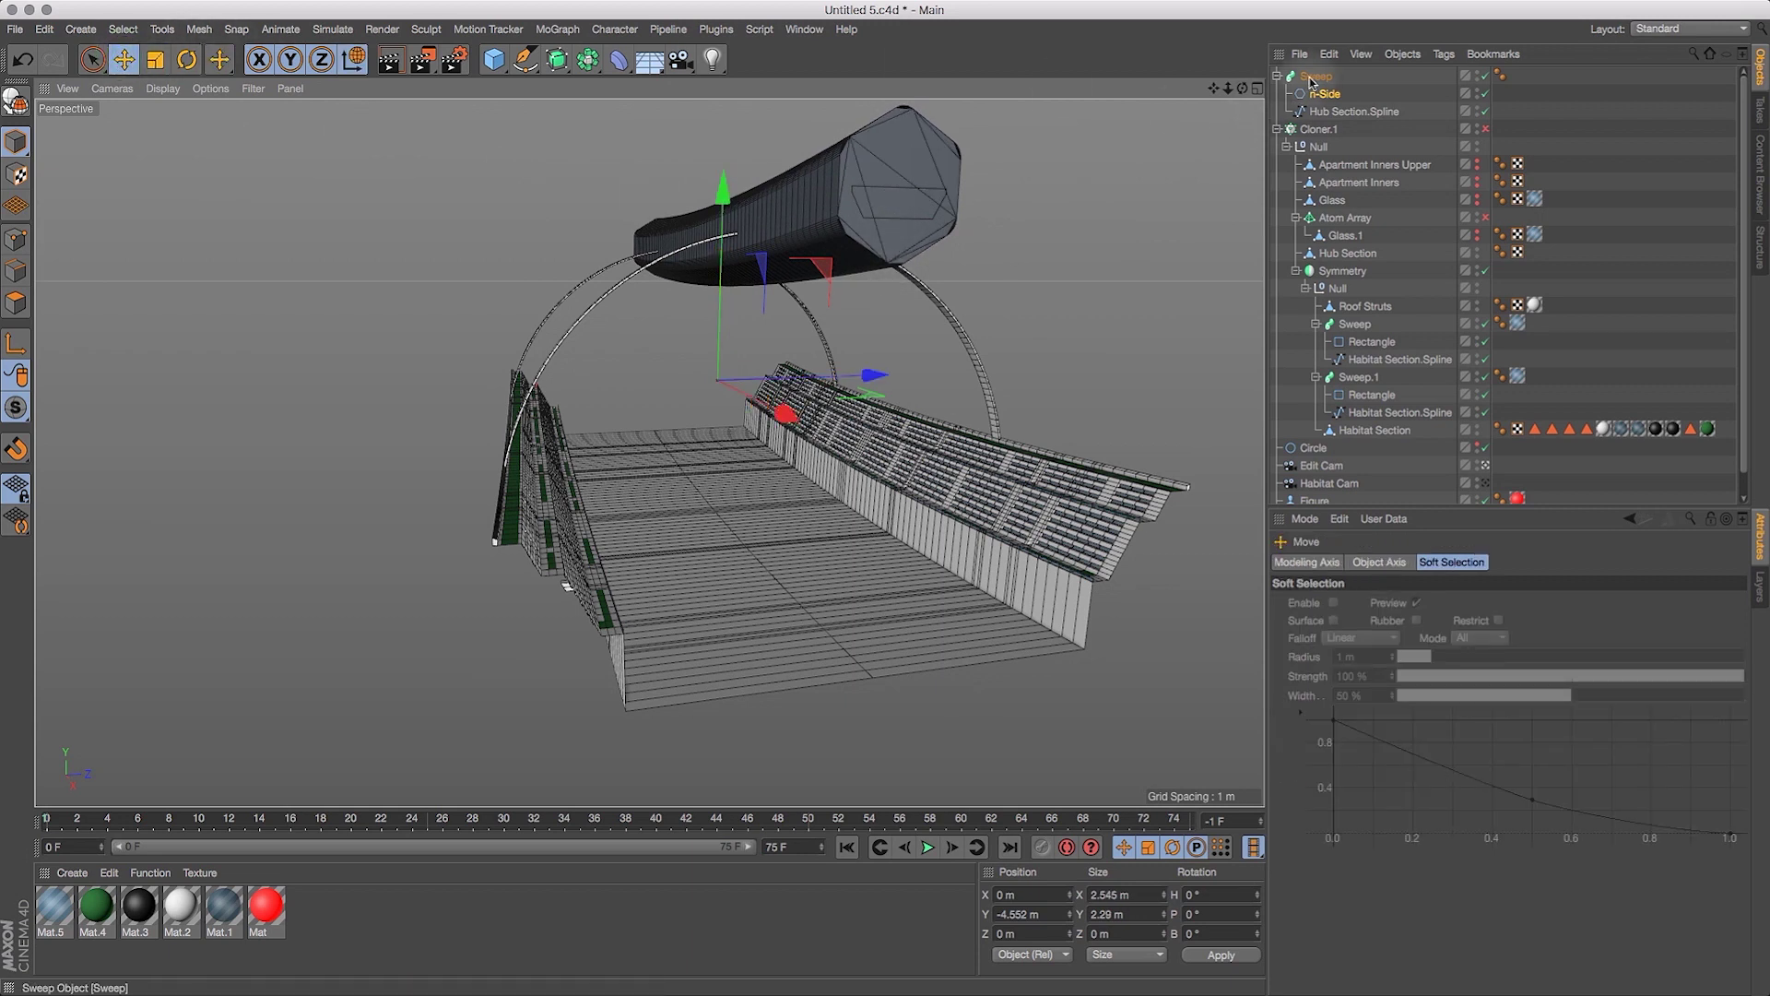
{"action": "left_click", "coordinate": [727, 203]}
{"action": "left_click_drag", "start_coordinate": [723, 129], "coordinate": [719, 68]}
{"action": "left_click_drag", "start_coordinate": [1246, 92], "coordinate": [1346, 488]}
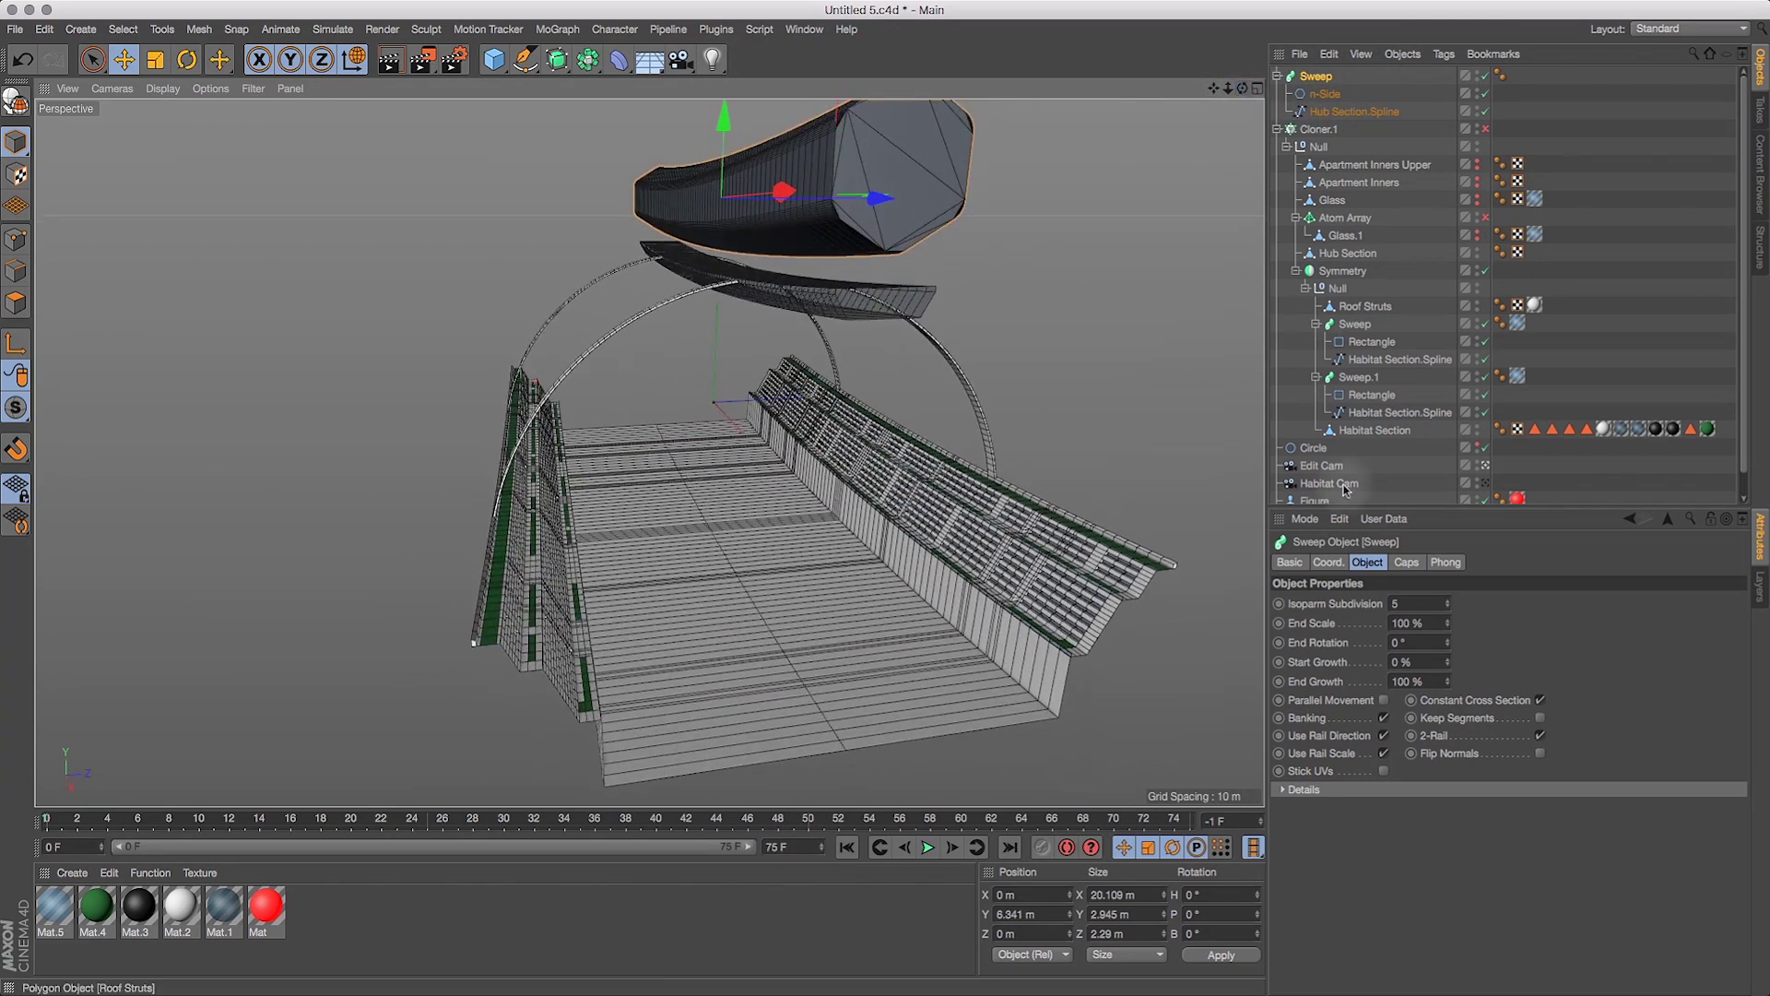
Set both the Start and End caps of the hub Sweep to None.
{"action": "left_click", "coordinate": [1414, 563]}
{"action": "left_click", "coordinate": [1445, 602]}
{"action": "left_click", "coordinate": [1446, 619]}
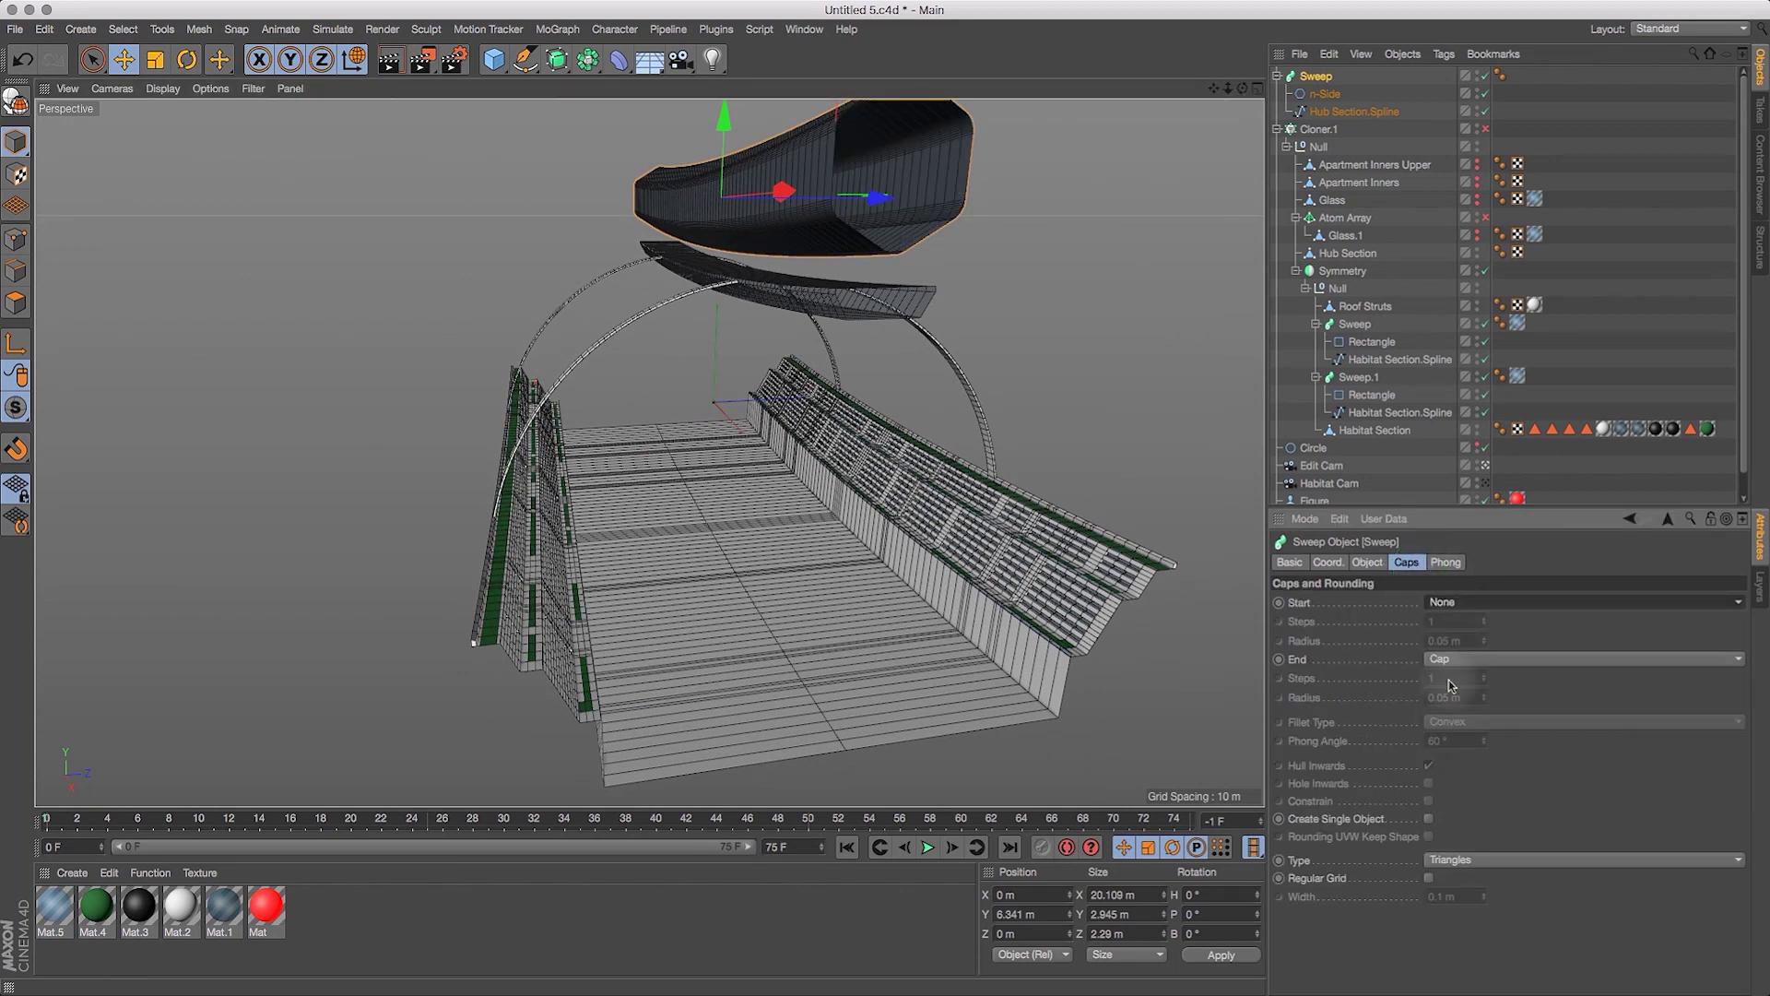
{"action": "left_click", "coordinate": [1451, 658]}
{"action": "left_click", "coordinate": [1446, 646]}
{"action": "mouse_move", "coordinate": [1239, 92]}
{"action": "left_mouse_down"}
{"action": "mouse_move", "coordinate": [1262, 99]}
{"action": "mouse_move", "coordinate": [1205, 103]}
{"action": "mouse_move", "coordinate": [1260, 96]}
{"action": "left_mouse_up"}
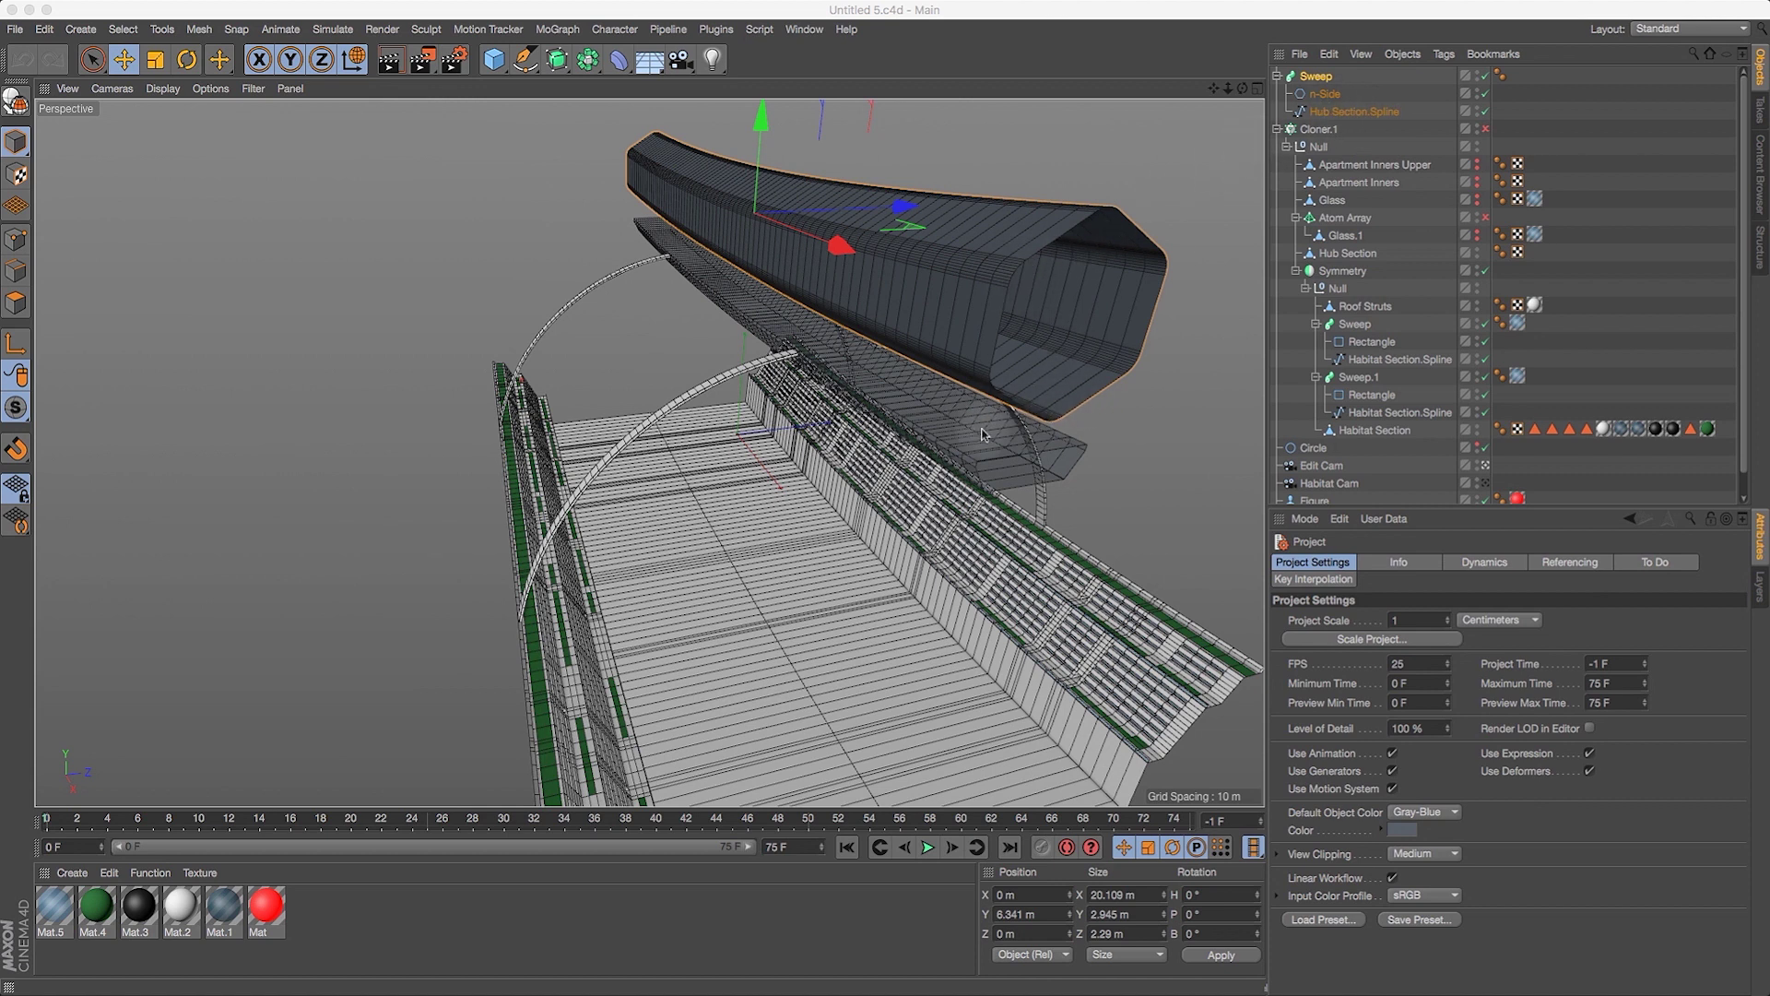
{"action": "mouse_move", "coordinate": [1242, 88]}
{"action": "left_mouse_down"}
{"action": "mouse_move", "coordinate": [1256, 53]}
{"action": "mouse_move", "coordinate": [1242, 70]}
{"action": "left_mouse_up"}
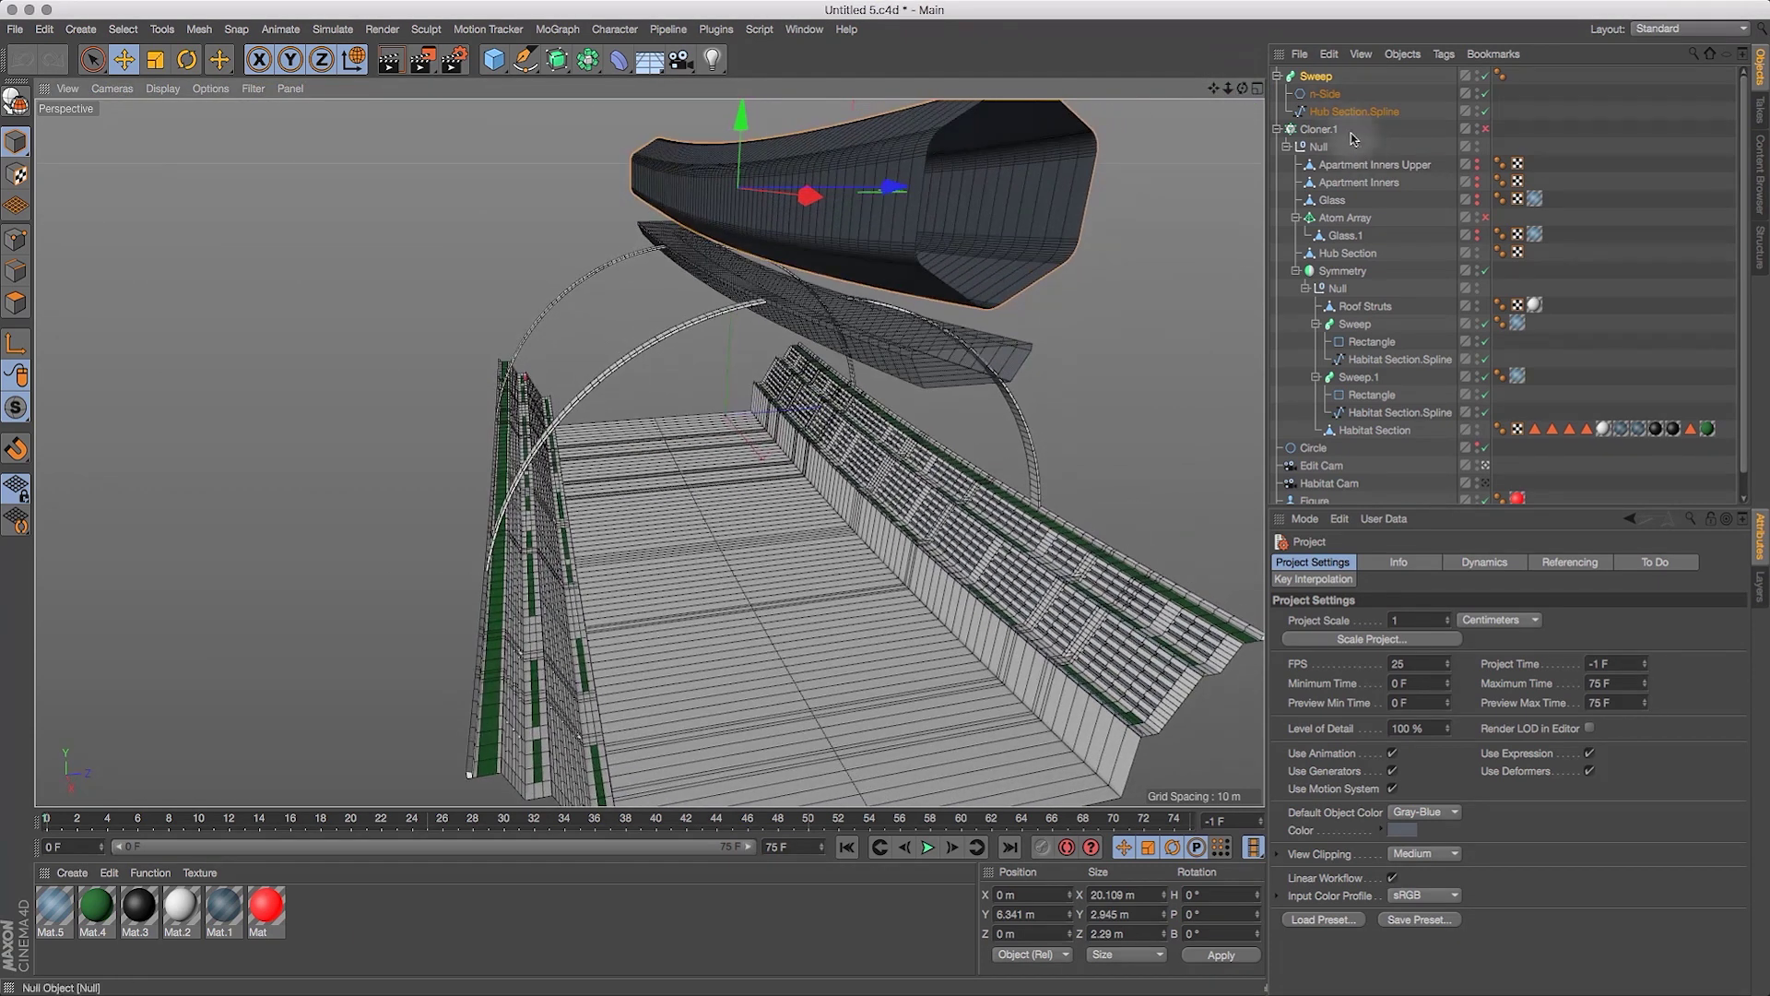
Convert the hub Sweep's n-Side profile into an editable spline.
{"action": "left_click", "coordinate": [1328, 95]}
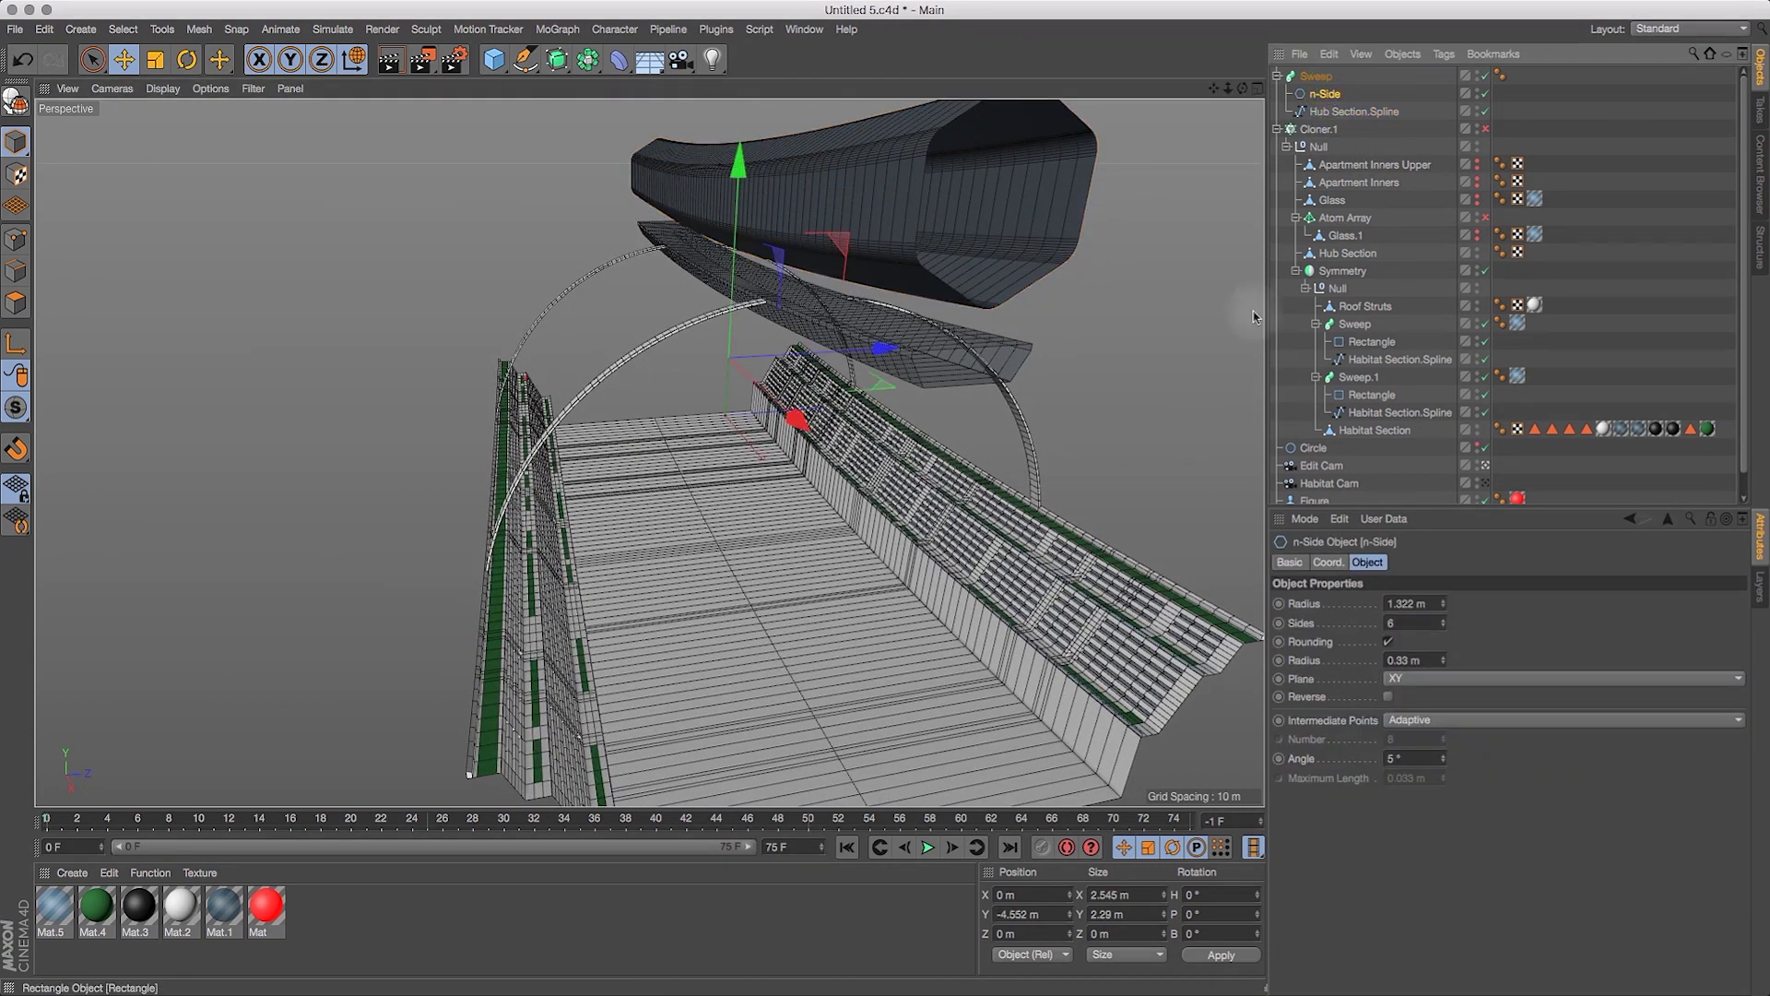
{"action": "left_click", "coordinate": [187, 59]}
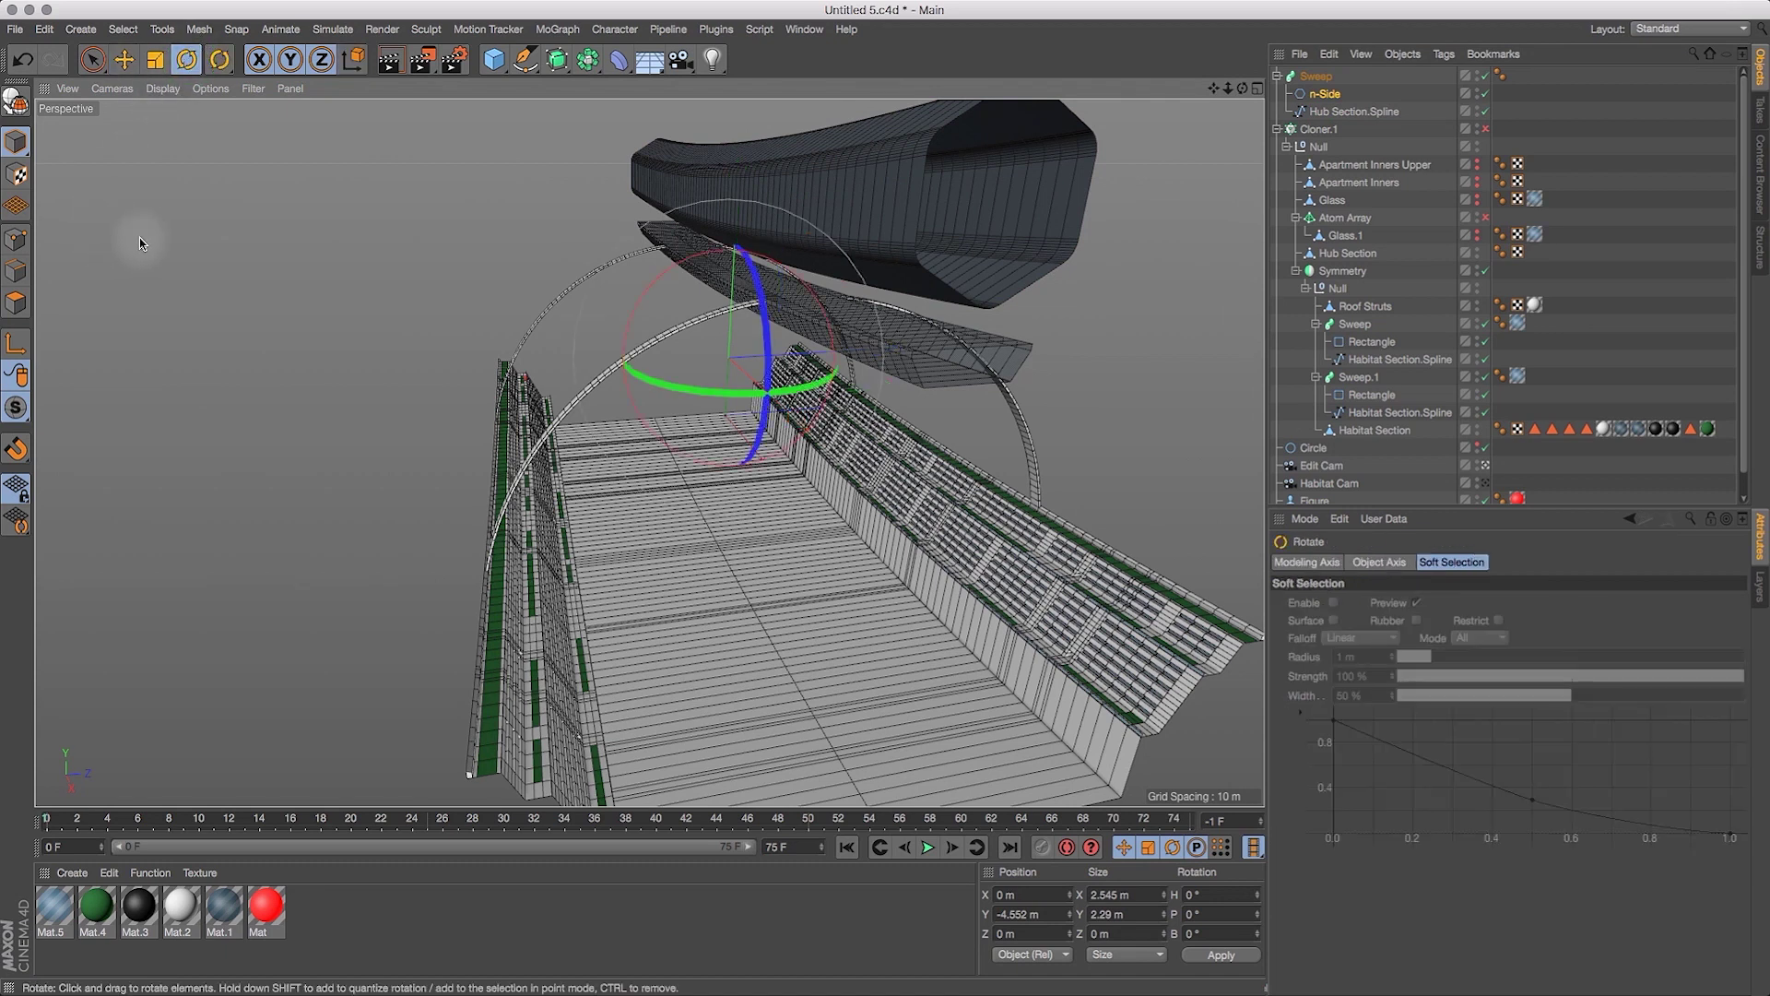
{"action": "left_click_drag", "start_coordinate": [701, 267], "coordinate": [733, 304]}
{"action": "left_click", "coordinate": [22, 59]}
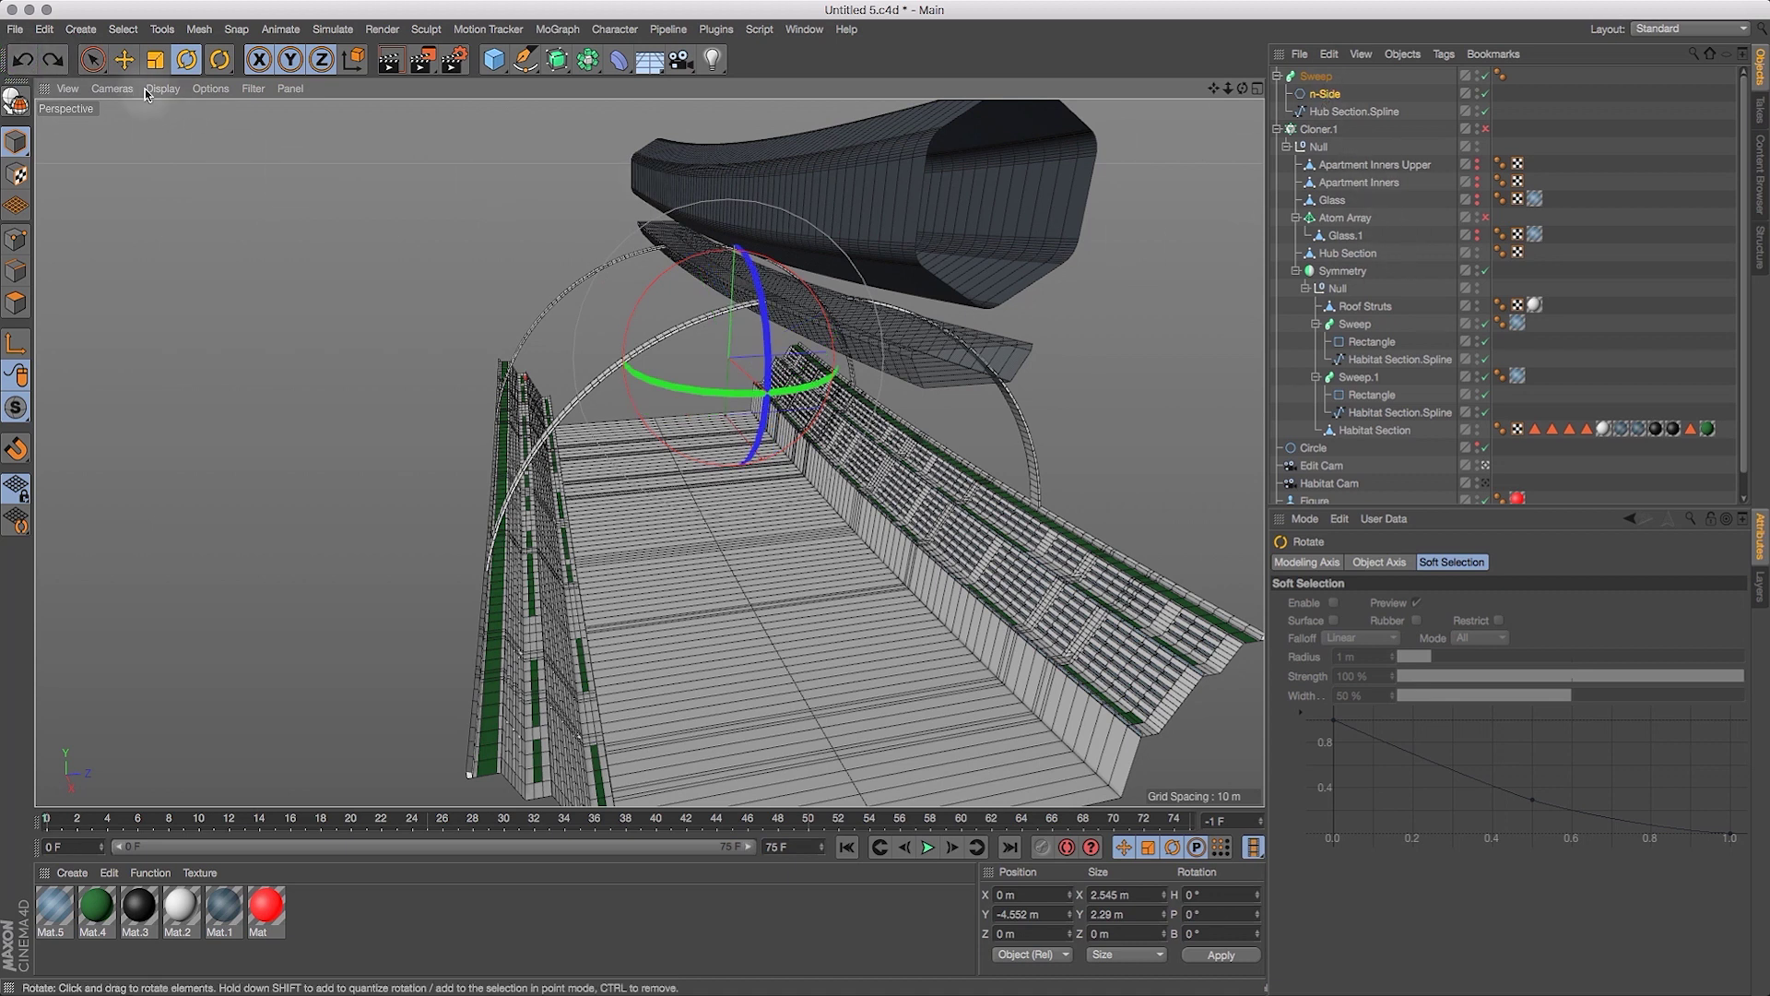
{"action": "left_click", "coordinate": [16, 108]}
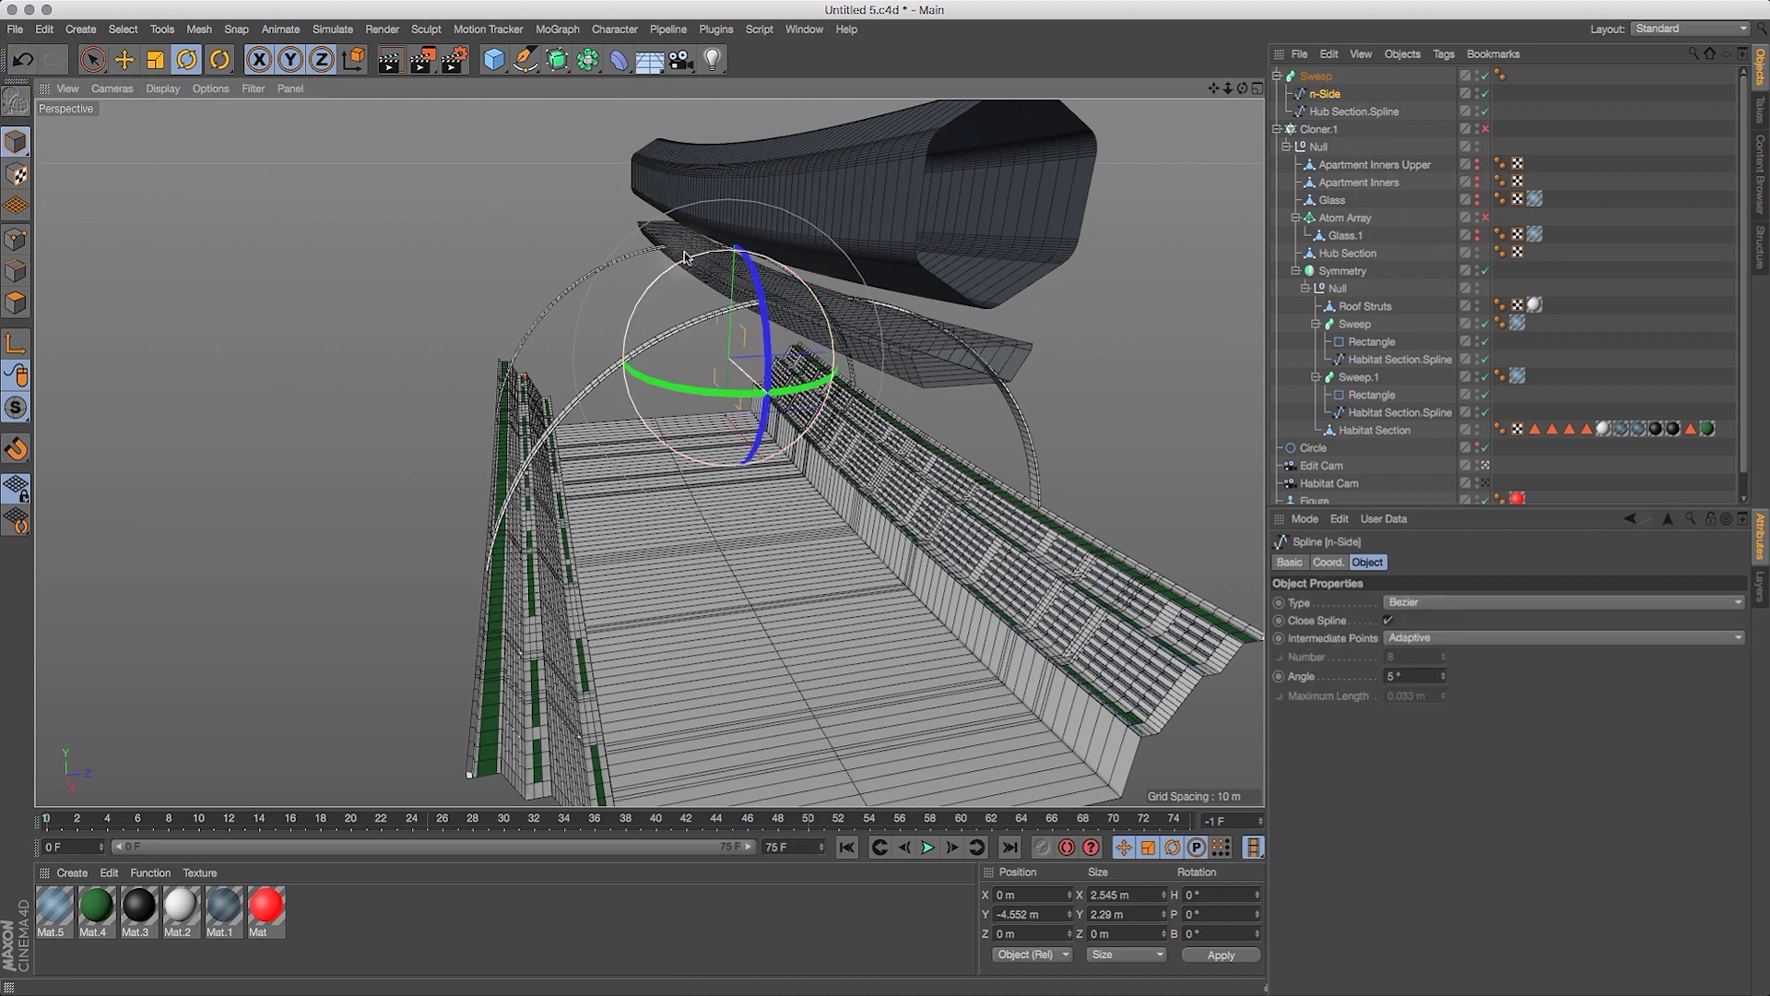
{"action": "left_click_drag", "start_coordinate": [681, 268], "coordinate": [650, 343]}
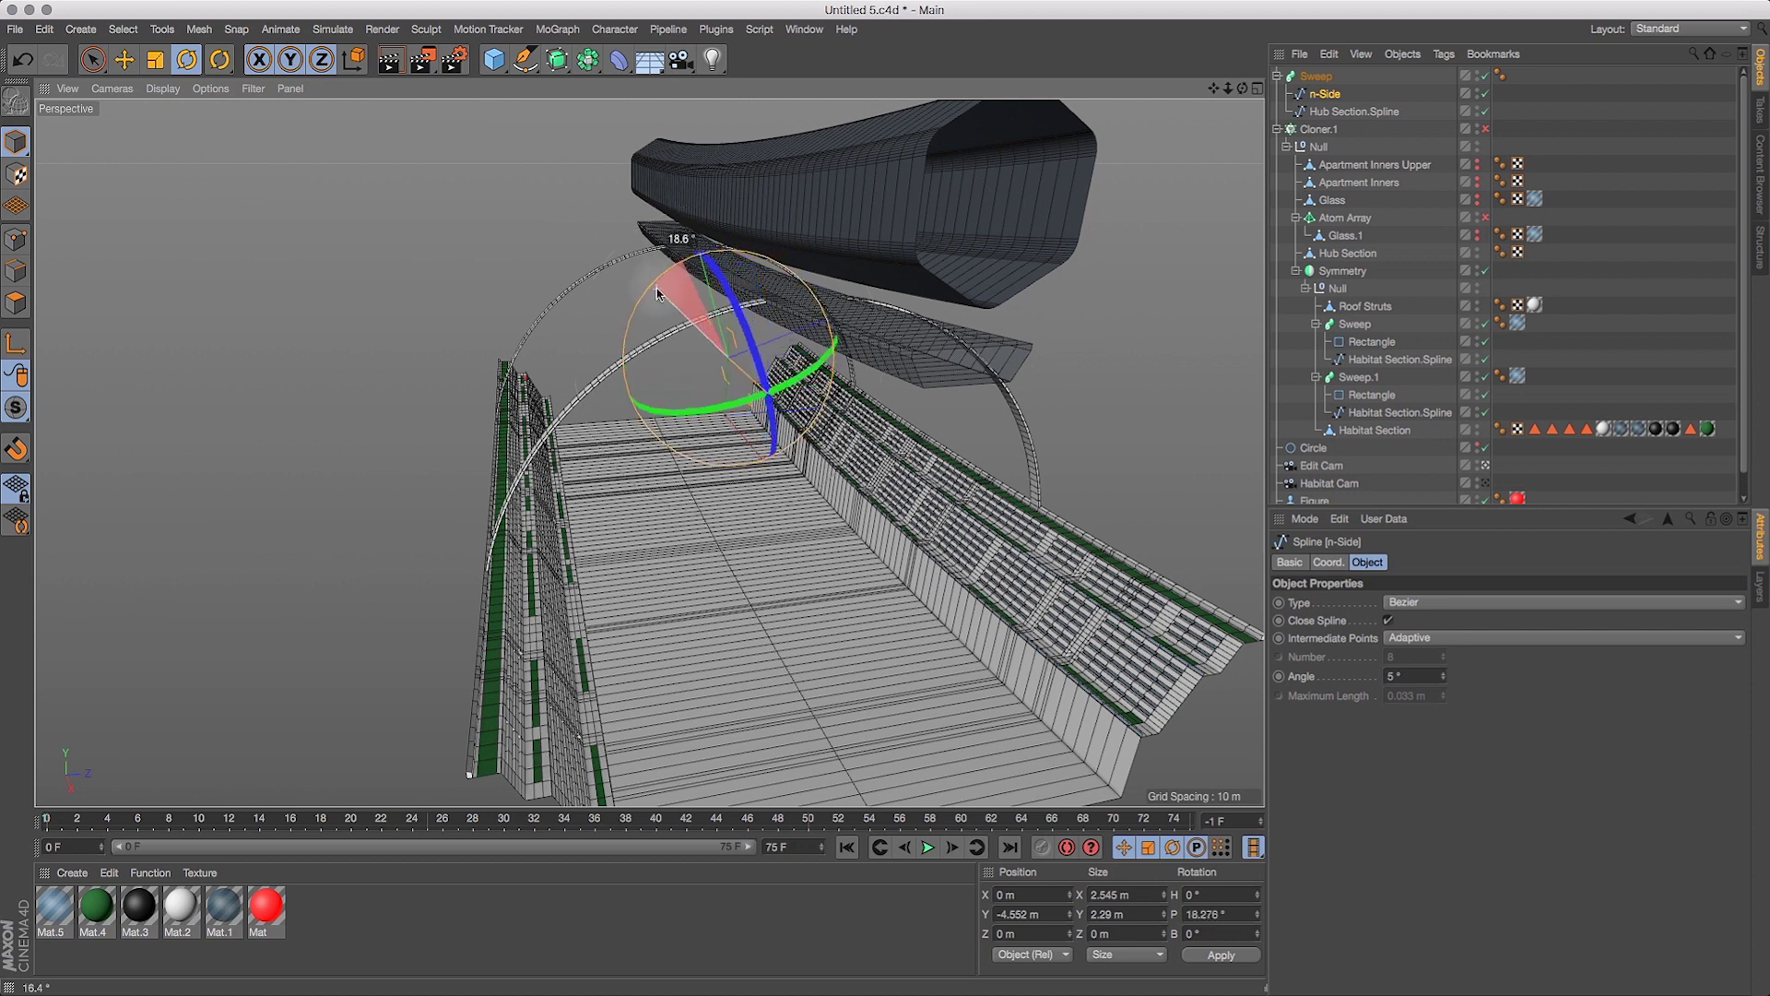
{"action": "left_click", "coordinate": [24, 57]}
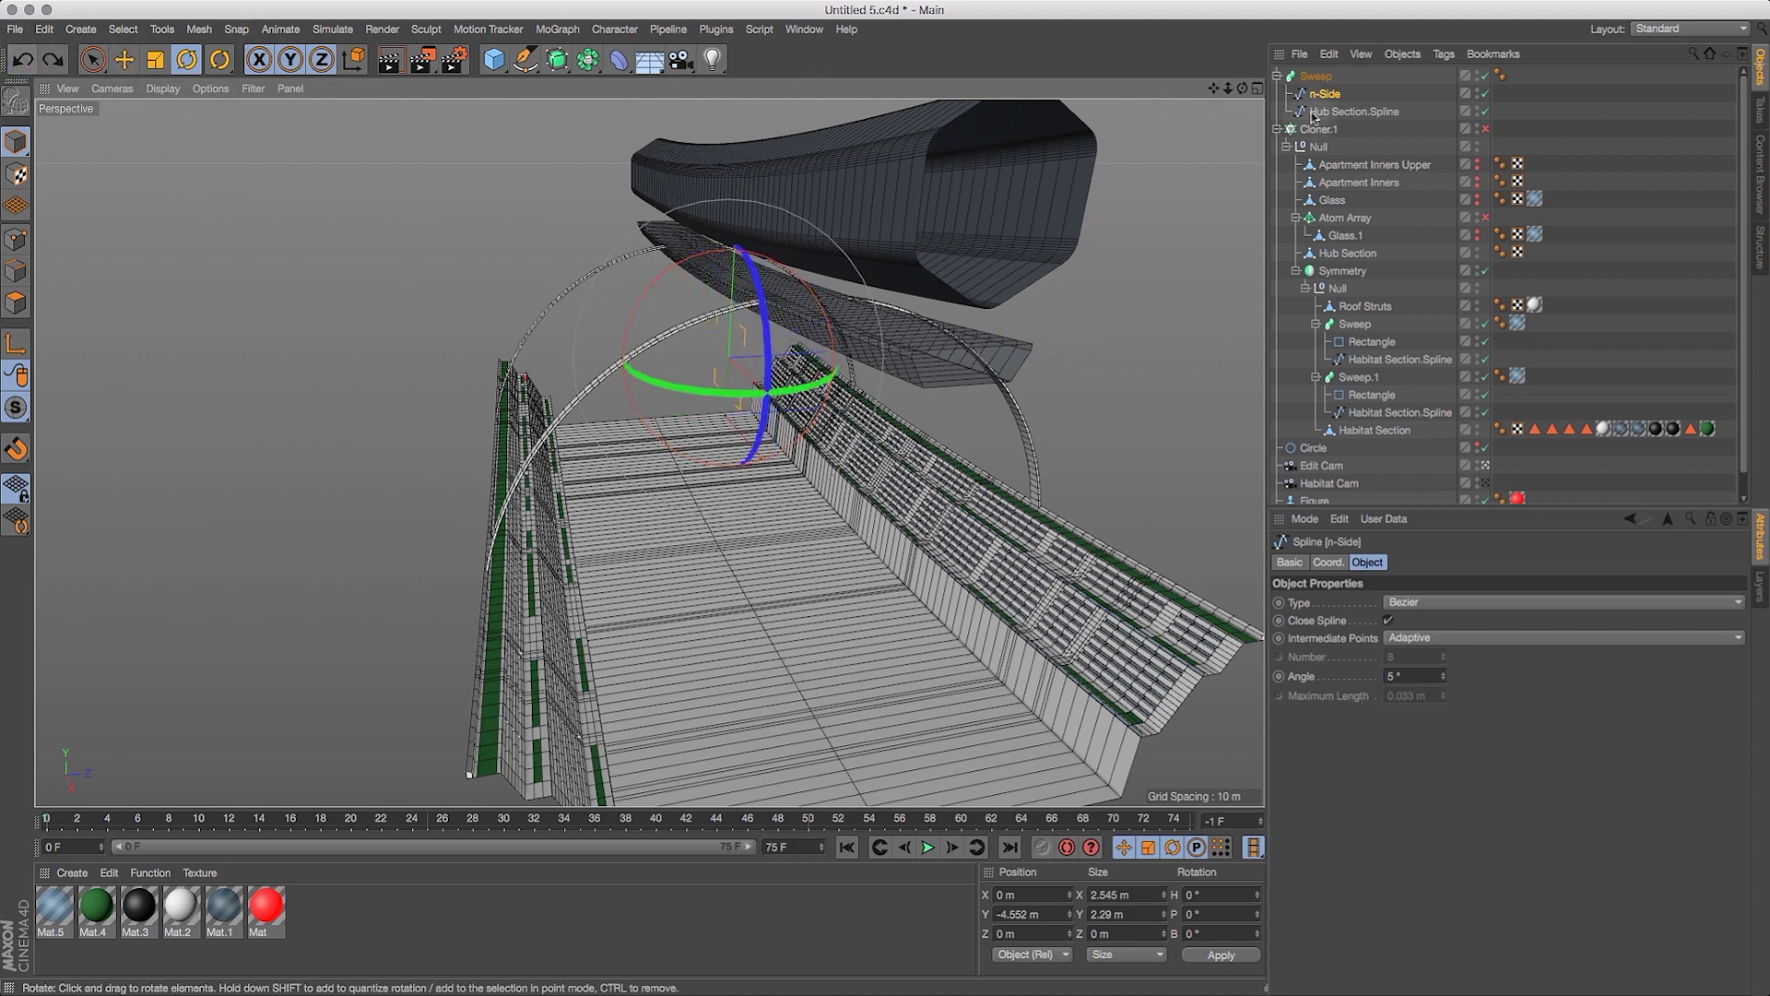
{"action": "mouse_move", "coordinate": [1228, 89]}
{"action": "left_mouse_down"}
{"action": "mouse_move", "coordinate": [1206, 114]}
{"action": "mouse_move", "coordinate": [1217, 99]}
{"action": "left_mouse_up"}
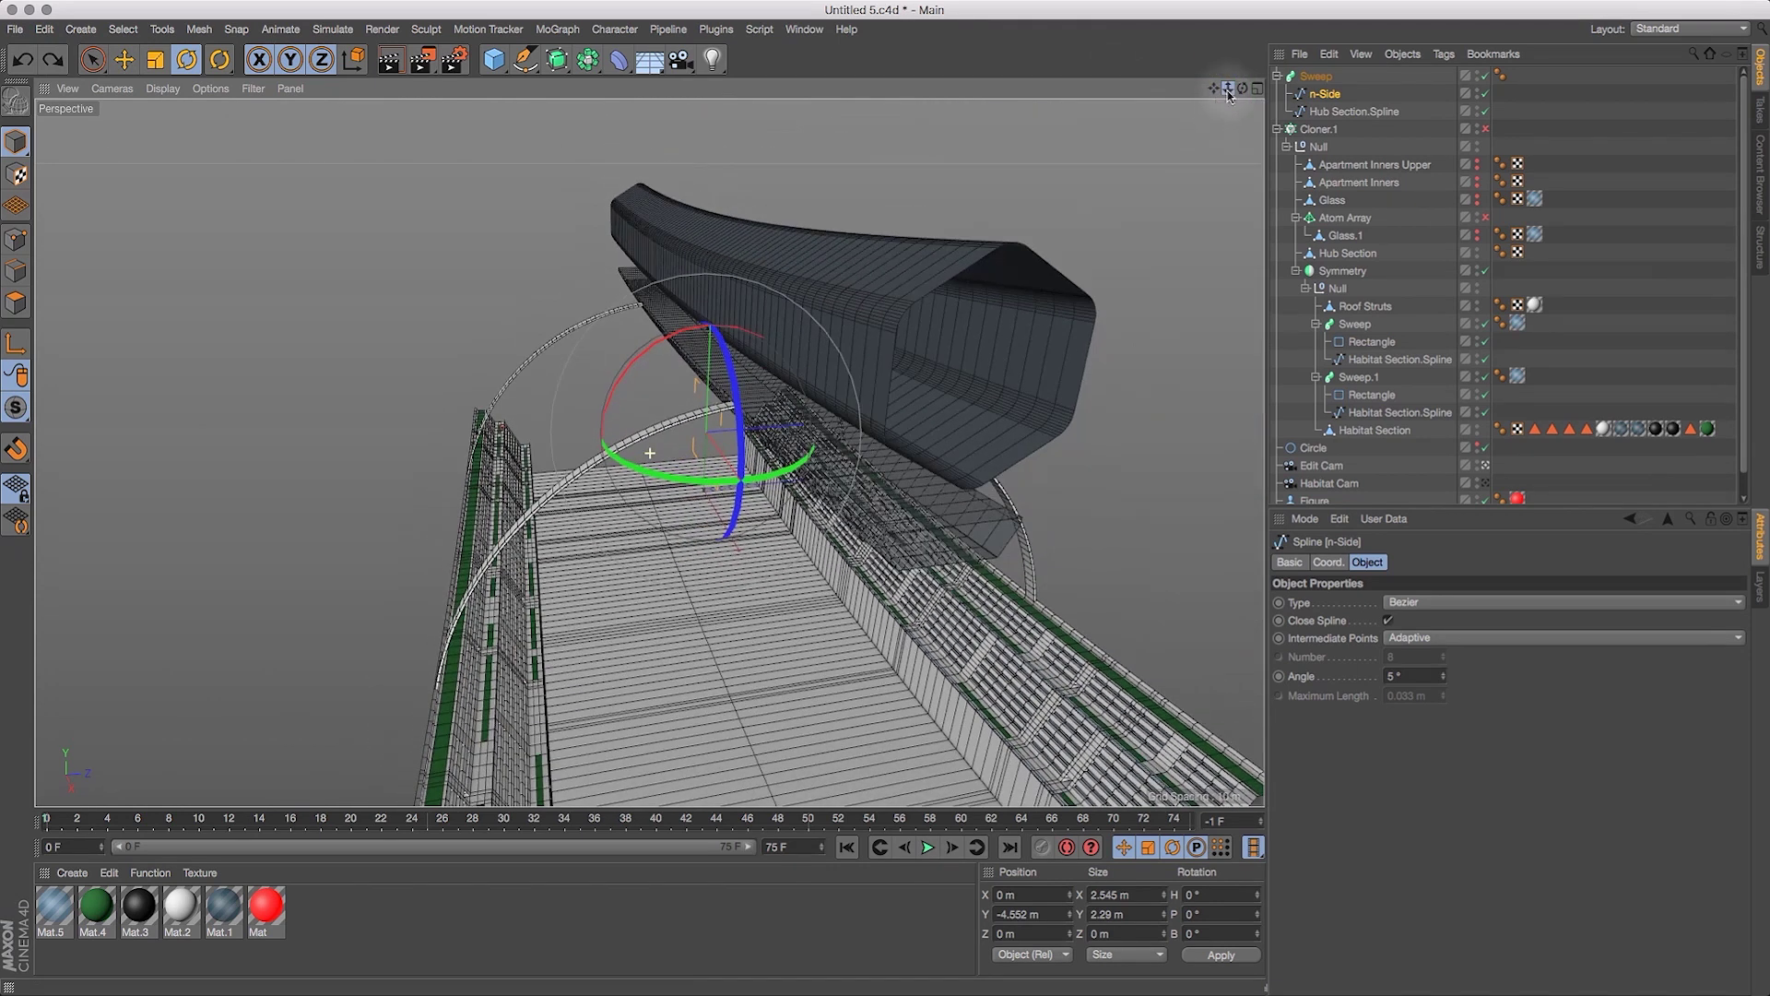
{"action": "left_click", "coordinate": [186, 59]}
{"action": "left_click_drag", "start_coordinate": [740, 417], "coordinate": [651, 420]}
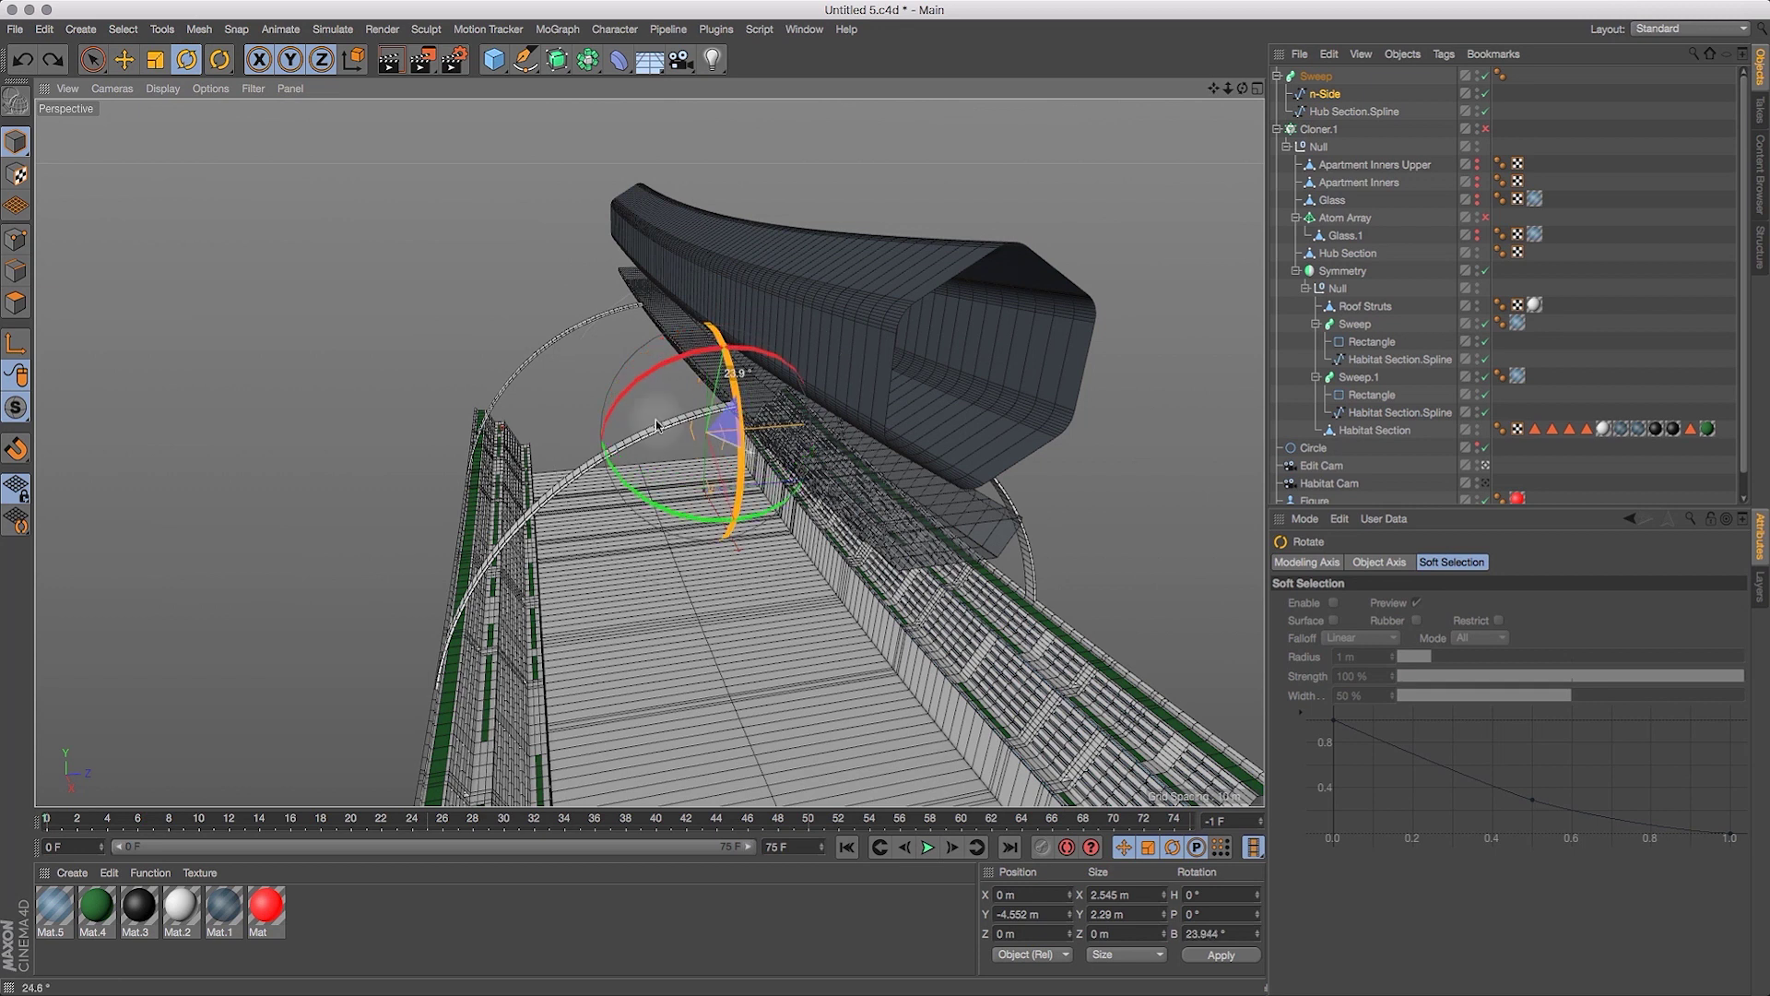
{"action": "left_click", "coordinate": [22, 59]}
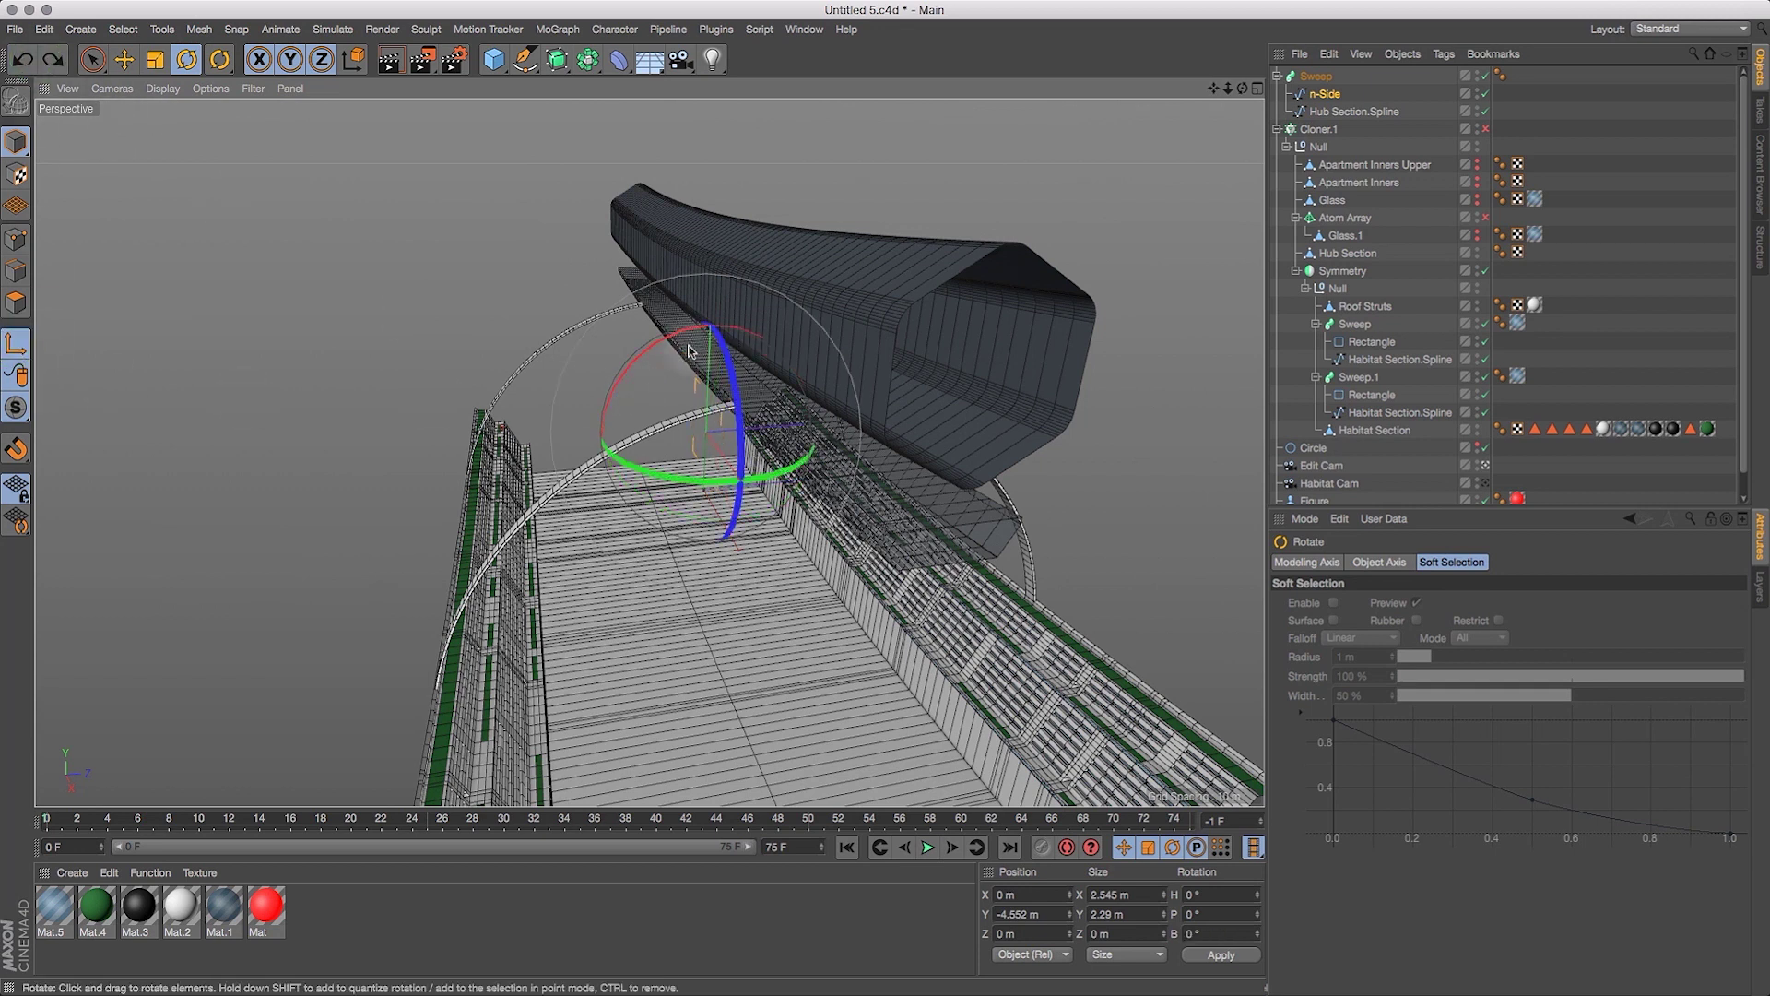
{"action": "left_click_drag", "start_coordinate": [669, 345], "coordinate": [645, 374]}
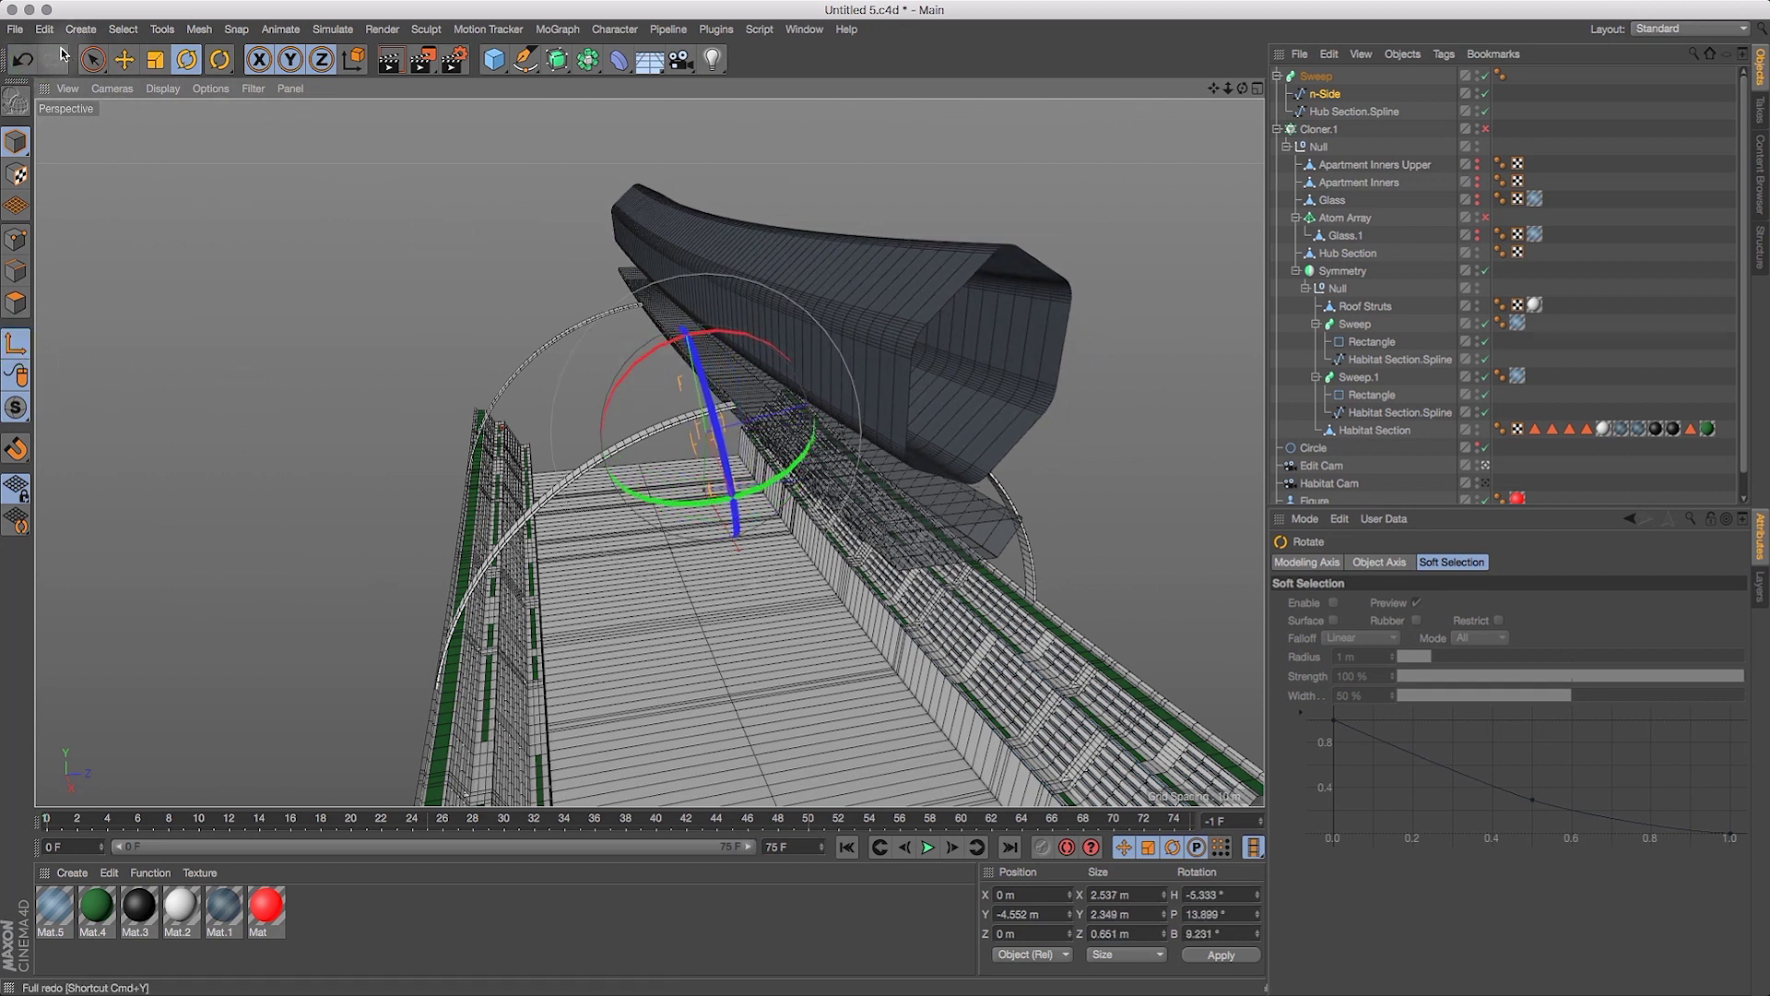
{"action": "left_click", "coordinate": [22, 59]}
Rotate the n-Side profile spline to a bank angle of 30° so the hub tube's hexagonal section turns.
{"action": "left_click_drag", "start_coordinate": [738, 393], "coordinate": [749, 425]}
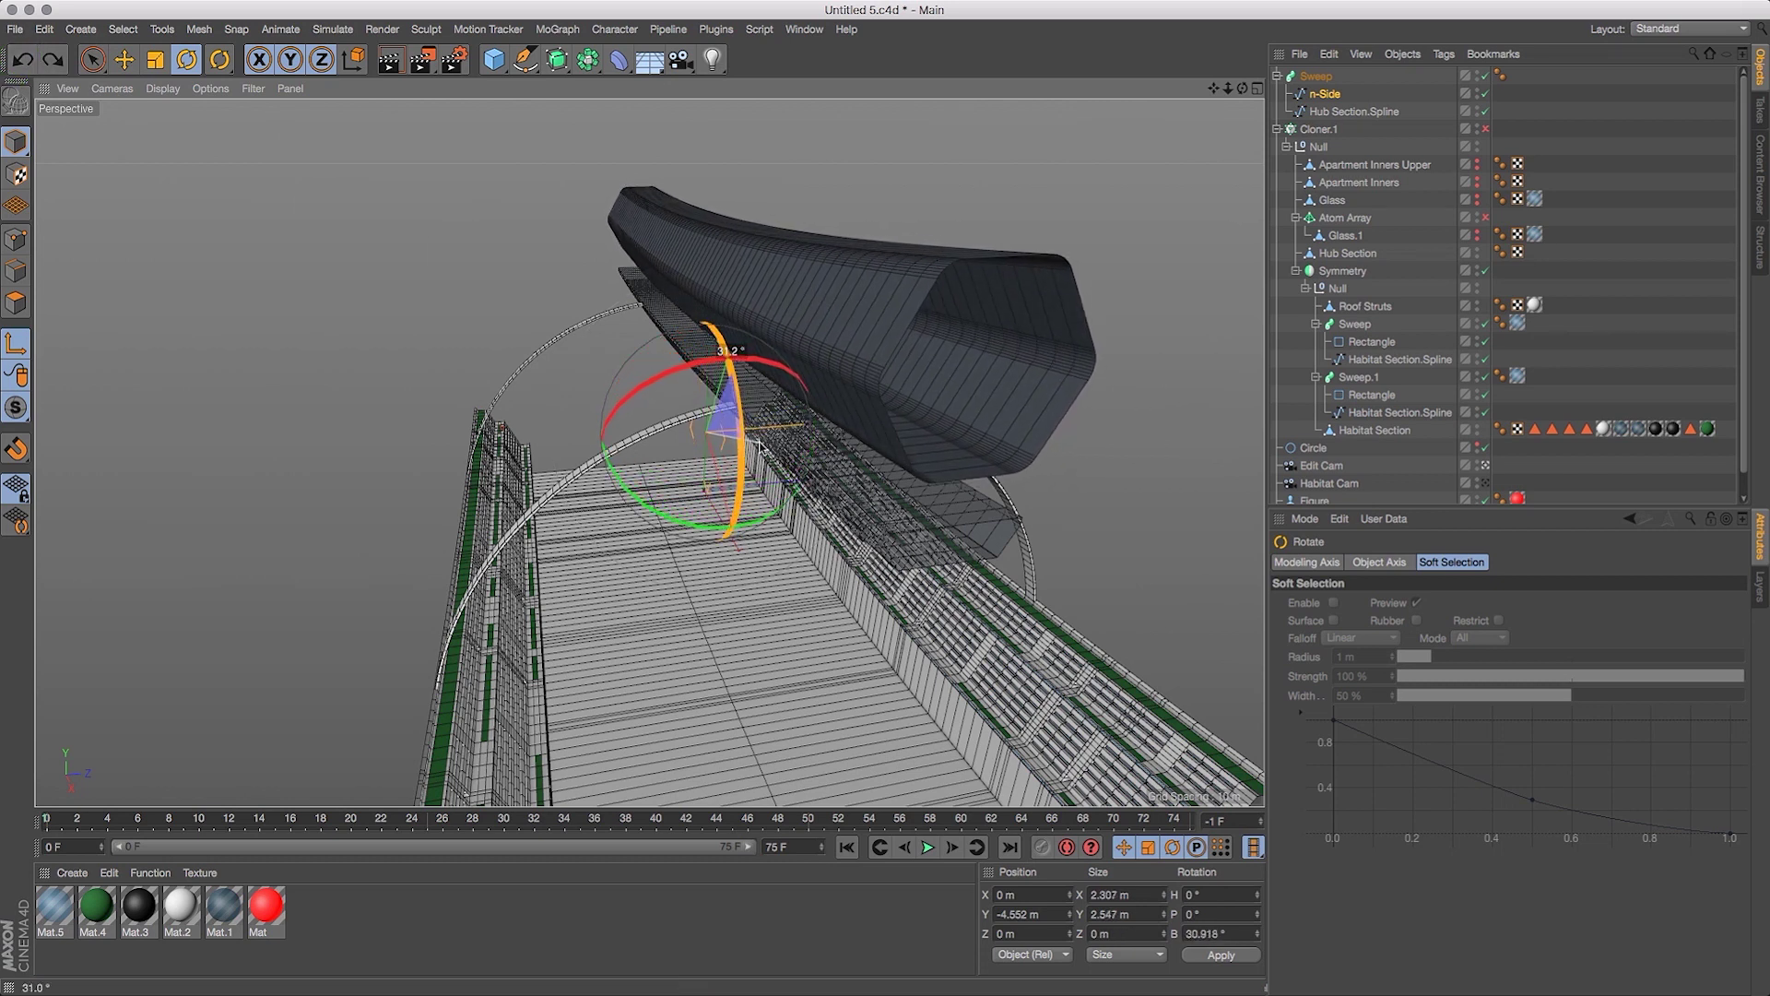
{"action": "left_click_drag", "start_coordinate": [1241, 87], "coordinate": [1137, 277]}
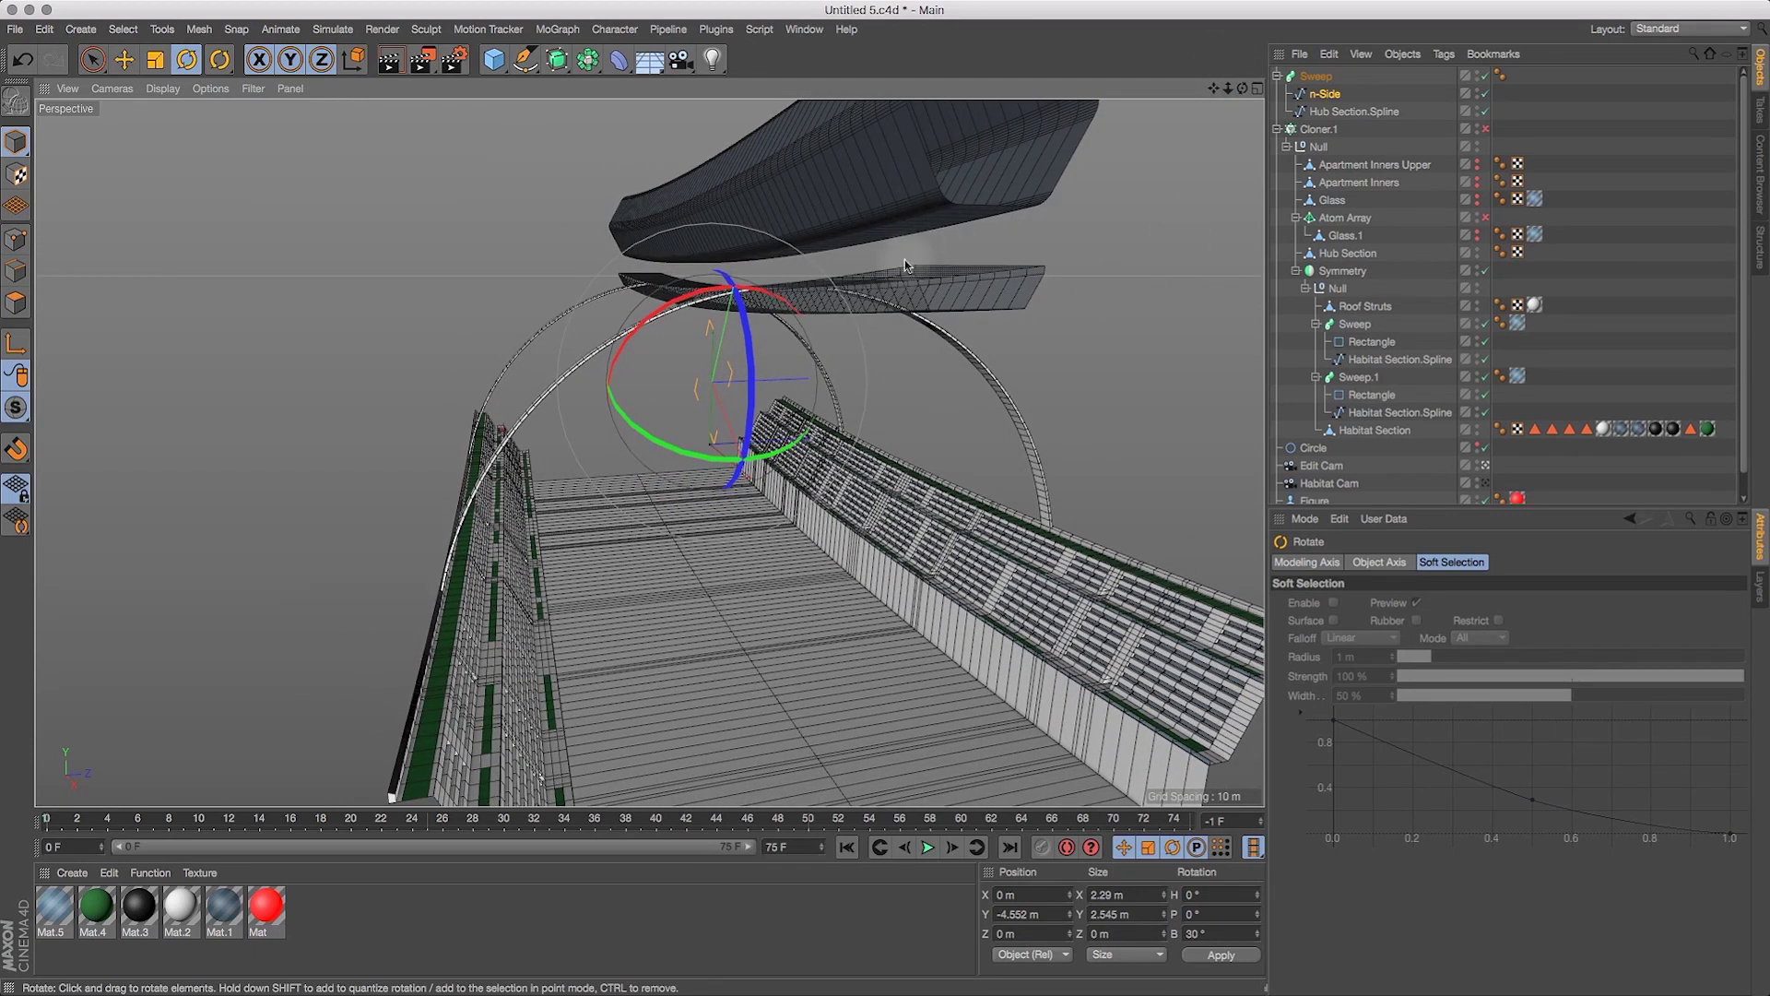
{"action": "left_click_drag", "start_coordinate": [1247, 88], "coordinate": [1218, 90]}
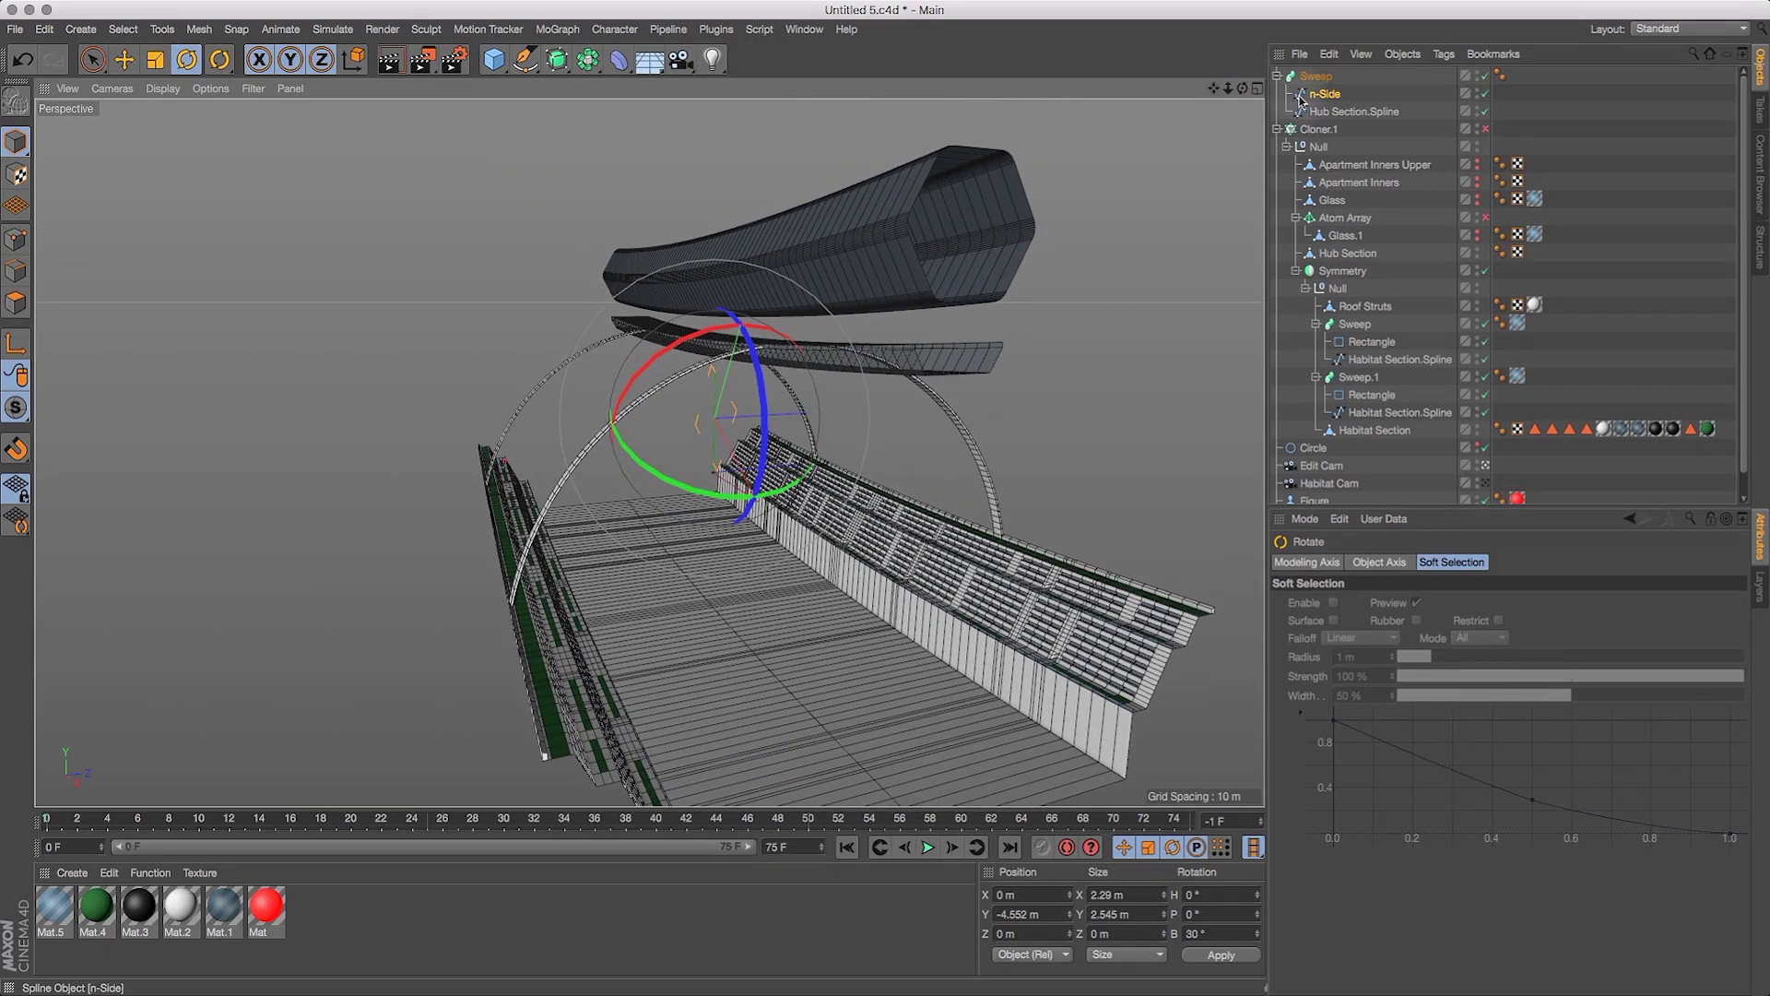
{"action": "left_click", "coordinate": [1315, 75]}
{"action": "left_click", "coordinate": [126, 60]}
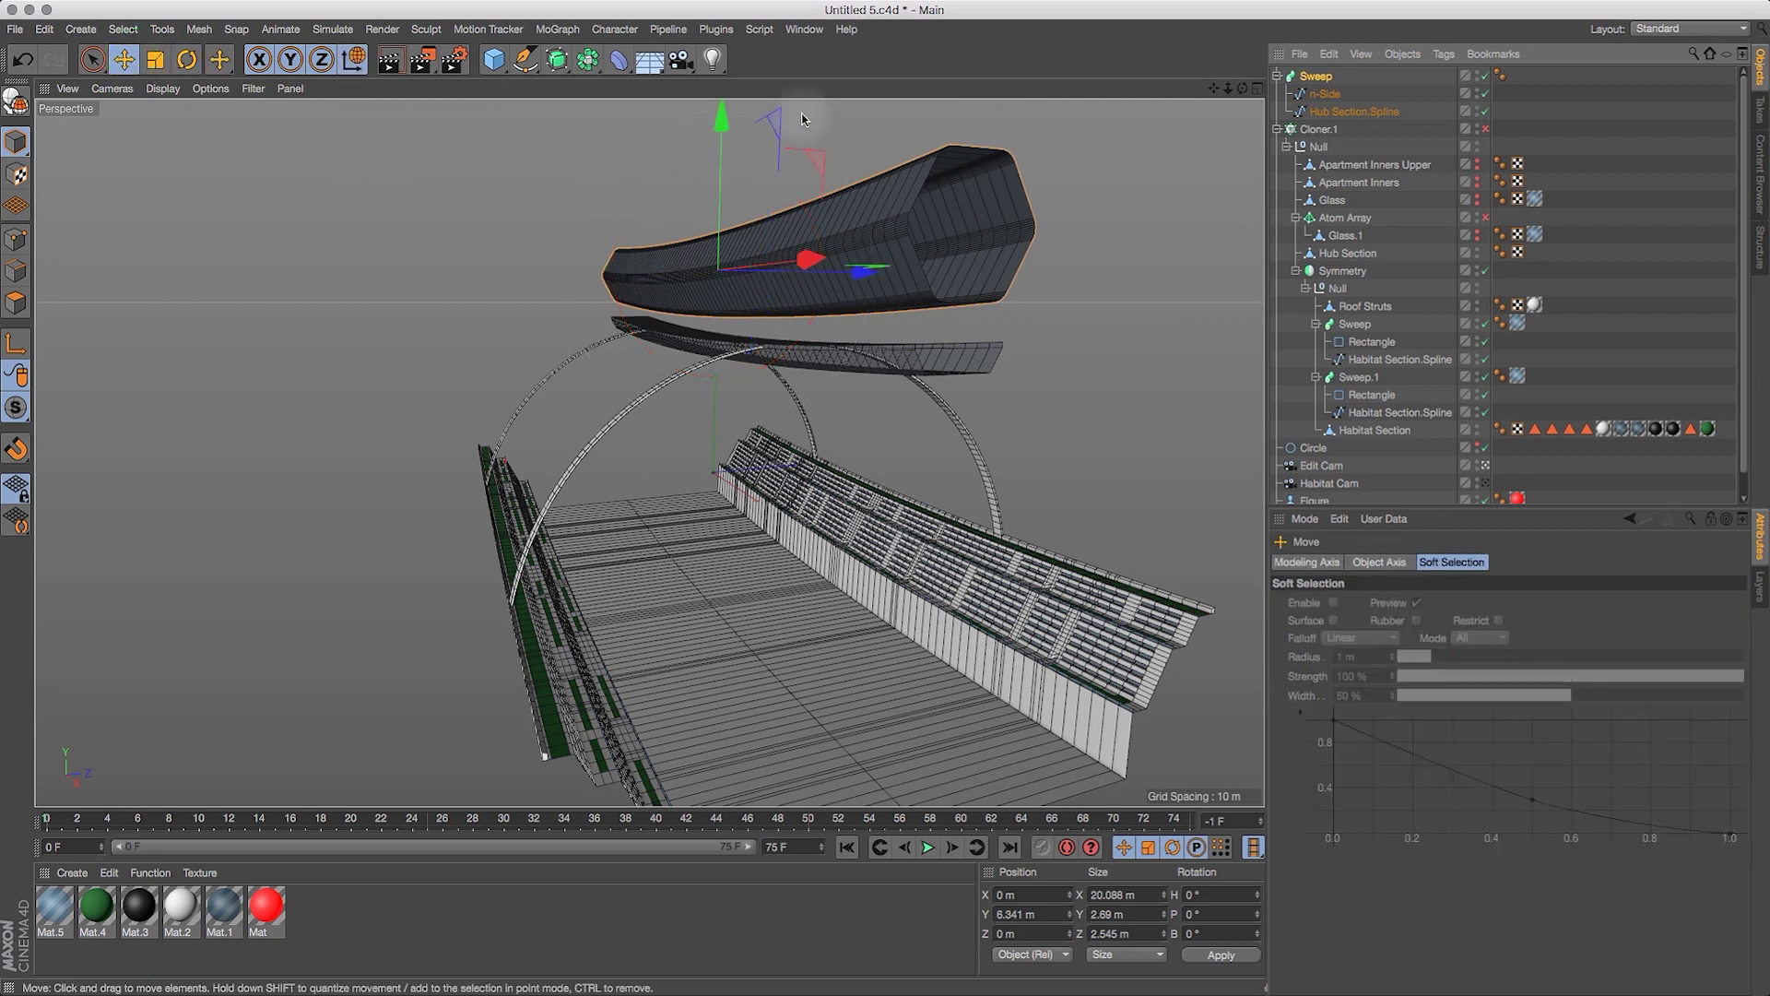
{"action": "left_click_drag", "start_coordinate": [721, 117], "coordinate": [735, 167]}
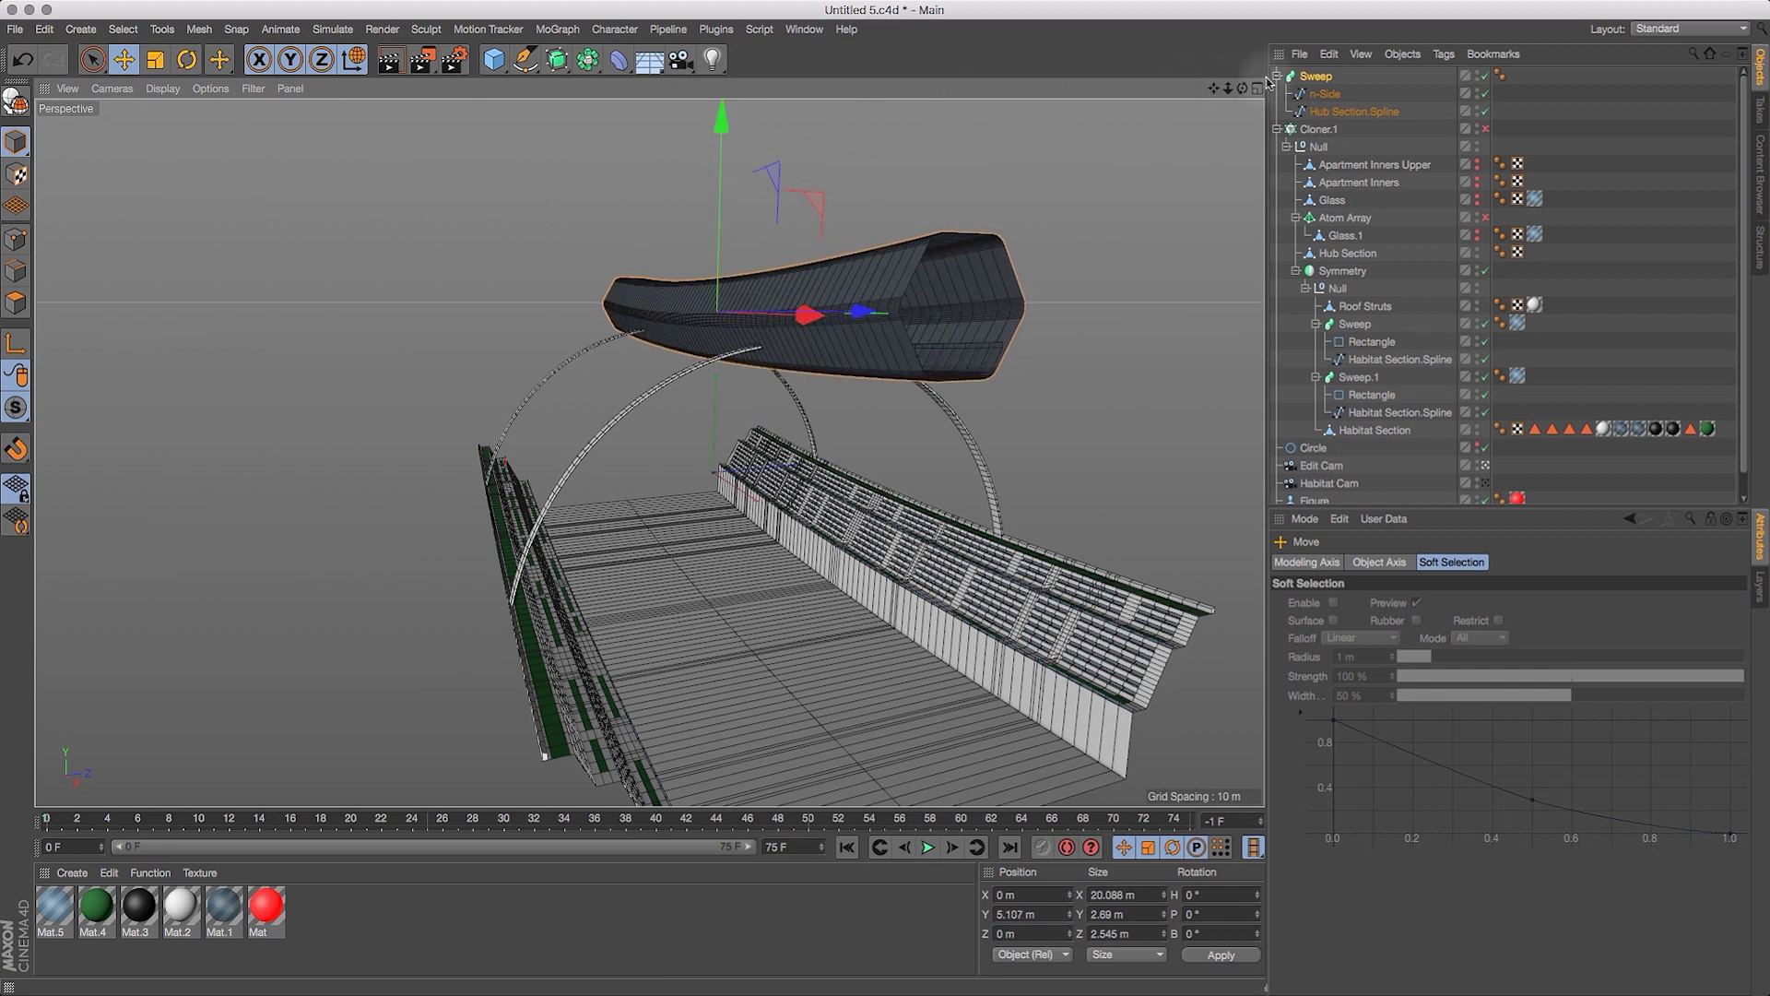
{"action": "mouse_move", "coordinate": [1243, 89]}
{"action": "left_mouse_down"}
{"action": "mouse_move", "coordinate": [1217, 72]}
{"action": "mouse_move", "coordinate": [1248, 62]}
{"action": "mouse_move", "coordinate": [1221, 88]}
{"action": "mouse_move", "coordinate": [1309, 100]}
{"action": "mouse_move", "coordinate": [1355, 88]}
{"action": "mouse_move", "coordinate": [1355, 60]}
{"action": "mouse_move", "coordinate": [1229, 73]}
{"action": "left_mouse_up"}
{"action": "left_click", "coordinate": [23, 59]}
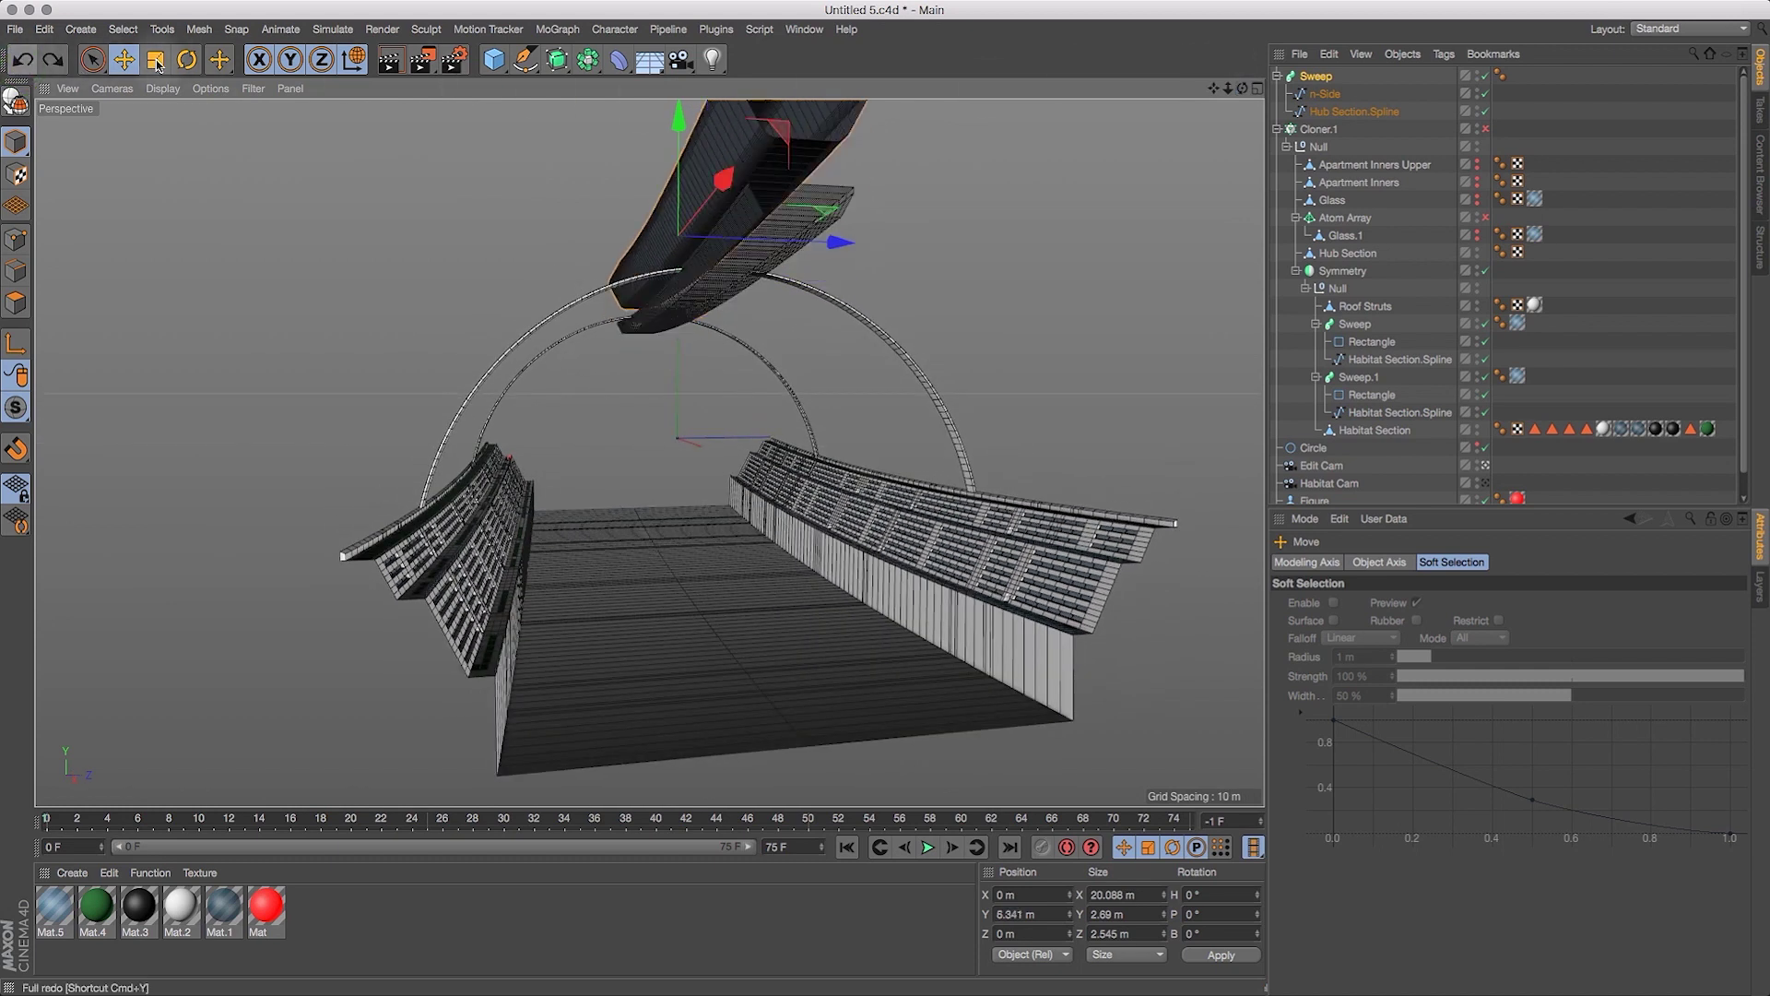
Raise the hub Sweep slightly to a Y position of about 6.56 m above the Hub Section.
{"action": "mouse_move", "coordinate": [1242, 87]}
{"action": "left_mouse_down"}
{"action": "mouse_move", "coordinate": [1369, 94]}
{"action": "mouse_move", "coordinate": [1236, 104]}
{"action": "left_mouse_up"}
{"action": "left_click", "coordinate": [1315, 75]}
{"action": "left_click_drag", "start_coordinate": [683, 122], "coordinate": [682, 111]}
{"action": "mouse_move", "coordinate": [1244, 88]}
{"action": "left_mouse_down"}
{"action": "mouse_move", "coordinate": [1331, 77]}
{"action": "mouse_move", "coordinate": [1127, 74]}
{"action": "mouse_move", "coordinate": [1263, 77]}
{"action": "mouse_move", "coordinate": [1321, 102]}
{"action": "mouse_move", "coordinate": [1212, 80]}
{"action": "mouse_move", "coordinate": [1271, 103]}
{"action": "left_mouse_up"}
{"action": "key", "text": "super+d"}
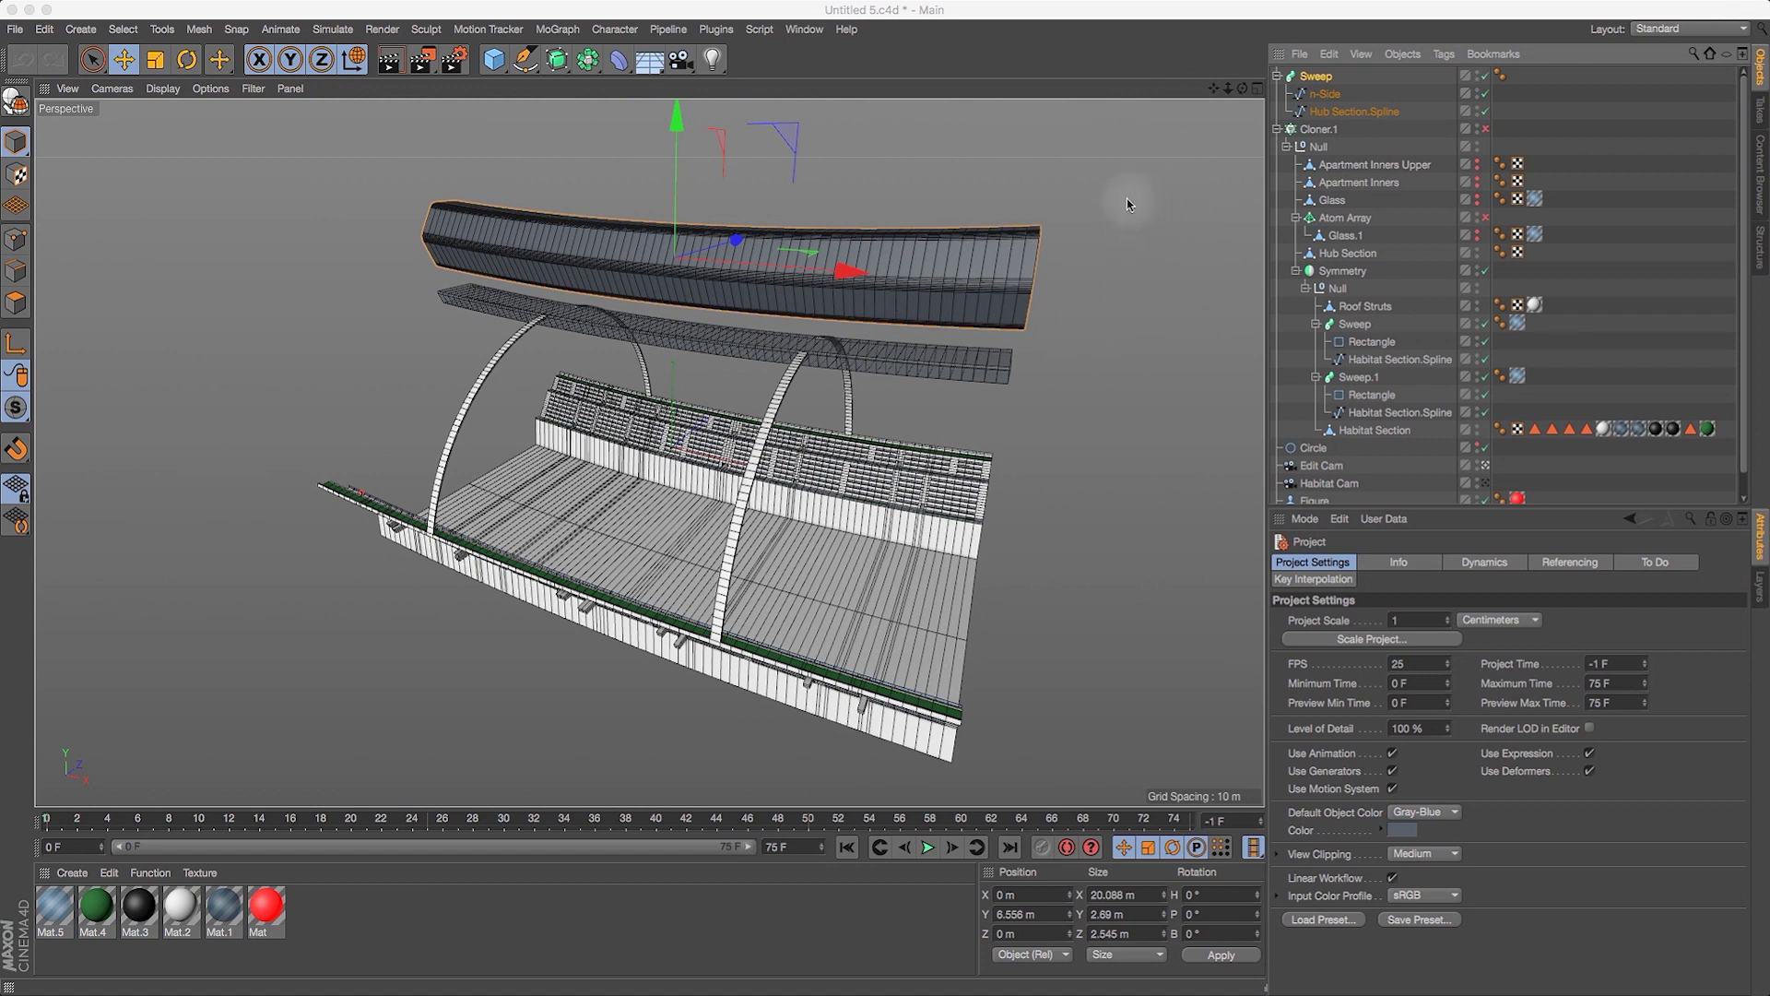
Start a new empty scene and add a Cylinder primitive to it.
{"action": "left_click", "coordinate": [15, 30]}
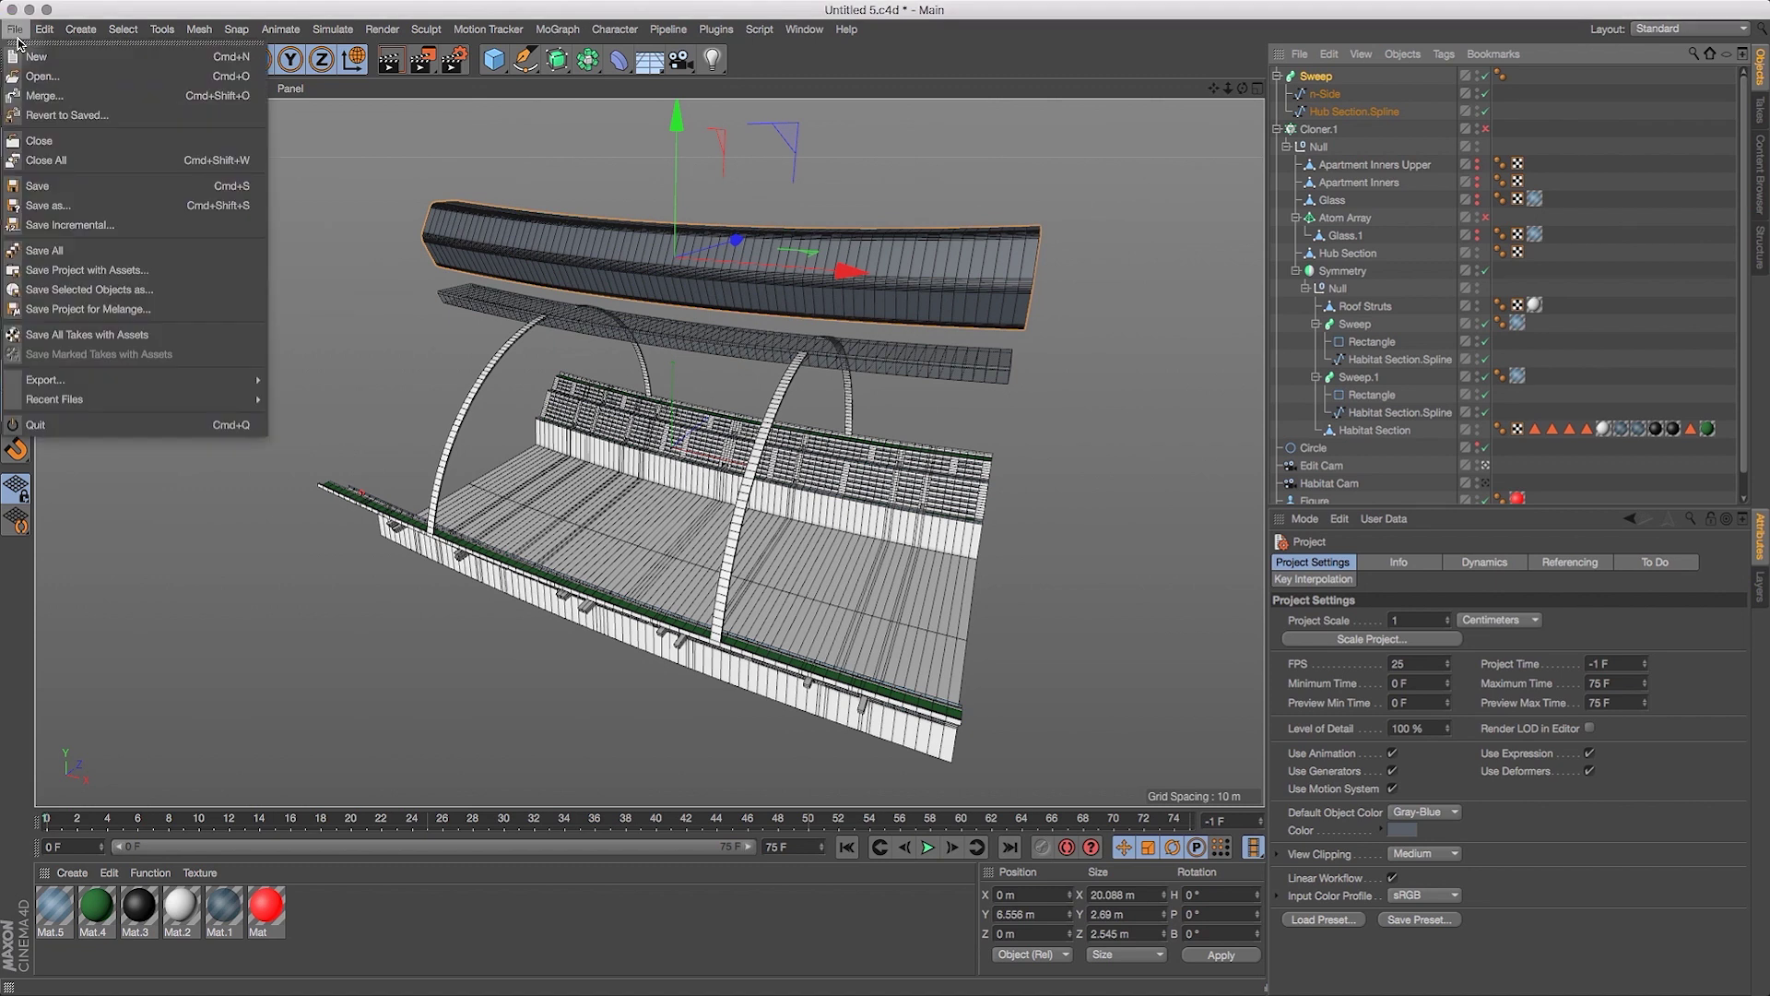
{"action": "left_click", "coordinate": [41, 41]}
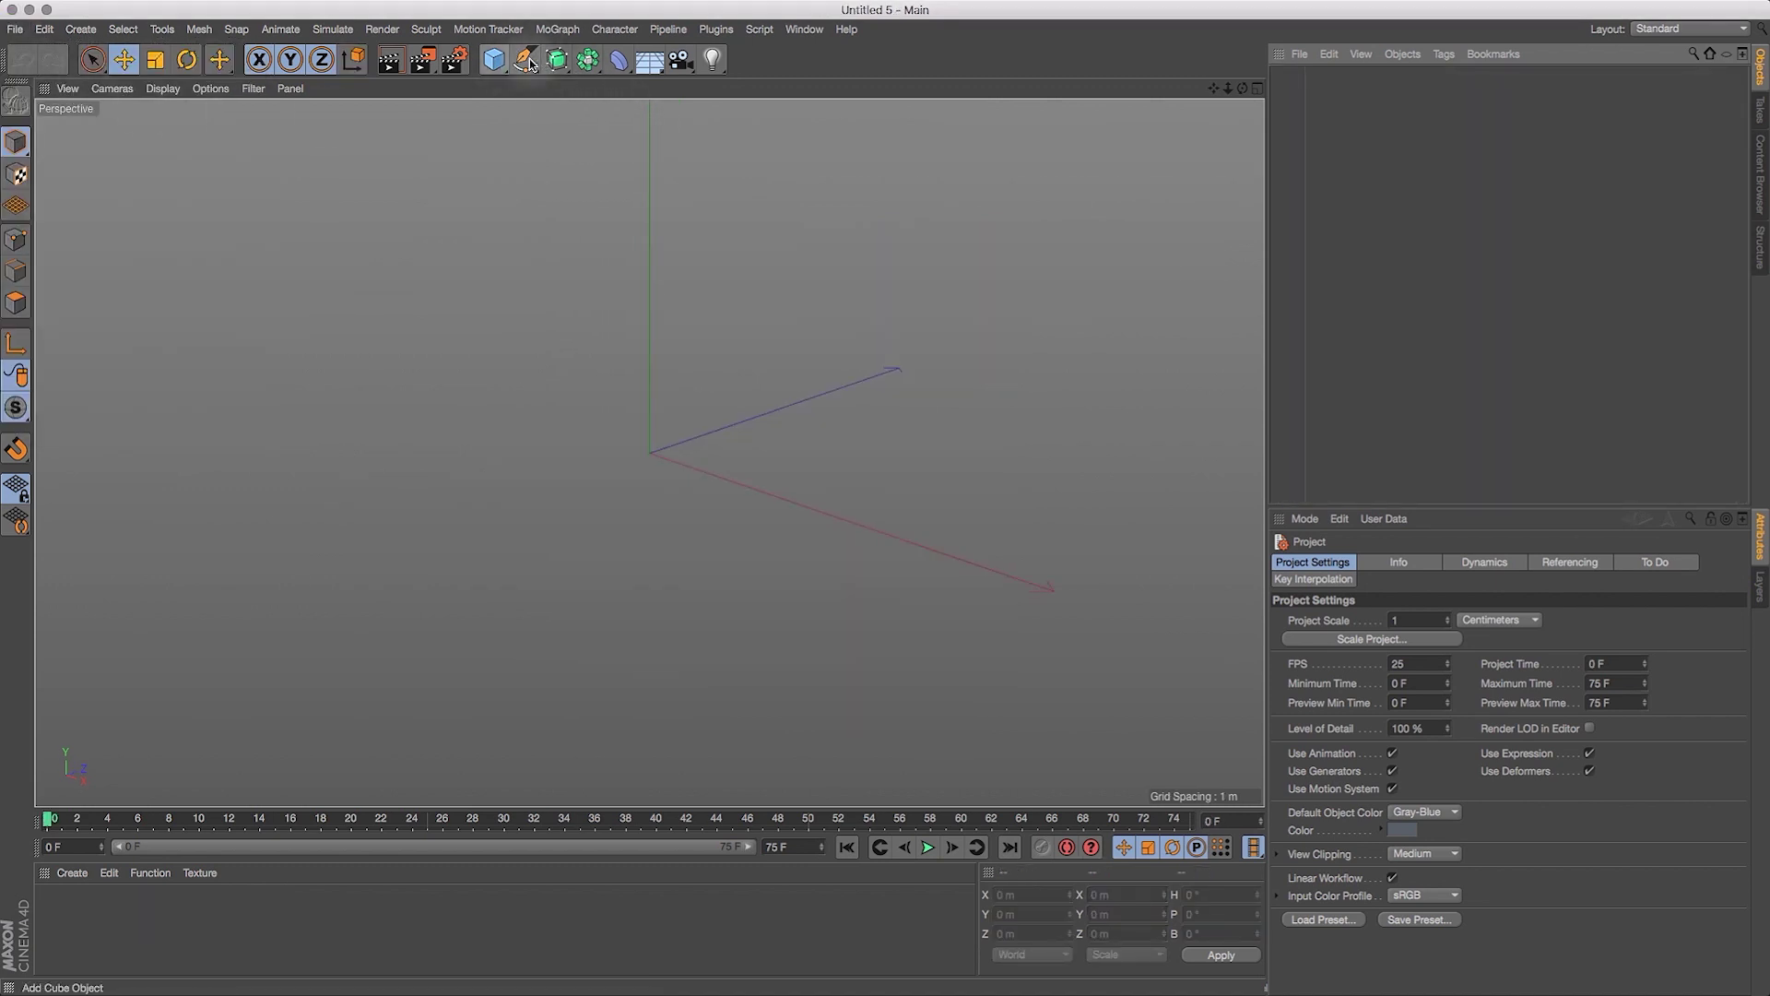
{"action": "left_click", "coordinate": [499, 67]}
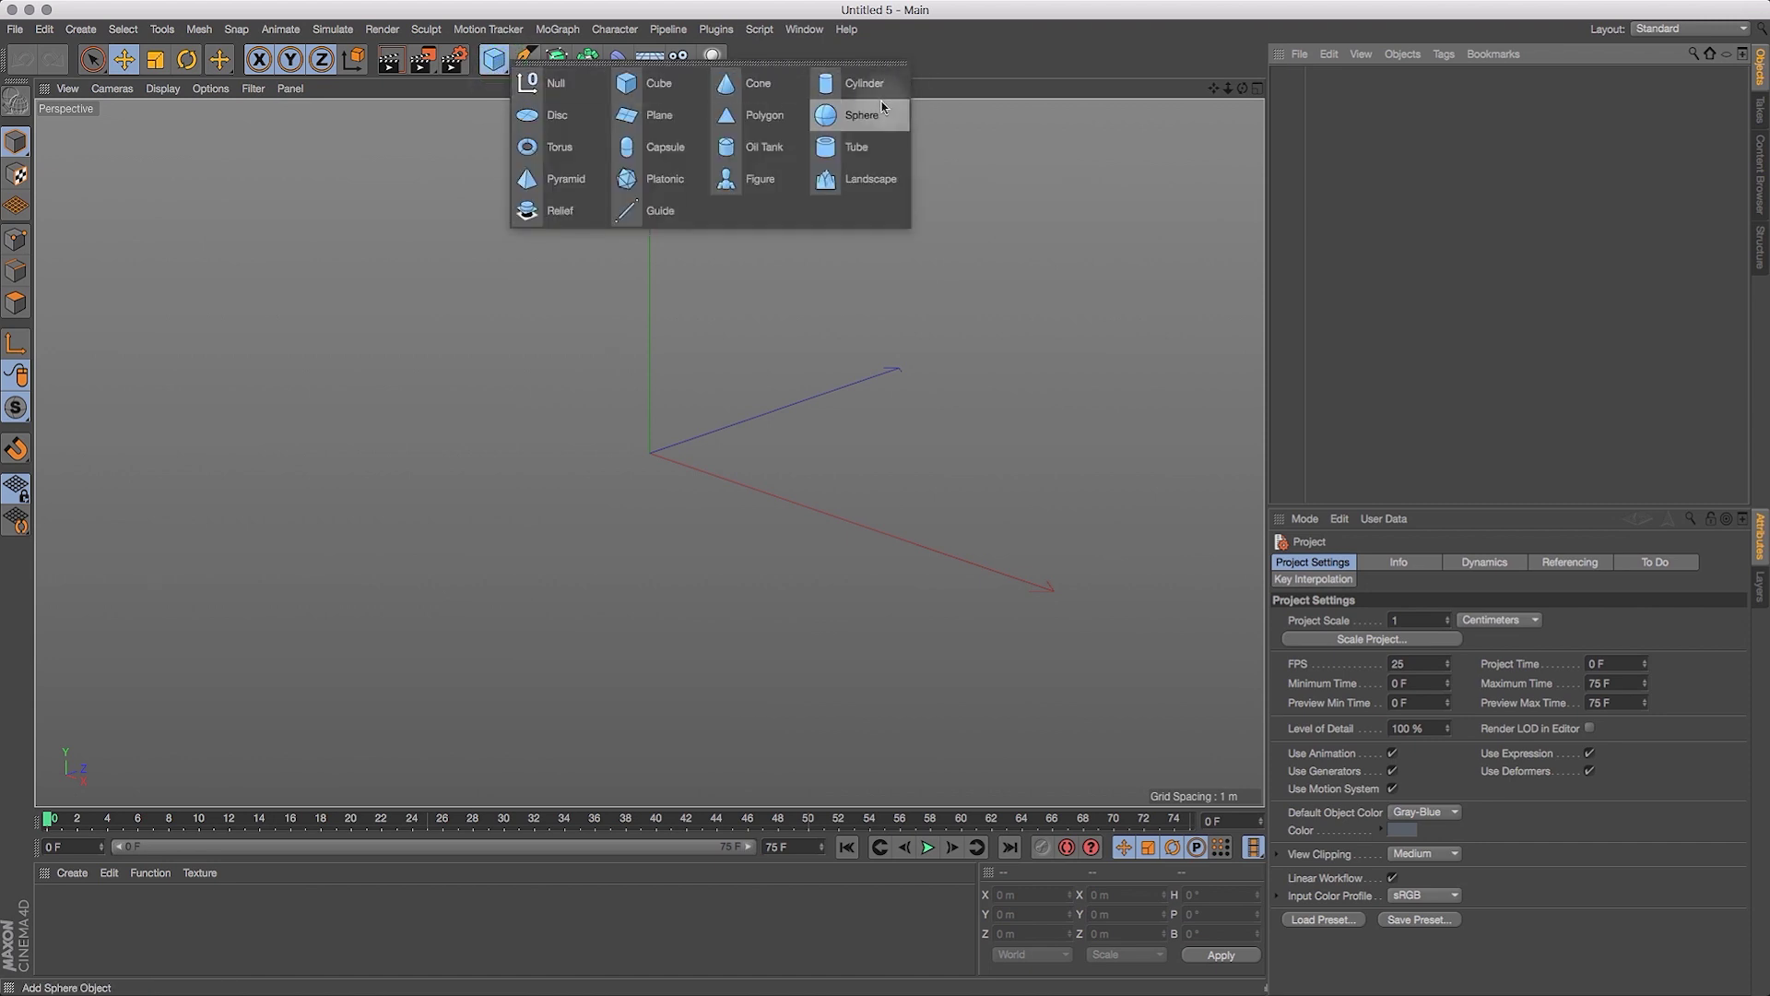
{"action": "left_click", "coordinate": [858, 92]}
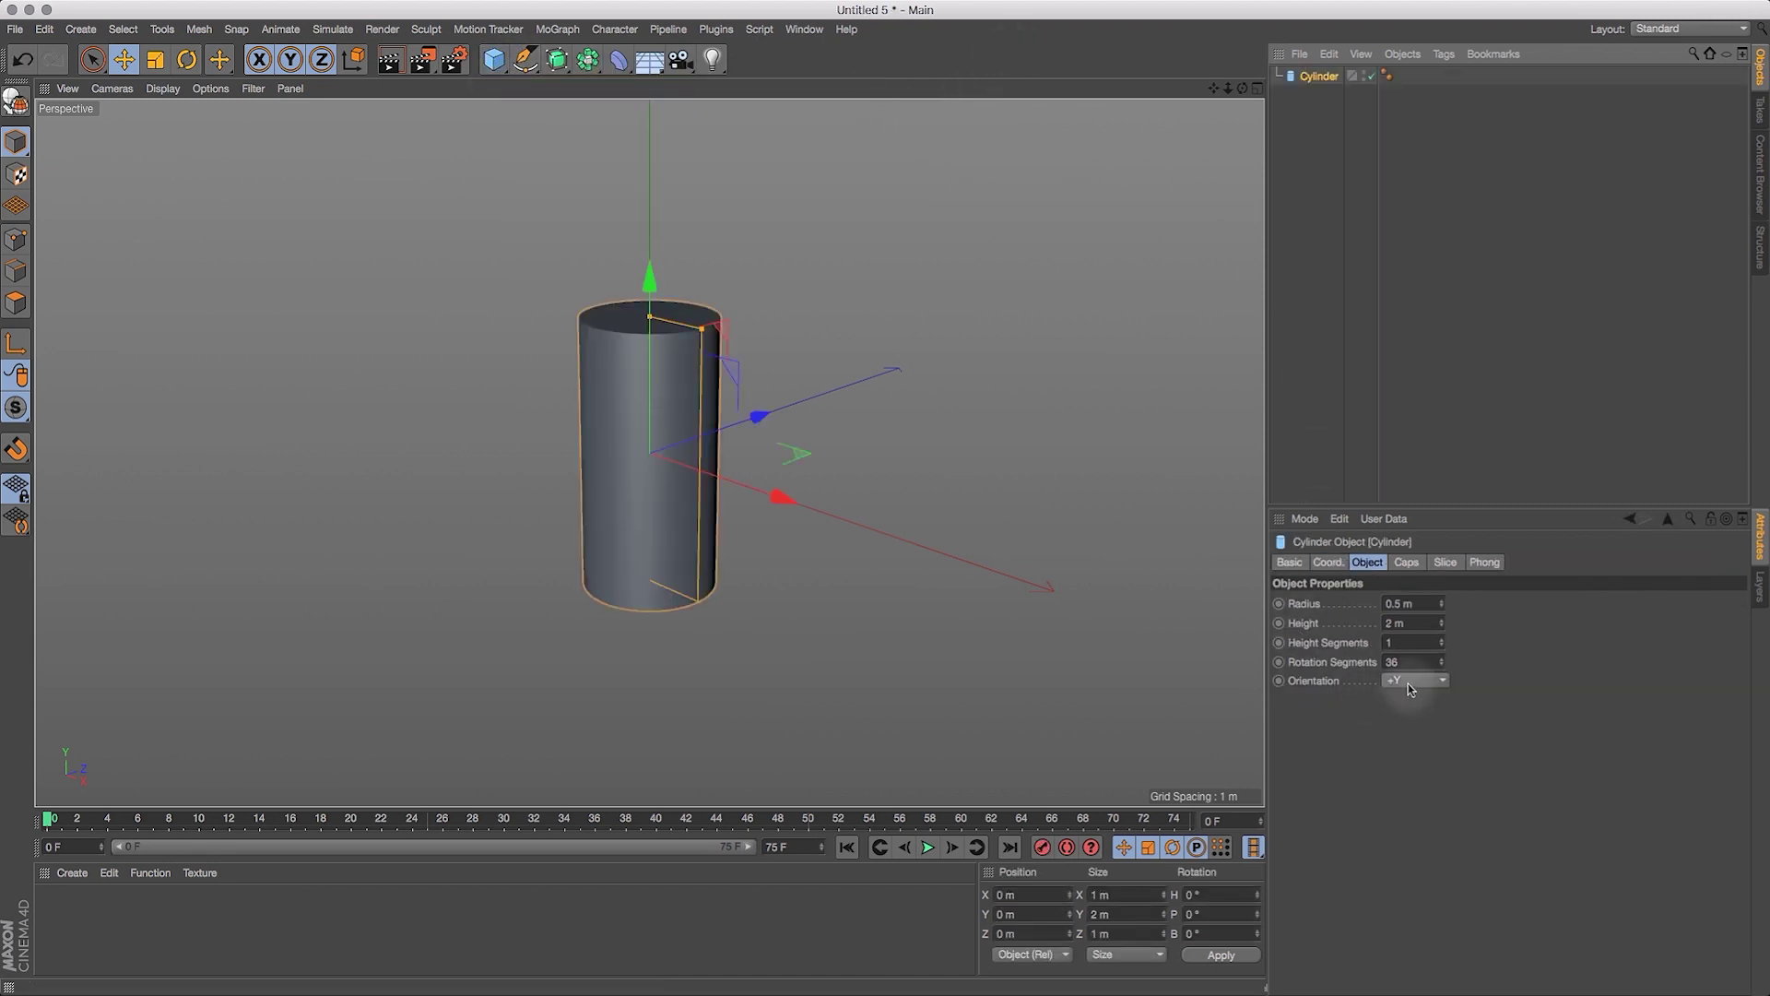
Orient the Cylinder along +X and set its rotation segments to 8.
{"action": "left_click", "coordinate": [1408, 682]}
{"action": "left_click", "coordinate": [1411, 700]}
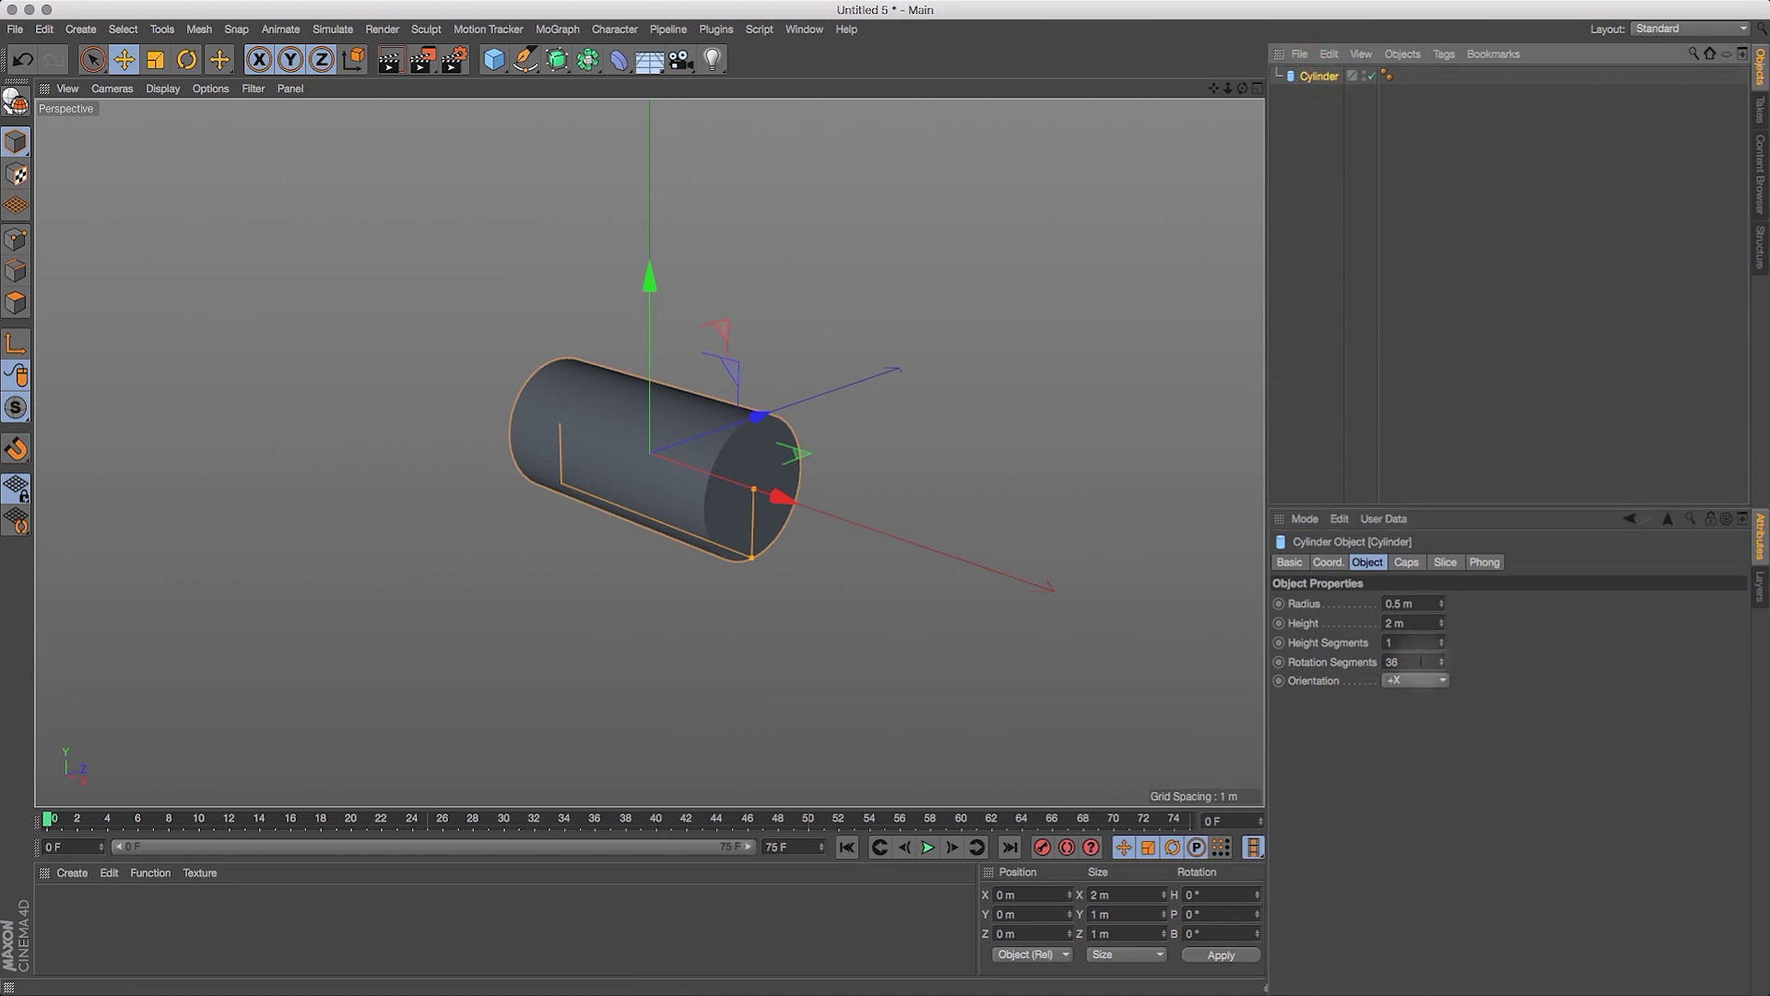
{"action": "double_click", "coordinate": [1415, 662]}
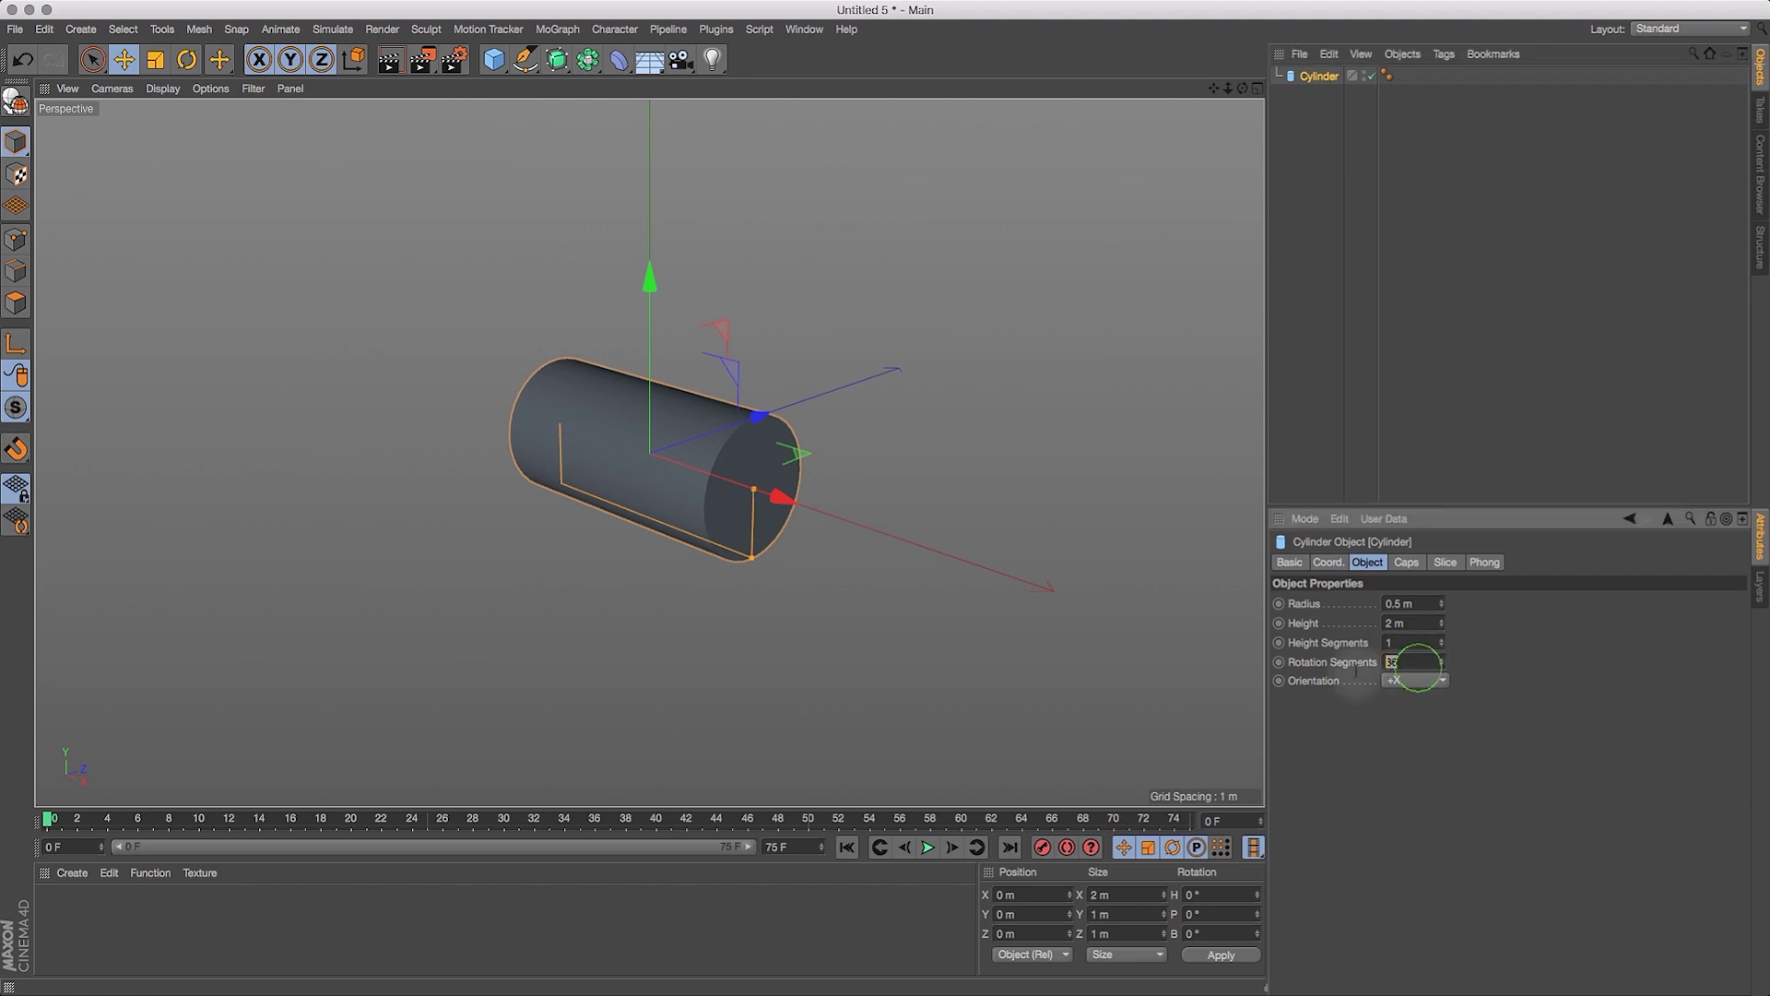
{"action": "type", "text": "8"}
{"action": "key", "text": "Return"}
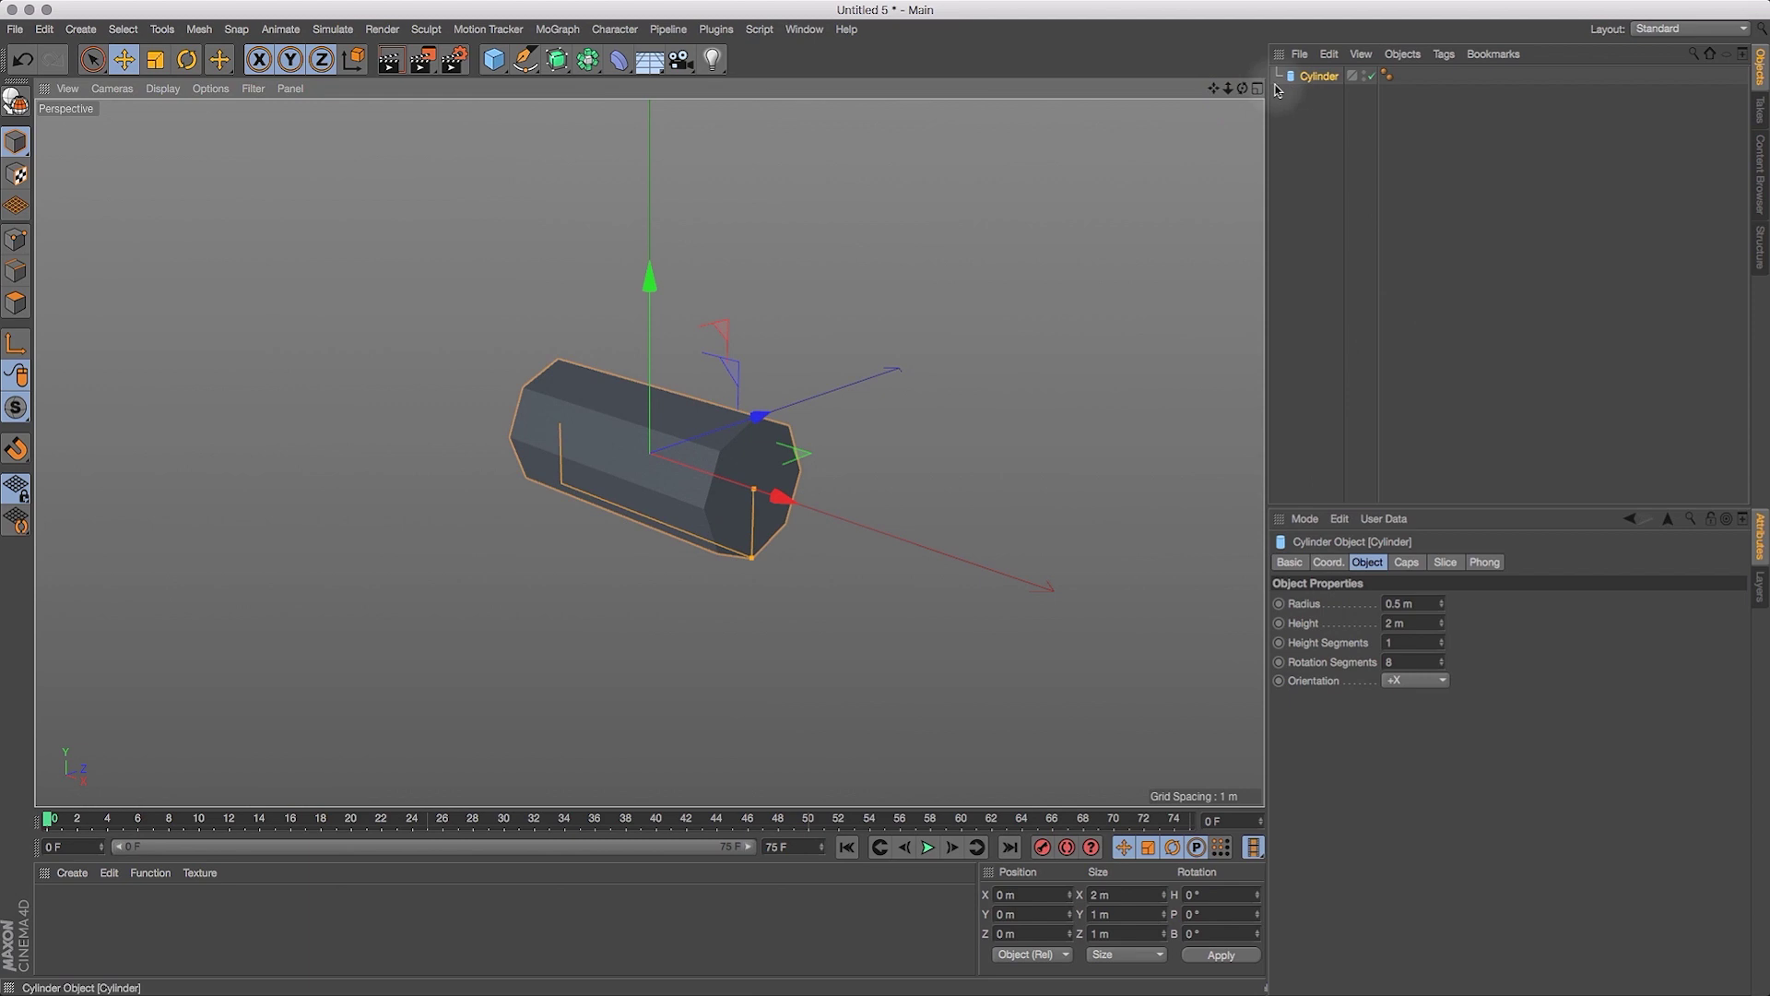
{"action": "mouse_move", "coordinate": [1237, 95]}
{"action": "left_mouse_down"}
{"action": "mouse_move", "coordinate": [1277, 95]}
{"action": "mouse_move", "coordinate": [1237, 95]}
{"action": "left_mouse_up"}
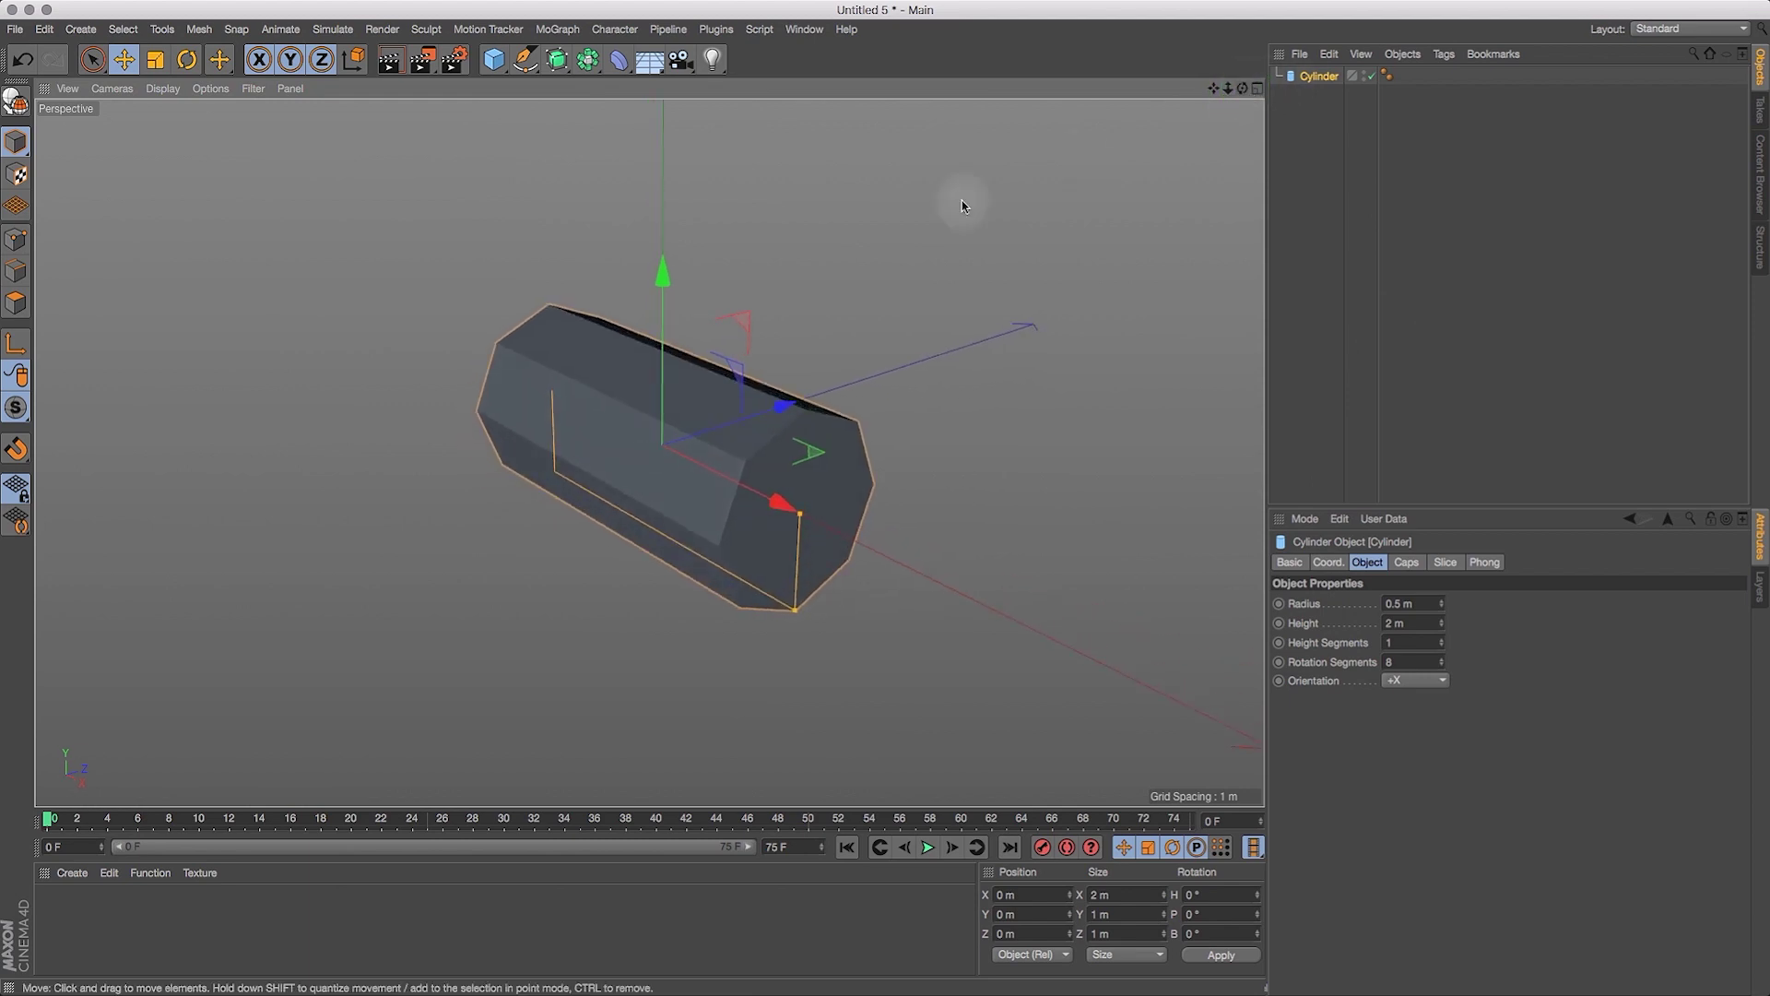
Show the model with Gouraud Shading (Lines) and set the Cylinder's height segments to 4.
{"action": "left_click", "coordinate": [162, 89]}
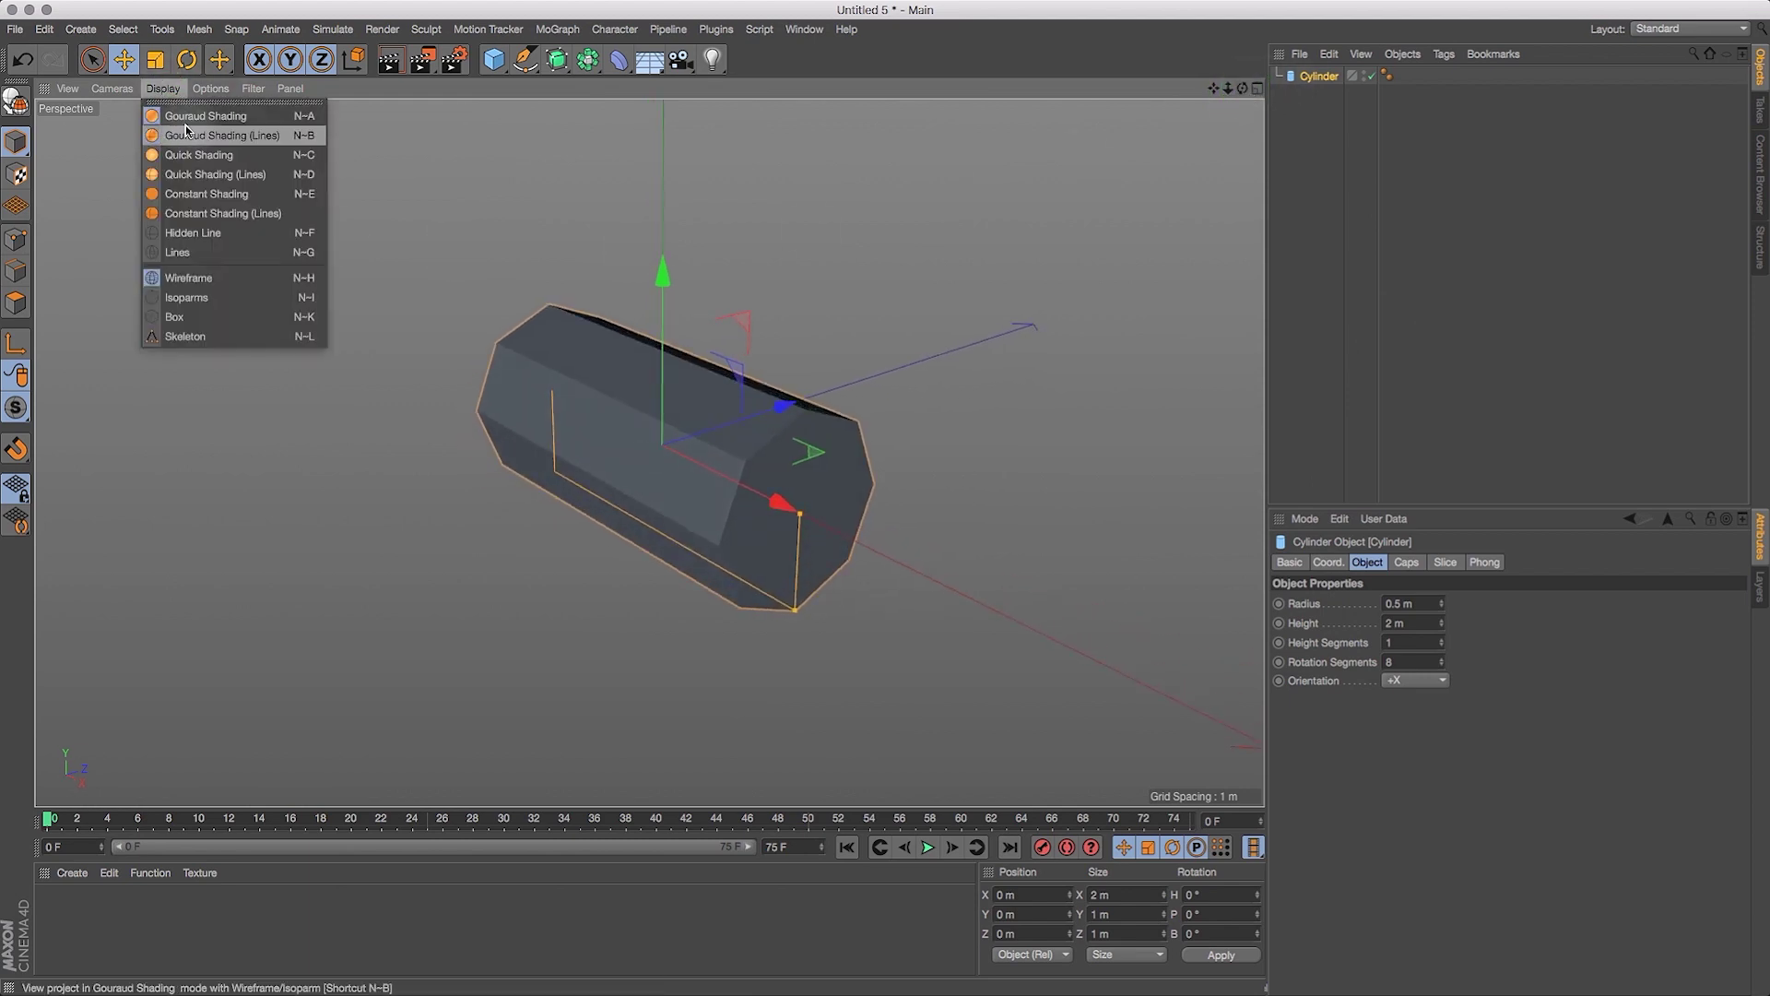
{"action": "left_click", "coordinate": [236, 137]}
{"action": "mouse_move", "coordinate": [1242, 87]}
{"action": "left_mouse_down"}
{"action": "mouse_move", "coordinate": [1291, 90]}
{"action": "mouse_move", "coordinate": [1265, 83]}
{"action": "left_mouse_up"}
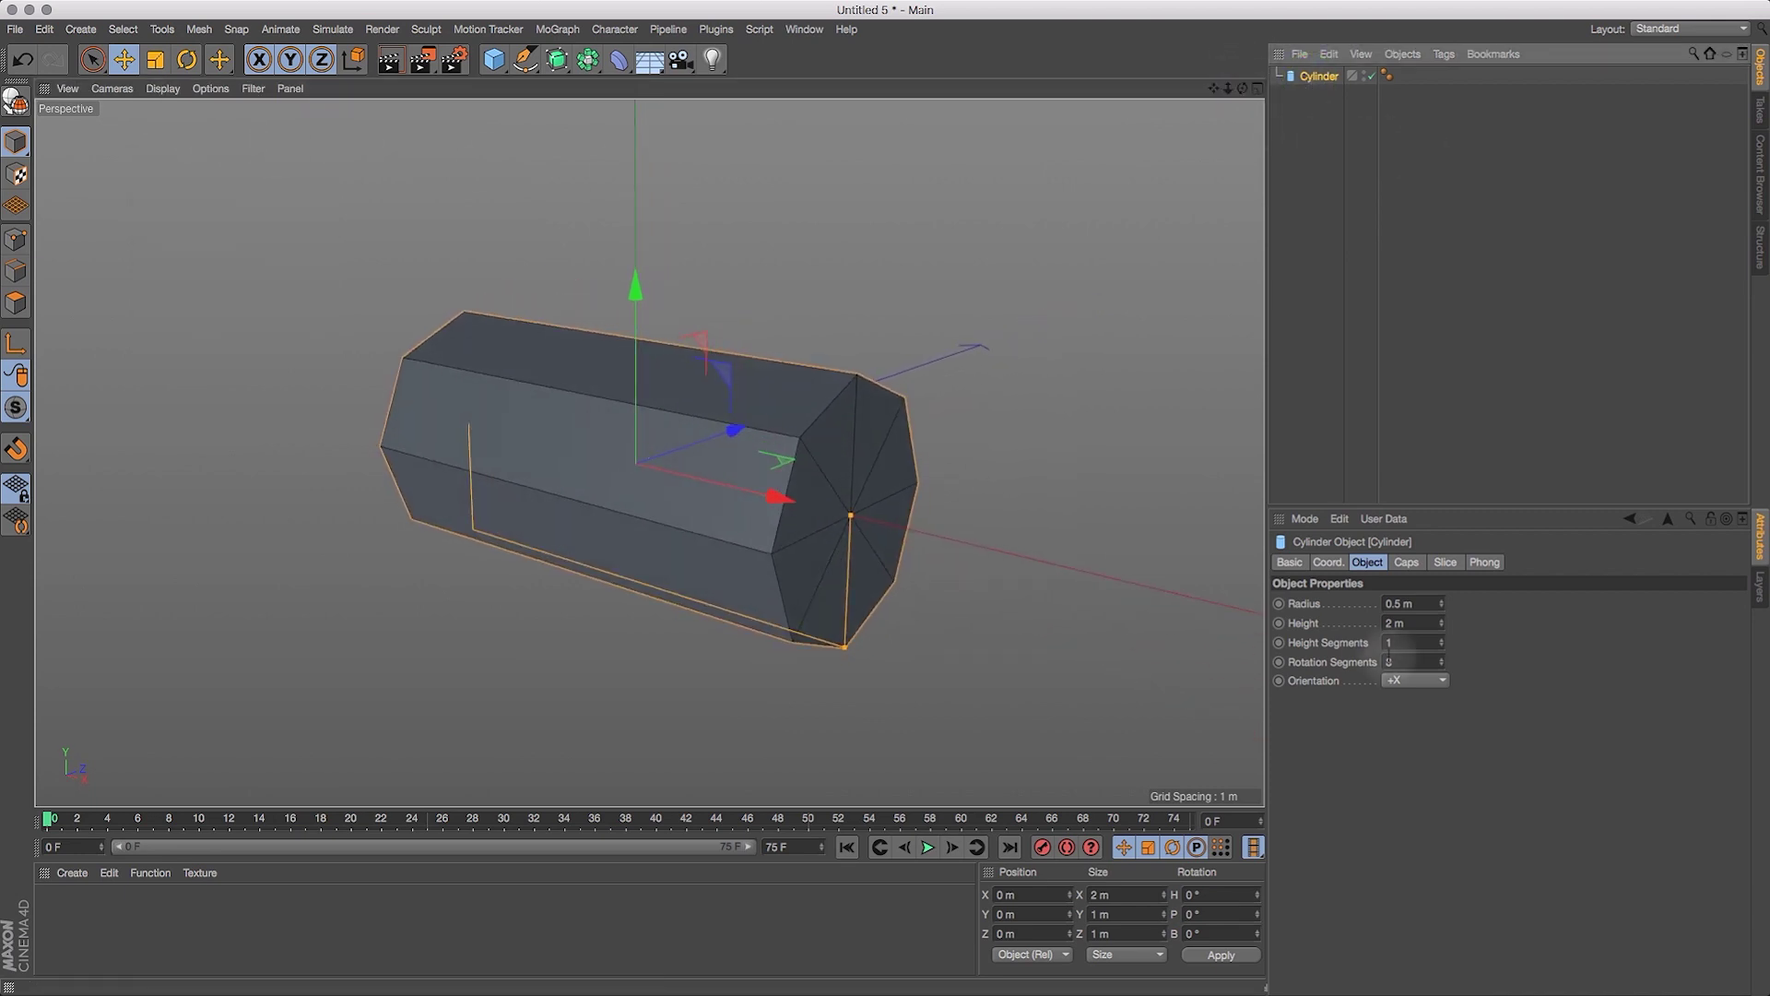
{"action": "left_click", "coordinate": [1411, 643]}
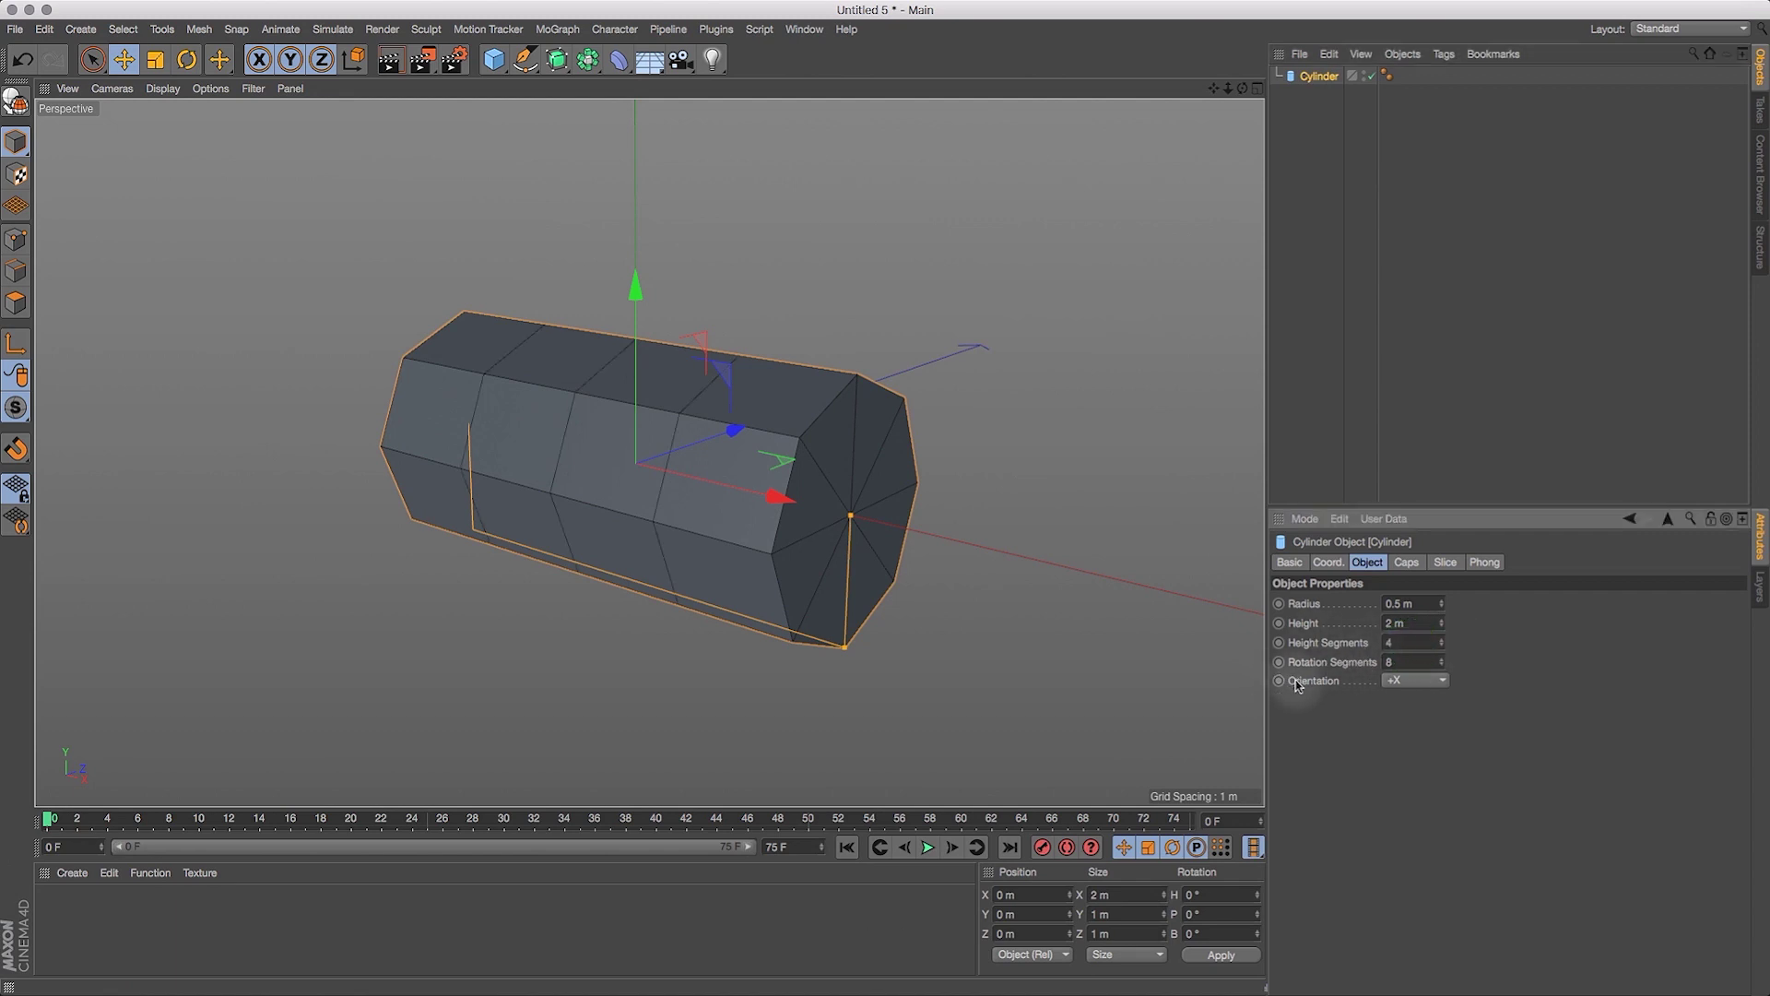
{"action": "mouse_move", "coordinate": [1242, 88]}
{"action": "left_mouse_down"}
{"action": "mouse_move", "coordinate": [1228, 114]}
{"action": "mouse_move", "coordinate": [1255, 113]}
{"action": "left_mouse_up"}
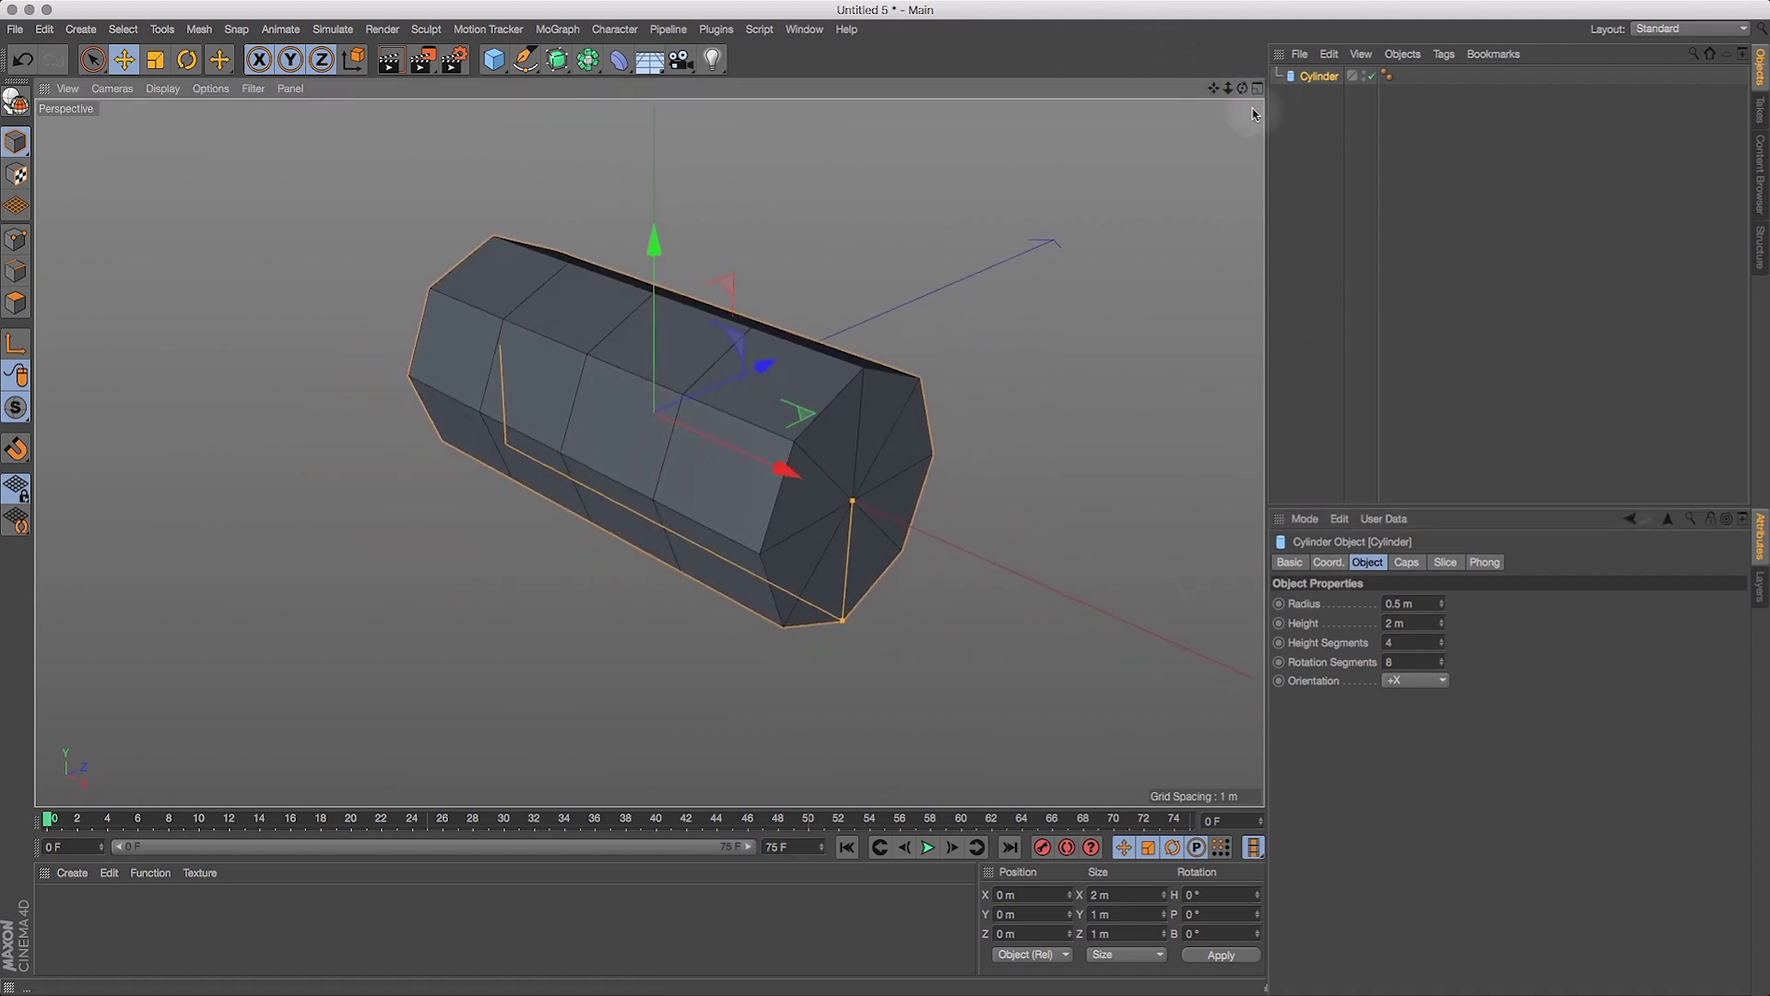
Turn off the Cylinder's caps so that both of its ends are open.
{"action": "left_click", "coordinate": [1406, 562]}
{"action": "left_click", "coordinate": [1345, 603]}
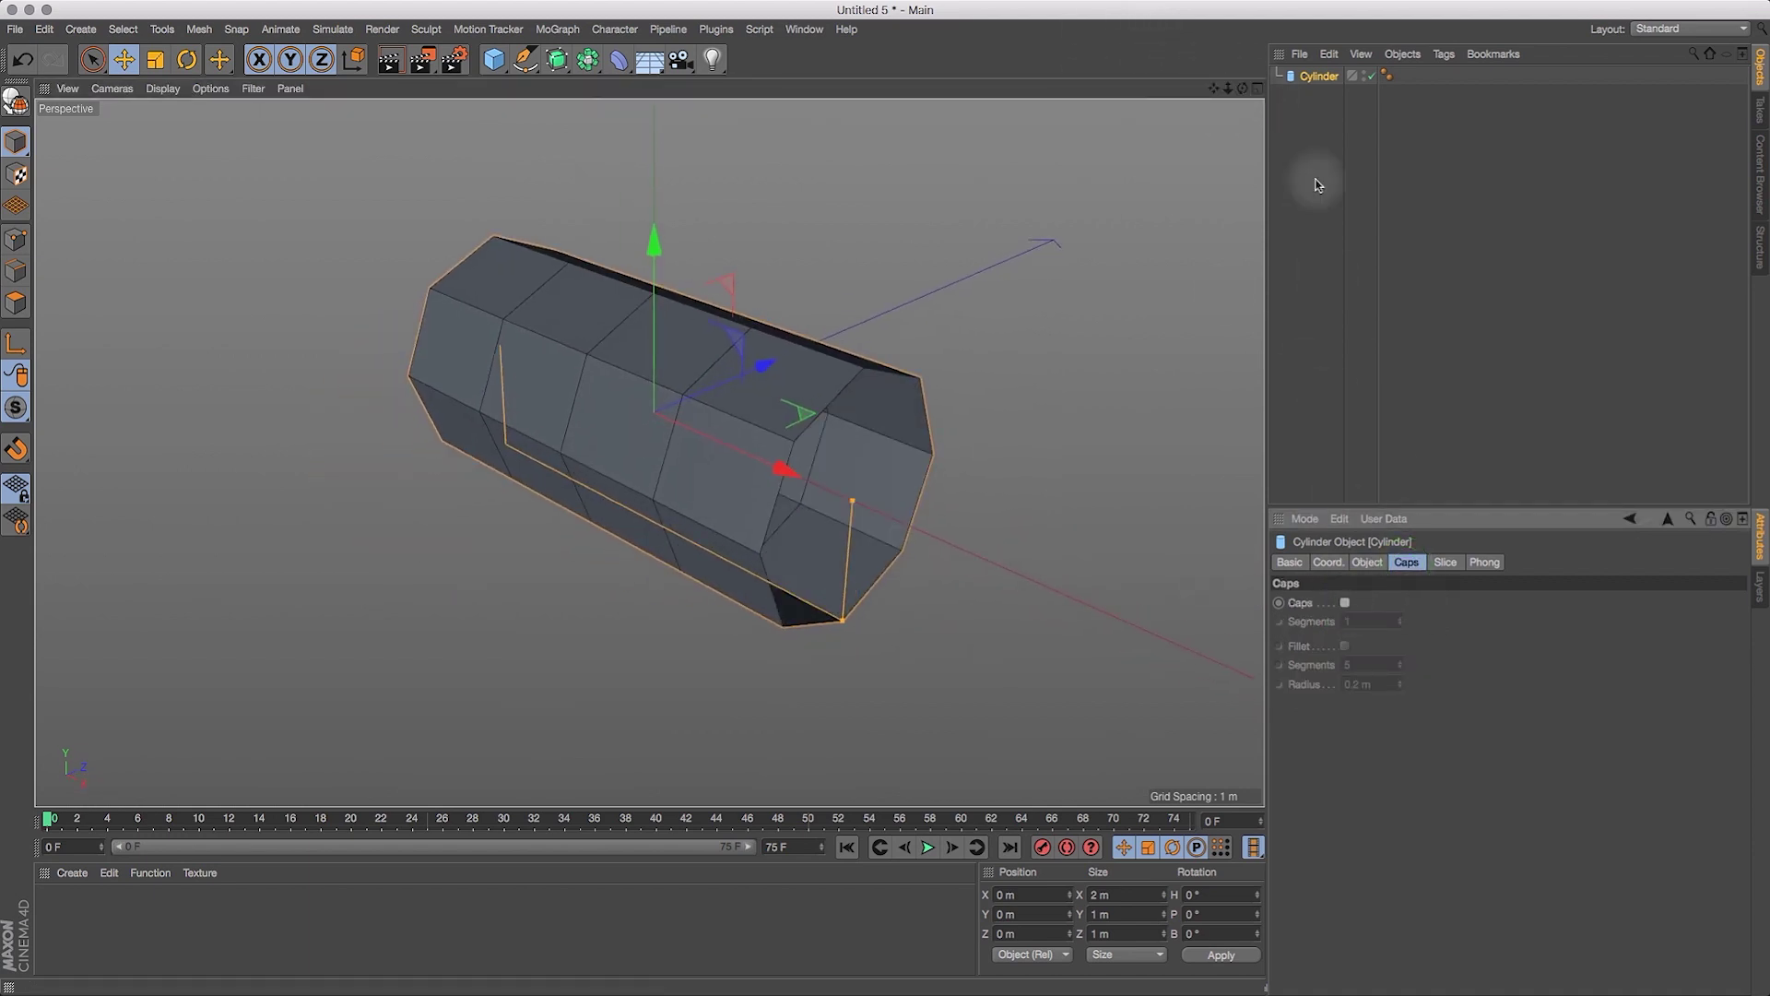
{"action": "left_click_drag", "start_coordinate": [1242, 86], "coordinate": [1189, 69]}
{"action": "left_click_drag", "start_coordinate": [1241, 87], "coordinate": [1223, 103]}
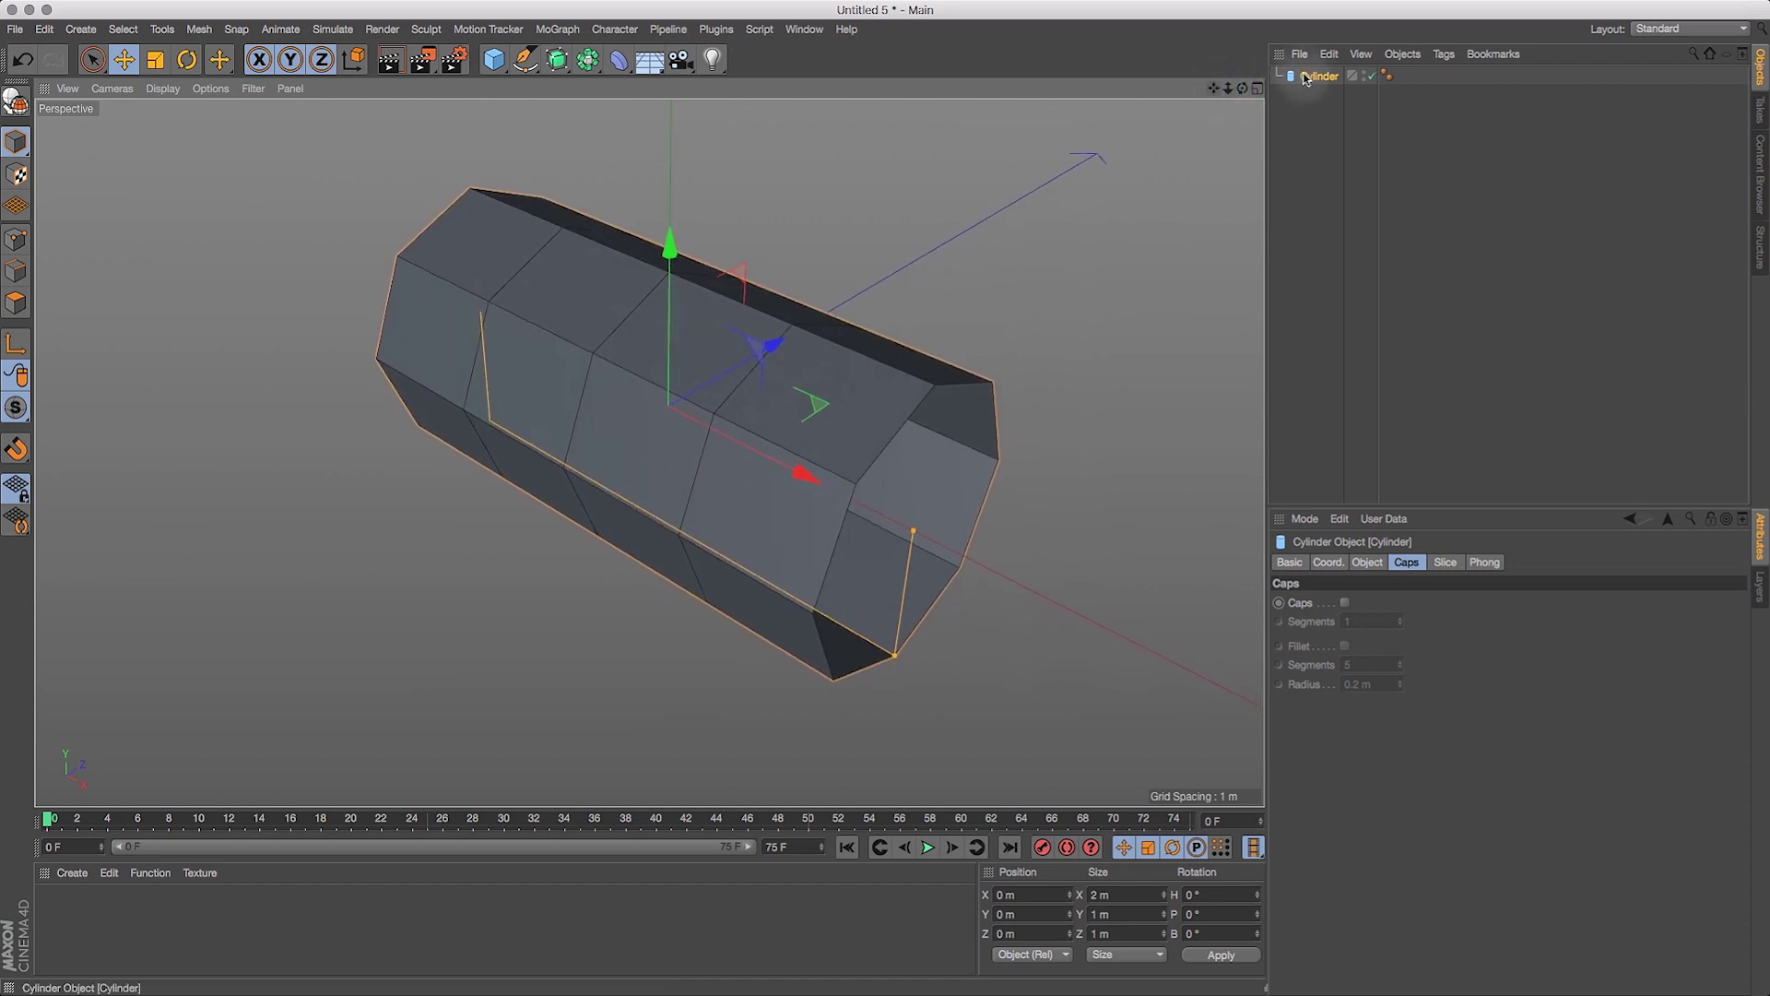
Make the open Cylinder an editable polygon object and triangulate its mesh.
{"action": "left_click", "coordinate": [15, 103]}
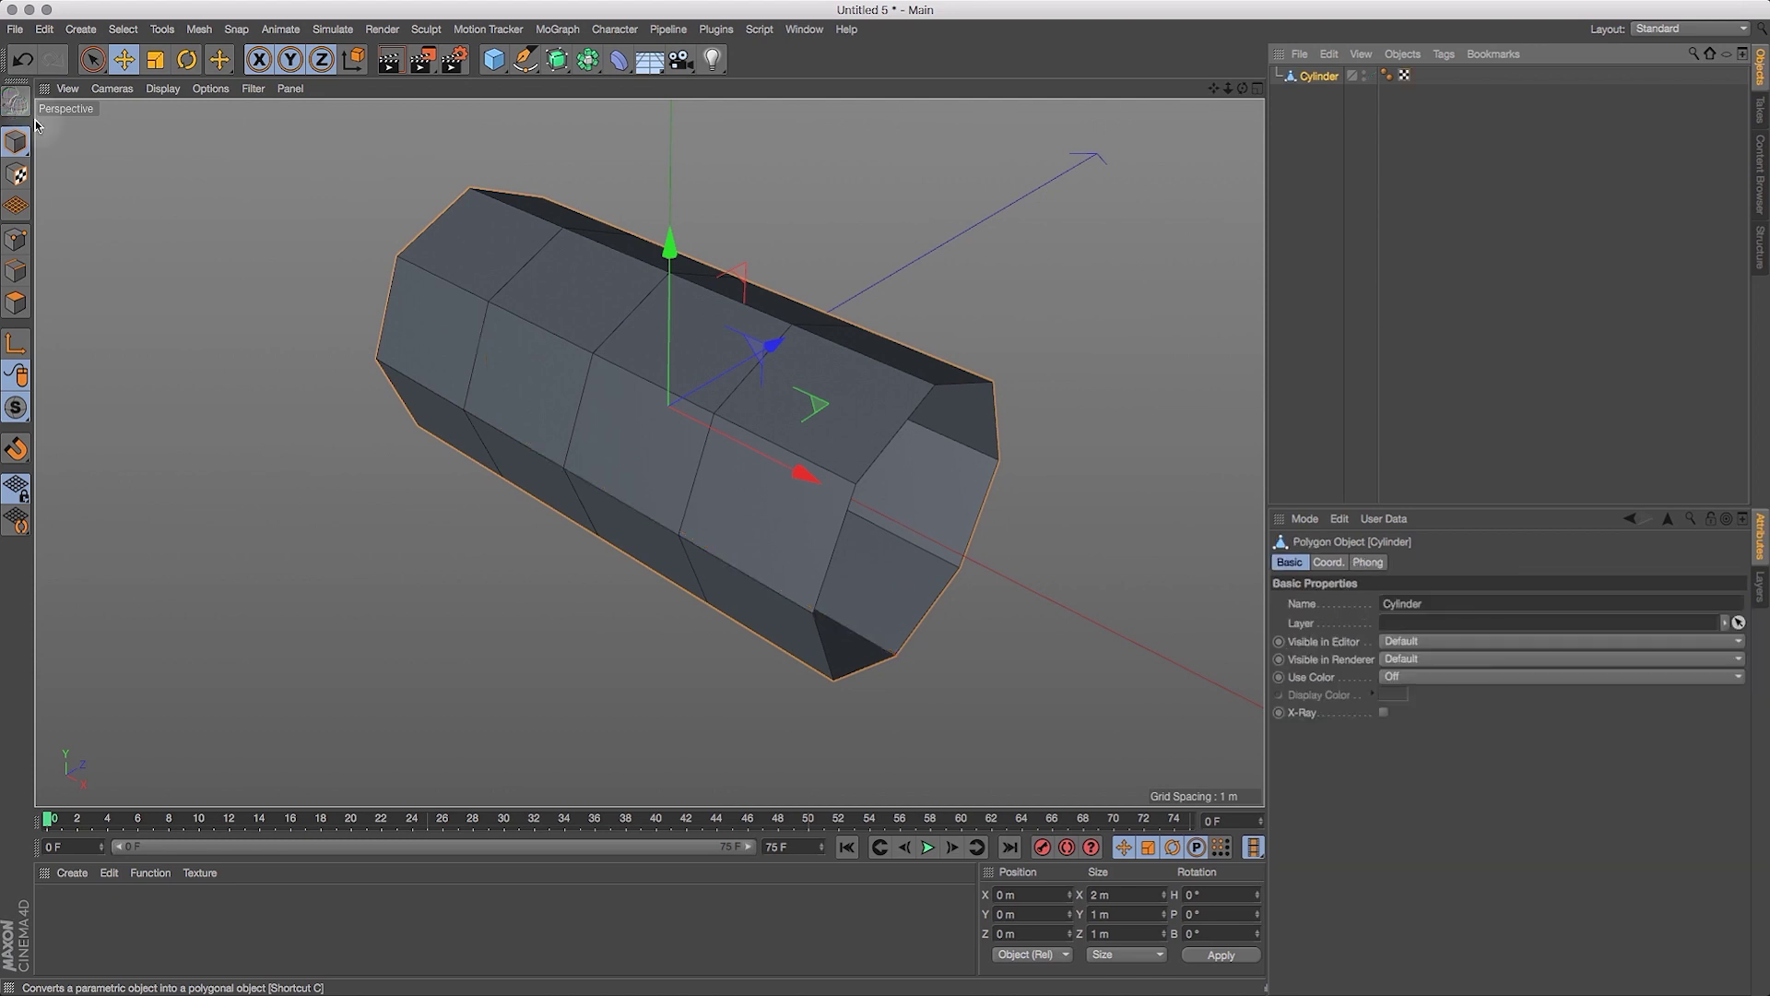
{"action": "left_click", "coordinate": [197, 29]}
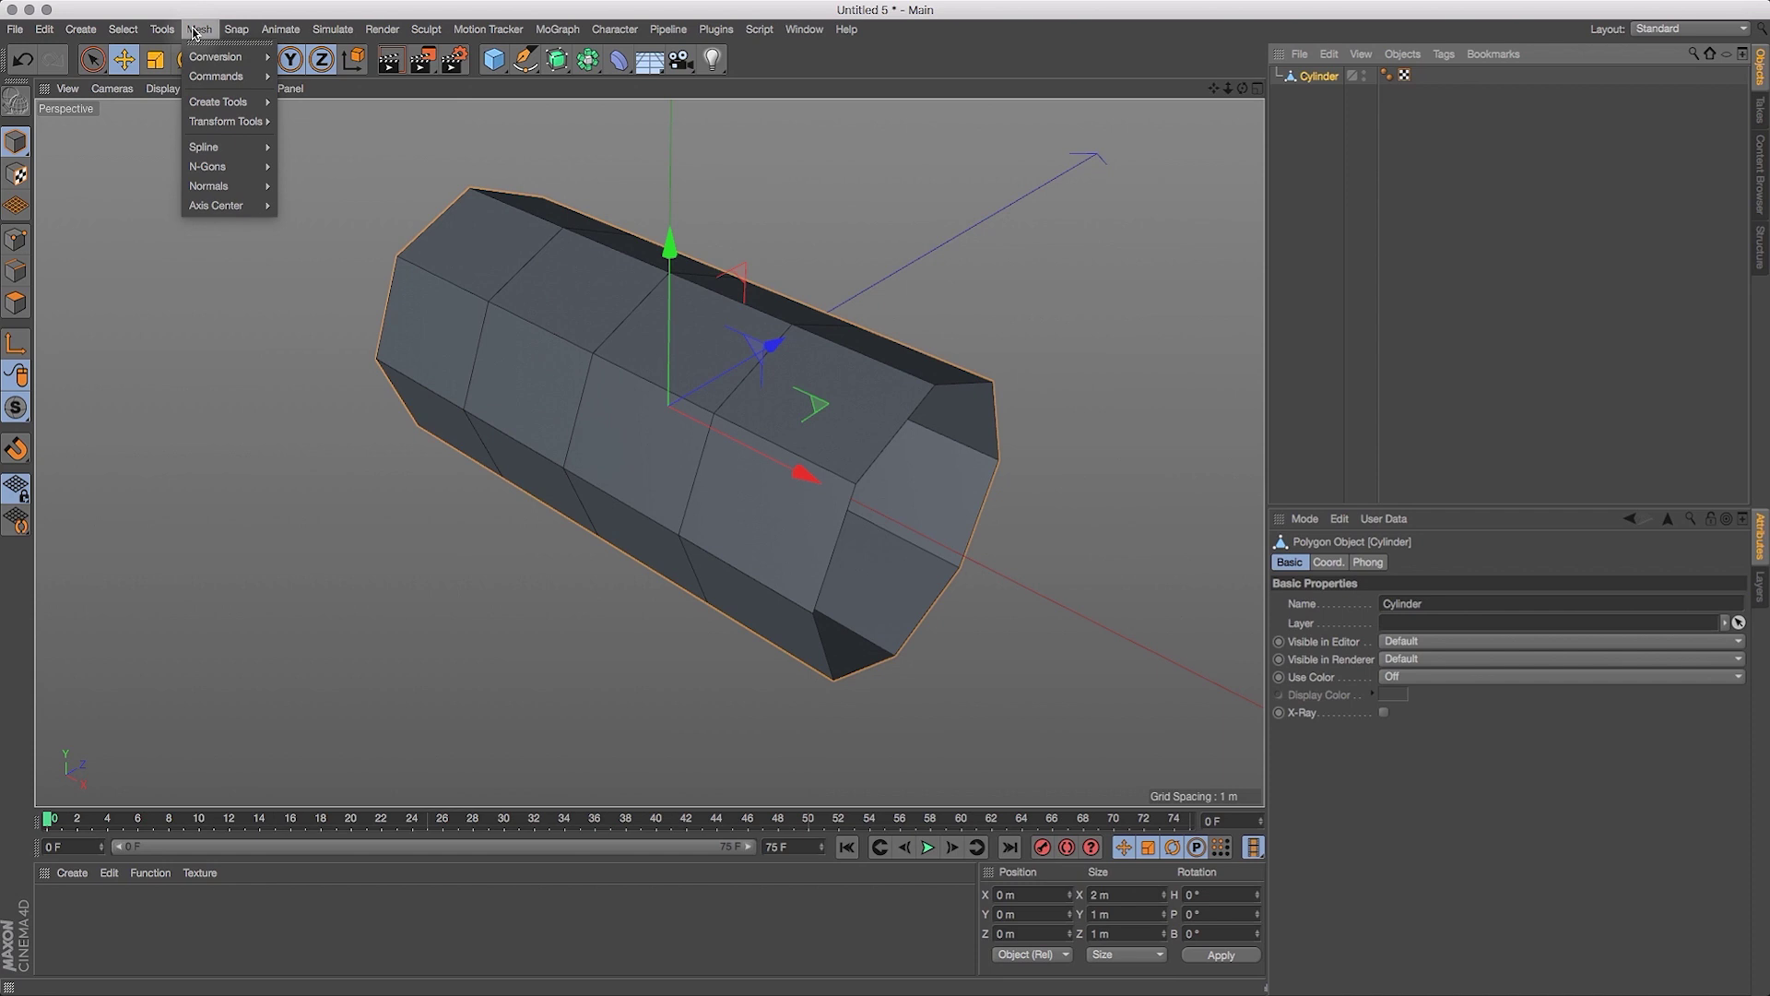
{"action": "mouse_move", "coordinate": [213, 76]}
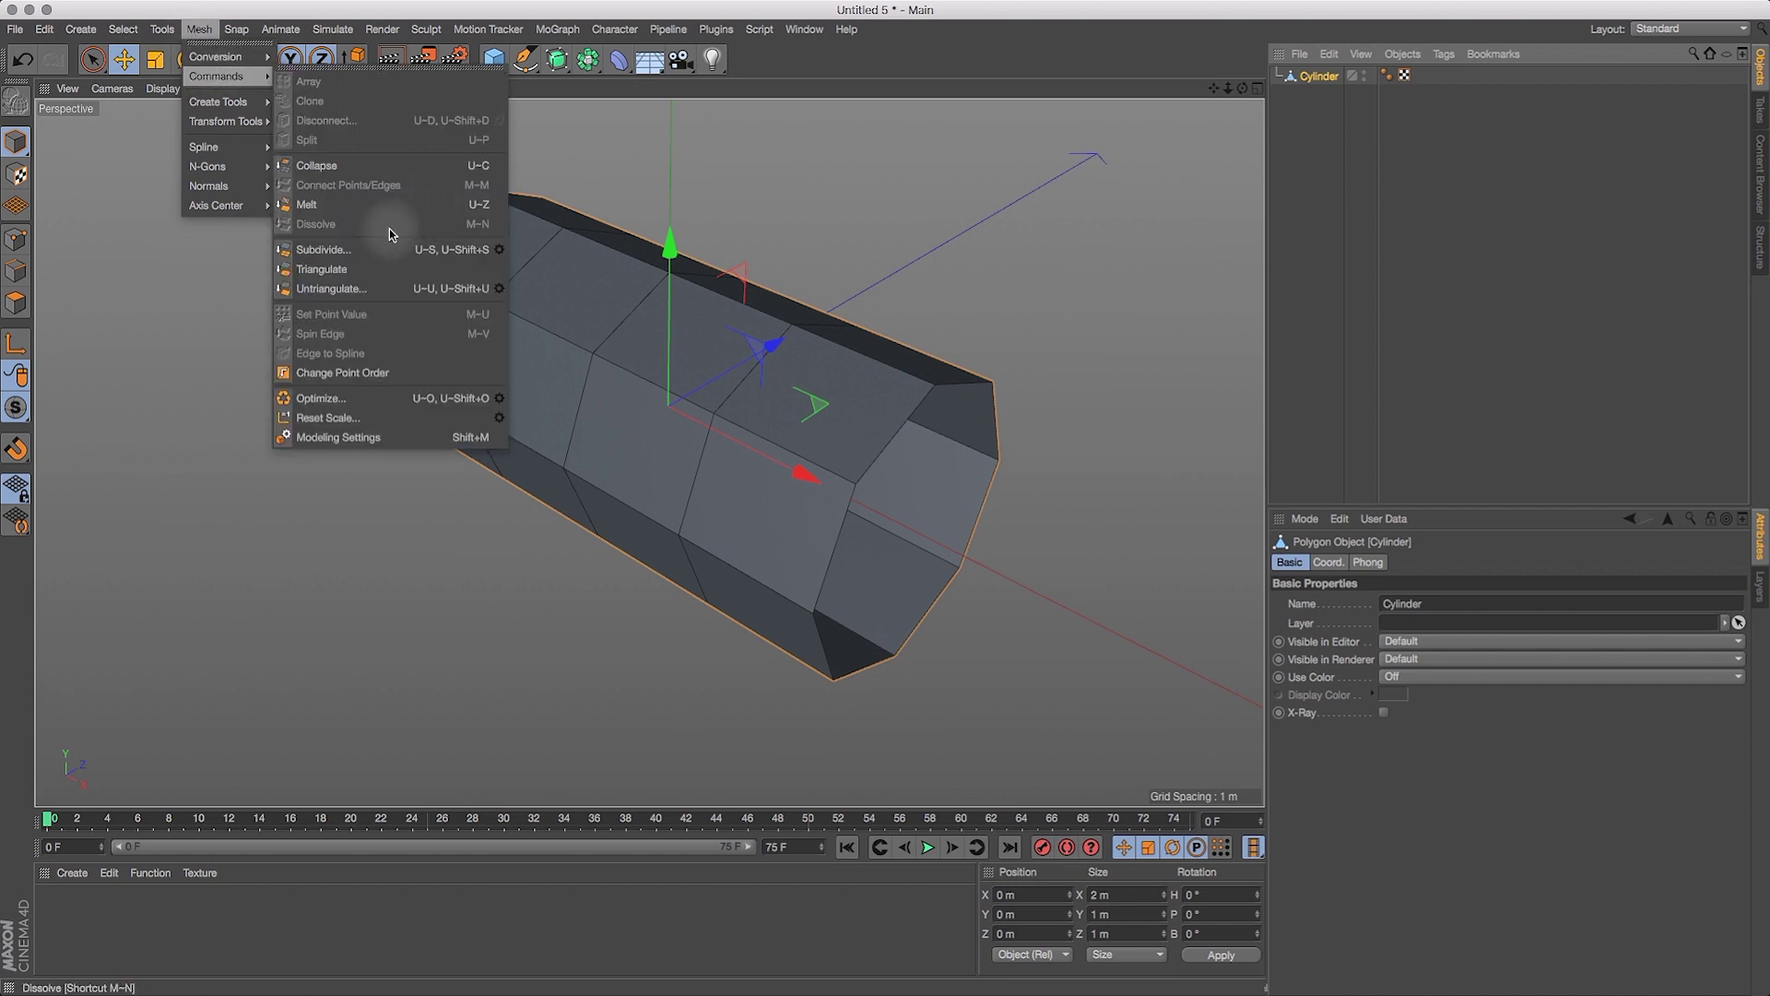
{"action": "left_click", "coordinate": [330, 268]}
{"action": "left_click_drag", "start_coordinate": [1242, 89], "coordinate": [1307, 56]}
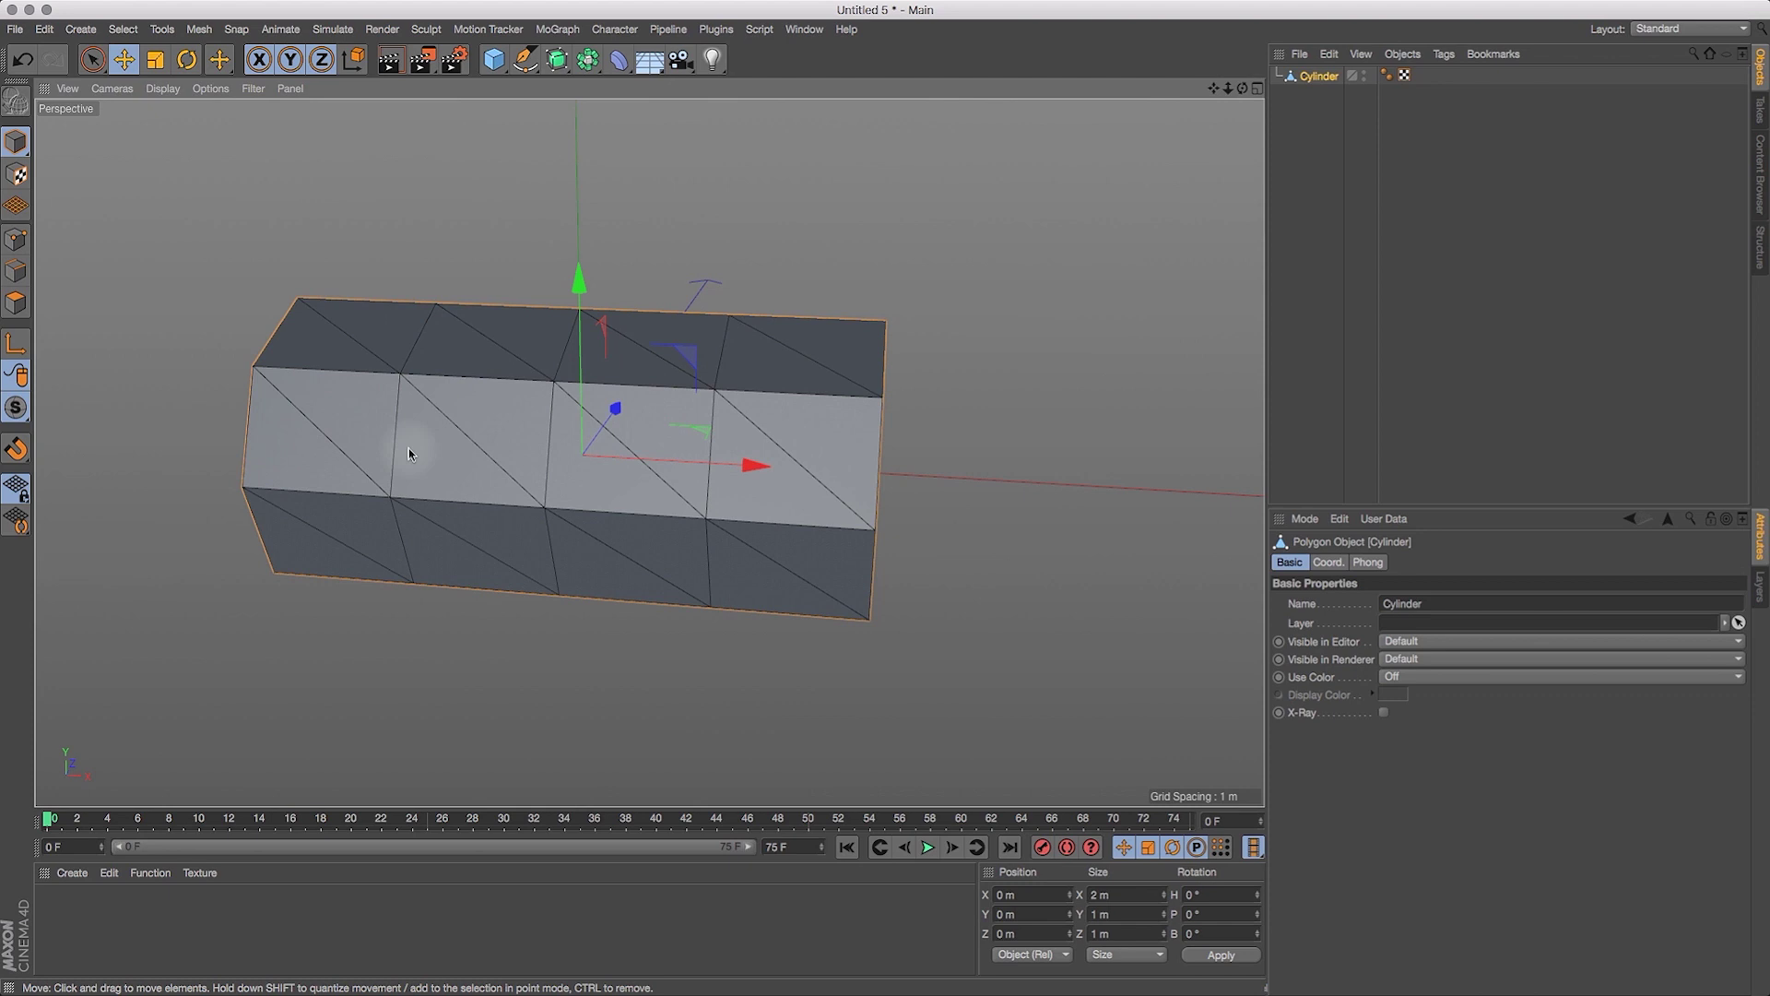
Undo the triangulation of the open Cylinder's mesh.
{"action": "left_click_drag", "start_coordinate": [1242, 89], "coordinate": [1146, 157]}
{"action": "left_click", "coordinate": [818, 297]}
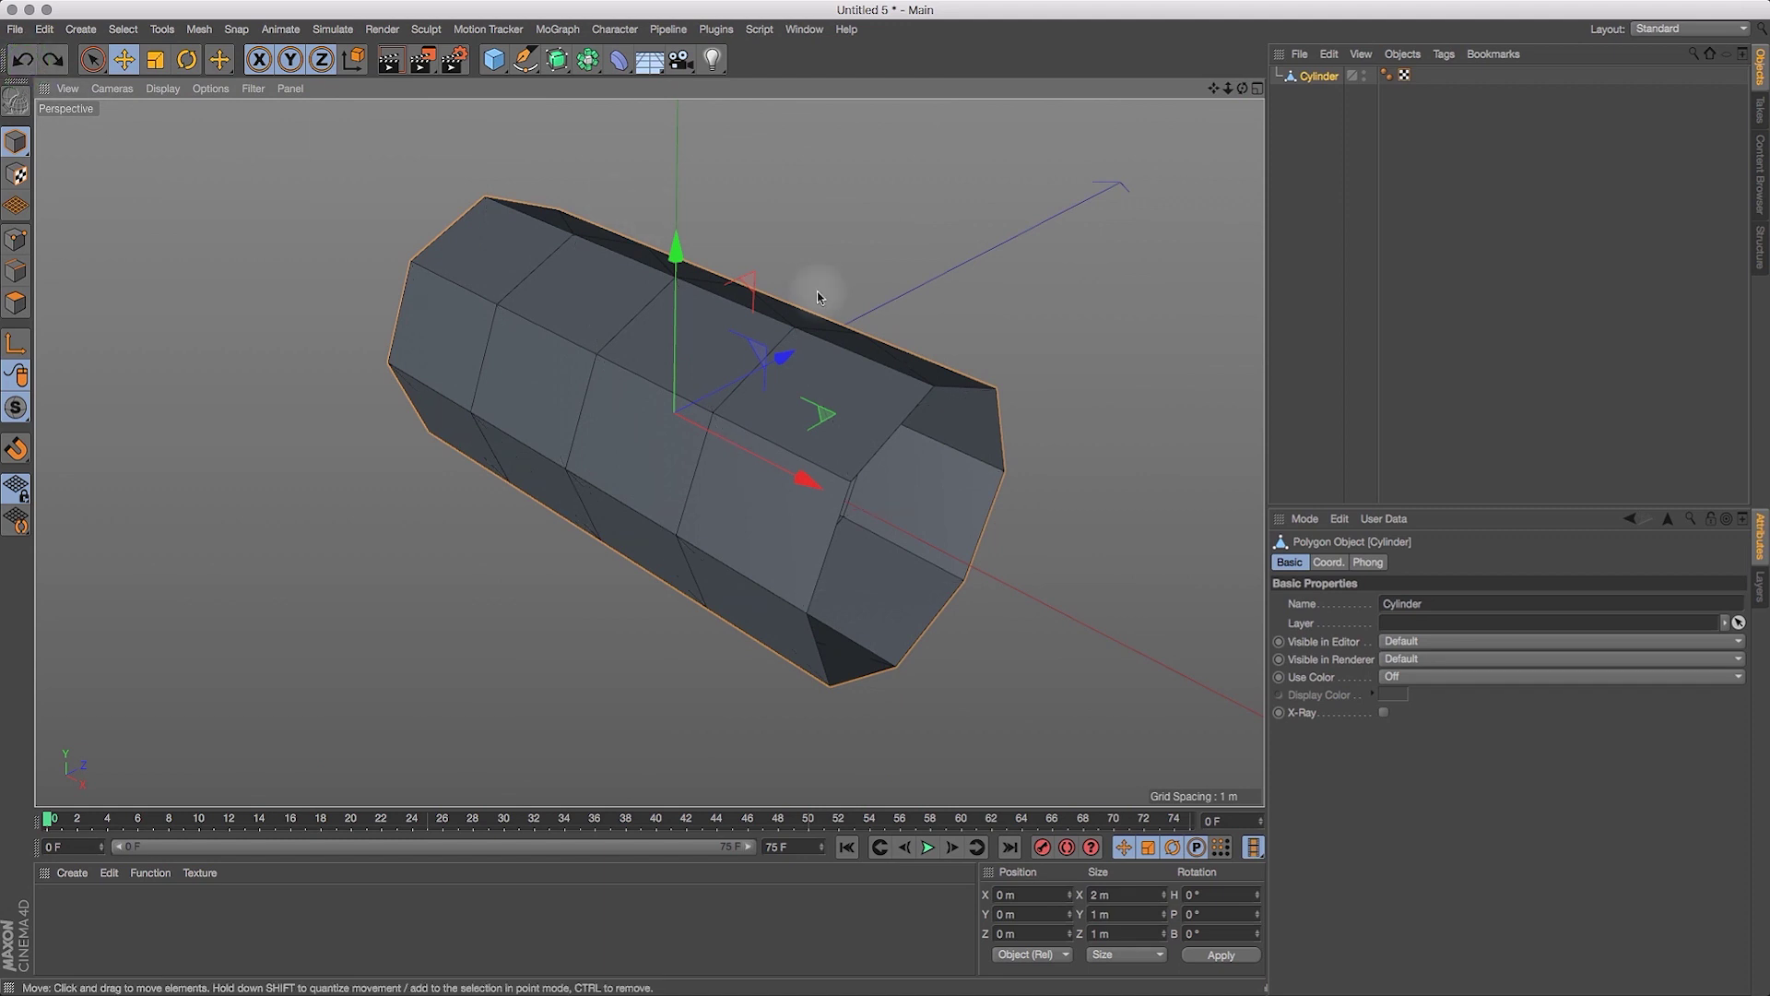
{"action": "left_click", "coordinate": [199, 30]}
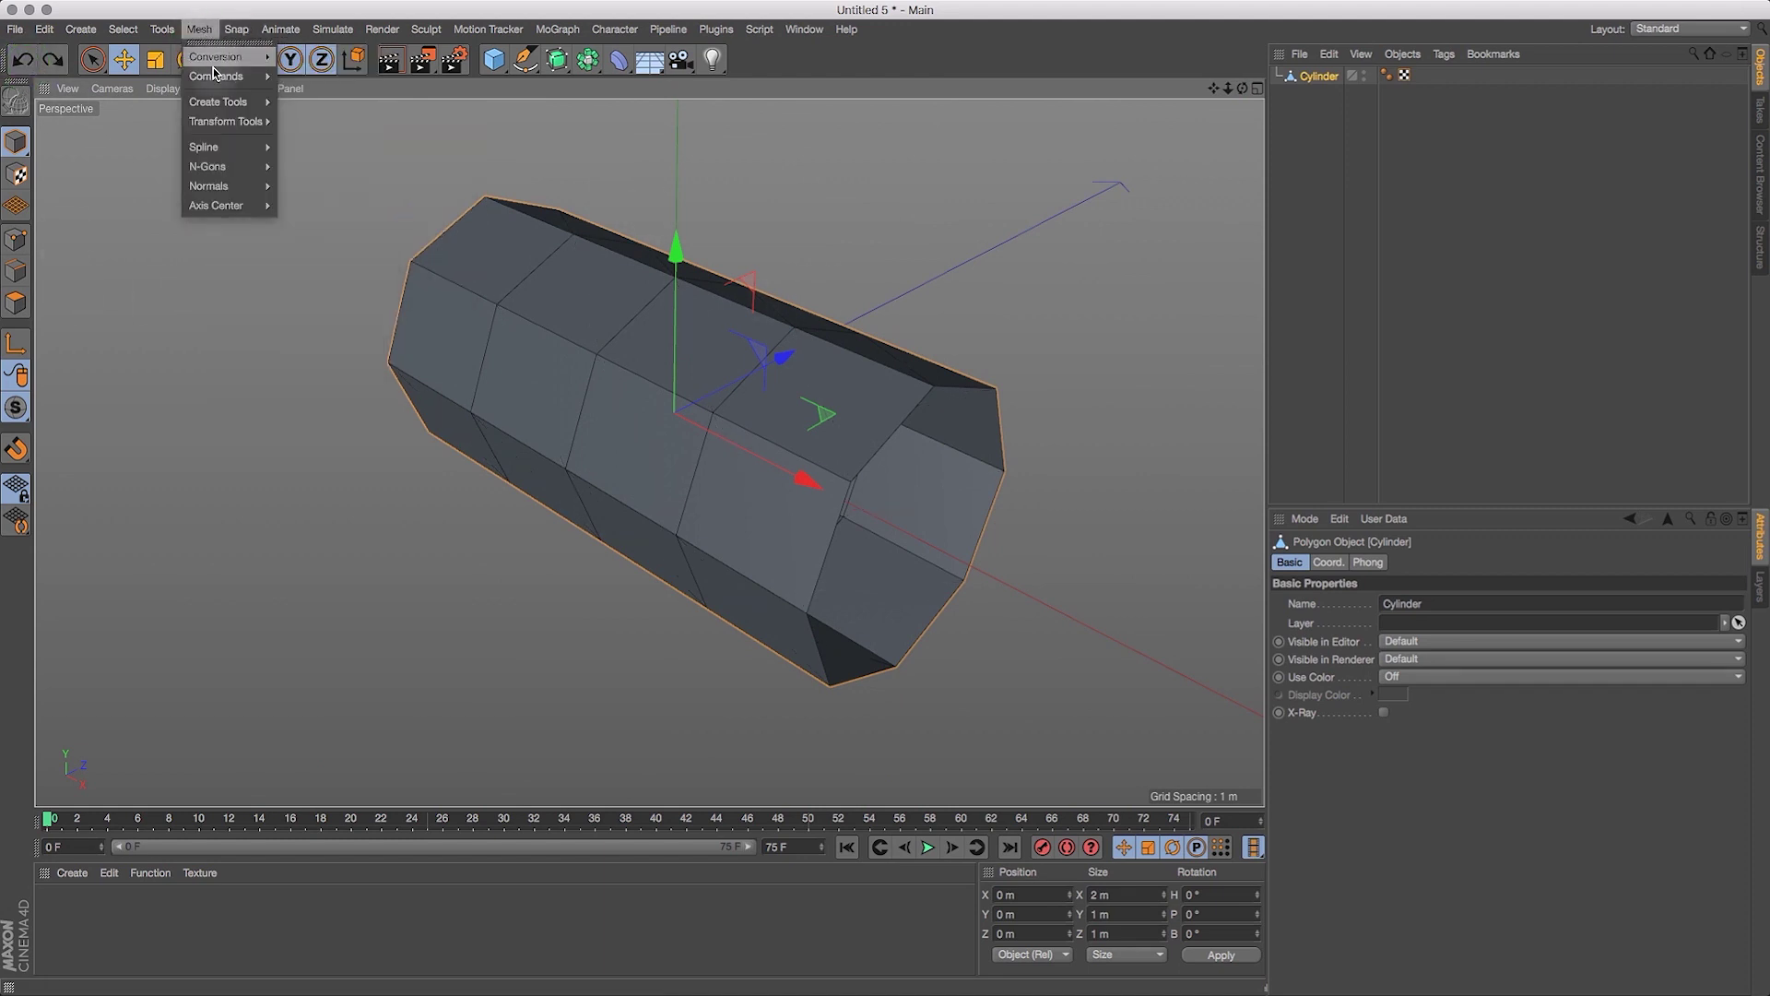
{"action": "left_click", "coordinate": [110, 66]}
In point mode, use Line Cut to zigzag diagonals from vertex to vertex along one side row, ending across the adjacent row's end face.
{"action": "left_click", "coordinate": [14, 305]}
{"action": "left_click", "coordinate": [199, 29]}
{"action": "mouse_move", "coordinate": [218, 102]}
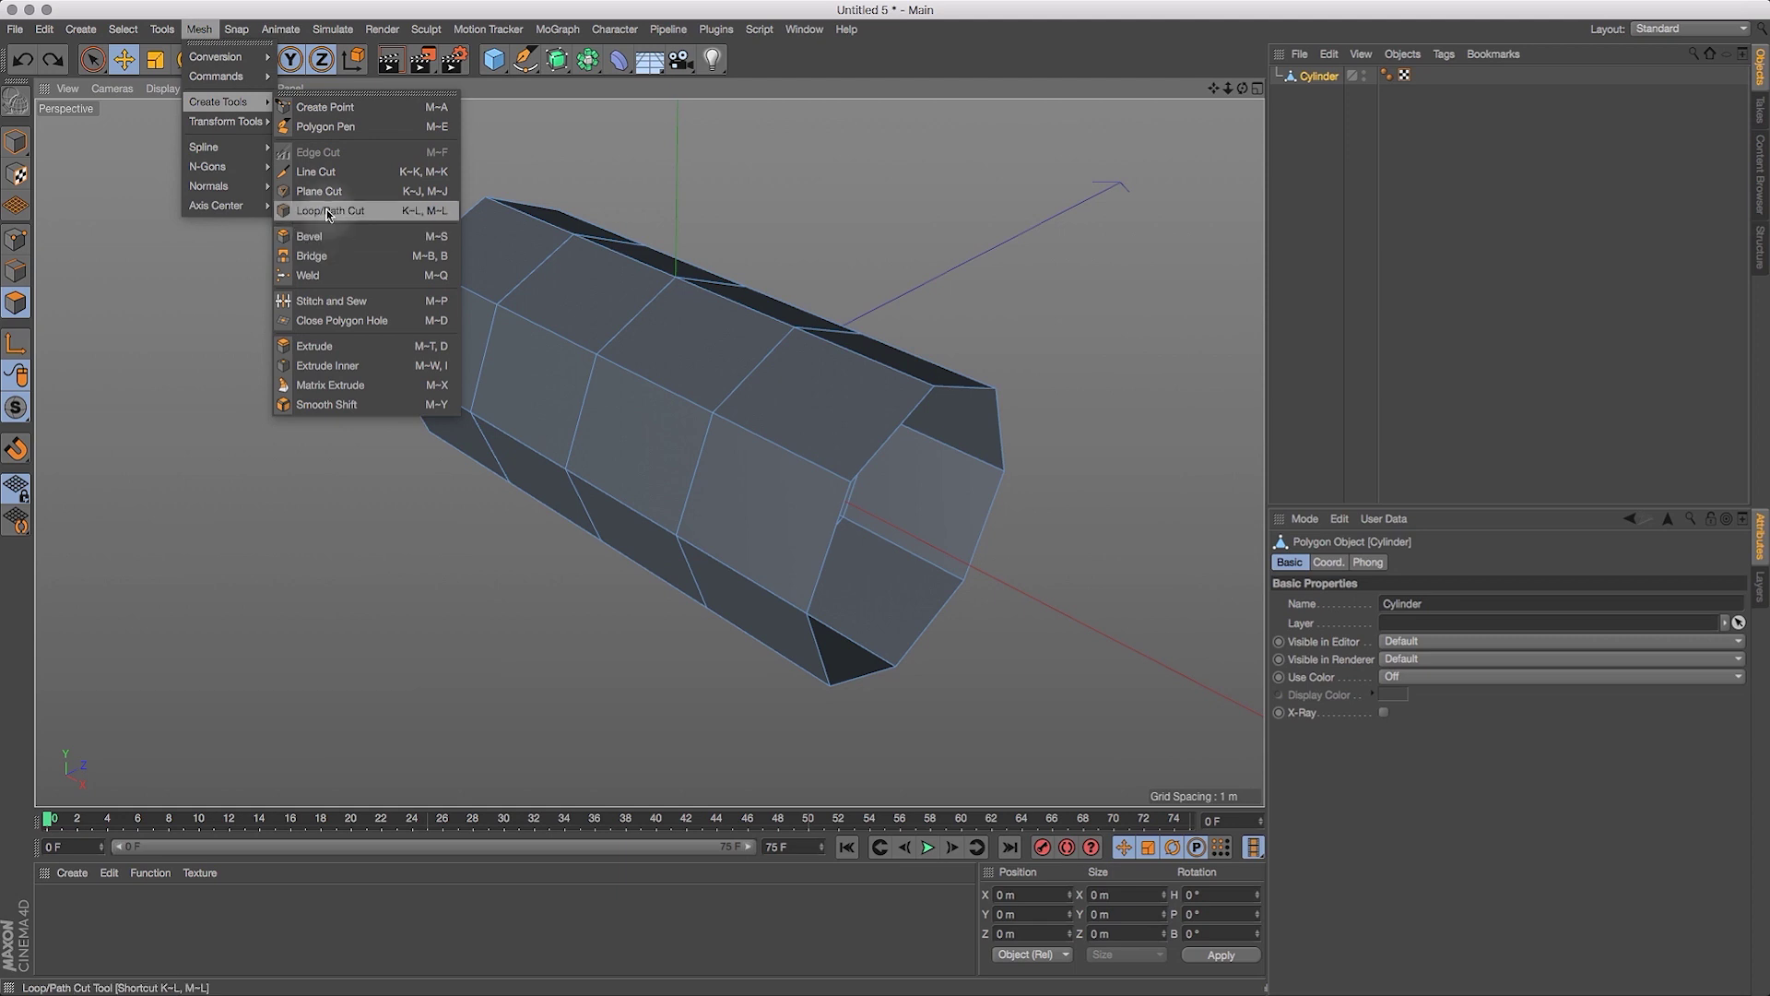
{"action": "left_click", "coordinate": [333, 171]}
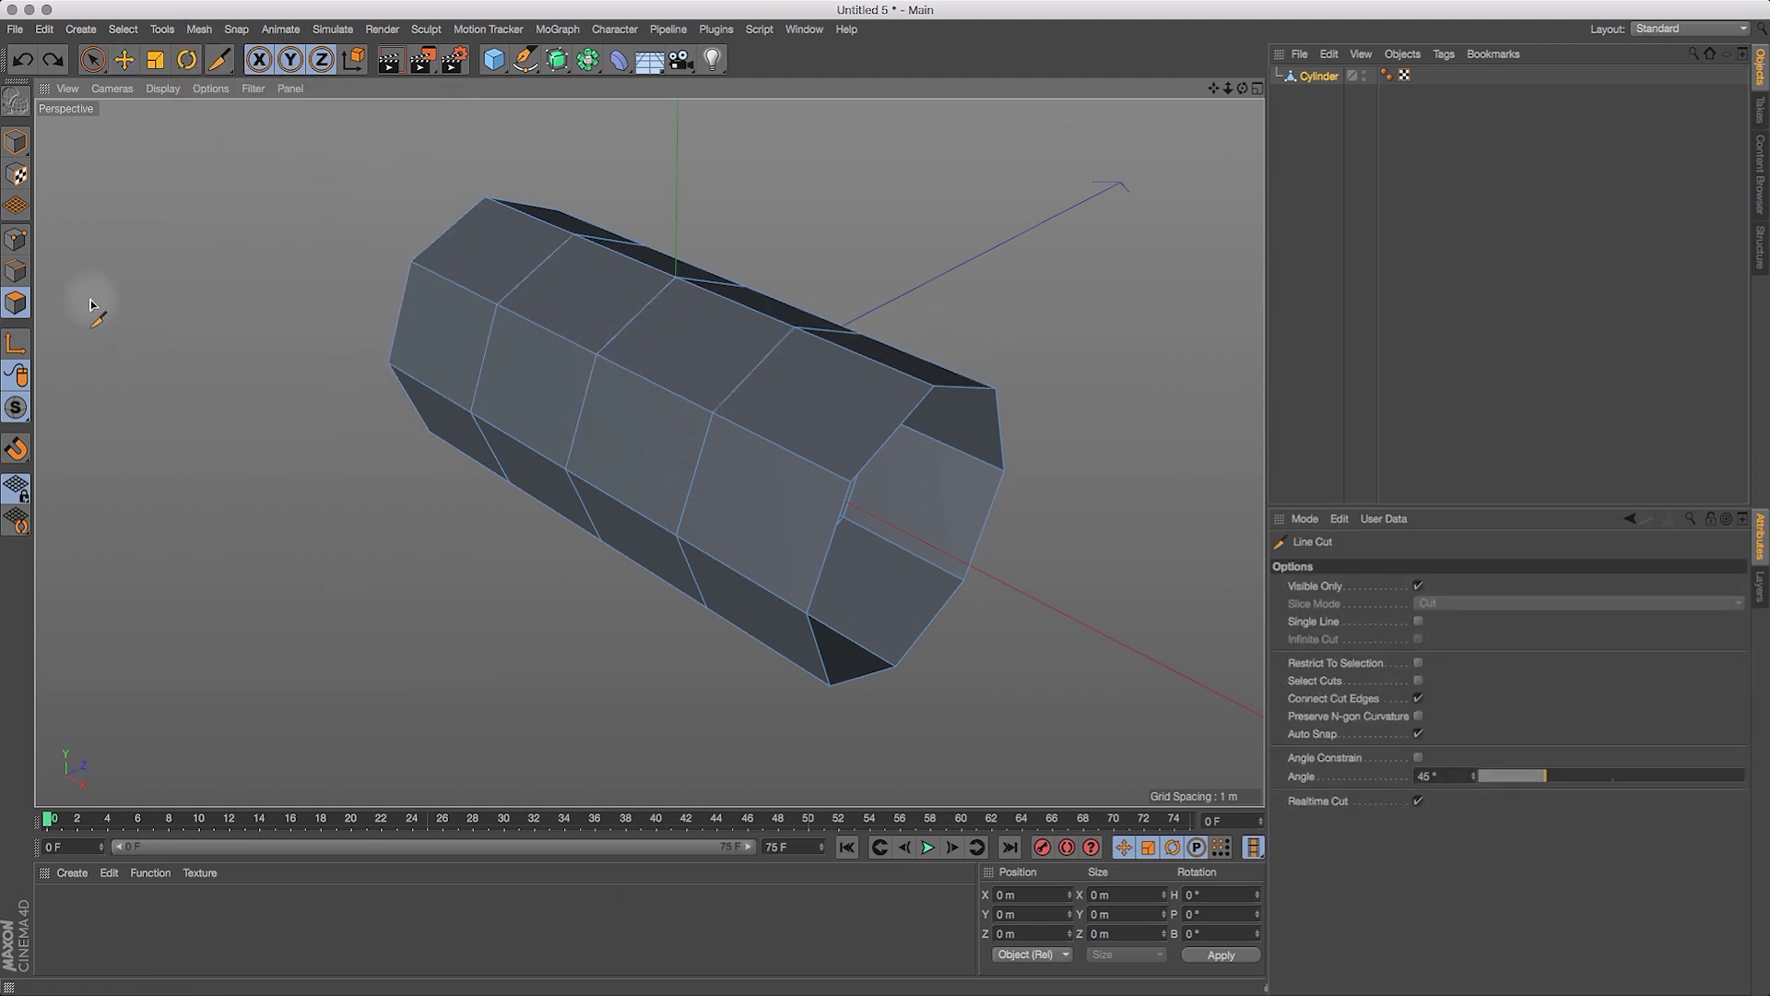
{"action": "left_click", "coordinate": [16, 240]}
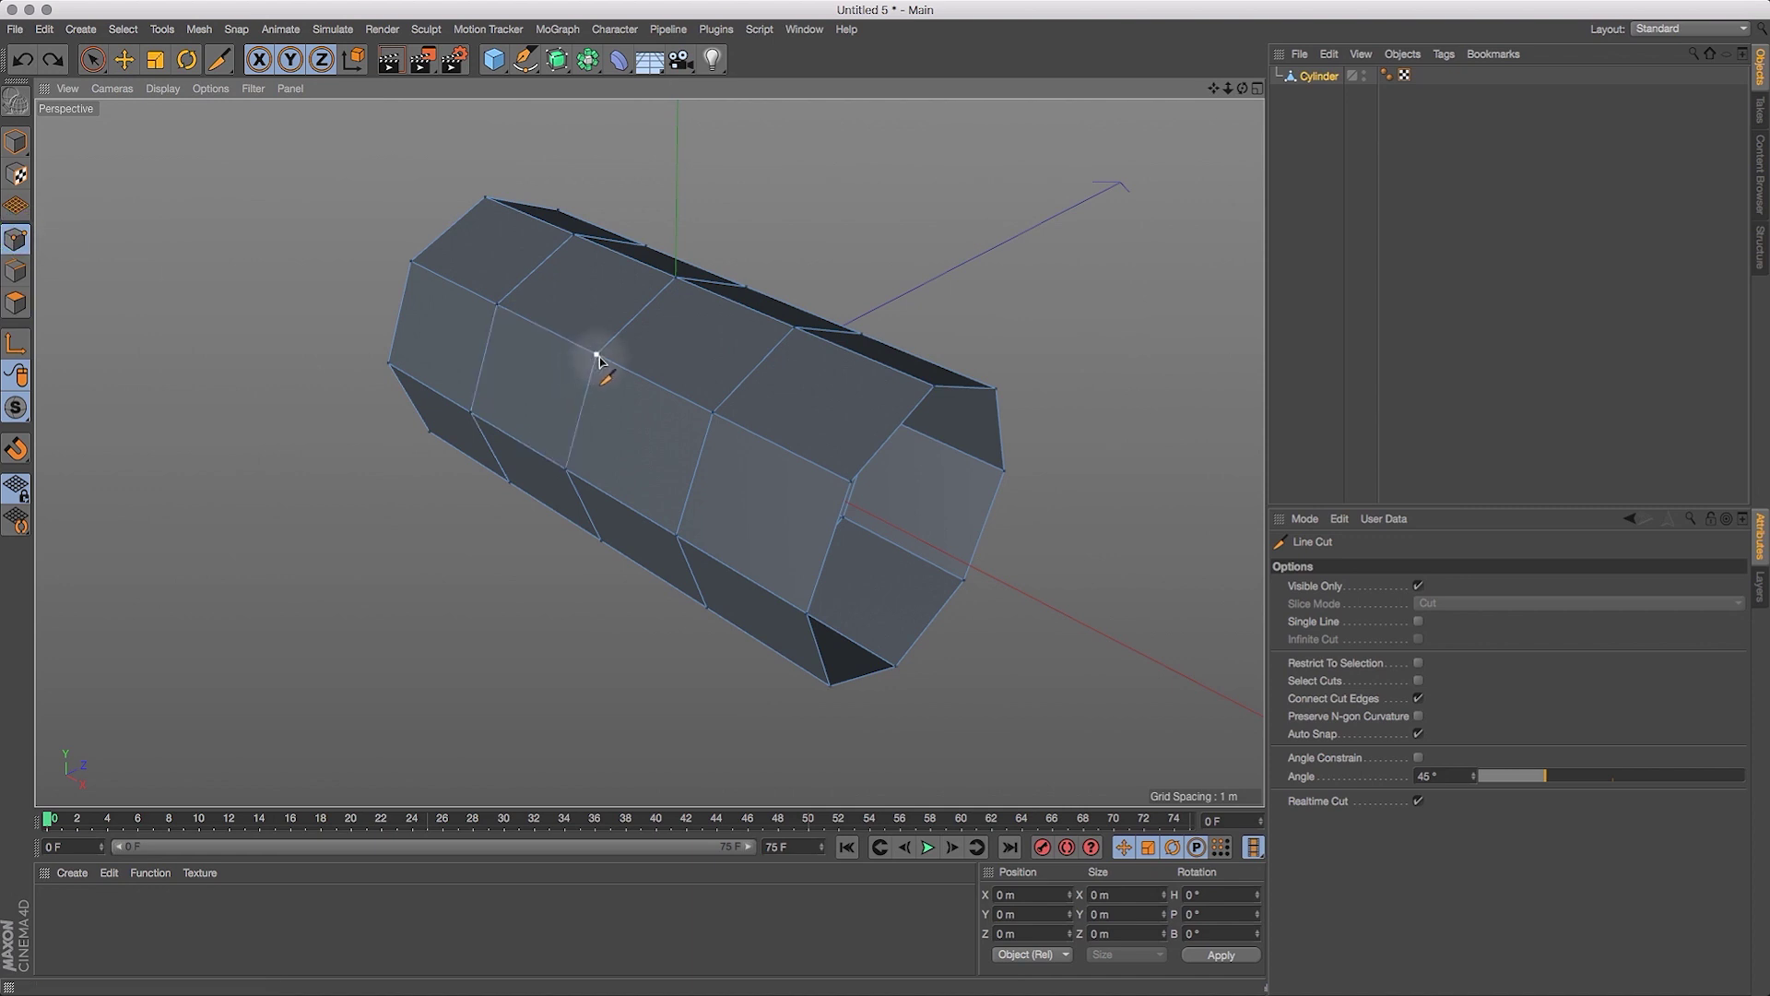
{"action": "left_click_drag", "start_coordinate": [1242, 87], "coordinate": [1274, 78]}
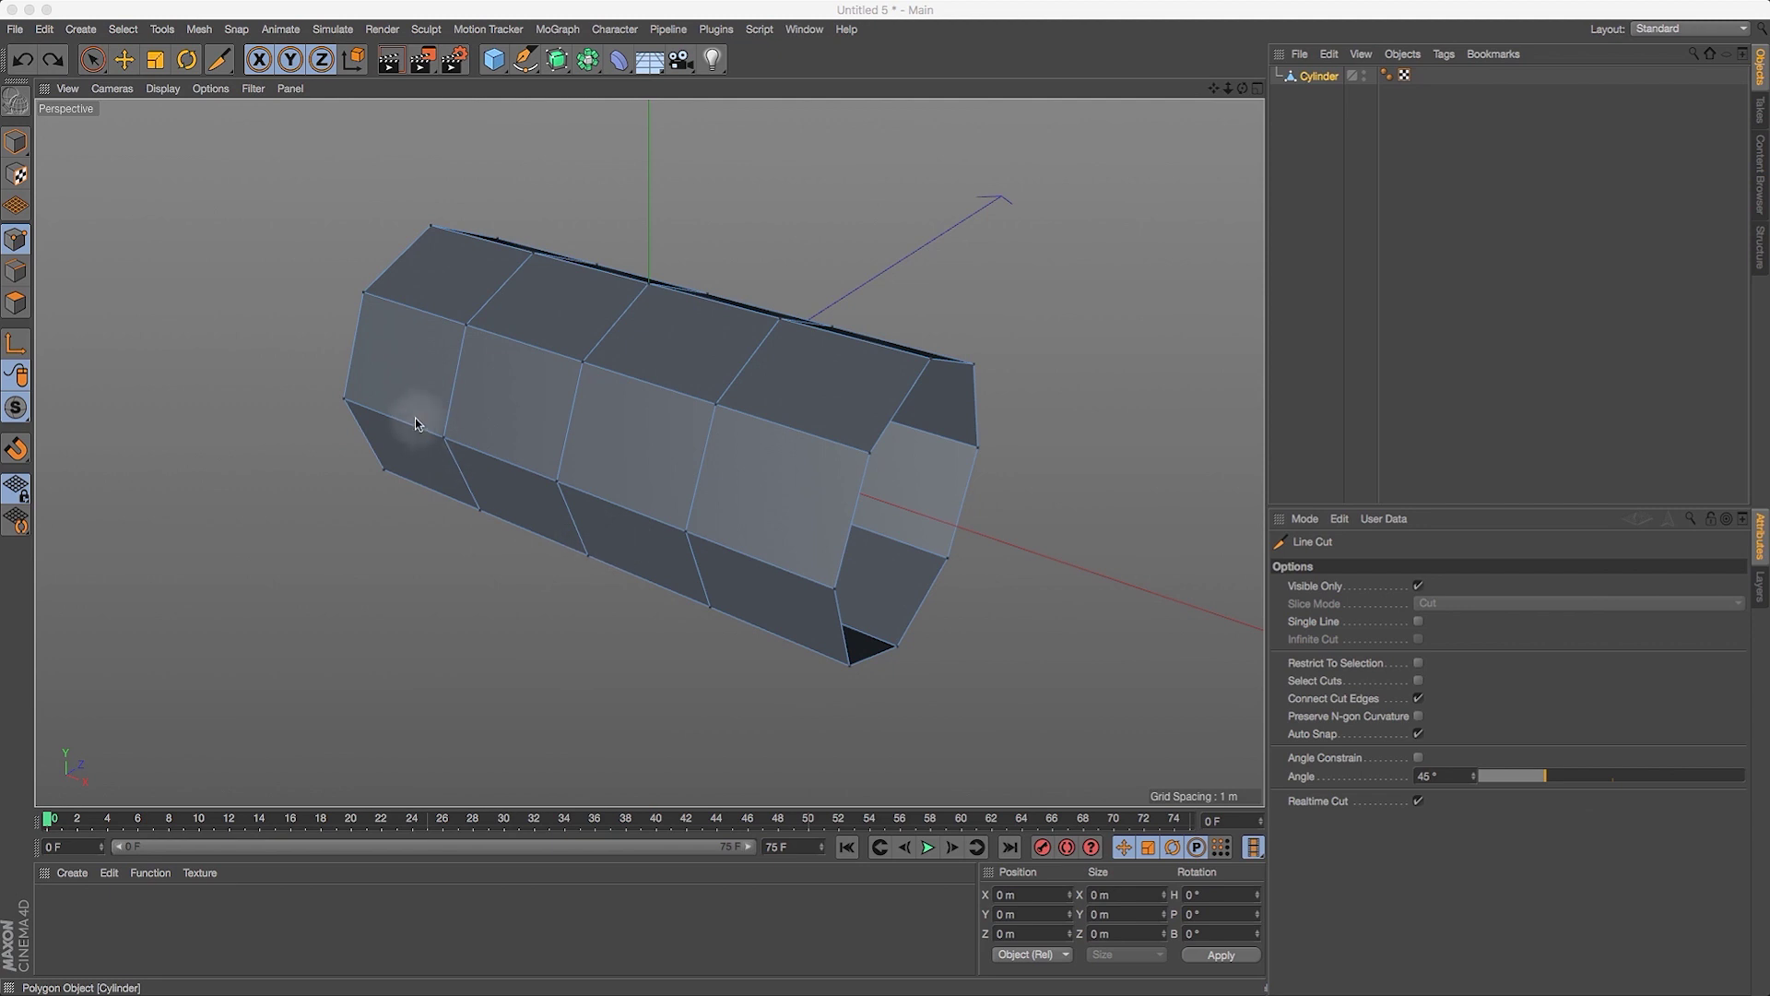
{"action": "left_click", "coordinate": [1314, 76]}
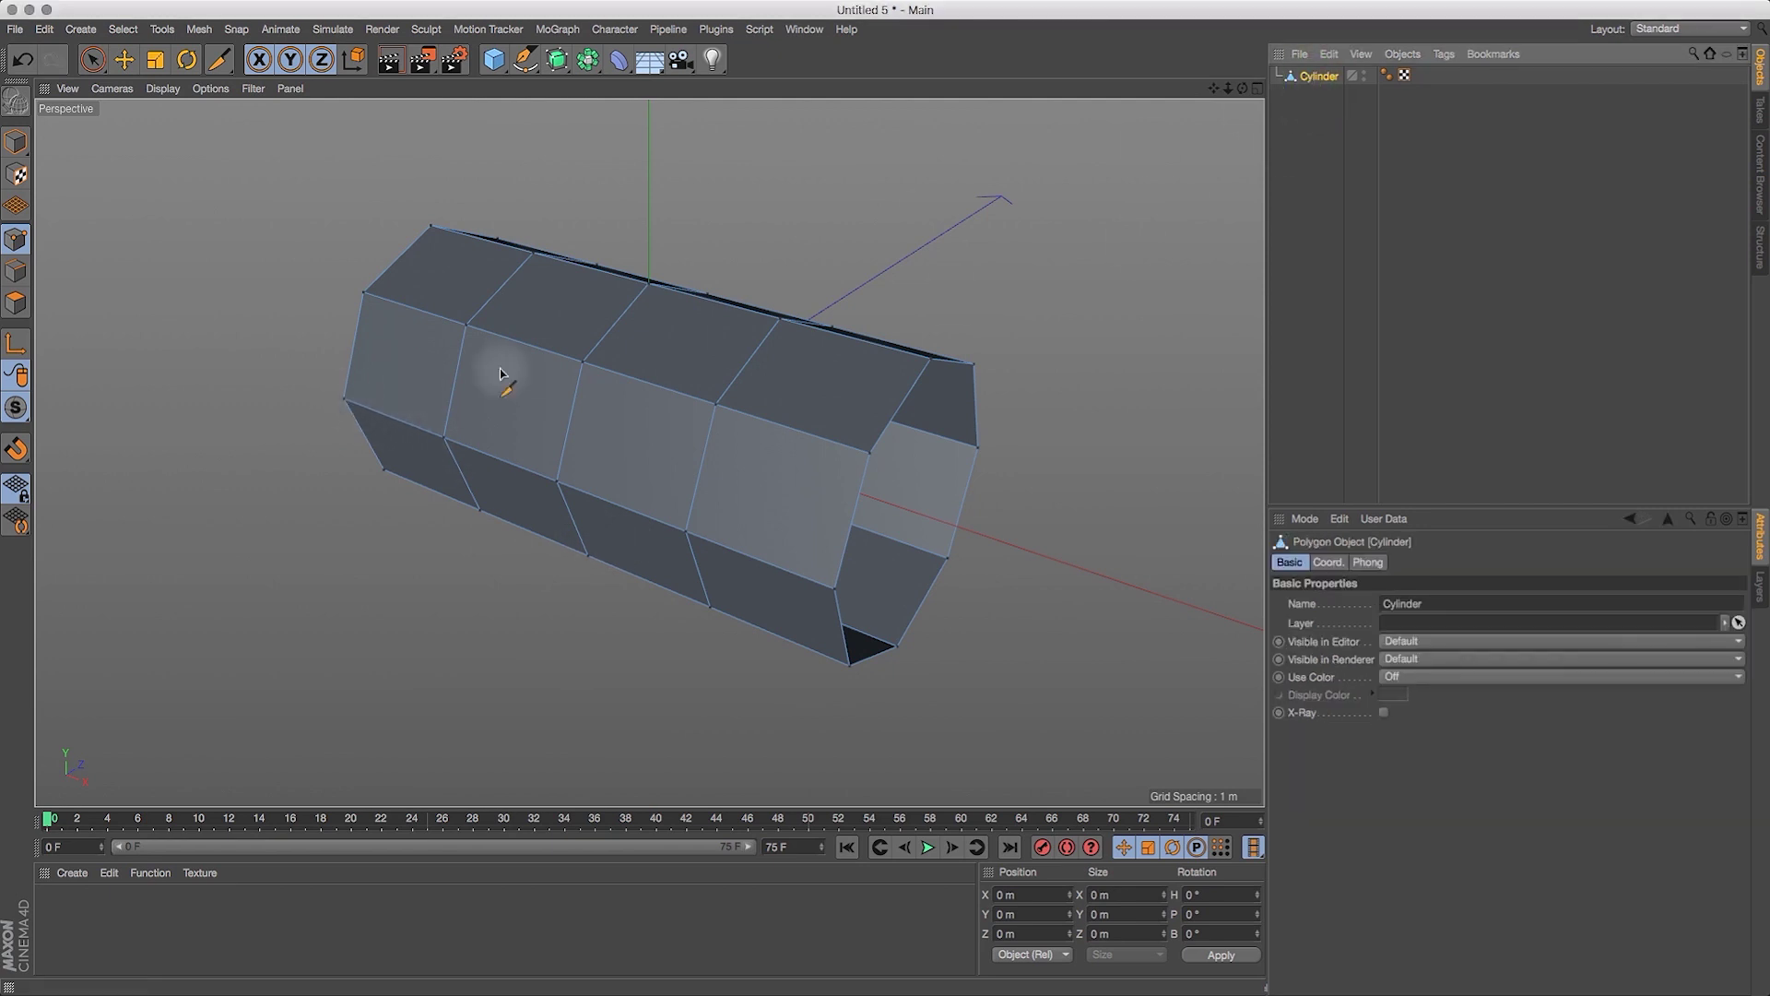
{"action": "left_click", "coordinate": [345, 399]}
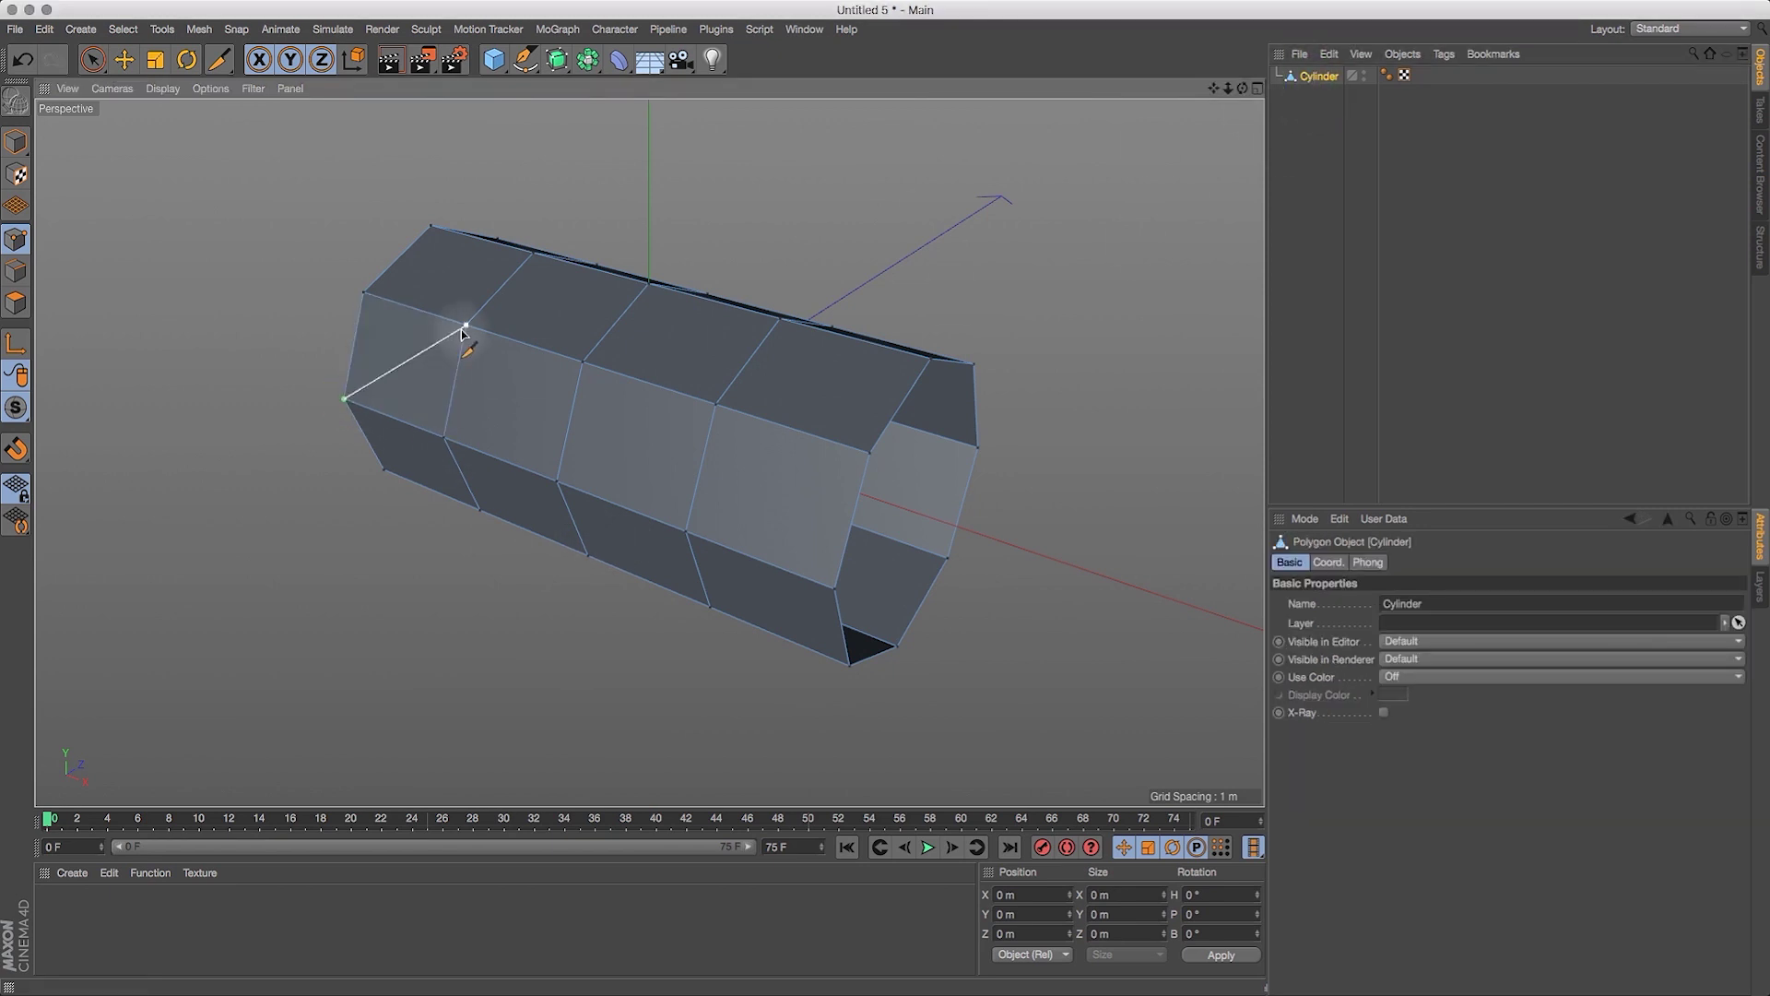
{"action": "left_click", "coordinate": [465, 326]}
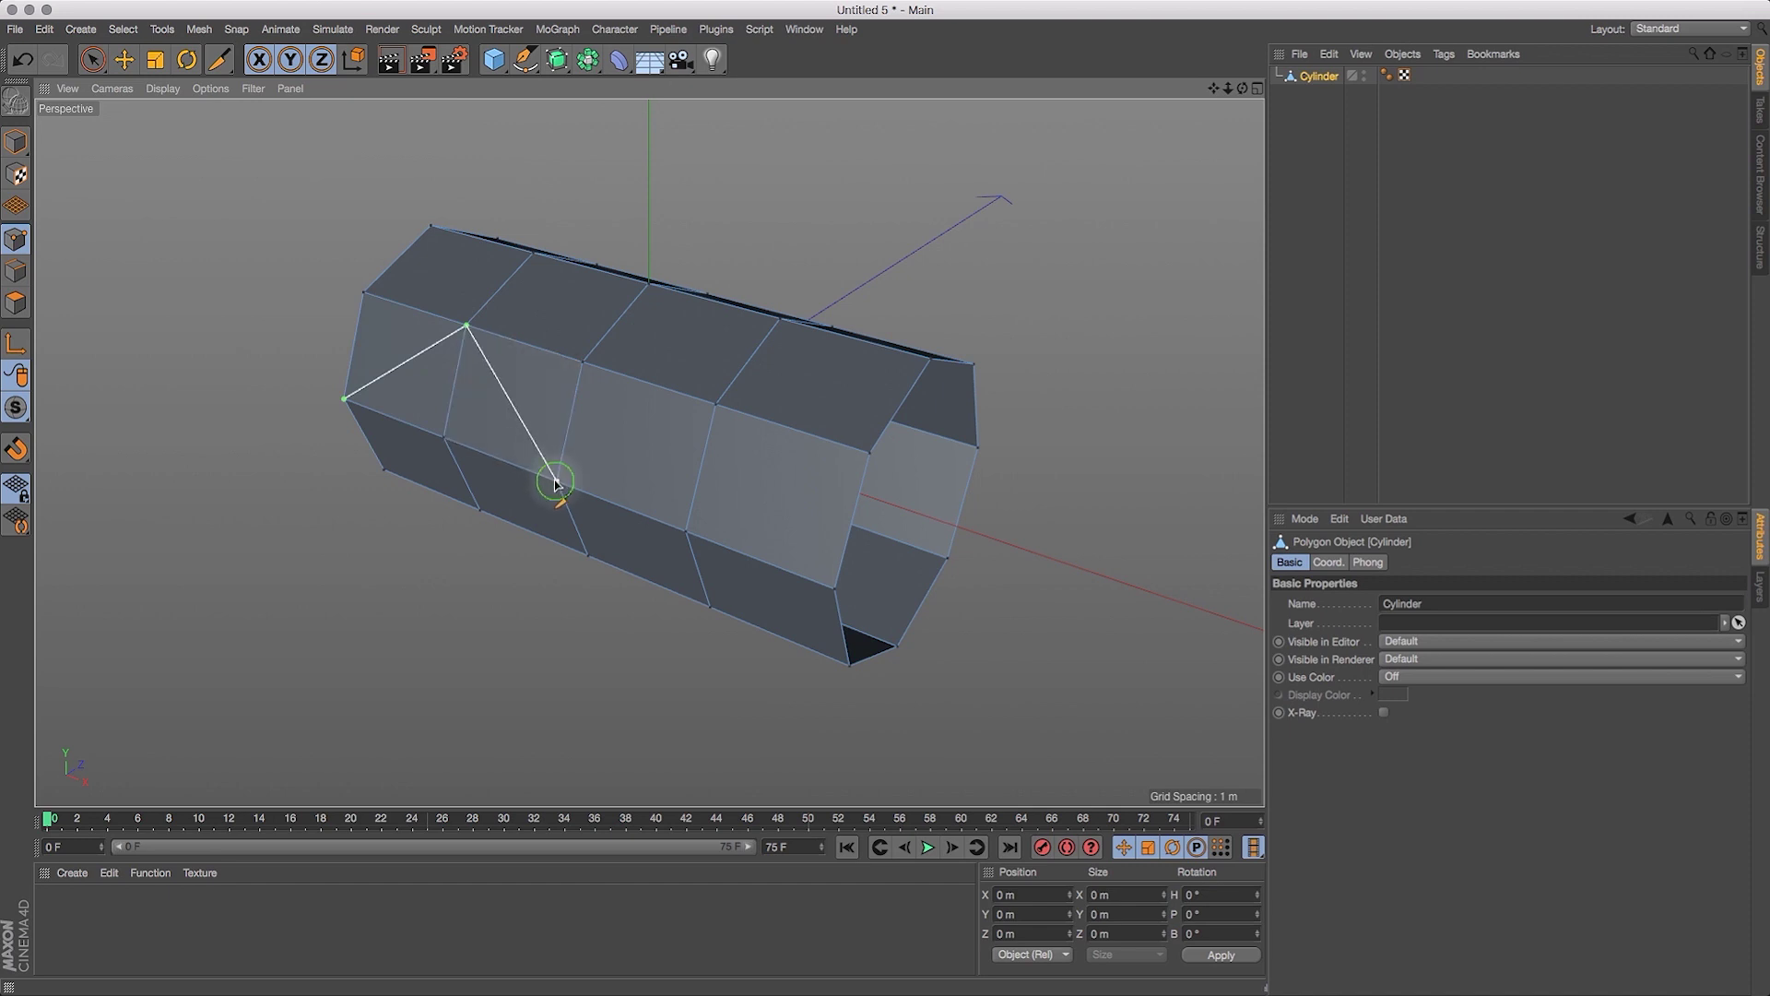
{"action": "left_click", "coordinate": [557, 480]}
{"action": "left_click", "coordinate": [716, 405]}
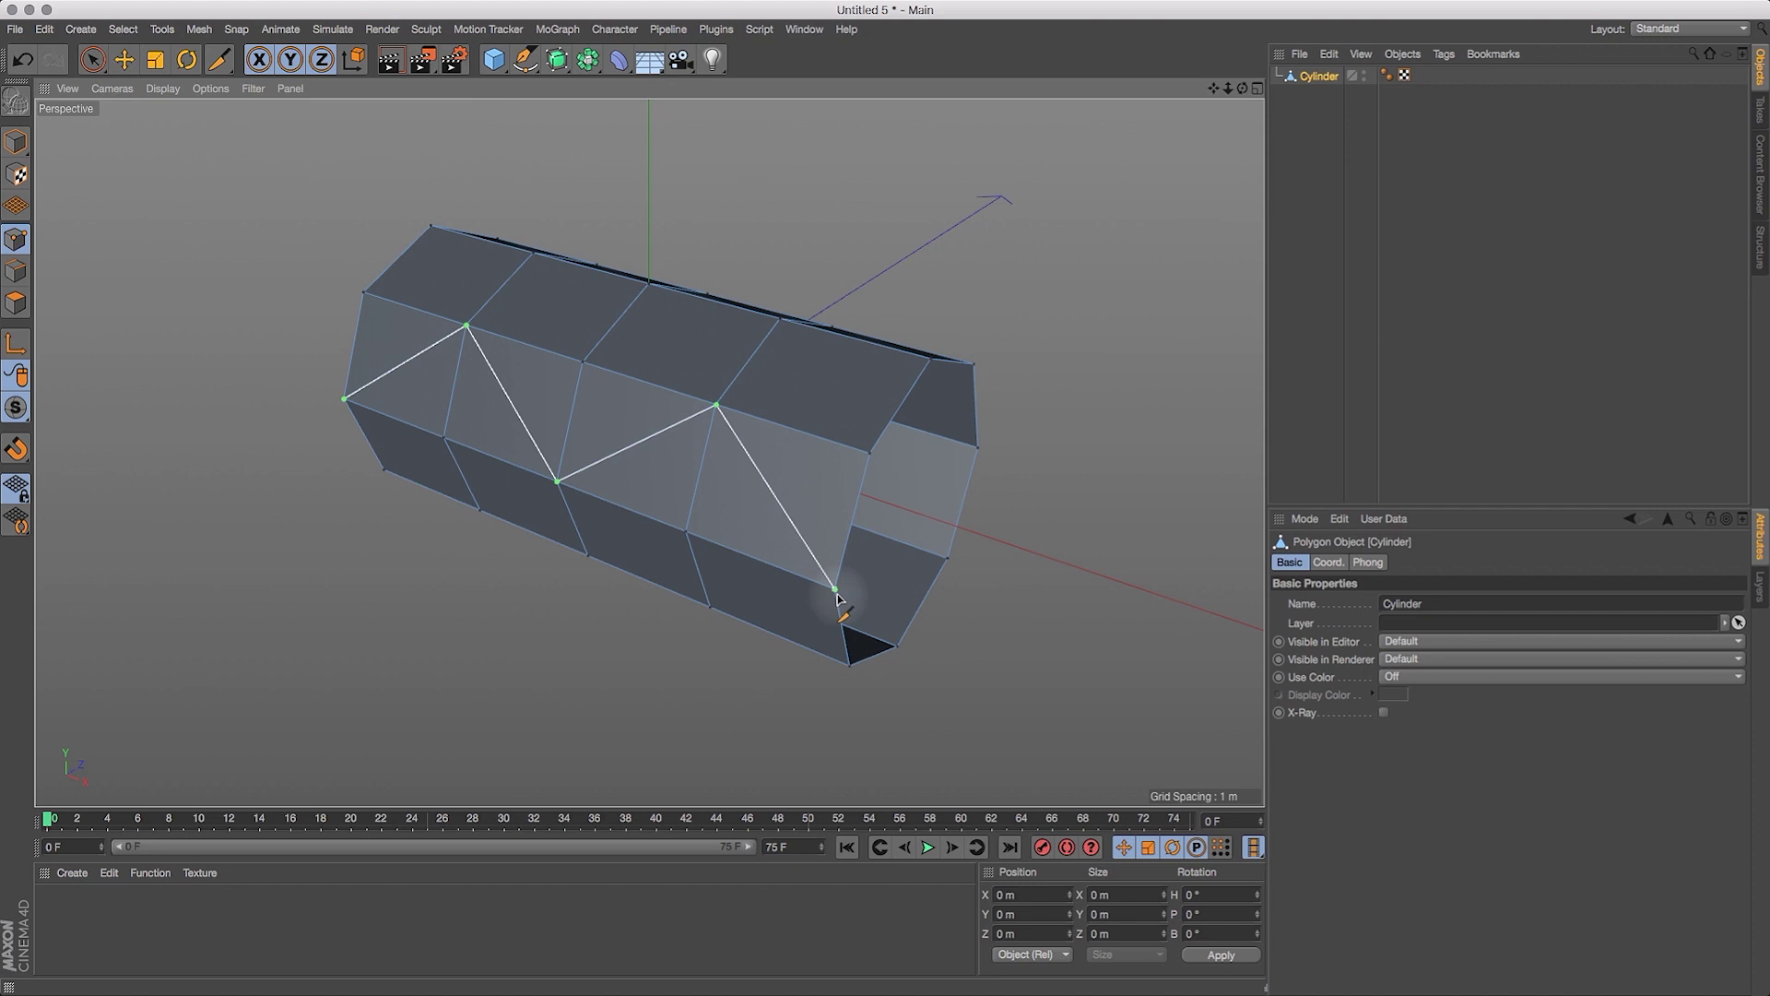
{"action": "left_click", "coordinate": [711, 608]}
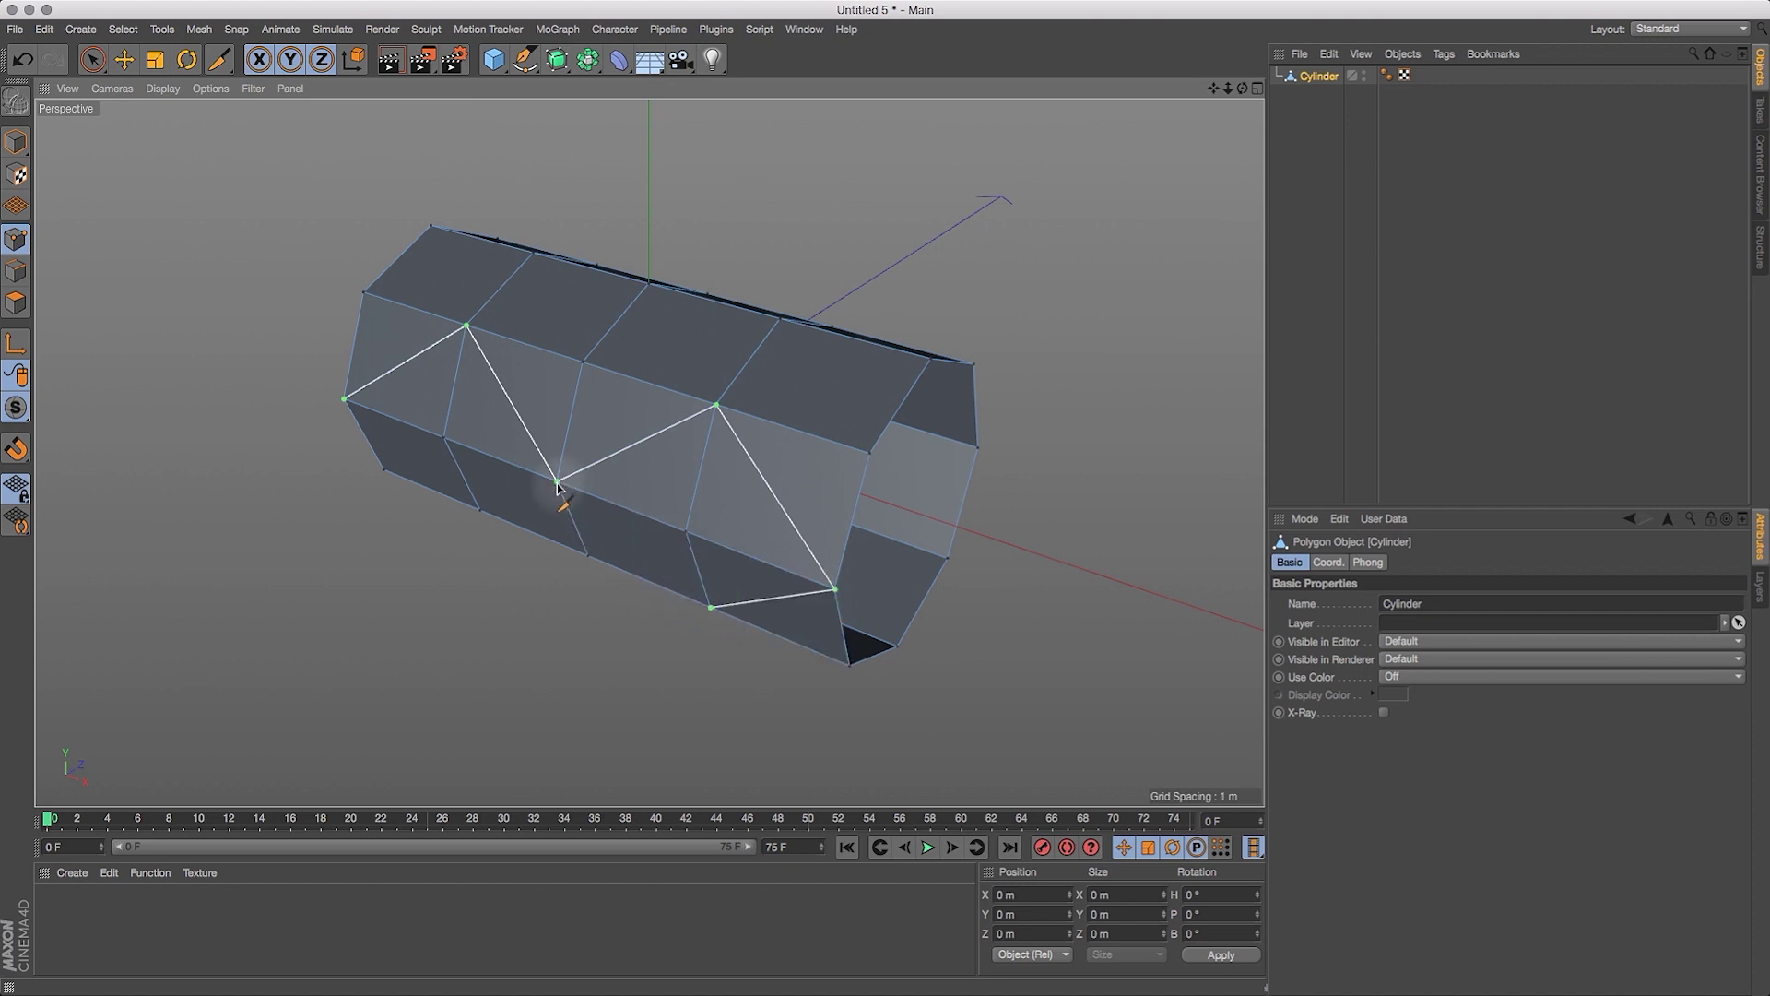
{"action": "key", "text": "Escape"}
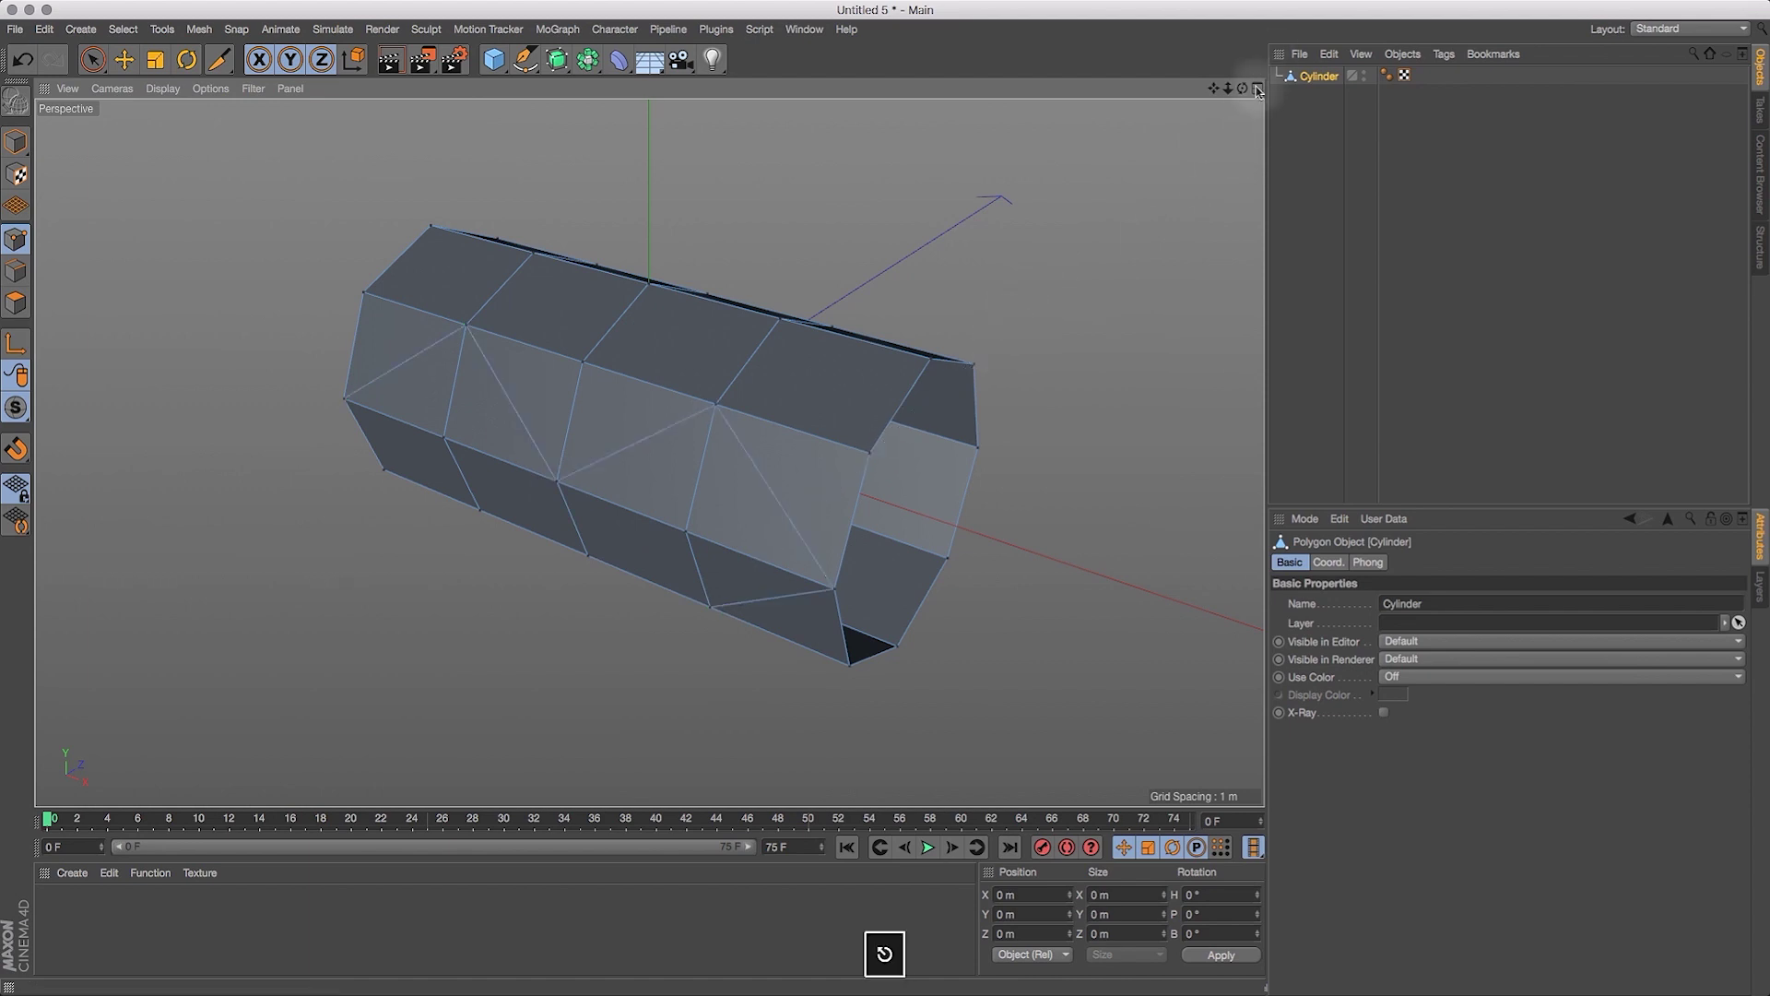
Line-cut mirrored diagonals across the remaining three faces of the adjacent row, so the two rows form diamond patterns.
{"action": "left_click_drag", "start_coordinate": [1242, 89], "coordinate": [1204, 90]}
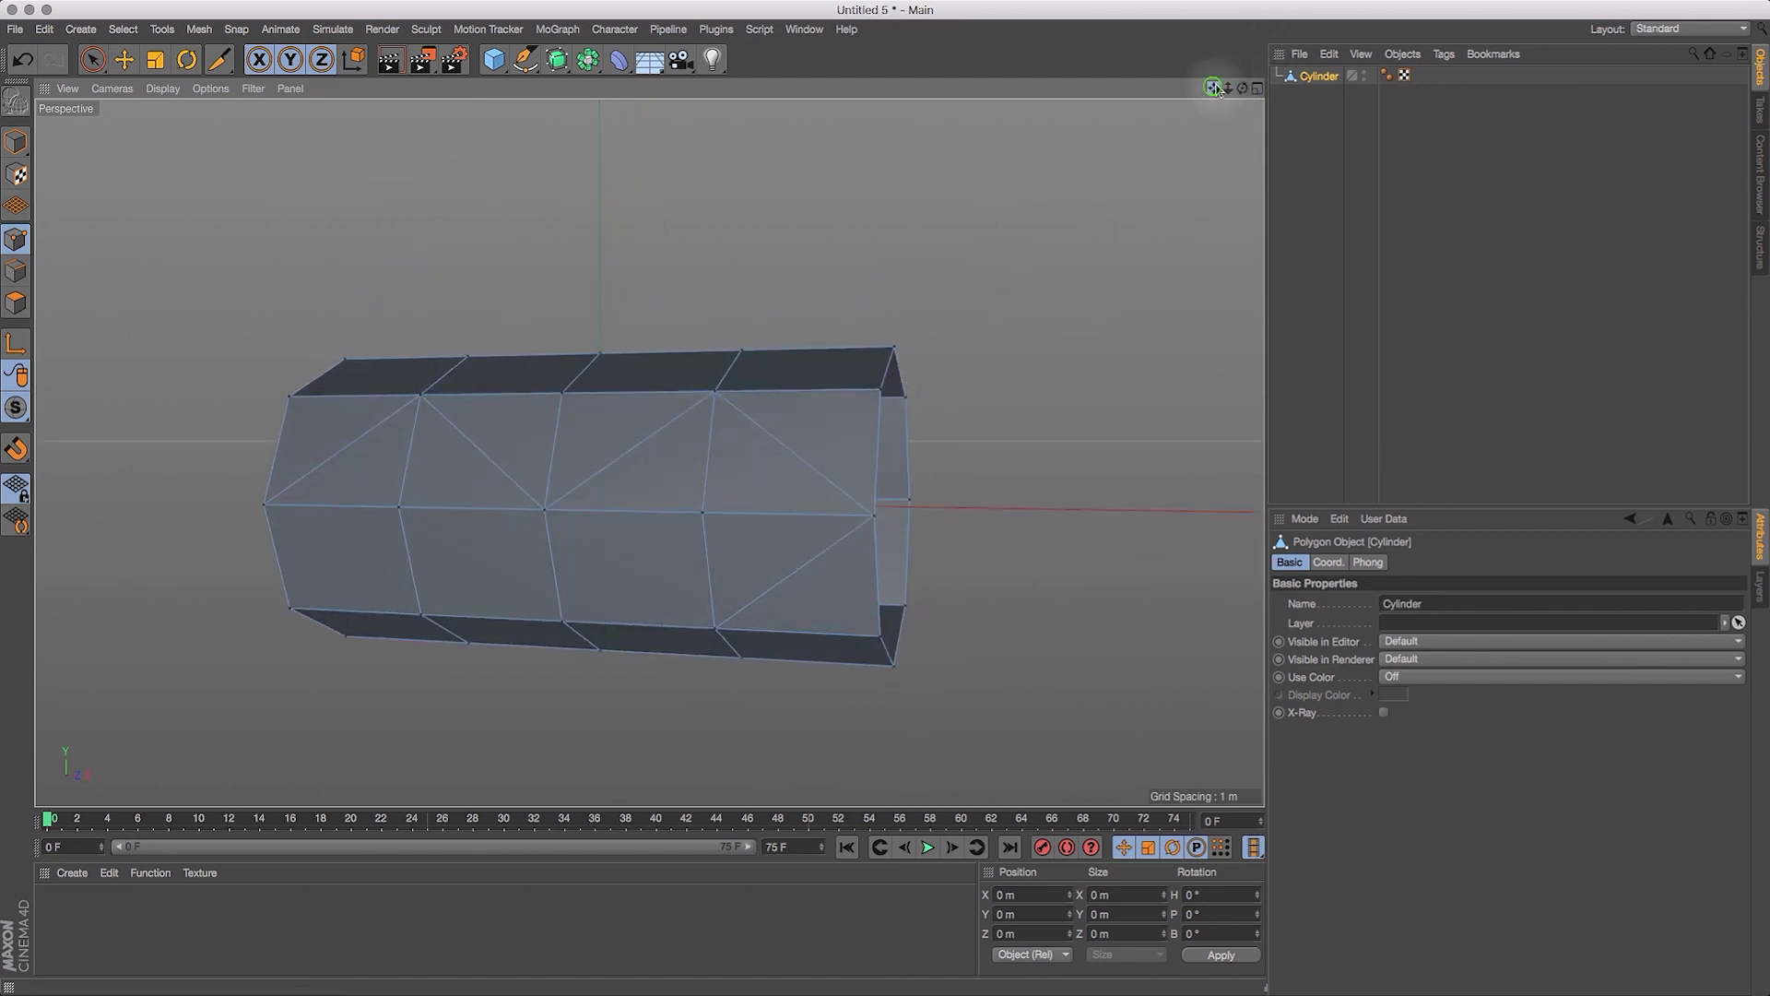
{"action": "left_click", "coordinate": [764, 581]}
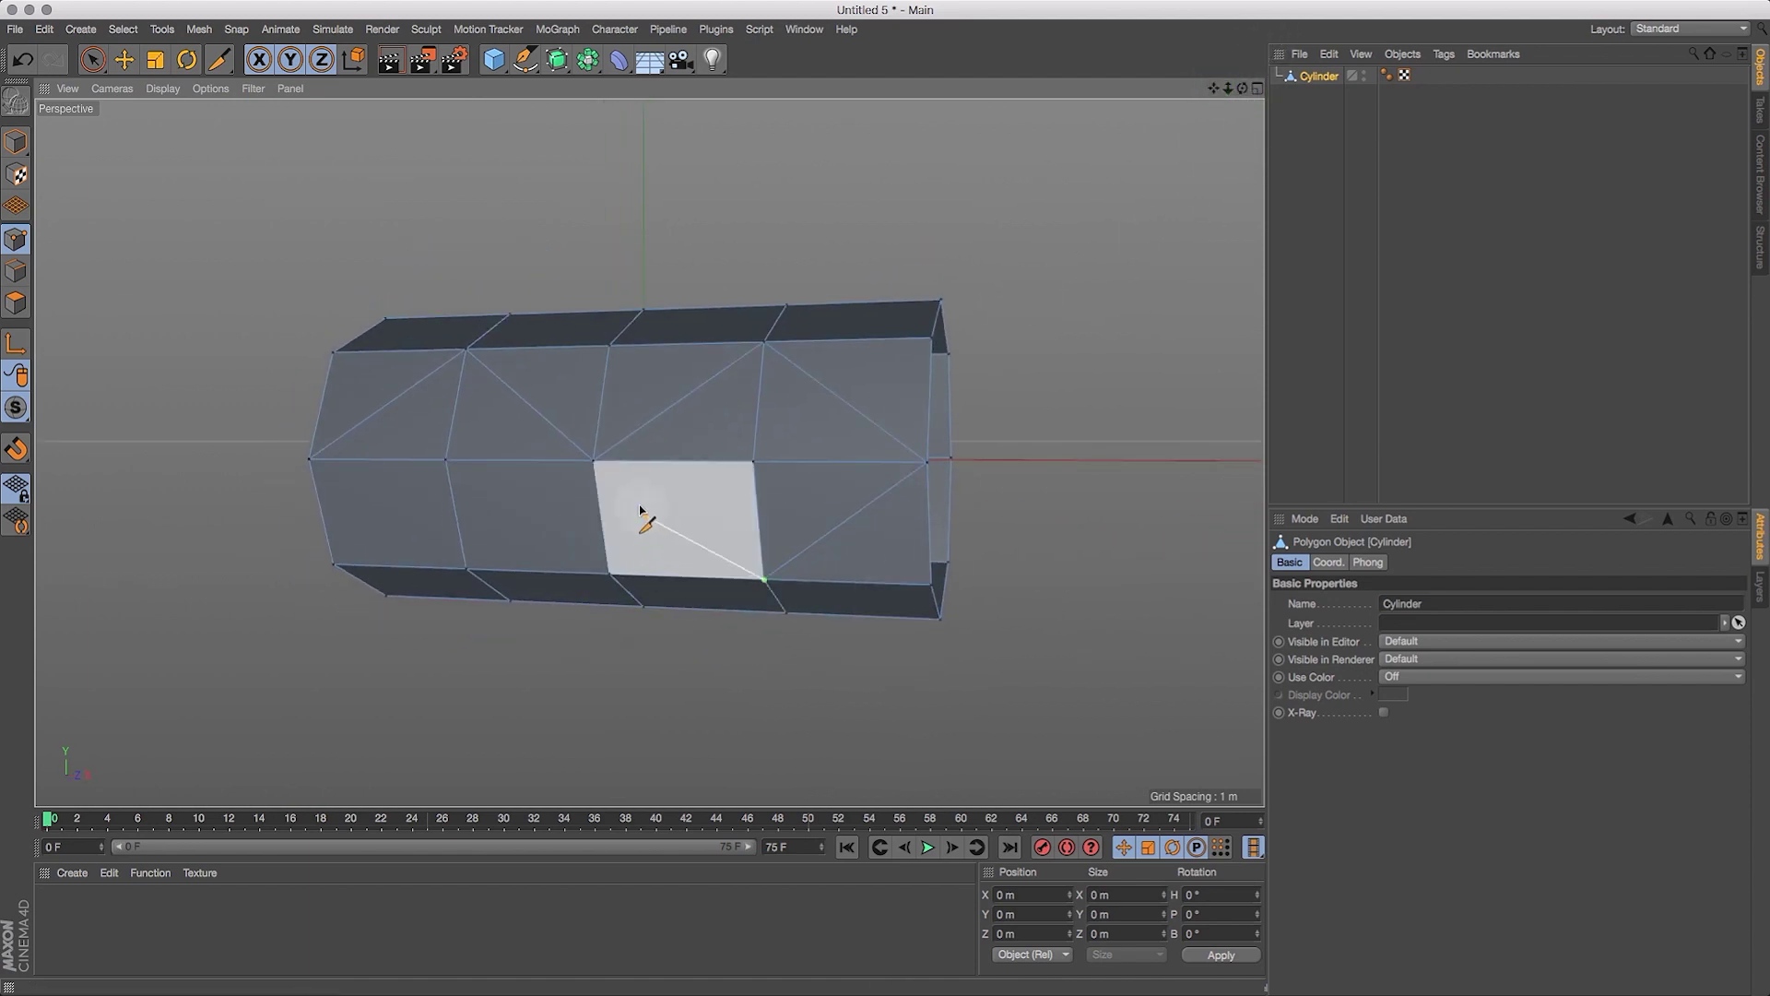
{"action": "left_click", "coordinate": [593, 463]}
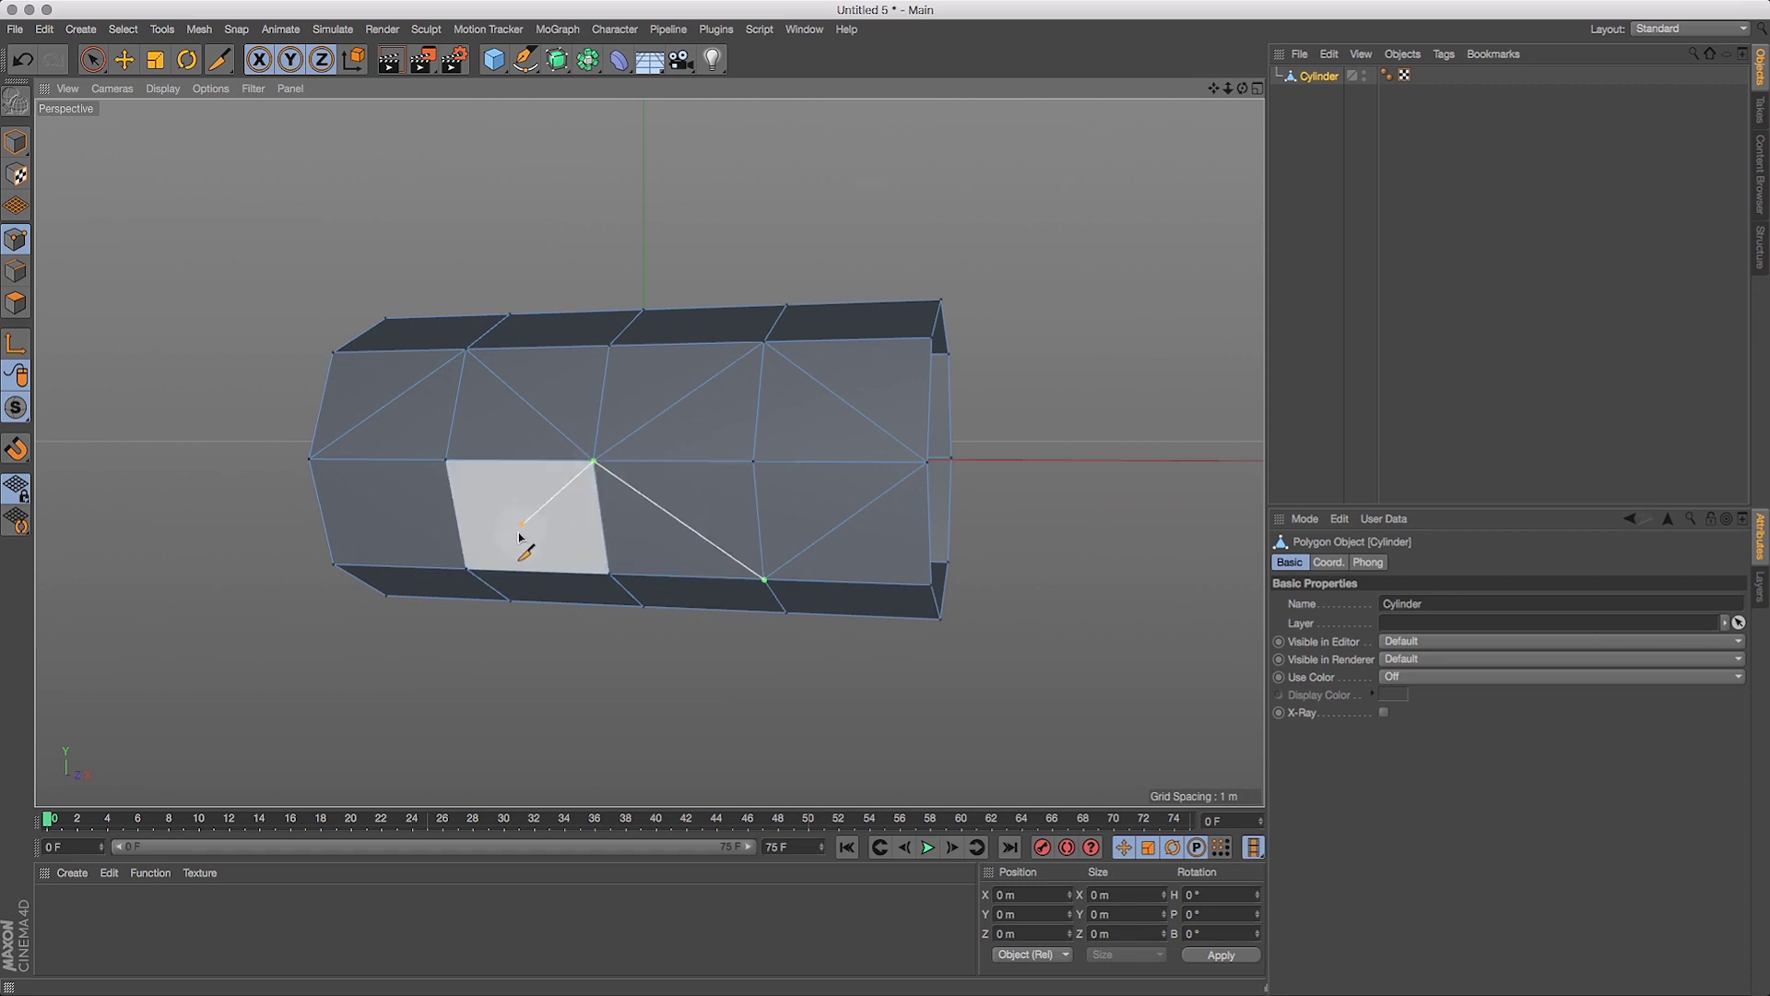
{"action": "left_click", "coordinate": [465, 569]}
{"action": "left_click", "coordinate": [309, 461]}
{"action": "key", "text": "Escape"}
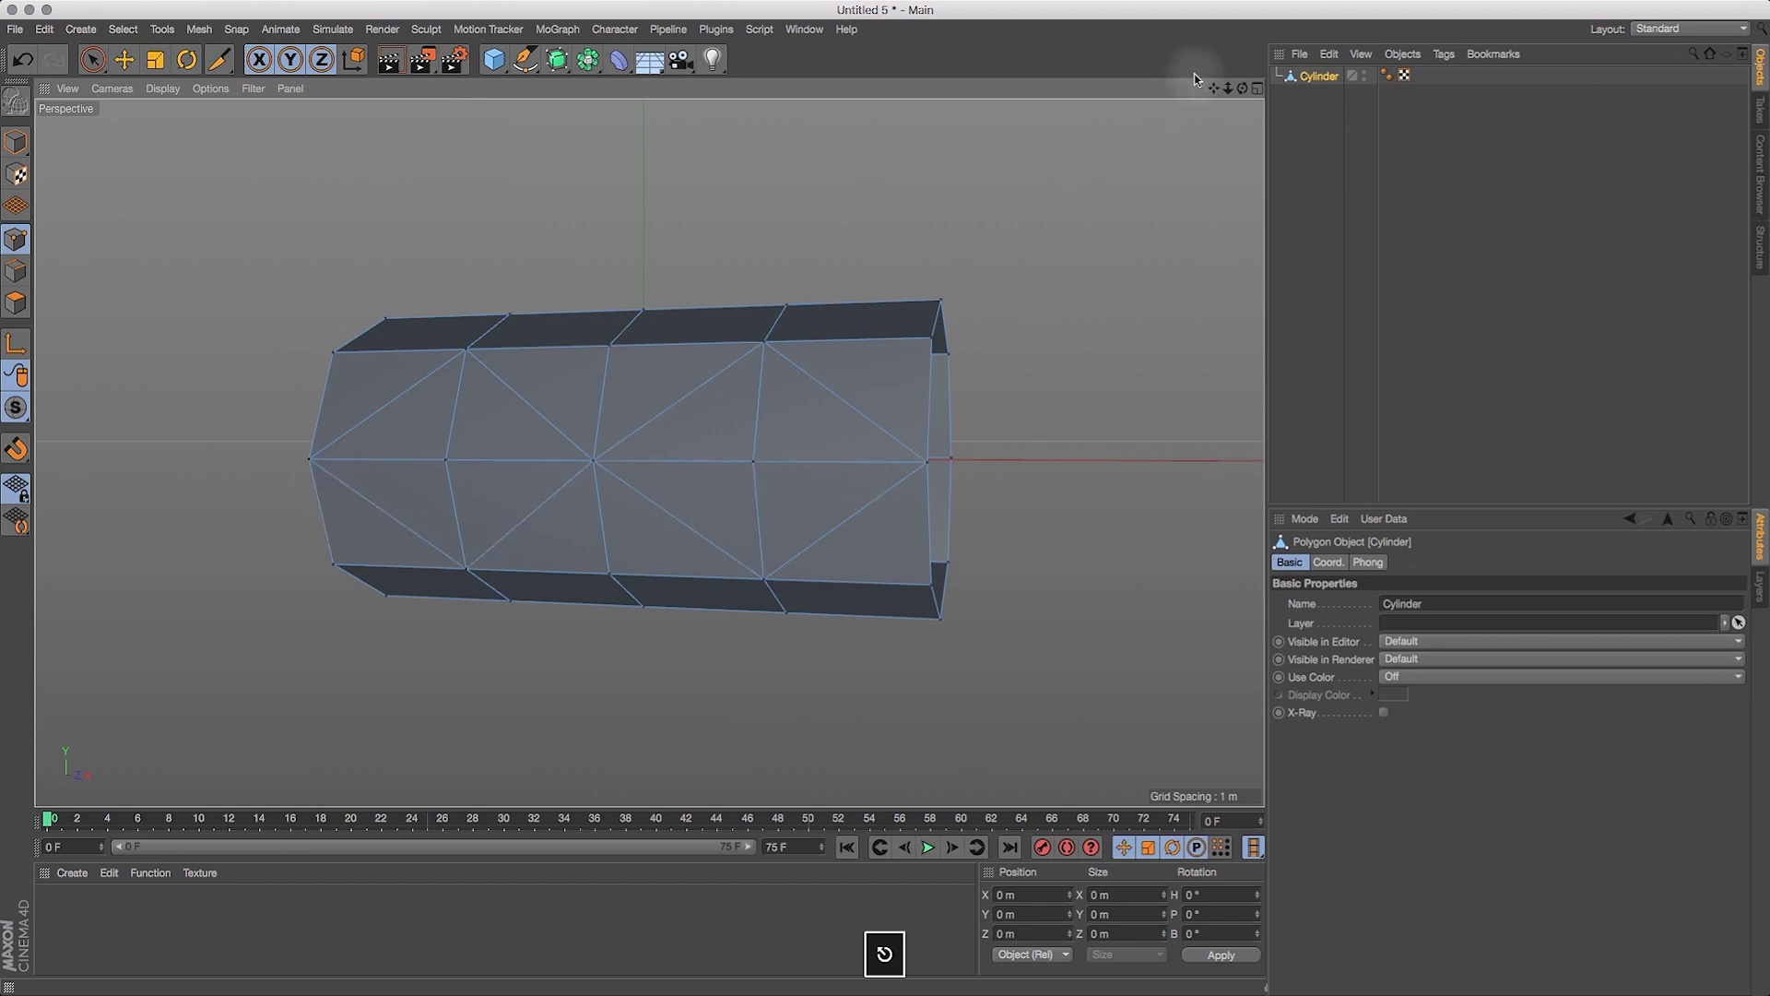
Line-cut zigzag diagonals along the next lower row of Cylinder faces, meeting the vertices of the neighbouring diagonals.
{"action": "left_click_drag", "start_coordinate": [1243, 88], "coordinate": [1173, 22]}
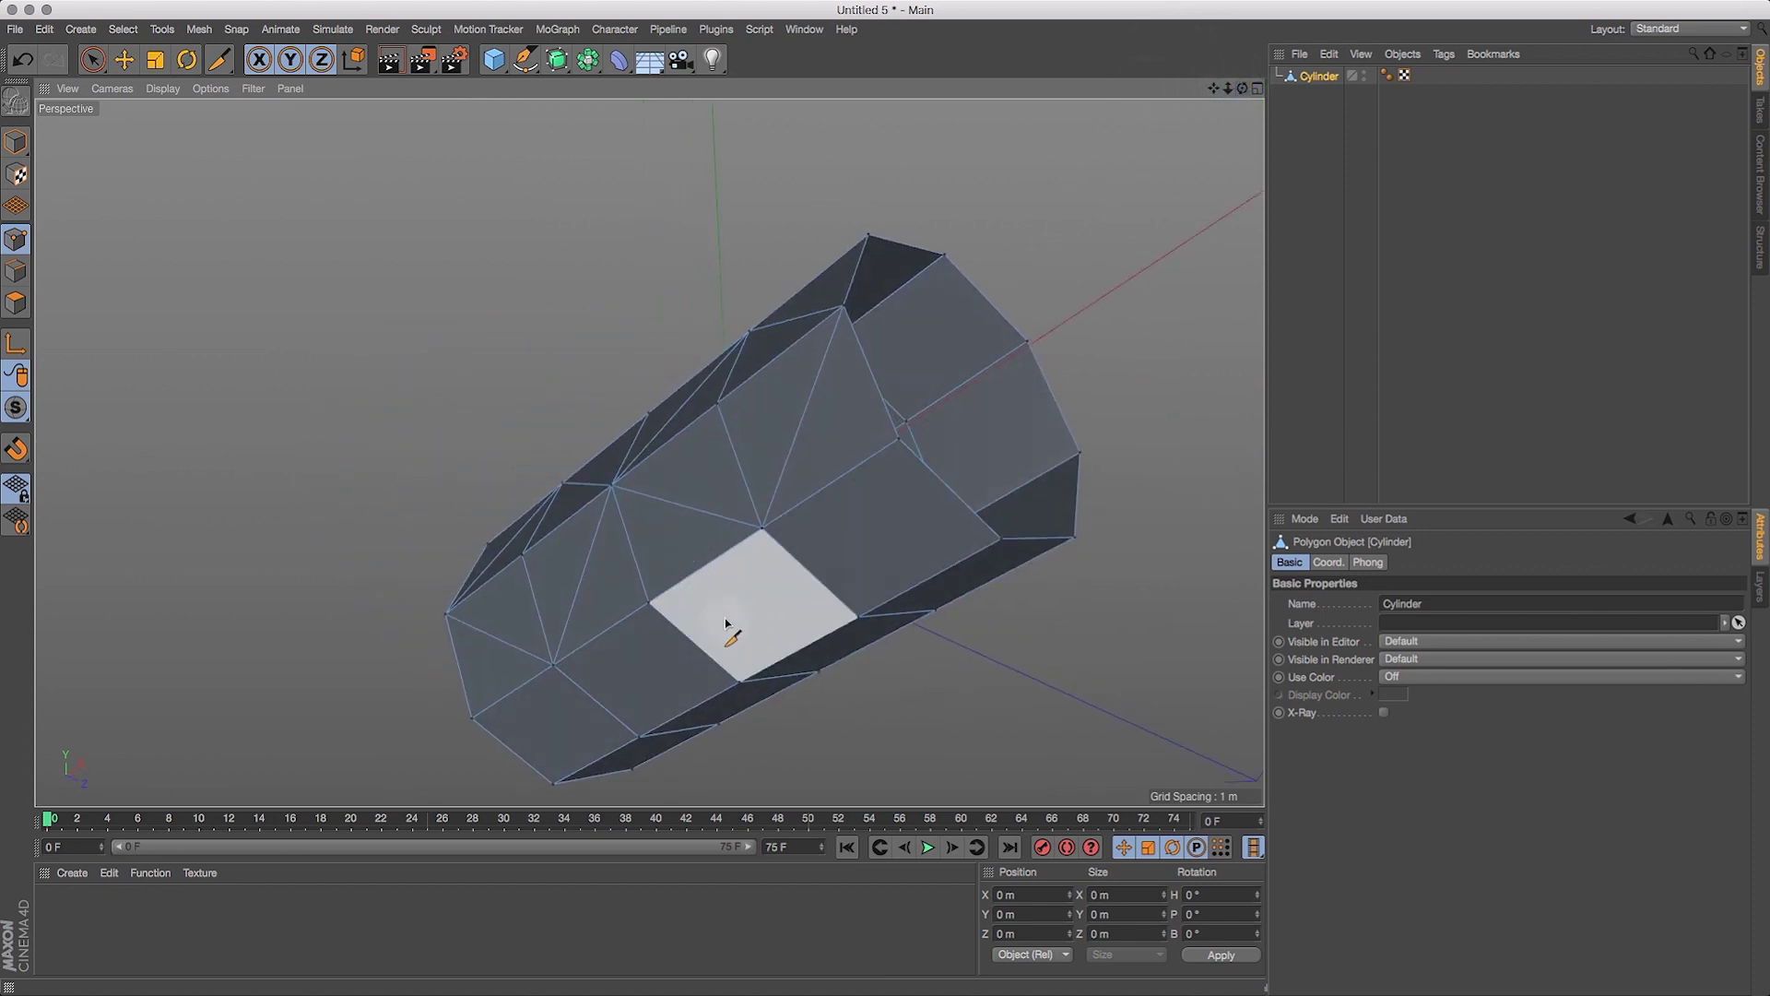
{"action": "left_click", "coordinate": [762, 530]}
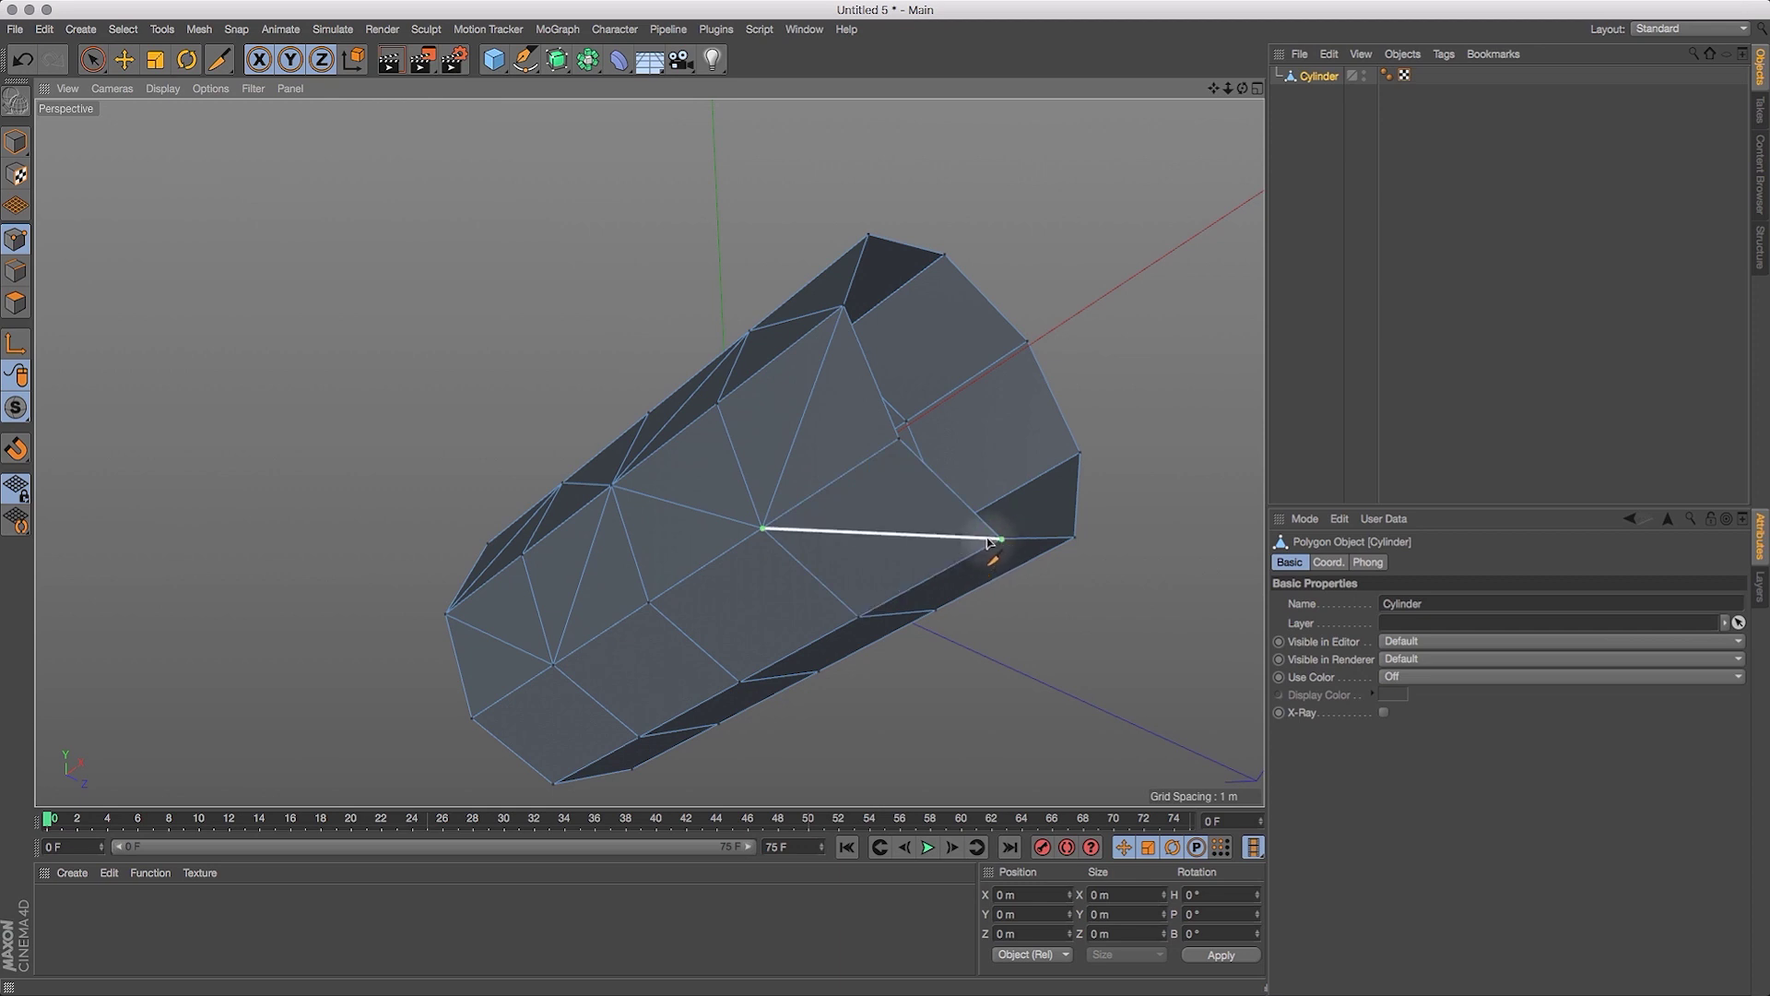
{"action": "left_click", "coordinate": [1000, 538]}
{"action": "left_click", "coordinate": [761, 531]}
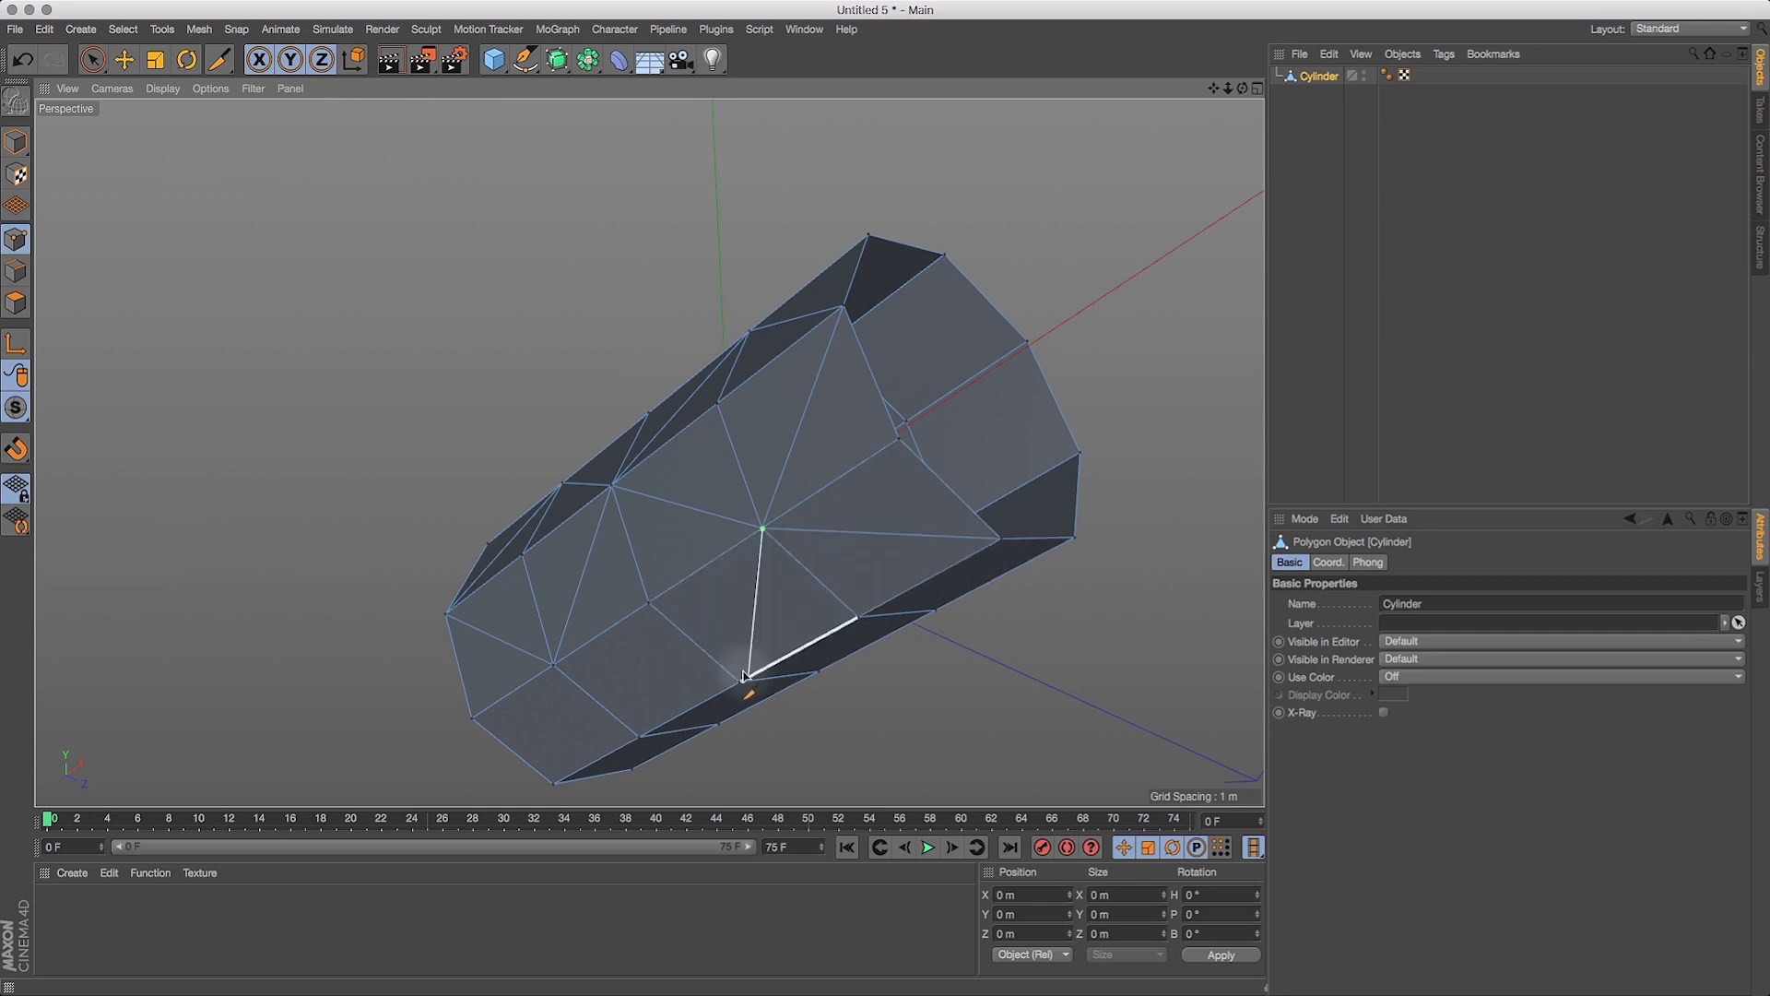
{"action": "left_click", "coordinate": [721, 697]}
{"action": "left_click", "coordinate": [555, 666]}
{"action": "key", "text": "Escape"}
Line-cut zigzag diagonals between opposite vertices along the Cylinder's underside row.
{"action": "left_click_drag", "start_coordinate": [1243, 89], "coordinate": [1105, 108]}
{"action": "left_click", "coordinate": [690, 417]}
{"action": "left_click", "coordinate": [909, 436]}
{"action": "left_click", "coordinate": [840, 607]}
{"action": "left_click", "coordinate": [998, 606]}
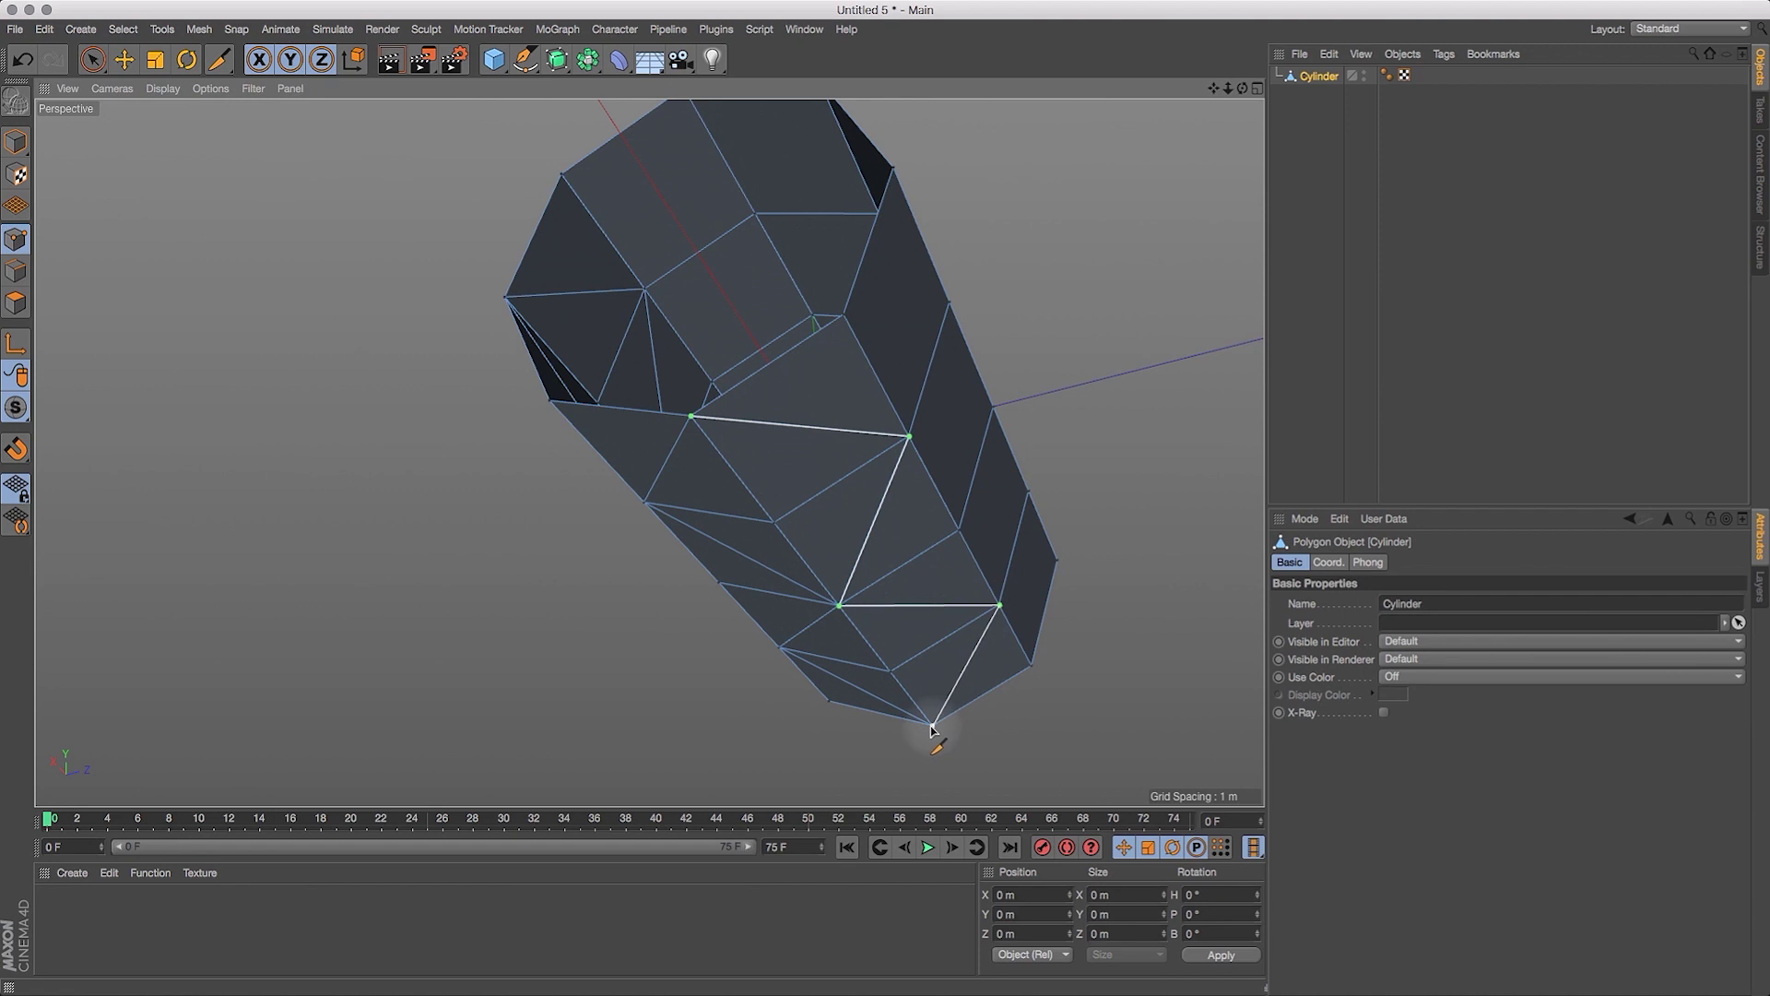
{"action": "key", "text": "Escape"}
Line-cut a closed zigzag of diagonals across the two adjacent side rows on the Cylinder's far side, forming diamonds.
{"action": "left_click_drag", "start_coordinate": [1241, 88], "coordinate": [1078, 170]}
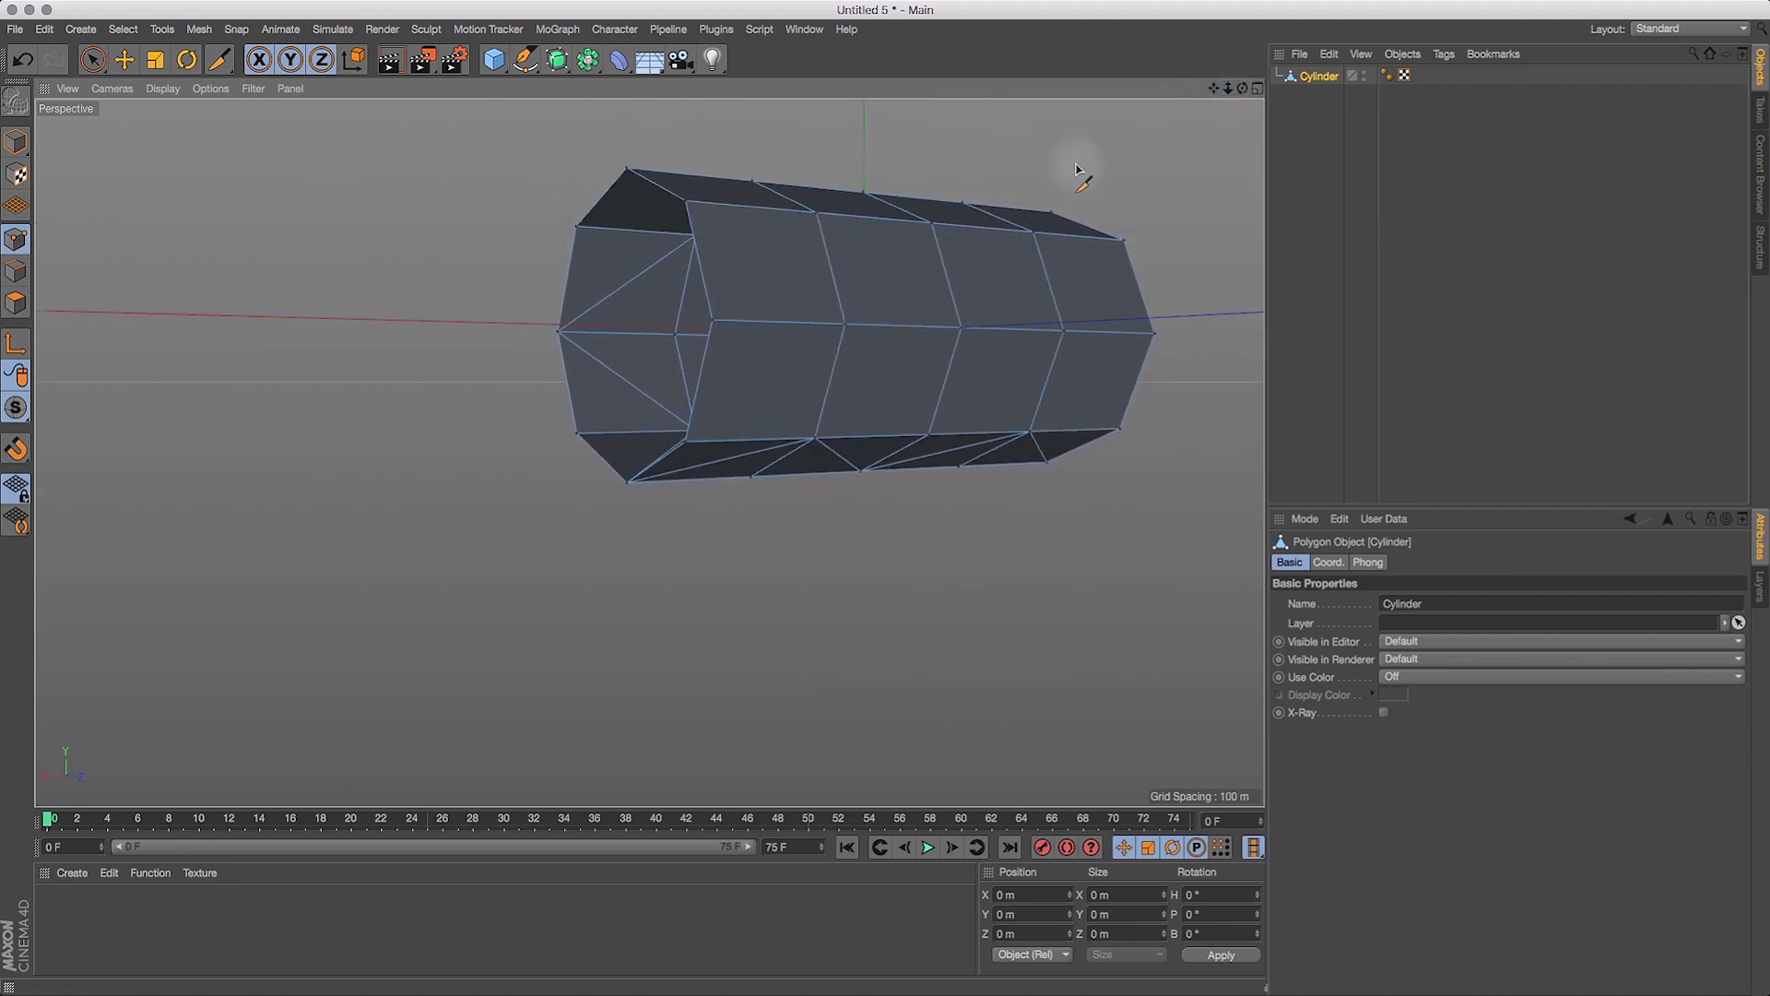
{"action": "left_click", "coordinate": [713, 322]}
{"action": "left_click", "coordinate": [817, 438]}
{"action": "left_click", "coordinate": [962, 329]}
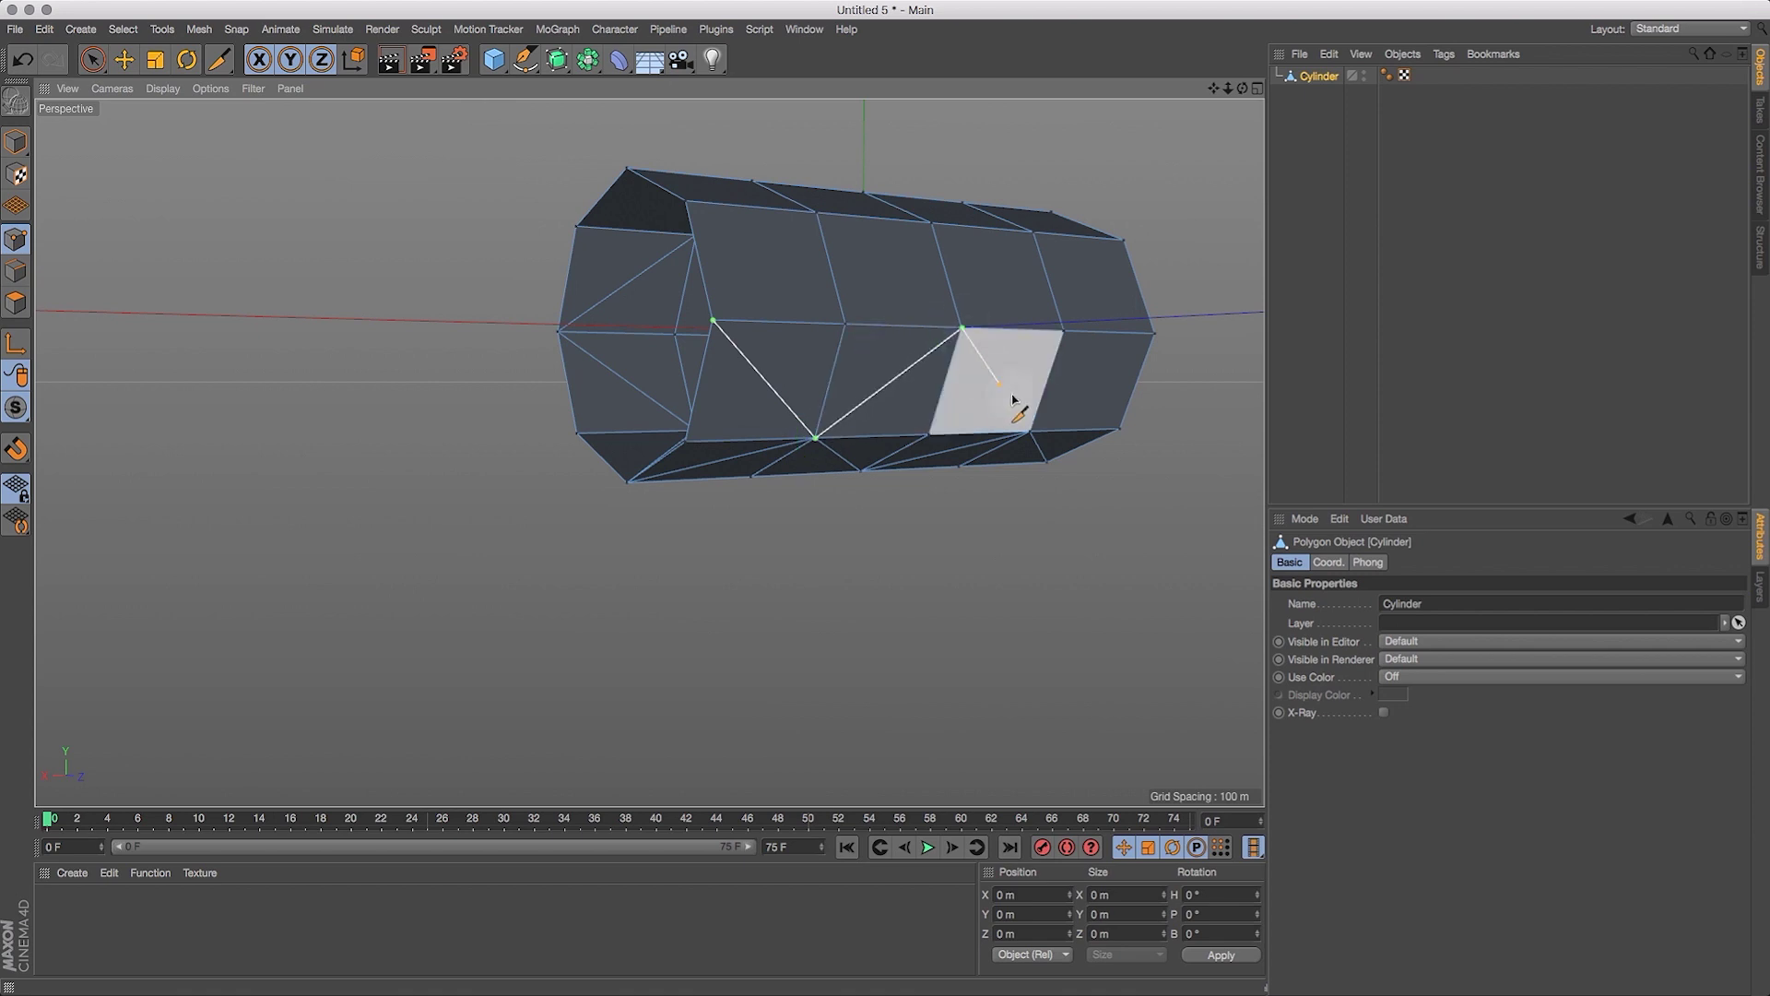
{"action": "left_click", "coordinate": [1051, 422]}
{"action": "left_click", "coordinate": [1155, 336]}
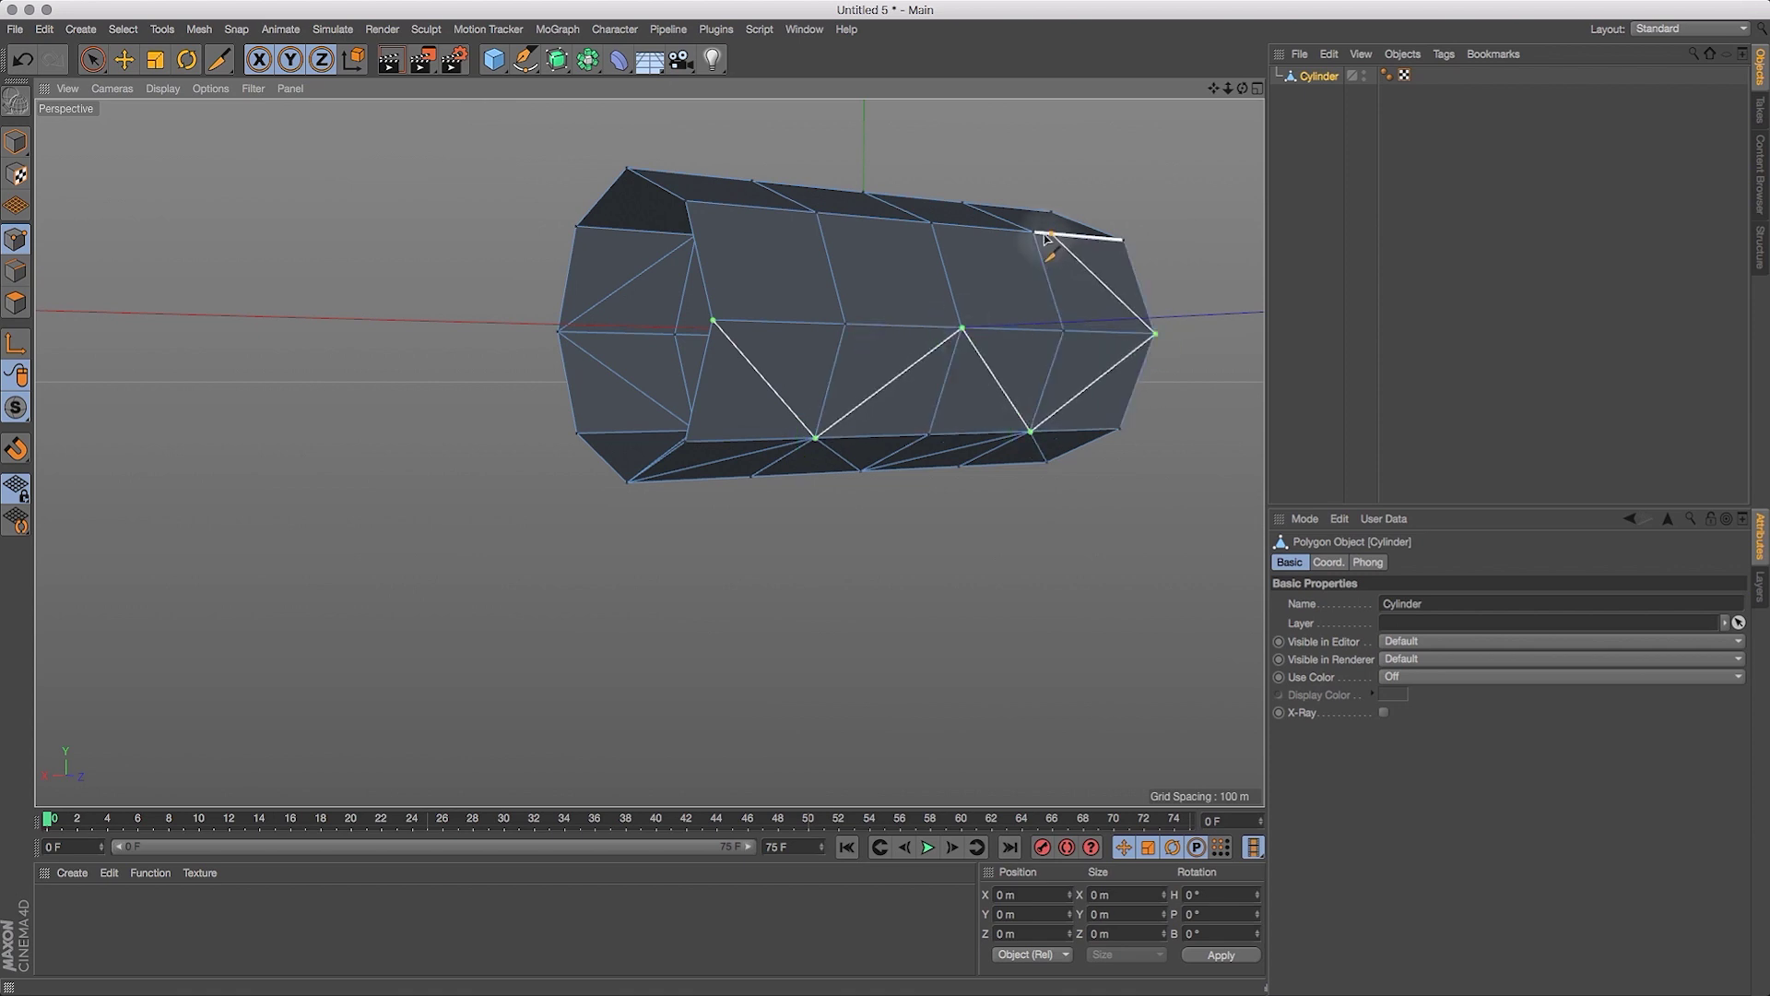
{"action": "left_click", "coordinate": [1032, 233]}
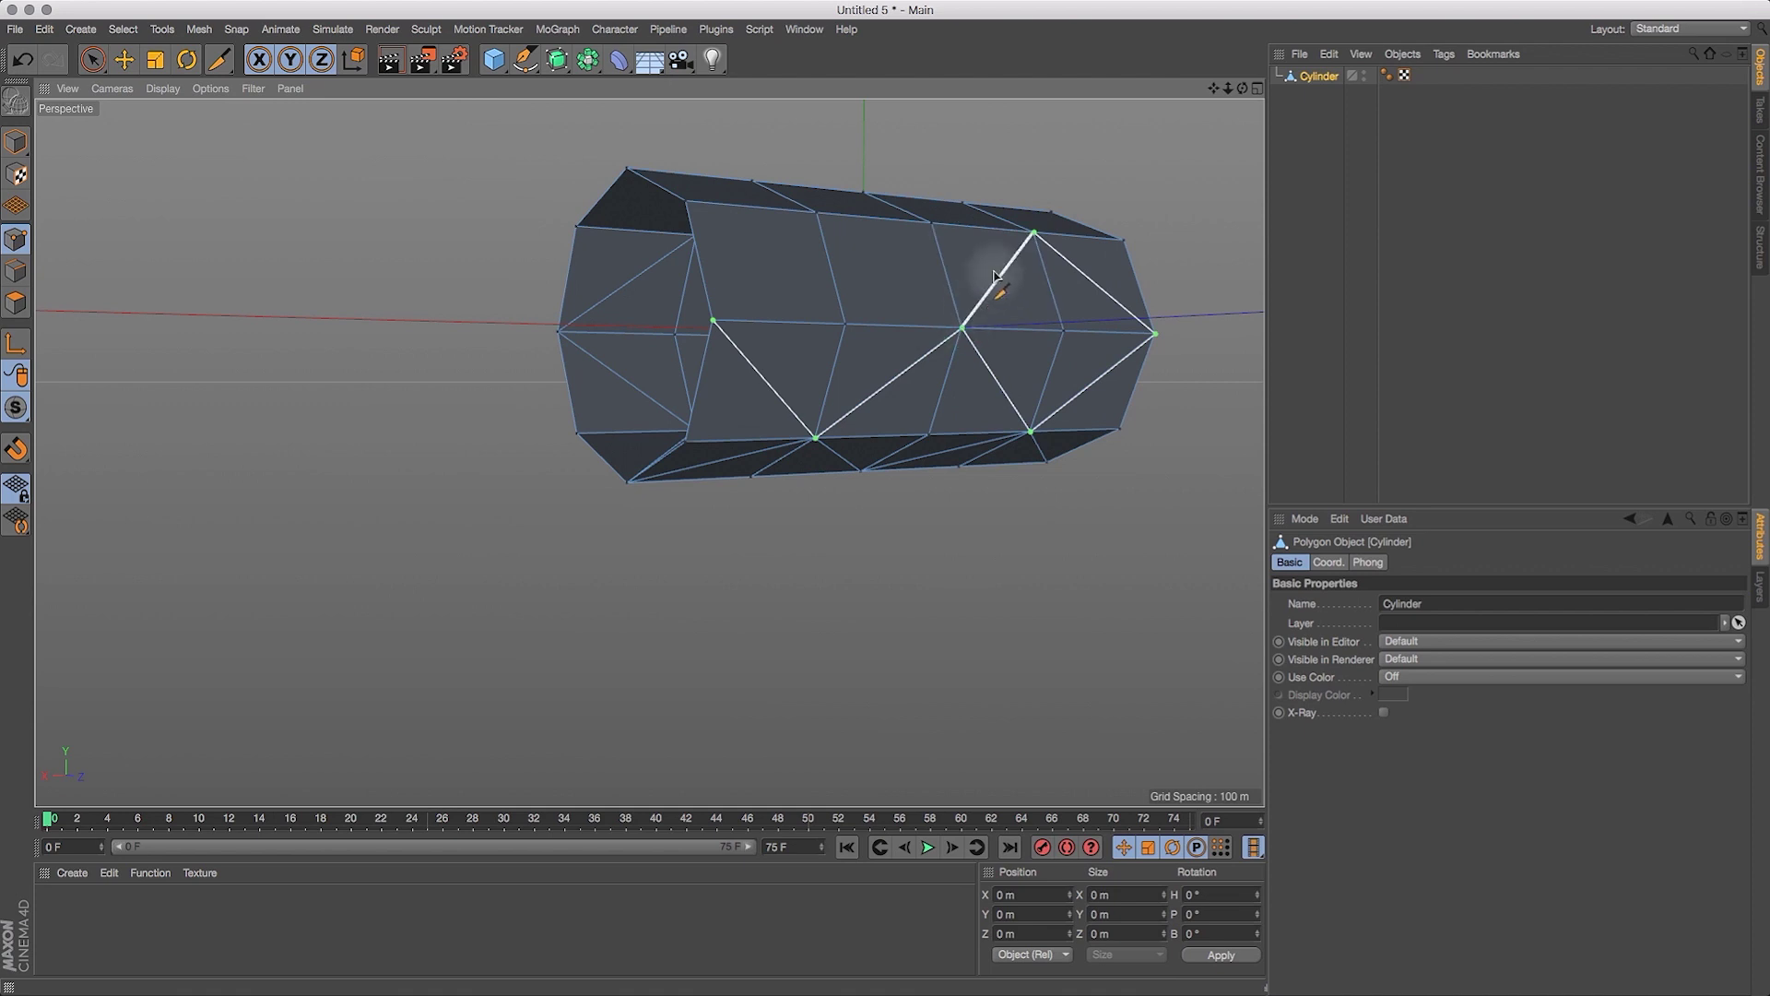
{"action": "left_click", "coordinate": [957, 276]}
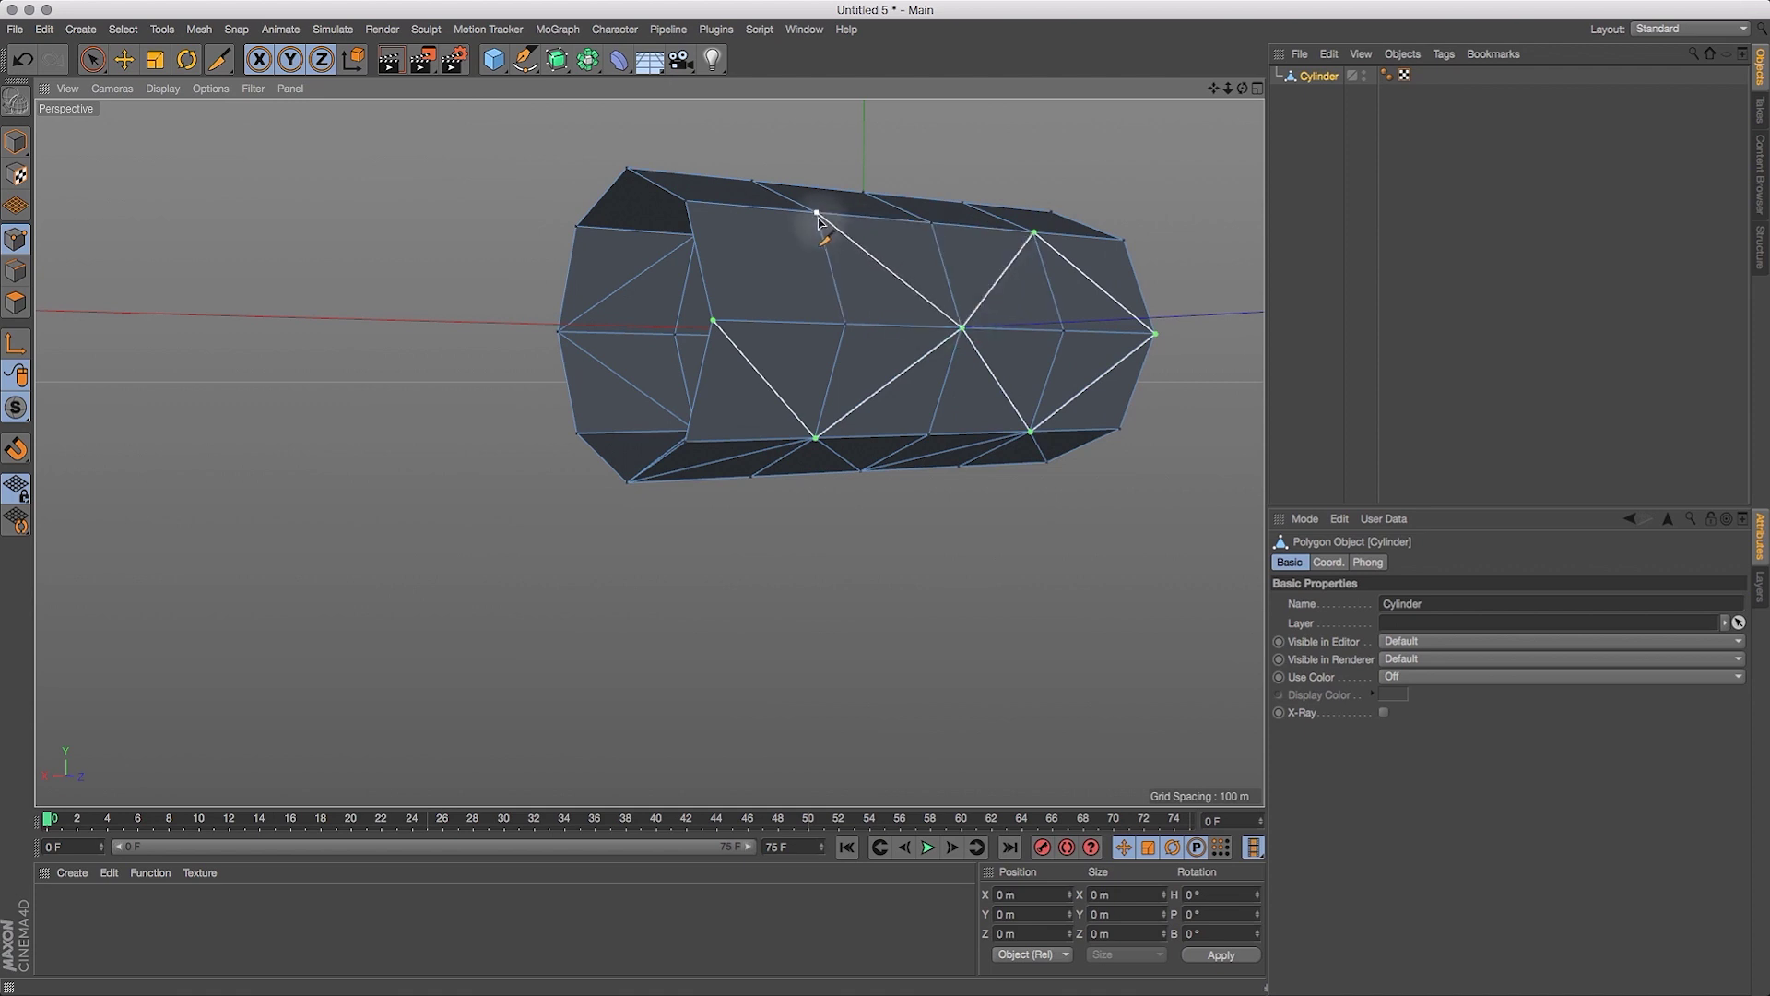
{"action": "left_click", "coordinate": [817, 214]}
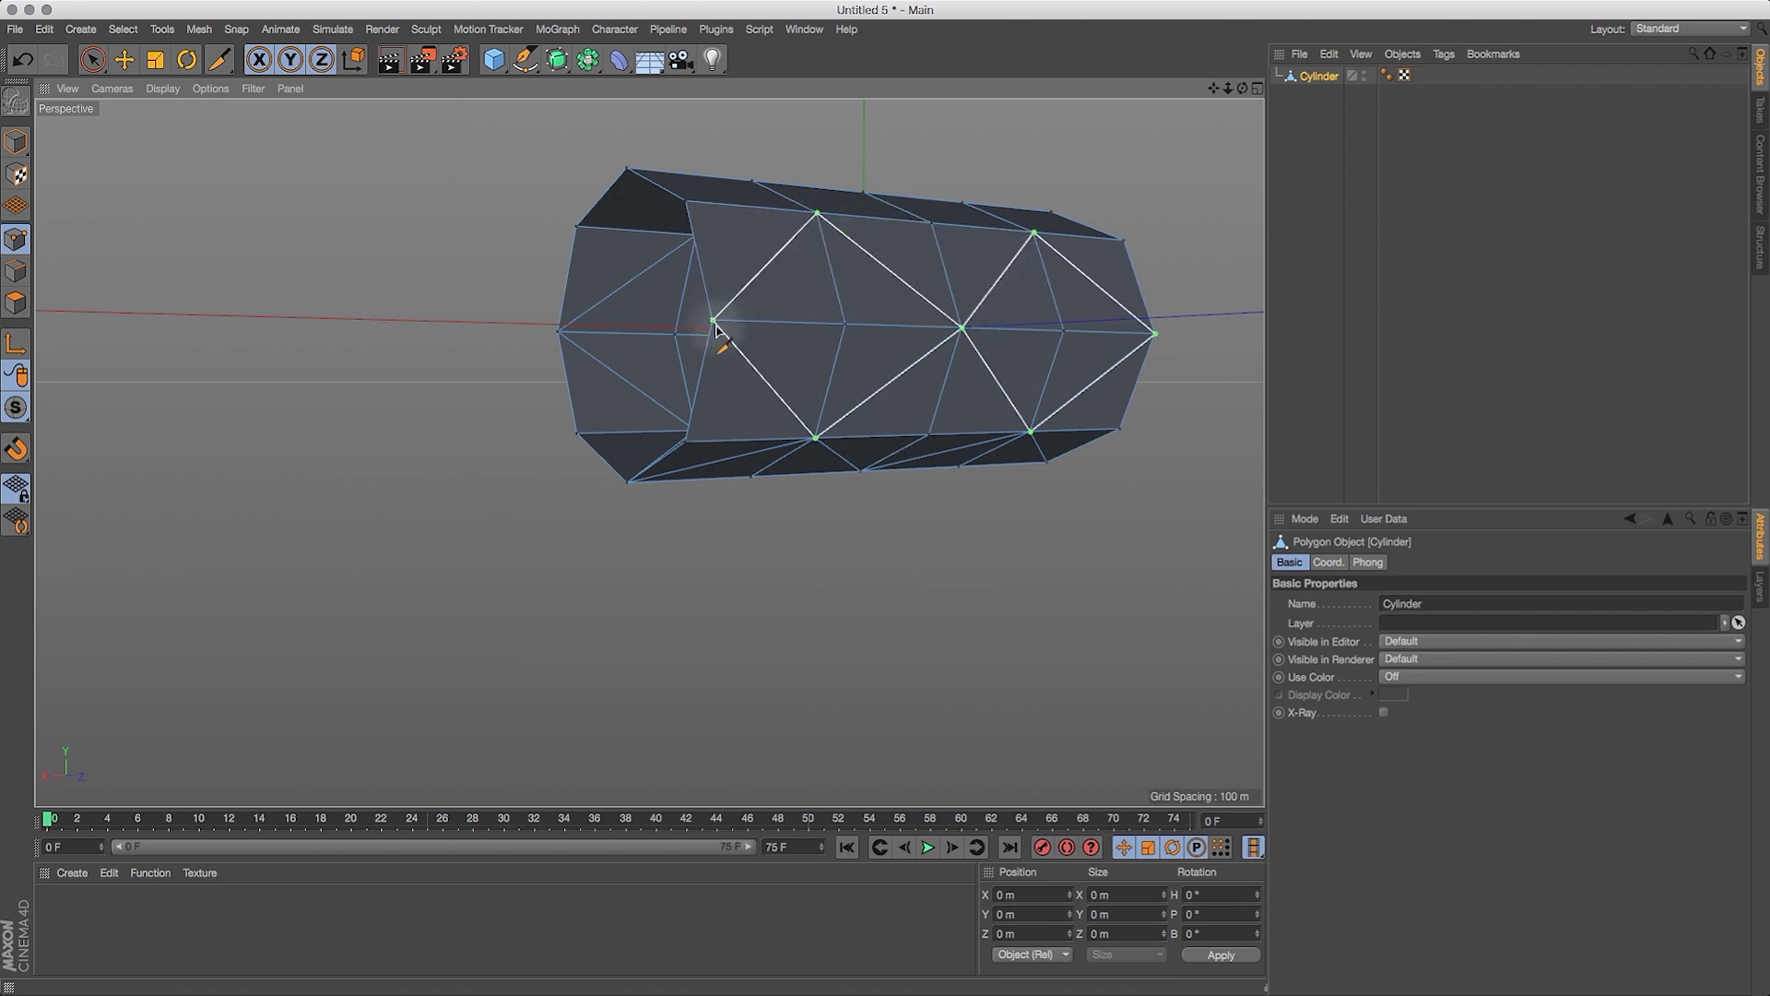
{"action": "left_click", "coordinate": [716, 326]}
In edge mode, use Live Selection to select alternate top cross edges and the truss diagonals and struts on the two near side rows.
{"action": "left_click_drag", "start_coordinate": [1242, 87], "coordinate": [1426, 130]}
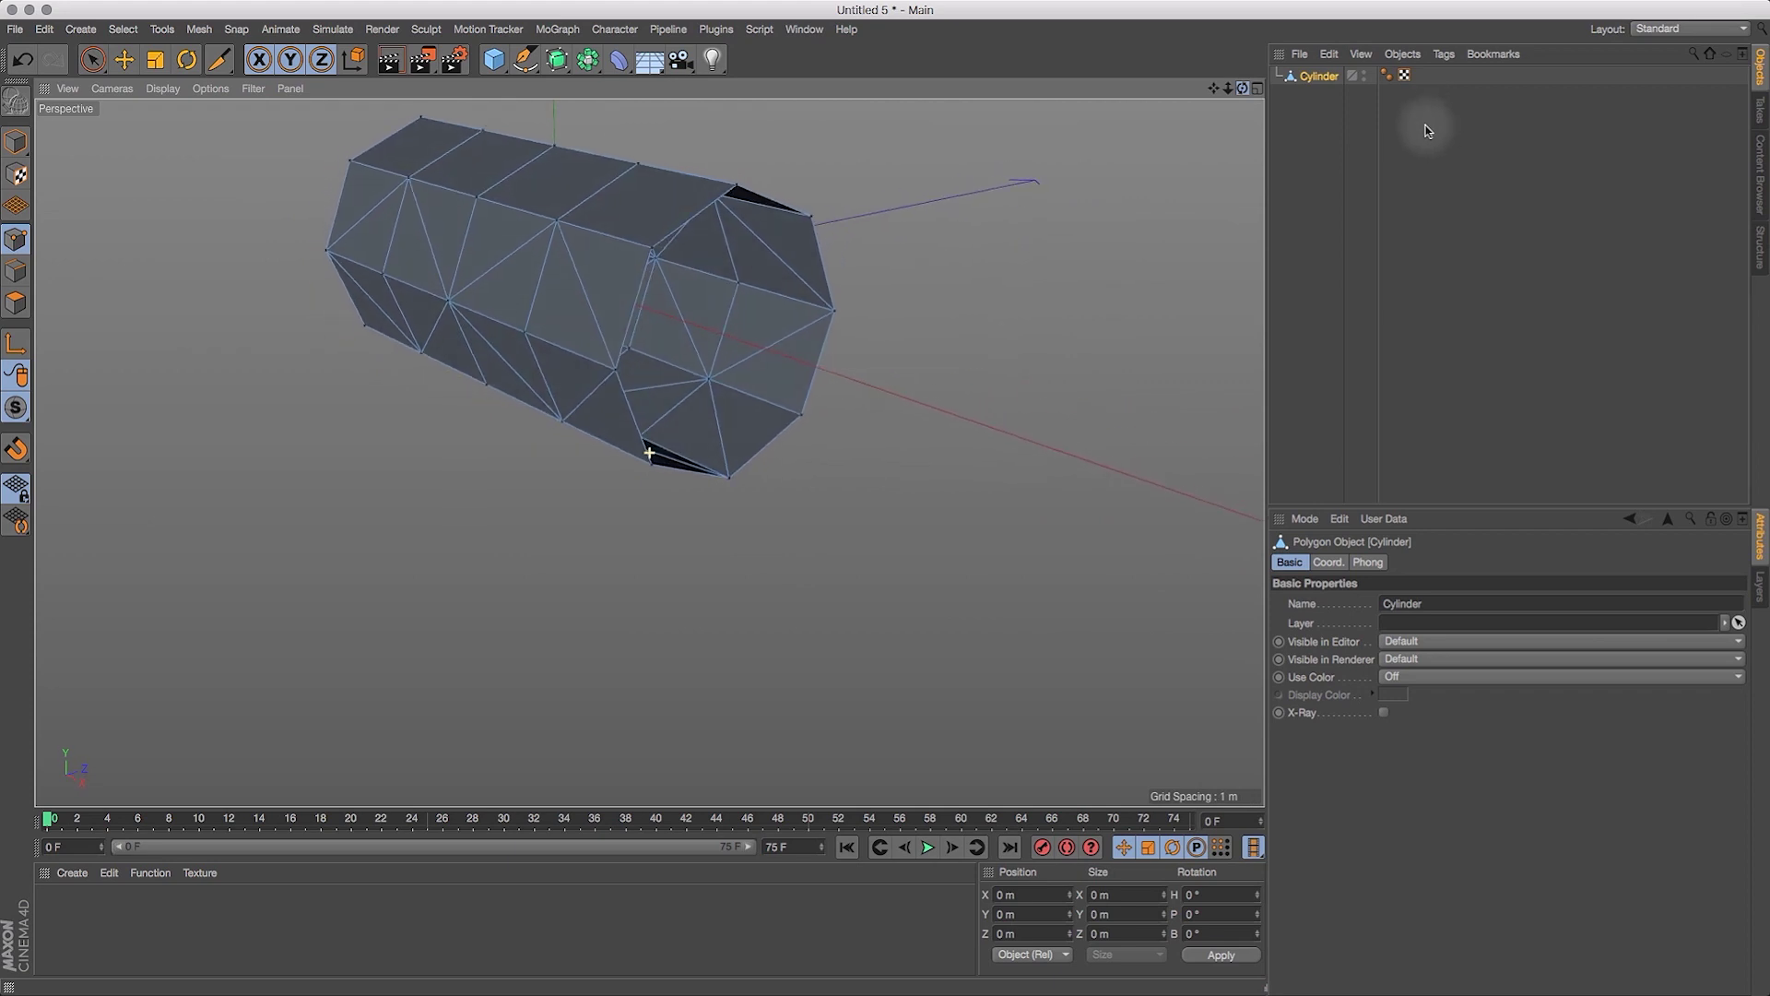
{"action": "left_click_drag", "start_coordinate": [1243, 89], "coordinate": [1155, 129]}
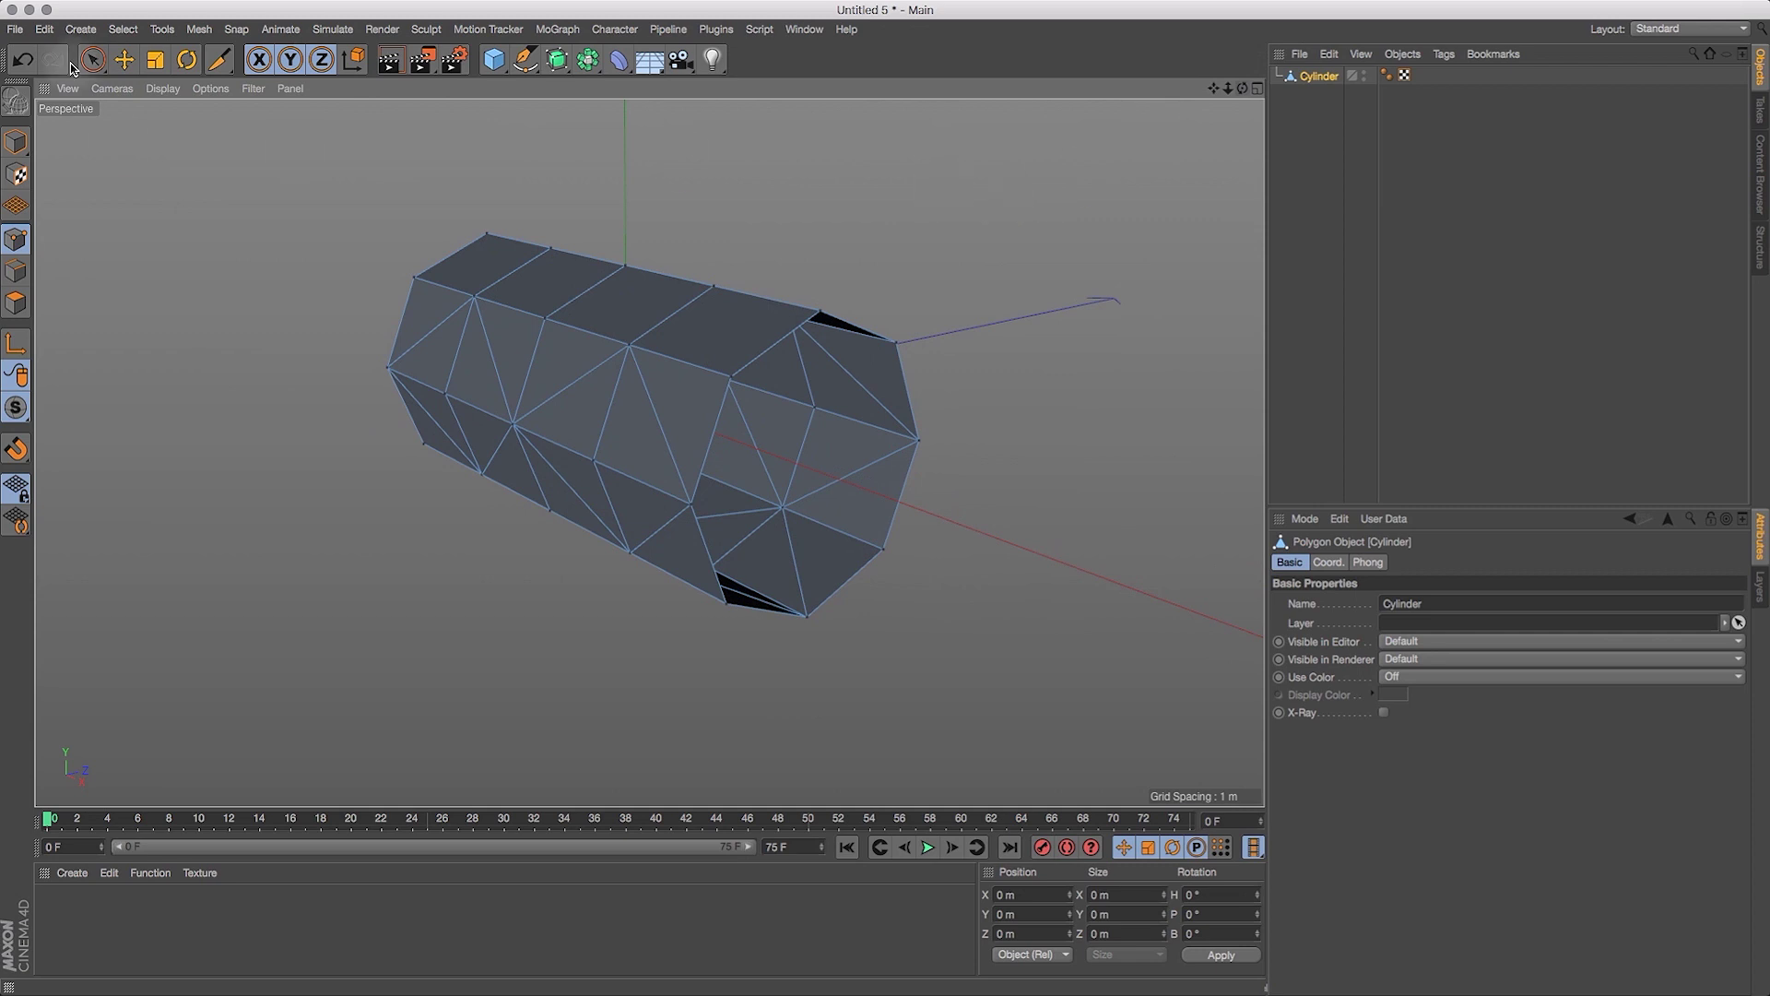
{"action": "left_click_drag", "start_coordinate": [96, 59], "coordinate": [152, 82]}
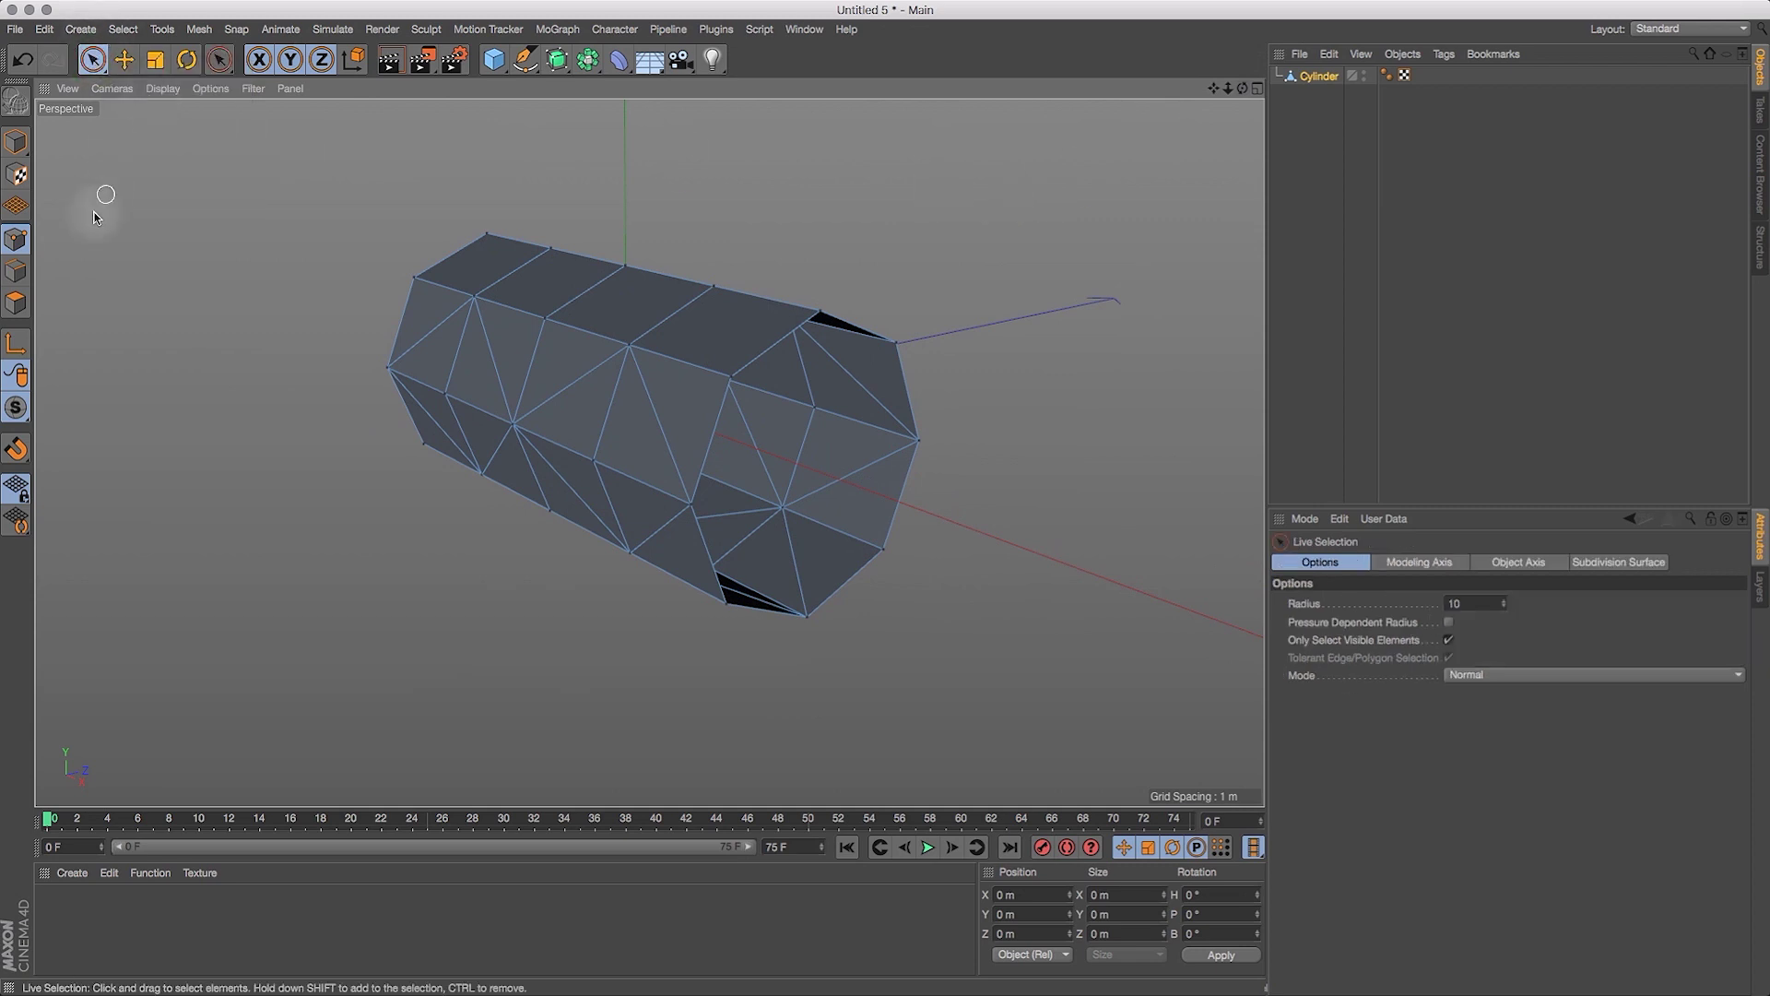
{"action": "left_click", "coordinate": [14, 273]}
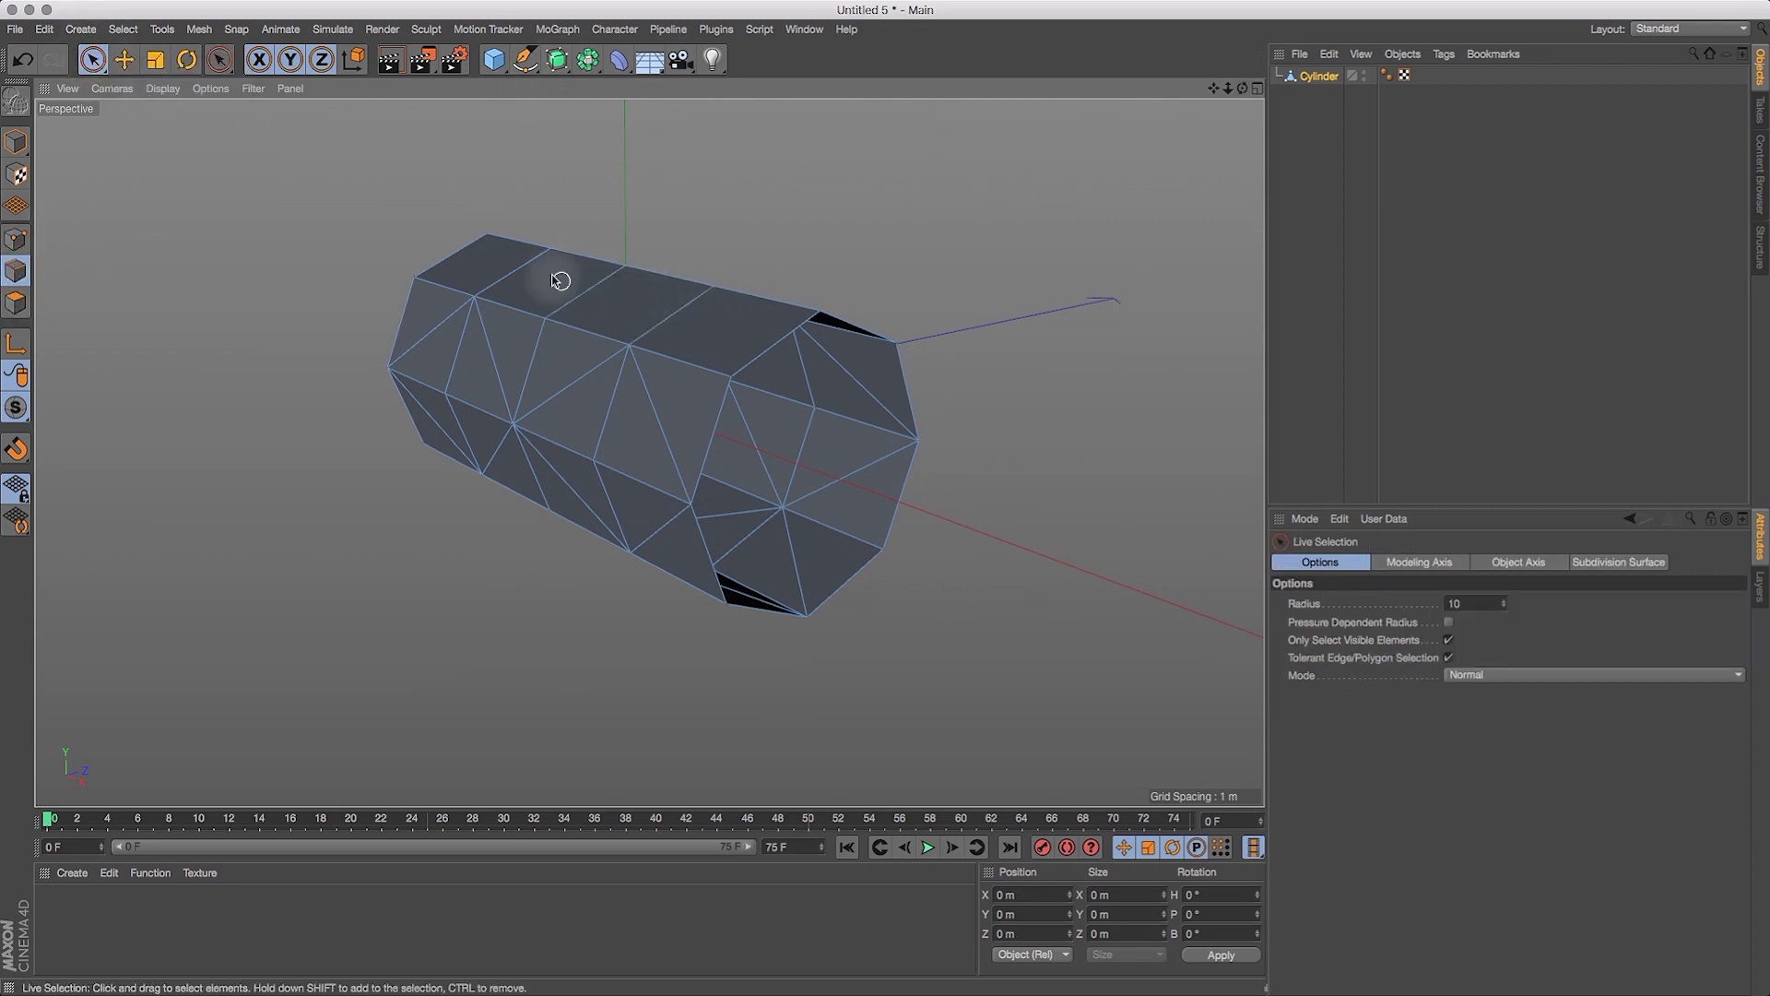
{"action": "left_click", "coordinate": [512, 274]}
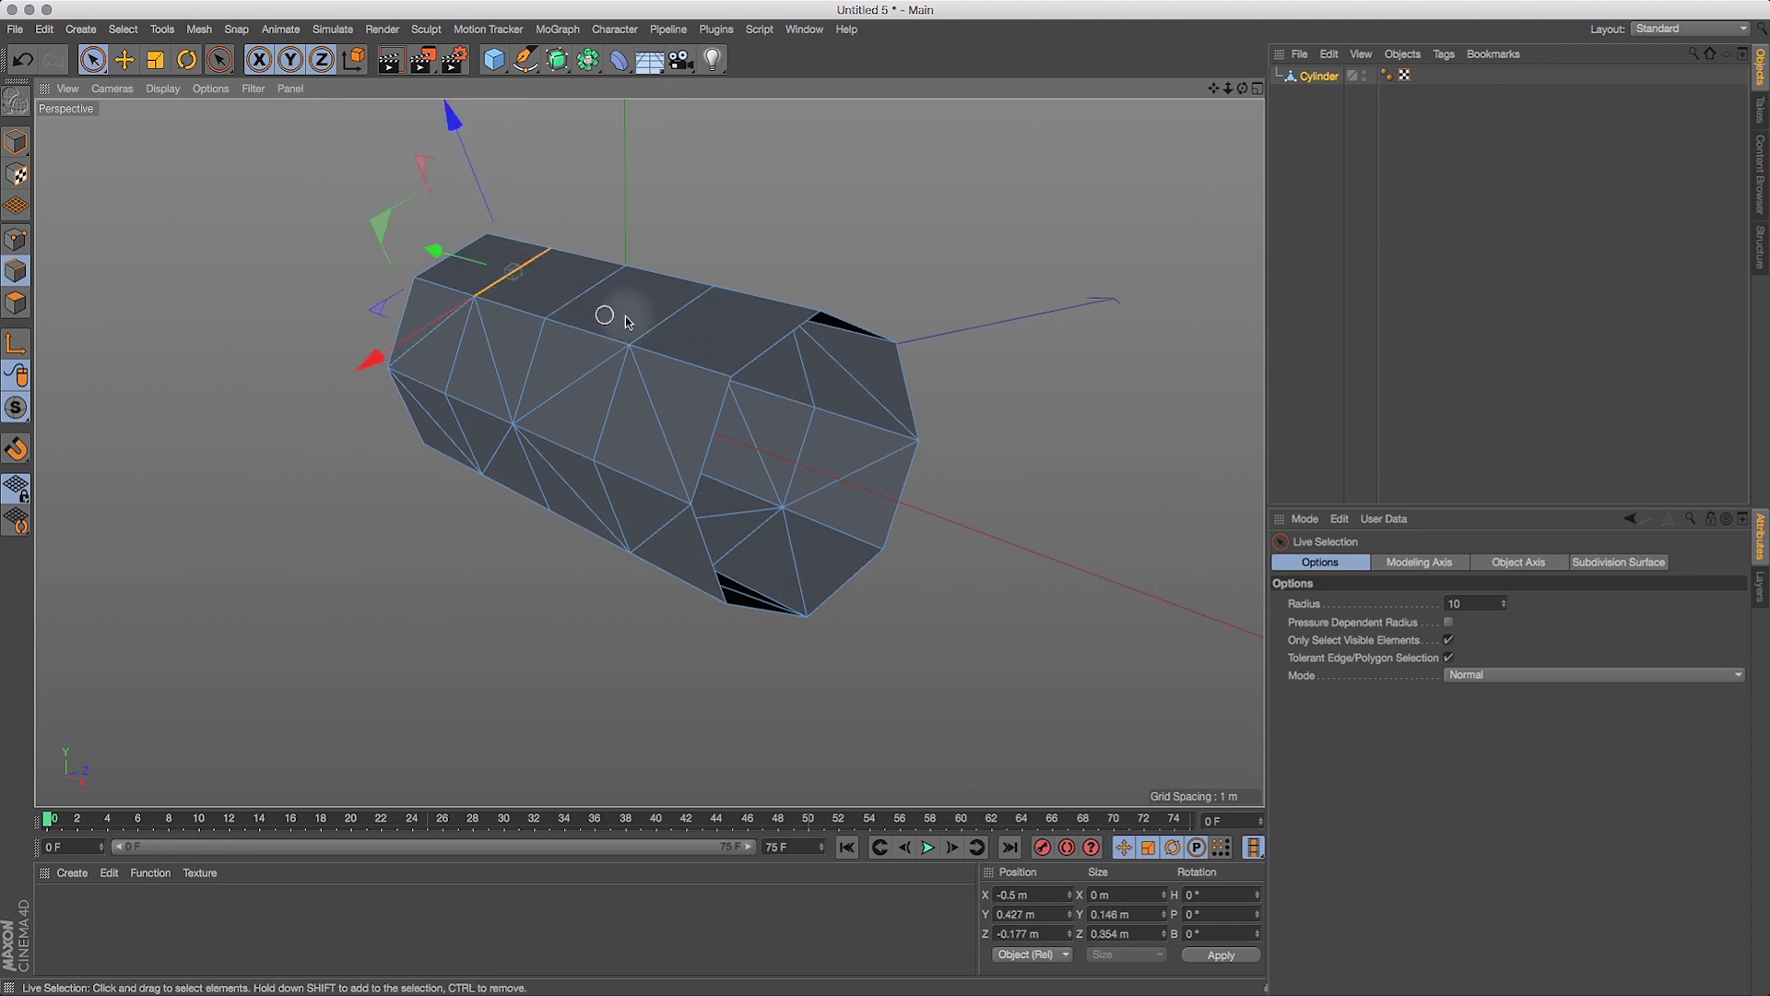
{"action": "left_click", "coordinate": [673, 317], "text": "shift"}
{"action": "left_click", "coordinate": [625, 380], "text": "shift"}
{"action": "left_click_drag", "start_coordinate": [656, 382], "coordinate": [658, 384], "text": "shift"}
{"action": "left_click", "coordinate": [668, 444], "text": "shift"}
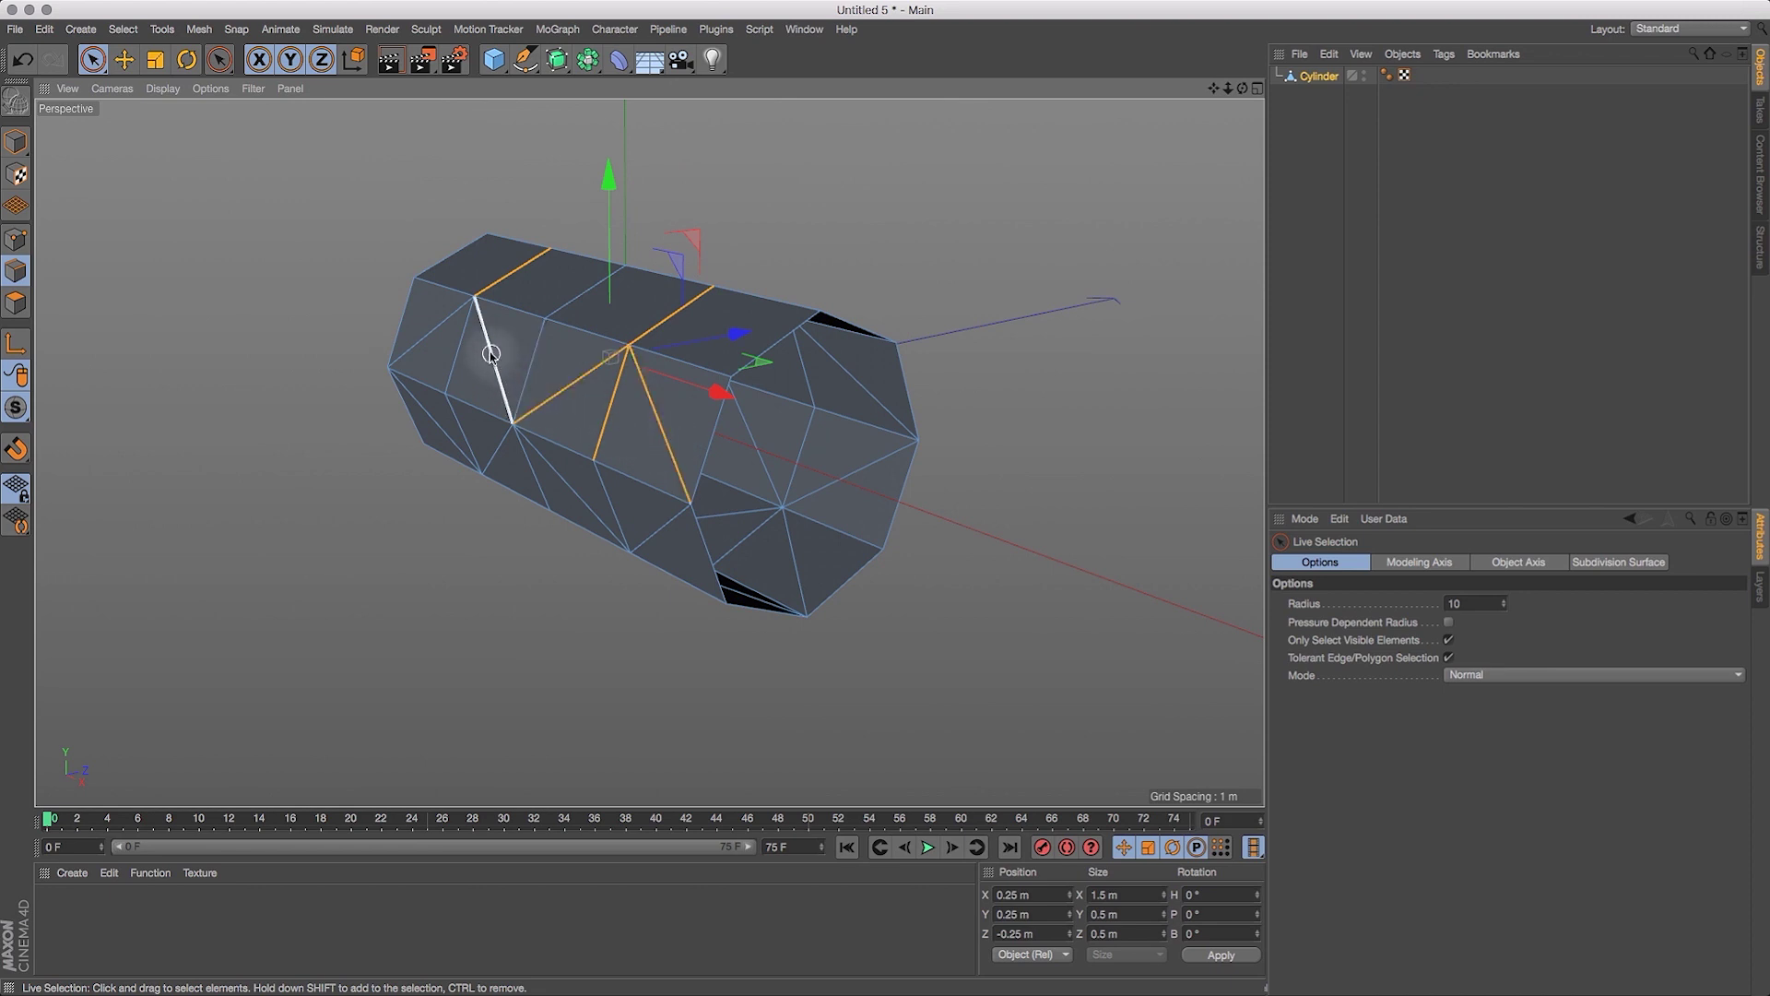
{"action": "left_click_drag", "start_coordinate": [434, 327], "coordinate": [490, 344], "text": "shift"}
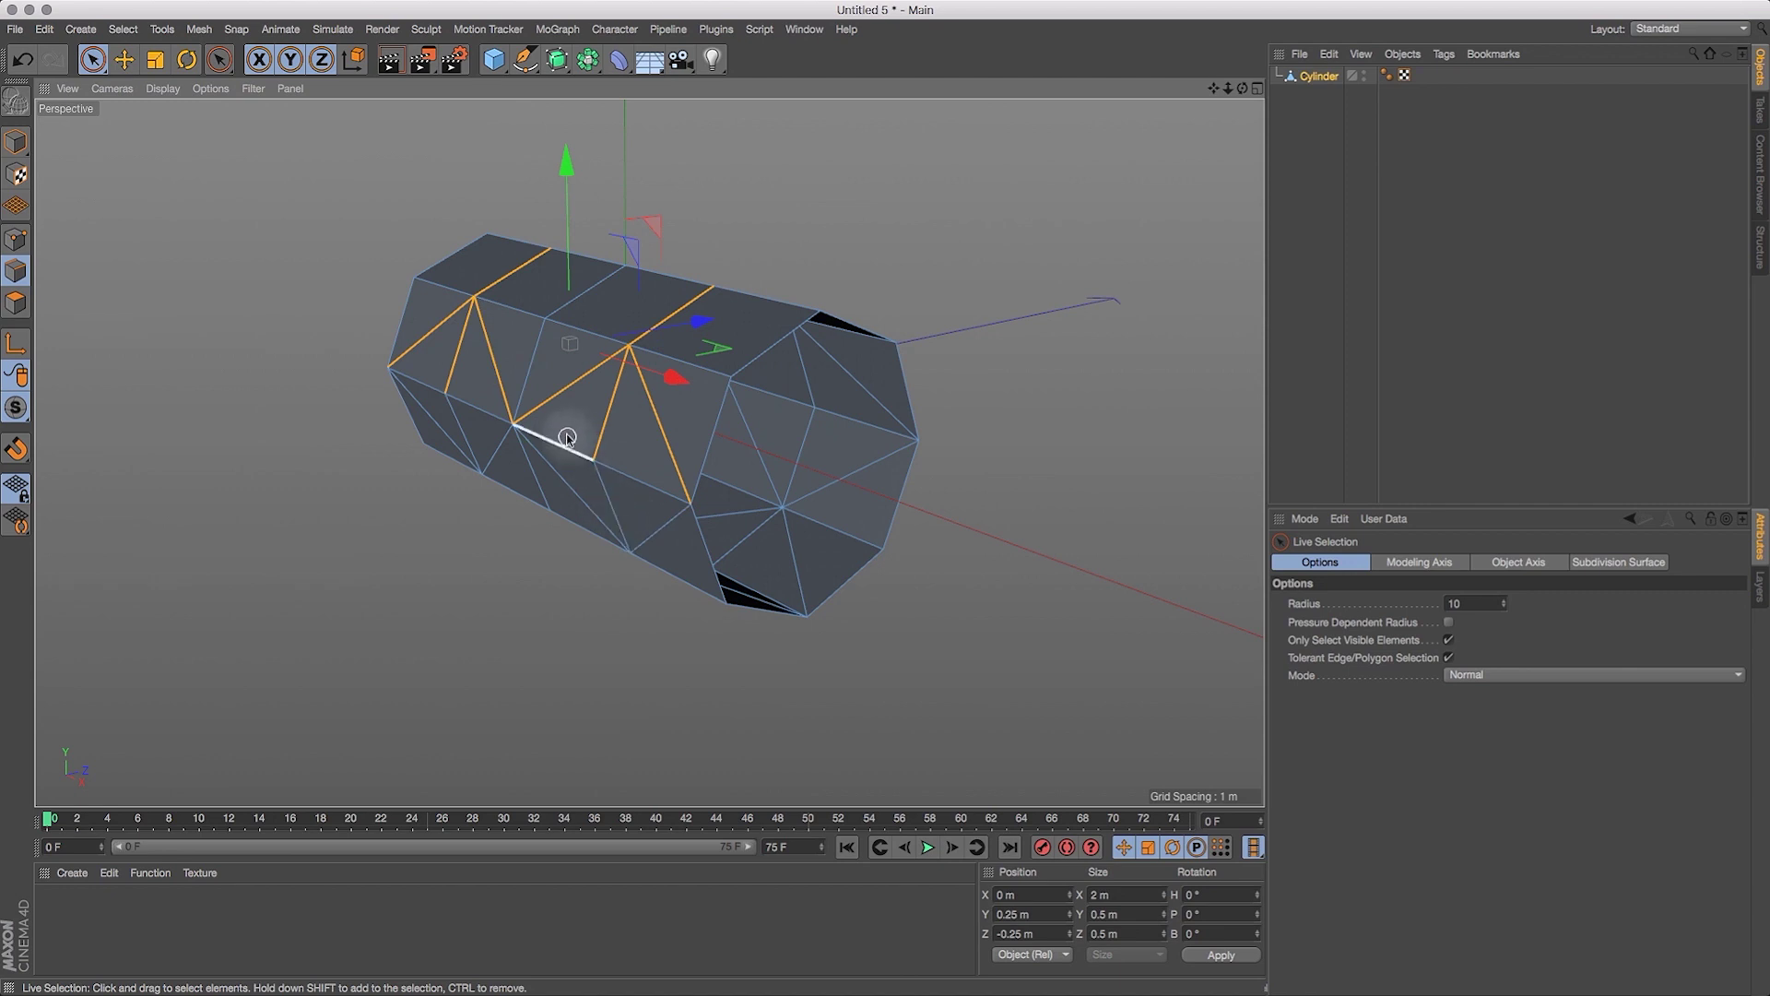
{"action": "mouse_move", "coordinate": [570, 437]}
{"action": "left_mouse_down", "text": "shift"}
{"action": "mouse_move", "coordinate": [579, 500]}
{"action": "mouse_move", "coordinate": [528, 462]}
{"action": "left_mouse_up", "text": "shift"}
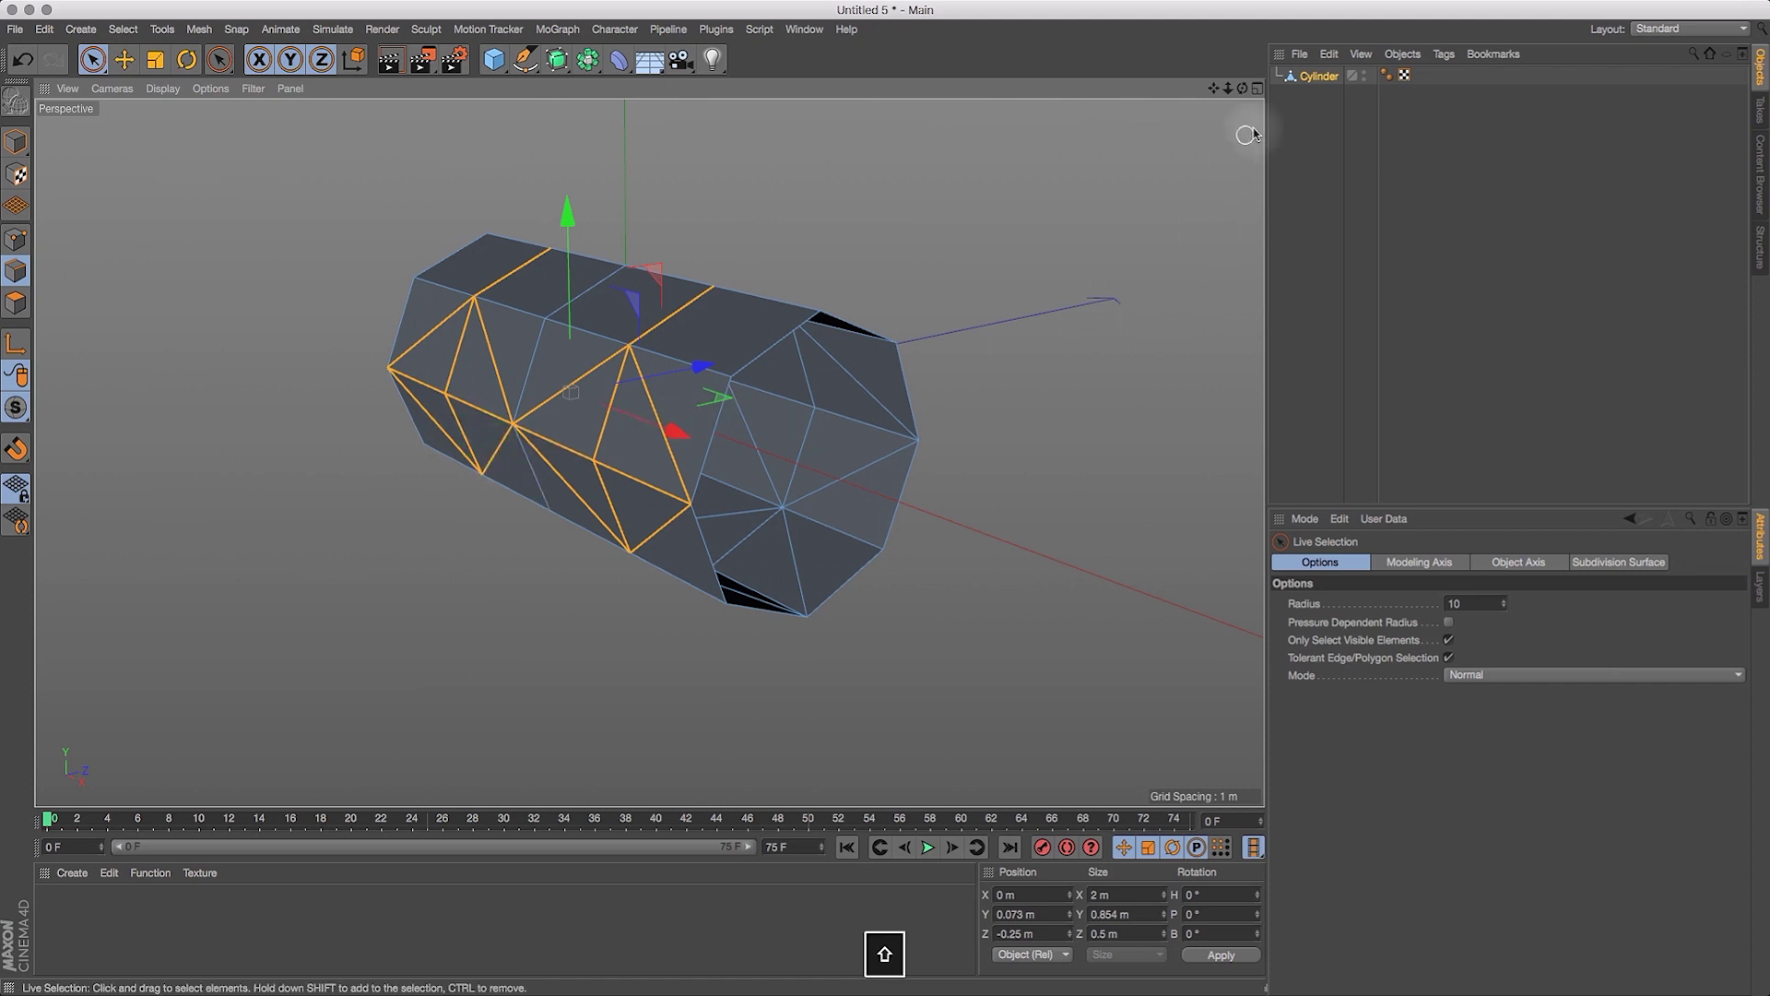
Add the truss diagonals and struts on the Cylinder's two far side rows to the edge selection.
{"action": "left_click_drag", "start_coordinate": [1242, 87], "coordinate": [1061, 247]}
{"action": "left_click", "coordinate": [886, 364], "text": "shift"}
{"action": "left_click", "coordinate": [1032, 290], "text": "shift"}
{"action": "left_click", "coordinate": [1107, 346], "text": "shift"}
{"action": "left_click", "coordinate": [1096, 411], "text": "shift"}
{"action": "left_click", "coordinate": [1064, 415], "text": "shift"}
{"action": "left_click", "coordinate": [956, 474], "text": "shift"}
{"action": "left_click", "coordinate": [908, 474], "text": "shift"}
{"action": "left_click", "coordinate": [982, 426], "text": "shift"}
{"action": "left_click_drag", "start_coordinate": [1213, 89], "coordinate": [1228, 51]}
{"action": "mouse_move", "coordinate": [782, 396]}
{"action": "left_mouse_down", "text": "shift"}
{"action": "mouse_move", "coordinate": [965, 407]}
{"action": "mouse_move", "coordinate": [1005, 431]}
{"action": "left_mouse_up", "text": "shift"}
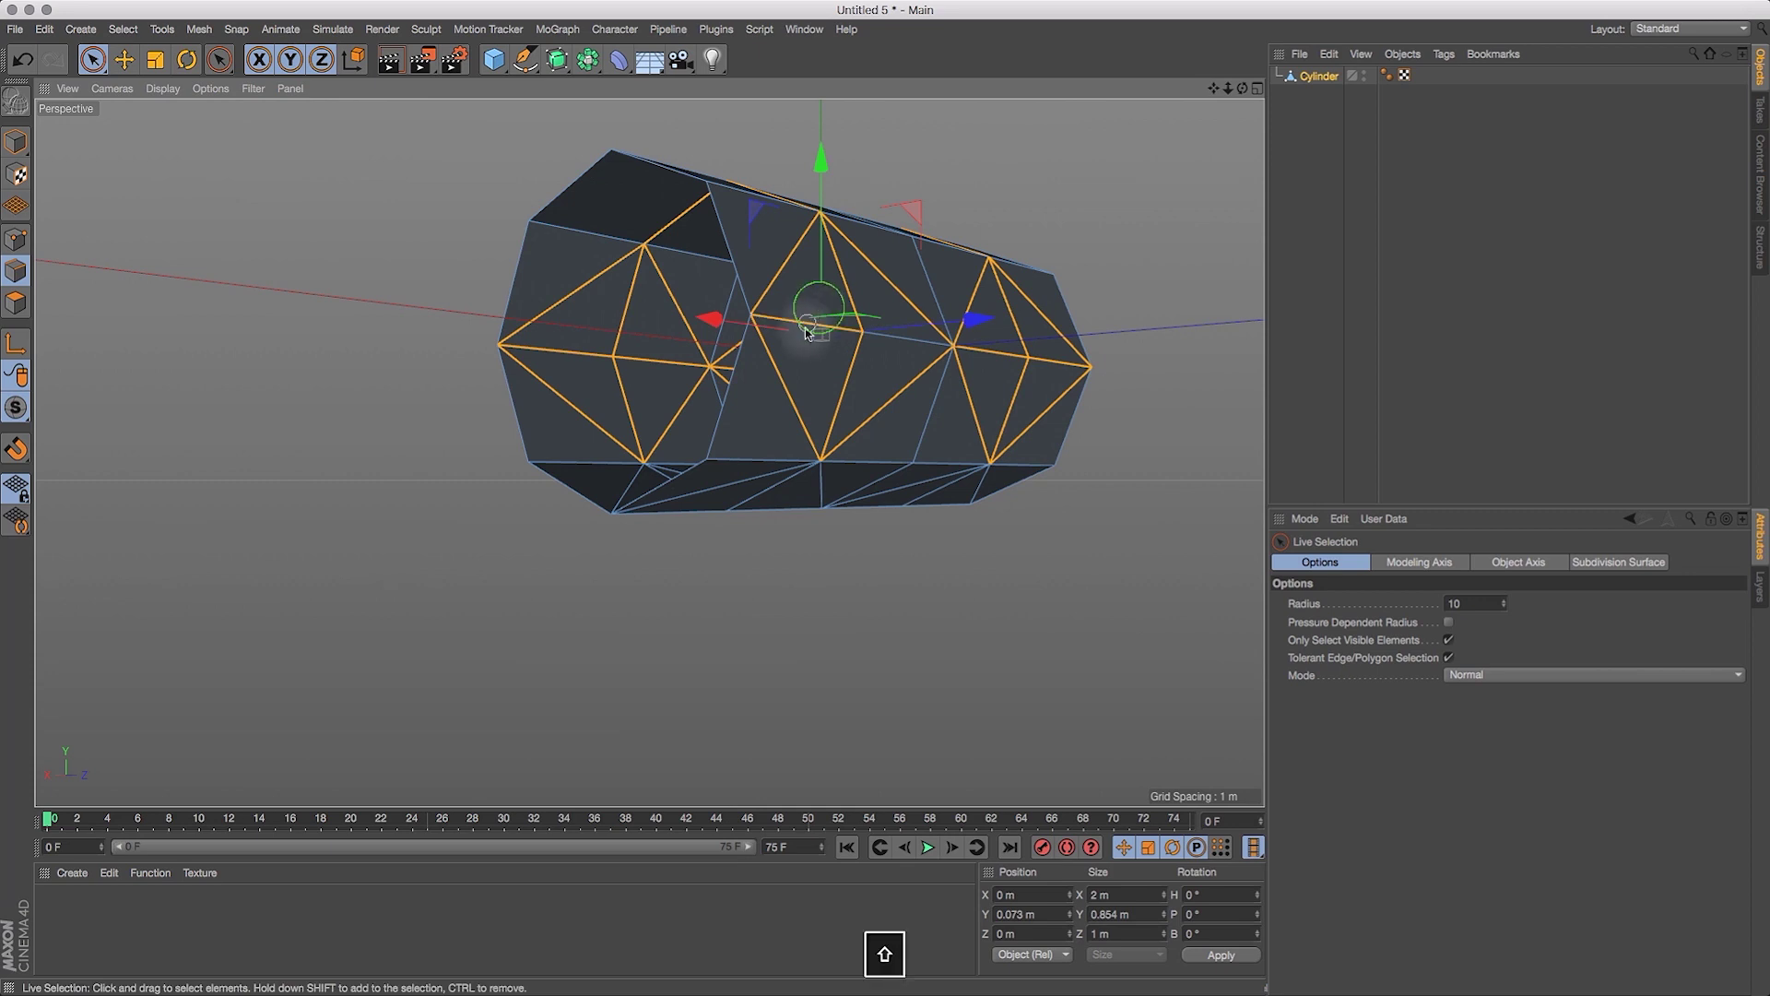
Add the zigzag diagonals and cross struts along the Cylinder's underside to the edge selection.
{"action": "left_click_drag", "start_coordinate": [1242, 88], "coordinate": [1260, 31]}
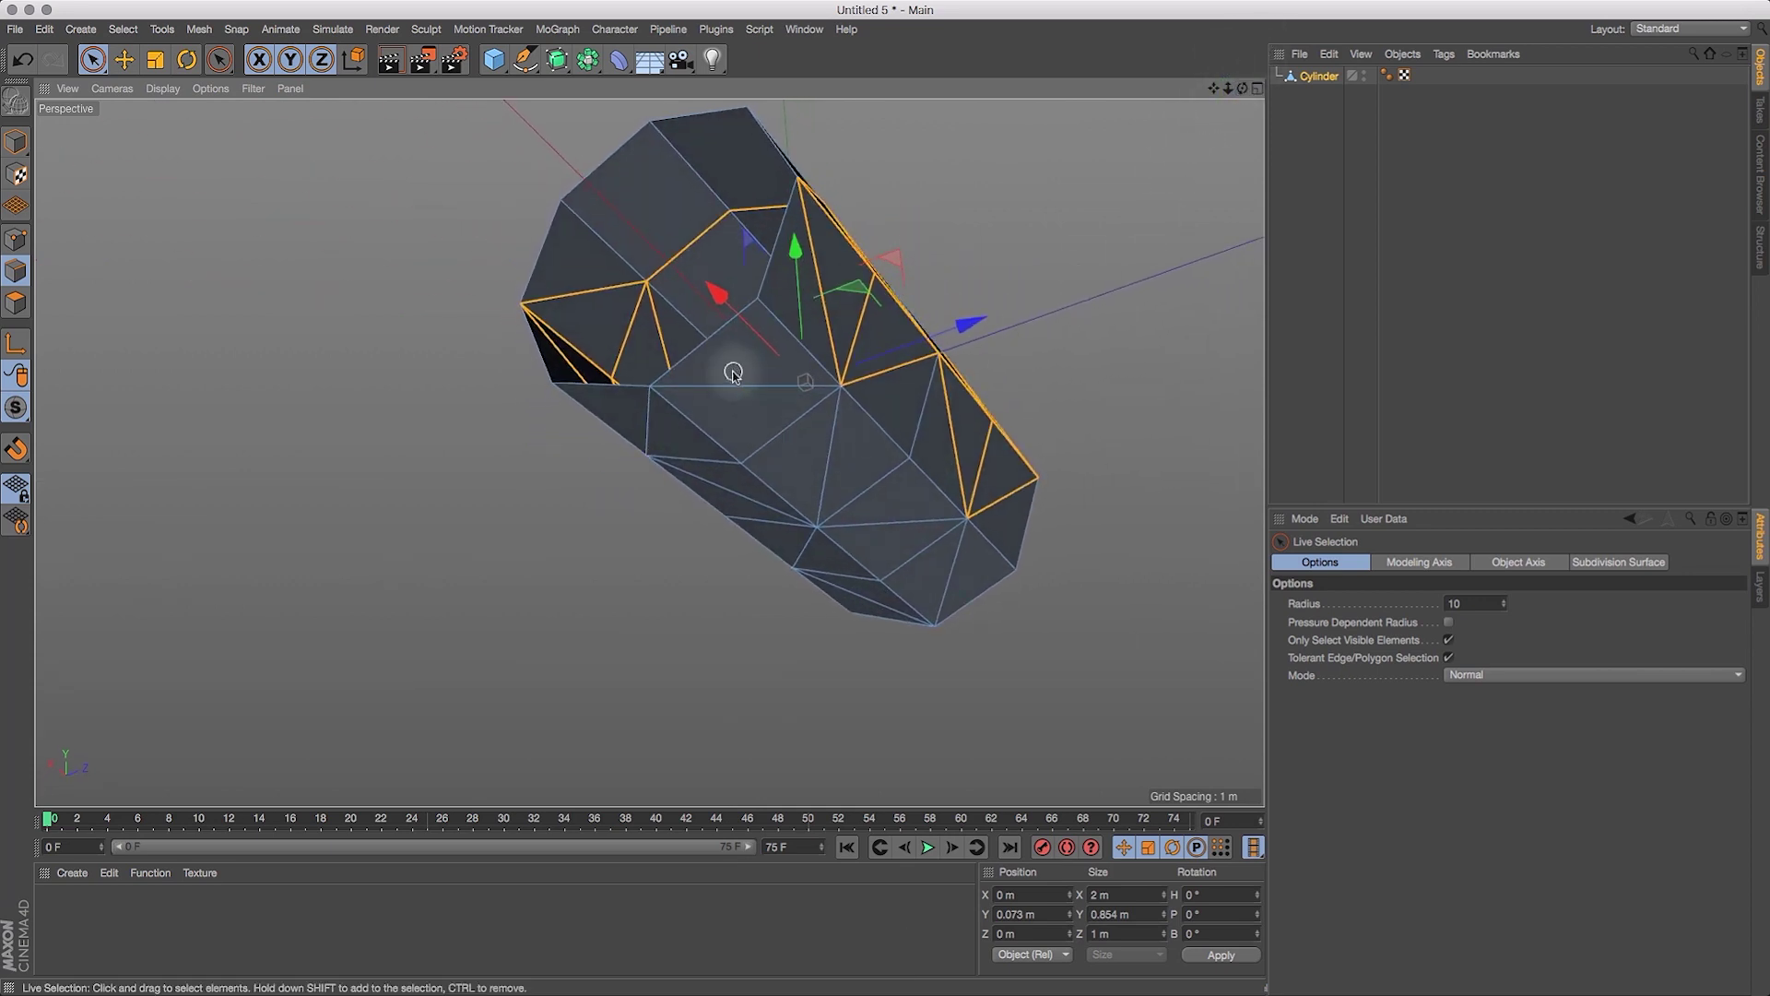
{"action": "left_click", "coordinate": [743, 393], "text": "shift"}
{"action": "left_click", "coordinate": [833, 444], "text": "shift"}
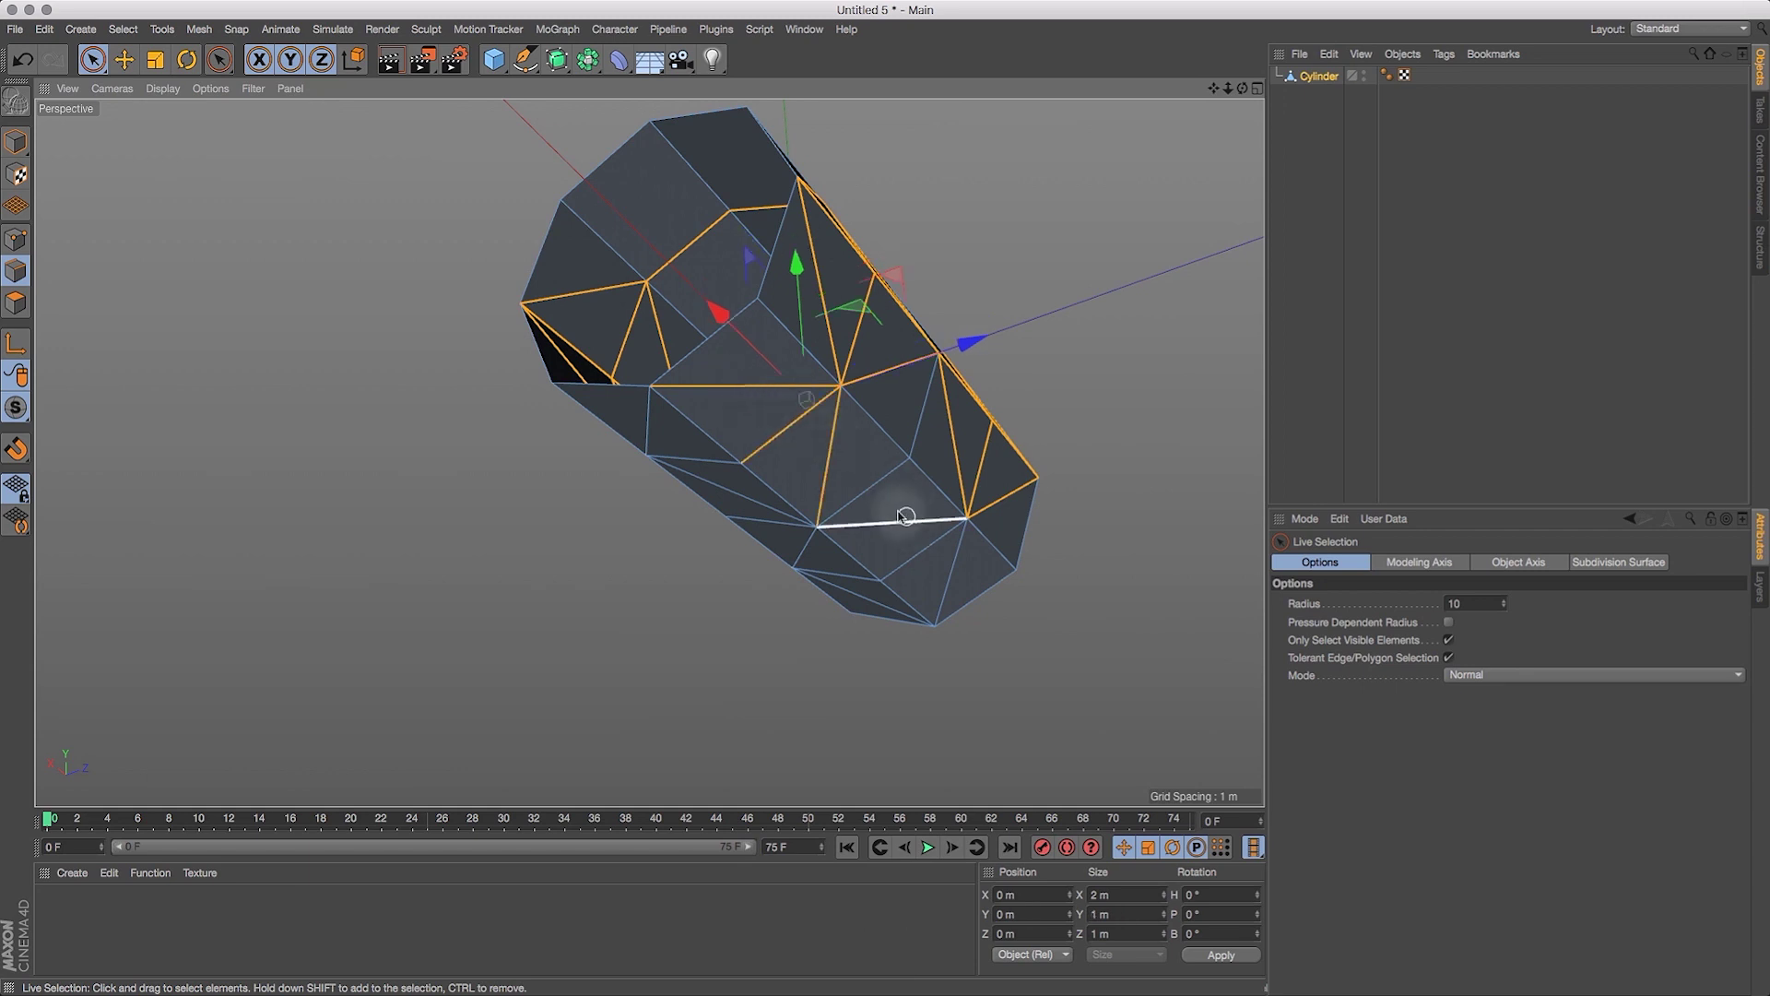
{"action": "left_click_drag", "start_coordinate": [903, 525], "coordinate": [929, 542], "text": "shift"}
{"action": "left_click", "coordinate": [941, 593], "text": "shift"}
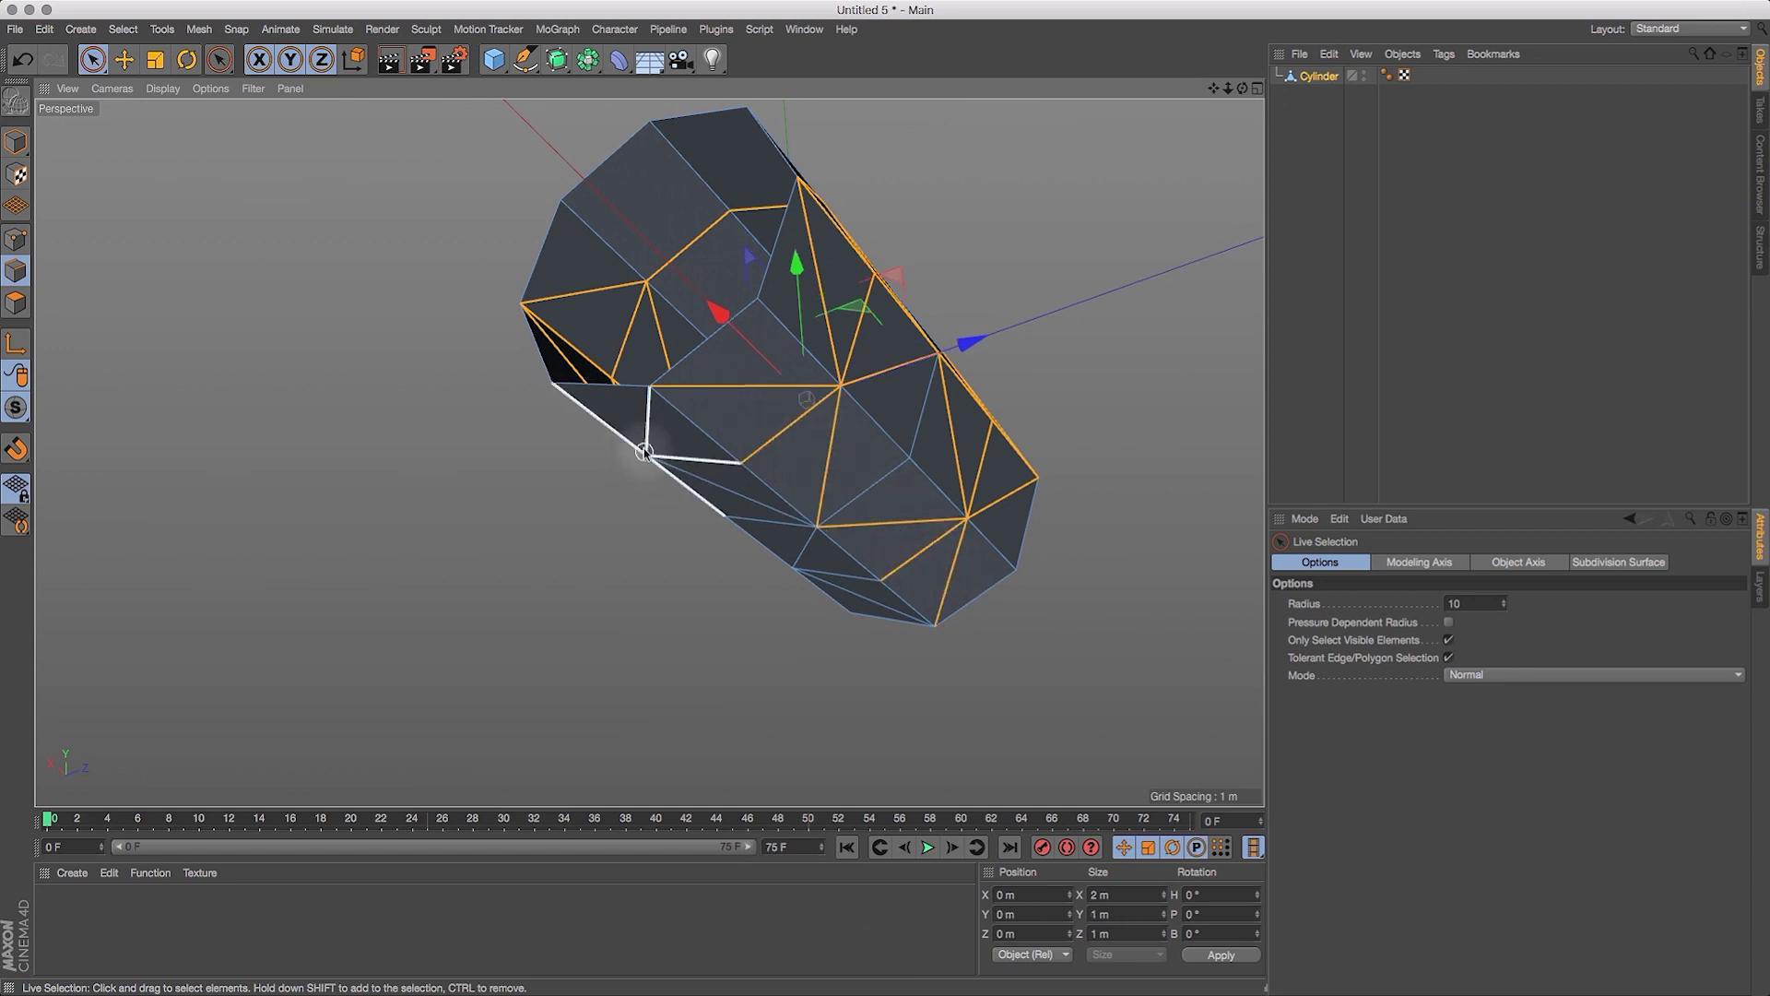
{"action": "left_click_drag", "start_coordinate": [644, 411], "coordinate": [696, 474], "text": "shift"}
{"action": "left_click_drag", "start_coordinate": [805, 551], "coordinate": [840, 590], "text": "shift"}
Remove the cross edges on the top and inside the diamonds from the selection all around the Cylinder, keeping the diagonals and lengthwise edges.
{"action": "left_click_drag", "start_coordinate": [1243, 88], "coordinate": [1380, 184]}
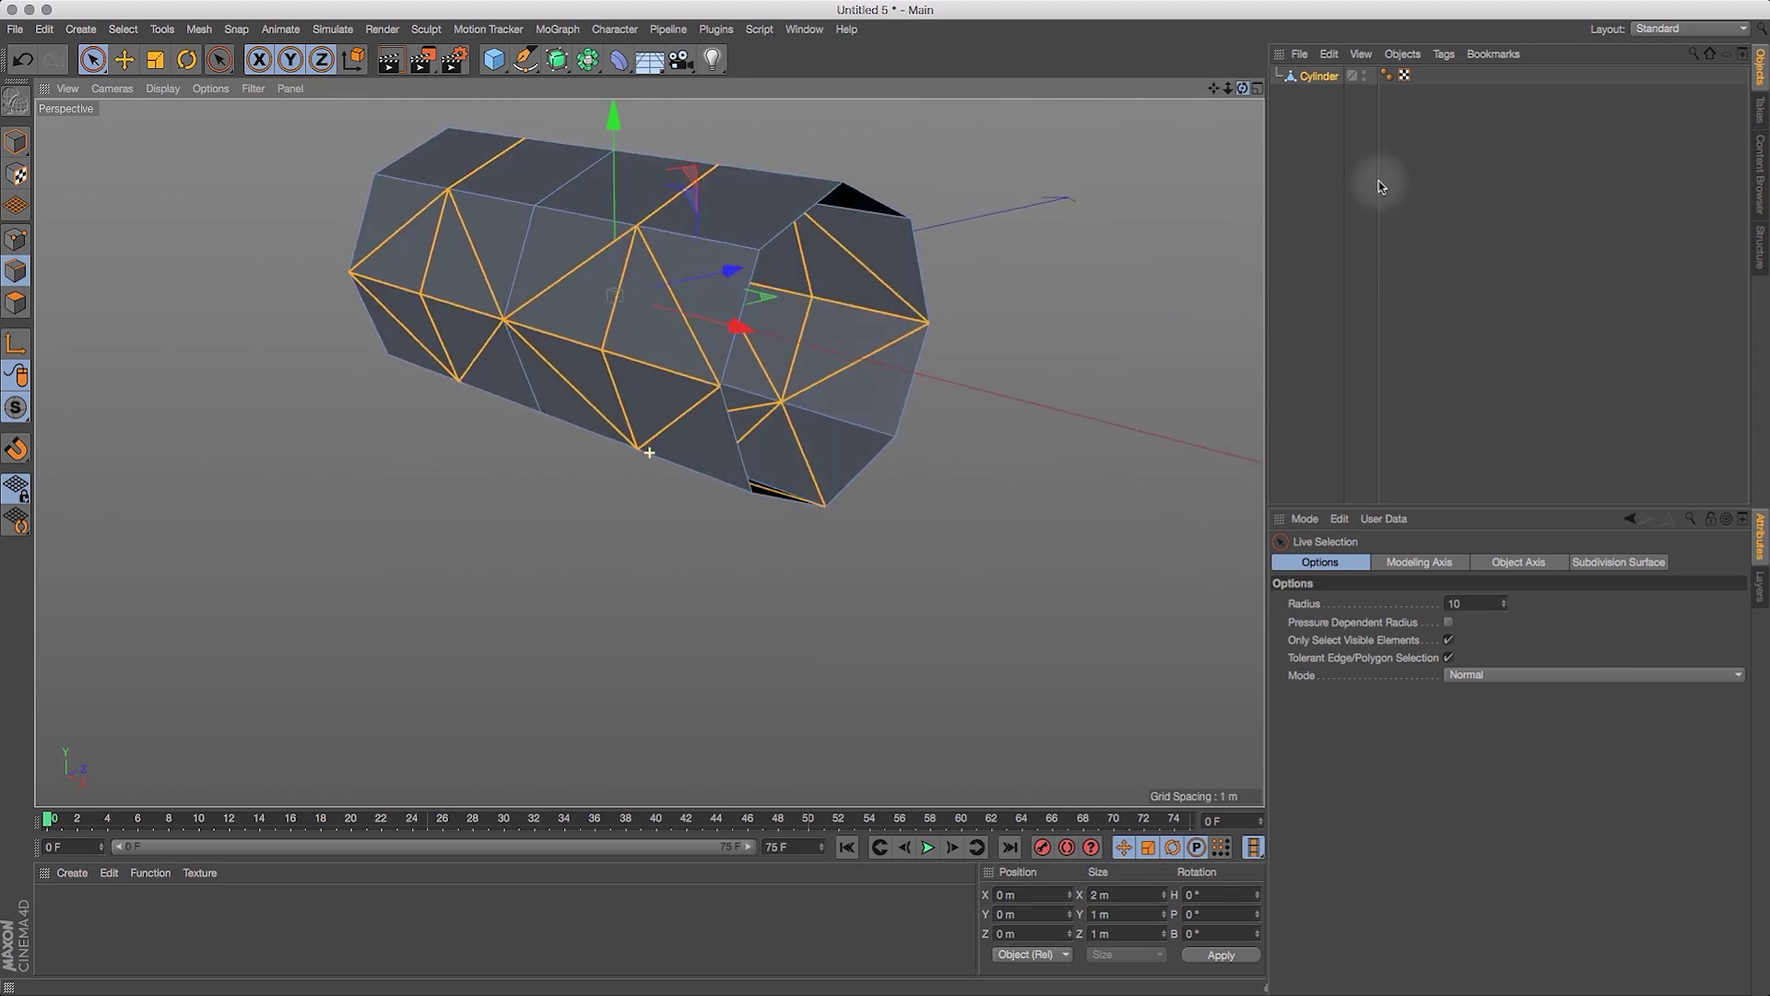
{"action": "left_click_drag", "start_coordinate": [1217, 89], "coordinate": [1269, 187]}
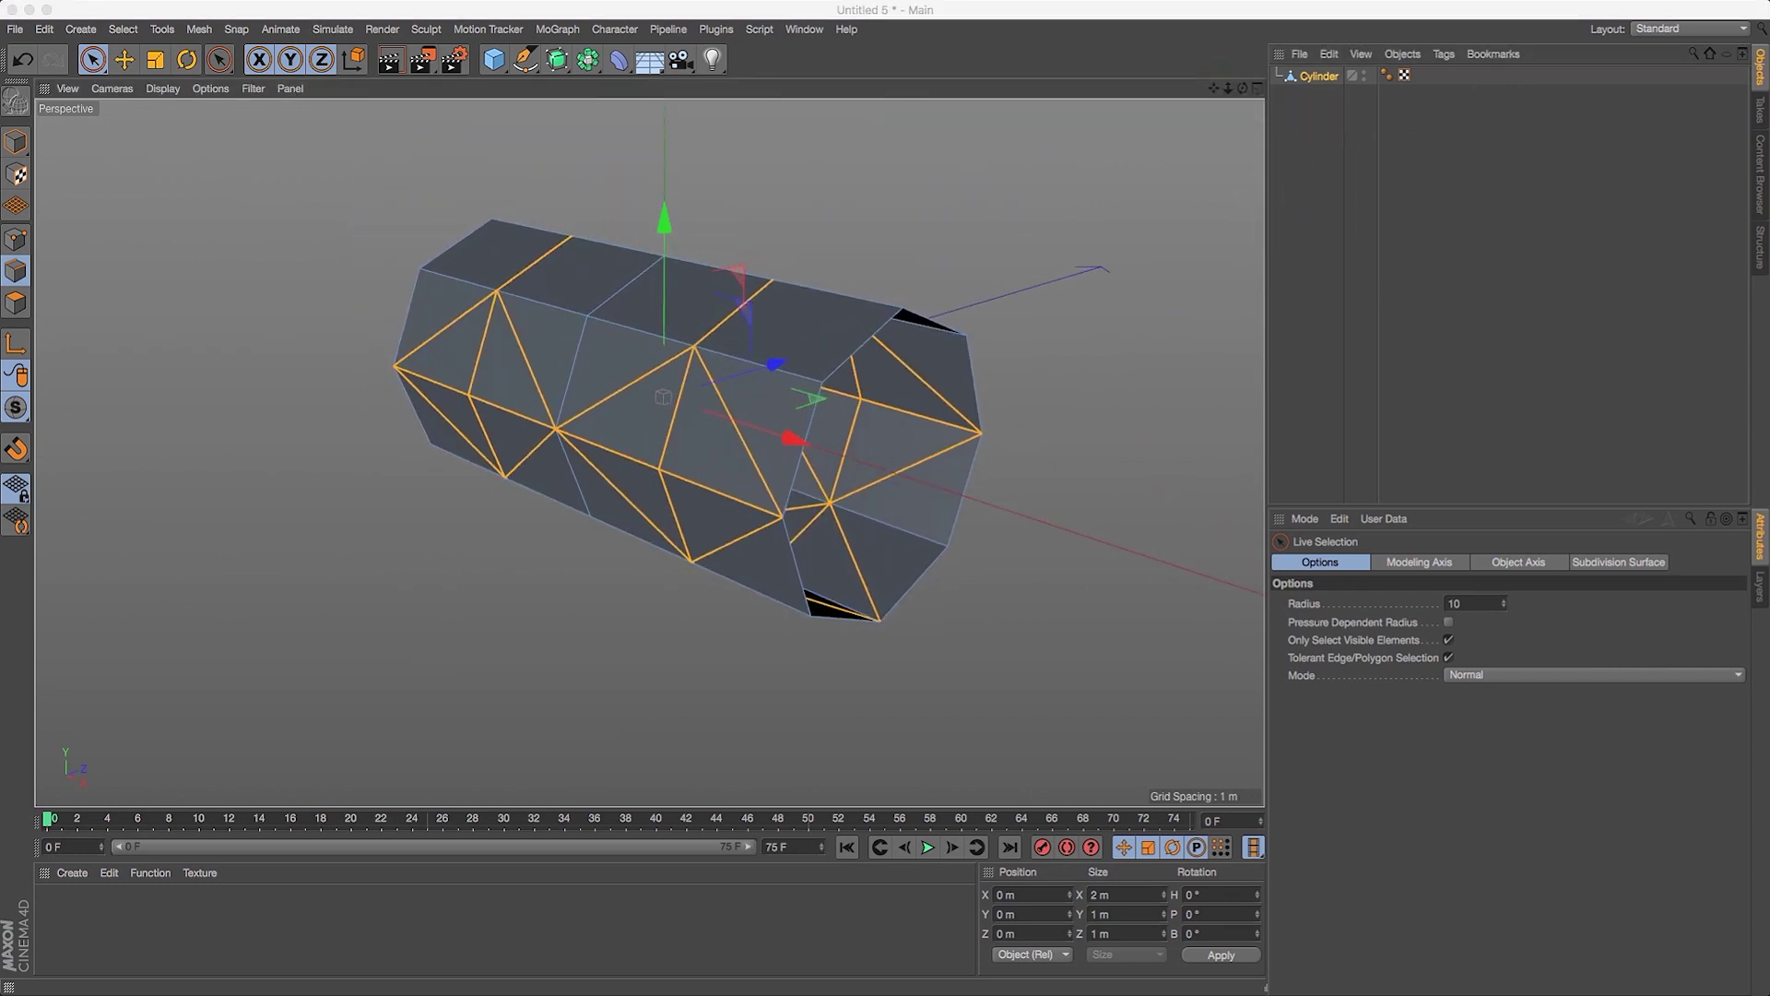
{"action": "left_click_drag", "start_coordinate": [1240, 89], "coordinate": [1256, 107]}
{"action": "left_click_drag", "start_coordinate": [1259, 105], "coordinate": [1252, 107]}
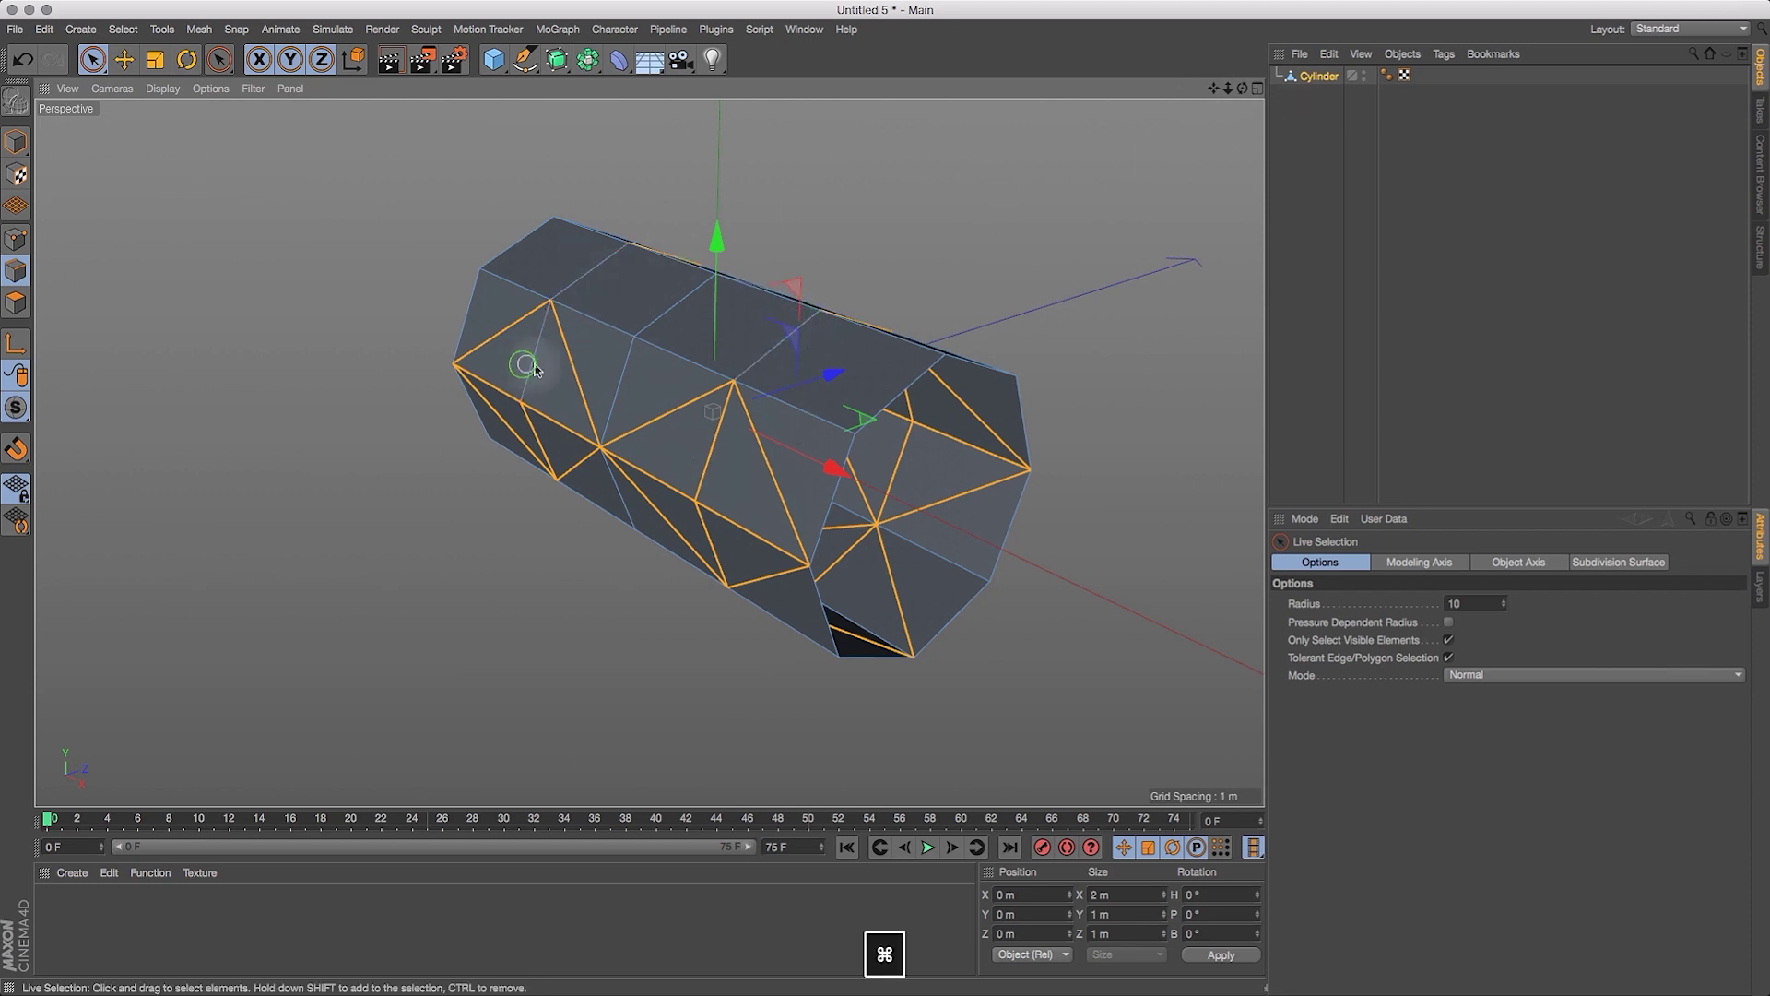
{"action": "left_click_drag", "start_coordinate": [1243, 89], "coordinate": [1074, 101]}
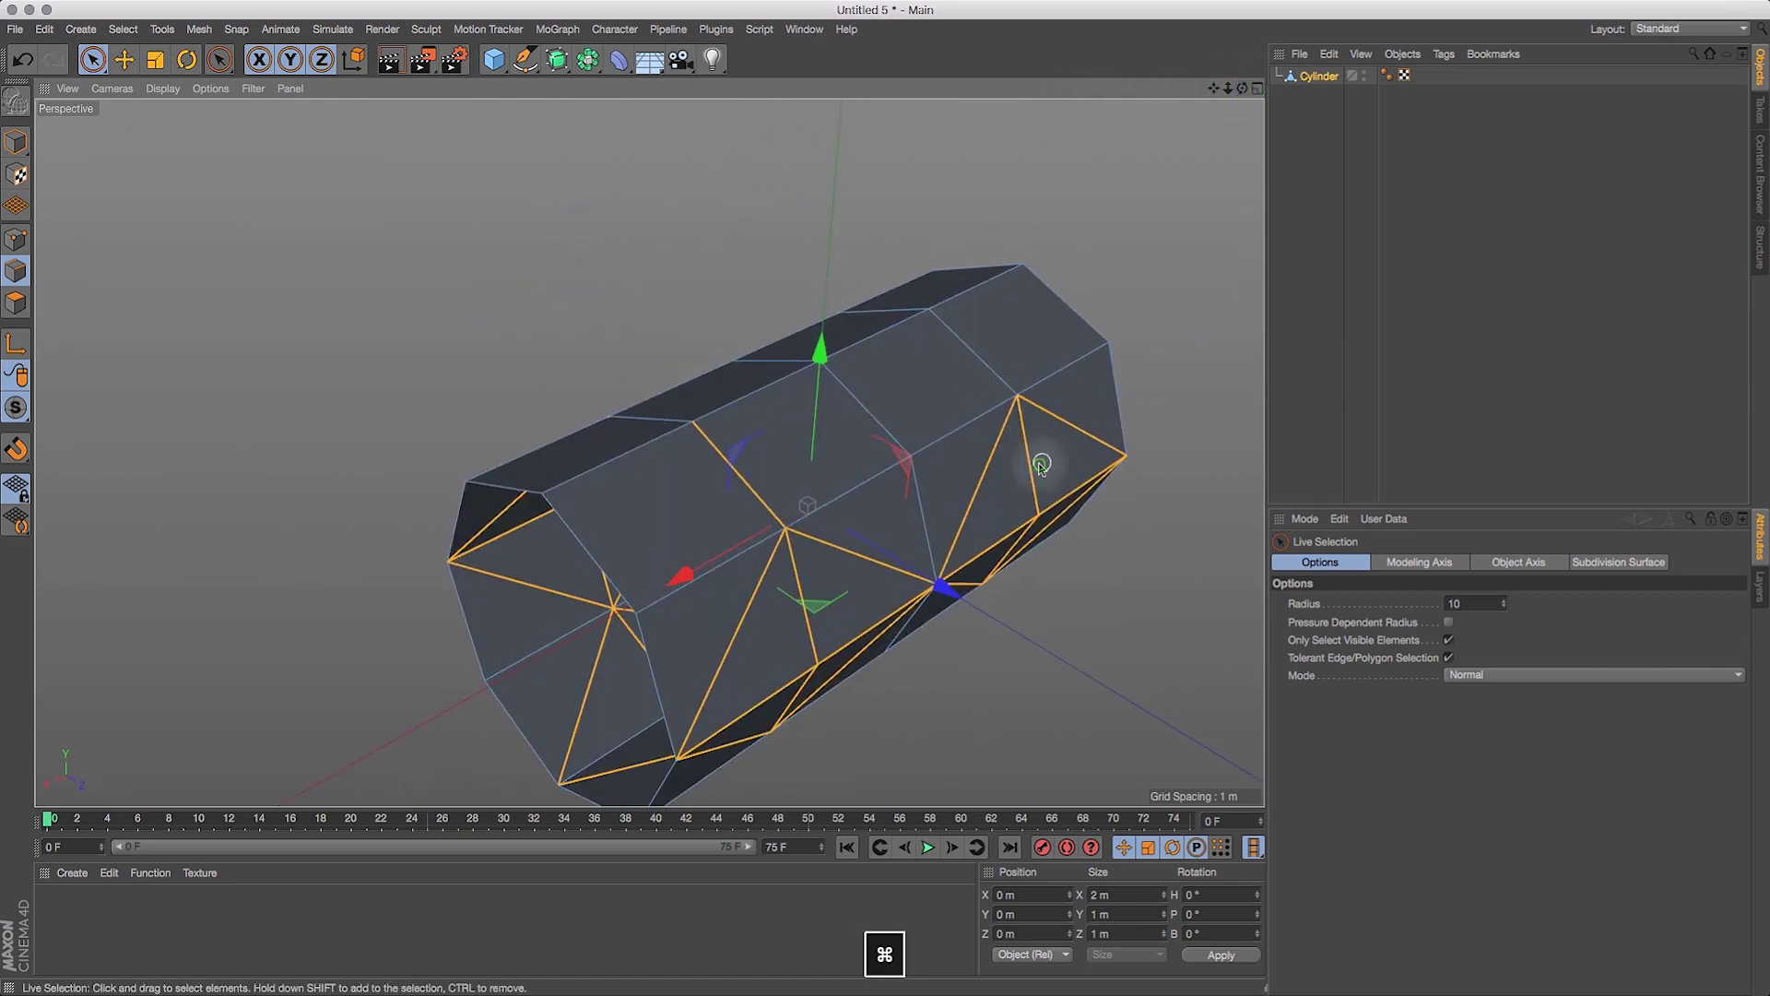
{"action": "left_click", "coordinate": [804, 596], "text": "super"}
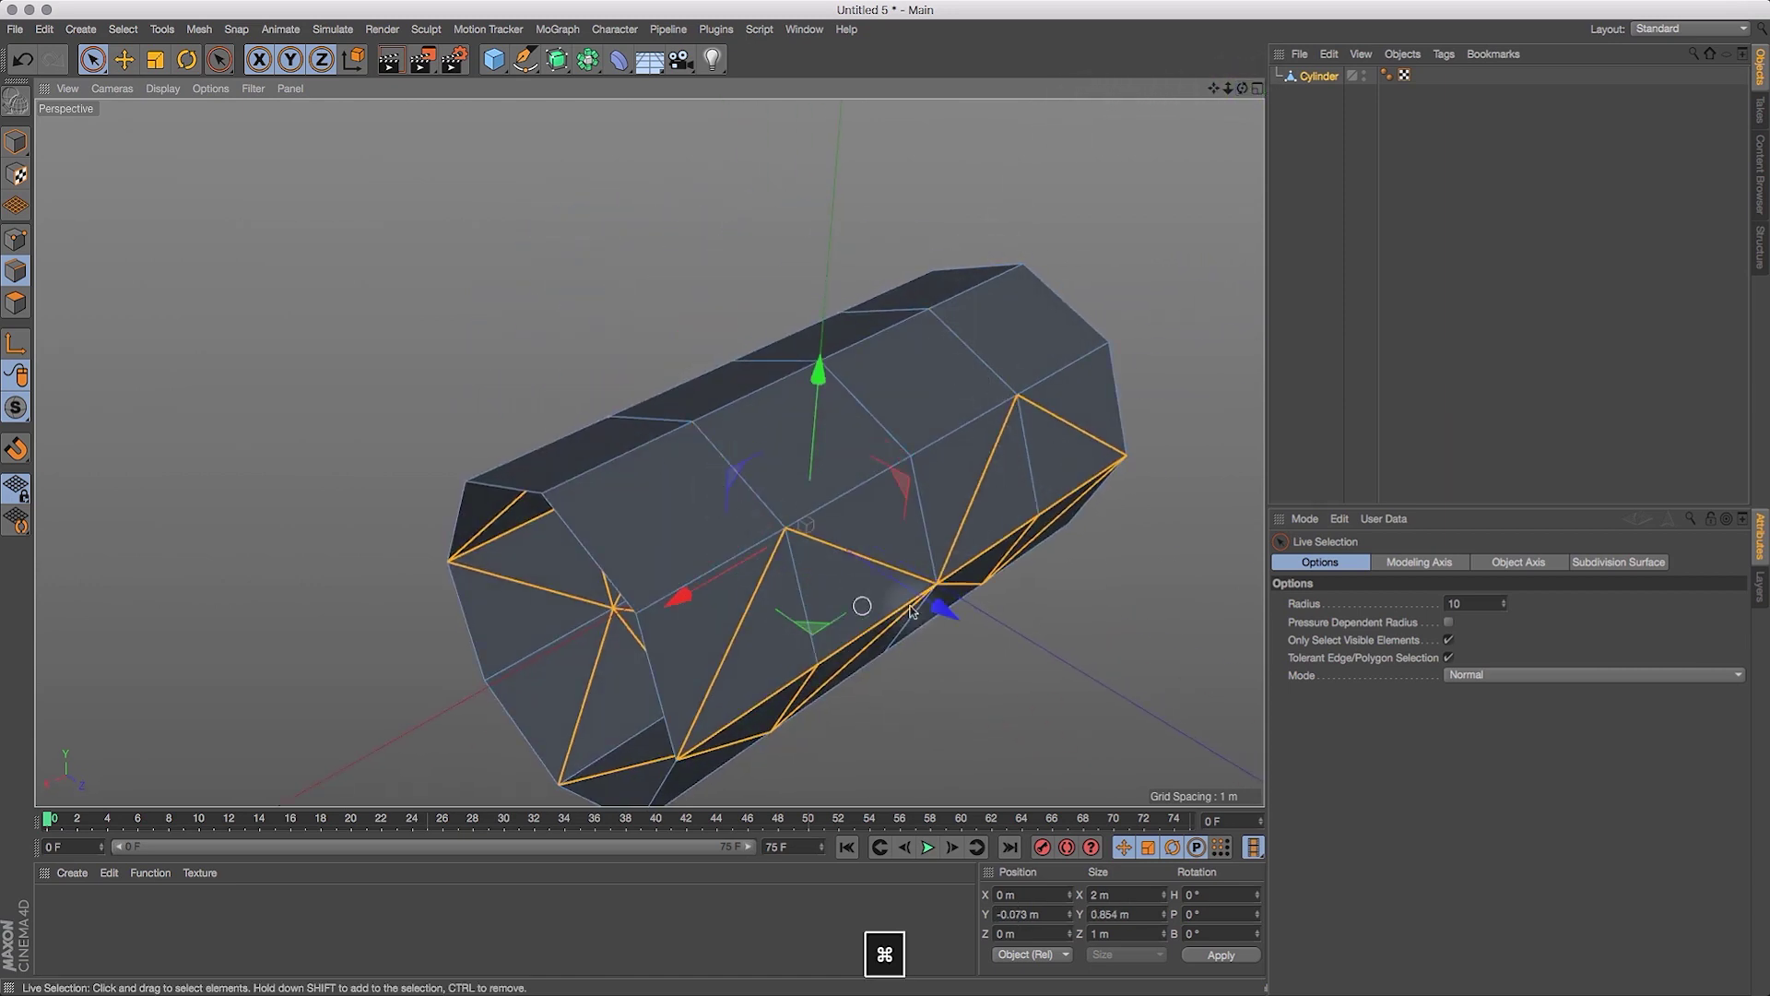
{"action": "left_click_drag", "start_coordinate": [1227, 89], "coordinate": [1232, 22]}
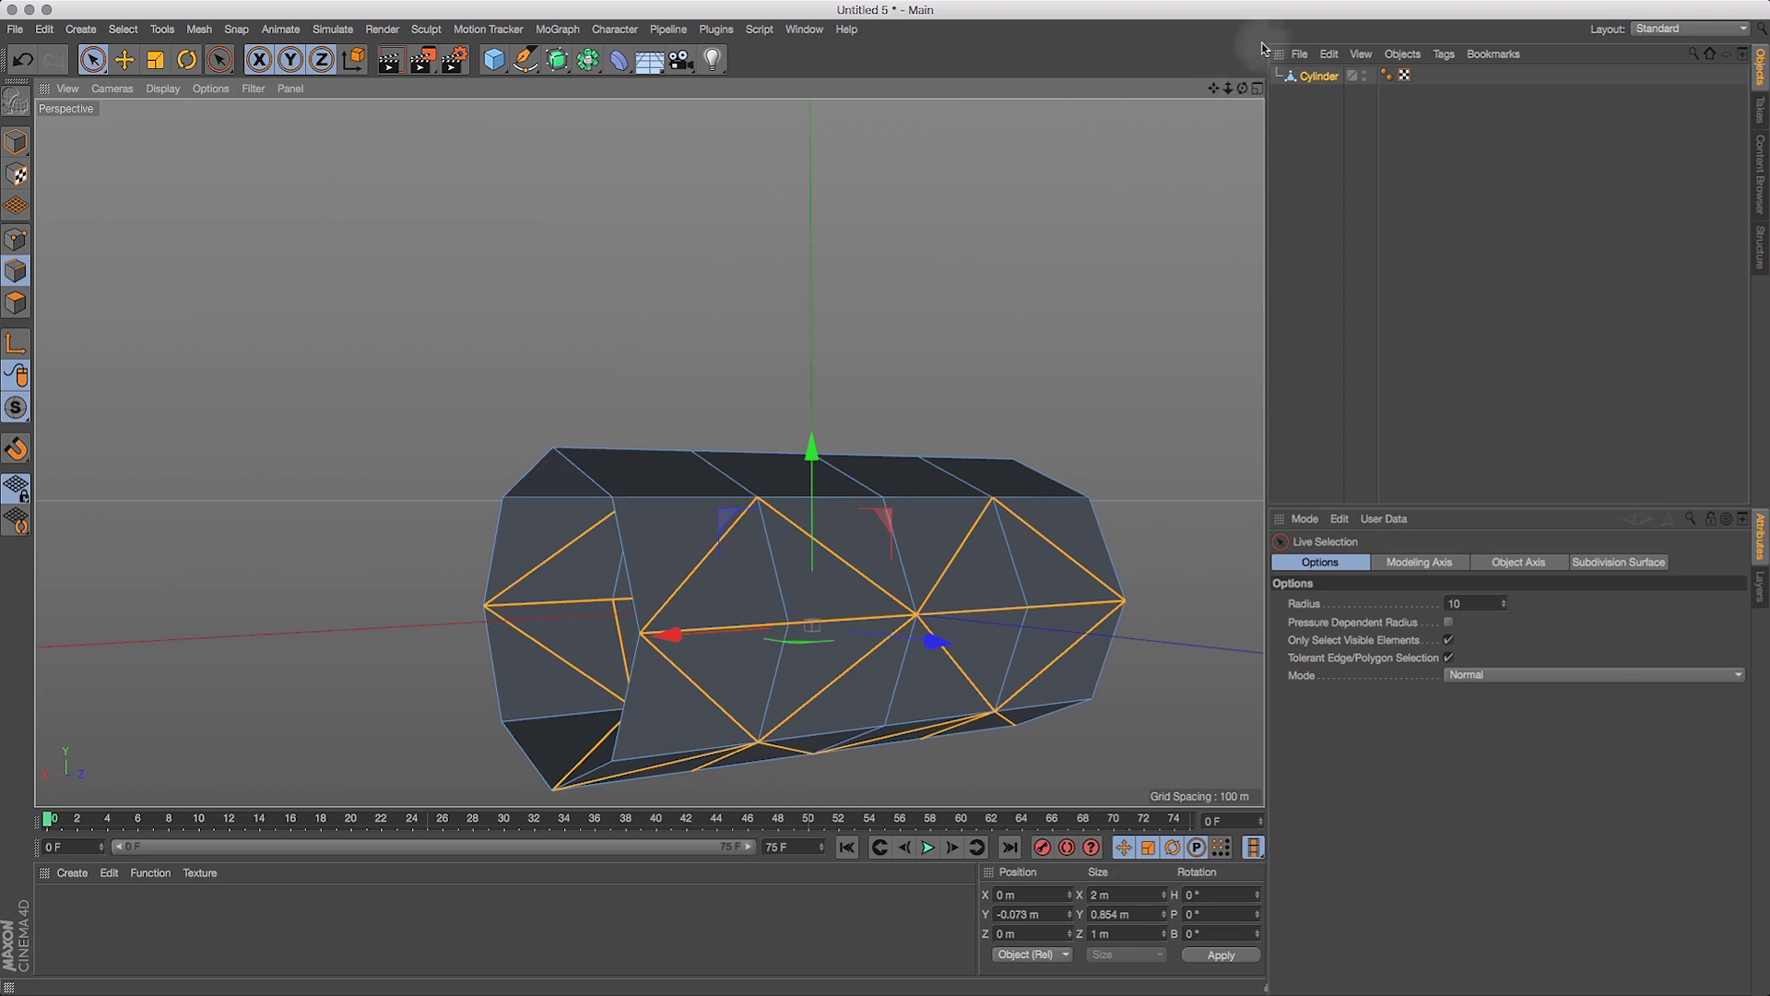
{"action": "left_click_drag", "start_coordinate": [1243, 88], "coordinate": [1503, 89]}
{"action": "left_click", "coordinate": [531, 681], "text": "super"}
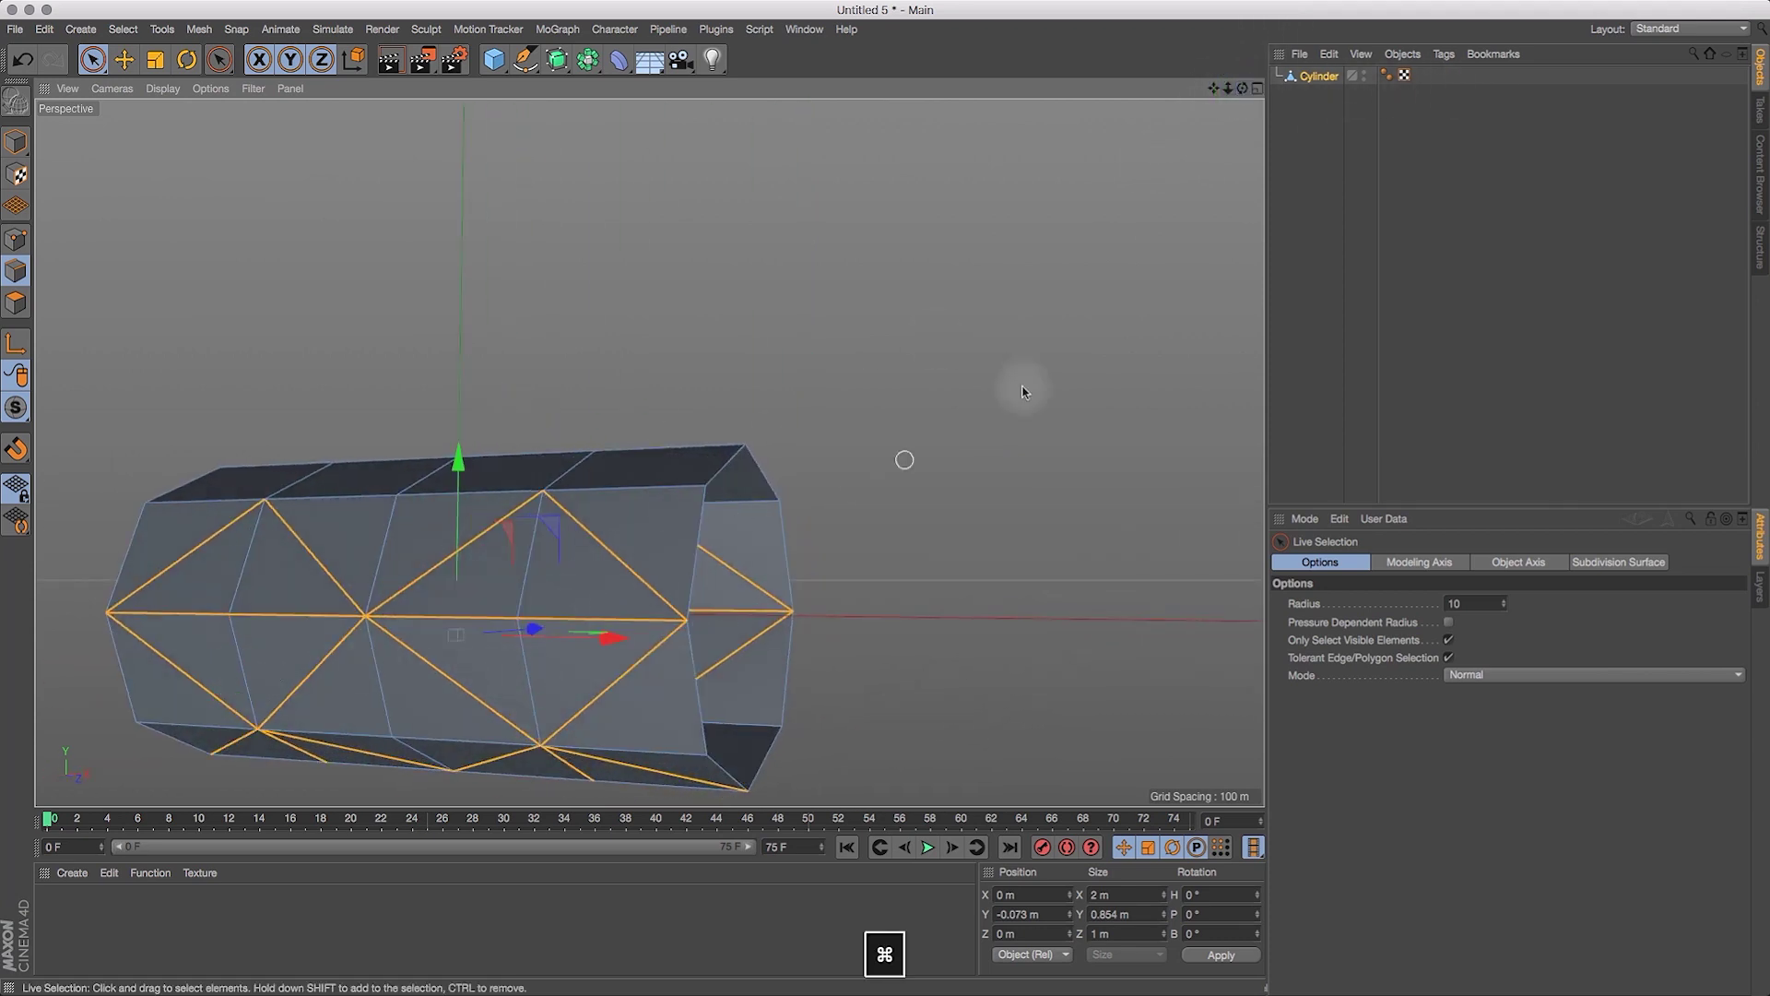
{"action": "left_click_drag", "start_coordinate": [1021, 391], "coordinate": [702, 743], "text": "alt"}
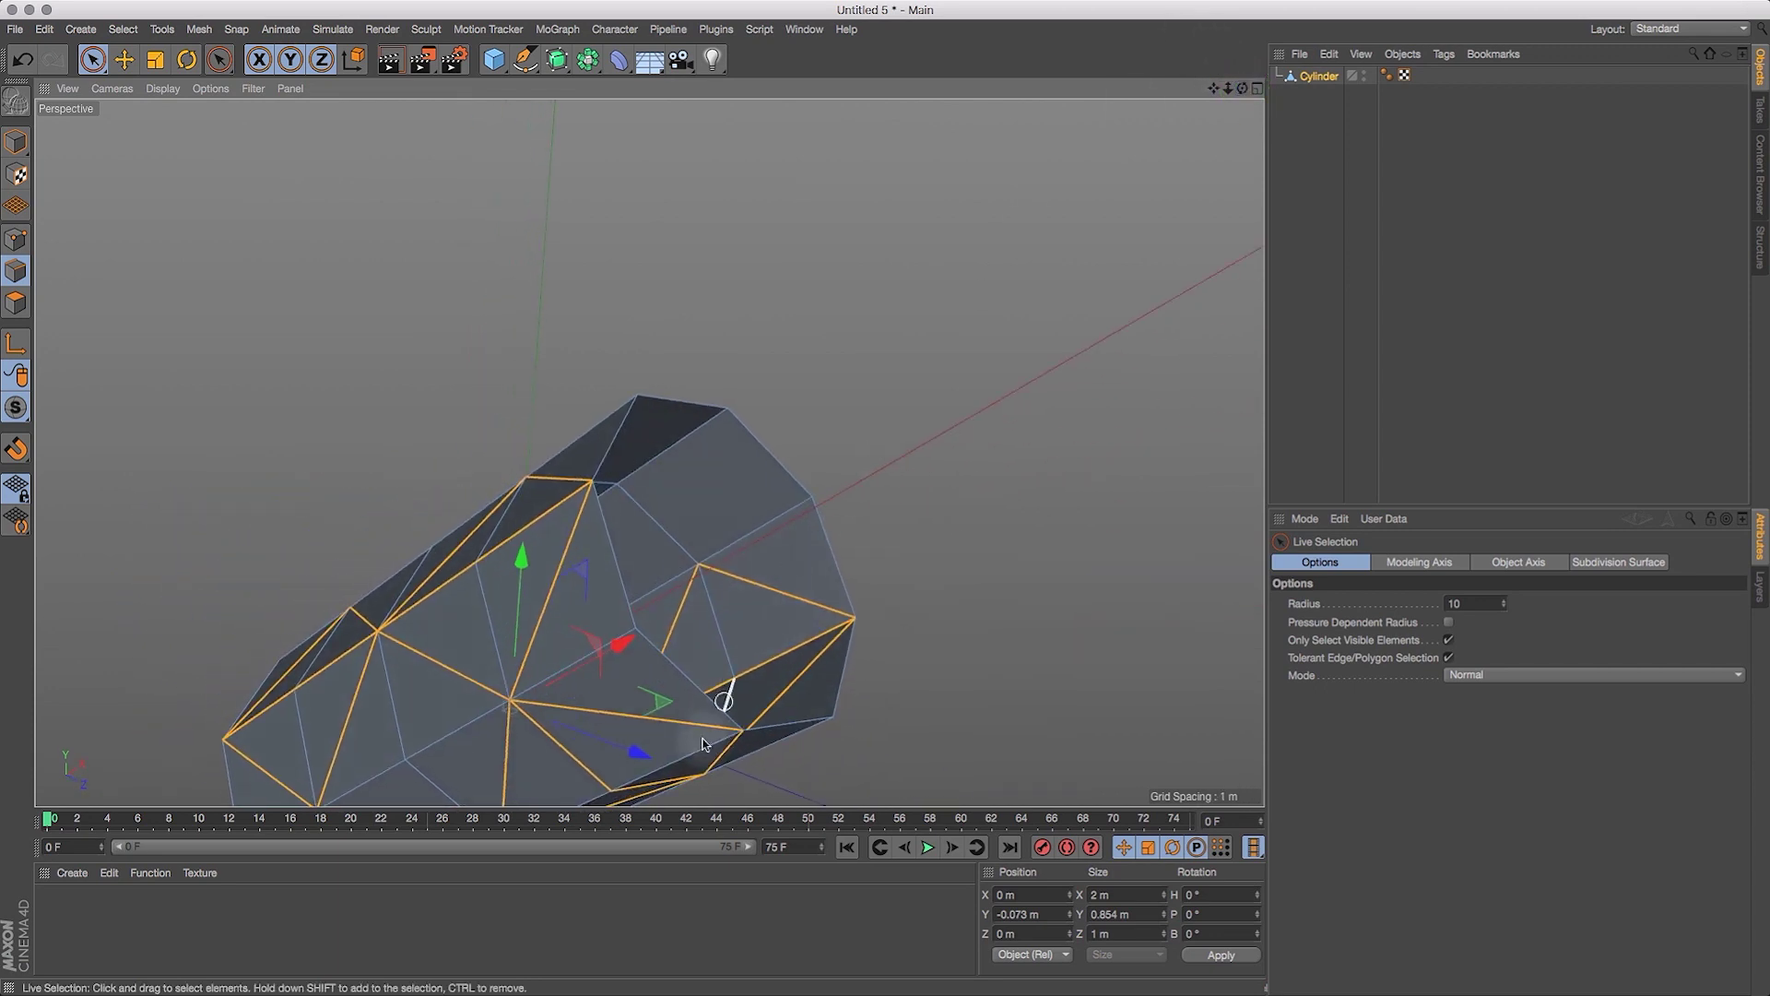
{"action": "mouse_move", "coordinate": [1228, 87]}
{"action": "left_mouse_down"}
{"action": "mouse_move", "coordinate": [1183, 123]}
{"action": "mouse_move", "coordinate": [1190, 53]}
{"action": "mouse_move", "coordinate": [1117, 130]}
{"action": "left_mouse_up"}
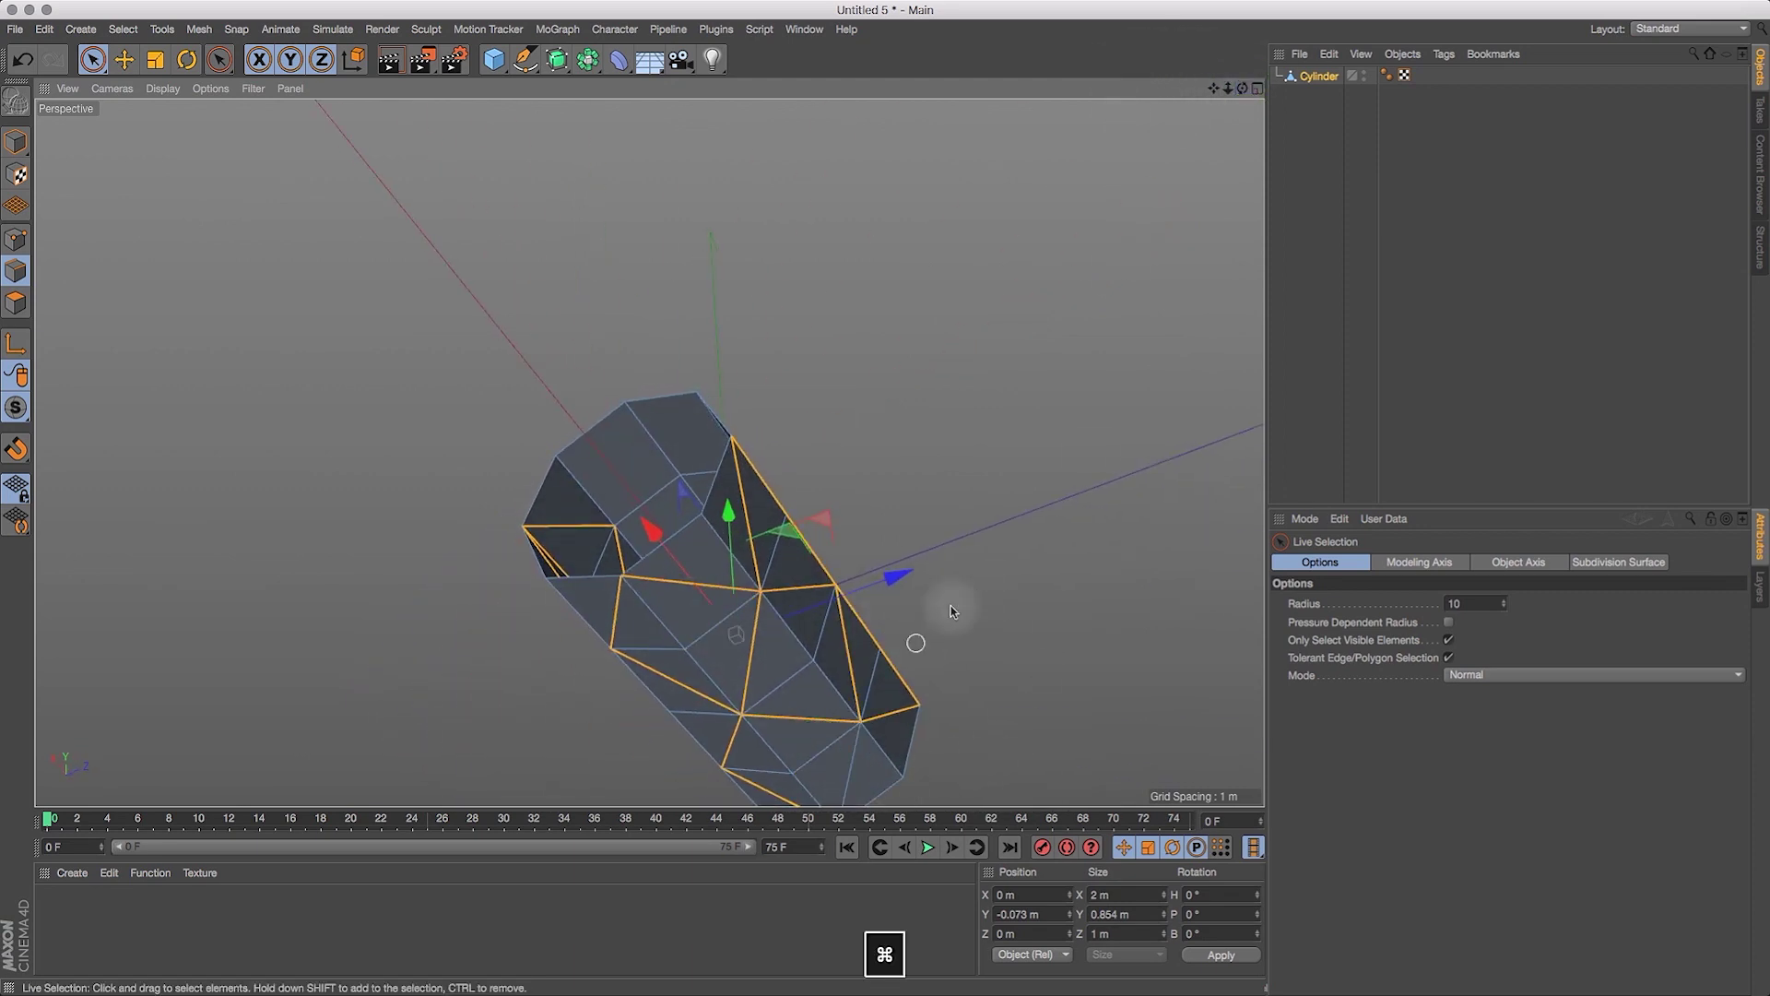
{"action": "left_click_drag", "start_coordinate": [1242, 88], "coordinate": [1350, 214]}
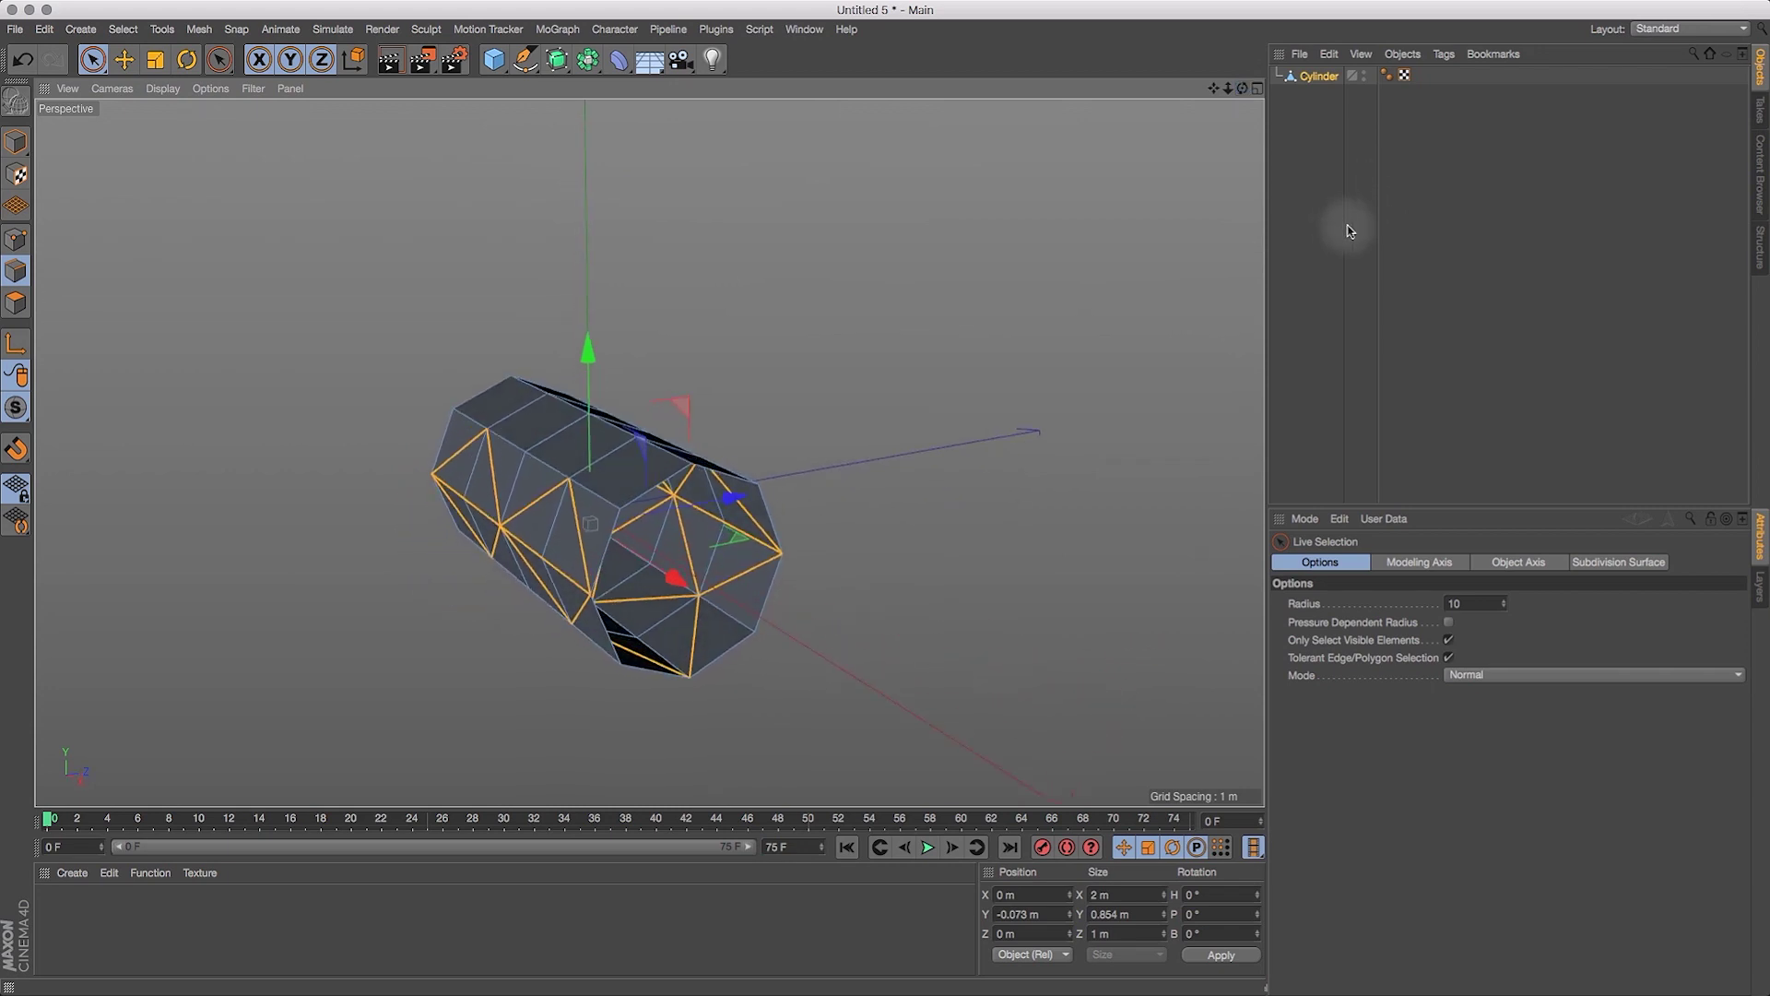
Convert the Cylinder's selected truss edges to a spline with Edge to Spline and reveal it in the object hierarchy.
{"action": "left_click", "coordinate": [1320, 76]}
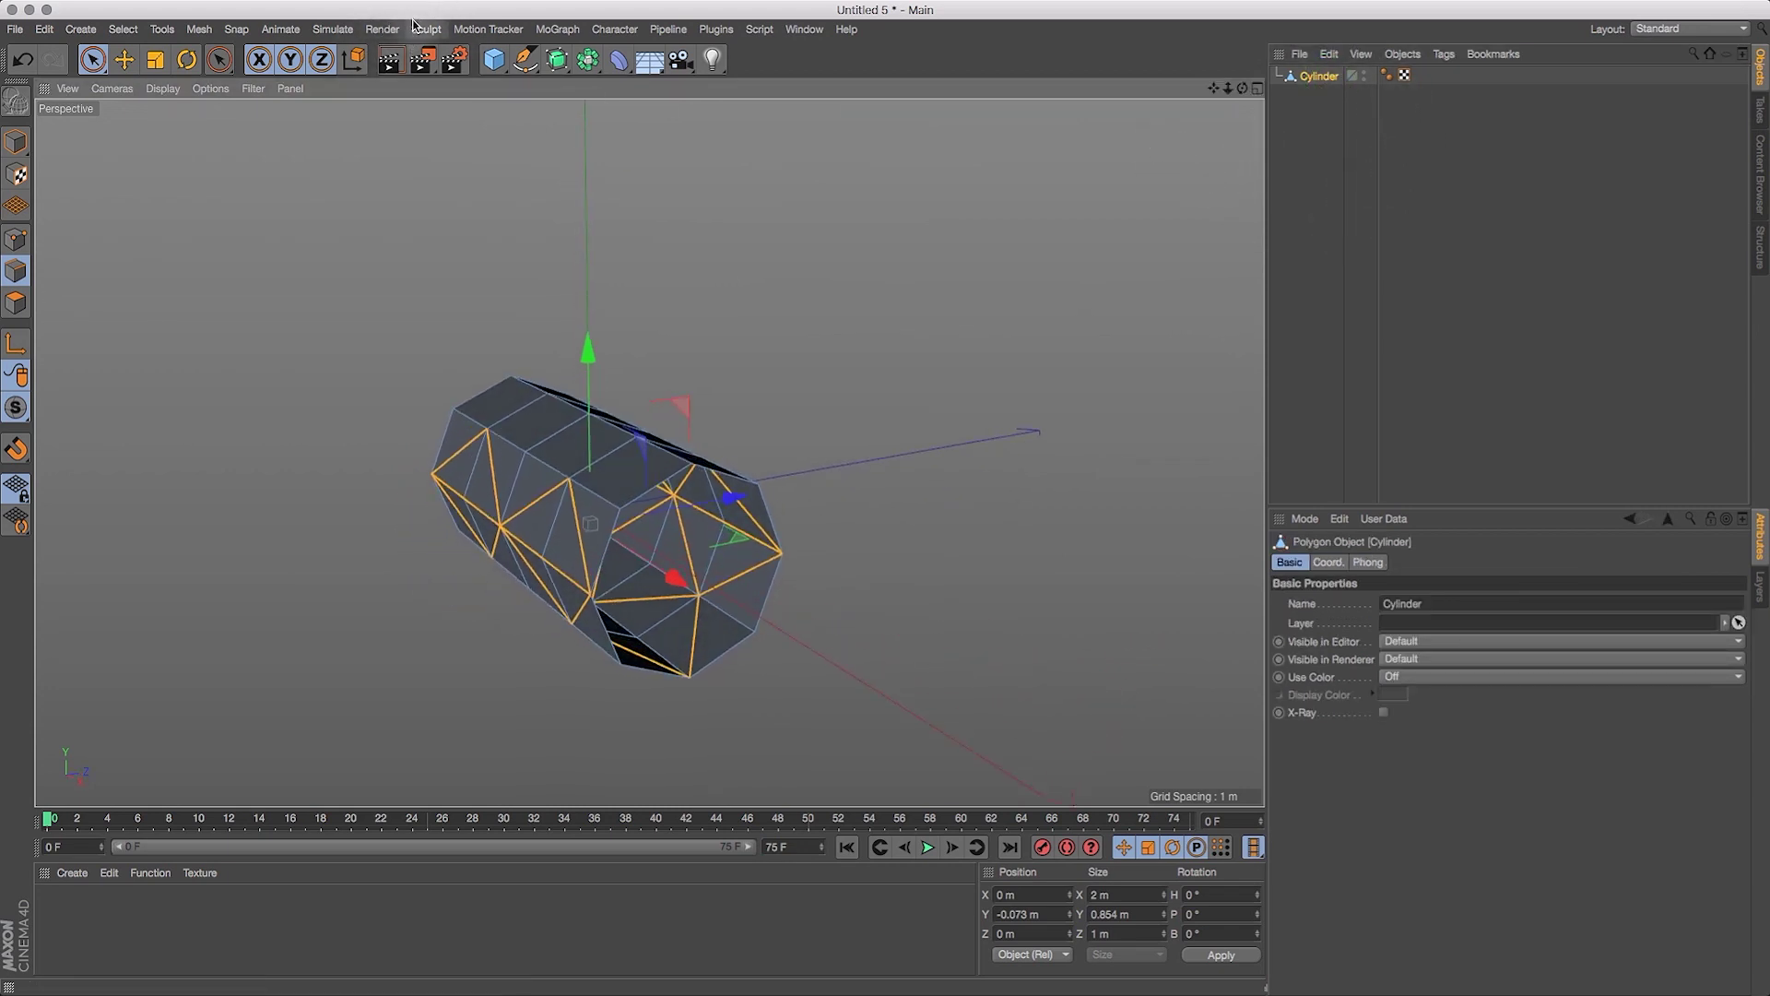
{"action": "left_click", "coordinate": [201, 30]}
{"action": "mouse_move", "coordinate": [211, 103]}
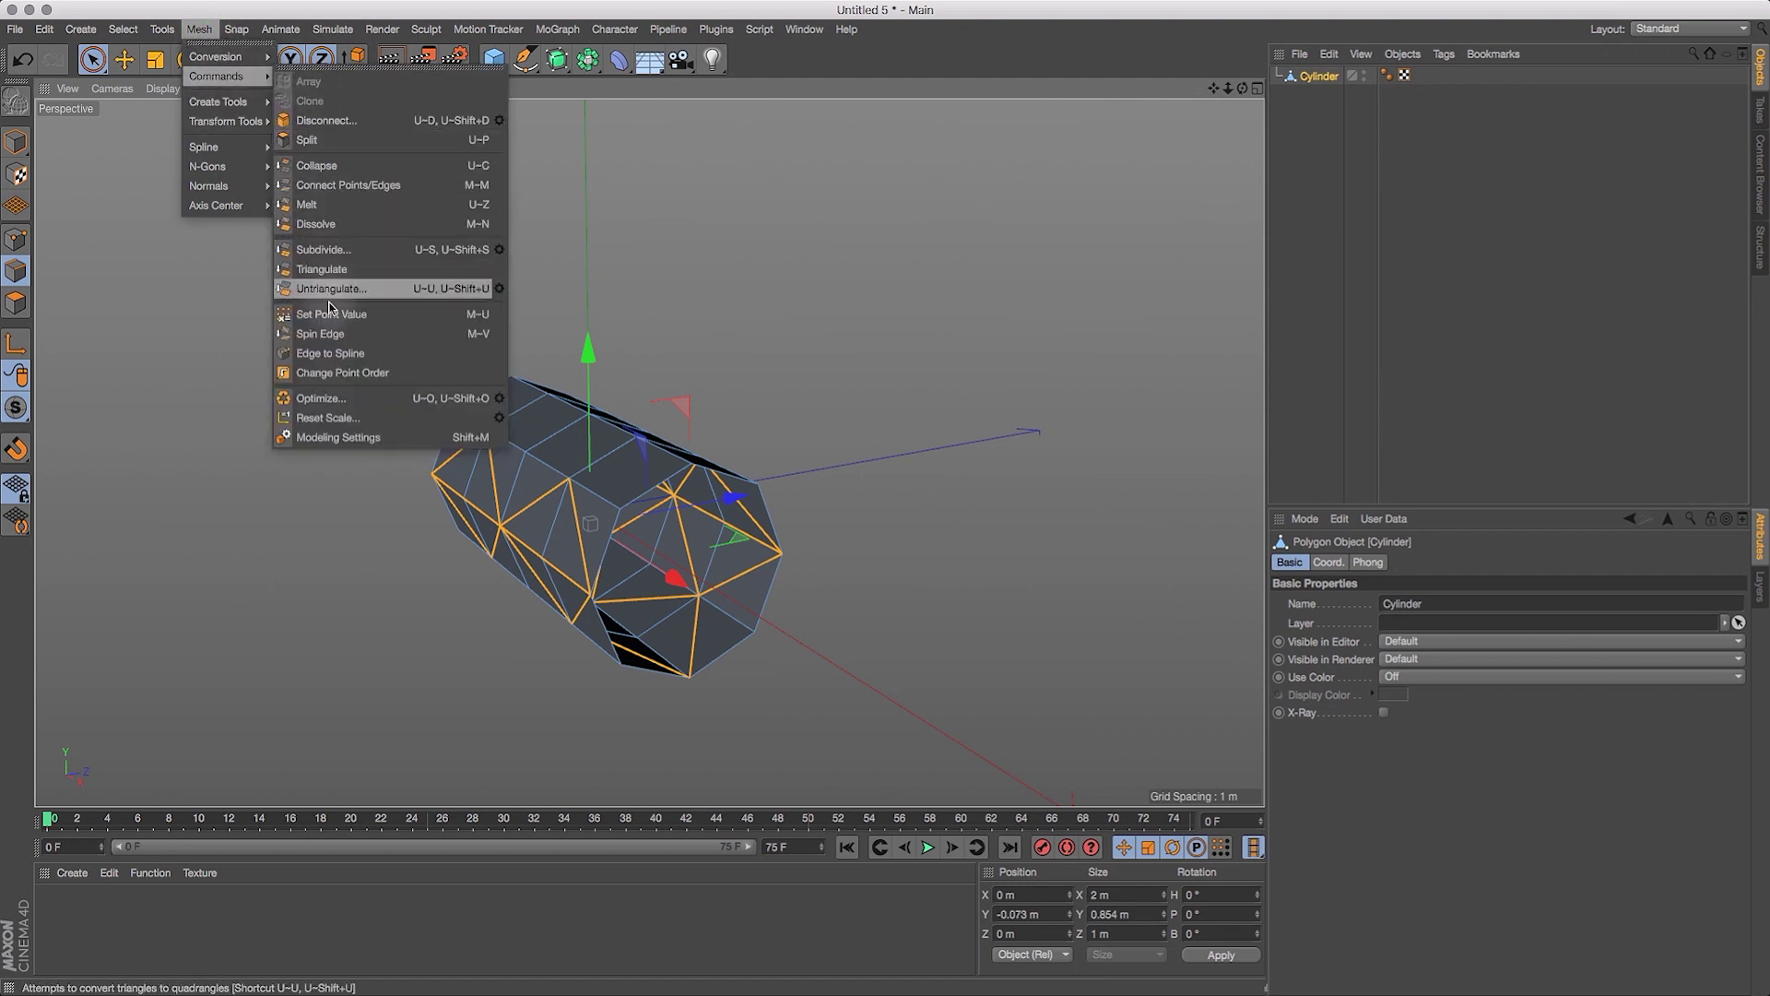
{"action": "left_click", "coordinate": [331, 353]}
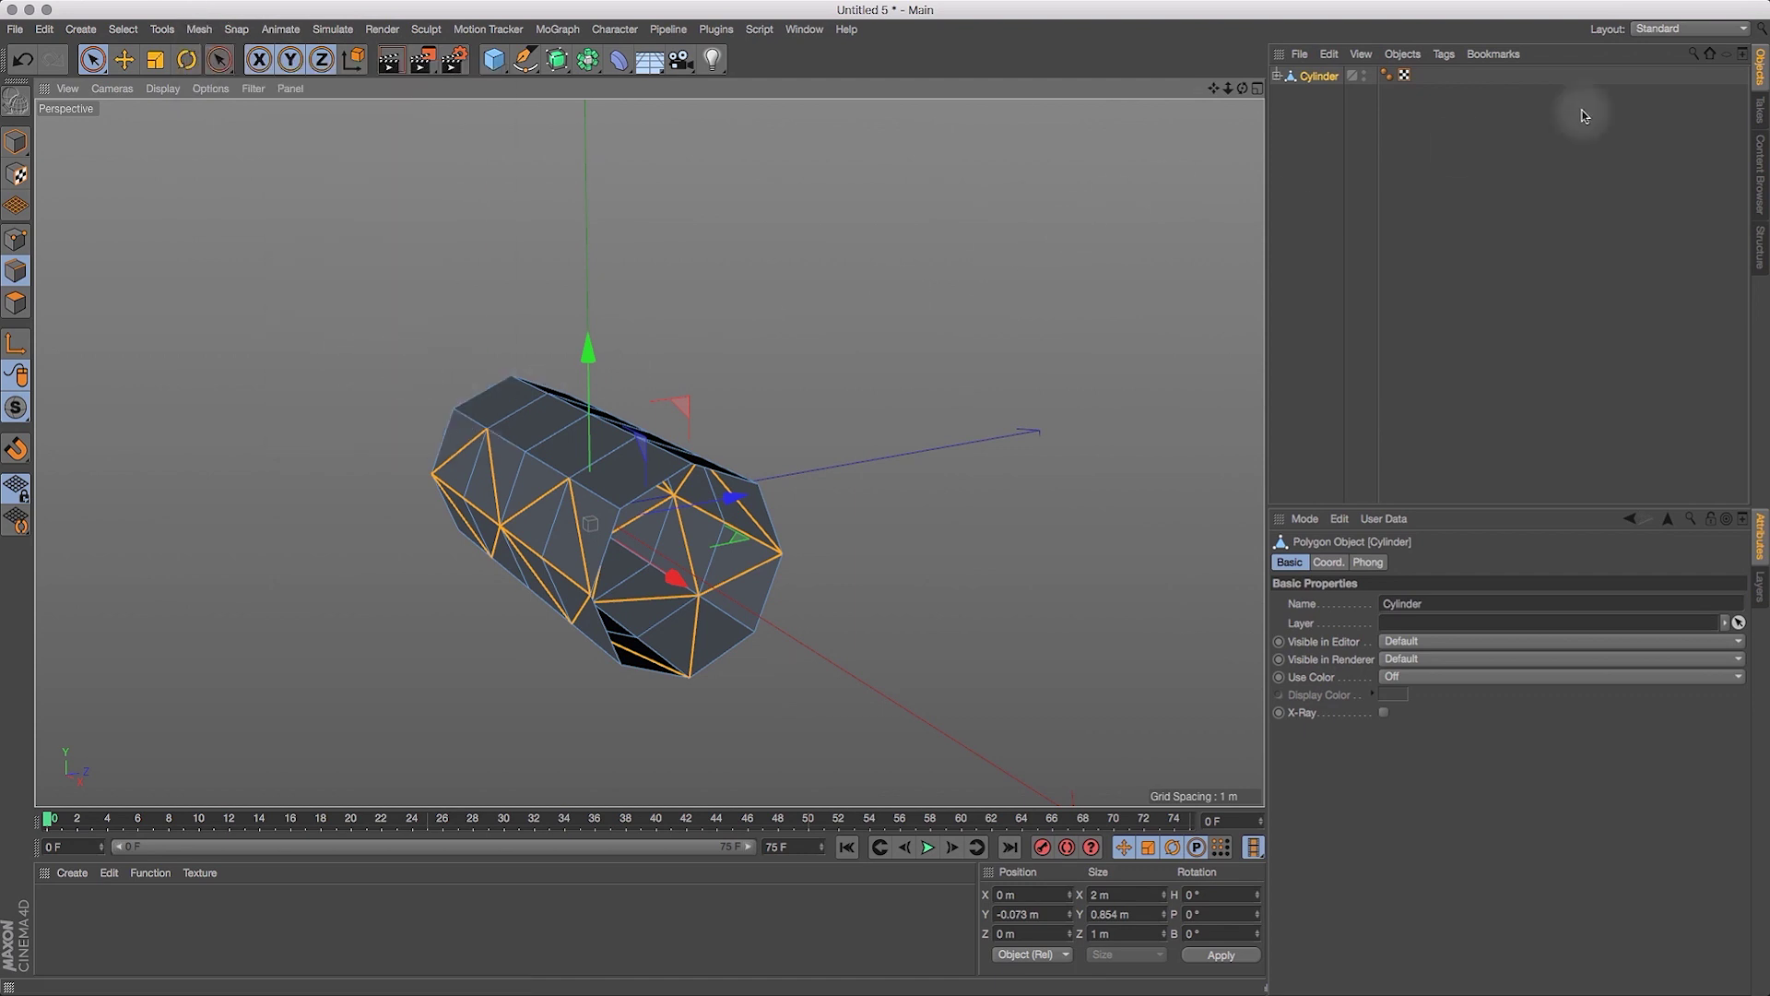
{"action": "left_click", "coordinate": [1280, 77]}
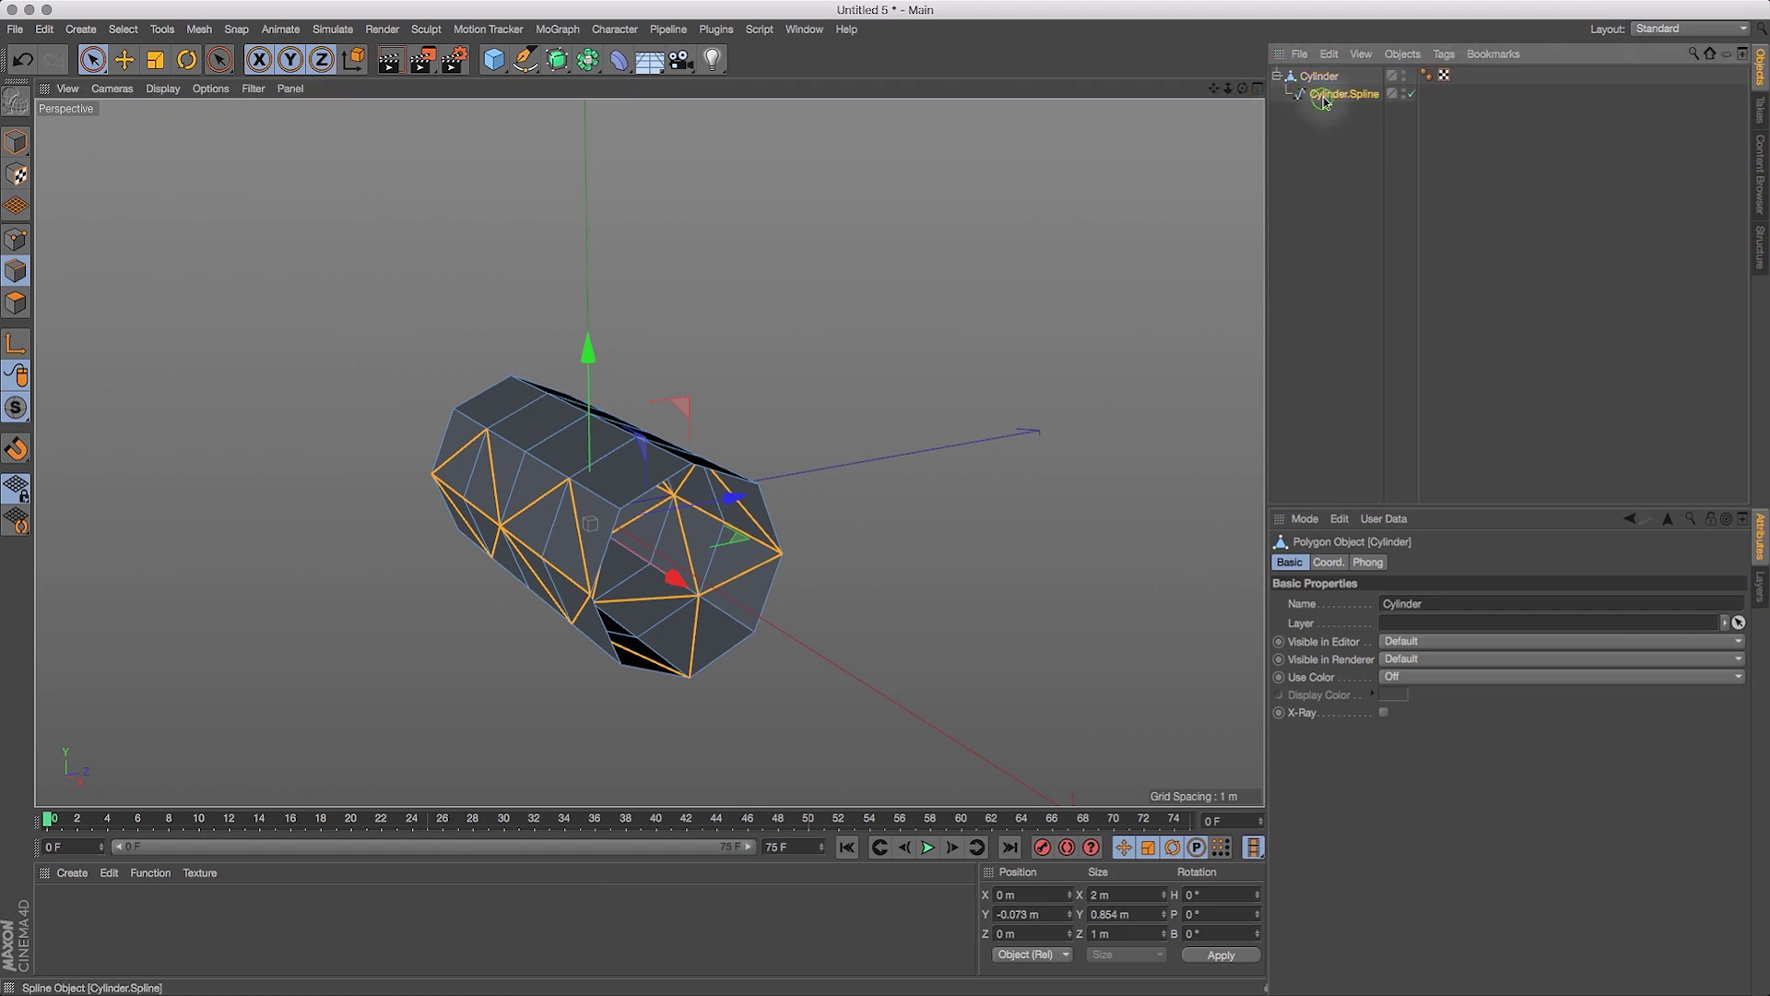
Rename the new spline Diamond Struts and reselect the Cylinder.
{"action": "double_click", "coordinate": [1324, 101]}
{"action": "type", "text": "Diam"}
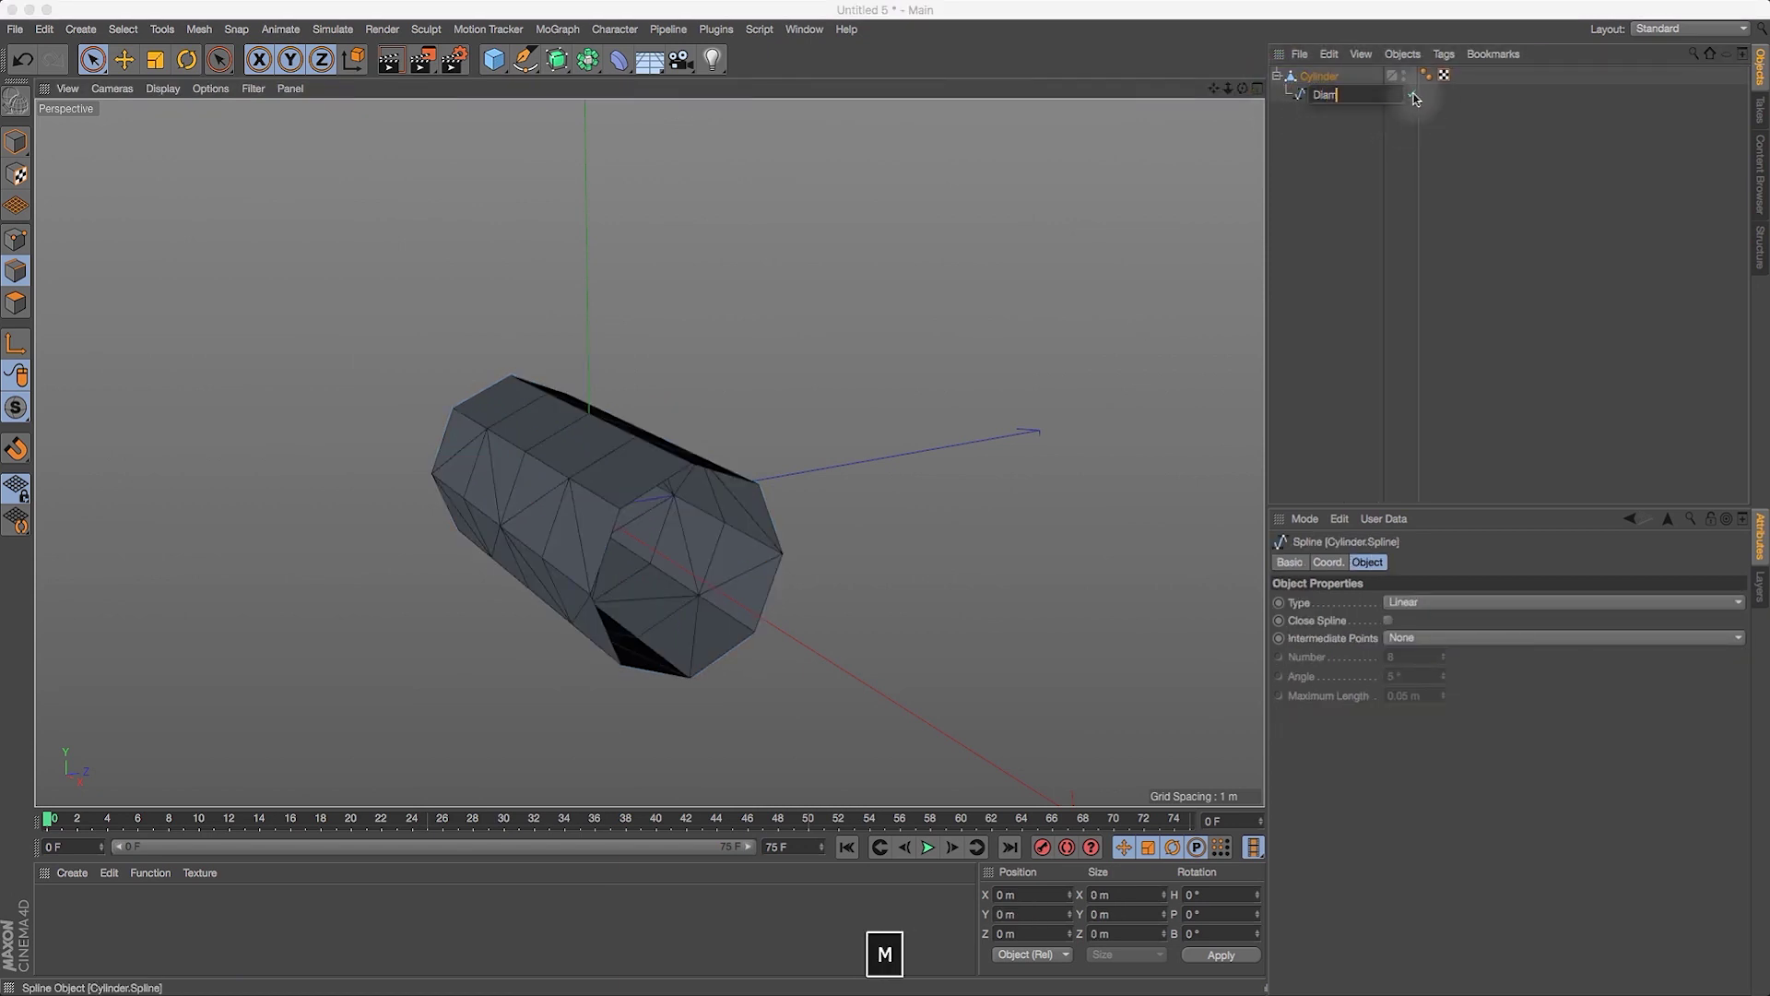
{"action": "type", "text": "ond "}
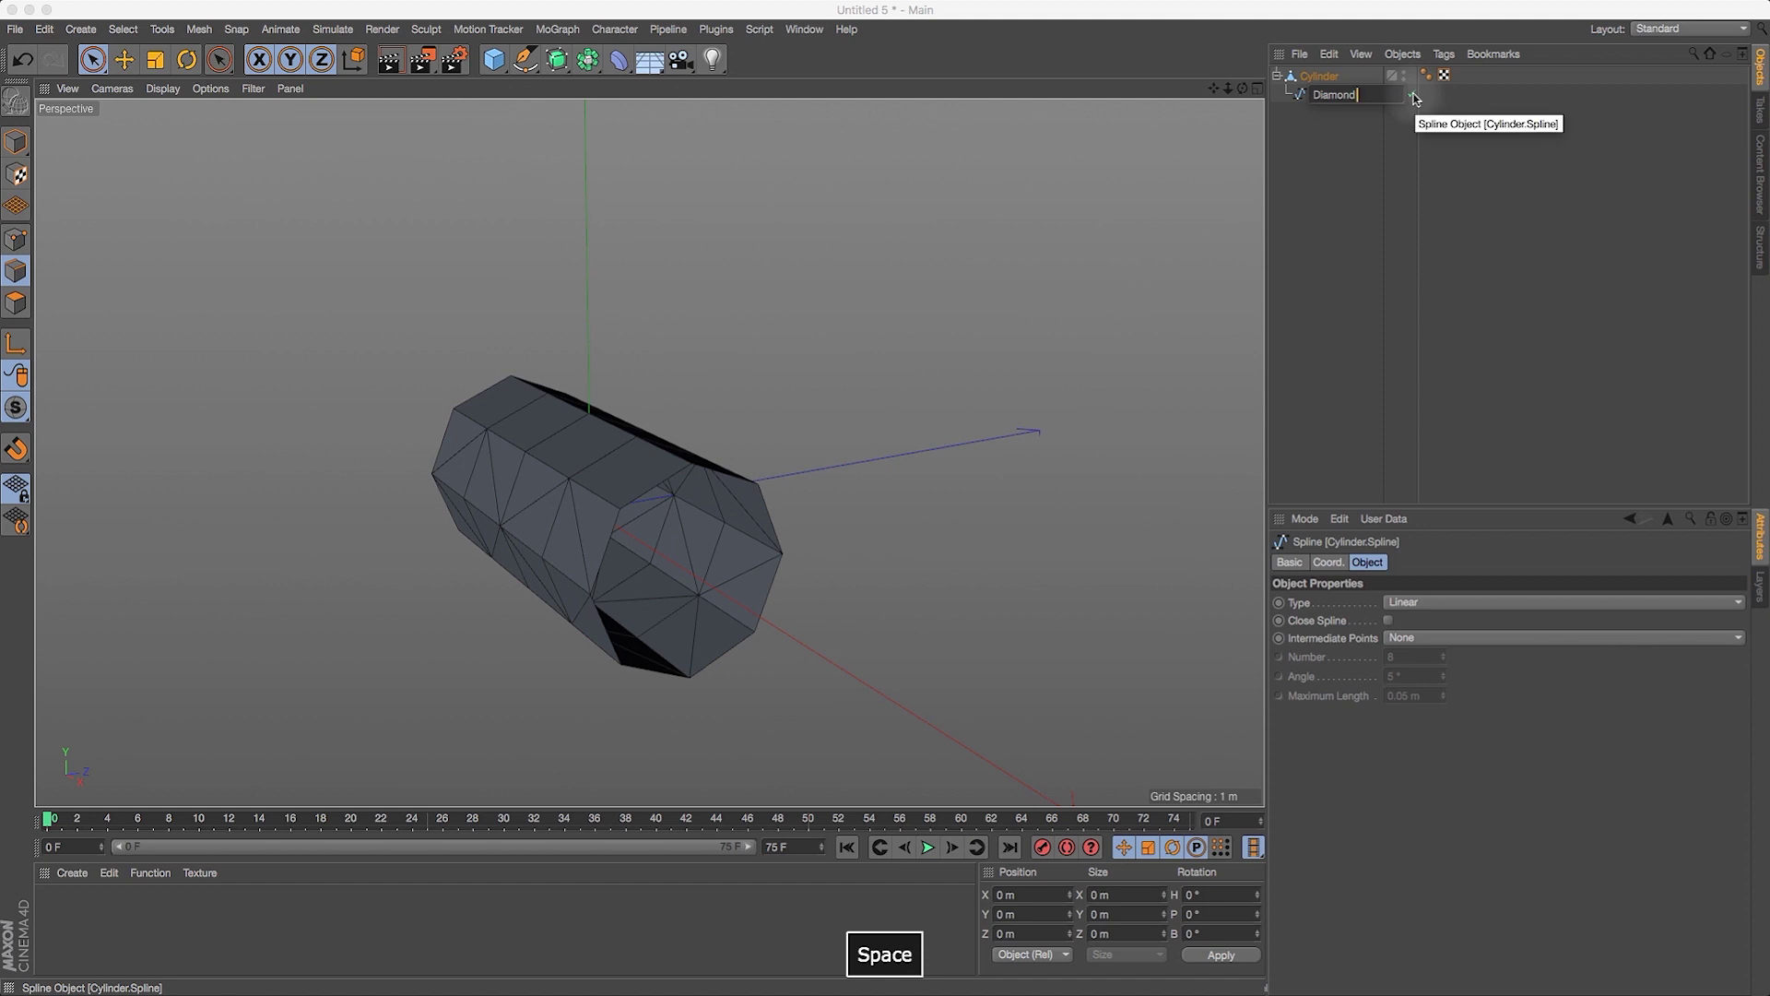
{"action": "type", "text": "Struts"}
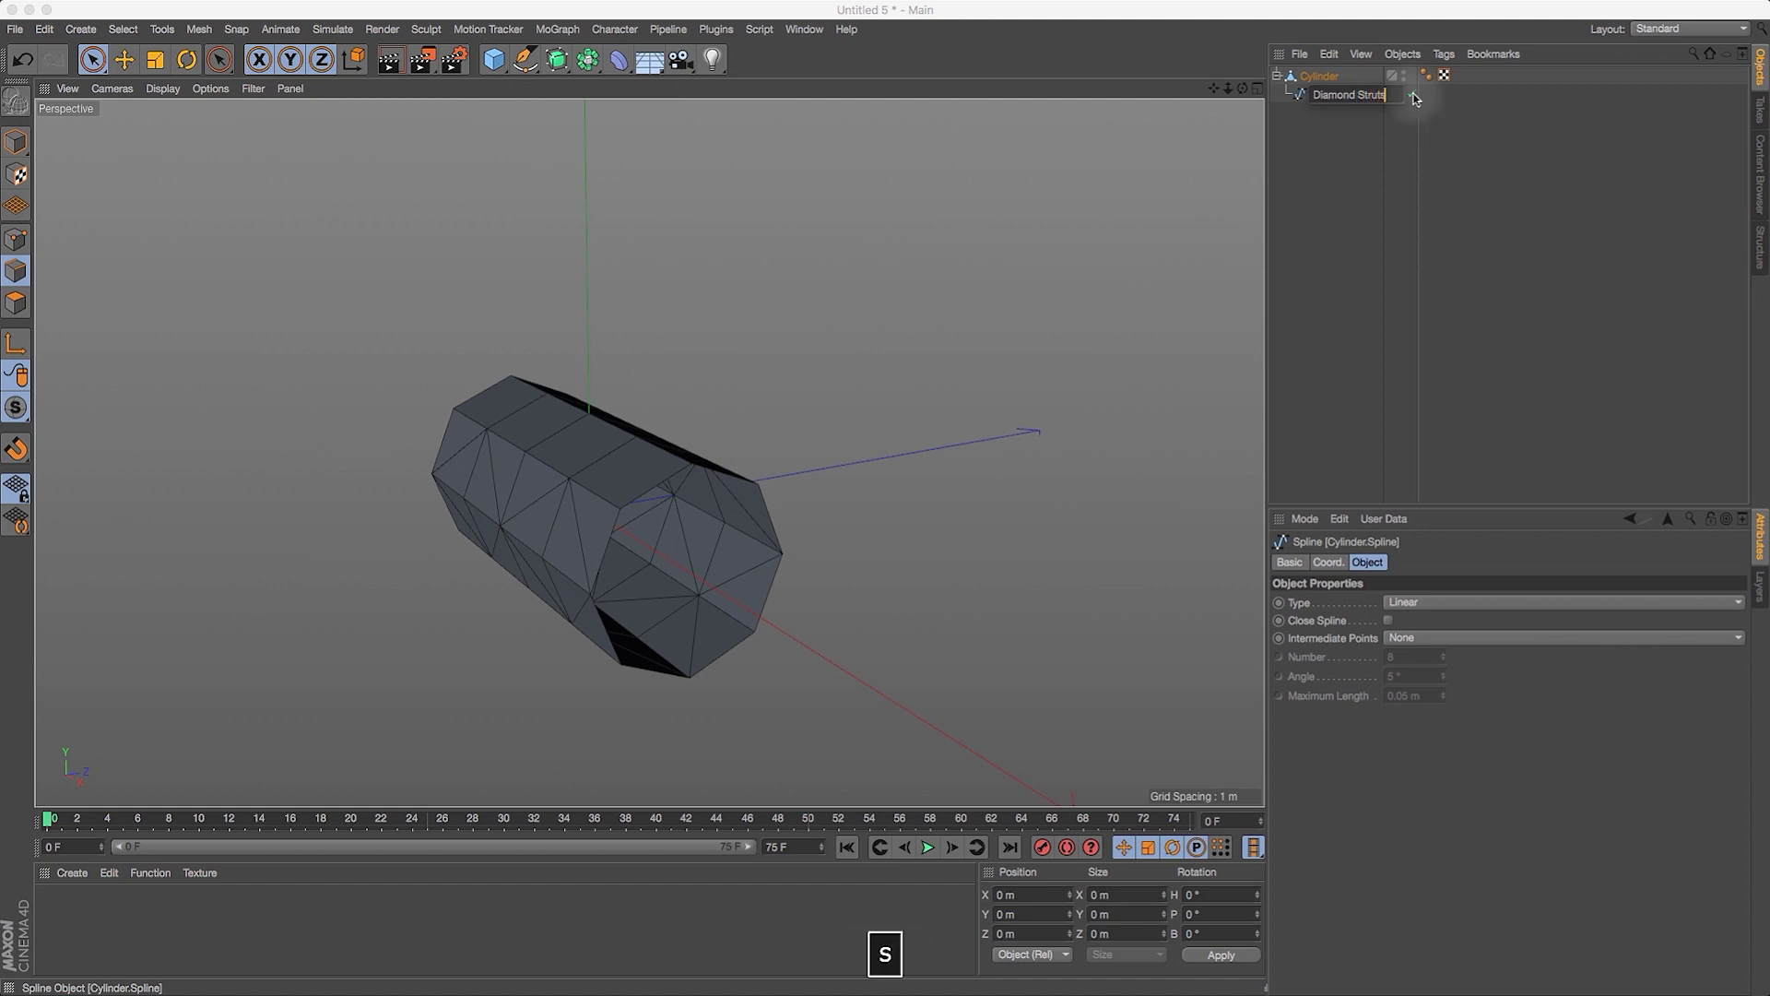
{"action": "key", "text": "Return"}
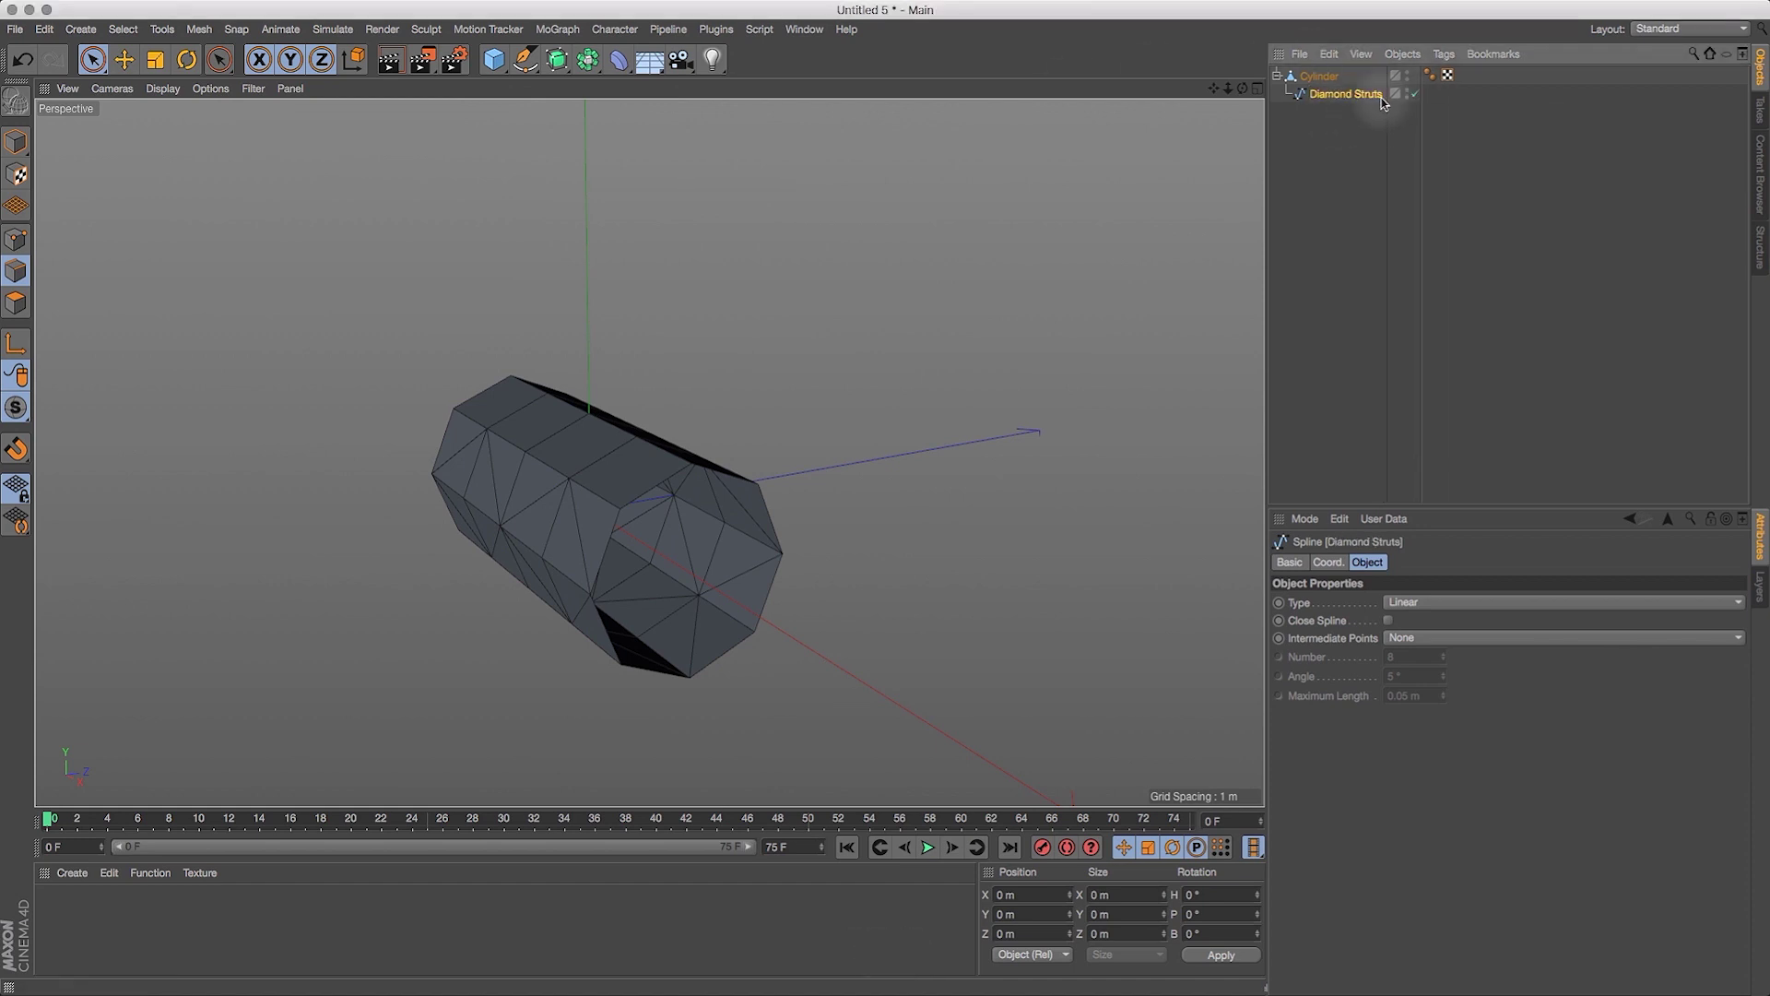
{"action": "left_click", "coordinate": [1322, 76]}
{"action": "left_click_drag", "start_coordinate": [1213, 89], "coordinate": [1252, 98]}
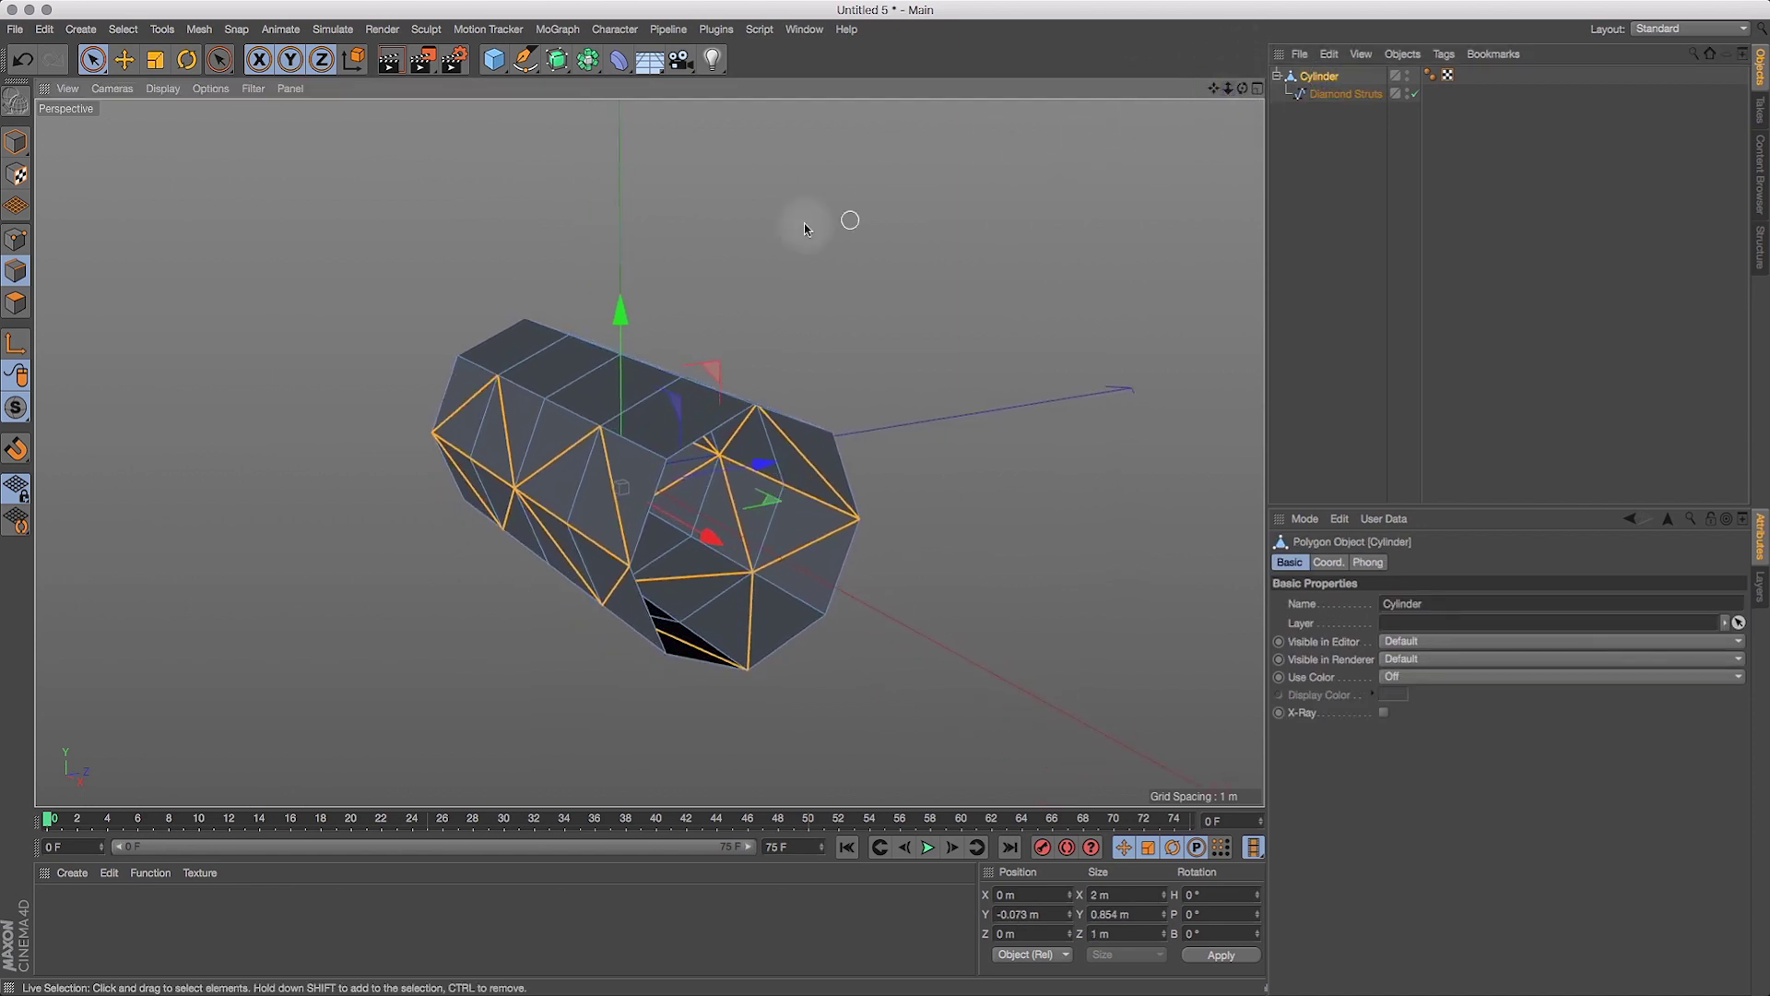
{"action": "left_click", "coordinate": [532, 356]}
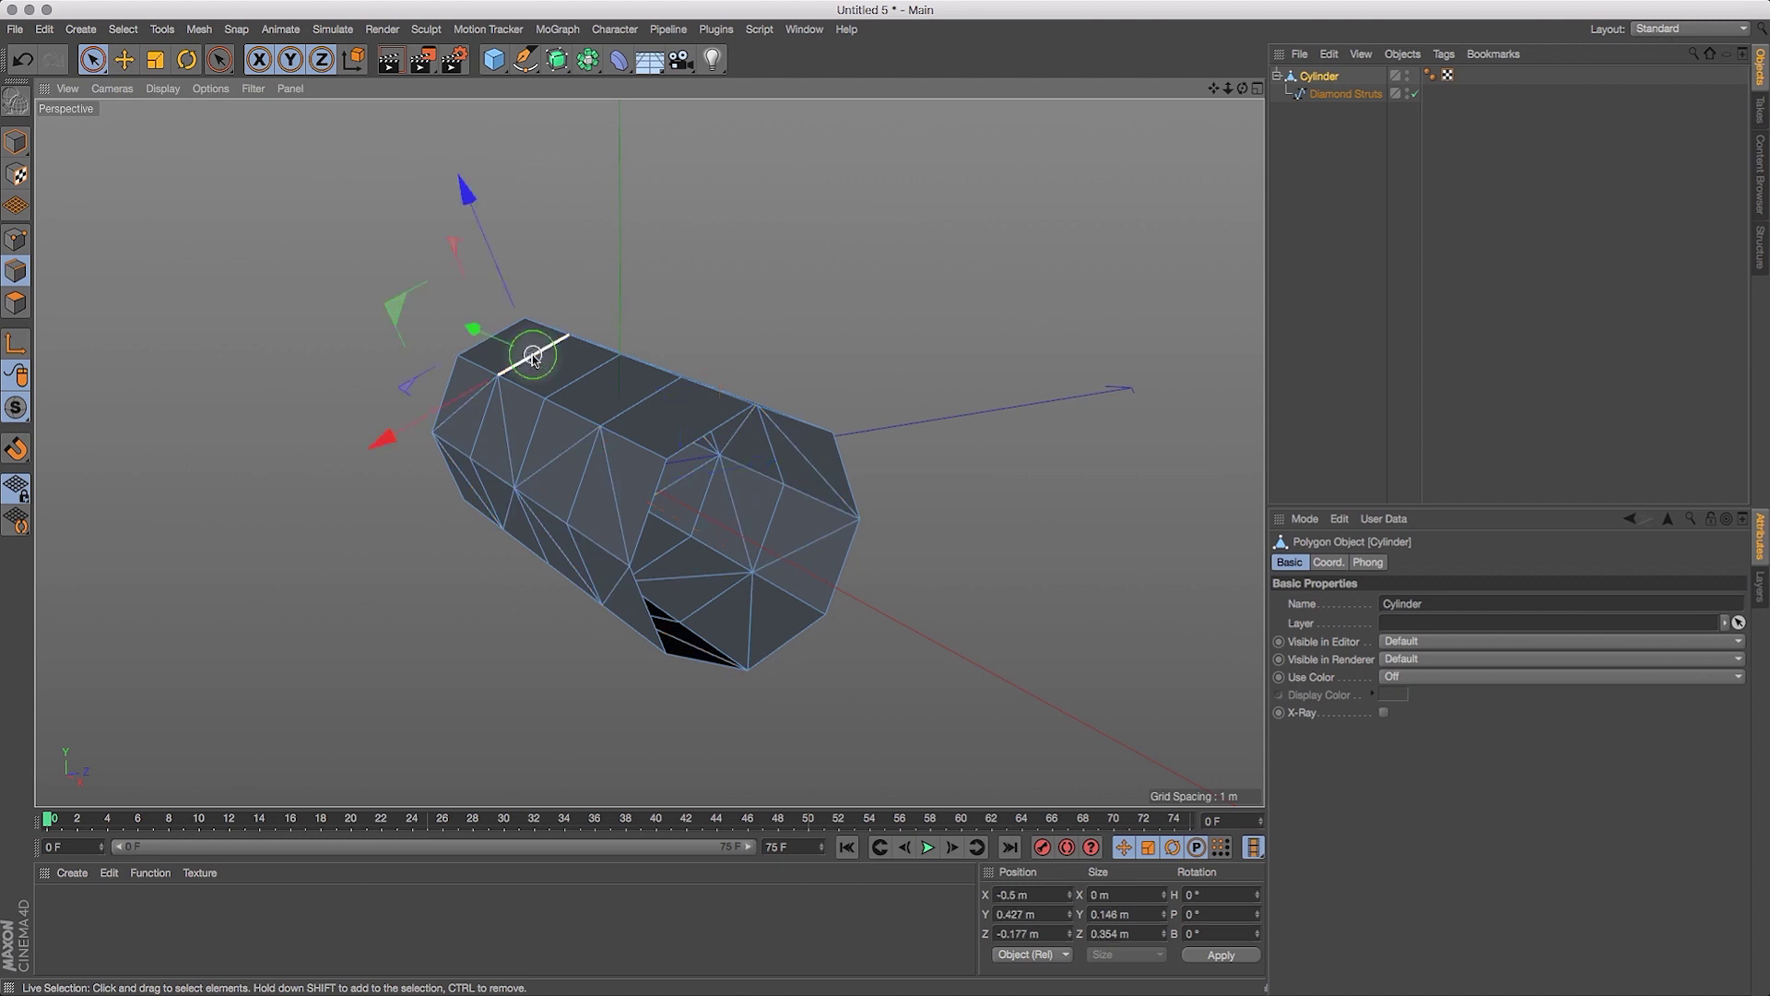
{"action": "left_click", "coordinate": [643, 400], "text": "shift"}
{"action": "left_click", "coordinate": [476, 440], "text": "shift"}
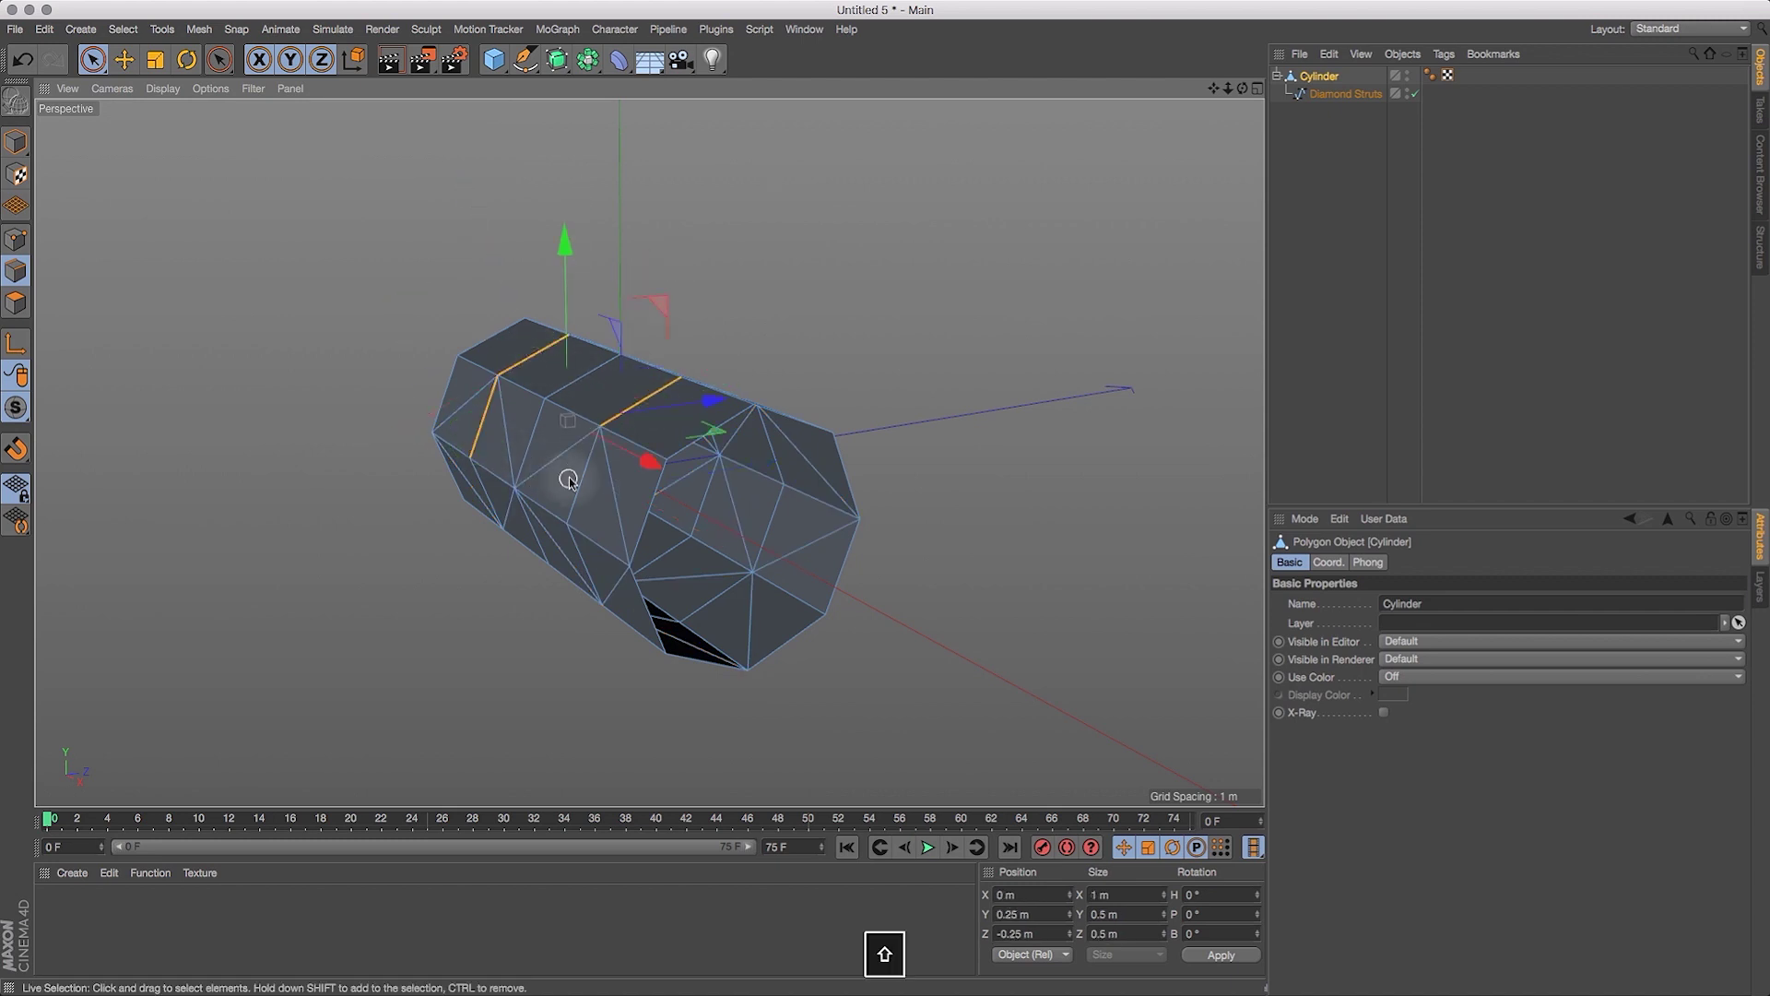
{"action": "left_click", "coordinate": [577, 481], "text": "shift"}
Use Loop Selection to select the two cross-section edge rings that pass through the middles of the Cylinder's diamonds.
{"action": "key", "text": "v"}
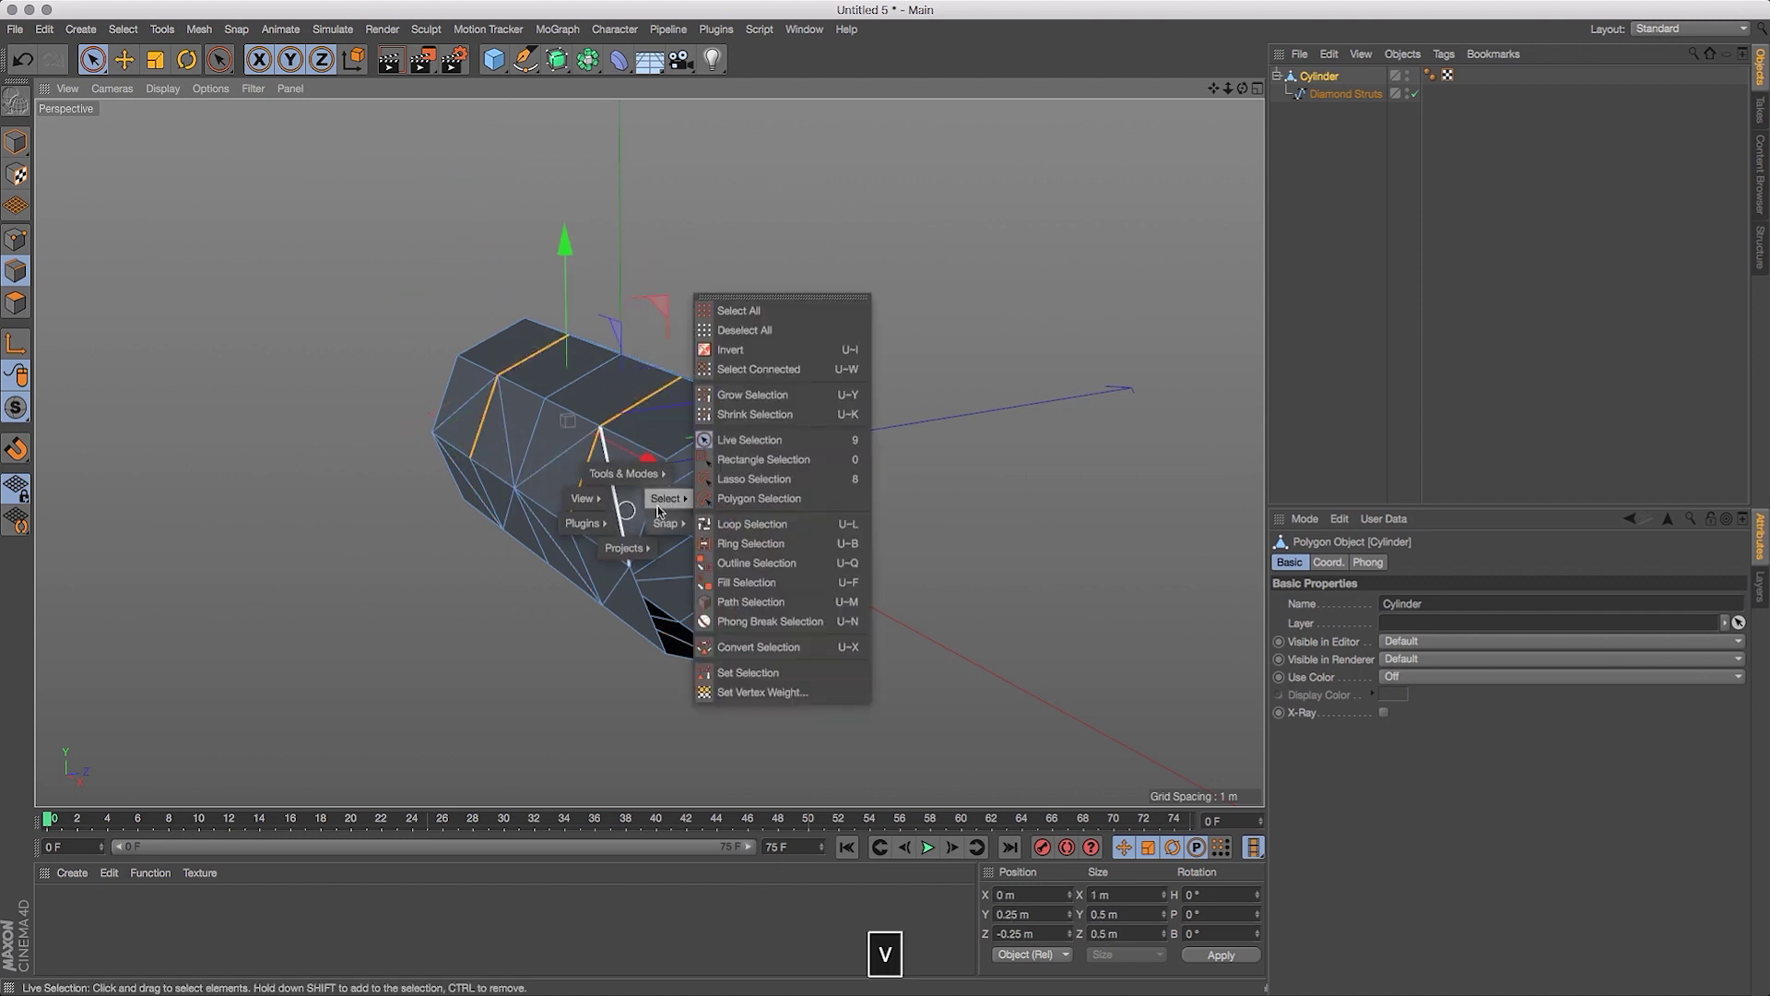
{"action": "left_click", "coordinate": [742, 521]}
{"action": "left_click", "coordinate": [623, 420], "text": "shift"}
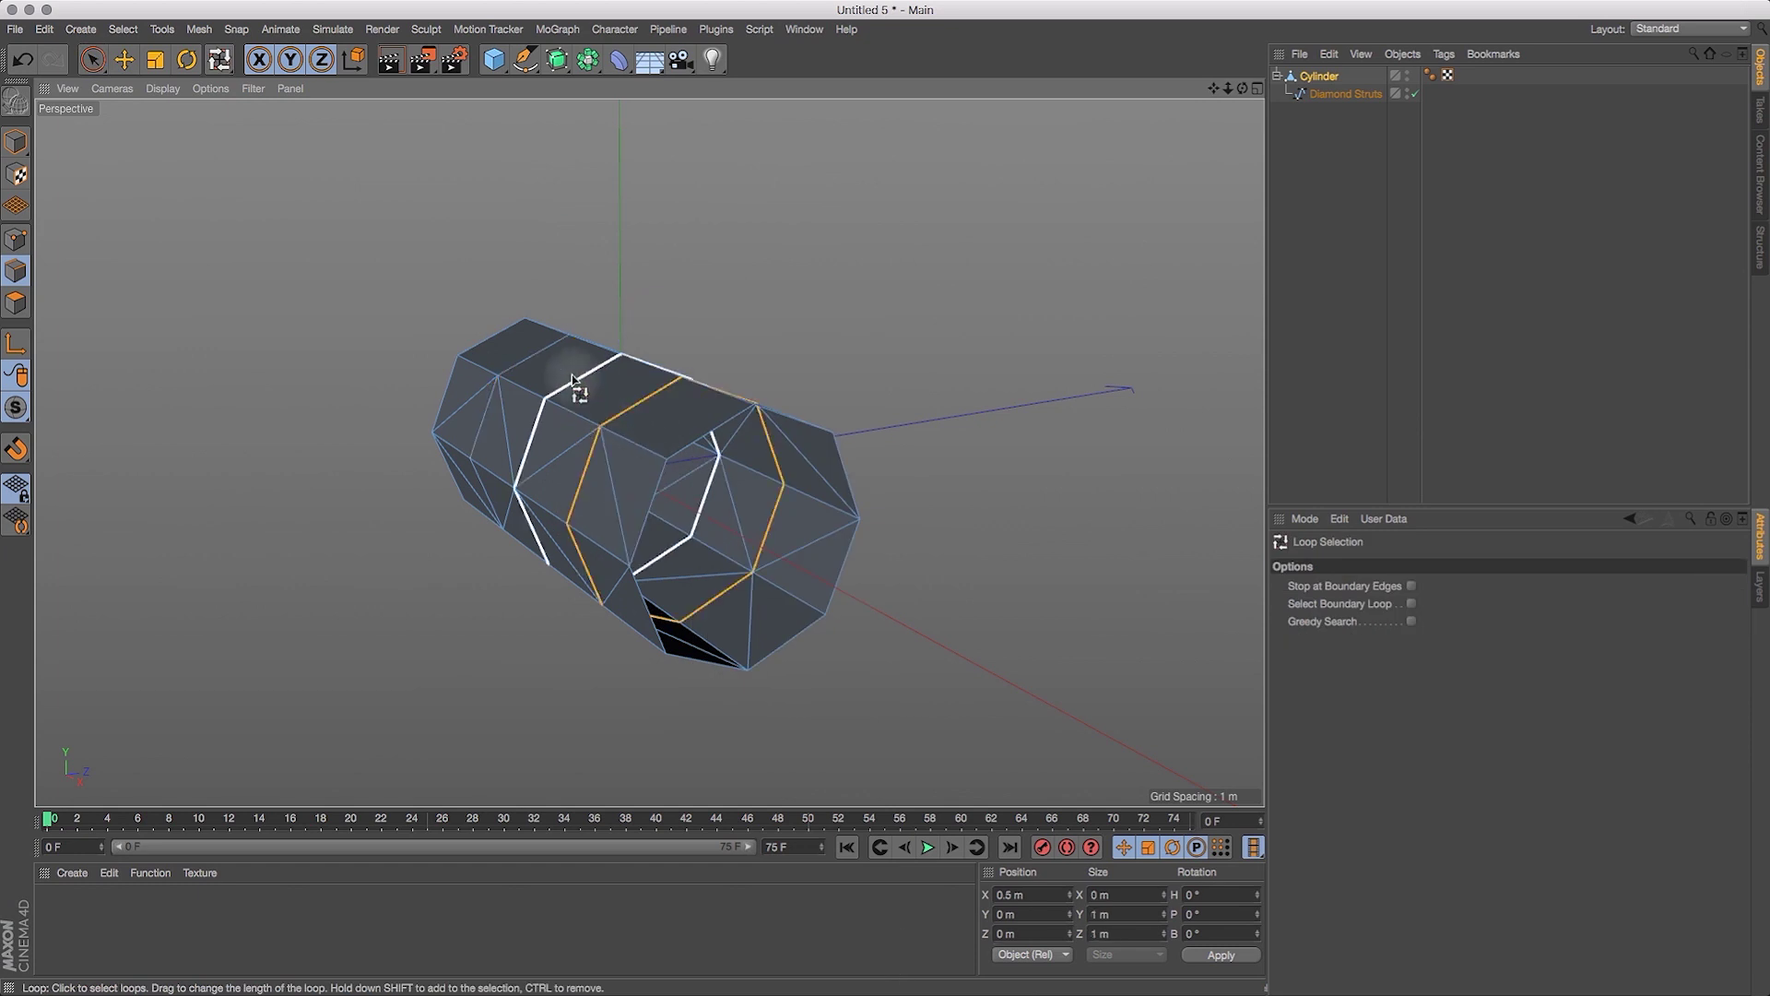
{"action": "left_click", "coordinate": [542, 367], "text": "shift"}
{"action": "mouse_move", "coordinate": [1243, 88]}
{"action": "left_mouse_down"}
{"action": "mouse_move", "coordinate": [1300, 23]}
{"action": "mouse_move", "coordinate": [1222, 53]}
{"action": "mouse_move", "coordinate": [1243, 92]}
{"action": "left_mouse_up"}
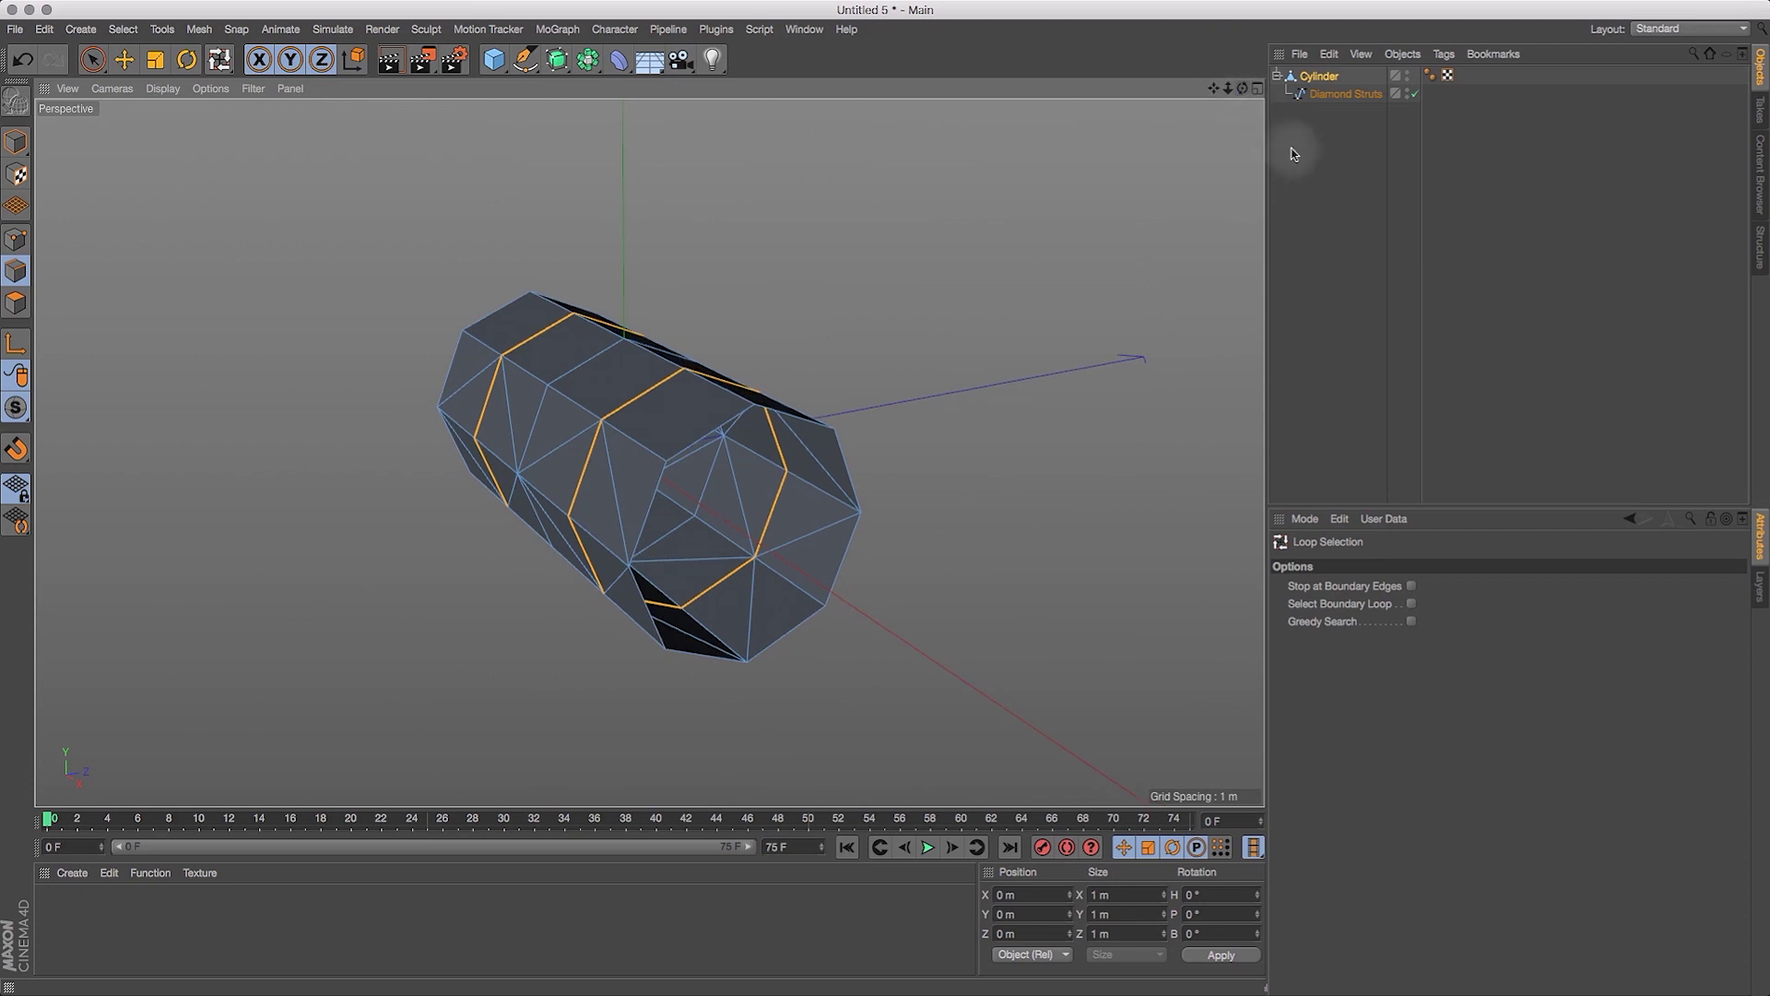
Convert the Cylinder's selected edge rings to a spline with Edge to Spline and rename it Ring Struts.
{"action": "left_click", "coordinate": [1320, 78]}
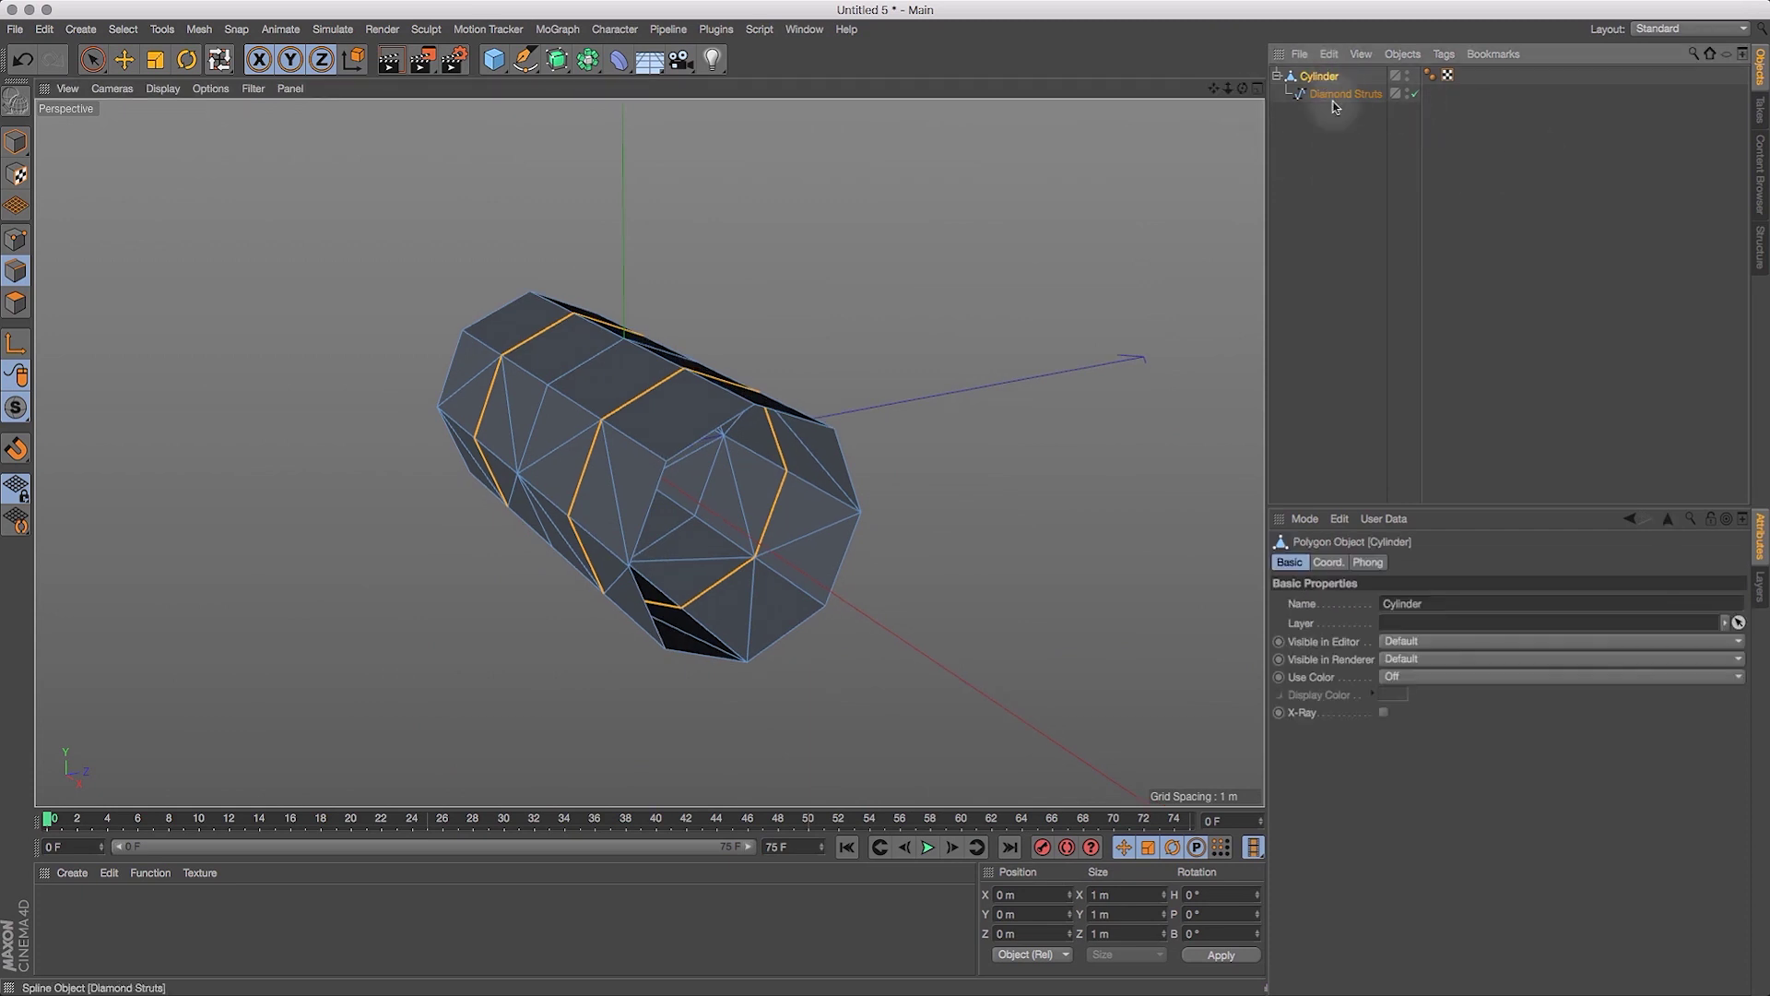
{"action": "left_click", "coordinate": [196, 31]}
{"action": "mouse_move", "coordinate": [224, 75]}
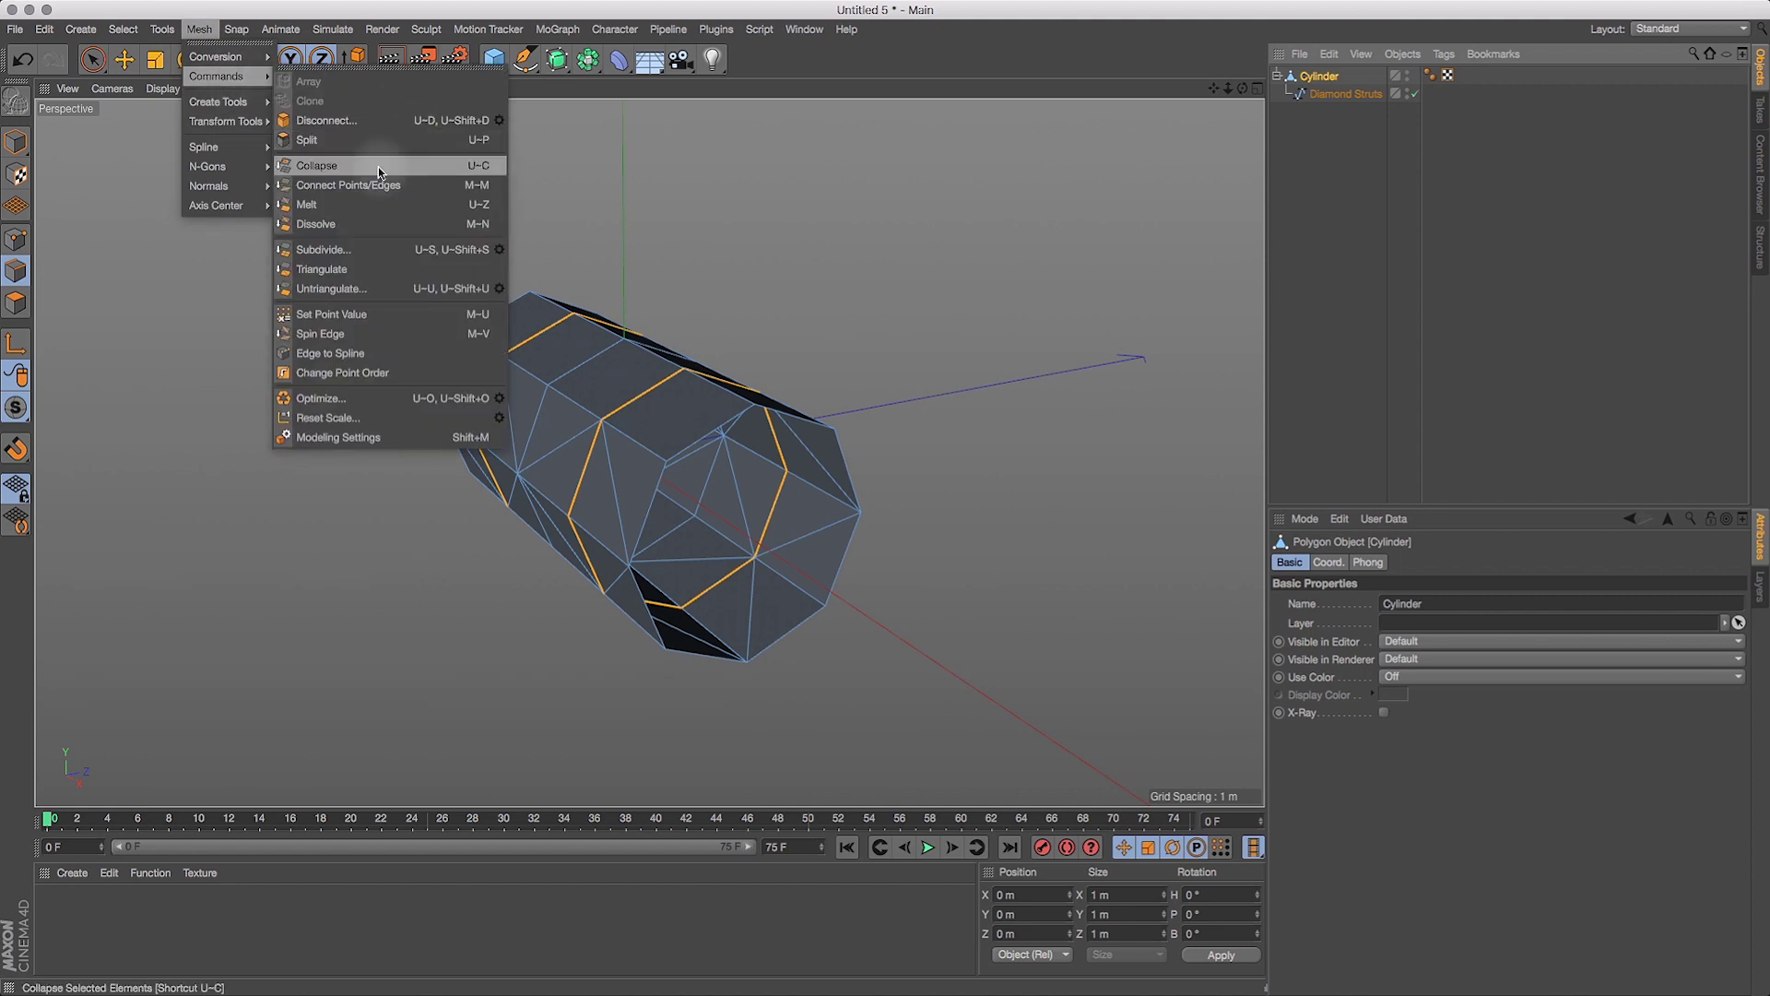
{"action": "left_click", "coordinate": [357, 355]}
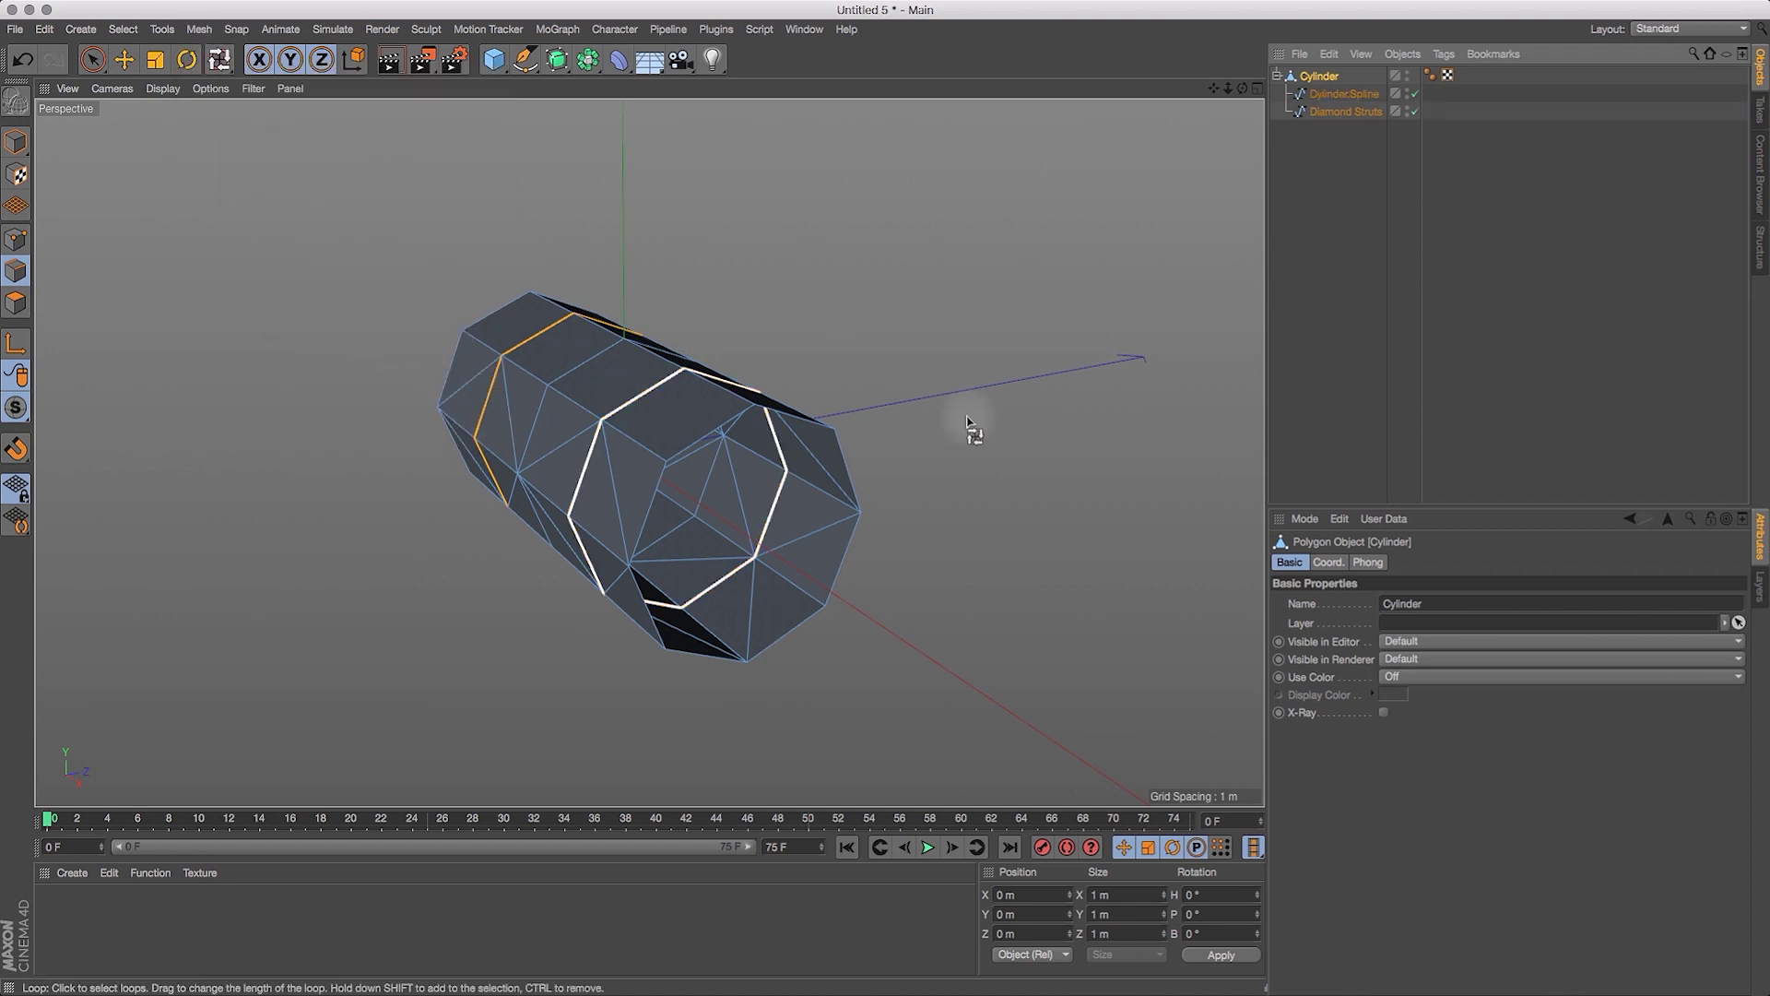
{"action": "double_click", "coordinate": [1347, 95]}
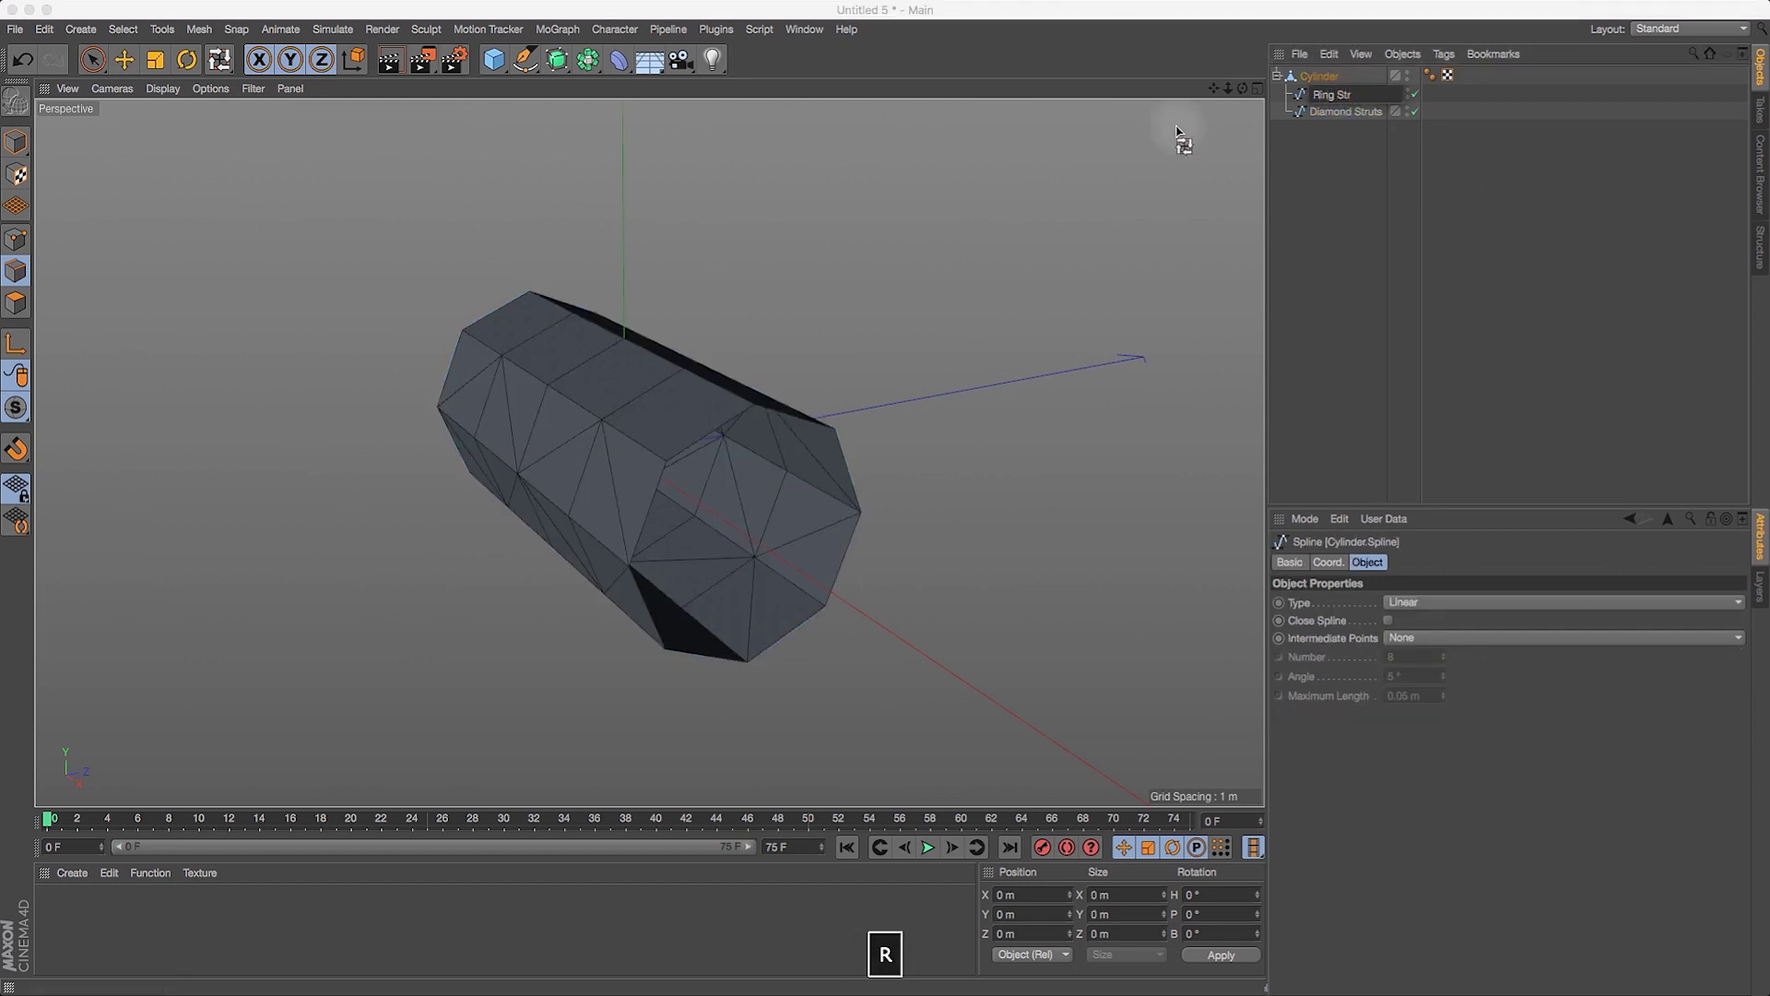
{"action": "key", "text": "Return"}
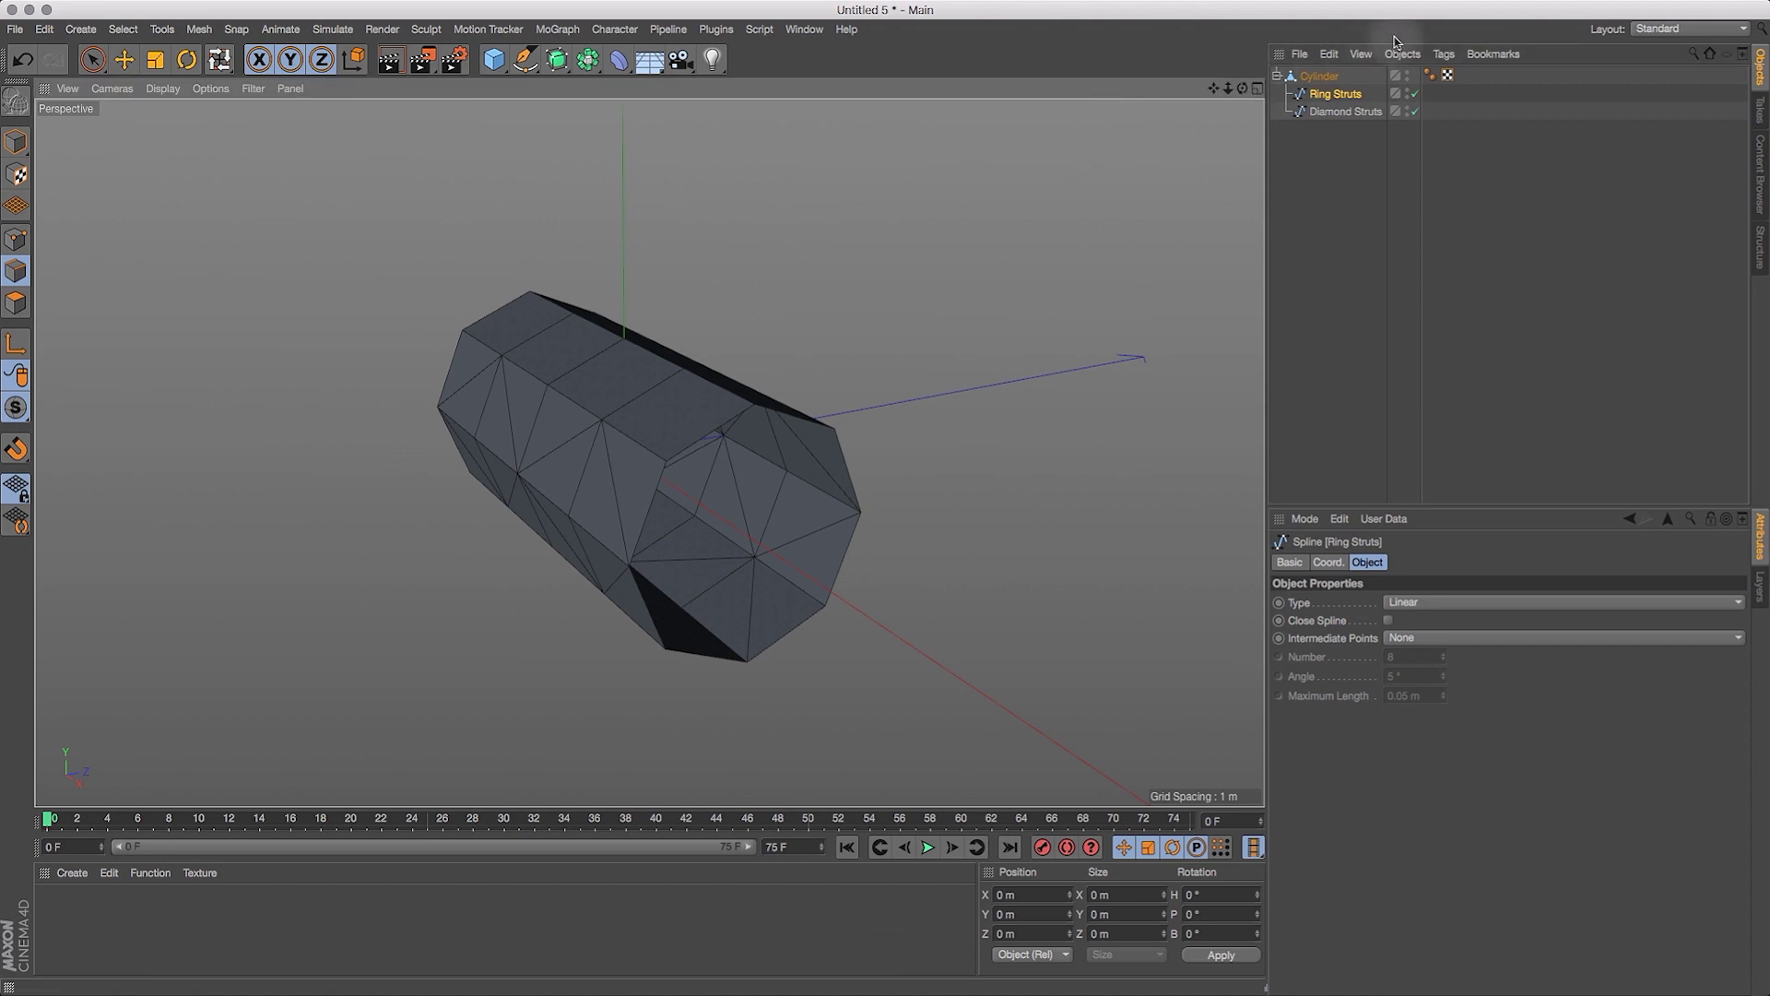
Move the Ring Struts and Diamond Struts splines out of the Cylinder's hierarchy and hide the Cylinder.
{"action": "left_click_drag", "start_coordinate": [1348, 136], "coordinate": [1321, 78]}
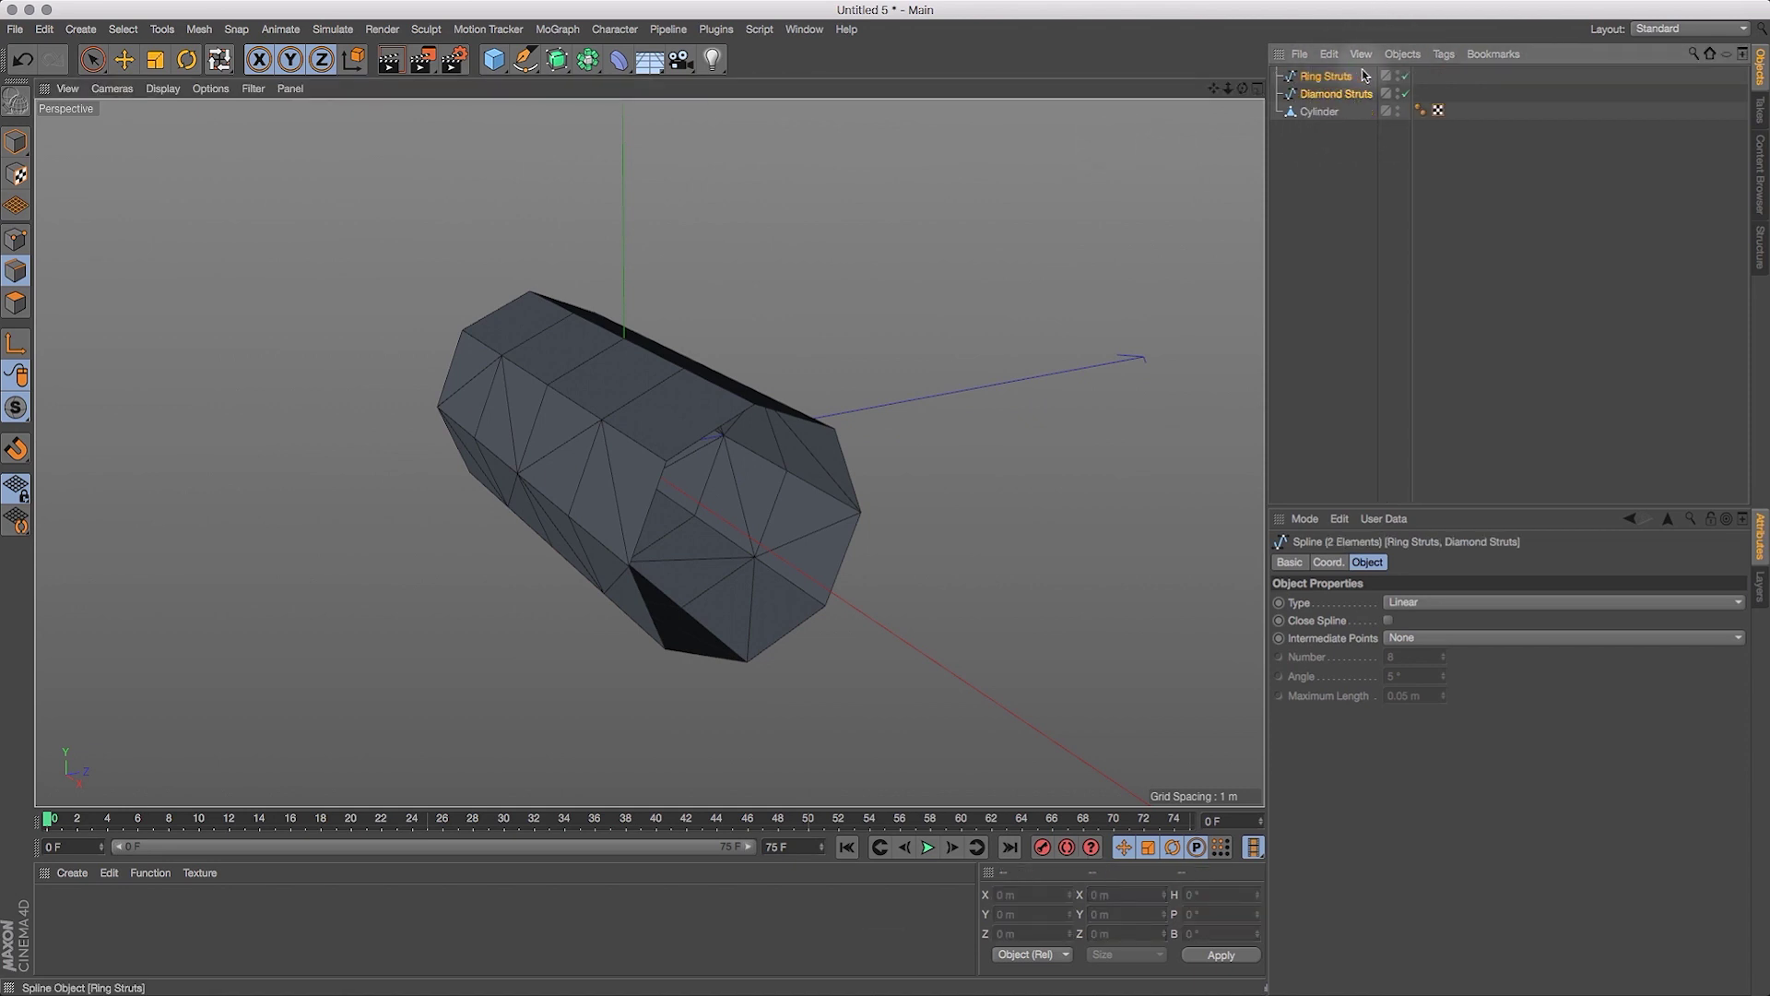
{"action": "left_click", "coordinate": [1397, 115], "text": "alt"}
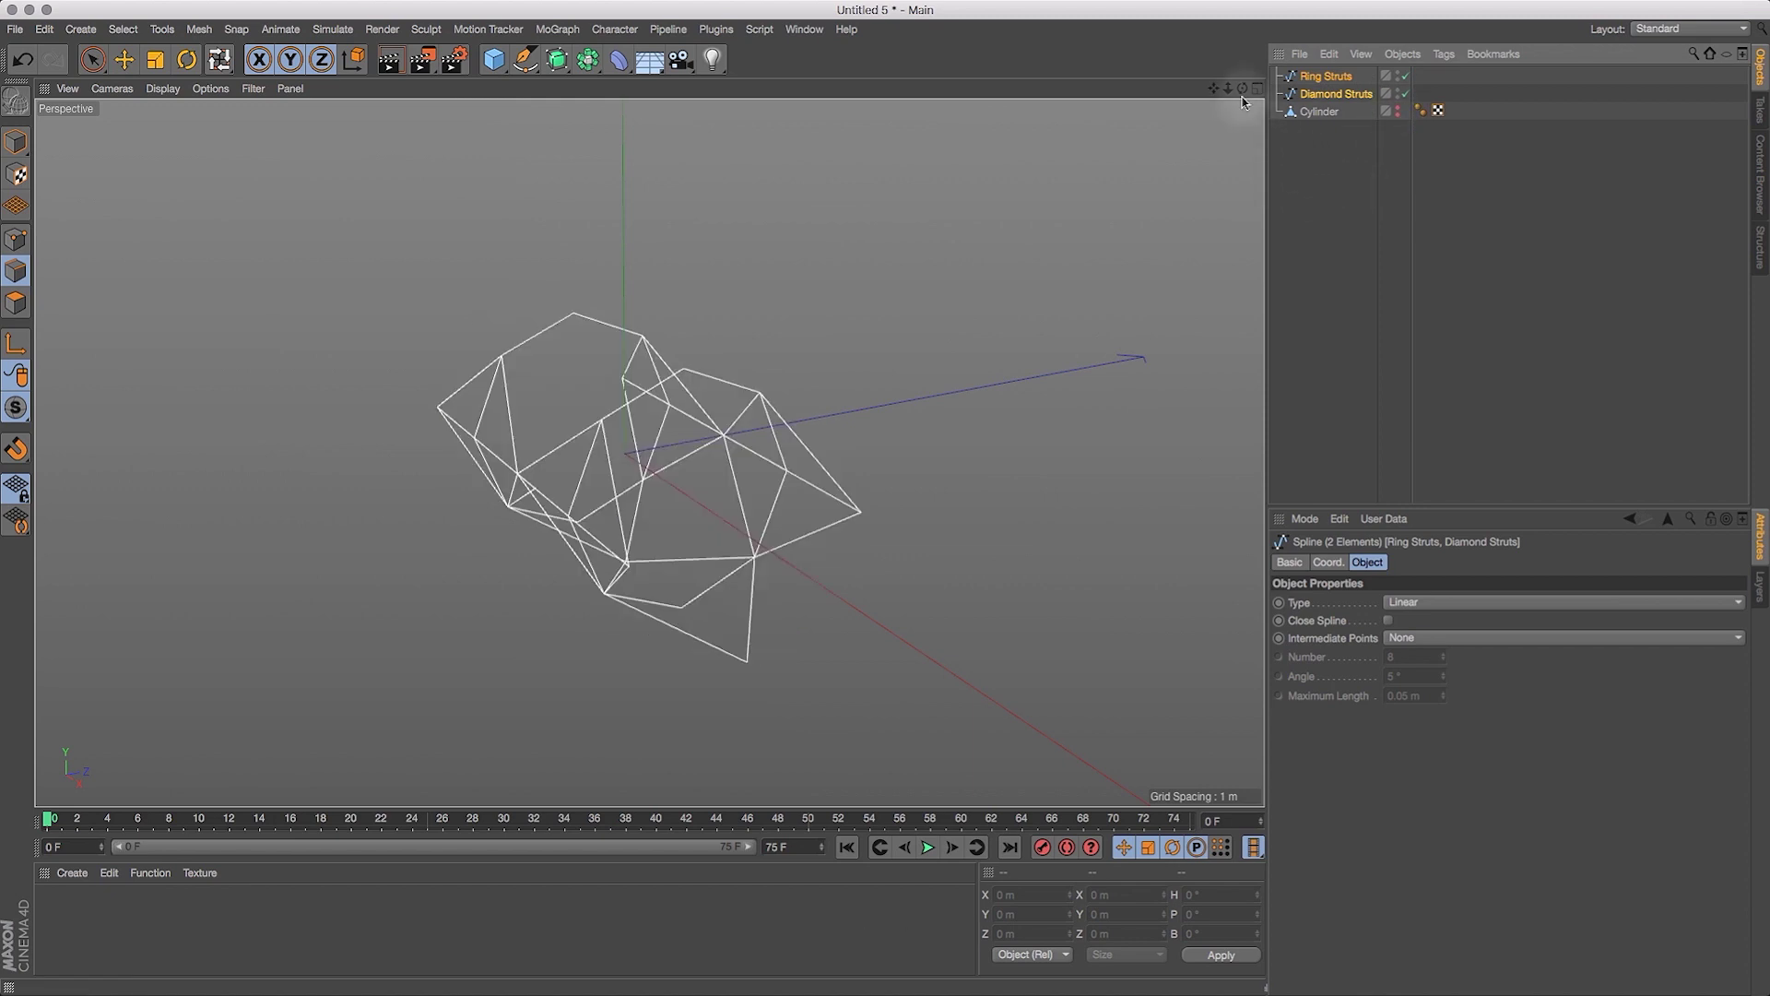
Place the Ring Struts spline inside a new Sweep object.
{"action": "mouse_move", "coordinate": [1242, 87]}
{"action": "left_mouse_down"}
{"action": "mouse_move", "coordinate": [1280, 34]}
{"action": "mouse_move", "coordinate": [1255, 50]}
{"action": "mouse_move", "coordinate": [1262, 78]}
{"action": "left_mouse_up"}
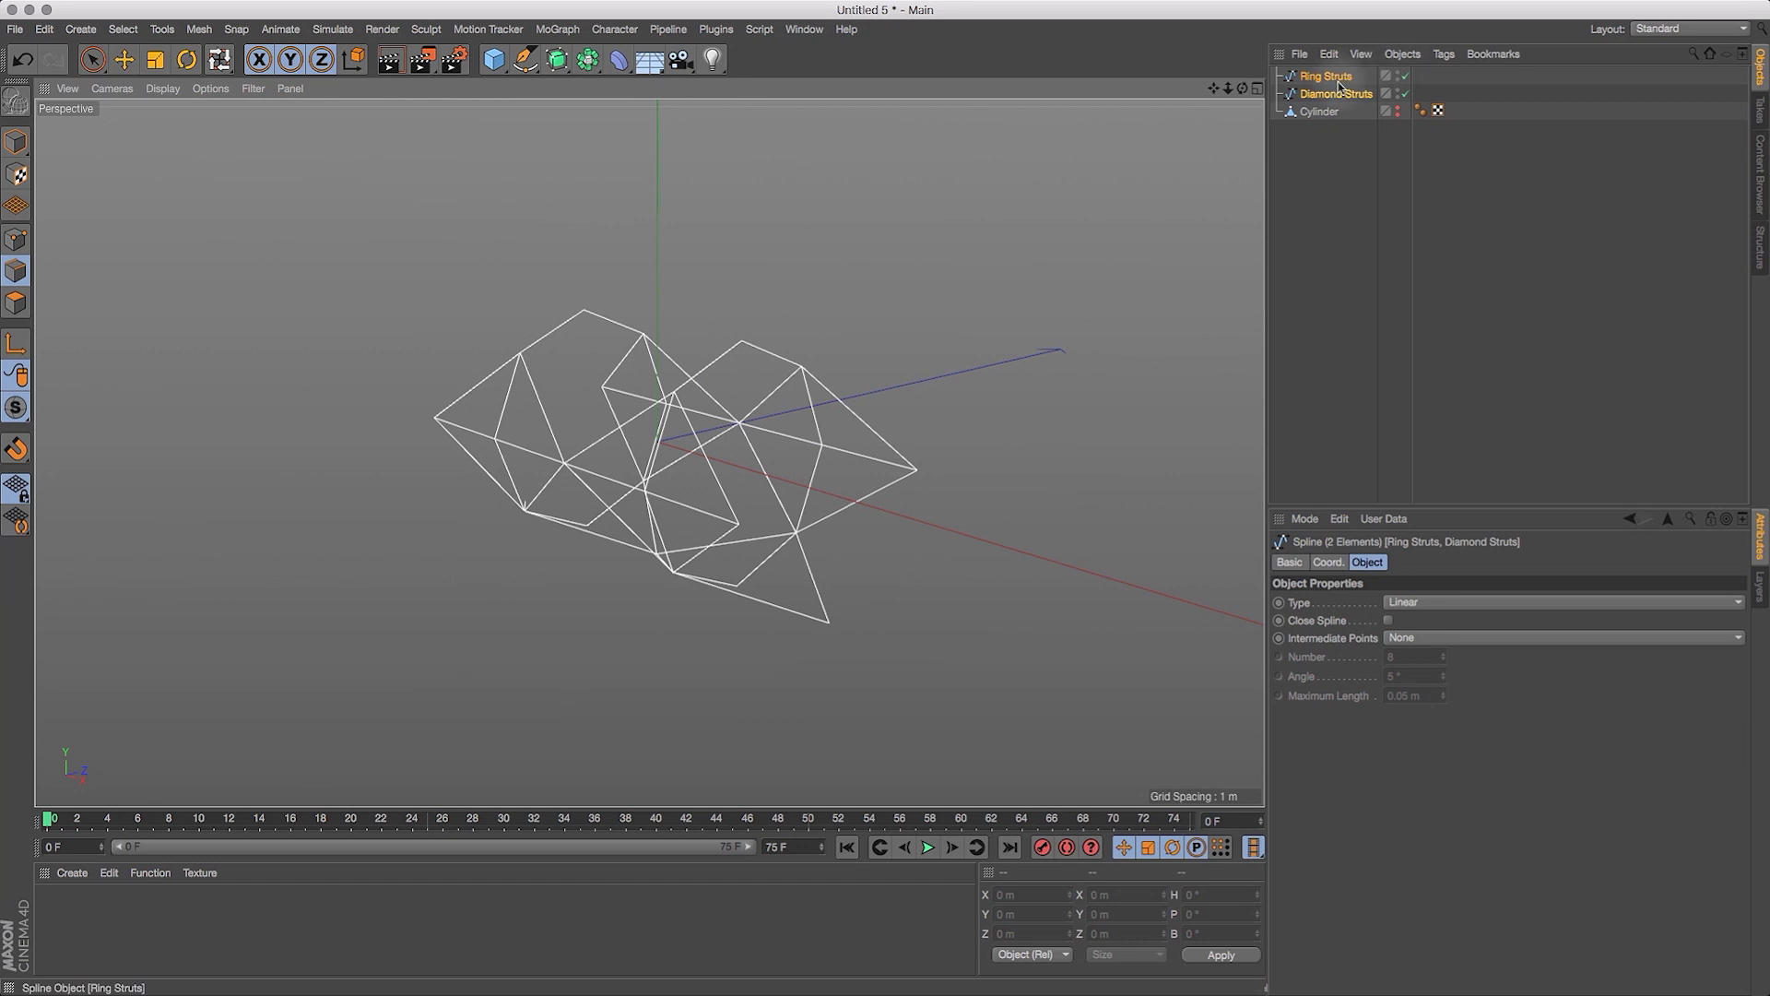
{"action": "left_click", "coordinate": [1337, 79]}
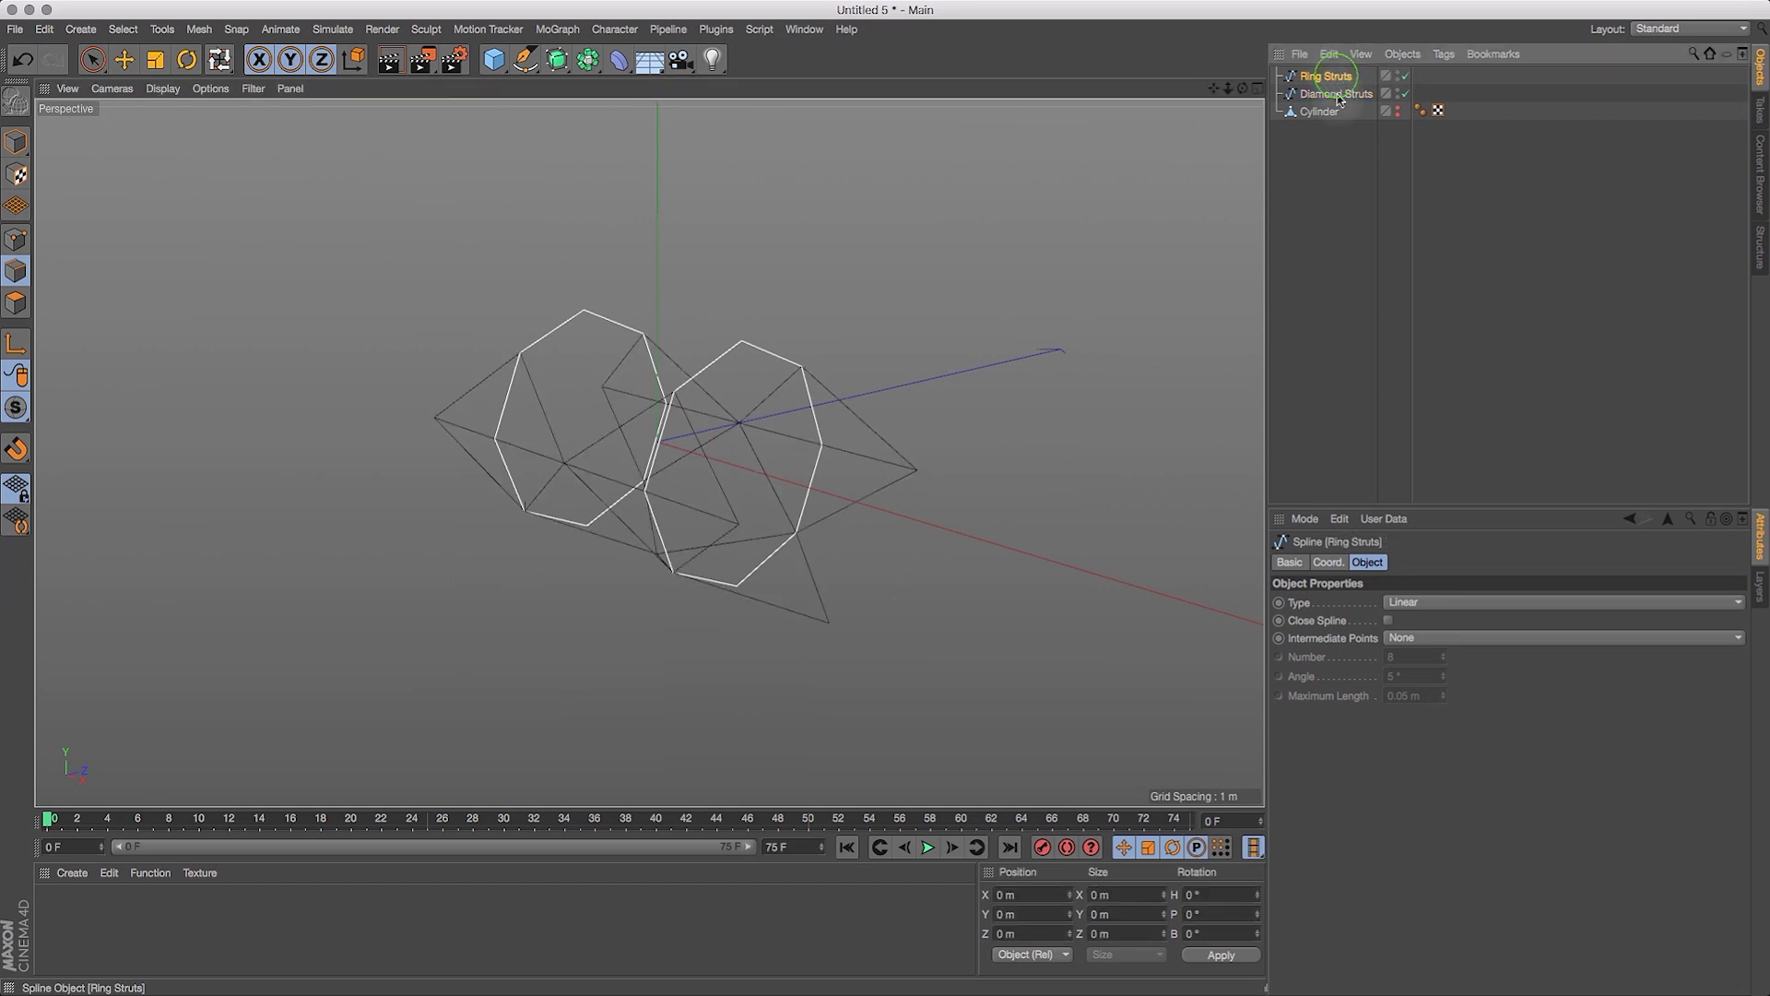
{"action": "left_click", "coordinate": [557, 60]}
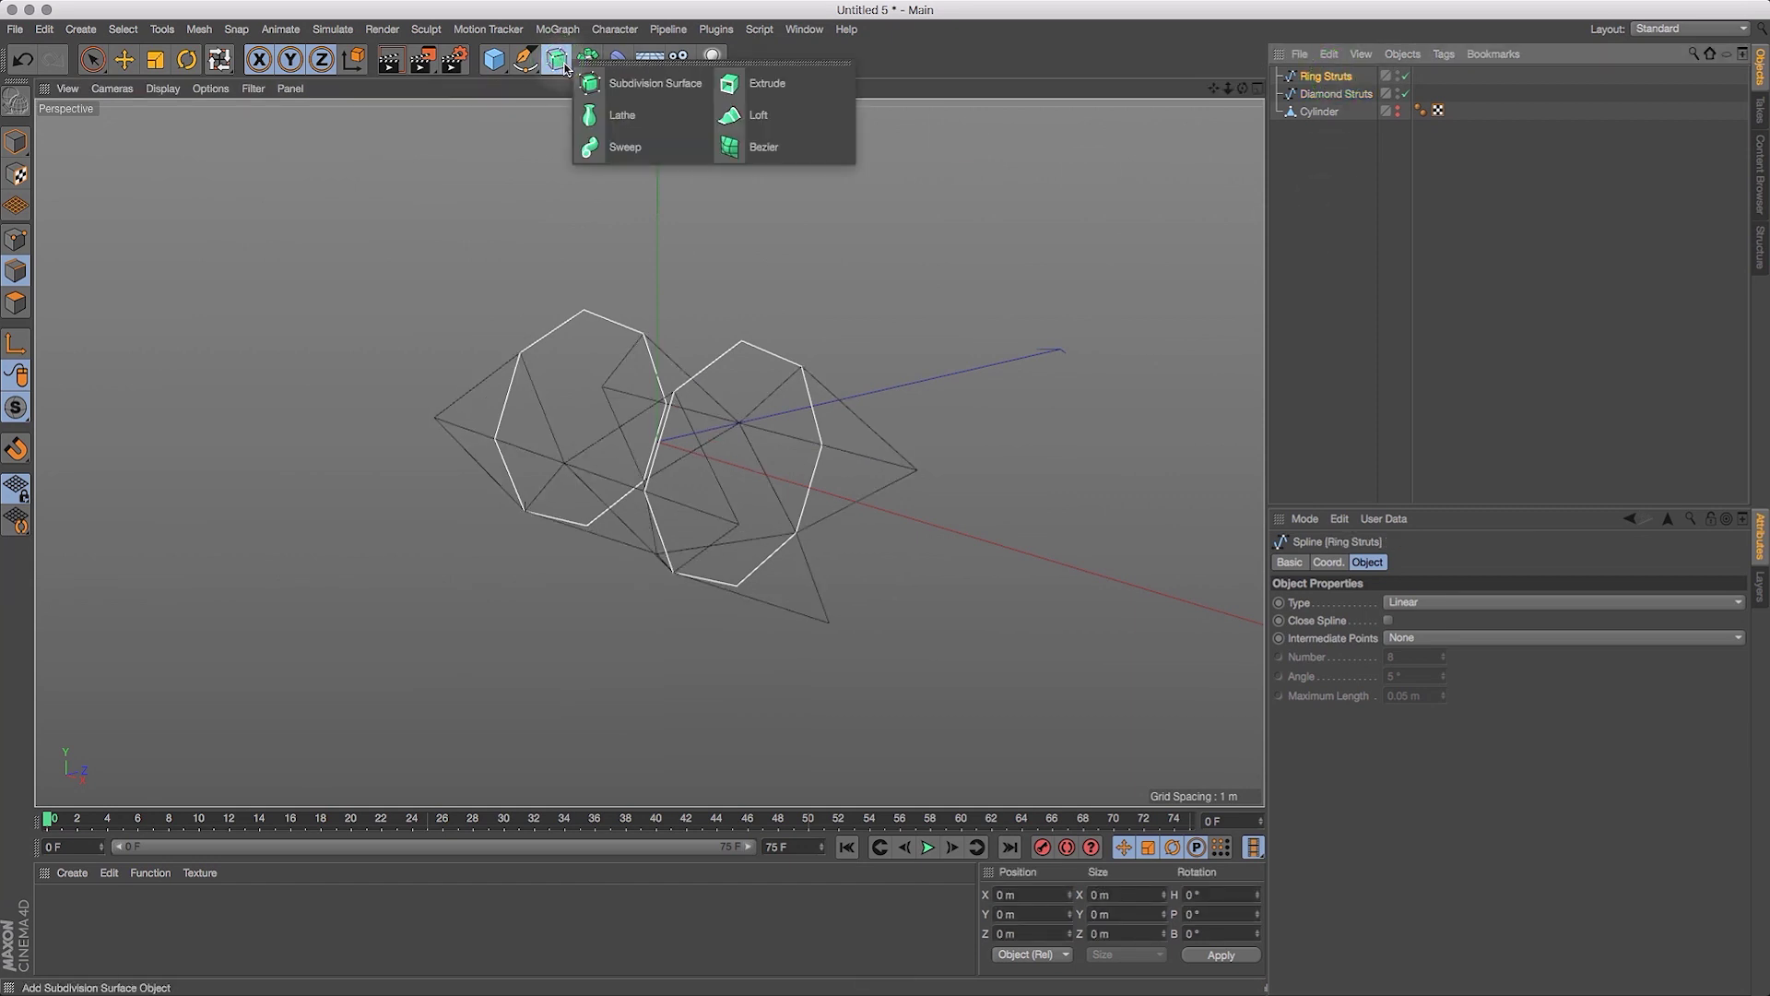
{"action": "left_click", "coordinate": [655, 151], "text": "alt"}
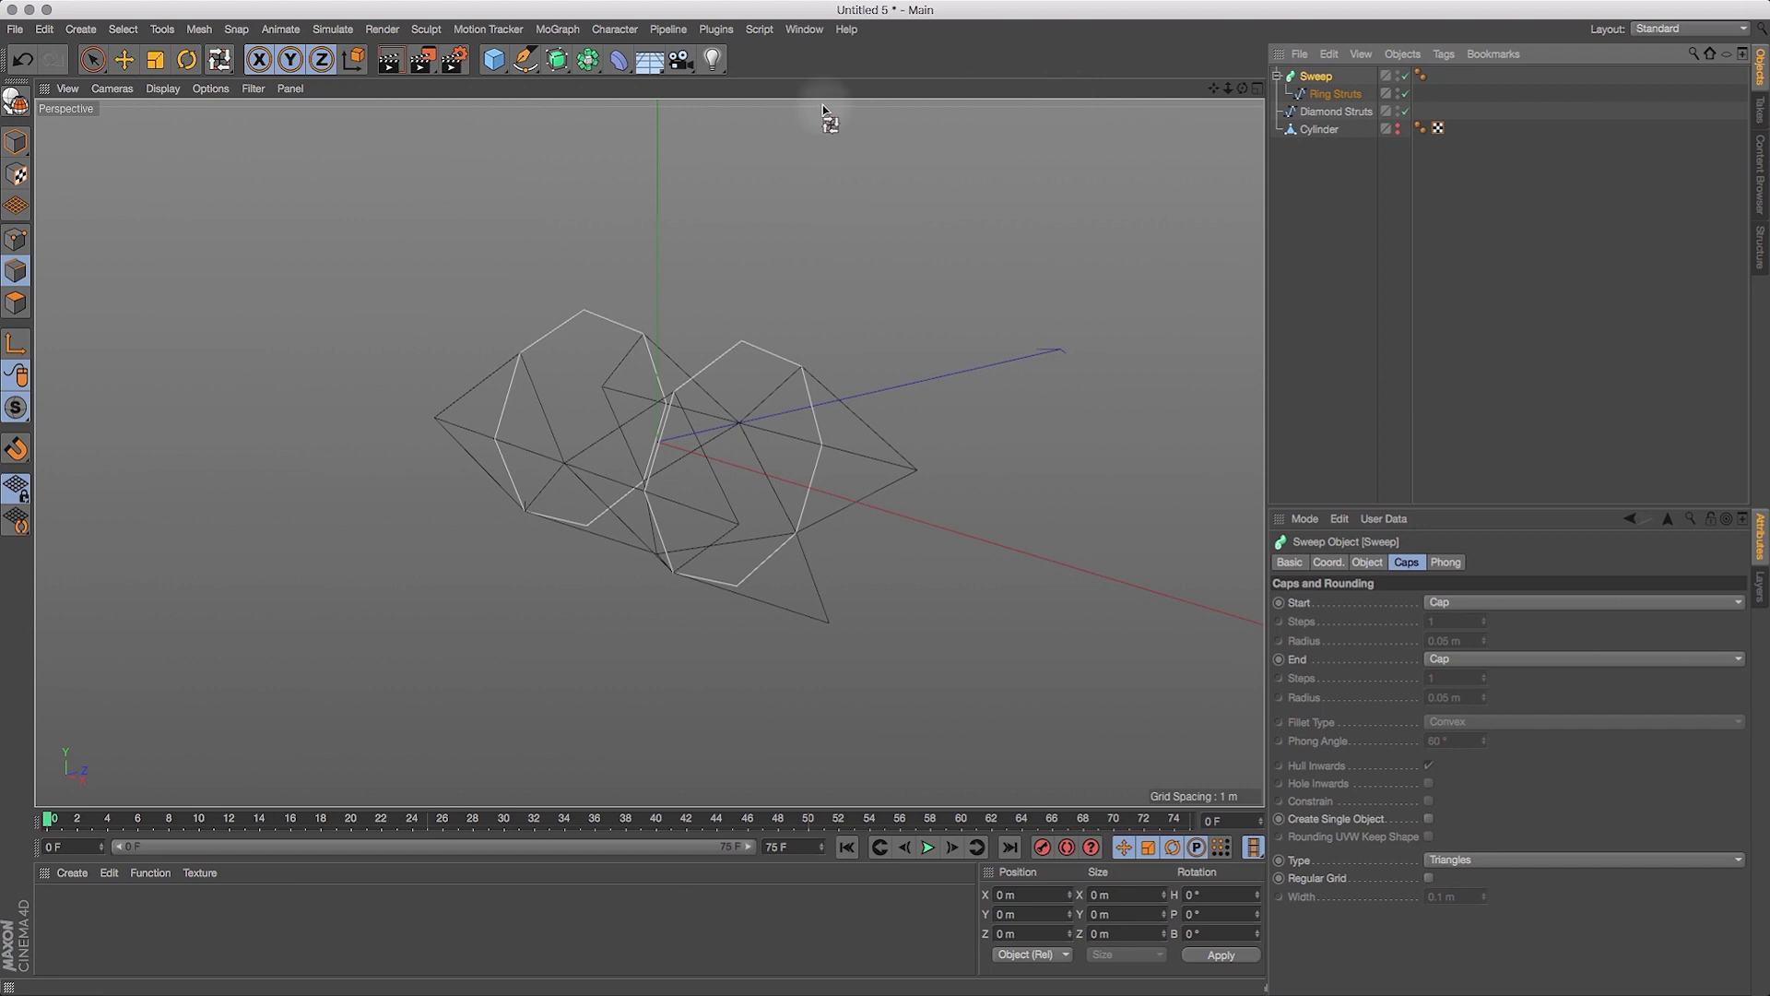
{"action": "left_click", "coordinate": [529, 67]}
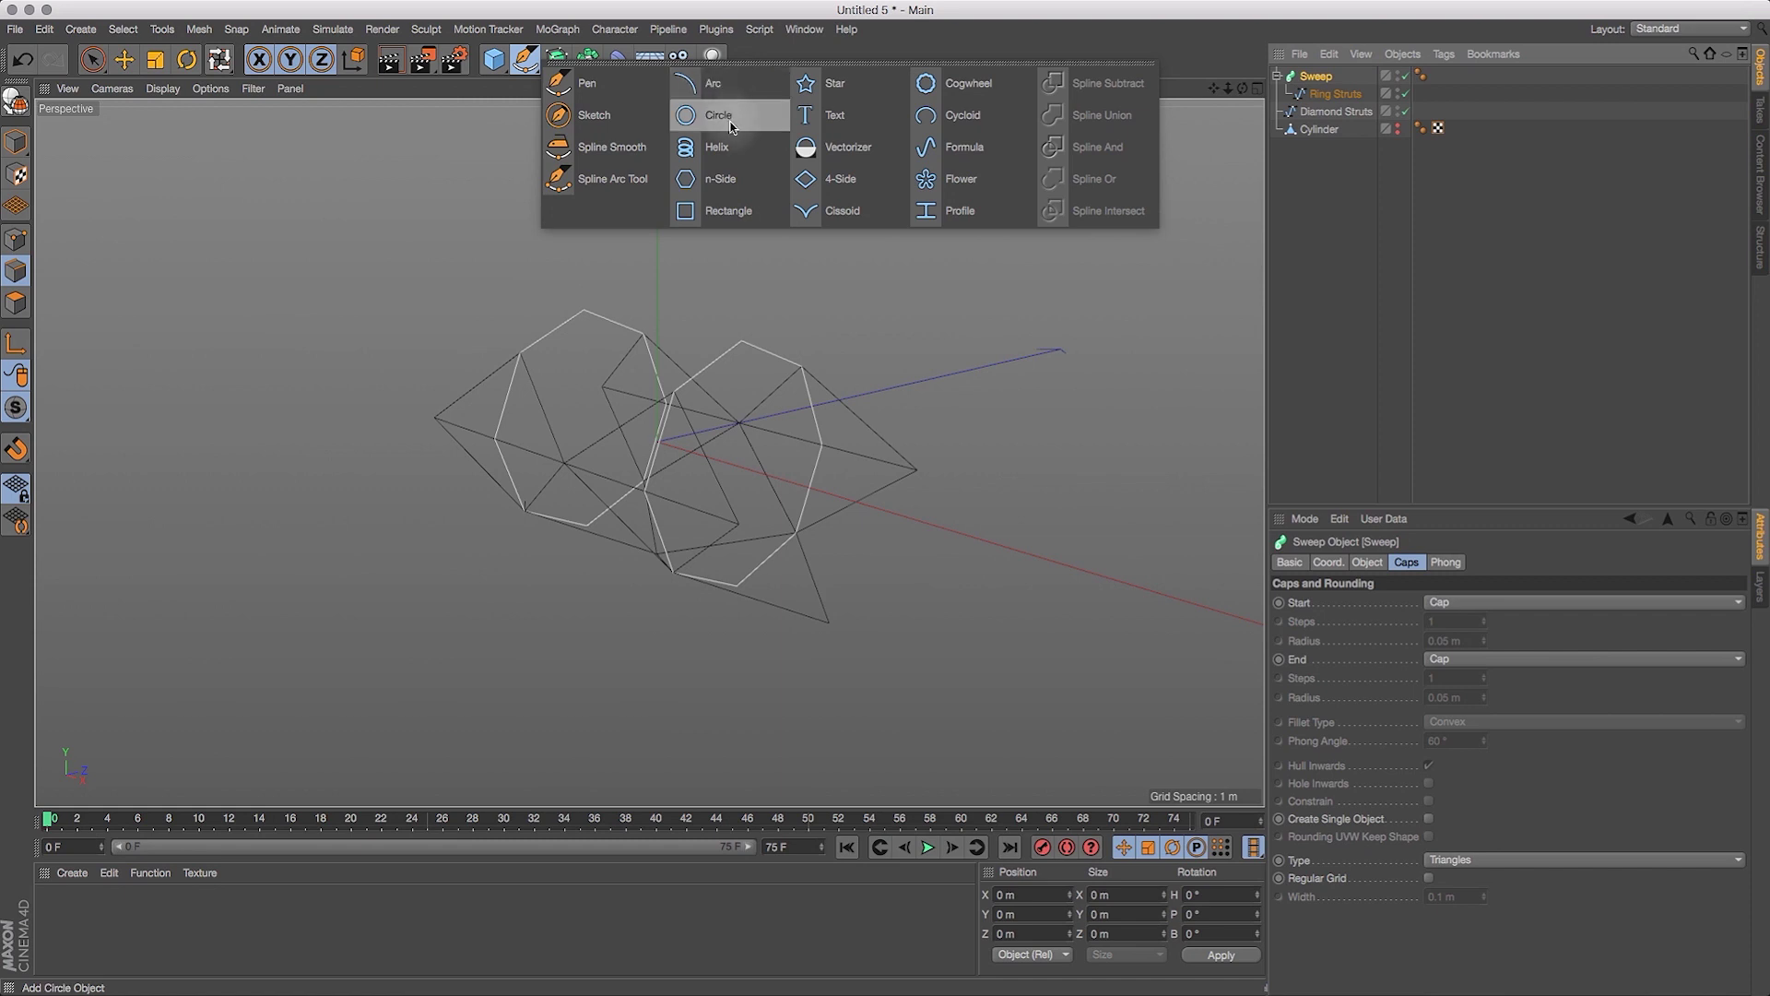
{"action": "left_click", "coordinate": [730, 212]}
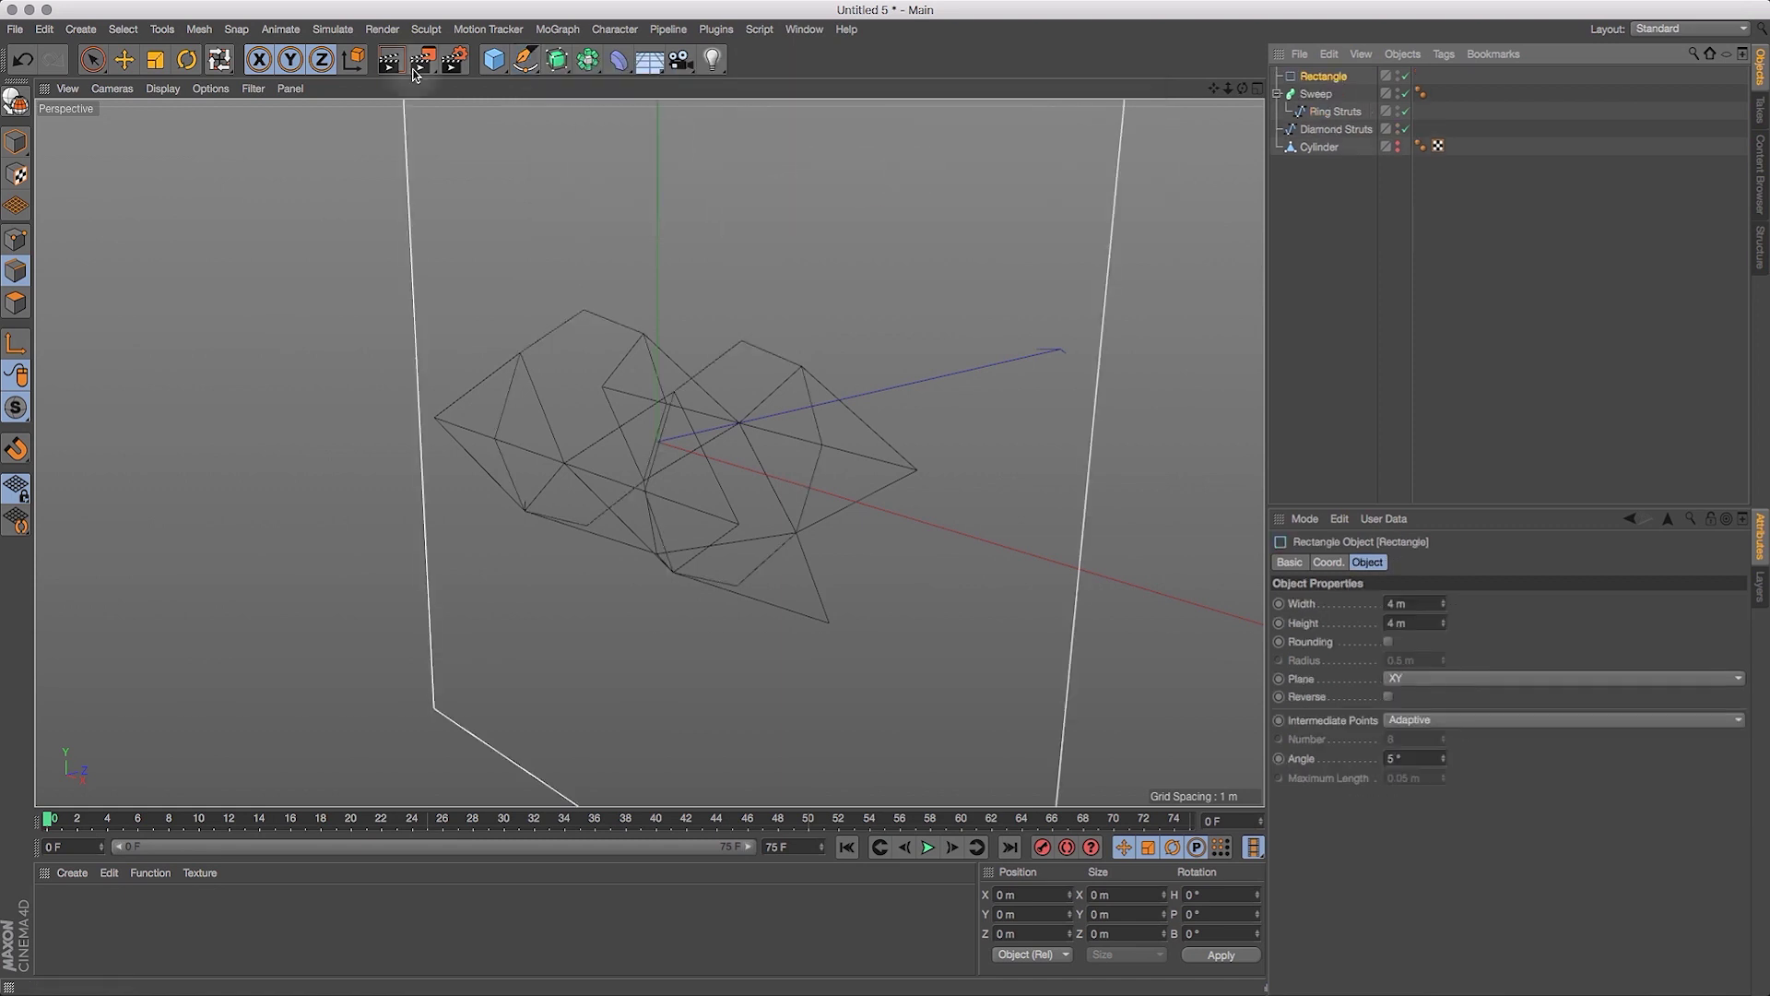
{"action": "left_click", "coordinate": [155, 59]}
{"action": "left_click_drag", "start_coordinate": [762, 217], "coordinate": [280, 565]}
{"action": "left_click_drag", "start_coordinate": [1325, 81], "coordinate": [1328, 96]}
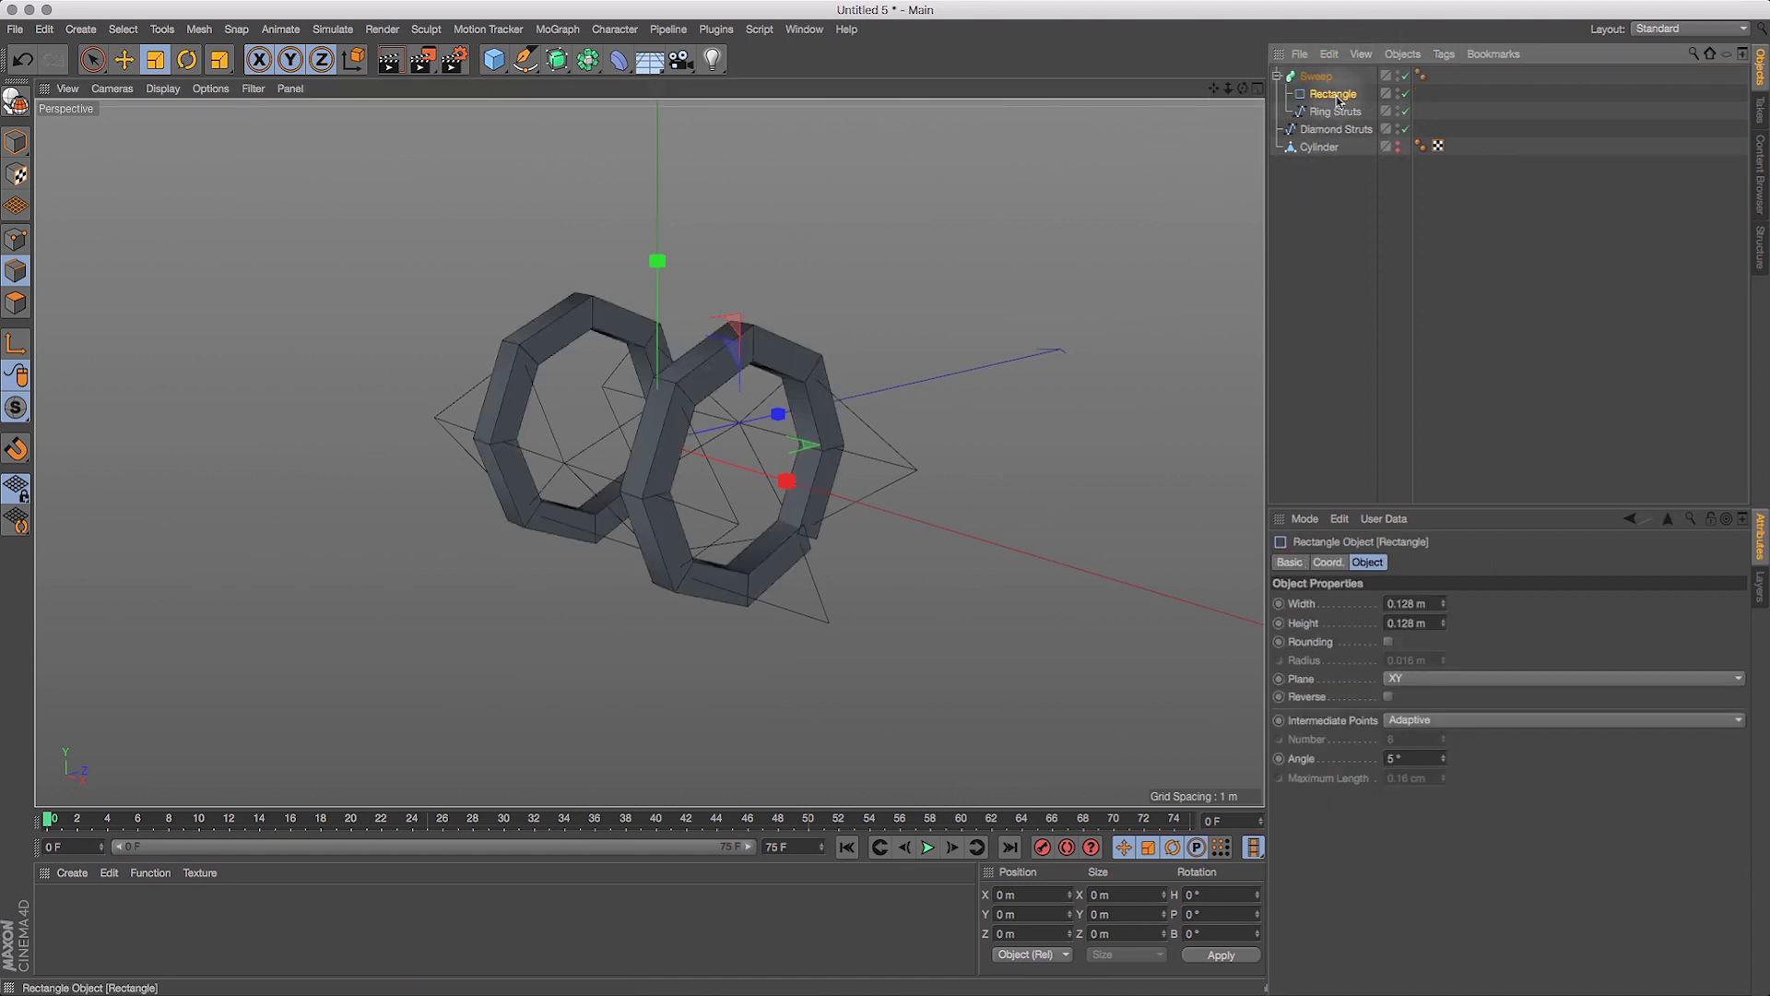
Scale the ring sweep's Rectangle profile down to about 0.059 m square.
{"action": "left_click_drag", "start_coordinate": [864, 225], "coordinate": [599, 398]}
{"action": "left_click_drag", "start_coordinate": [1220, 88], "coordinate": [1339, 69]}
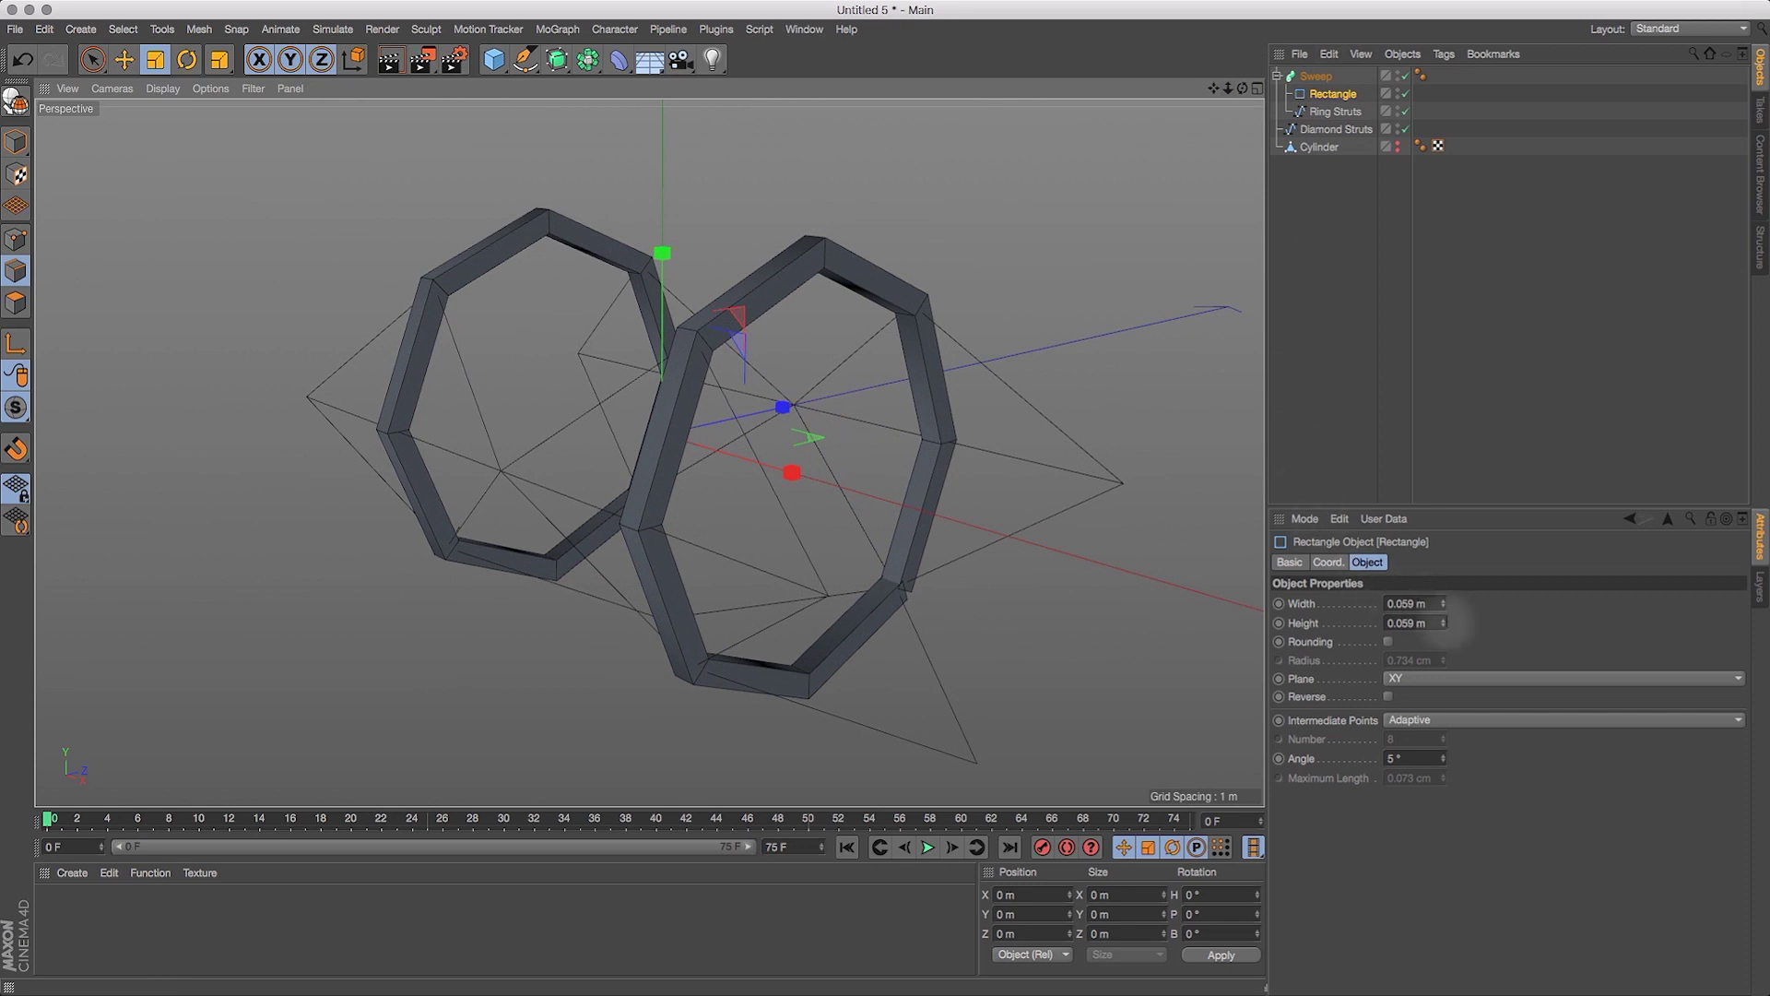
{"action": "left_click_drag", "start_coordinate": [1443, 624], "coordinate": [1444, 630]}
{"action": "key", "text": "super+z"}
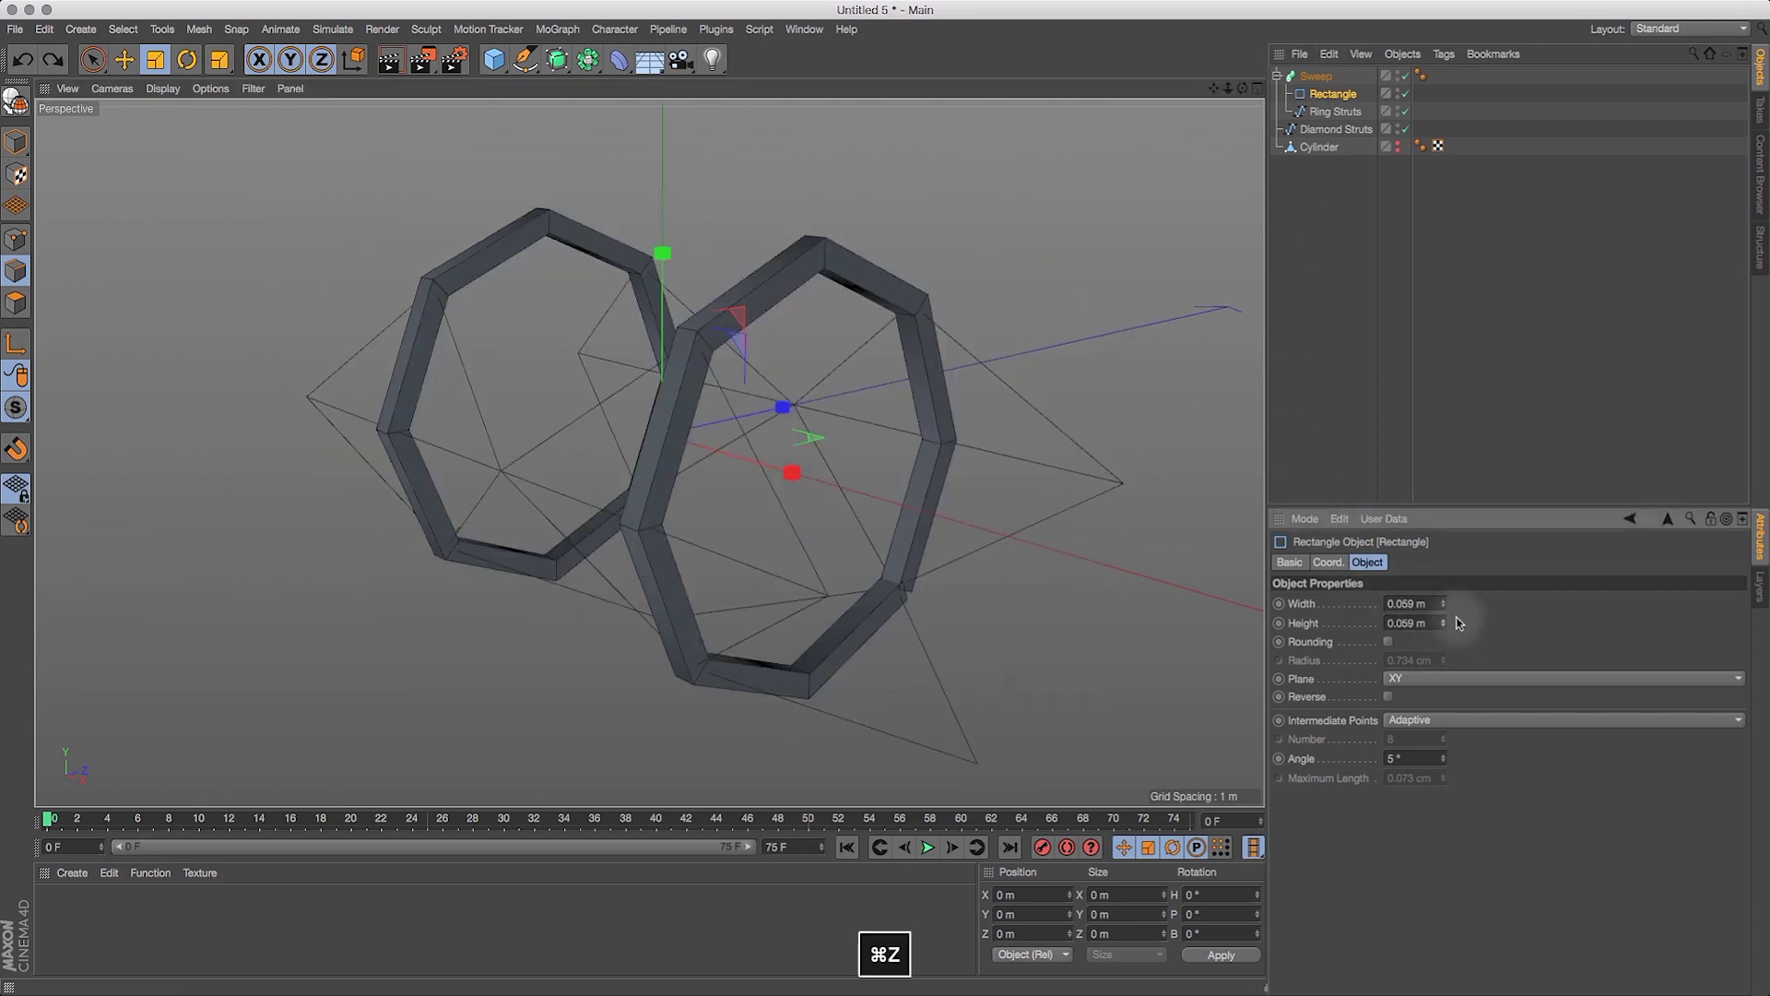
Set the Rectangle profile's width to 0.03 m.
{"action": "left_click", "coordinate": [1411, 603]}
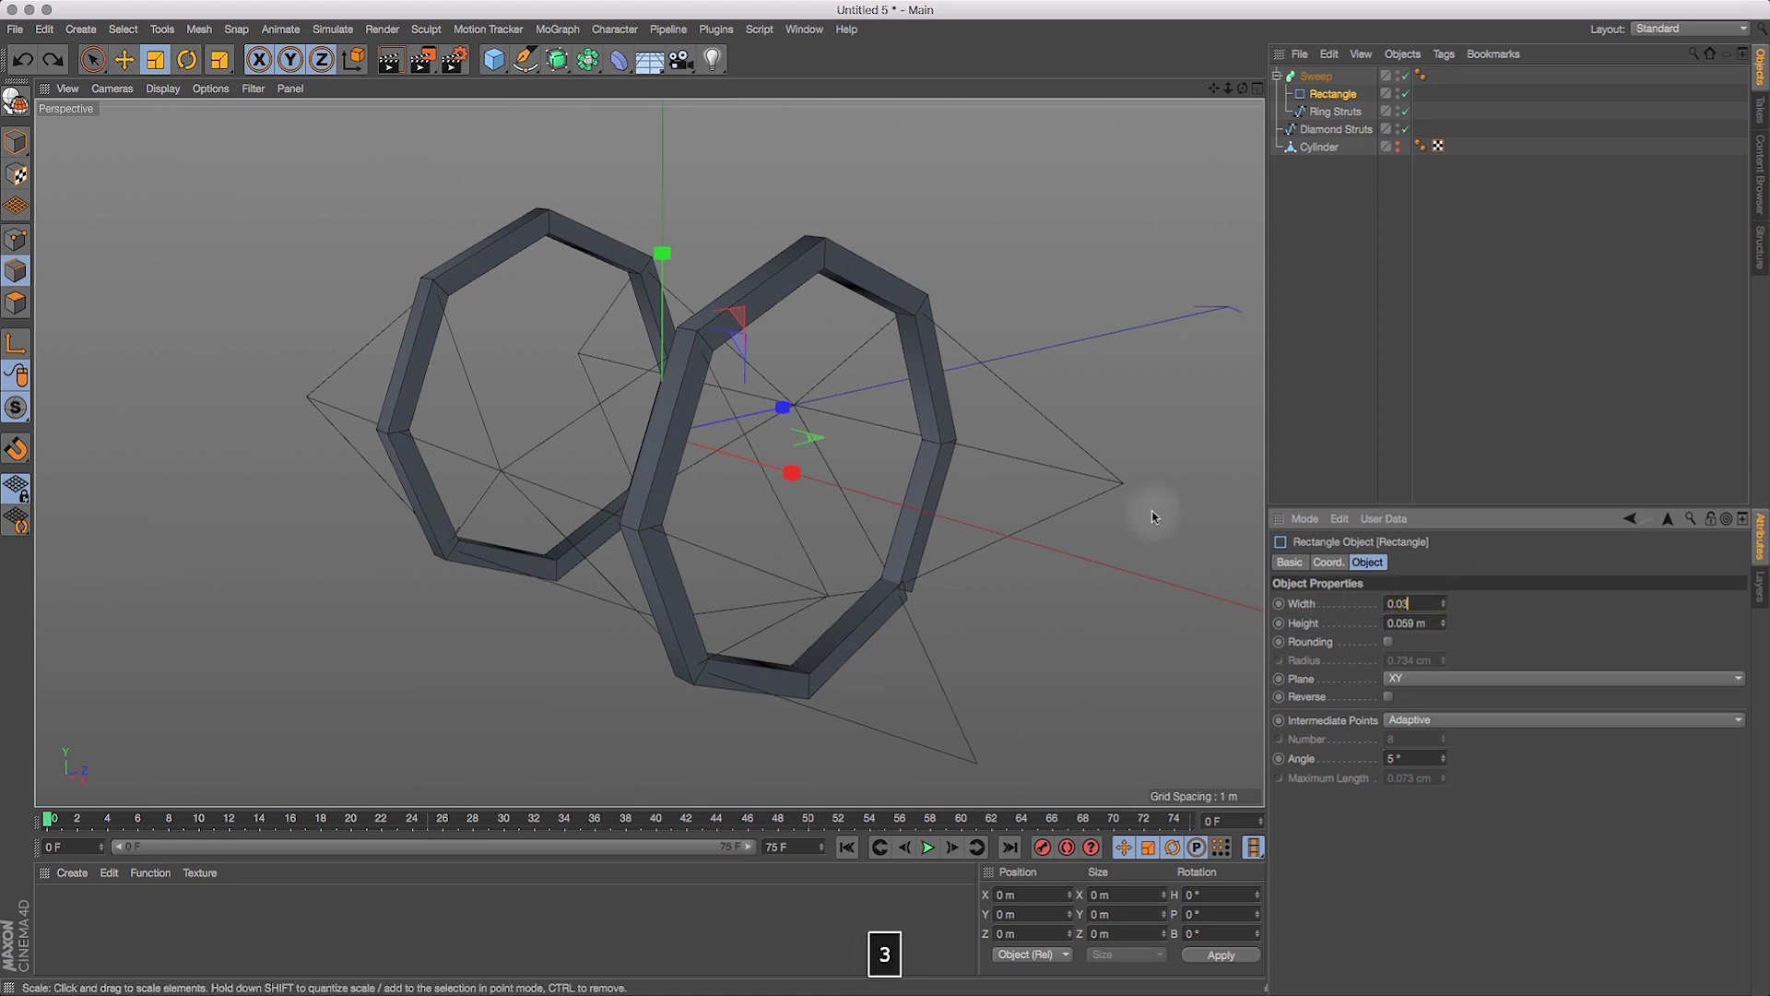
{"action": "type", "text": "0.03"}
{"action": "key", "text": "Return"}
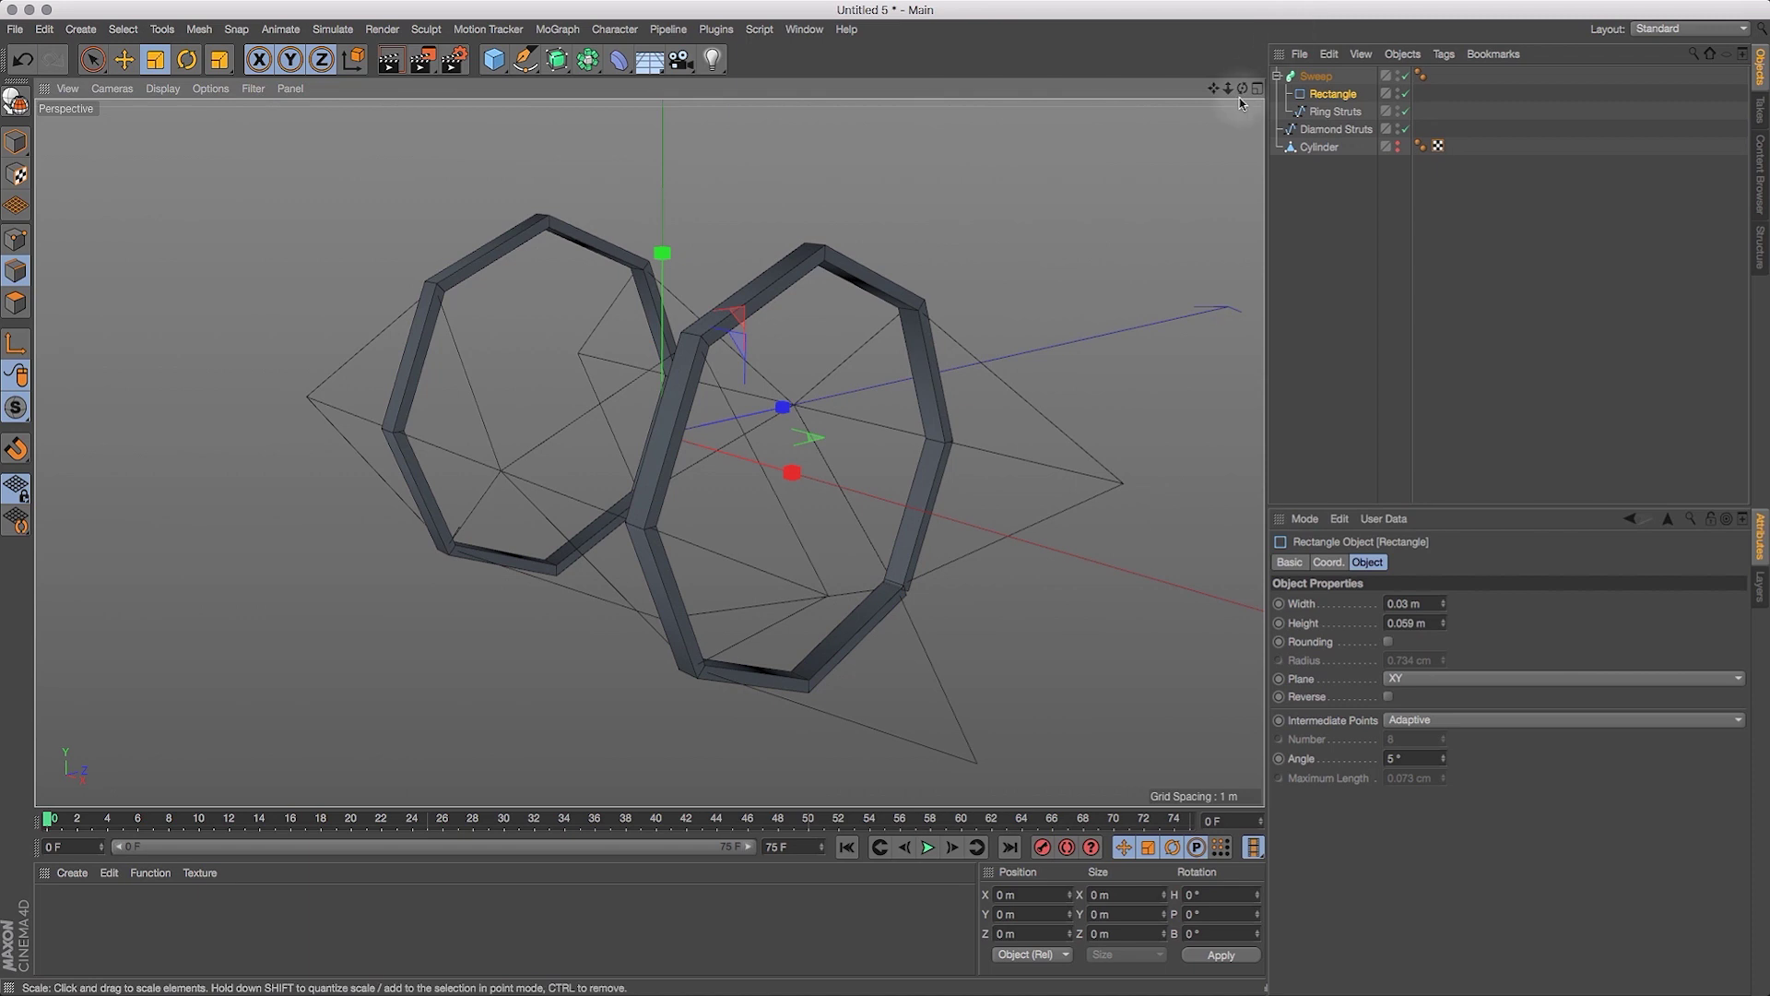
Place the Diamond Struts spline inside a second Sweep object.
{"action": "left_click_drag", "start_coordinate": [1244, 89], "coordinate": [1113, 57]}
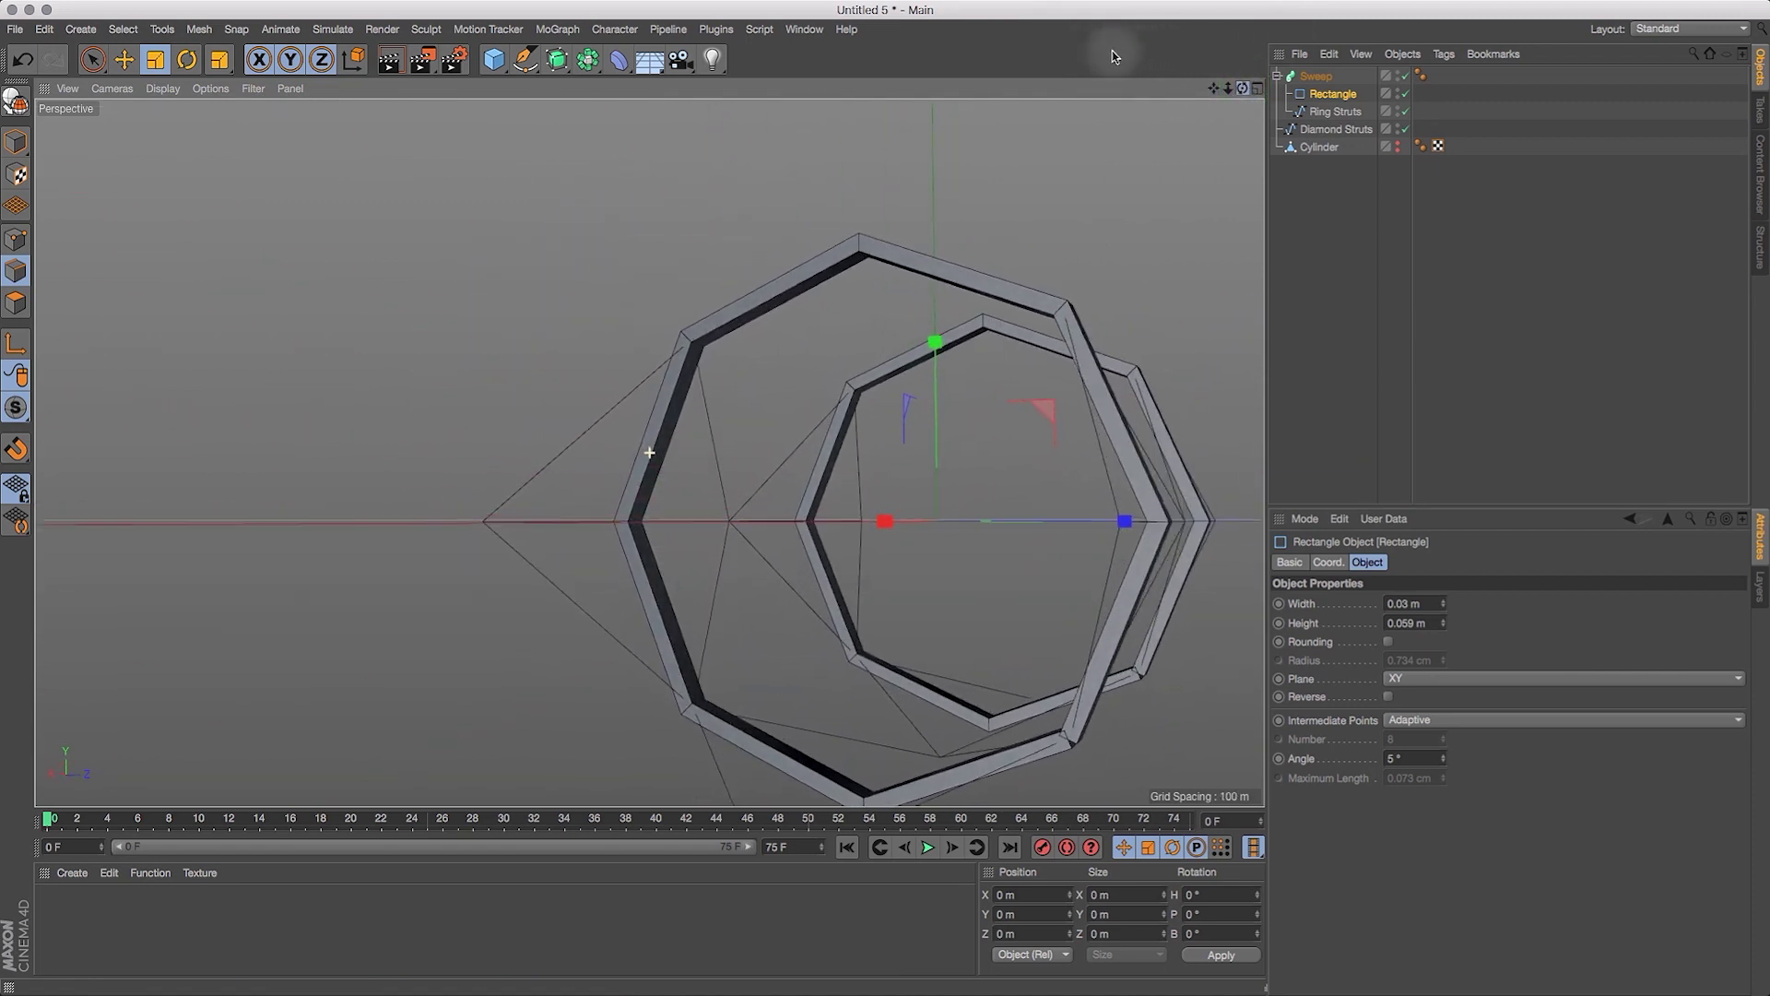
{"action": "left_click", "coordinate": [1325, 132]}
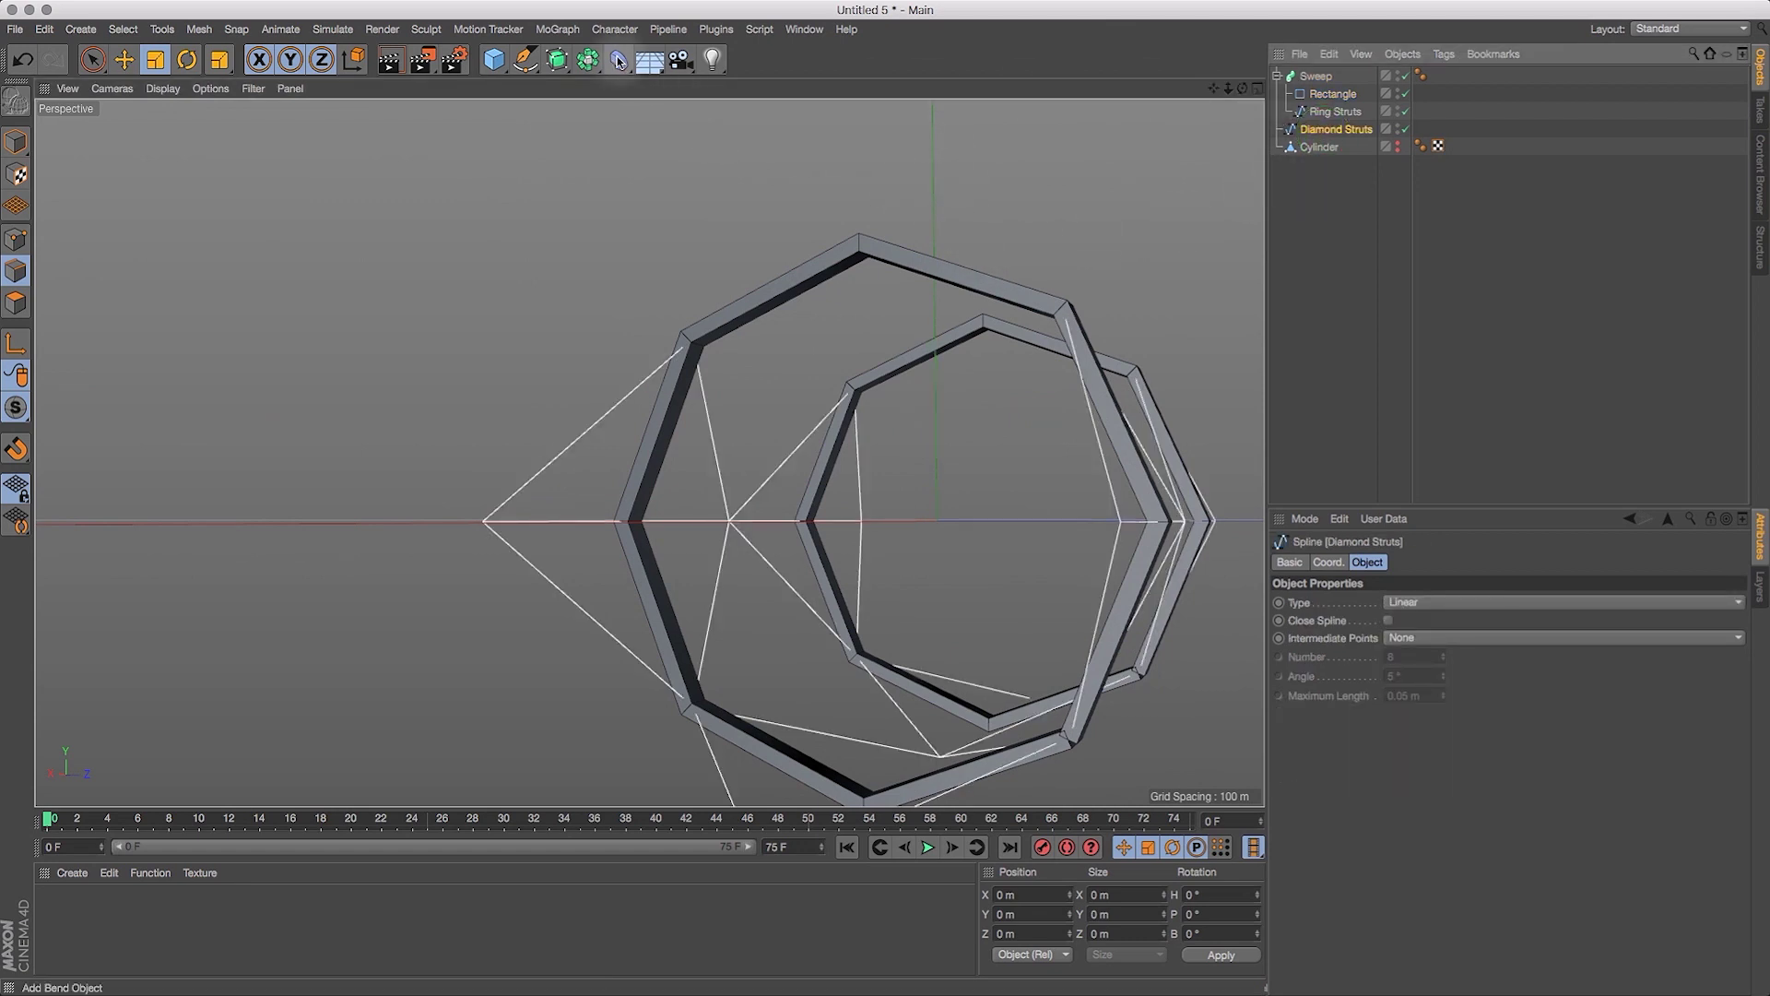
{"action": "left_click_drag", "start_coordinate": [557, 61], "coordinate": [644, 146], "text": "alt"}
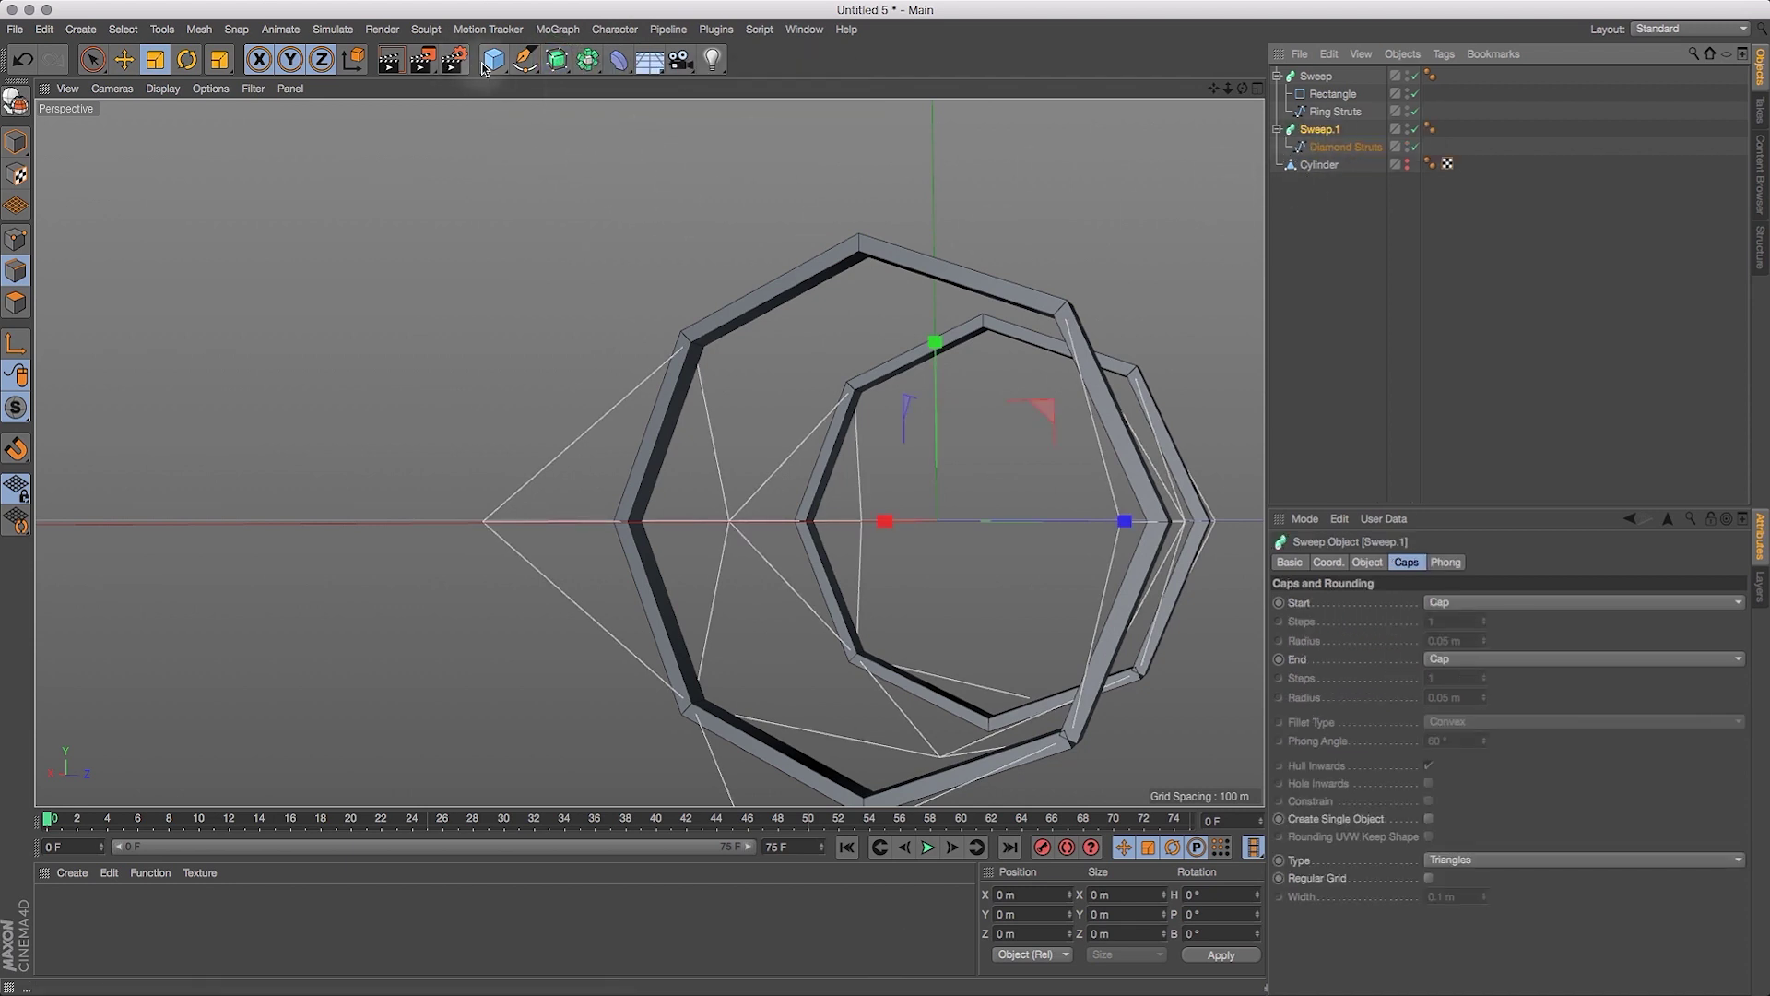
Add an n-Side spline and scale it down to a radius of about 0.03 m.
{"action": "left_click_drag", "start_coordinate": [496, 61], "coordinate": [506, 74]}
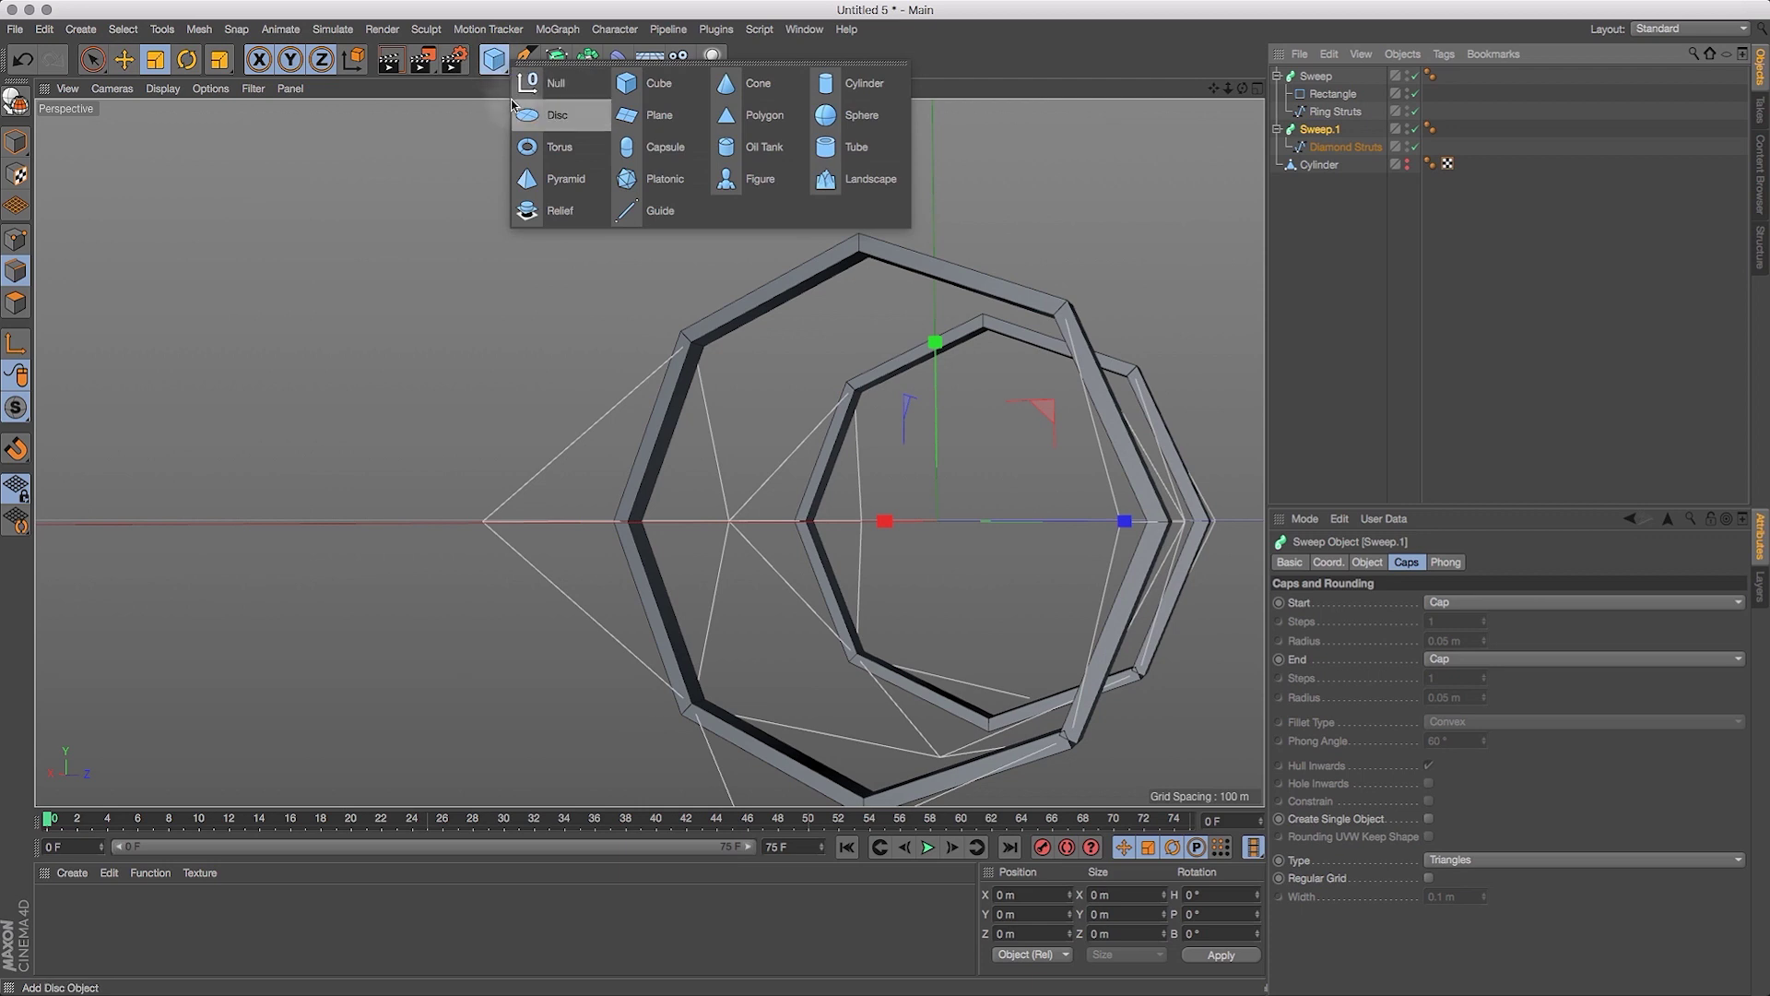
{"action": "left_click", "coordinate": [635, 80]}
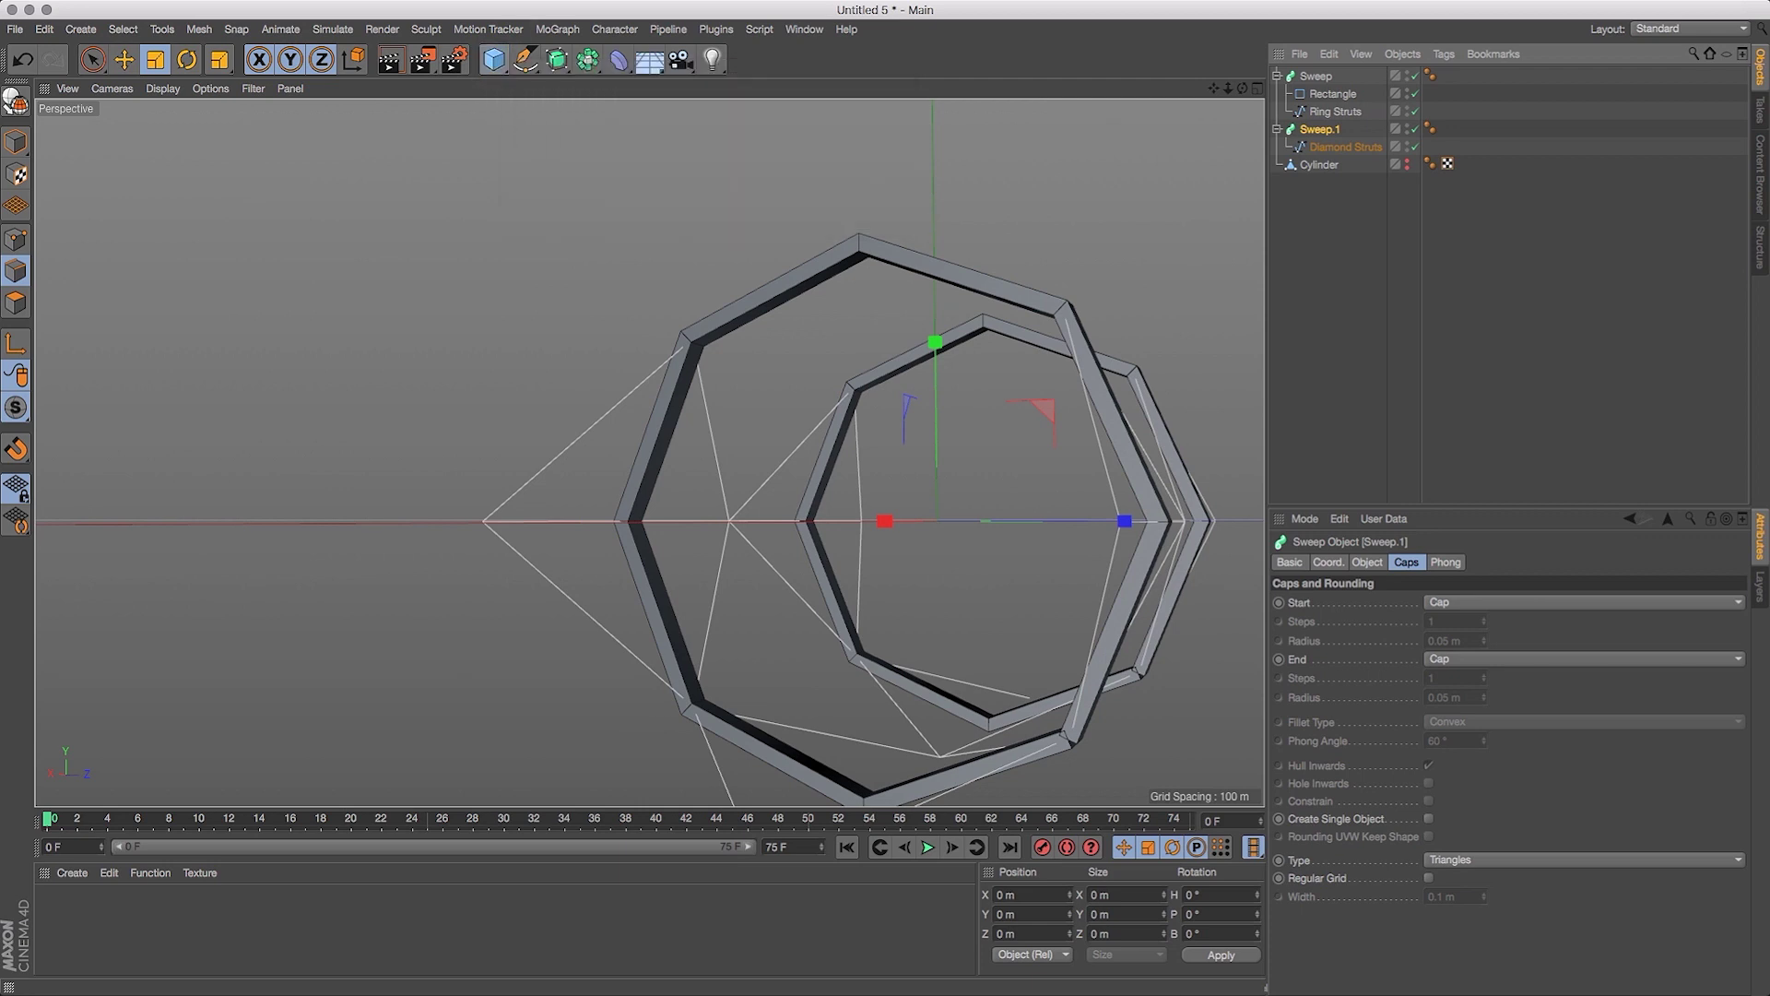
{"action": "left_click_drag", "start_coordinate": [540, 70], "coordinate": [544, 76]}
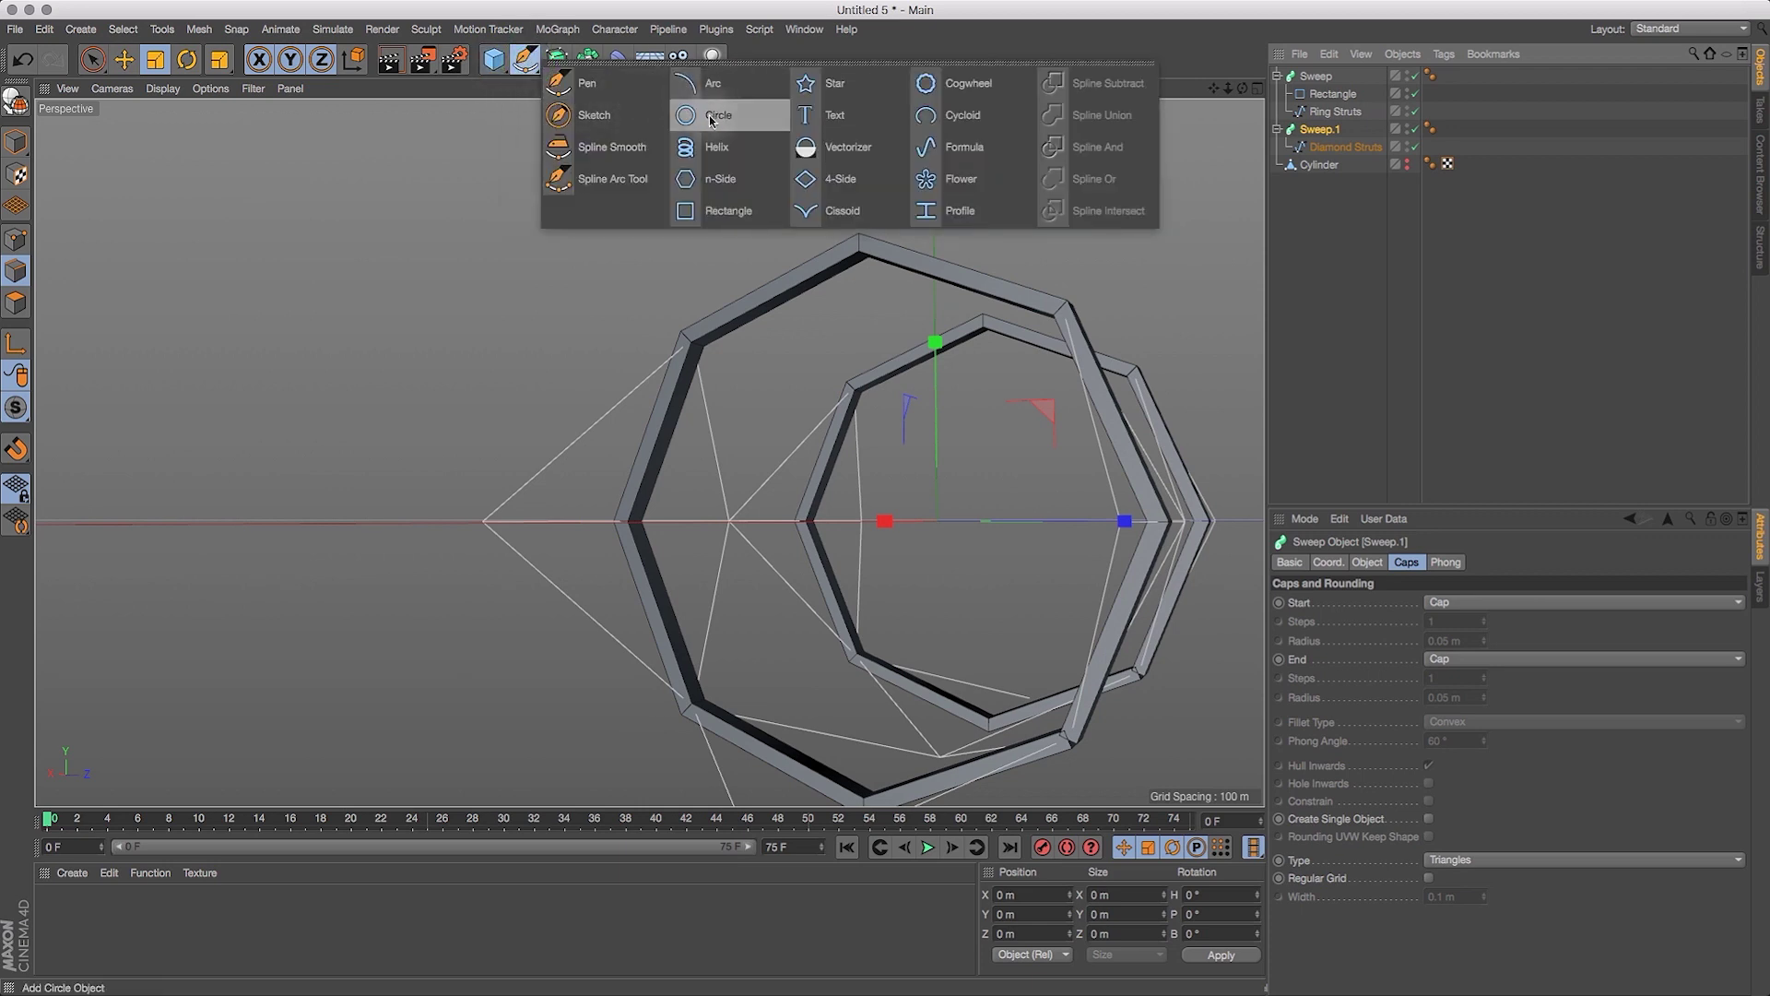
{"action": "left_click", "coordinate": [720, 179]}
{"action": "left_click", "coordinate": [155, 59]}
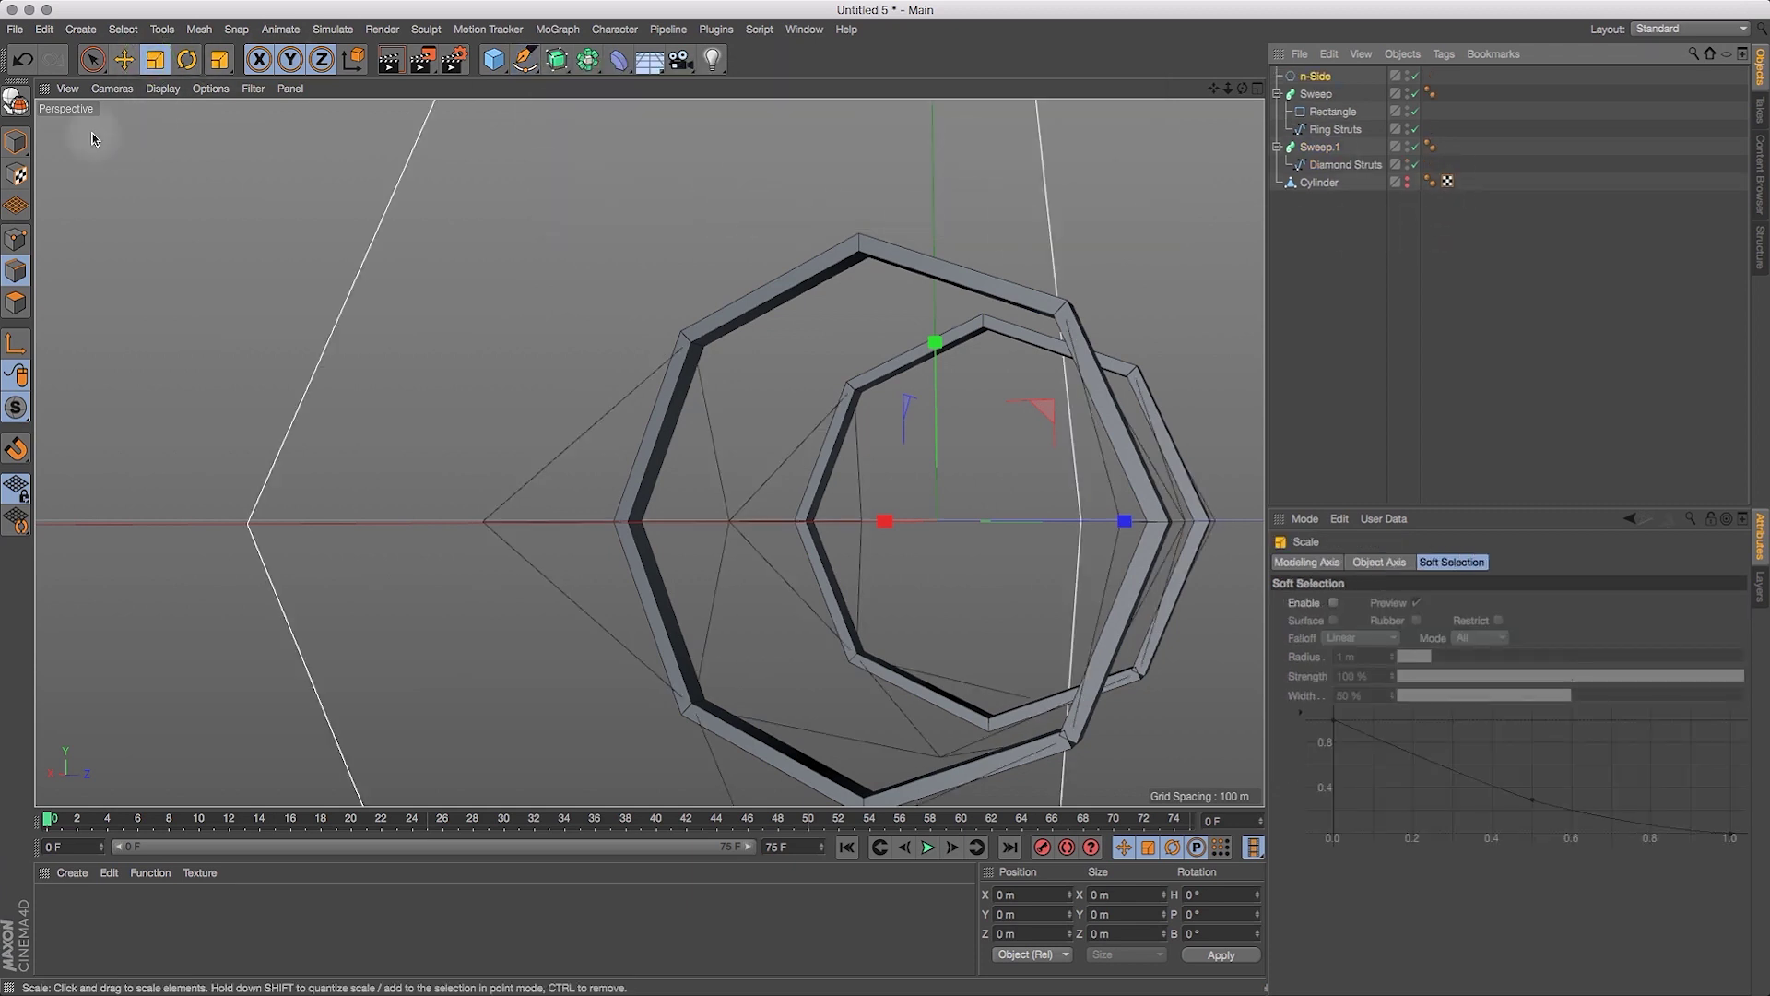
{"action": "left_click_drag", "start_coordinate": [633, 246], "coordinate": [161, 622]}
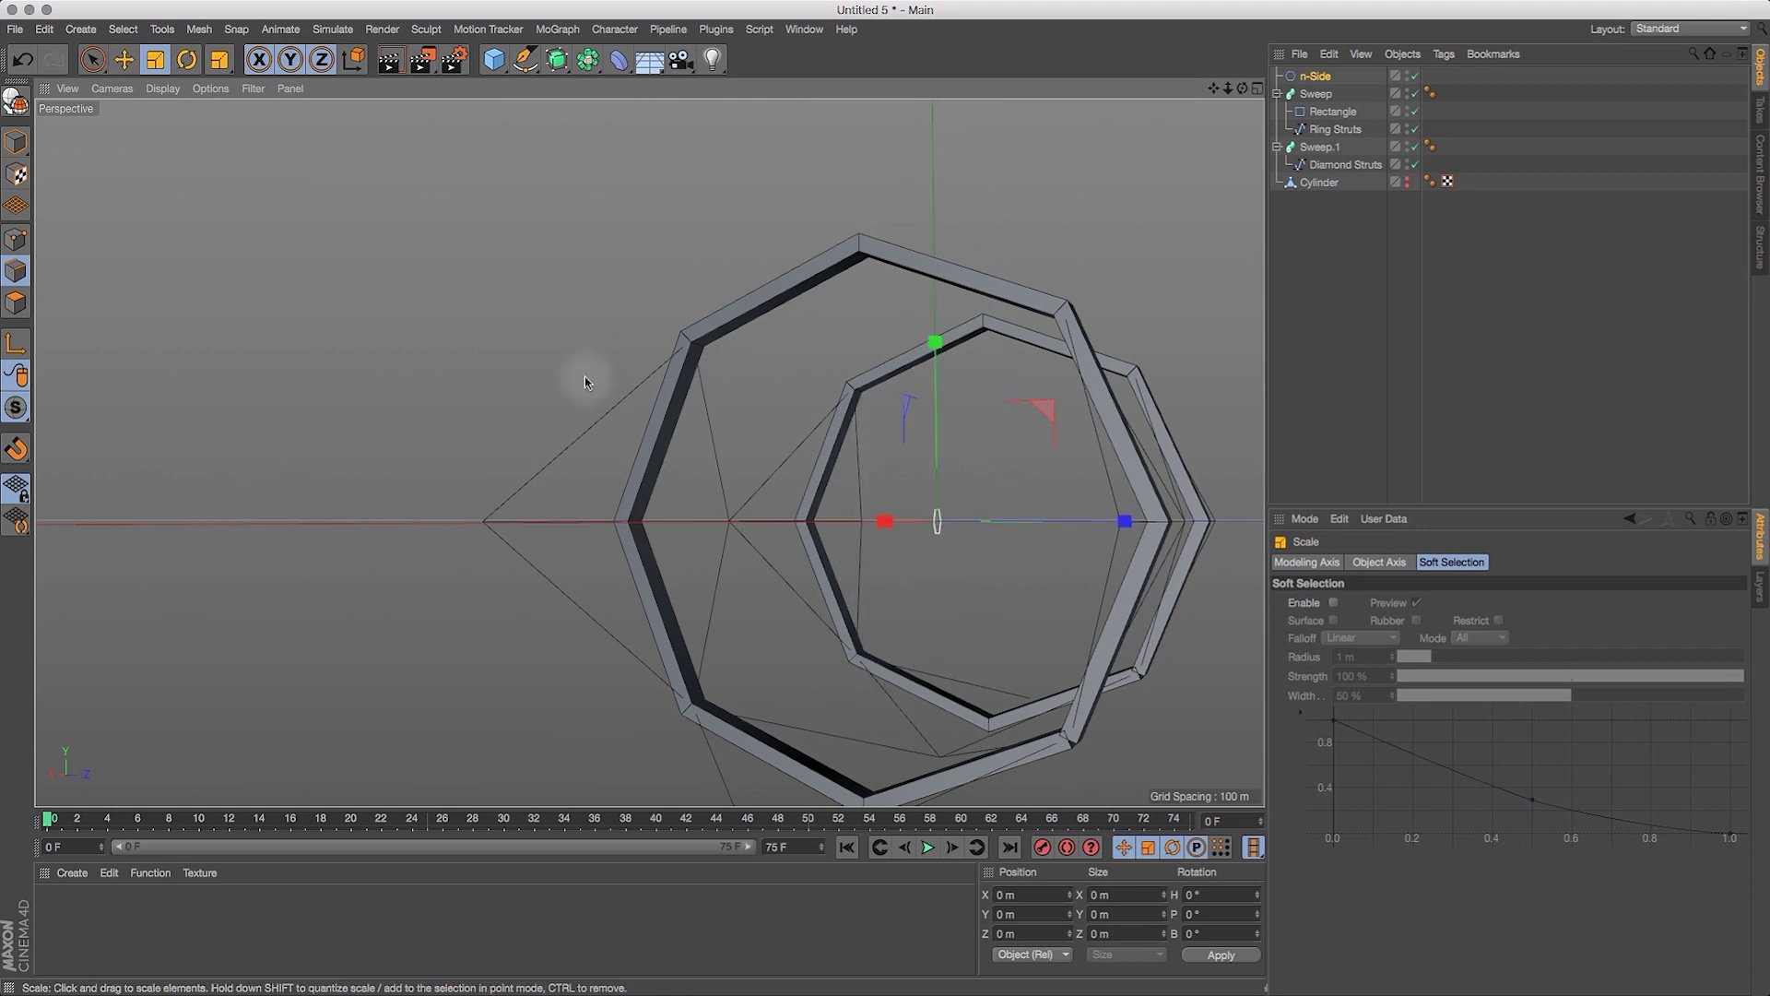
{"action": "left_click", "coordinate": [1321, 77]}
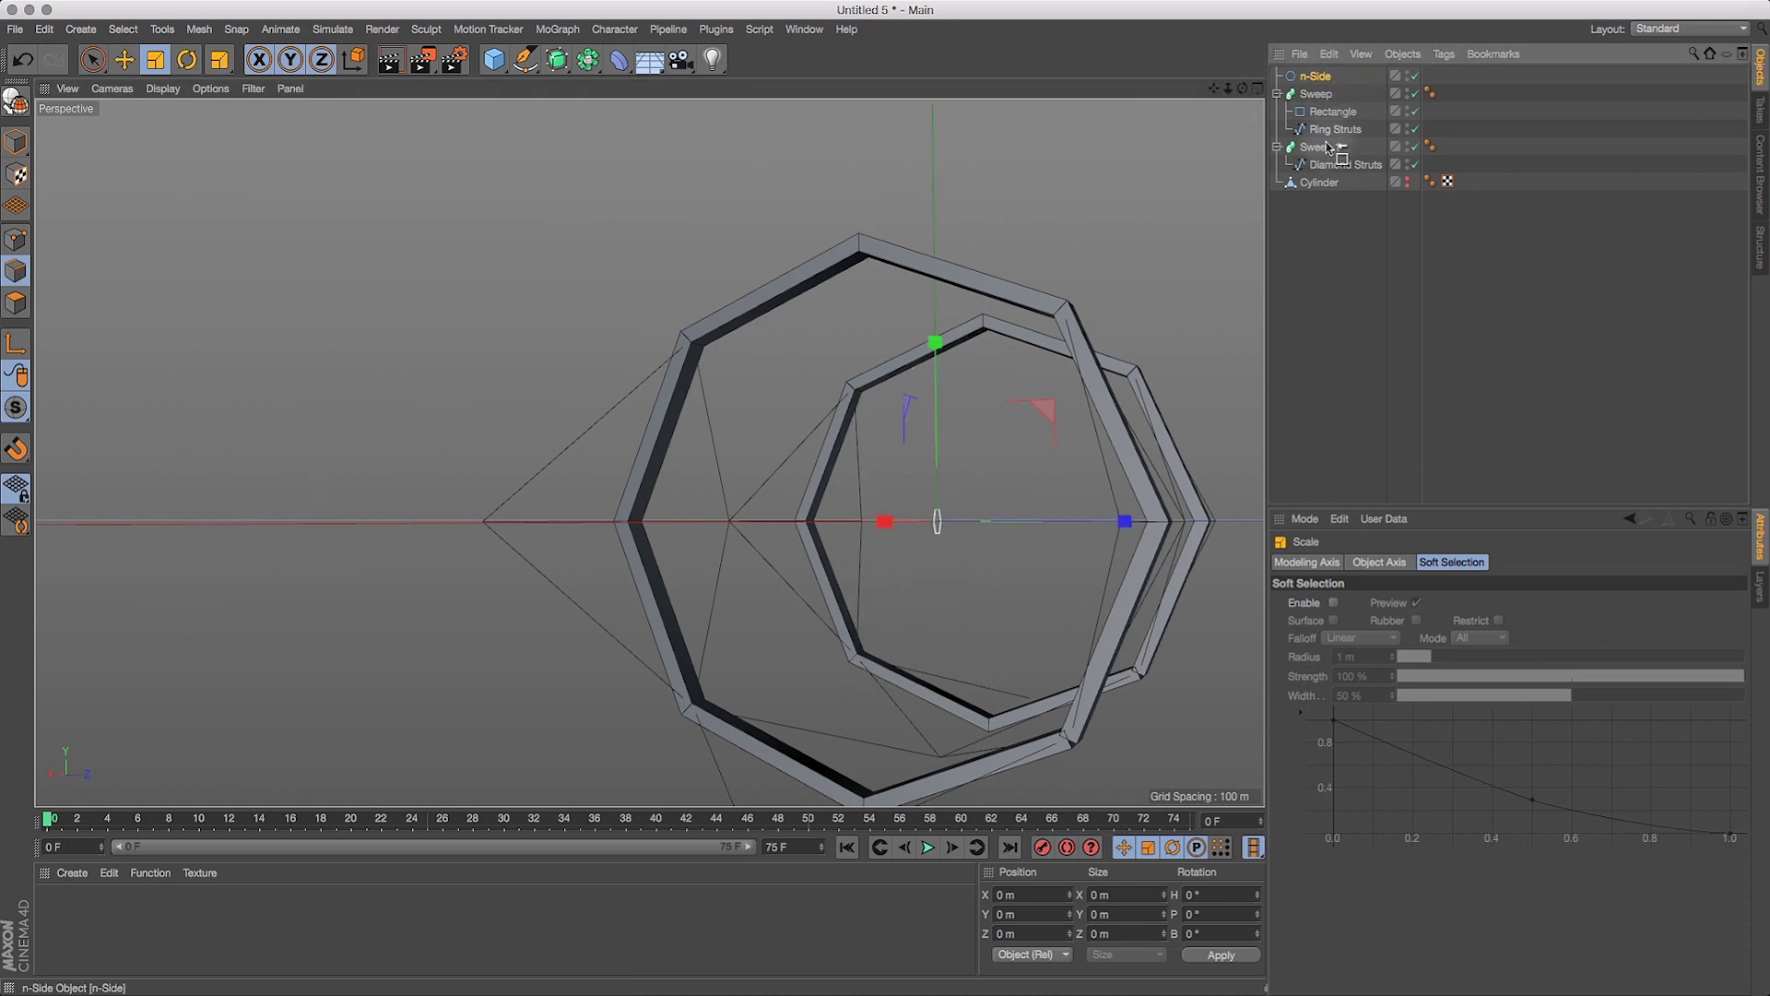
{"action": "left_click_drag", "start_coordinate": [1322, 158], "coordinate": [1323, 157]}
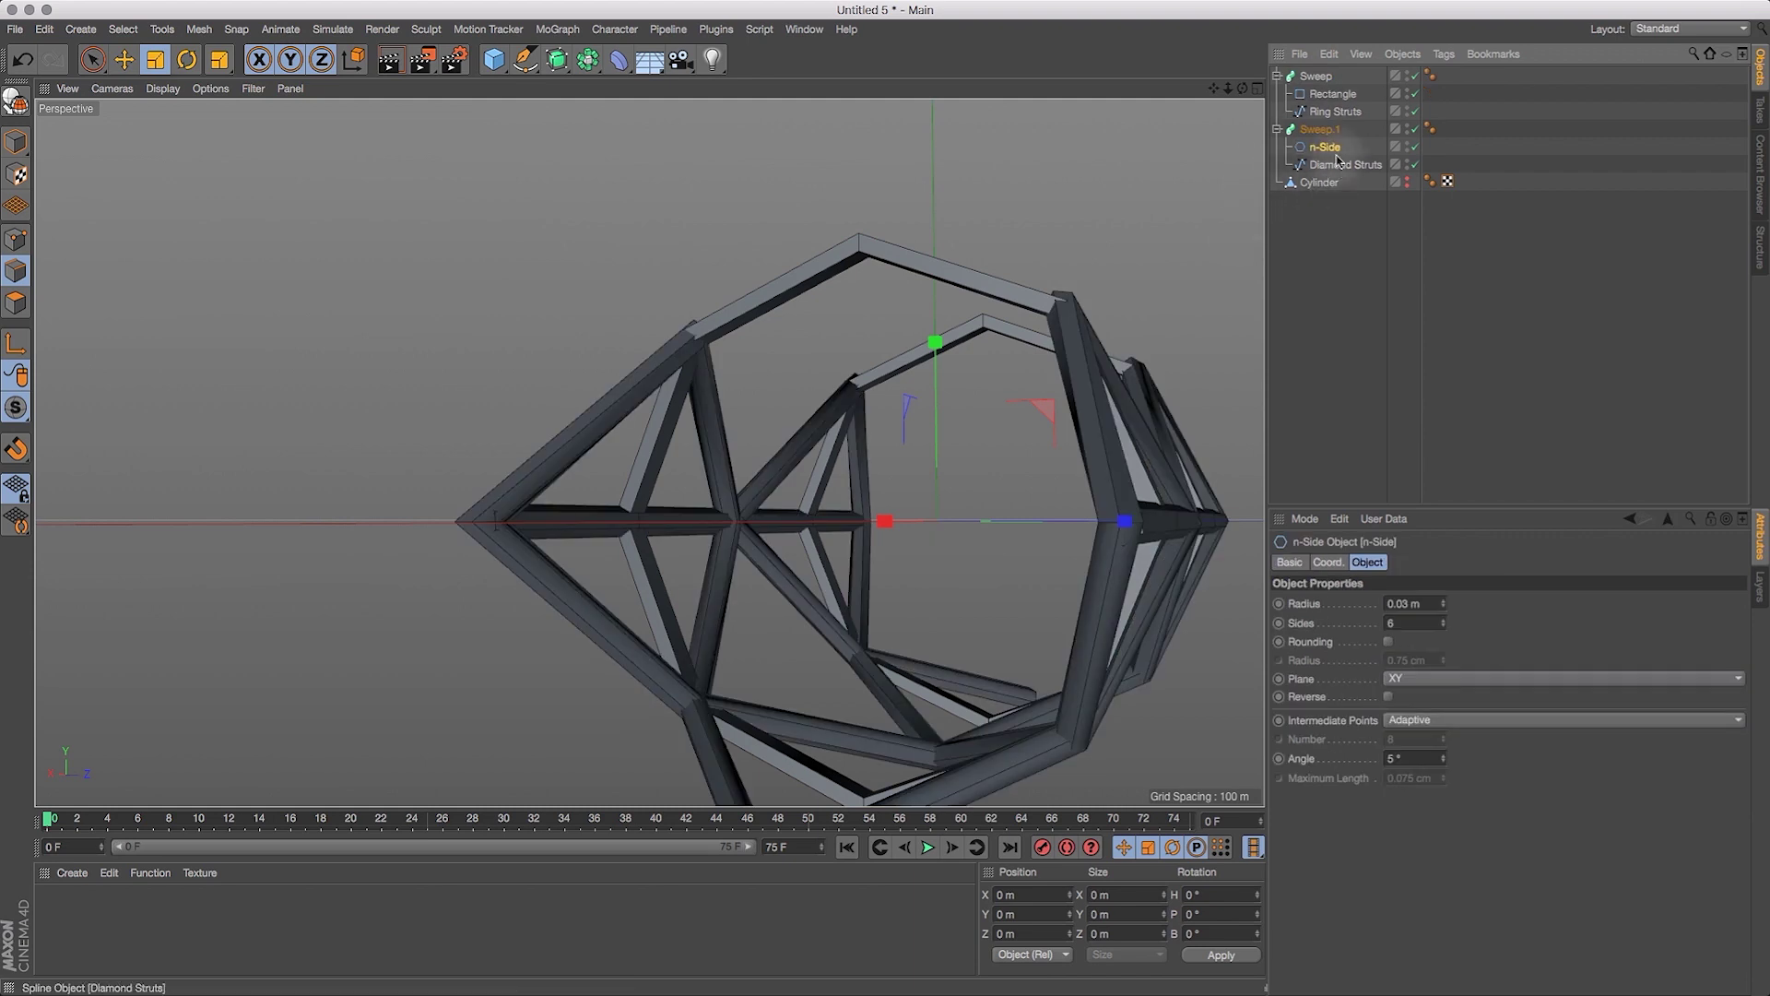
{"action": "left_click_drag", "start_coordinate": [549, 197], "coordinate": [173, 435]}
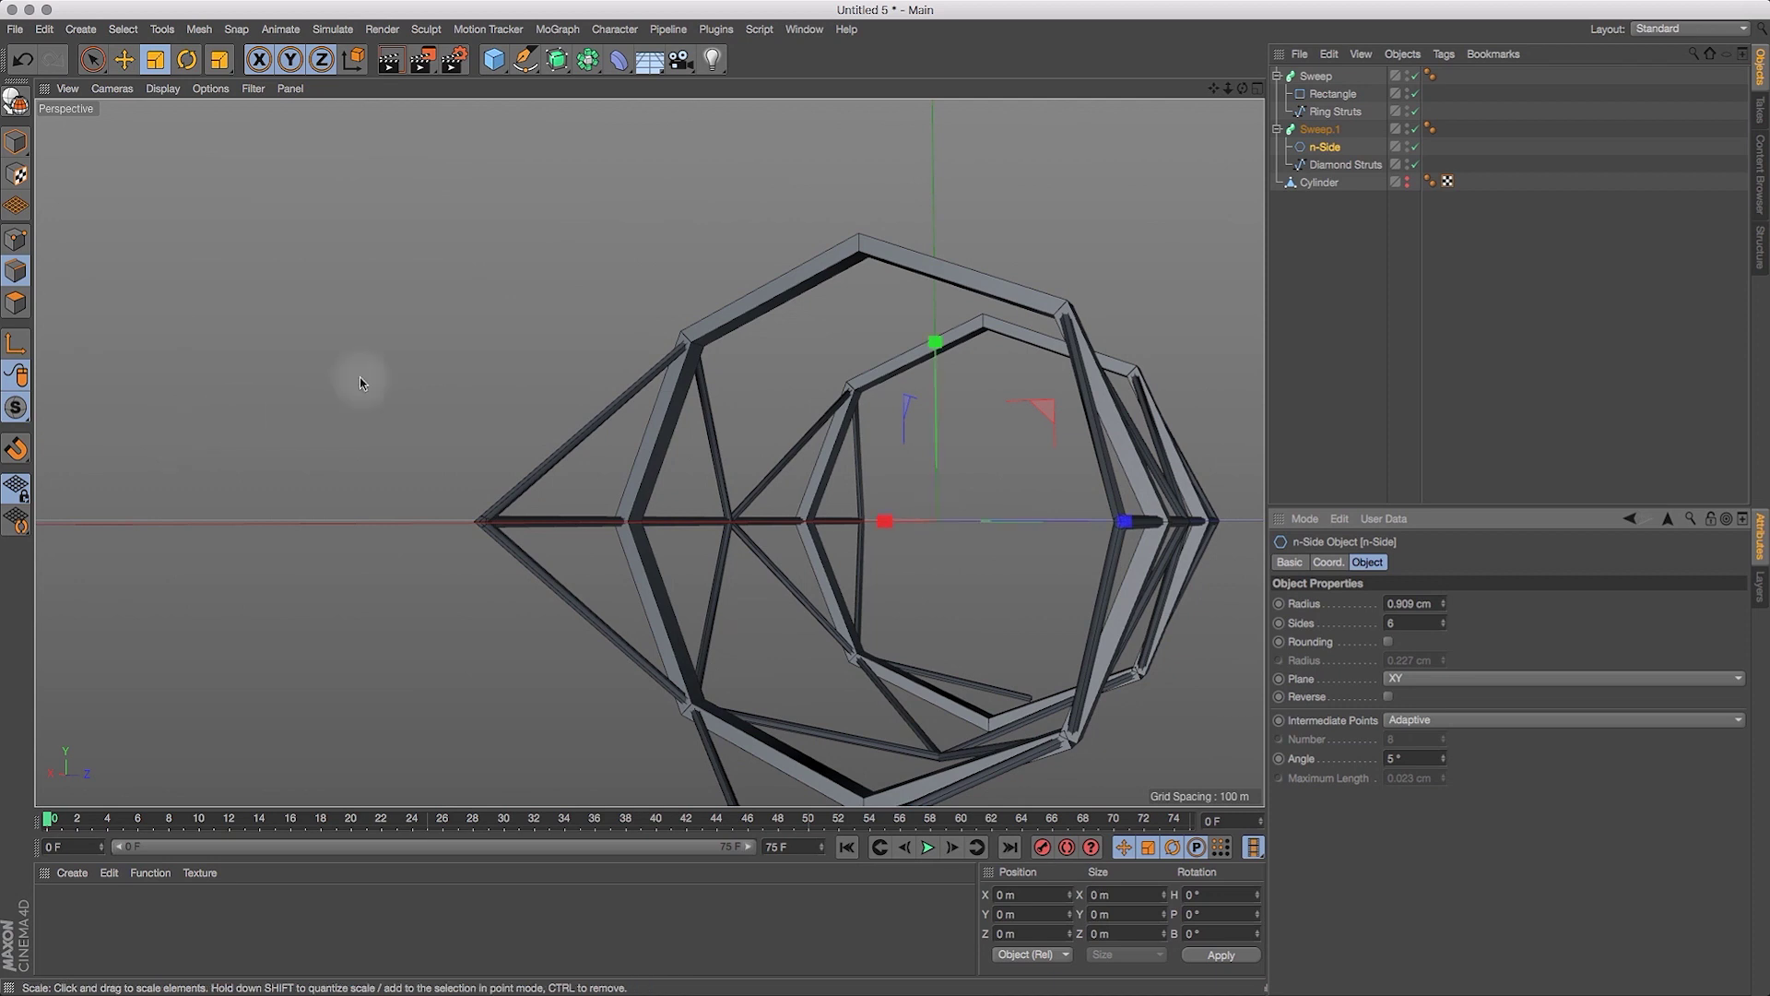
Scale the ring sweep's Rectangle profile down to about 0.023 by 0.046 m and enable its rounding.
{"action": "left_click_drag", "start_coordinate": [1244, 91], "coordinate": [1189, 72]}
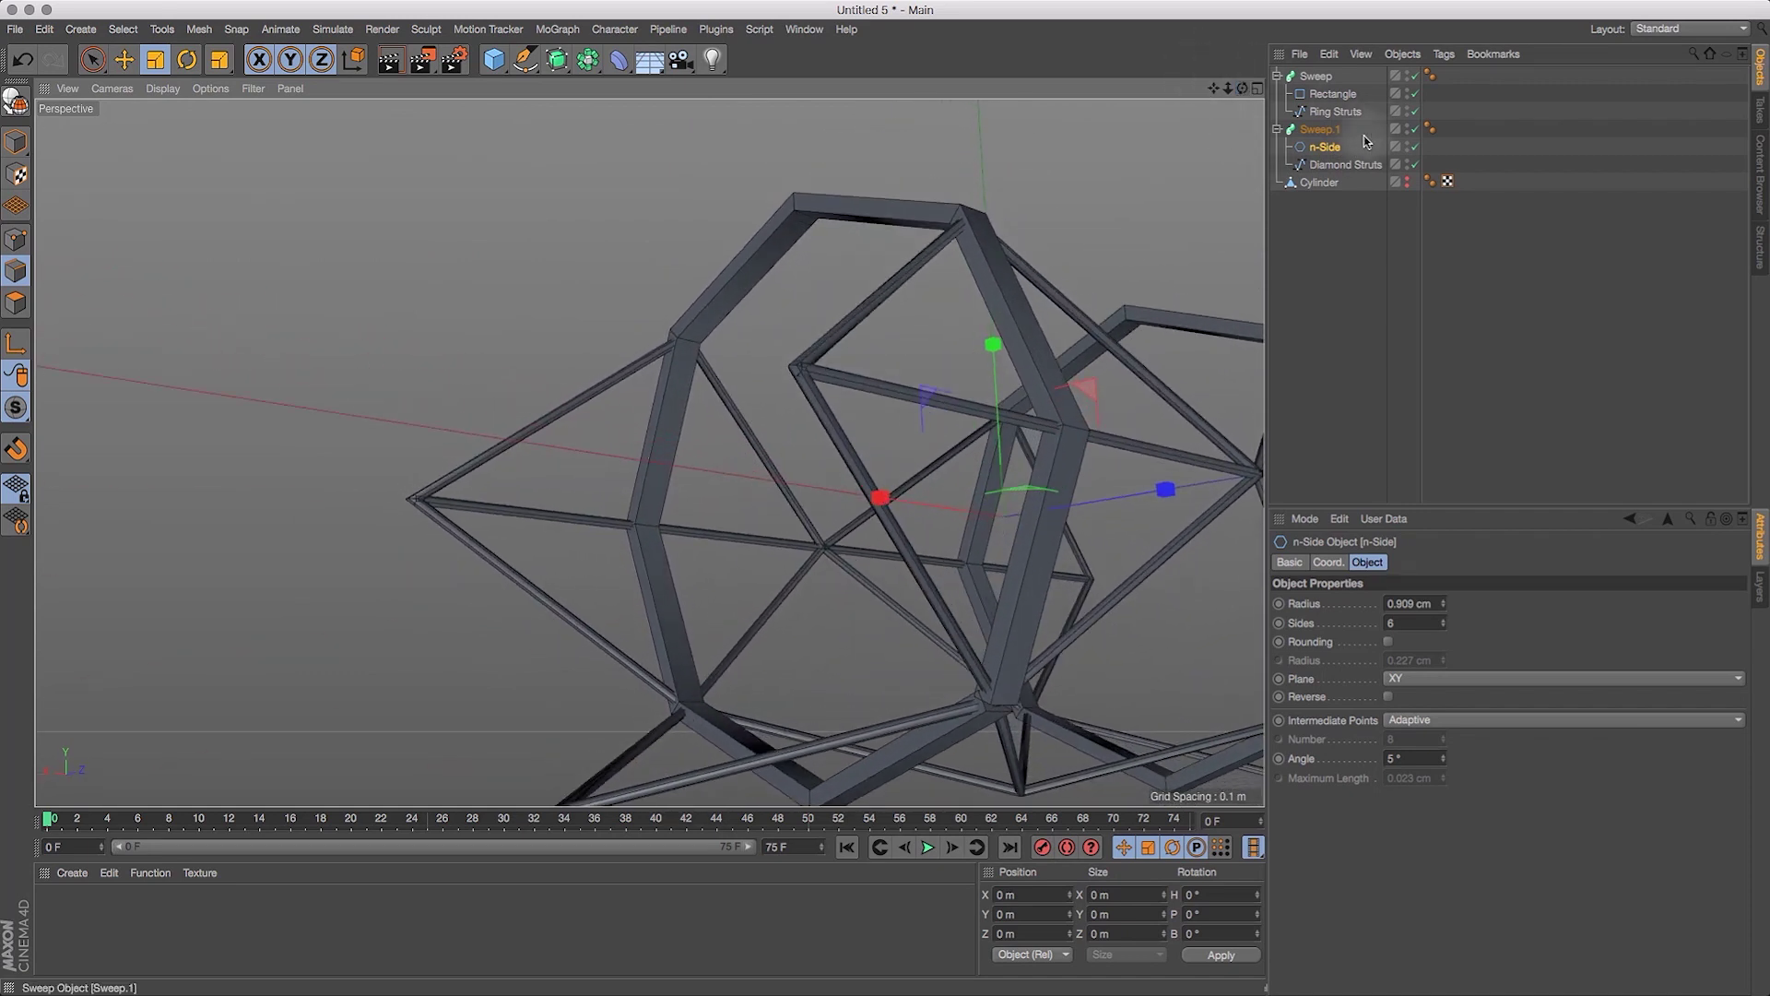
{"action": "left_click", "coordinate": [1333, 94]}
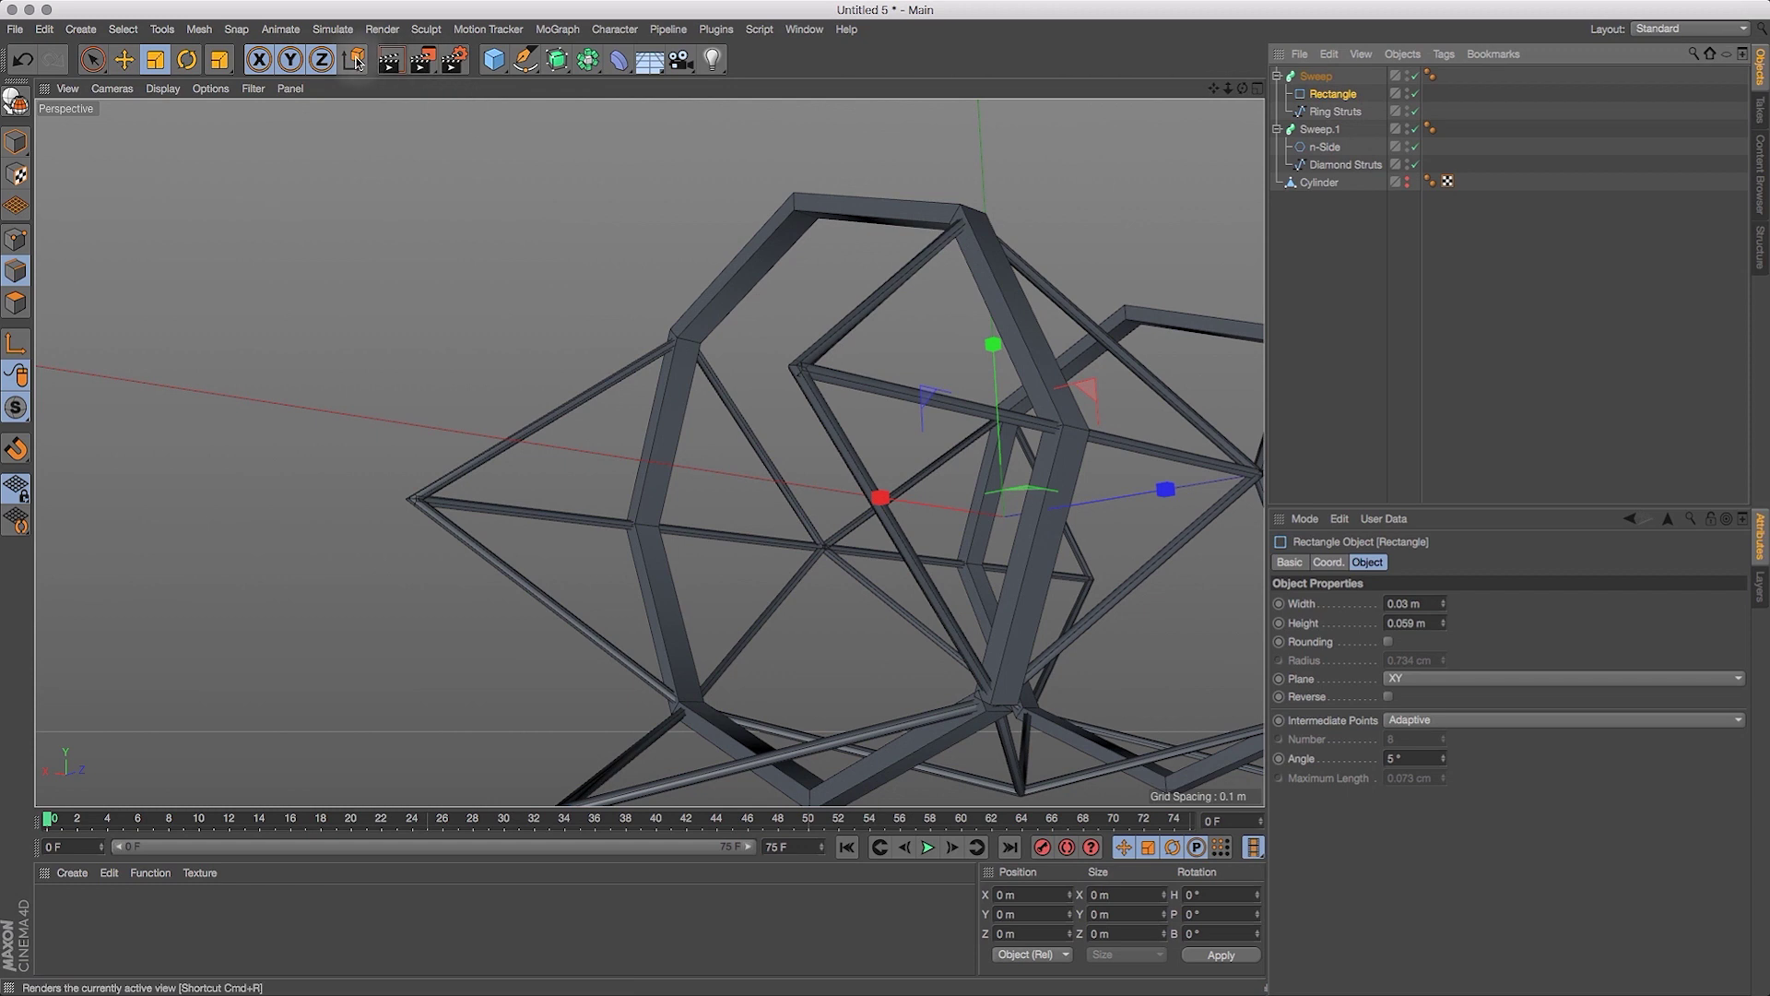
{"action": "left_click", "coordinate": [155, 60]}
{"action": "left_click_drag", "start_coordinate": [498, 231], "coordinate": [383, 317]}
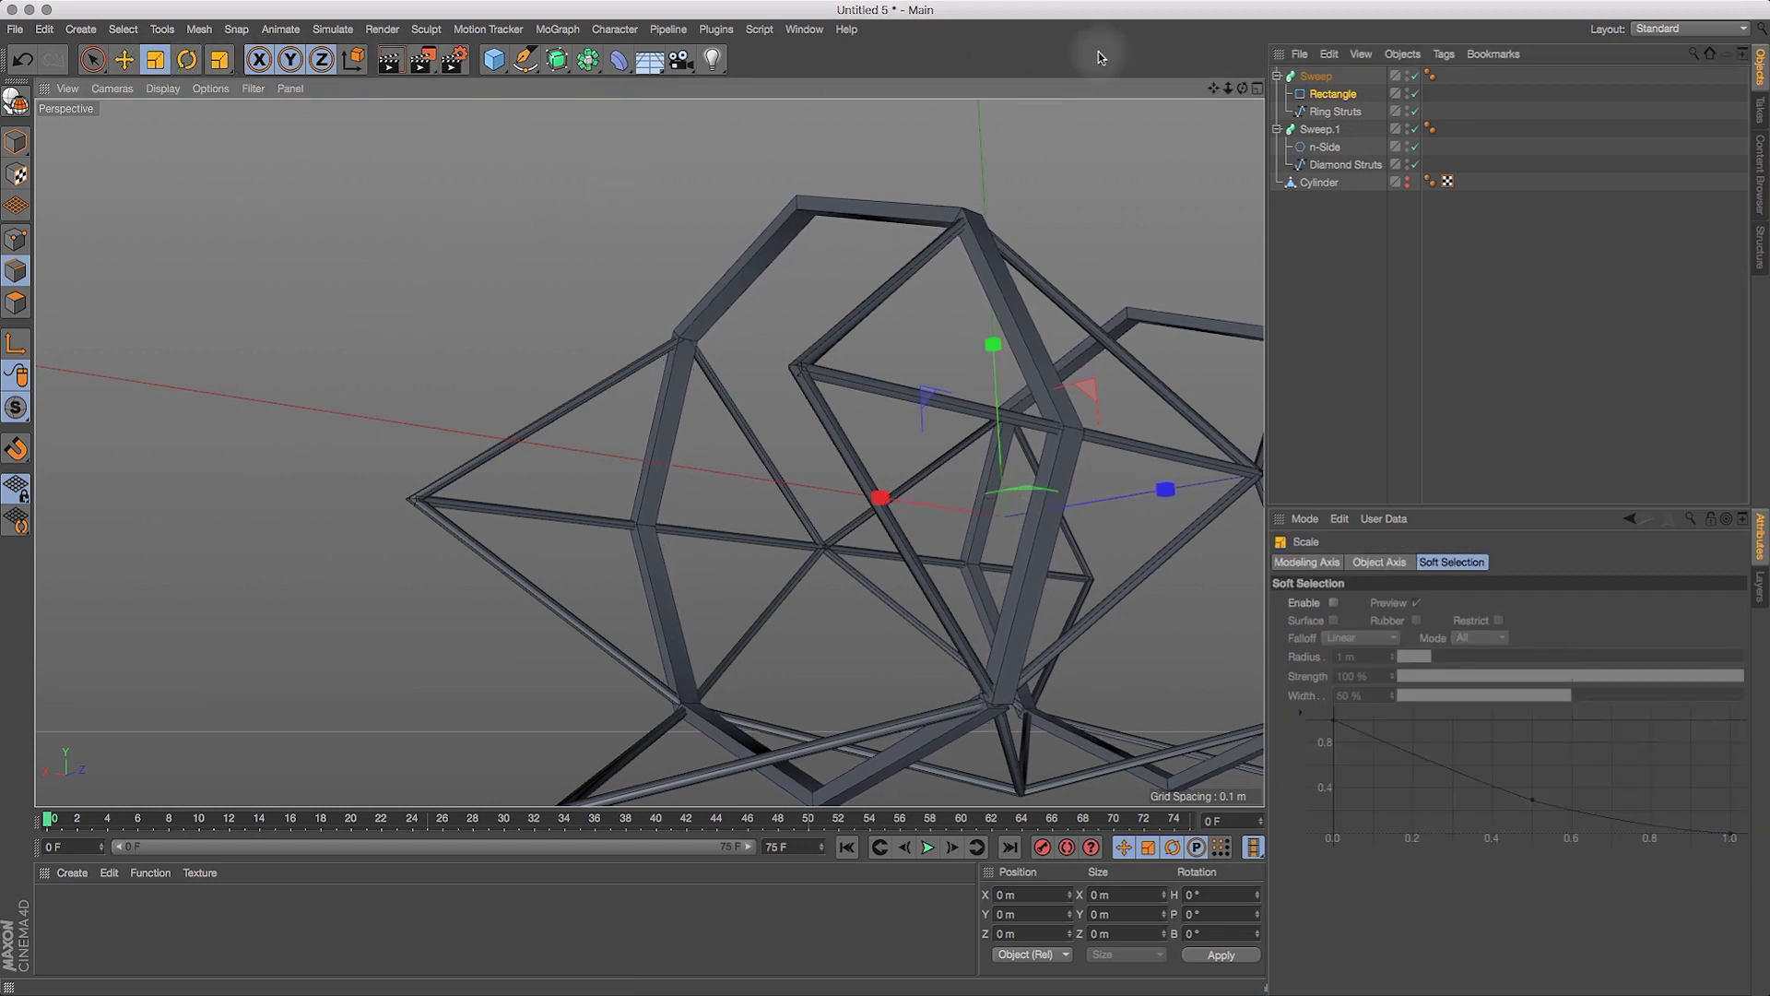
{"action": "left_click", "coordinate": [1333, 94]}
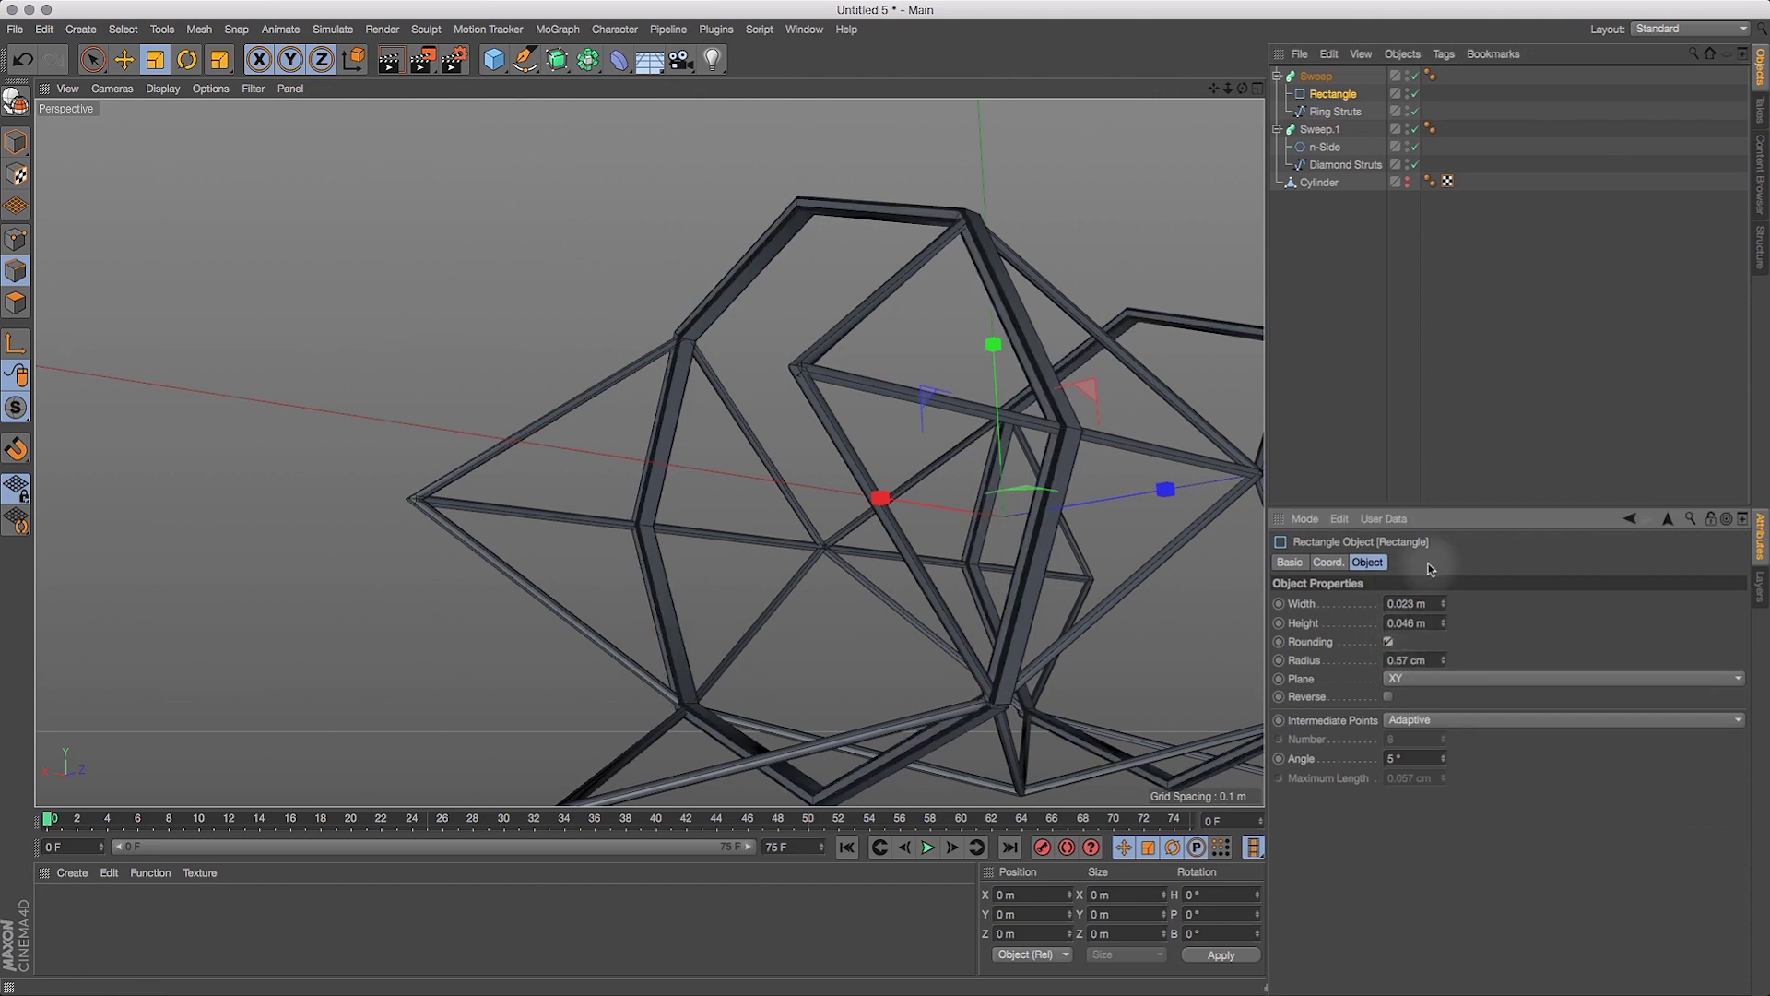
Set the Rectangle profile's rounding radius to 0.3 cm and render the perspective view to check the struts.
{"action": "left_click_drag", "start_coordinate": [1213, 89], "coordinate": [1277, 106]}
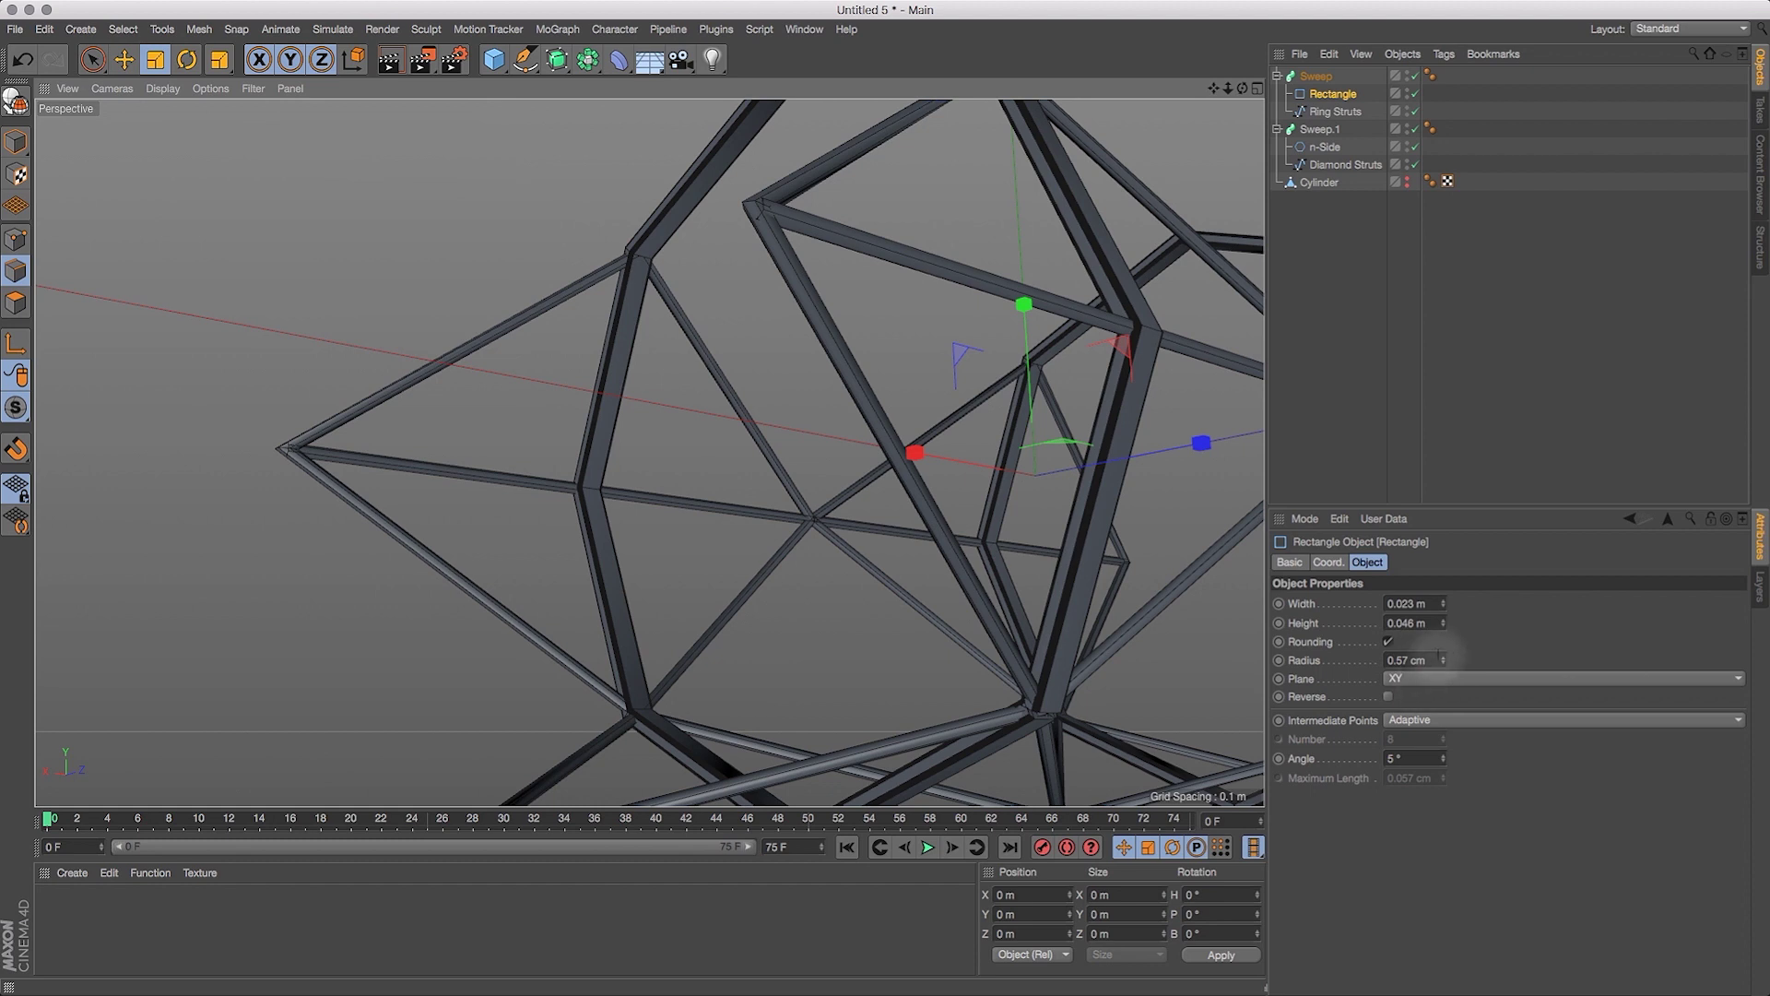
{"action": "left_click", "coordinate": [1420, 661]}
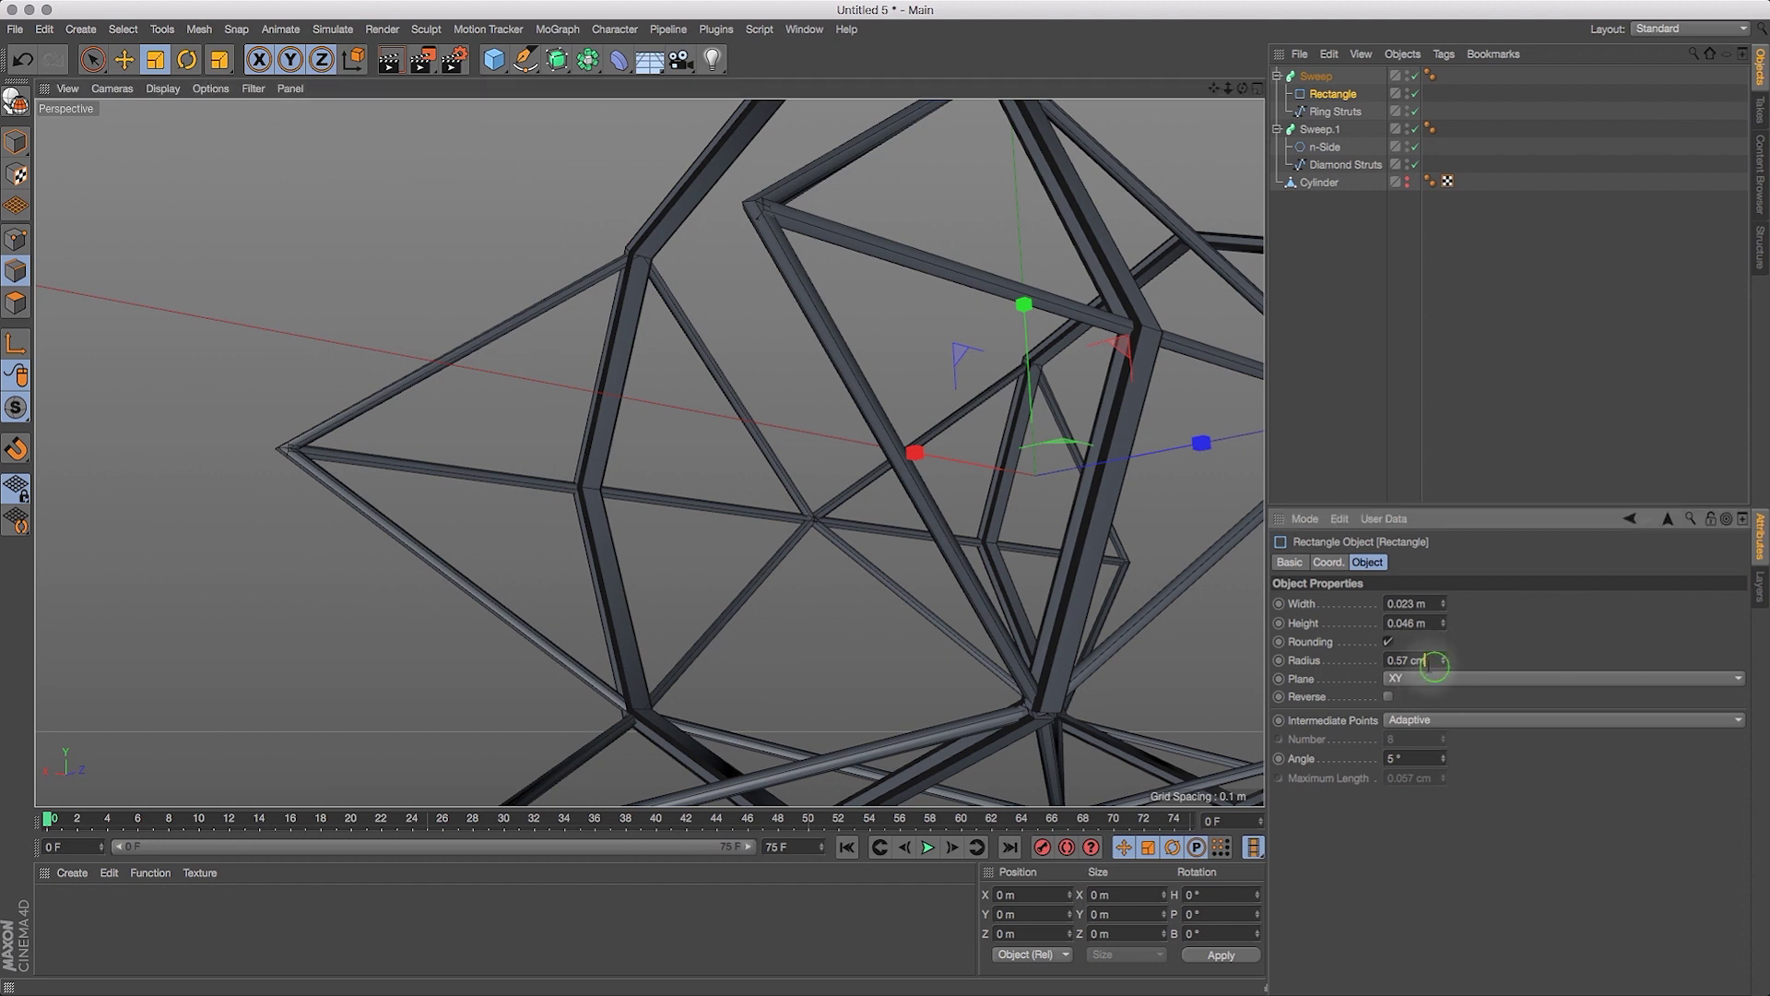
{"action": "type", "text": "0.3"}
{"action": "key", "text": "Return"}
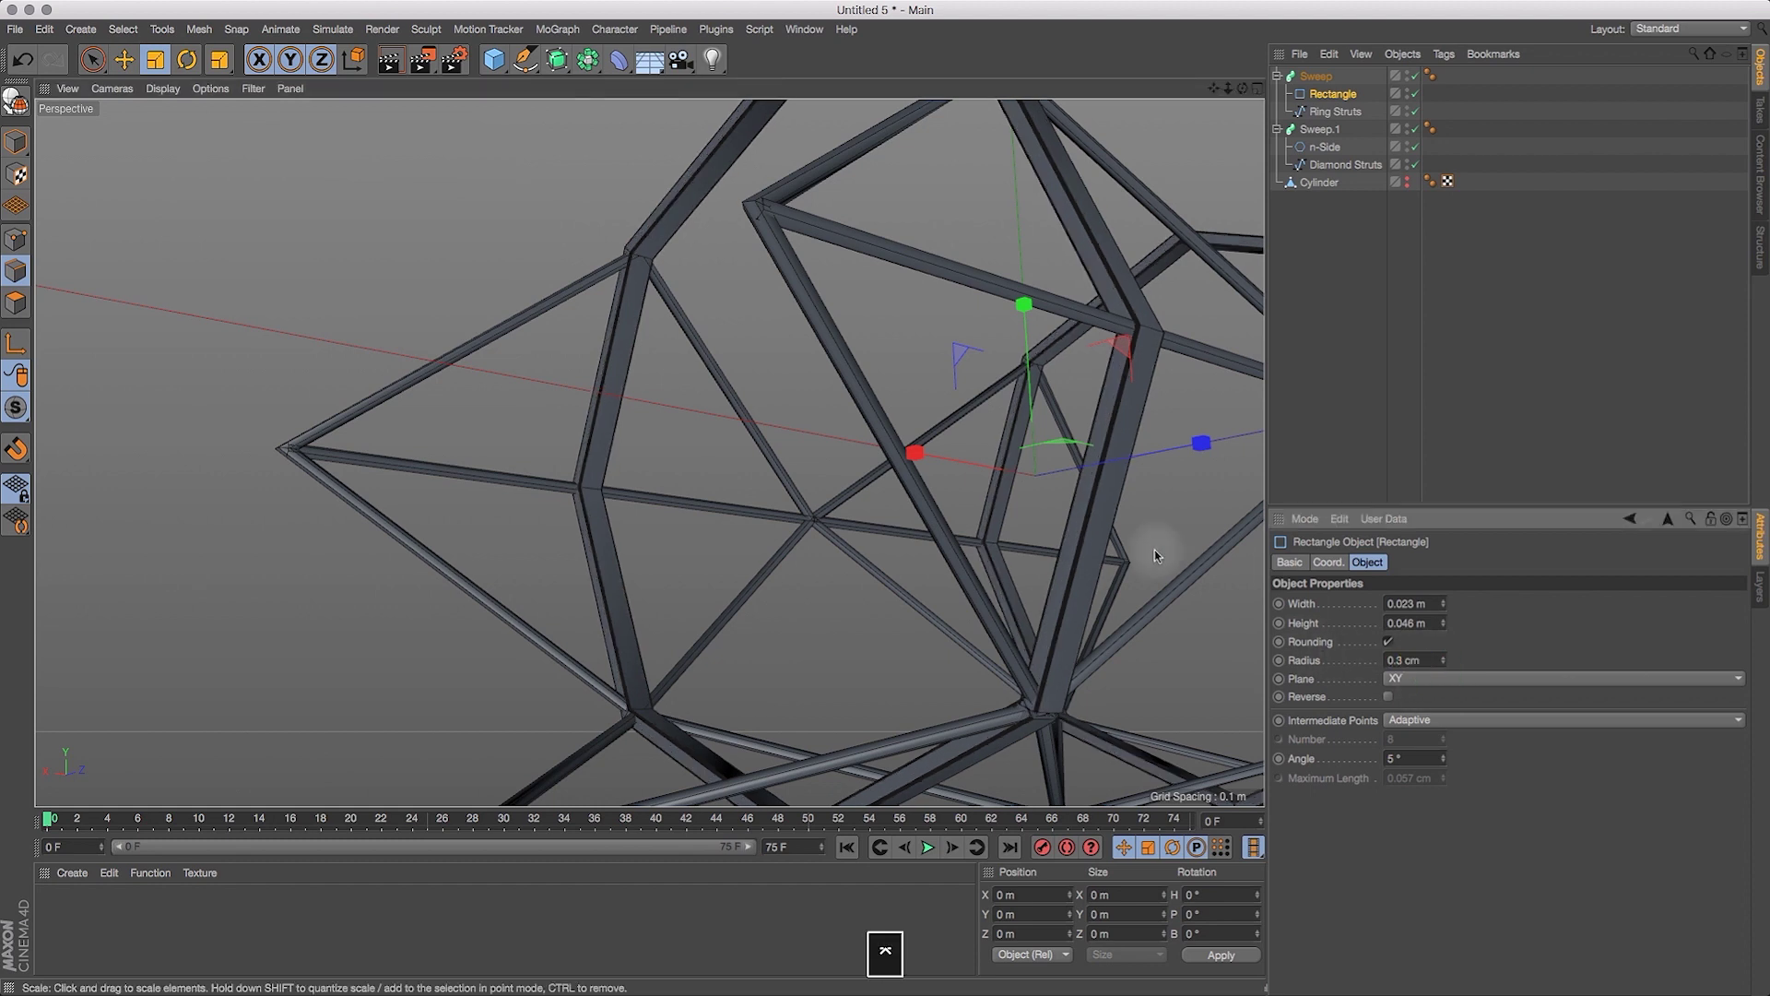
{"action": "left_click", "coordinate": [392, 62]}
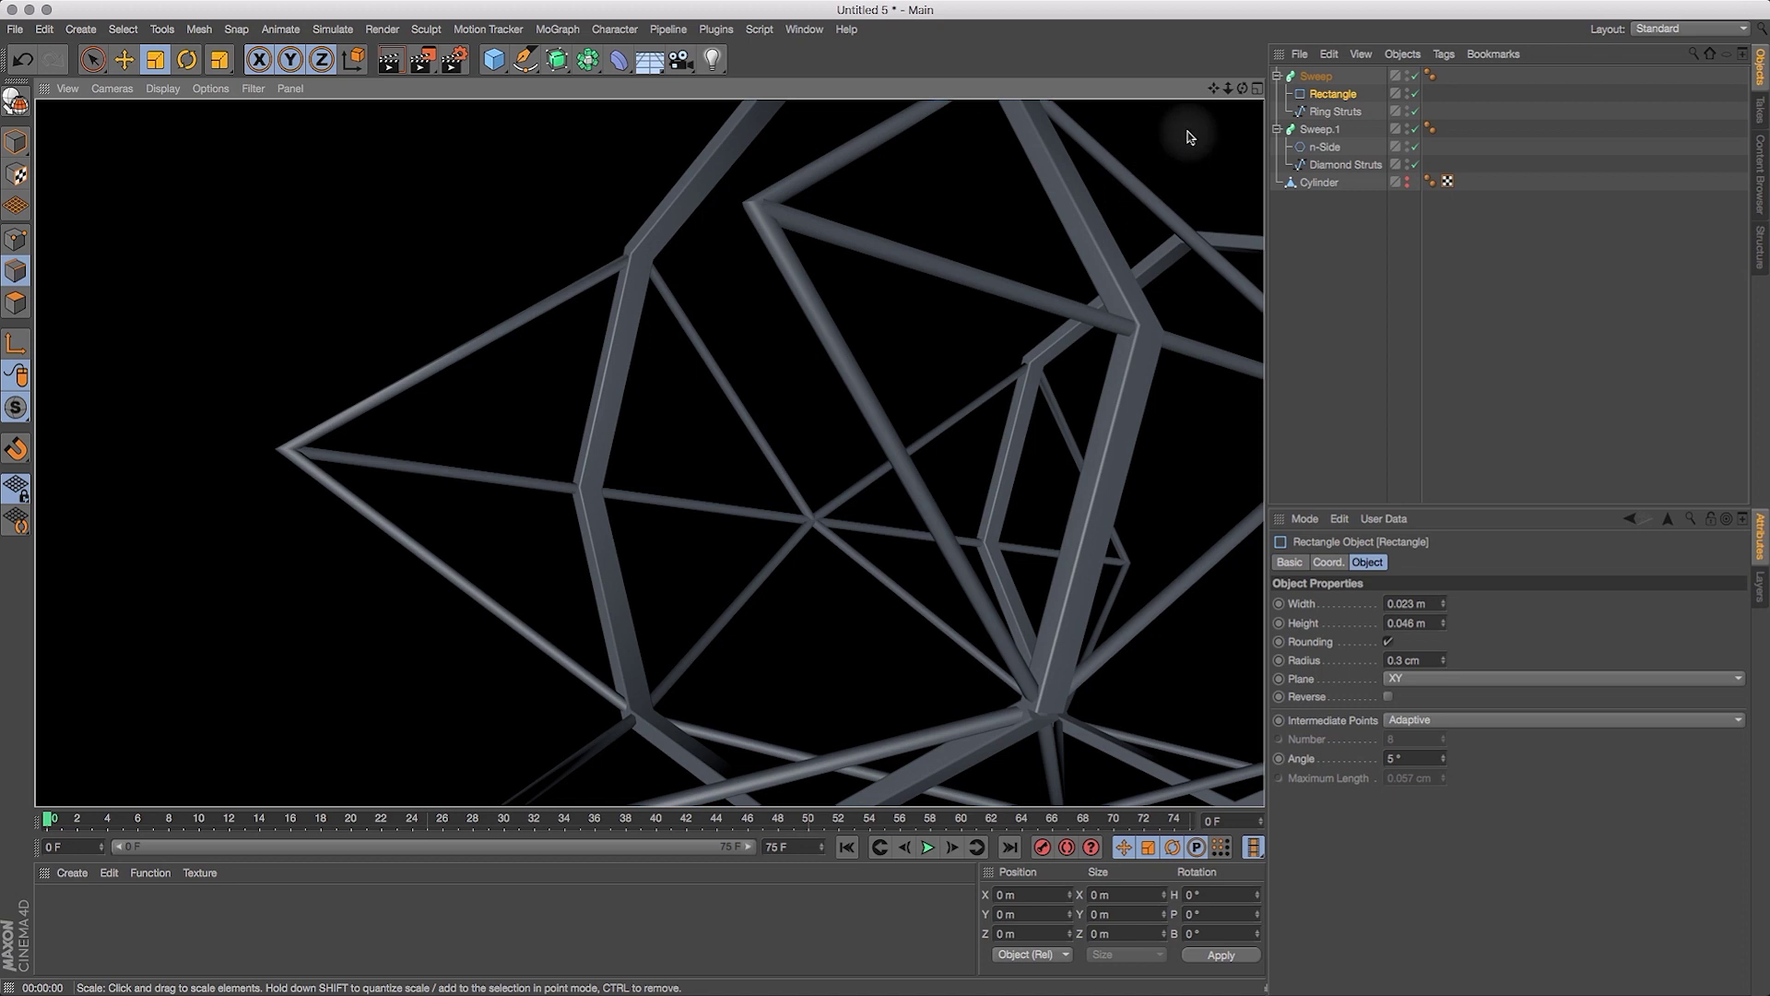
Set the number of sides of the diamond sweep's n-Side profile to 12.
{"action": "left_click", "coordinate": [1331, 149]}
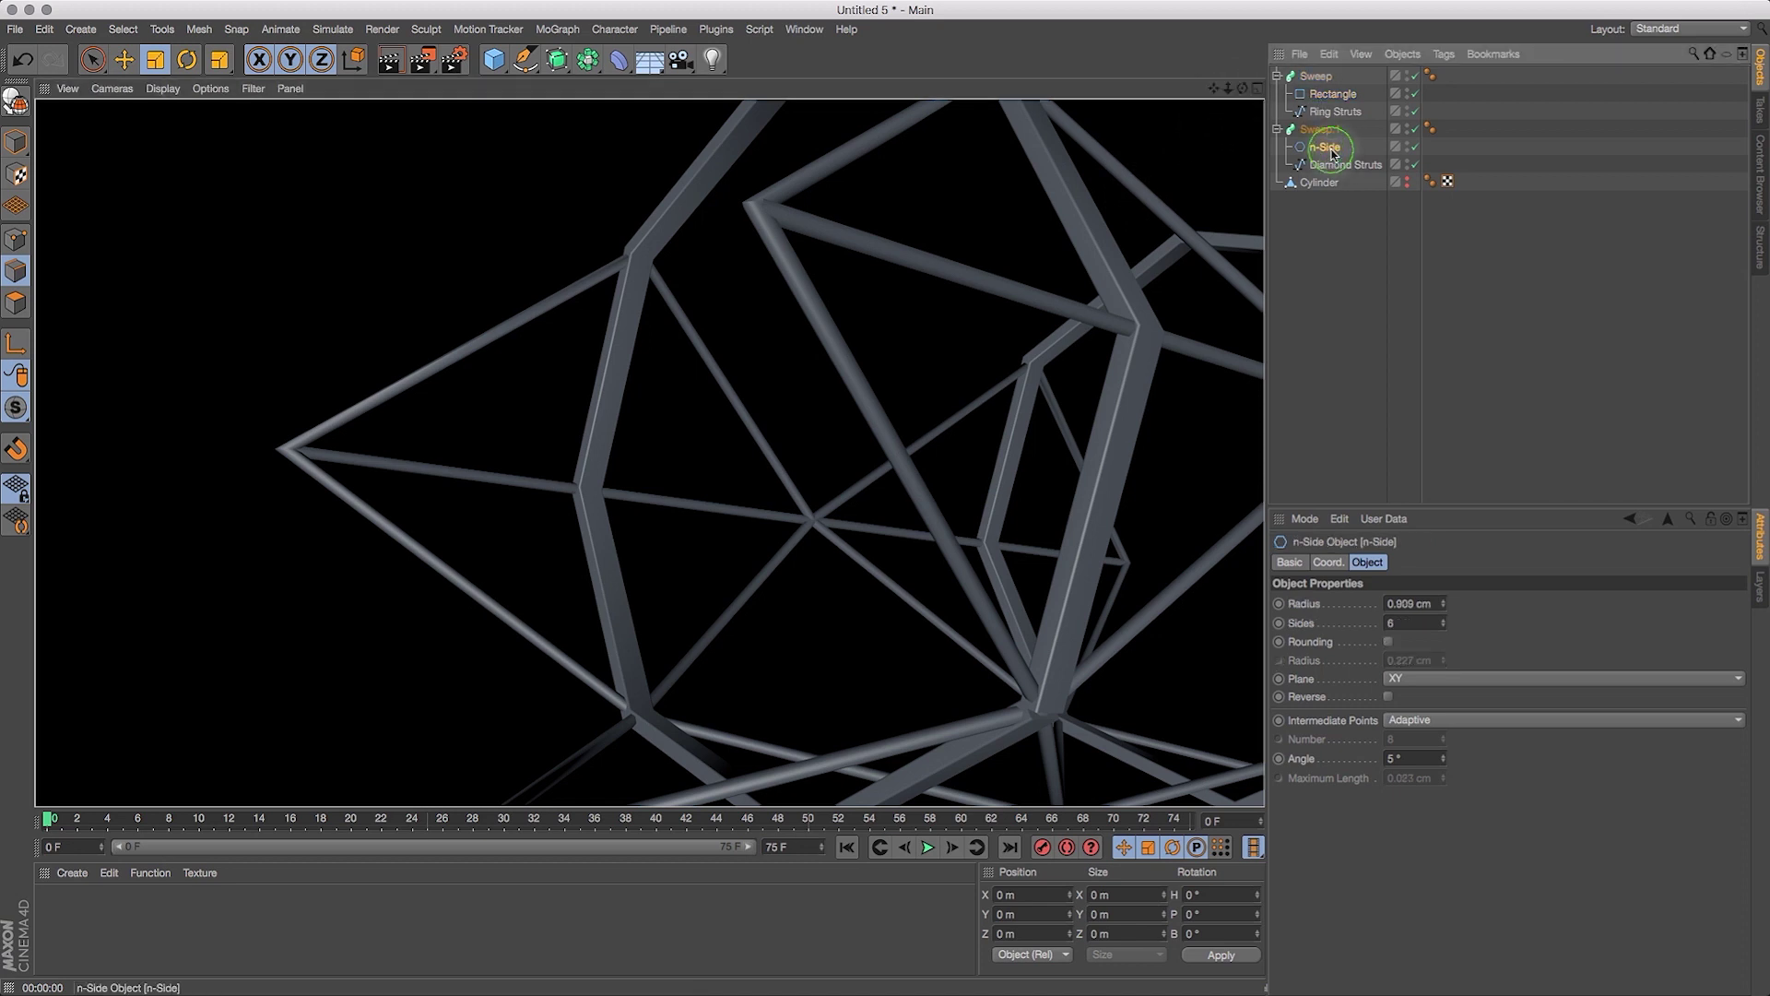
{"action": "left_click", "coordinate": [1411, 623]}
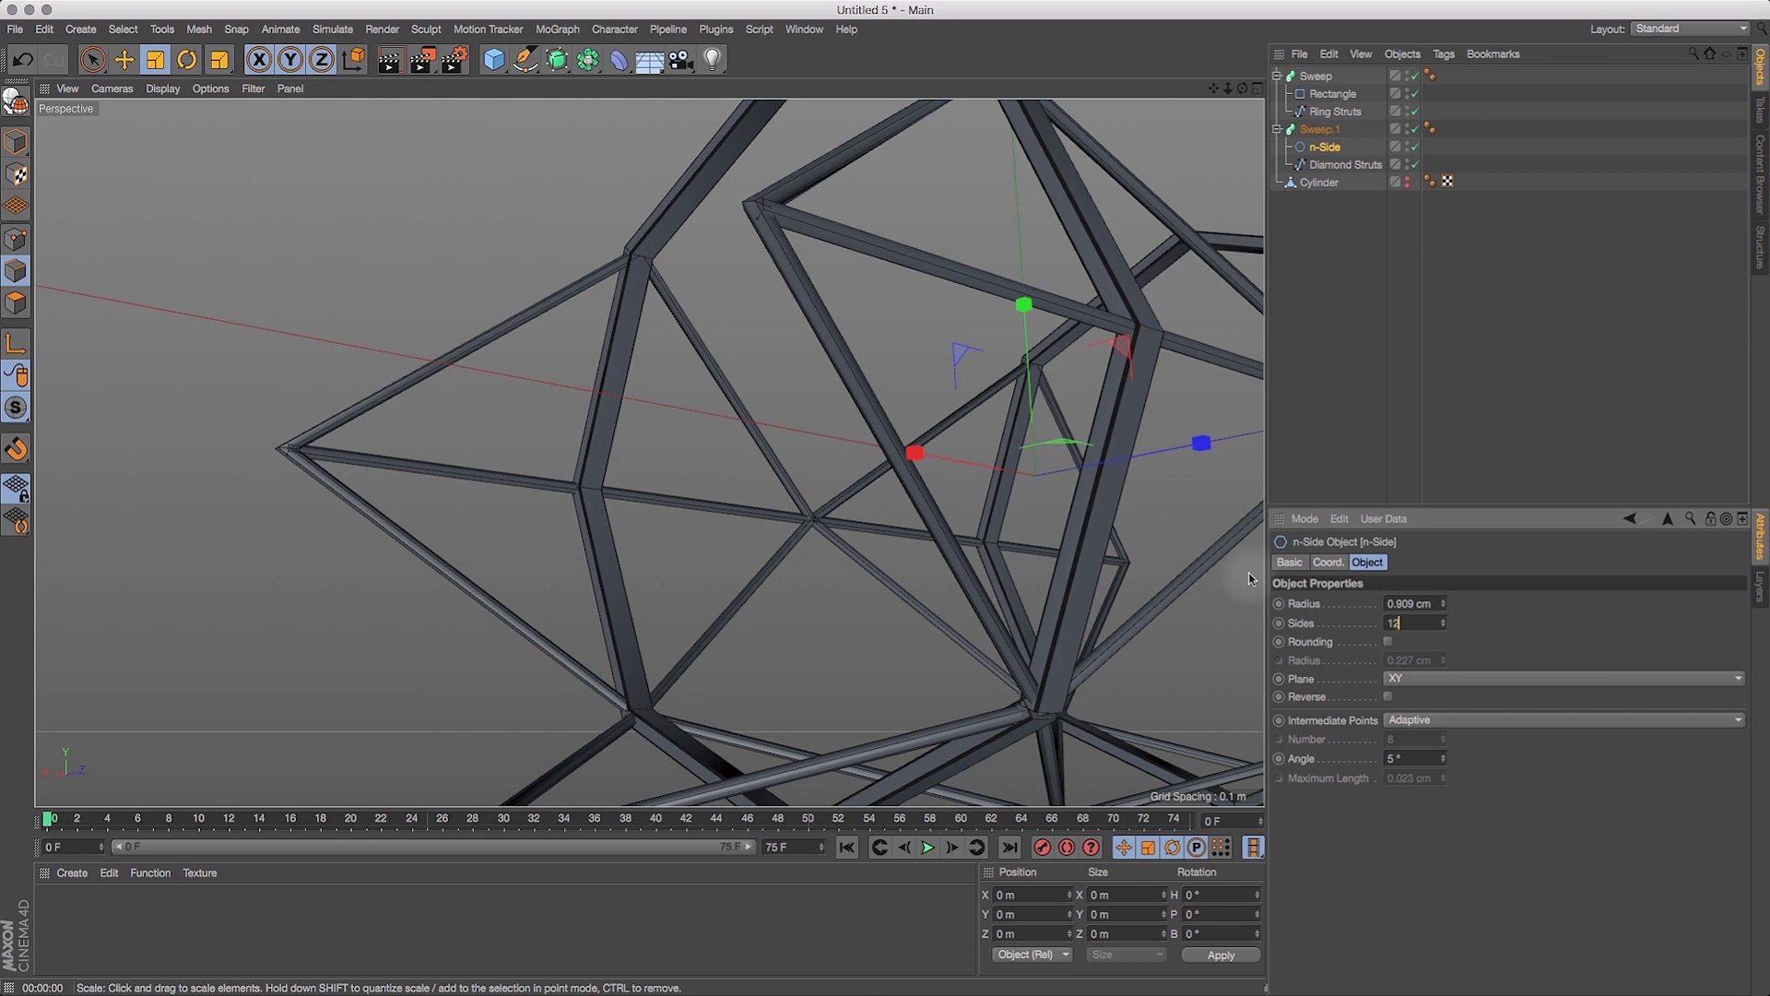
{"action": "key", "text": "Return"}
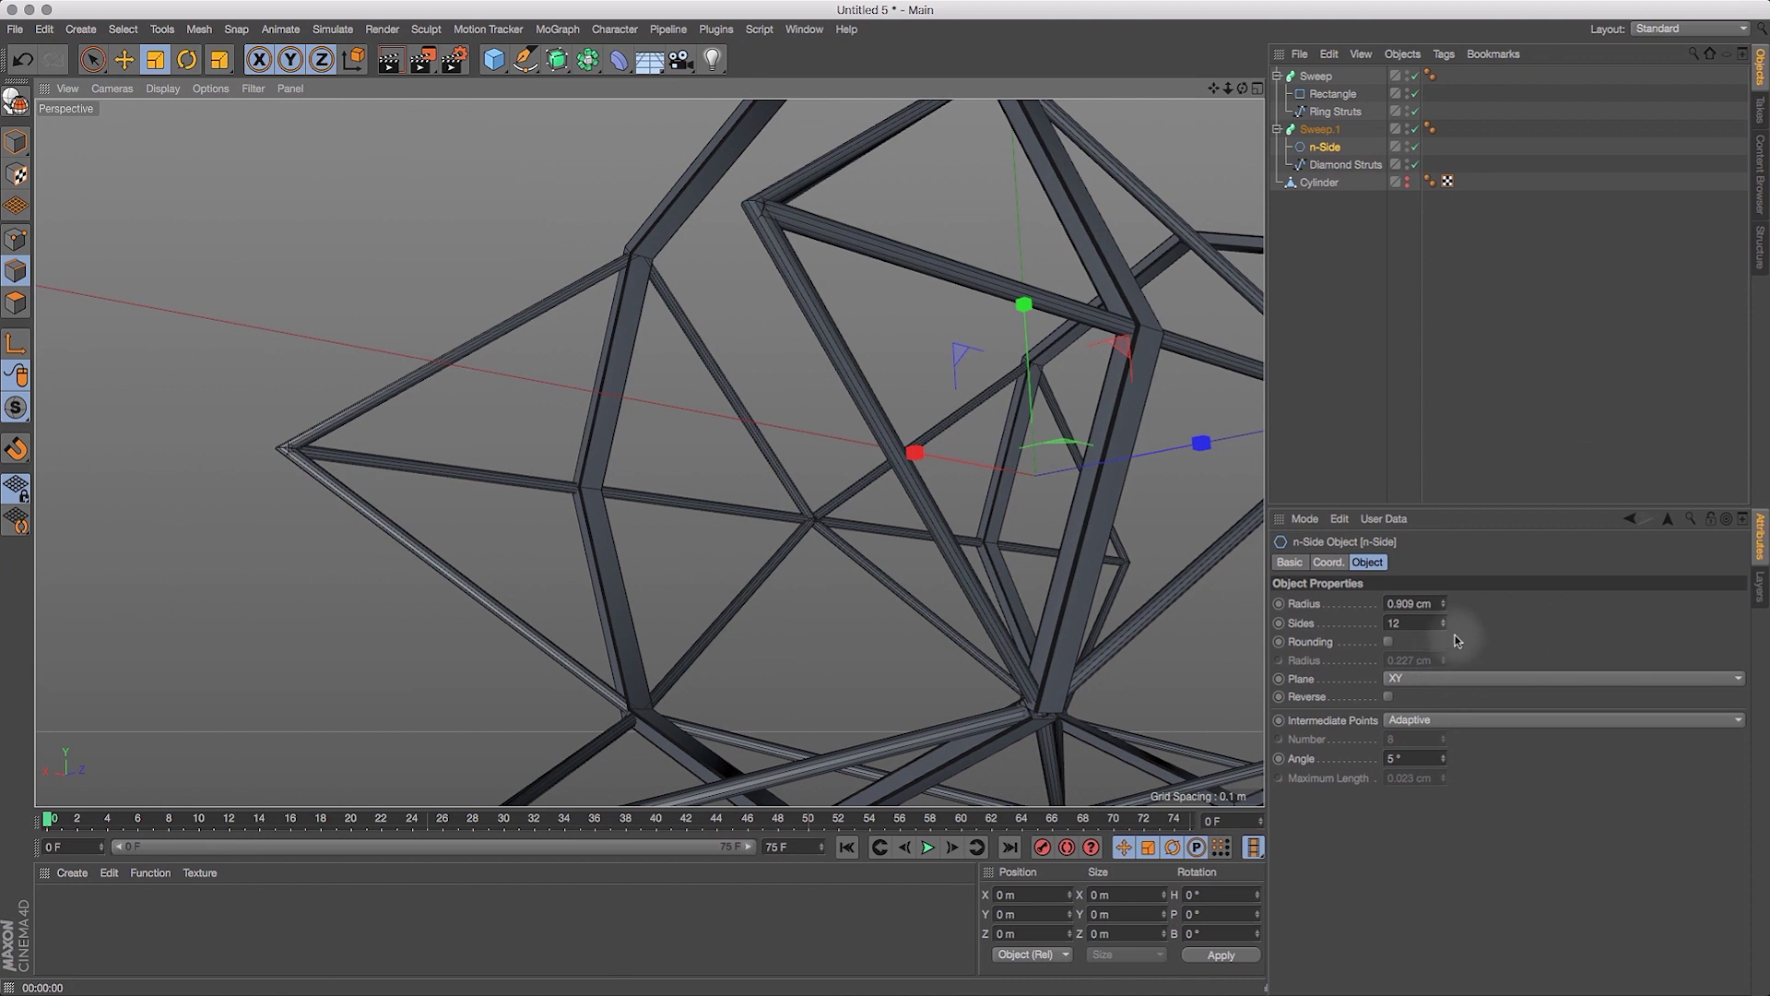
Set the height of the ring sweep's Rectangle profile to 0.06 m and check the ring and strut joints.
{"action": "left_click_drag", "start_coordinate": [1242, 88], "coordinate": [1384, 129]}
{"action": "mouse_move", "coordinate": [1228, 88]}
{"action": "left_mouse_down"}
{"action": "mouse_move", "coordinate": [1212, 116]}
{"action": "mouse_move", "coordinate": [1240, 92]}
{"action": "left_mouse_up"}
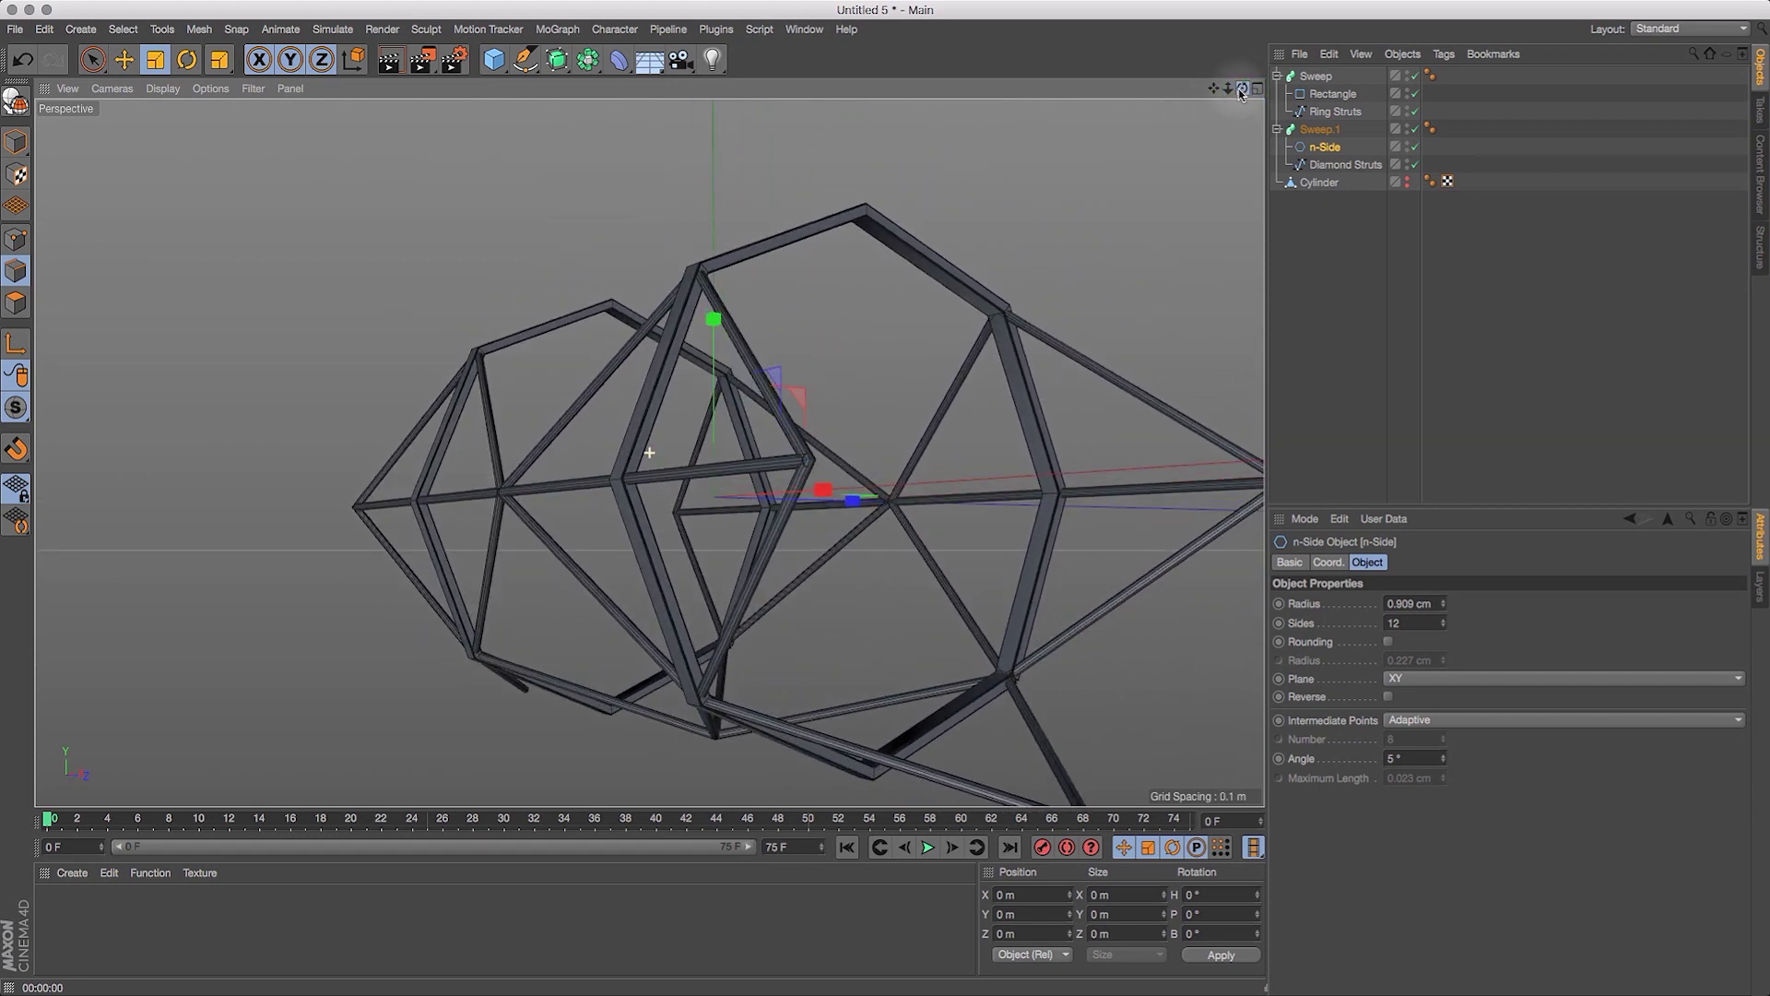
{"action": "left_click", "coordinate": [1337, 94]}
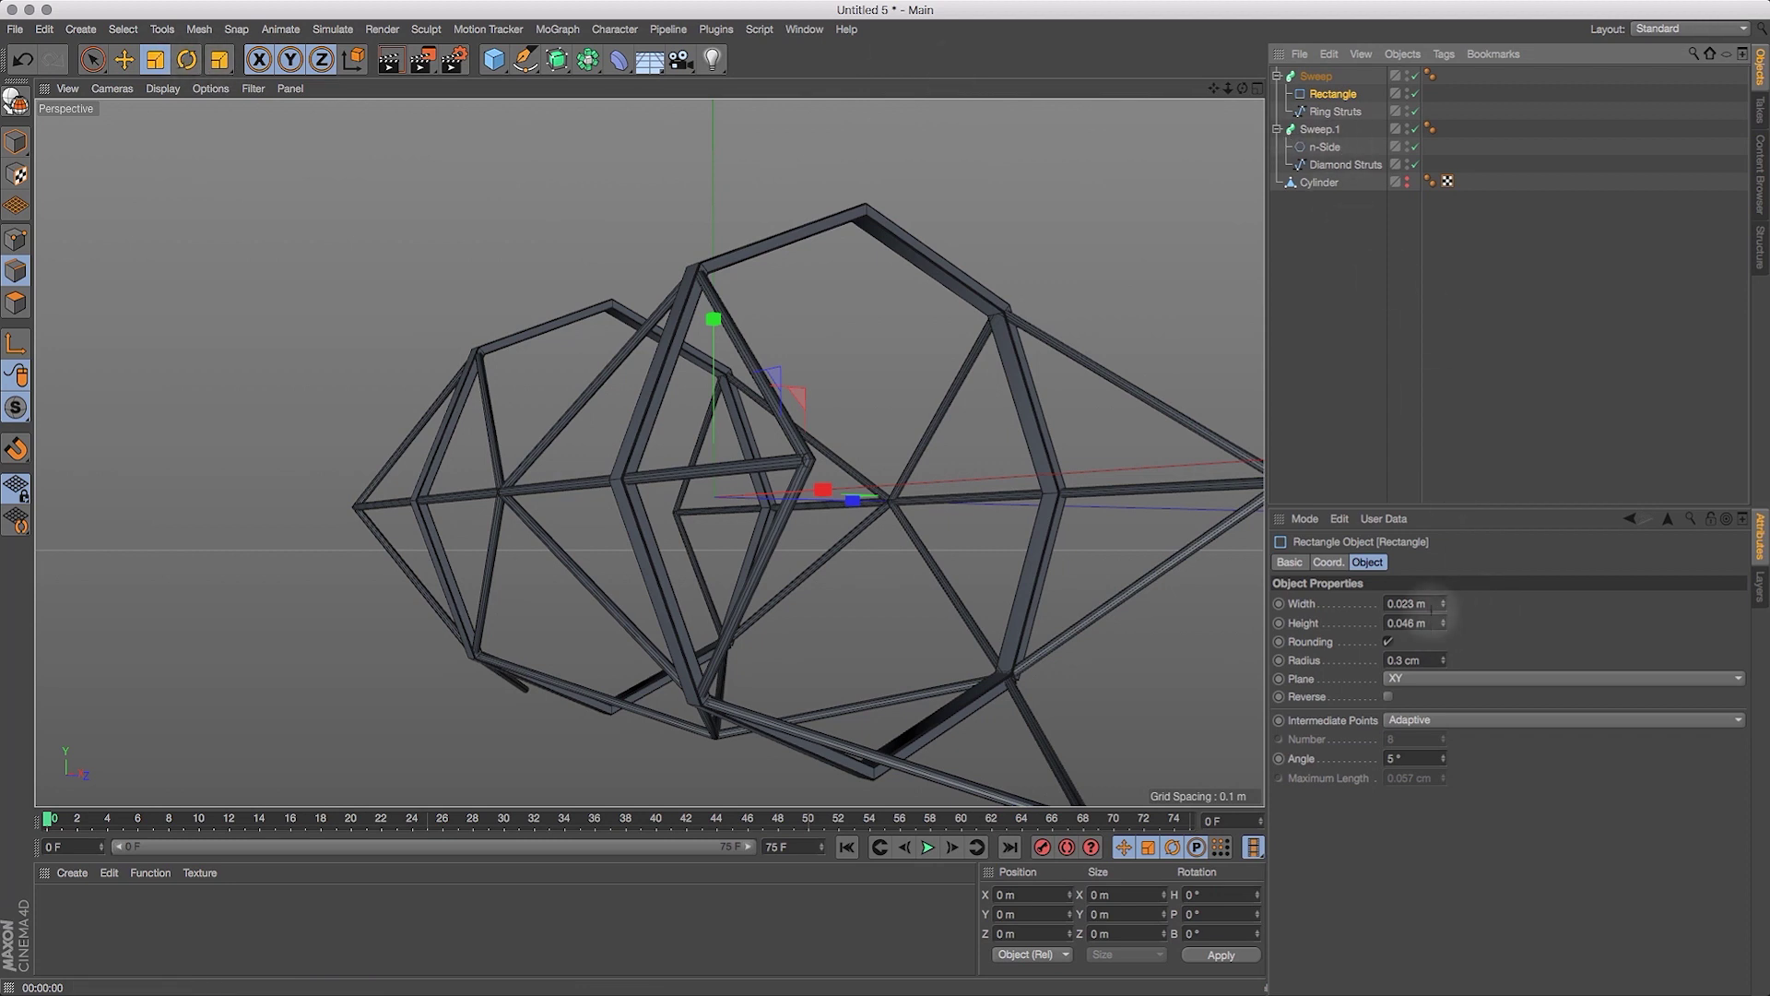
{"action": "left_click", "coordinate": [1444, 601]}
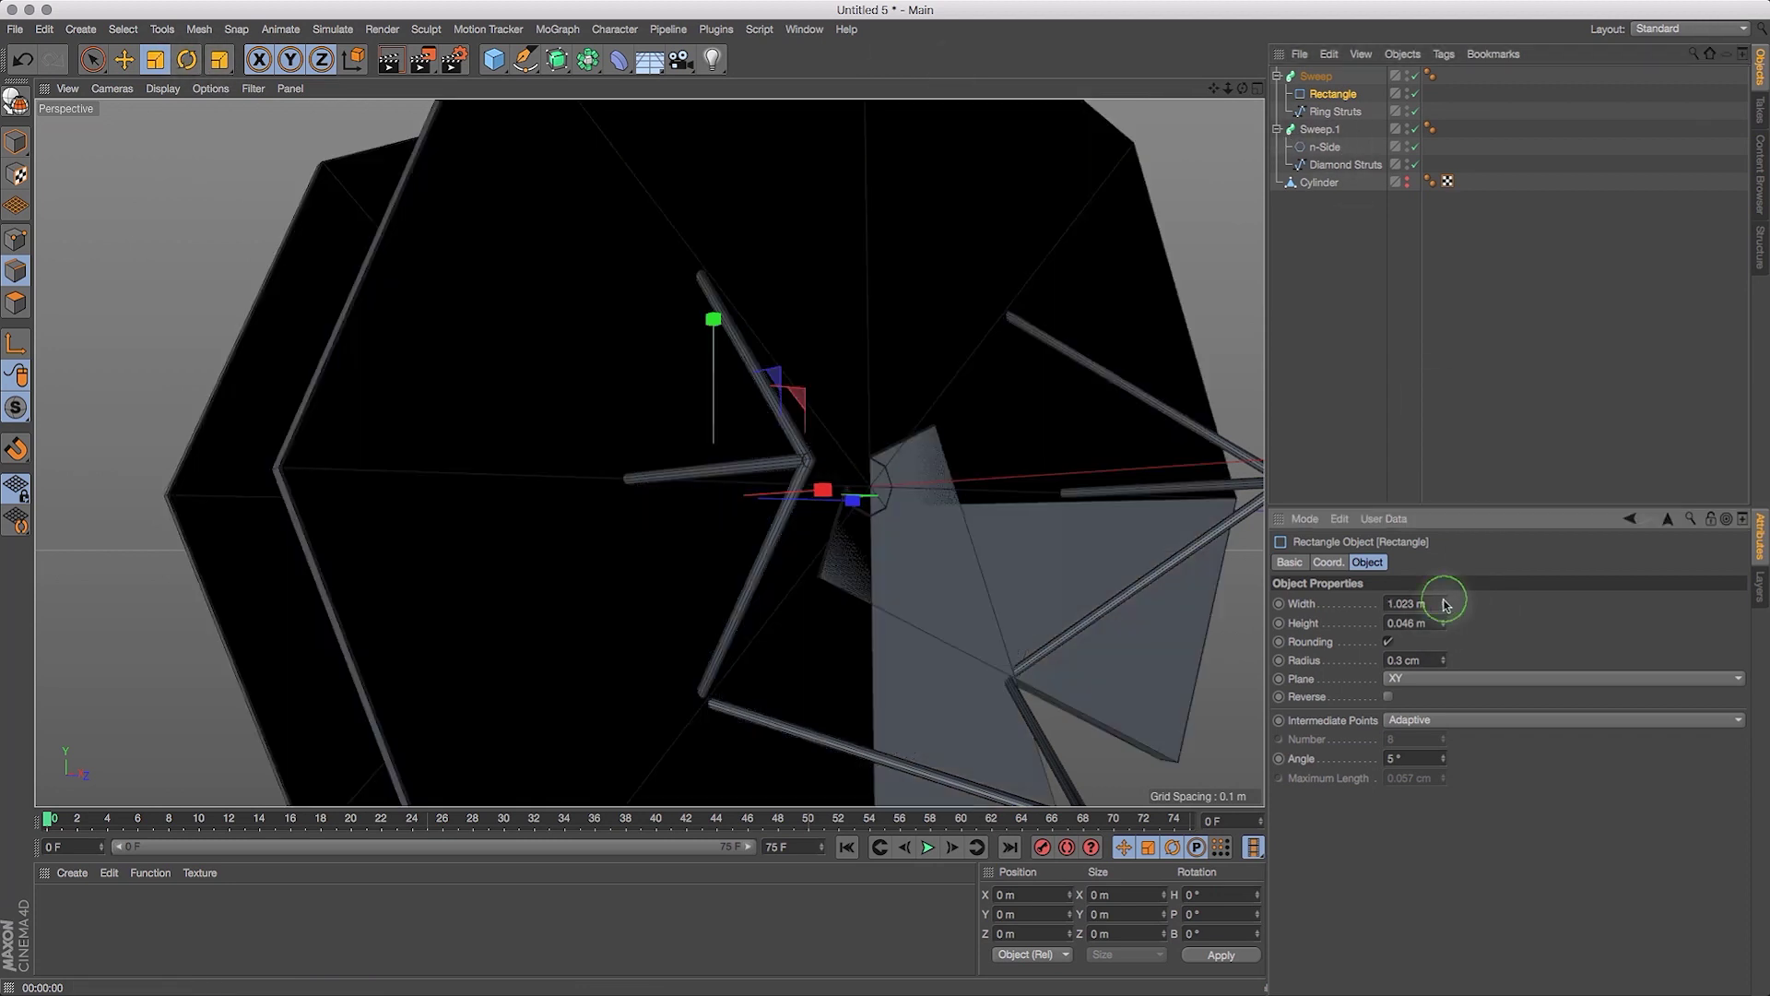
{"action": "key", "text": "super+z"}
{"action": "left_click", "coordinate": [1411, 622]}
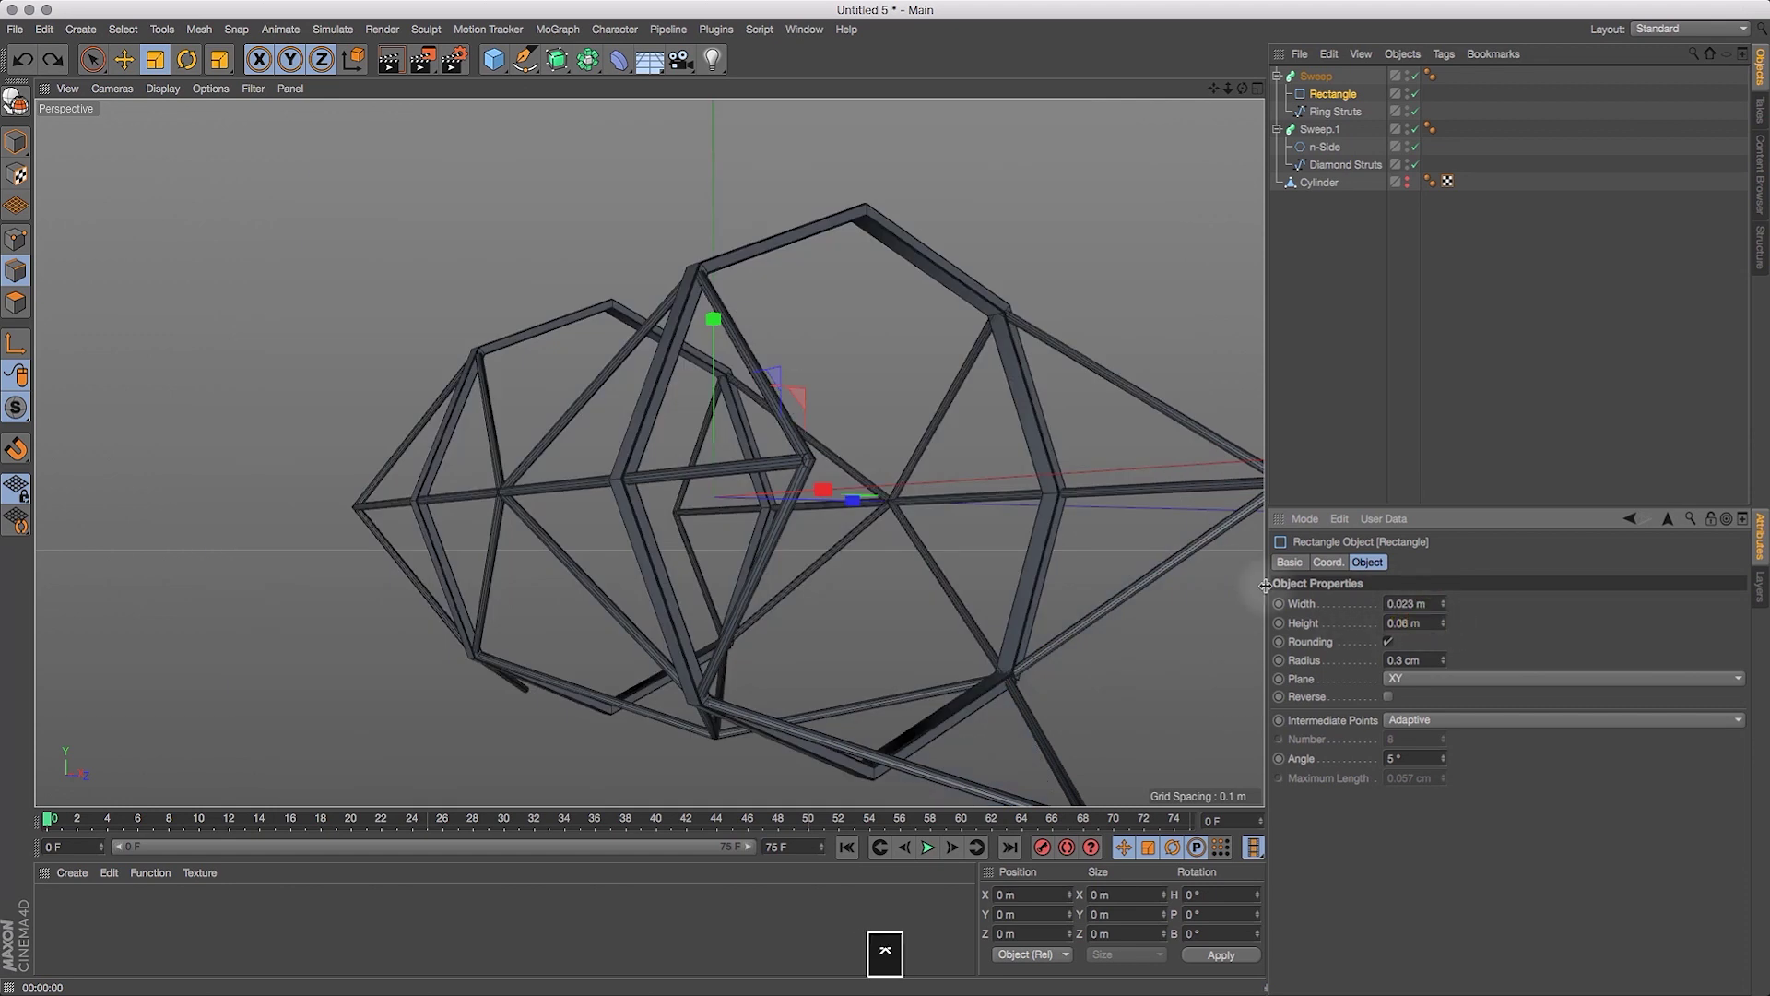
{"action": "left_click_drag", "start_coordinate": [1242, 89], "coordinate": [1079, 82]}
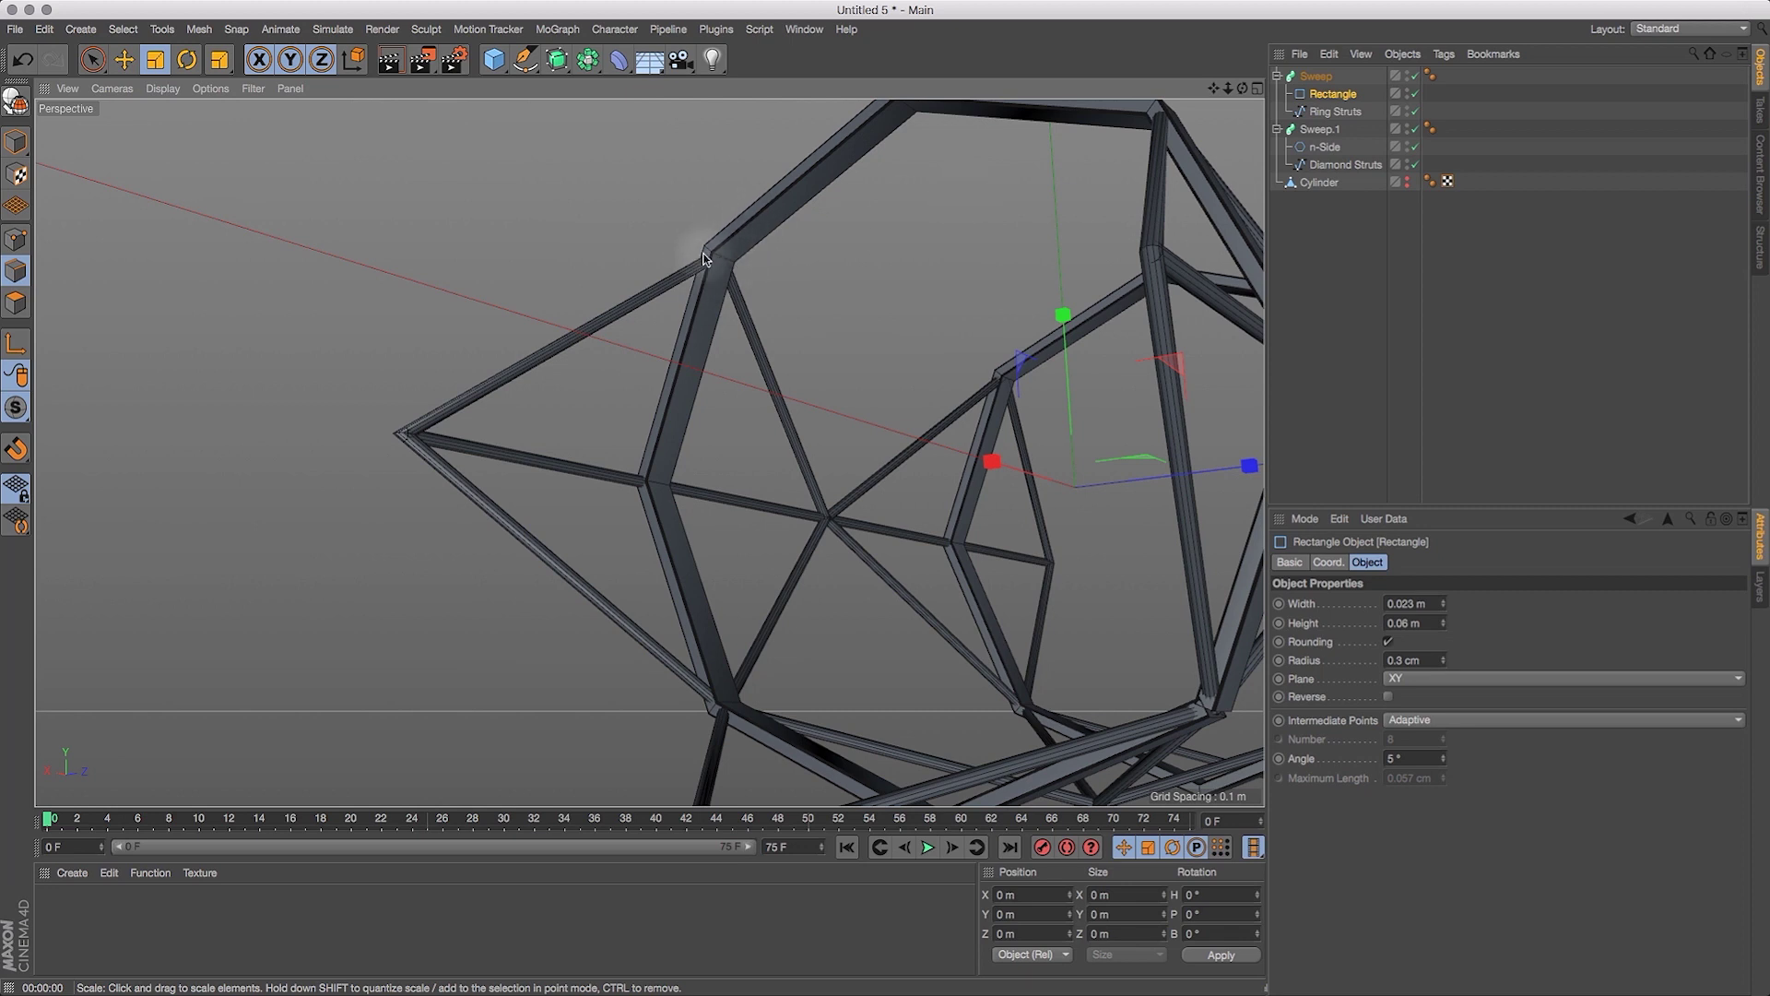
{"action": "left_click_drag", "start_coordinate": [1244, 88], "coordinate": [1404, 119]}
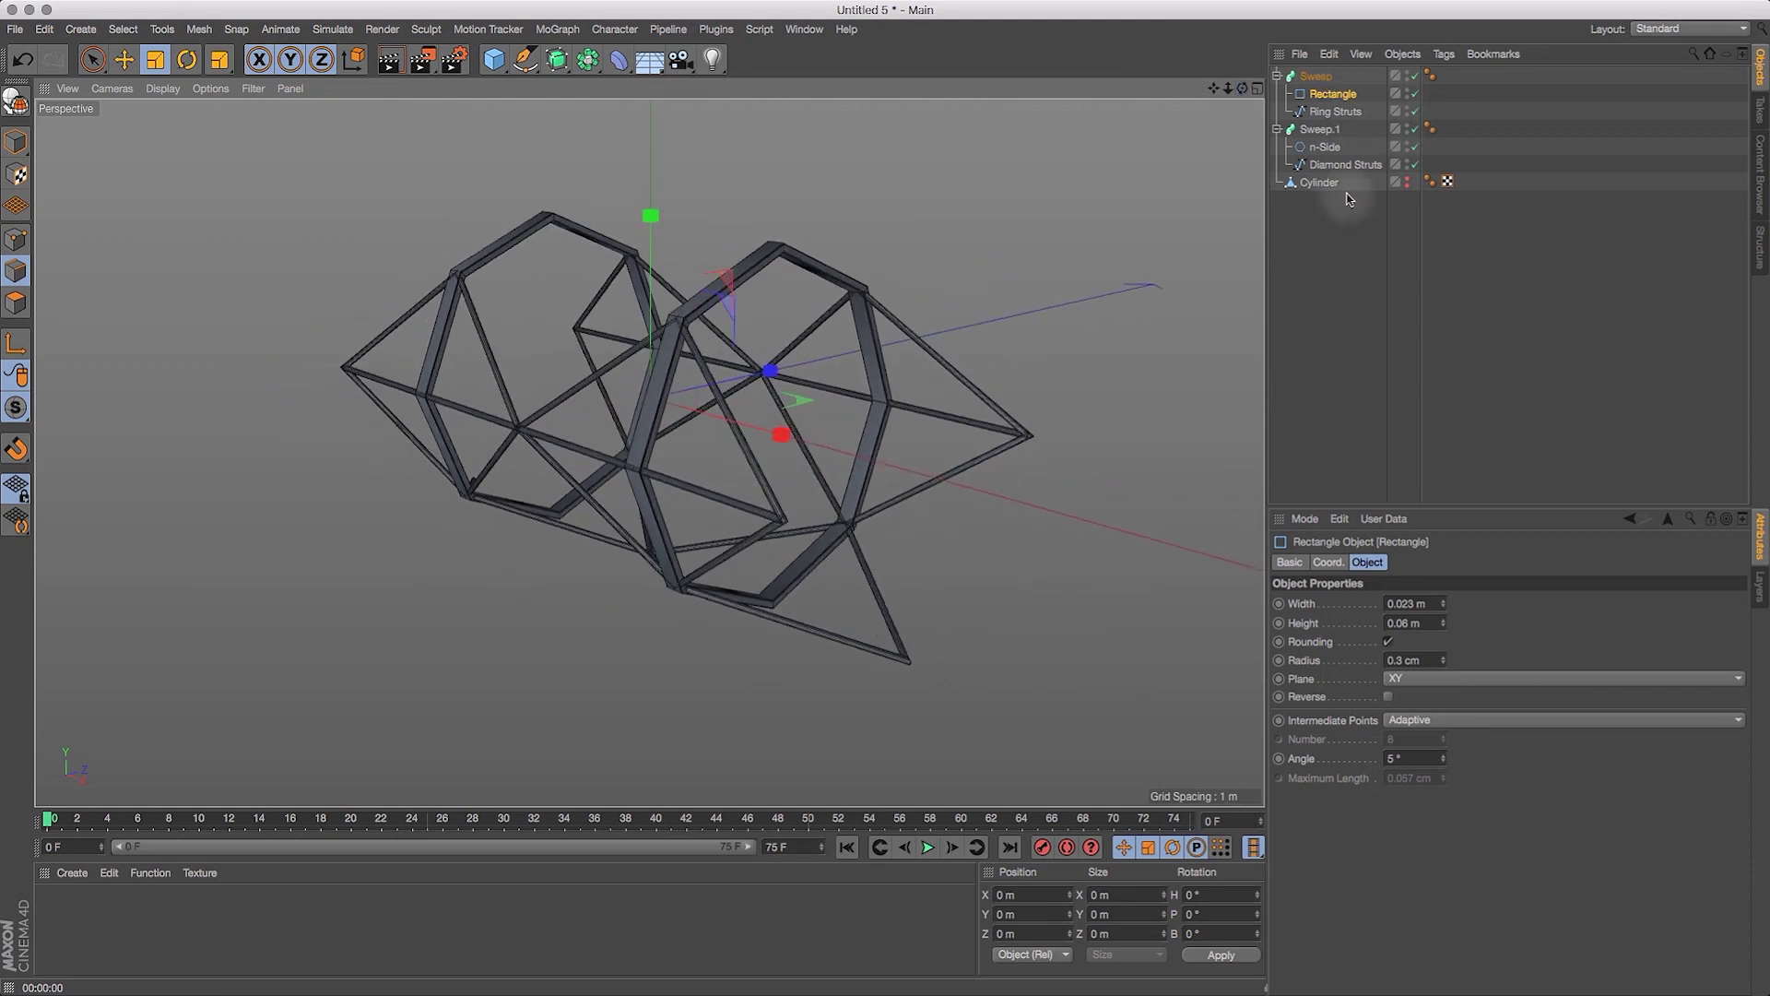
Delete the Cylinder and group both Sweeps with their splines into a null named Framework.
{"action": "left_click", "coordinate": [1318, 182]}
{"action": "key", "text": "BackSpace"}
{"action": "left_click_drag", "start_coordinate": [1334, 189], "coordinate": [1317, 72]}
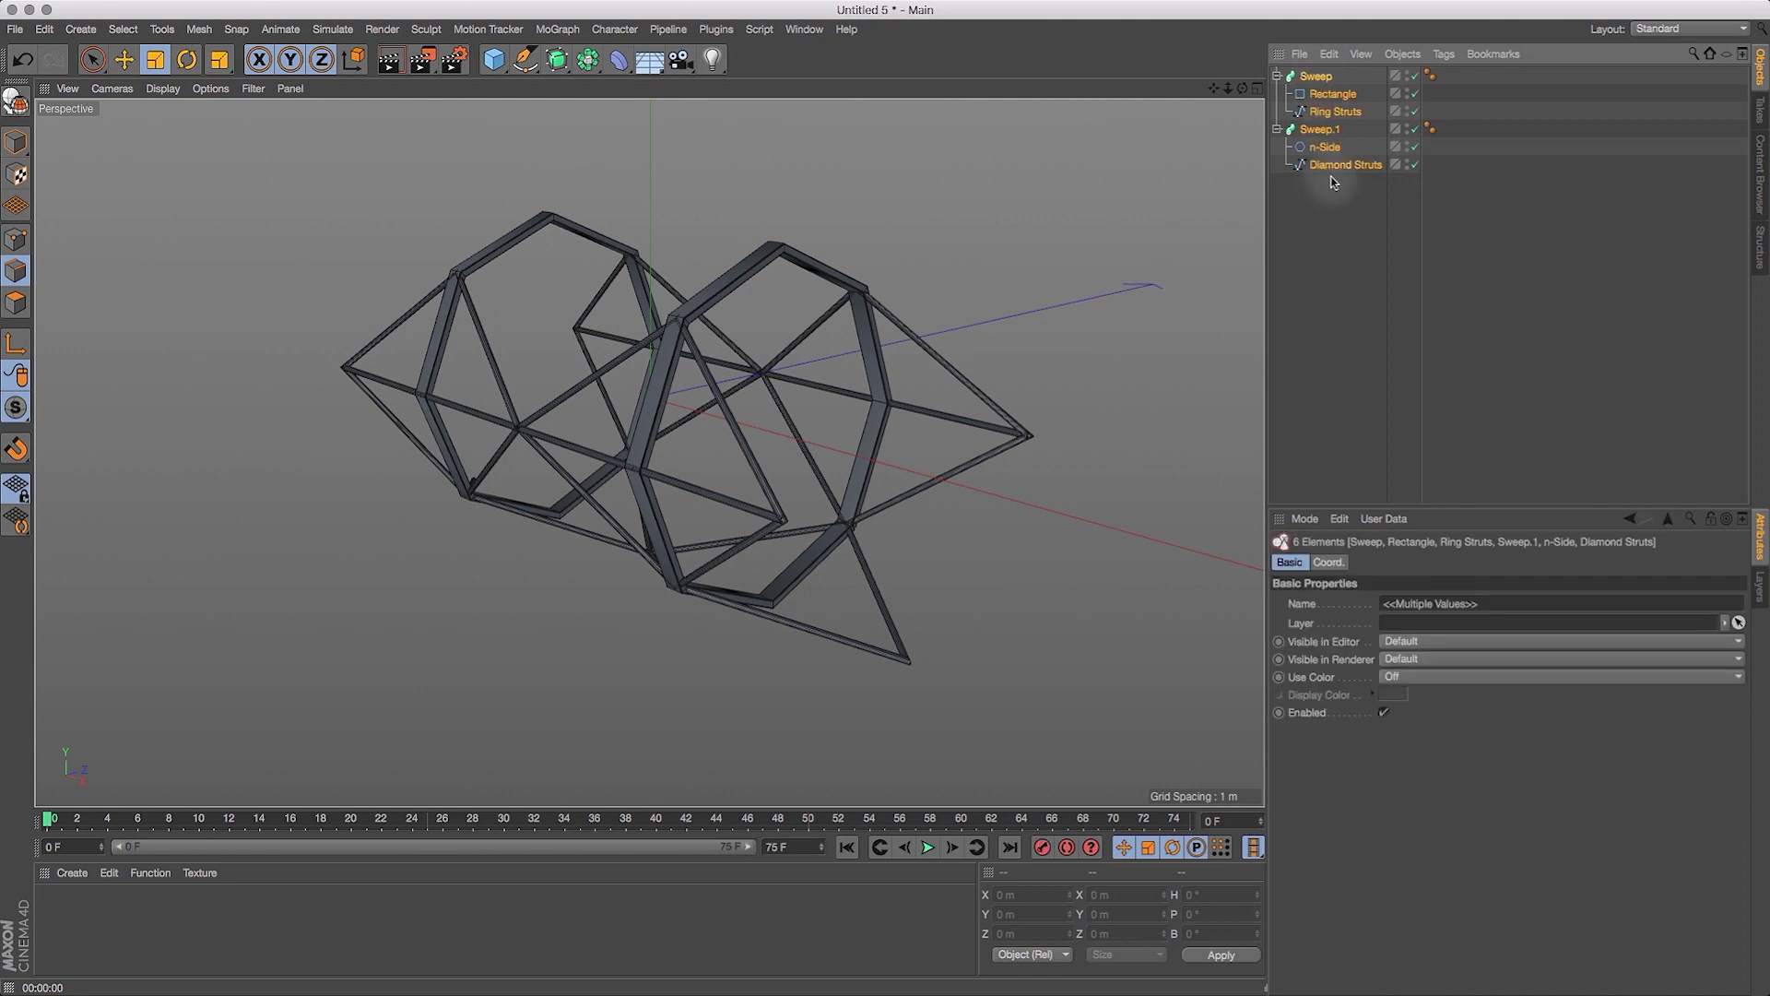
{"action": "key", "text": "alt+g"}
{"action": "double_click", "coordinate": [1312, 76]}
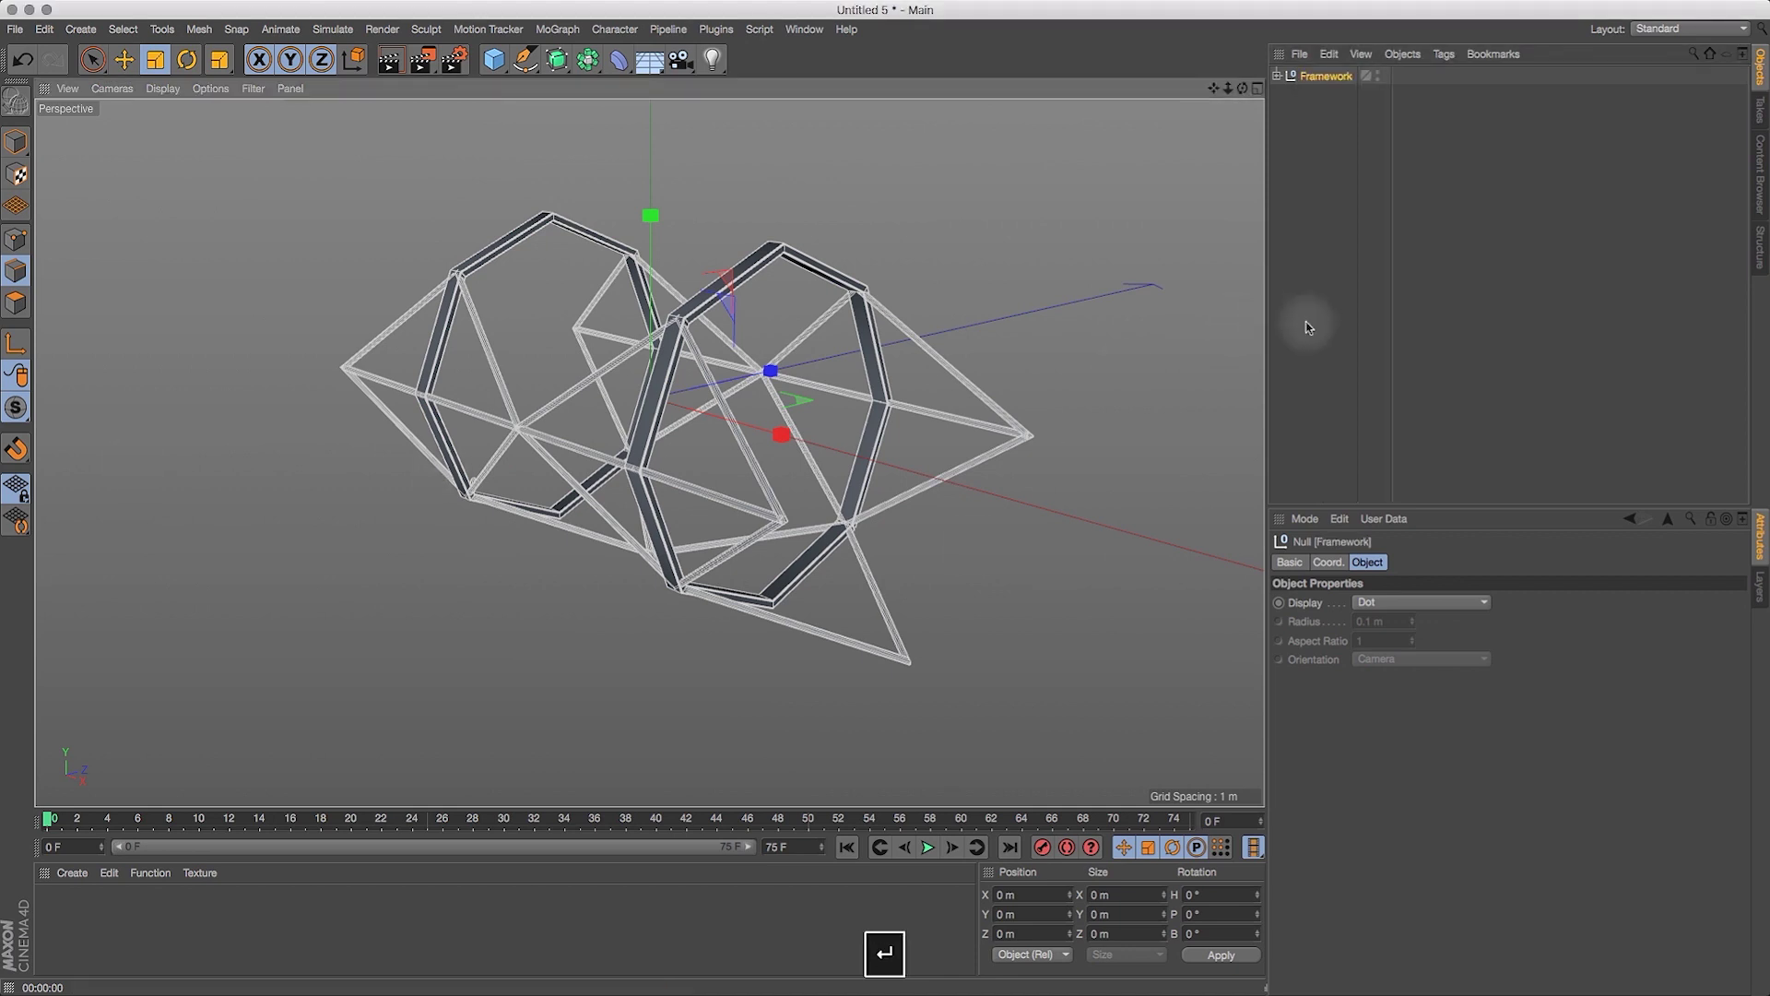
Copy the Framework null and paste it into the habitat scene, Untitled 5.c4d.
{"action": "left_click", "coordinate": [1334, 81]}
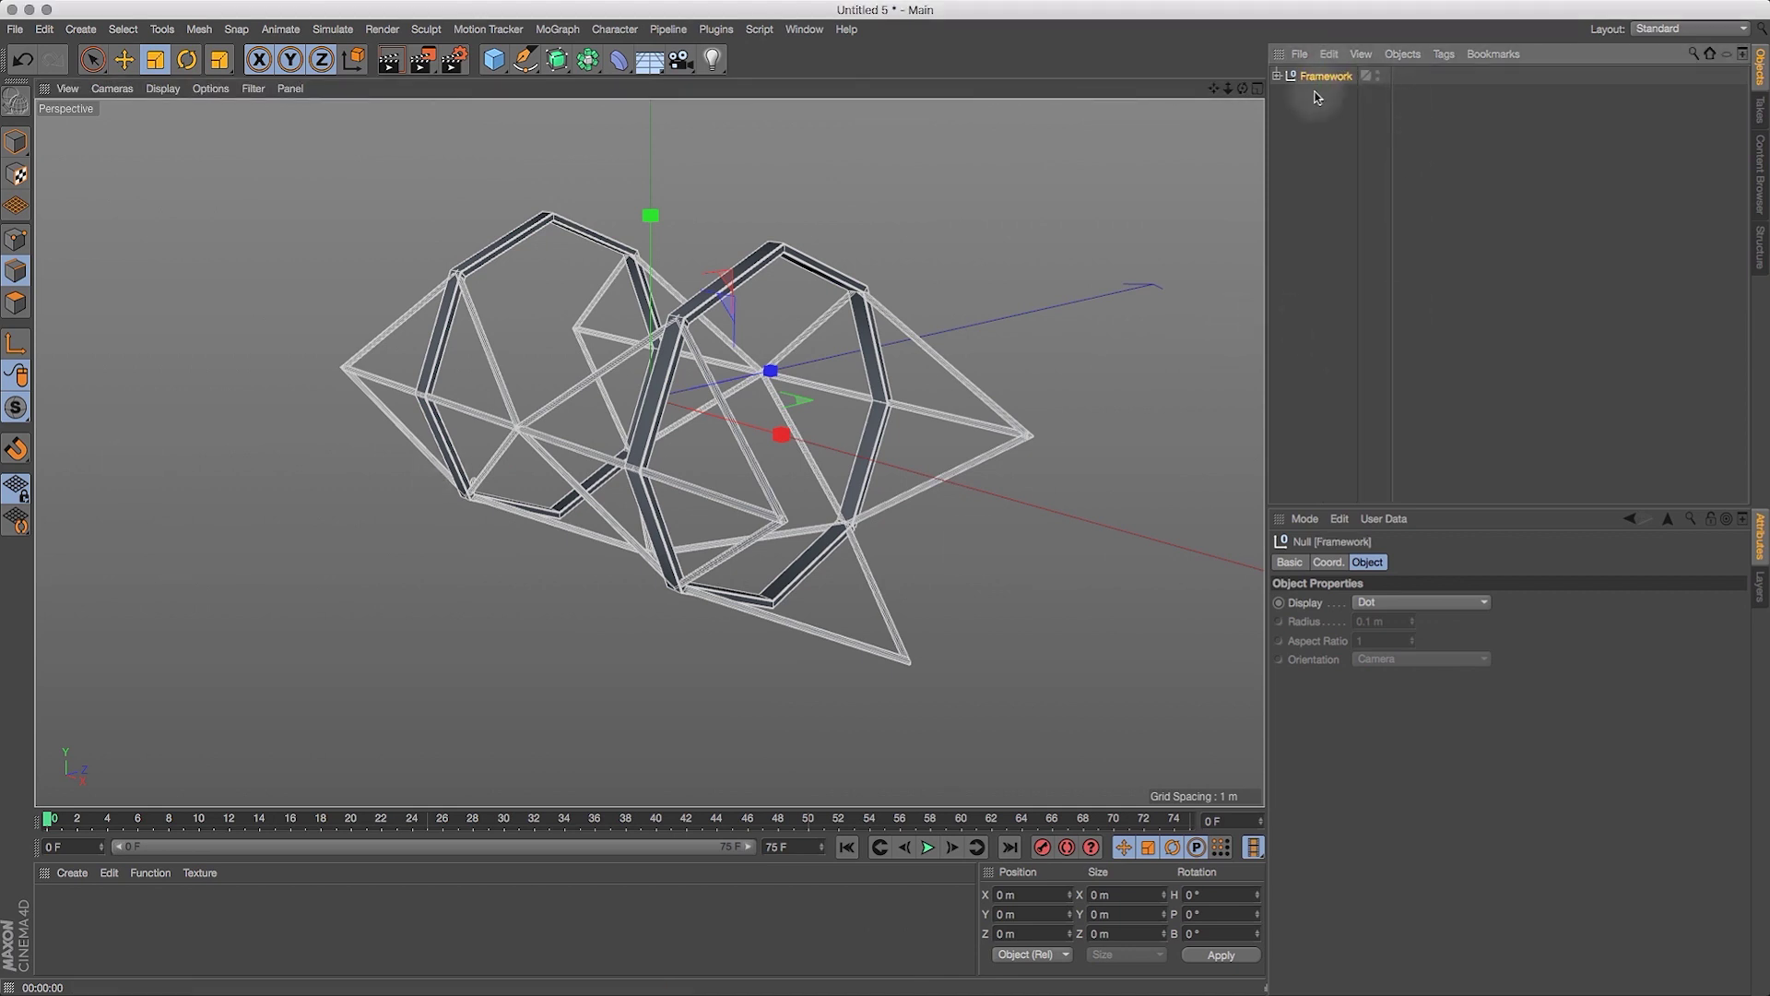
{"action": "key", "text": "super+c"}
{"action": "left_click", "coordinate": [805, 29]}
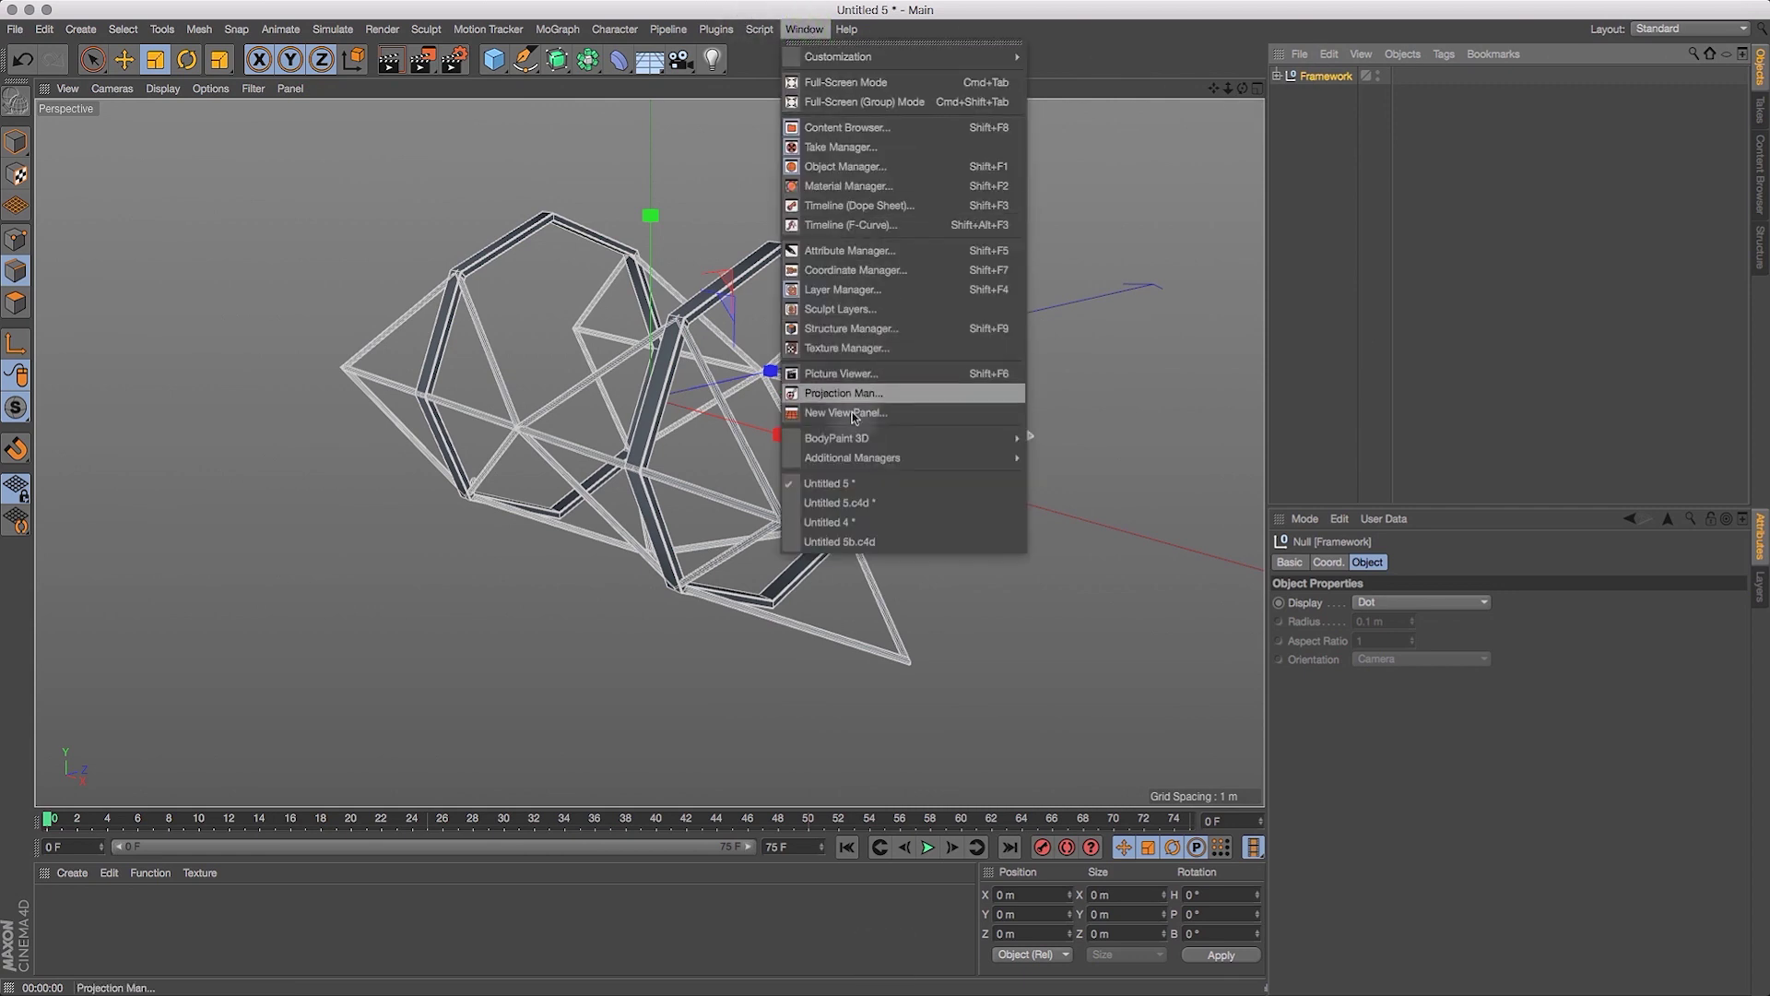
{"action": "left_click", "coordinate": [893, 544]}
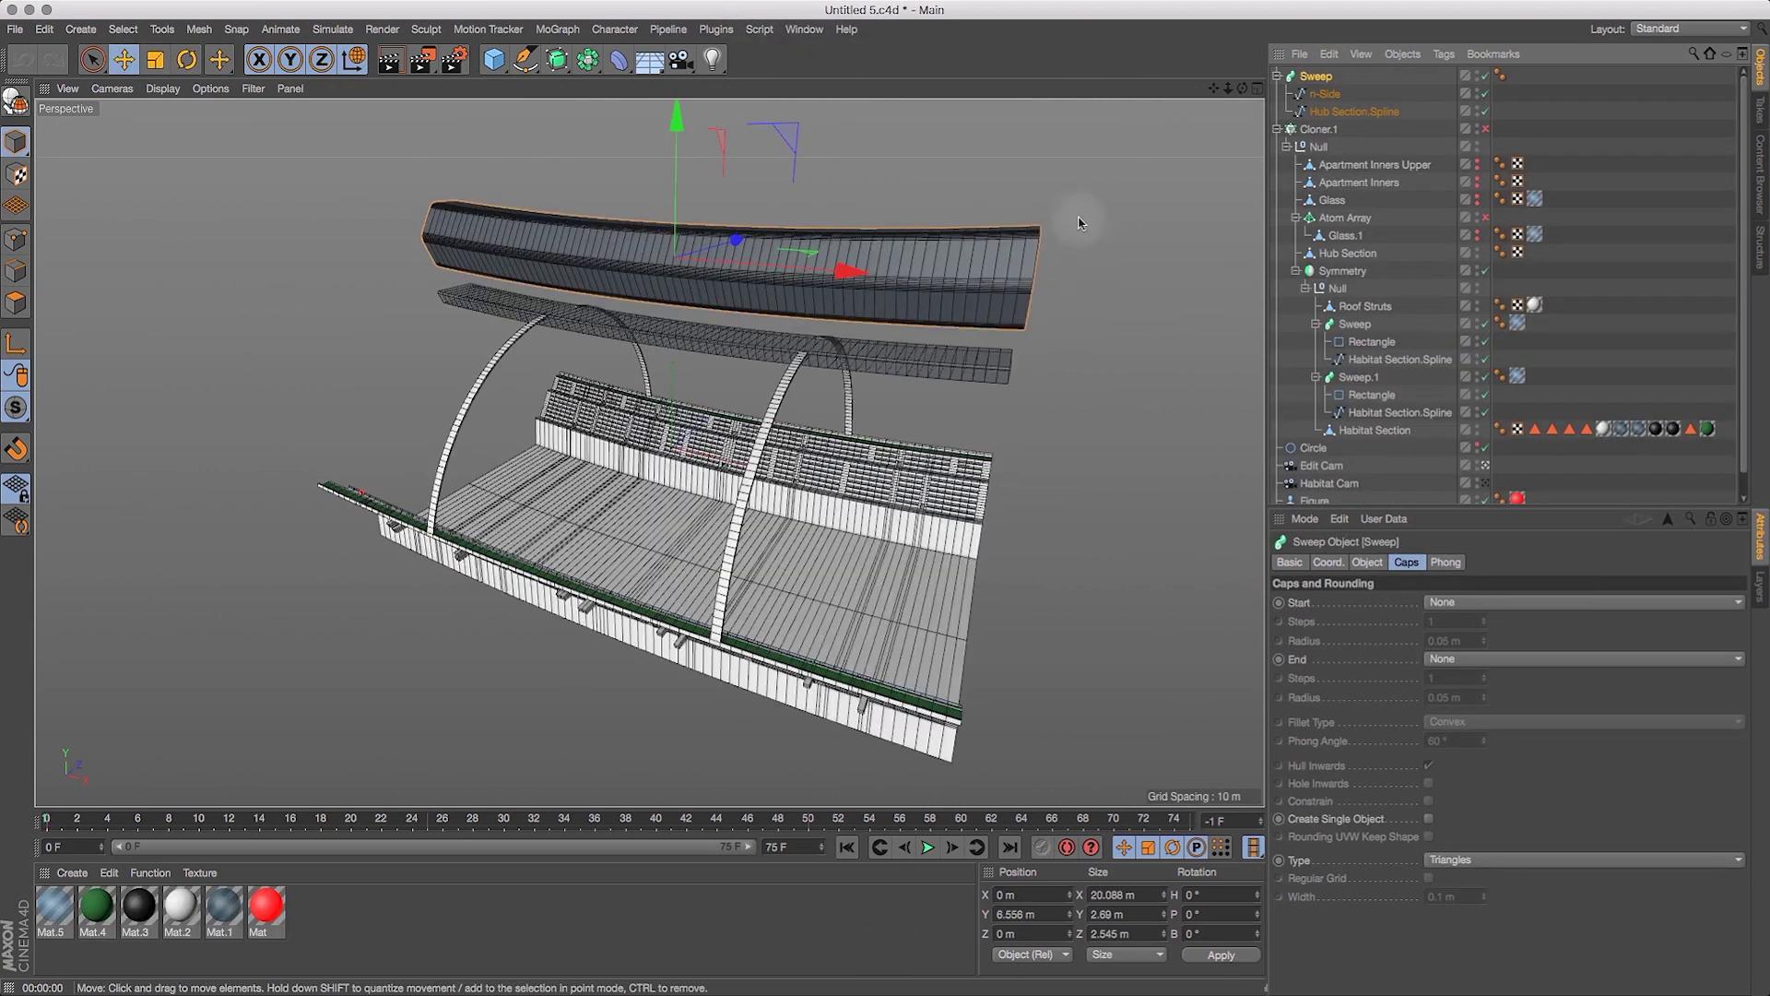
{"action": "key", "text": "super+v"}
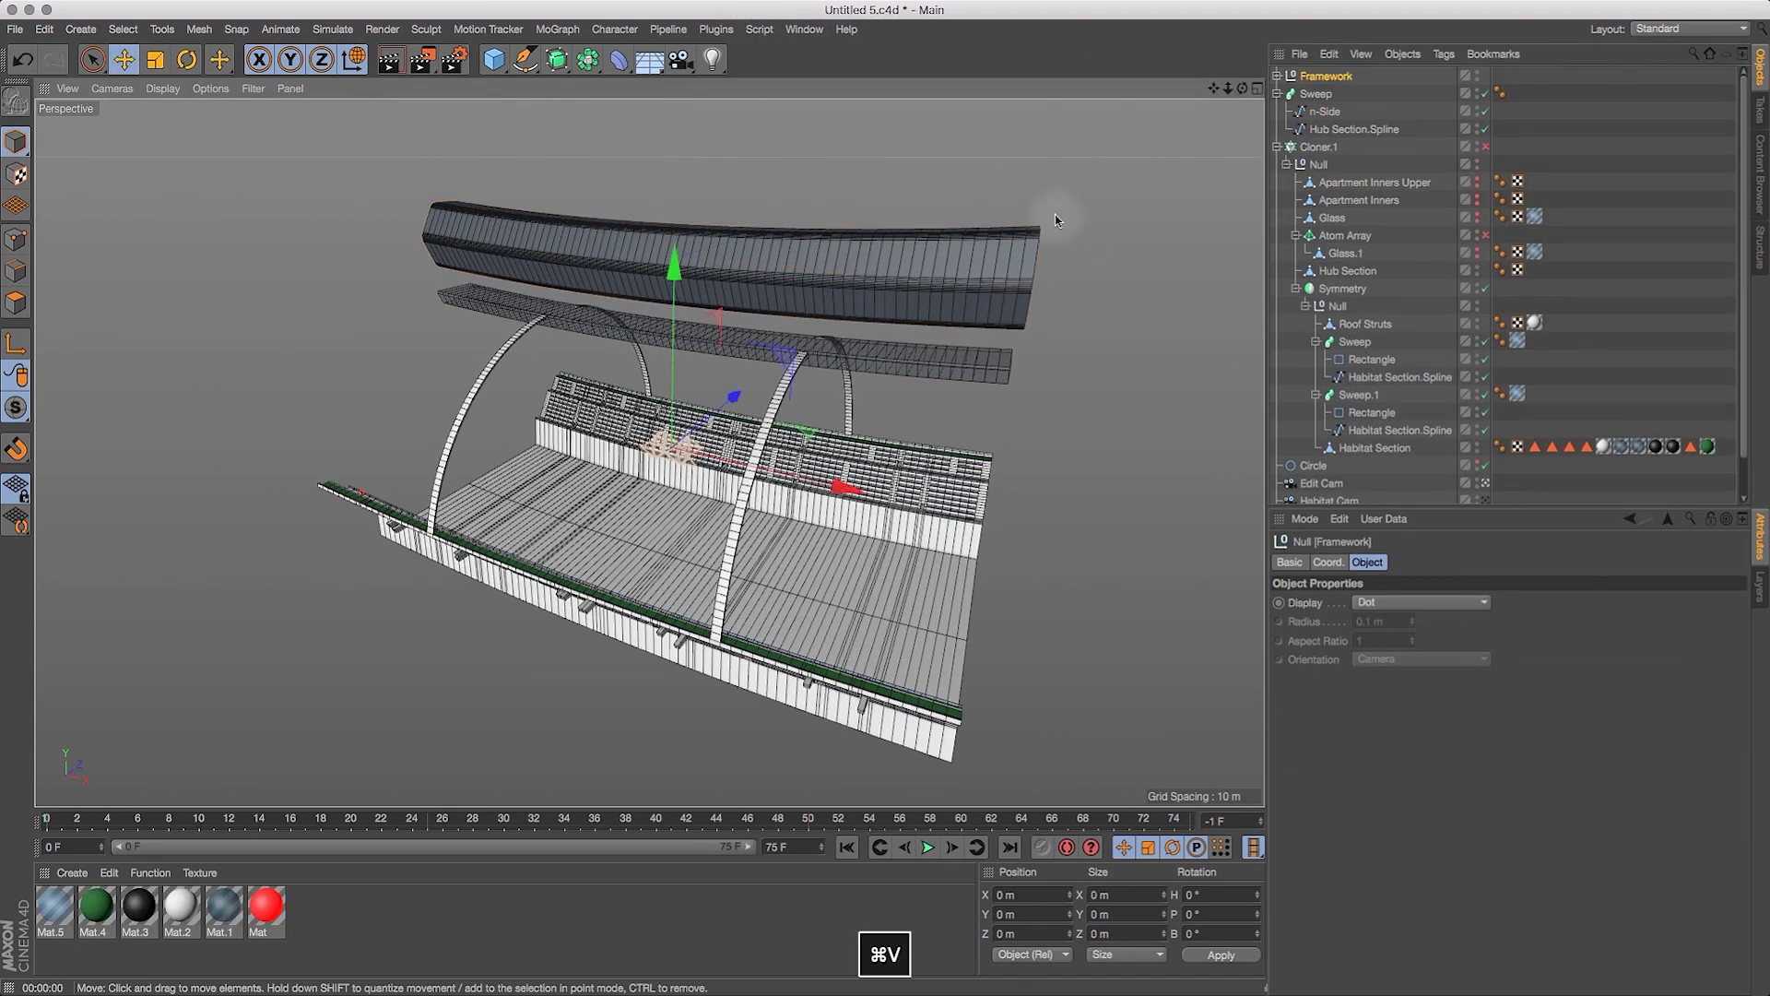
Scale the pasted Framework up until it surrounds the habitat section, narrow it along X, and expand its hierarchy.
{"action": "left_click", "coordinate": [157, 63]}
{"action": "left_click_drag", "start_coordinate": [206, 403], "coordinate": [791, 315]}
{"action": "left_click_drag", "start_coordinate": [313, 409], "coordinate": [1475, 214]}
{"action": "left_click_drag", "start_coordinate": [289, 309], "coordinate": [766, 211]}
{"action": "mouse_move", "coordinate": [1244, 91]}
{"action": "left_mouse_down"}
{"action": "mouse_move", "coordinate": [1301, 39]}
{"action": "mouse_move", "coordinate": [1070, 46]}
{"action": "mouse_move", "coordinate": [999, 68]}
{"action": "mouse_move", "coordinate": [962, 109]}
{"action": "mouse_move", "coordinate": [1227, 87]}
{"action": "mouse_move", "coordinate": [1214, 93]}
{"action": "left_mouse_up"}
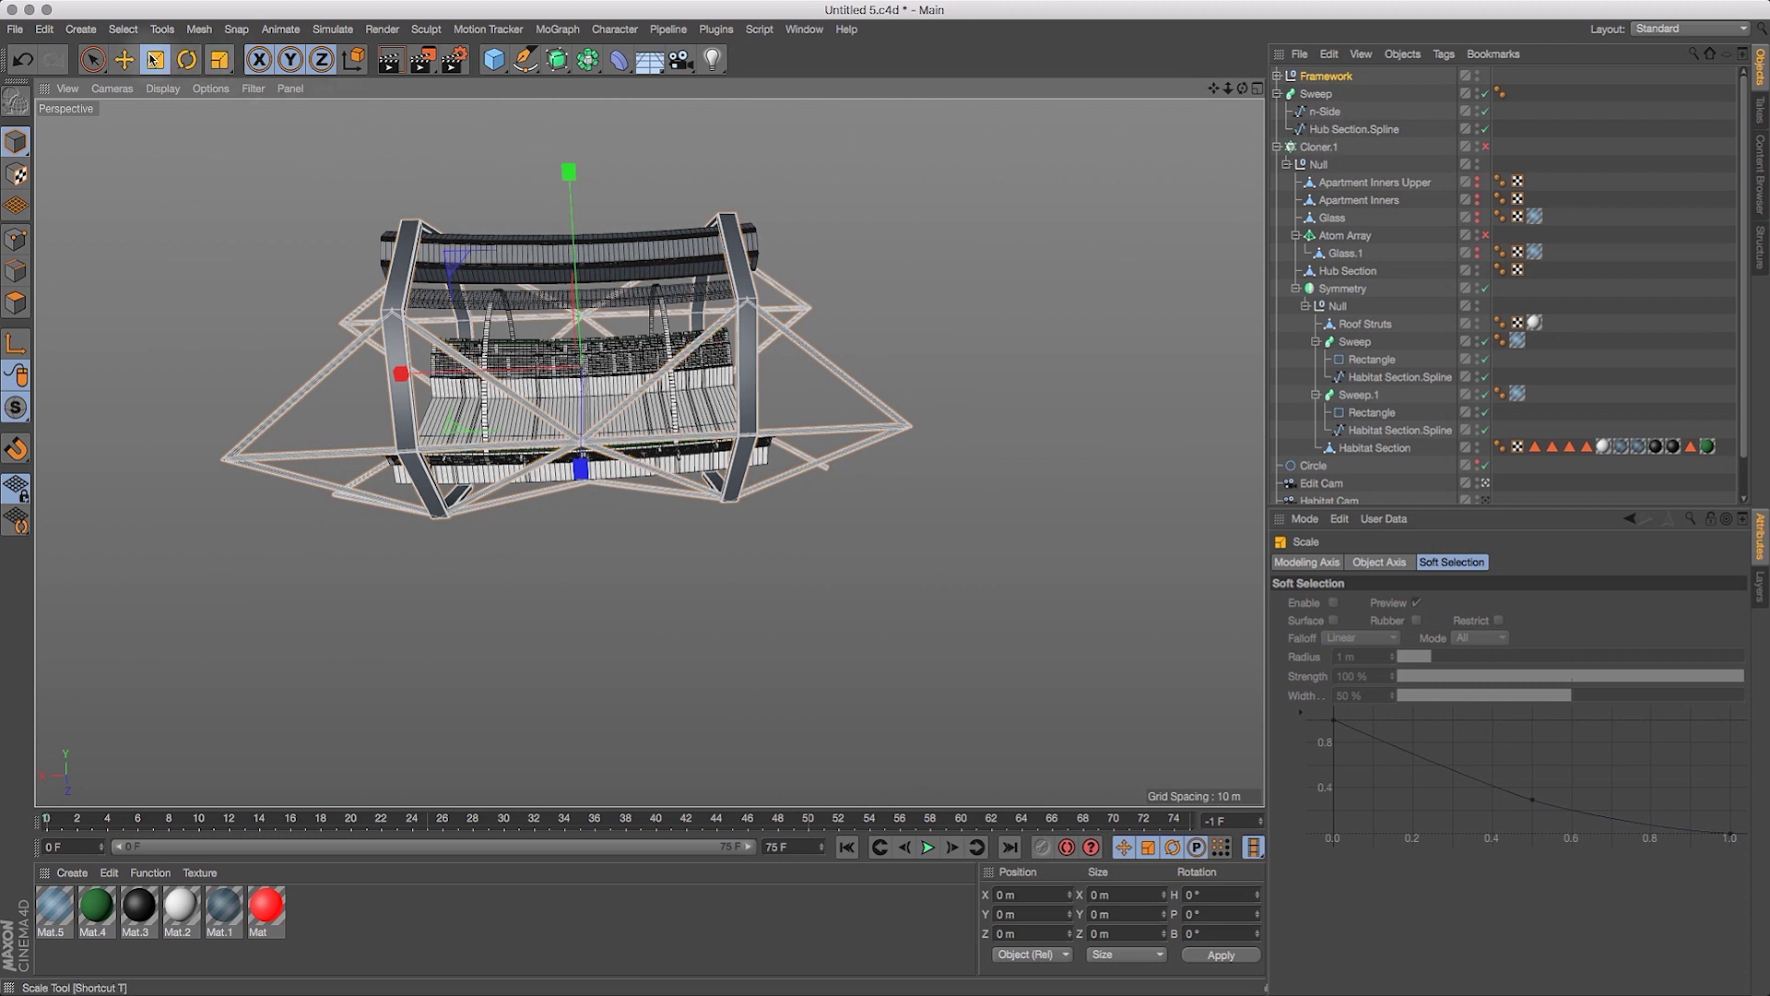
{"action": "left_click_drag", "start_coordinate": [293, 177], "coordinate": [223, 218]}
{"action": "left_click", "coordinate": [1277, 76]}
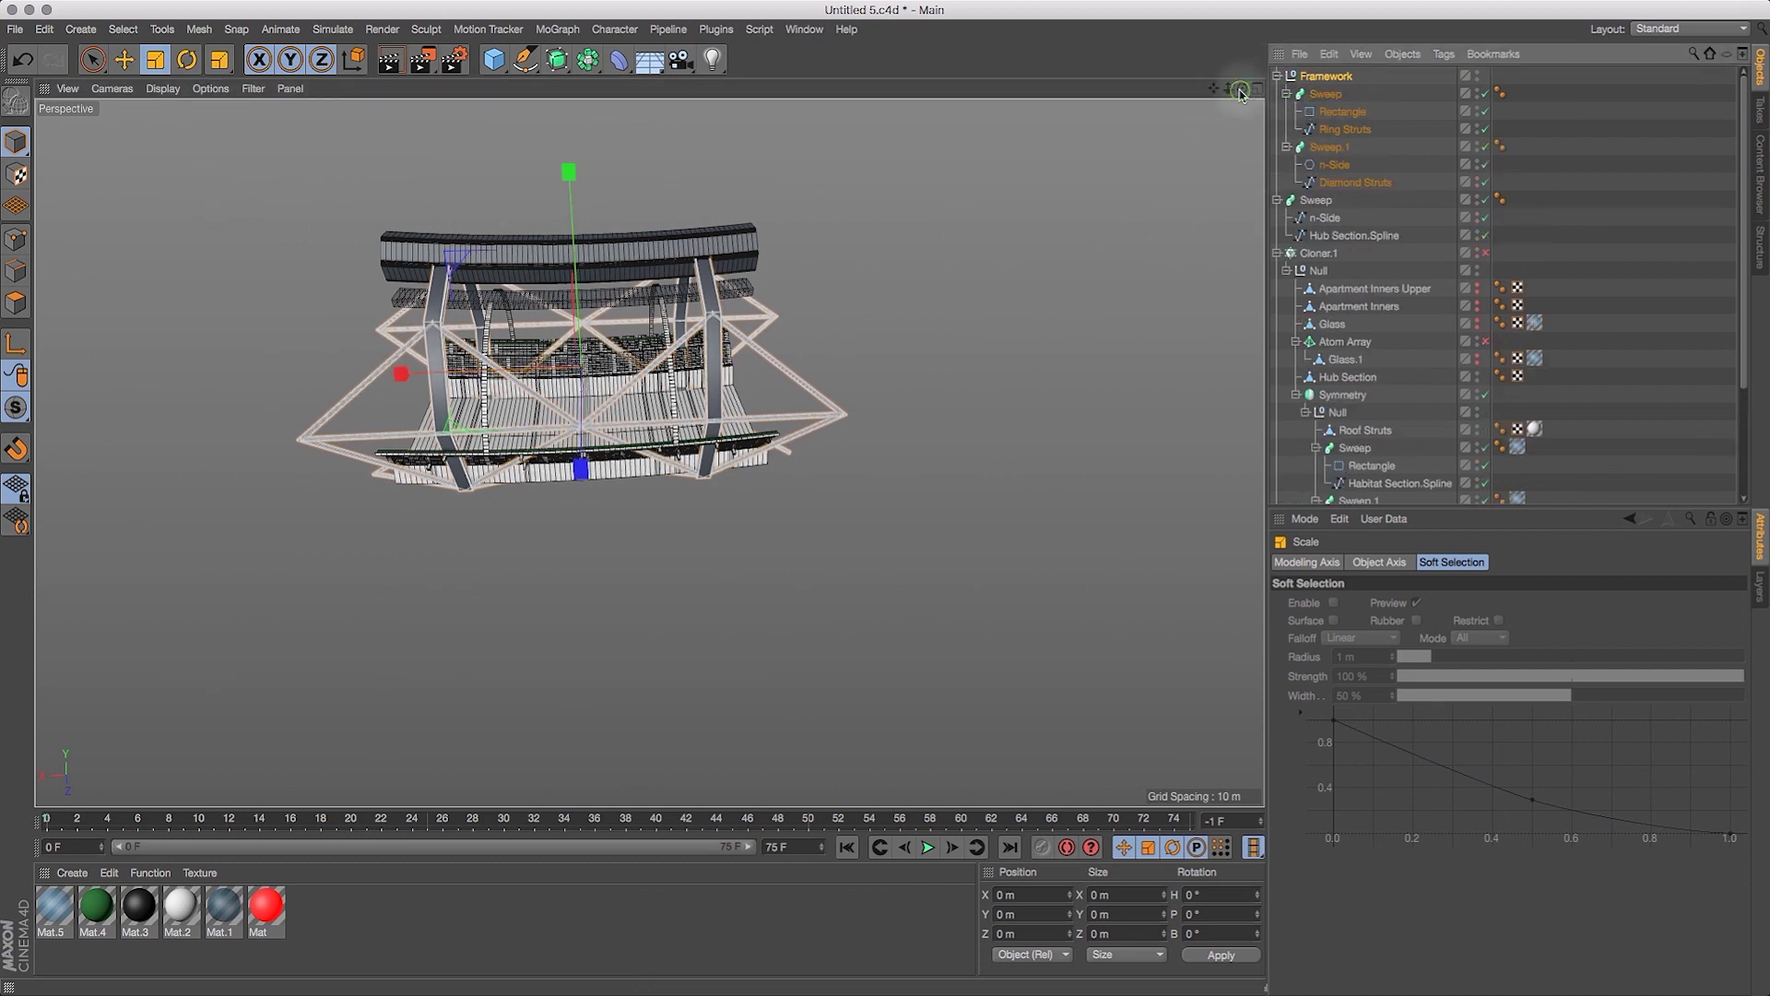
{"action": "left_click_drag", "start_coordinate": [1241, 92], "coordinate": [1243, 74]}
Try scaling the Framework's ring Sweep and diamond Sweep individually, undoing each change.
{"action": "left_click", "coordinate": [1328, 94]}
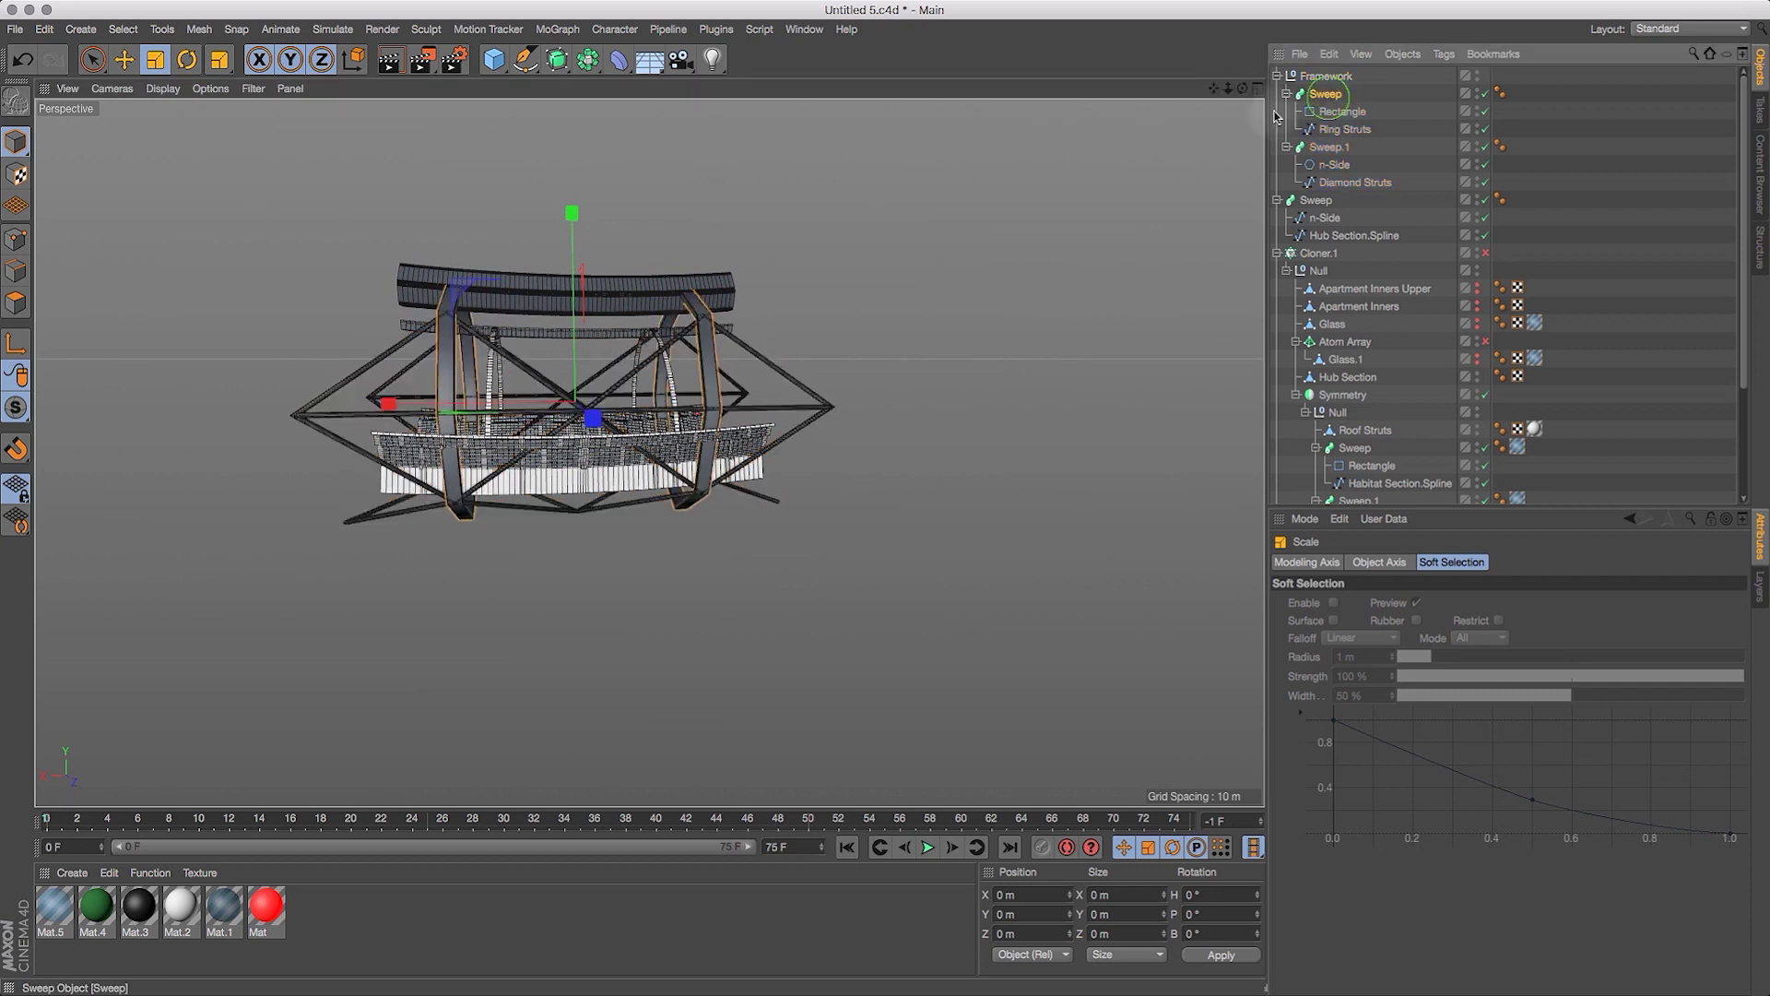
{"action": "left_click_drag", "start_coordinate": [402, 403], "coordinate": [316, 255]}
{"action": "left_click", "coordinate": [22, 59]}
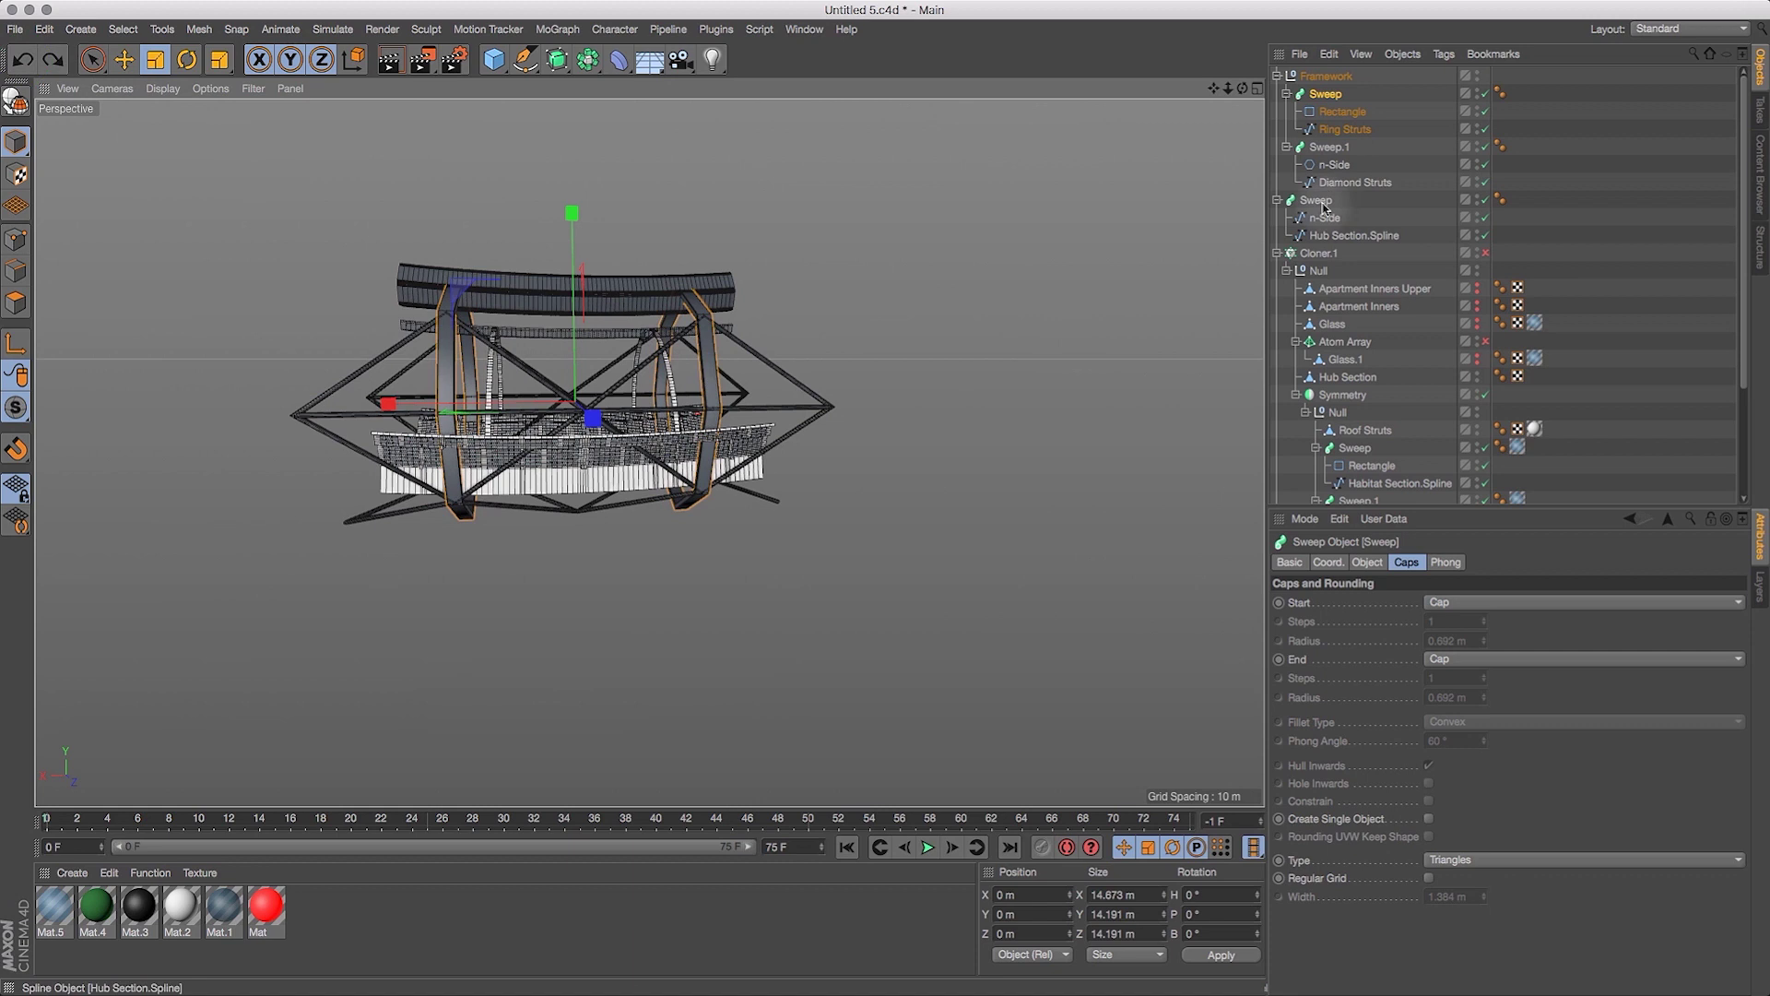
{"action": "left_click", "coordinate": [1329, 146]}
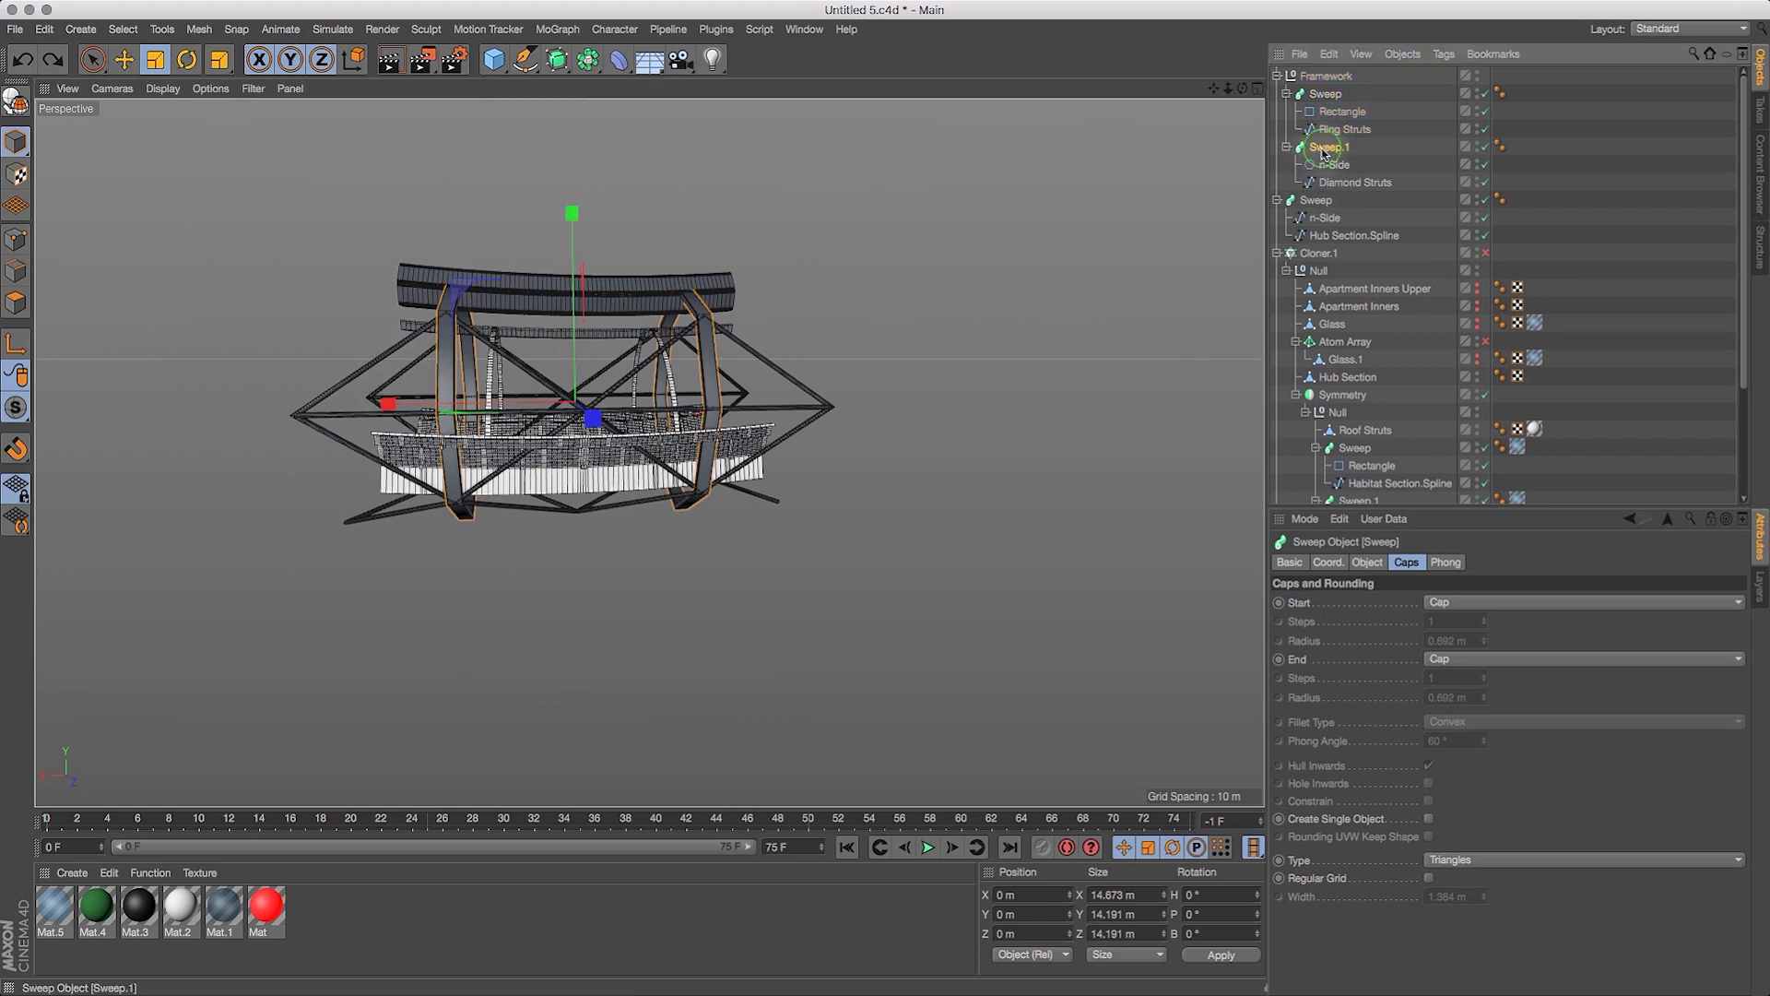
{"action": "left_click_drag", "start_coordinate": [369, 424], "coordinate": [347, 326]}
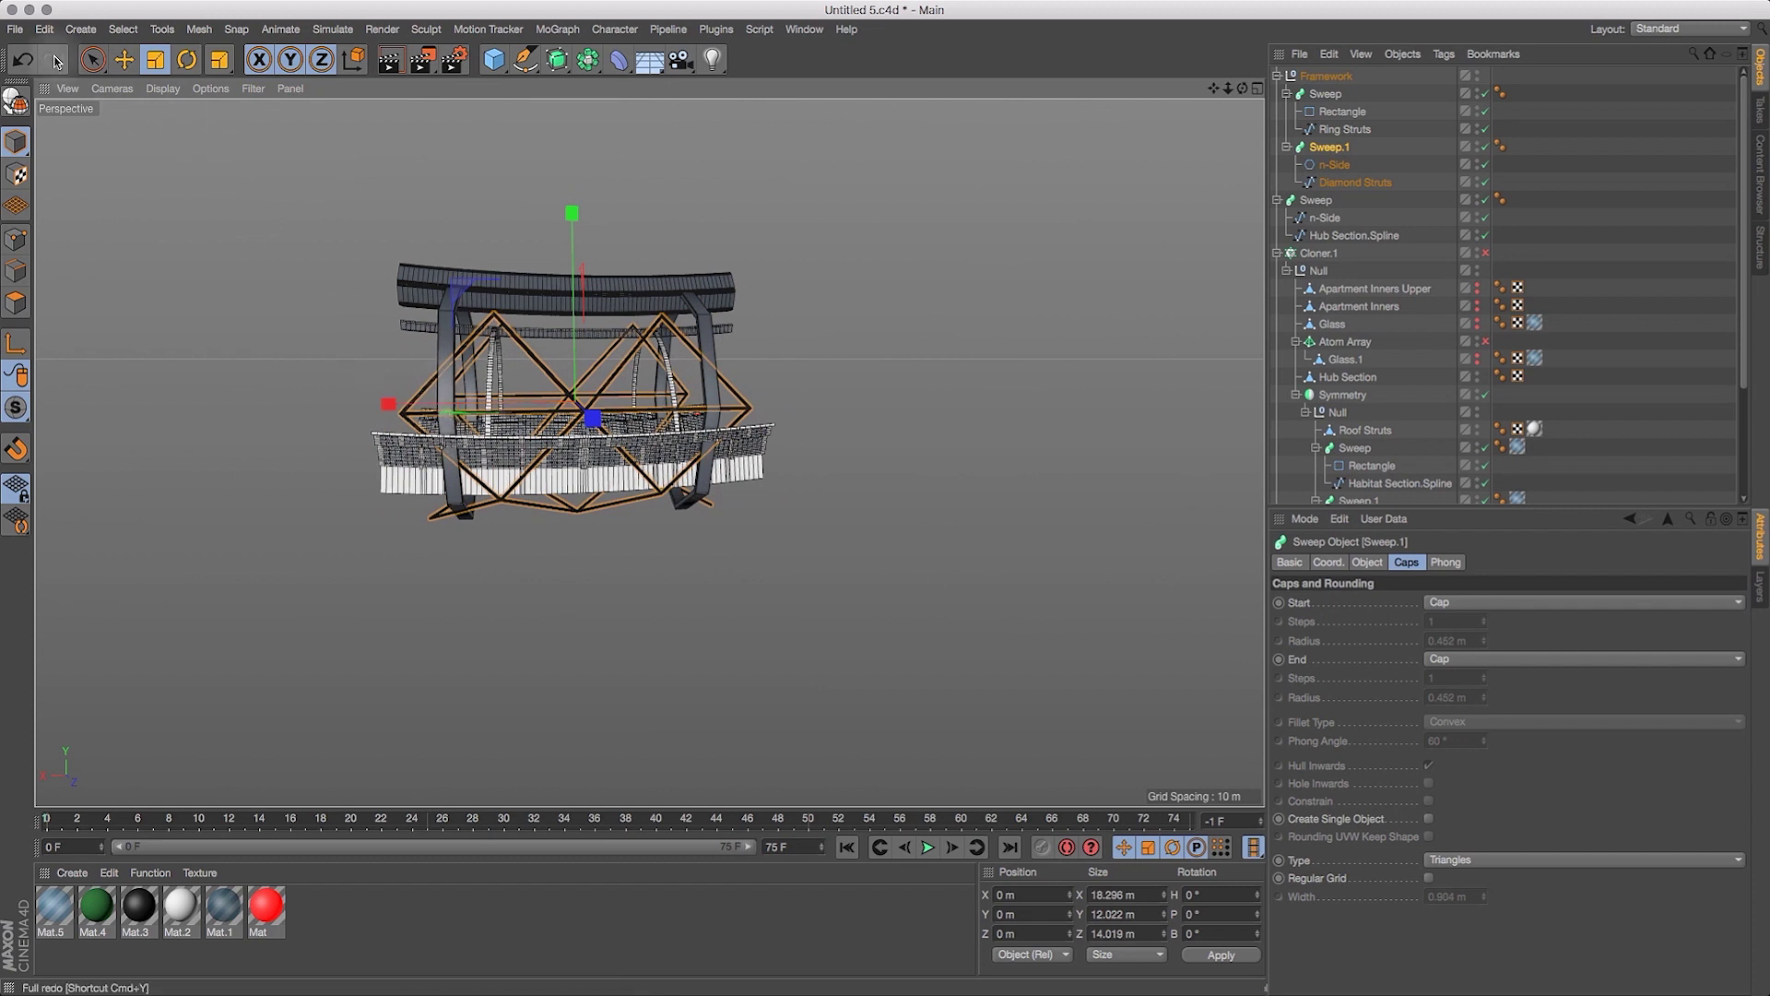
{"action": "left_click", "coordinate": [23, 58]}
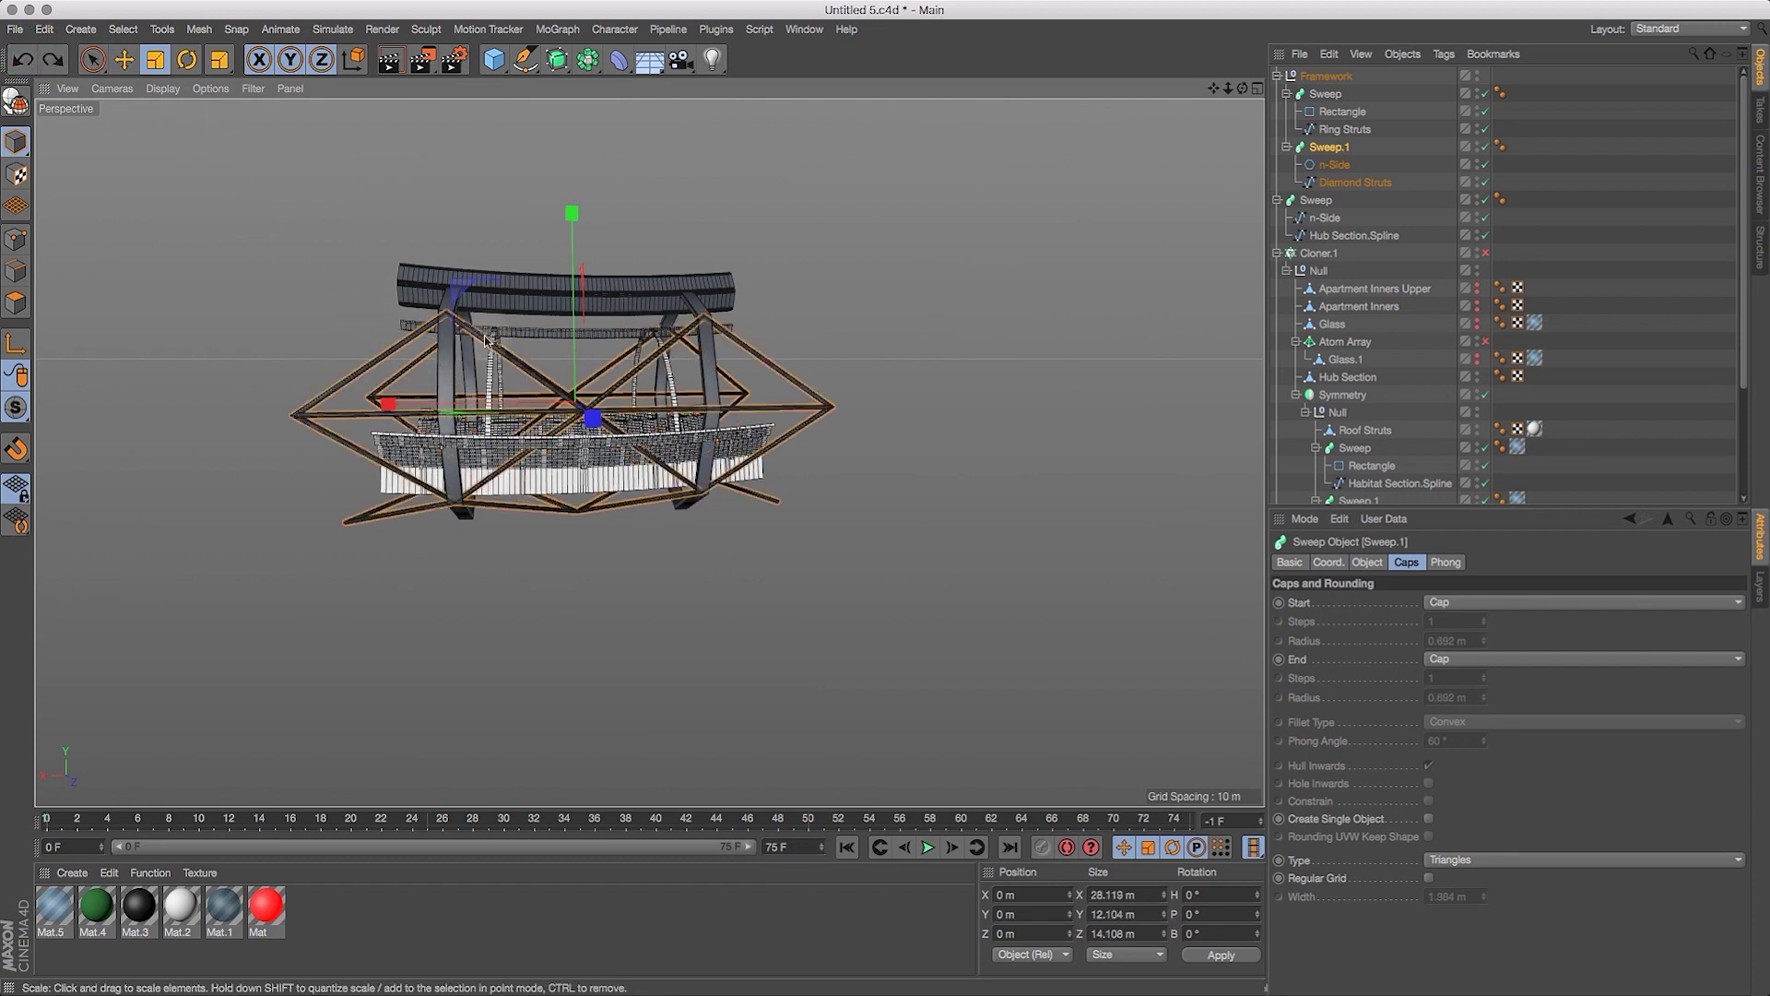
Select the Diamond Struts and Ring Struts splines together and scale them down along X toward the habitat section's length.
{"action": "left_click", "coordinate": [1348, 183]}
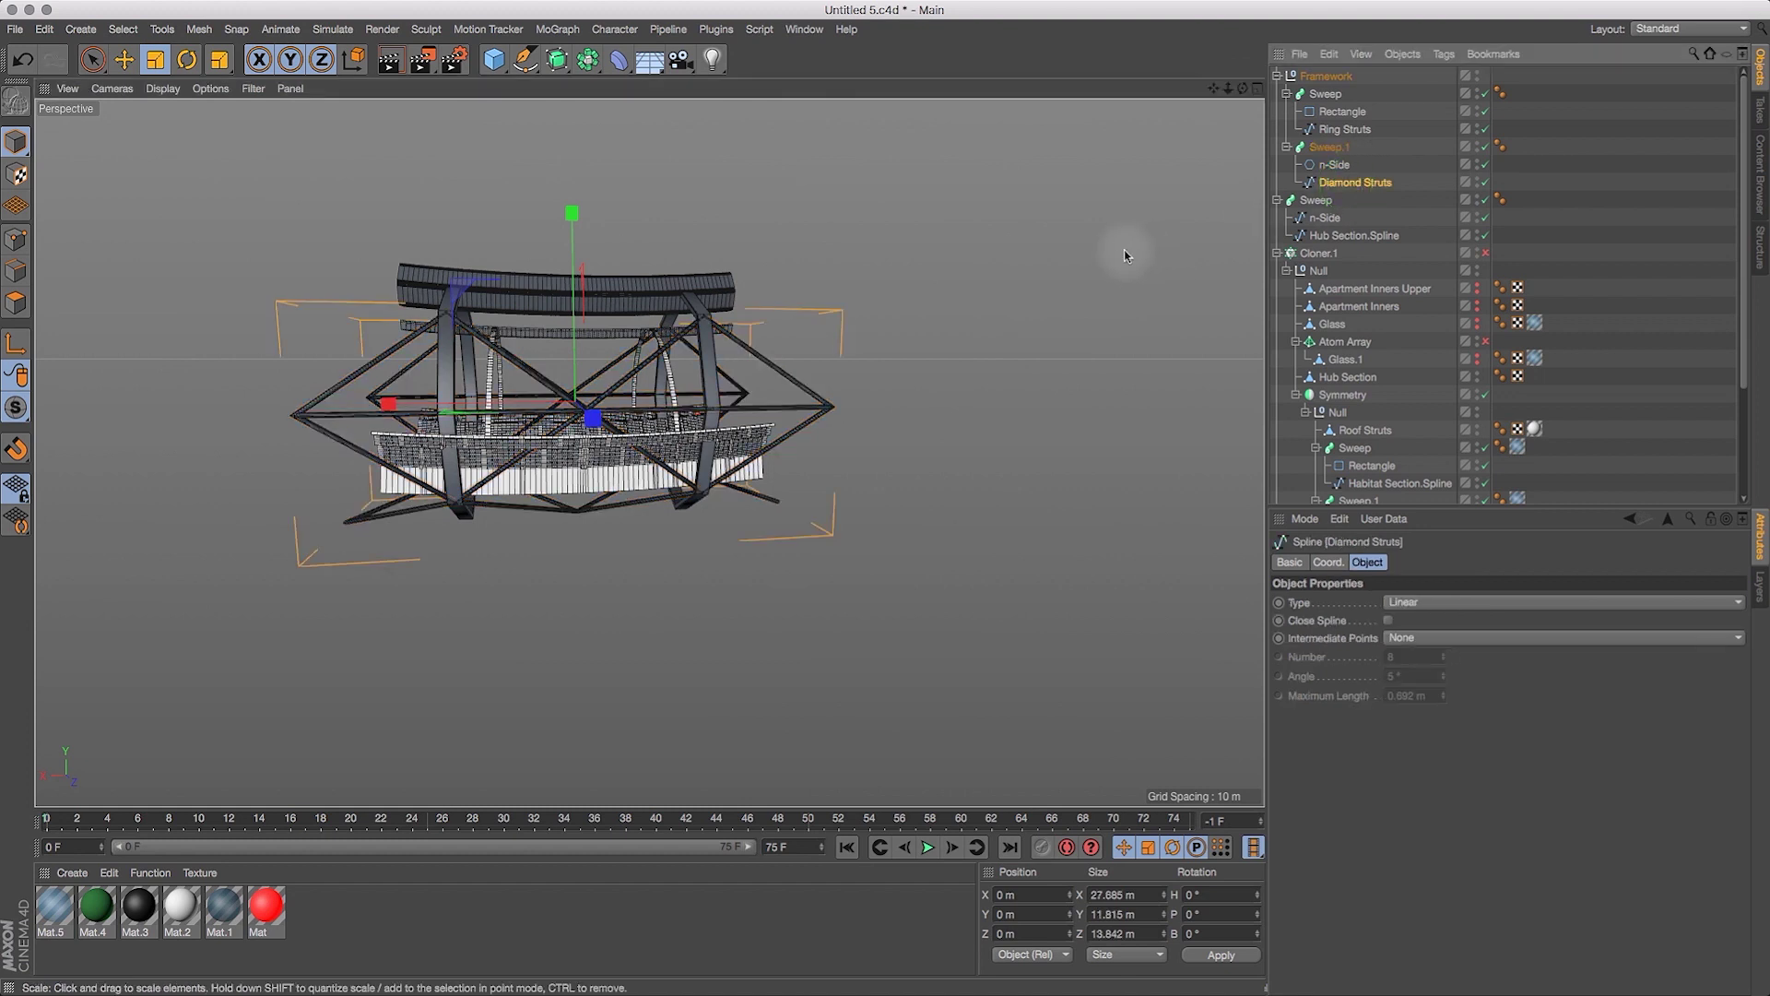
{"action": "left_click", "coordinate": [1348, 130], "text": "ctrl"}
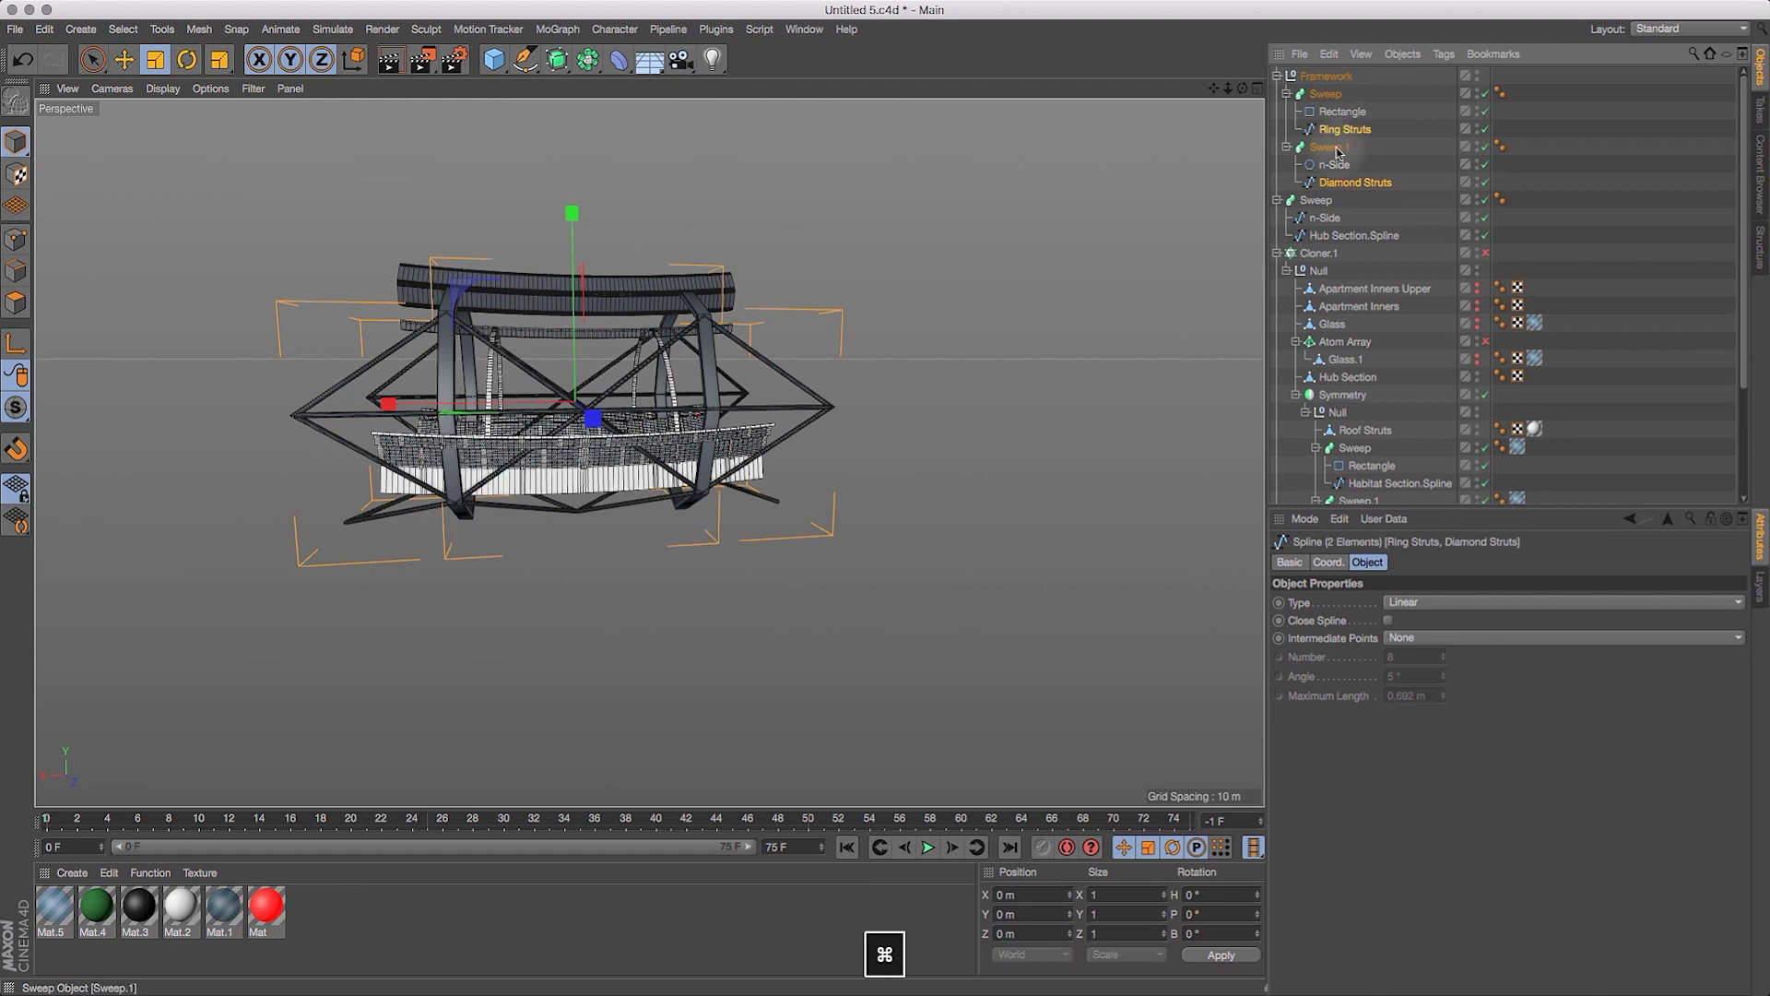
{"action": "left_click_drag", "start_coordinate": [391, 405], "coordinate": [410, 412]}
{"action": "mouse_move", "coordinate": [1243, 89]}
{"action": "left_mouse_down"}
{"action": "mouse_move", "coordinate": [1530, 89]}
{"action": "mouse_move", "coordinate": [1409, 67]}
{"action": "mouse_move", "coordinate": [1242, 100]}
{"action": "left_mouse_up"}
In a wireframe Front view, stretch both strut splines slightly along X so the framework nearly spans the habitat section.
{"action": "left_click", "coordinate": [1258, 89]}
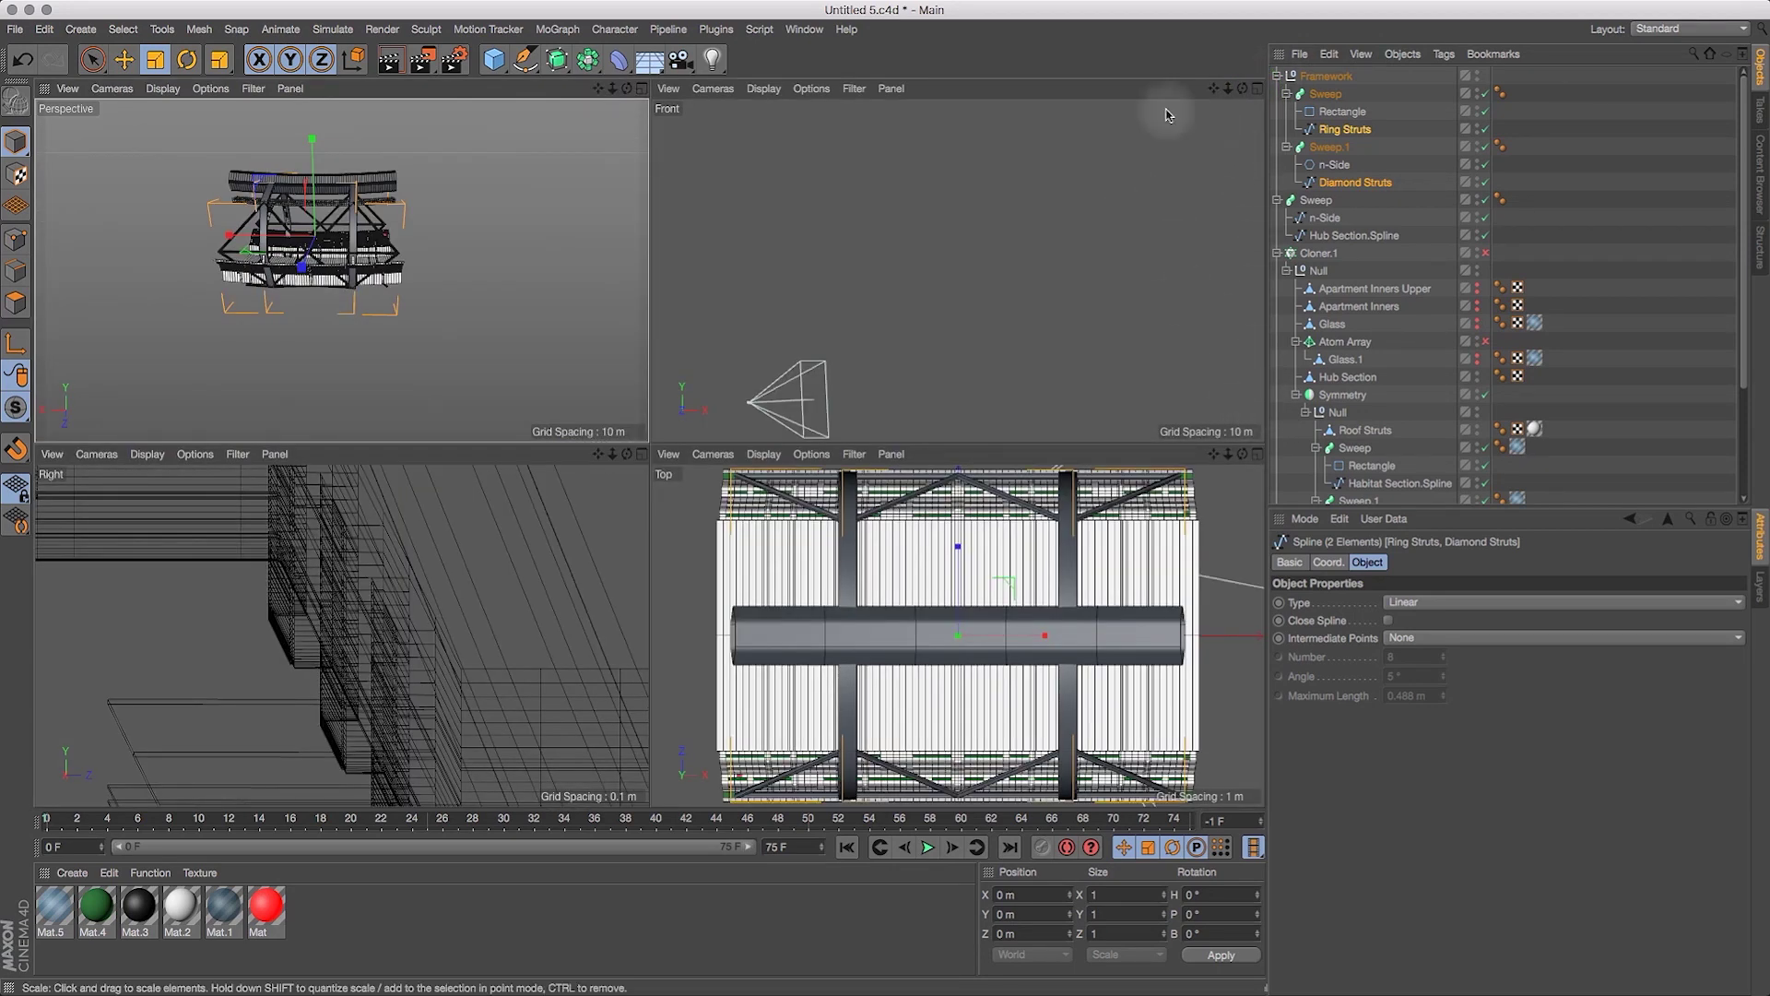
{"action": "left_click", "coordinate": [1258, 88]}
{"action": "key", "text": "o"}
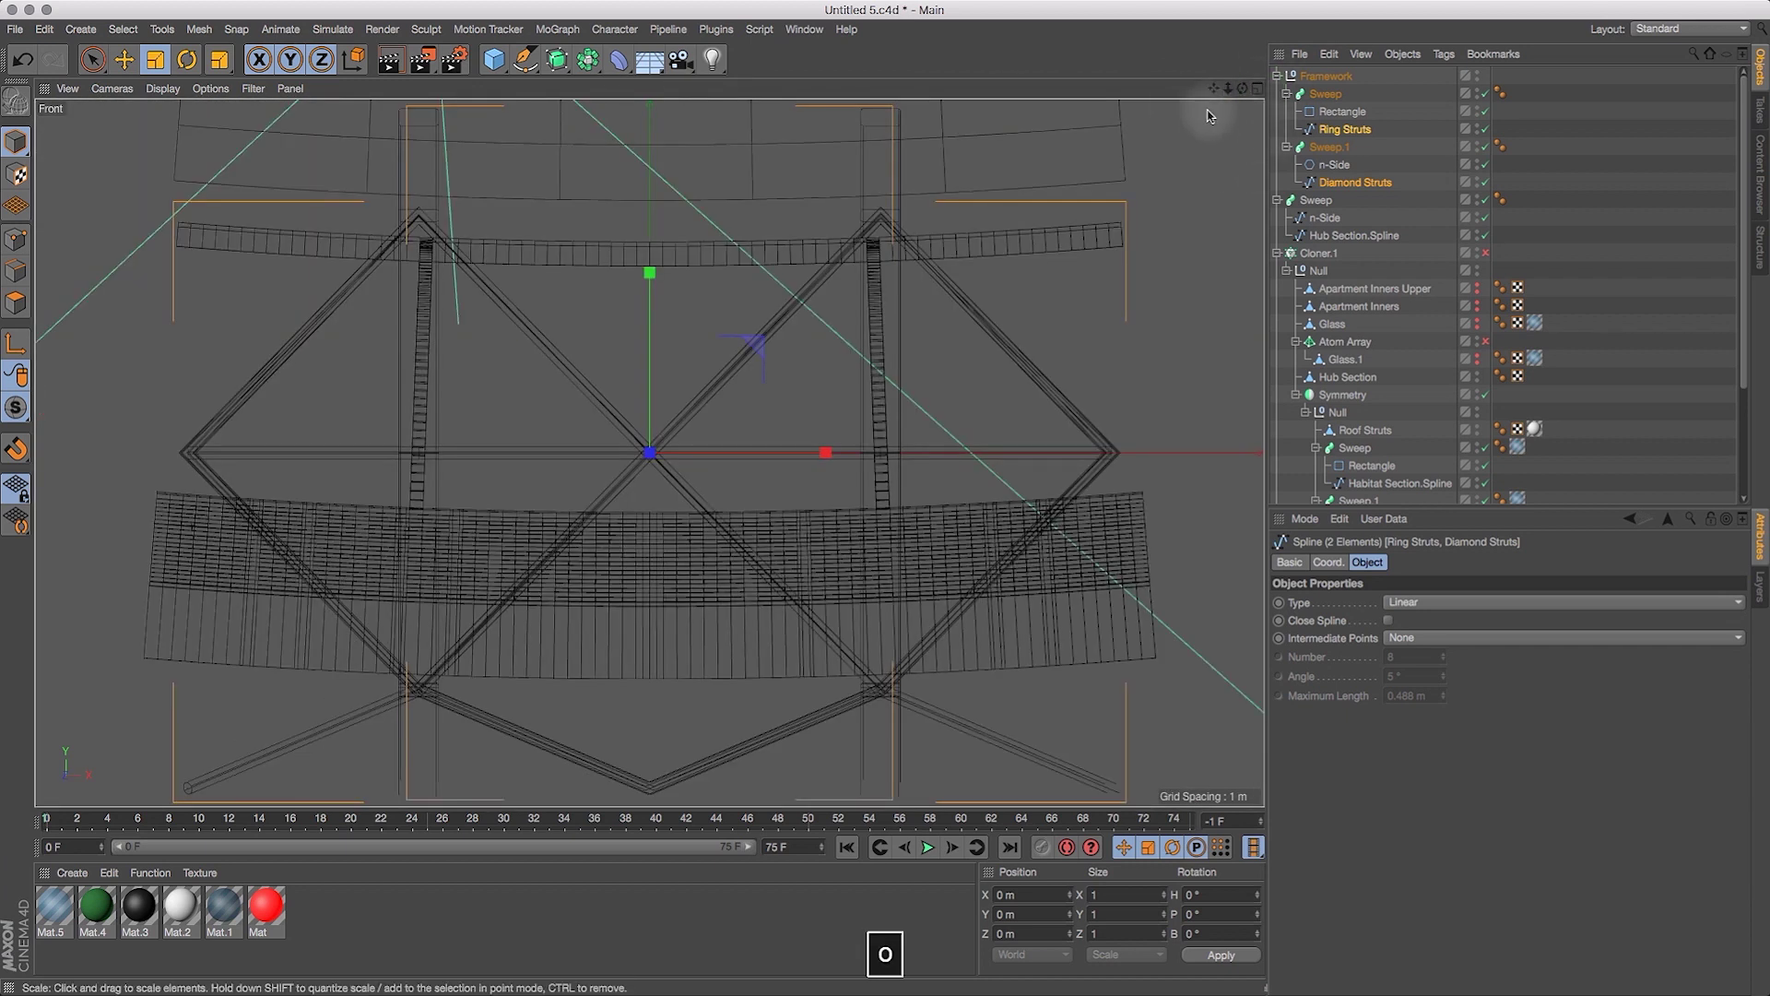
{"action": "mouse_move", "coordinate": [1213, 91]}
{"action": "left_mouse_down"}
{"action": "mouse_move", "coordinate": [1236, 59]}
{"action": "mouse_move", "coordinate": [1226, 93]}
{"action": "left_mouse_up"}
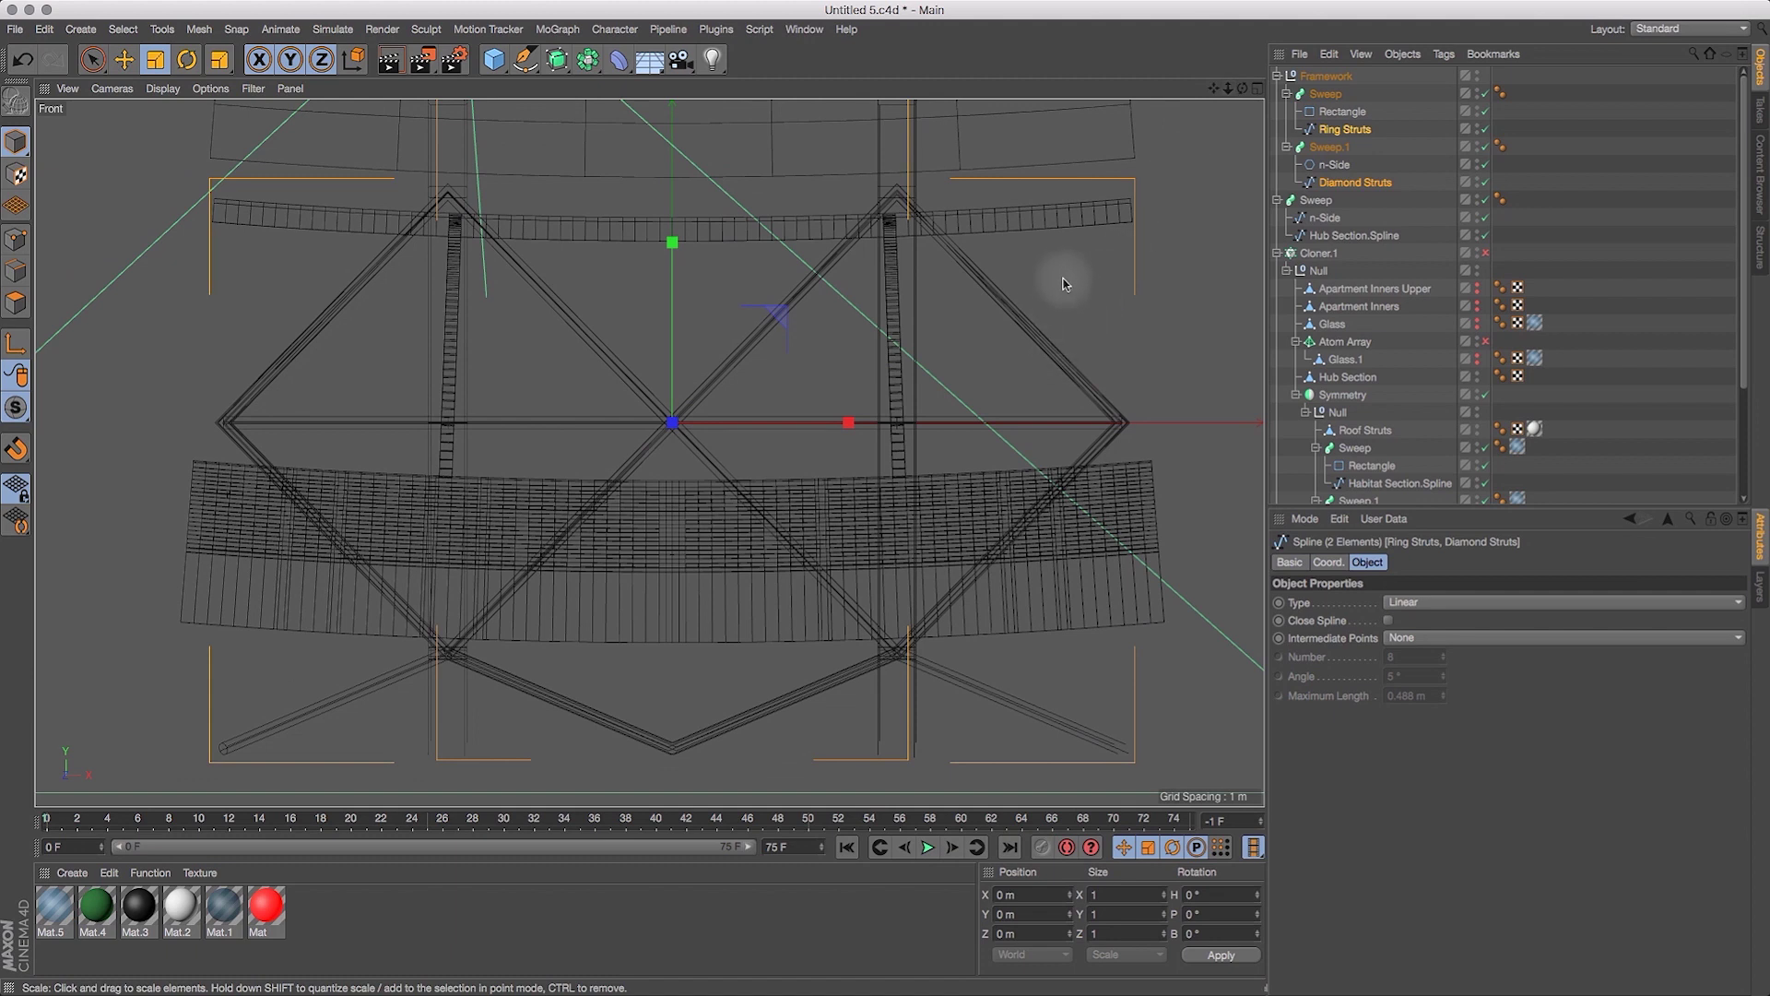
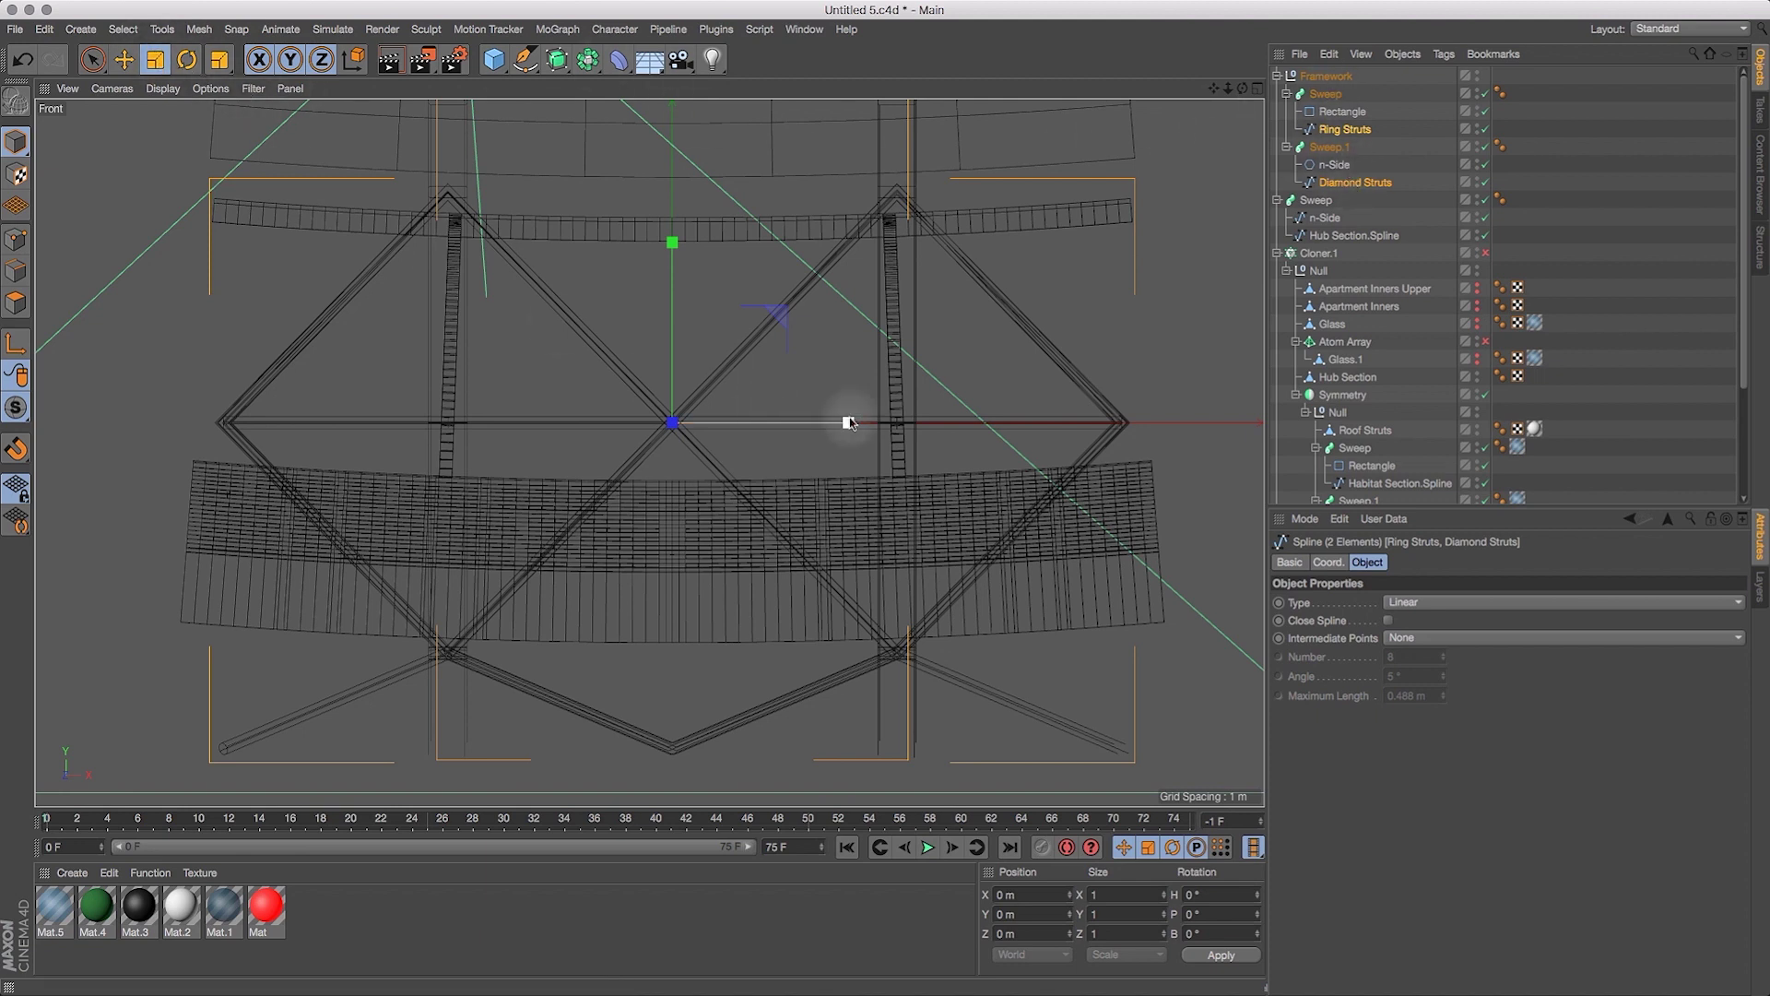
{"action": "left_click_drag", "start_coordinate": [848, 422], "coordinate": [862, 429]}
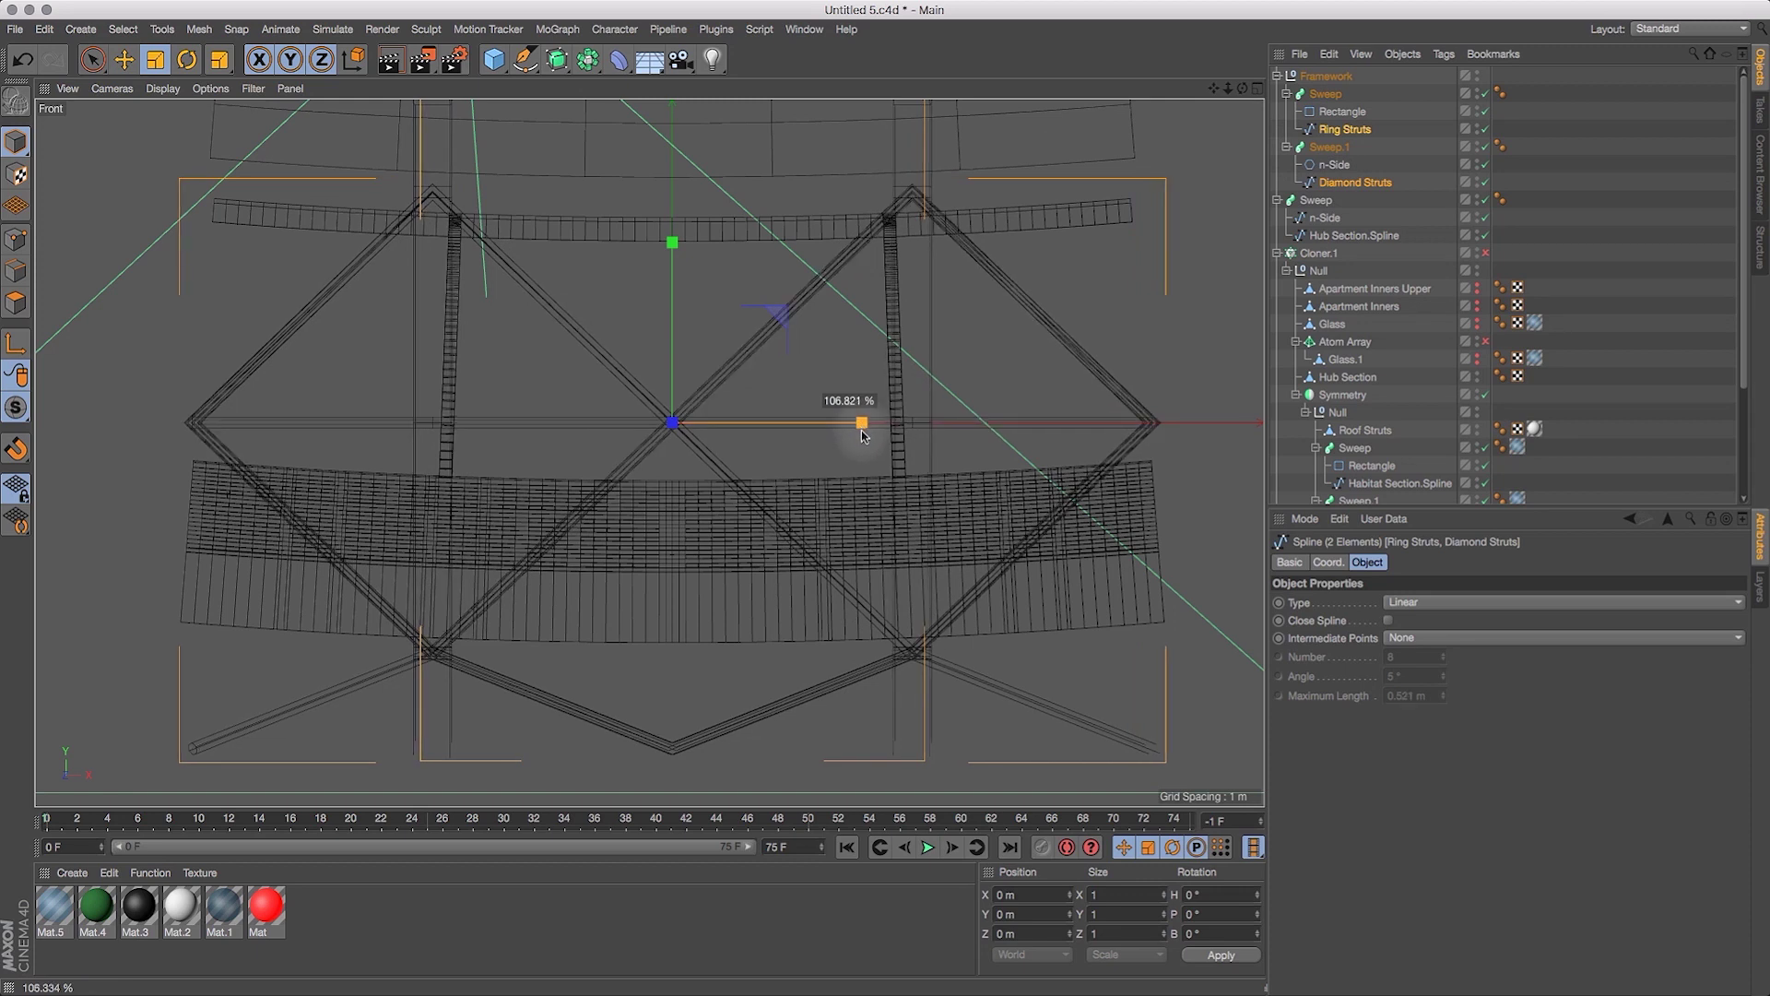
{"action": "left_click_drag", "start_coordinate": [861, 435], "coordinate": [860, 443]}
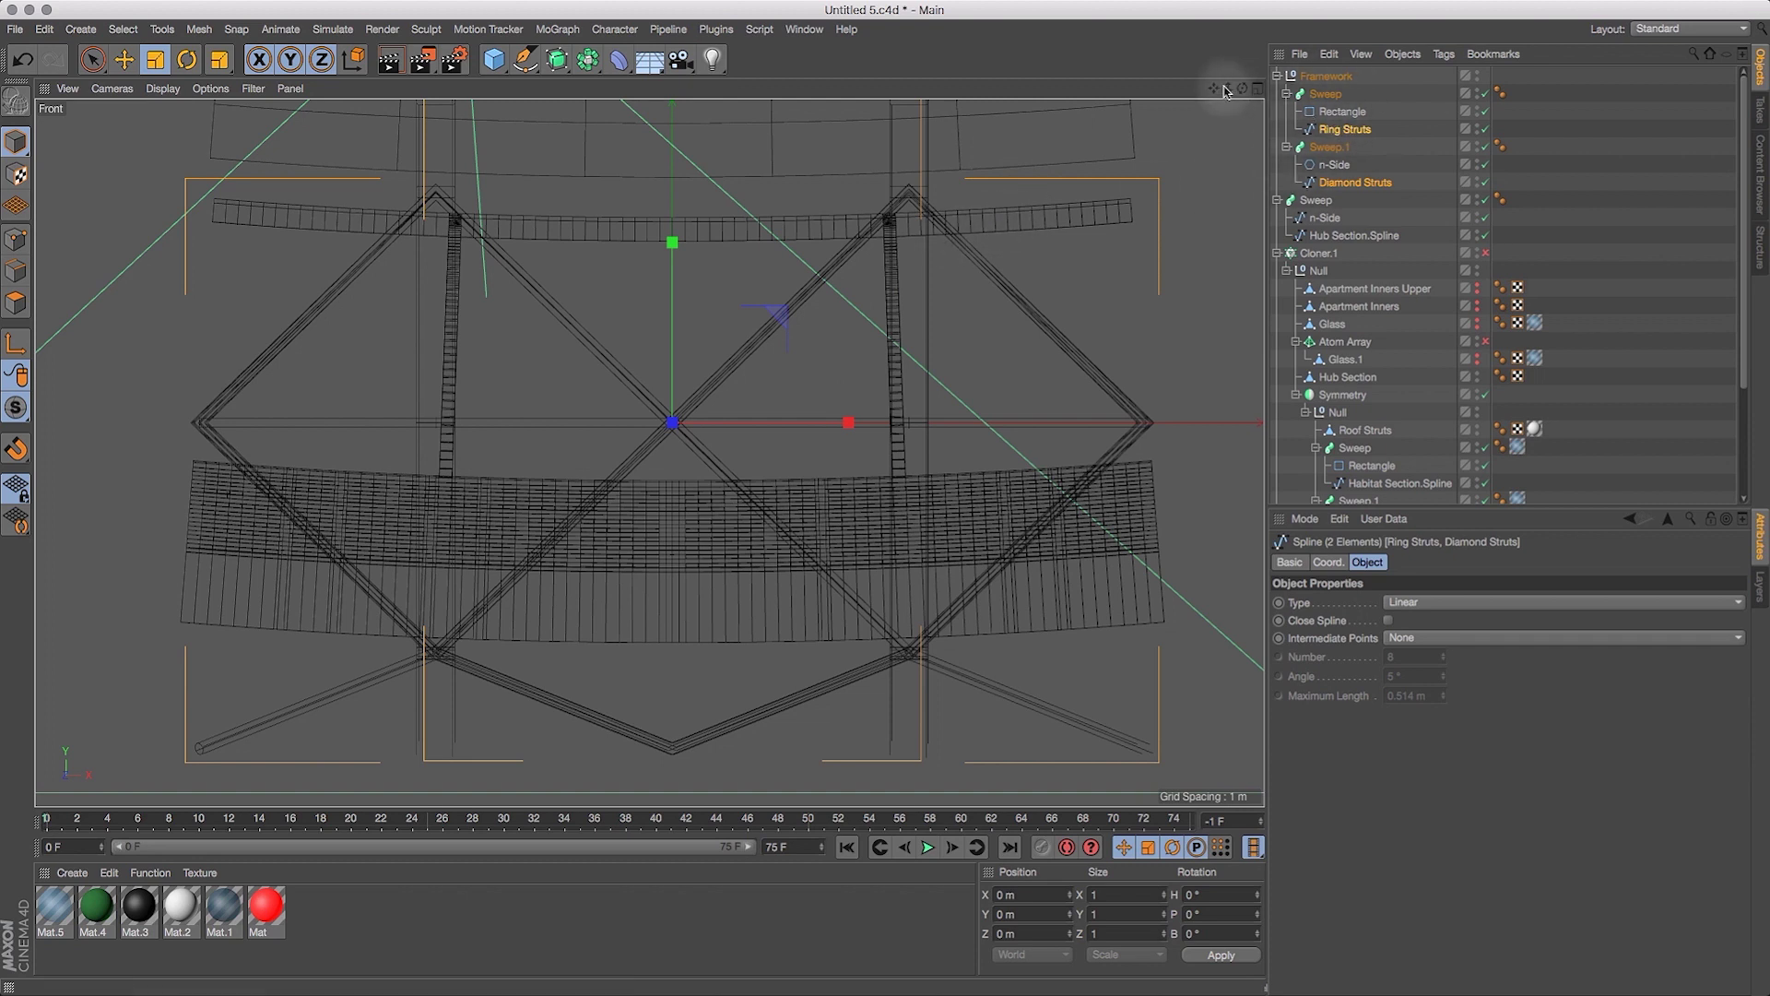
Move the whole Framework down about 0.714 m along Y in the perspective view.
{"action": "left_click", "coordinate": [1257, 88]}
{"action": "left_click", "coordinate": [640, 88]}
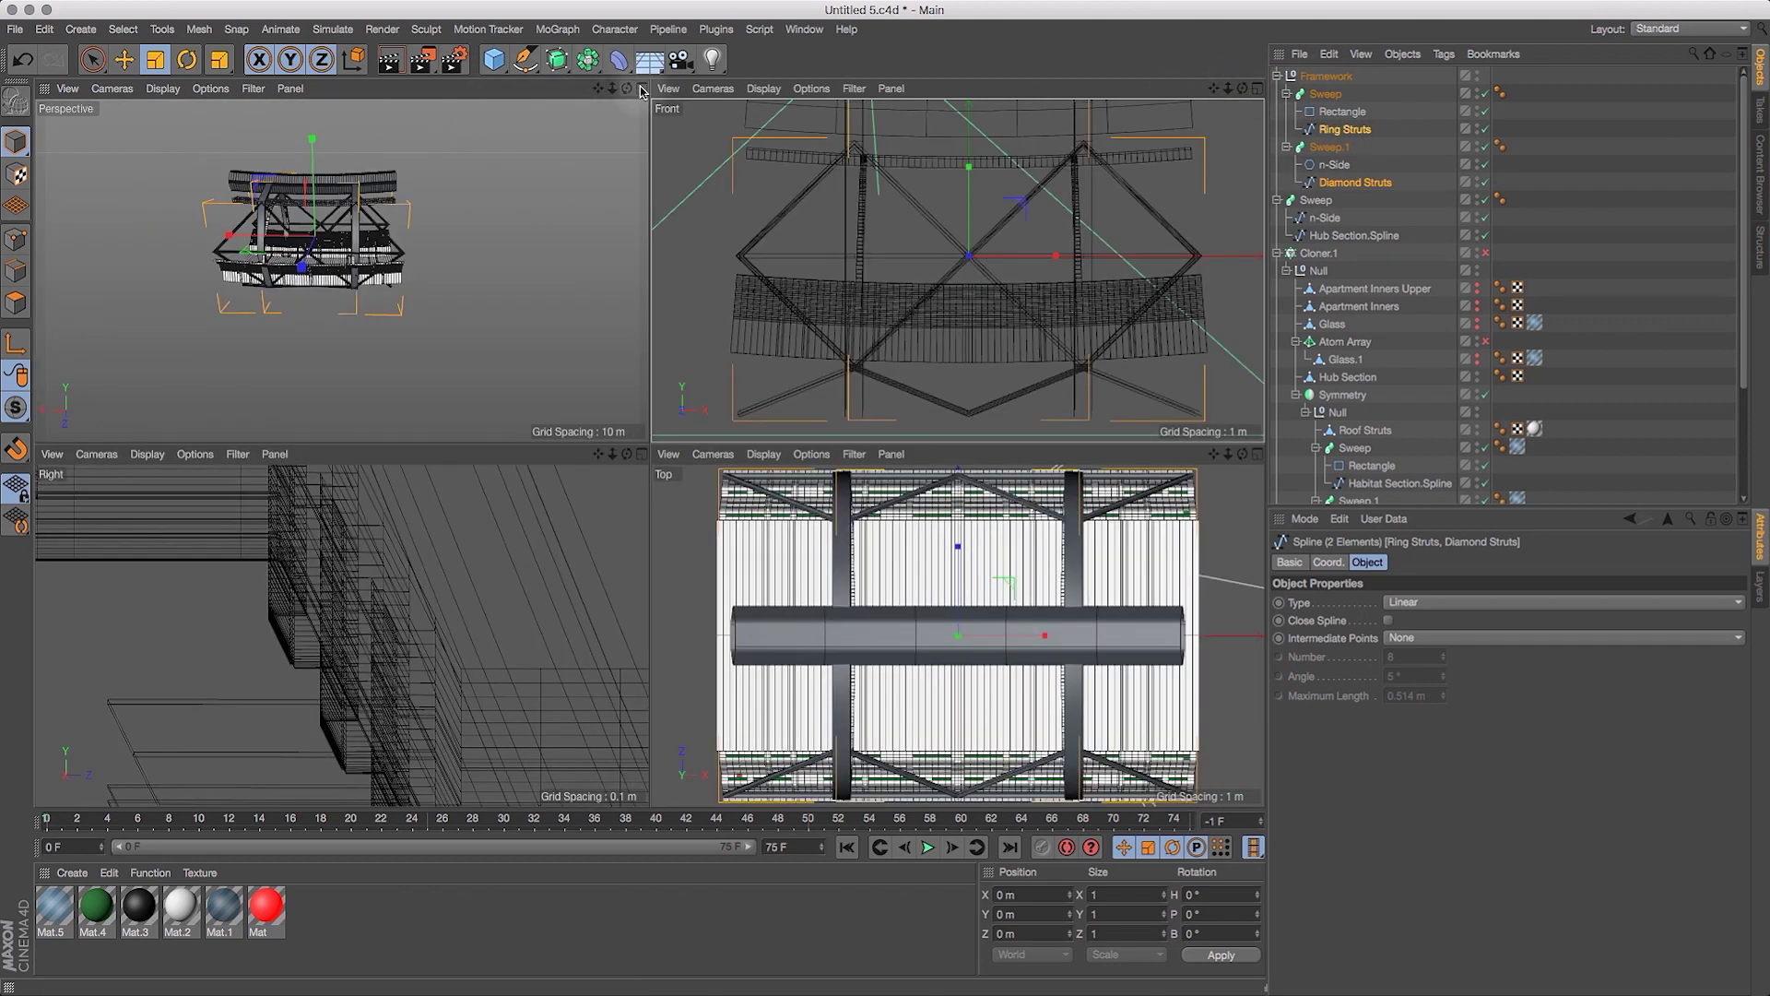
{"action": "left_click_drag", "start_coordinate": [1197, 93], "coordinate": [1258, 96]}
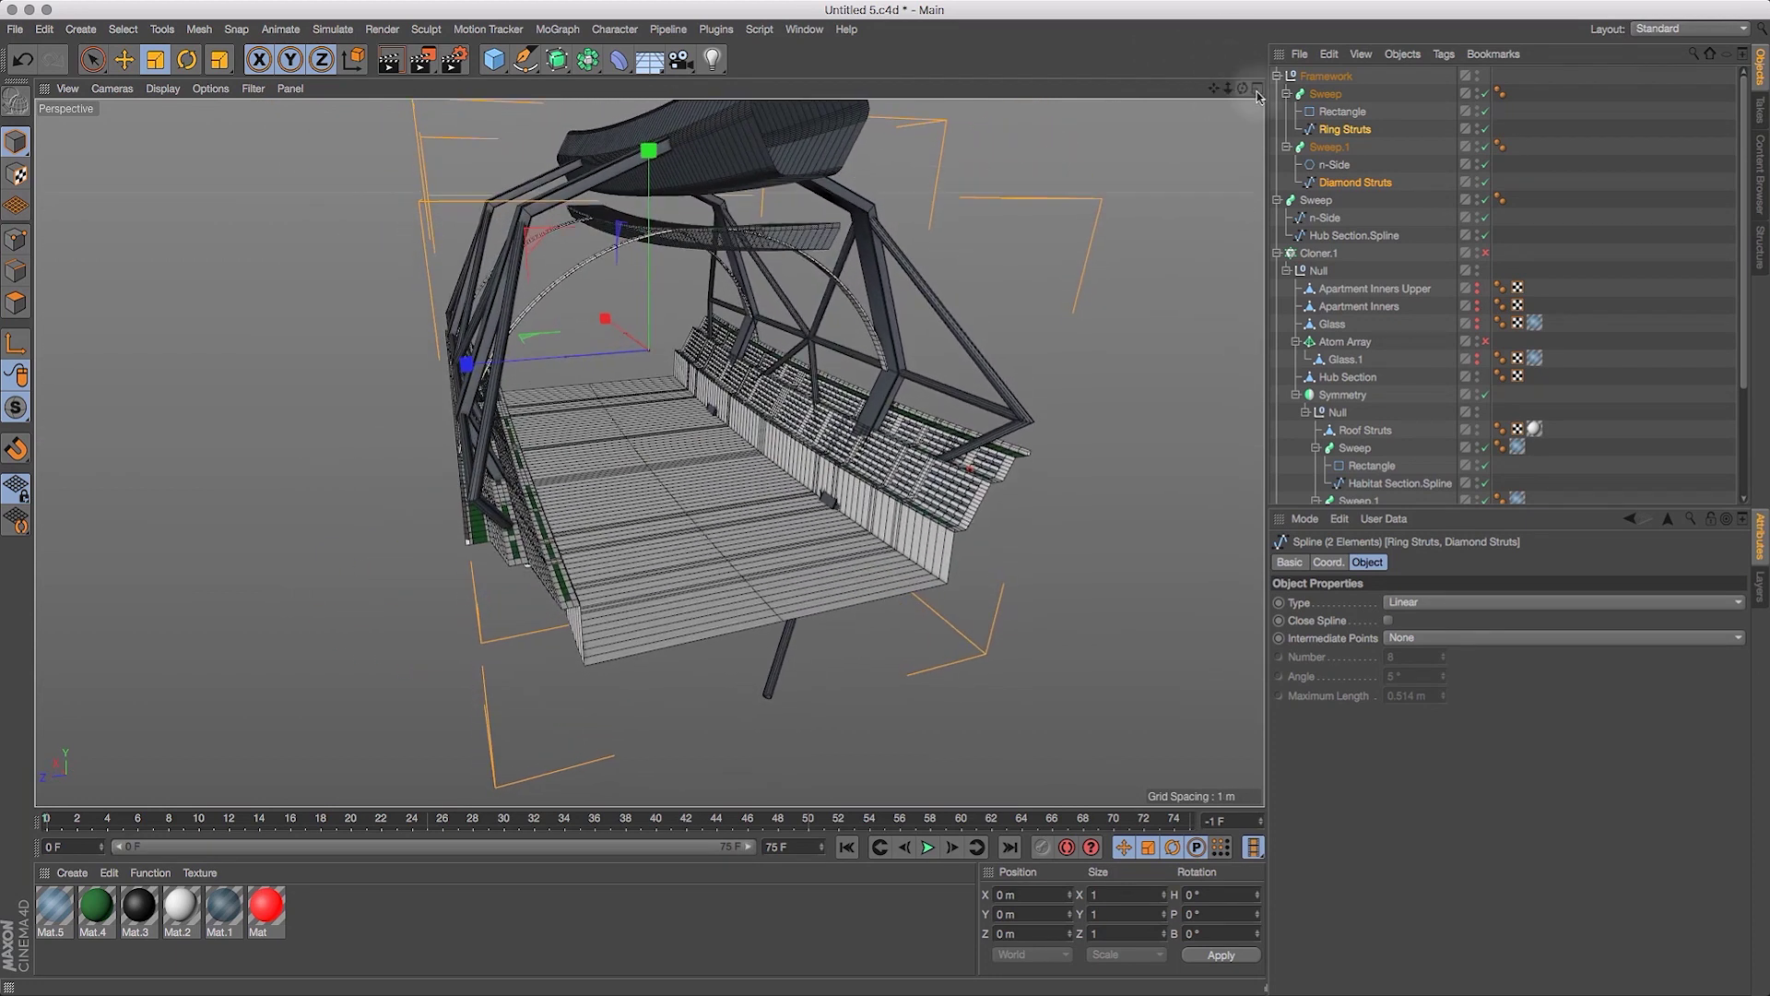
{"action": "left_click", "coordinate": [1328, 80]}
{"action": "left_click", "coordinate": [126, 56]}
{"action": "left_click_drag", "start_coordinate": [653, 157], "coordinate": [668, 179]}
Select the Ring Struts and Diamond Struts splines and scale them to about 107% along Z to clear the habitat's sides.
{"action": "mouse_move", "coordinate": [1242, 88]}
{"action": "left_mouse_down"}
{"action": "mouse_move", "coordinate": [1177, 63]}
{"action": "mouse_move", "coordinate": [1265, 58]}
{"action": "mouse_move", "coordinate": [1241, 76]}
{"action": "left_mouse_up"}
{"action": "left_click", "coordinate": [1348, 130]}
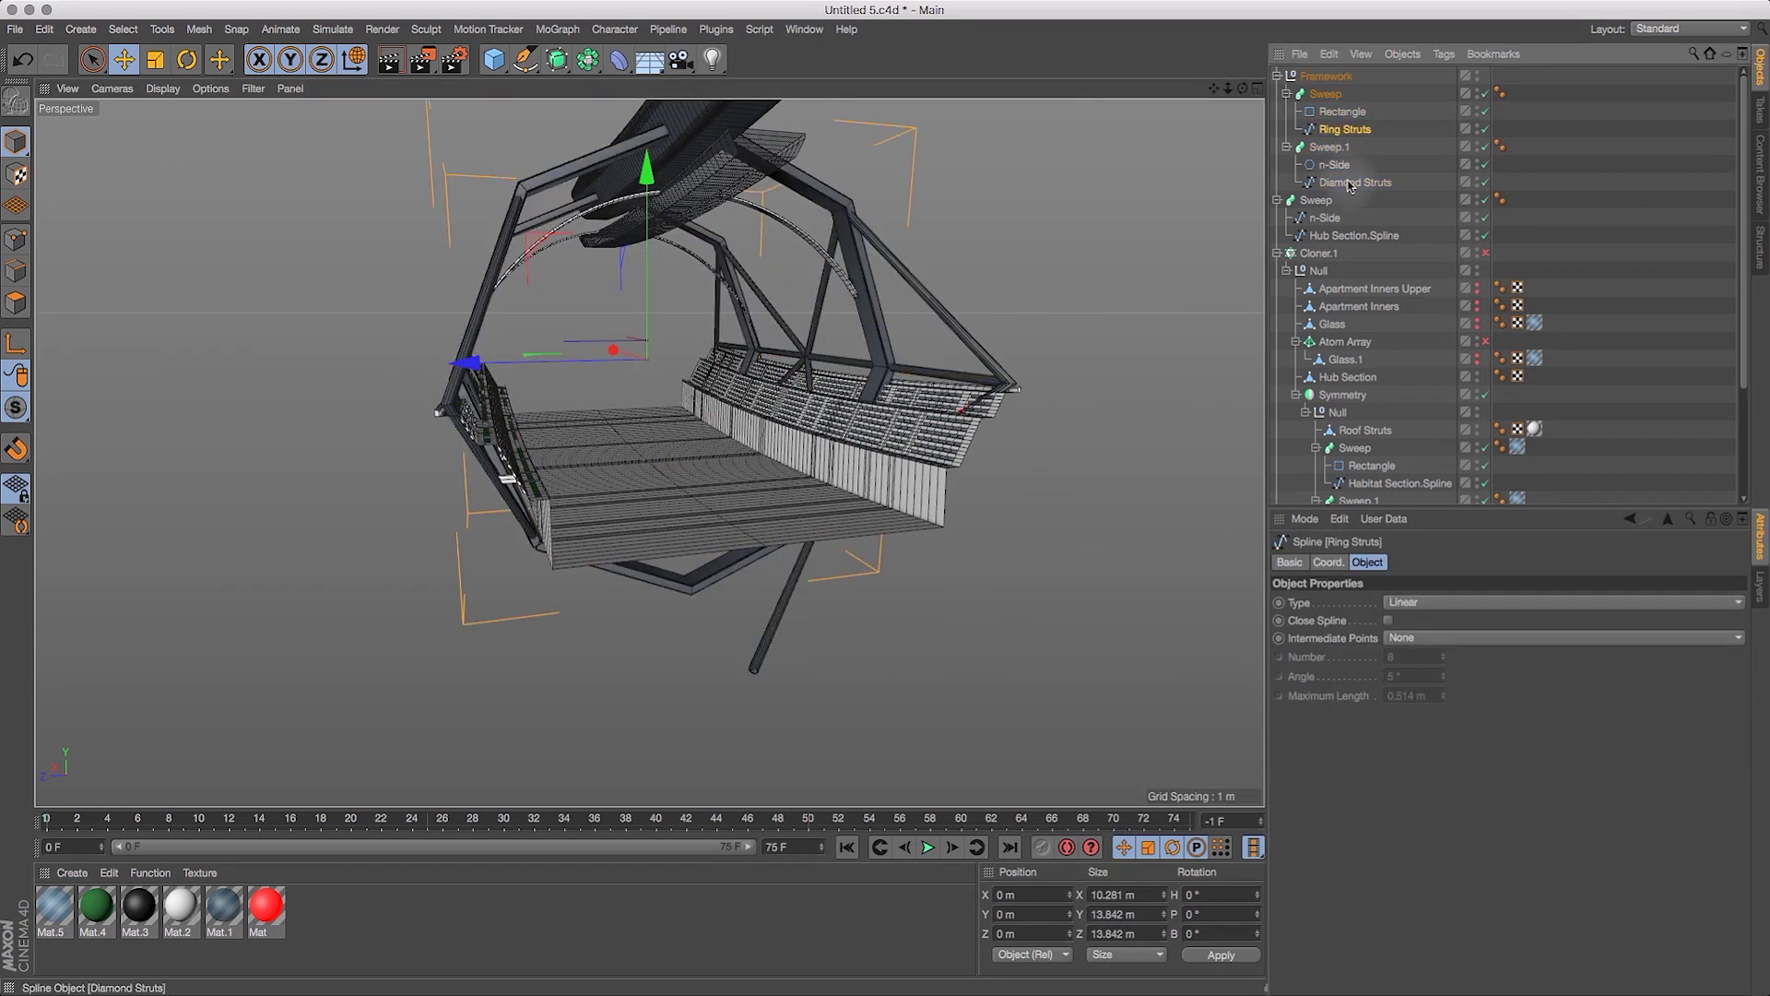
{"action": "left_click", "coordinate": [1350, 184], "text": "super"}
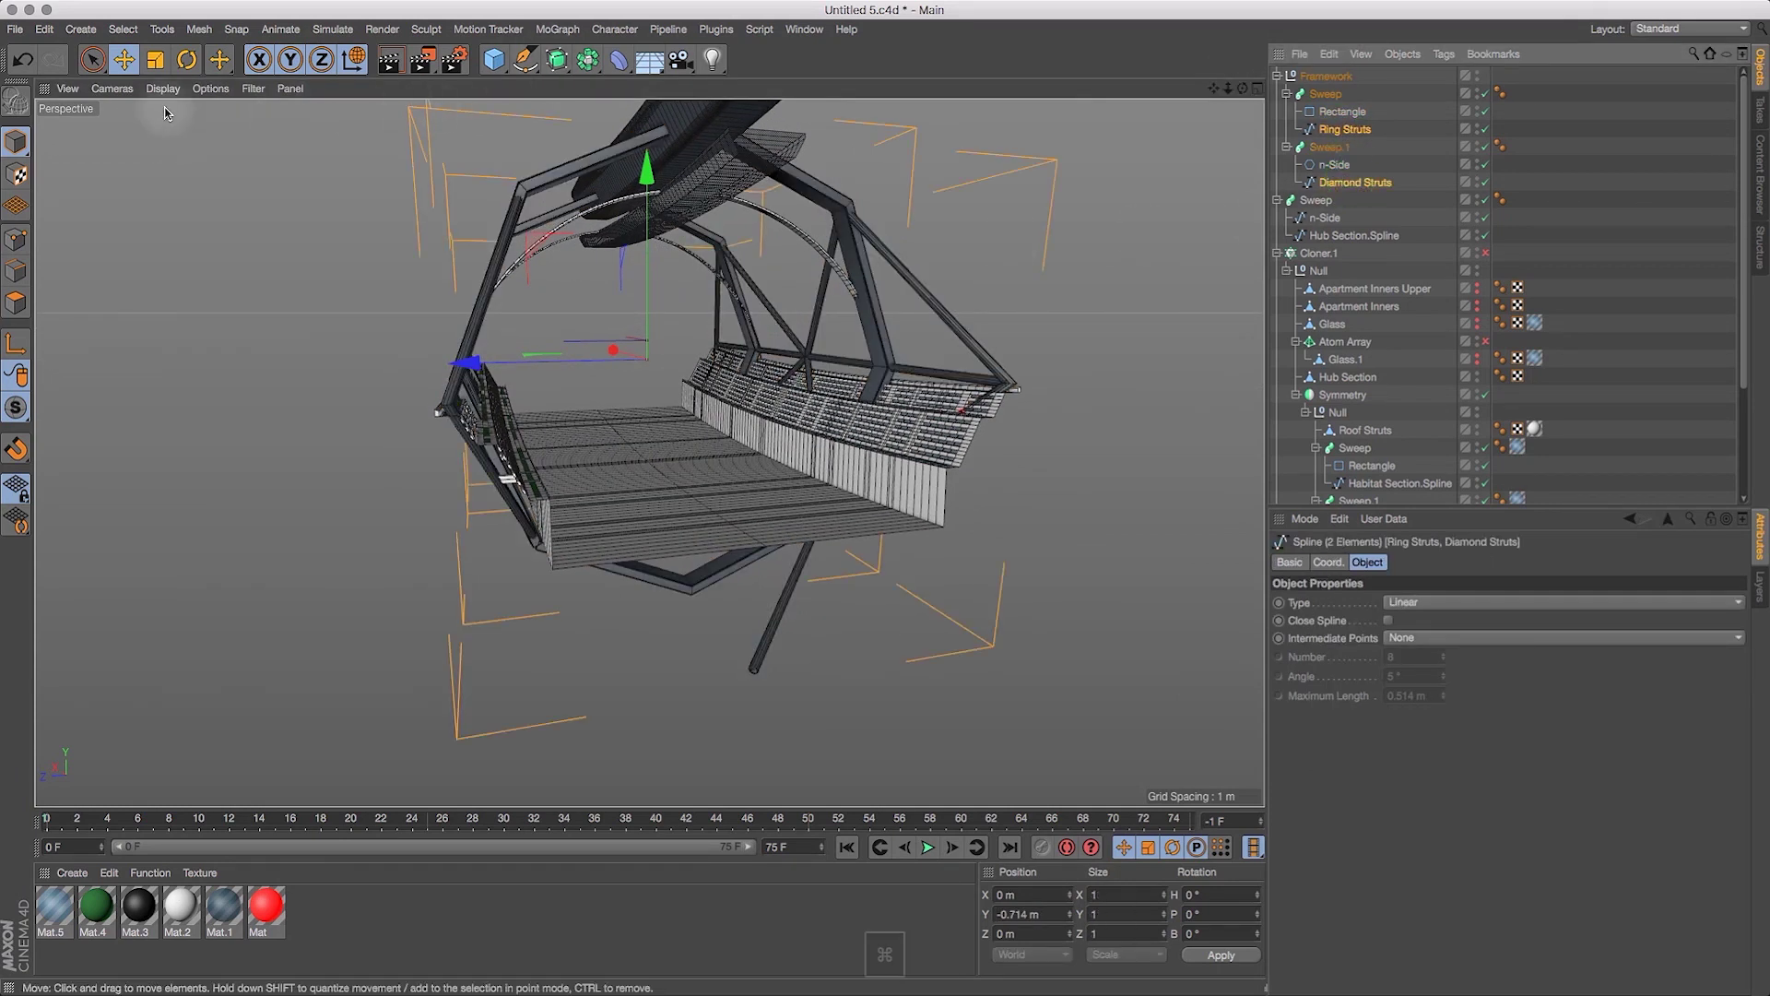
{"action": "left_click", "coordinate": [155, 59]}
{"action": "left_click_drag", "start_coordinate": [463, 364], "coordinate": [439, 366]}
{"action": "left_click_drag", "start_coordinate": [1242, 87], "coordinate": [876, 96]}
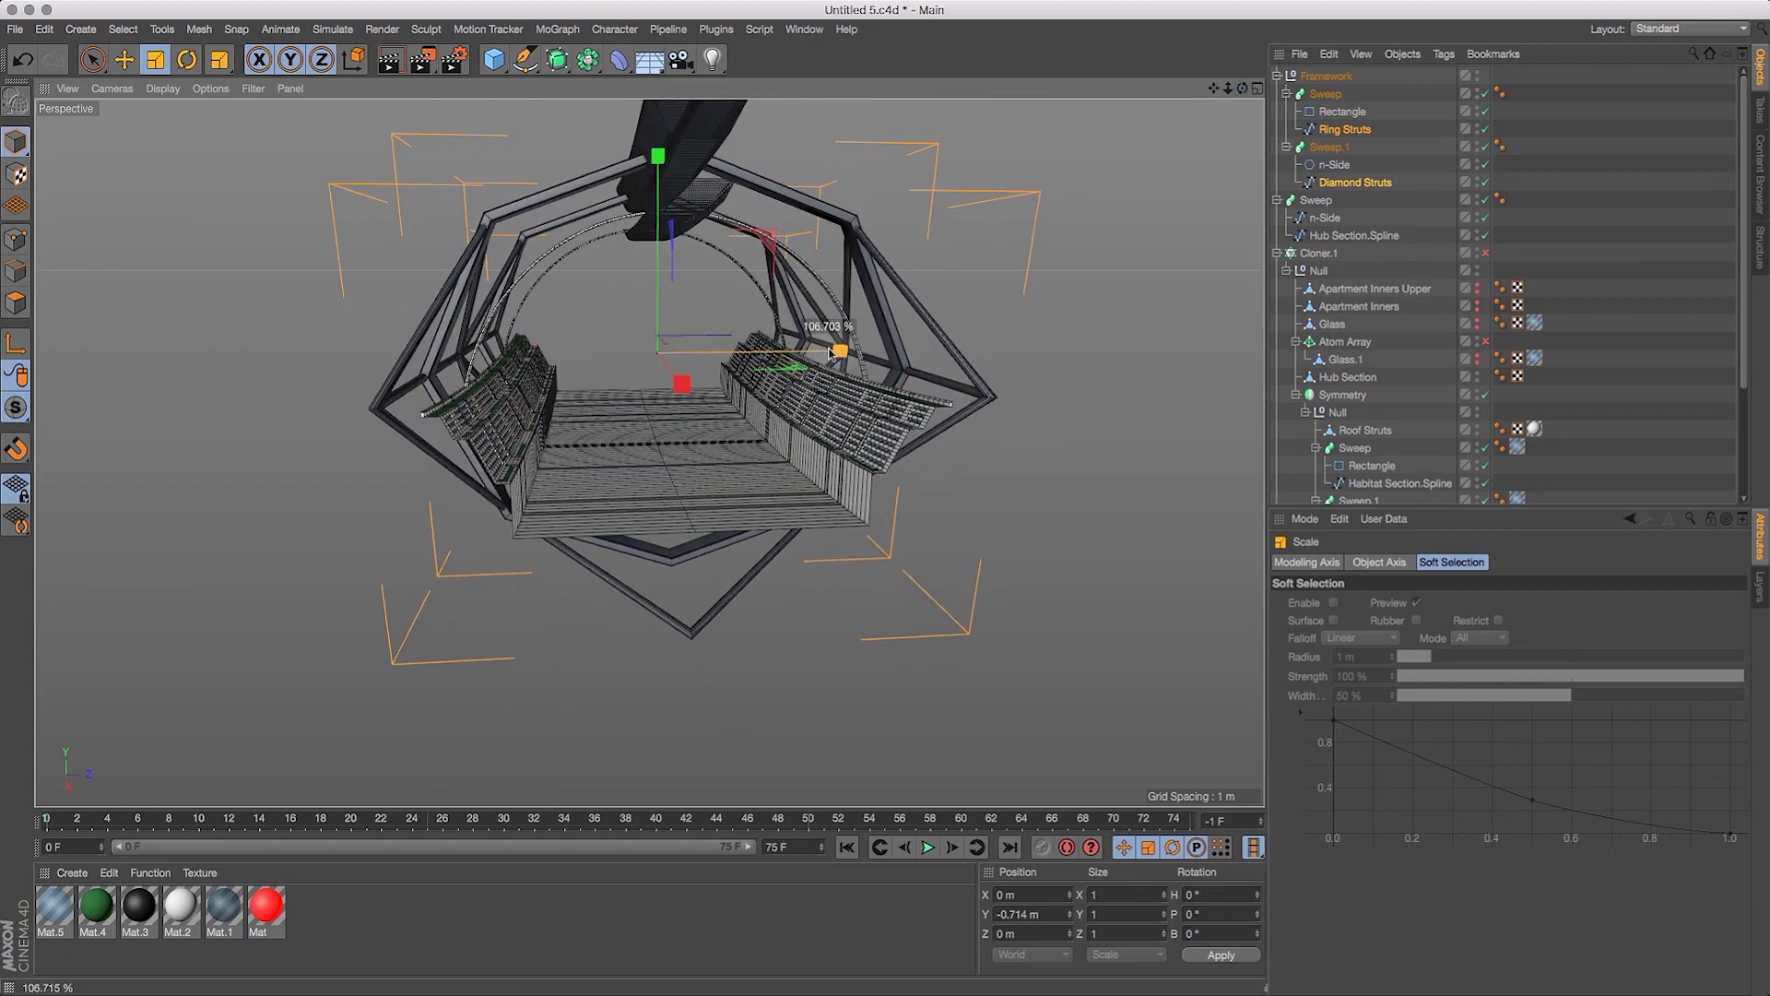
{"action": "left_click_drag", "start_coordinate": [1243, 88], "coordinate": [1099, 91]}
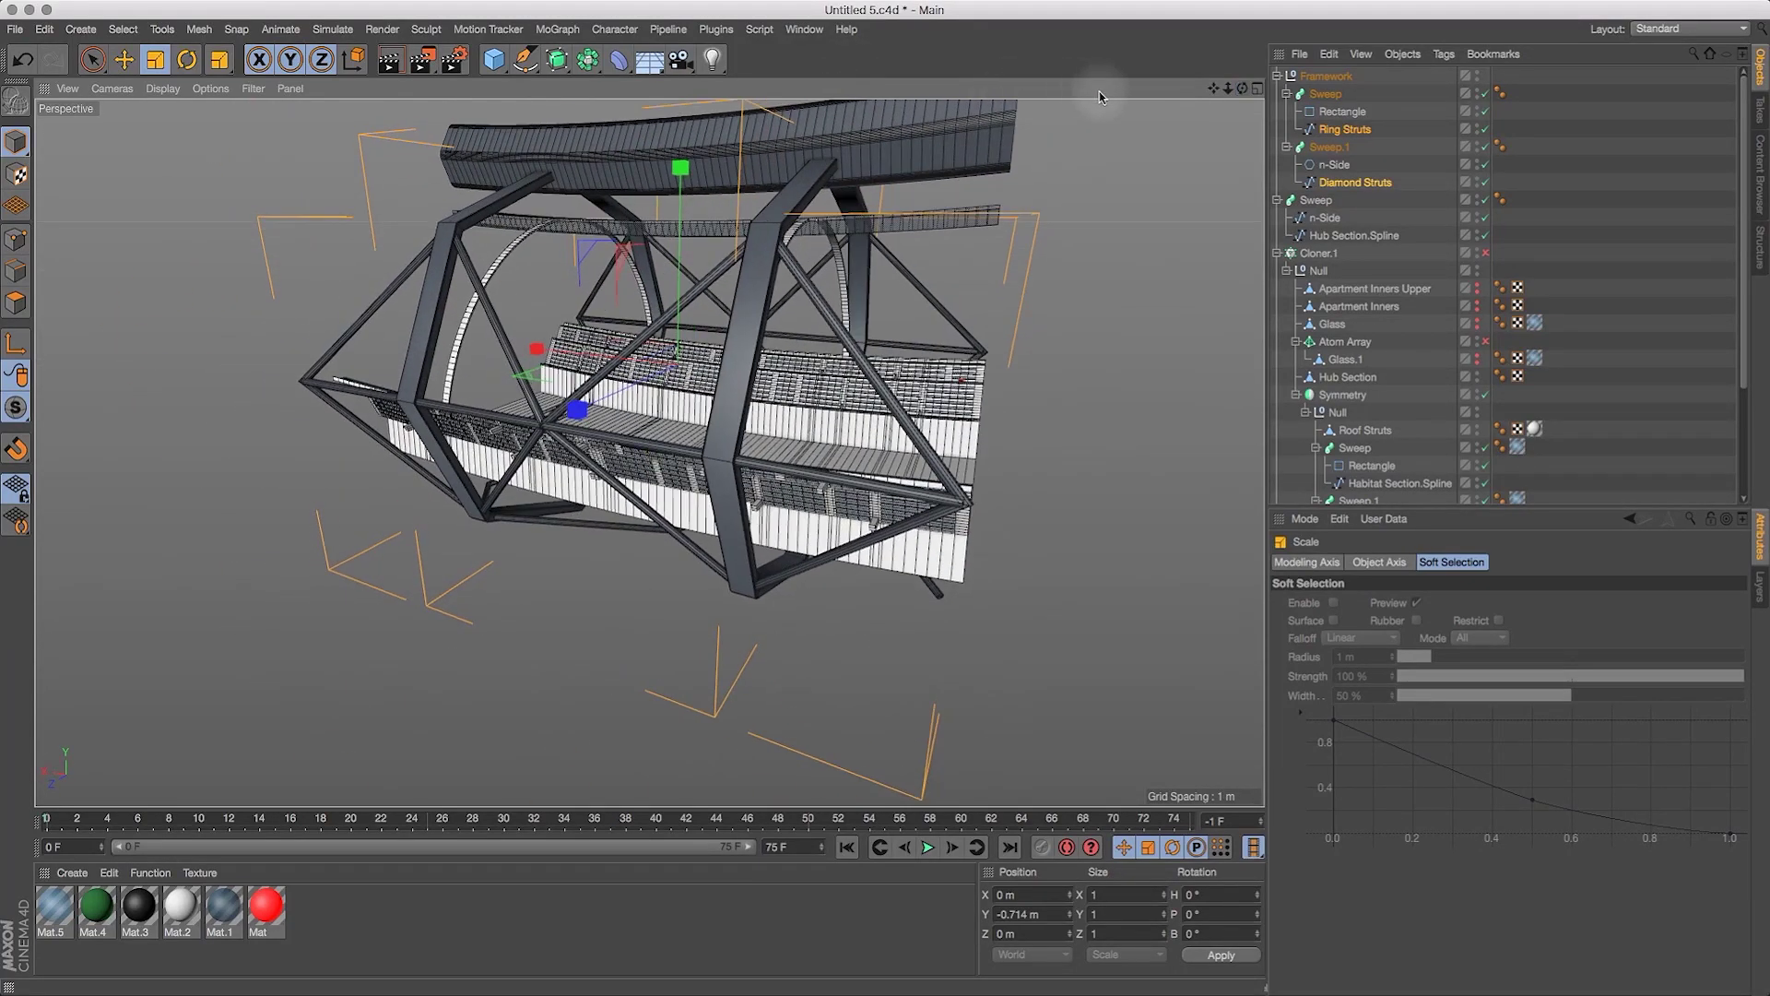
Scale down the Rectangle profile of the Ring Struts sweep to about 0.26 m by 0.669 m.
{"action": "left_click_drag", "start_coordinate": [1217, 92], "coordinate": [895, 361]}
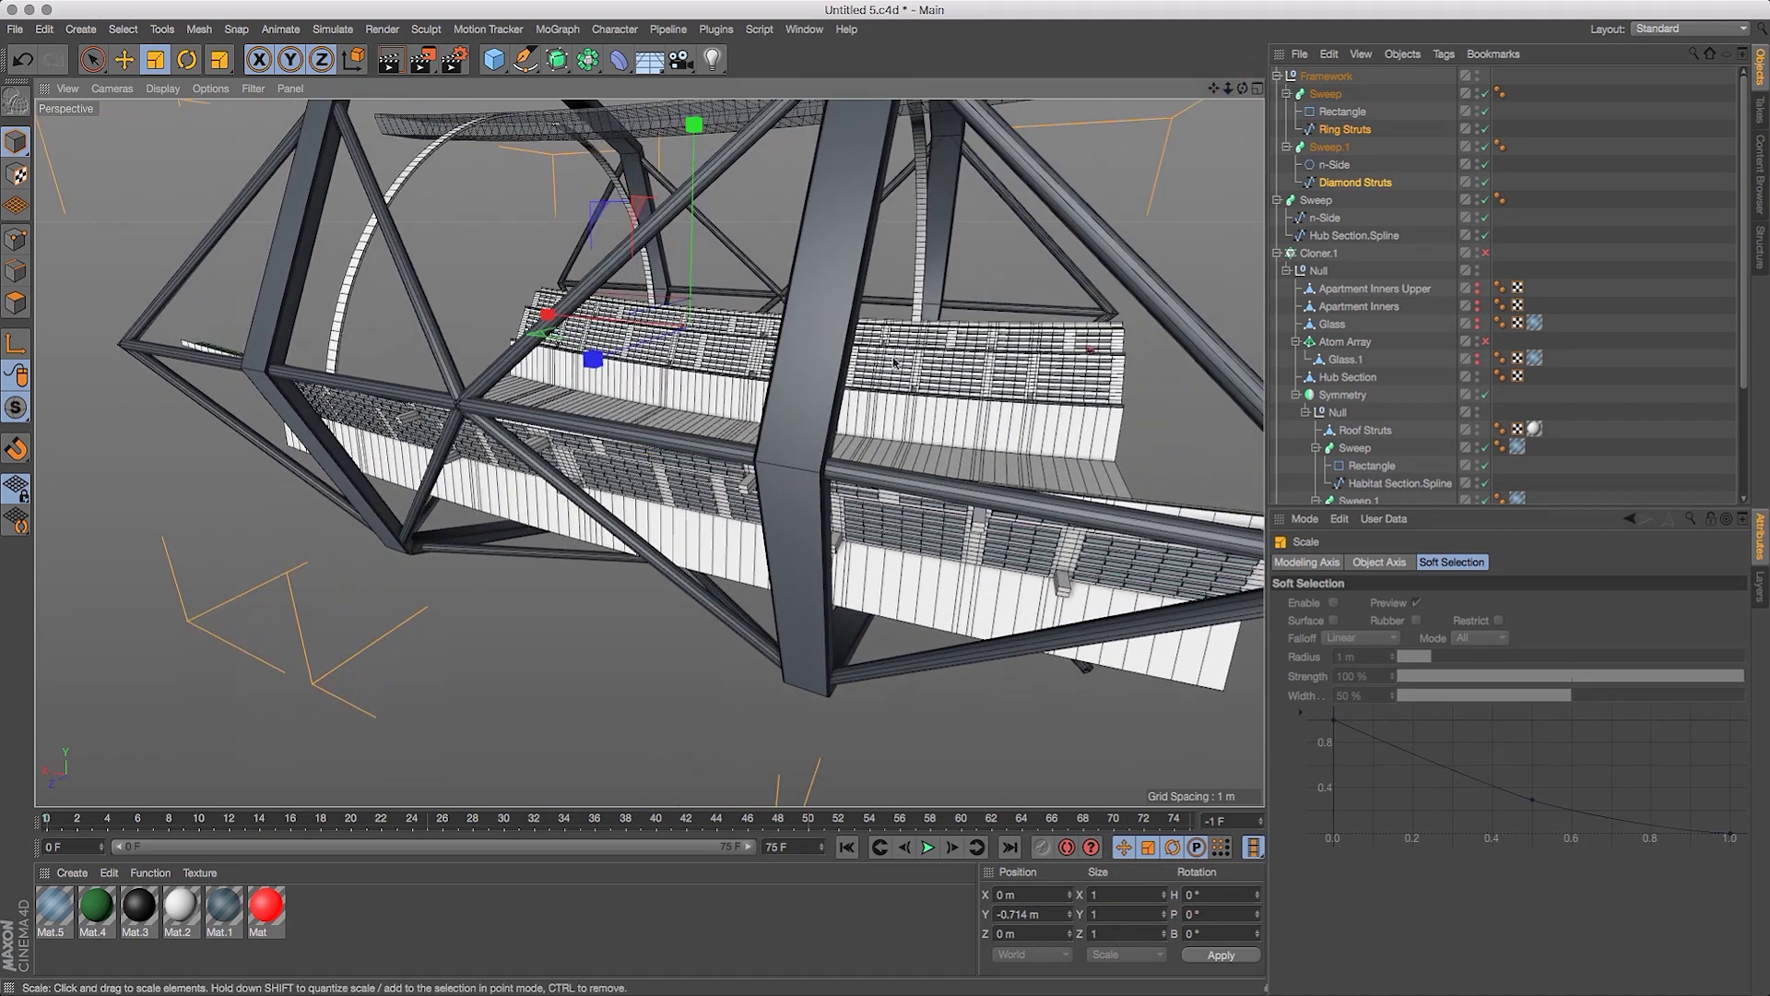
{"action": "left_click", "coordinate": [1343, 111]}
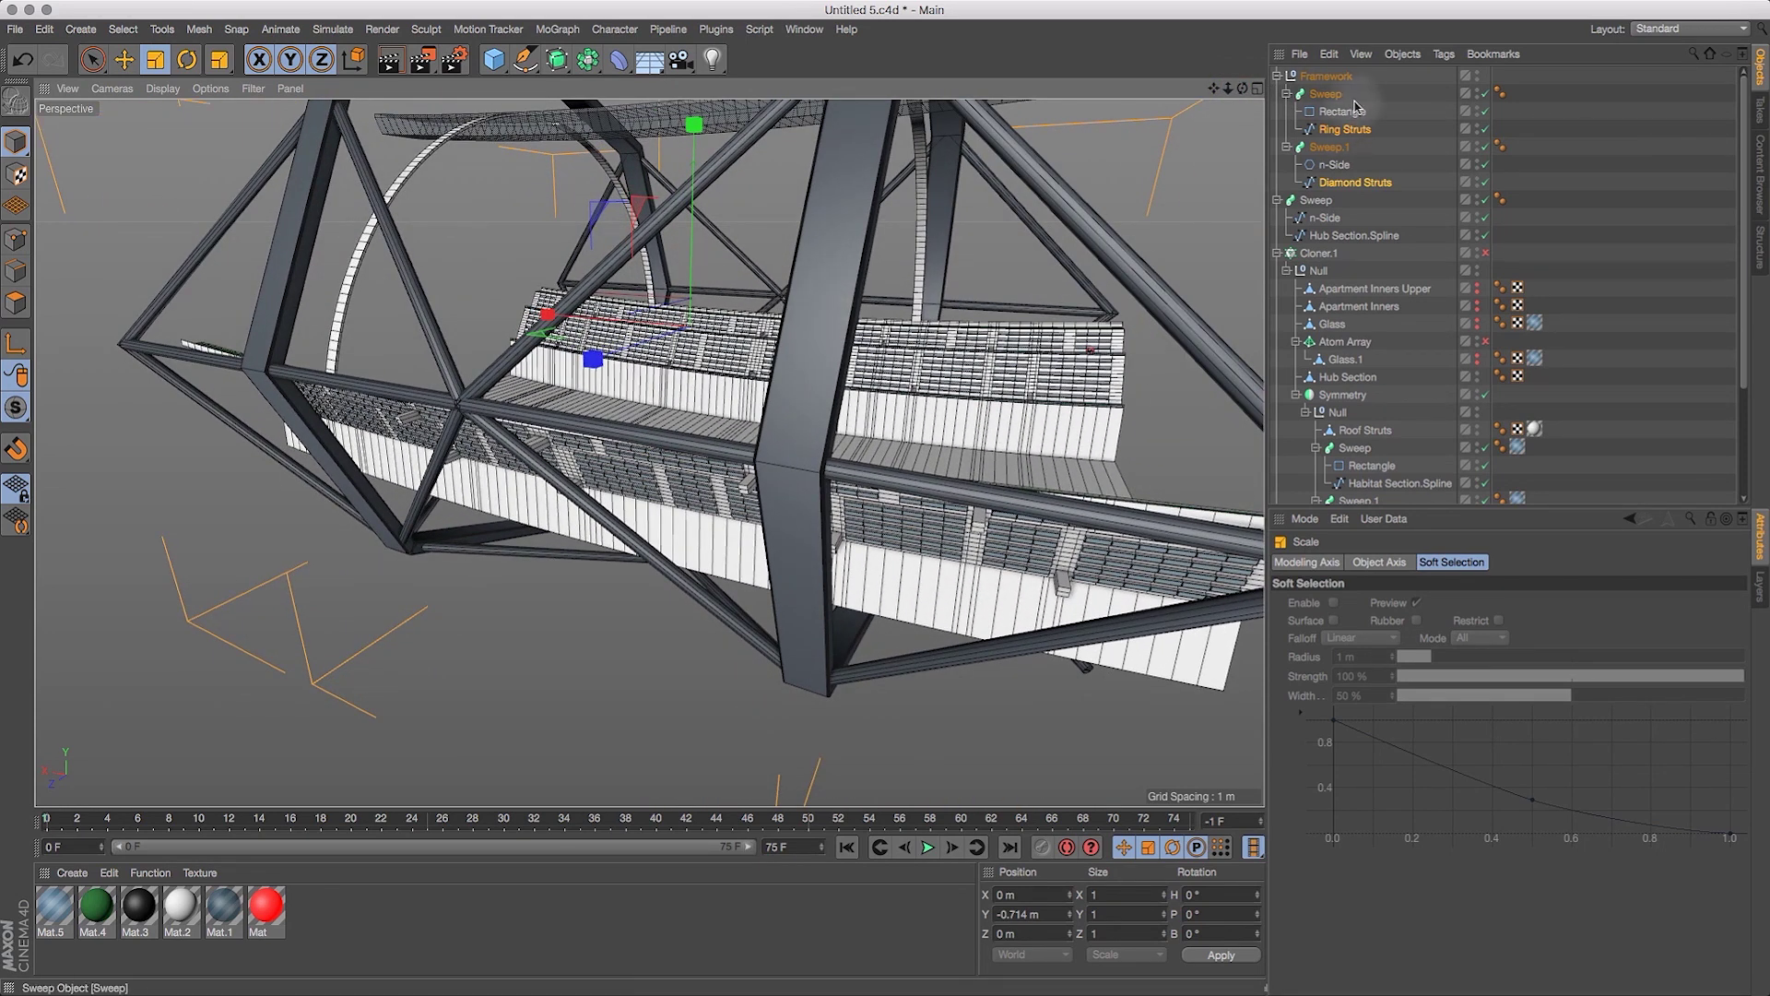
{"action": "left_click", "coordinate": [155, 59]}
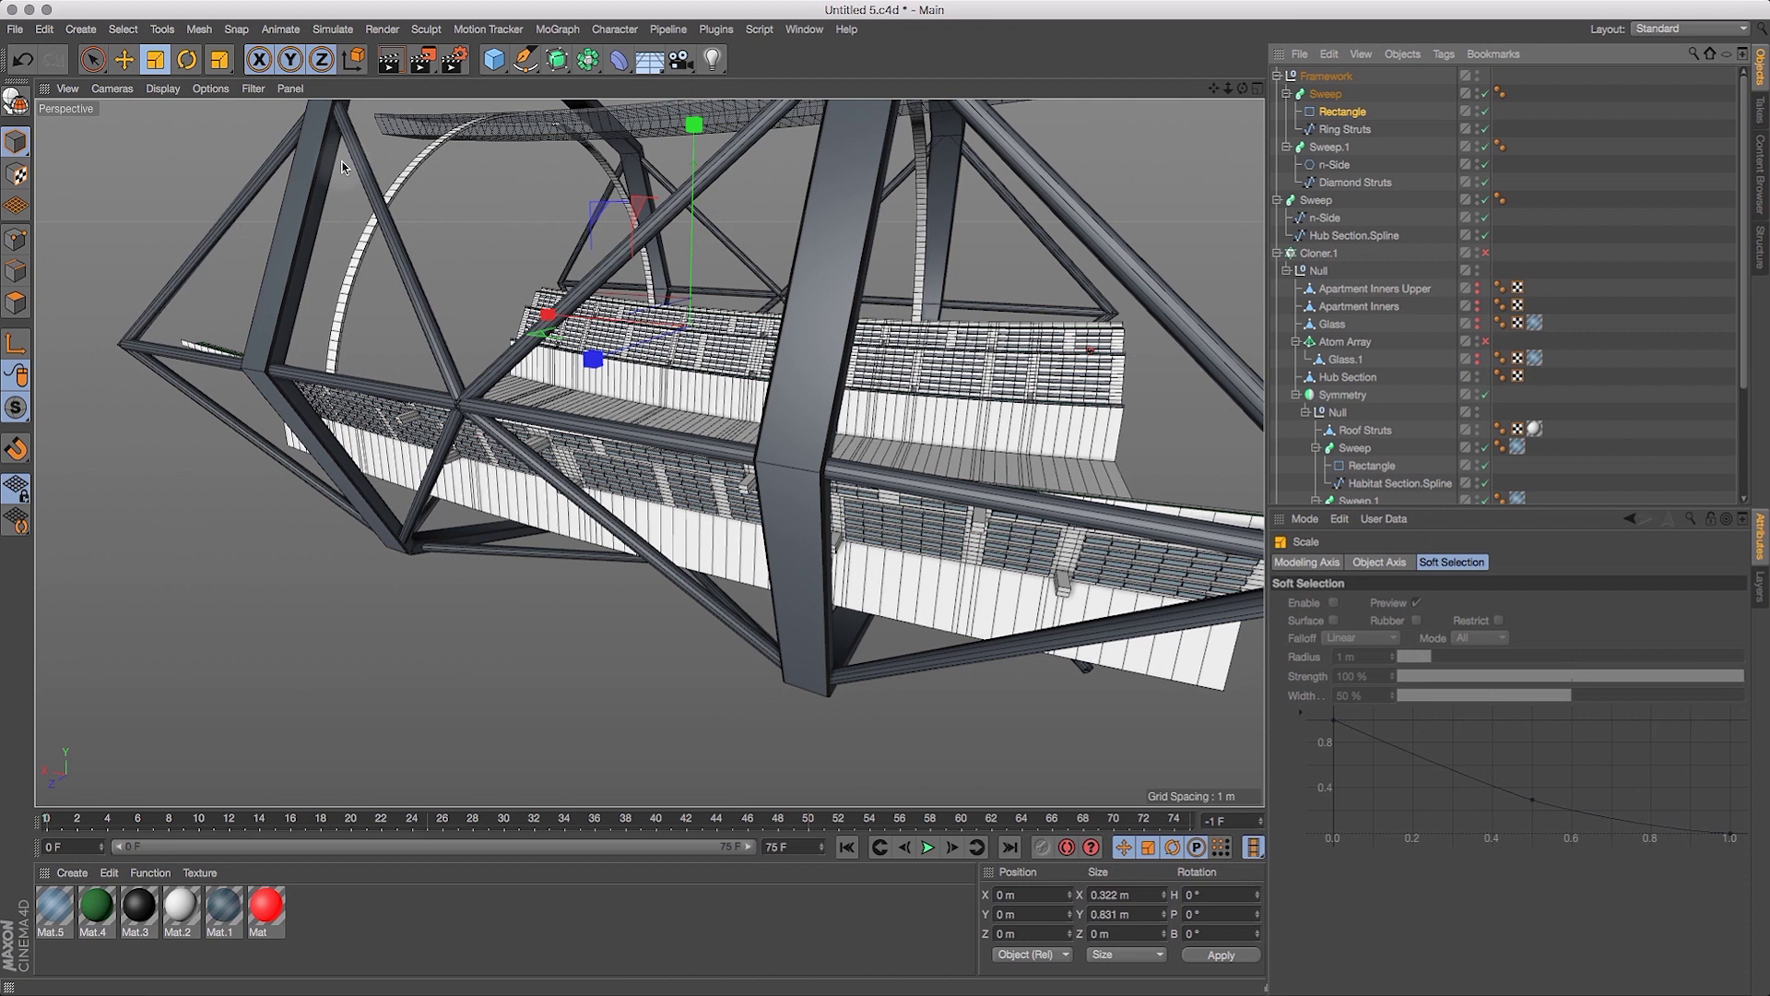
{"action": "left_click_drag", "start_coordinate": [562, 210], "coordinate": [446, 260]}
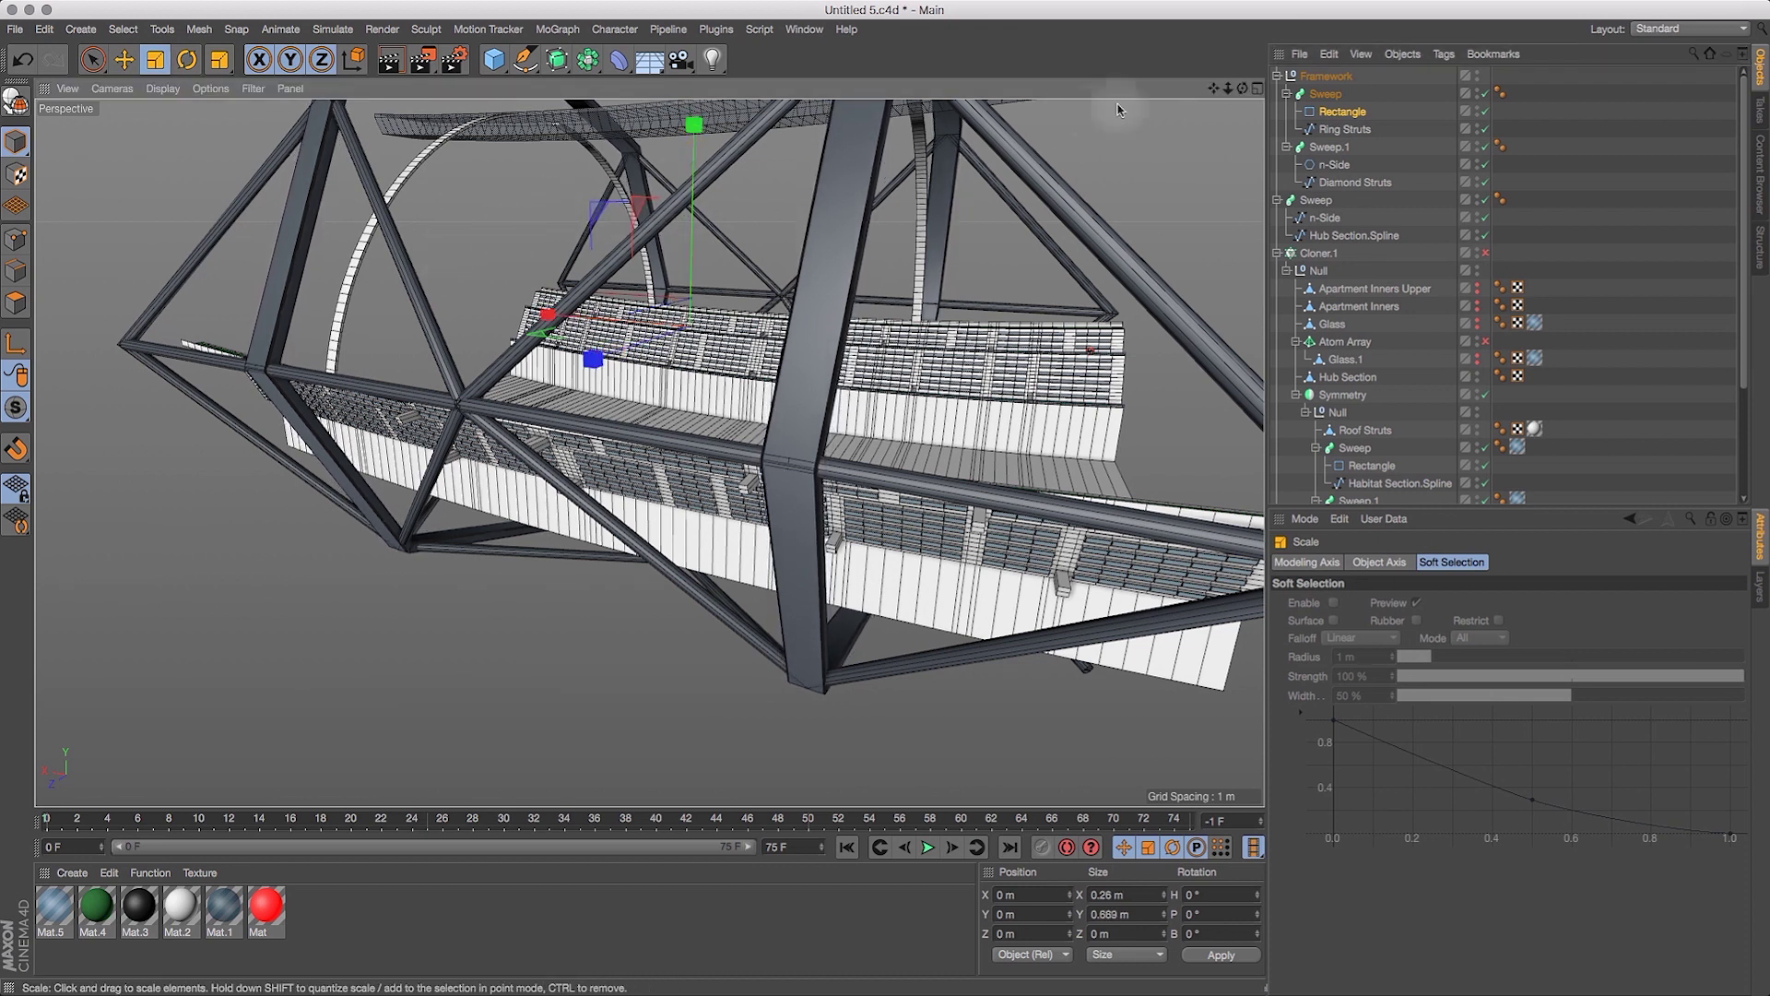
Set the height of the Ring Struts' Rectangle profile to 0.5 m.
{"action": "mouse_move", "coordinate": [1243, 88]}
{"action": "left_mouse_down"}
{"action": "mouse_move", "coordinate": [1040, 58]}
{"action": "mouse_move", "coordinate": [1003, 24]}
{"action": "mouse_move", "coordinate": [1001, 86]}
{"action": "mouse_move", "coordinate": [1028, 62]}
{"action": "mouse_move", "coordinate": [1213, 83]}
{"action": "left_mouse_up"}
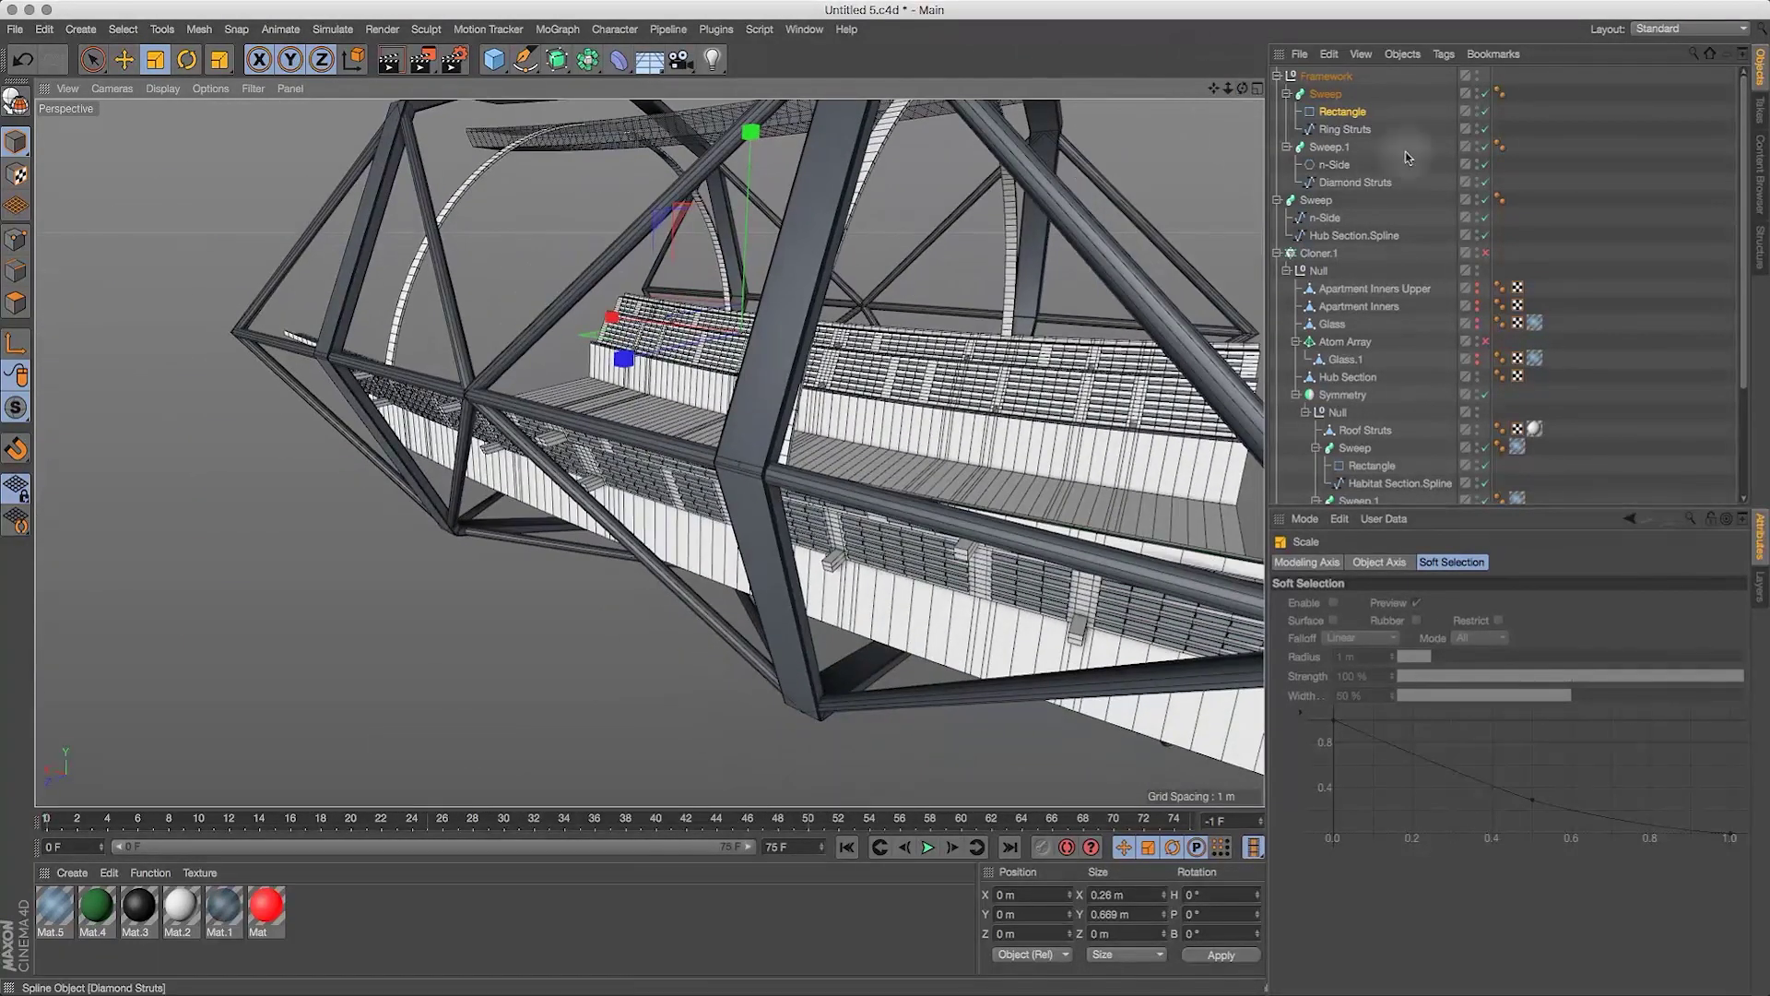
{"action": "left_click", "coordinate": [1348, 116]}
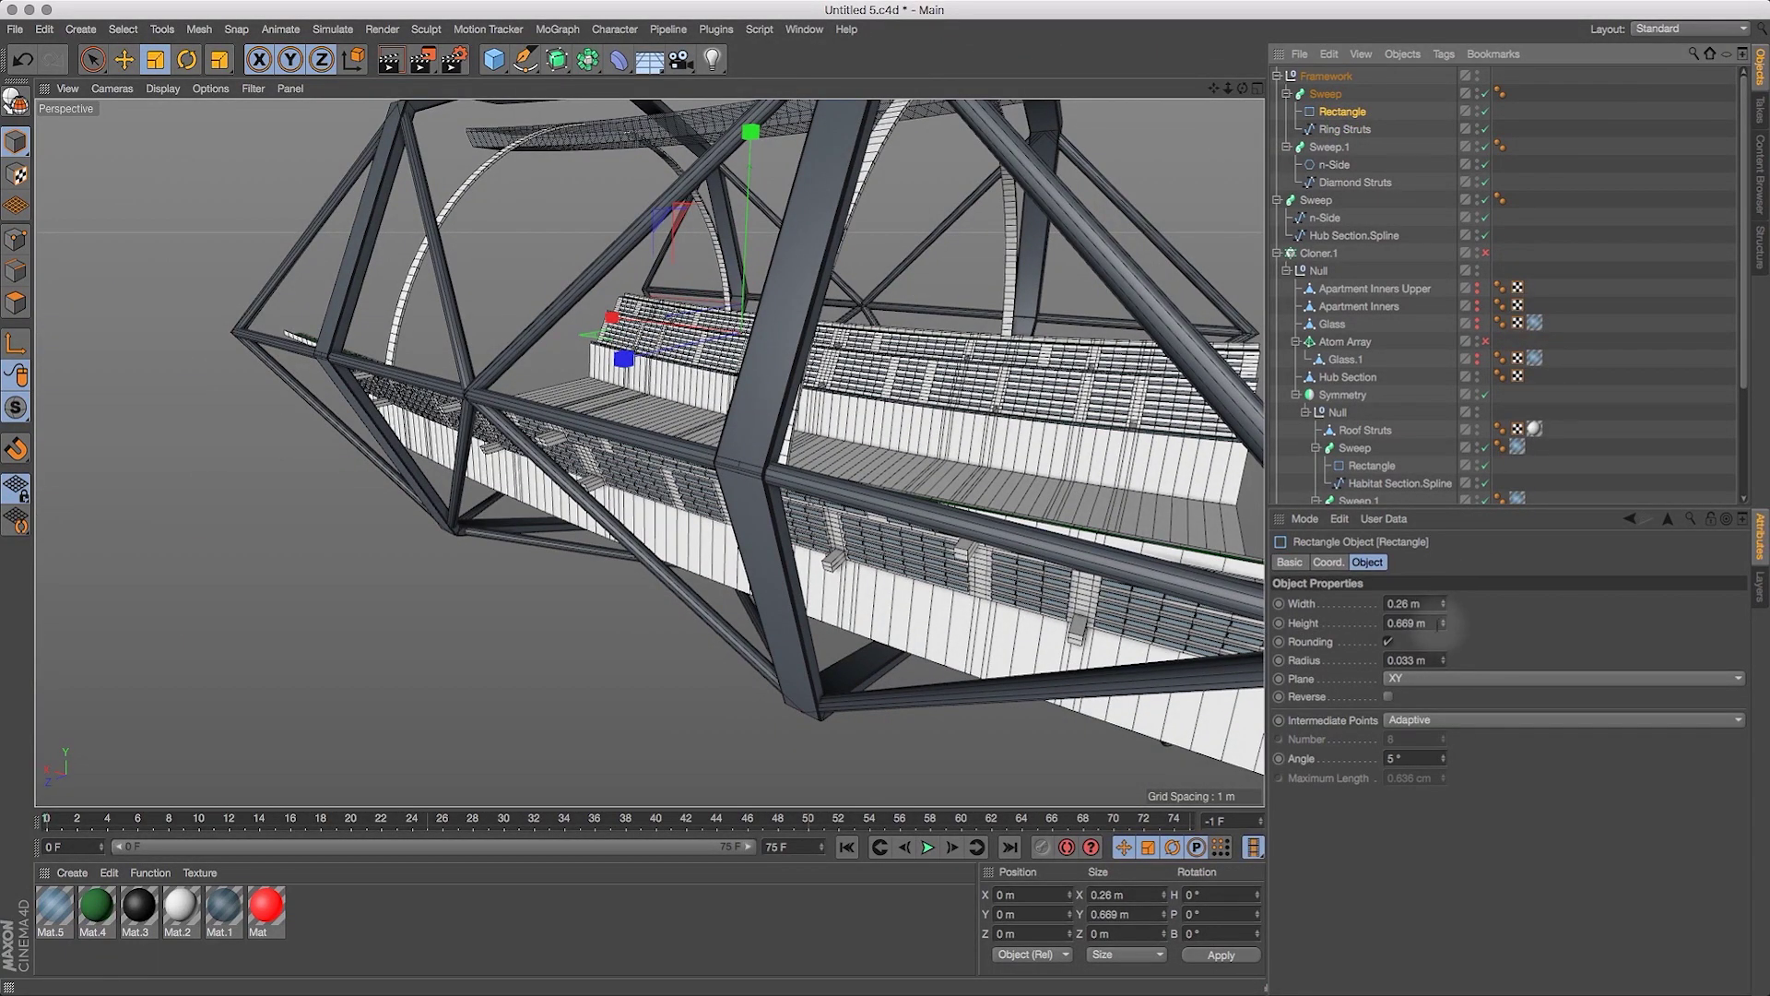
{"action": "left_click", "coordinate": [1411, 623]}
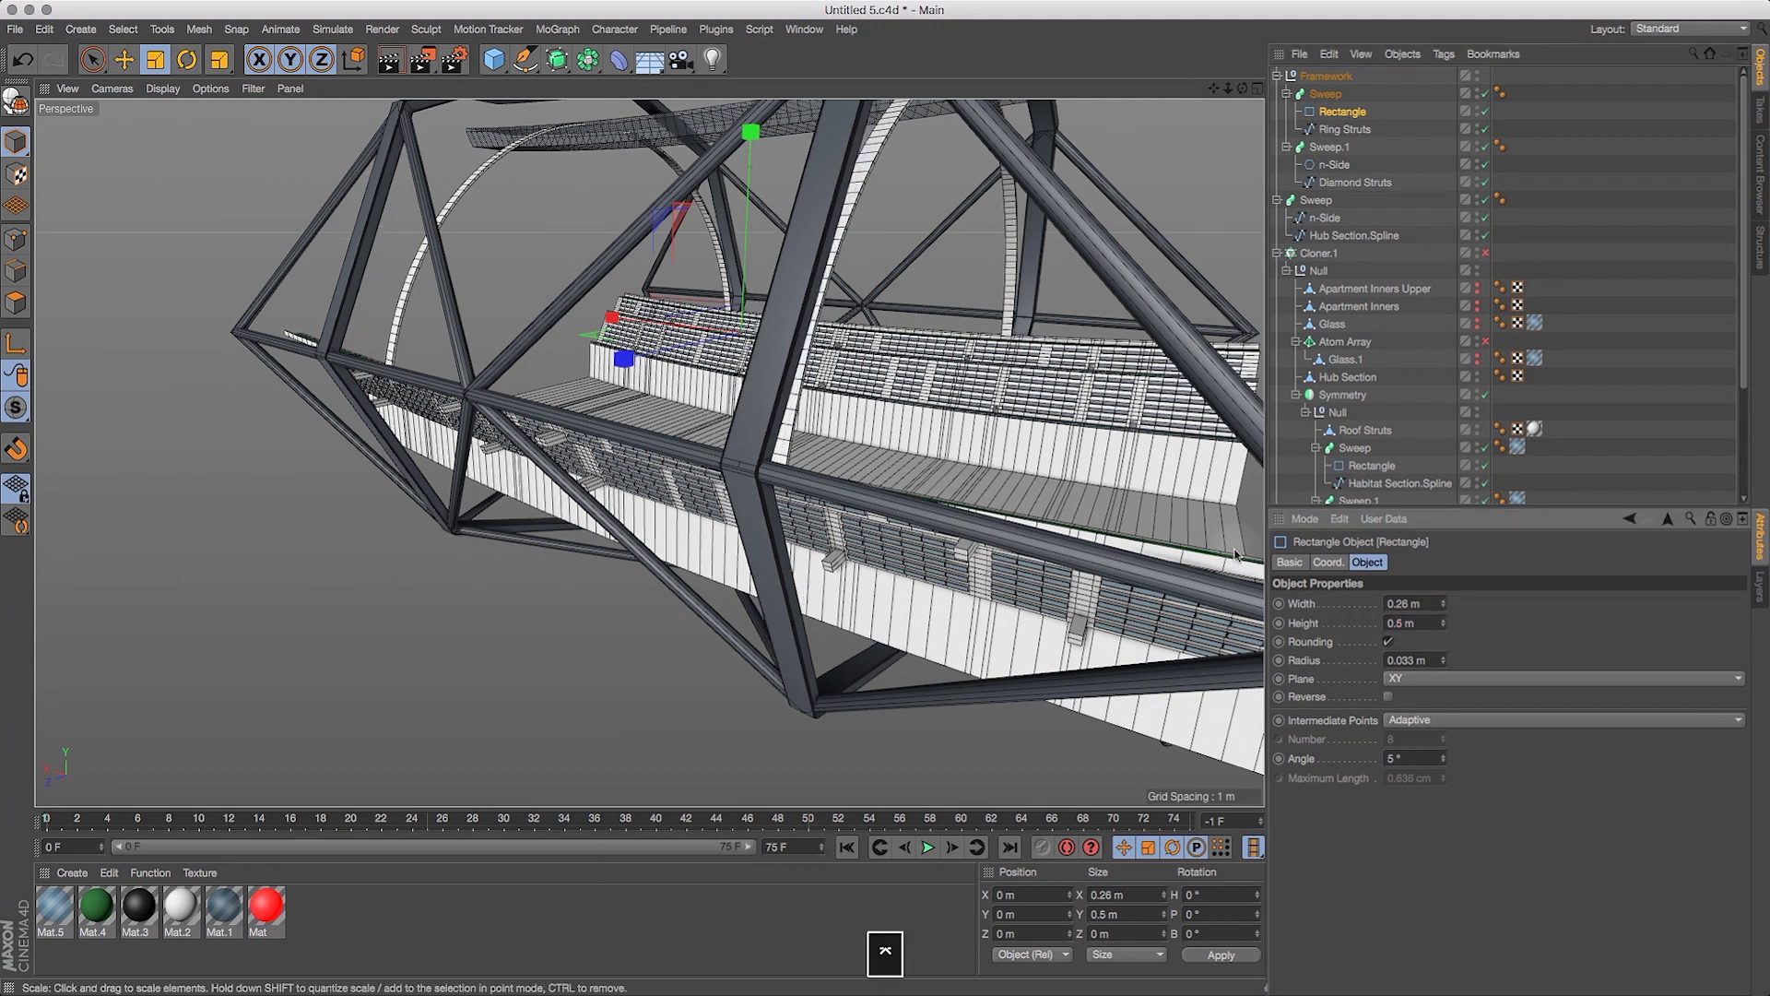
In the maximized Front view, switch to point mode and disable both Framework sweeps so only their splines show.
{"action": "left_click_drag", "start_coordinate": [1243, 87], "coordinate": [1311, 66]}
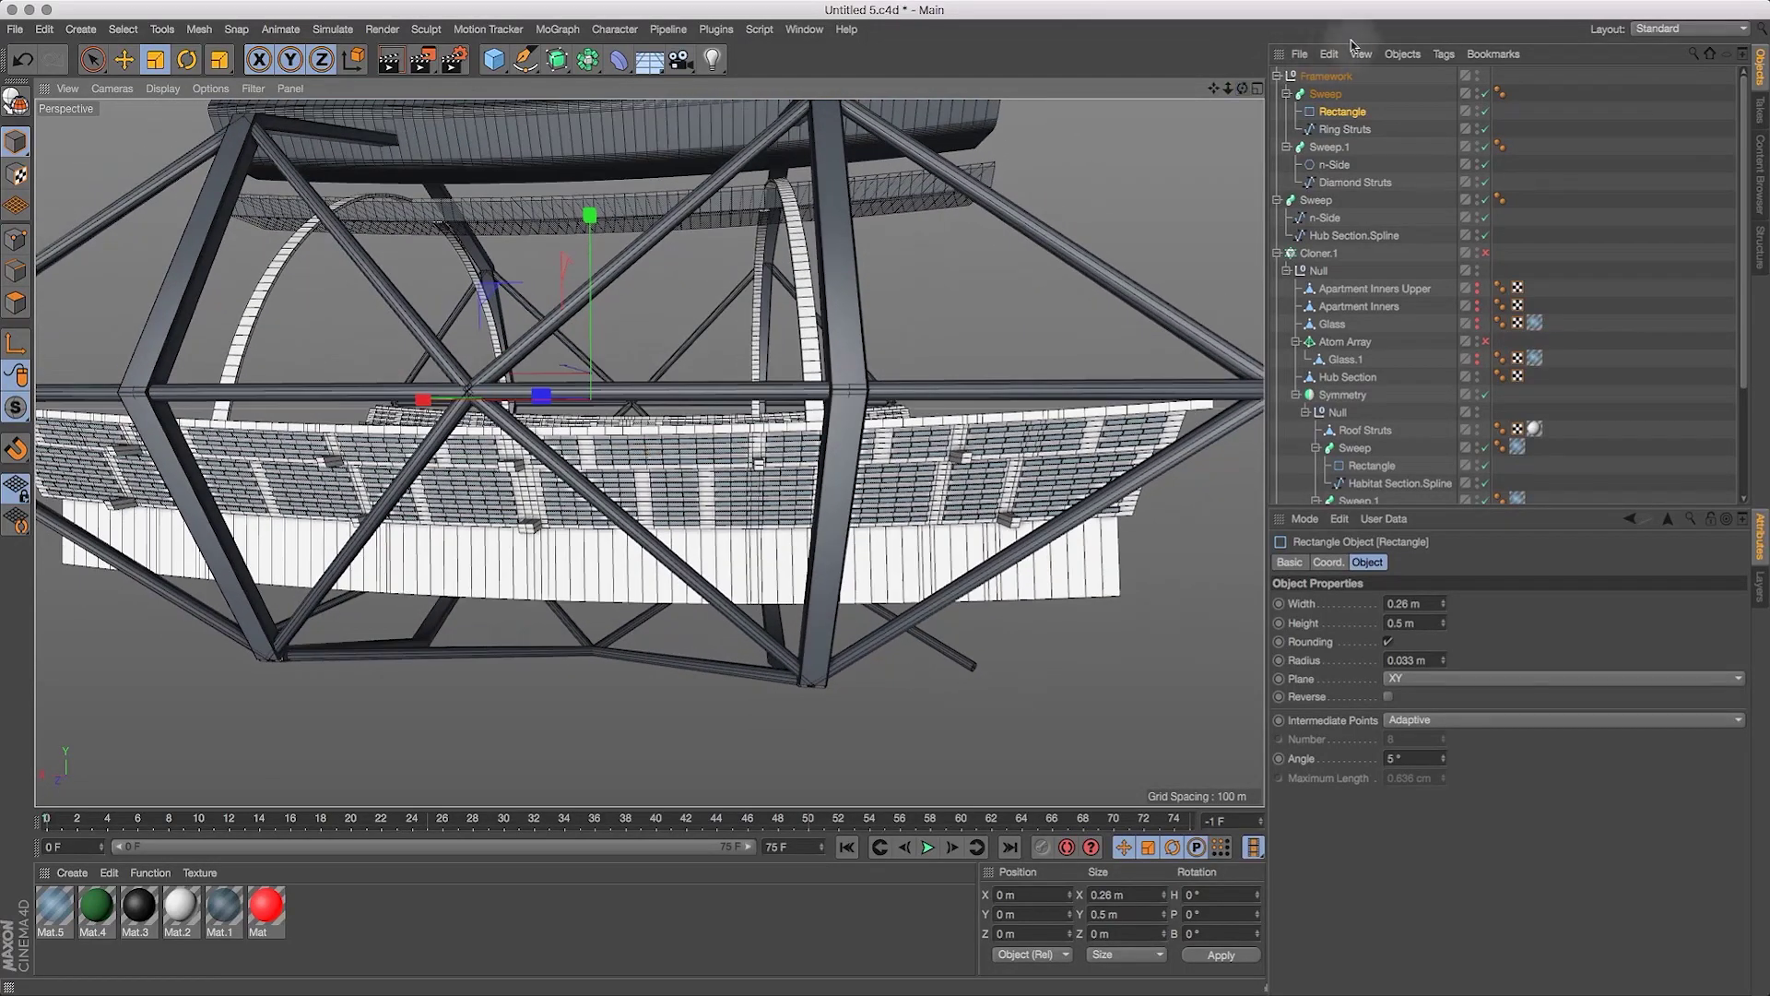
{"action": "left_click", "coordinate": [1256, 87]}
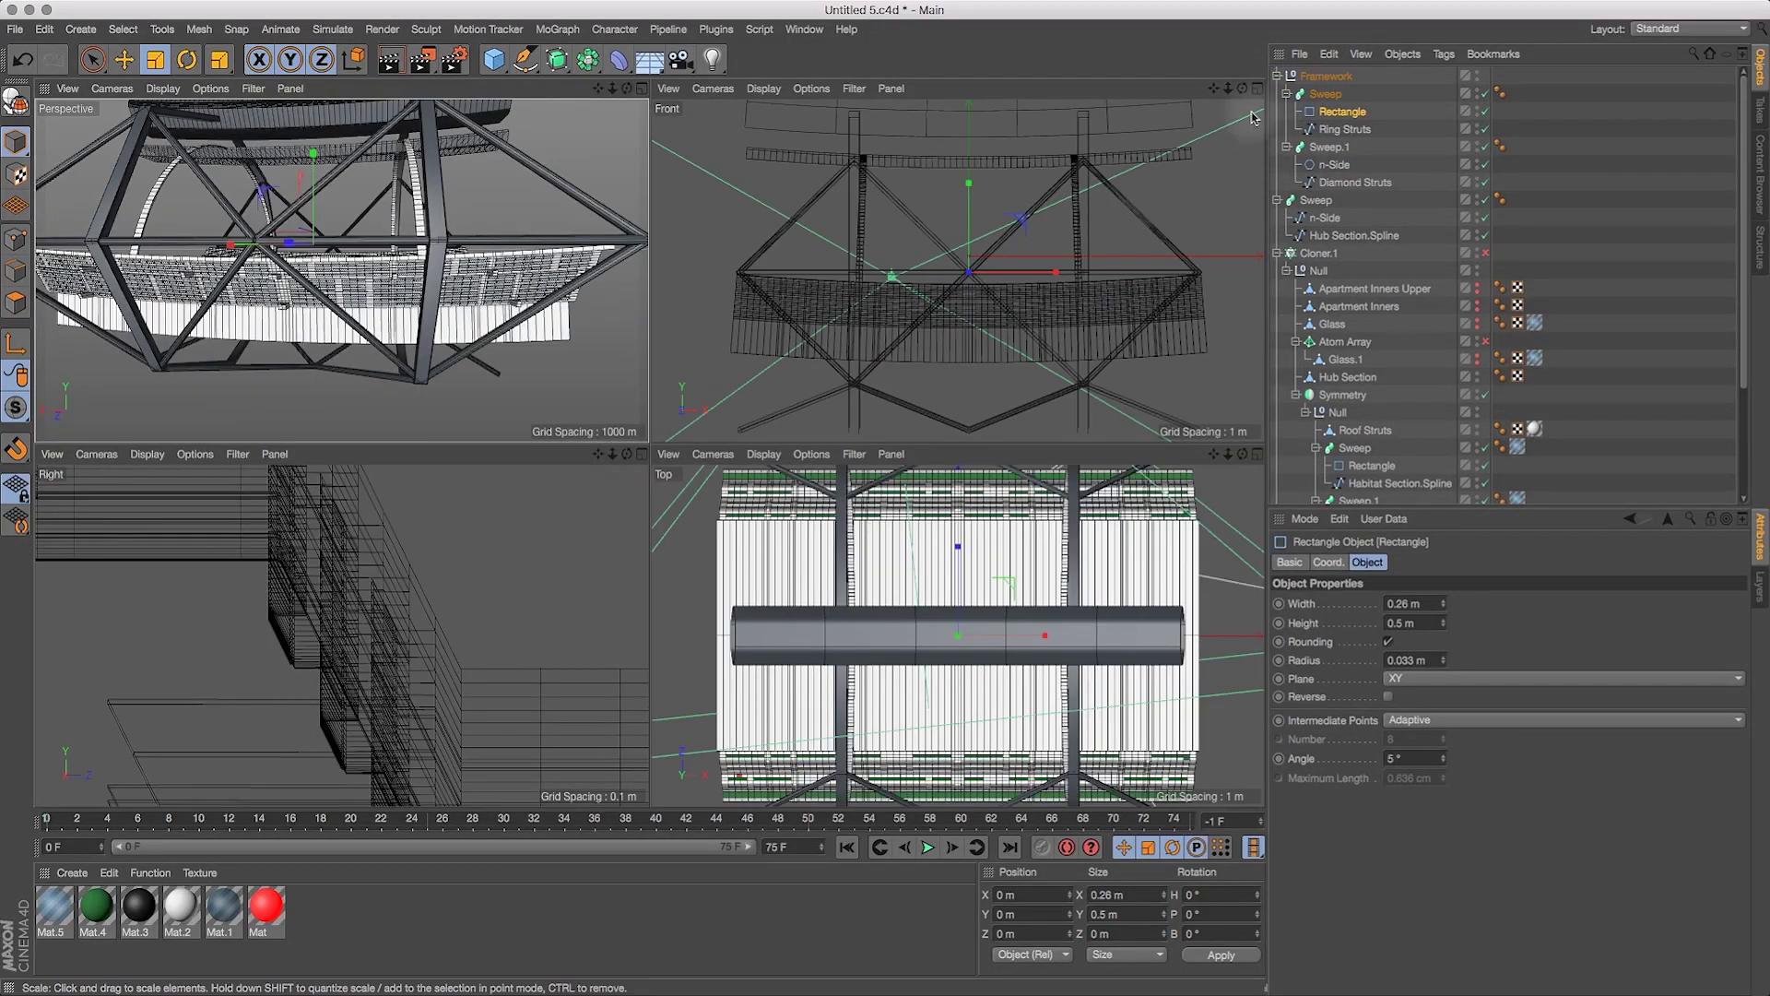
{"action": "left_click", "coordinate": [1256, 87]}
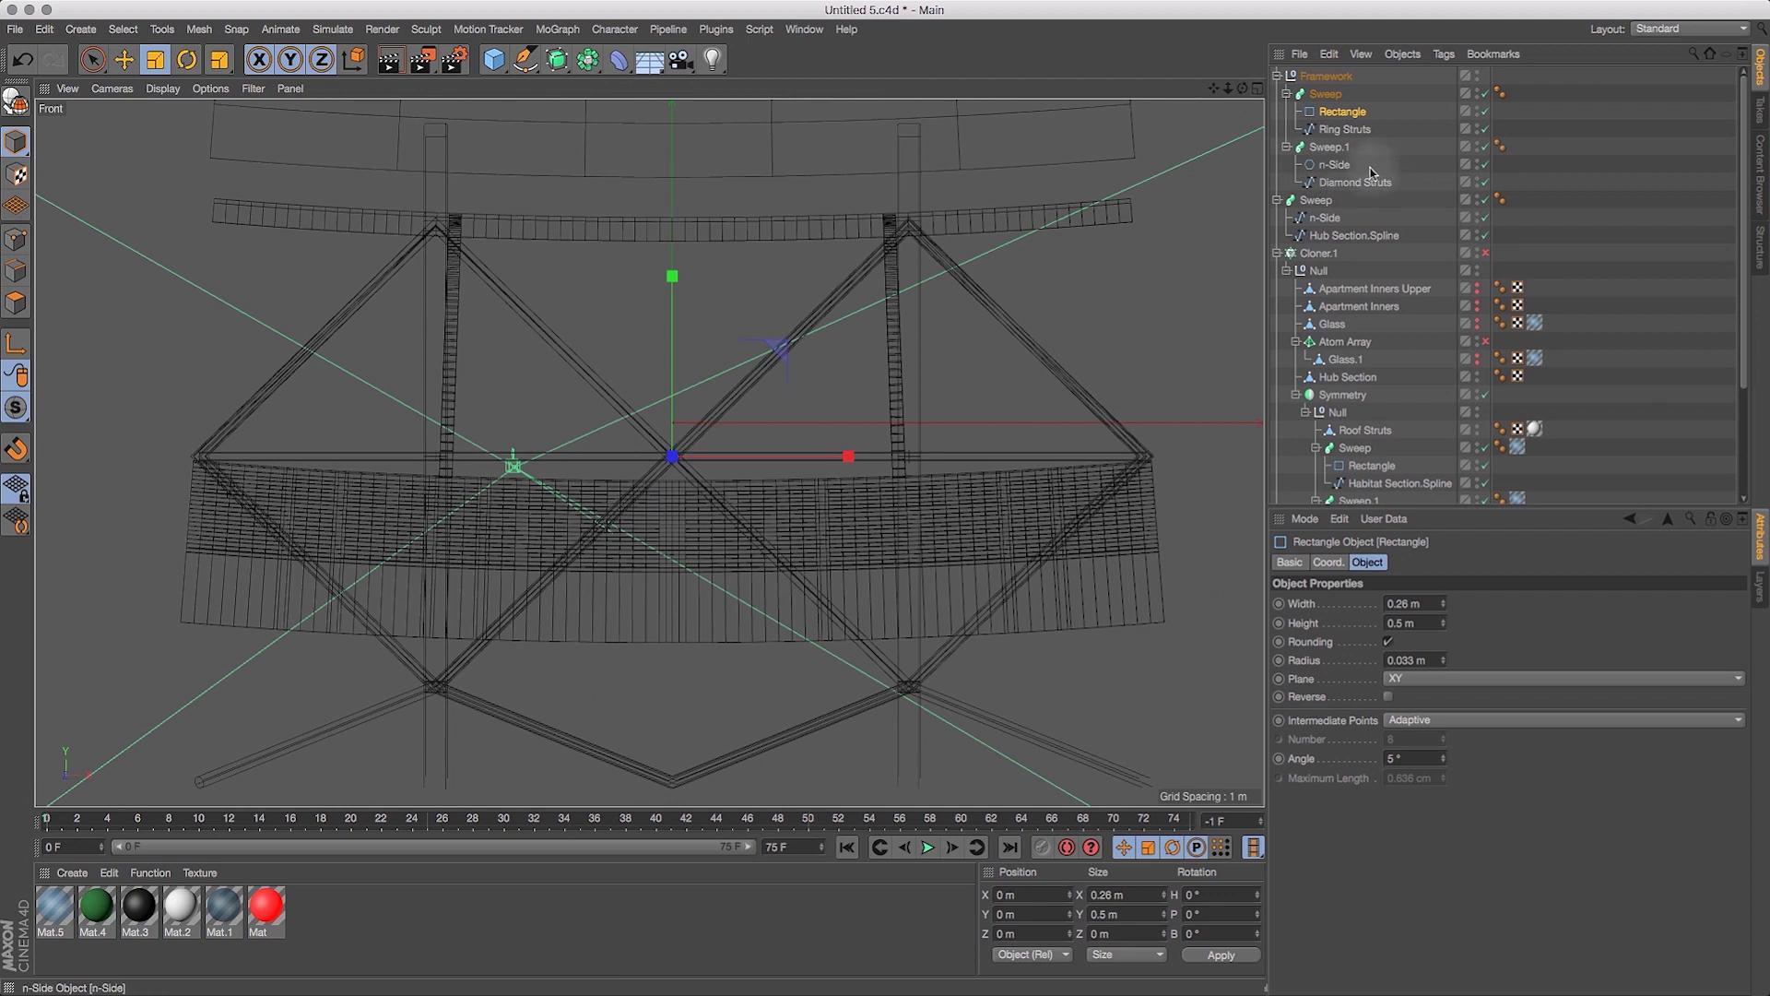
{"action": "left_click", "coordinate": [9, 240]}
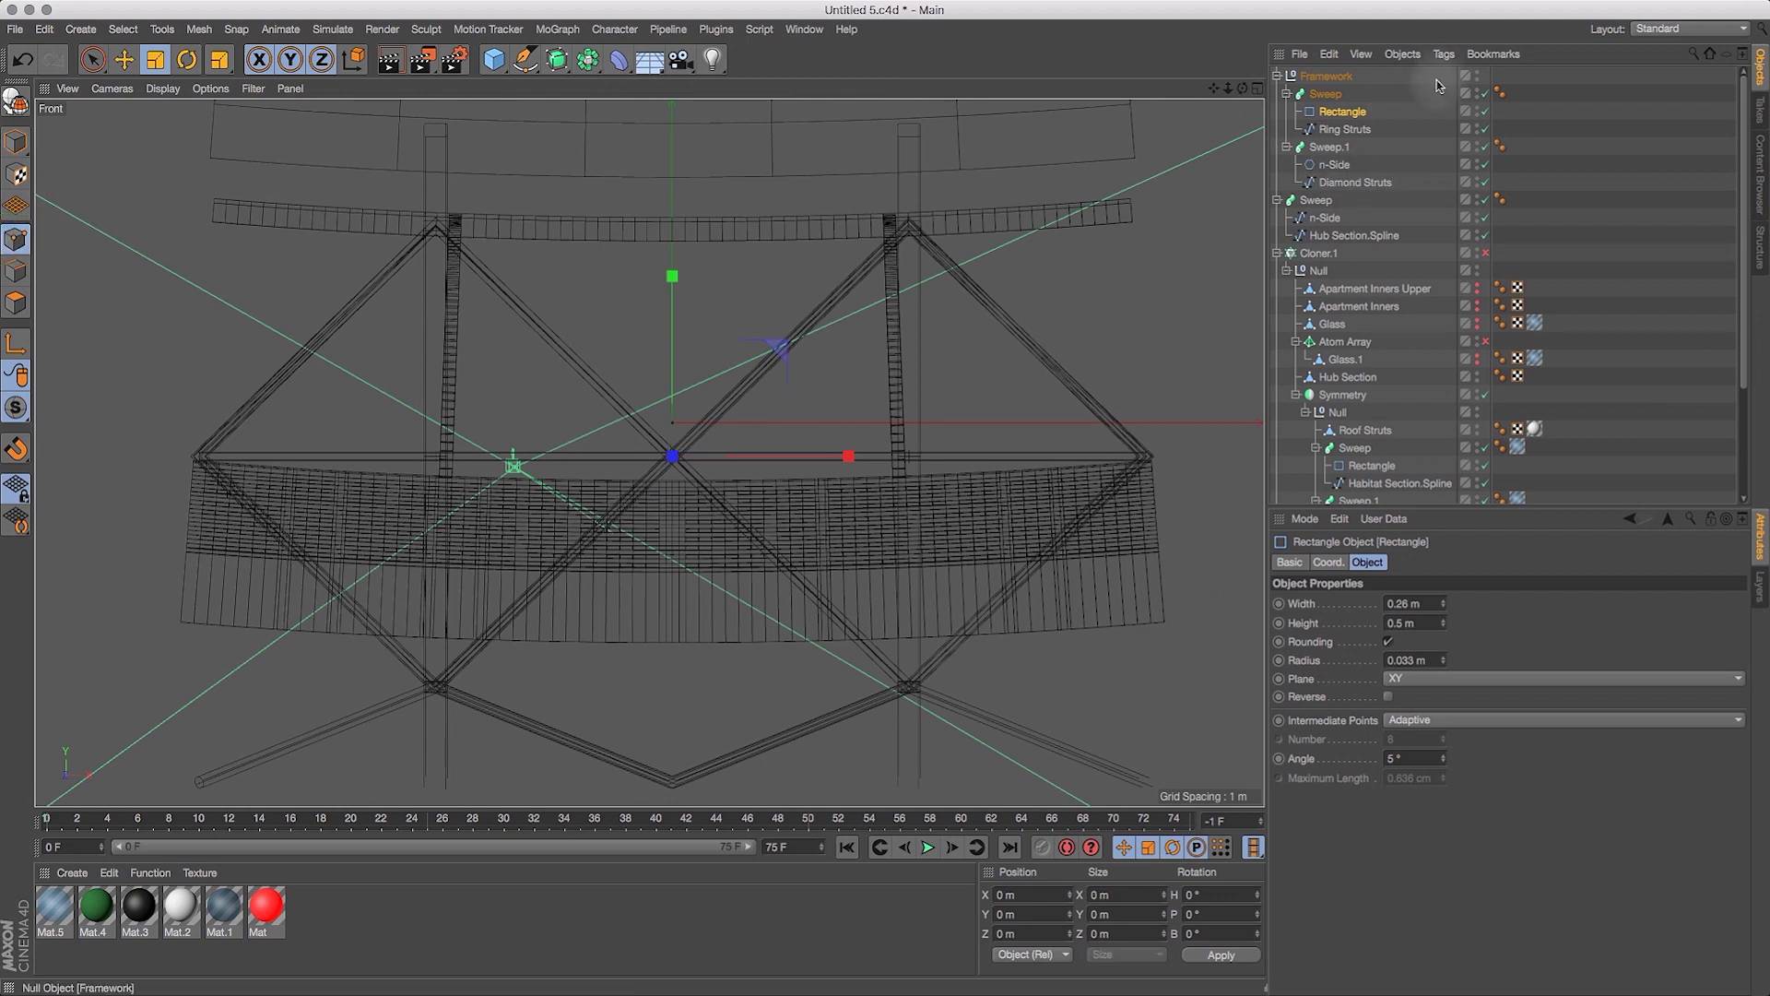
{"action": "left_click", "coordinate": [1486, 93]}
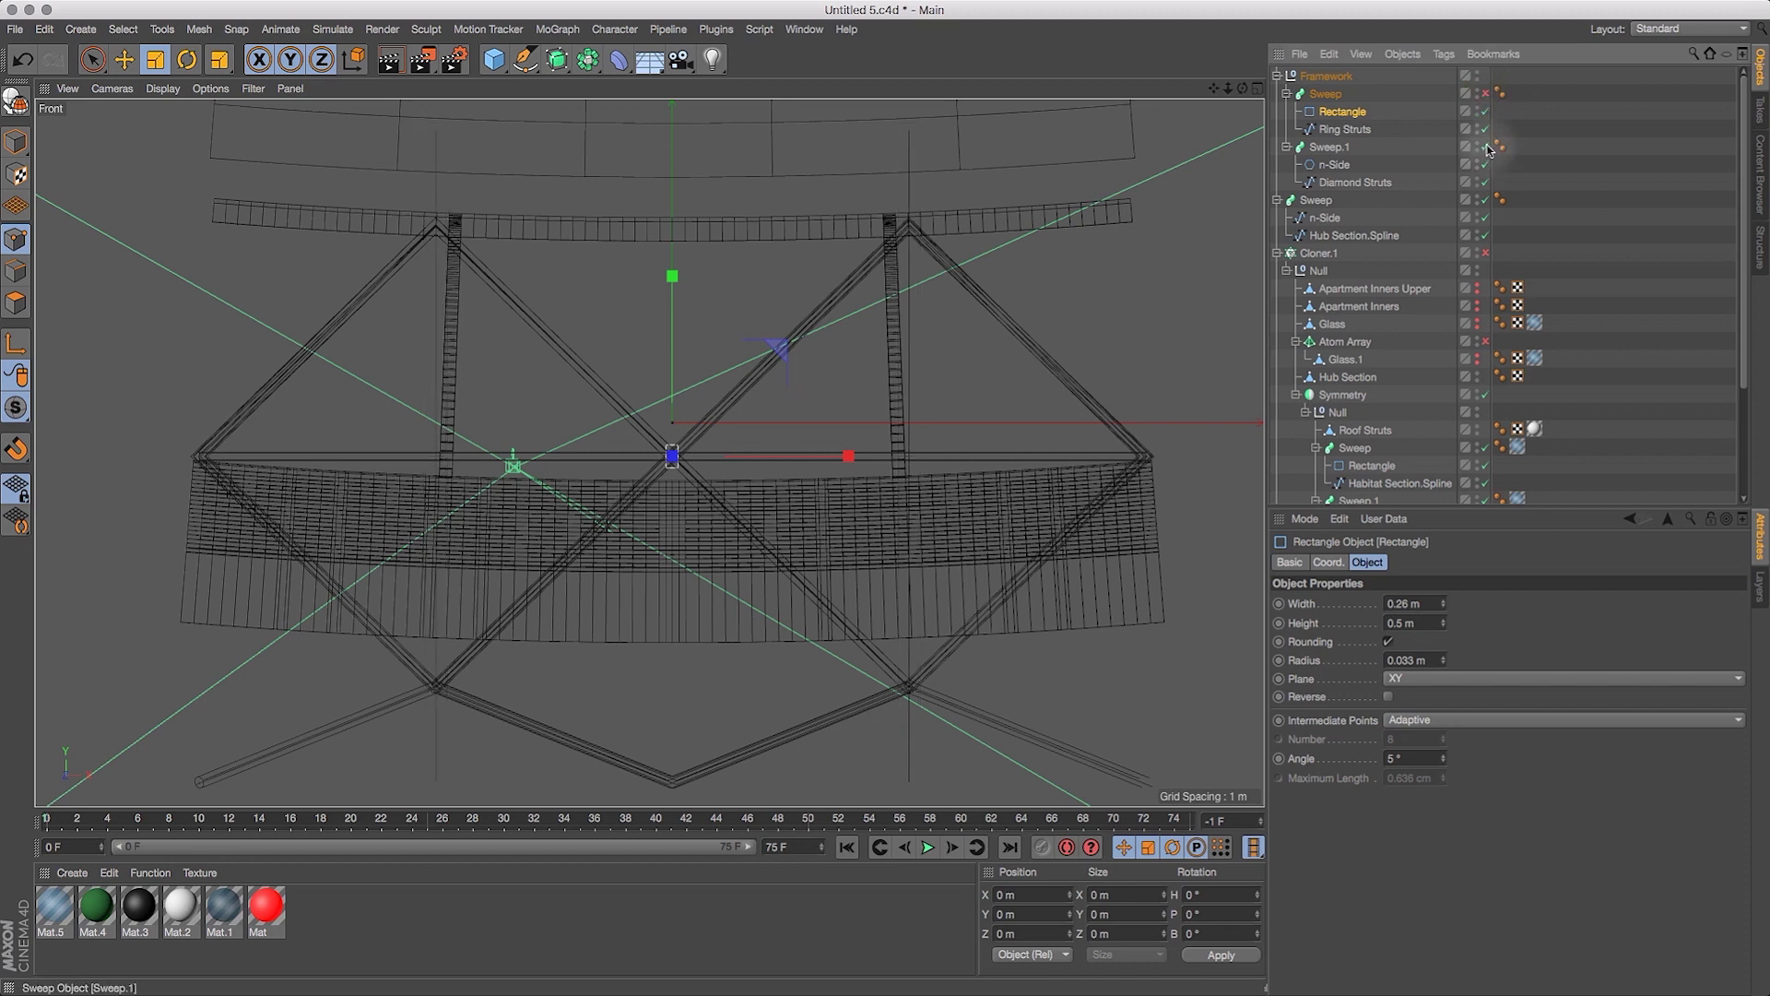
{"action": "left_click", "coordinate": [1485, 147]}
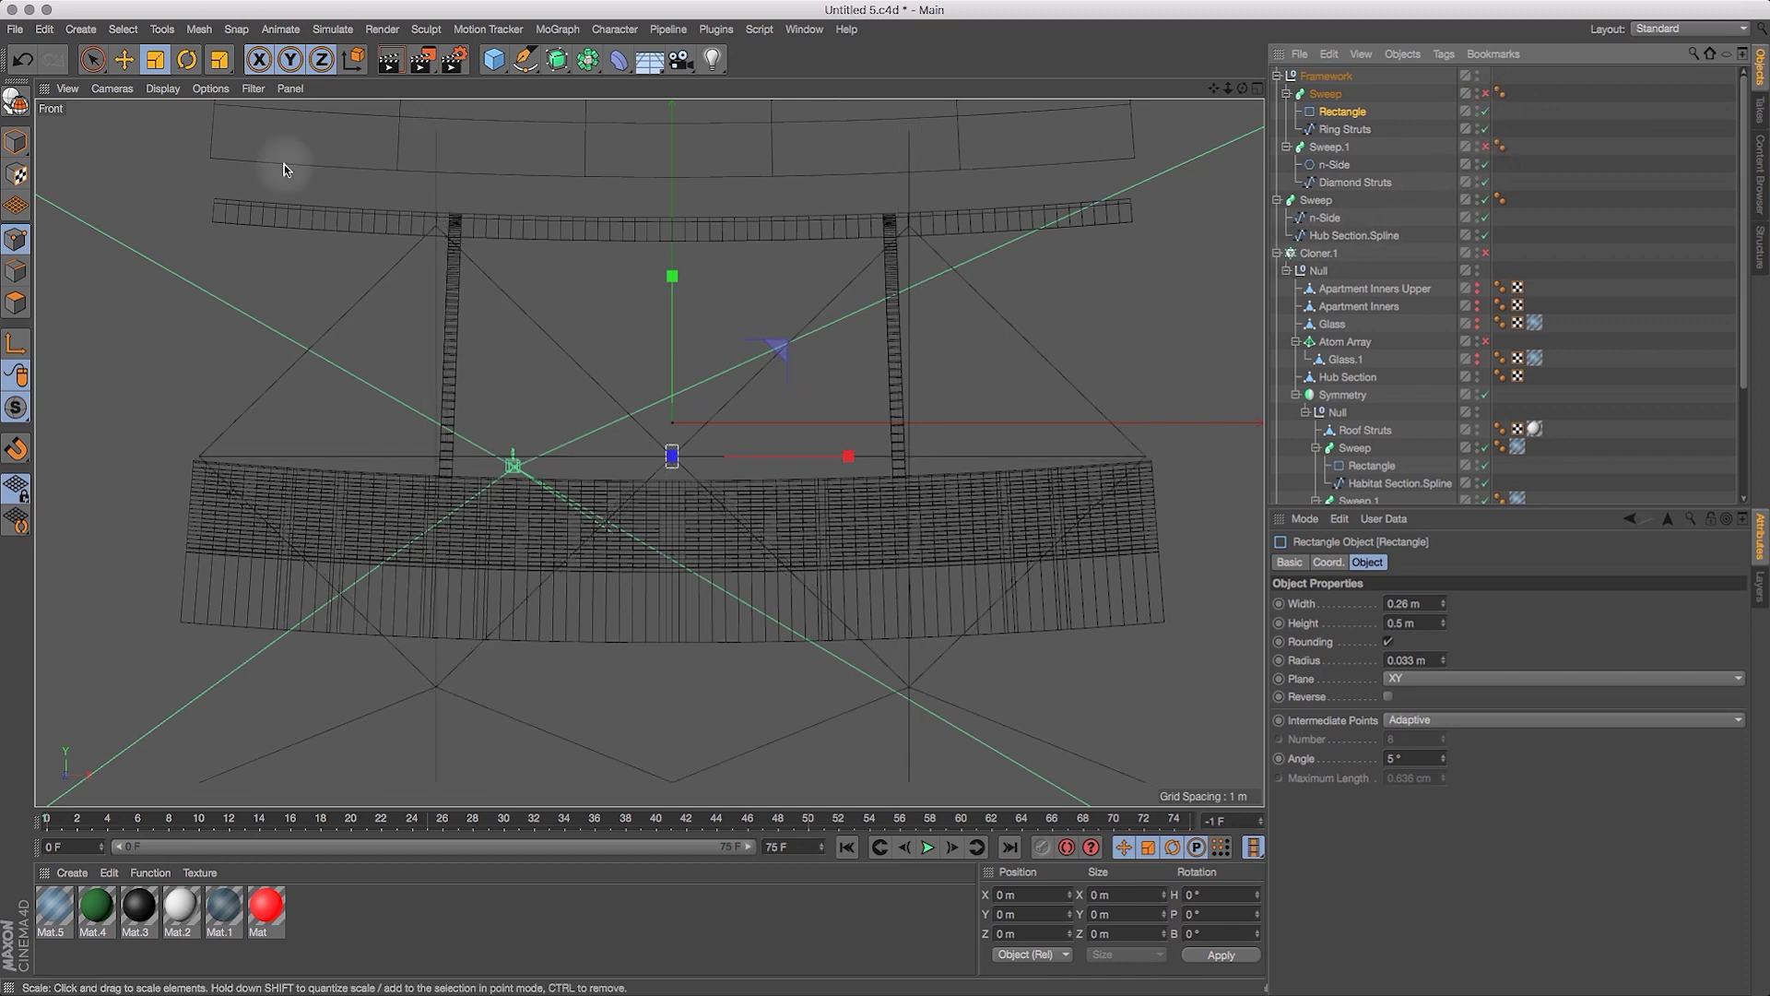
Activate the Rectangle Selection tool and frame the bare strut splines in the Front view for point selection.
{"action": "left_click", "coordinate": [93, 59]}
{"action": "left_click", "coordinate": [189, 114]}
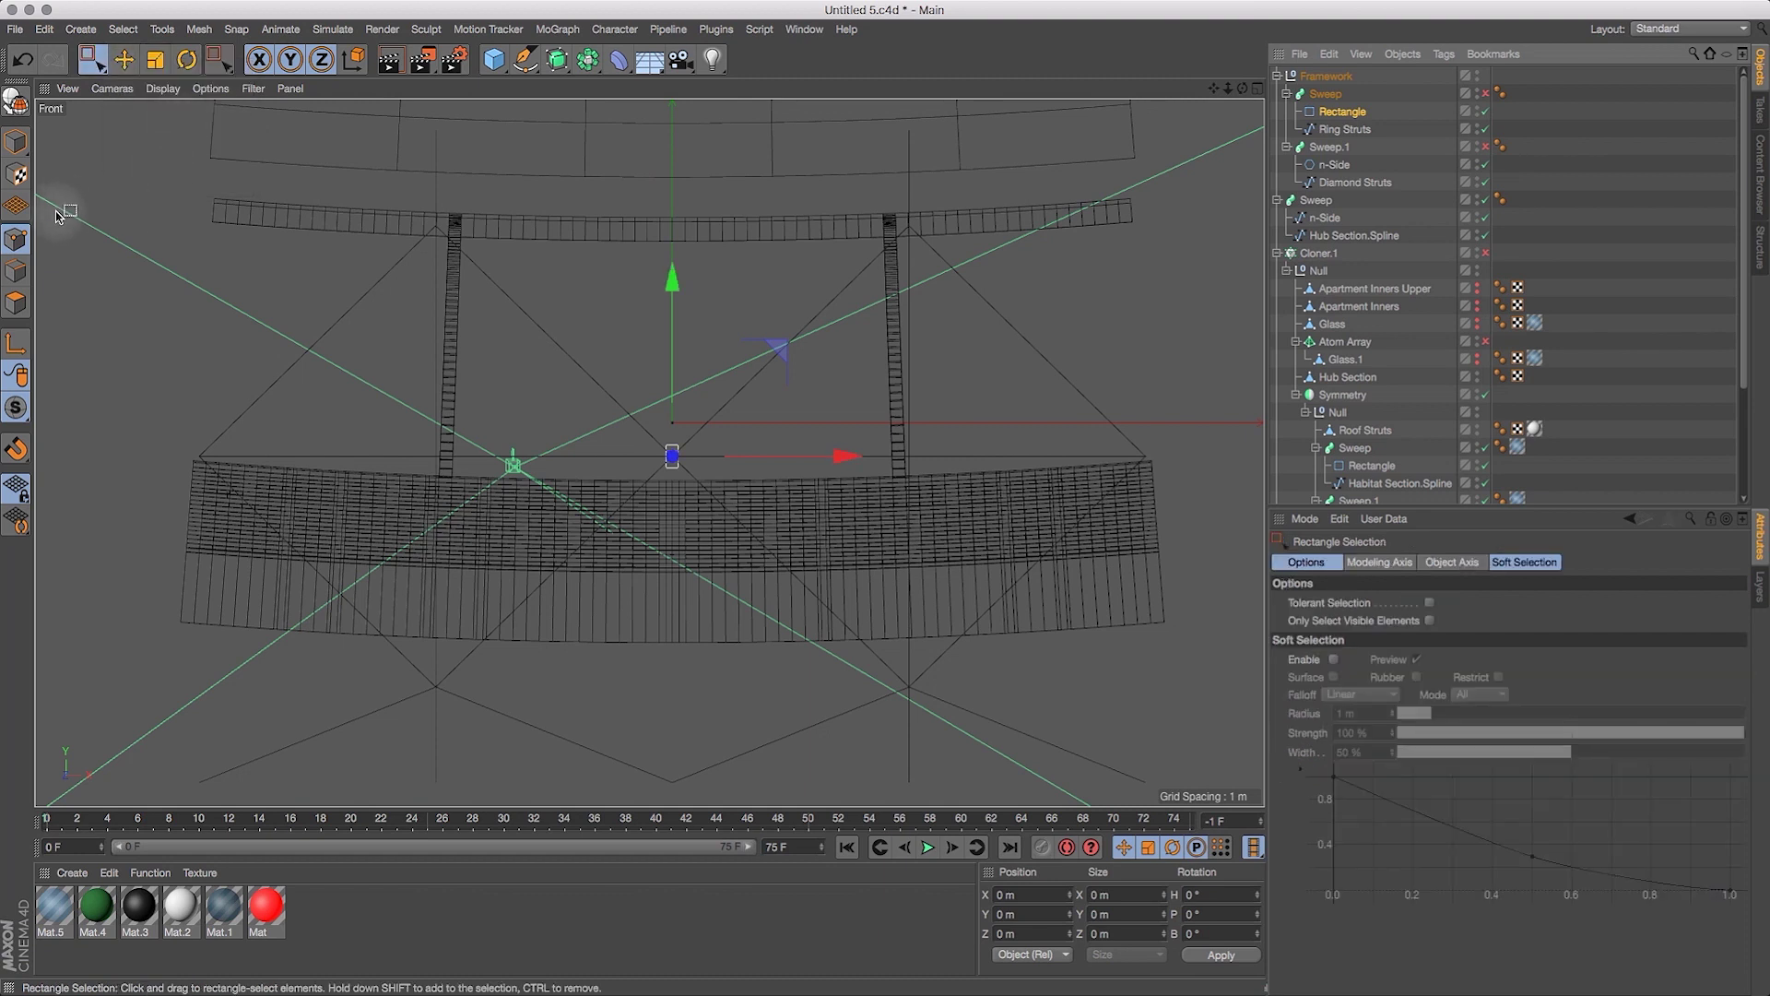
{"action": "mouse_move", "coordinate": [1214, 90]}
{"action": "left_mouse_down"}
{"action": "mouse_move", "coordinate": [1227, 66]}
{"action": "mouse_move", "coordinate": [1252, 90]}
{"action": "mouse_move", "coordinate": [1223, 90]}
{"action": "left_mouse_up"}
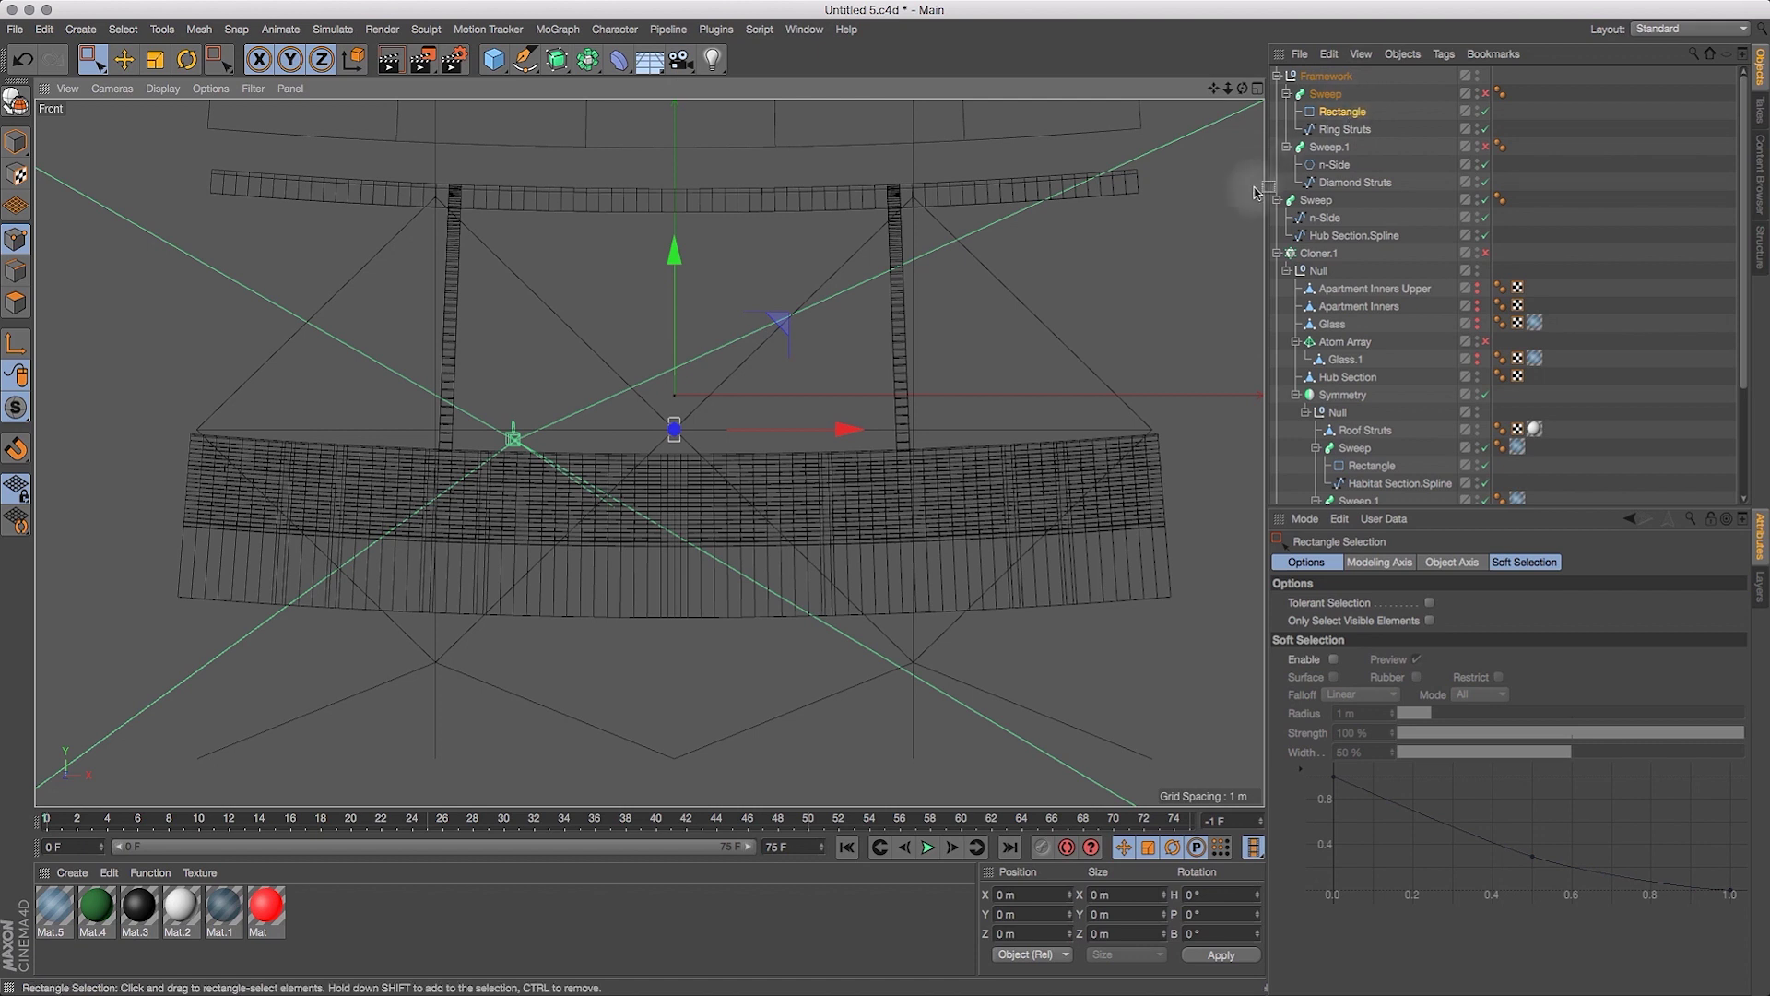
Activate the Diamond Struts spline and box-select its central crossing points at the middle of the habitat section.
{"action": "left_click", "coordinate": [1354, 132]}
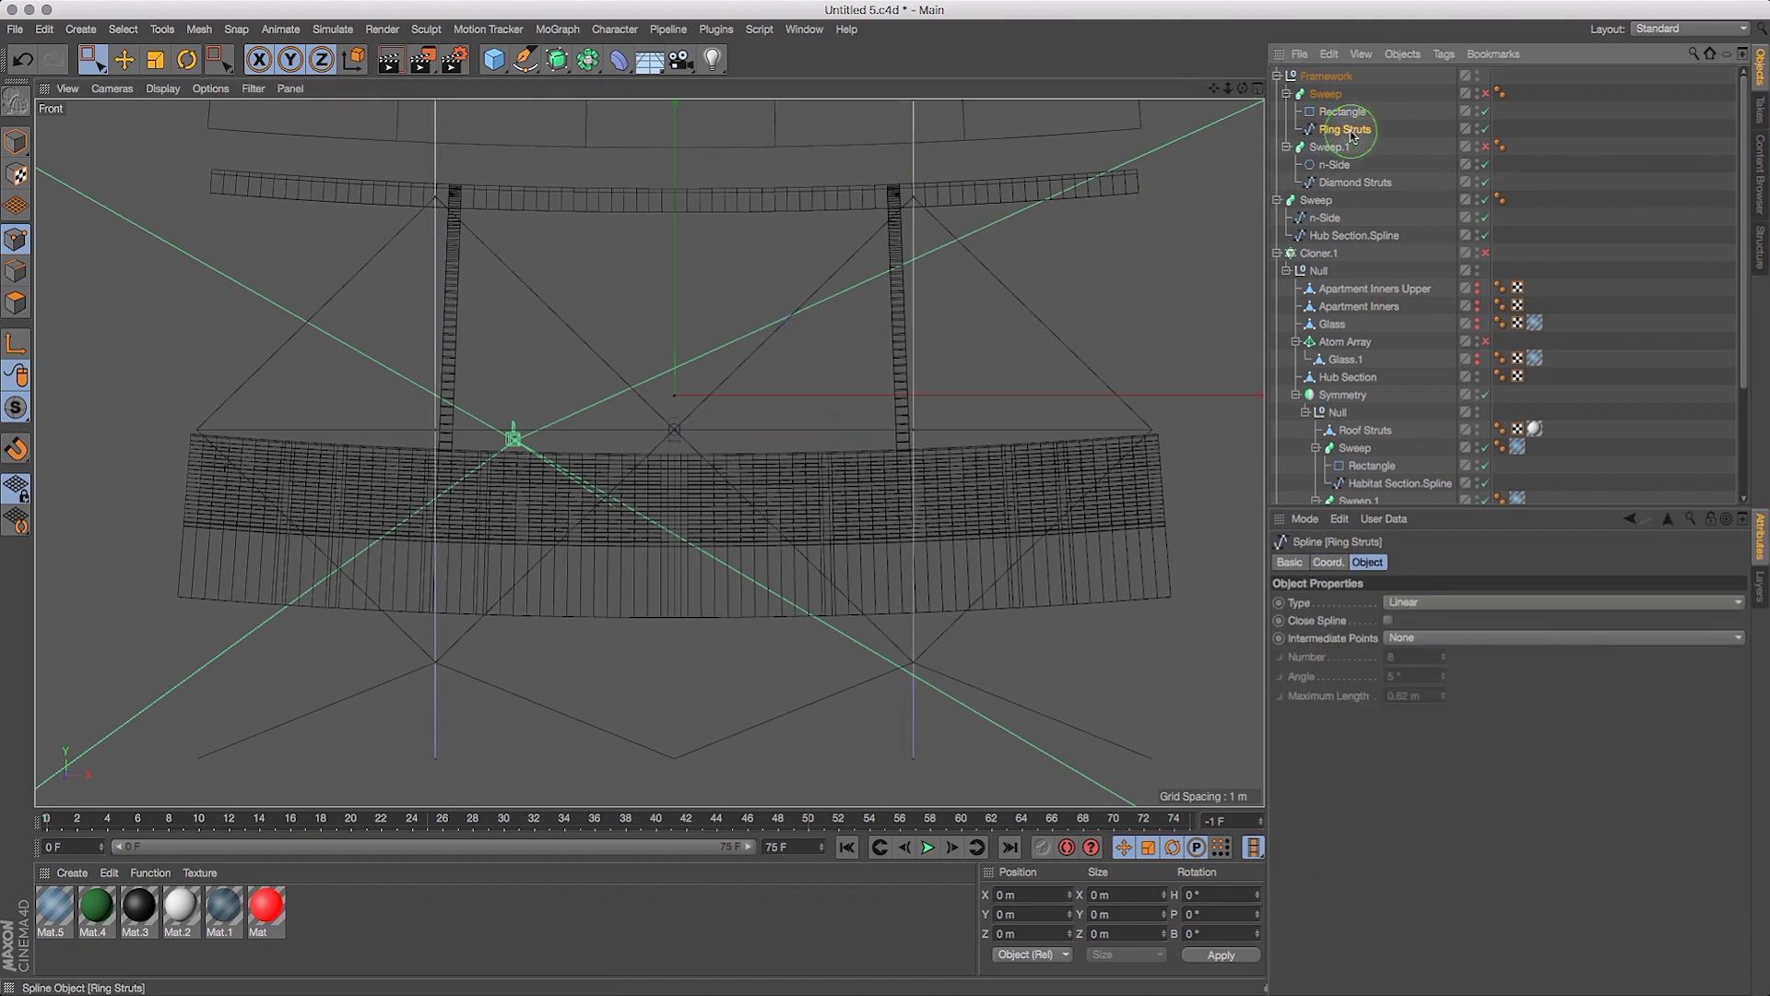
{"action": "left_click", "coordinate": [1351, 184]}
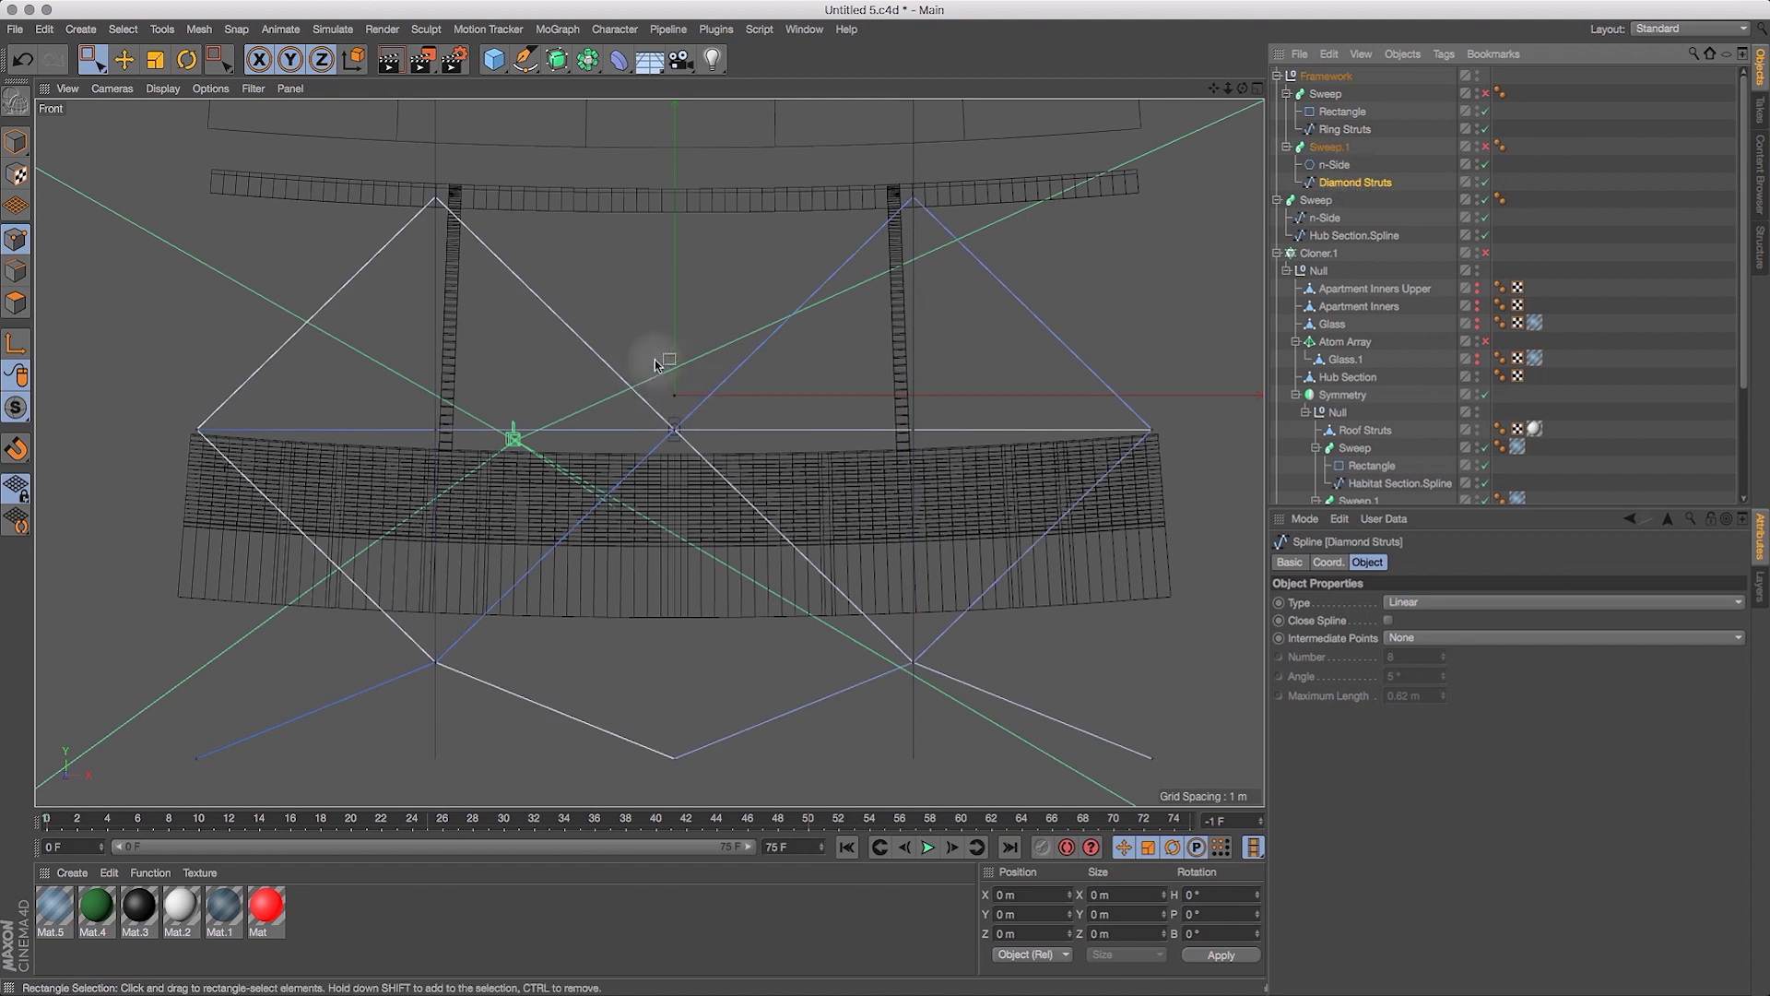
{"action": "left_click", "coordinate": [96, 57]}
{"action": "left_click", "coordinate": [180, 115]}
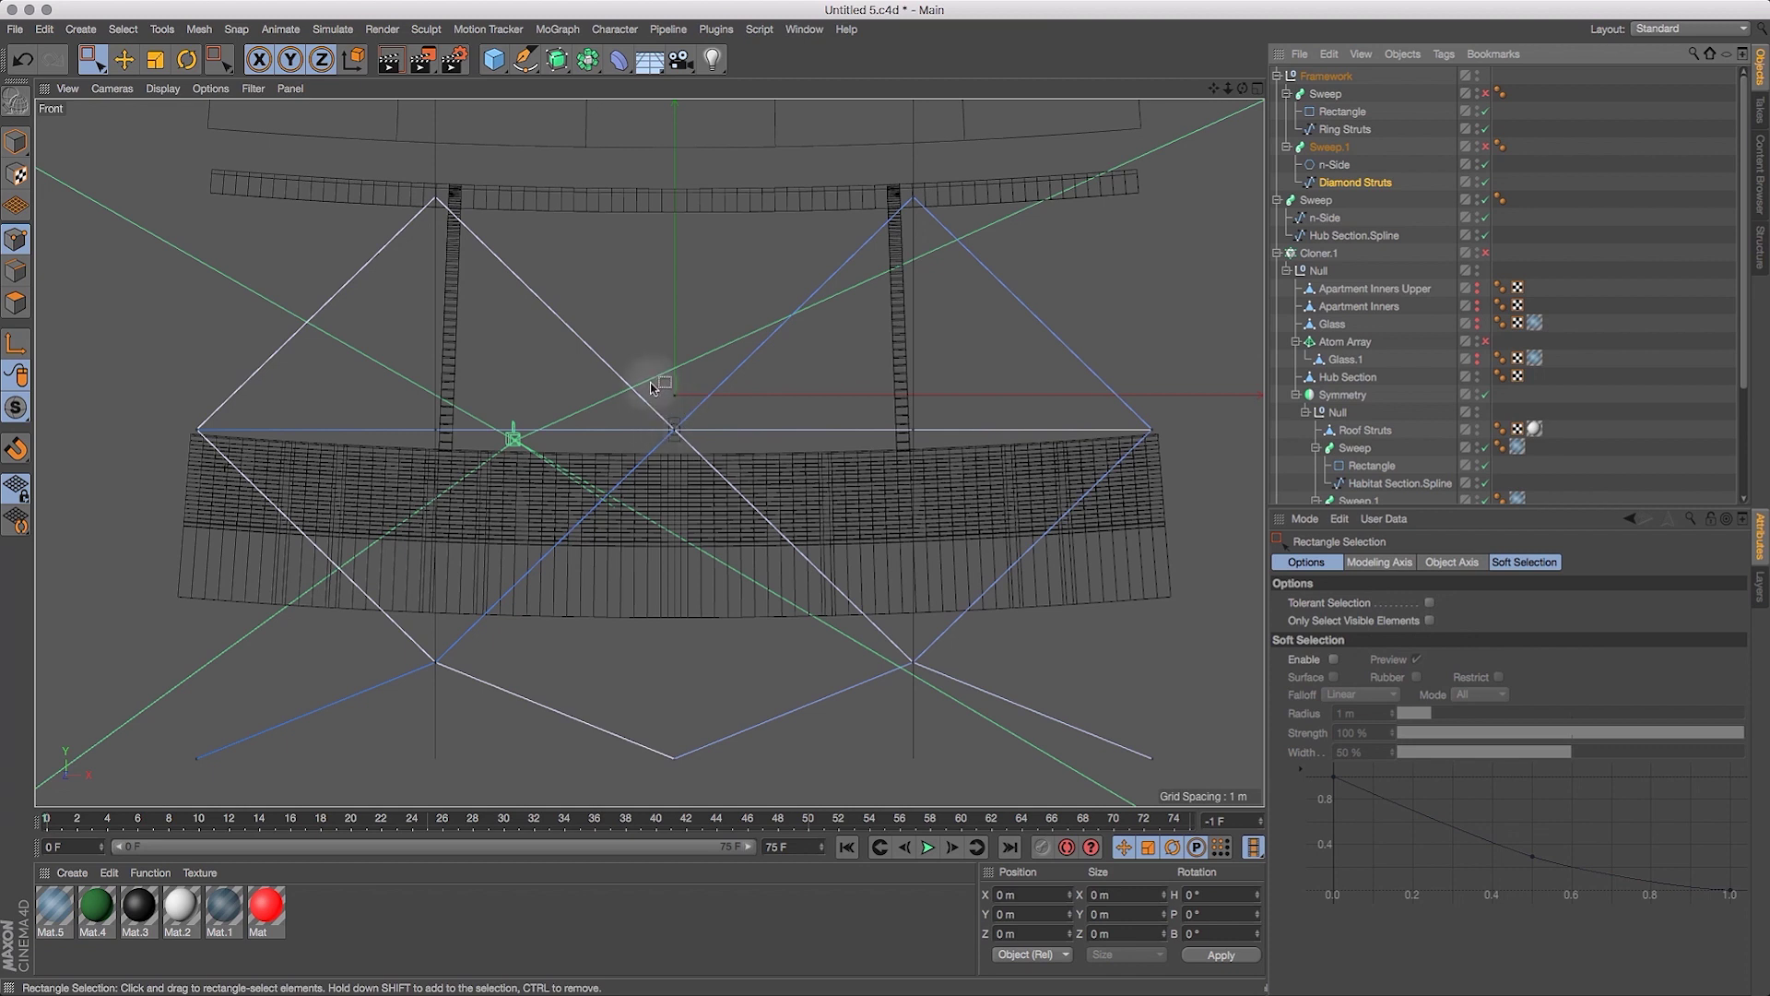
{"action": "left_click", "coordinate": [651, 414]}
{"action": "left_click_drag", "start_coordinate": [708, 446], "coordinate": [709, 448]}
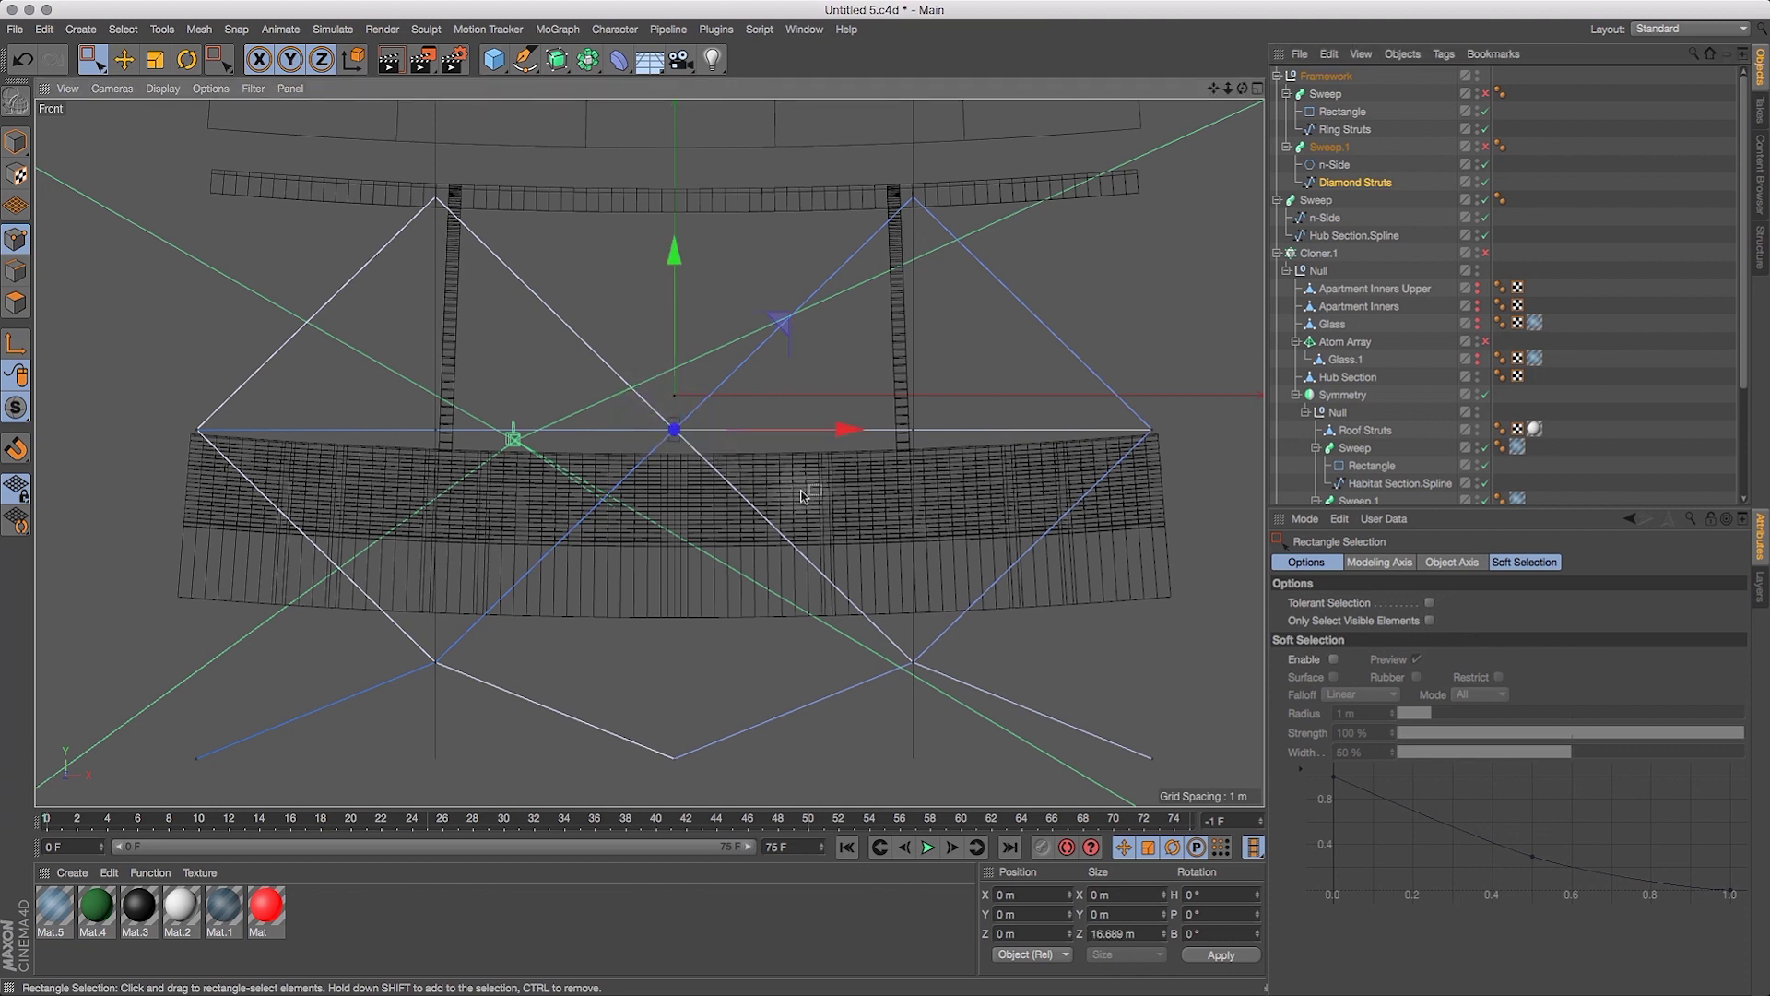
{"action": "left_click", "coordinate": [1258, 89]}
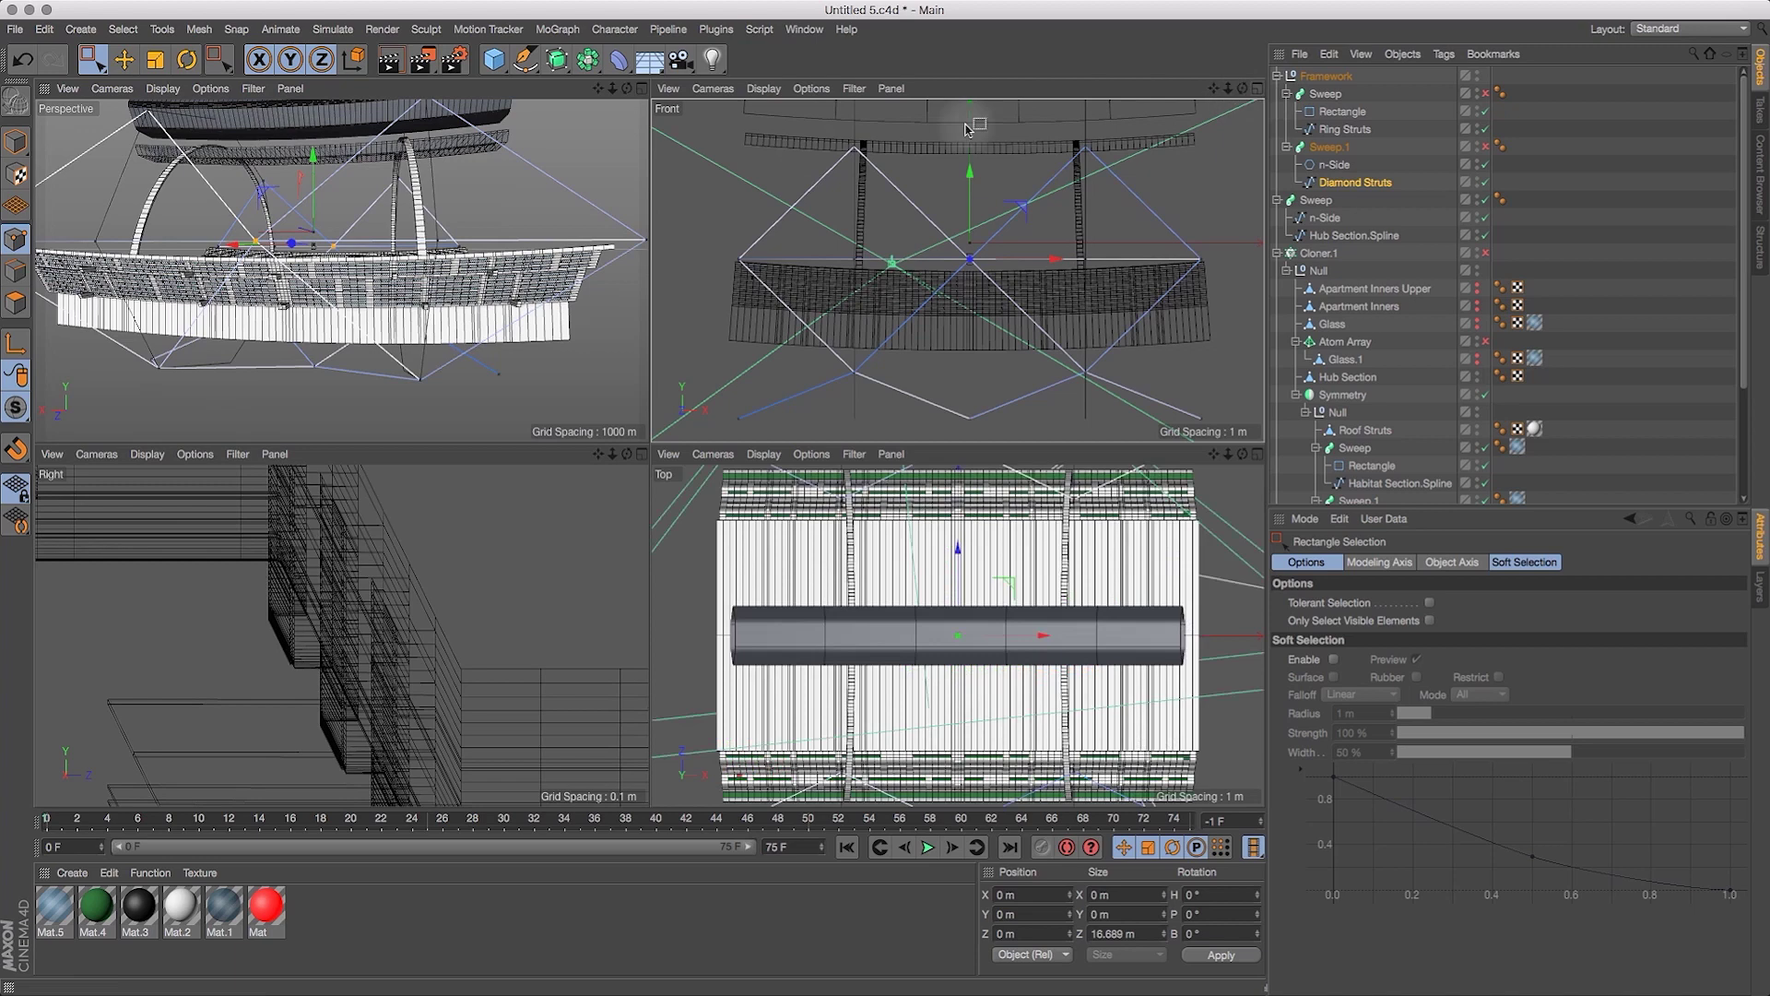
{"action": "left_click", "coordinate": [641, 89]}
{"action": "left_click_drag", "start_coordinate": [1244, 92], "coordinate": [1309, 129]}
{"action": "left_click_drag", "start_coordinate": [410, 141], "coordinate": [410, 164]}
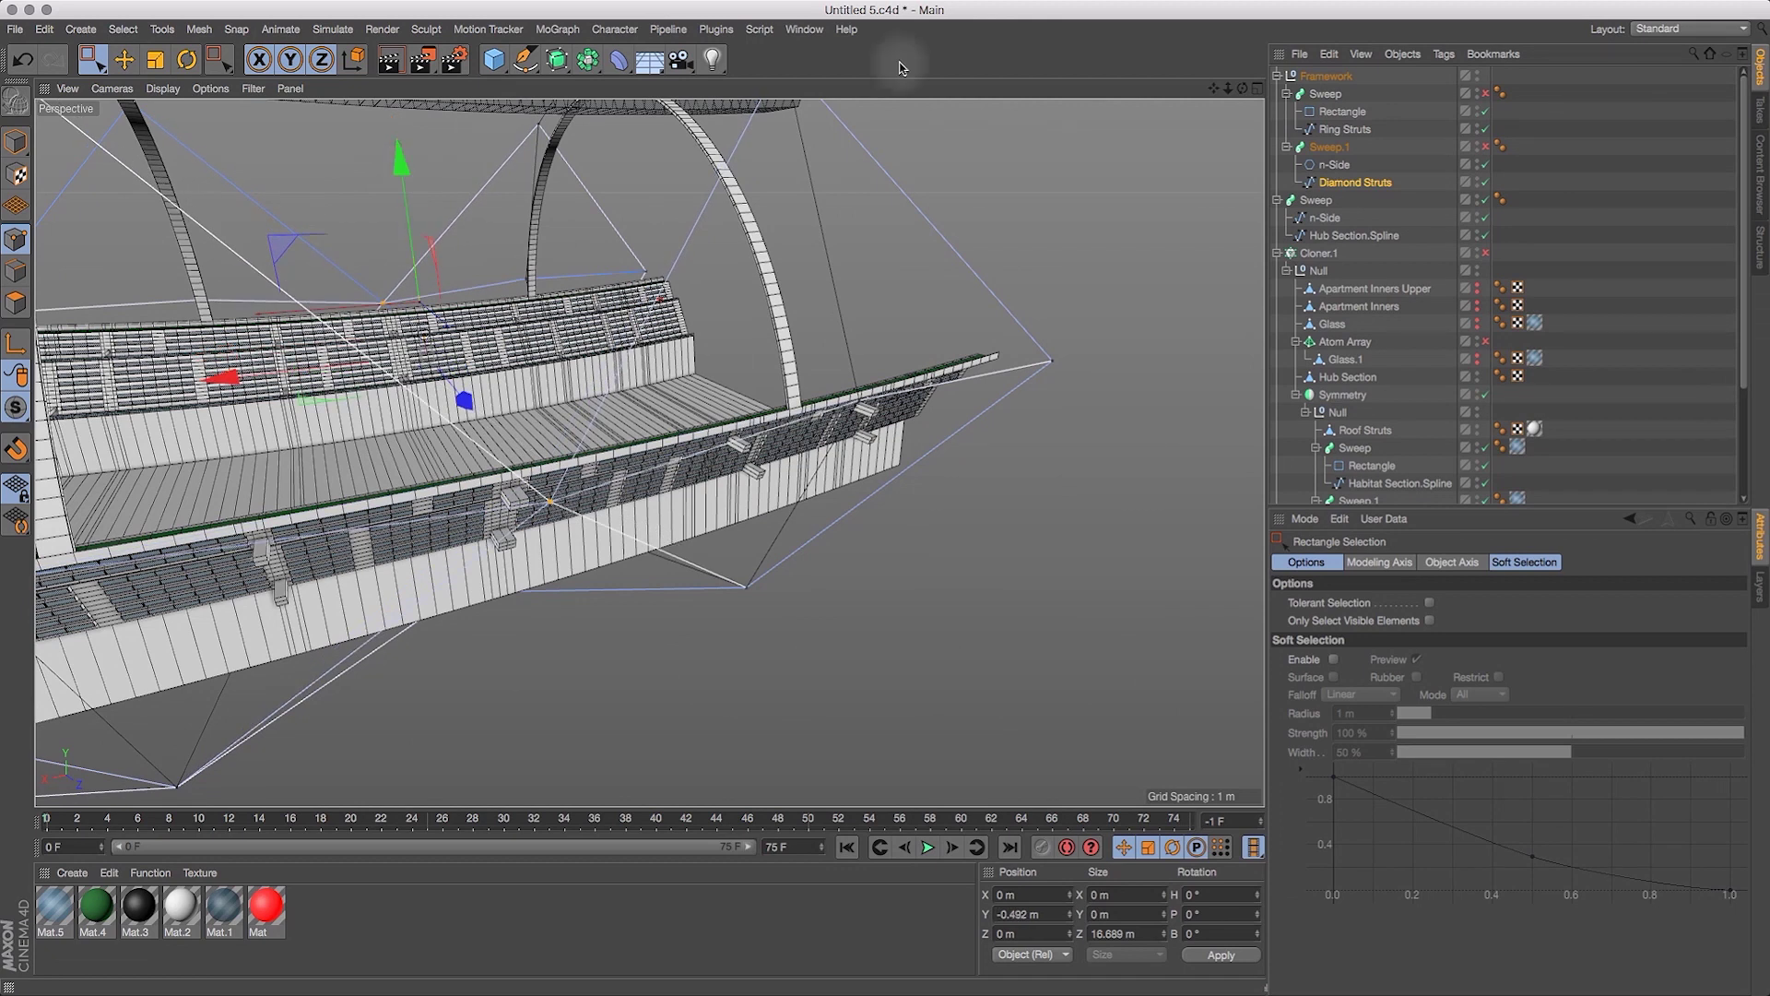
{"action": "left_click", "coordinate": [1257, 88]}
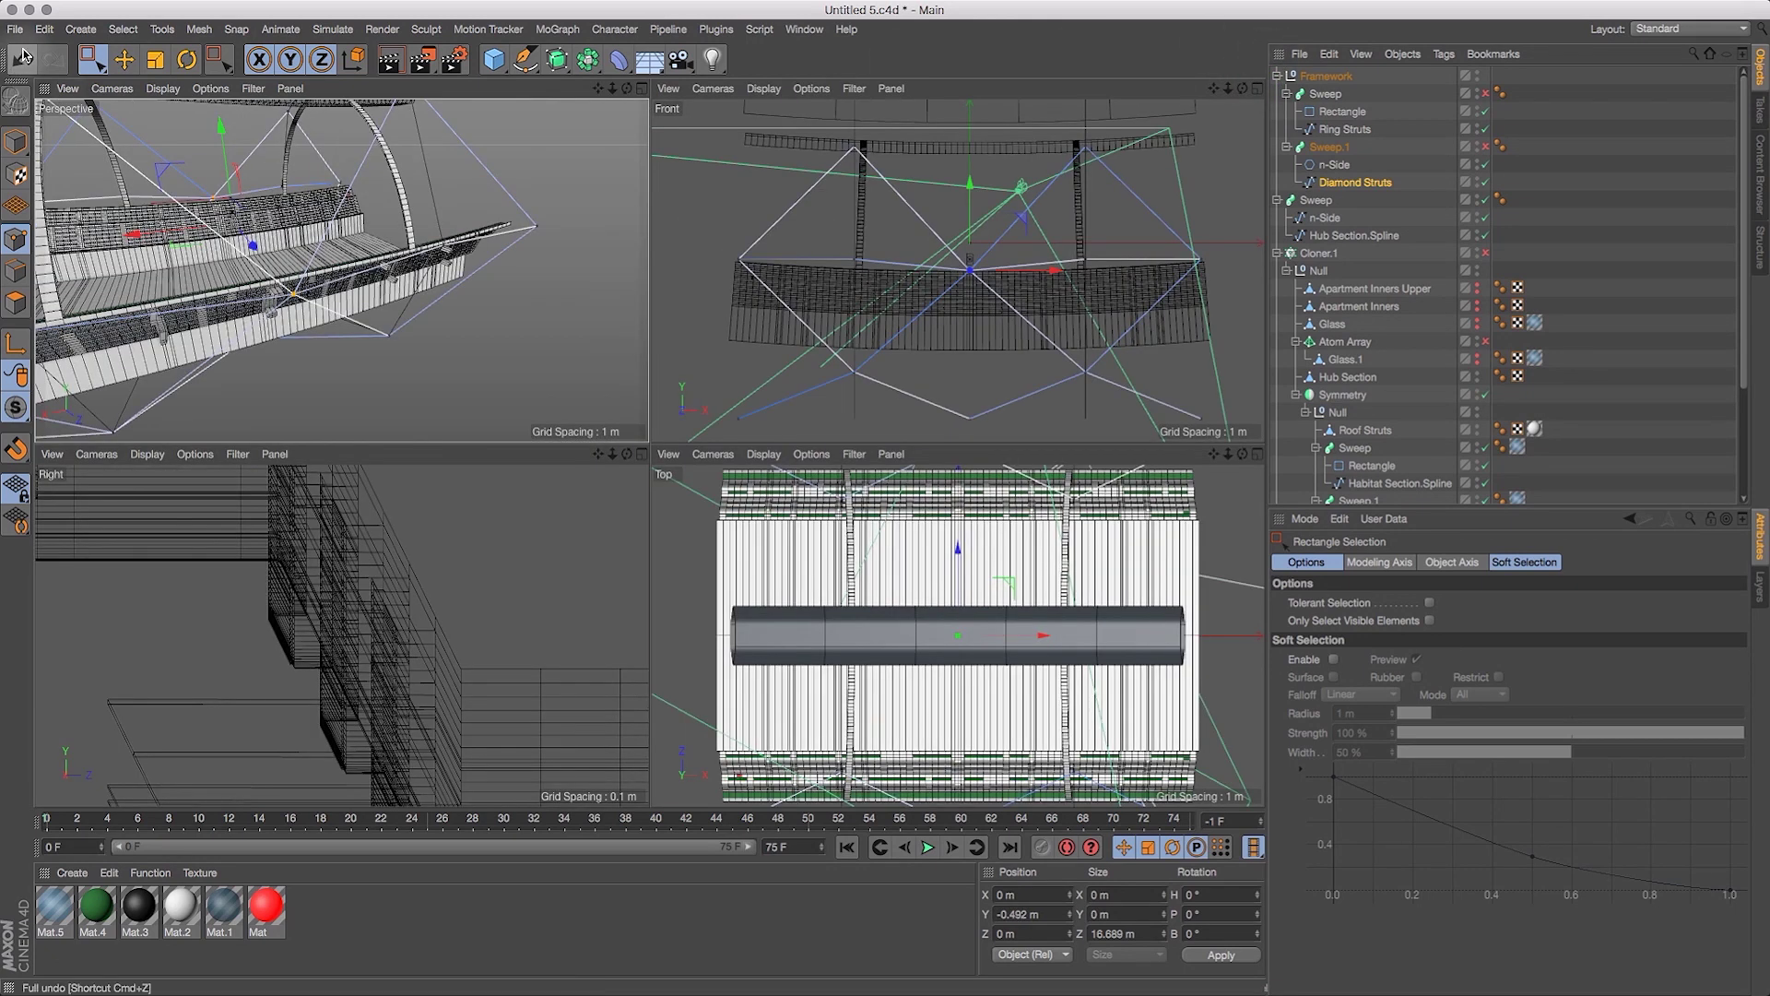
{"action": "left_click", "coordinate": [22, 58]}
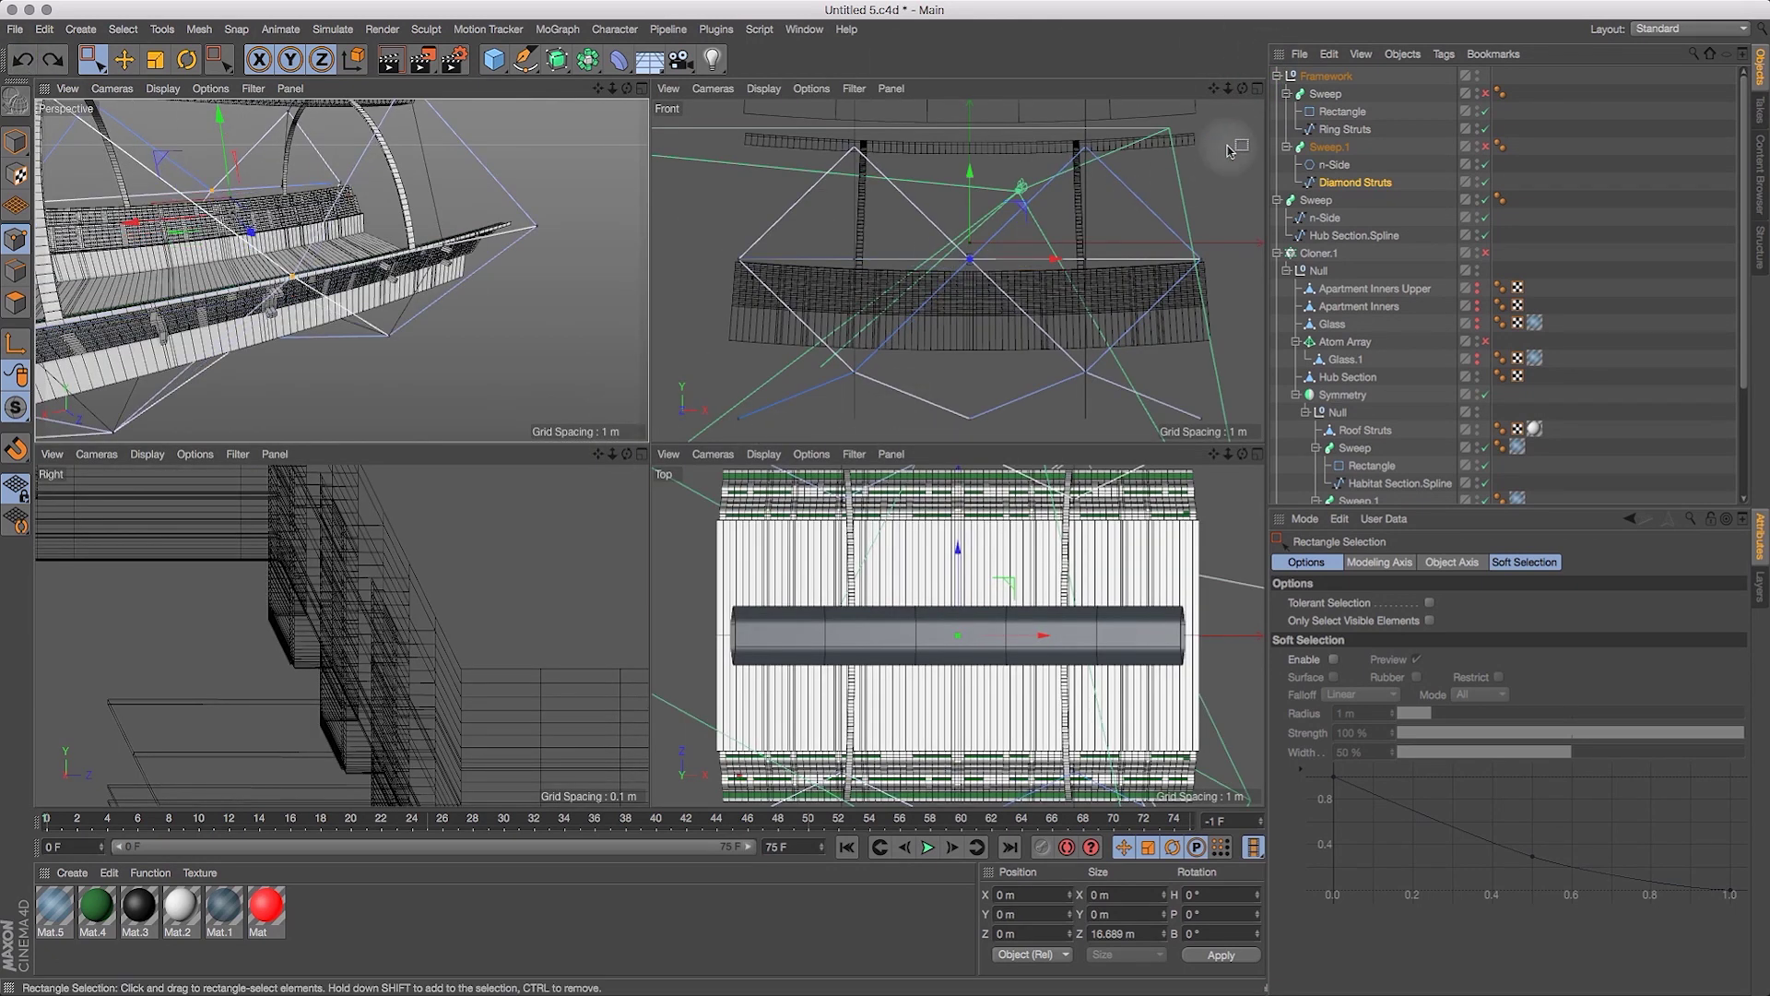
{"action": "left_click", "coordinate": [1258, 89]}
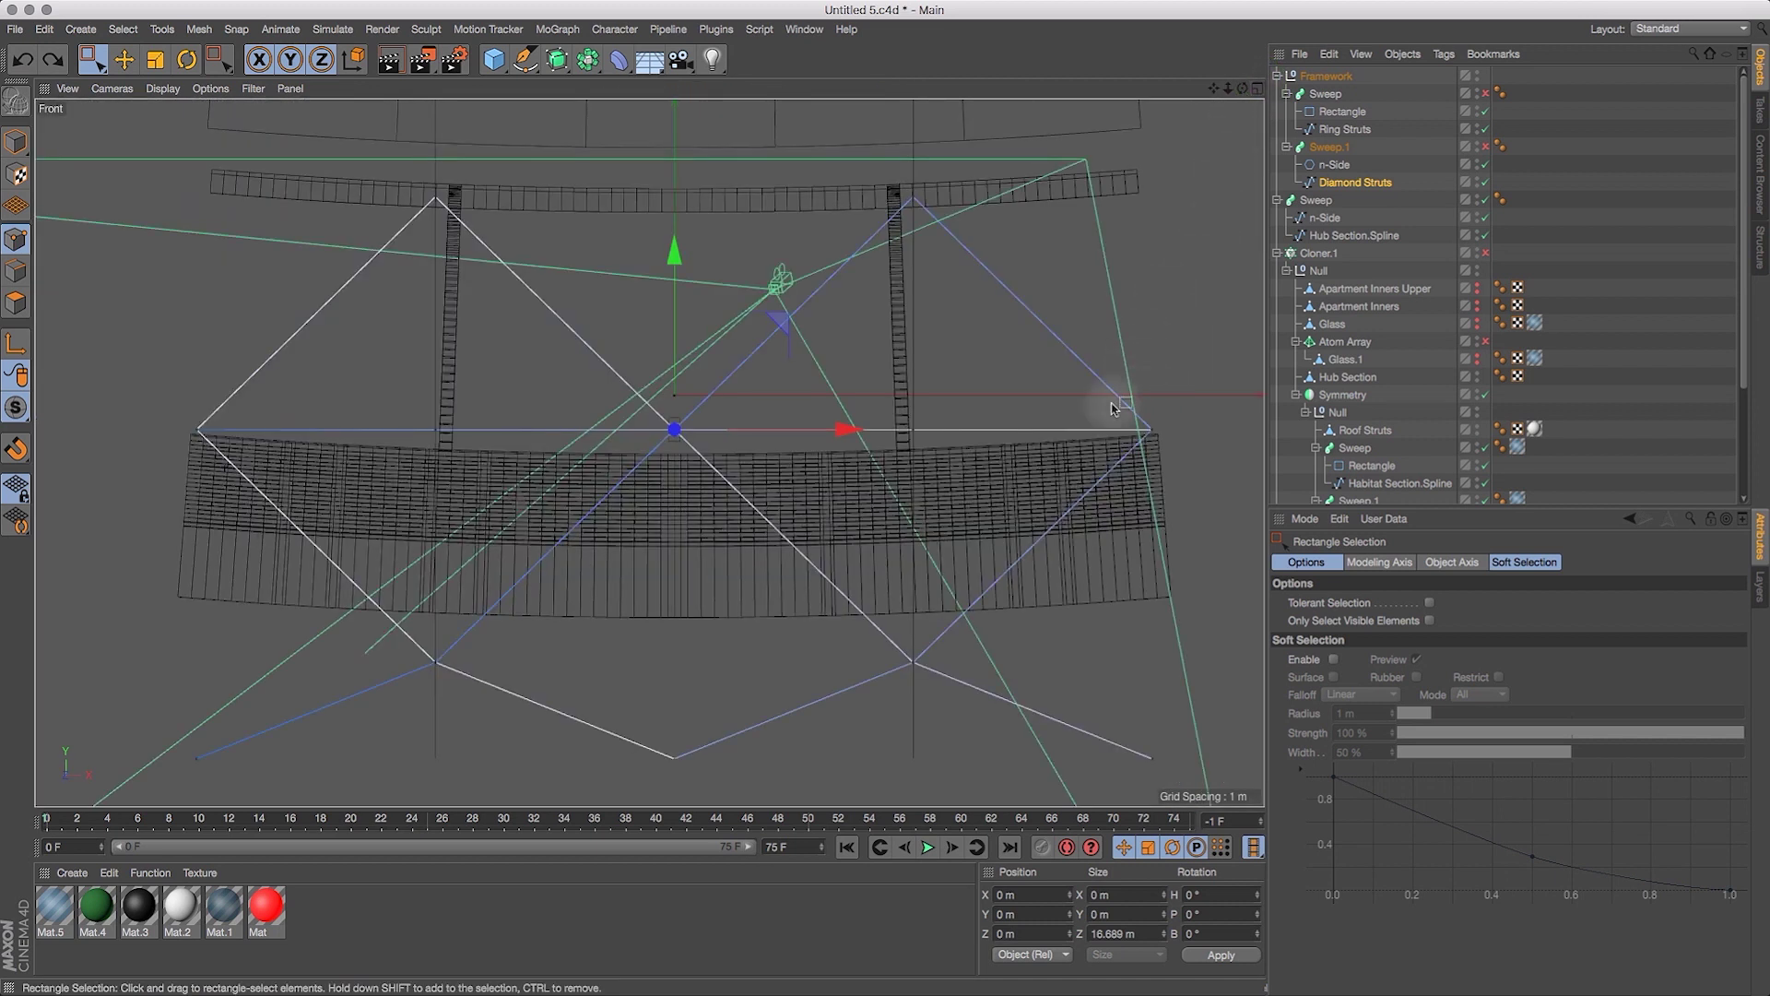
{"action": "left_click_drag", "start_coordinate": [674, 262], "coordinate": [676, 273]}
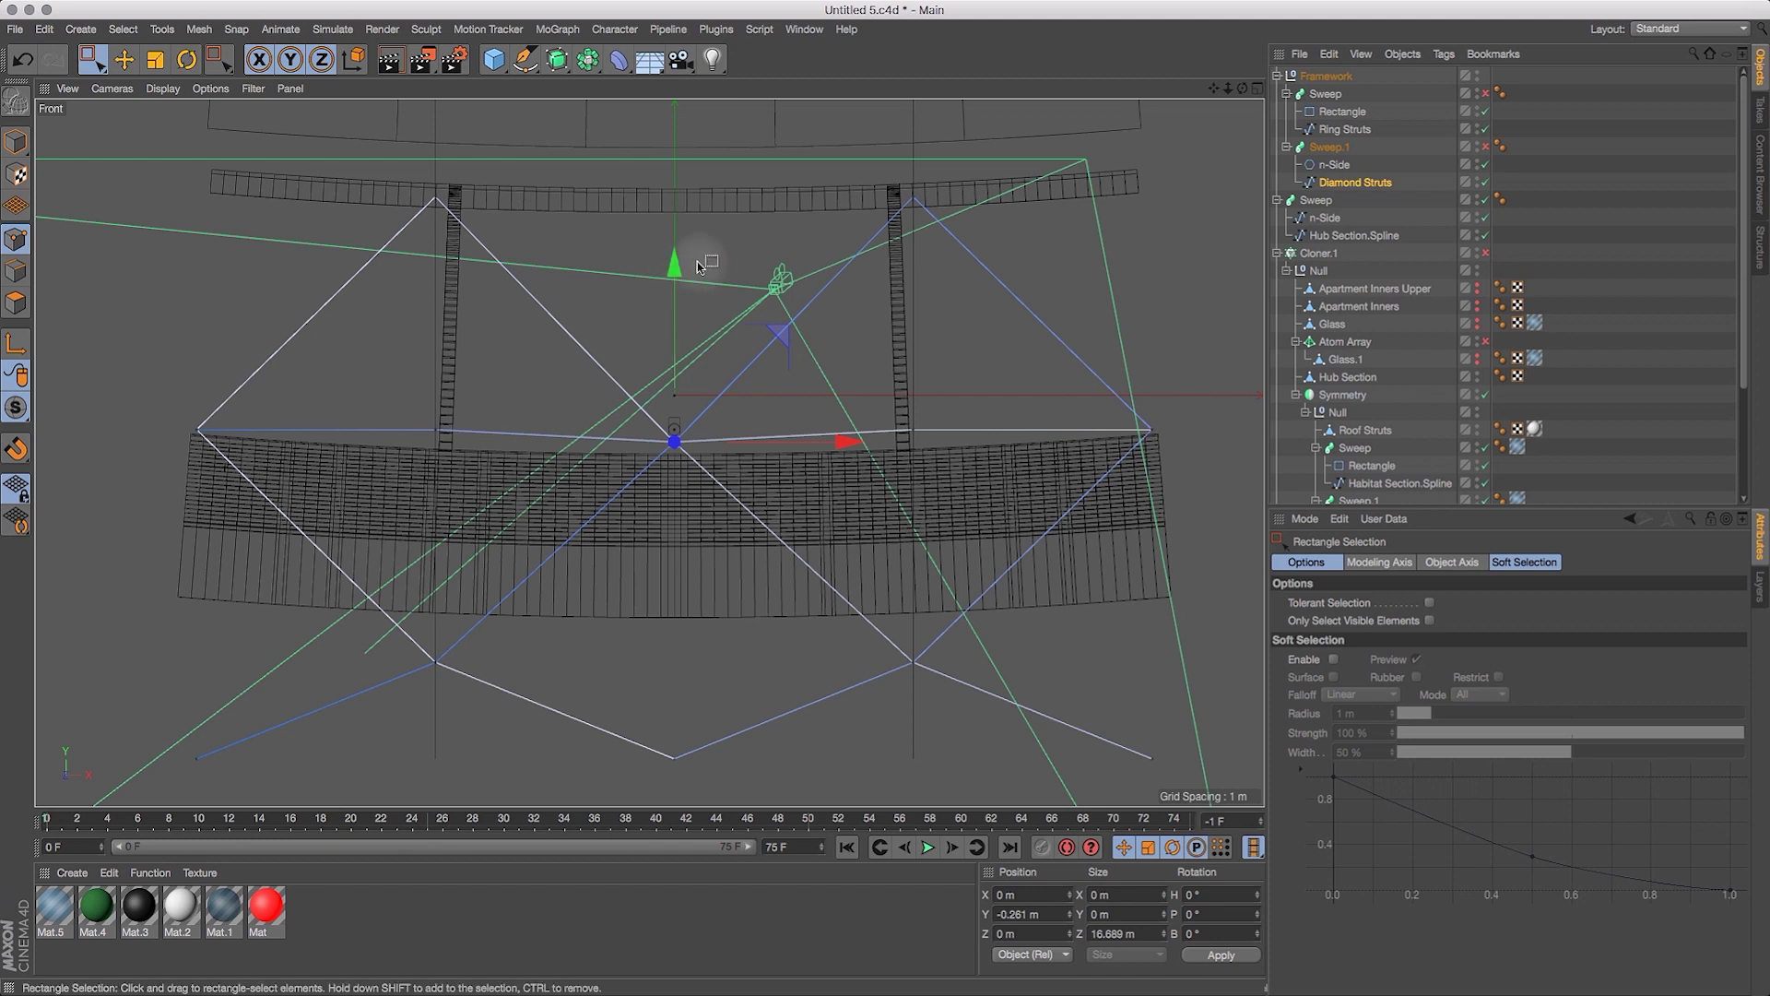
{"action": "key", "text": "super+z"}
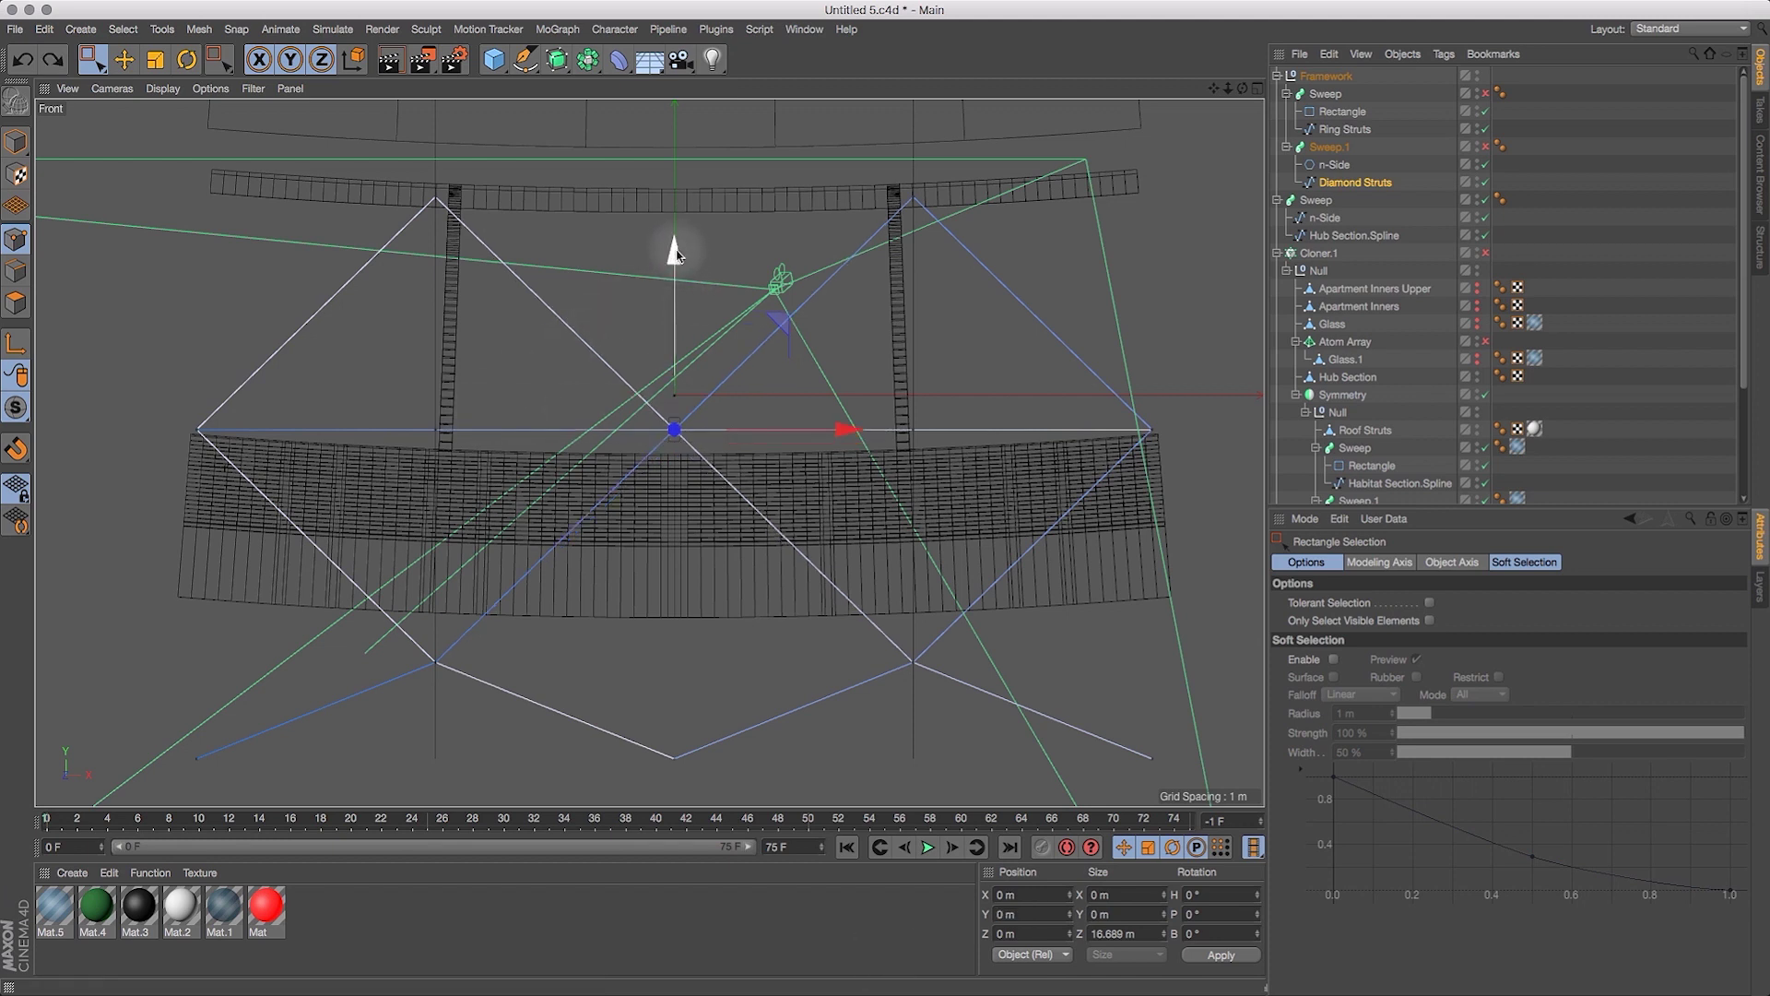
Lower the selected central crossing points along Y onto the upper edge of the habitat section.
{"action": "left_click_drag", "start_coordinate": [674, 254], "coordinate": [677, 278]}
{"action": "left_click_drag", "start_coordinate": [1229, 90], "coordinate": [1324, 83]}
{"action": "left_click_drag", "start_coordinate": [735, 288], "coordinate": [734, 284]}
Select the horizontal strut points beside the two arch supports and lower them to about Y -0.415 m.
{"action": "left_click_drag", "start_coordinate": [1213, 88], "coordinate": [773, 103]}
{"action": "left_click_drag", "start_coordinate": [987, 304], "coordinate": [1202, 435]}
{"action": "left_click_drag", "start_coordinate": [1213, 87], "coordinate": [705, 335]}
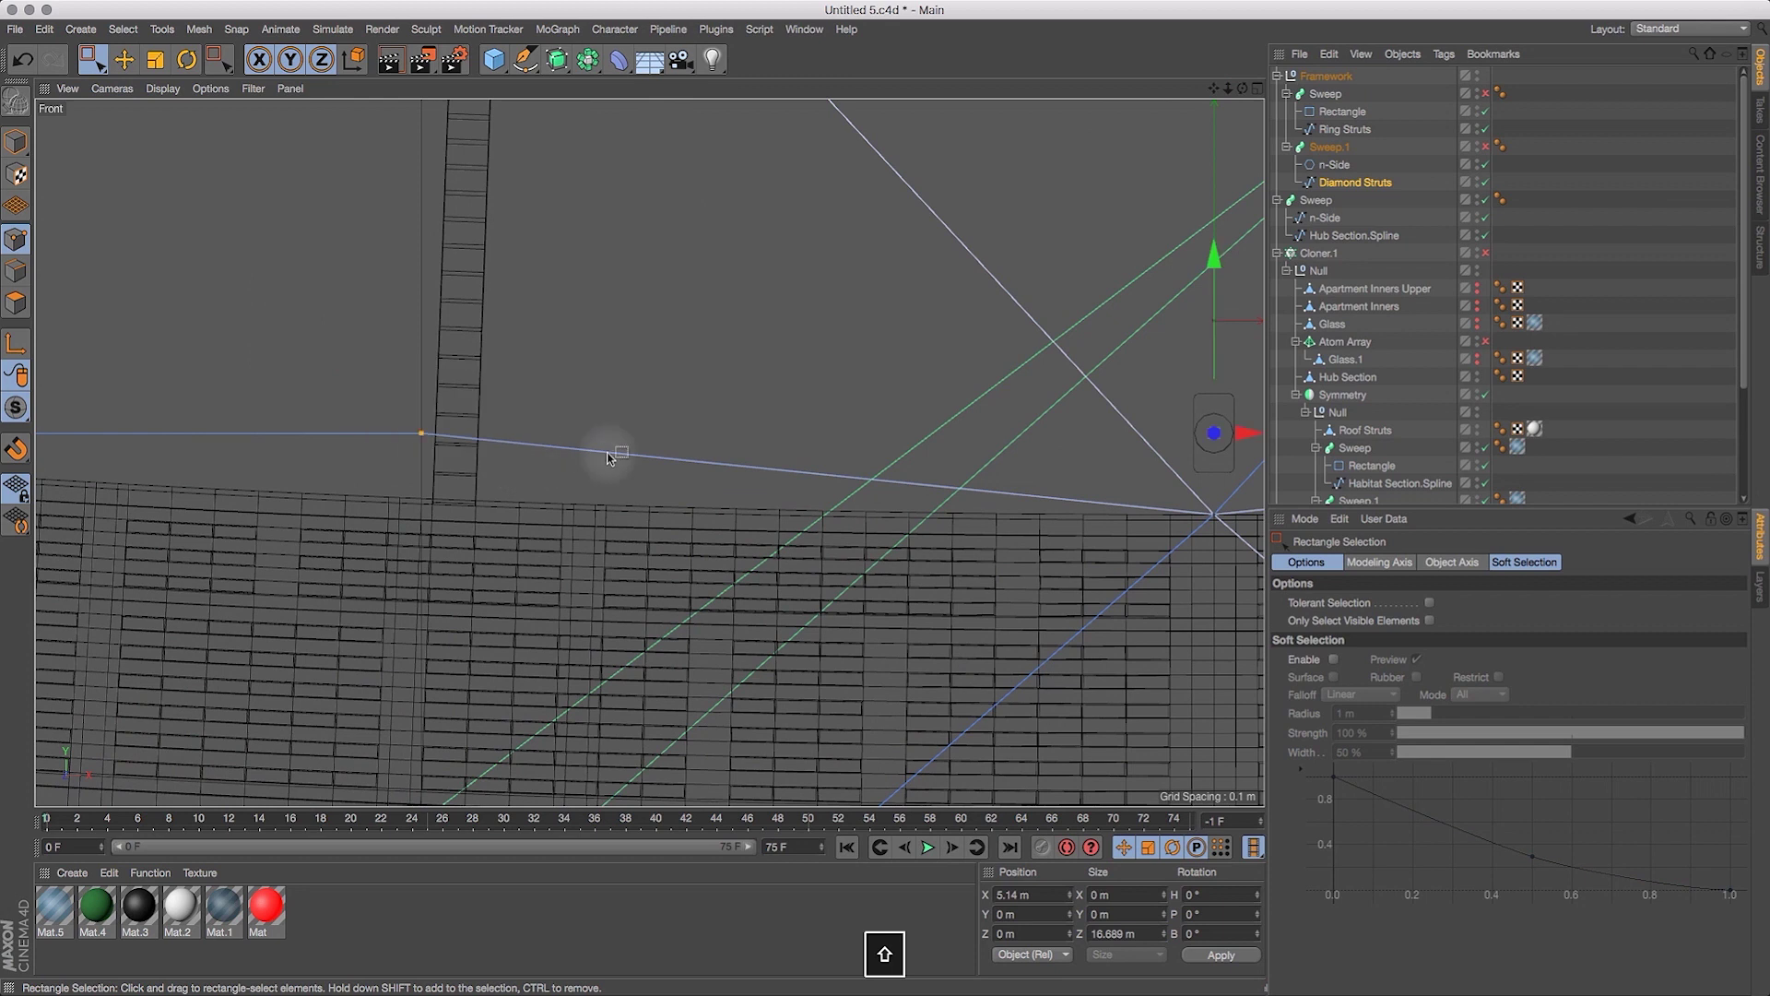
{"action": "left_click_drag", "start_coordinate": [1214, 258], "coordinate": [1215, 316]}
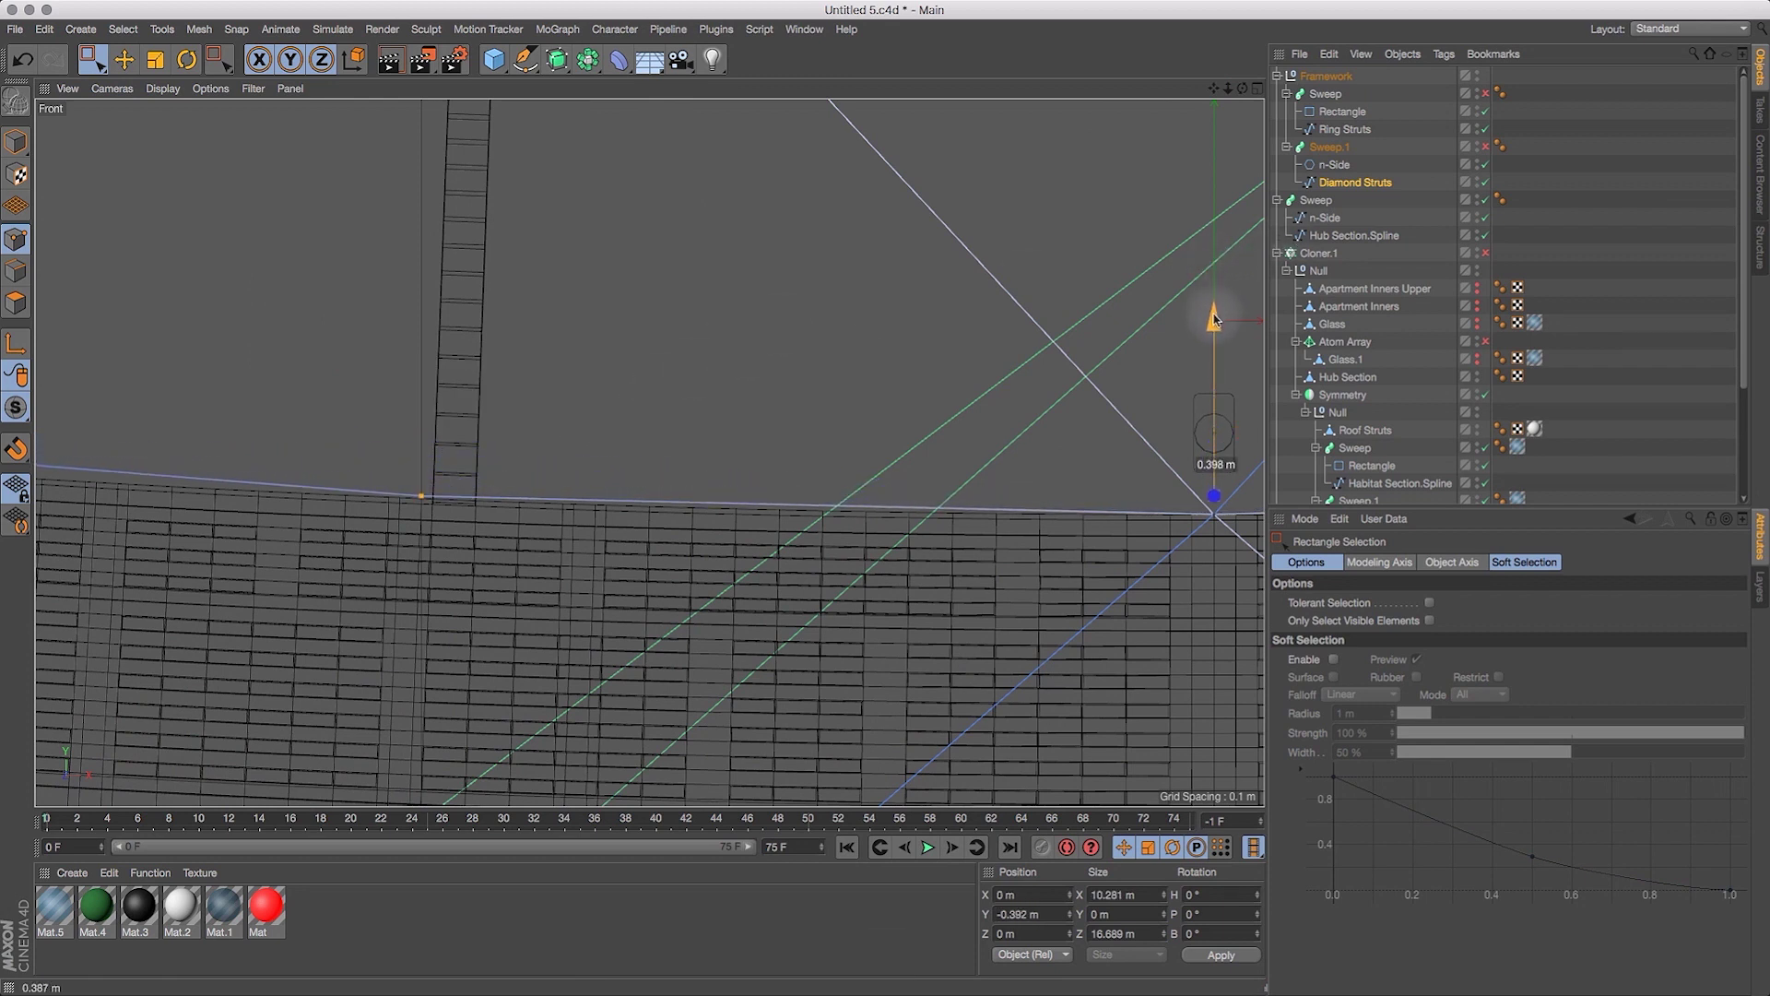
{"action": "left_click_drag", "start_coordinate": [1217, 320], "coordinate": [1215, 323]}
Select the outermost points at both ends of the horizontal strut line and lower them to about Y -0.098 m.
{"action": "left_click_drag", "start_coordinate": [1223, 93], "coordinate": [1125, 120]}
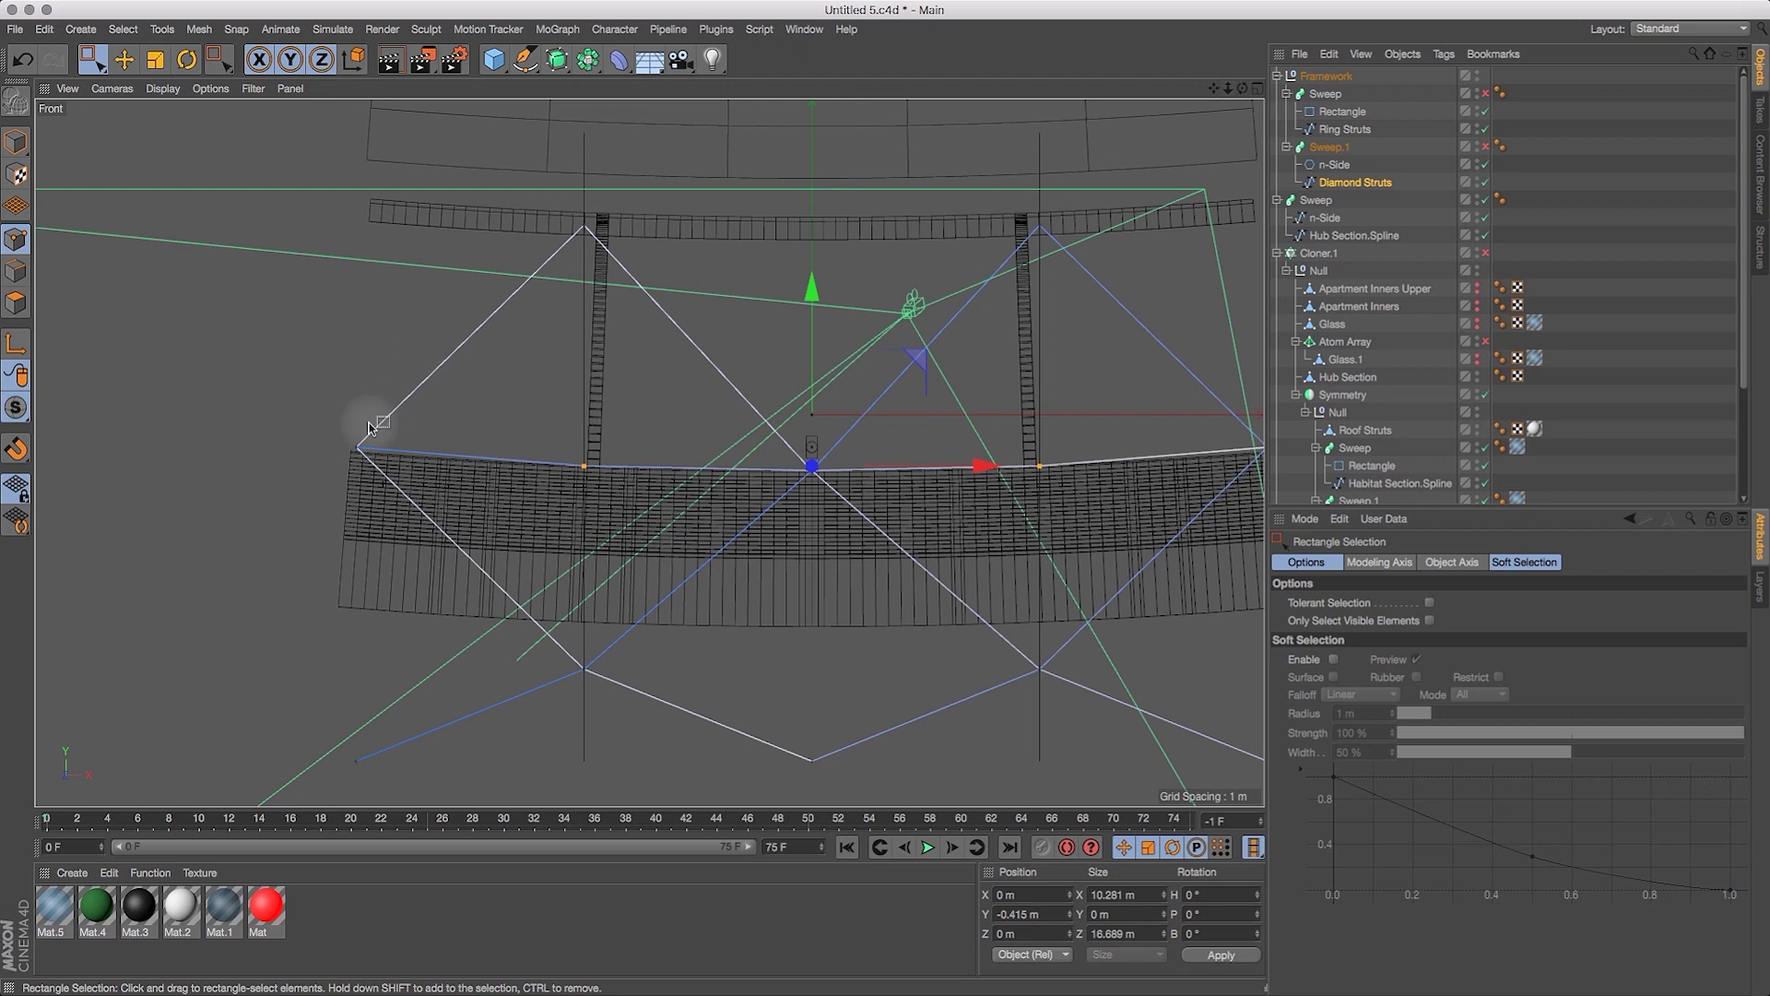
{"action": "left_click_drag", "start_coordinate": [311, 394], "coordinate": [396, 494]}
{"action": "left_click_drag", "start_coordinate": [1214, 88], "coordinate": [1097, 99]}
{"action": "left_click_drag", "start_coordinate": [1203, 402], "coordinate": [1118, 535], "text": "shift"}
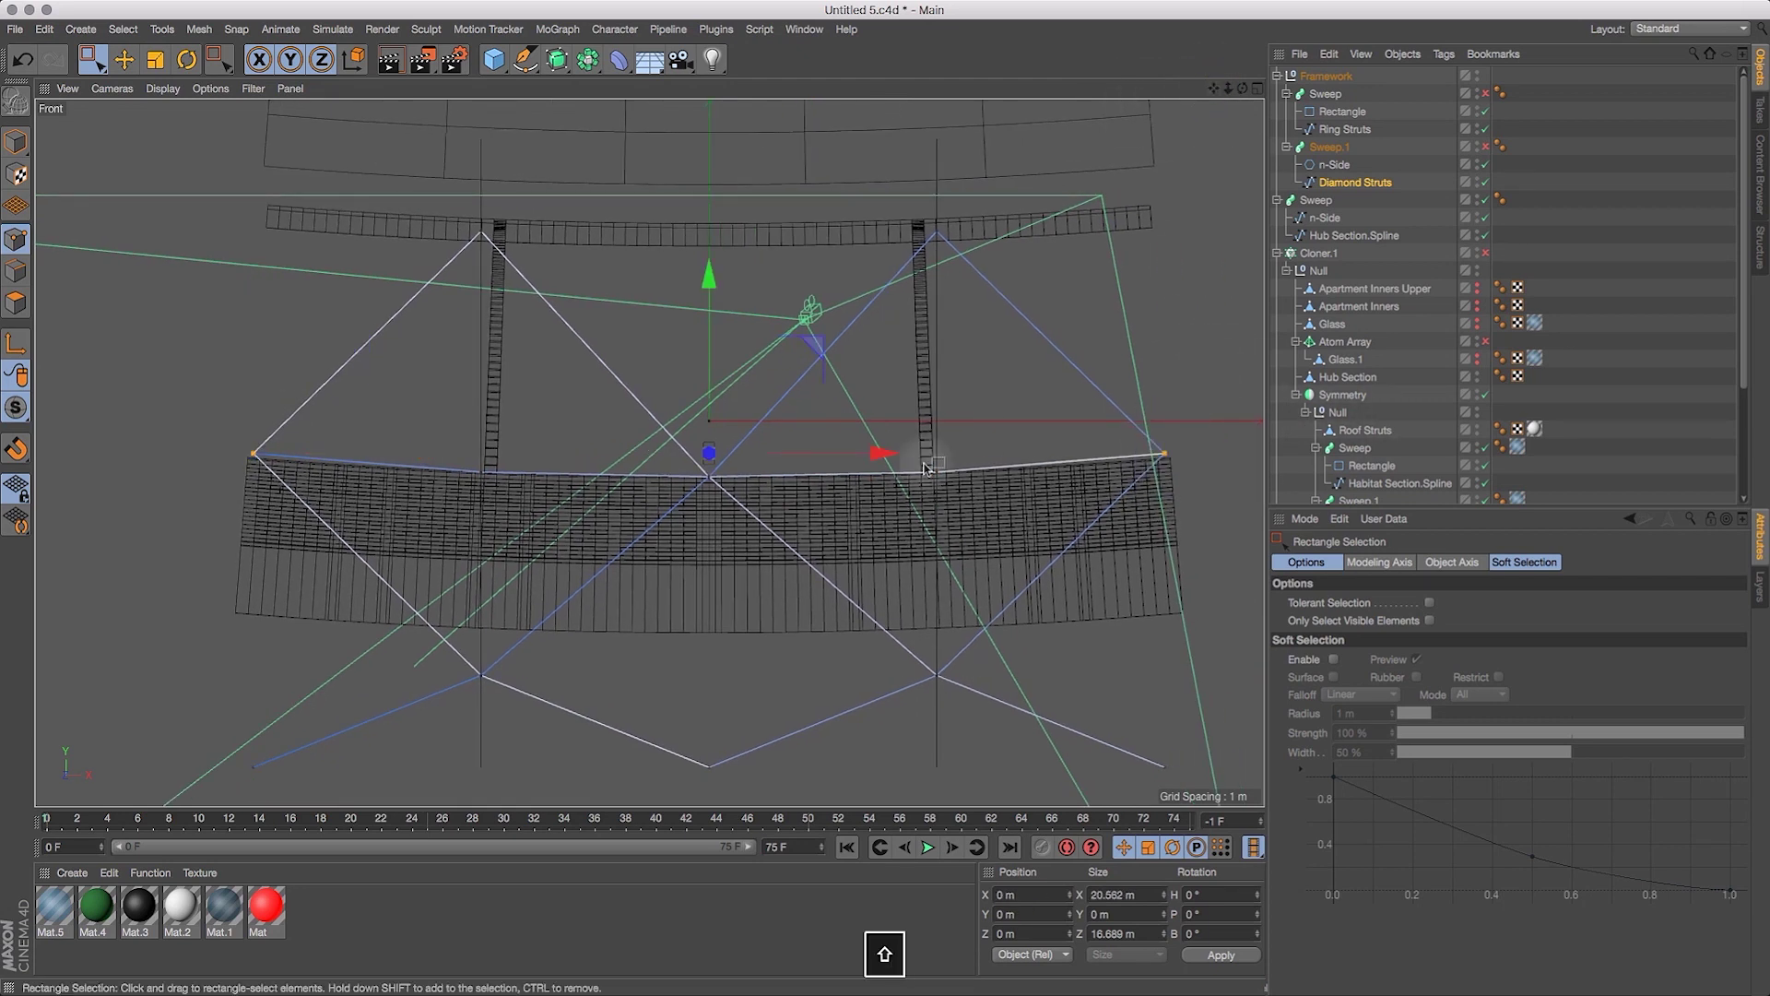
{"action": "left_click_drag", "start_coordinate": [1229, 90], "coordinate": [1632, 89]}
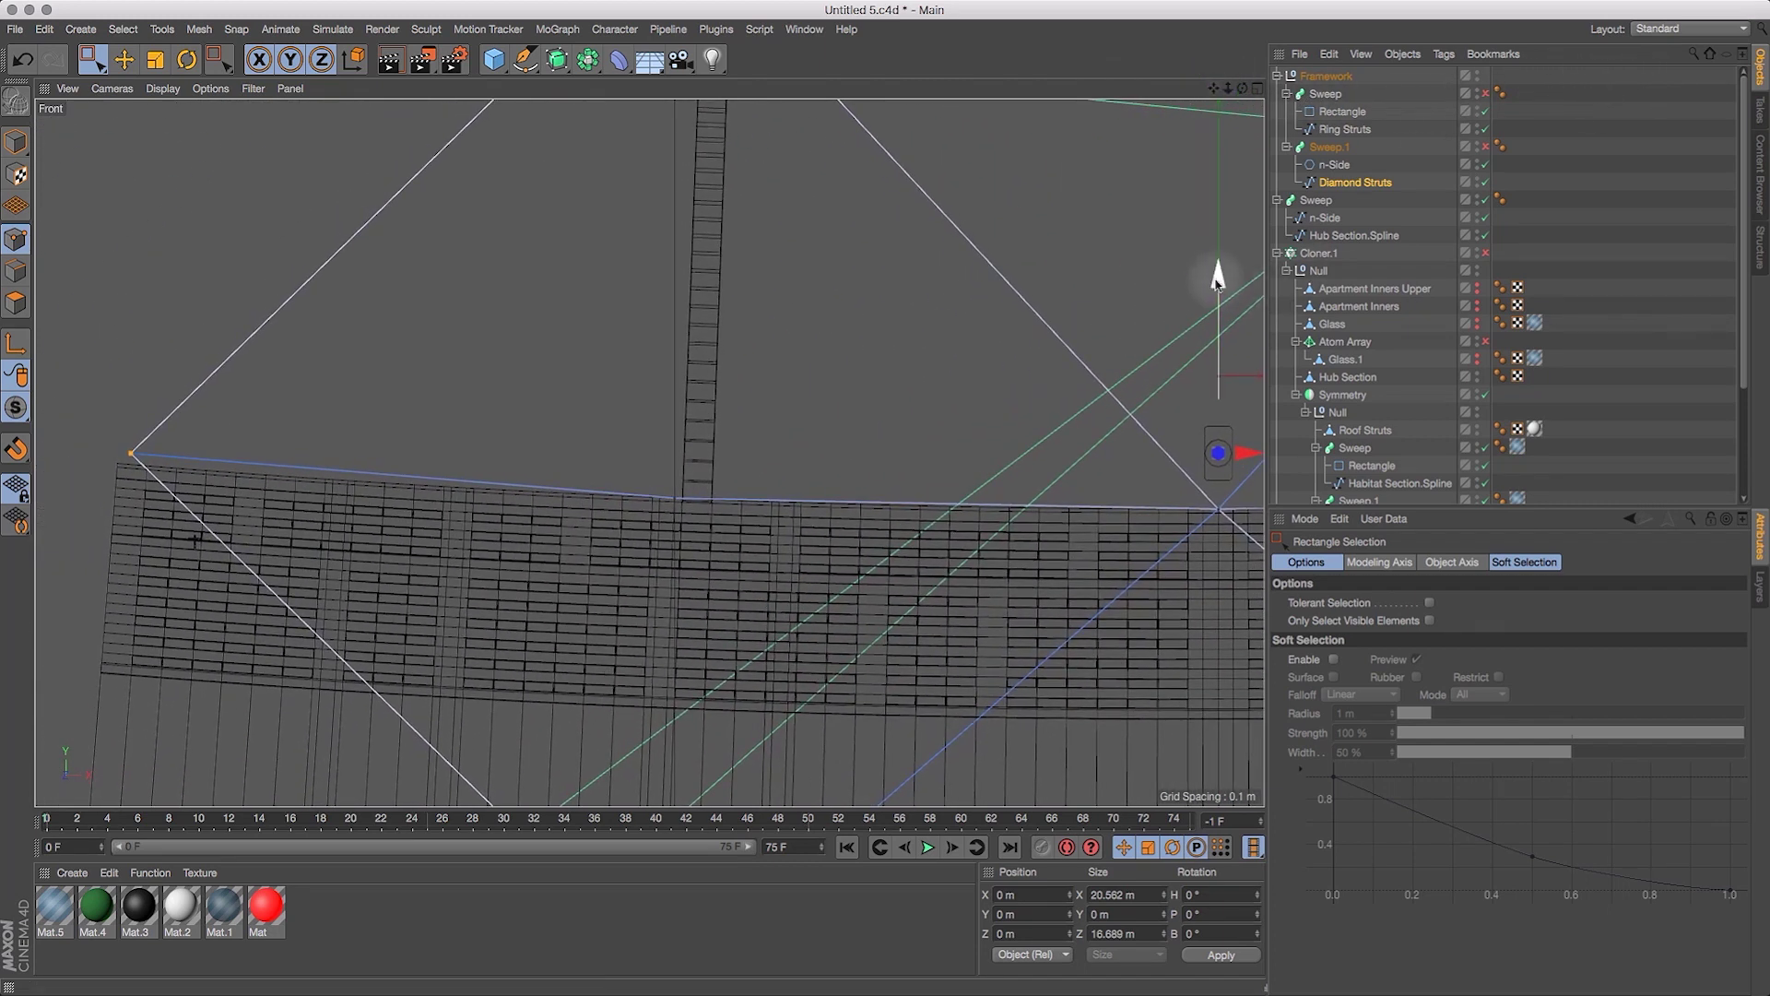
{"action": "left_click_drag", "start_coordinate": [1217, 280], "coordinate": [1218, 291]}
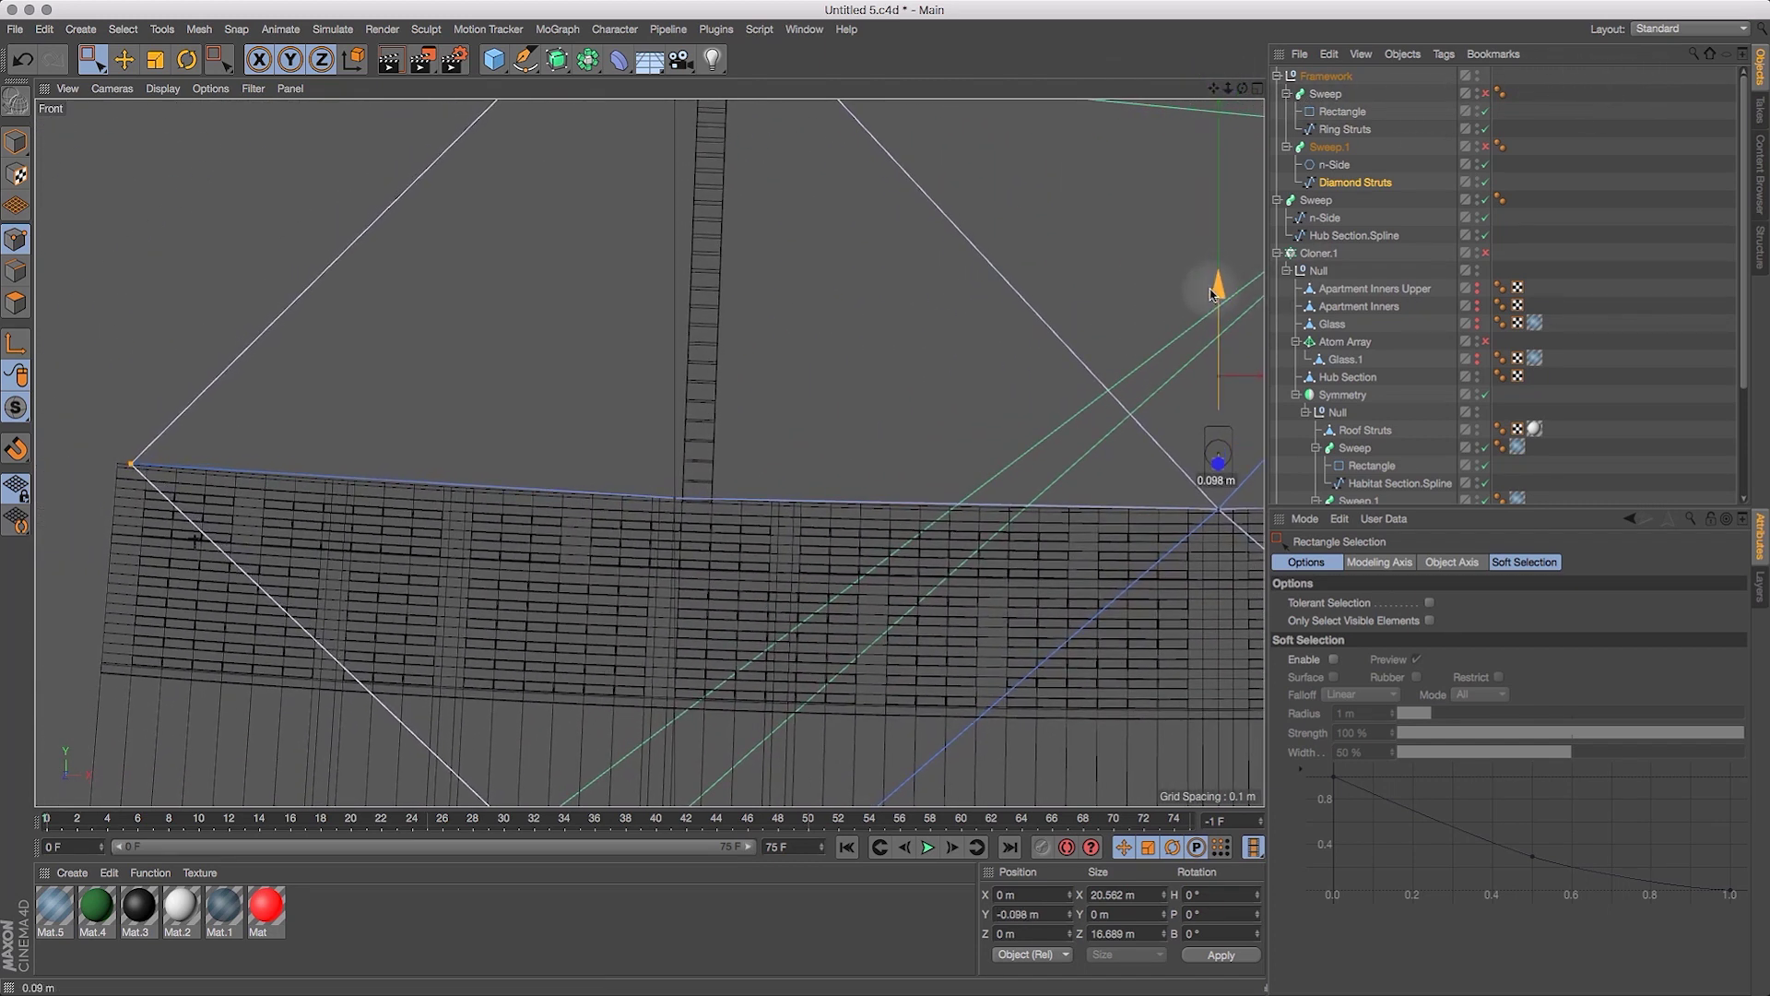
Scale the two outermost strut points apart along X to a width of about 20.81 m.
{"action": "left_click_drag", "start_coordinate": [1225, 90], "coordinate": [615, 102]}
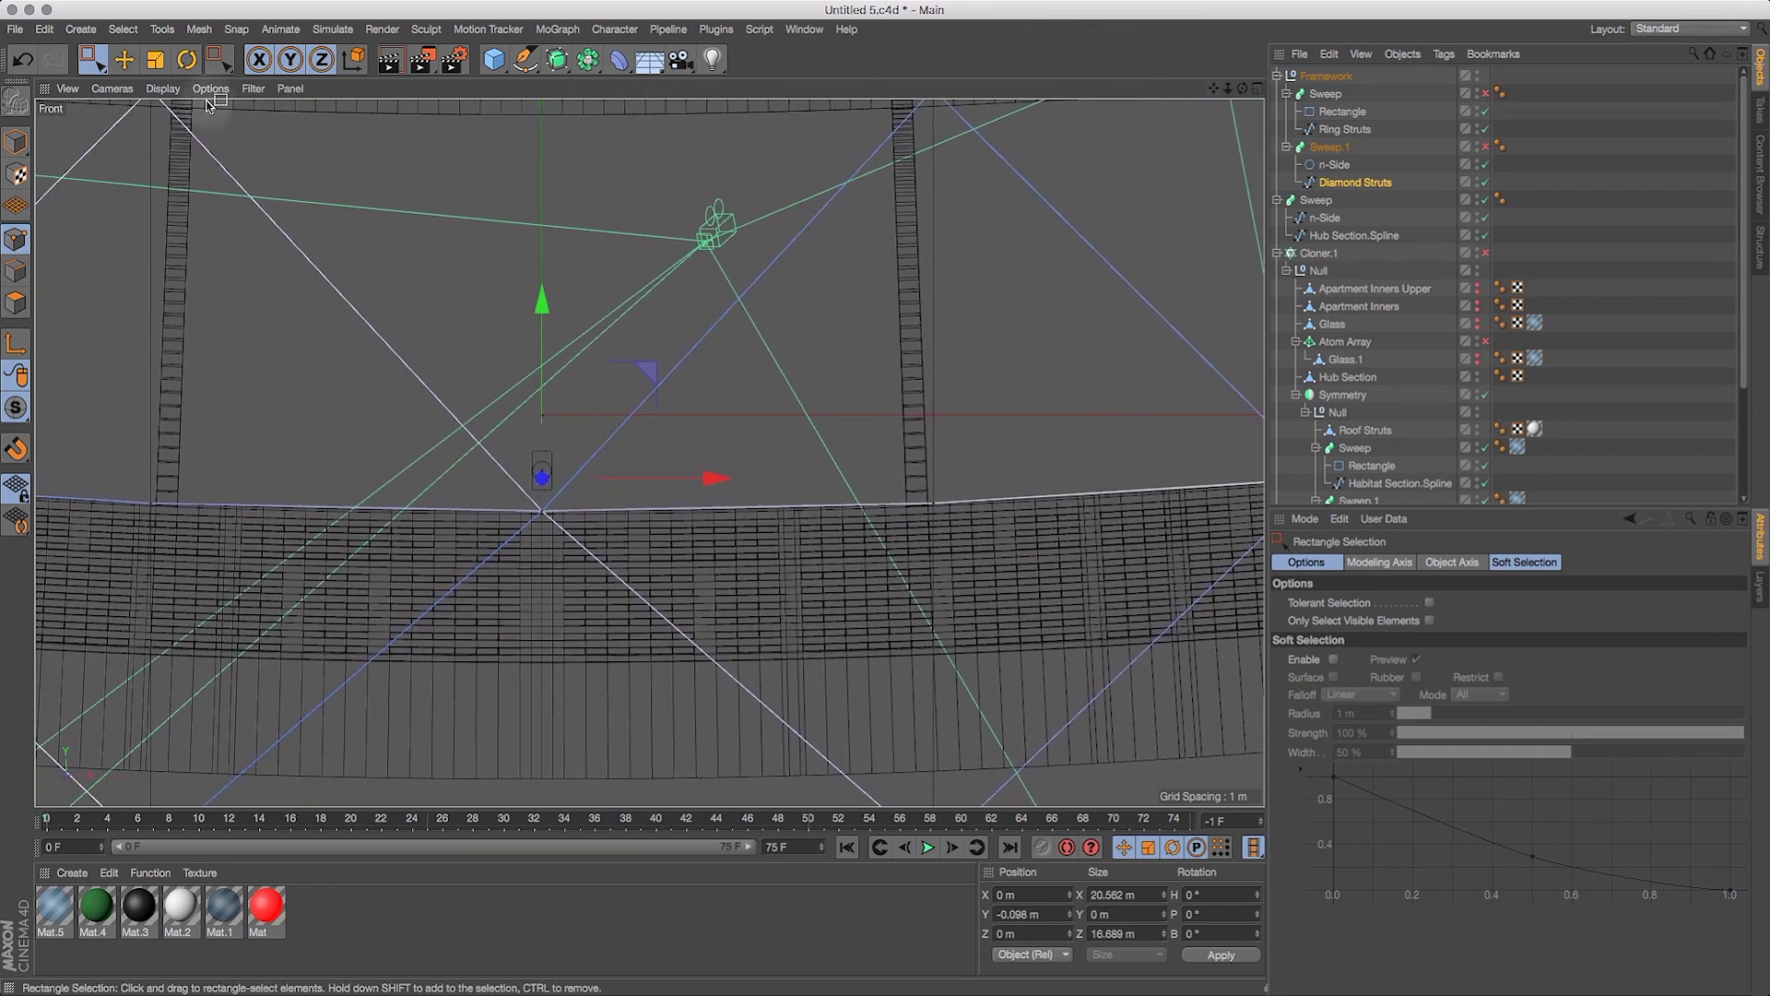
{"action": "left_click_drag", "start_coordinate": [1213, 88], "coordinate": [1568, 91]}
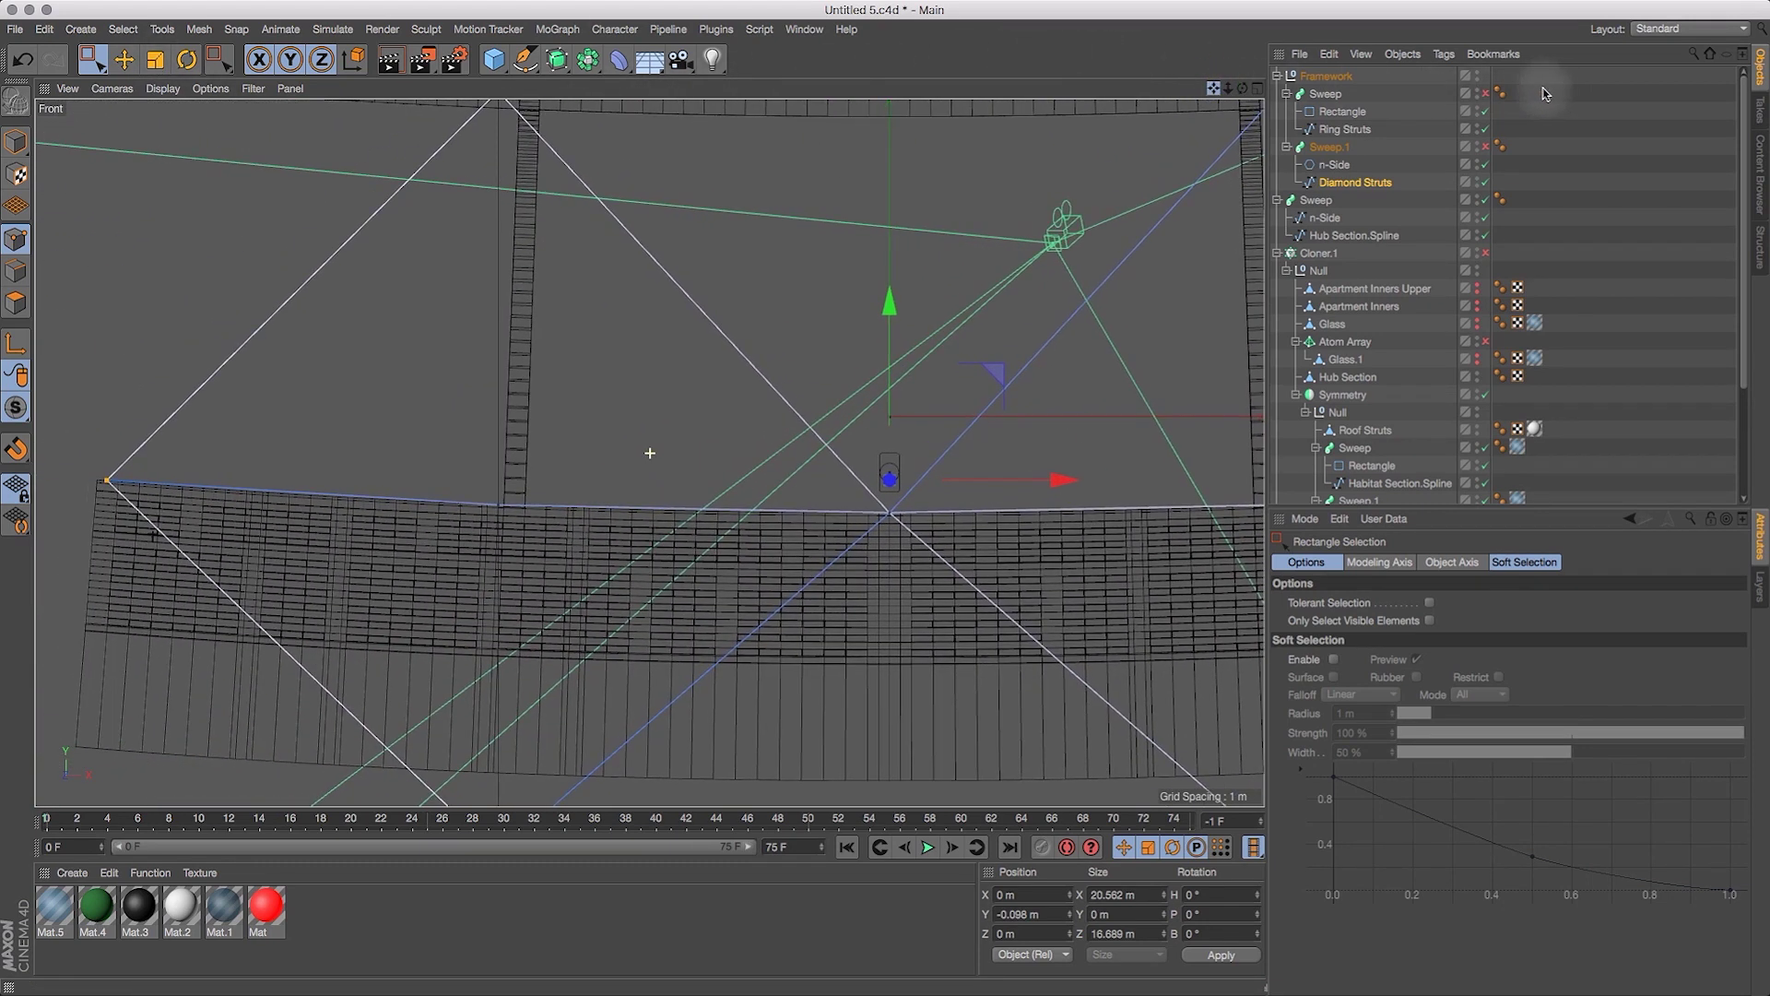
{"action": "left_click", "coordinate": [154, 61]}
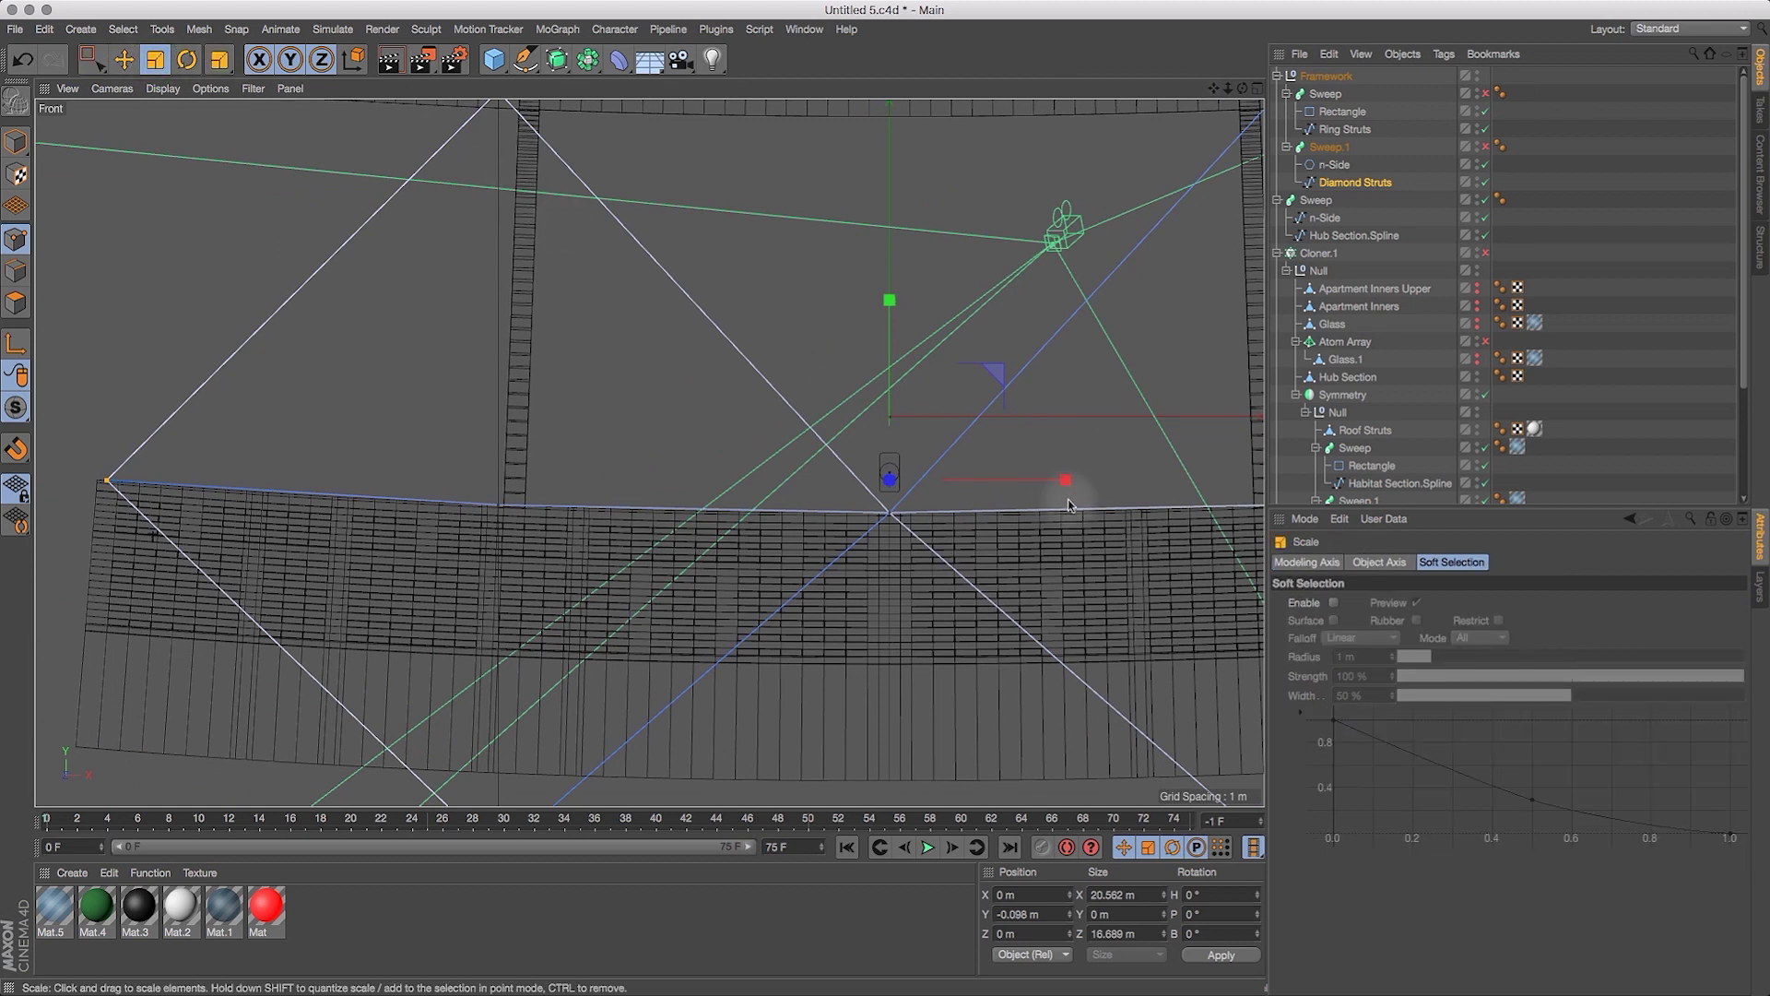
{"action": "left_click_drag", "start_coordinate": [1069, 480], "coordinate": [1068, 480]}
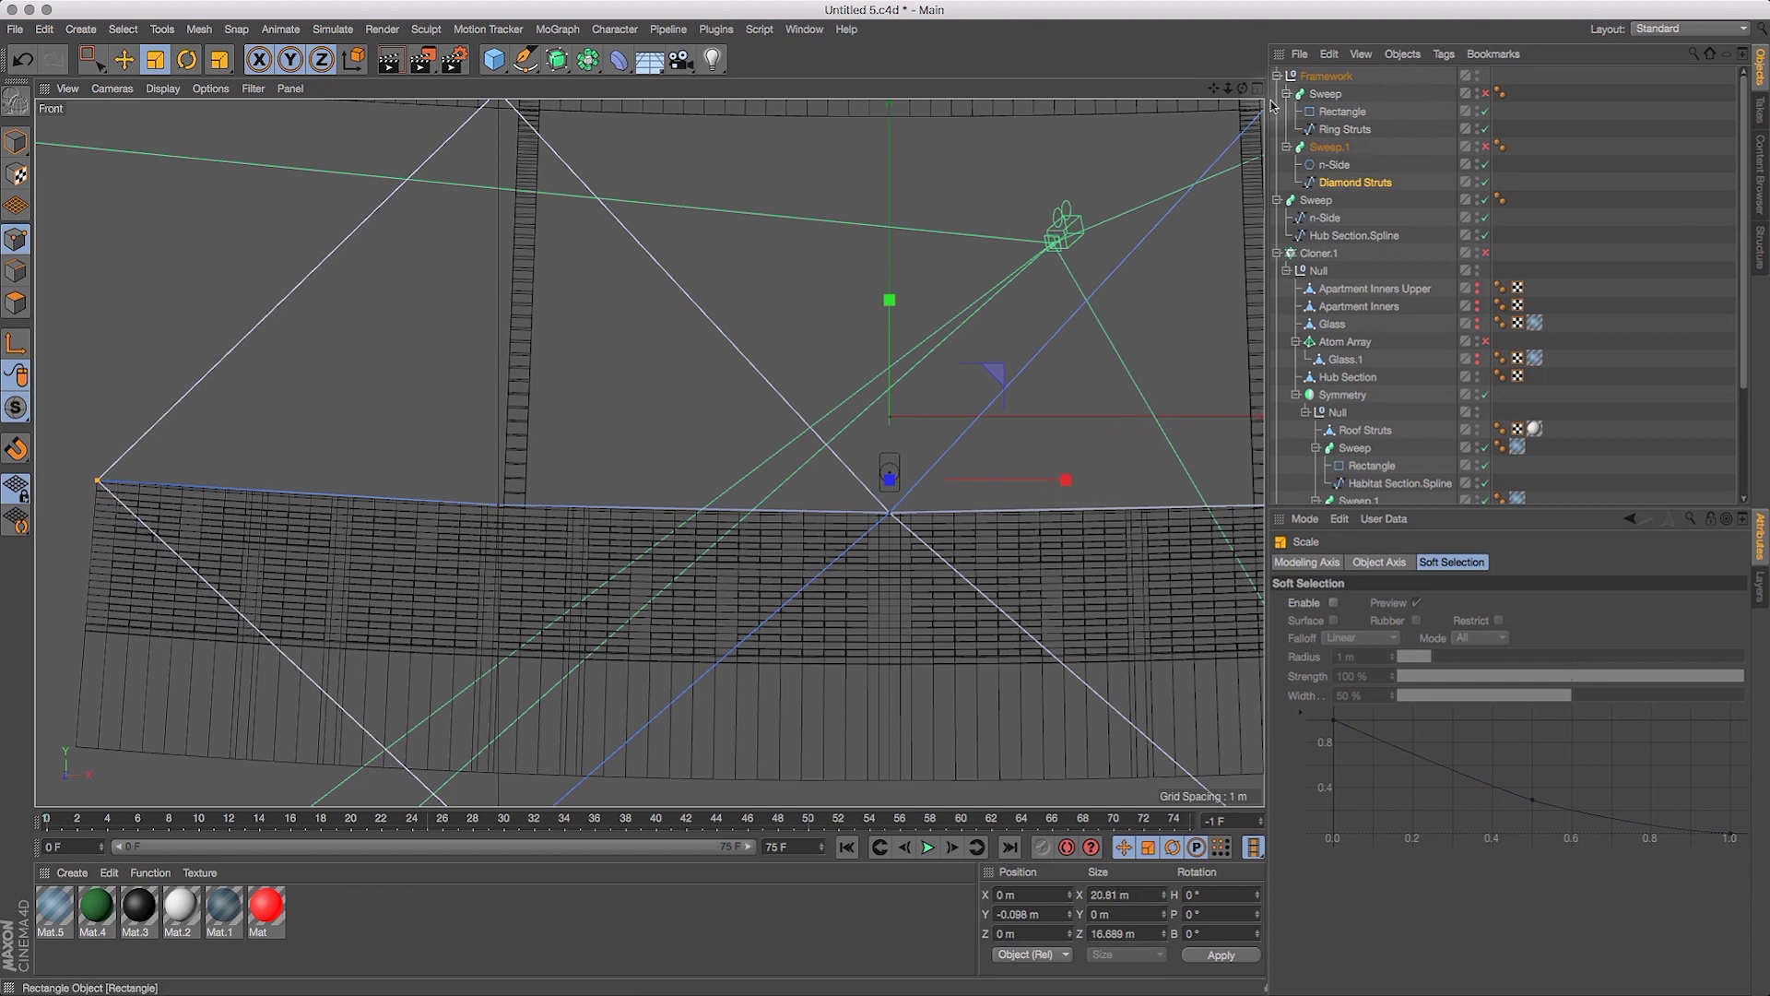
Select both upper diamond peaks and scale them together along X to about 9.46 m, aligning them with the arch support tops.
{"action": "mouse_move", "coordinate": [1229, 88]}
{"action": "left_mouse_down"}
{"action": "mouse_move", "coordinate": [1175, 114]}
{"action": "mouse_move", "coordinate": [1202, 50]}
{"action": "mouse_move", "coordinate": [1259, 92]}
{"action": "left_mouse_up"}
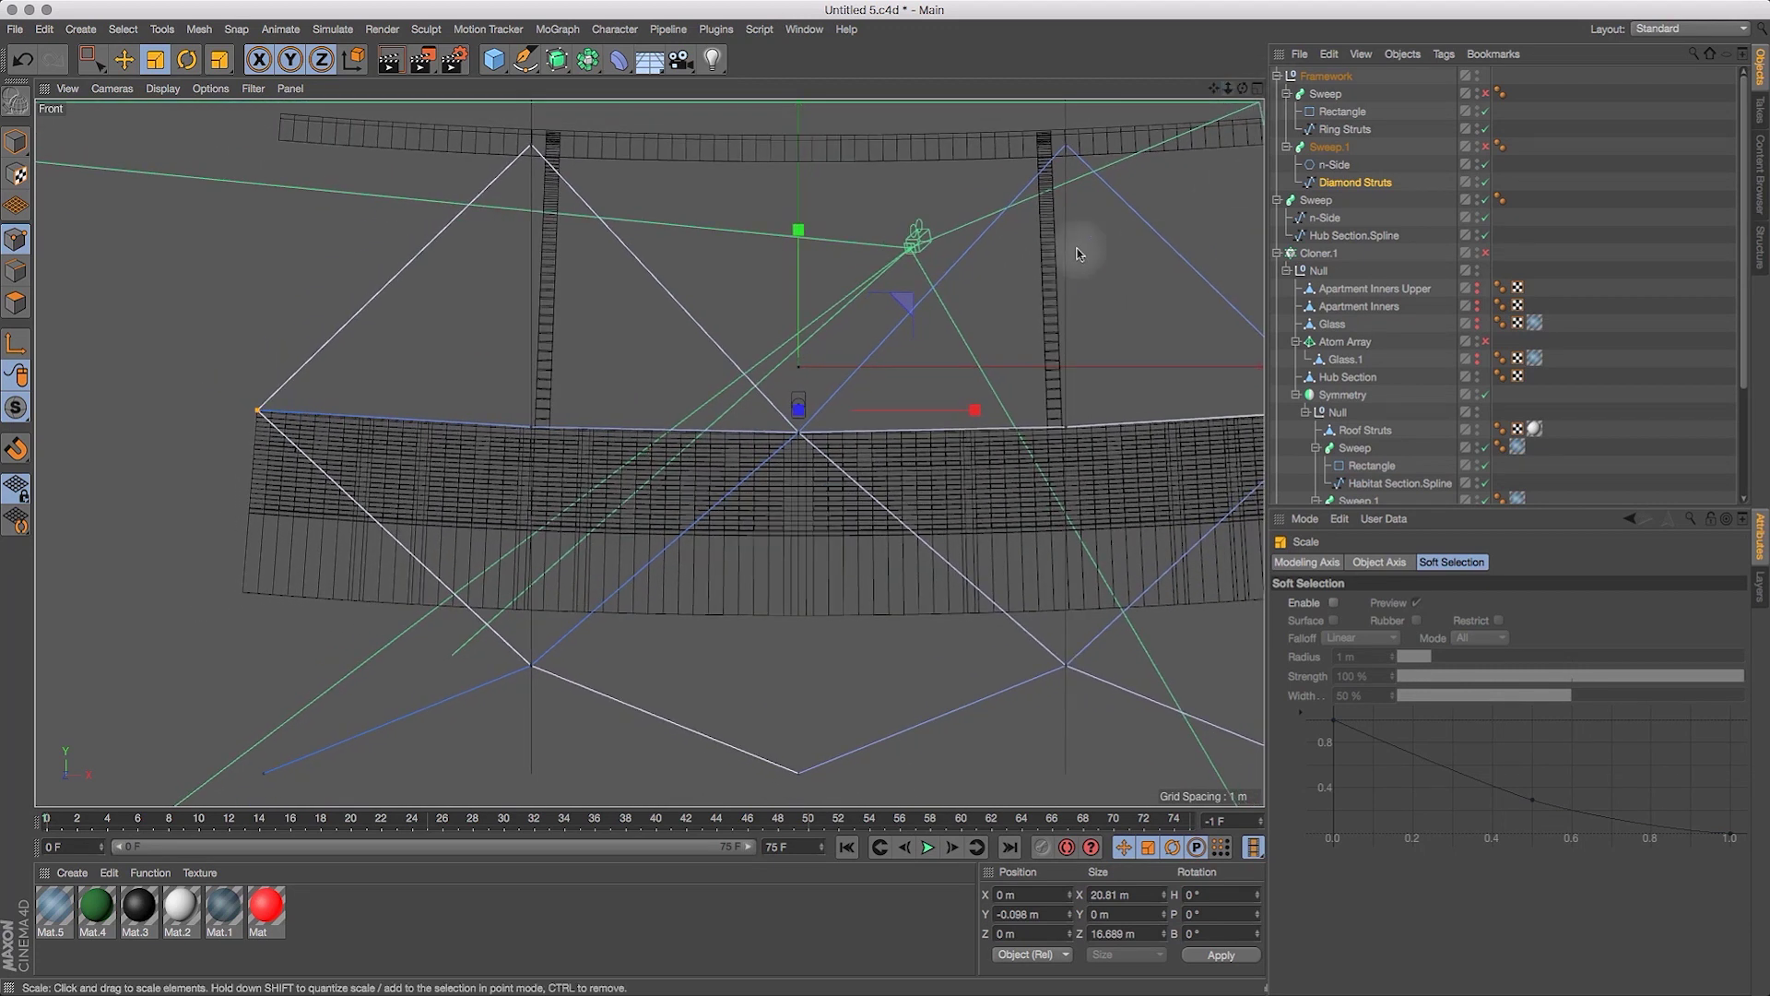
{"action": "left_click_drag", "start_coordinate": [100, 70], "coordinate": [184, 109]}
{"action": "left_click_drag", "start_coordinate": [510, 121], "coordinate": [672, 245]}
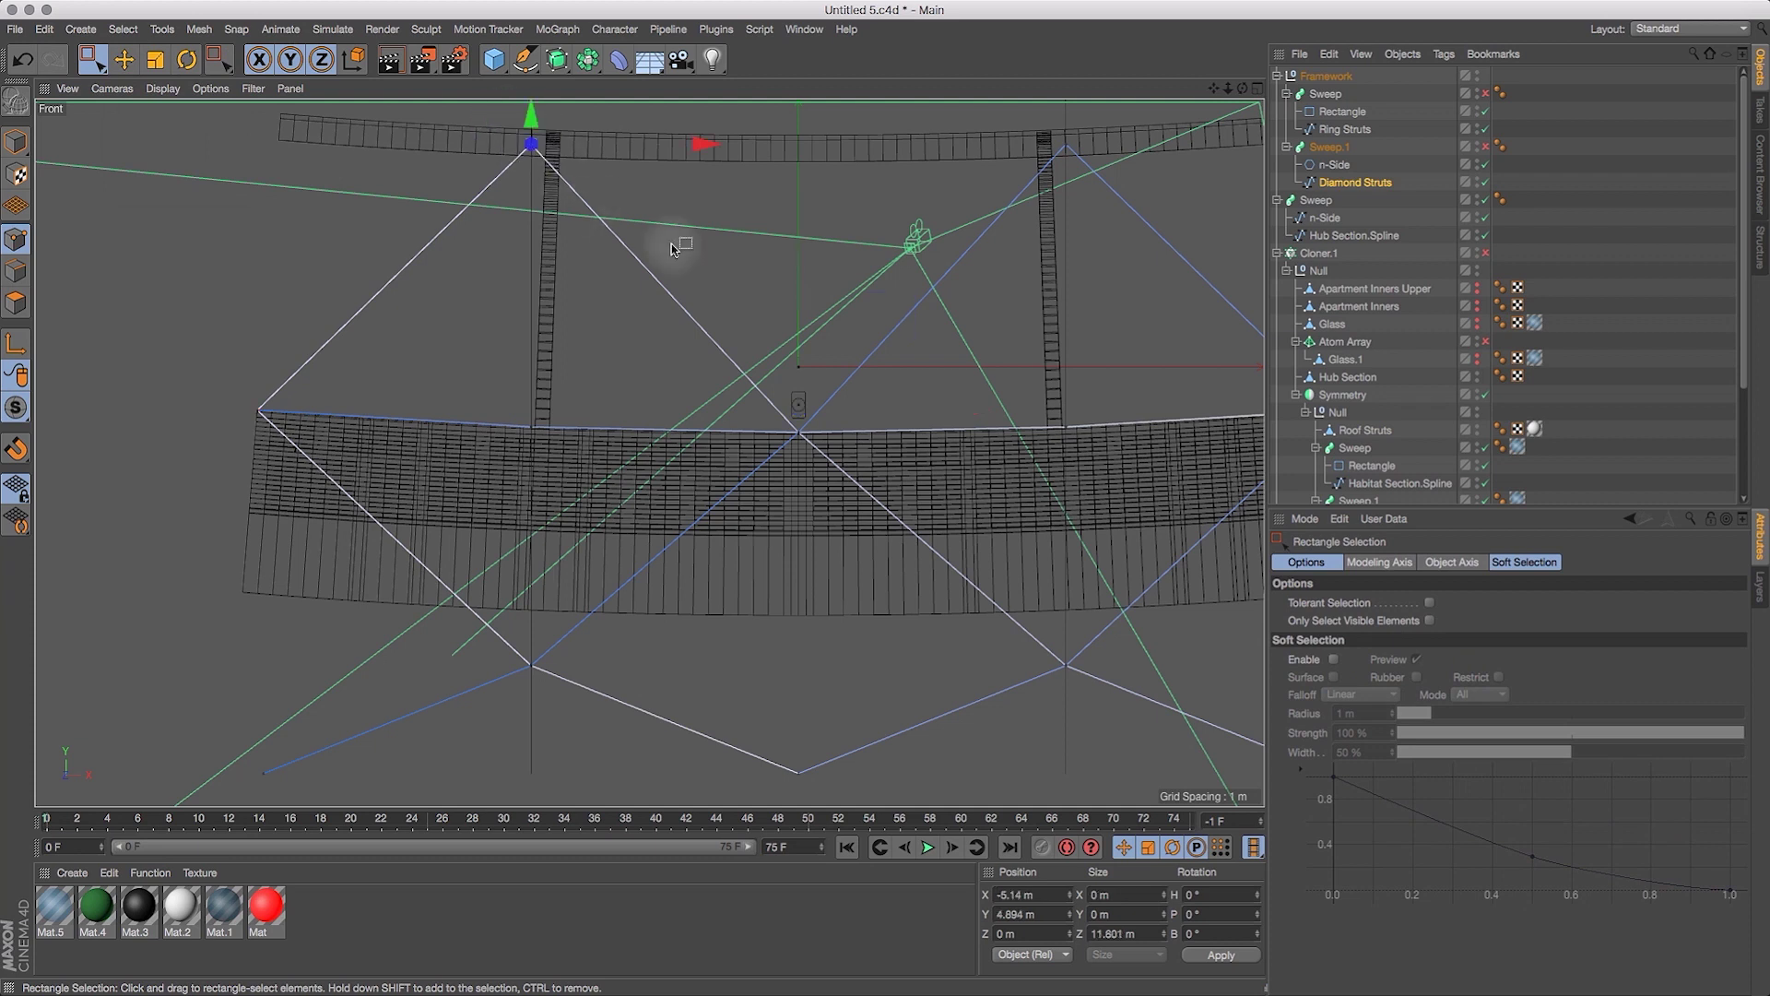
{"action": "left_click_drag", "start_coordinate": [1024, 97], "coordinate": [1144, 205], "text": "shift"}
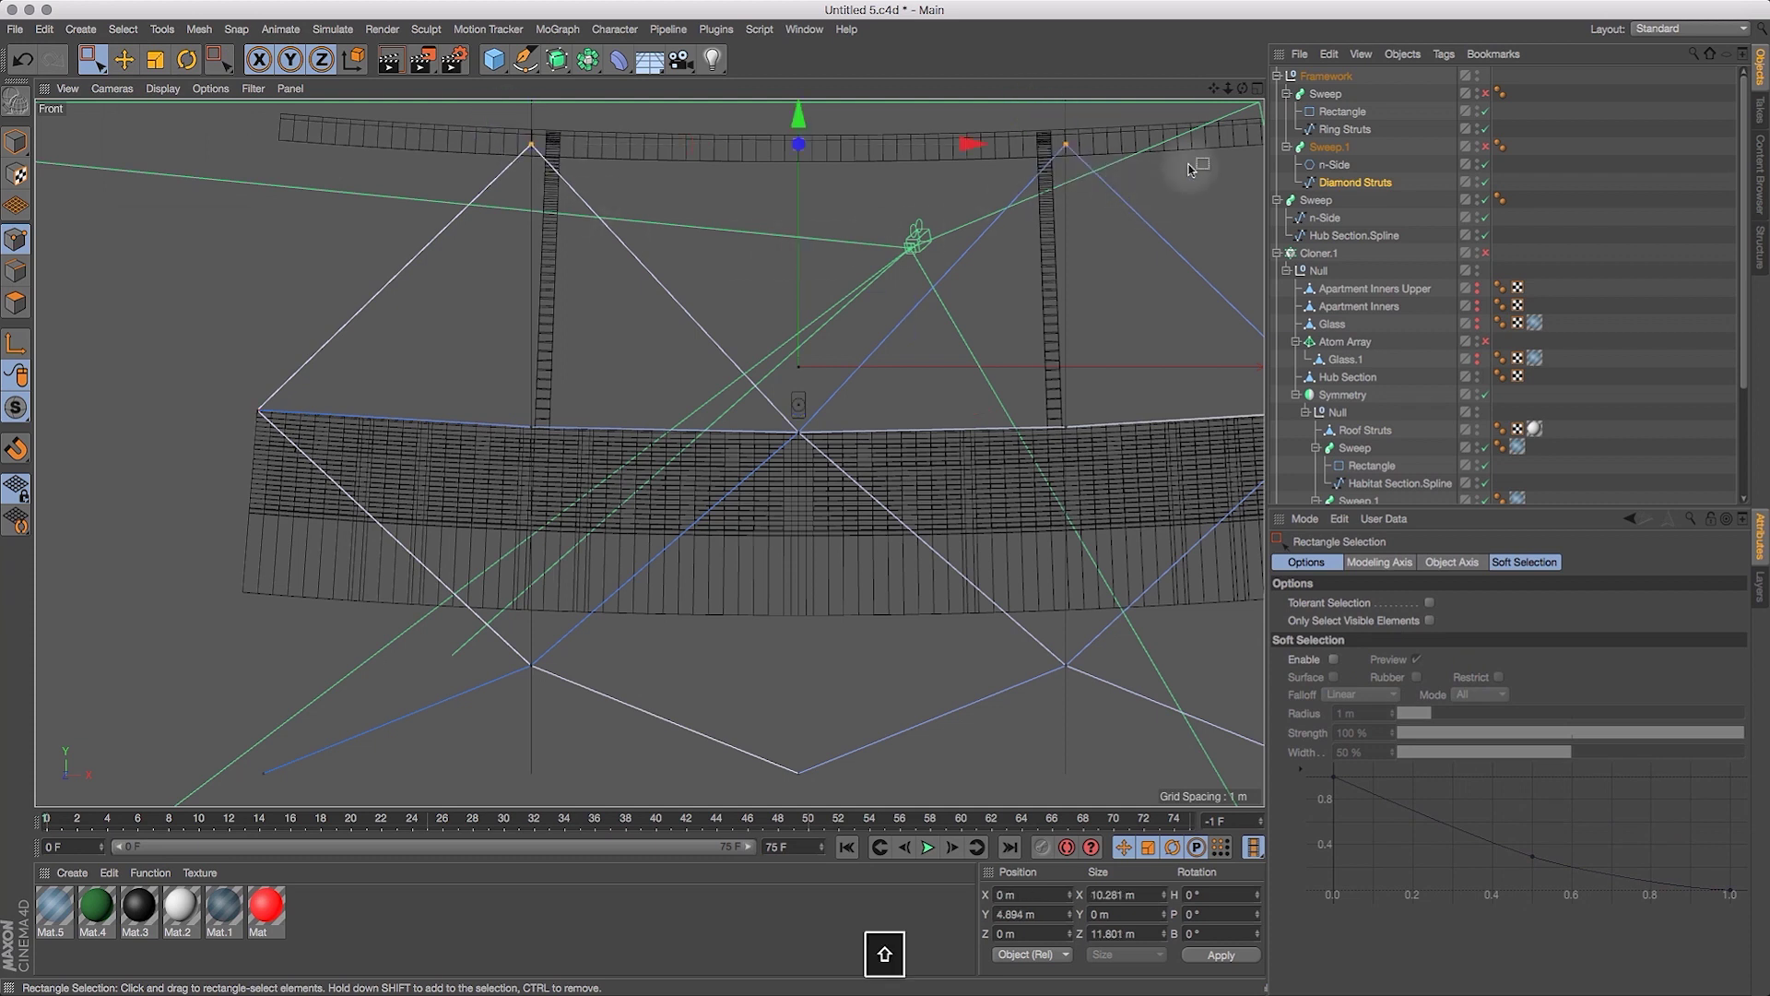
{"action": "left_click_drag", "start_coordinate": [1228, 96], "coordinate": [1148, 125]}
{"action": "left_click", "coordinate": [155, 59]}
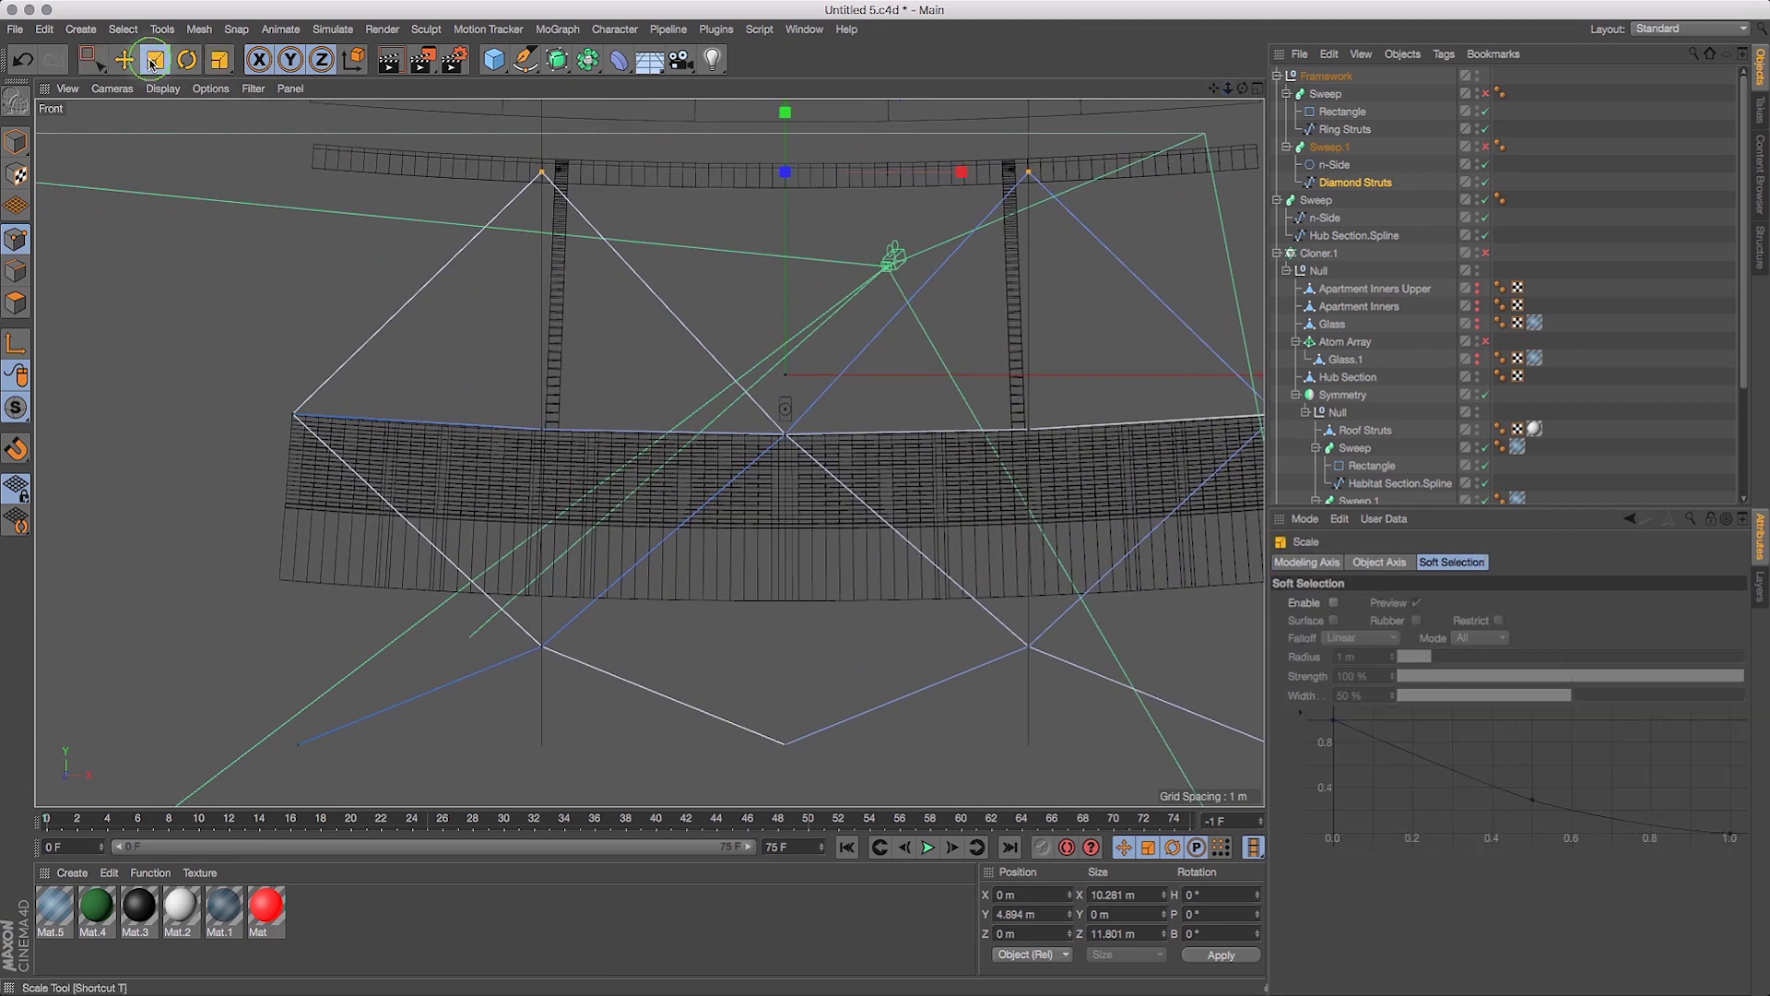
{"action": "left_click_drag", "start_coordinate": [959, 181], "coordinate": [944, 184]}
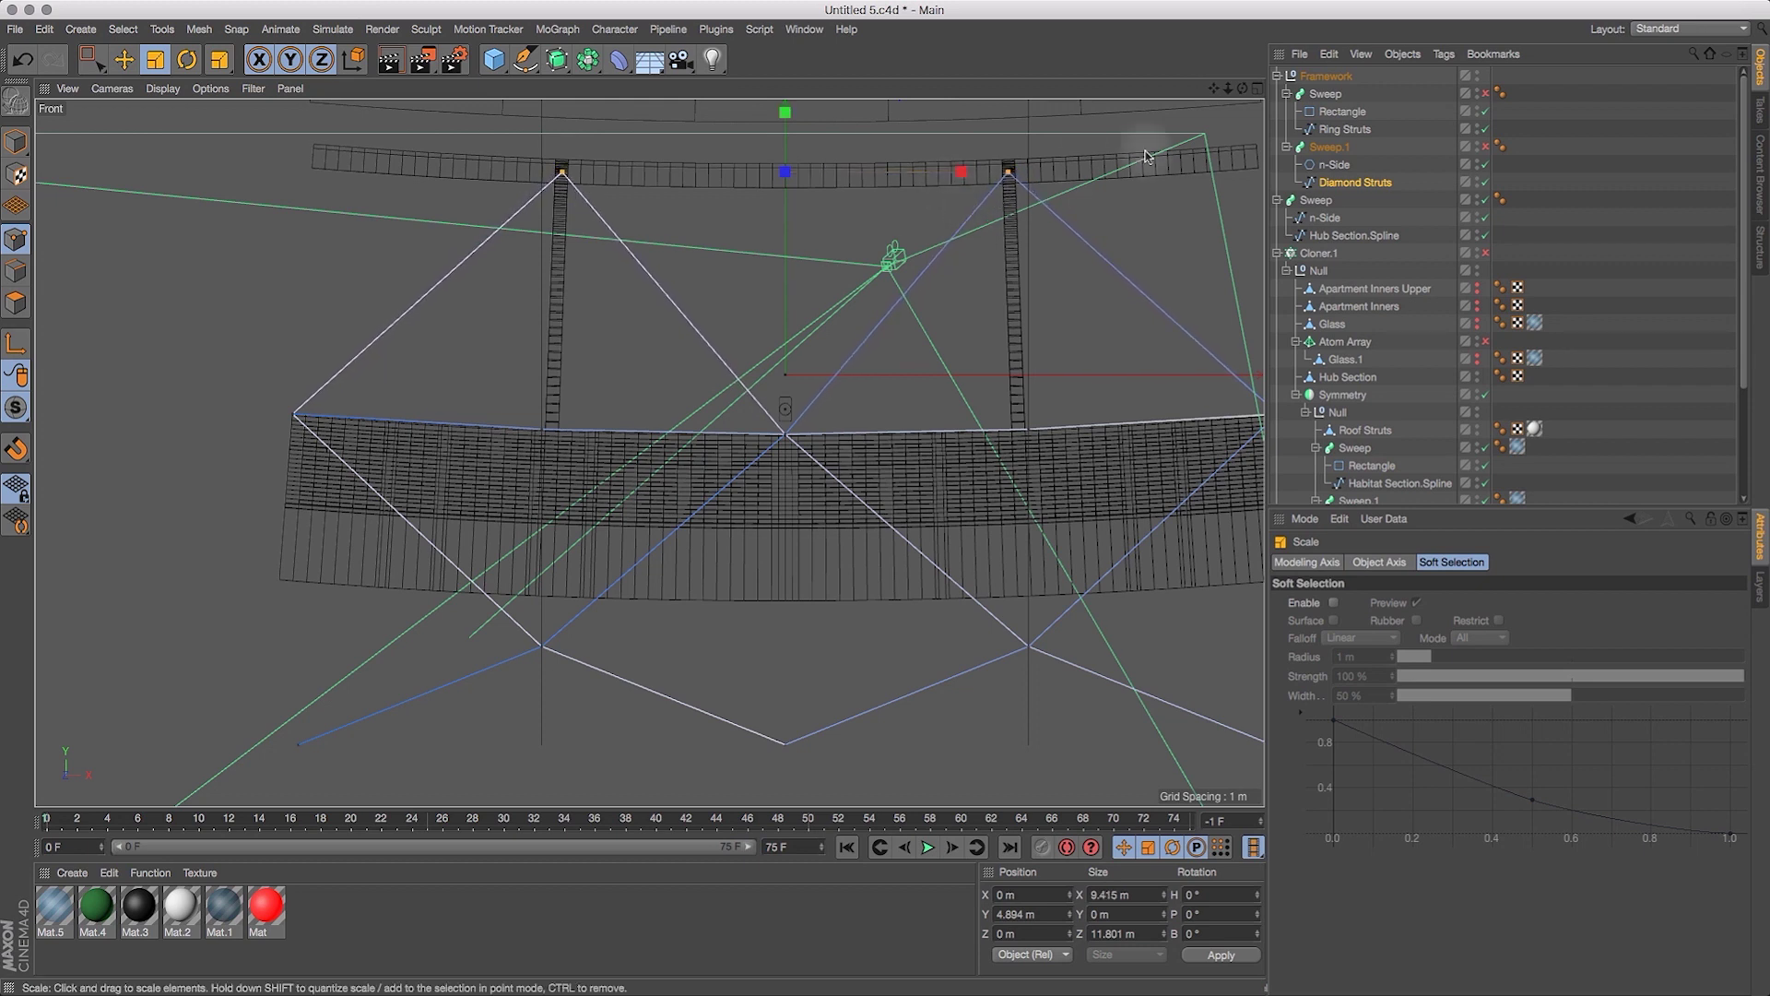
{"action": "left_click_drag", "start_coordinate": [1228, 88], "coordinate": [961, 537]}
{"action": "left_click_drag", "start_coordinate": [843, 370], "coordinate": [846, 373]}
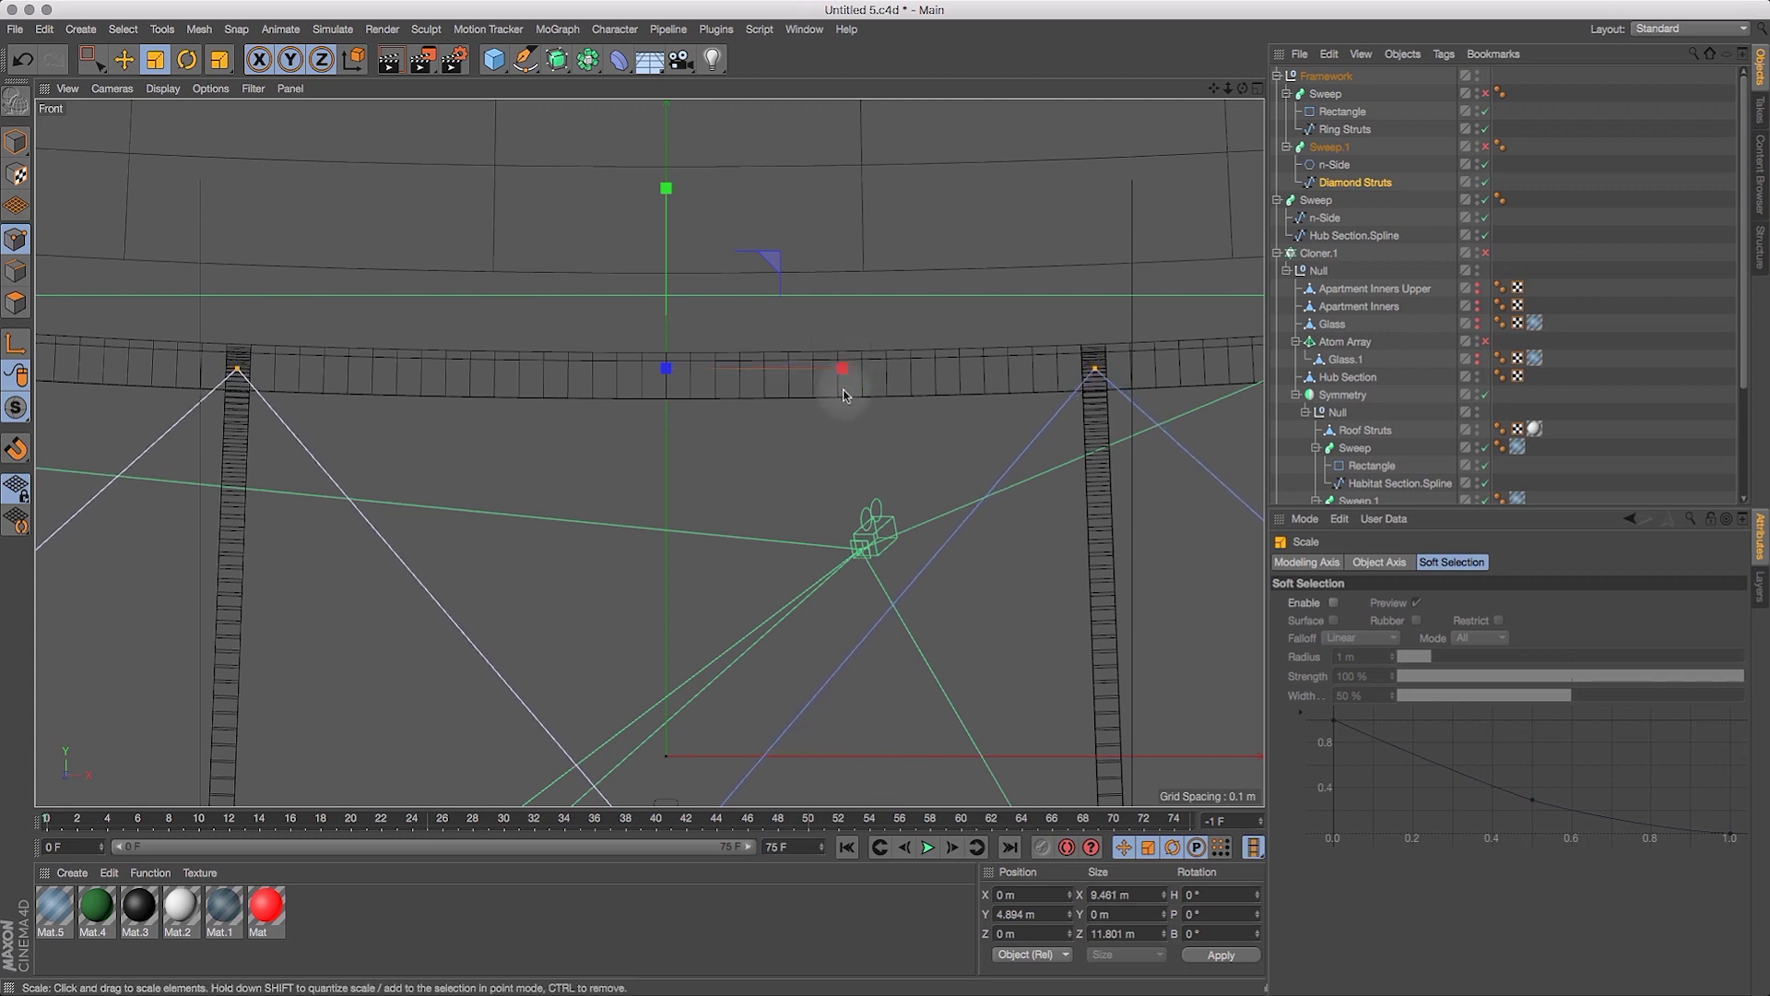
Select the lowest outer end points of the Diamond Struts spline and scale them apart along X to about 21.46 m.
{"action": "left_click_drag", "start_coordinate": [1228, 88], "coordinate": [1173, 150]}
{"action": "left_click_drag", "start_coordinate": [92, 59], "coordinate": [224, 120]}
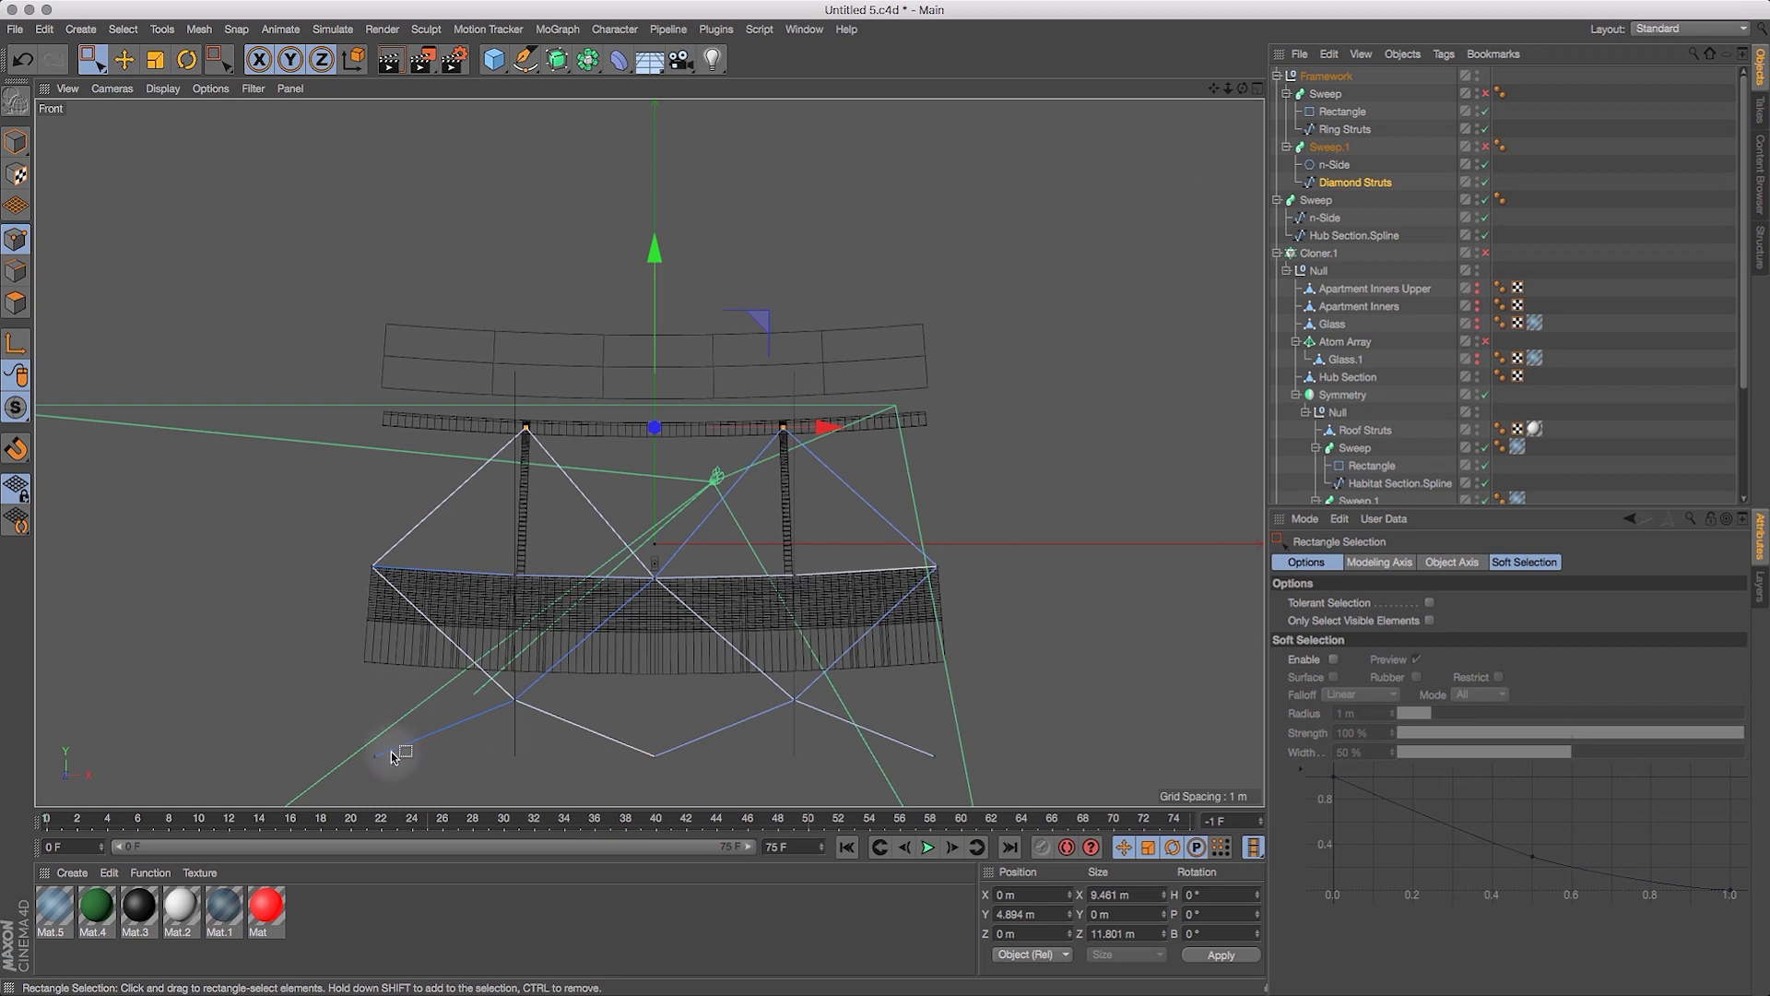
{"action": "left_click_drag", "start_coordinate": [358, 735], "coordinate": [434, 795]}
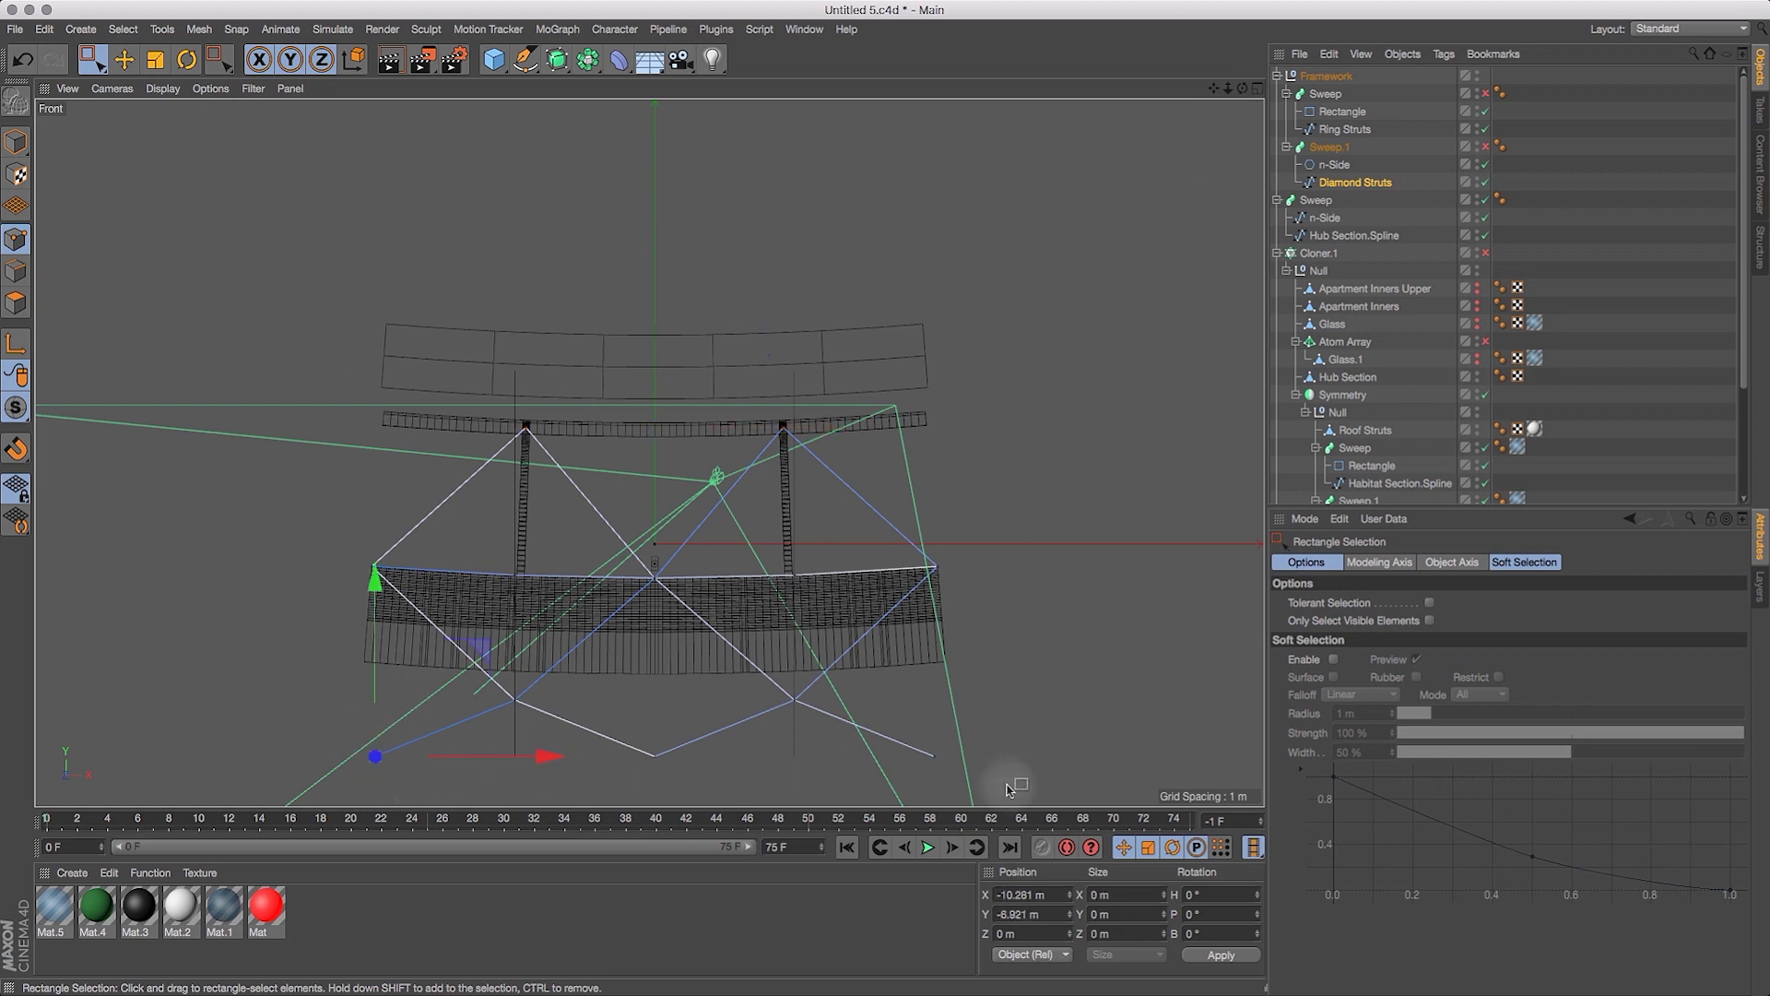
{"action": "left_click", "coordinate": [925, 748], "text": "shift"}
{"action": "left_click_drag", "start_coordinate": [1215, 88], "coordinate": [1160, 89]}
{"action": "middle_click_drag", "start_coordinate": [798, 662], "coordinate": [960, 411], "text": "alt"}
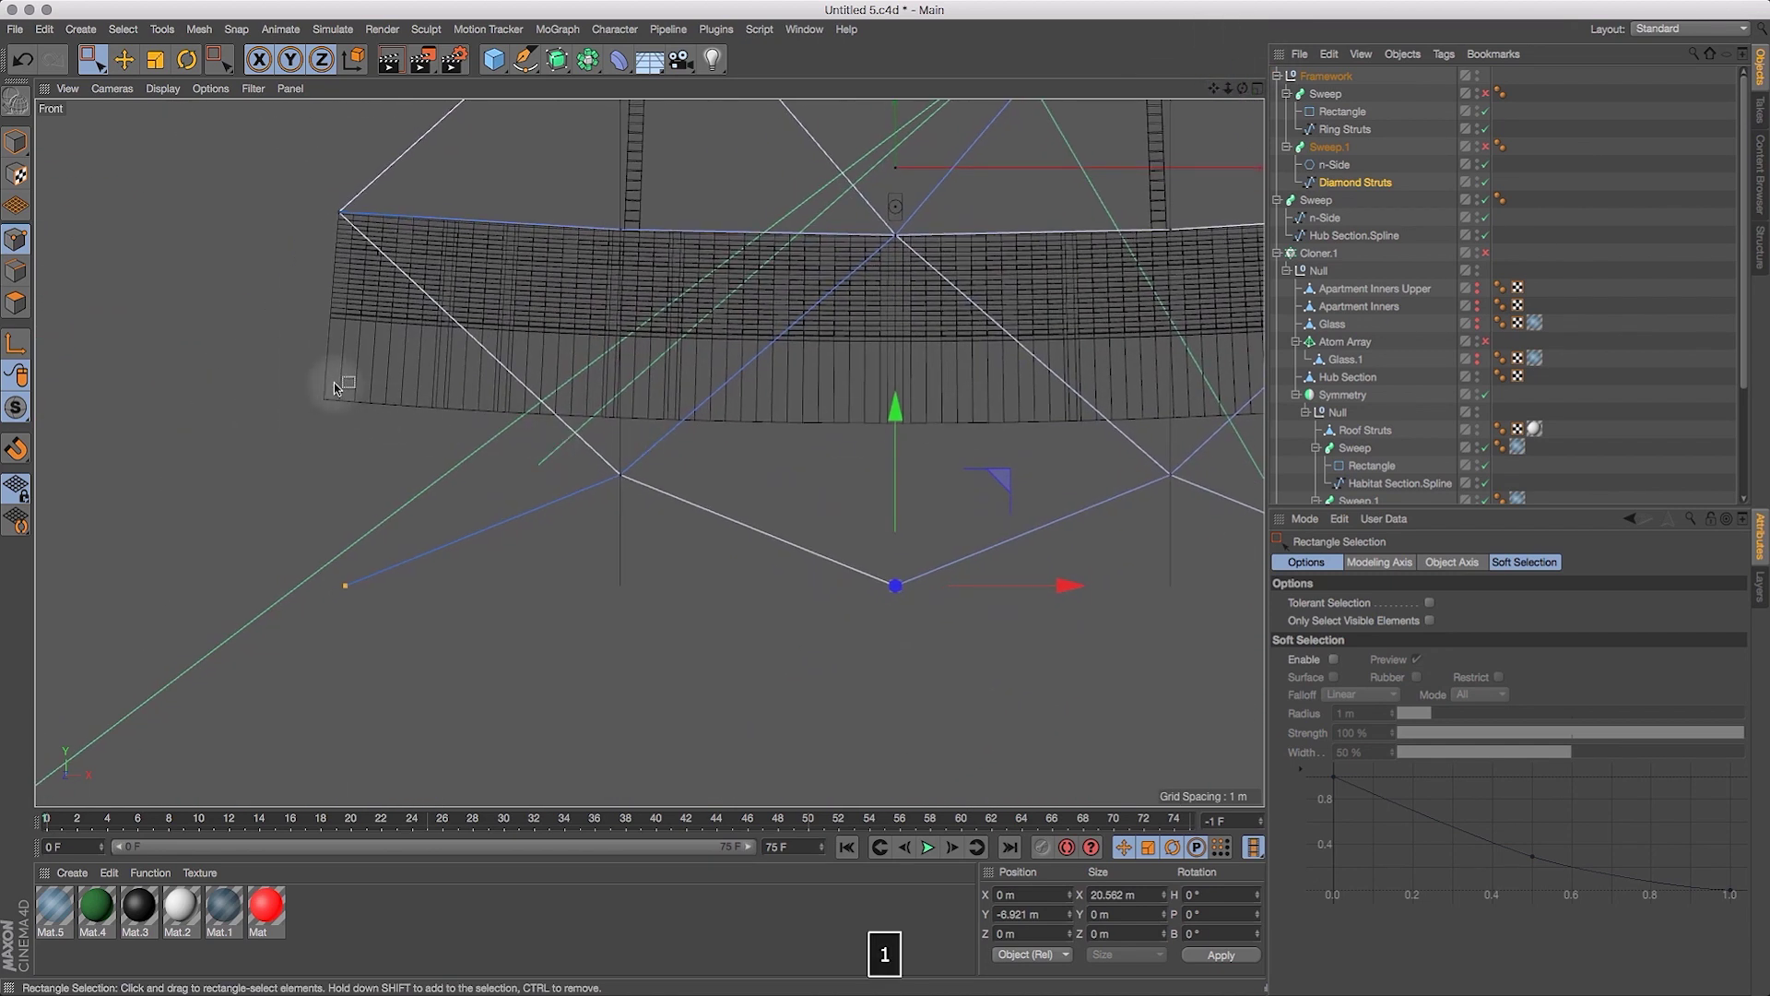
{"action": "left_click", "coordinate": [155, 59]}
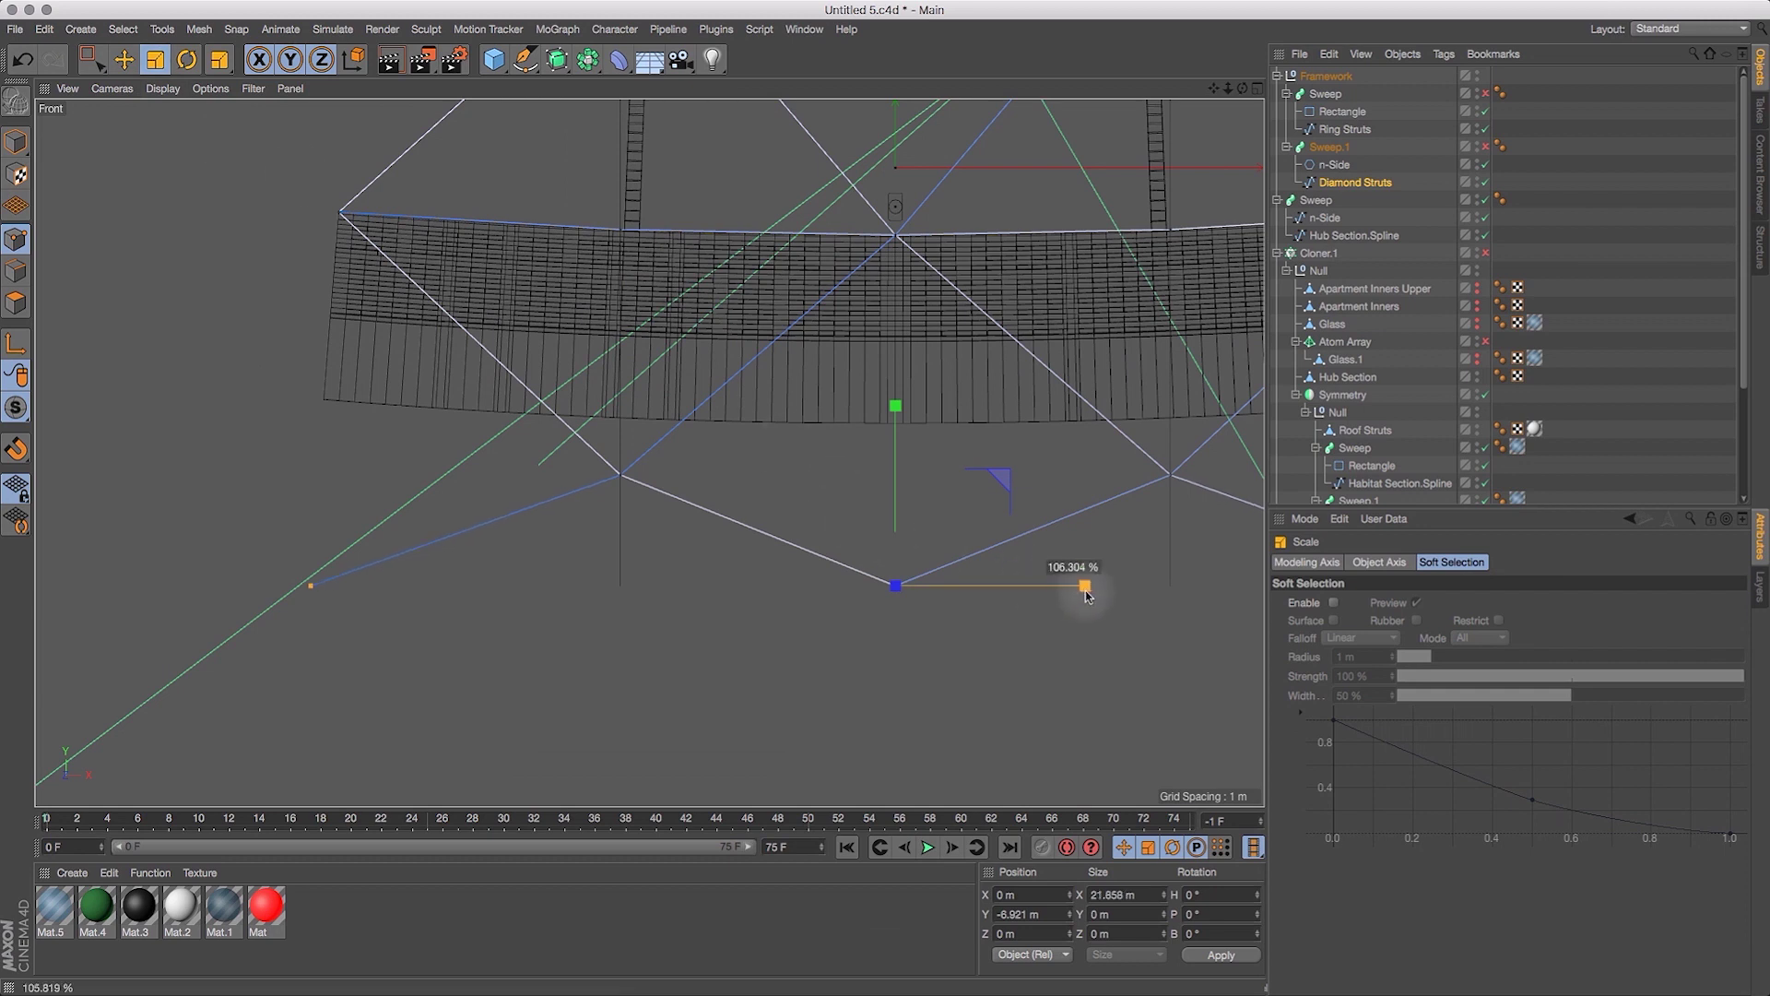
{"action": "left_click_drag", "start_coordinate": [1082, 597], "coordinate": [1079, 596]}
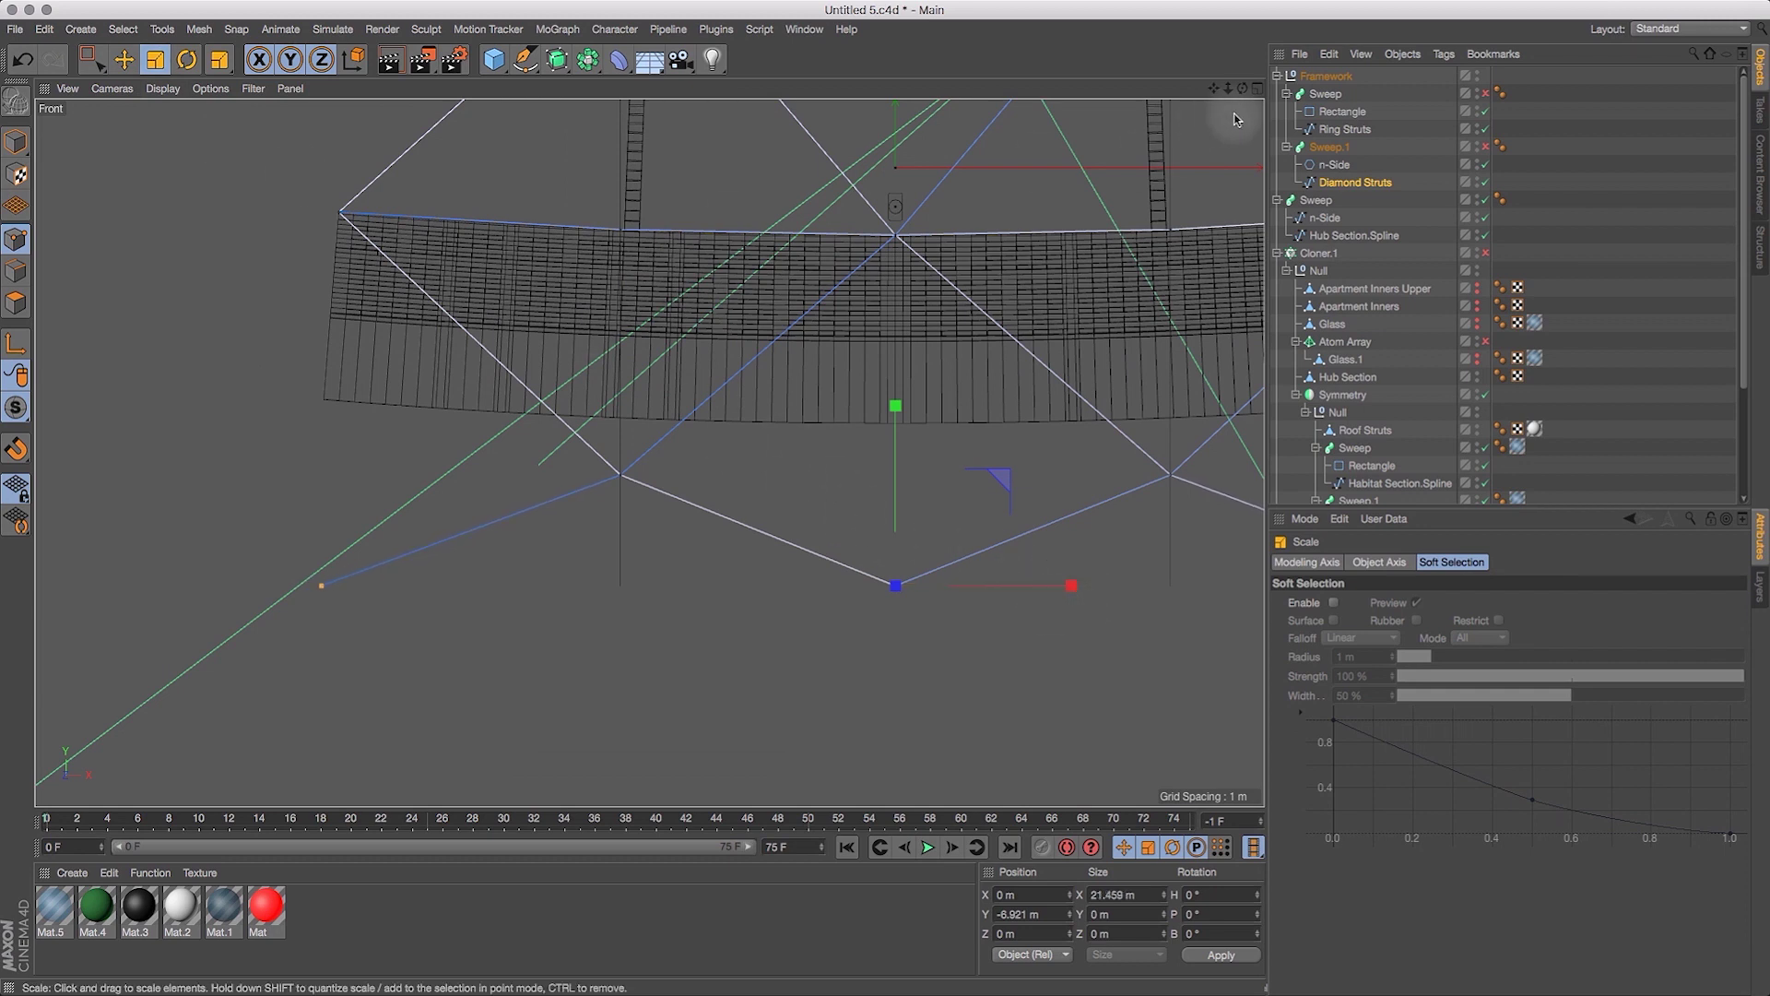
Scale the two lowest outer end points of the Diamond Struts apart along X to a width of about 21.93 m.
{"action": "left_click_drag", "start_coordinate": [1241, 90], "coordinate": [1156, 217]}
{"action": "left_click_drag", "start_coordinate": [1215, 90], "coordinate": [1244, 93]}
{"action": "left_click", "coordinate": [25, 61]}
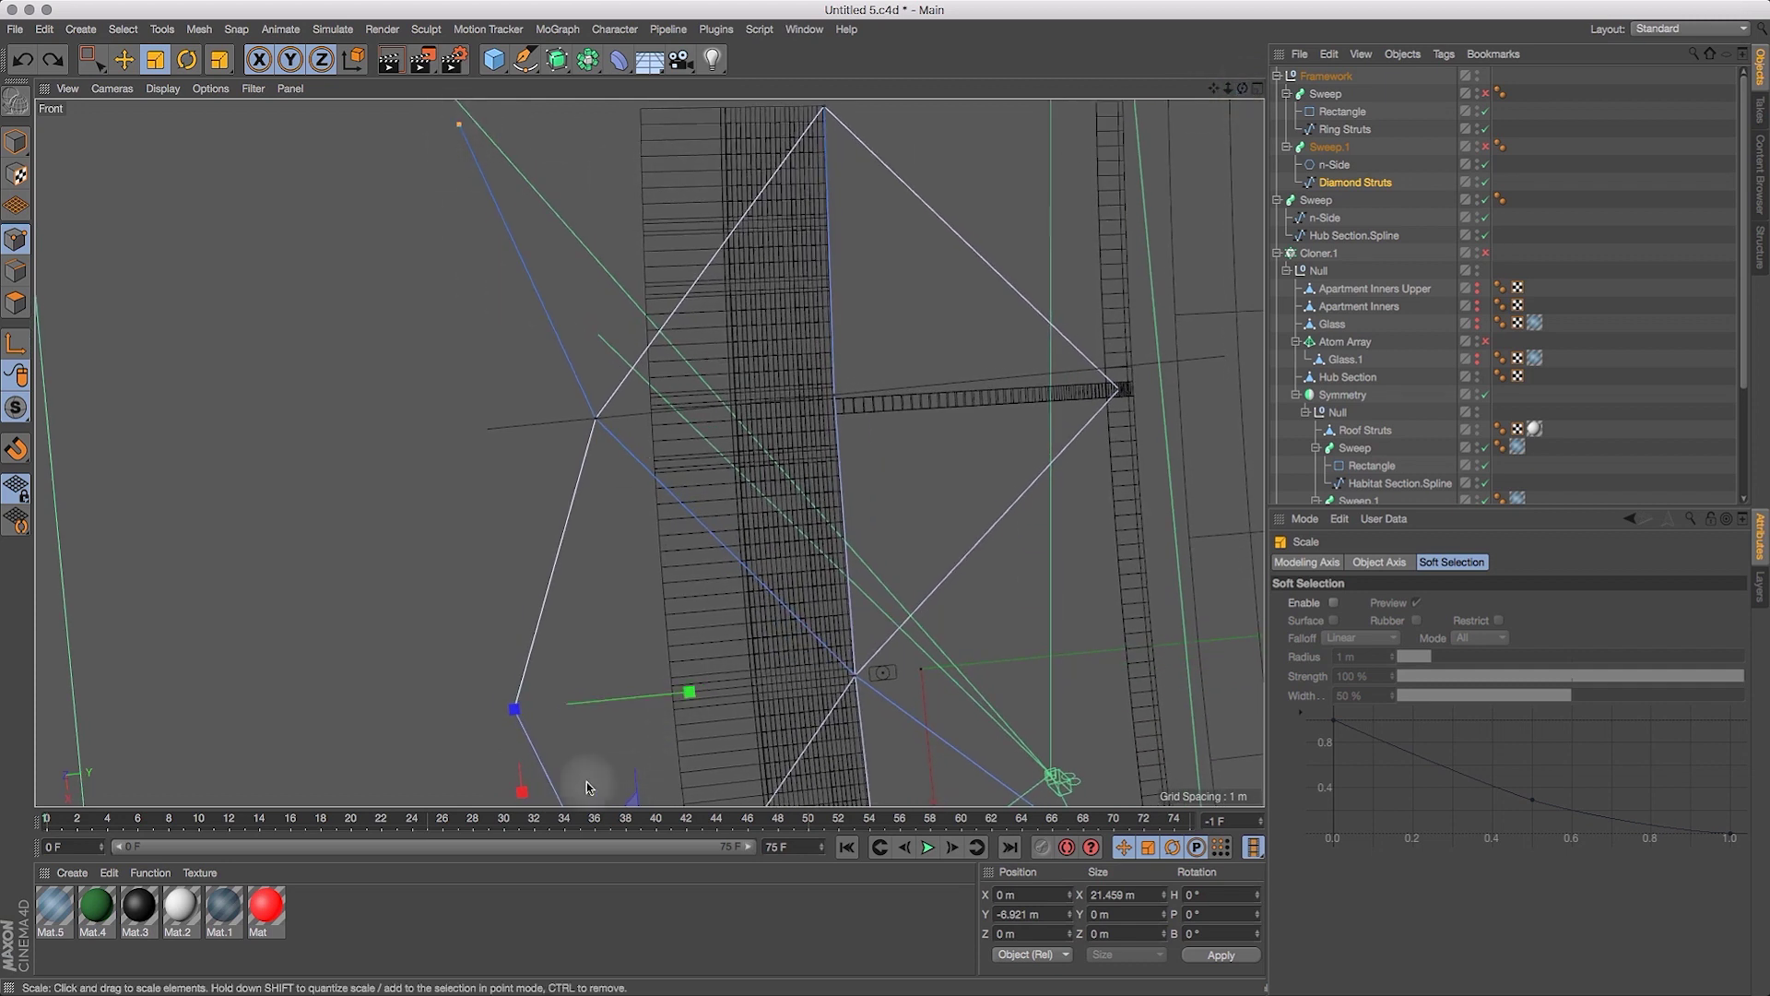
{"action": "left_click_drag", "start_coordinate": [1214, 89], "coordinate": [1221, 142]}
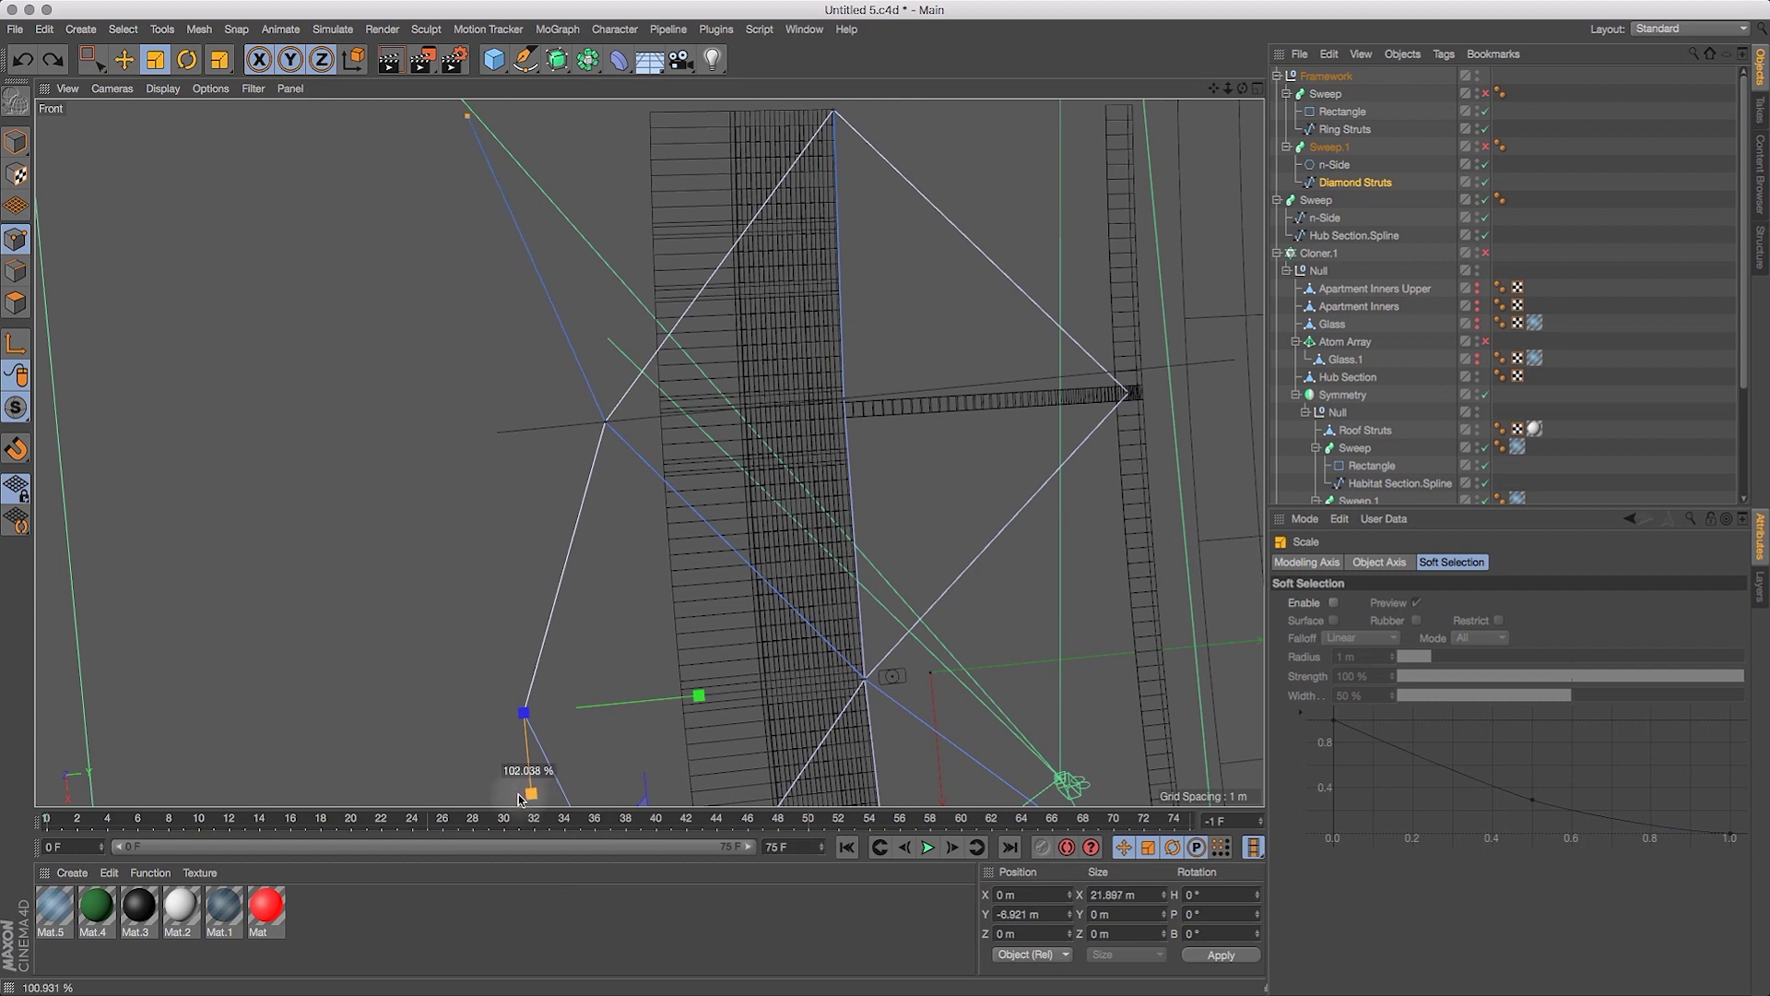
{"action": "left_click_drag", "start_coordinate": [519, 798], "coordinate": [520, 801]}
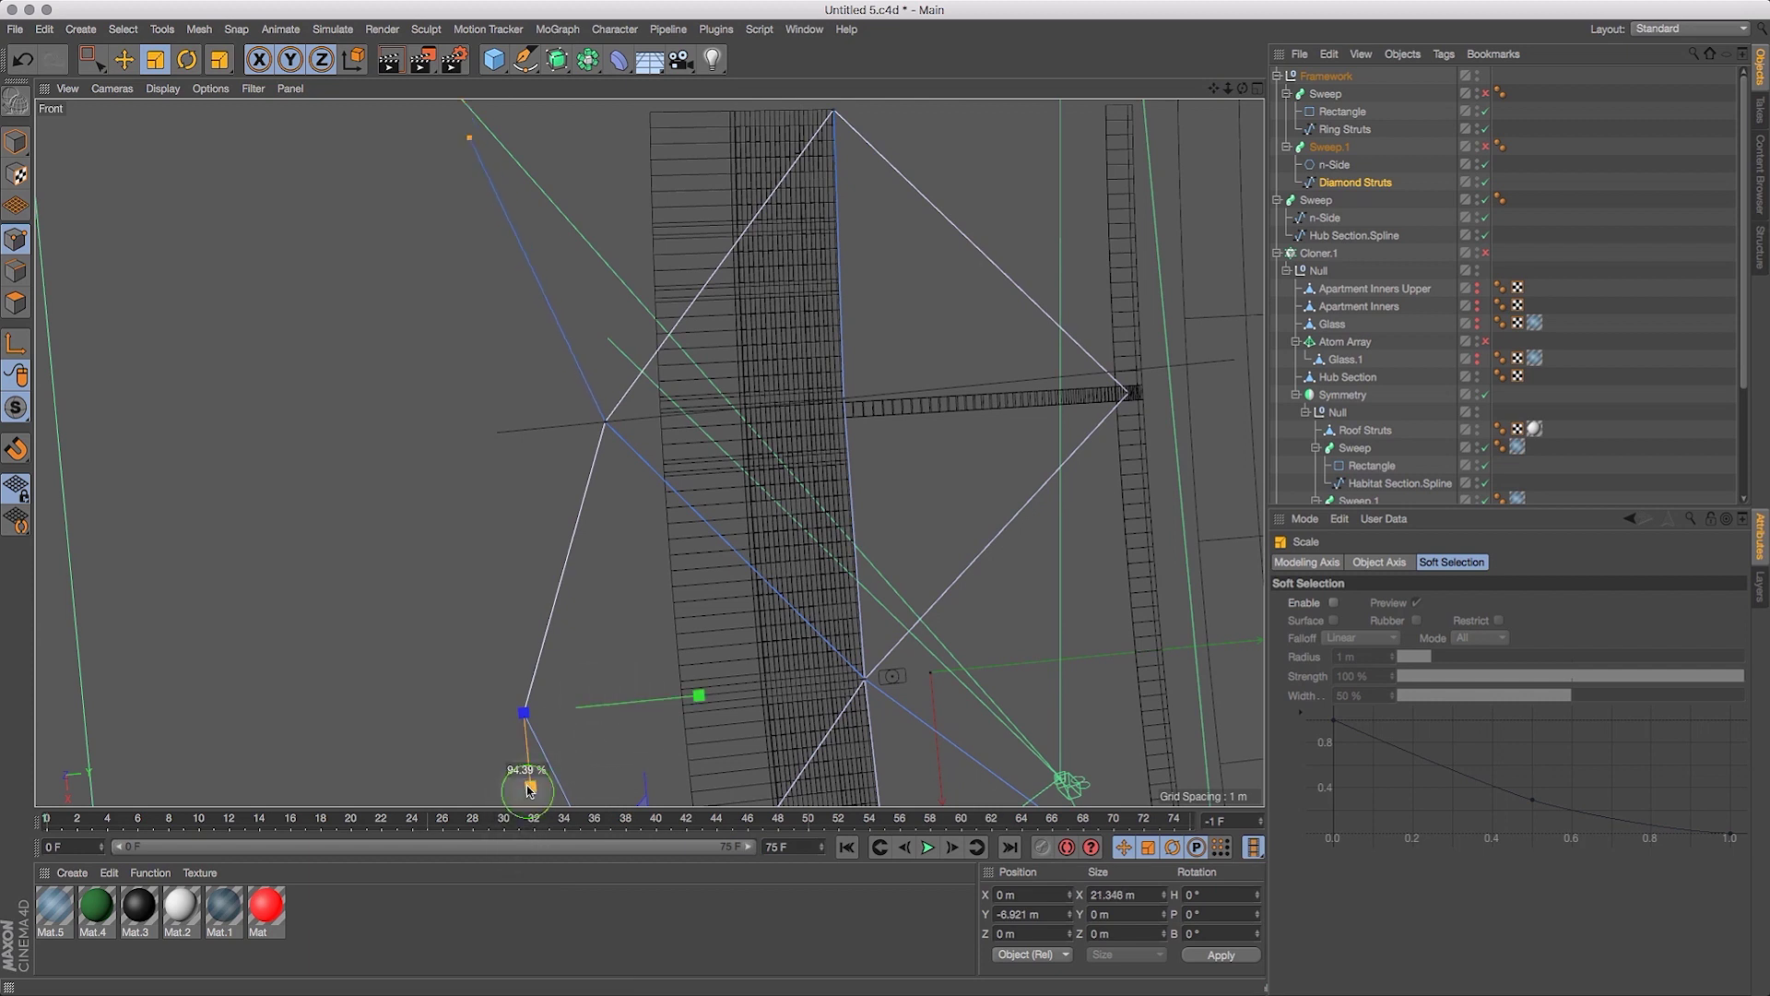
{"action": "left_click_drag", "start_coordinate": [522, 795], "coordinate": [522, 795]}
{"action": "left_click_drag", "start_coordinate": [1228, 87], "coordinate": [1159, 130]}
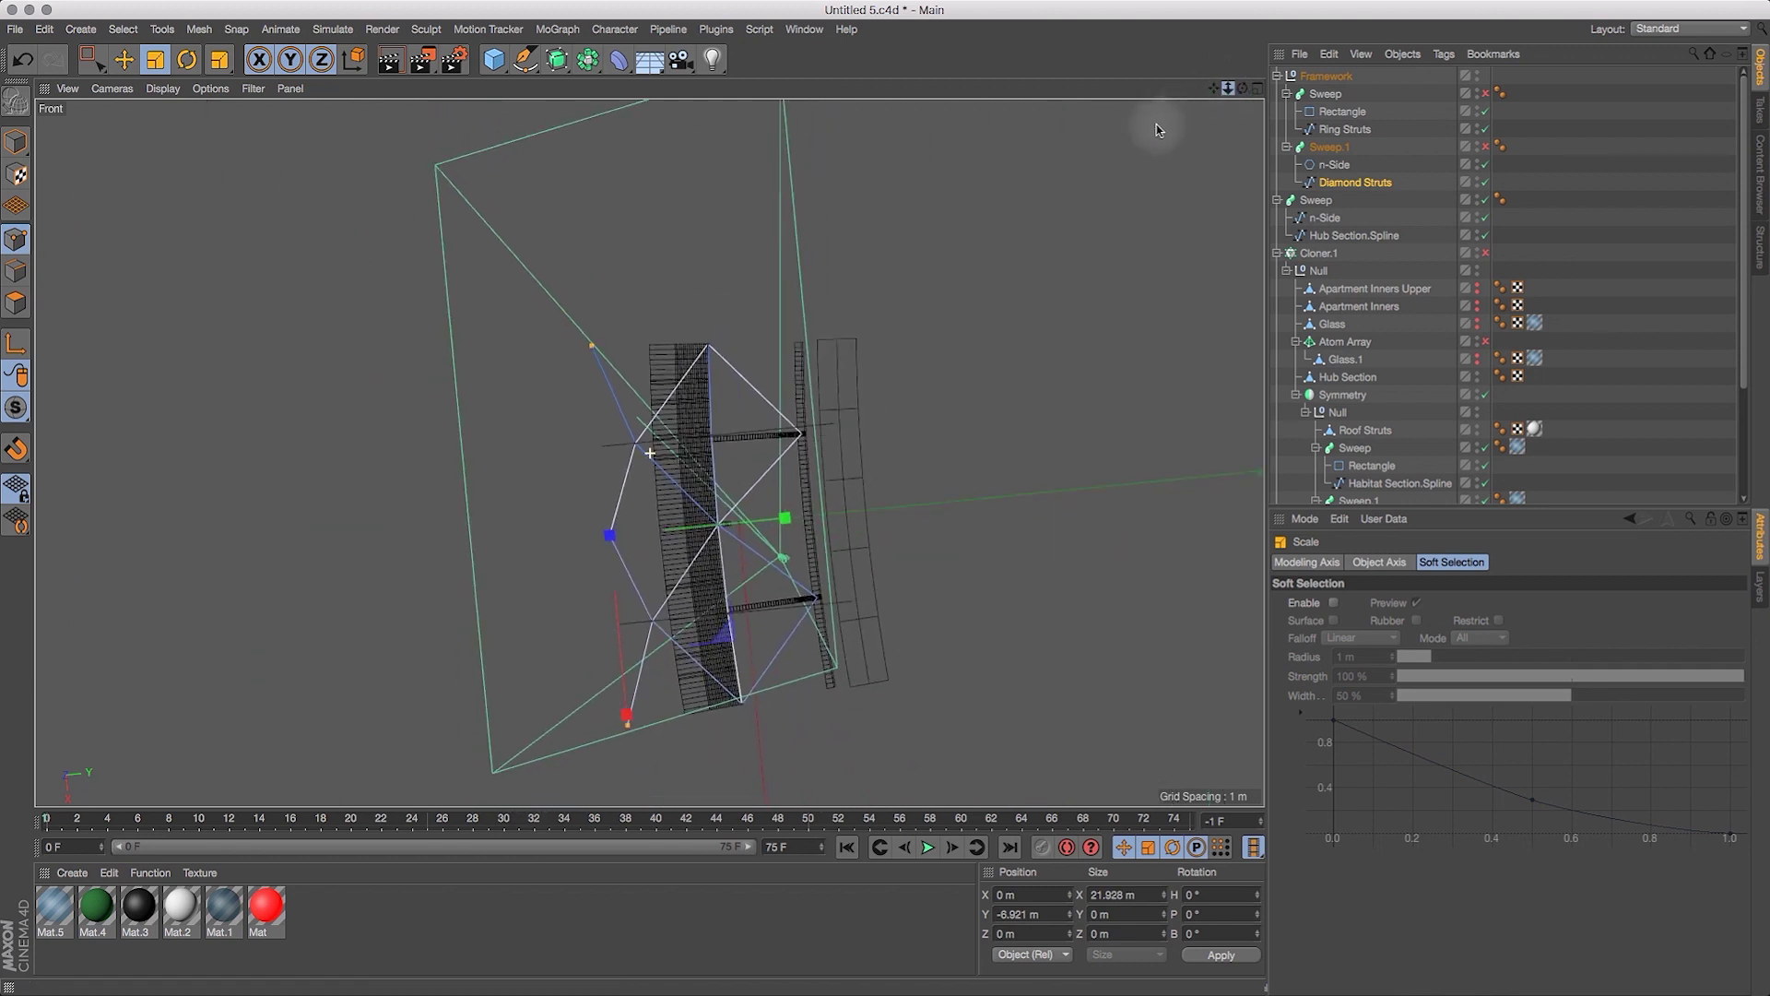
{"action": "left_click_drag", "start_coordinate": [1242, 88], "coordinate": [1415, 42]}
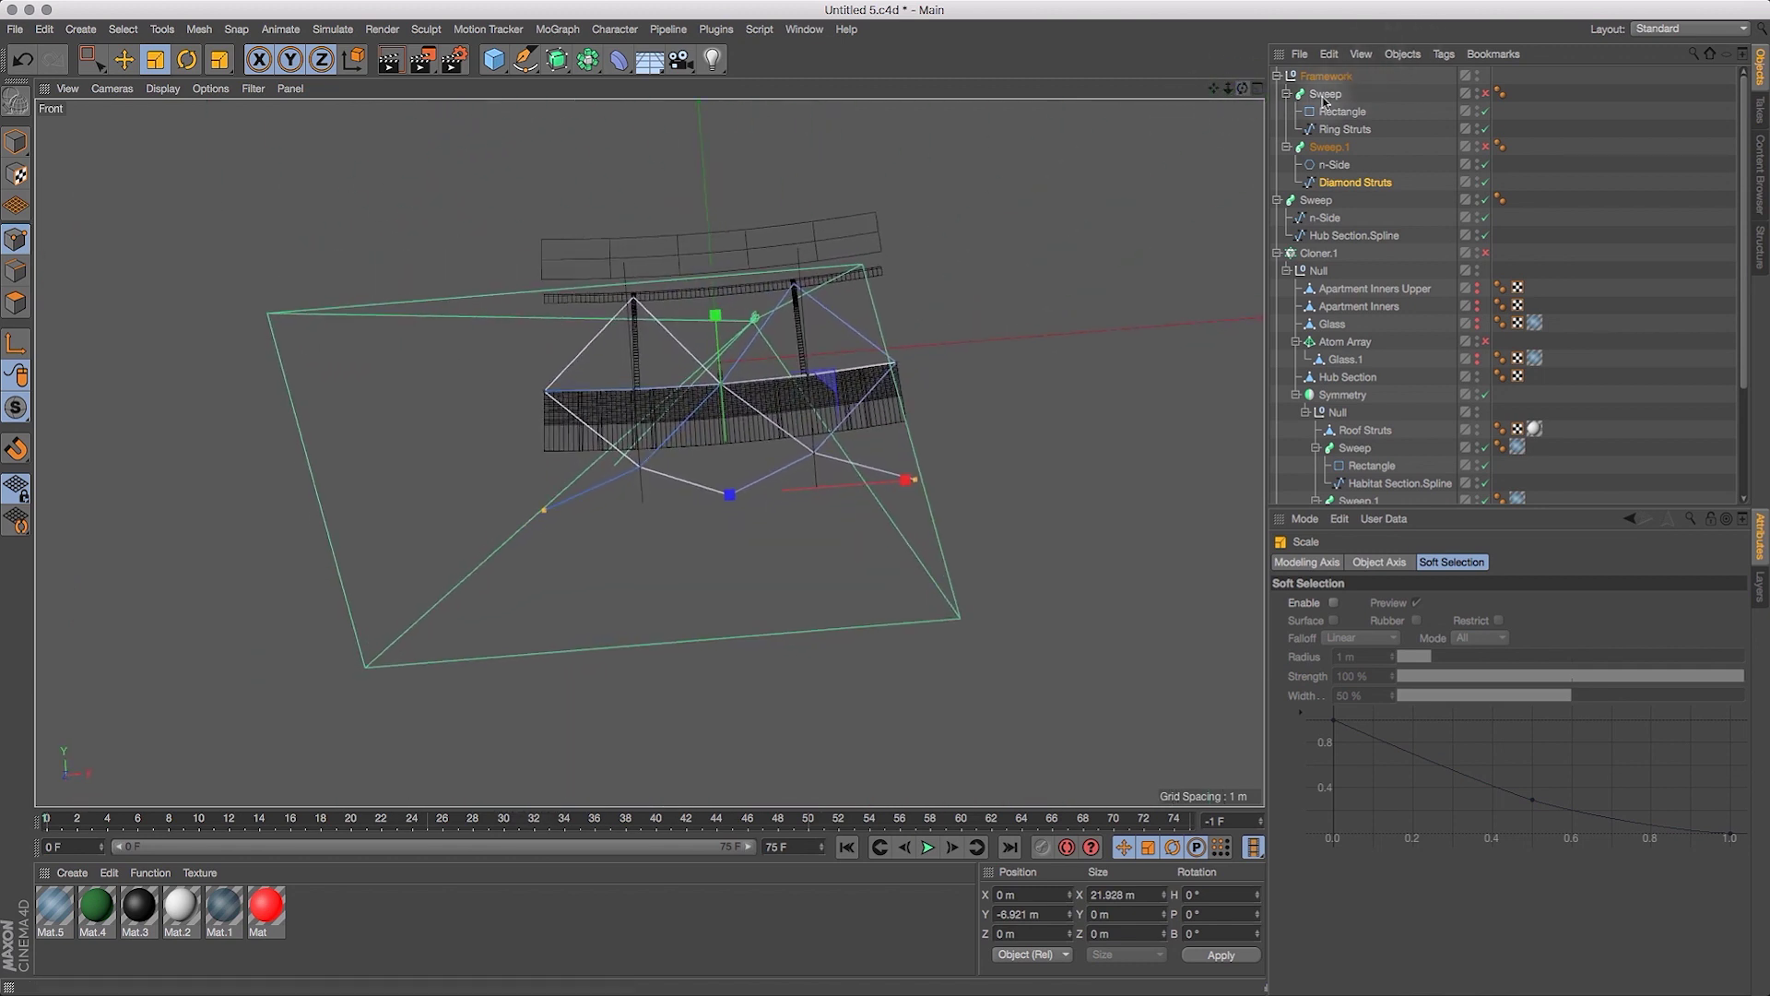
{"action": "left_click_drag", "start_coordinate": [1213, 88], "coordinate": [1104, 231]}
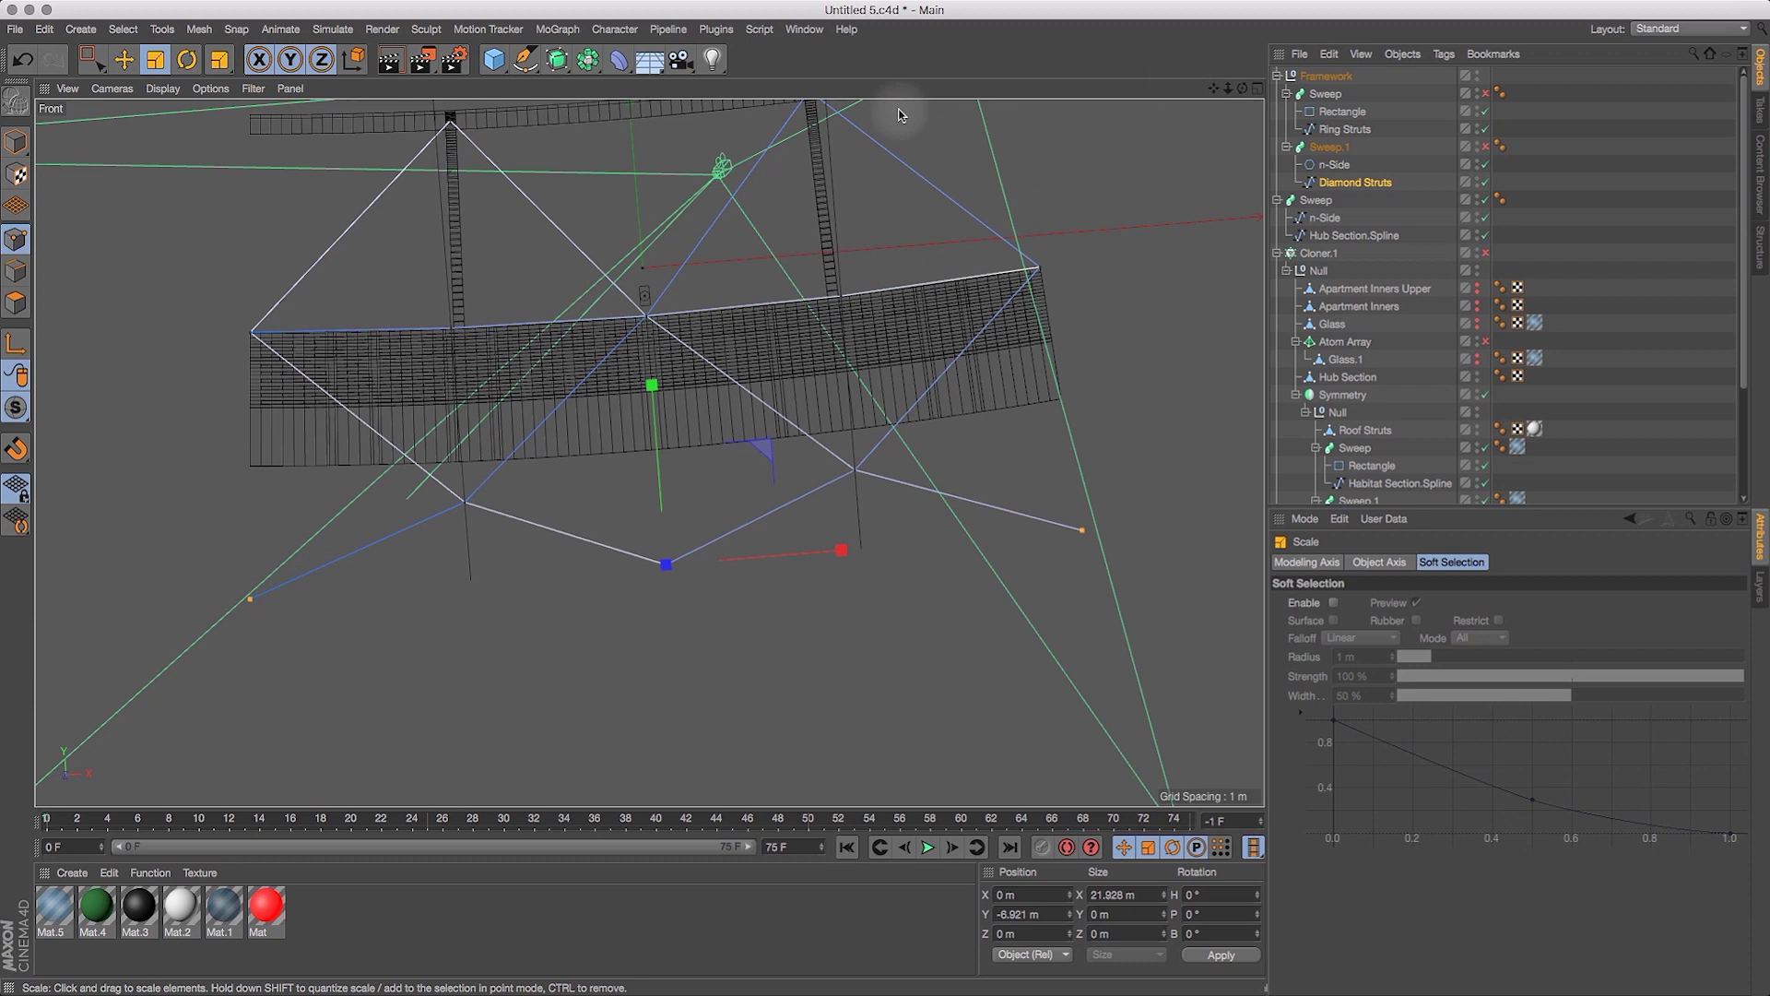
{"action": "left_click_drag", "start_coordinate": [1213, 87], "coordinate": [1240, 161]}
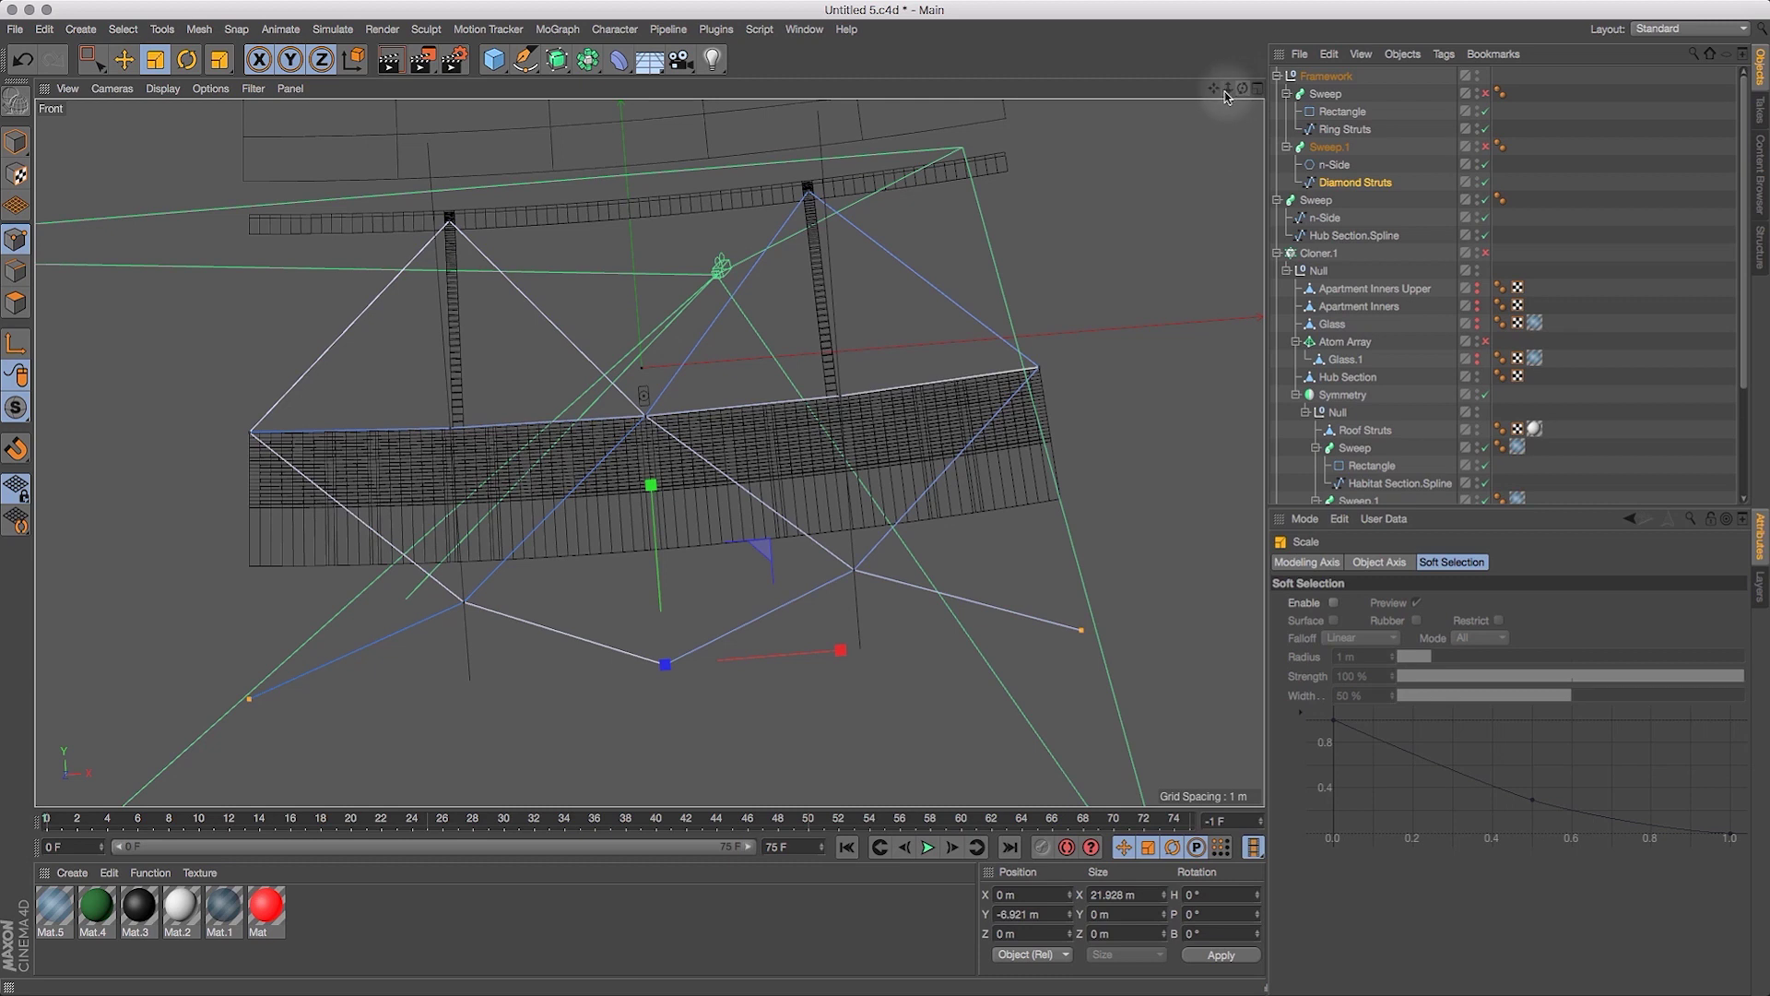
{"action": "left_click_drag", "start_coordinate": [1242, 90], "coordinate": [1223, 150]}
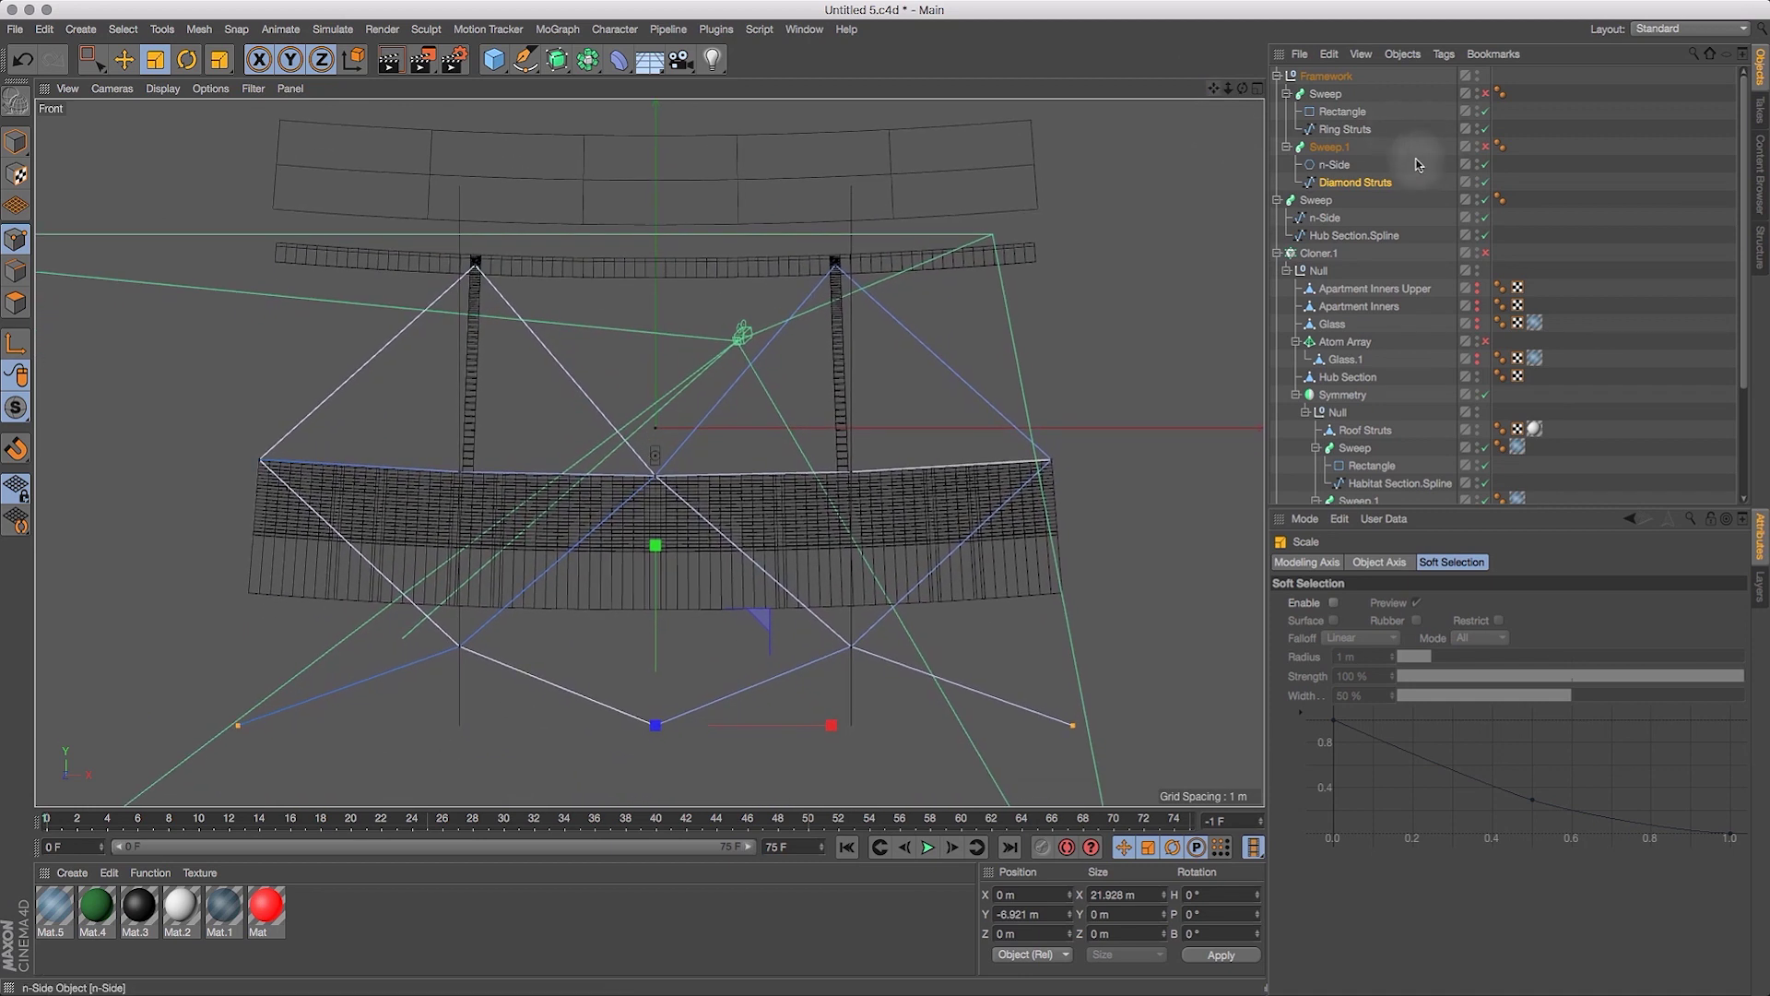
Select all points of the left strut line in the Ring Struts spline, ready for rotation.
{"action": "left_click", "coordinate": [1359, 133]}
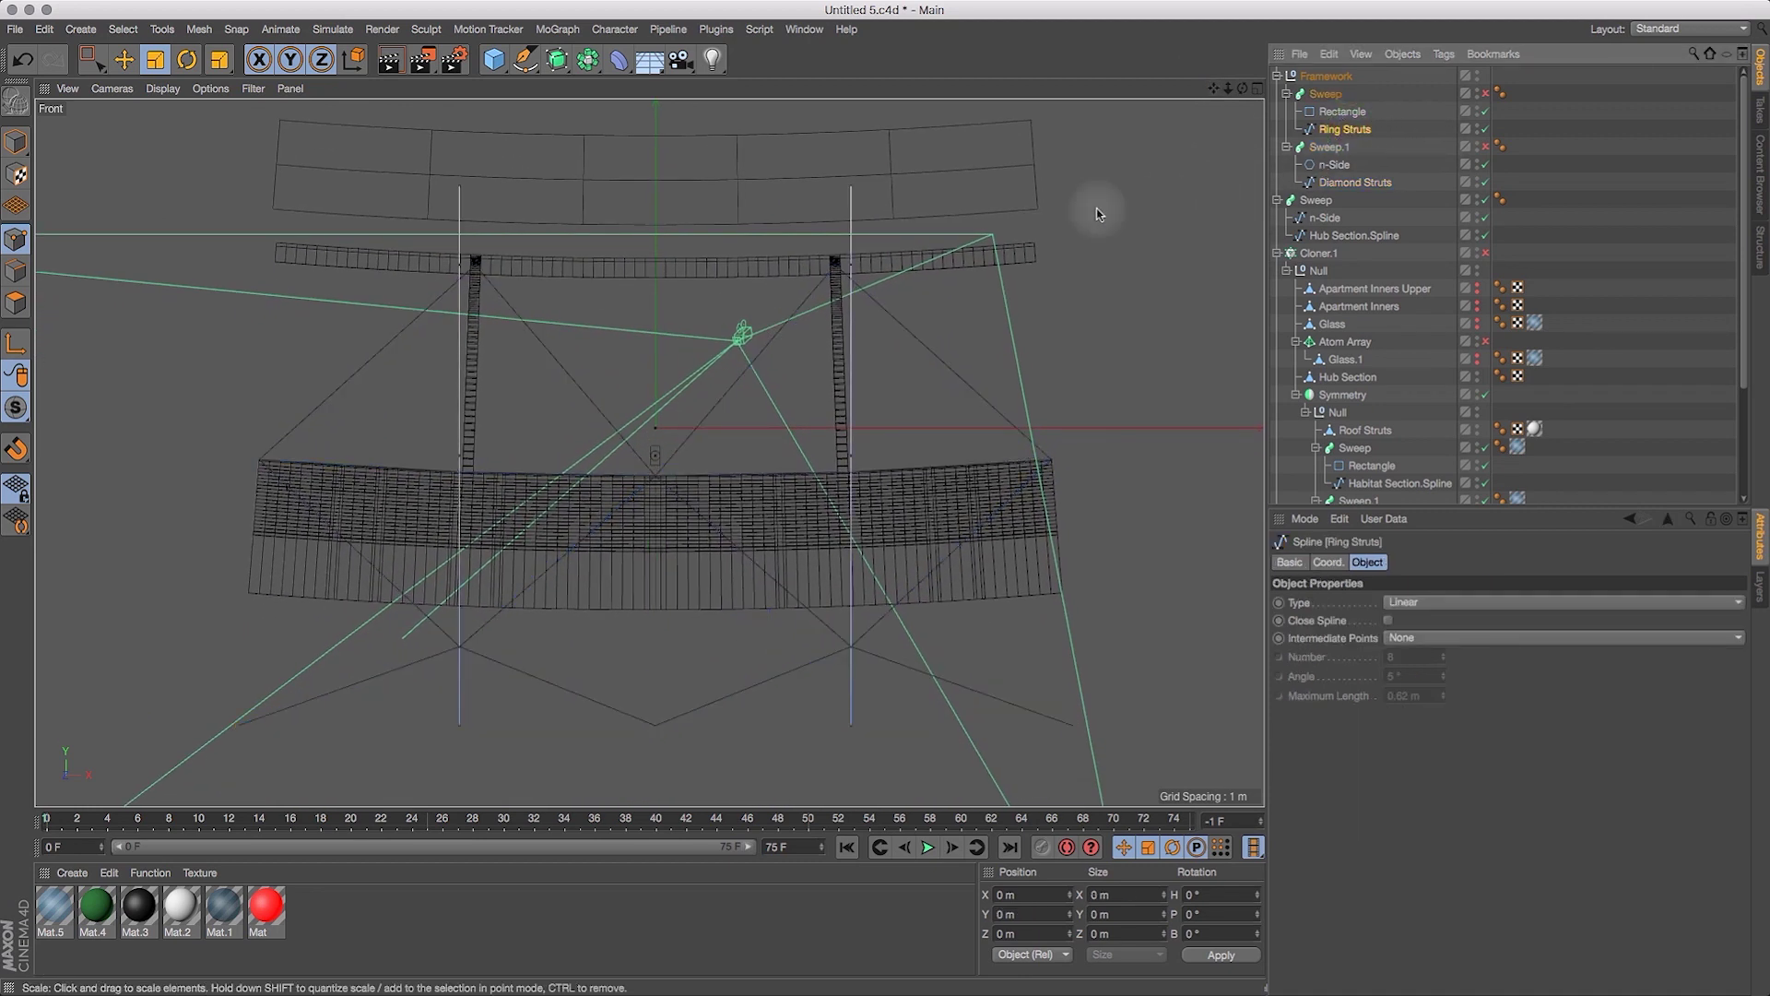
{"action": "left_click", "coordinate": [93, 70]}
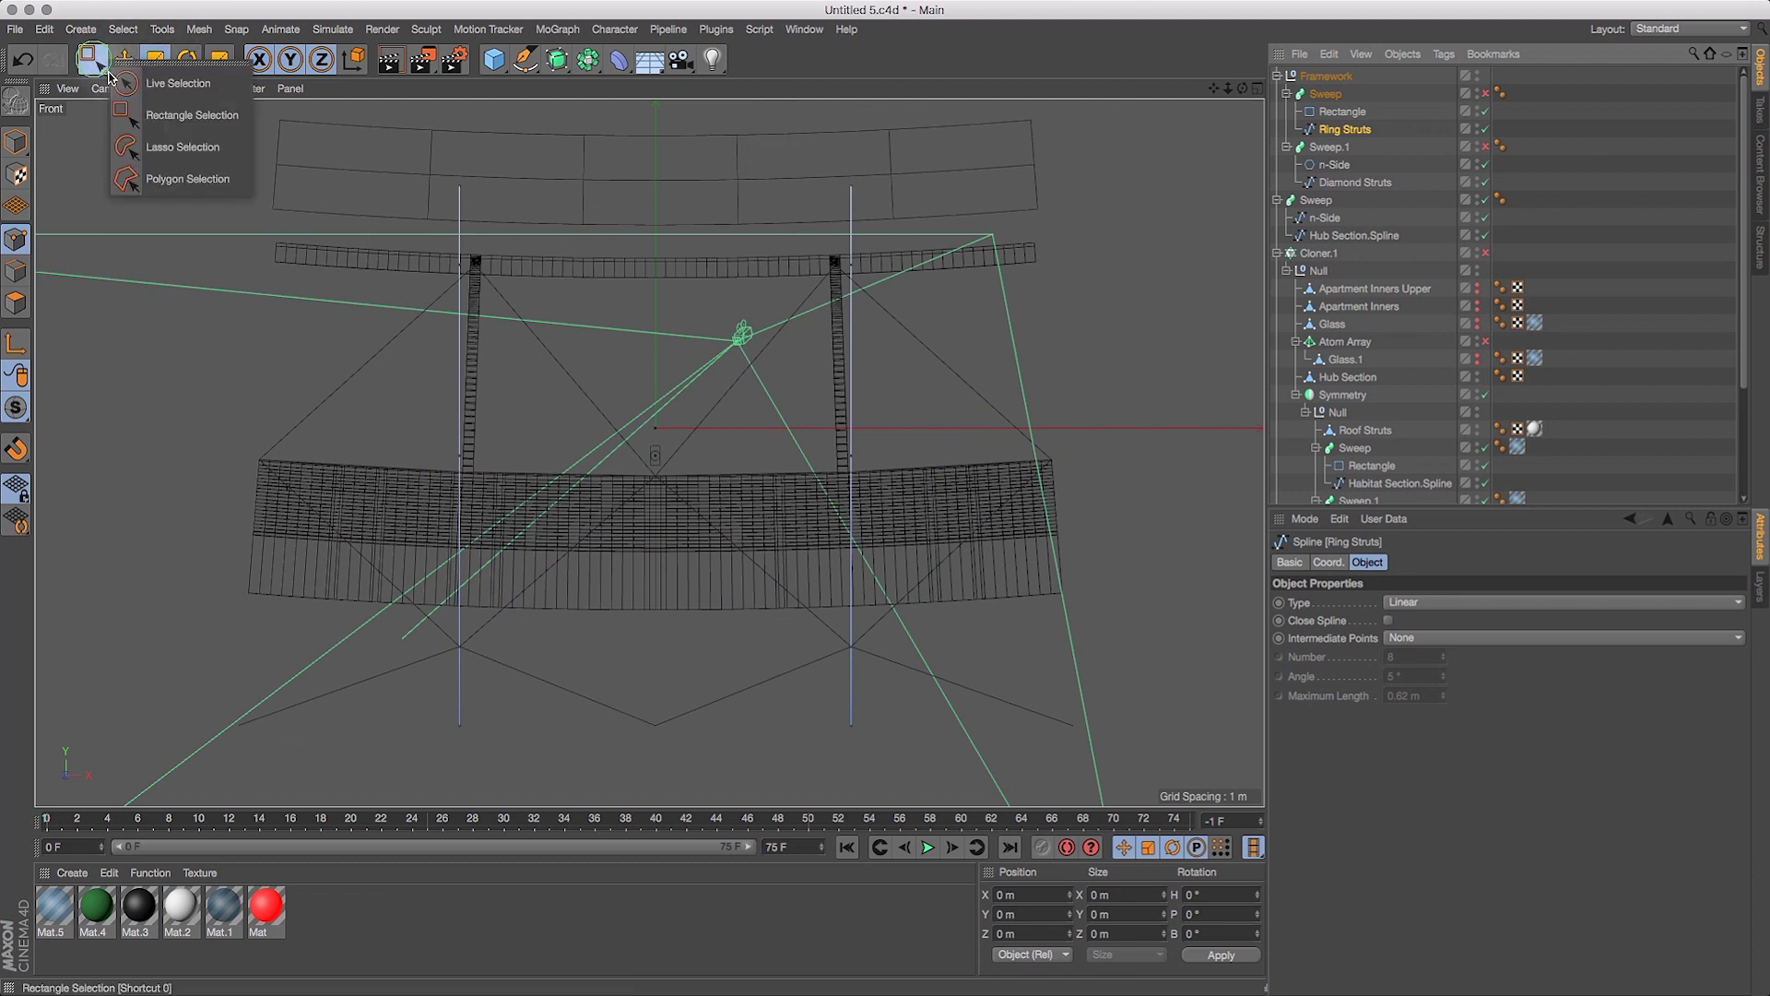
{"action": "left_click", "coordinate": [182, 117]}
{"action": "left_click_drag", "start_coordinate": [391, 147], "coordinate": [521, 834]}
{"action": "left_click", "coordinate": [186, 59]}
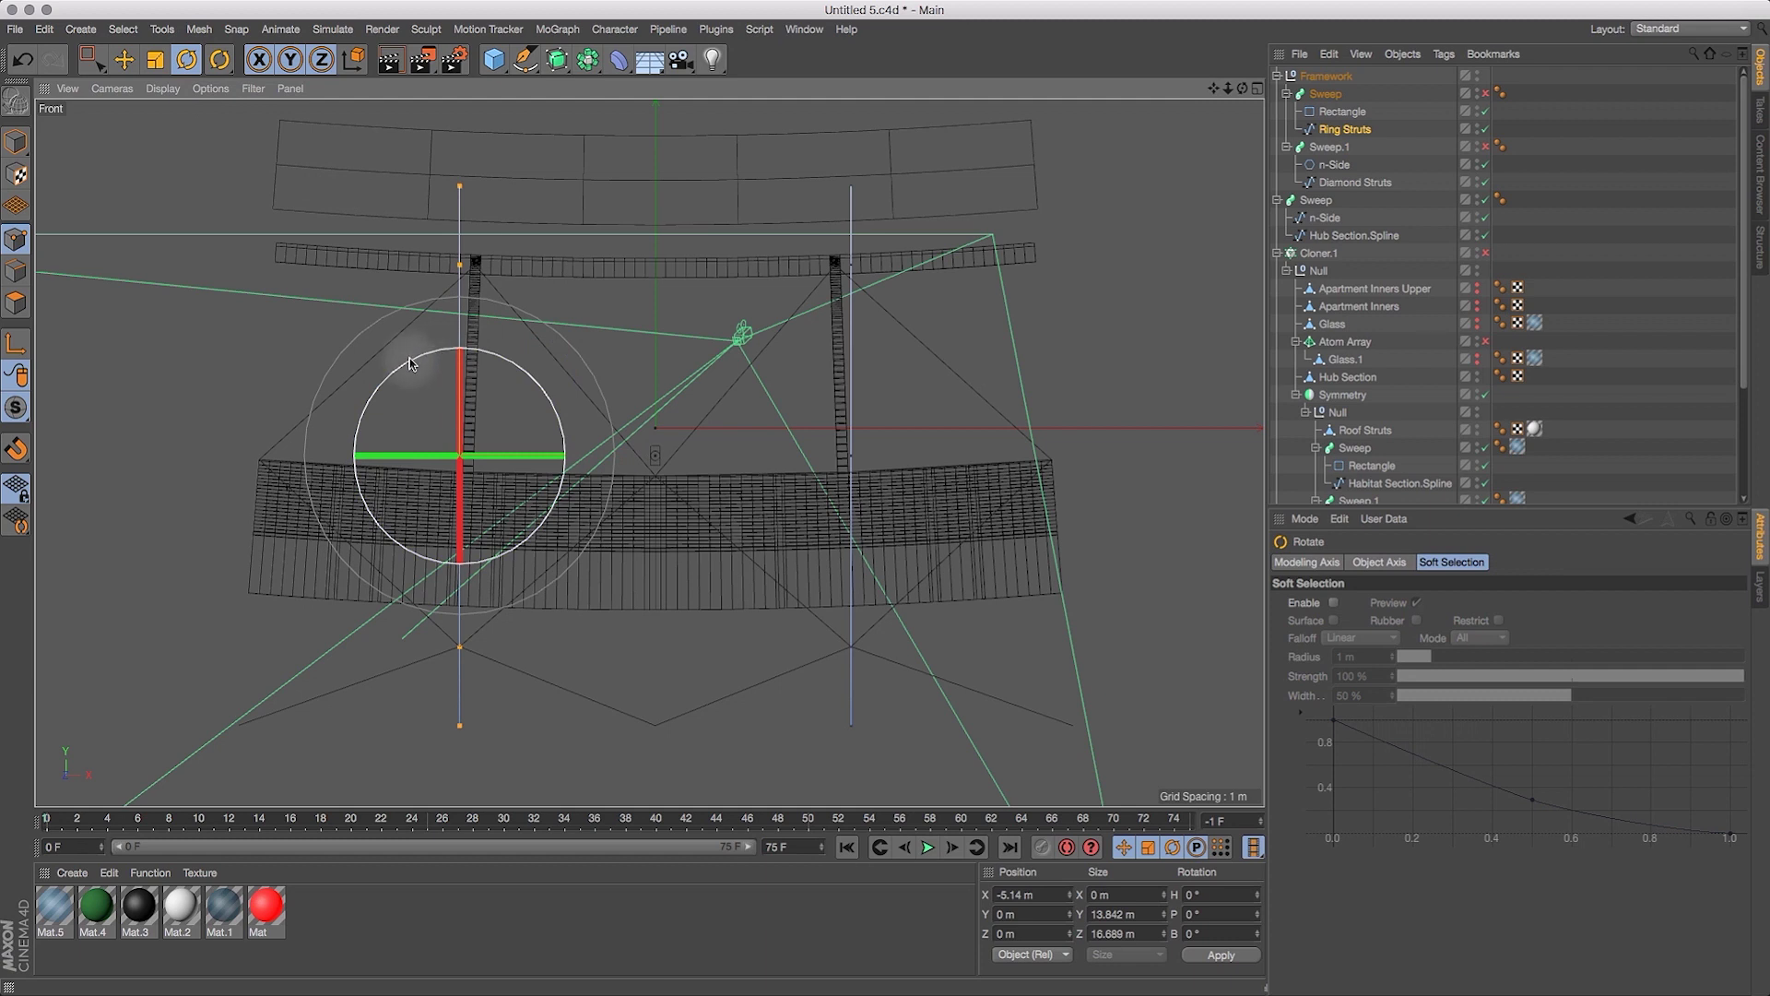
{"action": "left_click_drag", "start_coordinate": [406, 365], "coordinate": [407, 365]}
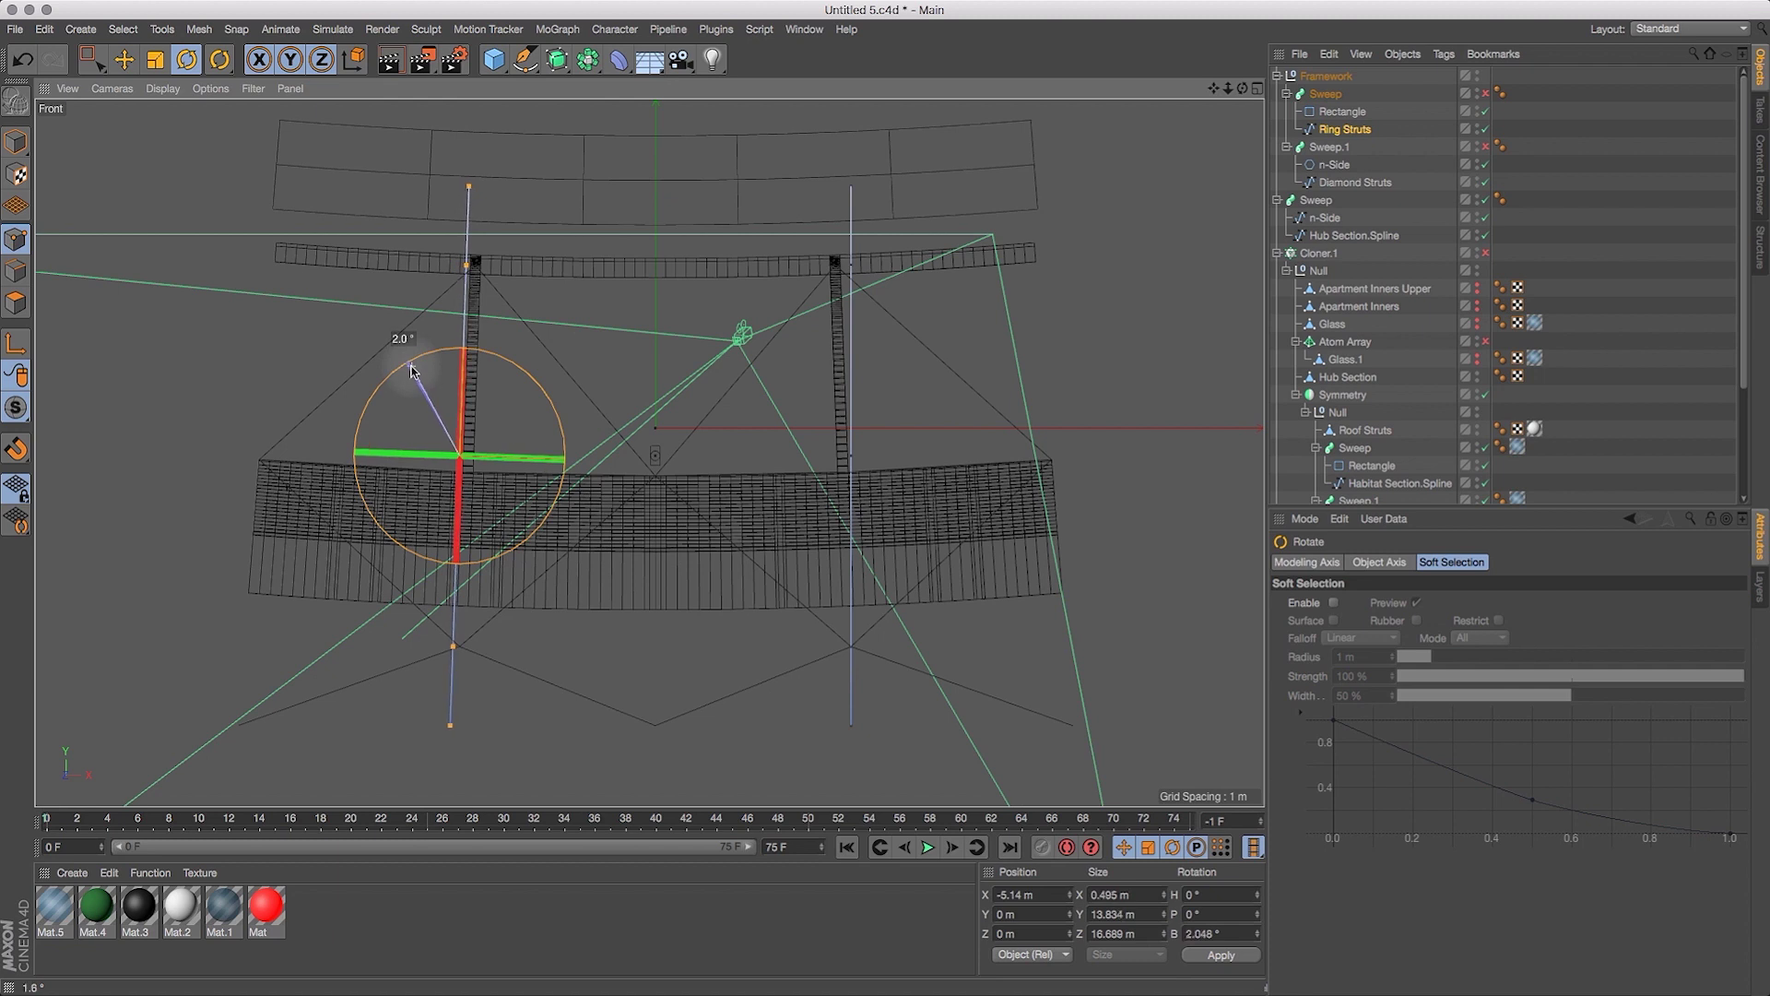
{"action": "left_click_drag", "start_coordinate": [413, 368], "coordinate": [415, 370]}
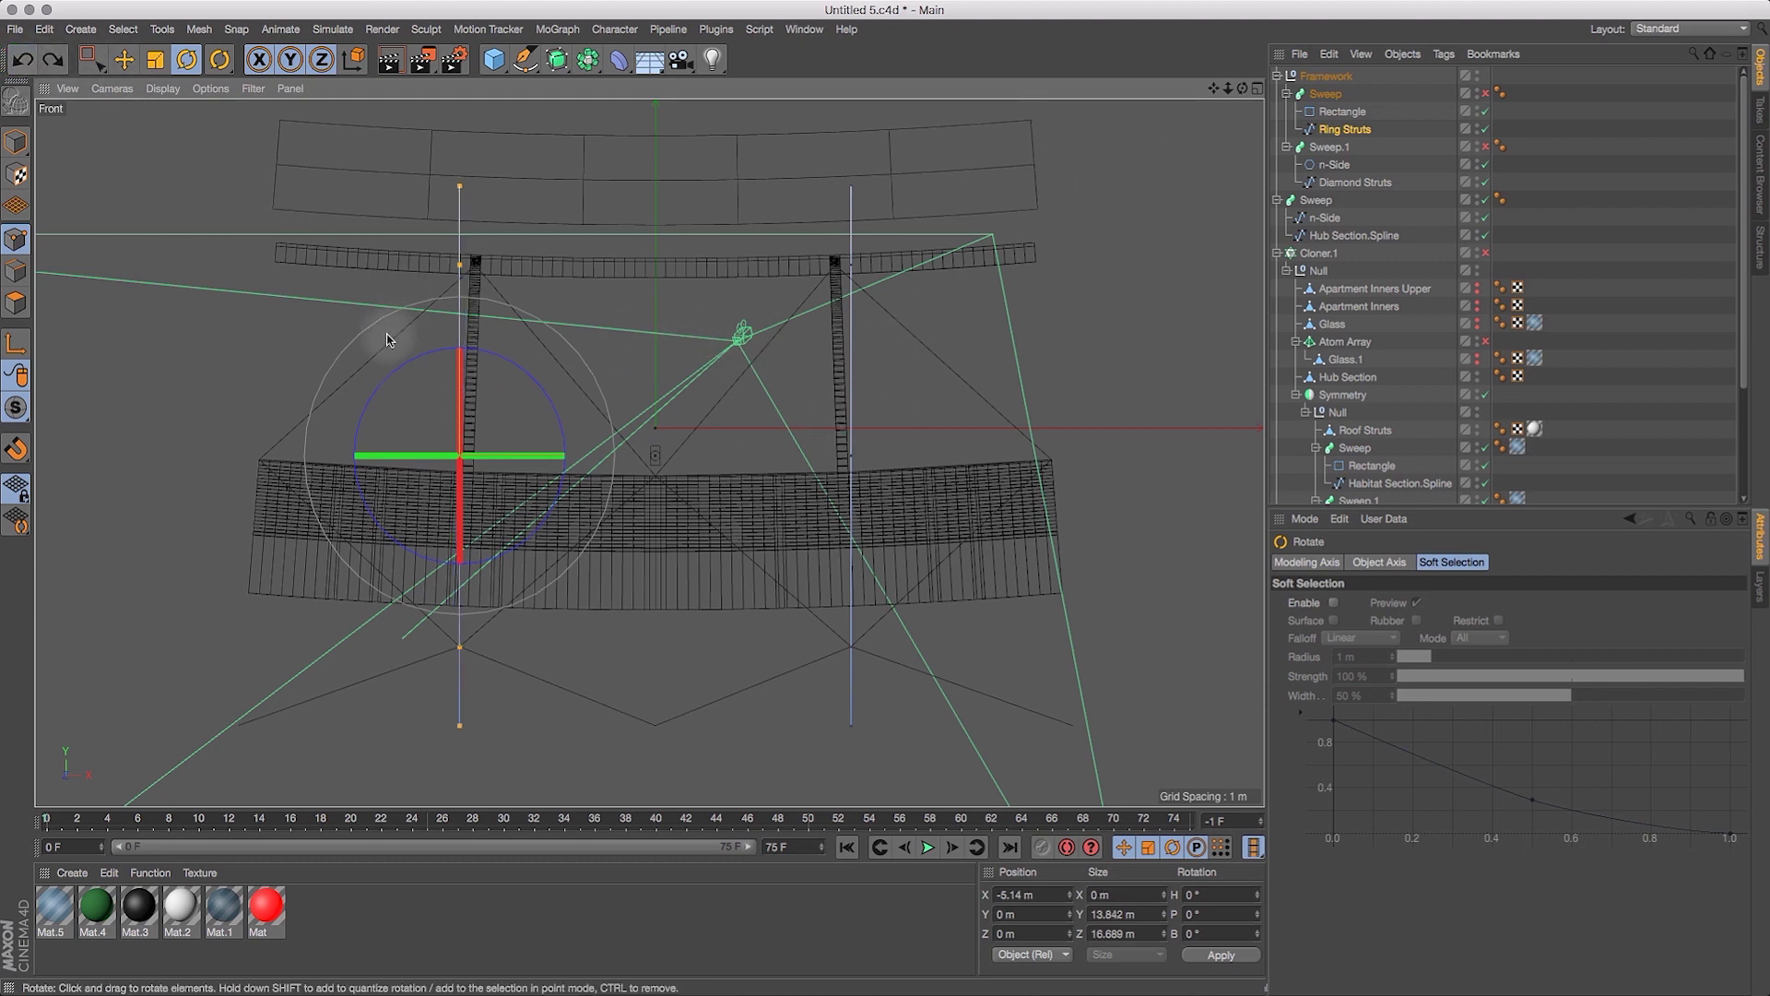
{"action": "left_click_drag", "start_coordinate": [401, 369], "coordinate": [413, 371]}
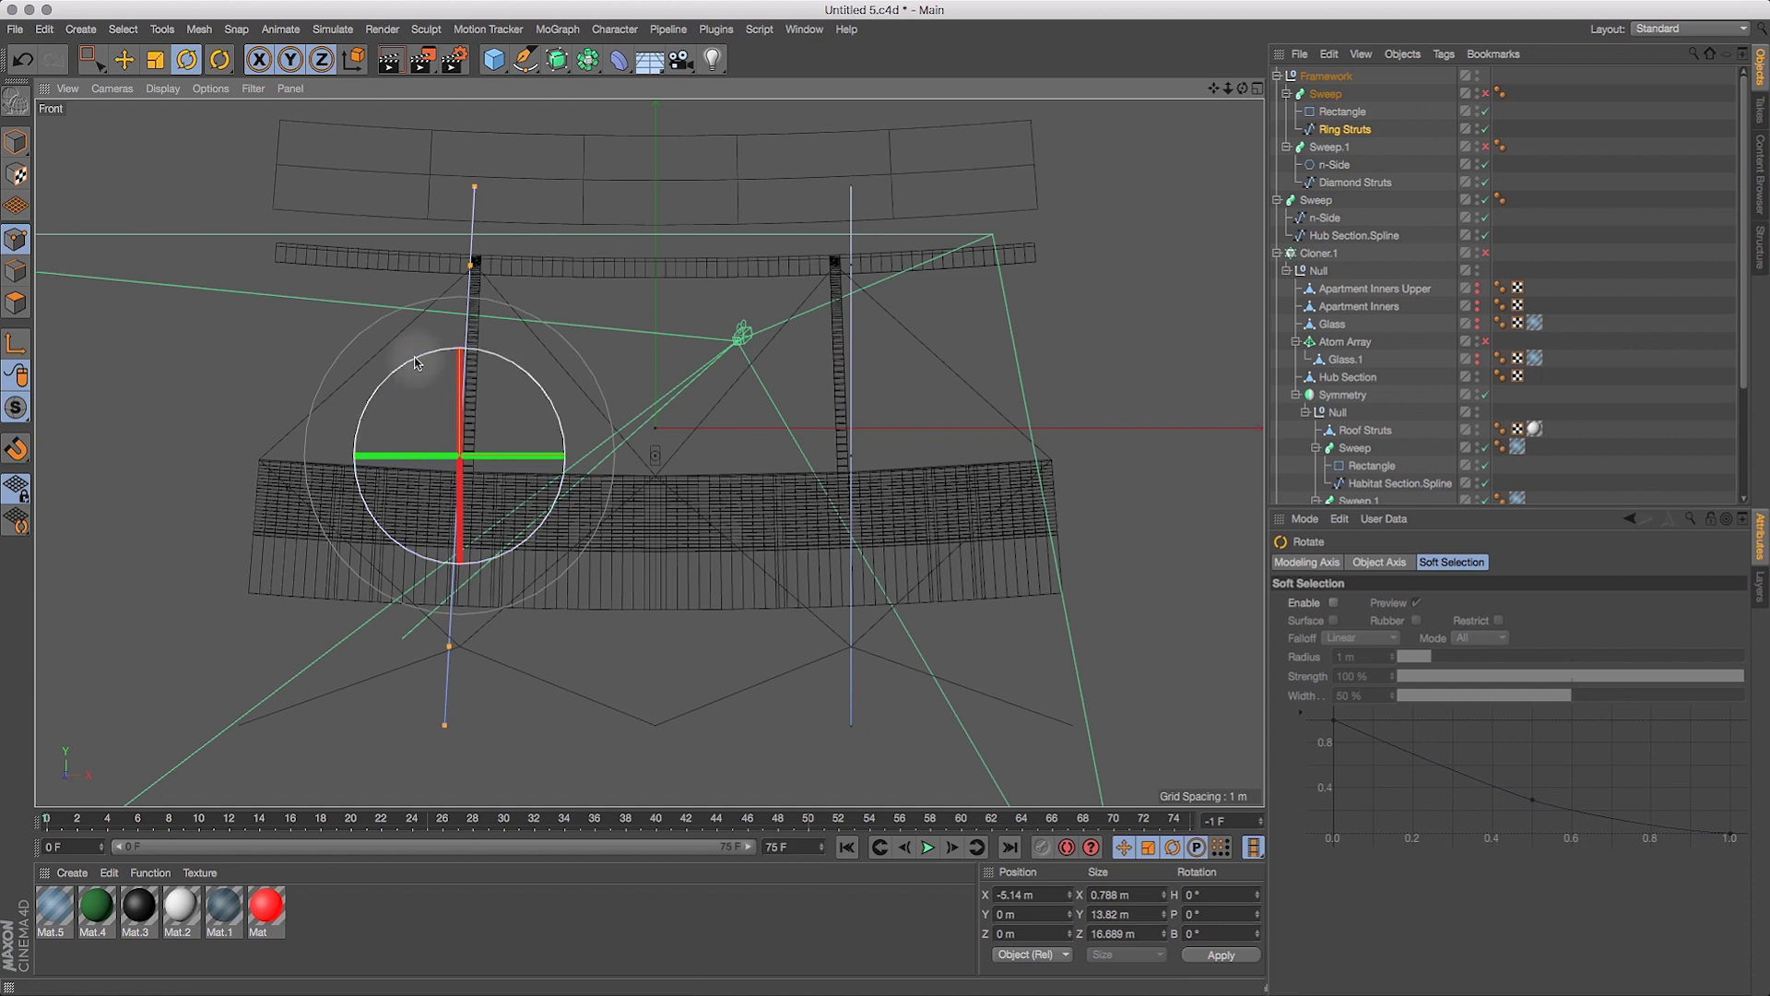
{"action": "left_click", "coordinate": [32, 62]}
Rotate the left ring strut's points to lean parallel to the left arch support, with an X size of about 0.636 m.
{"action": "left_click_drag", "start_coordinate": [1227, 87], "coordinate": [1562, 119]}
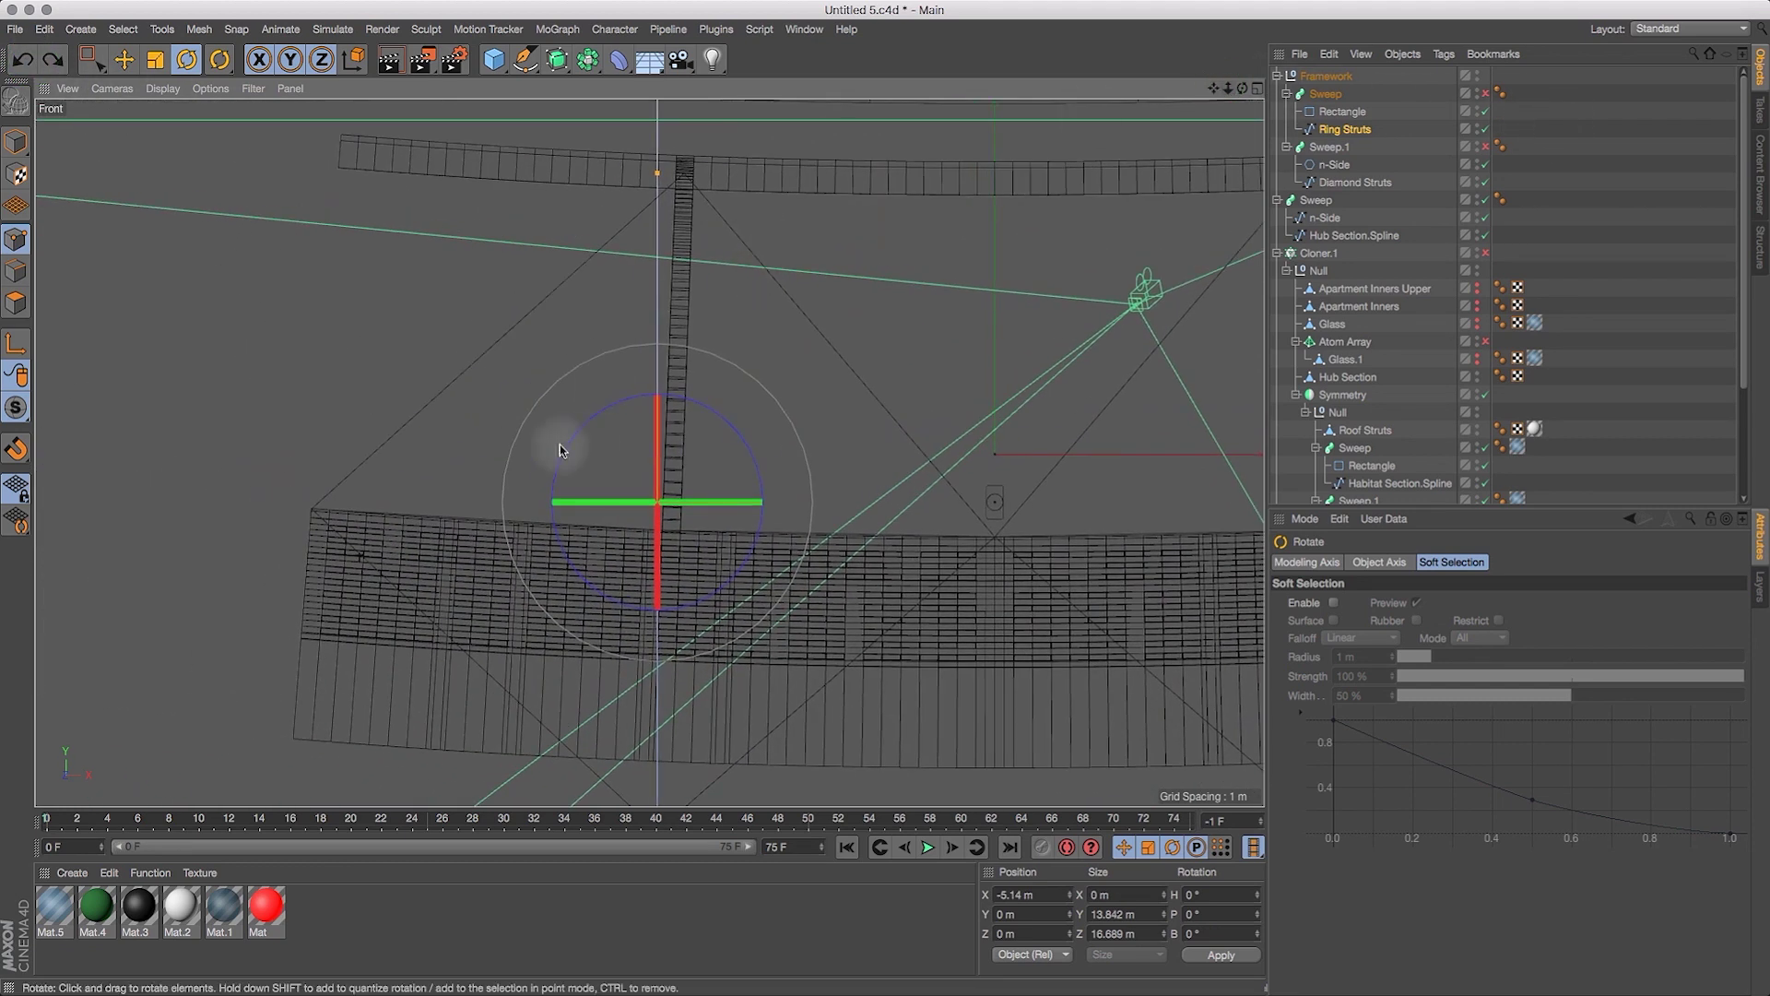
{"action": "left_click_drag", "start_coordinate": [580, 440], "coordinate": [584, 437]}
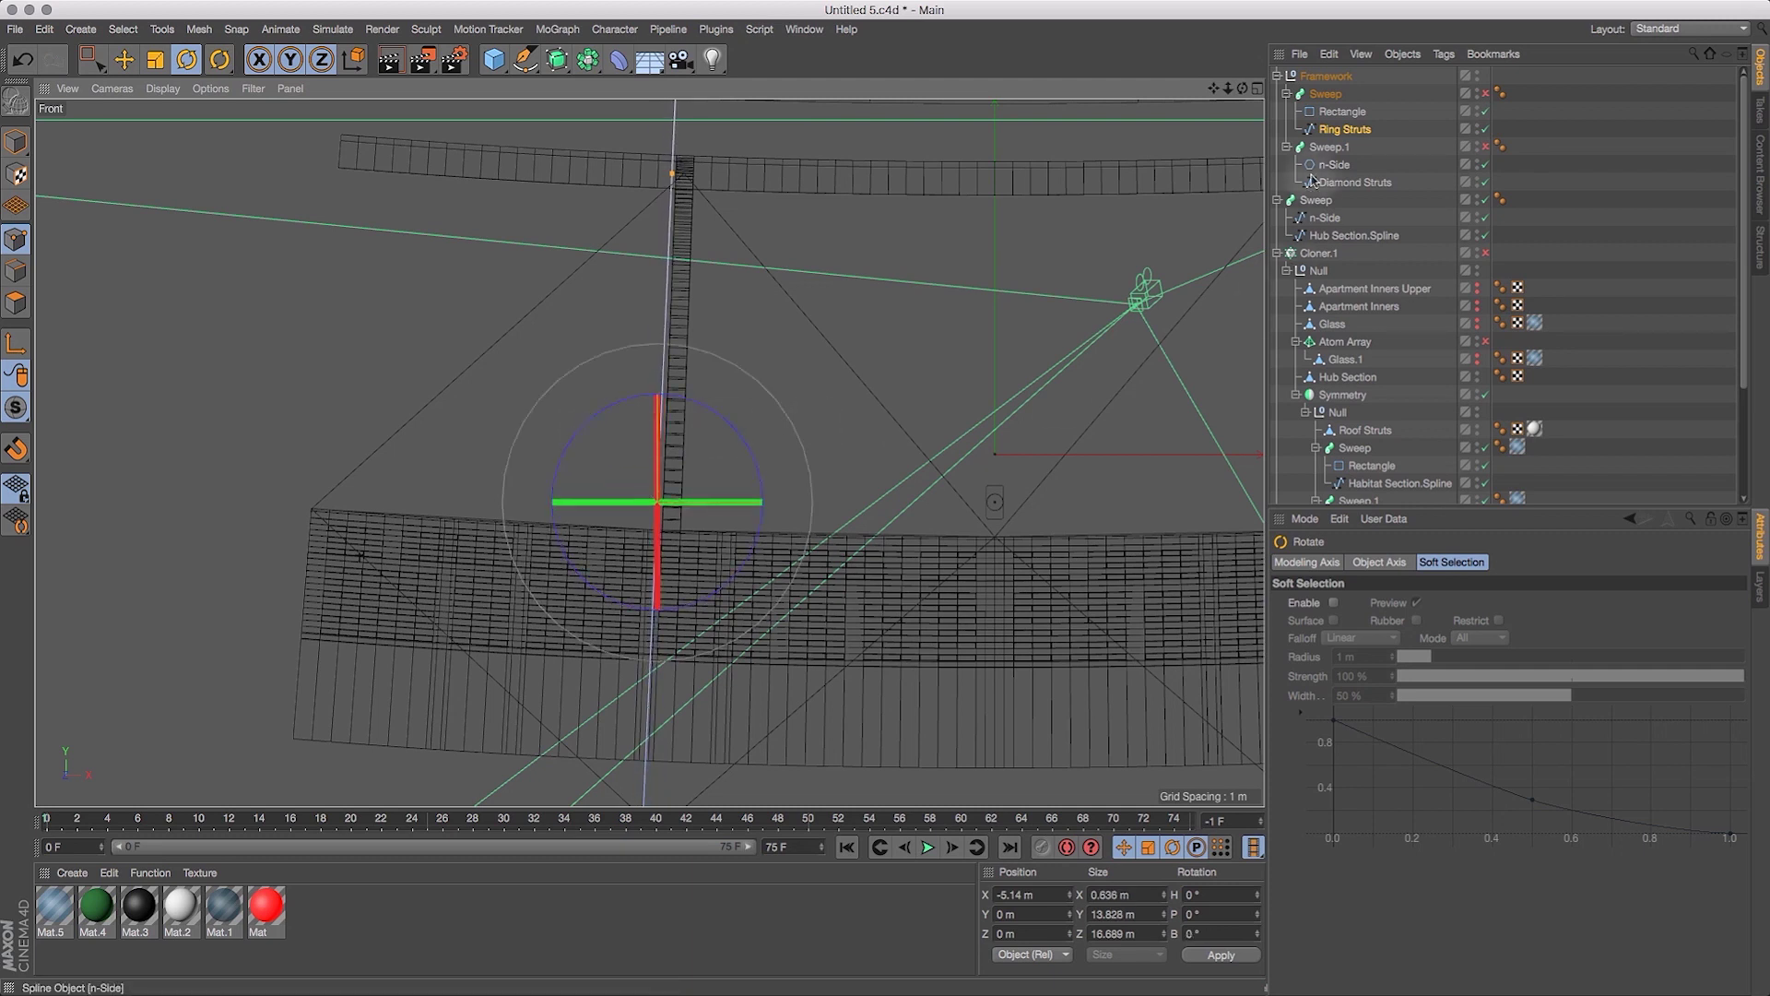
{"action": "left_click_drag", "start_coordinate": [1225, 87], "coordinate": [1187, 127]}
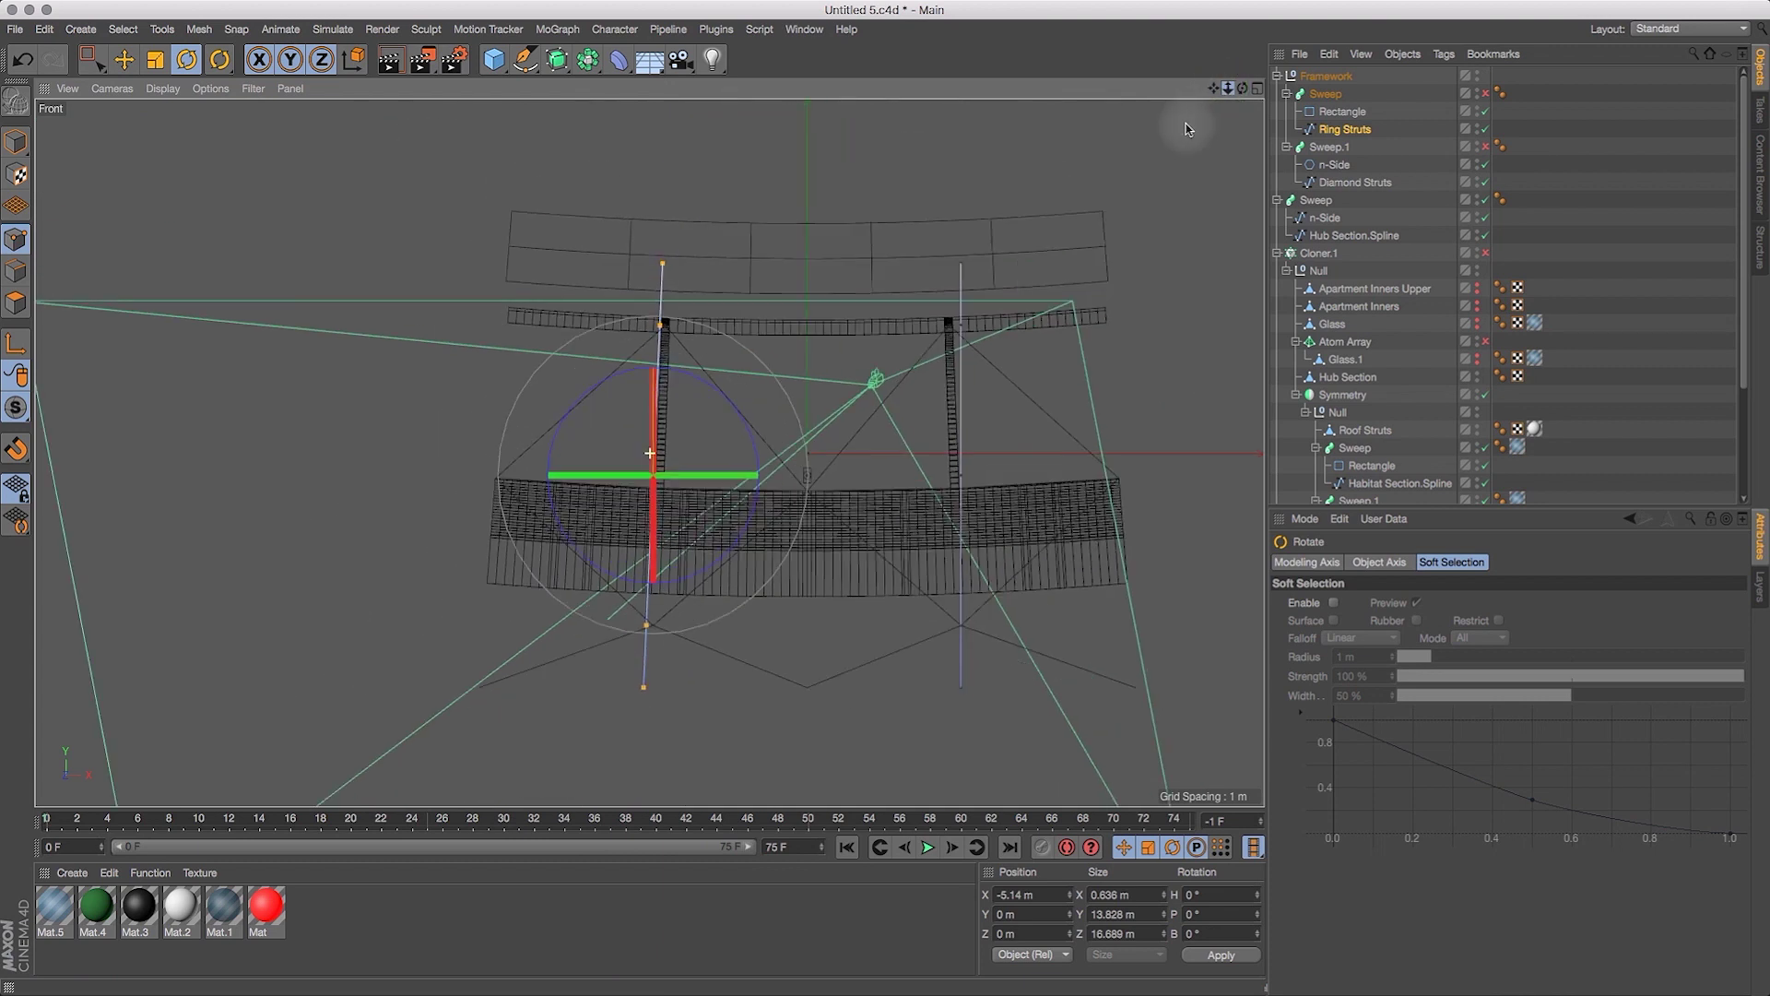
Select the right ring strut's points and rotate them parallel to the right arch support, to an X size of about 0.607 m.
{"action": "left_click", "coordinate": [92, 61]}
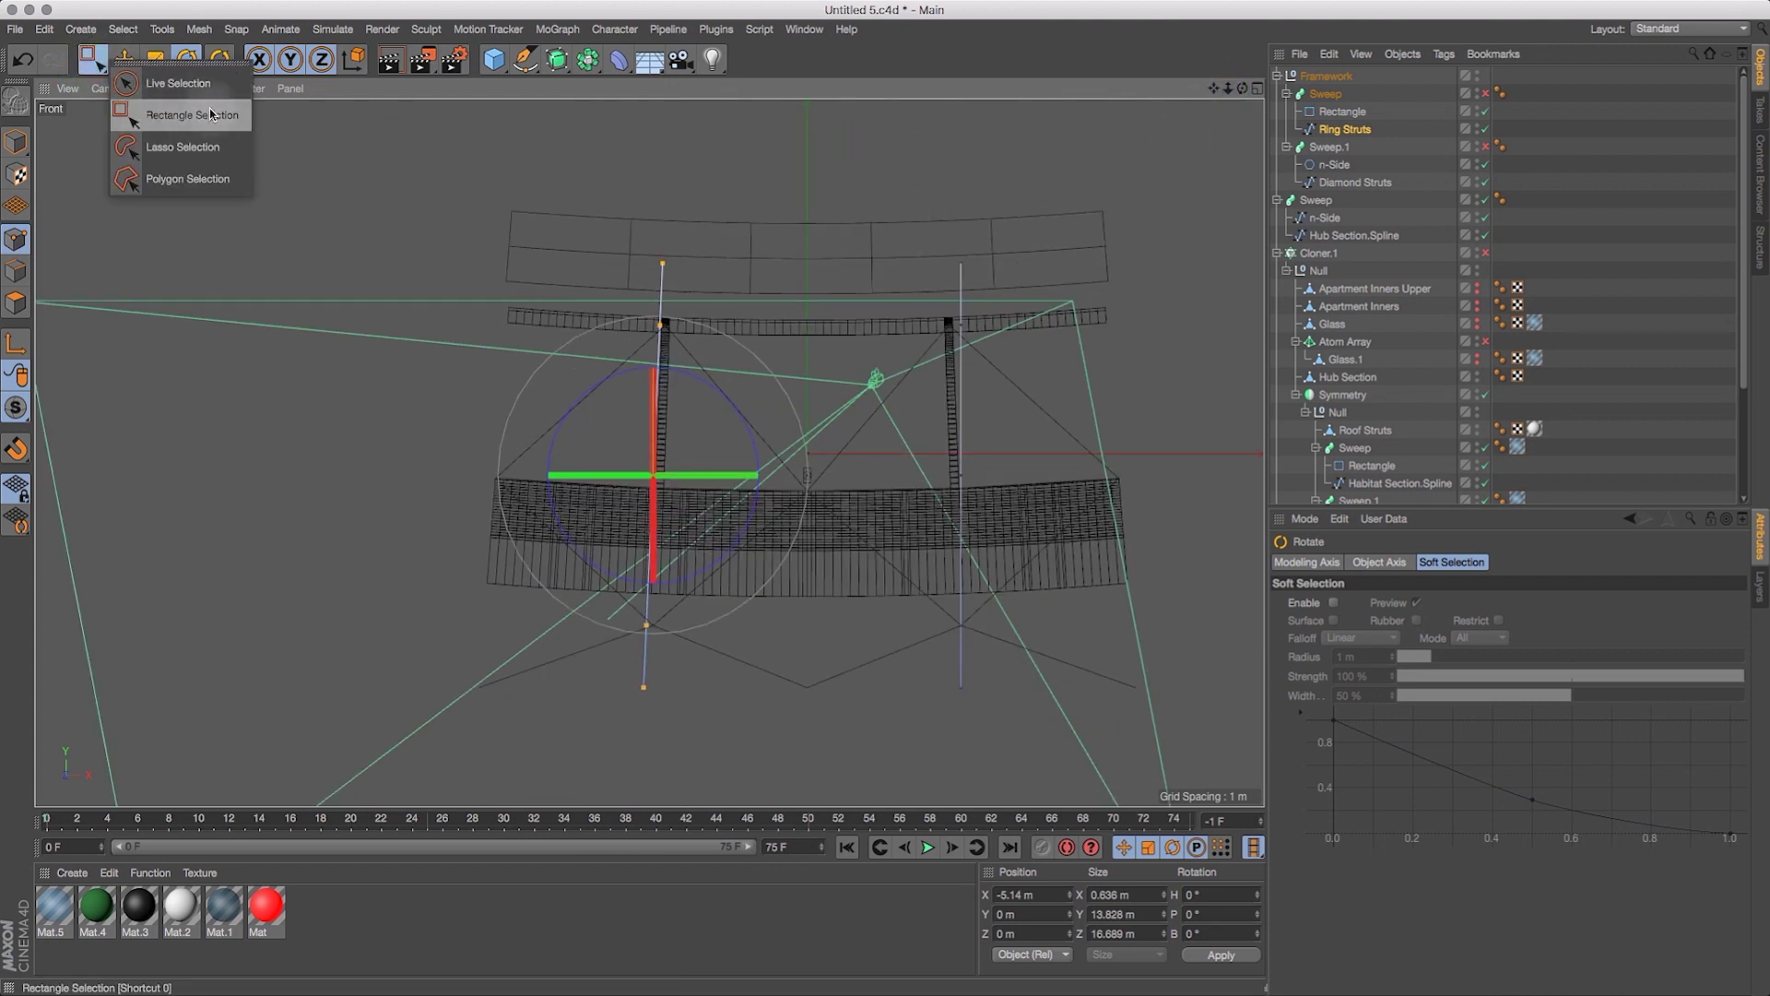
{"action": "left_click", "coordinate": [166, 116]}
{"action": "left_click_drag", "start_coordinate": [1002, 600], "coordinate": [1051, 716]}
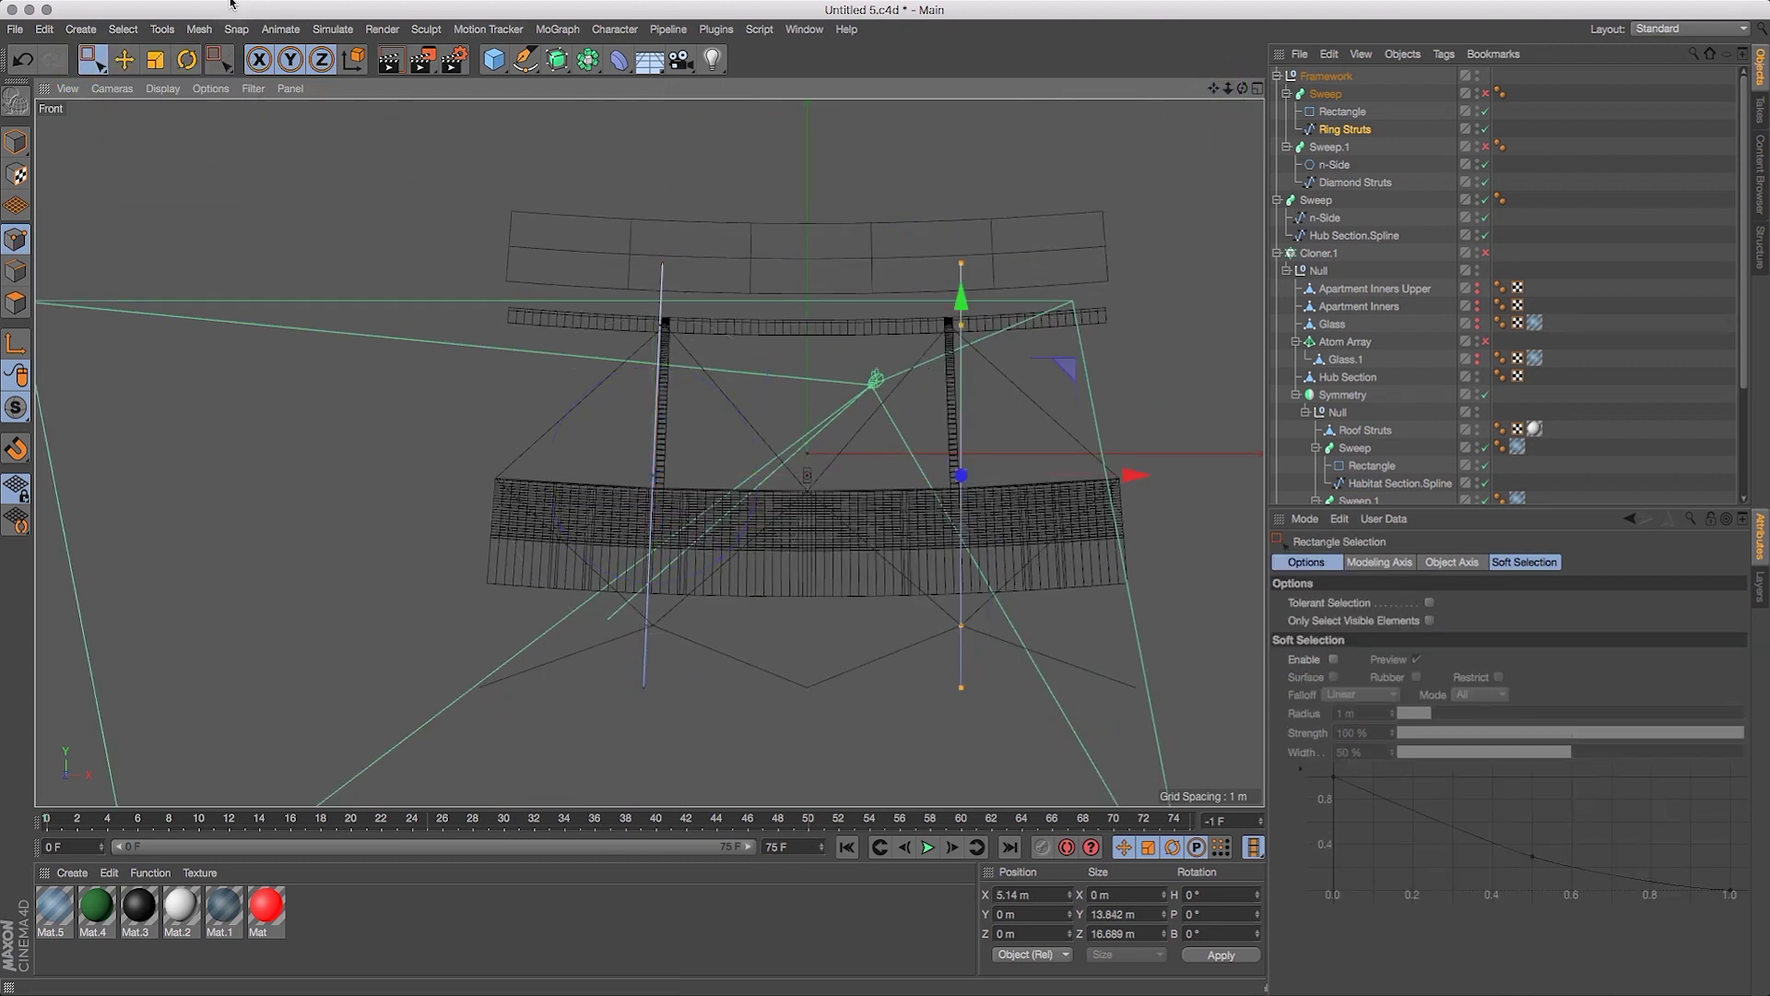
{"action": "left_click", "coordinate": [187, 60]}
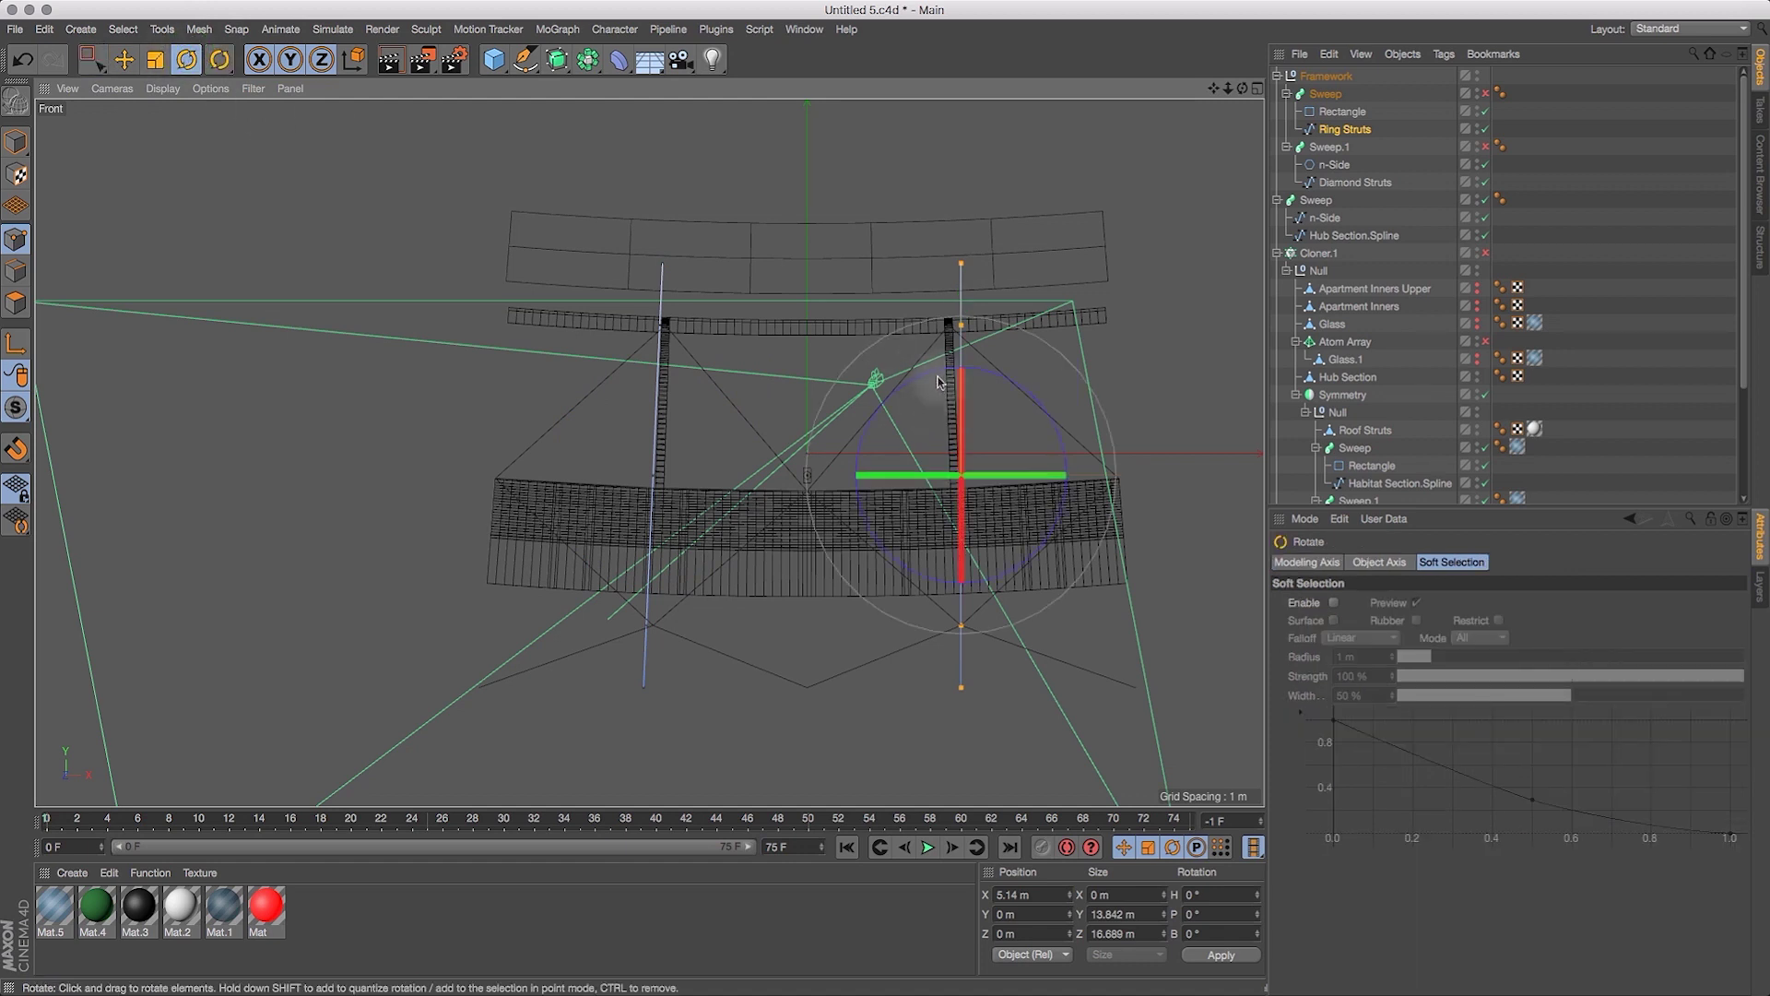
{"action": "left_click_drag", "start_coordinate": [1228, 88], "coordinate": [845, 103]}
{"action": "left_click_drag", "start_coordinate": [974, 437], "coordinate": [972, 442]}
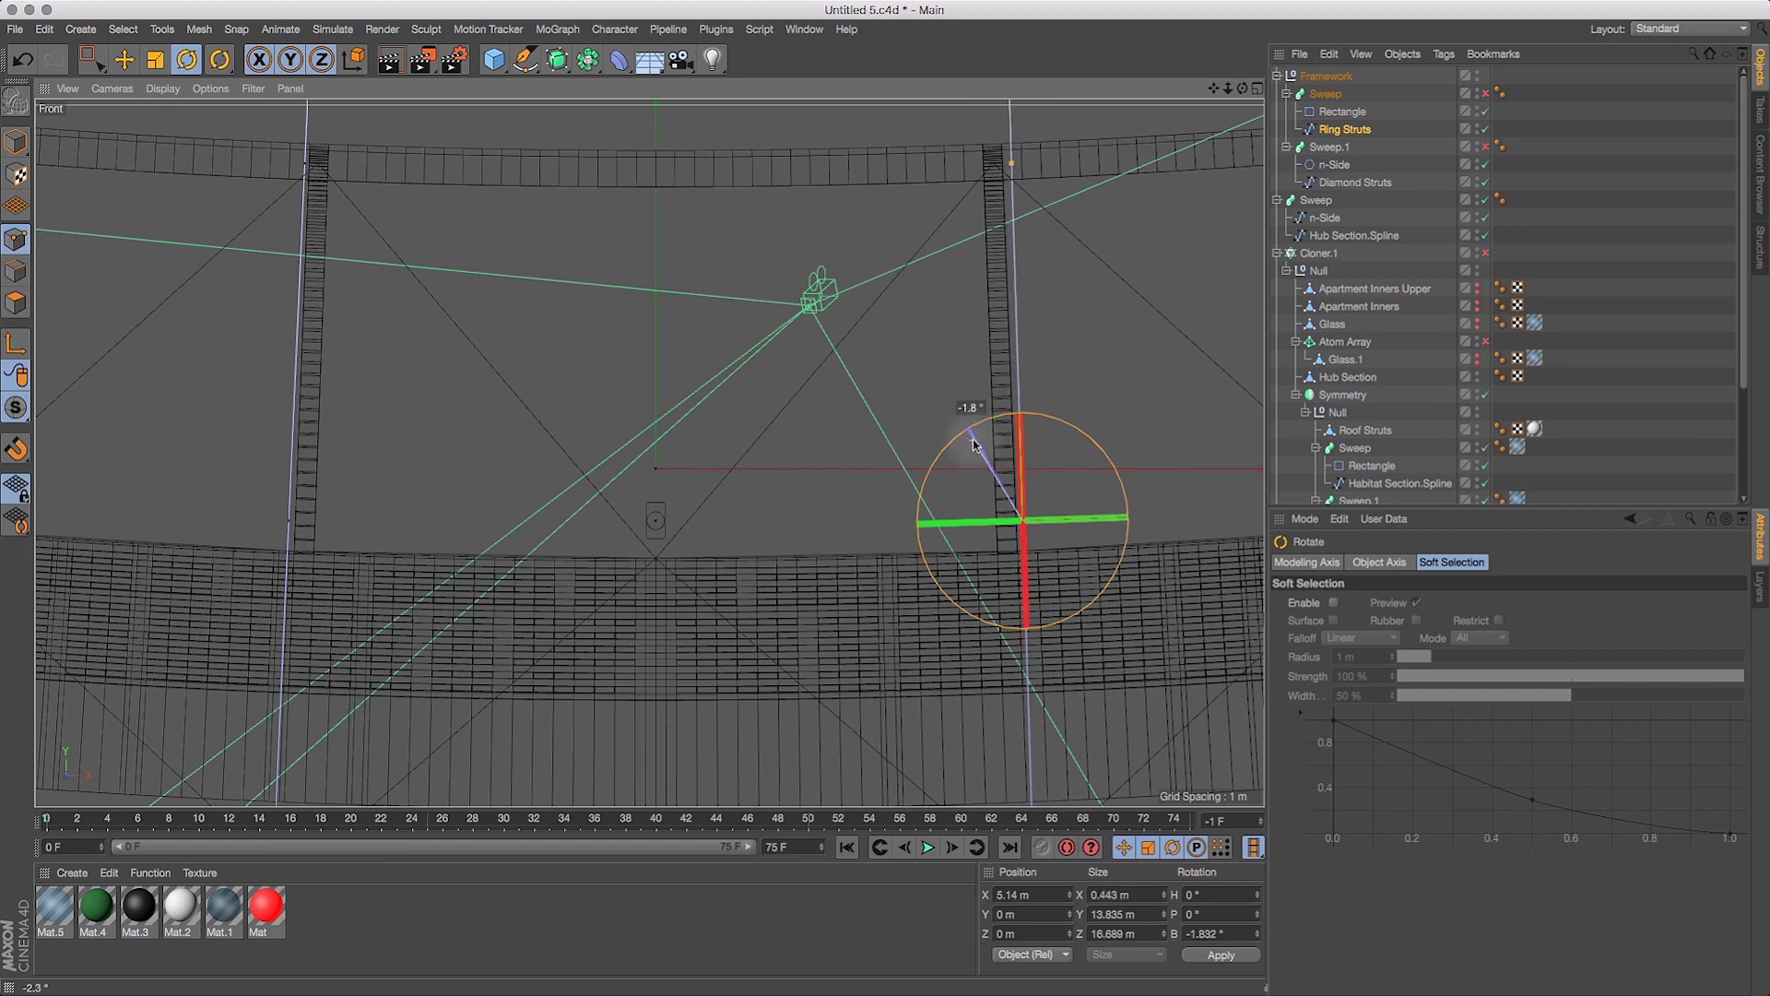
{"action": "left_click_drag", "start_coordinate": [976, 444], "coordinate": [973, 446]}
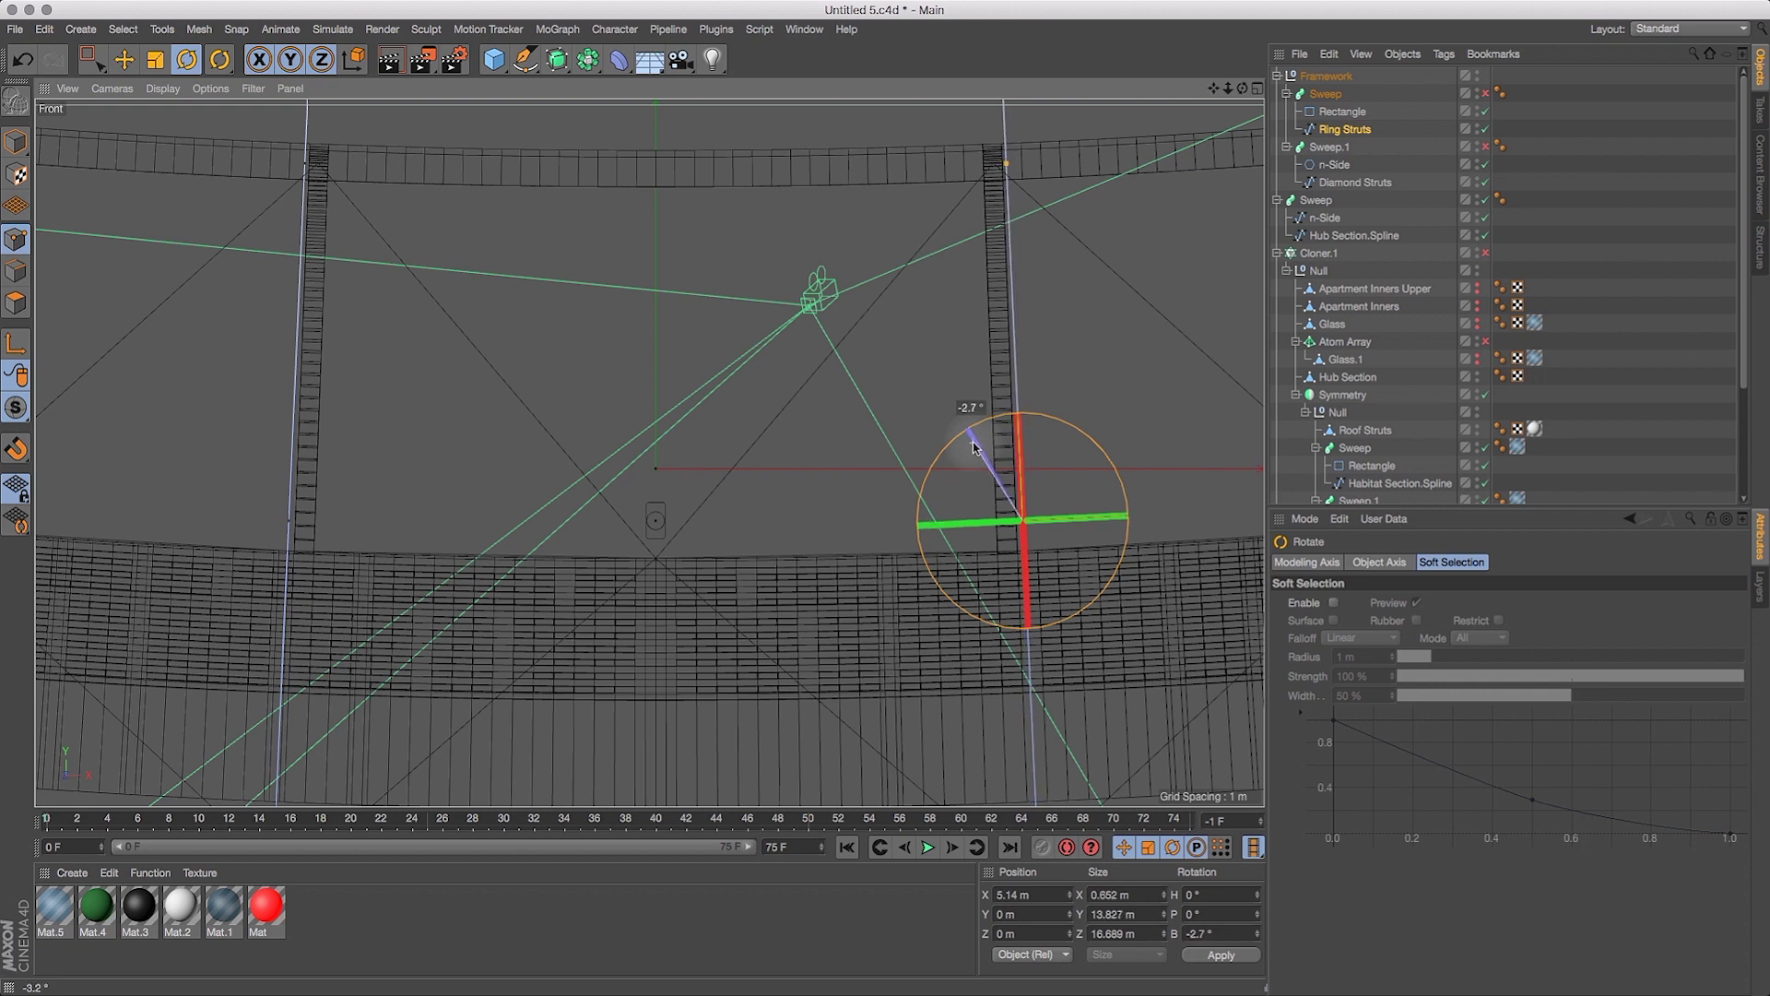
{"action": "left_click_drag", "start_coordinate": [973, 447], "coordinate": [981, 448]}
{"action": "key", "text": "ctrl+z"}
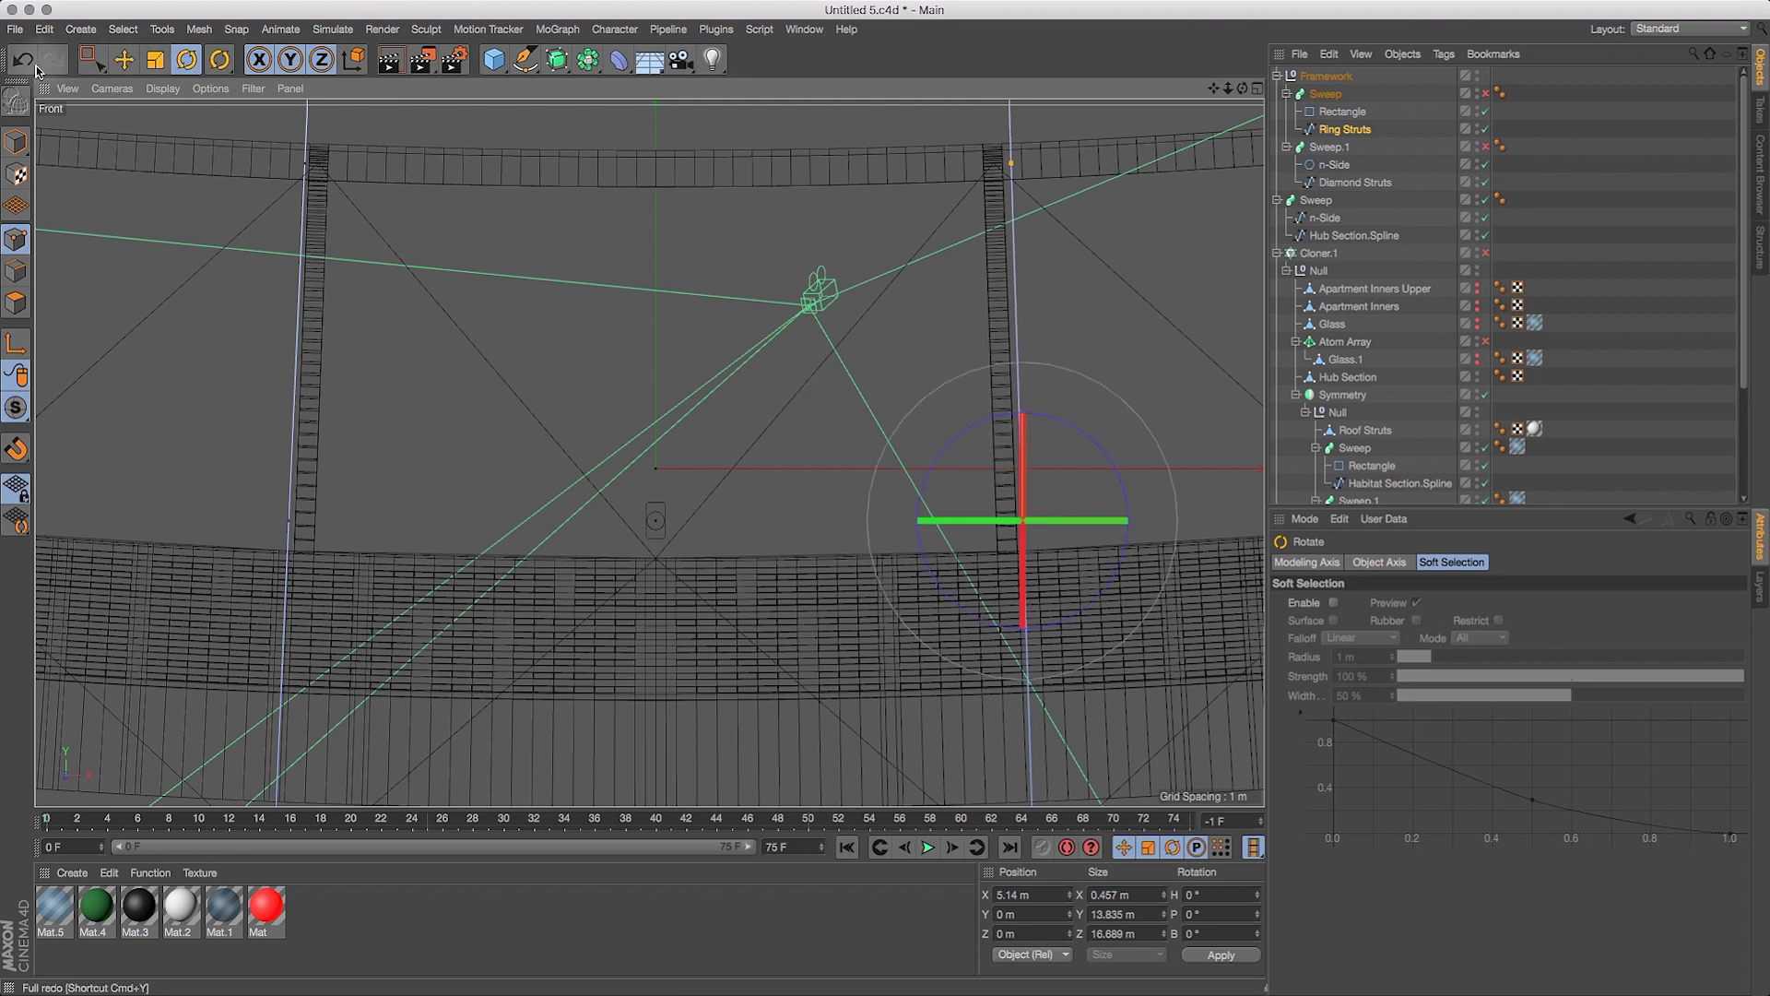
{"action": "left_click_drag", "start_coordinate": [984, 444], "coordinate": [984, 431]}
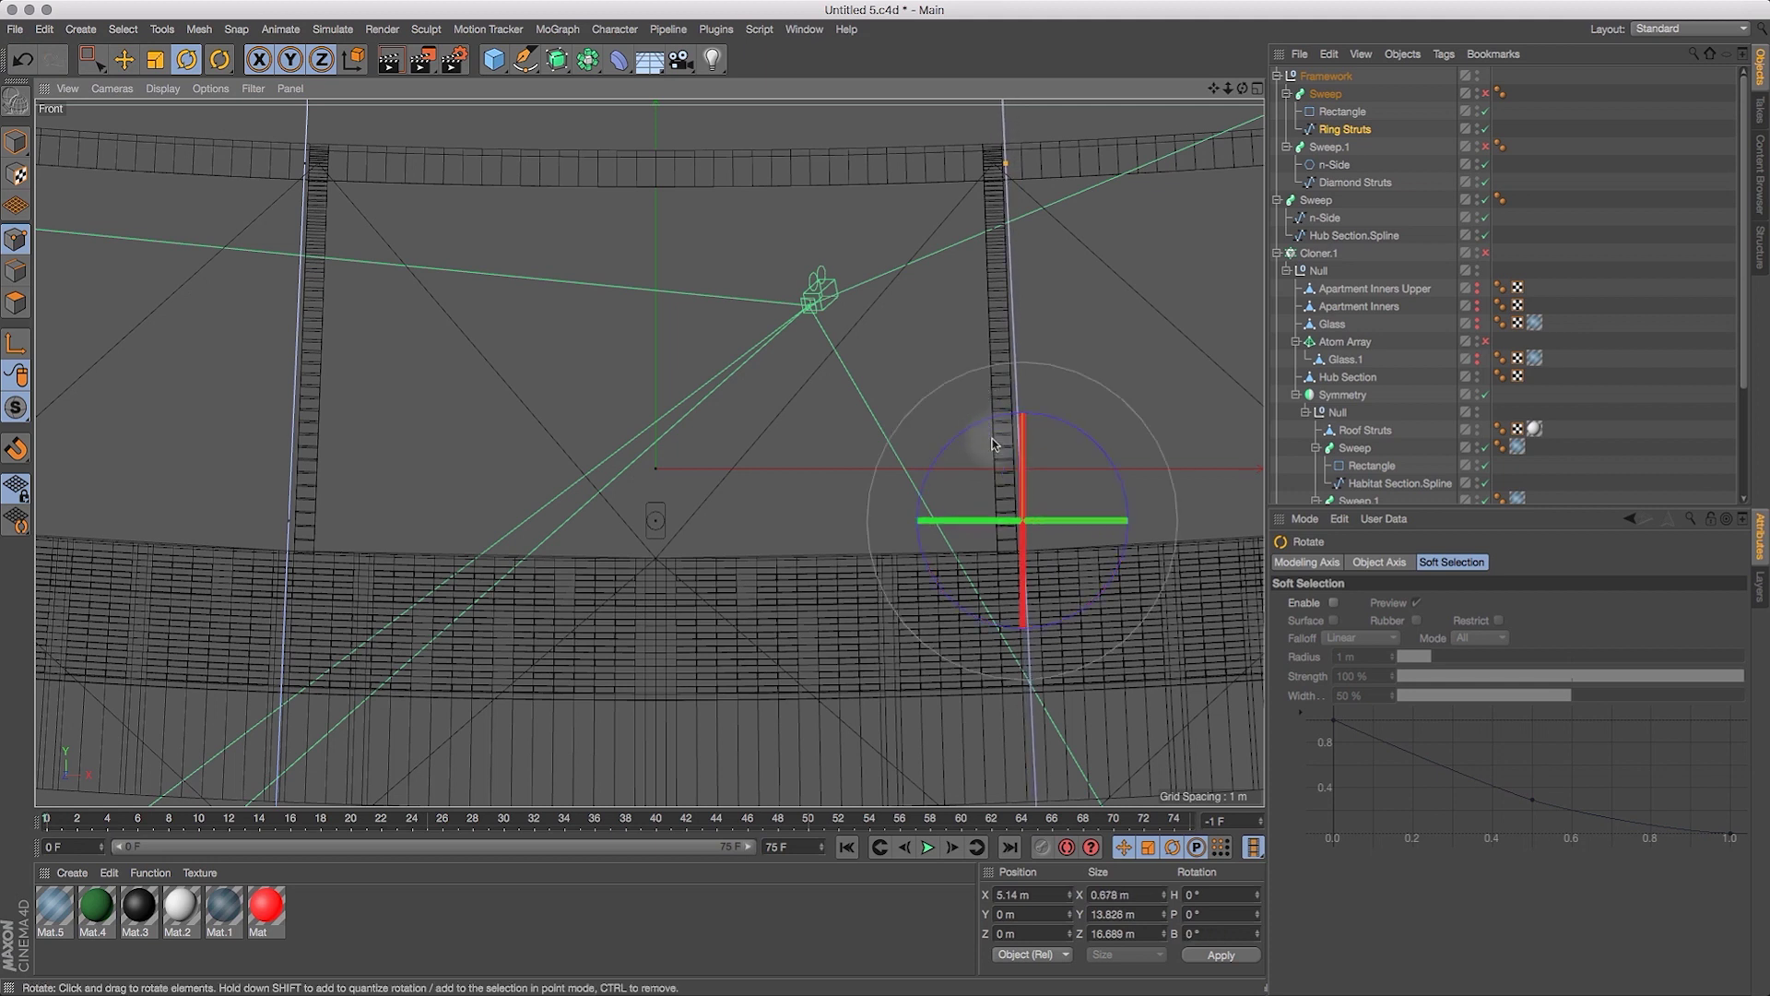
{"action": "left_click", "coordinate": [30, 55]}
{"action": "left_click_drag", "start_coordinate": [970, 430], "coordinate": [972, 429]}
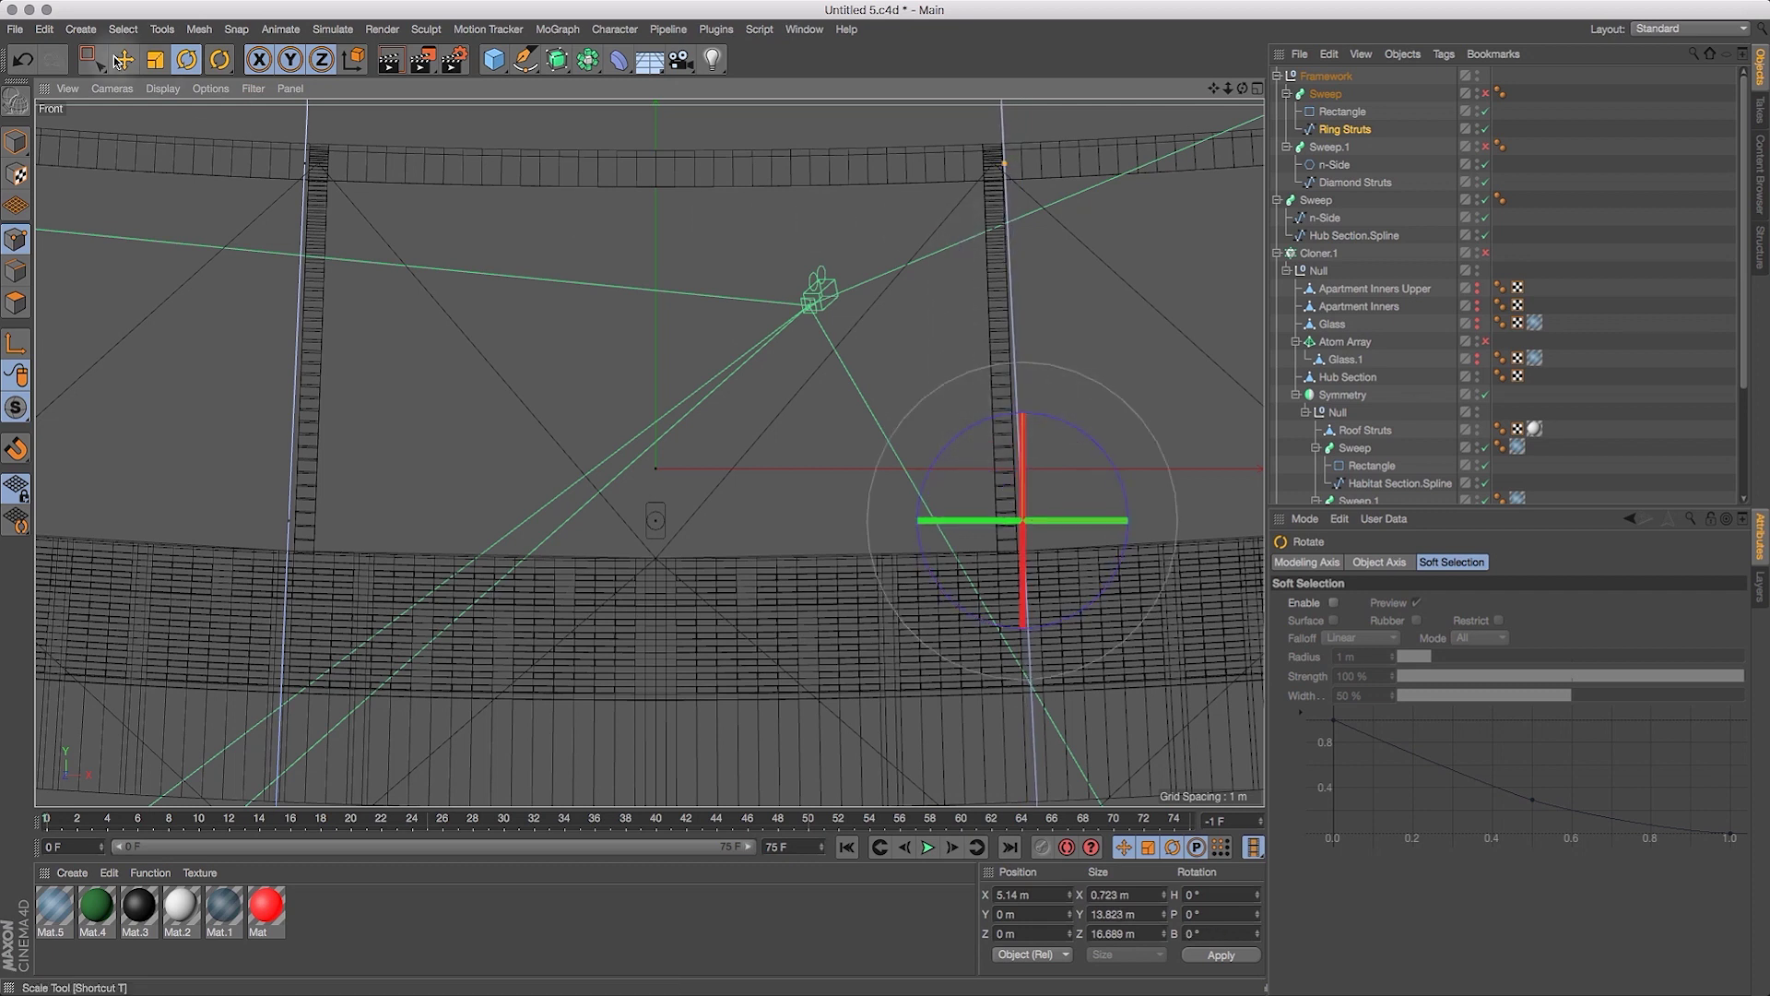
{"action": "left_click_drag", "start_coordinate": [952, 437], "coordinate": [951, 435]}
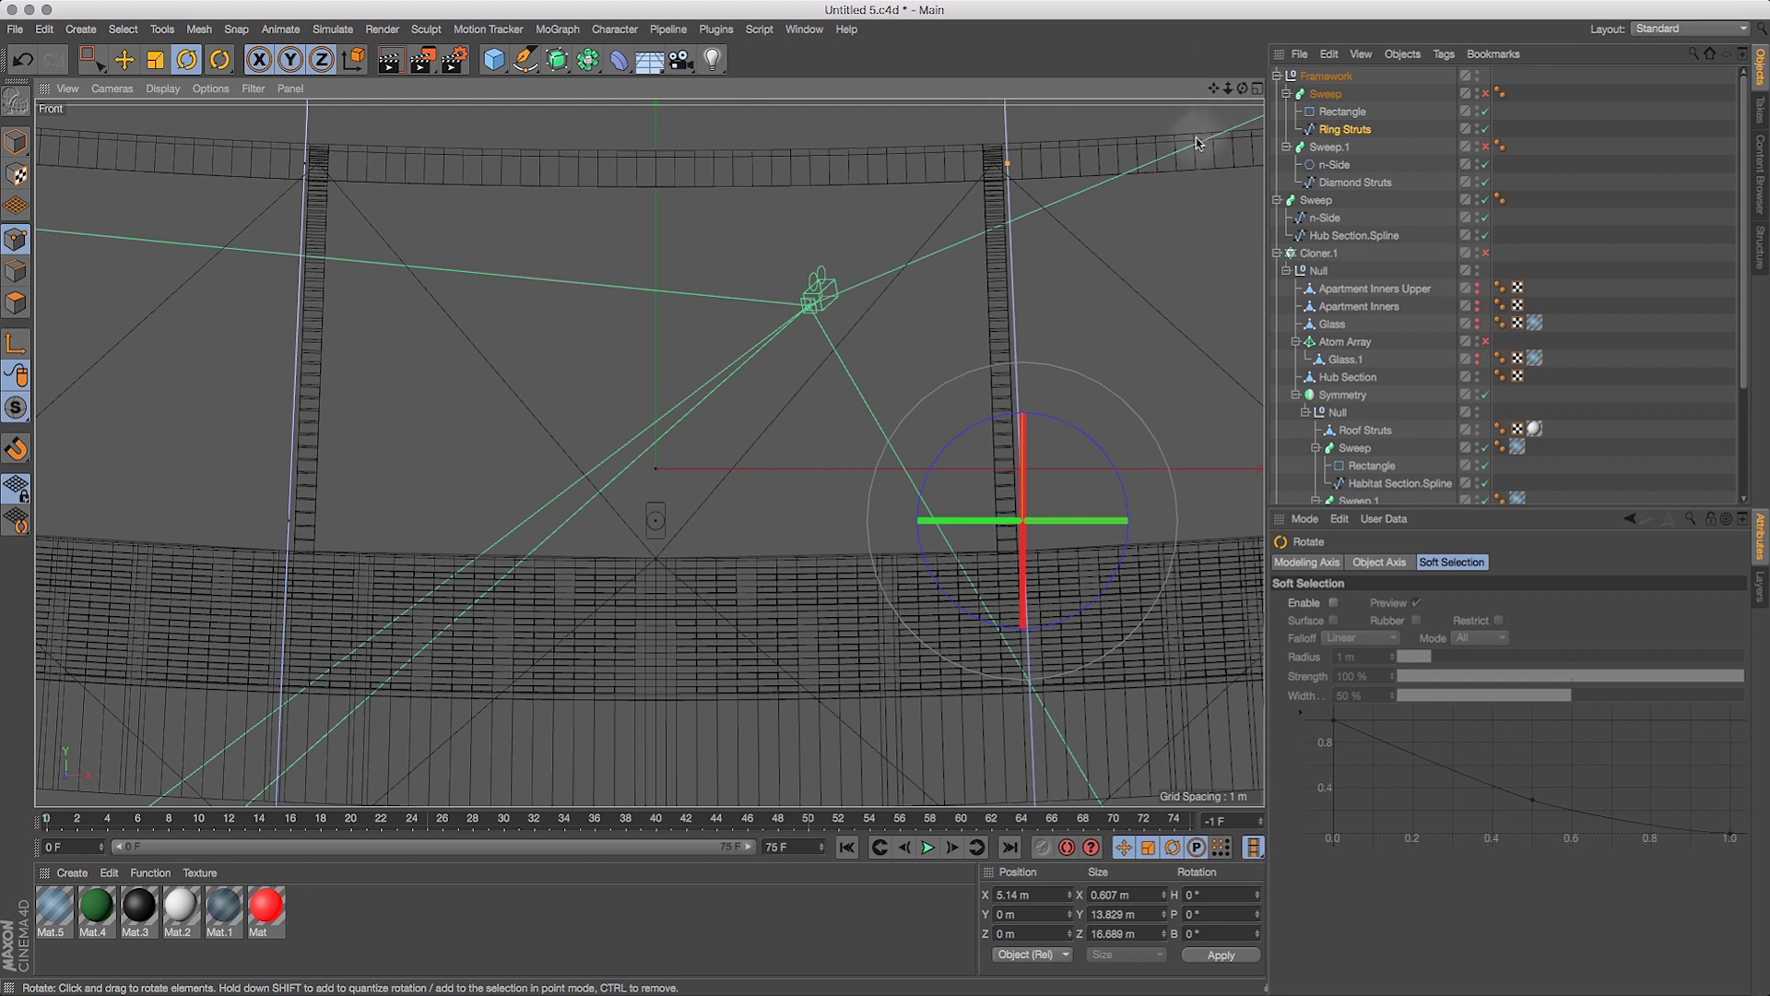
Enable both framework sweeps, Sweep and Sweep.1, and move the right ring strut's points inward along X to about 4.916 m.
{"action": "left_click_drag", "start_coordinate": [1227, 85], "coordinate": [1195, 129]}
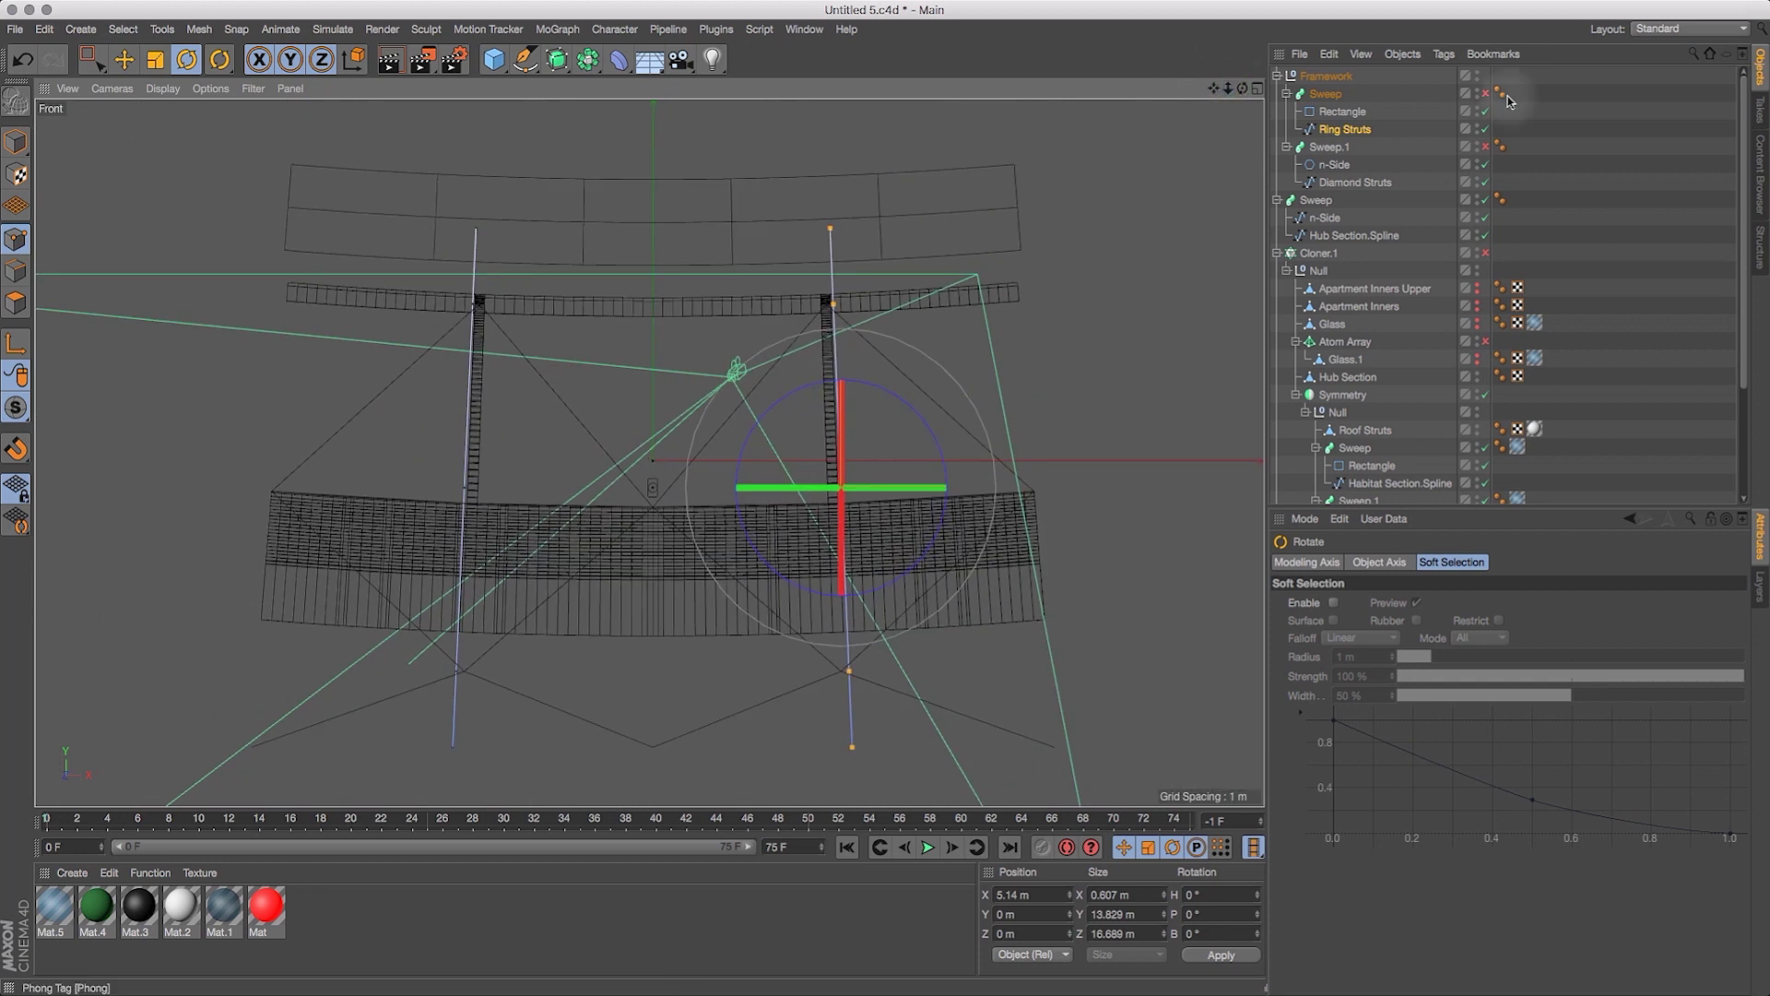
{"action": "left_click", "coordinate": [1485, 148]}
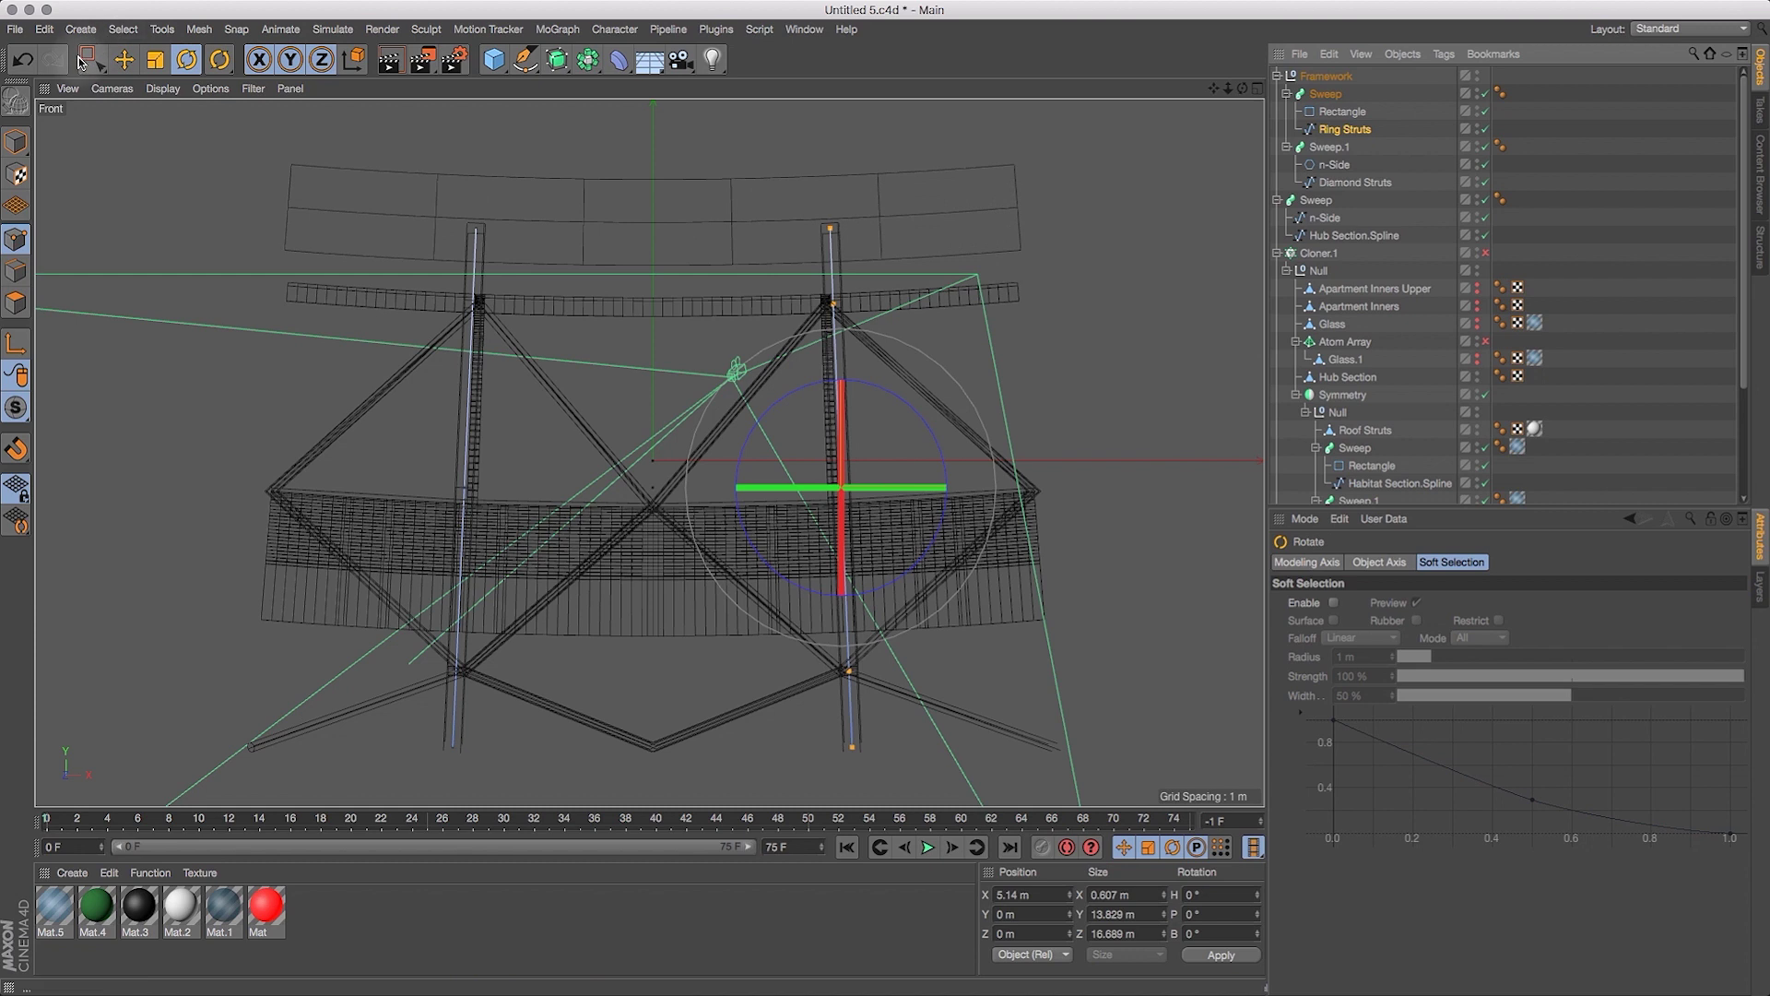
{"action": "left_click_drag", "start_coordinate": [94, 66], "coordinate": [196, 115]}
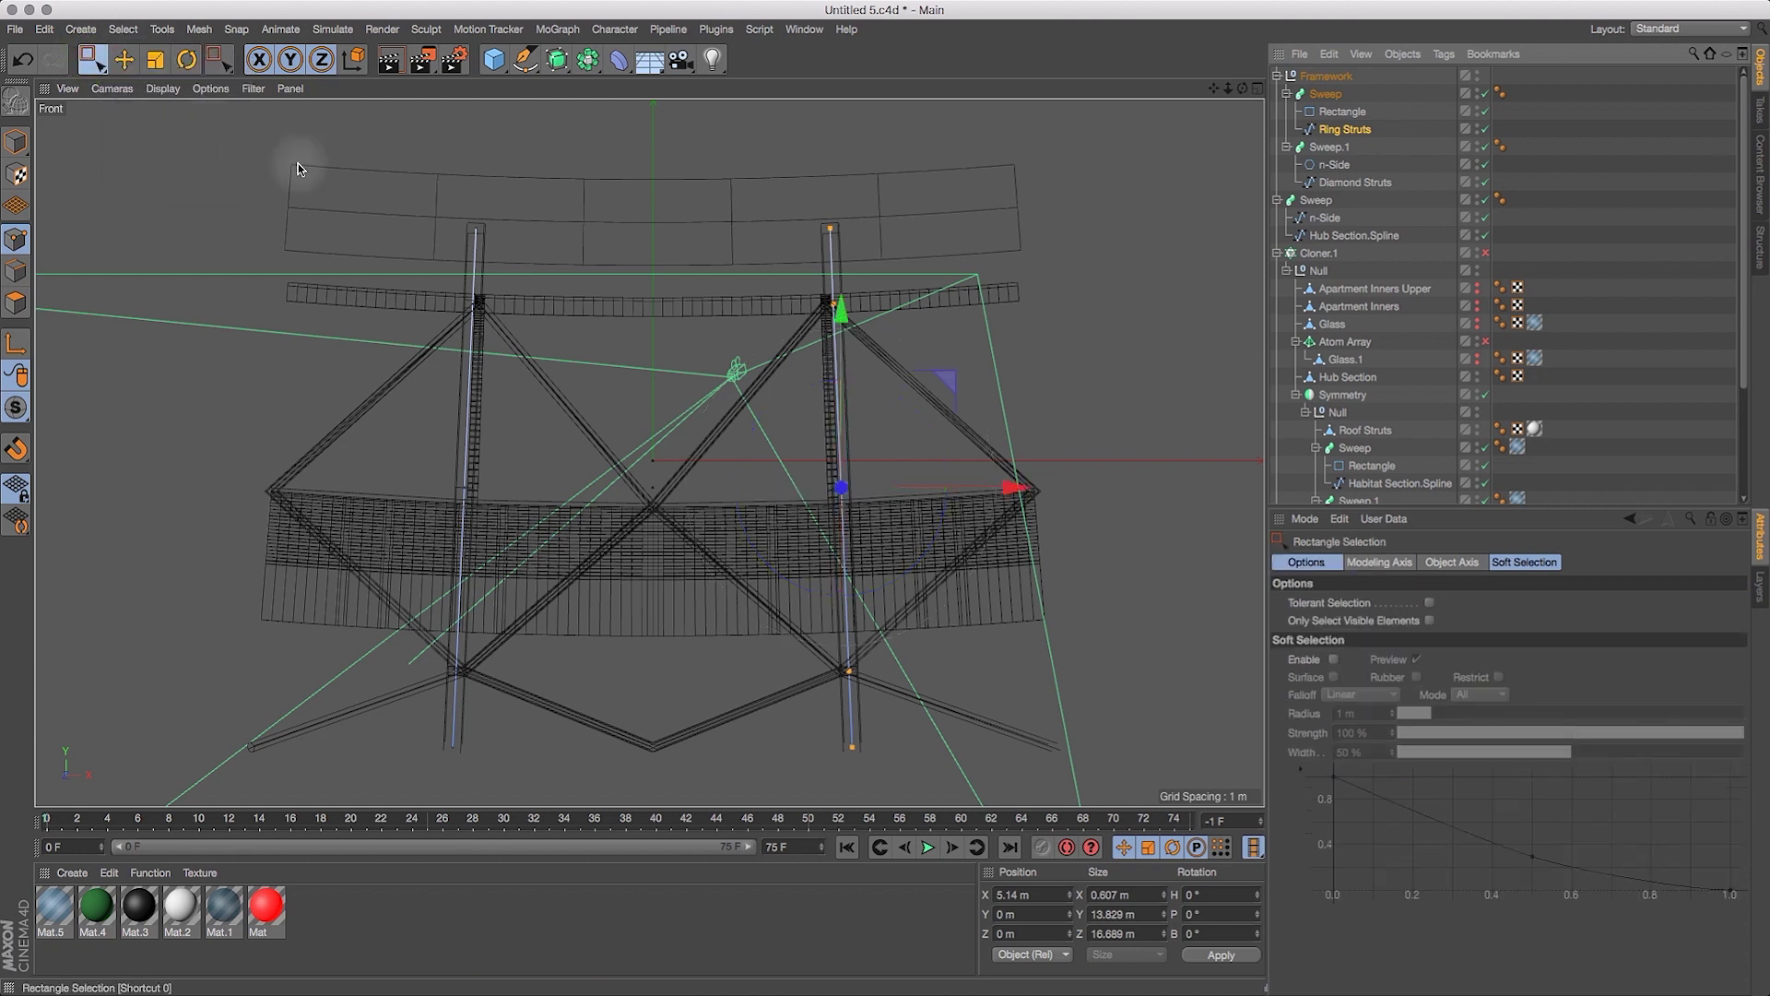
{"action": "left_click_drag", "start_coordinate": [1228, 86], "coordinate": [1163, 2]}
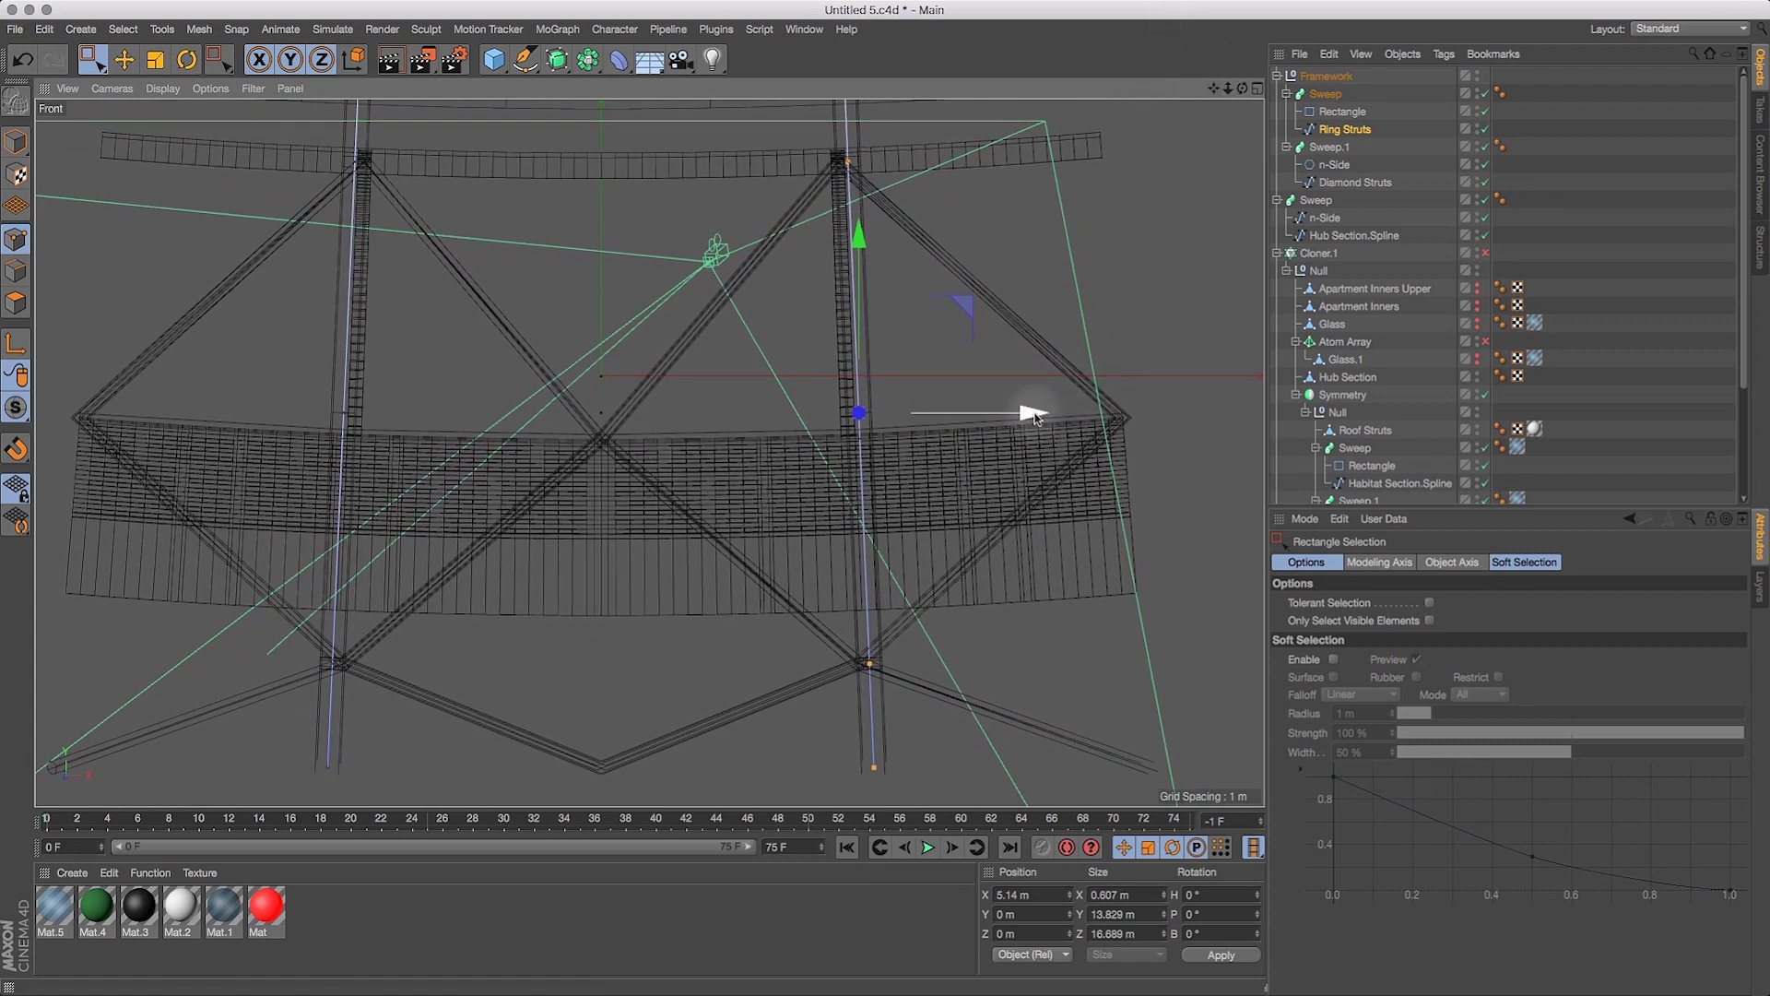
{"action": "left_click_drag", "start_coordinate": [1033, 420], "coordinate": [1021, 428]}
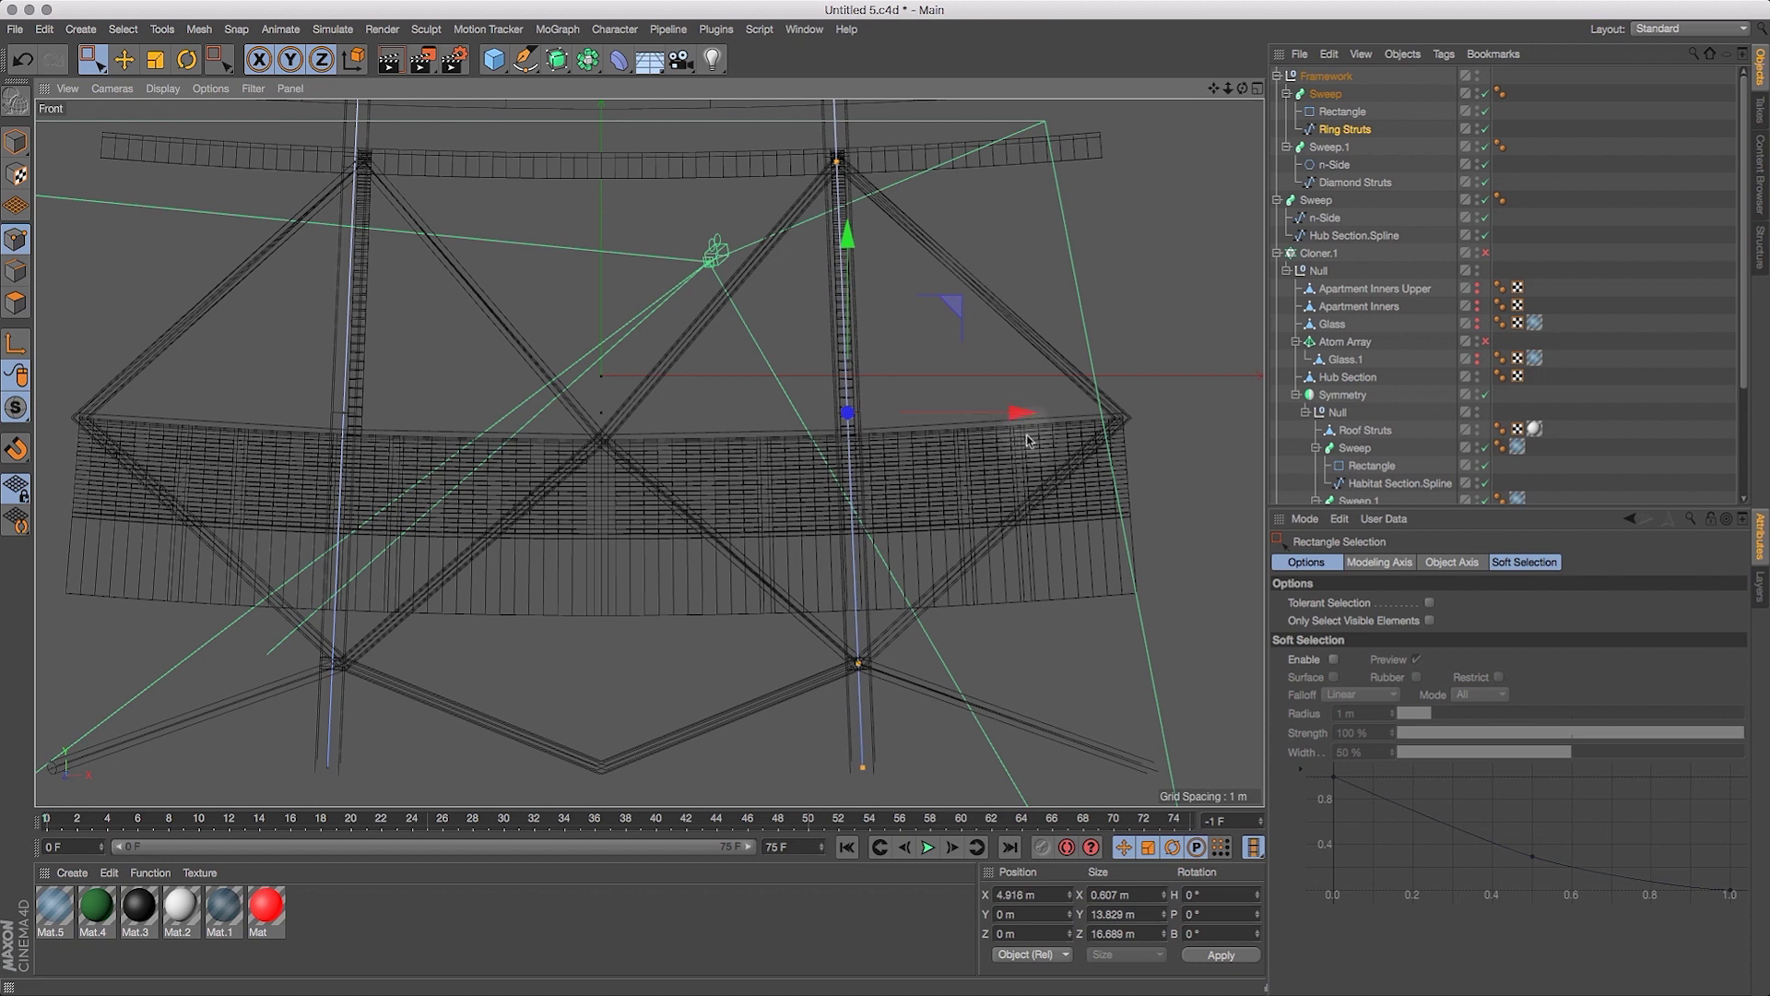
Select all points of the left ring strut and move them inward along X to about -4.948 m, onto the arch support.
{"action": "left_click", "coordinate": [103, 70]}
{"action": "left_click", "coordinate": [190, 116]}
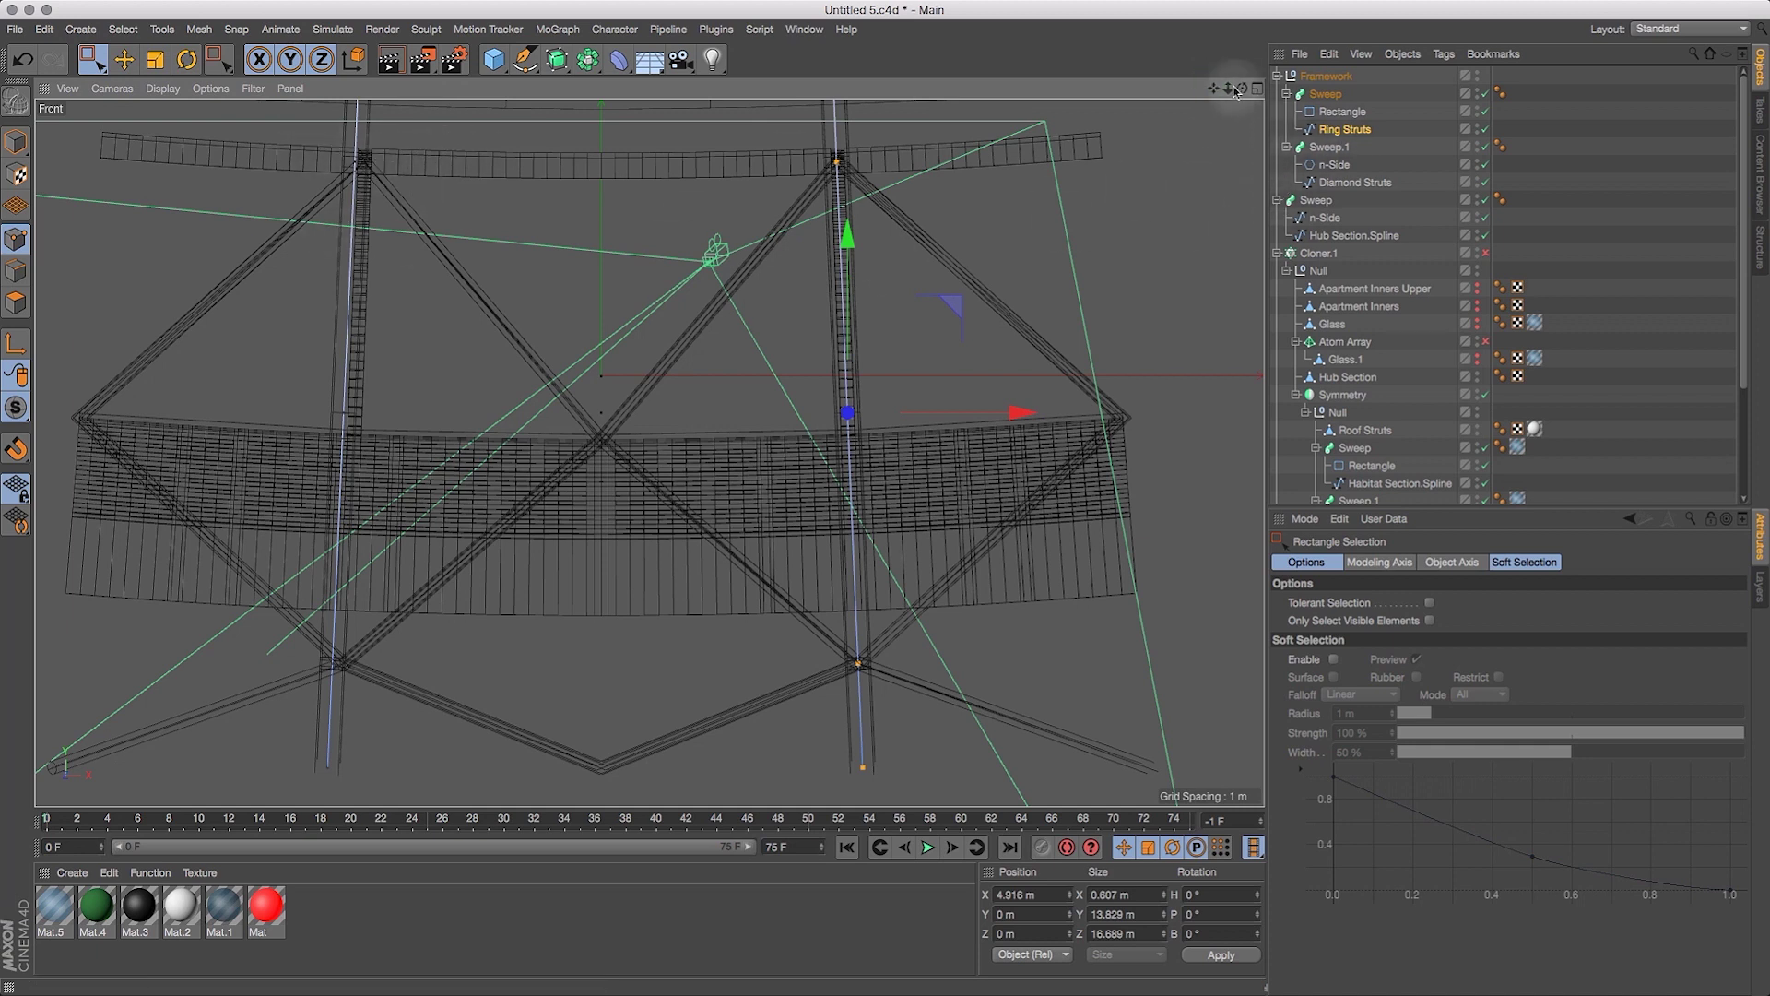
{"action": "left_click_drag", "start_coordinate": [1229, 88], "coordinate": [1208, 103]}
{"action": "left_click_drag", "start_coordinate": [368, 155], "coordinate": [572, 739]}
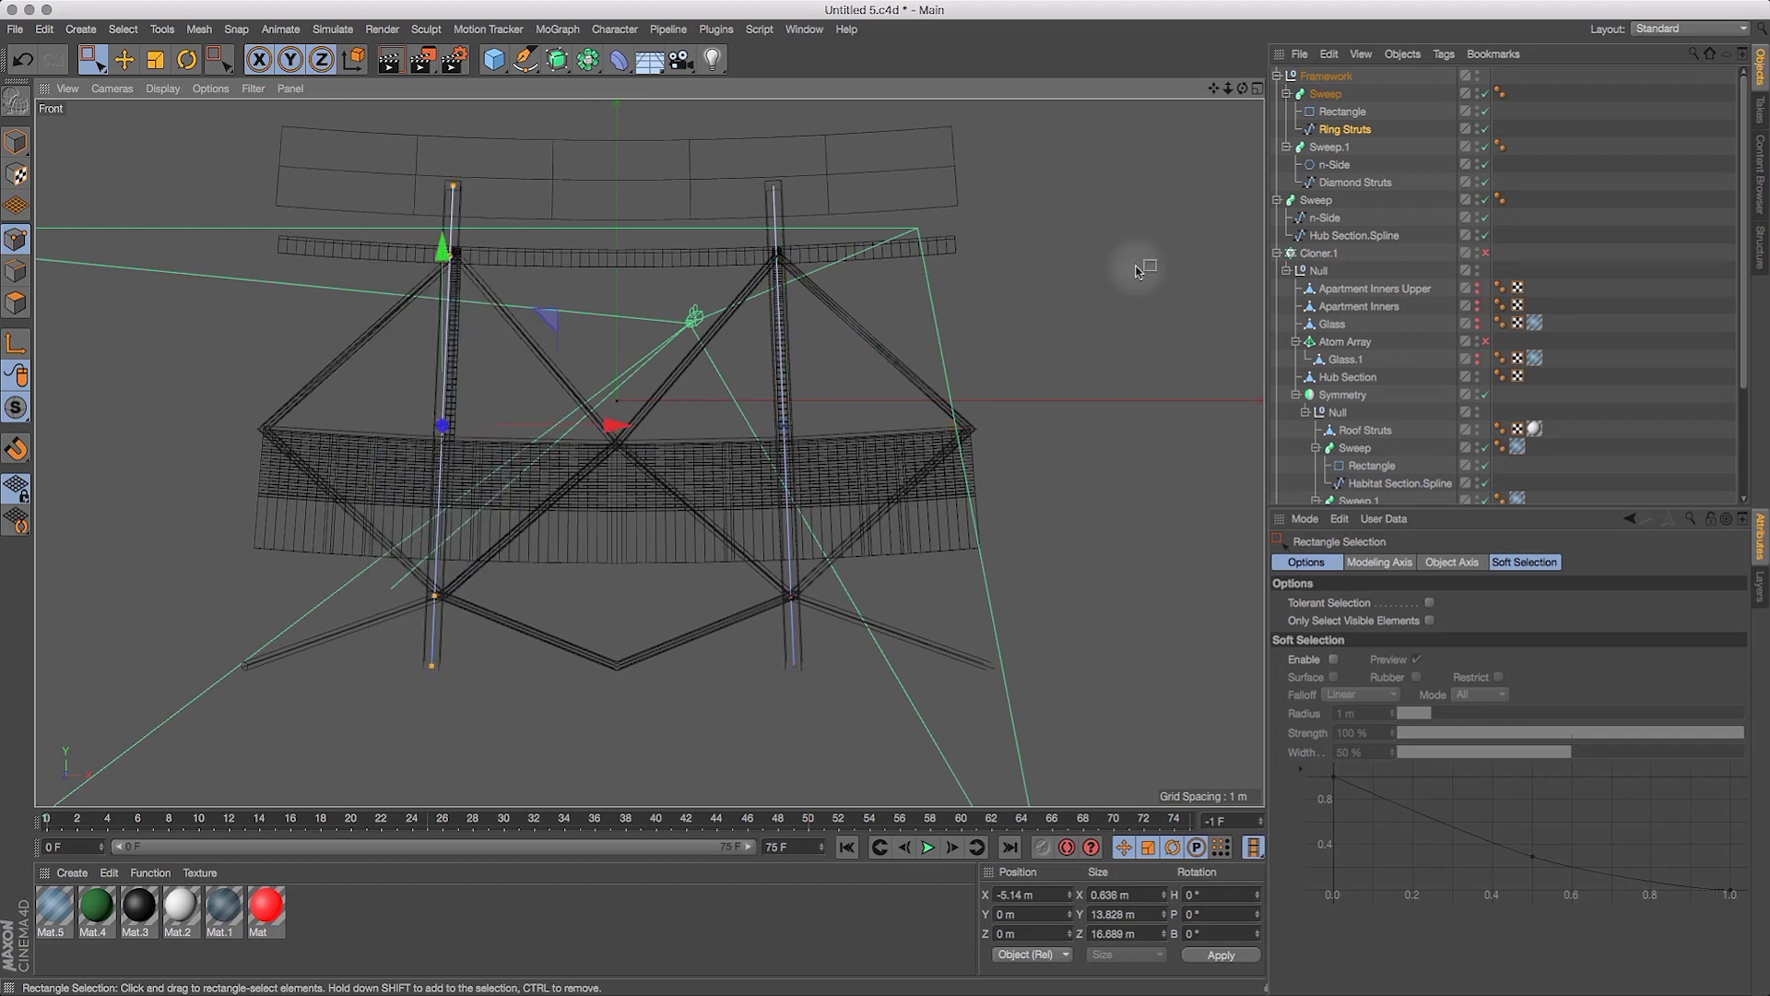
{"action": "left_click_drag", "start_coordinate": [1228, 89], "coordinate": [1571, 269]}
{"action": "left_click", "coordinate": [123, 59]}
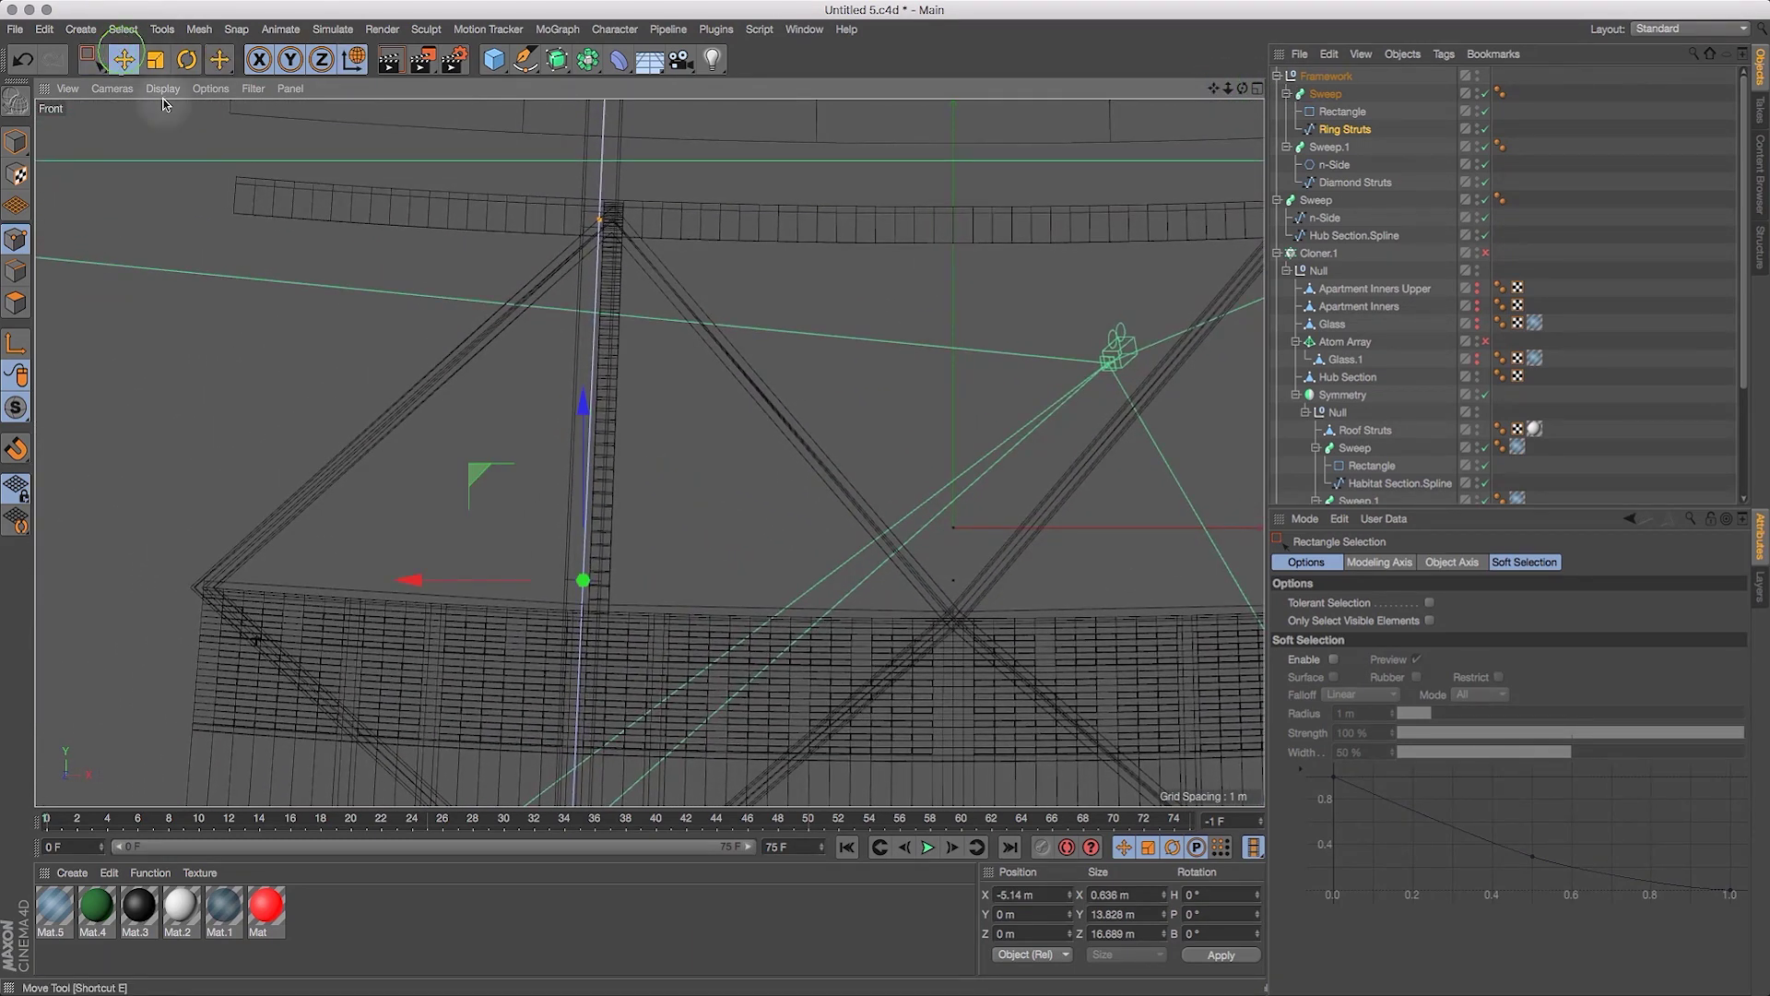
{"action": "left_click_drag", "start_coordinate": [405, 581], "coordinate": [419, 587]}
{"action": "left_click", "coordinate": [22, 59]}
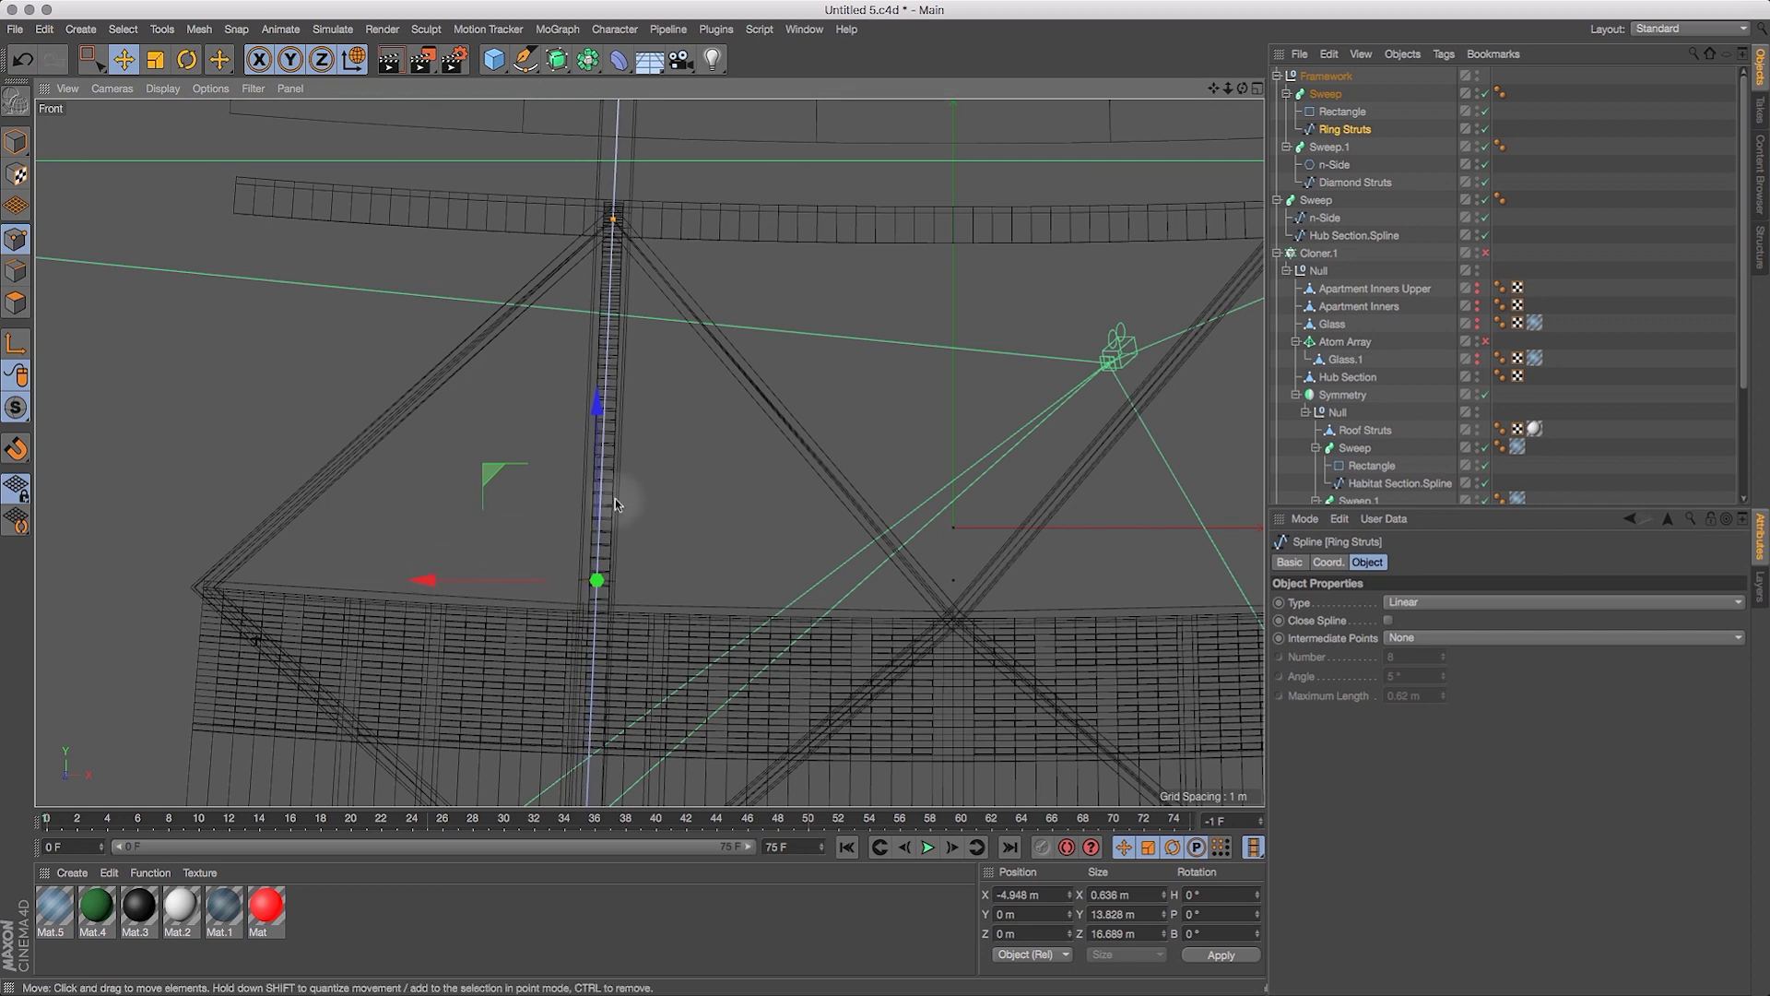
Check the ring struts' alignment with the arch supports in the front and perspective views.
{"action": "left_click_drag", "start_coordinate": [1228, 88], "coordinate": [1199, 125]}
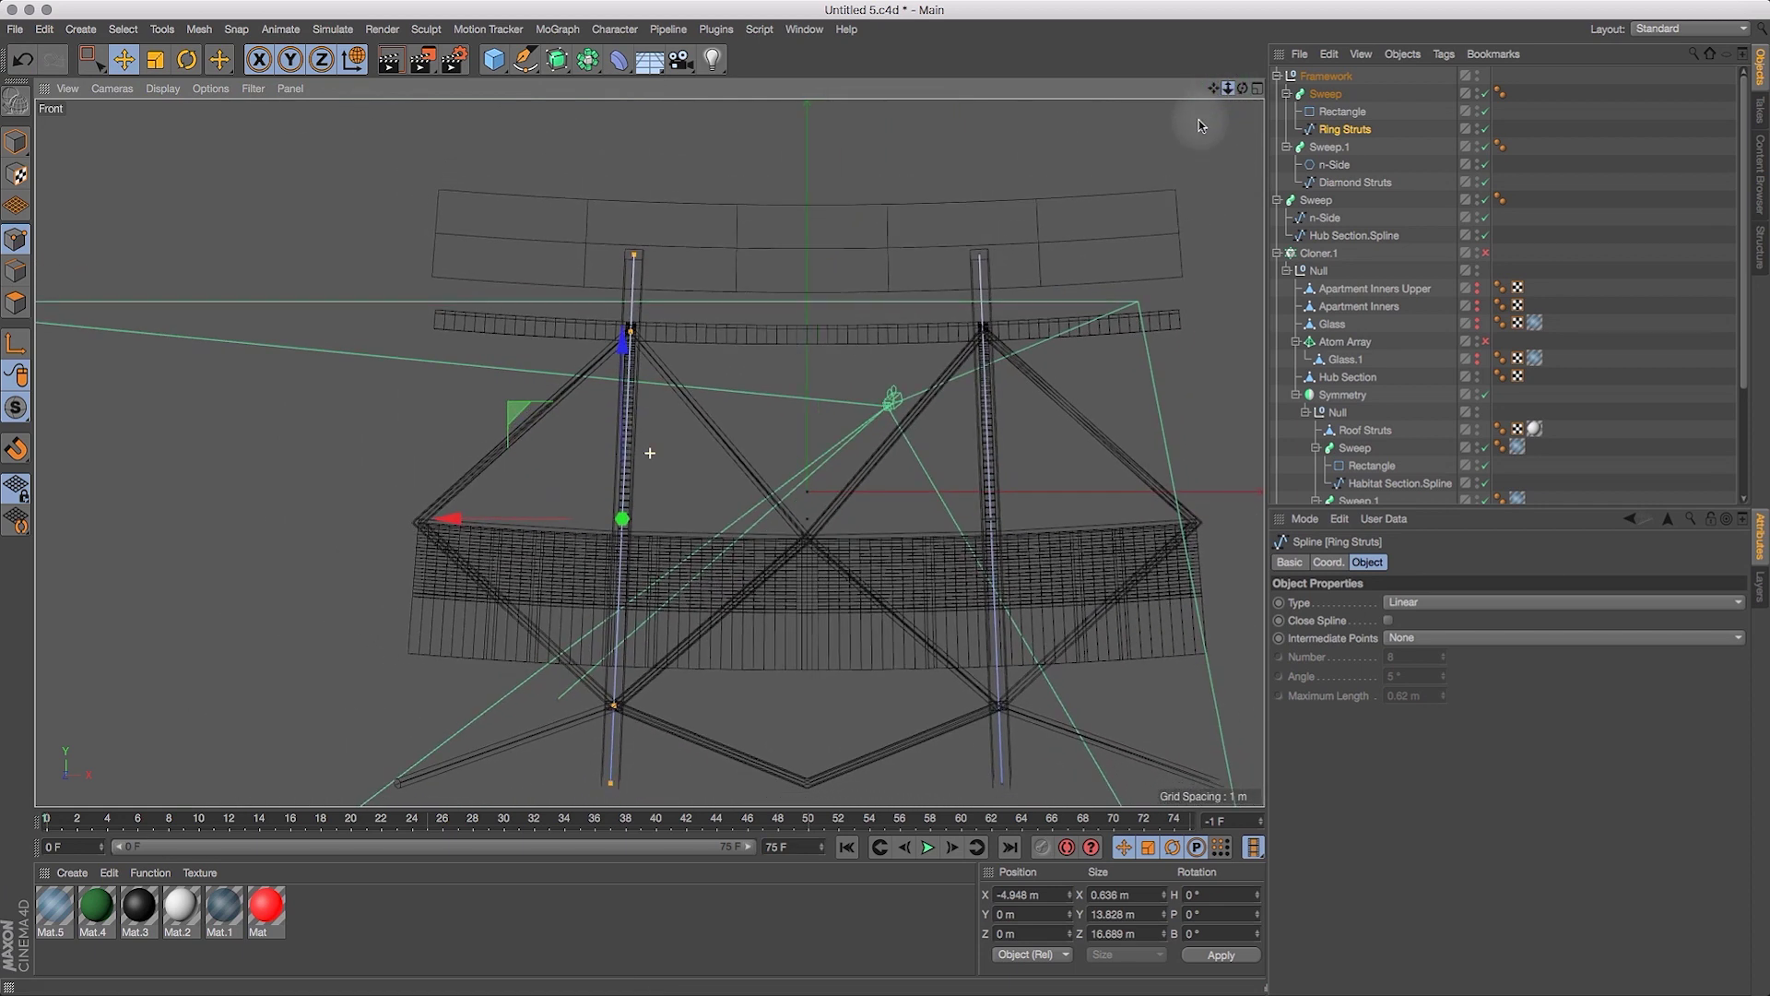
{"action": "left_click", "coordinate": [1258, 87]}
{"action": "left_click", "coordinate": [642, 89]}
{"action": "left_click_drag", "start_coordinate": [1227, 89], "coordinate": [1290, 54]}
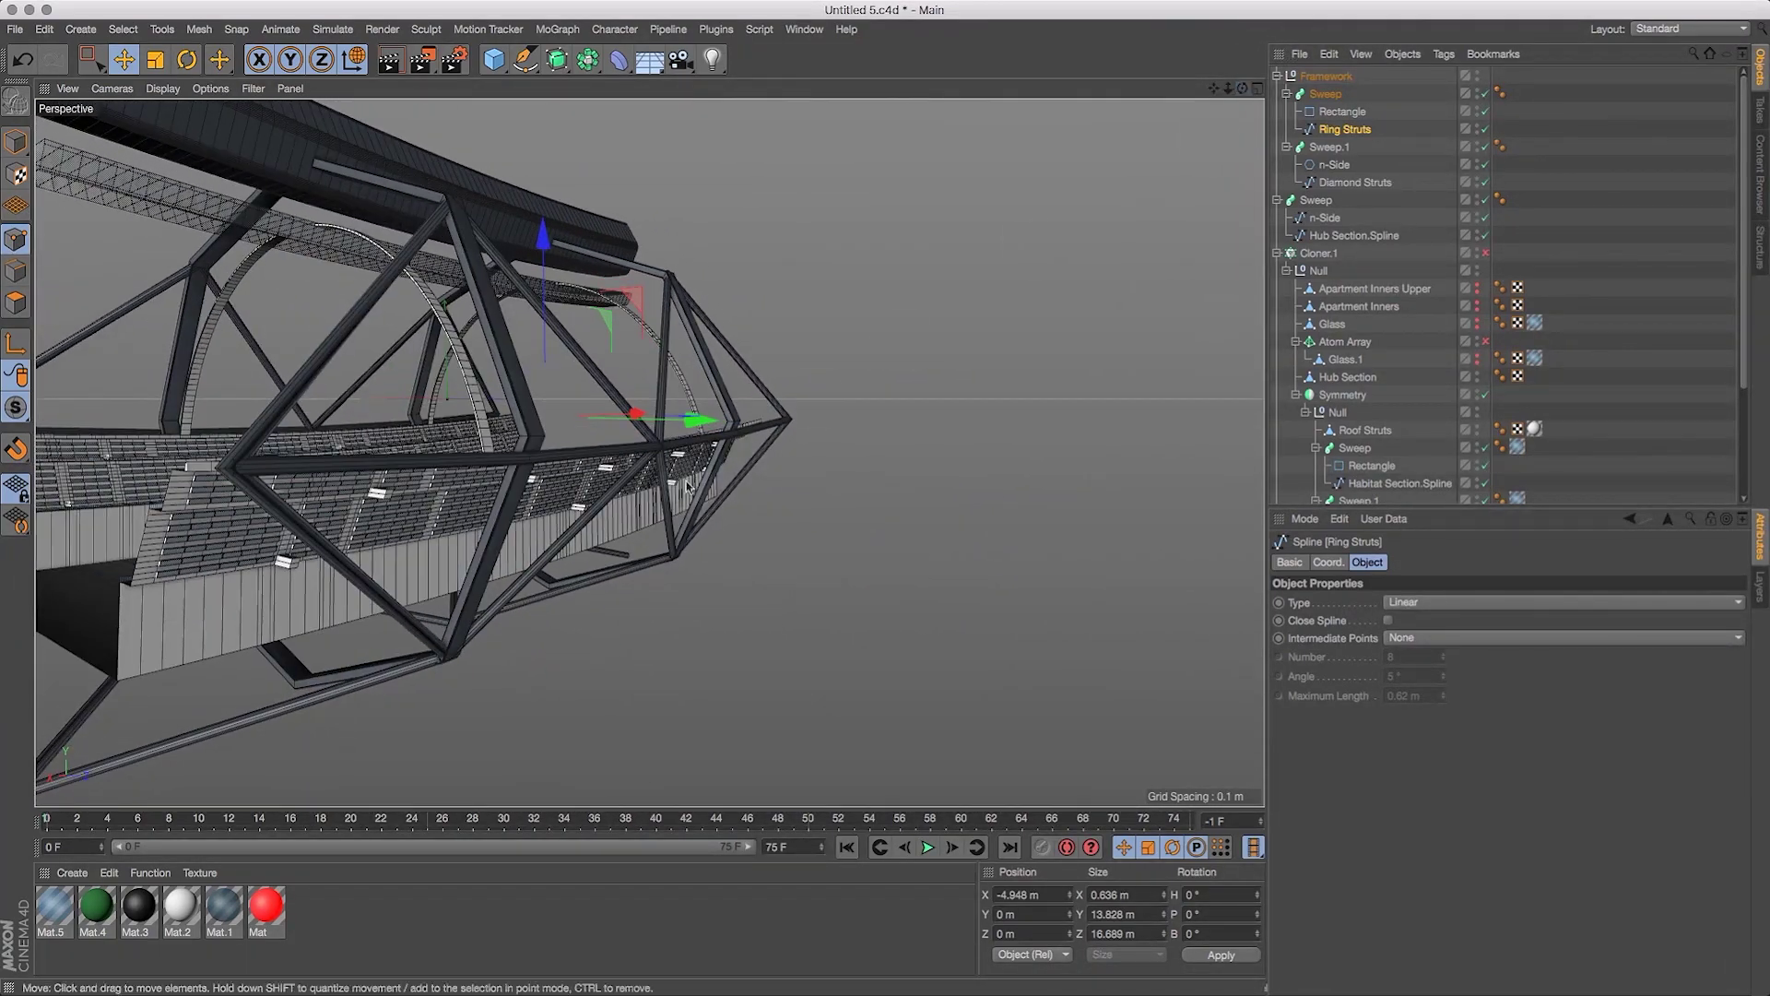
{"action": "left_click", "coordinate": [1257, 87]}
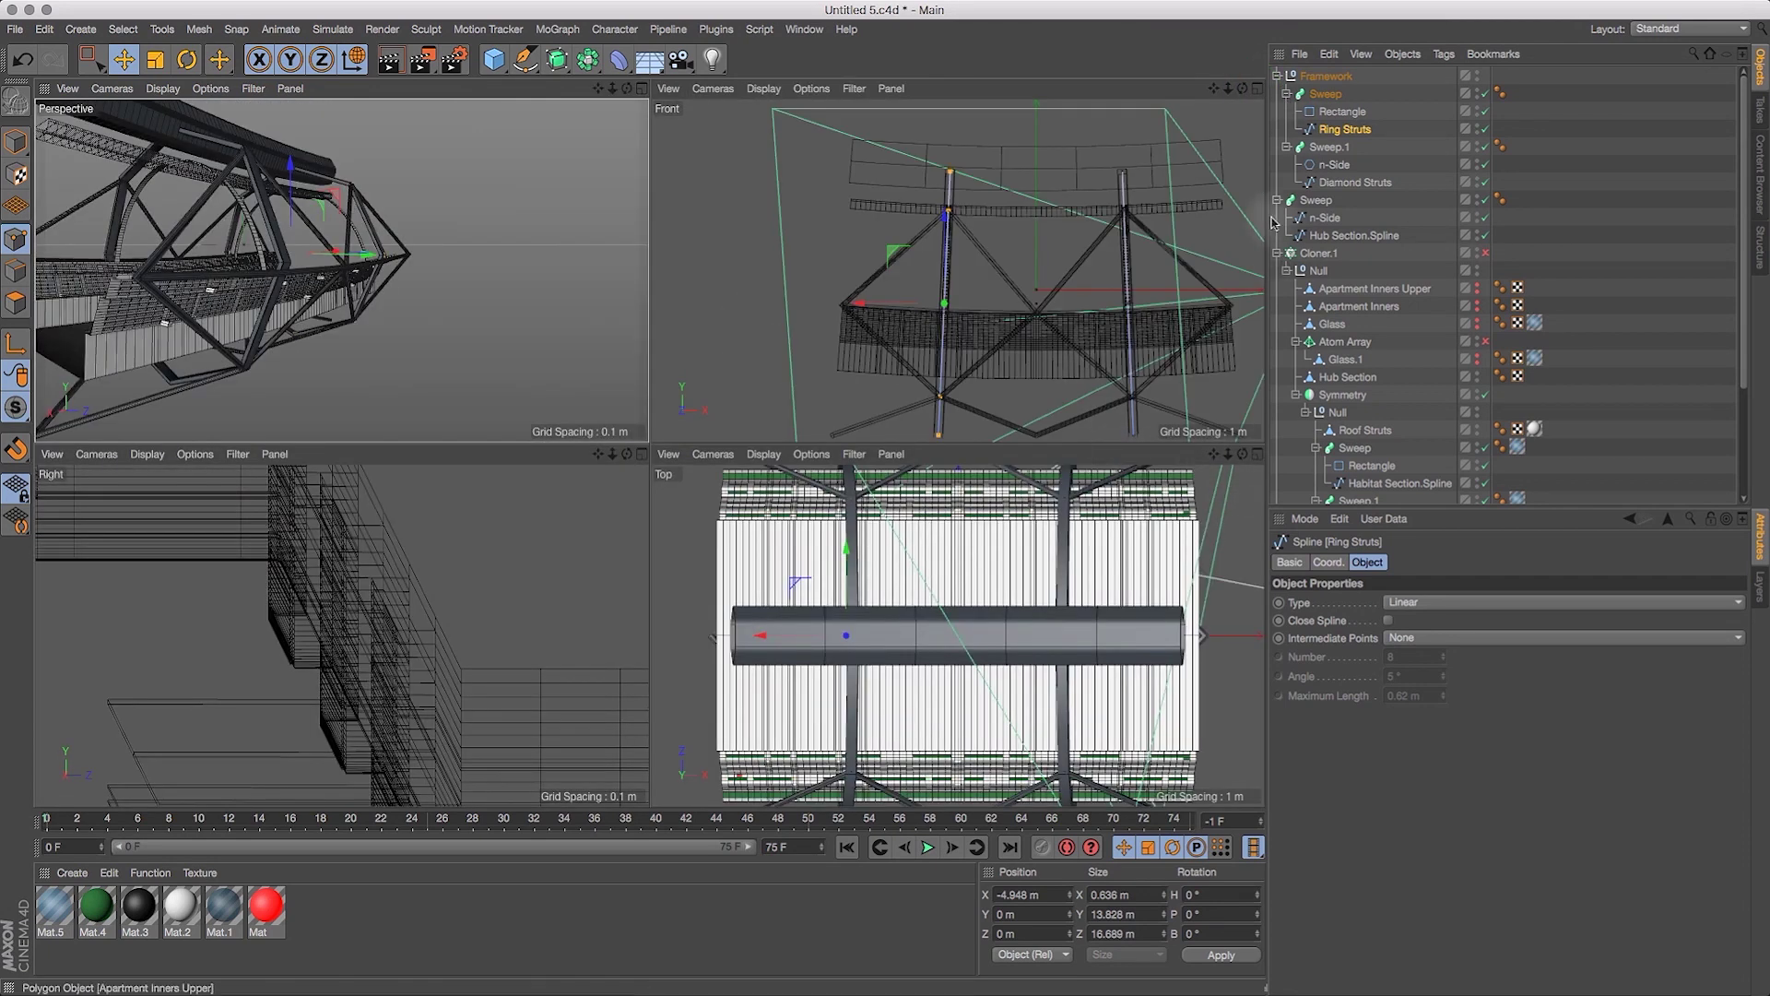
{"action": "left_click", "coordinate": [1258, 87]}
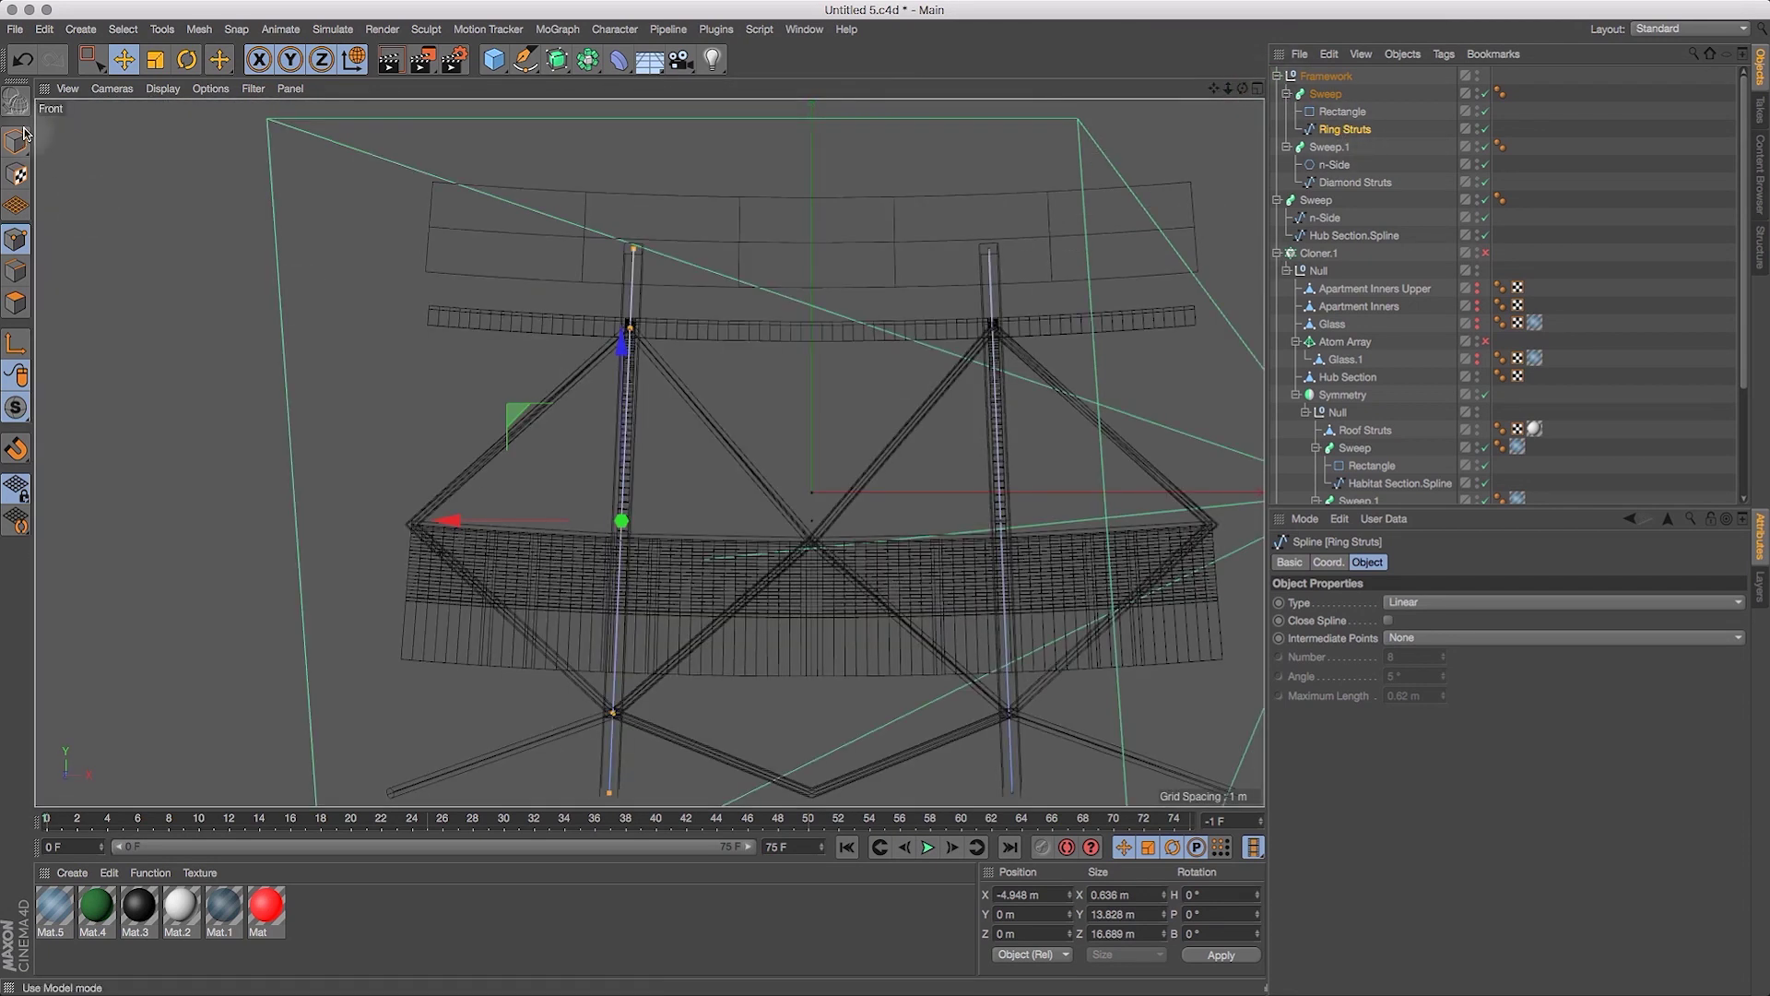
Select the middle points of both ring struts in the front view and lower them along Y to about -0.468 m.
{"action": "left_click_drag", "start_coordinate": [90, 59], "coordinate": [221, 115]}
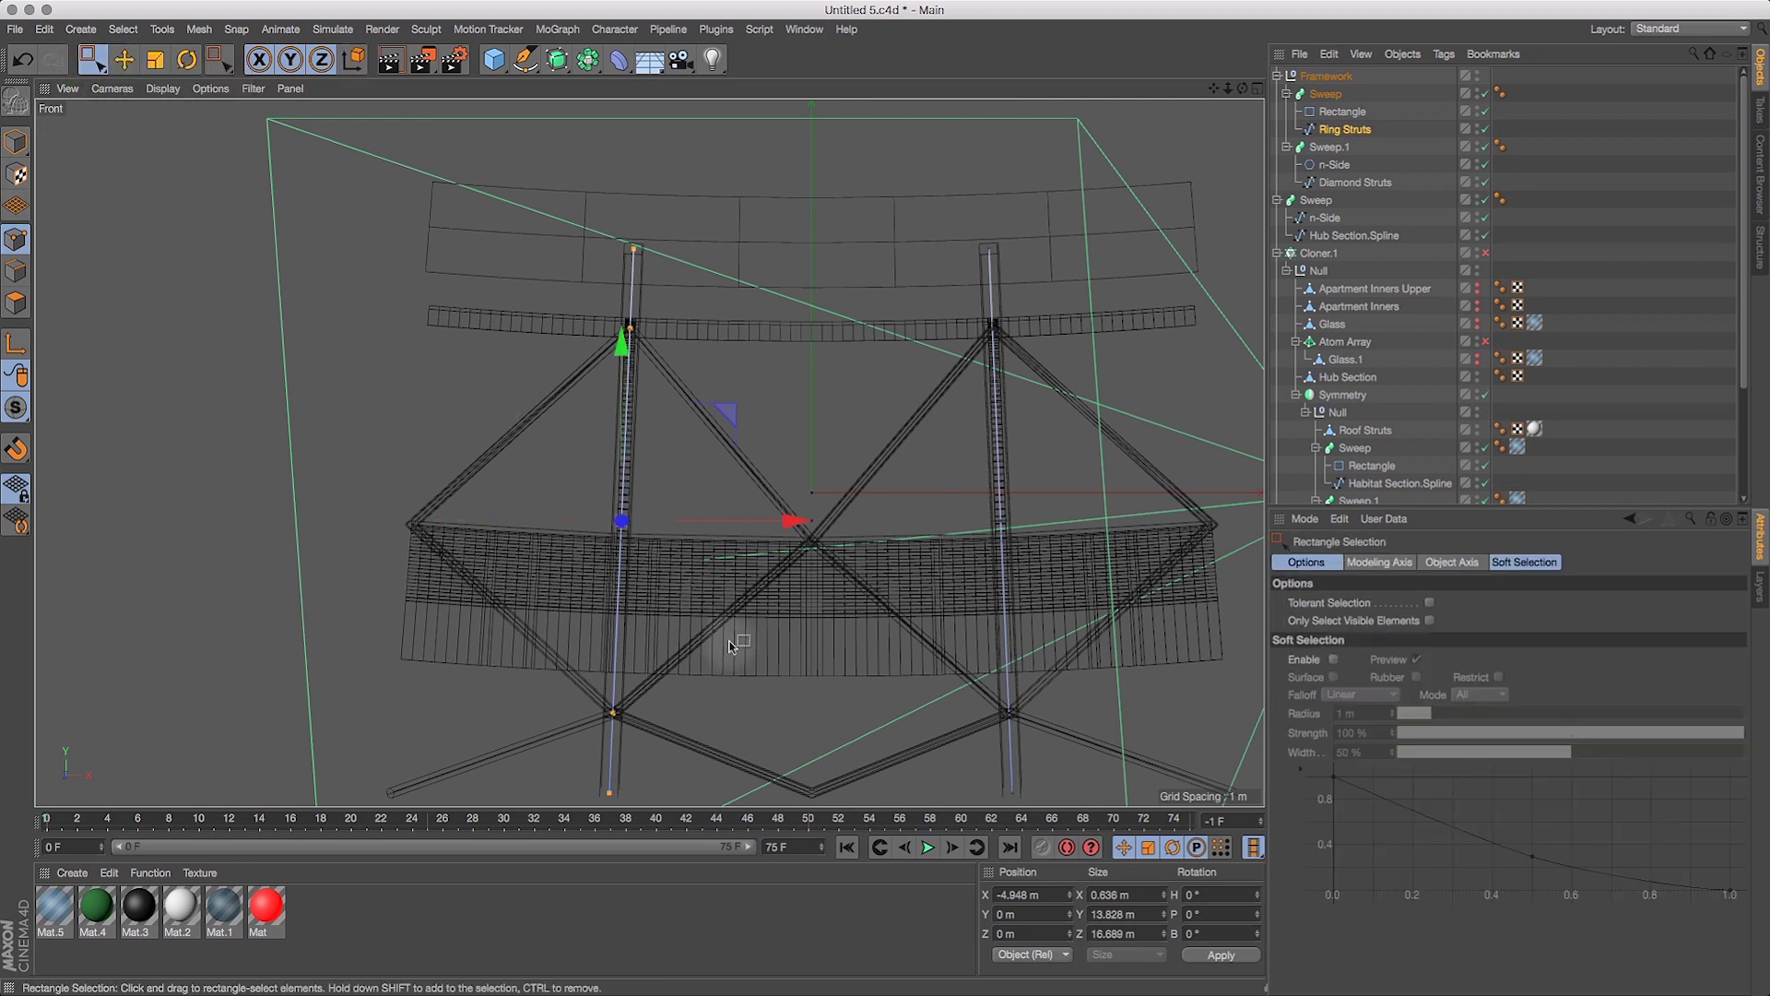
{"action": "mouse_move", "coordinate": [1213, 88]}
{"action": "left_mouse_down"}
{"action": "mouse_move", "coordinate": [1231, 62]}
{"action": "mouse_move", "coordinate": [1212, 64]}
{"action": "left_mouse_up"}
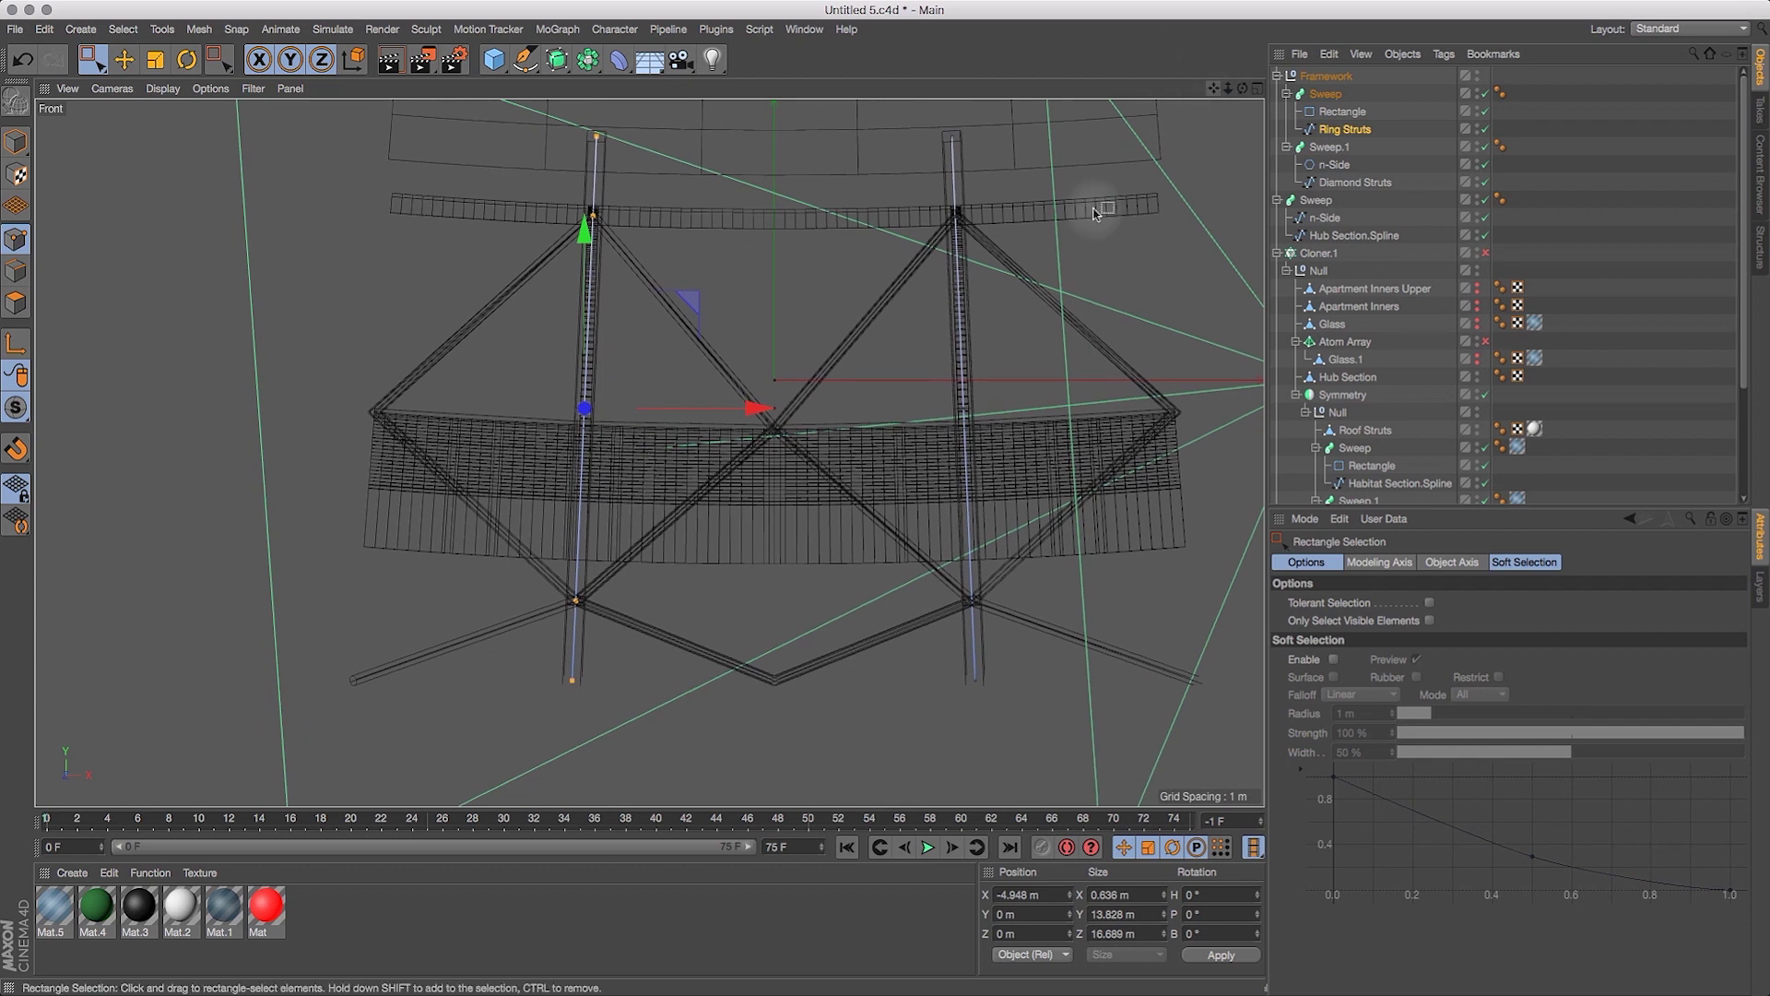
{"action": "left_click_drag", "start_coordinate": [506, 366], "coordinate": [1044, 485]}
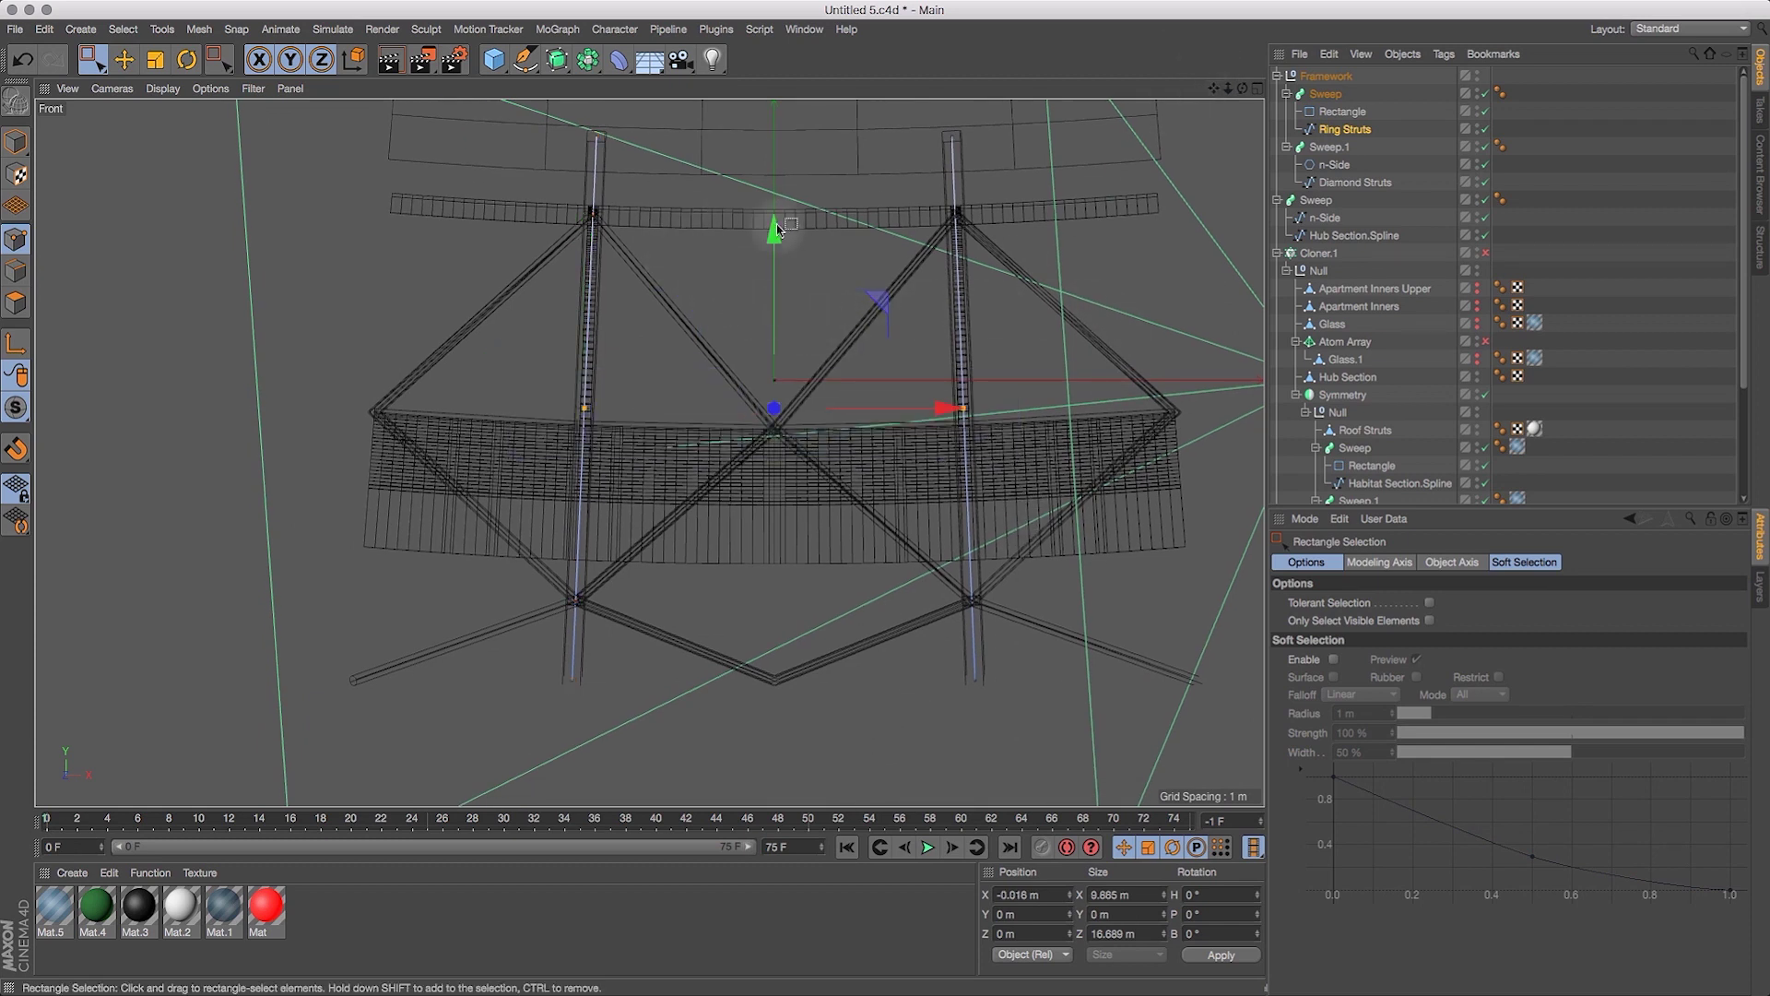
{"action": "scroll", "coordinate": [650, 452], "scroll_direction": "up", "scroll_amount": 6}
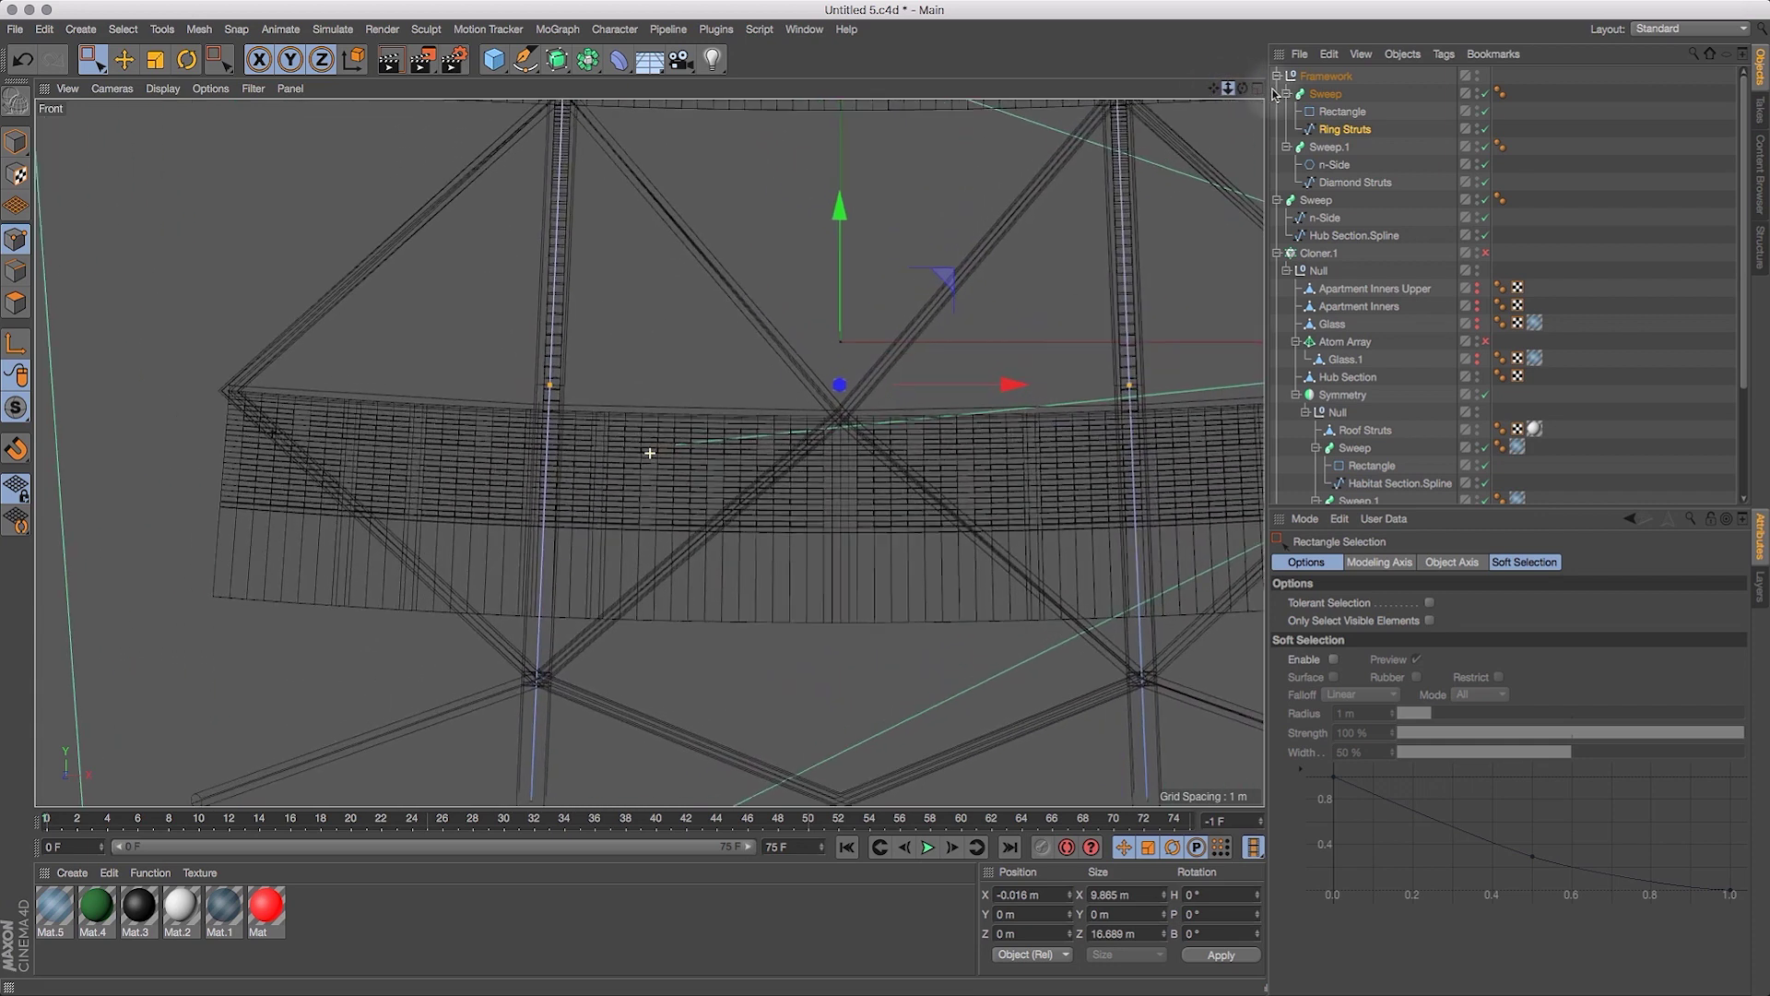
{"action": "scroll", "coordinate": [650, 453], "scroll_direction": "down", "scroll_amount": 1}
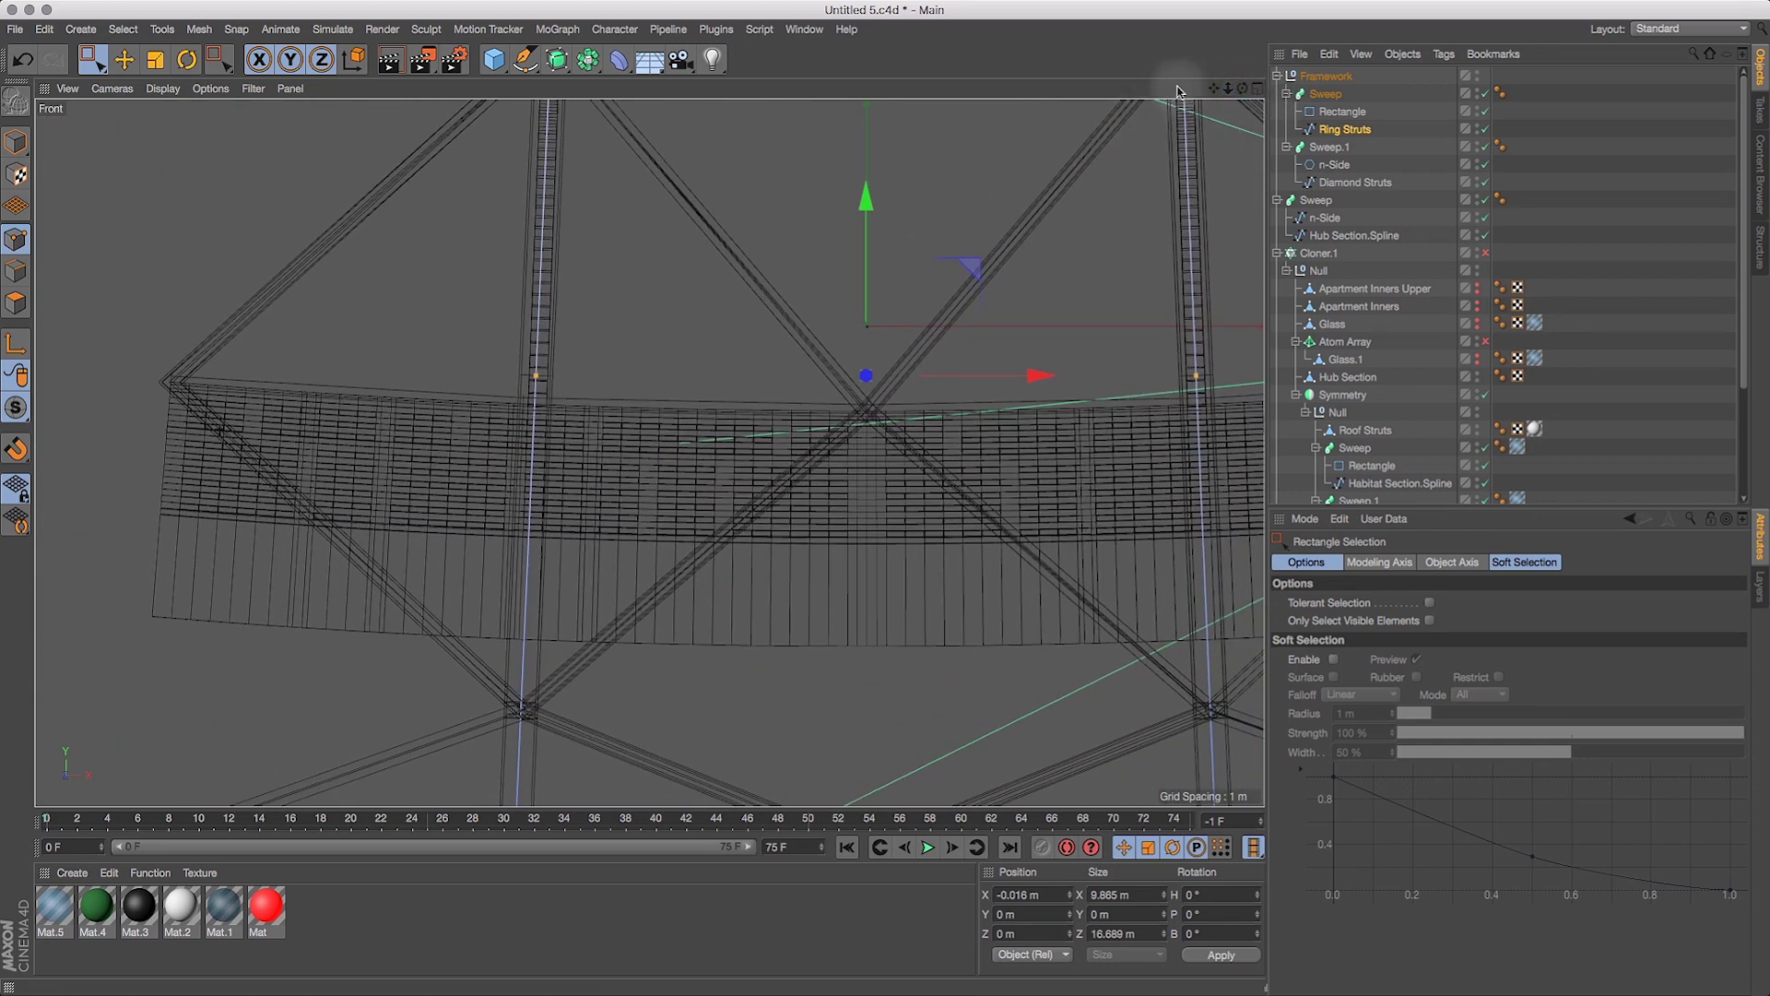
{"action": "left_click_drag", "start_coordinate": [1216, 89], "coordinate": [1058, 89]}
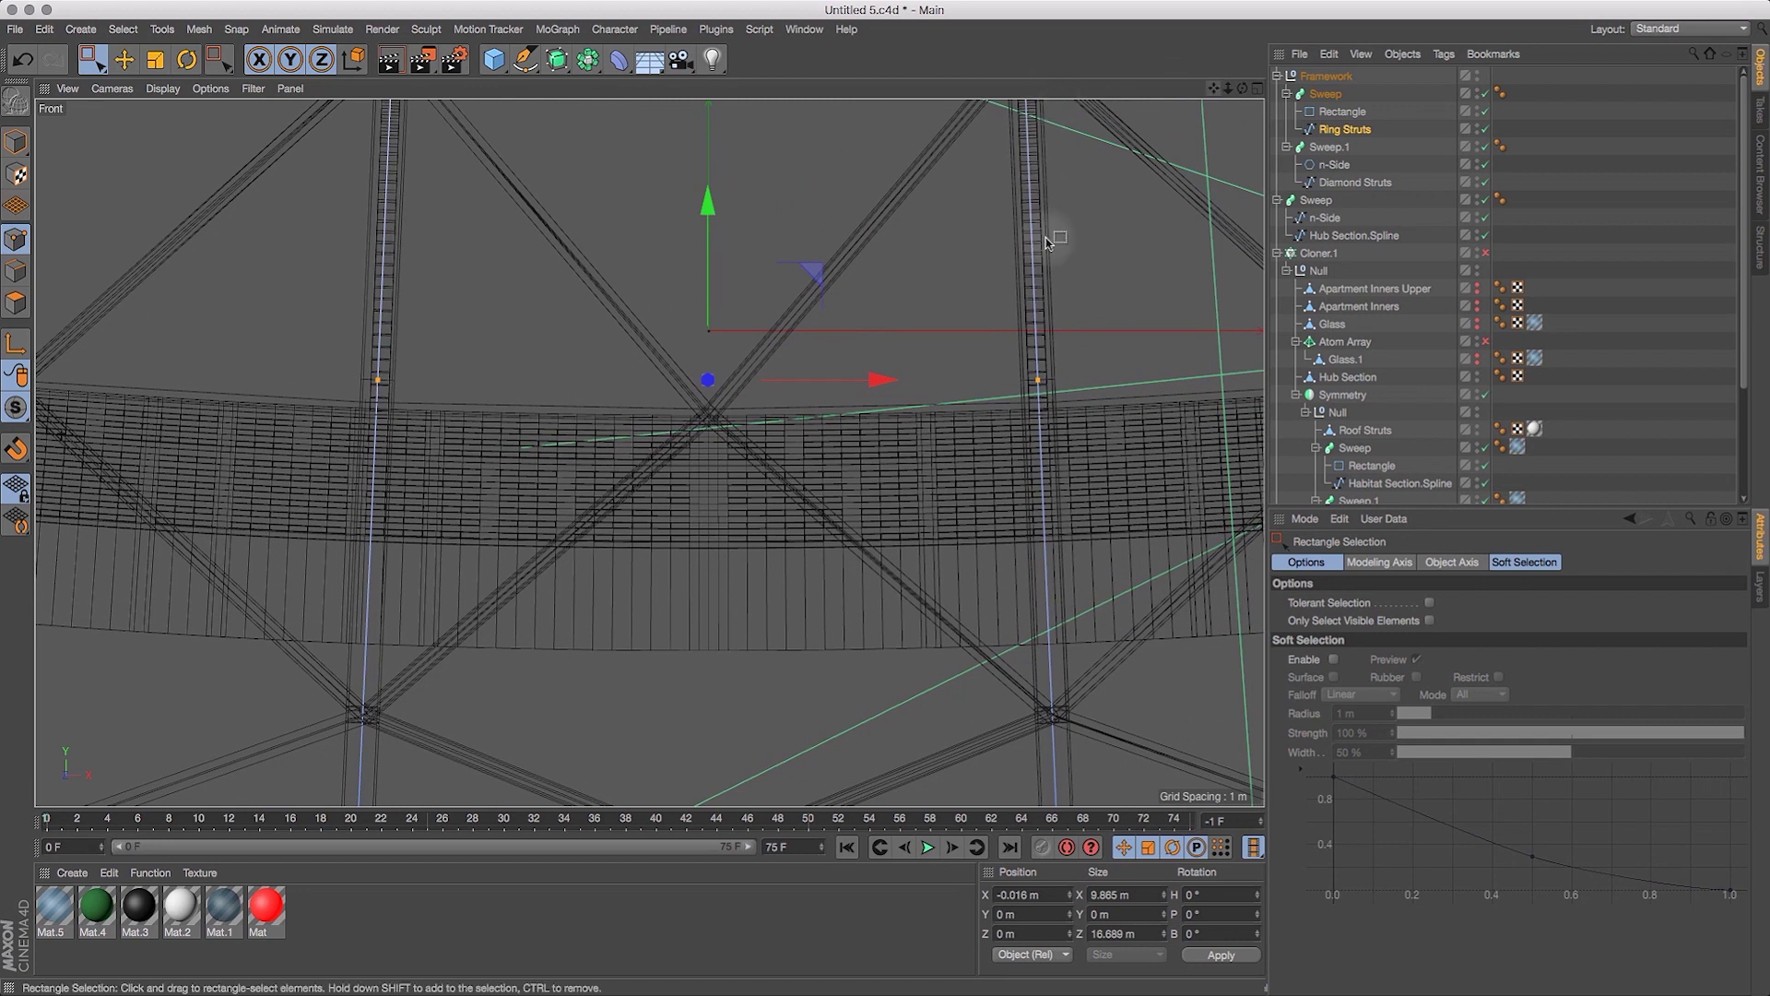
{"action": "left_click", "coordinate": [1259, 88]}
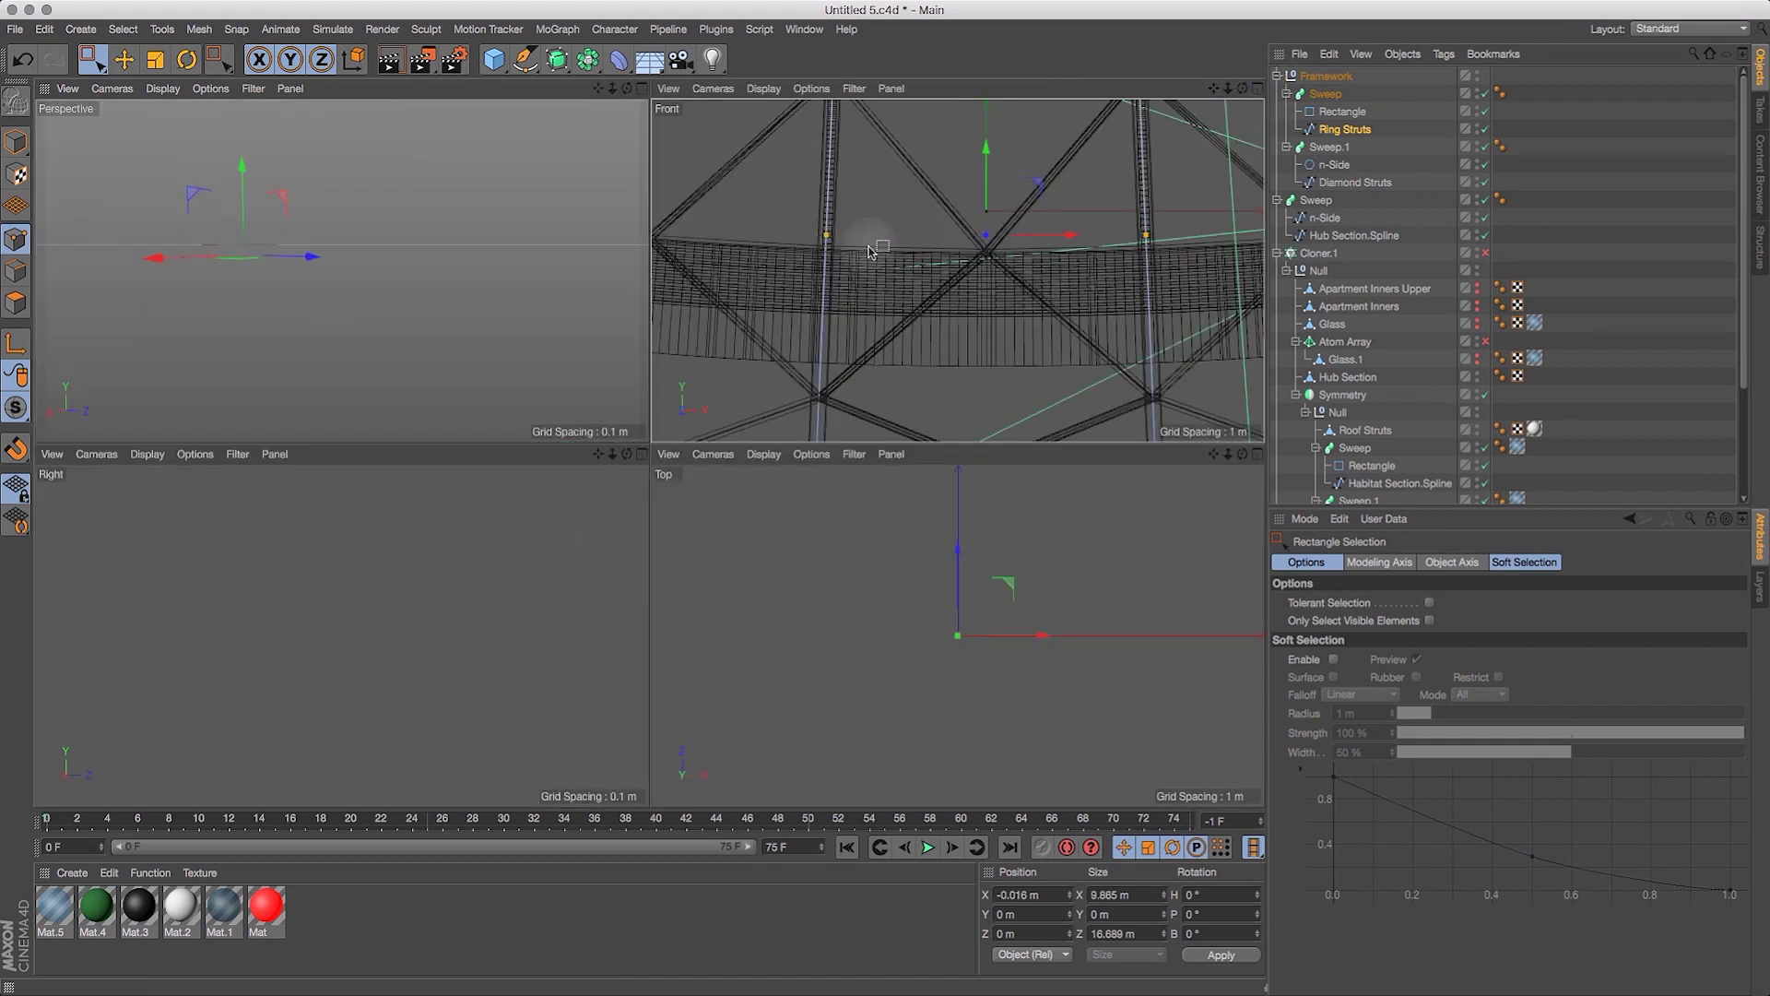
{"action": "left_click", "coordinate": [642, 88]}
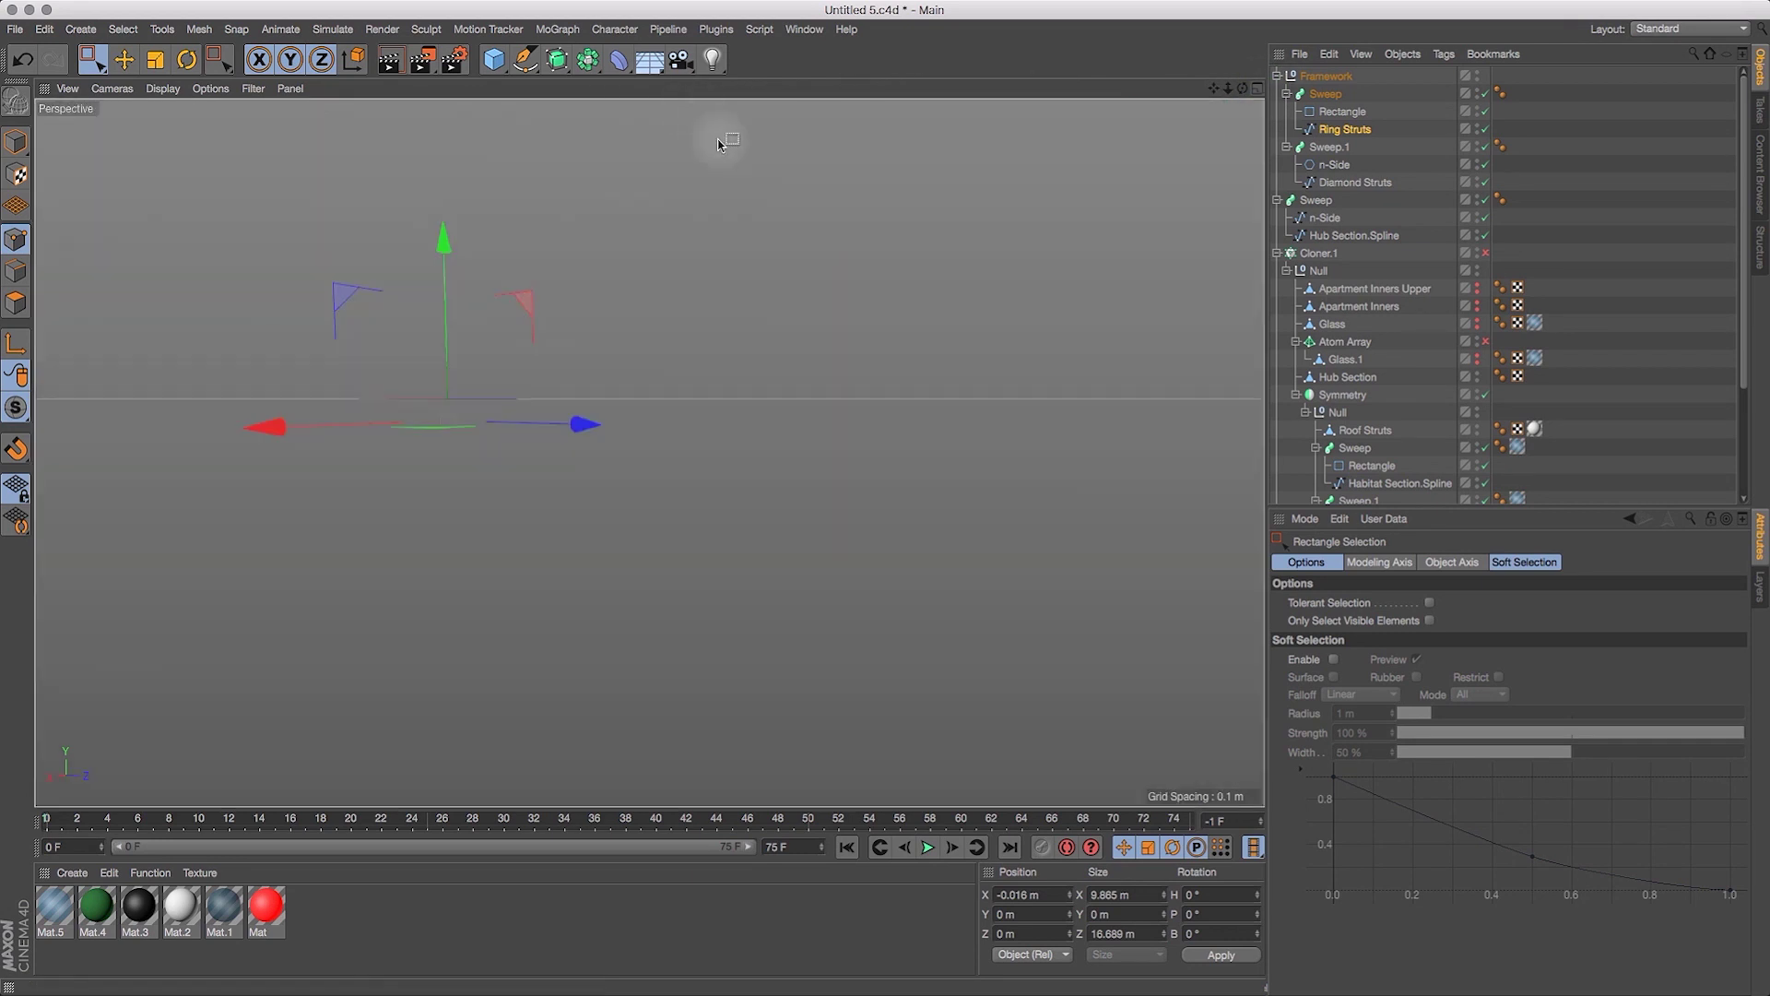
{"action": "left_click_drag", "start_coordinate": [442, 241], "coordinate": [446, 260]}
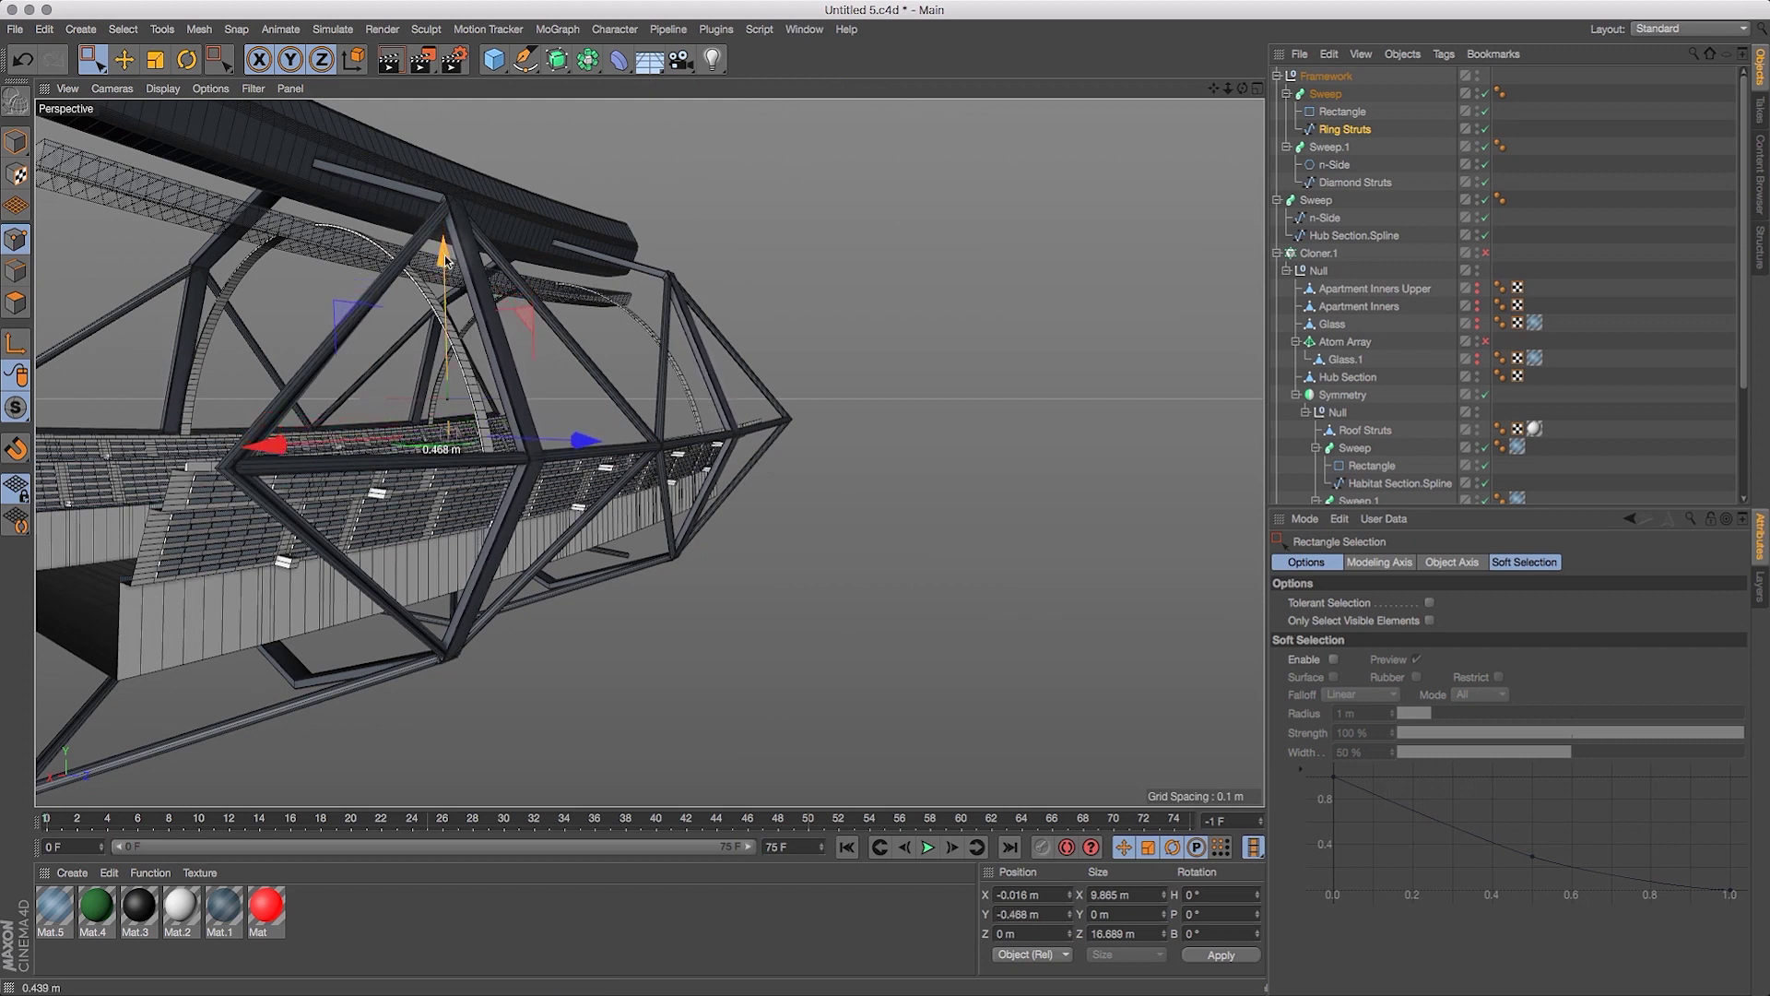
Fine-tune the height of the ring struts' selected middle points to about -0.417 m along Y.
{"action": "left_click", "coordinate": [1258, 88]}
{"action": "left_click", "coordinate": [1258, 89]}
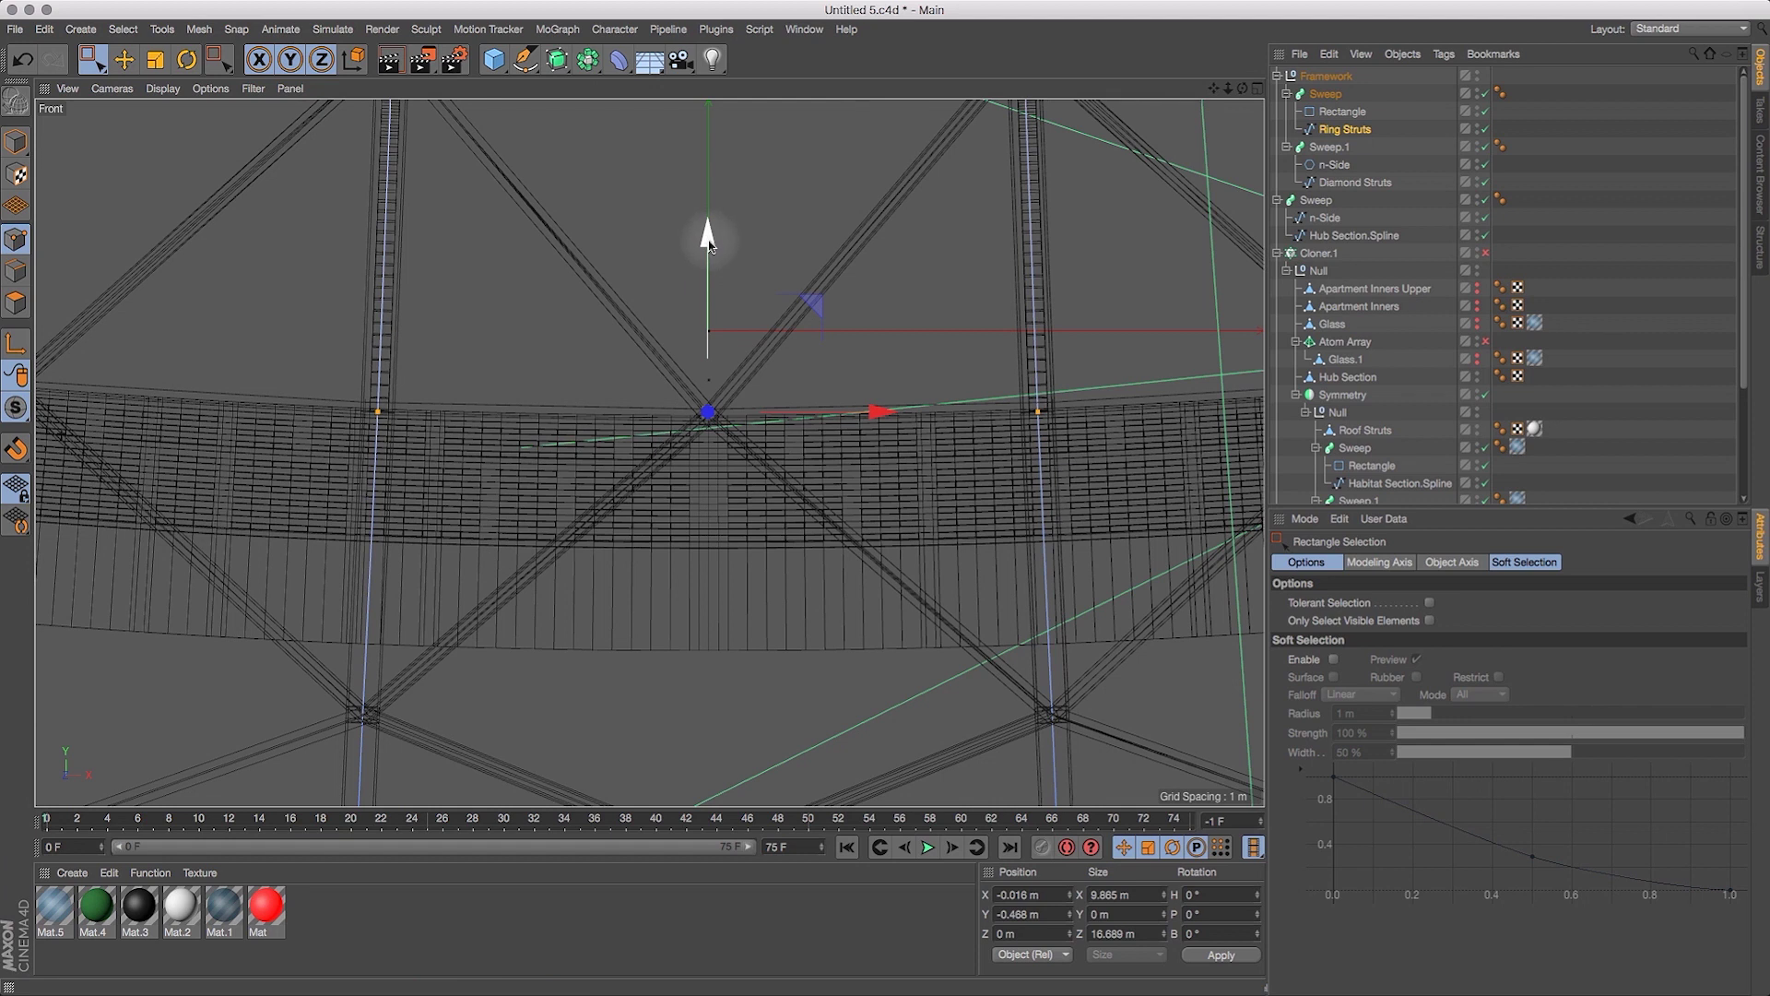
{"action": "left_click_drag", "start_coordinate": [706, 238], "coordinate": [710, 231]}
{"action": "left_click", "coordinate": [23, 59]}
{"action": "left_click", "coordinate": [1257, 88]}
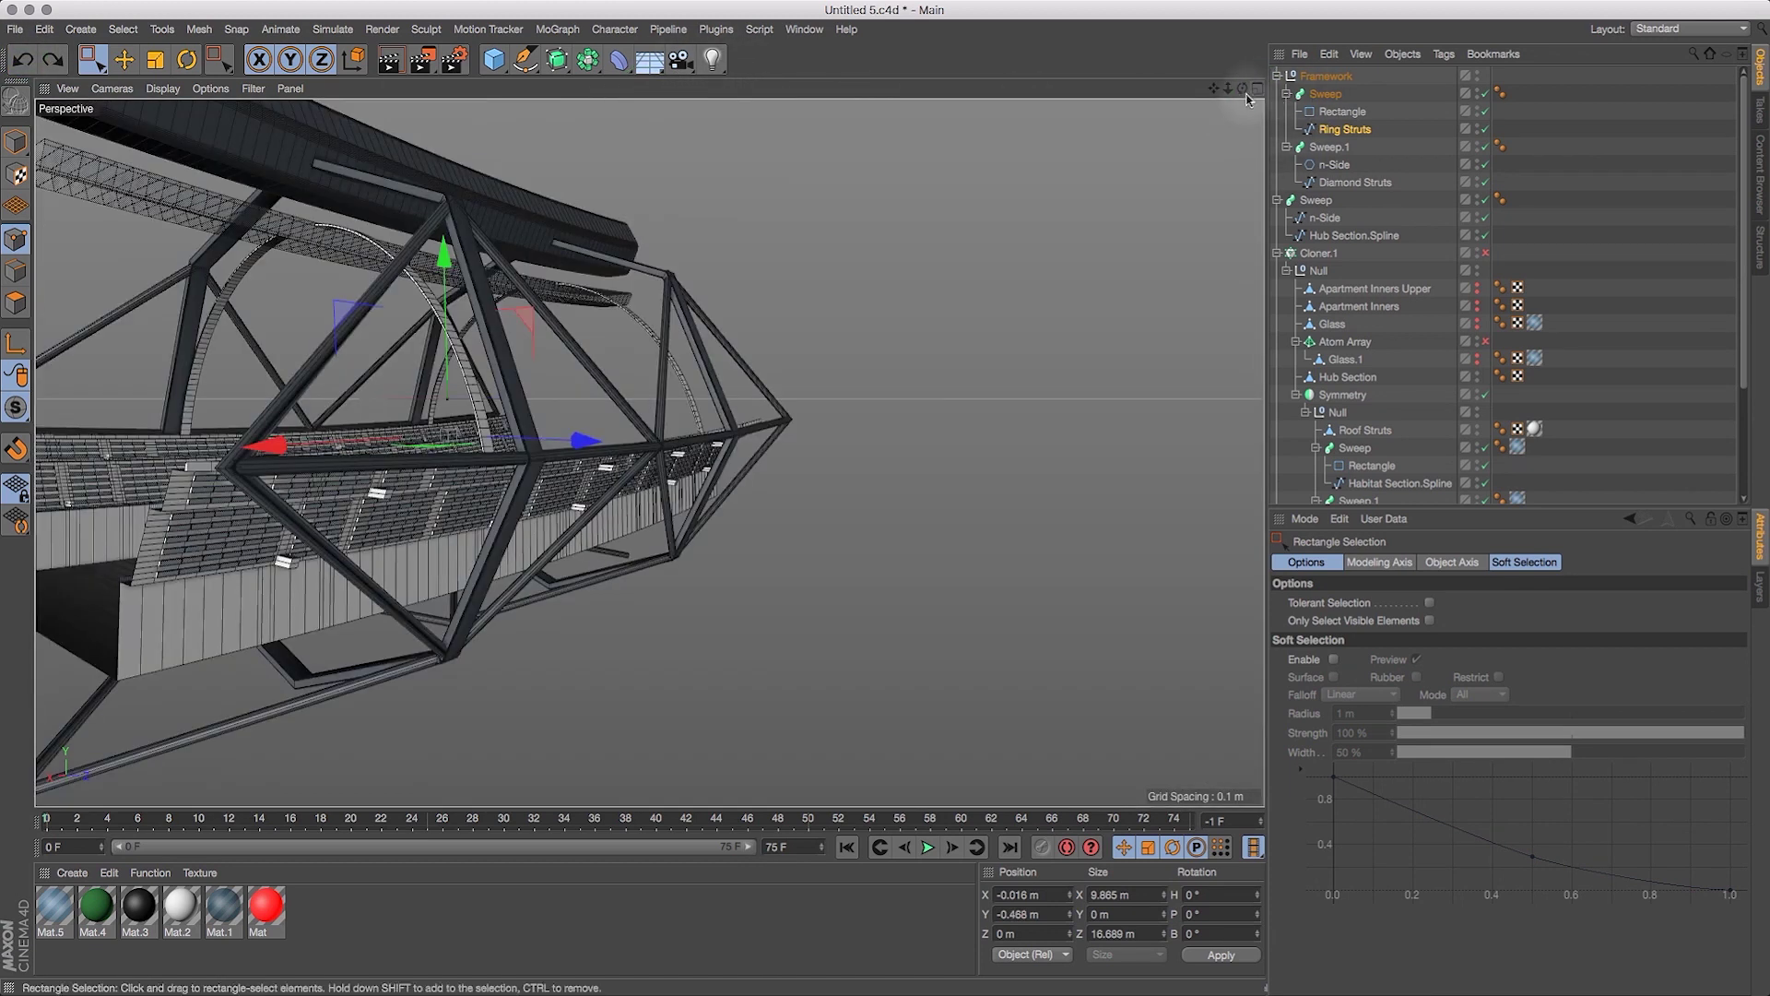
{"action": "left_click", "coordinate": [641, 89]}
{"action": "left_click_drag", "start_coordinate": [1231, 90], "coordinate": [1314, 82]}
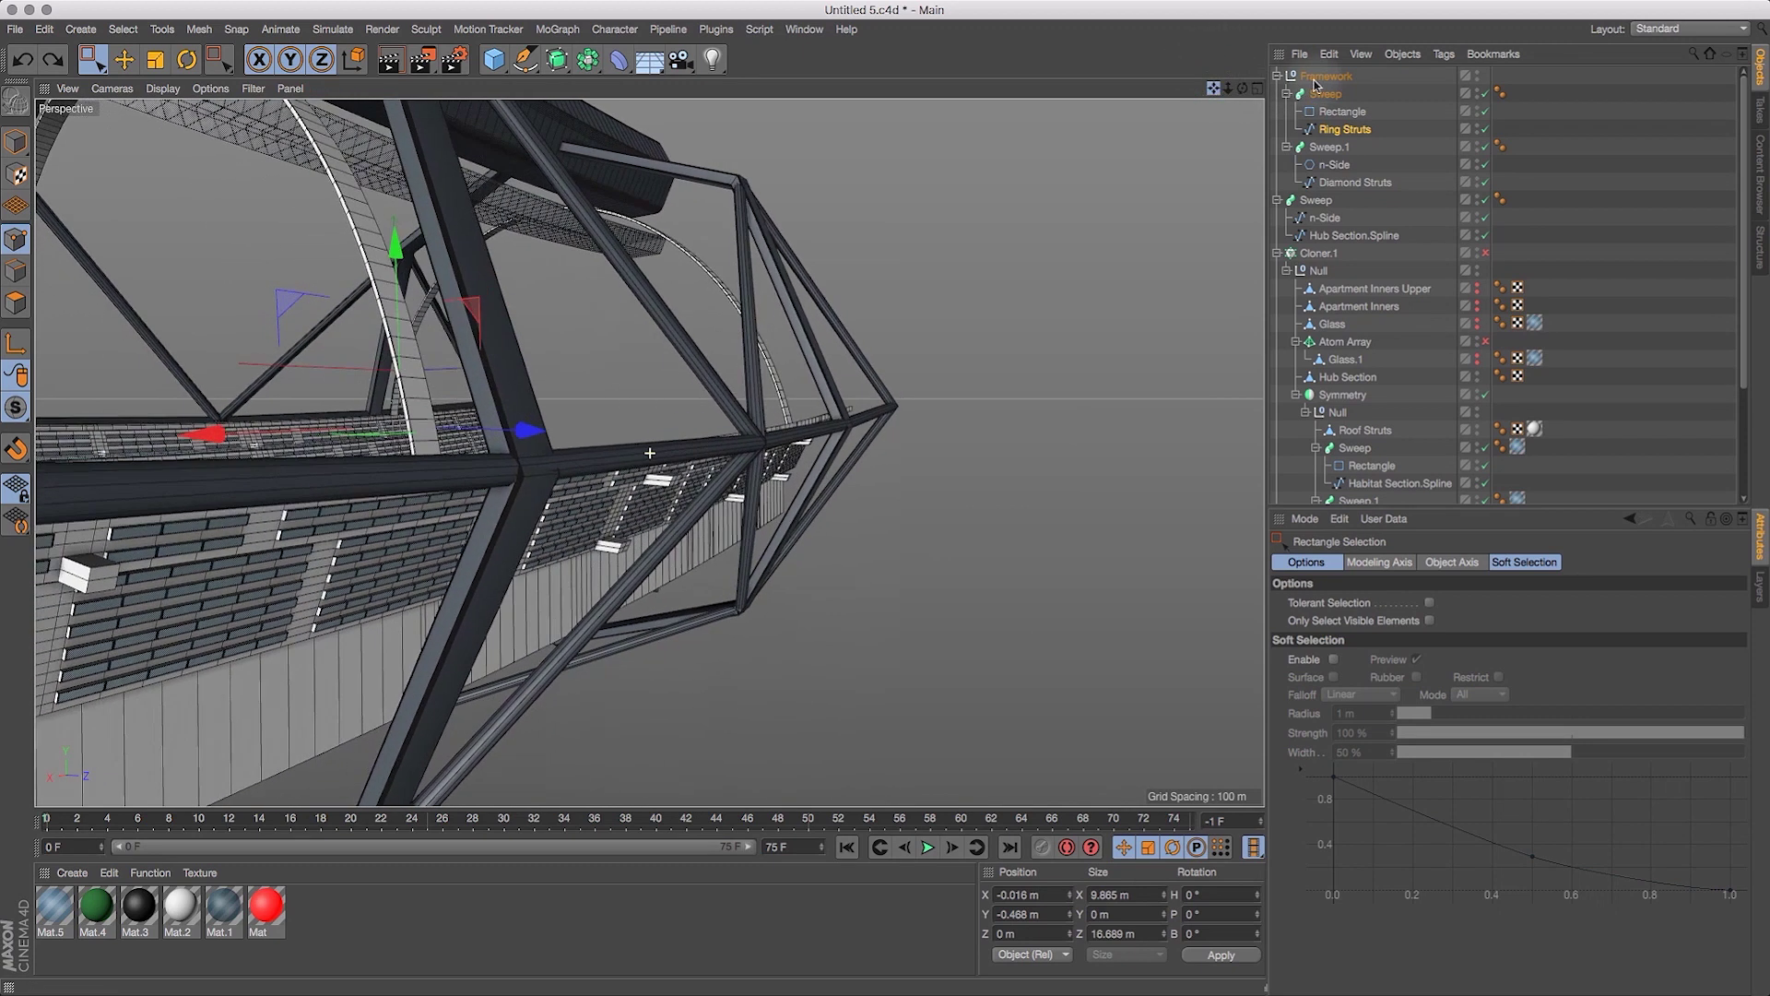
{"action": "left_click_drag", "start_coordinate": [419, 247], "coordinate": [410, 239]}
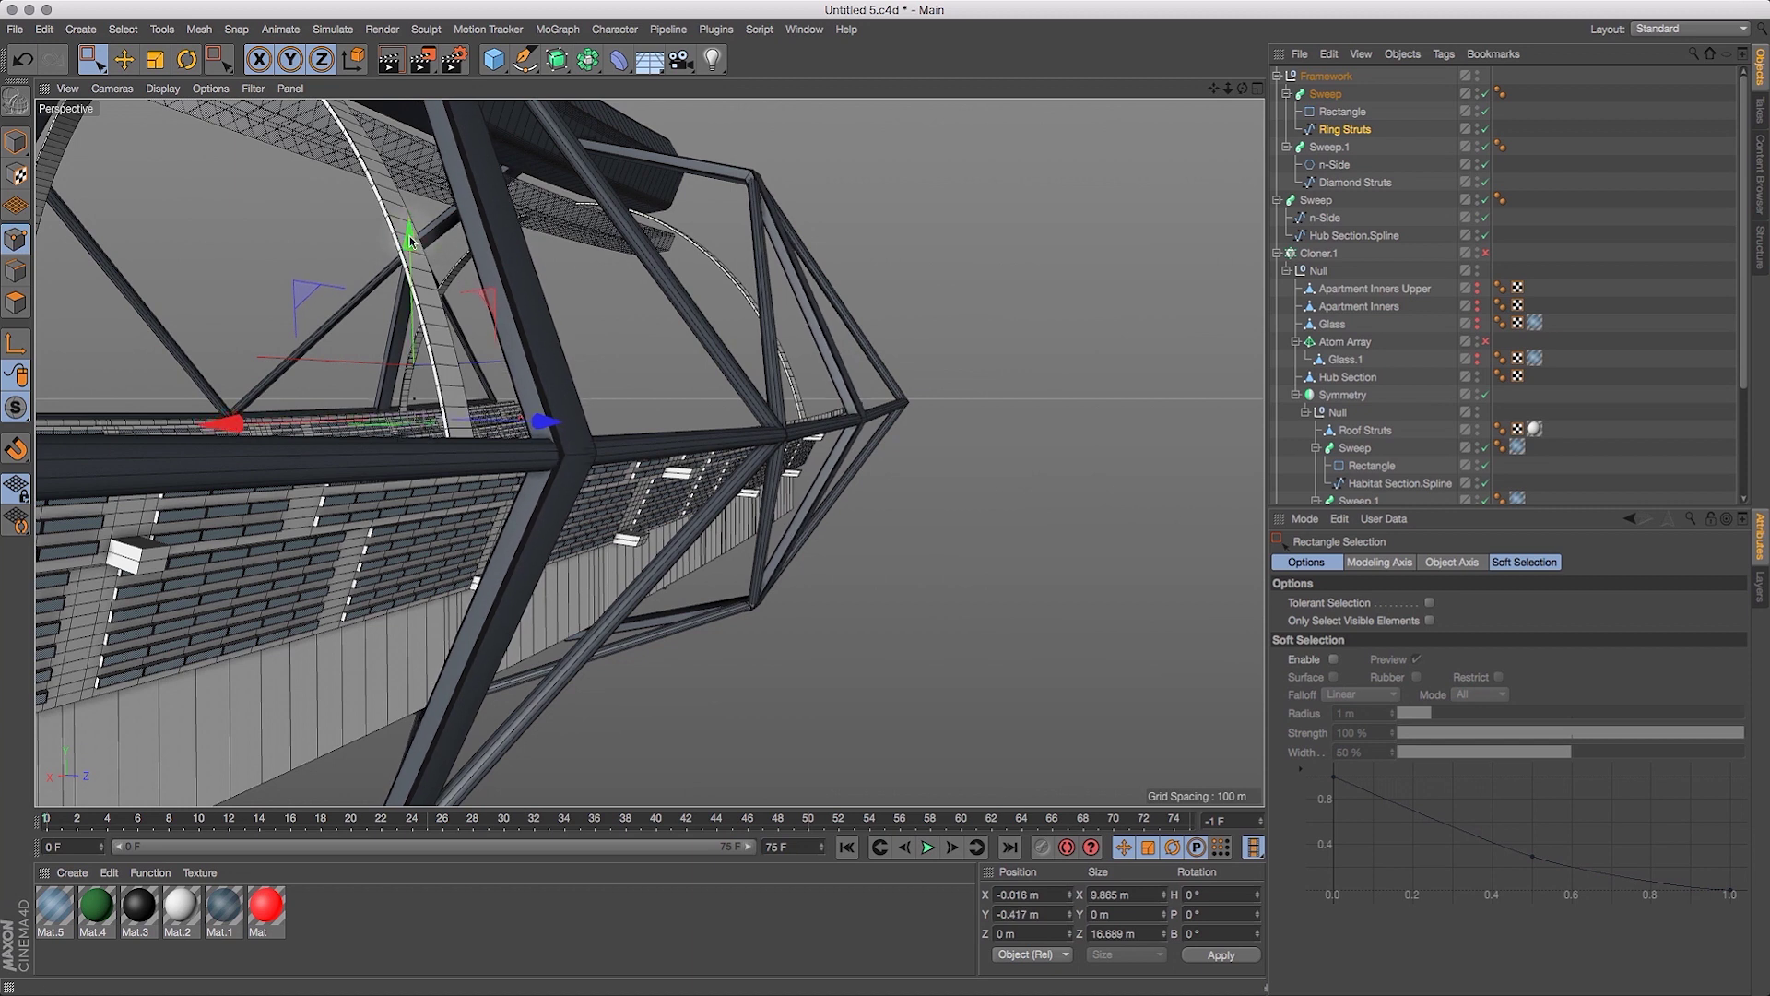
Move the Framework group into the Null inside Cloner.1 and enable the cloner.
{"action": "left_click_drag", "start_coordinate": [1228, 88], "coordinate": [1182, 139]}
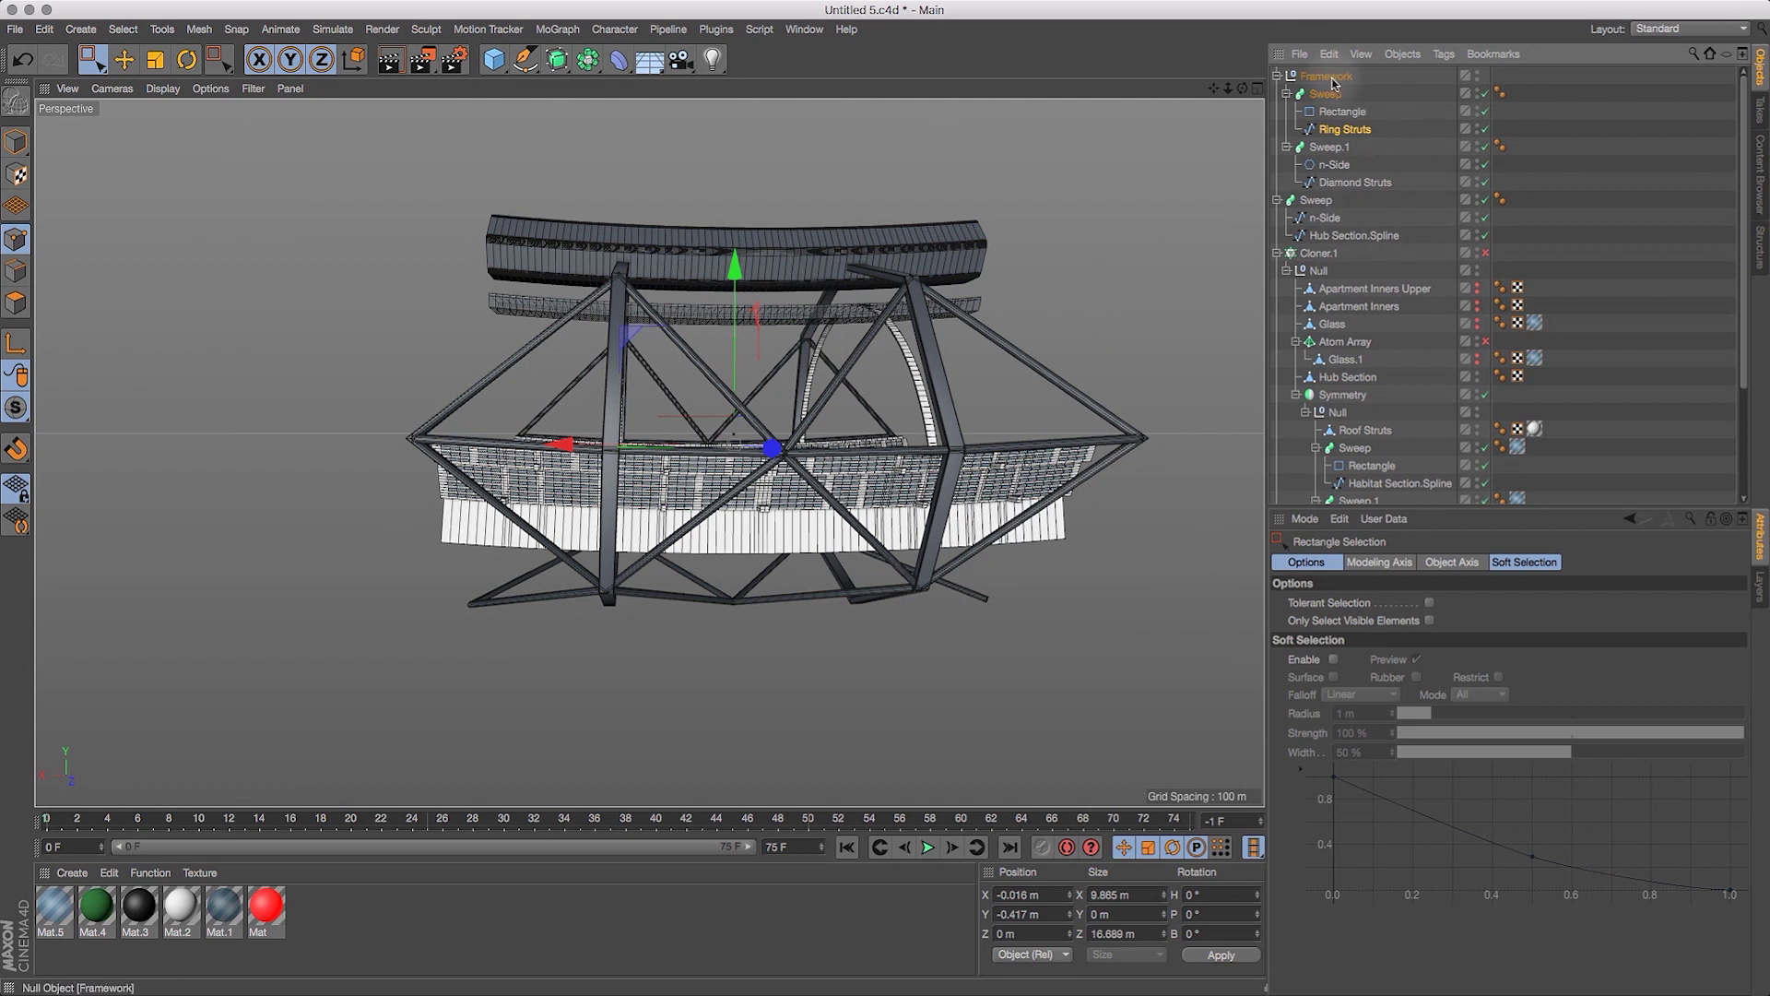
{"action": "left_click_drag", "start_coordinate": [1321, 270], "coordinate": [1321, 271]}
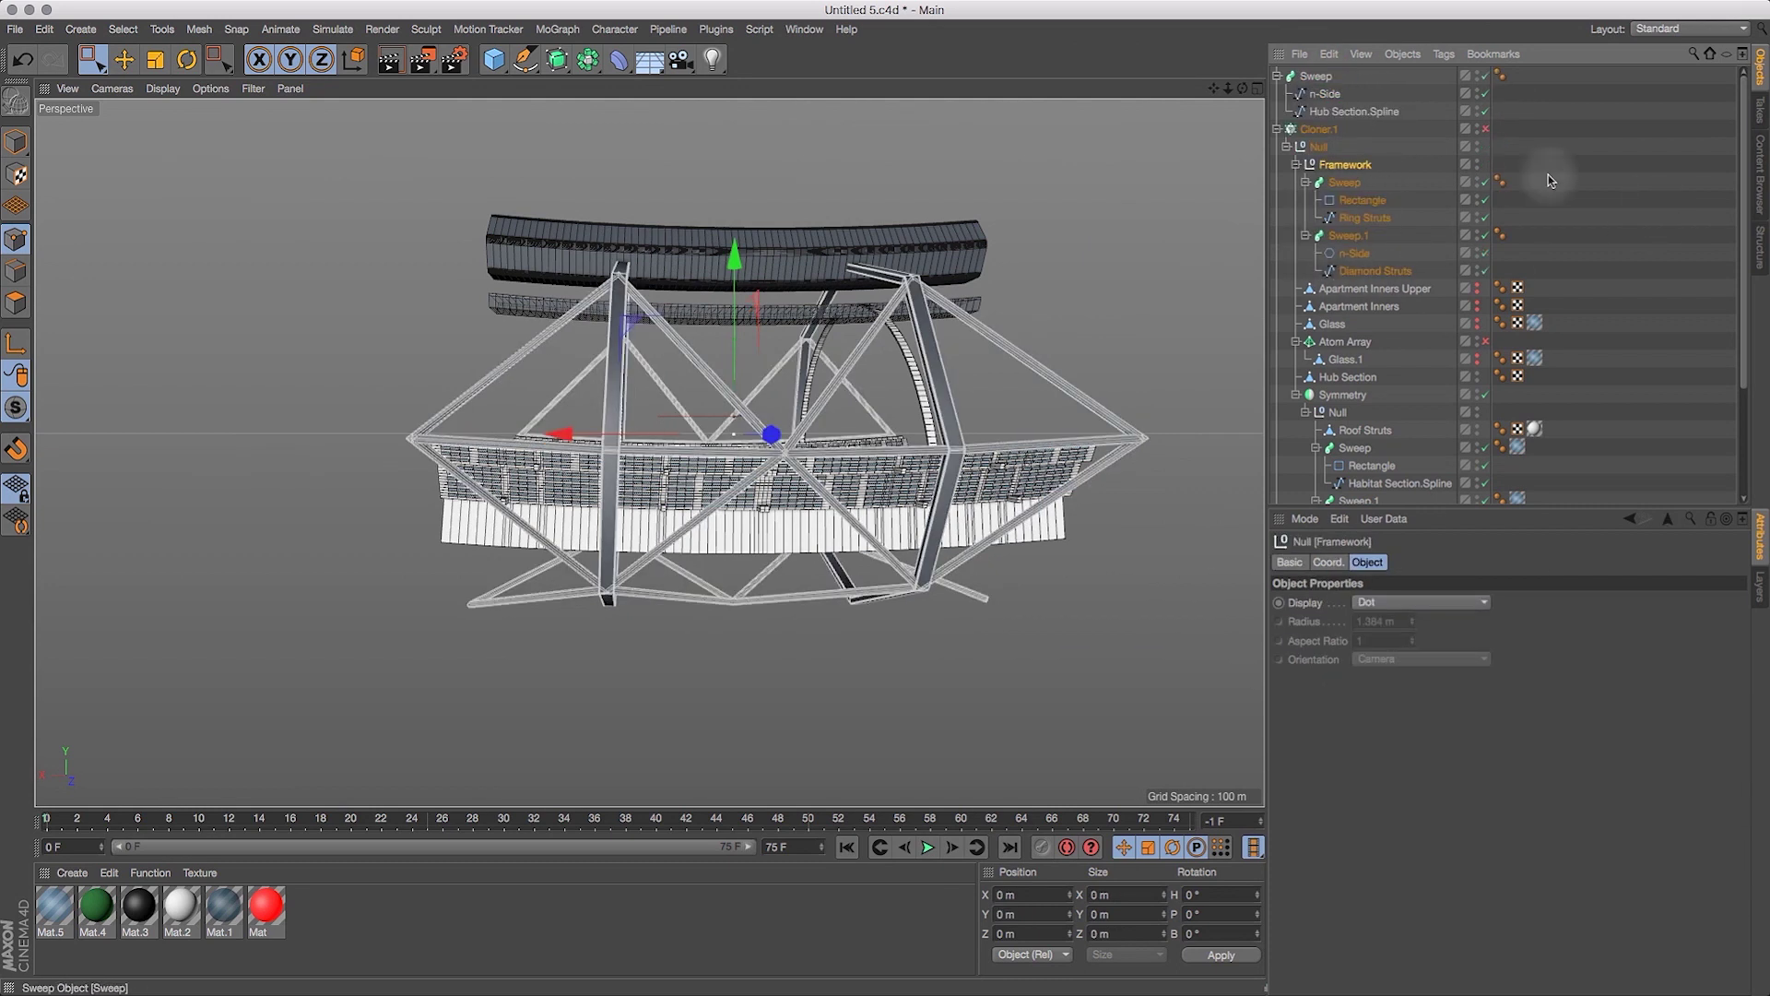
{"action": "left_click", "coordinate": [1486, 129]}
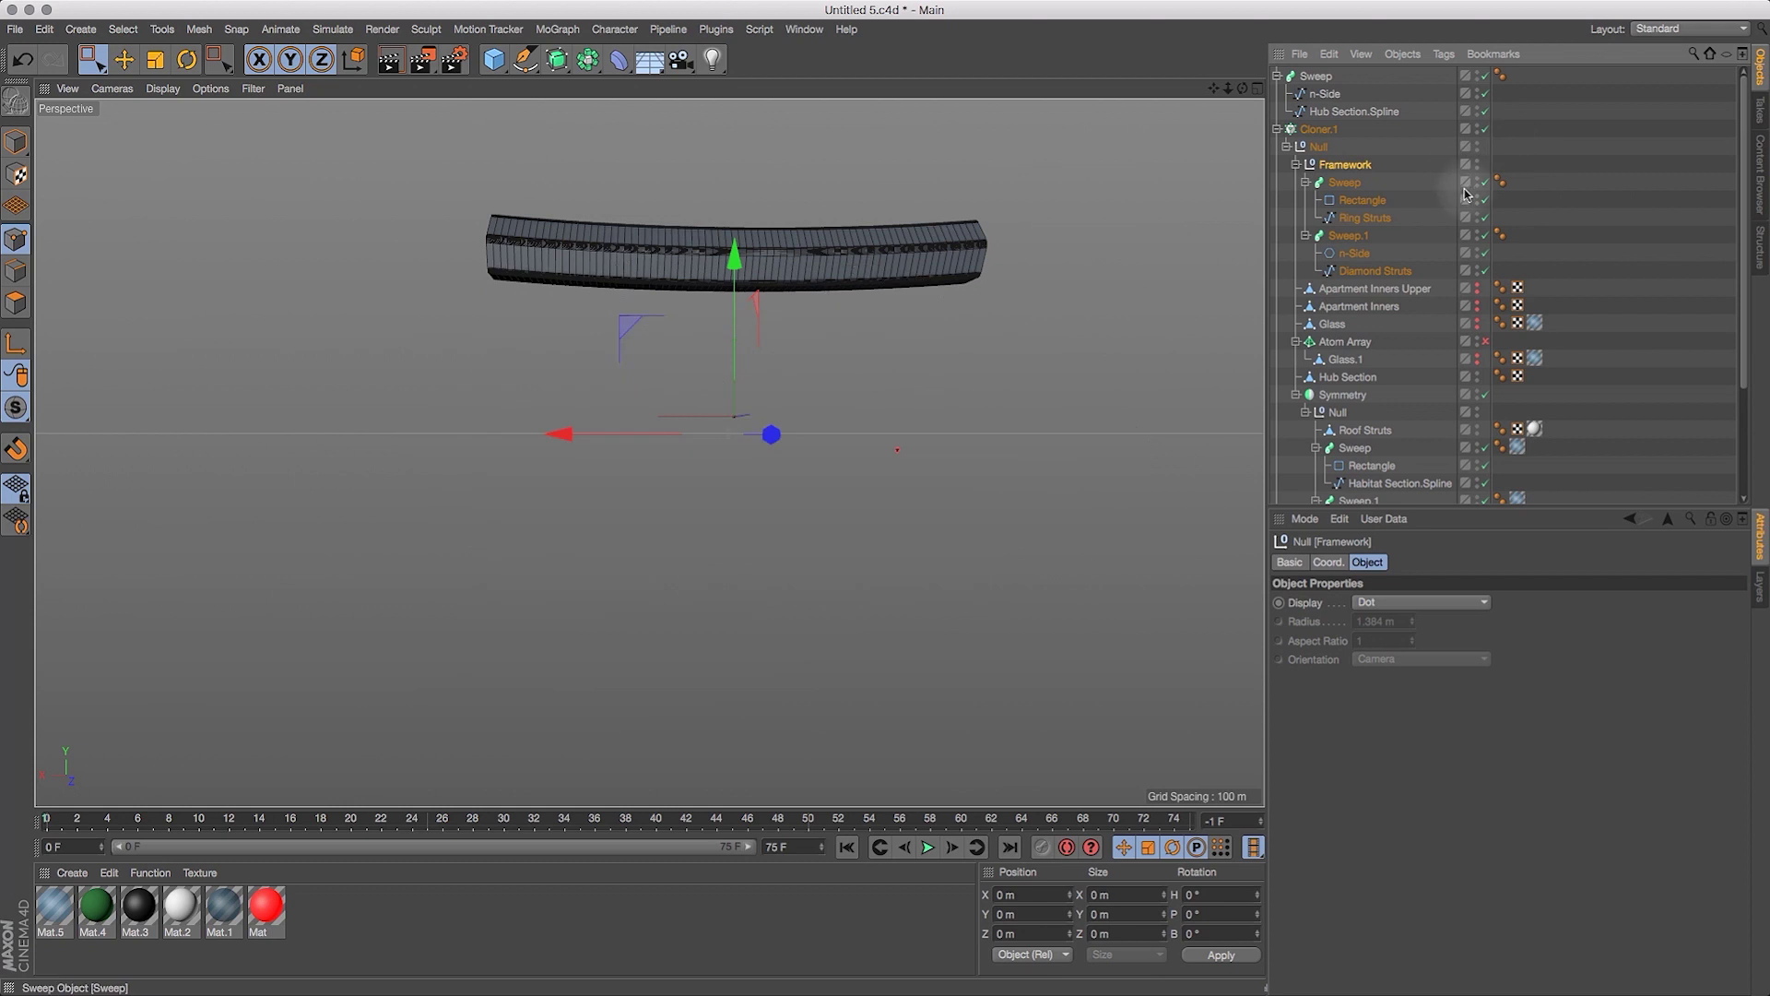
Look through Habitat Cam and render the view to examine the cloned framework.
{"action": "scroll", "coordinate": [1745, 295], "scroll_direction": "down", "scroll_amount": 3}
{"action": "left_click", "coordinate": [1485, 459]}
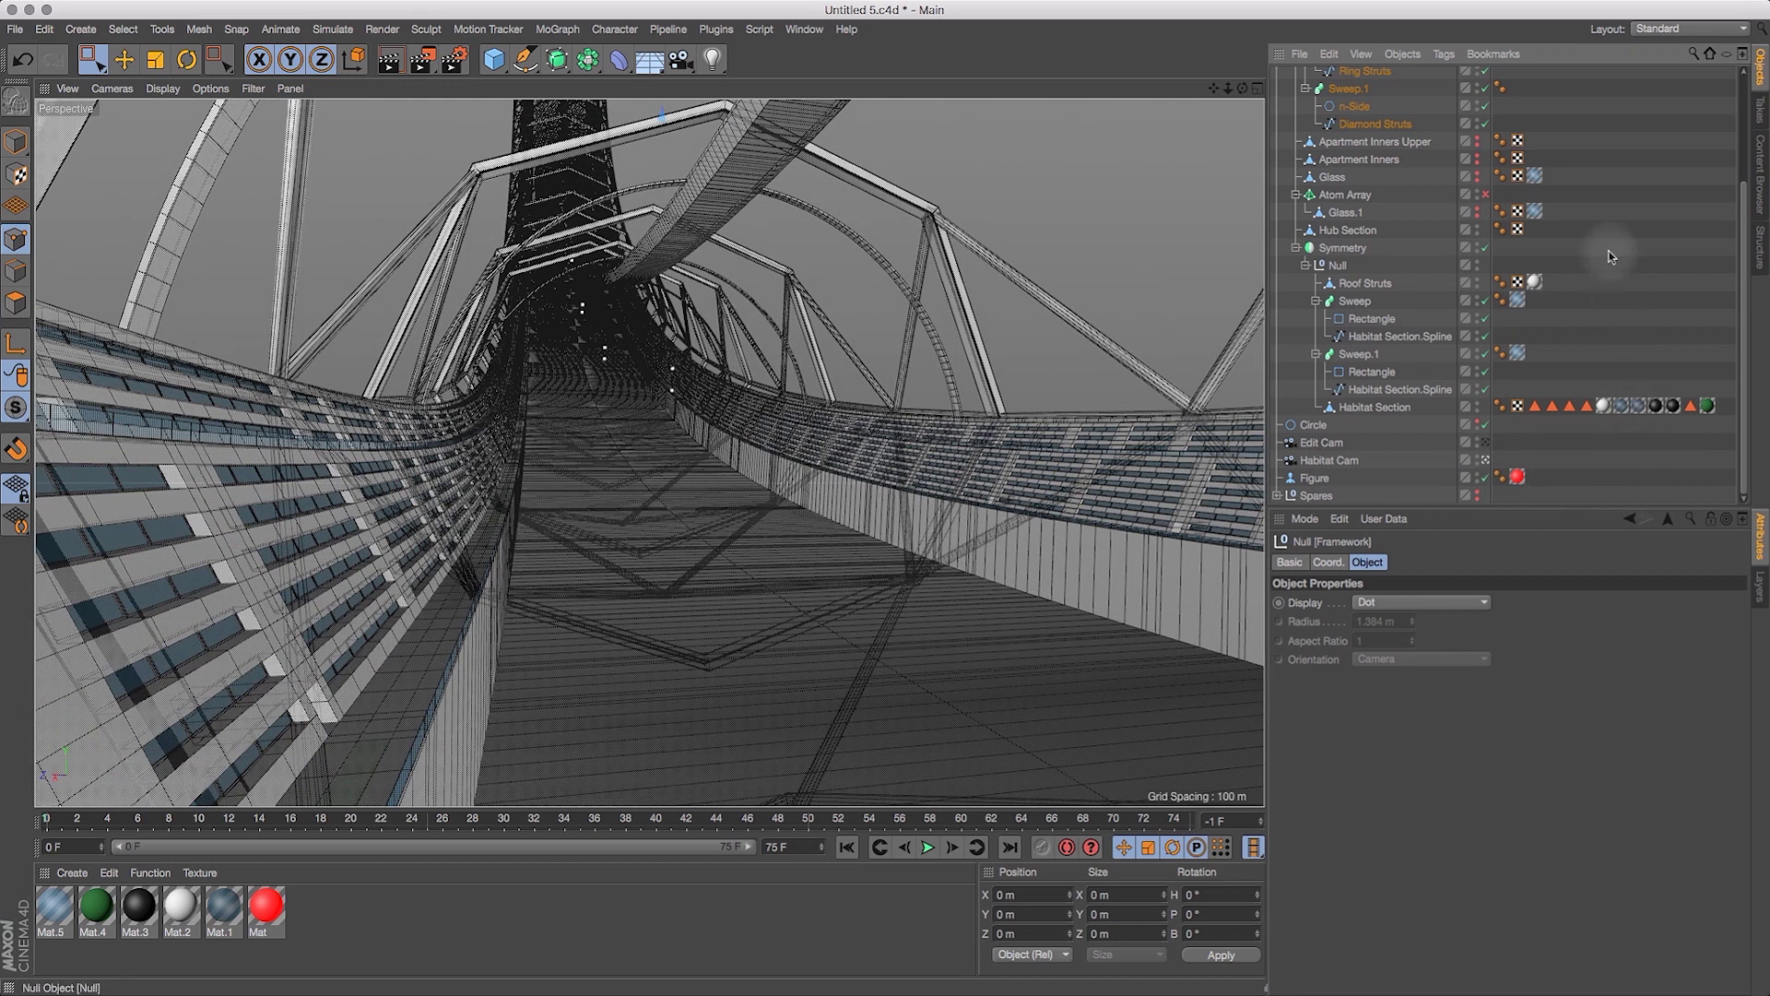
{"action": "left_click", "coordinate": [391, 63]}
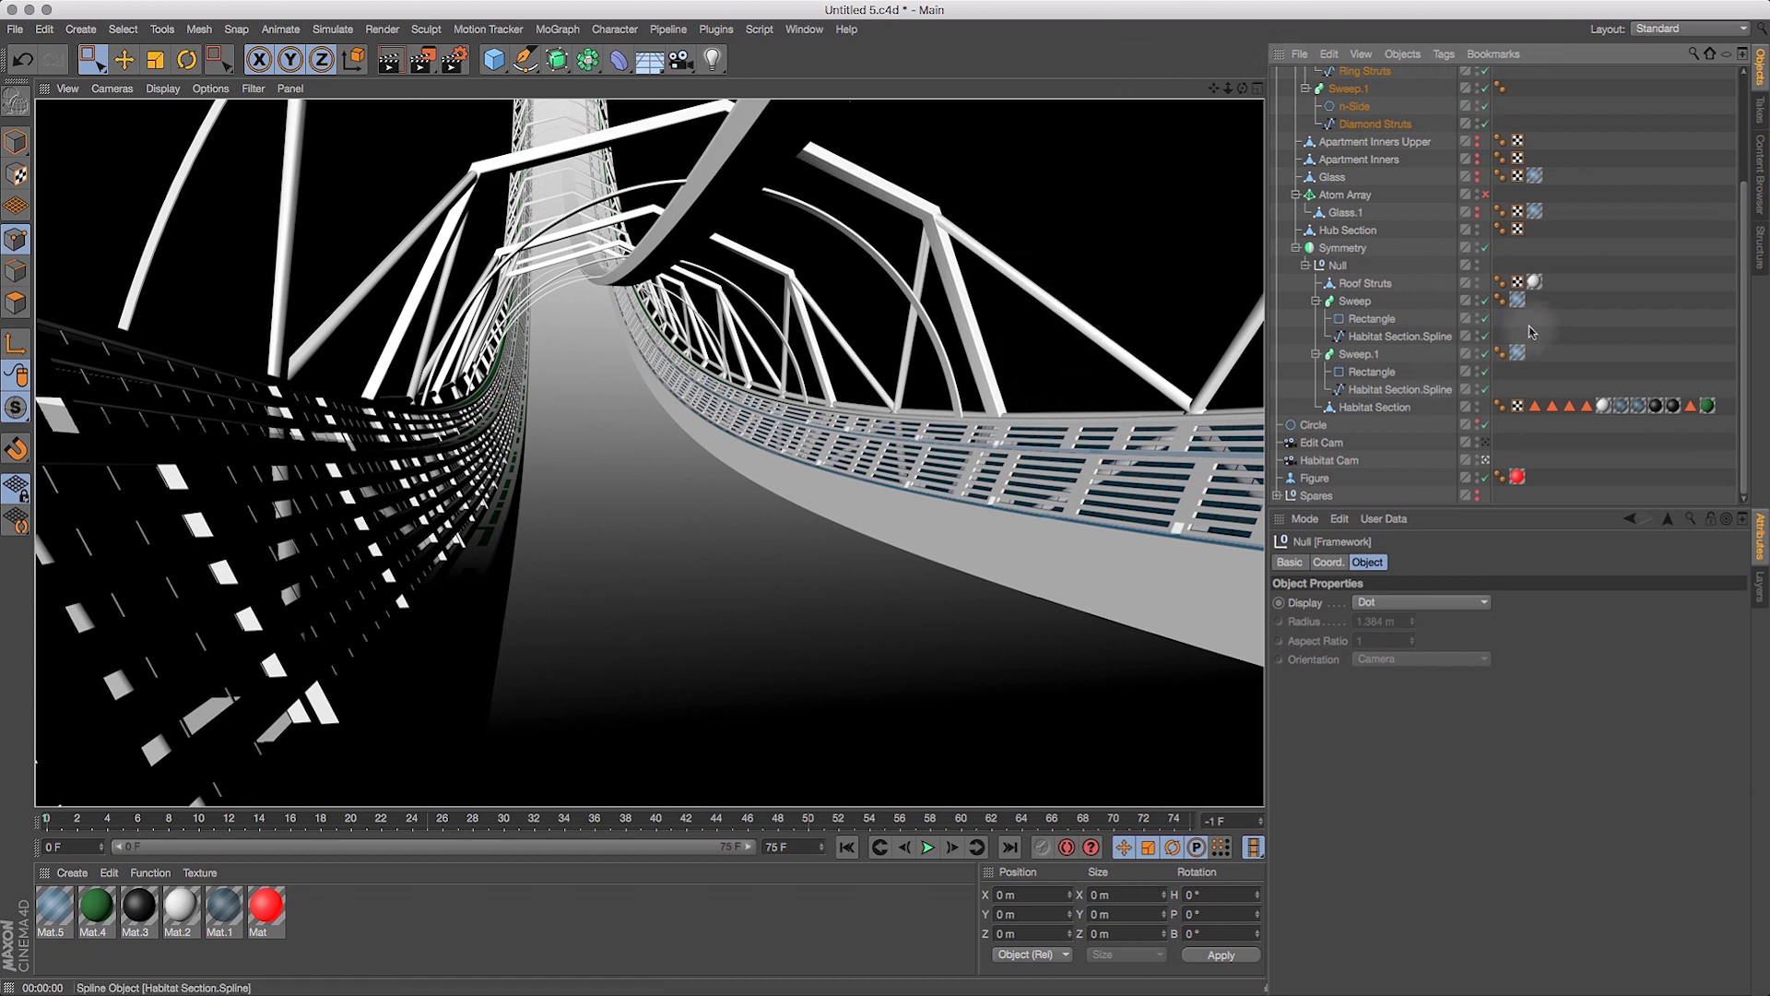
Disable Cloner.1 and switch the viewport back to Edit Cam.
{"action": "scroll", "coordinate": [1745, 201], "scroll_direction": "up", "scroll_amount": 5}
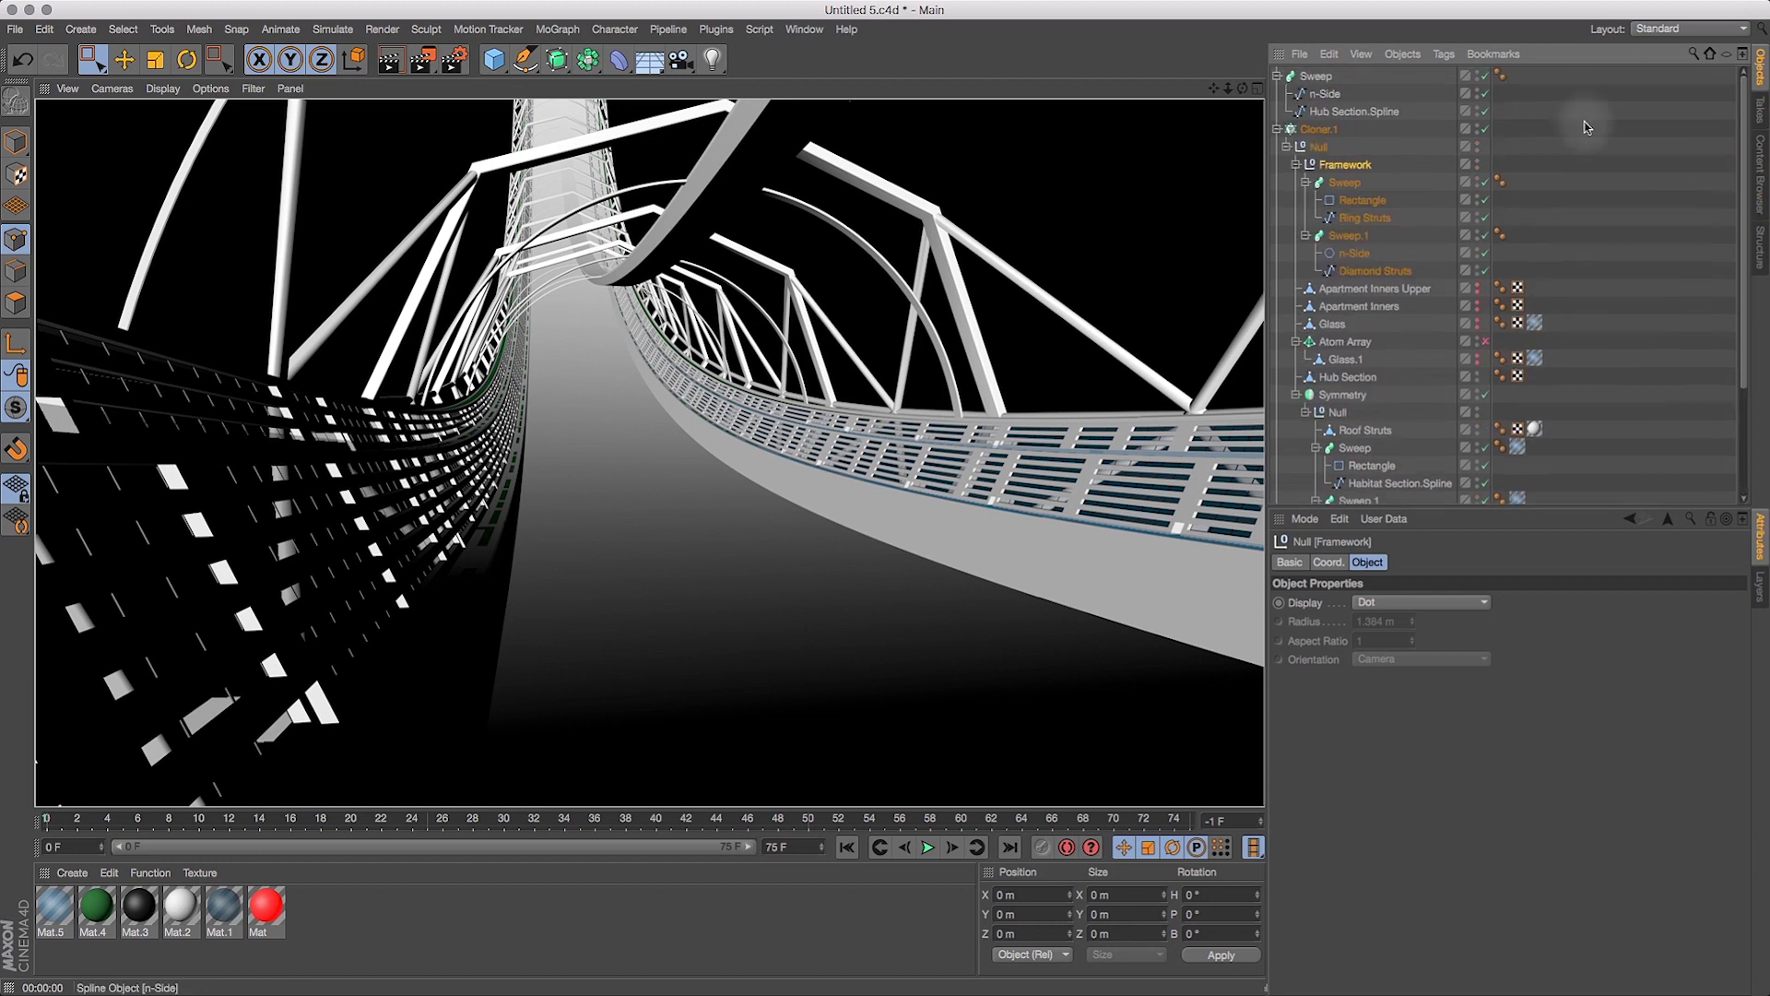
{"action": "left_click", "coordinate": [1484, 129]}
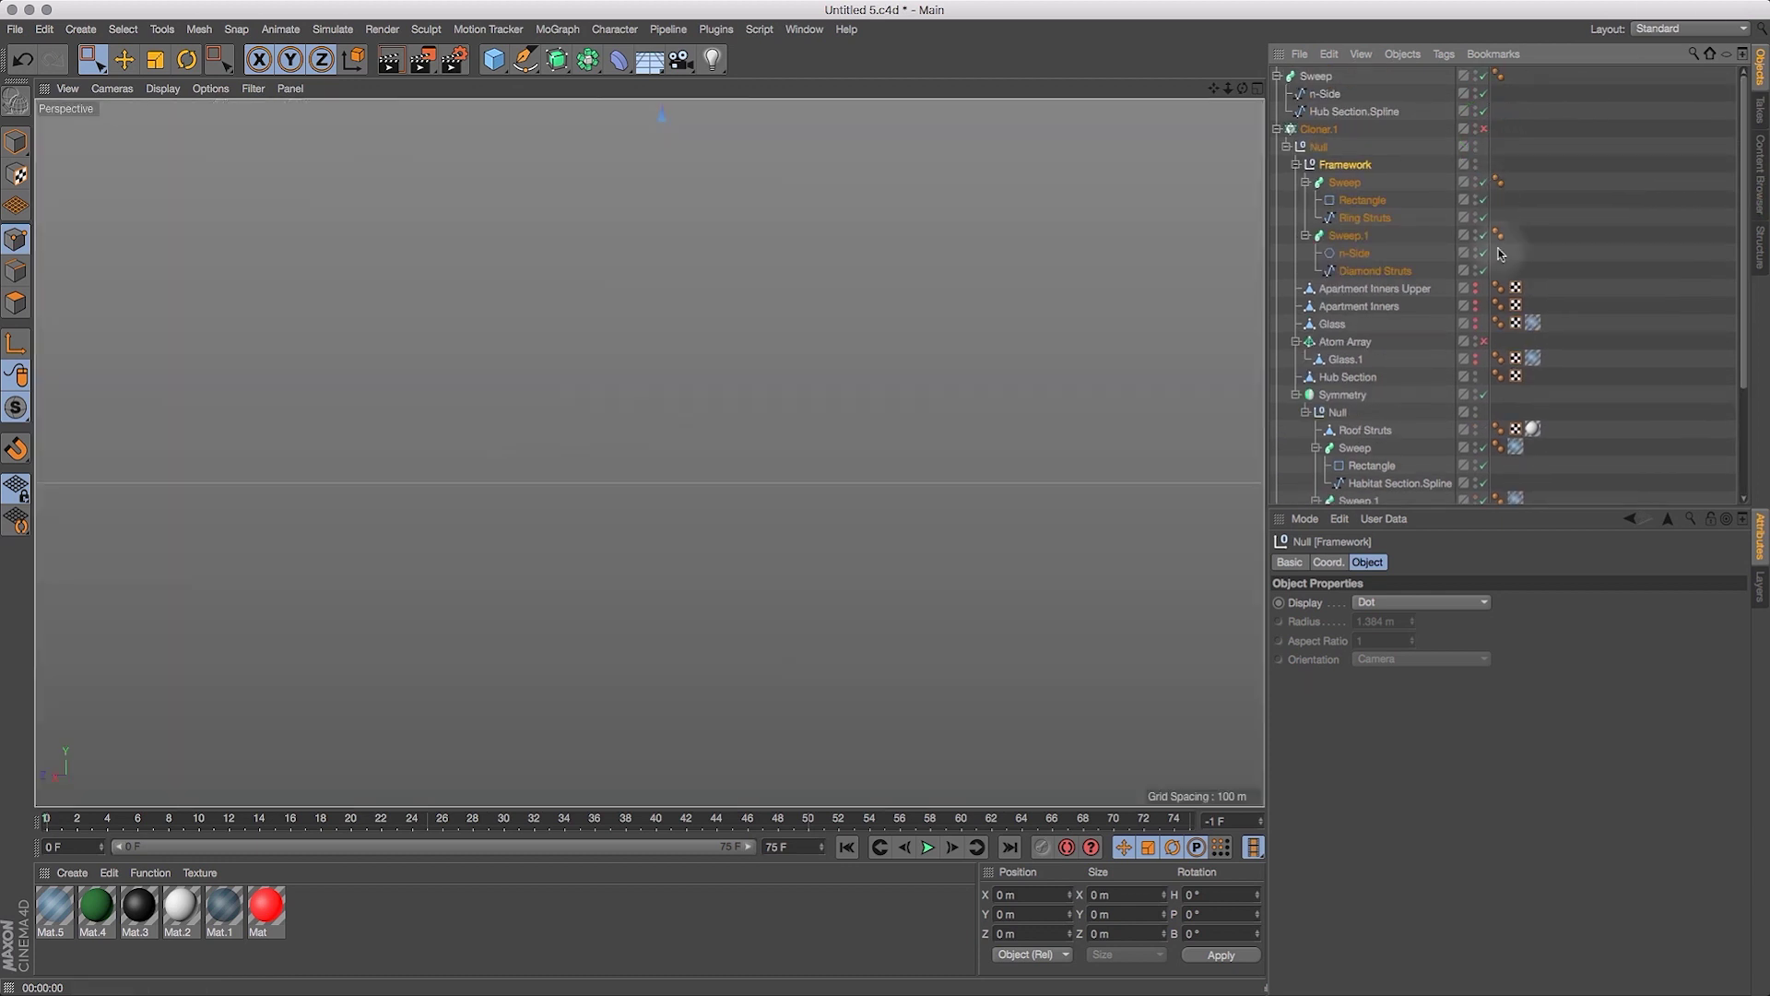
{"action": "scroll", "coordinate": [1699, 345], "scroll_direction": "down", "scroll_amount": 5}
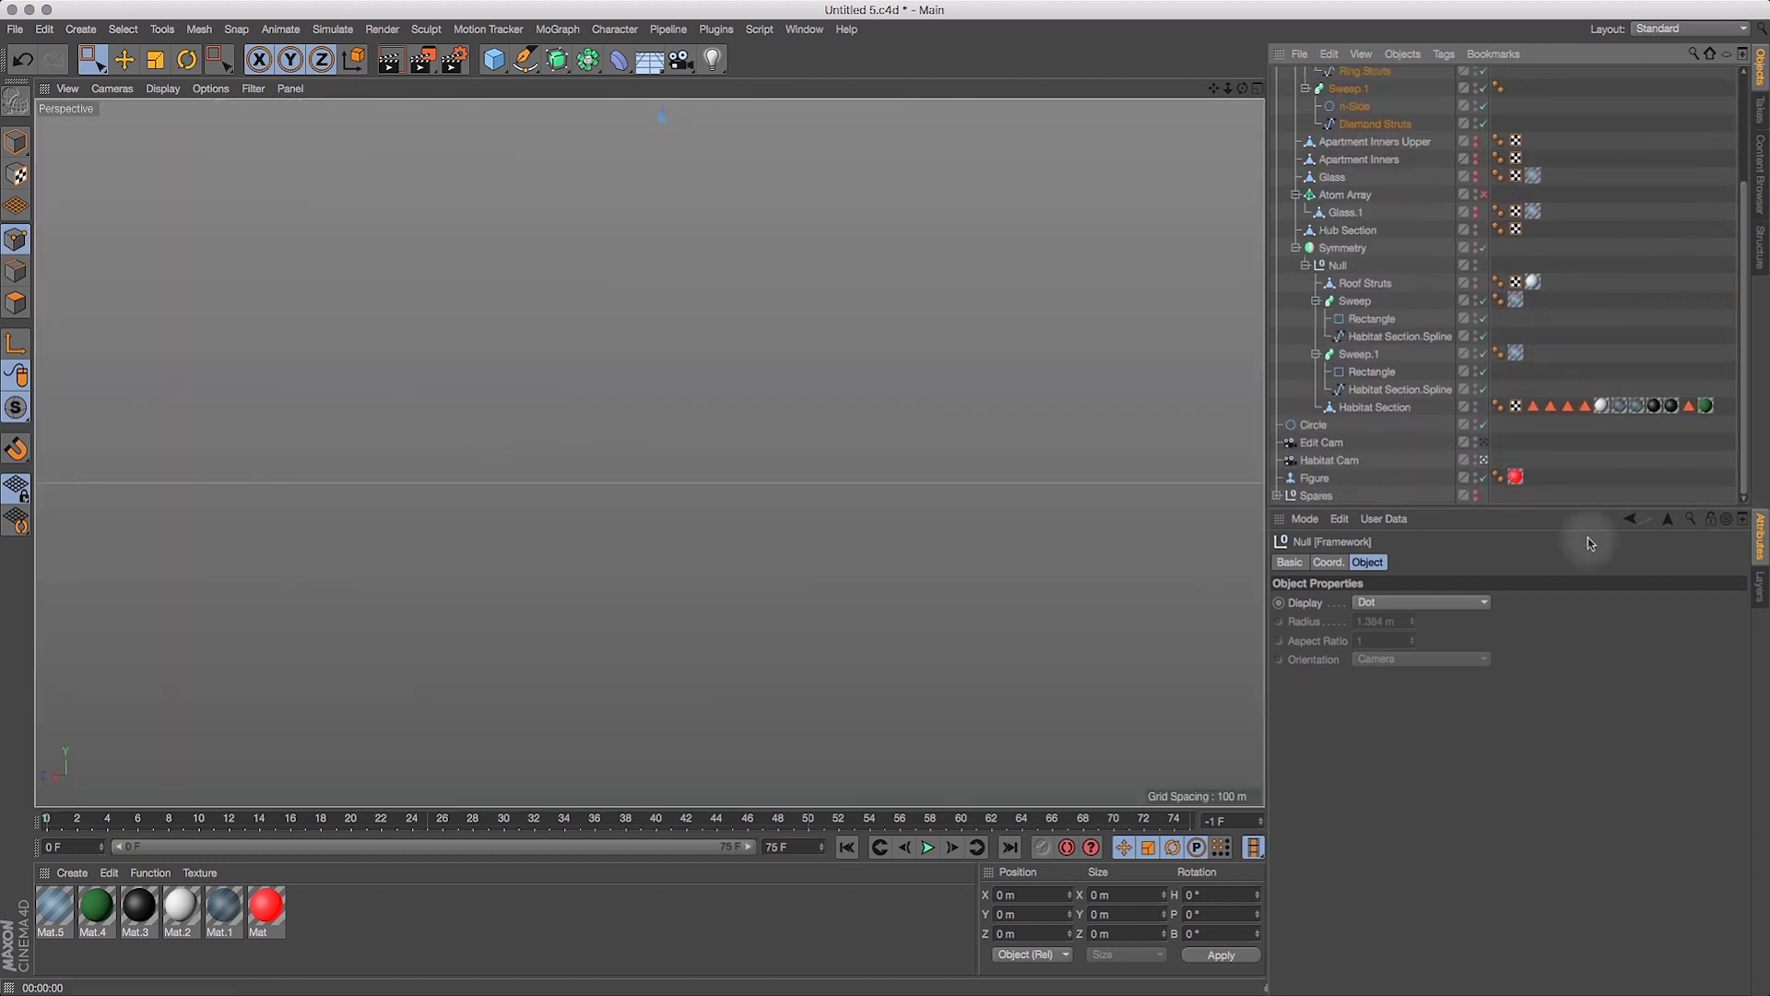
{"action": "left_click", "coordinate": [1484, 443]}
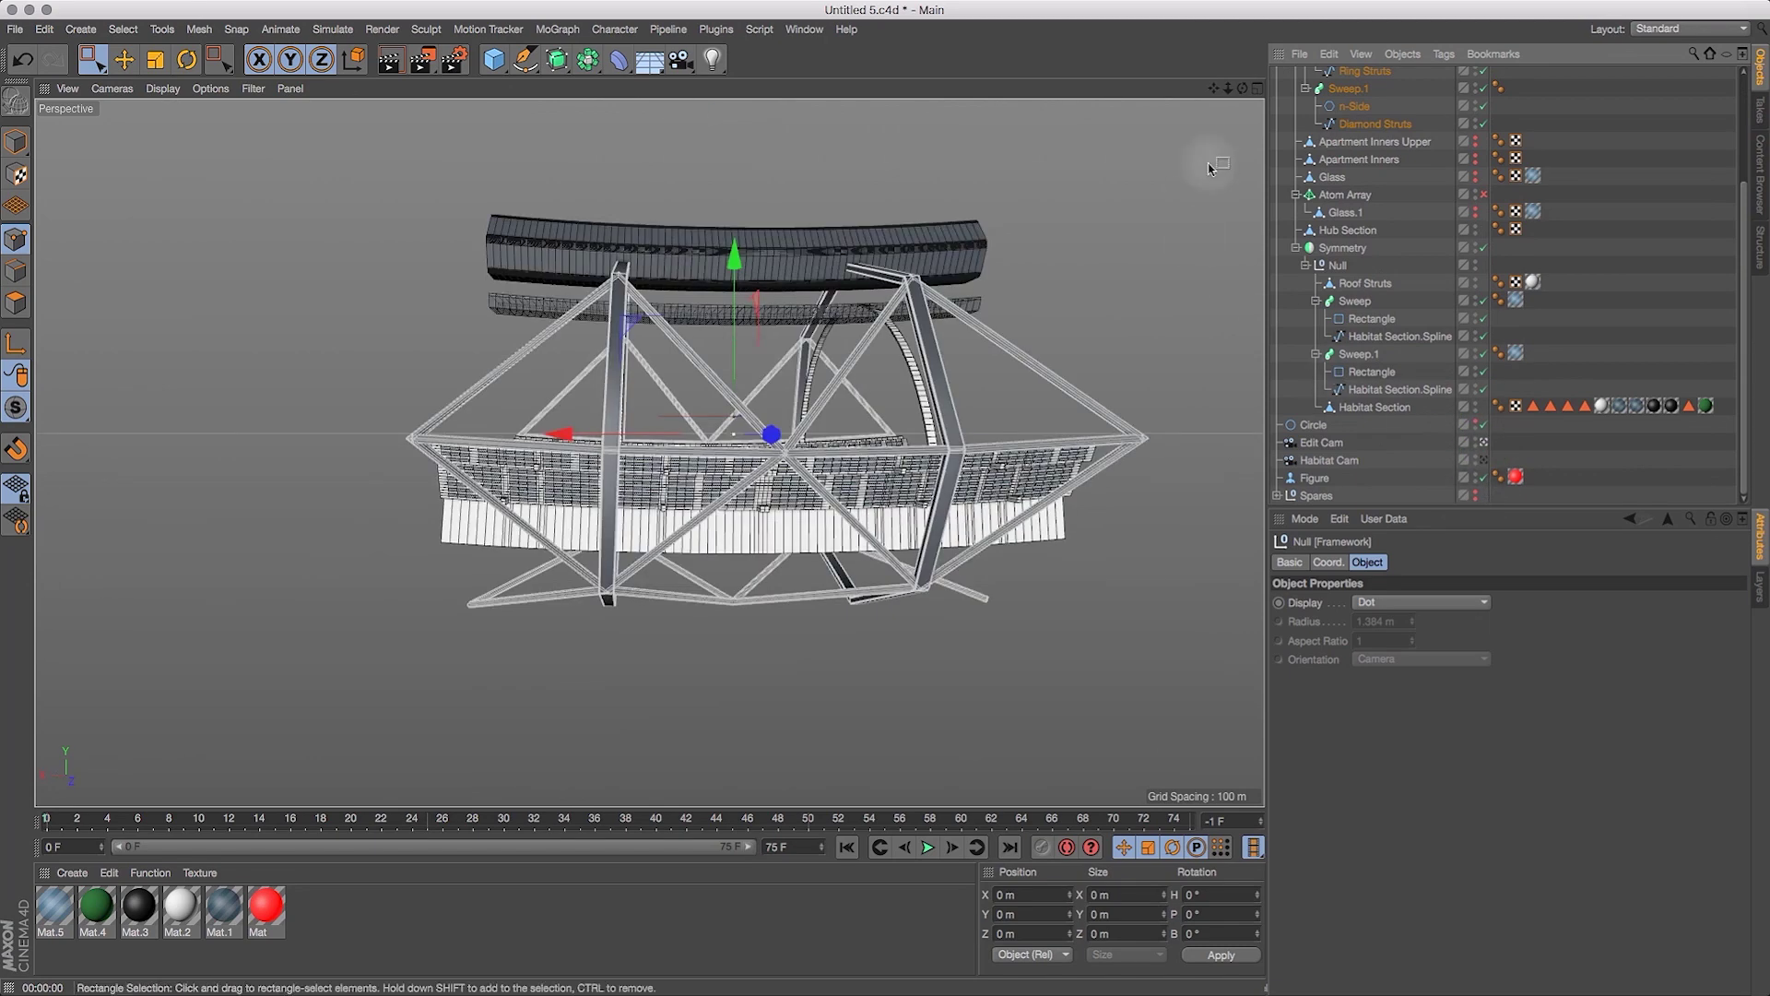
Add a Cylinder primitive at the origin inside the habitat section.
{"action": "left_click_drag", "start_coordinate": [1240, 98], "coordinate": [1131, 142]}
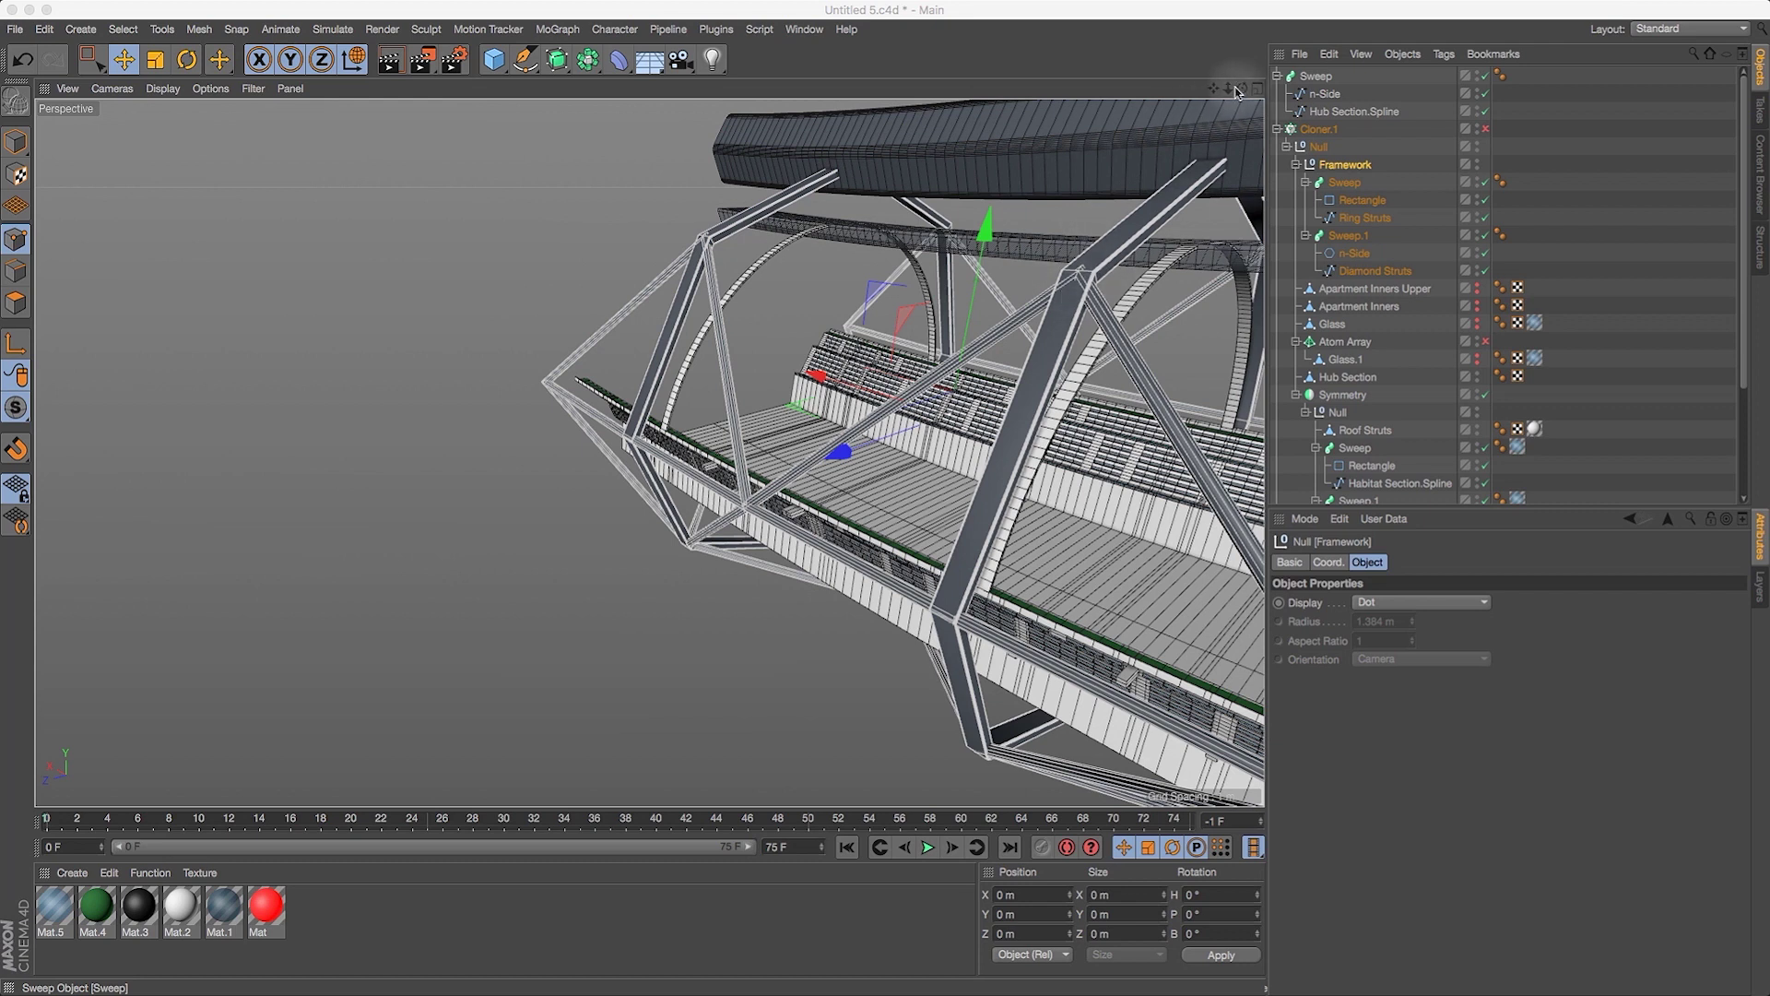
{"action": "left_click_drag", "start_coordinate": [1243, 89], "coordinate": [1094, 79]}
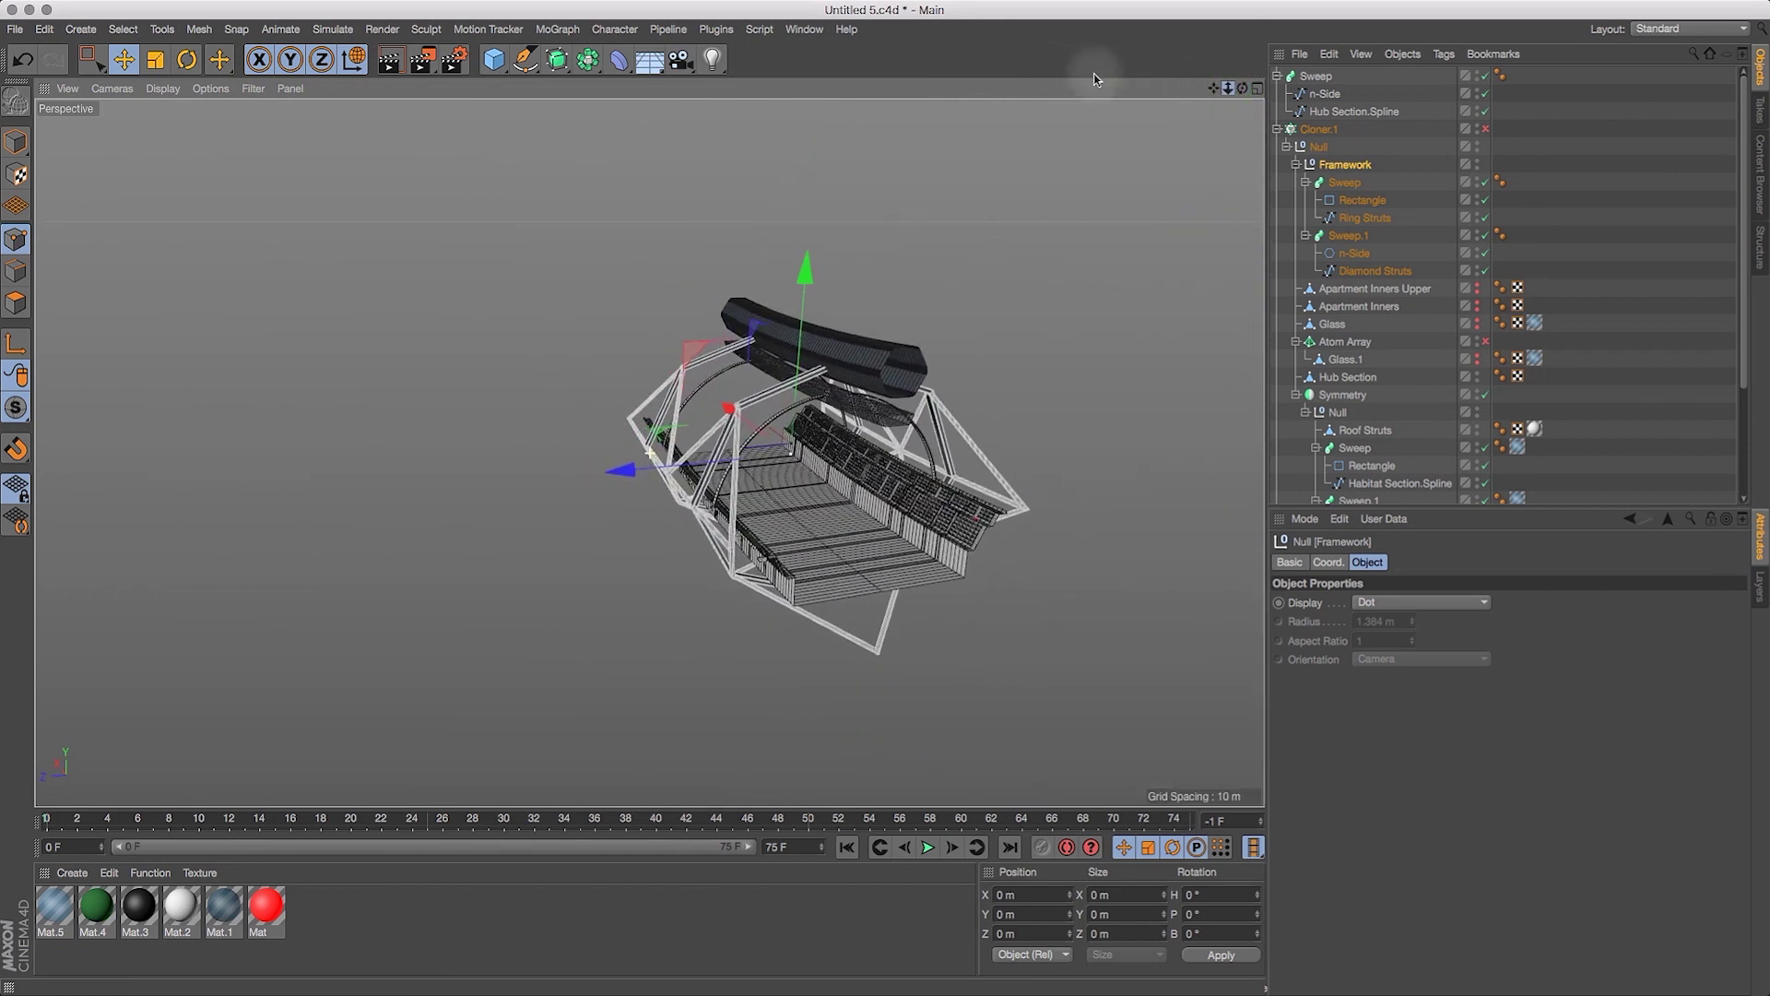
{"action": "mouse_move", "coordinate": [1243, 89]}
{"action": "left_mouse_down"}
{"action": "mouse_move", "coordinate": [1164, 64]}
{"action": "mouse_move", "coordinate": [1219, 92]}
{"action": "mouse_move", "coordinate": [1203, 110]}
{"action": "mouse_move", "coordinate": [1272, 92]}
{"action": "mouse_move", "coordinate": [1208, 78]}
{"action": "mouse_move", "coordinate": [1240, 74]}
{"action": "mouse_move", "coordinate": [1261, 111]}
{"action": "mouse_move", "coordinate": [1246, 88]}
{"action": "mouse_move", "coordinate": [1226, 101]}
{"action": "left_mouse_up"}
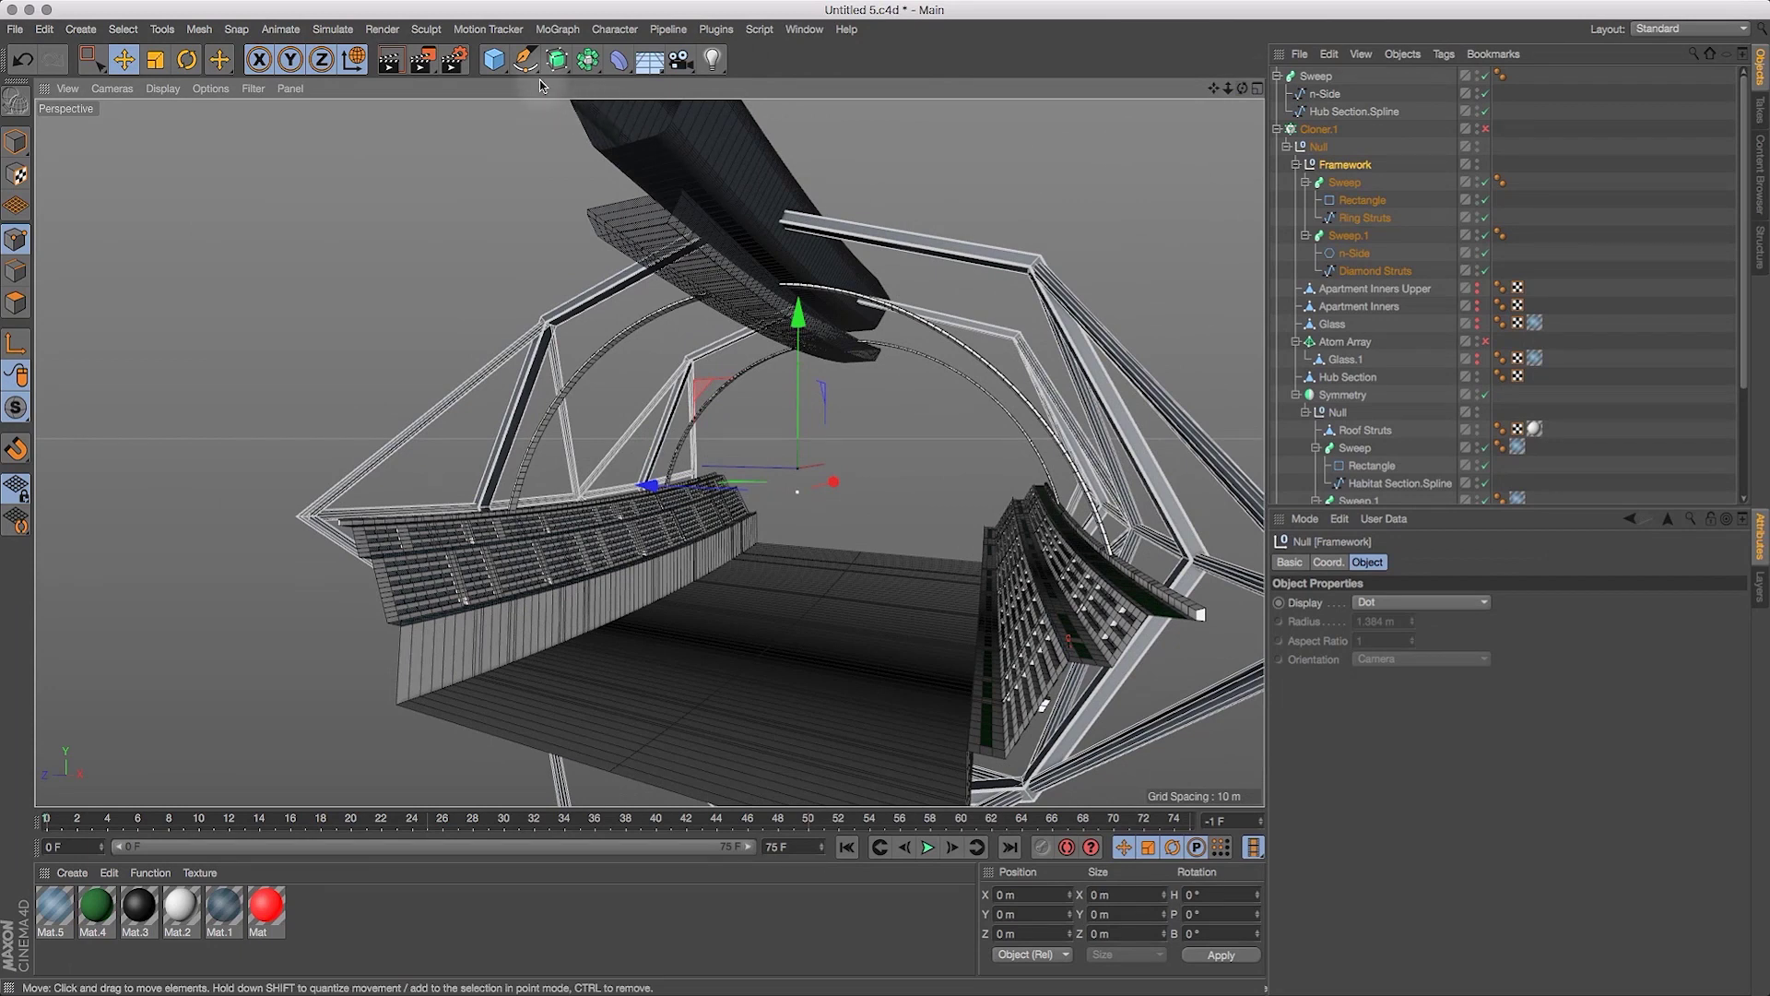
{"action": "left_click", "coordinate": [494, 66]}
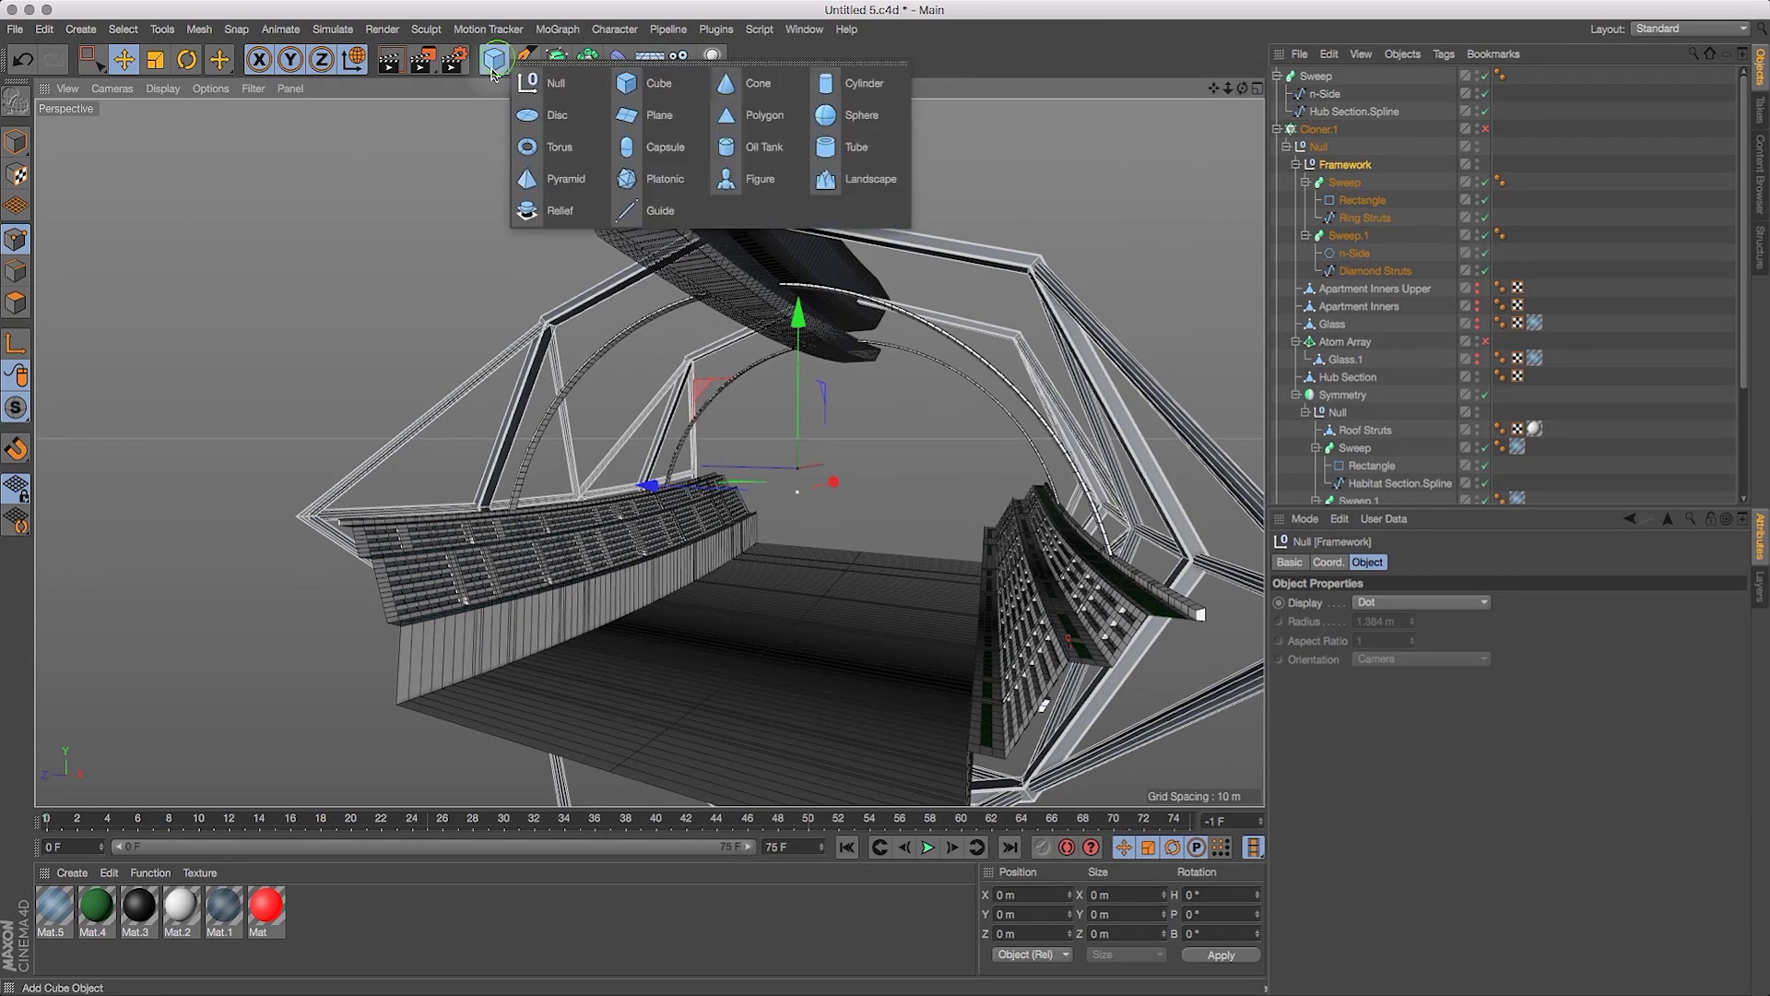
{"action": "left_click", "coordinate": [847, 85]}
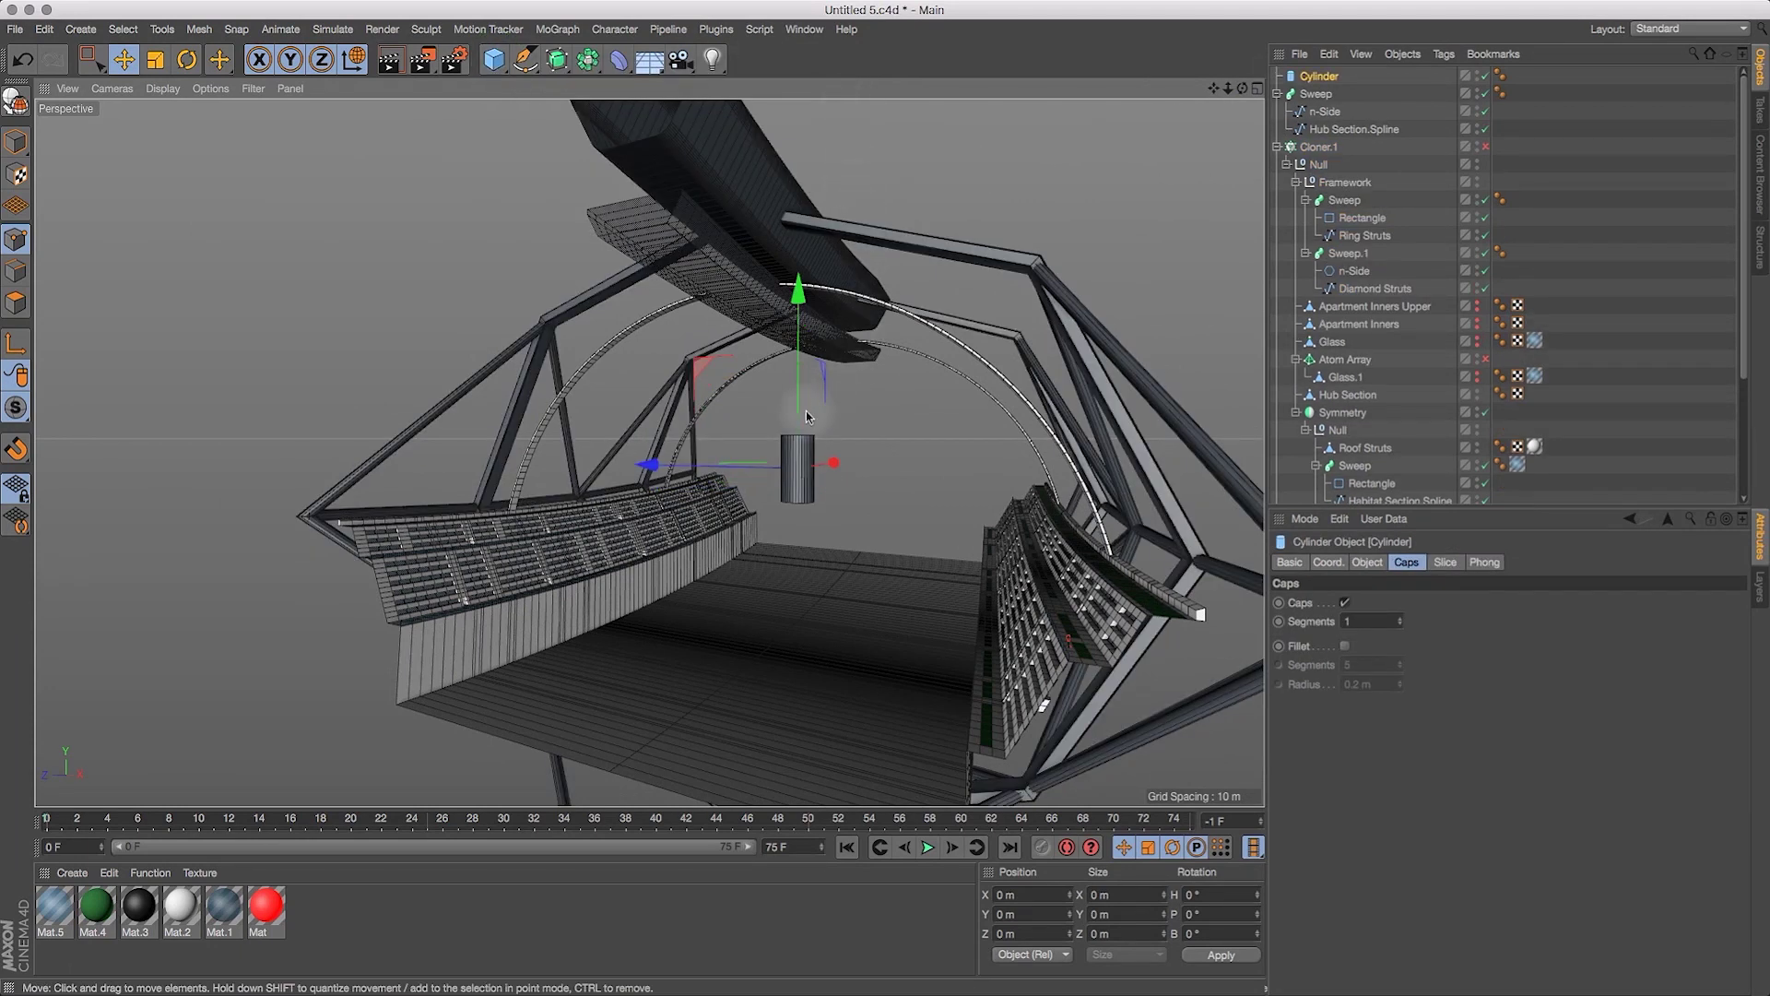
Flatten the cylinder to a height of about 0.363 m in Model mode and disable the hub section's Sweep.
{"action": "left_click_drag", "start_coordinate": [1242, 87], "coordinate": [1249, 121]}
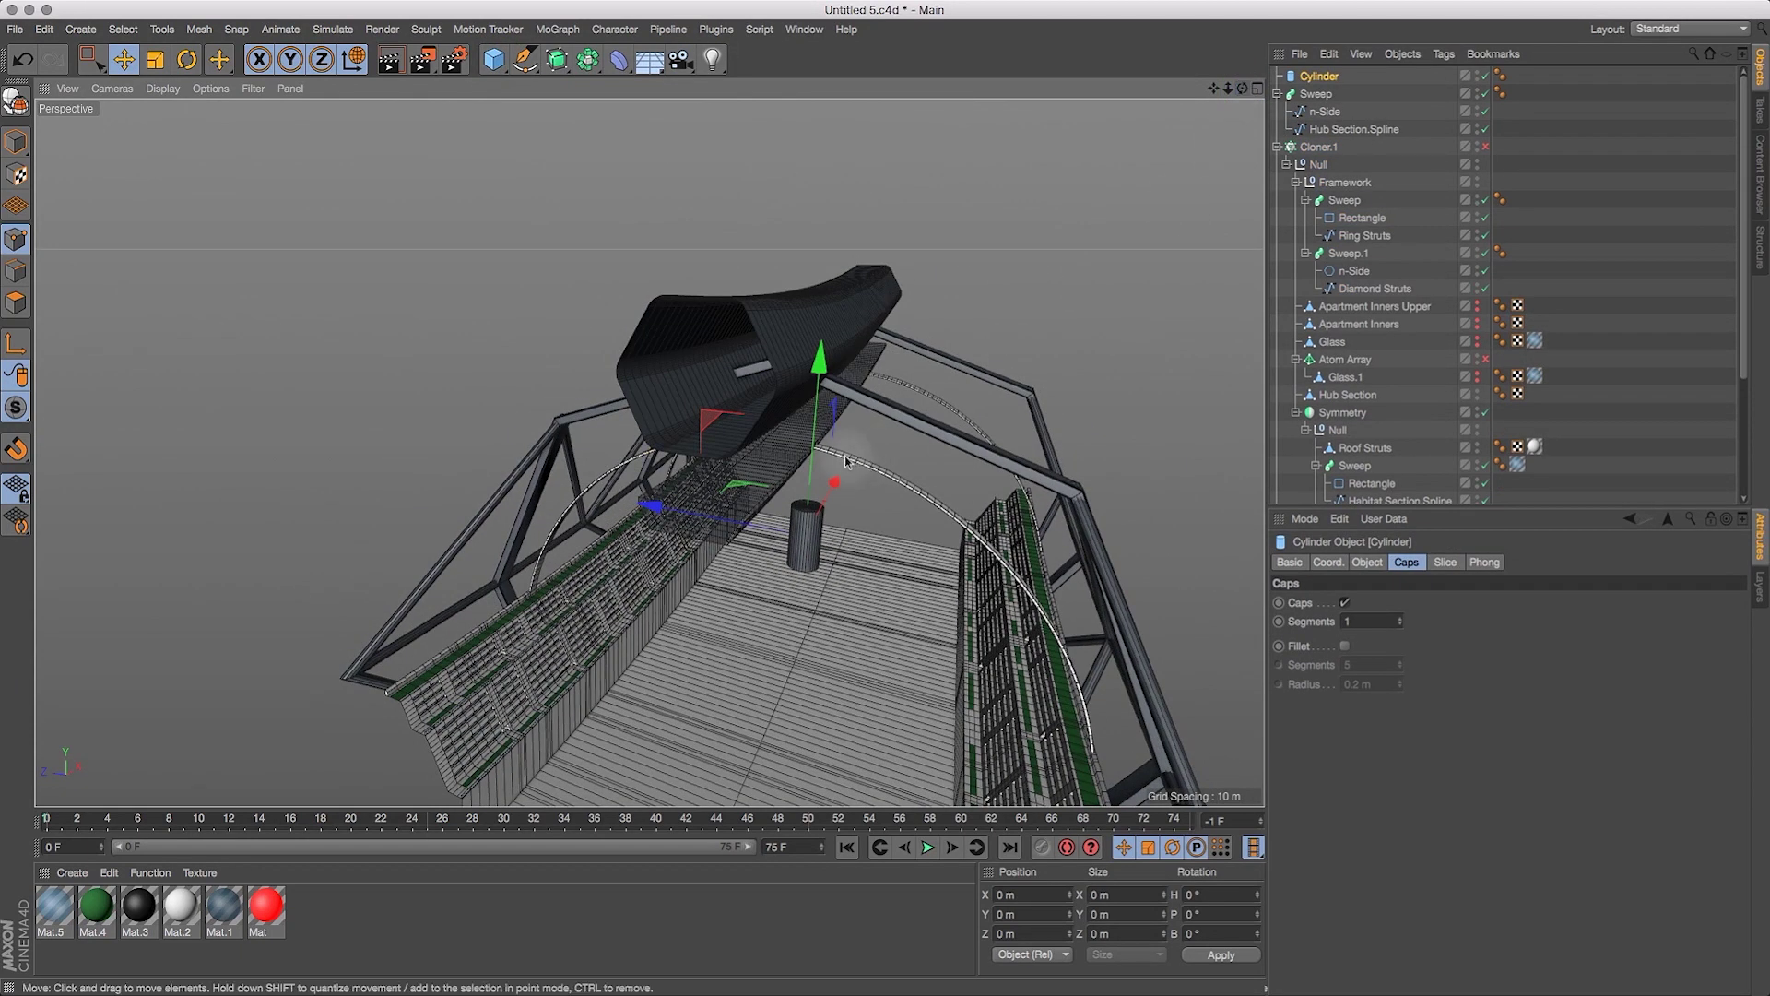
{"action": "left_click", "coordinate": [16, 141]}
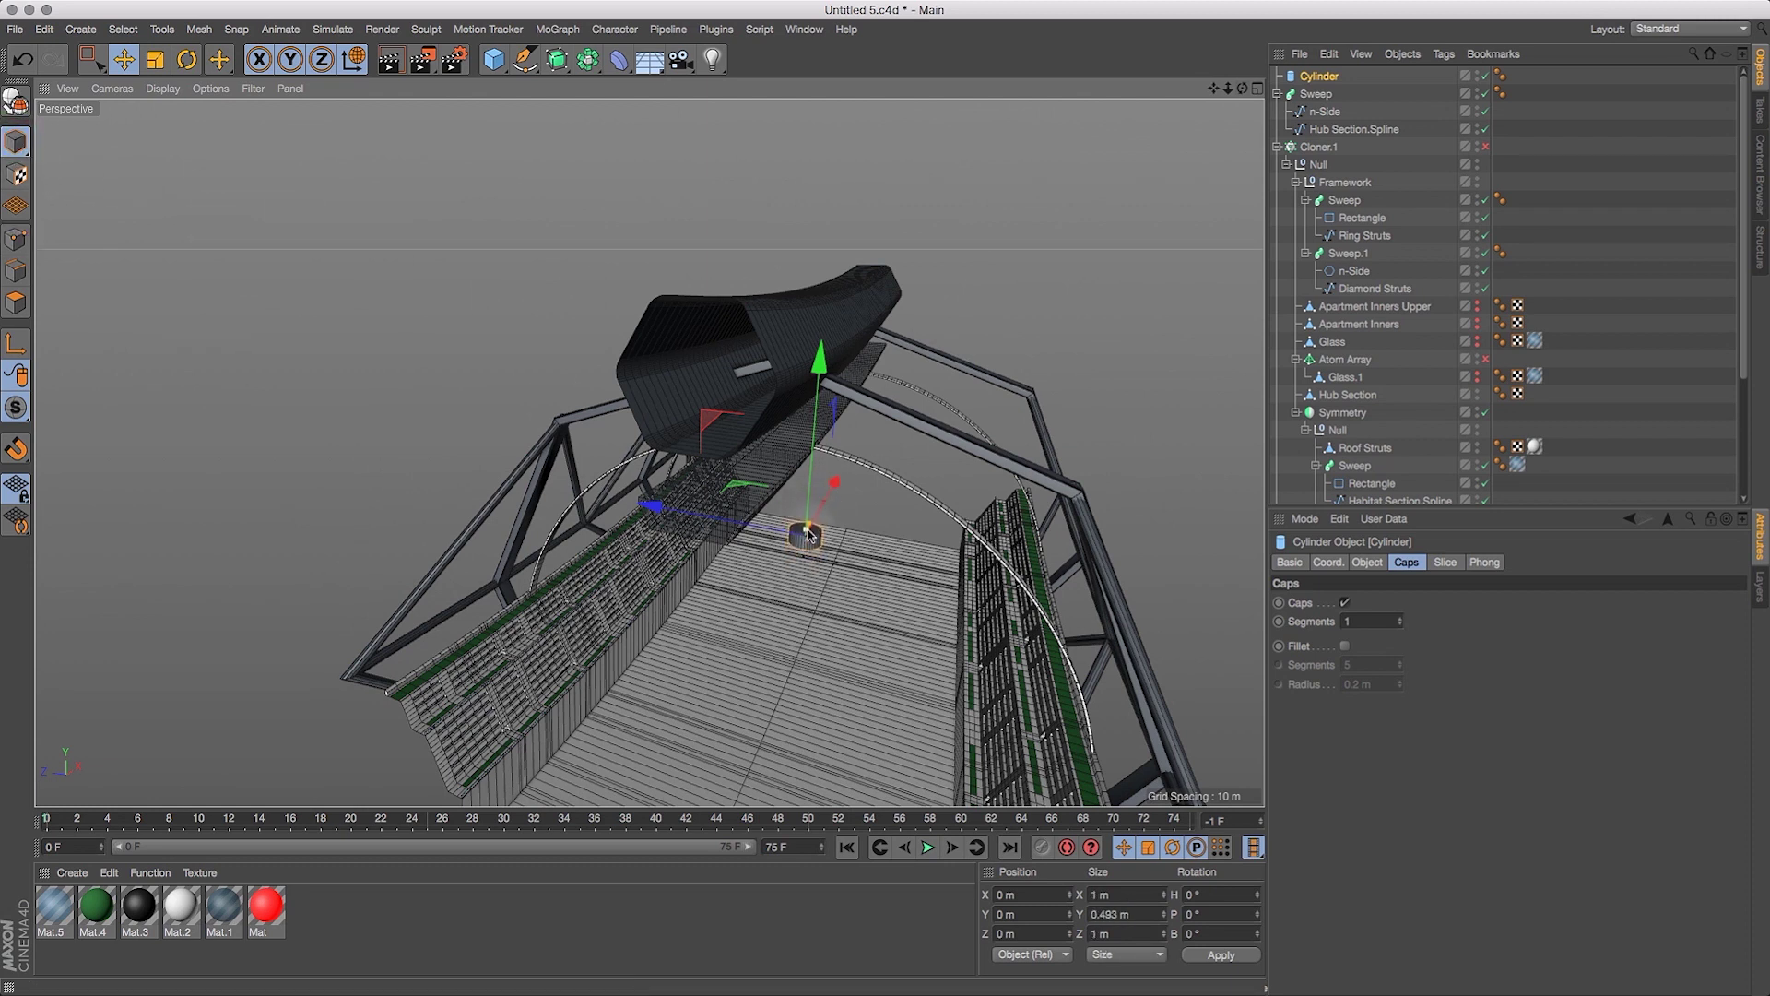
{"action": "mouse_move", "coordinate": [1242, 87]}
{"action": "left_mouse_down"}
{"action": "mouse_move", "coordinate": [1233, 46]}
{"action": "mouse_move", "coordinate": [1231, 98]}
{"action": "left_mouse_up"}
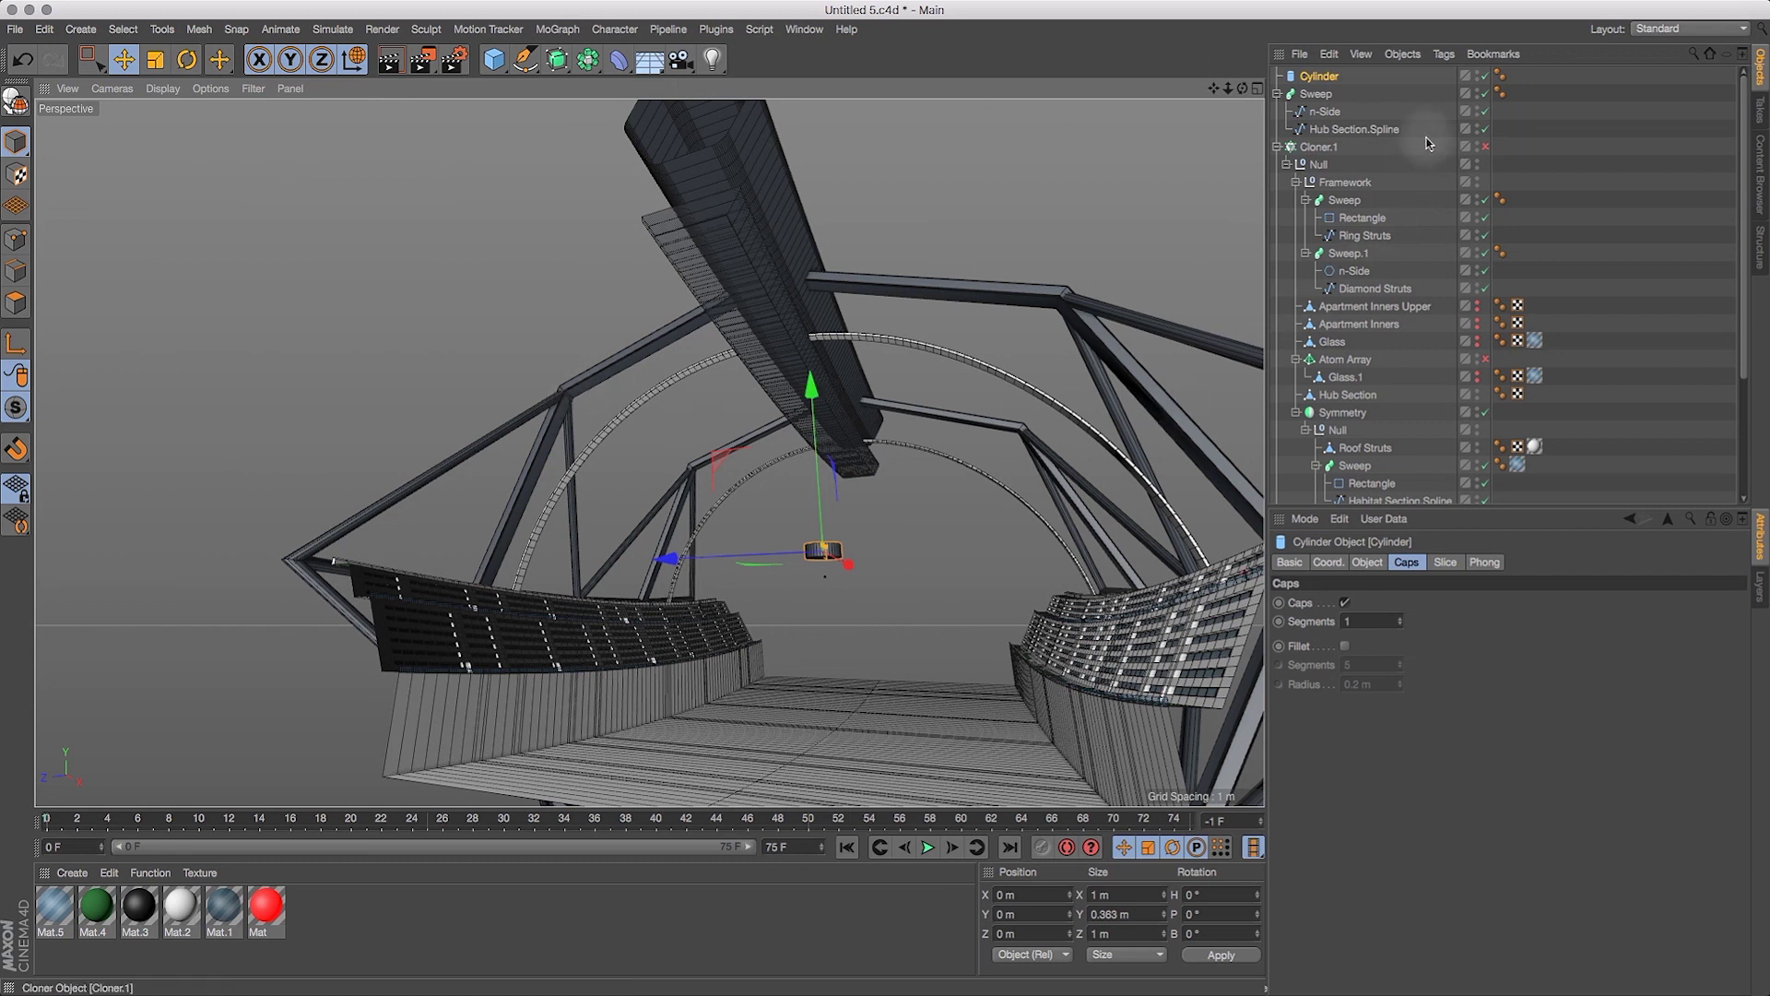
{"action": "left_click", "coordinate": [1485, 93]}
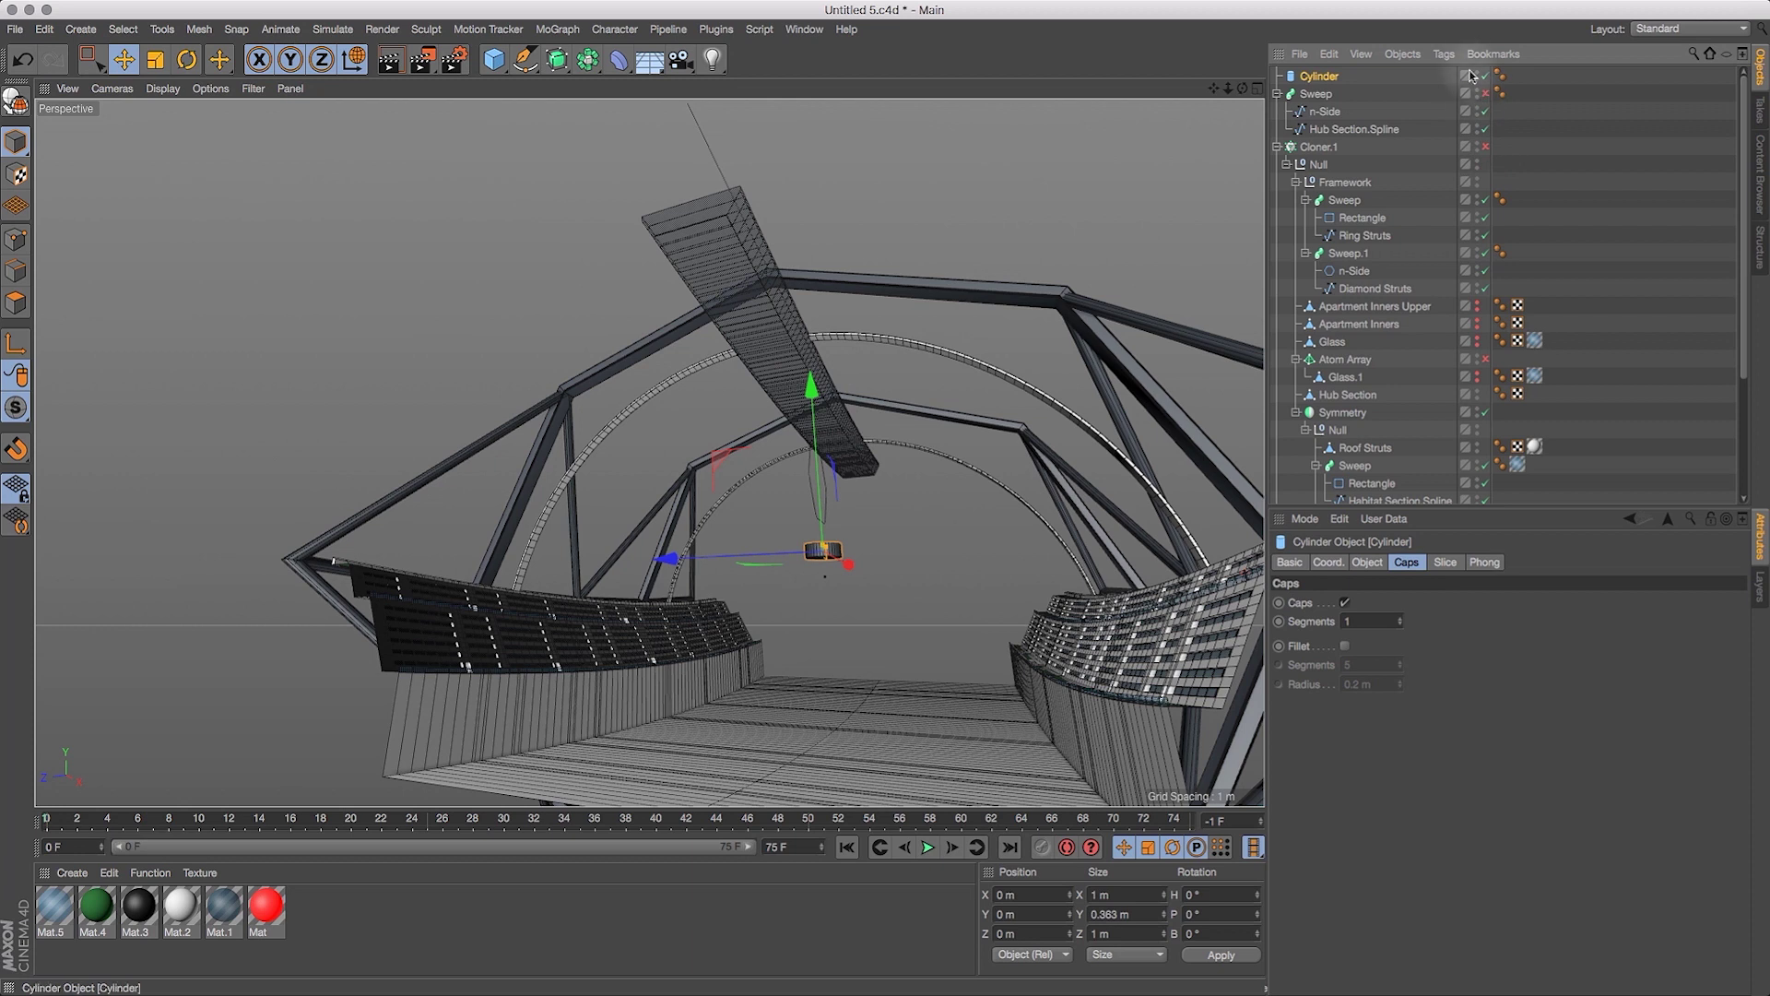
Disable the Sweep and Sweep.1 objects in the Framework group to expose their splines.
{"action": "left_click", "coordinate": [1485, 200]}
{"action": "left_click", "coordinate": [1486, 253]}
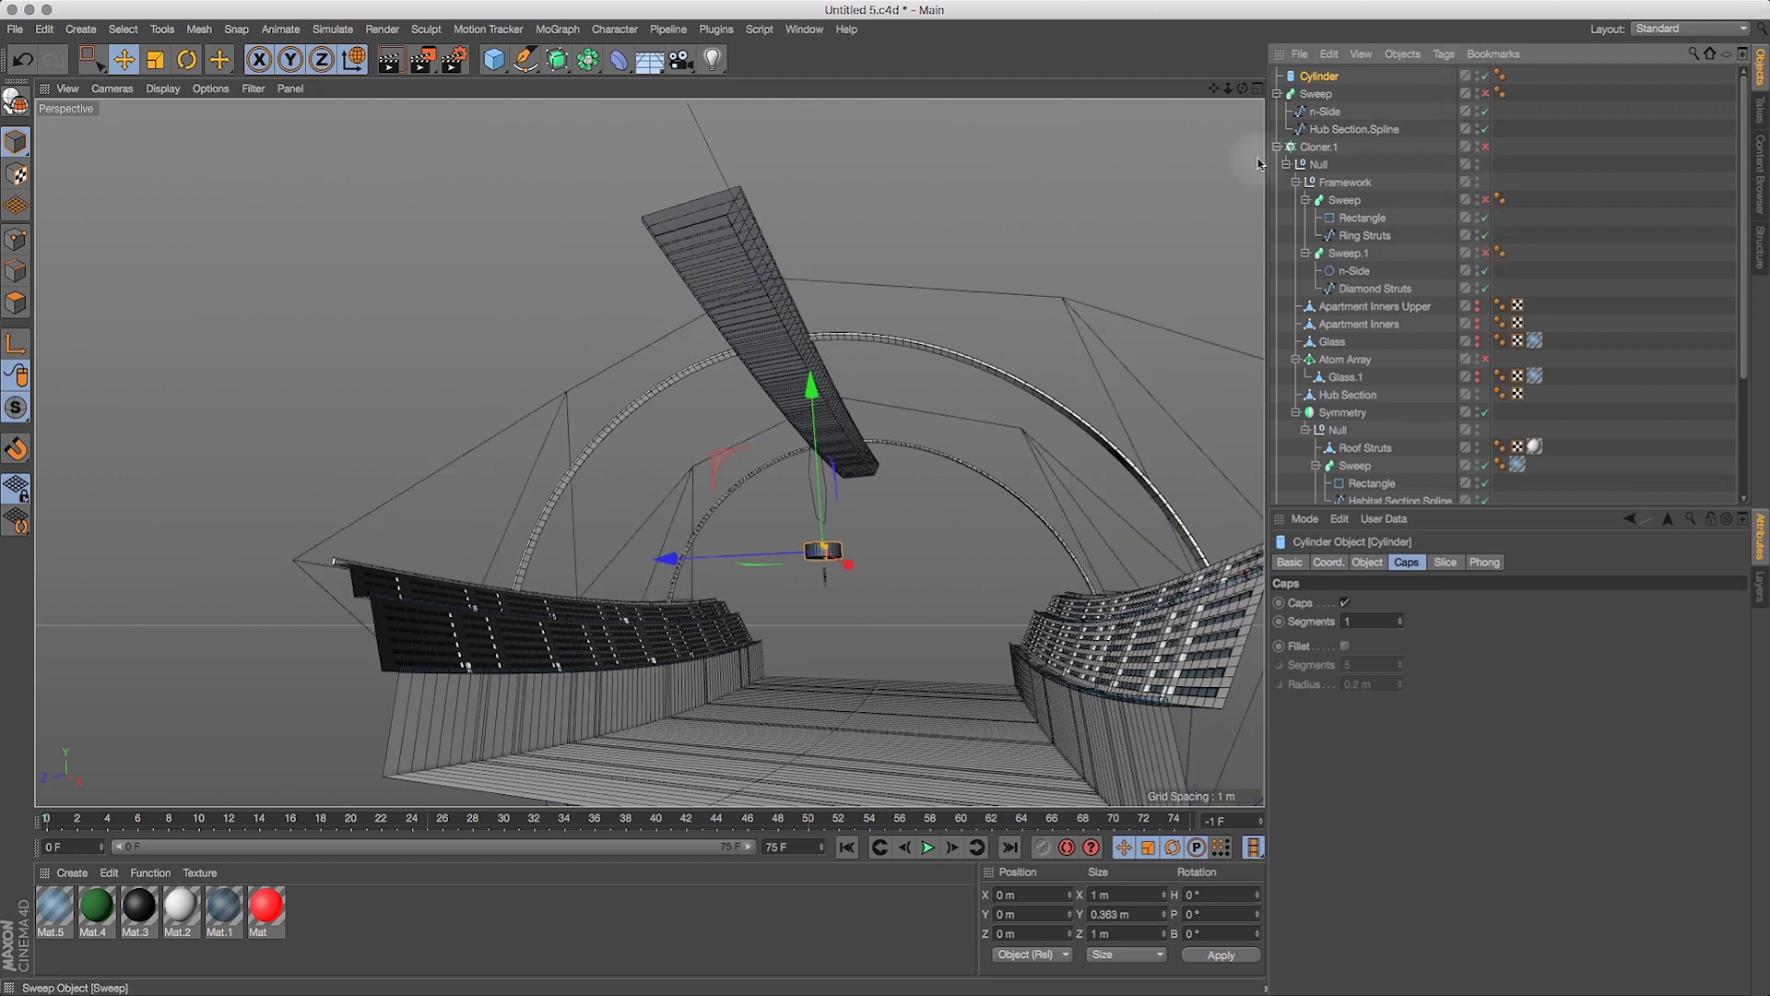
{"action": "left_click_drag", "start_coordinate": [1226, 89], "coordinate": [1272, 90]}
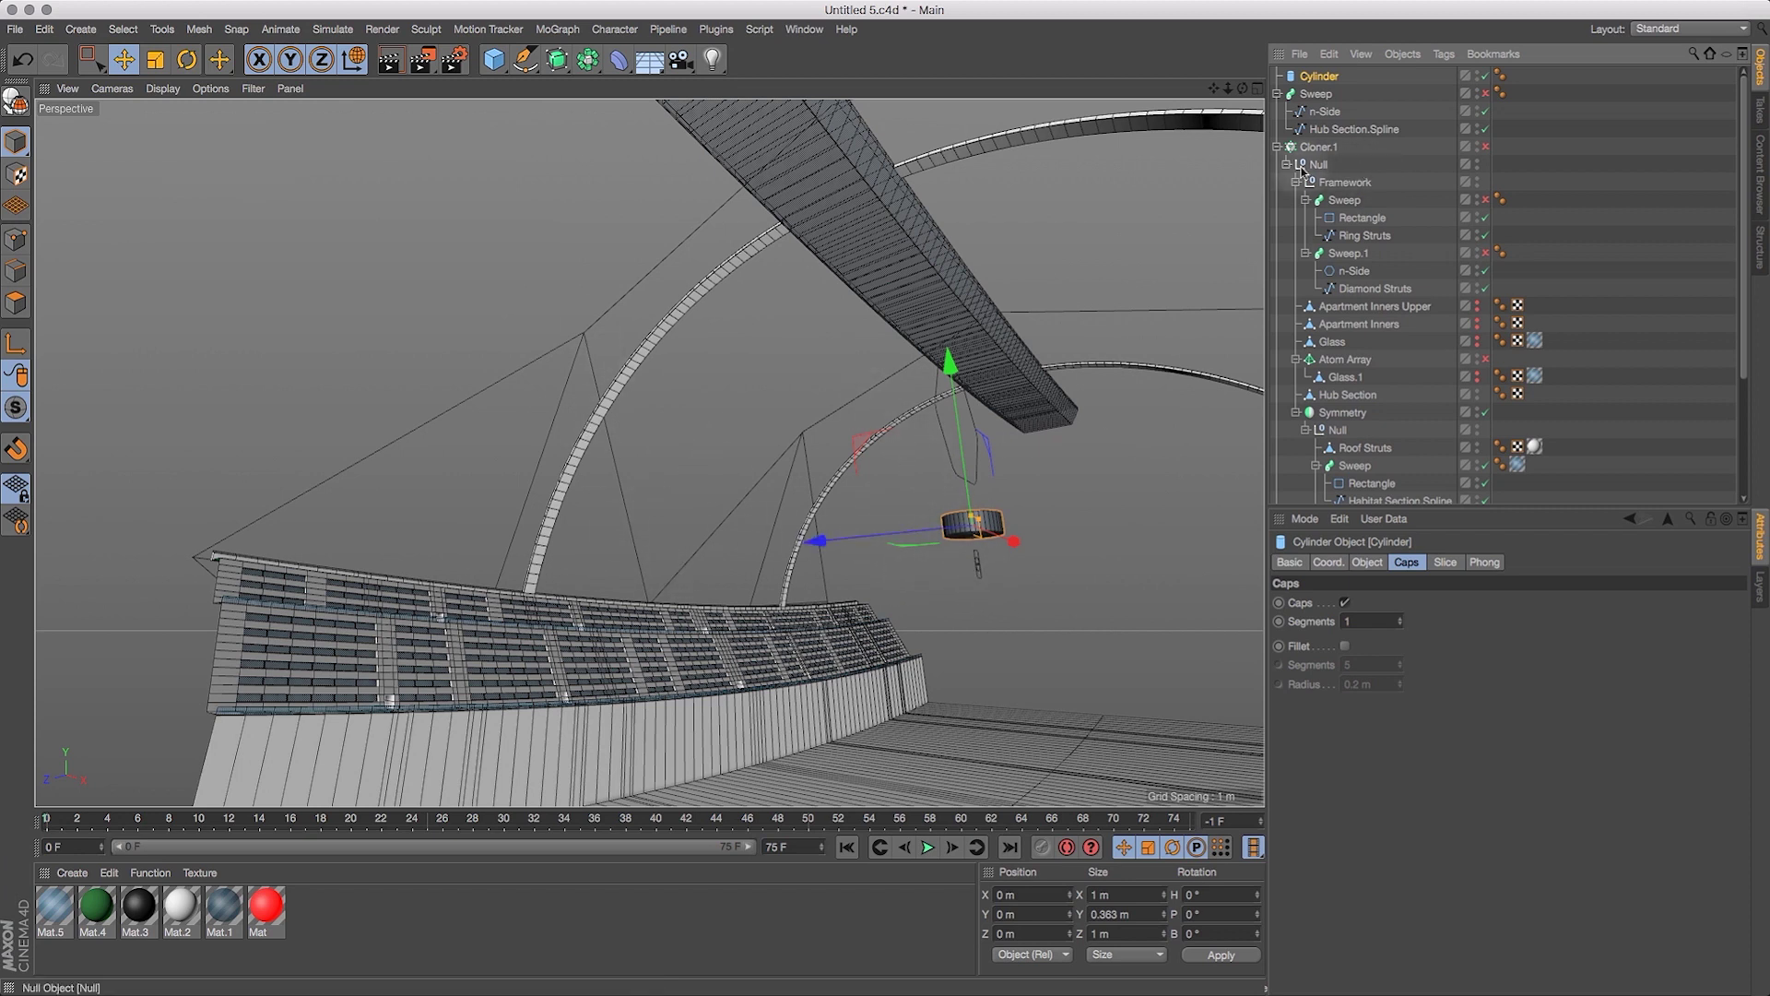
Move the Diamond Struts spline's axis to its nearer apex point, using Axis Center with the center set to Selected Points.
{"action": "left_click", "coordinate": [1375, 289]}
{"action": "left_click", "coordinate": [16, 239]}
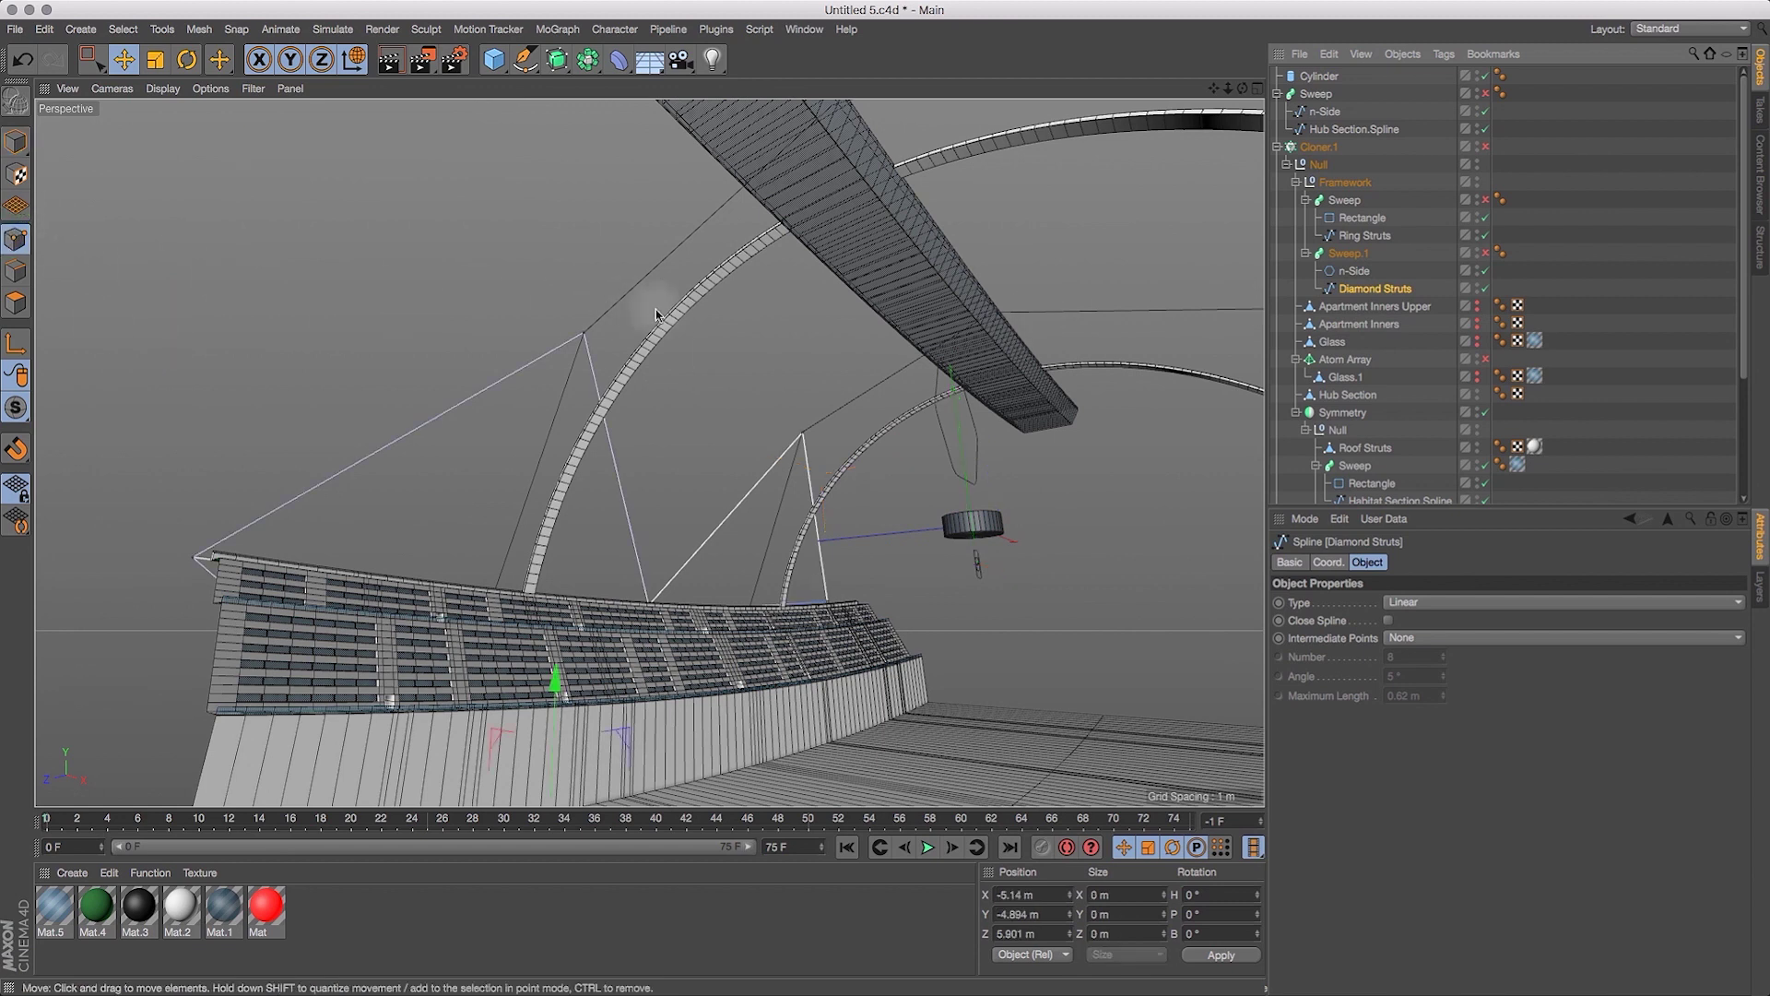
{"action": "left_click", "coordinate": [582, 336]}
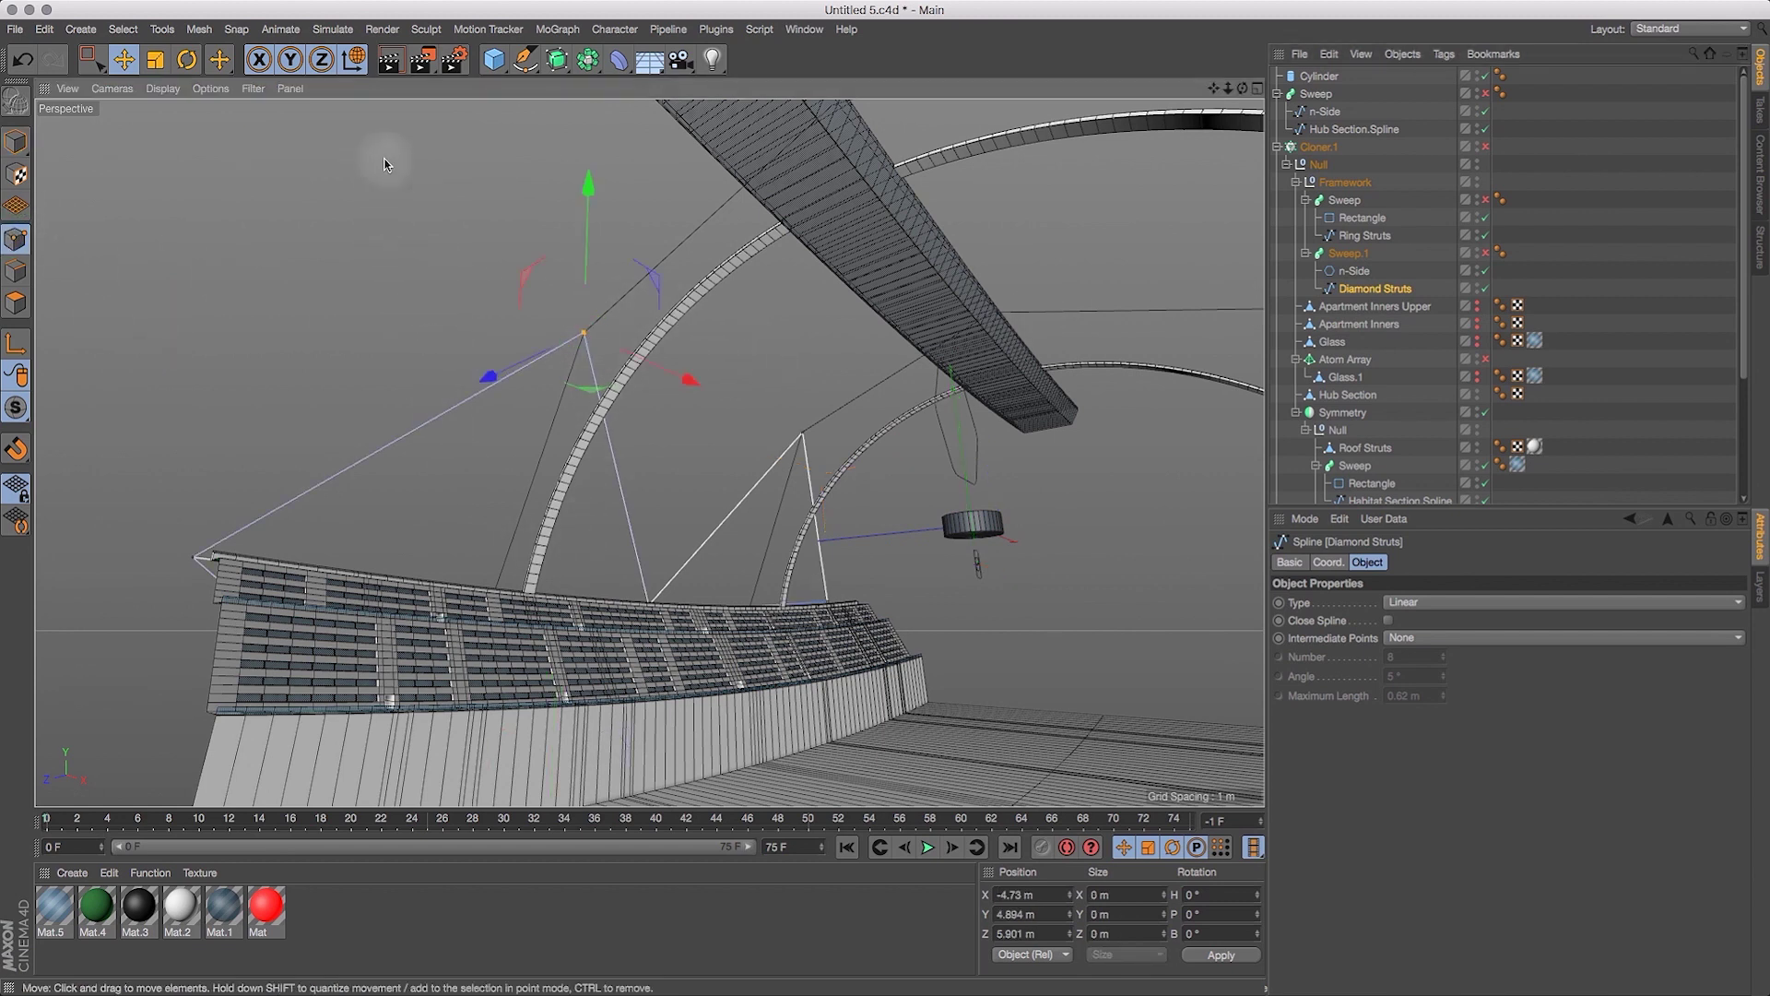
{"action": "left_click", "coordinate": [196, 31]}
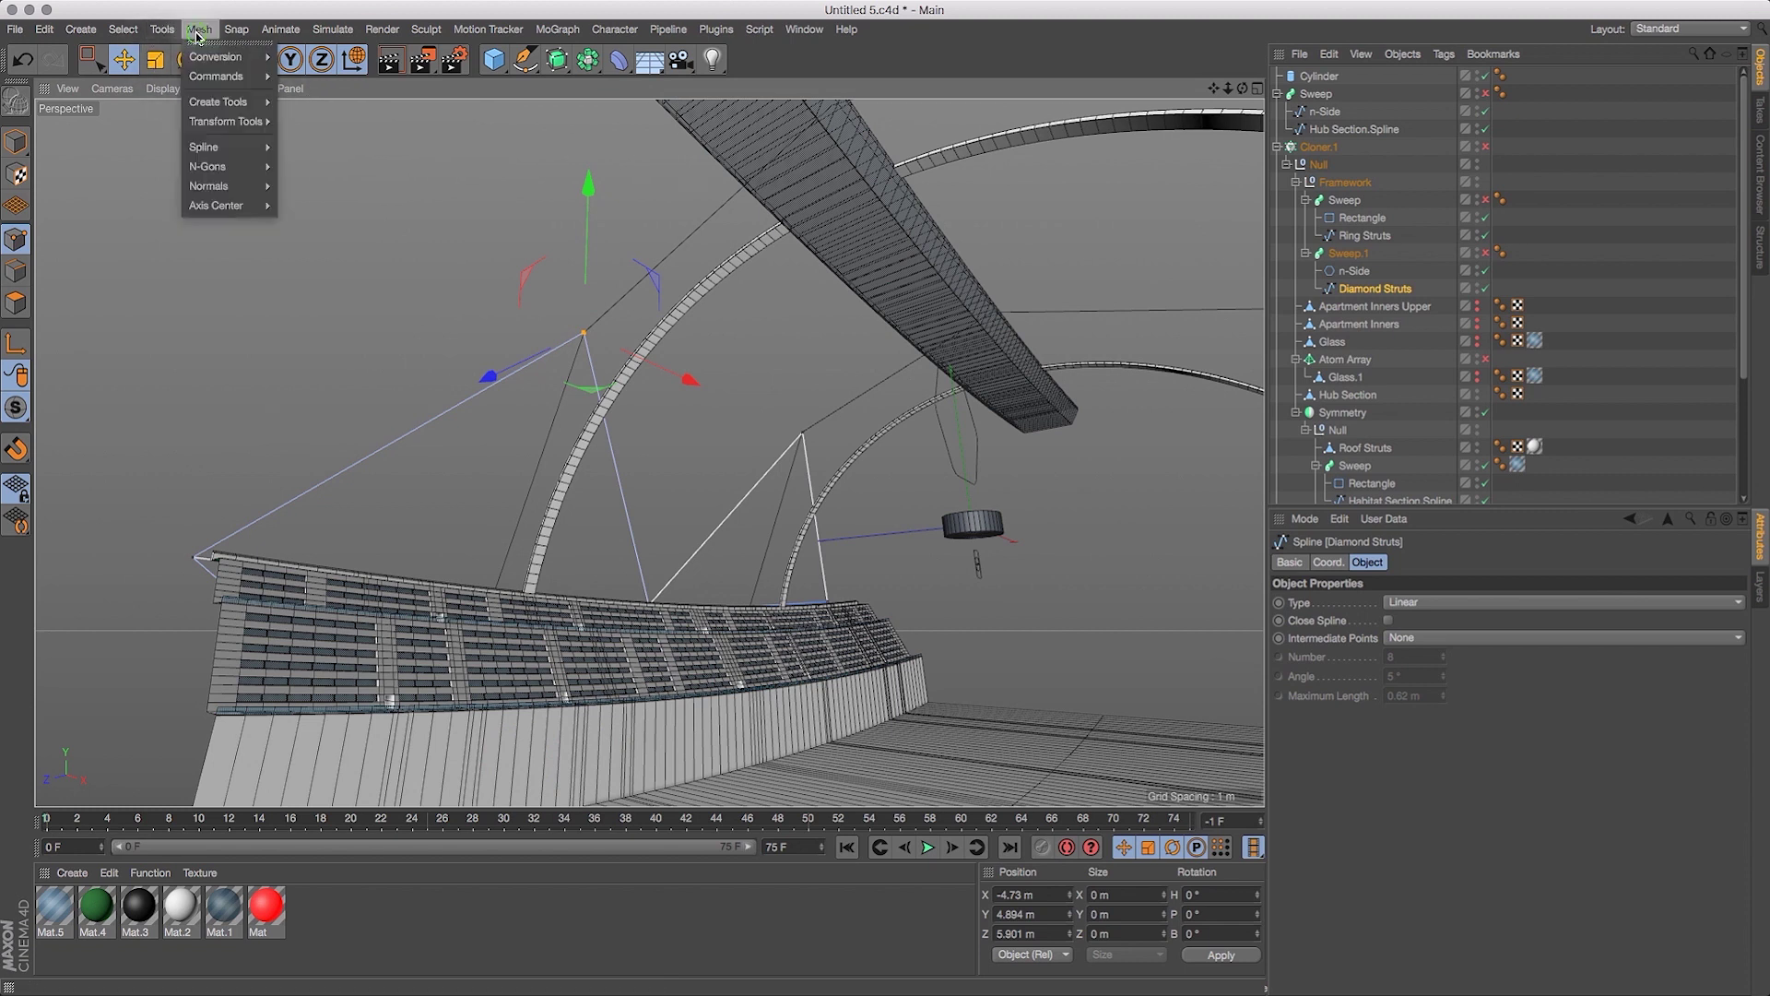
{"action": "mouse_move", "coordinate": [218, 210]}
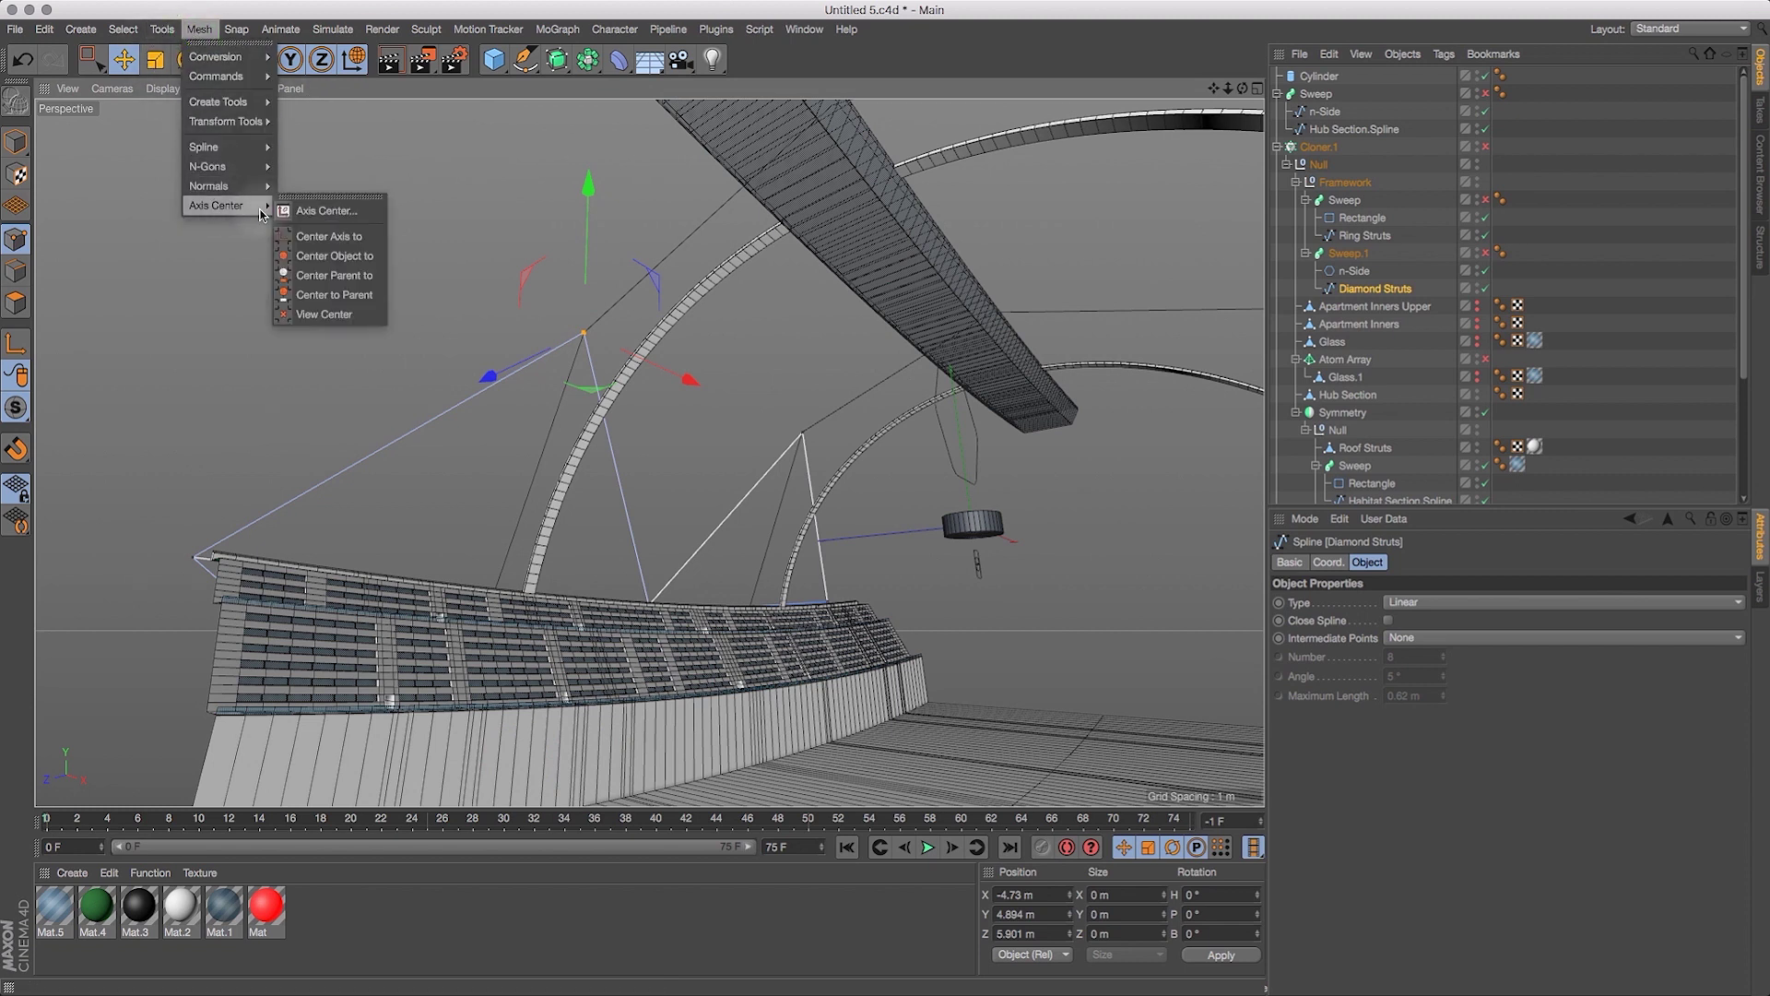
{"action": "left_click", "coordinate": [324, 210]}
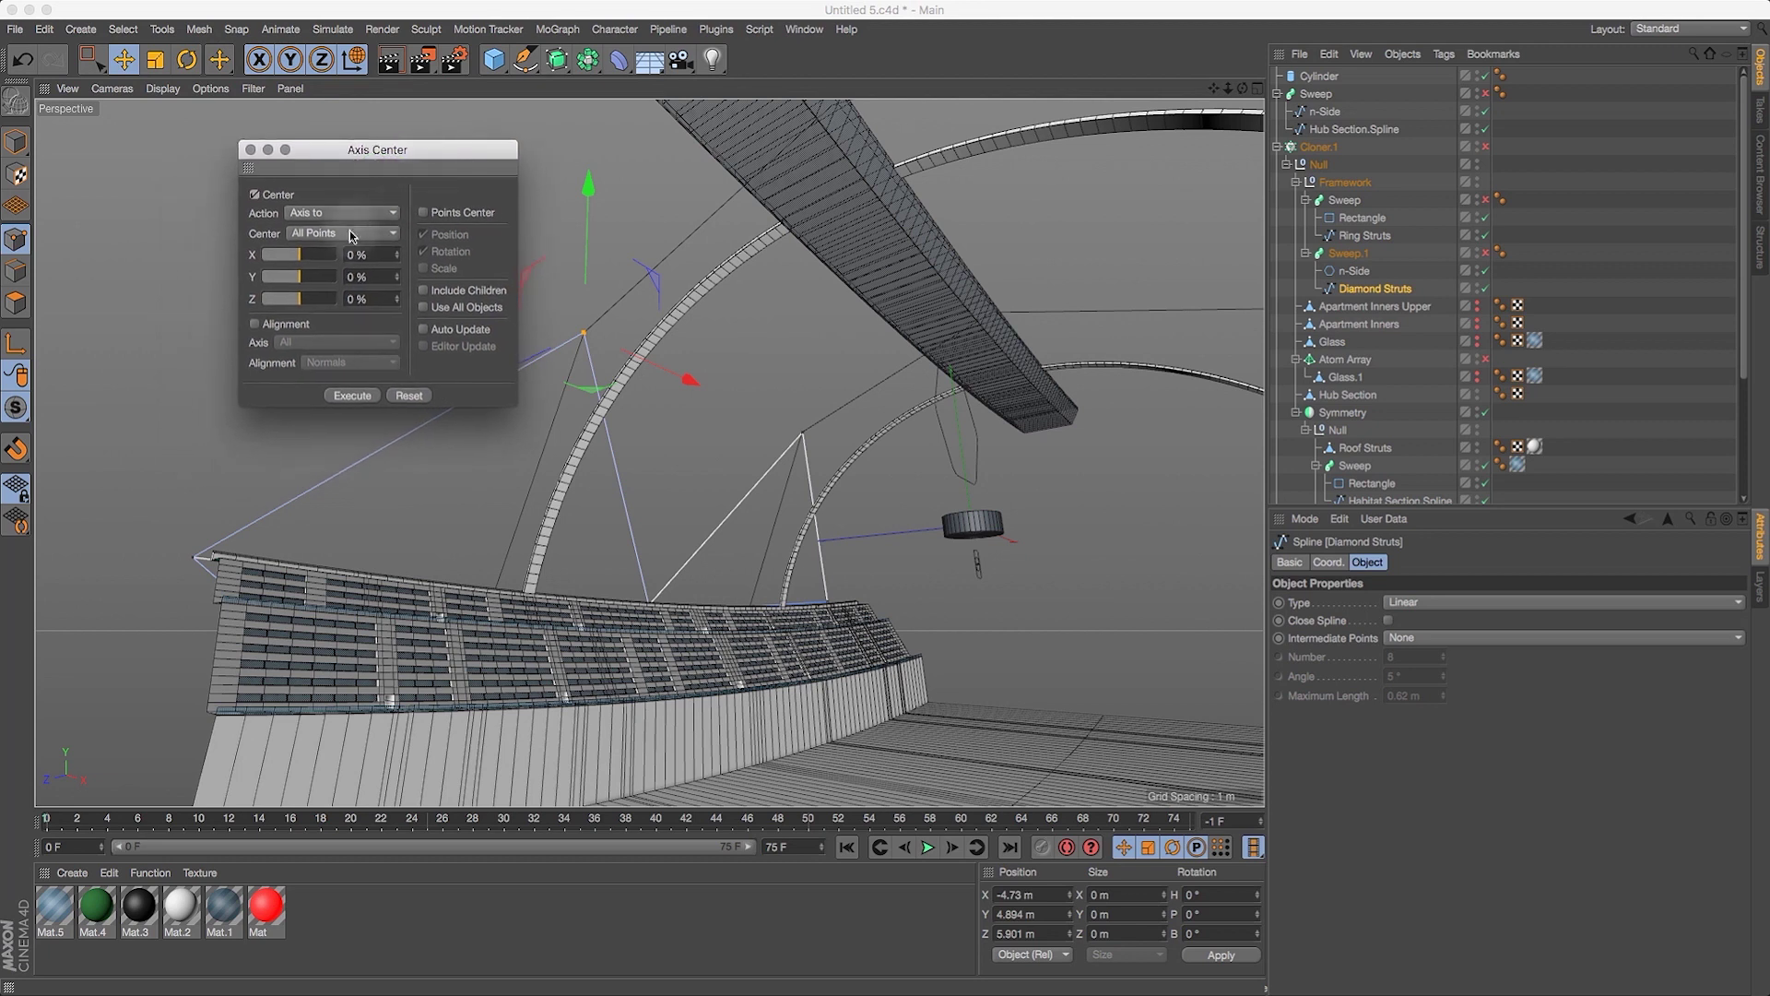
{"action": "left_click", "coordinate": [360, 237]}
{"action": "left_click", "coordinate": [349, 274]}
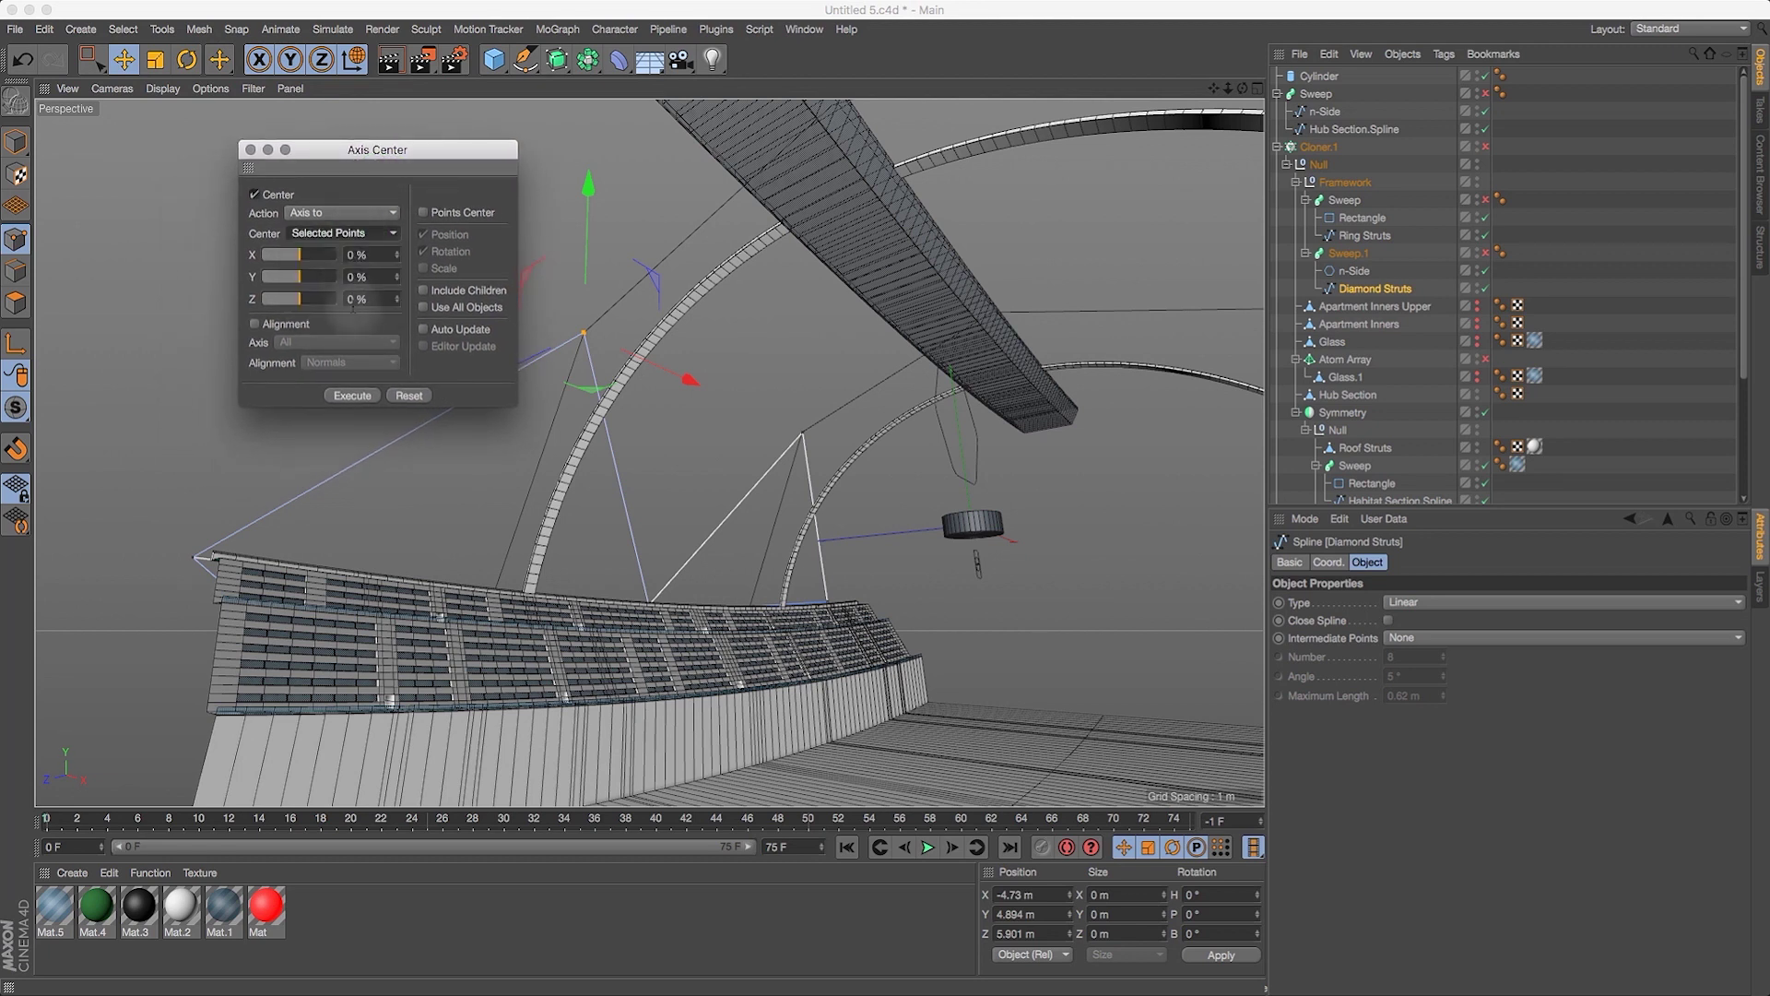
{"action": "left_click", "coordinate": [356, 397]}
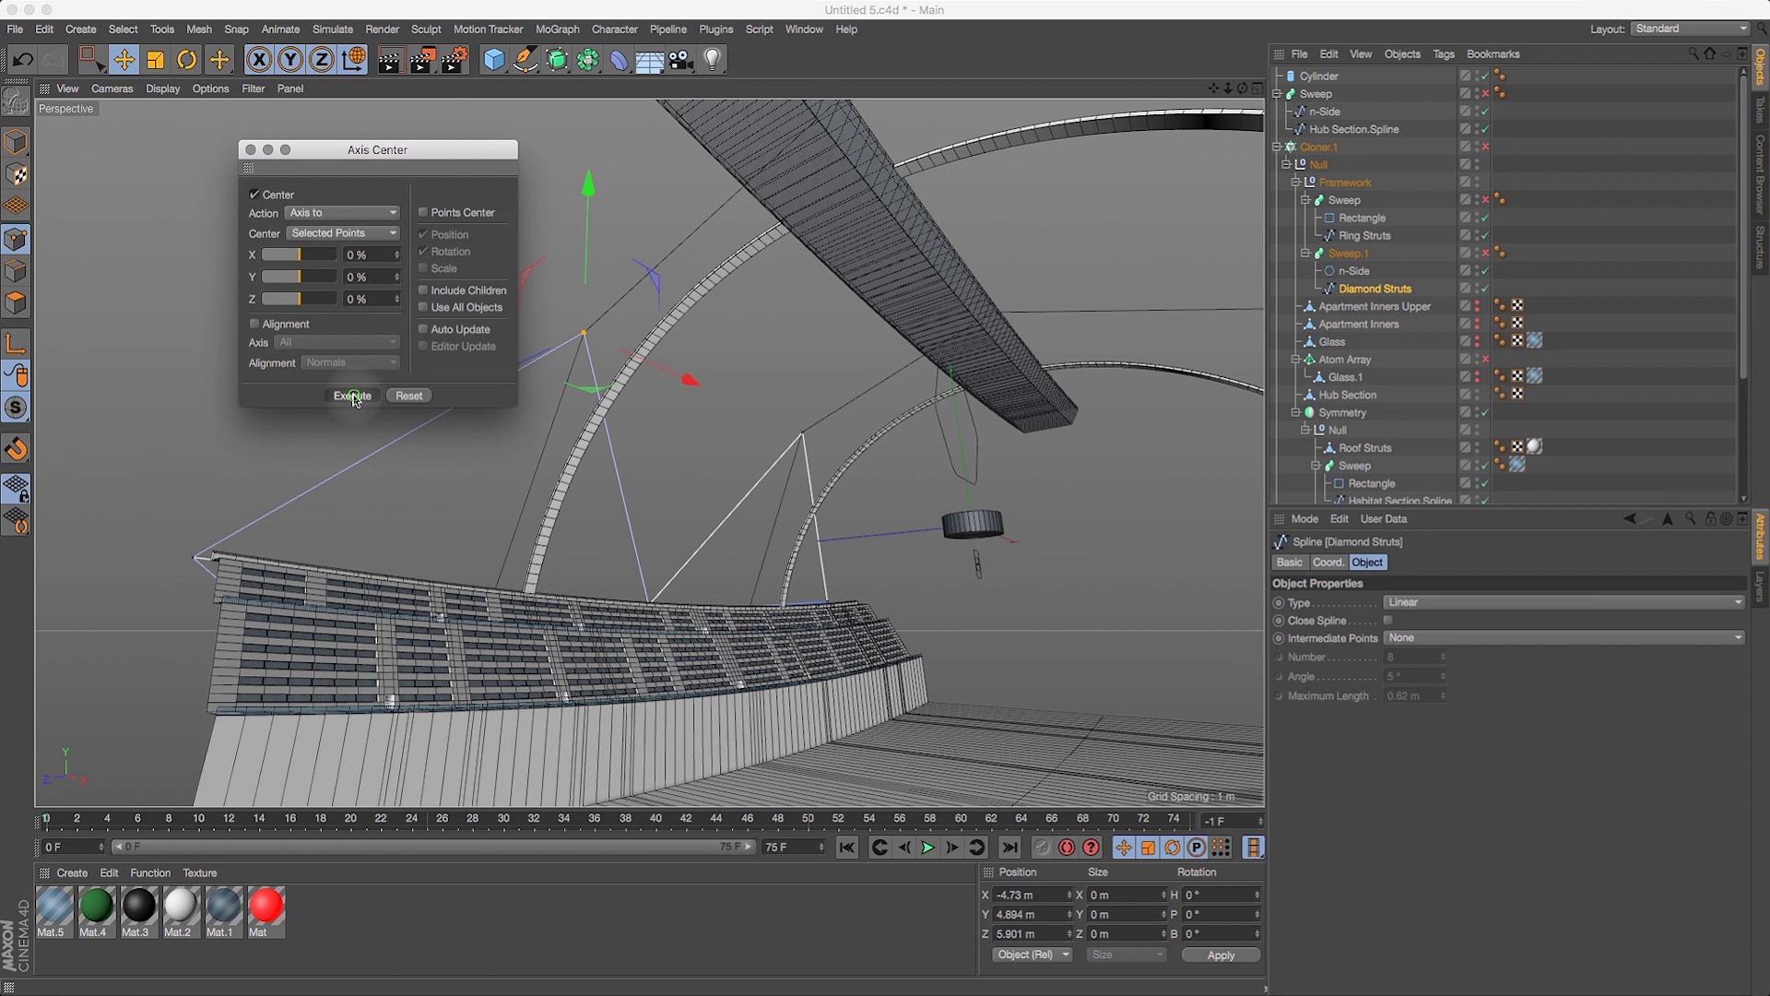
{"action": "left_click", "coordinate": [16, 141]}
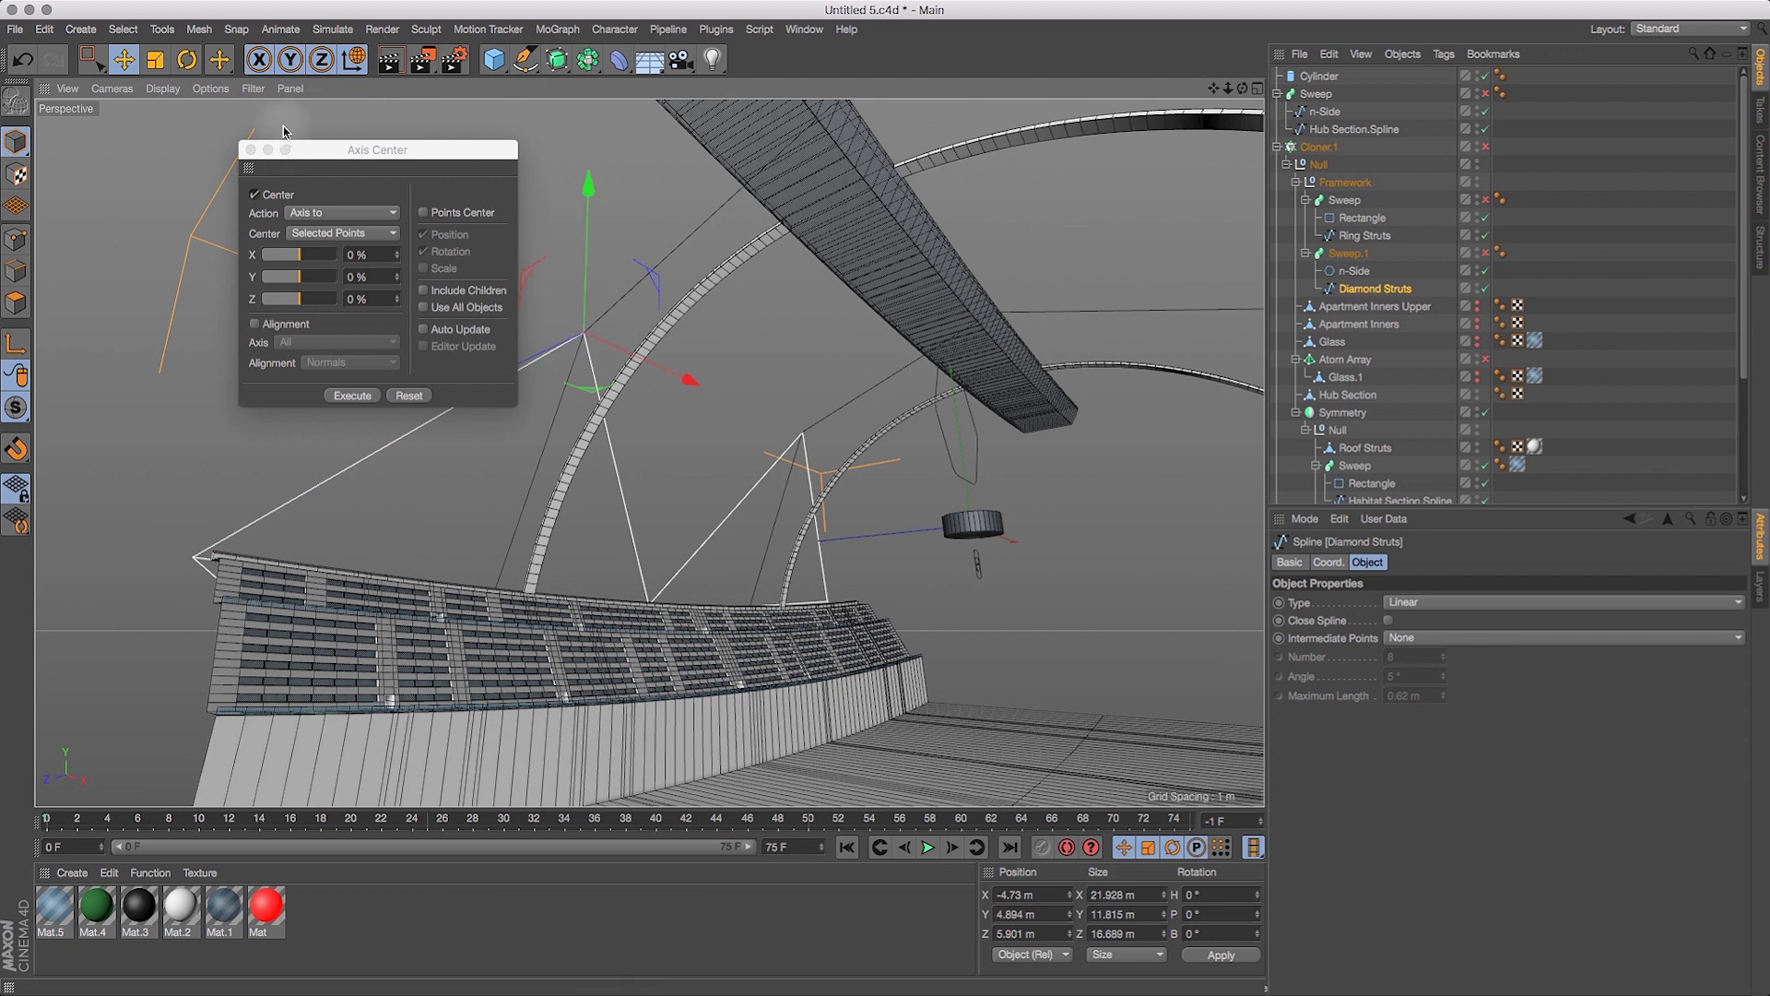
{"action": "left_click_drag", "start_coordinate": [338, 161], "coordinate": [1434, 717]}
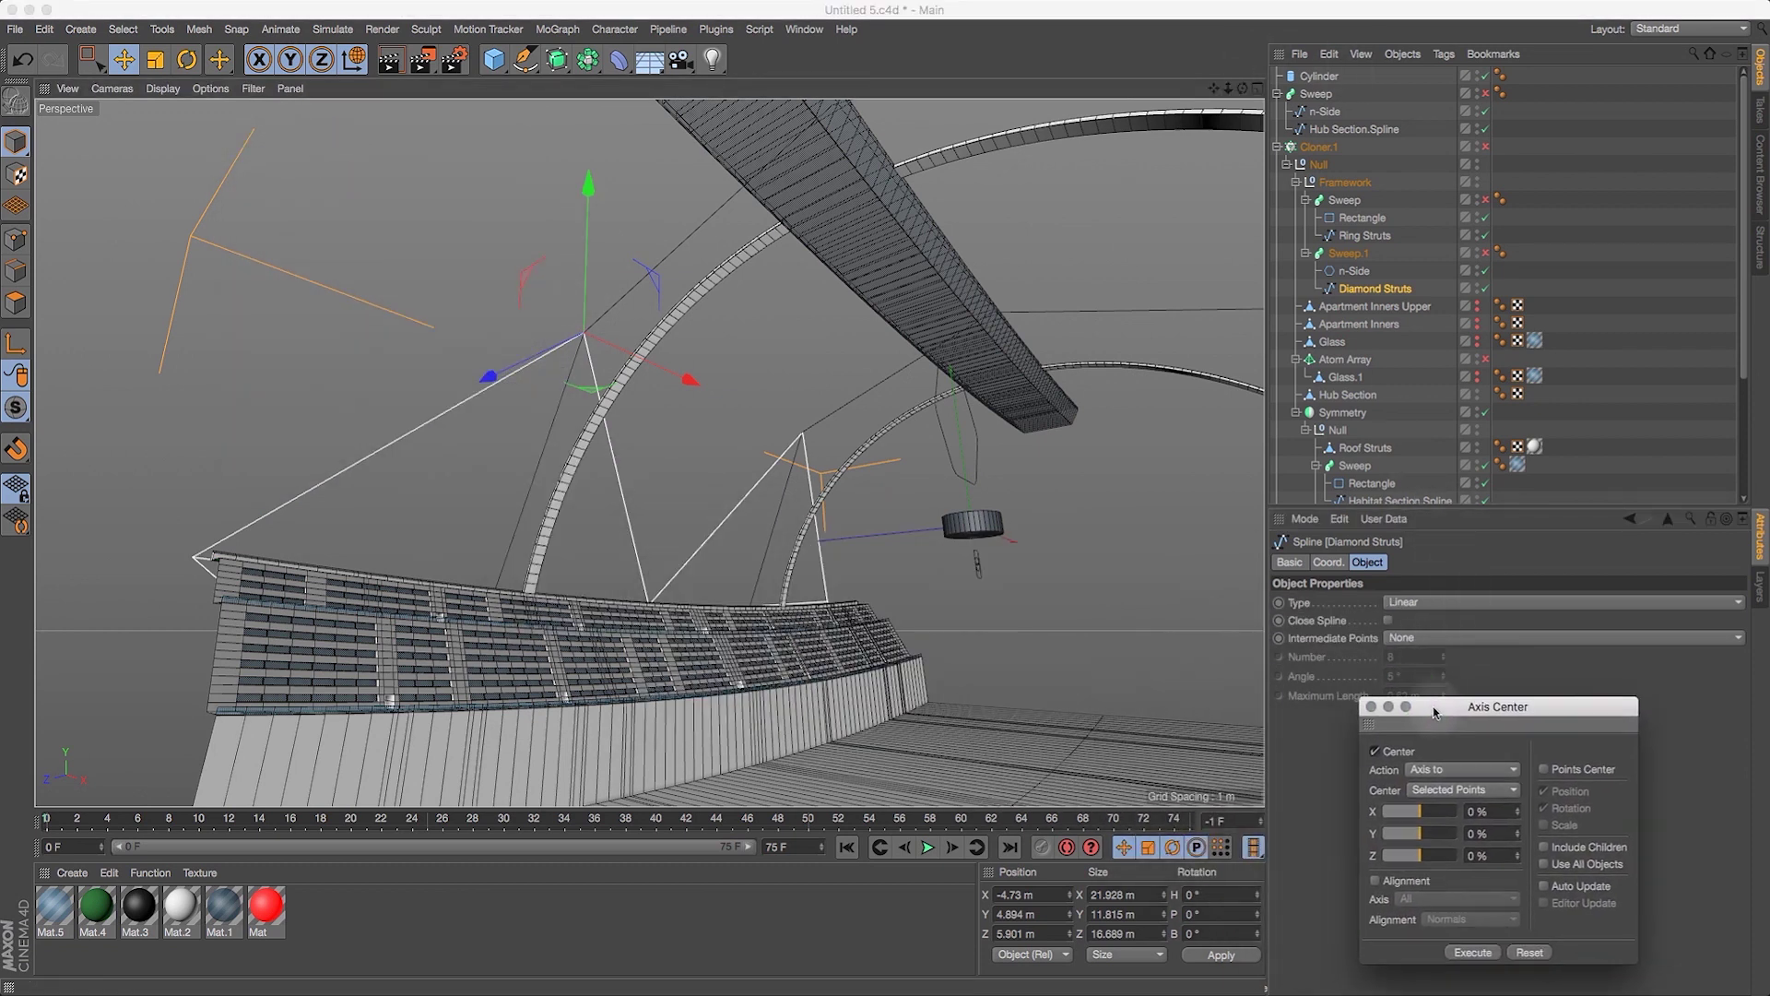
Use the Transfer tool to place the Cylinder at the axis of the Diamond Struts spline.
{"action": "left_click", "coordinate": [1318, 77]}
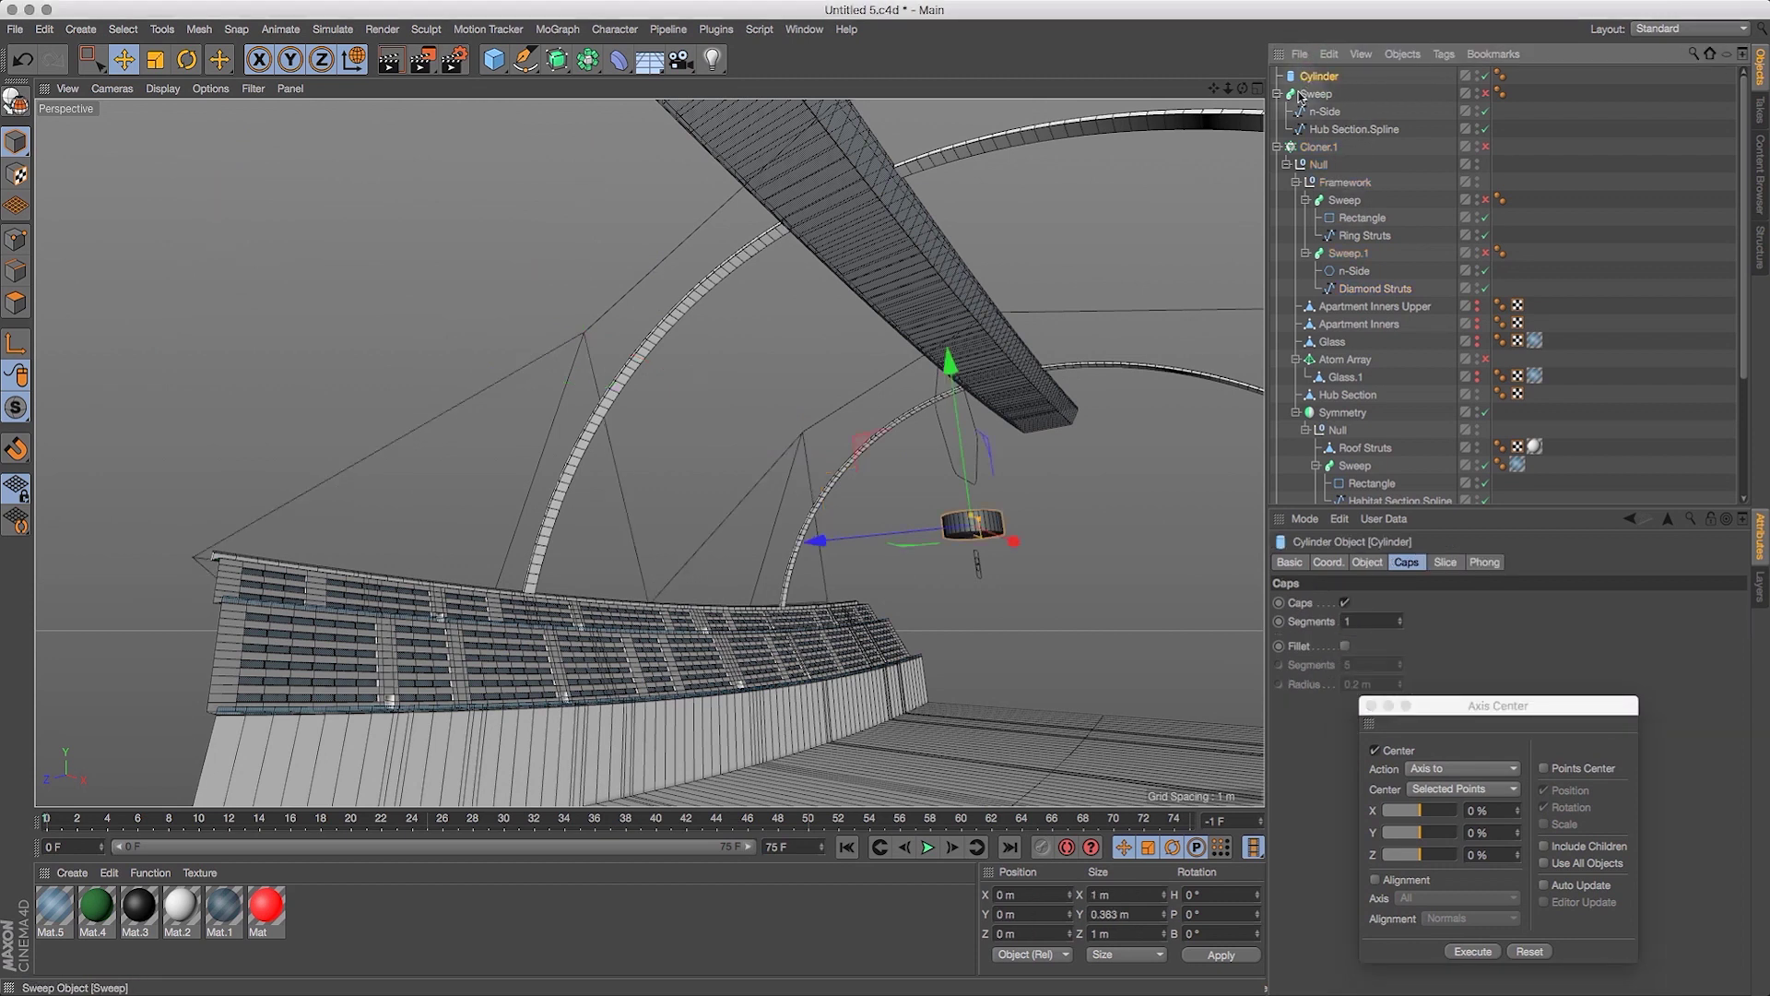
{"action": "left_click", "coordinate": [199, 30]}
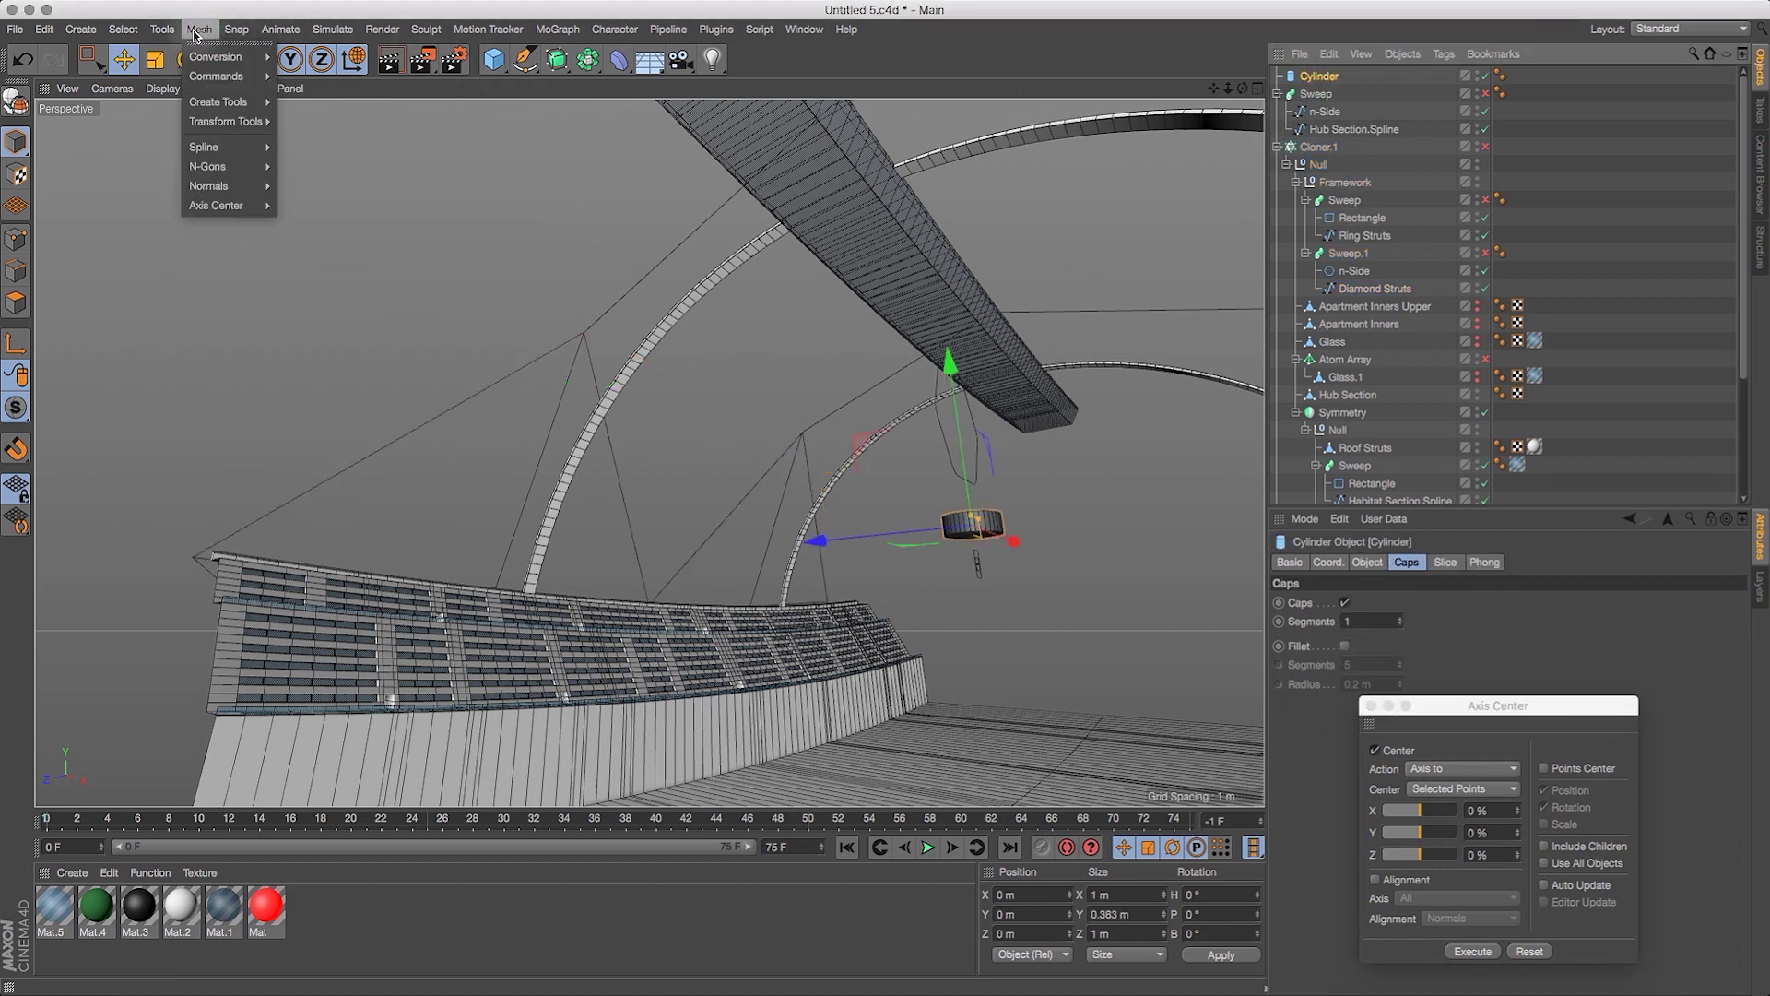
{"action": "mouse_move", "coordinate": [159, 27]}
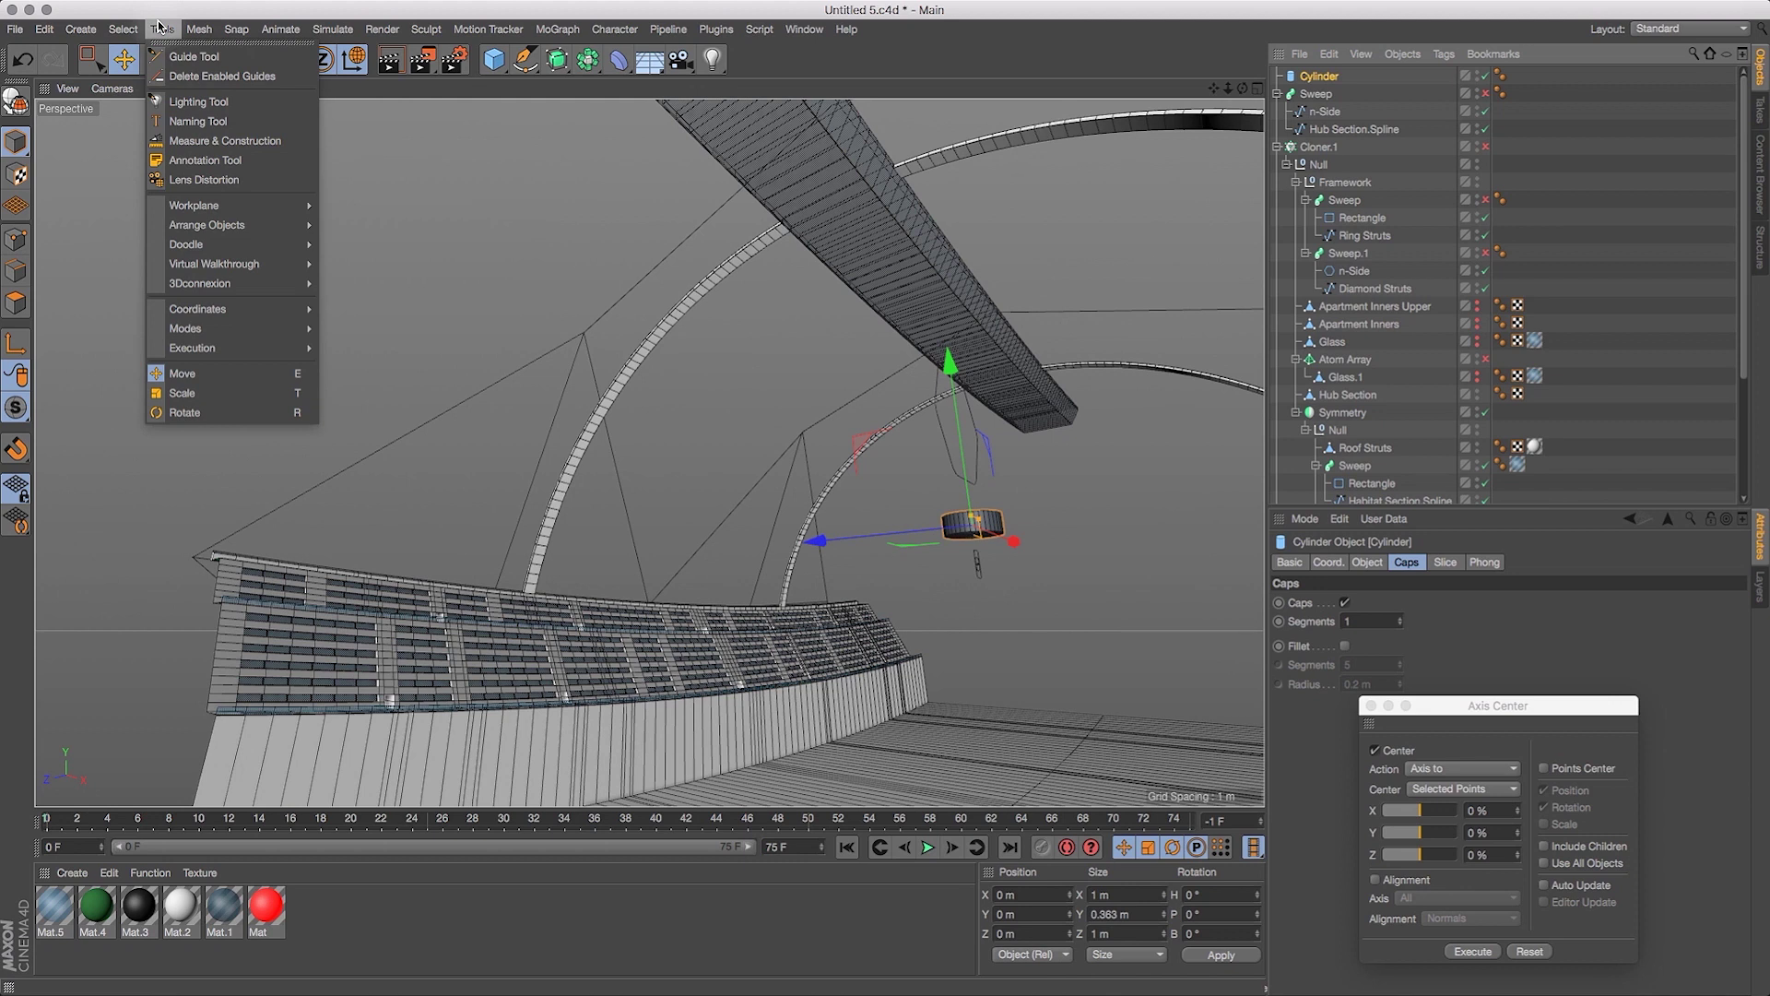
{"action": "mouse_move", "coordinate": [231, 225]}
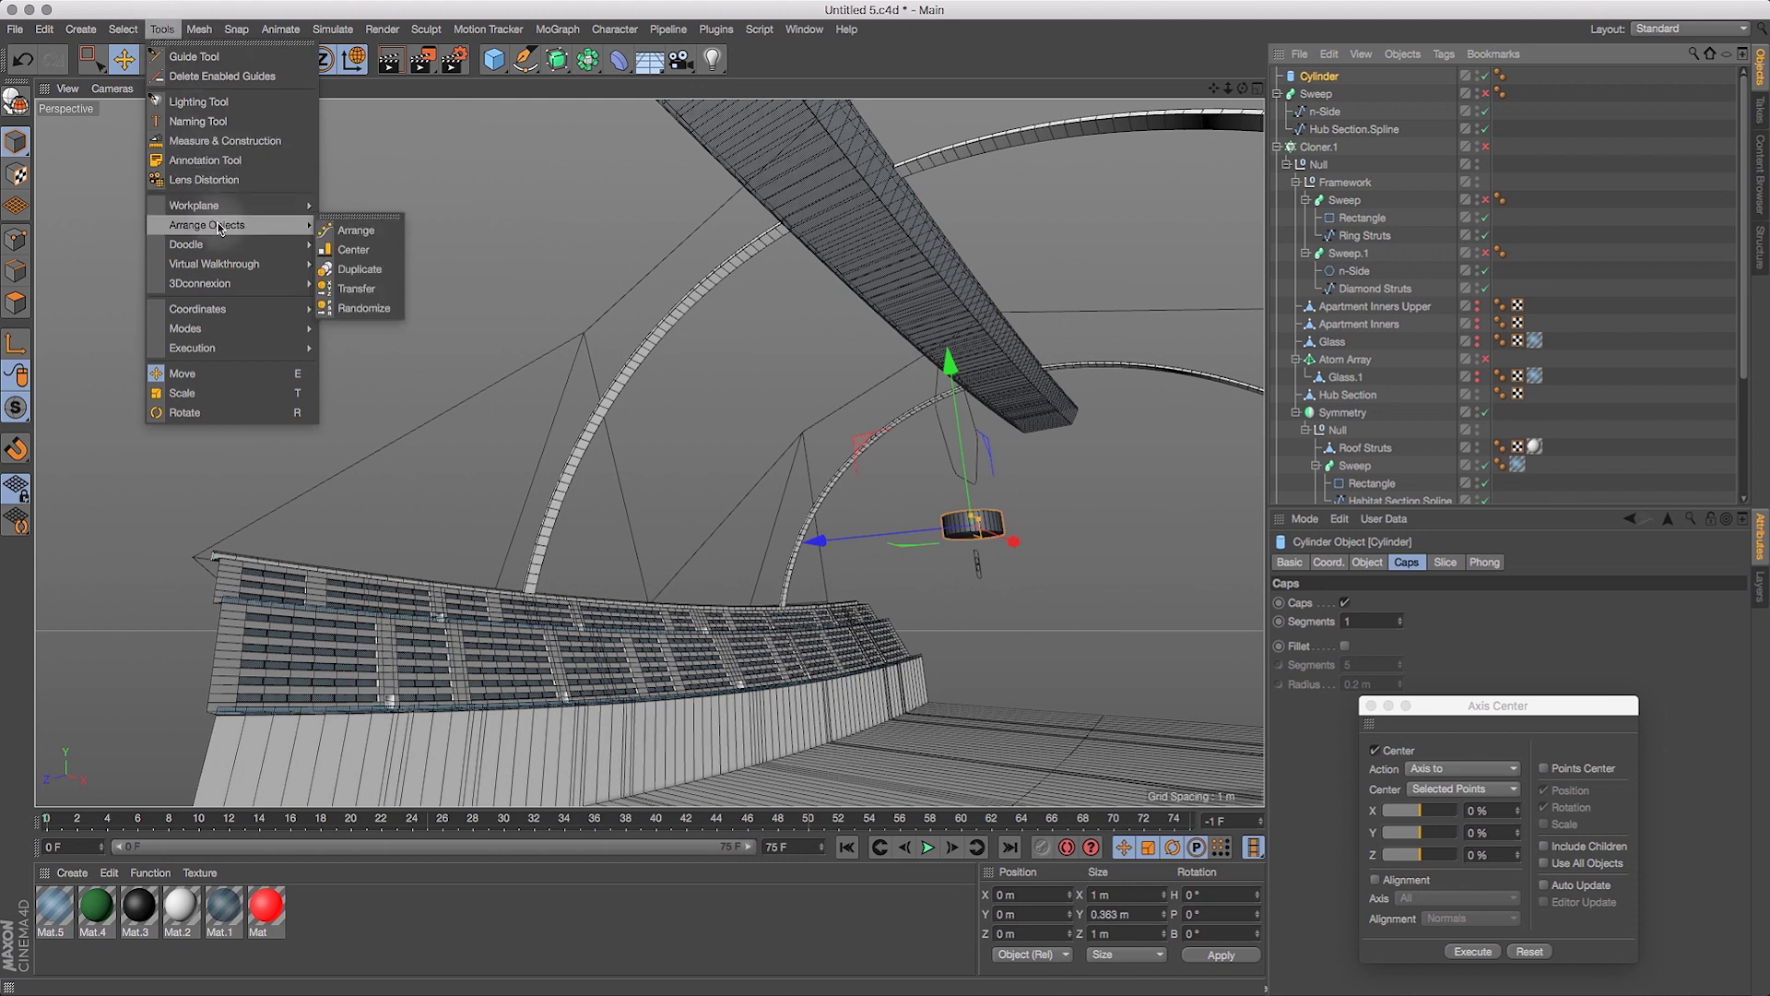
{"action": "left_click", "coordinate": [356, 288]}
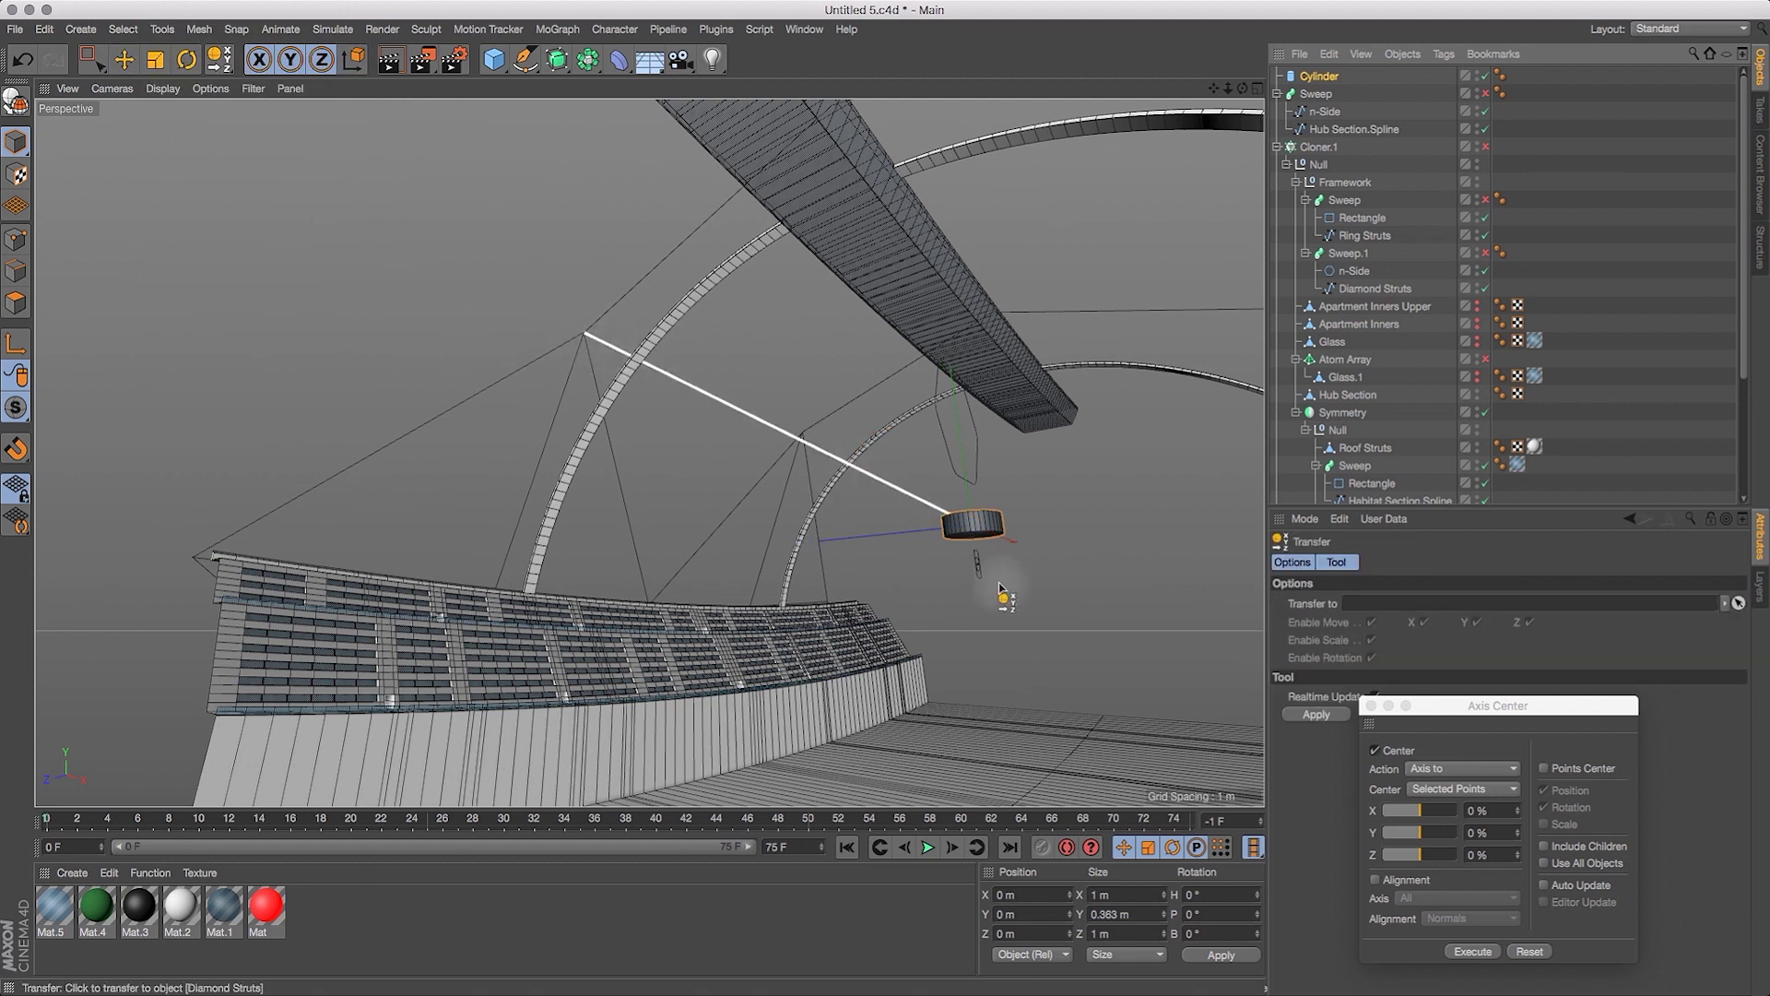
{"action": "left_click_drag", "start_coordinate": [1440, 711], "coordinate": [959, 651]}
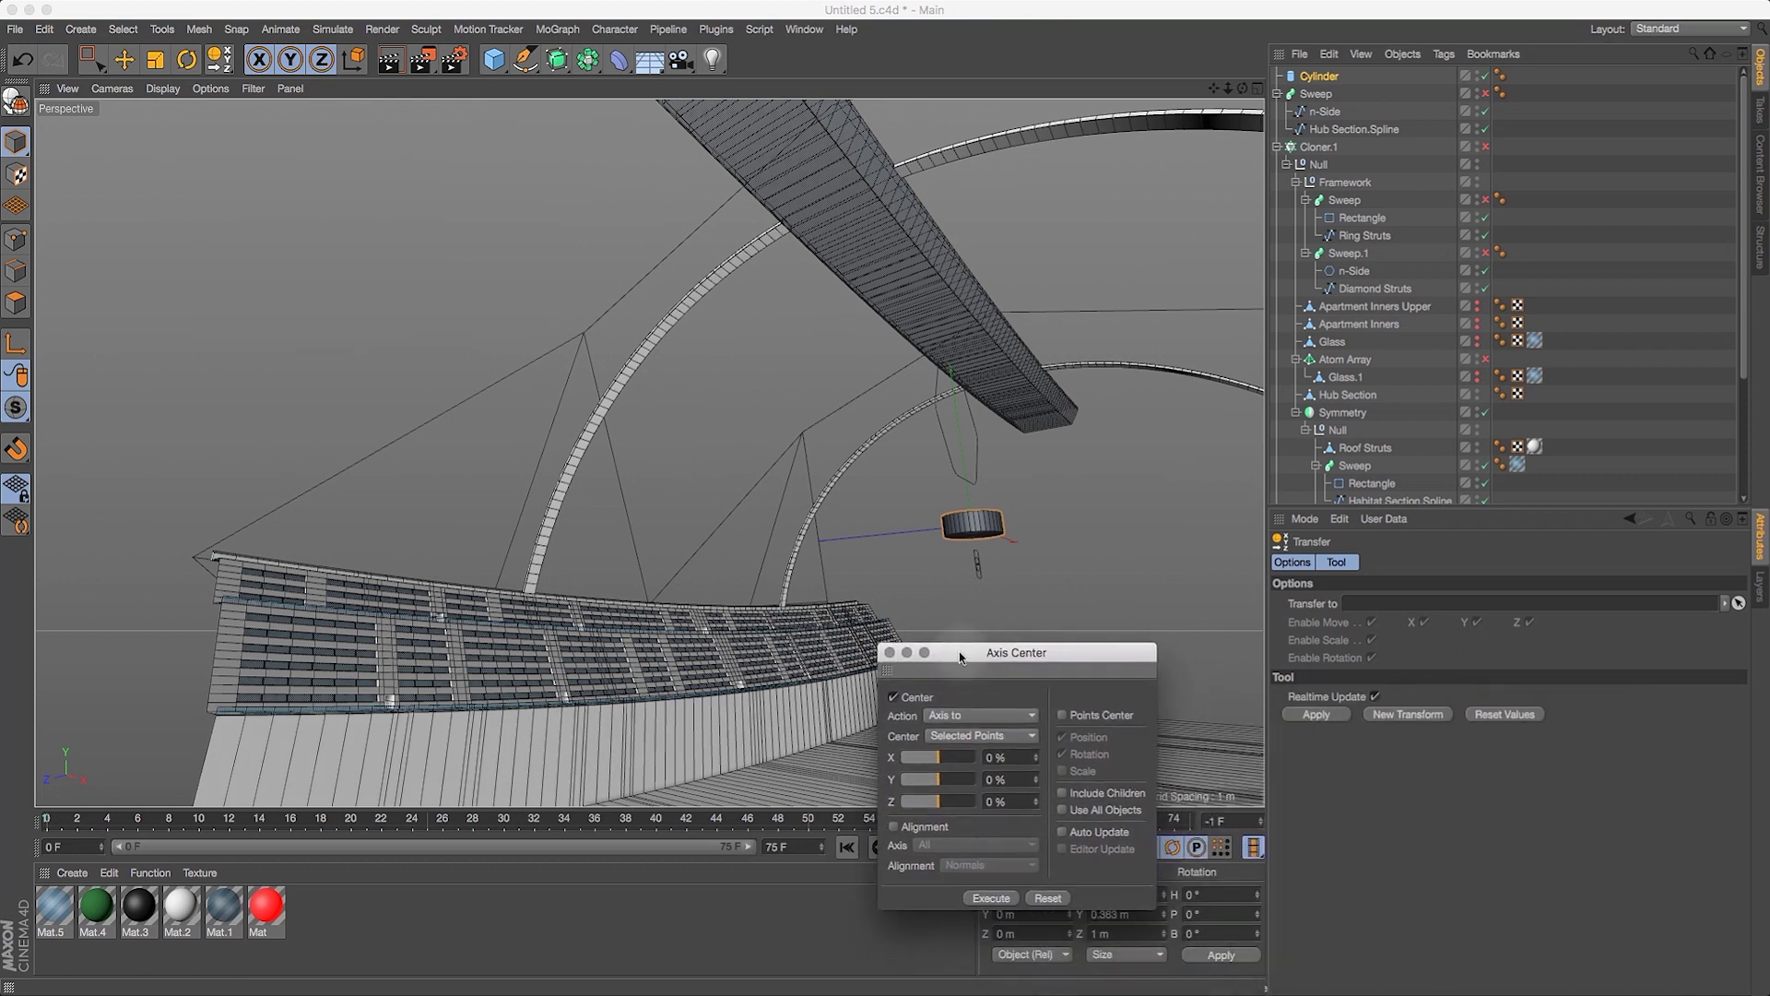
{"action": "left_click", "coordinate": [1319, 716]}
{"action": "left_click", "coordinate": [1319, 76]}
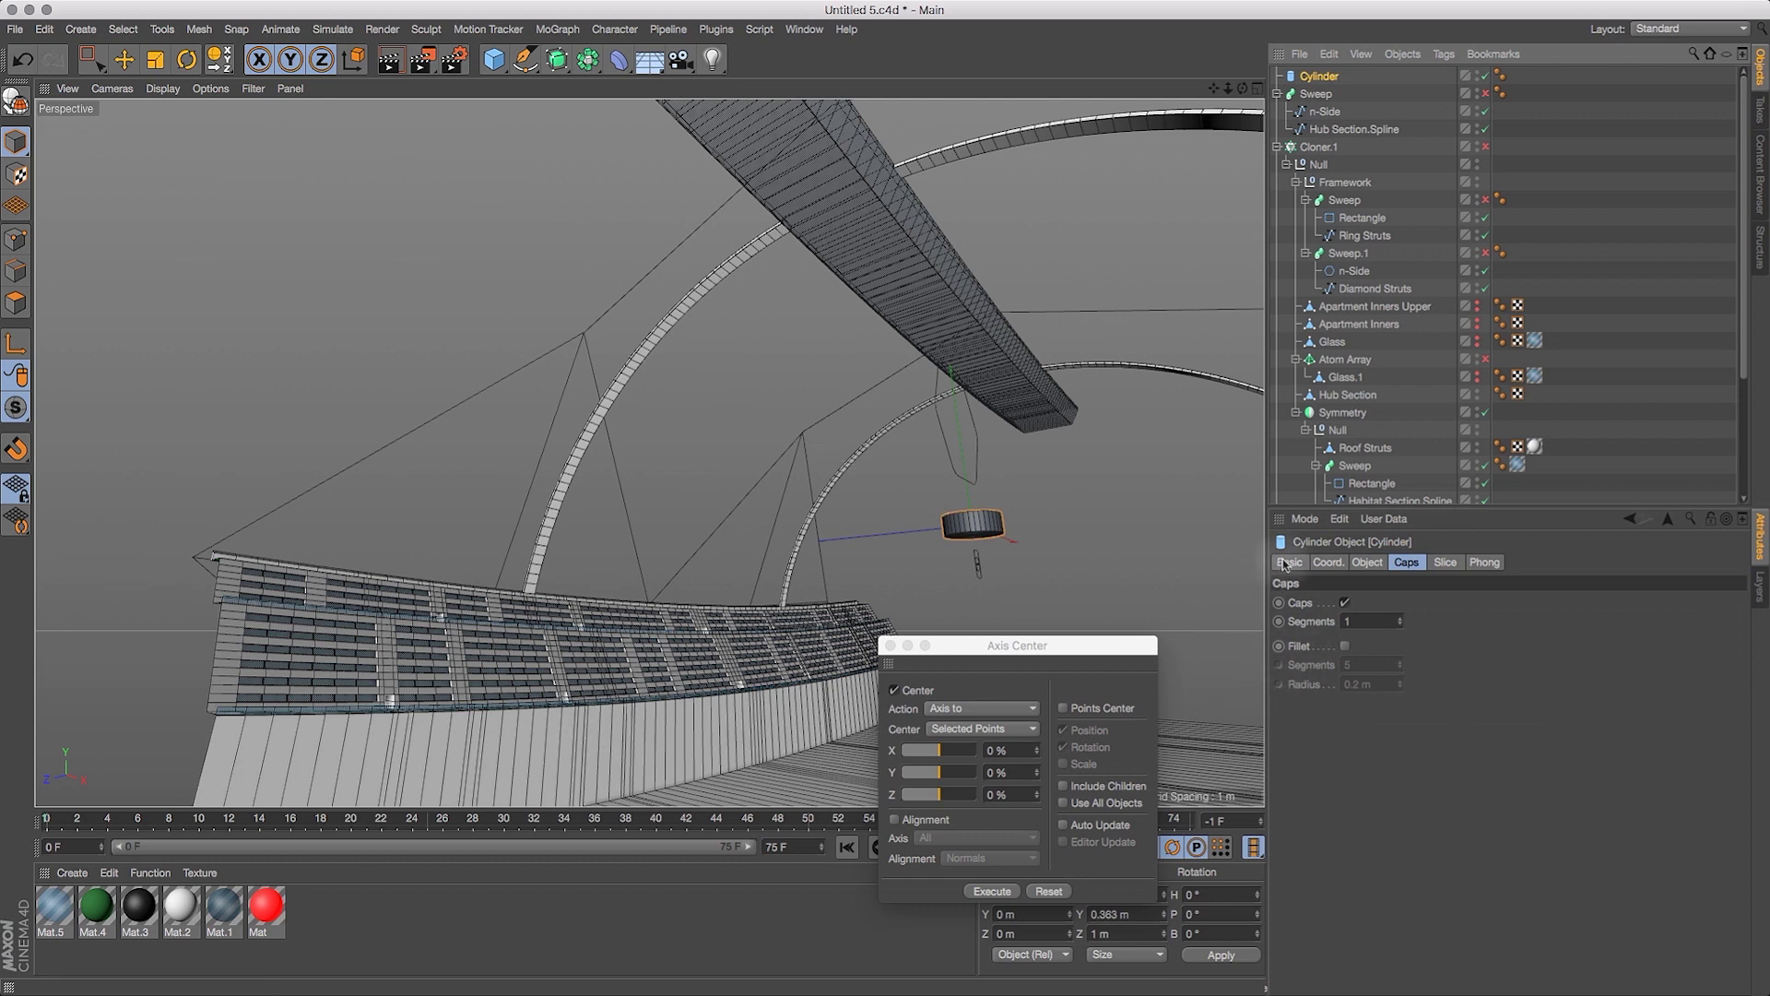
{"action": "left_click", "coordinate": [587, 341]}
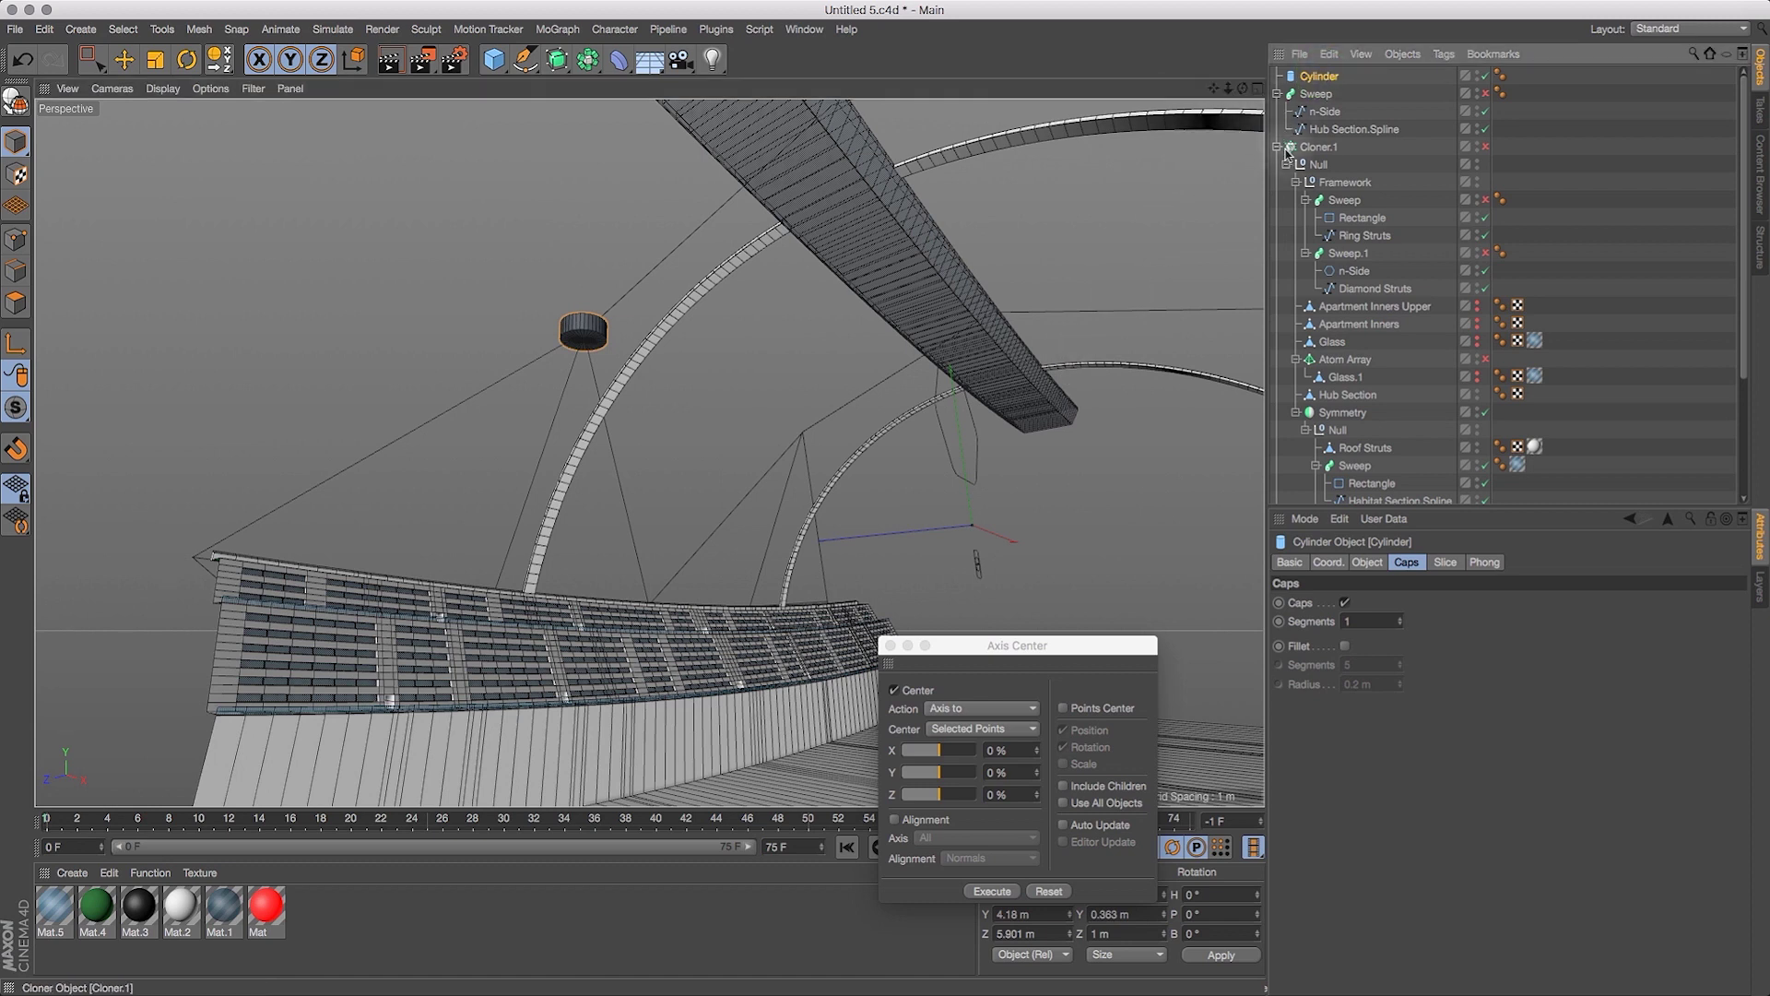
Discard the pasted cylinder copy and create an Instance of the original Cylinder instead.
{"action": "key", "text": "super+v"}
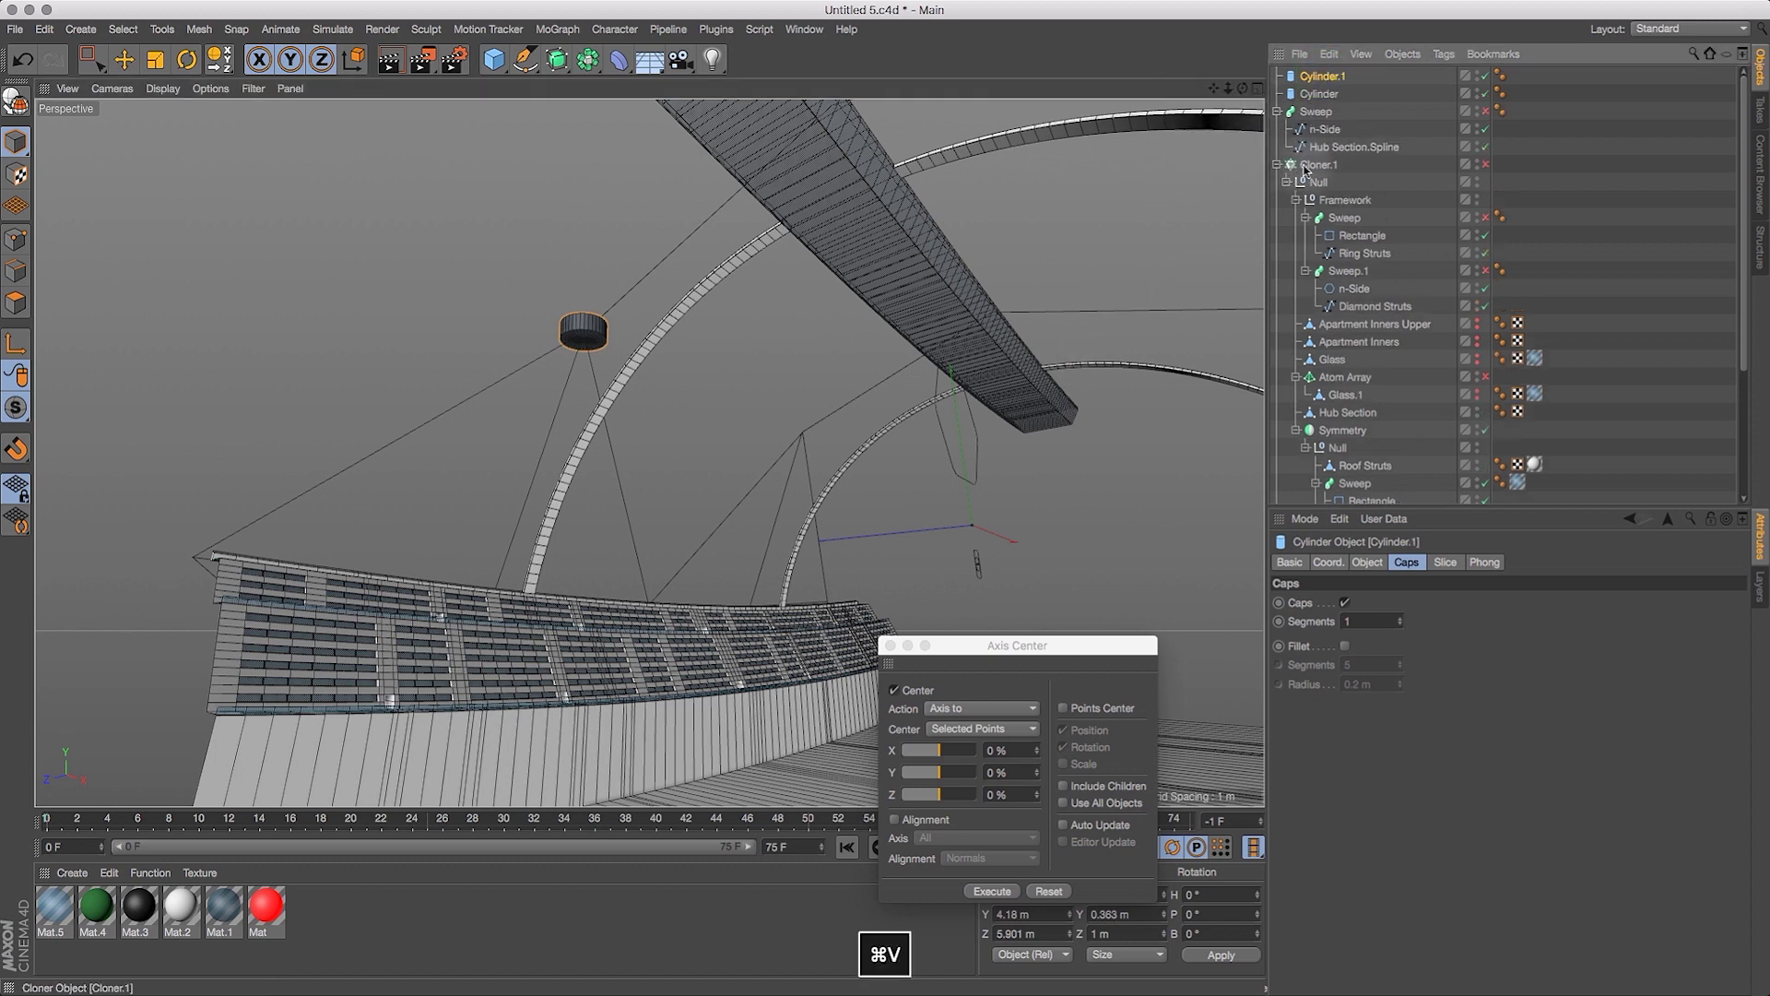
{"action": "key", "text": "BackSpace"}
{"action": "left_click", "coordinate": [1320, 78]}
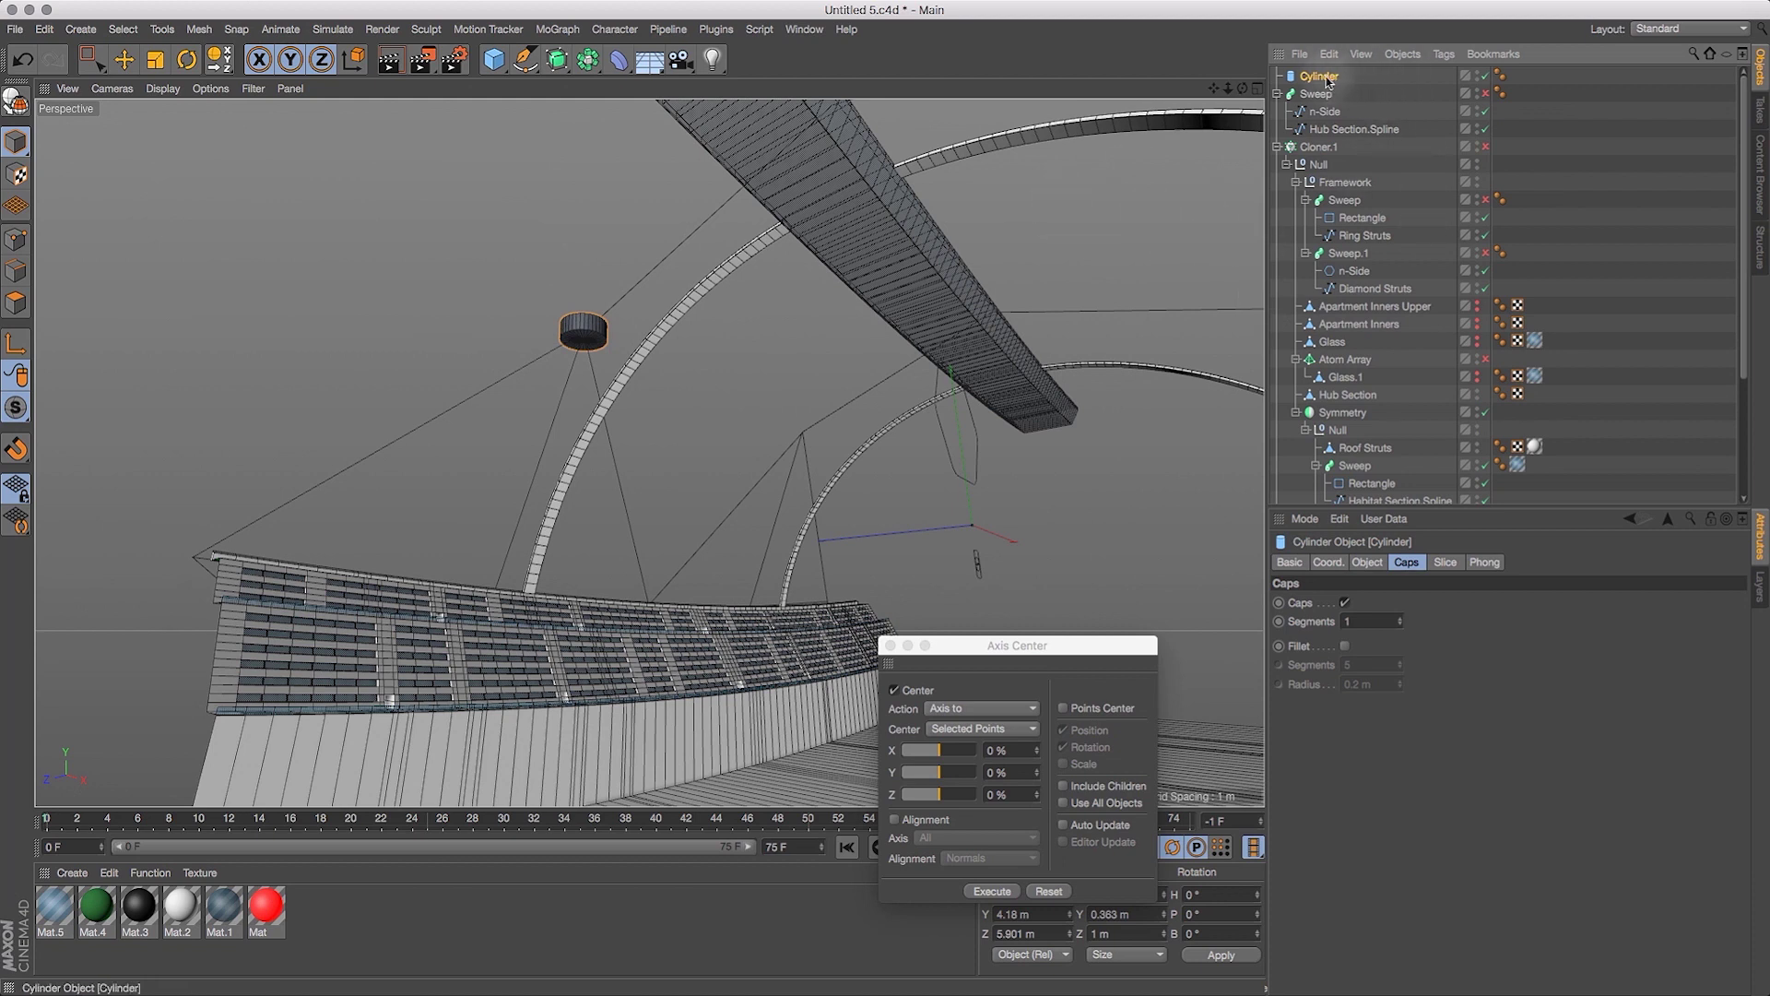
{"action": "left_click", "coordinate": [590, 64]}
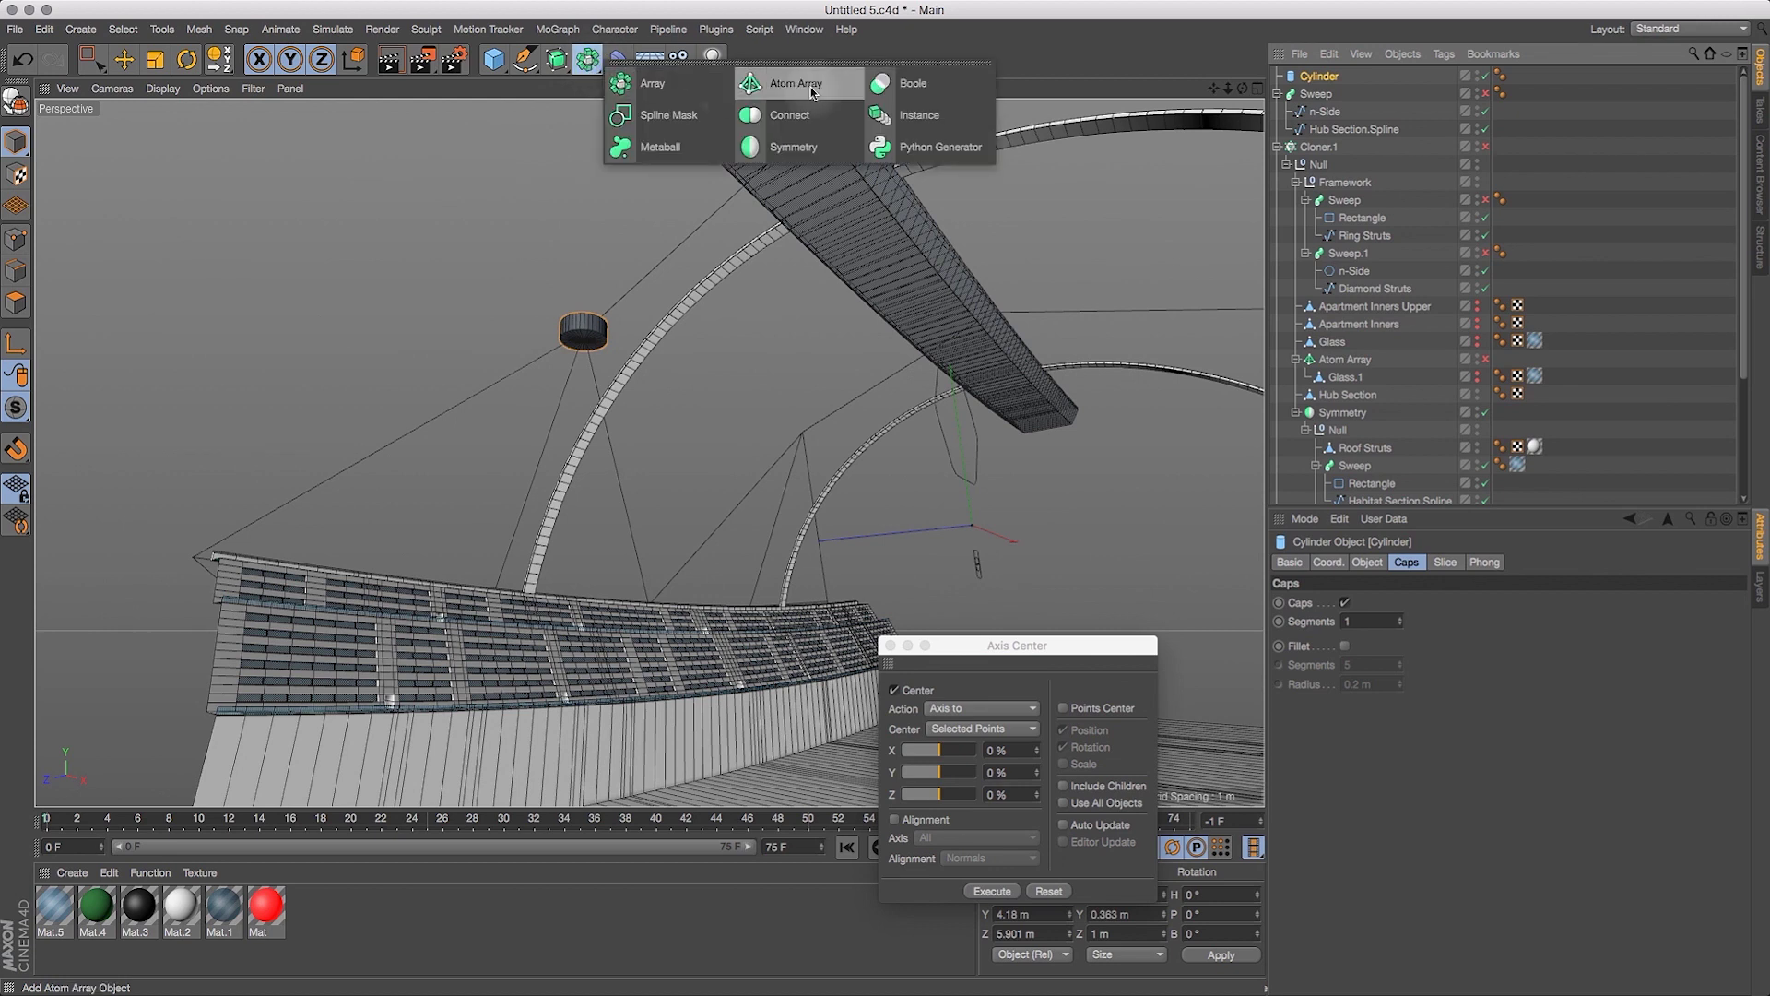
{"action": "left_click", "coordinate": [919, 114]}
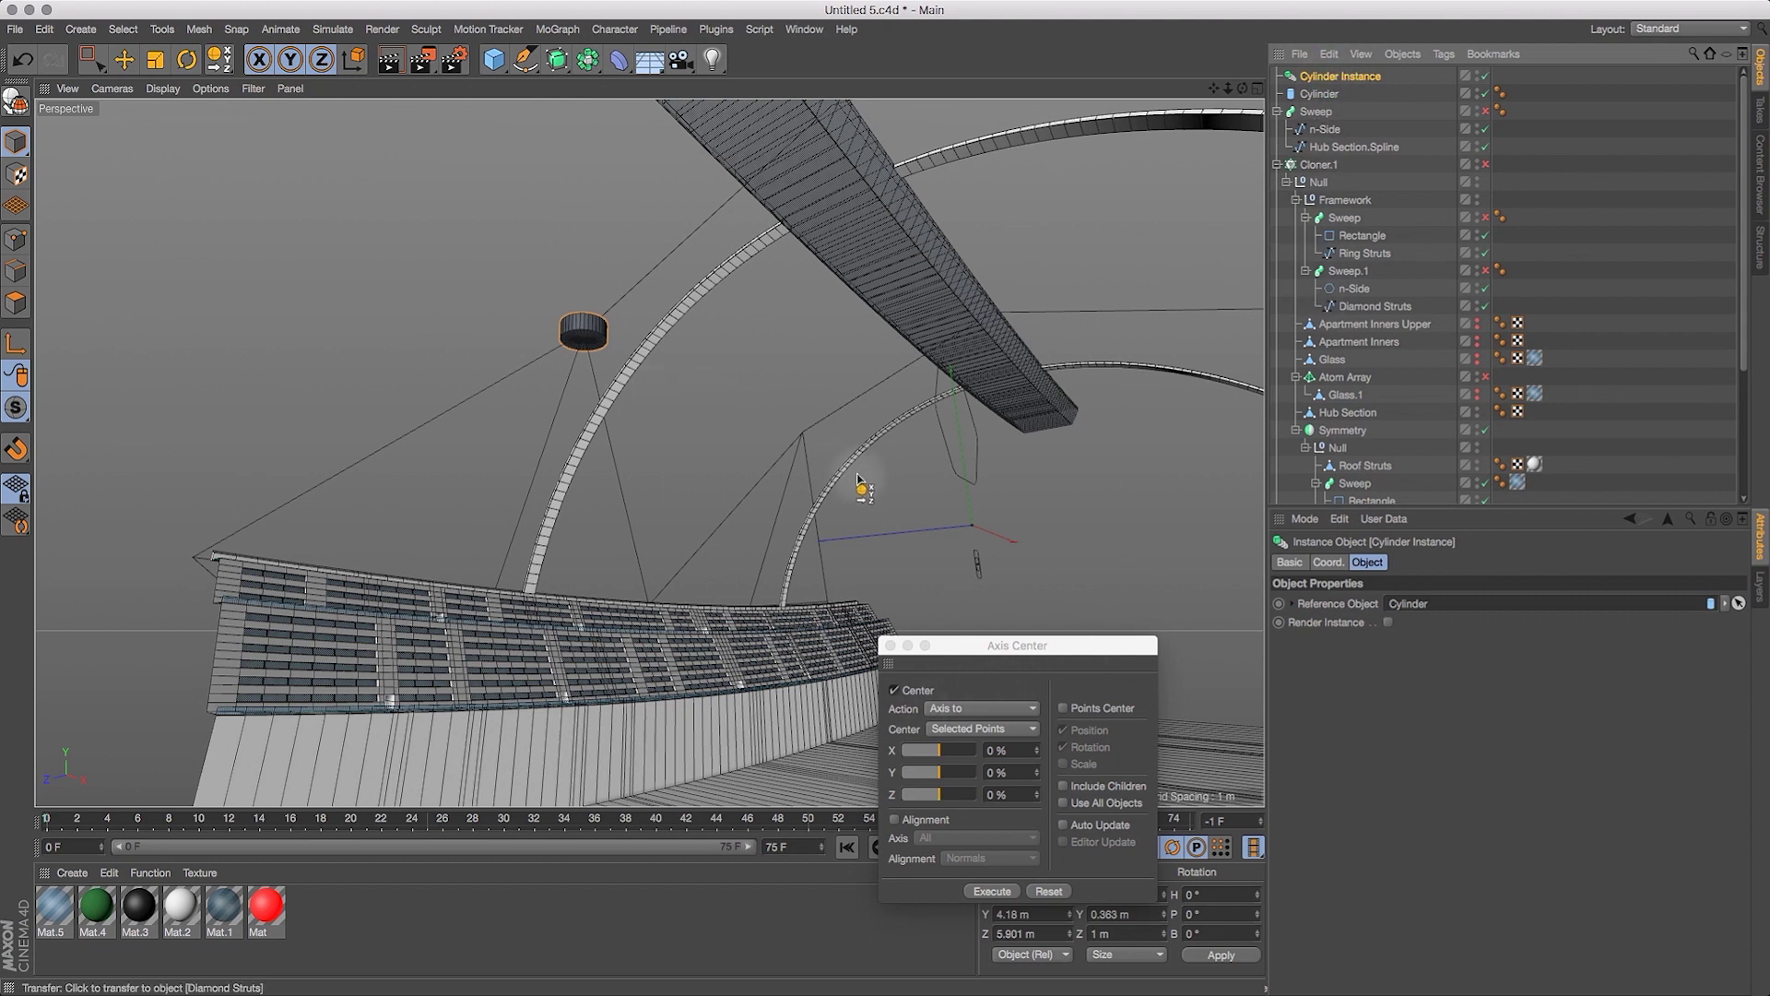
Recenter the Diamond Struts spline's axis on its farther apex point in Point mode.
{"action": "left_click", "coordinate": [1376, 306]}
{"action": "left_click", "coordinate": [16, 239]}
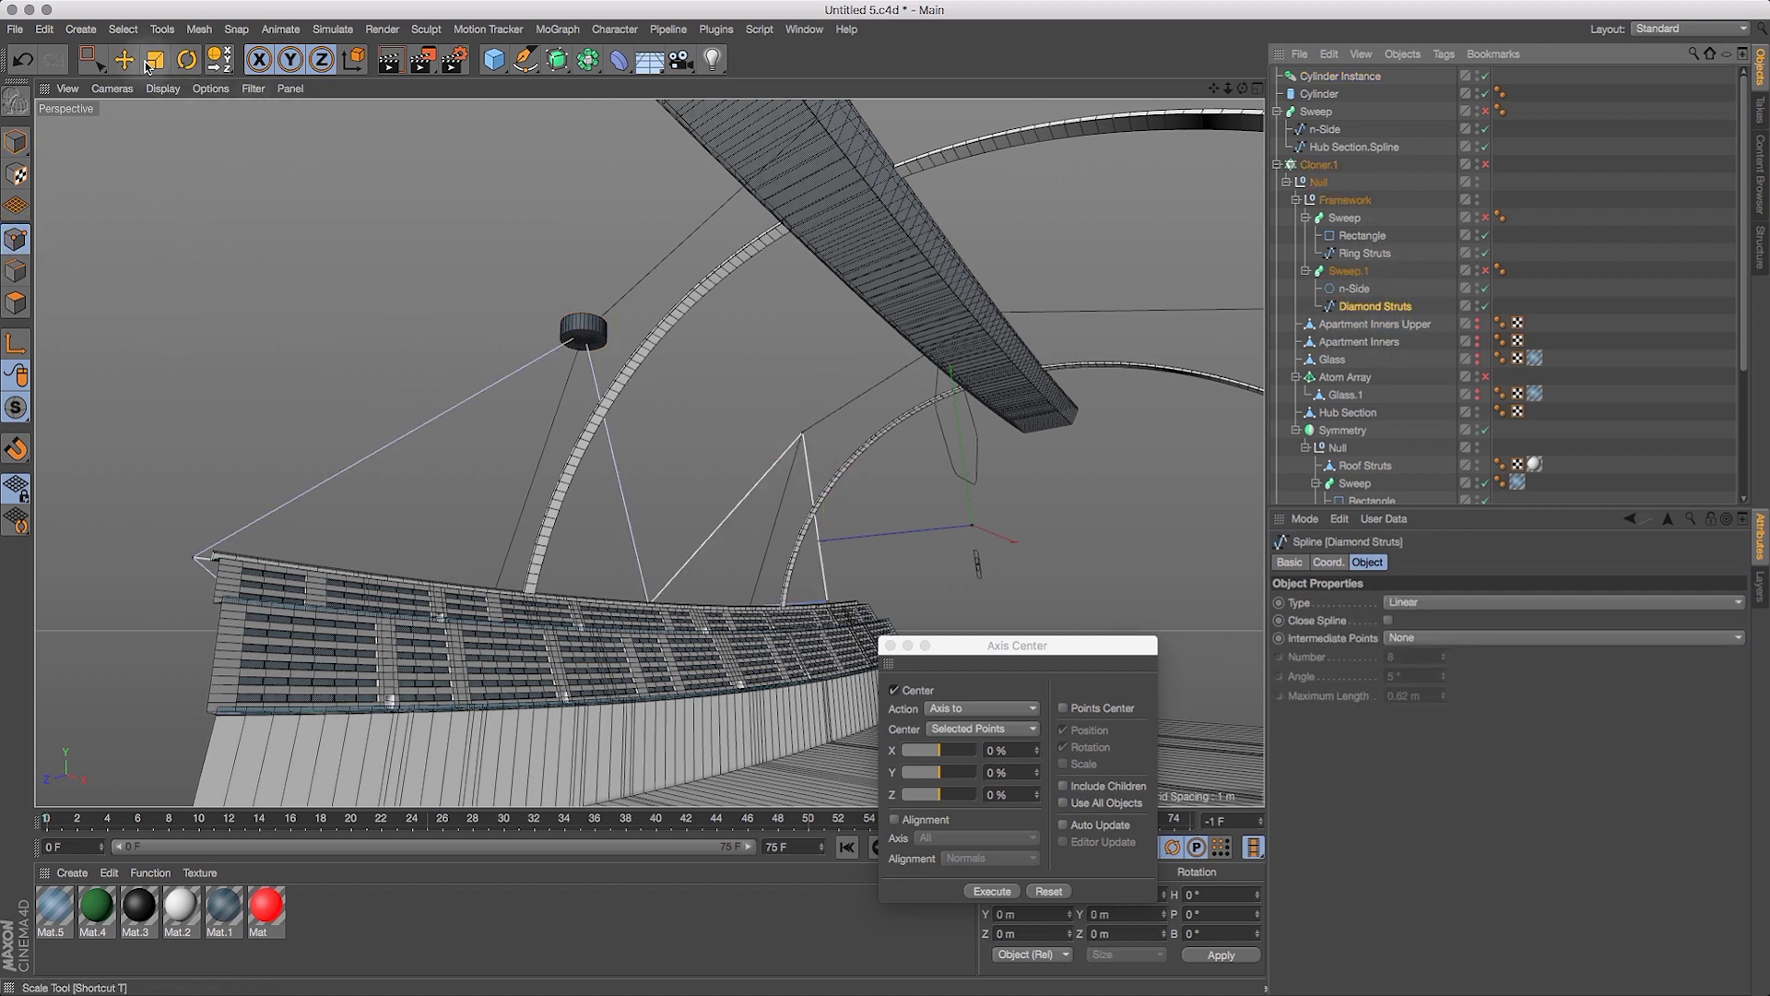
{"action": "left_click_drag", "start_coordinate": [90, 59], "coordinate": [150, 75]}
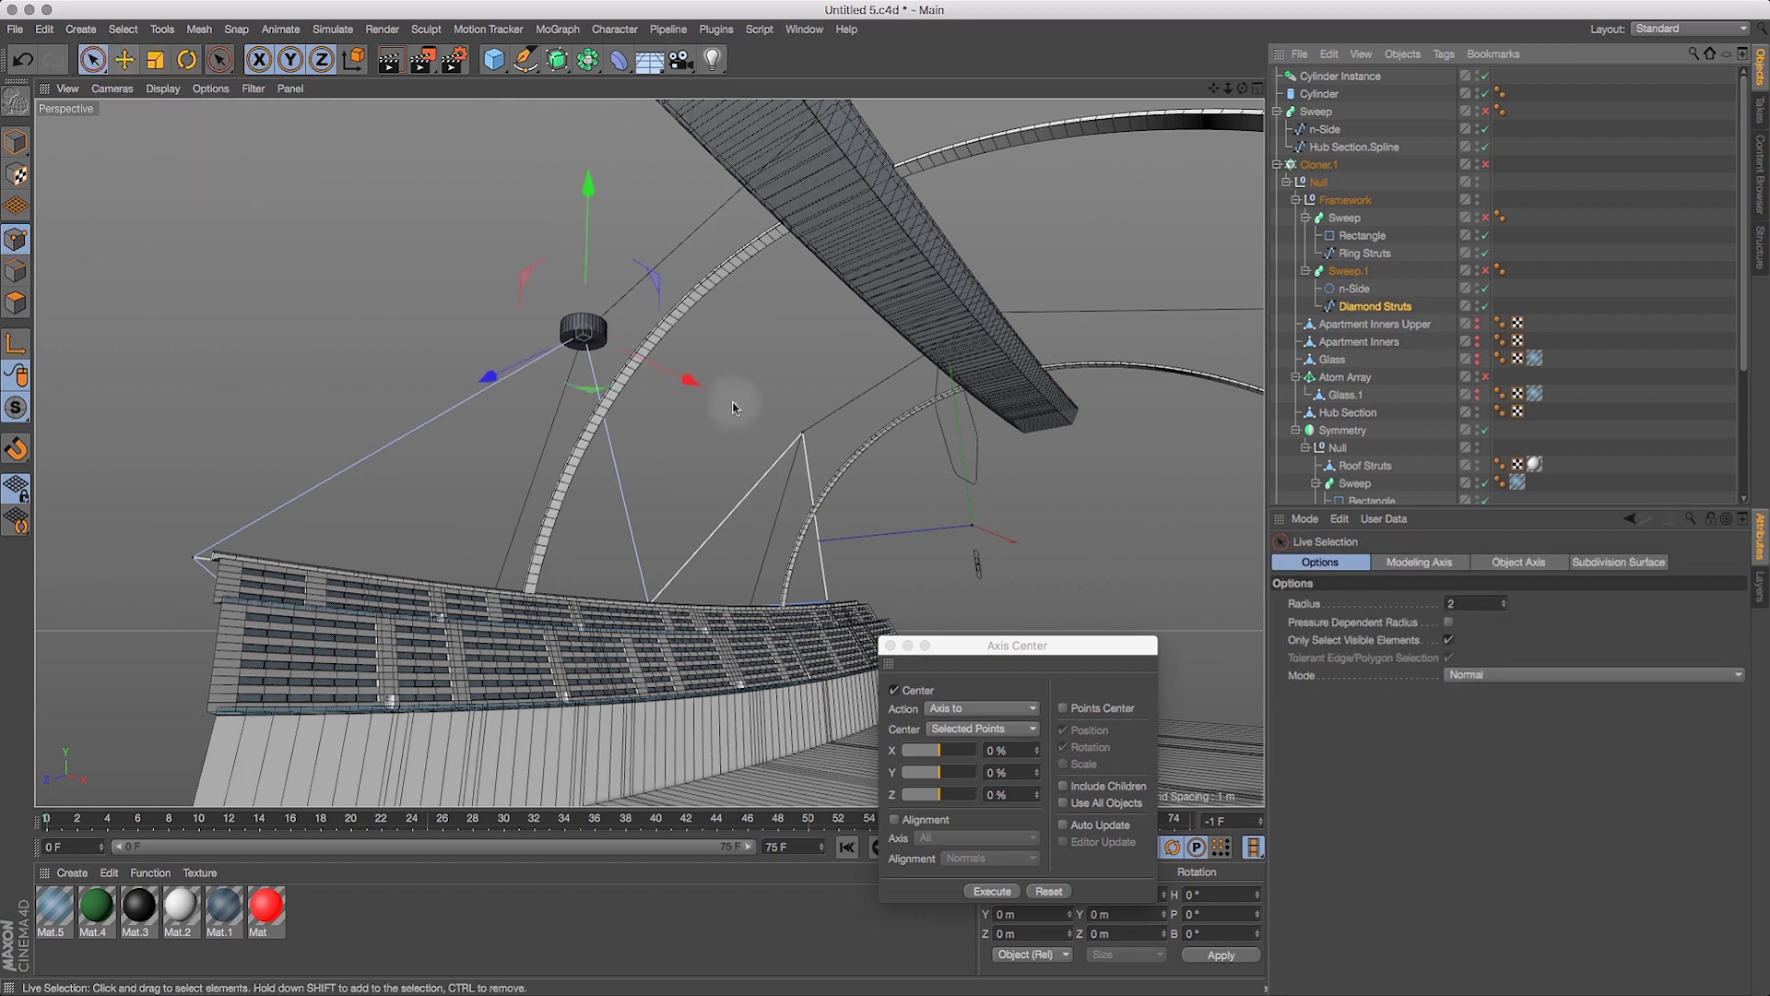
{"action": "left_click", "coordinate": [803, 452]}
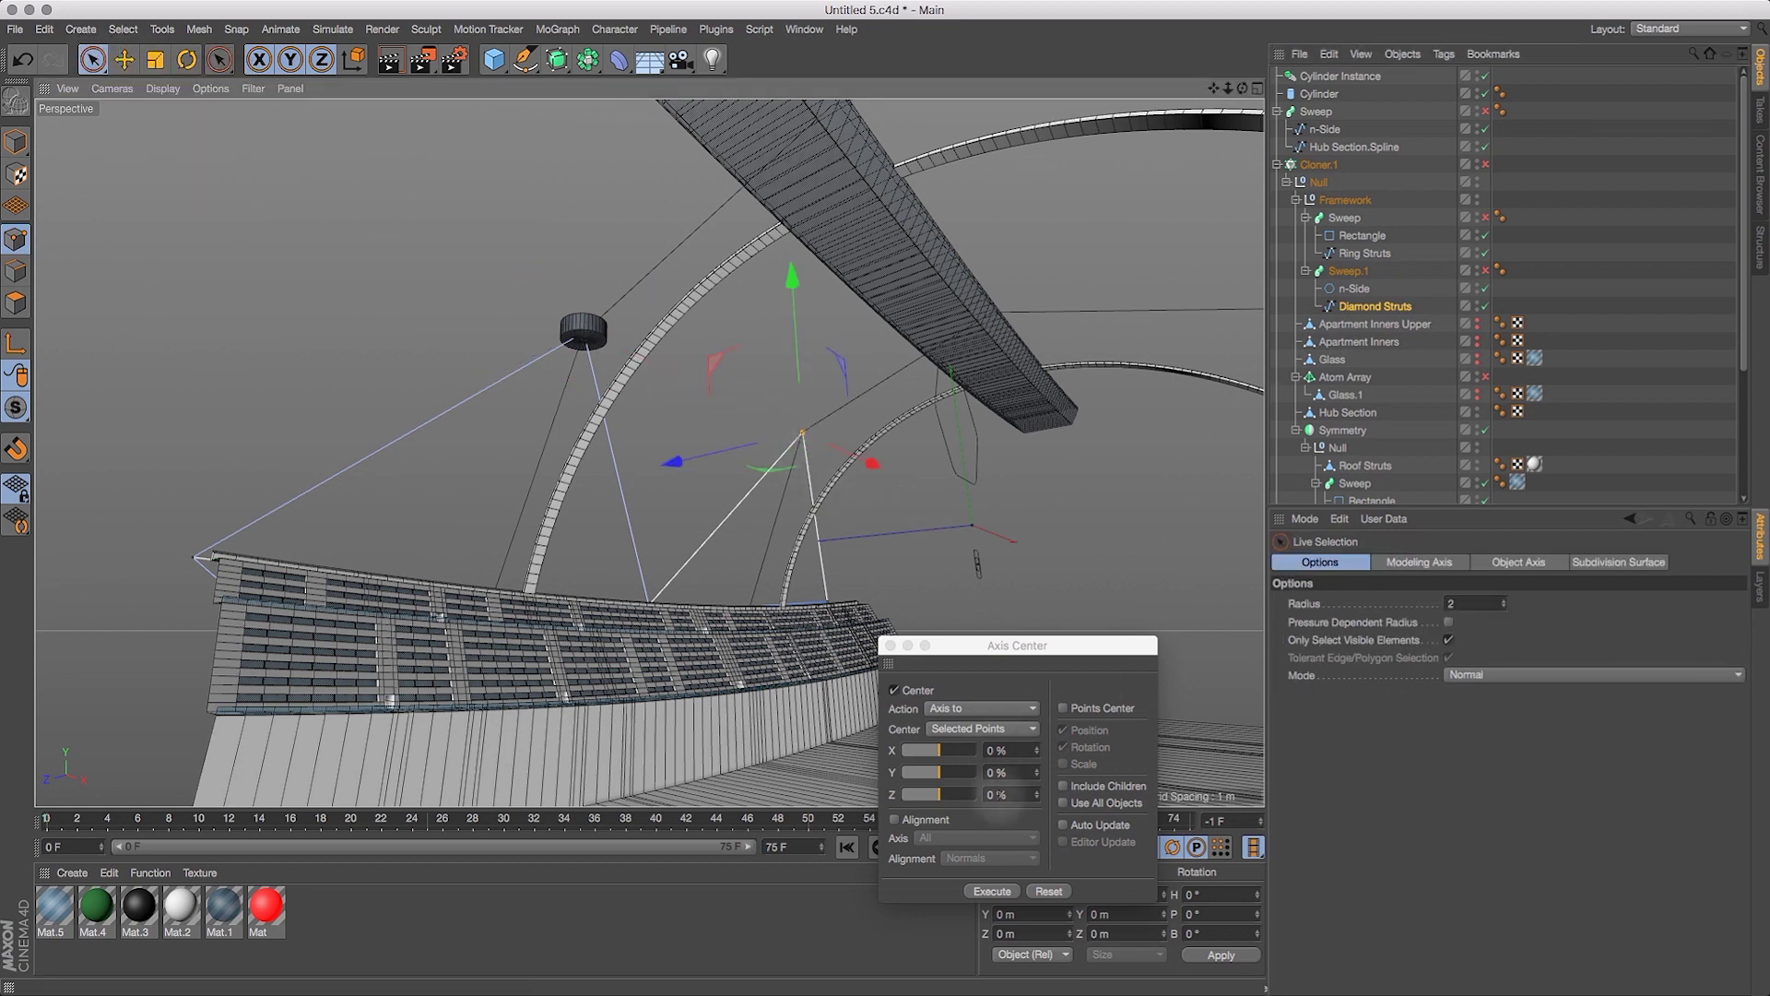
{"action": "left_click", "coordinate": [994, 892]}
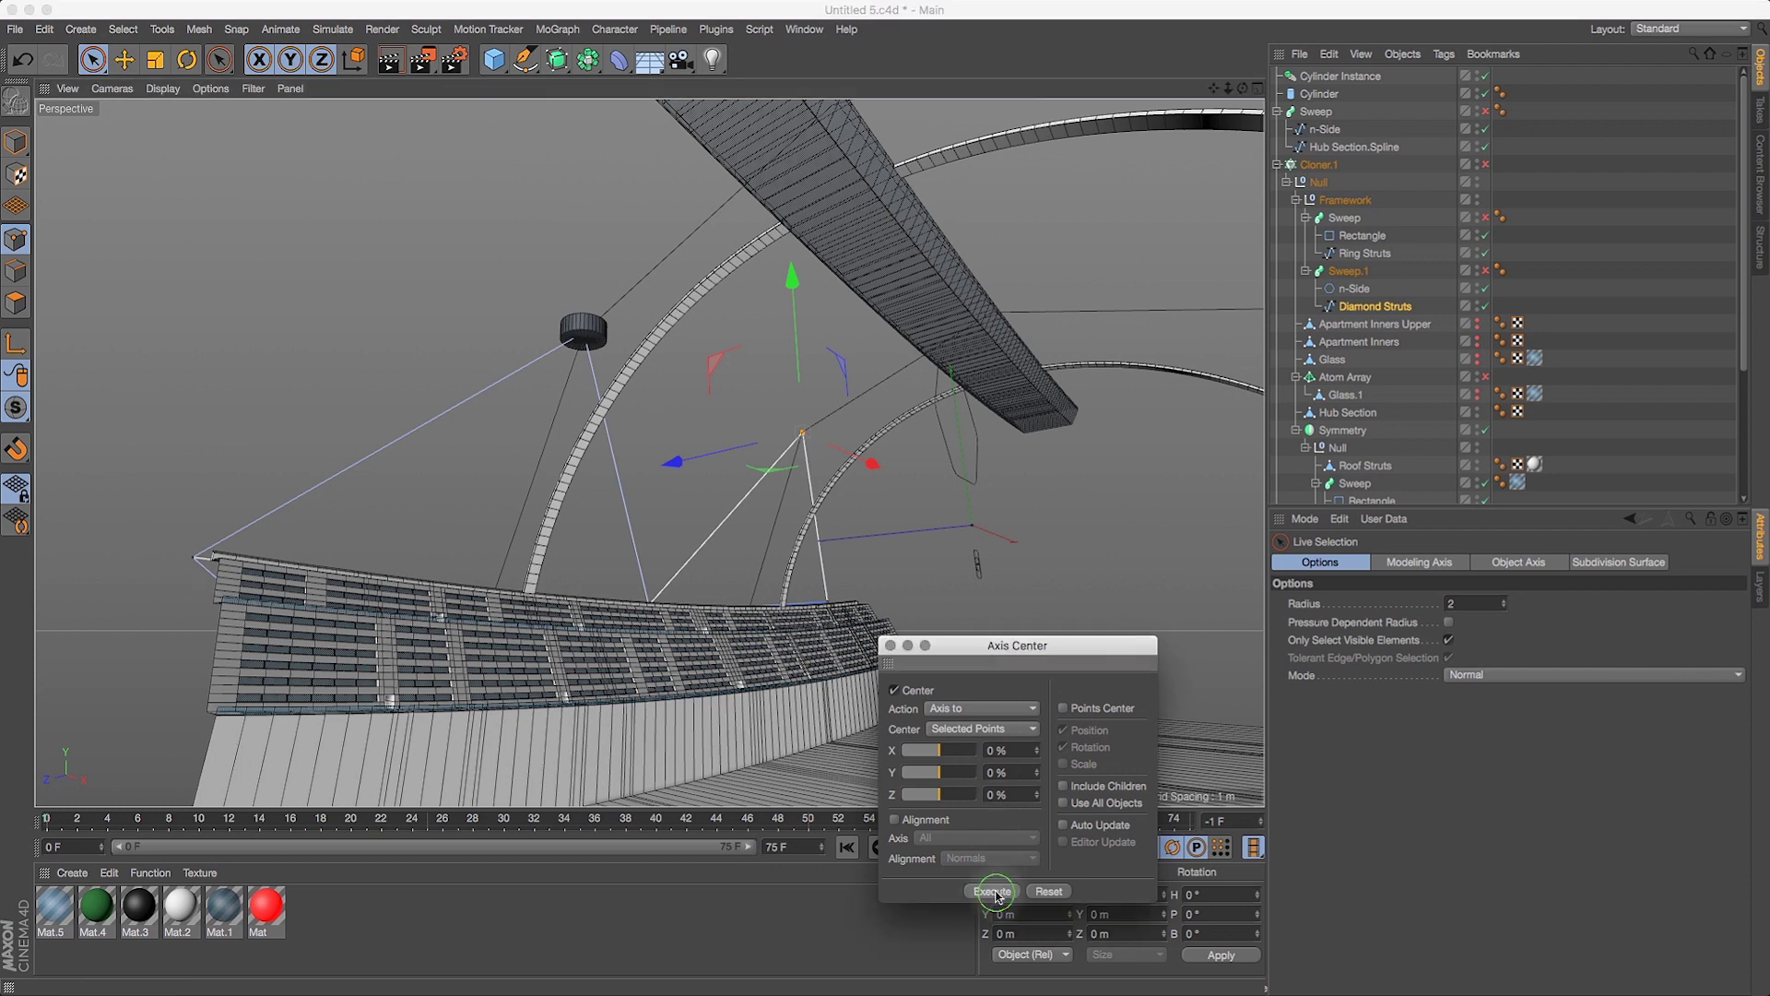
Transfer the Cylinder Instance to the Diamond Struts spline's axis at the farther apex.
{"action": "left_click", "coordinate": [1339, 78]}
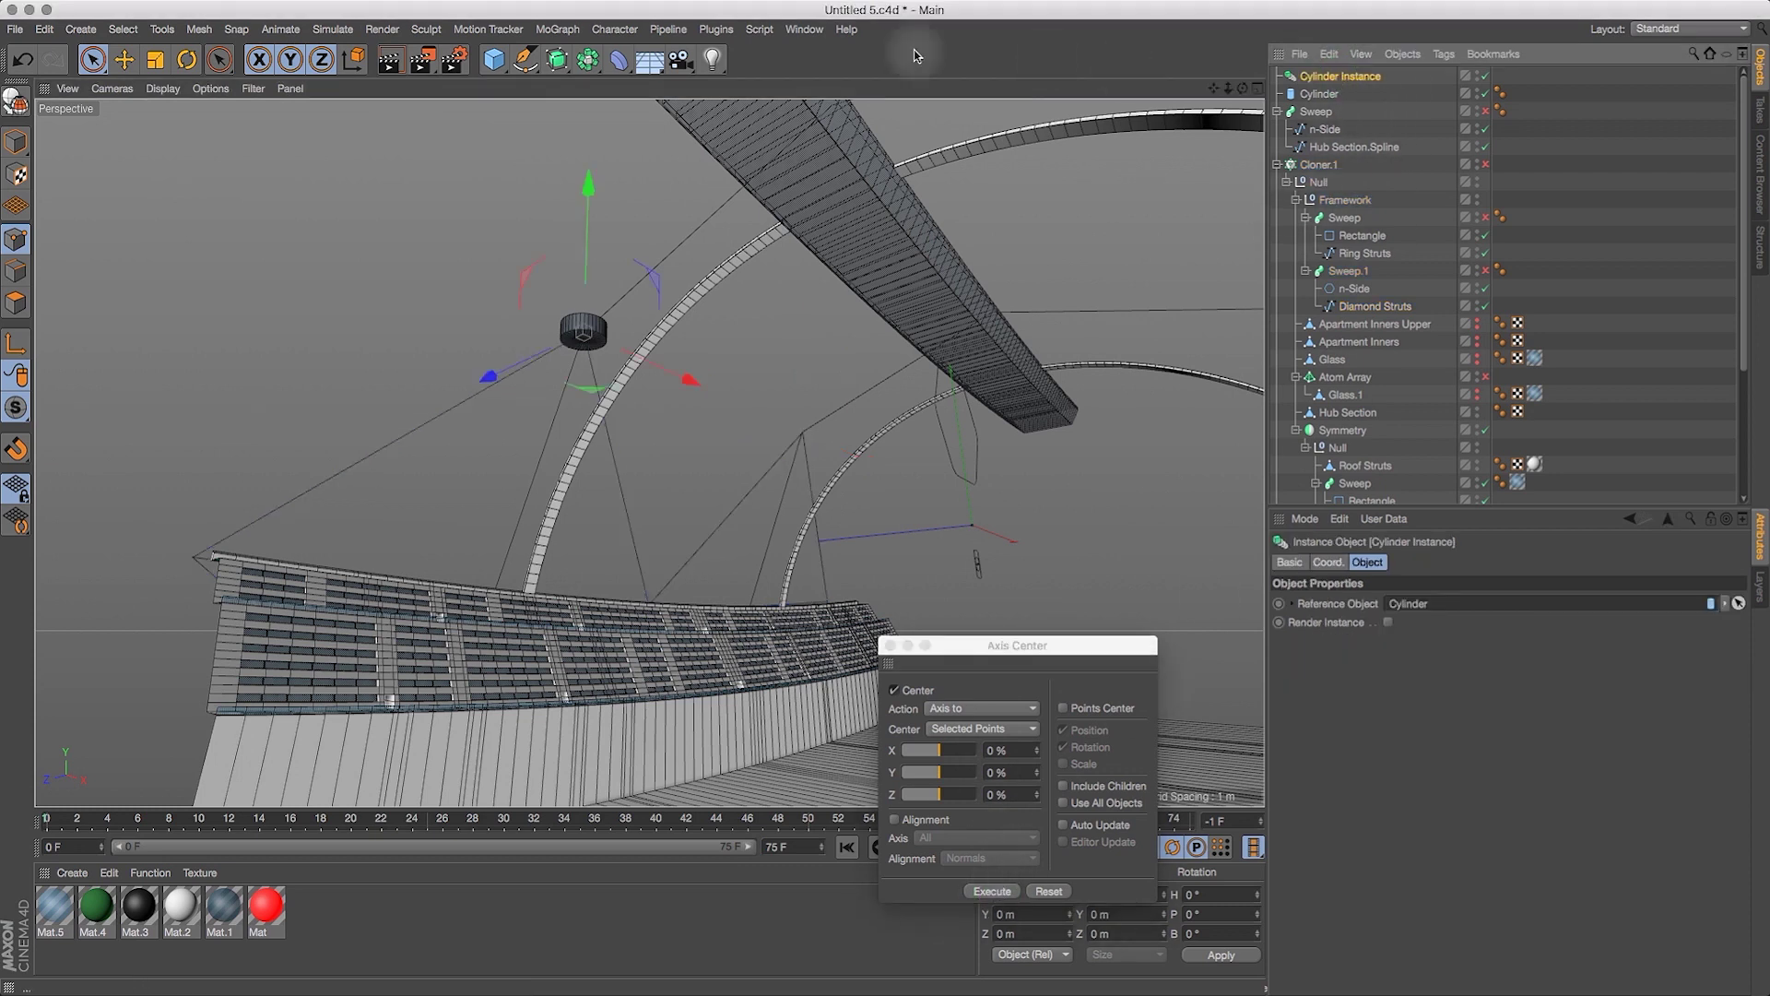
{"action": "left_click_drag", "start_coordinate": [221, 60], "coordinate": [276, 122]}
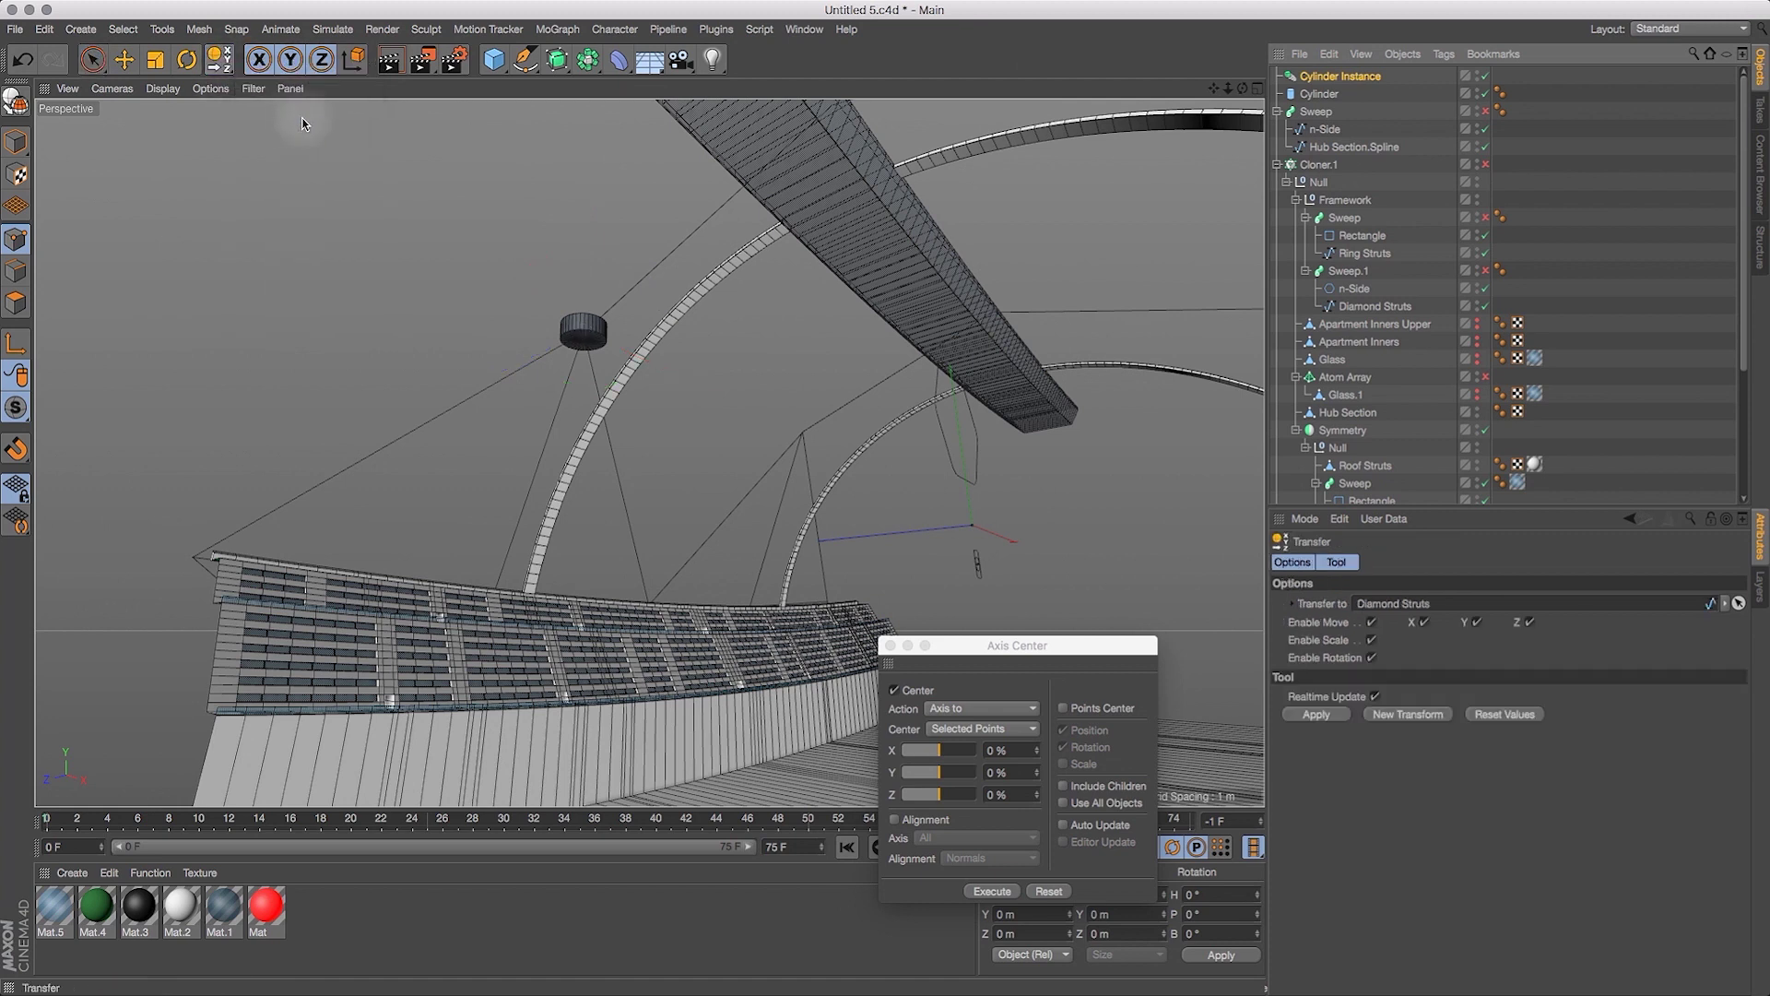
{"action": "left_click", "coordinate": [800, 441]}
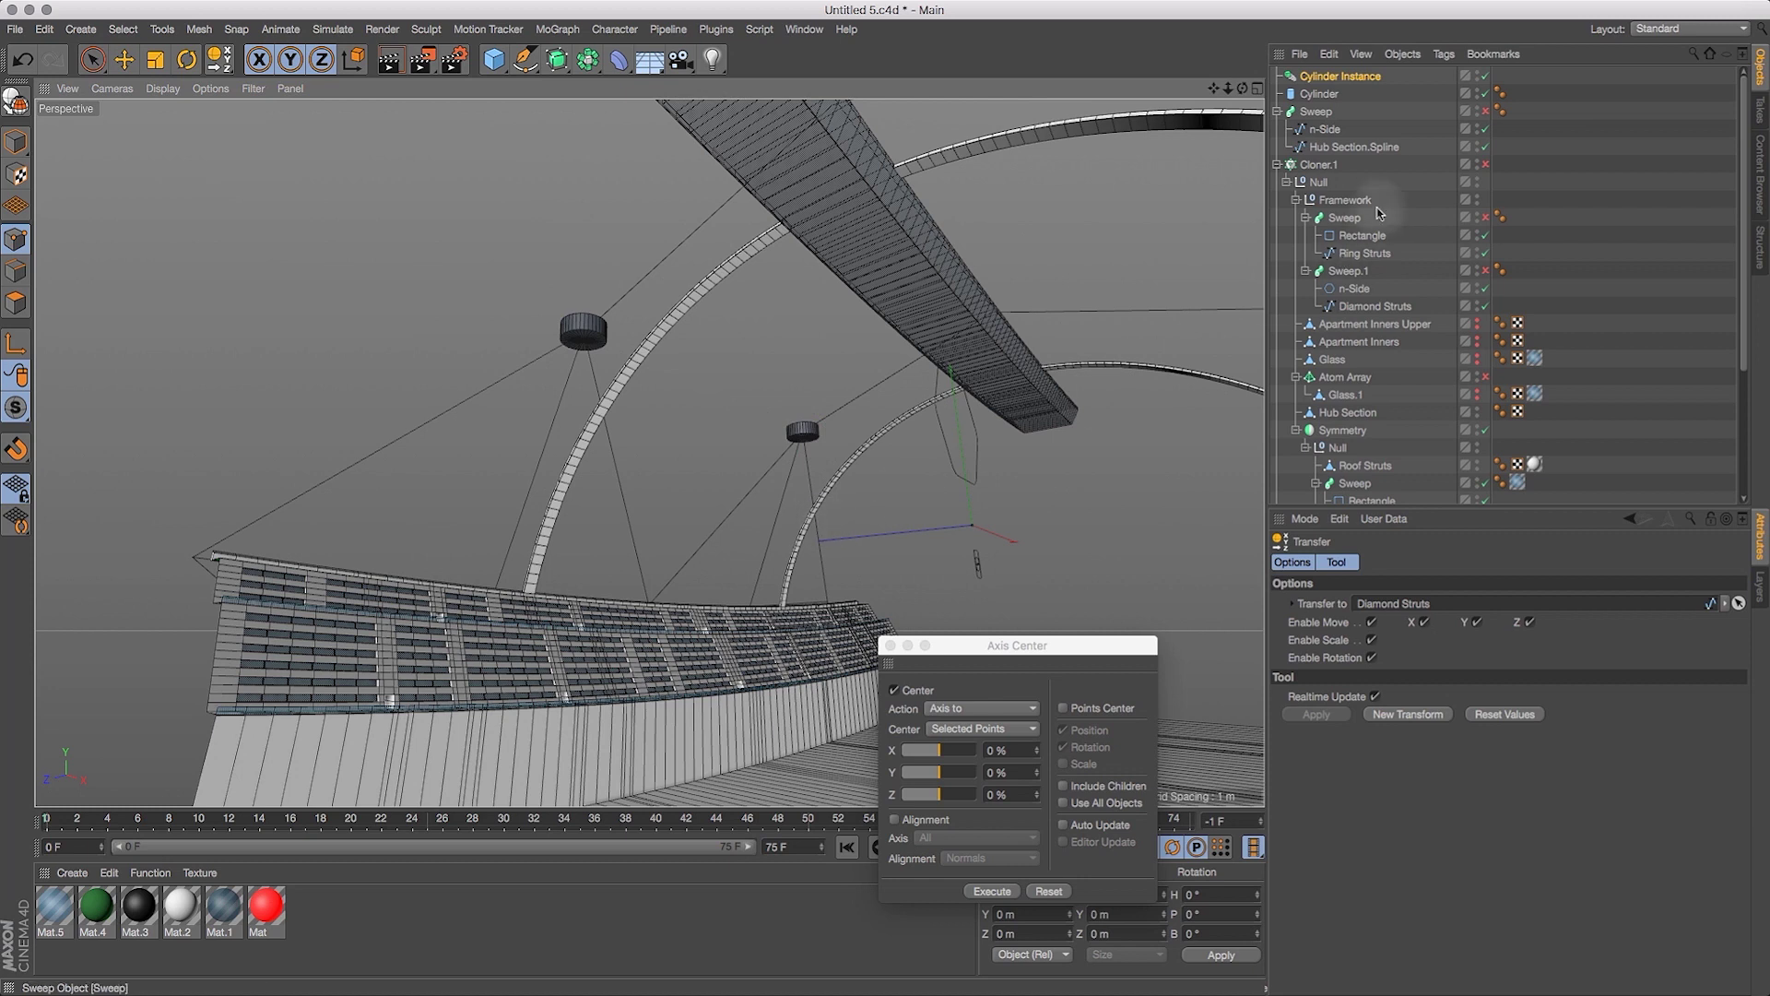
Rotate the Cylinder and Cylinder Instance together so that both discs stand on edge at the strut joints.
{"action": "left_click", "coordinate": [1323, 94]}
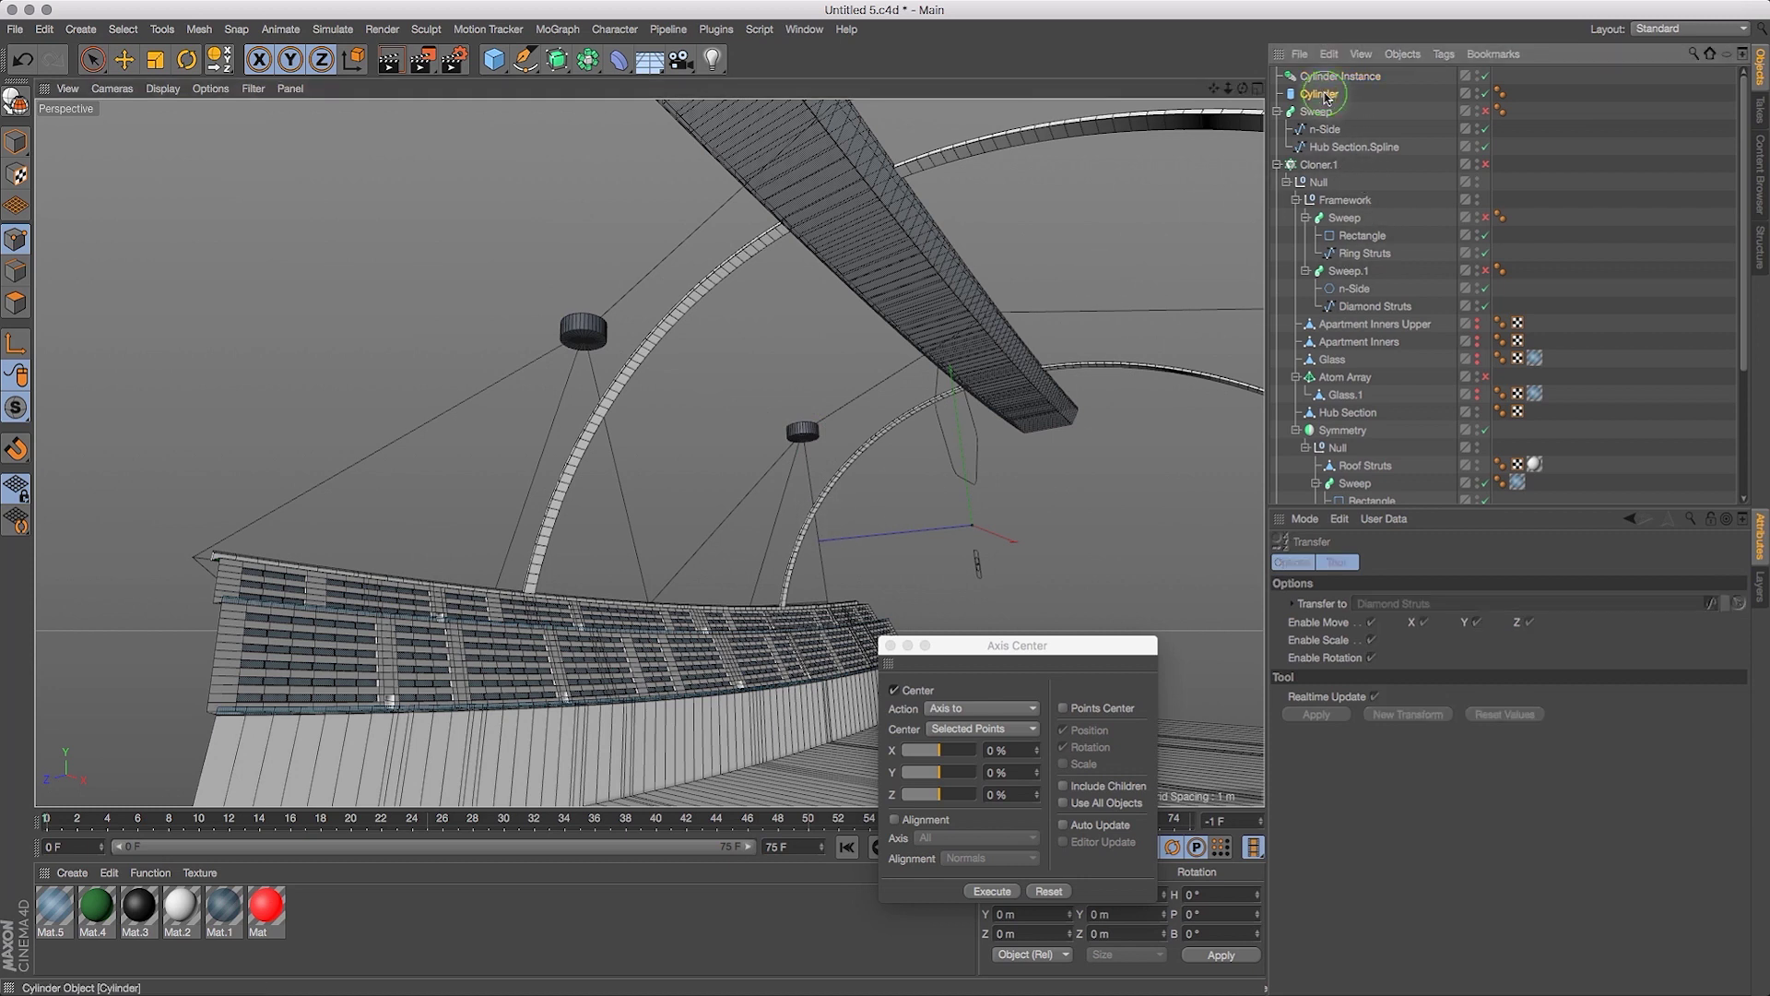
{"action": "key", "text": "r"}
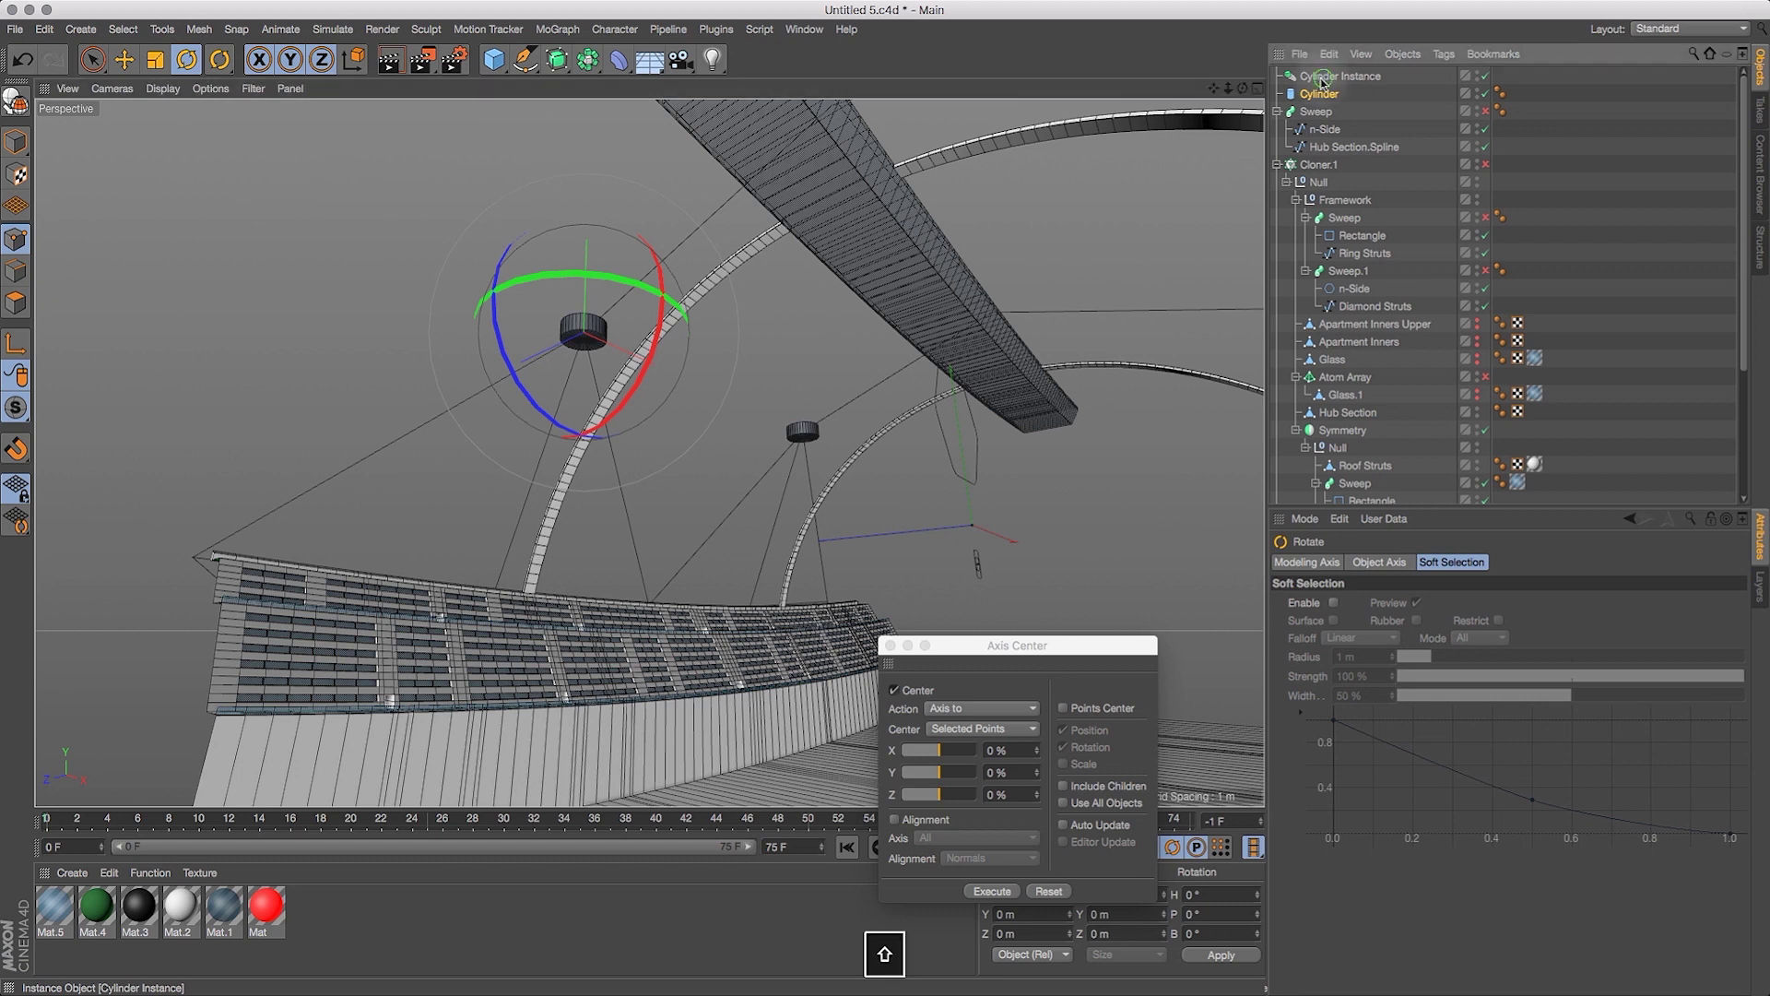
{"action": "left_click", "coordinate": [1321, 77], "text": "shift"}
{"action": "left_click_drag", "start_coordinate": [815, 385], "coordinate": [544, 784]}
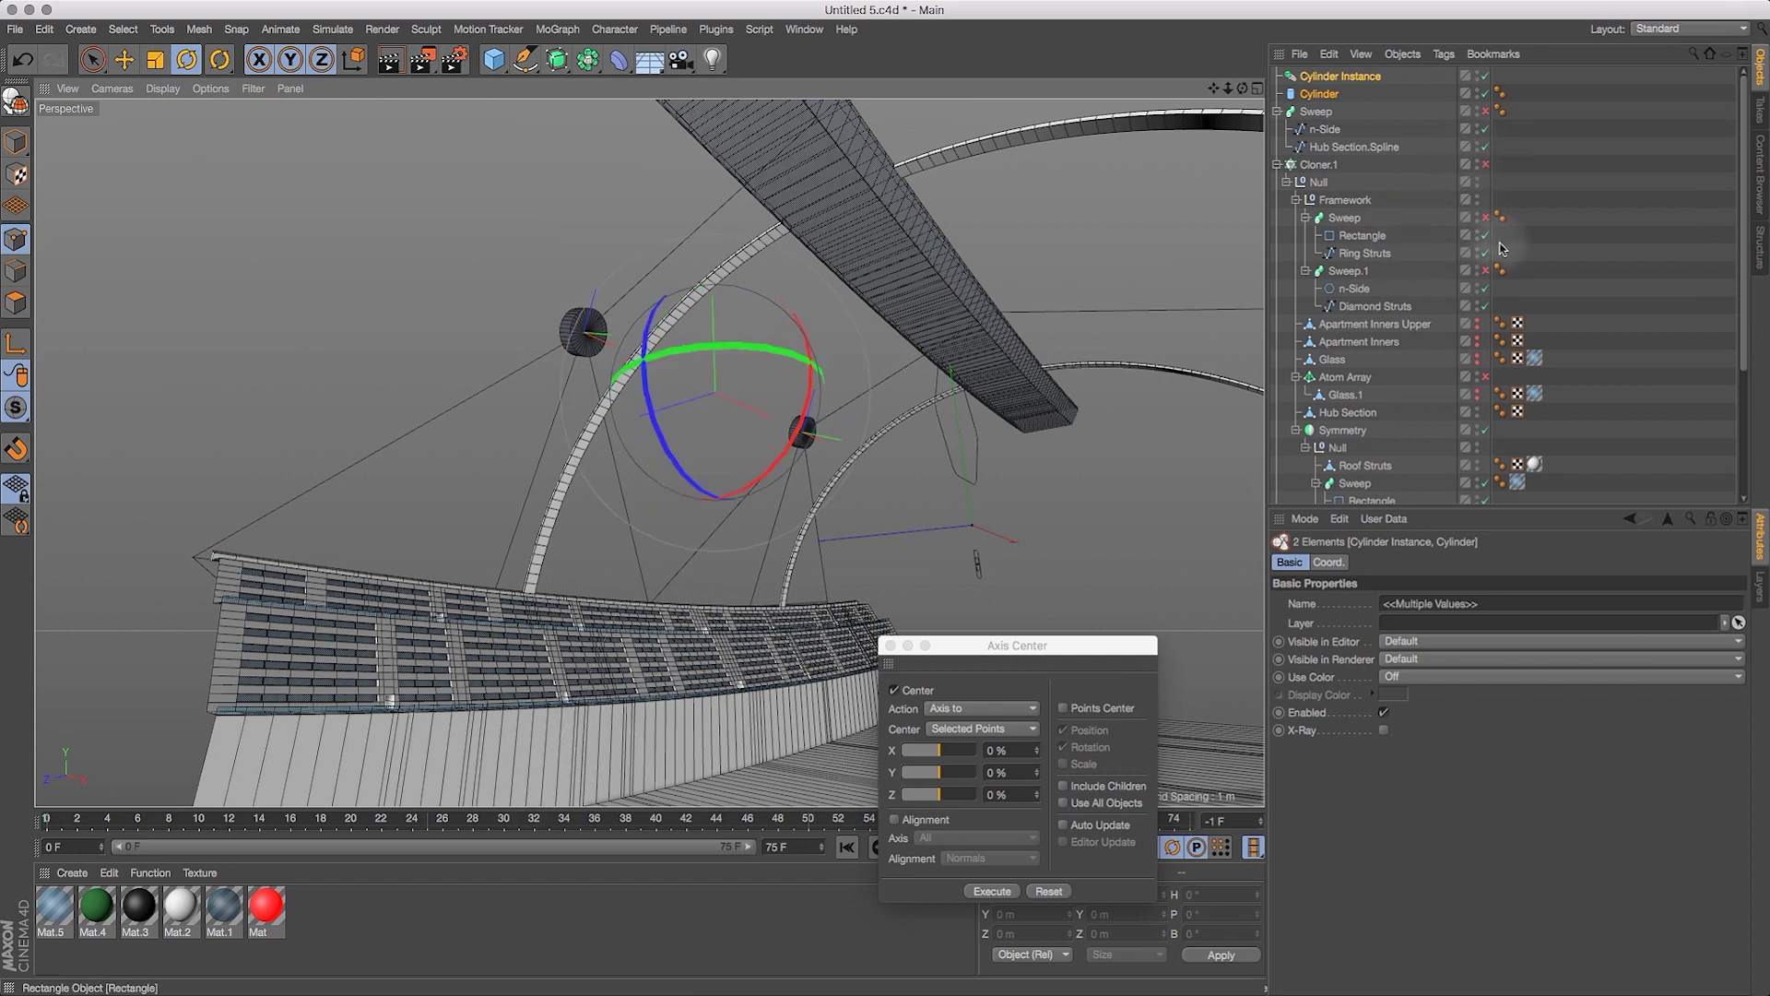
Re-enable the Sweep and Sweep.1 objects in the Framework group.
{"action": "left_click", "coordinate": [1486, 219]}
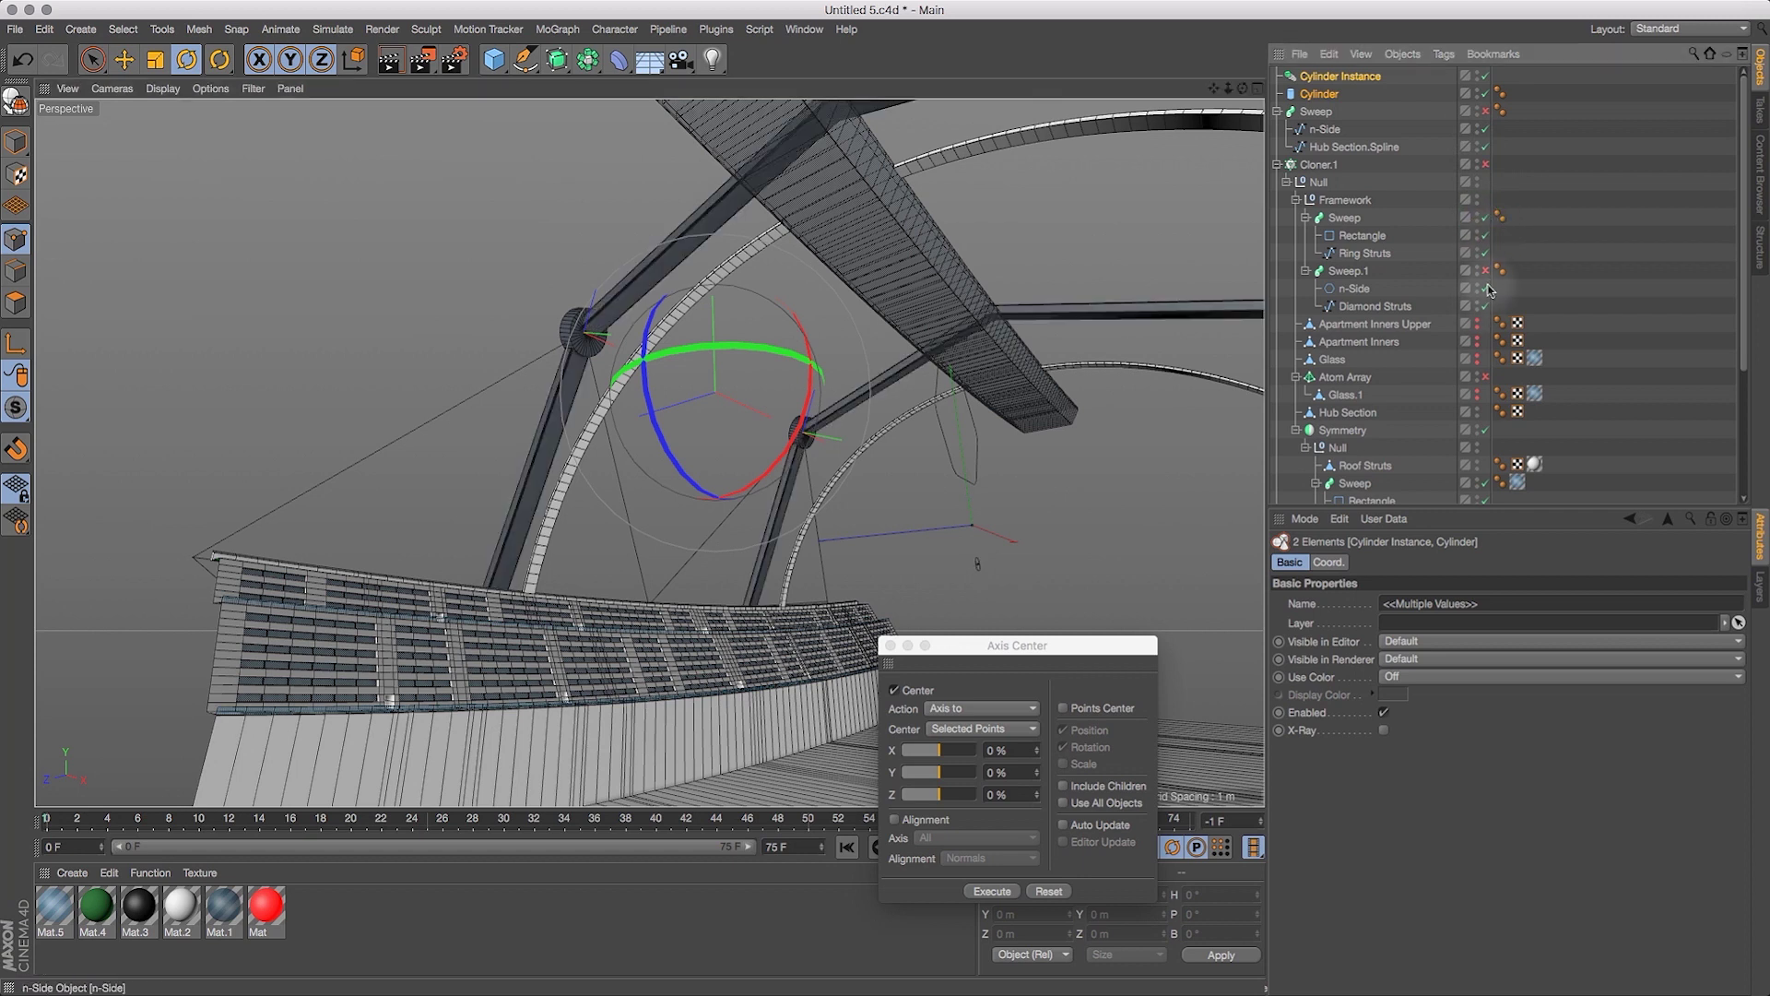
{"action": "left_click", "coordinate": [1486, 271]}
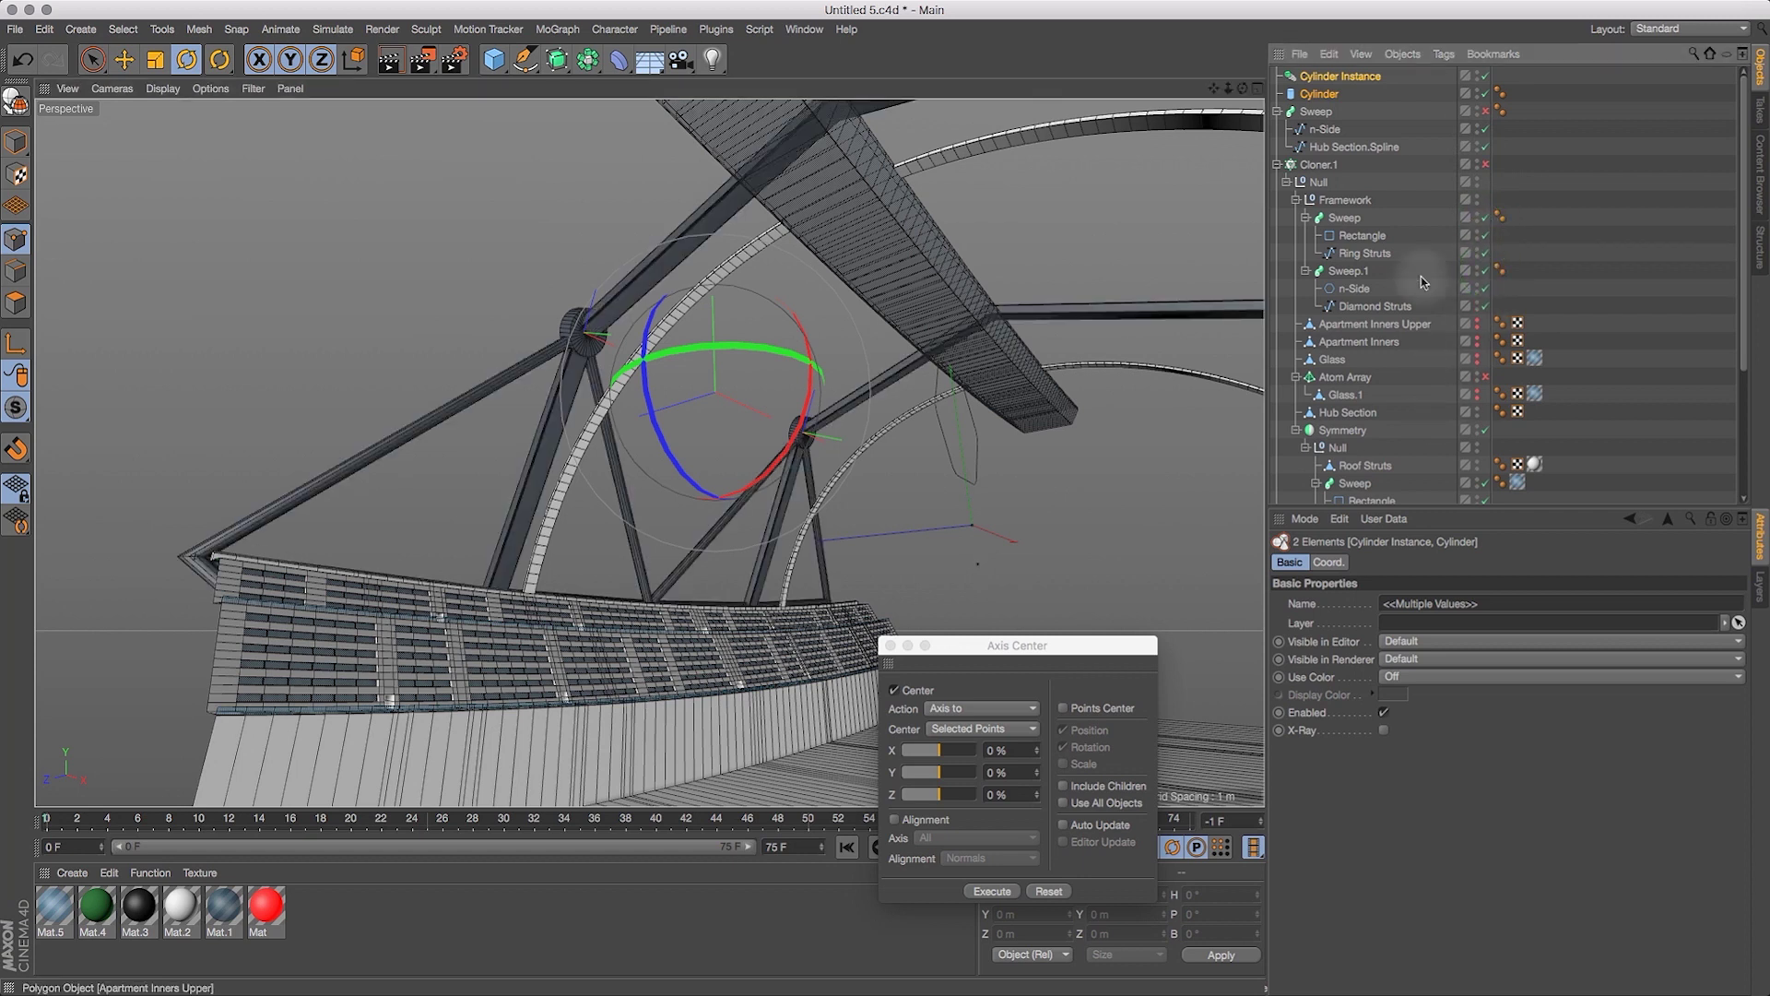
Fine-tune the rotation of the Cylinder and Cylinder Instance together so the discs follow the strut angle at the apex joints.
{"action": "left_click_drag", "start_coordinate": [1232, 90], "coordinate": [1340, 349]}
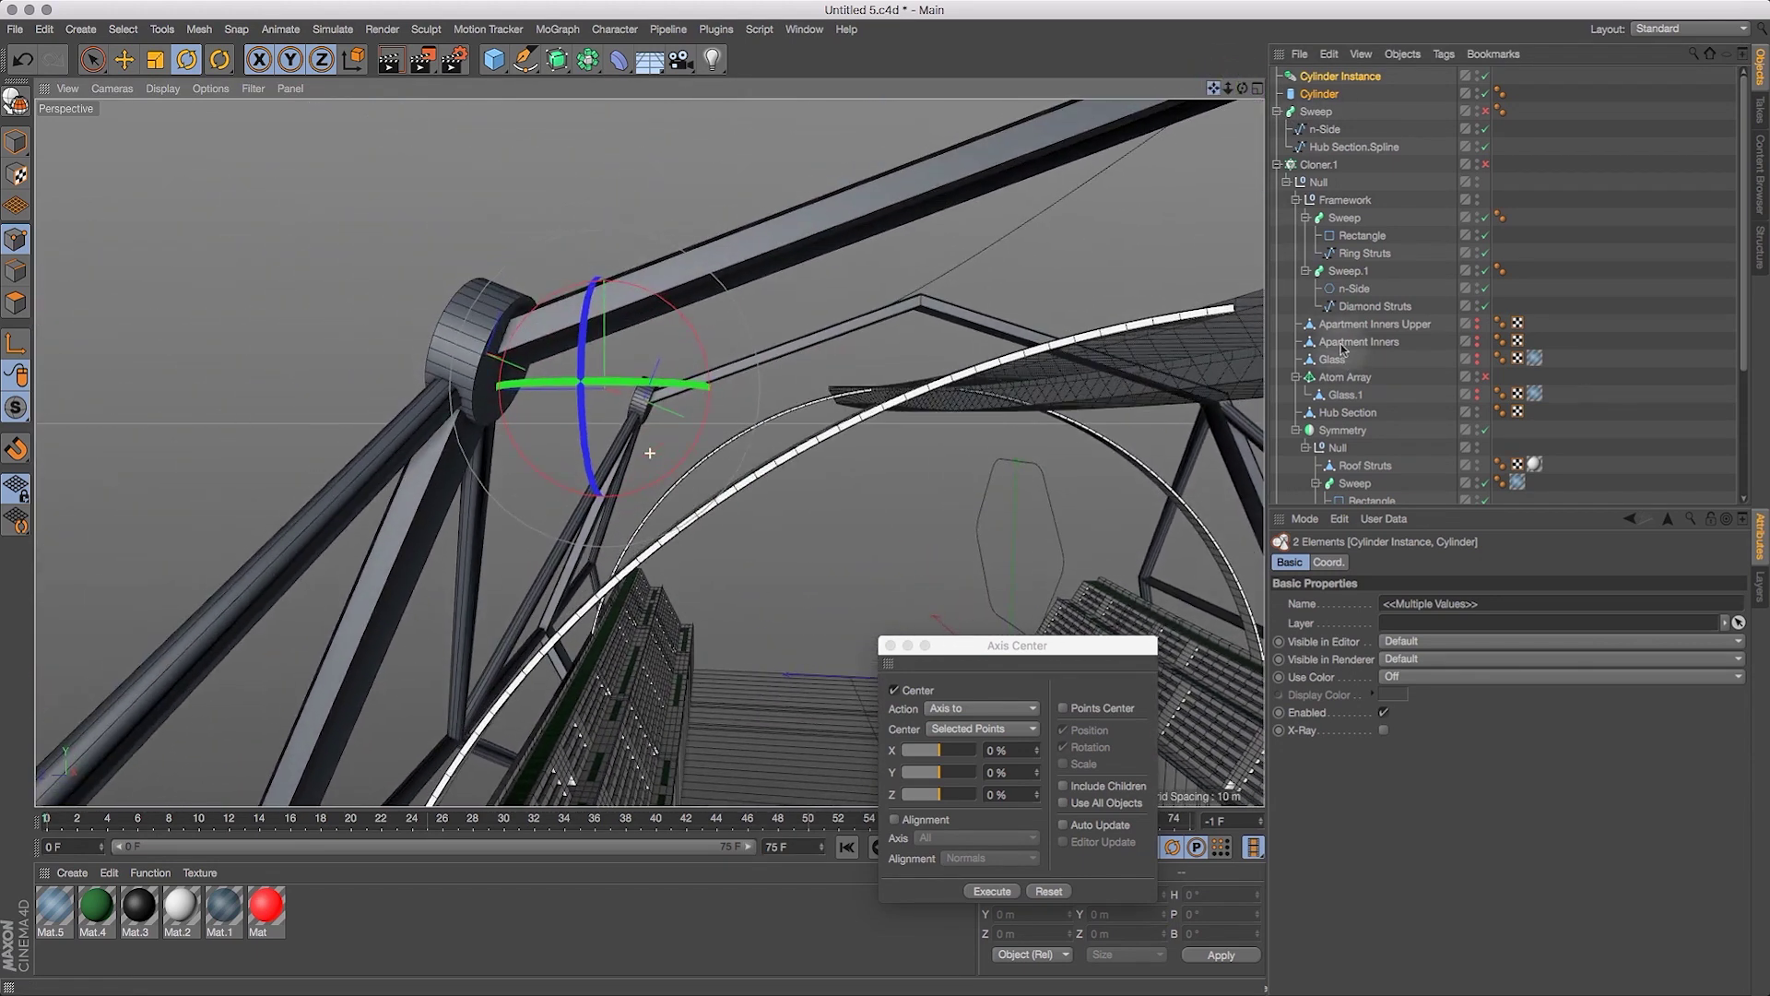
{"action": "left_click_drag", "start_coordinate": [1242, 89], "coordinate": [1254, 129]}
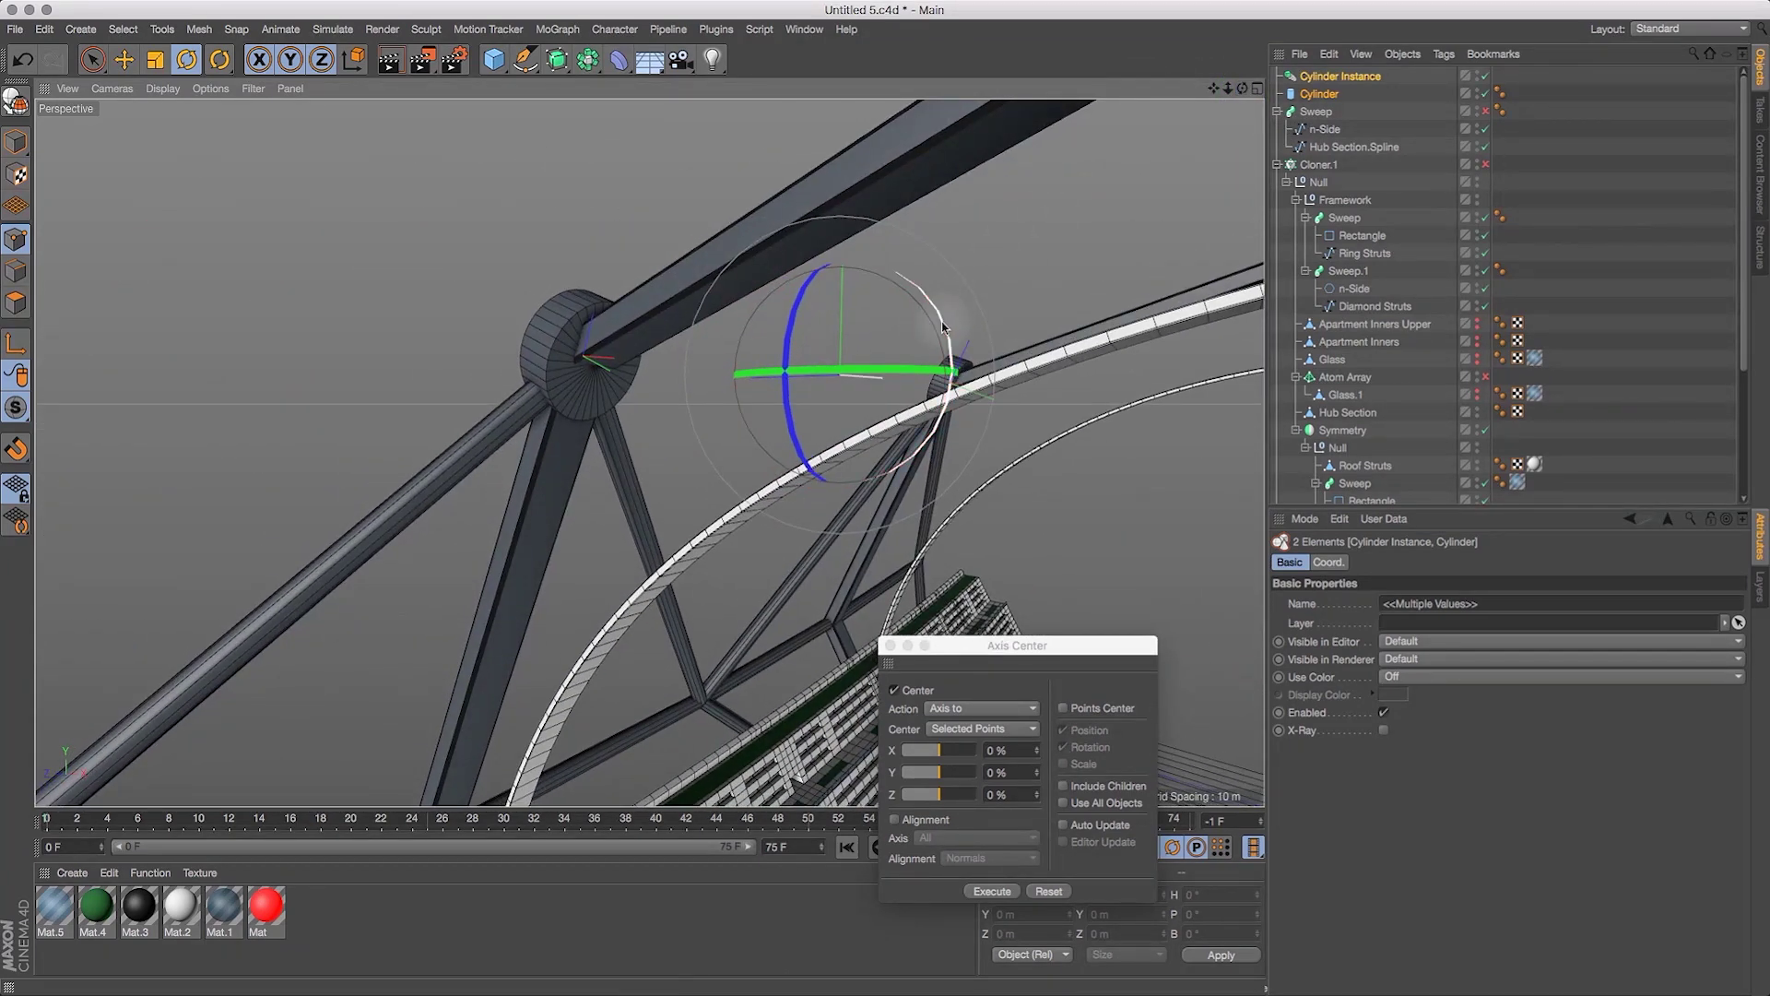
{"action": "left_click_drag", "start_coordinate": [1242, 89], "coordinate": [1213, 119]}
{"action": "left_click_drag", "start_coordinate": [936, 212], "coordinate": [929, 242]}
{"action": "left_click_drag", "start_coordinate": [1238, 93], "coordinate": [1293, 89]}
{"action": "key", "text": "e"}
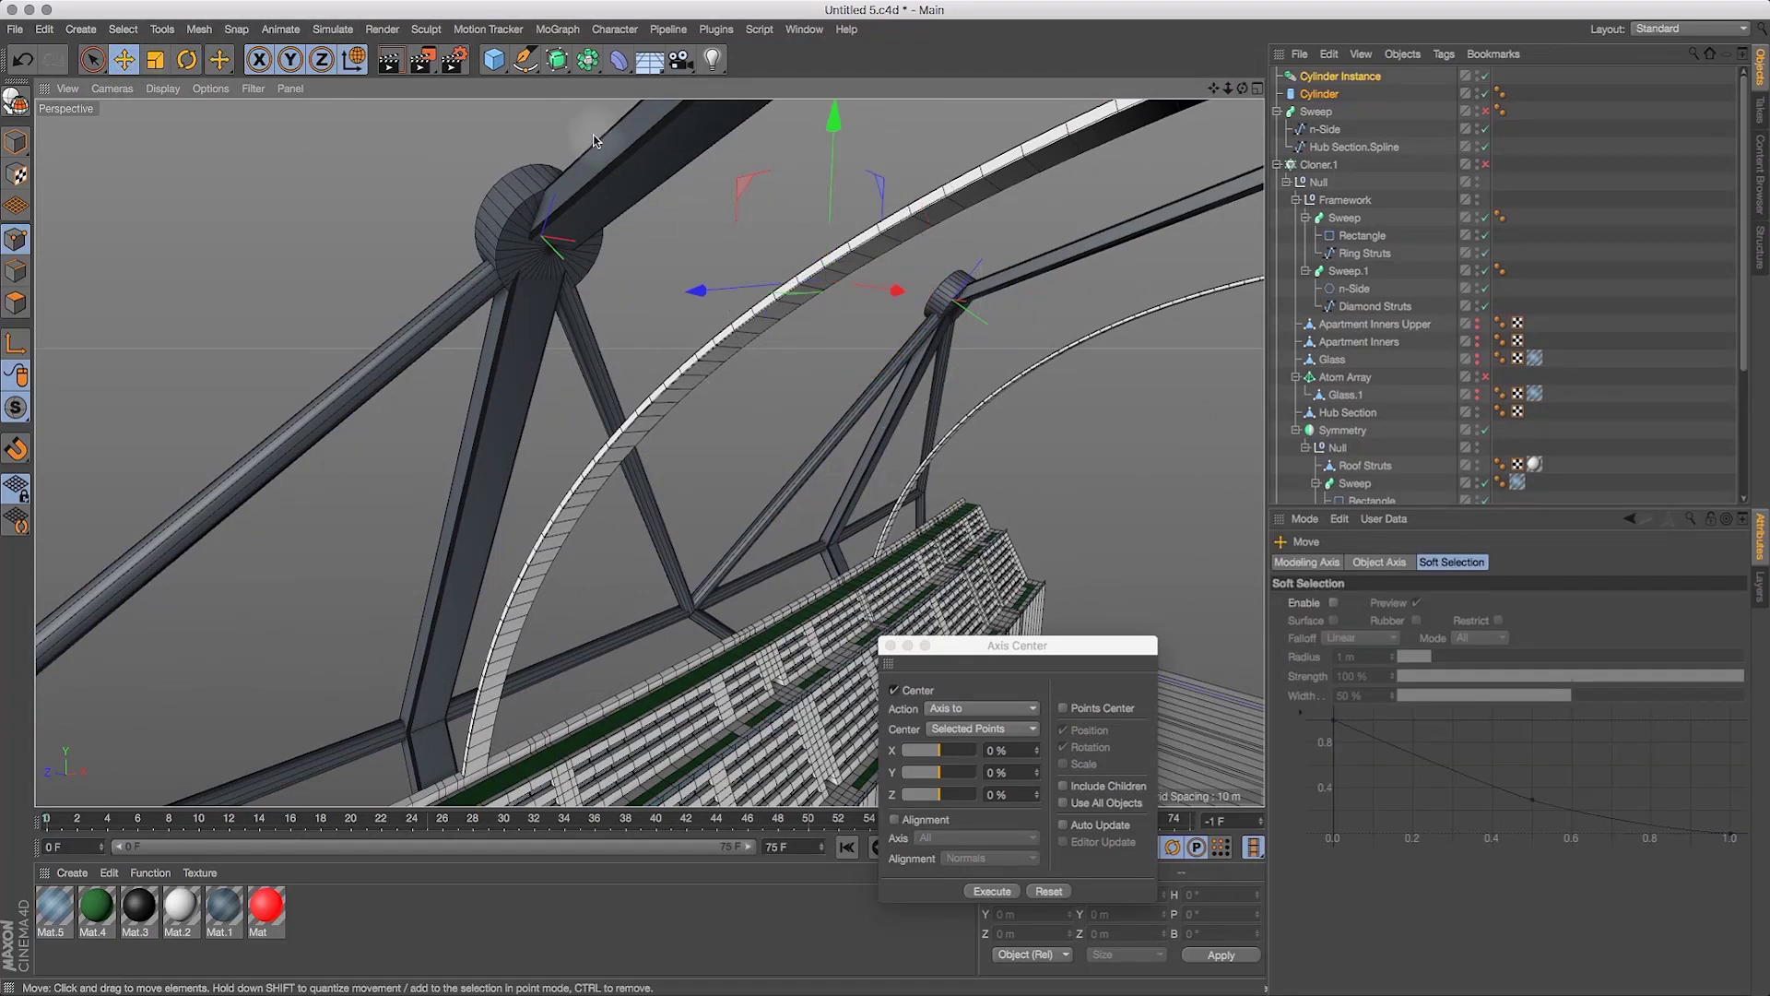
Close the Axis Center dialog and, in Model mode, scale the Cylinder to a height of about 0.727 m.
{"action": "left_click", "coordinate": [1320, 93]}
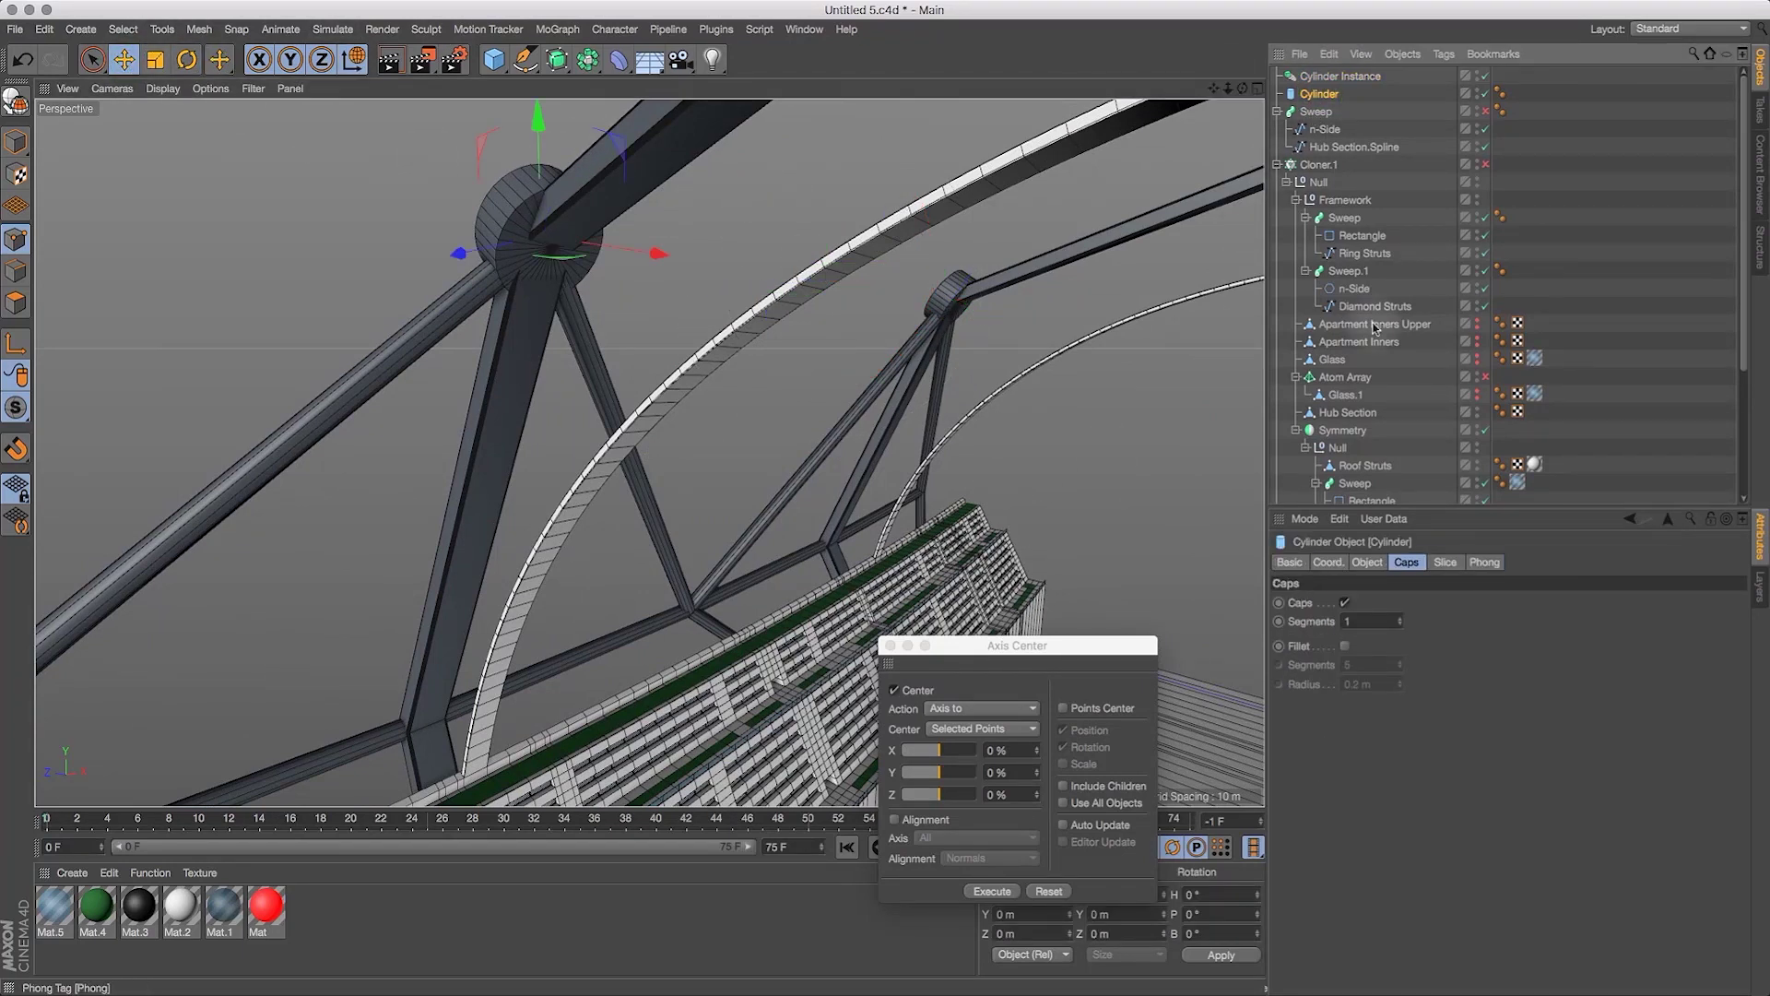
{"action": "left_click", "coordinate": [892, 646]}
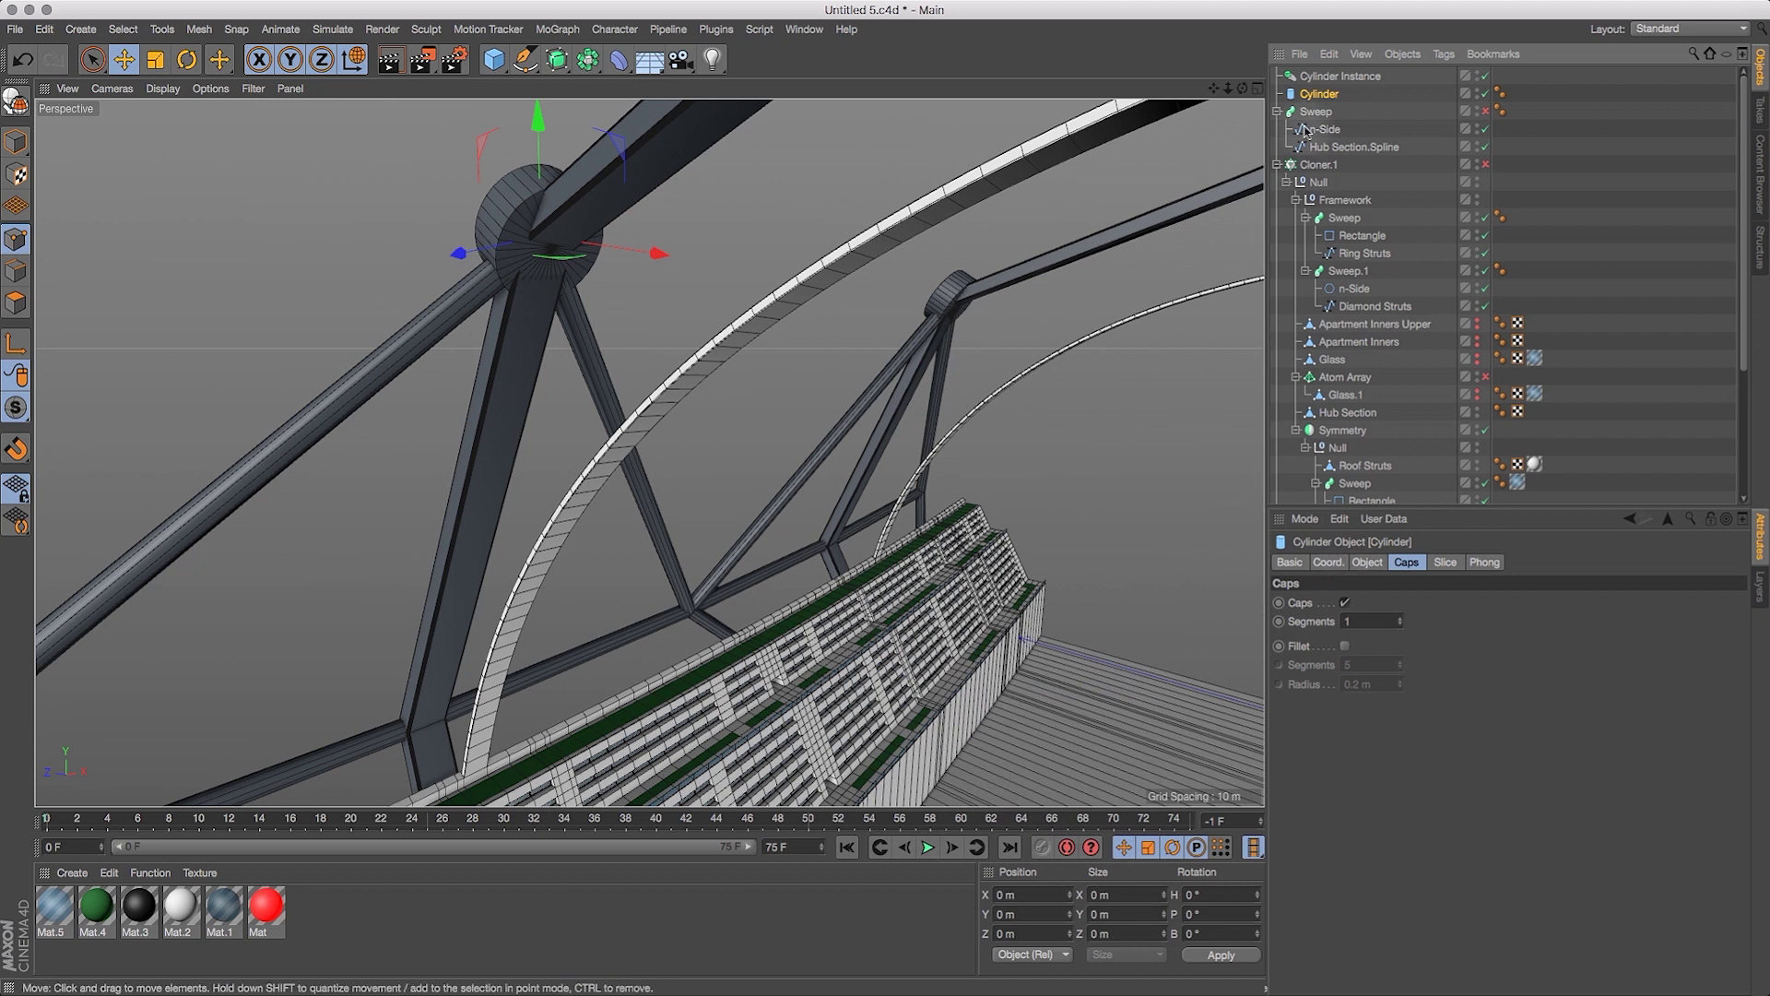
{"action": "left_click", "coordinate": [1368, 562]}
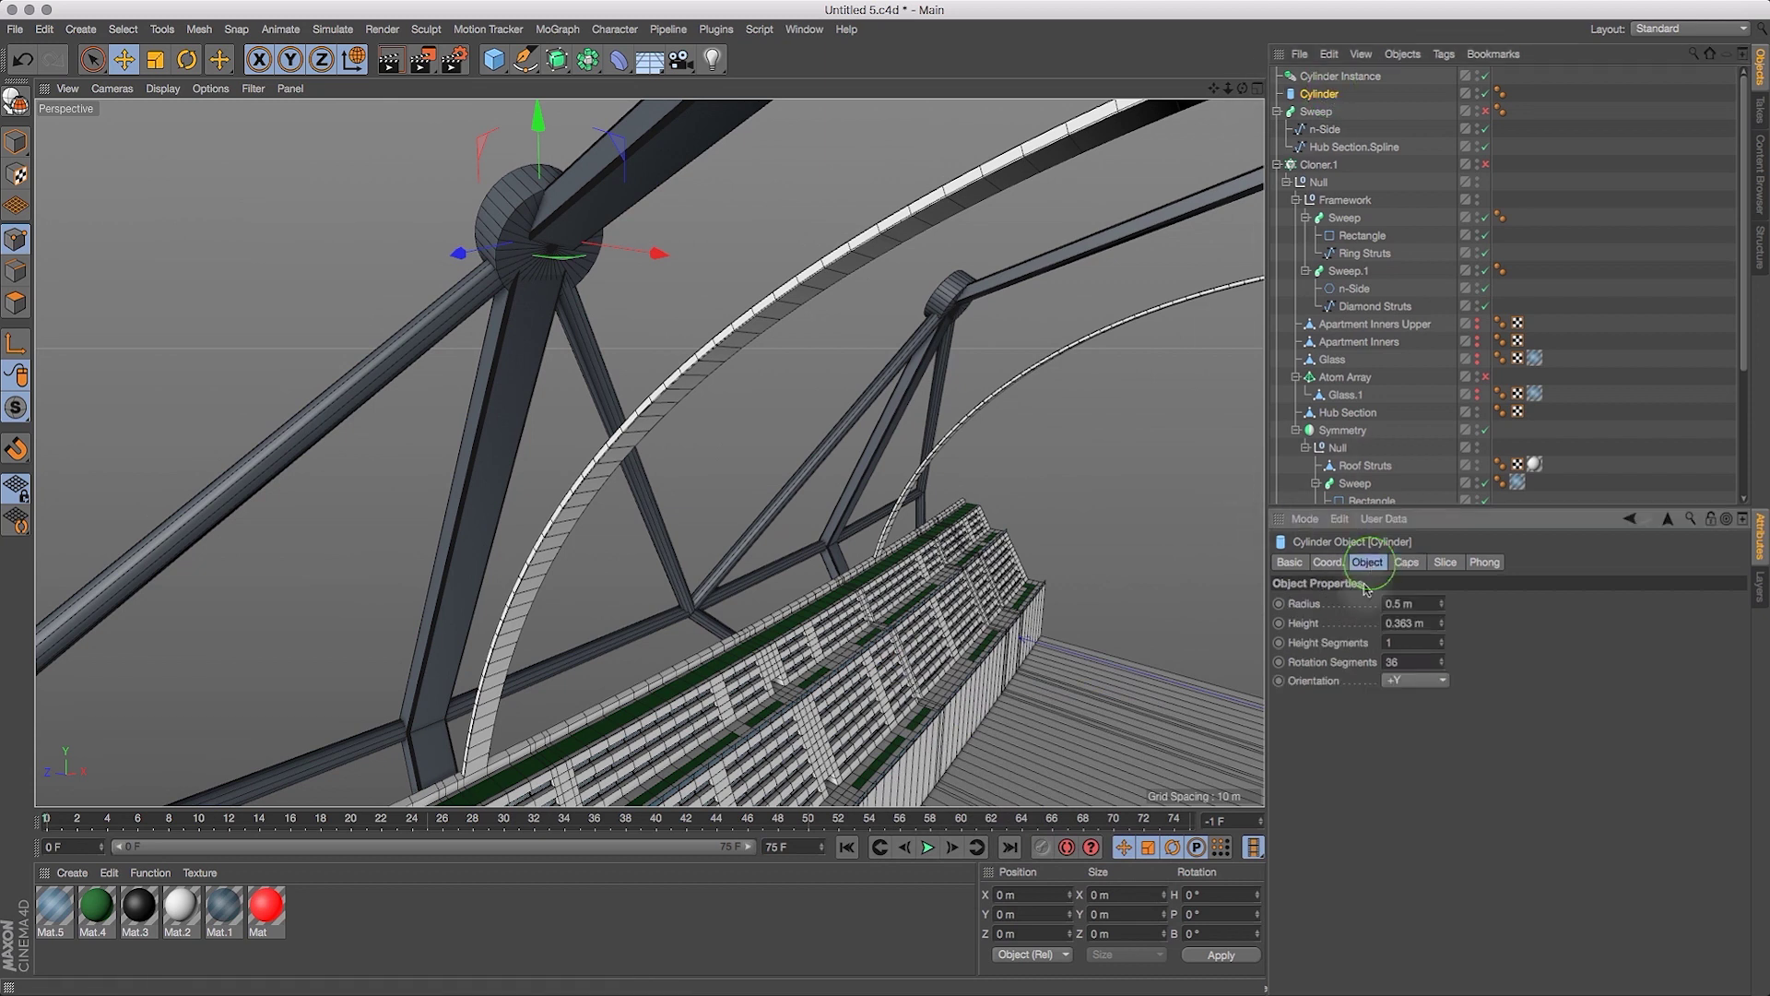
{"action": "left_click", "coordinate": [155, 59]}
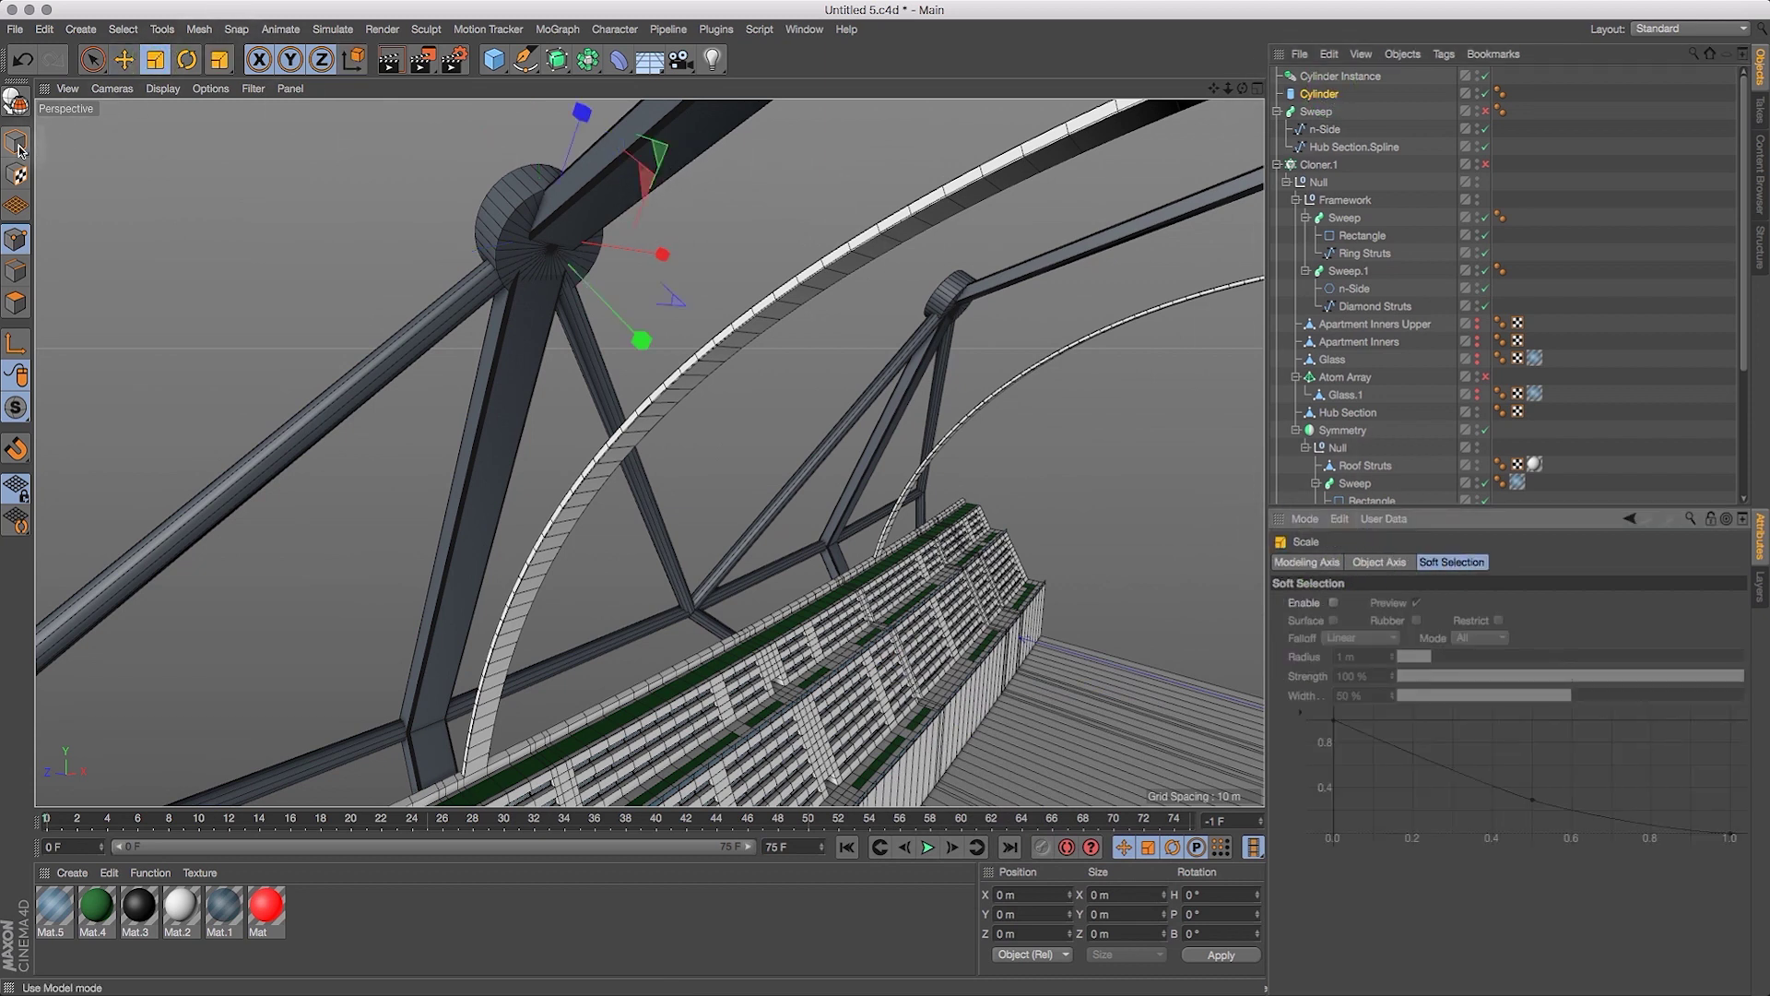
{"action": "left_click_drag", "start_coordinate": [581, 268], "coordinate": [562, 266]}
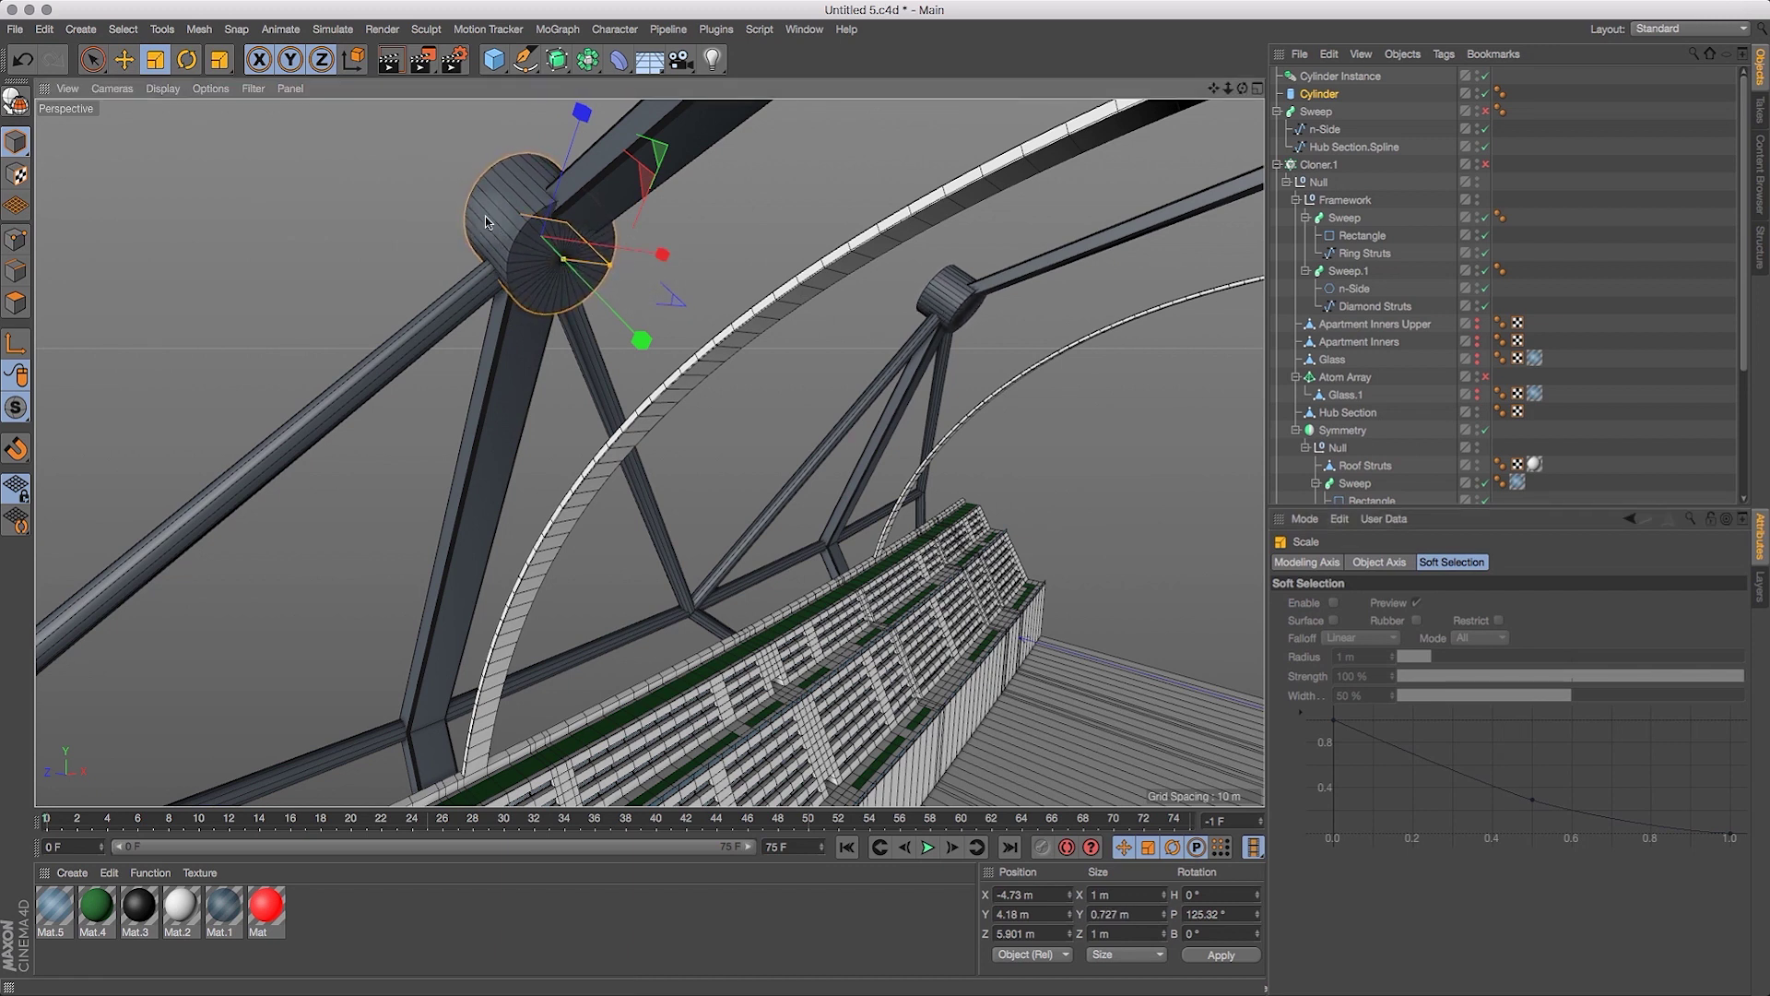
Try rotating the Cylinder alone to align it with the struts, and undo the rotation.
{"action": "key", "text": "e"}
{"action": "key", "text": "w"}
{"action": "mouse_move", "coordinate": [1242, 88]}
{"action": "left_mouse_down"}
{"action": "mouse_move", "coordinate": [1337, 100]}
{"action": "mouse_move", "coordinate": [1227, 61]}
{"action": "mouse_move", "coordinate": [1310, 96]}
{"action": "mouse_move", "coordinate": [1215, 91]}
{"action": "left_mouse_up"}
{"action": "left_click", "coordinate": [187, 61]}
{"action": "left_click_drag", "start_coordinate": [803, 267], "coordinate": [803, 282]}
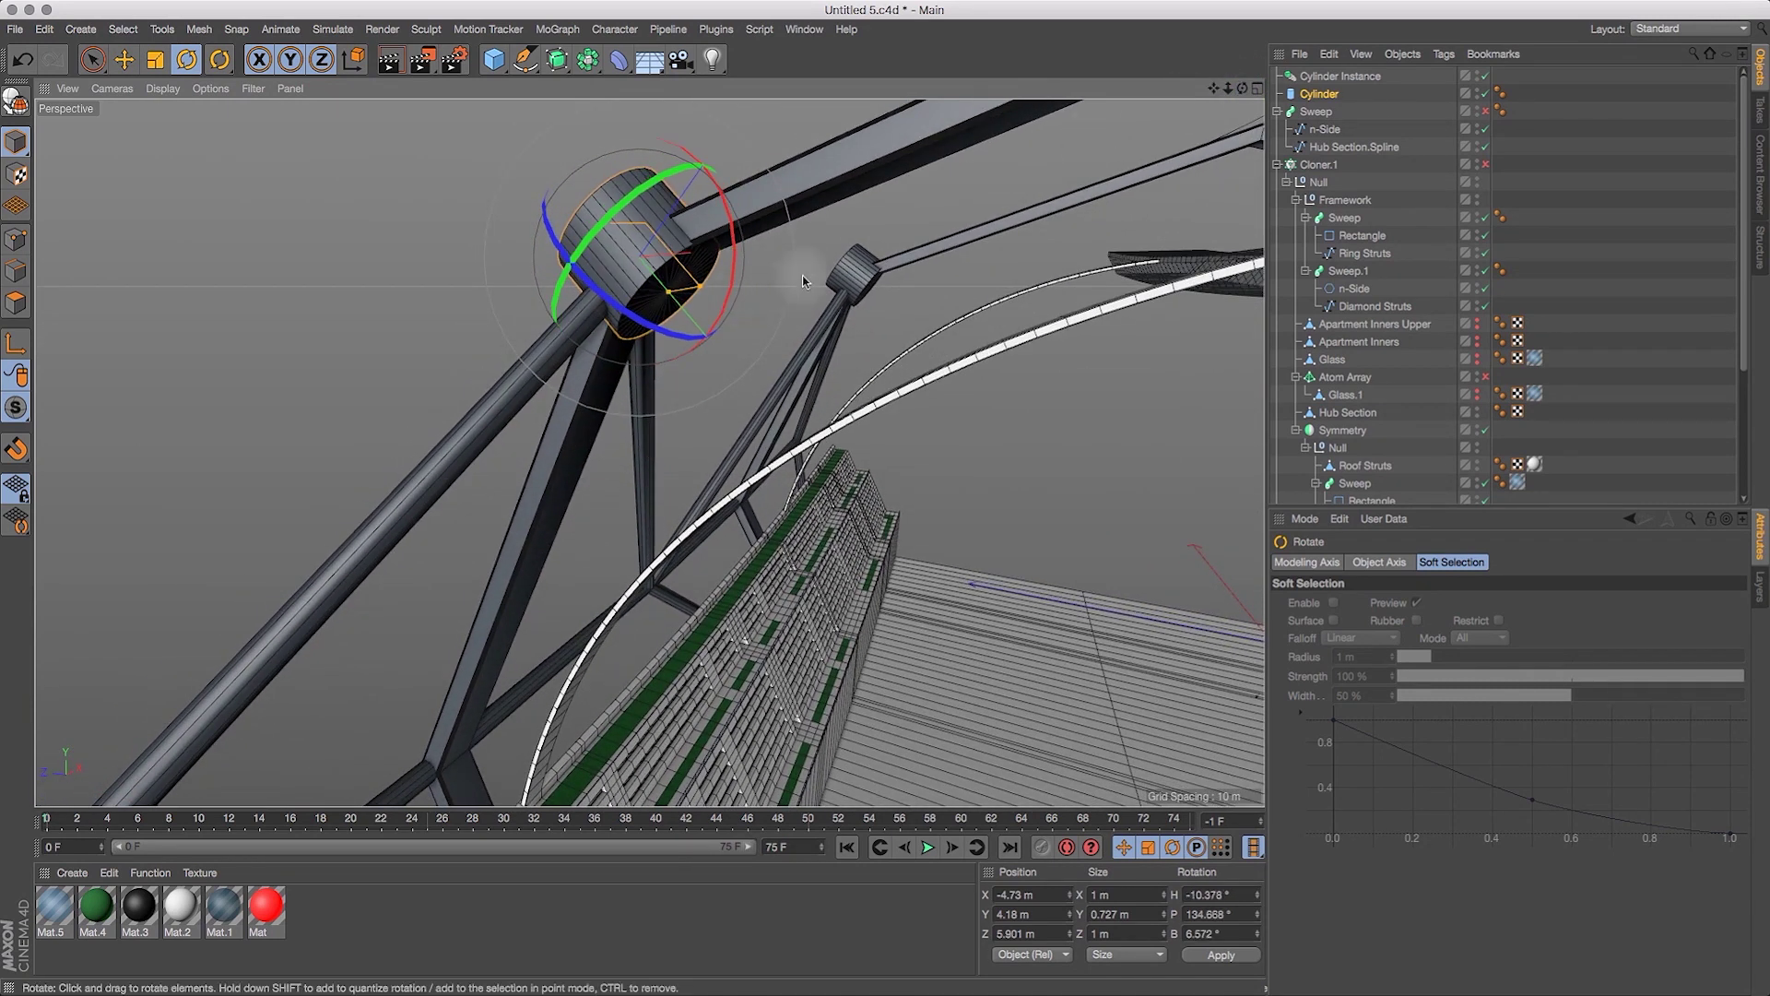
{"action": "key", "text": "super+z"}
Rotate the Cylinder and Cylinder Instance together to a pitch of about 38.74°, and check the fit against the struts.
{"action": "left_click", "coordinate": [1340, 76], "text": "shift"}
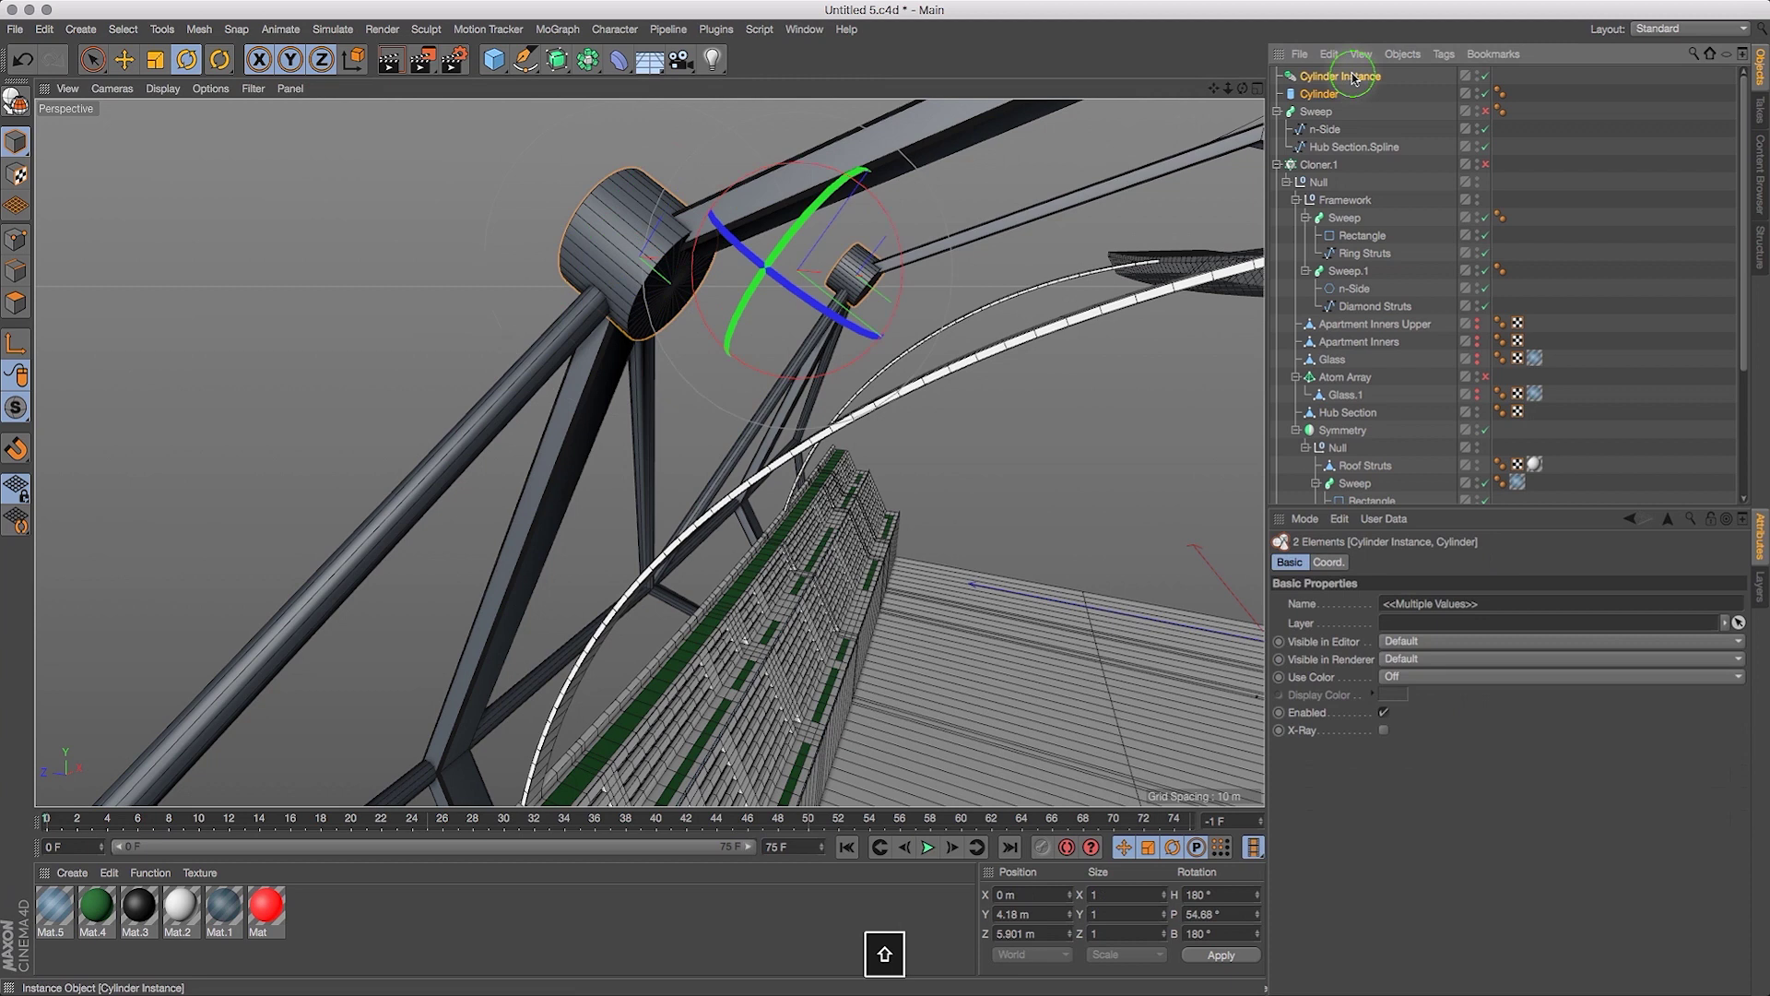
{"action": "left_click_drag", "start_coordinate": [901, 289], "coordinate": [907, 305]}
{"action": "left_click", "coordinate": [22, 59]}
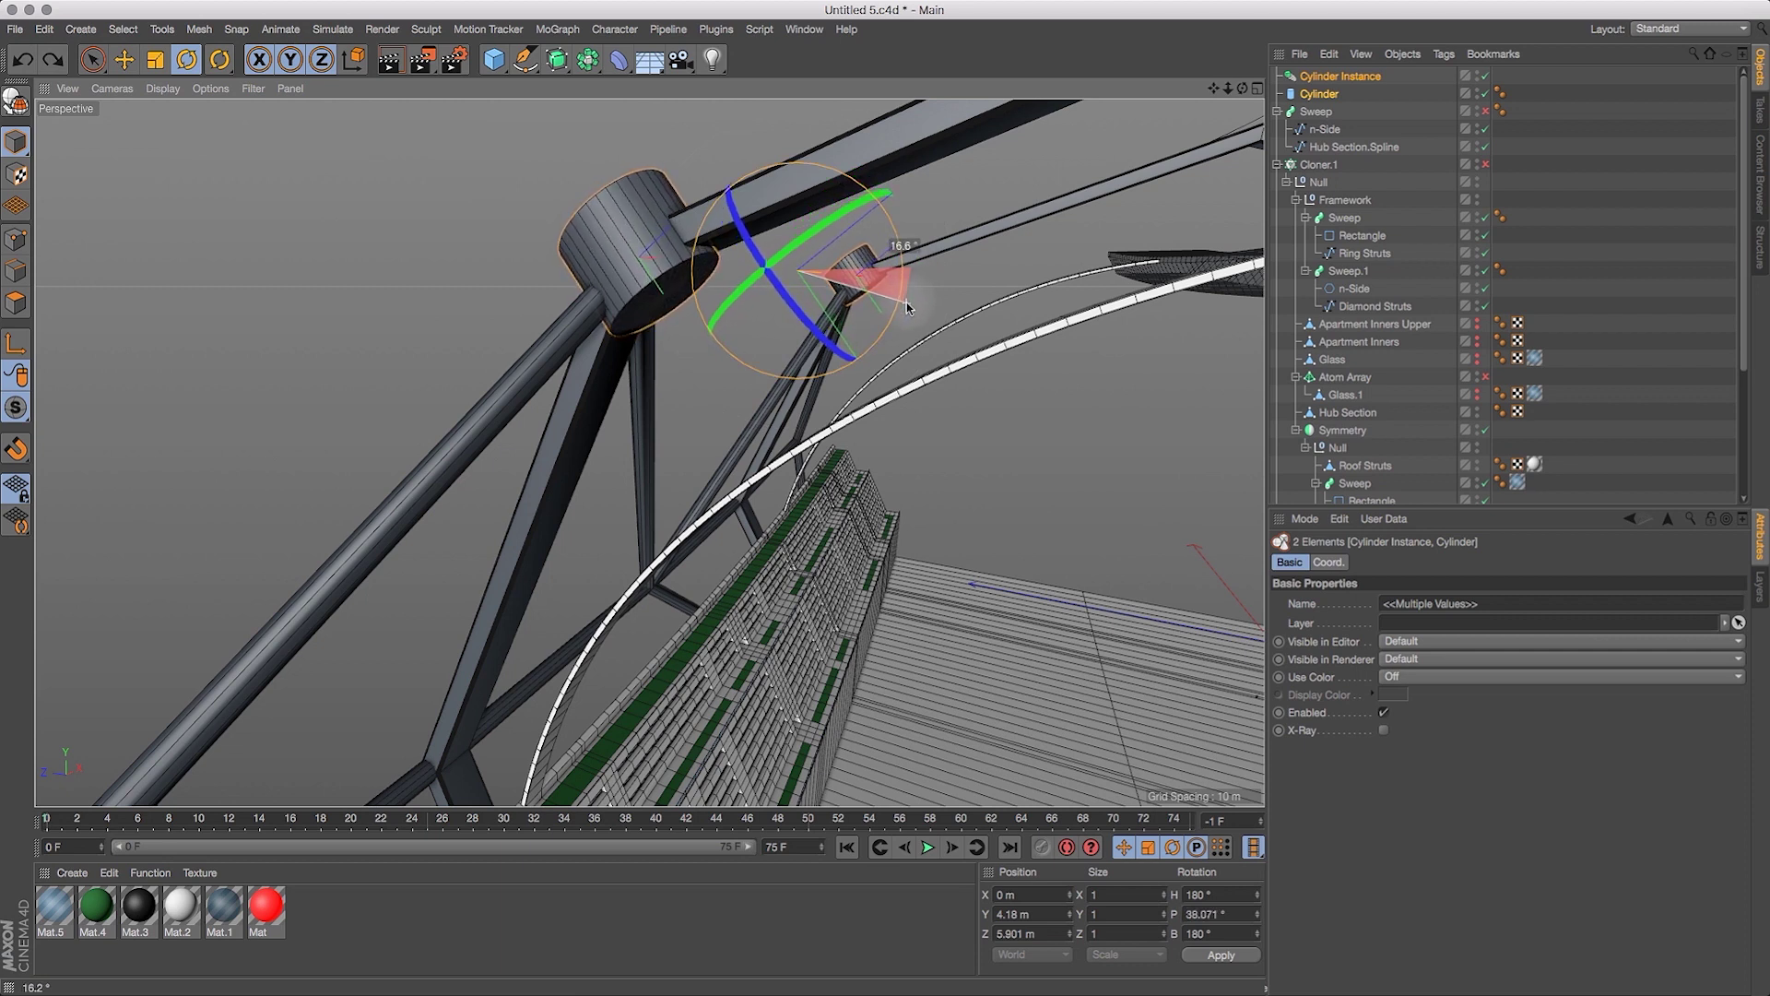
{"action": "left_click_drag", "start_coordinate": [1243, 88], "coordinate": [1303, 93]}
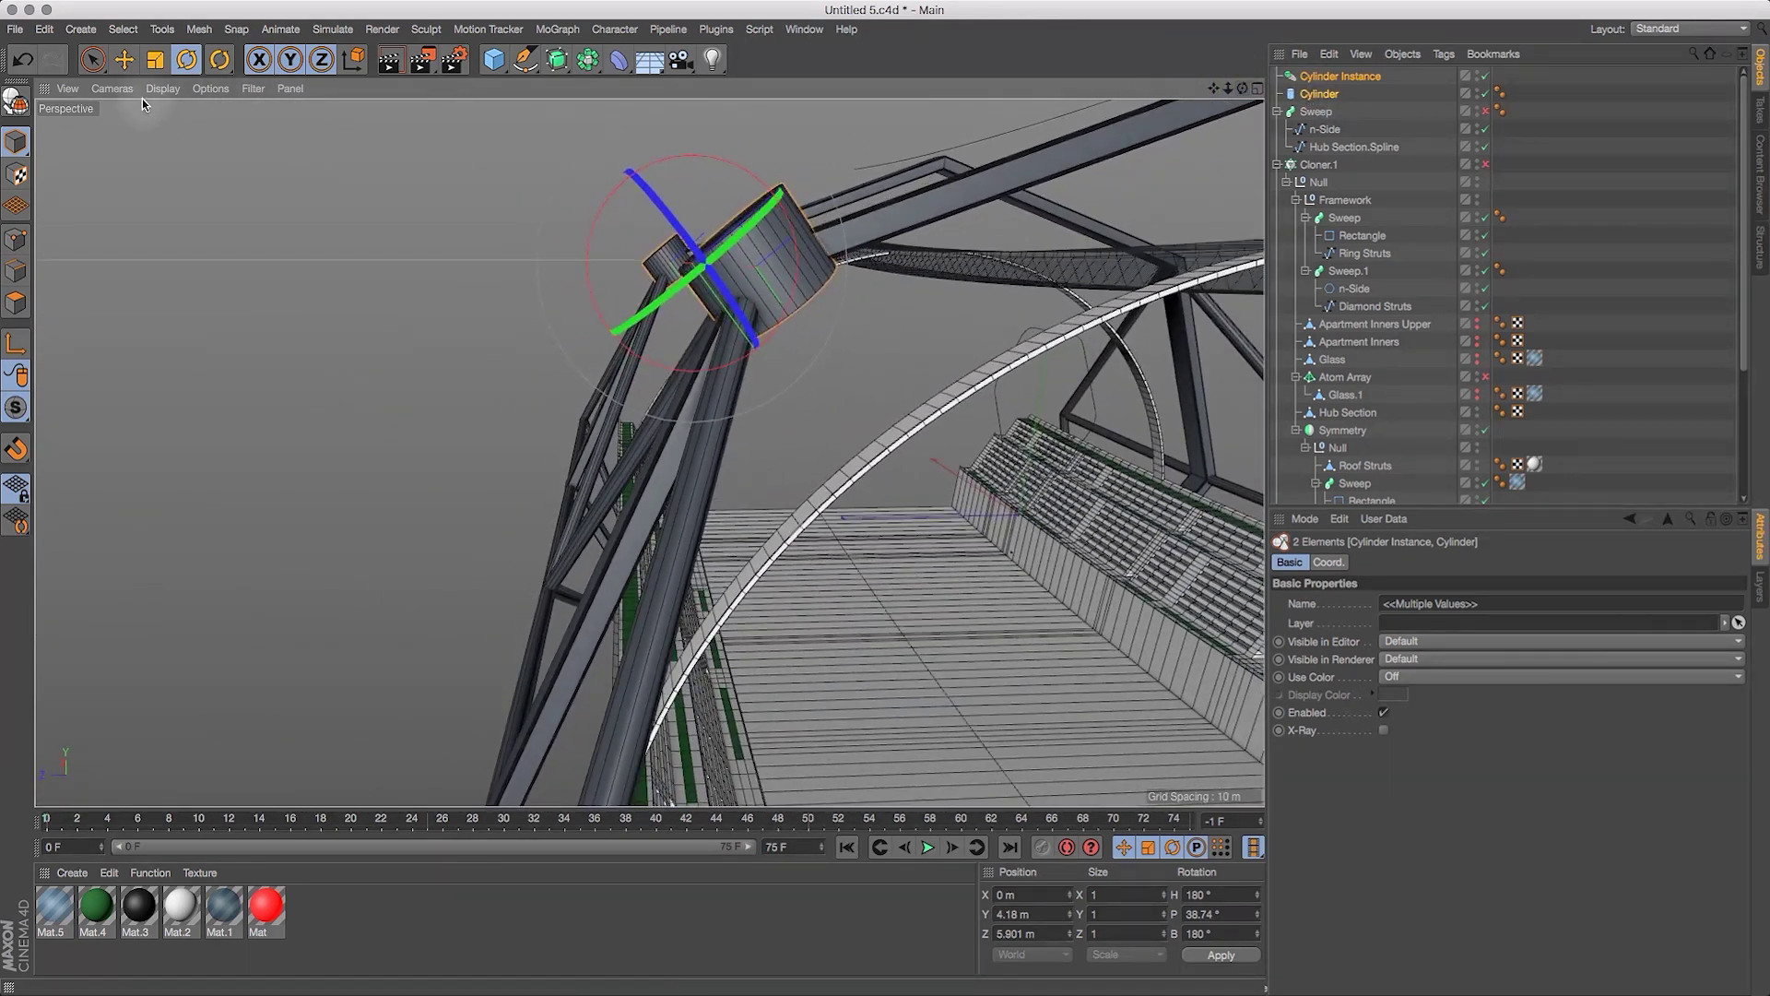
{"action": "left_click", "coordinate": [125, 59]}
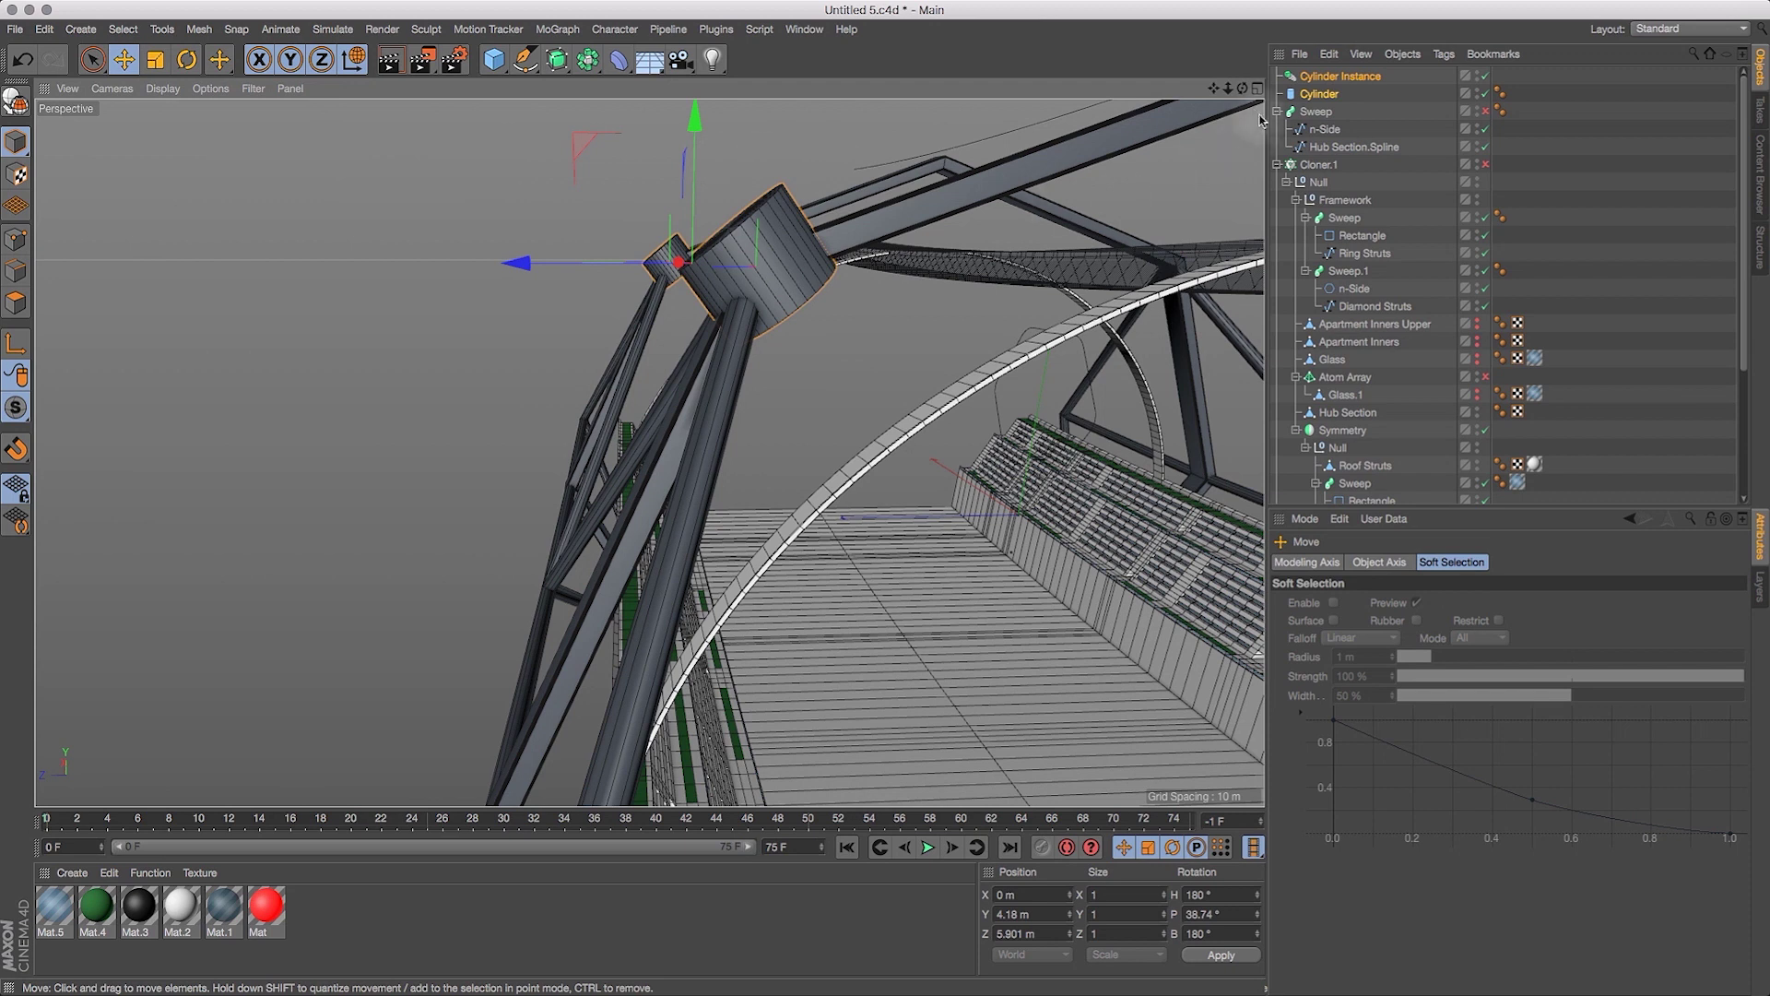
{"action": "left_click_drag", "start_coordinate": [1243, 87], "coordinate": [1157, 32]}
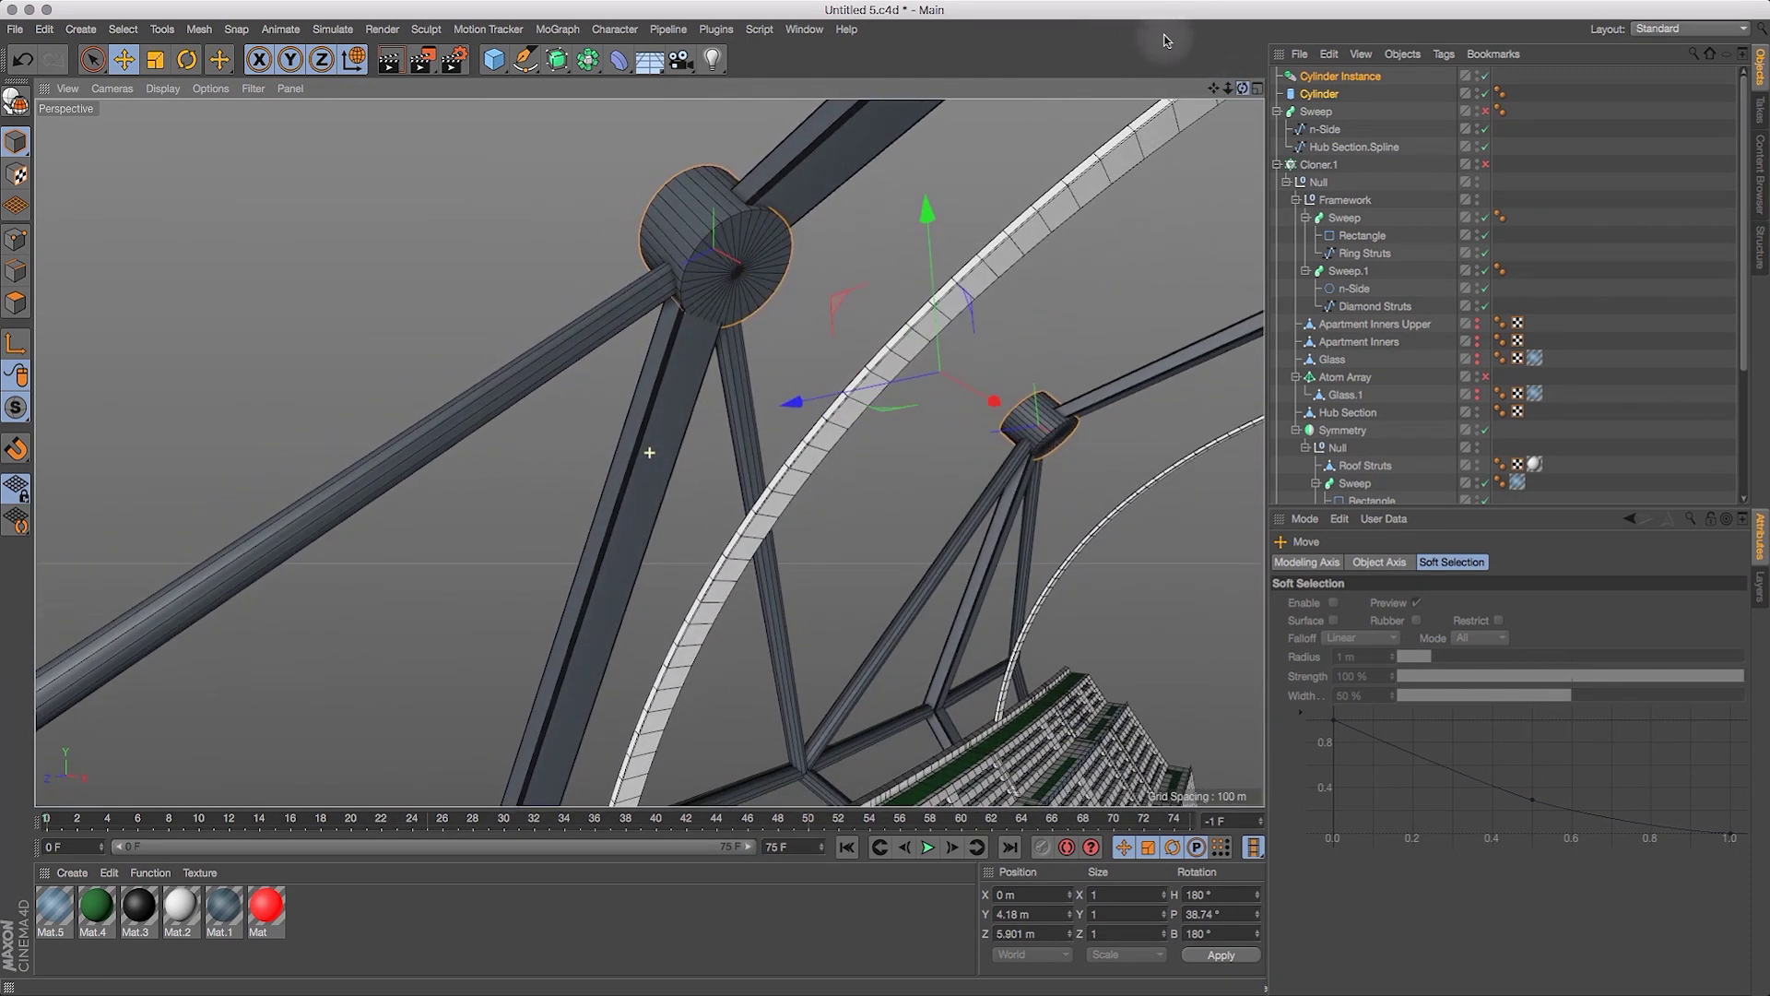
Lengthen the Cylinder further to a height of about 0.929 m so it covers the strut ends.
{"action": "left_click", "coordinate": [1321, 95]}
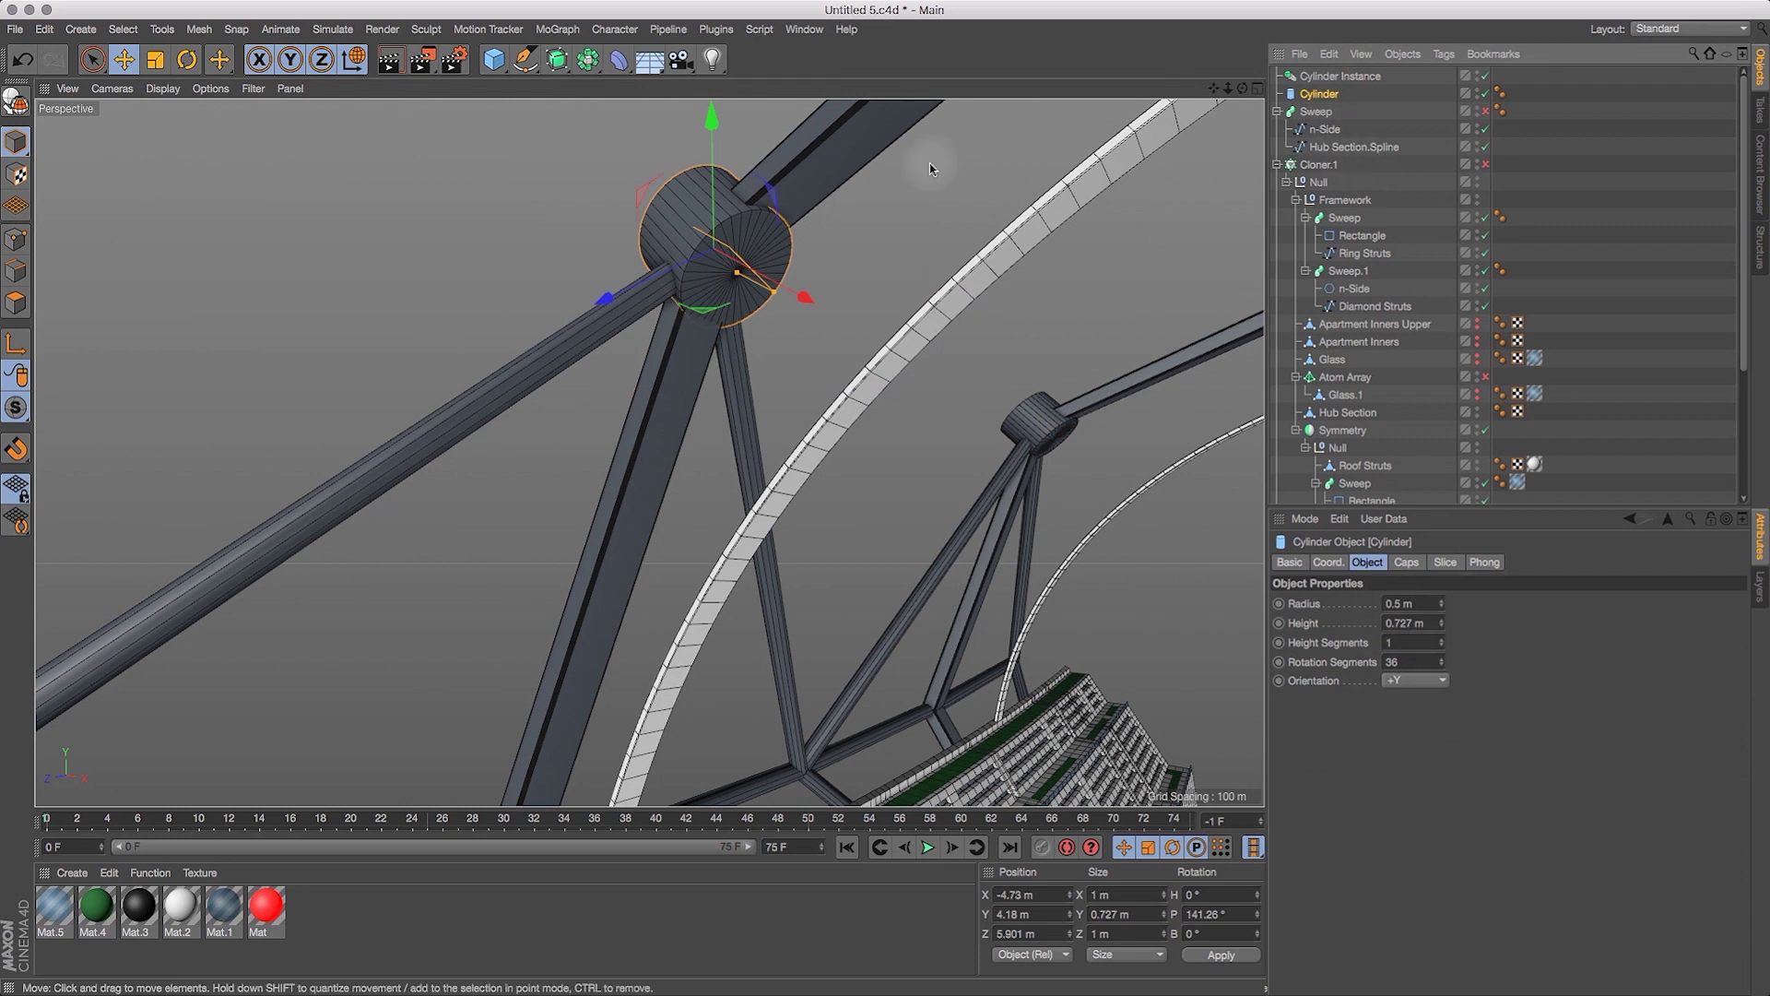
{"action": "left_click_drag", "start_coordinate": [737, 273], "coordinate": [738, 293]}
{"action": "left_click_drag", "start_coordinate": [1243, 87], "coordinate": [1319, 140]}
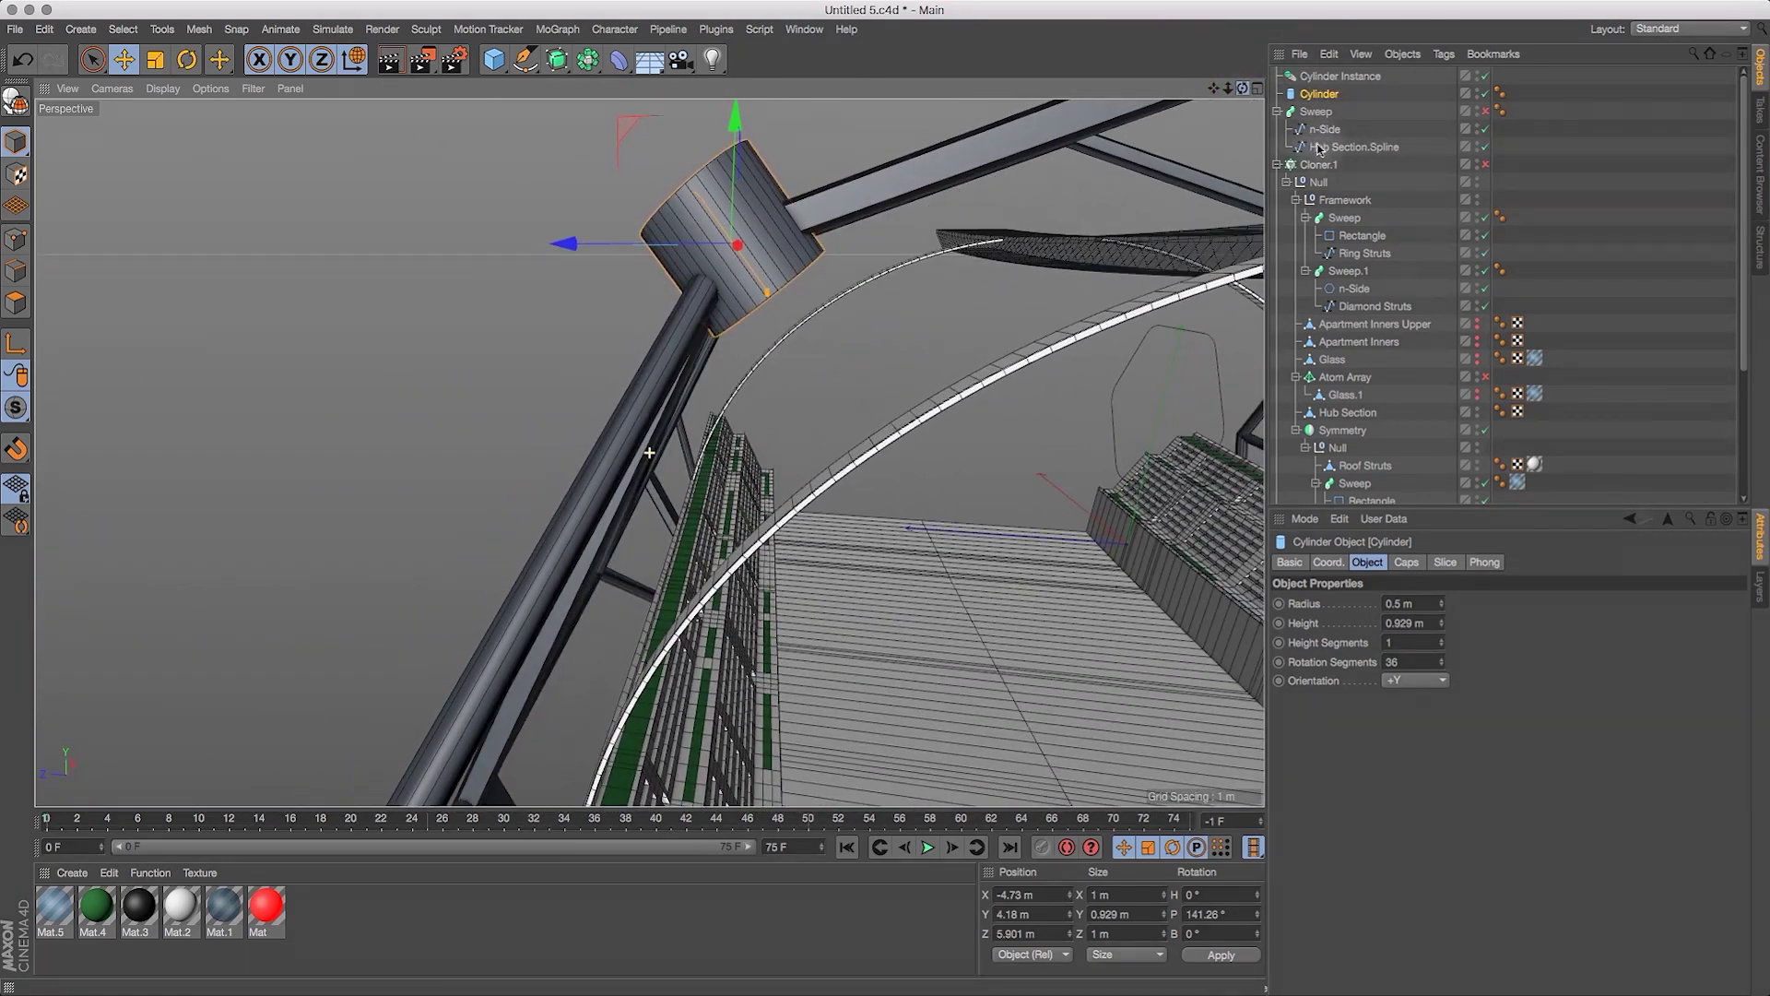
Try tilting only the Cylinder at the nearer apex joint, and undo the rotation.
{"action": "left_click", "coordinate": [1334, 79]}
{"action": "left_click", "coordinate": [1322, 95]}
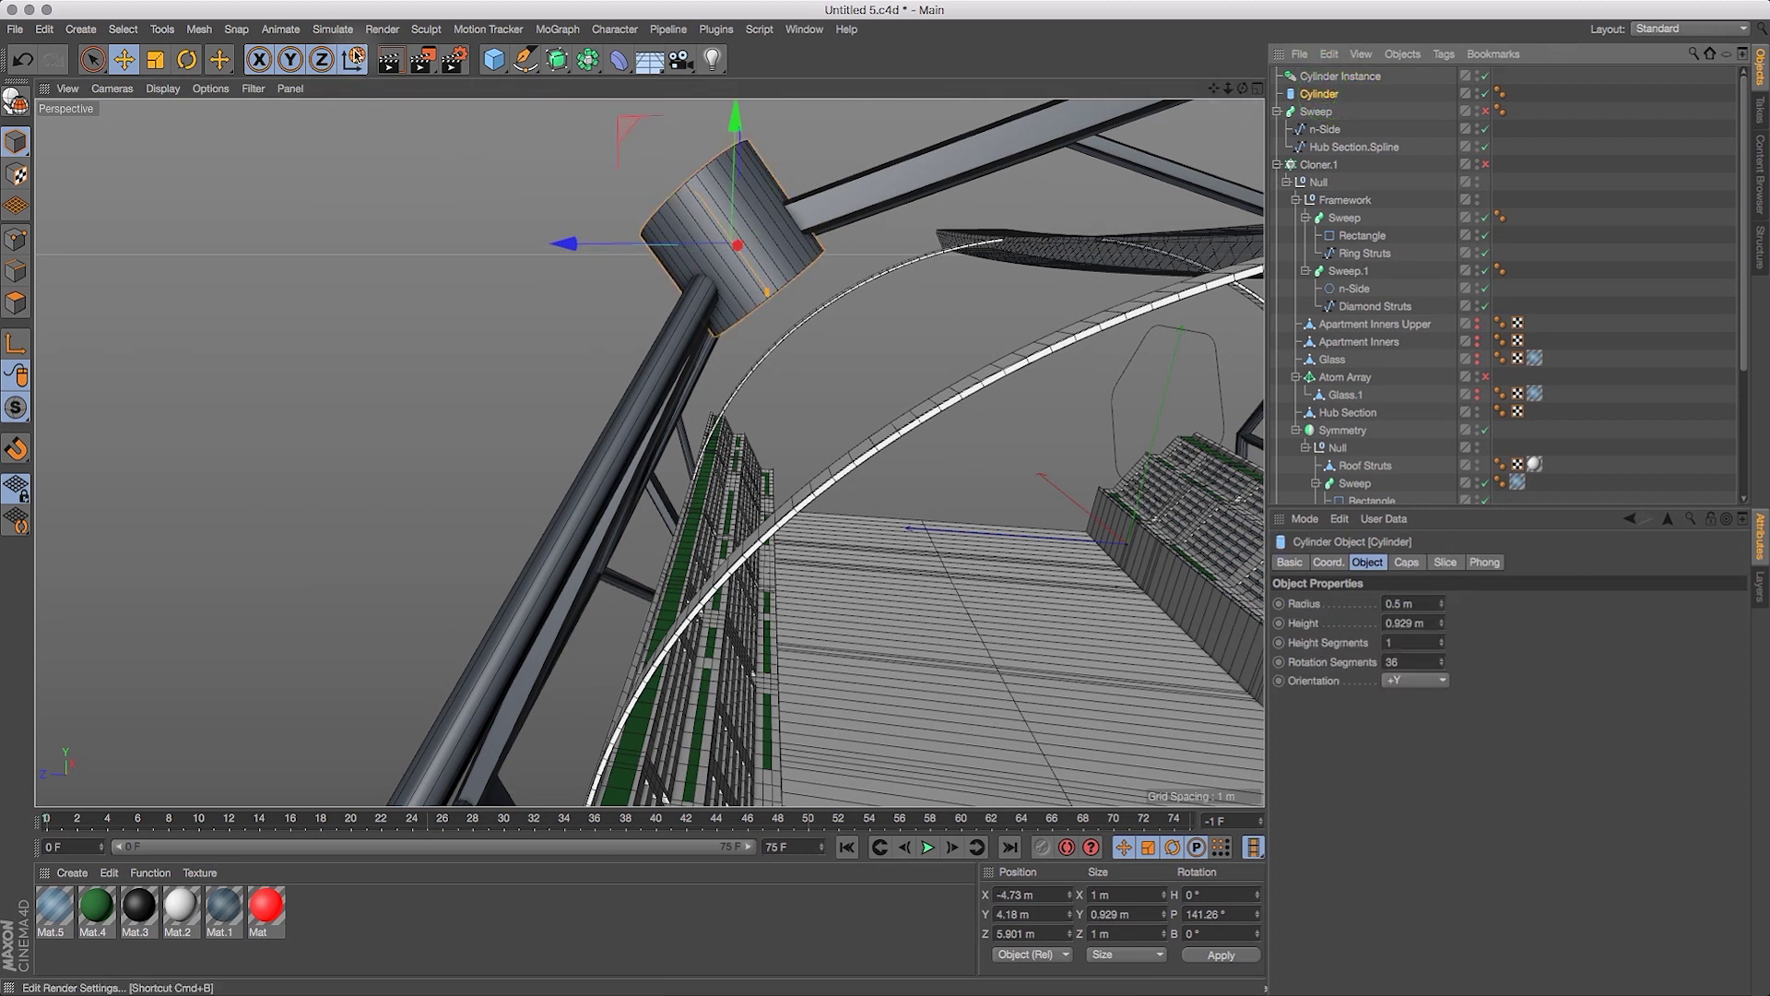
{"action": "left_click", "coordinate": [189, 61]}
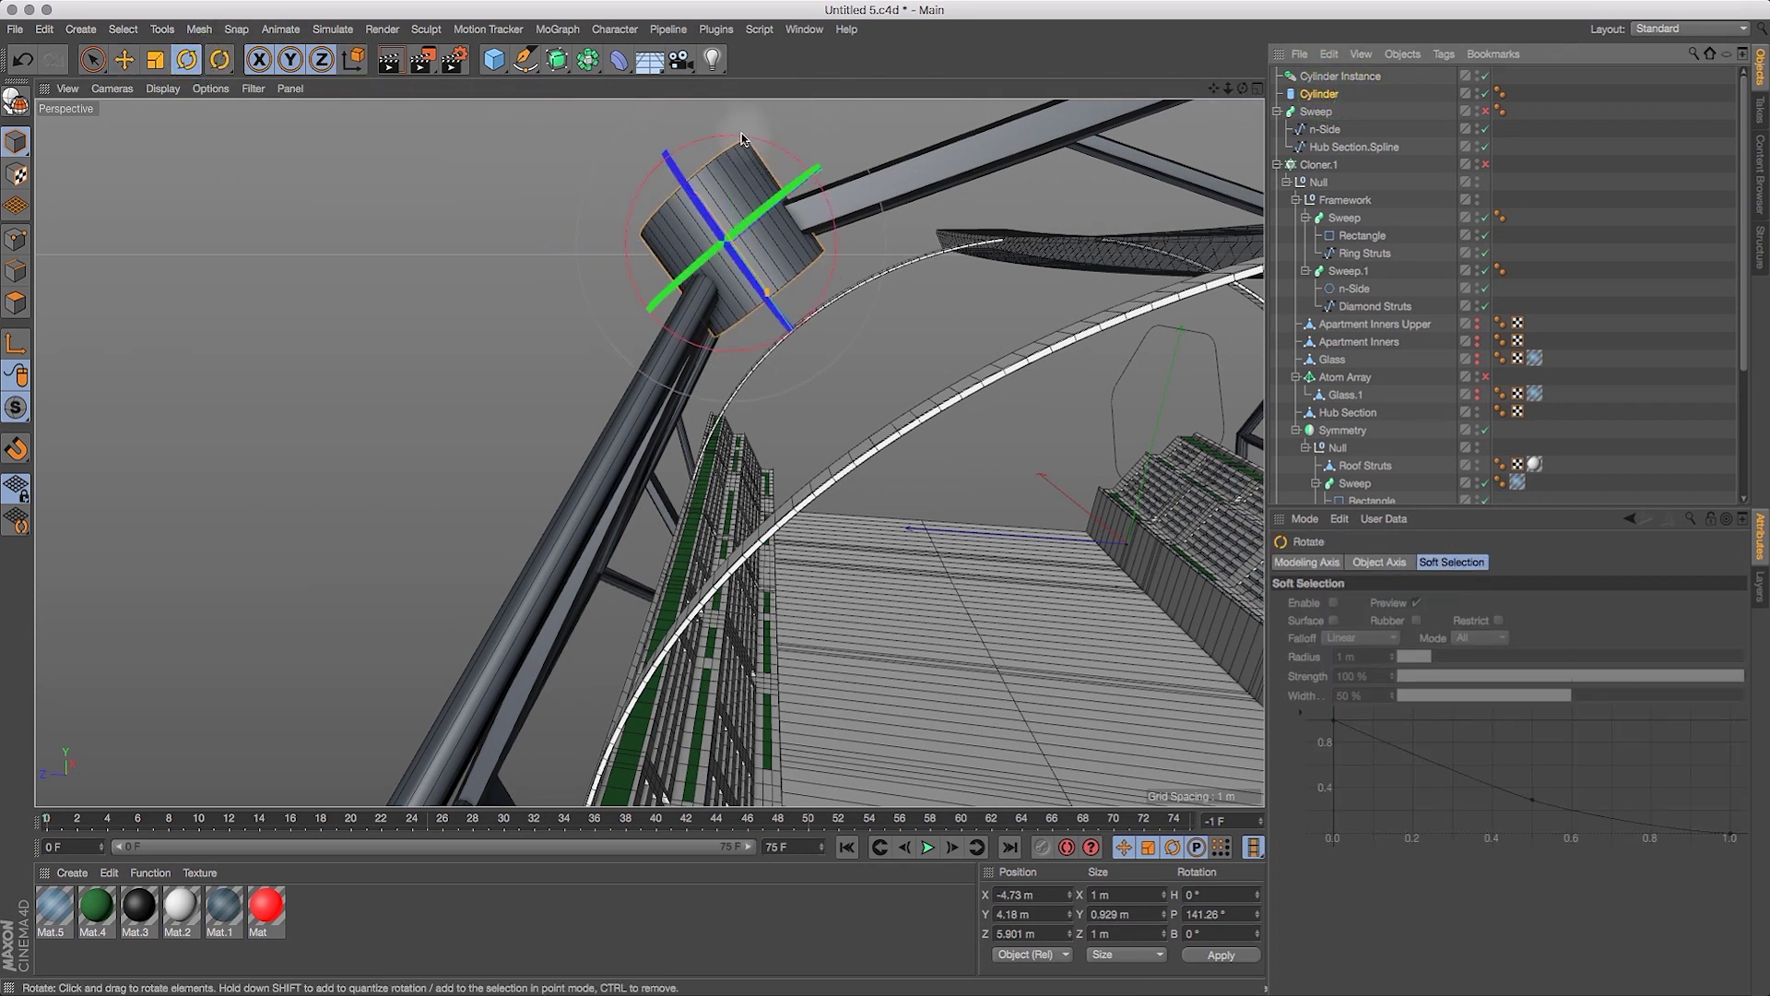
{"action": "left_click_drag", "start_coordinate": [747, 145], "coordinate": [728, 127]}
{"action": "left_click", "coordinate": [25, 61]}
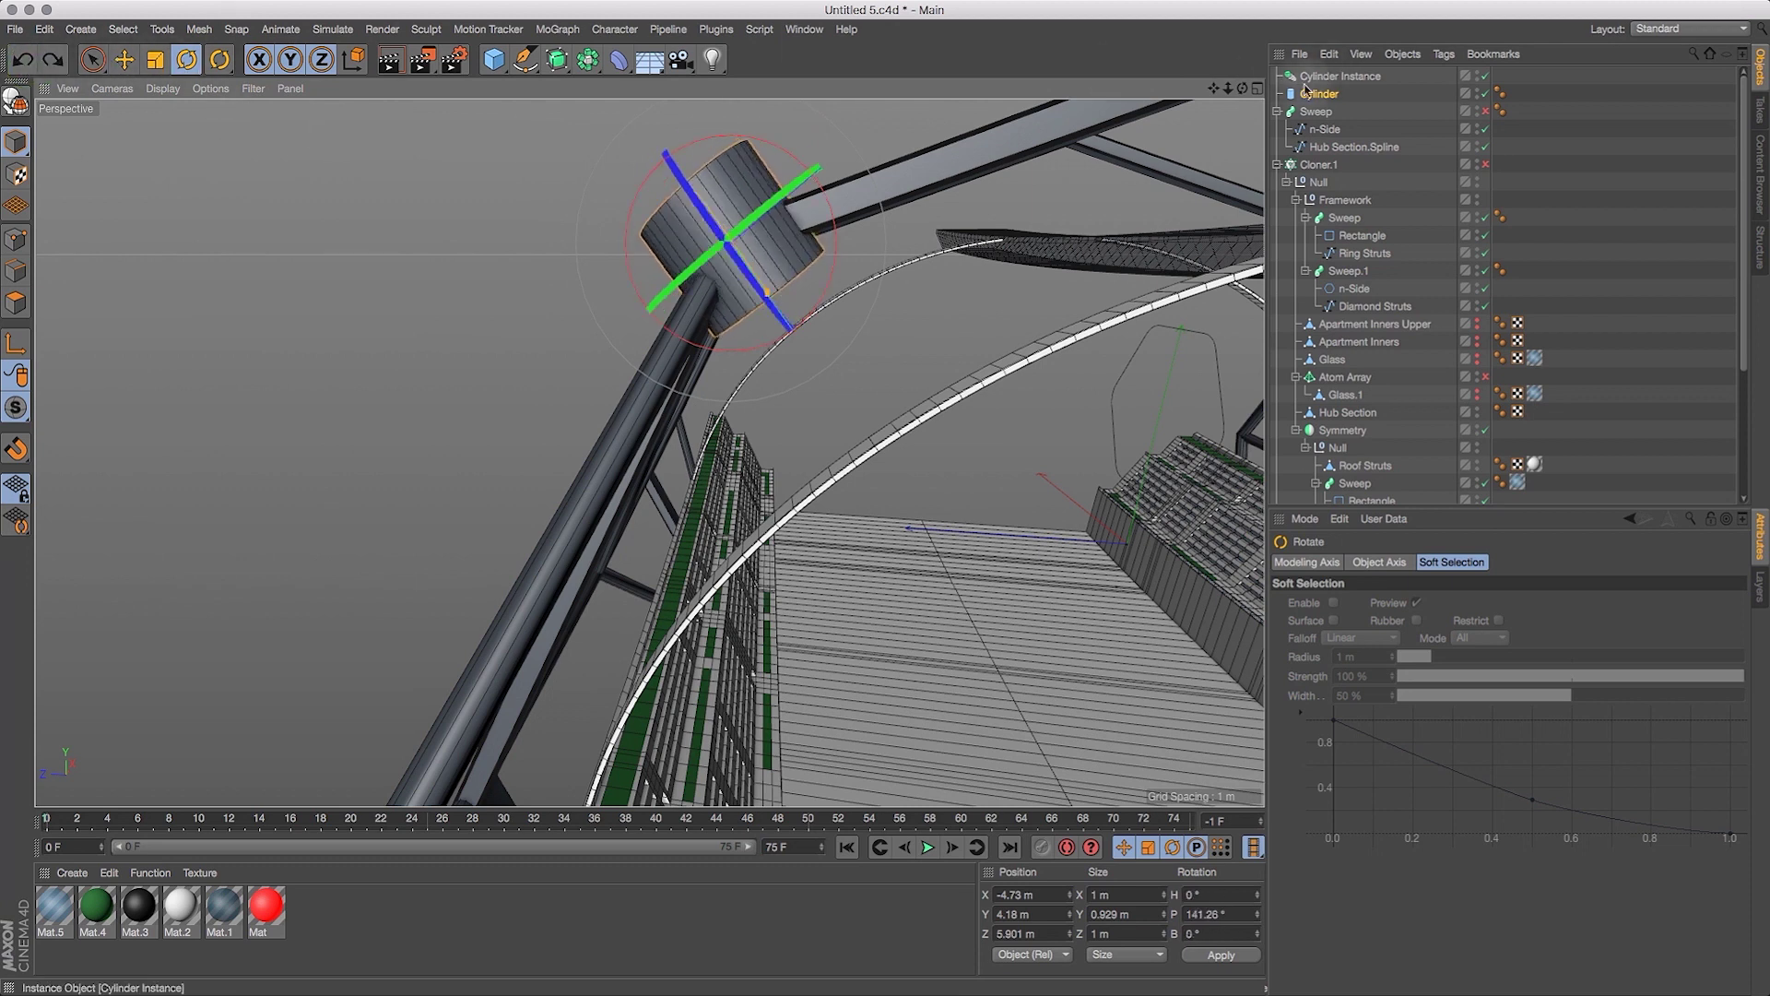
{"action": "left_click_drag", "start_coordinate": [1243, 92], "coordinate": [805, 188]}
{"action": "left_click_drag", "start_coordinate": [1242, 89], "coordinate": [1225, 9]}
{"action": "key", "text": "super+z"}
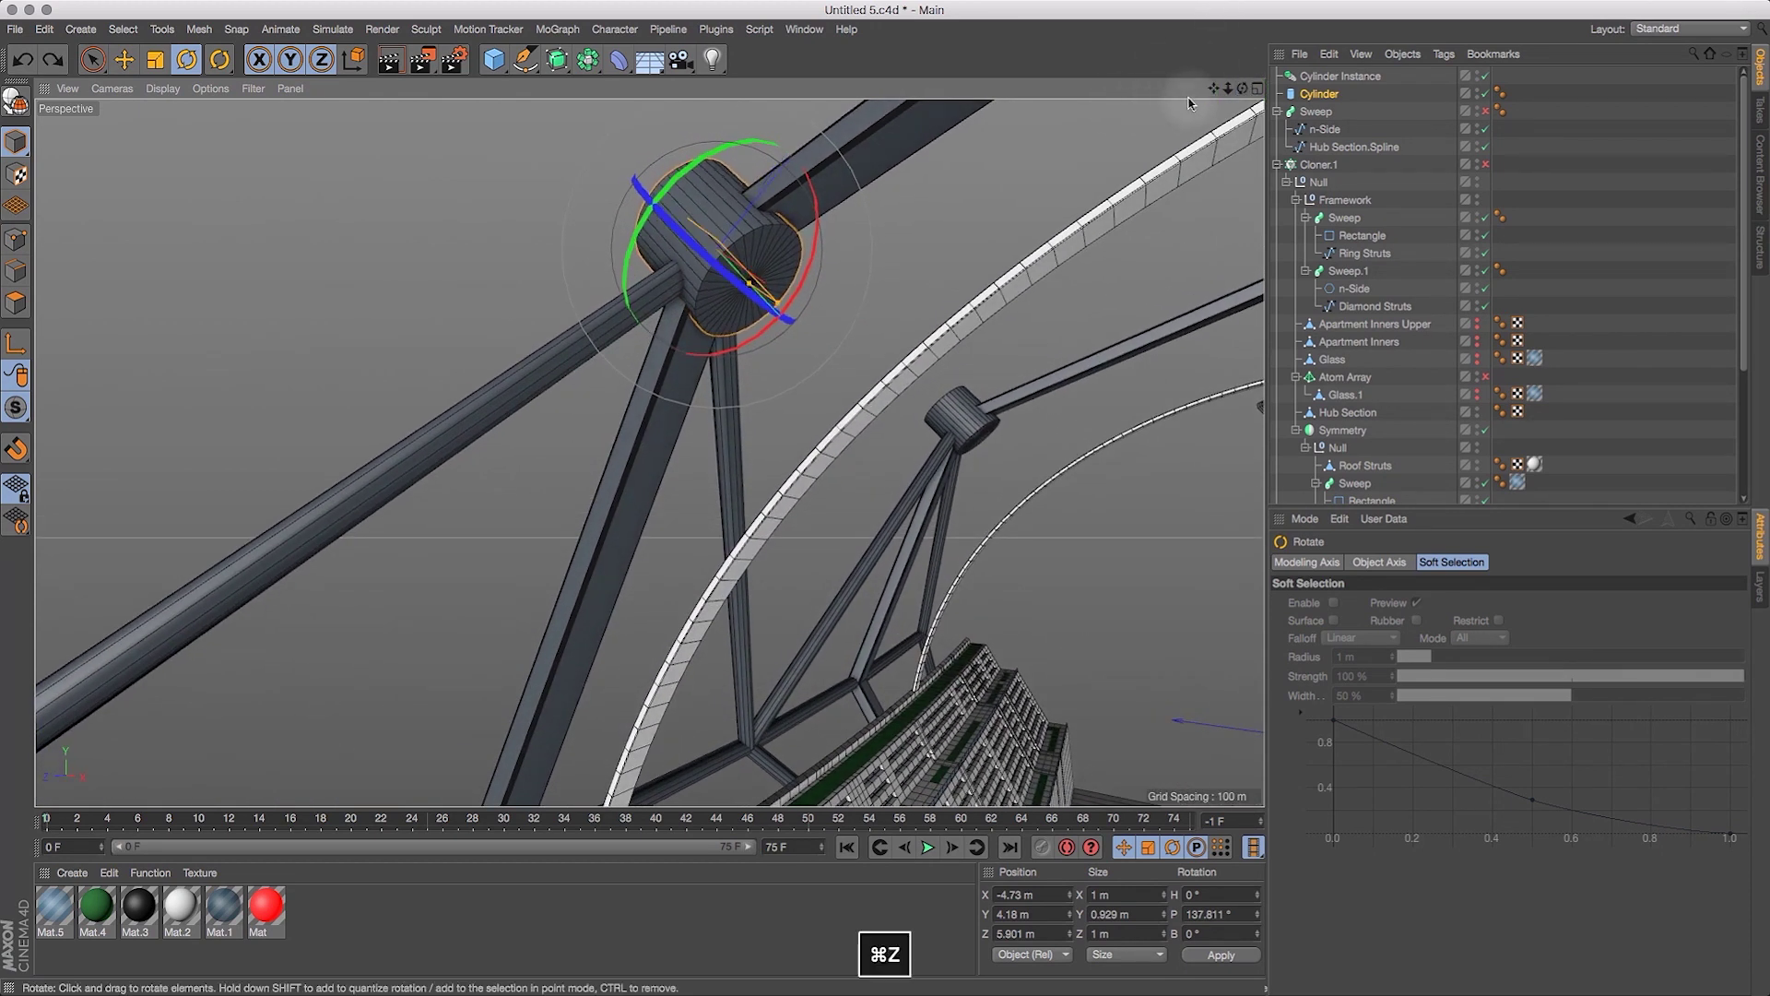
Step back through the latest Cylinder edits and restore its 0.929 m height.
{"action": "left_click", "coordinate": [1396, 82]}
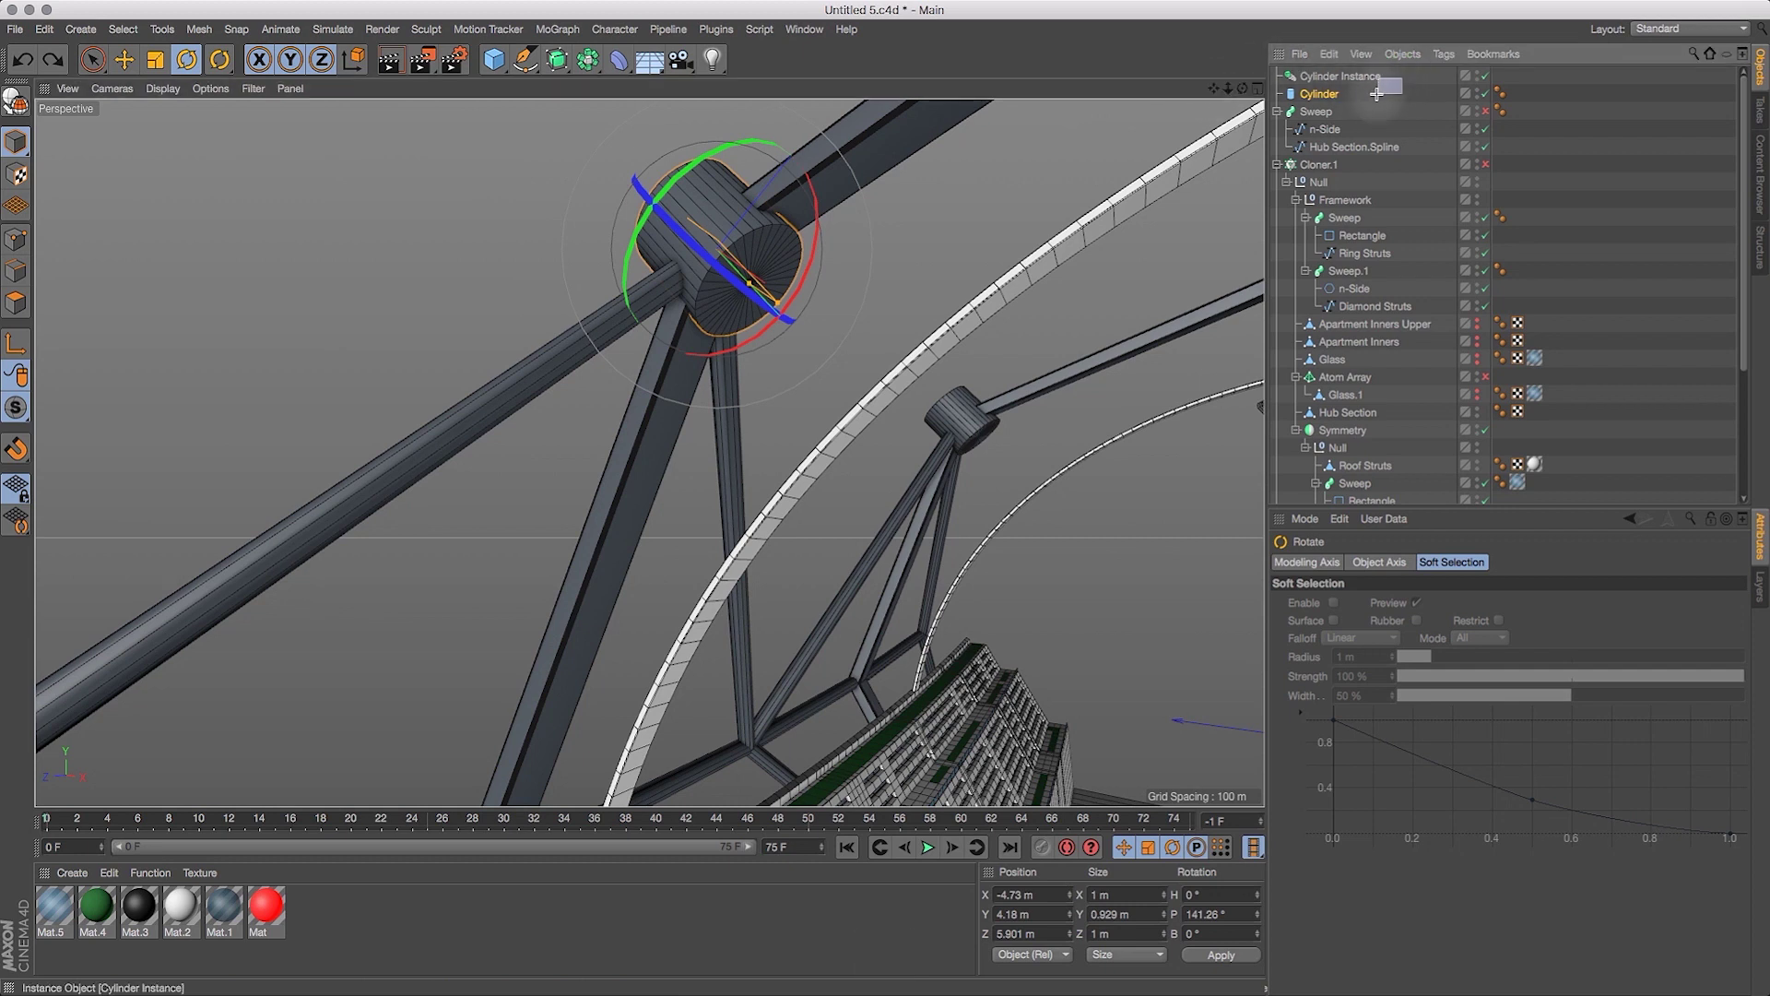
{"action": "left_click_drag", "start_coordinate": [1376, 96], "coordinate": [1377, 103]}
{"action": "key", "text": "super+z"}
{"action": "key", "text": "super+z"}
{"action": "key", "text": "super+z"}
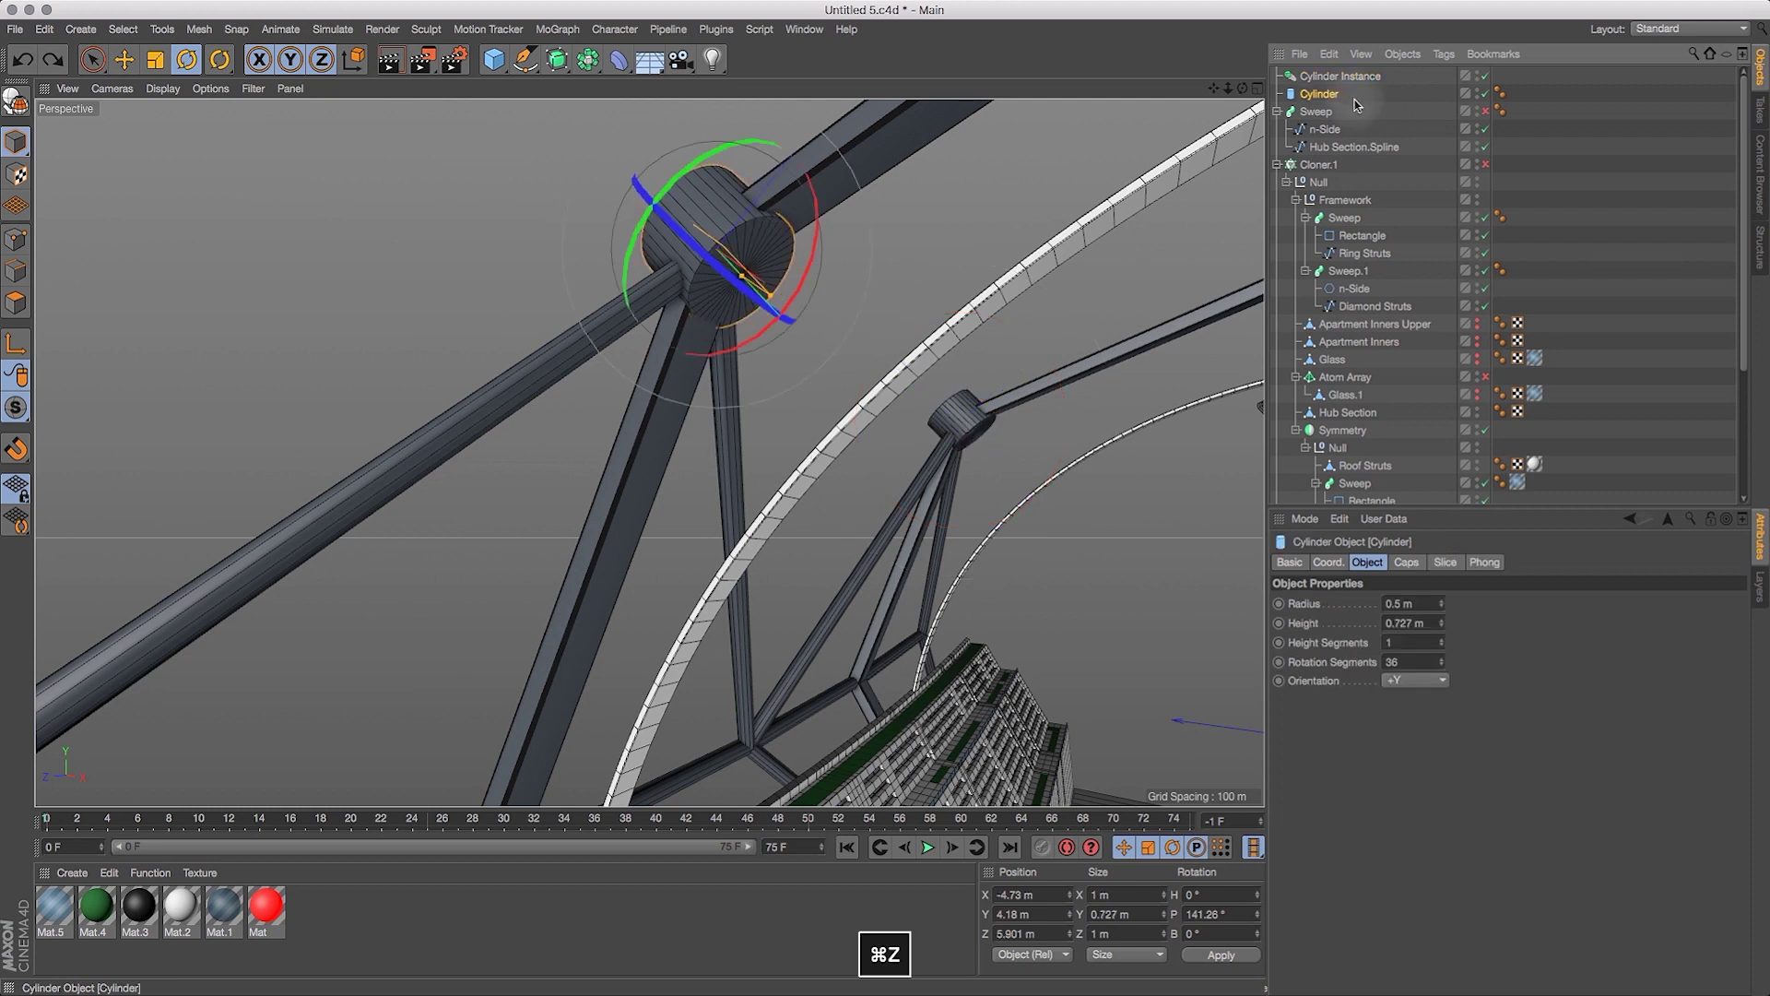
{"action": "left_click", "coordinate": [56, 63]}
Select the Cylinder and Cylinder Instance and rotate them together to a pitch of about 35.69°.
{"action": "left_click", "coordinate": [1352, 77]}
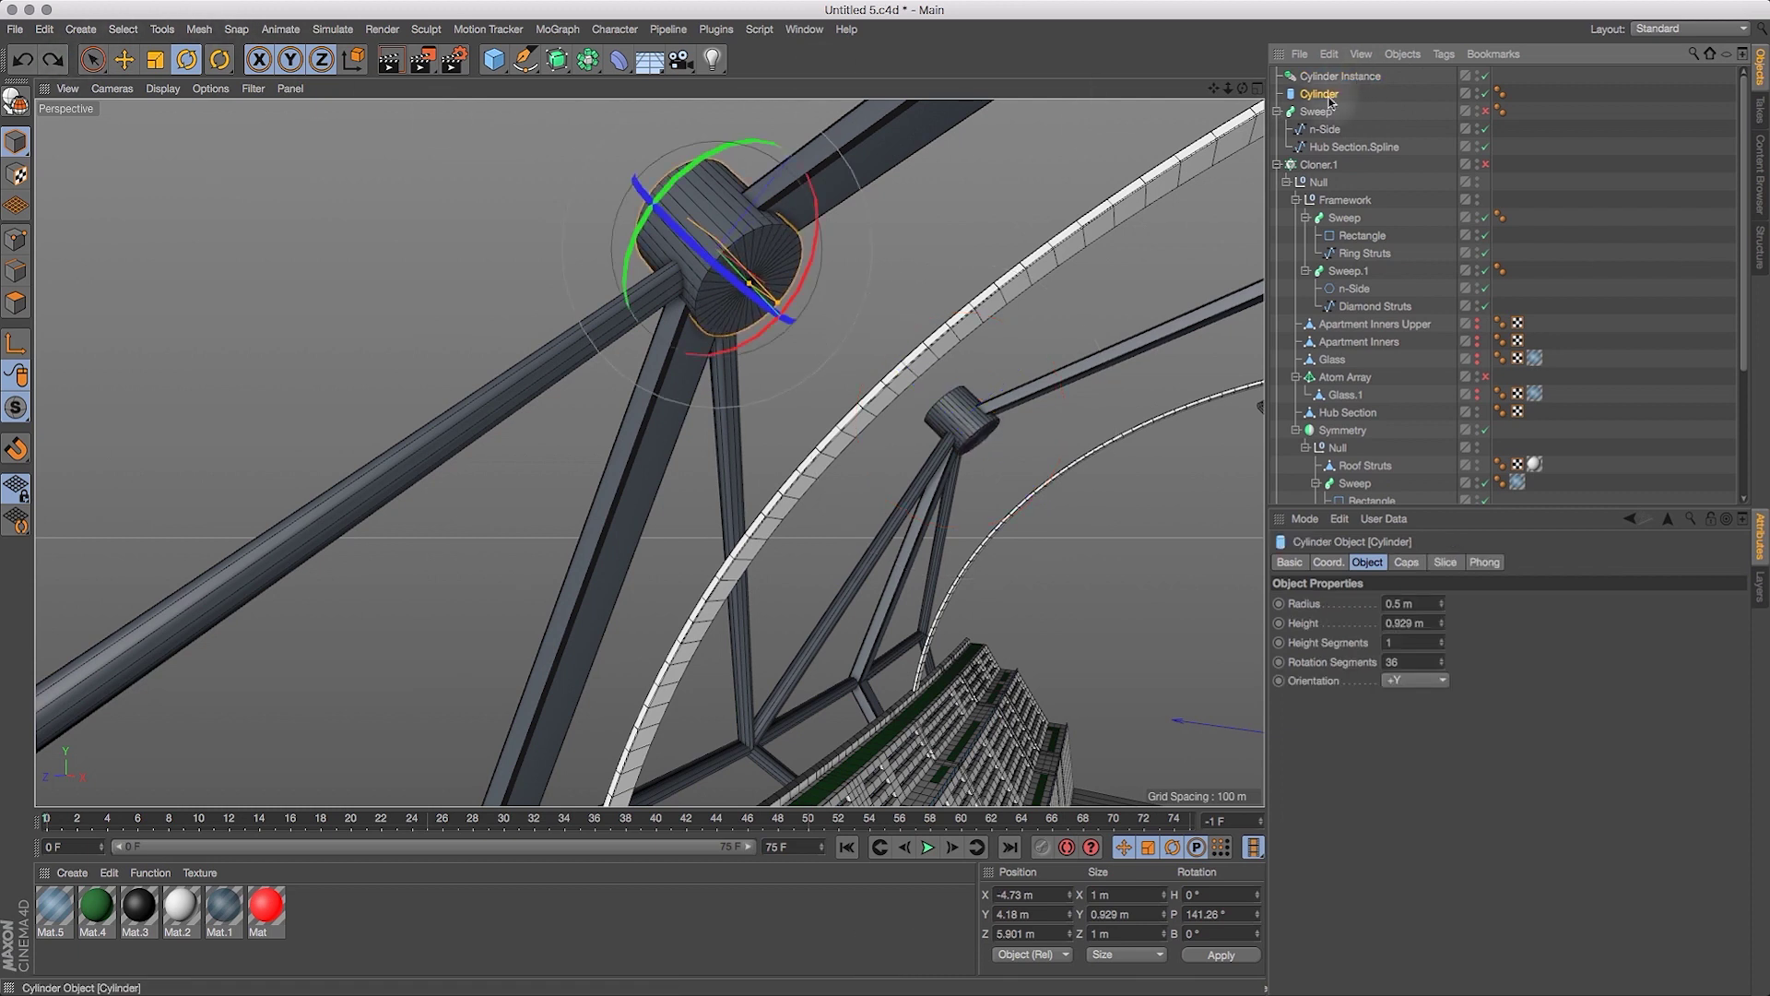
{"action": "left_click", "coordinate": [1352, 76], "text": "shift"}
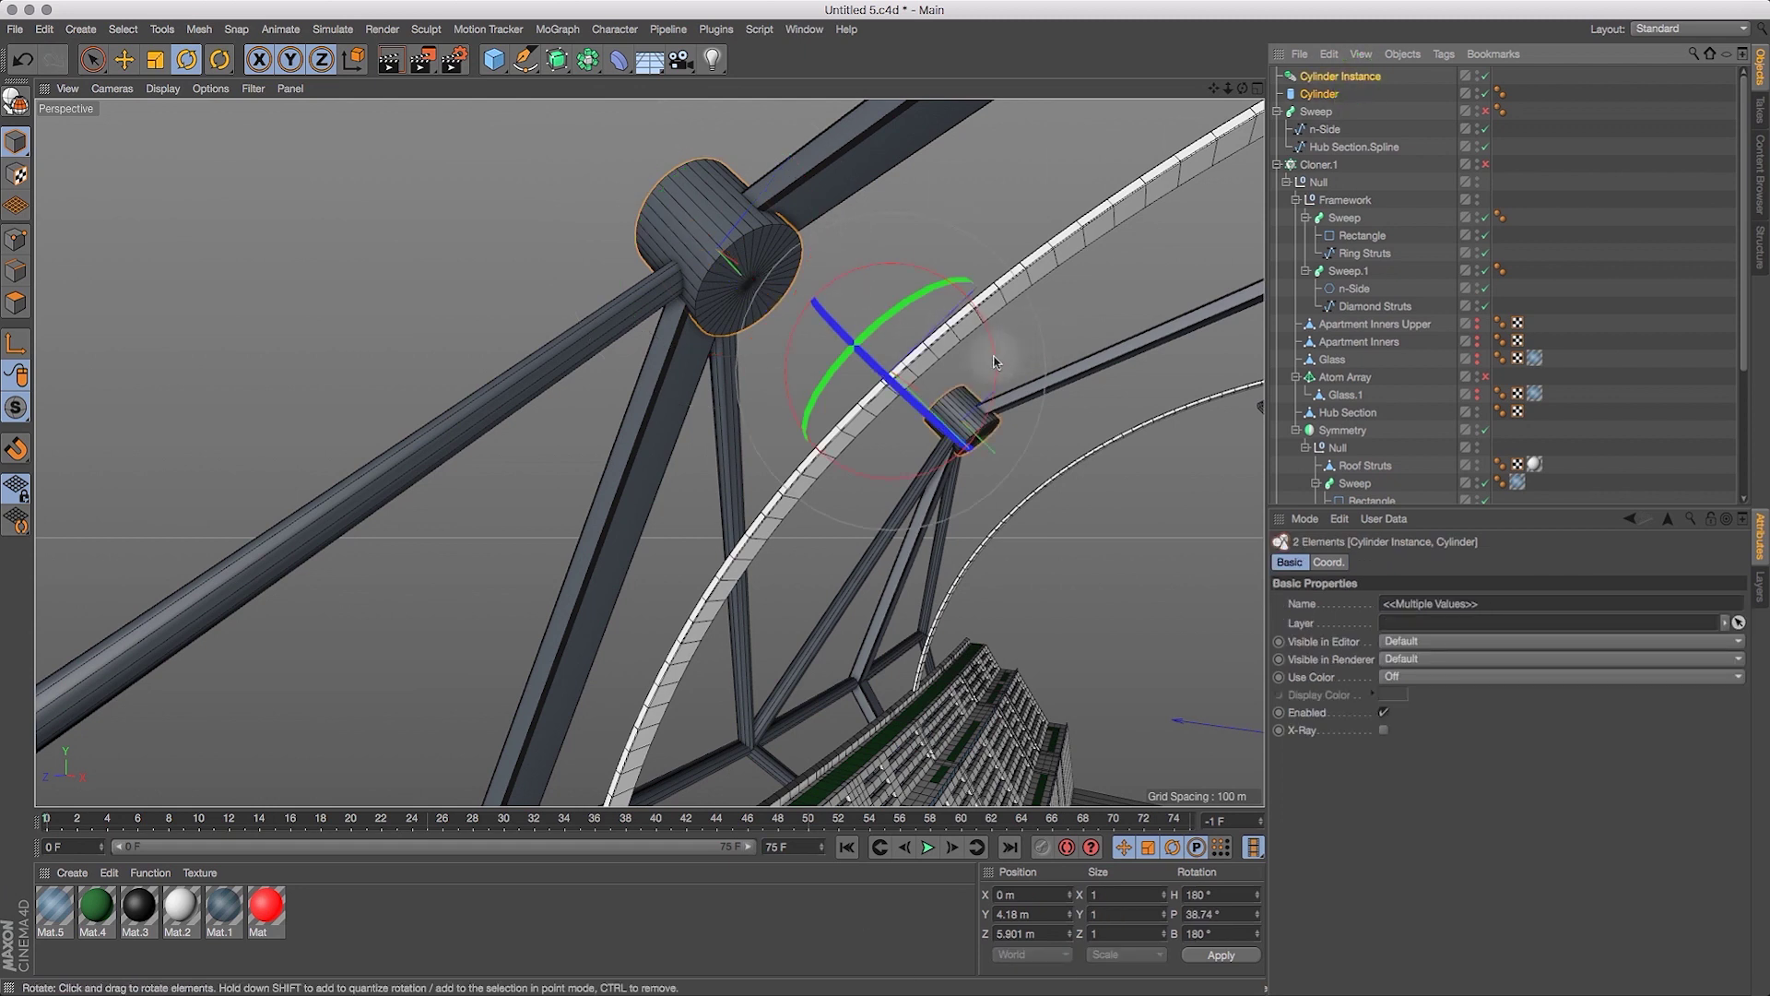
{"action": "left_click_drag", "start_coordinate": [1242, 88], "coordinate": [1189, 173]}
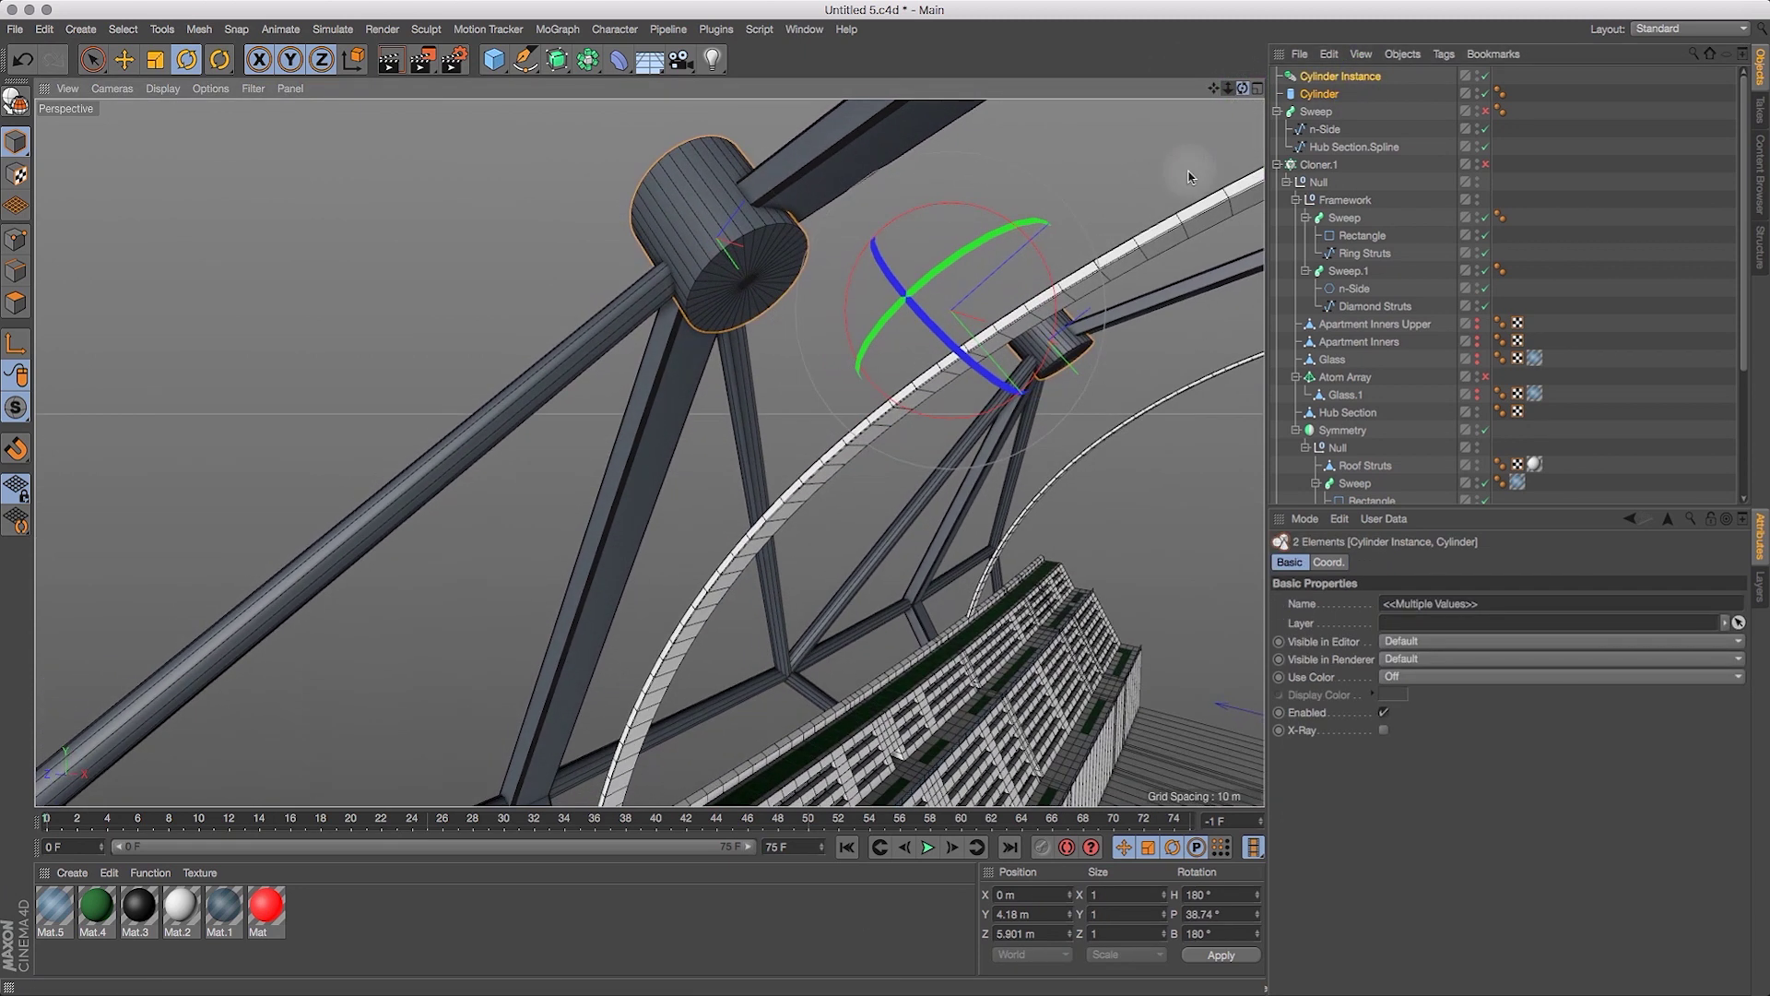
{"action": "left_click_drag", "start_coordinate": [1046, 271], "coordinate": [1050, 279]}
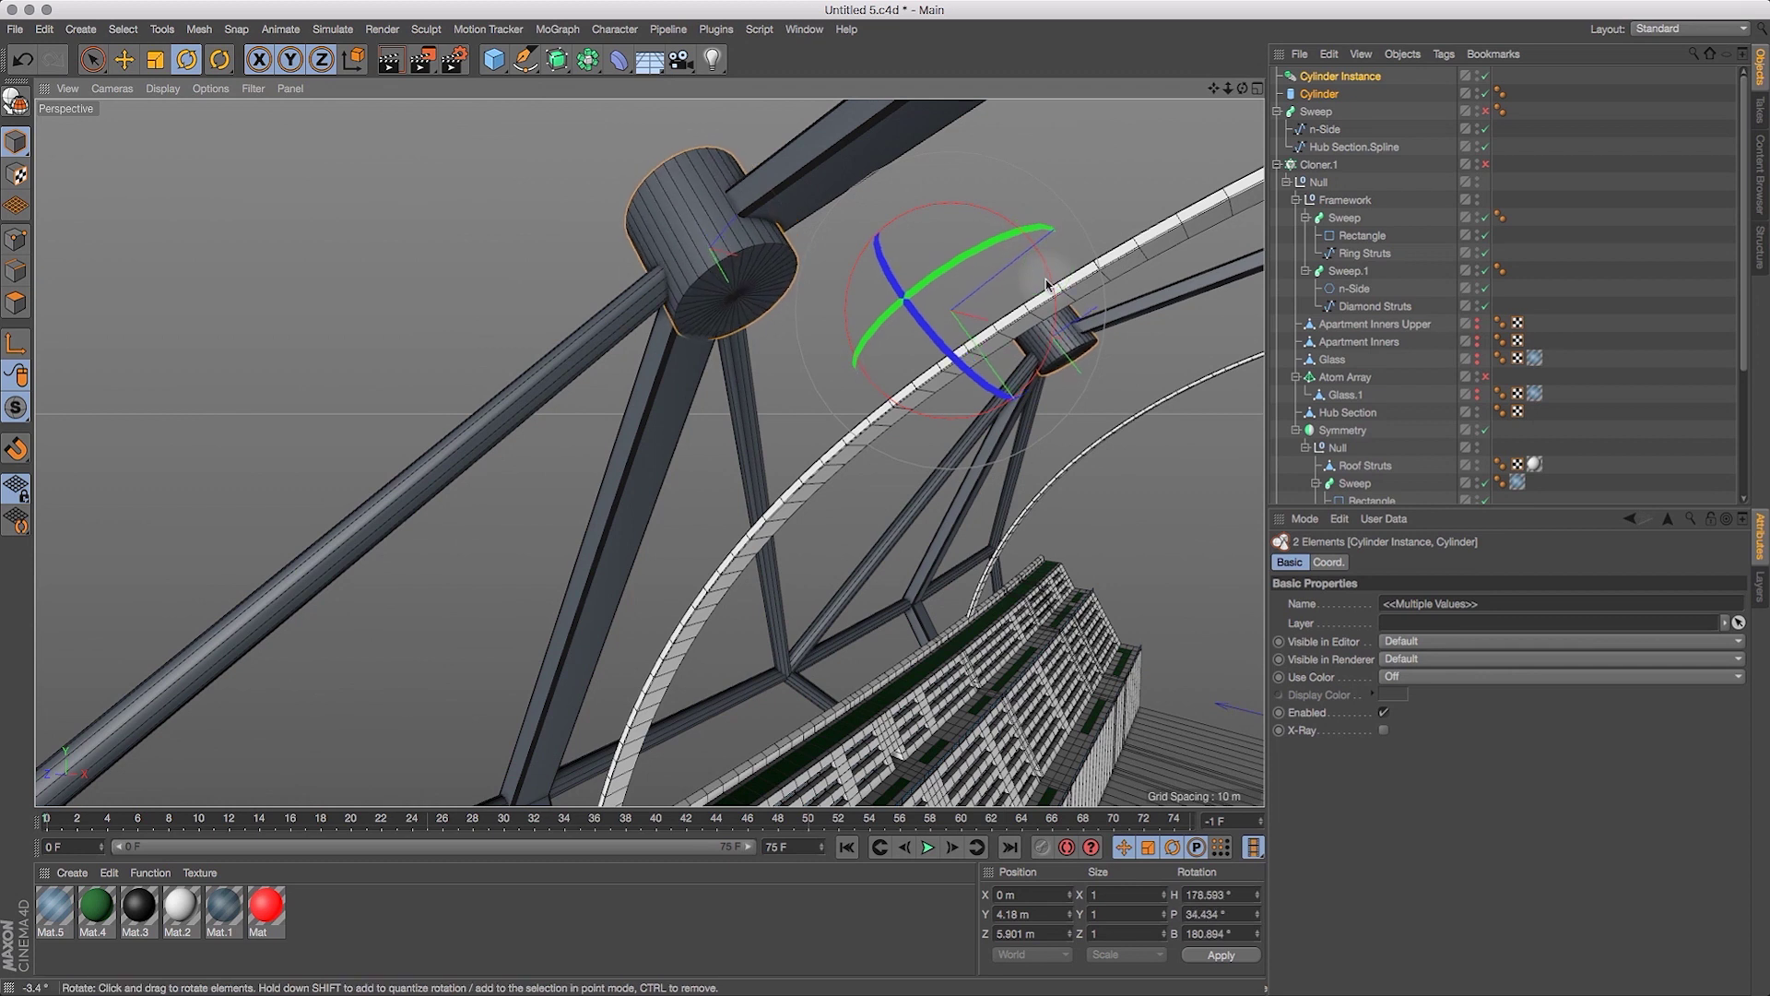
{"action": "left_click", "coordinate": [24, 61]}
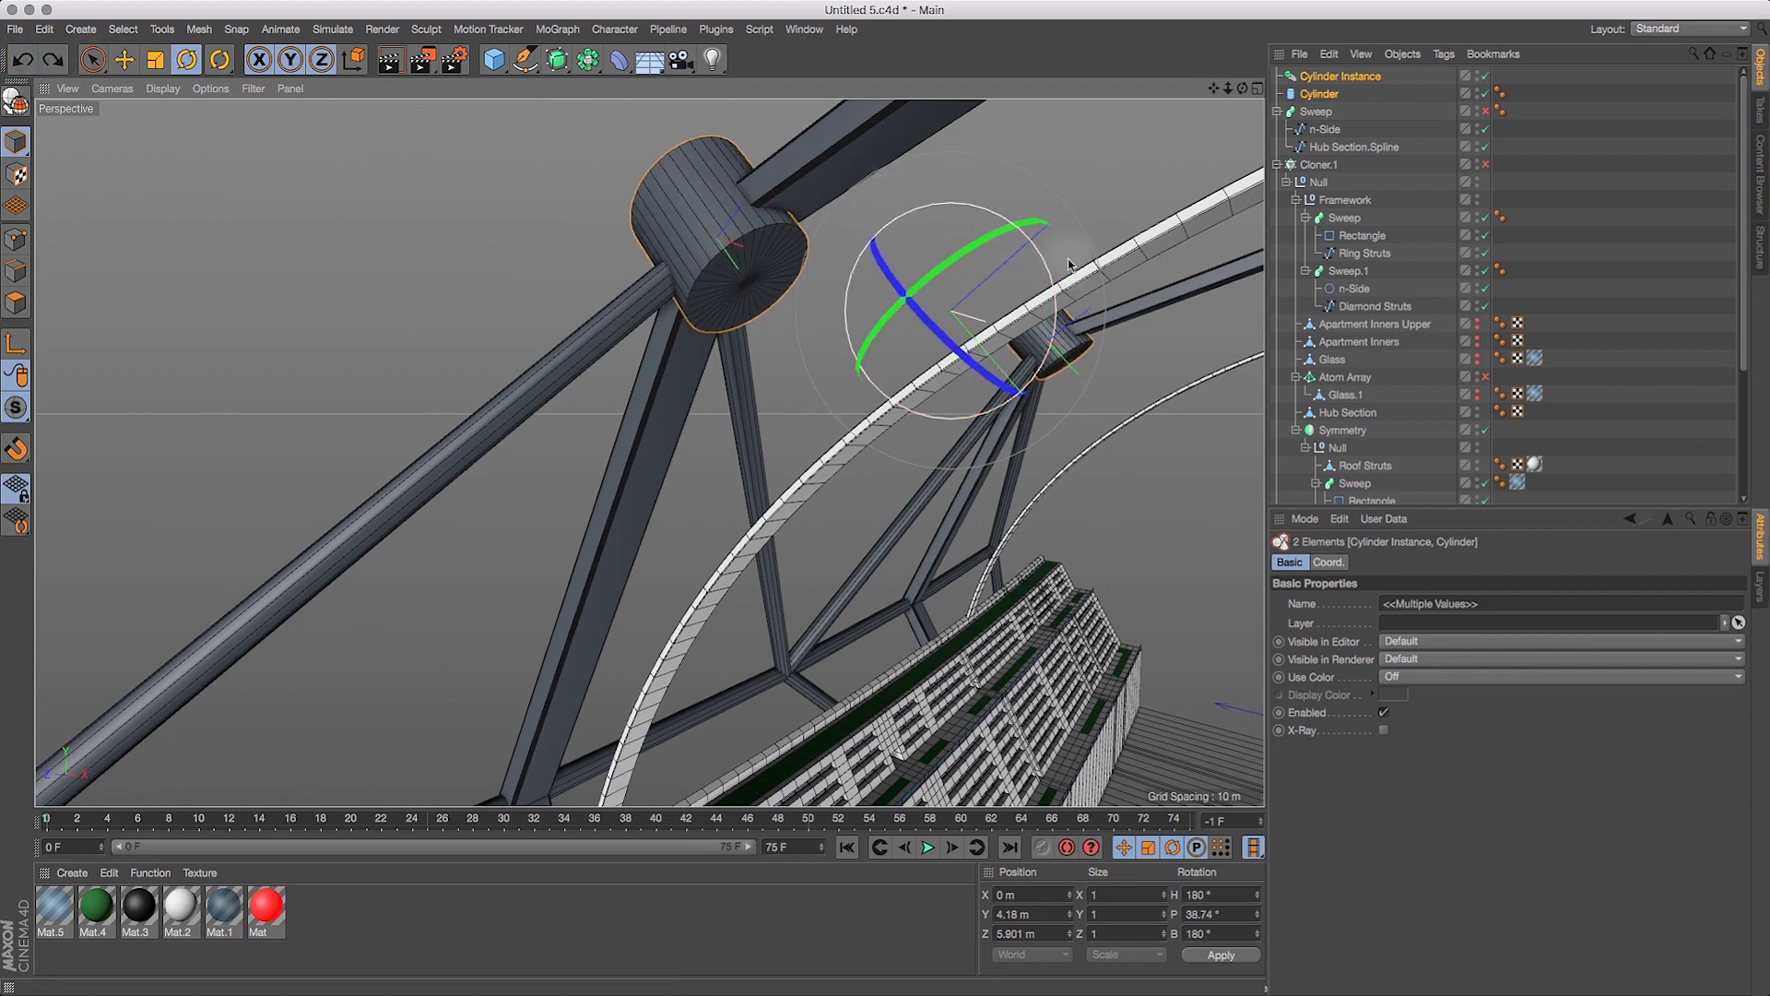
{"action": "left_click_drag", "start_coordinate": [1242, 88], "coordinate": [1209, 137]}
{"action": "left_click_drag", "start_coordinate": [1241, 201], "coordinate": [1240, 209]}
Toggle the Symmetry object off and on to examine which side of the habitat it mirrors.
{"action": "left_click_drag", "start_coordinate": [1242, 88], "coordinate": [1378, 155]}
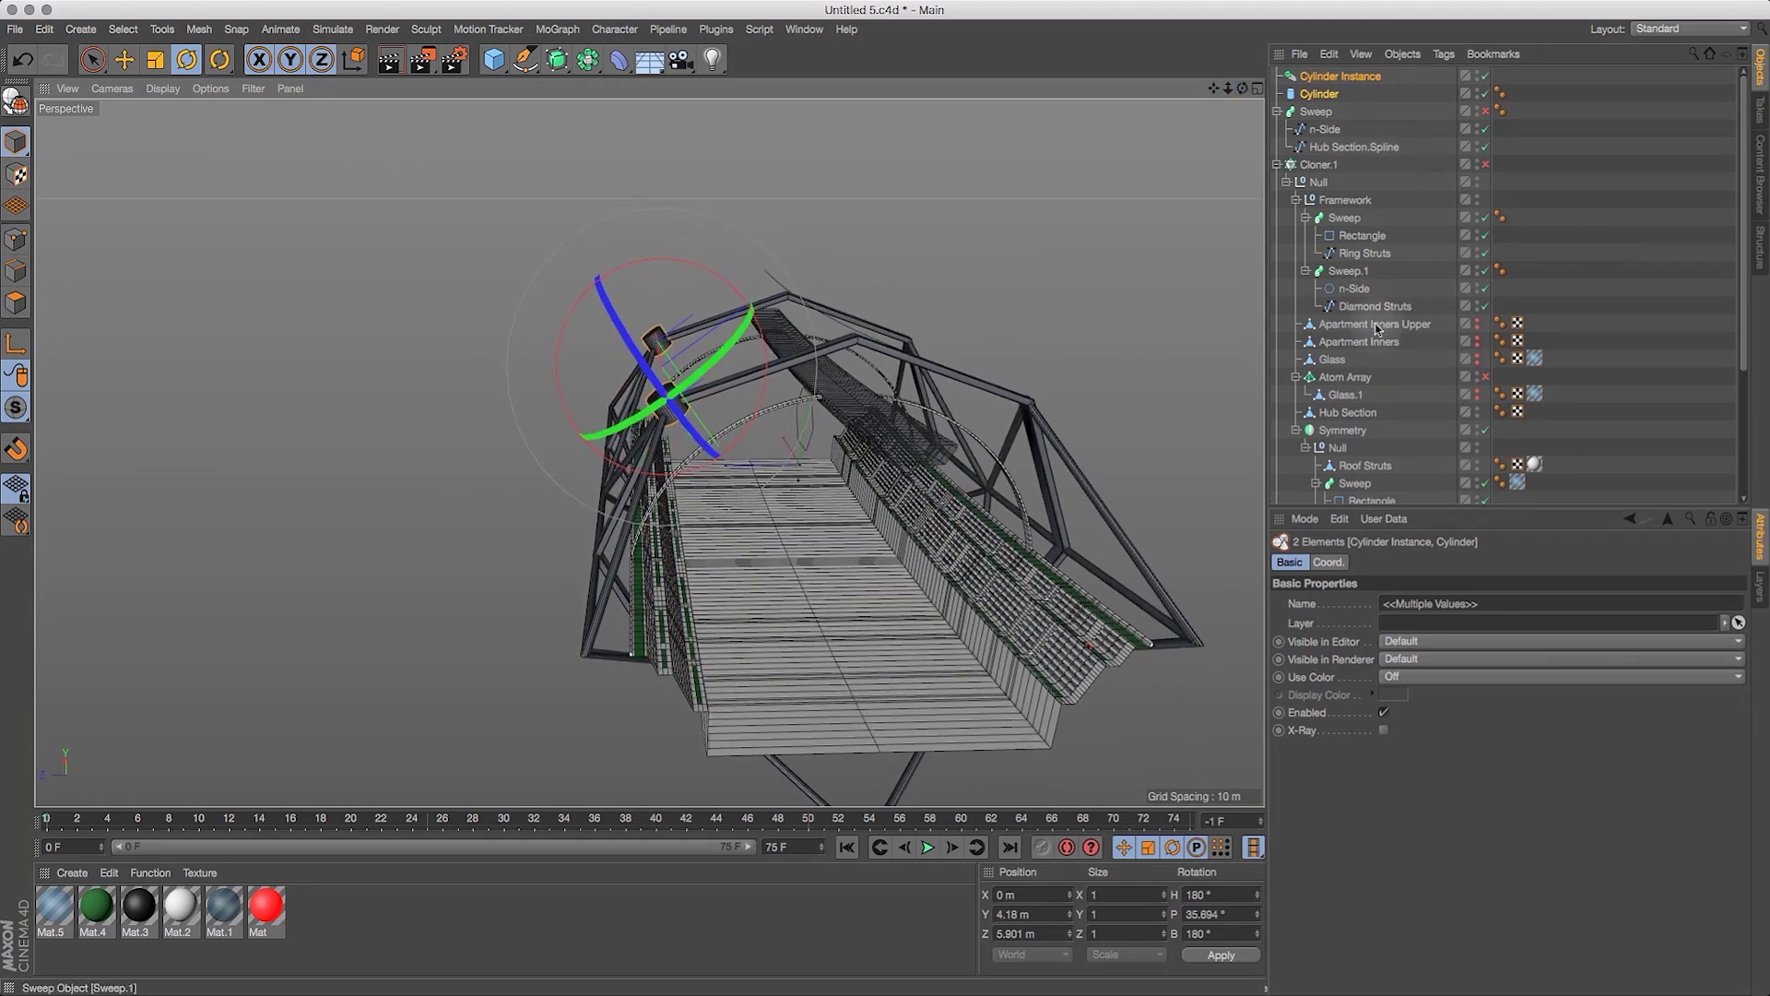
{"action": "left_click", "coordinate": [1486, 429]}
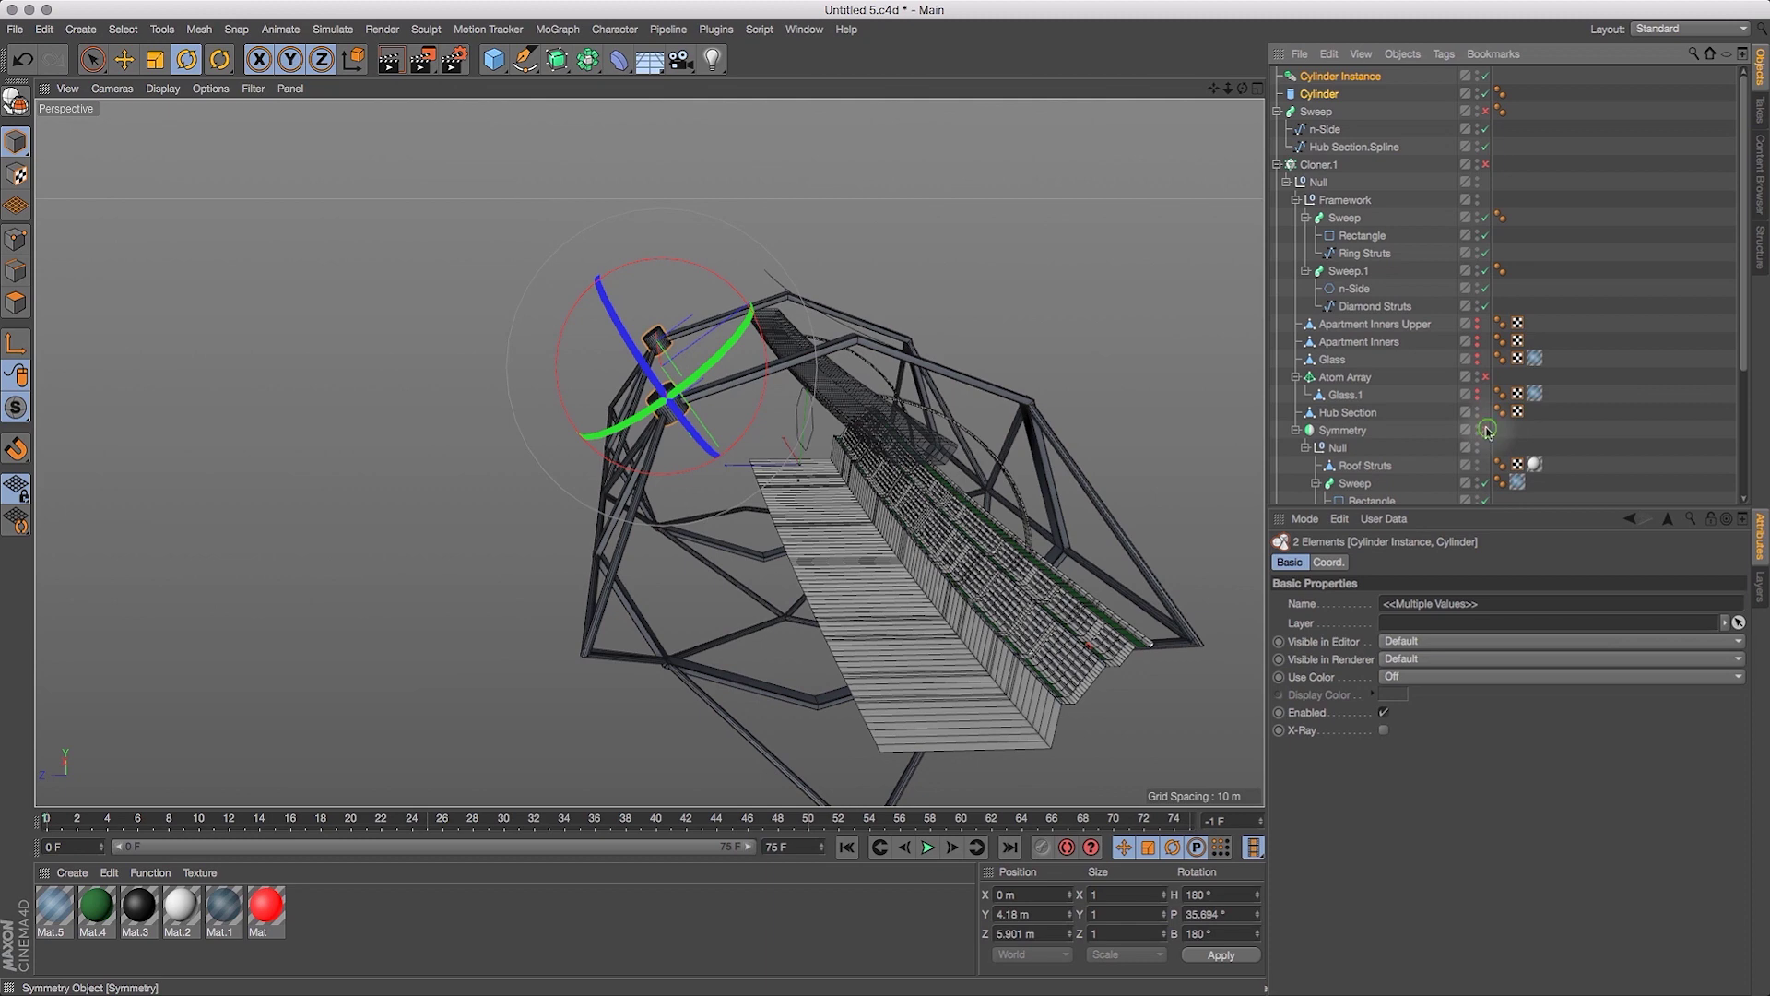
{"action": "left_click", "coordinate": [1487, 430]}
{"action": "mouse_move", "coordinate": [1251, 88]}
{"action": "left_mouse_down"}
{"action": "mouse_move", "coordinate": [1201, 51]}
{"action": "mouse_move", "coordinate": [1215, 87]}
{"action": "mouse_move", "coordinate": [1246, 76]}
{"action": "mouse_move", "coordinate": [1226, 106]}
{"action": "mouse_move", "coordinate": [1214, 53]}
{"action": "mouse_move", "coordinate": [1245, 92]}
{"action": "mouse_move", "coordinate": [1213, 138]}
{"action": "mouse_move", "coordinate": [1238, 57]}
{"action": "mouse_move", "coordinate": [1259, 88]}
{"action": "mouse_move", "coordinate": [1238, 114]}
{"action": "left_mouse_up"}
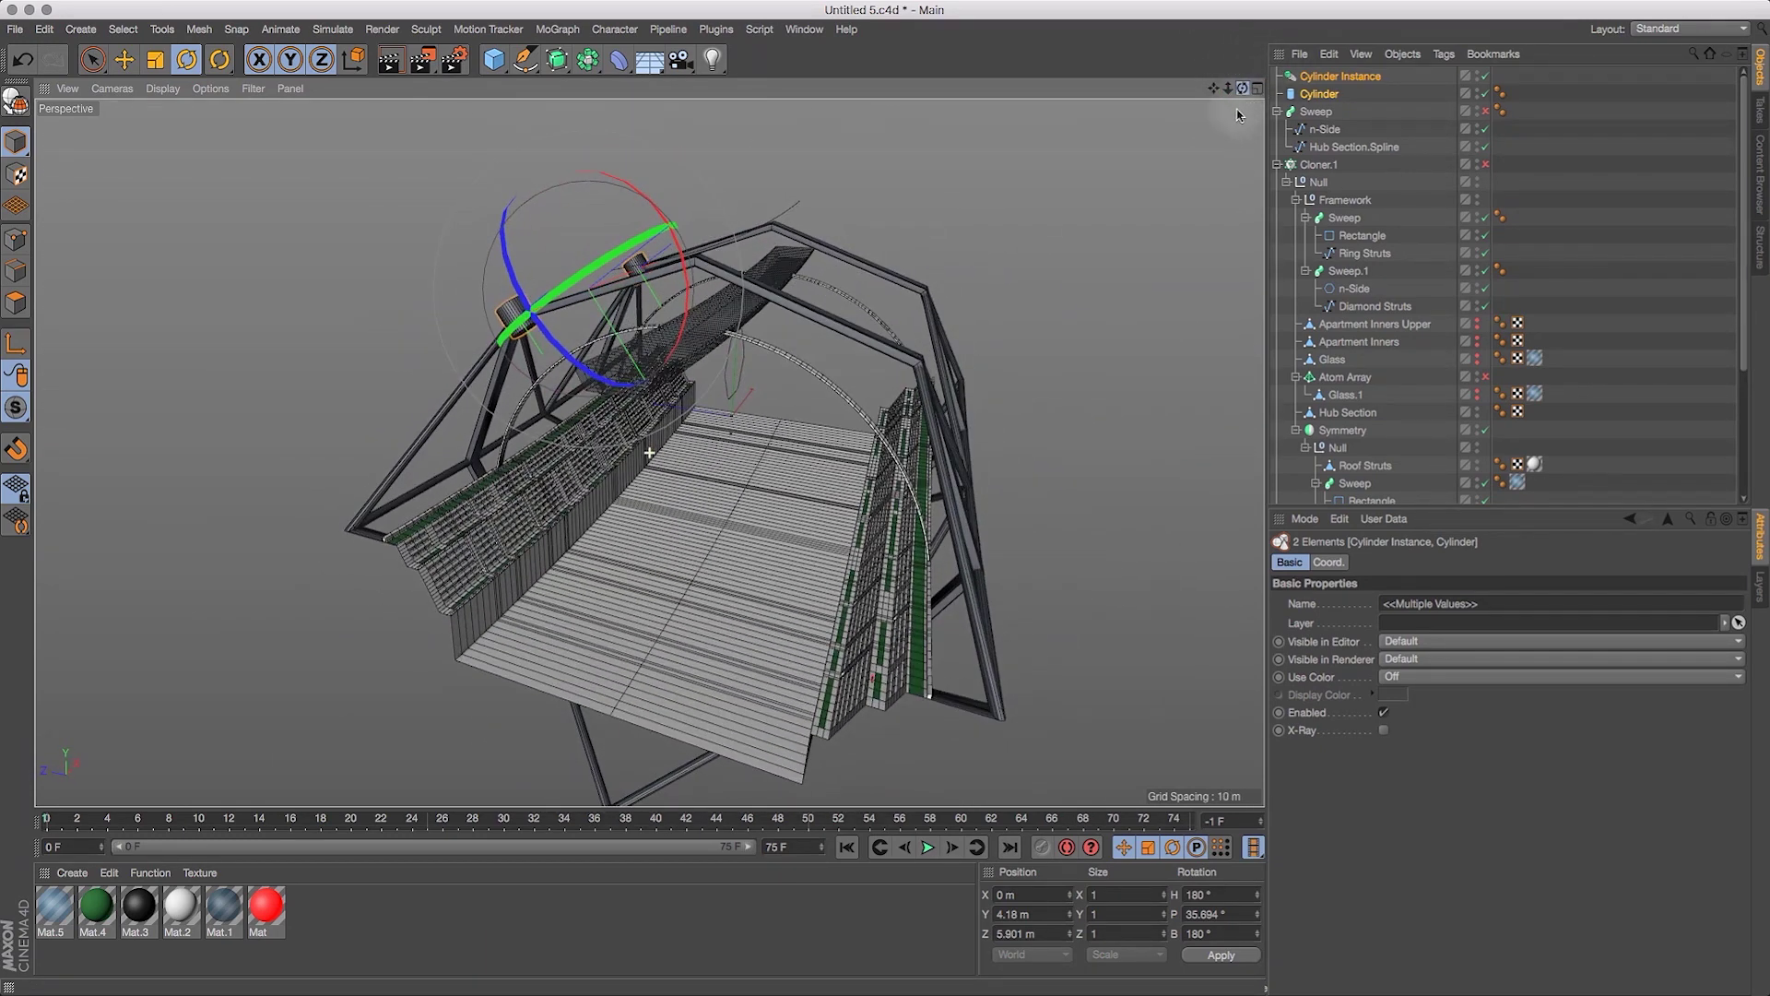
Group the Cylinder and Cylinder Instance under a new Null and nest it inside the Symmetry object's Null.
{"action": "left_click_drag", "start_coordinate": [1399, 79], "coordinate": [1330, 109]}
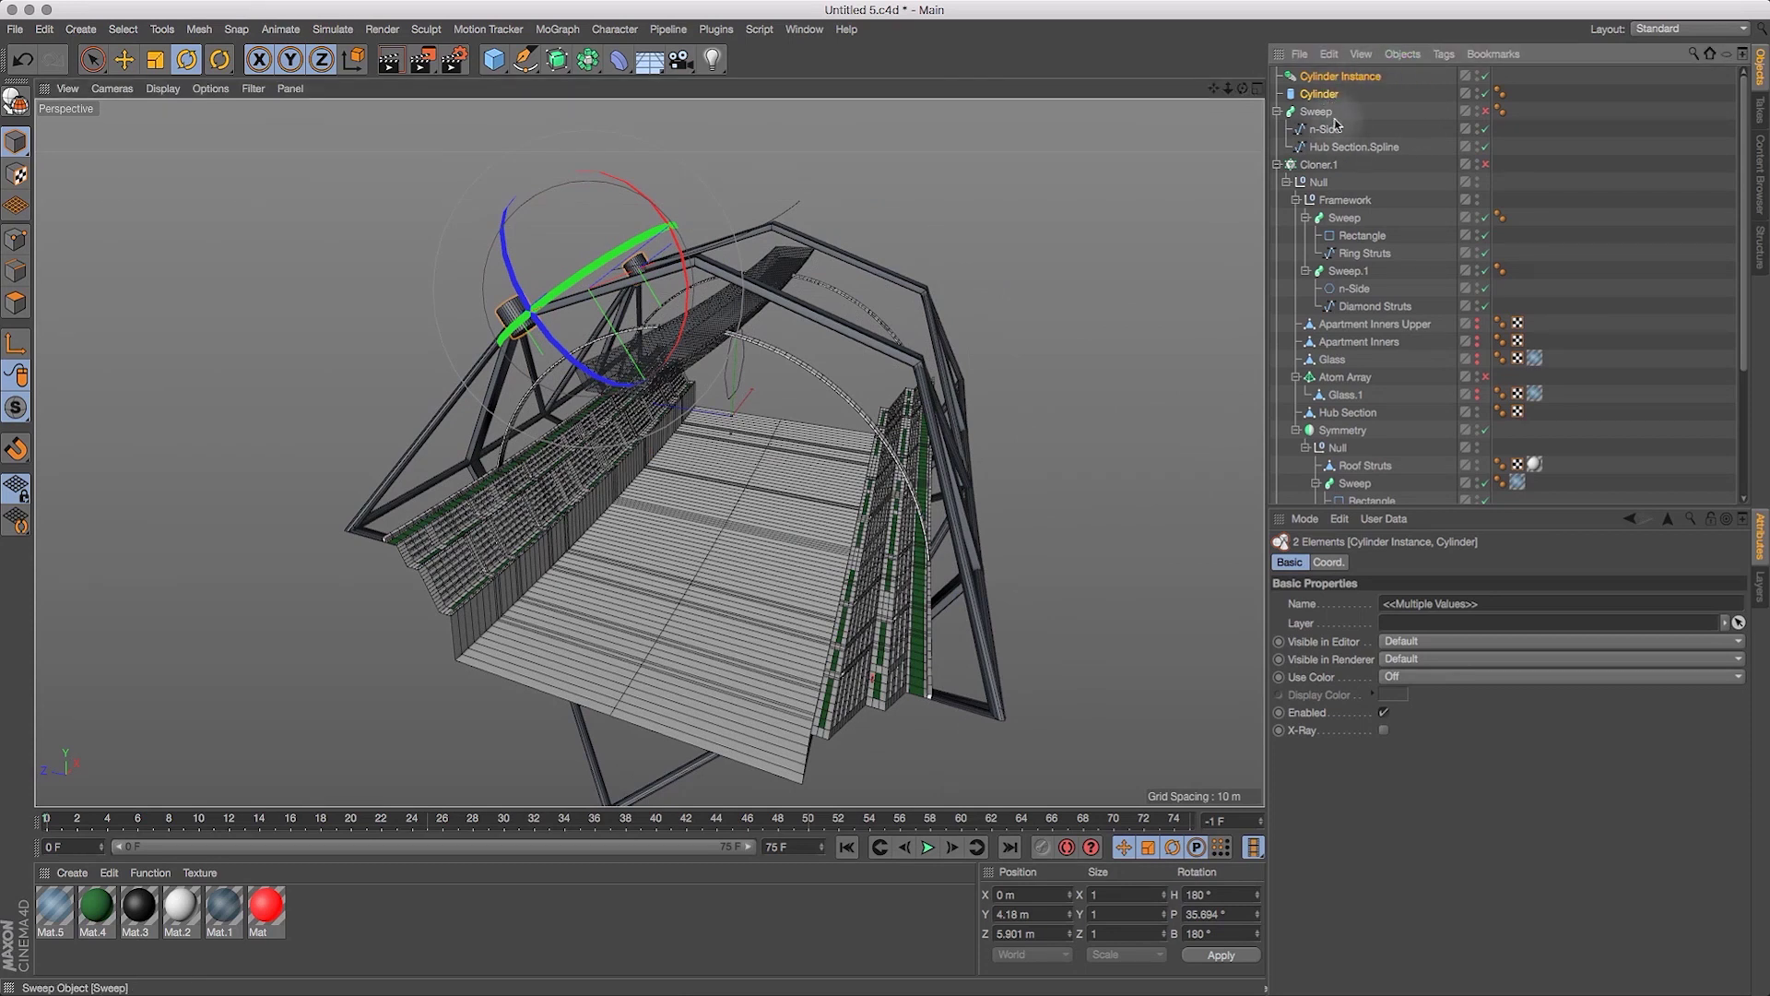
{"action": "key", "text": "alt+g"}
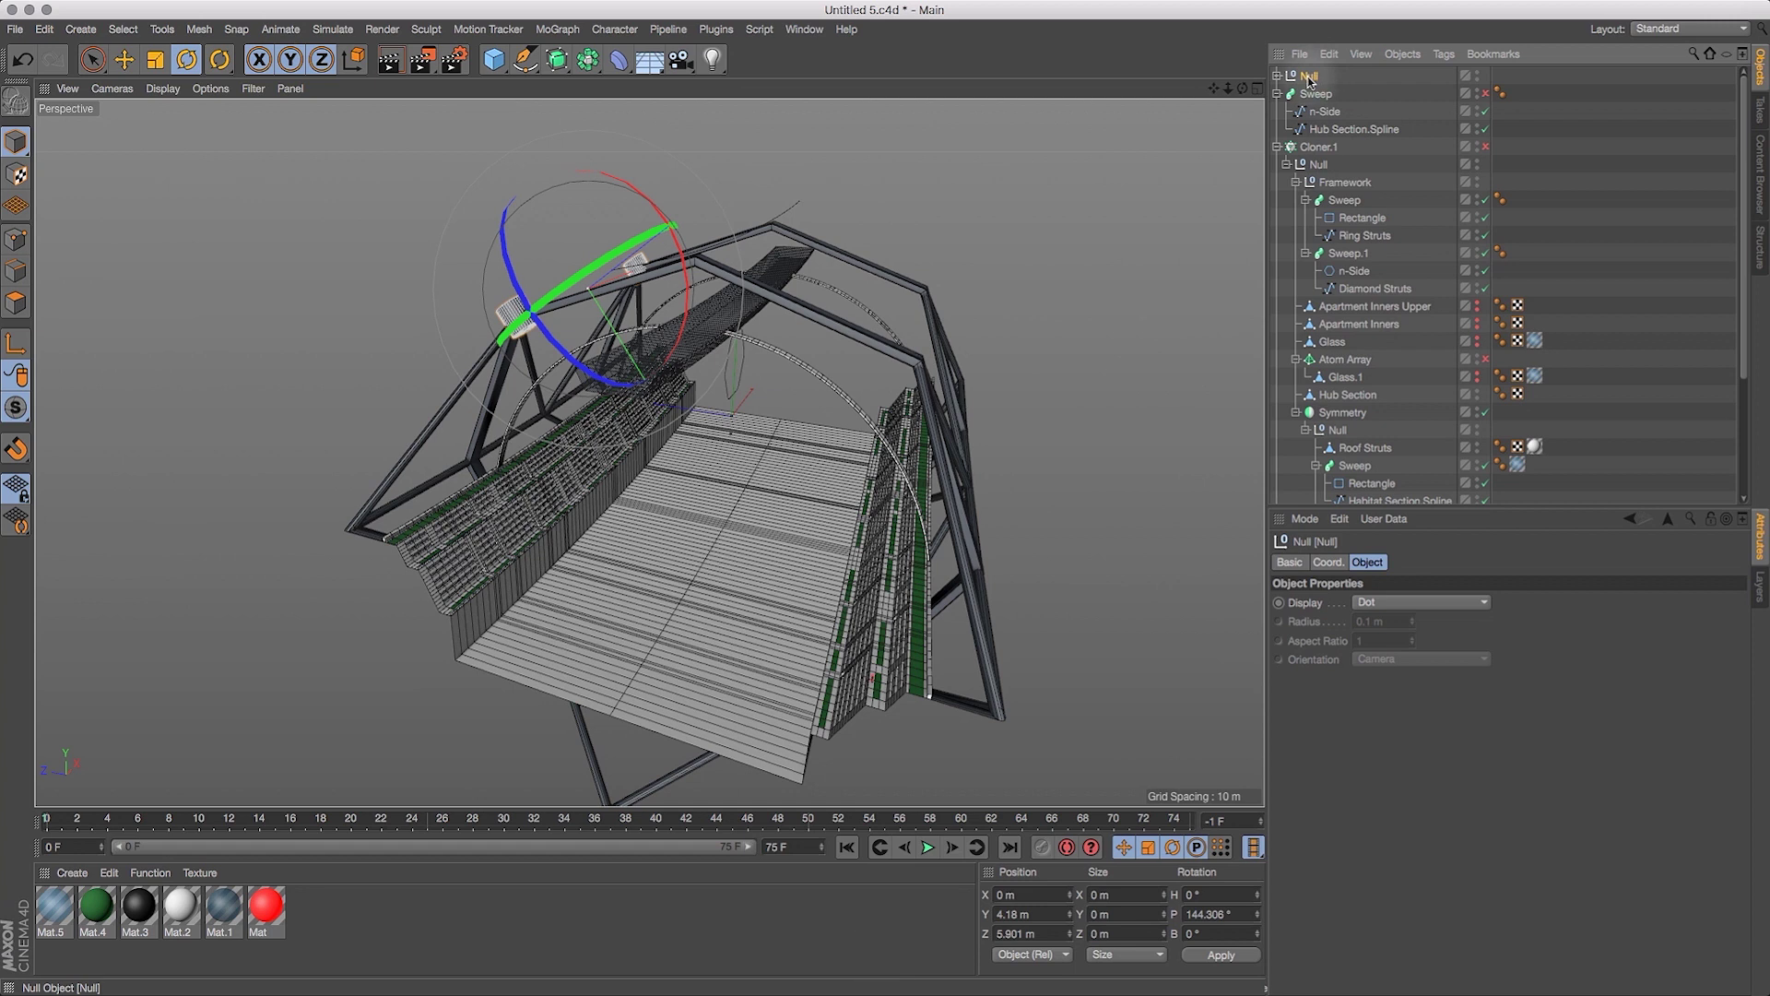
{"action": "left_click_drag", "start_coordinate": [1401, 135], "coordinate": [1430, 304]}
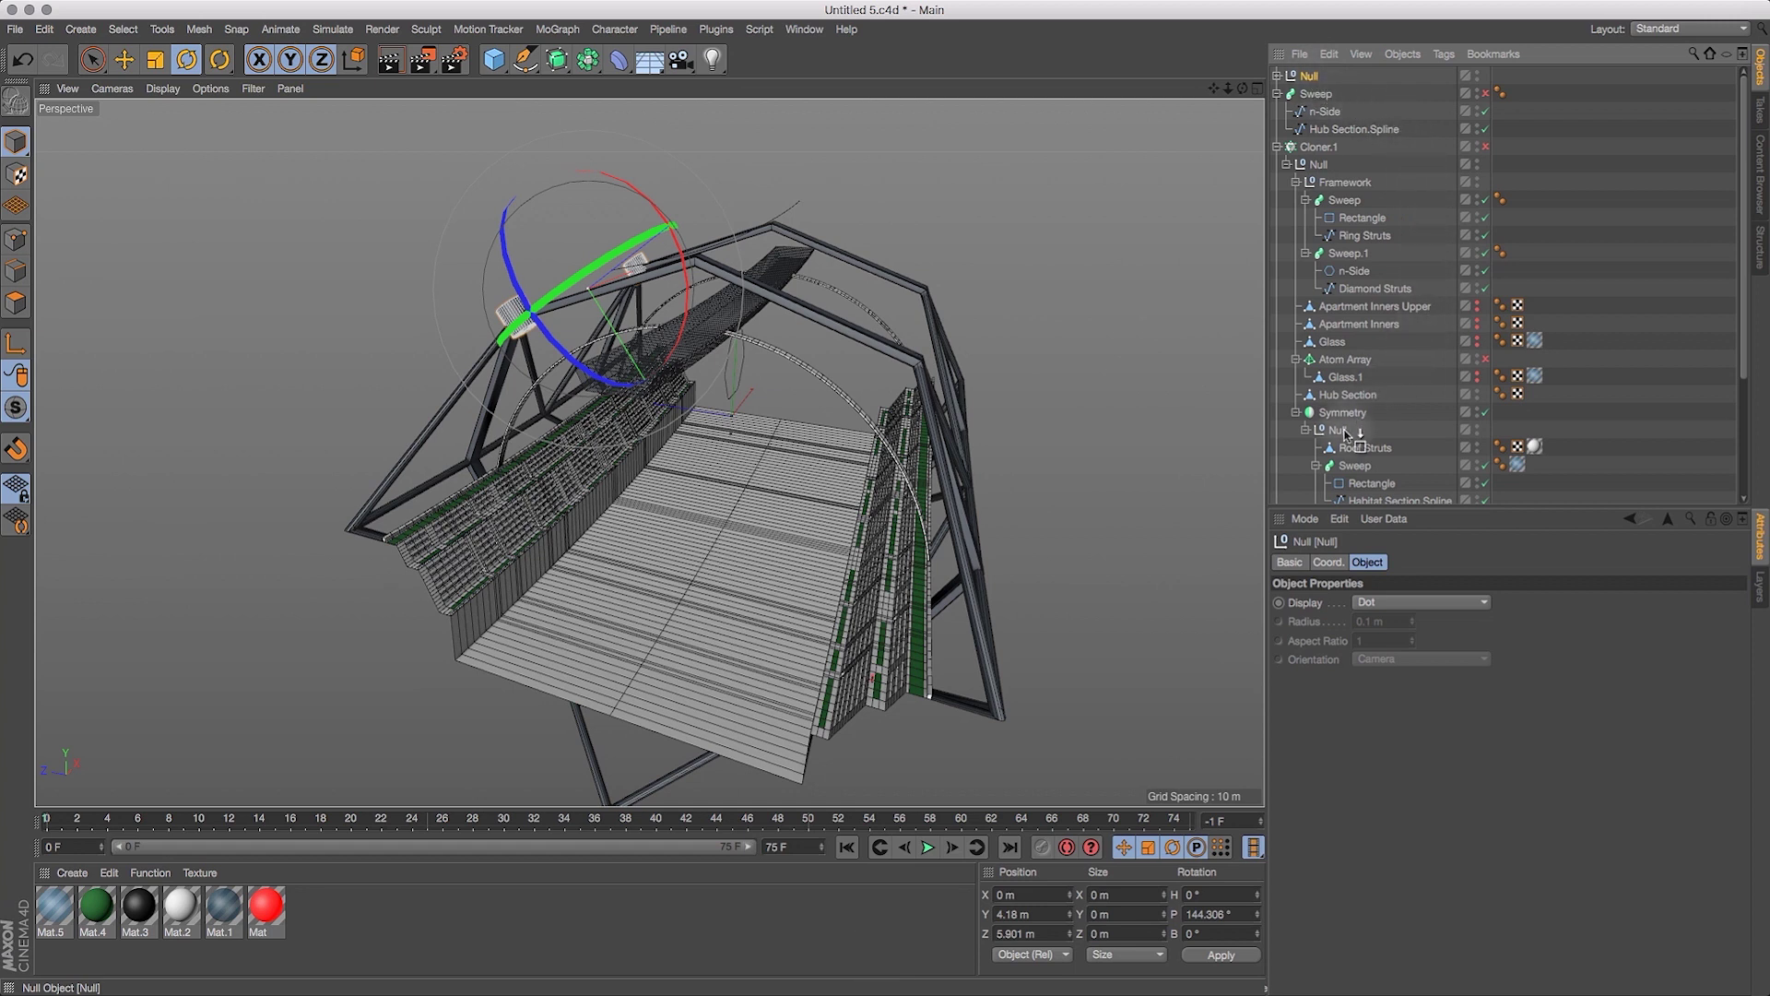
{"action": "left_click_drag", "start_coordinate": [1340, 432], "coordinate": [1340, 433]}
Re-enable the Sweep that uses the Hub Section.Spline, inspect the mirrored cylinder joints, and select that Sweep.
{"action": "left_click_drag", "start_coordinate": [1243, 89], "coordinate": [1372, 112]}
{"action": "left_click", "coordinate": [128, 60]}
{"action": "left_click", "coordinate": [1485, 77]}
{"action": "mouse_move", "coordinate": [1242, 89]}
{"action": "left_mouse_down"}
{"action": "mouse_move", "coordinate": [1217, 87]}
{"action": "mouse_move", "coordinate": [1232, 92]}
{"action": "left_mouse_up"}
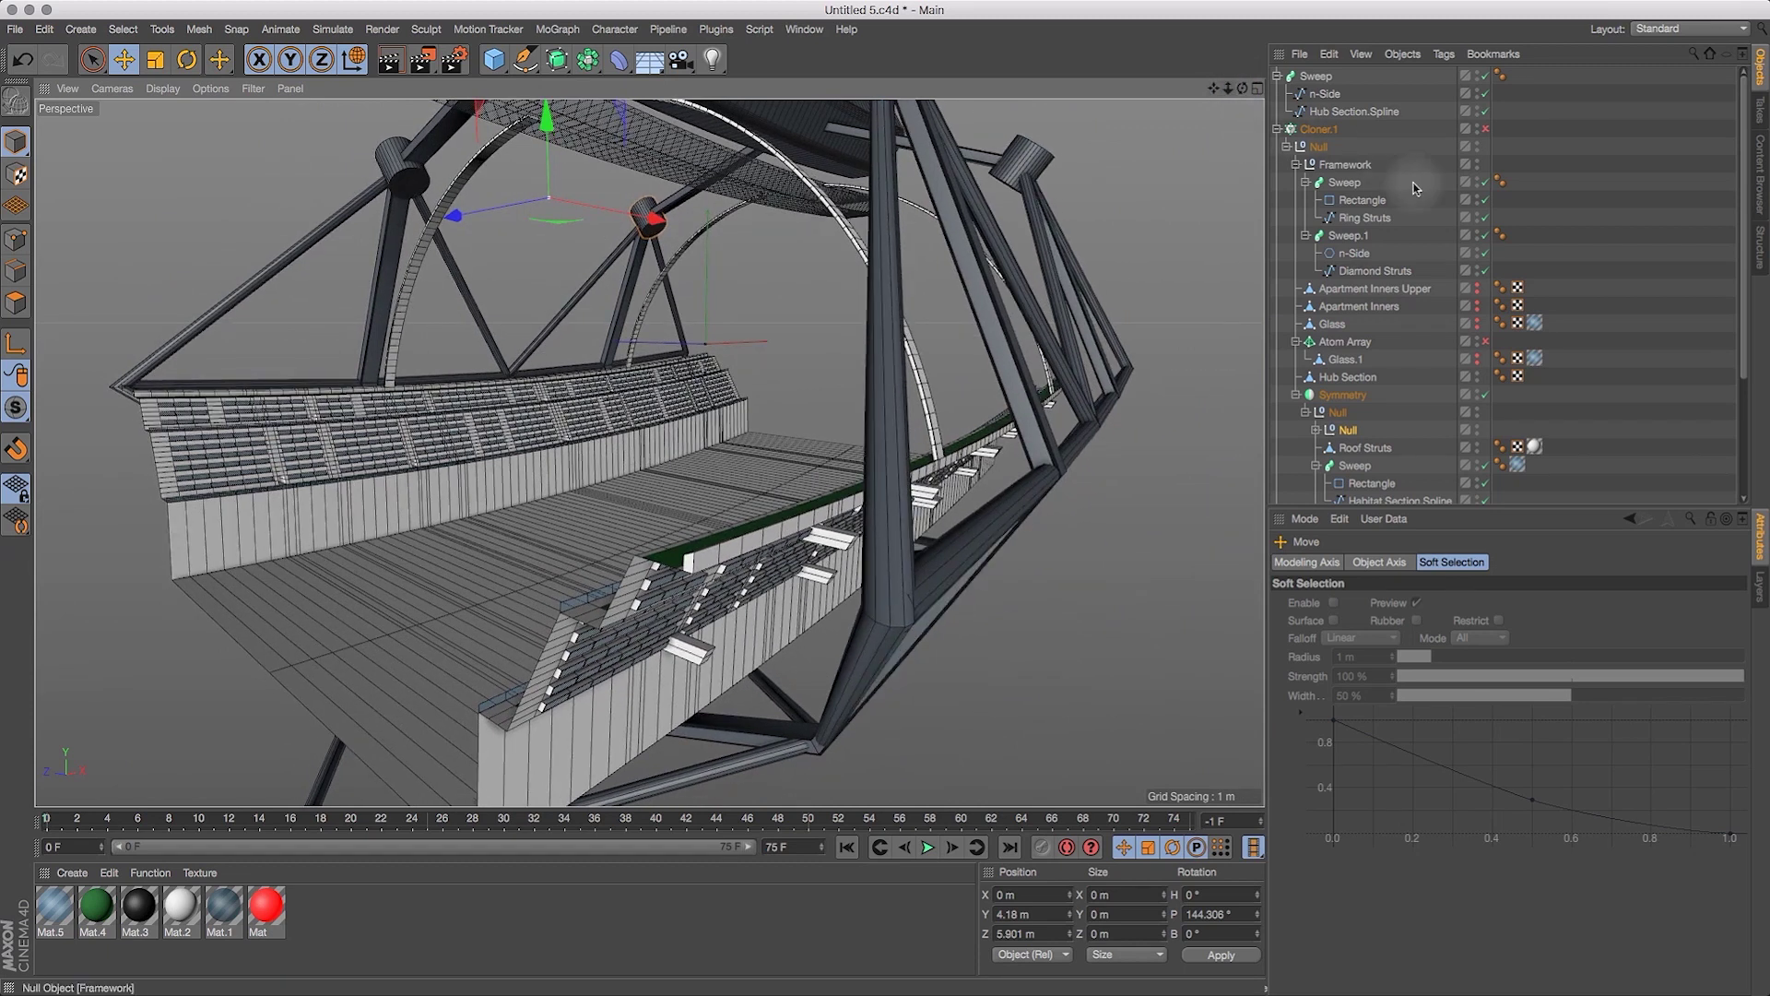
{"action": "left_click", "coordinate": [1317, 78]}
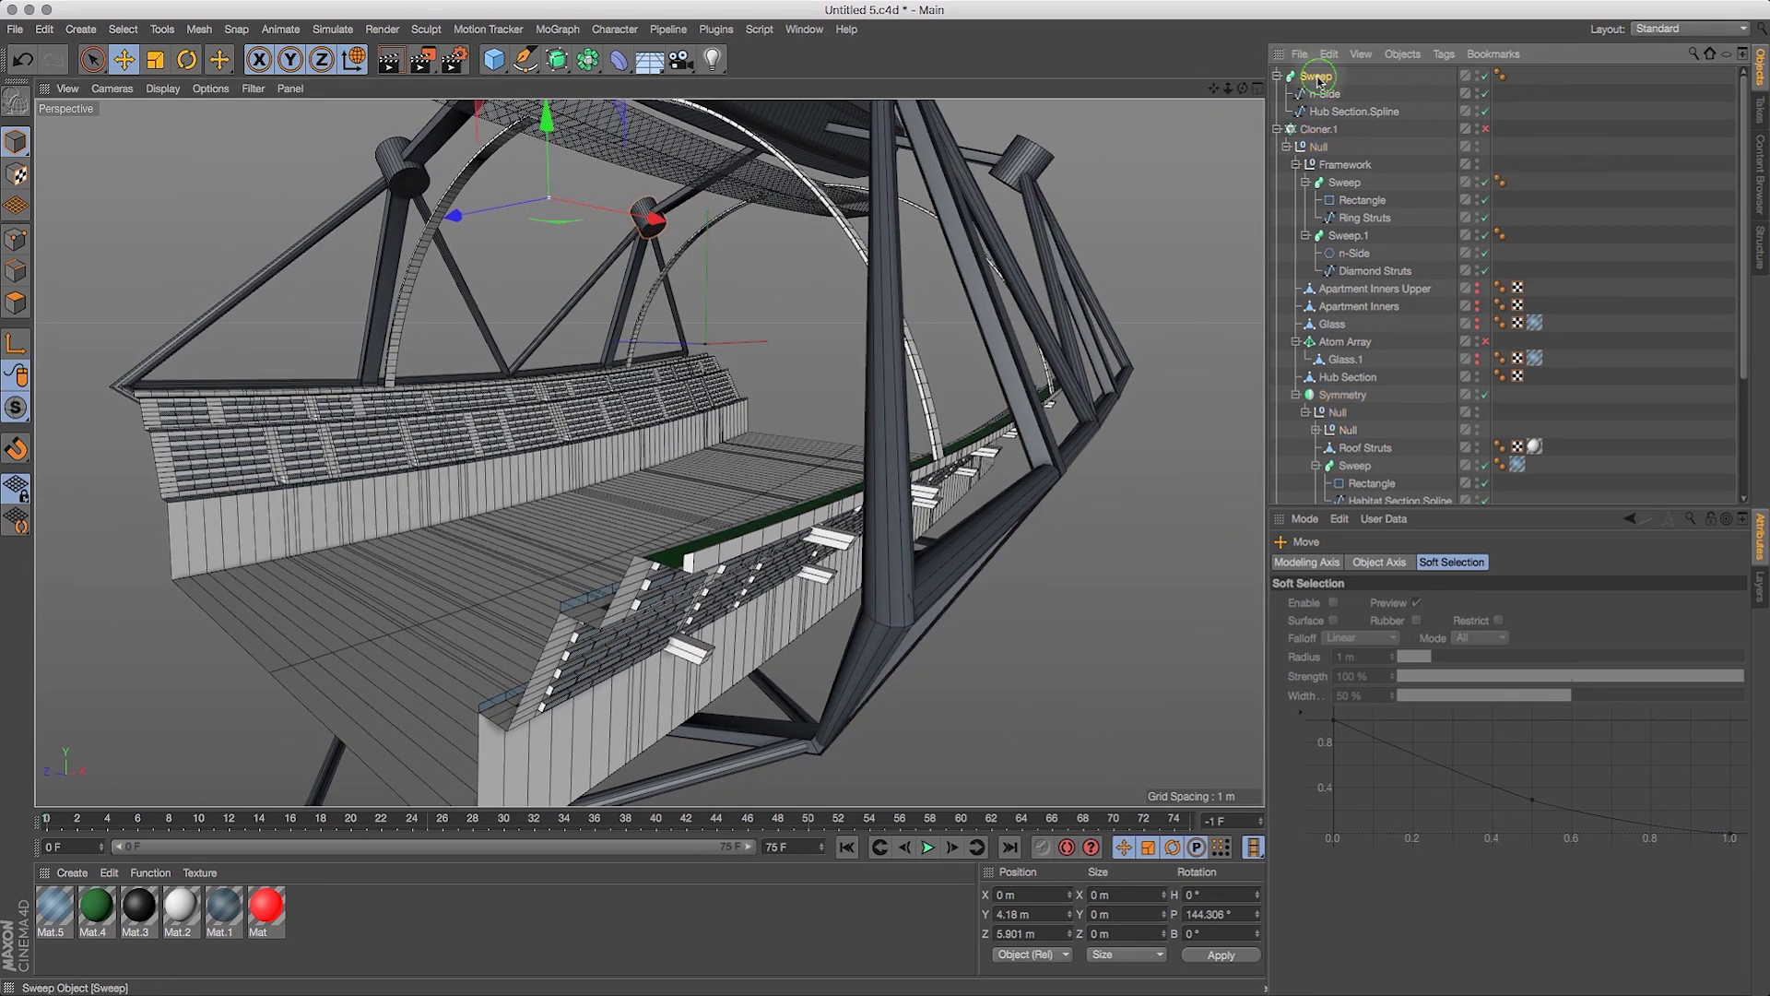
Nest the Hub Section.Spline Sweep inside Cloner.1's Null, enable Cloner.1, and render the full habitat through the Habitat Cam.
{"action": "left_click_drag", "start_coordinate": [1328, 152], "coordinate": [1326, 155]}
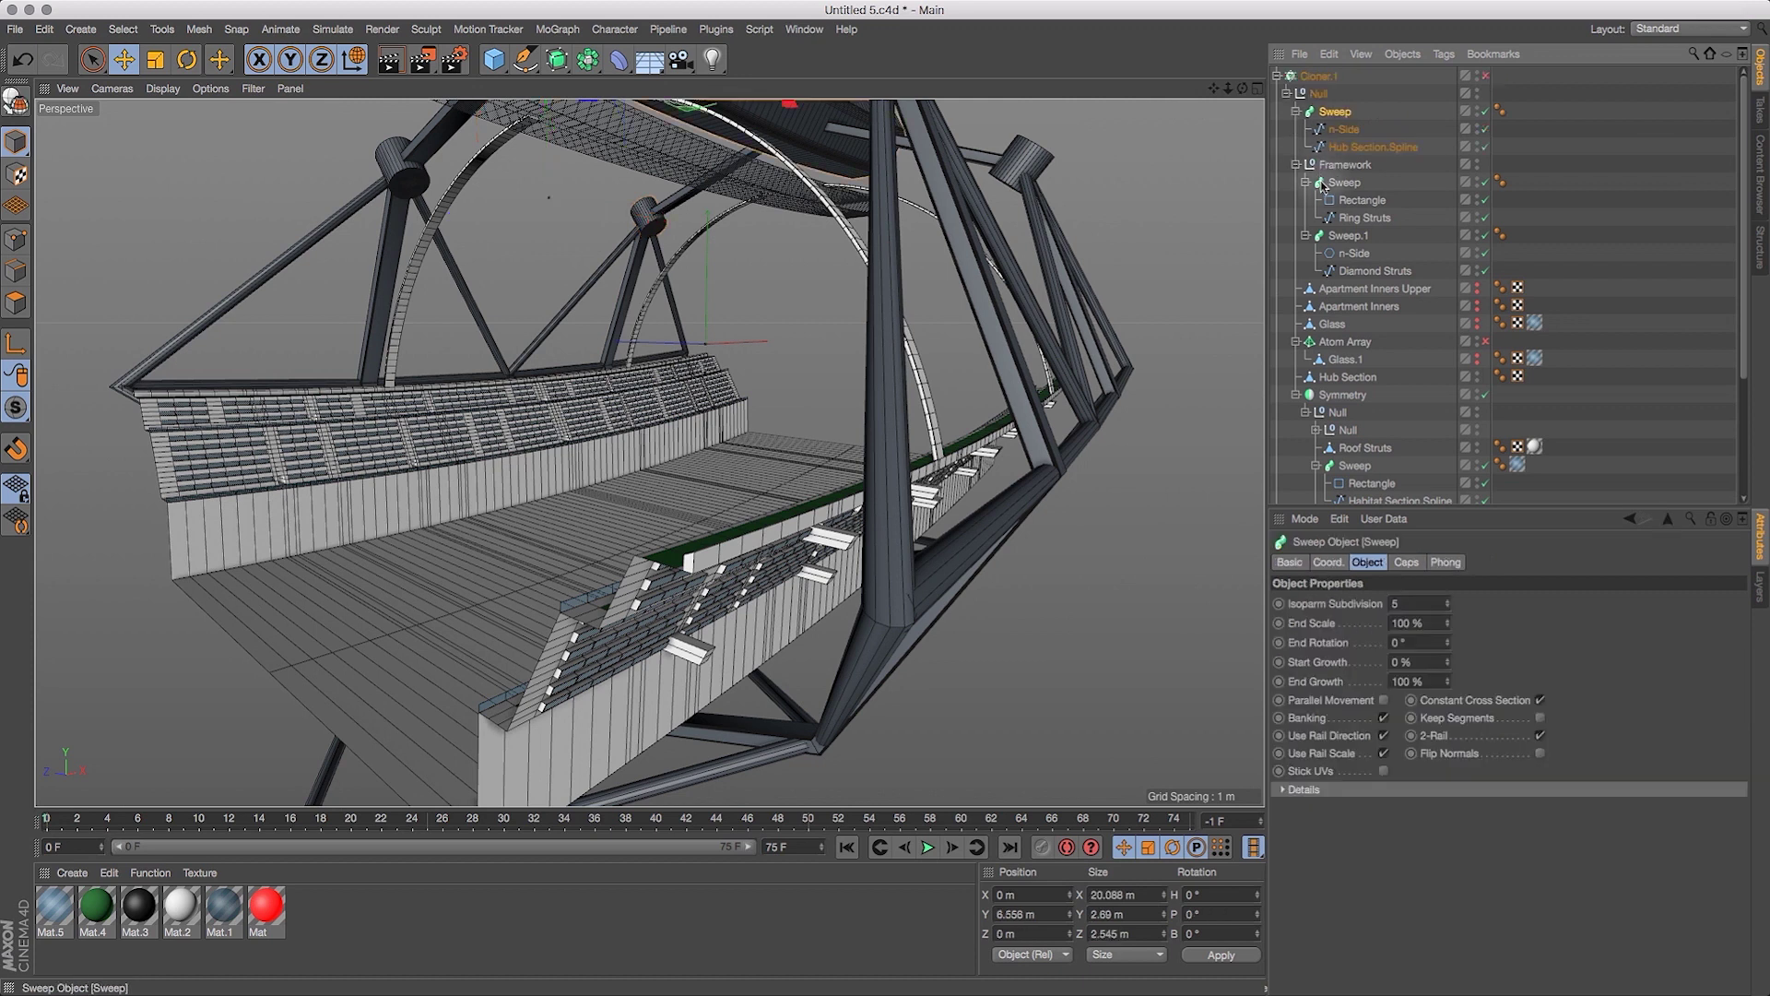
{"action": "left_click", "coordinate": [1487, 81]}
{"action": "left_click_drag", "start_coordinate": [1742, 166], "coordinate": [1743, 286]}
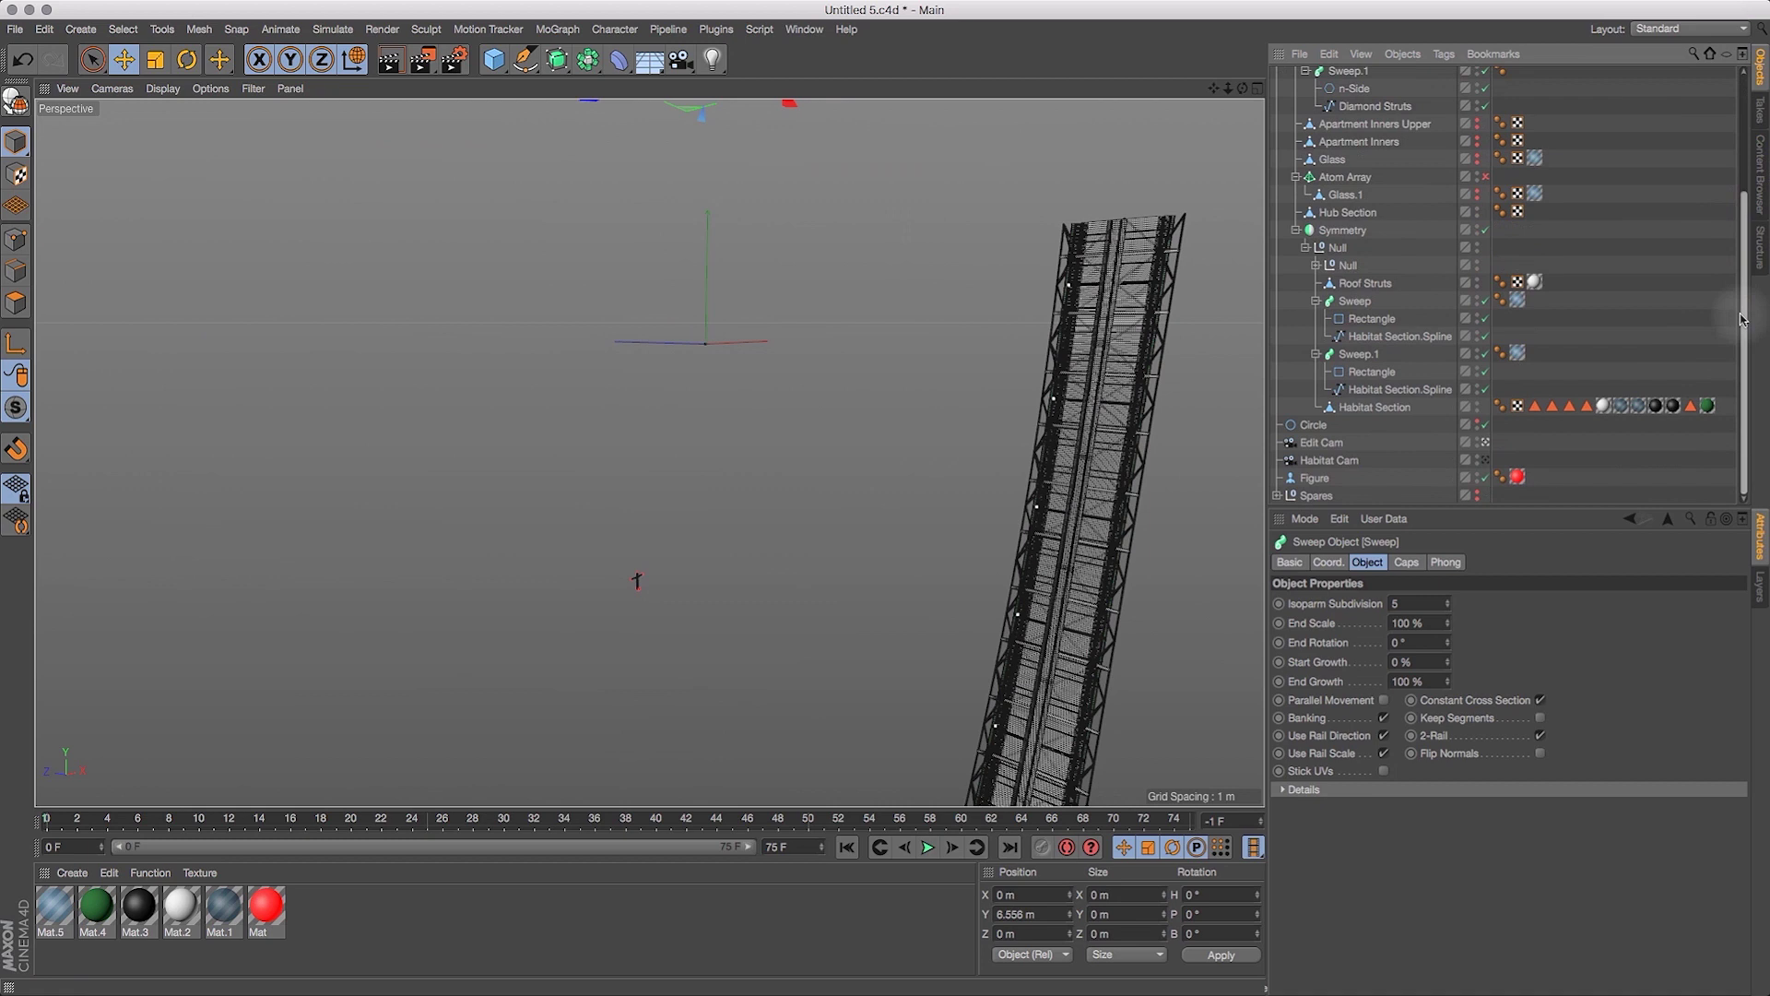
{"action": "left_click", "coordinate": [1485, 460]}
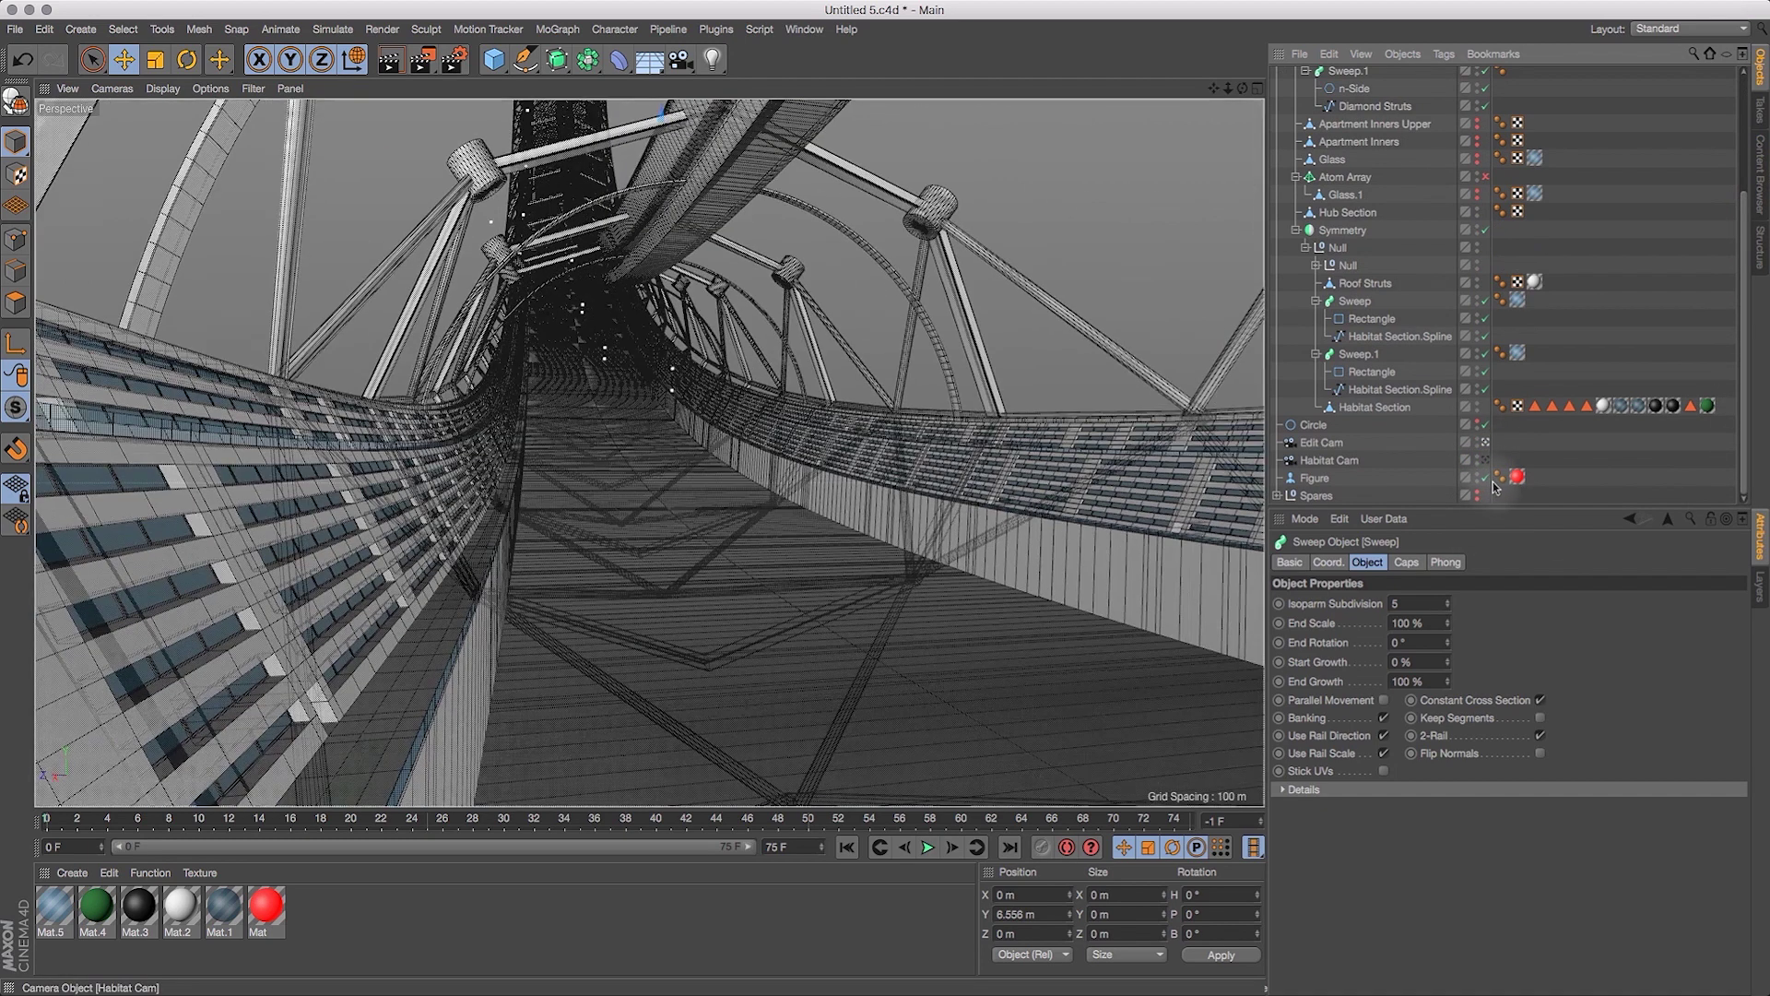
{"action": "left_click", "coordinate": [389, 60]}
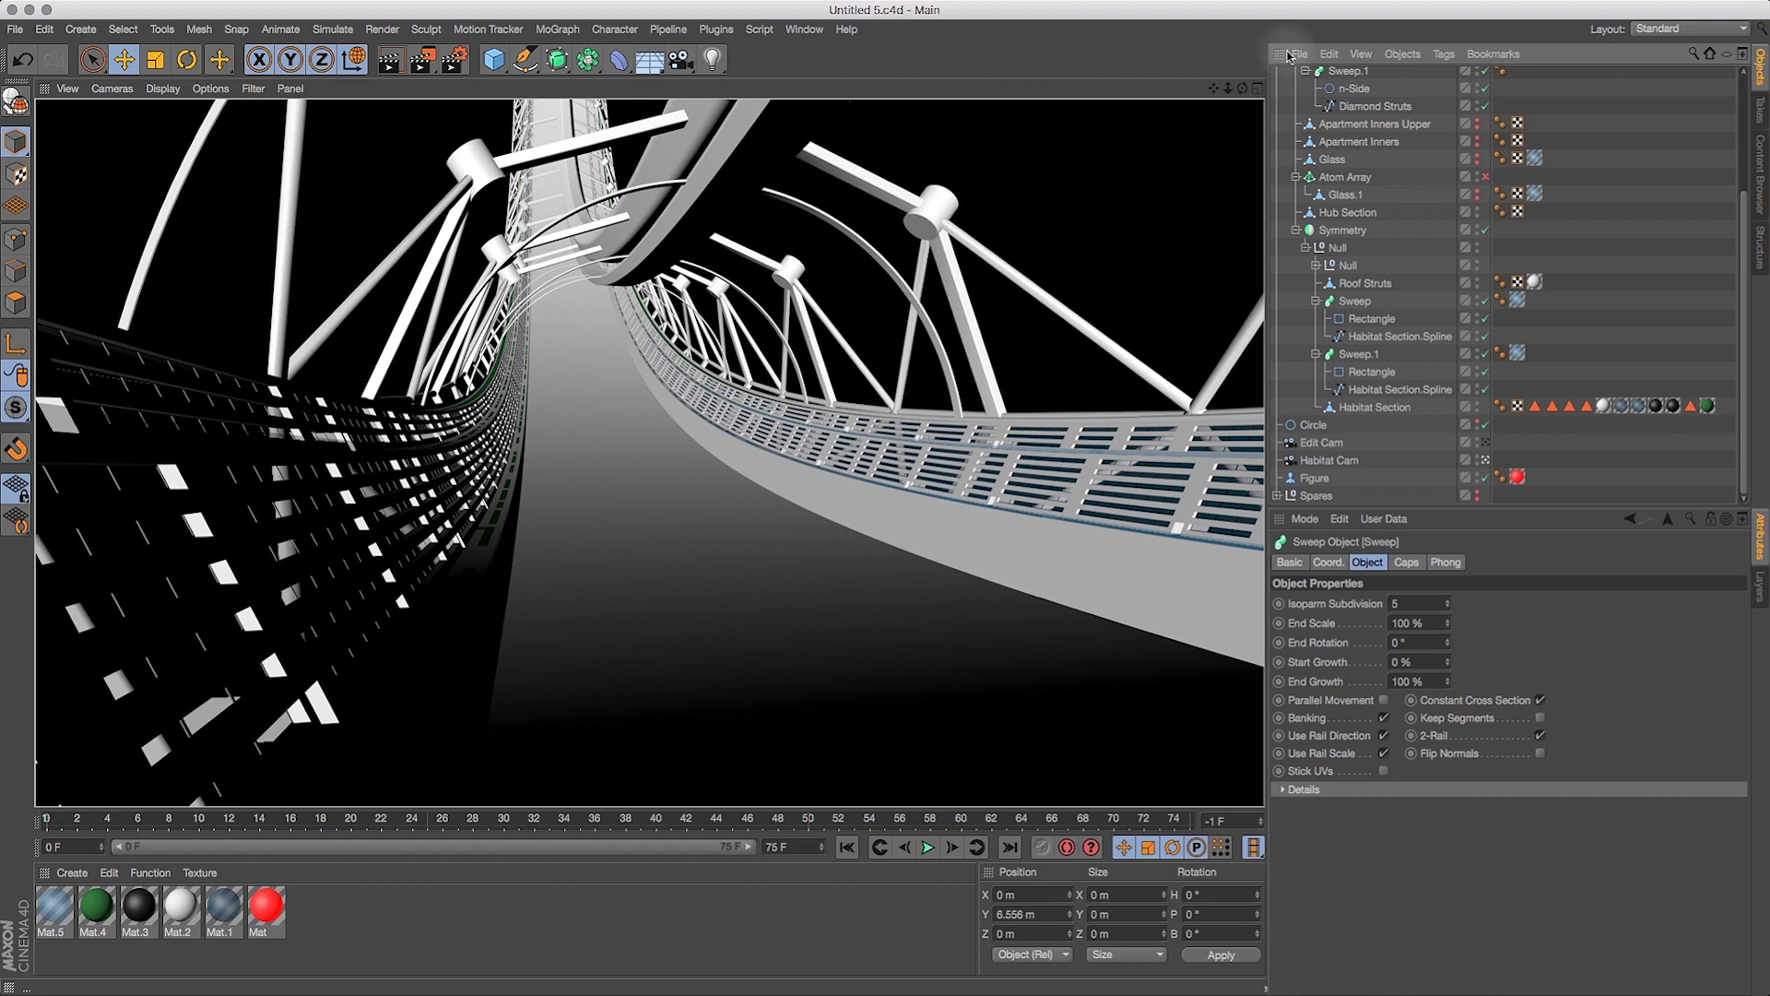
Switch the view back to the Edit Cam and disable Cloner.1.
{"action": "left_click", "coordinate": [1487, 443]}
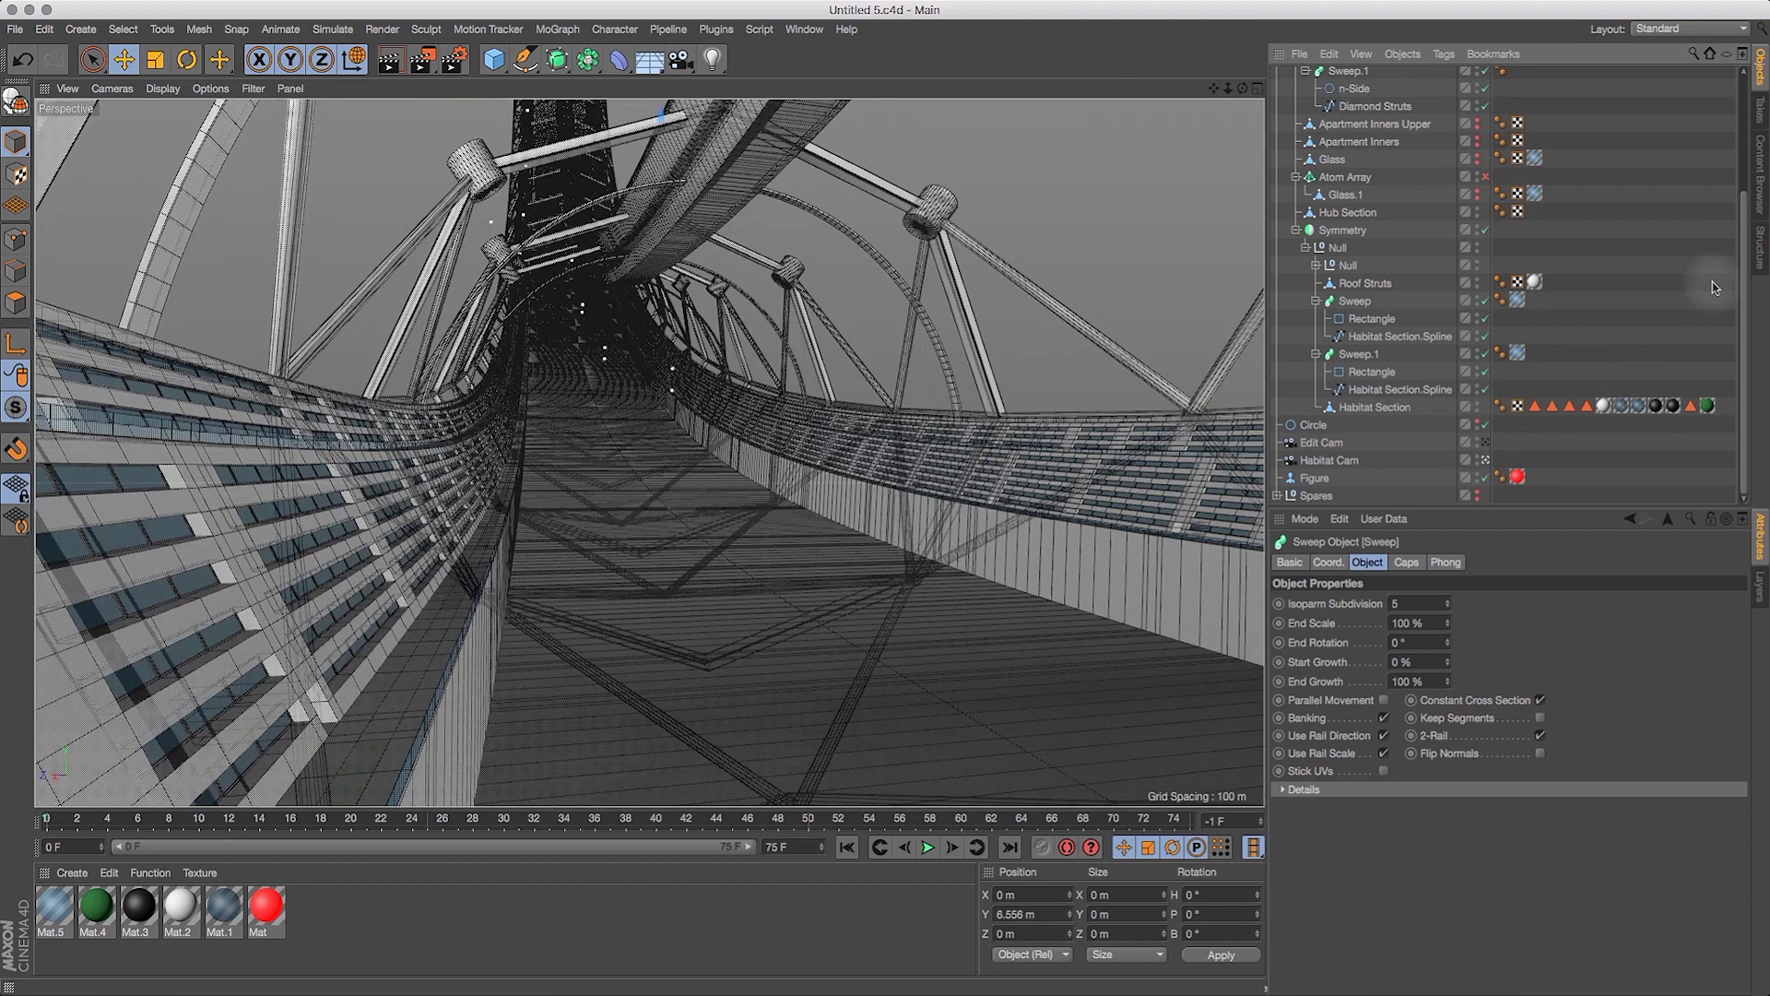
{"action": "scroll", "coordinate": [1435, 161], "scroll_direction": "up", "scroll_amount": 5}
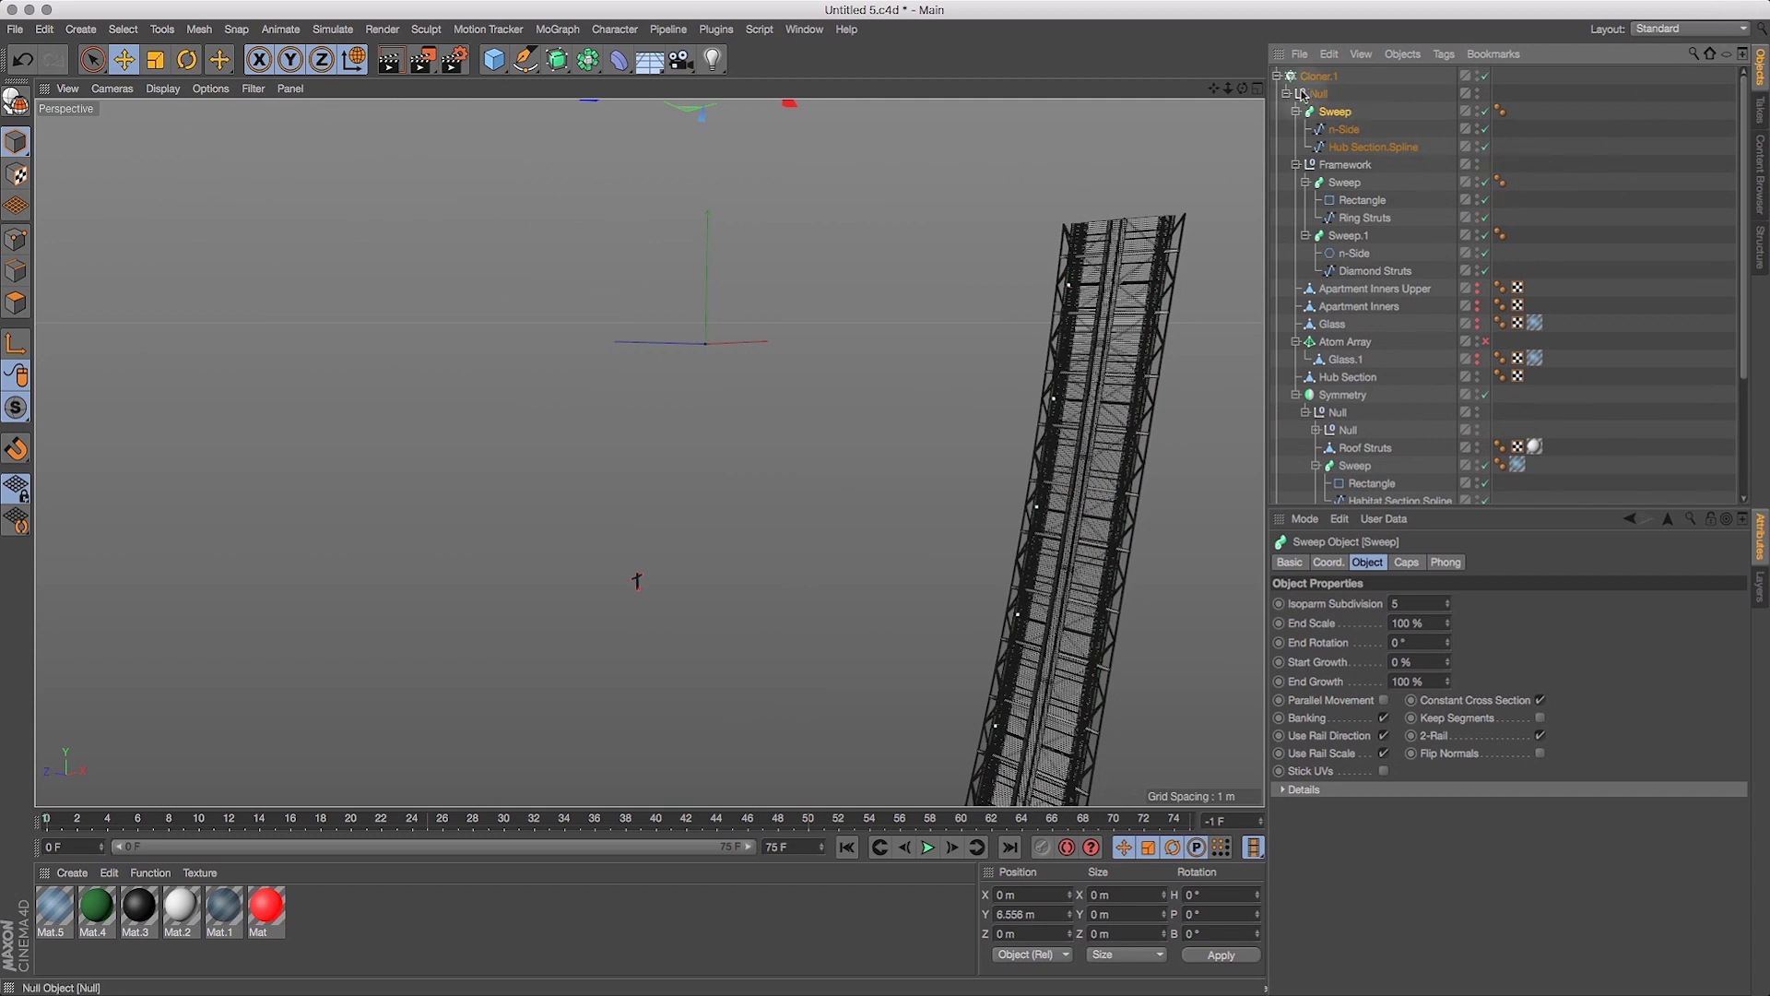
{"action": "left_click", "coordinate": [1482, 75]}
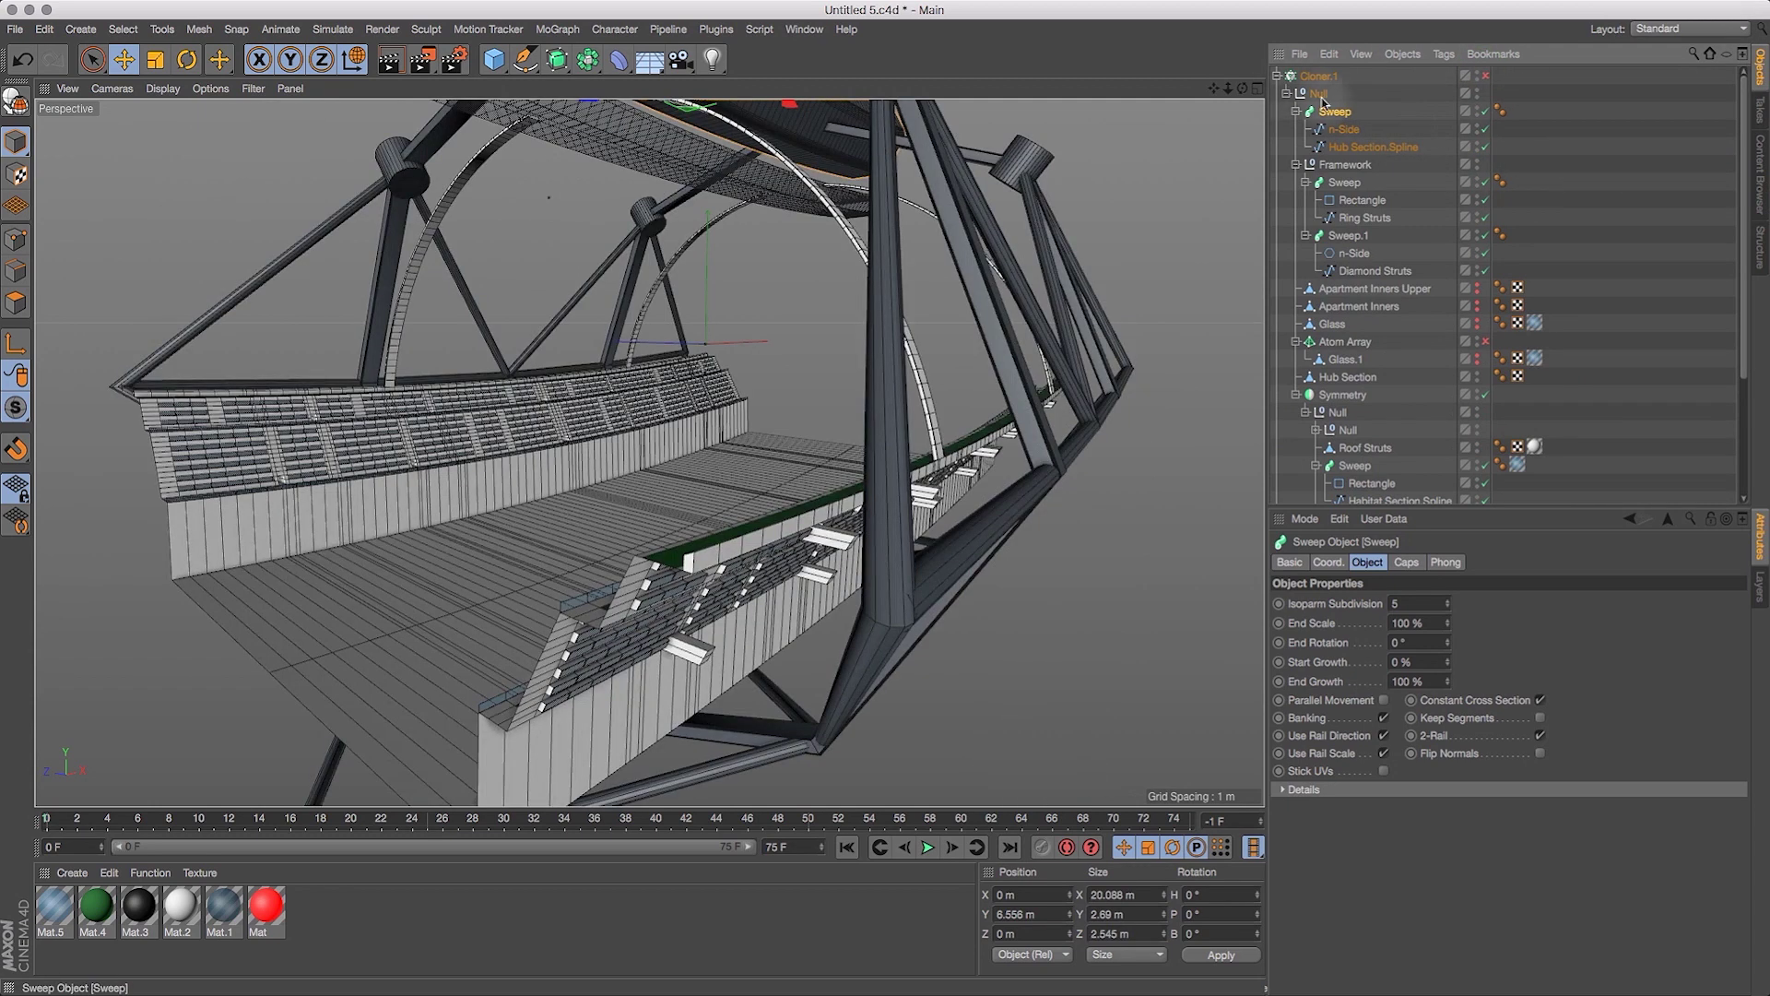
{"action": "left_click", "coordinate": [1287, 93]}
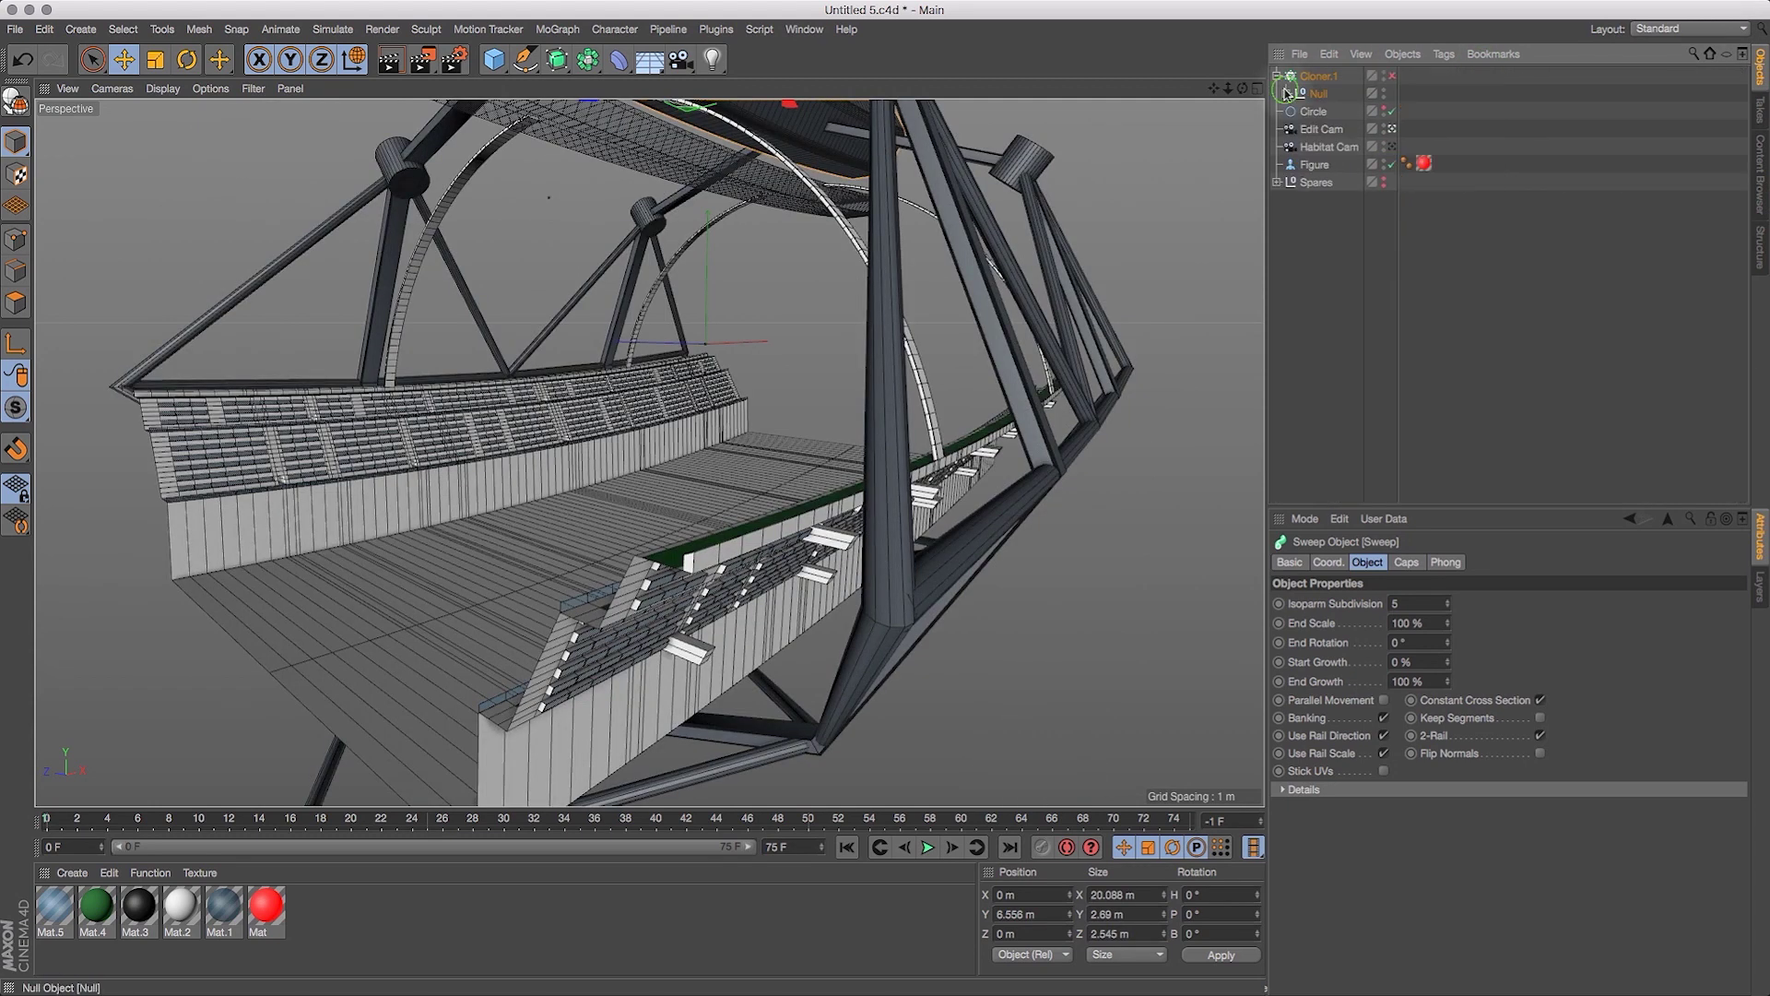
{"action": "left_click", "coordinate": [1287, 93]}
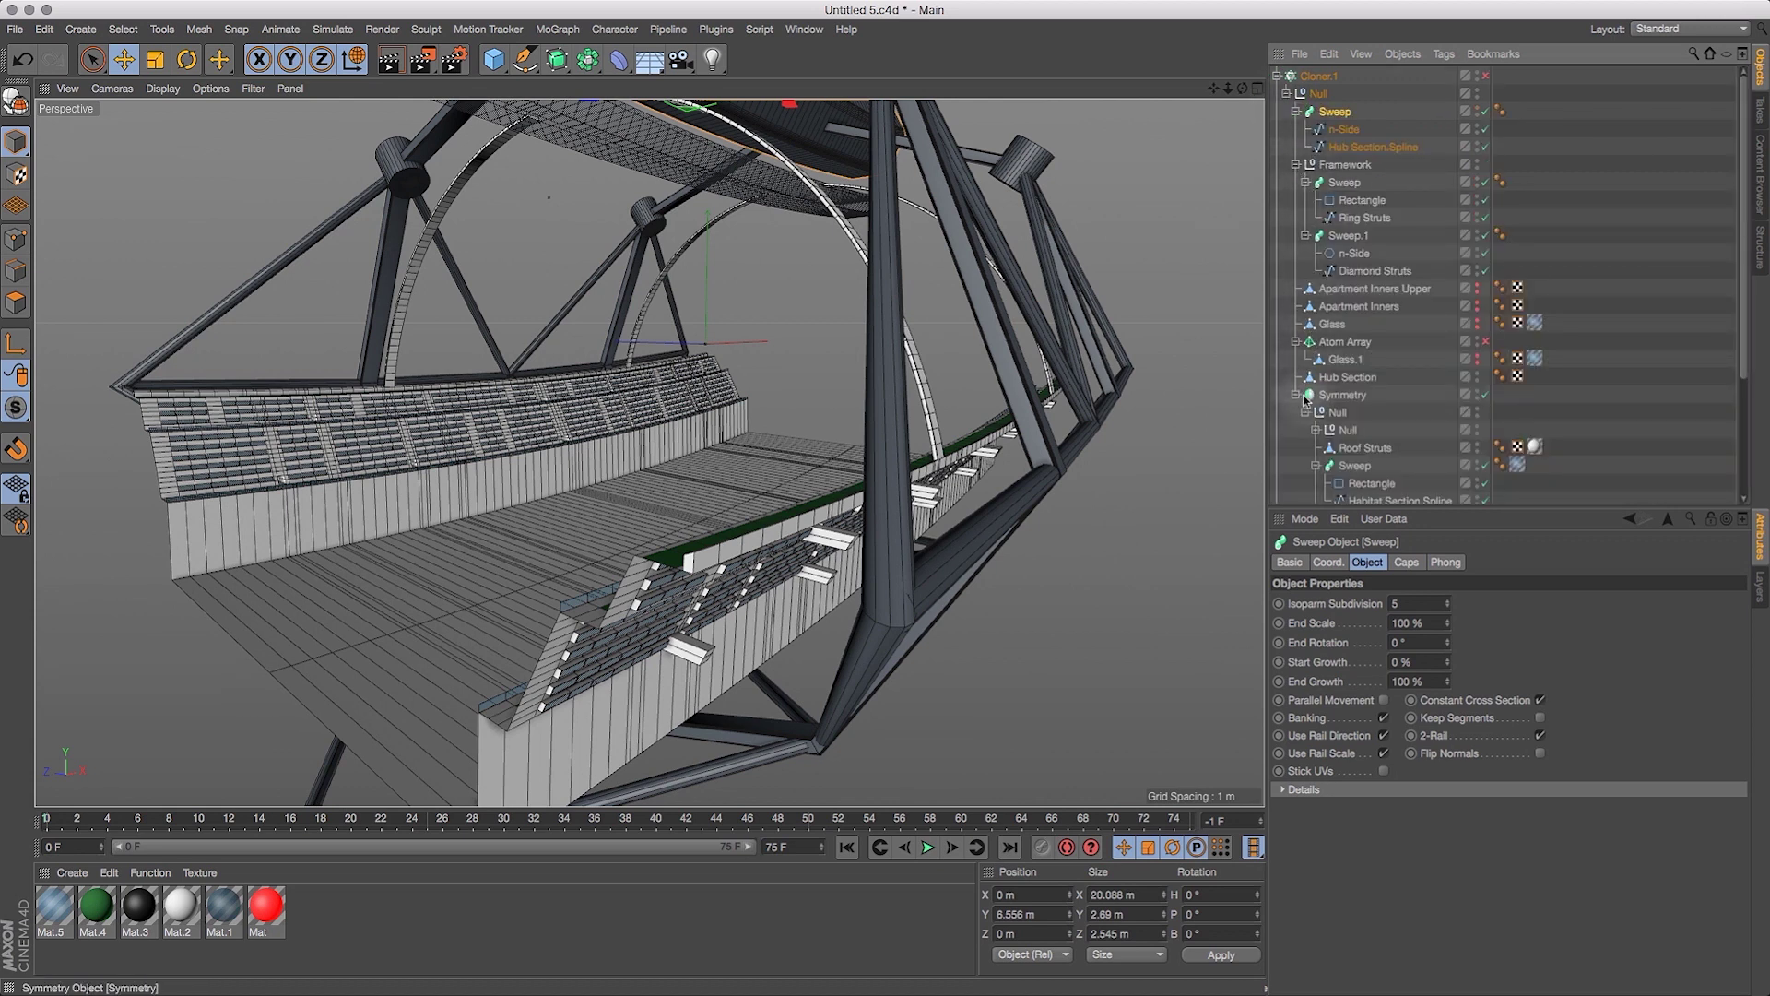
Select the Habitat Section and isolate its modelled half by disabling the Symmetry object and hiding the Framework group.
{"action": "left_click_drag", "start_coordinate": [1743, 240], "coordinate": [1745, 362]}
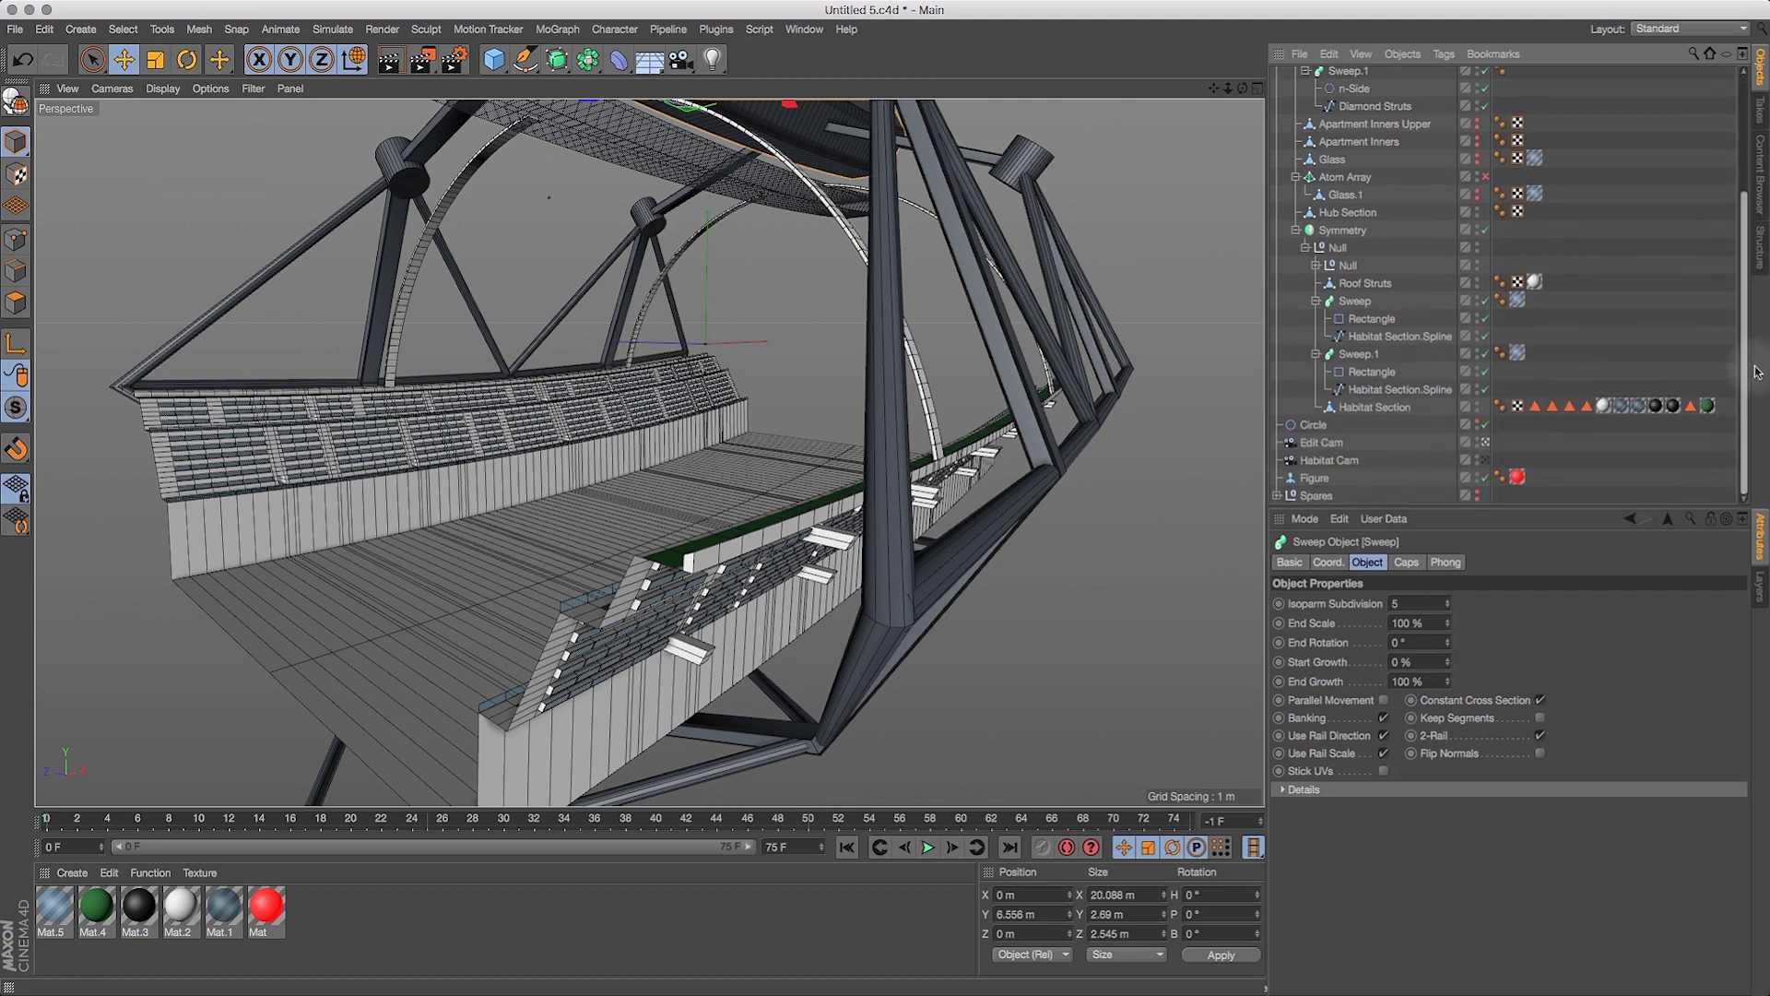
{"action": "left_click", "coordinate": [1369, 411]}
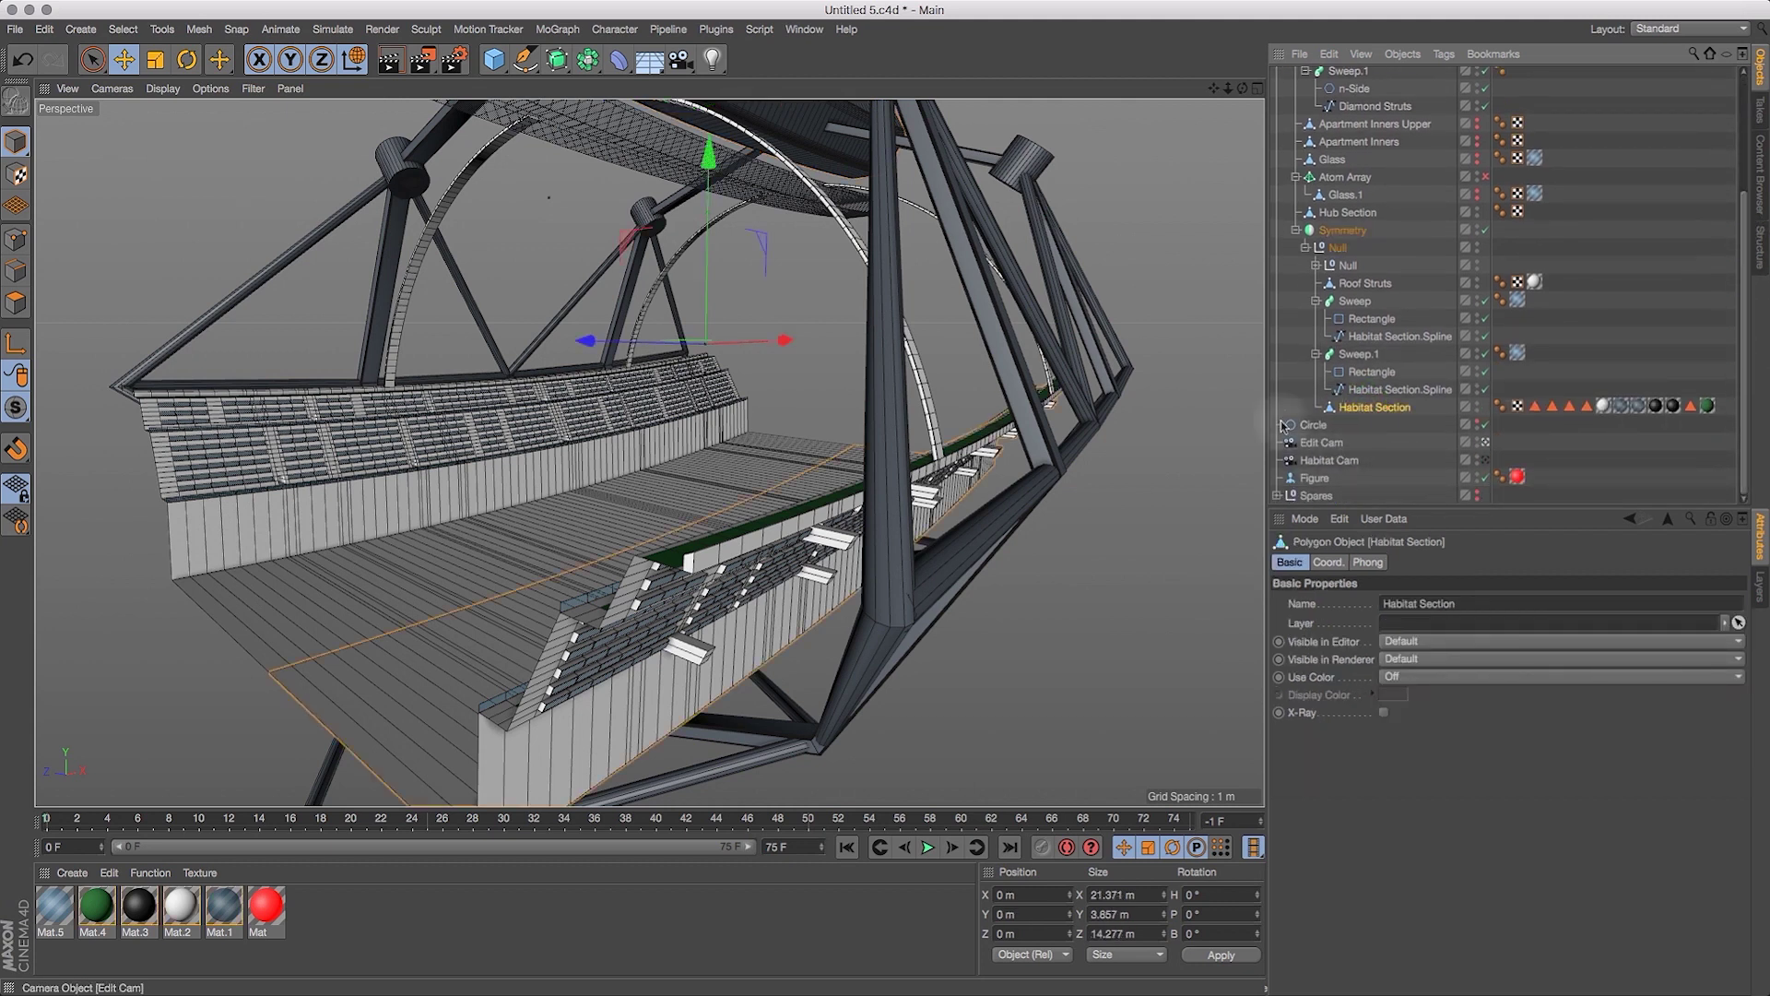
{"action": "mouse_move", "coordinate": [1243, 89]}
{"action": "left_mouse_down"}
{"action": "mouse_move", "coordinate": [1303, 103]}
{"action": "mouse_move", "coordinate": [1196, 79]}
{"action": "mouse_move", "coordinate": [1265, 101]}
{"action": "left_mouse_up"}
{"action": "left_click", "coordinate": [1485, 231]}
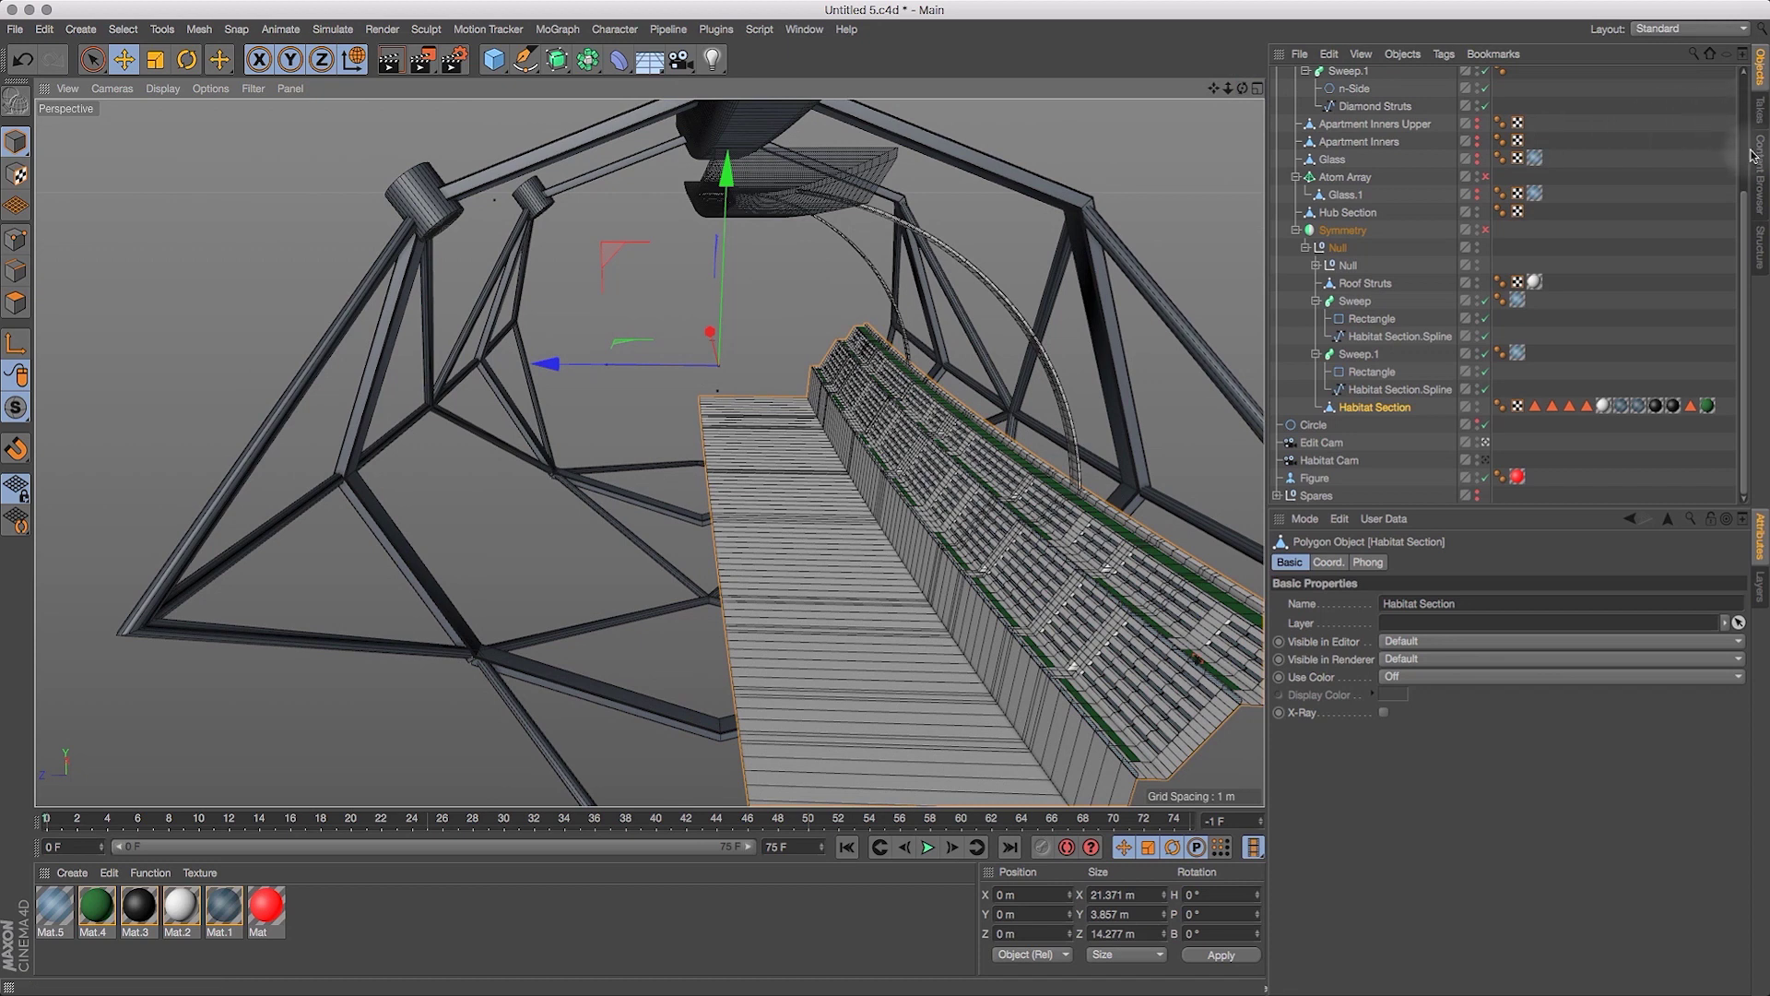
{"action": "scroll", "coordinate": [1746, 205], "scroll_direction": "up", "scroll_amount": 5}
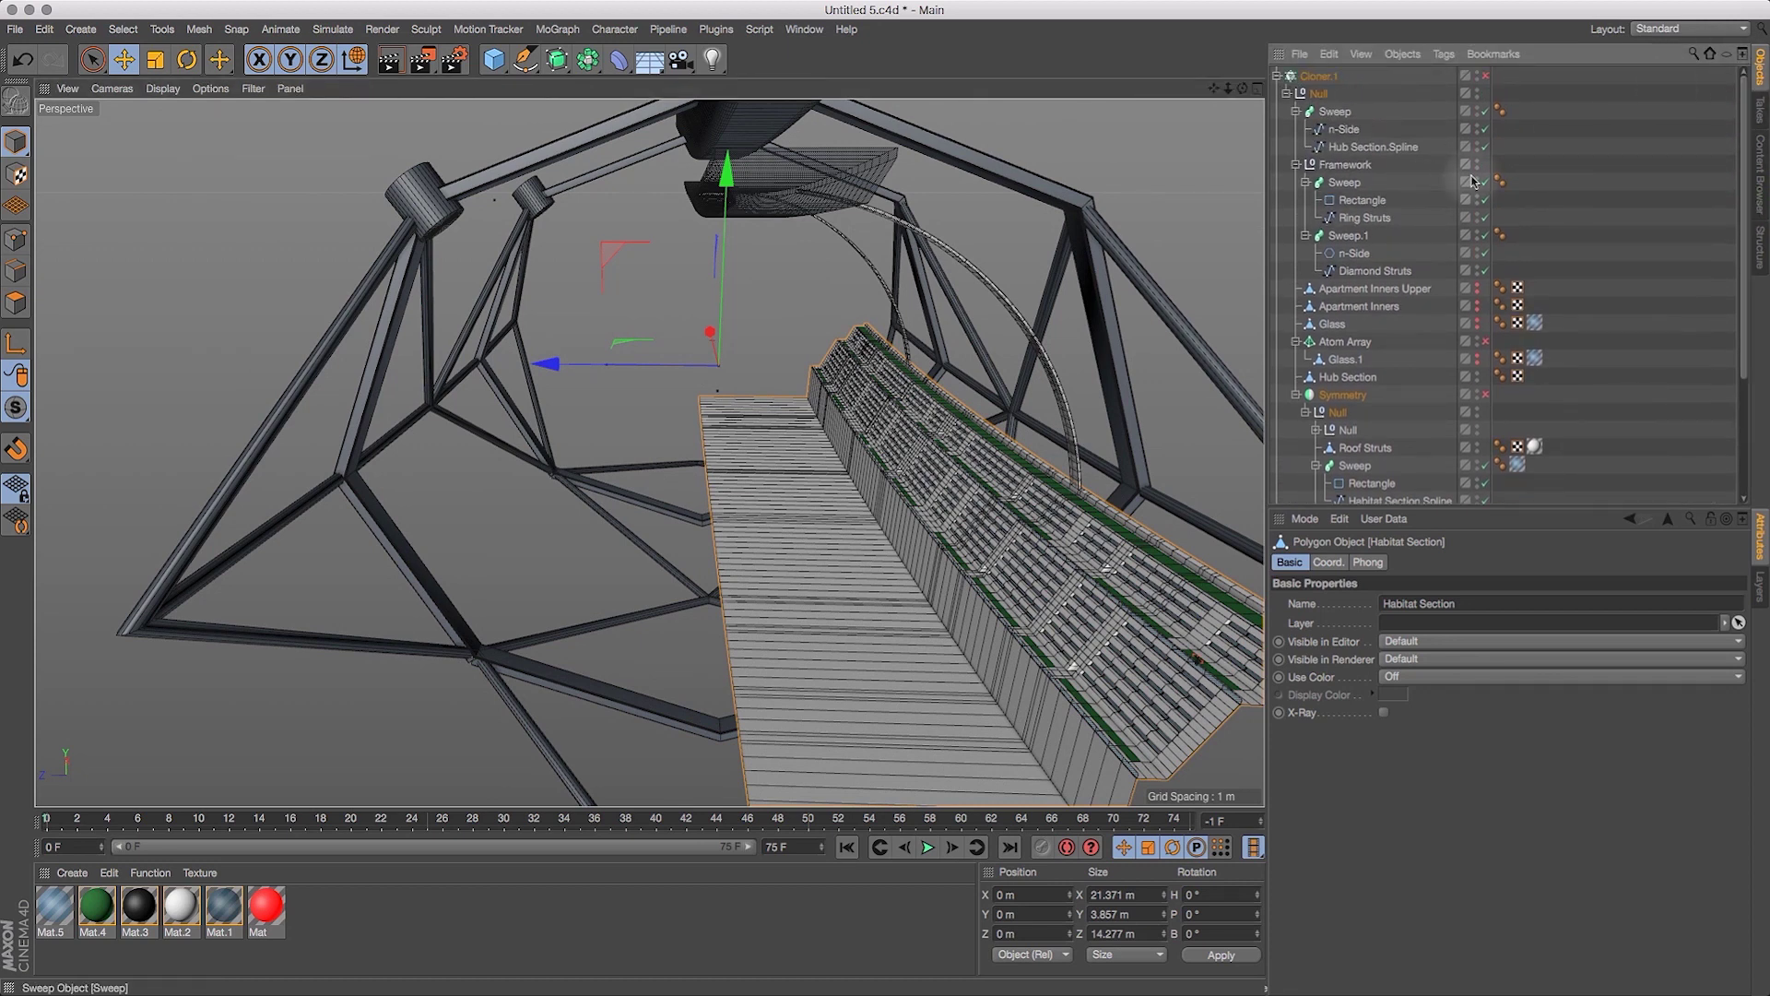
{"action": "left_click", "coordinate": [1476, 164]}
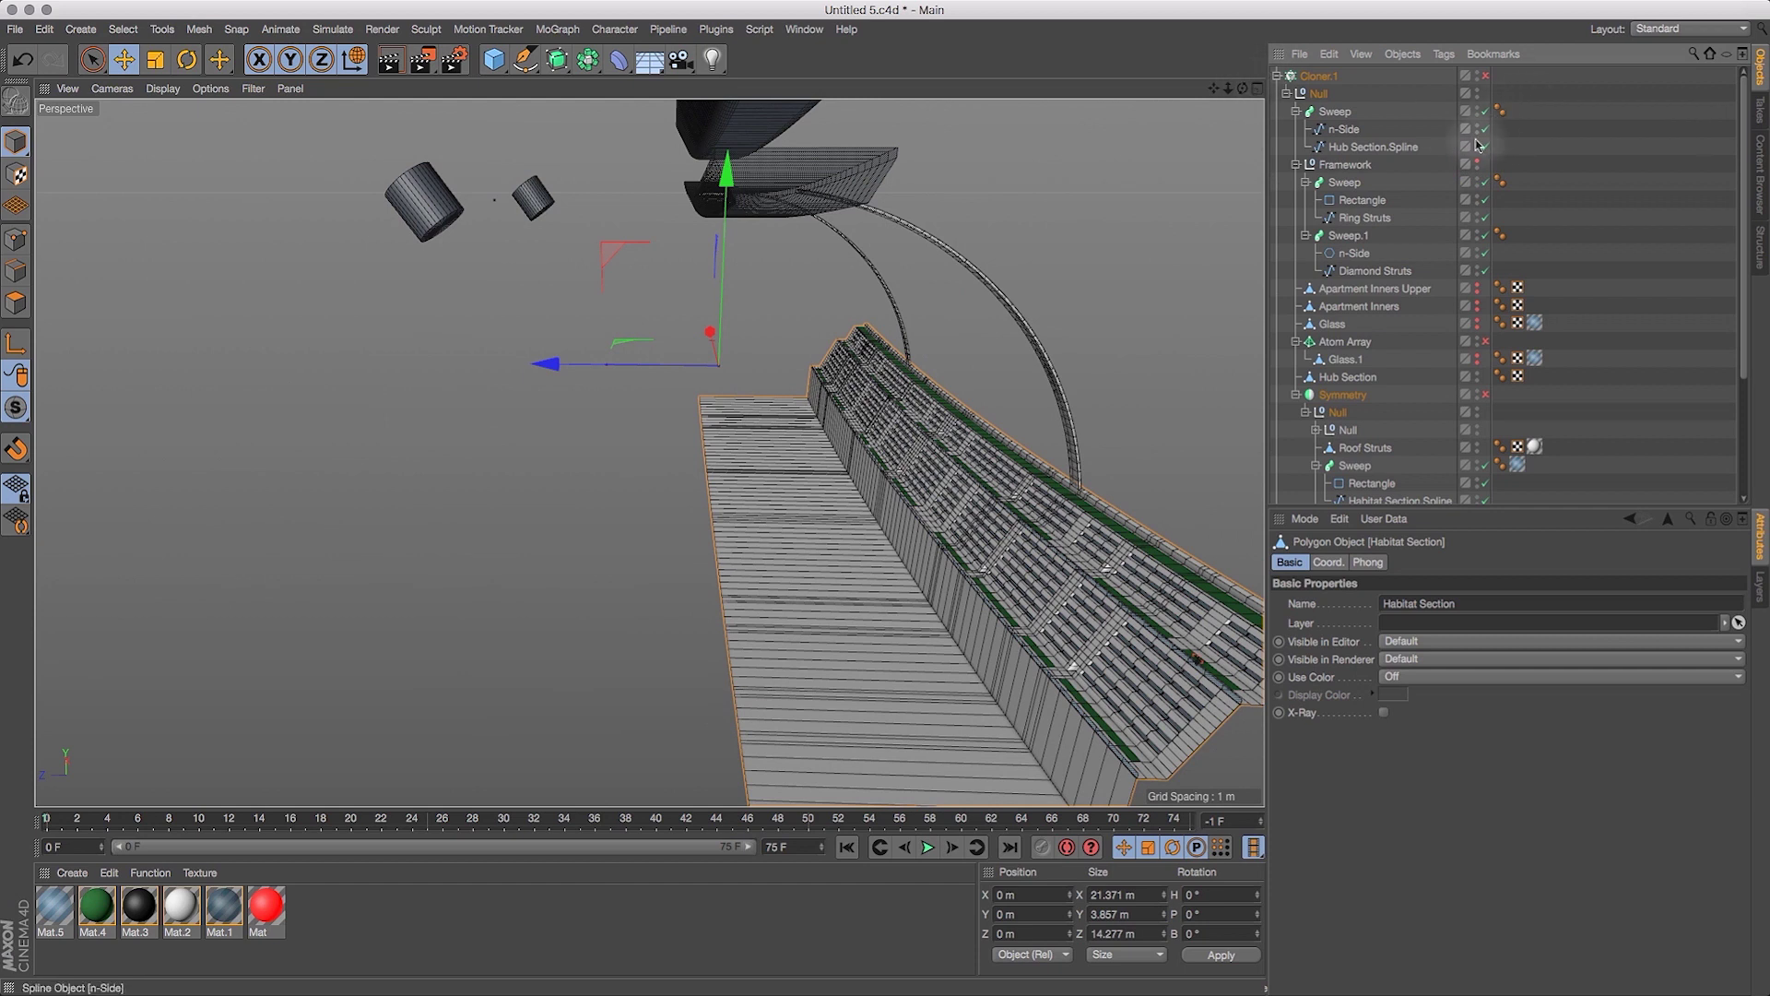
Select three balcony-front polygons on alternate floors of the Habitat Section's lower-tier end block, using Live Selection in polygon mode.
{"action": "left_click_drag", "start_coordinate": [1236, 95], "coordinate": [1148, 182]}
{"action": "left_click_drag", "start_coordinate": [1245, 95], "coordinate": [1042, 43]}
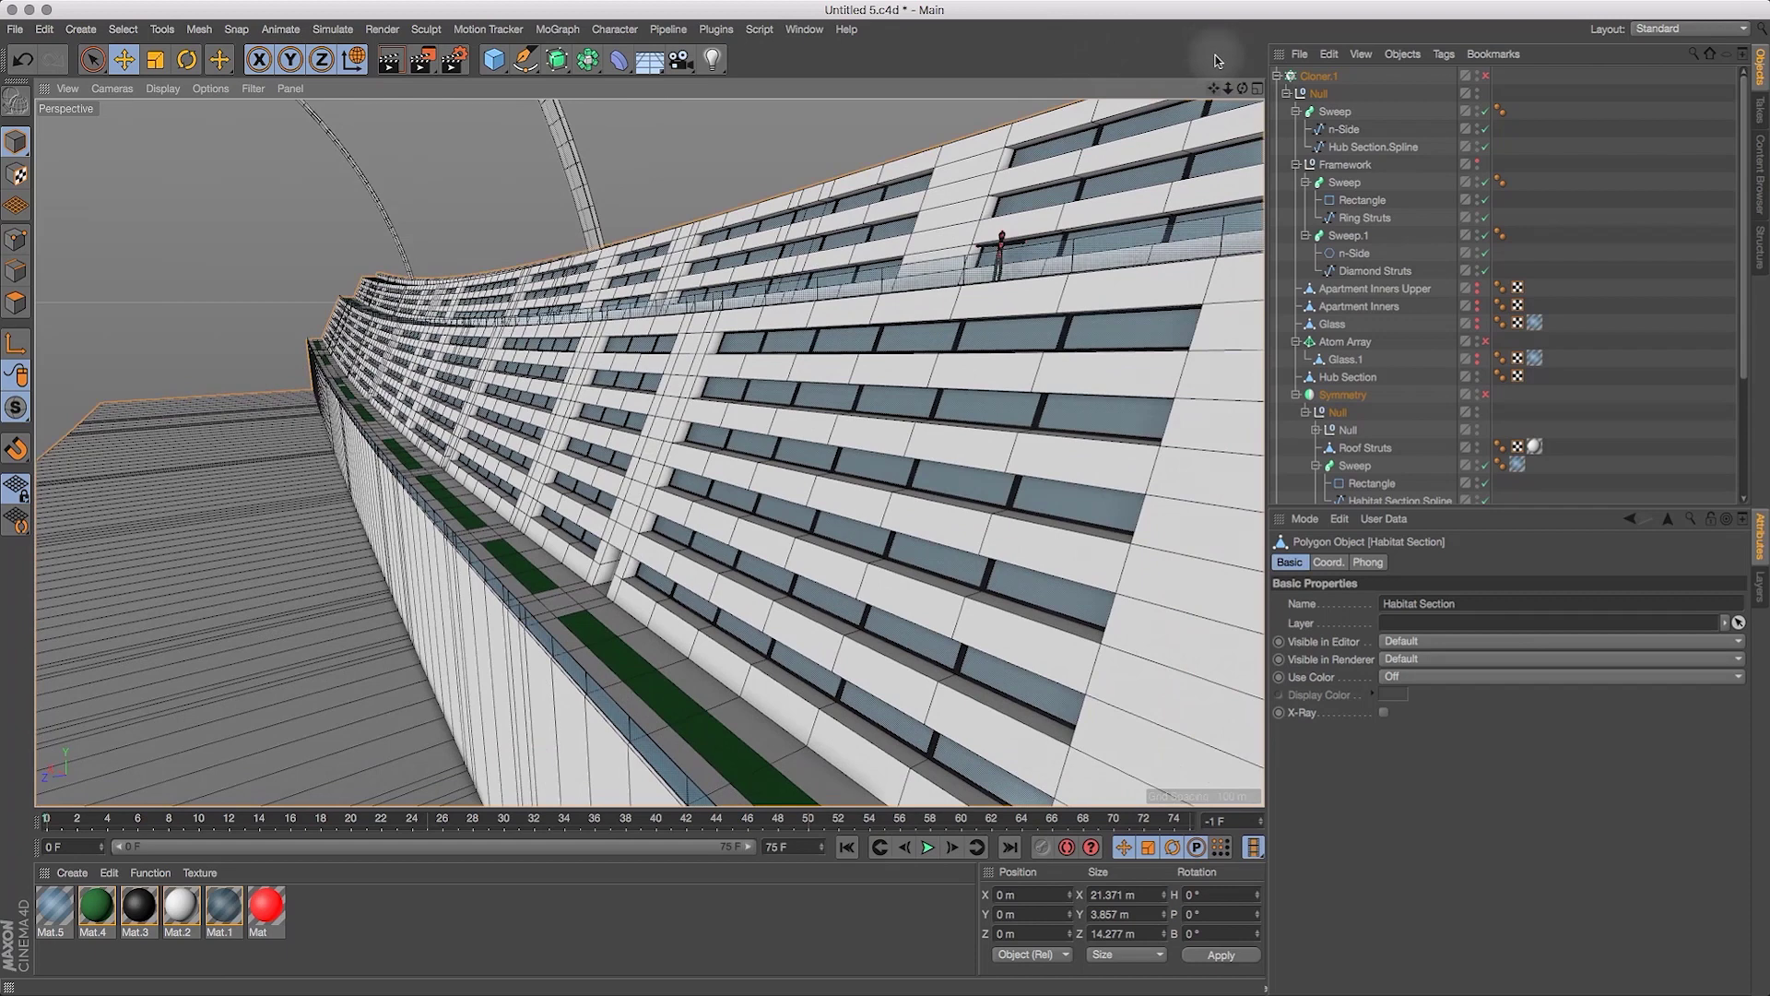
{"action": "left_click_drag", "start_coordinate": [1227, 90], "coordinate": [1246, 185]}
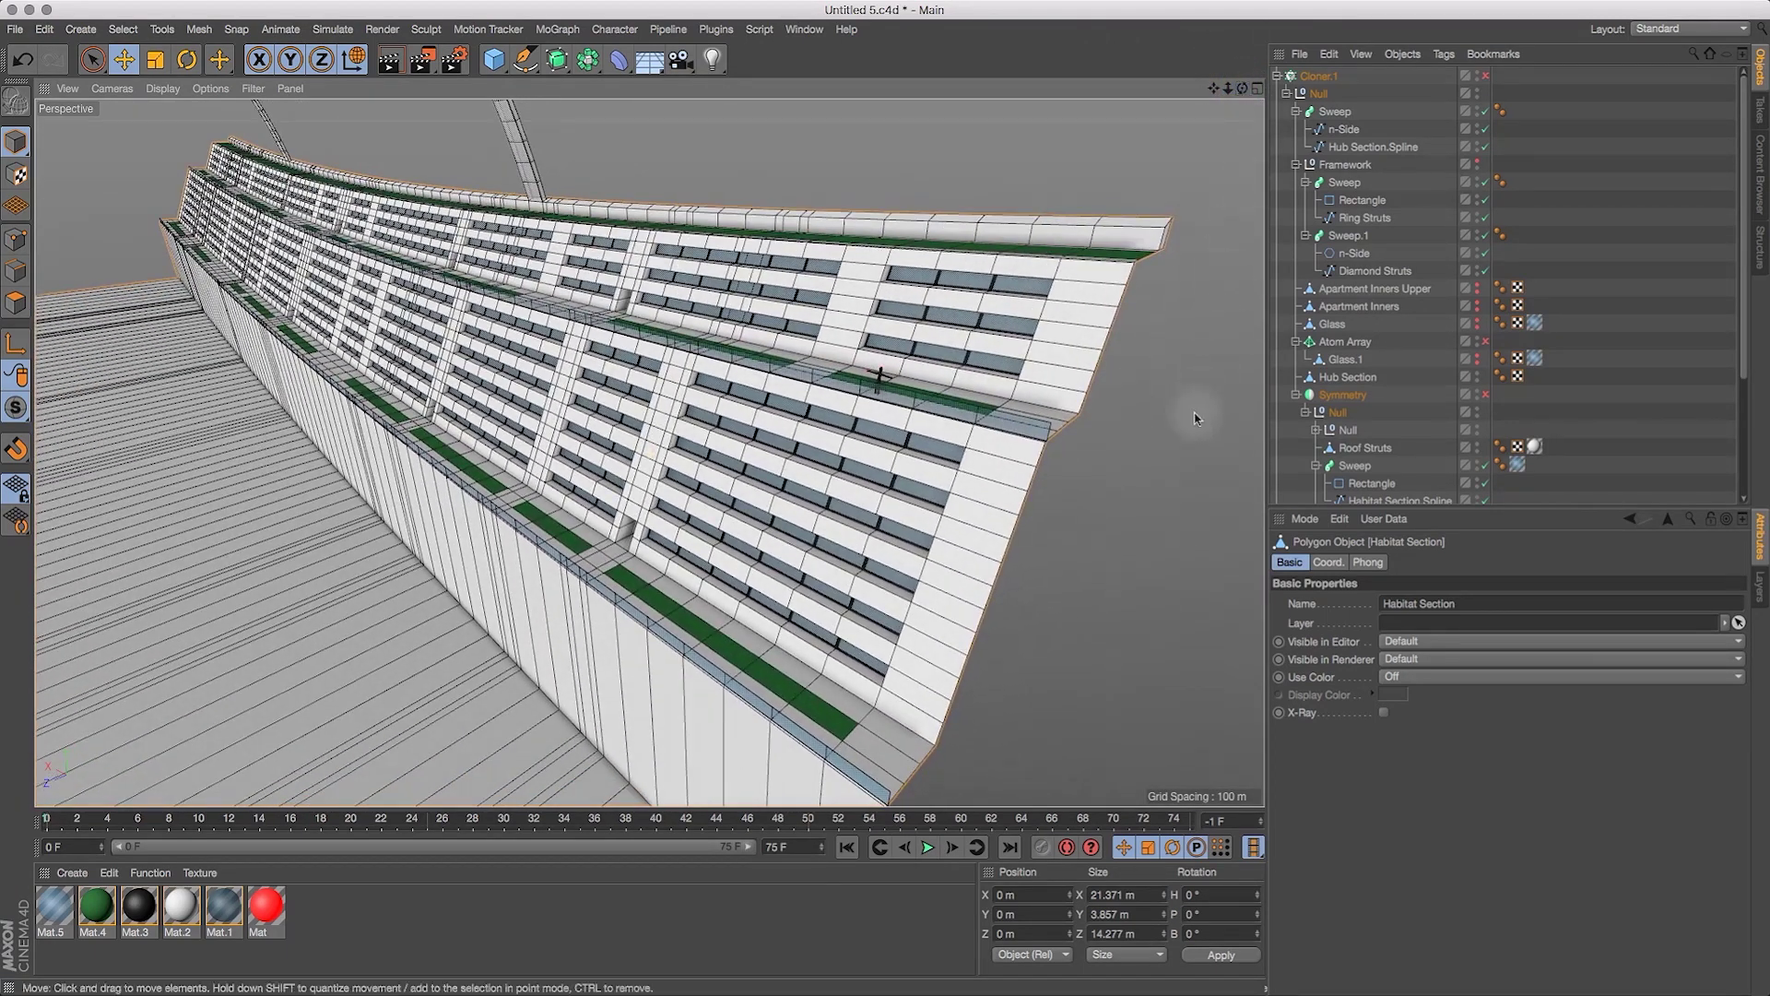
{"action": "left_click", "coordinate": [15, 302]}
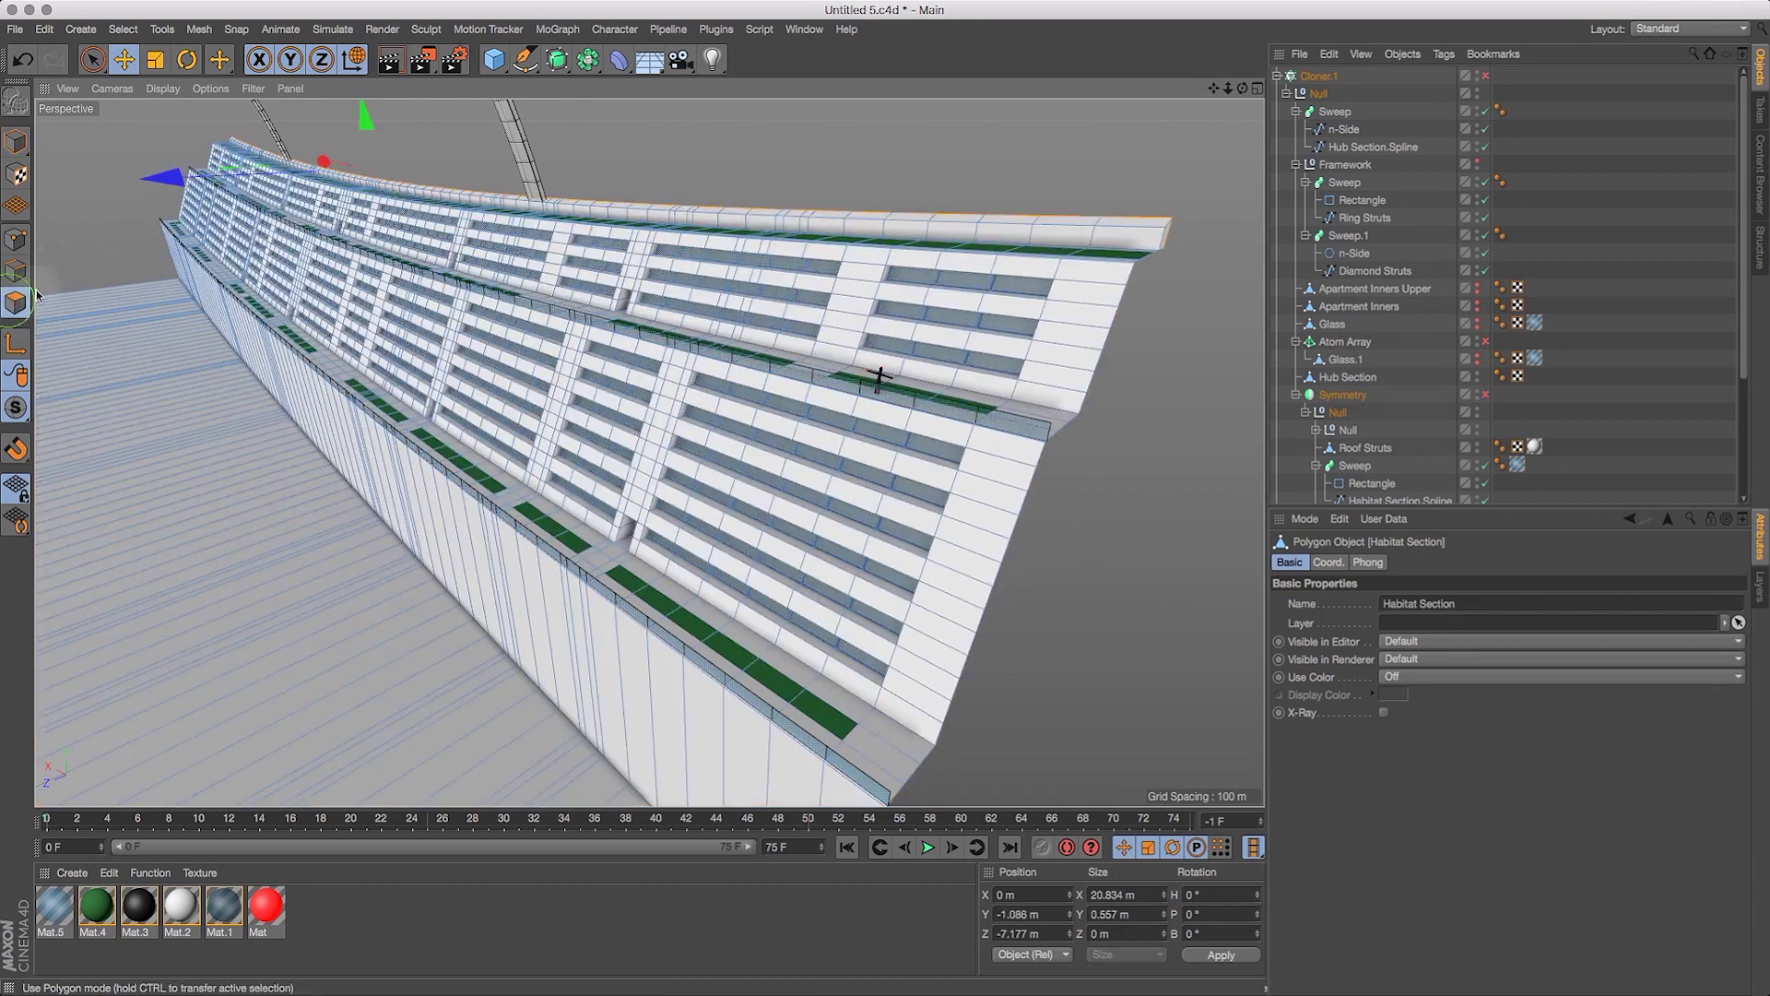
{"action": "left_click", "coordinate": [122, 29]}
{"action": "left_click", "coordinate": [152, 76]}
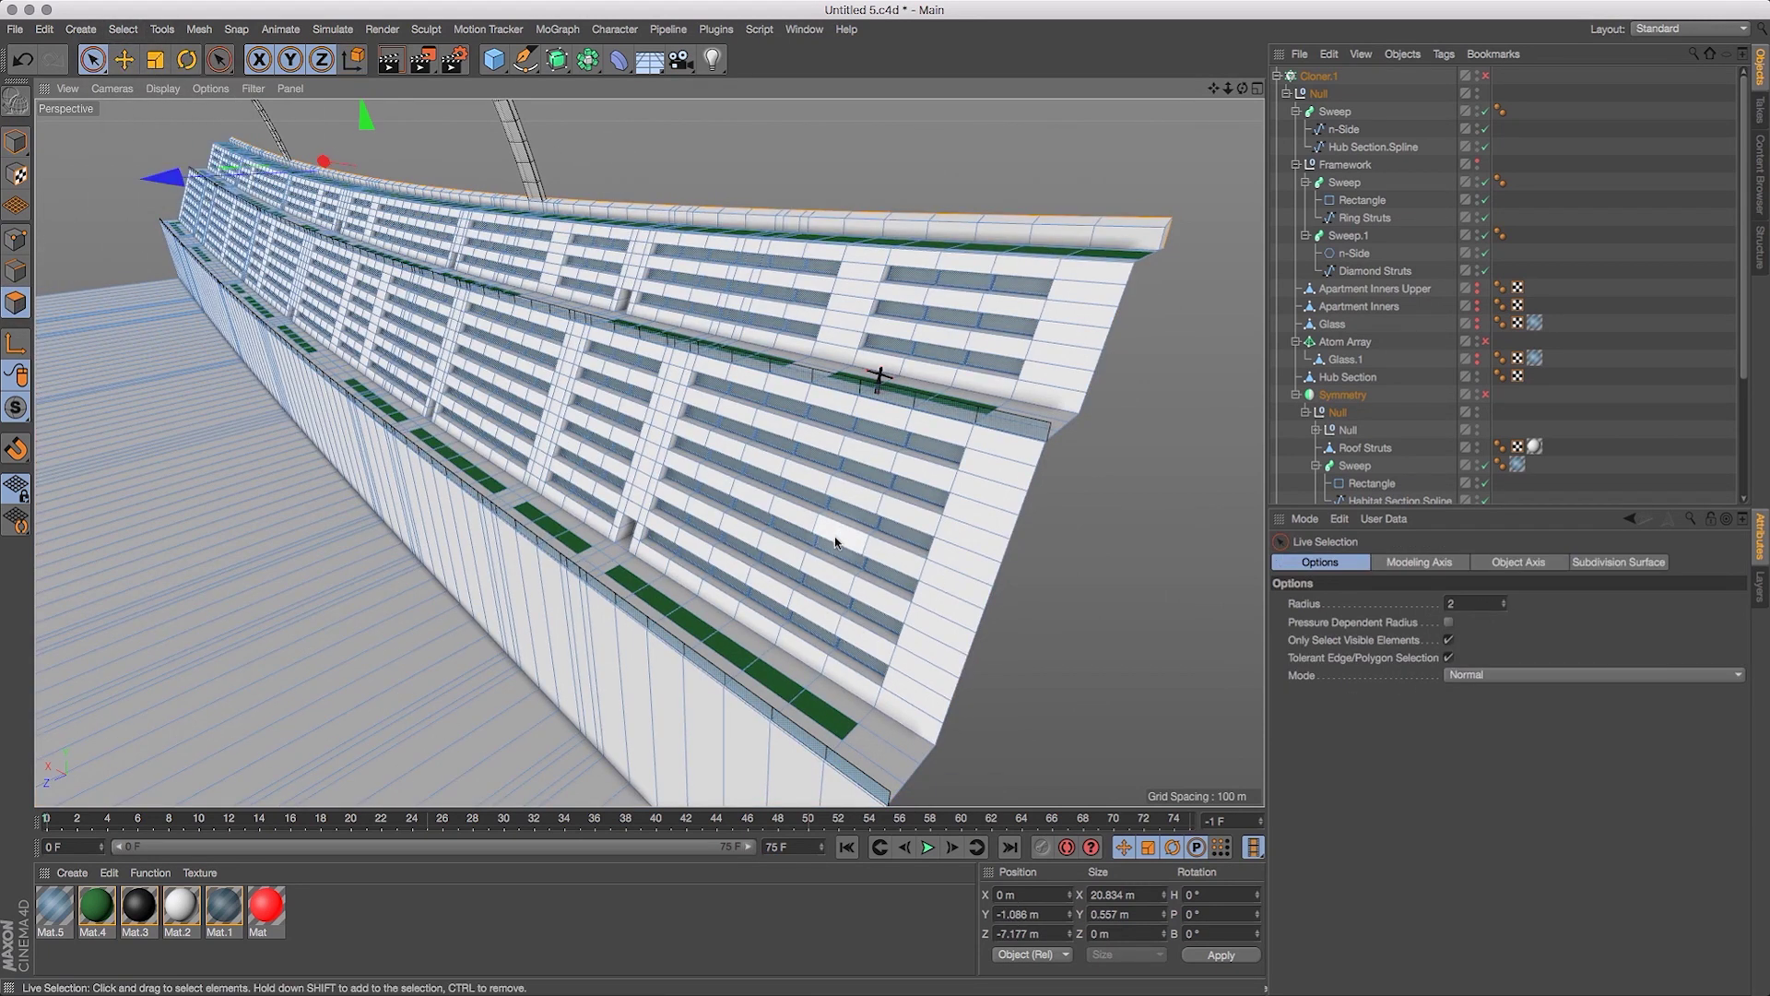
{"action": "left_click", "coordinate": [736, 414]}
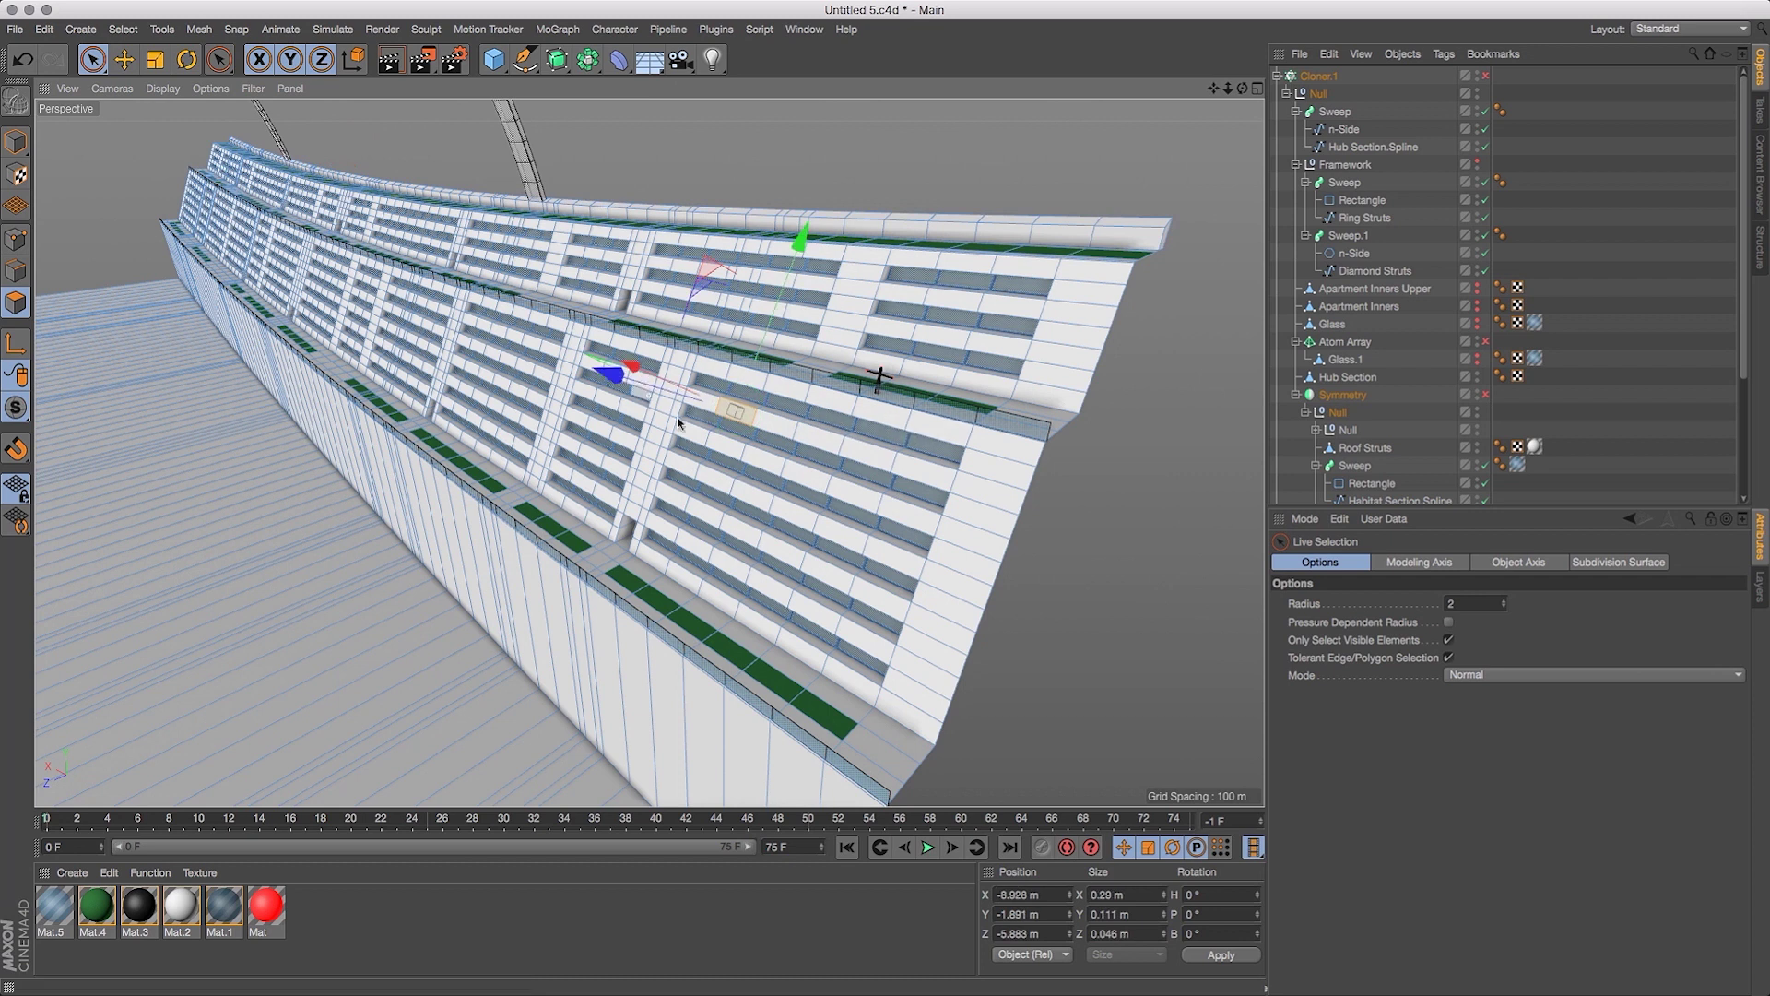
{"action": "left_click", "coordinate": [712, 487], "text": "shift"}
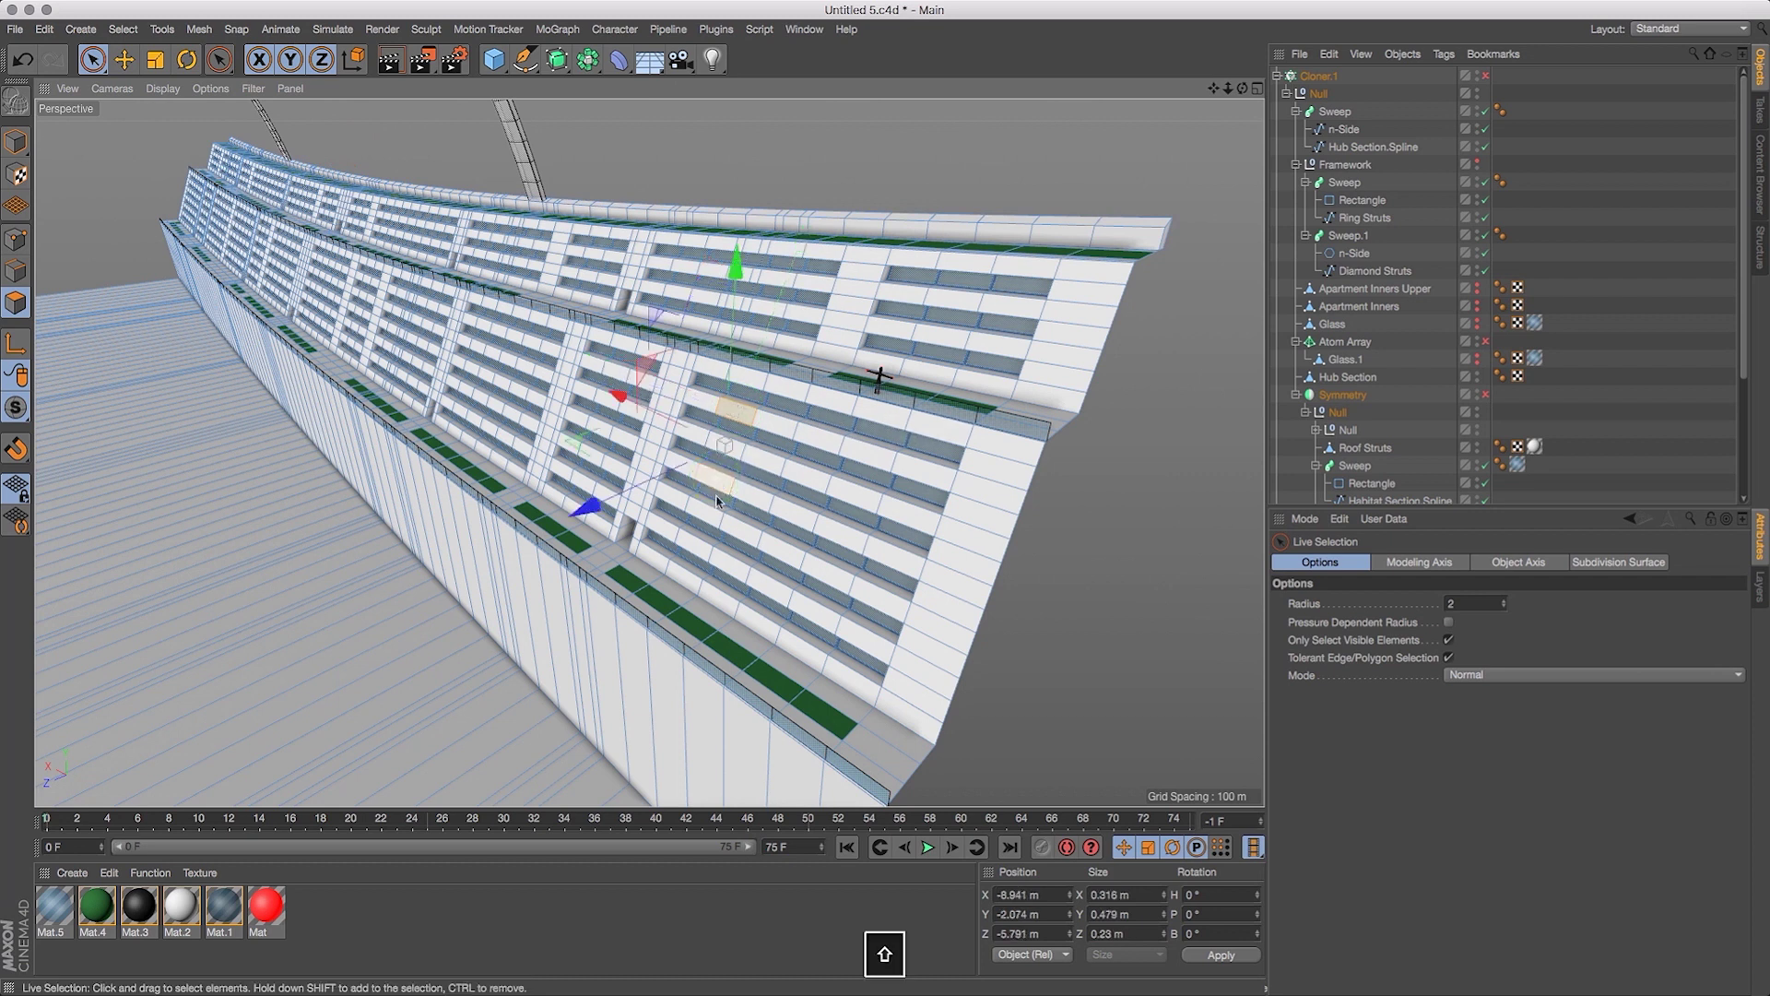
{"action": "left_click", "coordinate": [696, 552], "text": "shift"}
Try pulling the three balcony polygons outward about 0.115 m along Z, inspect the shape, and undo the move.
{"action": "left_click_drag", "start_coordinate": [573, 553], "coordinate": [556, 564]}
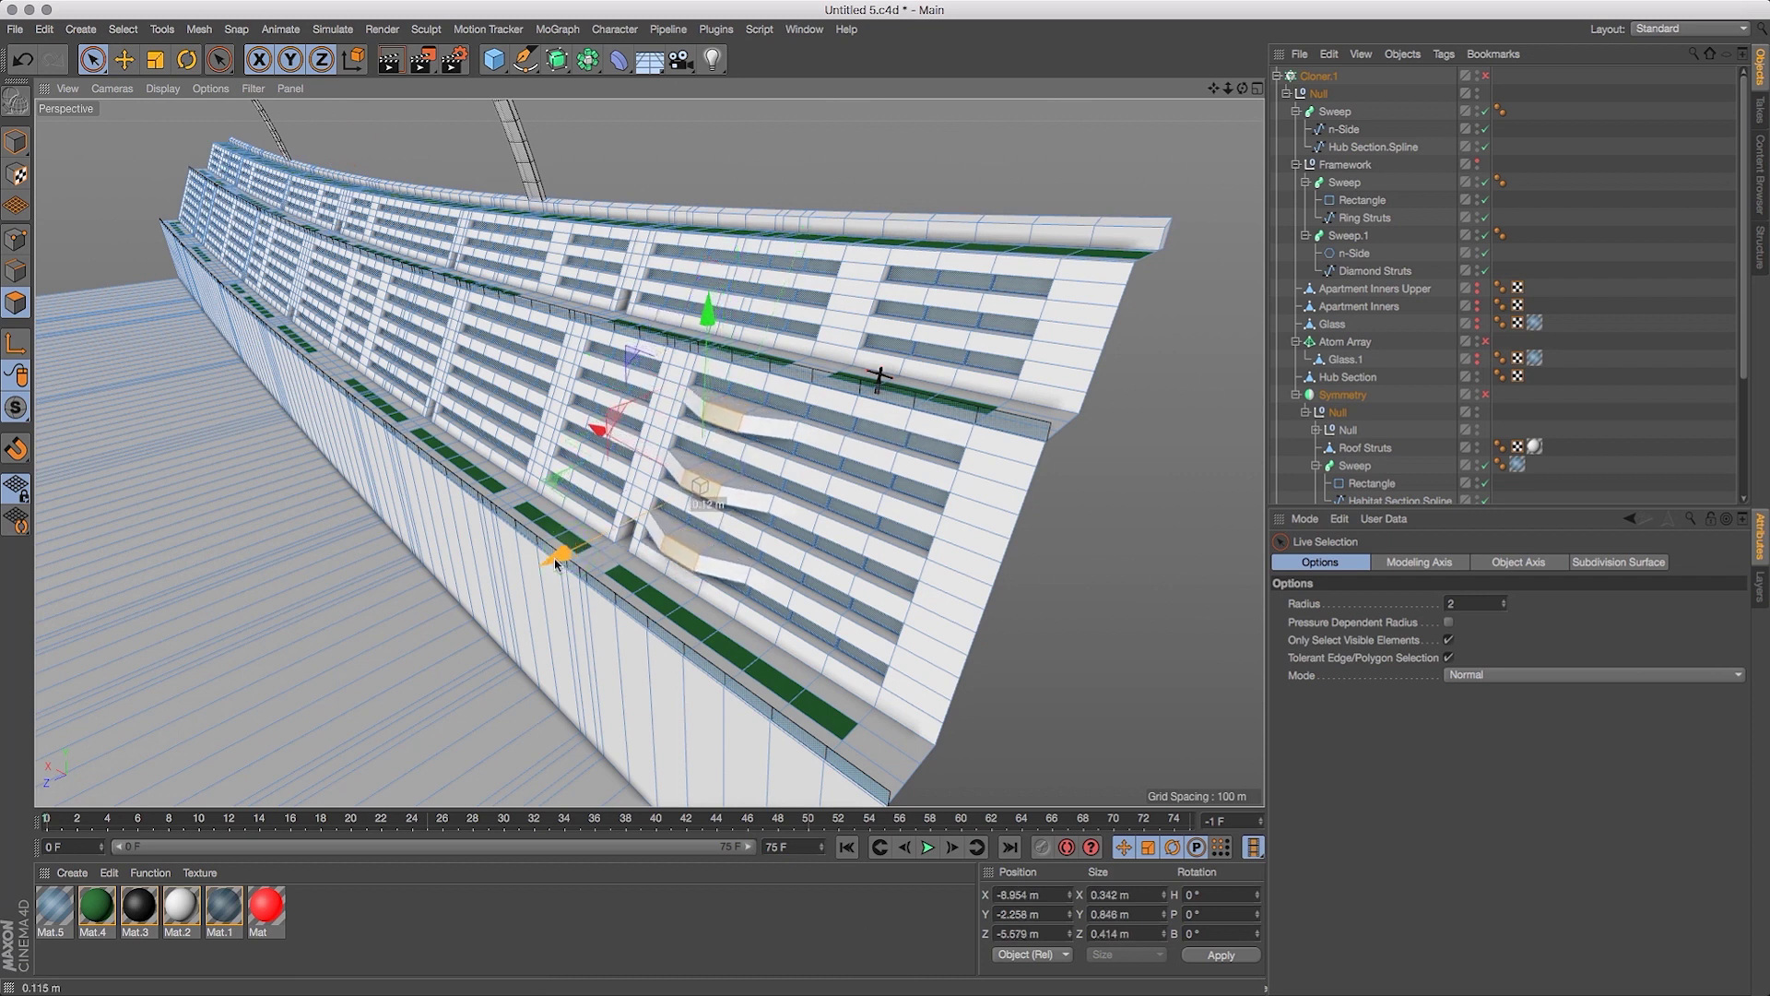
{"action": "mouse_move", "coordinate": [1243, 89]}
{"action": "left_mouse_down"}
{"action": "mouse_move", "coordinate": [1193, 55]}
{"action": "mouse_move", "coordinate": [1197, 31]}
{"action": "mouse_move", "coordinate": [1201, 92]}
{"action": "mouse_move", "coordinate": [1269, 80]}
{"action": "left_mouse_up"}
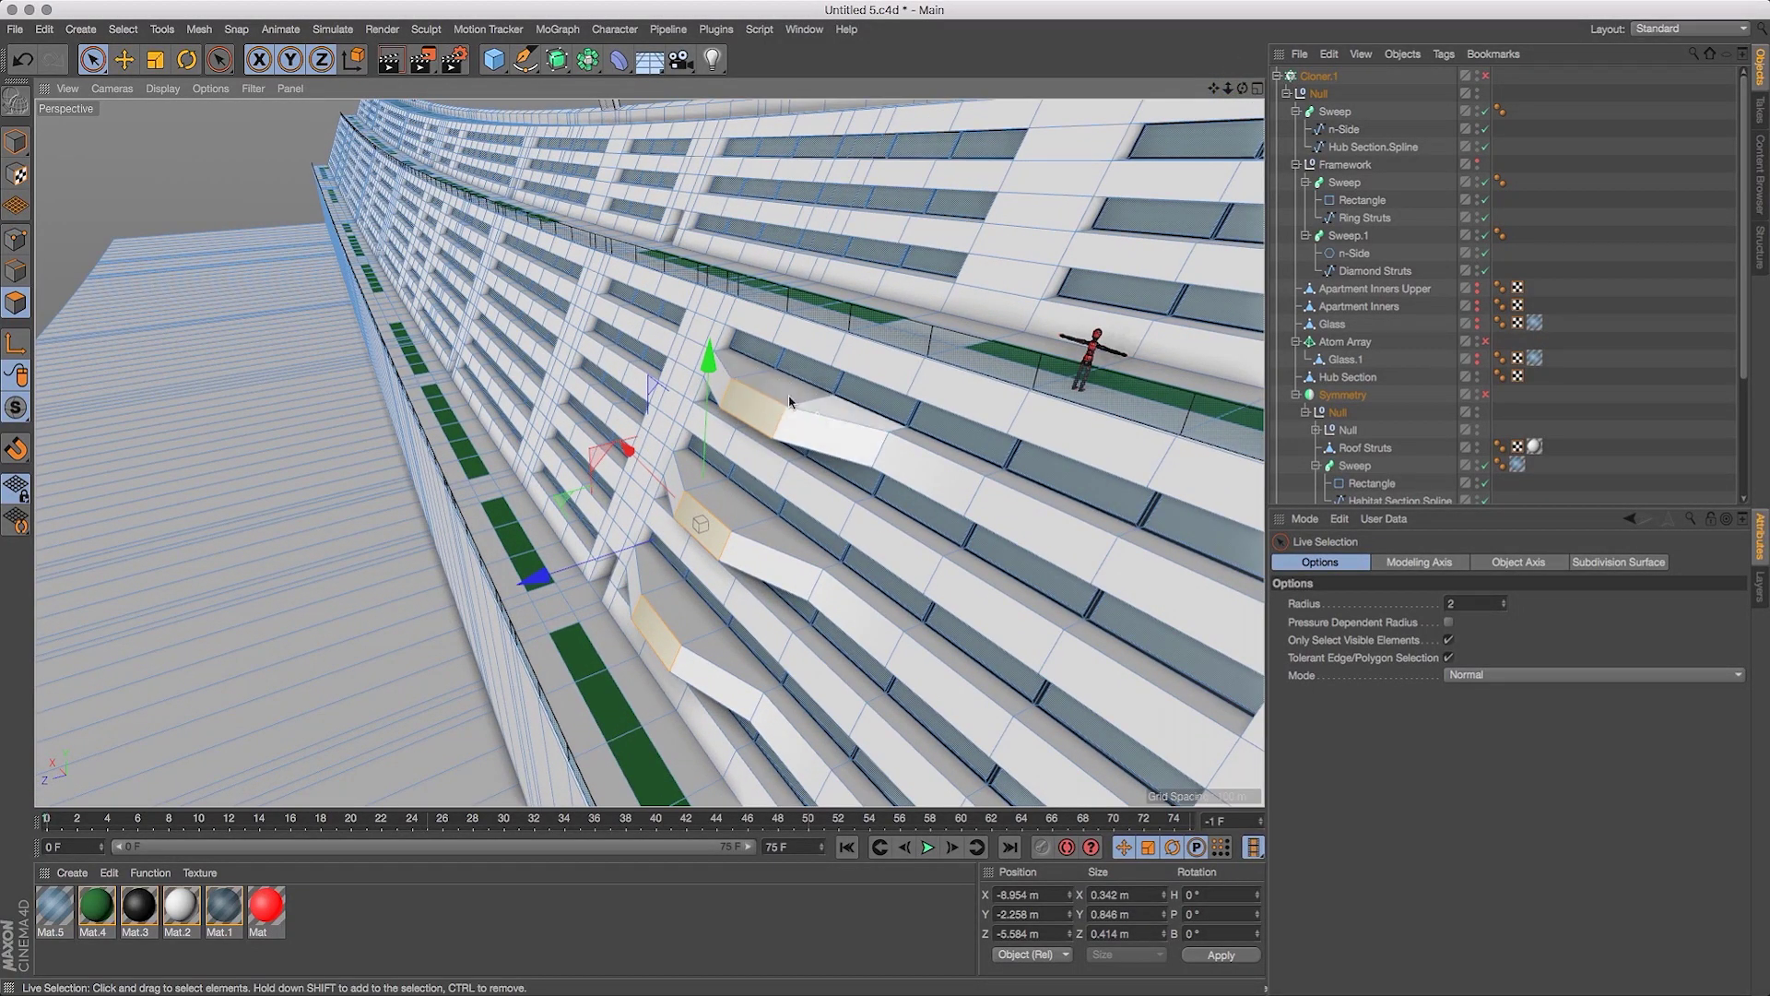
{"action": "left_click_drag", "start_coordinate": [1243, 88], "coordinate": [1368, 136]}
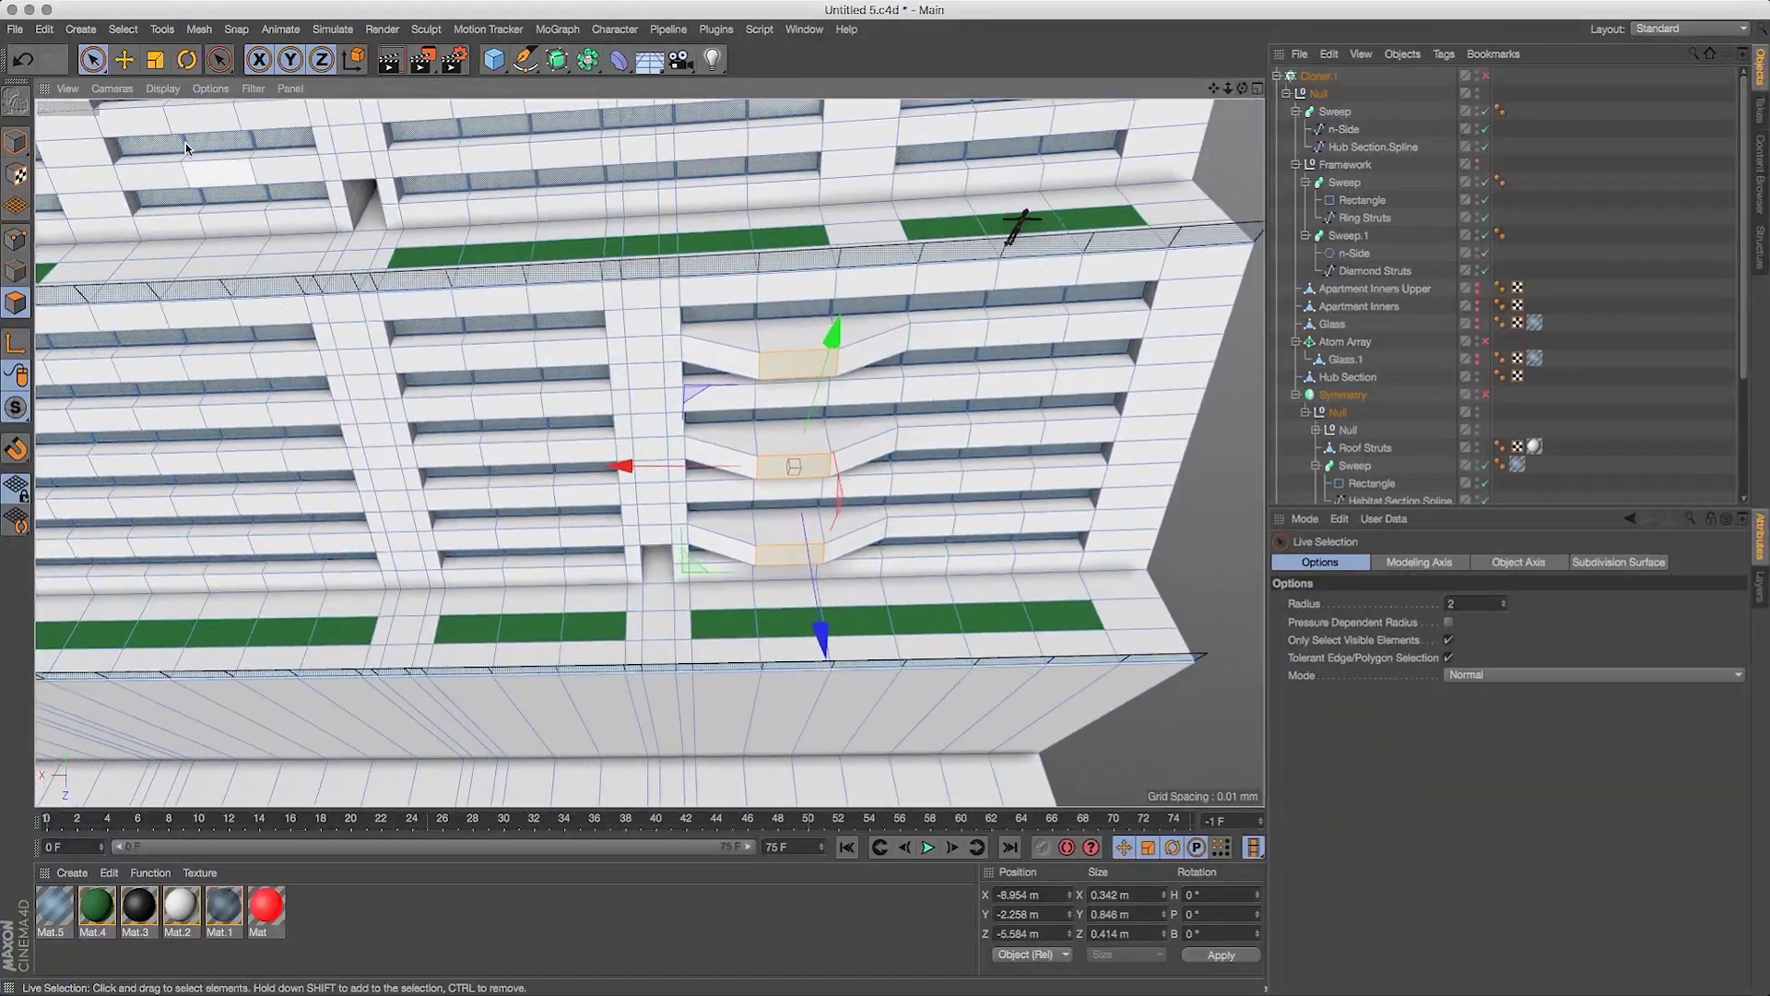
{"action": "left_click", "coordinate": [23, 60]}
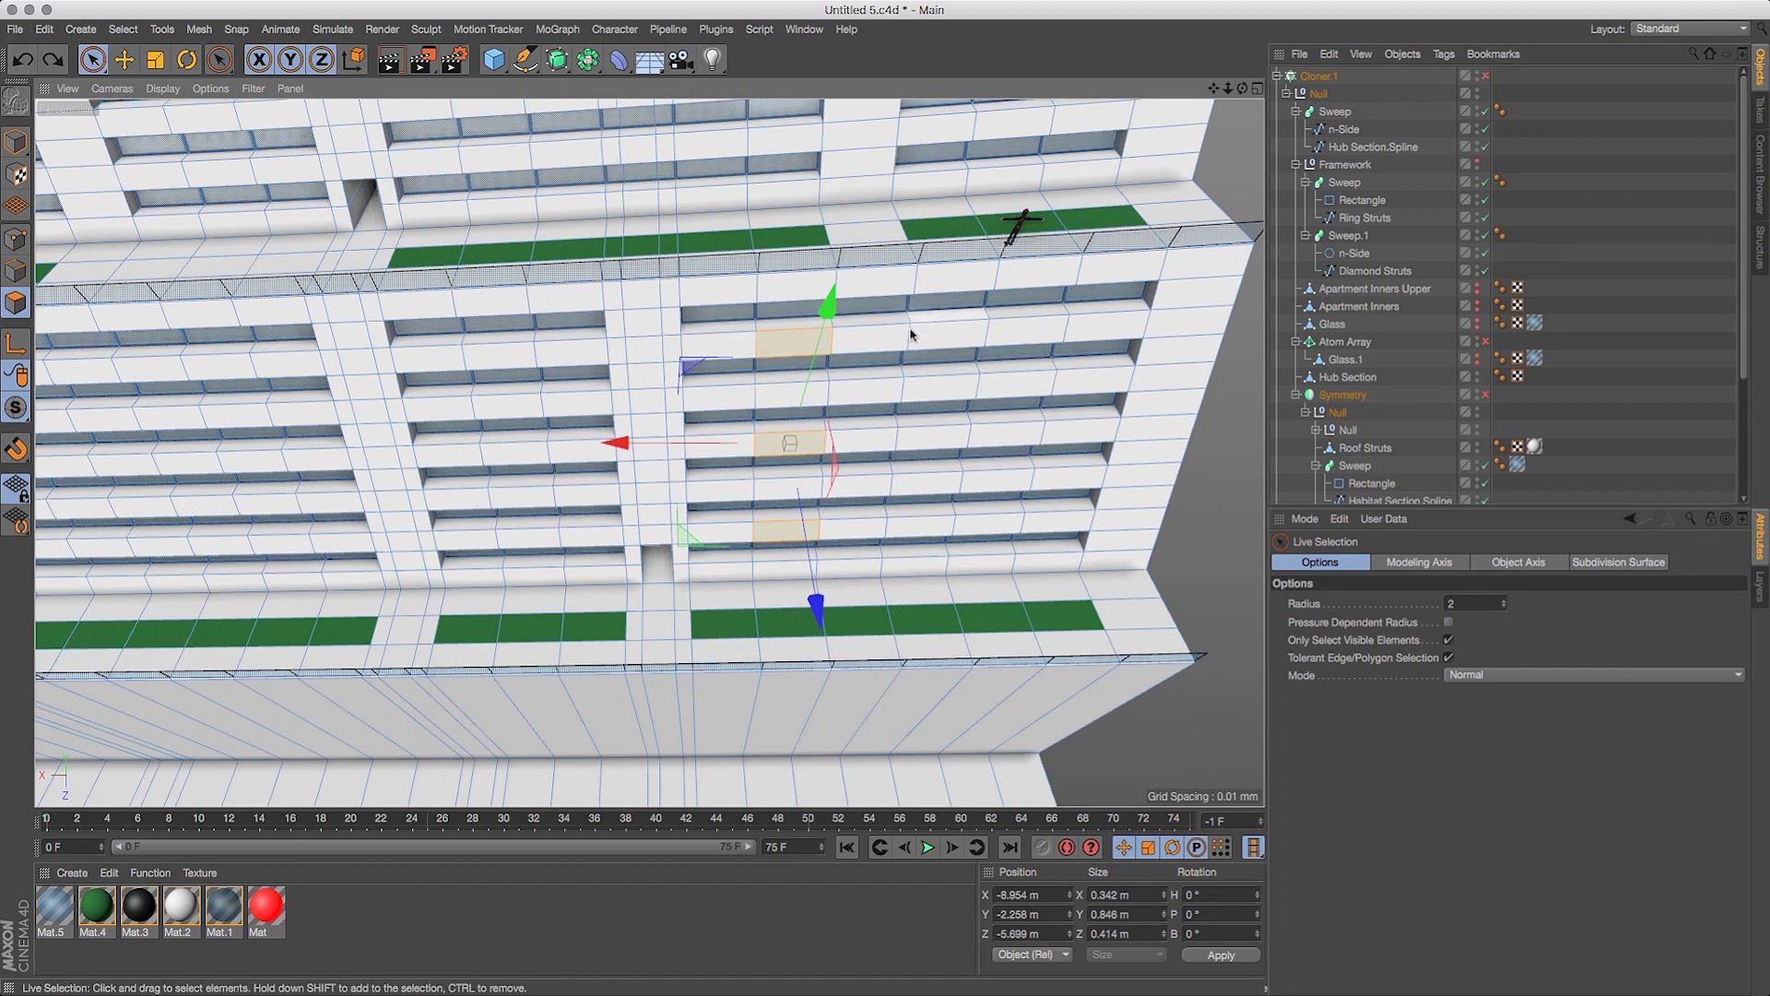
Add two balcony polygons from the neighbouring column to the selection, staggered against the first three.
{"action": "left_click", "coordinate": [1013, 392], "text": "shift"}
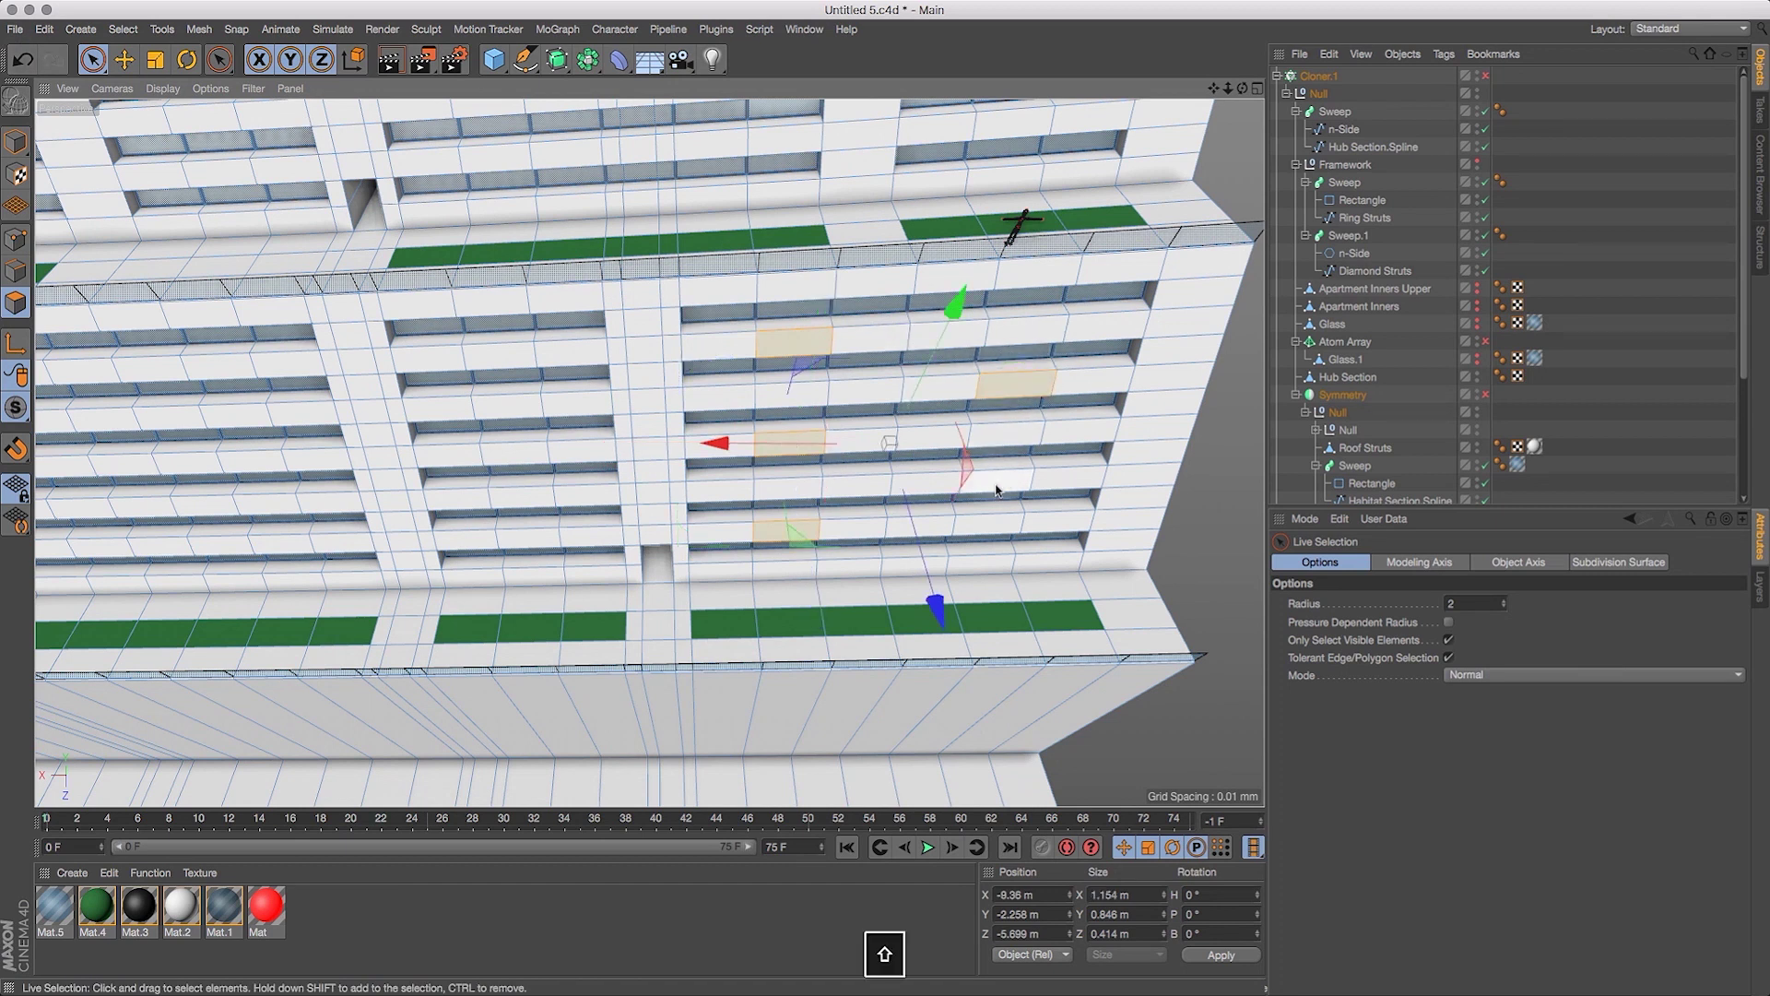
{"action": "left_click_drag", "start_coordinate": [1244, 89], "coordinate": [866, 501]}
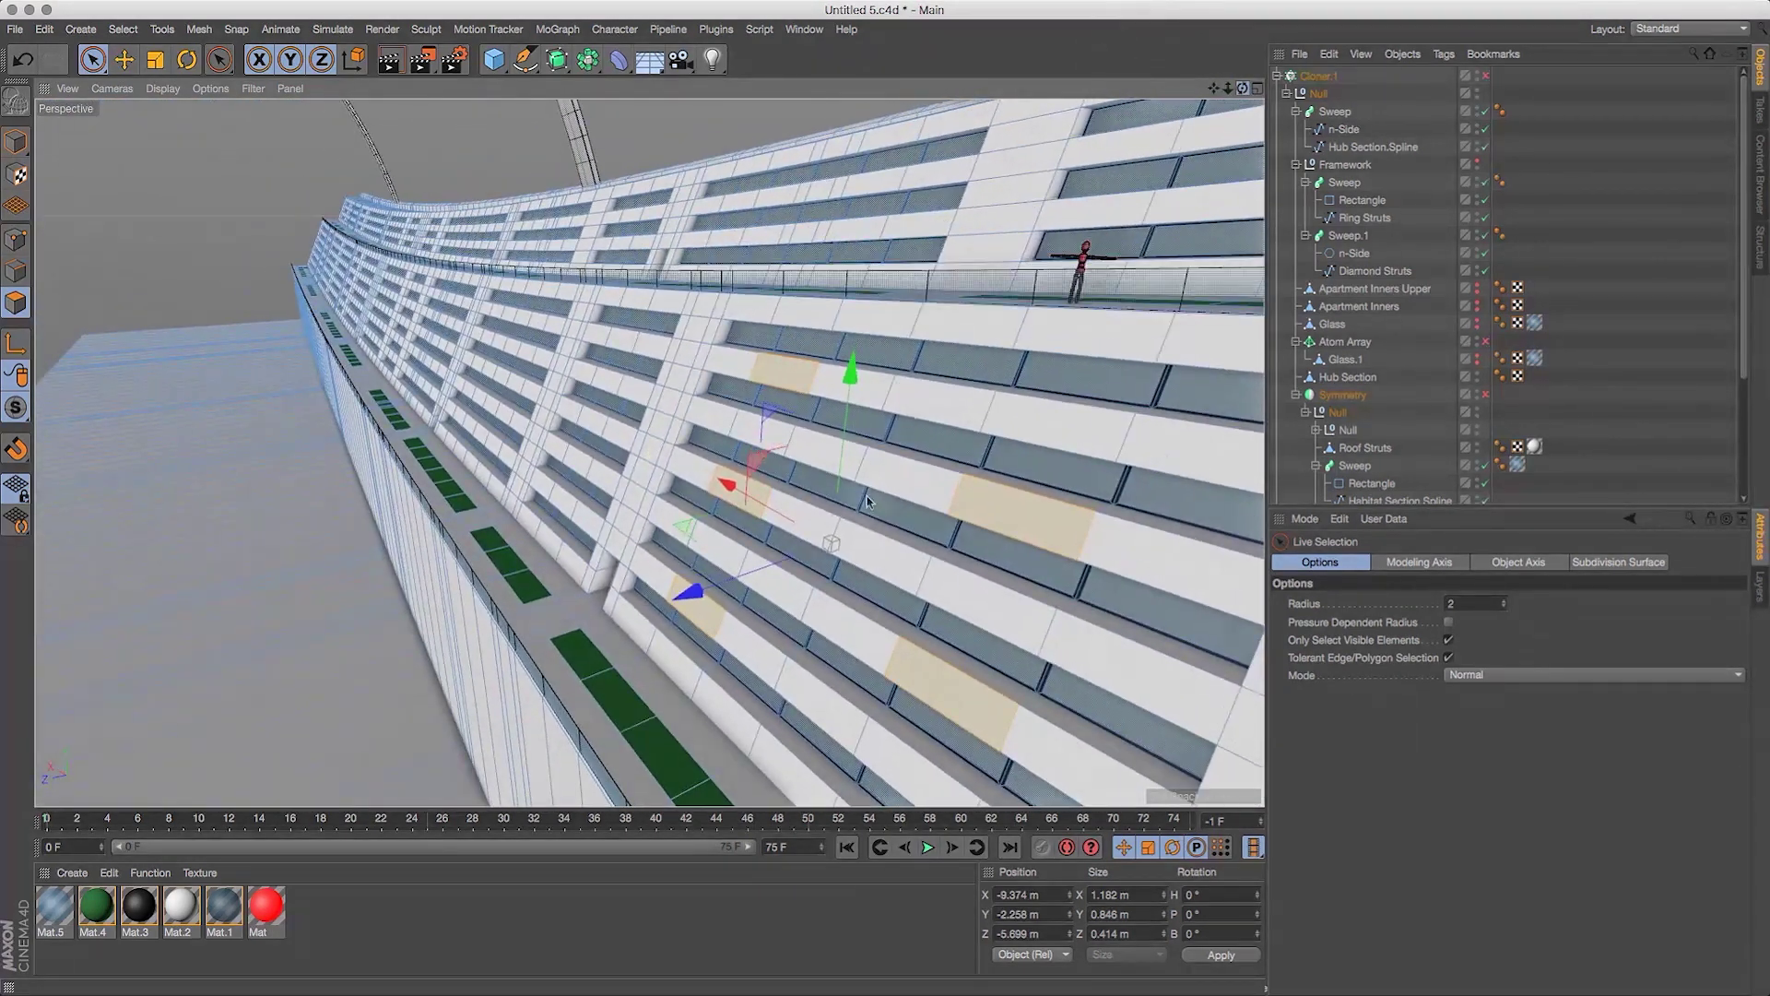
Try pulling the five staggered balcony polygons outward along Z by about 0.14 m and by 0.2 m, undoing each move.
{"action": "left_click_drag", "start_coordinate": [689, 594], "coordinate": [651, 612]}
{"action": "mouse_move", "coordinate": [1243, 89]}
{"action": "left_mouse_down"}
{"action": "mouse_move", "coordinate": [1182, 59]}
{"action": "mouse_move", "coordinate": [1228, 83]}
{"action": "left_mouse_up"}
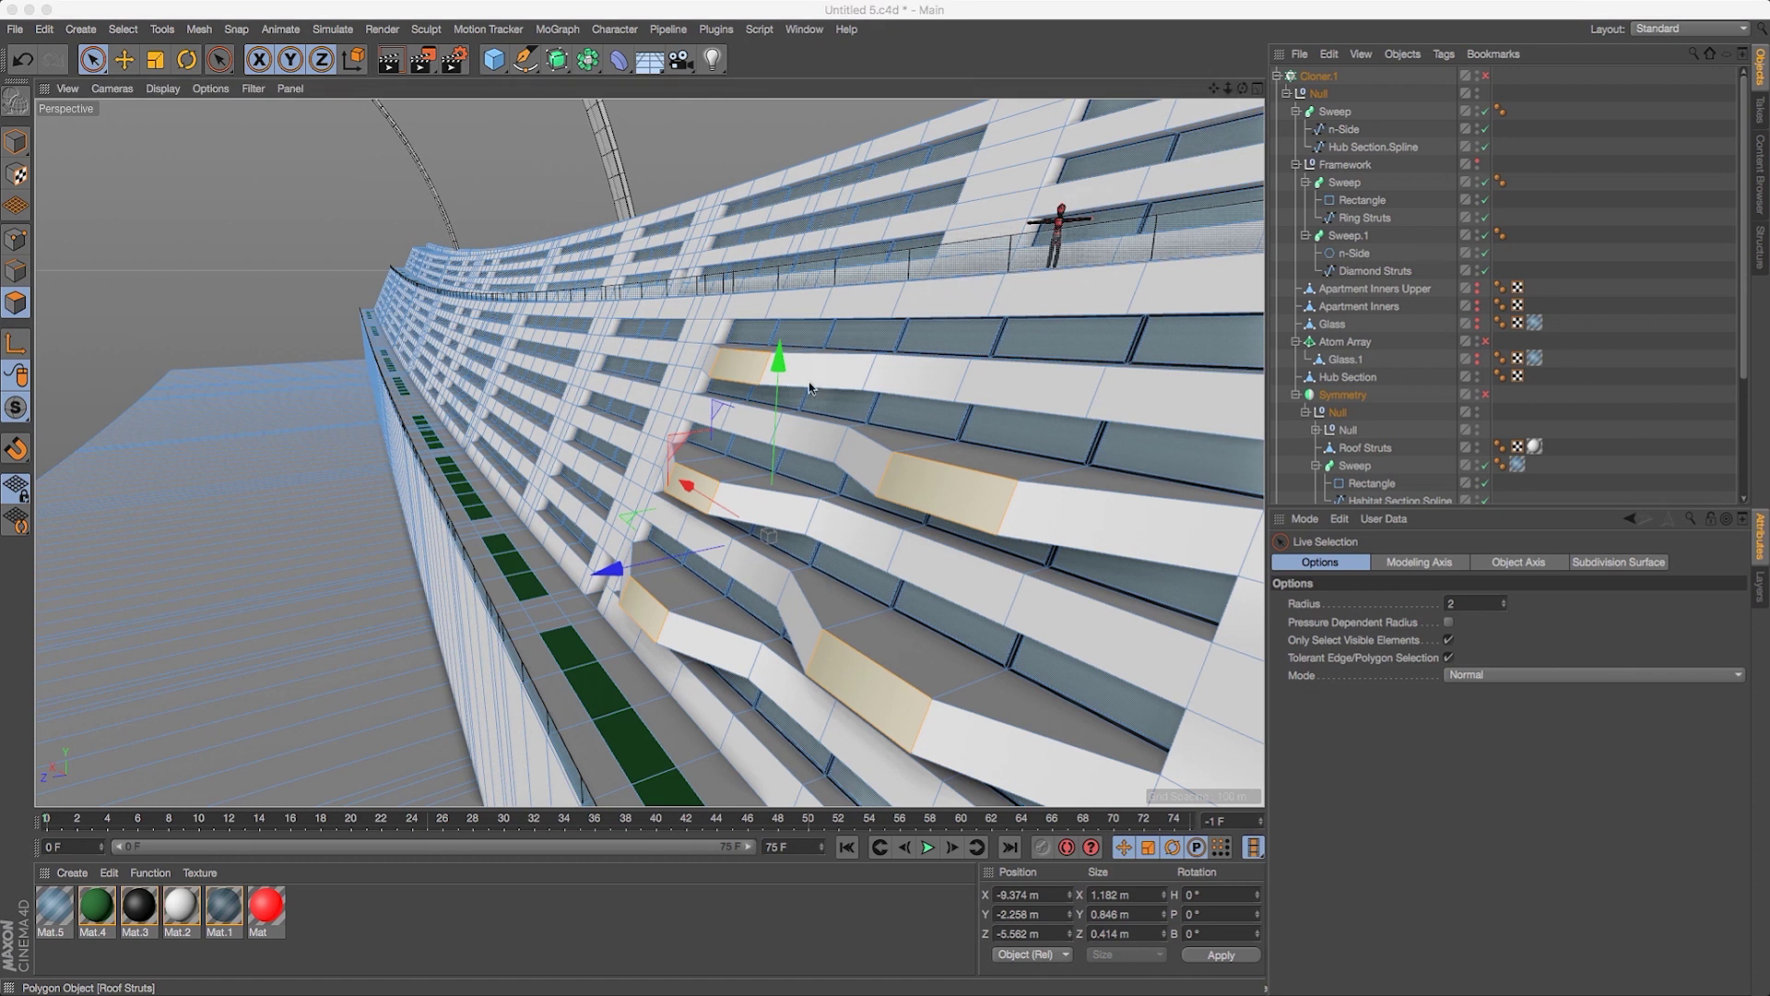
{"action": "left_click", "coordinate": [25, 59]}
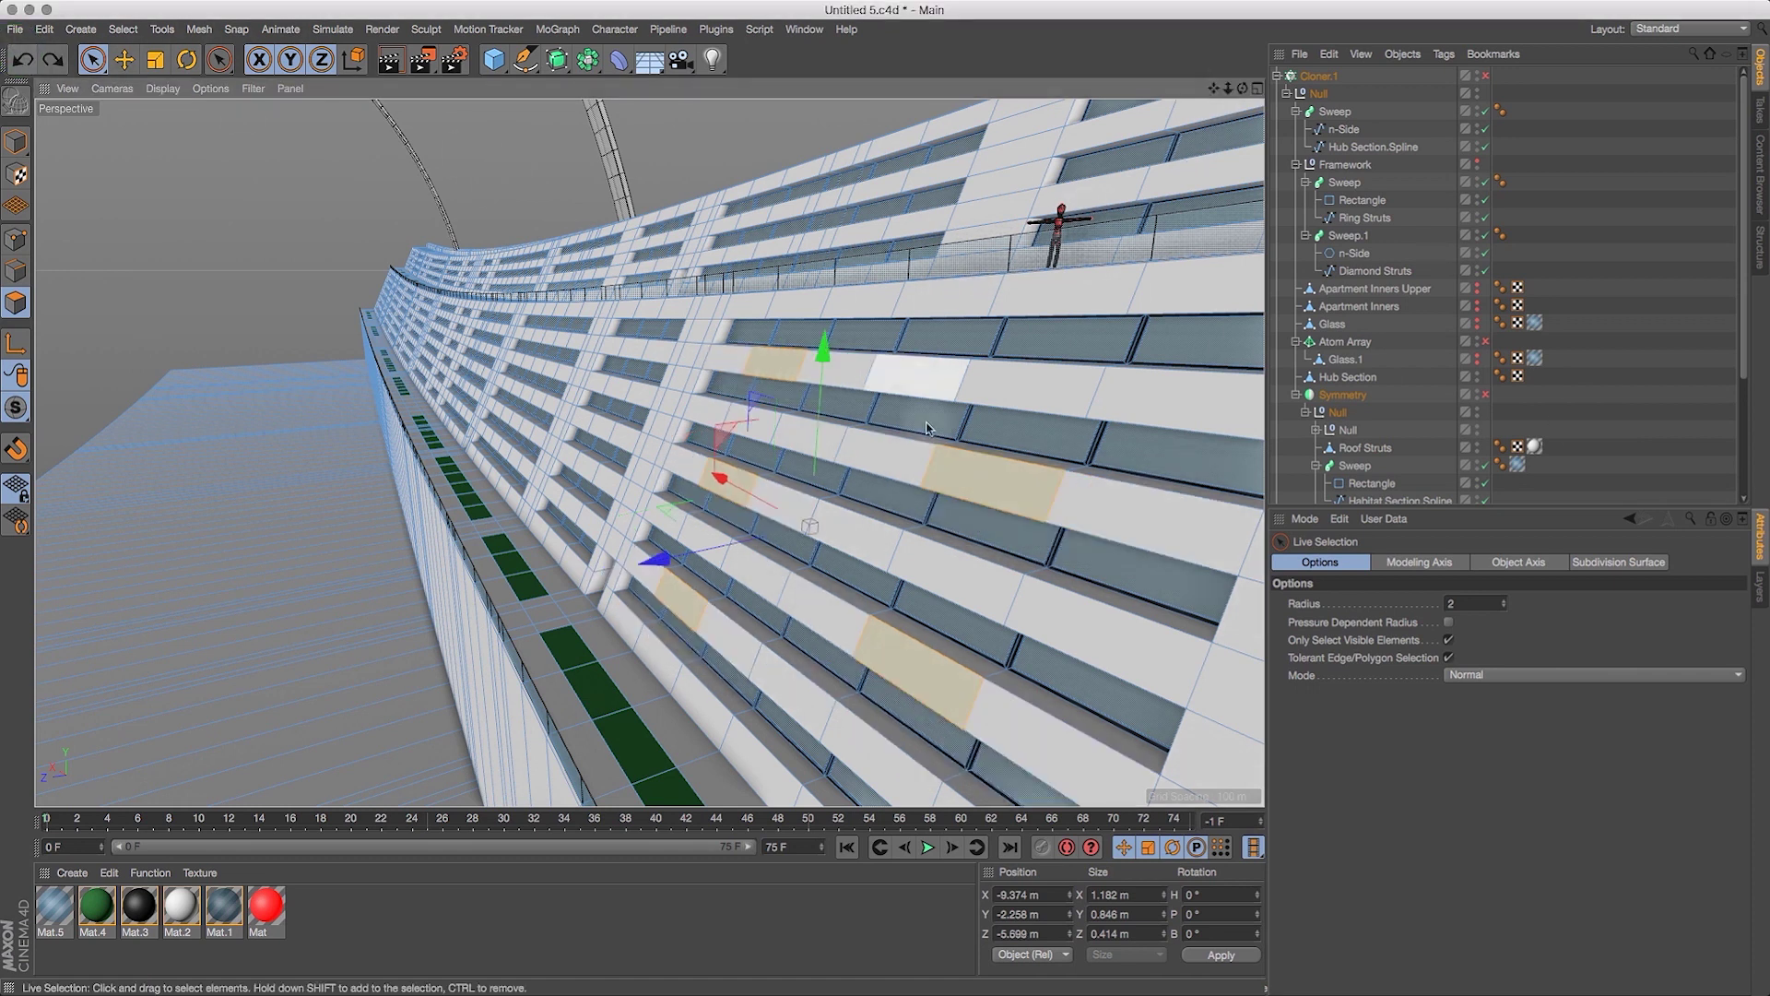
{"action": "left_click_drag", "start_coordinate": [663, 561], "coordinate": [607, 598]}
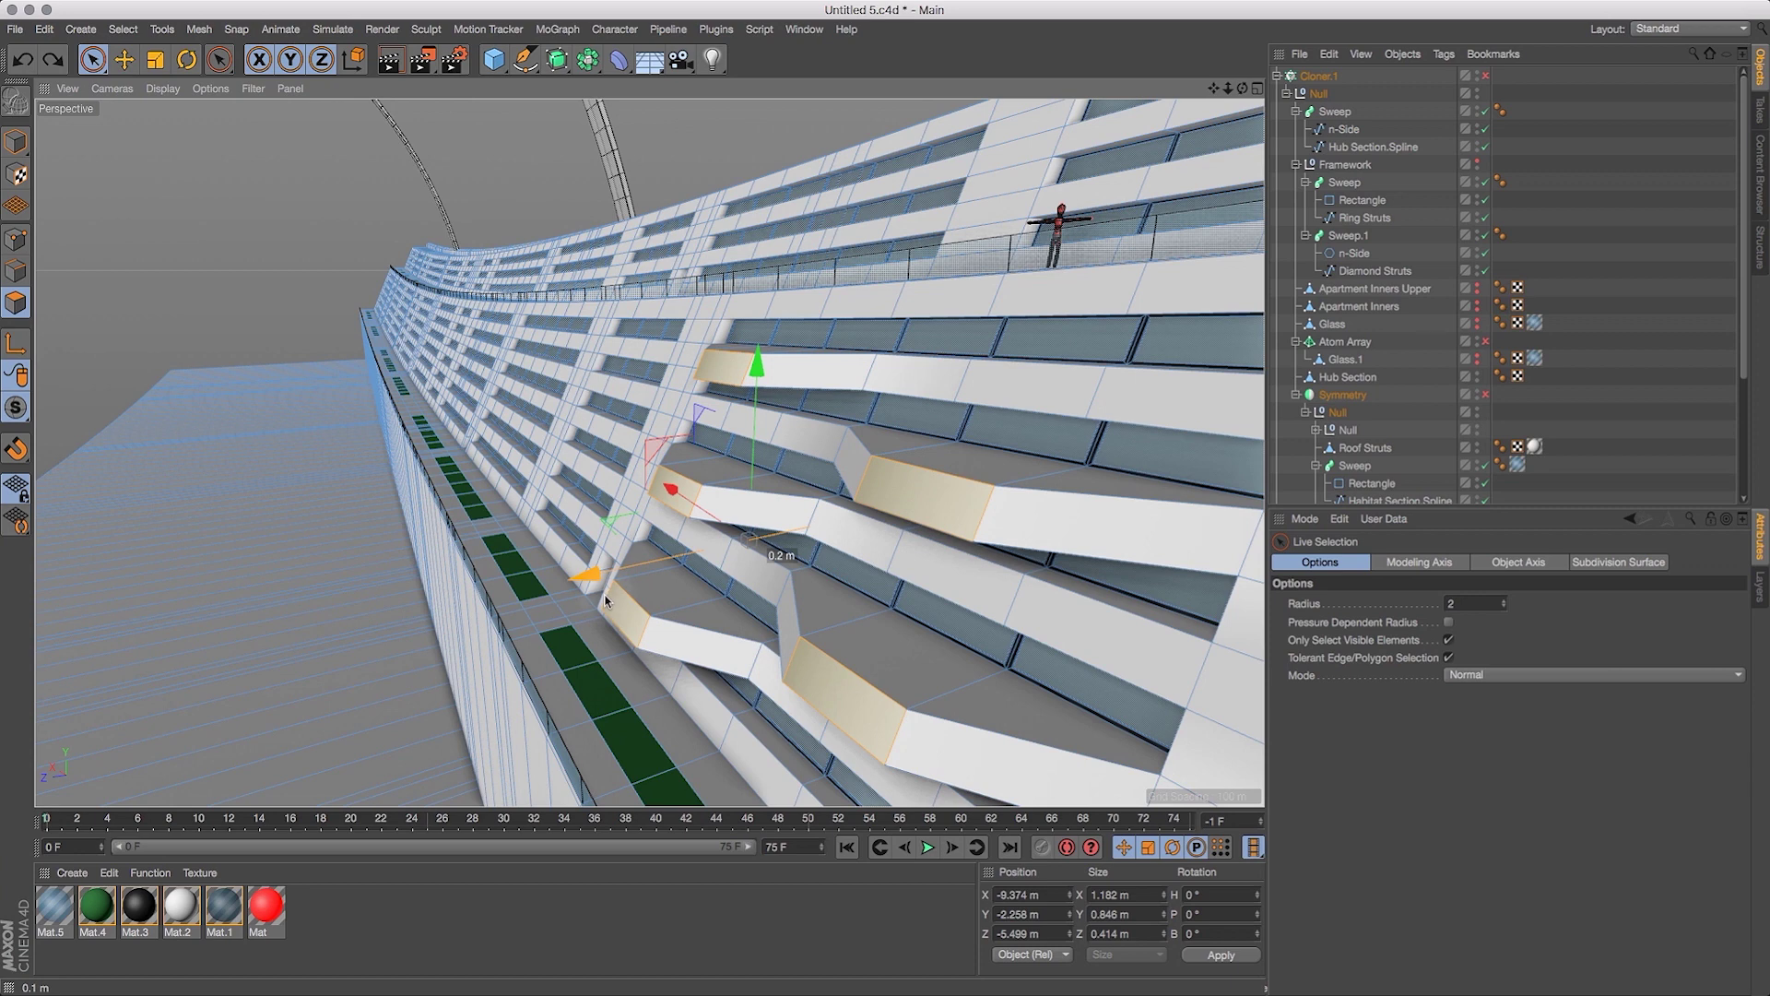
{"action": "left_click_drag", "start_coordinate": [1242, 90], "coordinate": [1199, 103]}
{"action": "key", "text": "super+z"}
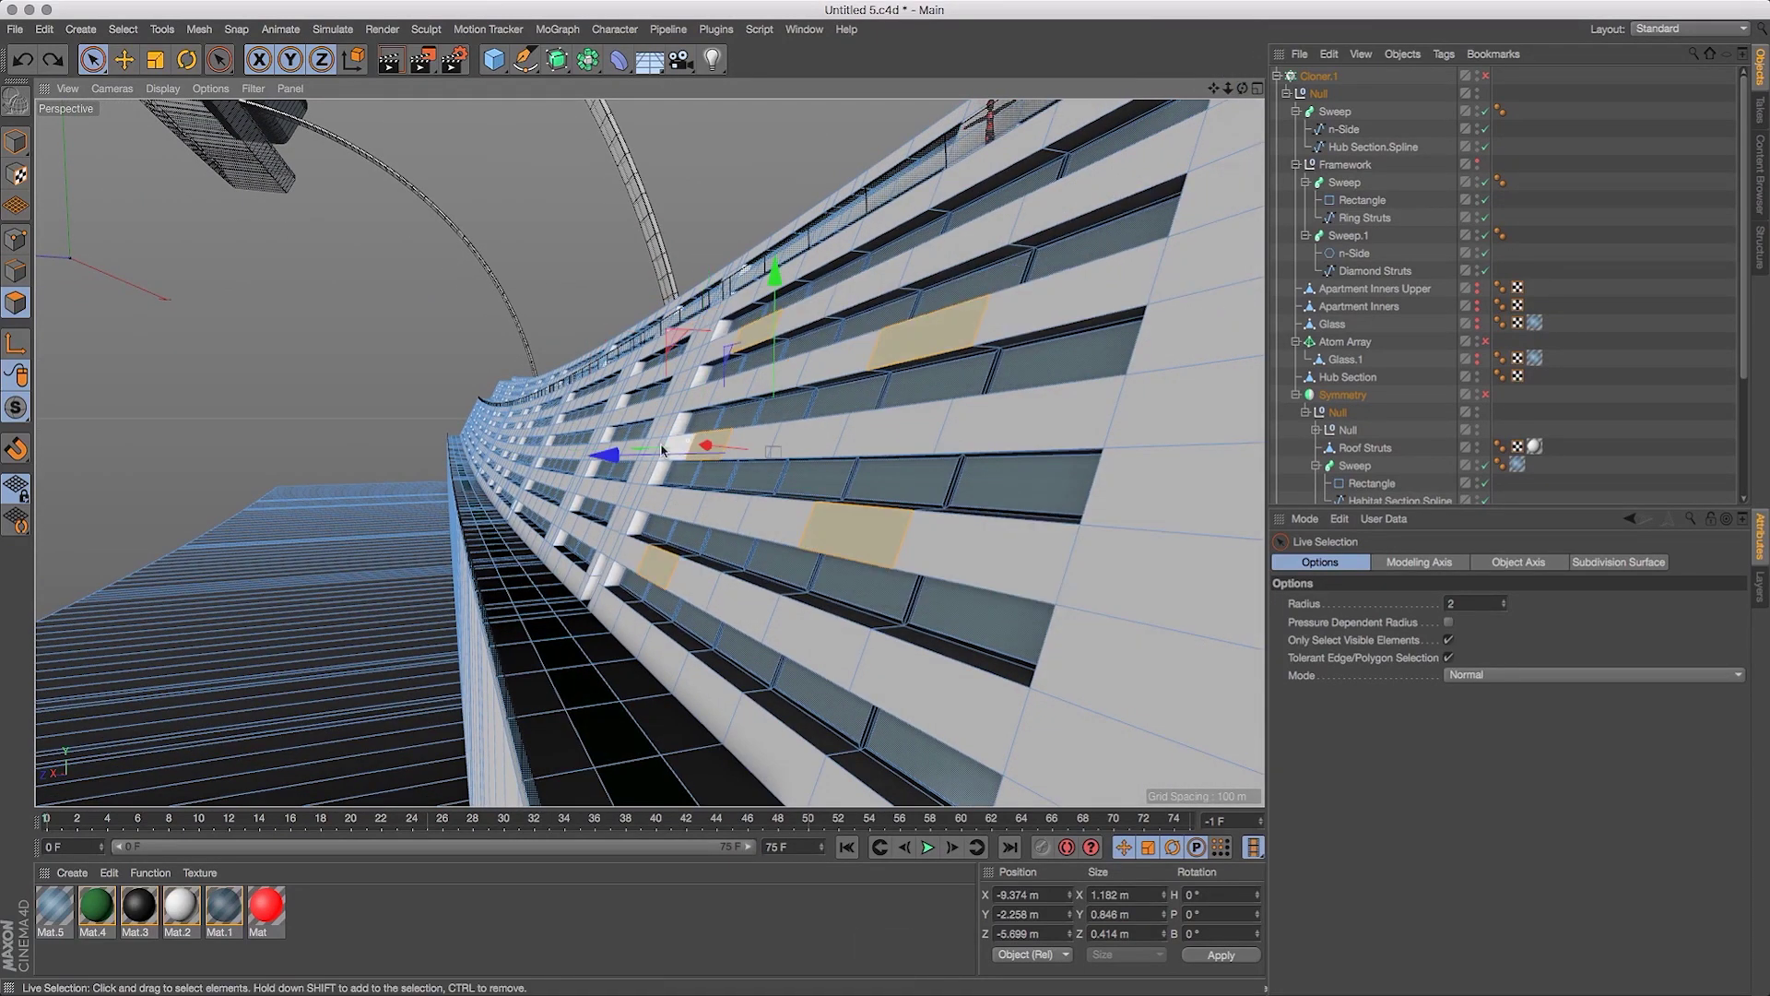
Pull the five staggered balcony polygons outward 0.1 m along Z.
{"action": "mouse_move", "coordinate": [612, 459]}
{"action": "left_mouse_down"}
{"action": "mouse_move", "coordinate": [588, 461]}
{"action": "mouse_move", "coordinate": [611, 452]}
{"action": "left_mouse_up"}
{"action": "left_click_drag", "start_coordinate": [1244, 90], "coordinate": [1426, 71]}
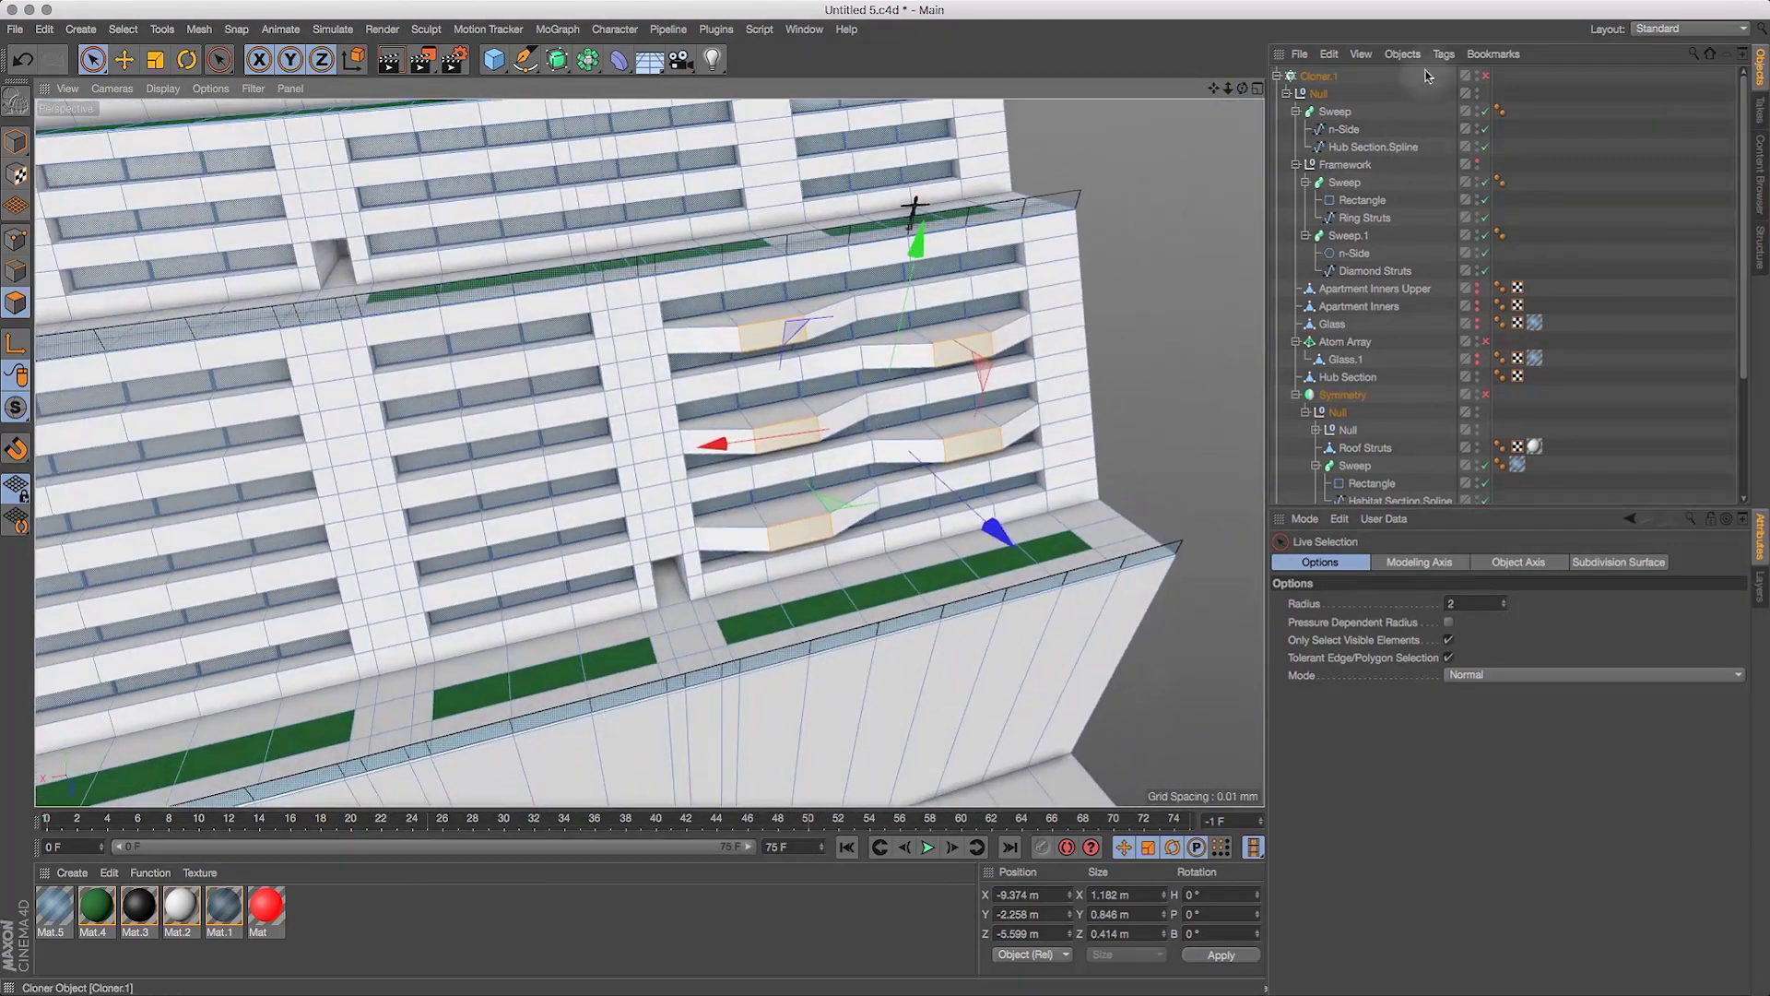
Select five staggered balcony polygons on the next lower-tier apartment block, three in one column and two in the neighbouring column.
{"action": "left_click_drag", "start_coordinate": [1229, 93], "coordinate": [1305, 65]}
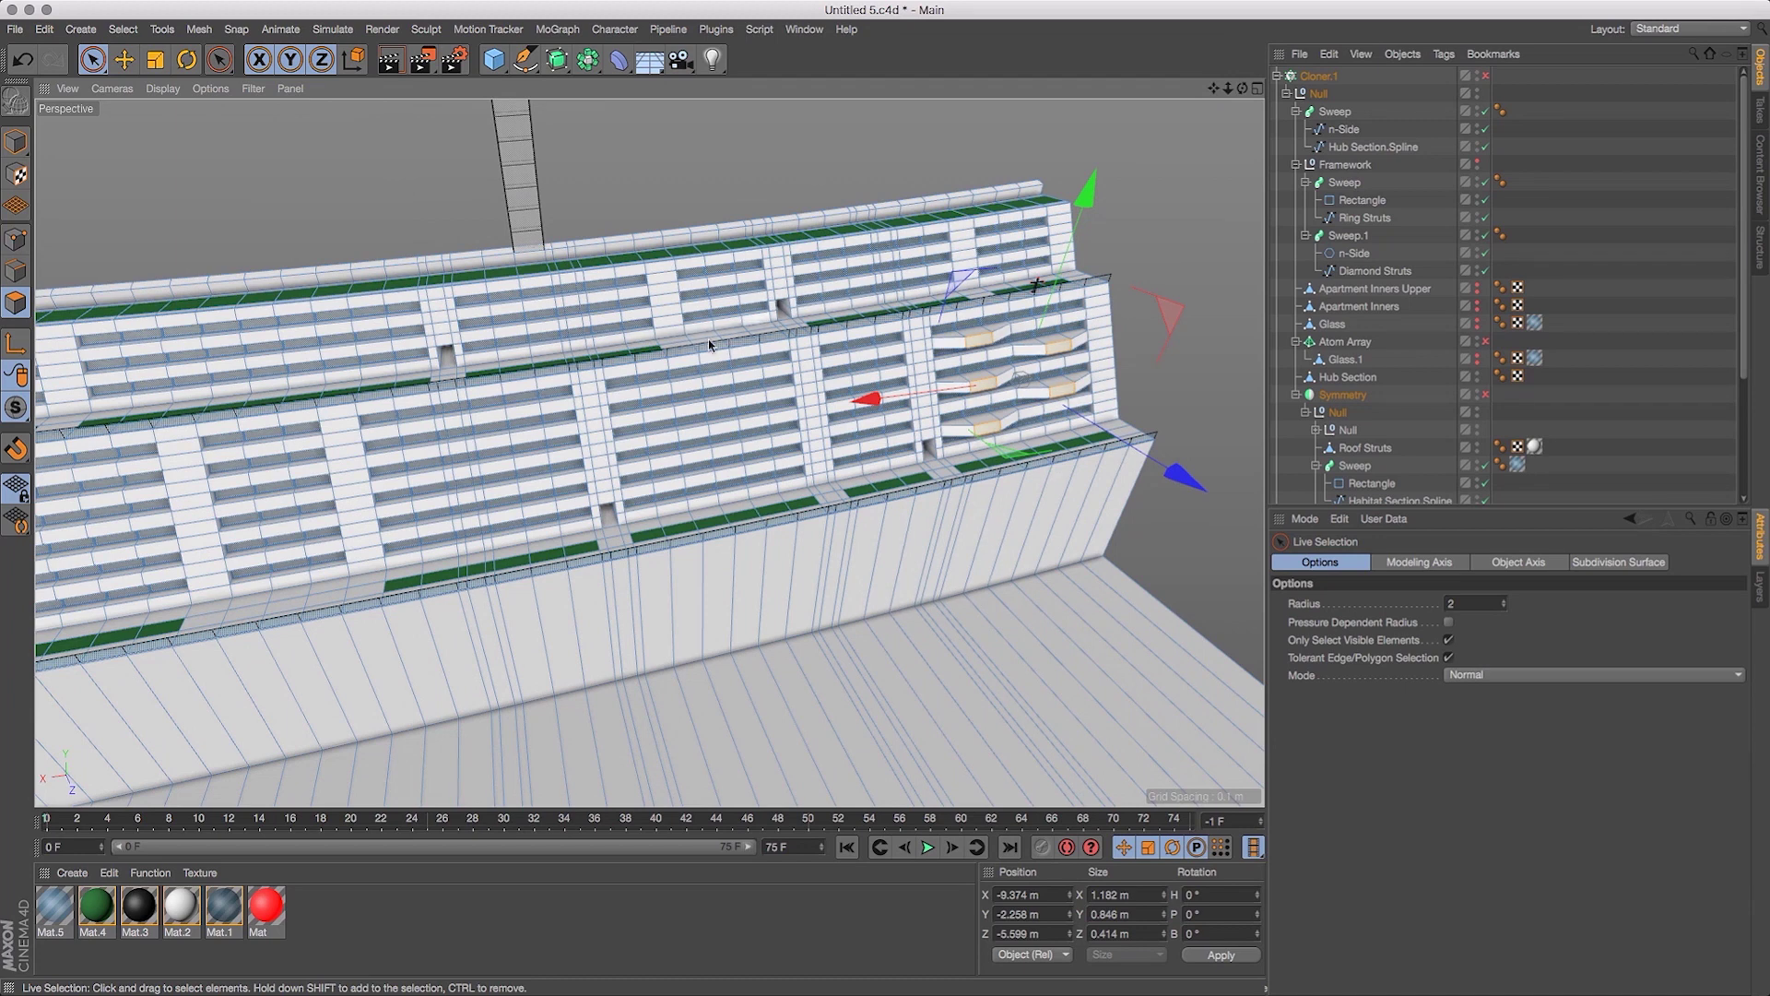
{"action": "mouse_move", "coordinate": [1243, 88]}
{"action": "left_mouse_down"}
{"action": "mouse_move", "coordinate": [1194, 50]}
{"action": "mouse_move", "coordinate": [1223, 109]}
{"action": "left_mouse_up"}
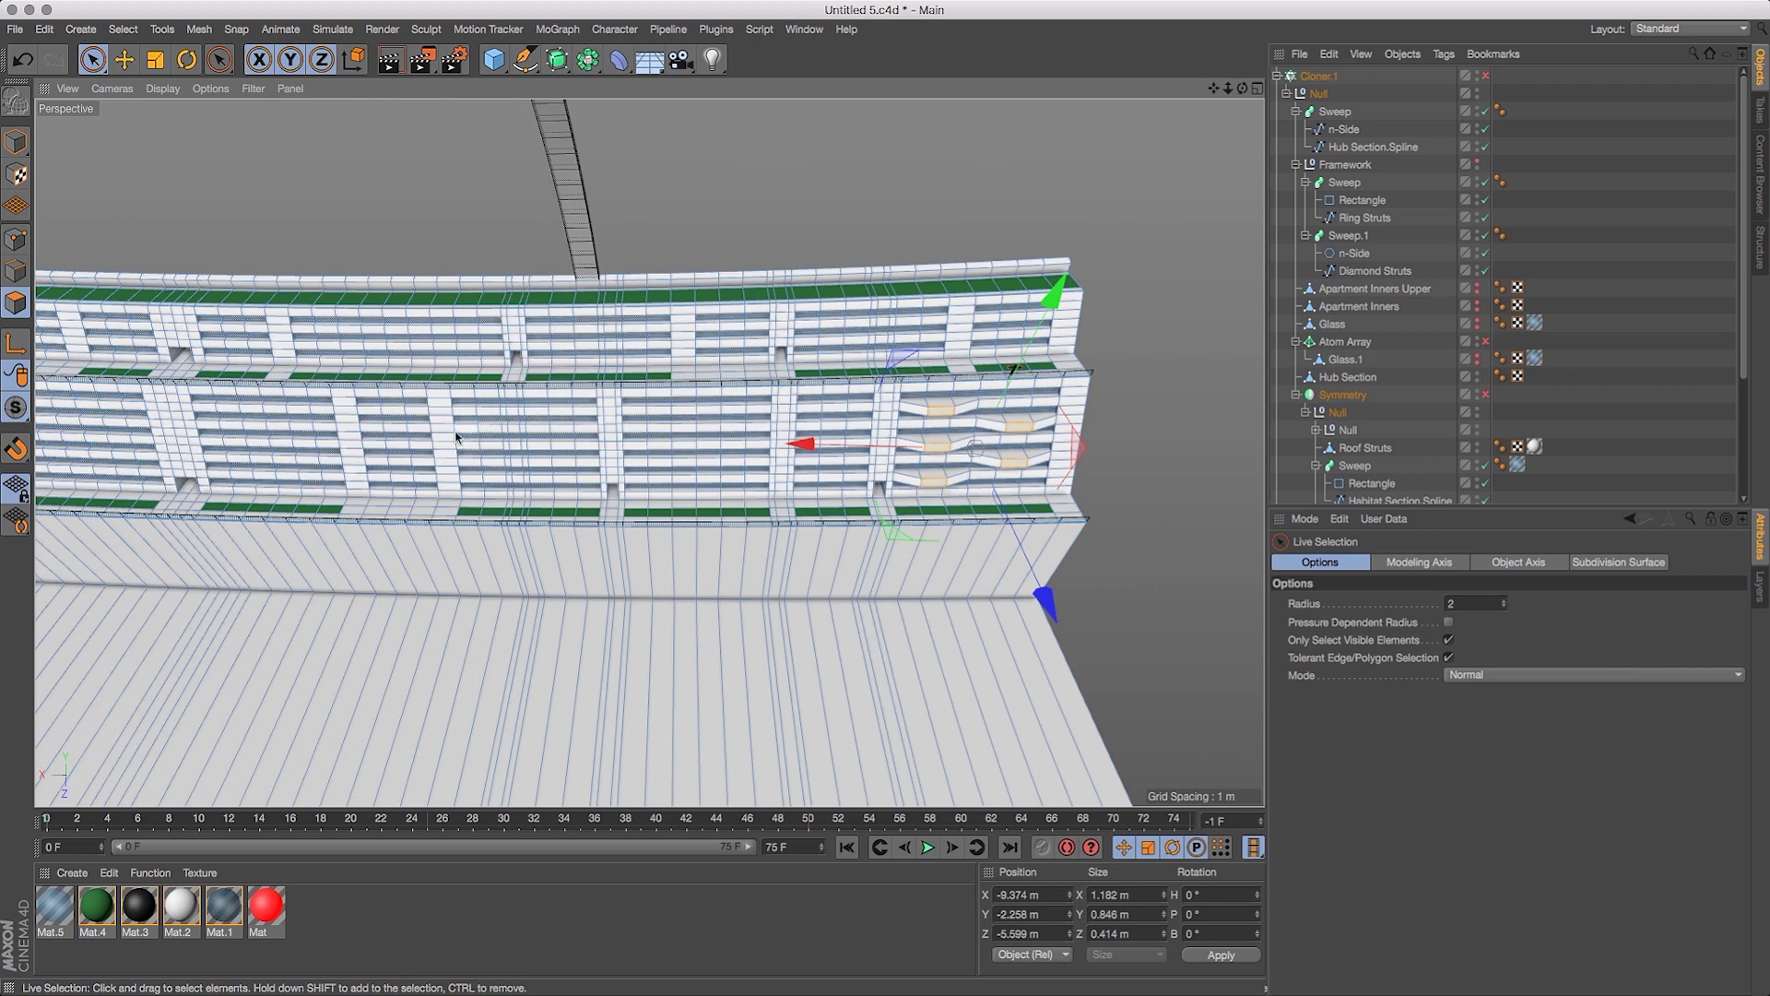
{"action": "mouse_move", "coordinate": [1229, 89]}
{"action": "left_mouse_down"}
{"action": "mouse_move", "coordinate": [1458, 42]}
{"action": "mouse_move", "coordinate": [1215, 102]}
{"action": "left_mouse_up"}
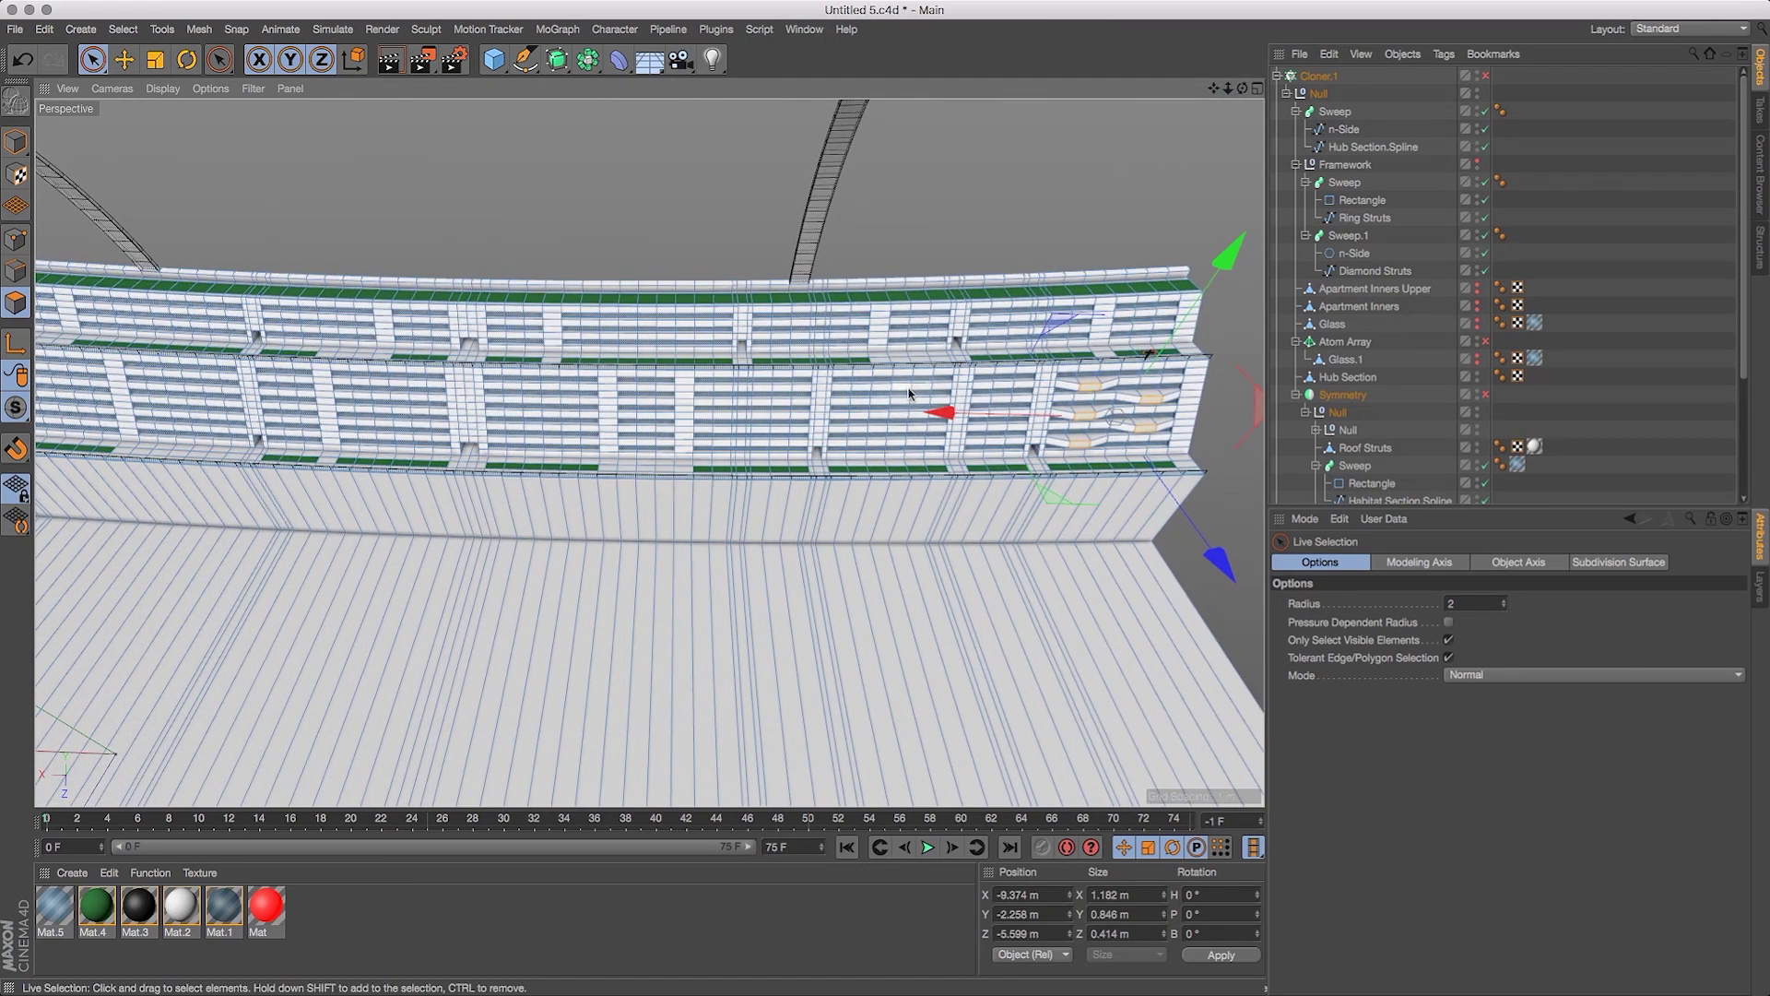
{"action": "left_click", "coordinate": [783, 393]}
{"action": "left_click_drag", "start_coordinate": [1228, 89], "coordinate": [1295, 79]}
{"action": "left_click", "coordinate": [907, 385], "text": "shift"}
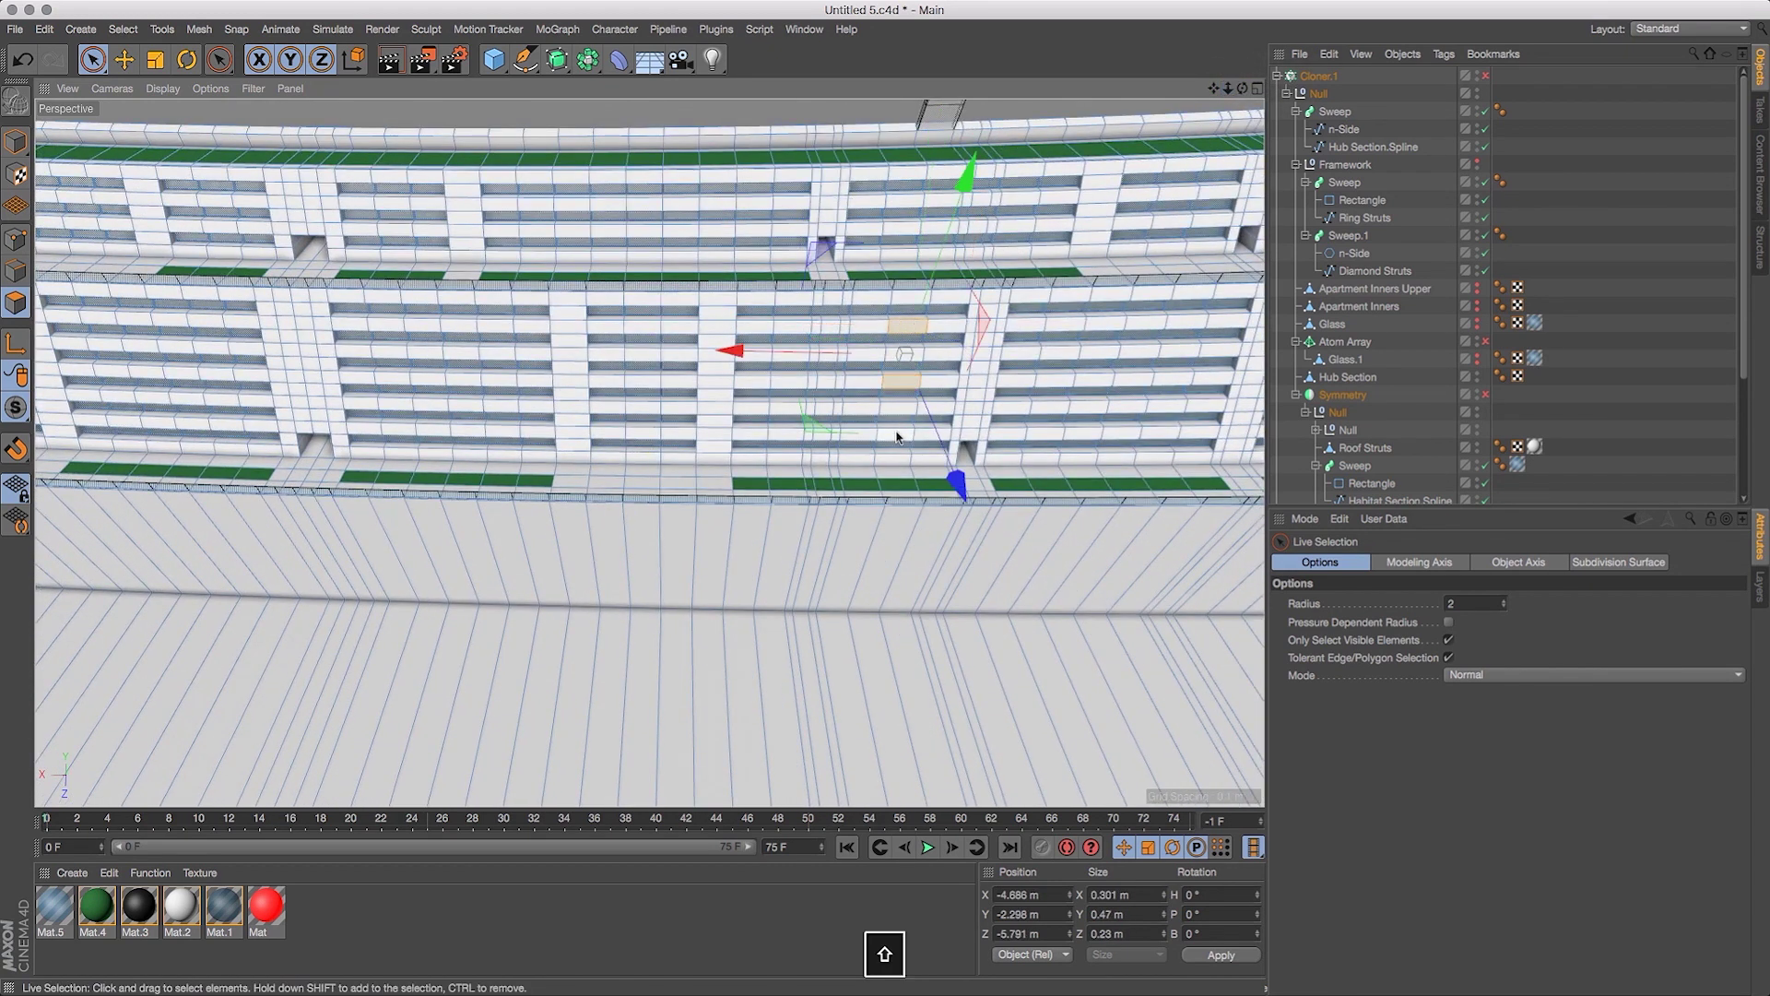
{"action": "left_click", "coordinate": [897, 434], "text": "shift"}
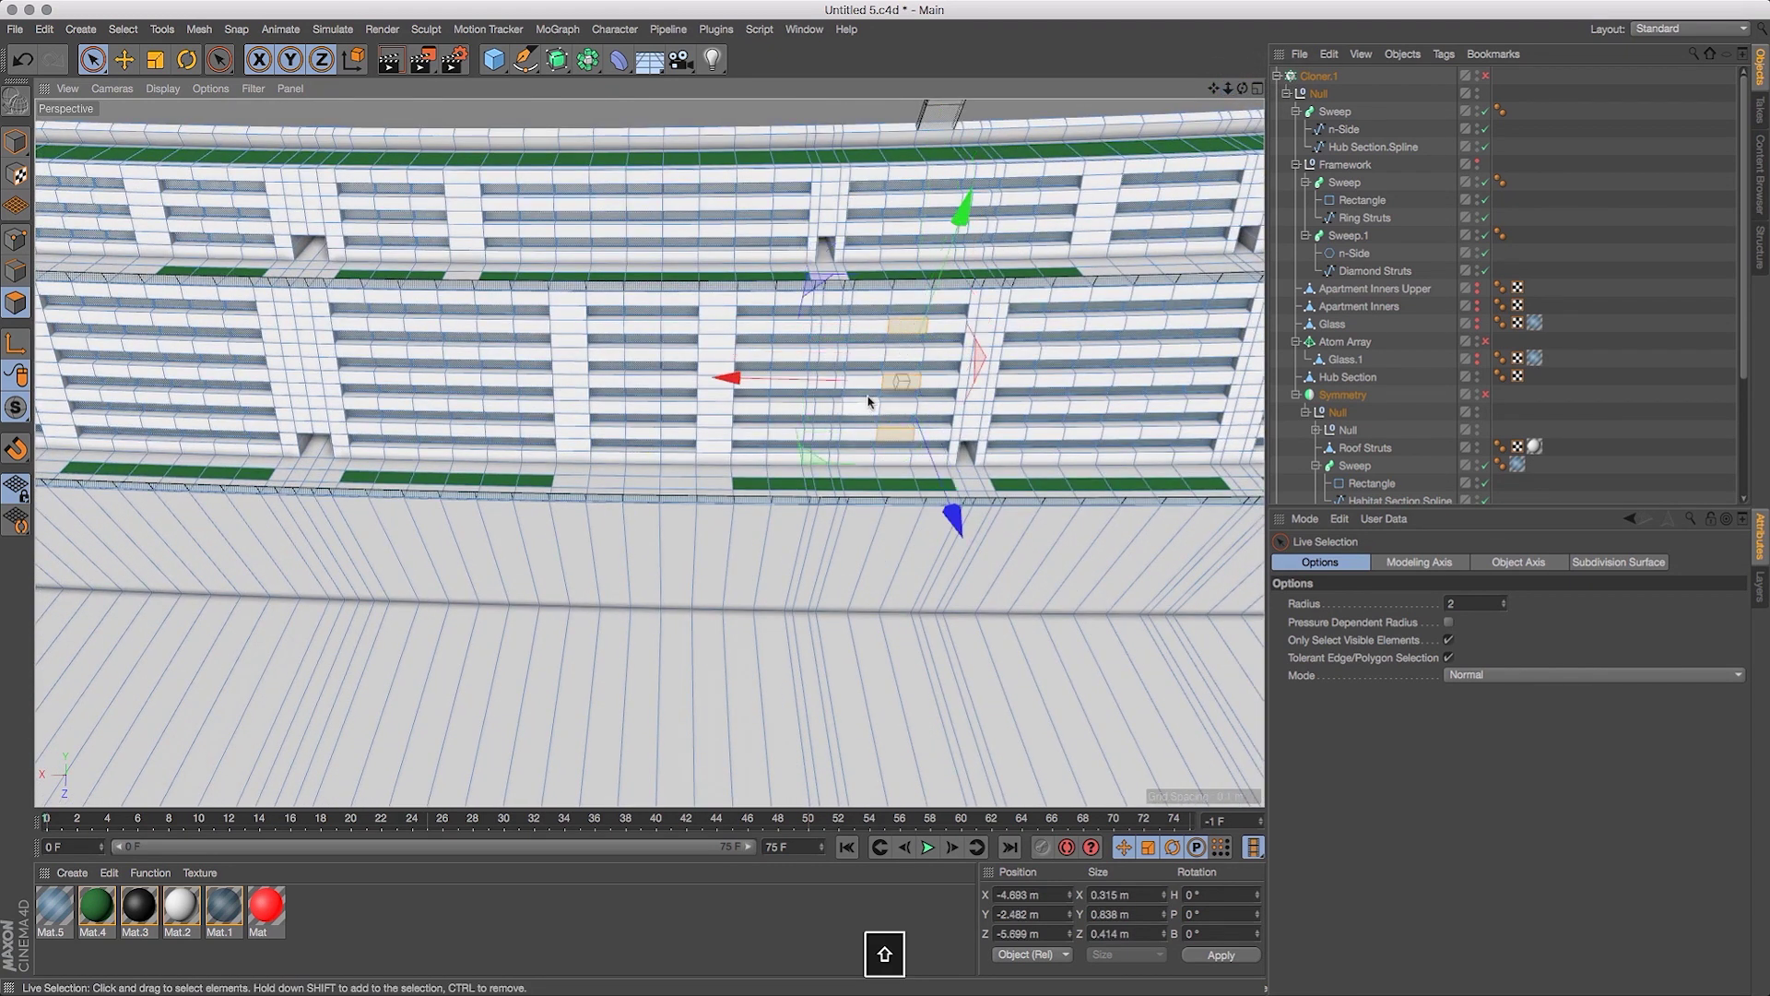
{"action": "left_click", "coordinate": [794, 360], "text": "shift"}
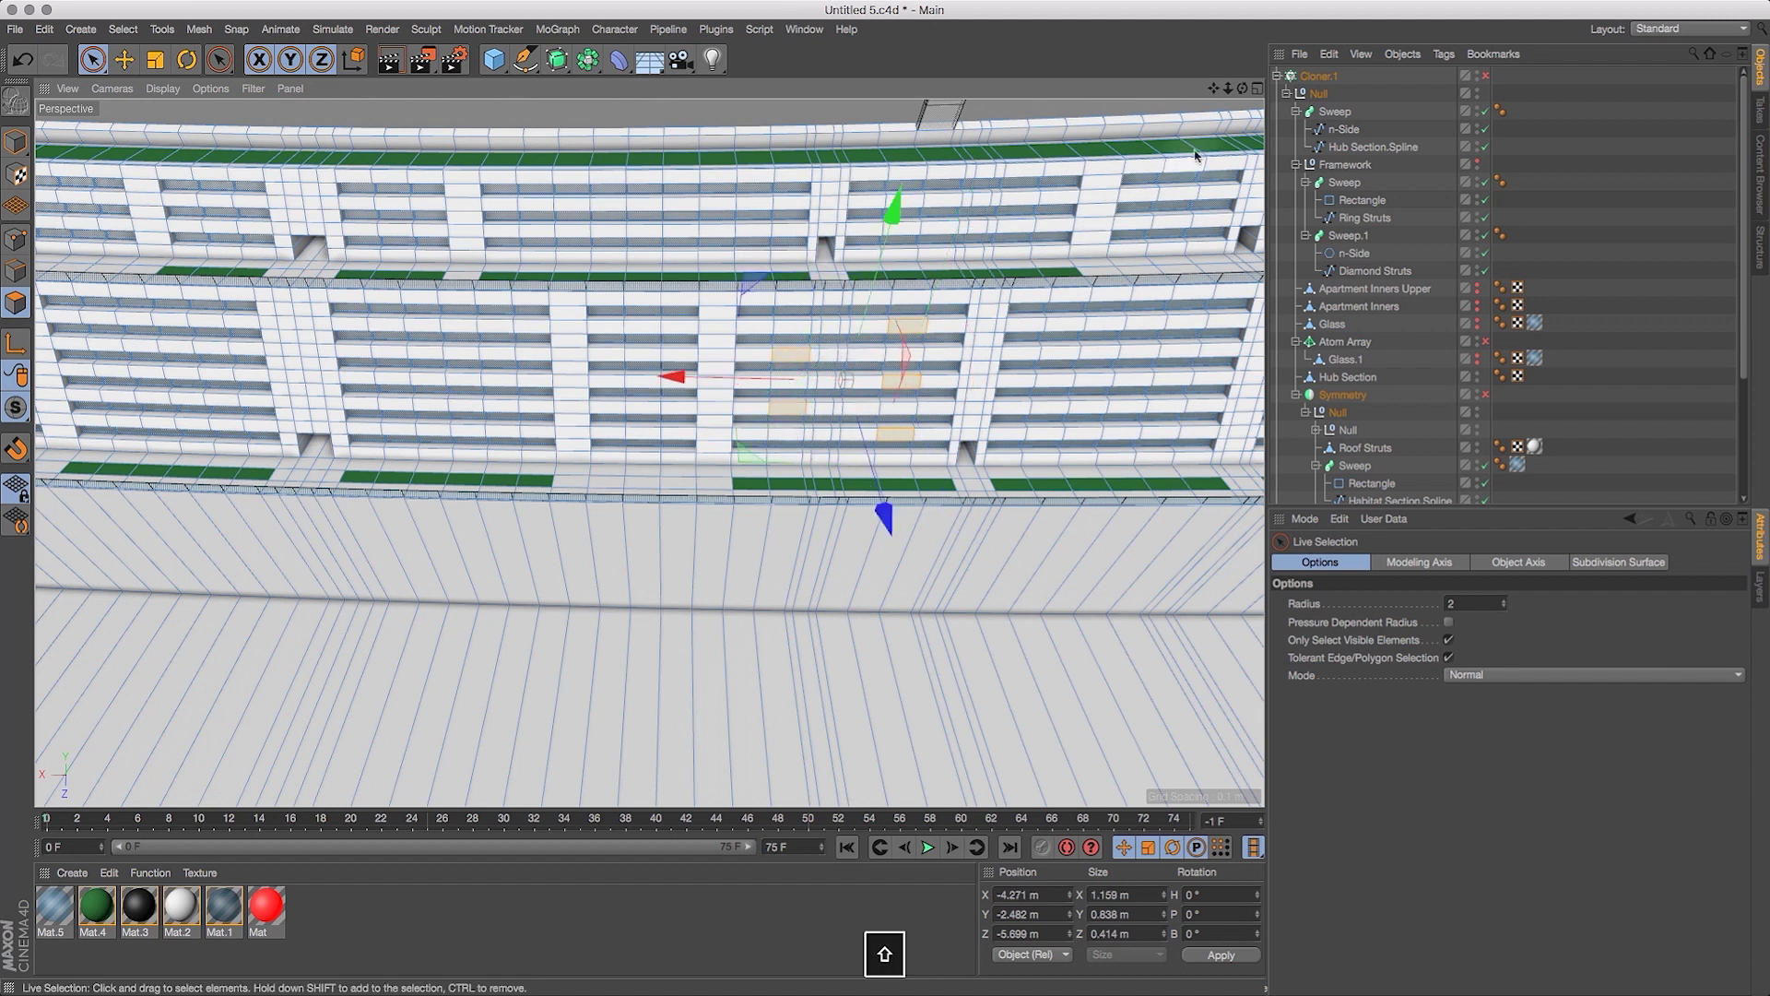
Try pulling this block's five balcony polygons outward 0.1 m along Z, inspect the shape, and undo the move.
{"action": "left_click_drag", "start_coordinate": [1243, 89], "coordinate": [1143, 63]}
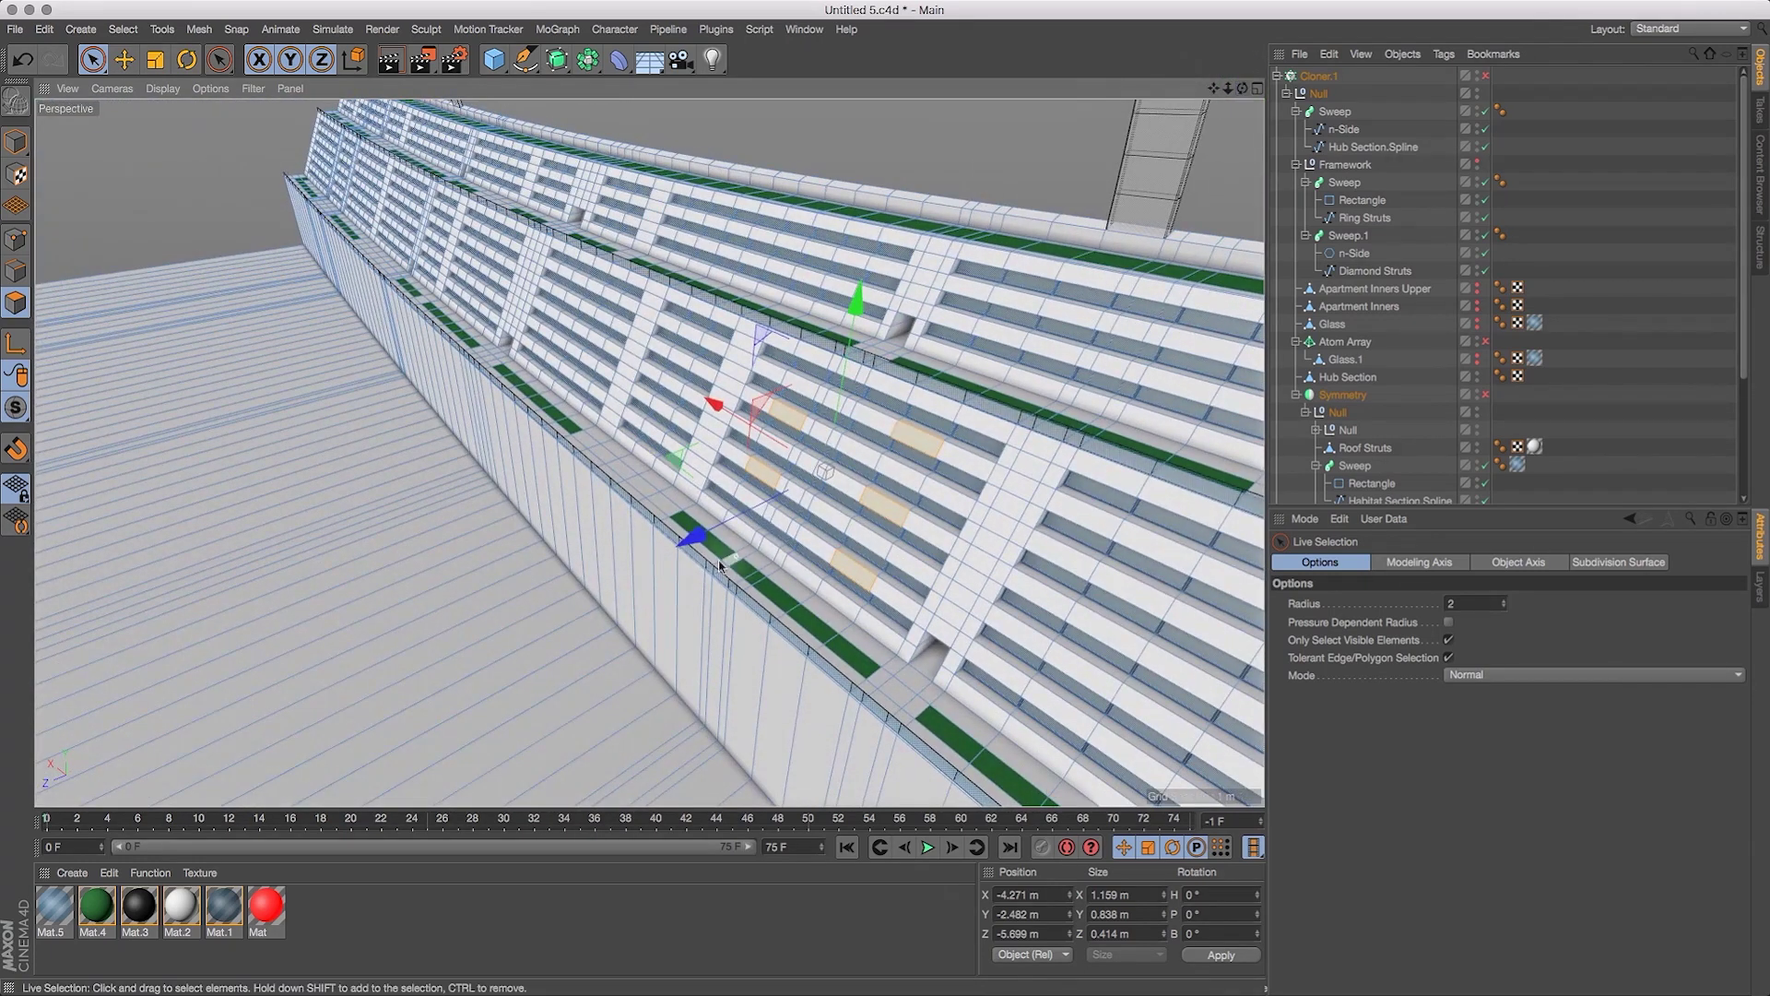
{"action": "left_click_drag", "start_coordinate": [693, 539], "coordinate": [682, 546]}
{"action": "left_click_drag", "start_coordinate": [1243, 88], "coordinate": [1248, 158]}
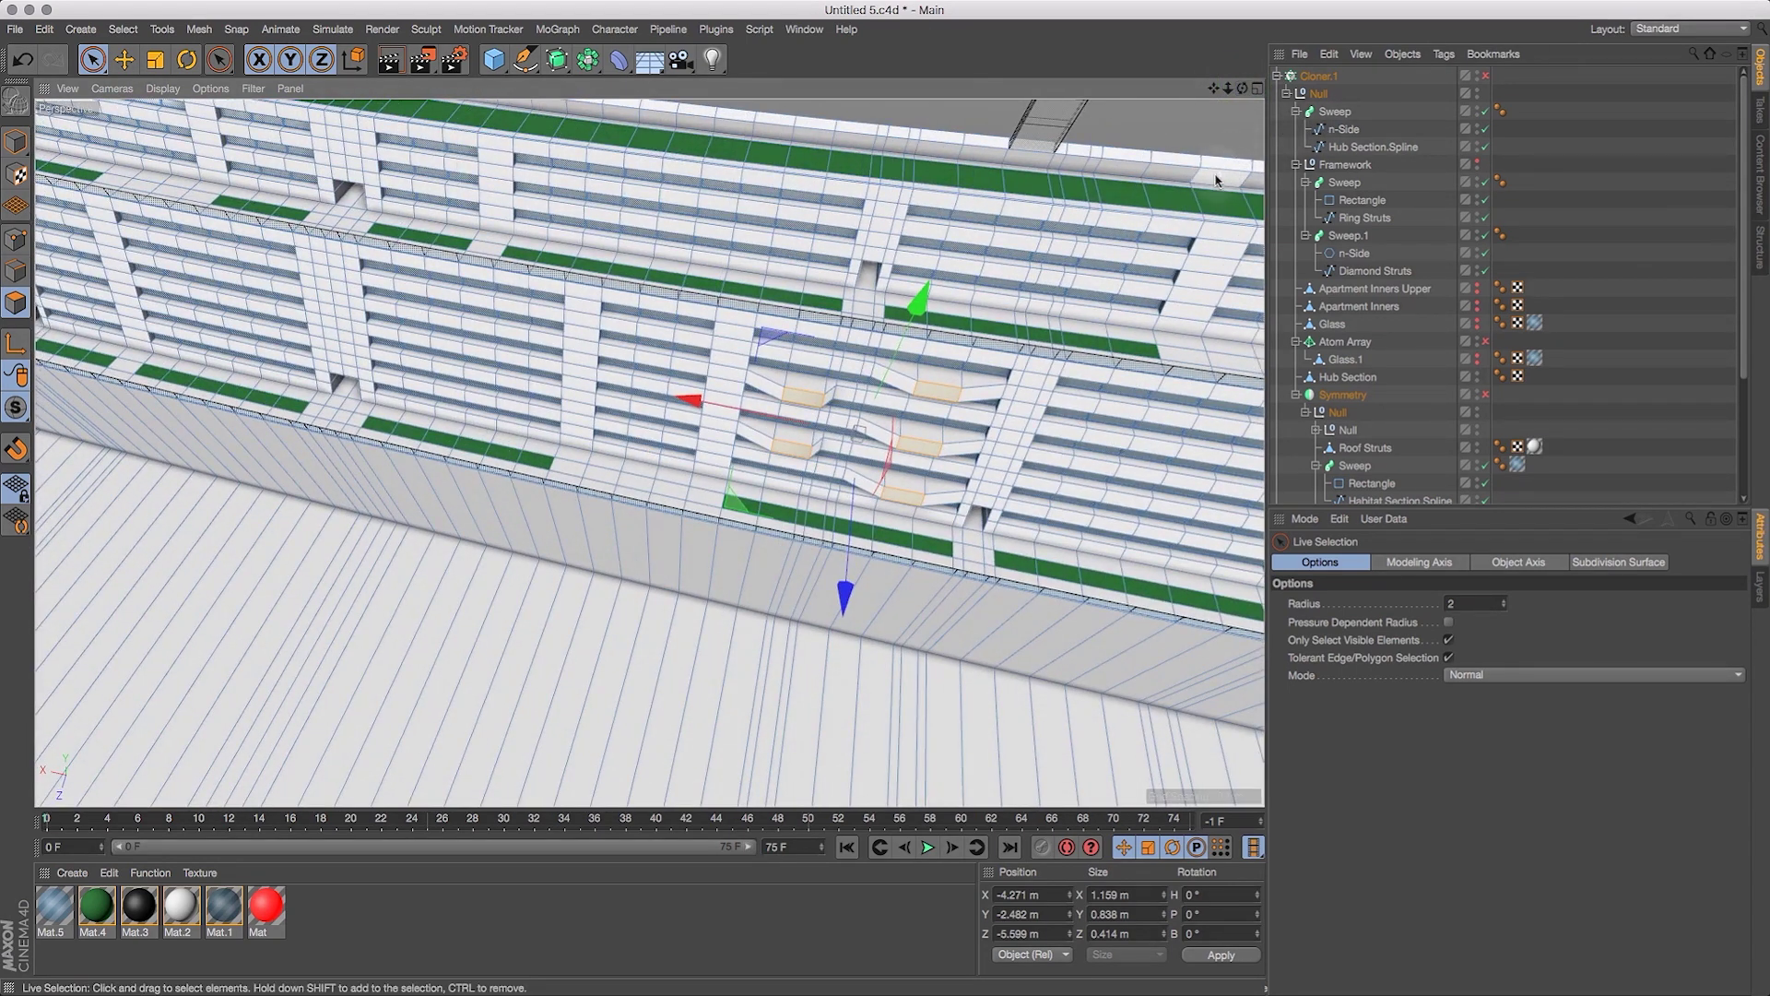
{"action": "key", "text": "super+z"}
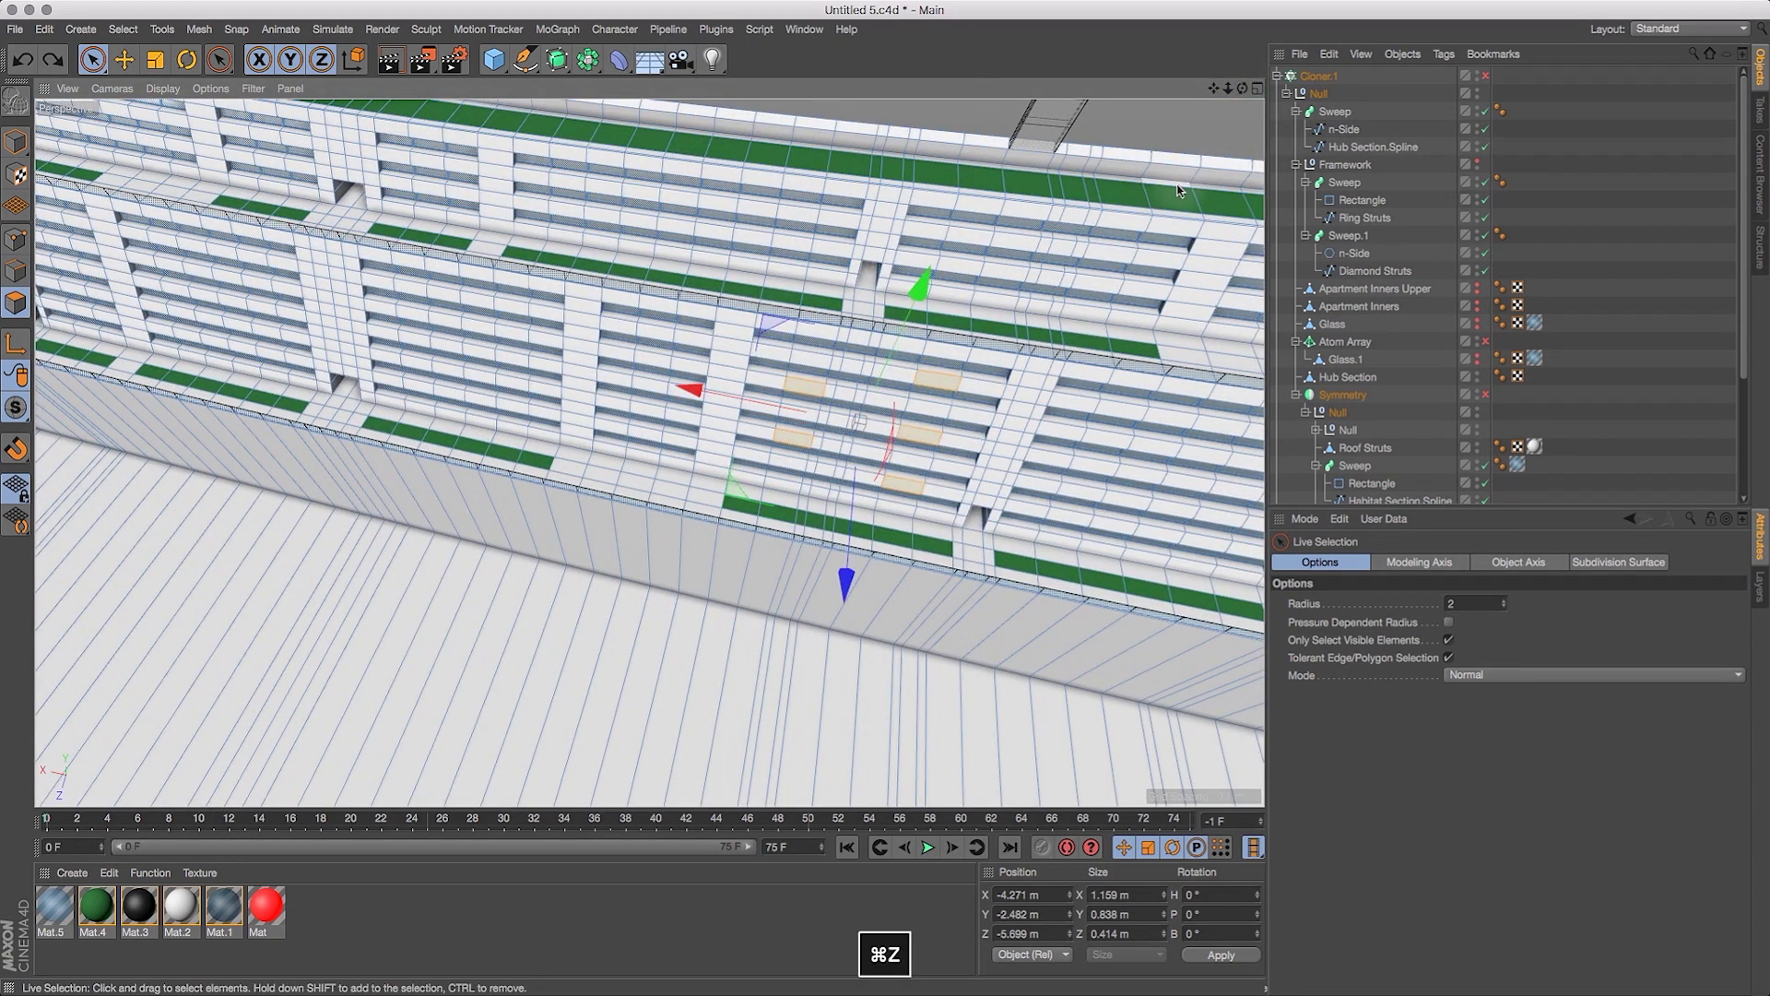
Pull the same block's five selected balcony polygons outward 0.1 m along Z.
{"action": "mouse_move", "coordinate": [1243, 89]}
{"action": "left_mouse_down"}
{"action": "mouse_move", "coordinate": [1242, 49]}
{"action": "mouse_move", "coordinate": [1246, 63]}
{"action": "left_mouse_up"}
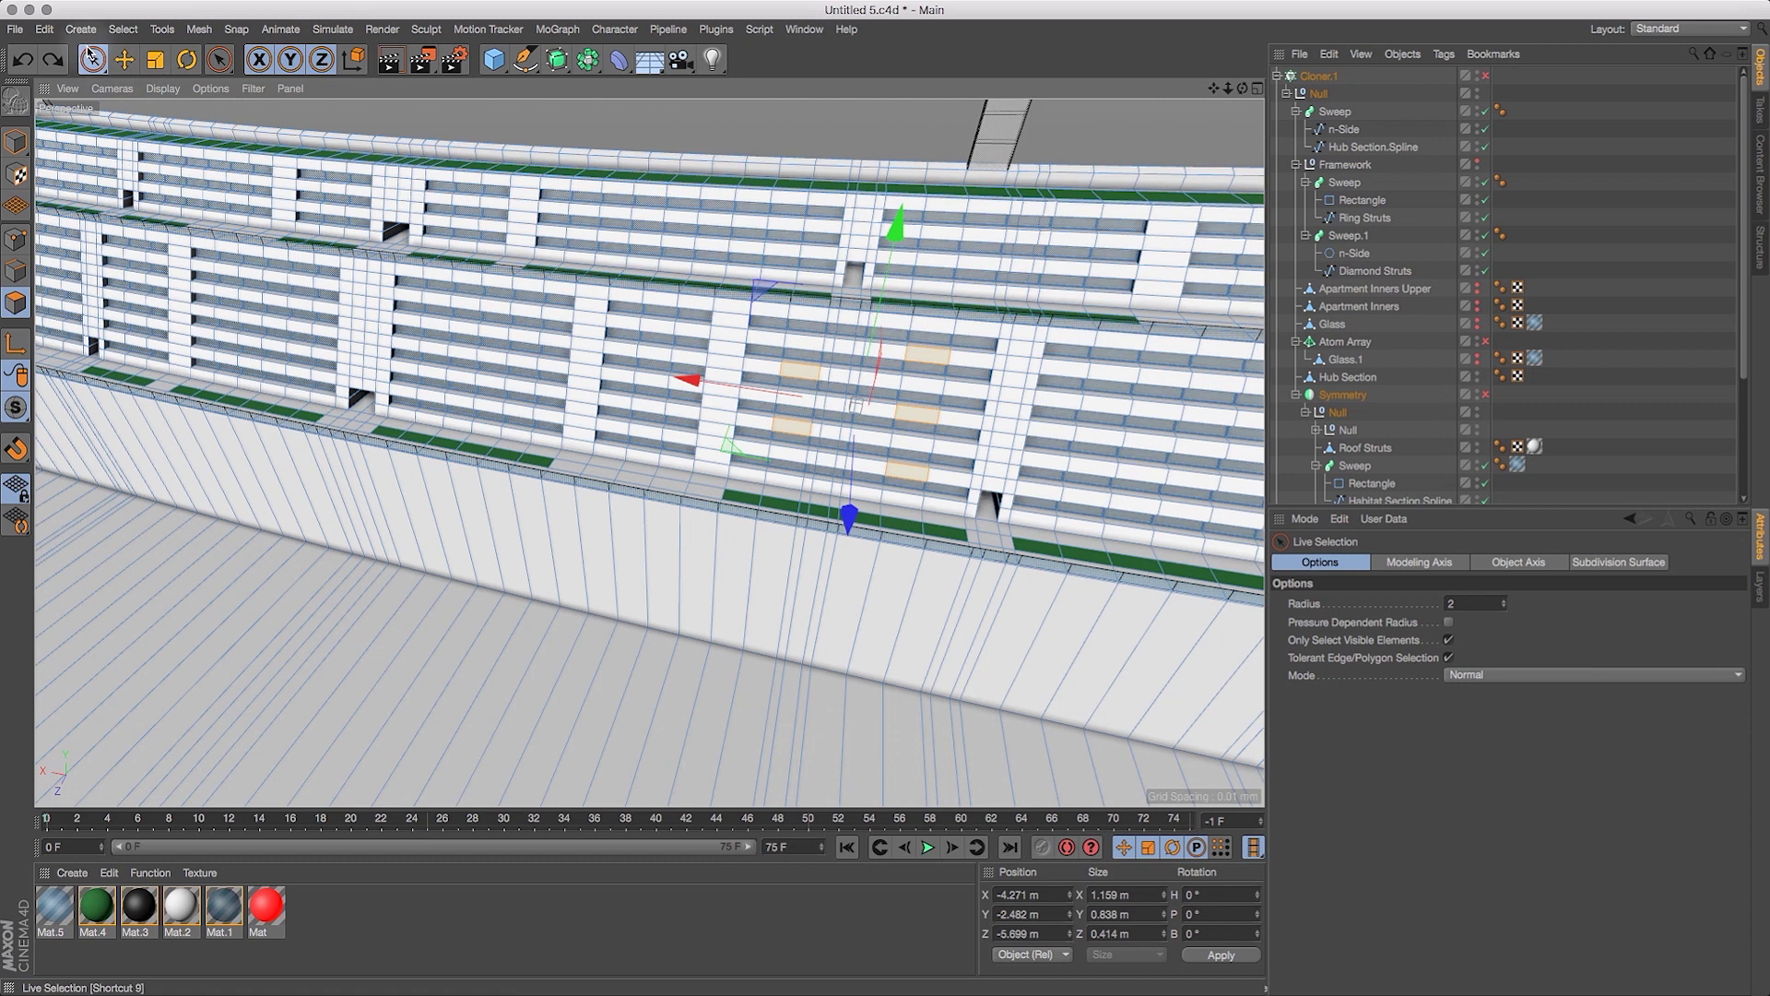
{"action": "left_click_drag", "start_coordinate": [94, 55], "coordinate": [129, 89]}
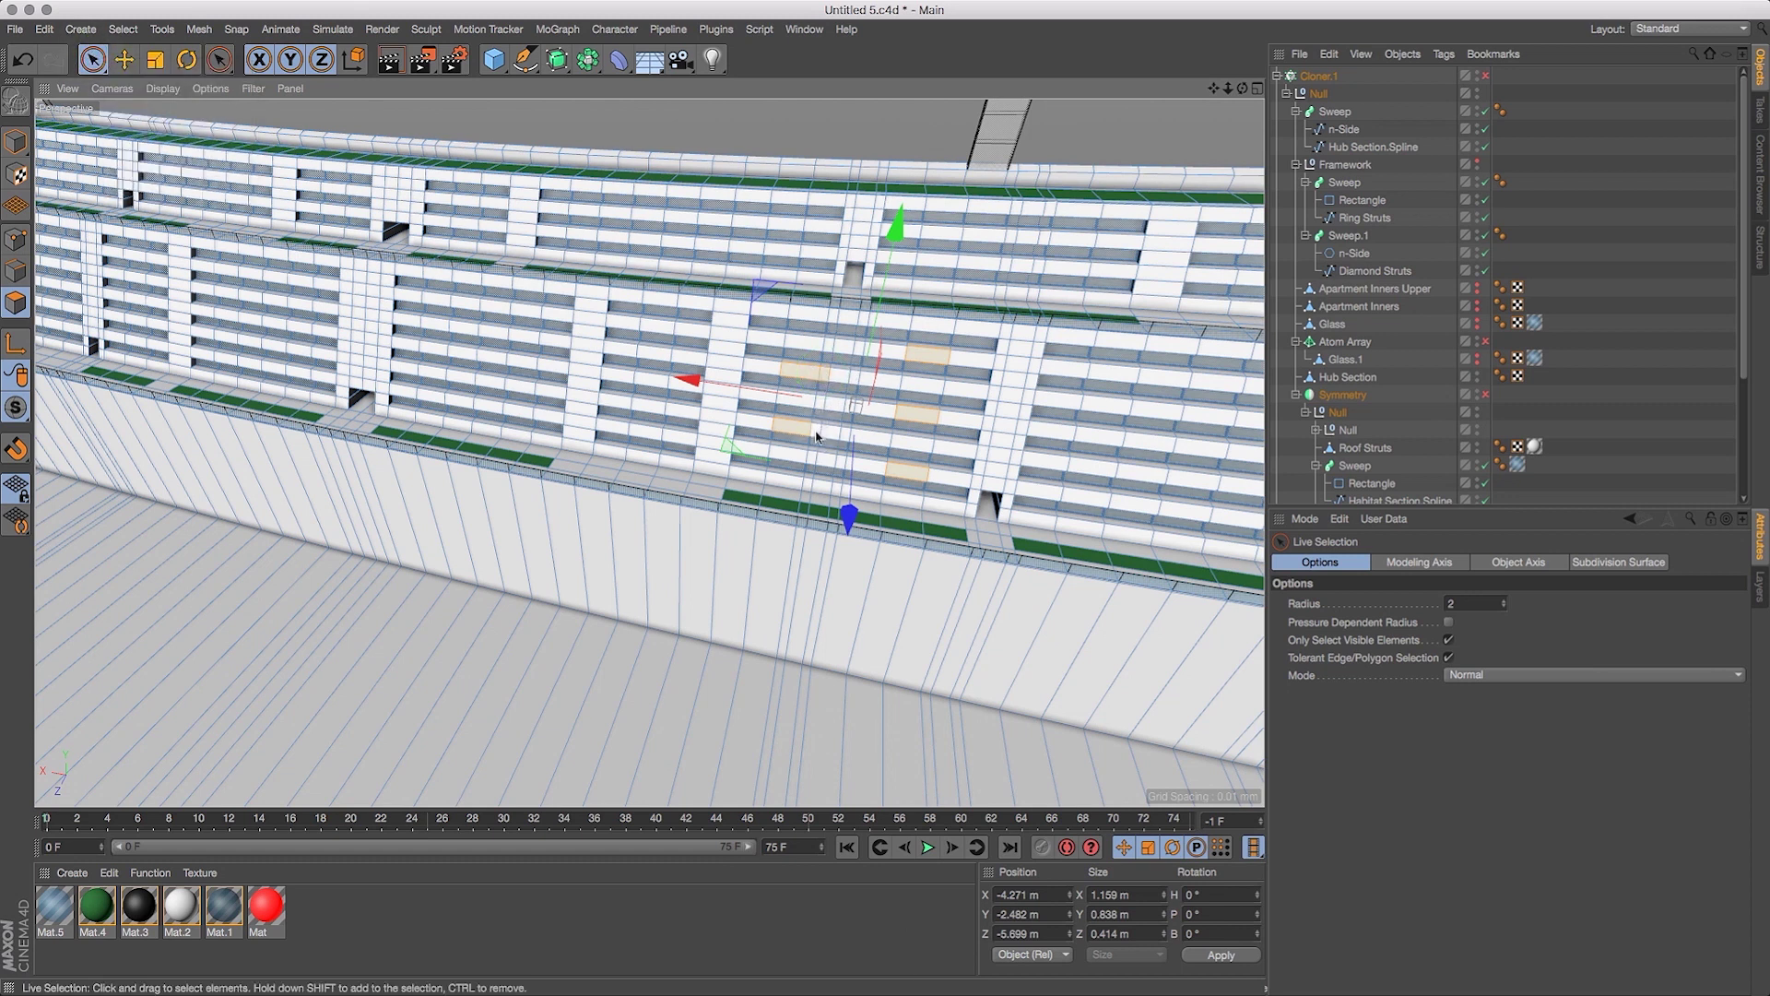
{"action": "left_click_drag", "start_coordinate": [1242, 89], "coordinate": [1169, 129]}
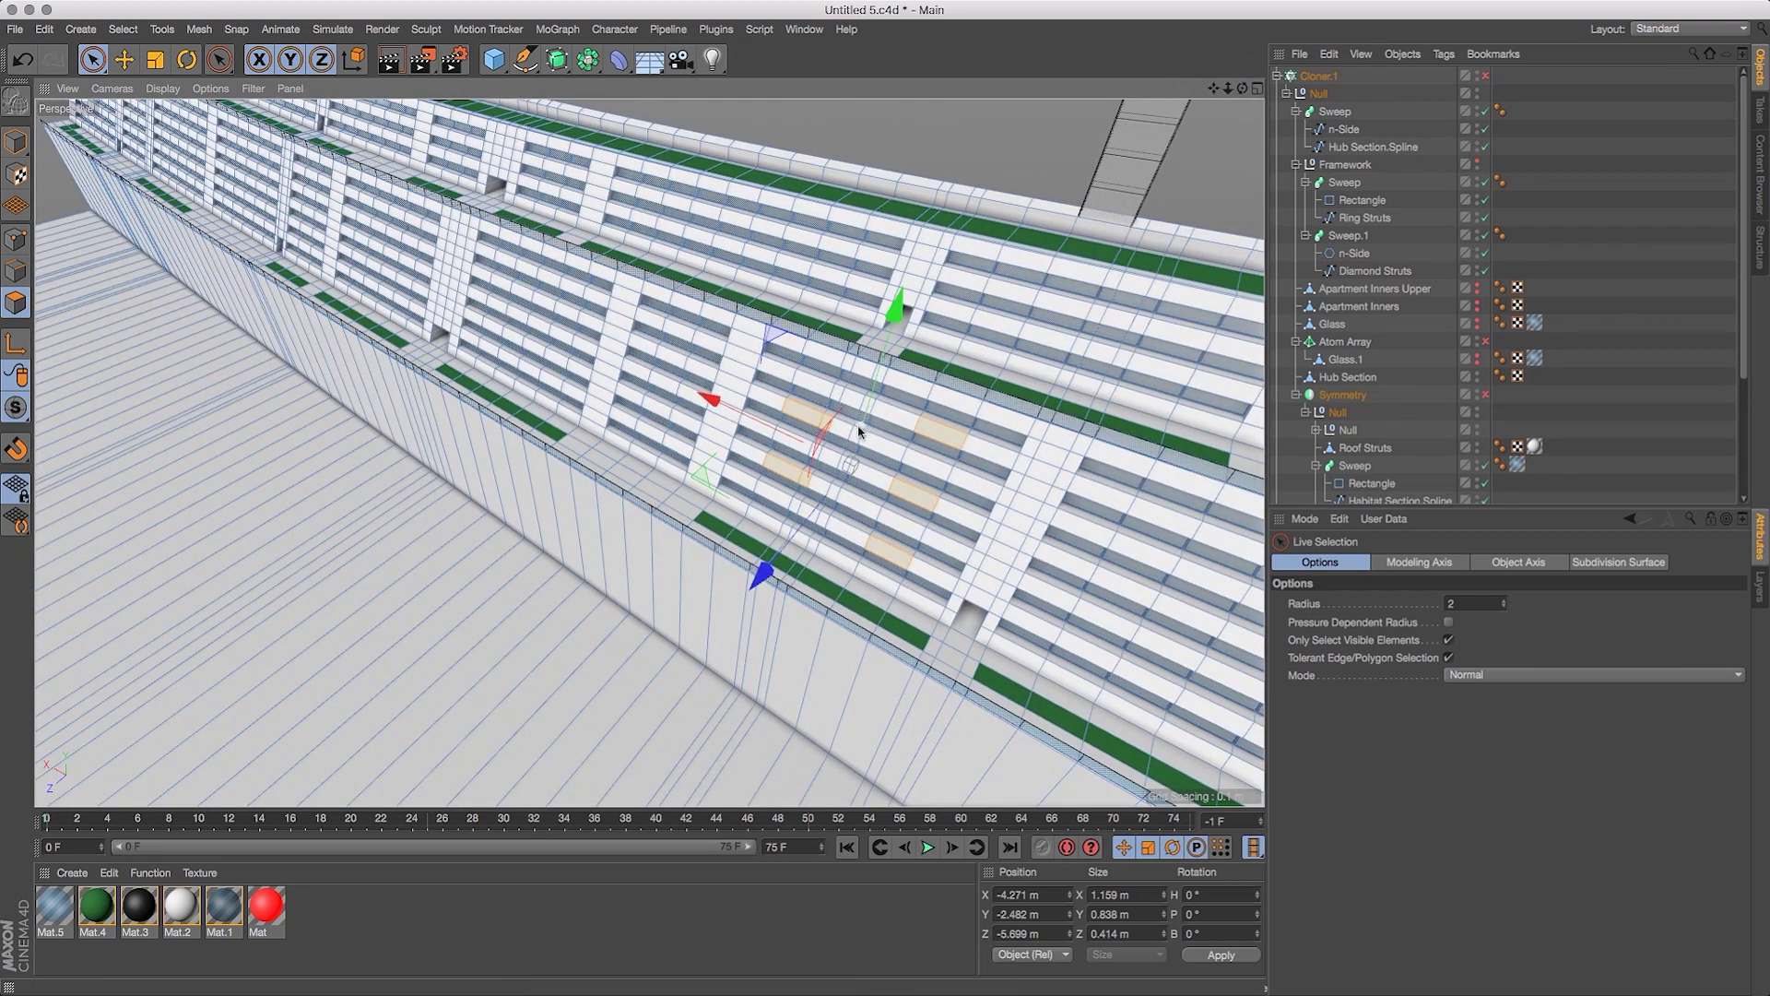
{"action": "left_click_drag", "start_coordinate": [762, 579], "coordinate": [753, 585]}
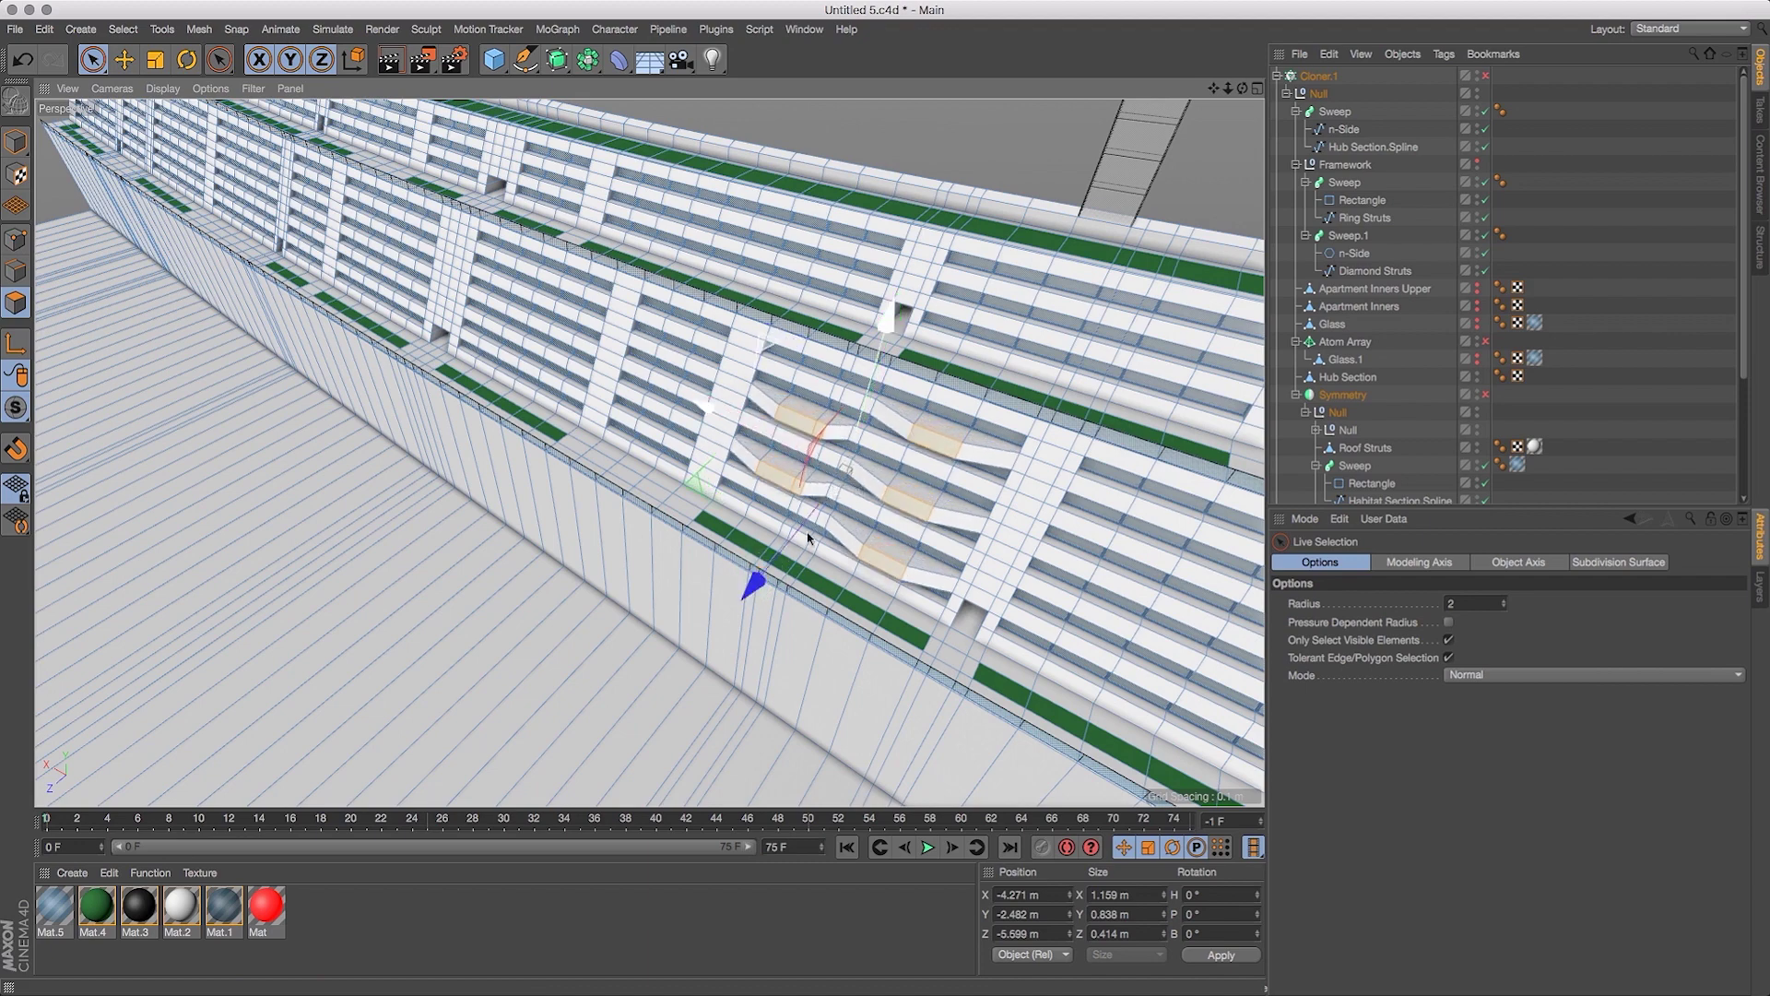
{"action": "left_click_drag", "start_coordinate": [1243, 88], "coordinate": [1376, 11]}
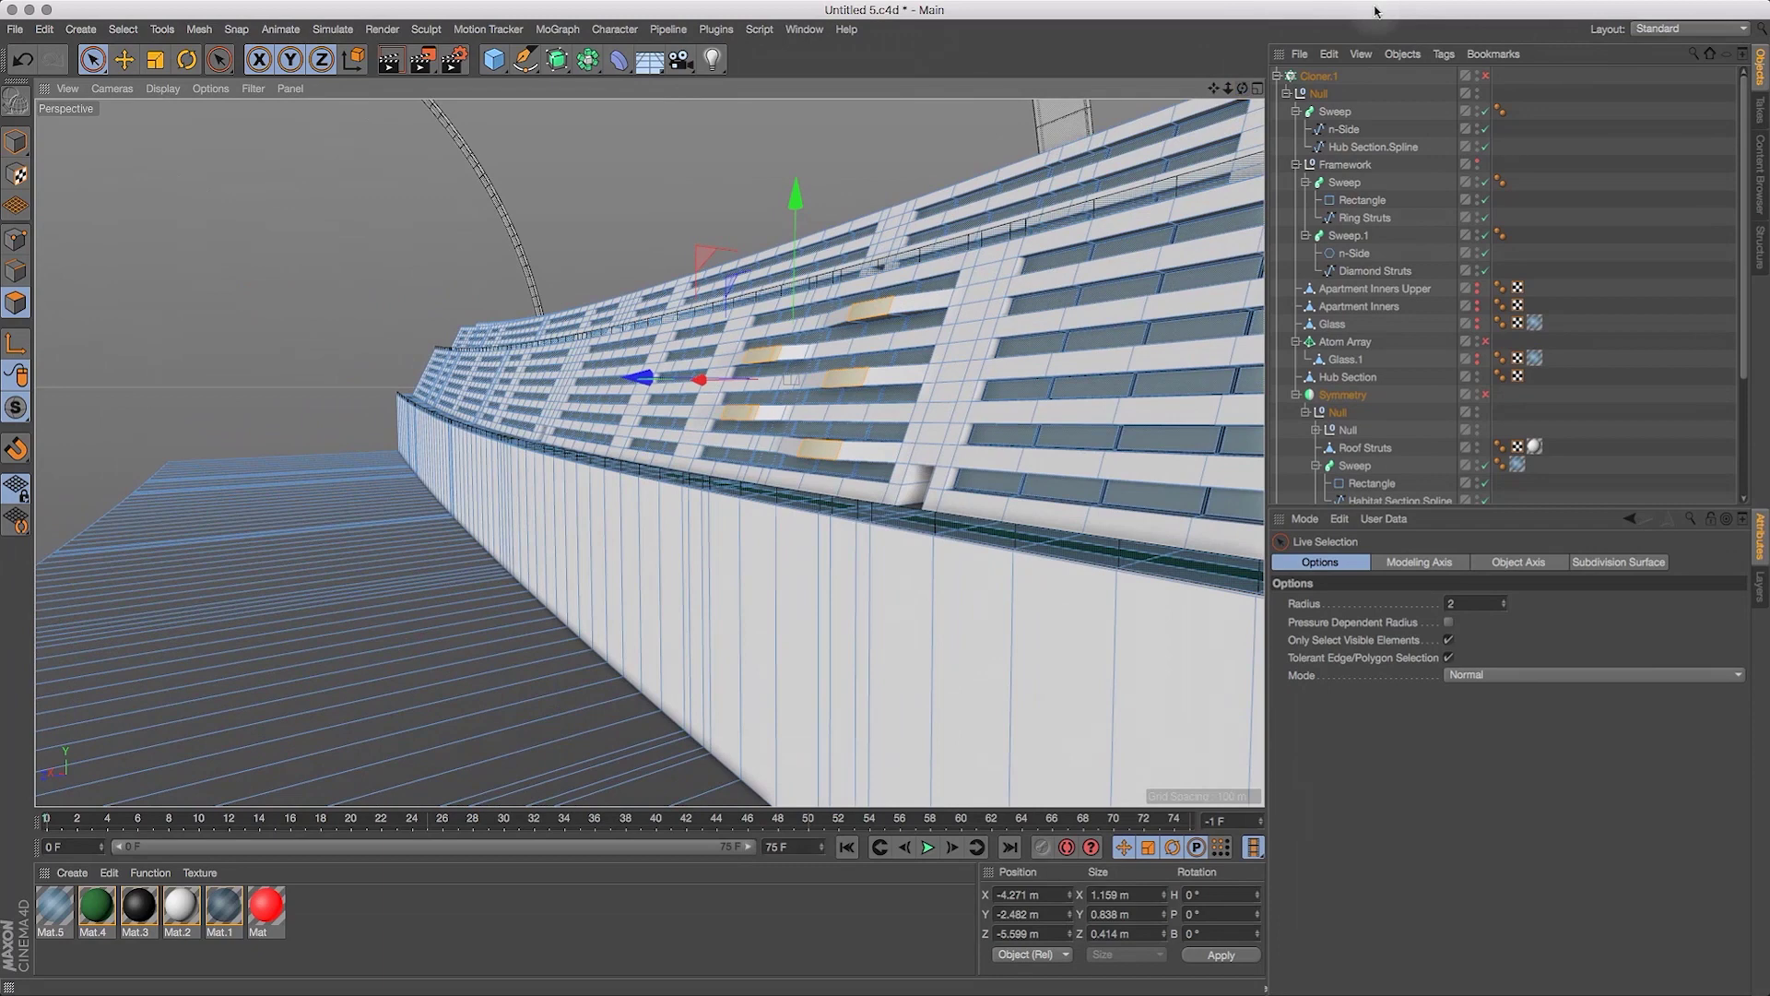
Select five staggered balcony polygons on the lower-tier block just before the section's central gap, three in one column and two in the other.
{"action": "left_click_drag", "start_coordinate": [1228, 88], "coordinate": [1489, 88]}
{"action": "left_click_drag", "start_coordinate": [1242, 87], "coordinate": [1242, 88]}
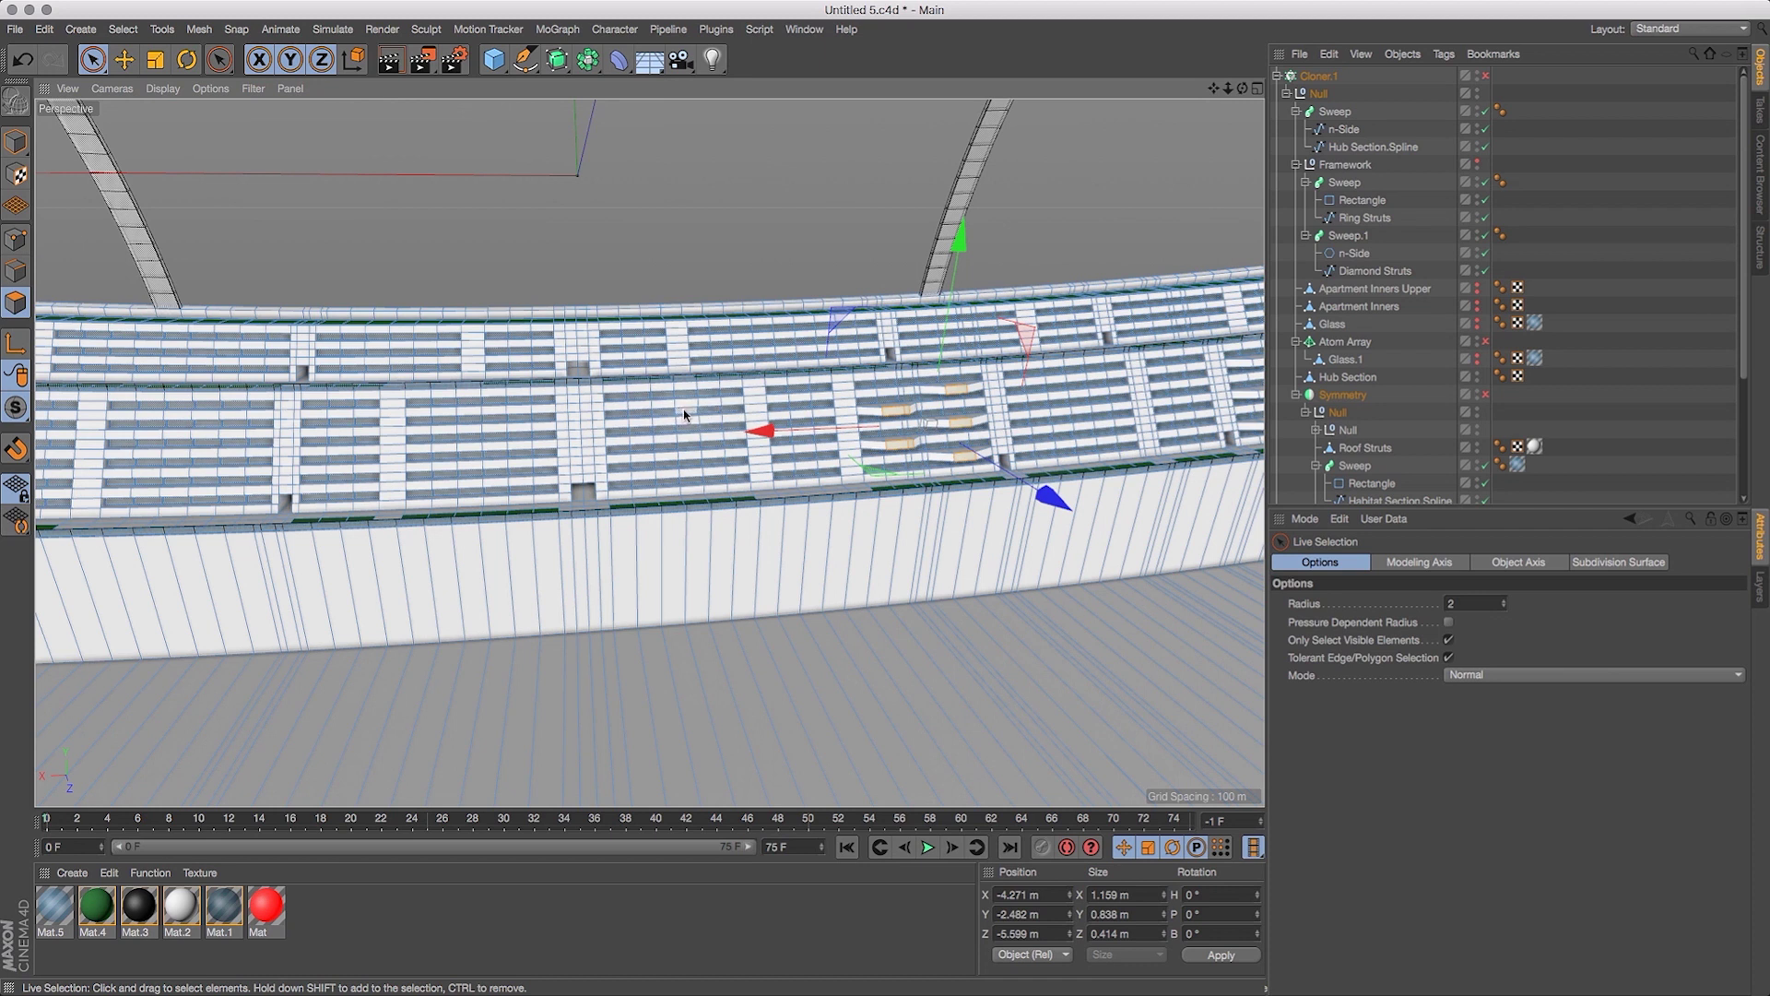
{"action": "mouse_move", "coordinate": [1216, 87]}
{"action": "left_mouse_down"}
{"action": "mouse_move", "coordinate": [1045, 82]}
{"action": "mouse_move", "coordinate": [1197, 110]}
{"action": "left_mouse_up"}
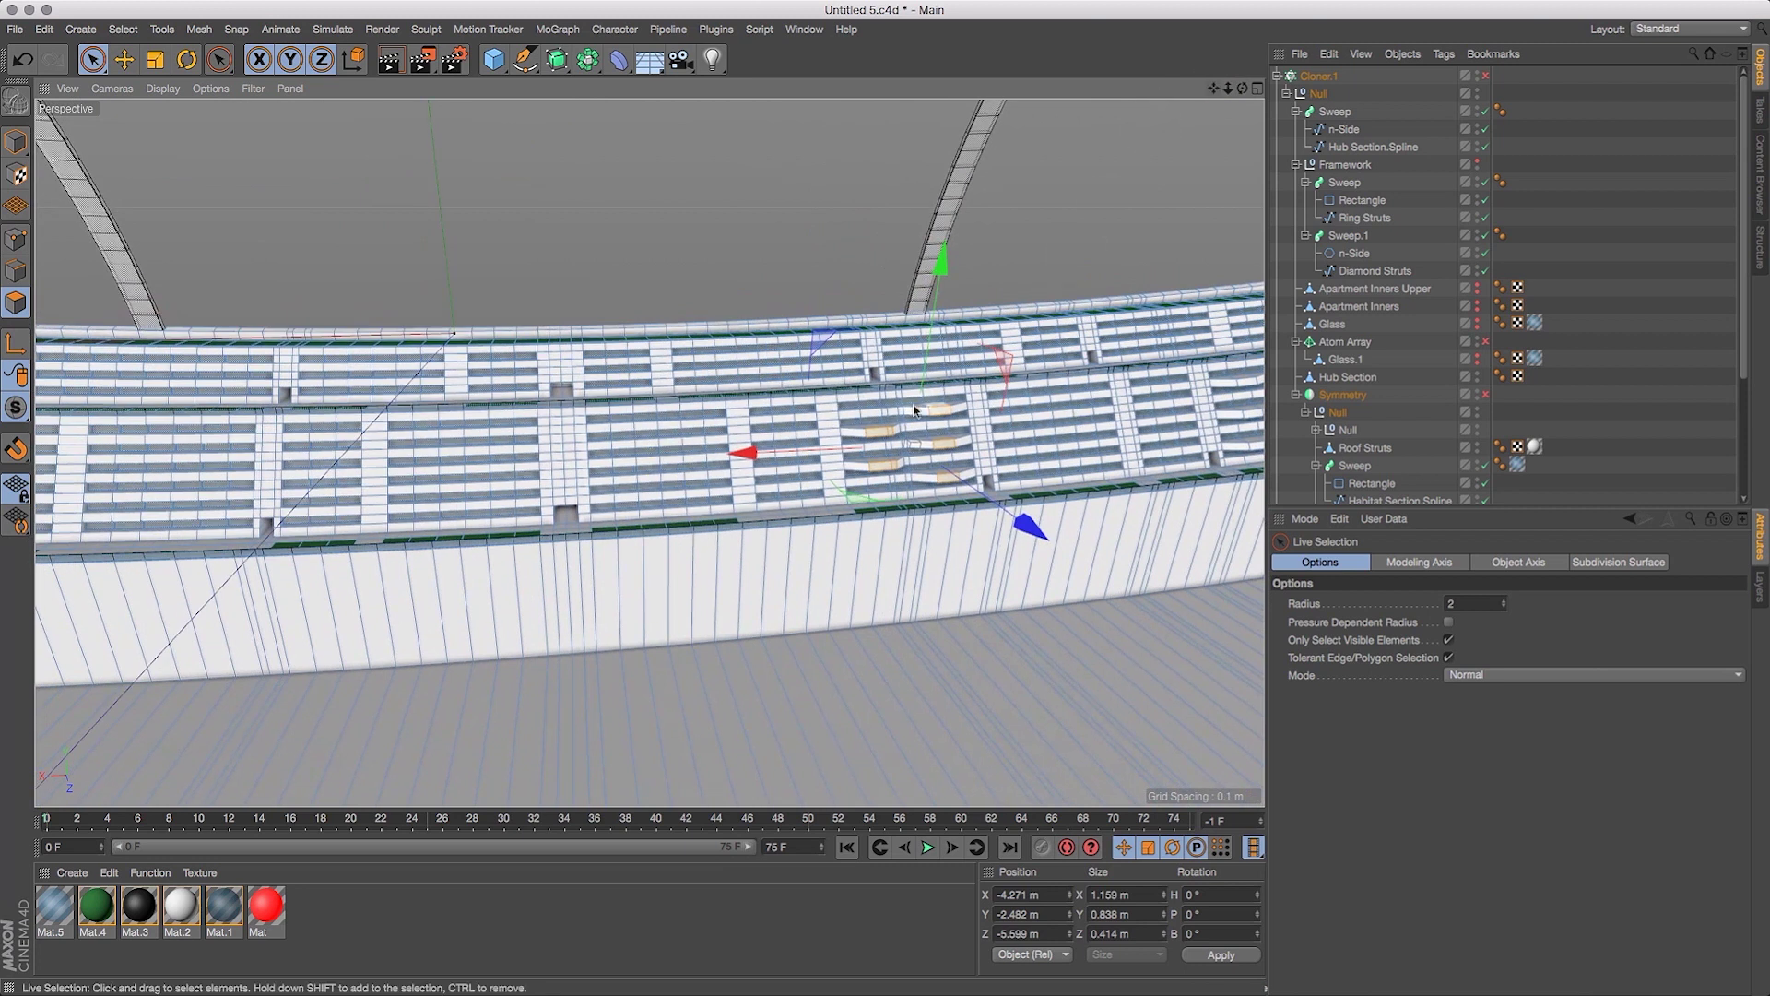
{"action": "left_click", "coordinate": [690, 444]}
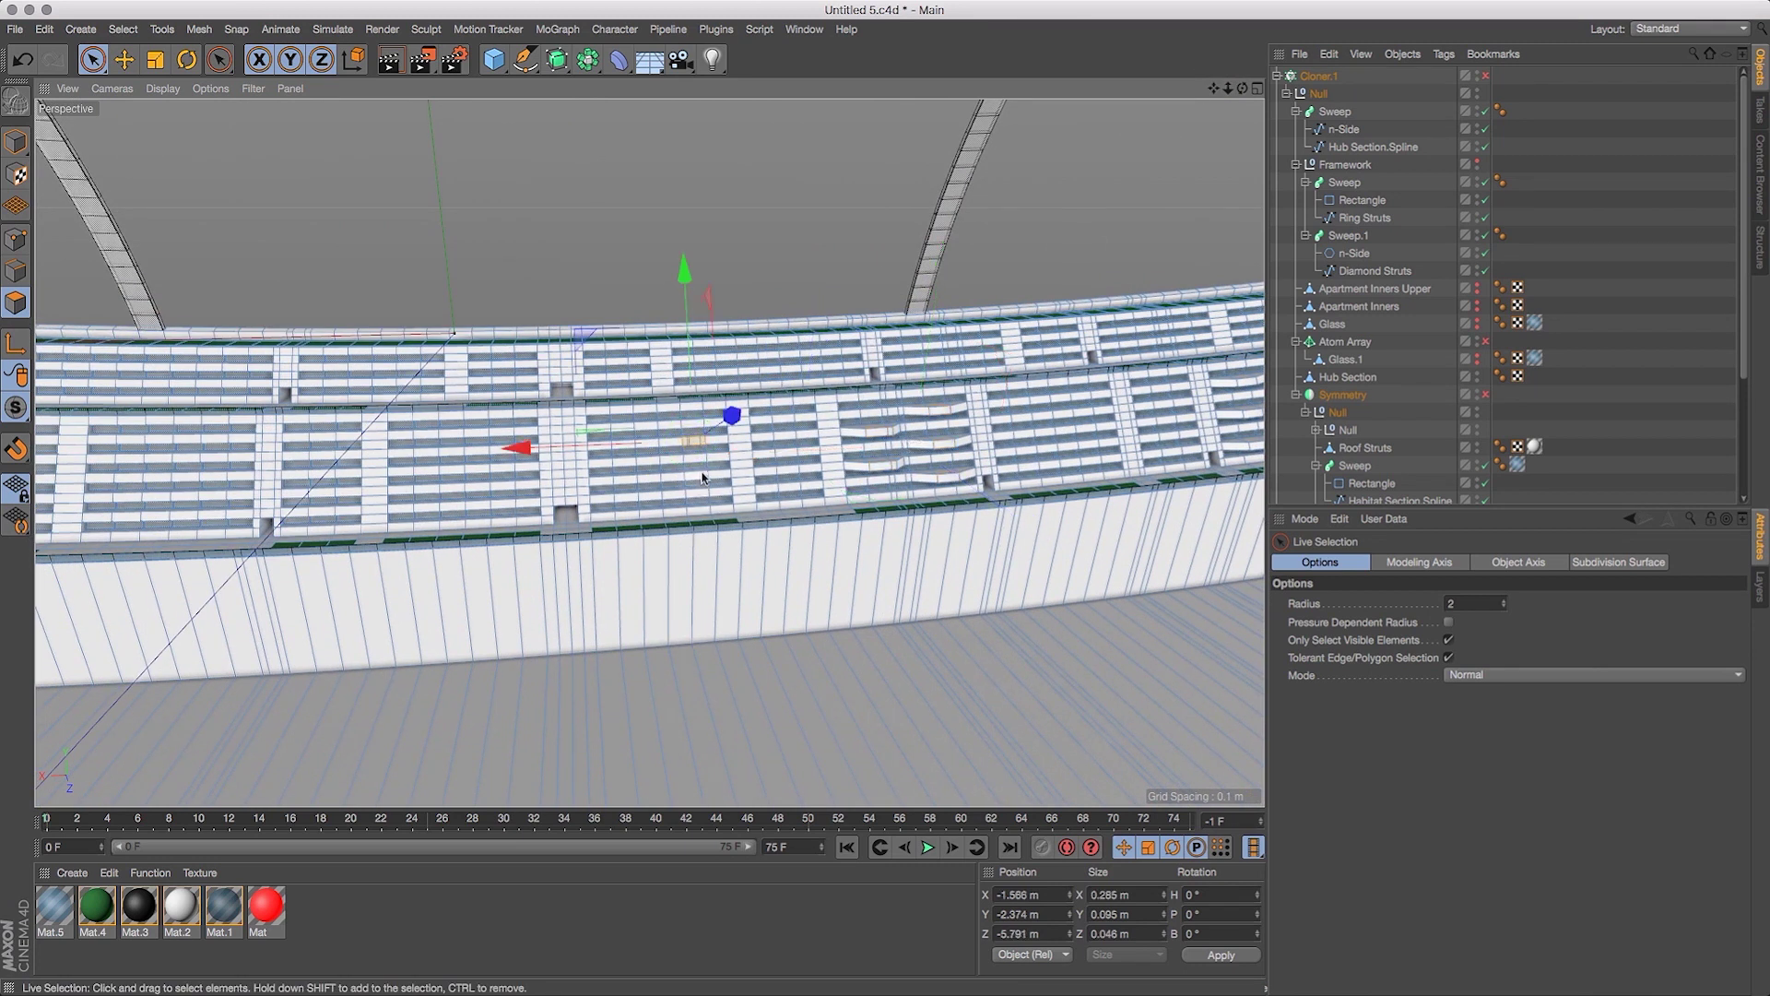
{"action": "left_click", "coordinate": [699, 478], "text": "shift"}
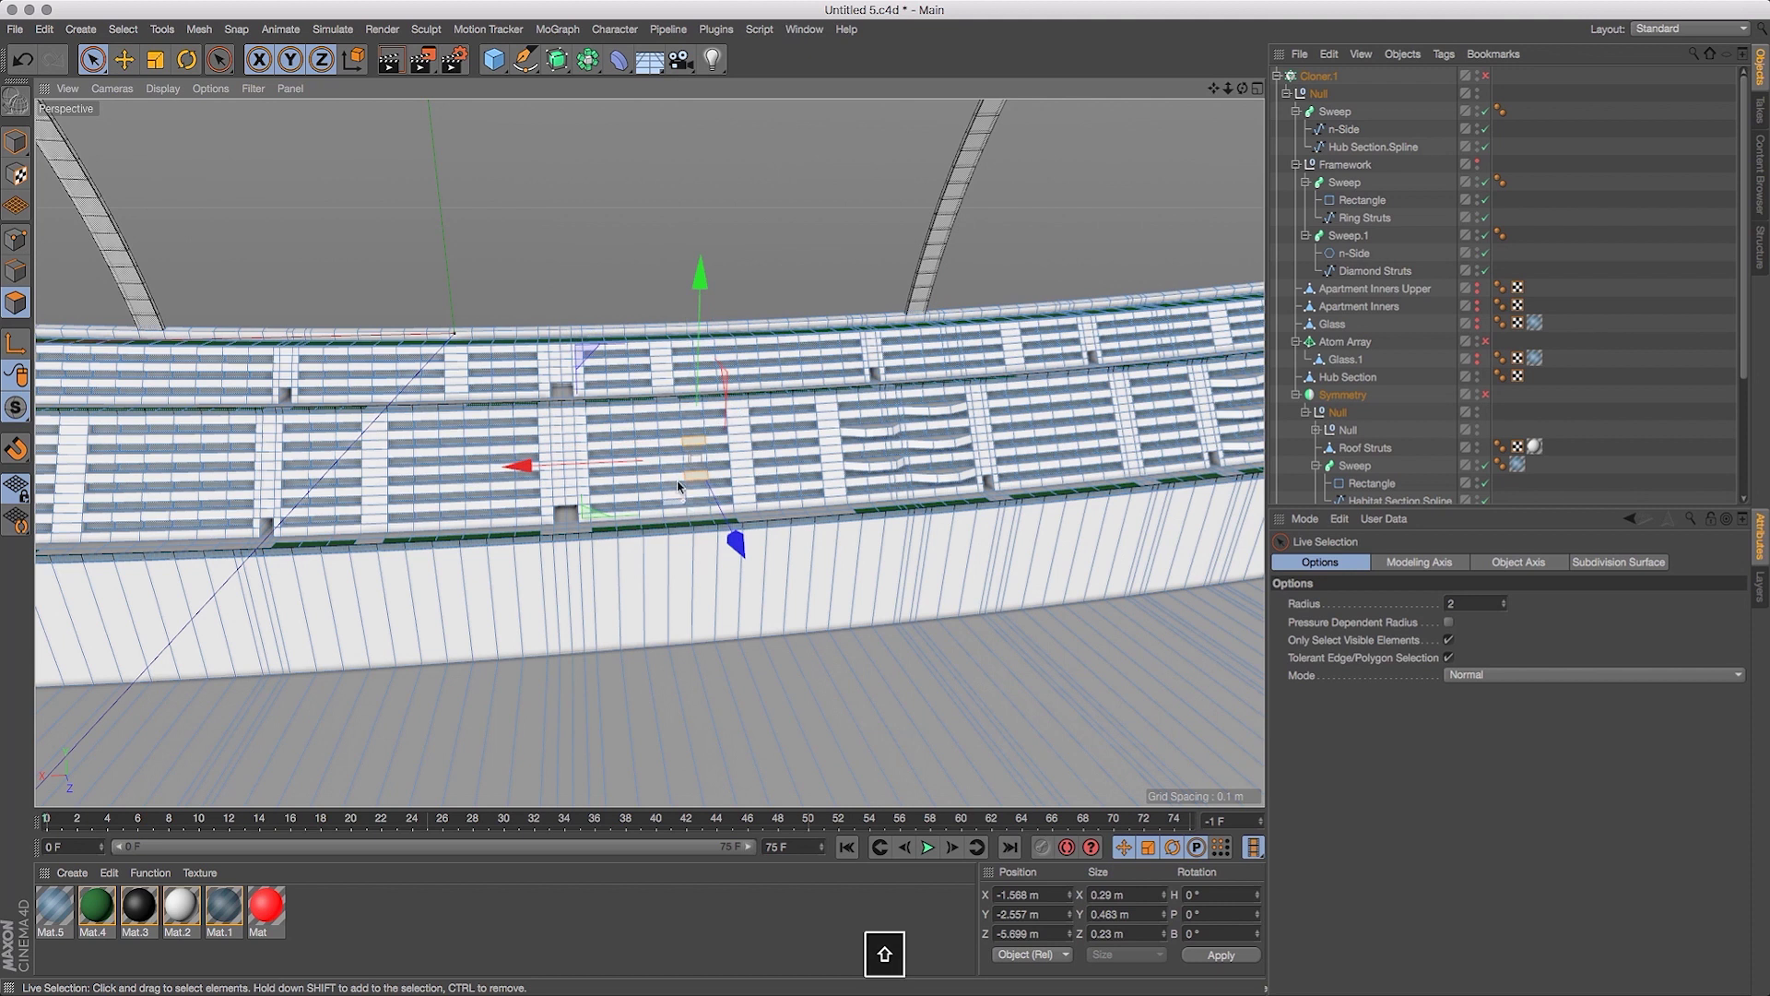
{"action": "left_click", "coordinate": [625, 428], "text": "shift"}
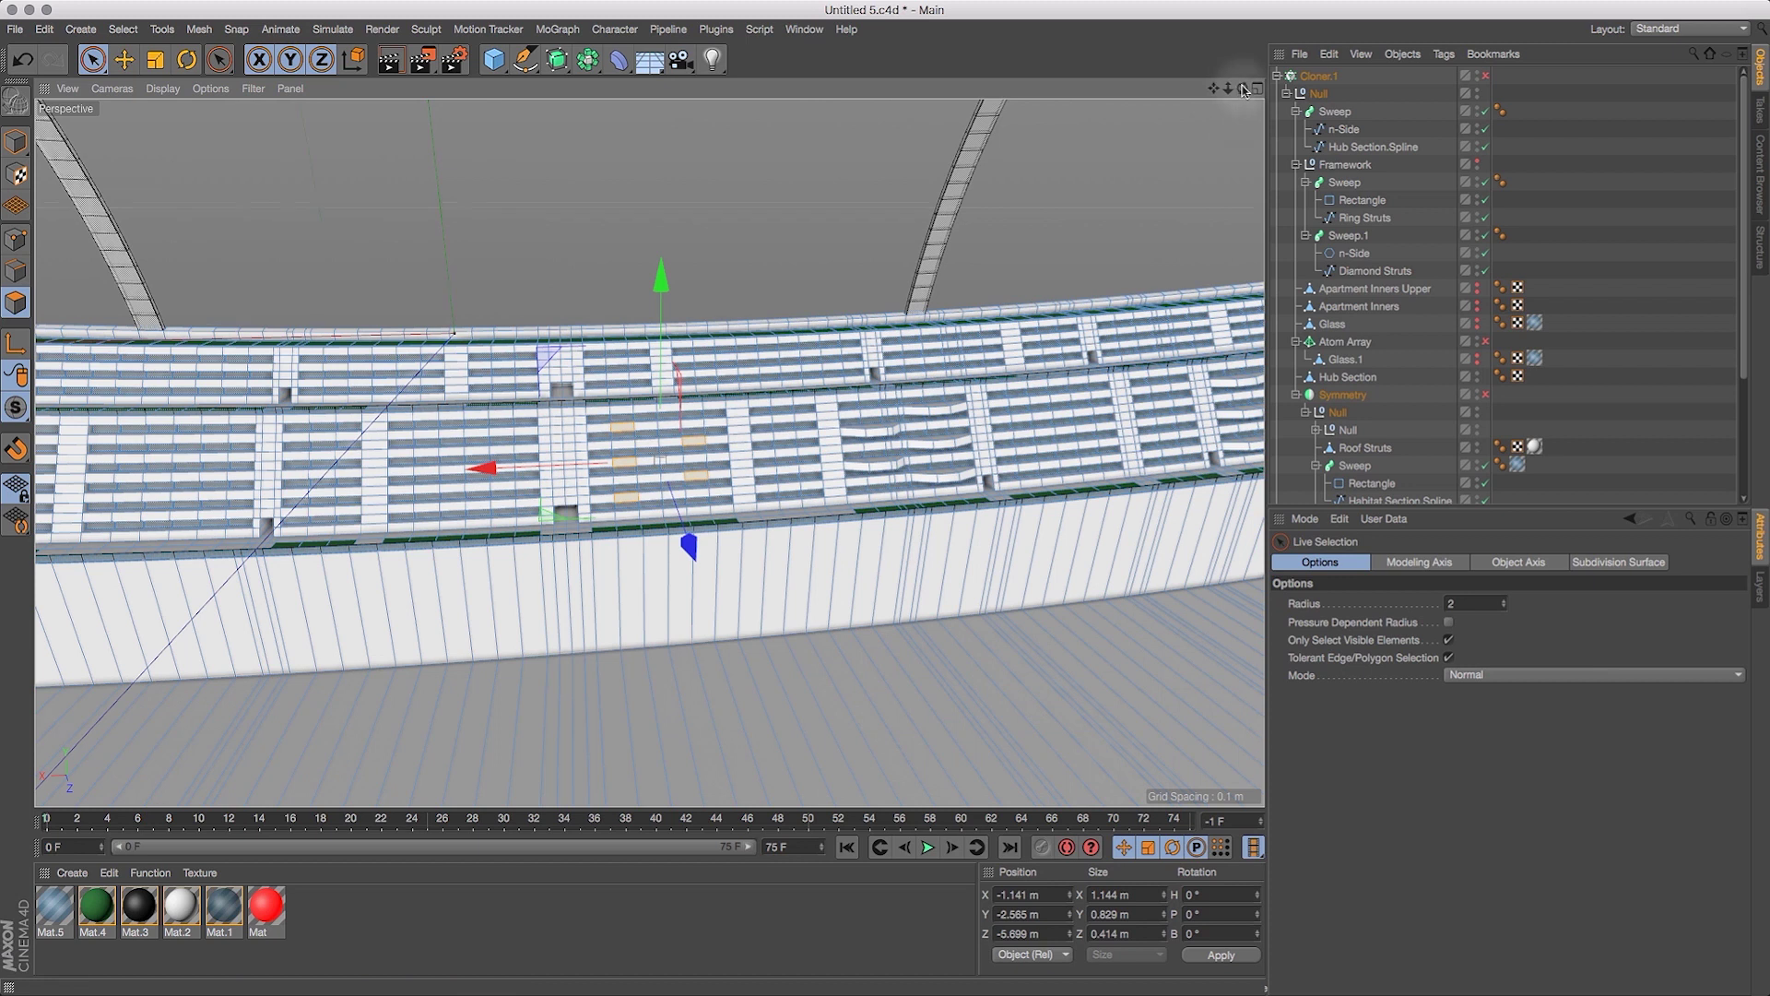
Pull the five balcony polygons beside the central gap outward 0.1 m along Z and return to Live Selection.
{"action": "left_click_drag", "start_coordinate": [1243, 87], "coordinate": [1129, 75]}
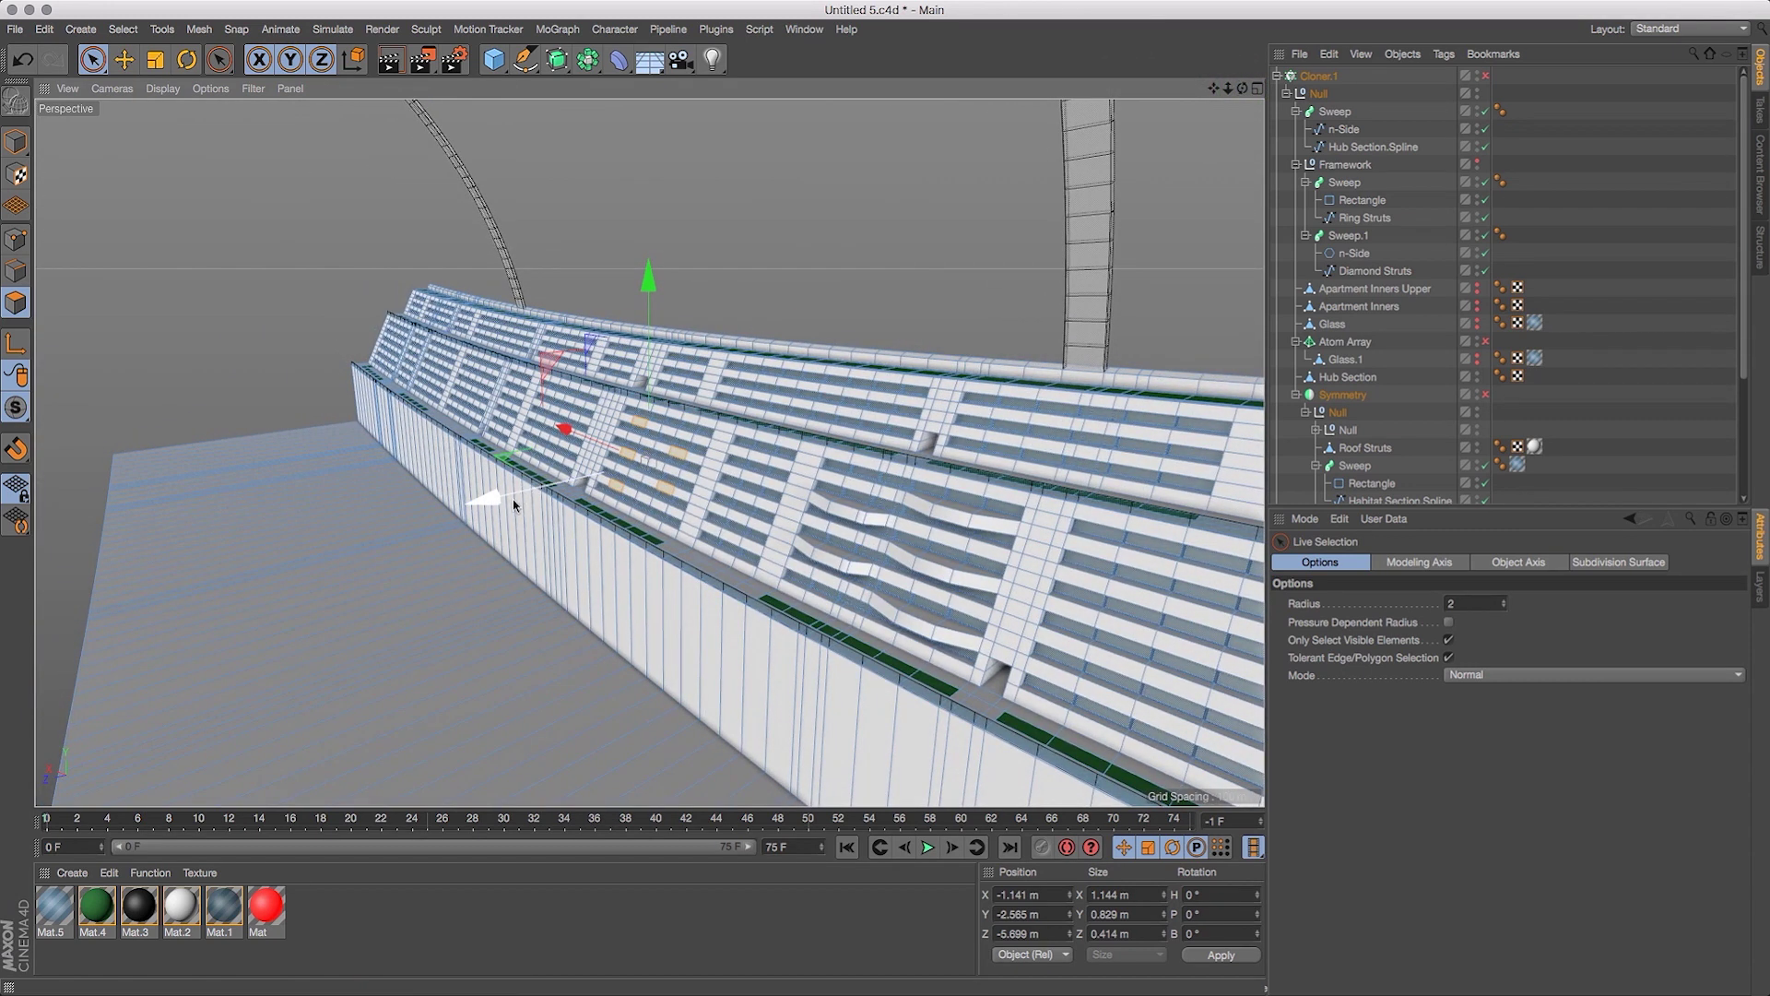
{"action": "left_click_drag", "start_coordinate": [495, 503], "coordinate": [483, 504]}
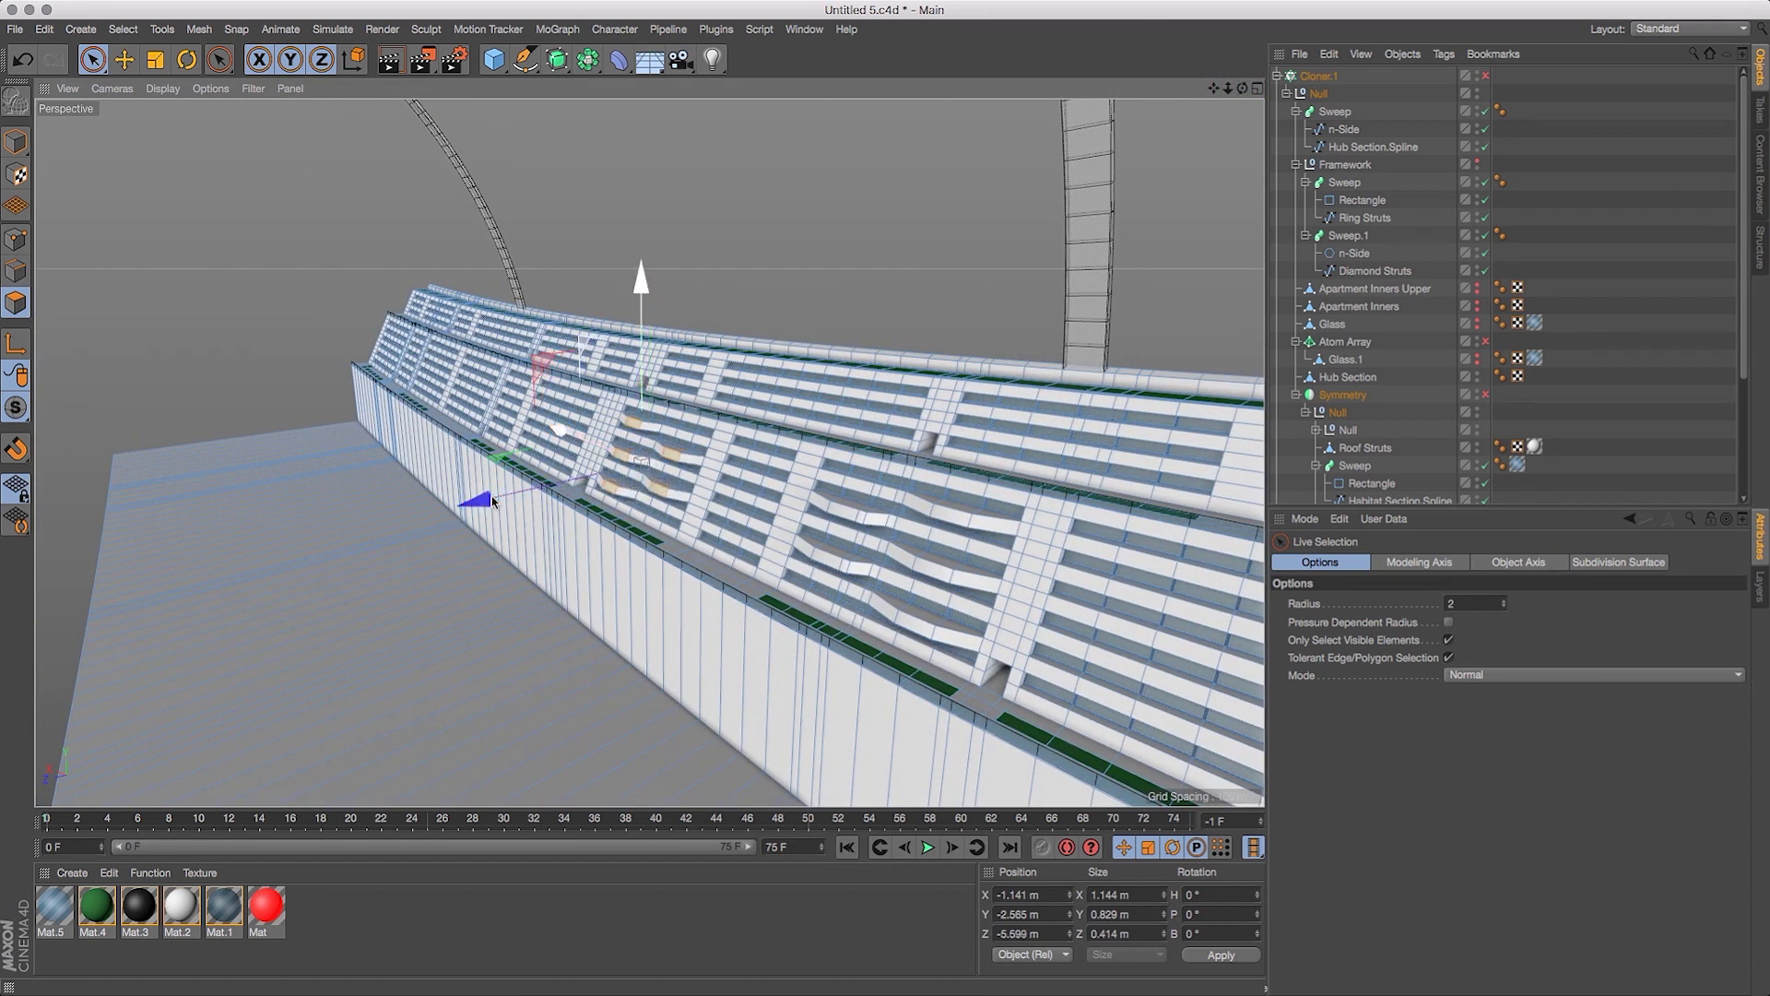
{"action": "left_click_drag", "start_coordinate": [1243, 87], "coordinate": [1197, 42]}
{"action": "left_click_drag", "start_coordinate": [95, 59], "coordinate": [140, 81]}
{"action": "left_click_drag", "start_coordinate": [1243, 88], "coordinate": [1195, 94]}
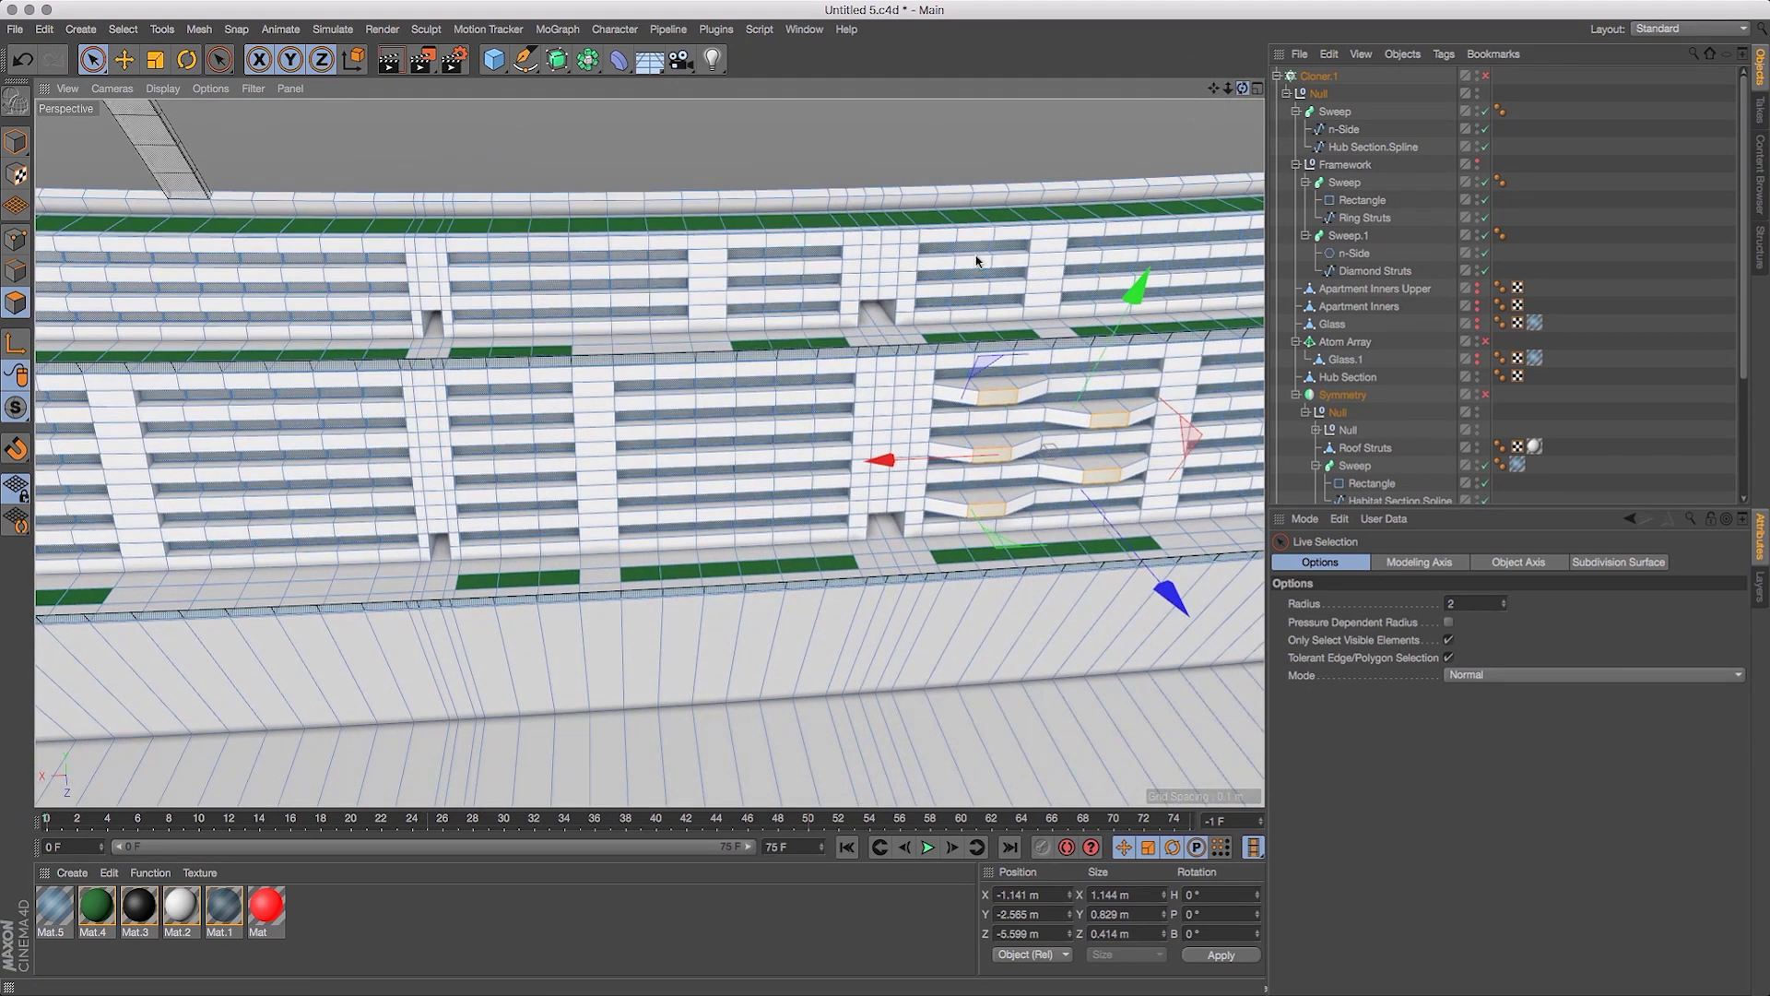
Try adding the staggered polygons across the central gap to the current selection with the axis display toggled, and undo the additions.
{"action": "left_click", "coordinate": [799, 402], "text": "shift"}
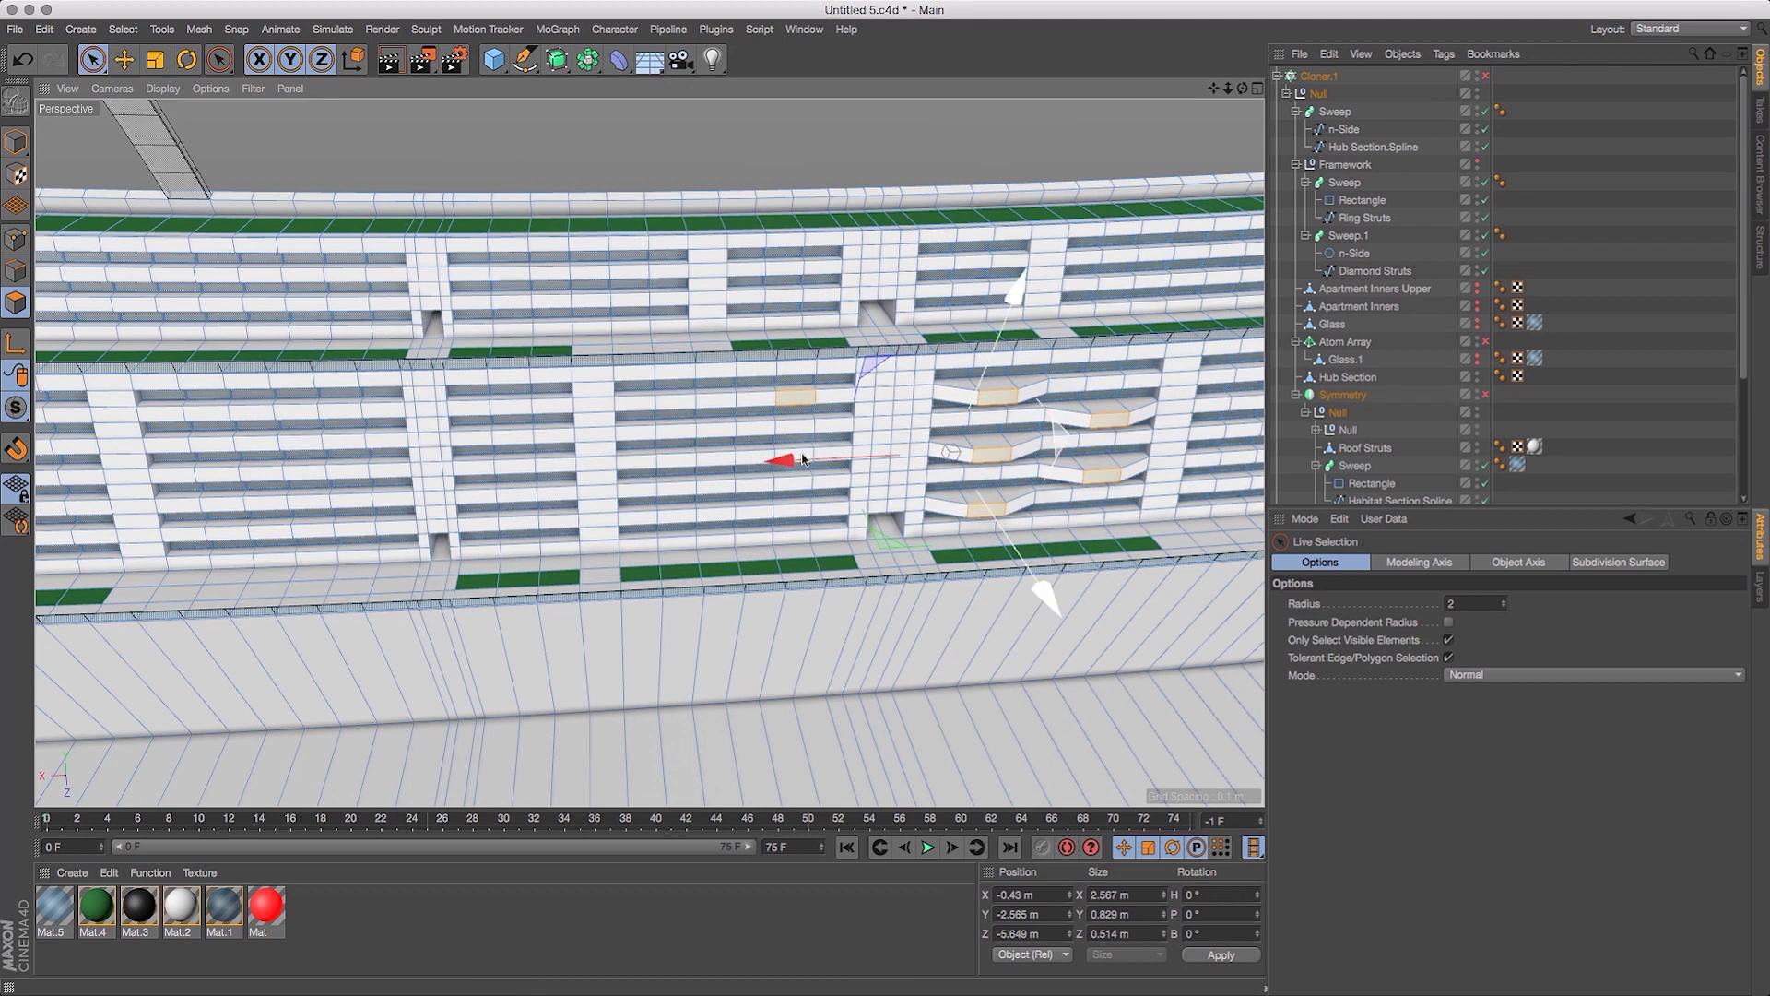
{"action": "left_click", "coordinate": [798, 518], "text": "shift"}
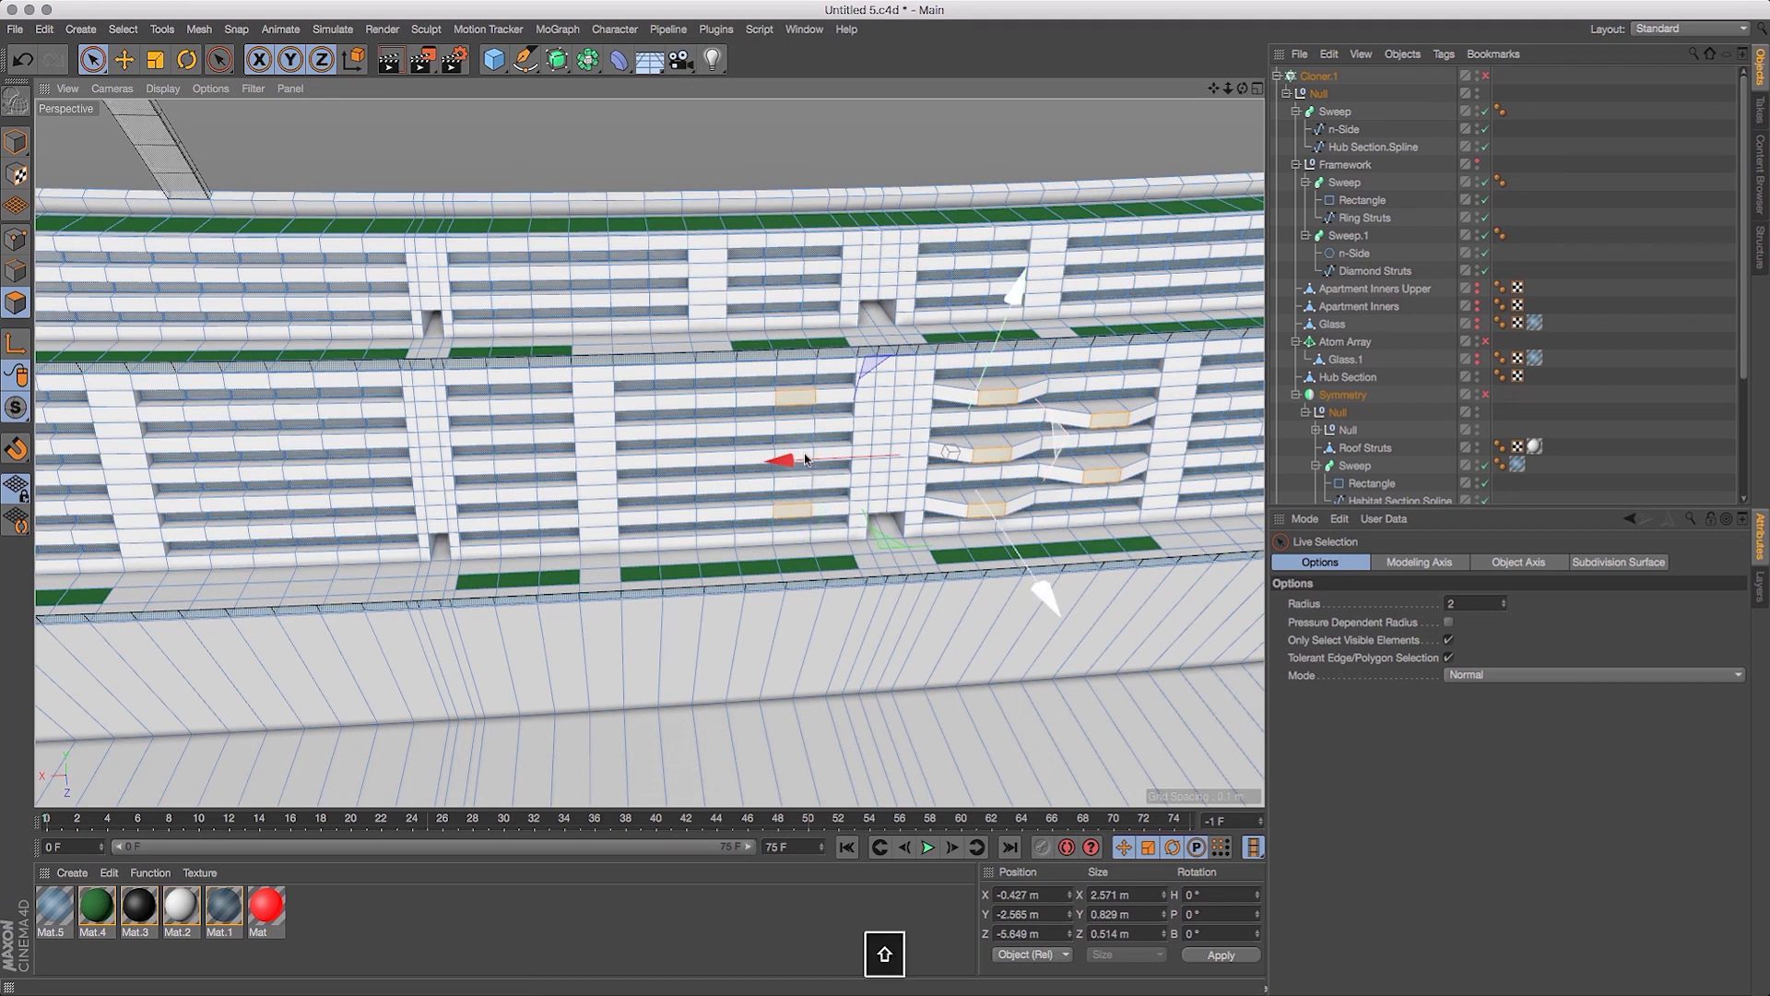
{"action": "left_click_drag", "start_coordinate": [1243, 87], "coordinate": [1224, 138]}
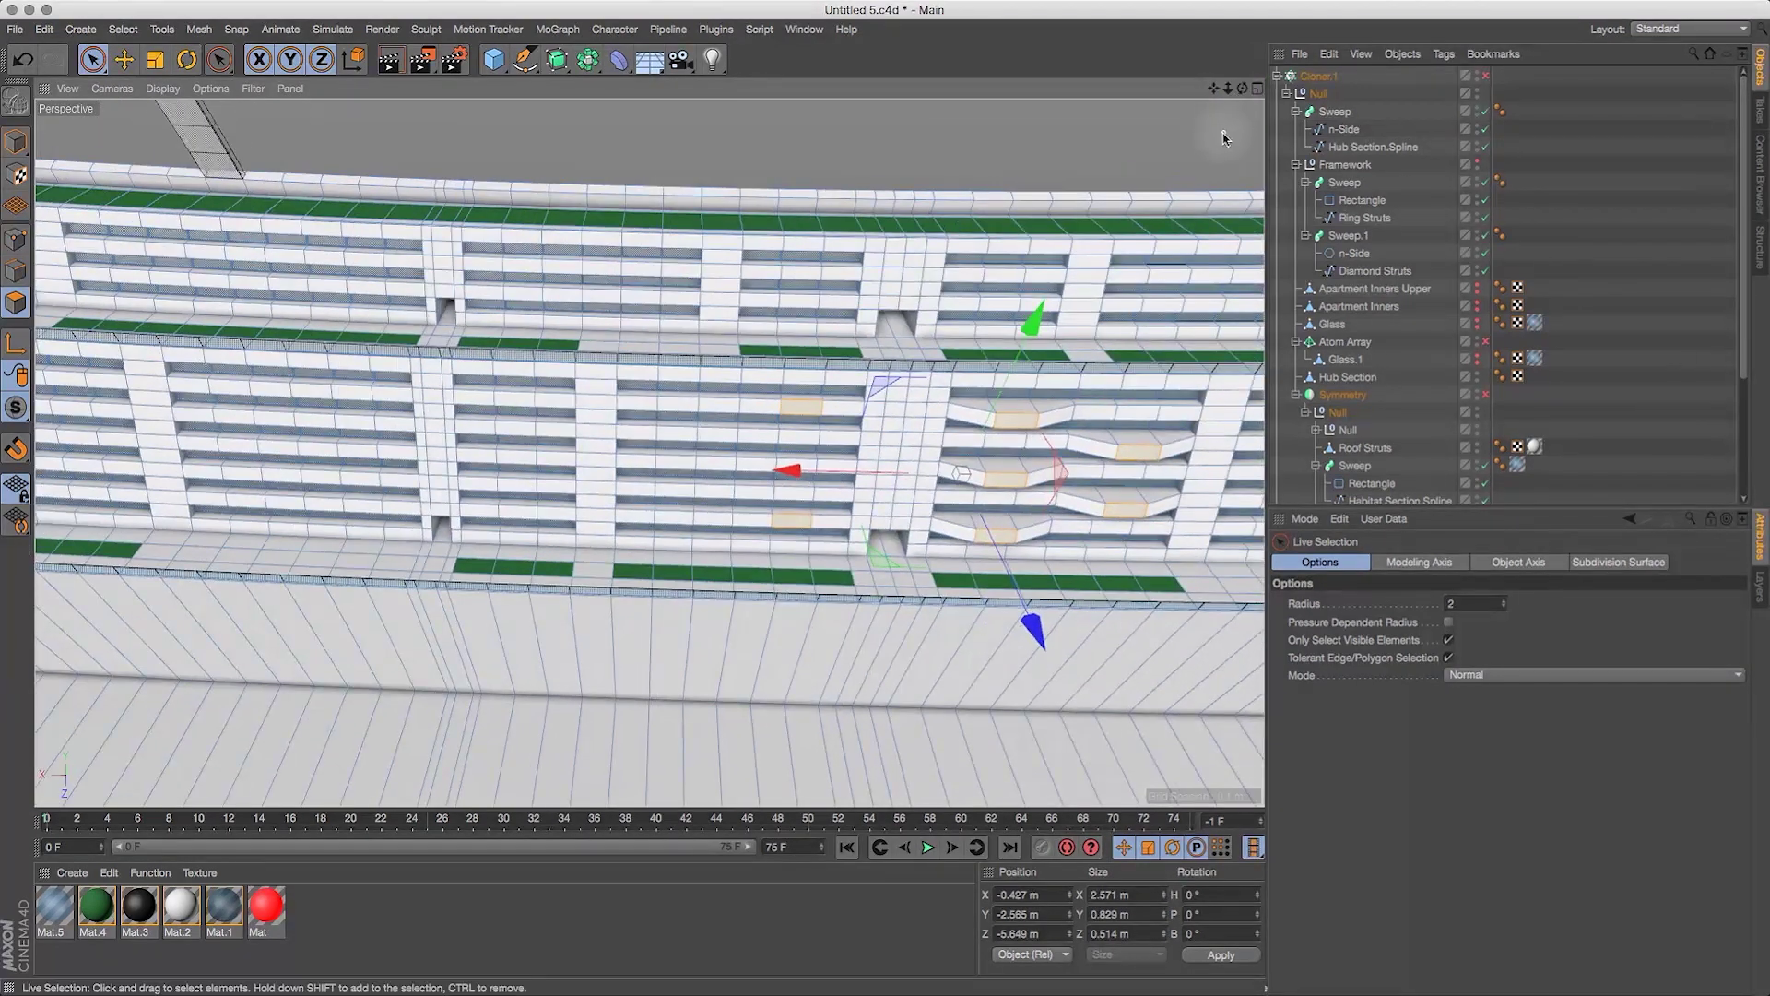
{"action": "key", "text": "alt+d"}
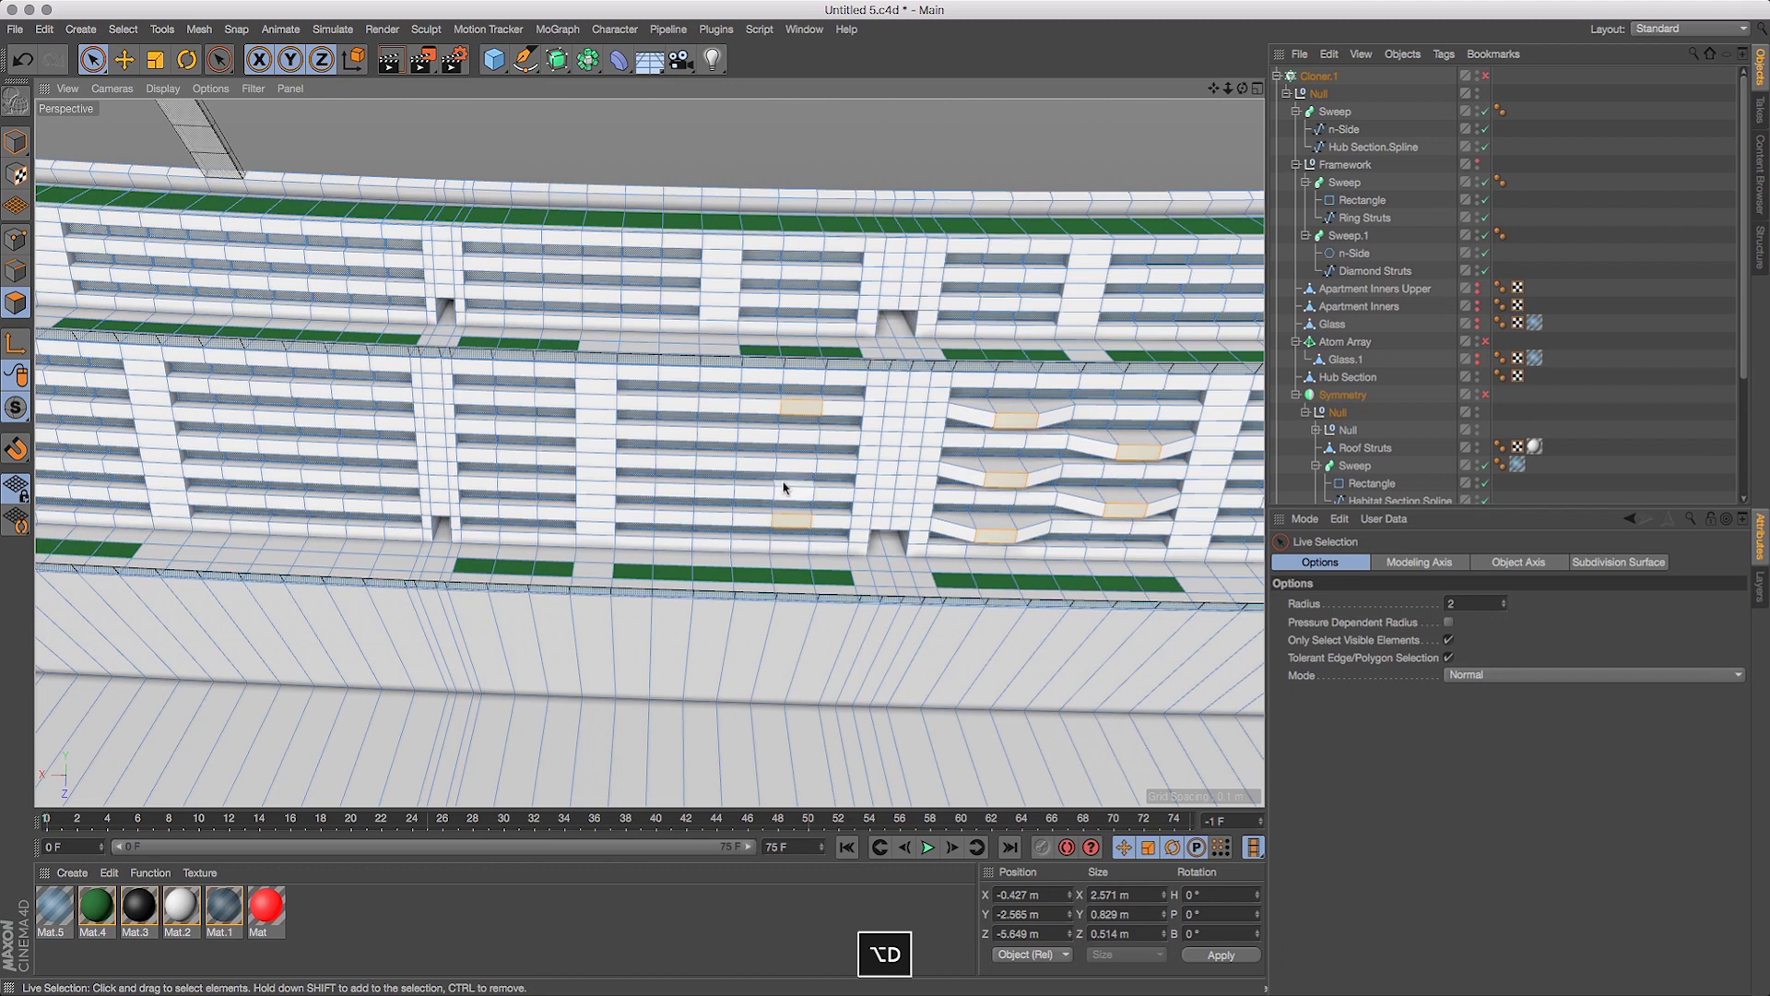
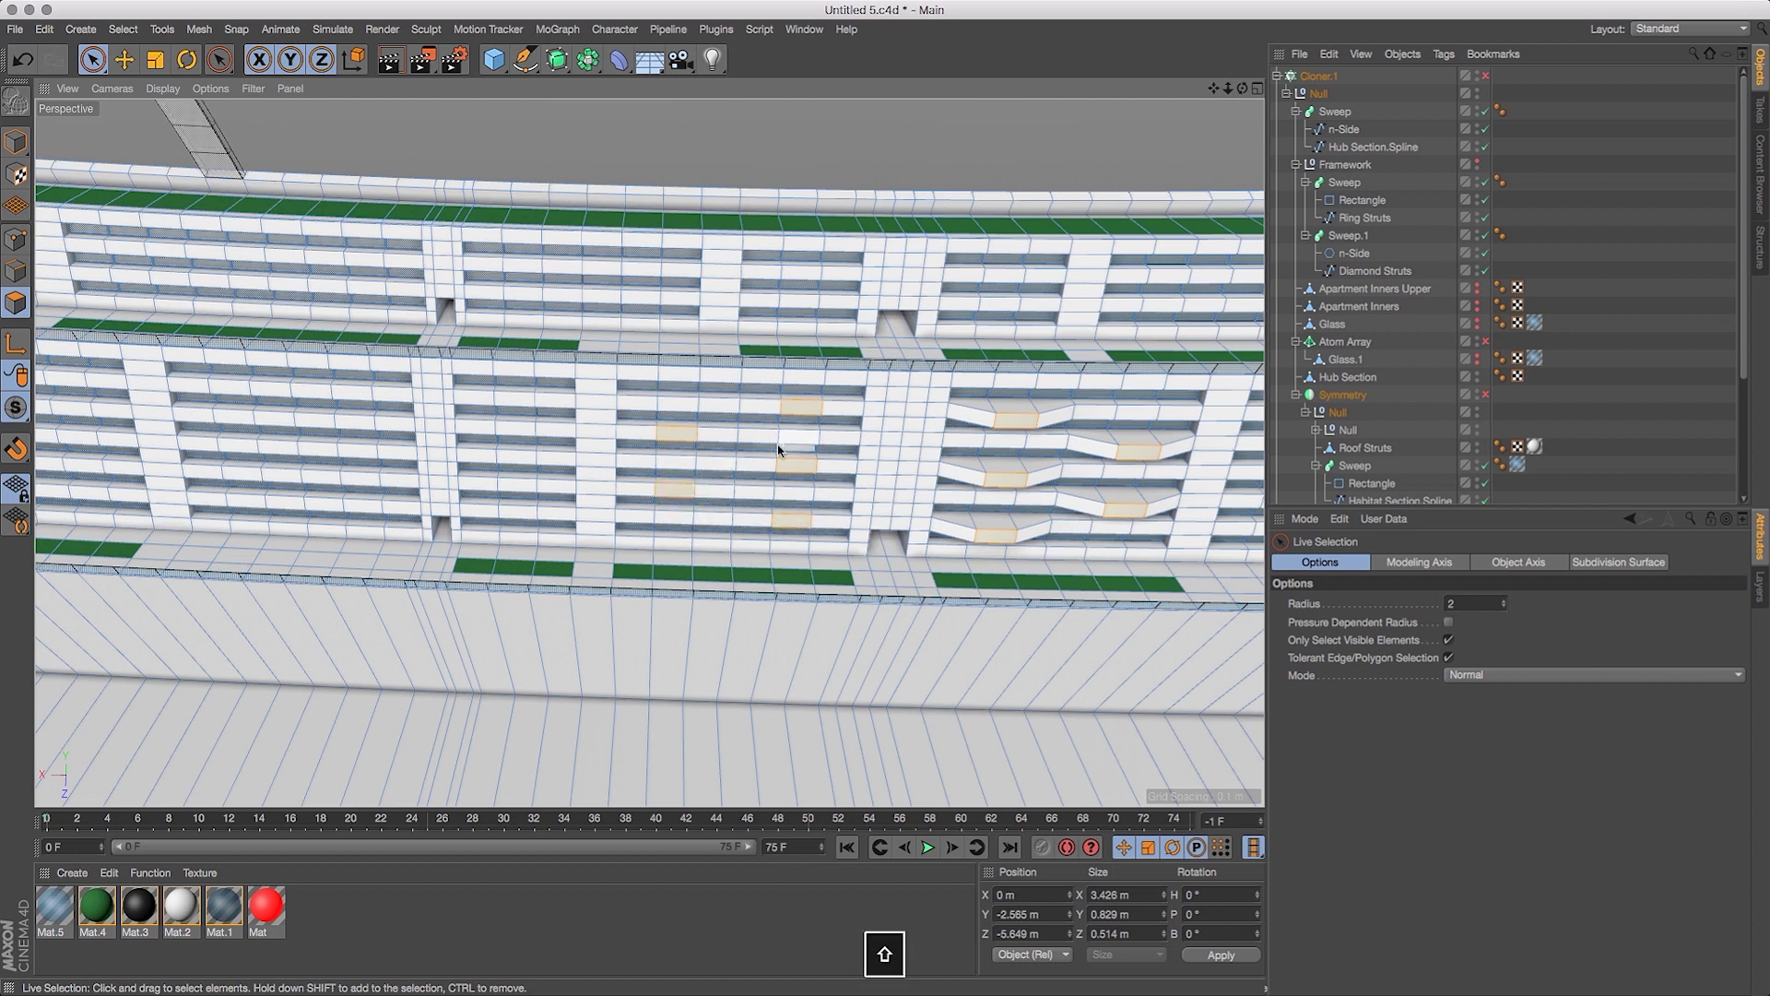
{"action": "key", "text": "alt+d"}
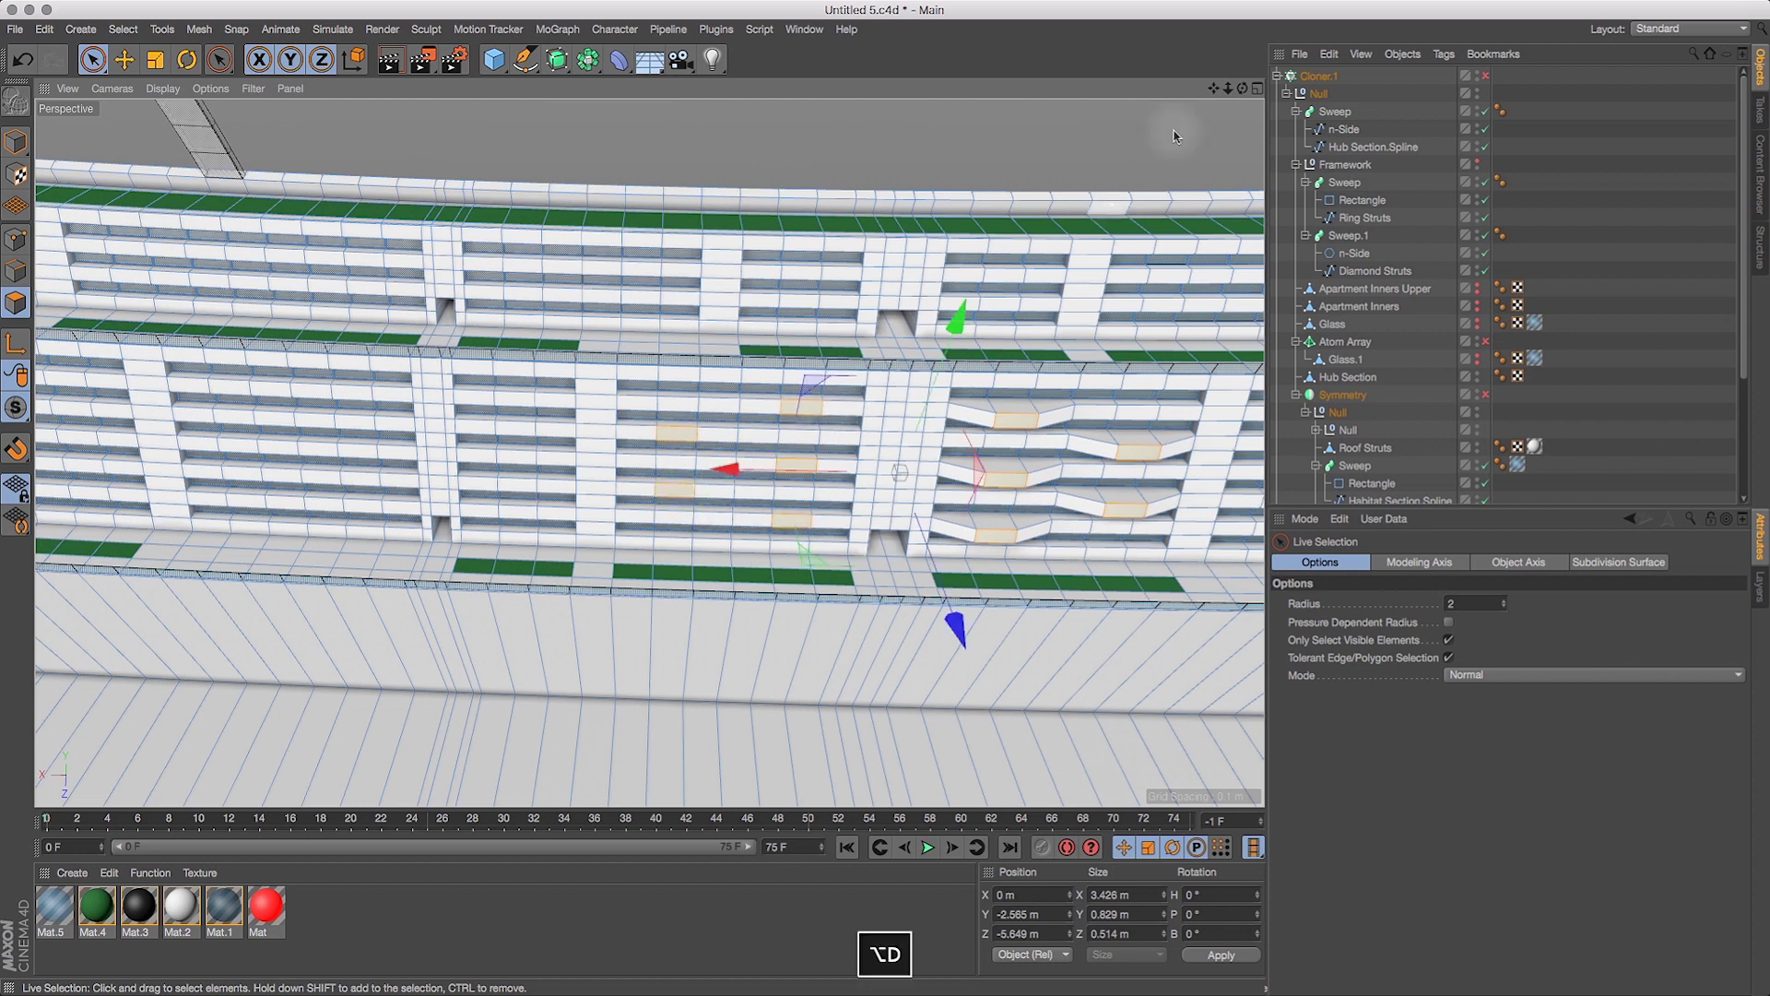
{"action": "left_click_drag", "start_coordinate": [1243, 94], "coordinate": [1191, 127]}
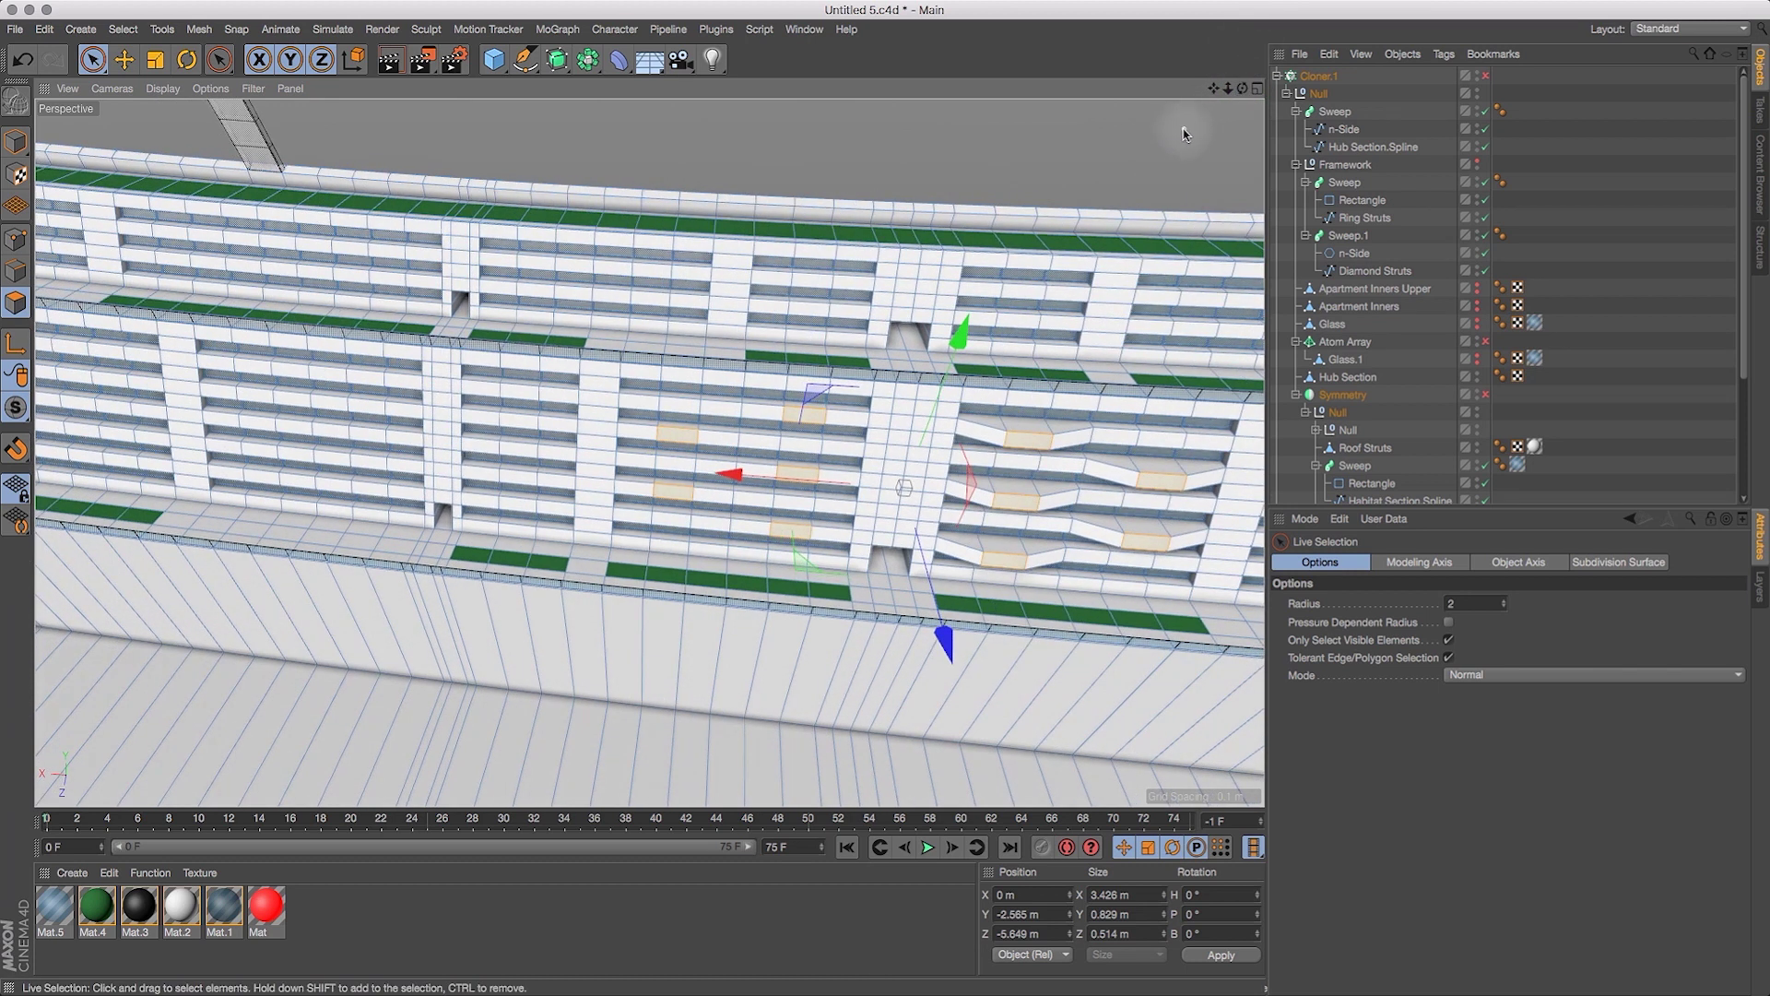
{"action": "key", "text": "super+z"}
{"action": "key", "text": "super+z"}
{"action": "key", "text": "super+z"}
{"action": "key", "text": "super+z"}
{"action": "key", "text": "super+z"}
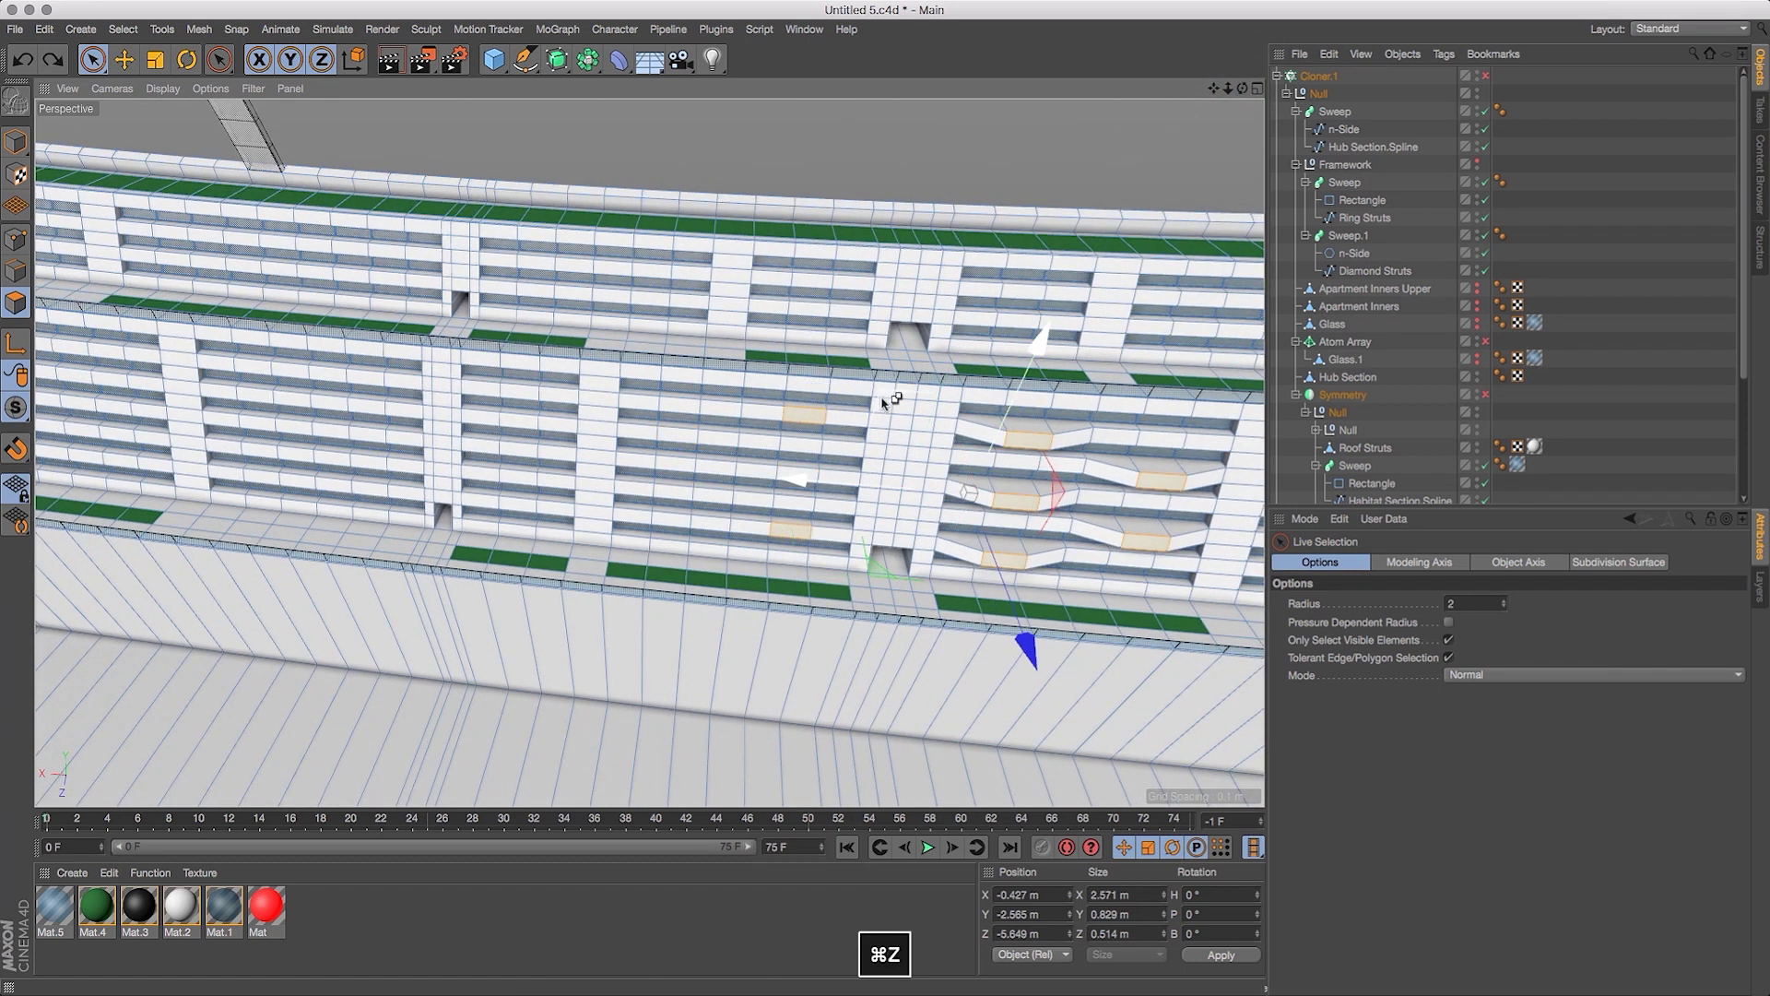
Start a new selection of five staggered balcony polygons on the lower-tier block across the central gap, three in one column and two in the other.
{"action": "left_click", "coordinate": [799, 416]}
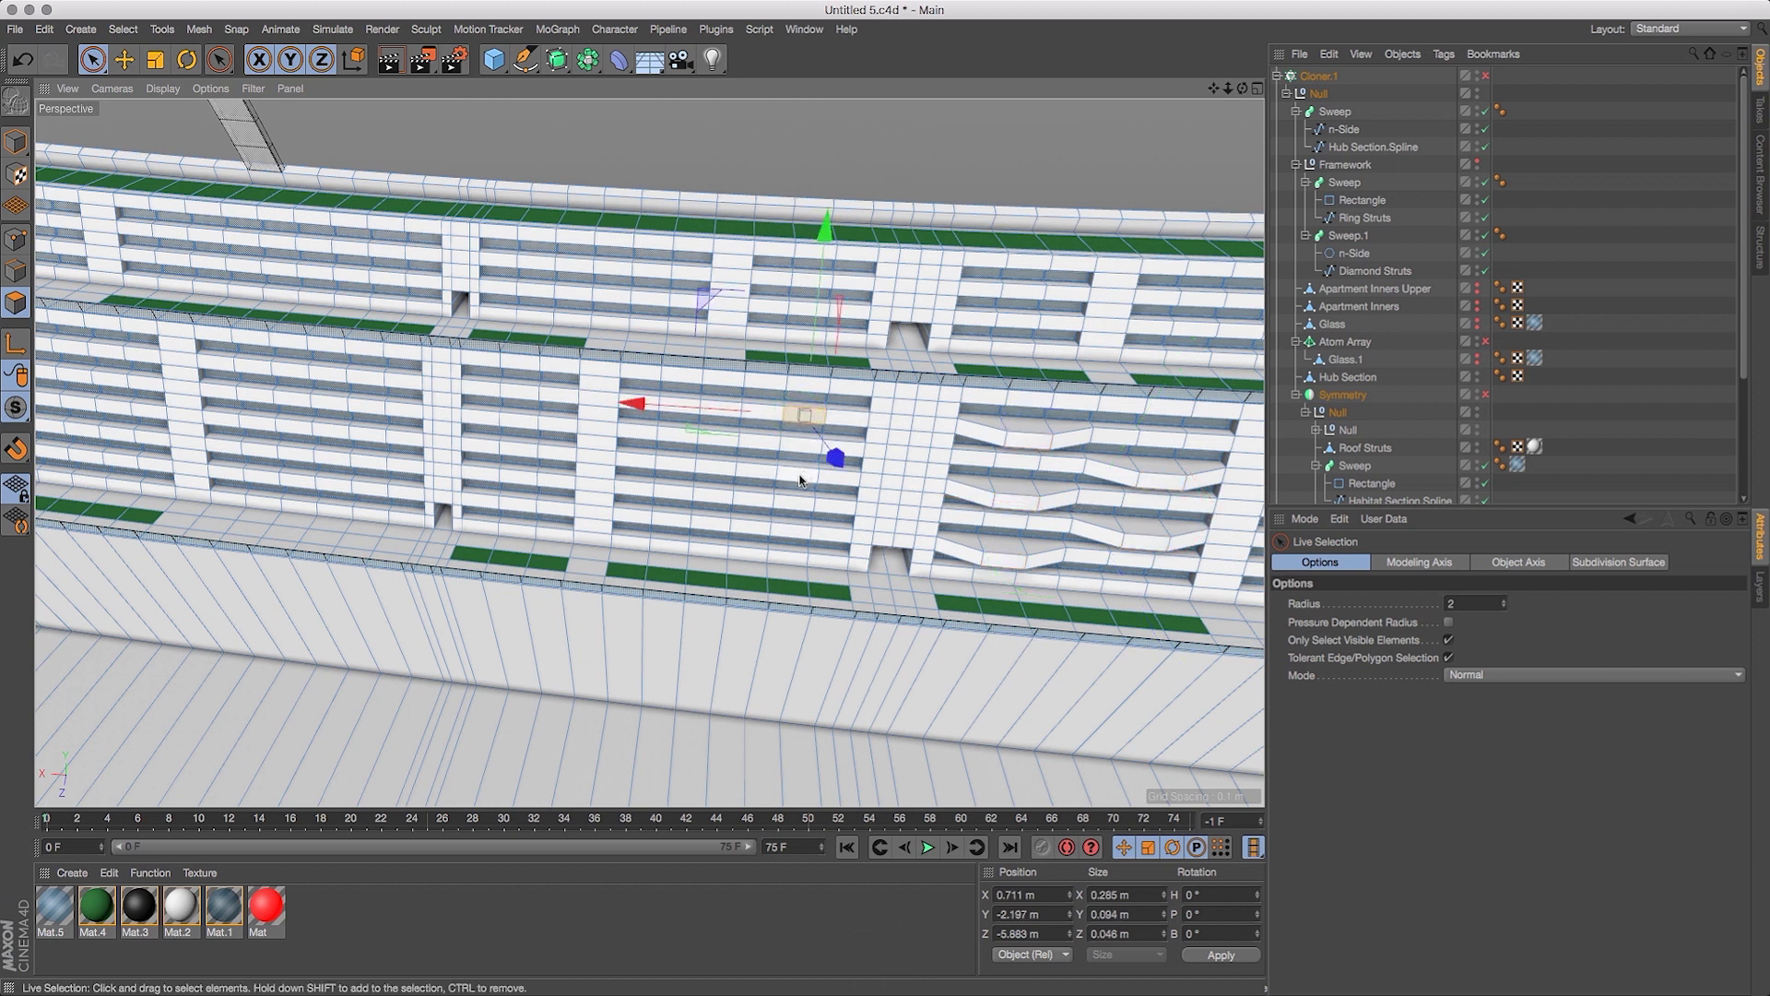
{"action": "left_click", "coordinate": [799, 475], "text": "shift"}
{"action": "left_click", "coordinate": [791, 531], "text": "shift"}
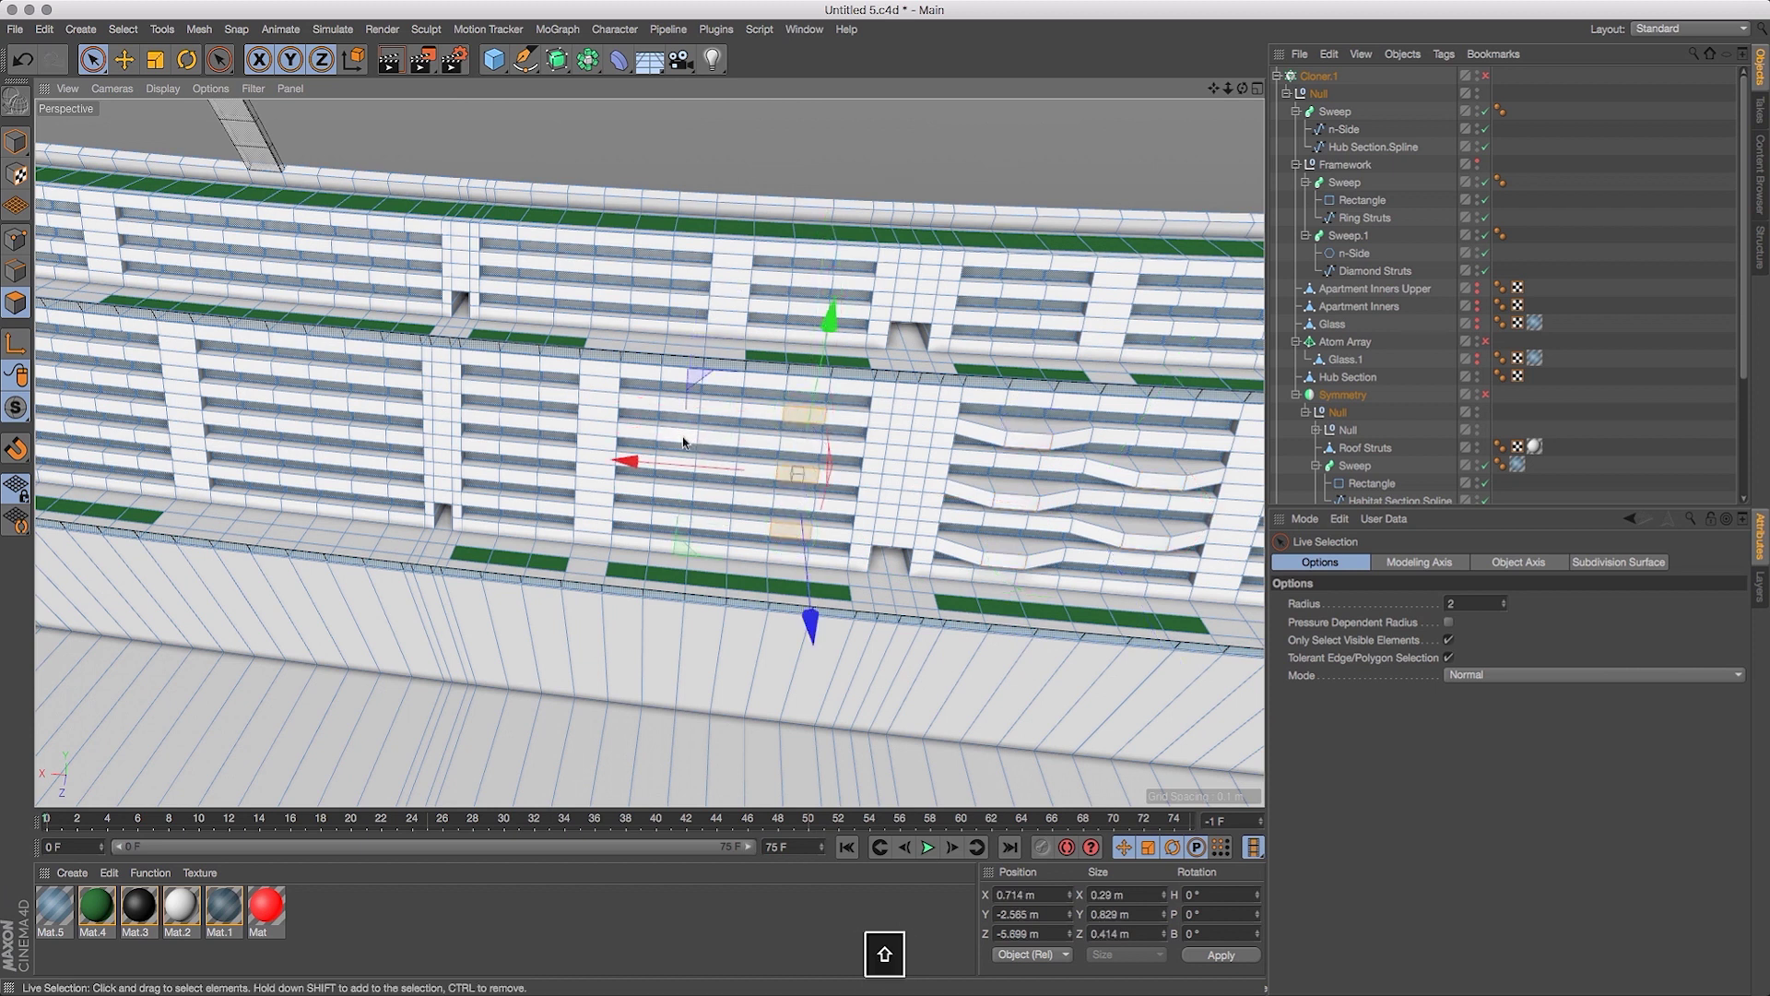
{"action": "left_click", "coordinate": [679, 495], "text": "shift"}
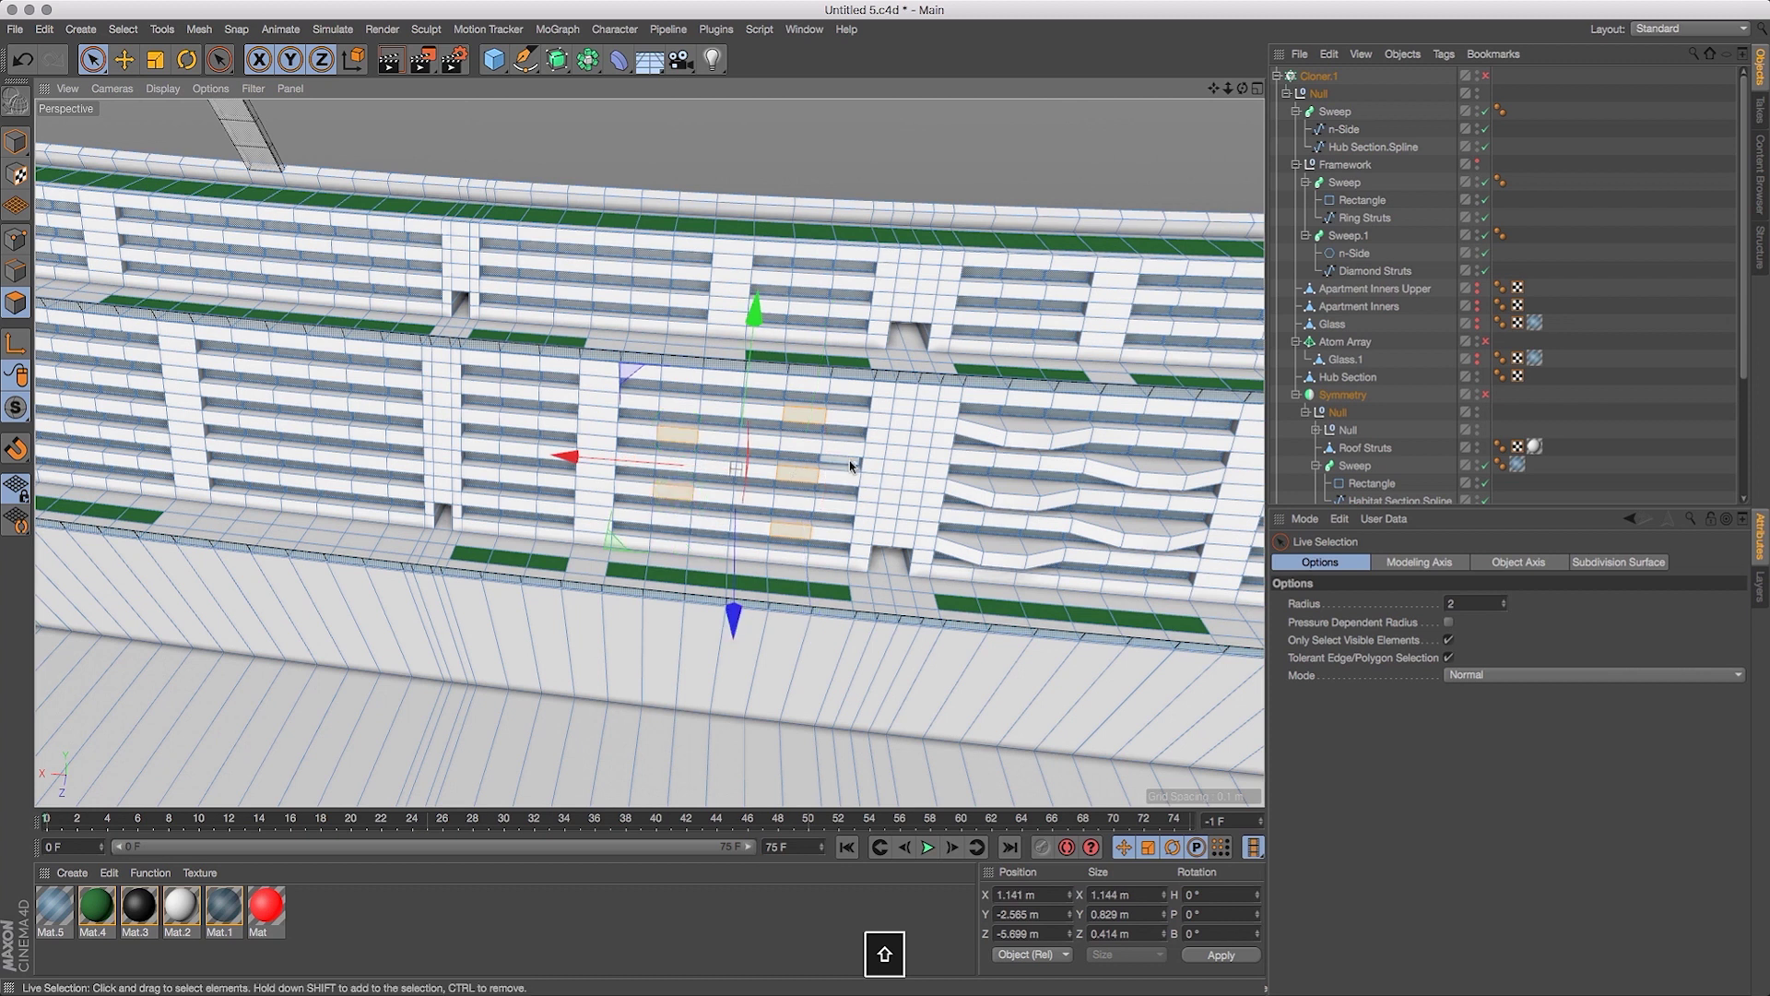
Pull the five polygons across the central gap outward 0.1 m along Z and return to Live Selection.
{"action": "key", "text": "d"}
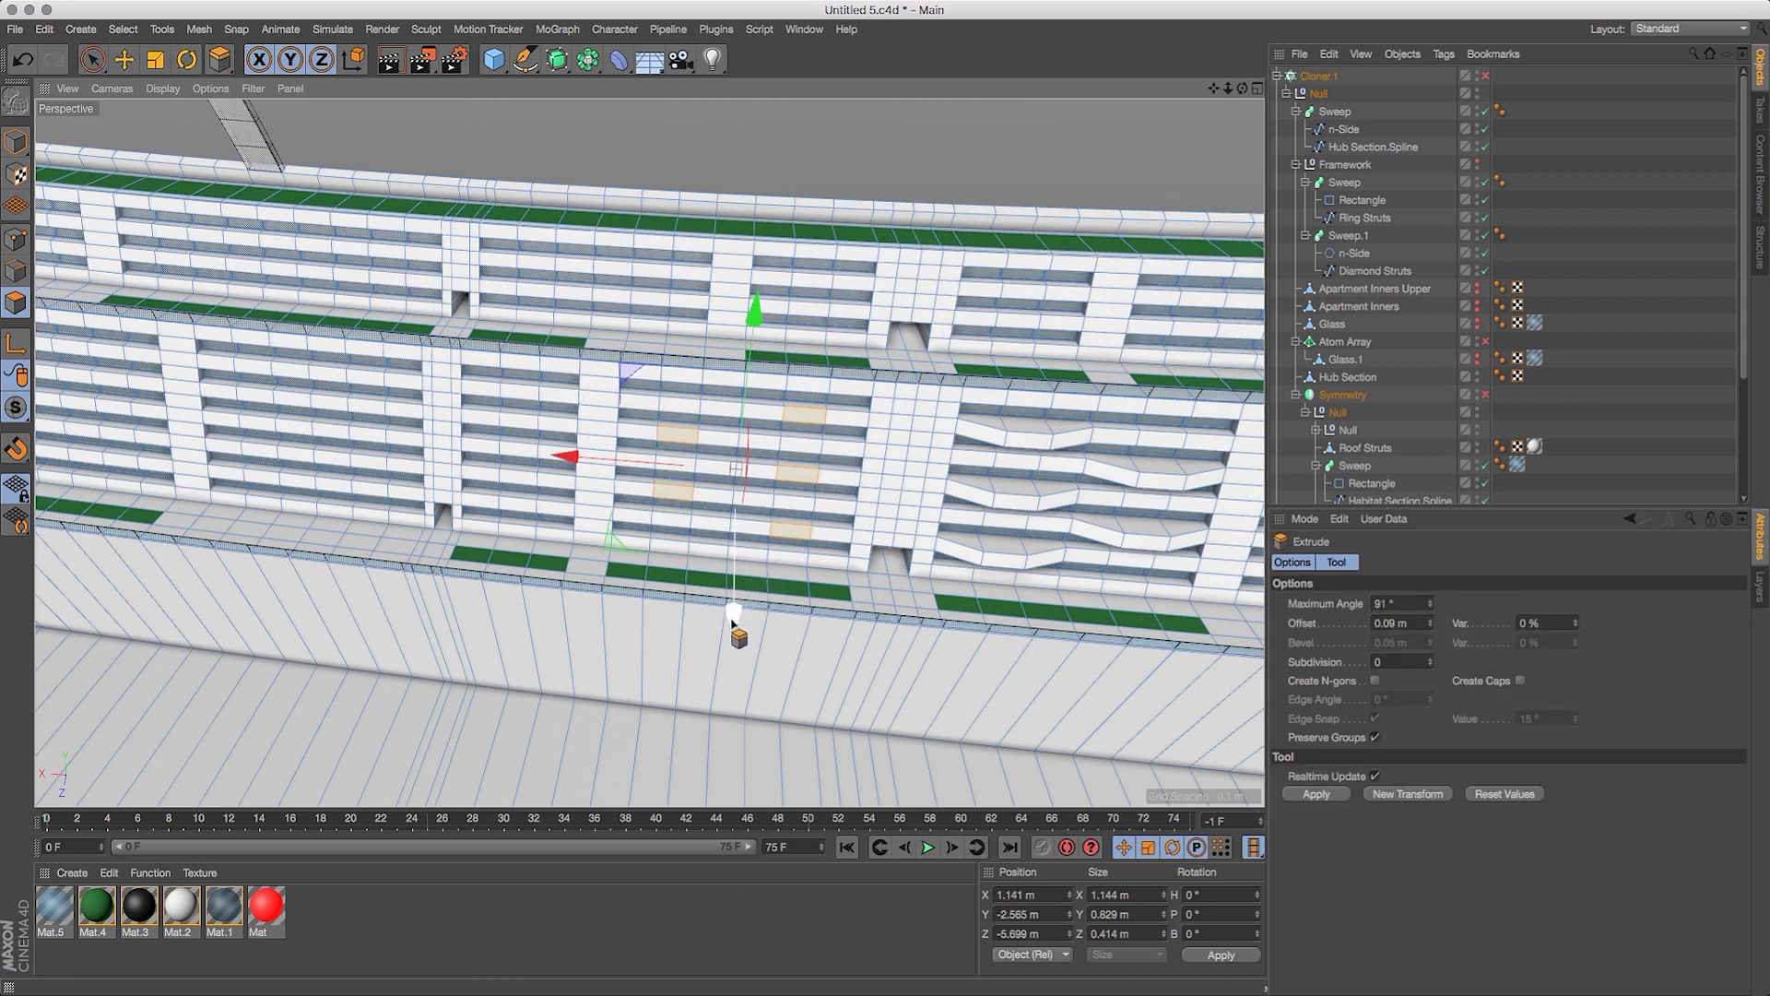
{"action": "left_click_drag", "start_coordinate": [731, 623], "coordinate": [733, 636]}
{"action": "left_click_drag", "start_coordinate": [1243, 87], "coordinate": [1020, 205]}
{"action": "left_click_drag", "start_coordinate": [93, 61], "coordinate": [152, 84]}
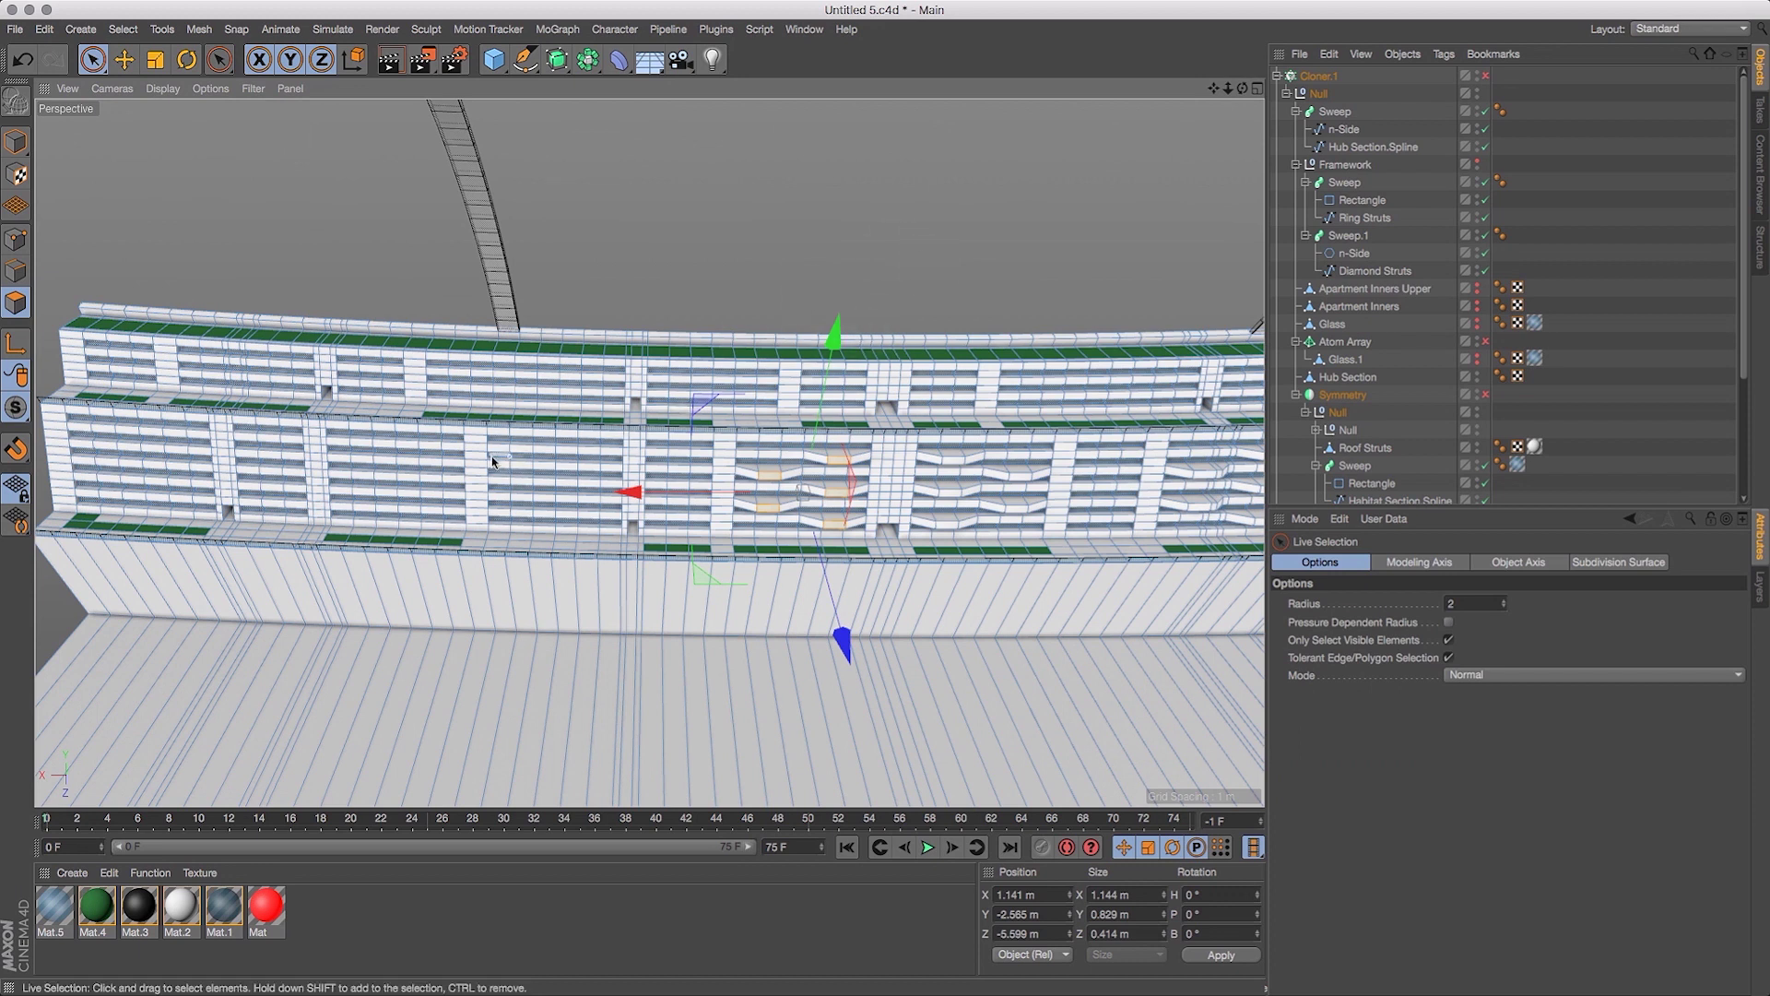
Select five staggered balcony polygons on the lower-tier block near the habitat's far end and pull them outward 0.1 m along Z.
{"action": "left_click", "coordinate": [365, 444]}
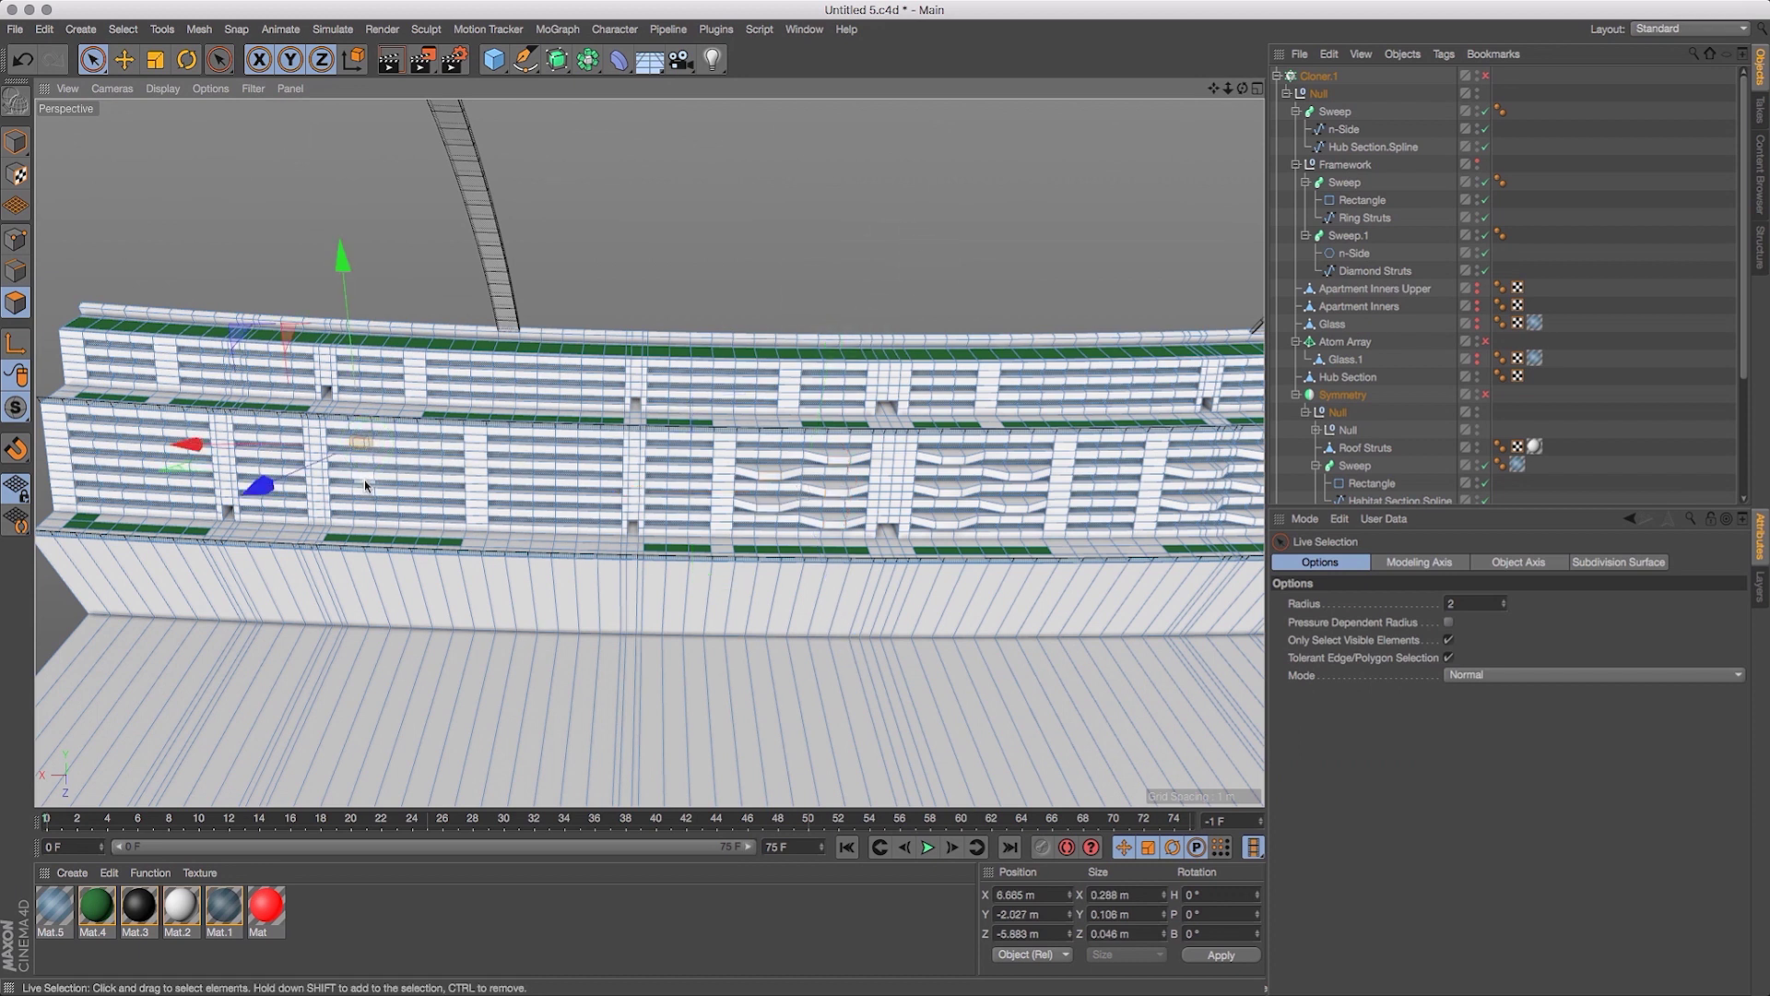
{"action": "left_click", "coordinate": [365, 481], "text": "shift"}
{"action": "left_click", "coordinate": [570, 229]}
{"action": "left_click", "coordinate": [363, 445]}
{"action": "left_click", "coordinate": [367, 480], "text": "shift"}
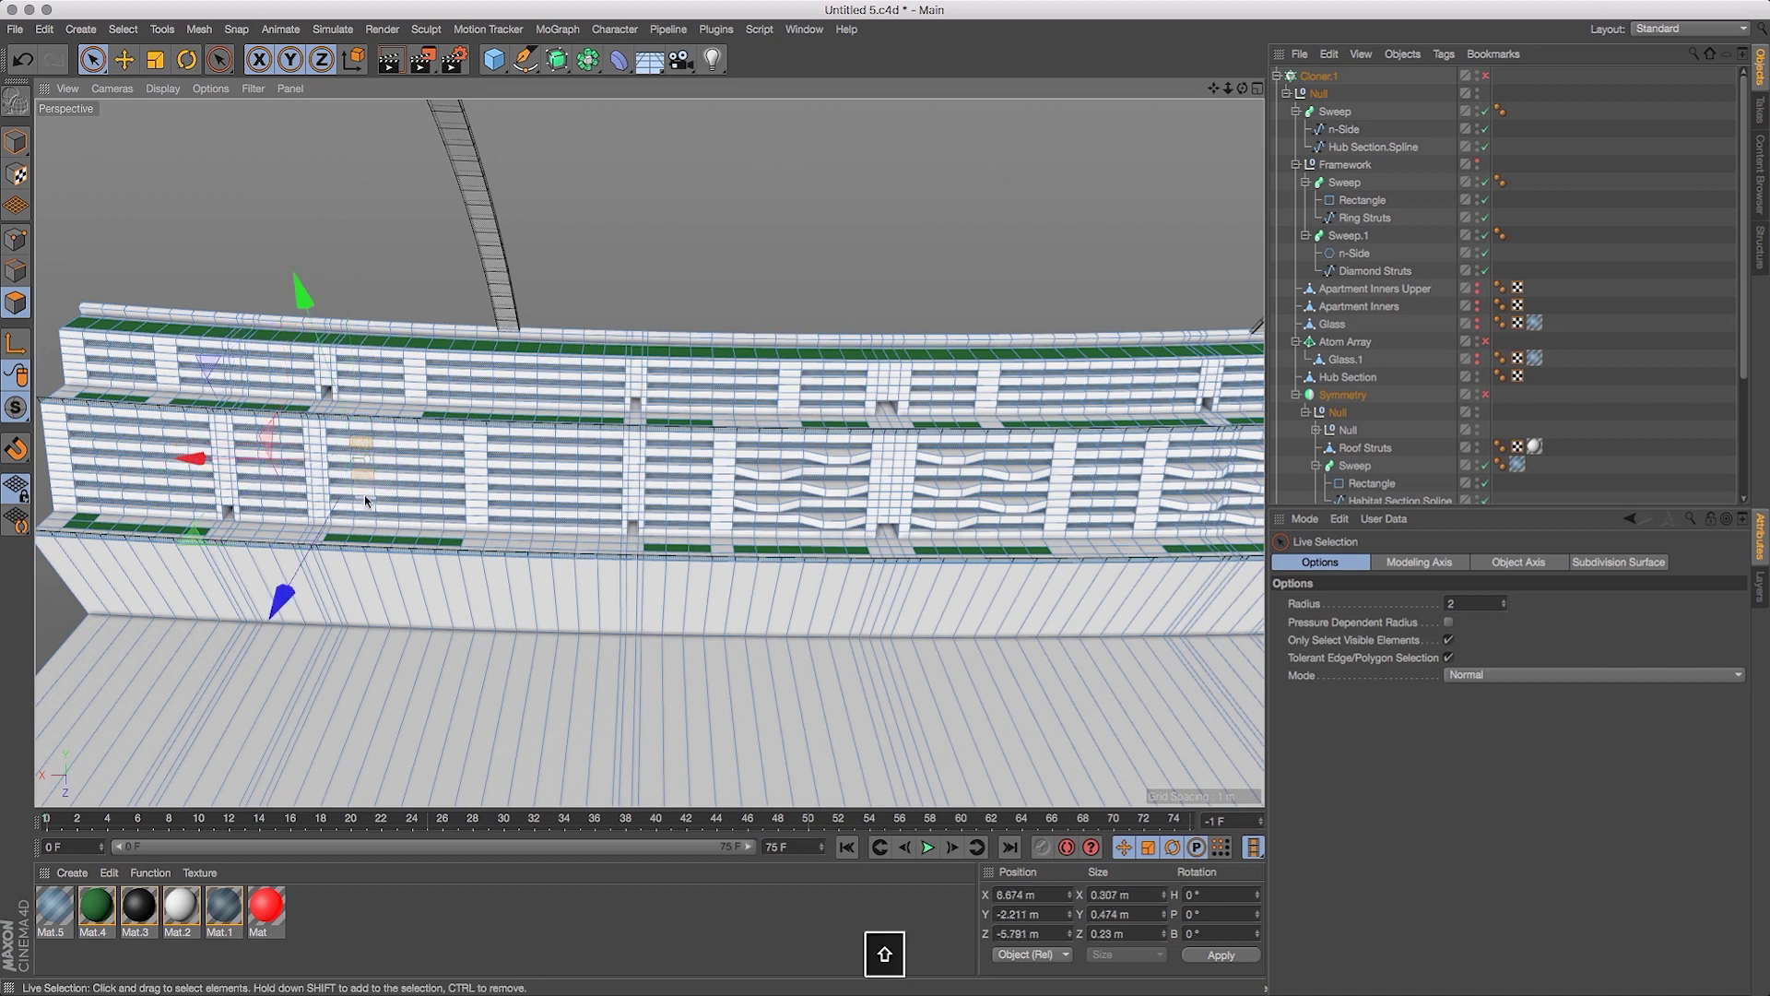
{"action": "left_click_drag", "start_coordinate": [1227, 88], "coordinate": [1376, 70]}
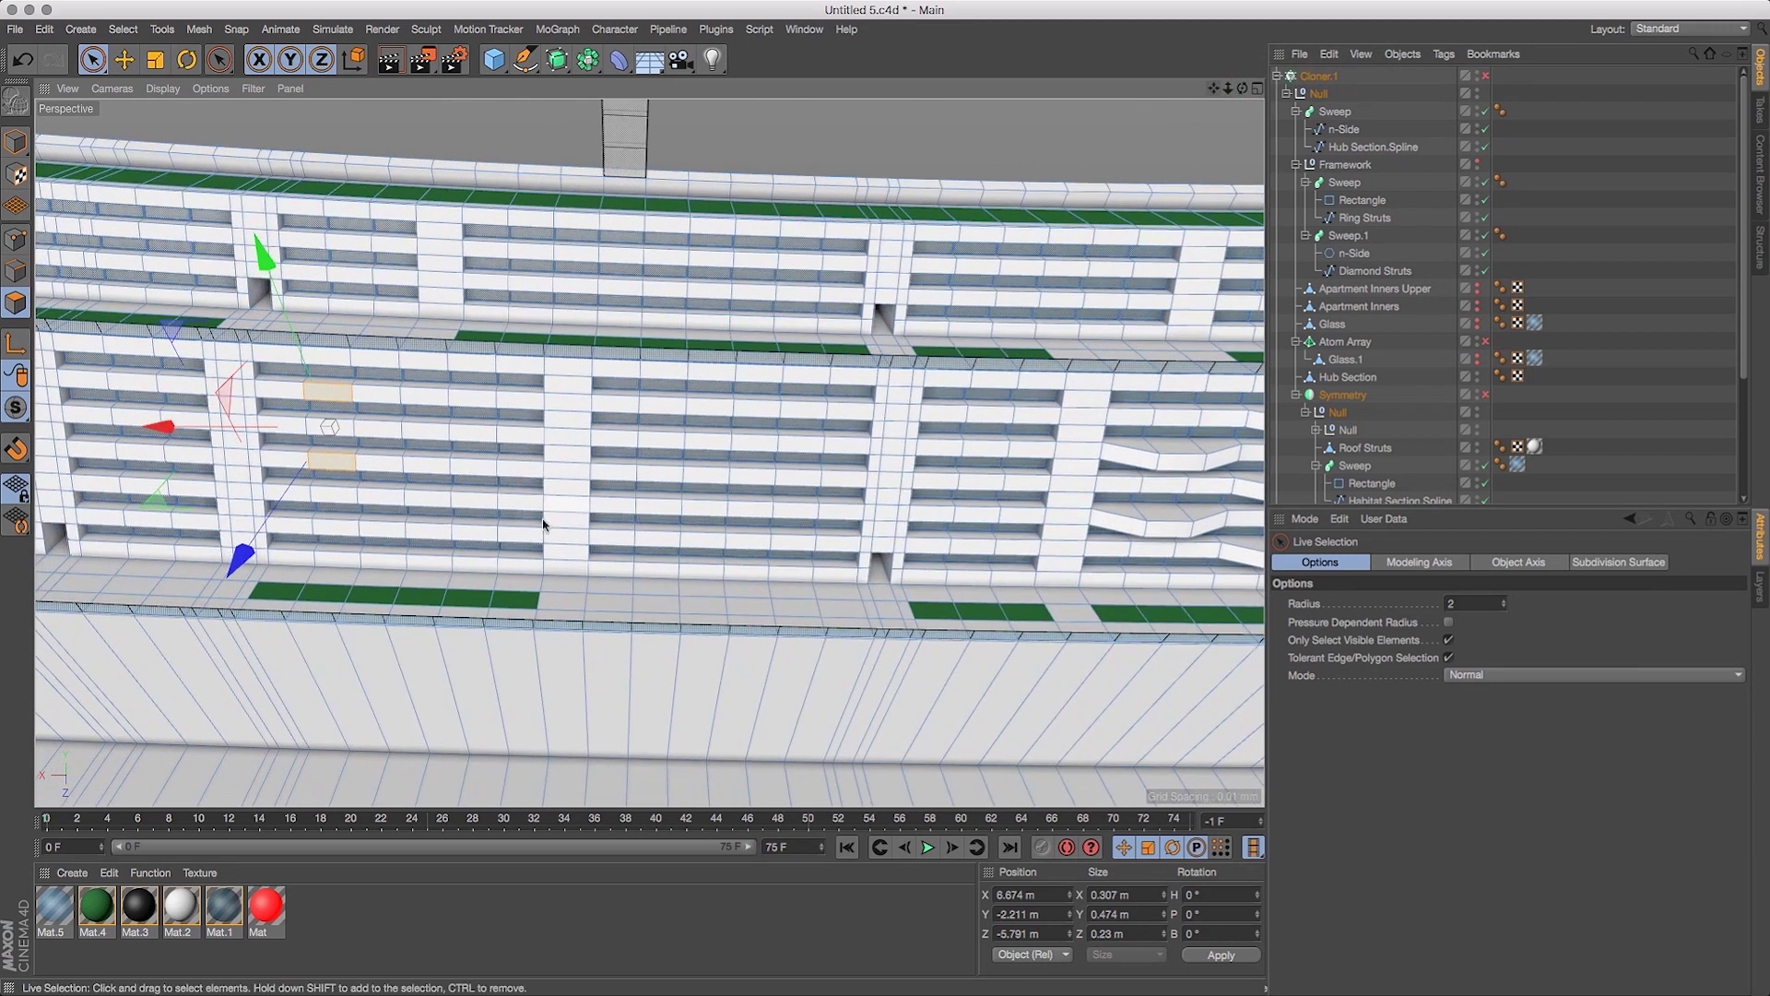
{"action": "left_click", "coordinate": [345, 529], "text": "shift"}
{"action": "left_click", "coordinate": [469, 437], "text": "shift"}
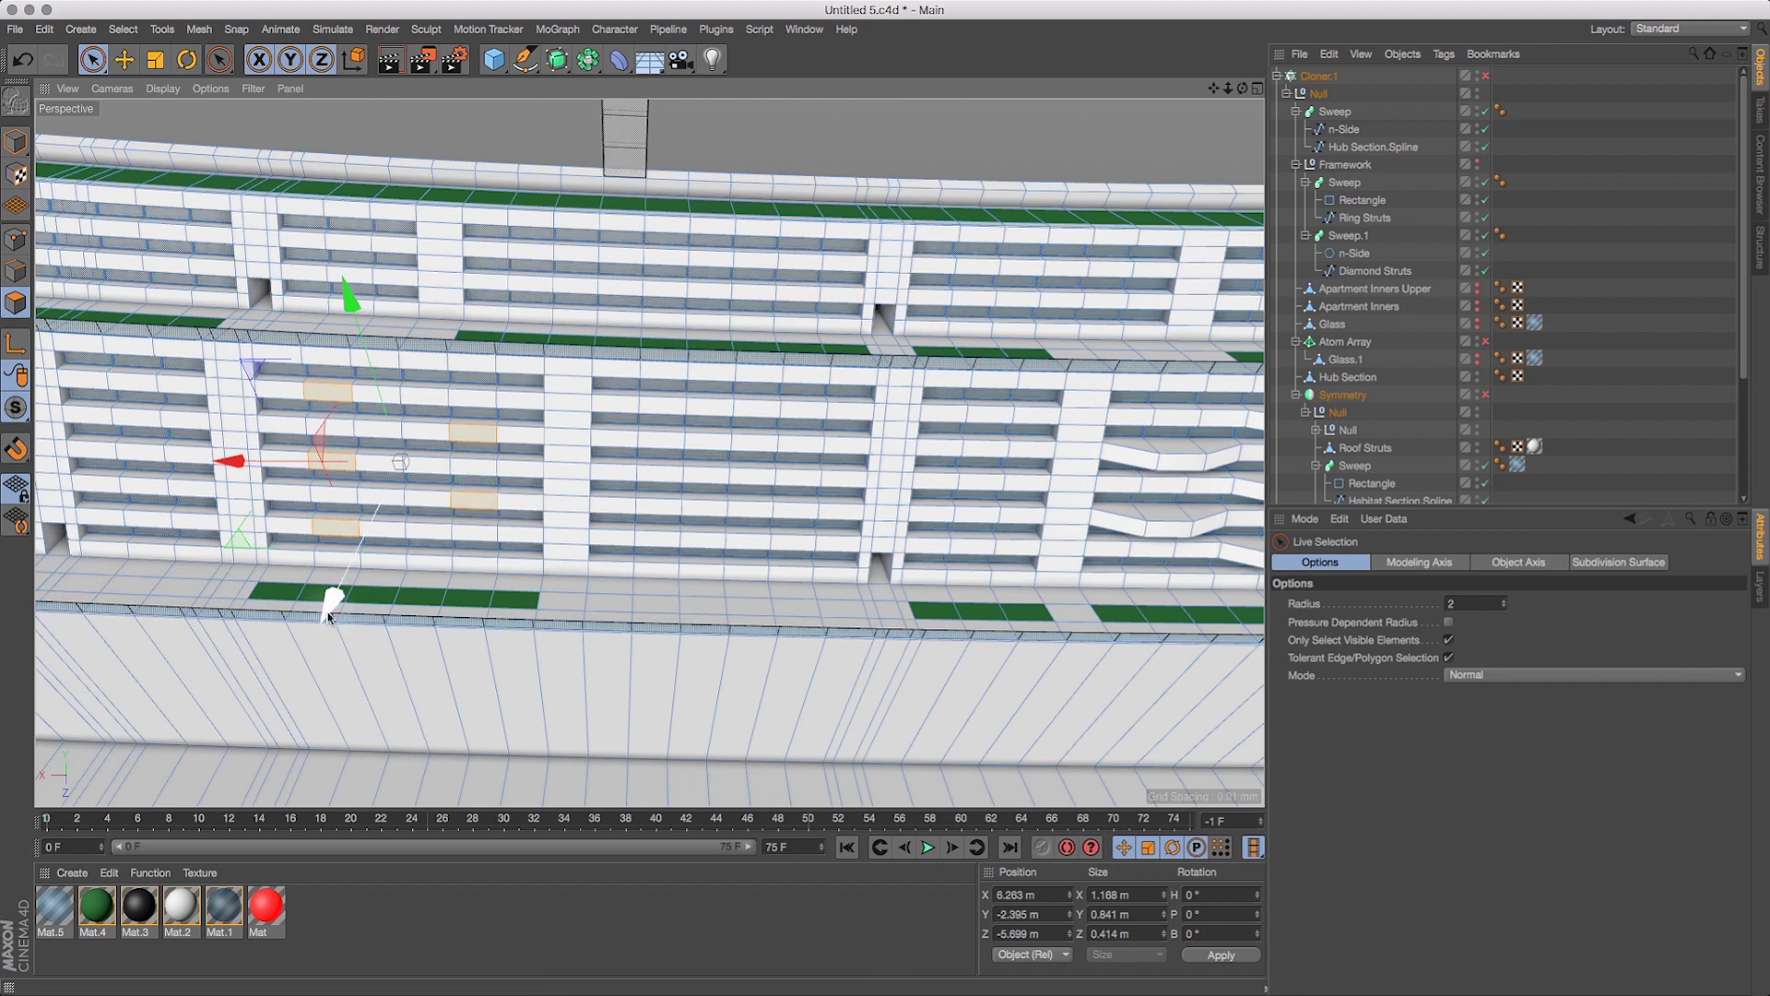
{"action": "left_click_drag", "start_coordinate": [327, 612], "coordinate": [322, 619]}
Try pulling two upper-tier polygons in one column beside the central gap outward along Z, and undo the move.
{"action": "left_click_drag", "start_coordinate": [1243, 87], "coordinate": [1075, 71]}
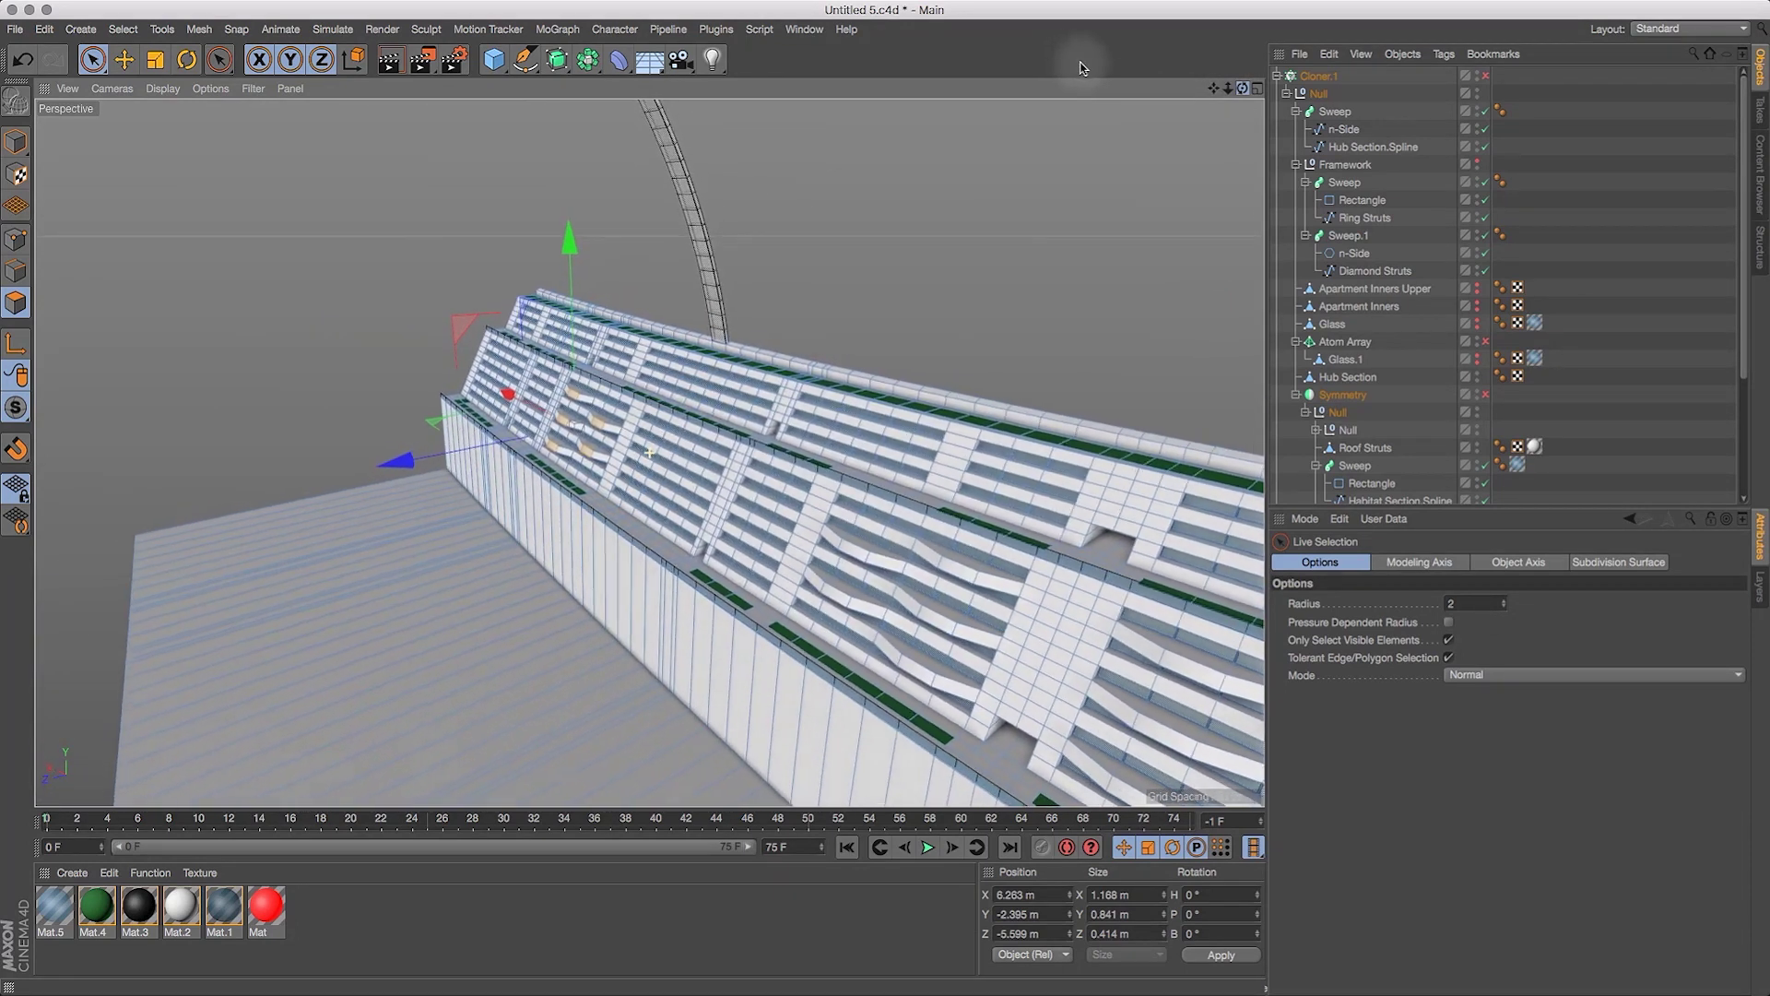
{"action": "left_click_drag", "start_coordinate": [1214, 87], "coordinate": [1098, 61]}
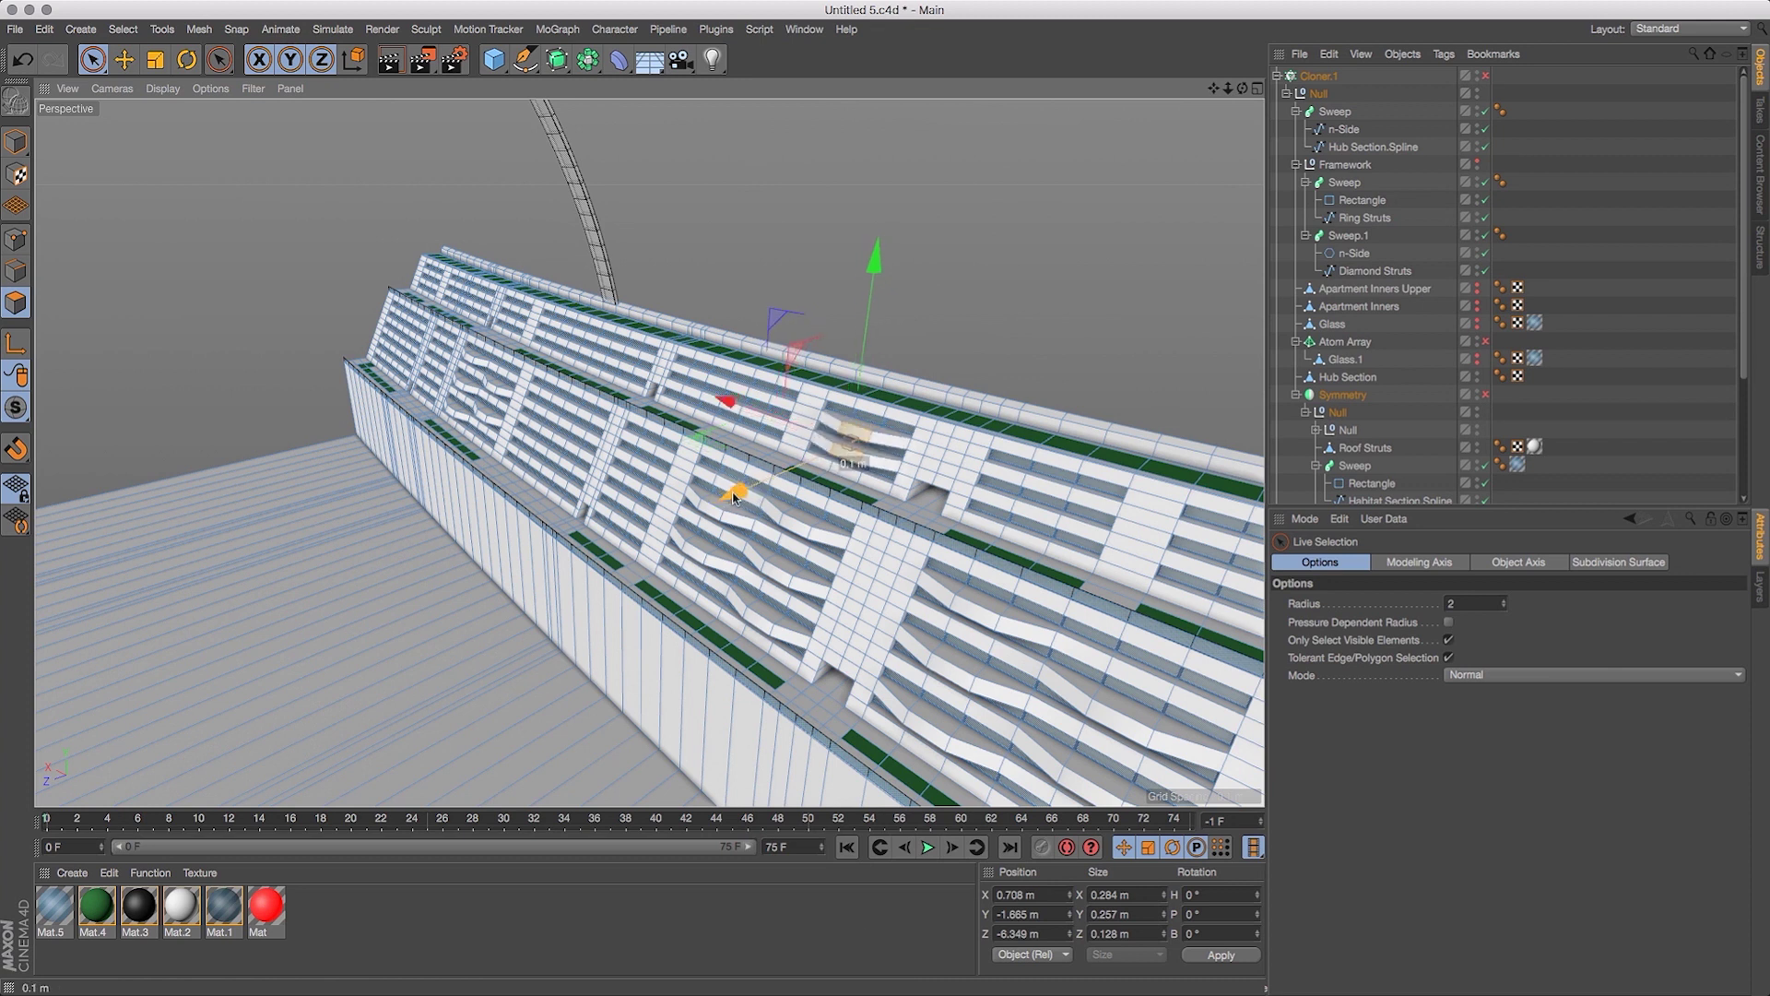
{"action": "left_click_drag", "start_coordinate": [1242, 89], "coordinate": [1166, 72]}
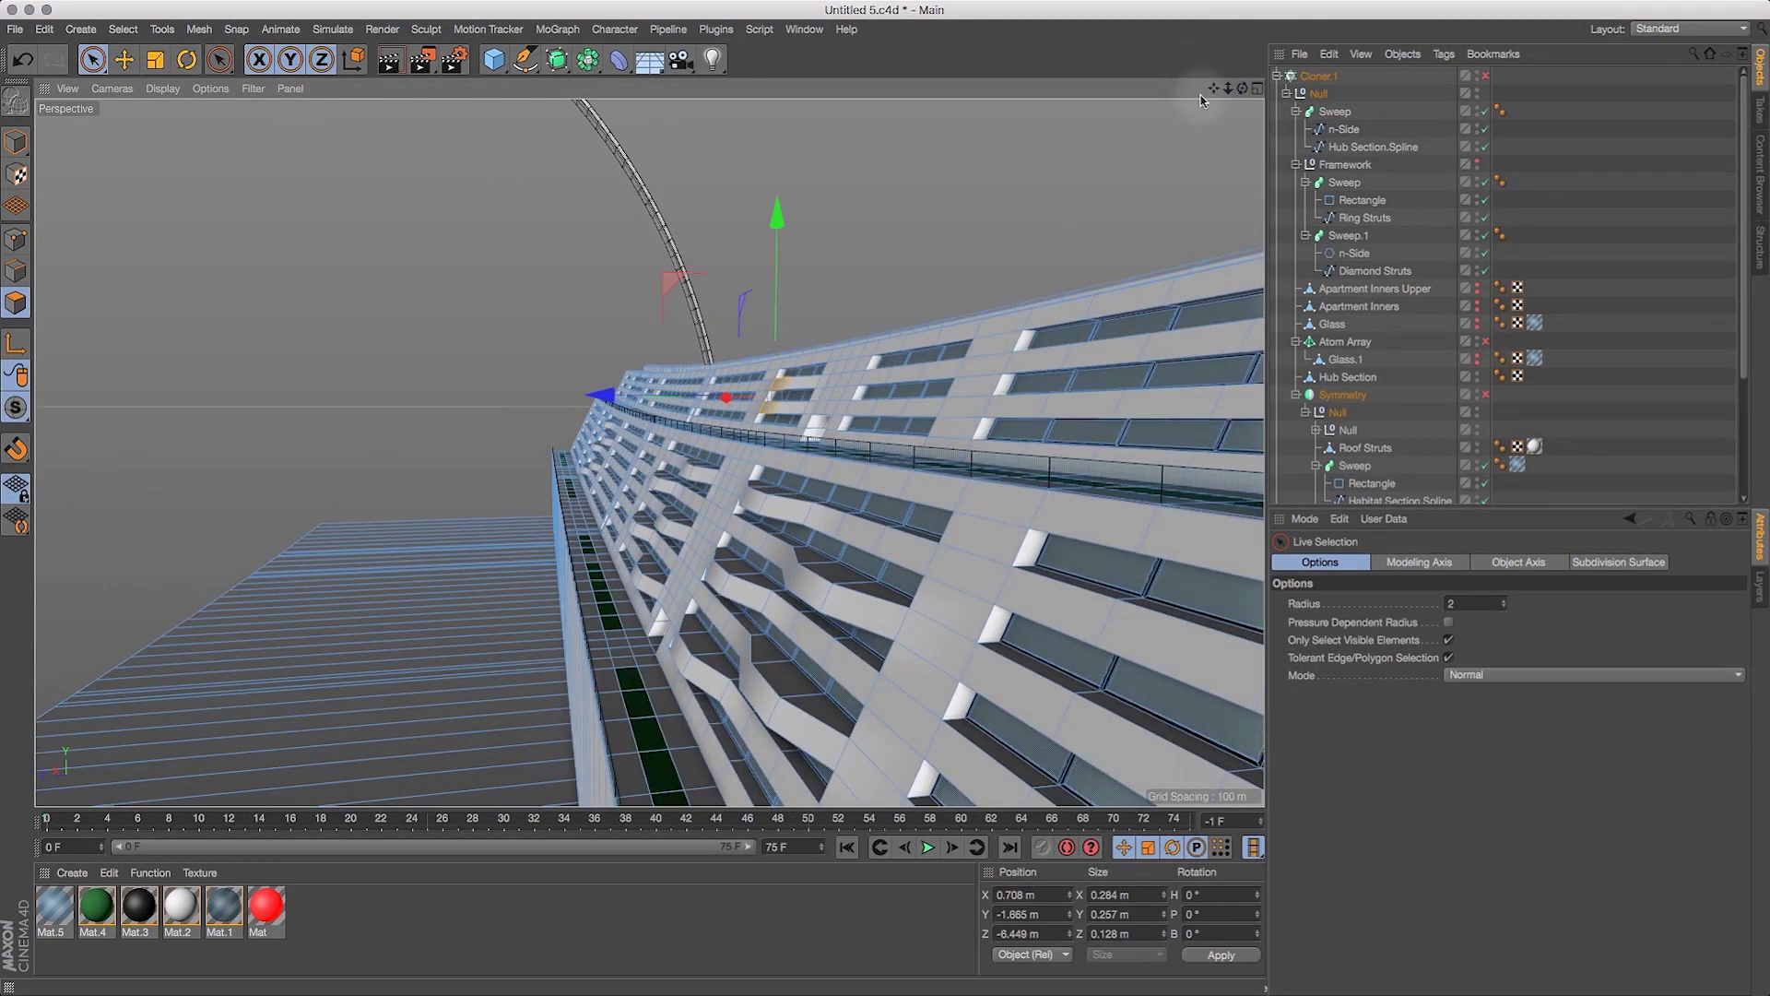
{"action": "key", "text": "super+z"}
Start a new selection of single balcony polygons spaced along the upper tier, beginning with the blocks near one end.
{"action": "left_click_drag", "start_coordinate": [1243, 94], "coordinate": [1110, 148]}
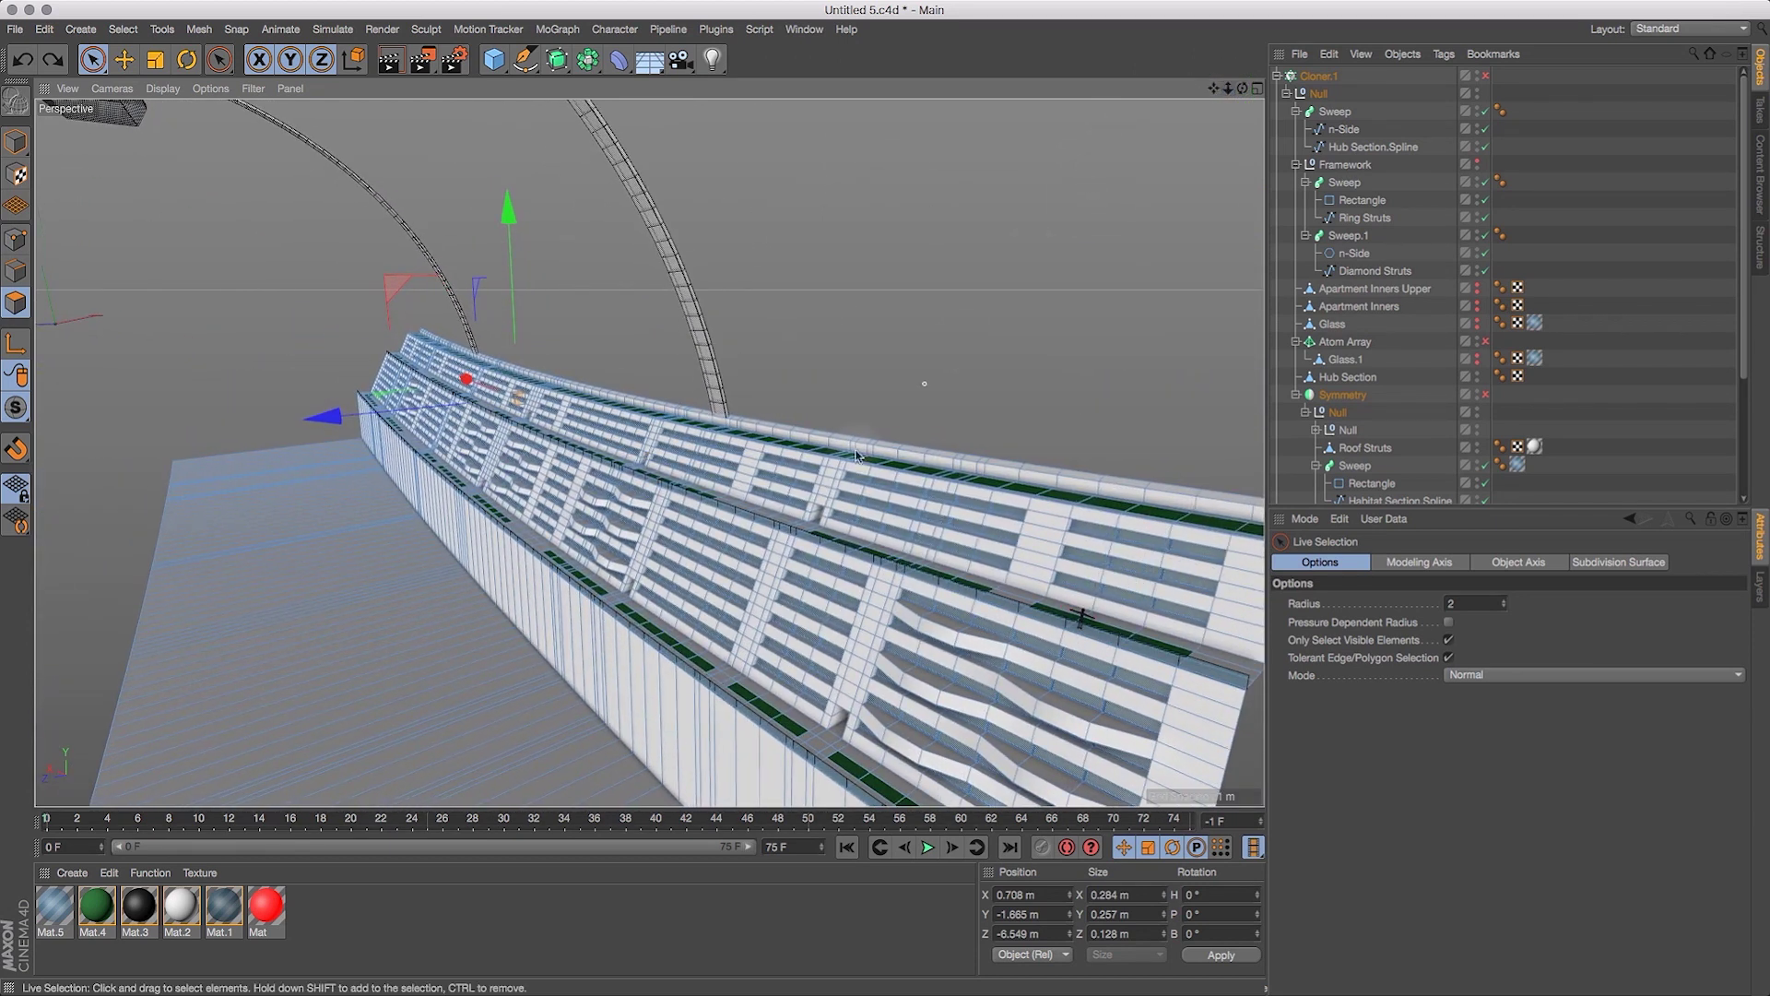
{"action": "left_click_drag", "start_coordinate": [1217, 90], "coordinate": [1236, 70]}
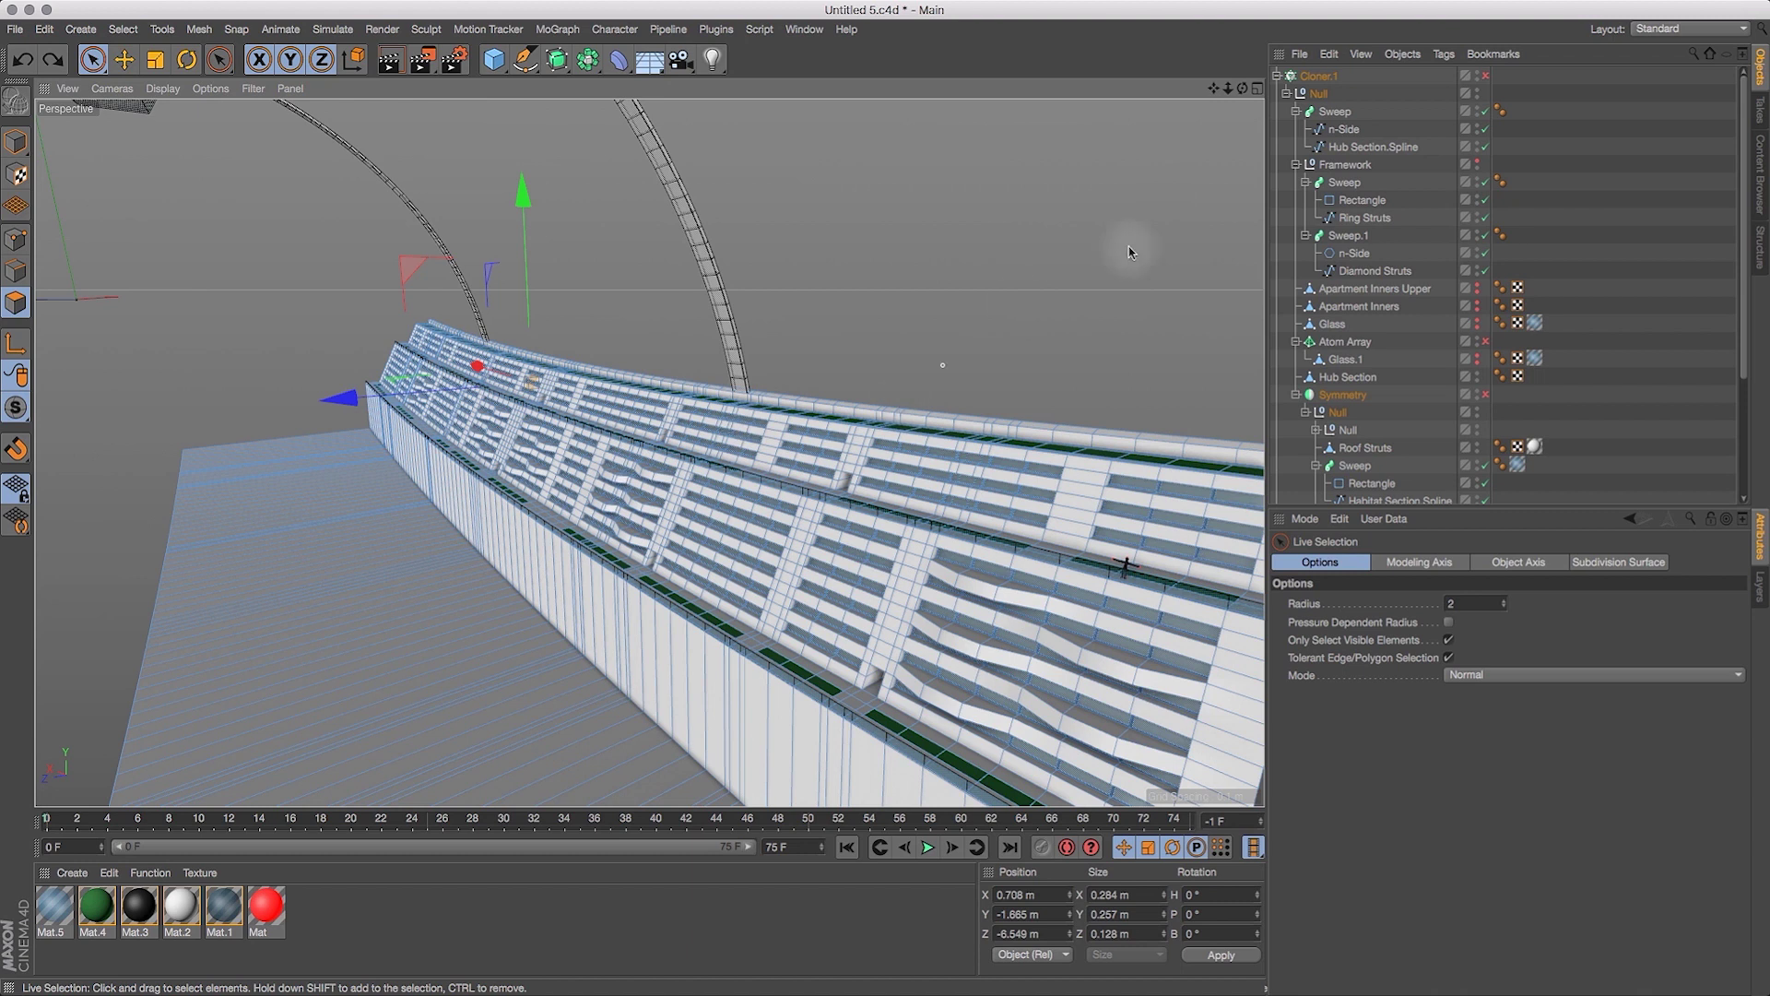
{"action": "left_click_drag", "start_coordinate": [1236, 89], "coordinate": [1300, 75]}
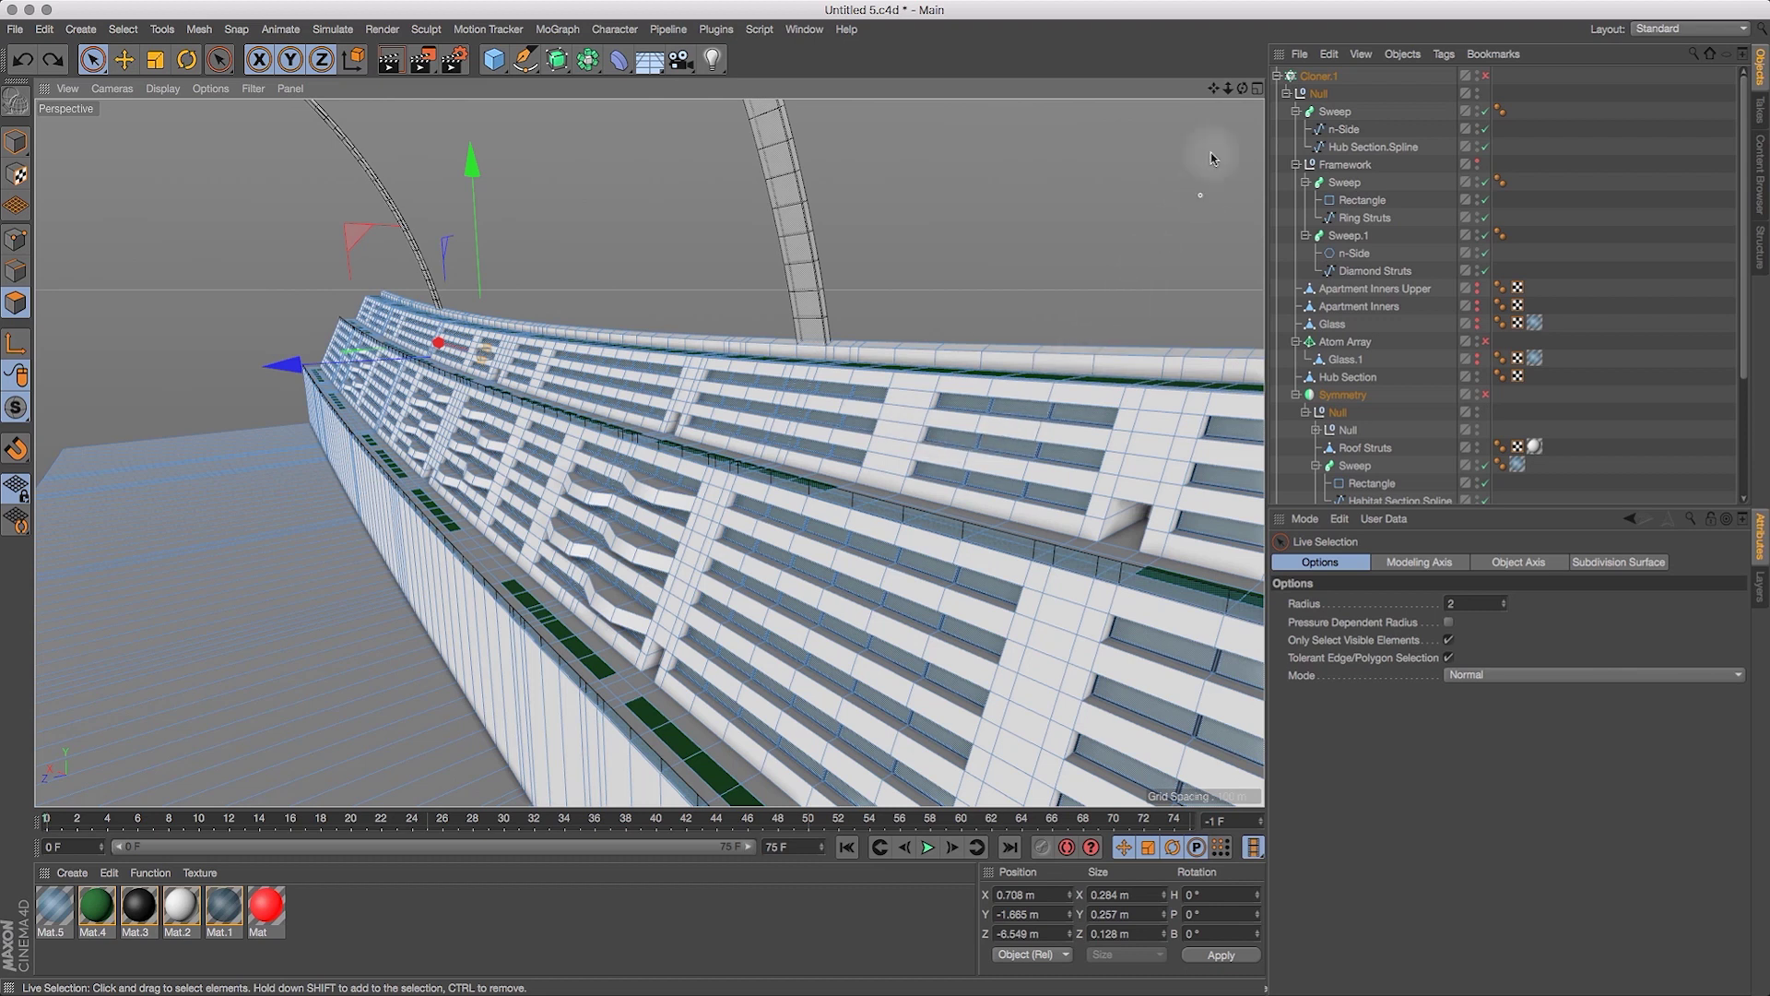
{"action": "left_click_drag", "start_coordinate": [1240, 92], "coordinate": [925, 401]}
{"action": "left_click", "coordinate": [990, 388]}
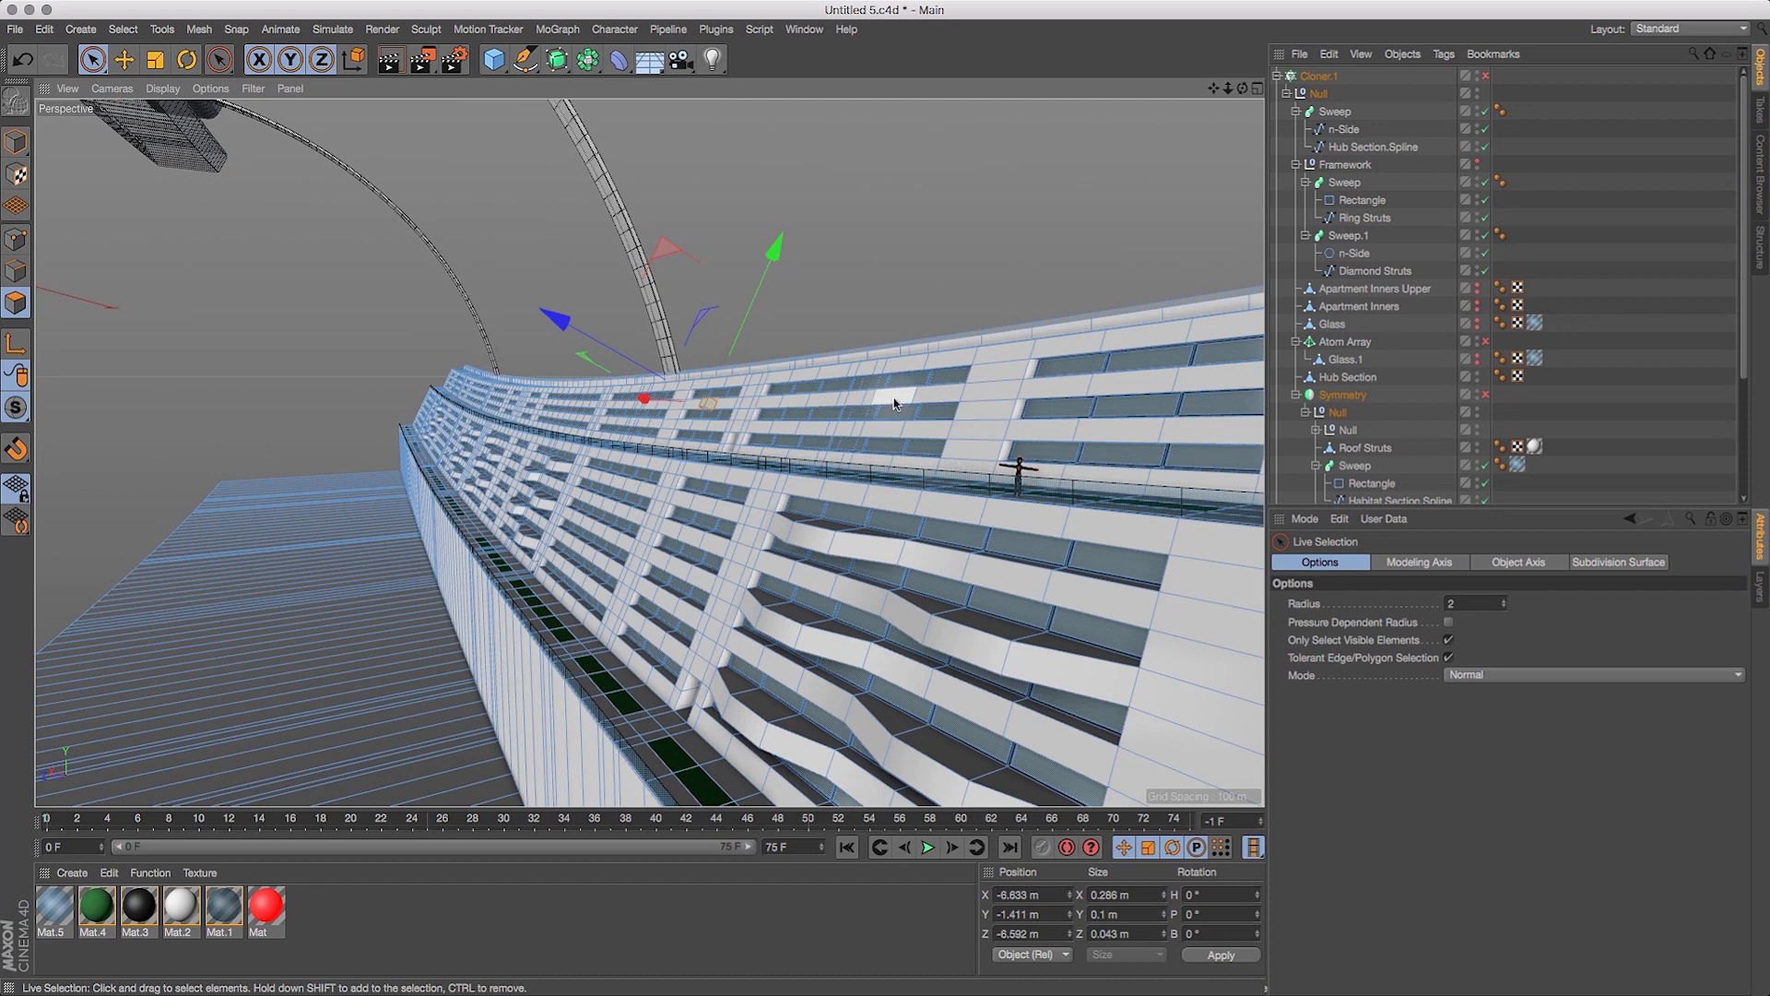
{"action": "left_click", "coordinate": [895, 399], "text": "shift"}
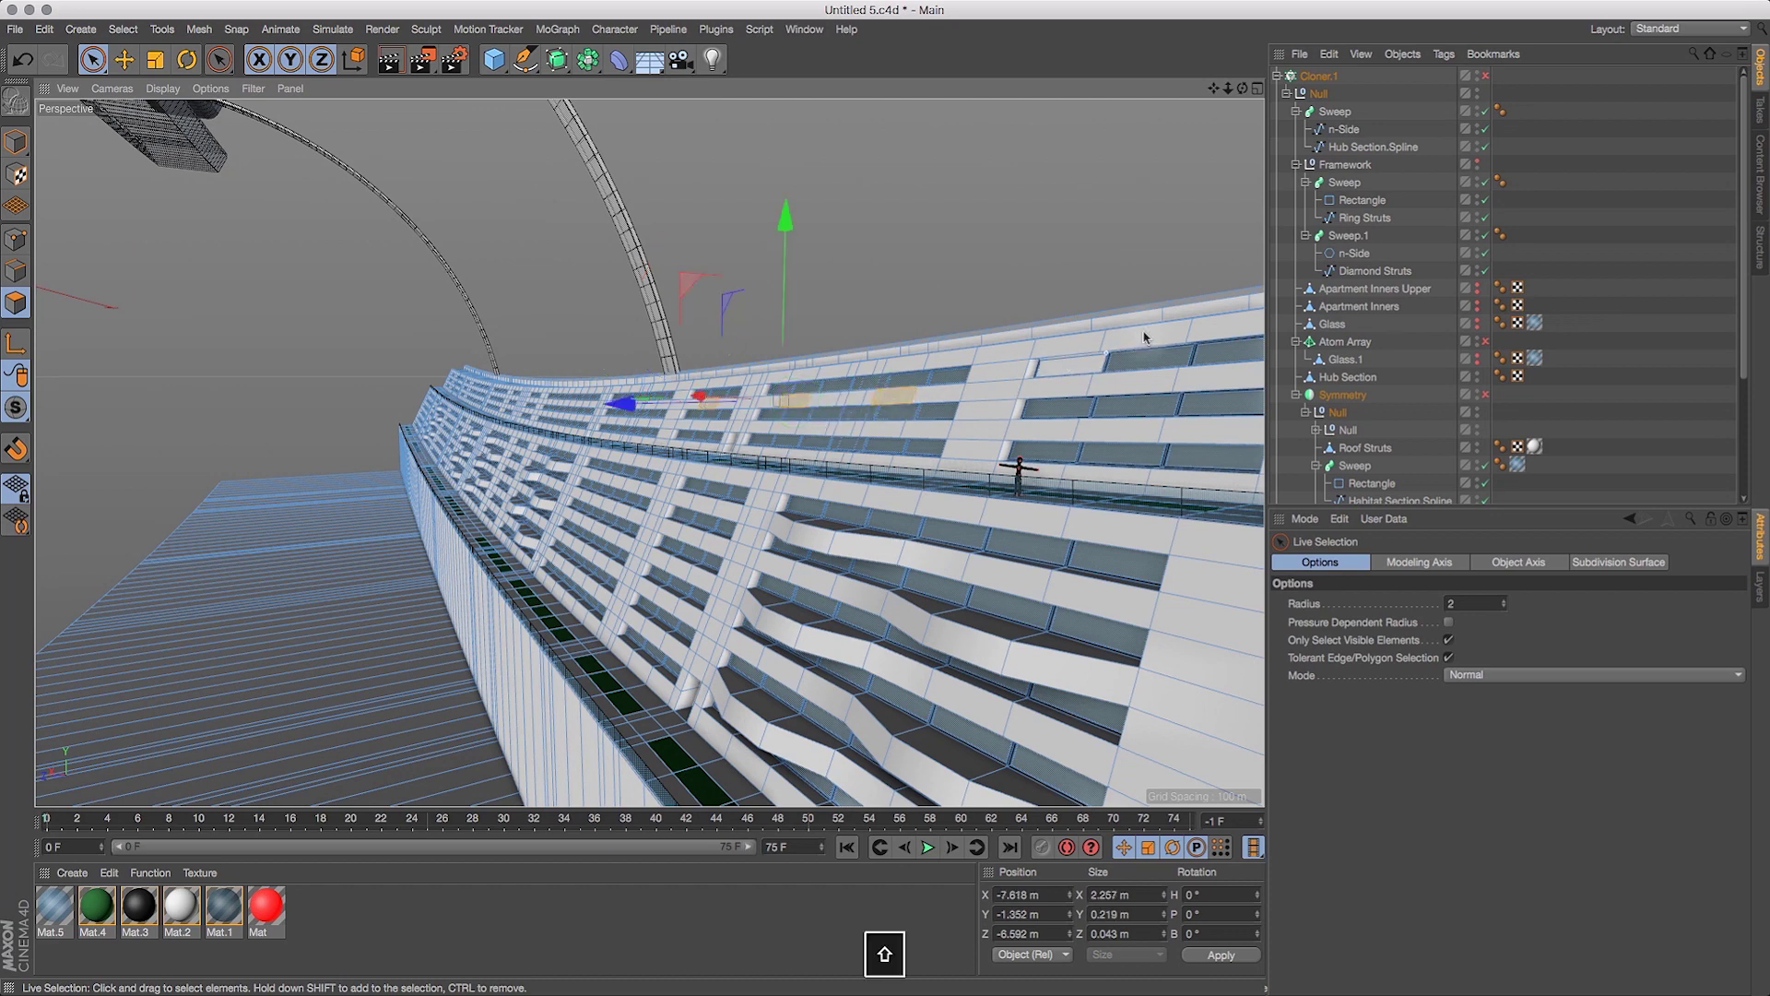
{"action": "left_click_drag", "start_coordinate": [1243, 88], "coordinate": [1328, 178]}
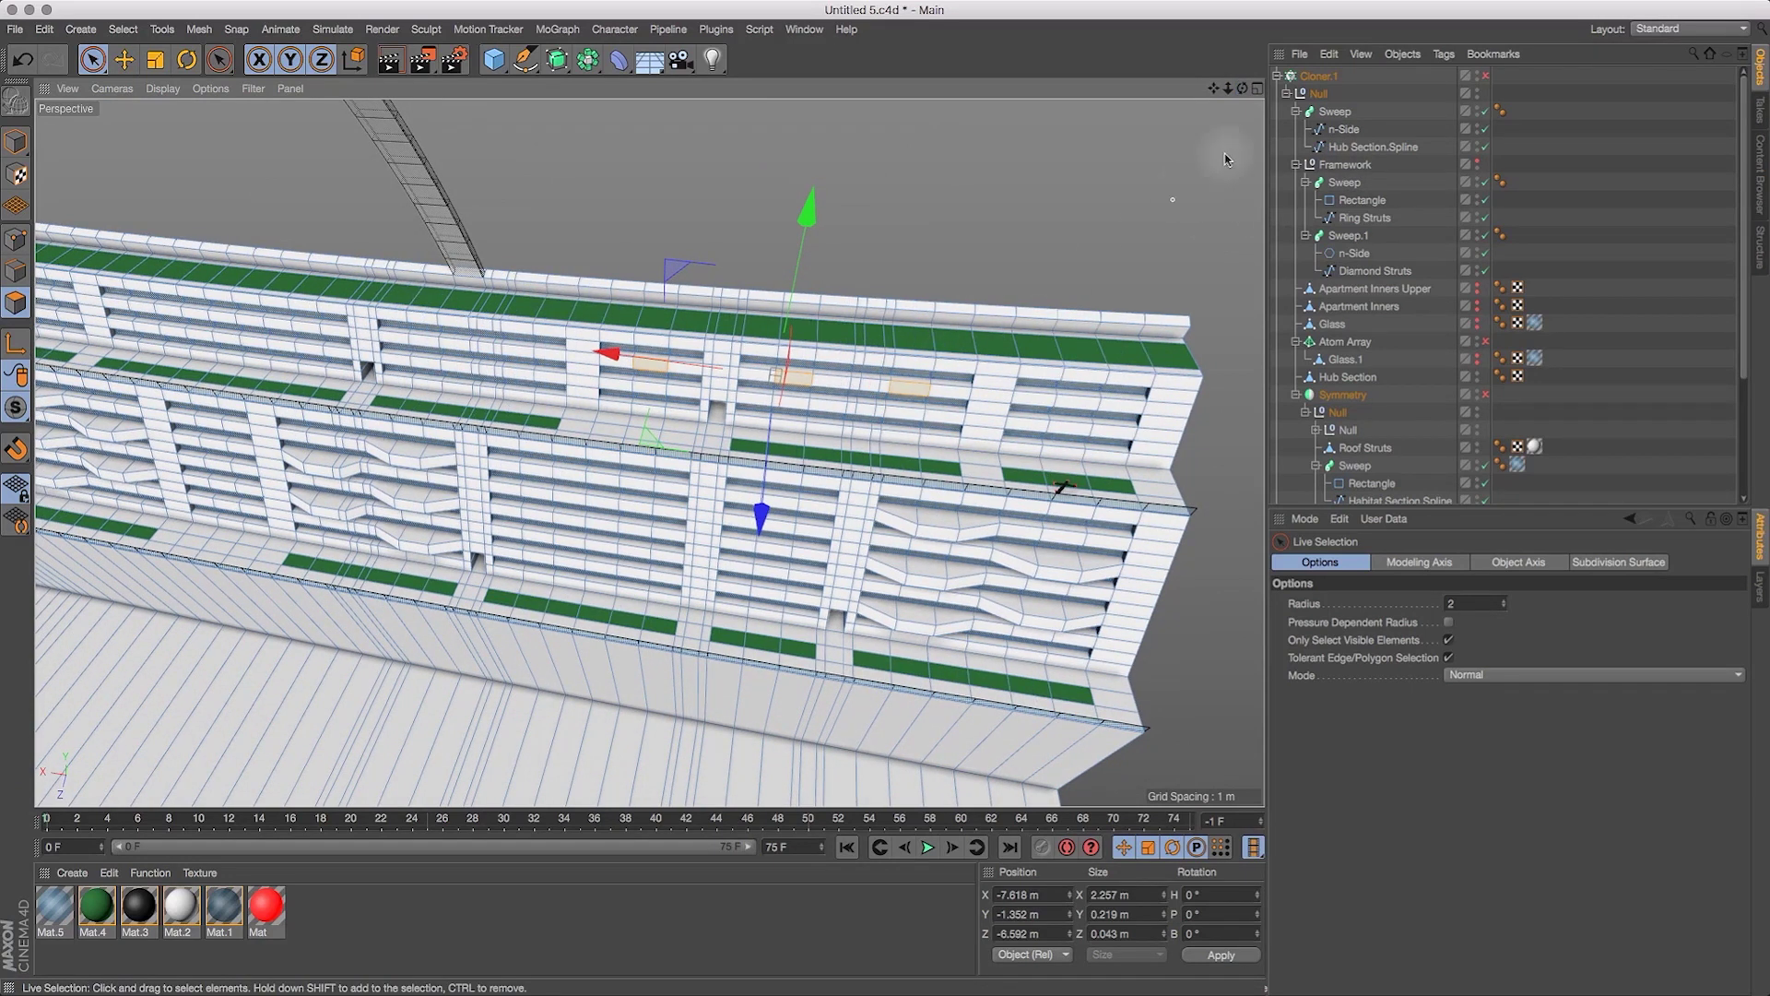
{"action": "left_click_drag", "start_coordinate": [1214, 87], "coordinate": [1126, 127]}
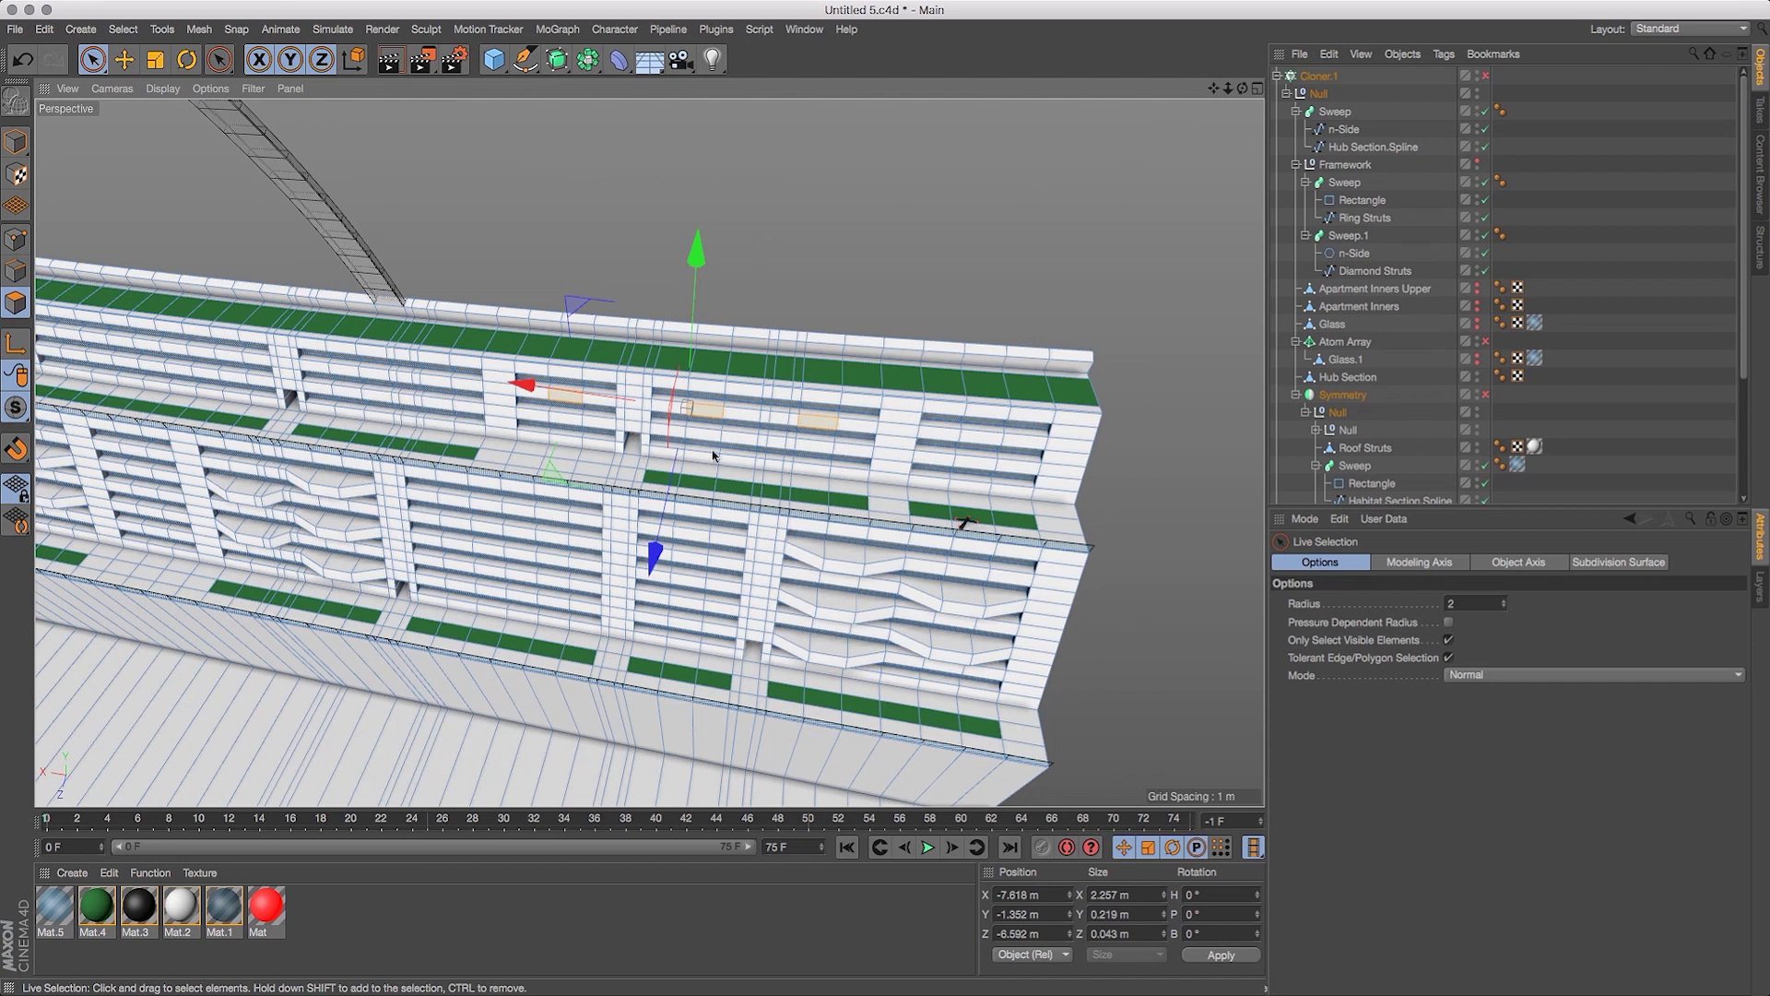
{"action": "left_click", "coordinate": [990, 446], "text": "shift"}
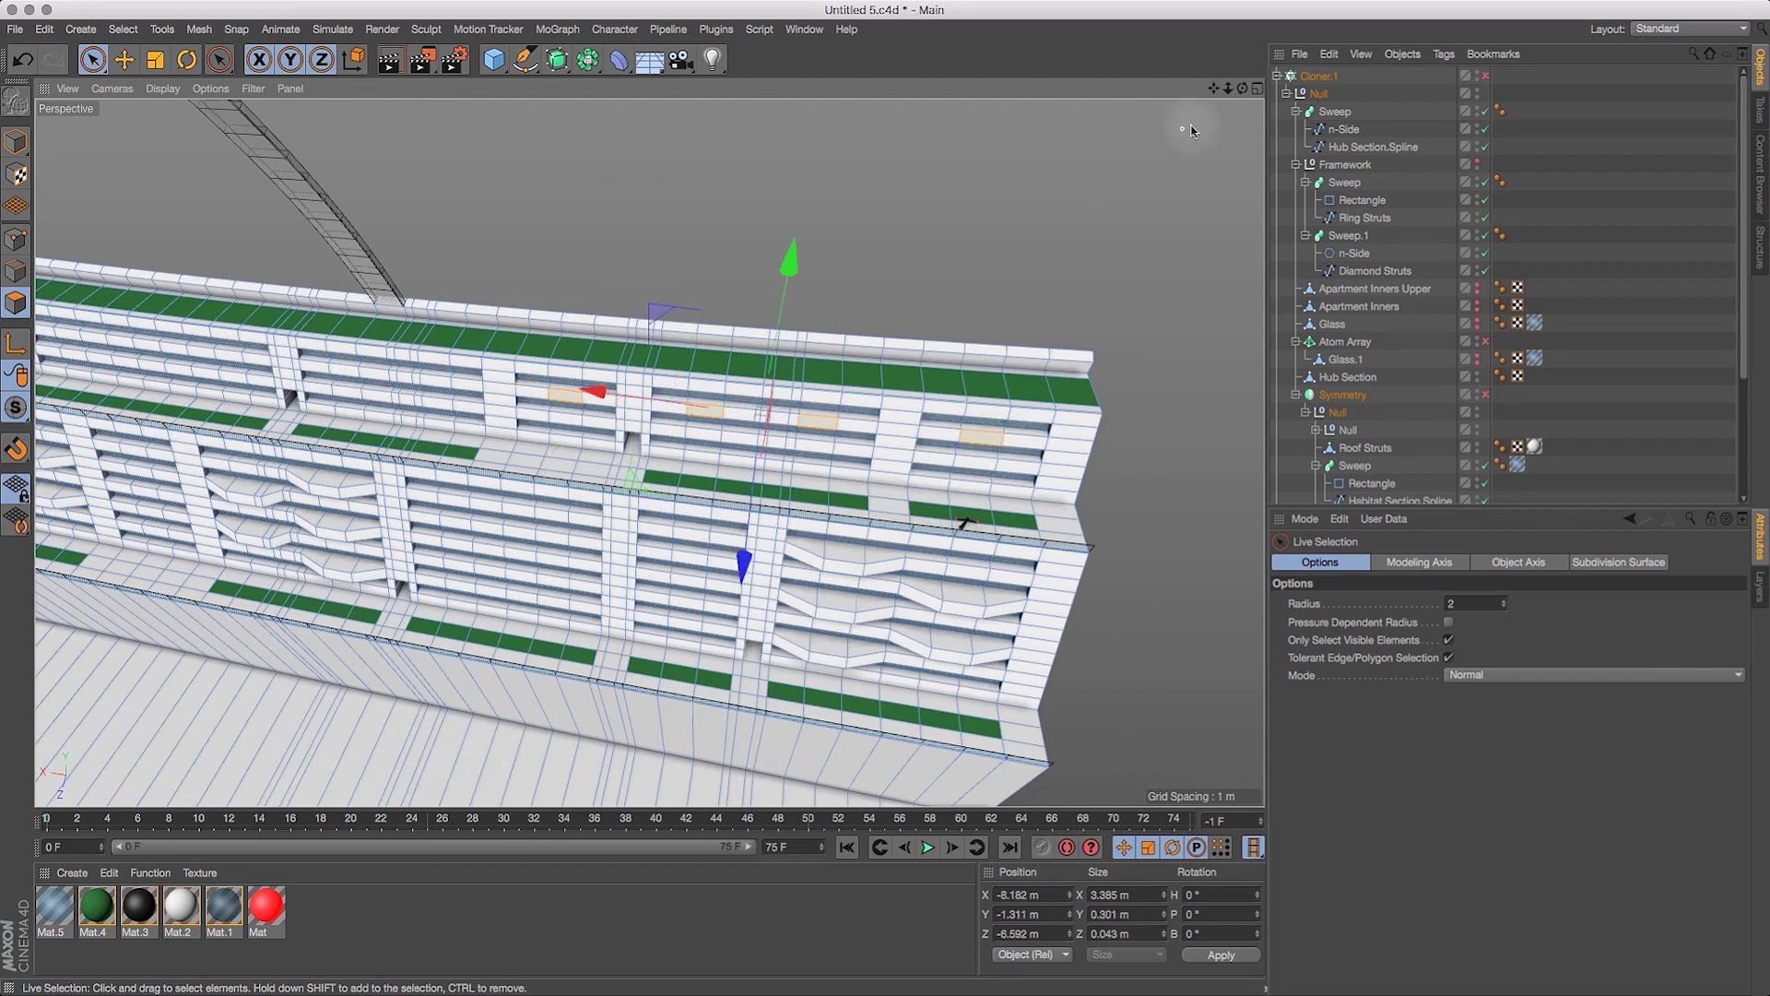
Extend the selection with staggered balcony polygons on the upper-tier blocks around the central gap, undoing any mis-pick.
{"action": "left_click_drag", "start_coordinate": [1213, 88], "coordinate": [1487, 110]}
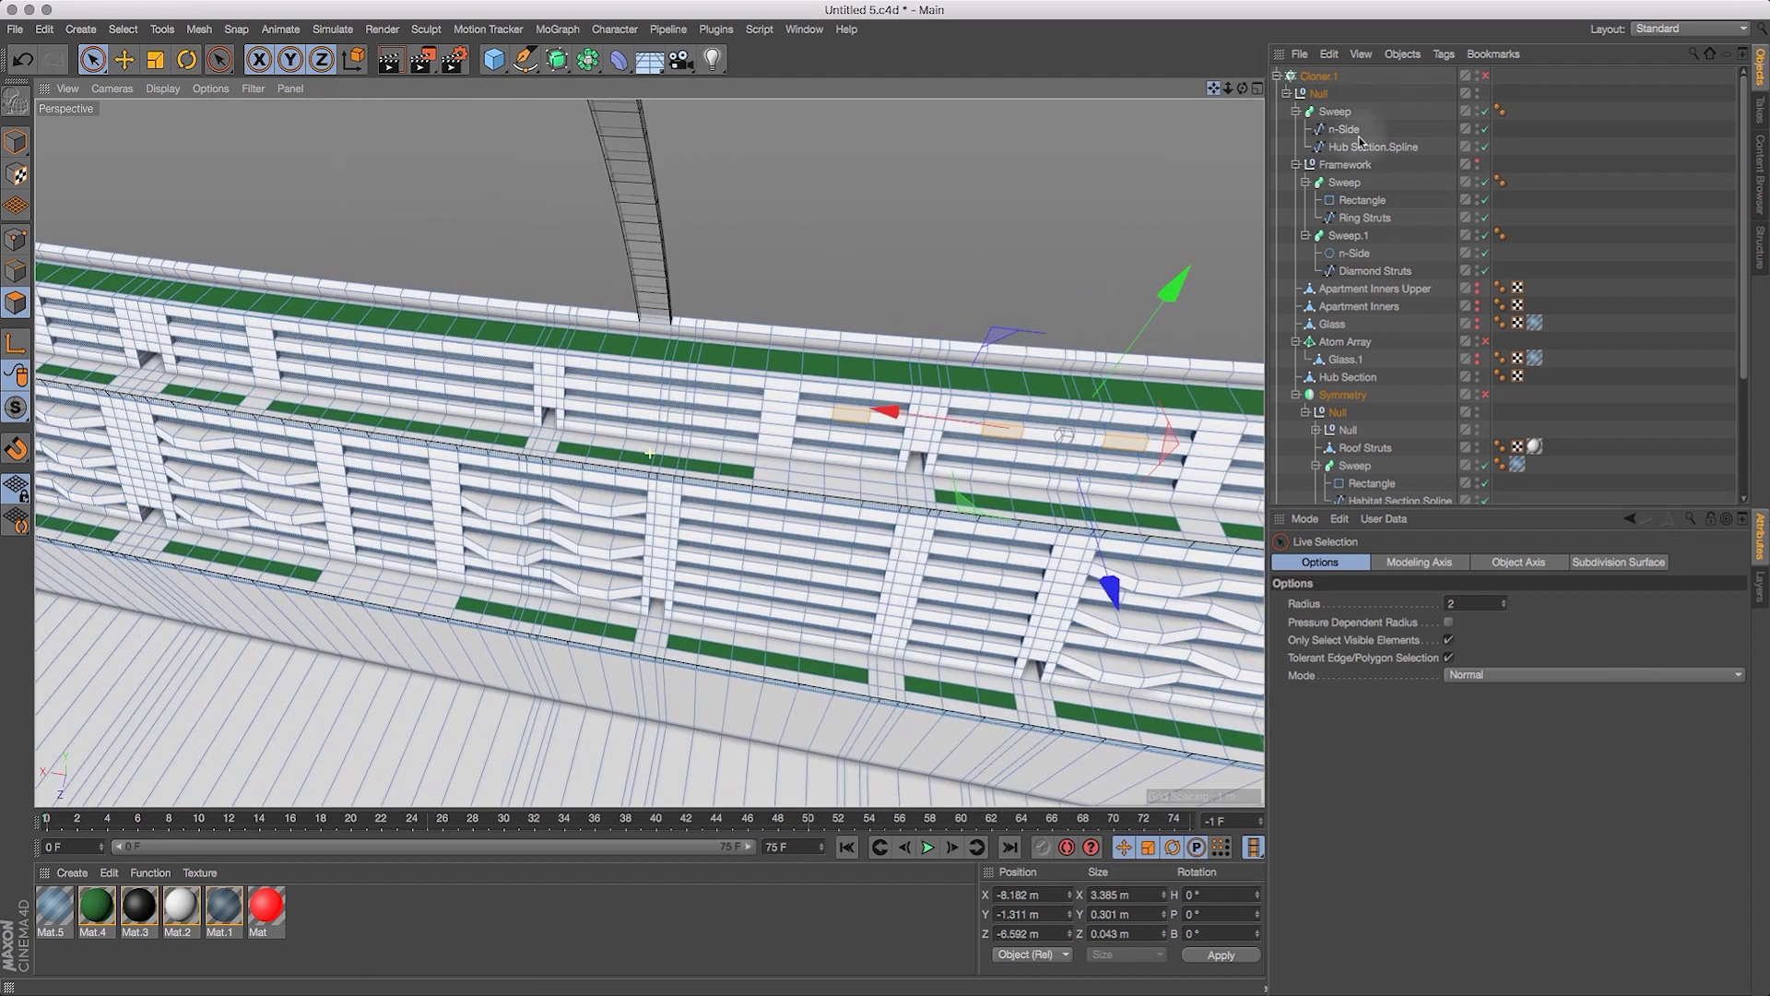
{"action": "left_click", "coordinate": [493, 378], "text": "shift"}
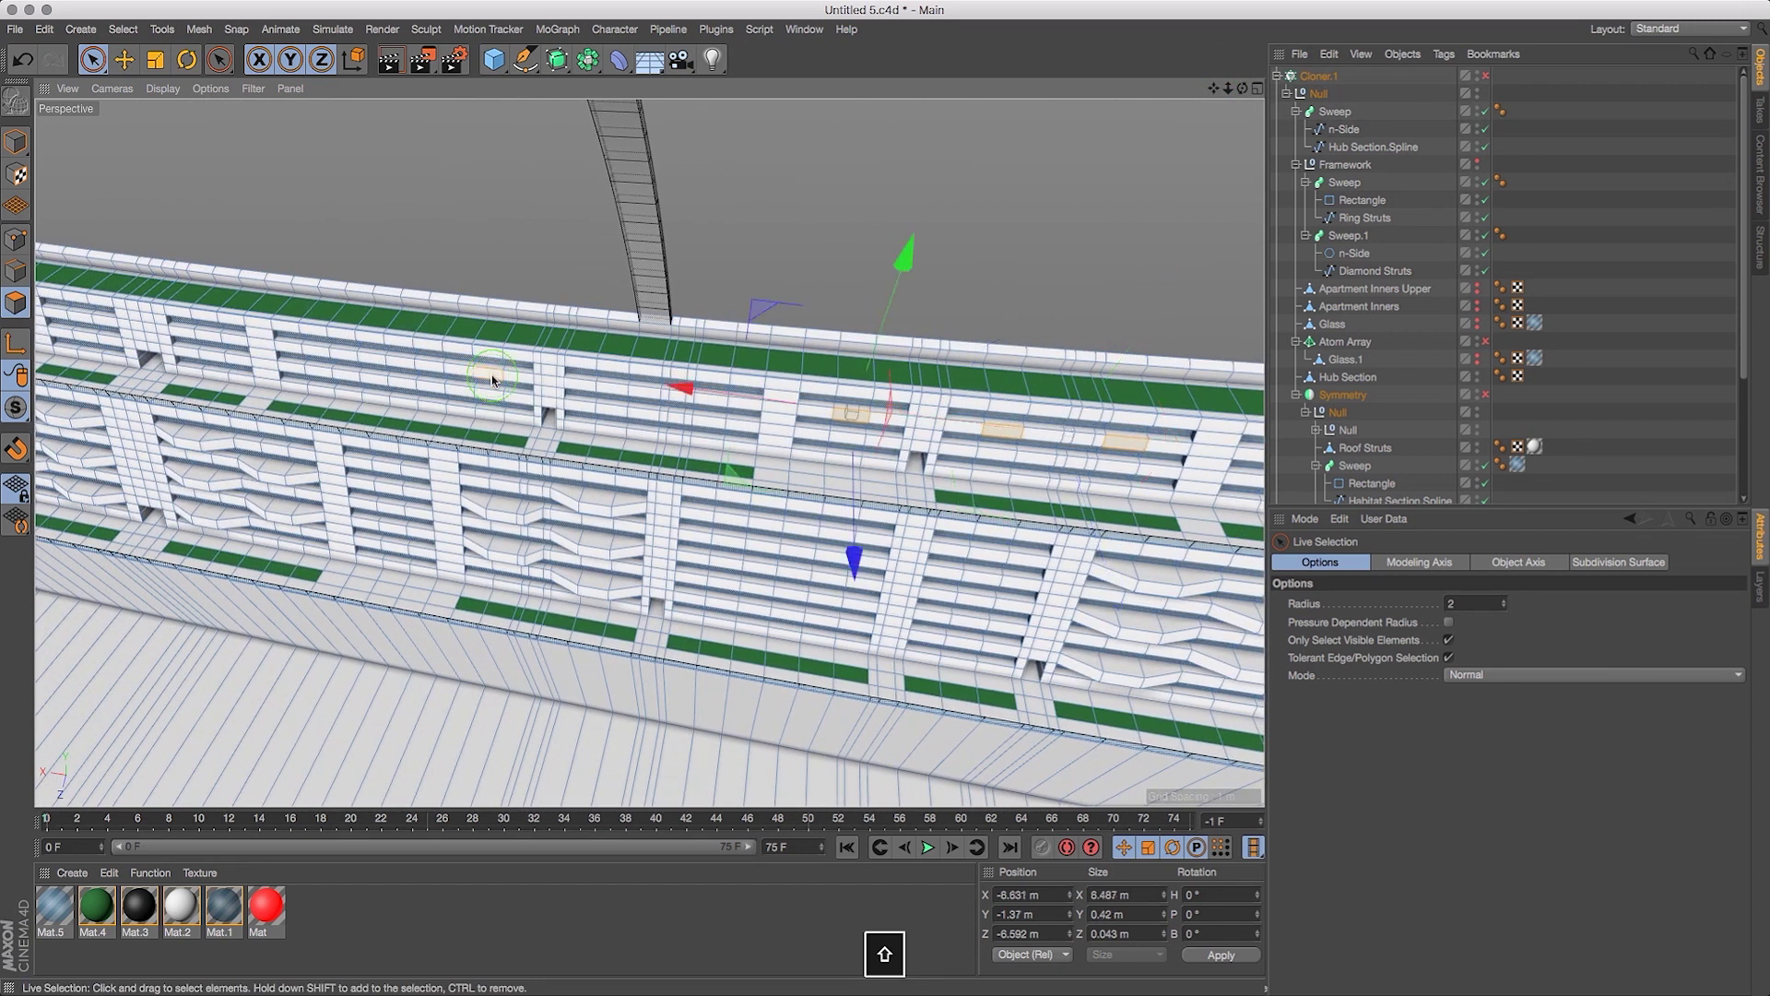
{"action": "left_click", "coordinate": [401, 385], "text": "shift"}
{"action": "left_click", "coordinate": [322, 354], "text": "shift"}
{"action": "left_click_drag", "start_coordinate": [1213, 88], "coordinate": [597, 358]}
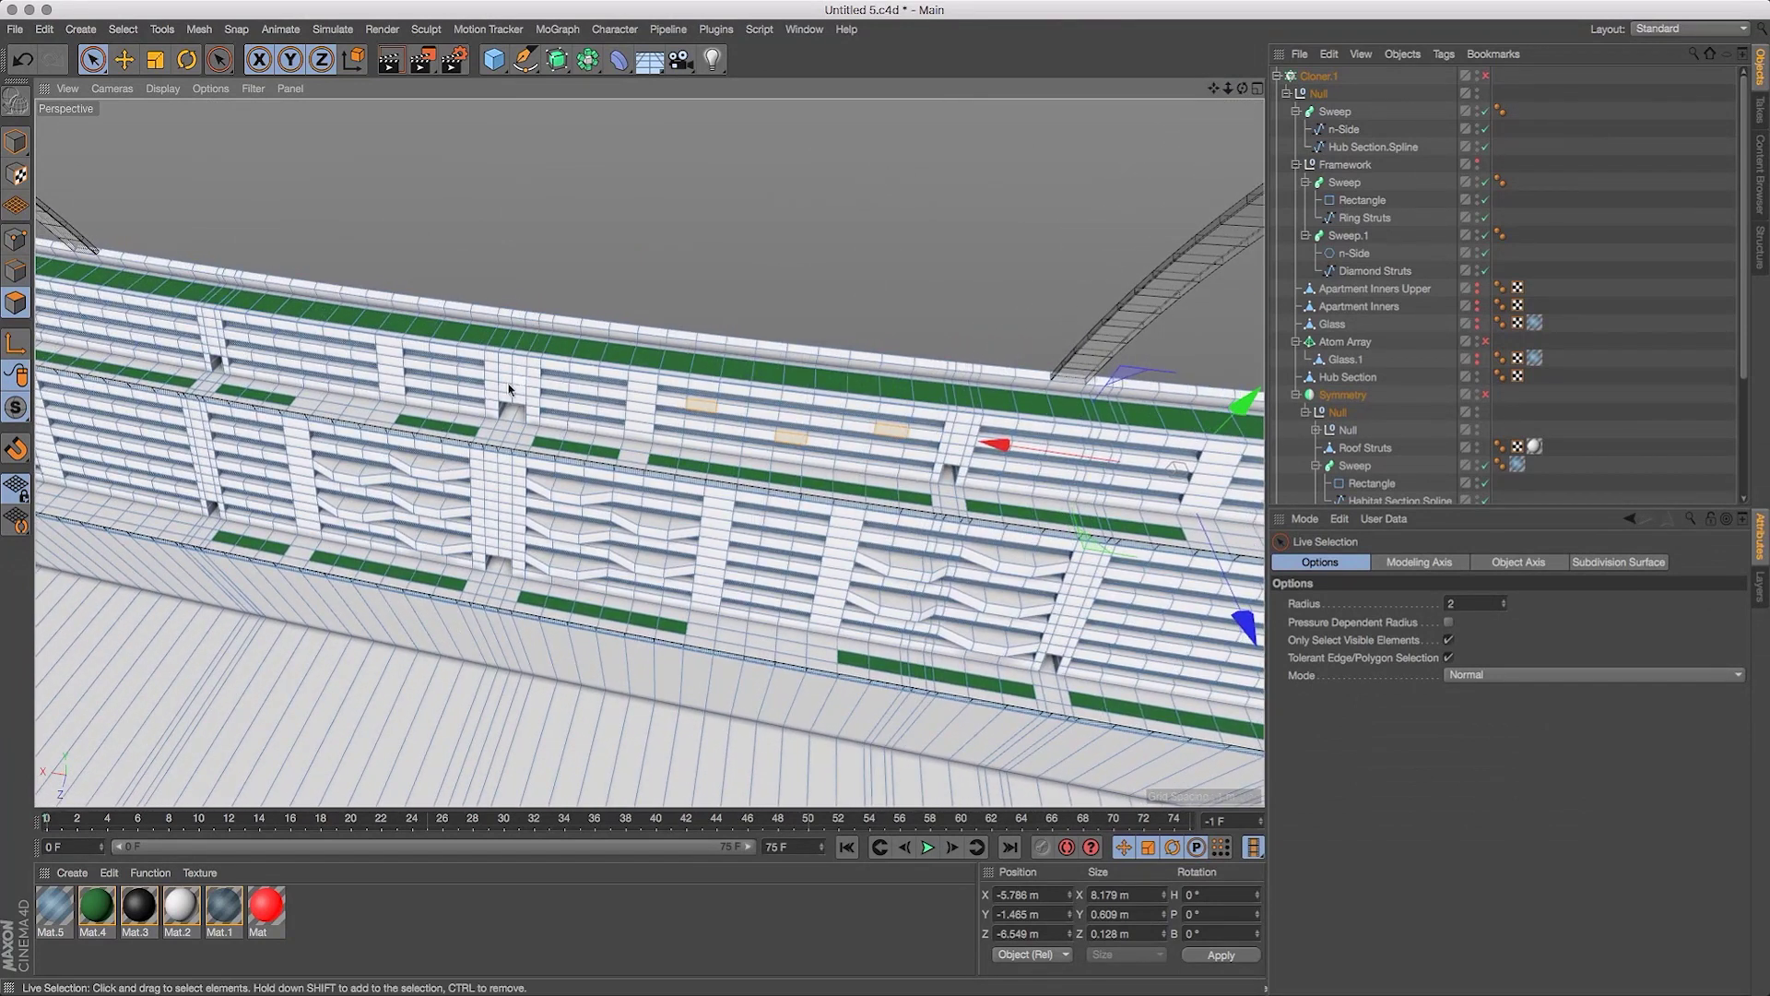
{"action": "left_click", "coordinate": [443, 377], "text": "shift"}
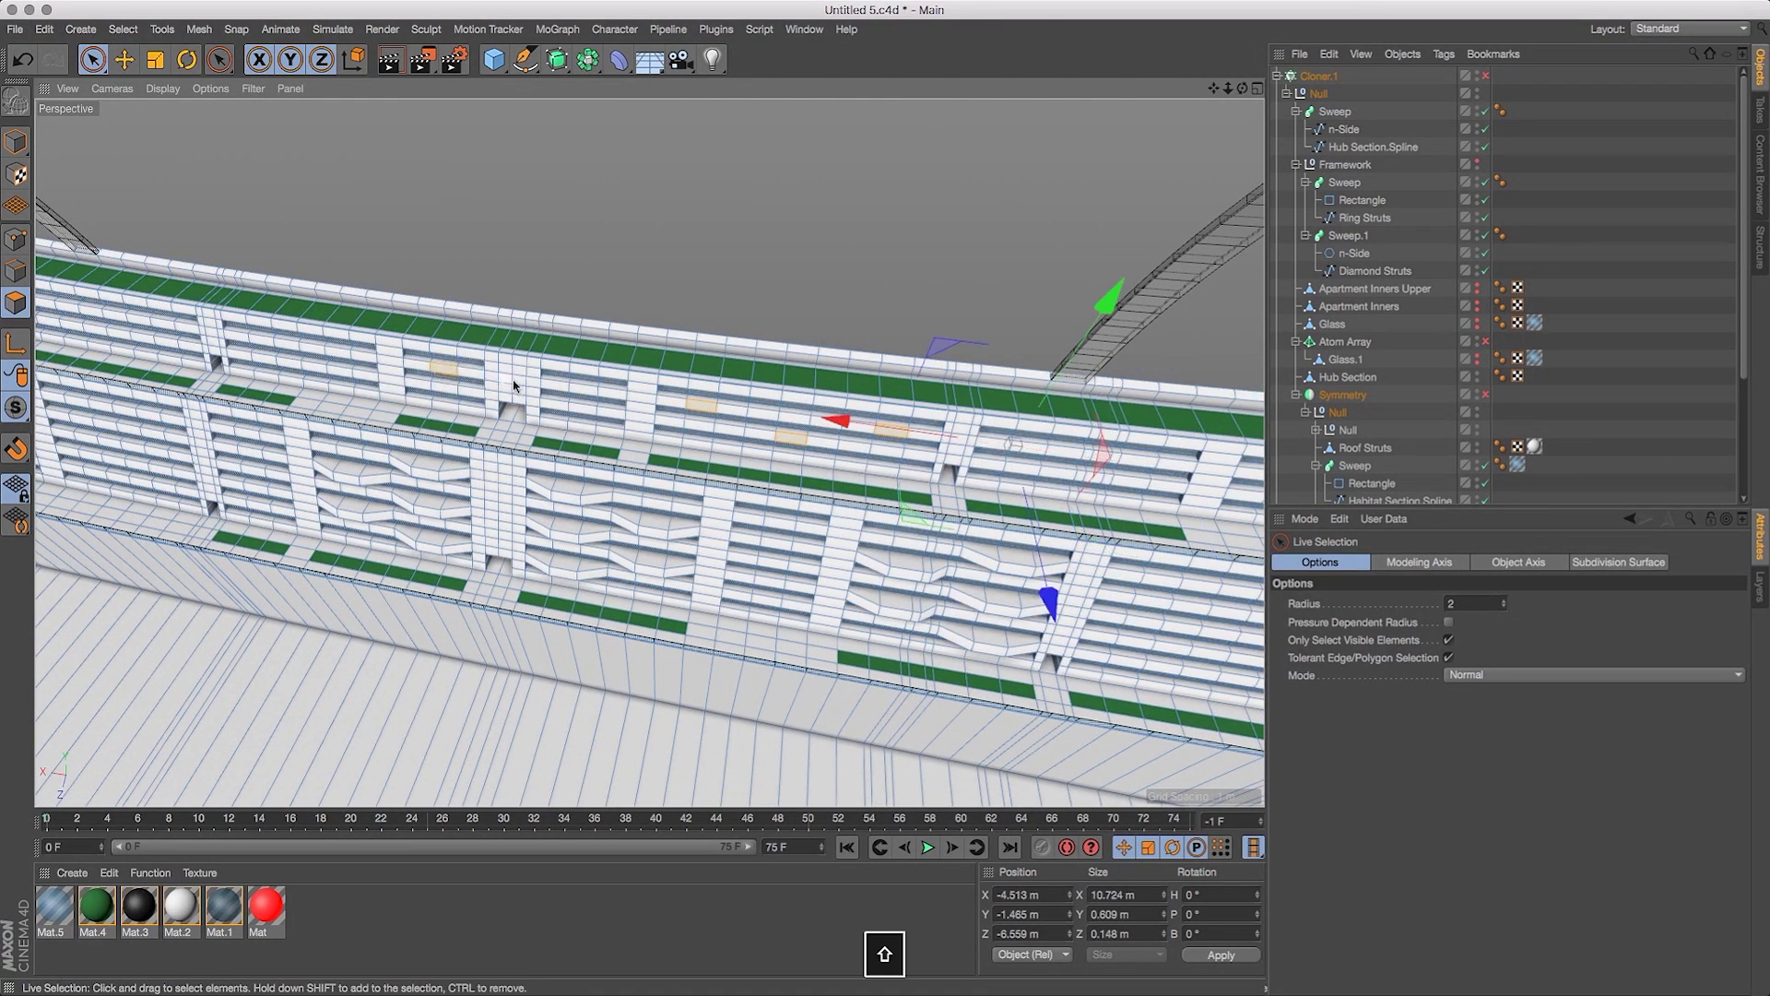
{"action": "left_click_drag", "start_coordinate": [1229, 89], "coordinate": [1272, 87]}
{"action": "key", "text": "super+z"}
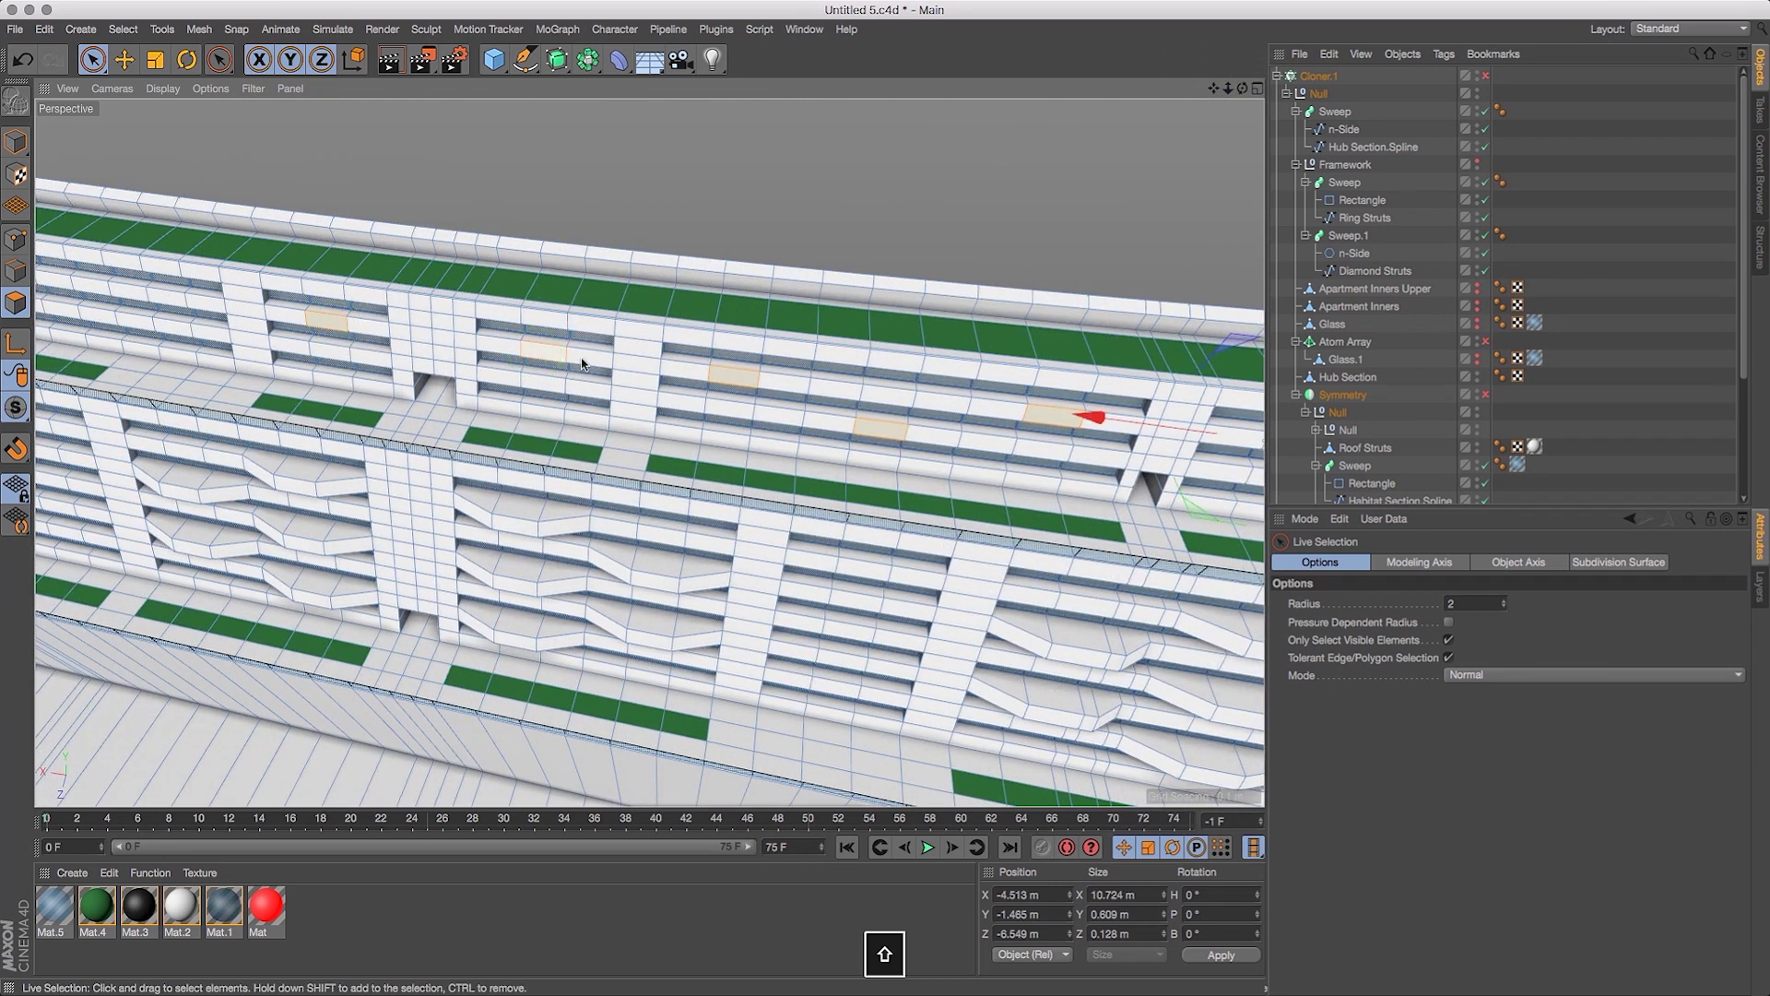
Add the remaining spaced balcony polygons along the upper tier up to its opposite end.
{"action": "left_click_drag", "start_coordinate": [1214, 89], "coordinate": [1579, 102]}
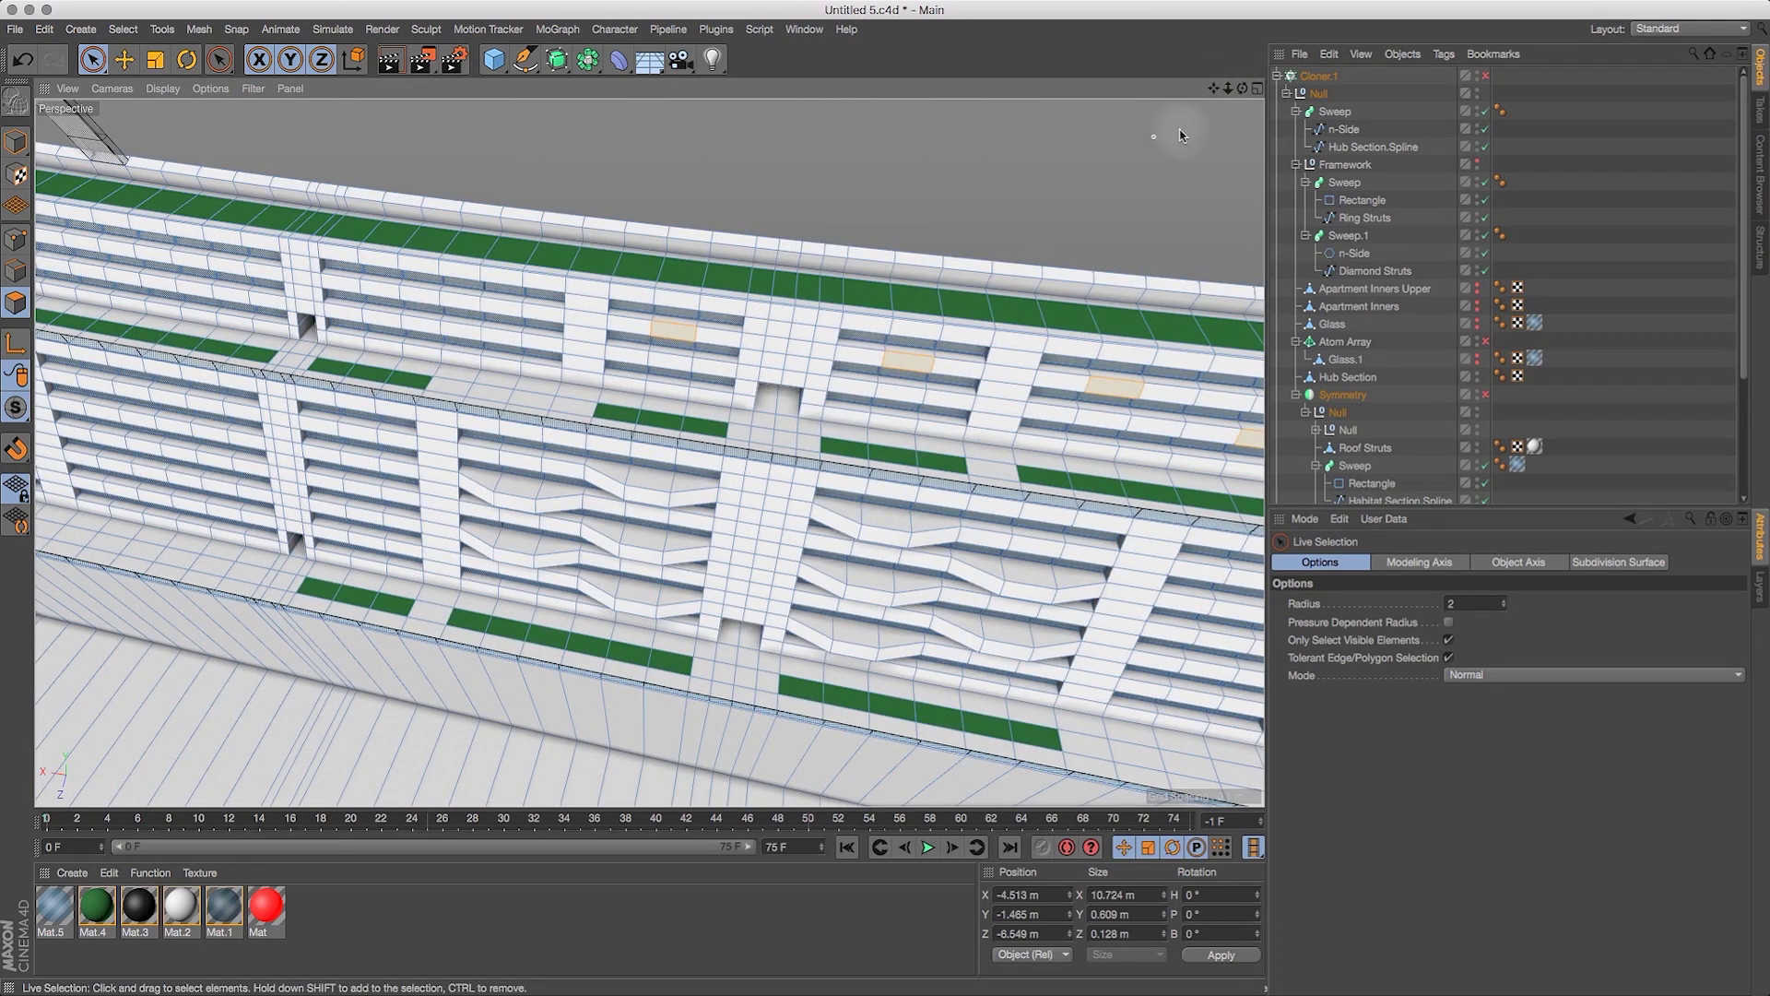
{"action": "left_click_drag", "start_coordinate": [1227, 90], "coordinate": [1188, 118]}
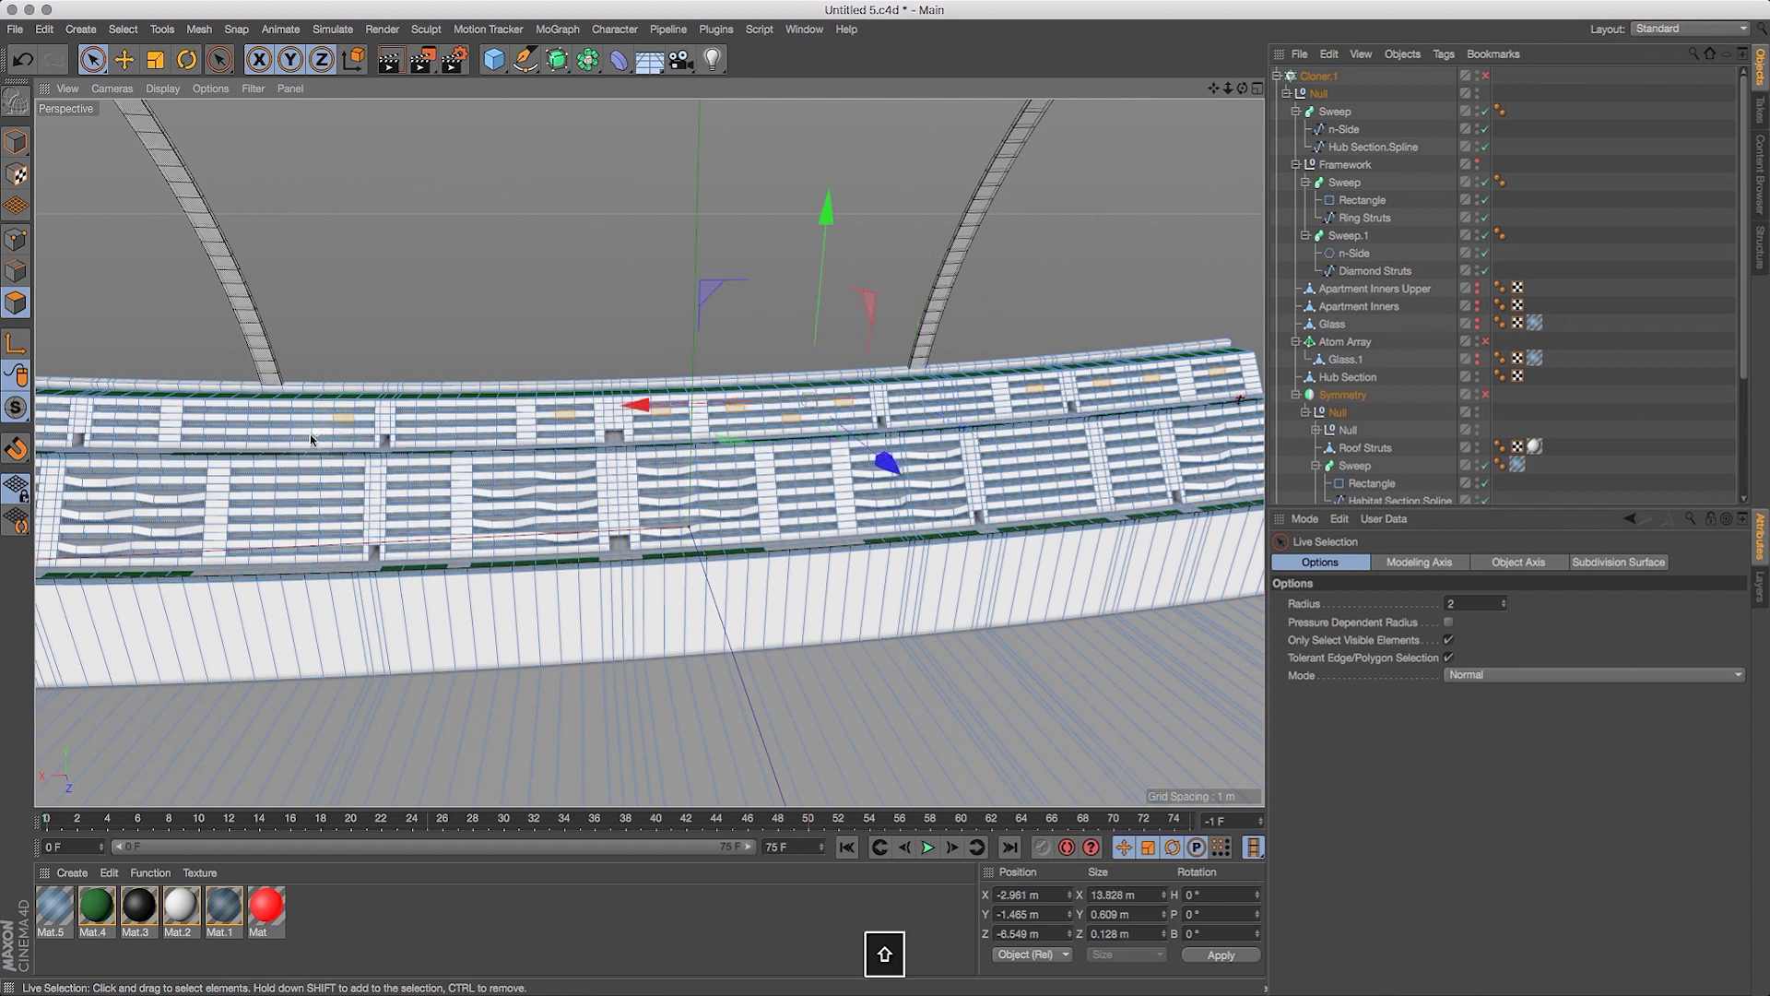
{"action": "left_click", "coordinate": [216, 422], "text": "shift"}
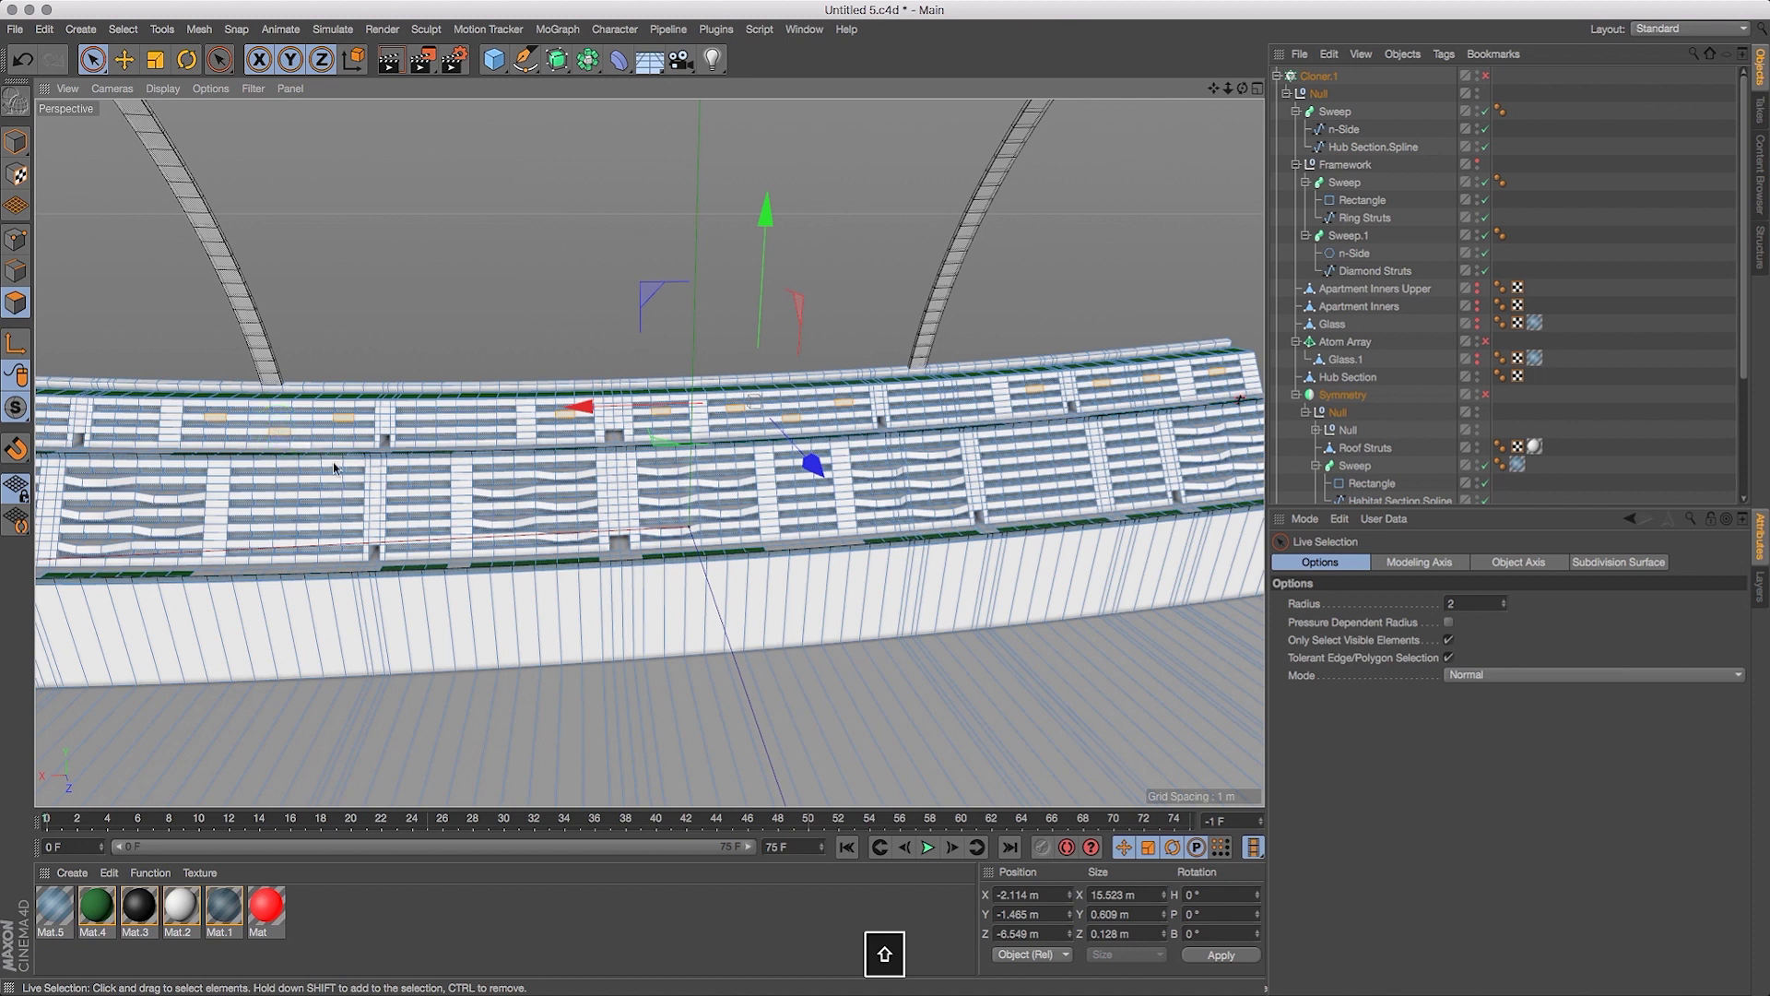
{"action": "left_click_drag", "start_coordinate": [1213, 87], "coordinate": [1277, 145]}
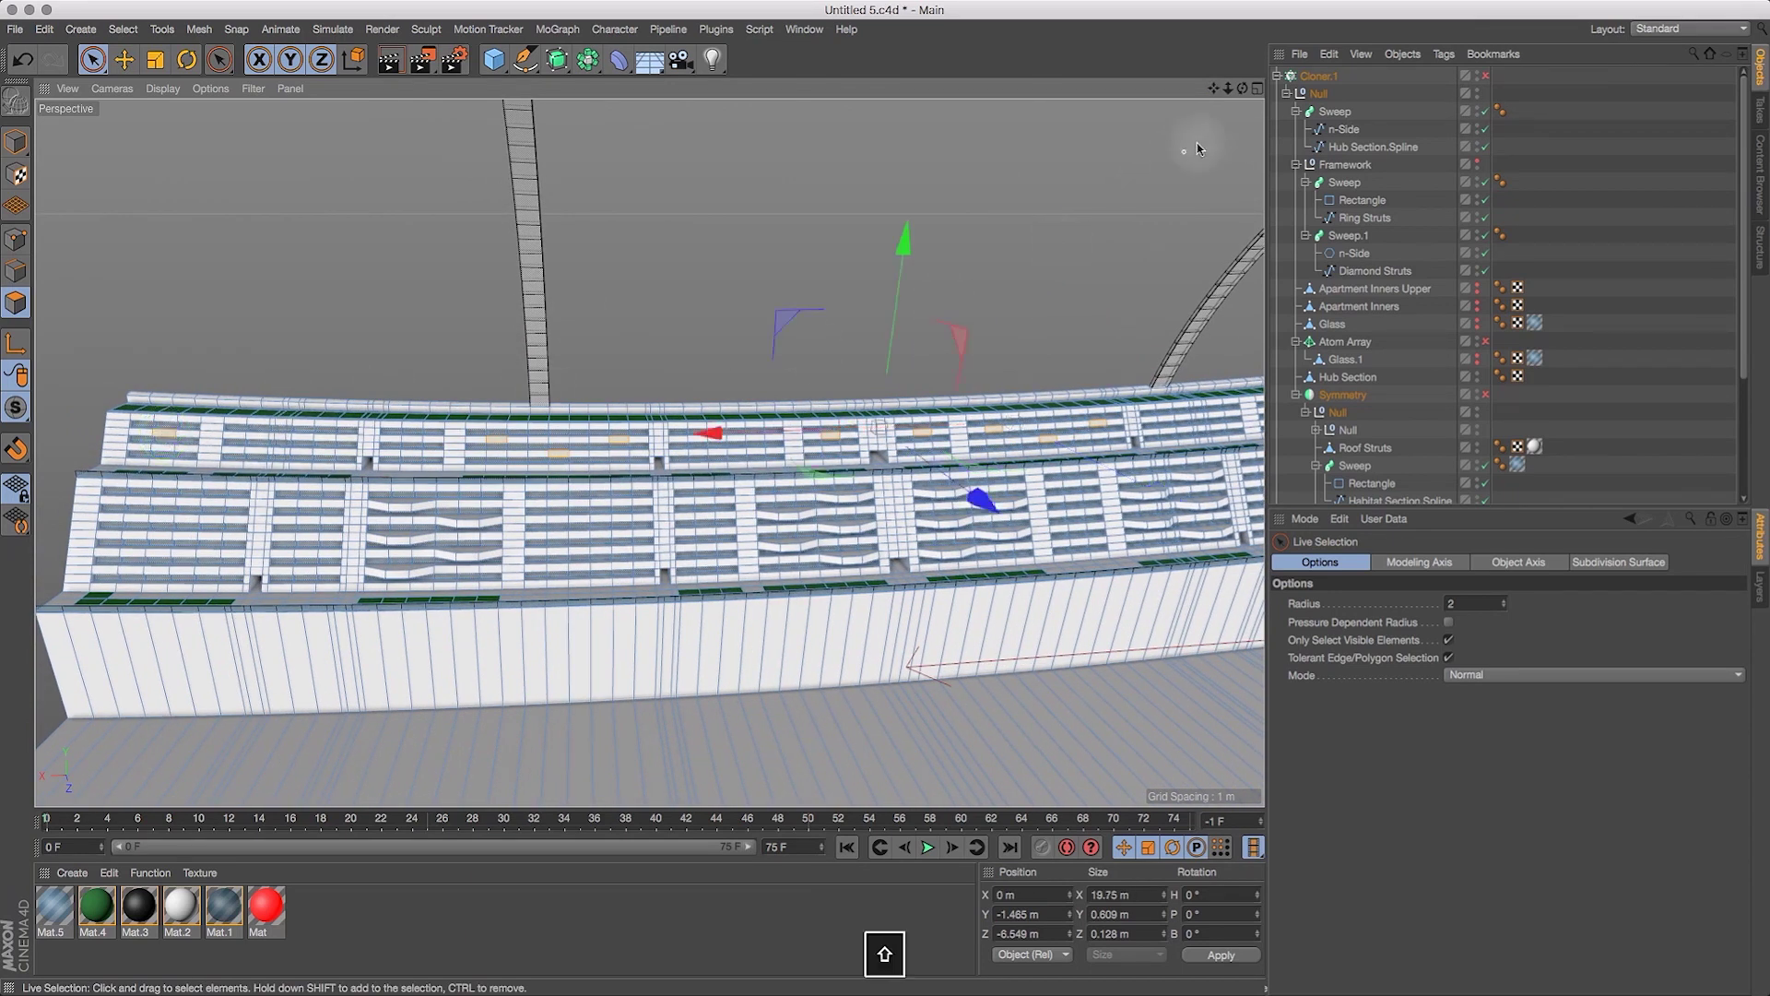
Pull the selected upper-tier balcony polygons outward 0.1 m along Z.
{"action": "left_click_drag", "start_coordinate": [1242, 89], "coordinate": [1137, 80]}
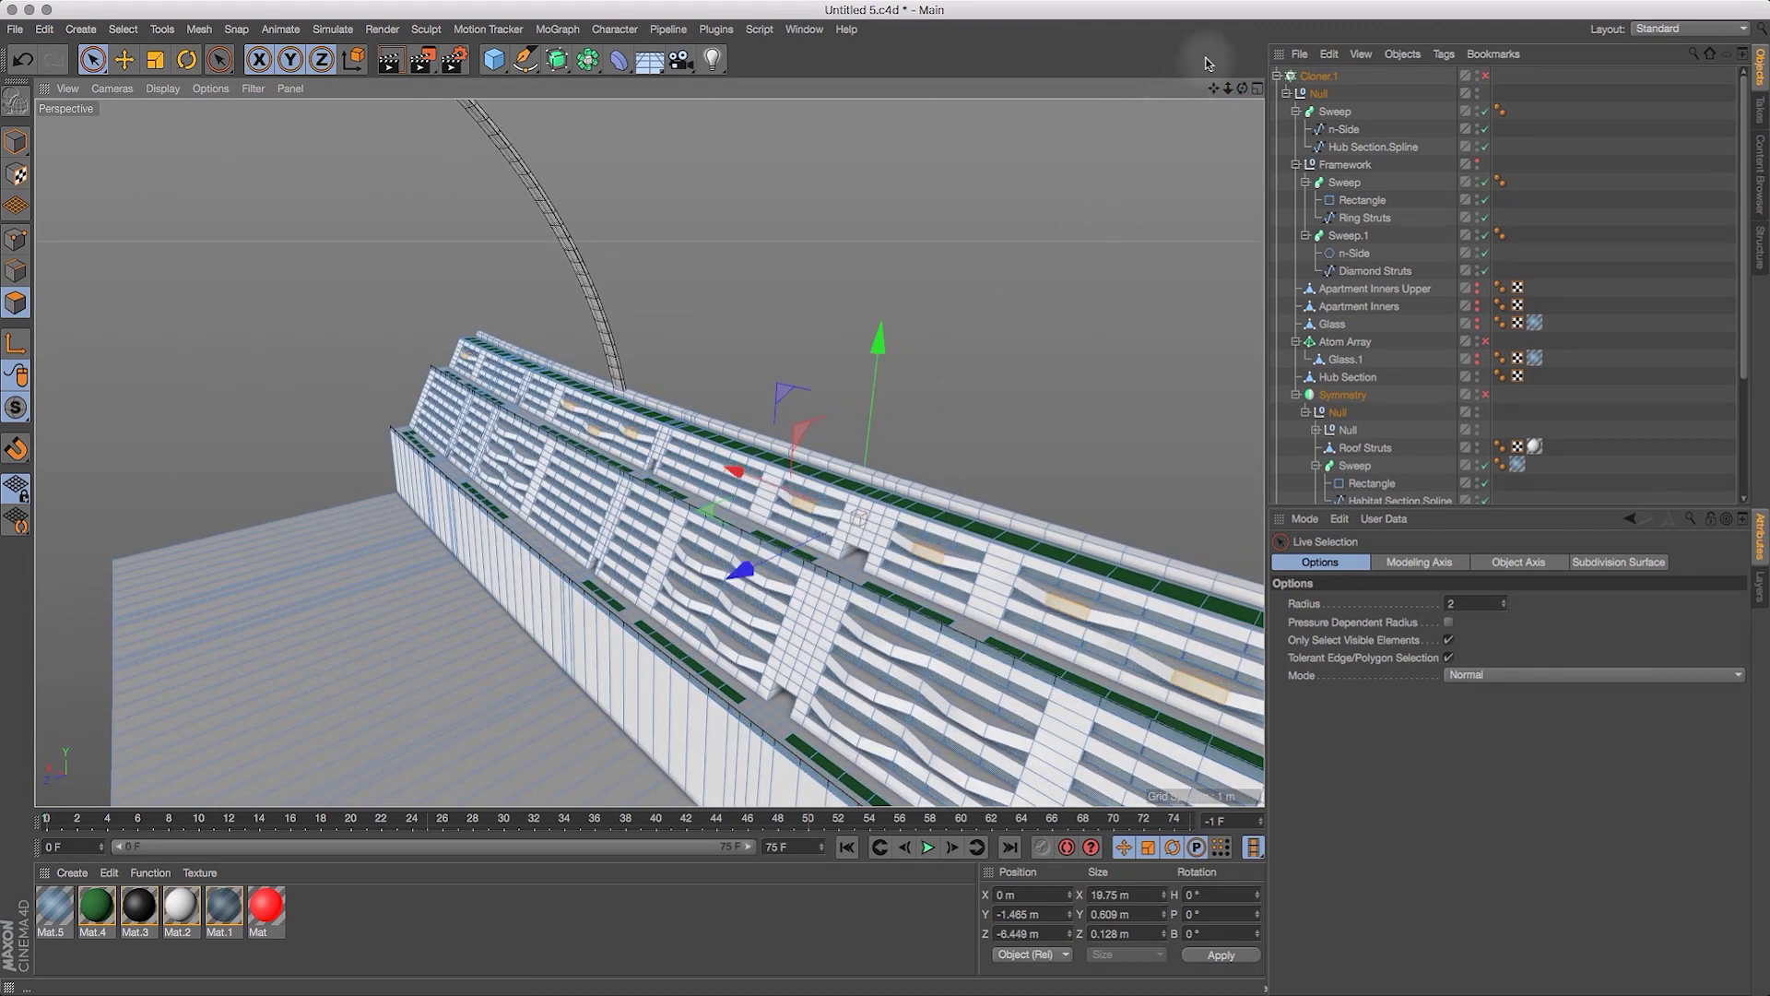
{"action": "left_click_drag", "start_coordinate": [1241, 92], "coordinate": [1215, 152]}
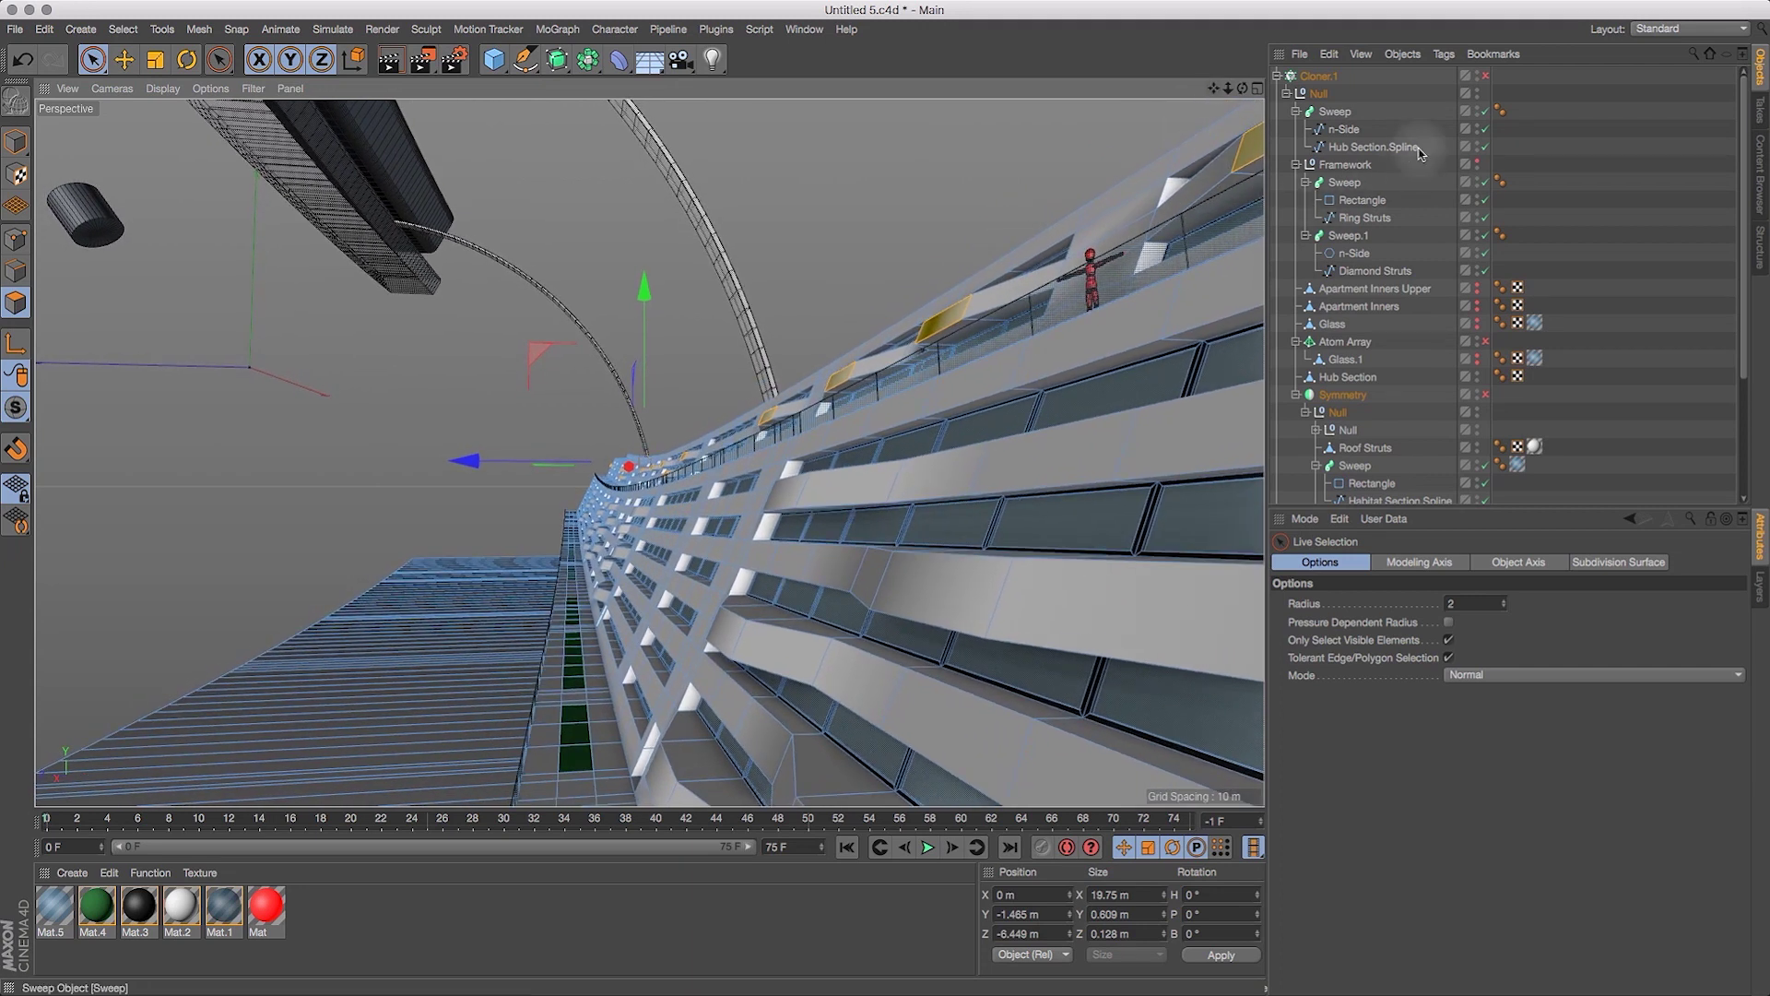
Clear the object selection and render the view to examine the balconies from below the figure.
{"action": "left_click", "coordinate": [1430, 122]}
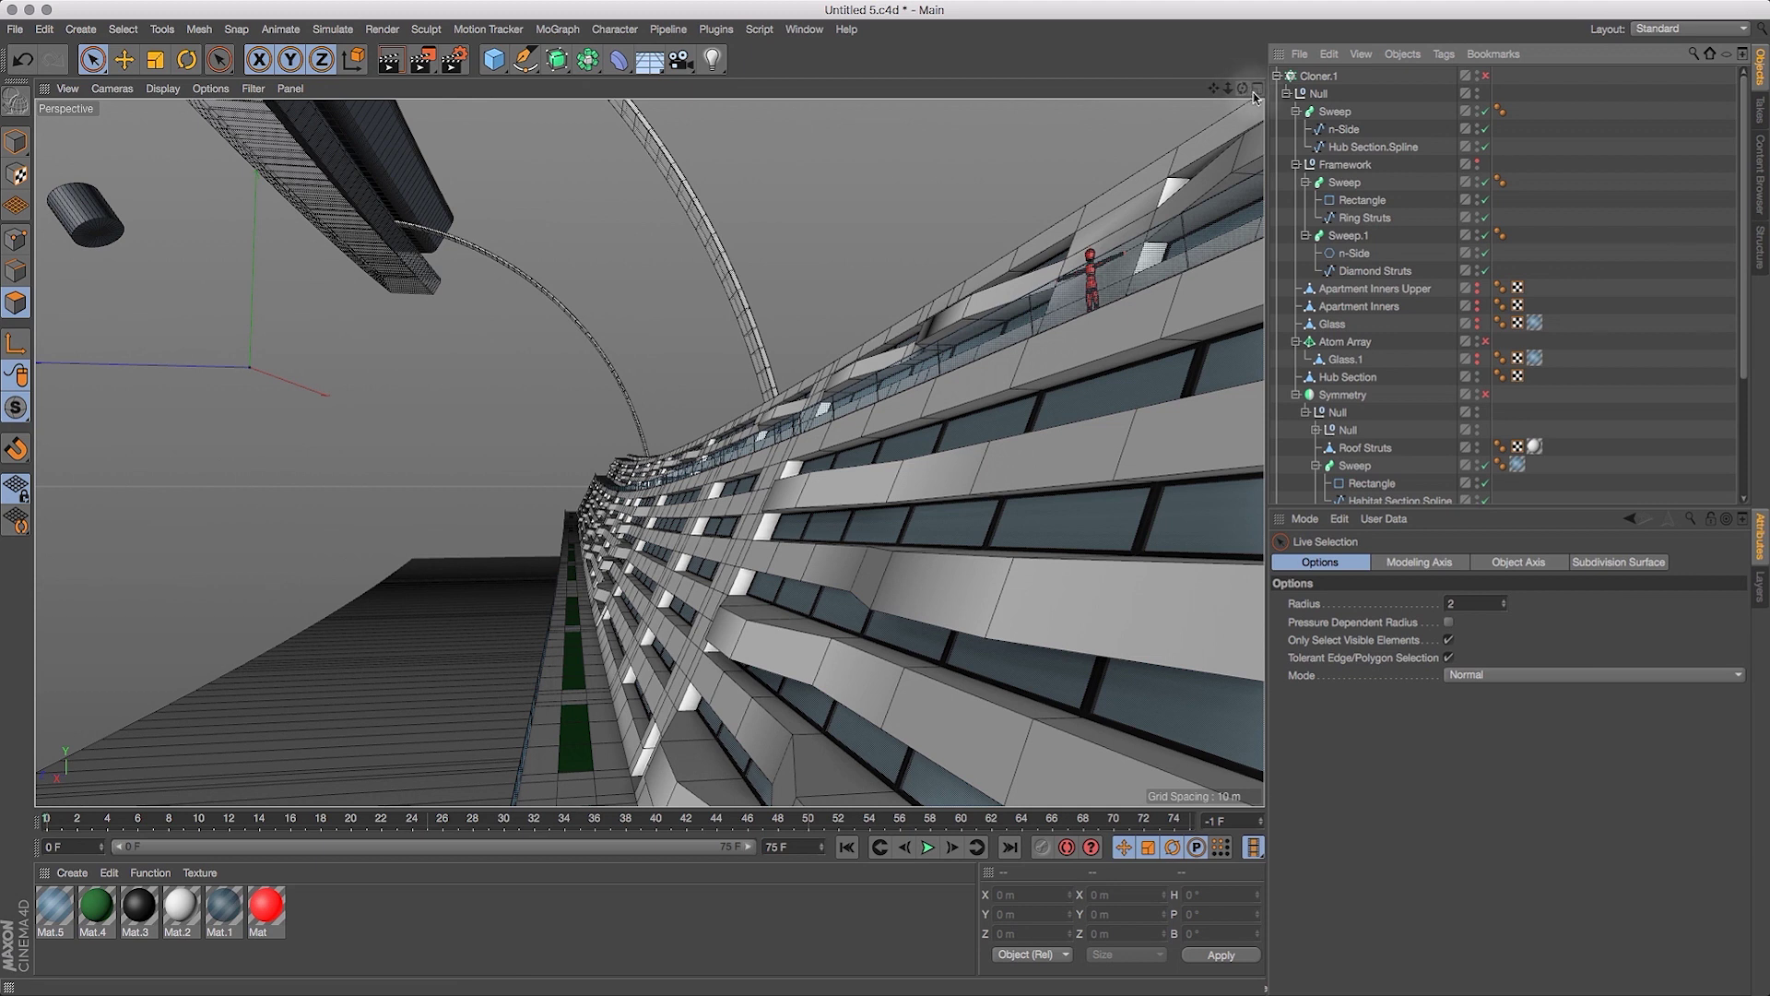
{"action": "left_click_drag", "start_coordinate": [1244, 90], "coordinate": [1242, 89]}
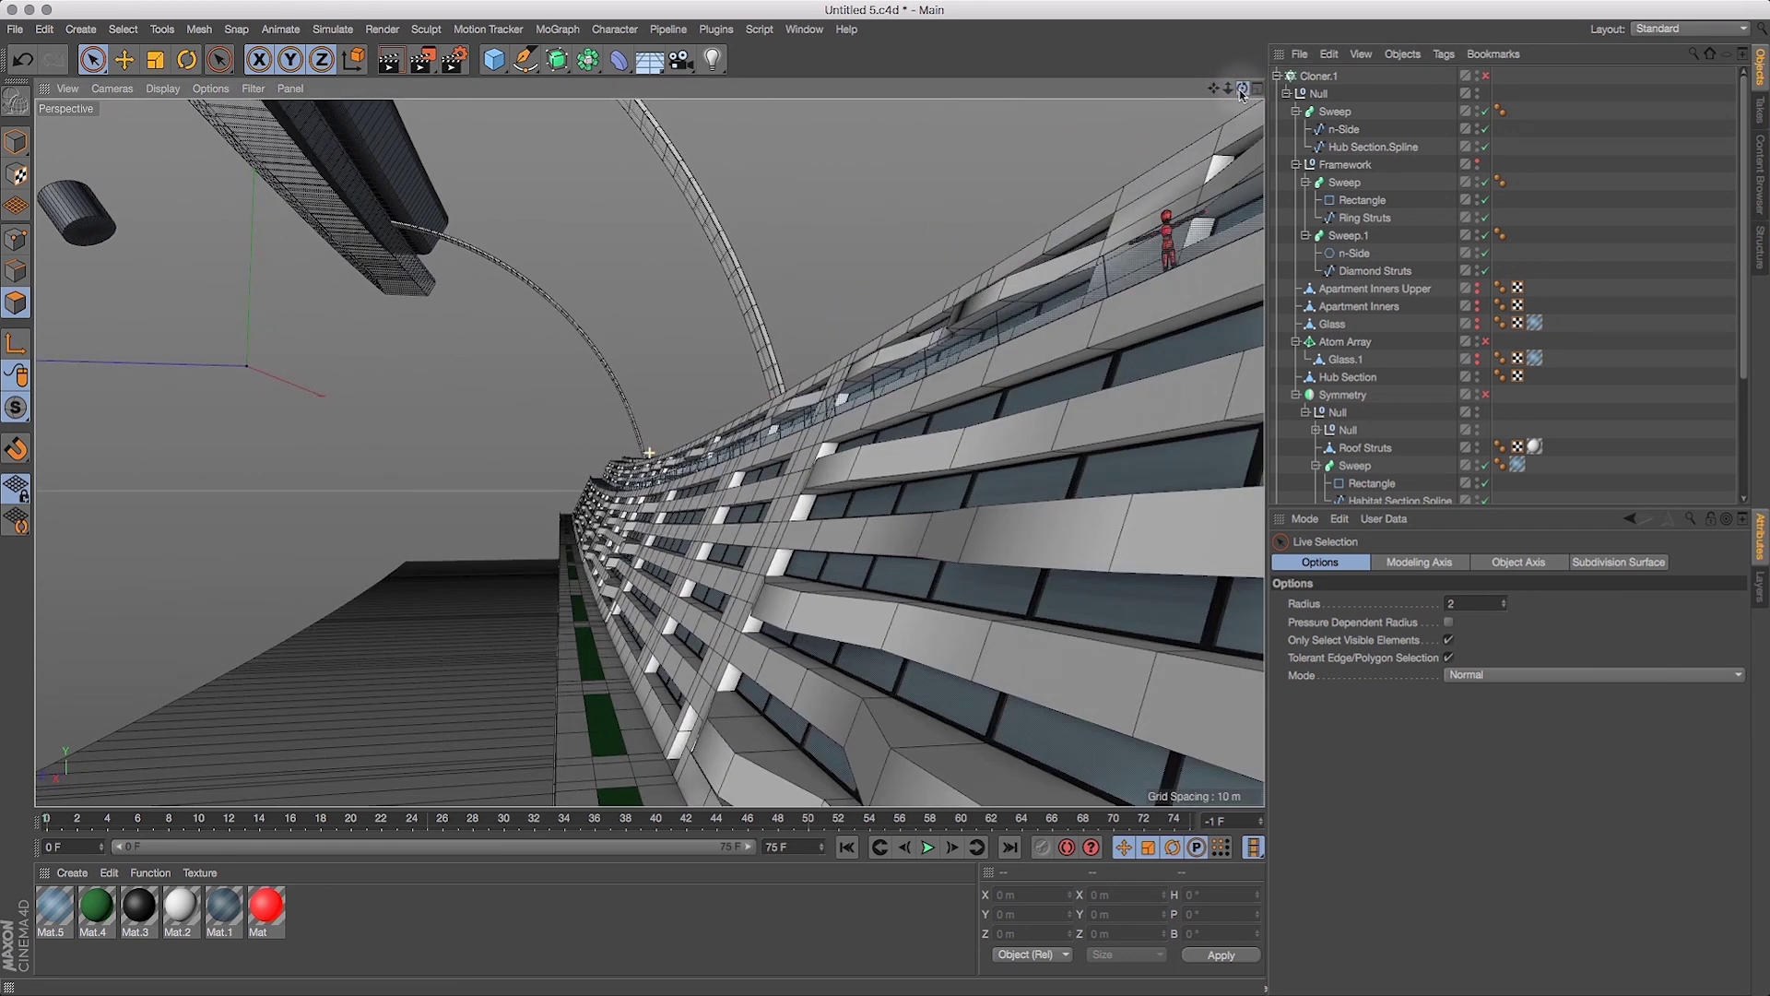
{"action": "left_click", "coordinate": [388, 60]}
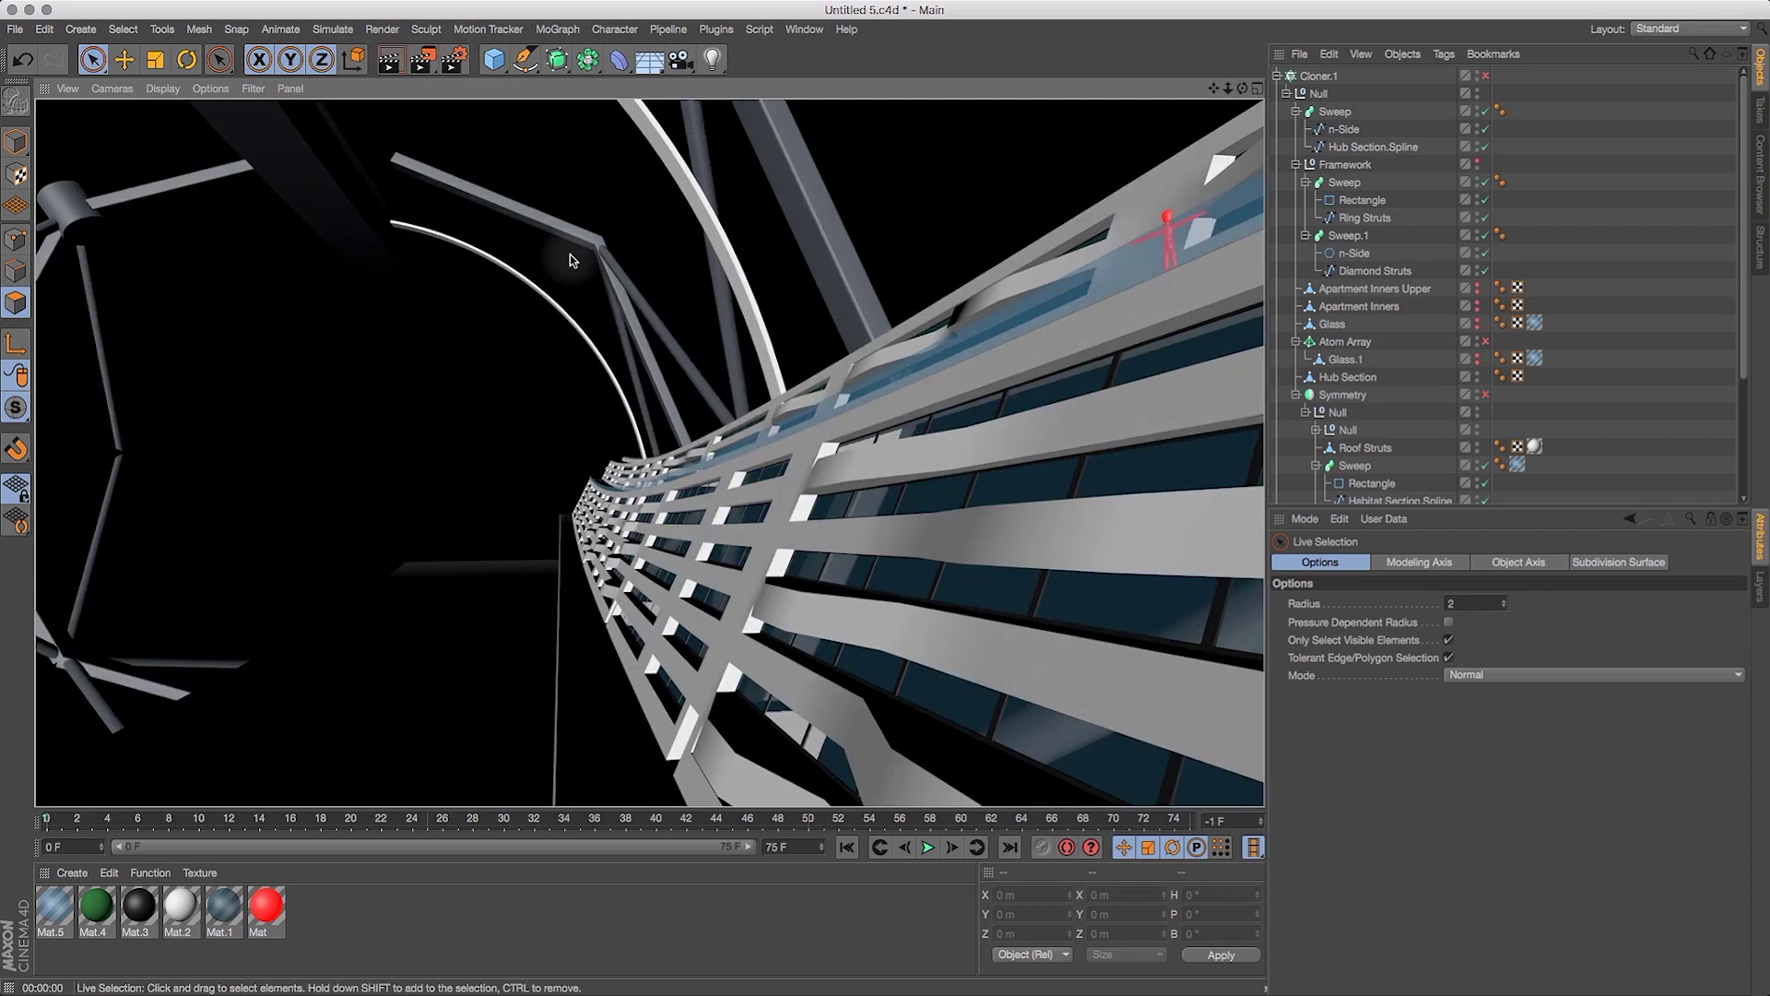
Reselect the Habitat Section object with Live Selection active to continue editing the upper-tier balconies.
{"action": "left_click_drag", "start_coordinate": [1242, 90], "coordinate": [1372, 143]}
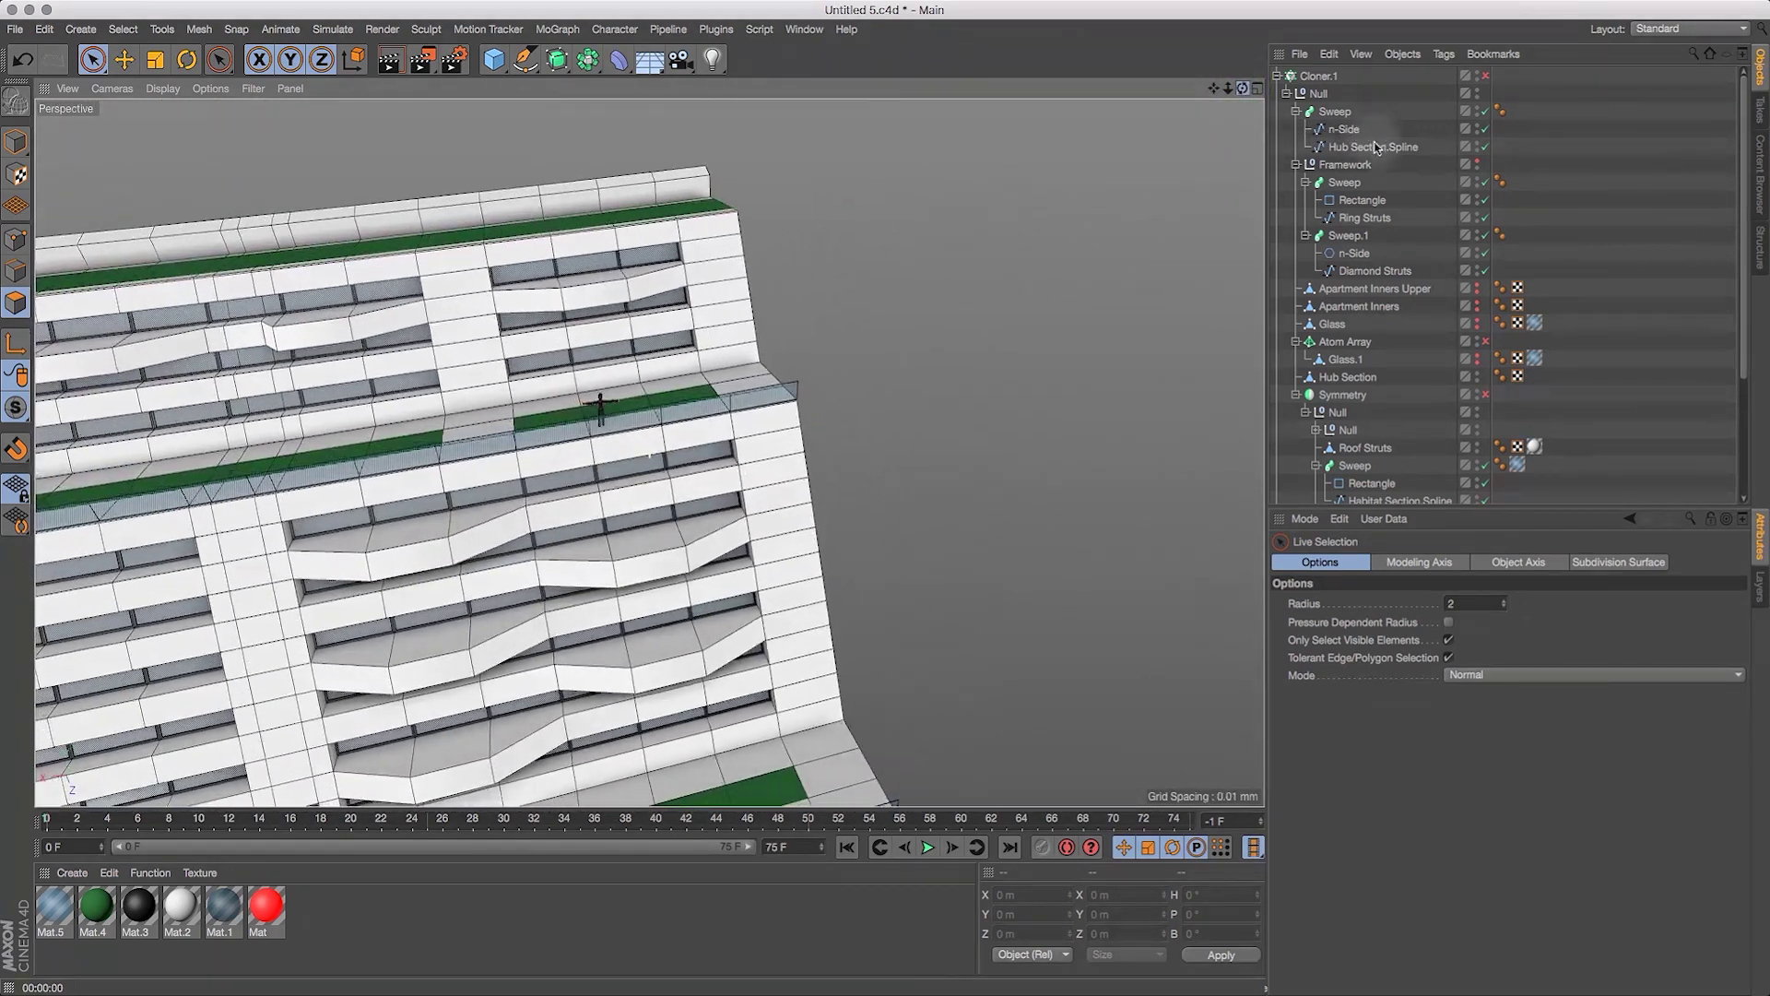
{"action": "left_click_drag", "start_coordinate": [1210, 89], "coordinate": [1604, 75]}
{"action": "mouse_move", "coordinate": [1236, 90]}
{"action": "left_mouse_down"}
{"action": "mouse_move", "coordinate": [1289, 92]}
{"action": "mouse_move", "coordinate": [1240, 112]}
{"action": "mouse_move", "coordinate": [1220, 191]}
{"action": "mouse_move", "coordinate": [1180, 67]}
{"action": "mouse_move", "coordinate": [1141, 92]}
{"action": "left_mouse_up"}
{"action": "left_click", "coordinate": [91, 61]}
{"action": "left_click", "coordinate": [160, 97]}
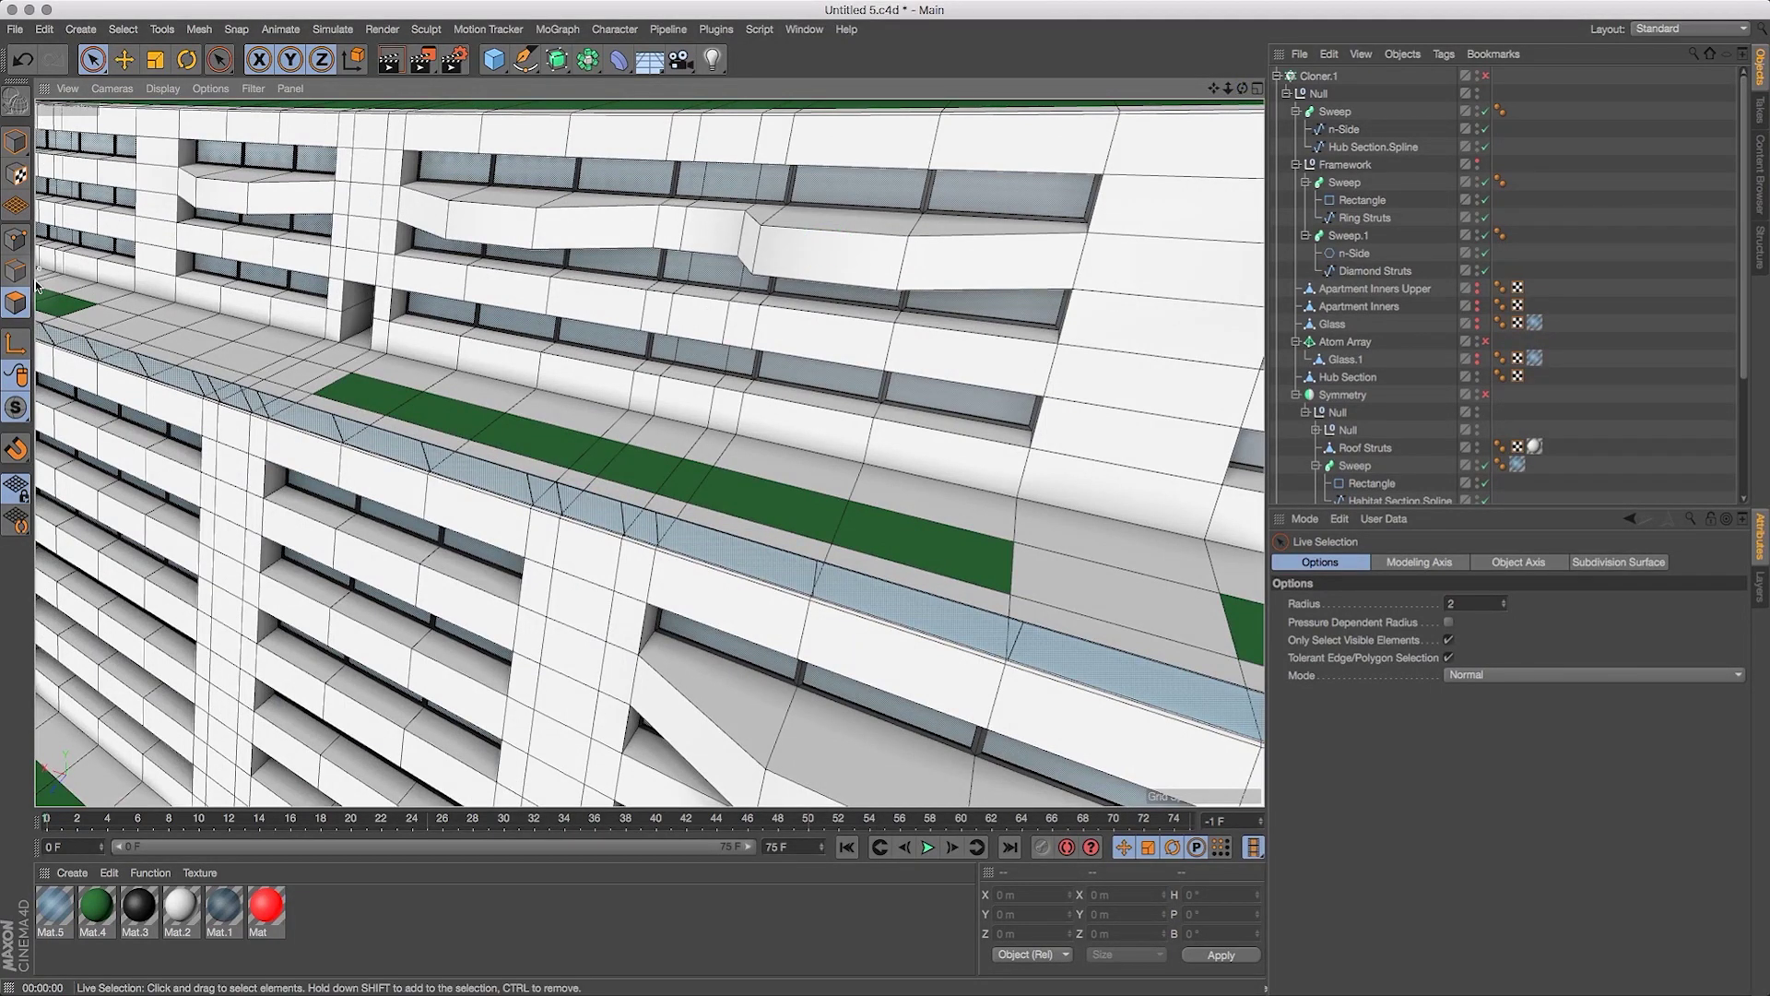
{"action": "left_click_drag", "start_coordinate": [1228, 90], "coordinate": [1219, 90]}
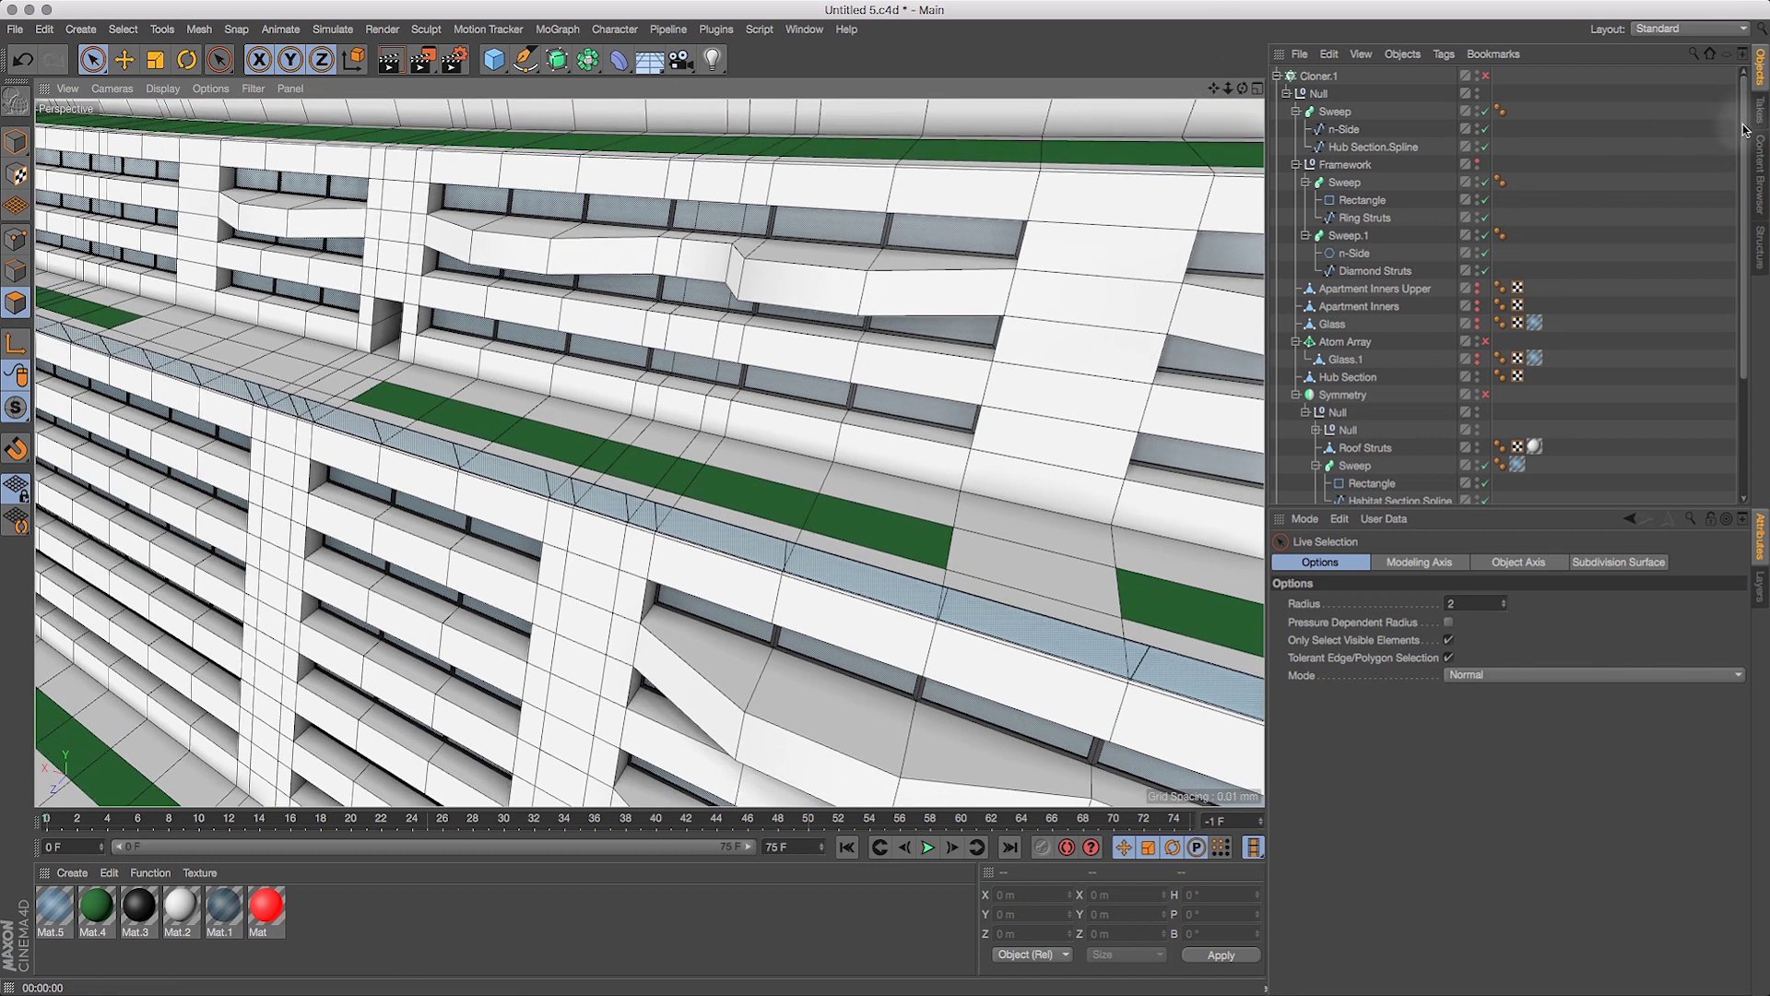
{"action": "scroll", "coordinate": [1745, 129], "scroll_direction": "down", "scroll_amount": 5}
{"action": "left_click", "coordinate": [1374, 406]}
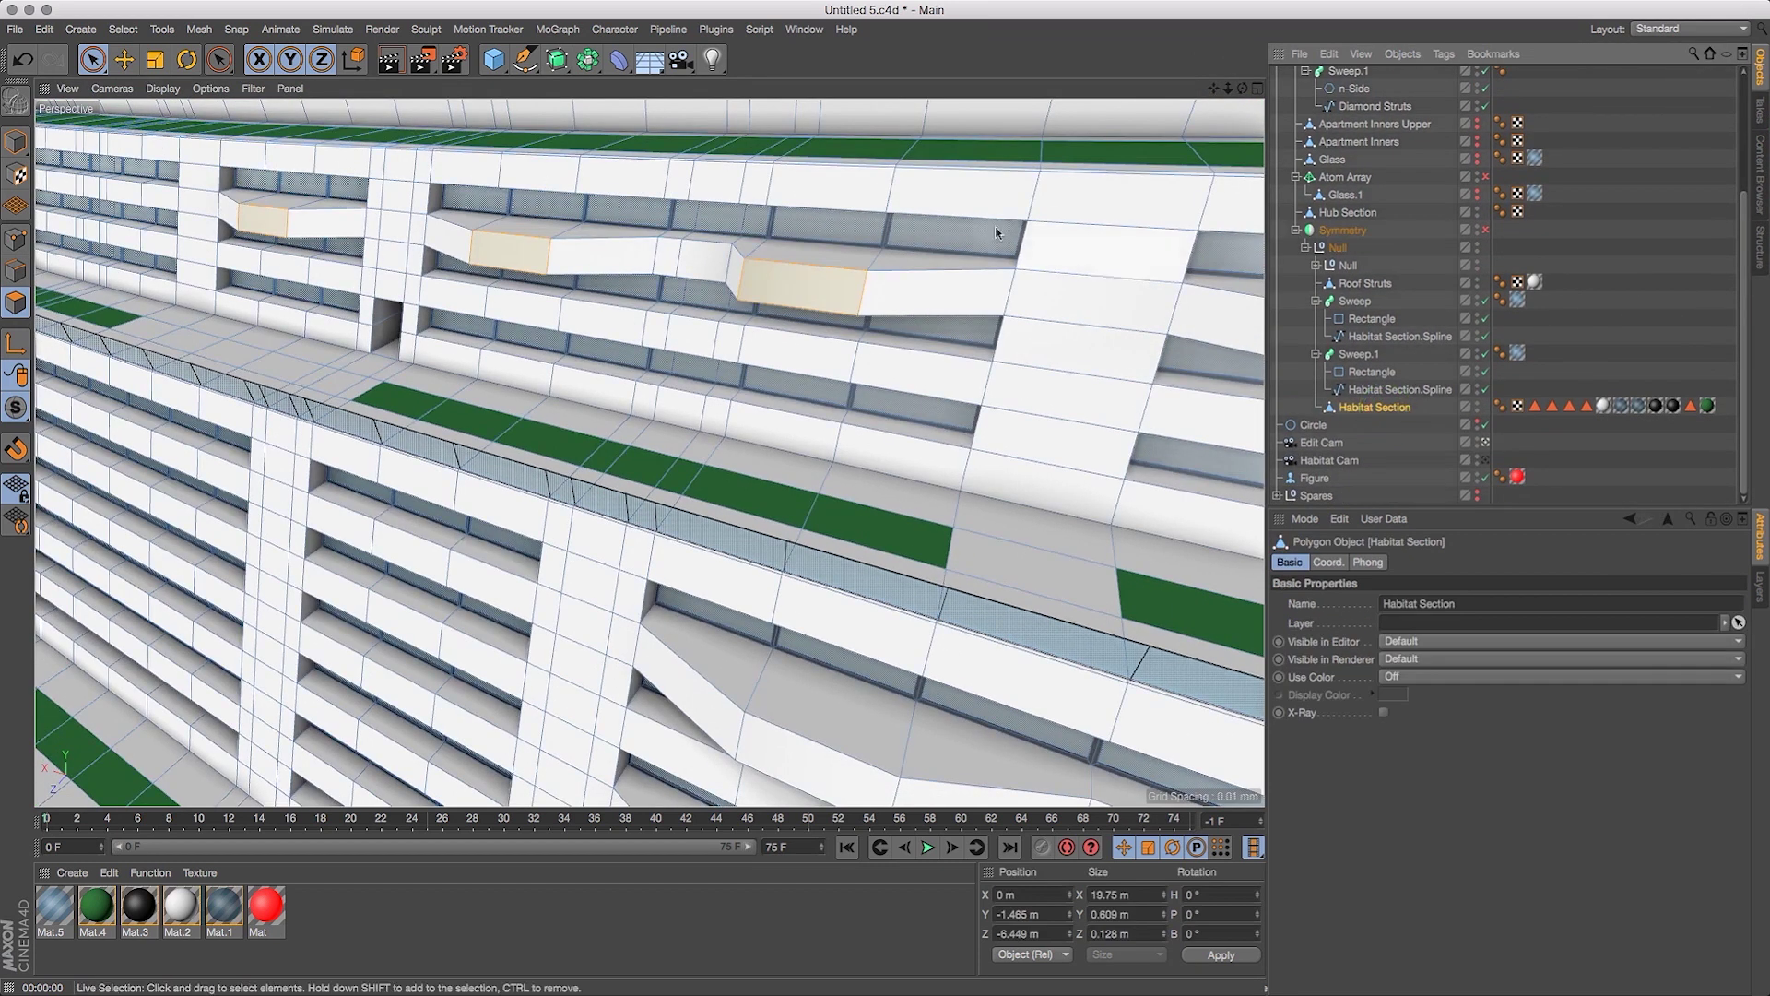
Select the two protruding balcony polygons on the same upper-tier block and push them back inward 0.1 m along Z.
{"action": "left_click", "coordinate": [804, 283]}
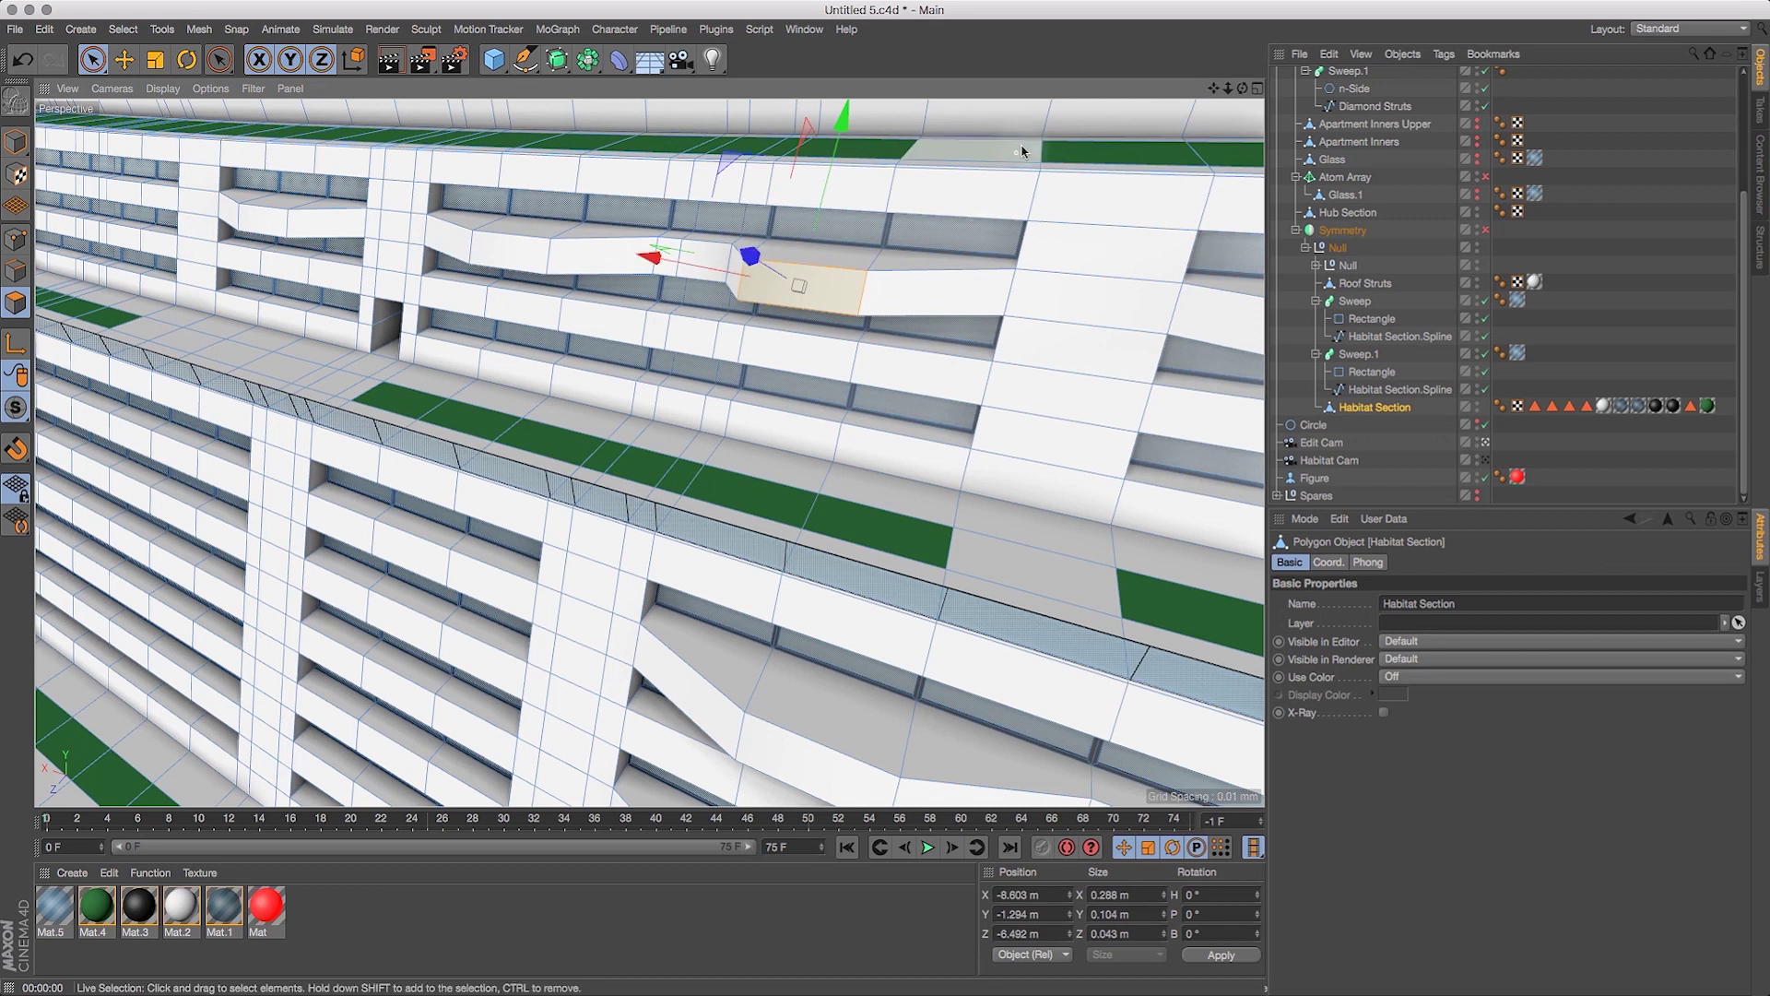
{"action": "left_click", "coordinate": [515, 255], "text": "shift"}
{"action": "left_click_drag", "start_coordinate": [534, 341], "coordinate": [551, 330]}
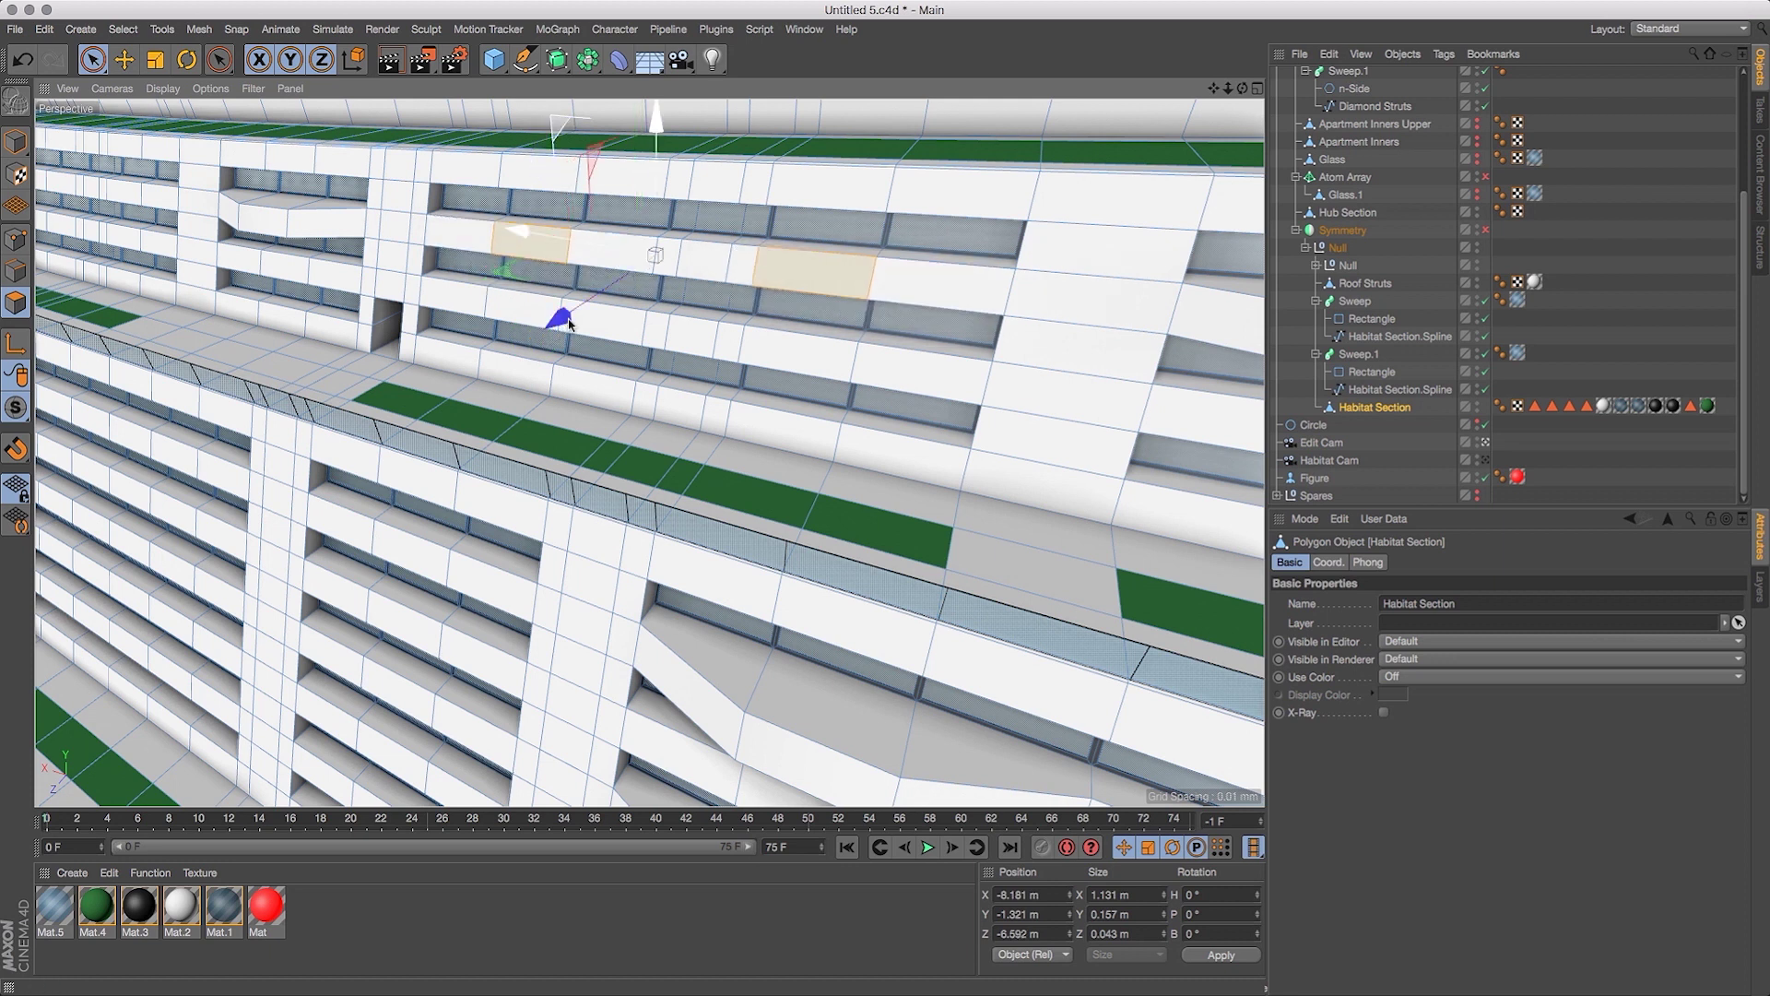
Deselect the Habitat Section and render the view from low angles along the facade to examine the balconies' undersides.
{"action": "left_click_drag", "start_coordinate": [1229, 88], "coordinate": [1514, 106]}
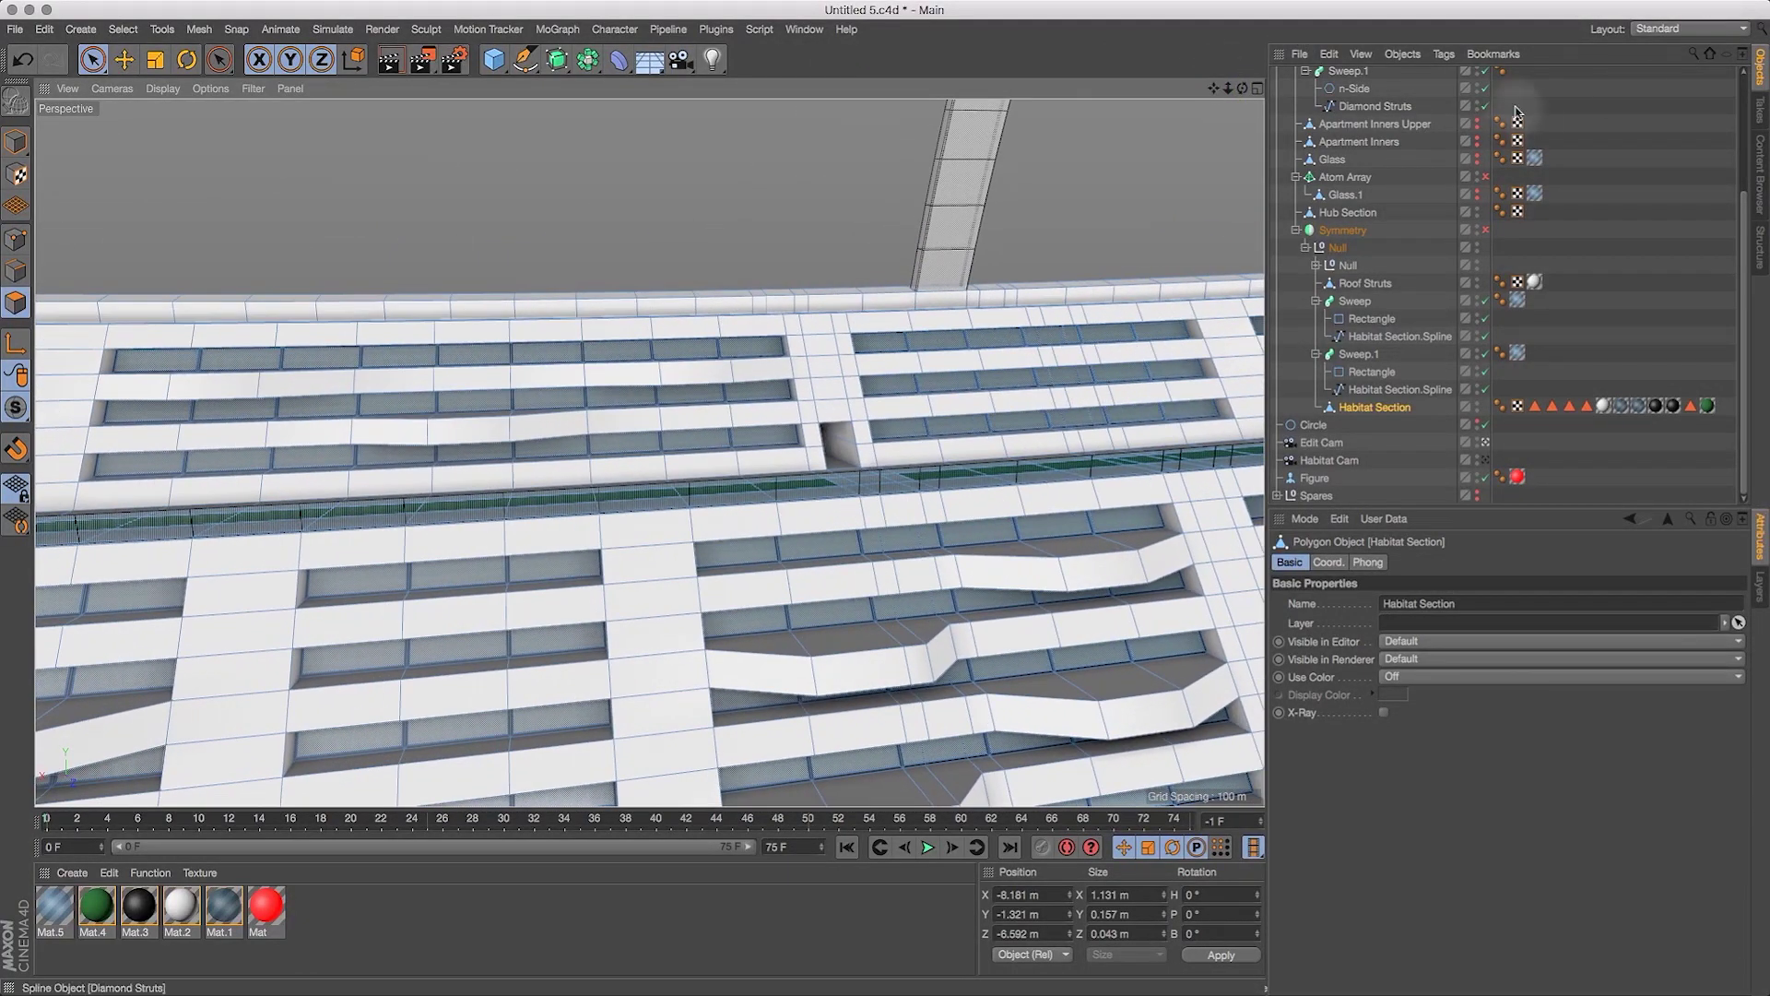
{"action": "left_click_drag", "start_coordinate": [1244, 92], "coordinate": [1161, 118]}
{"action": "left_click_drag", "start_coordinate": [1243, 92], "coordinate": [1469, 37]}
{"action": "left_click", "coordinate": [1411, 194]}
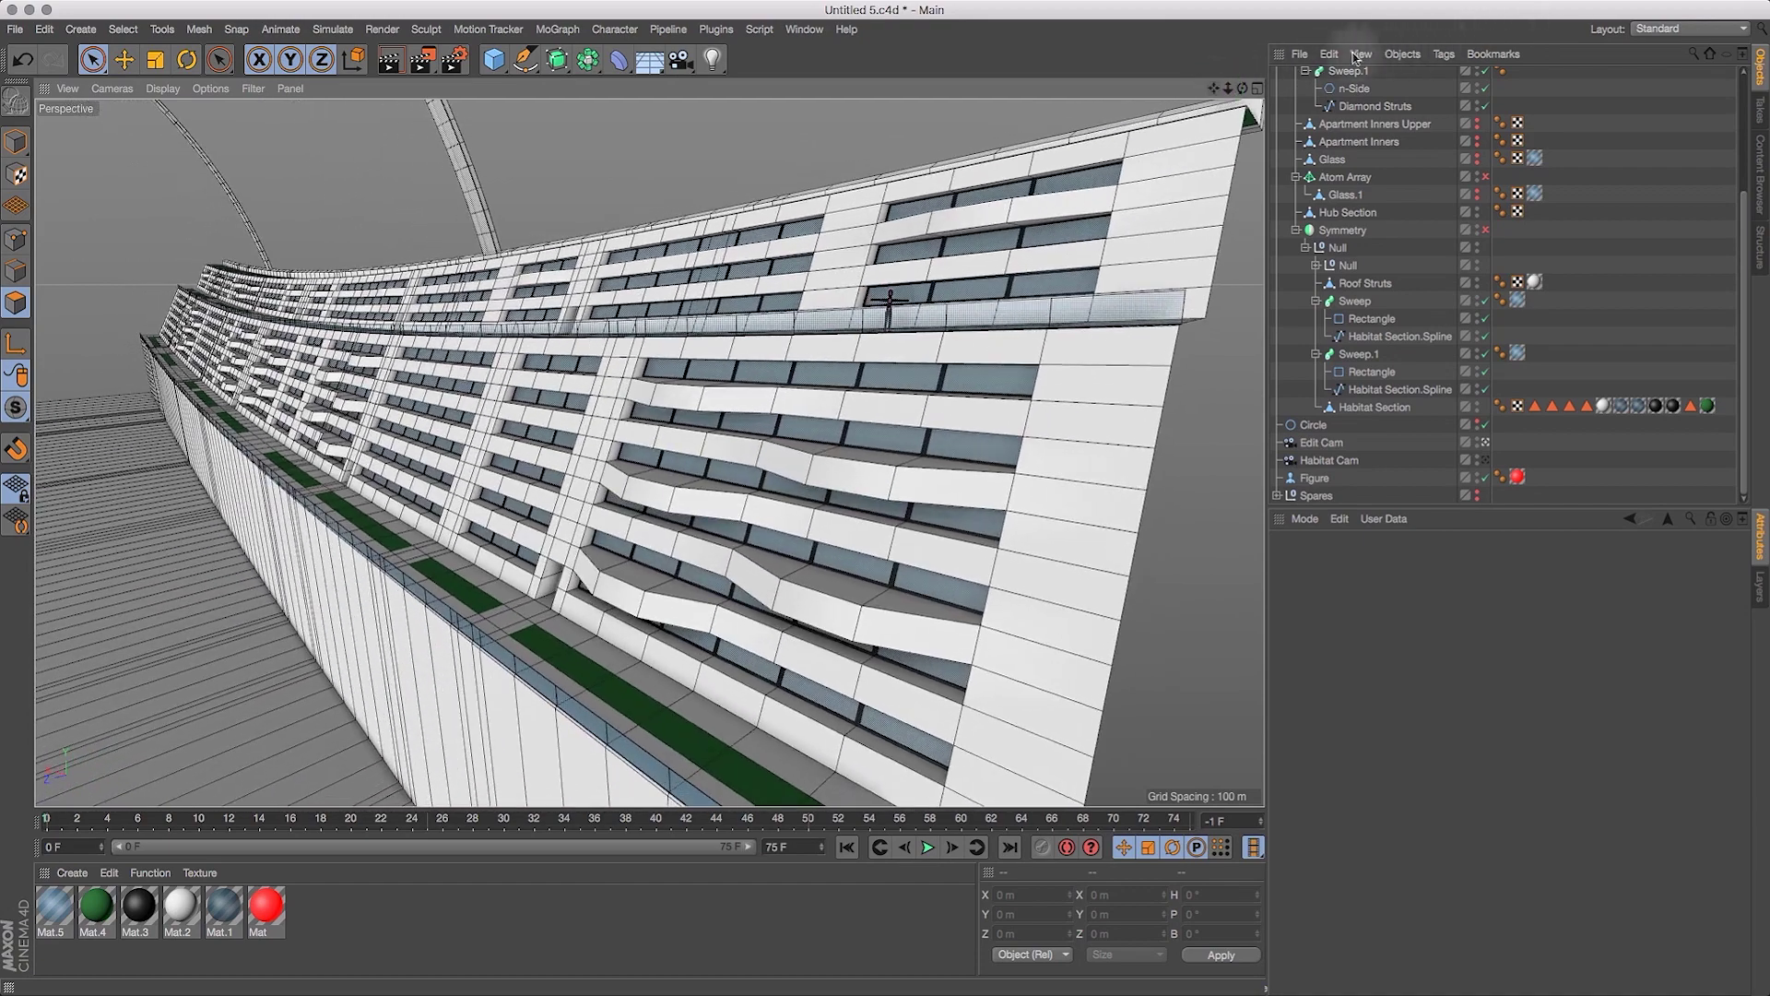
{"action": "left_click_drag", "start_coordinate": [1242, 90], "coordinate": [1206, 58]}
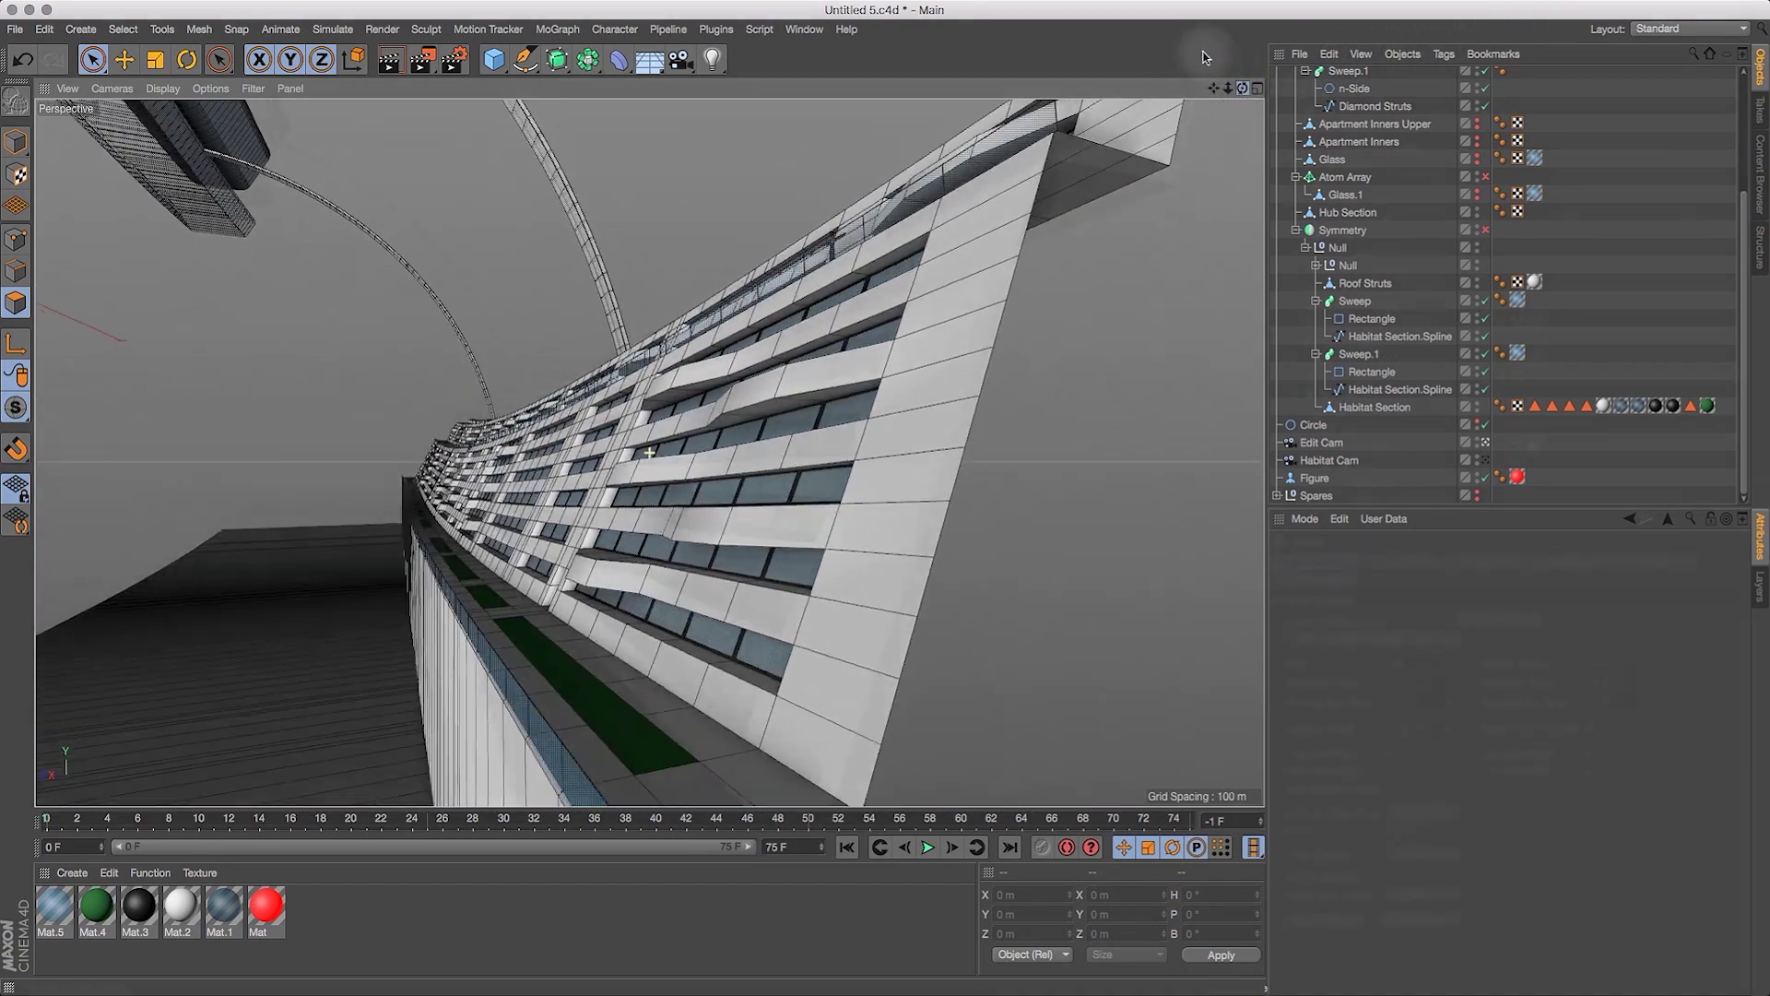
{"action": "left_click_drag", "start_coordinate": [1229, 92], "coordinate": [1245, 108]}
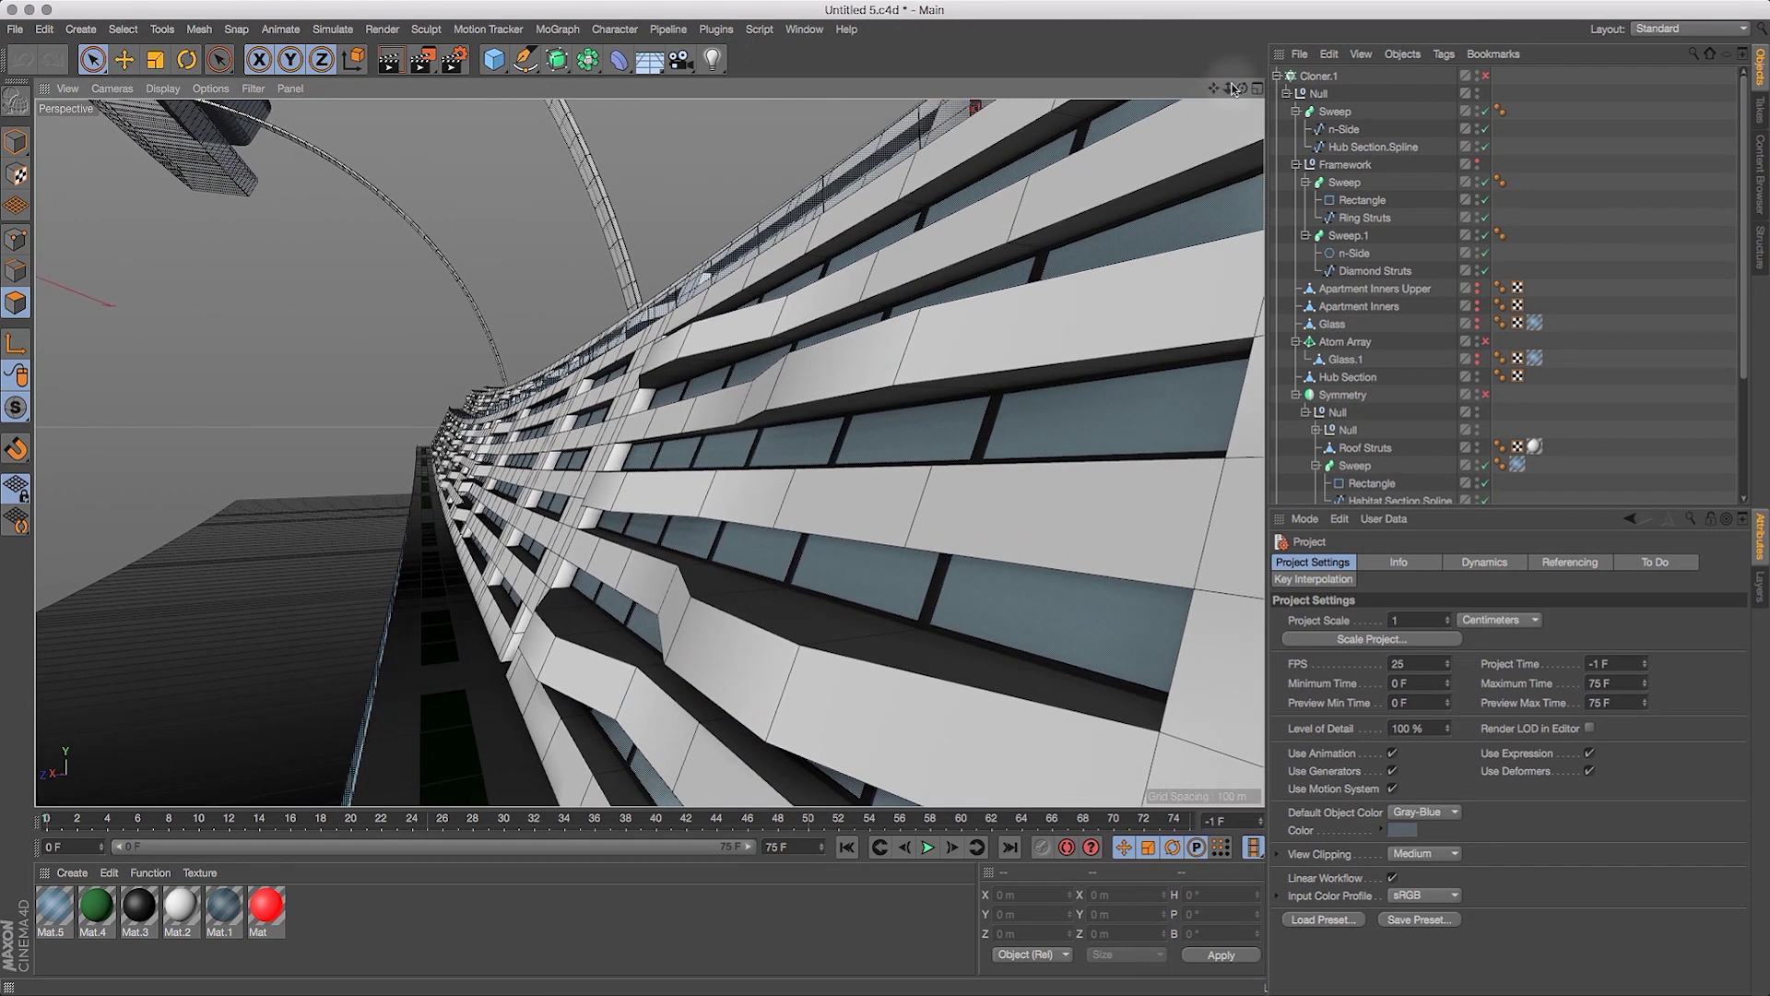
{"action": "left_click_drag", "start_coordinate": [1243, 90], "coordinate": [1219, 84]}
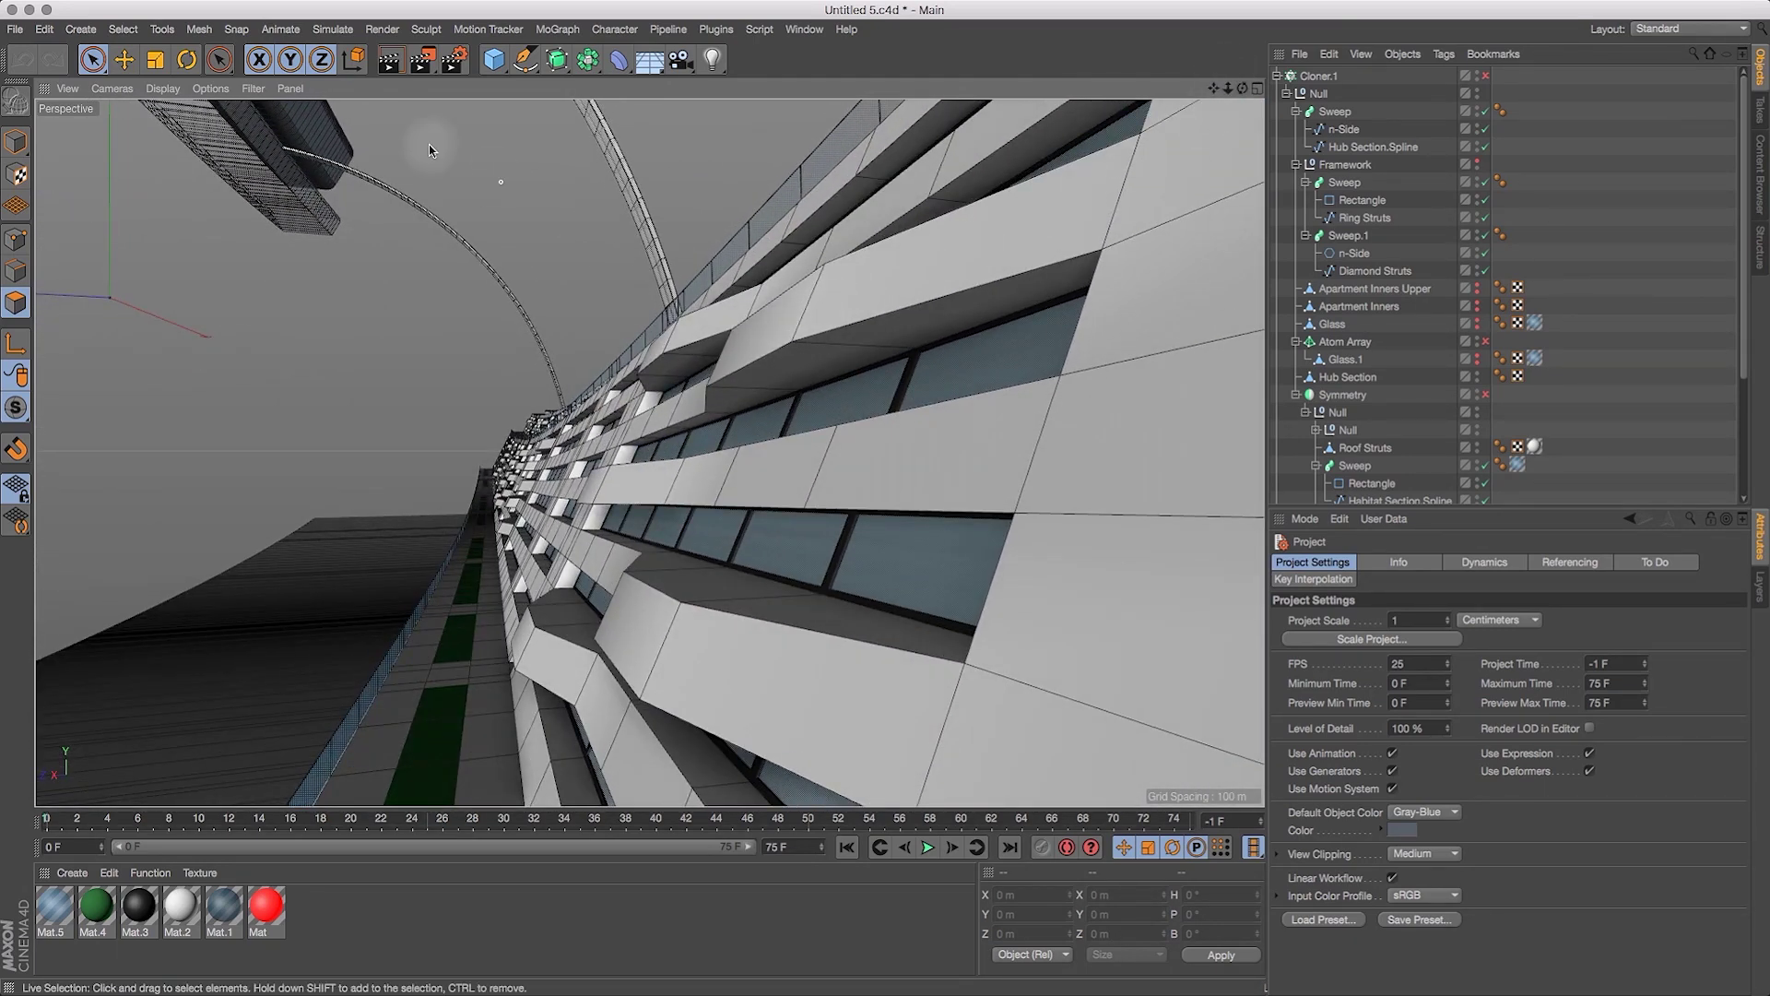
{"action": "left_click", "coordinate": [388, 60]}
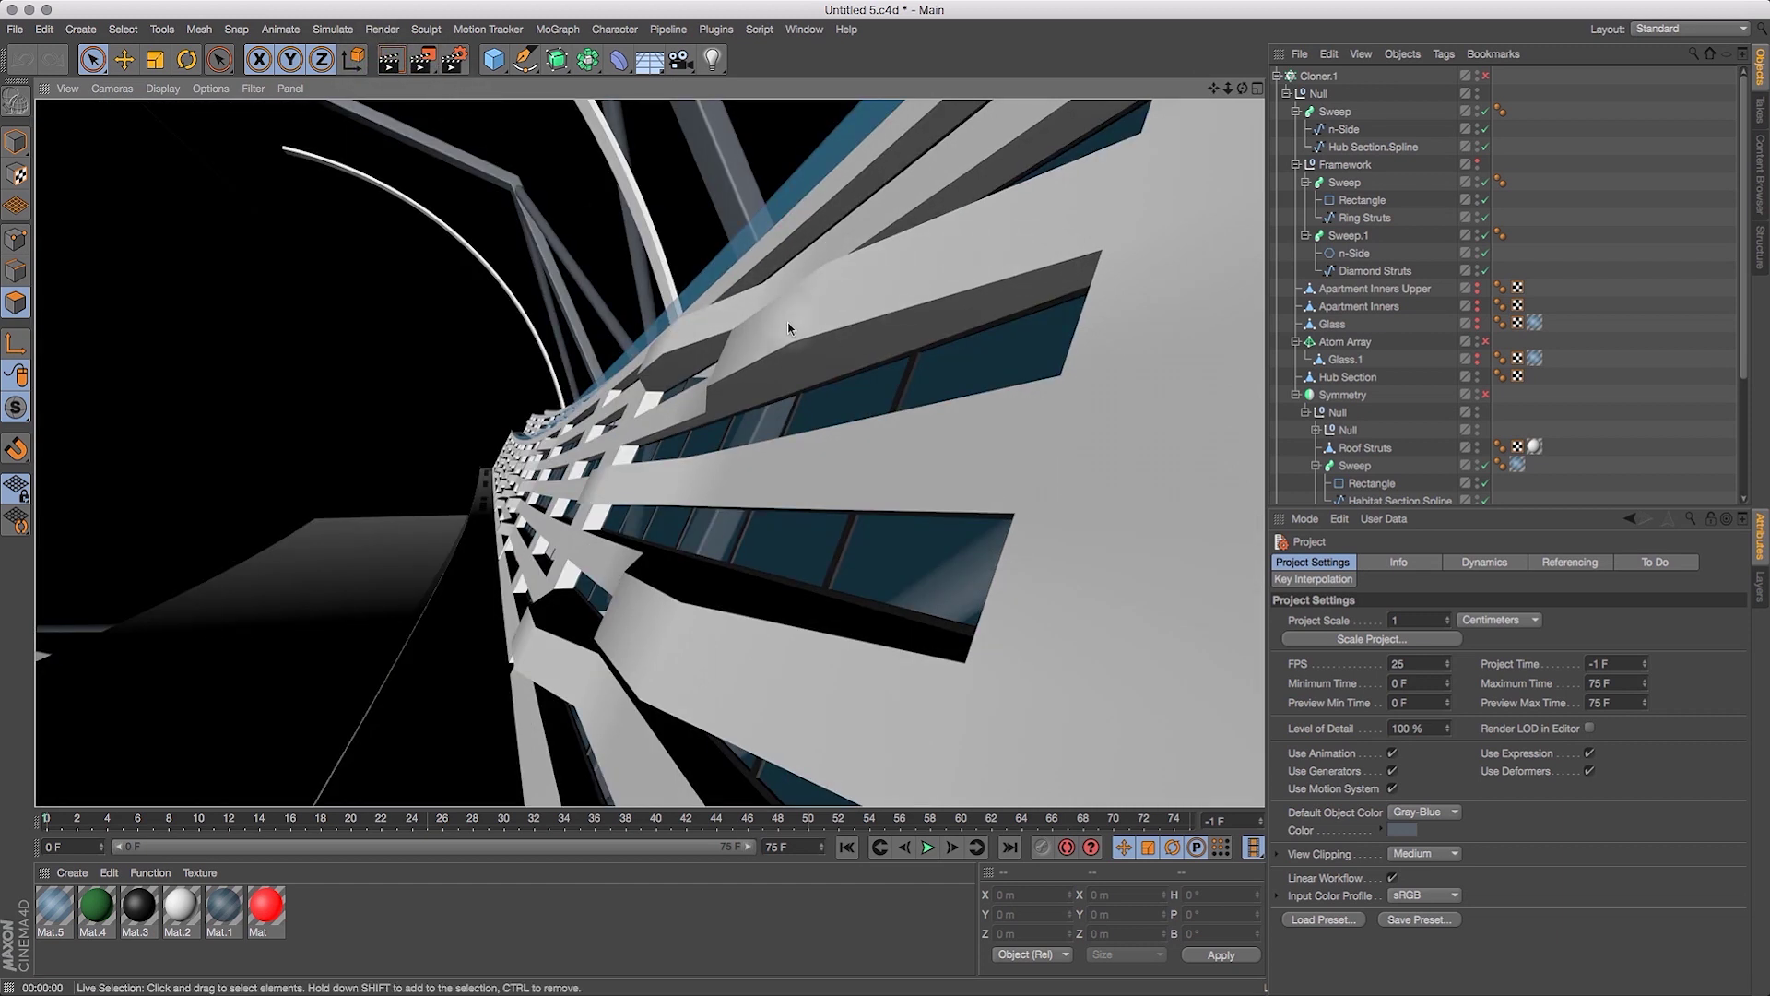
{"action": "left_click_drag", "start_coordinate": [1233, 90], "coordinate": [1206, 88]}
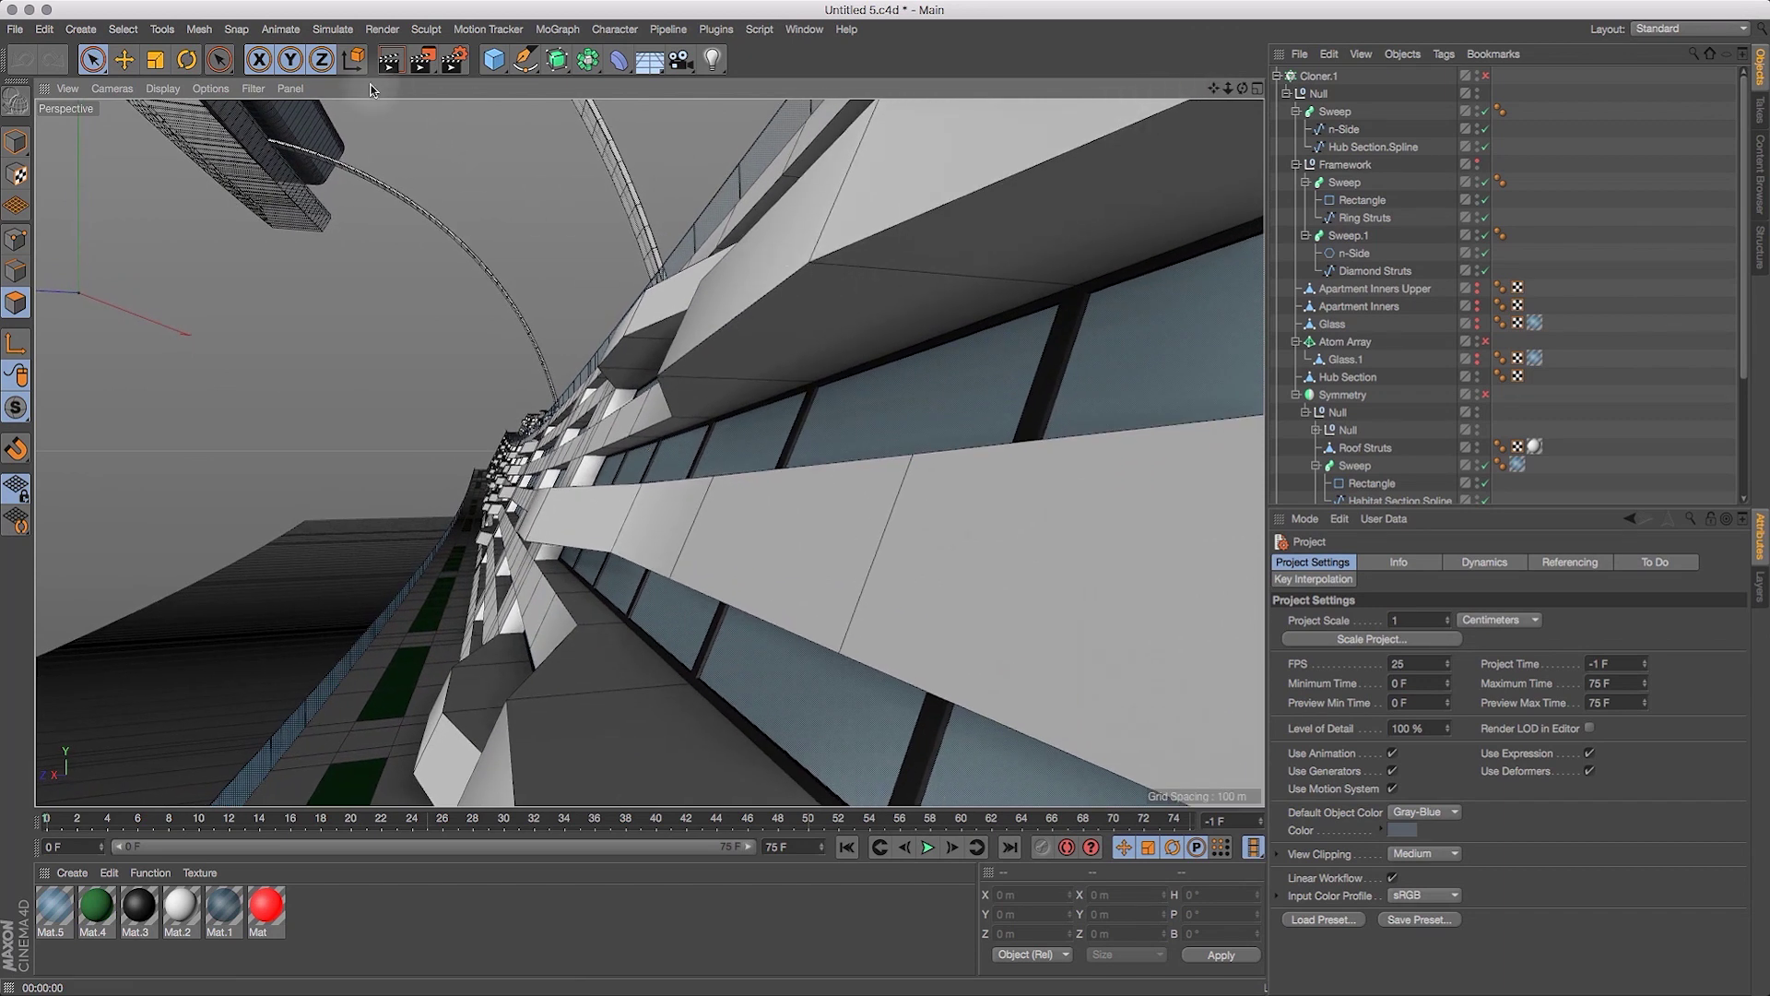
{"action": "left_click", "coordinate": [392, 60]}
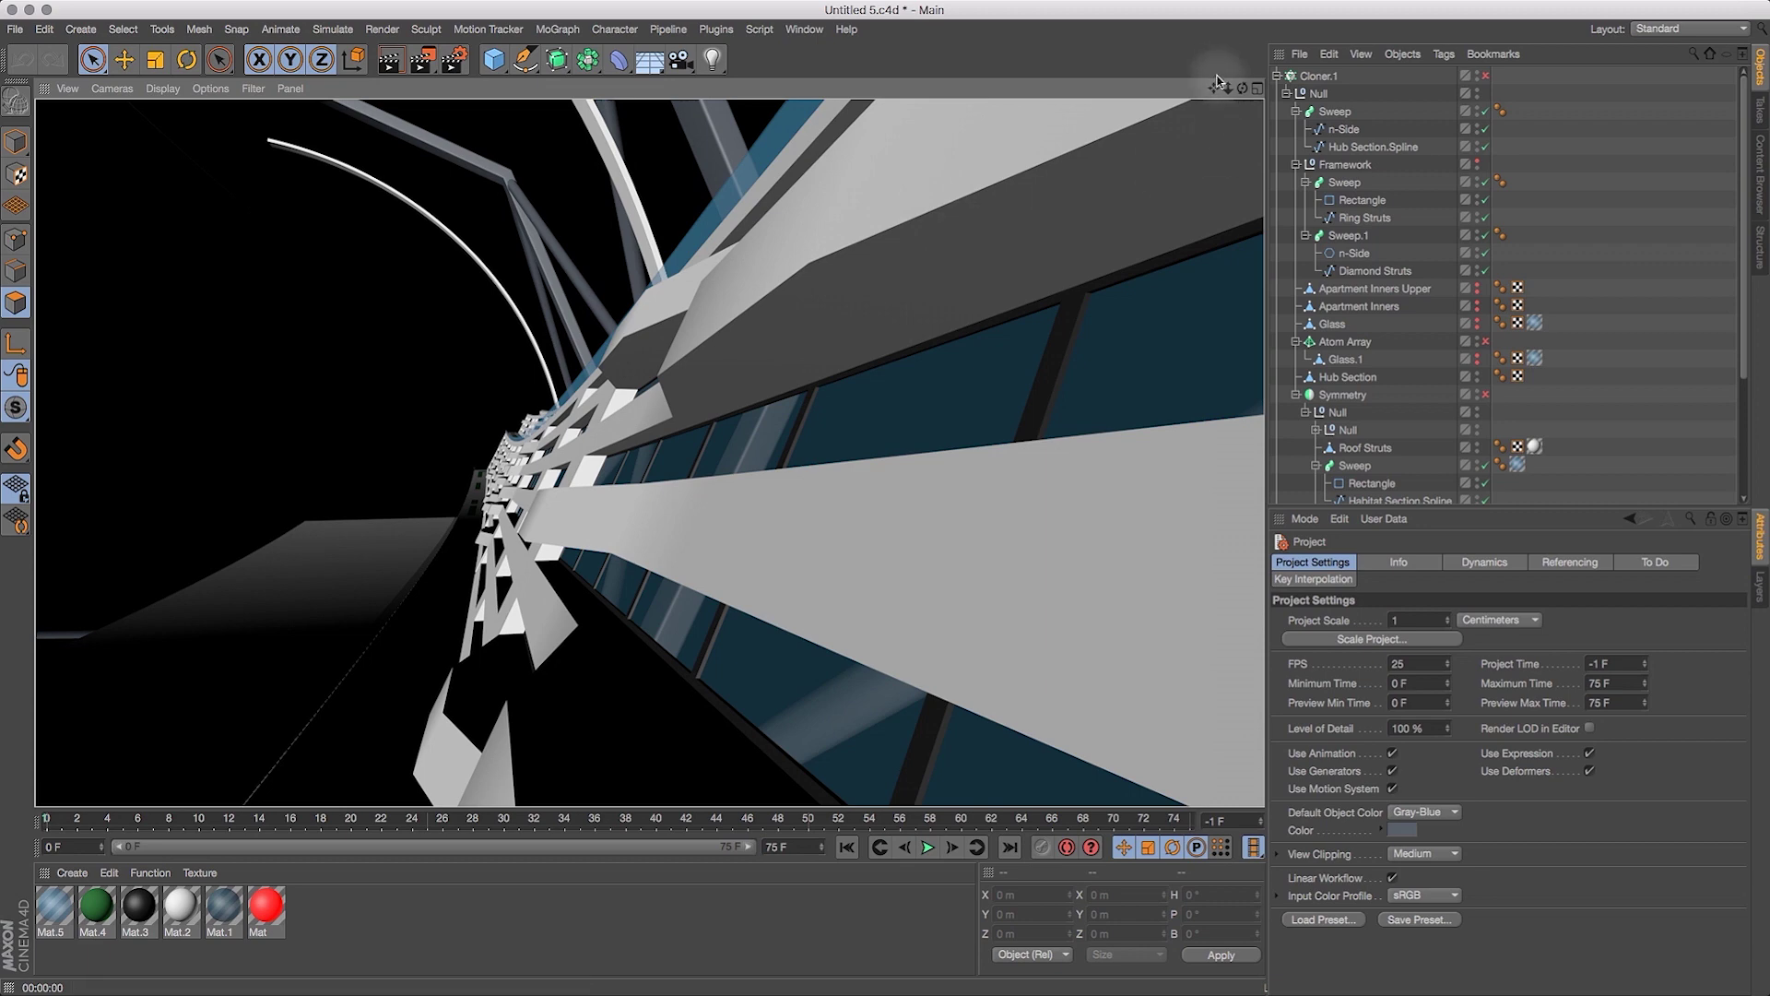
Reselect the Habitat Section object and activate Live Selection with a close view down onto the lower-tier balconies.
{"action": "left_click_drag", "start_coordinate": [1218, 91], "coordinate": [1058, 181]}
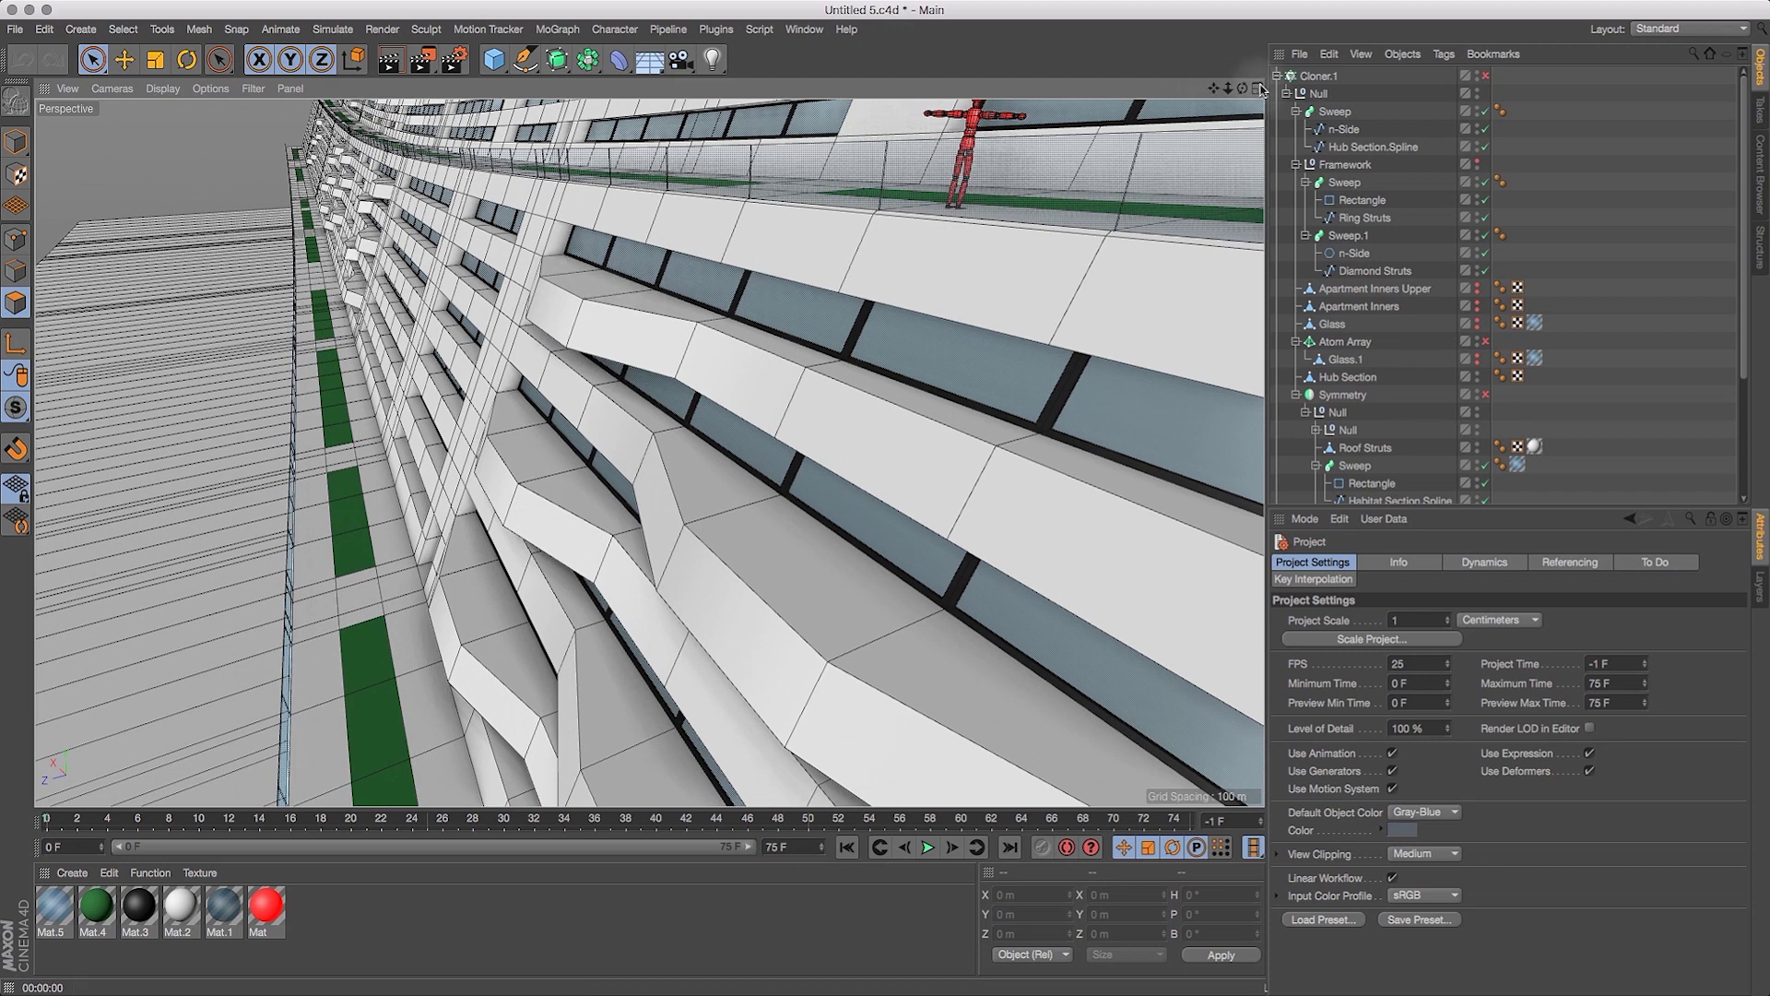
{"action": "left_click_drag", "start_coordinate": [1241, 99], "coordinate": [1200, 118]}
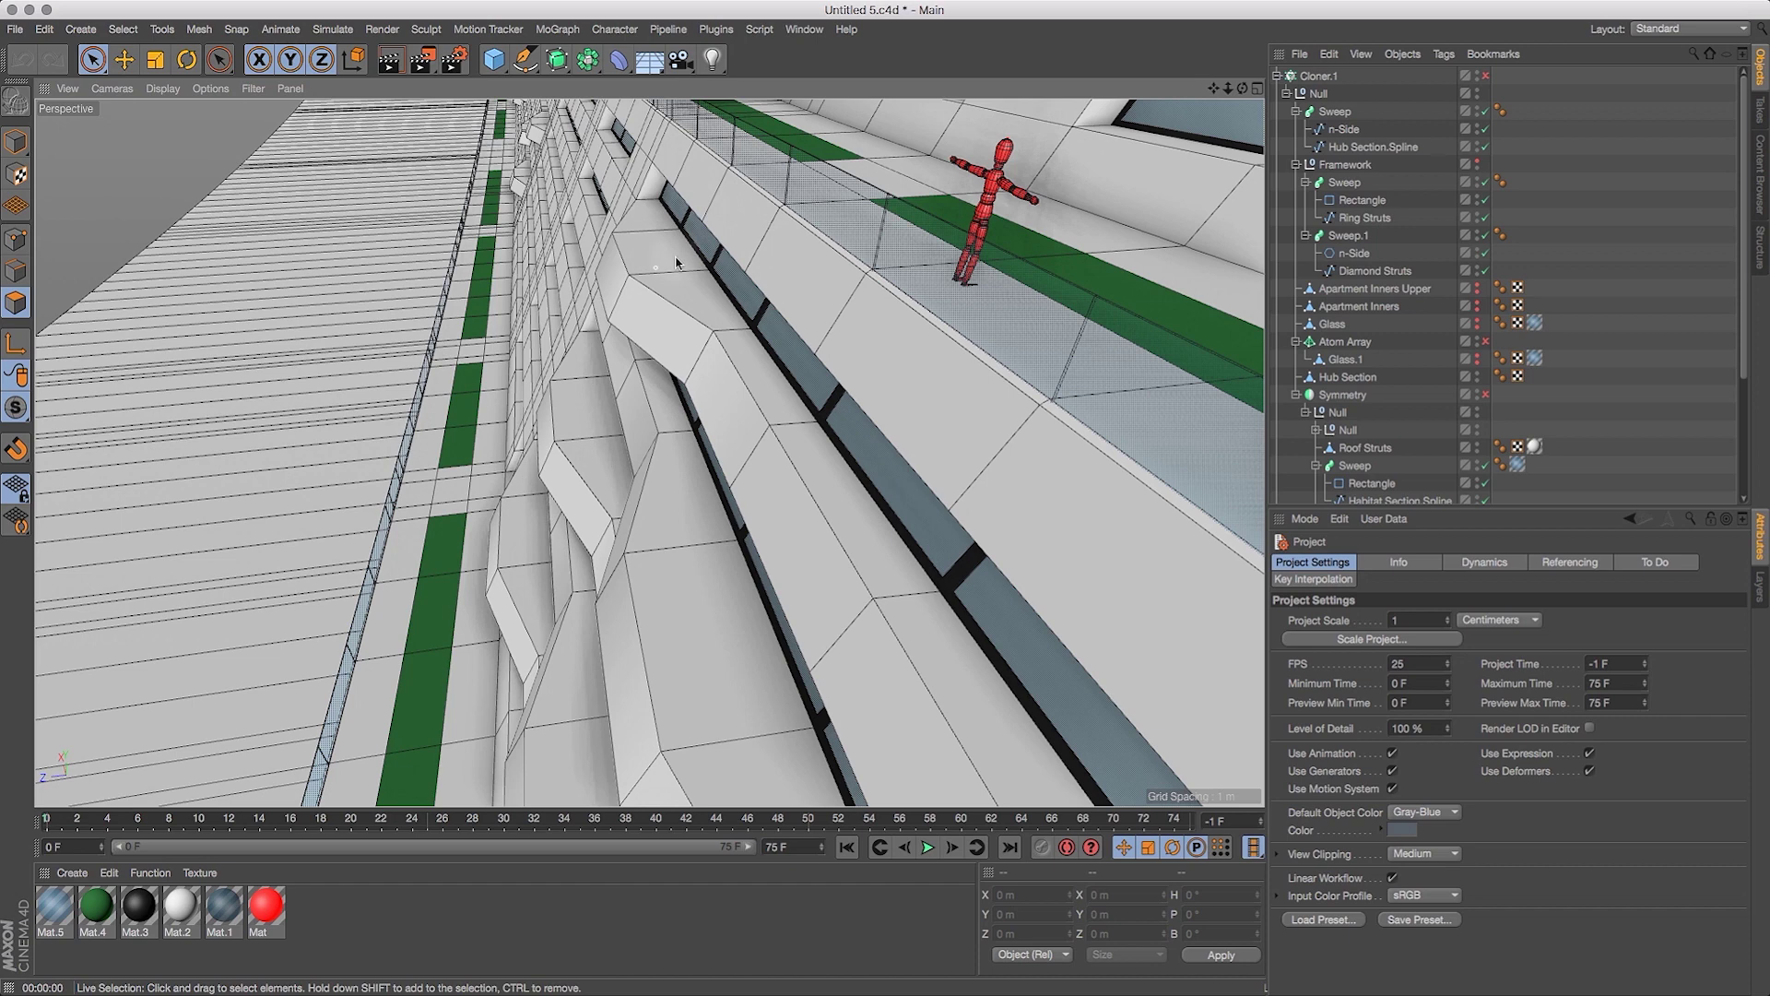
{"action": "left_click_drag", "start_coordinate": [1214, 90], "coordinate": [1271, 91]}
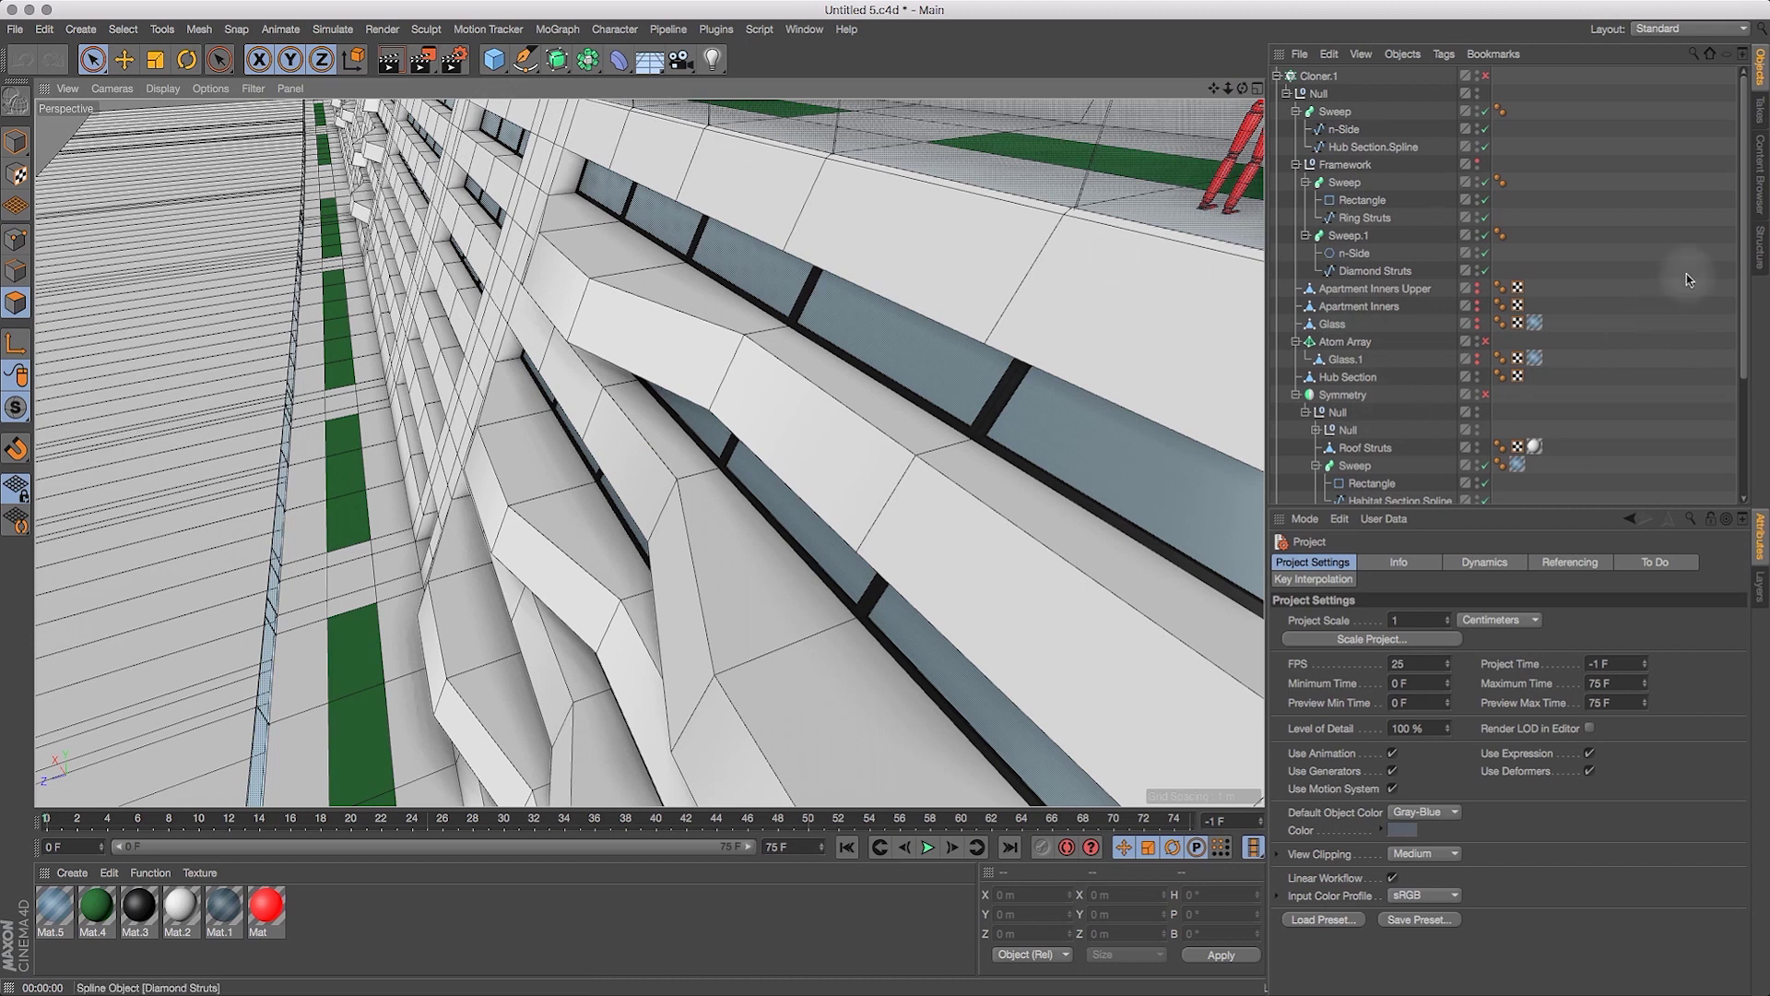
{"action": "scroll", "coordinate": [1733, 258], "scroll_direction": "down", "scroll_amount": 5}
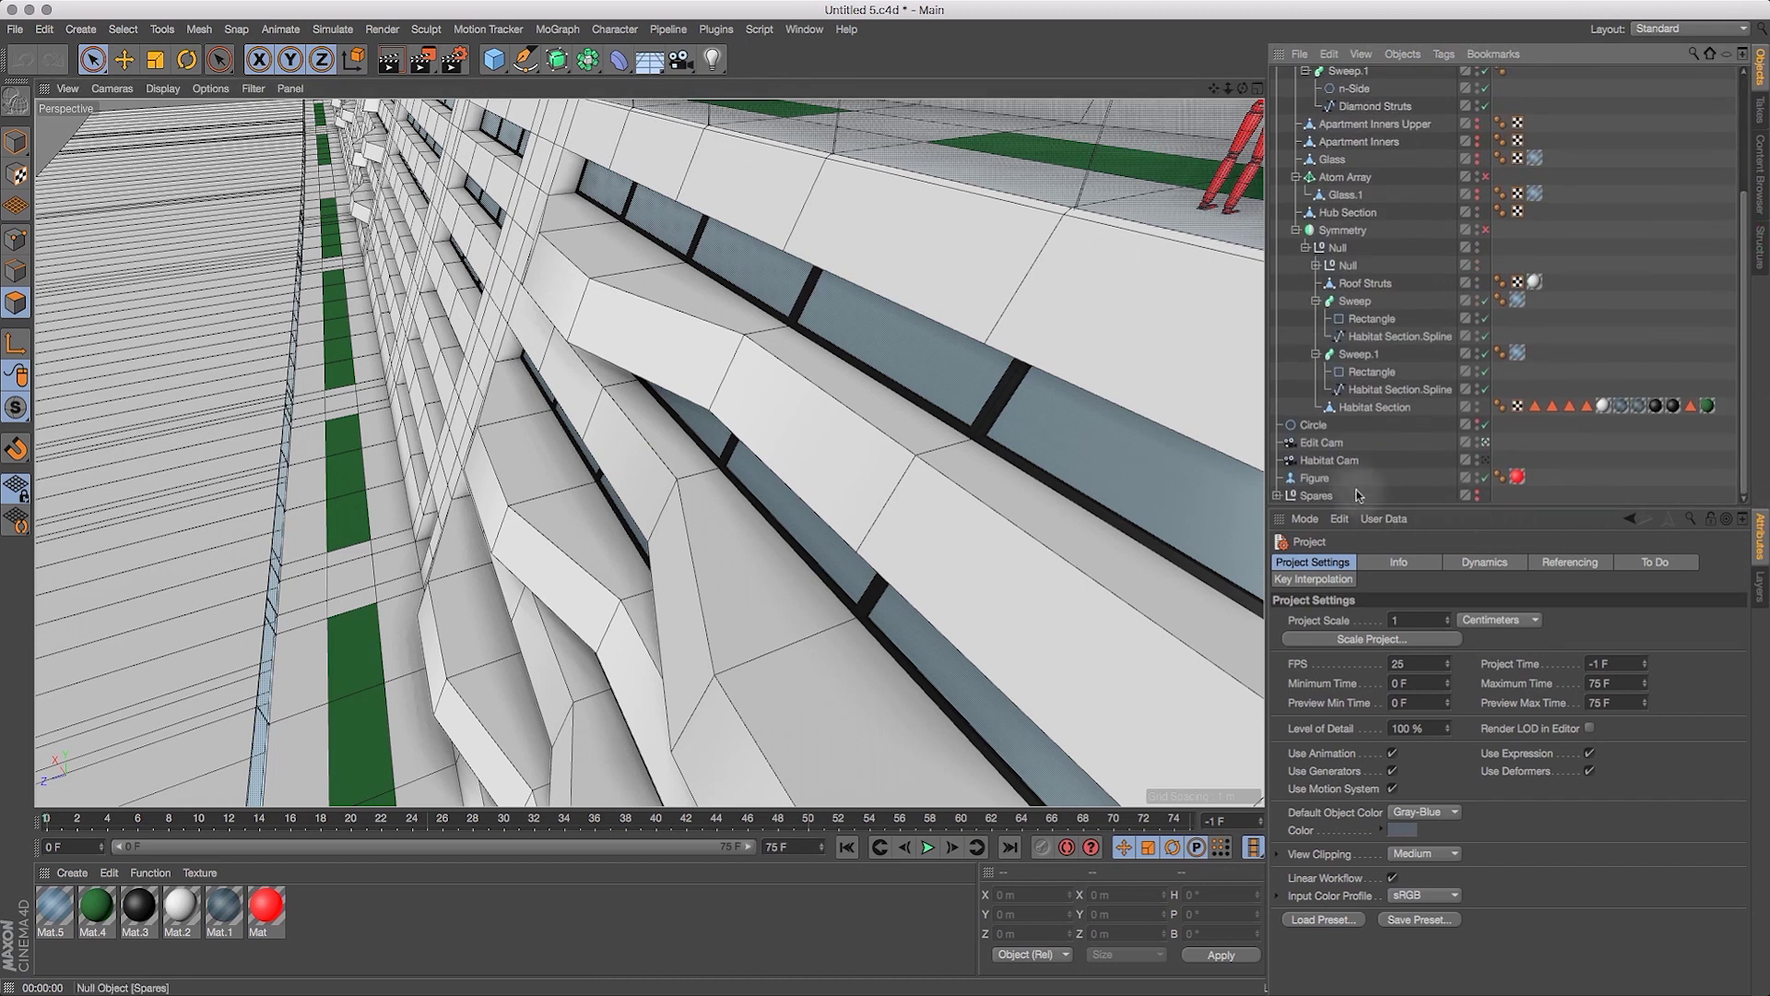
{"action": "left_click", "coordinate": [1374, 406]}
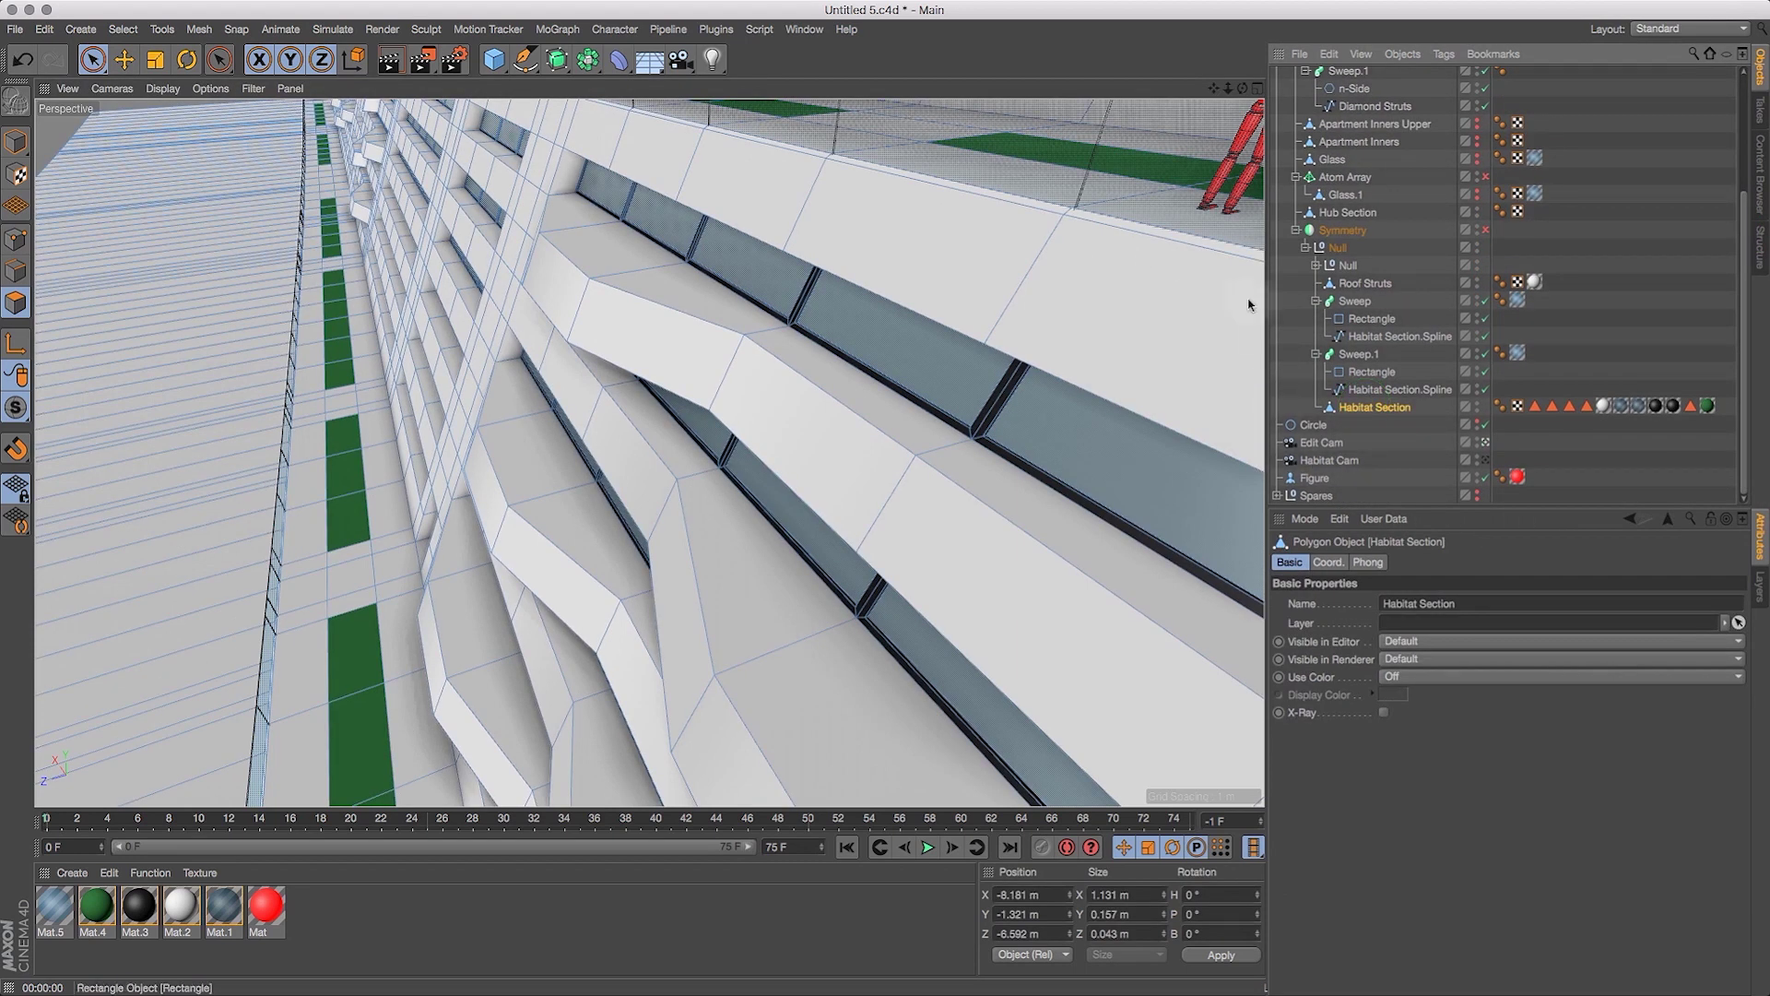
{"action": "left_click", "coordinate": [92, 59]}
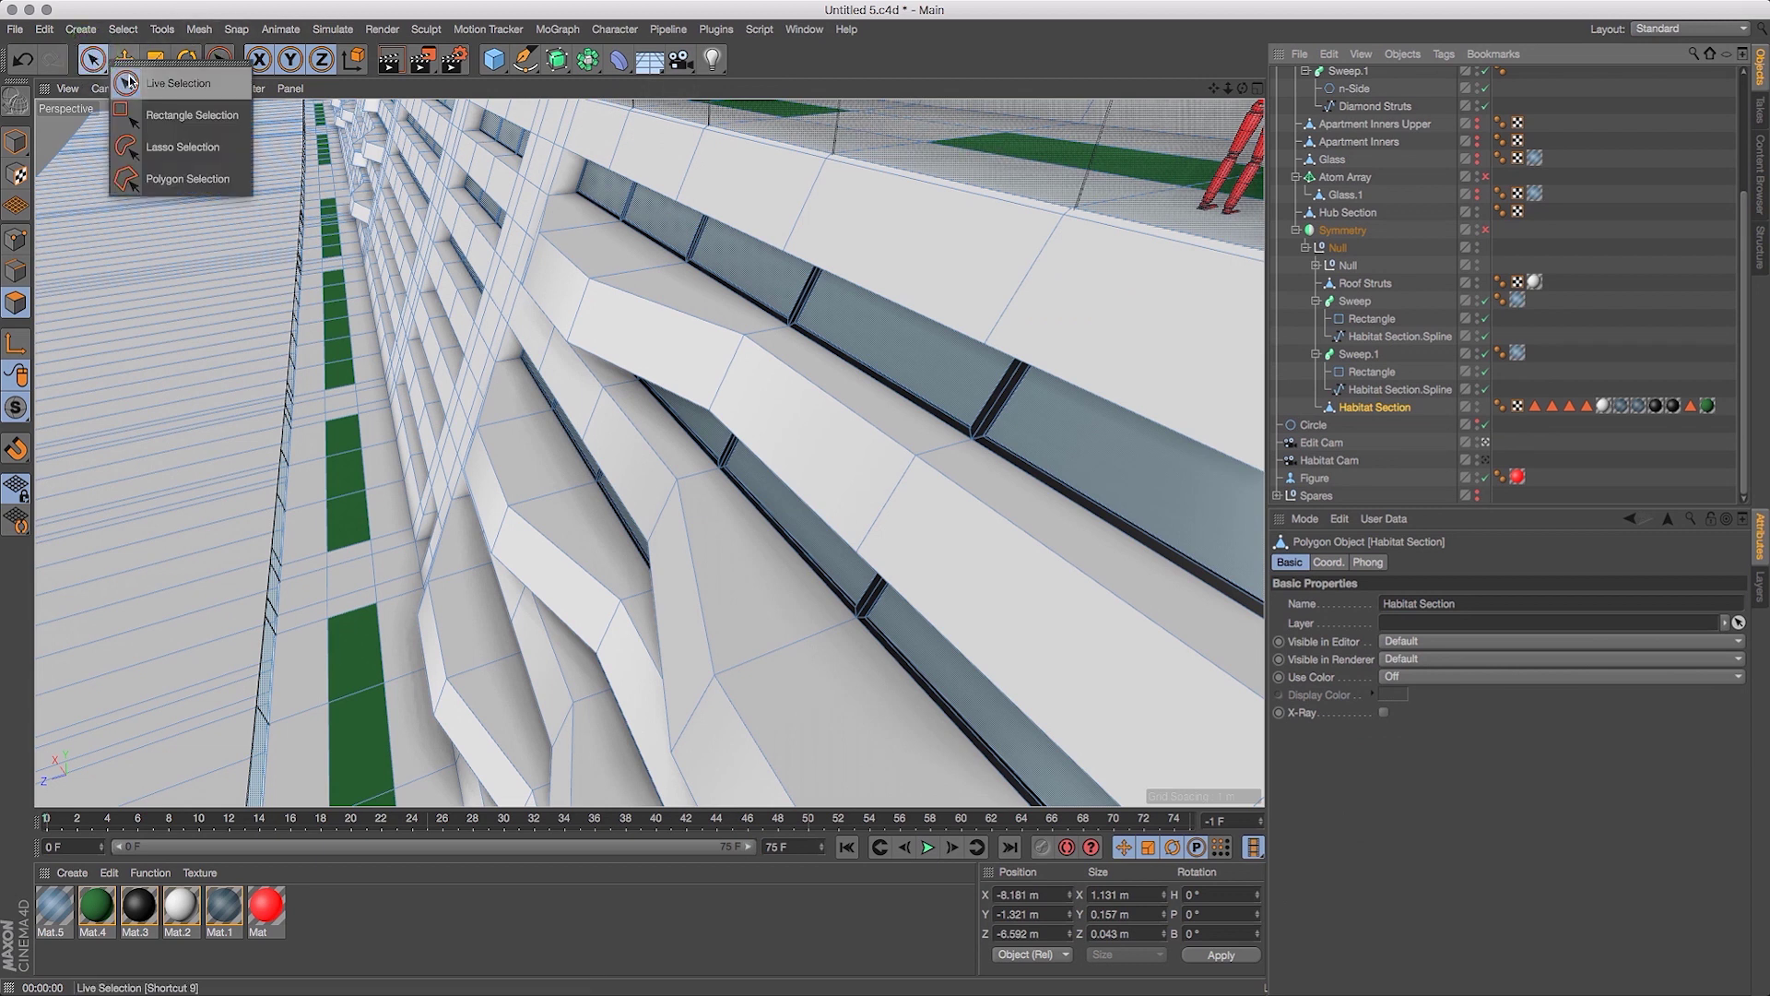
{"action": "left_click", "coordinate": [138, 81]}
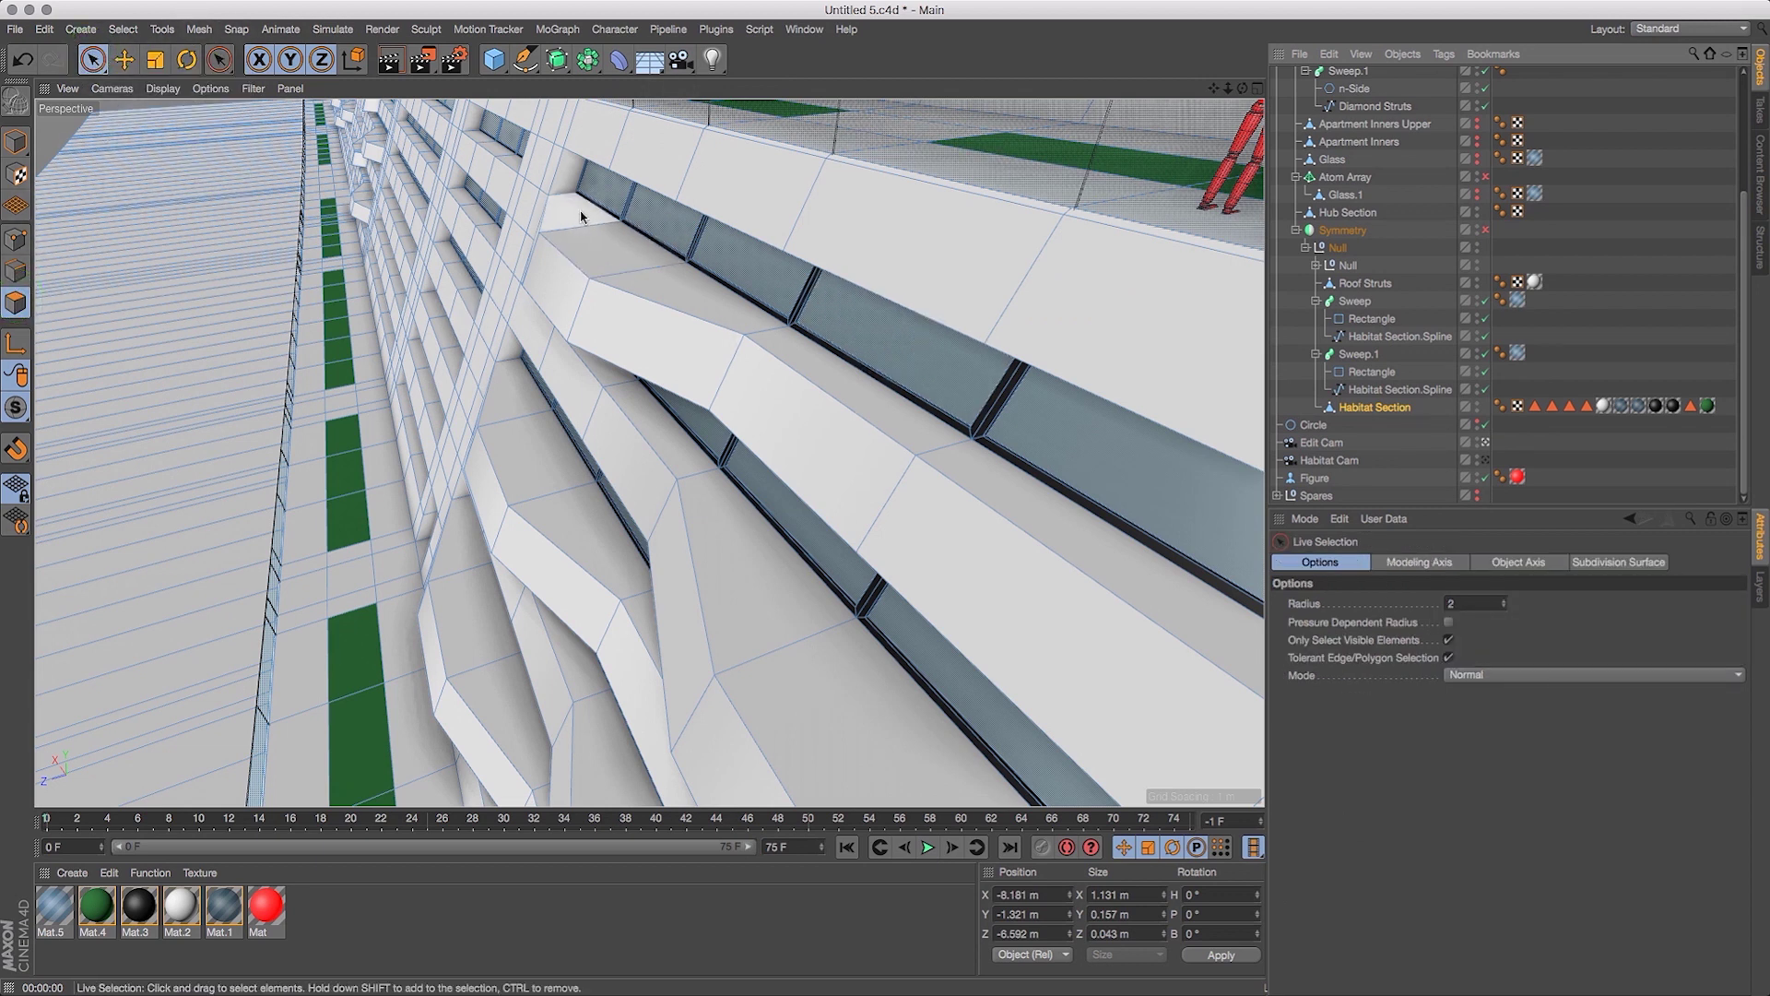
Select the floor polygons of the three balconies along the far side of the end lower-tier block.
{"action": "left_click", "coordinate": [610, 254]}
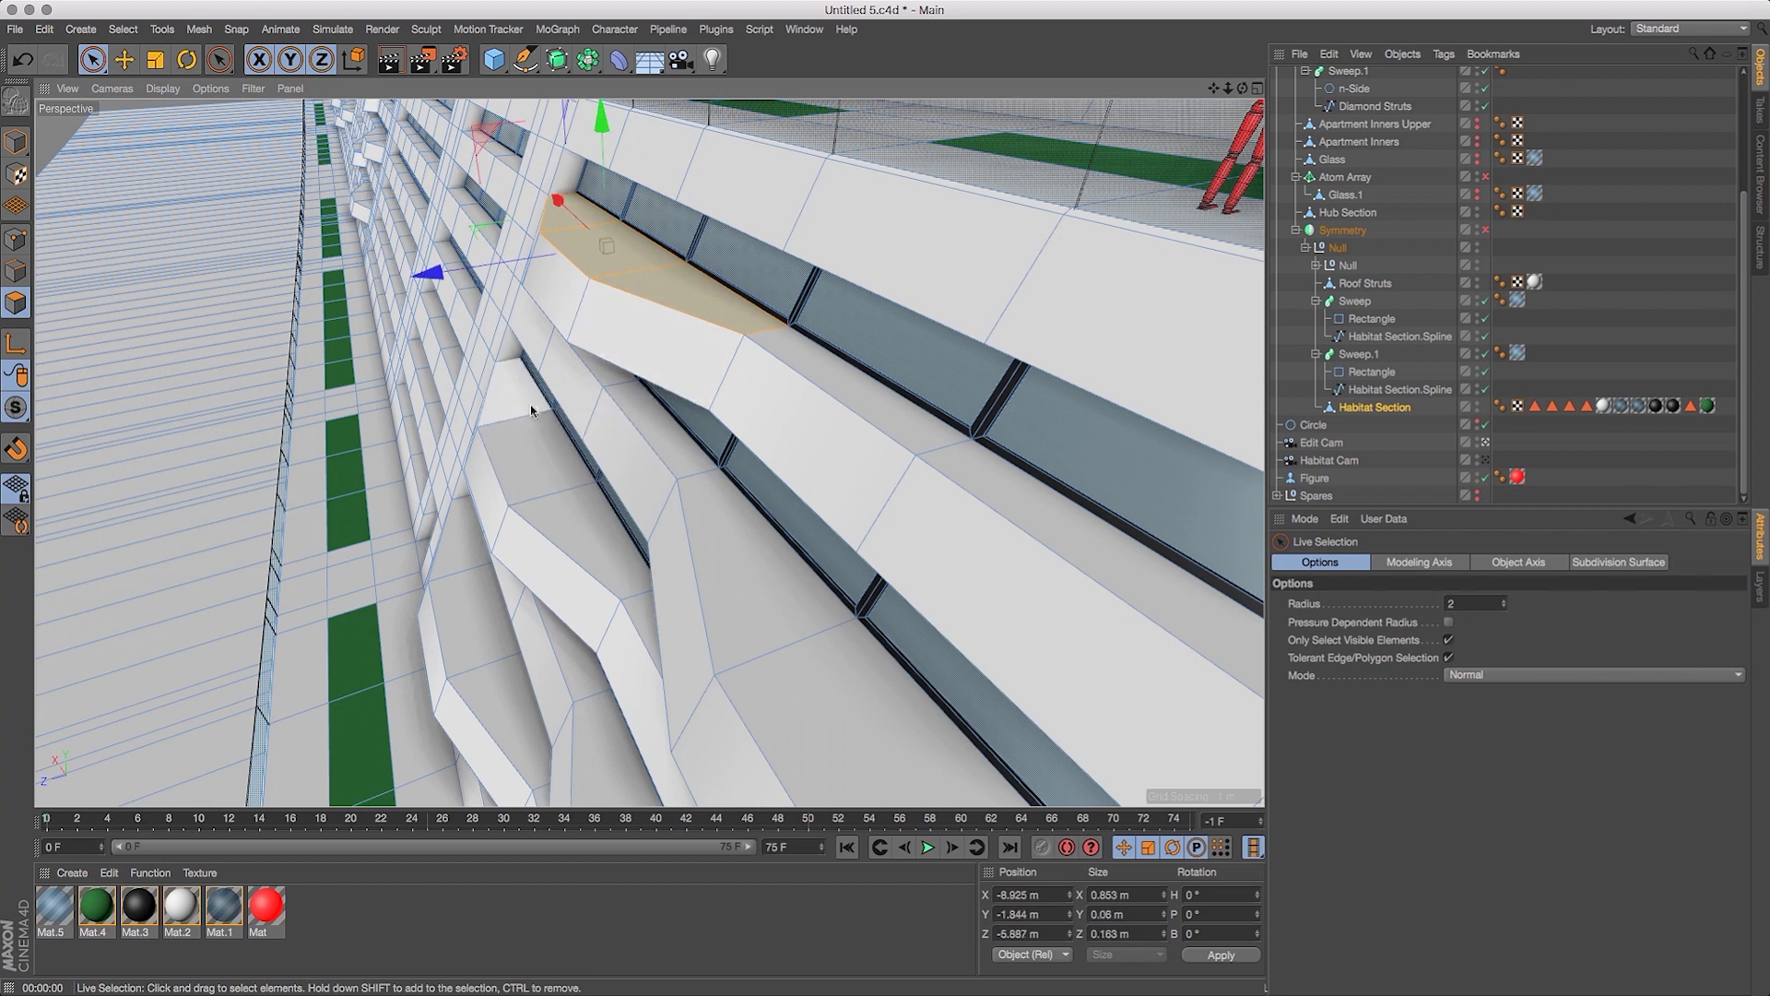
{"action": "left_click", "coordinate": [545, 485], "text": "shift"}
{"action": "left_click_drag", "start_coordinate": [545, 485], "coordinate": [590, 549], "text": "shift"}
{"action": "left_click_drag", "start_coordinate": [460, 544], "coordinate": [502, 719], "text": "shift"}
Add the floor polygons of the end block's upper-tier balcony and its two remaining lower-tier balconies to the selection.
{"action": "left_click_drag", "start_coordinate": [1228, 88], "coordinate": [1186, 44]}
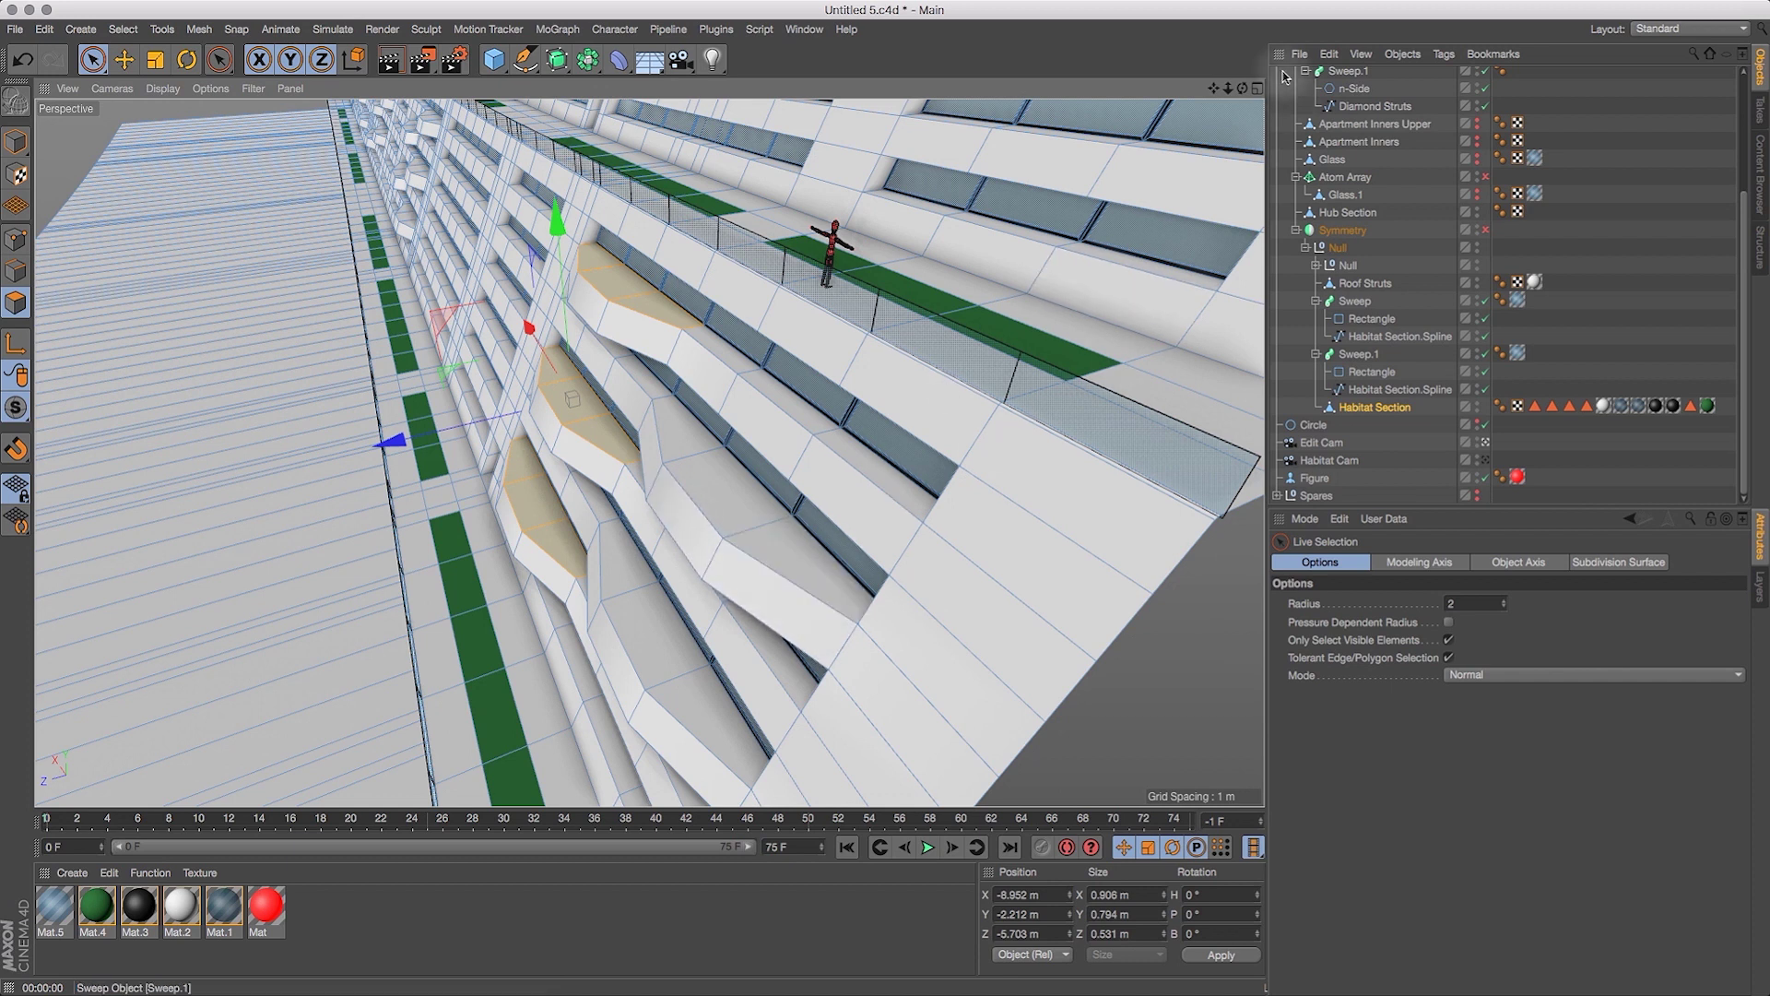
{"action": "left_click_drag", "start_coordinate": [1217, 93], "coordinate": [1048, 243]}
{"action": "left_click_drag", "start_coordinate": [907, 194], "coordinate": [986, 224], "text": "shift"}
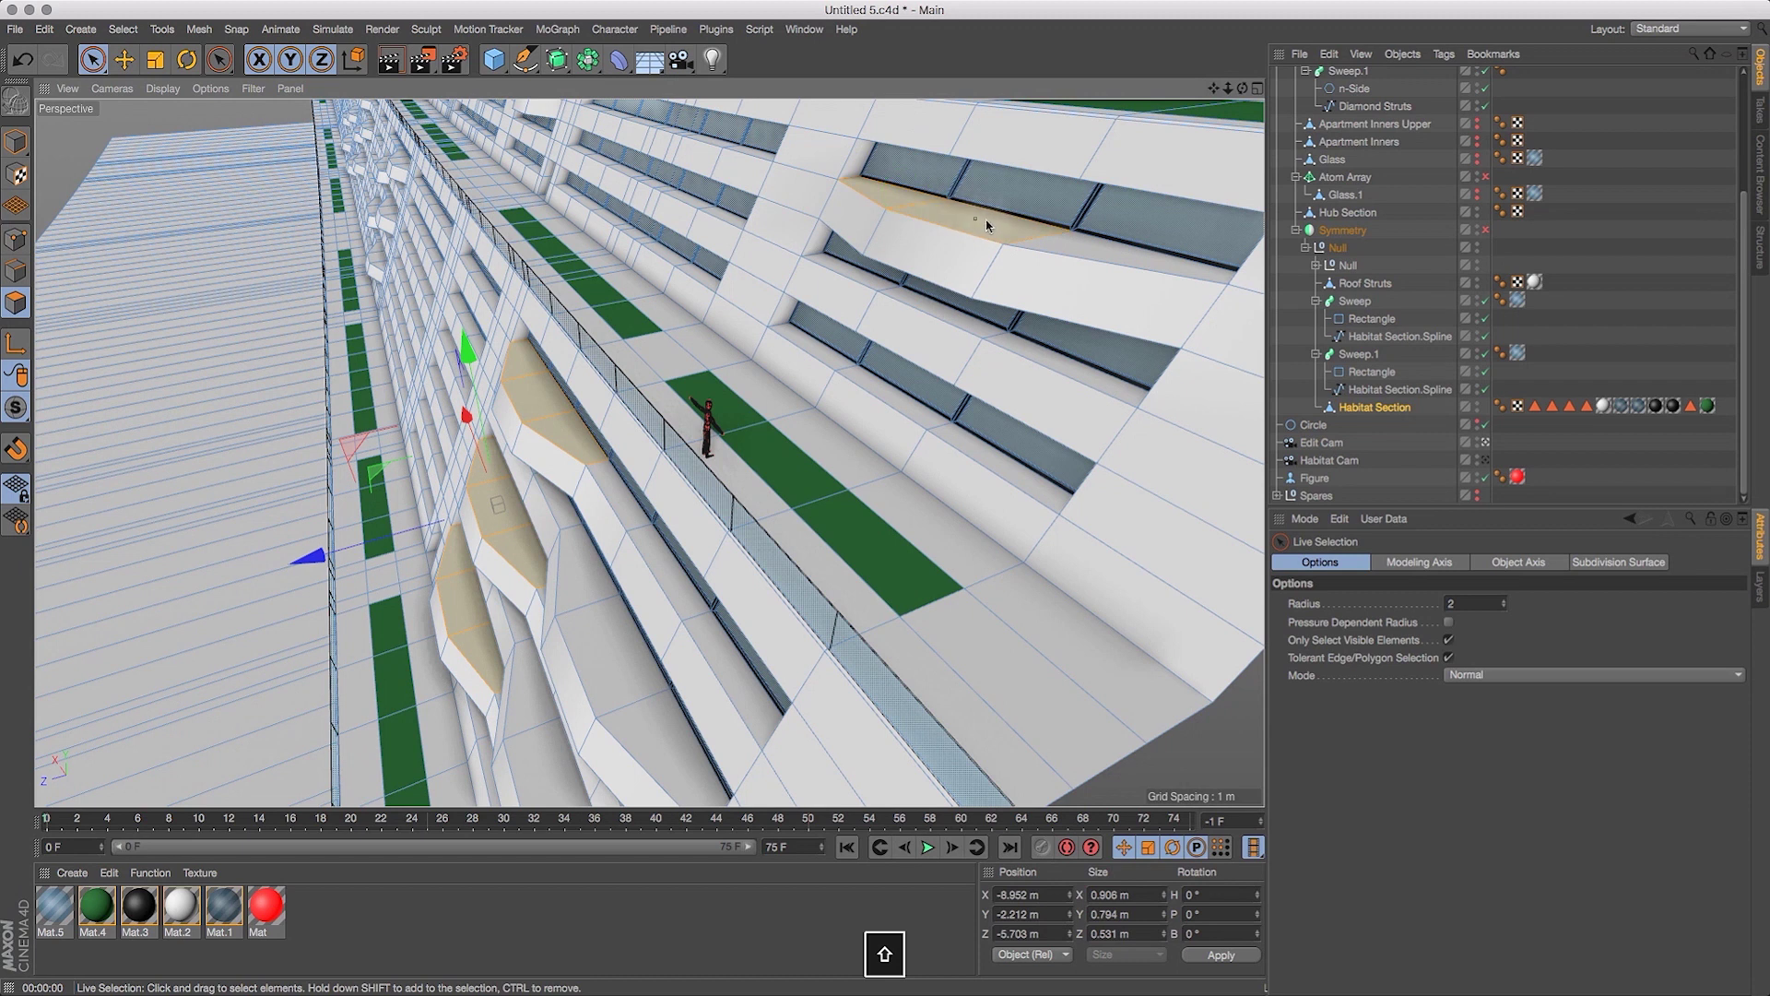
{"action": "left_click_drag", "start_coordinate": [1227, 89], "coordinate": [1195, 135]}
{"action": "mouse_move", "coordinate": [633, 600]}
{"action": "left_mouse_down", "text": "shift"}
{"action": "mouse_move", "coordinate": [612, 534]}
{"action": "mouse_move", "coordinate": [640, 600]}
{"action": "mouse_move", "coordinate": [568, 618]}
{"action": "left_mouse_up", "text": "shift"}
{"action": "left_click", "coordinate": [601, 699], "text": "shift"}
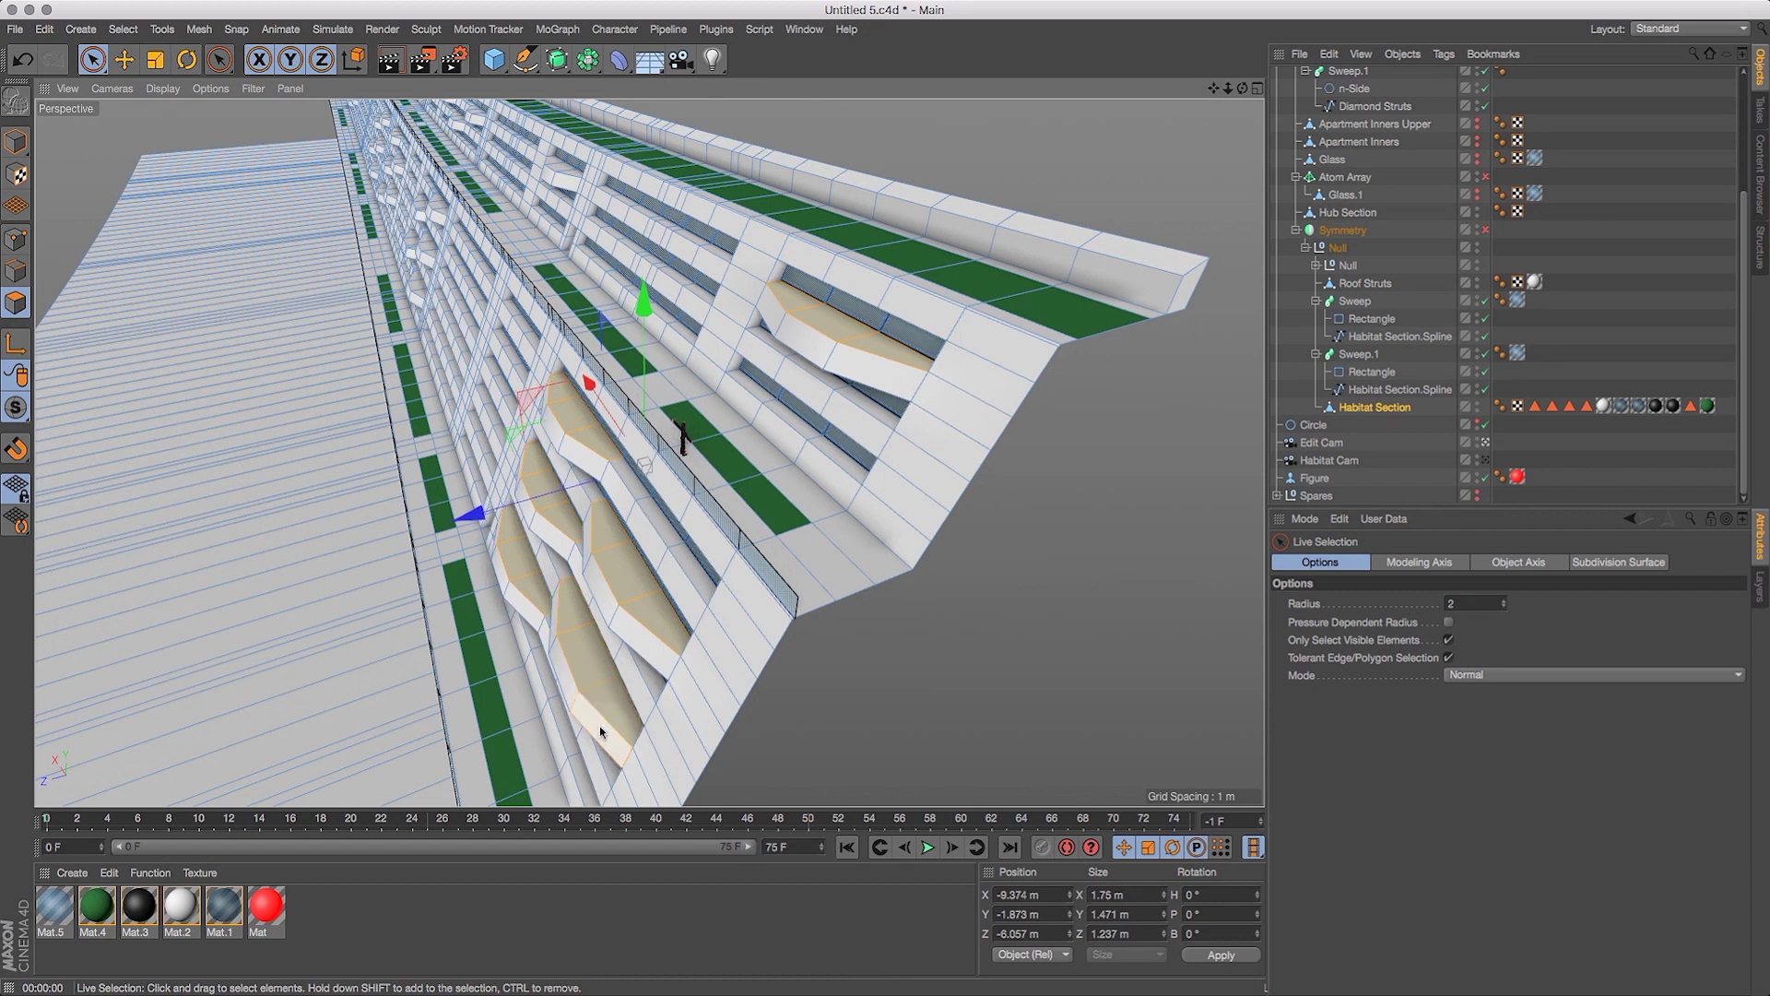
Add the upper-tier balcony floor and the lower-tier balcony floors on the next balconied blocks to the selection.
{"action": "left_click_drag", "start_coordinate": [1227, 89], "coordinate": [1523, 268]}
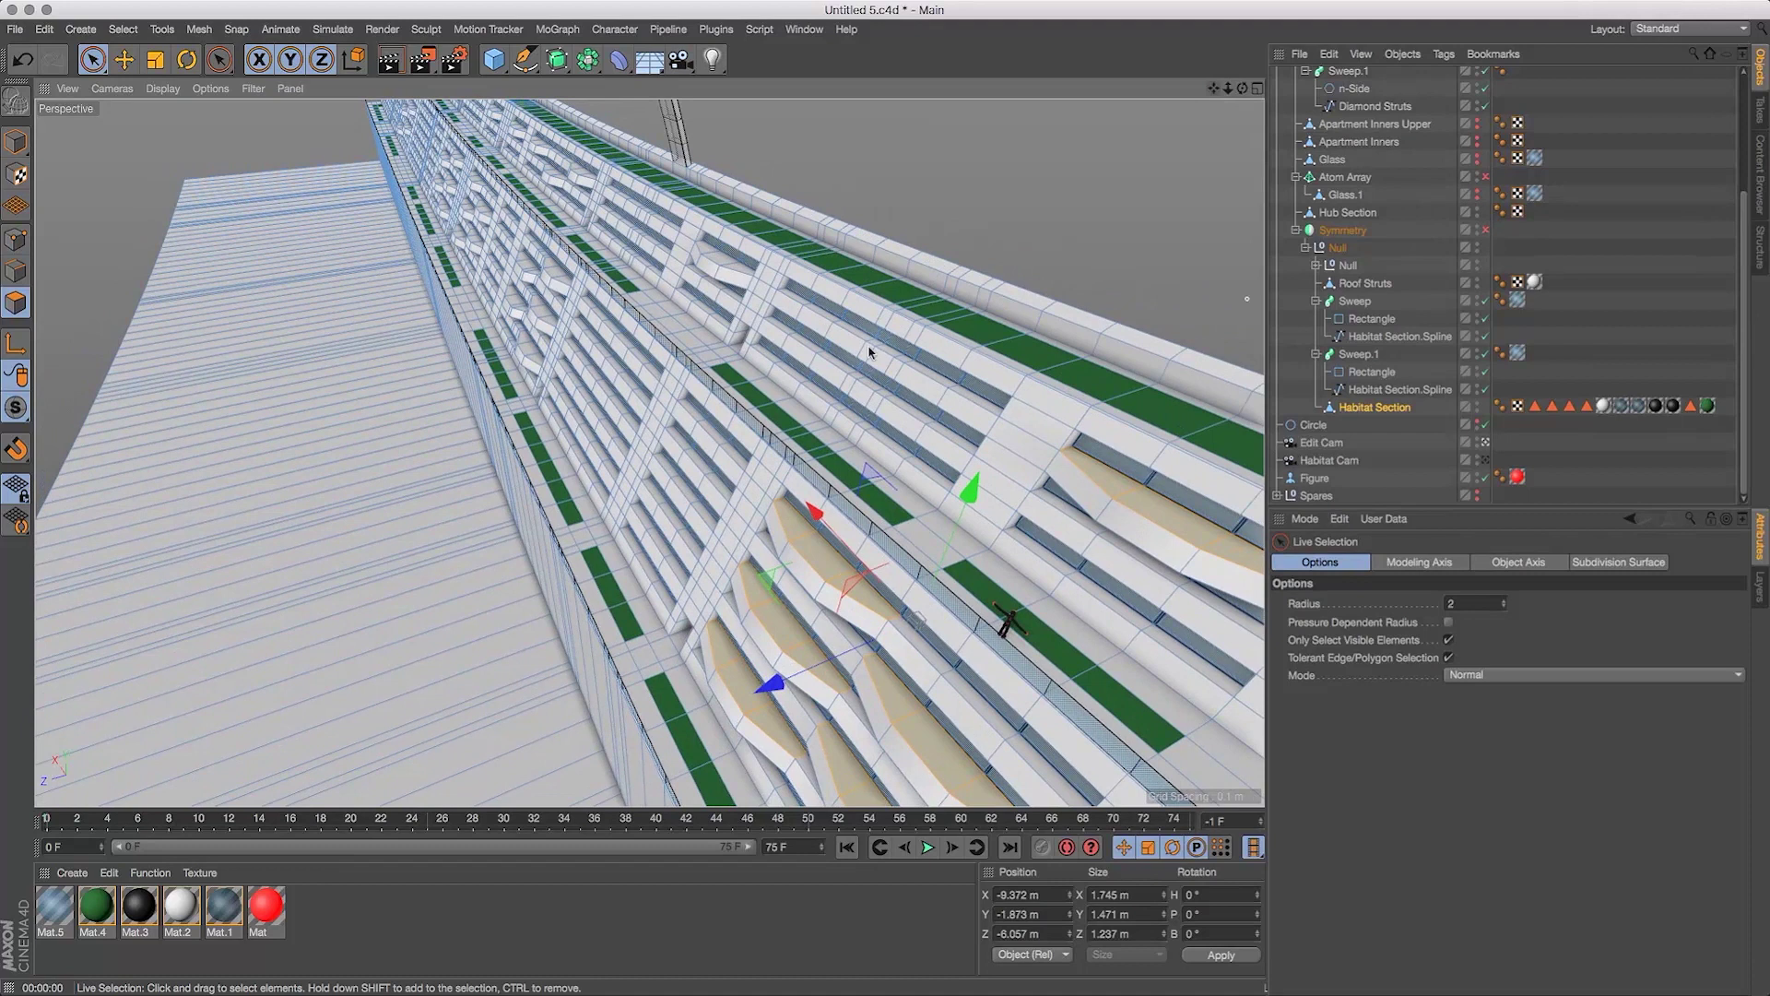
{"action": "left_click_drag", "start_coordinate": [1229, 87], "coordinate": [1292, 321]}
{"action": "left_click_drag", "start_coordinate": [814, 277], "coordinate": [880, 317], "text": "shift"}
{"action": "left_click_drag", "start_coordinate": [1214, 89], "coordinate": [1401, 217]}
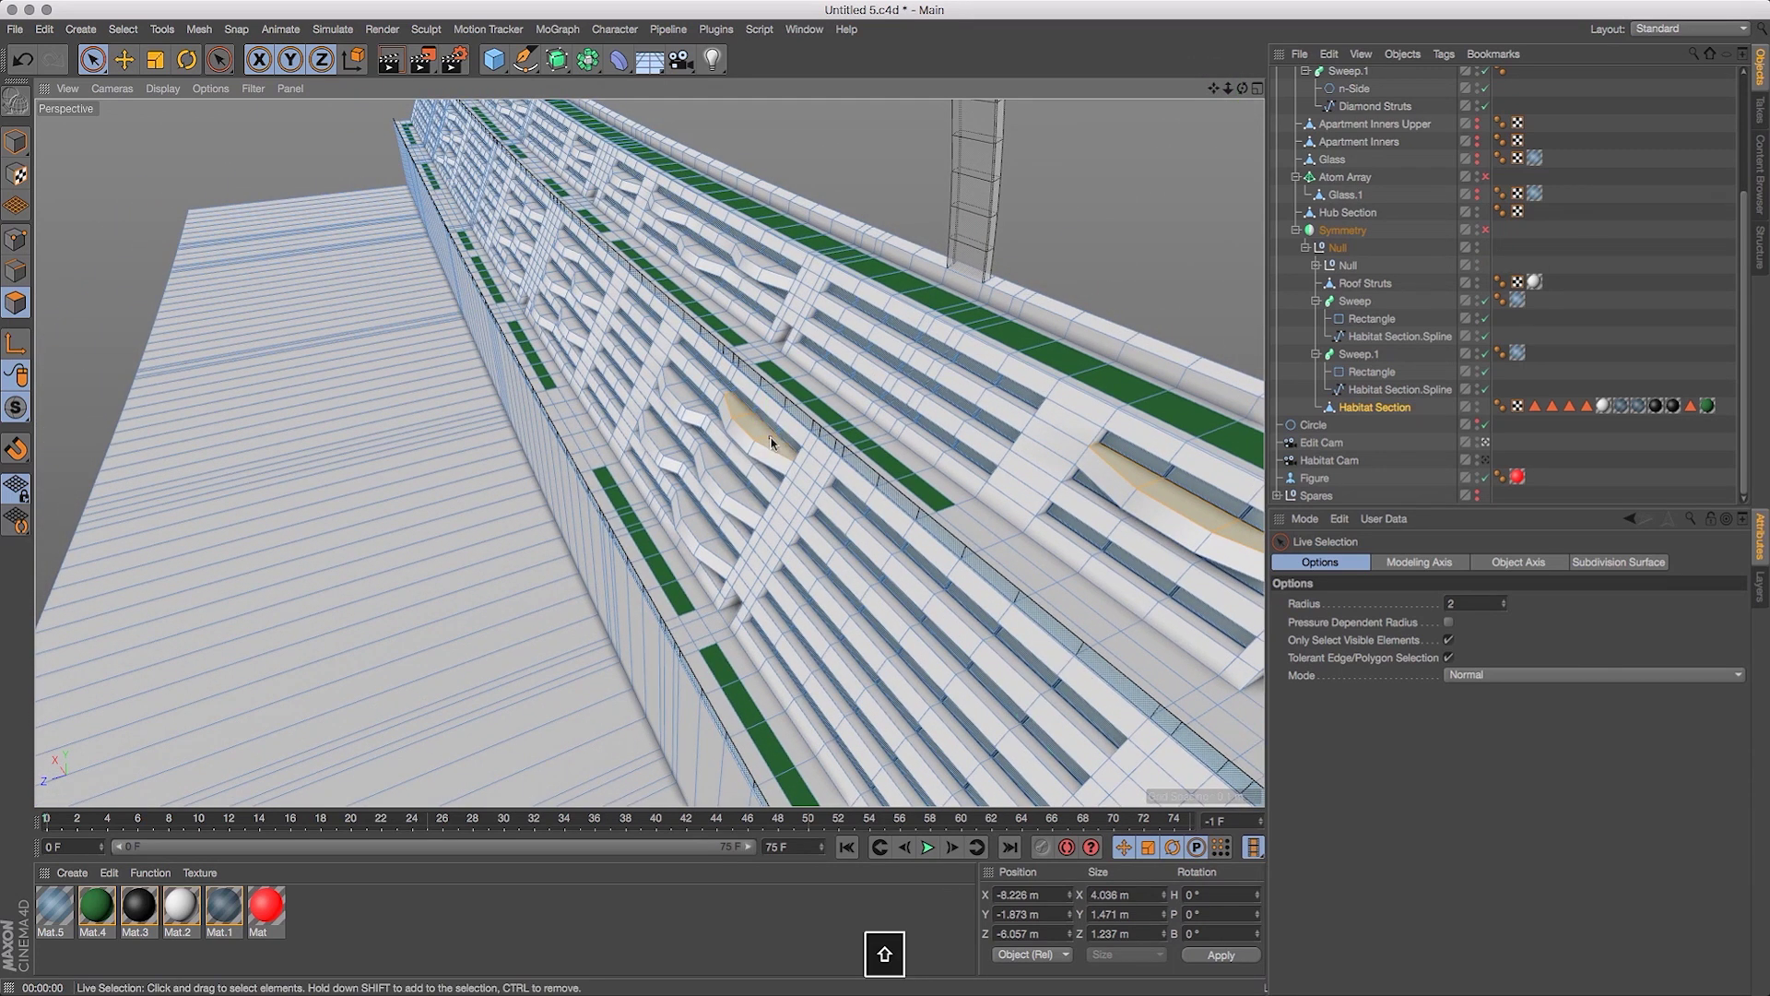
{"action": "left_click_drag", "start_coordinate": [770, 442], "coordinate": [729, 481], "text": "shift"}
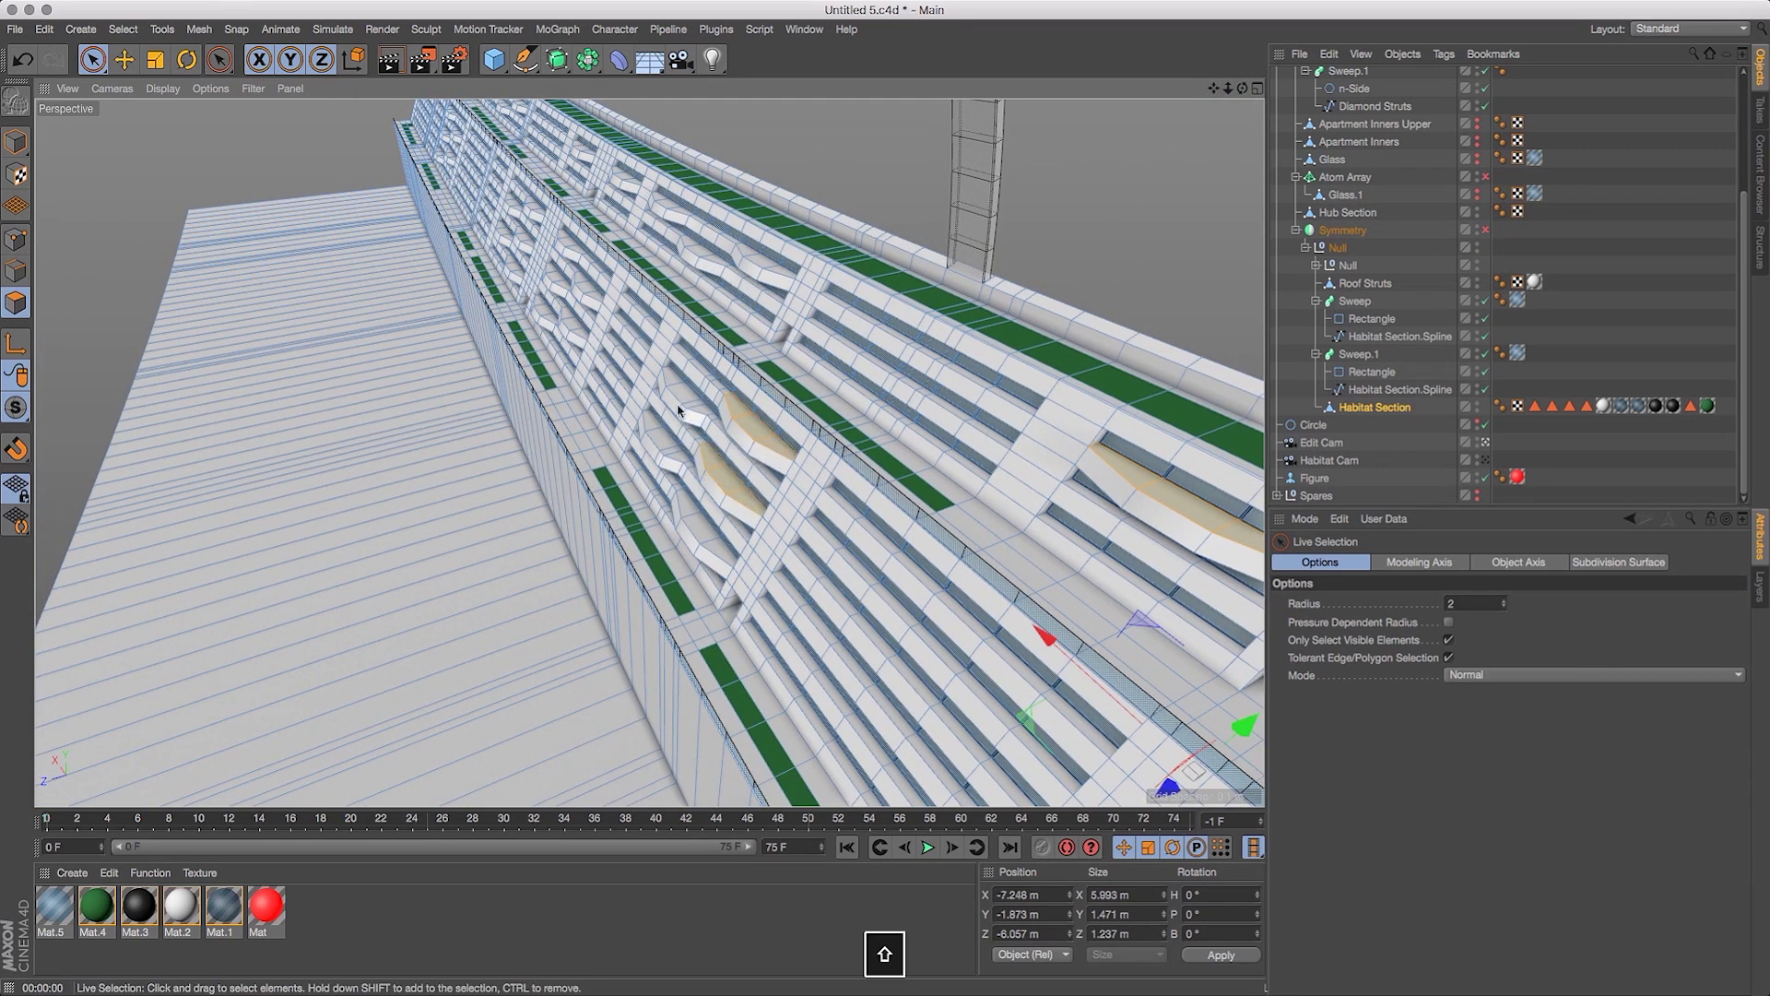
{"action": "mouse_move", "coordinate": [698, 418]}
{"action": "left_mouse_down", "text": "shift"}
{"action": "mouse_move", "coordinate": [662, 452]}
{"action": "mouse_move", "coordinate": [737, 512]}
{"action": "mouse_move", "coordinate": [714, 549]}
{"action": "left_mouse_up", "text": "shift"}
Extend the selection with the floor polygons of the upper-tier balconies further along the habitat.
{"action": "left_click_drag", "start_coordinate": [1231, 90], "coordinate": [1169, 374]}
{"action": "mouse_move", "coordinate": [784, 425]}
{"action": "left_mouse_down", "text": "shift"}
{"action": "mouse_move", "coordinate": [802, 436]}
{"action": "mouse_move", "coordinate": [716, 366]}
{"action": "mouse_move", "coordinate": [697, 380]}
{"action": "left_mouse_up", "text": "shift"}
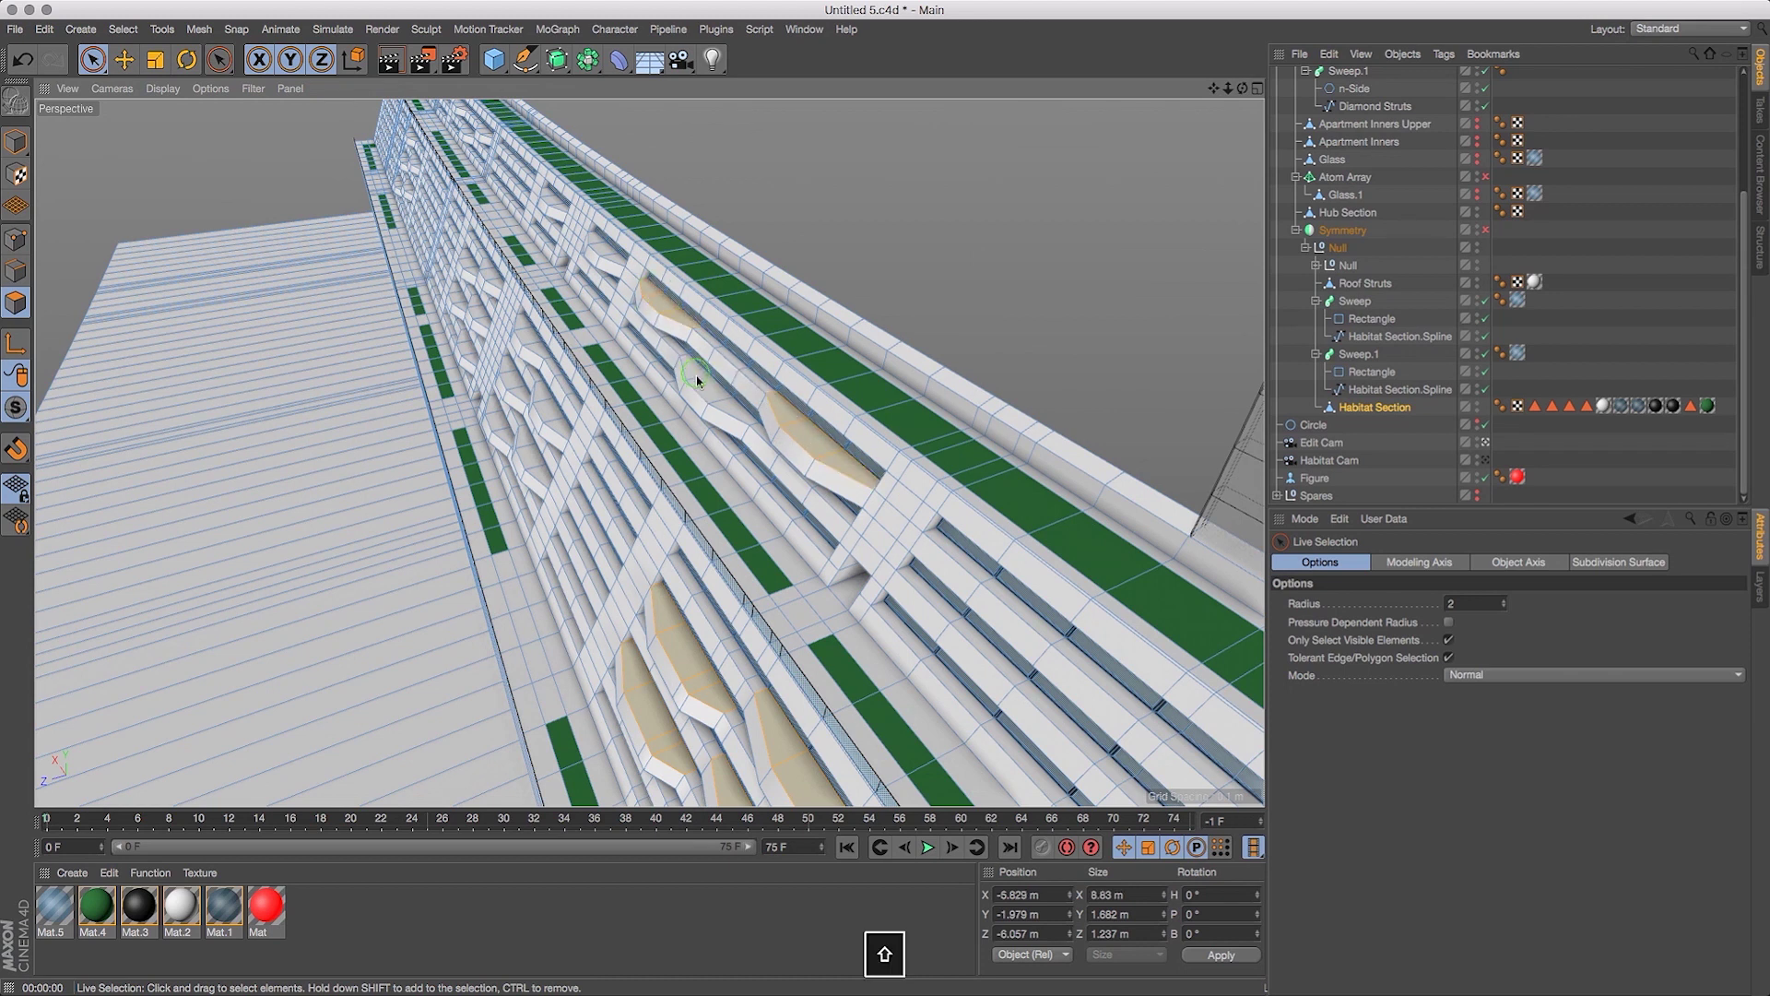
{"action": "left_click_drag", "start_coordinate": [1214, 89], "coordinate": [1525, 330]}
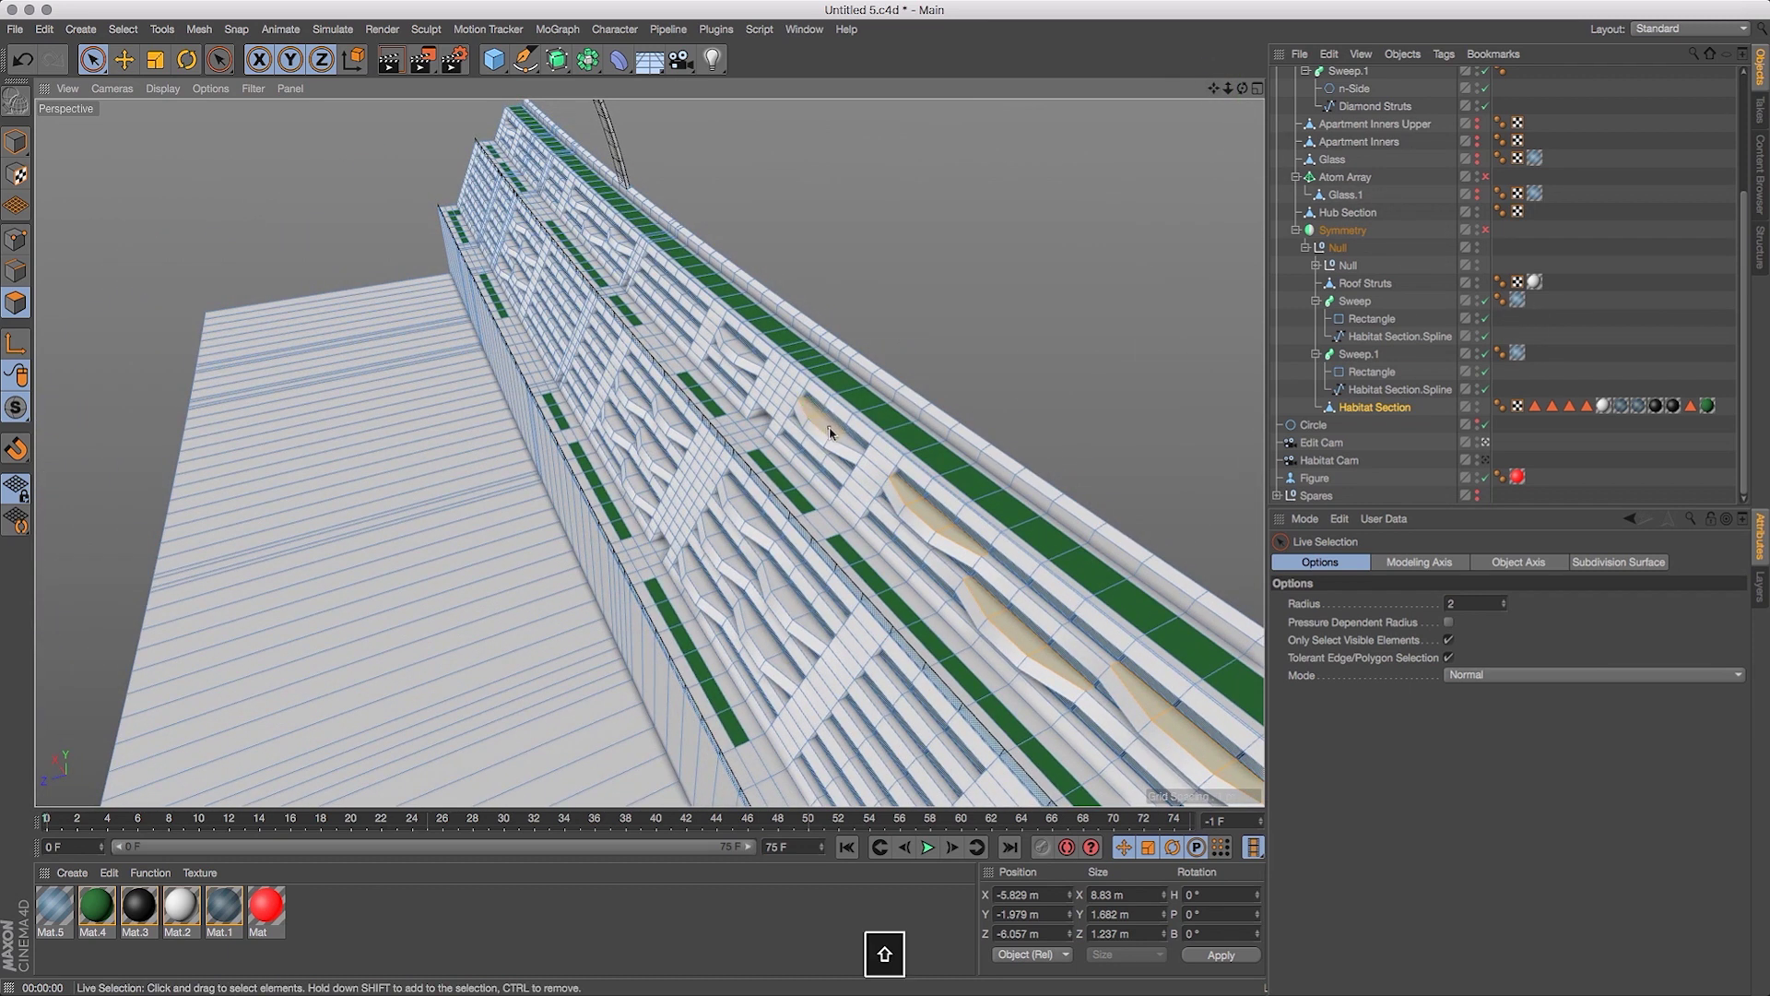
{"action": "left_click", "coordinate": [854, 450], "text": "shift"}
Add the next upper-tier balcony floor and all balcony floors on the two adjoining lower-tier blocks to the selection.
{"action": "left_click_drag", "start_coordinate": [1220, 90], "coordinate": [949, 409]}
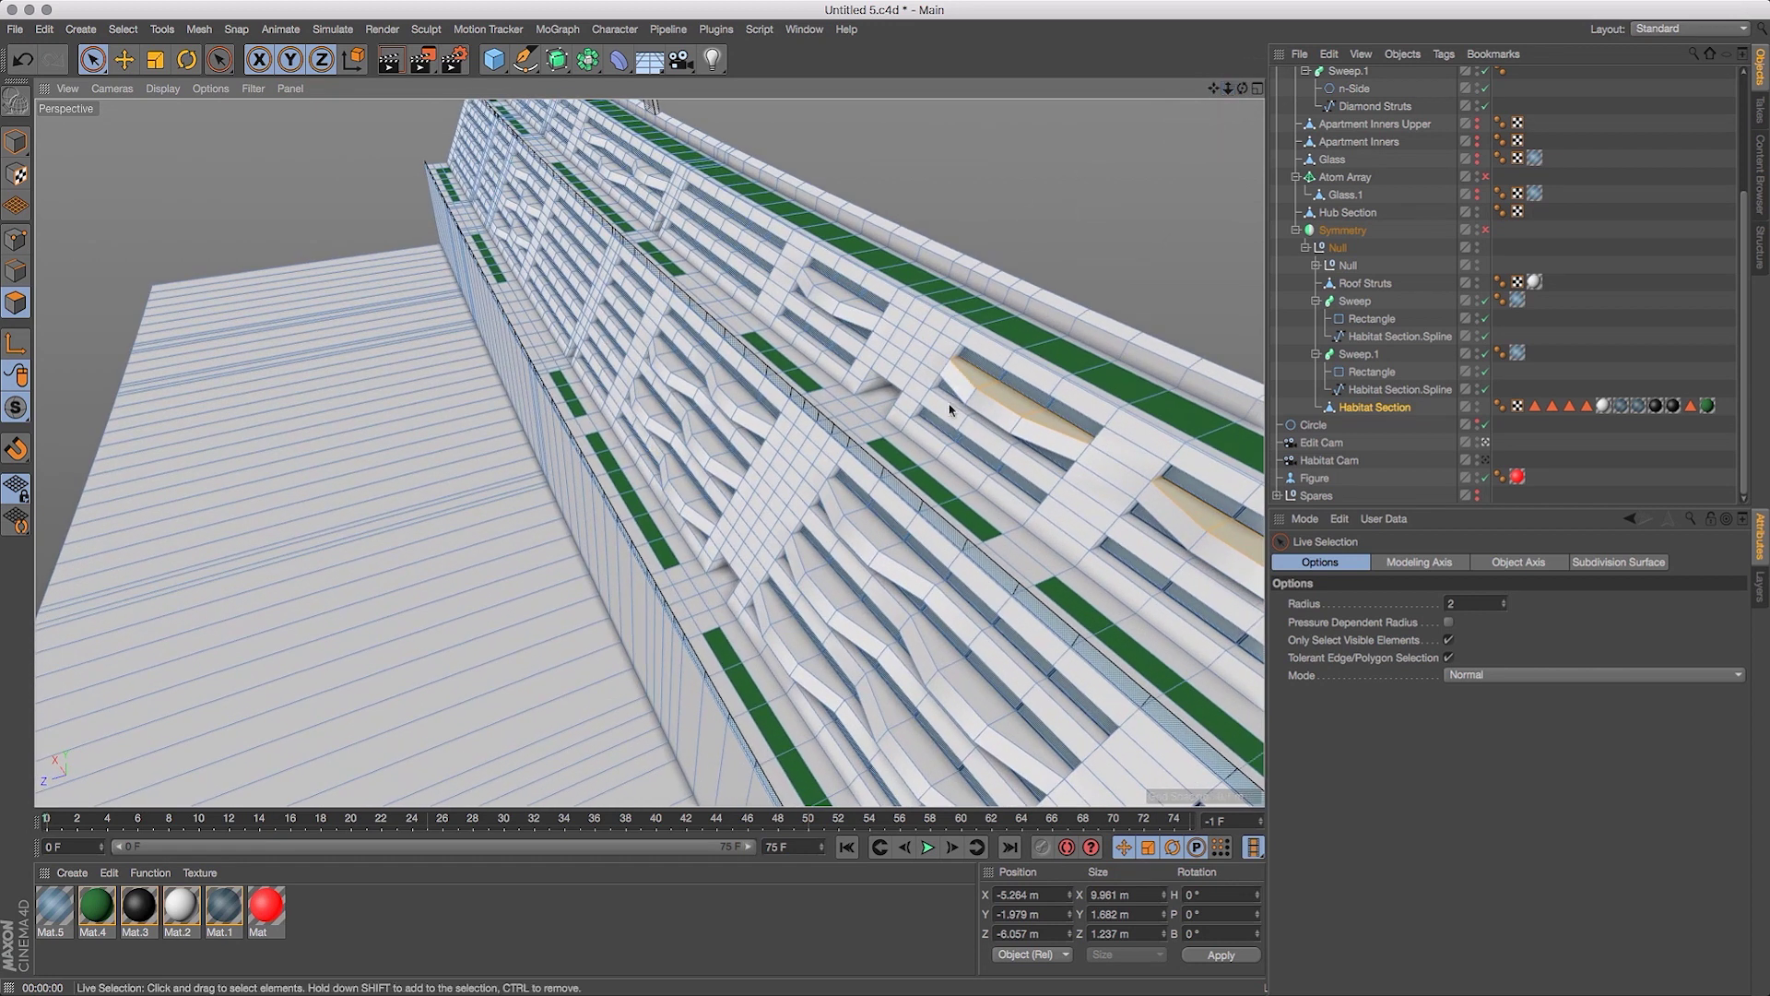
{"action": "left_click", "coordinate": [822, 281], "text": "shift"}
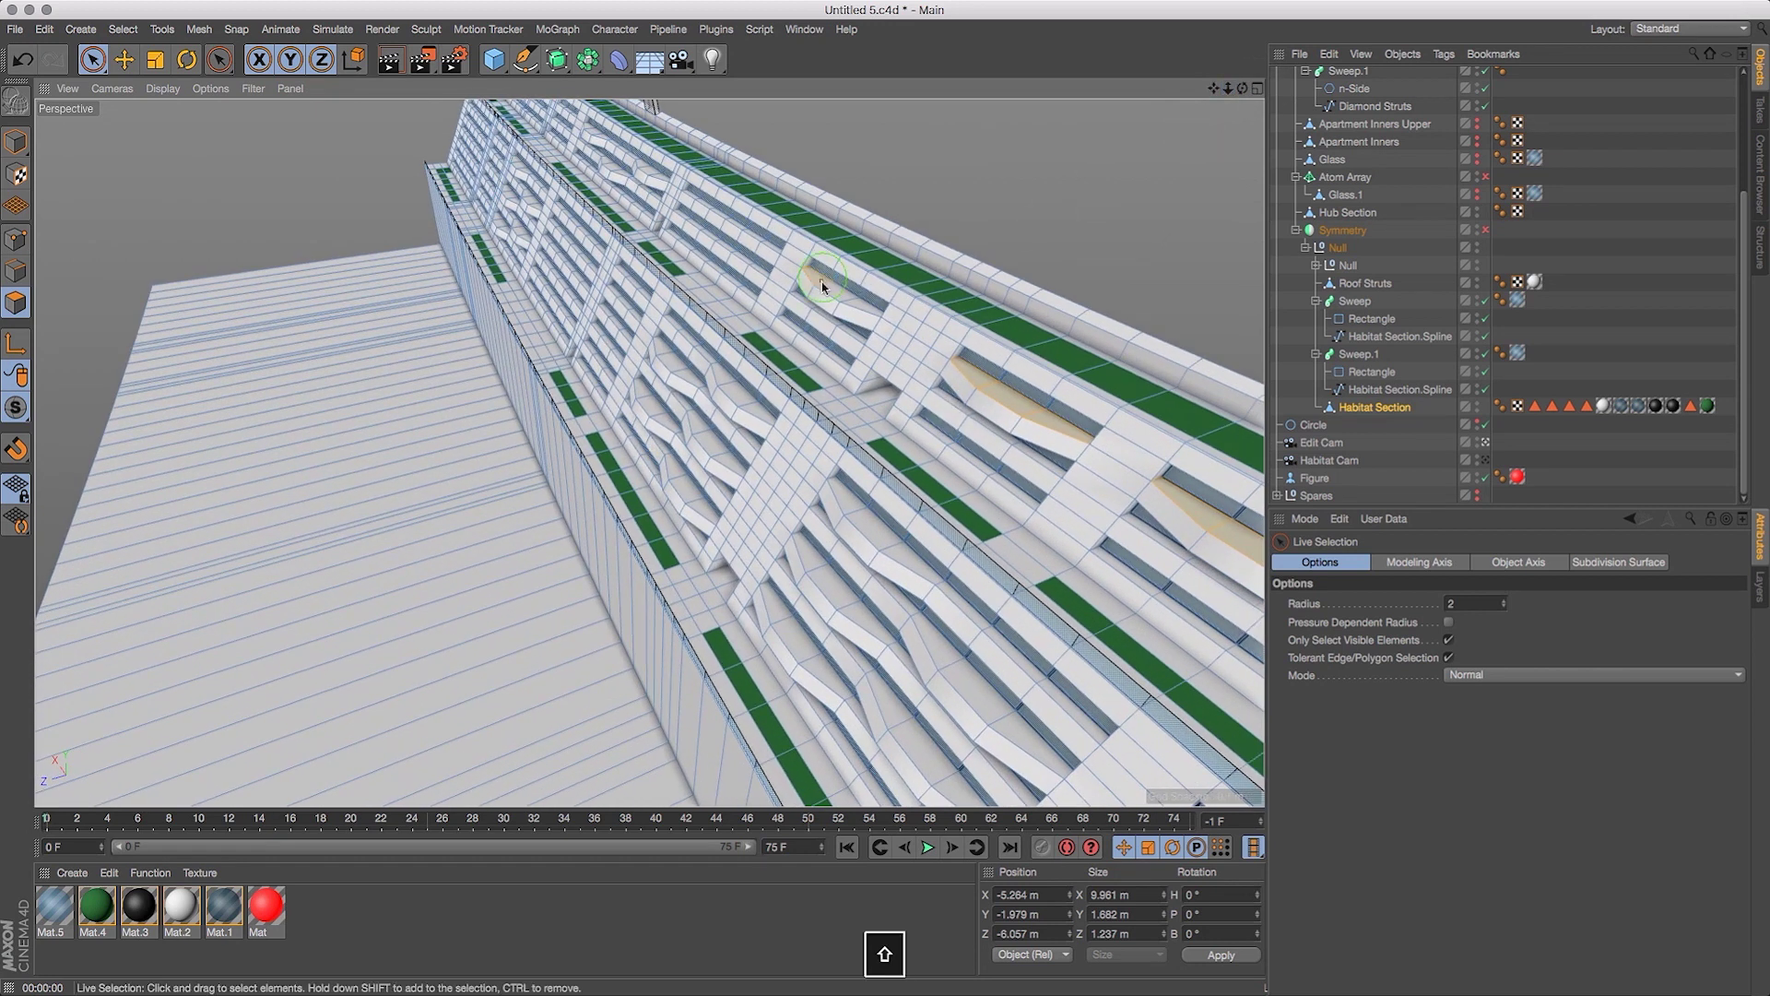
{"action": "left_click", "coordinate": [853, 509], "text": "shift"}
{"action": "left_click", "coordinate": [887, 546], "text": "shift"}
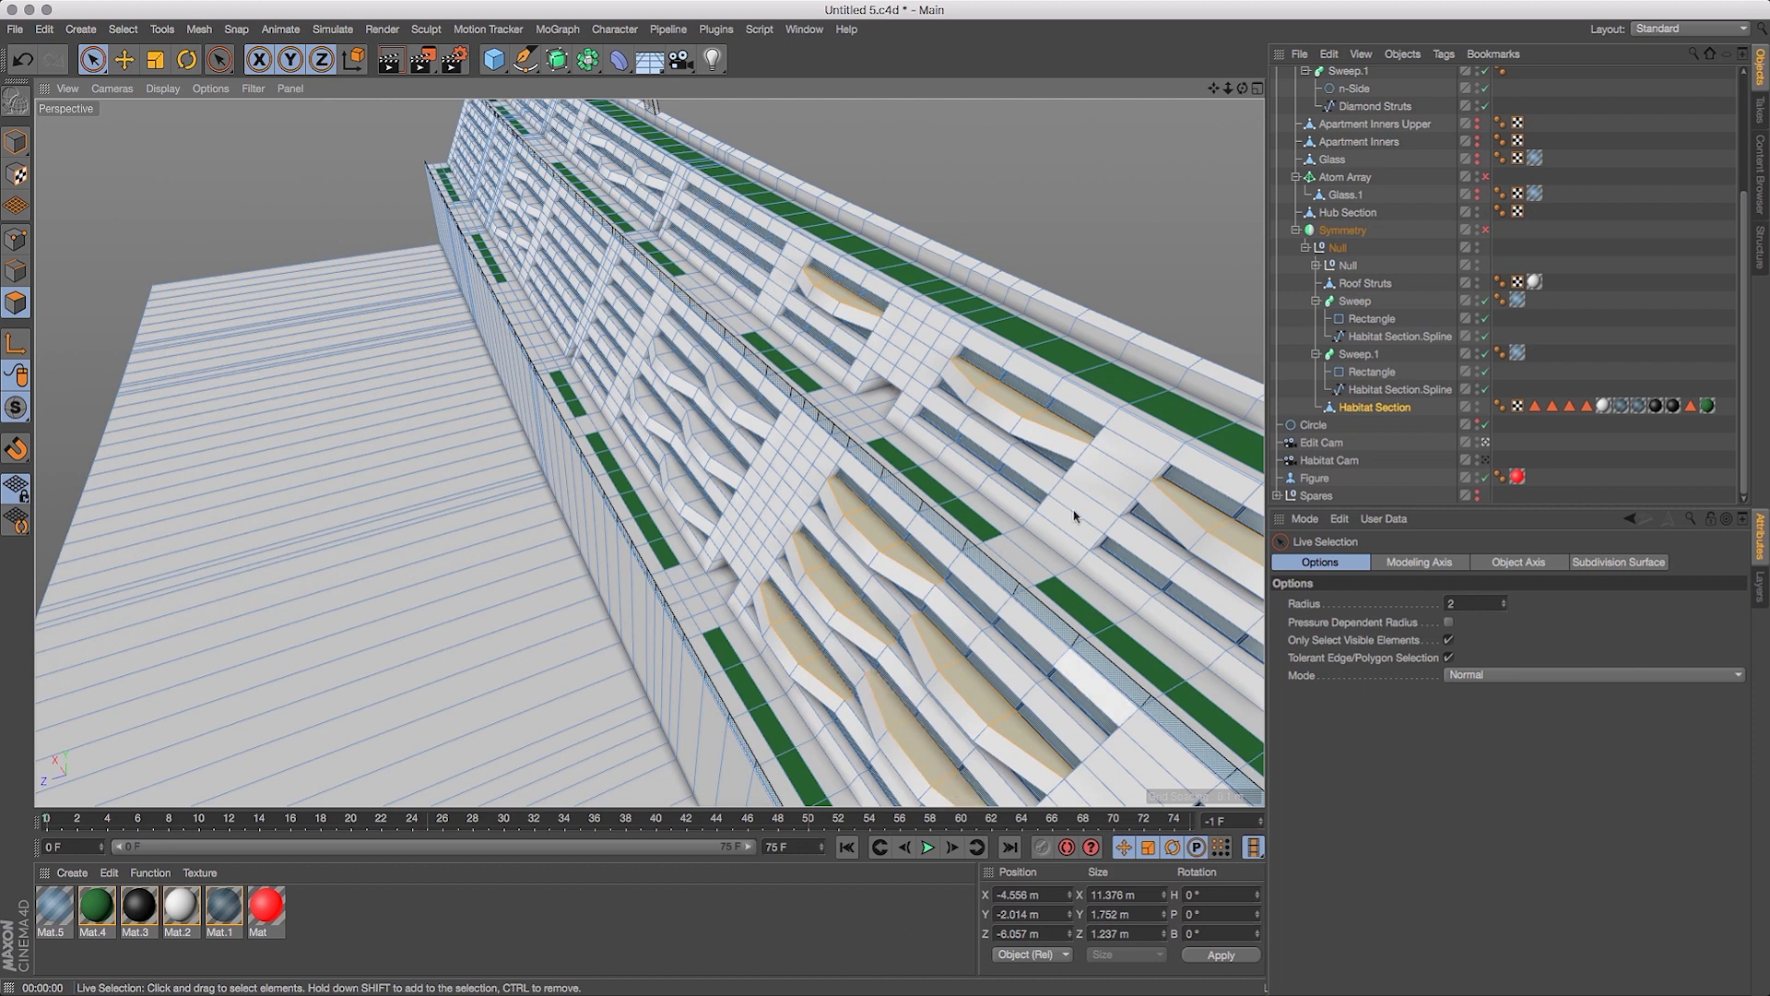
{"action": "left_click_drag", "start_coordinate": [1215, 87], "coordinate": [1236, 124]}
{"action": "mouse_move", "coordinate": [793, 443]}
{"action": "left_mouse_down", "text": "shift"}
{"action": "mouse_move", "coordinate": [739, 457]}
{"action": "mouse_move", "coordinate": [710, 401]}
{"action": "left_mouse_up", "text": "shift"}
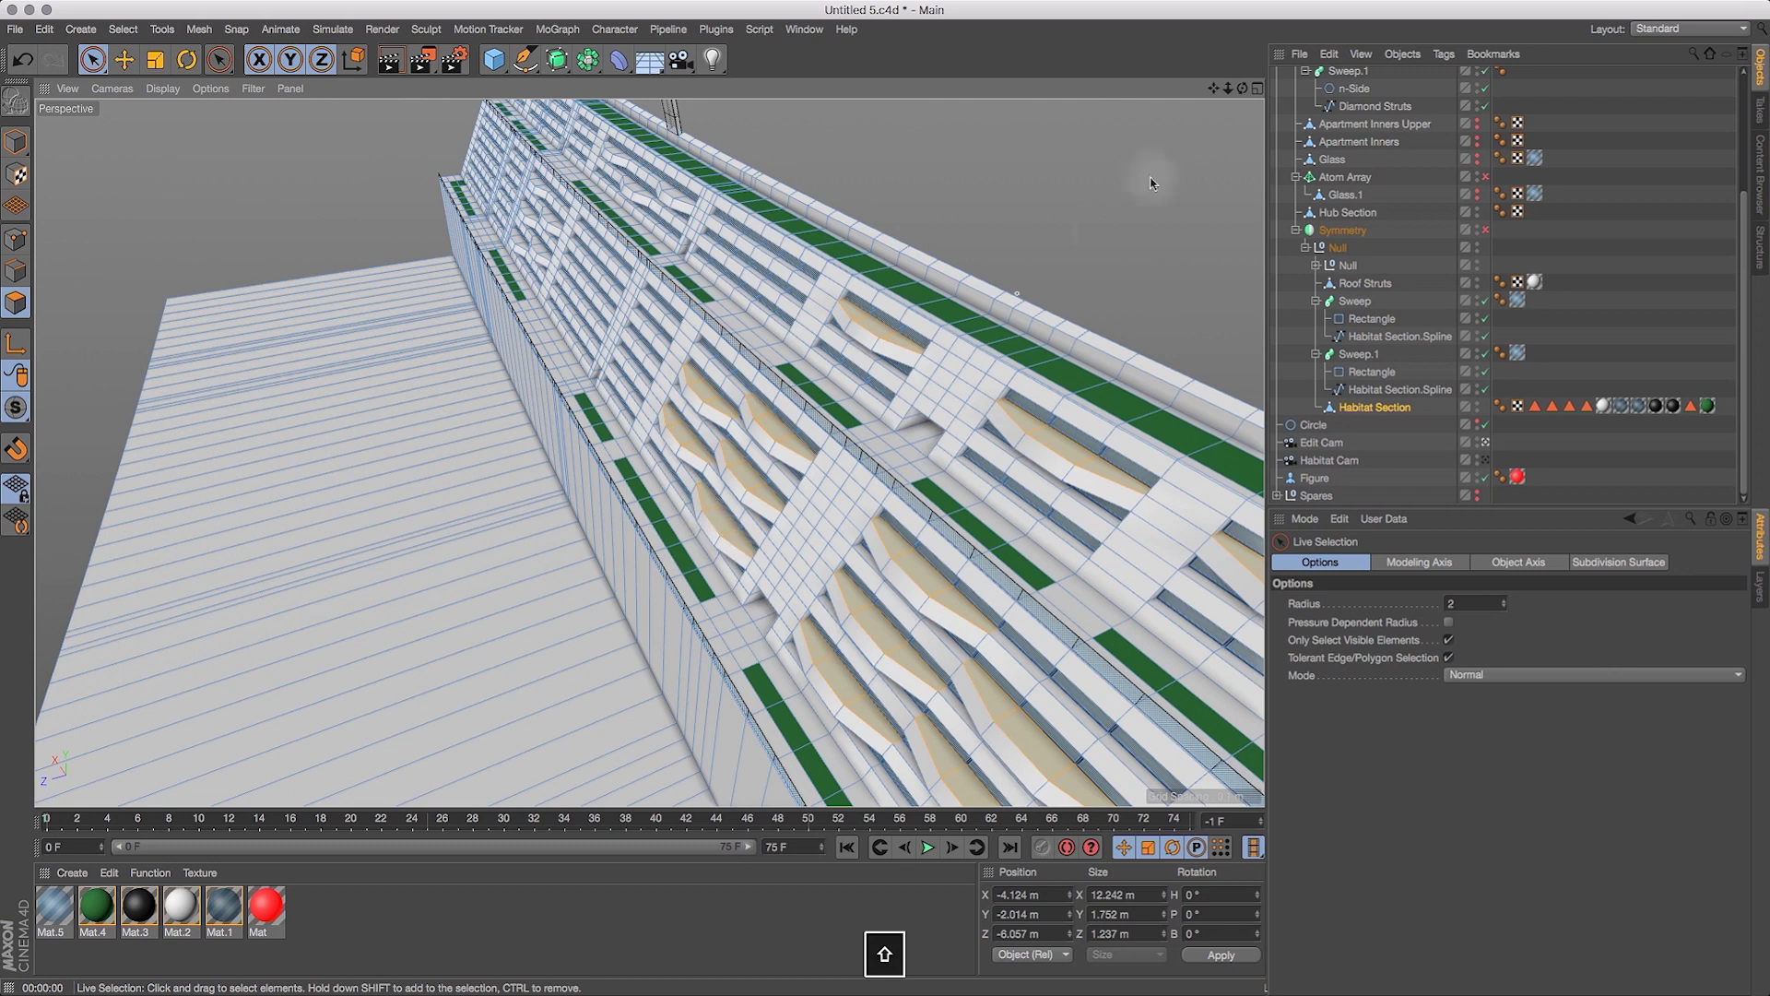
Add the floor polygons of the three staggered balconies on the next upper-tier block to the selection.
{"action": "left_click_drag", "start_coordinate": [1243, 89], "coordinate": [1246, 94]}
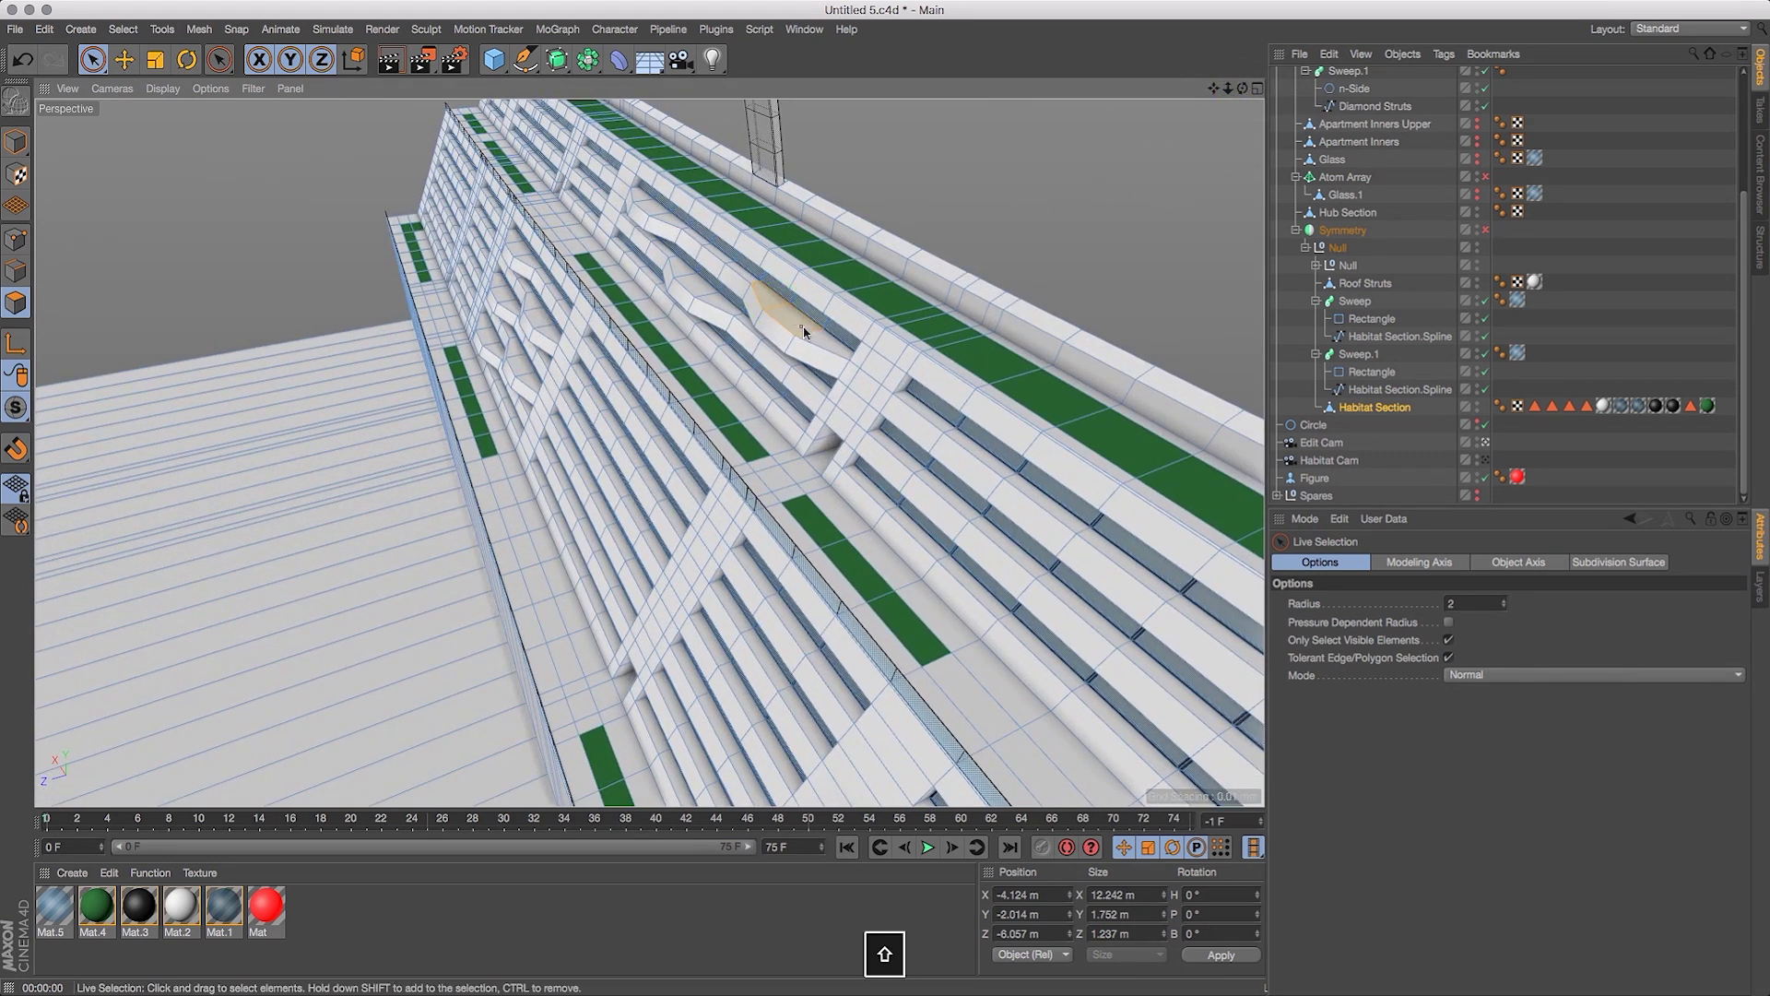
{"action": "left_click", "coordinate": [644, 202], "text": "shift"}
{"action": "left_click", "coordinate": [703, 291], "text": "shift"}
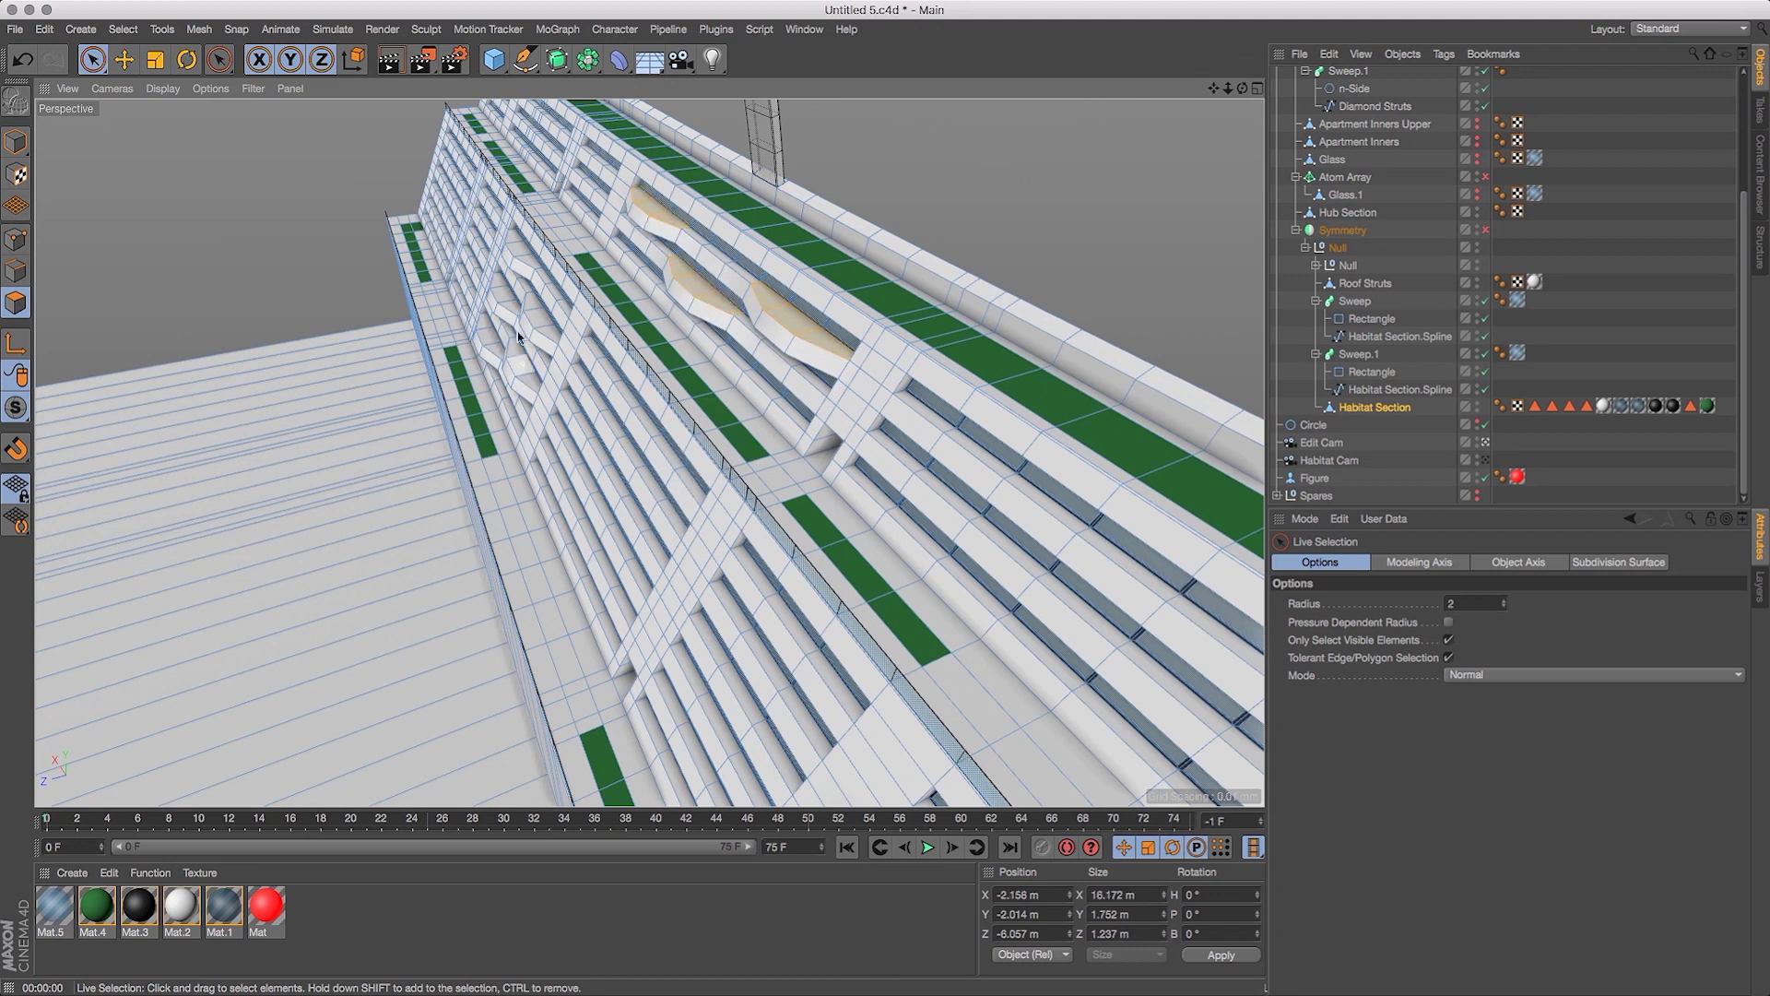
Undo the last selection change, and add all five balcony floors on the last balconied lower-tier block to the selection.
{"action": "left_click_drag", "start_coordinate": [1213, 88], "coordinate": [1516, 330]}
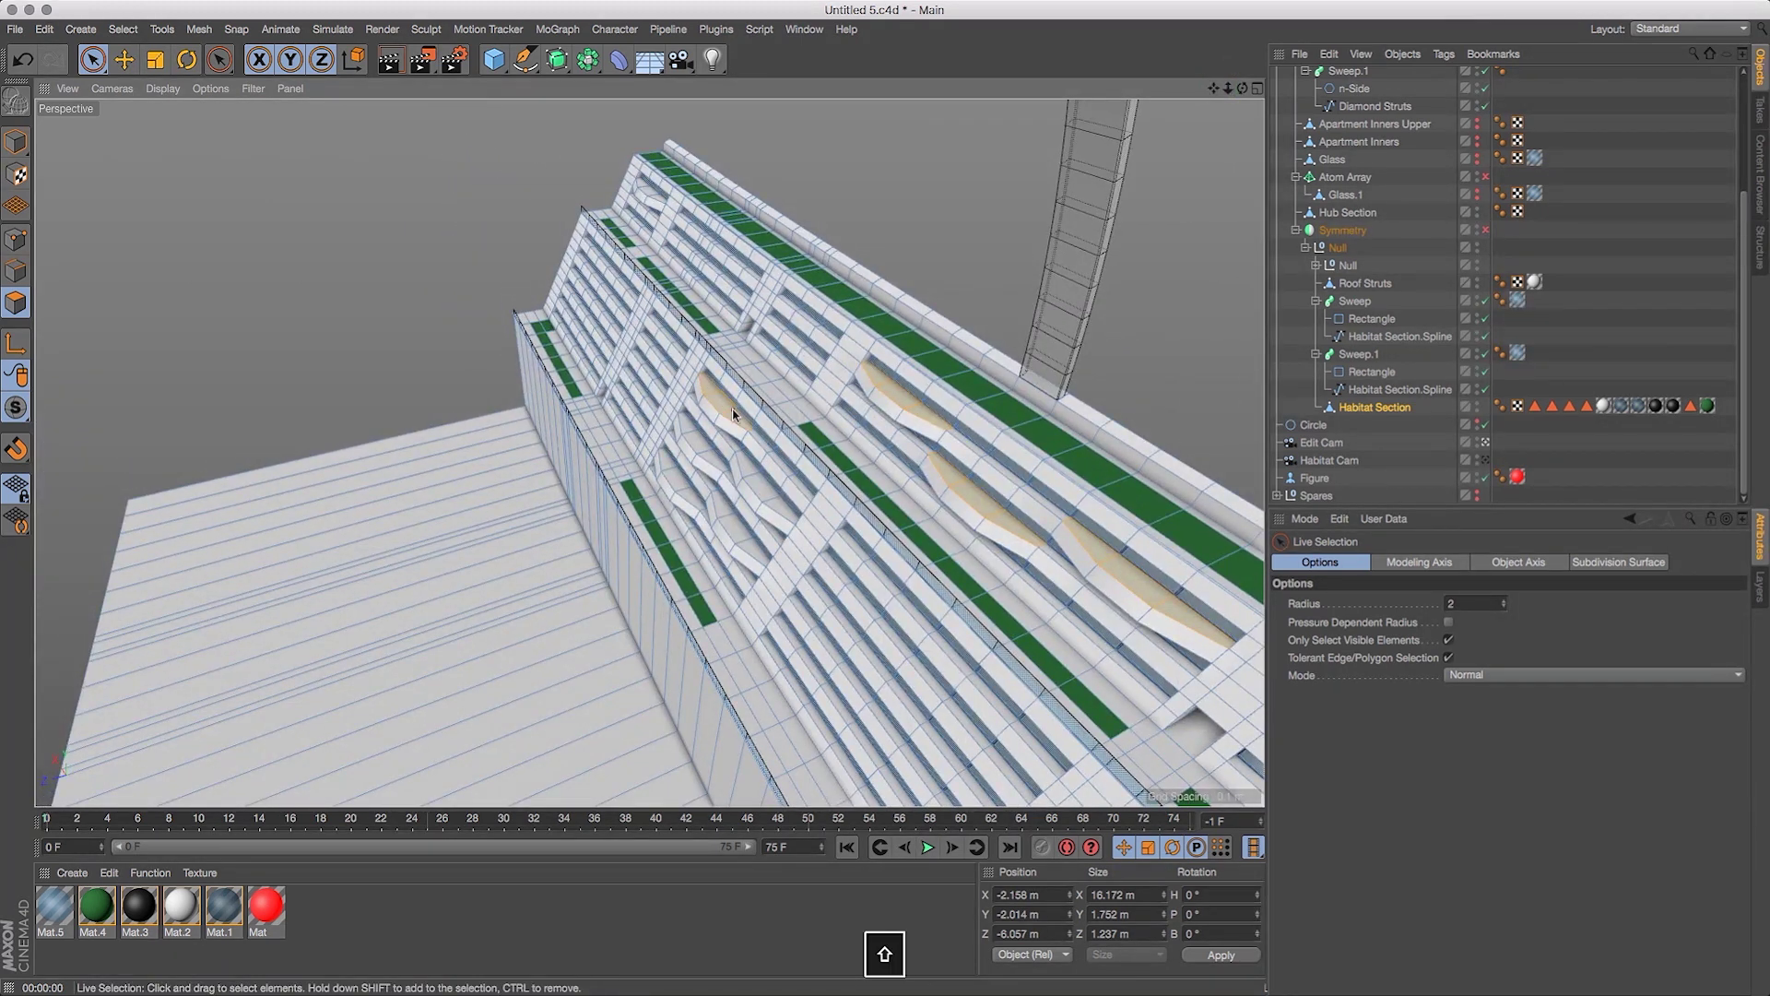
{"action": "key", "text": "super+z"}
{"action": "left_click_drag", "start_coordinate": [1229, 89], "coordinate": [1283, 93]}
{"action": "left_click_drag", "start_coordinate": [752, 339], "coordinate": [783, 374], "text": "shift"}
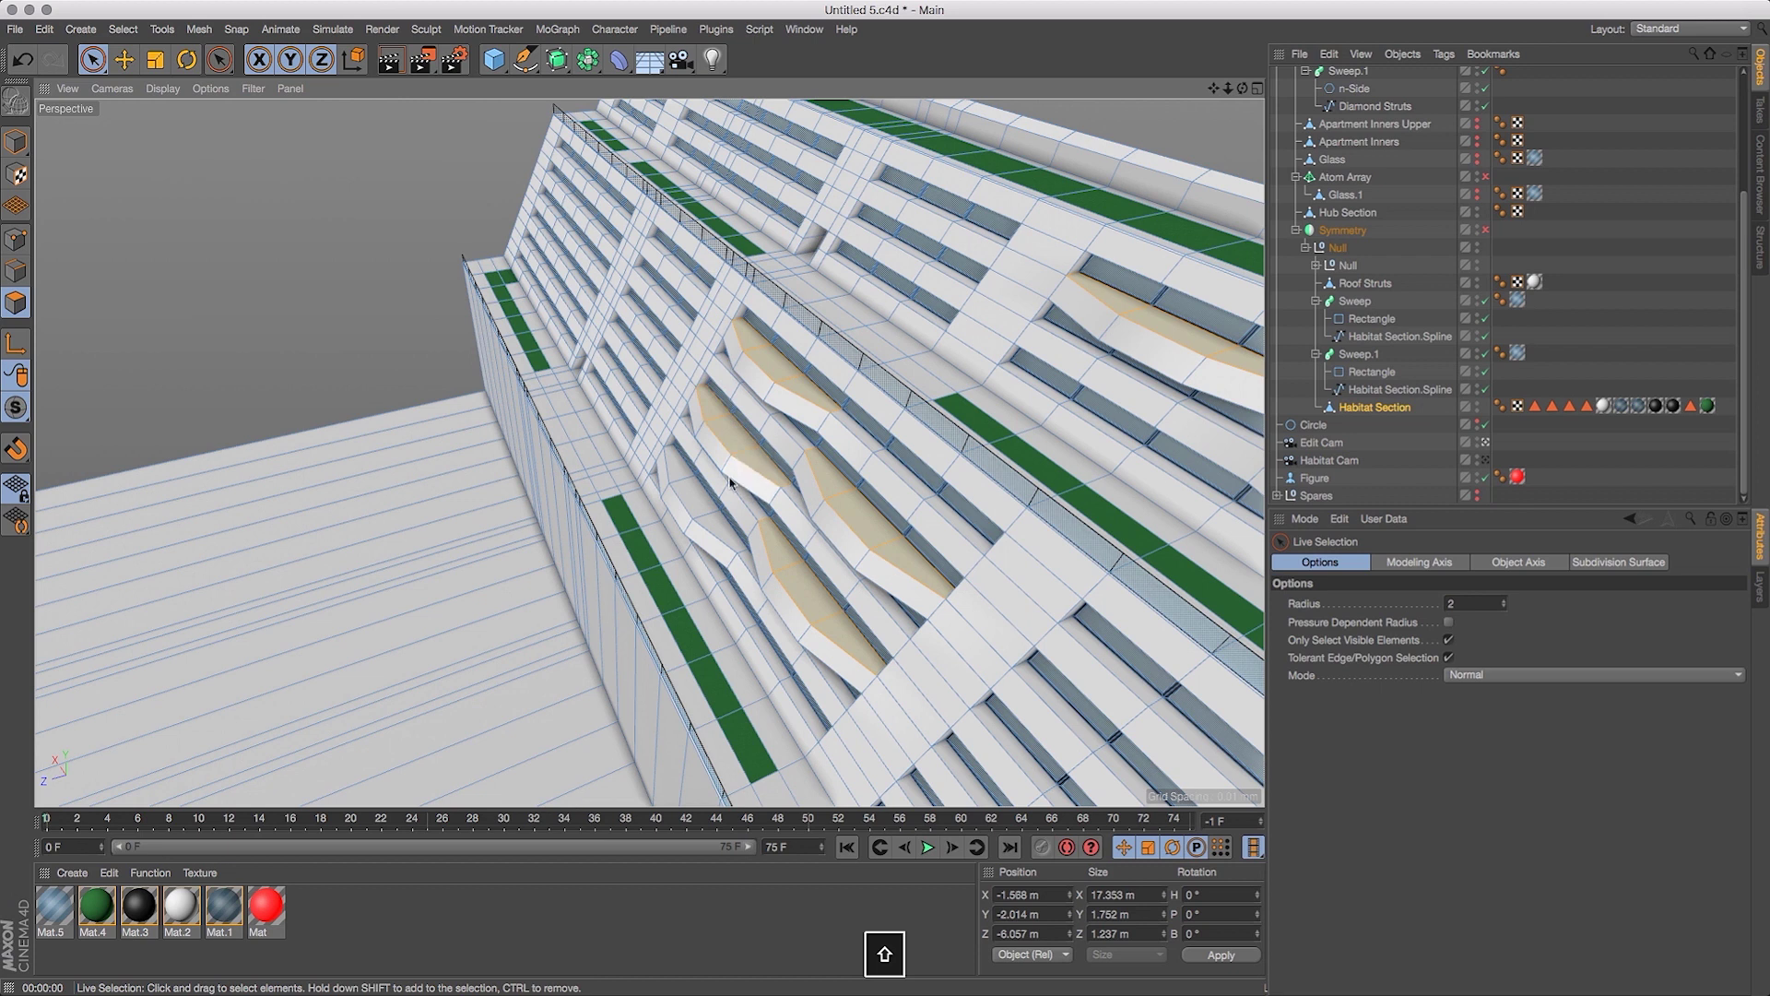
{"action": "left_click", "coordinate": [714, 524], "text": "shift"}
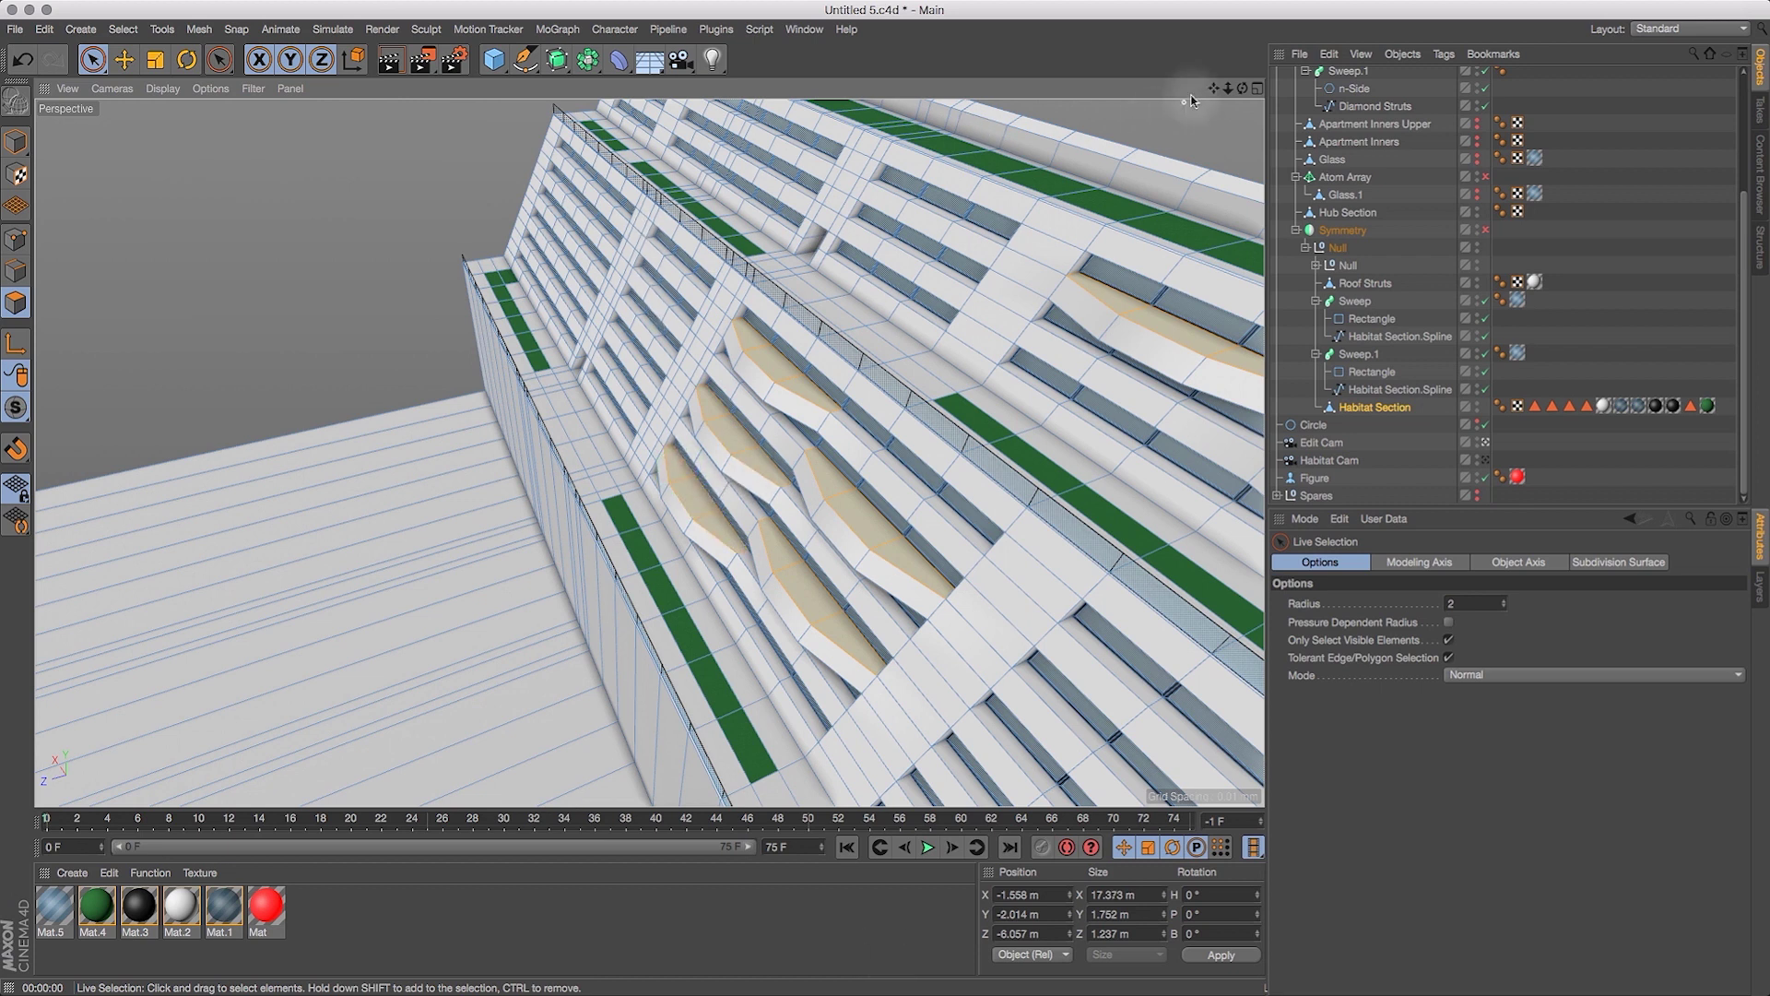
Add the far-end upper-tier balcony floor to the selection and check the highlighted floors along both tiers.
{"action": "left_click_drag", "start_coordinate": [1213, 87], "coordinate": [1205, 174]}
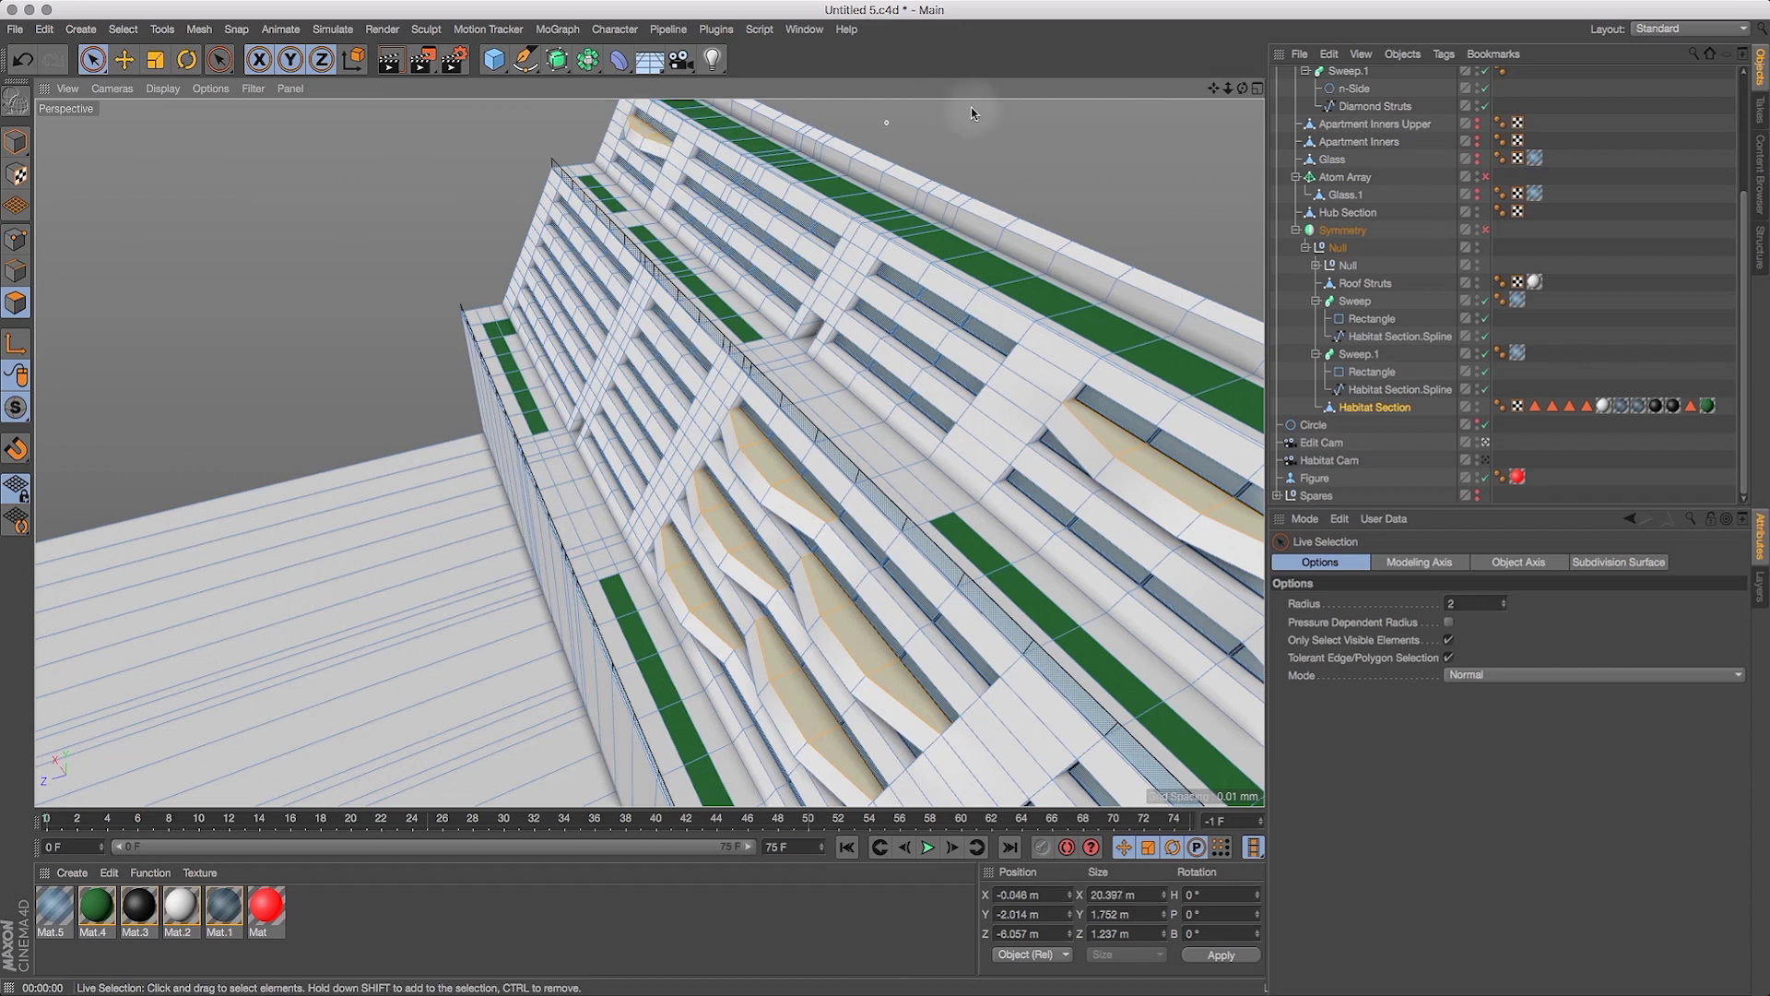
{"action": "left_click_drag", "start_coordinate": [1244, 89], "coordinate": [1459, 87]}
{"action": "left_click_drag", "start_coordinate": [1213, 87], "coordinate": [846, 471]}
{"action": "left_click_drag", "start_coordinate": [1242, 88], "coordinate": [977, 42]}
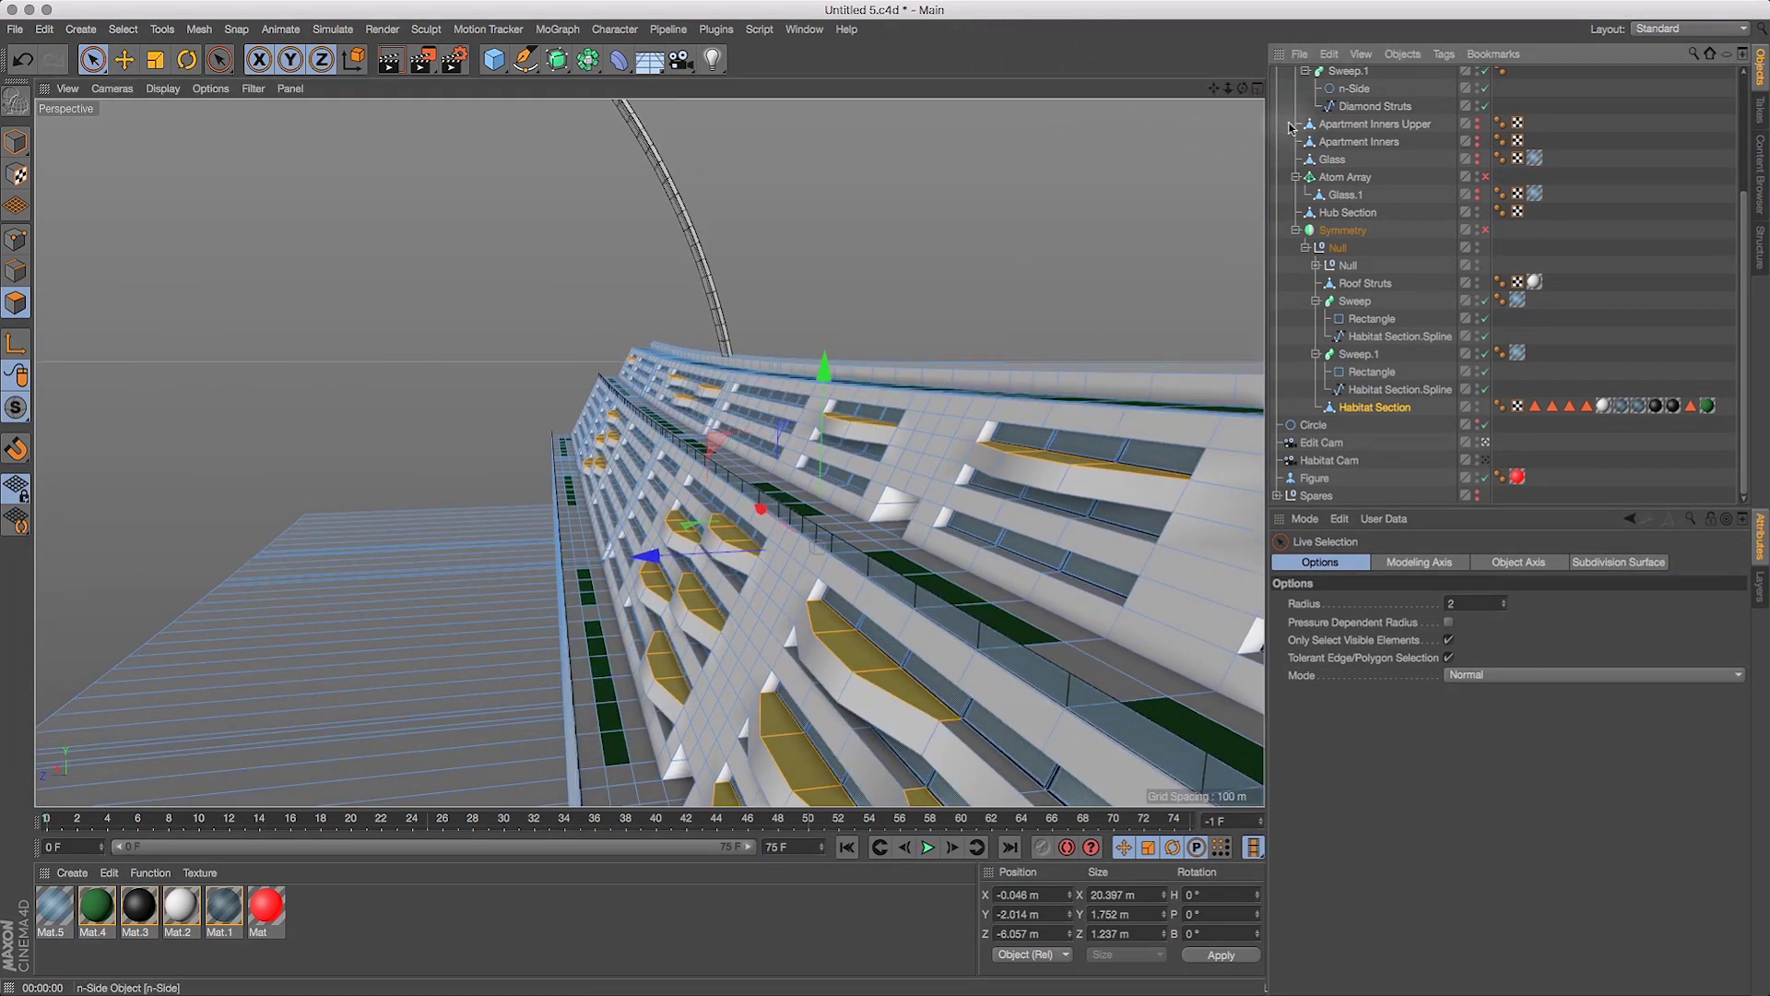
Try insetting the selected balcony floors with Extrude Inner without preserving groups, and undo it.
{"action": "left_click_drag", "start_coordinate": [1228, 88], "coordinate": [1141, 29]}
{"action": "key", "text": "i"}
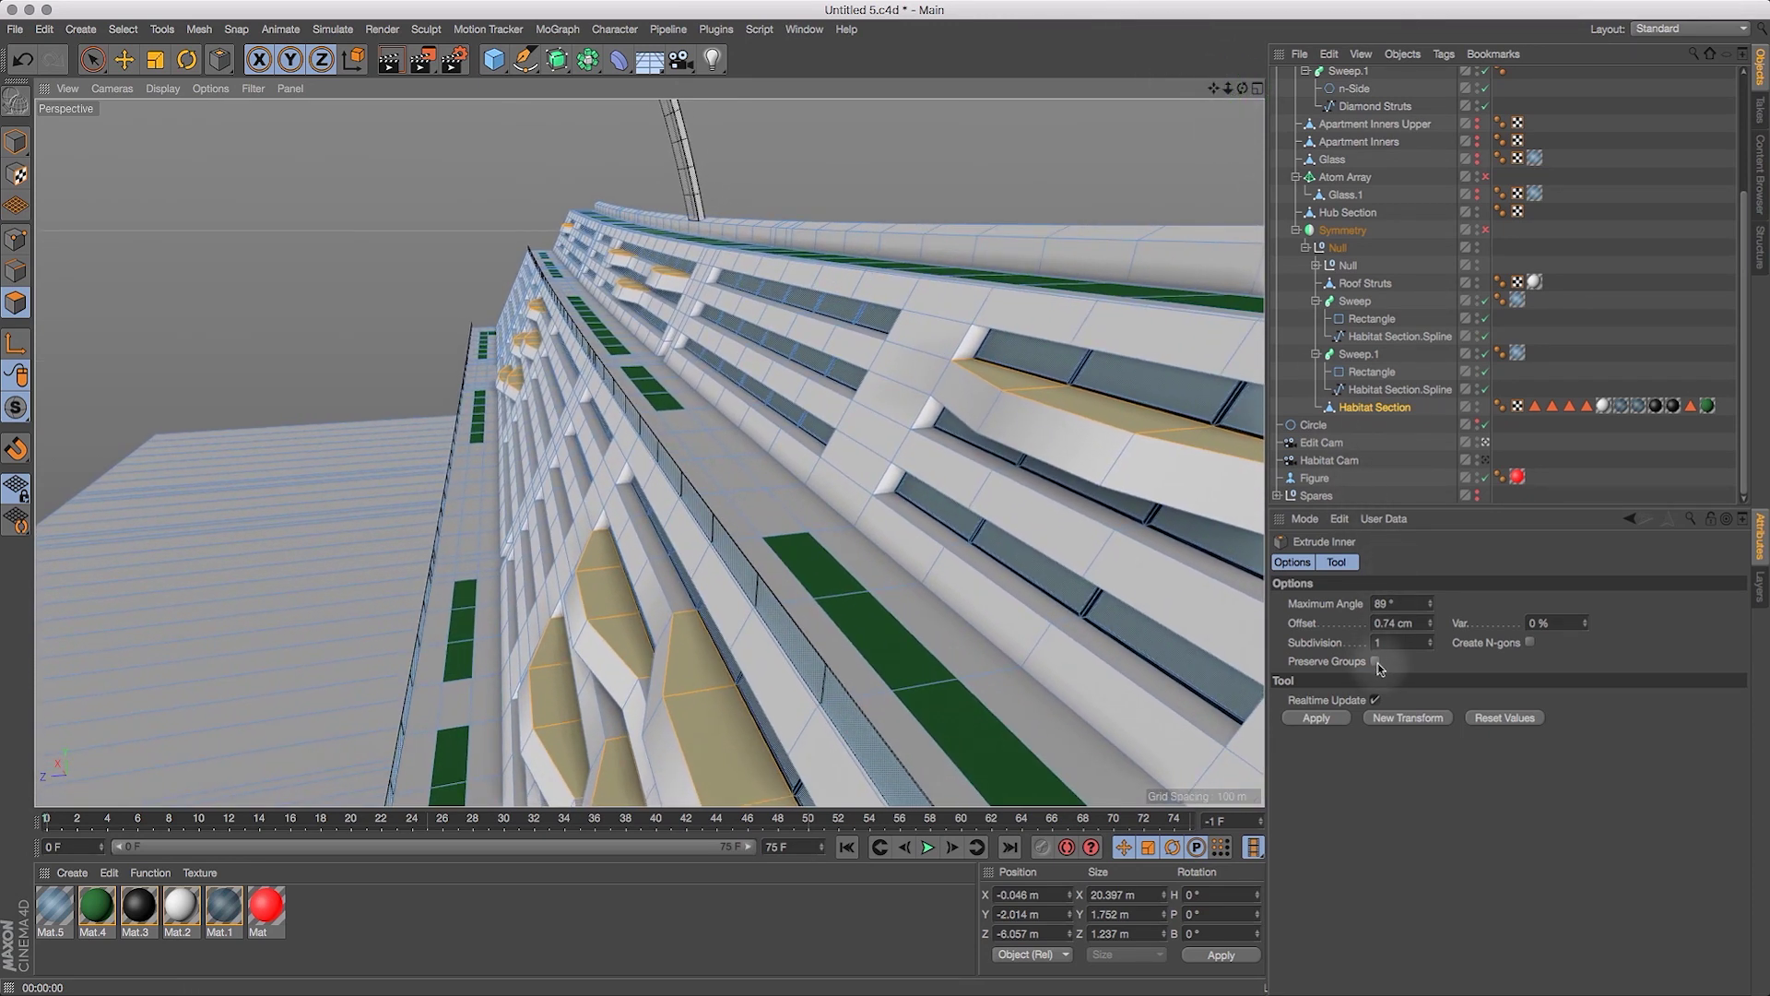
{"action": "left_click_drag", "start_coordinate": [1094, 174], "coordinate": [1099, 182]}
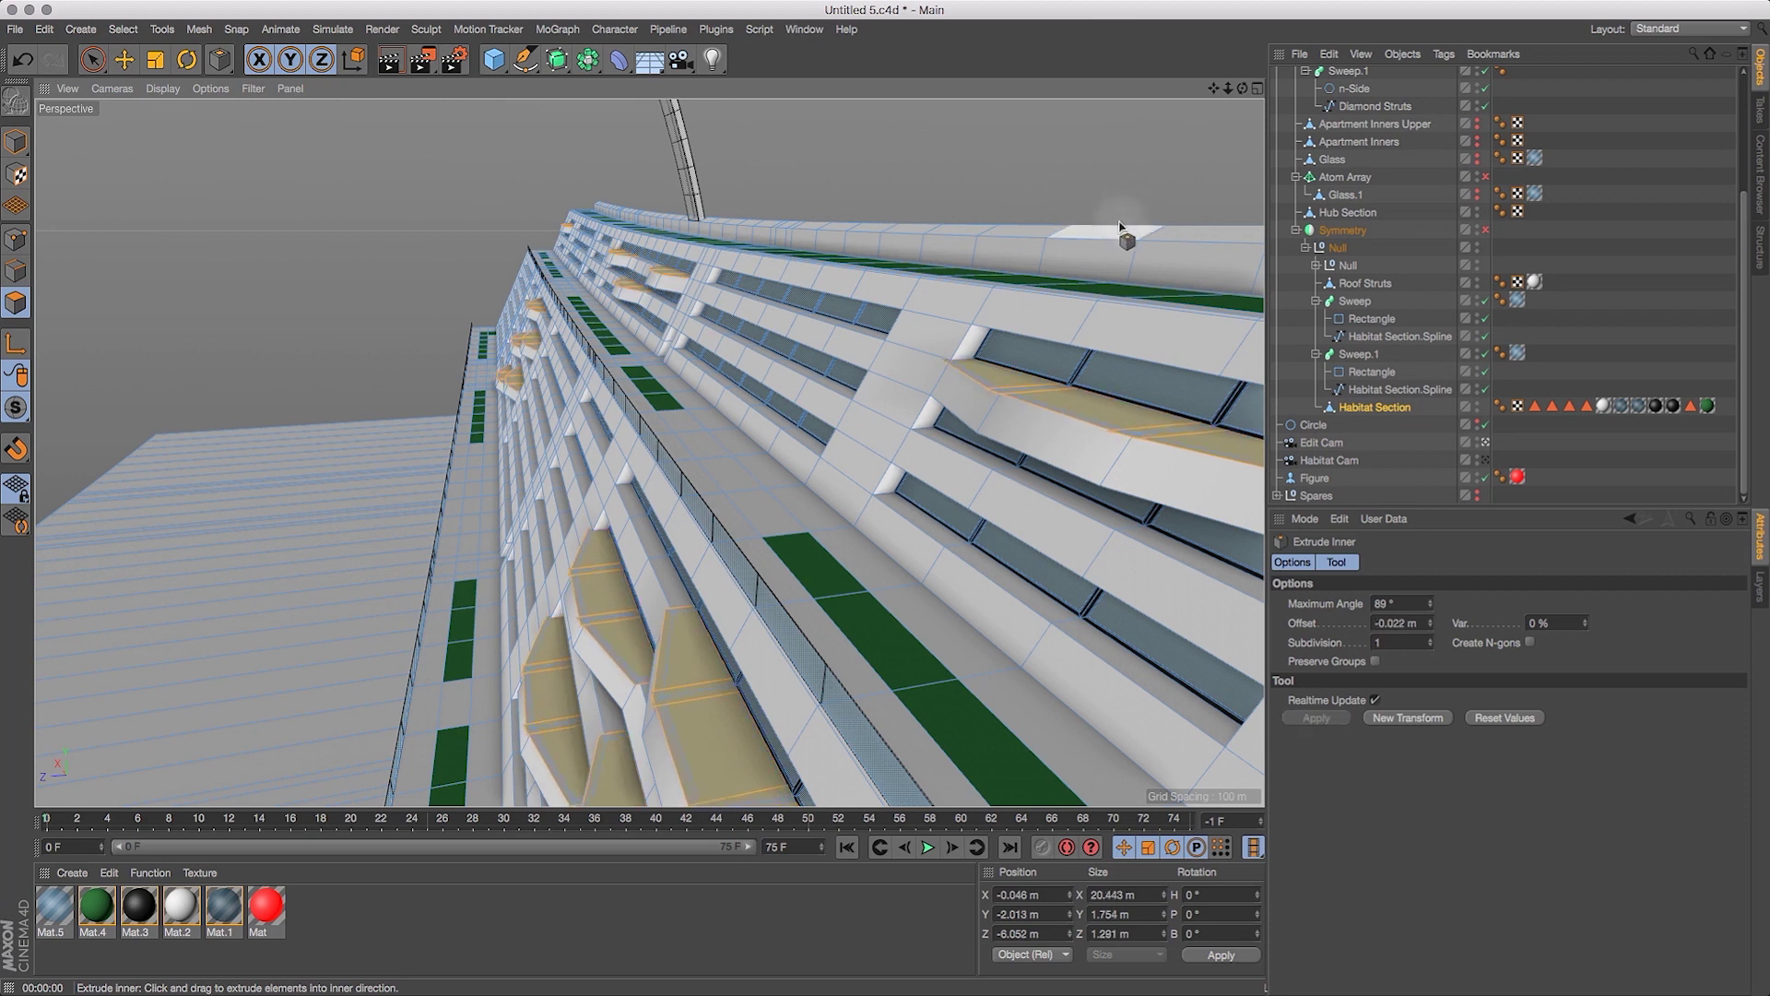
{"action": "key", "text": "super+z"}
Enable Preserve Groups and inset the selected balcony floors by about 0.016 m with Extrude Inner, undoing and redoing the inset until it fits.
{"action": "left_click", "coordinate": [1375, 661]}
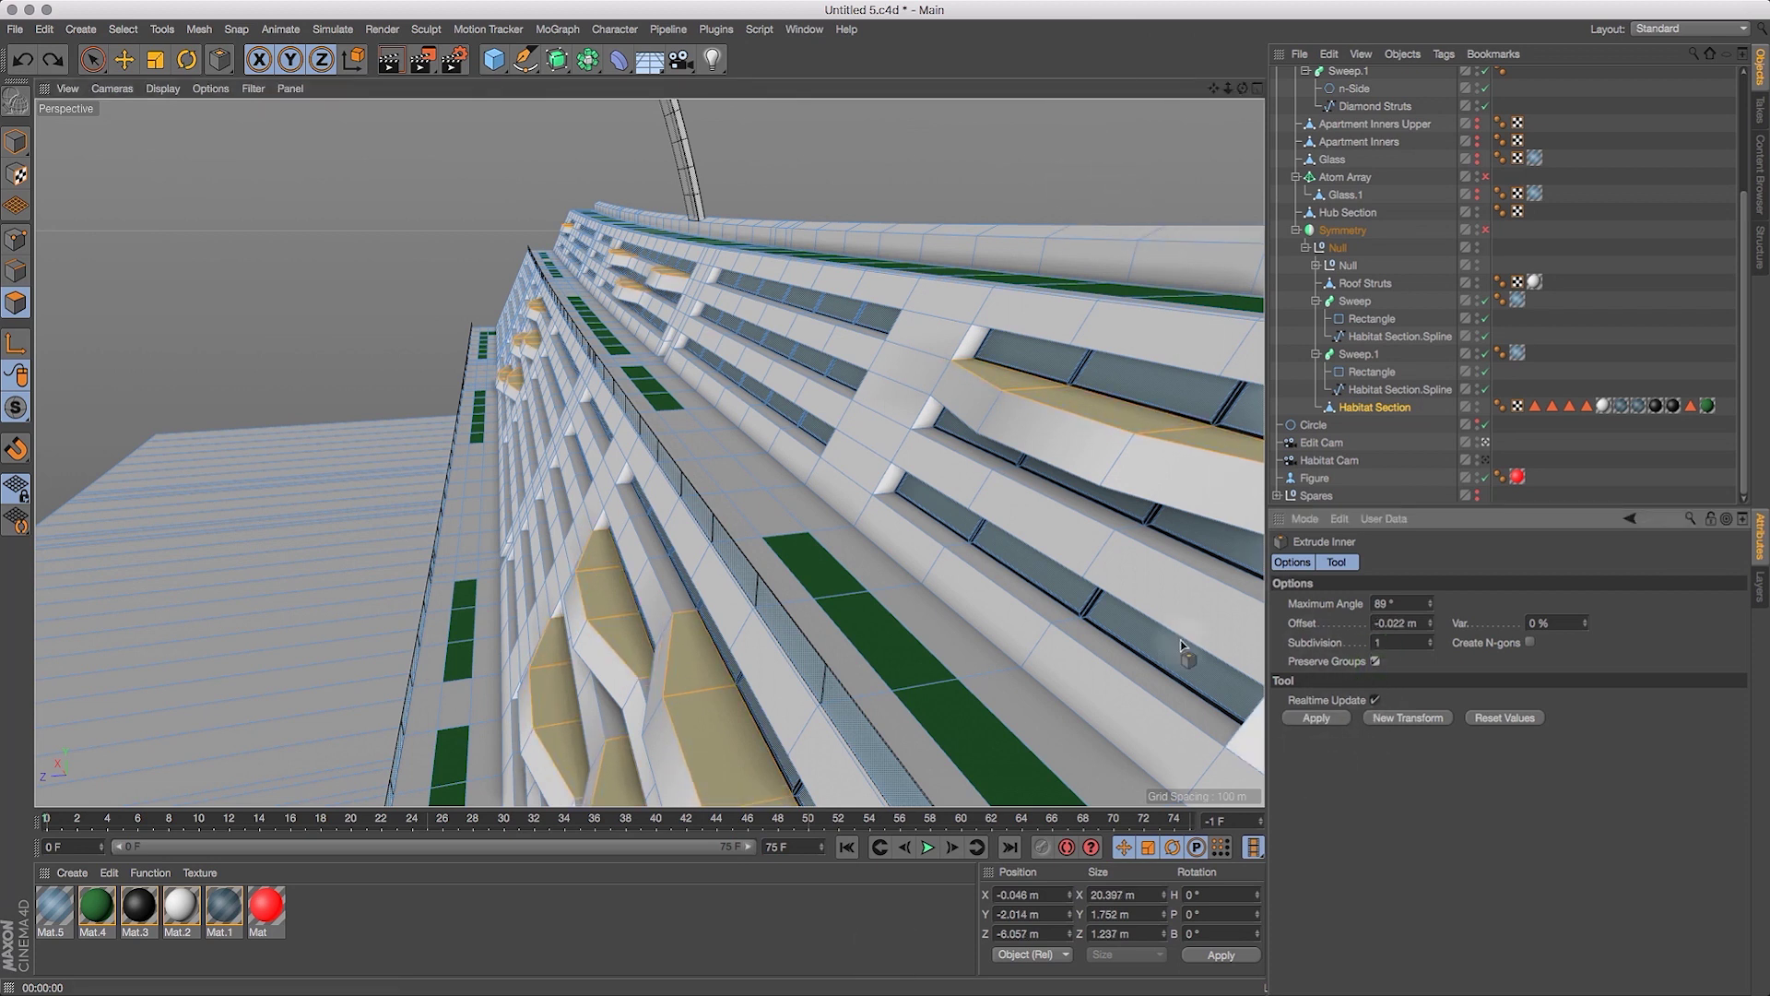
{"action": "left_click_drag", "start_coordinate": [1033, 192], "coordinate": [1036, 199]}
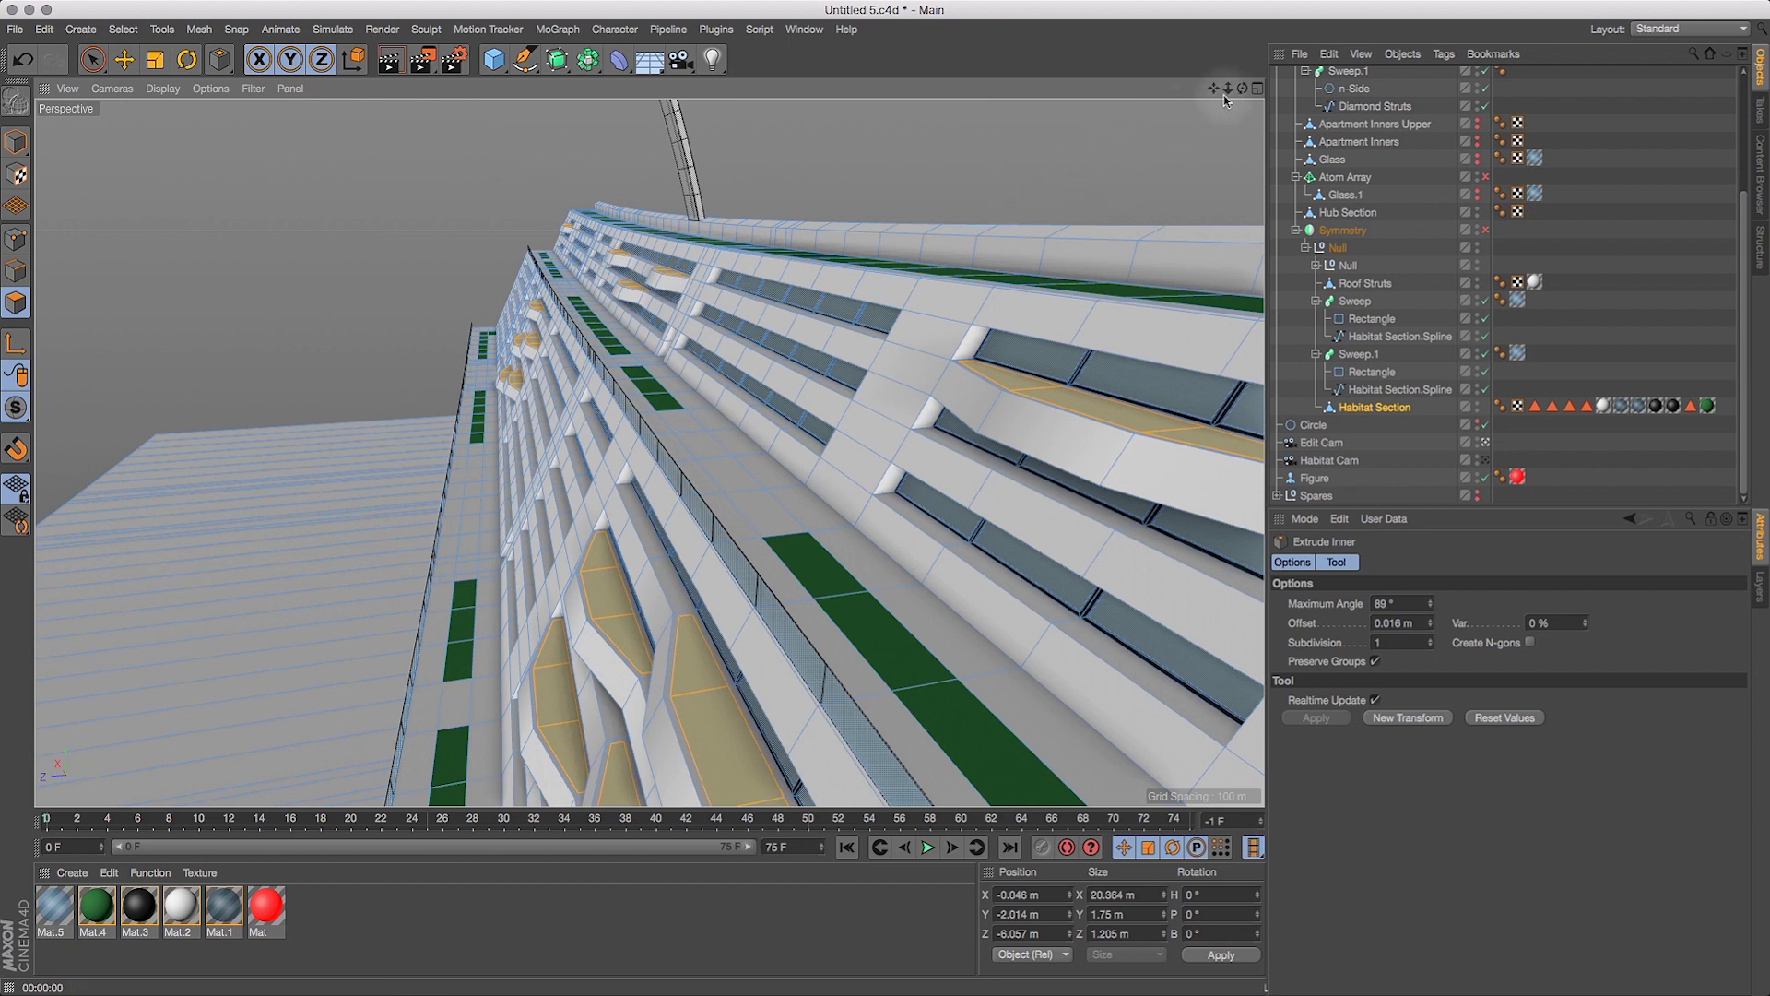
{"action": "left_click_drag", "start_coordinate": [1211, 92], "coordinate": [1190, 65]}
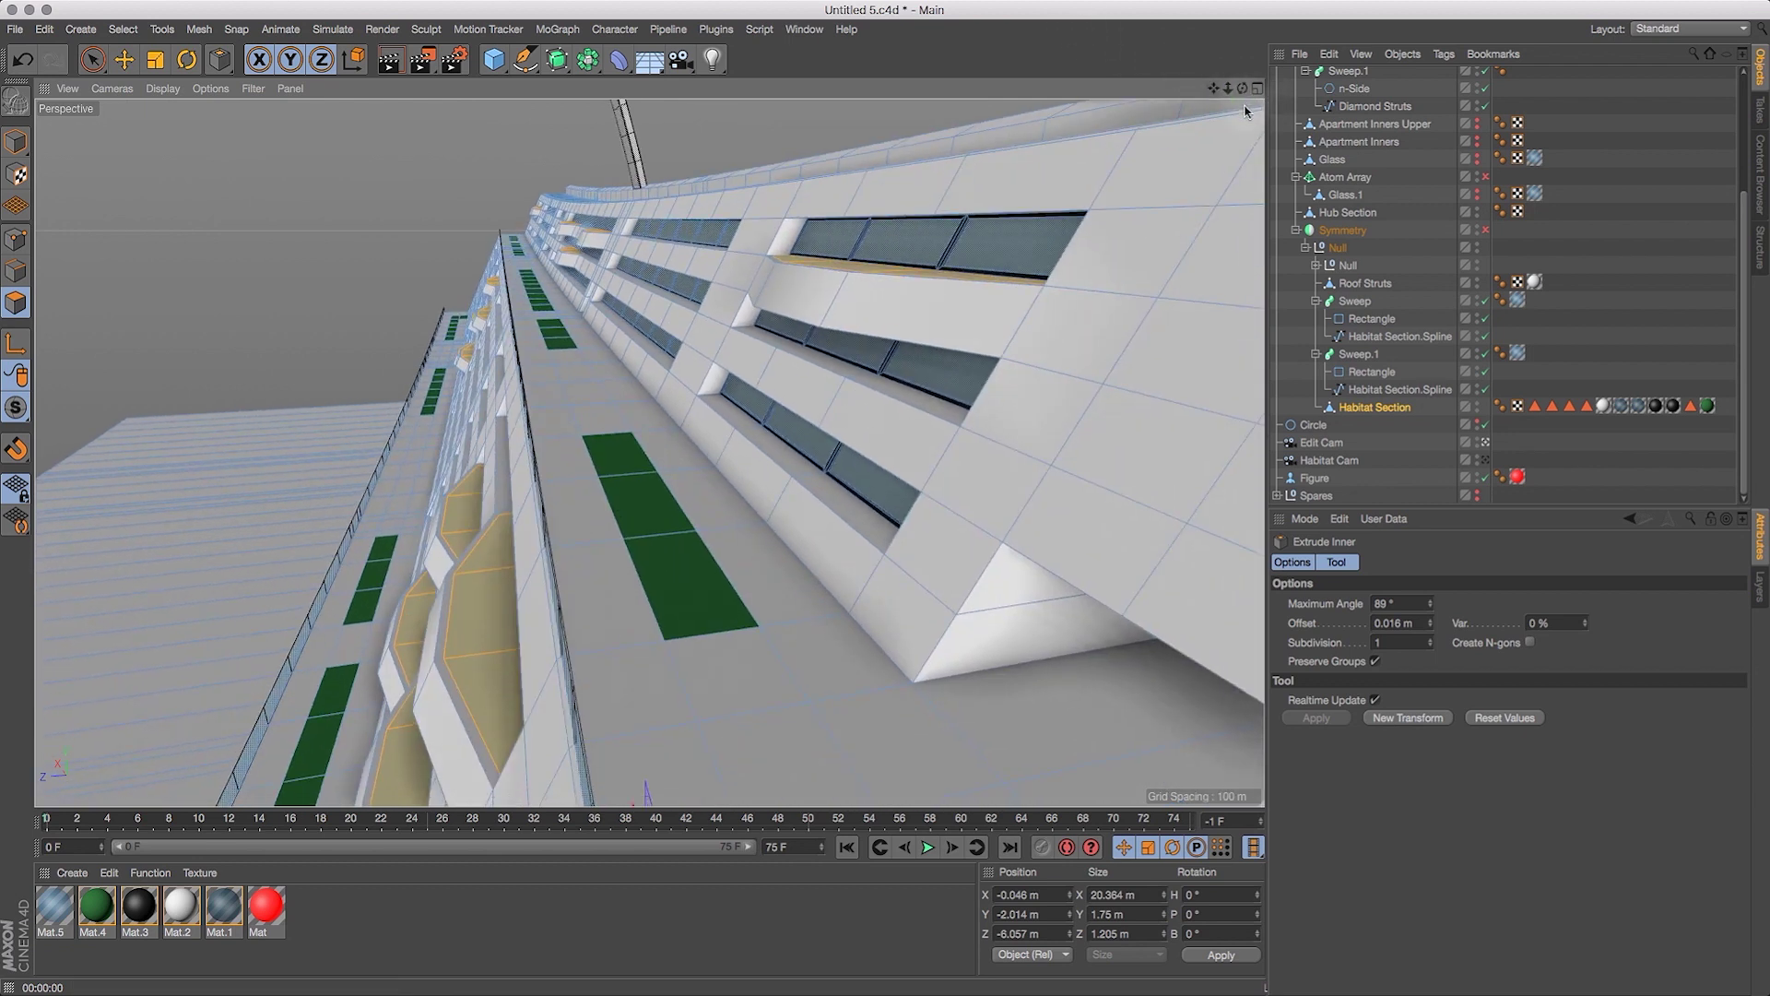
{"action": "left_click_drag", "start_coordinate": [1242, 93], "coordinate": [1231, 129]}
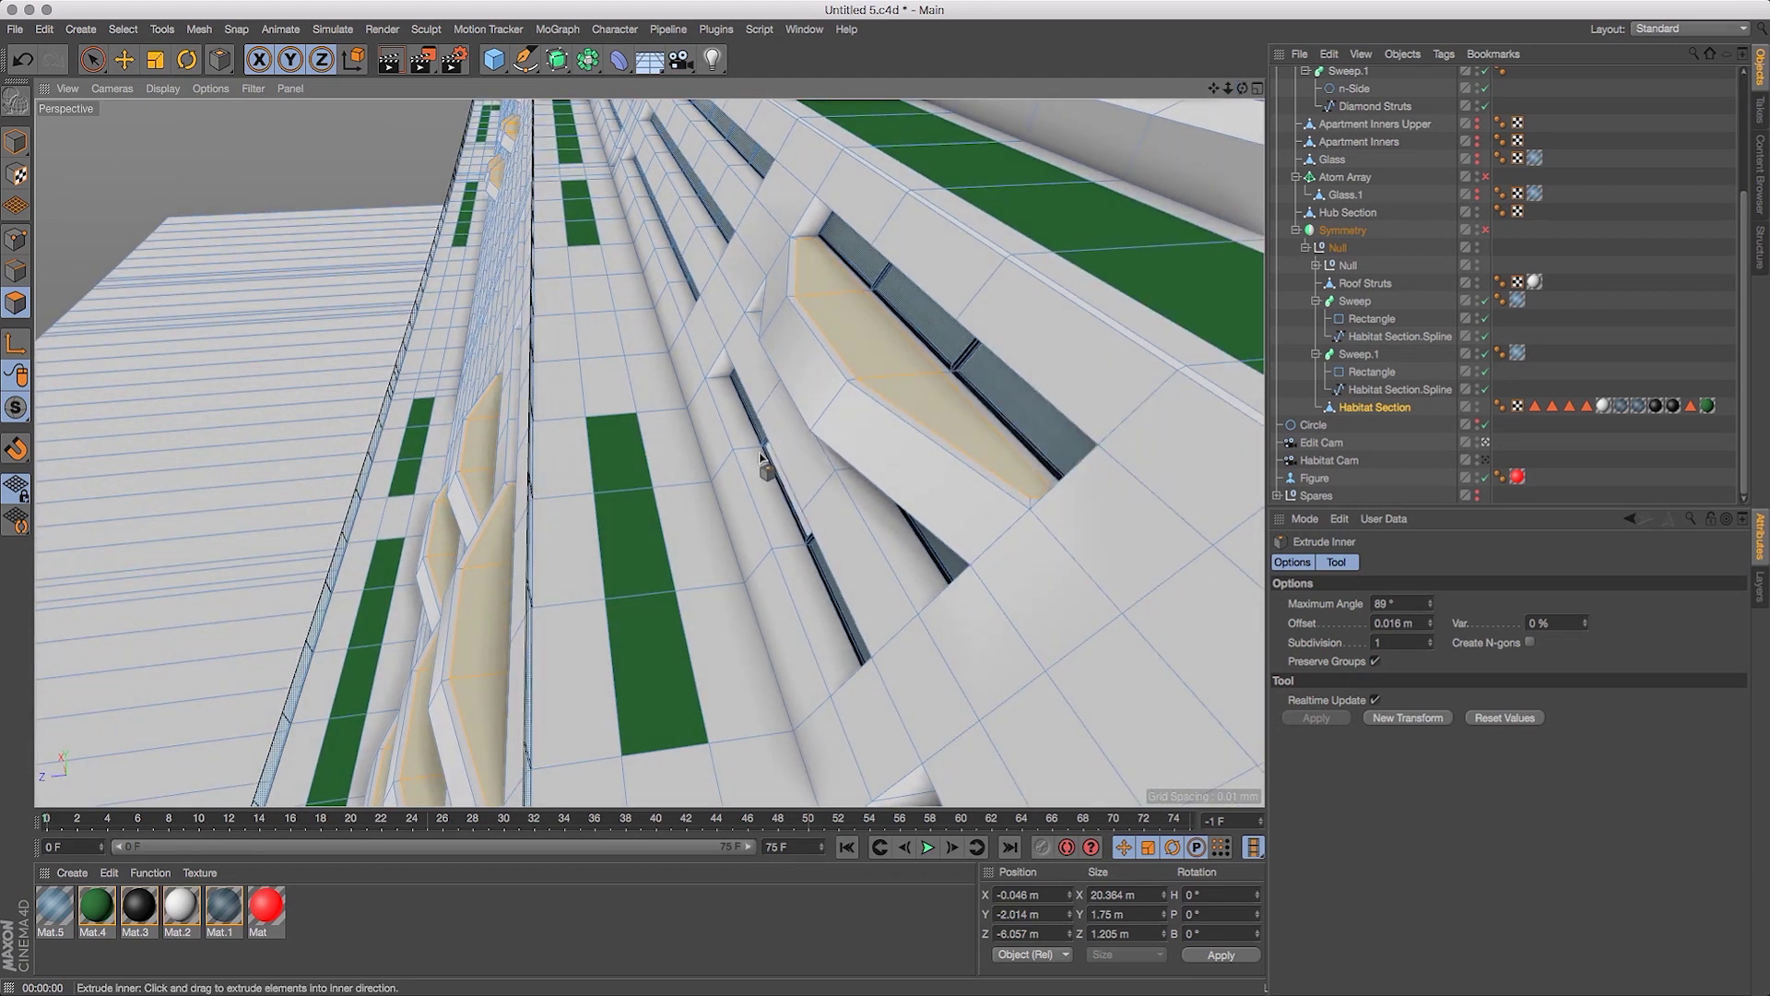
{"action": "key", "text": "super+z"}
{"action": "left_click", "coordinate": [697, 487]}
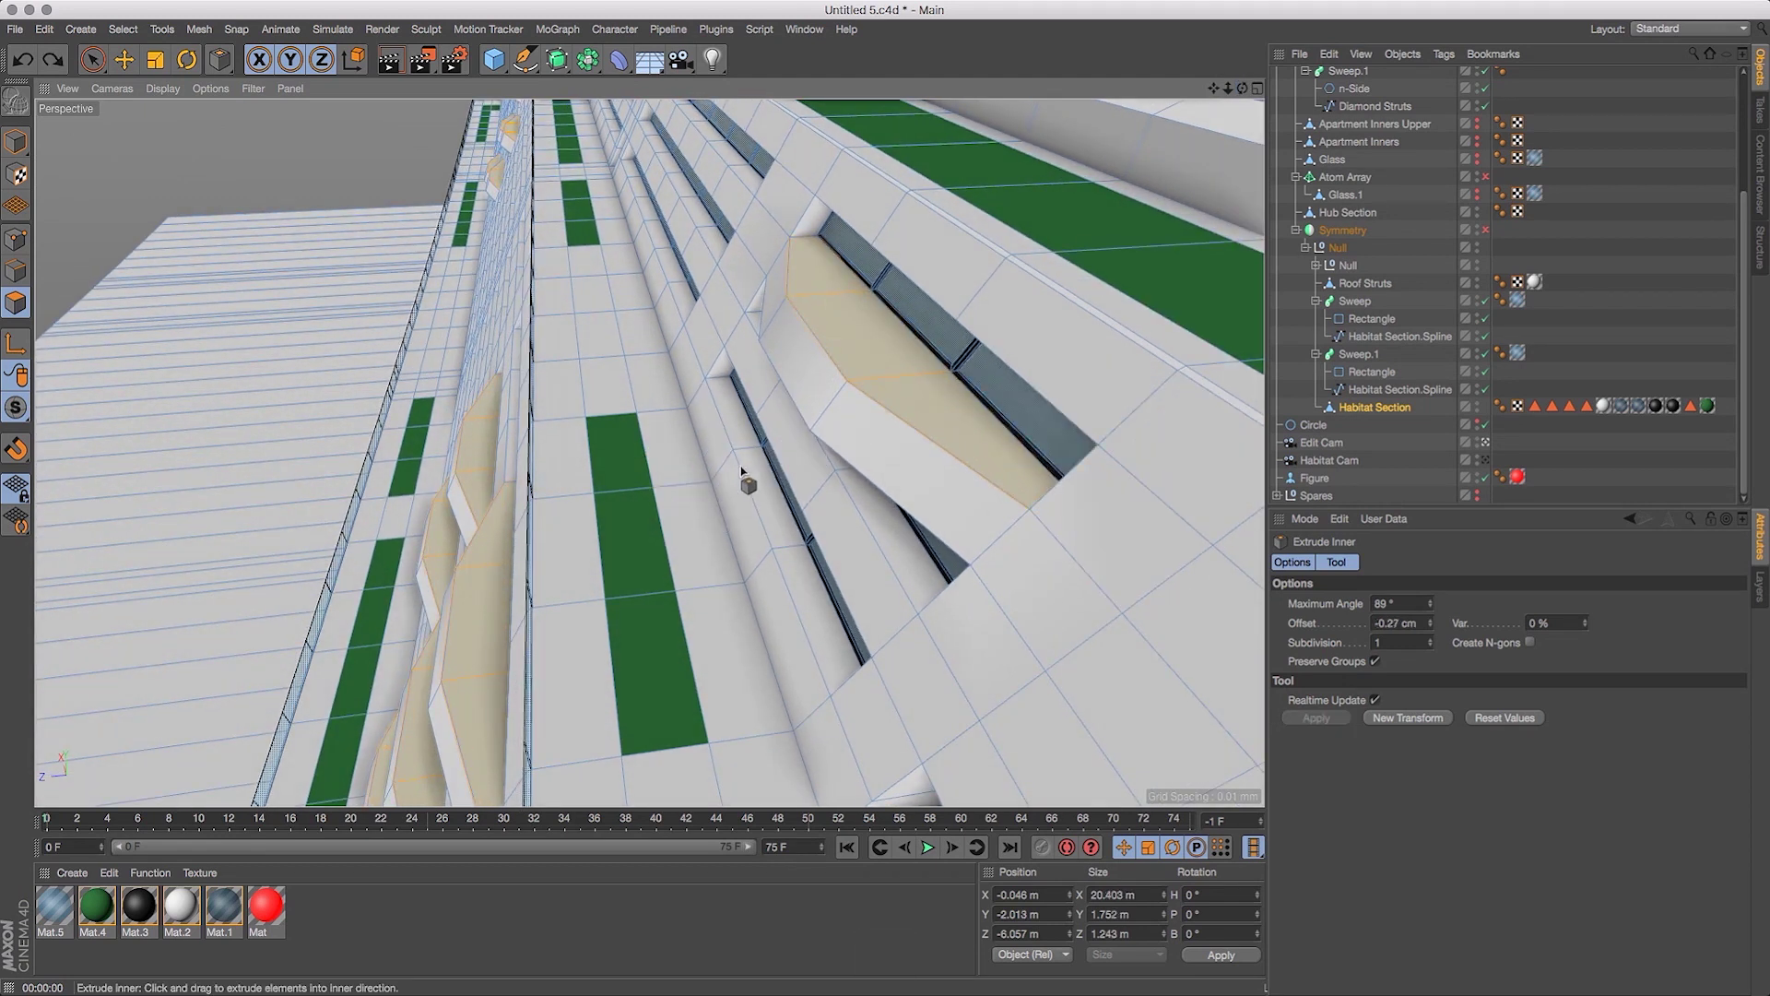
{"action": "left_click", "coordinate": [617, 553]}
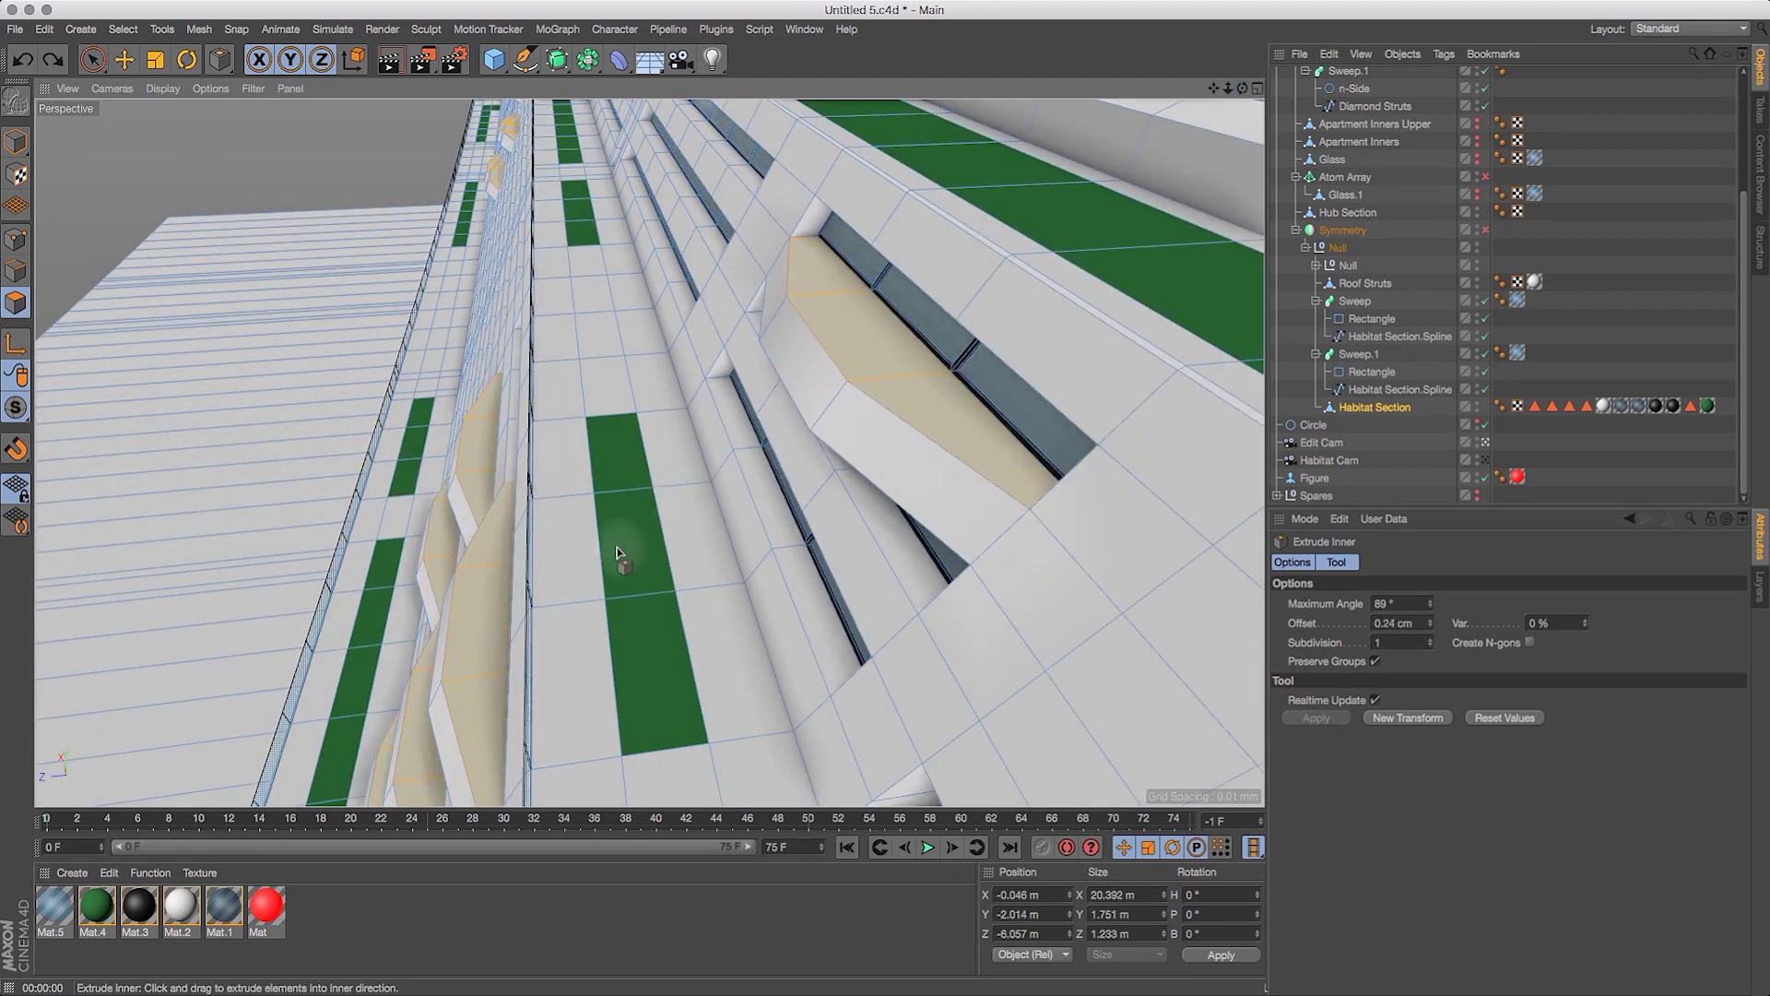
{"action": "left_click", "coordinate": [545, 574]}
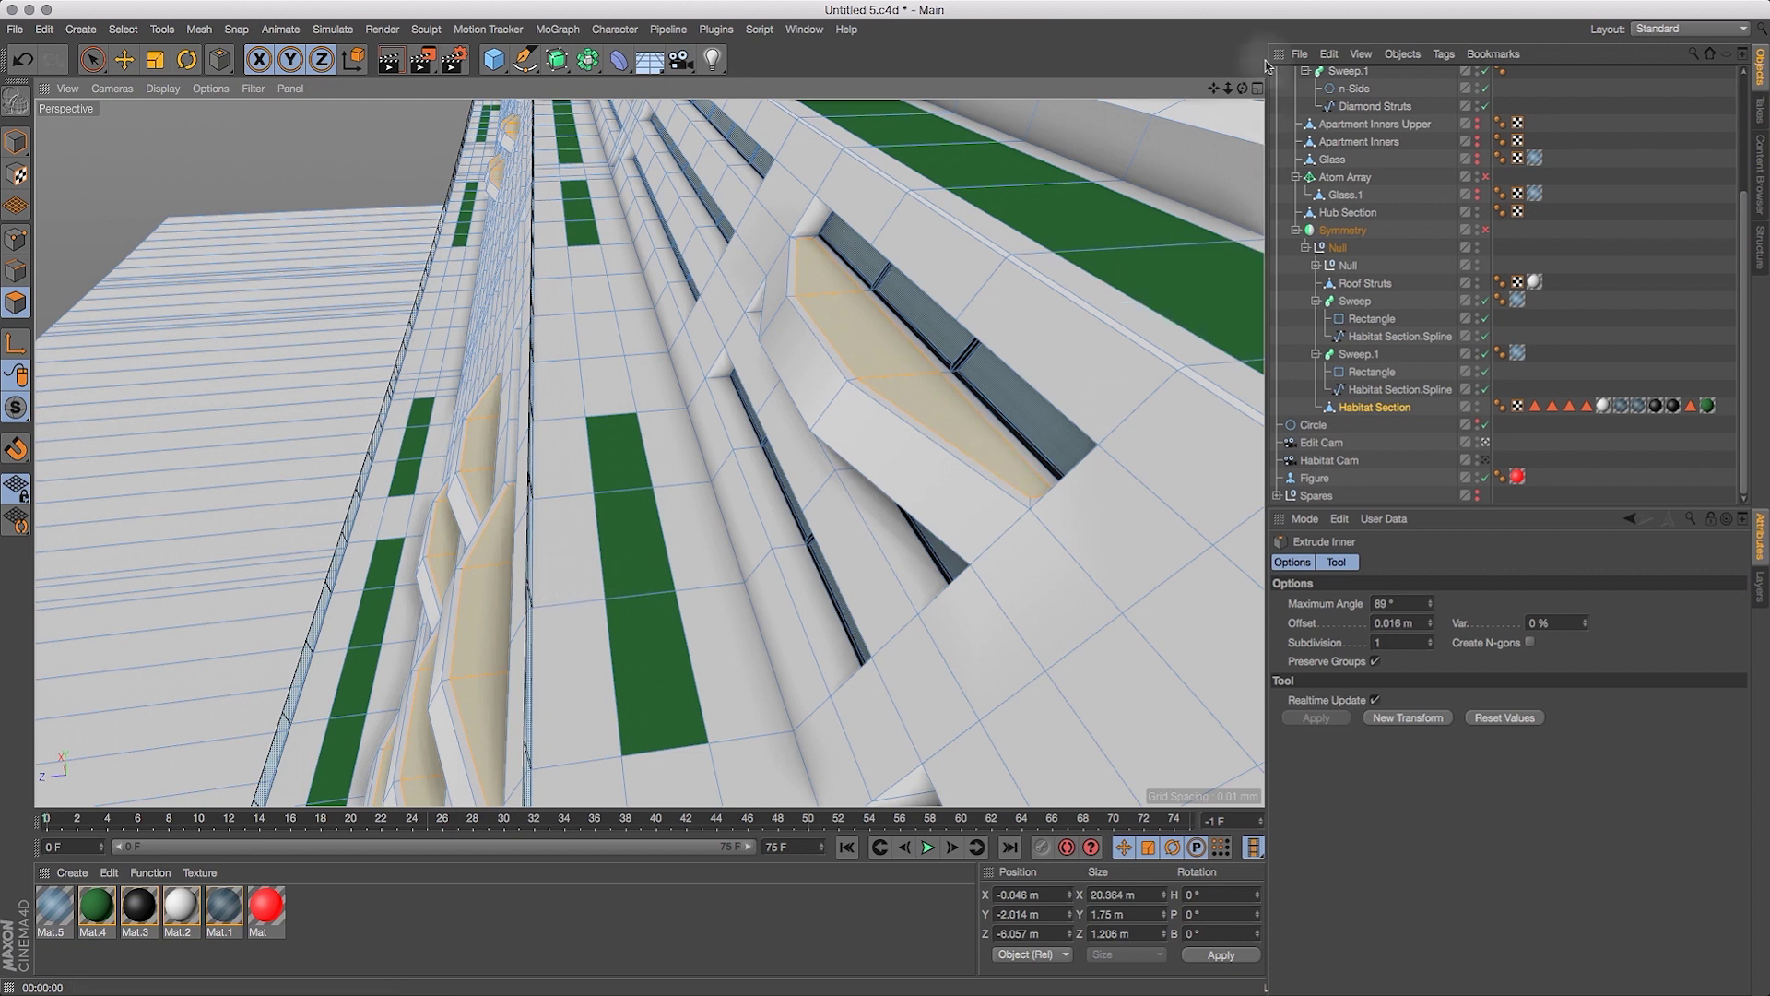
Store the inset balcony floors of Habitat Section as a polygon selection tag named "Ba;comy Extrusion".
{"action": "mouse_move", "coordinate": [1233, 87]}
{"action": "left_mouse_down"}
{"action": "mouse_move", "coordinate": [1219, 83]}
{"action": "mouse_move", "coordinate": [1288, 50]}
{"action": "mouse_move", "coordinate": [1246, 88]}
{"action": "left_mouse_up"}
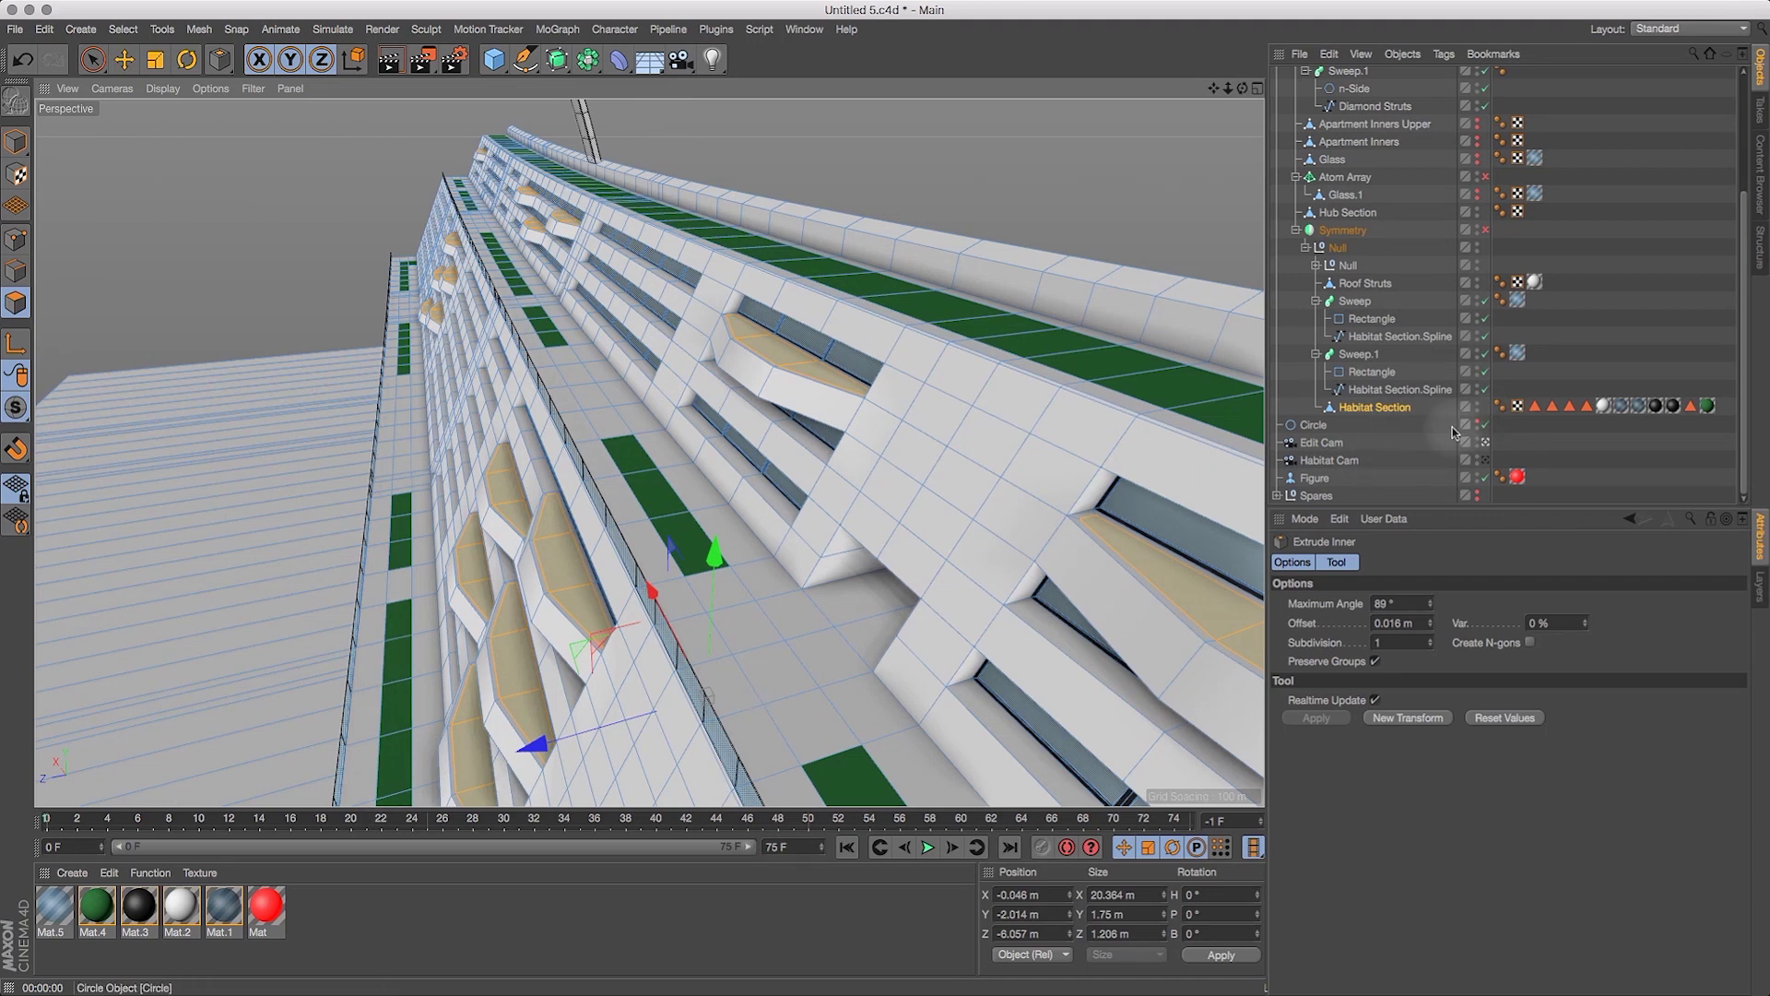
{"action": "left_click", "coordinate": [1400, 412]}
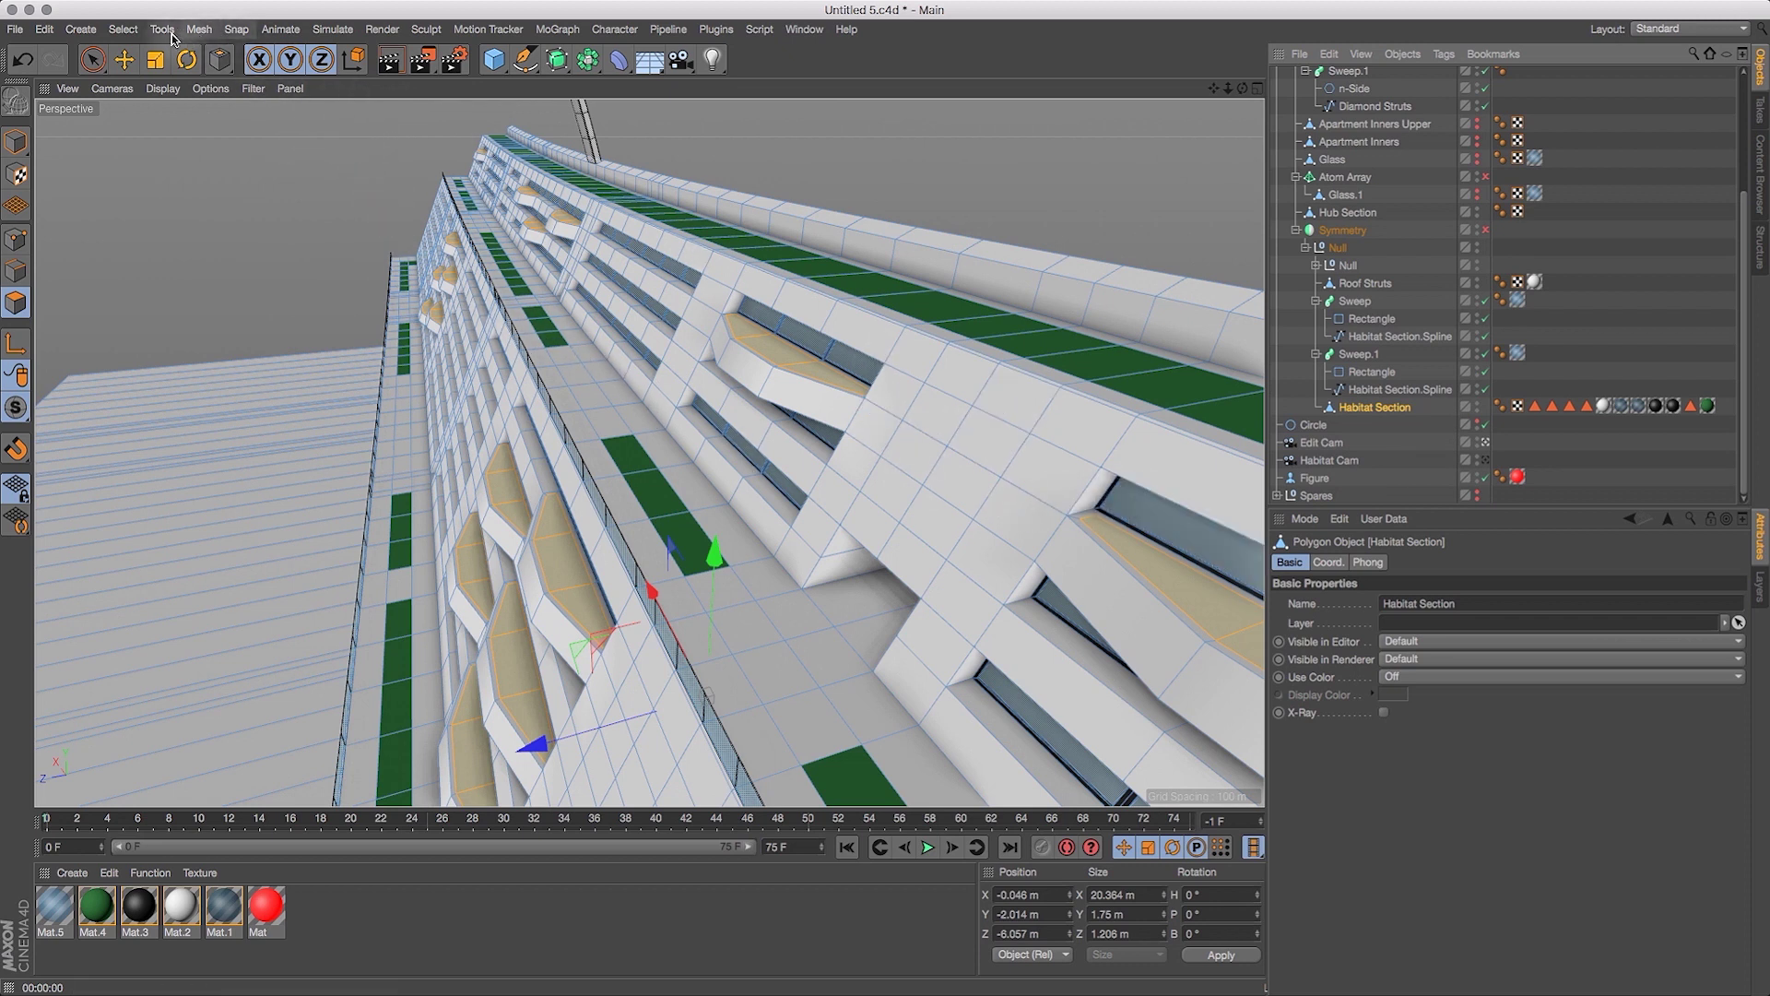
{"action": "left_click", "coordinate": [123, 29]}
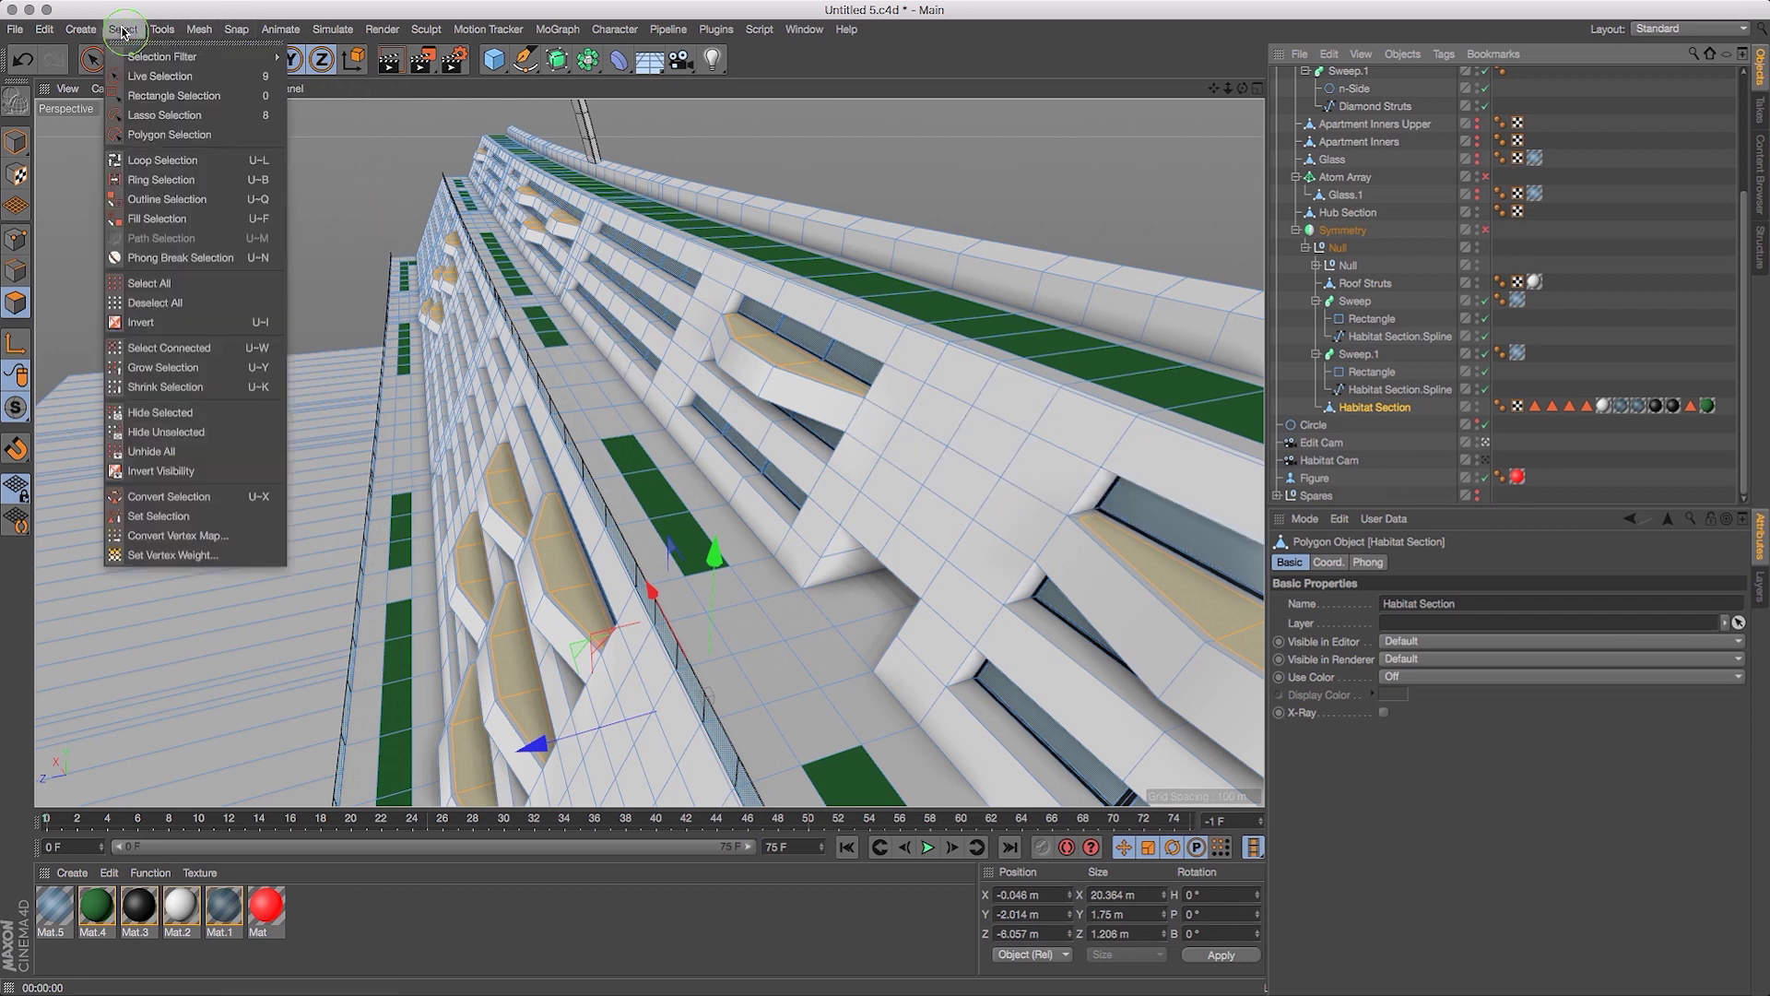
{"action": "left_click", "coordinate": [185, 522]}
{"action": "left_click", "coordinate": [1423, 588]}
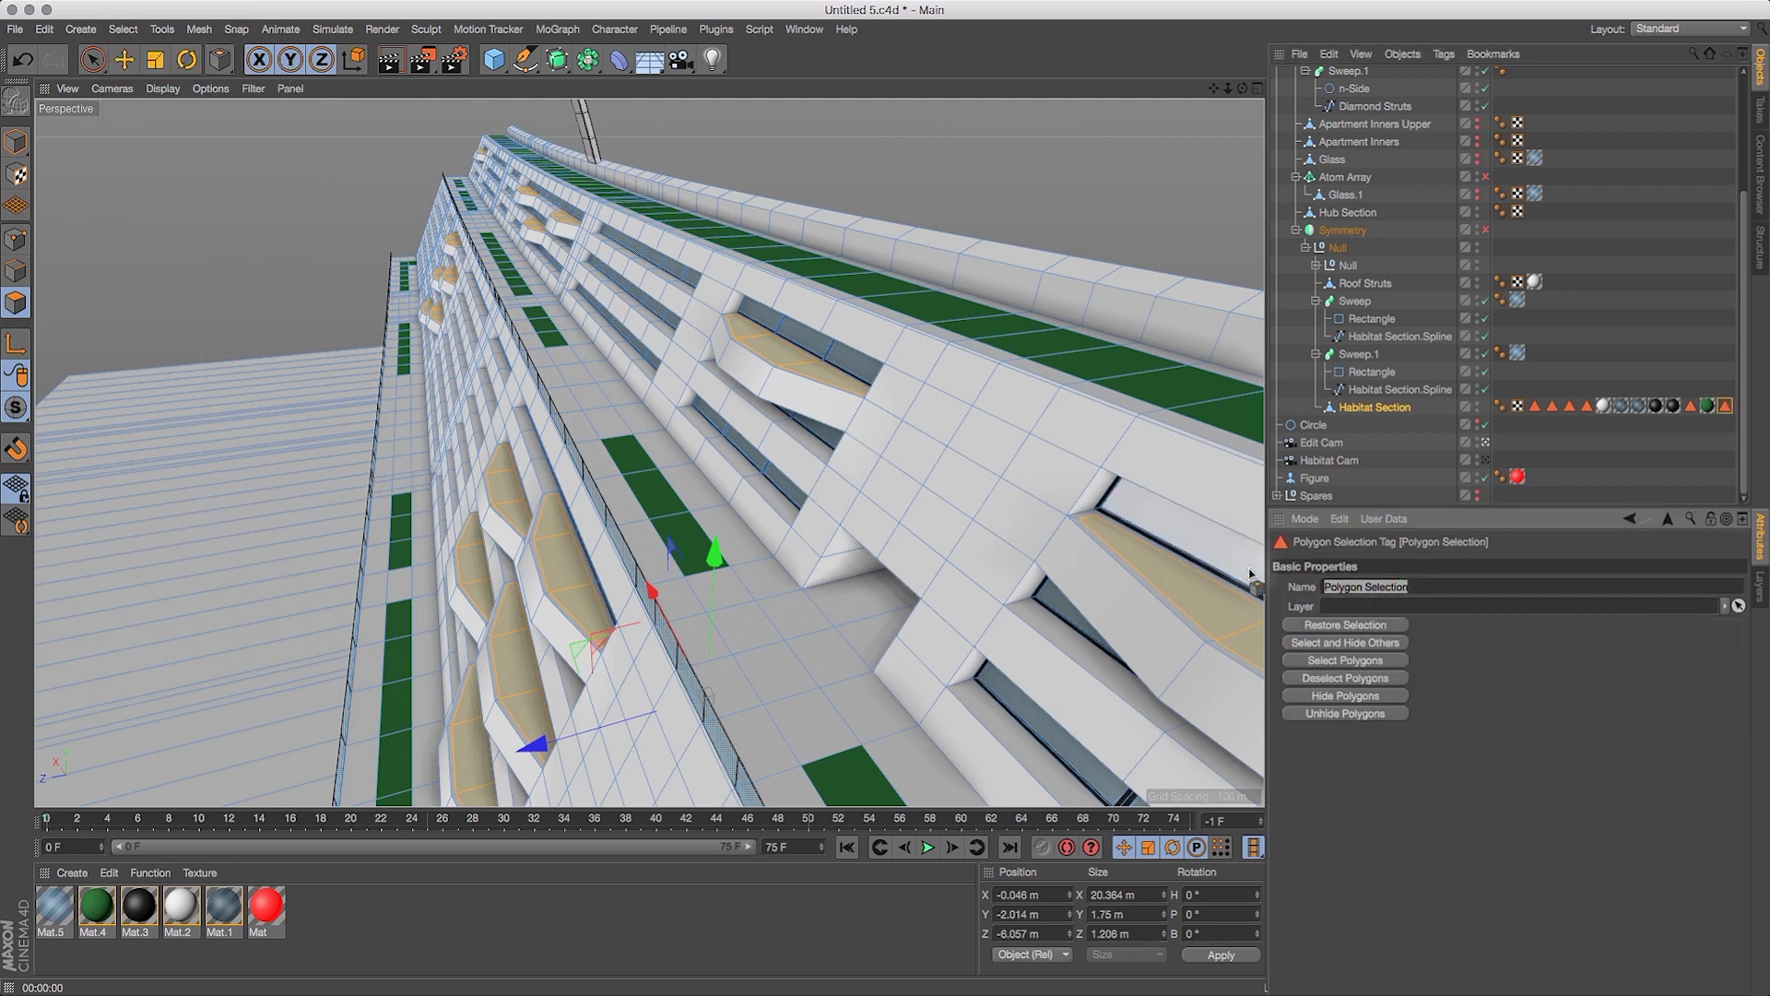
{"action": "type", "text": "A"}
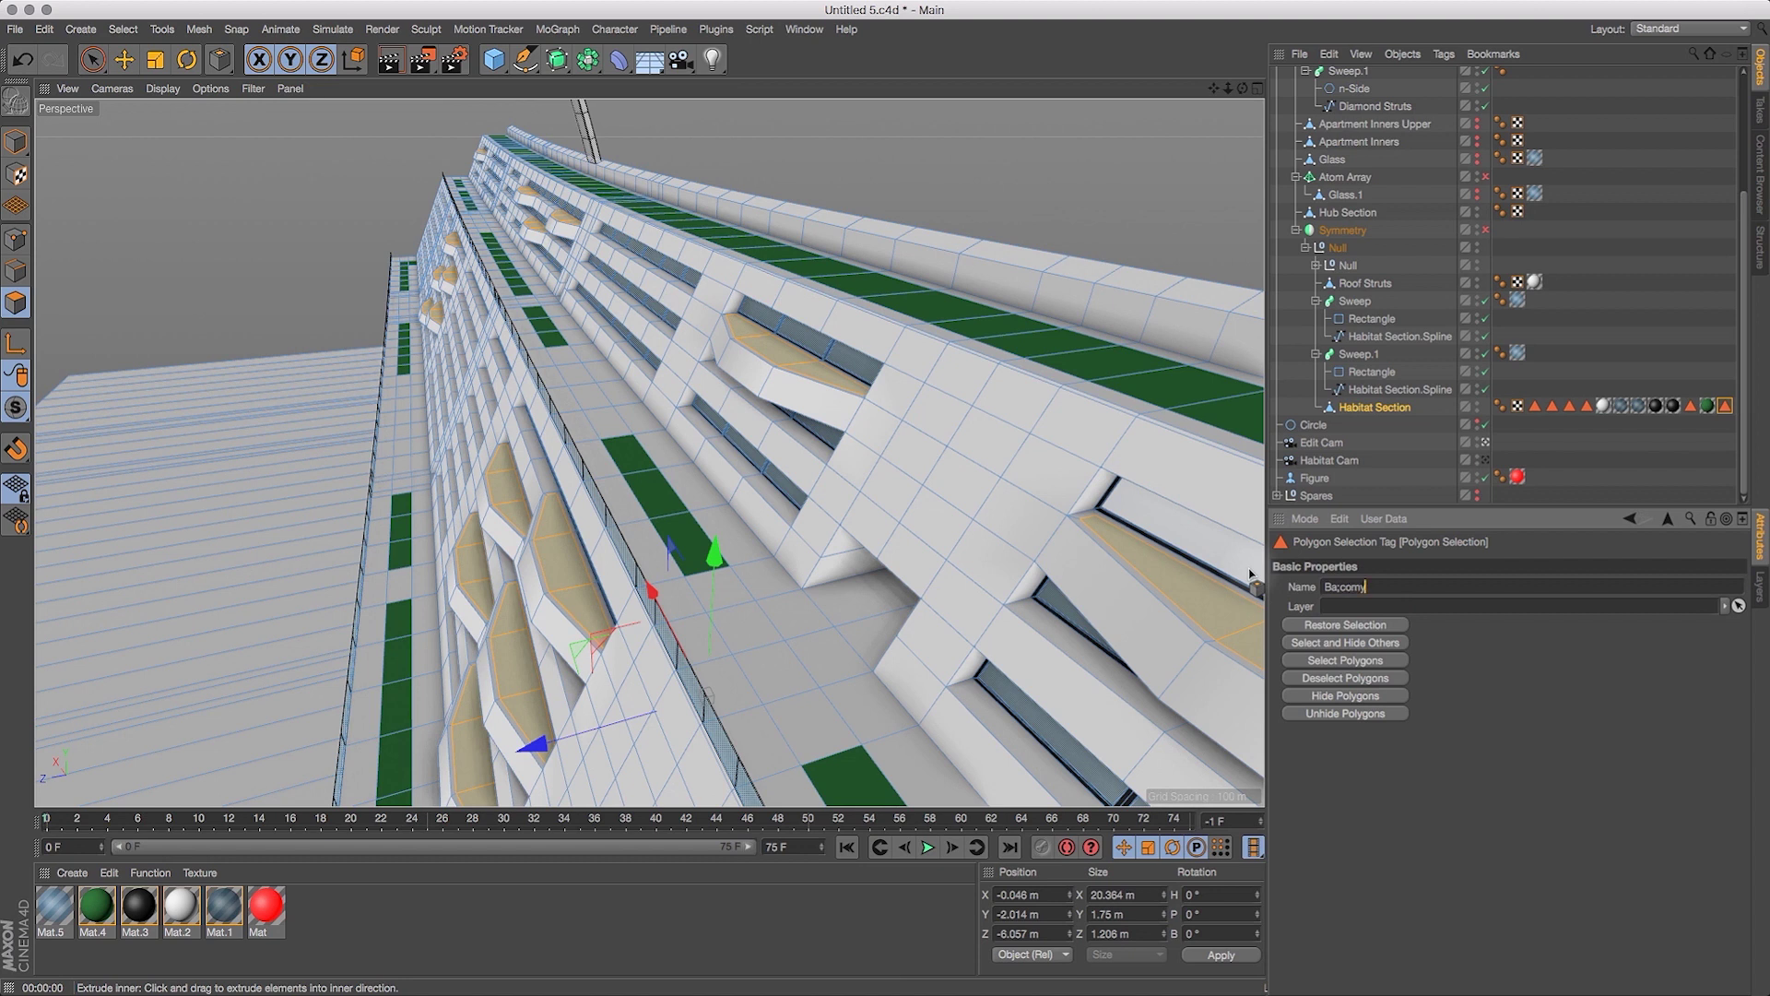
{"action": "key", "text": "space"}
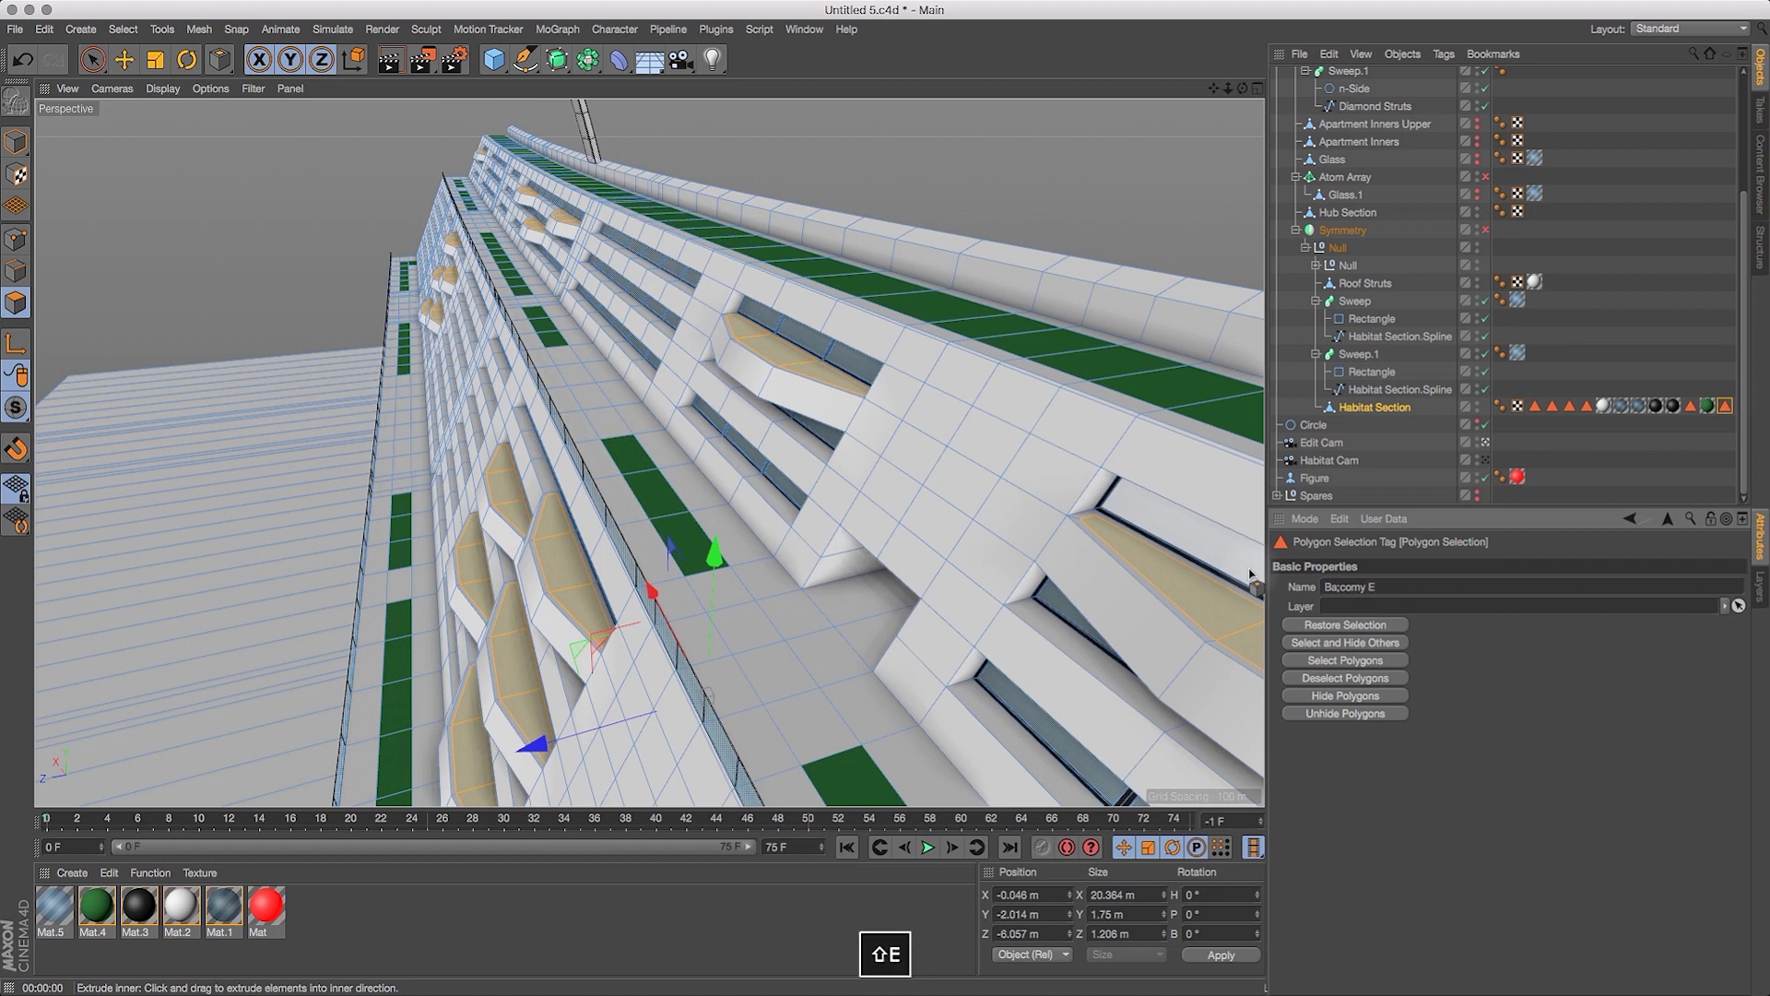
{"action": "type", "text": "Extrusion"}
{"action": "key", "text": "Return"}
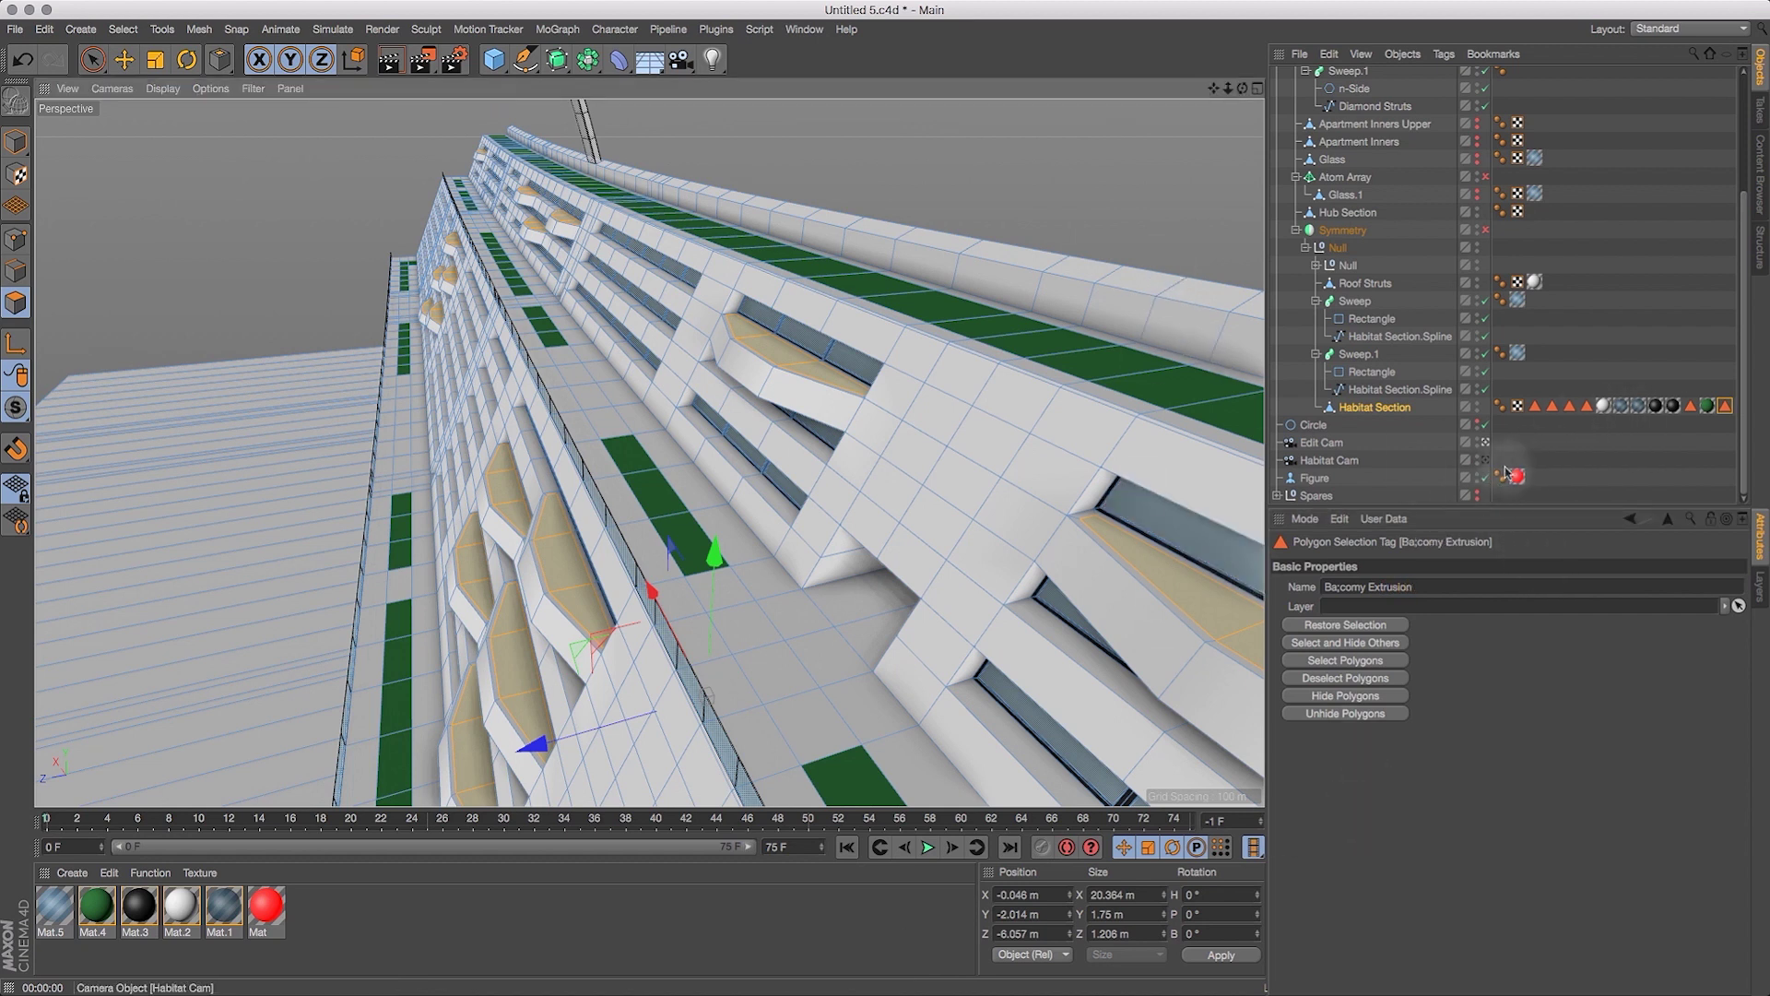
Switch to edge editing with Live Selection and examine the staggered balcony fronts on the near-end lower-tier block.
{"action": "left_click_drag", "start_coordinate": [1214, 88], "coordinate": [1065, 470]}
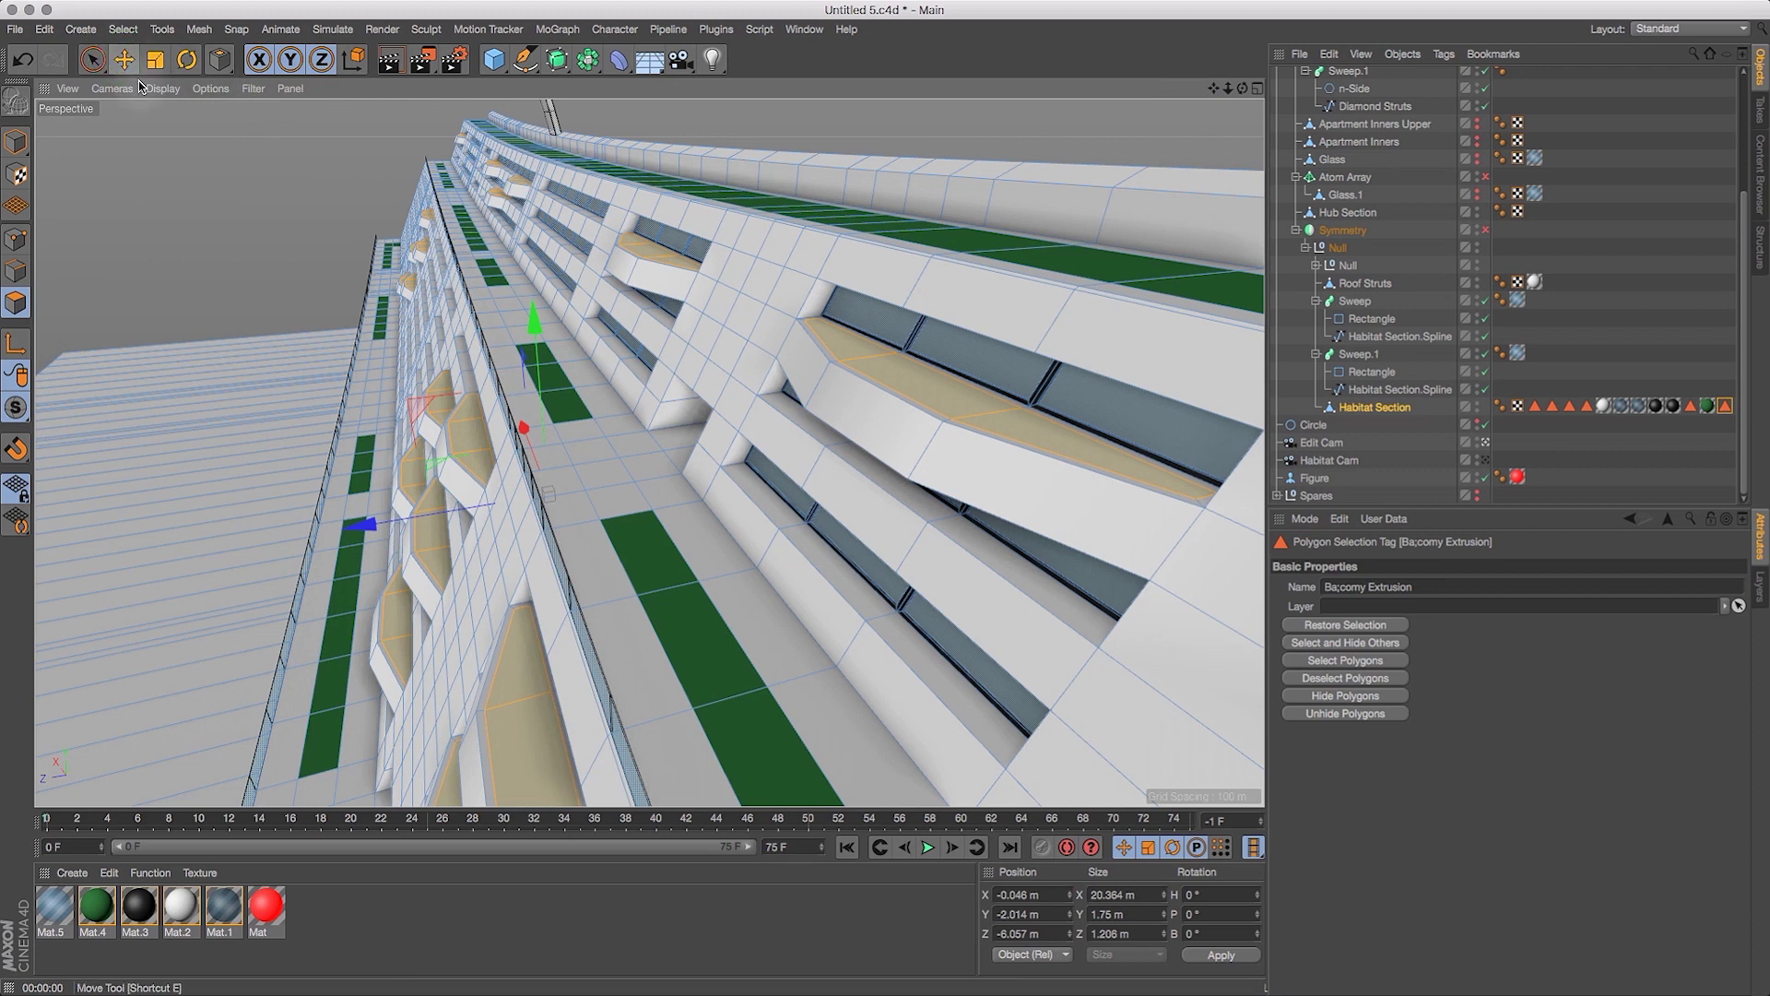
{"action": "left_click_drag", "start_coordinate": [94, 72], "coordinate": [129, 83]}
{"action": "left_click", "coordinate": [16, 271]}
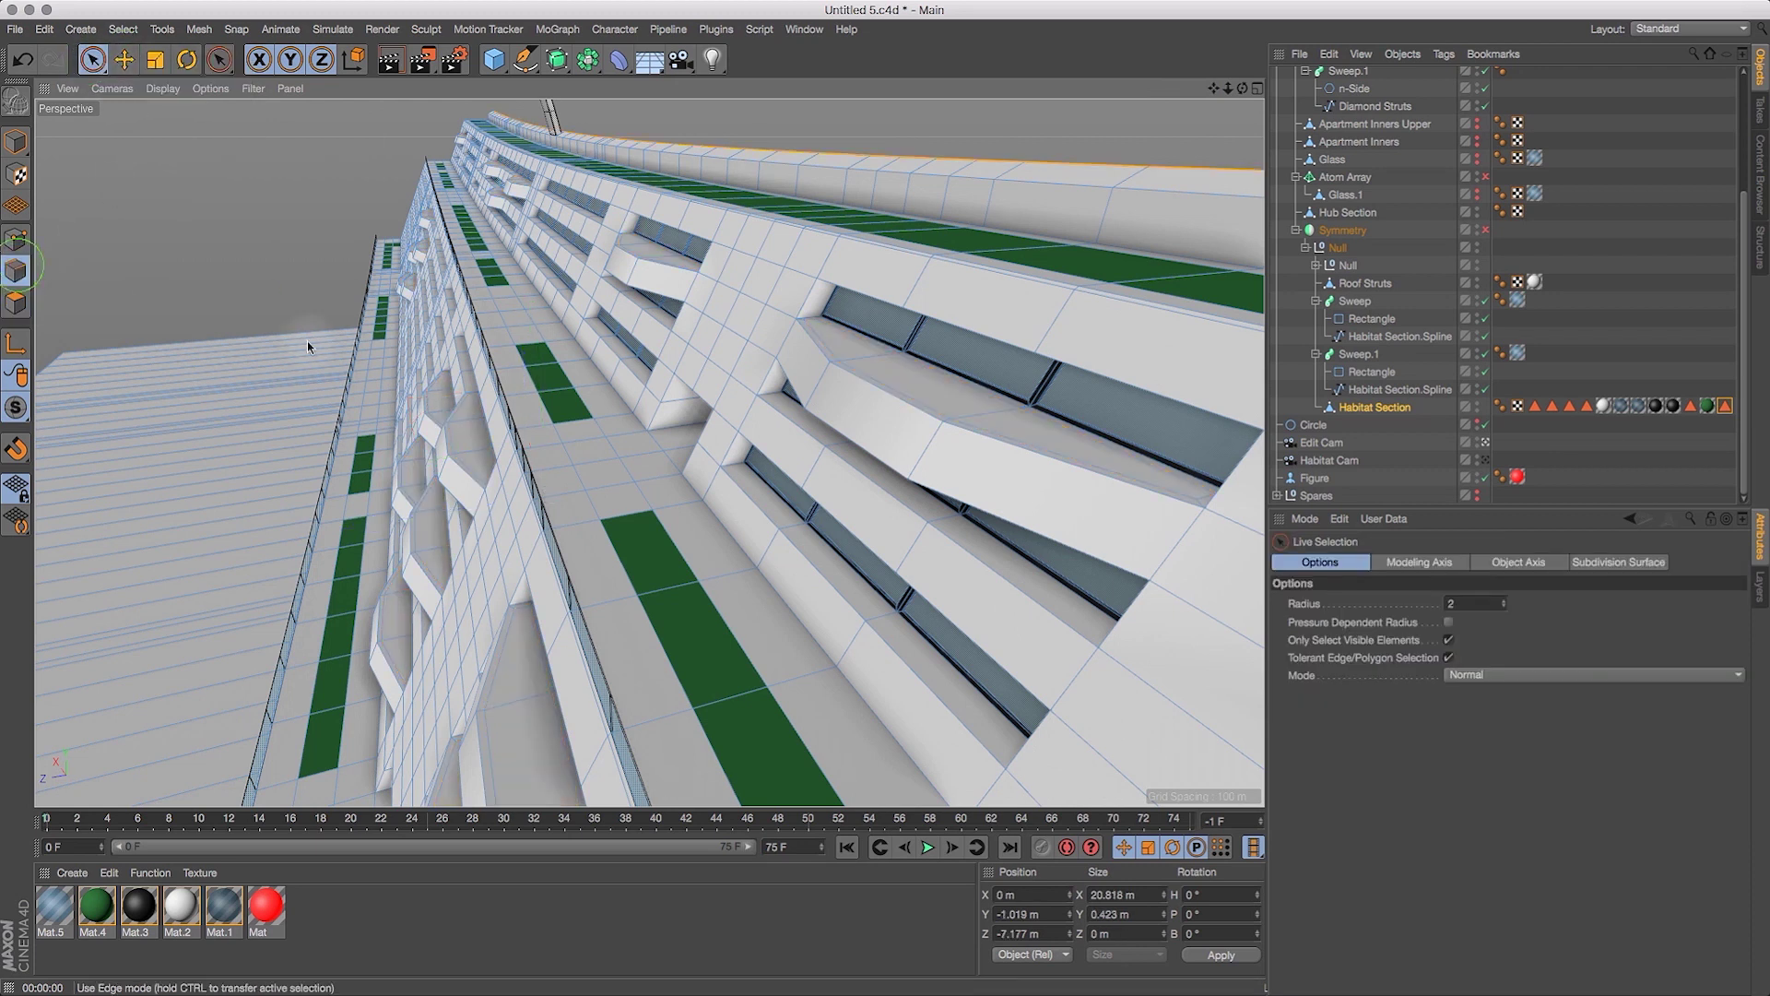
{"action": "left_click_drag", "start_coordinate": [1214, 87], "coordinate": [1349, 129]}
{"action": "left_click_drag", "start_coordinate": [1234, 89], "coordinate": [1042, 295]}
{"action": "left_click_drag", "start_coordinate": [968, 629], "coordinate": [760, 309]}
{"action": "left_click_drag", "start_coordinate": [907, 492], "coordinate": [791, 403]}
{"action": "key", "text": "1"}
{"action": "left_click_drag", "start_coordinate": [987, 531], "coordinate": [748, 427]}
{"action": "key", "text": "2"}
{"action": "key", "text": "1"}
{"action": "left_click_drag", "start_coordinate": [889, 526], "coordinate": [798, 449]}
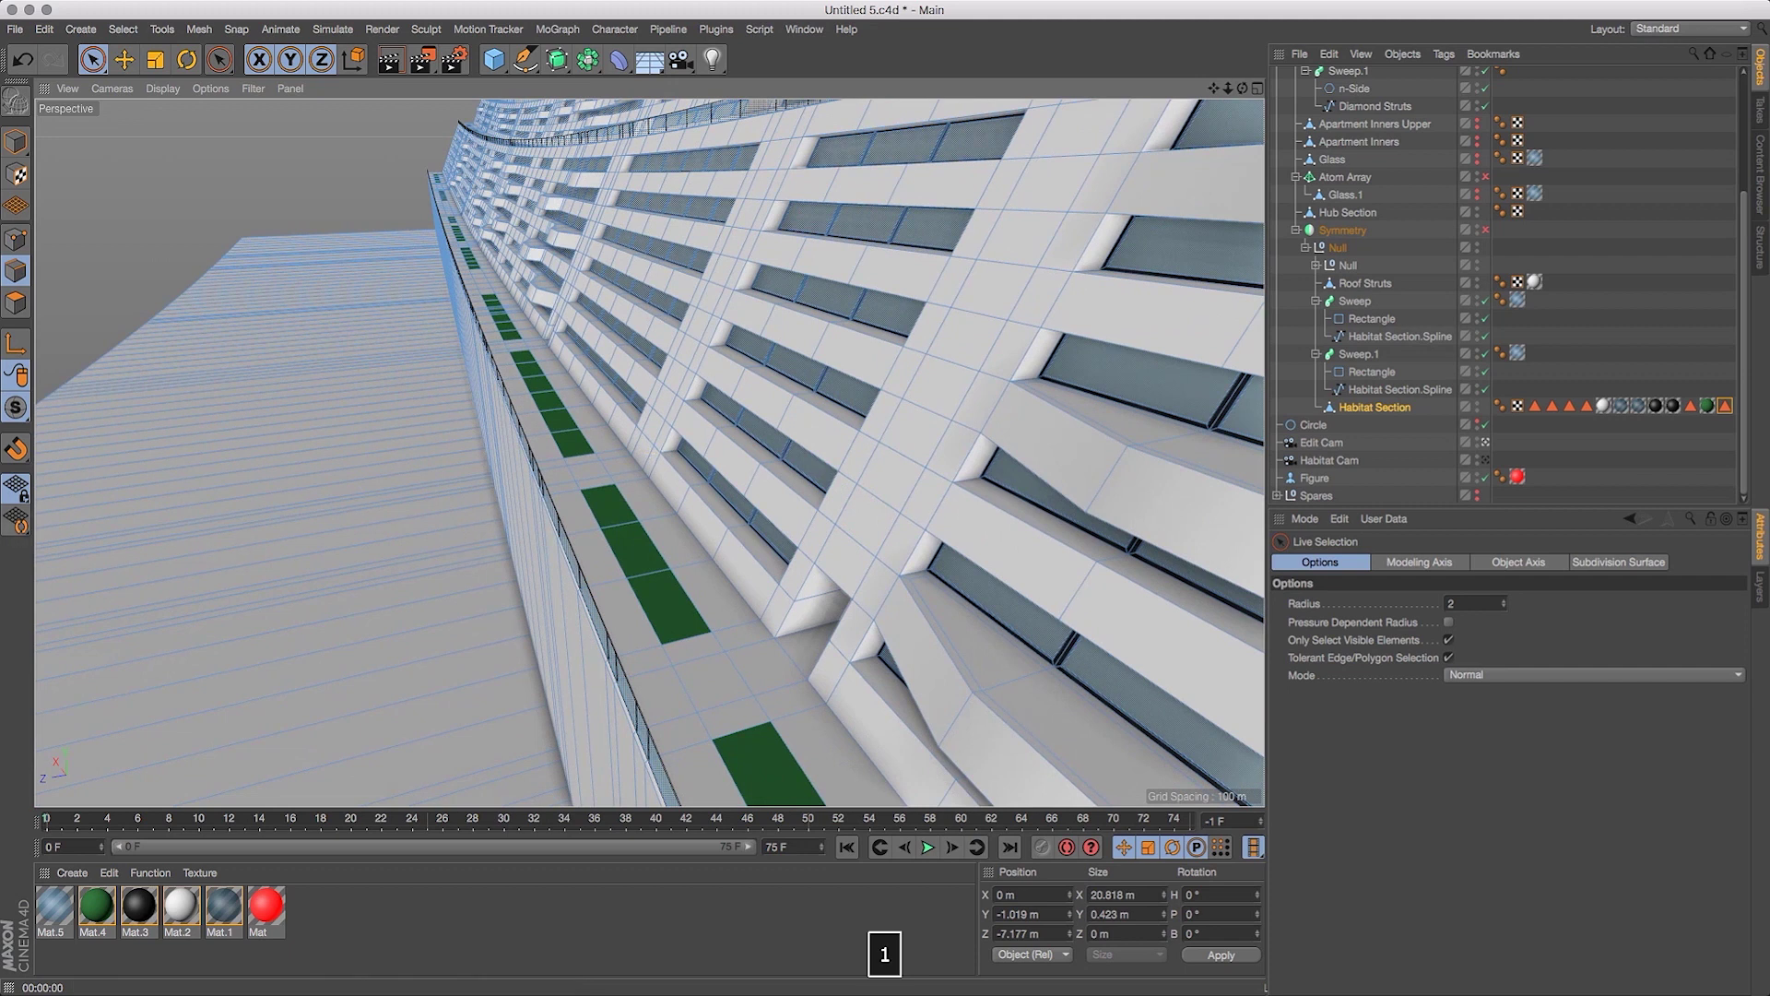
{"action": "left_click_drag", "start_coordinate": [1087, 585], "coordinate": [765, 391]}
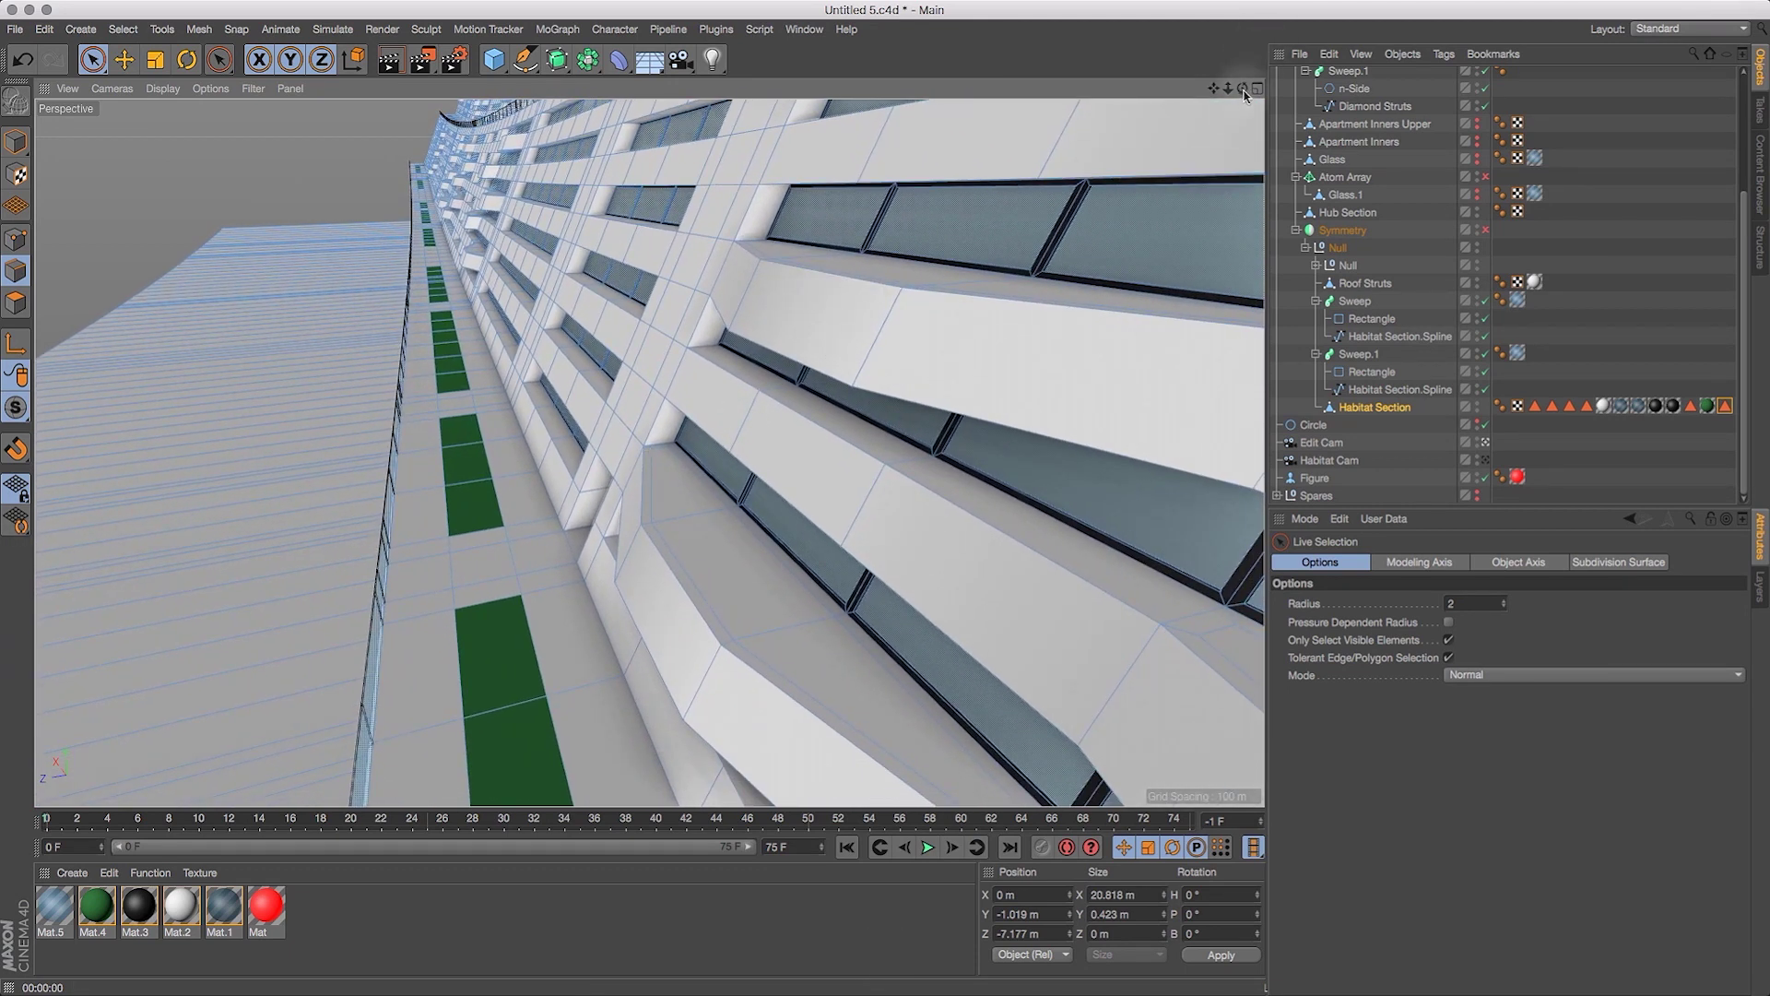
{"action": "left_click_drag", "start_coordinate": [1229, 93], "coordinate": [1134, 200]}
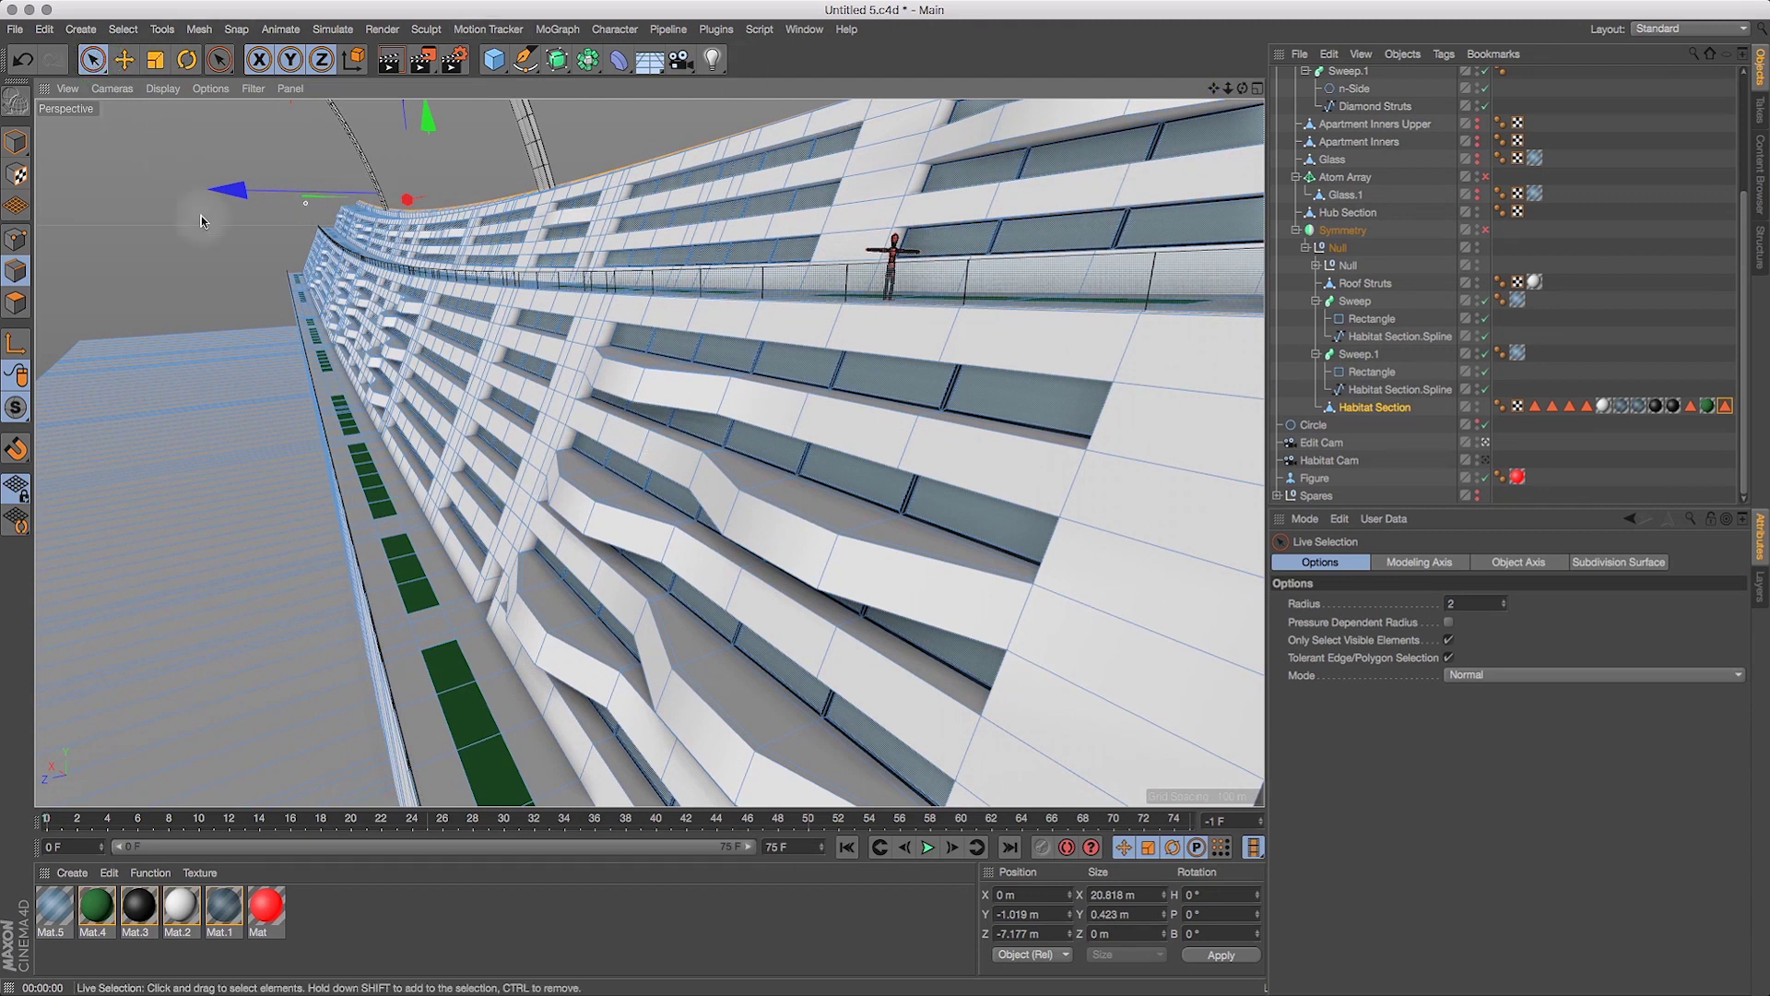
Select the vertical edges at the bends of the staggered balcony fronts on the near-end lower-tier block.
{"action": "left_click", "coordinate": [830, 563]}
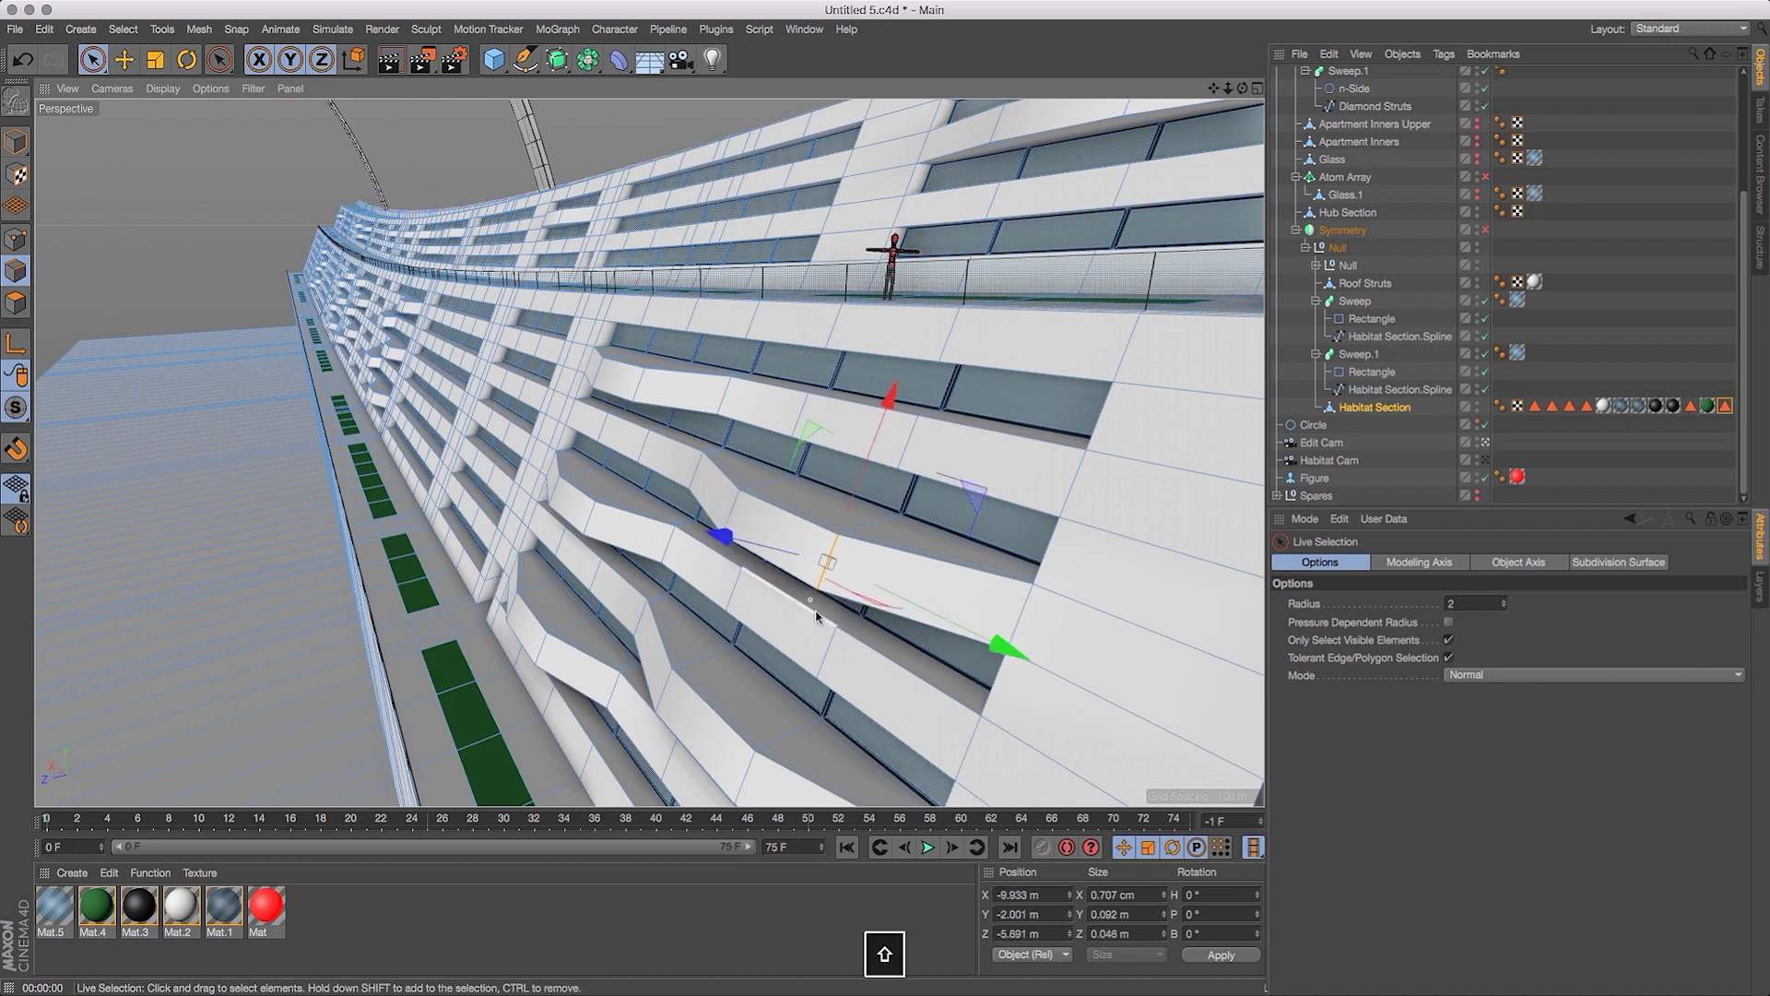
{"action": "left_click", "coordinate": [728, 521], "text": "shift"}
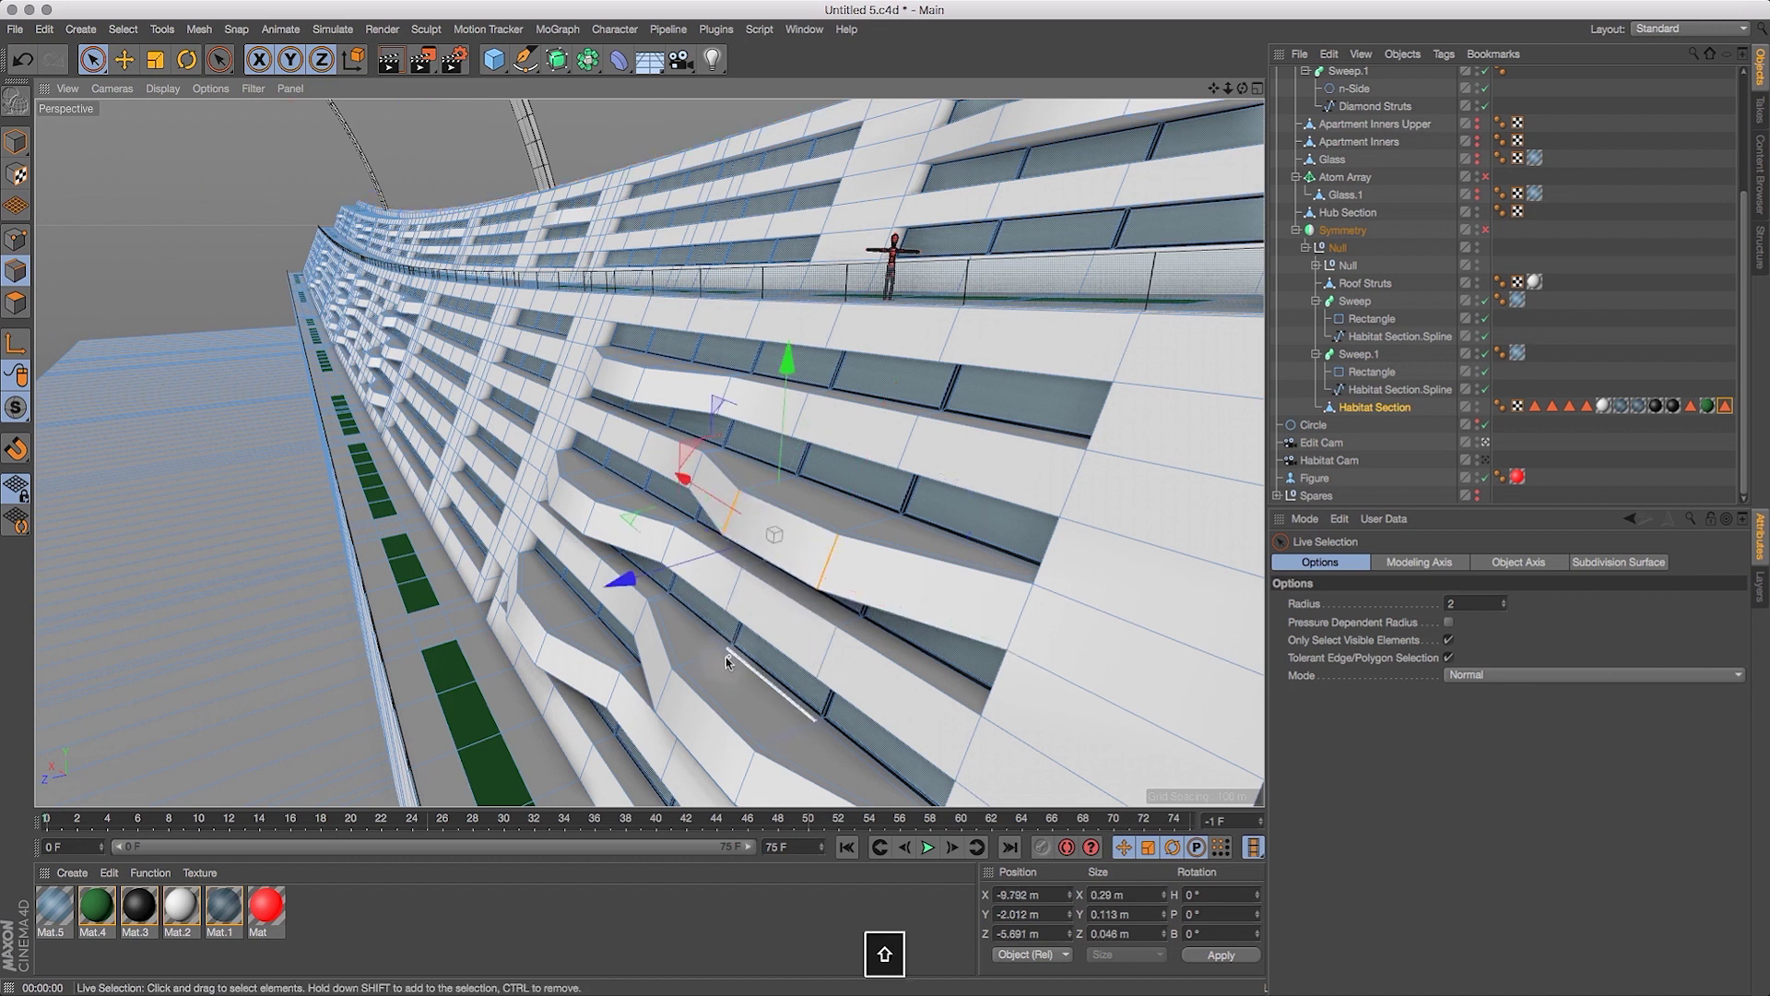
{"action": "left_click", "coordinate": [662, 690], "text": "shift"}
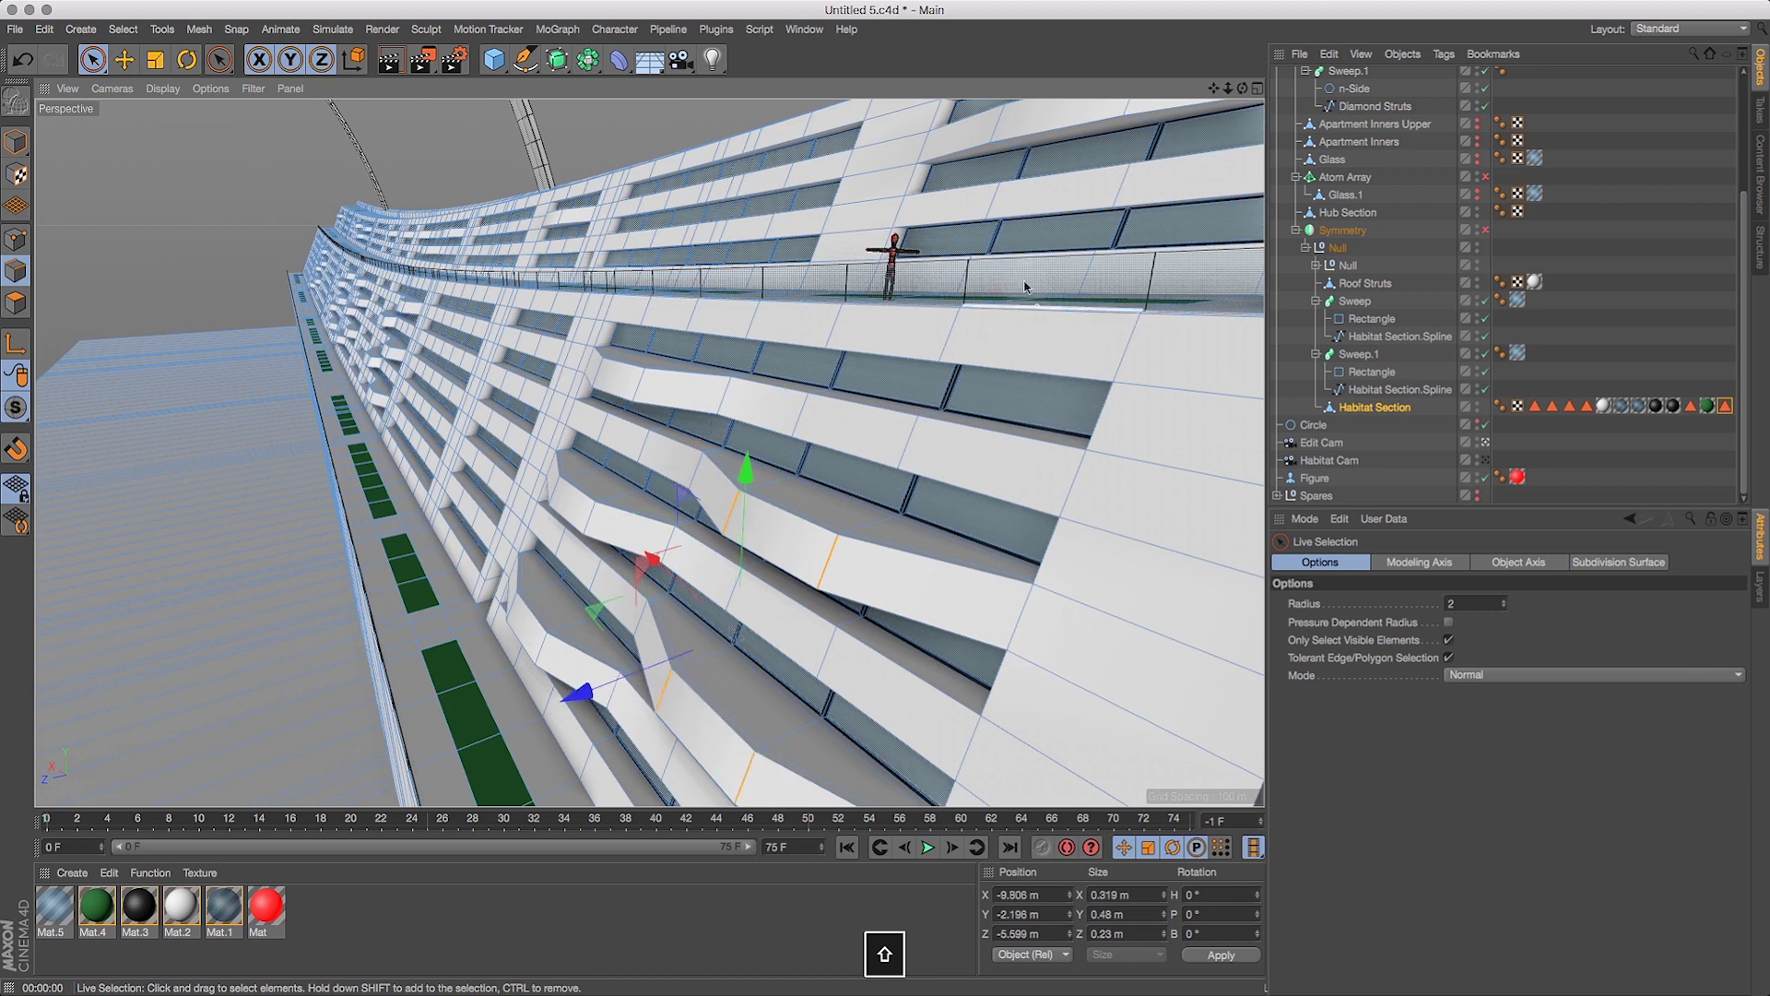
{"action": "left_click_drag", "start_coordinate": [1214, 88], "coordinate": [1165, 150]}
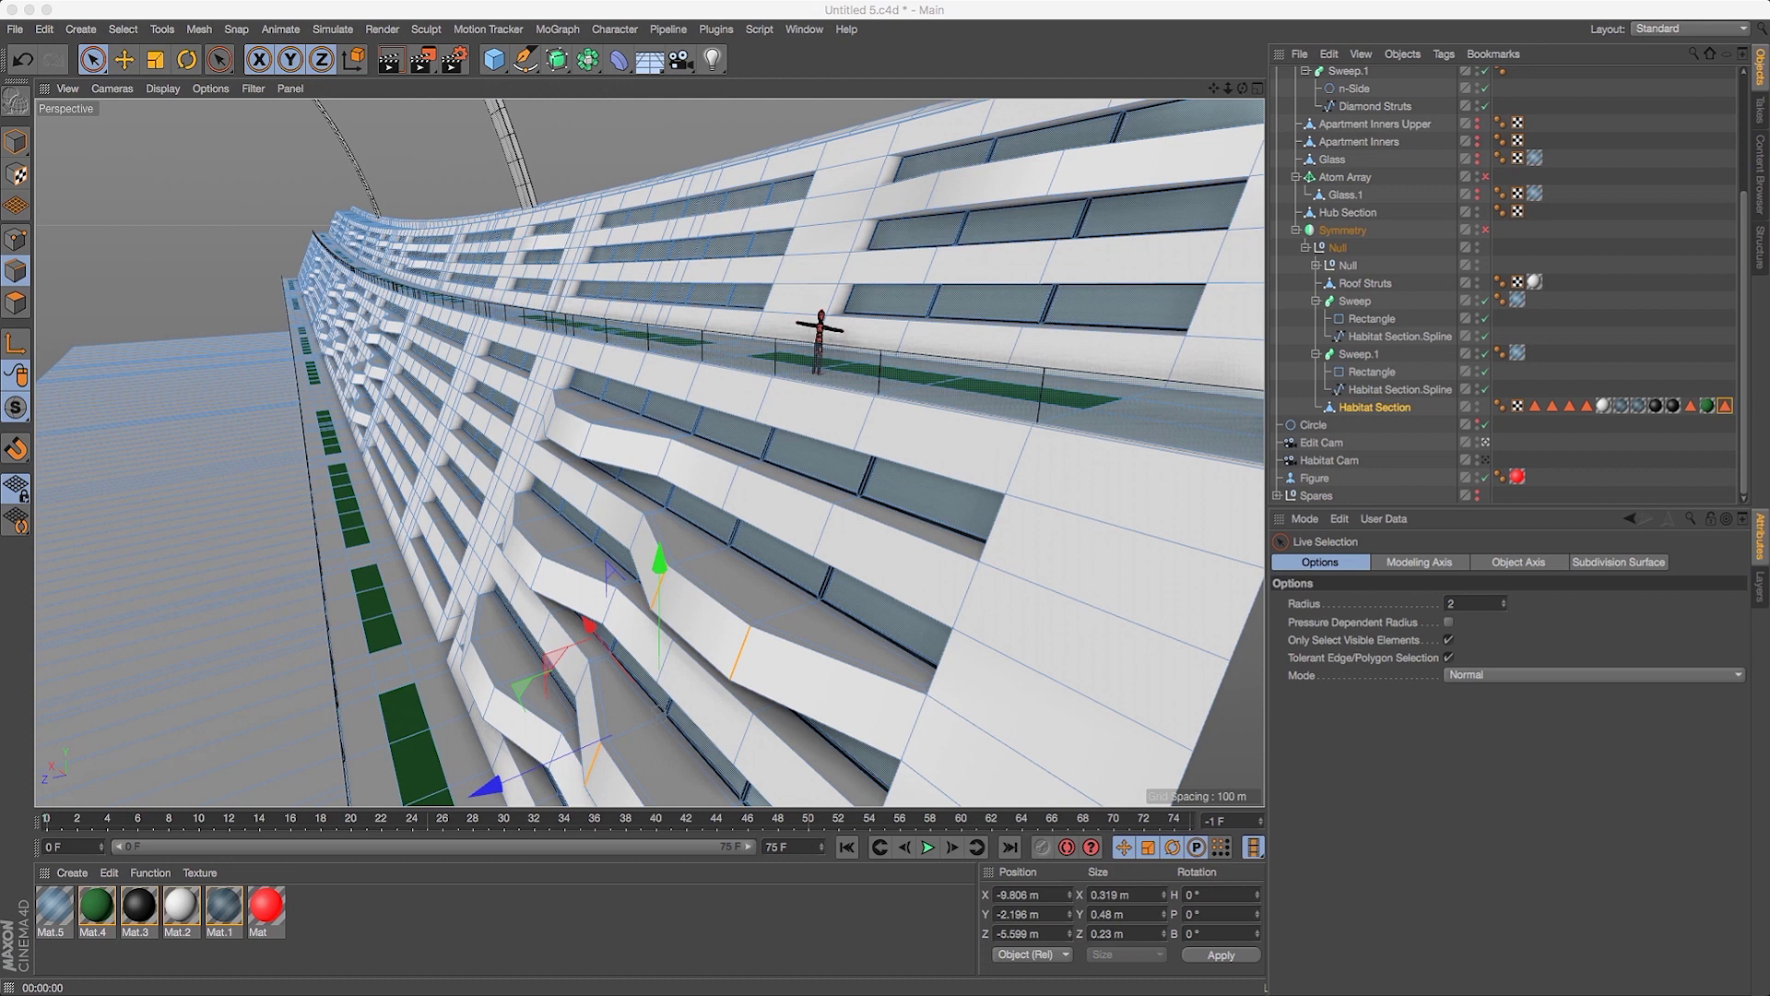
{"action": "left_click", "coordinate": [489, 684], "text": "shift"}
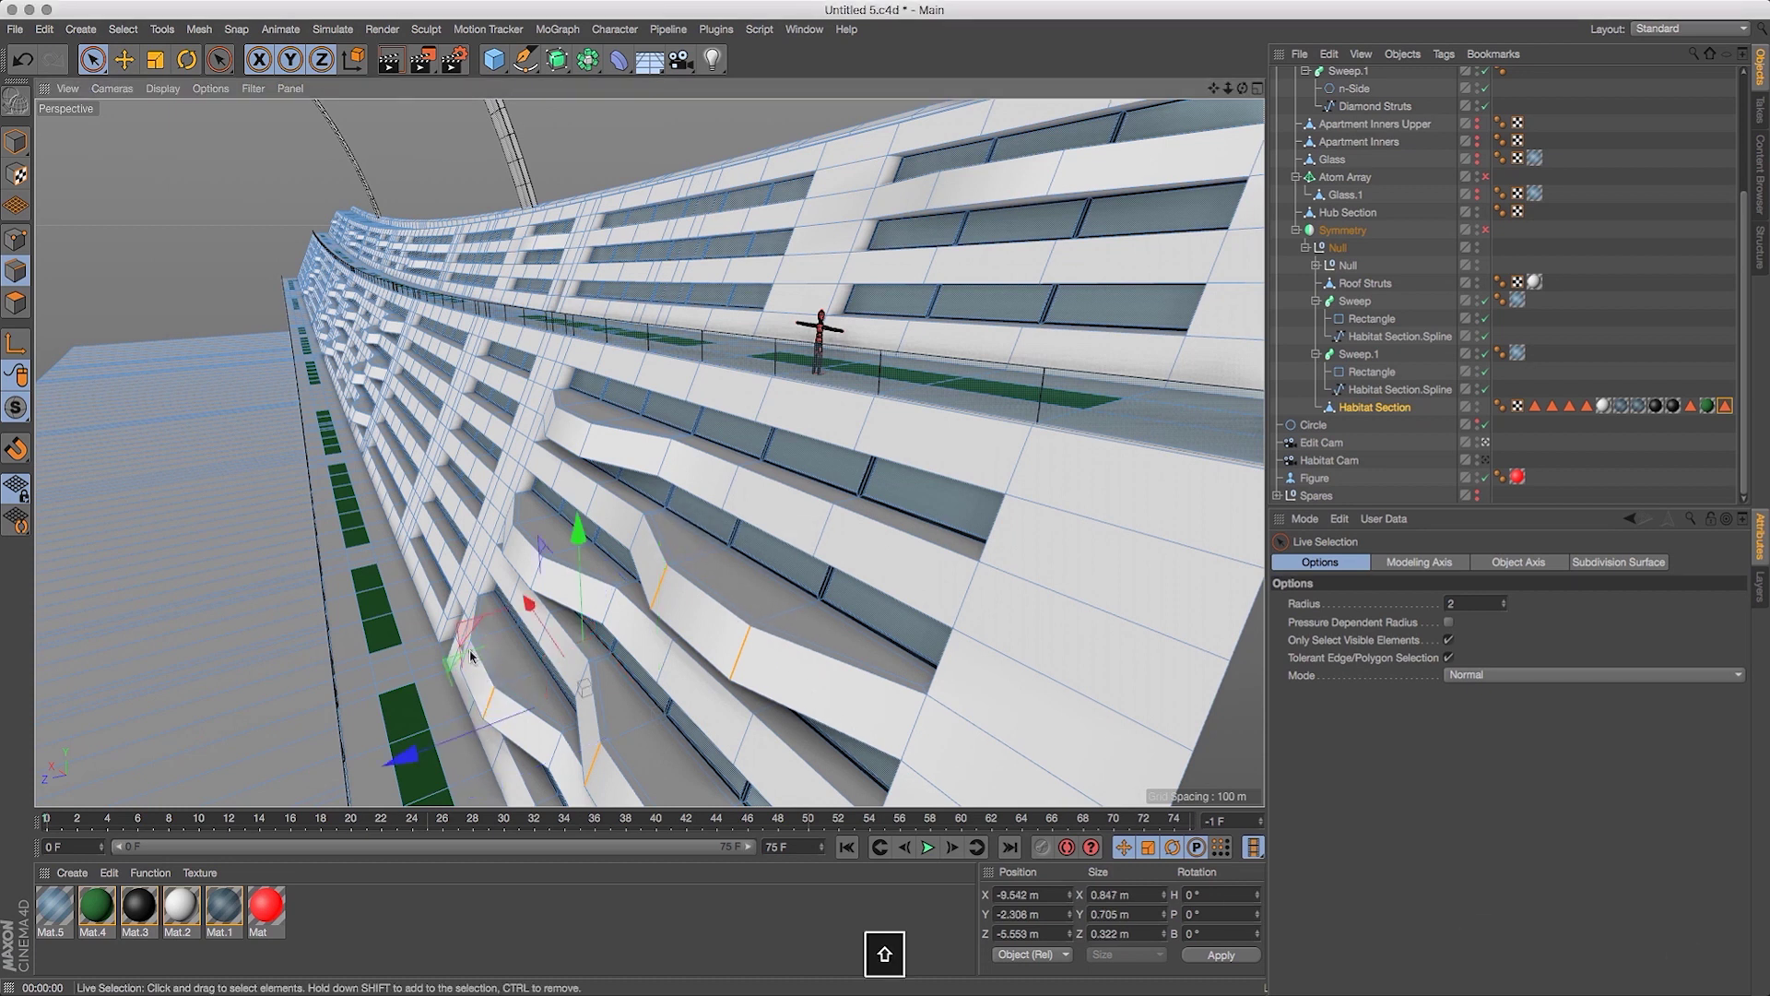
{"action": "left_click", "coordinate": [590, 634], "text": "shift"}
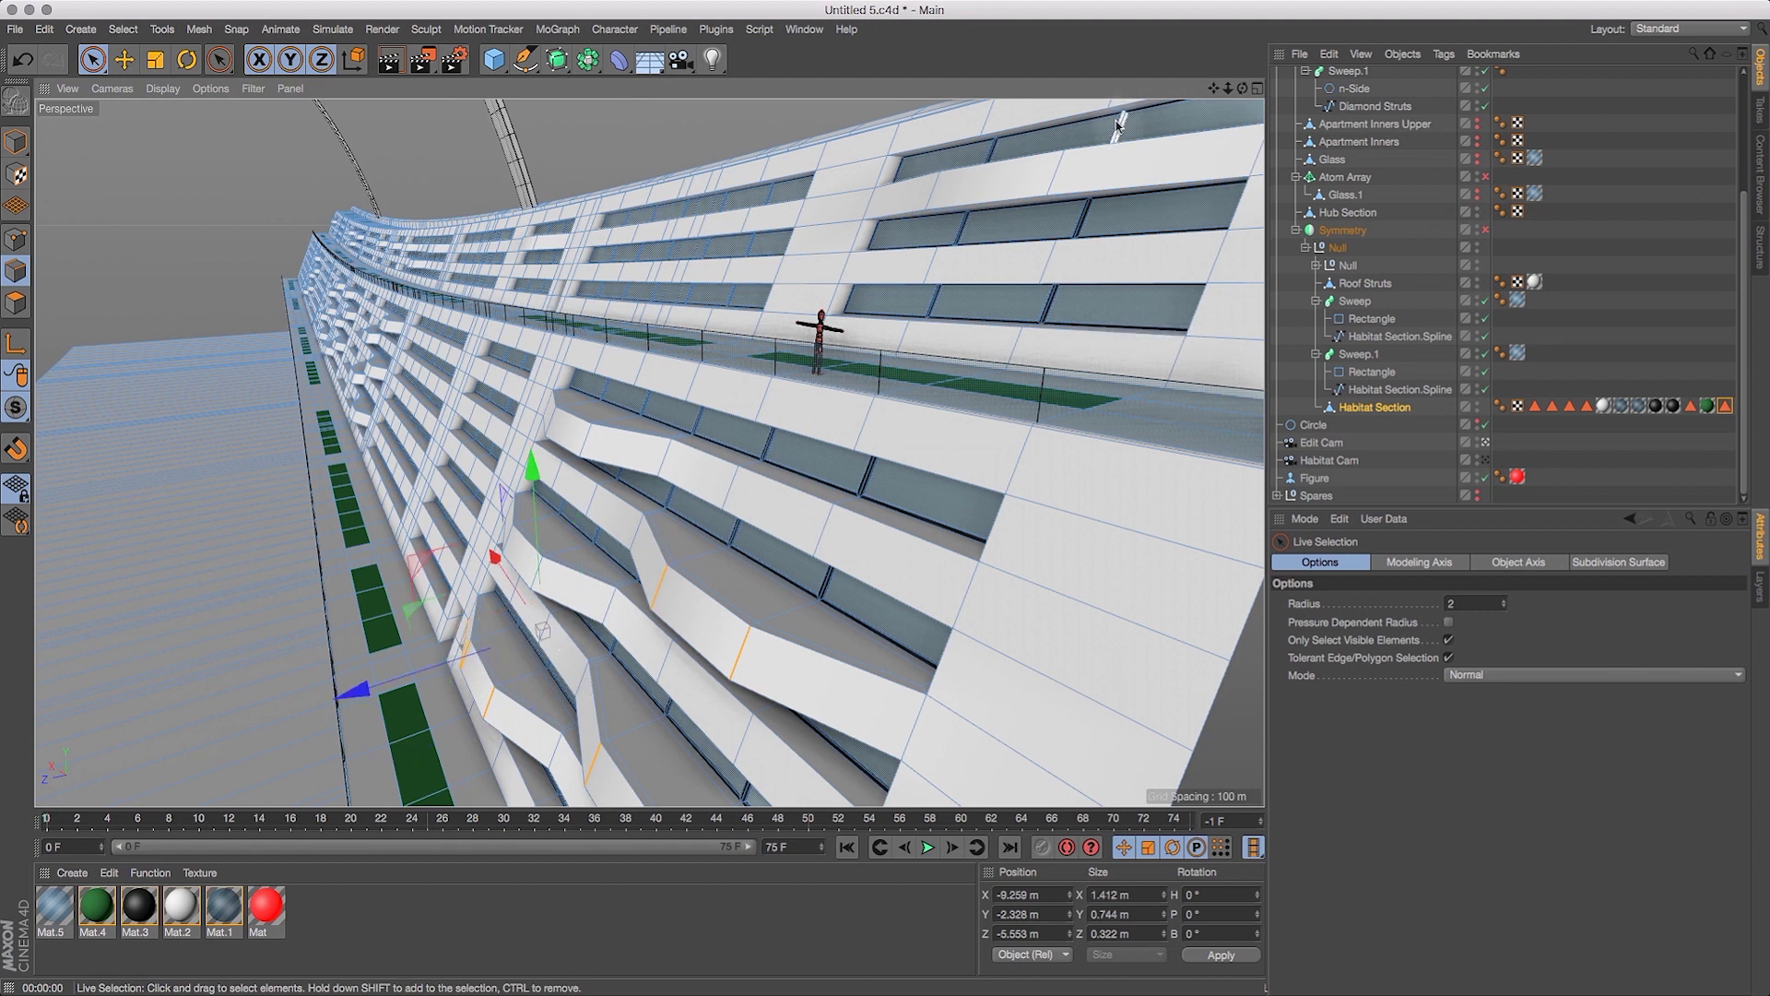
Add the two vertical bend edges of the nearest upper-tier balcony front to the selection, and undo the accidental move of the selected edges.
{"action": "left_click", "coordinate": [939, 194], "text": "shift"}
{"action": "left_click", "coordinate": [1047, 185], "text": "shift"}
{"action": "mouse_move", "coordinate": [1227, 88]}
{"action": "left_mouse_down"}
{"action": "mouse_move", "coordinate": [1192, 92]}
{"action": "mouse_move", "coordinate": [1205, 115]}
{"action": "mouse_move", "coordinate": [1212, 92]}
{"action": "left_mouse_up"}
{"action": "key", "text": "super+z"}
{"action": "key", "text": "super+z"}
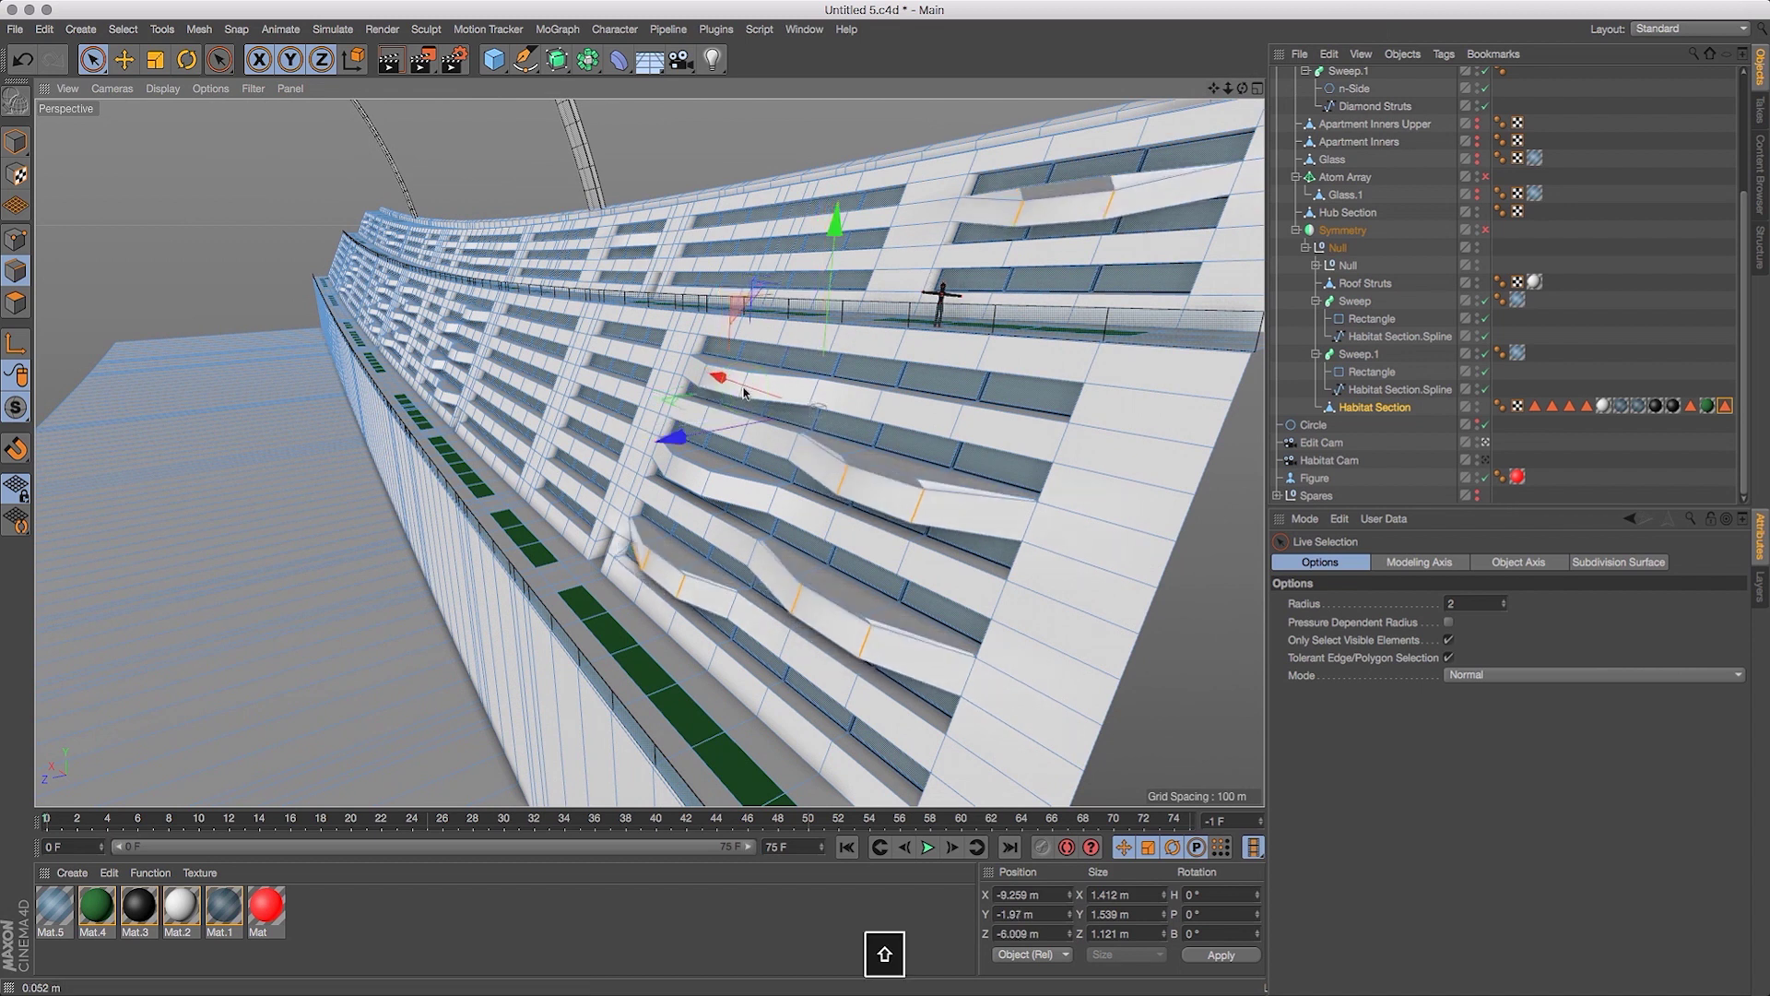
{"action": "key", "text": "super+z"}
{"action": "key", "text": "super+z"}
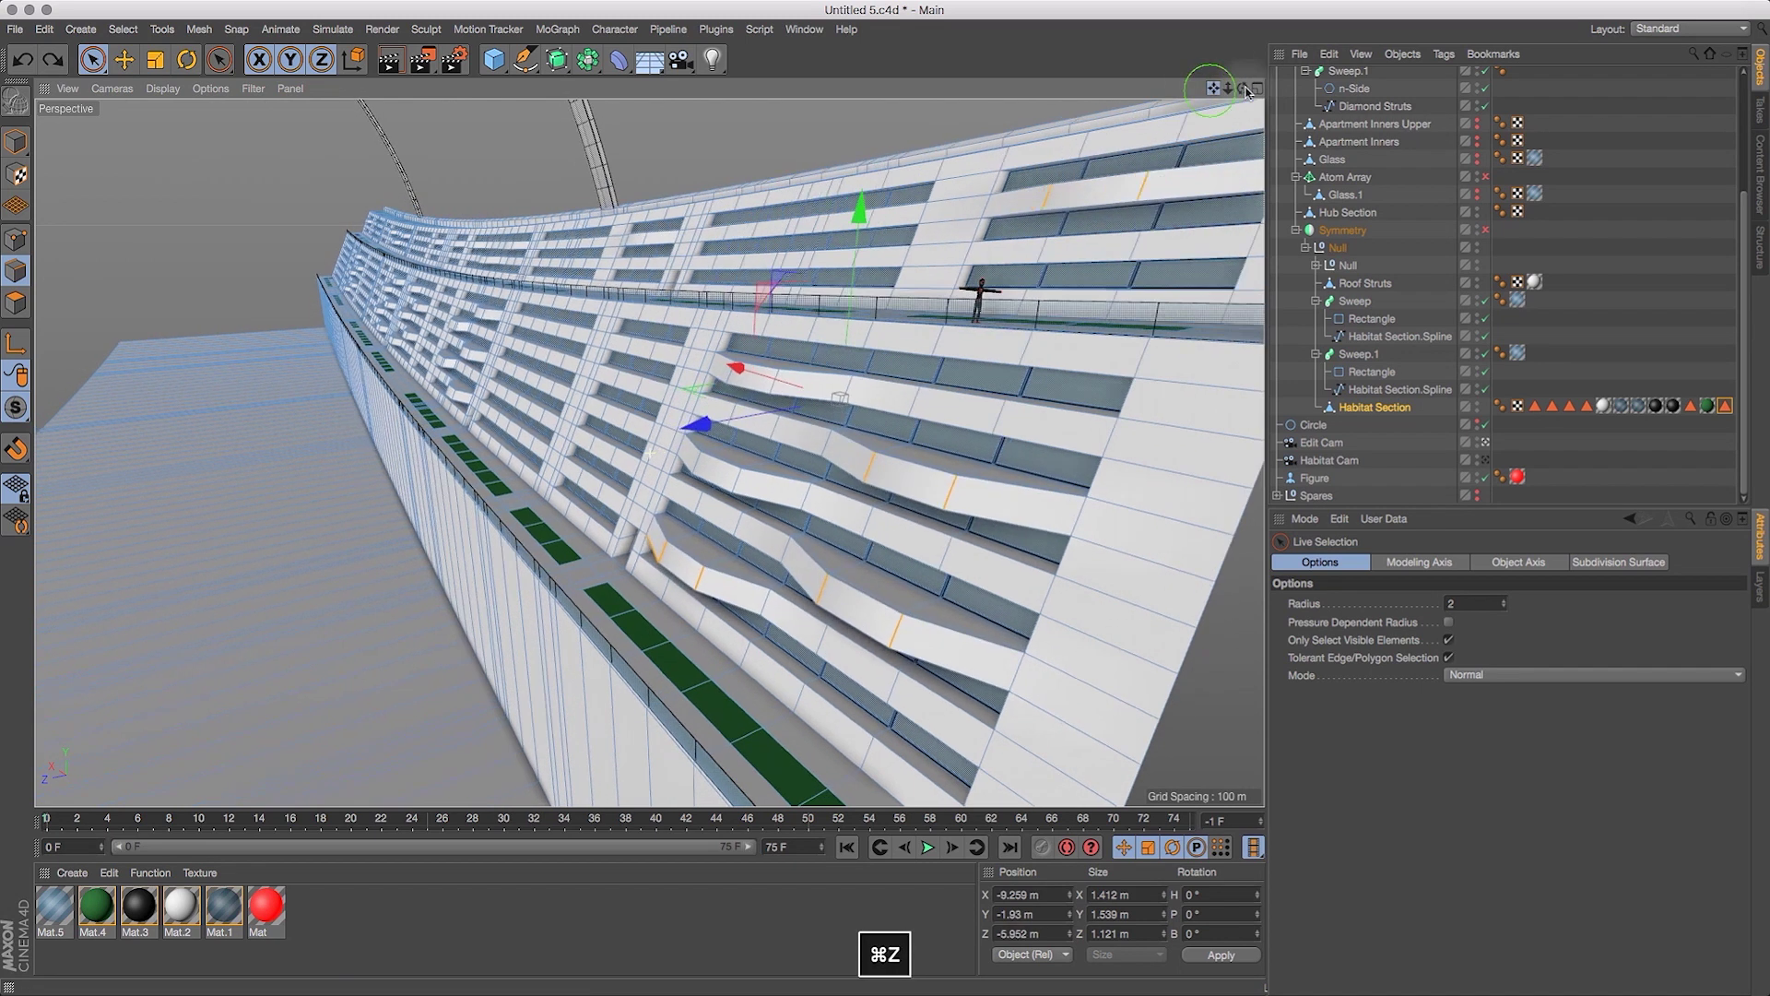
Add the missing vertical bend edges on the remaining balcony fronts of the near-end lower-tier block to the selection.
{"action": "left_click_drag", "start_coordinate": [1230, 91], "coordinate": [923, 369]}
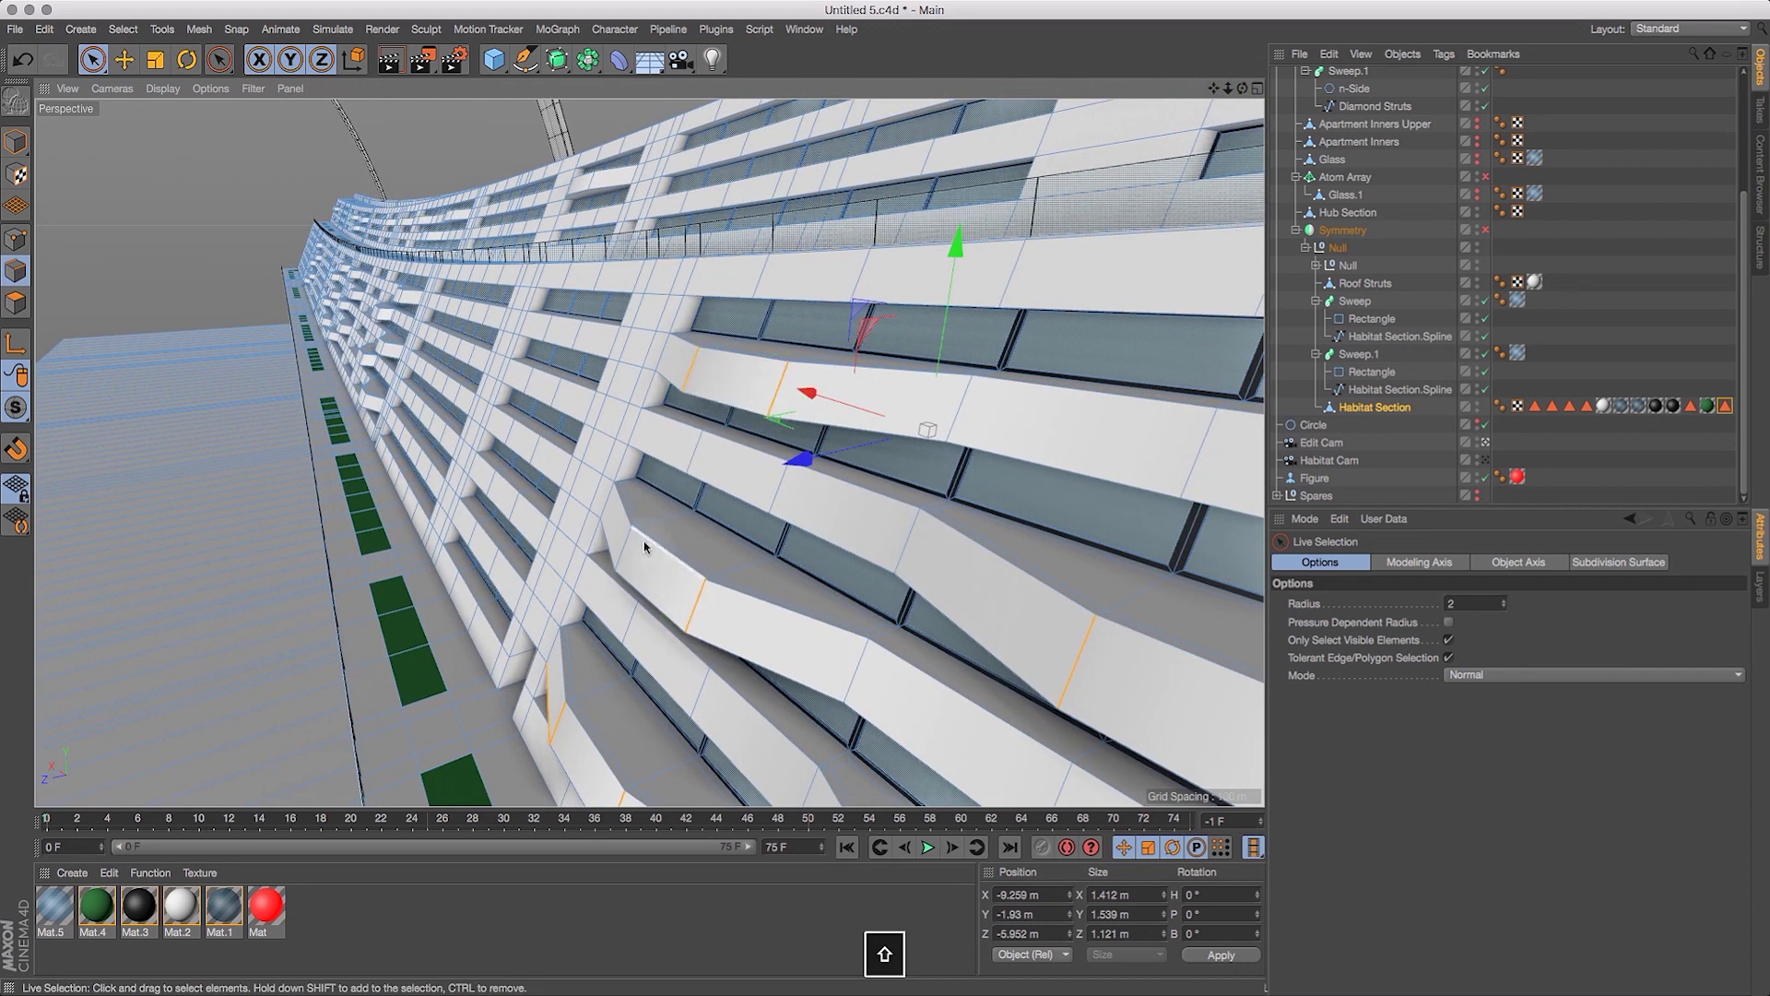
{"action": "left_click_drag", "start_coordinate": [1228, 88], "coordinate": [1434, 448]}
{"action": "left_click_drag", "start_coordinate": [1241, 90], "coordinate": [1277, 158]}
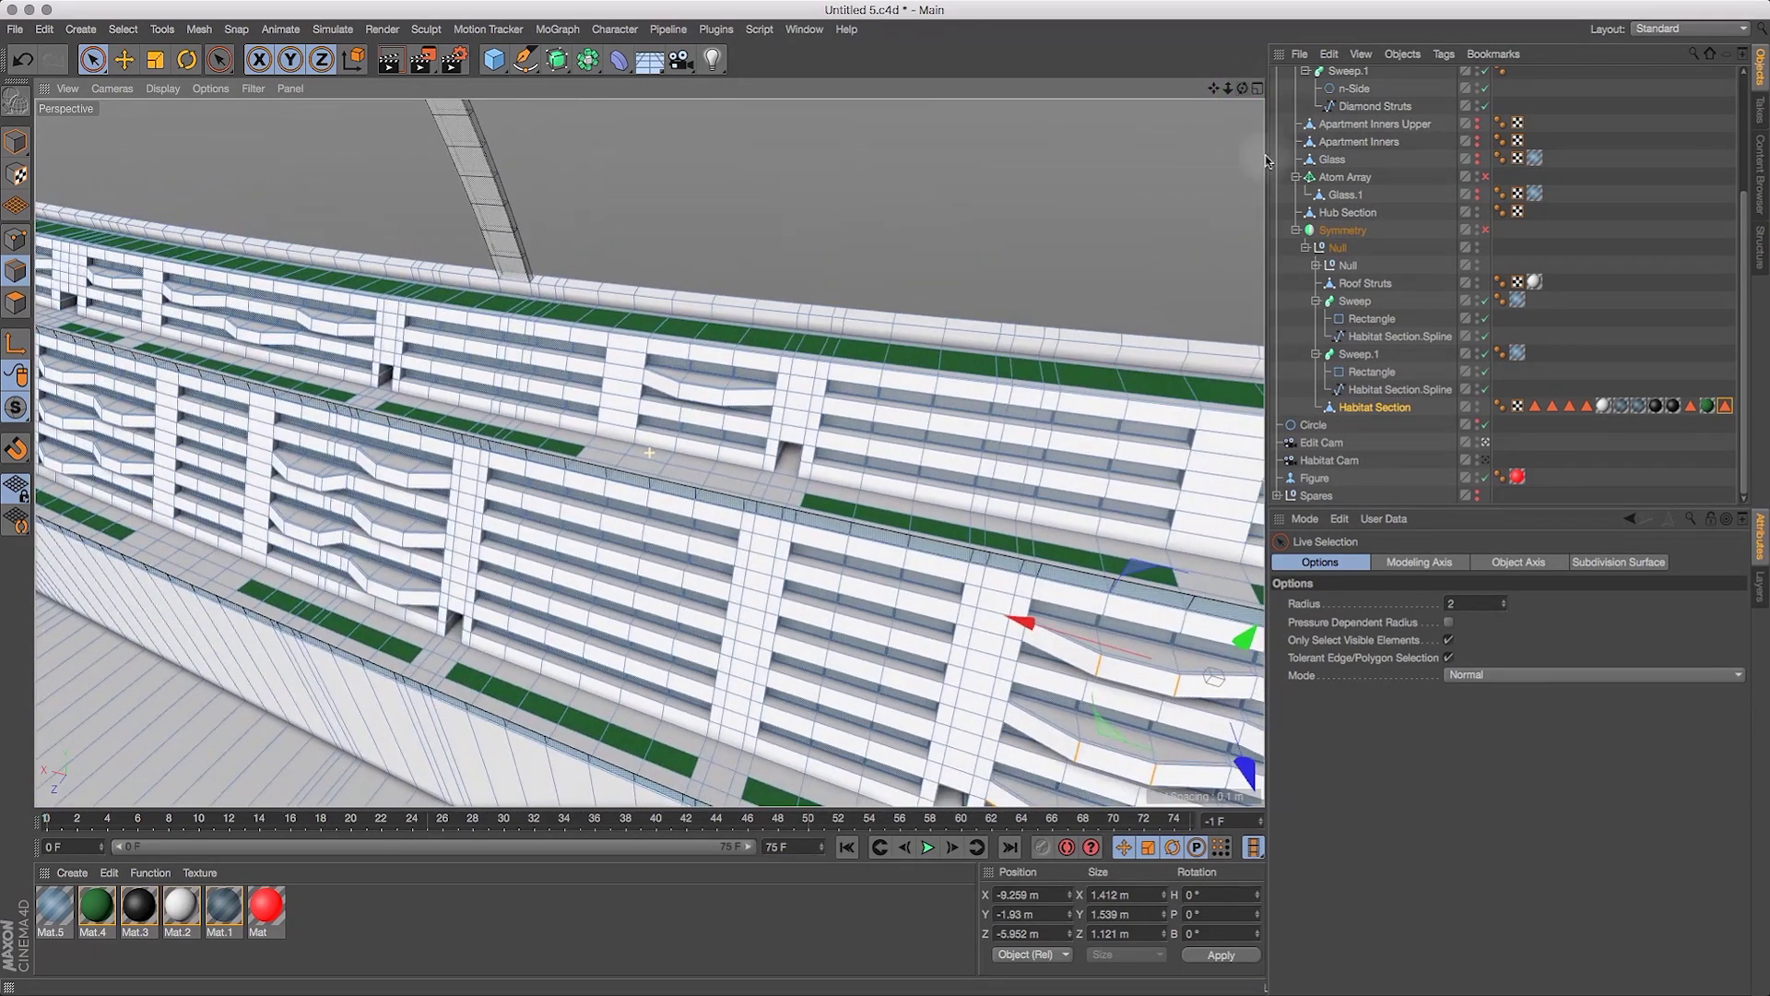
Add the vertical bend edges of the single upper-tier balcony front and the next lower-tier block's uppermost balcony front to the selection.
{"action": "left_click_drag", "start_coordinate": [1214, 90], "coordinate": [959, 342]}
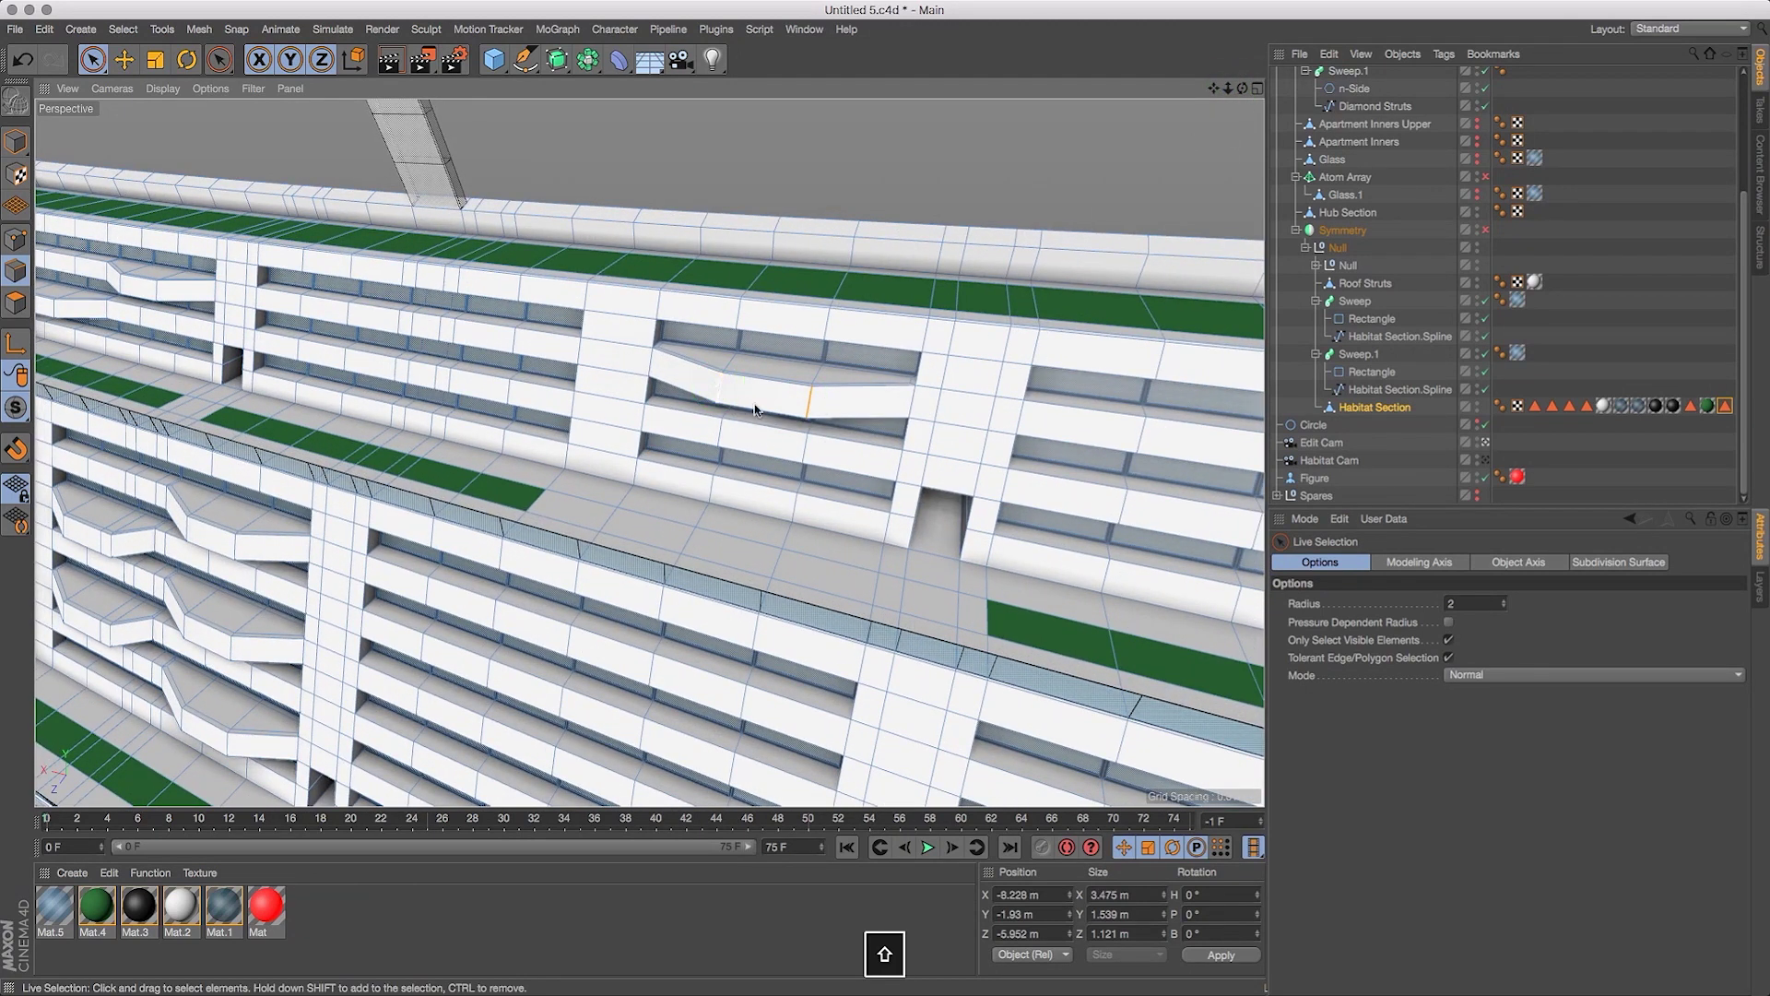
{"action": "left_click", "coordinate": [239, 547], "text": "shift"}
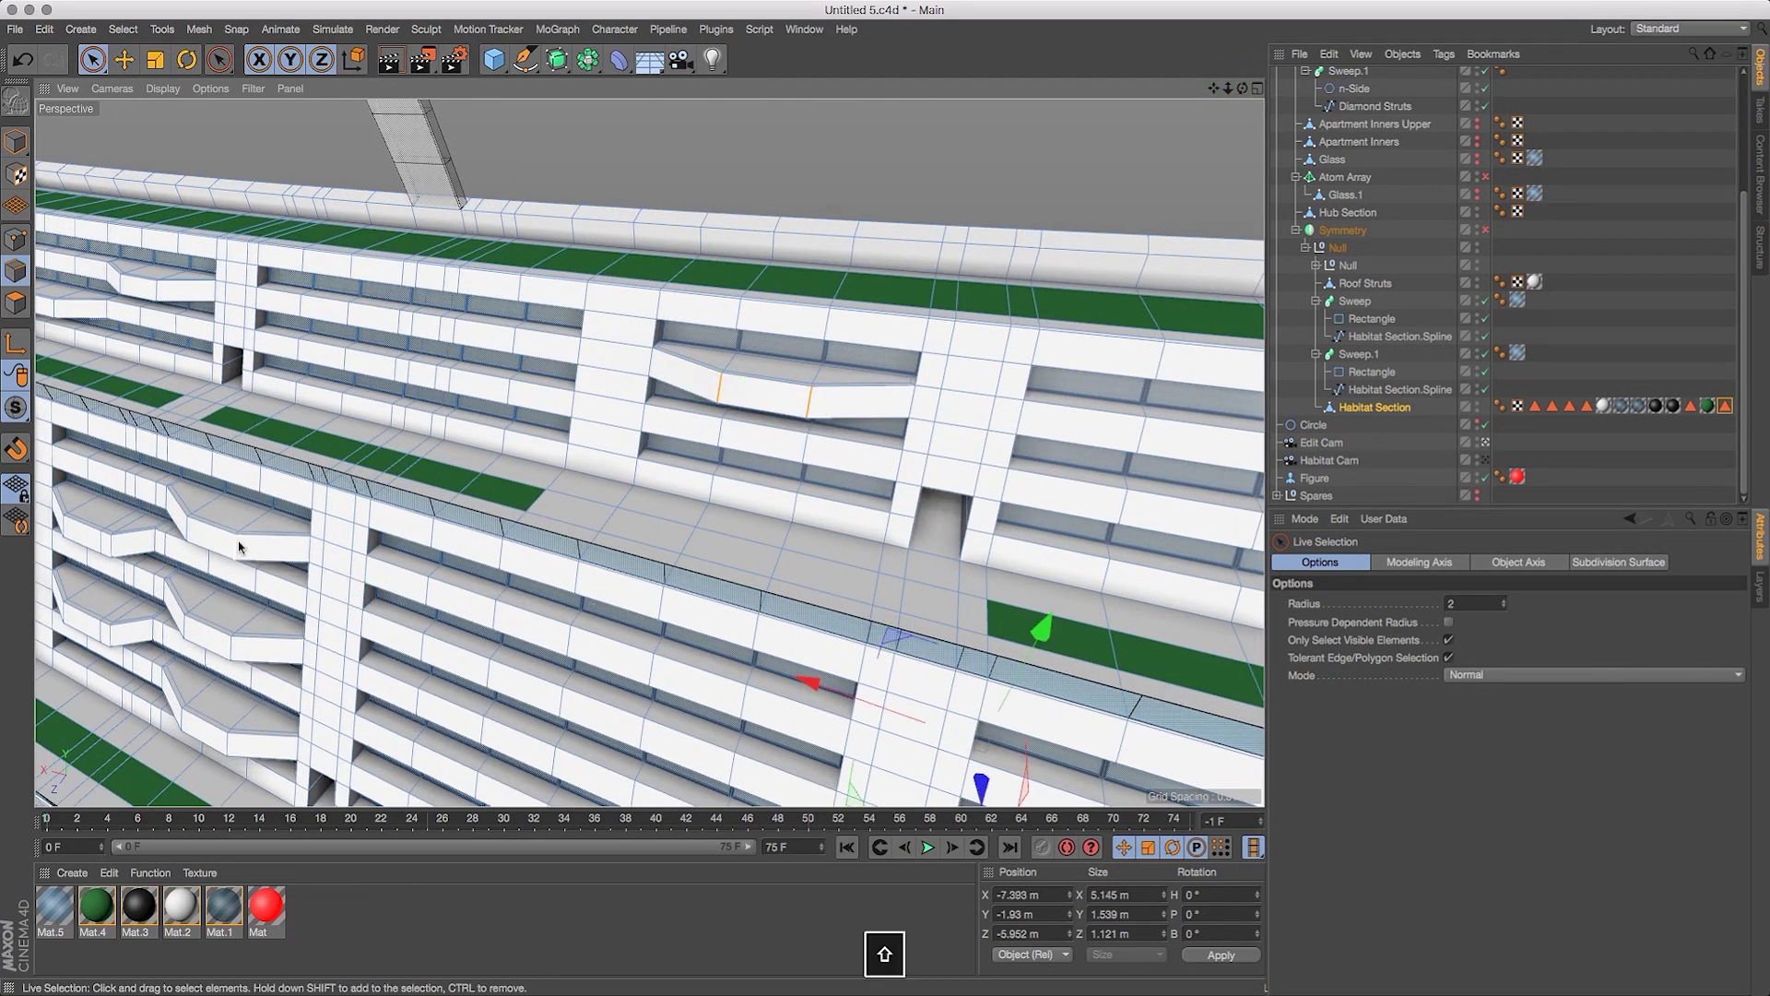
{"action": "left_click", "coordinate": [191, 533], "text": "shift"}
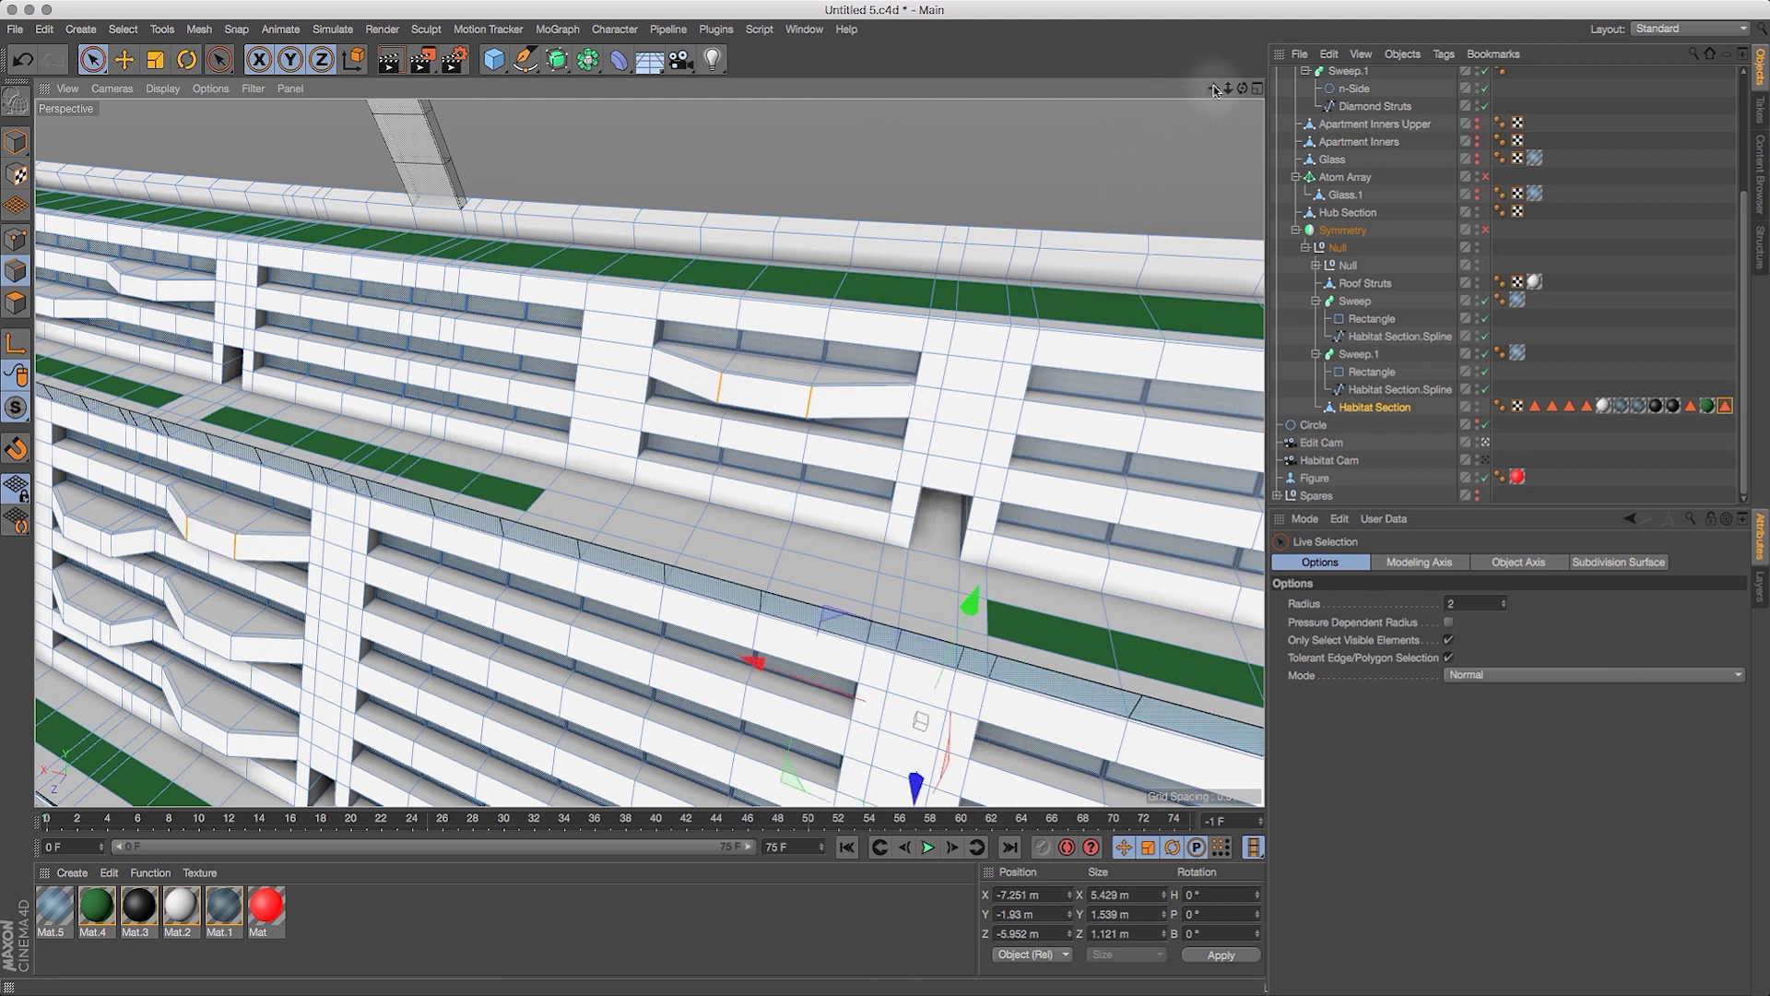
Add the vertical bend edges of the remaining balcony fronts in that lower-tier block to the selection.
{"action": "left_click_drag", "start_coordinate": [1213, 88], "coordinate": [1320, 11]}
{"action": "left_click_drag", "start_coordinate": [1214, 88], "coordinate": [1425, 62]}
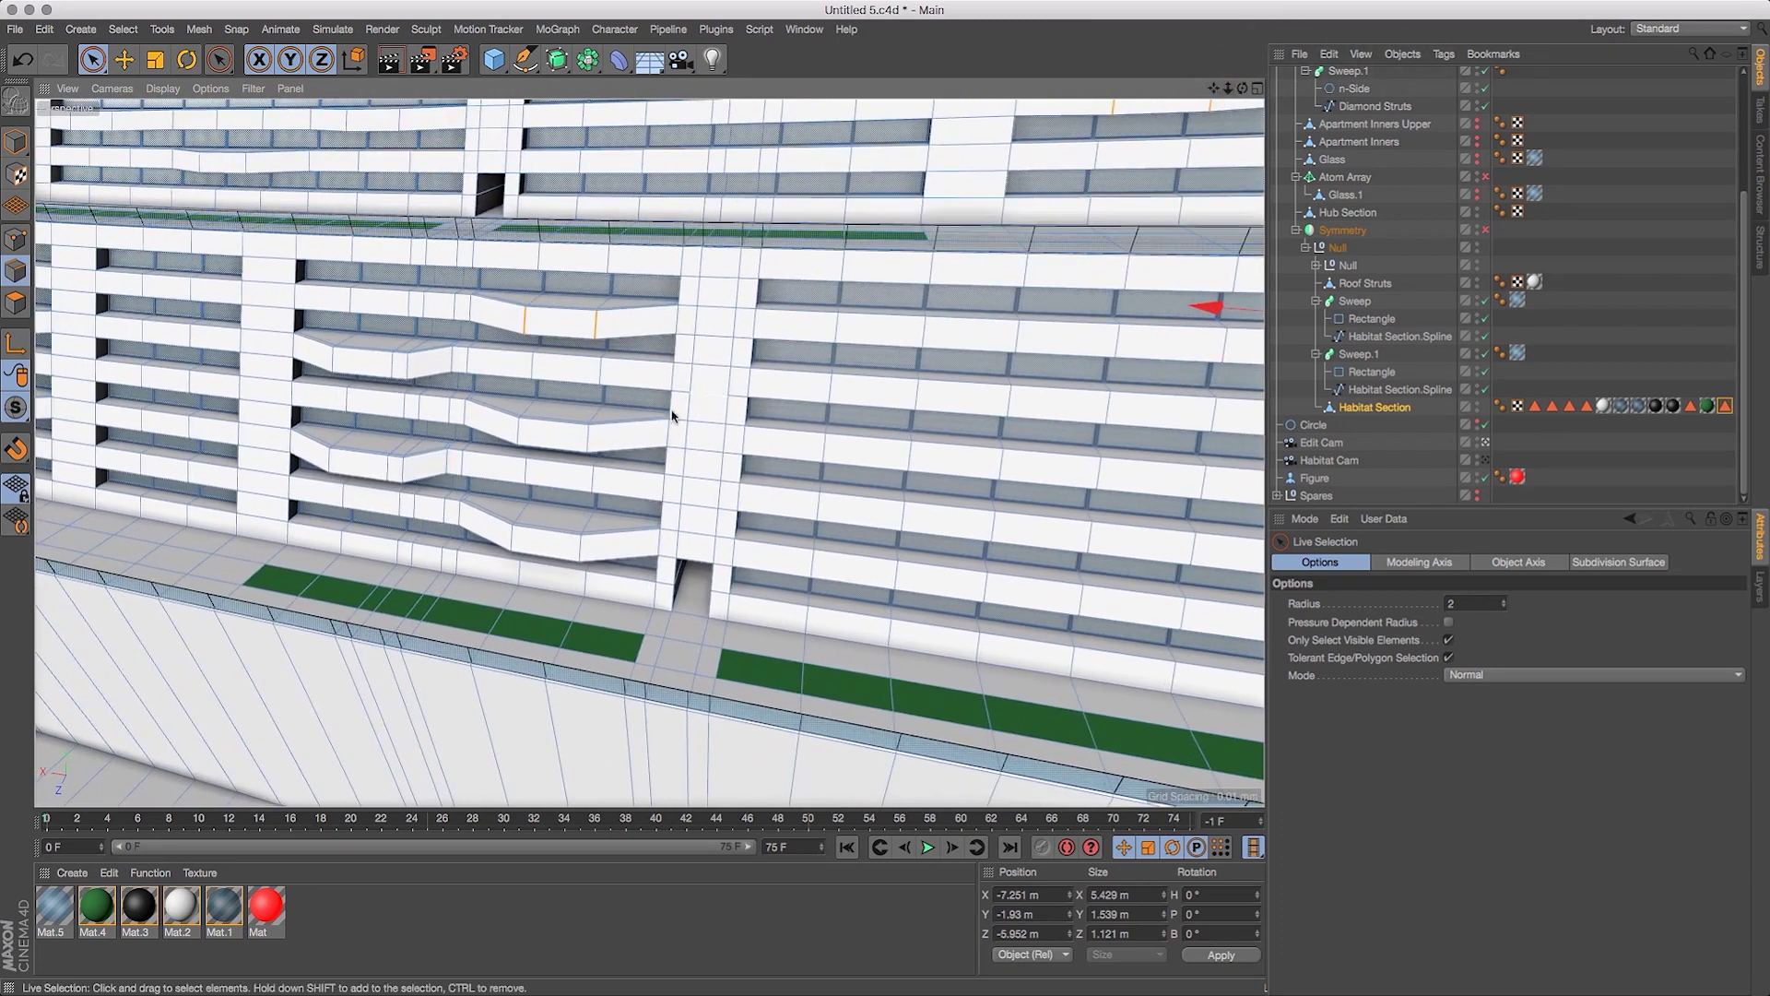
{"action": "left_click", "coordinate": [588, 443], "text": "shift"}
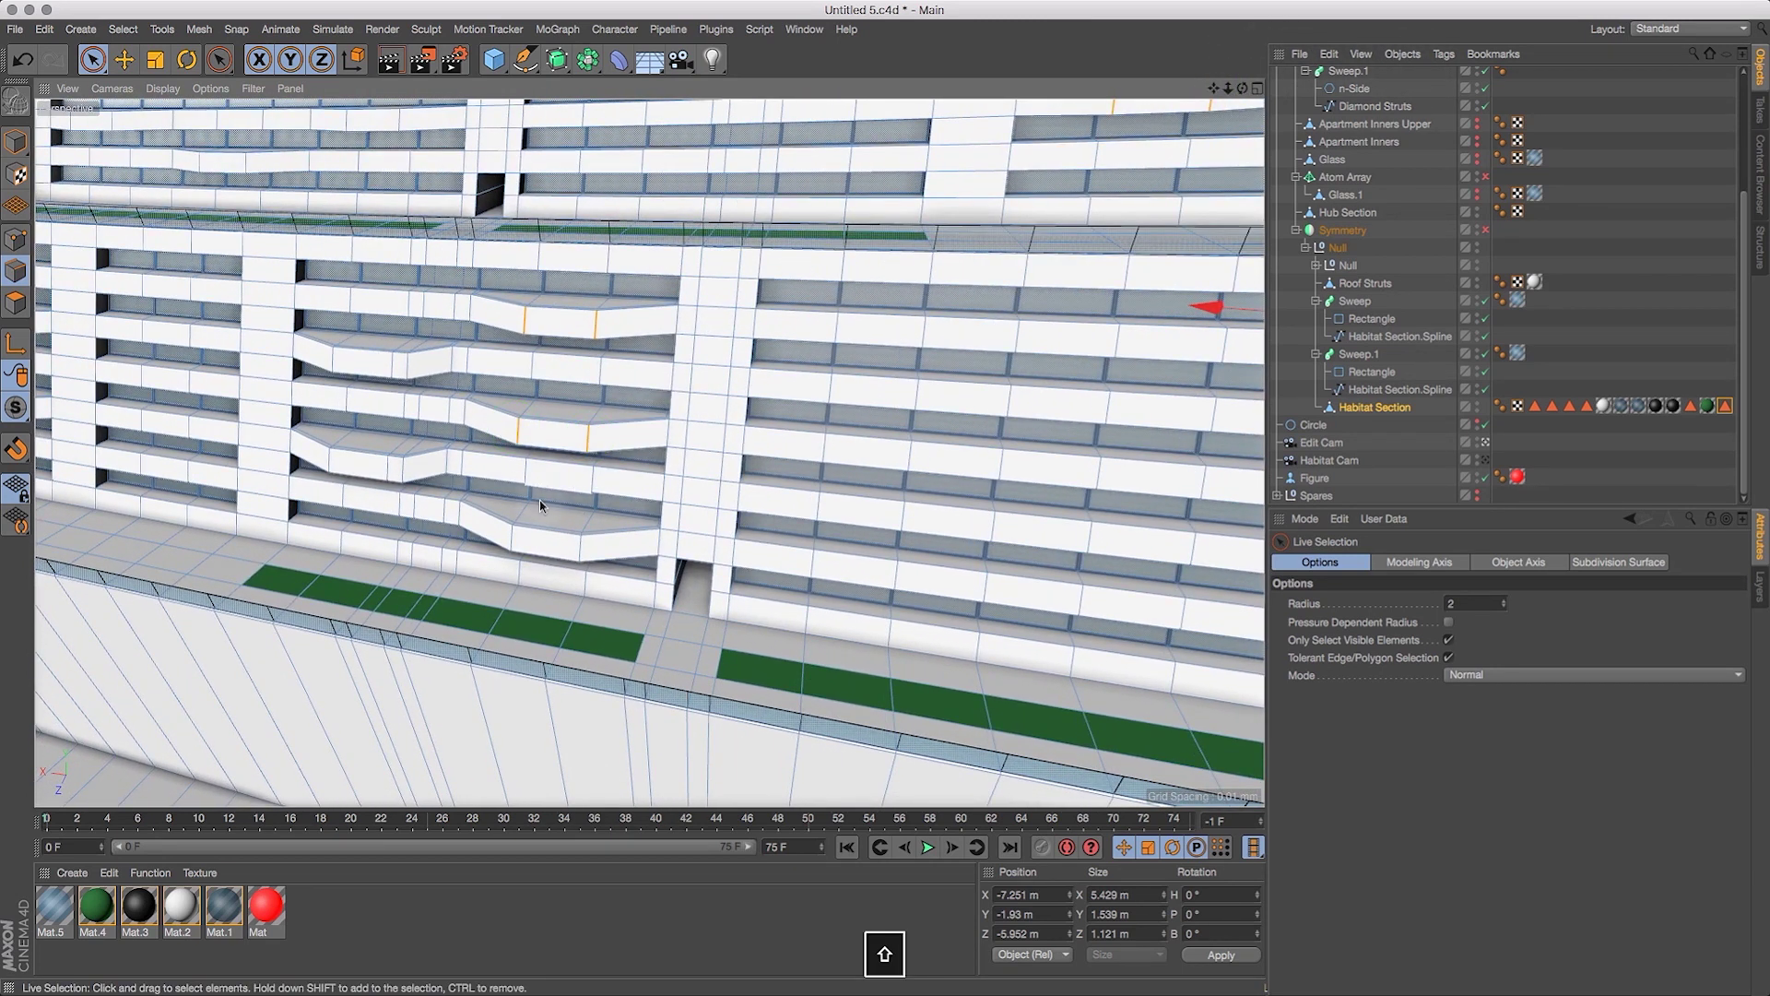
{"action": "left_click", "coordinate": [509, 542], "text": "shift"}
{"action": "left_click", "coordinate": [400, 466], "text": "shift"}
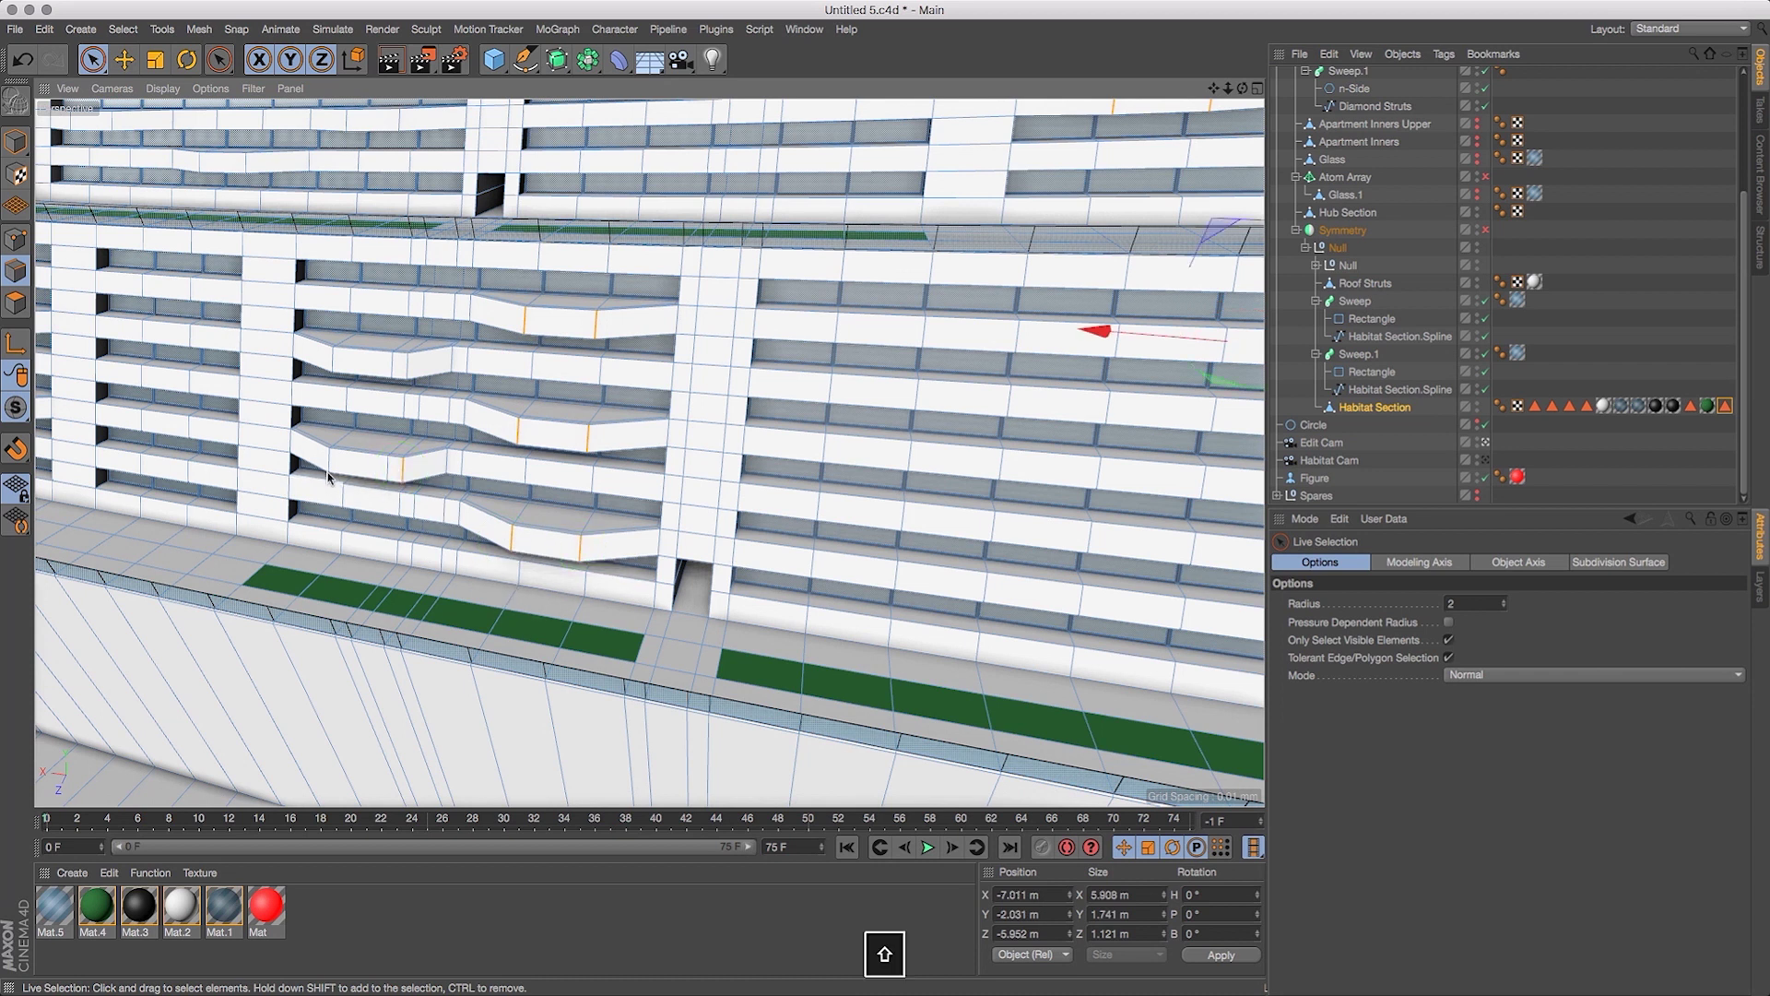
{"action": "left_click", "coordinate": [329, 457], "text": "shift"}
{"action": "left_click", "coordinate": [332, 360], "text": "shift"}
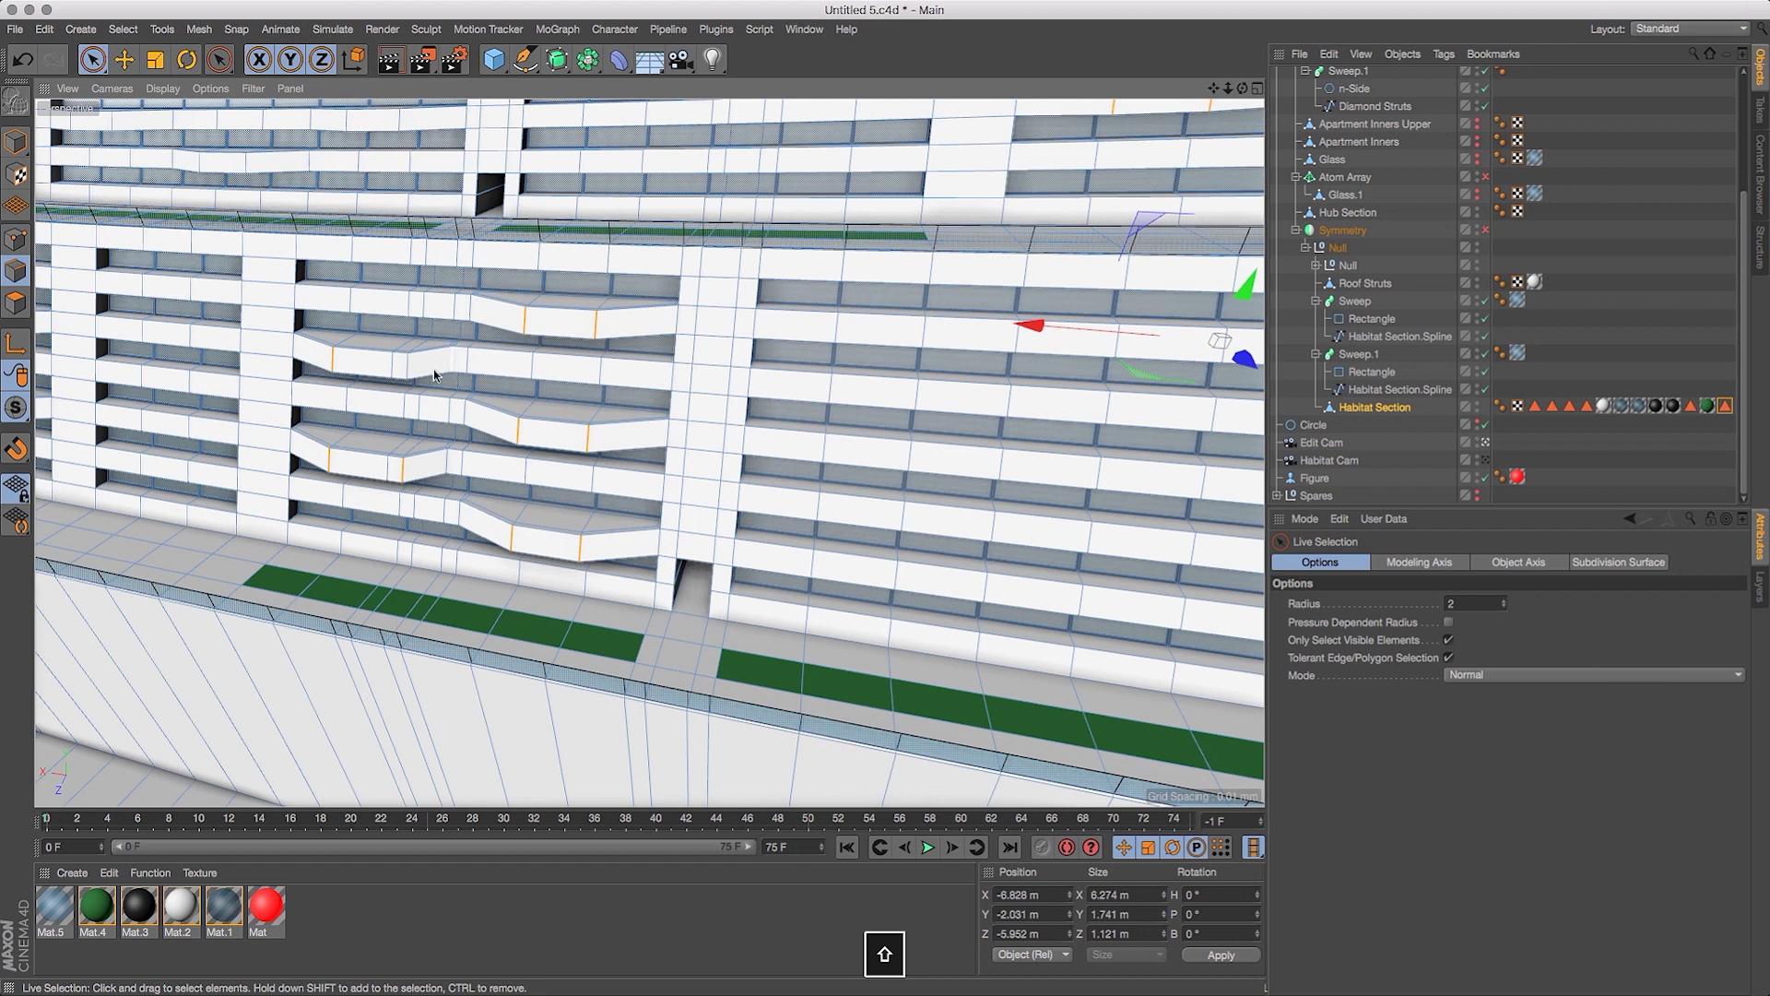
{"action": "left_click", "coordinate": [409, 367], "text": "shift"}
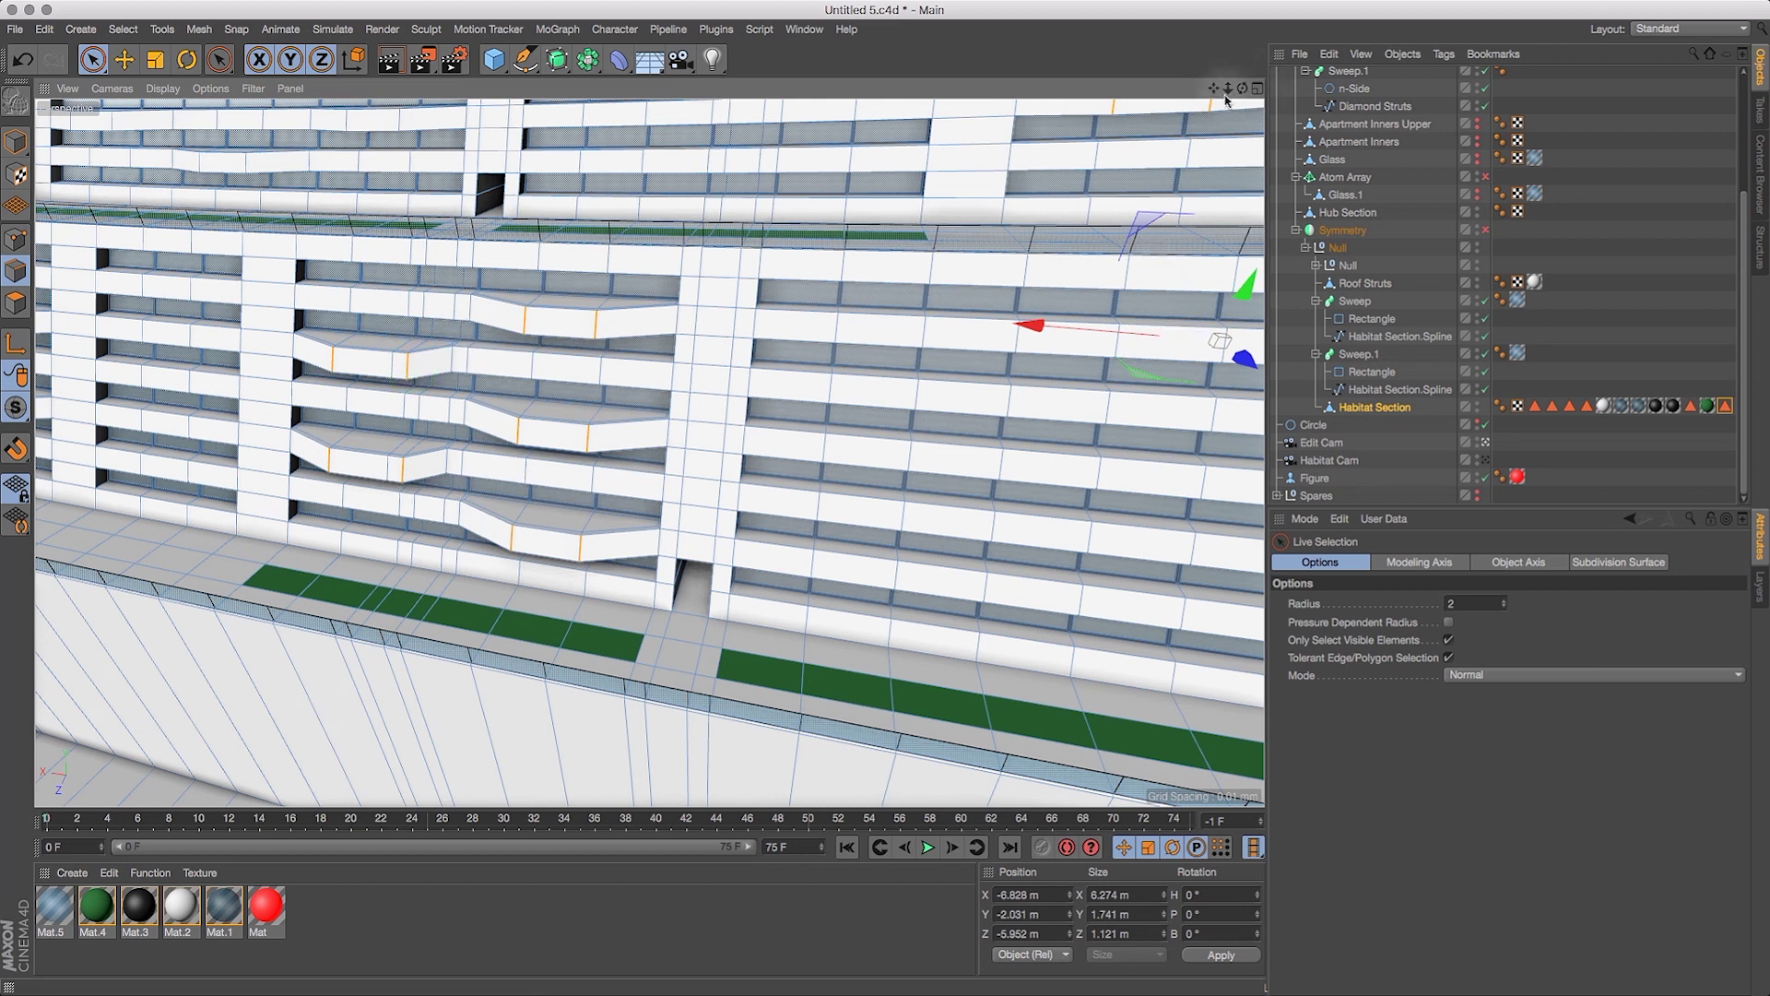
Add the vertical bend edges of the two long staggered upper-tier balcony fronts to the selection.
{"action": "left_click_drag", "start_coordinate": [1208, 93], "coordinate": [779, 433]}
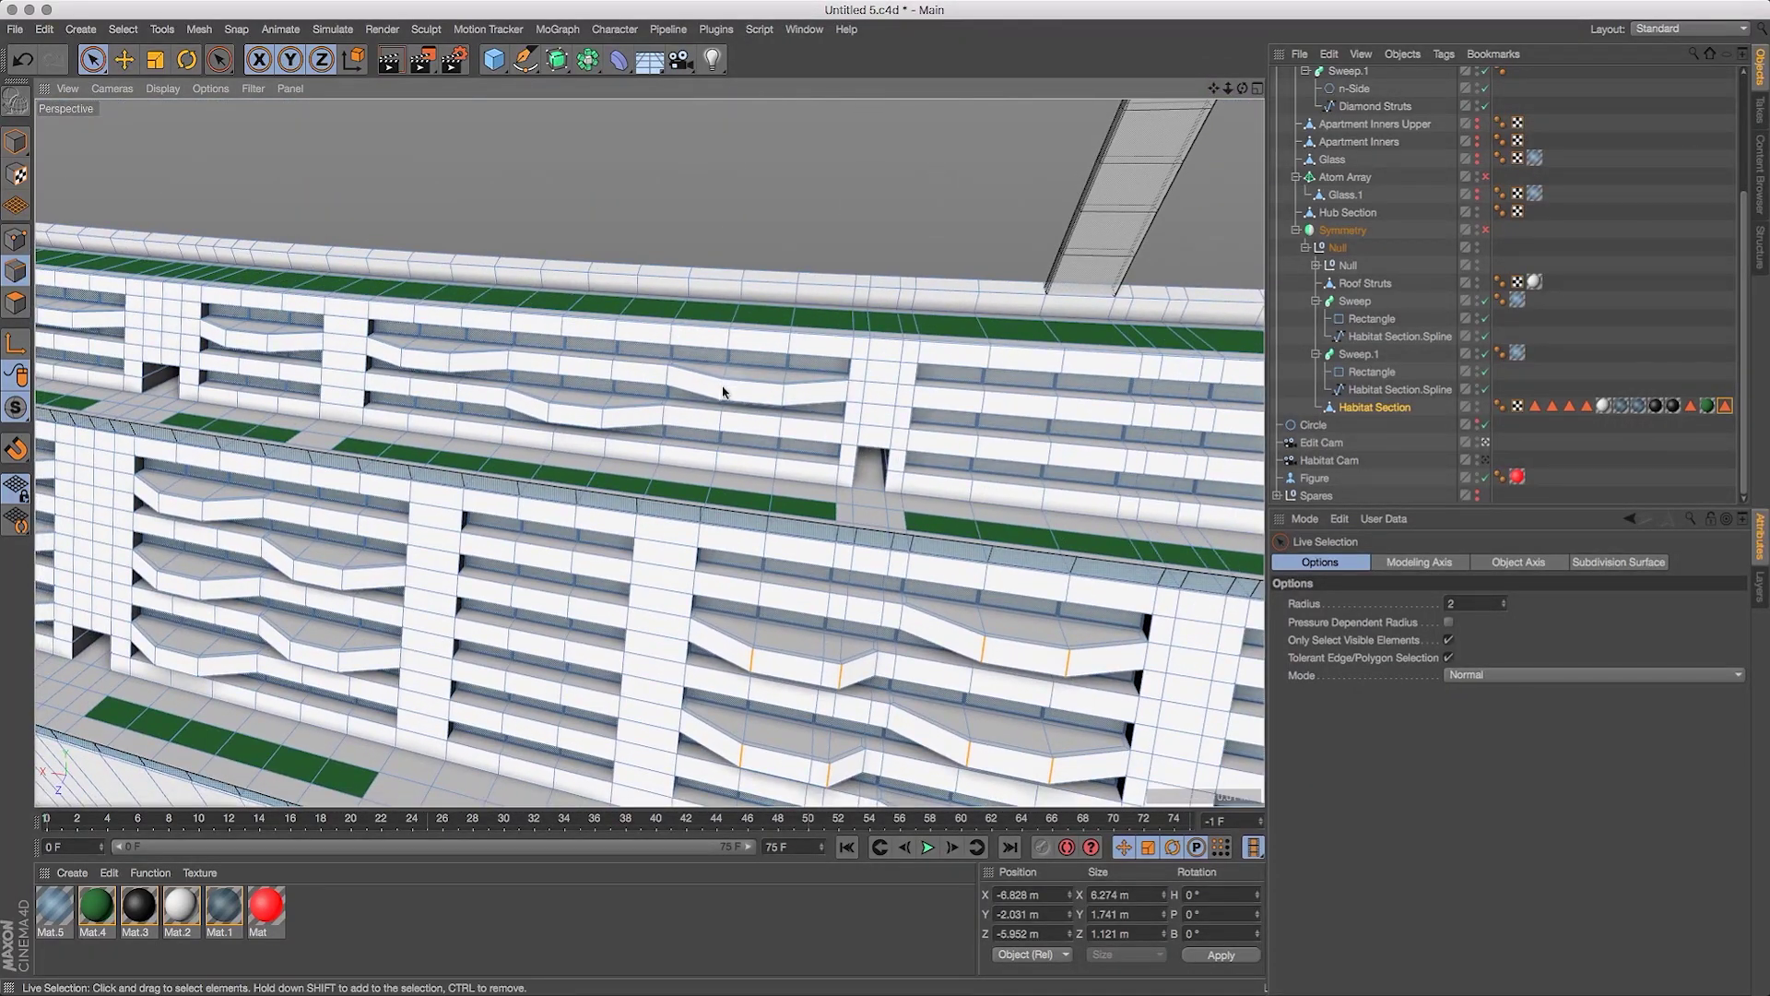
{"action": "left_click", "coordinate": [721, 391], "text": "shift"}
{"action": "left_click", "coordinate": [558, 418], "text": "shift"}
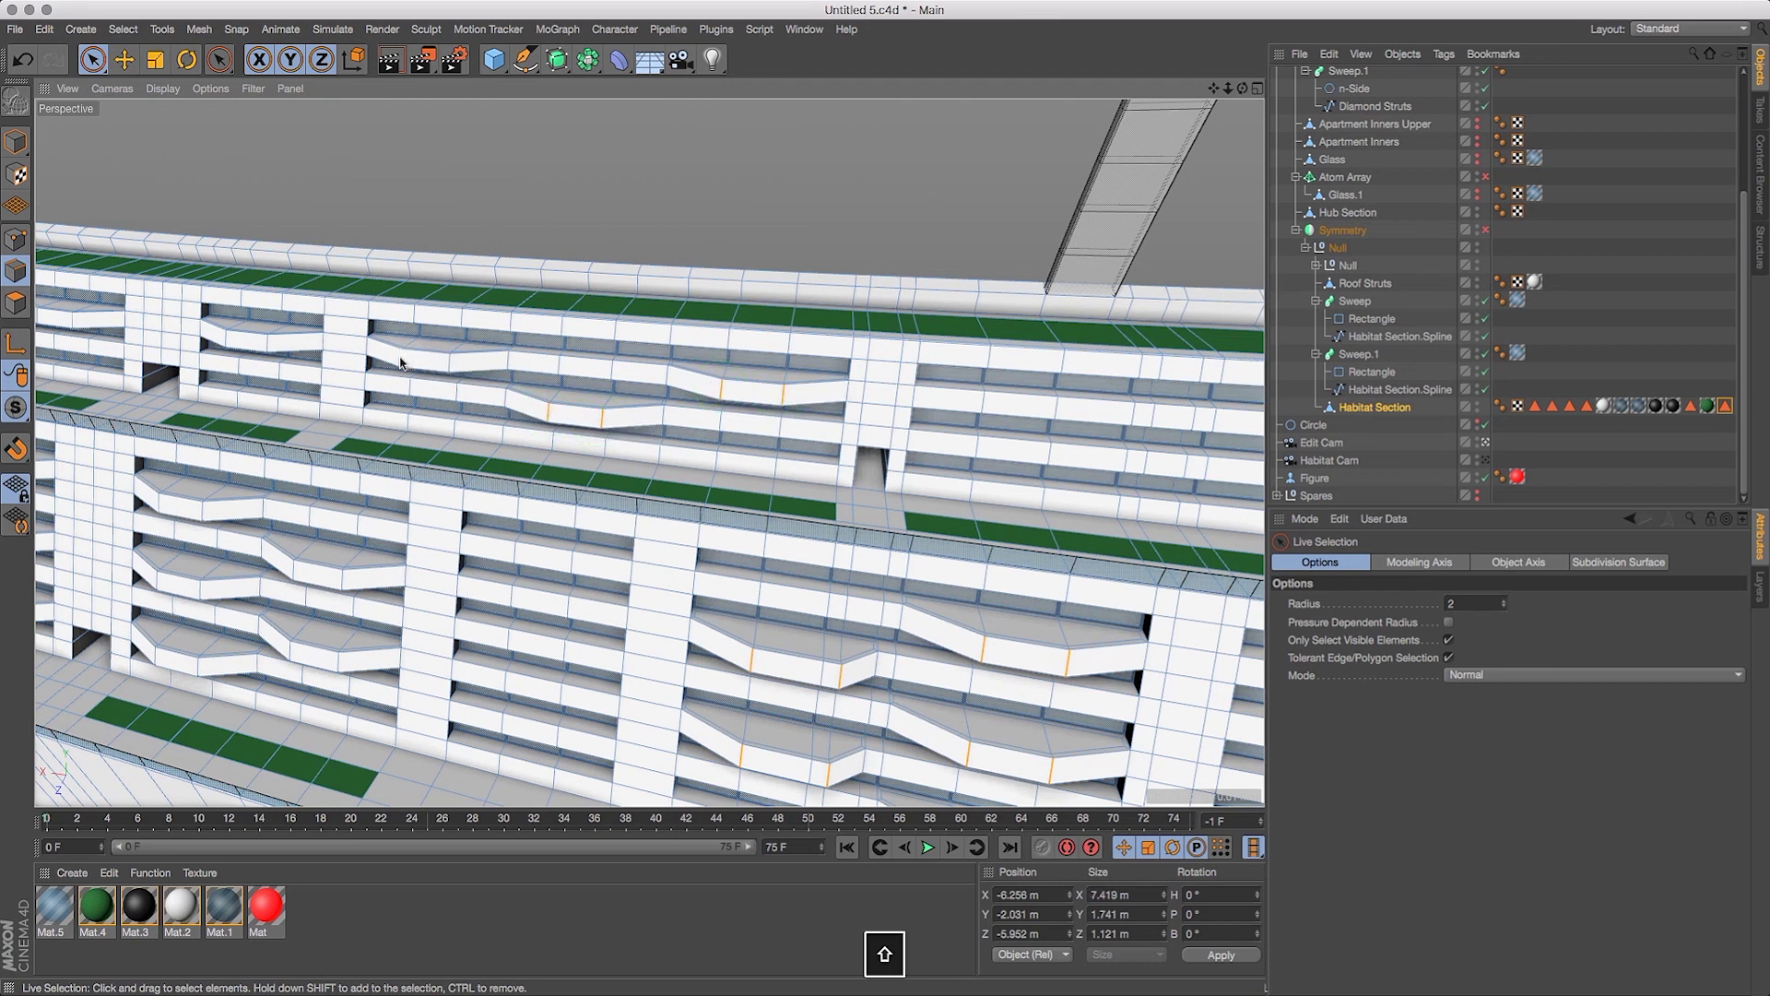
{"action": "left_click", "coordinate": [448, 367], "text": "shift"}
Add the vertical bend edges of the balcony fronts in the two lower-tier blocks on either side of the wide column.
{"action": "left_click_drag", "start_coordinate": [1214, 90], "coordinate": [1478, 6]}
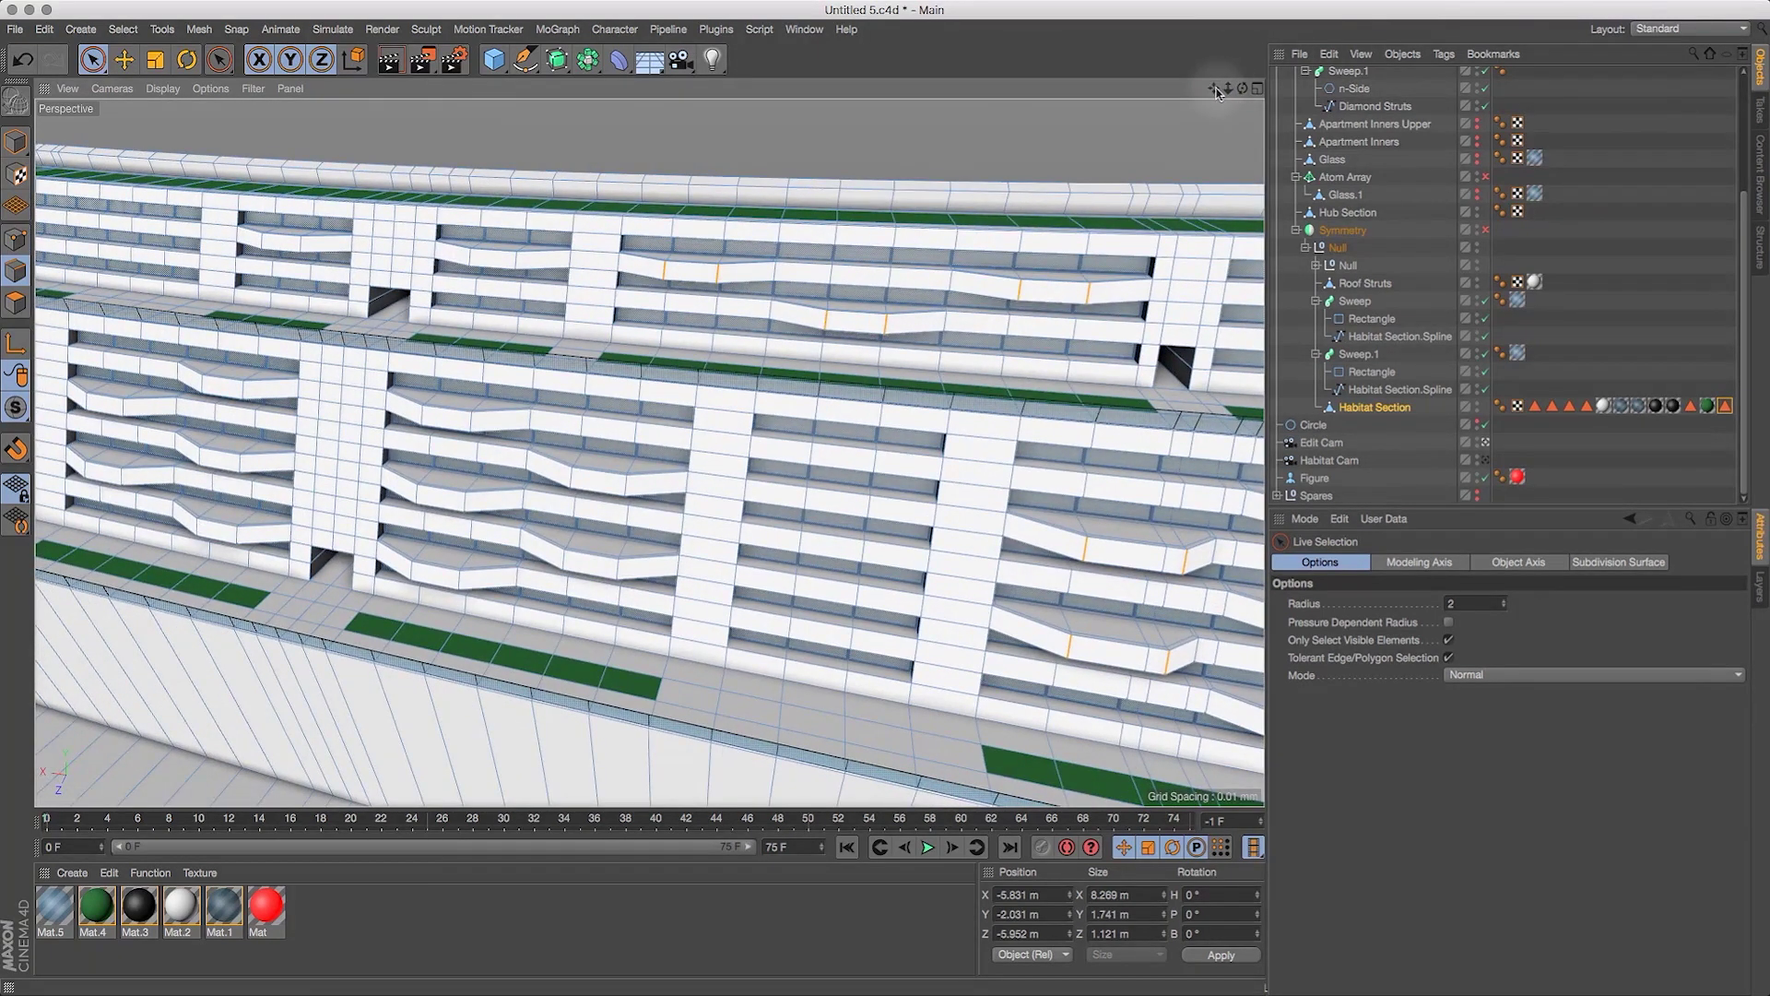
{"action": "left_click_drag", "start_coordinate": [1214, 89], "coordinate": [1290, 48]}
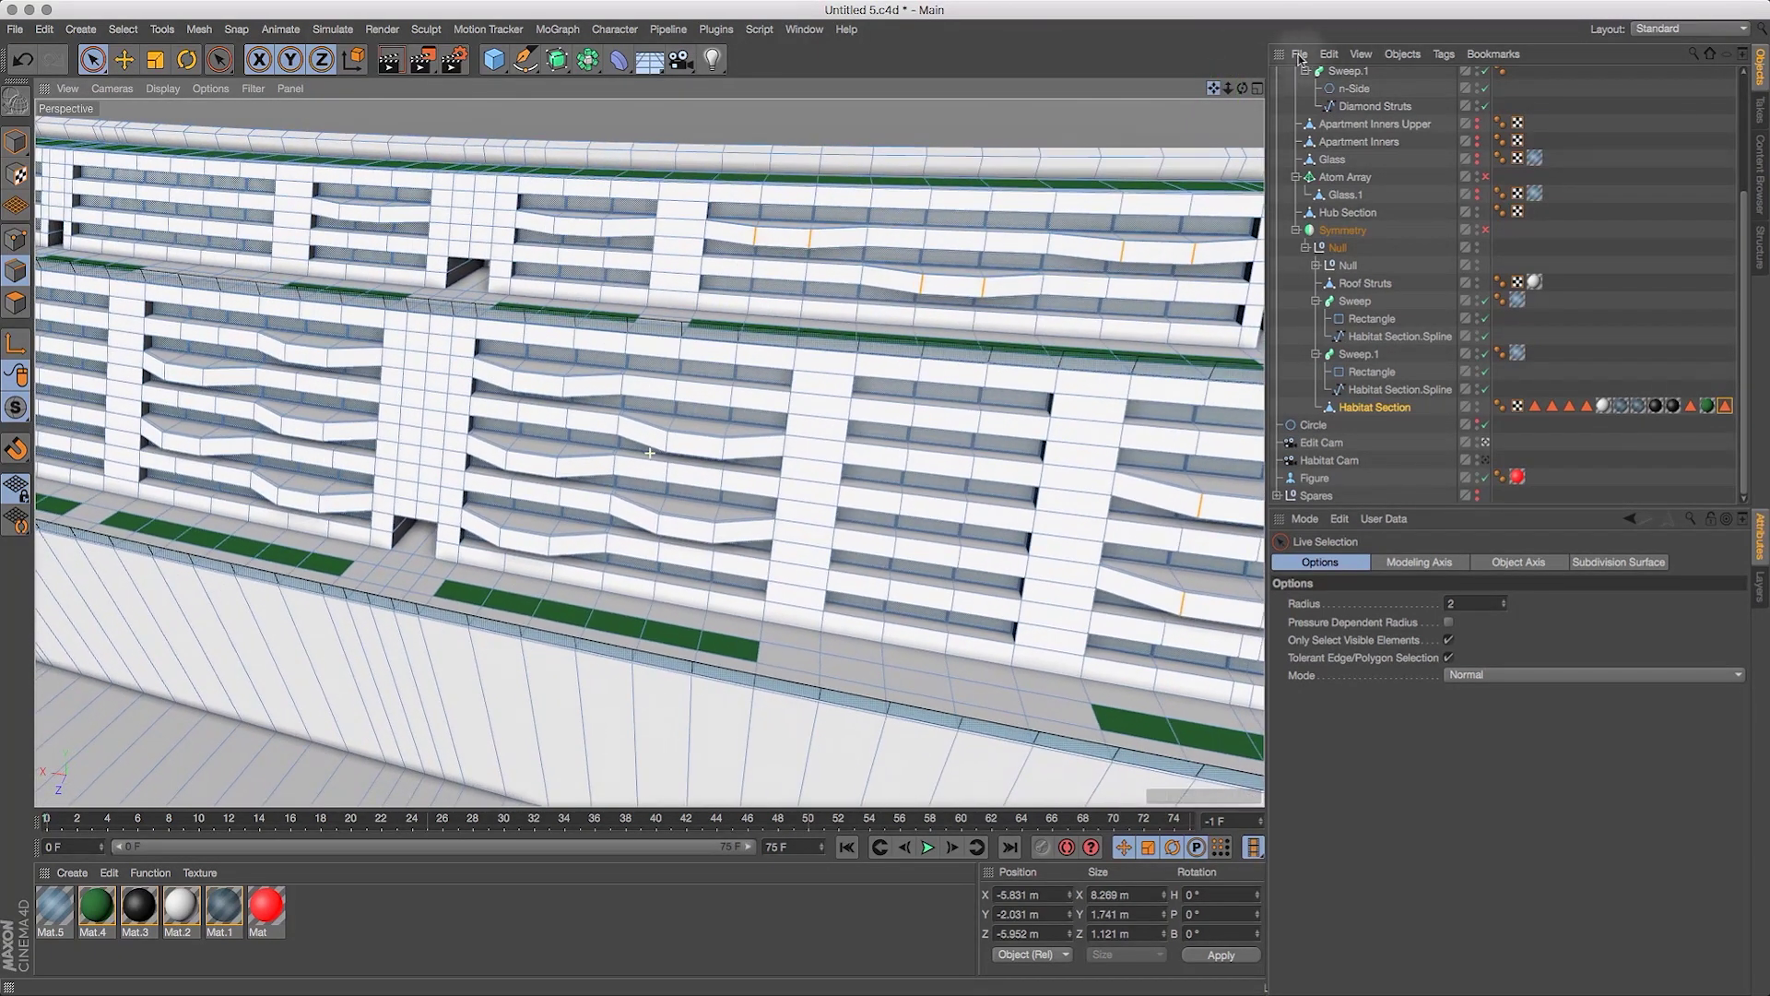
{"action": "left_click", "coordinate": [512, 388], "text": "shift"}
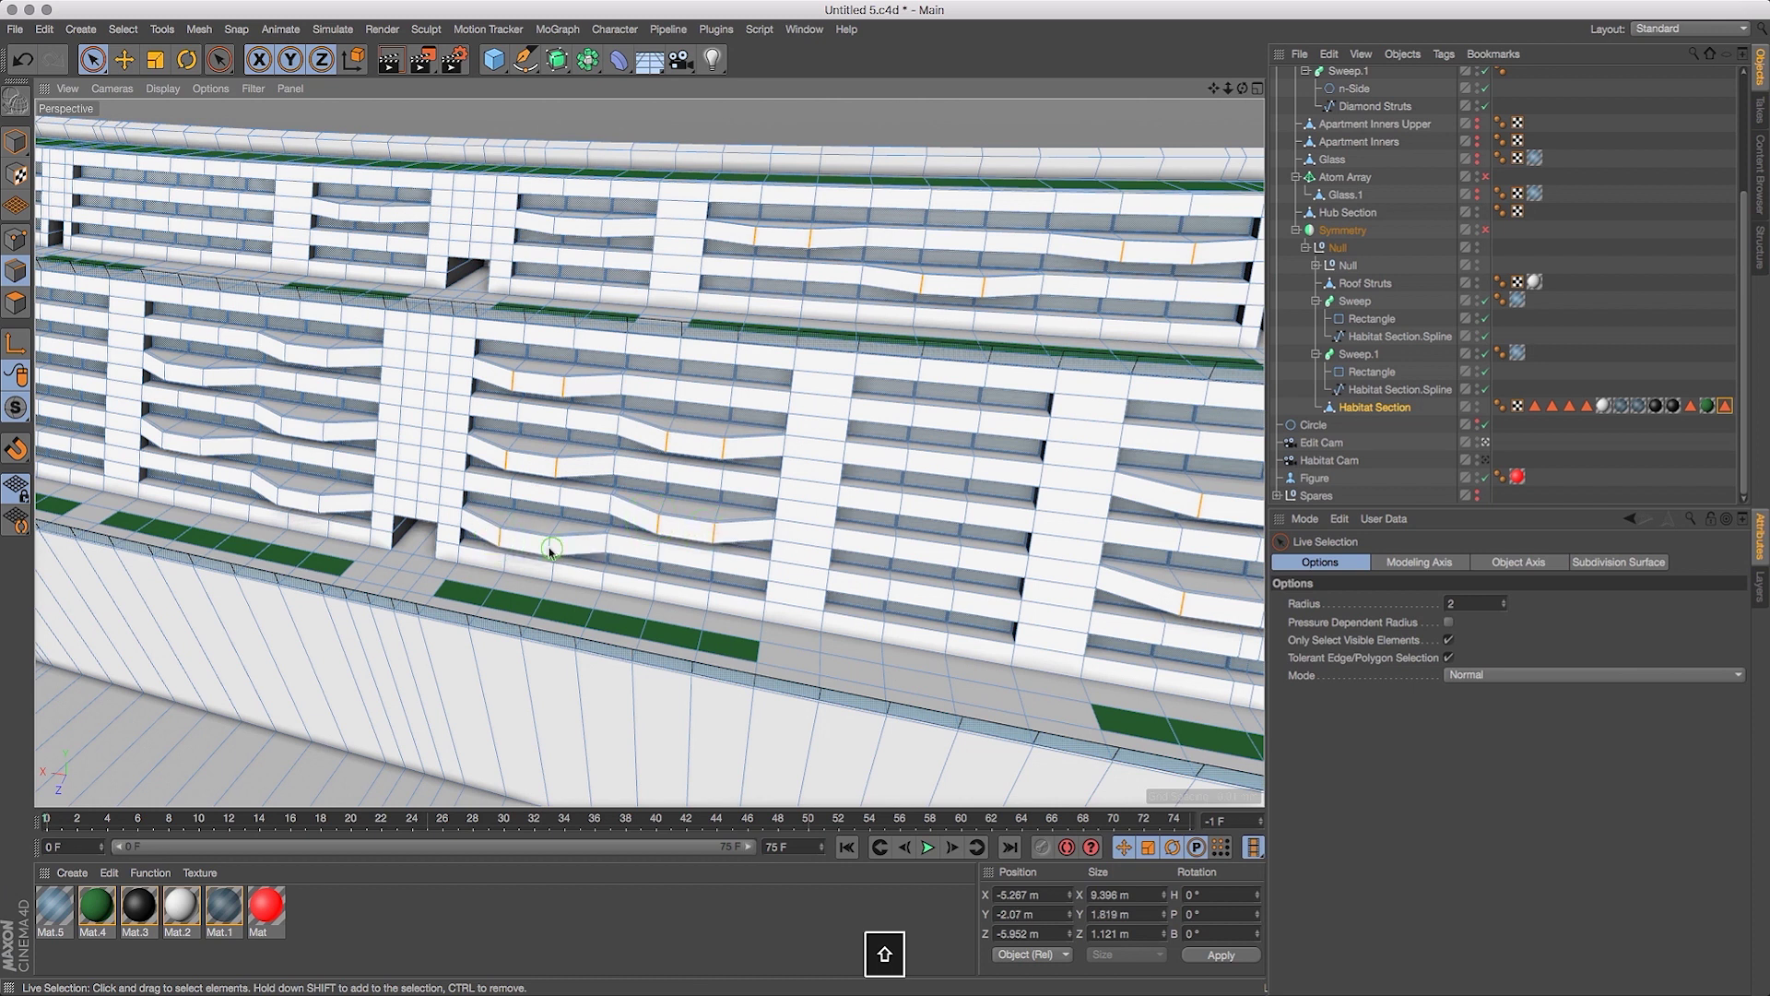
{"action": "left_click_drag", "start_coordinate": [1213, 87], "coordinate": [1479, 96]}
{"action": "key", "text": "shift"}
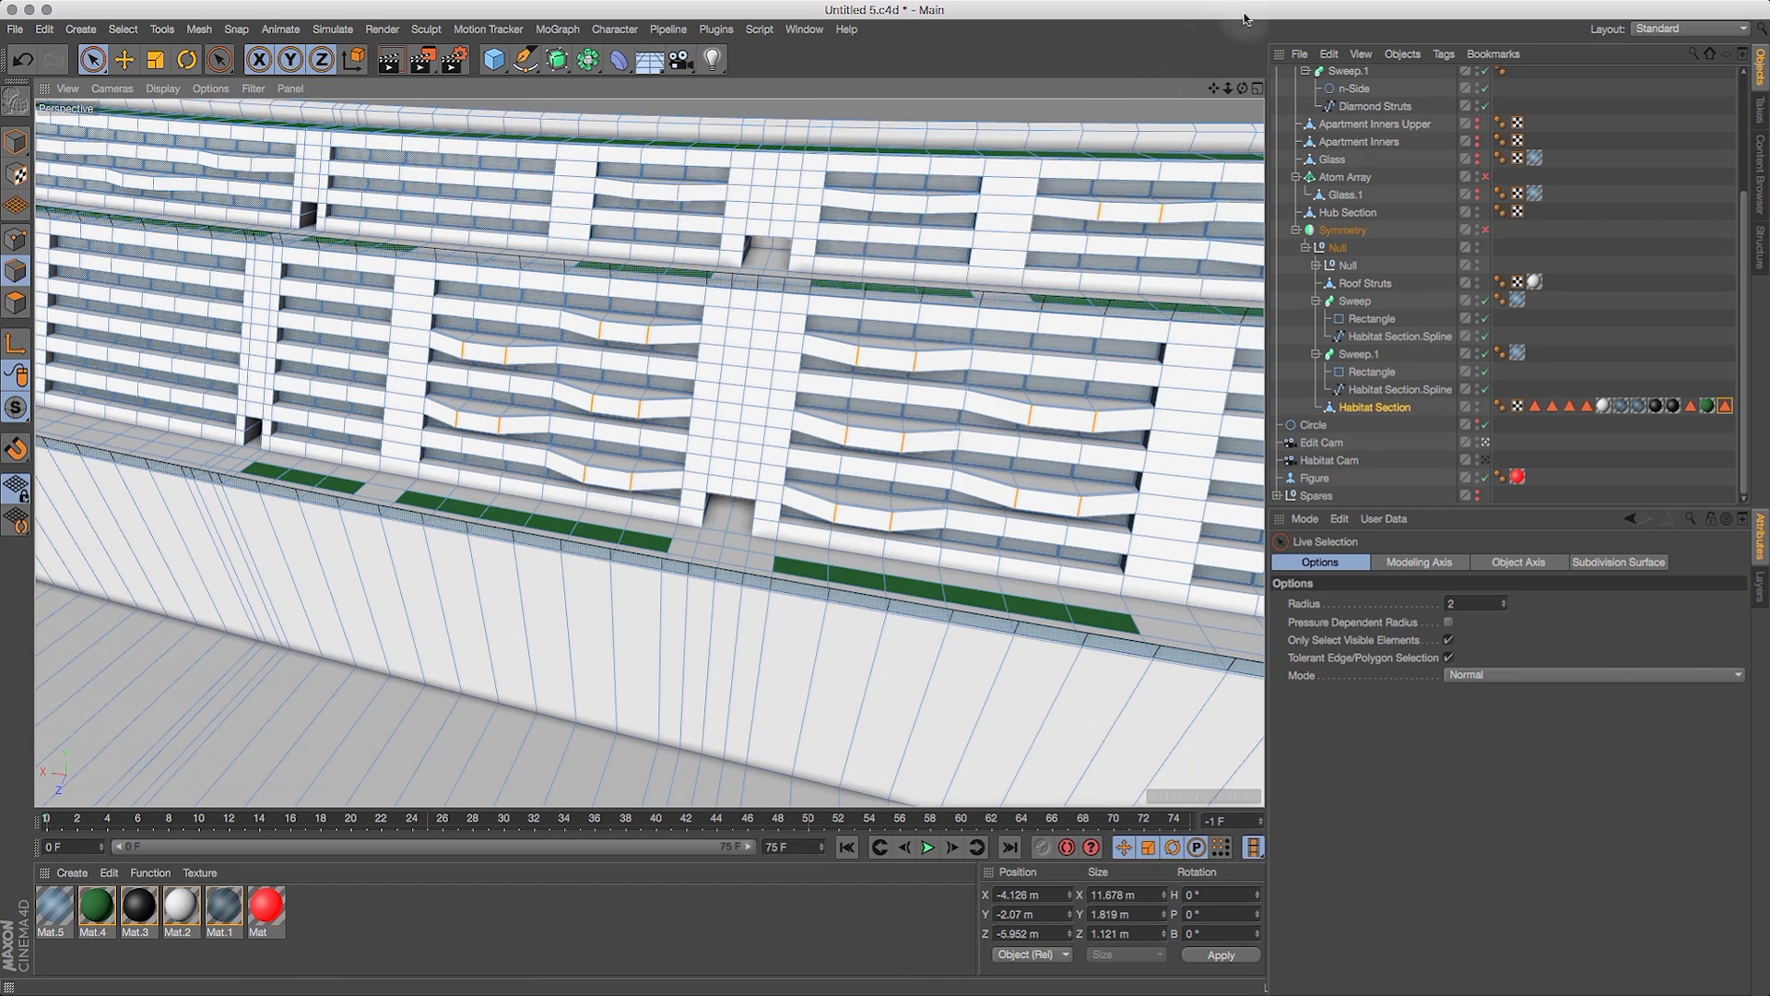
Add the bend edges of the upper-tier balcony fronts above those two lower-tier blocks to the selection.
{"action": "left_click_drag", "start_coordinate": [1214, 88], "coordinate": [1283, 152]}
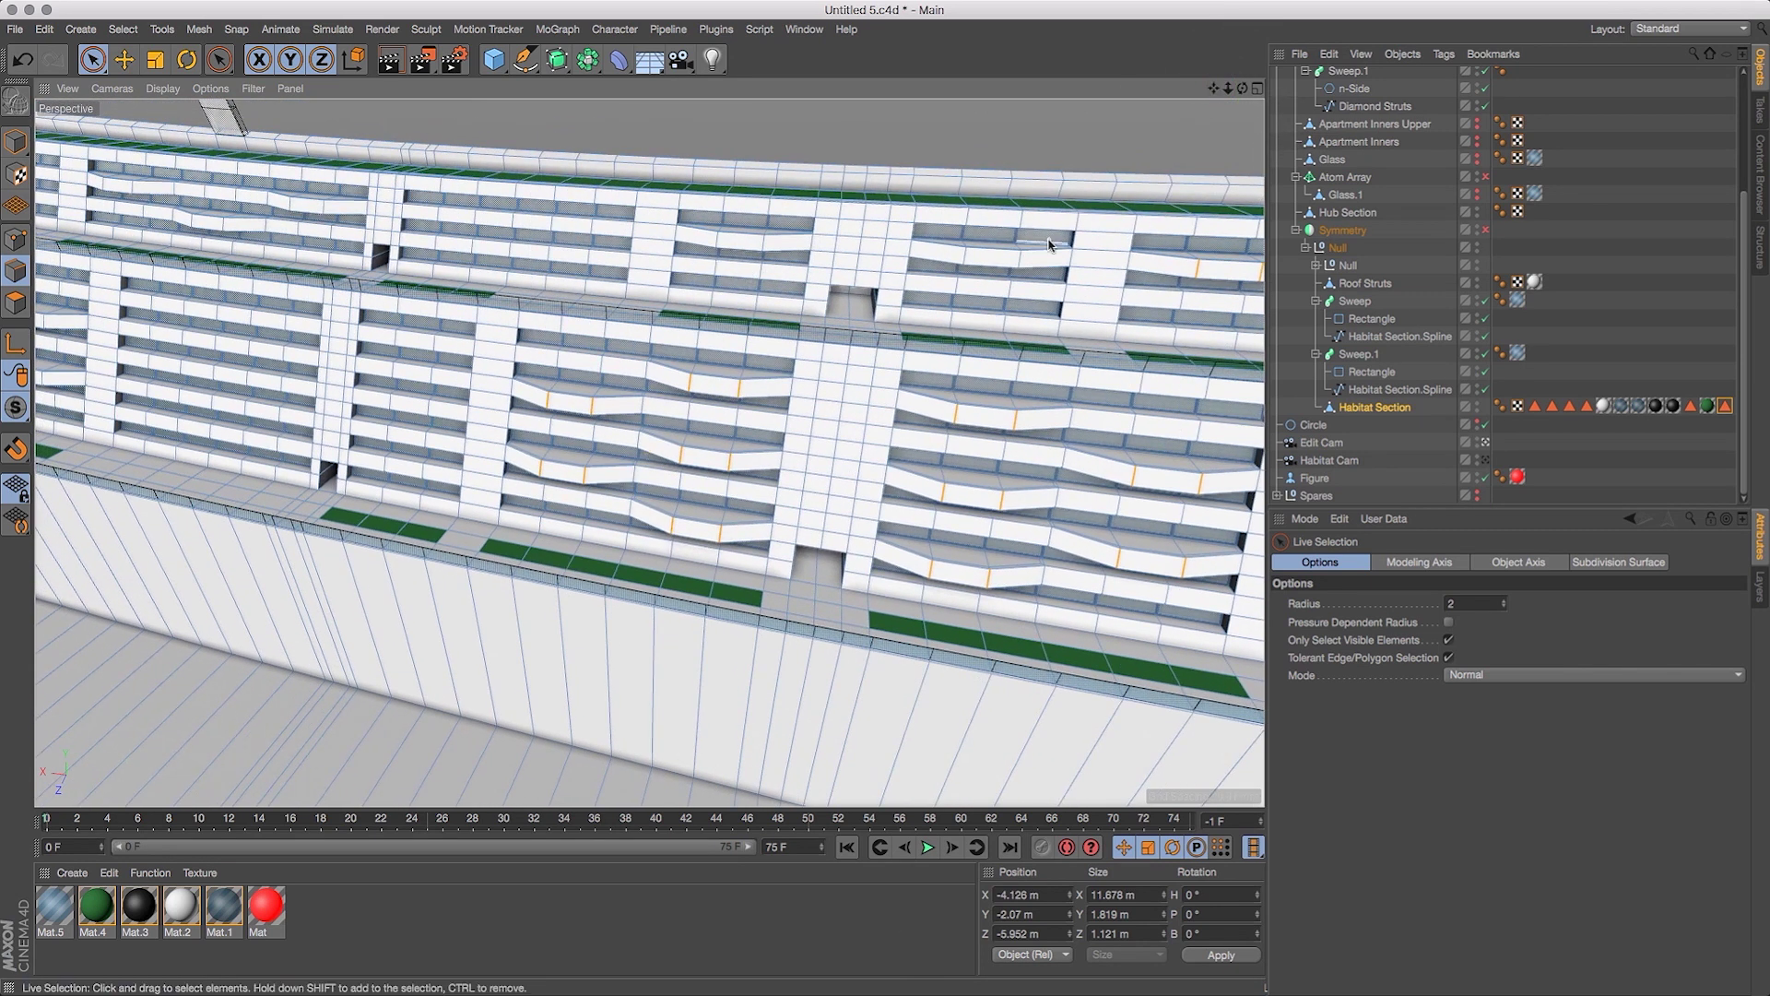
{"action": "left_click", "coordinate": [959, 261], "text": "shift"}
{"action": "left_click_drag", "start_coordinate": [708, 244], "coordinate": [774, 249], "text": "shift"}
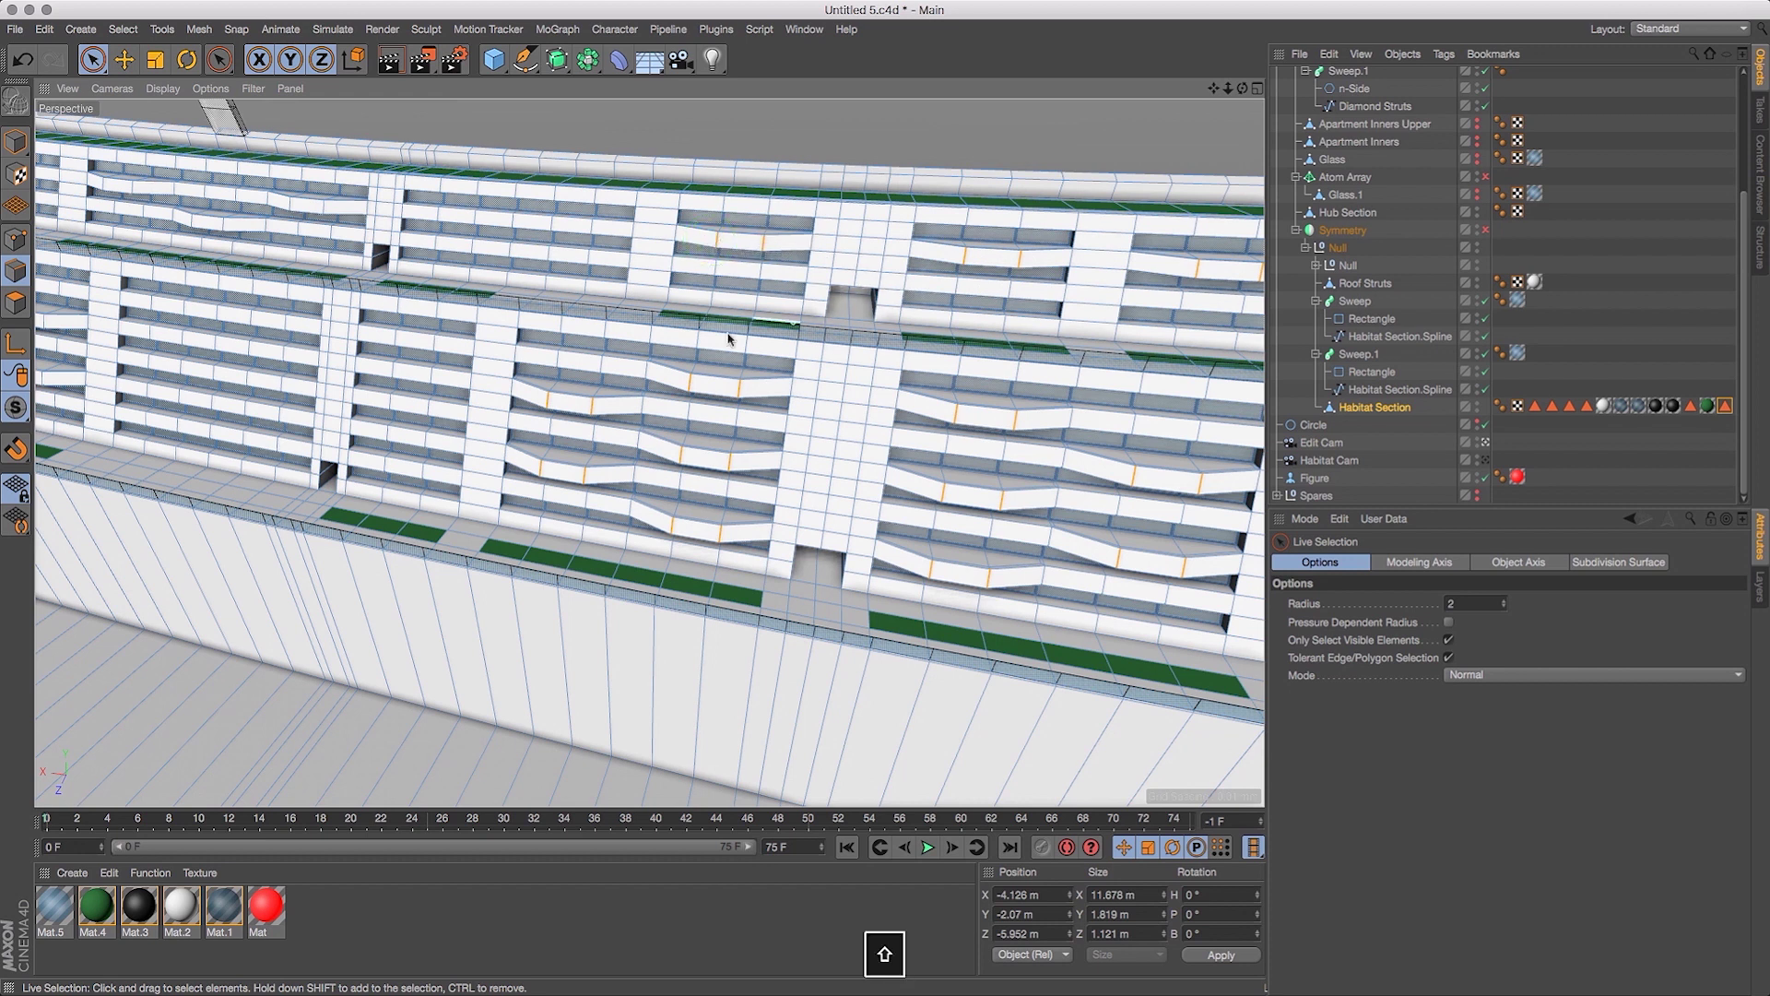
Add the bend edges of the far upper-tier section's uppermost balcony front to the selection, undoing the stray edge pick.
{"action": "left_click_drag", "start_coordinate": [1208, 92], "coordinate": [1520, 227]}
{"action": "left_click_drag", "start_coordinate": [1227, 90], "coordinate": [1278, 111]}
{"action": "left_click", "coordinate": [453, 203], "text": "shift"}
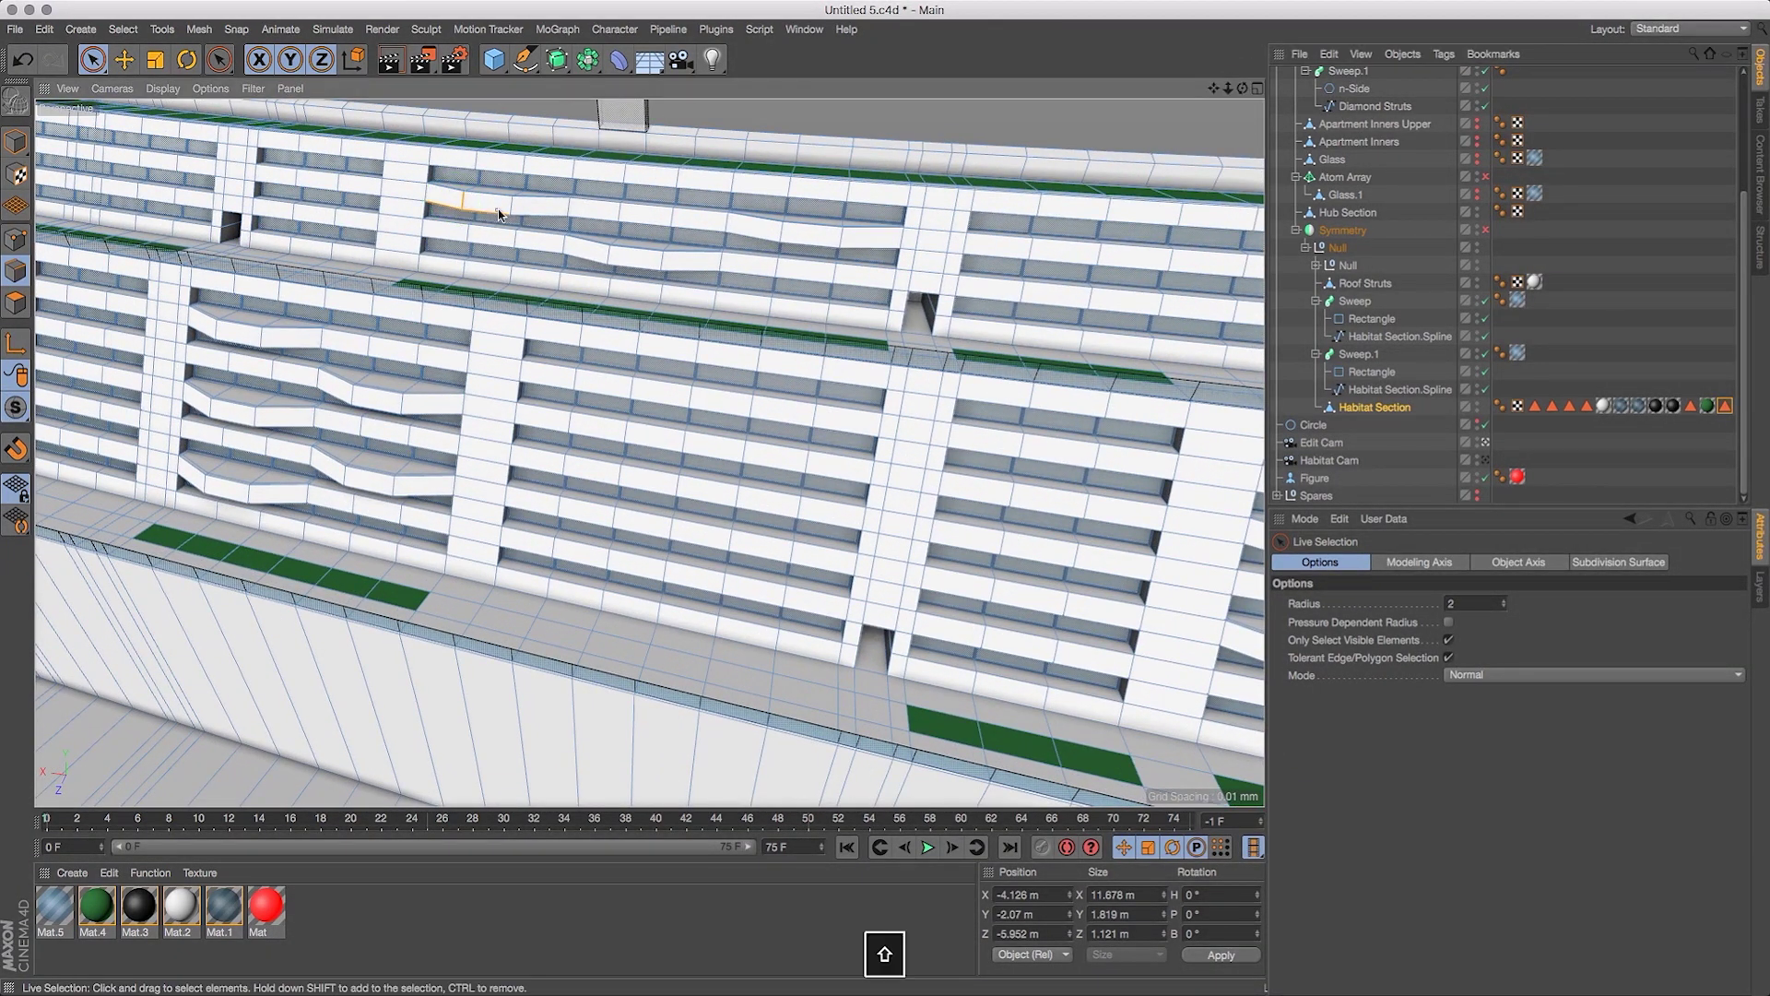
{"action": "key", "text": "super+z"}
{"action": "left_click", "coordinate": [510, 210], "text": "shift"}
{"action": "left_click", "coordinate": [771, 228], "text": "shift"}
Add the bend edges of the far lower-tier block's balcony fronts to the selection, reducing the Live Selection radius to 1.
{"action": "left_click", "coordinate": [216, 331], "text": "shift"}
{"action": "left_click", "coordinate": [344, 390], "text": "shift"}
{"action": "left_click", "coordinate": [406, 405], "text": "shift"}
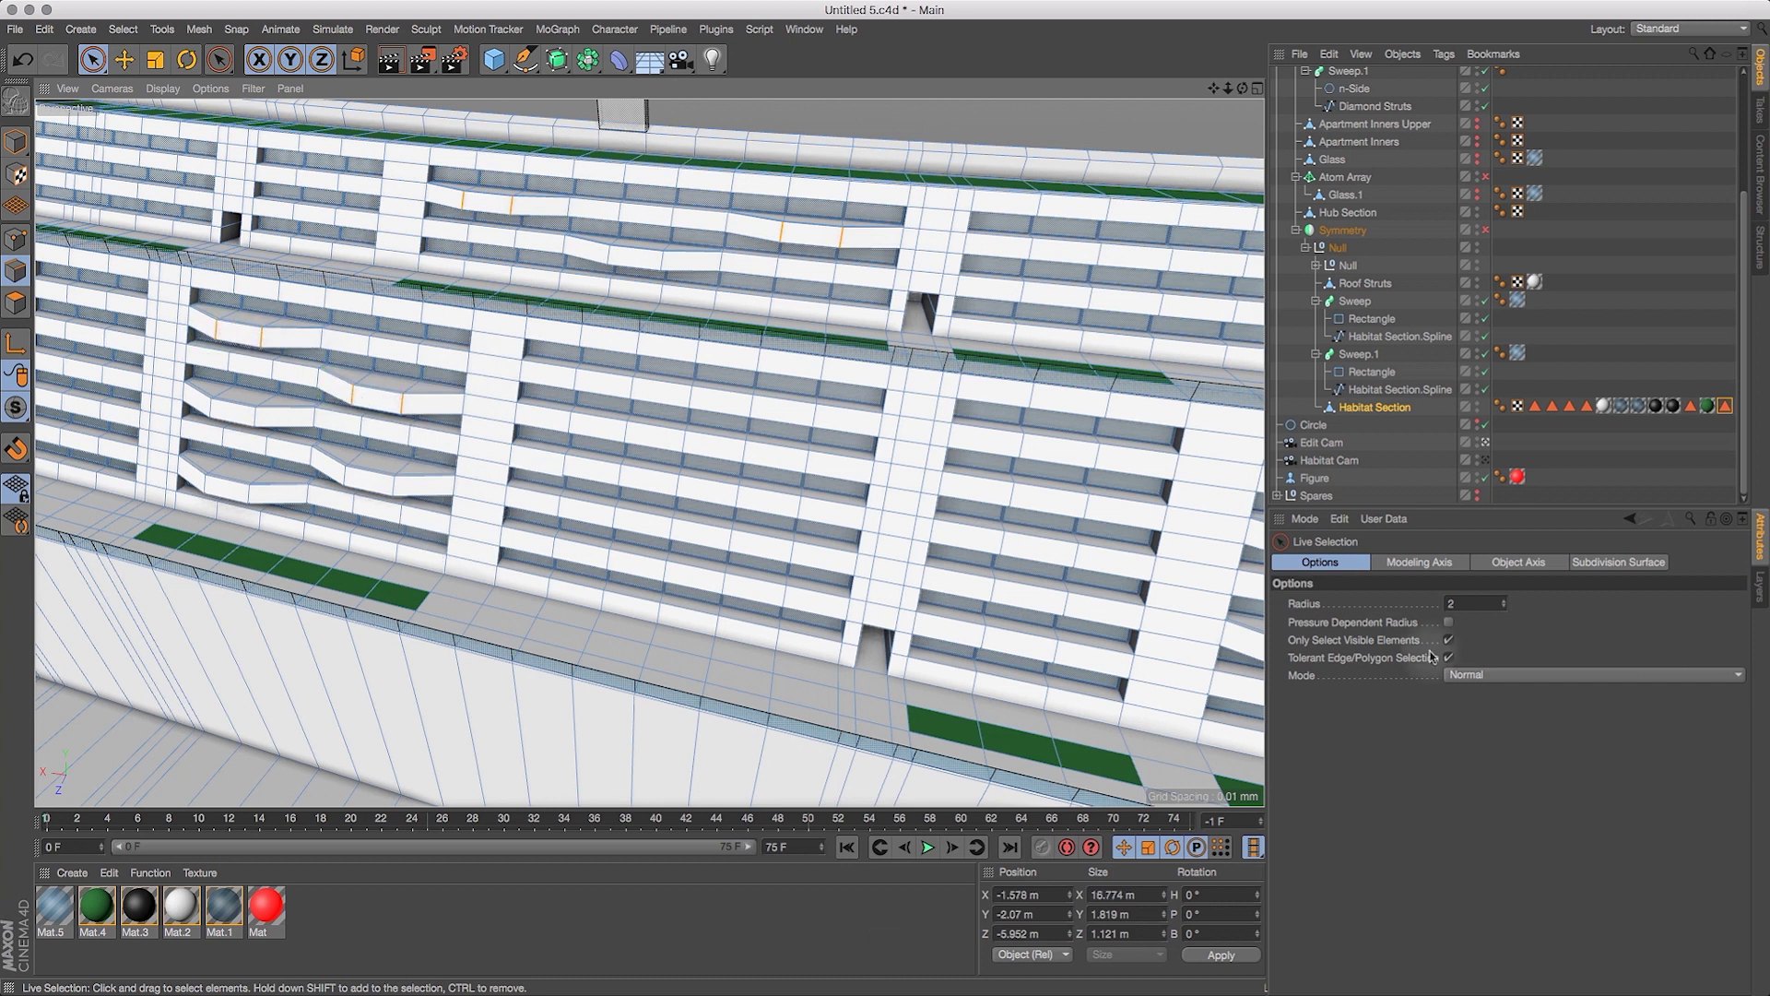
{"action": "double_click", "coordinate": [1468, 603]}
{"action": "type", "text": "1"}
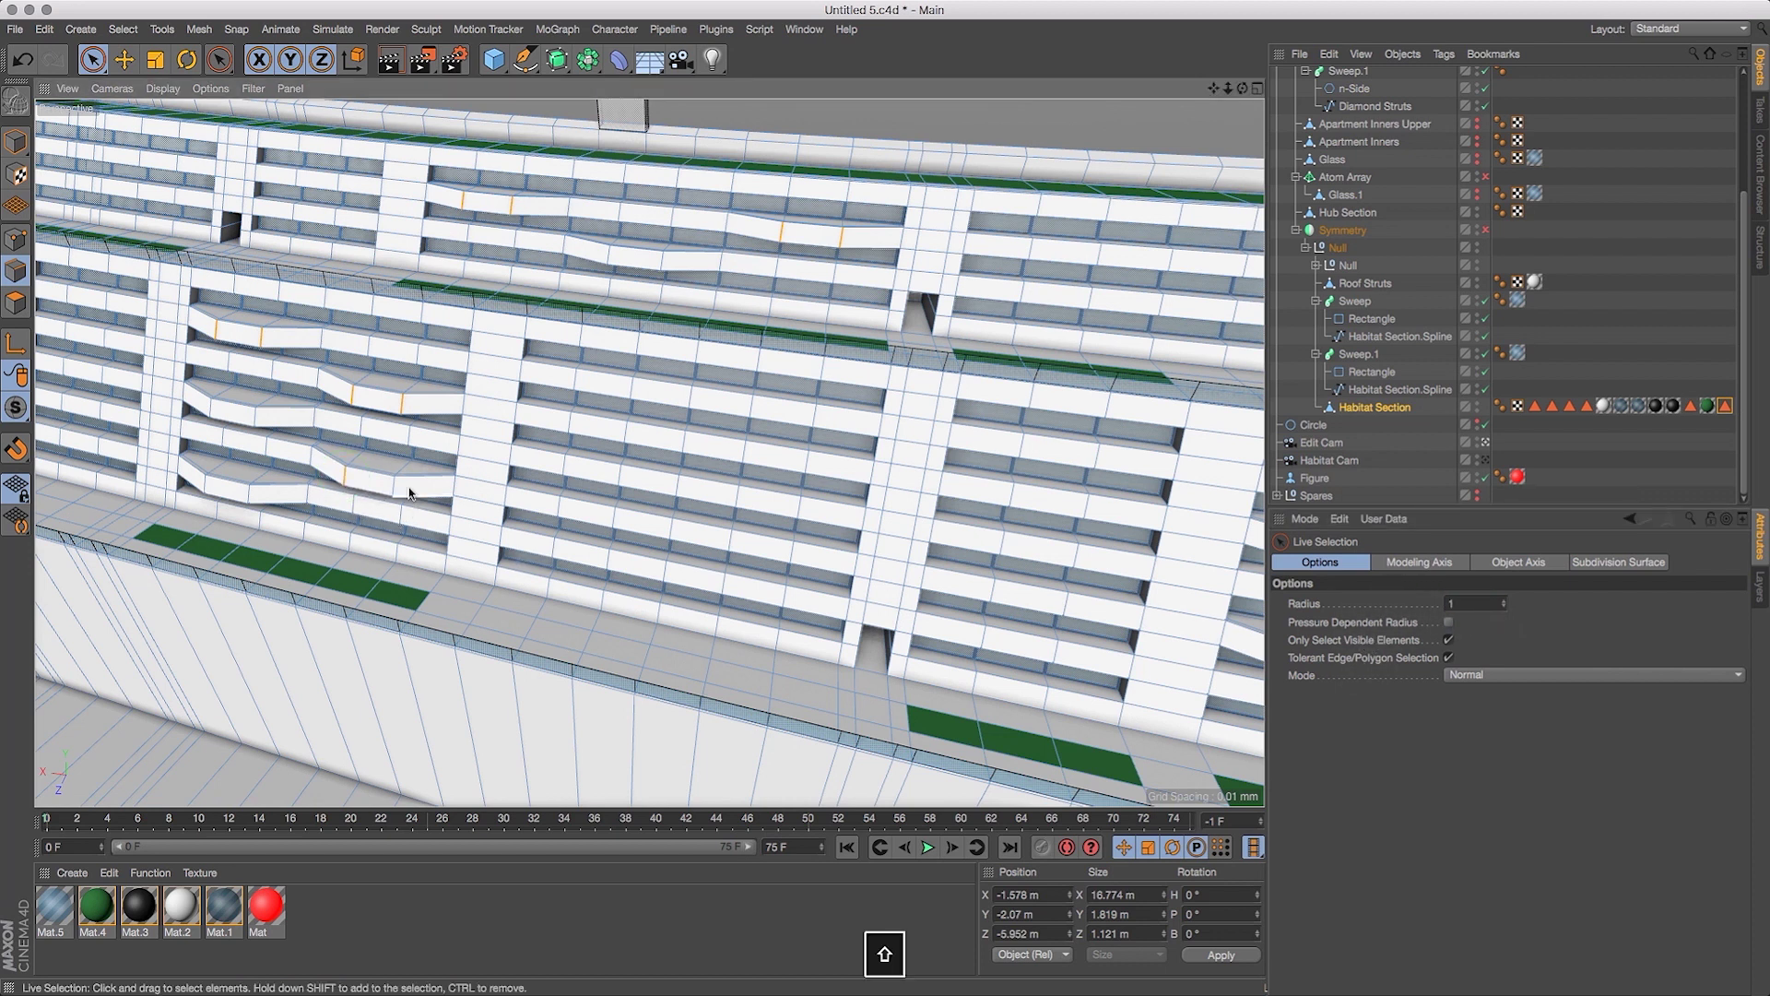
{"action": "left_click", "coordinate": [224, 443], "text": "shift"}
{"action": "left_click", "coordinate": [221, 437], "text": "super"}
{"action": "left_click", "coordinate": [254, 419], "text": "shift"}
Add the bend edges of the far section's second upper-tier balcony front and the end upper-tier balcony front to the selection.
{"action": "left_click_drag", "start_coordinate": [1214, 88], "coordinate": [1238, 133]}
{"action": "key", "text": "shift"}
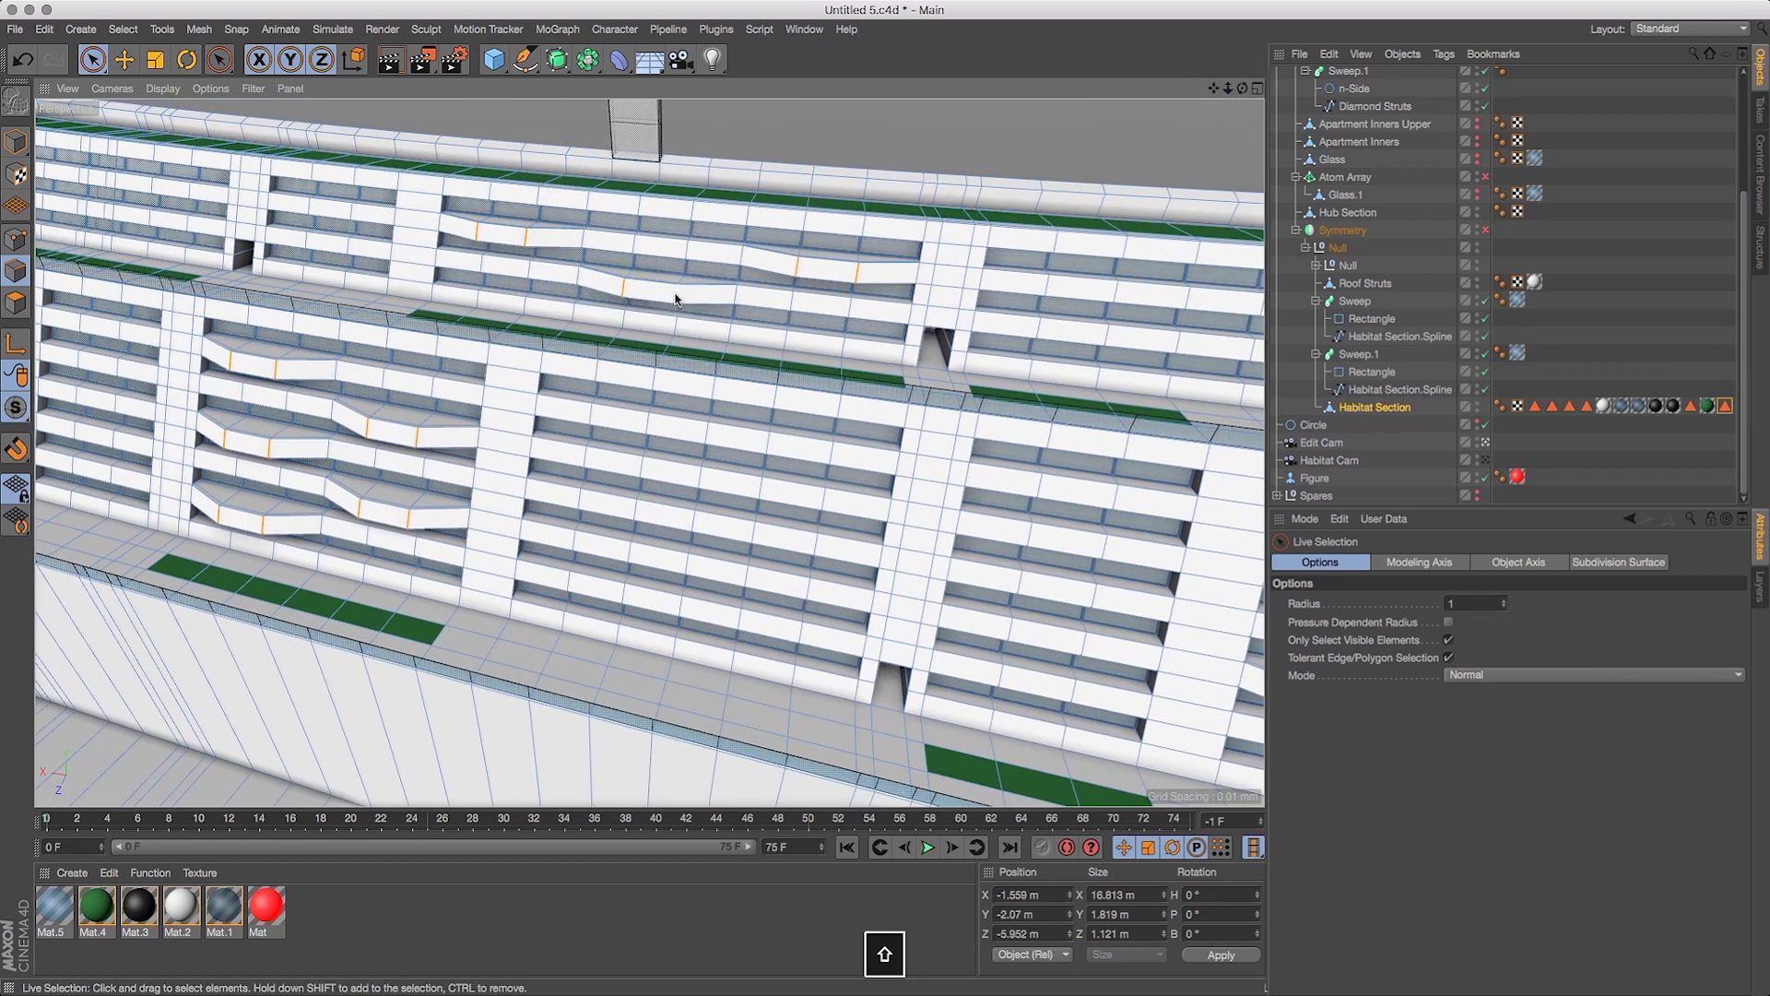
{"action": "left_click_drag", "start_coordinate": [1213, 89], "coordinate": [1724, 163]}
{"action": "middle_click_drag", "start_coordinate": [716, 258], "coordinate": [808, 329], "text": "alt"}
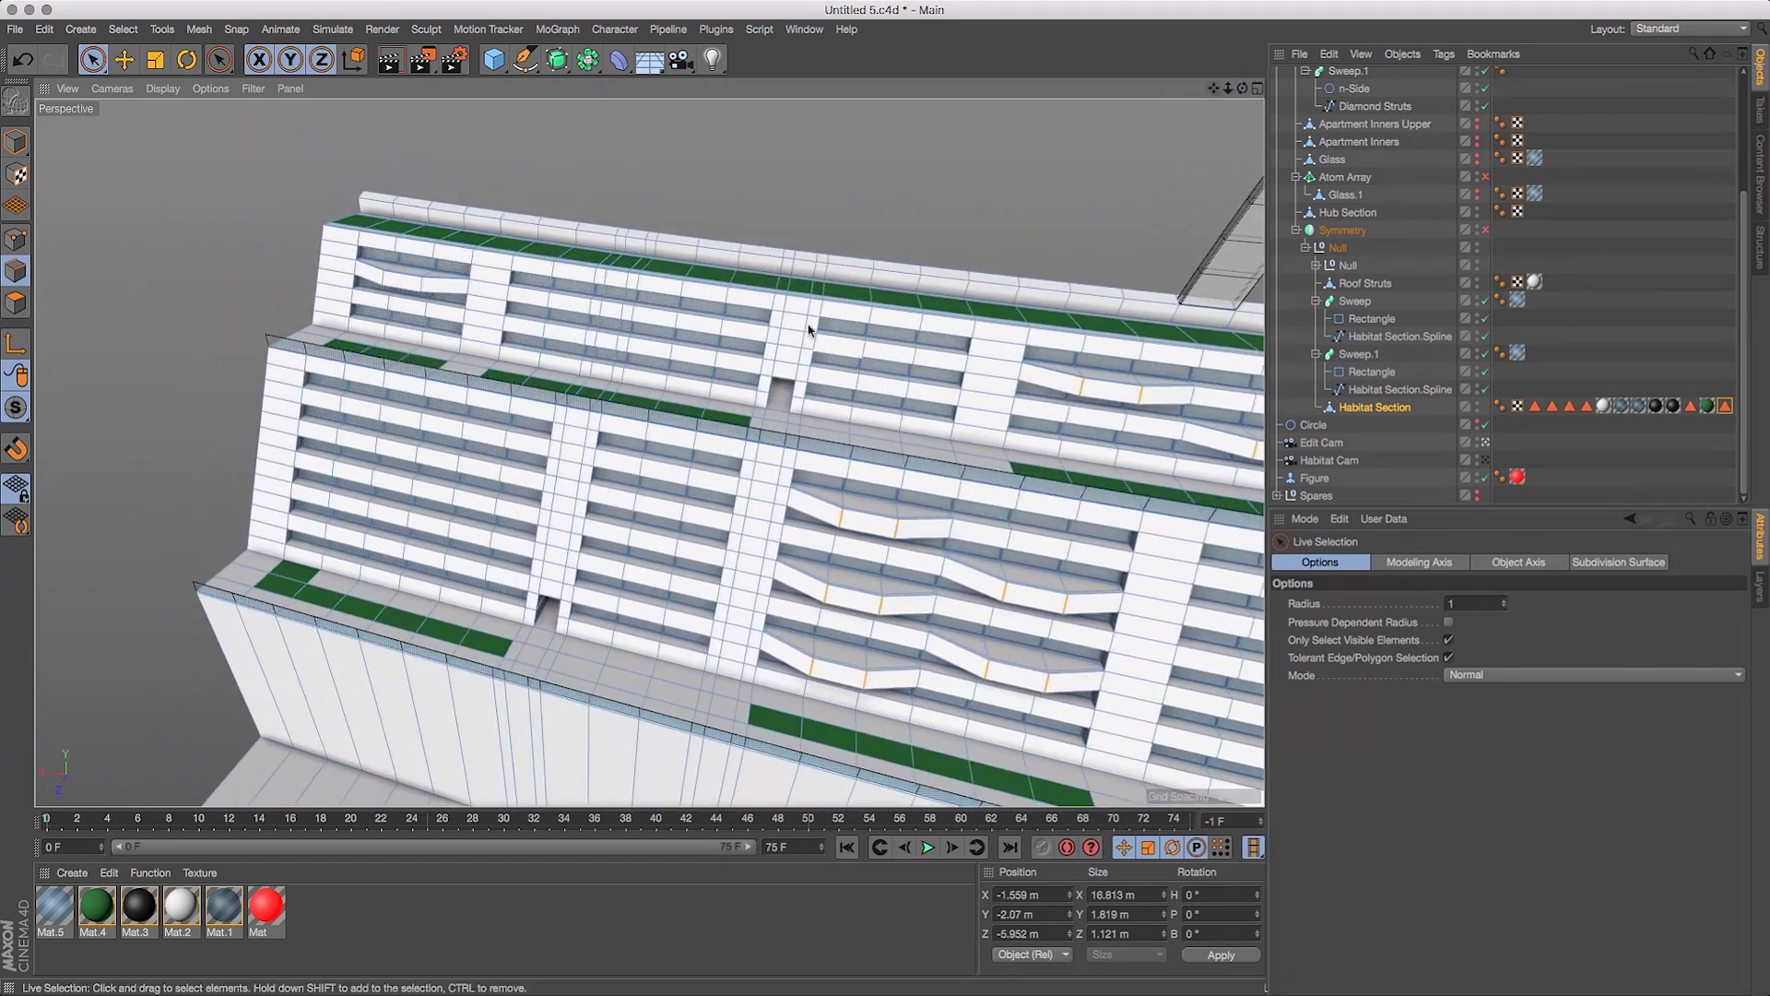
{"action": "key", "text": "shift"}
Bevel the selected balcony bend edges with a subdivision of 4 and an offset of about 0.014 m.
{"action": "left_click_drag", "start_coordinate": [1214, 88], "coordinate": [785, 12]}
{"action": "left_click_drag", "start_coordinate": [1229, 88], "coordinate": [267, 33]}
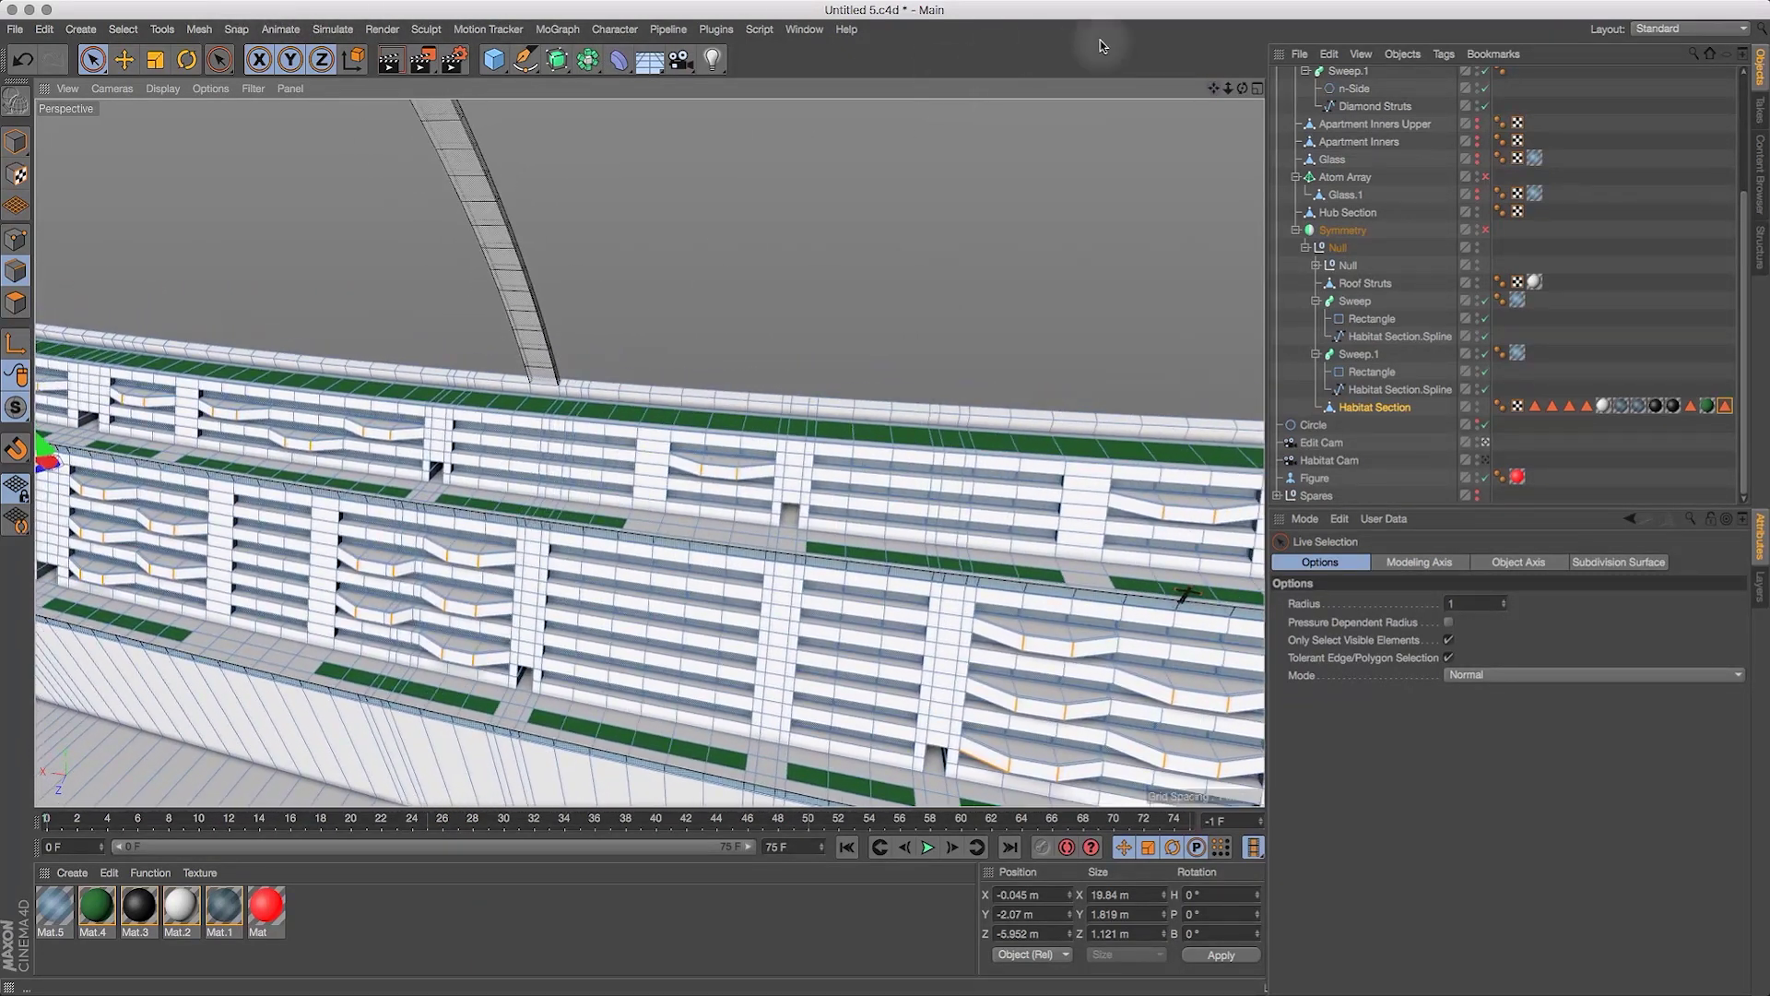
{"action": "left_click_drag", "start_coordinate": [1243, 88], "coordinate": [1182, 78]}
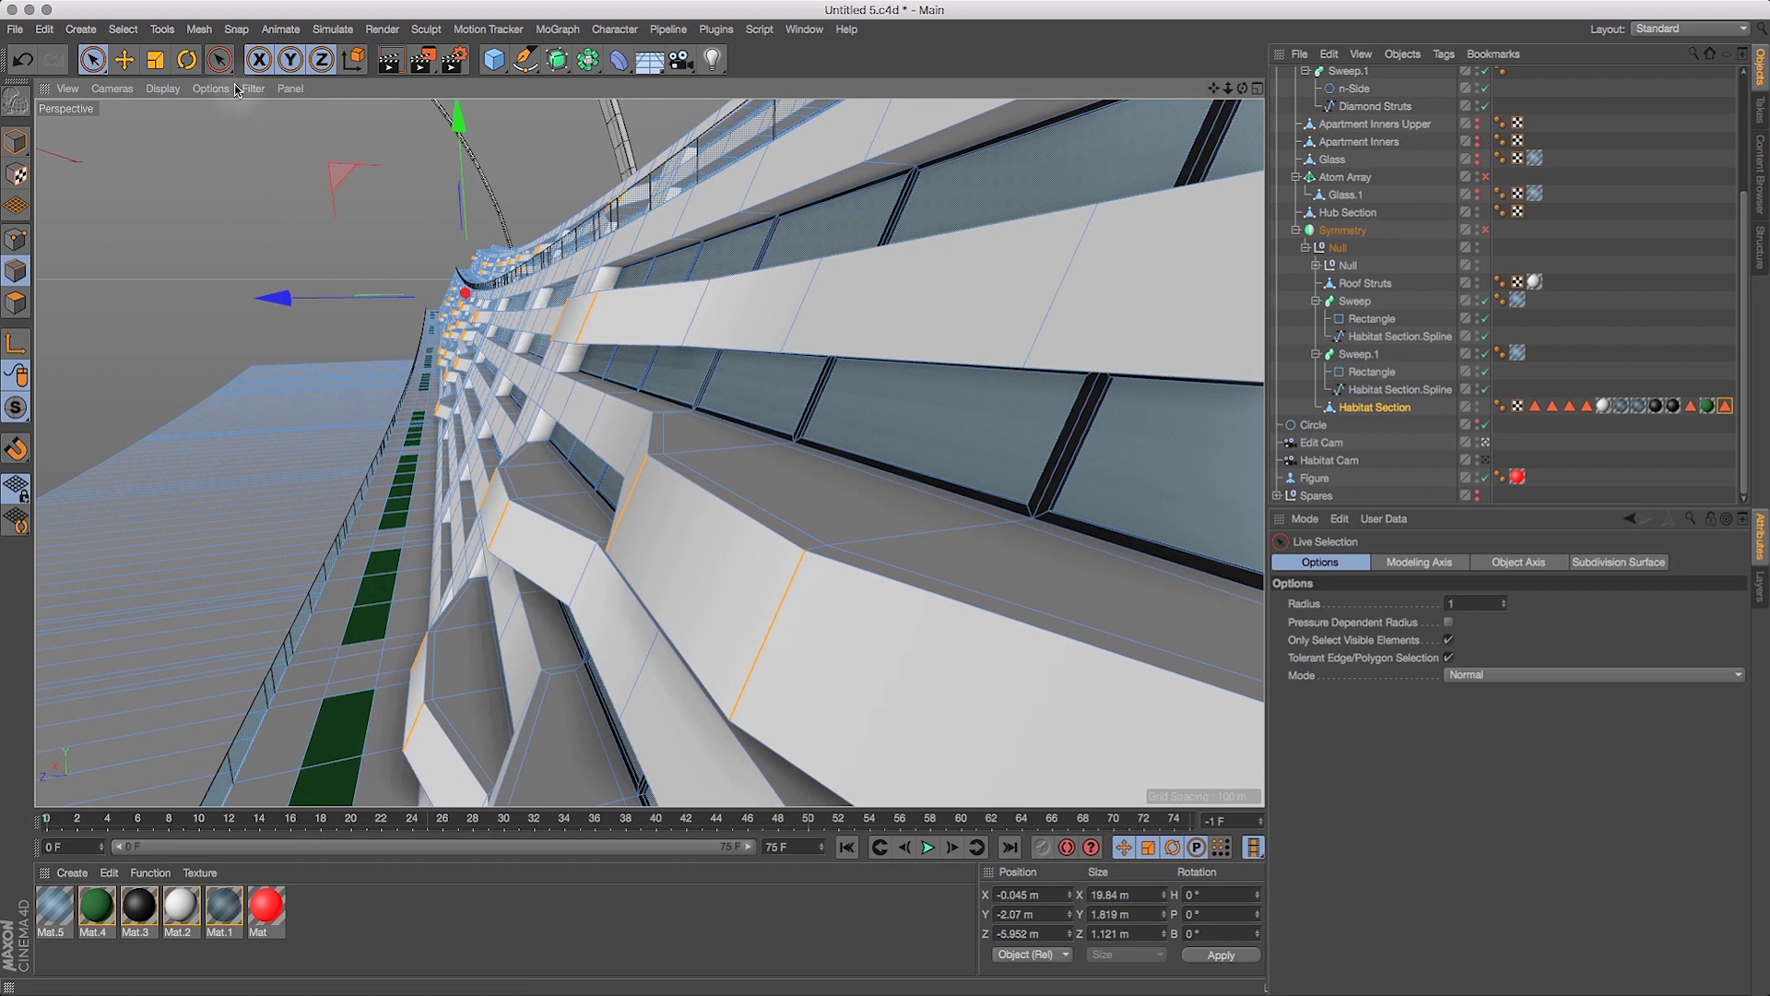
{"action": "left_click", "coordinate": [199, 29]}
{"action": "mouse_move", "coordinate": [212, 102]}
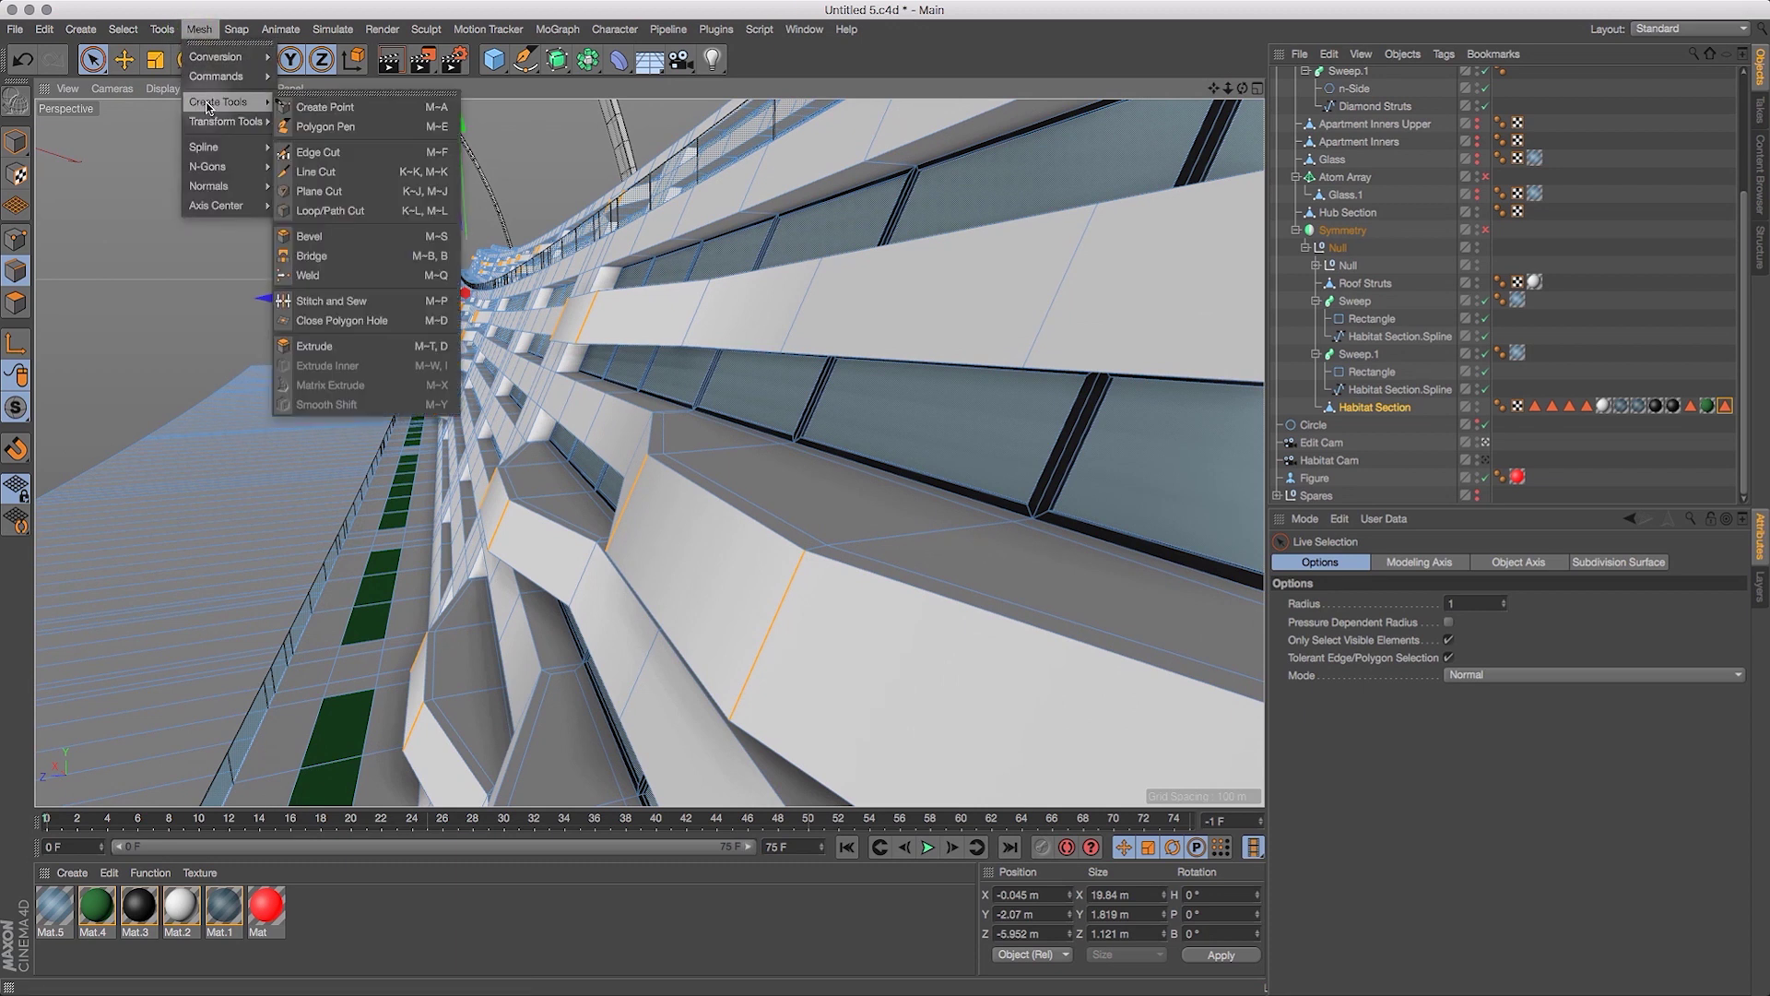
{"action": "left_click", "coordinate": [323, 236]}
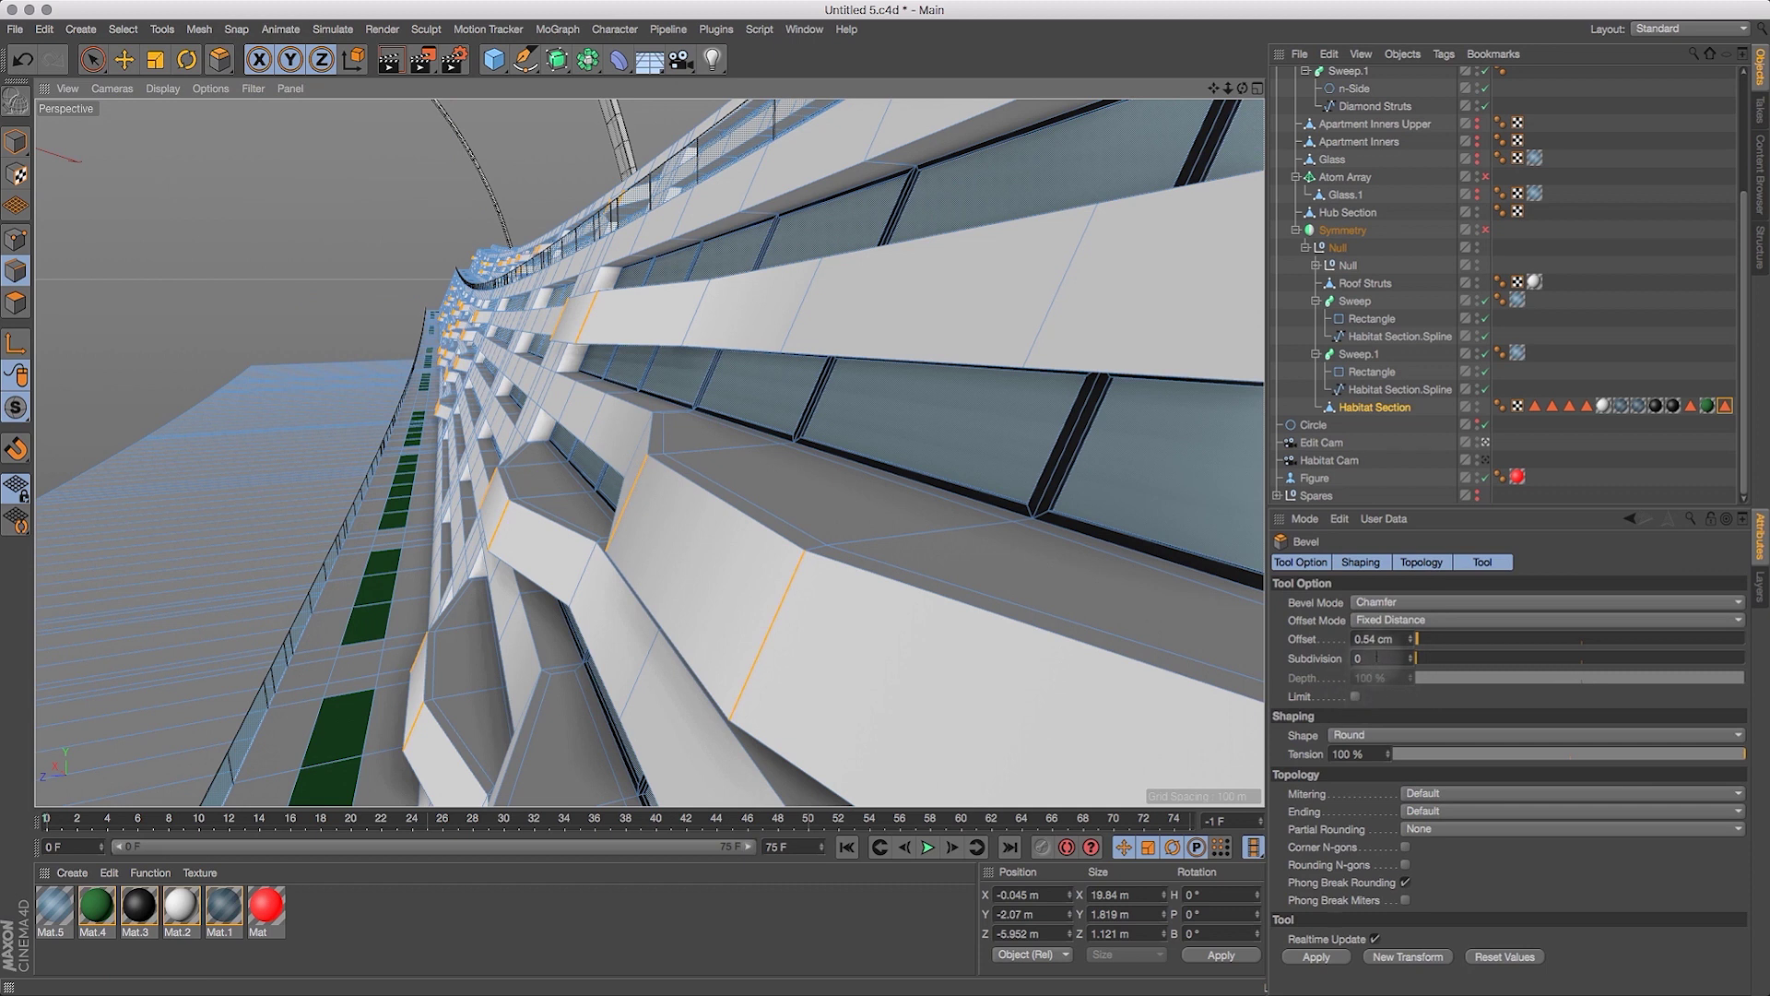
{"action": "left_click", "coordinate": [1377, 657]}
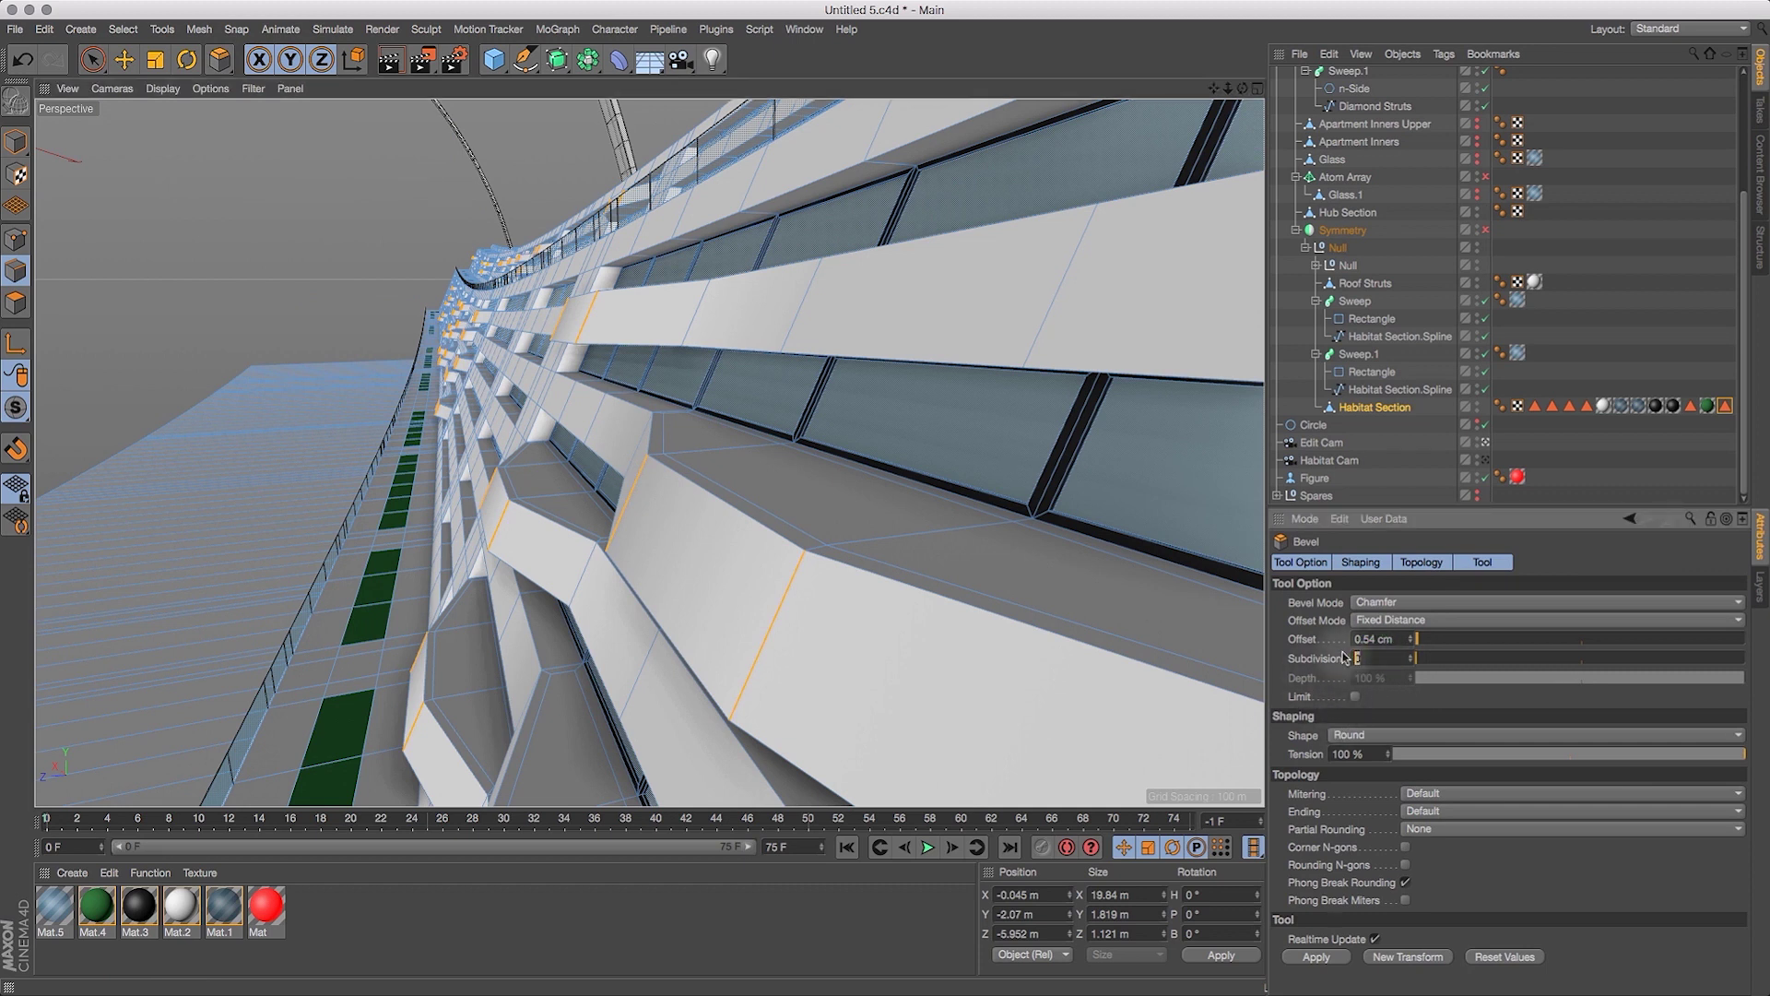
{"action": "type", "text": "4"}
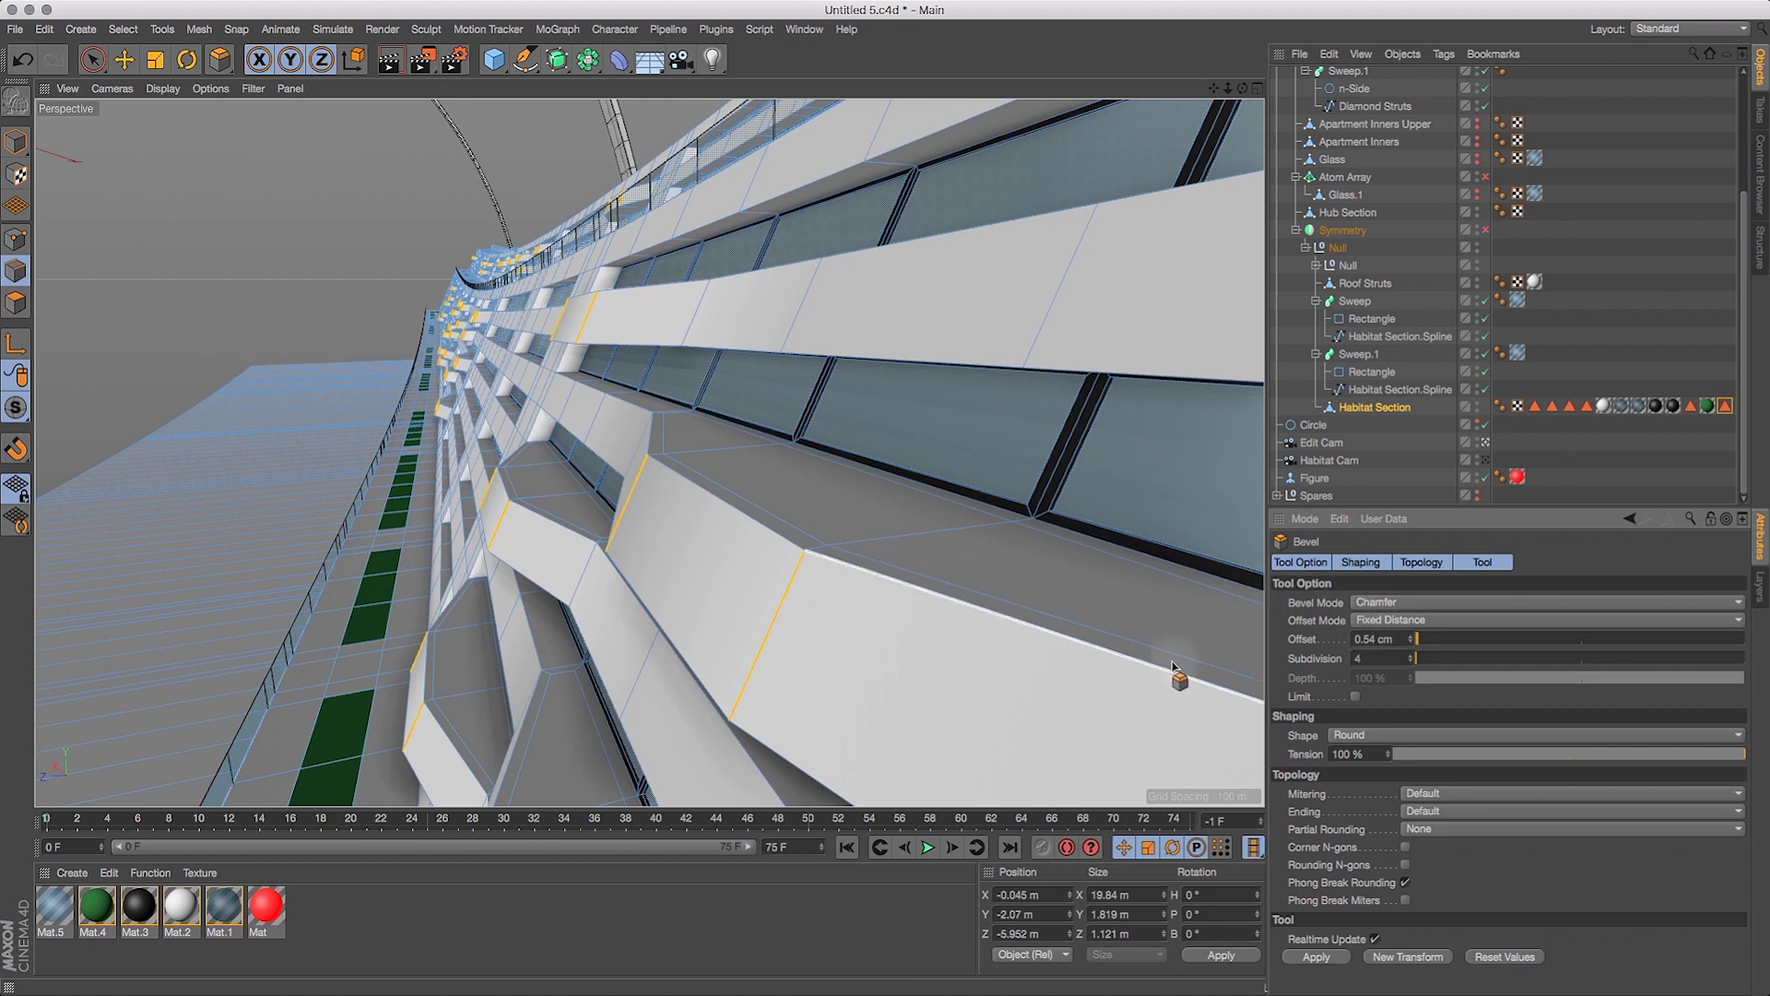
{"action": "left_click_drag", "start_coordinate": [838, 509], "coordinate": [937, 557]}
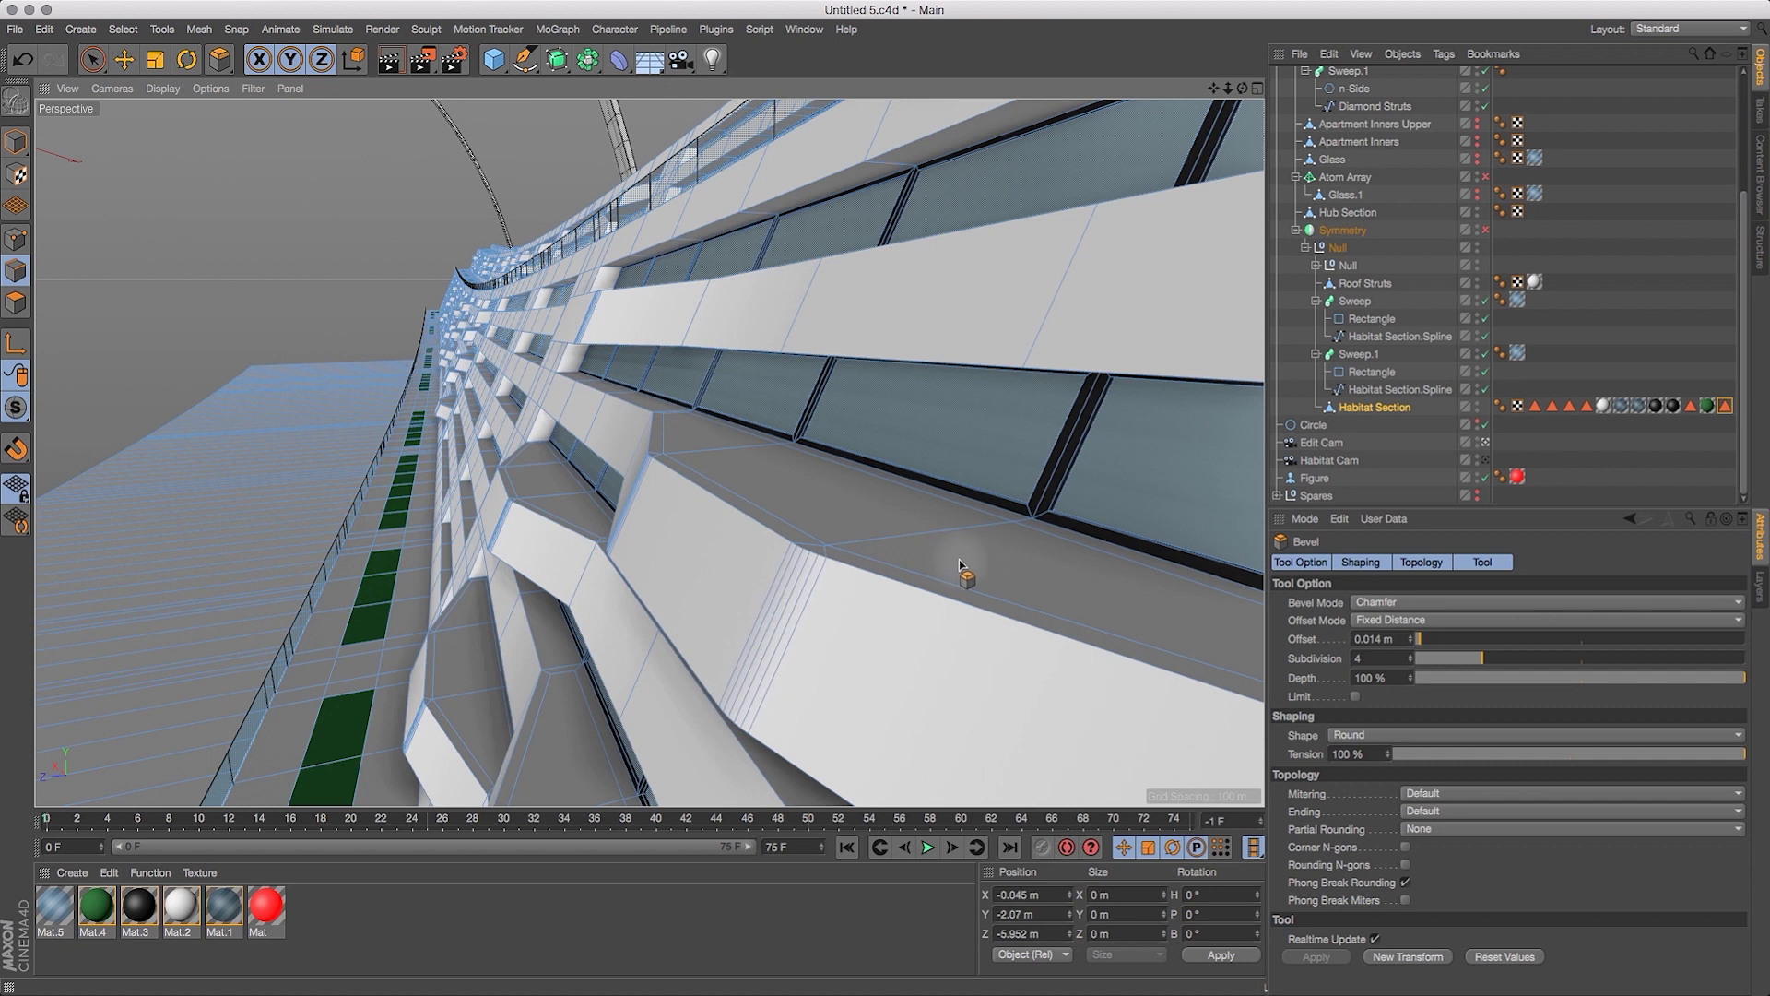
Undo the bevel and bevel the same balcony edges again with an offset of about 0.015 m.
{"action": "left_click_drag", "start_coordinate": [1227, 88], "coordinate": [1253, 115]}
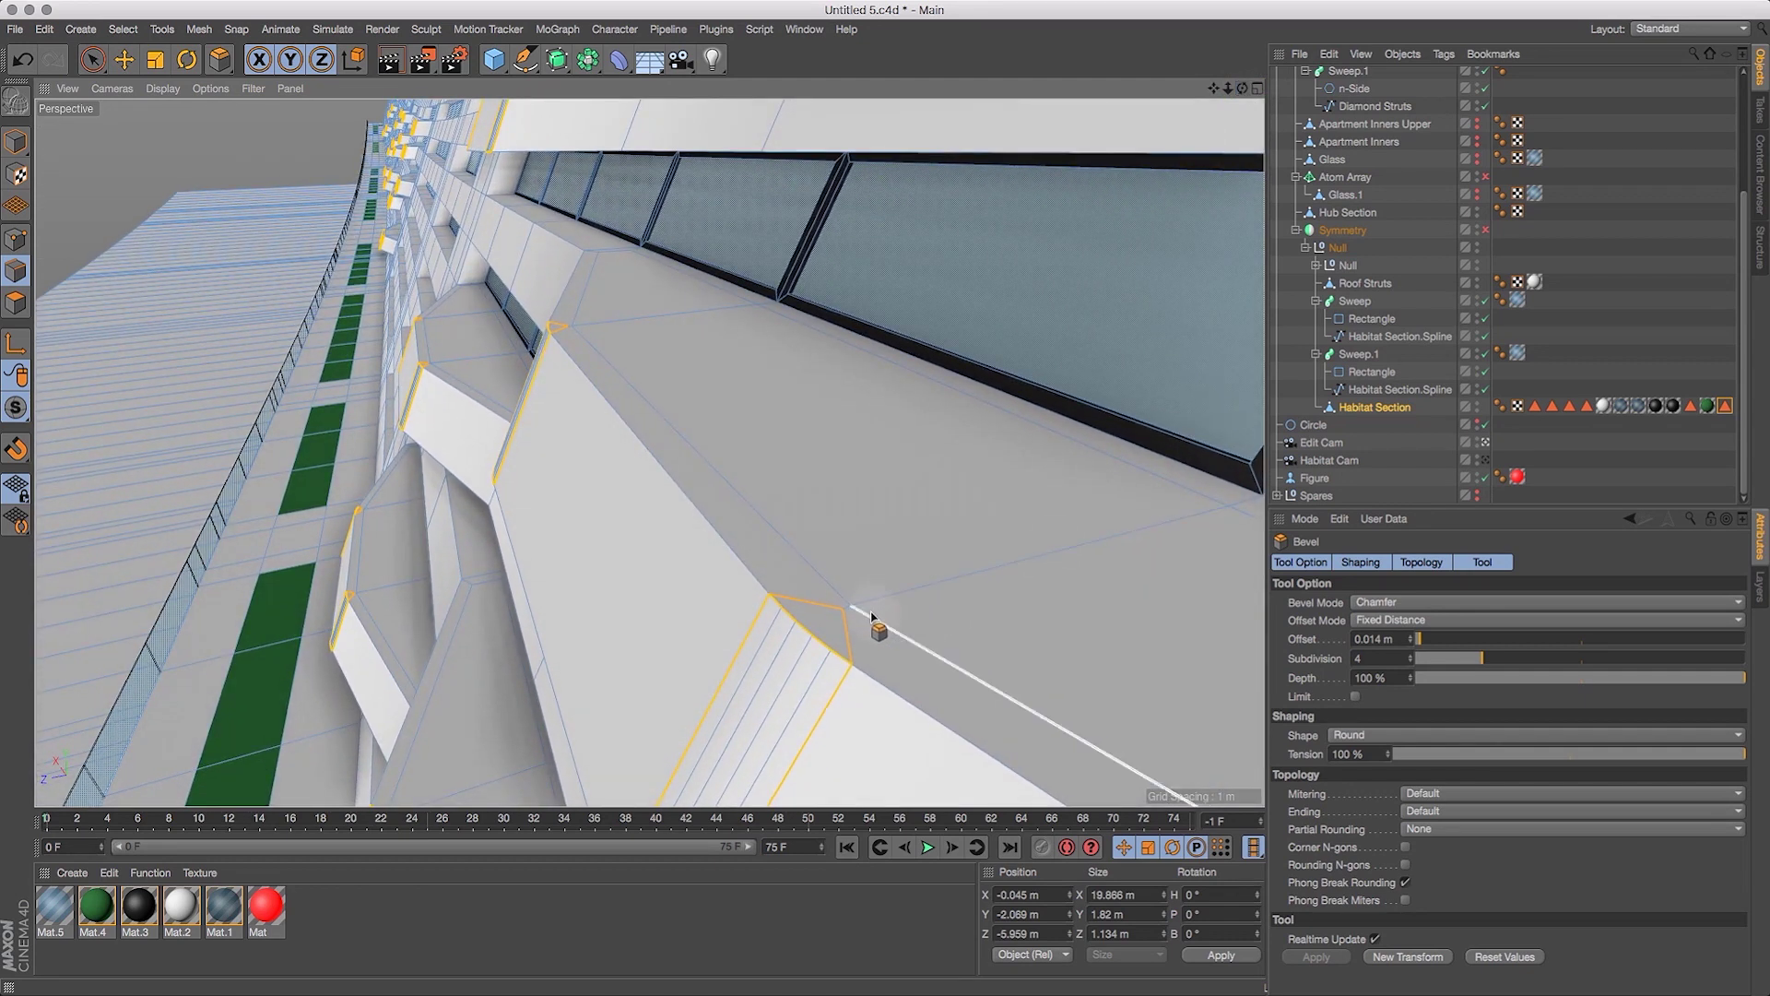
{"action": "left_click_drag", "start_coordinate": [695, 577], "coordinate": [840, 600]}
{"action": "key", "text": "super+z"}
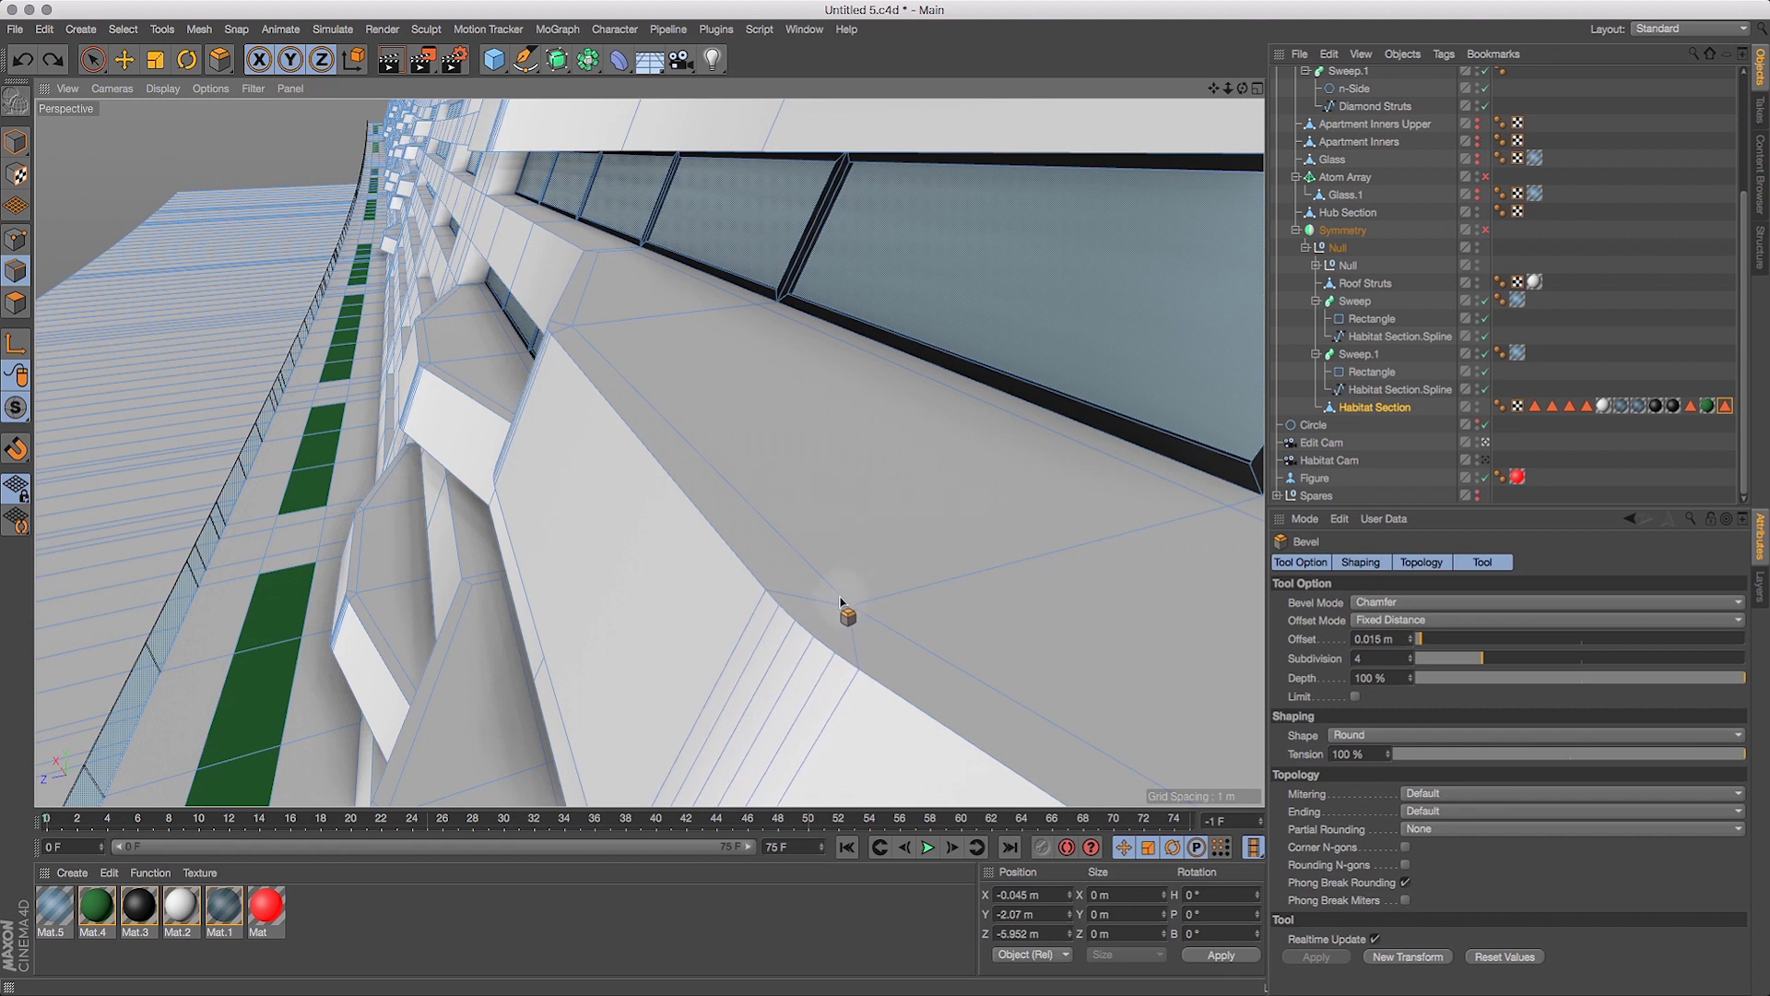
Render the view from two close angles to examine the rounded bends on the balcony fronts.
{"action": "mouse_move", "coordinate": [1214, 89]}
{"action": "left_mouse_down"}
{"action": "mouse_move", "coordinate": [1227, 42]}
{"action": "mouse_move", "coordinate": [1264, 61]}
{"action": "mouse_move", "coordinate": [1269, 47]}
{"action": "mouse_move", "coordinate": [1194, 81]}
{"action": "left_mouse_up"}
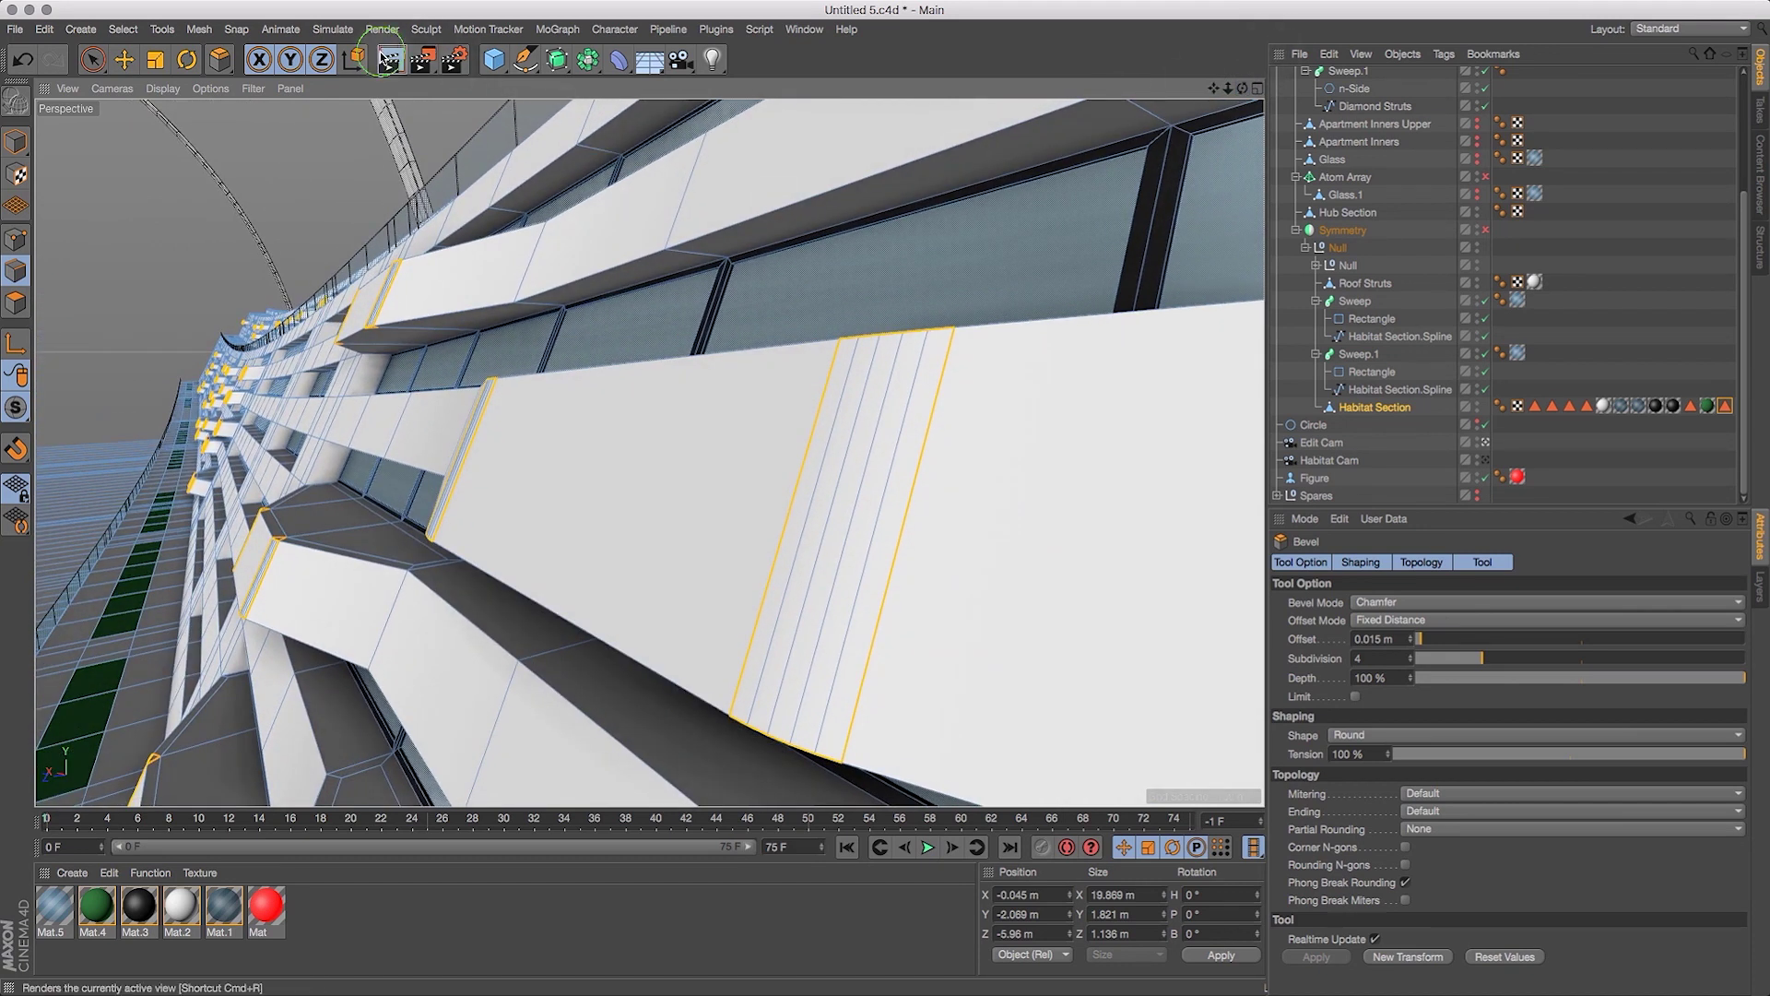
{"action": "key", "text": "ctrl+r"}
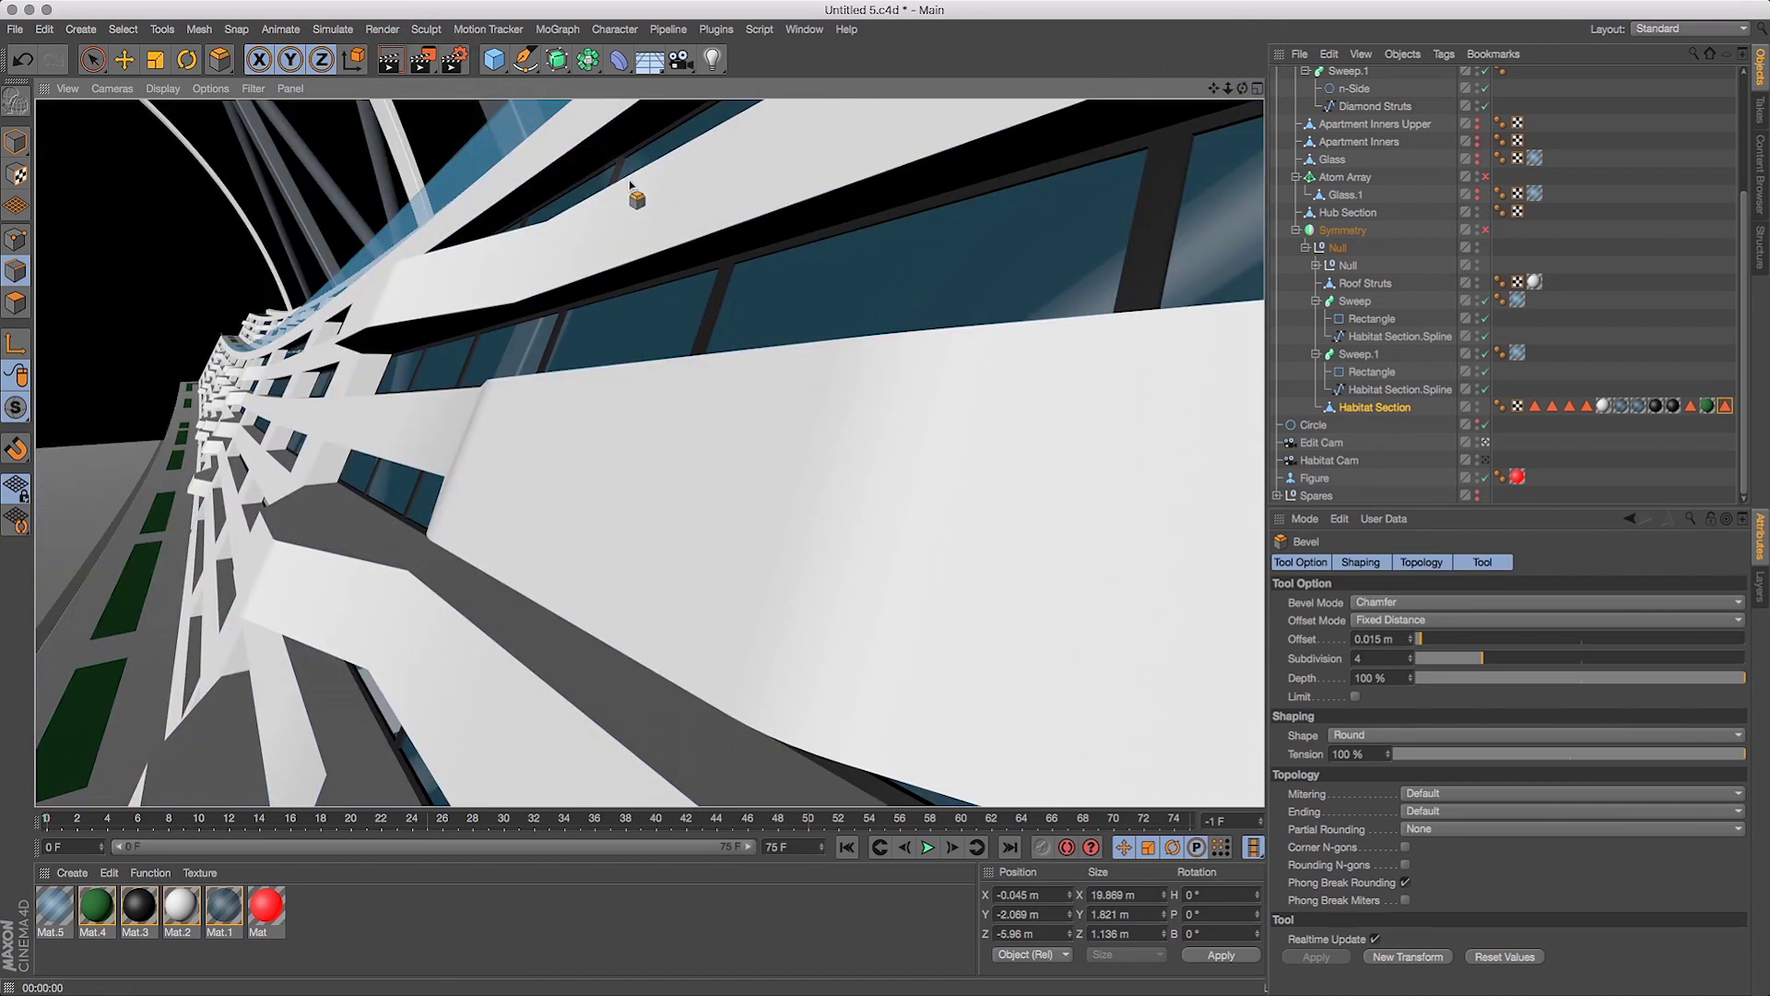
{"action": "mouse_move", "coordinate": [1242, 87]}
{"action": "left_mouse_down"}
{"action": "mouse_move", "coordinate": [1236, 52]}
{"action": "mouse_move", "coordinate": [1197, 107]}
{"action": "mouse_move", "coordinate": [1227, 101]}
{"action": "left_mouse_up"}
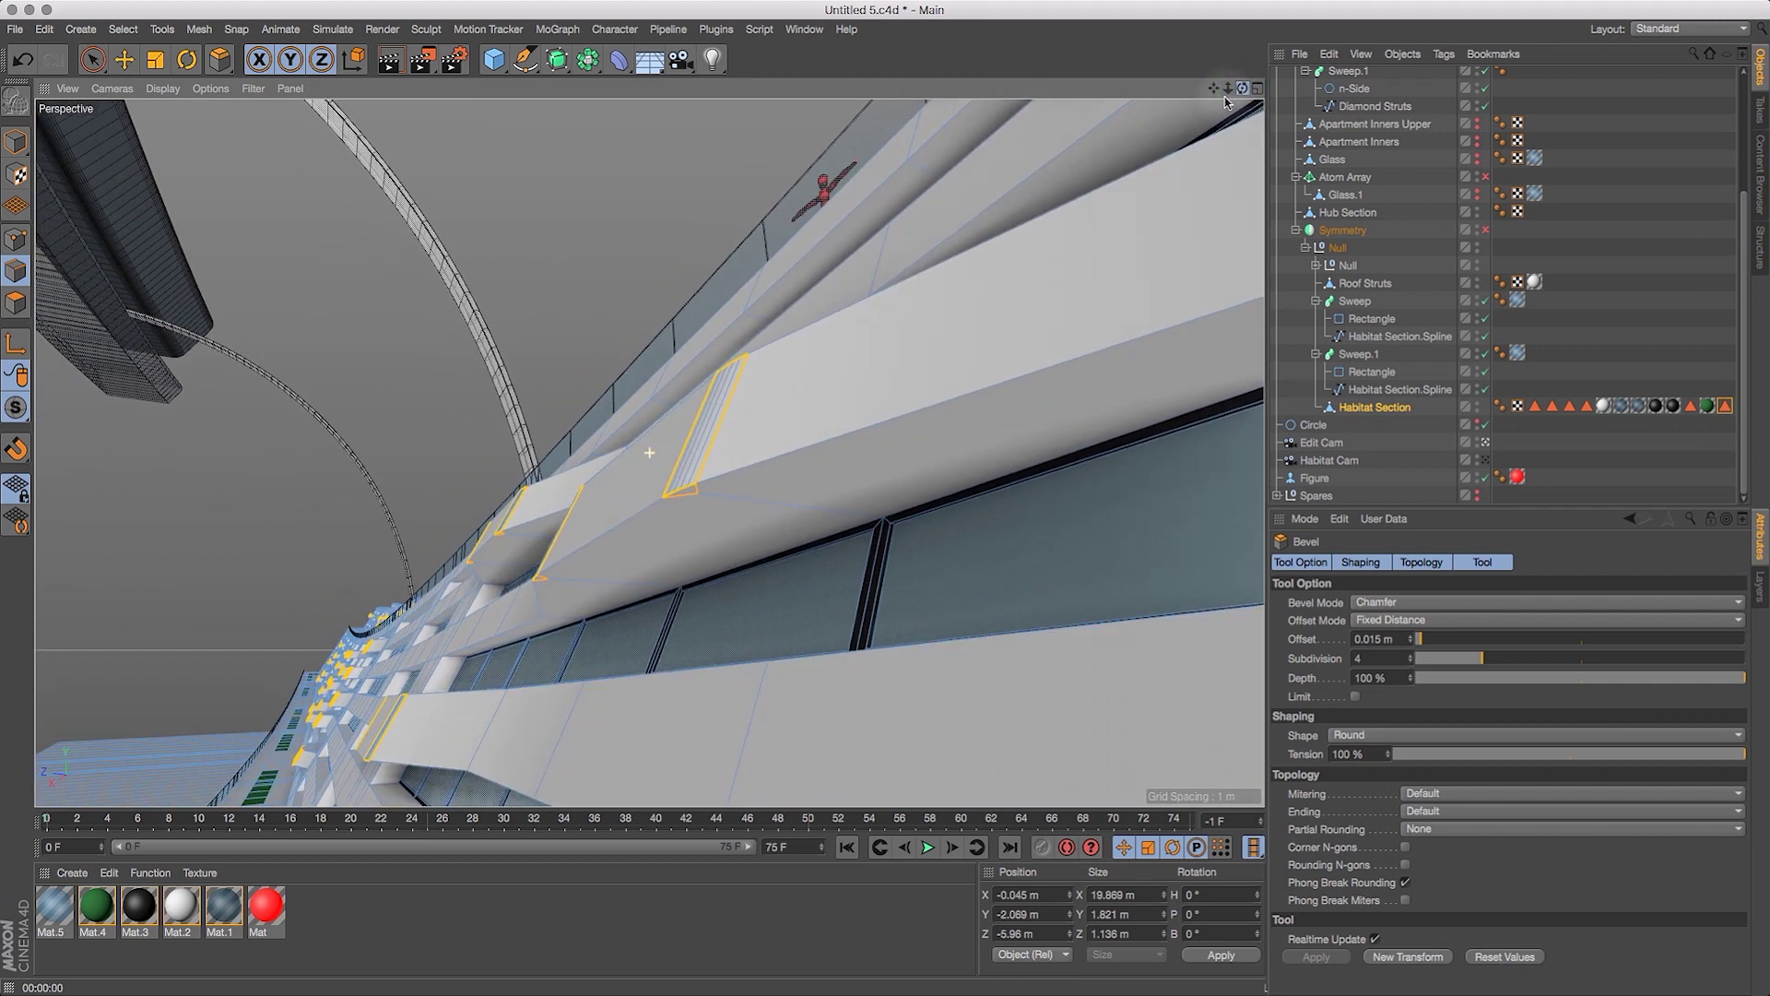
{"action": "left_click", "coordinate": [388, 59]}
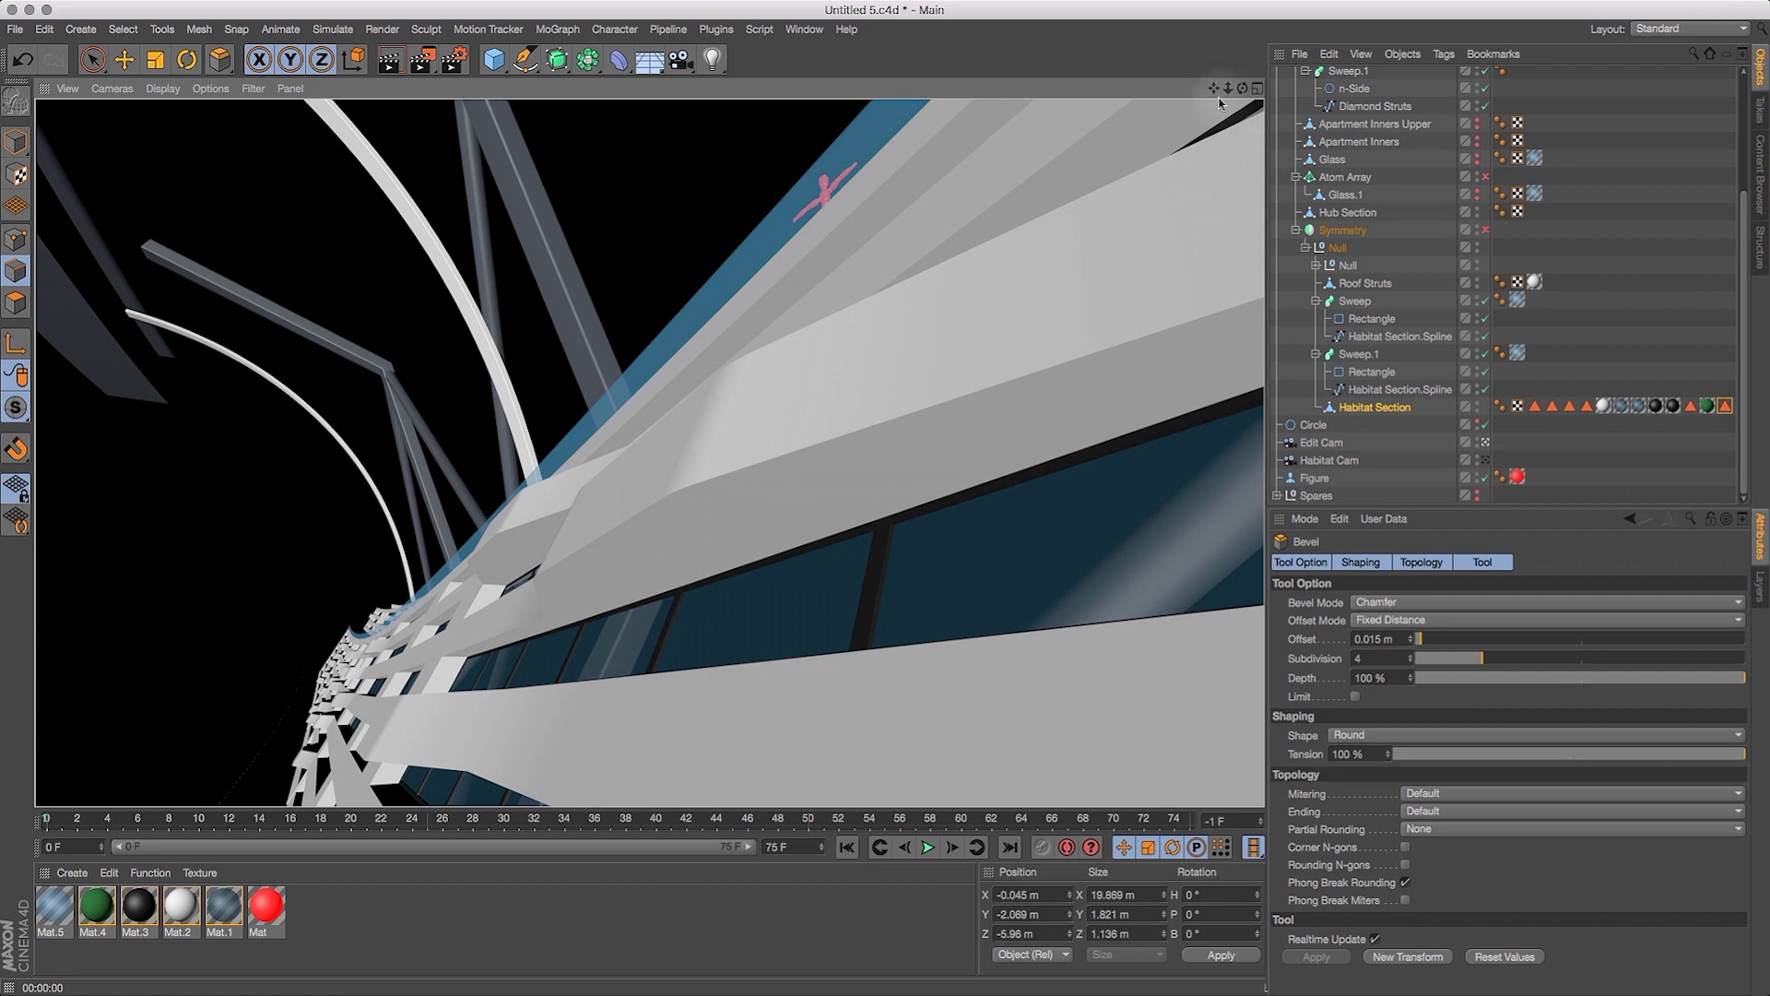
{"action": "left_click_drag", "start_coordinate": [1213, 90], "coordinate": [1065, 181]}
{"action": "mouse_move", "coordinate": [1061, 252]}
{"action": "left_mouse_down", "text": "alt"}
{"action": "mouse_move", "coordinate": [1091, 129]}
{"action": "mouse_move", "coordinate": [1148, 228]}
{"action": "left_mouse_up", "text": "alt"}
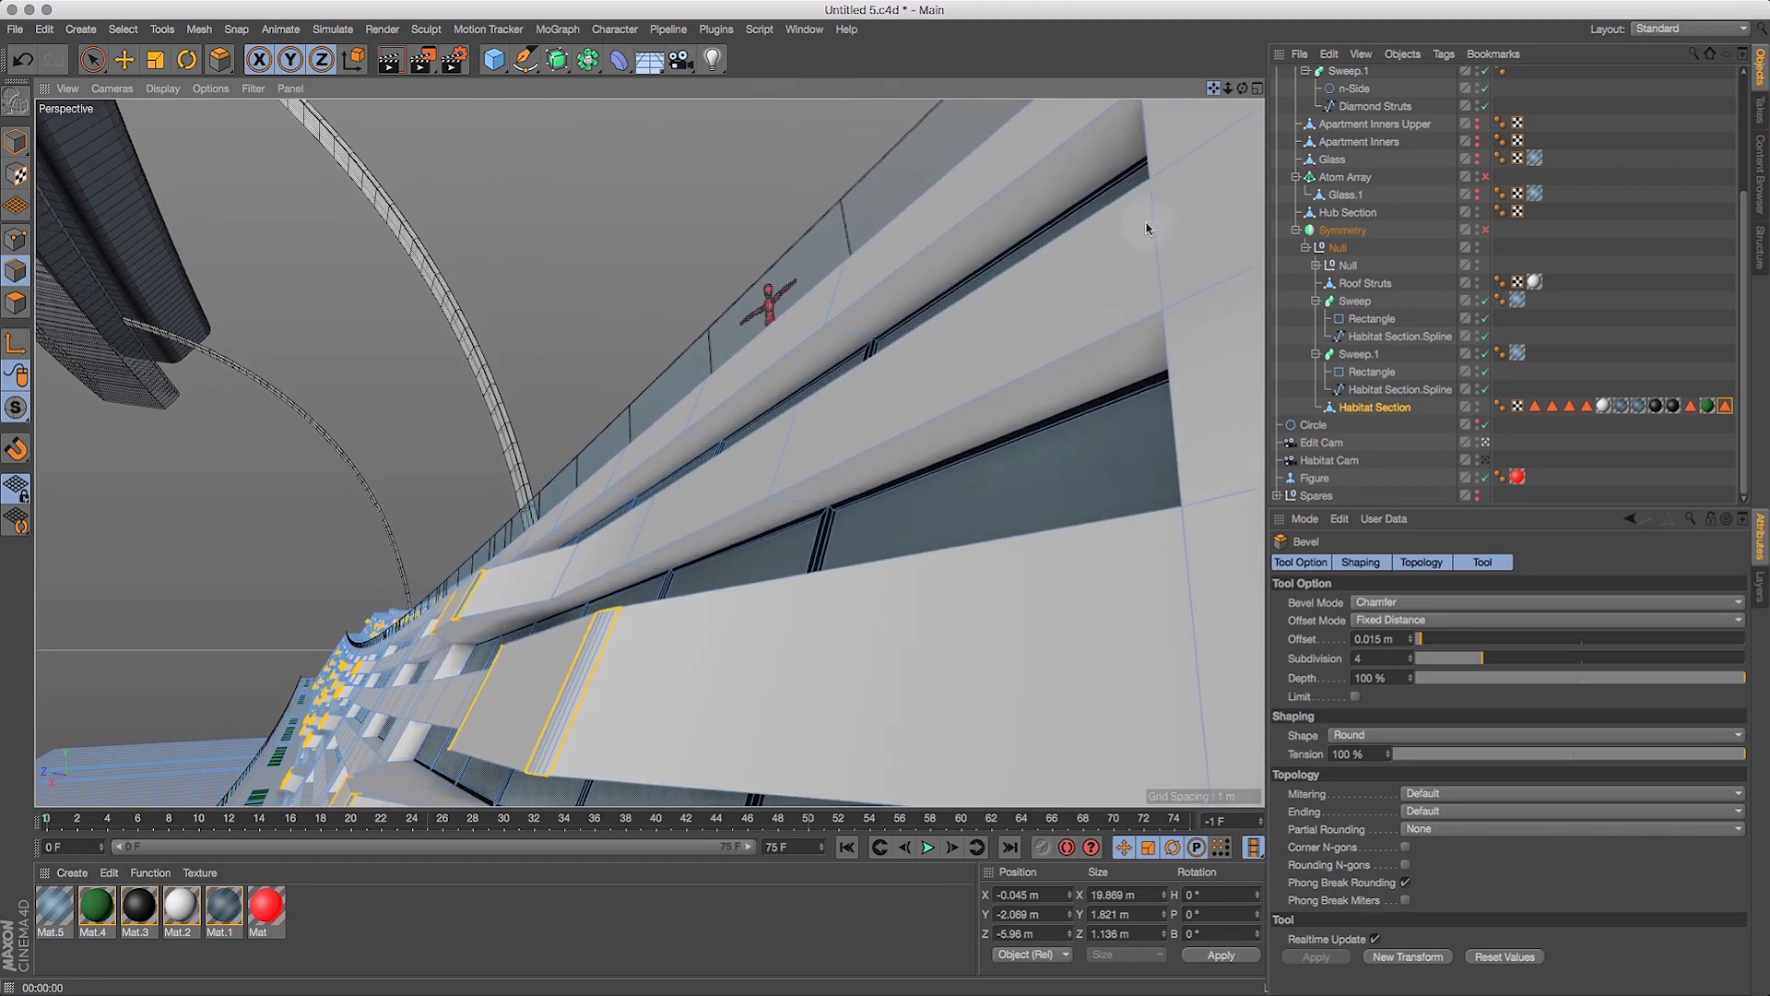
Exit the Bevel tool, examine the rounded balcony fronts along both tiers of the Habitat Section, and render the end section's view.
{"action": "left_click_drag", "start_coordinate": [1241, 87], "coordinate": [728, 229]}
{"action": "left_click", "coordinate": [124, 60]}
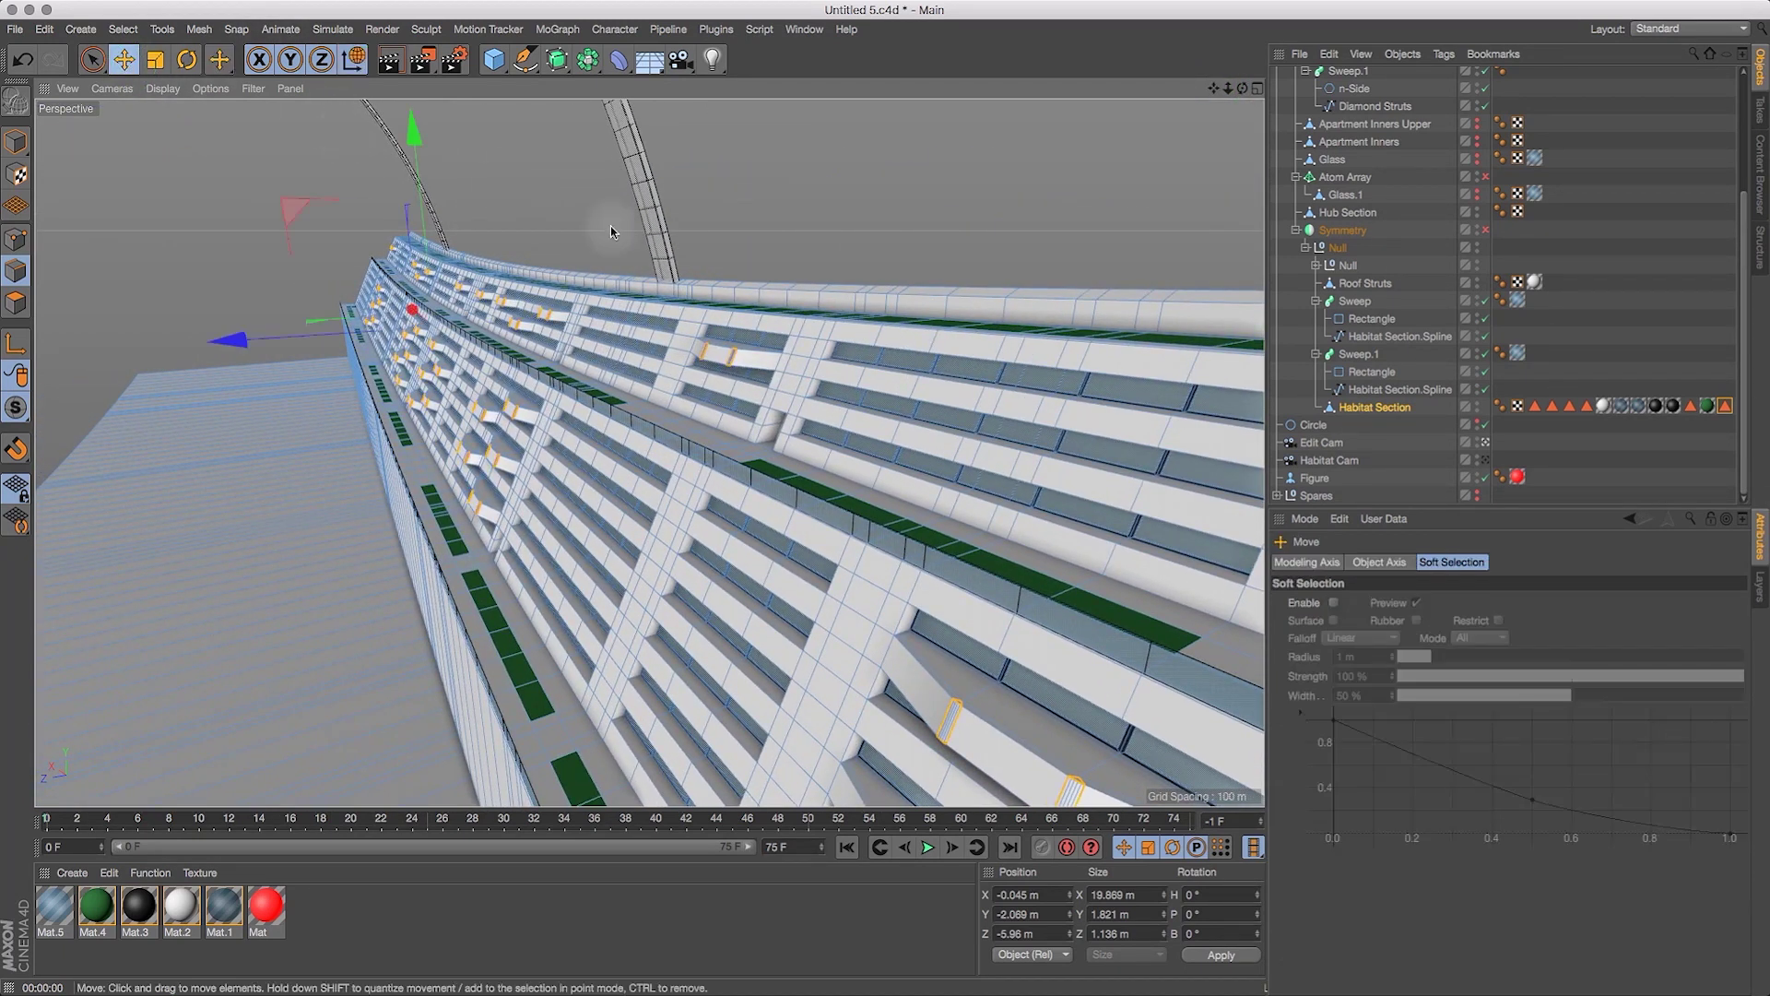
{"action": "left_click_drag", "start_coordinate": [290, 219], "coordinate": [595, 293]}
{"action": "left_click_drag", "start_coordinate": [504, 186], "coordinate": [1304, 326]}
{"action": "left_click_drag", "start_coordinate": [577, 290], "coordinate": [337, 269]}
{"action": "left_click_drag", "start_coordinate": [773, 275], "coordinate": [475, 284]}
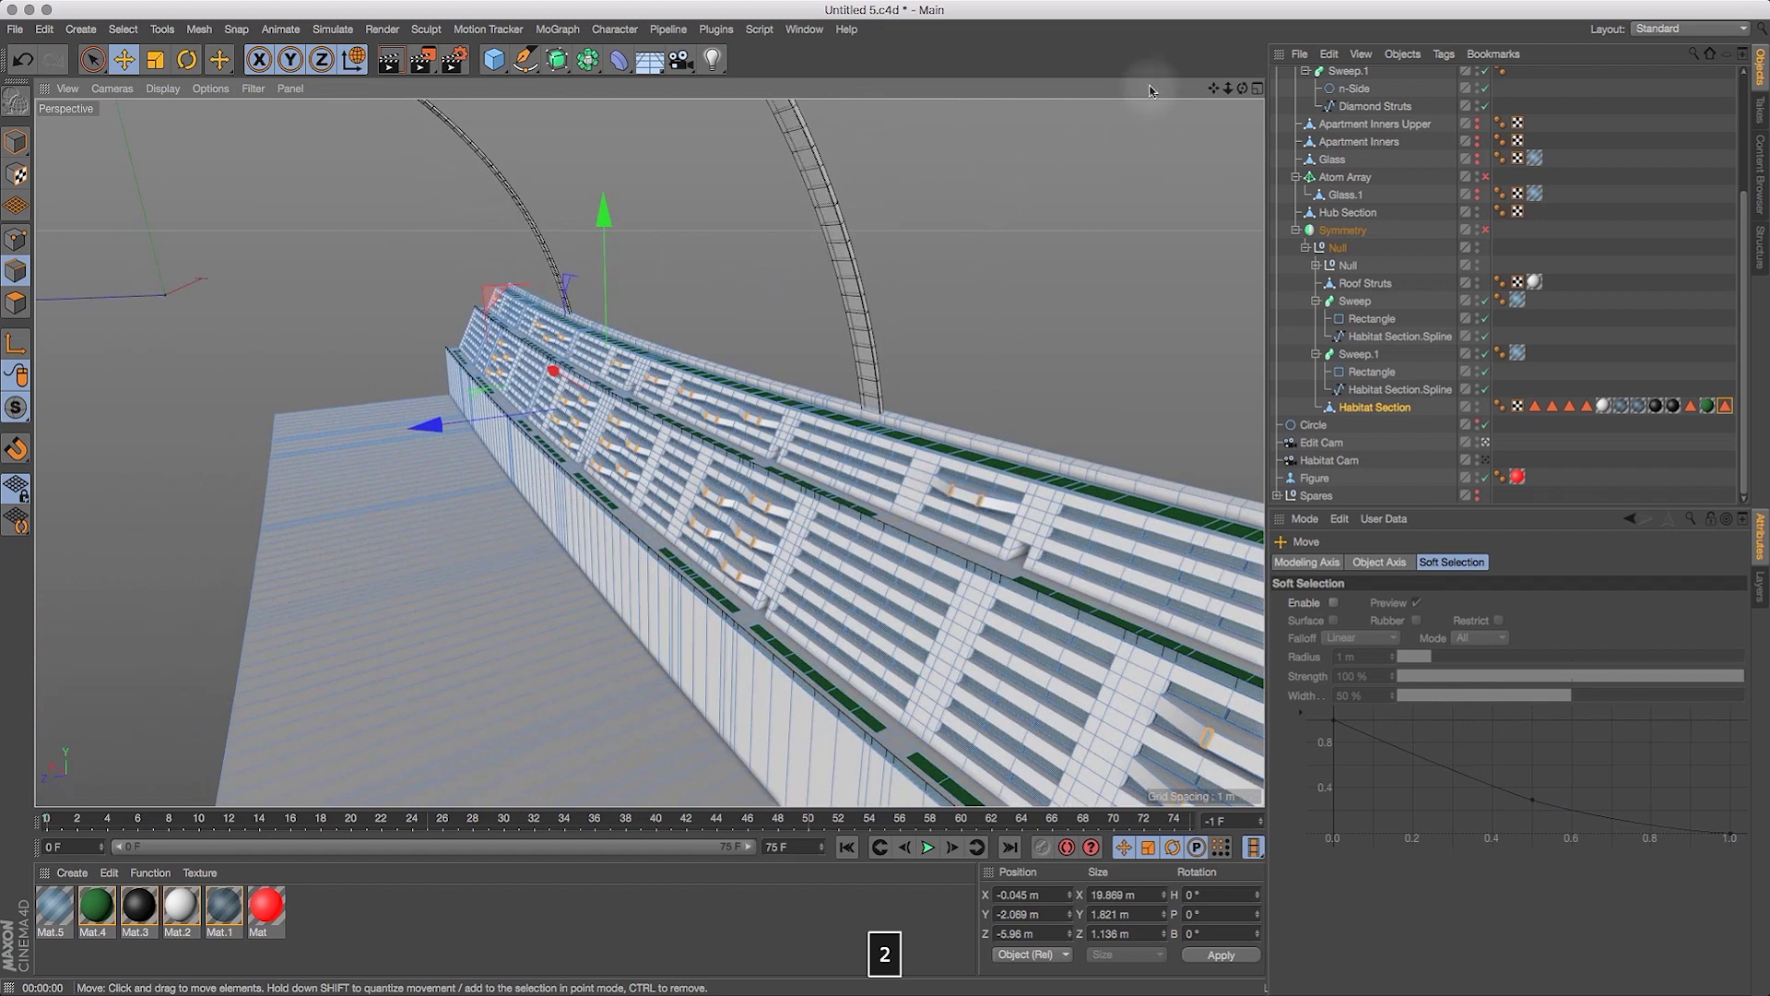
{"action": "left_click_drag", "start_coordinate": [1214, 88], "coordinate": [1148, 32]}
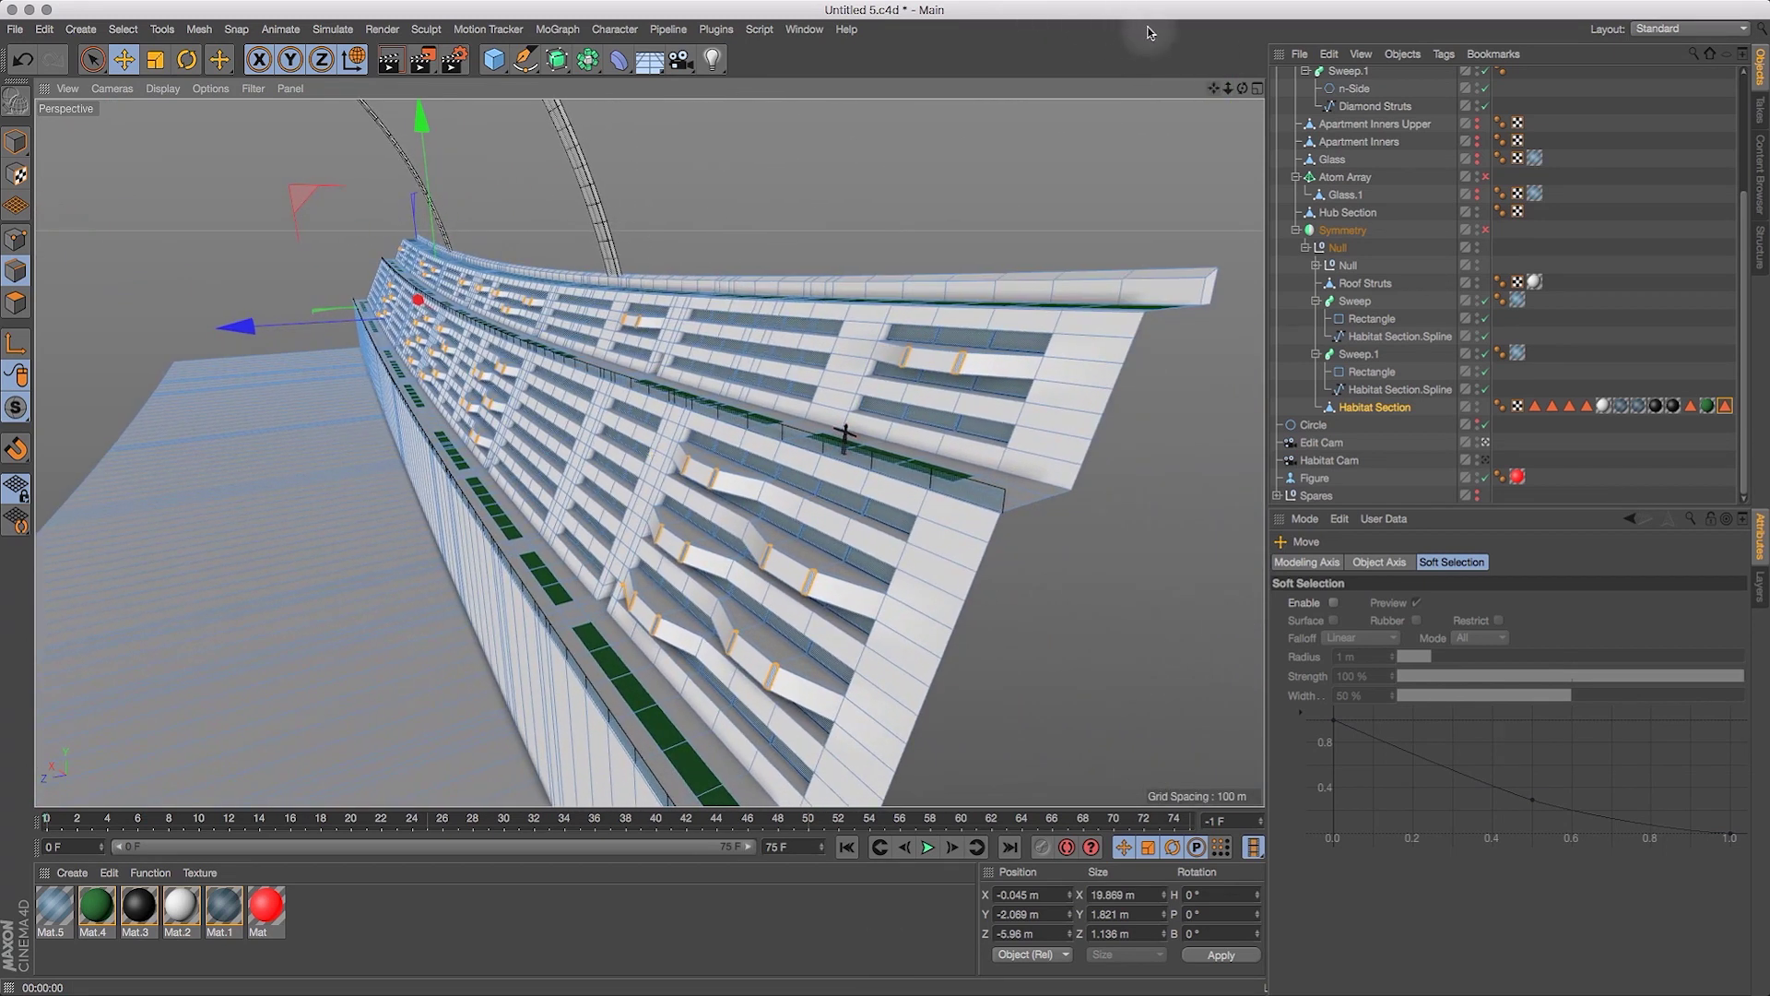
{"action": "mouse_move", "coordinate": [1240, 95]}
{"action": "left_mouse_down"}
{"action": "mouse_move", "coordinate": [1274, 93]}
{"action": "mouse_move", "coordinate": [1198, 52]}
{"action": "mouse_move", "coordinate": [1209, 76]}
{"action": "mouse_move", "coordinate": [1254, 78]}
{"action": "left_mouse_up"}
{"action": "left_click", "coordinate": [389, 59]}
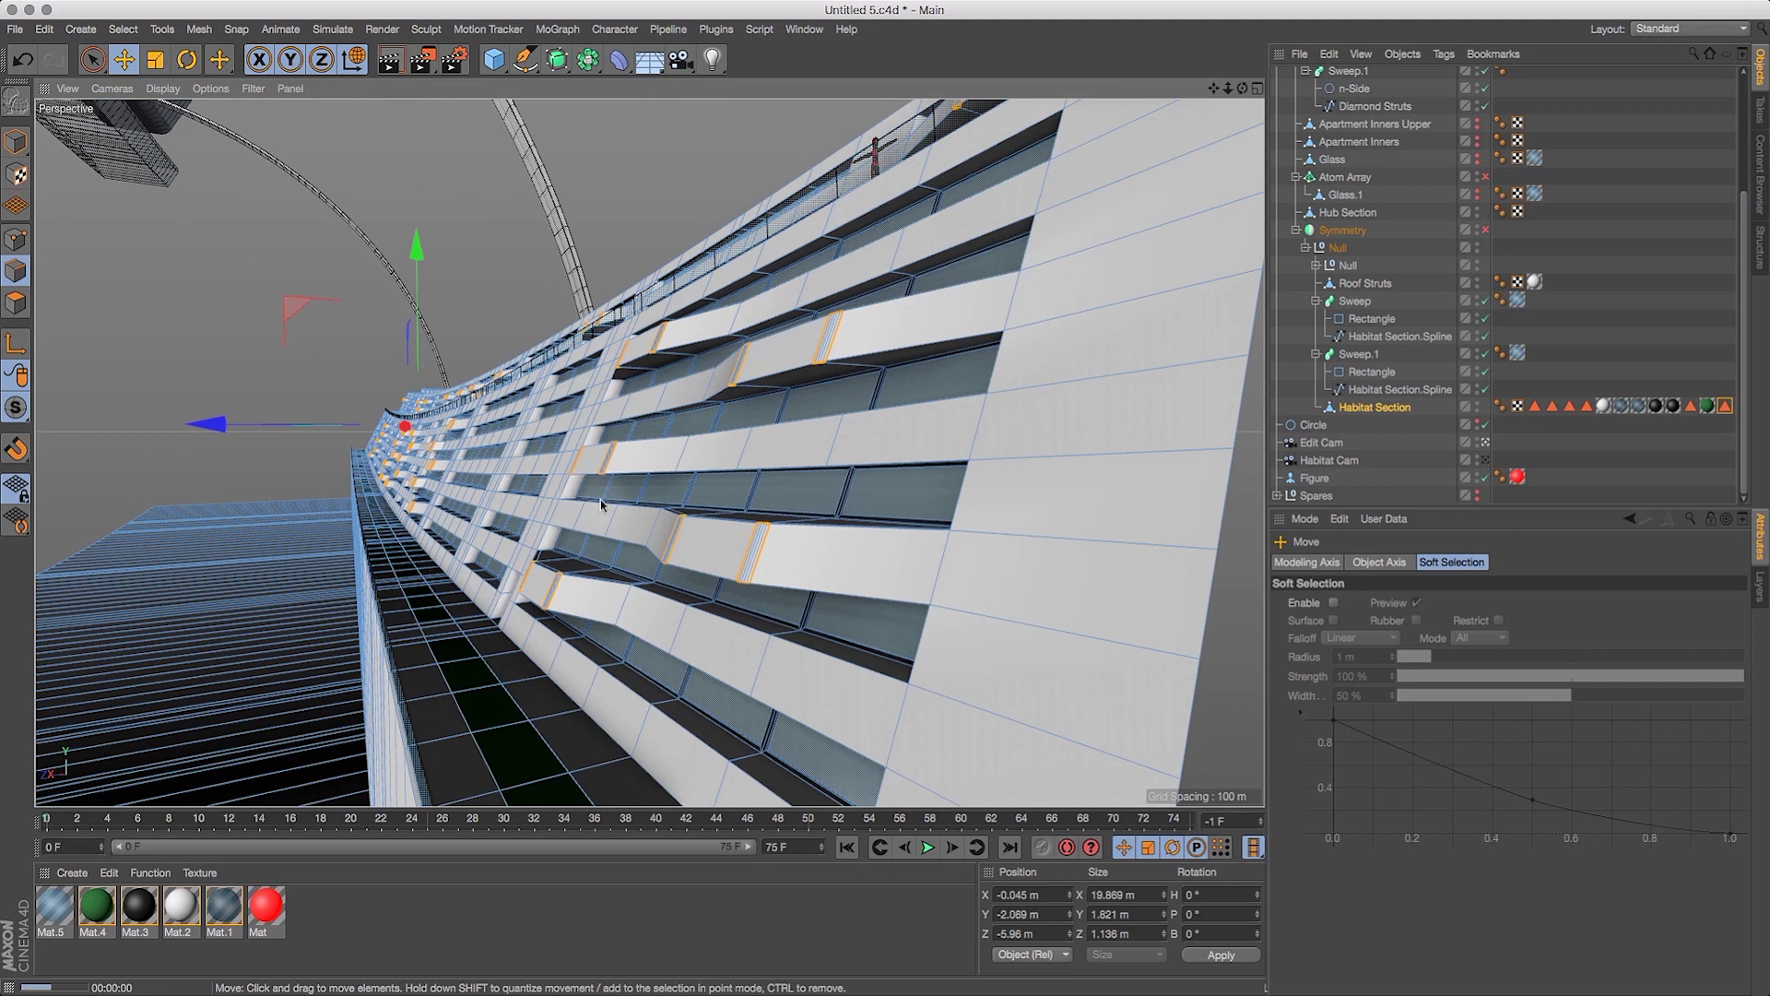
Render the end section's balcony fronts from close-up and wider angles to check the shading of the beveled bends.
{"action": "left_click_drag", "start_coordinate": [1225, 88], "coordinate": [1120, 100]}
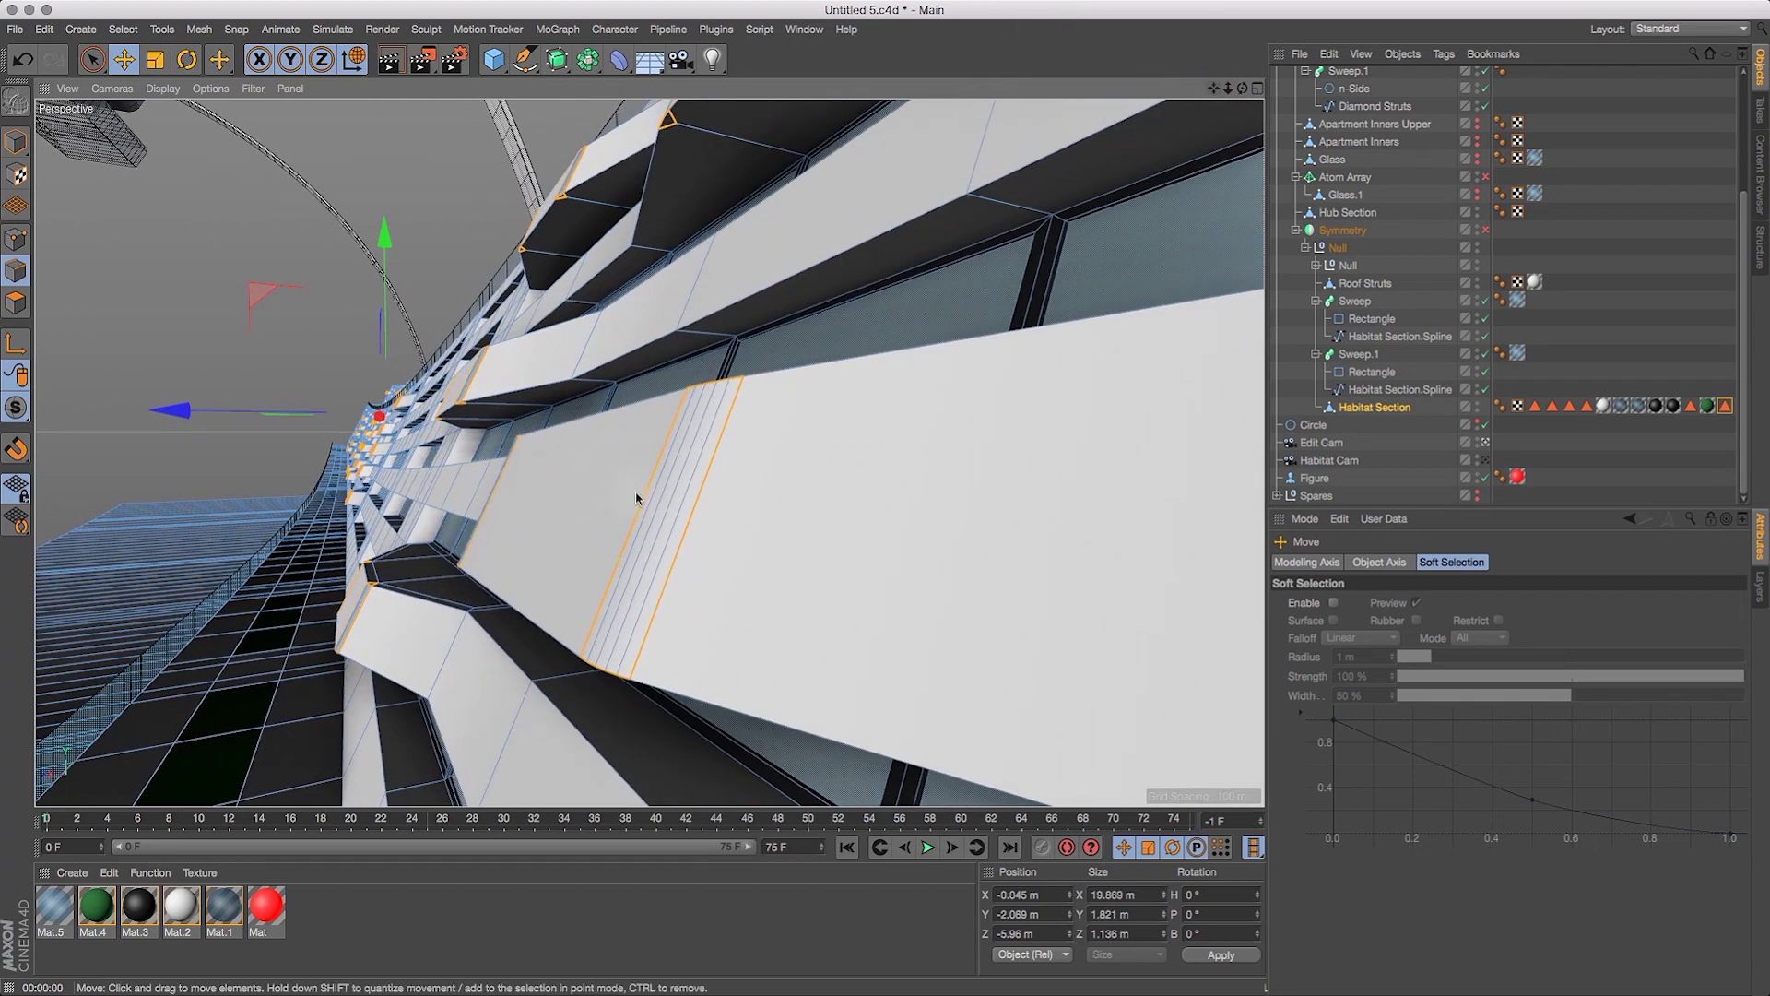
{"action": "left_click", "coordinate": [388, 59]}
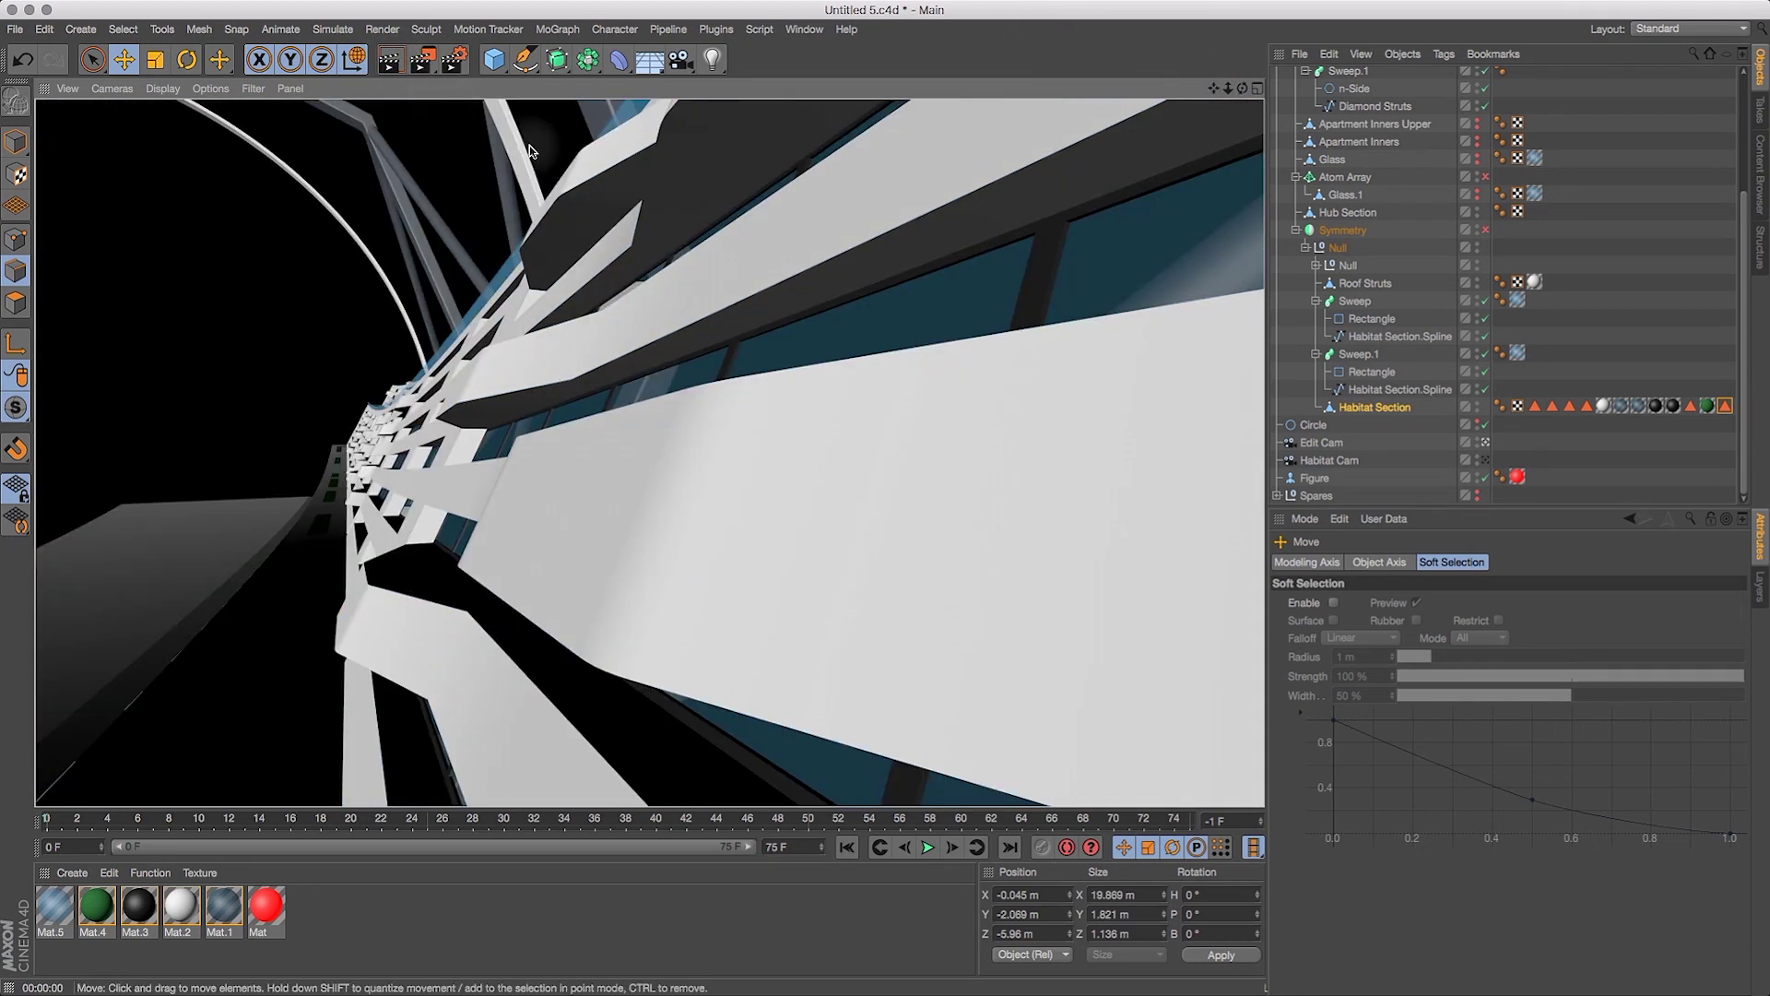
{"action": "left_click_drag", "start_coordinate": [1254, 113], "coordinate": [1259, 122]}
{"action": "left_click", "coordinate": [387, 60]}
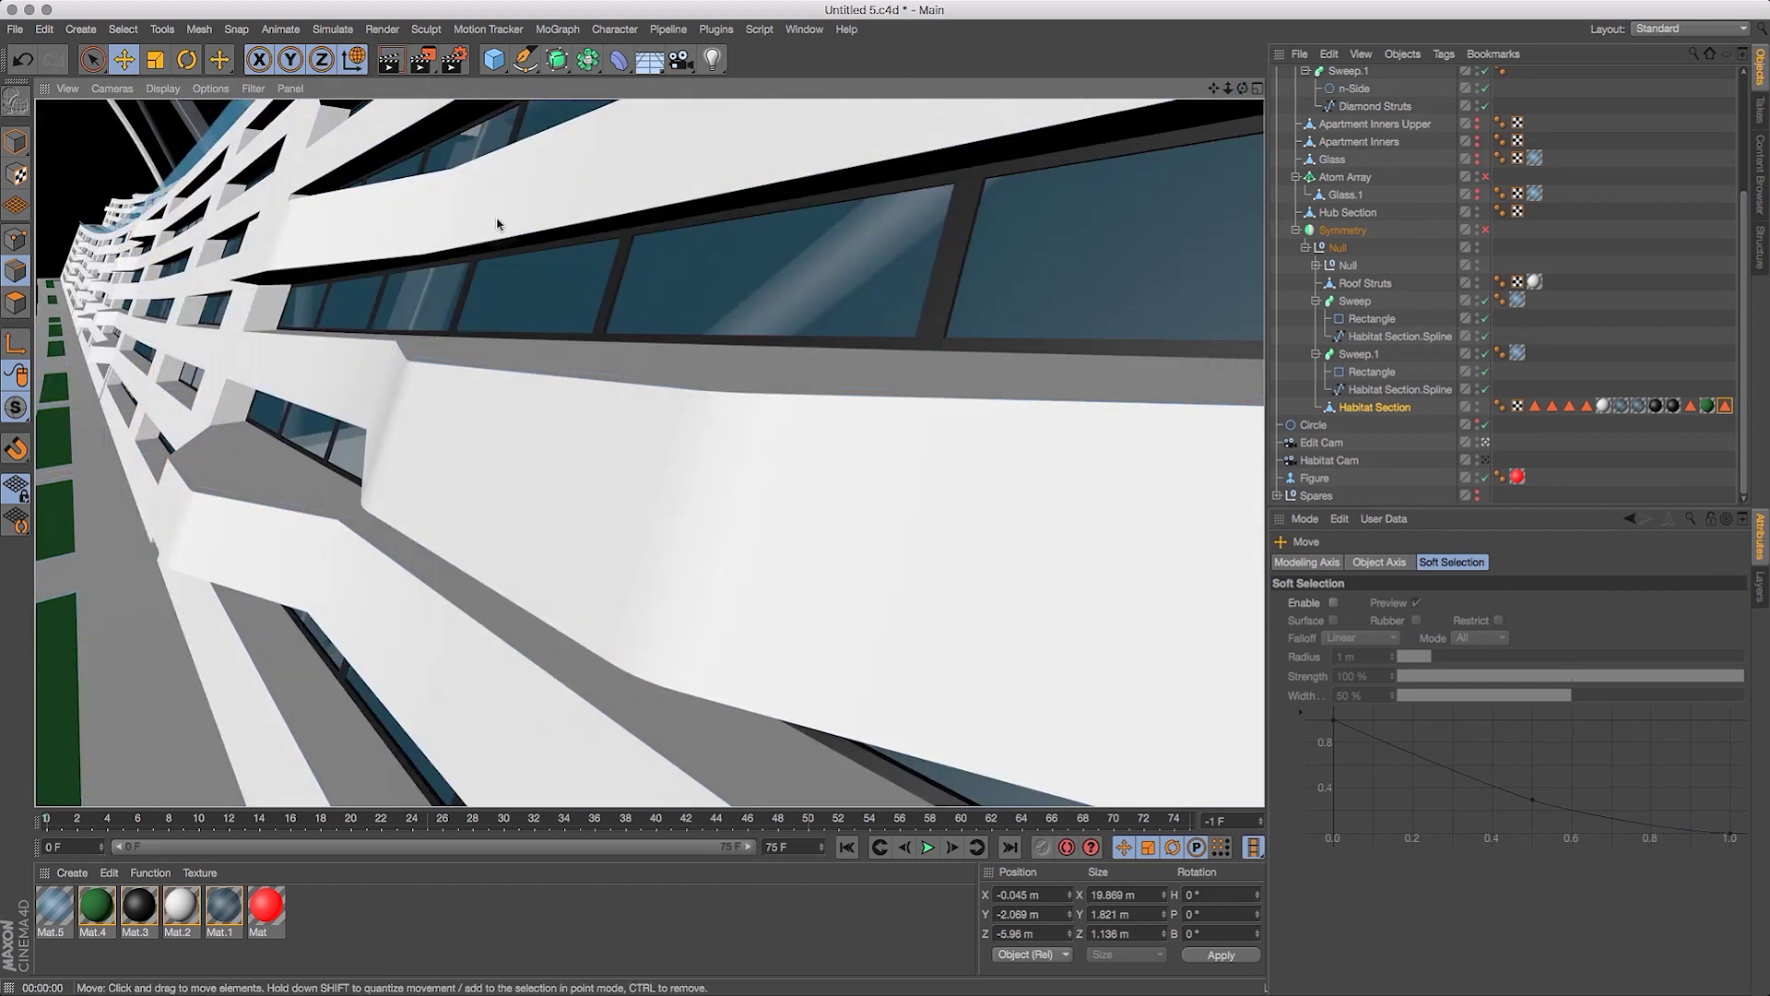
{"action": "left_click_drag", "start_coordinate": [1238, 117], "coordinate": [1234, 153]}
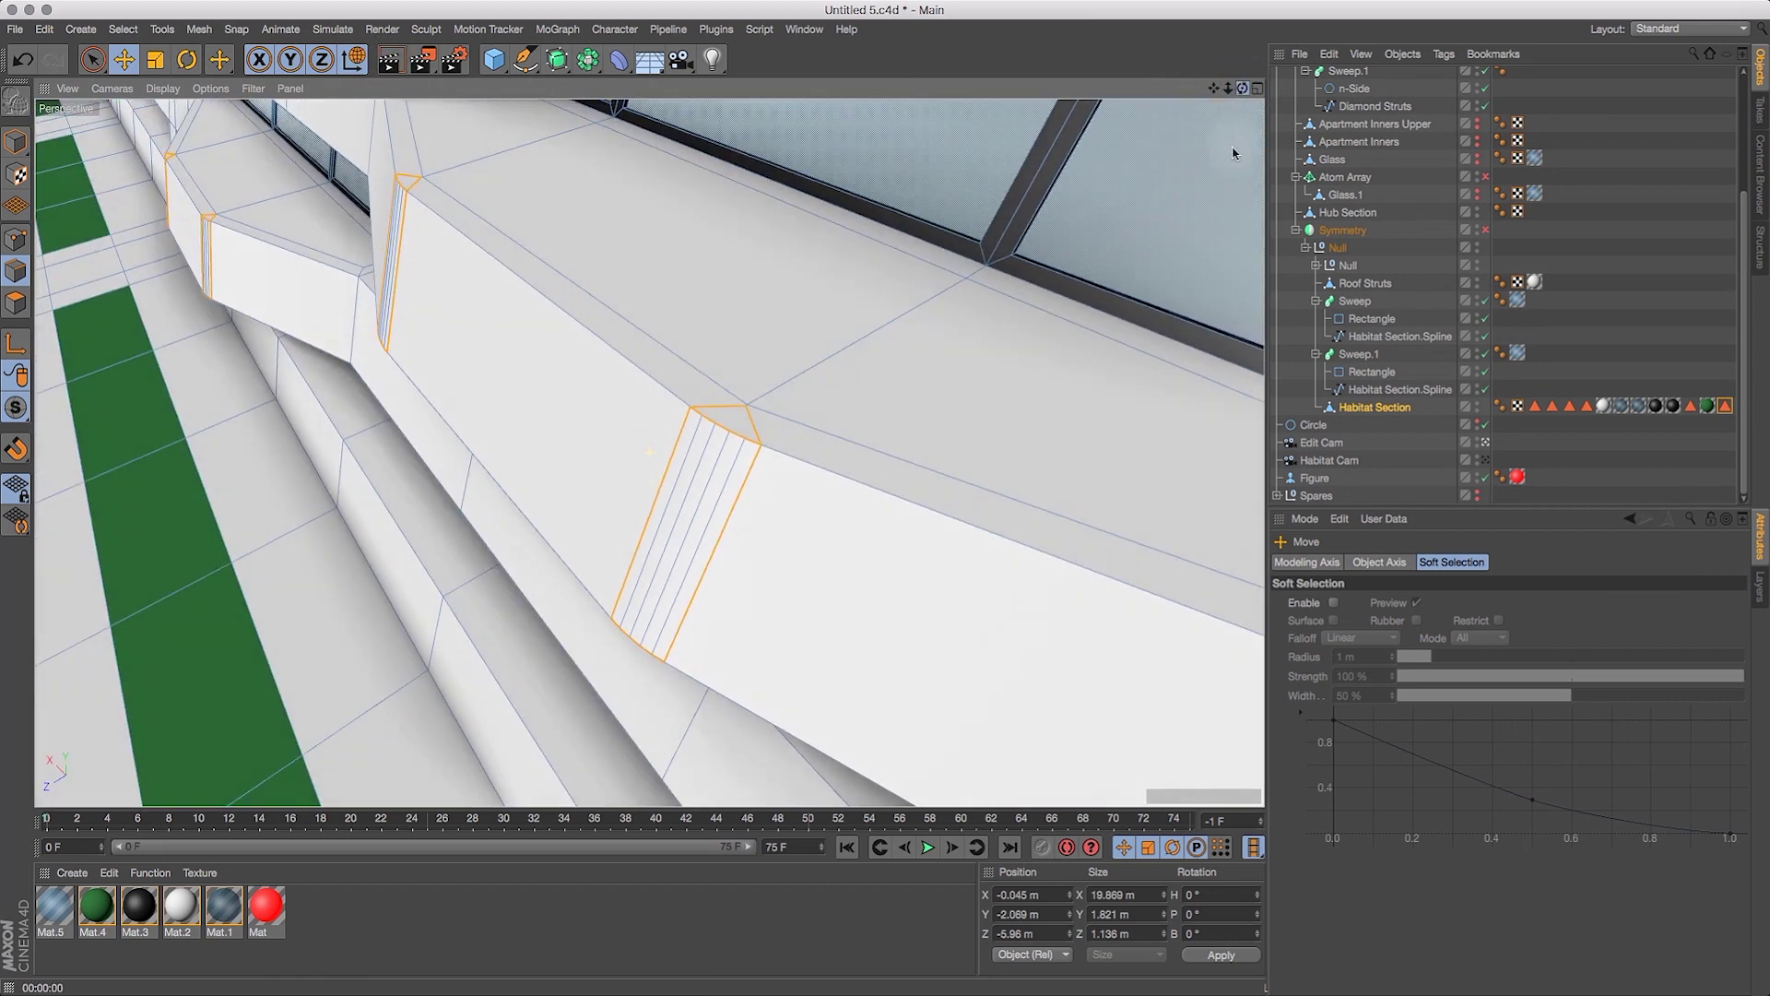
{"action": "key", "text": "ctrl+r"}
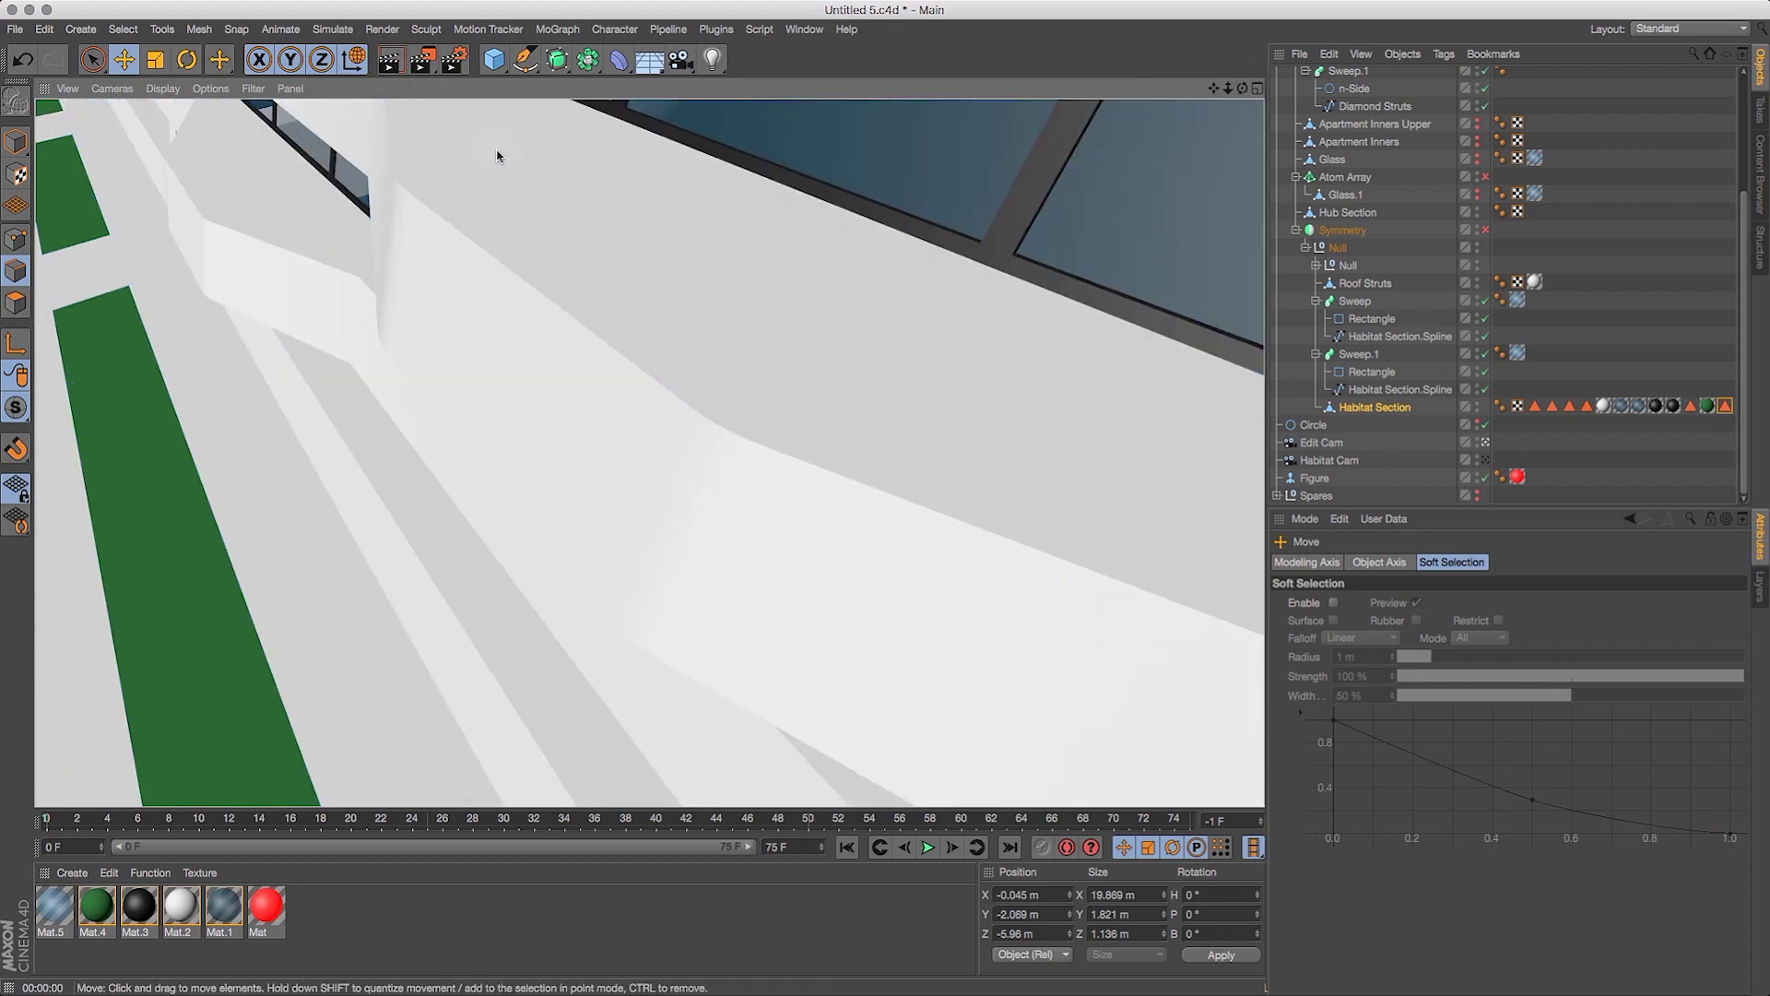
{"action": "left_click_drag", "start_coordinate": [1173, 126], "coordinate": [1229, 19]}
{"action": "left_click", "coordinate": [387, 61]}
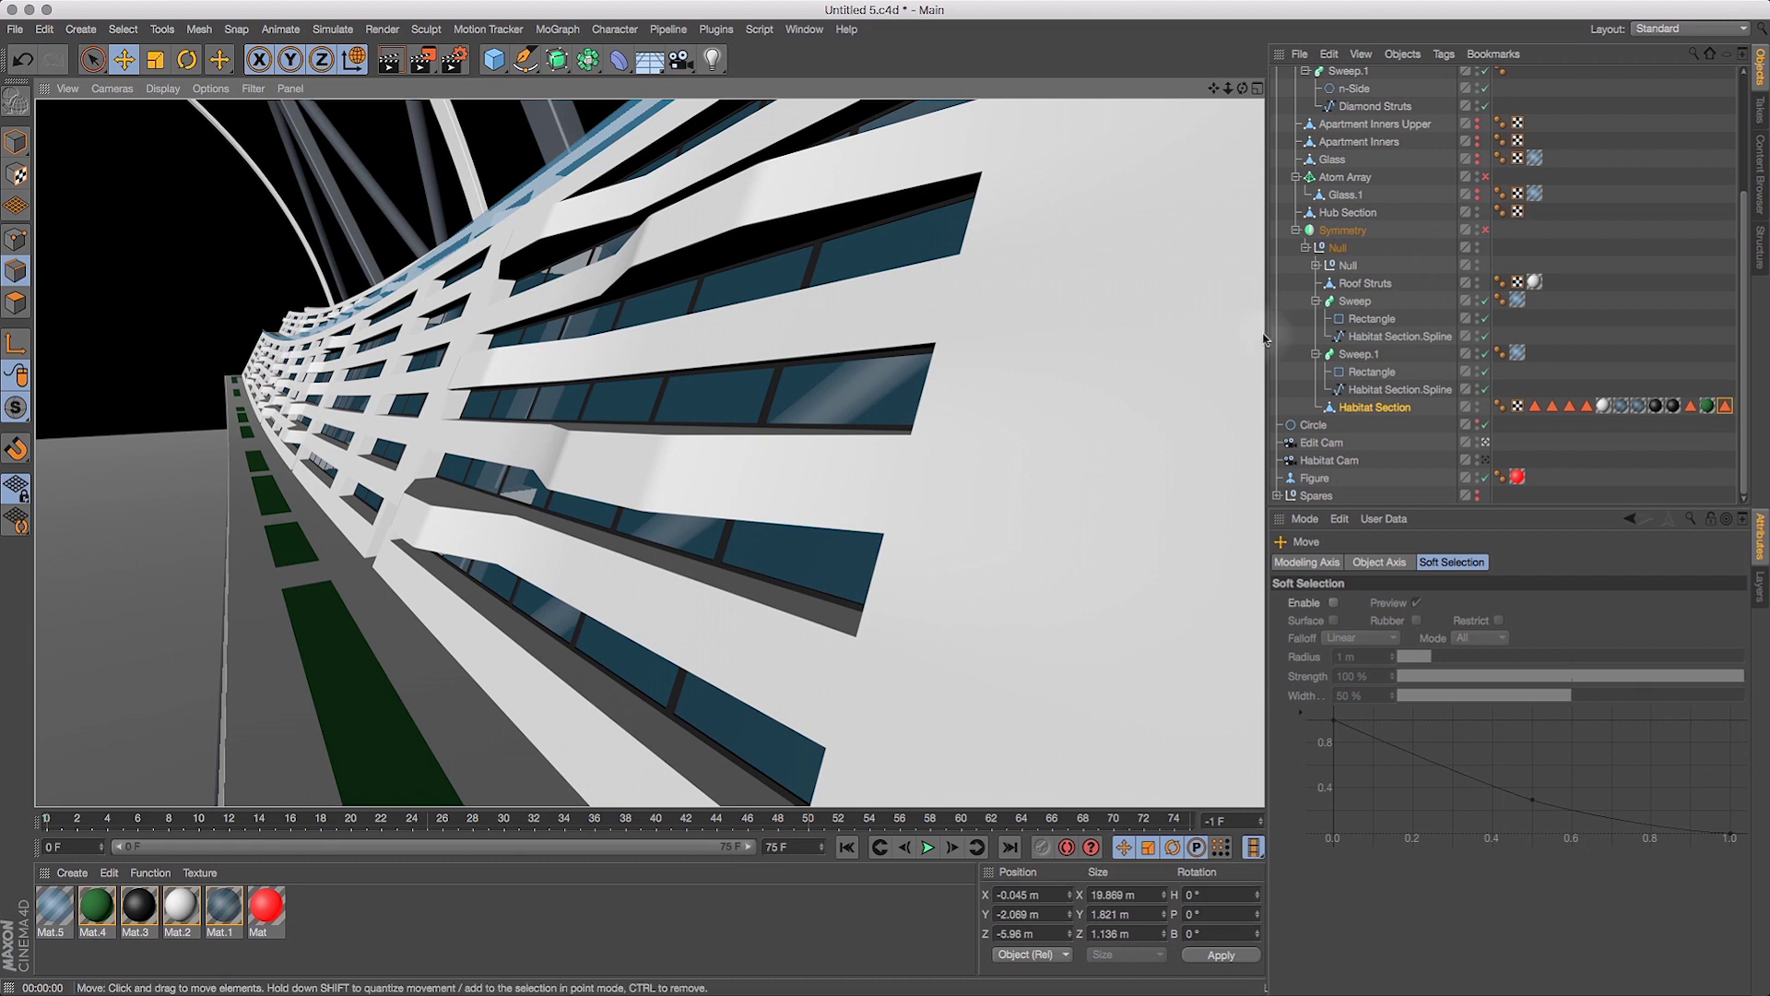
In the Habitat Section's Phong tag, turn off Use Edge Breaks and set the Phong Angle to 30°.
{"action": "left_click", "coordinate": [1500, 406]}
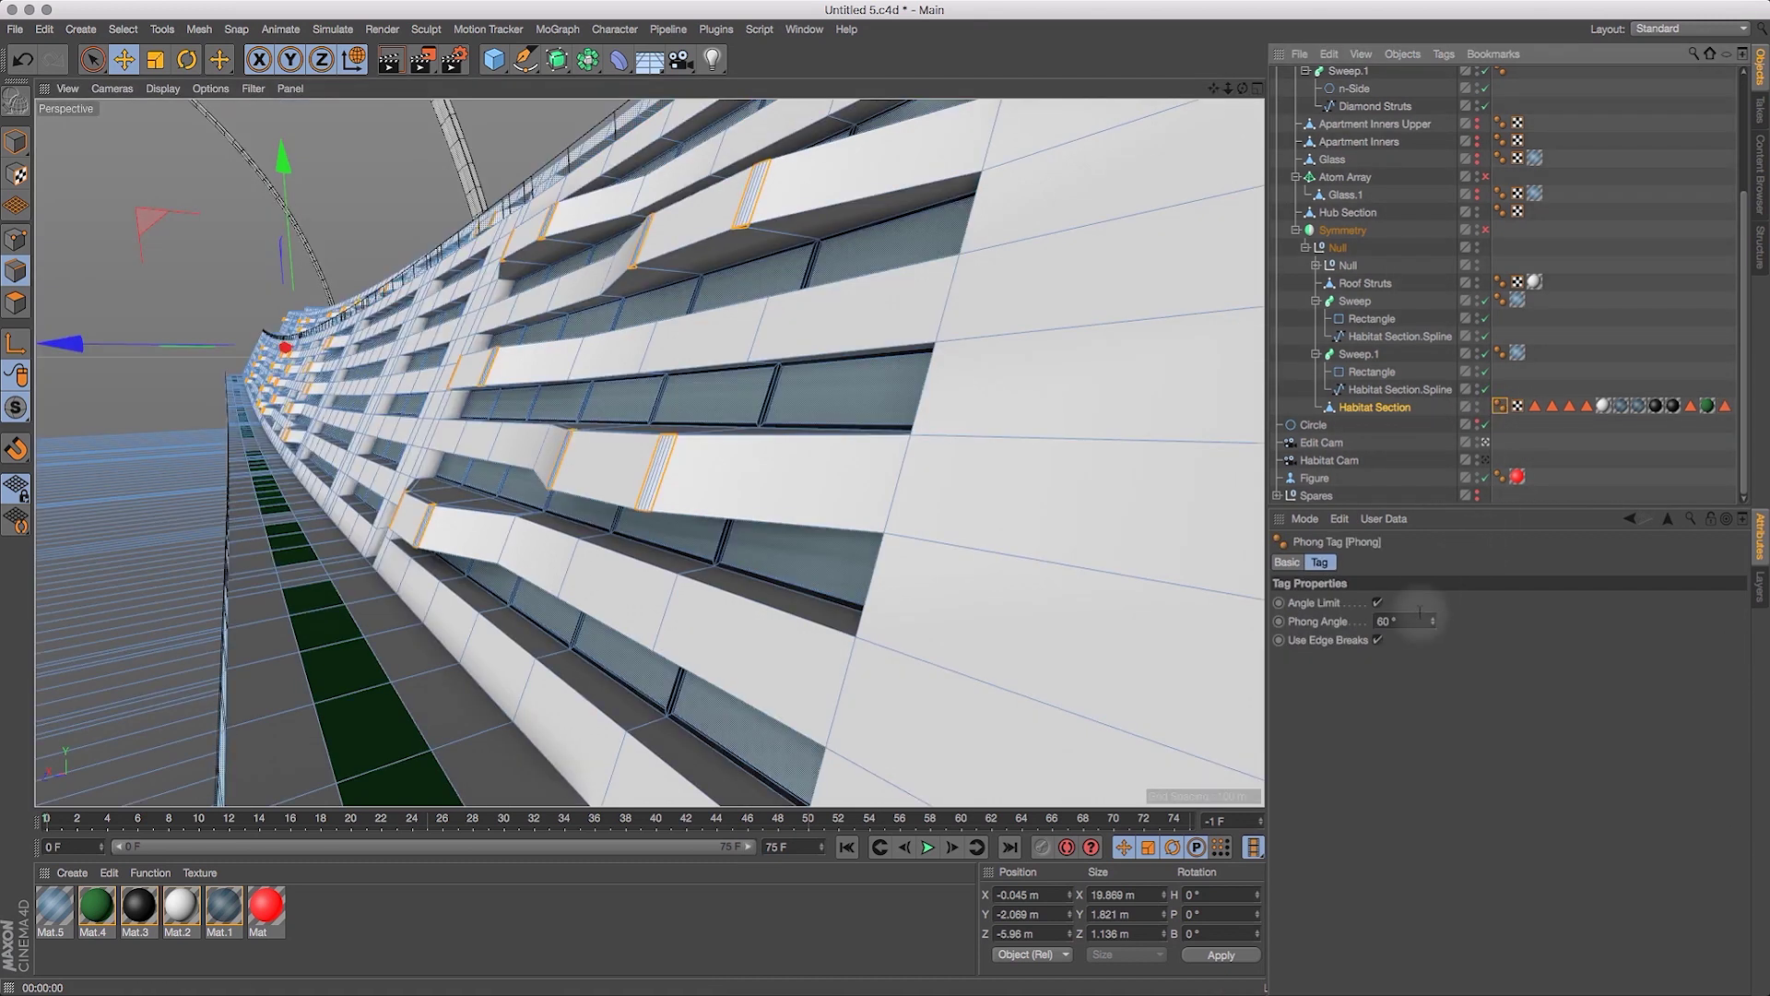
{"action": "left_click", "coordinate": [1378, 640]}
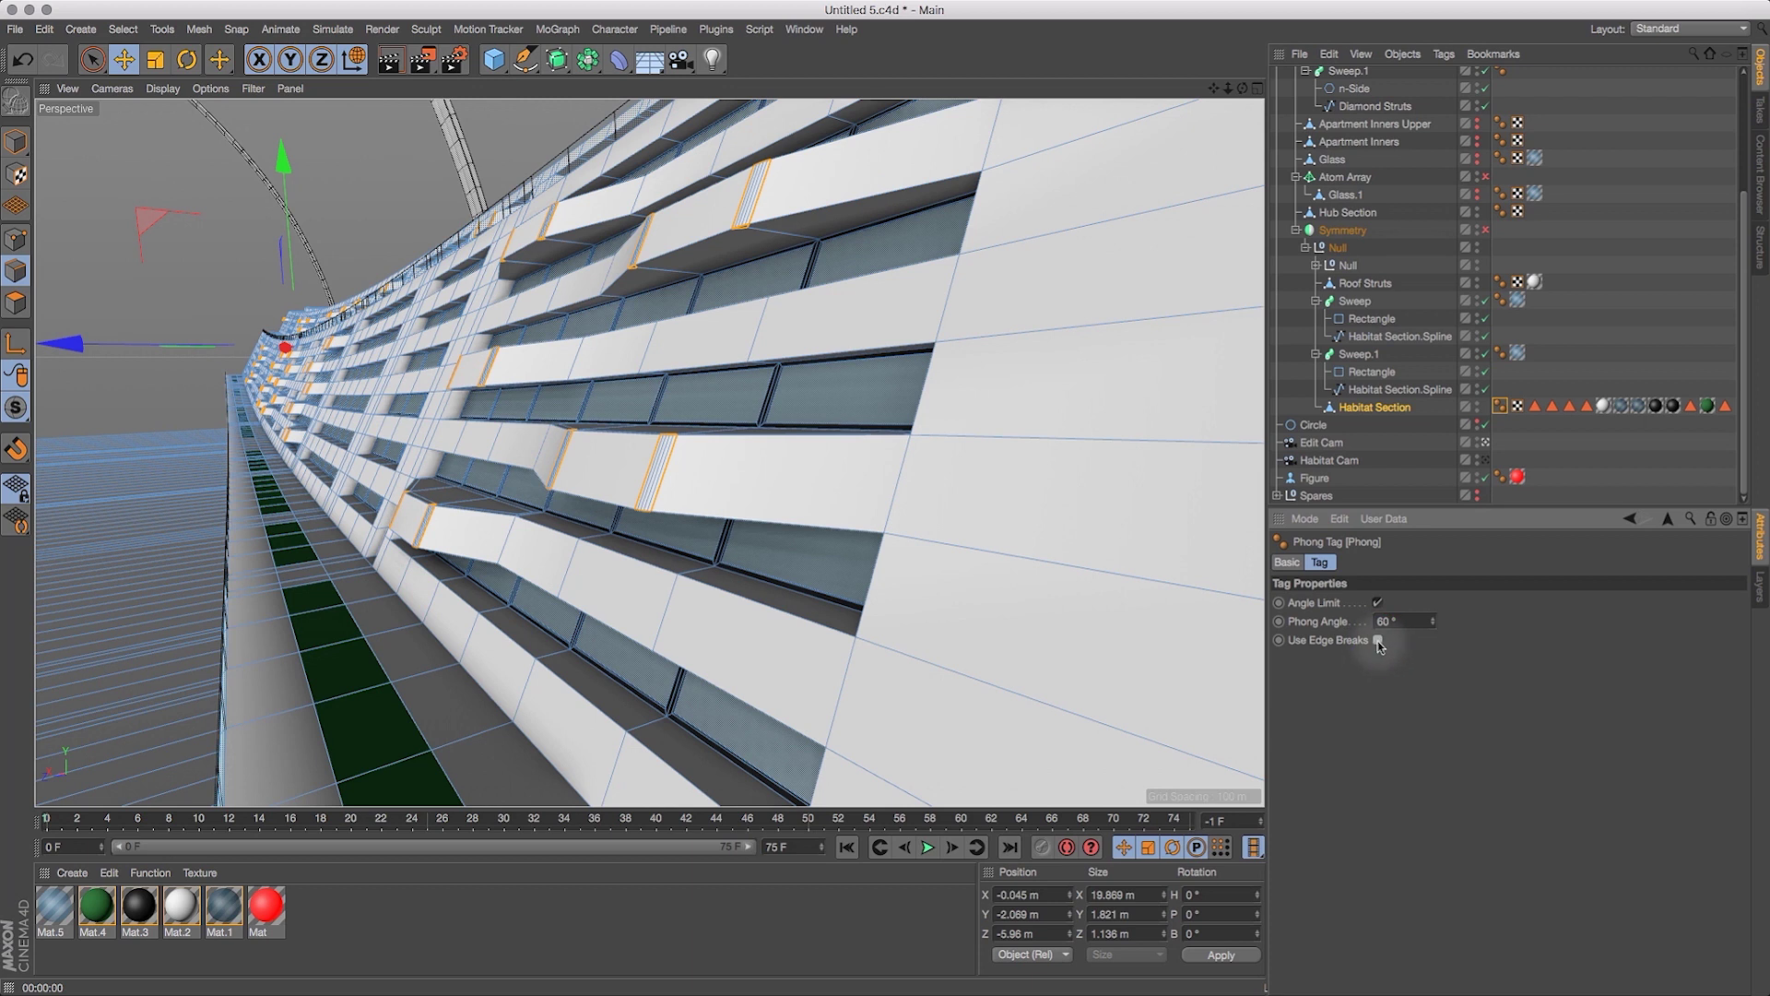
{"action": "left_click", "coordinate": [1377, 640]}
{"action": "left_click", "coordinate": [1386, 622]}
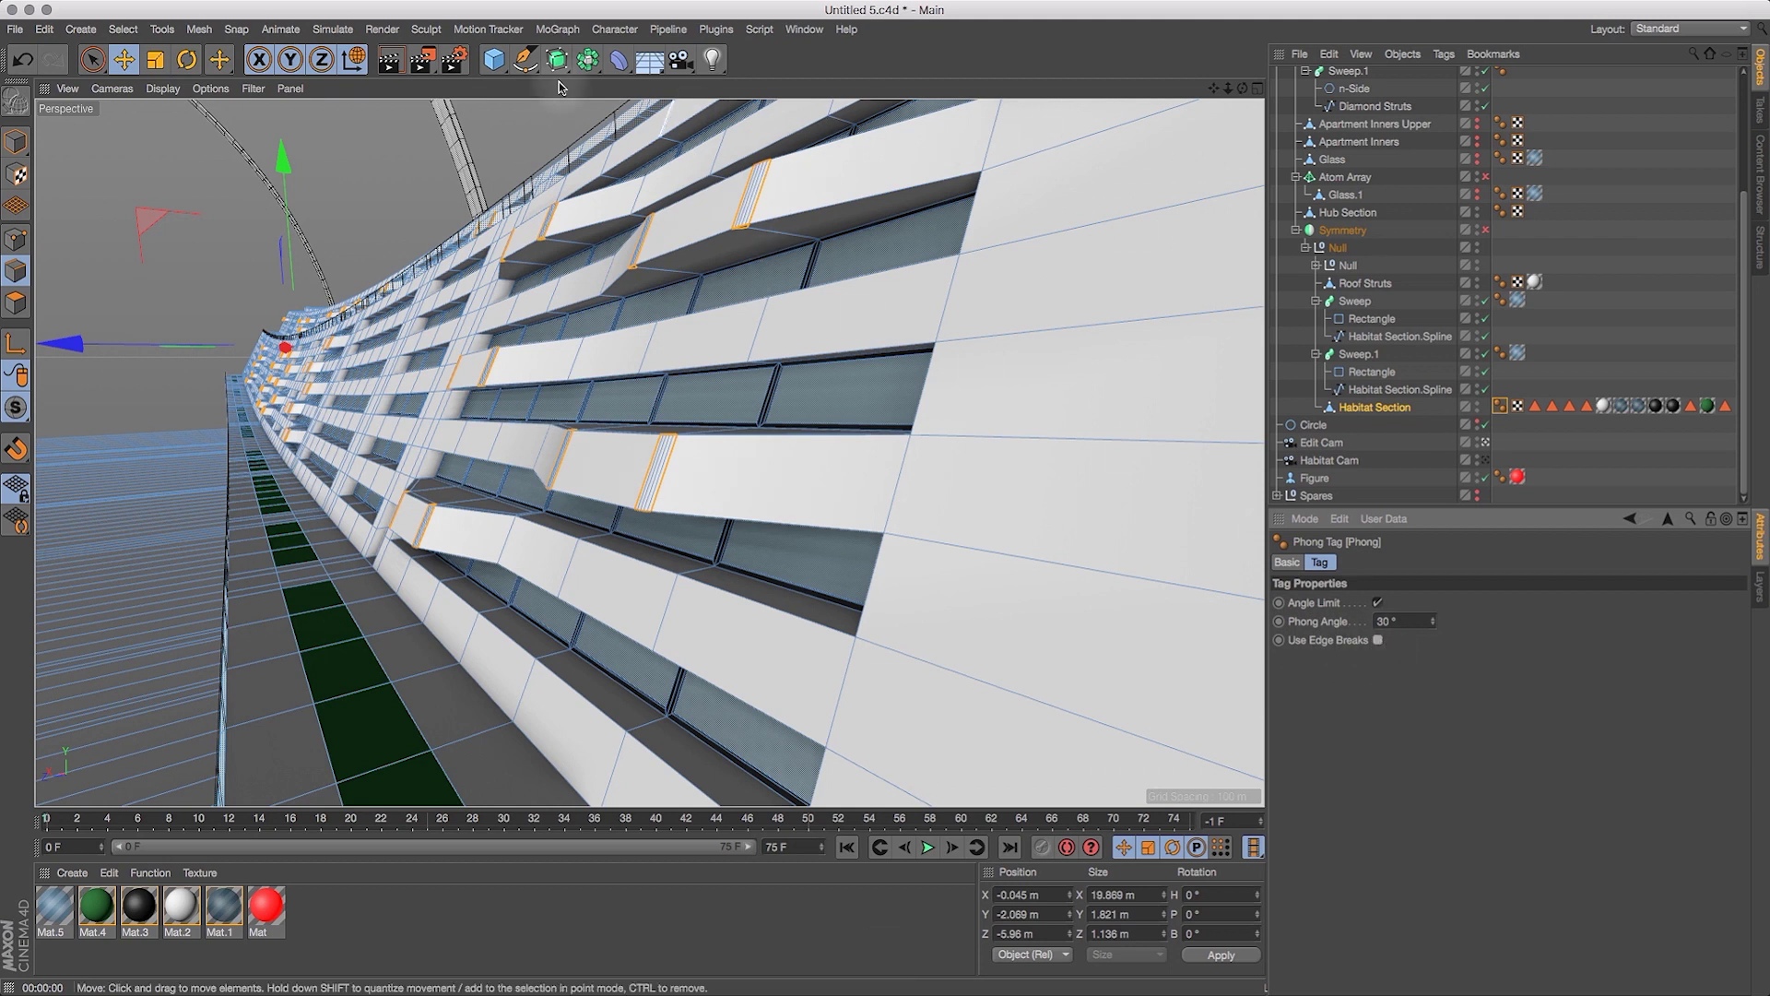
Render the end section's balconies from two angles to check the shading with the changed Phong settings.
{"action": "left_click", "coordinate": [388, 60]}
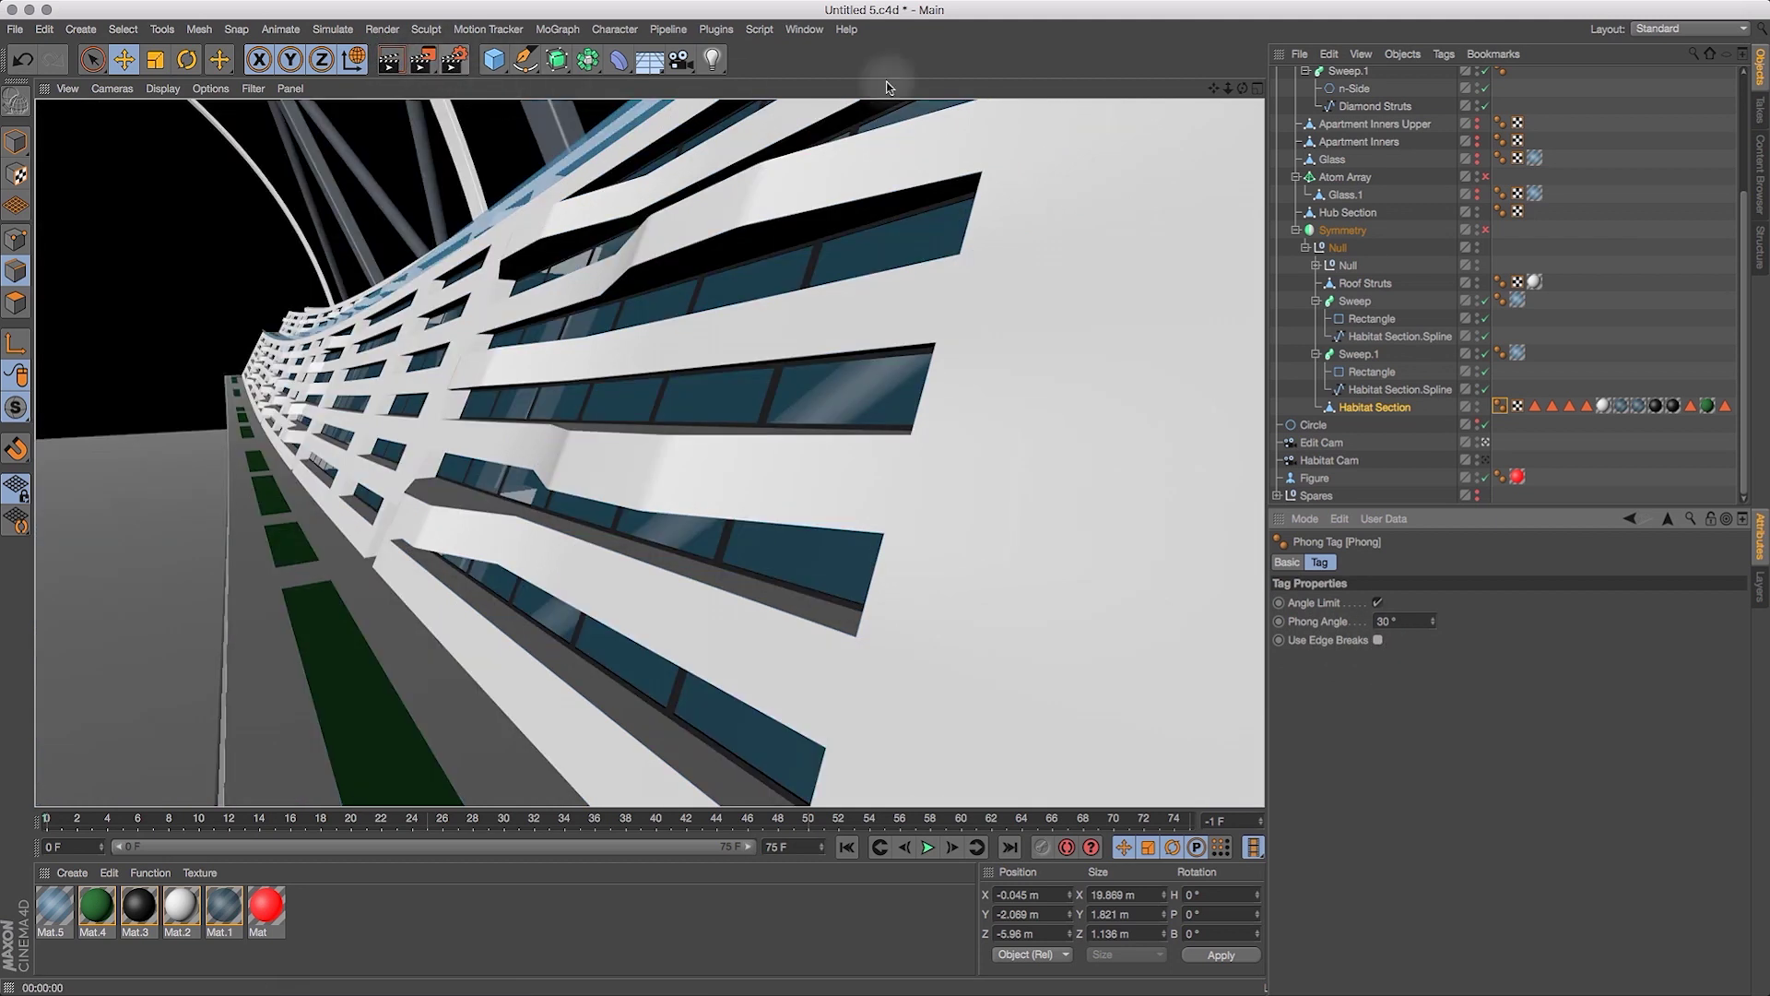
{"action": "mouse_move", "coordinate": [1242, 88]}
{"action": "left_mouse_down"}
{"action": "mouse_move", "coordinate": [1260, 87]}
{"action": "mouse_move", "coordinate": [1226, 168]}
{"action": "left_mouse_up"}
{"action": "left_click_drag", "start_coordinate": [1214, 87], "coordinate": [1134, 245]}
{"action": "left_click_drag", "start_coordinate": [1242, 87], "coordinate": [1195, 11]}
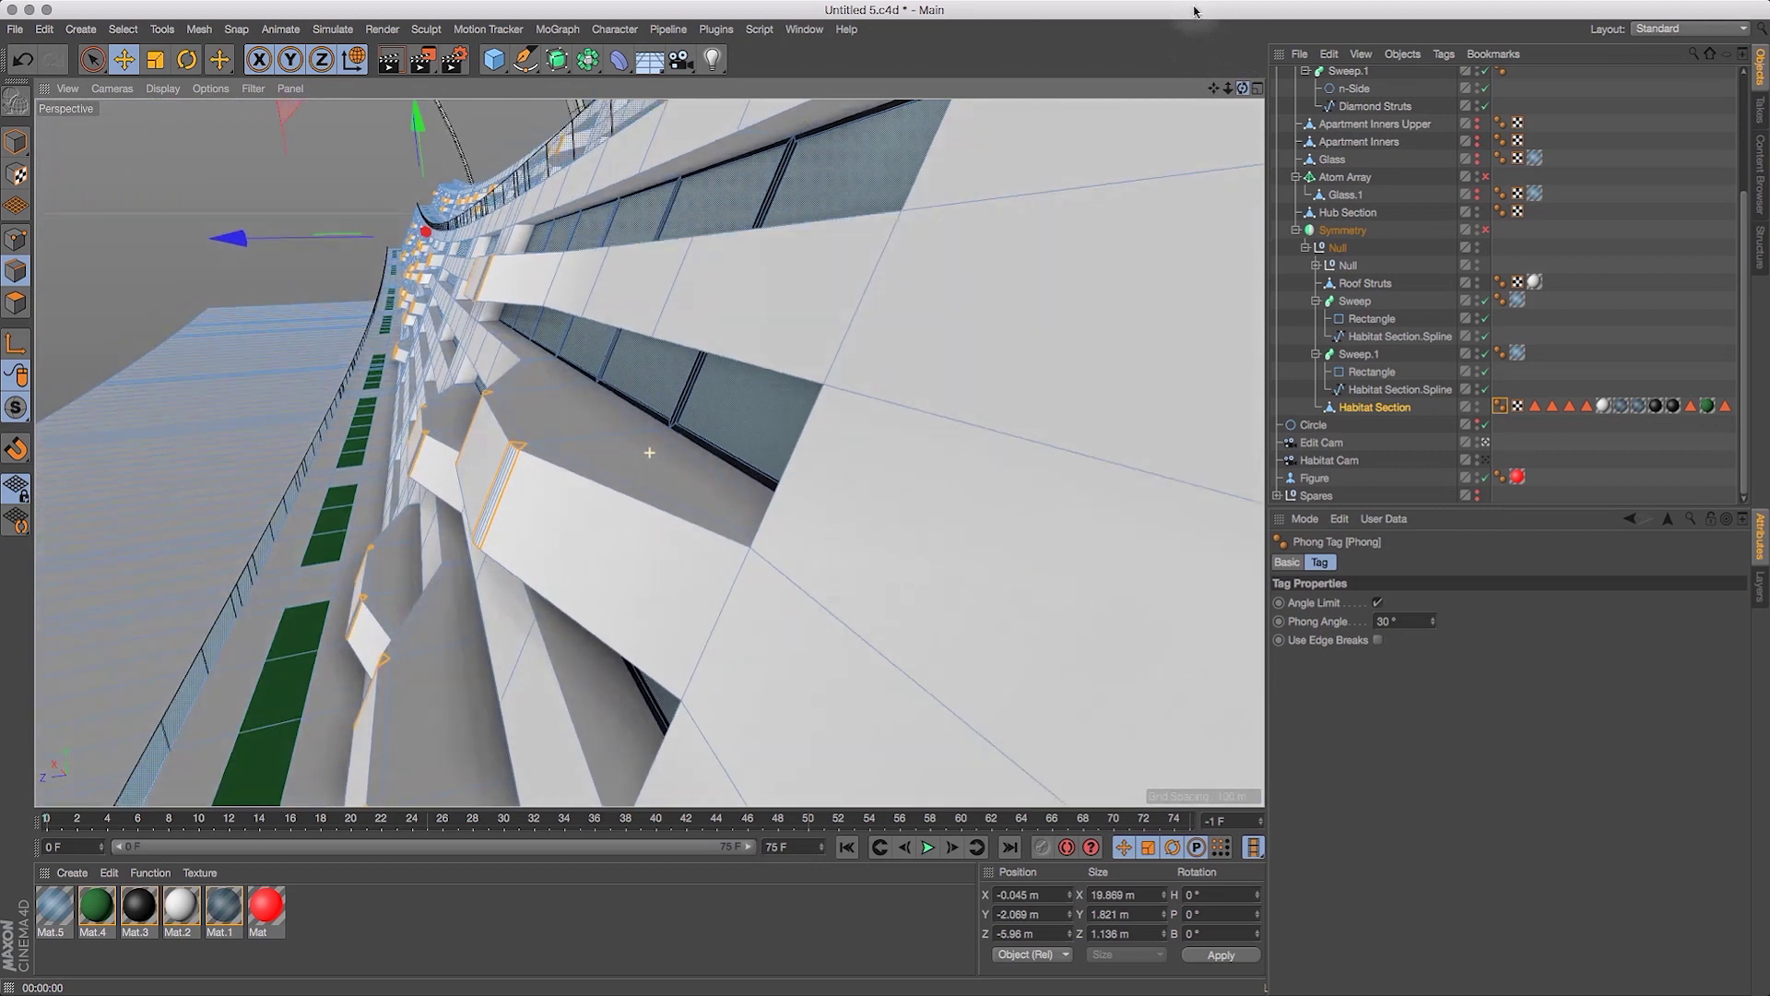
{"action": "left_click", "coordinate": [402, 64]}
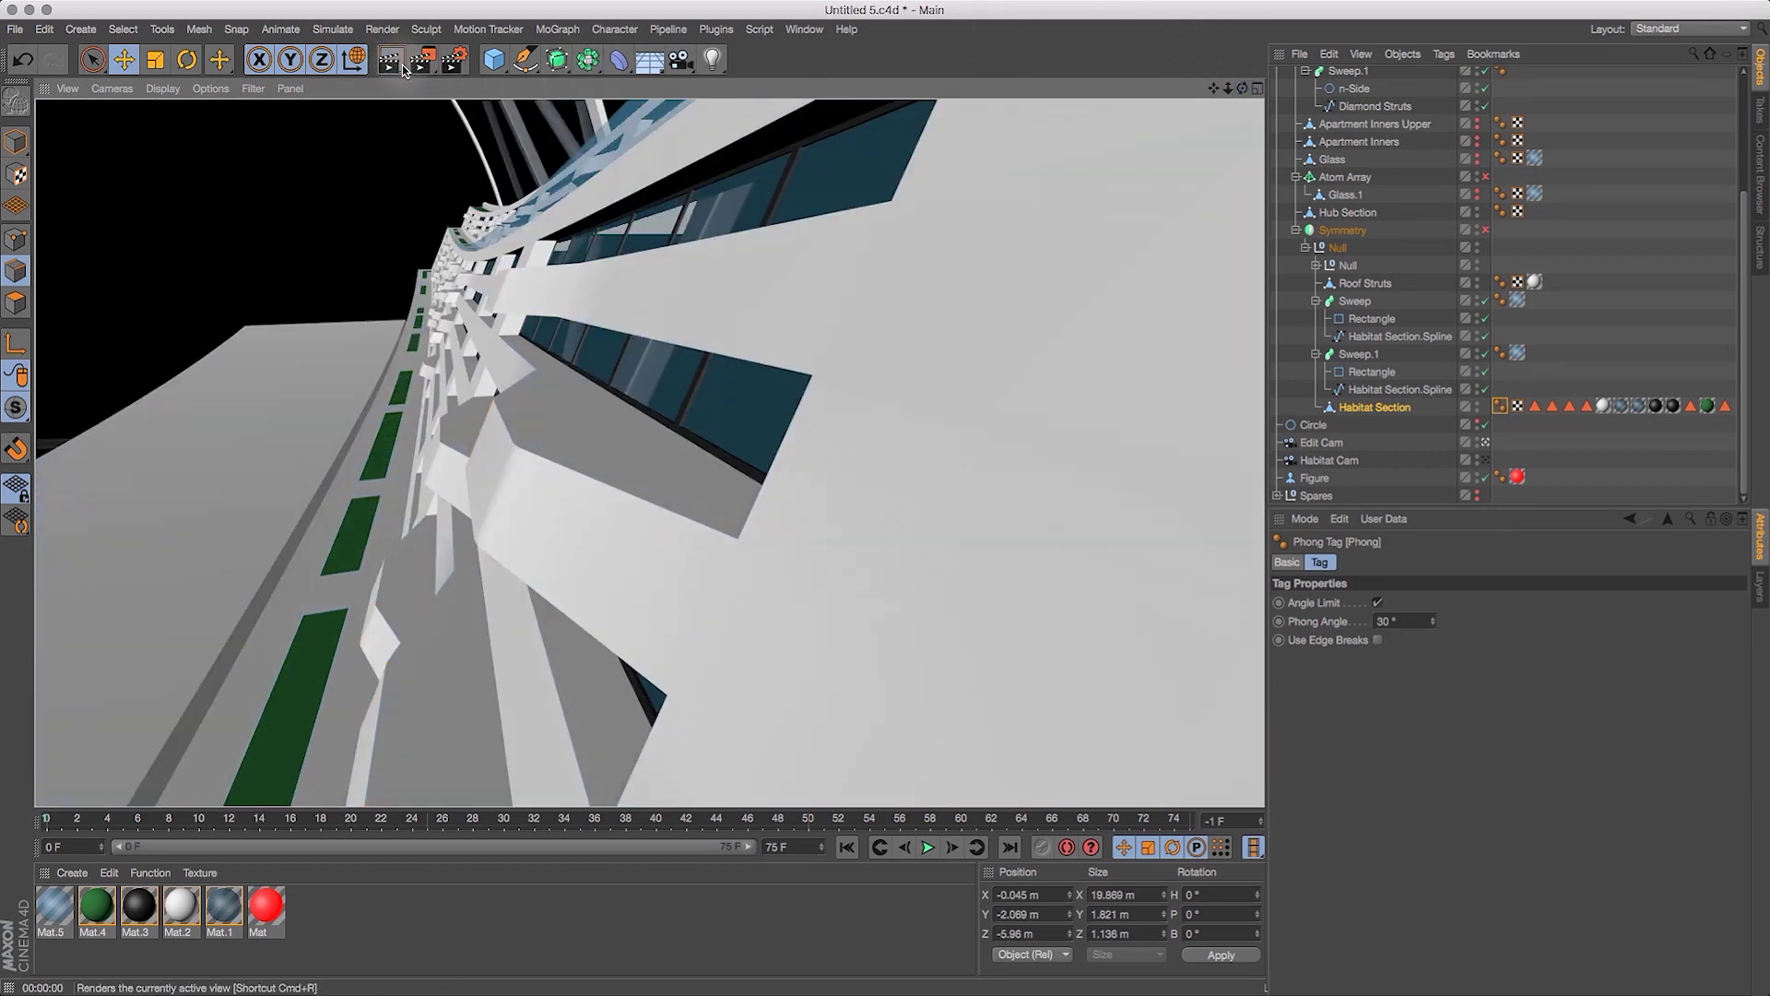